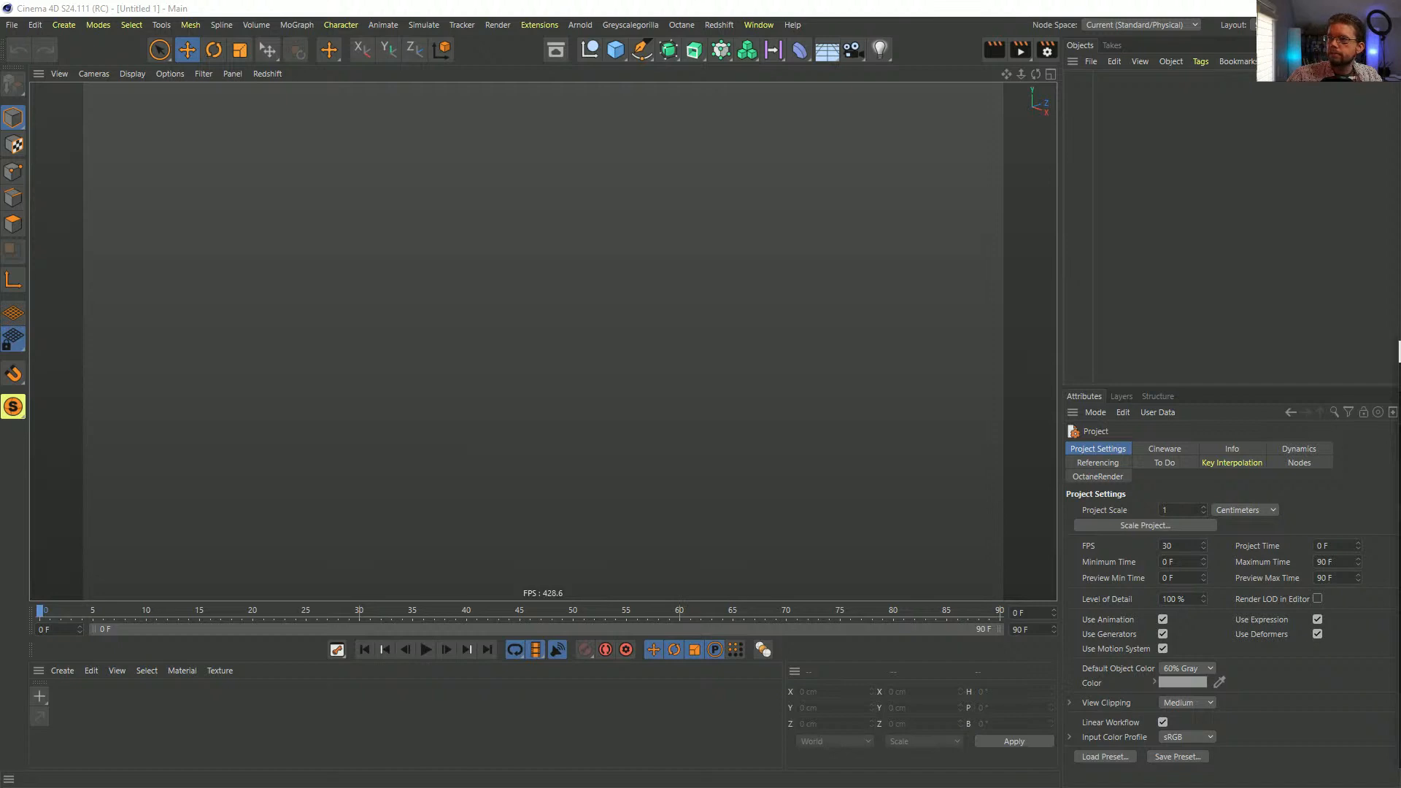
- Switch to the web browser, enlarge its window and examine the abstract painting and comments in the Instagram post
key(alt+Tab)
drag(779, 166, 497, 79)
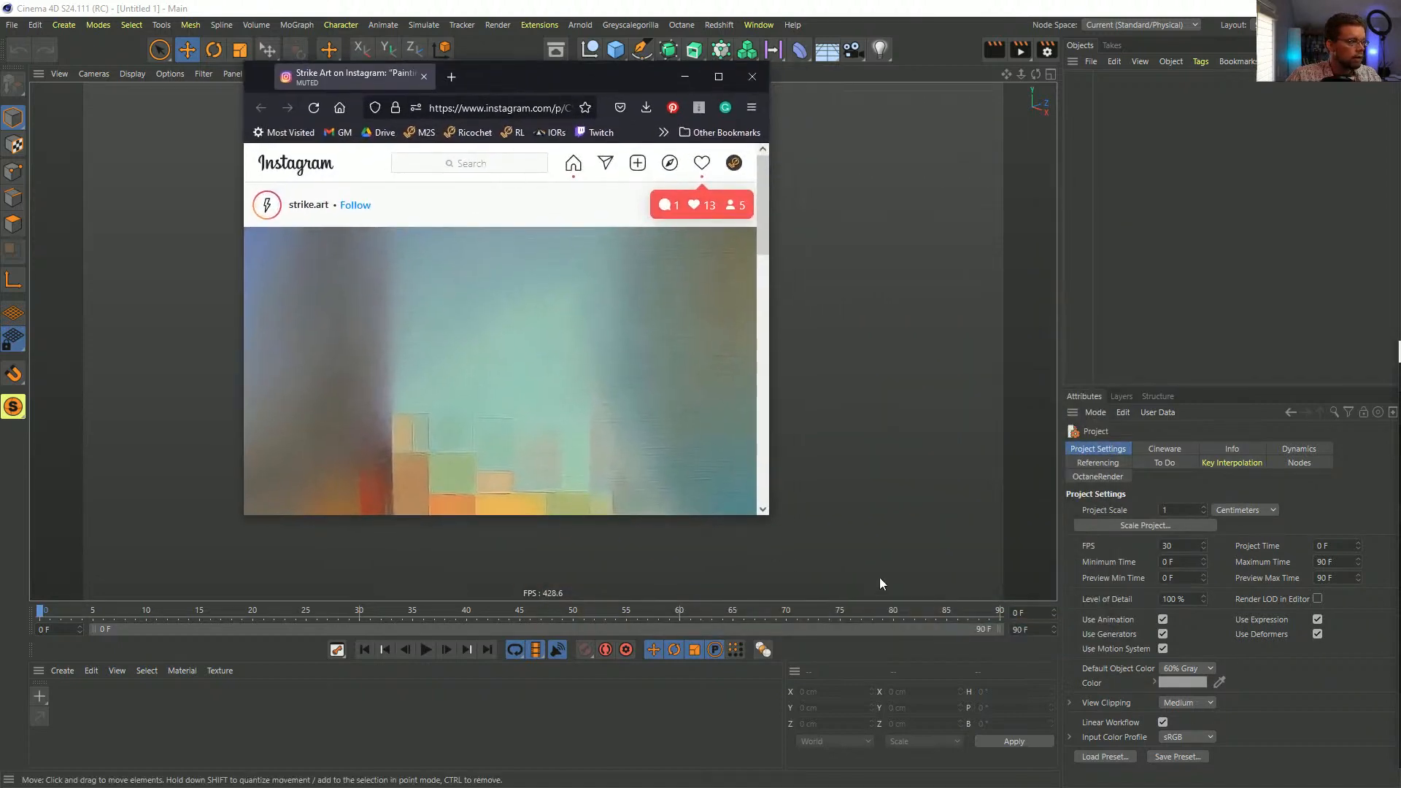
drag(766, 517, 1274, 723)
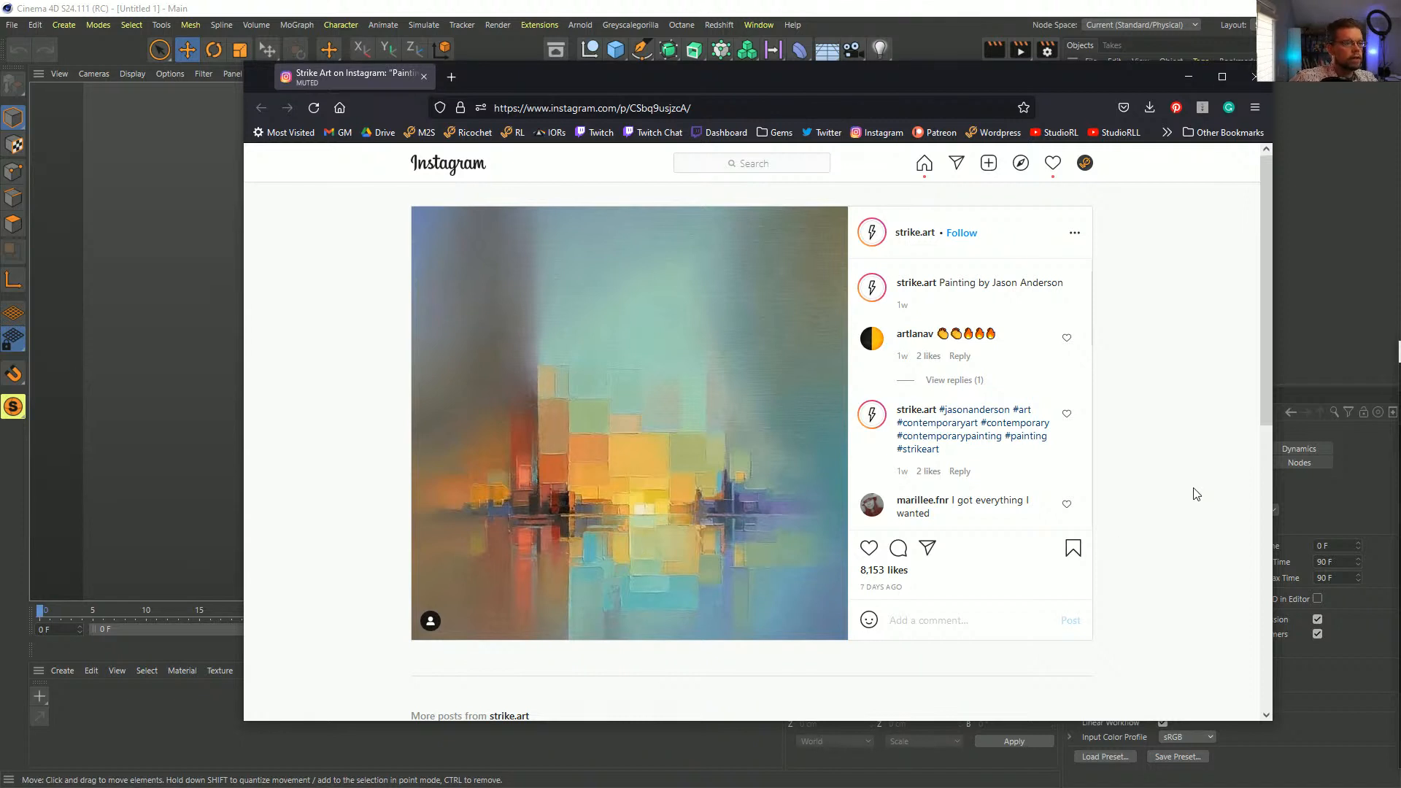
scroll(1062, 474, down, 3)
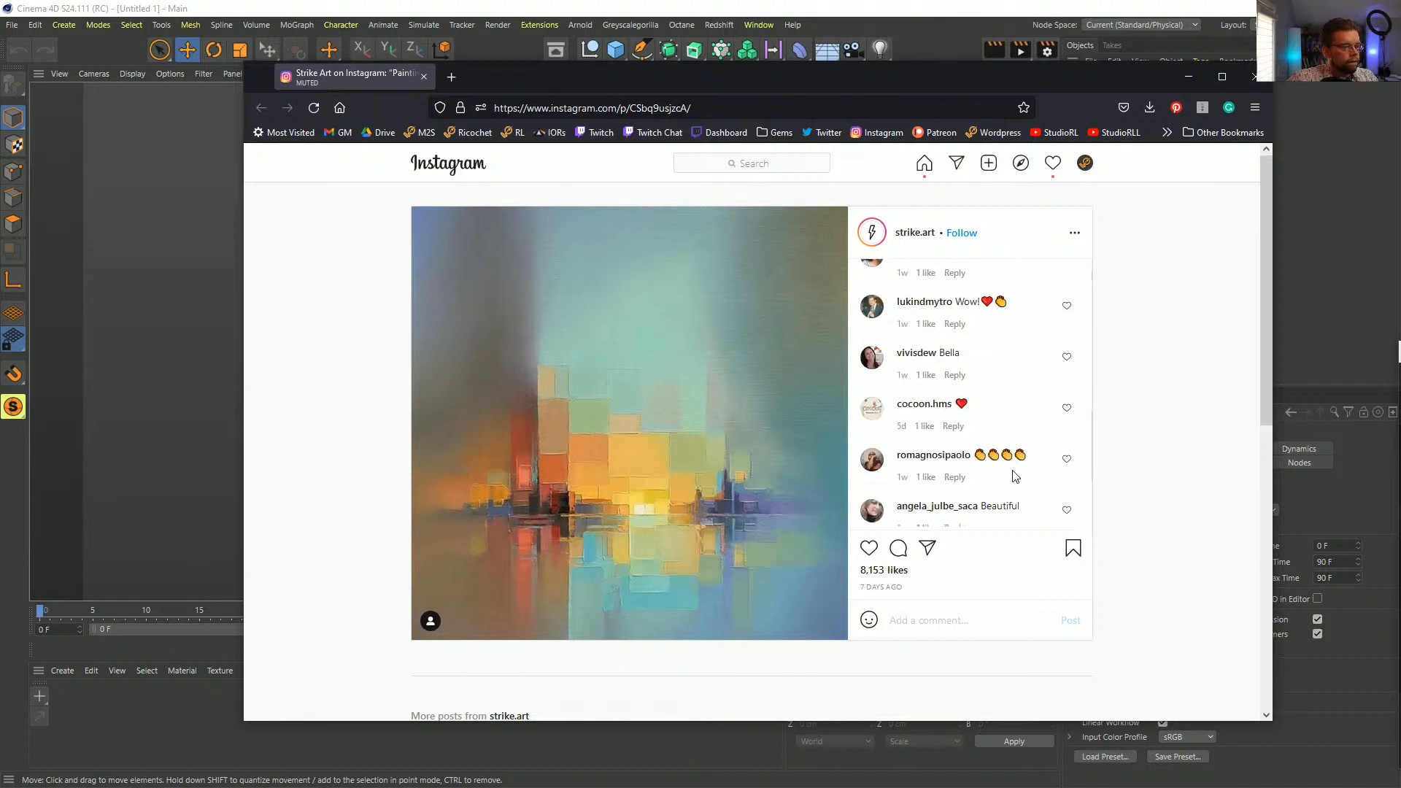
scroll(1021, 474, up, 3)
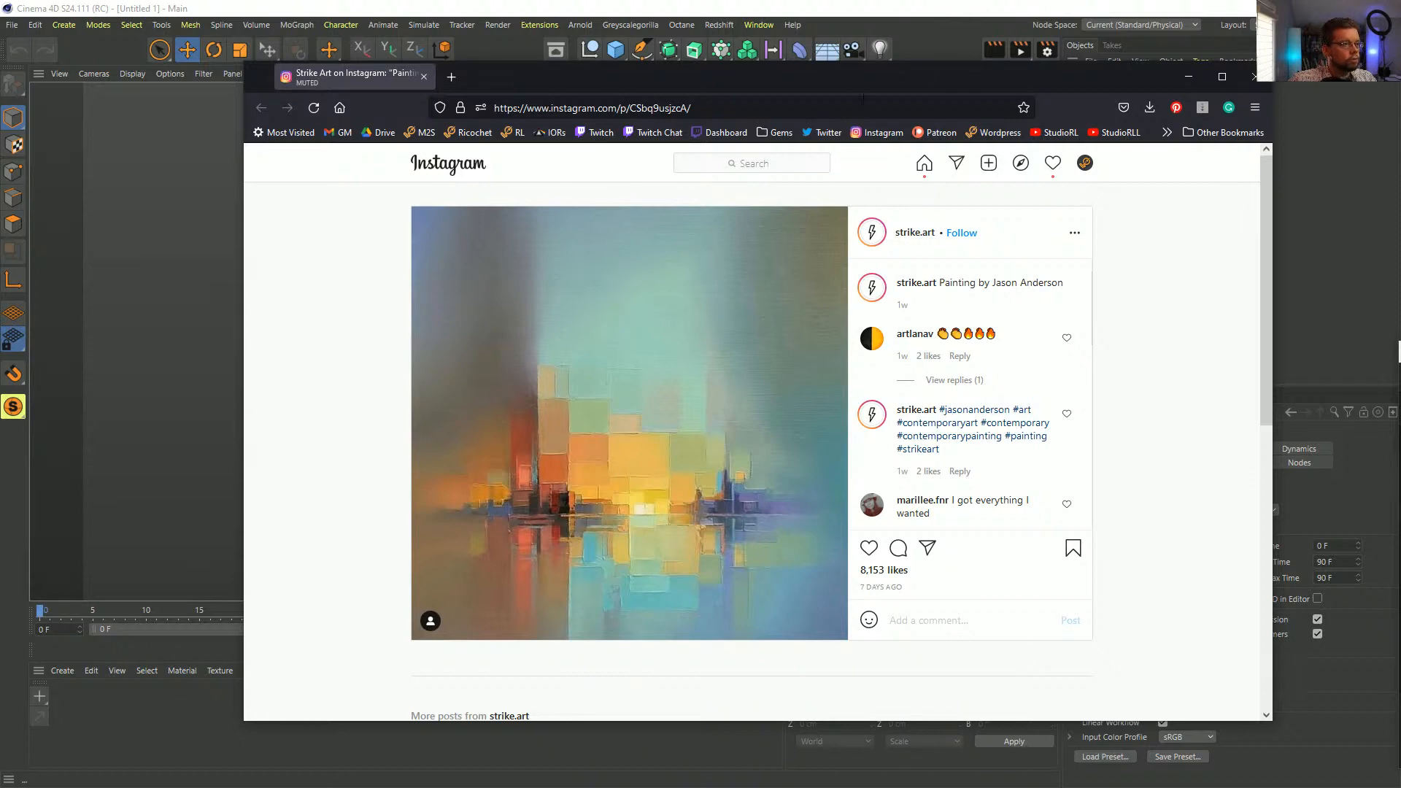
drag(843, 81, 1400, 284)
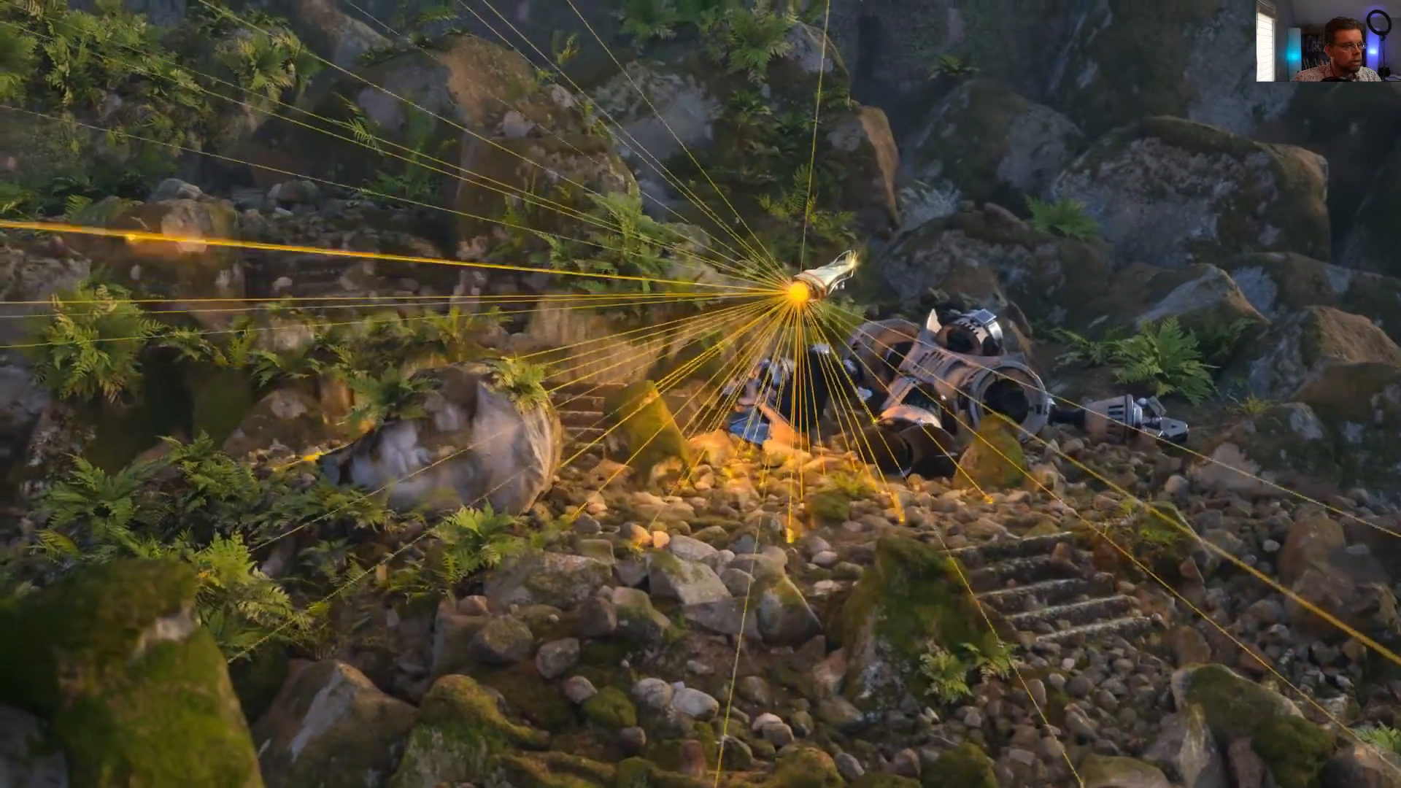
- Close the full-screen render, switch to File Explorer and copy [2a]LaserScanMars0302.tif from the [2a]LaserScanMars folder
key(Escape)
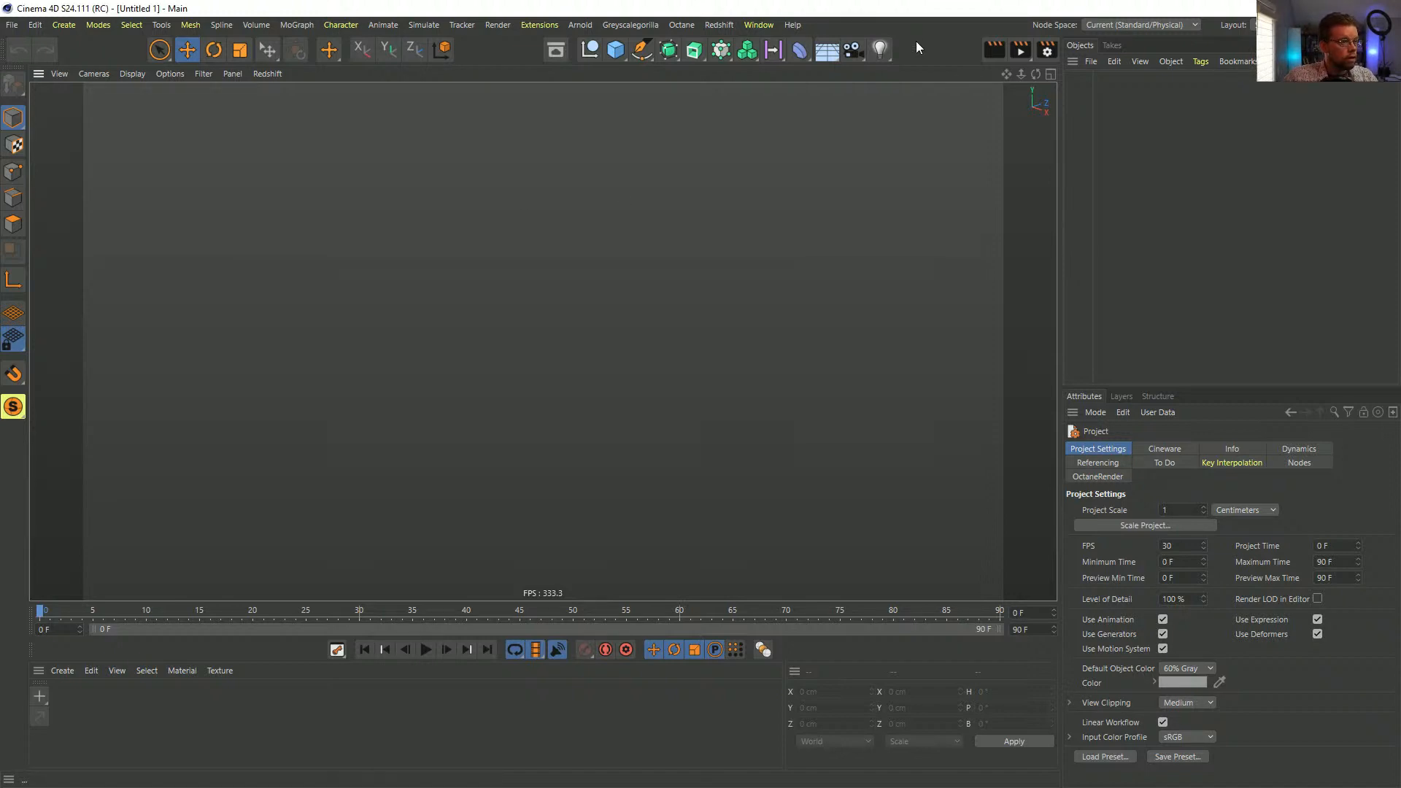
key(super+d)
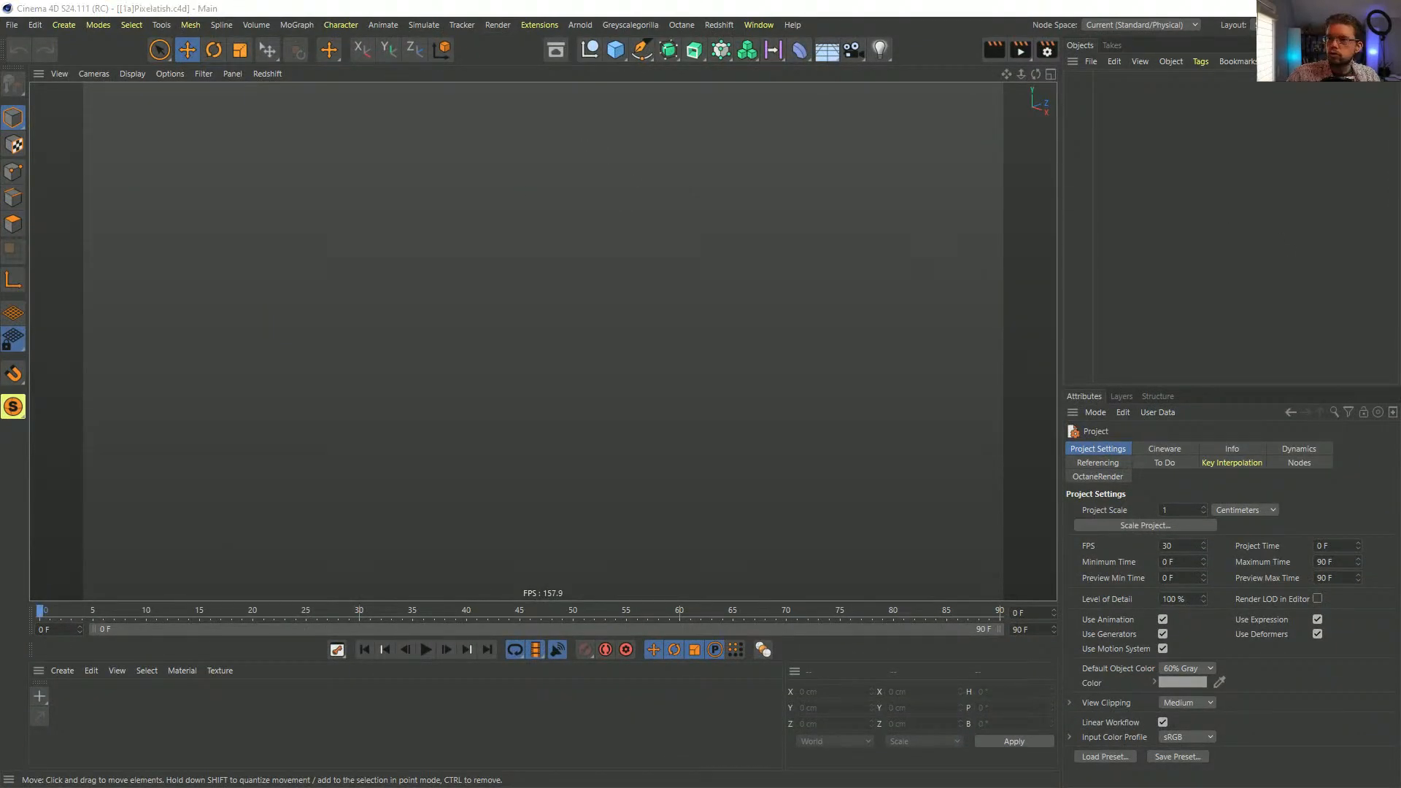
key(alt+Tab)
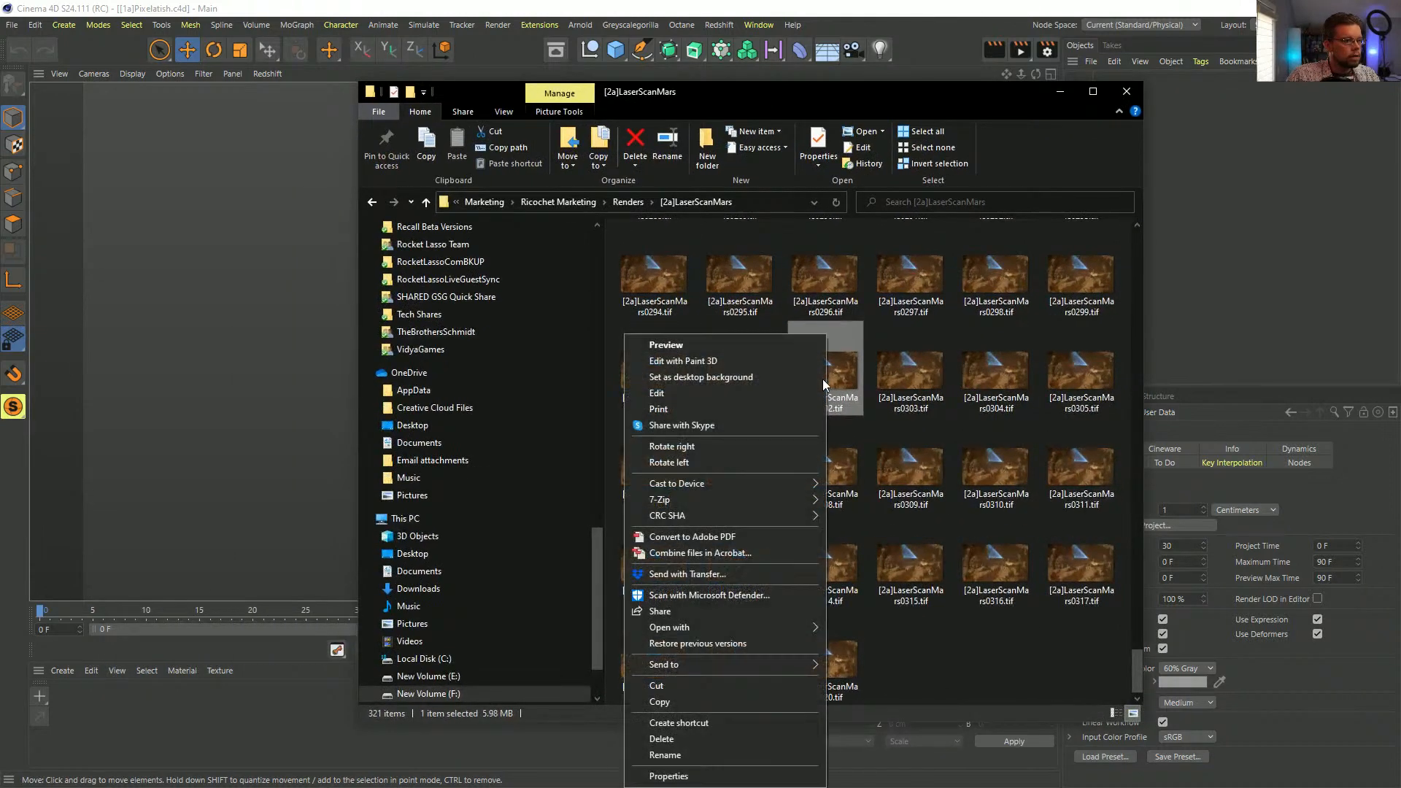
right_click(824, 379)
click(667, 702)
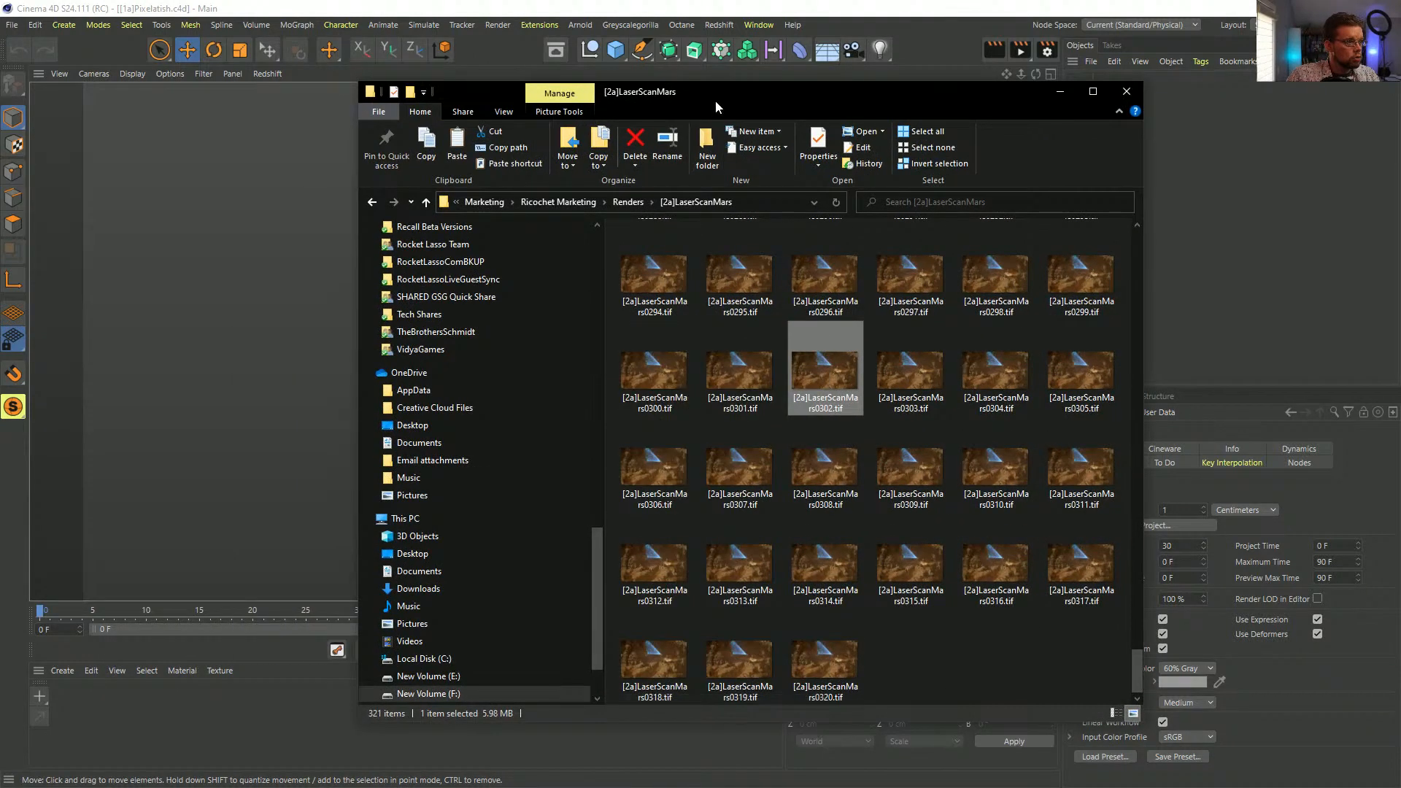
- Create a folder named tex inside the SceneFiles folder of Episode 28
drag(597, 550, 598, 252)
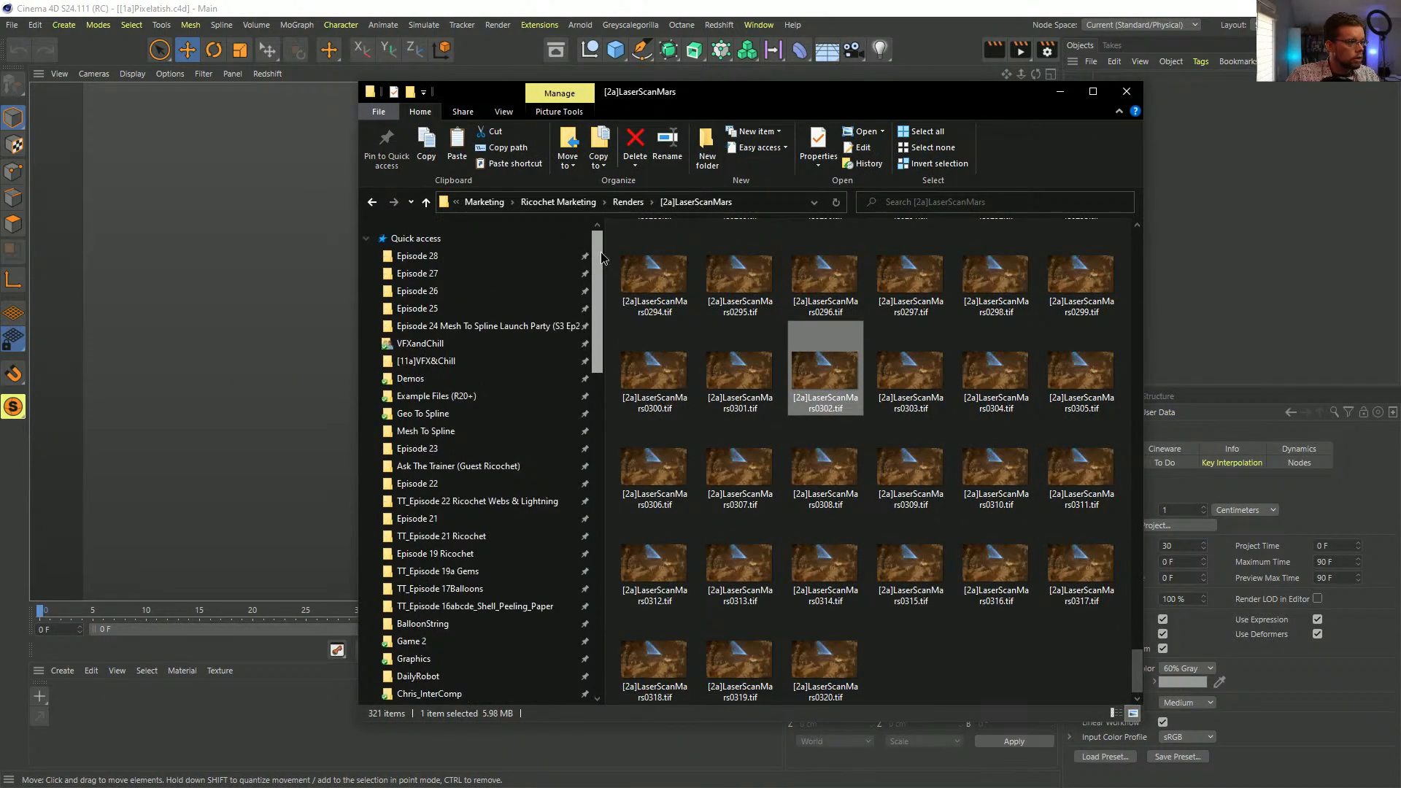
click(484, 257)
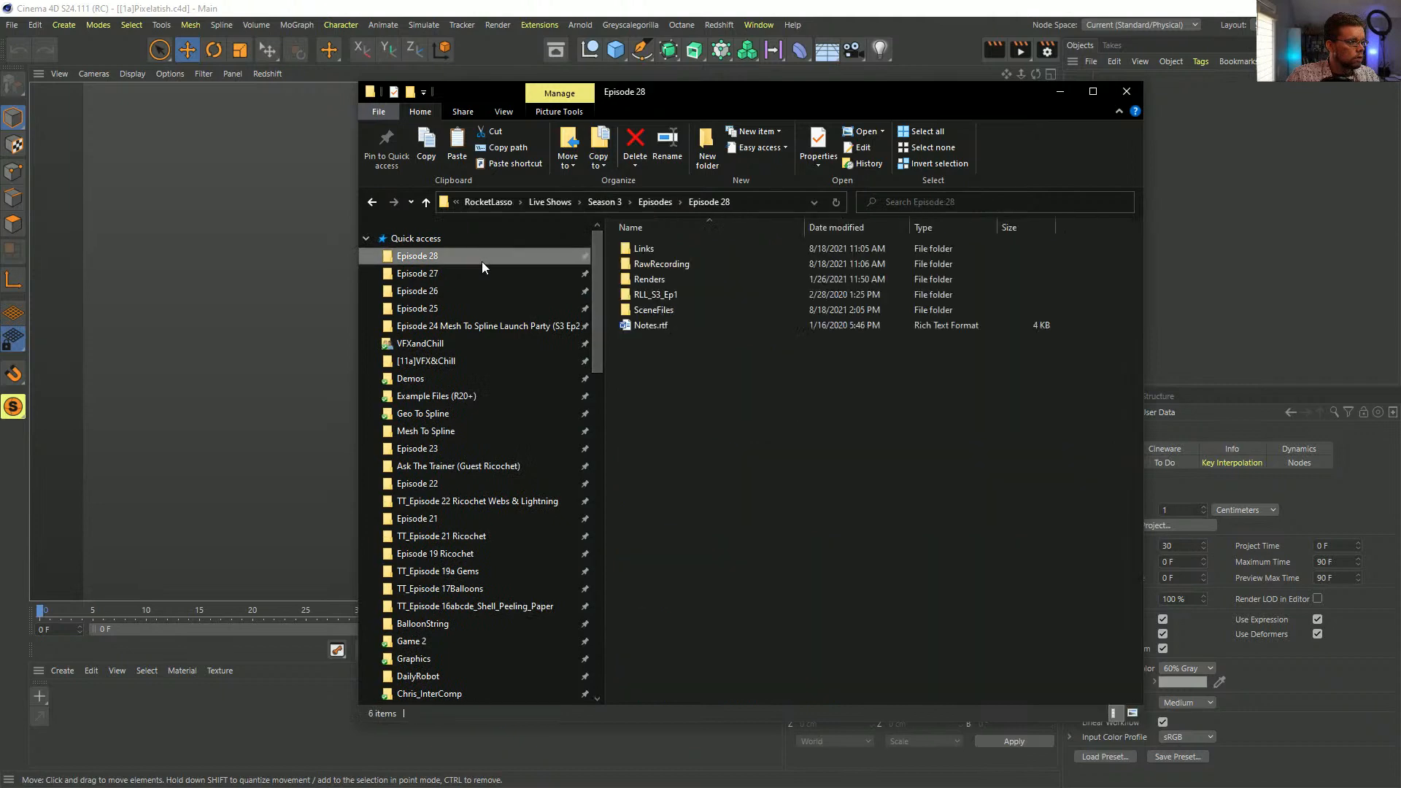
double_click(653, 309)
right_click(681, 336)
mouse_move(593, 545)
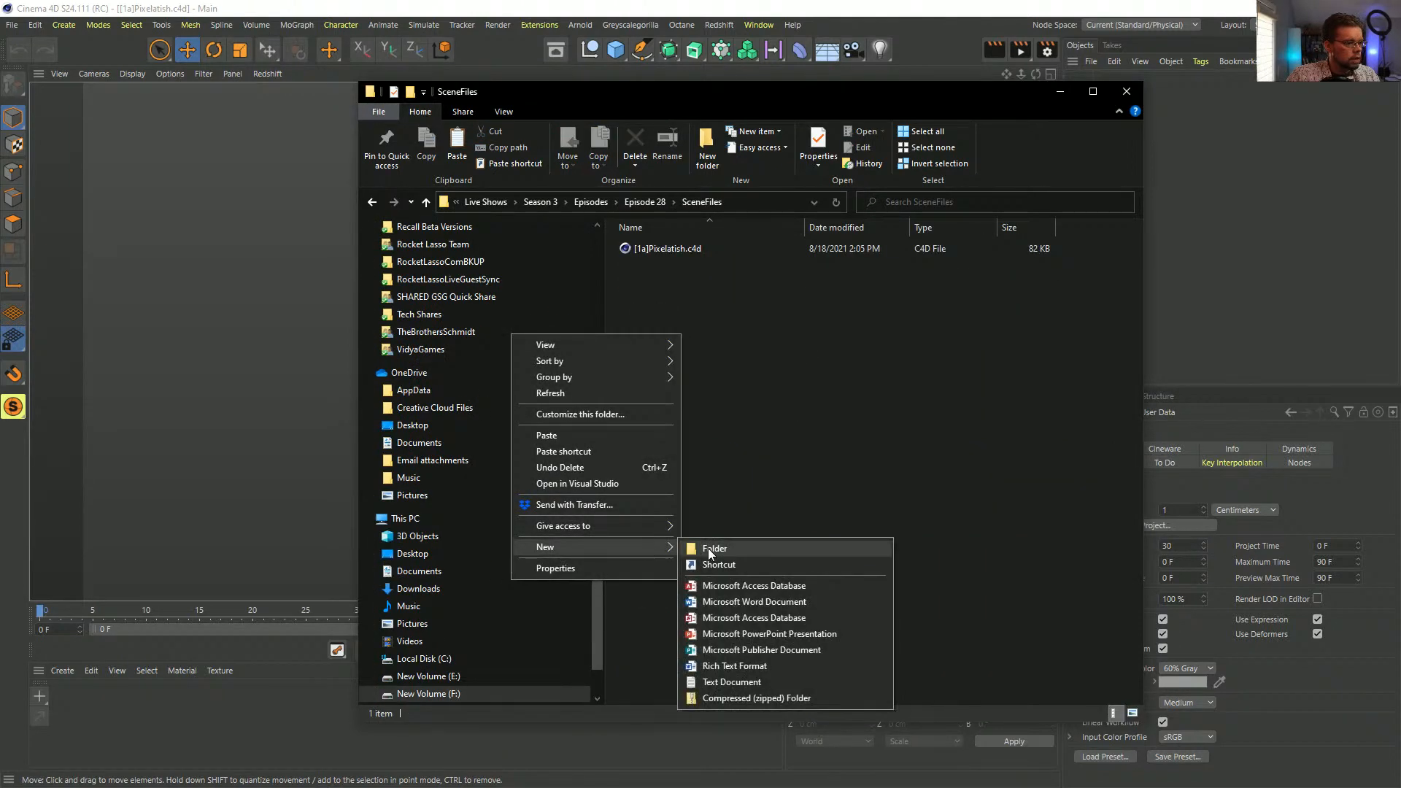
click(708, 549)
text(tex)
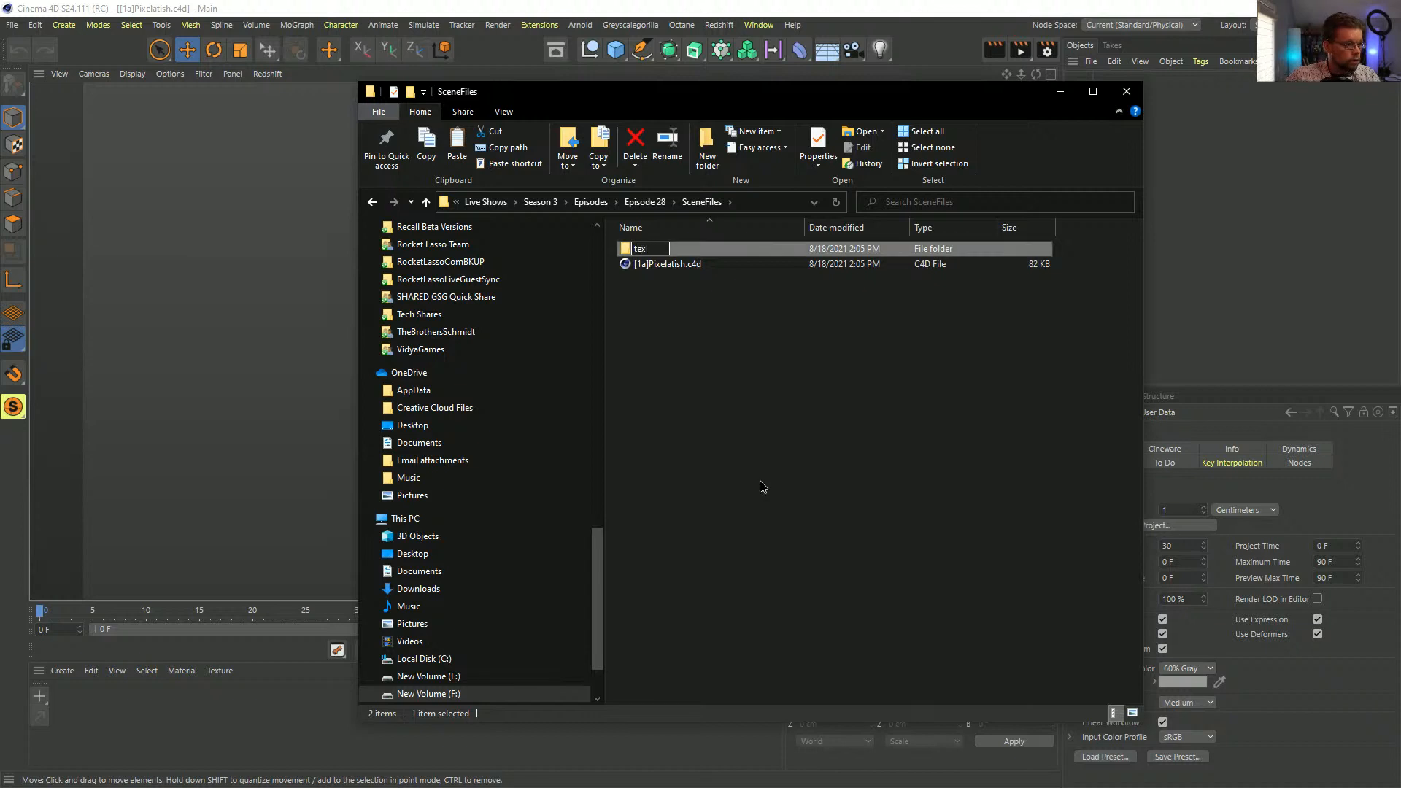
key(Return)
- Paste the copied image file into the tex folder and return to Cinema 4D
double_click(631, 248)
right_click(682, 342)
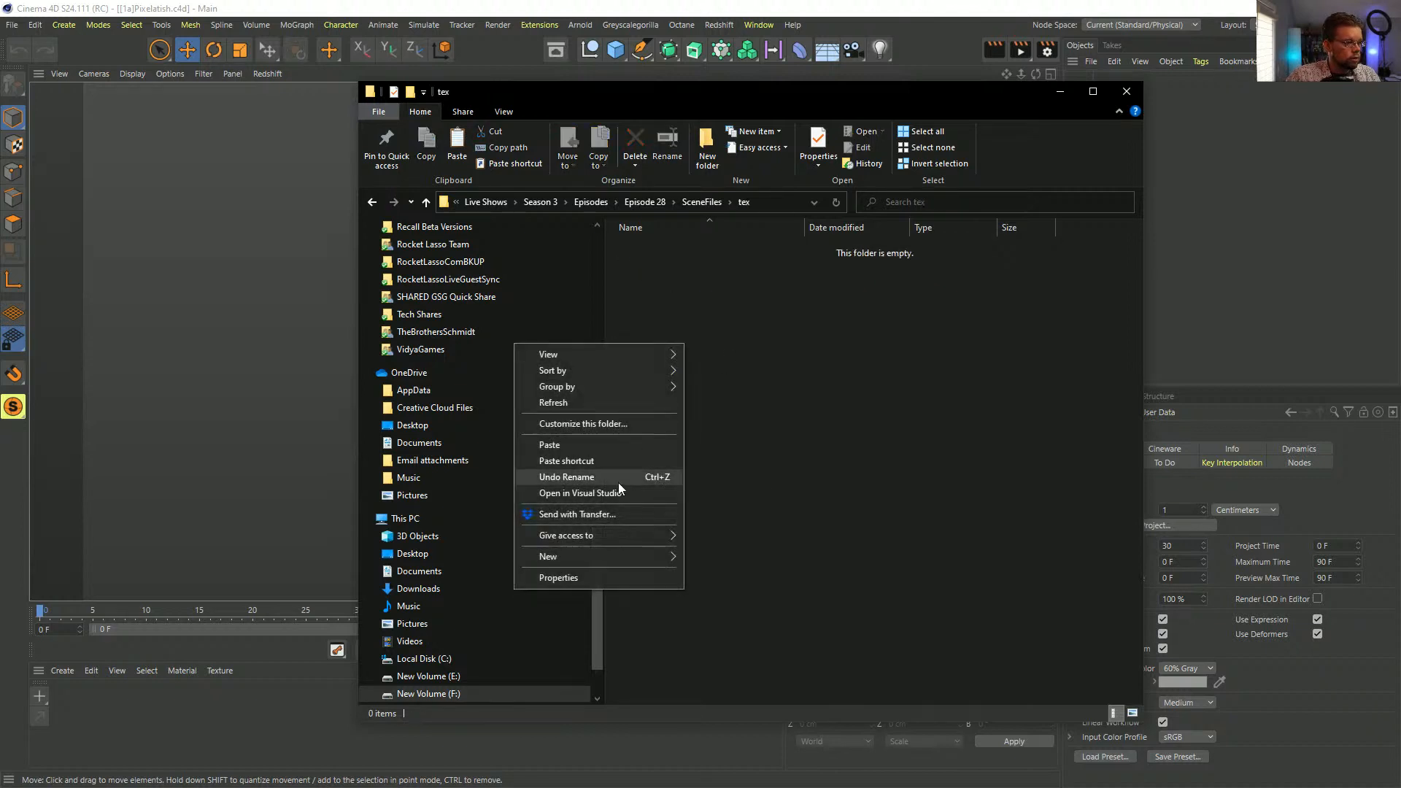
click(585, 445)
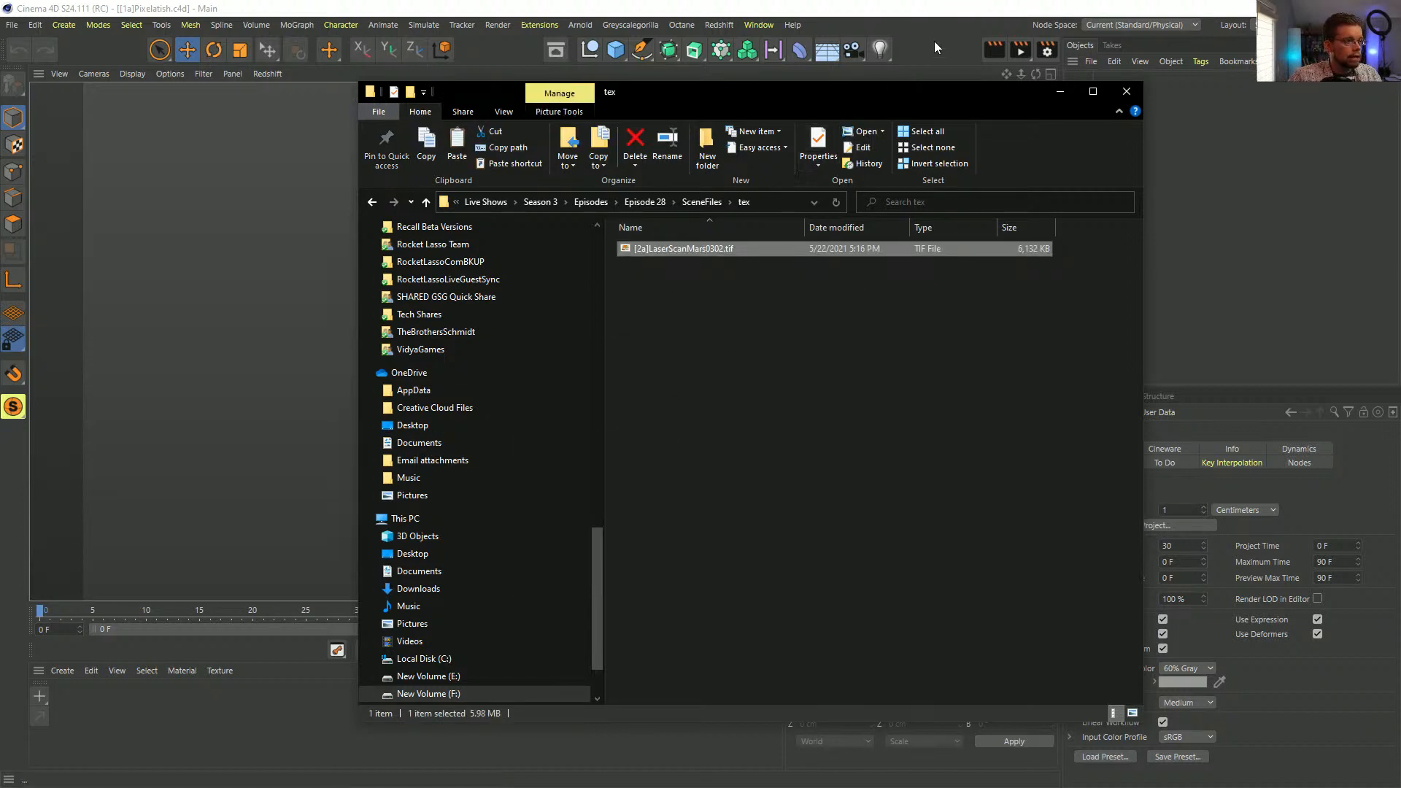
click(934, 41)
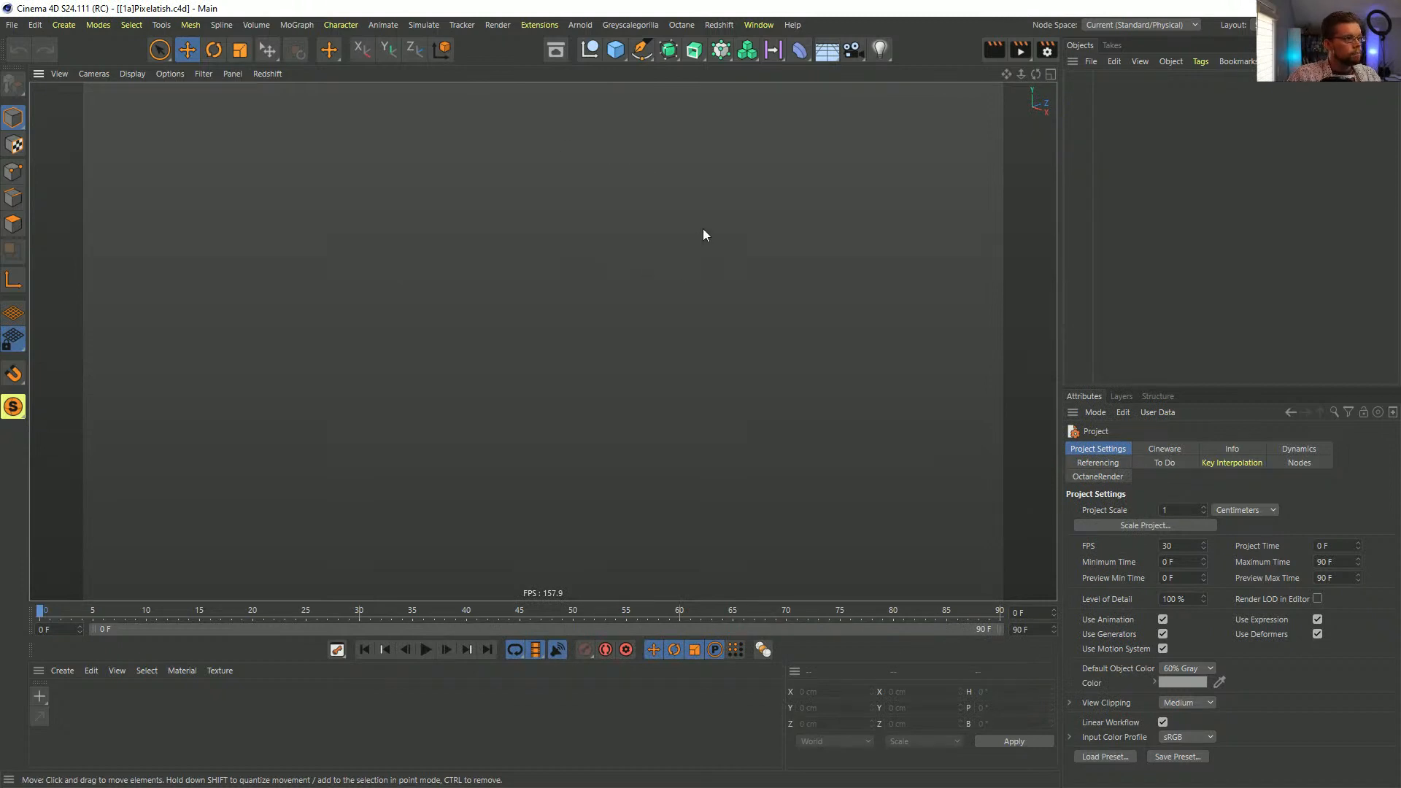
- Add a plane and set its width to 1600 cm and its height to 900 cm
click(615, 49)
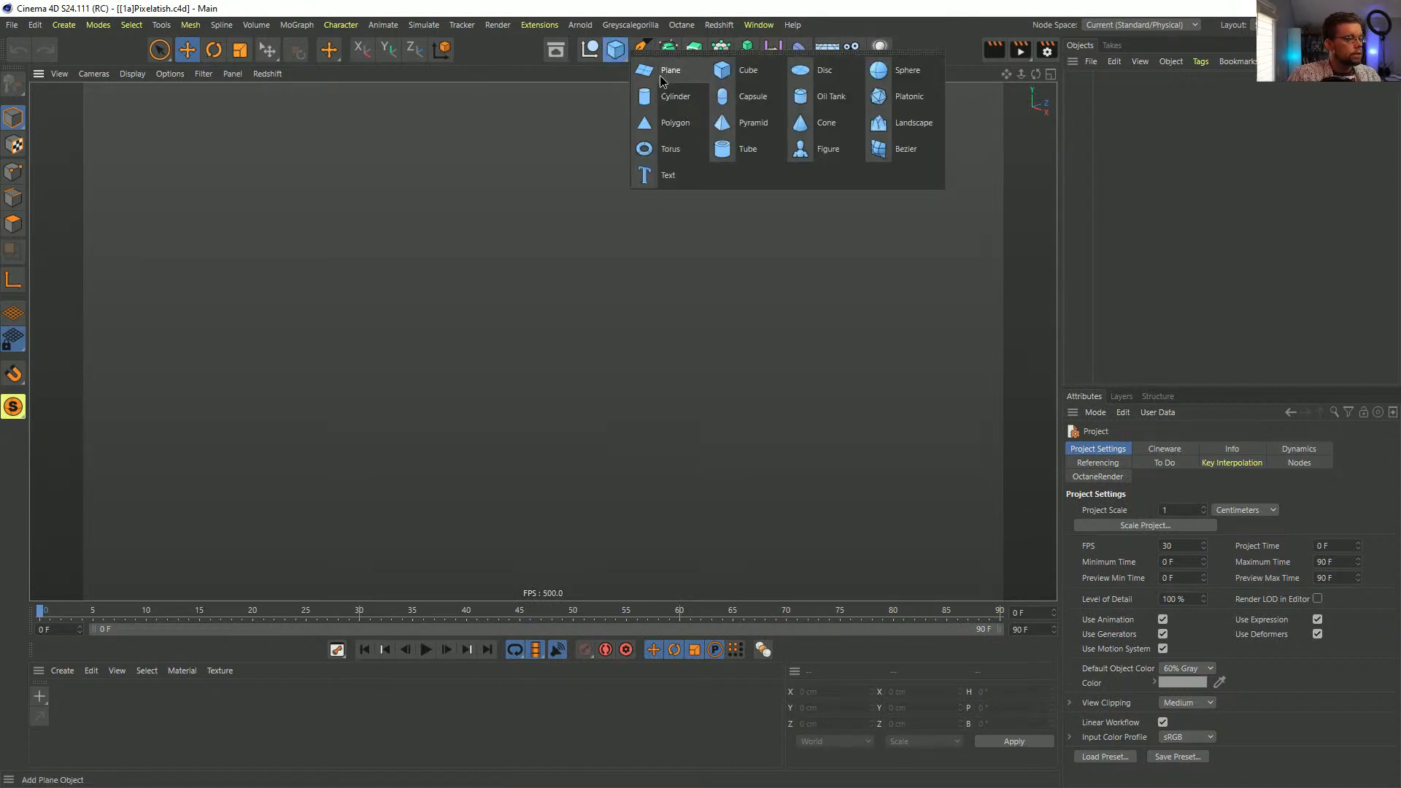
click(661, 73)
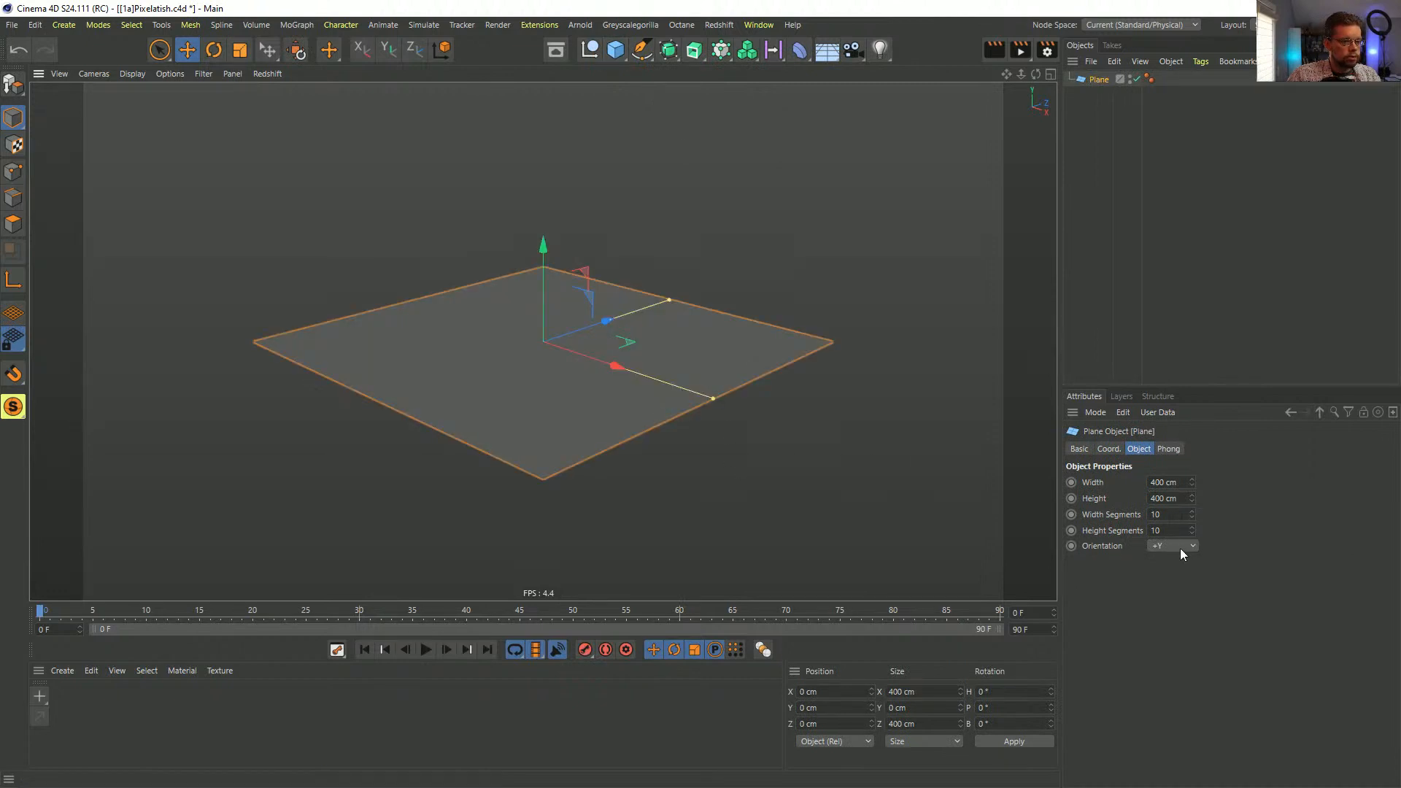
alt+drag(550, 395, 681, 493)
click(1172, 483)
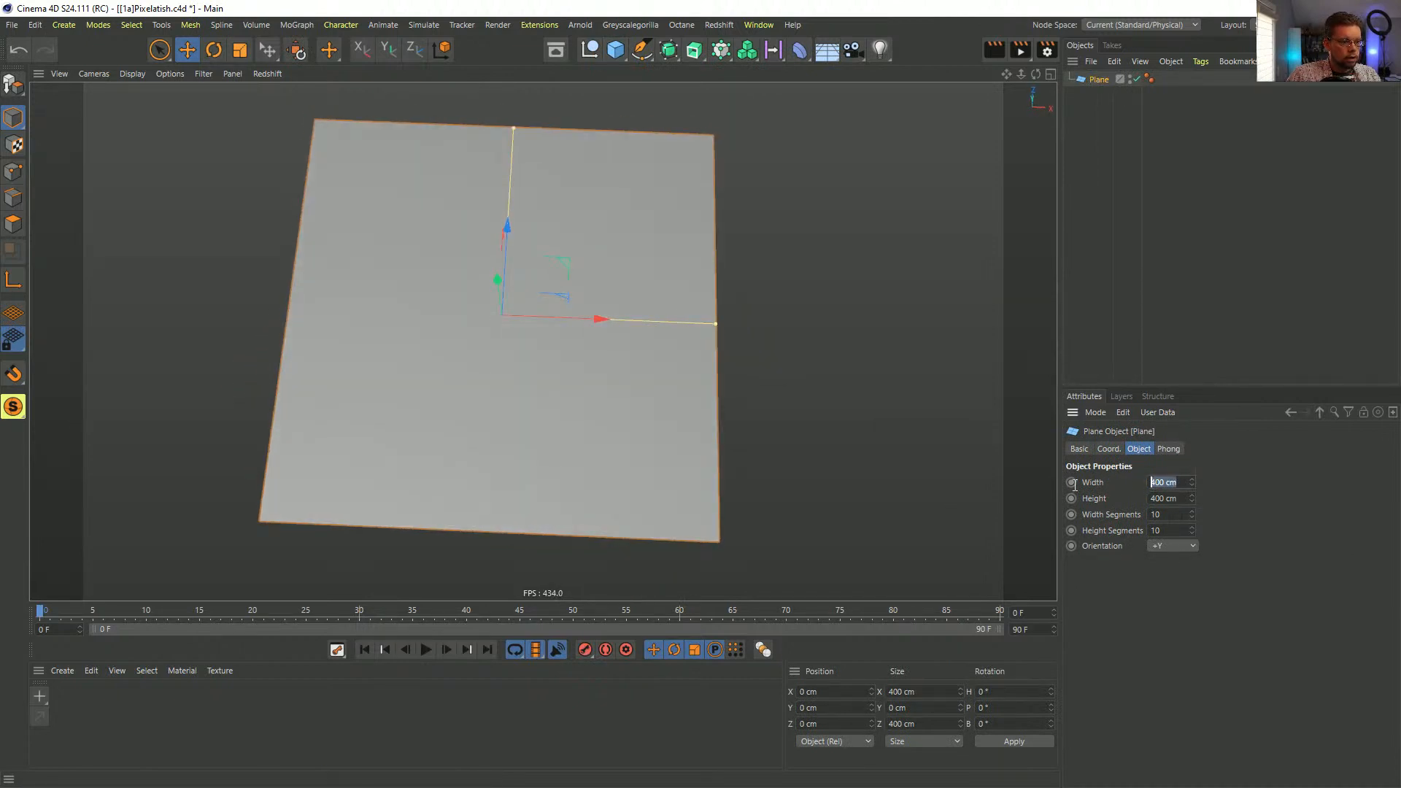
text(1600)
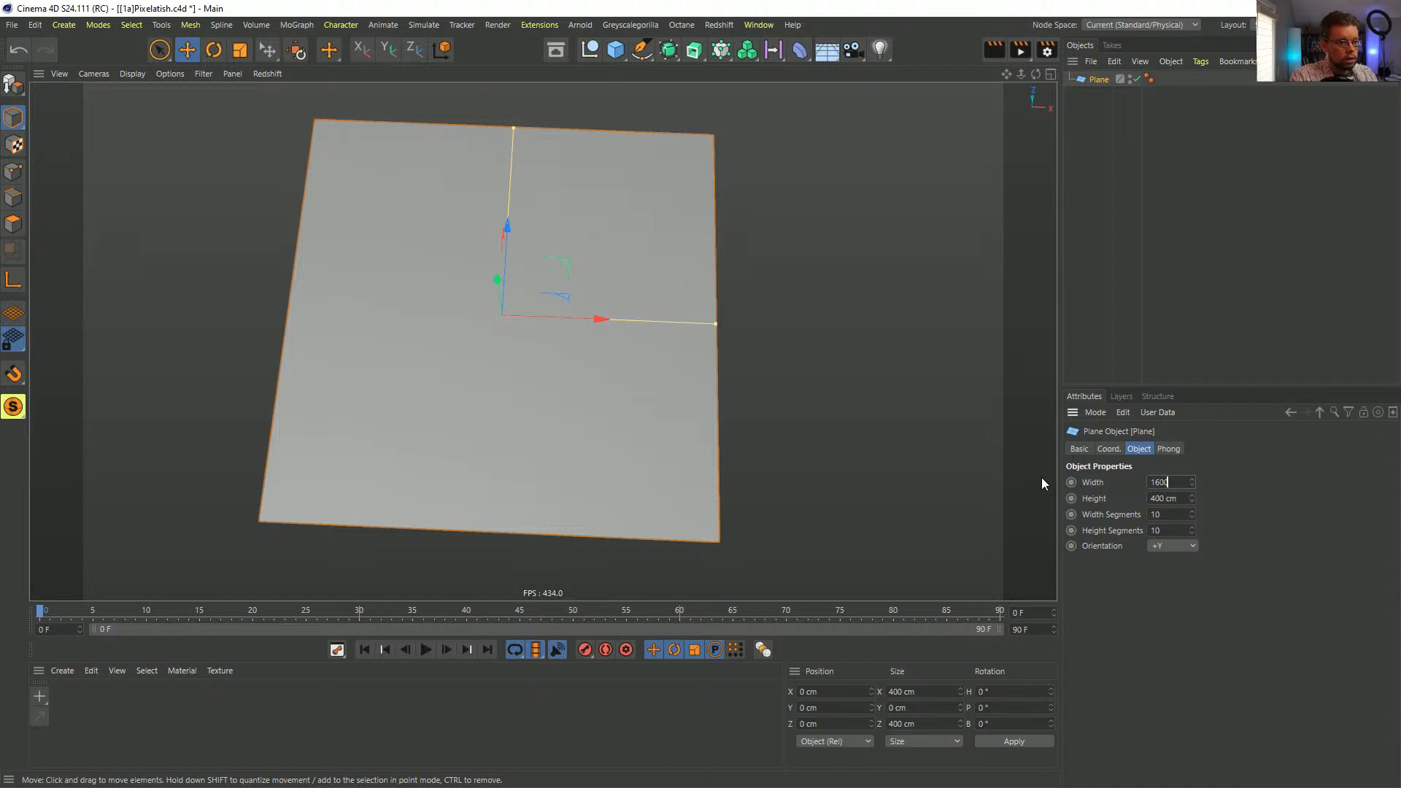
key(Tab)
key(Tab)
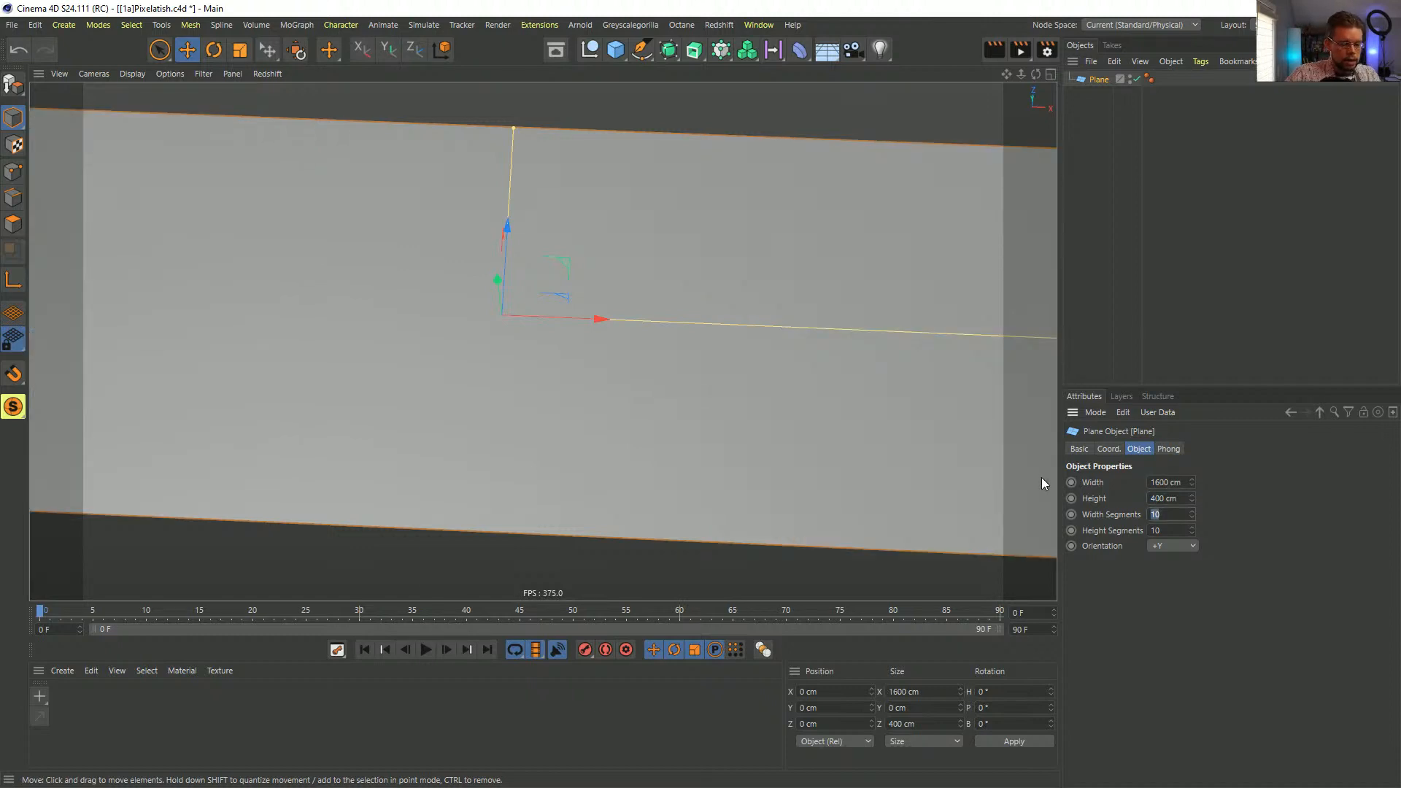
double_click(1177, 499)
text(900)
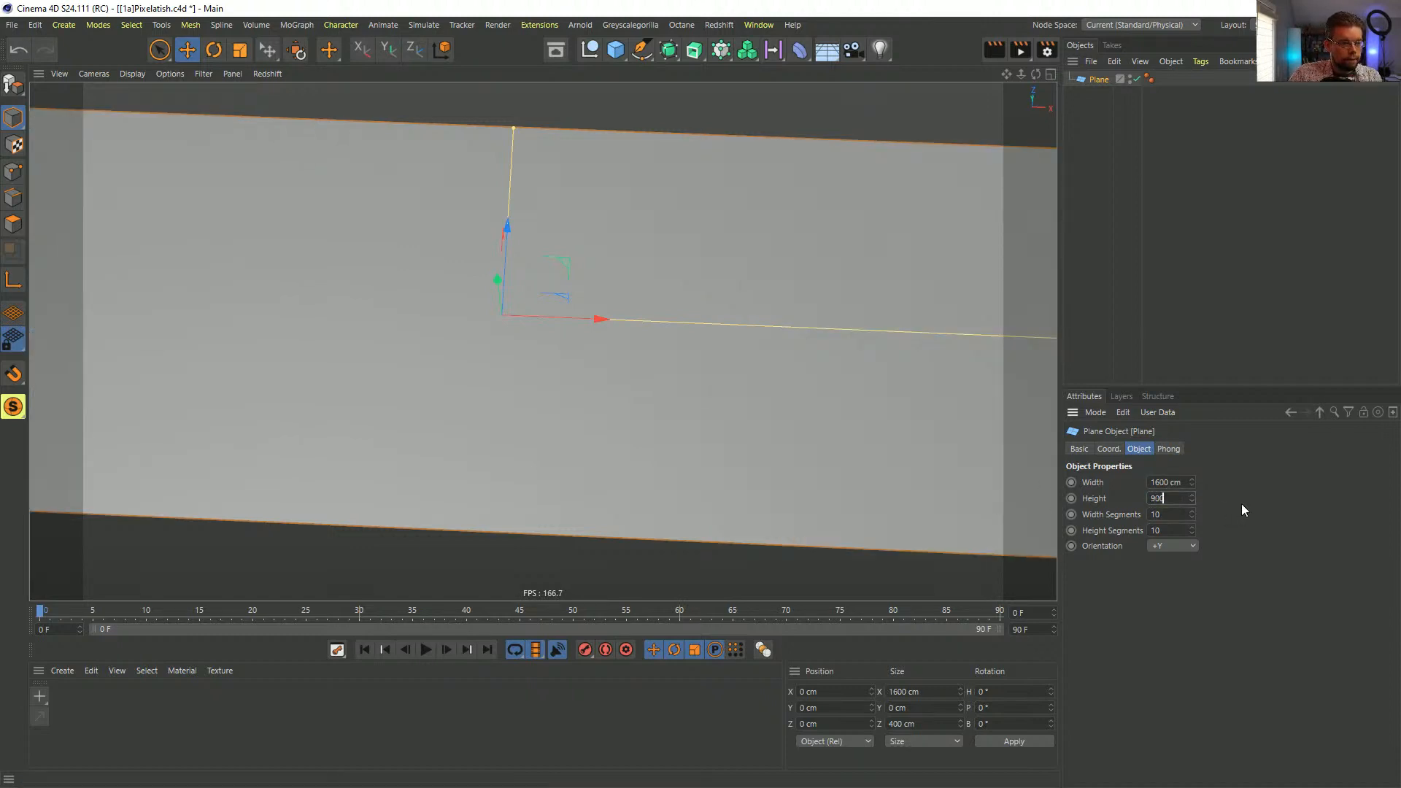
key(Tab)
- Set the plane to 16 width segments and 9 height segments, and display the shading with lines
alt+drag(810, 437, 809, 394)
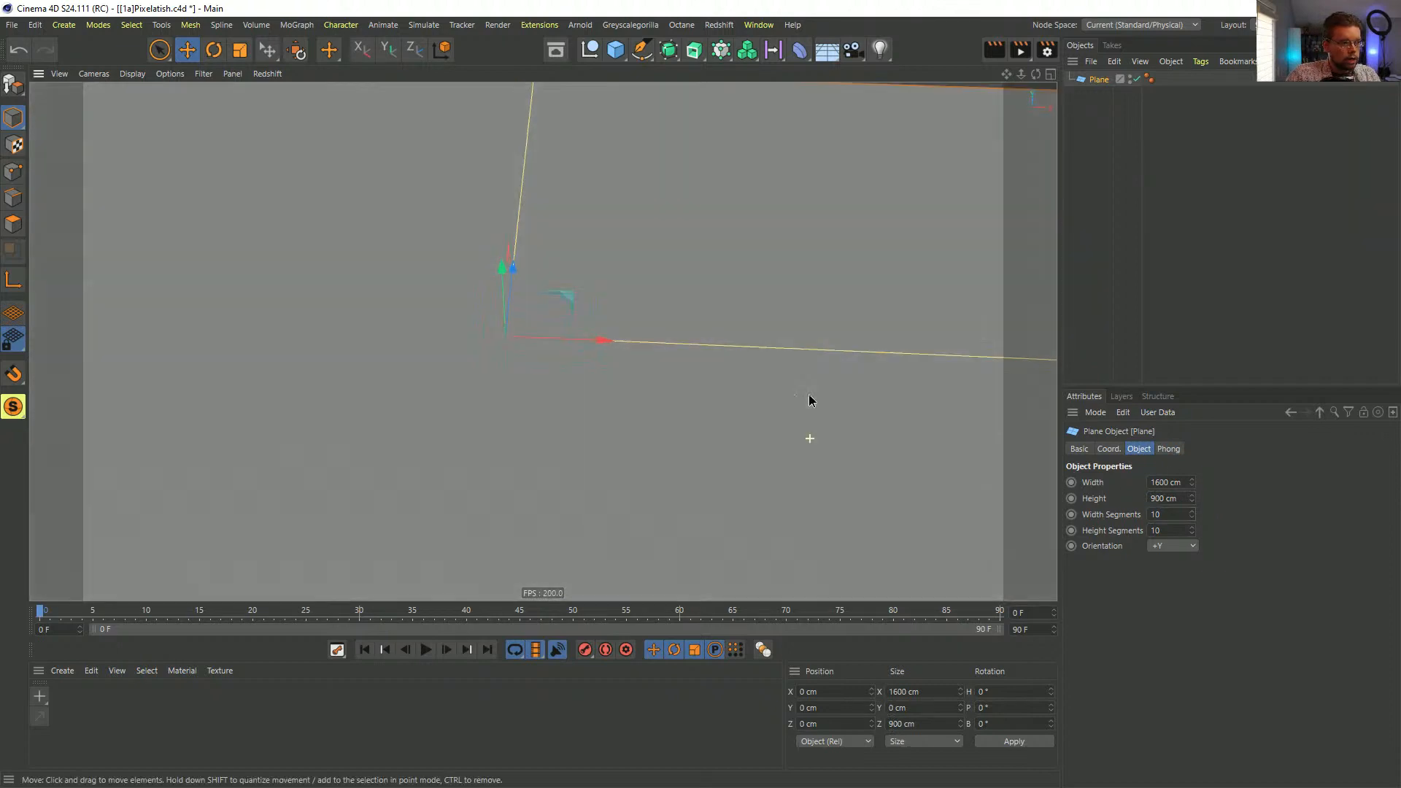
alt+right_drag(809, 394, 721, 405)
alt+middle_drag(721, 405, 650, 391)
double_click(1187, 519)
text(1)
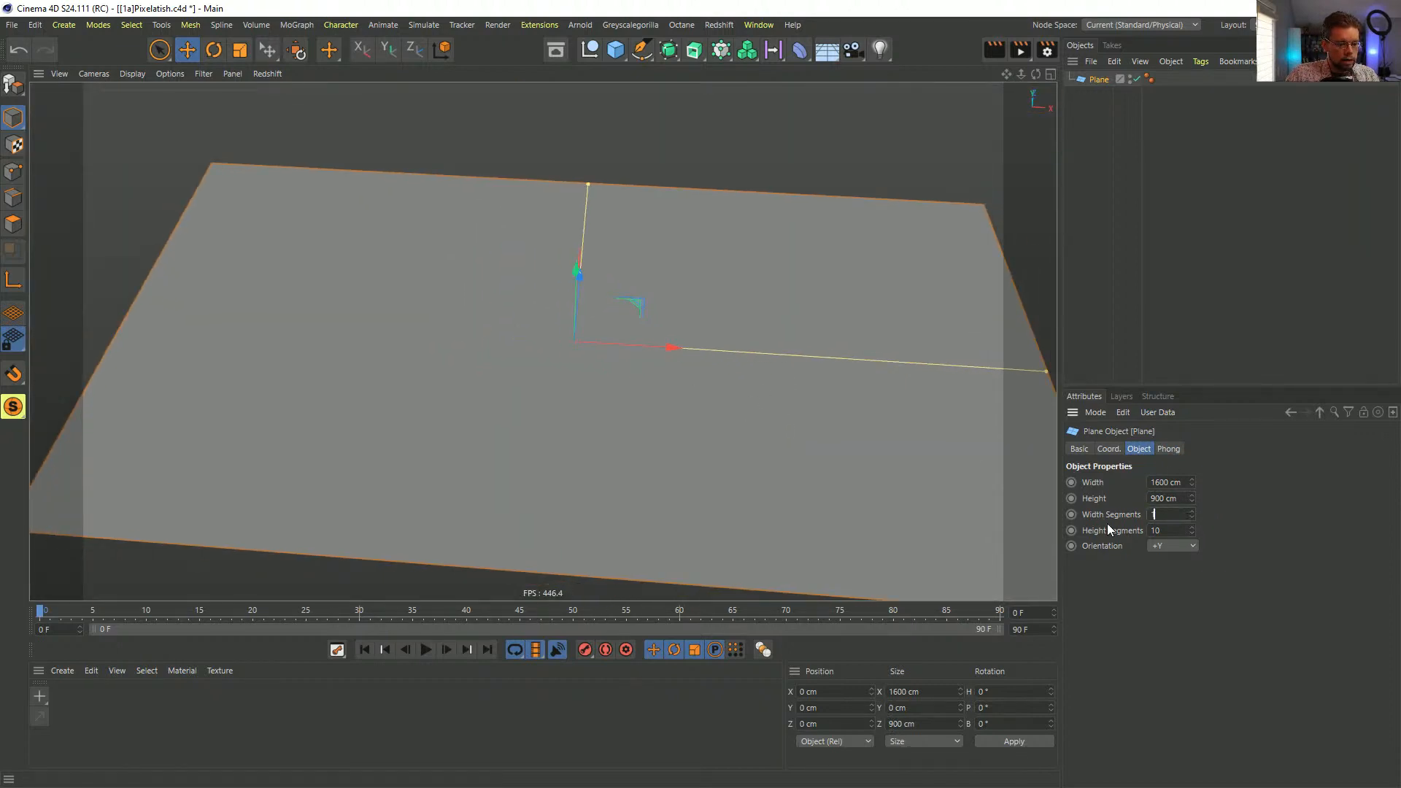
double_click(1177, 532)
text(9)
key(Return)
key(n)
key(b)
mouse_move(704, 322)
alt+mouse_down()
mouse_move(725, 374)
mouse_move(730, 349)
mouse_move(732, 321)
mouse_move(691, 397)
mouse_move(646, 300)
alt+mouse_up()
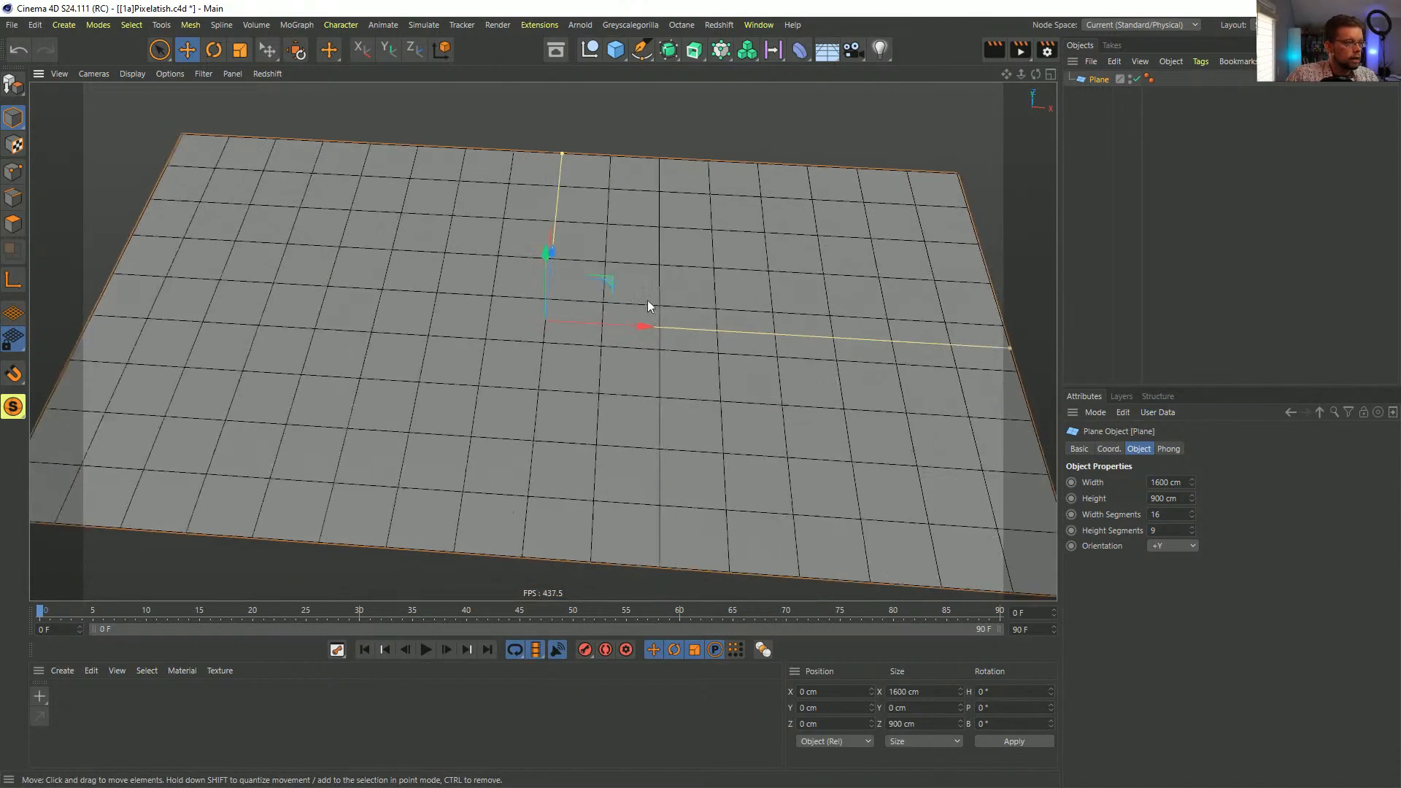
- Add an Explosion deformer and make it a child of the plane
click(76, 701)
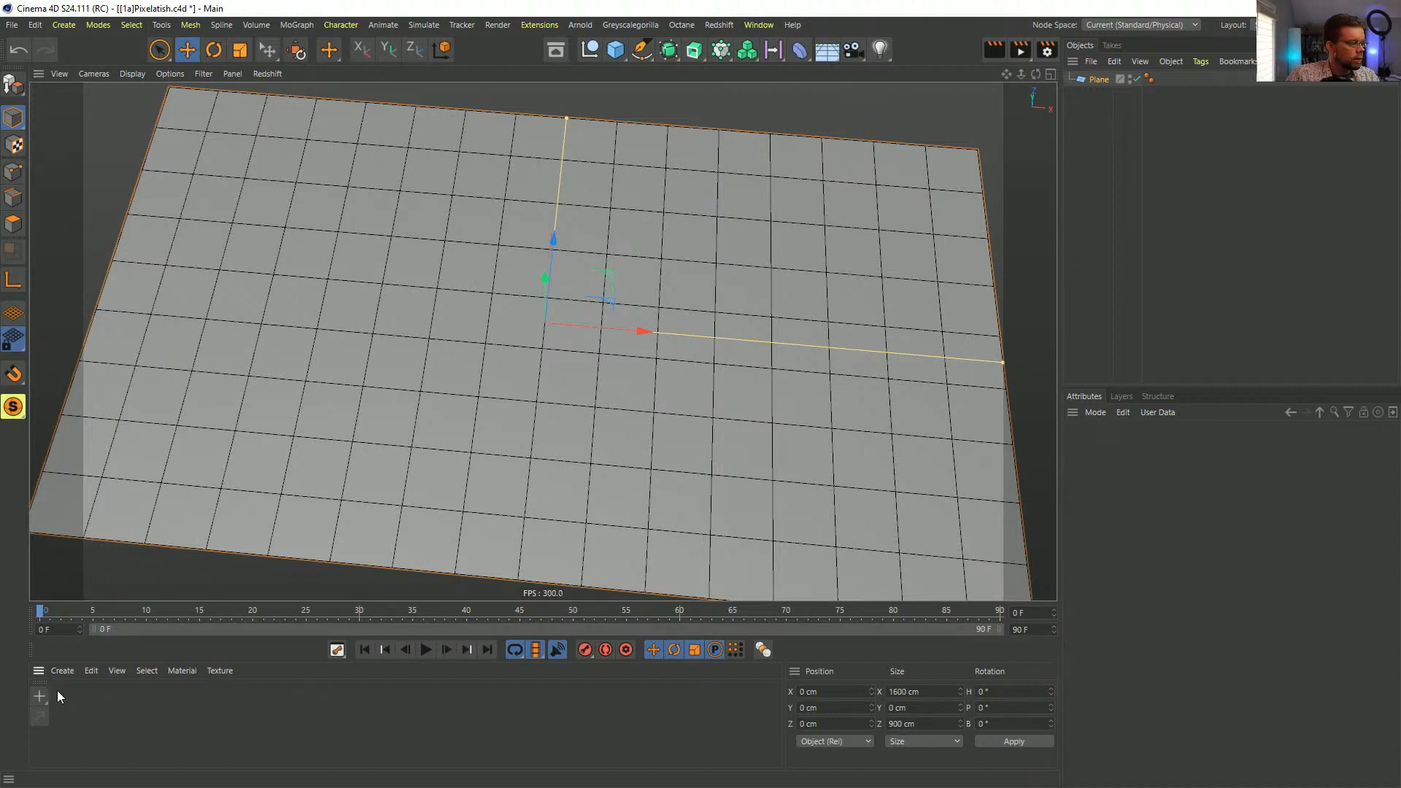
click(1089, 79)
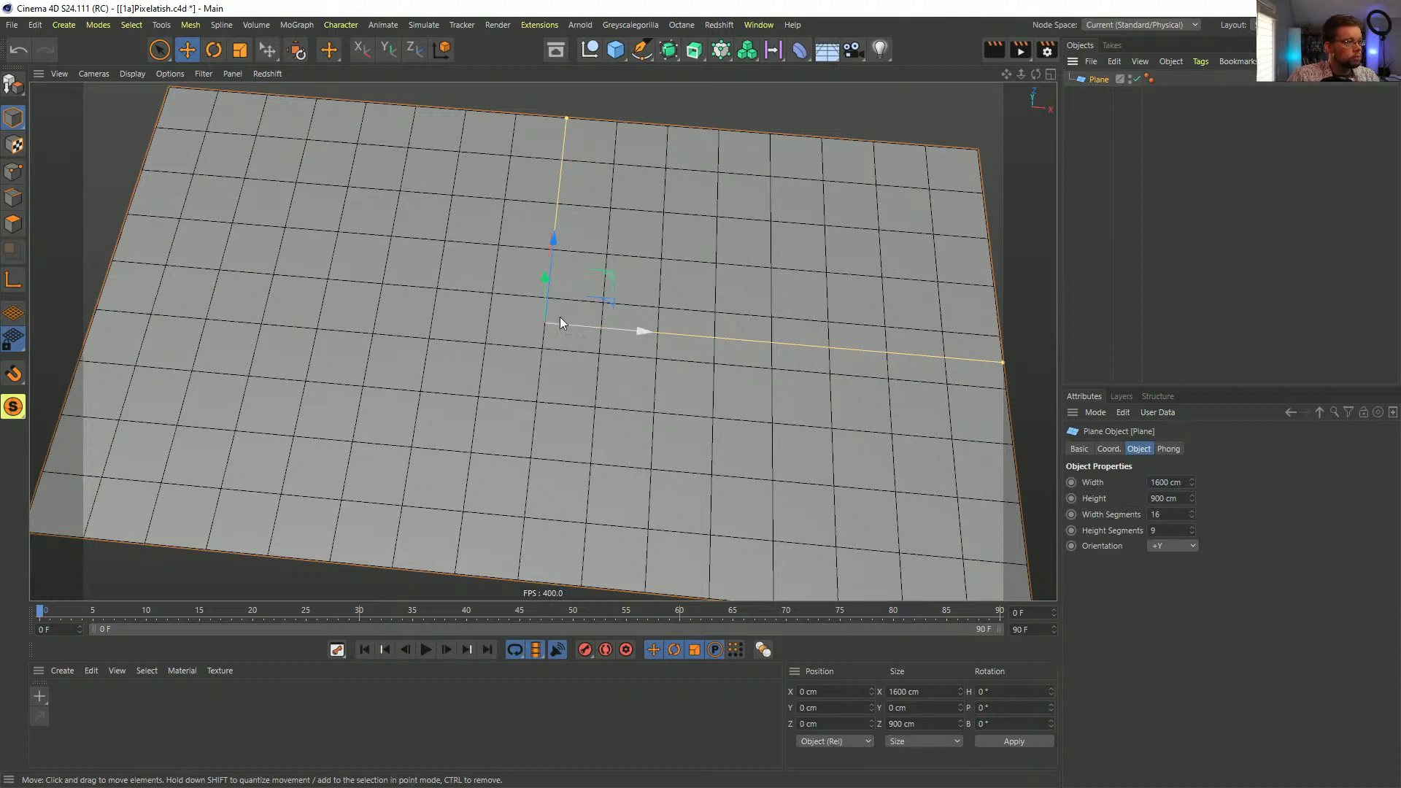
click(800, 50)
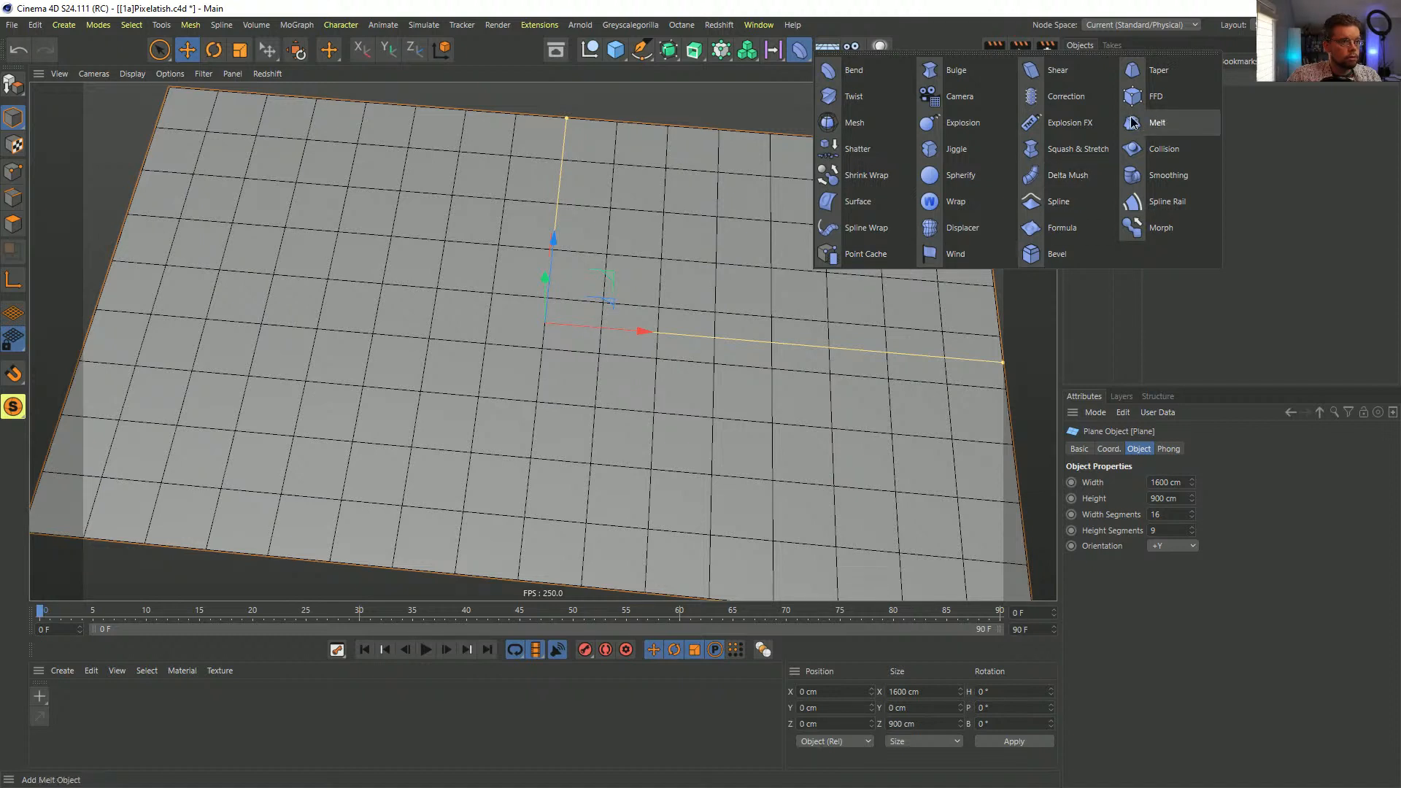
click(976, 124)
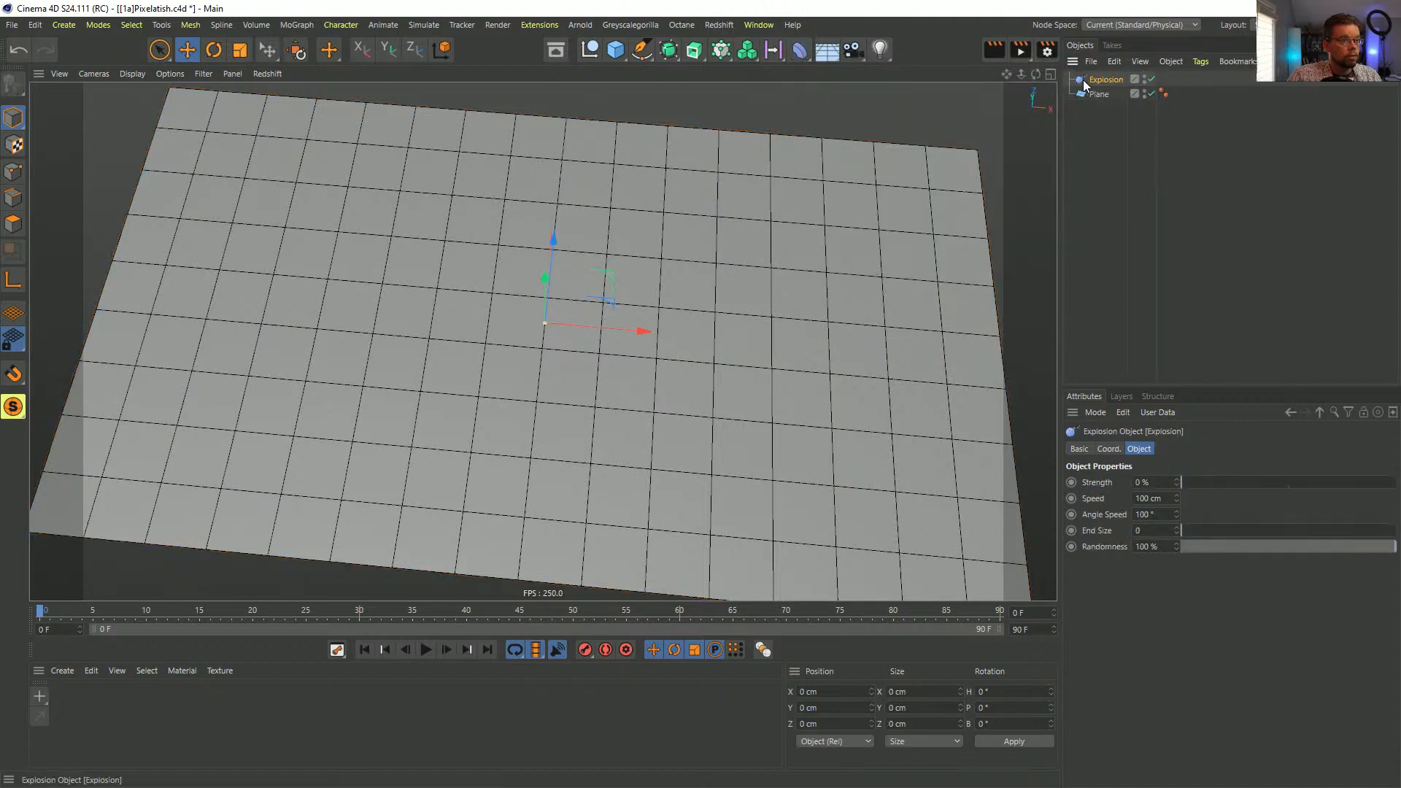
drag(1094, 94, 1096, 95)
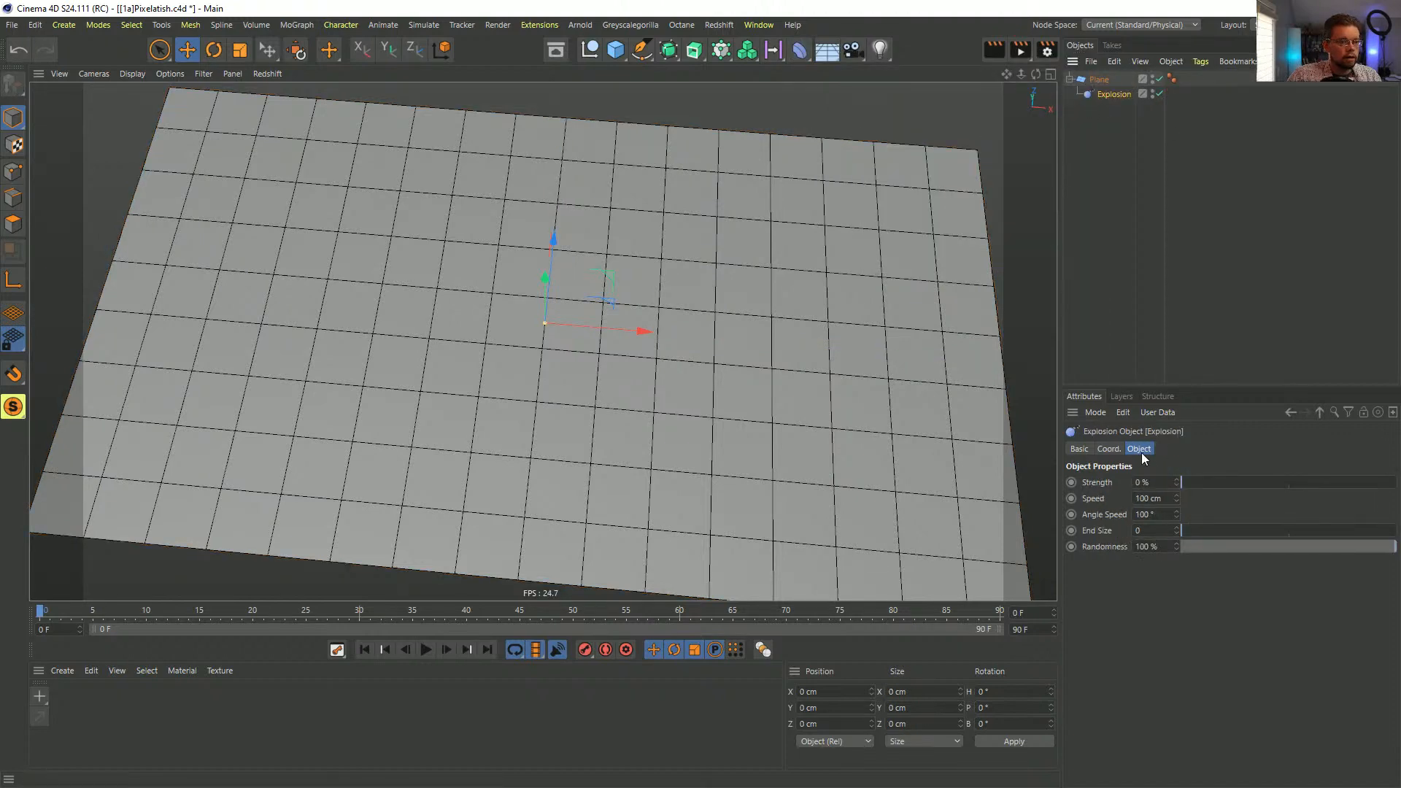
- Try a higher Explosion strength, then set it to 1 %
drag(1182, 482, 1194, 483)
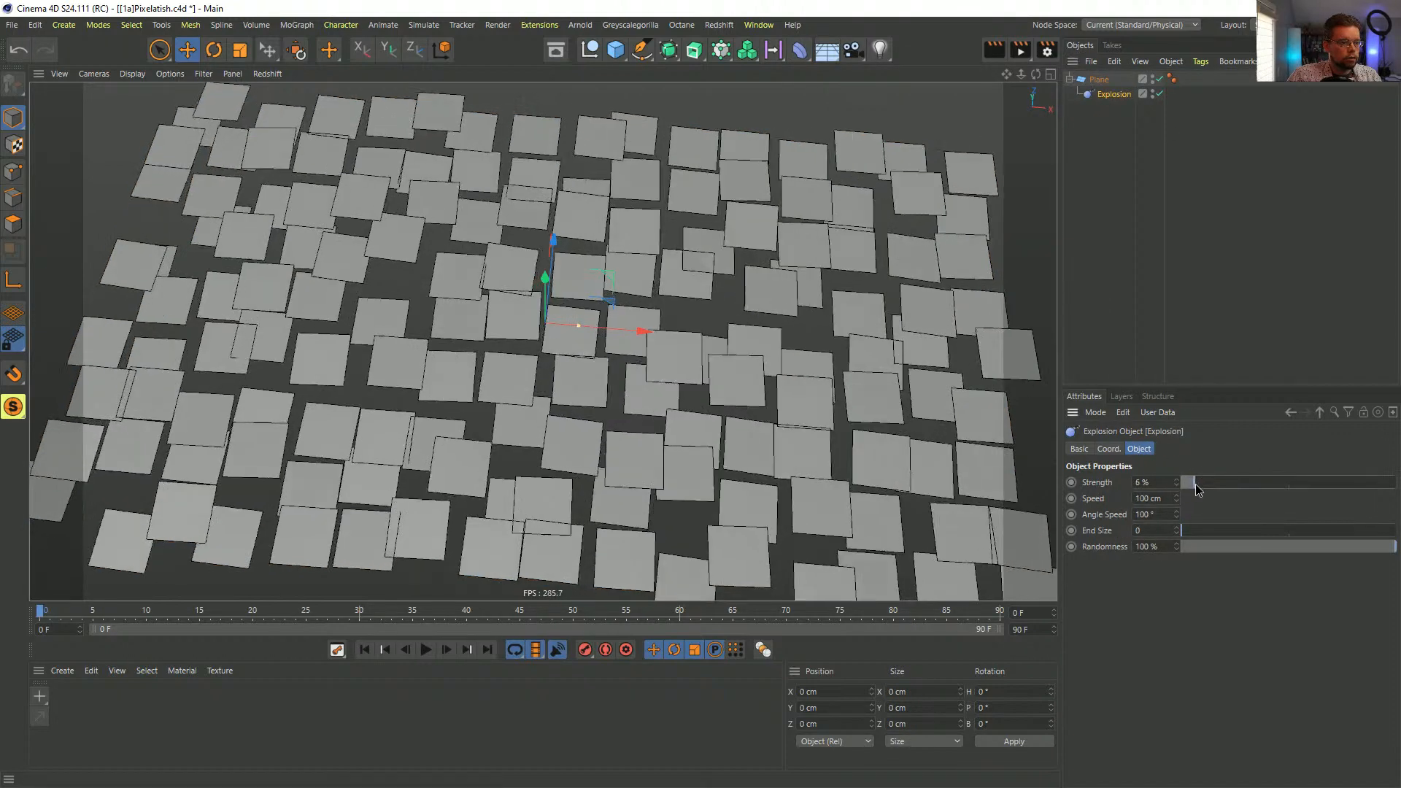
double_click(1166, 482)
text(1)
key(Return)
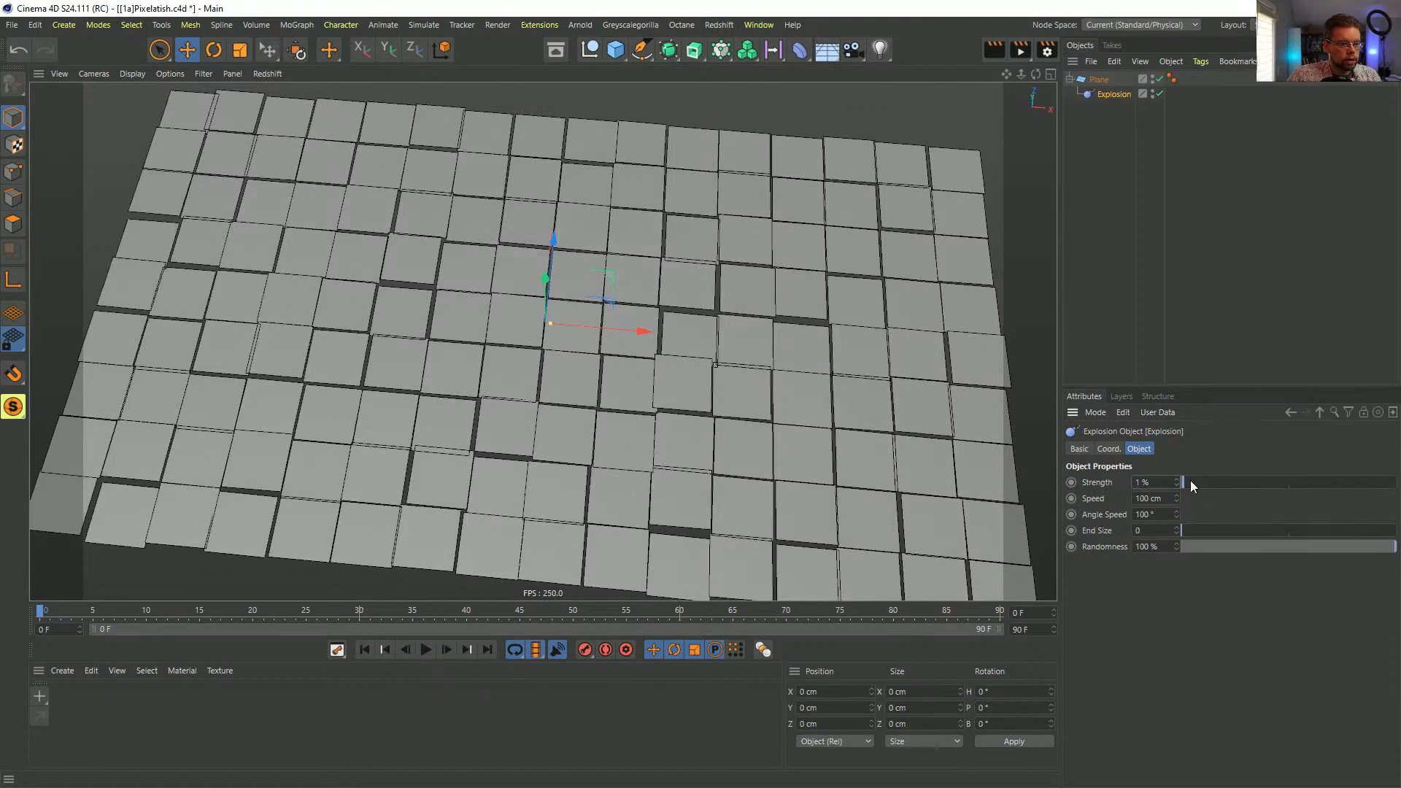
- Set the Explosion deformer's speed to 0 cm, its angle speed to 0° and its randomness to 0 %
double_click(1159, 498)
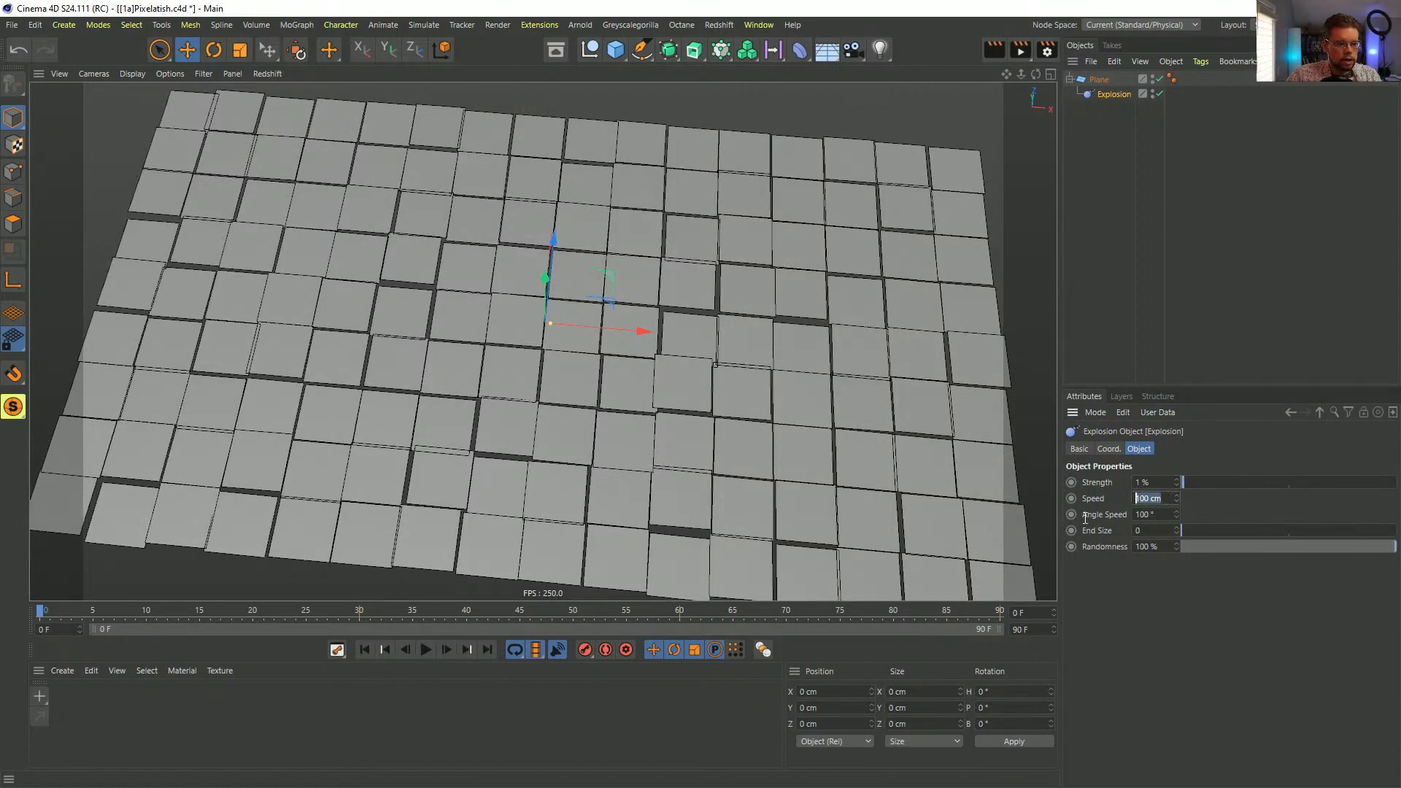
text(0)
key(Tab)
text(0)
key(Return)
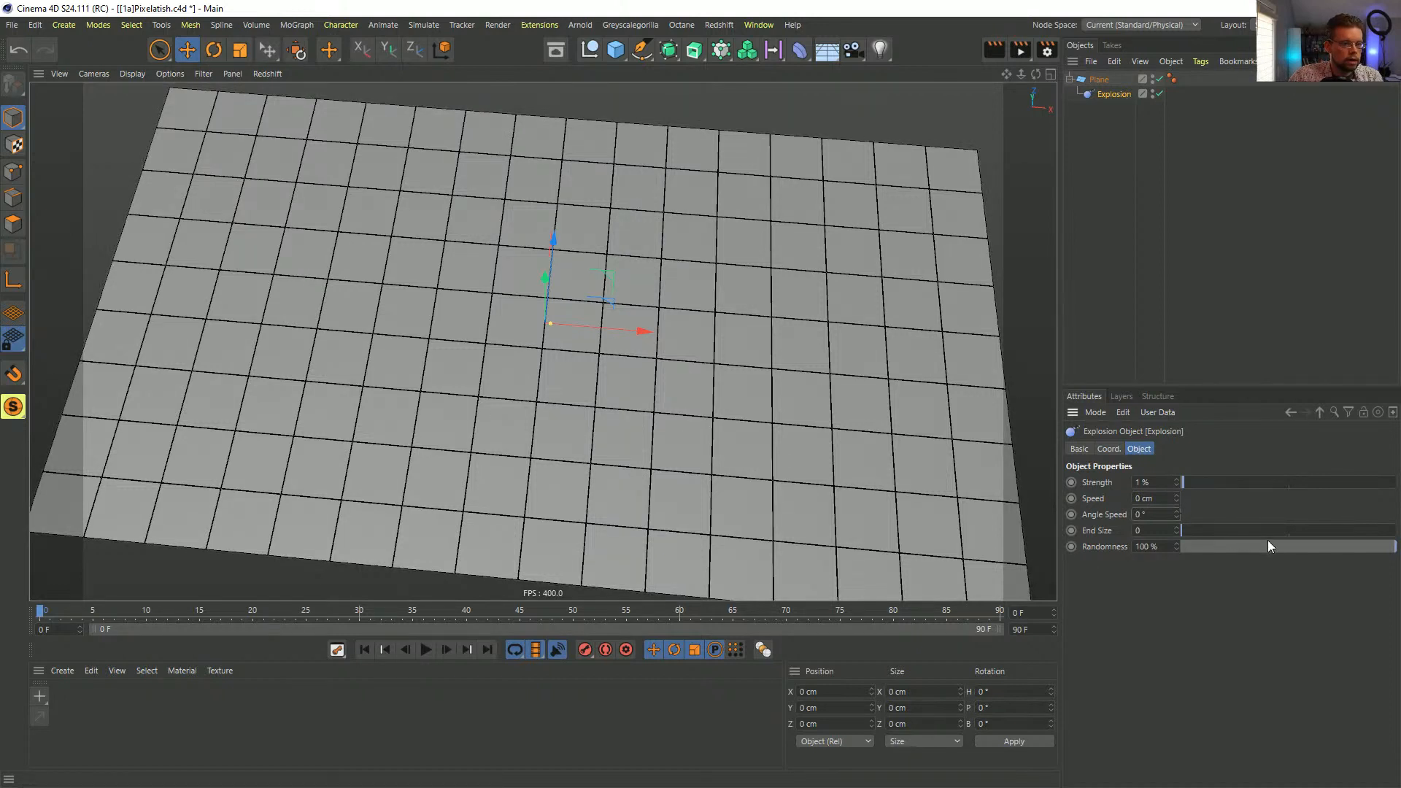
drag(1267, 546, 1187, 564)
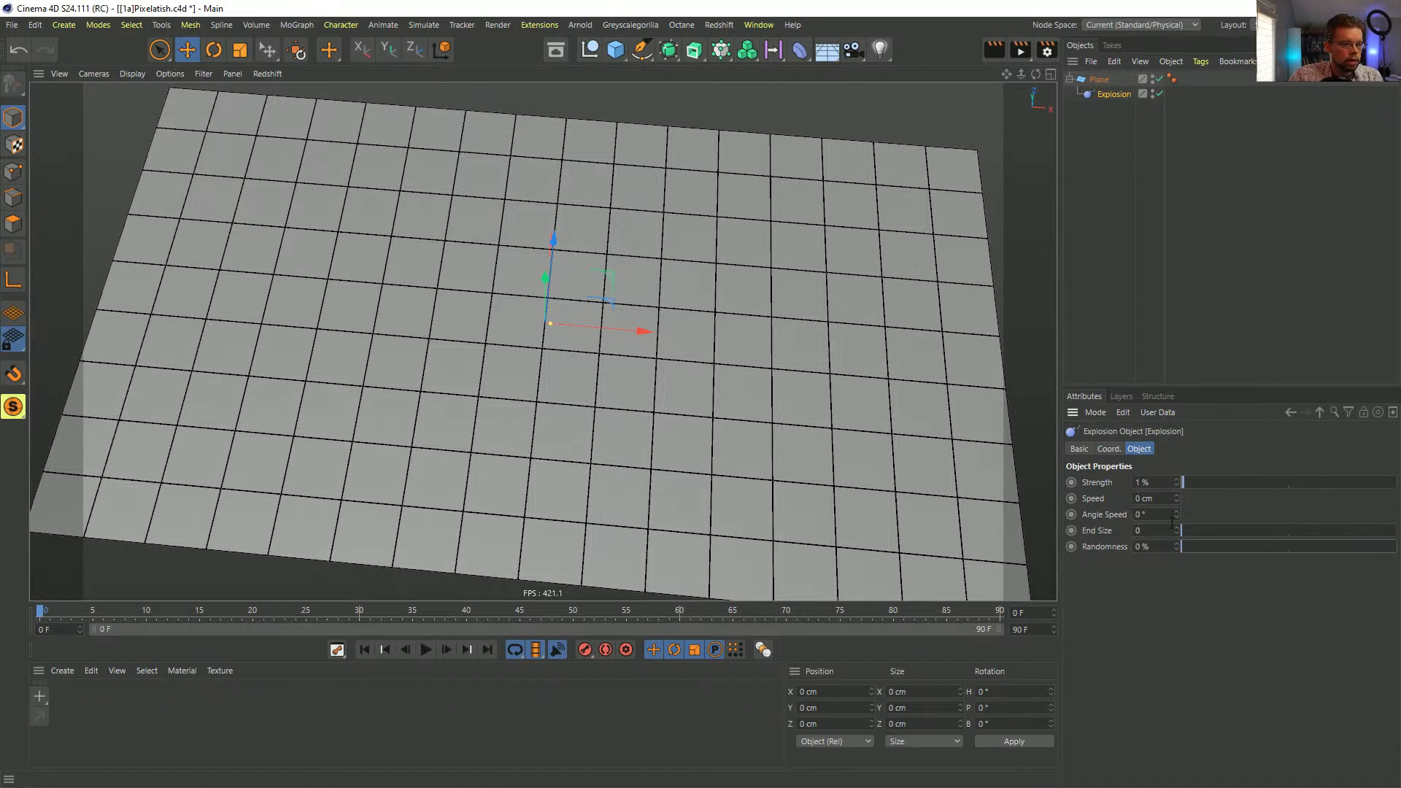
- Set the Explosion deformer's strength to 0.001 %
drag(1159, 483, 1013, 478)
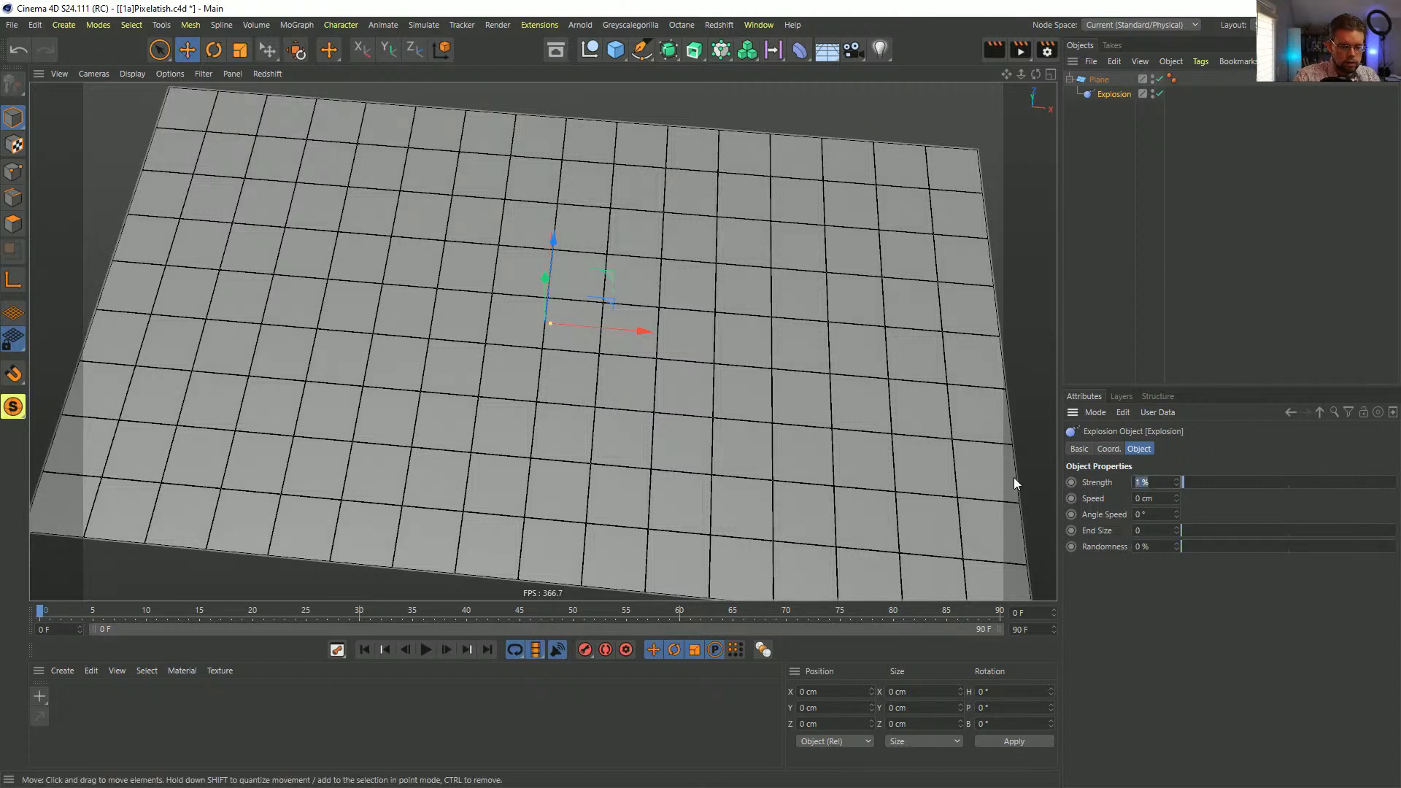
text(.00)
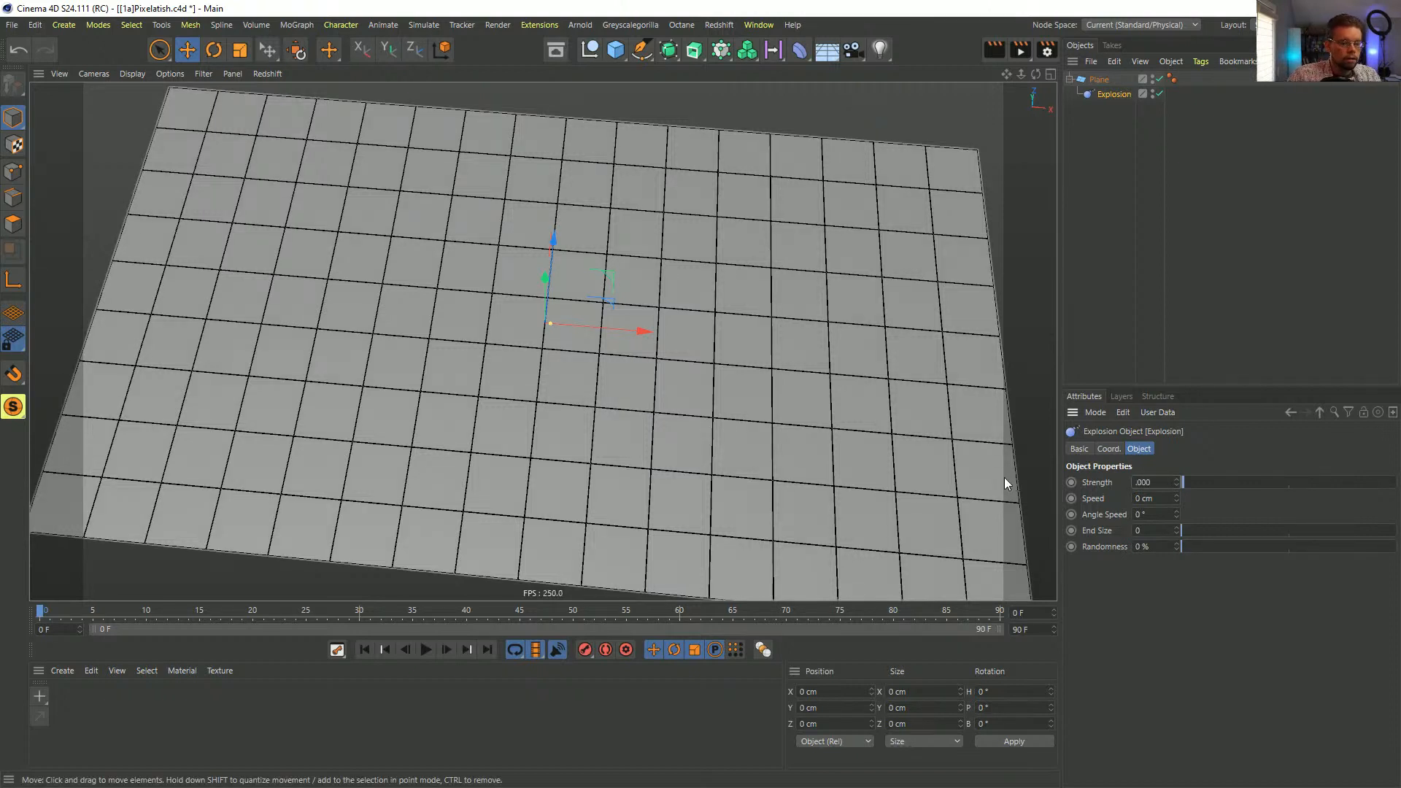
text(1)
key(Return)
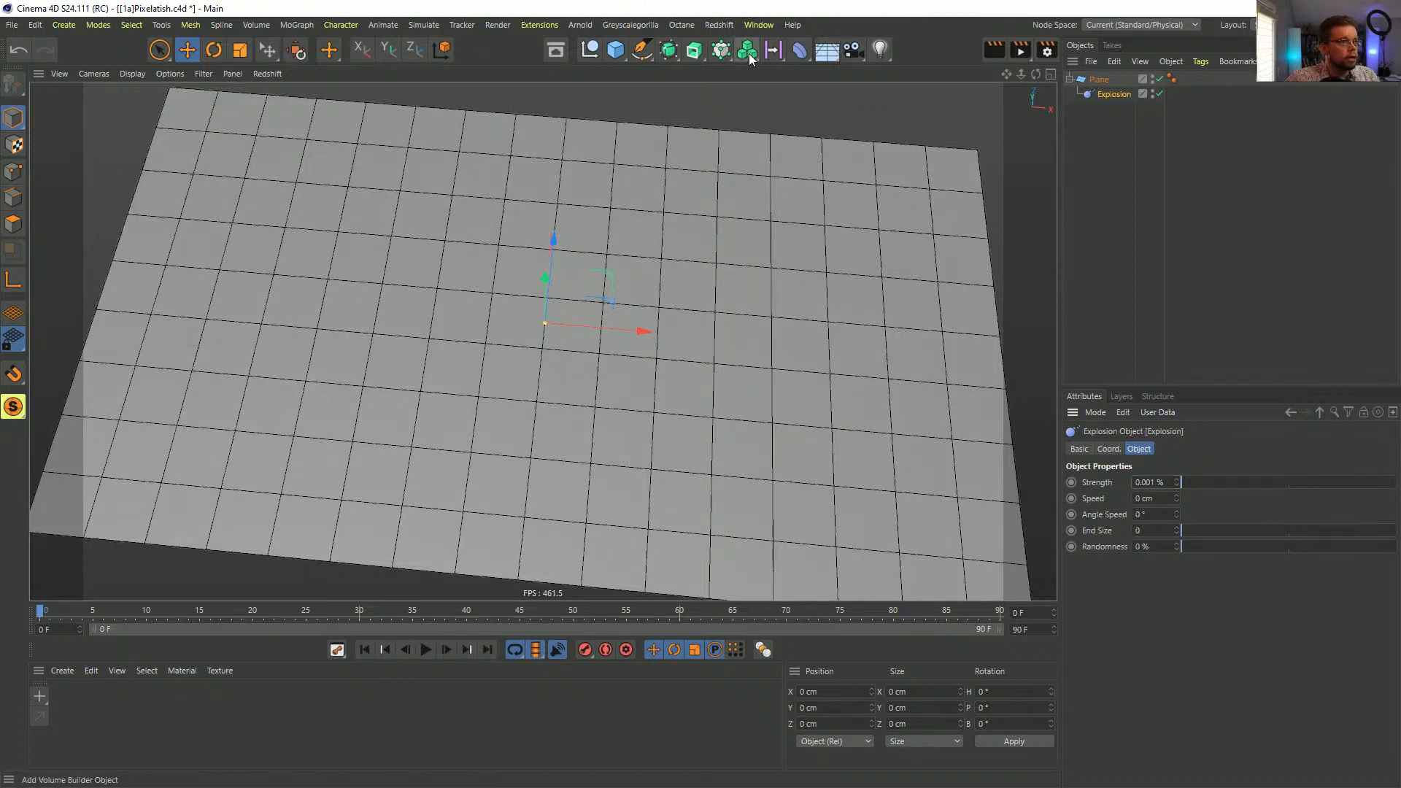
- Delete the Explosion deformer and place the plane inside a new Voronoi Fracture object
key(Delete)
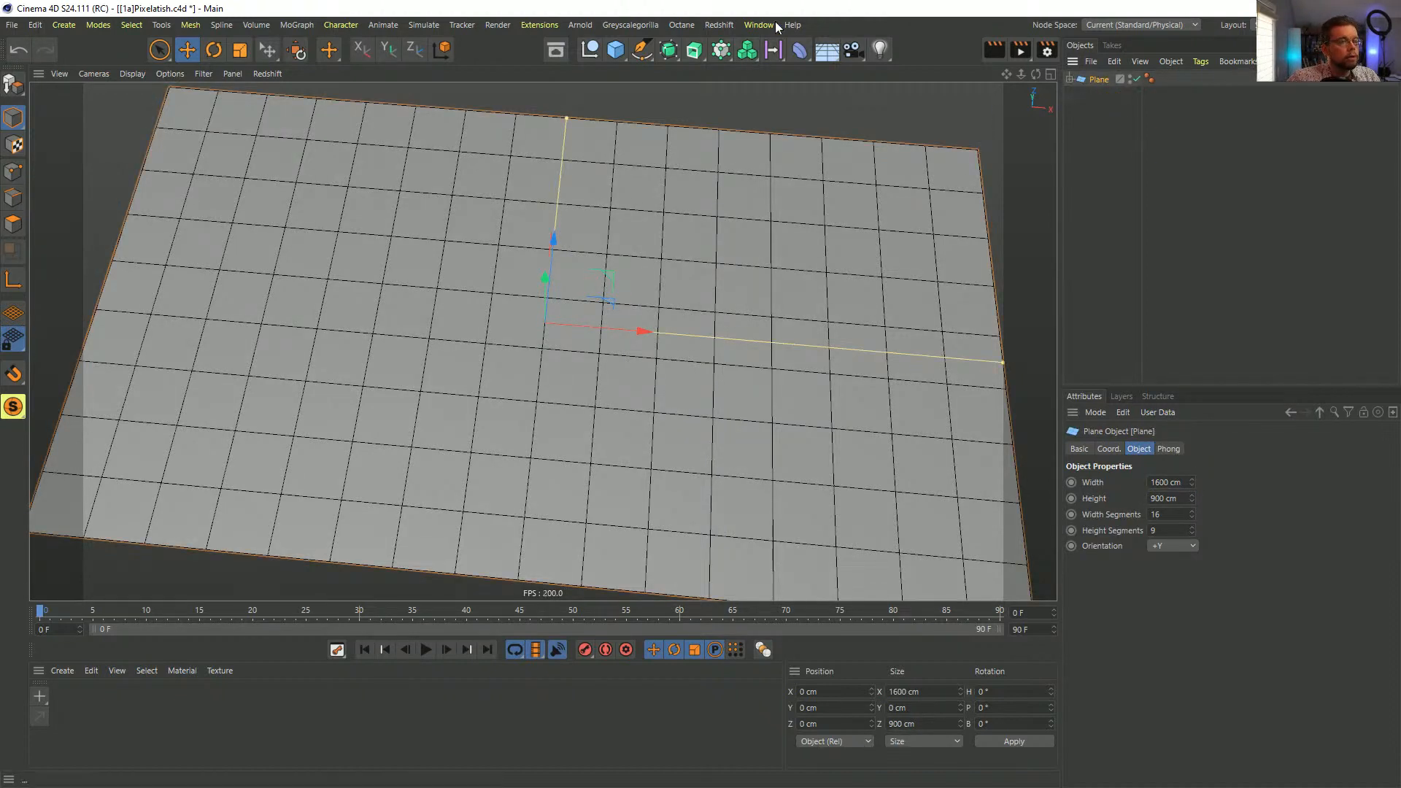
click(754, 58)
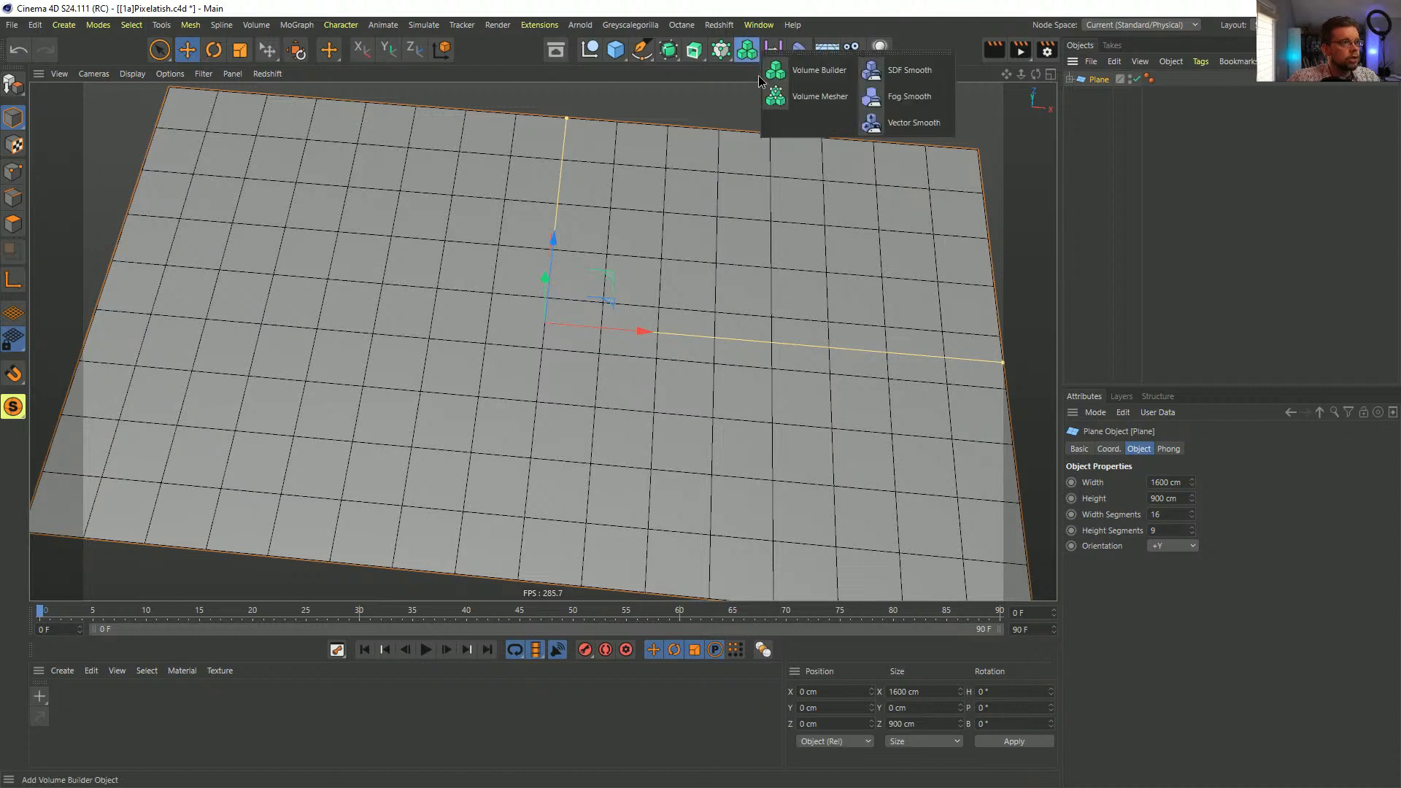
click(720, 50)
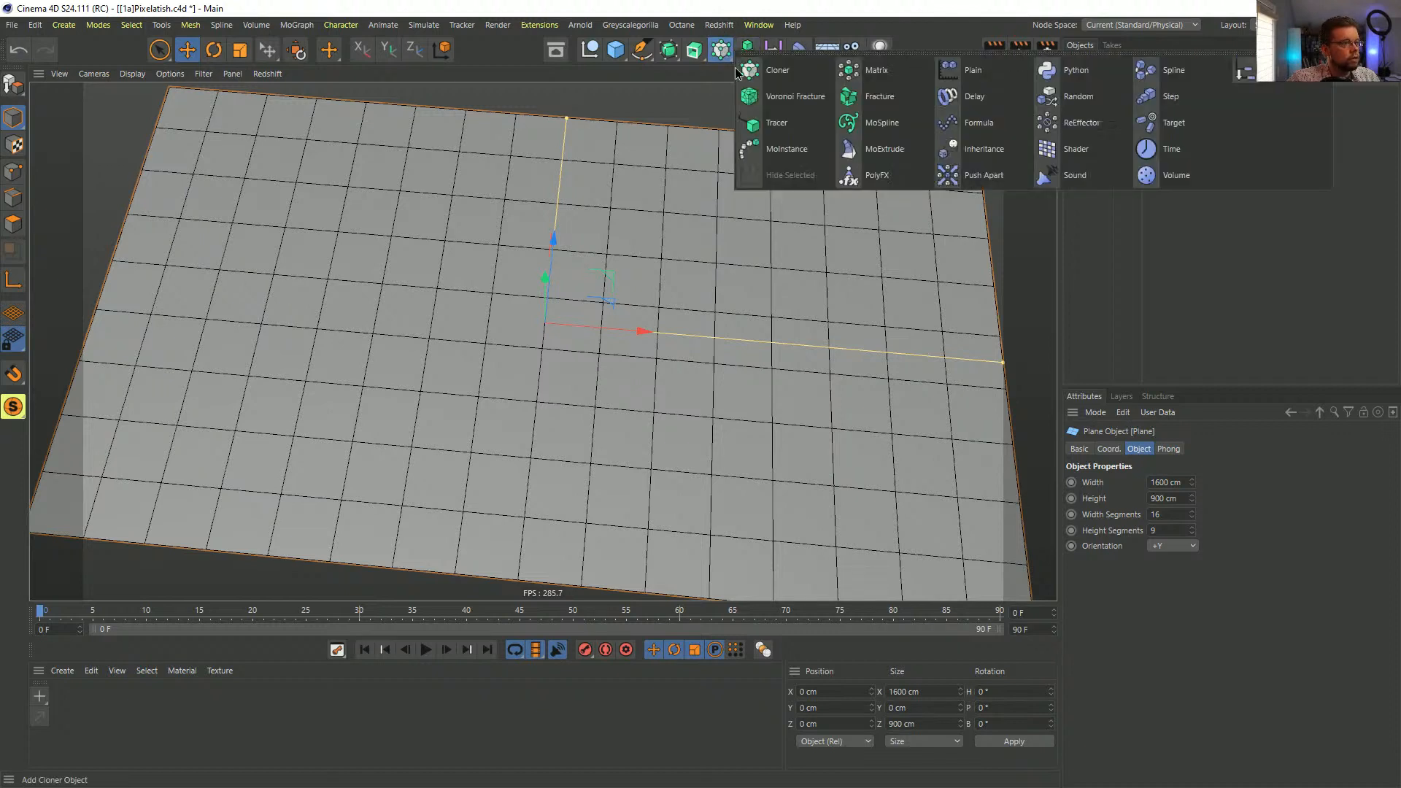
alt+click(793, 96)
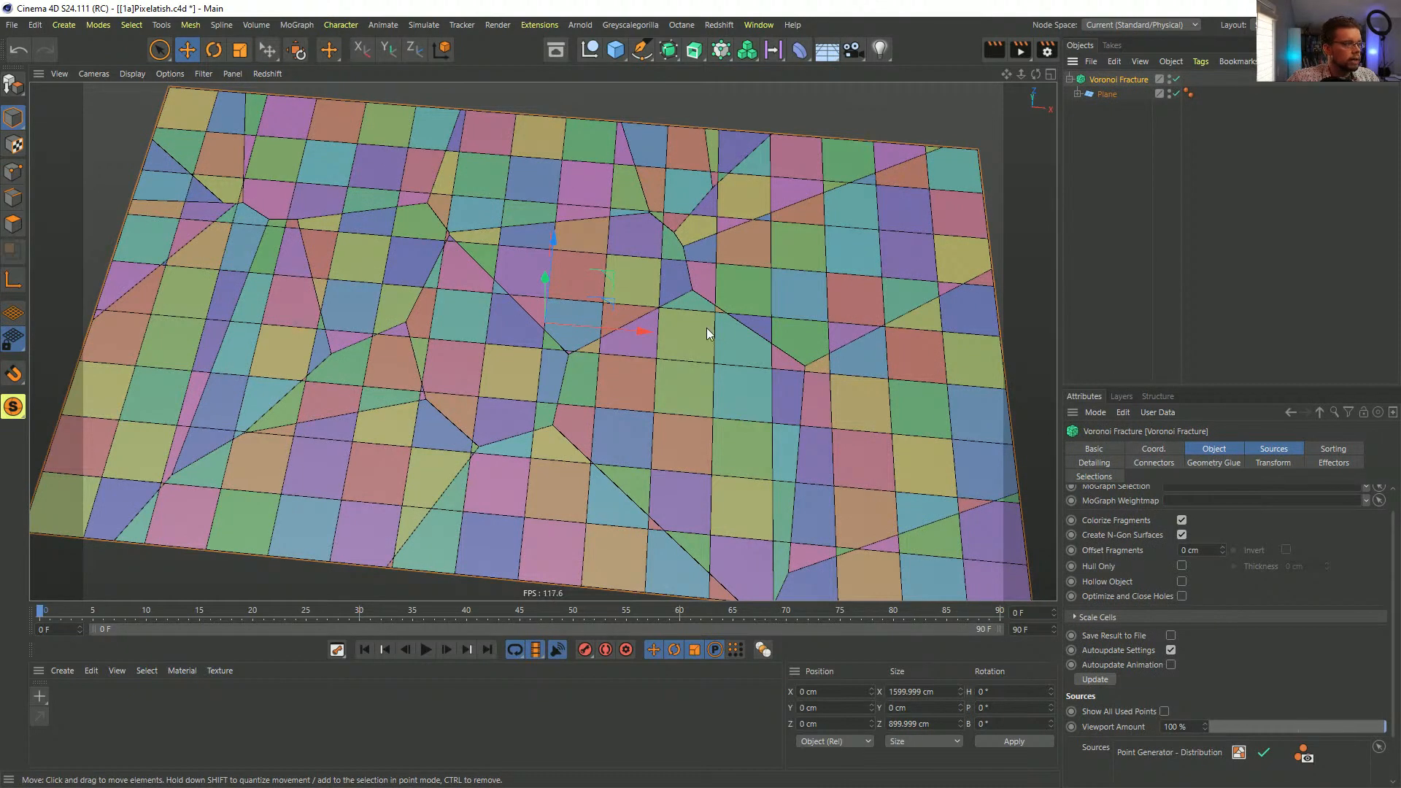
- Remove the default point generator distribution from the Voronoi Fracture's sources
click(1274, 448)
click(1191, 551)
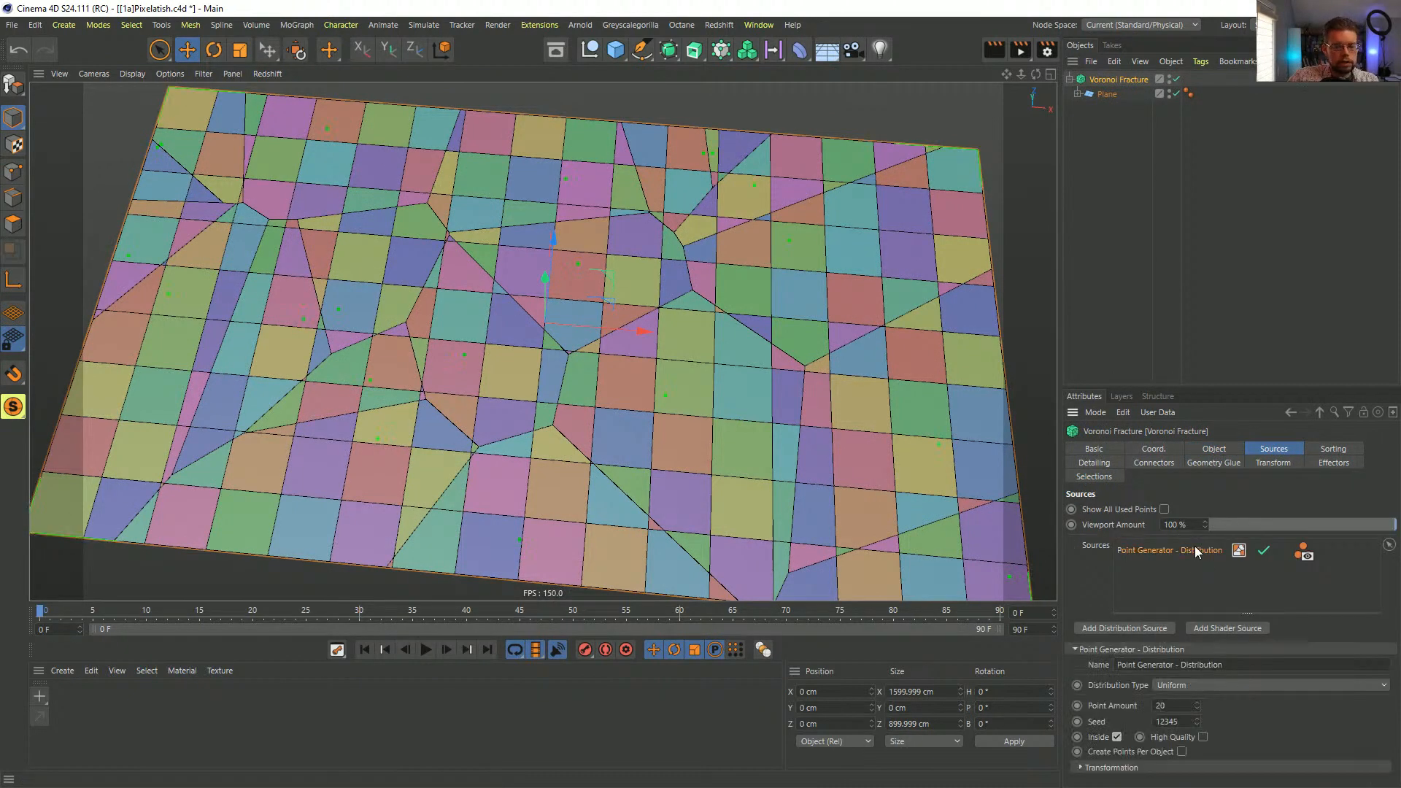
key(Delete)
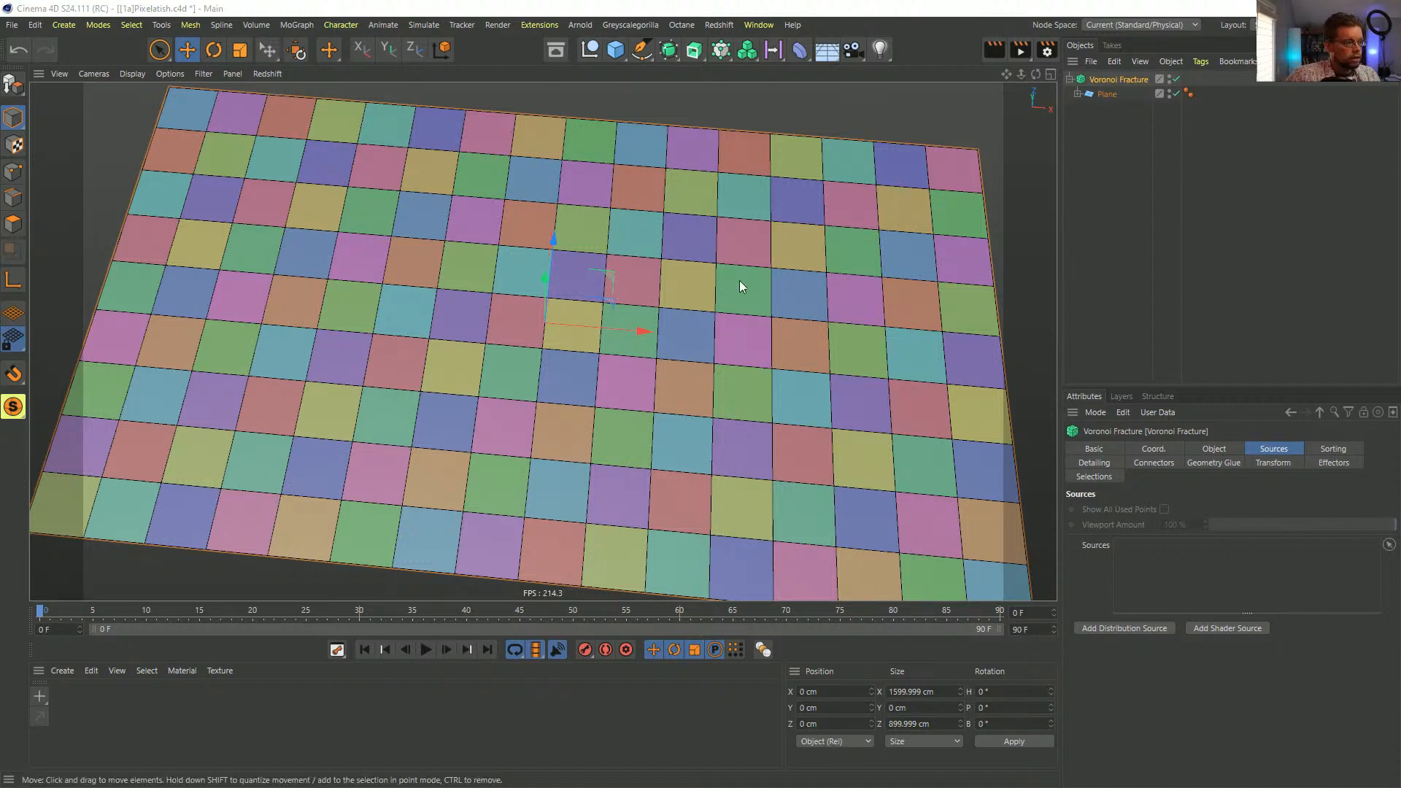
- Add a Plain effector to the Voronoi Fracture and turn off its position transform
click(1325, 467)
click(720, 50)
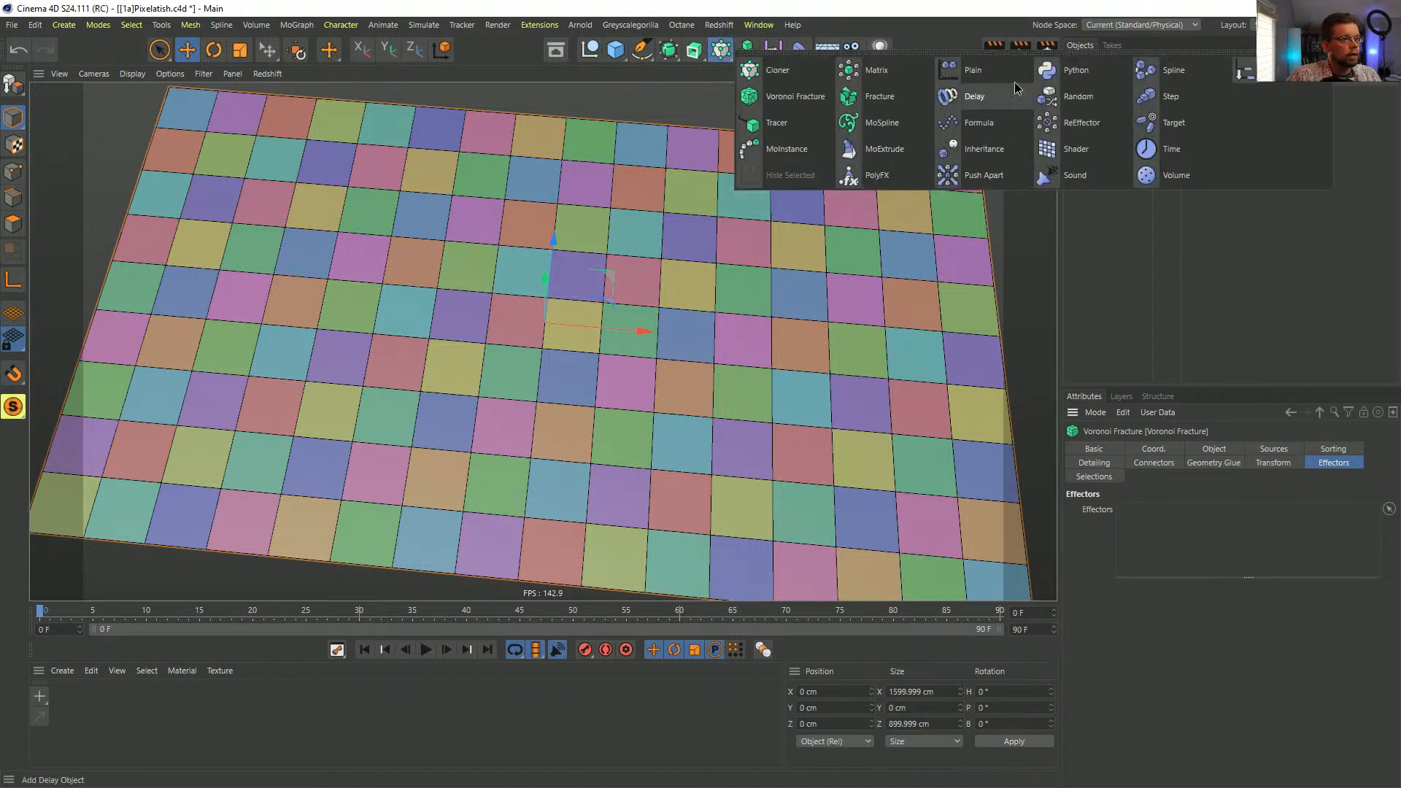
click(958, 72)
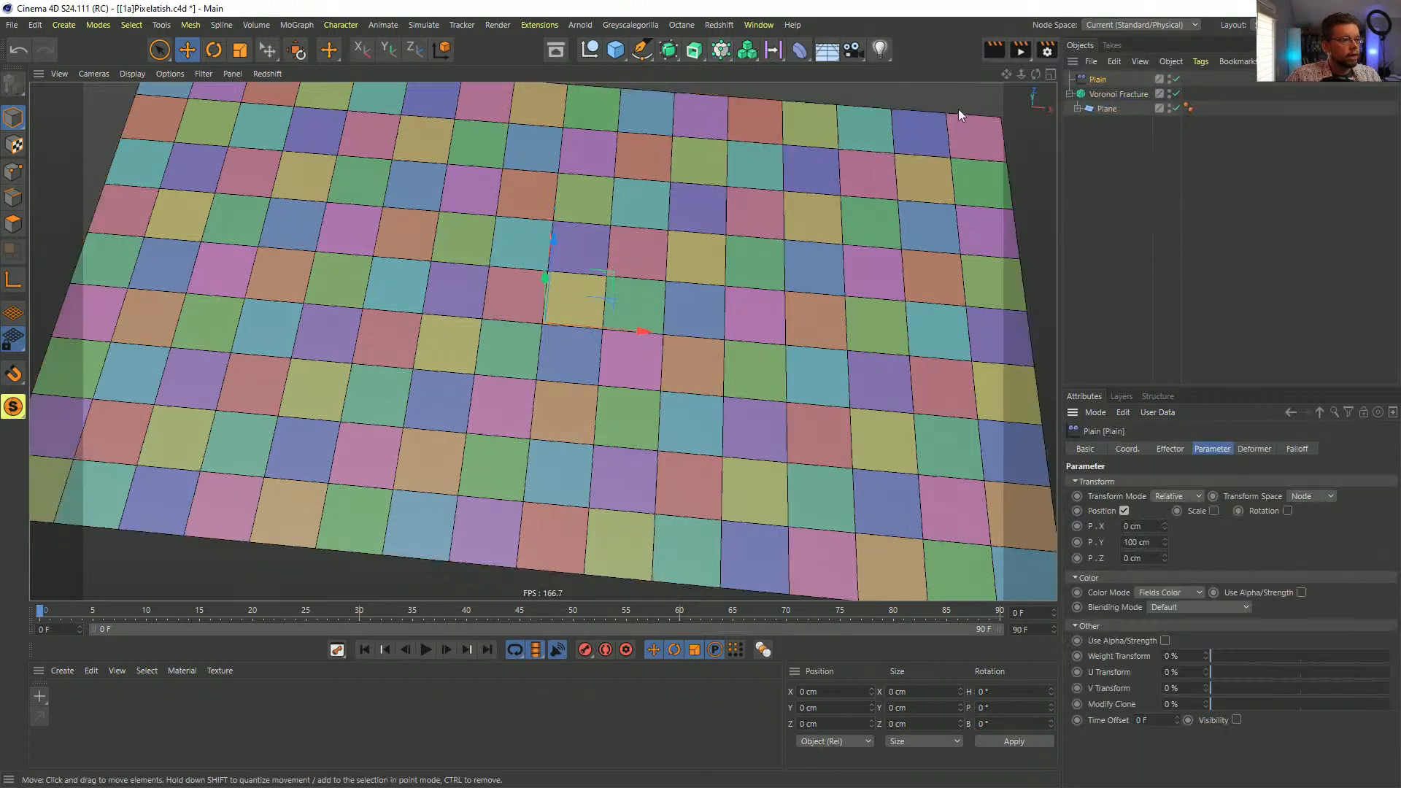
click(1124, 511)
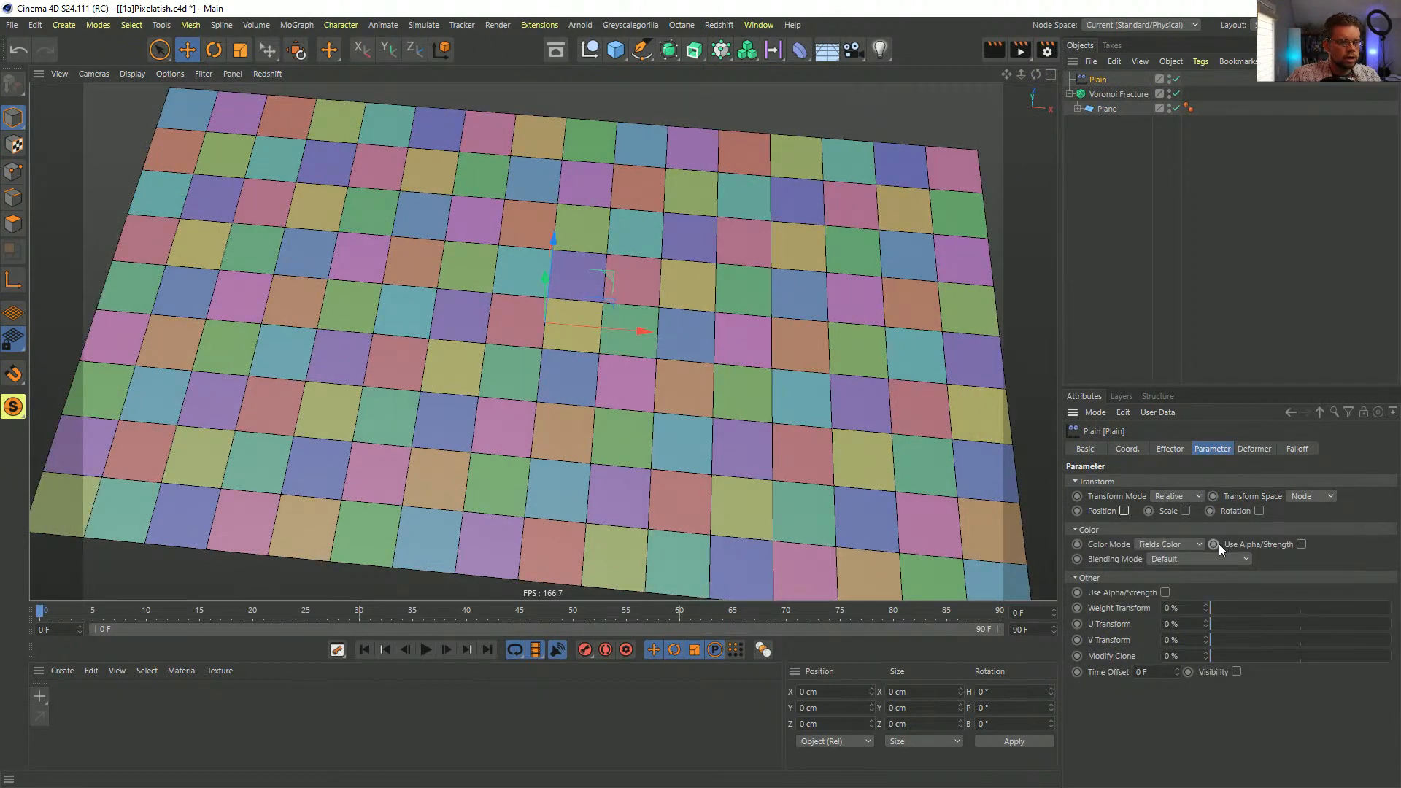
- Add a Shader Field to the Plain effector's falloff
click(1299, 449)
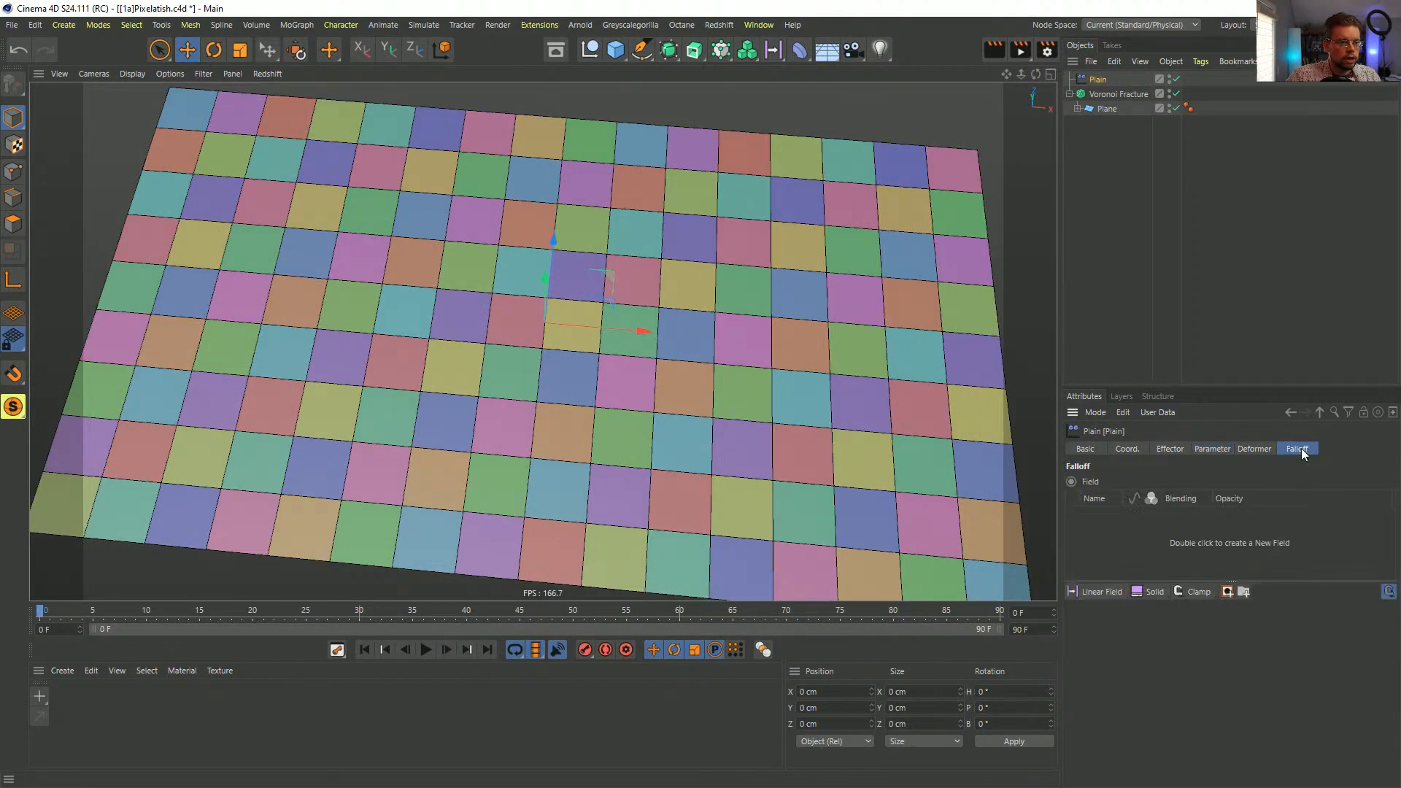
click(1105, 592)
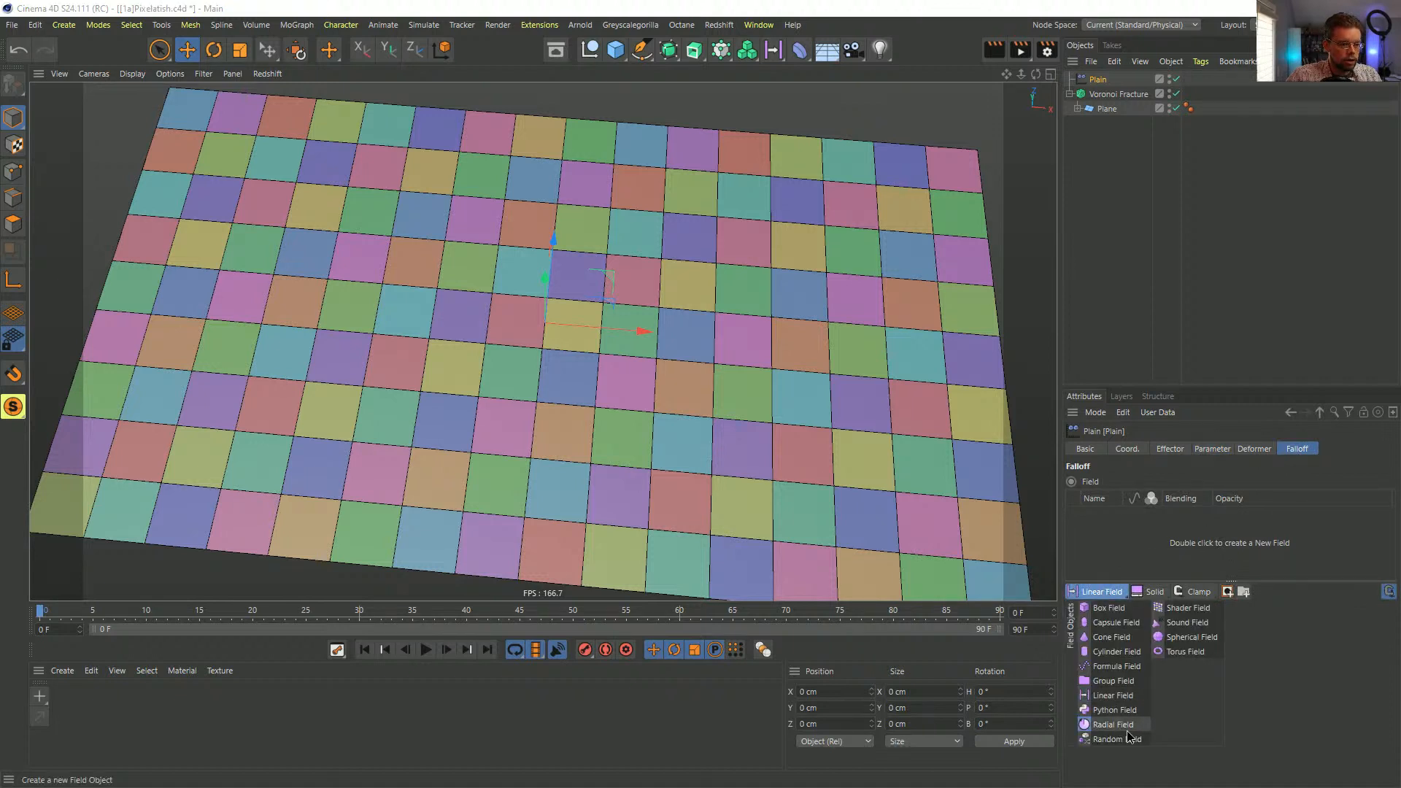
click(1189, 607)
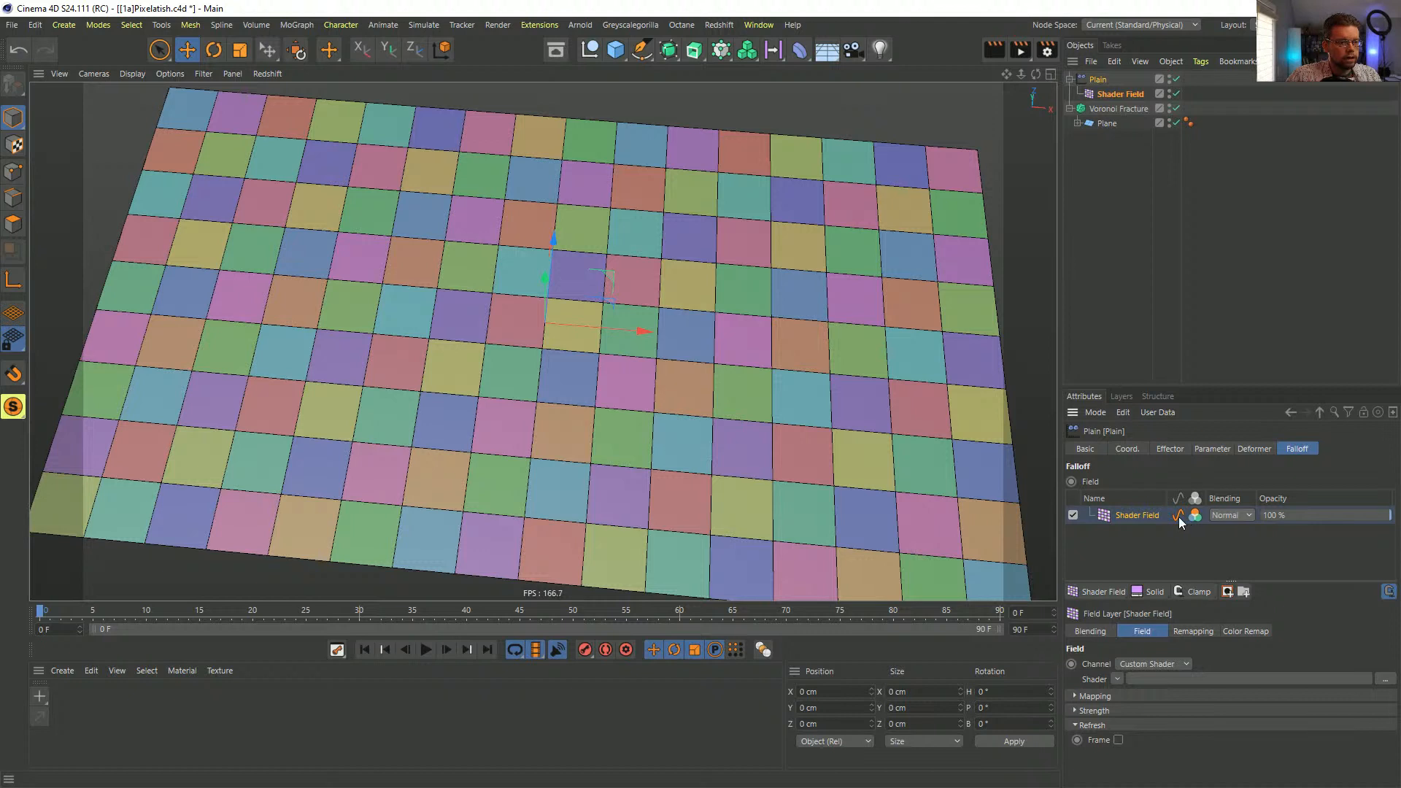
- Turn off Colorize Fragments on the Voronoi Fracture object
click(1131, 109)
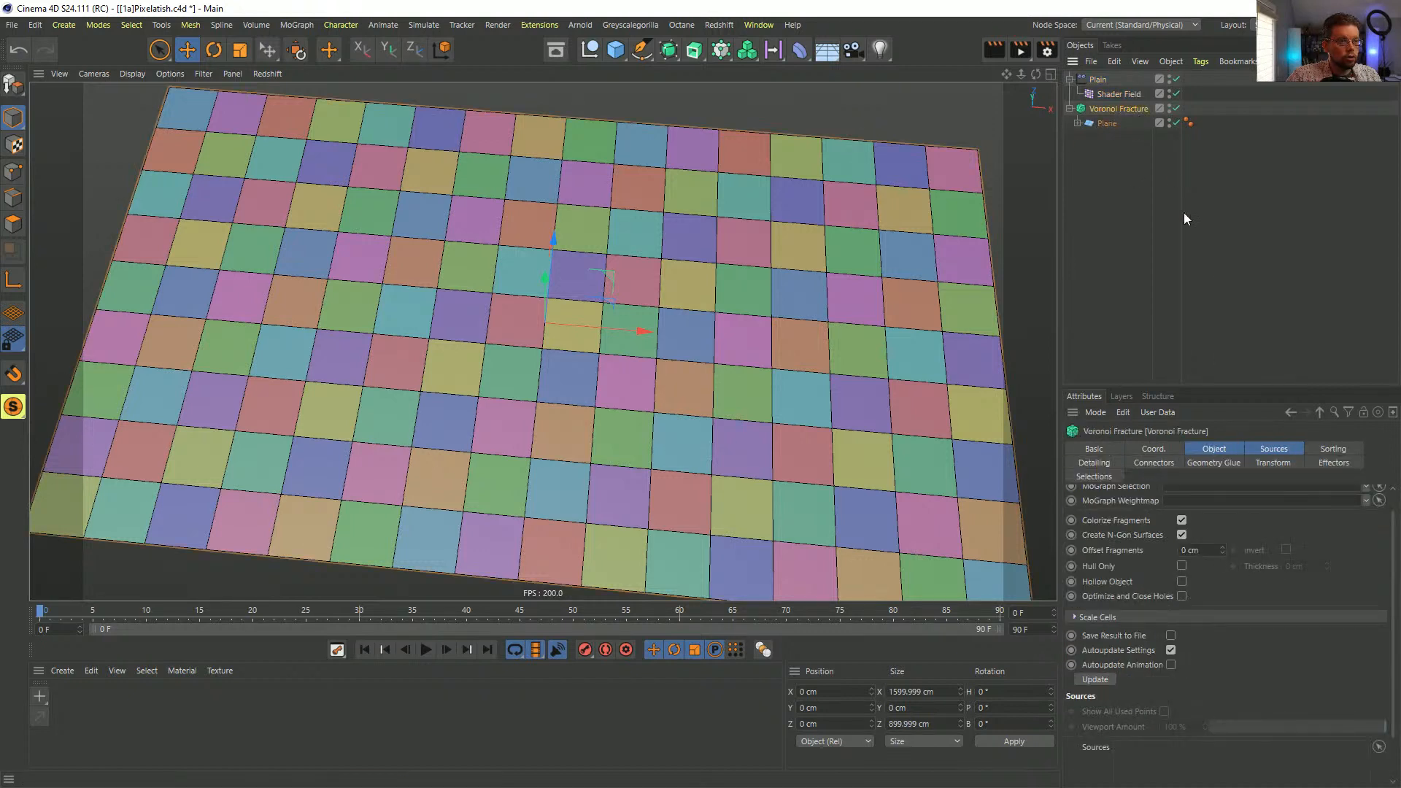
scroll(1119, 548, up, 1)
click(1182, 541)
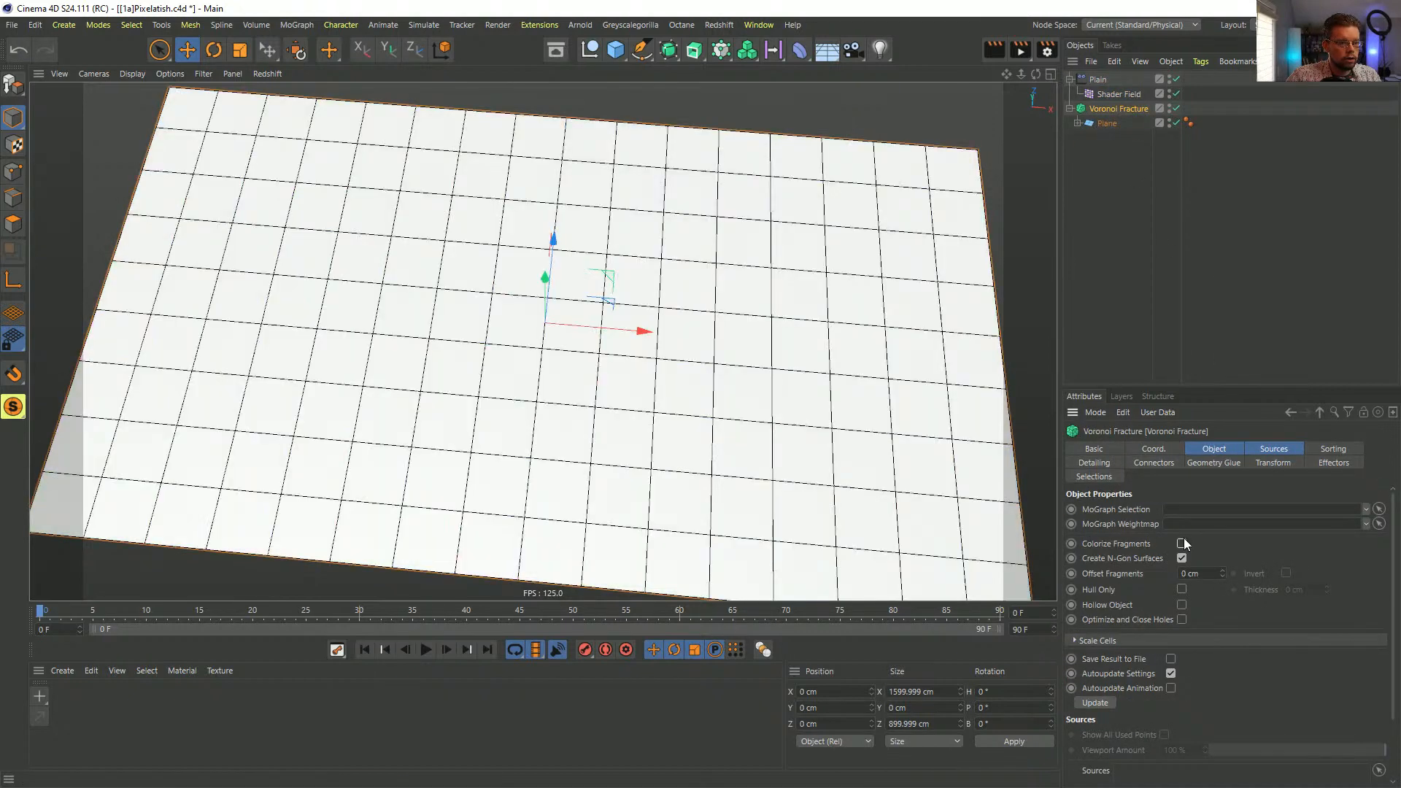
- Load the image [2a]LaserScanMars0302.tif from Episode 28's SceneFiles tex folder as the Shader Field's custom shader
click(1101, 94)
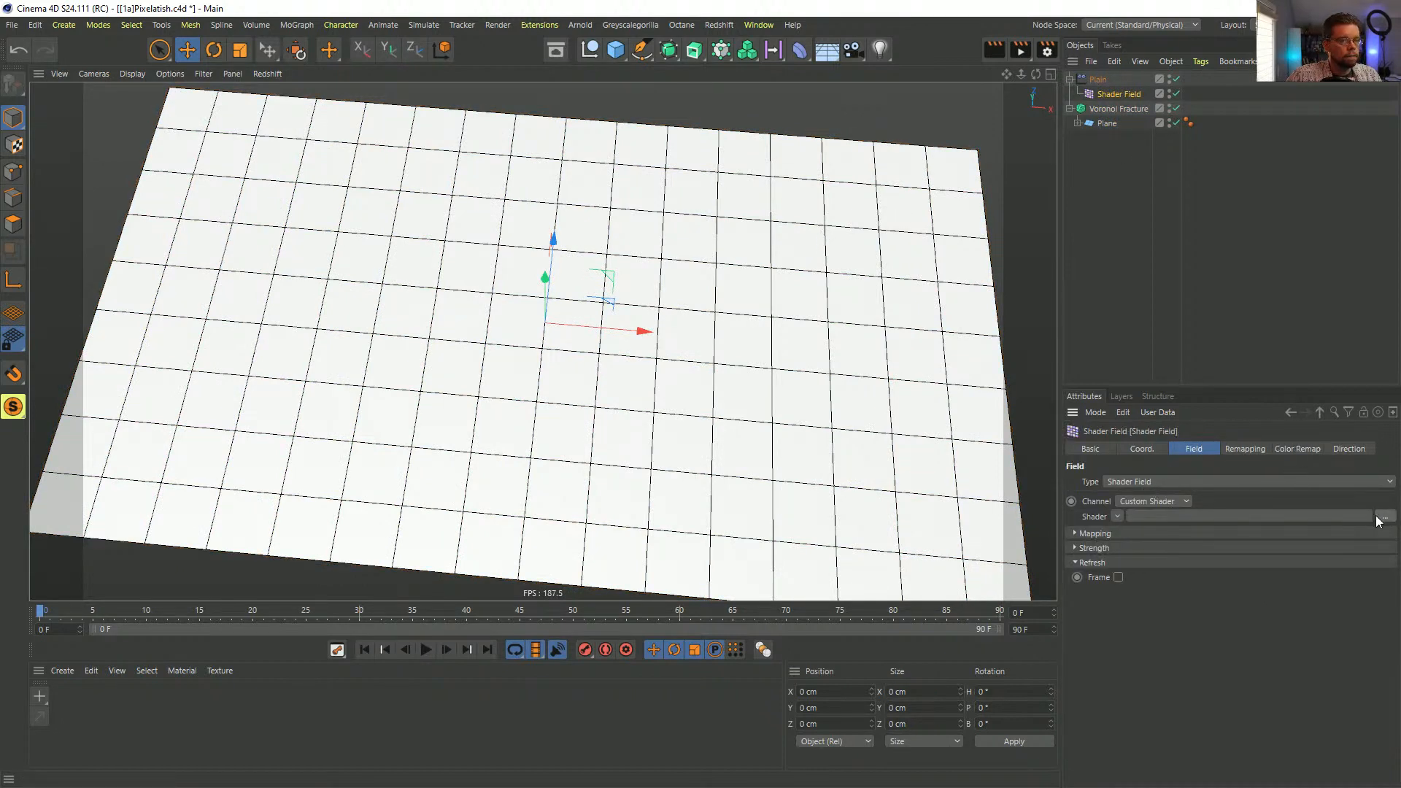
click(1126, 515)
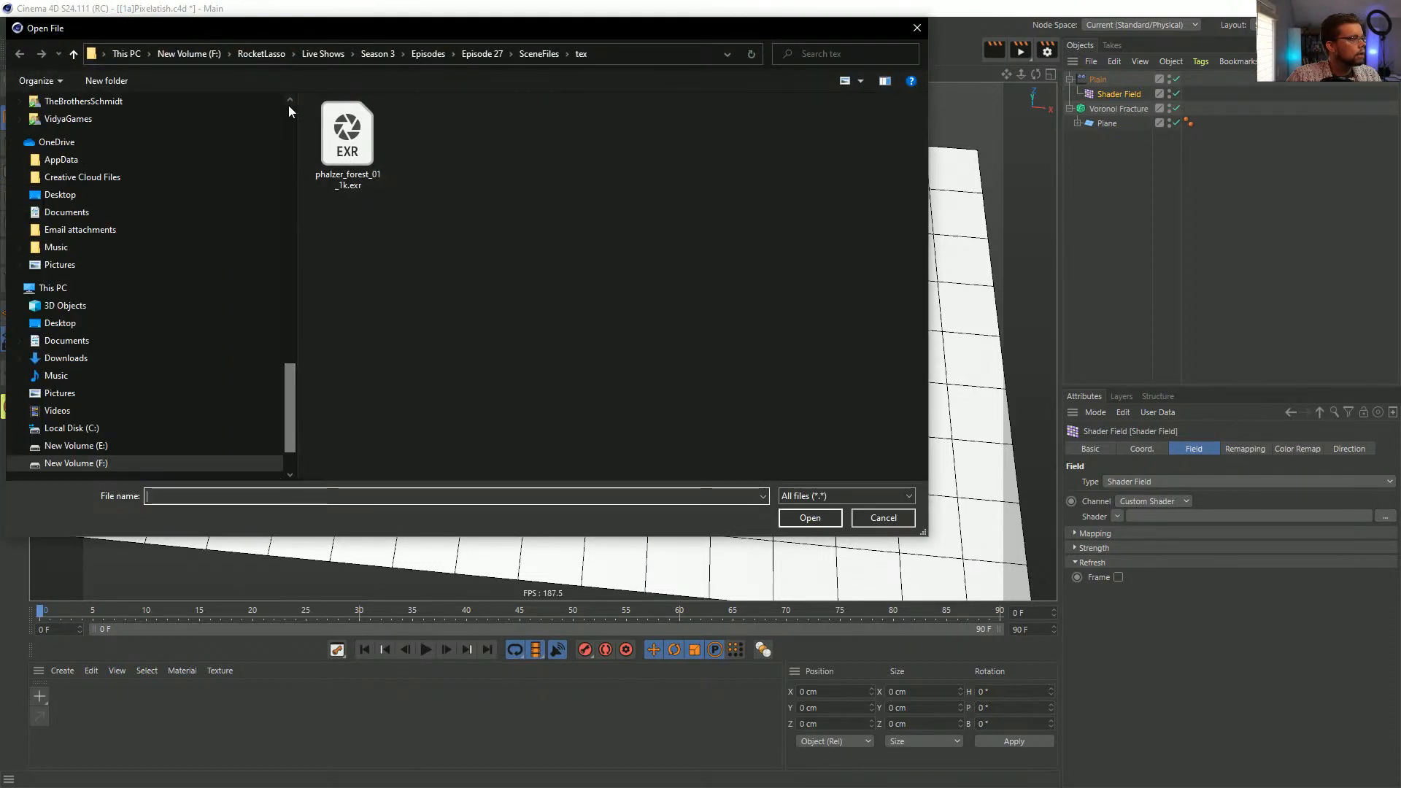
scroll(289, 110, up, 15)
click(159, 130)
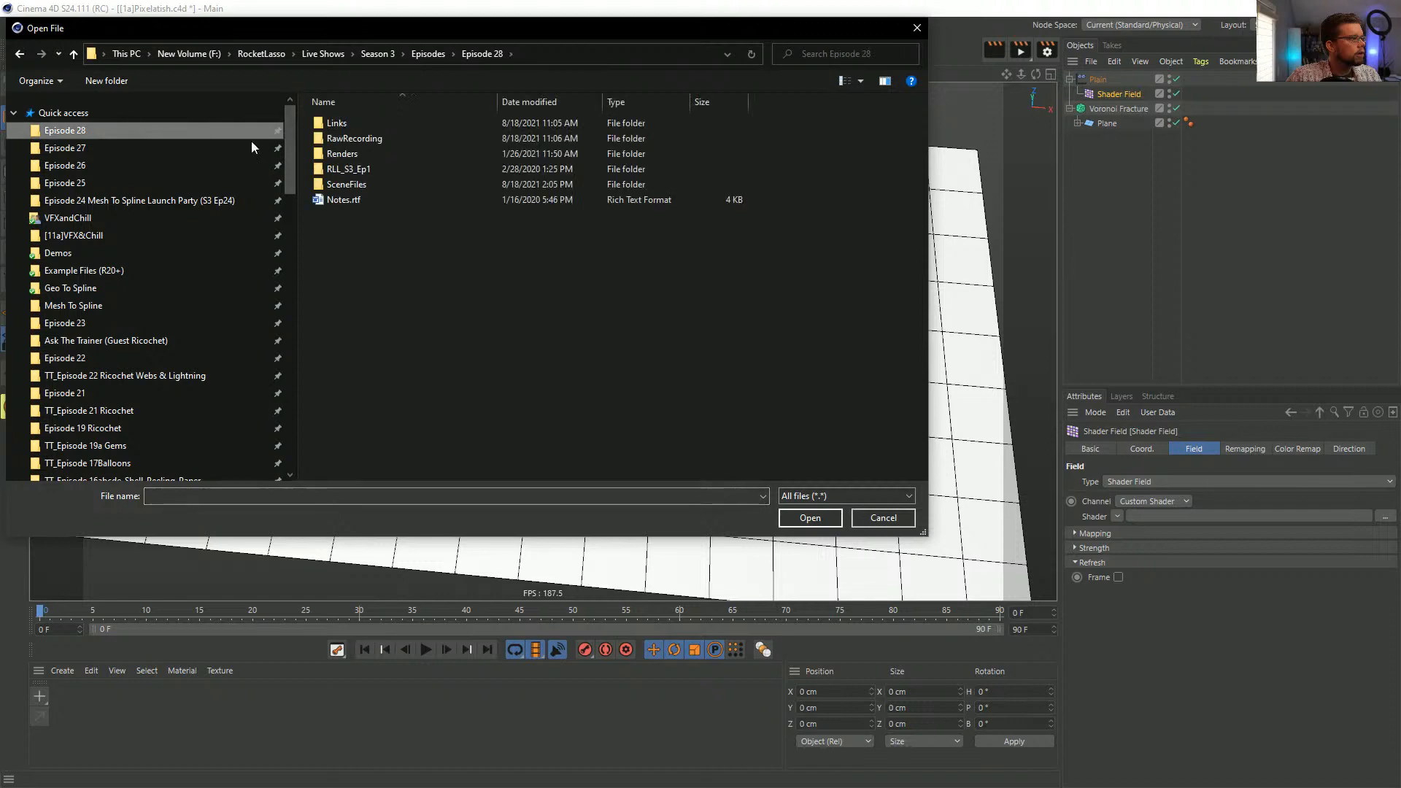
double_click(366, 187)
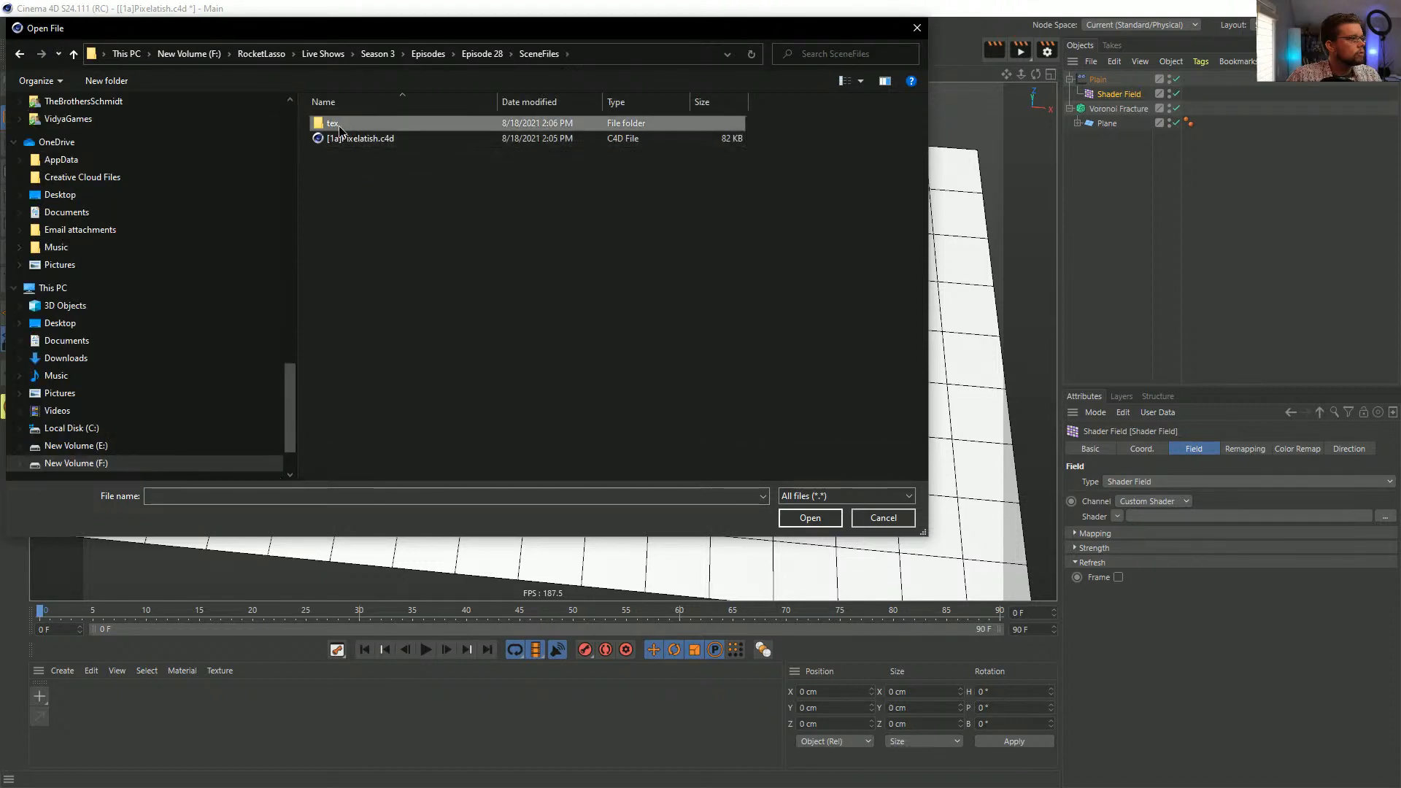
double_click(332, 123)
click(350, 149)
click(810, 518)
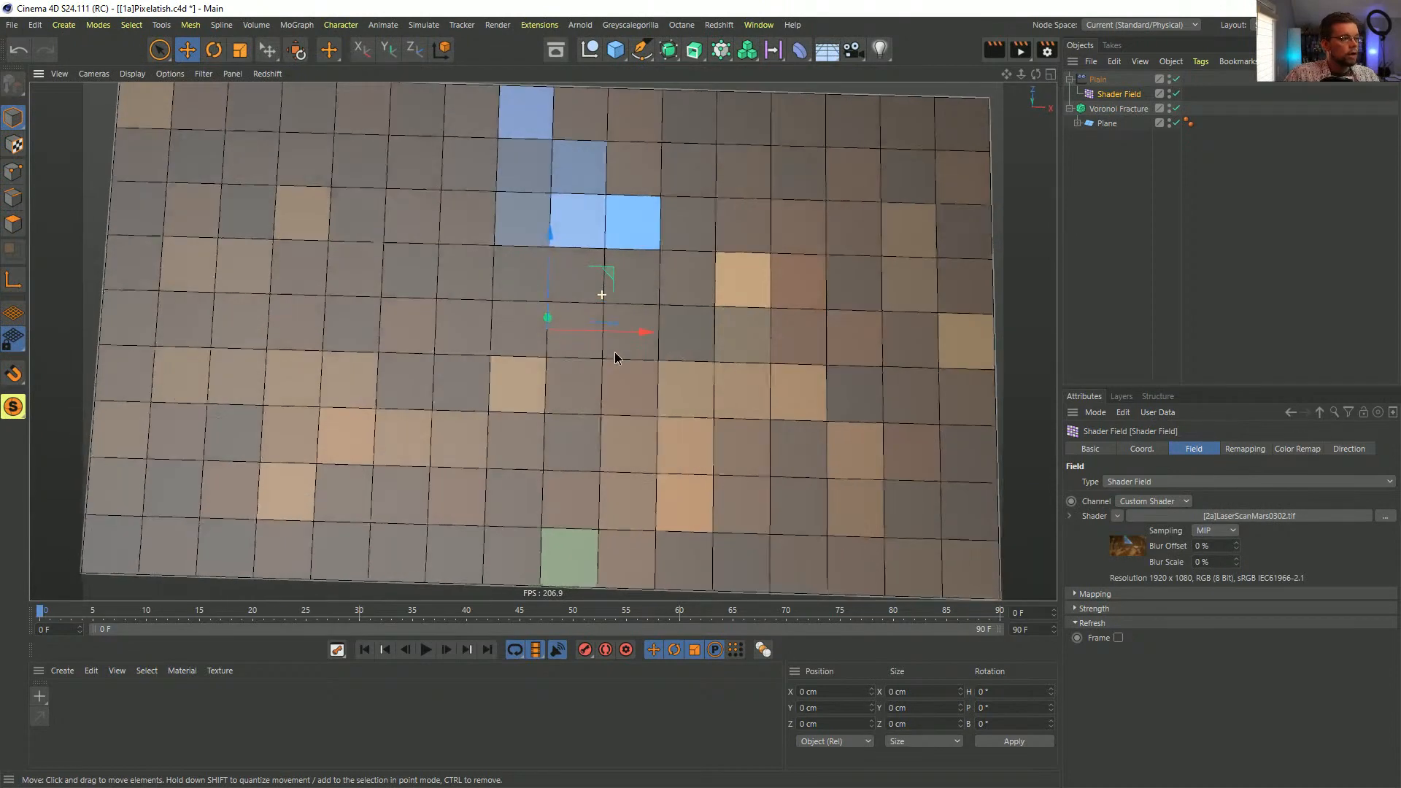
alt+drag(615, 351, 308, 148)
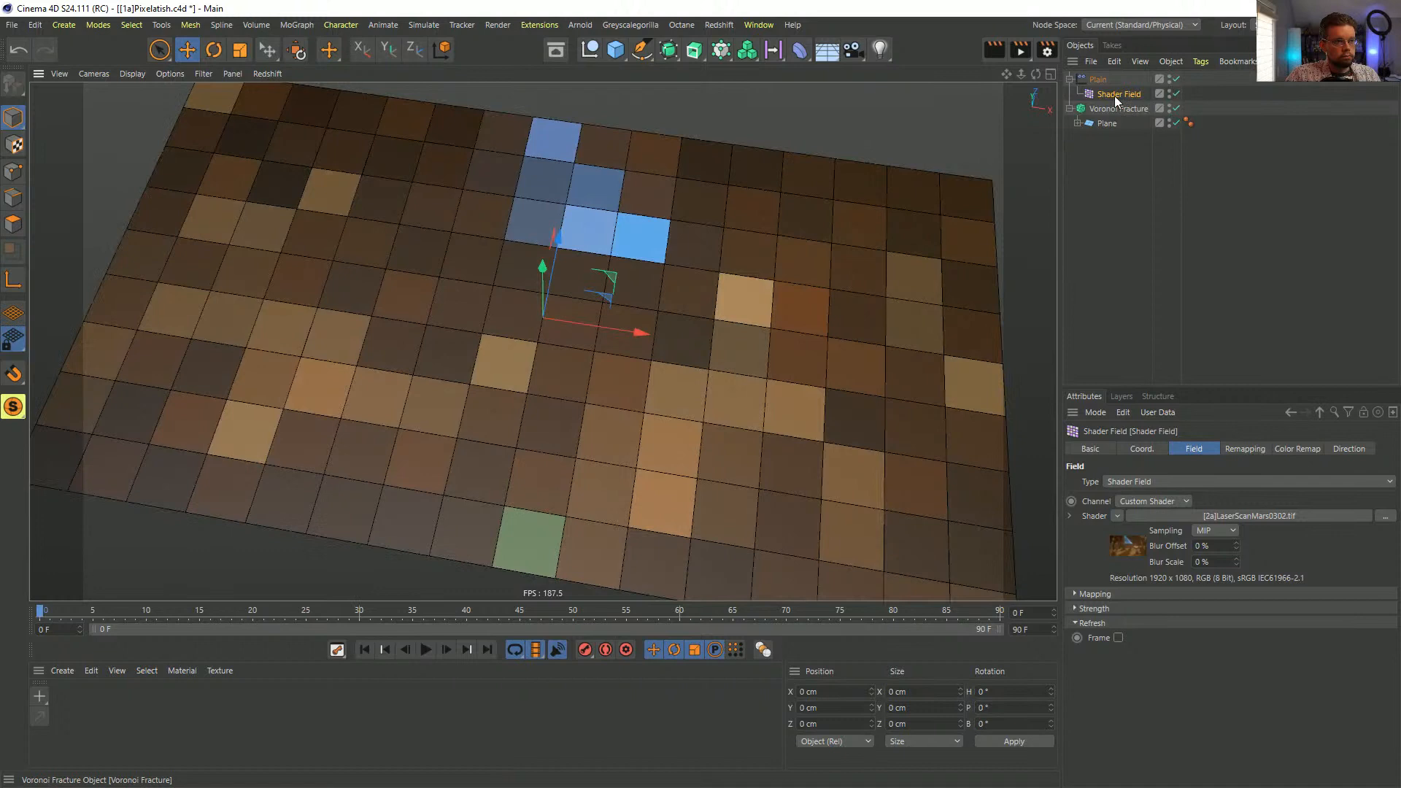
- Double the plane's resolution to 32 width segments and 18 height segments
click(1107, 123)
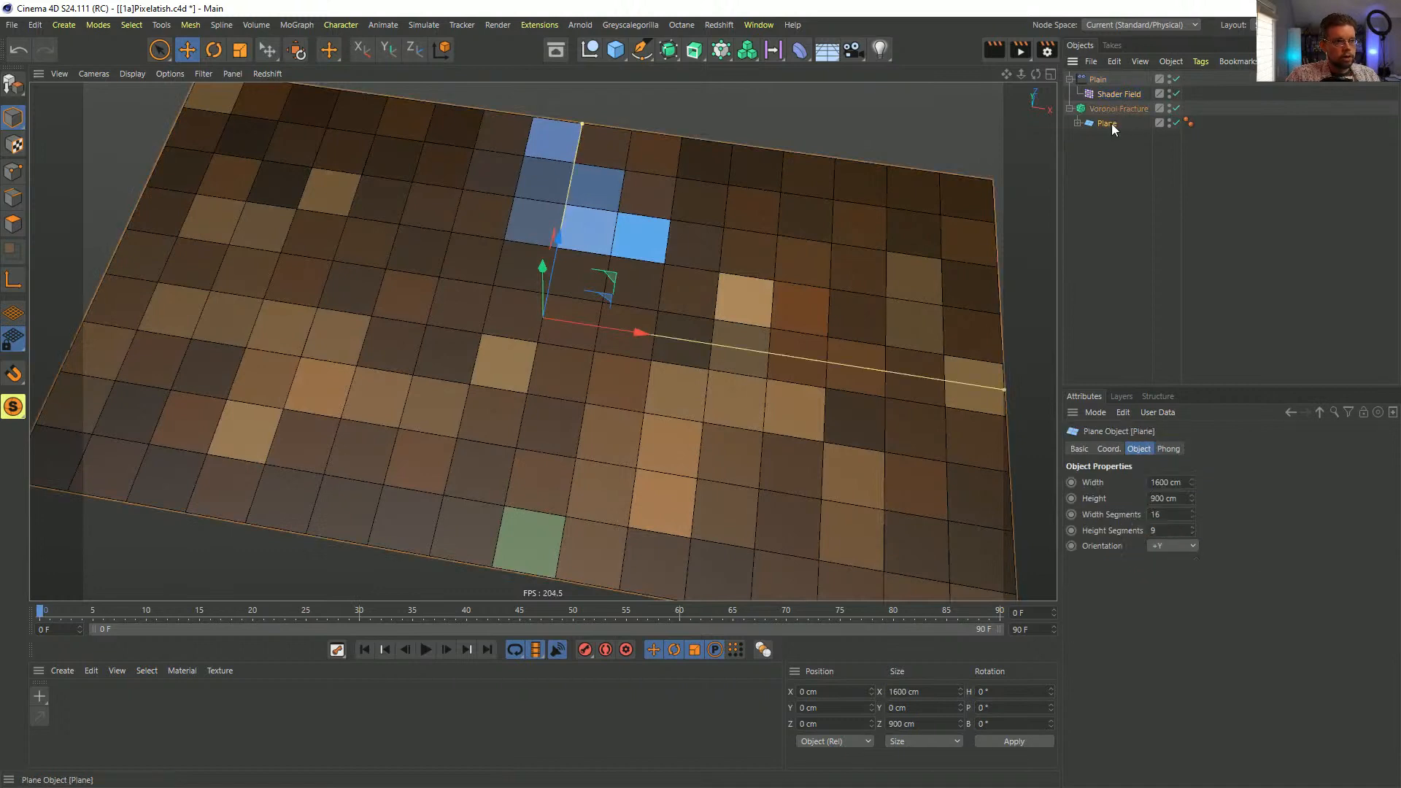
click(1183, 514)
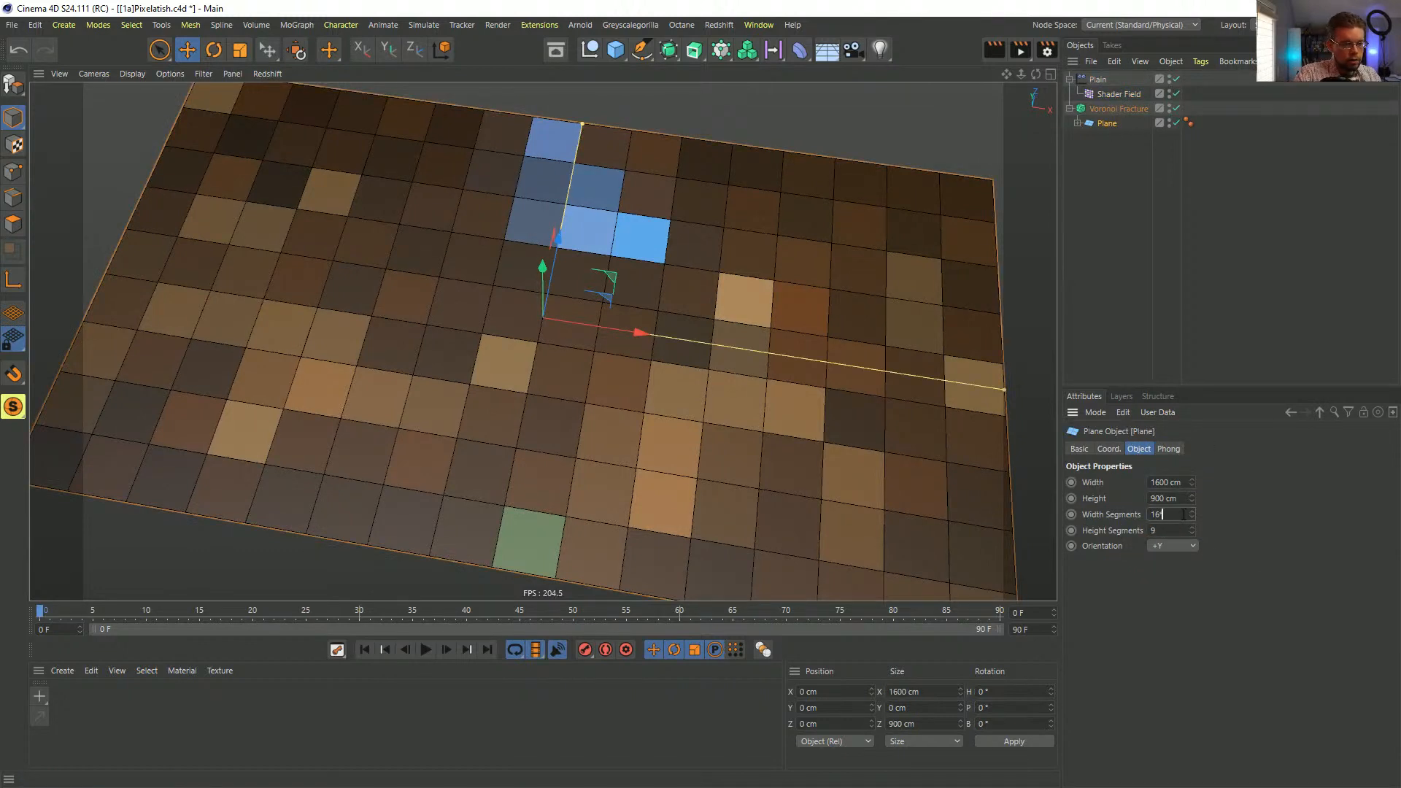
text(*2)
click(1175, 531)
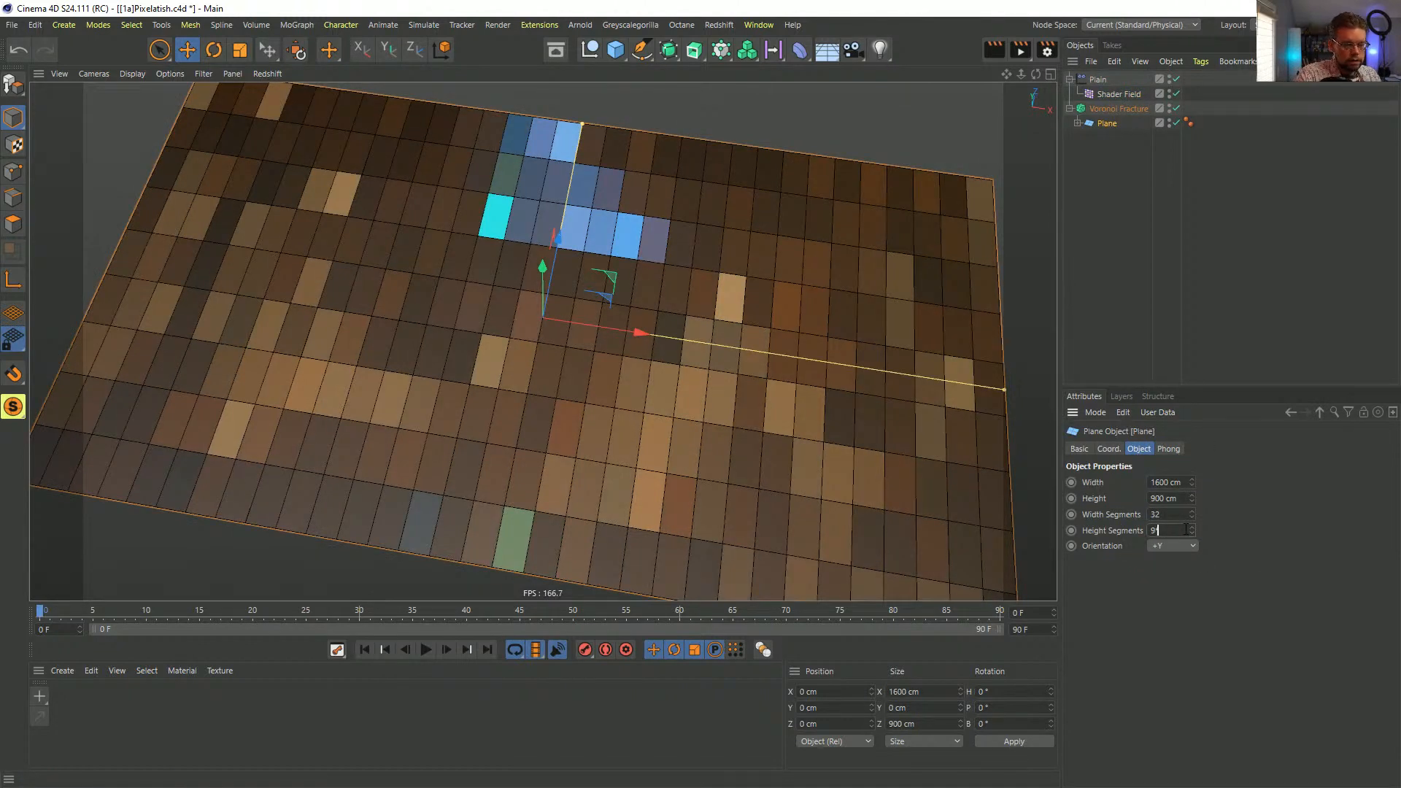
text(*2)
key(Return)
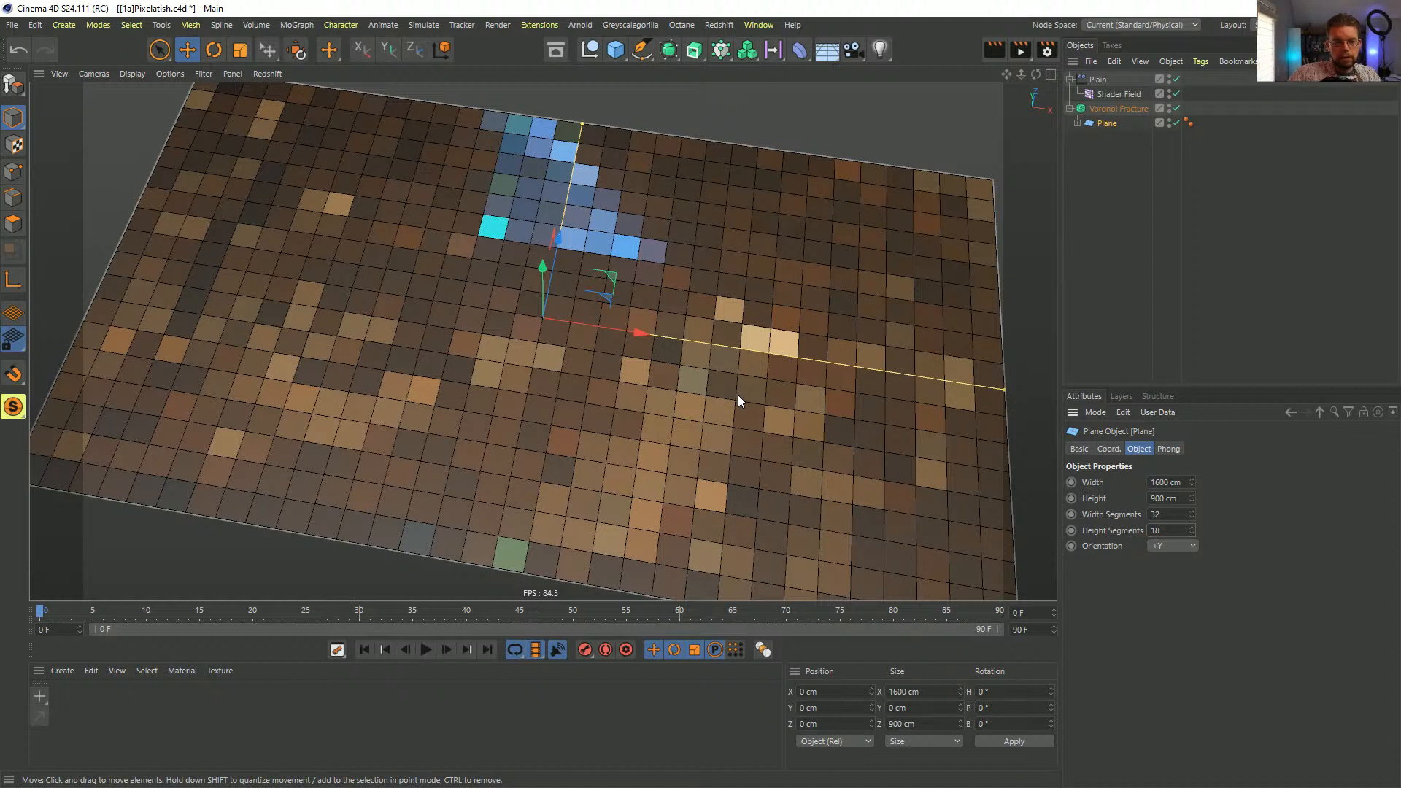
- Double the plane's segments again to 64 in width and 36 in height
click(1162, 515)
text(*)
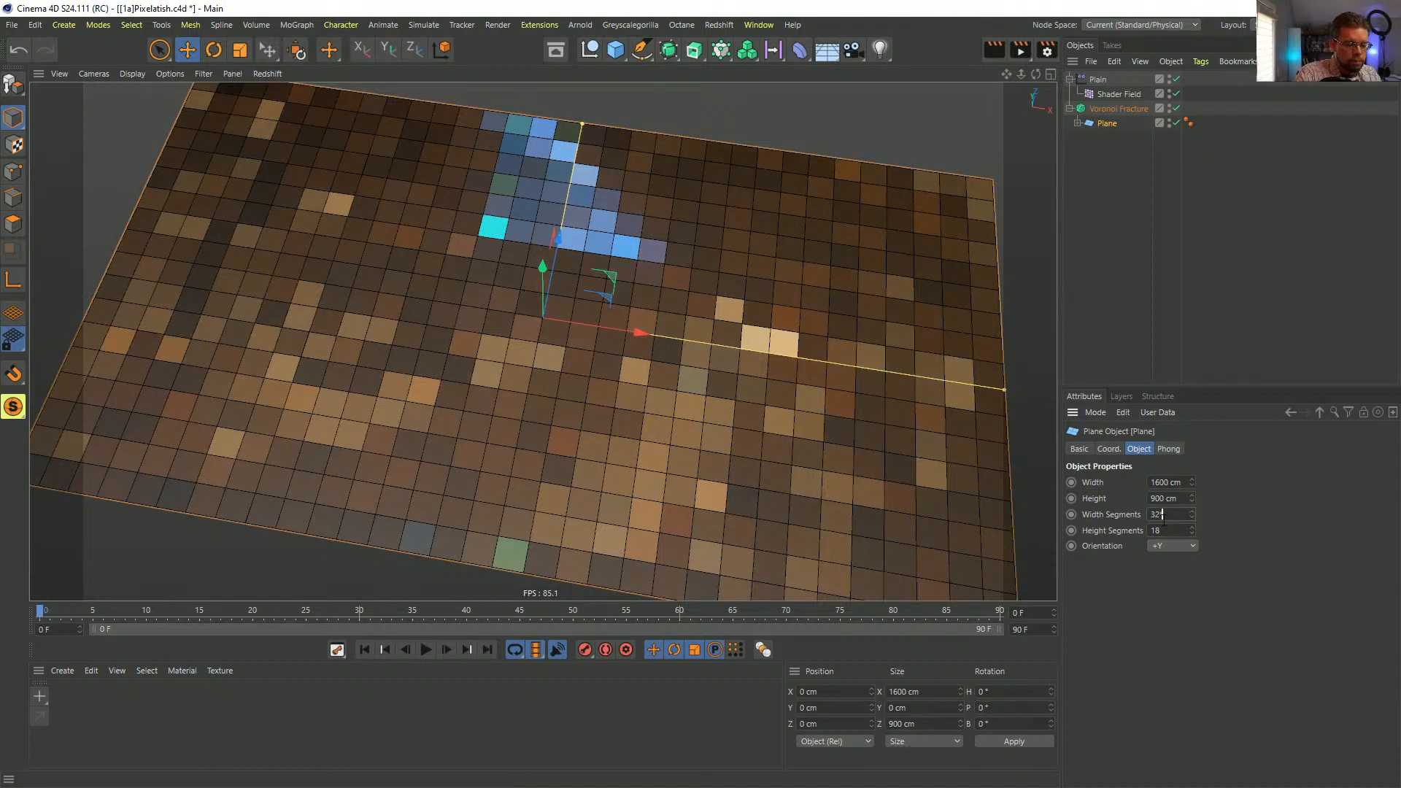
text(2)
click(1172, 526)
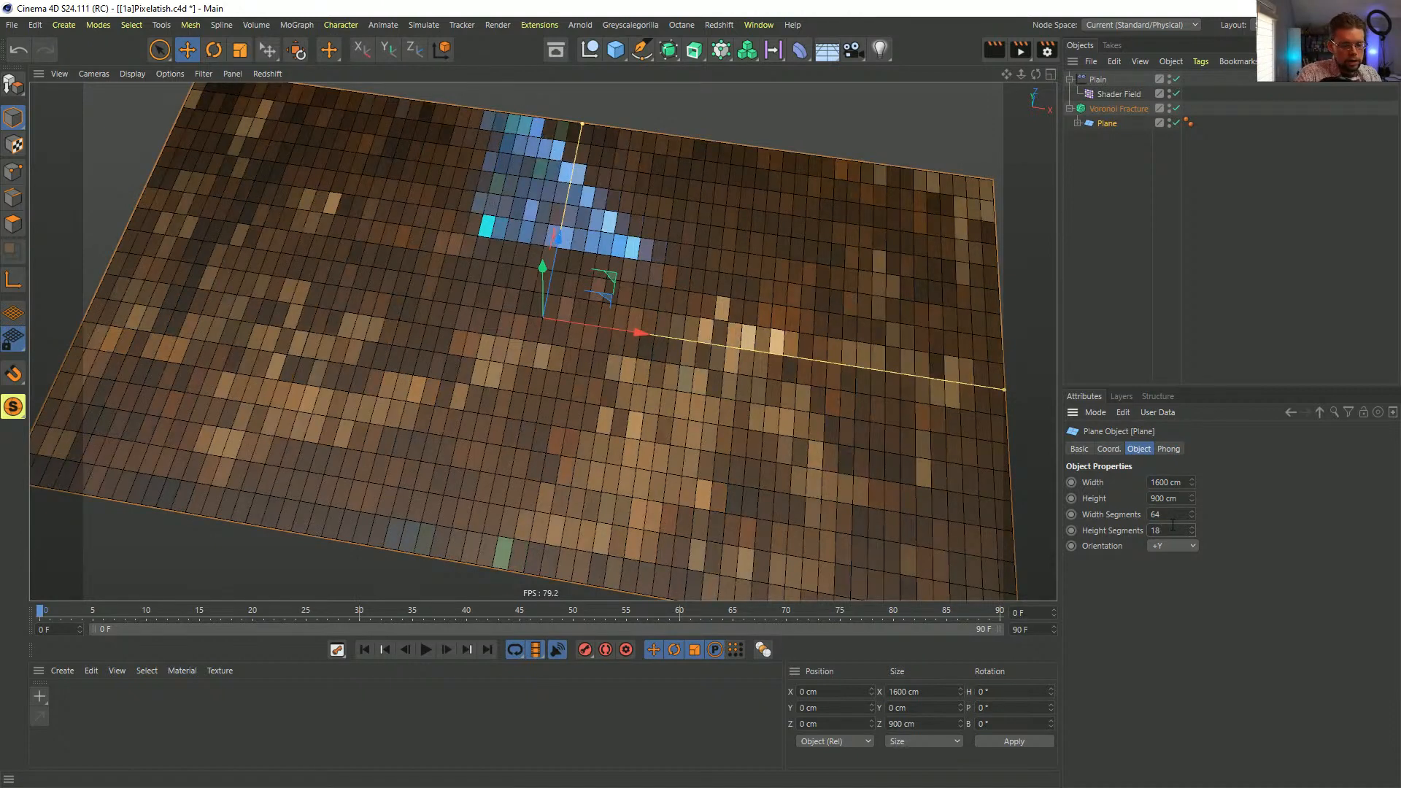
text(*2)
key(Return)
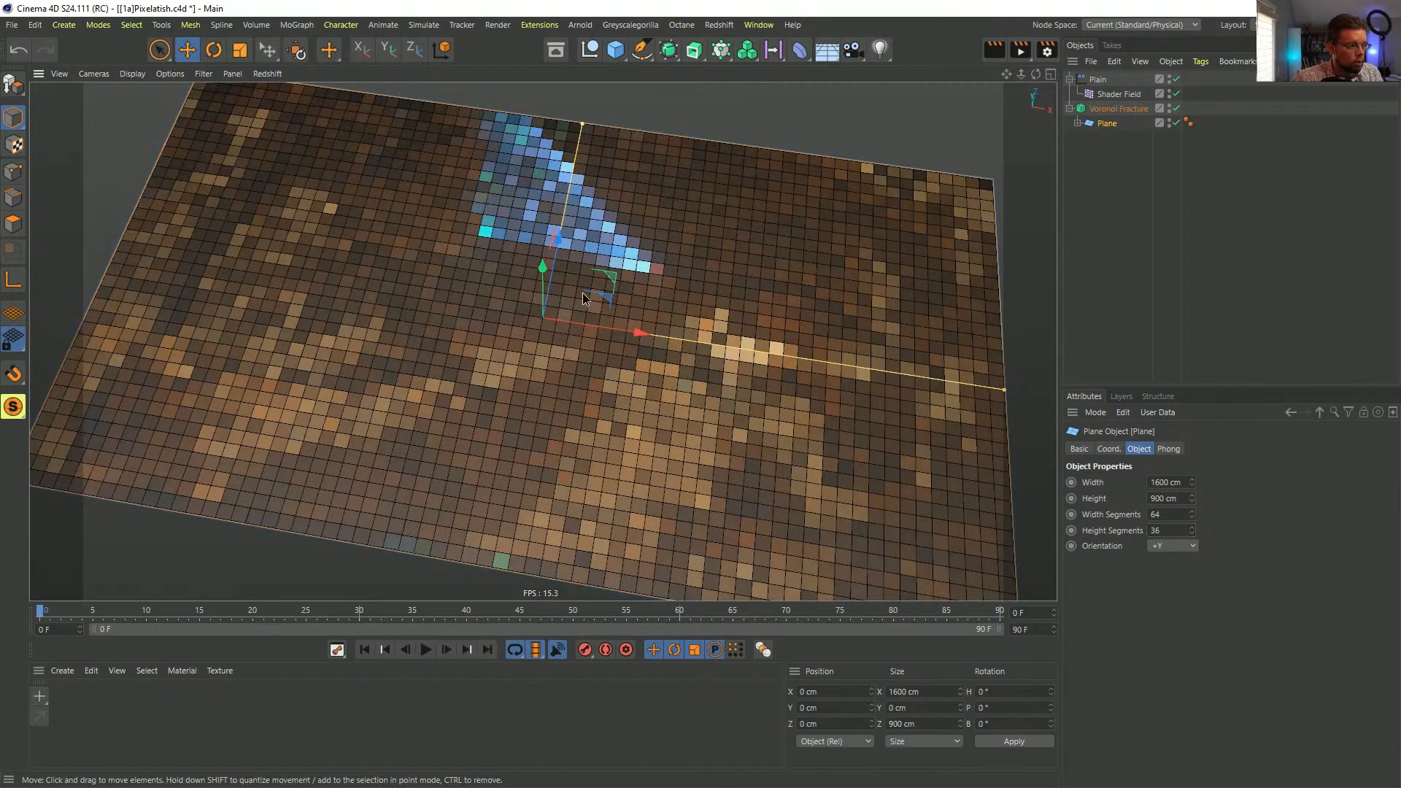
alt+drag(584, 298, 554, 330)
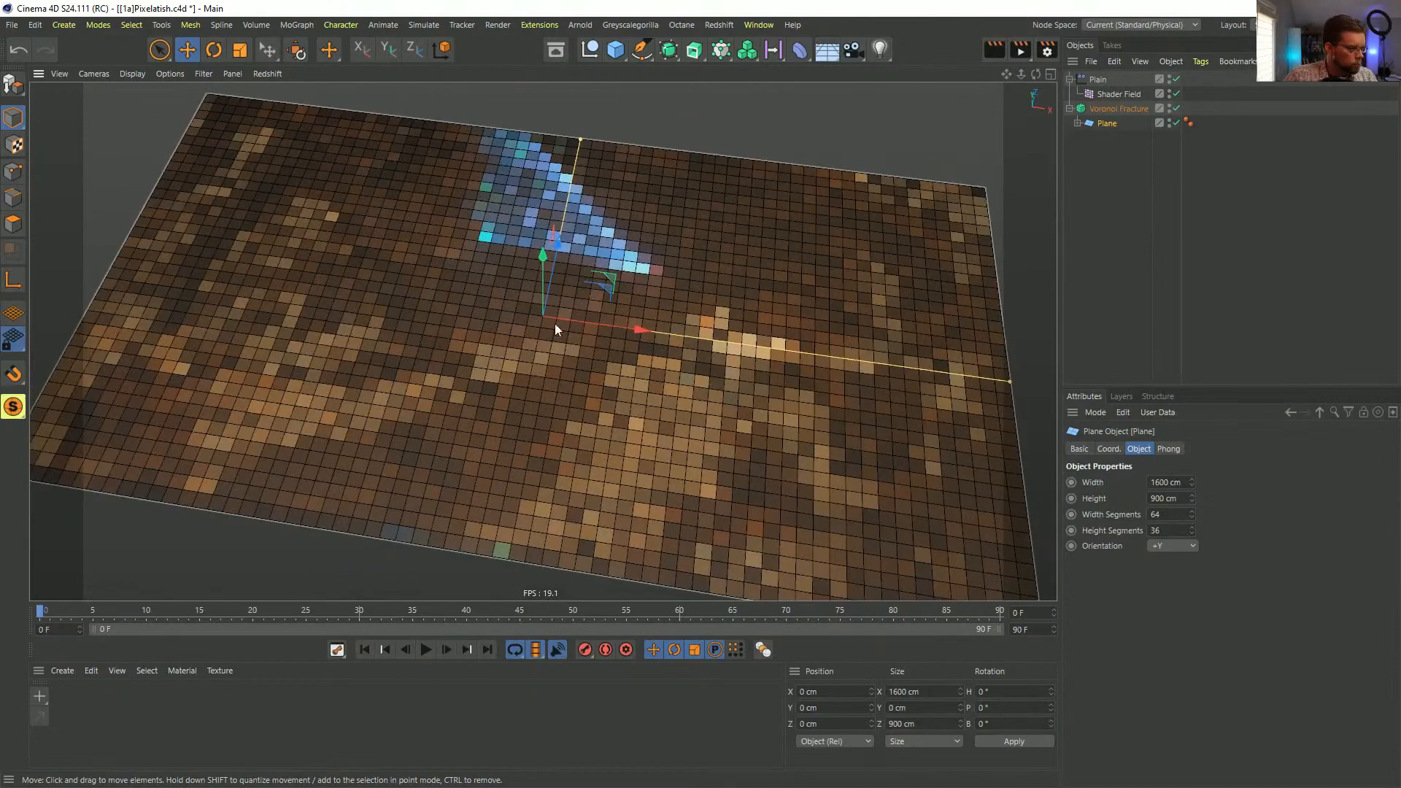
- Create a new material, apply it to the Voronoi Fracture object, and leave only its Luminance channel enabled
double_click(75, 708)
drag(67, 699, 1120, 110)
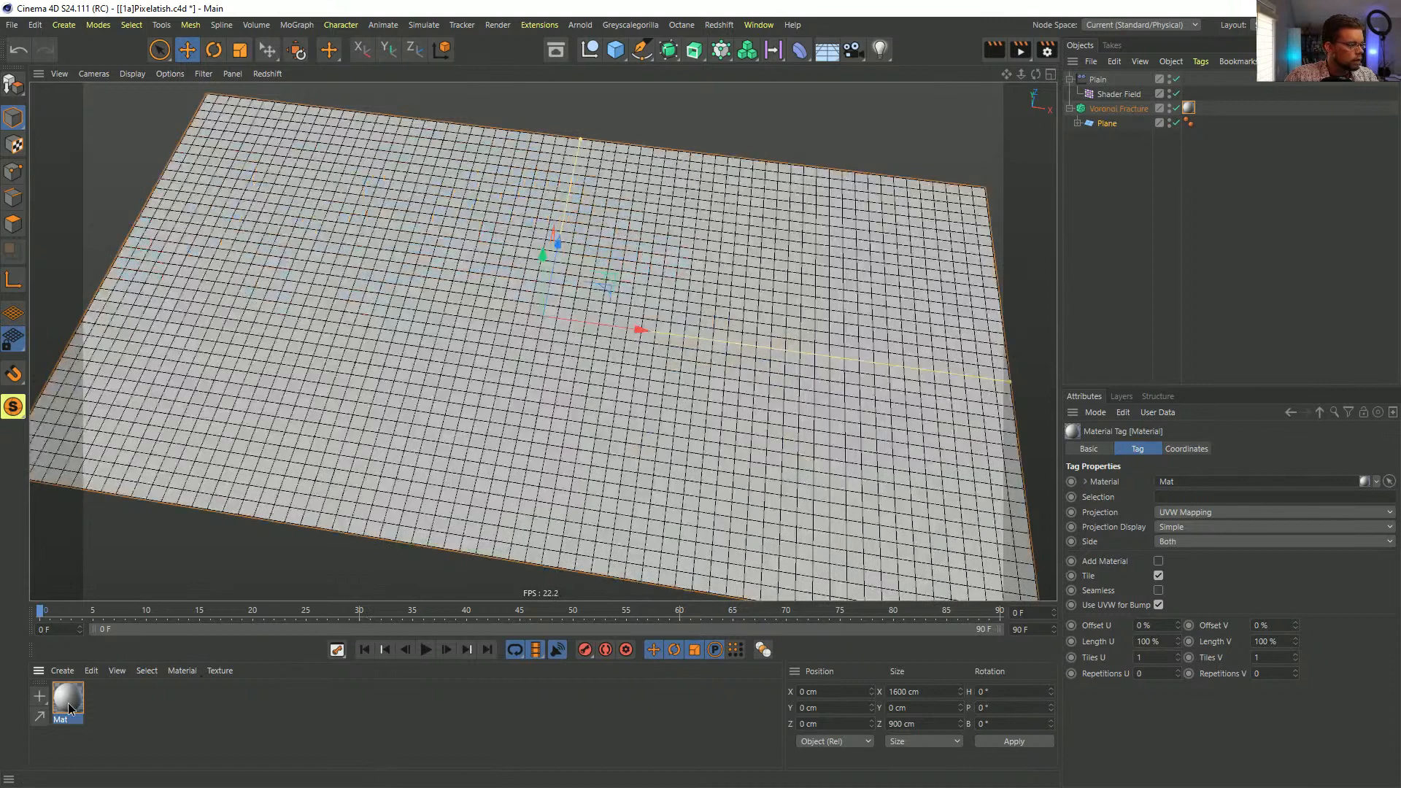
double_click(69, 708)
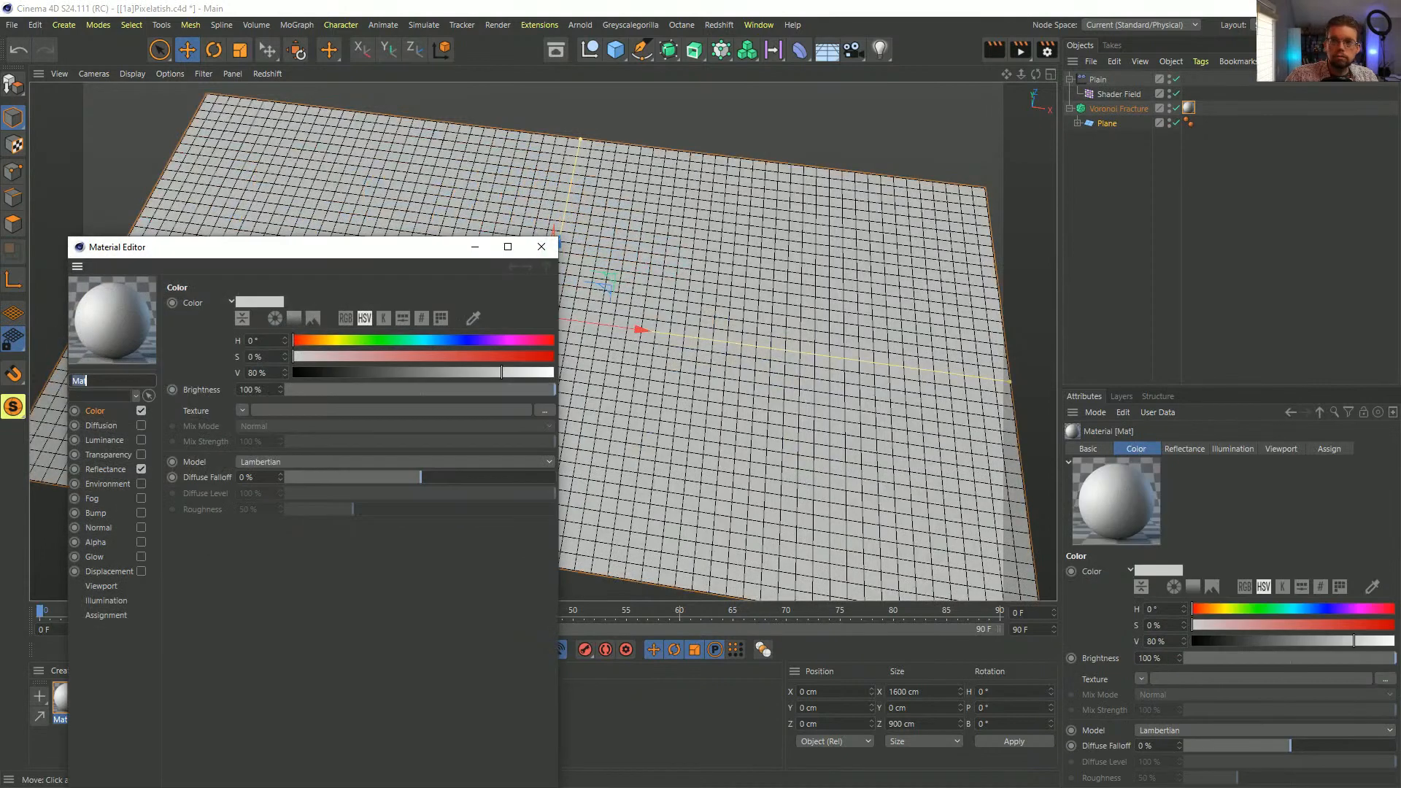
click(141, 440)
click(141, 411)
click(141, 469)
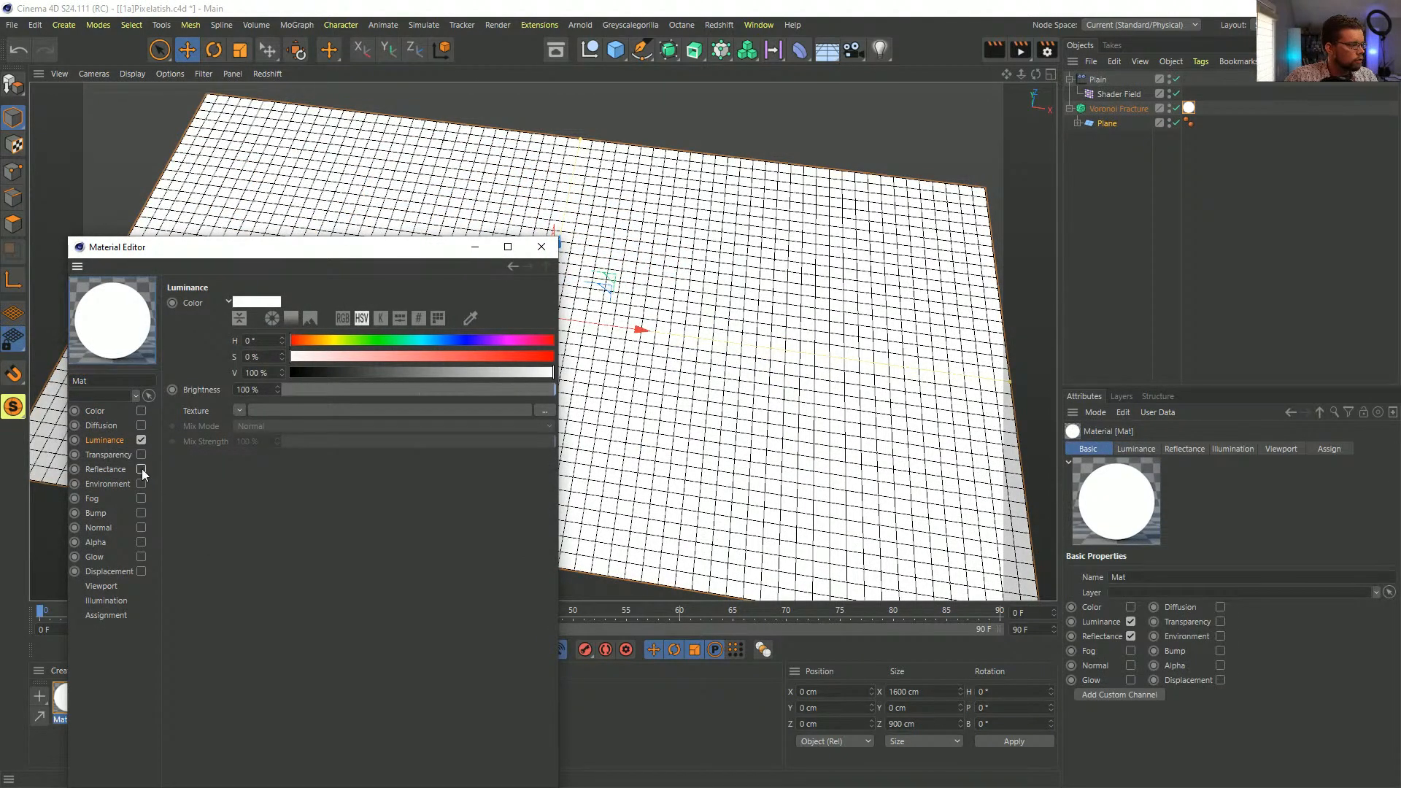
- Load the MoGraph Color Shader as the Luminance texture of the Voronoi Fracture's material and close the Material Editor
click(238, 410)
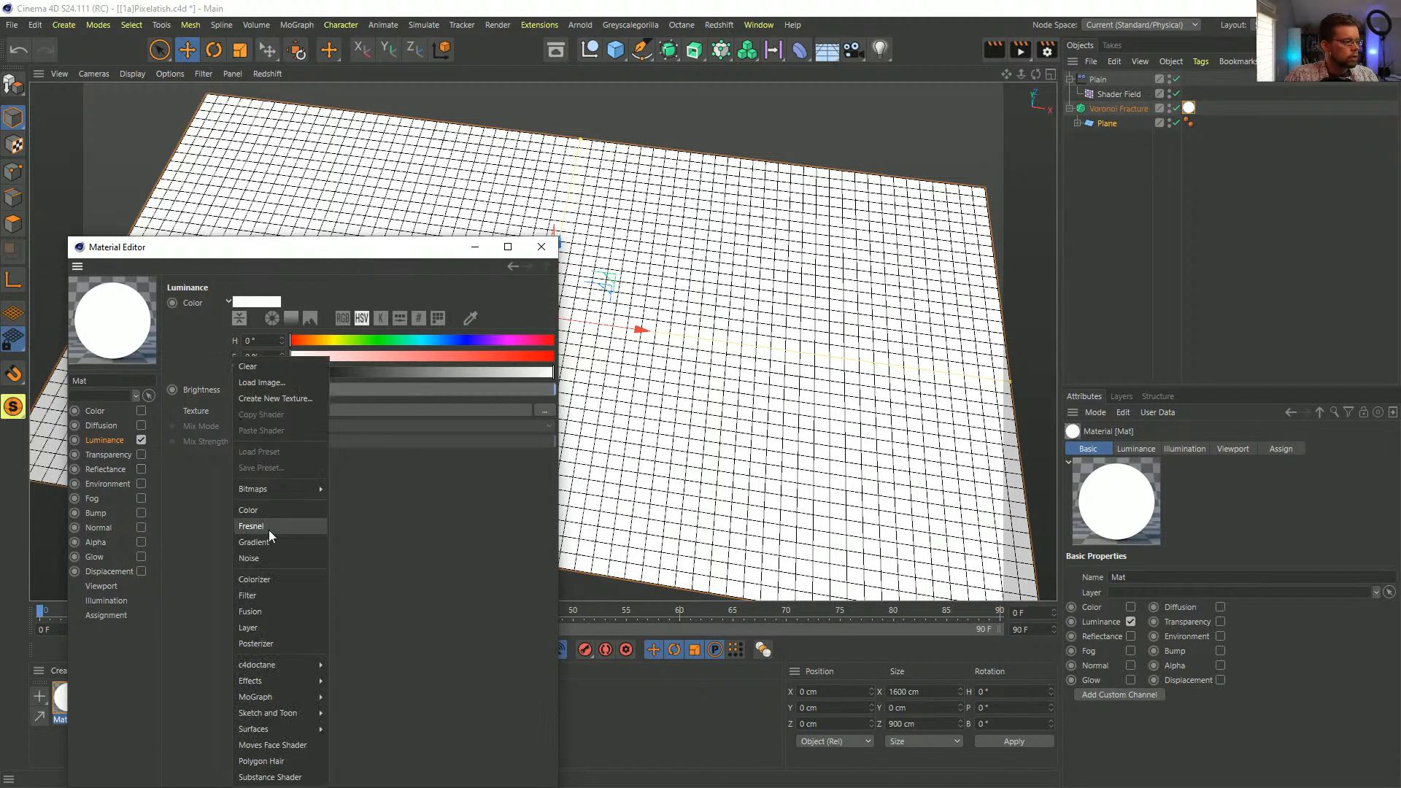
mouse_move(279, 680)
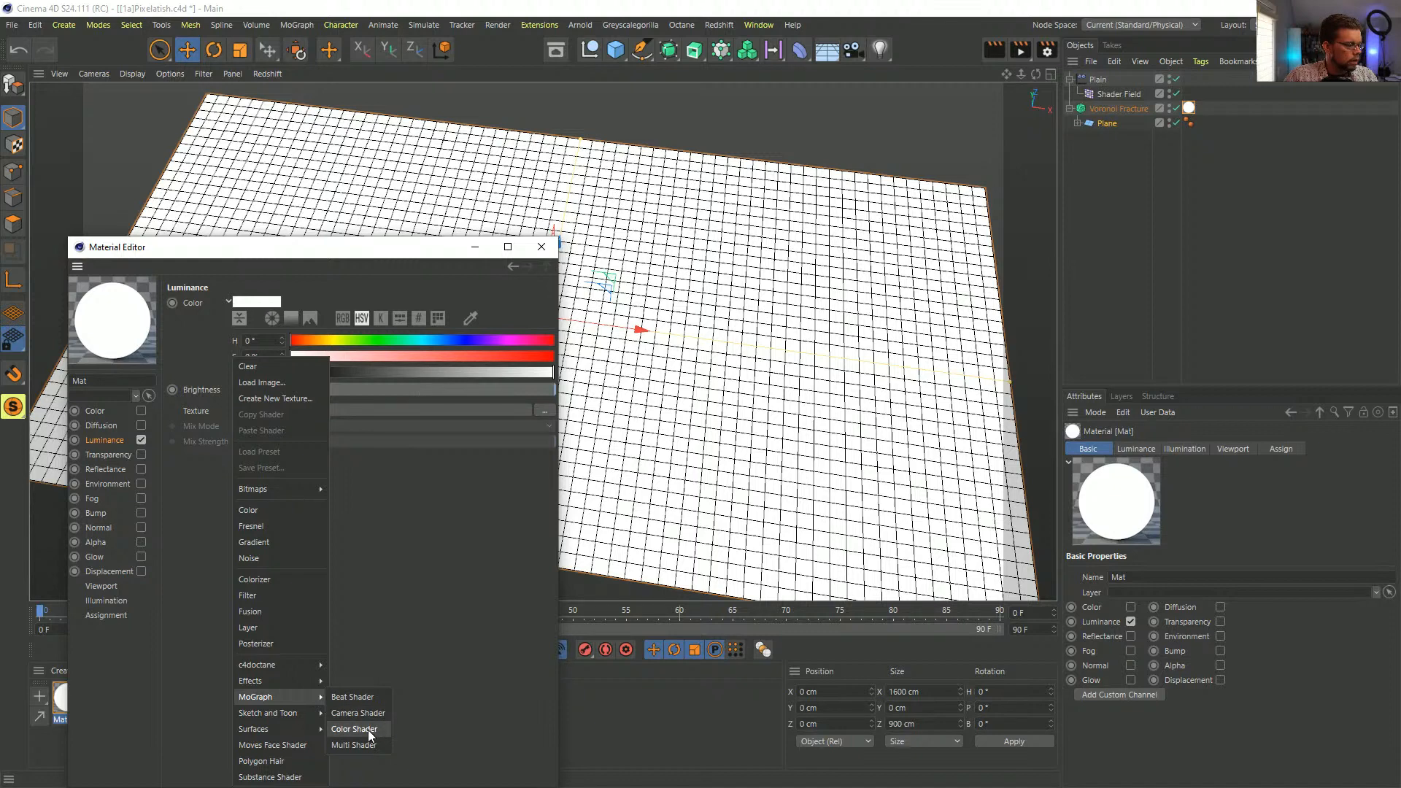
click(368, 729)
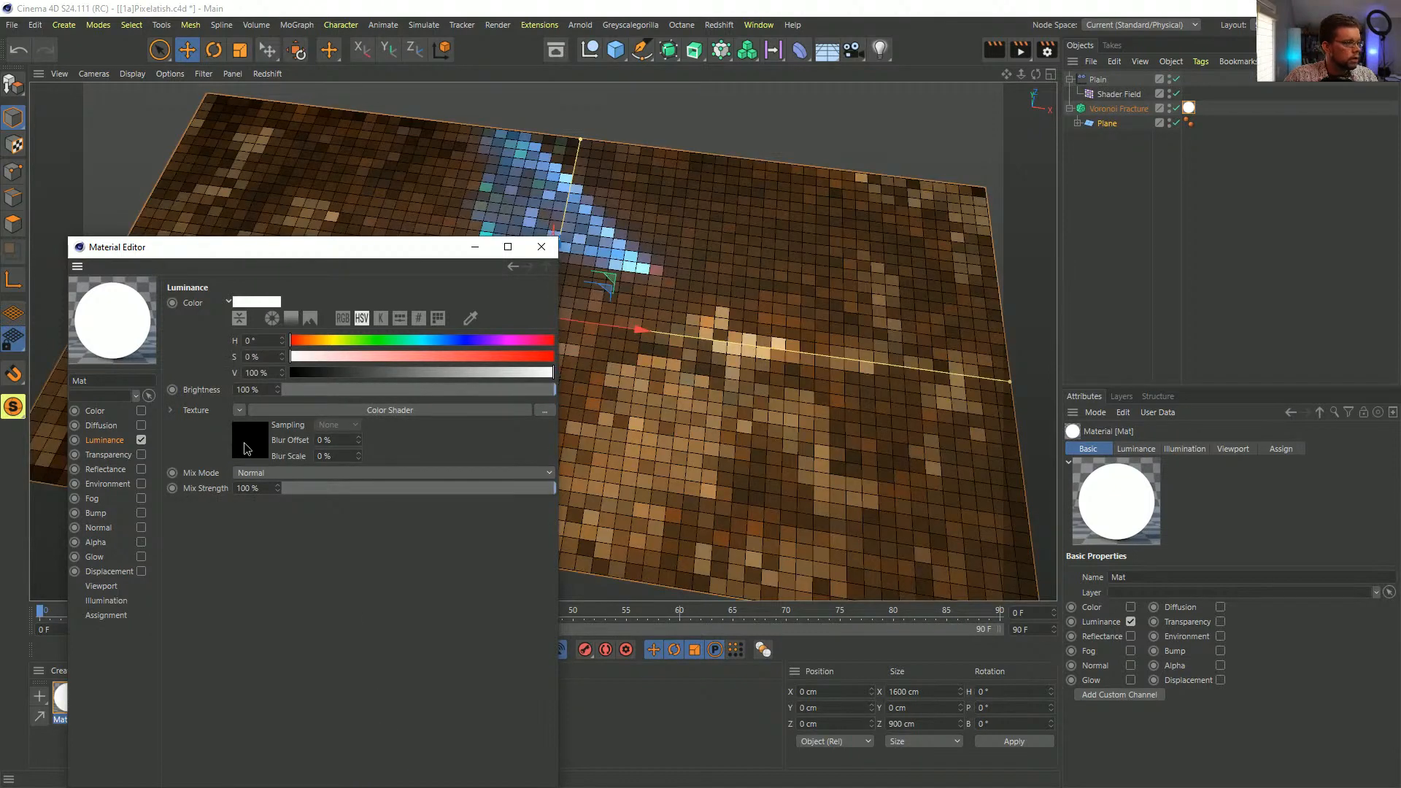
click(244, 443)
mouse_move(790, 300)
alt+mouse_down()
mouse_move(812, 430)
mouse_move(729, 242)
mouse_move(816, 292)
mouse_move(855, 401)
mouse_move(753, 238)
mouse_move(786, 300)
alt+mouse_up()
click(541, 247)
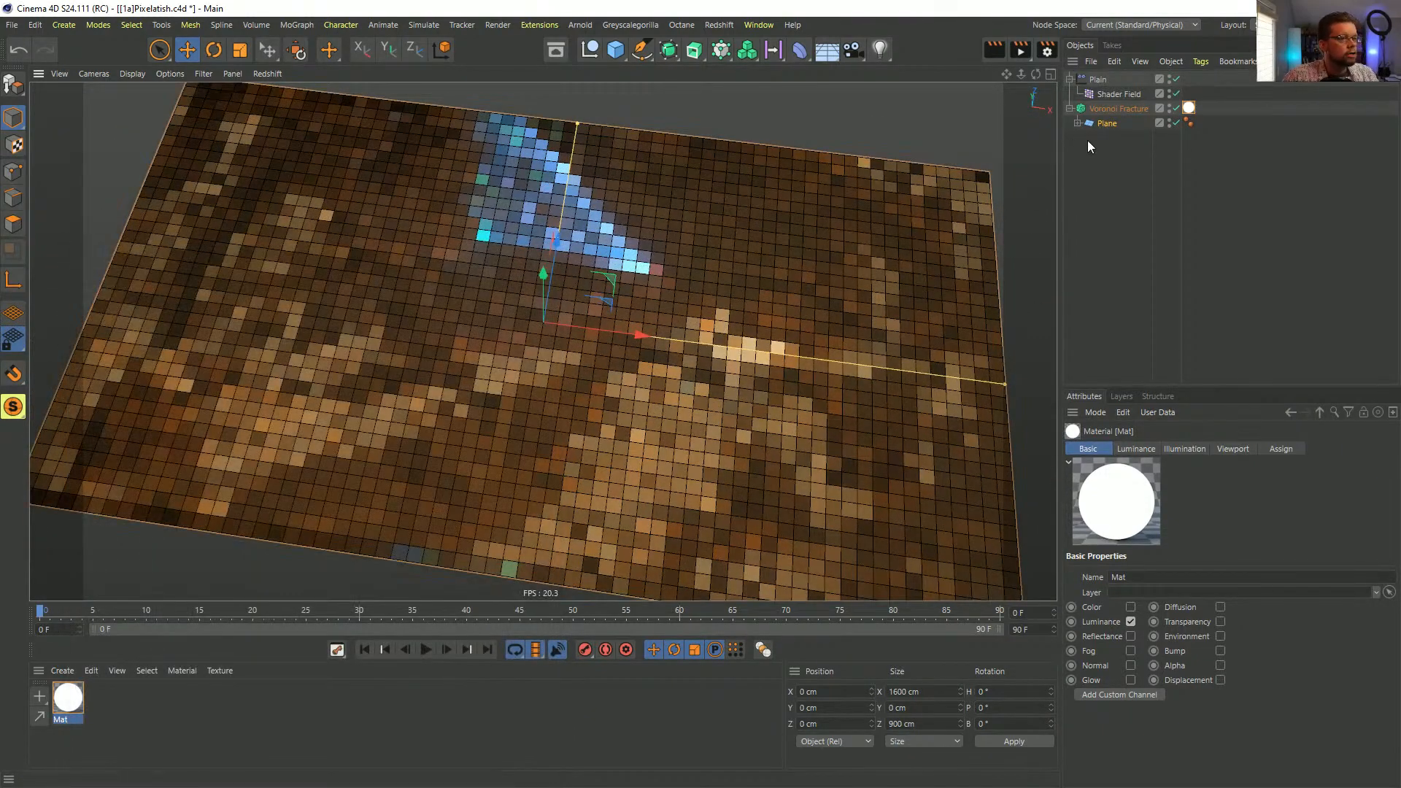
- Copy the [2a]LaserScanMars0302.tif image shader from the Shader Field
click(1099, 79)
click(1124, 94)
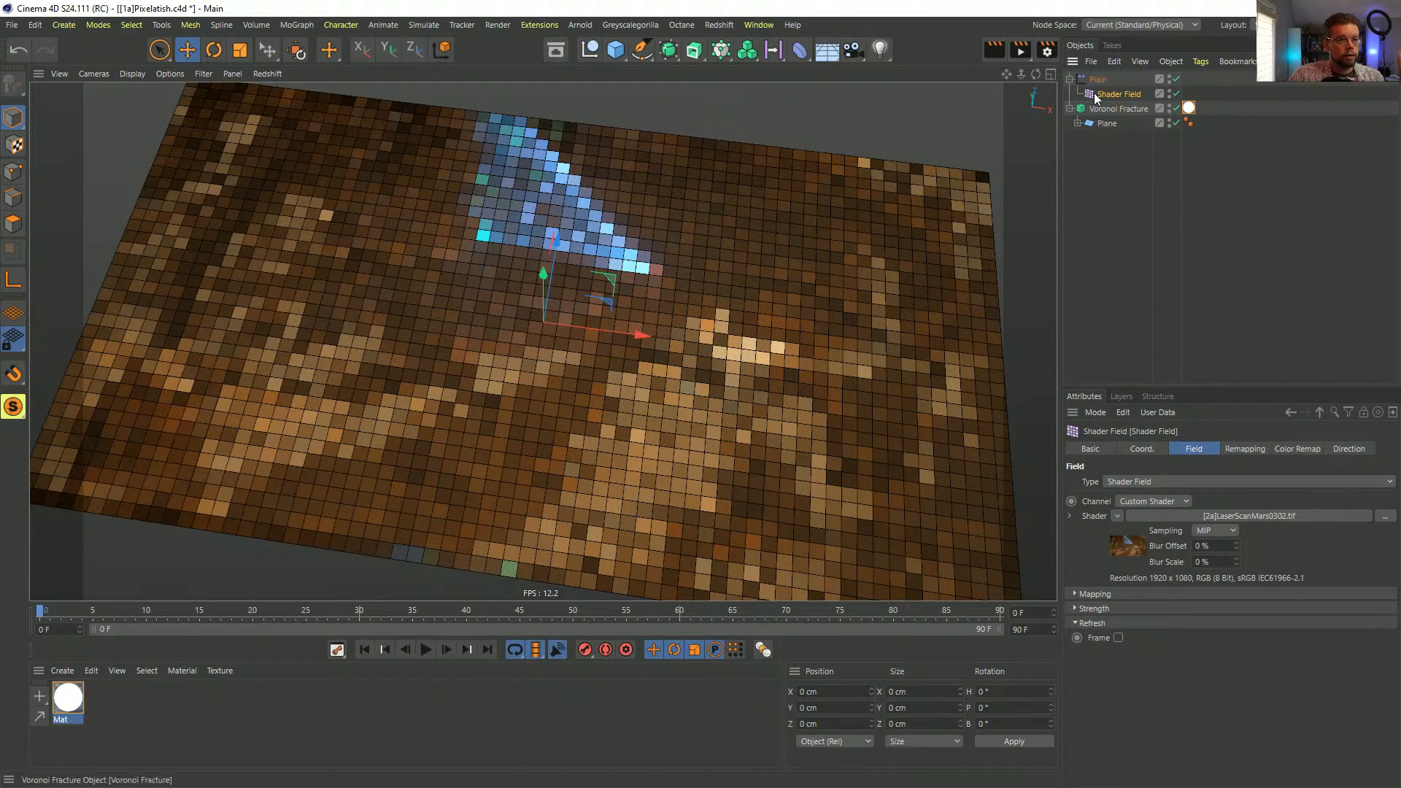
click(1117, 516)
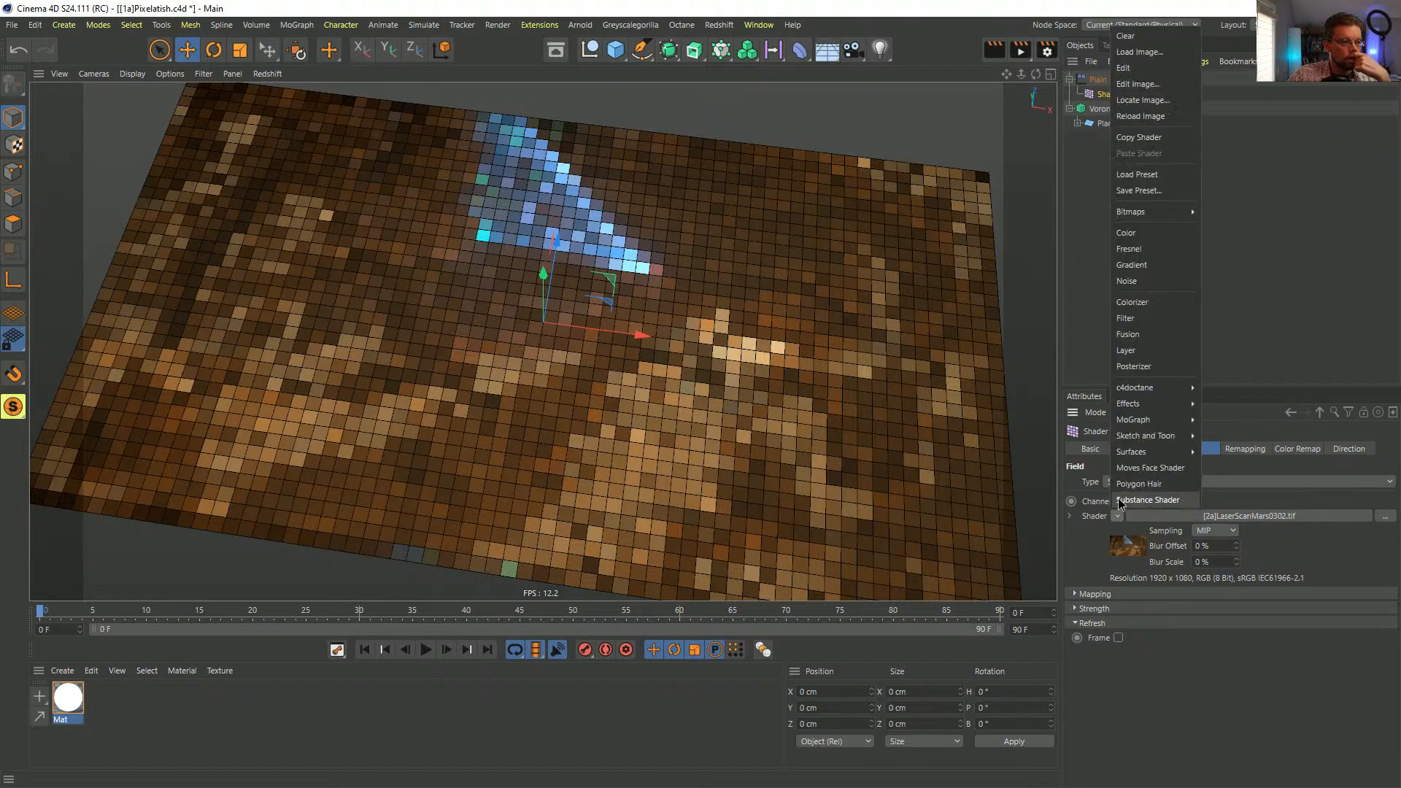
click(1101, 518)
right_click(1102, 517)
click(1124, 516)
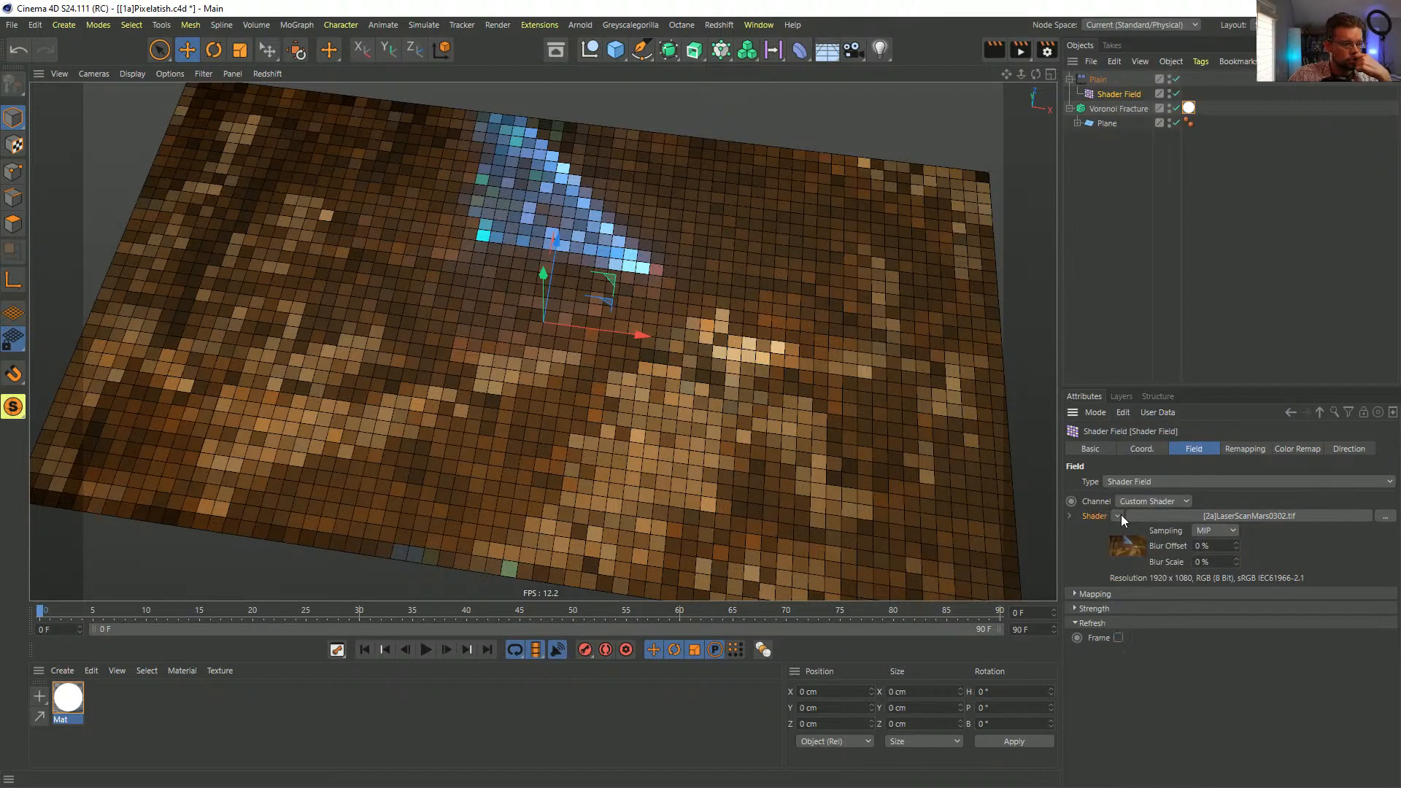
click(1120, 516)
click(1131, 139)
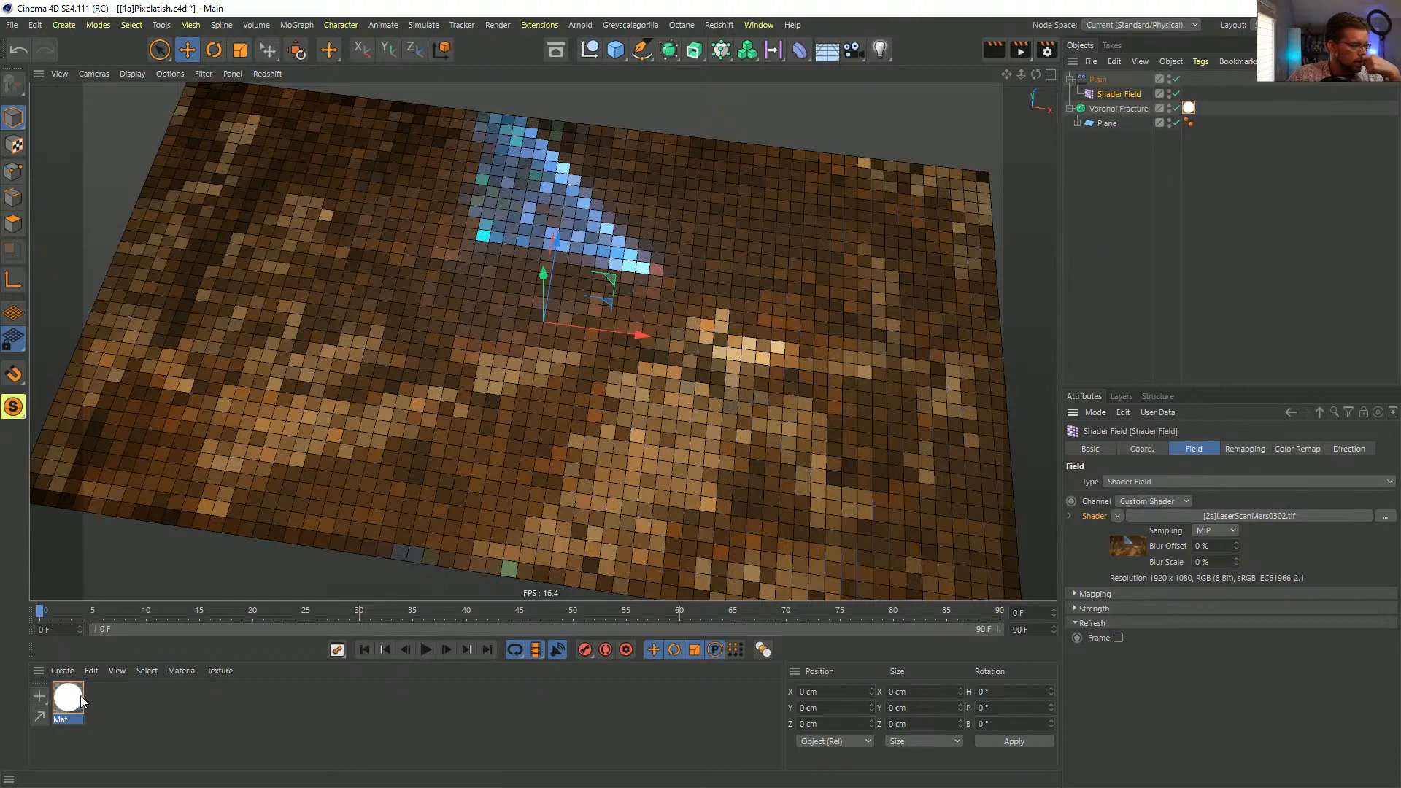
- Duplicate the luminance material and paste the copied image shader into the duplicate's Luminance texture
double_click(123, 704)
double_click(96, 697)
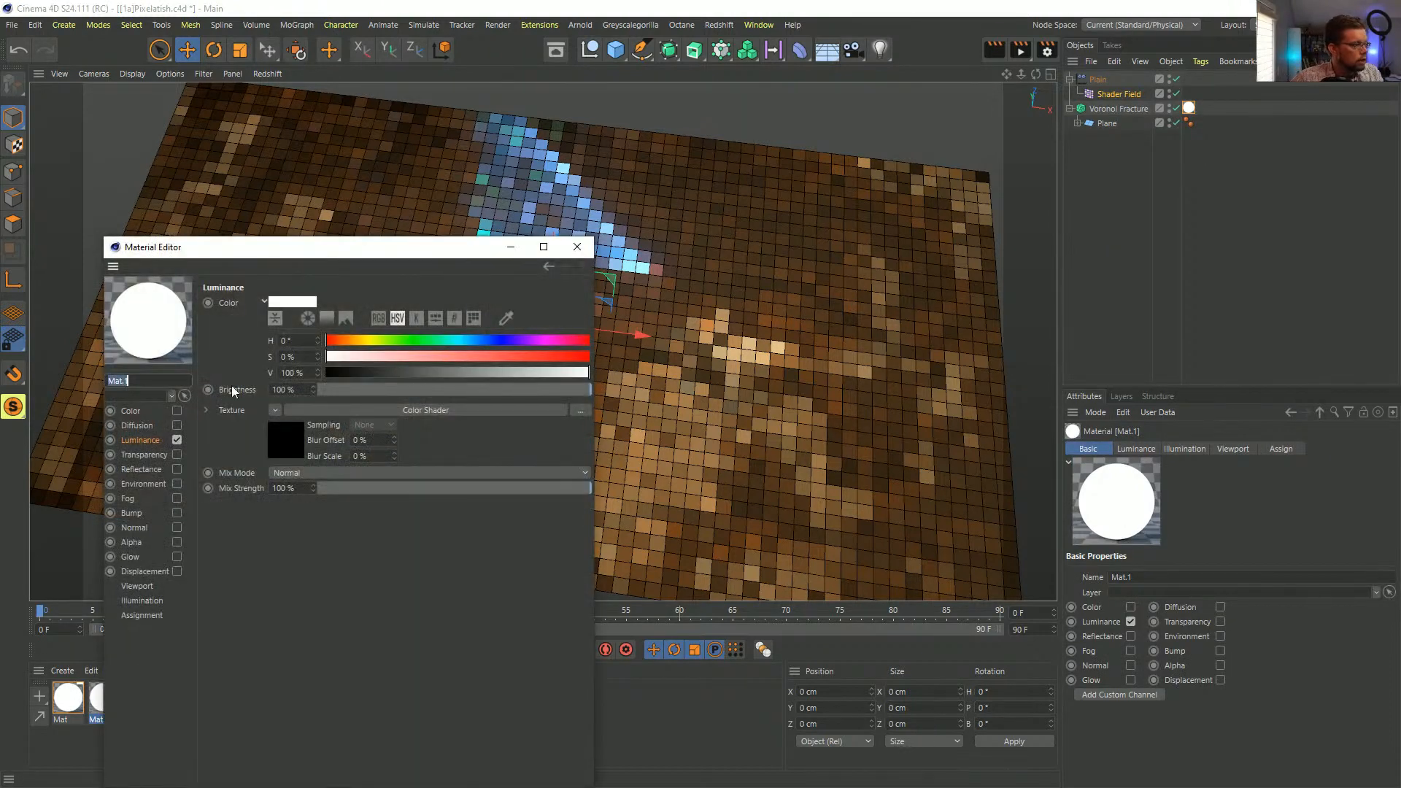
click(275, 410)
click(294, 435)
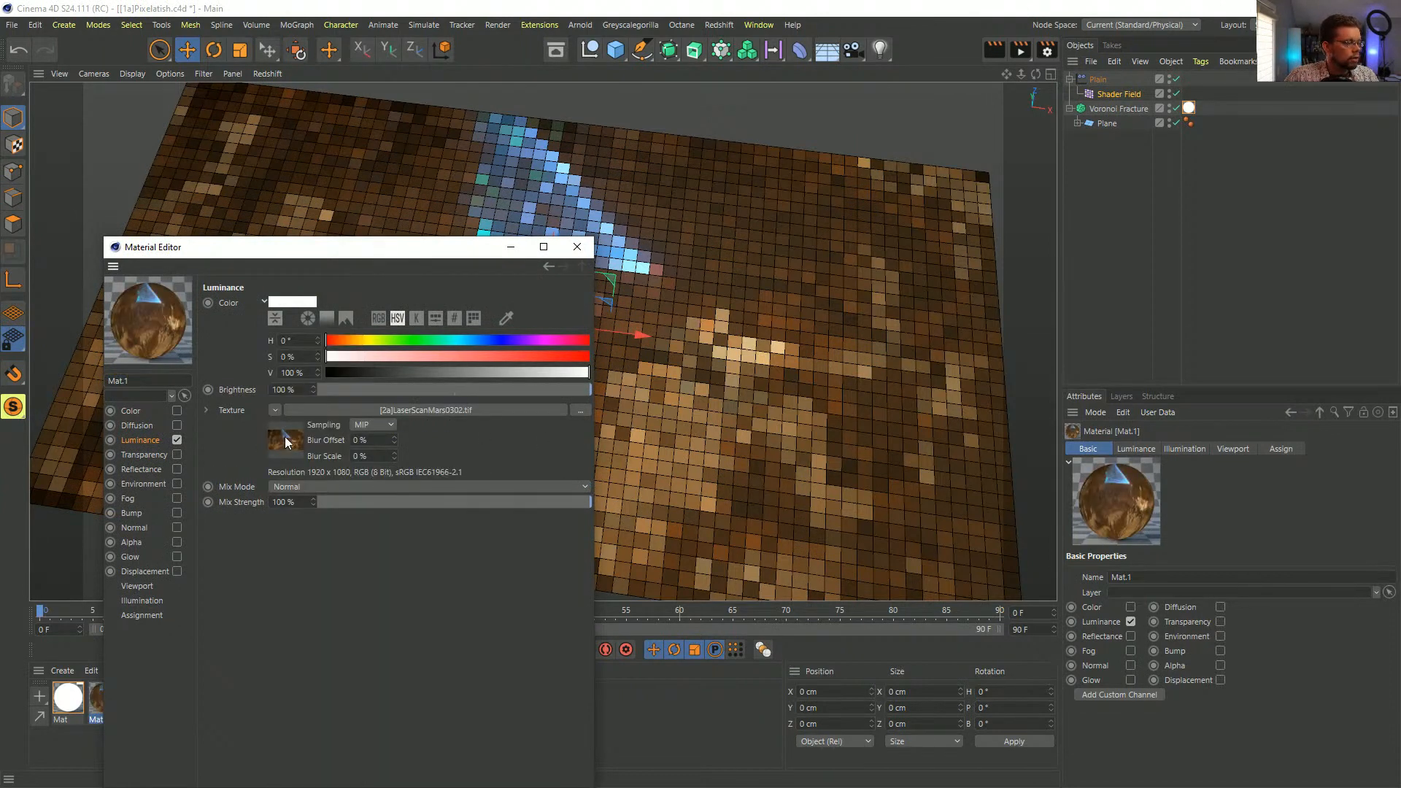
- Apply Mat.1 to the Plane and make the Shader Field use the Luminance channel of that material tag
drag(321, 246, 519, 288)
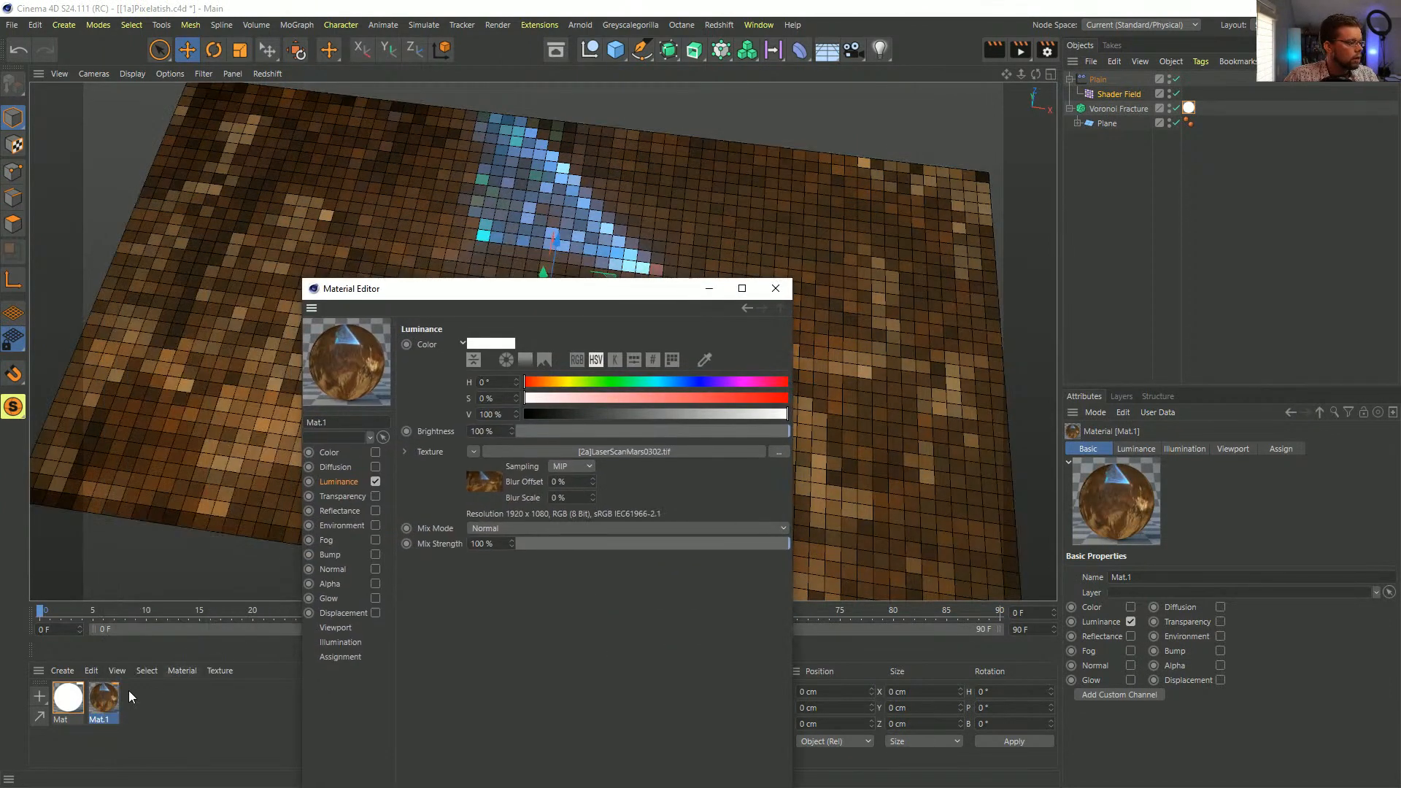
drag(103, 697, 1109, 125)
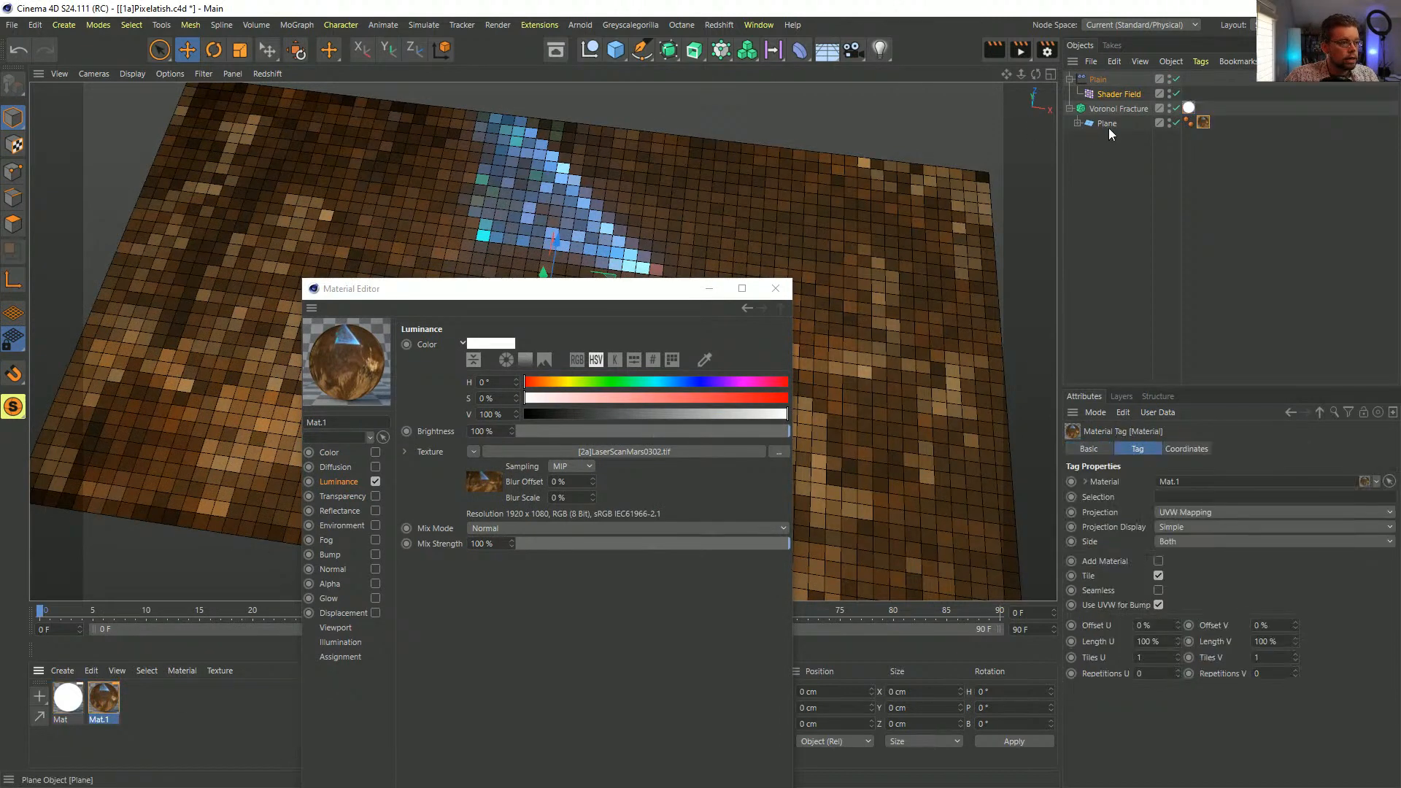
click(1119, 94)
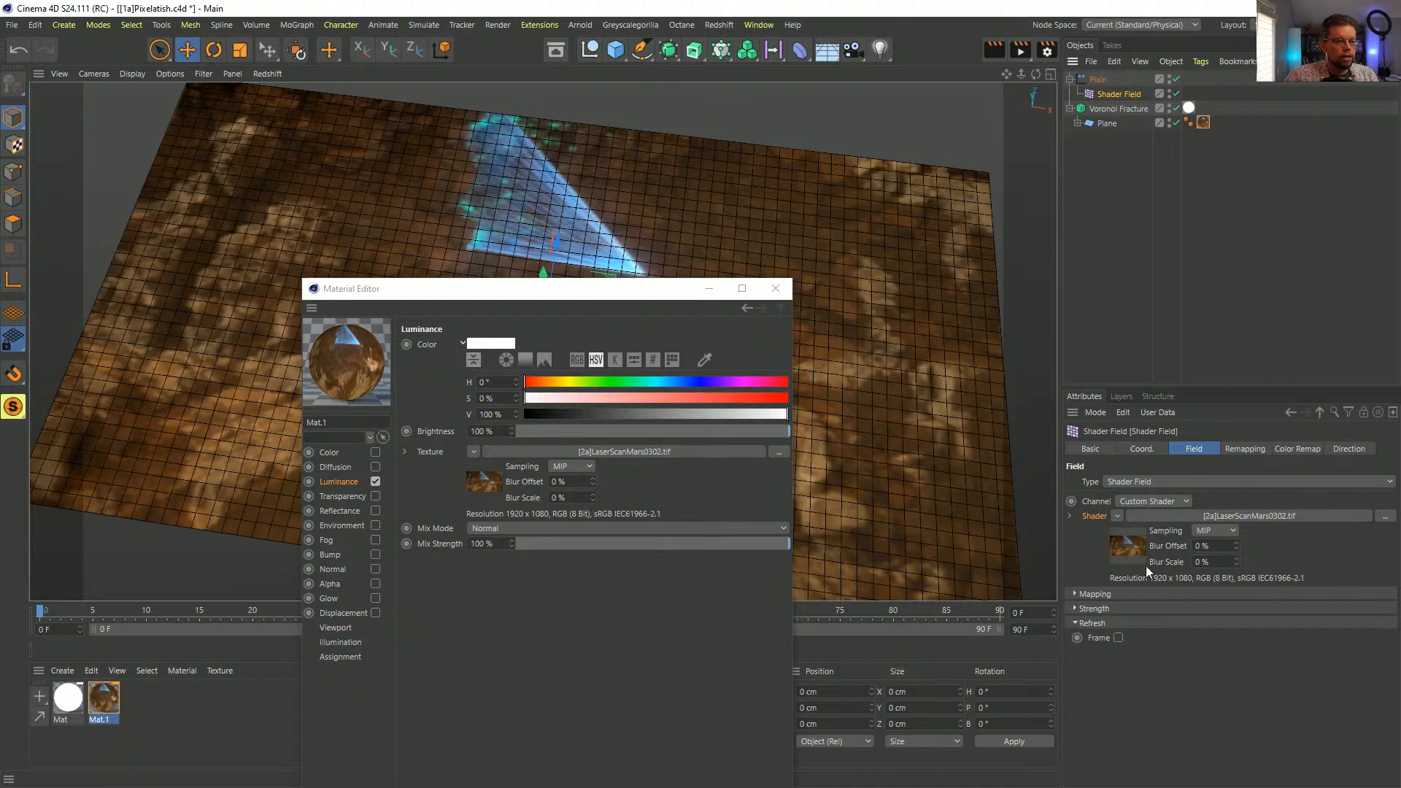
click(1140, 504)
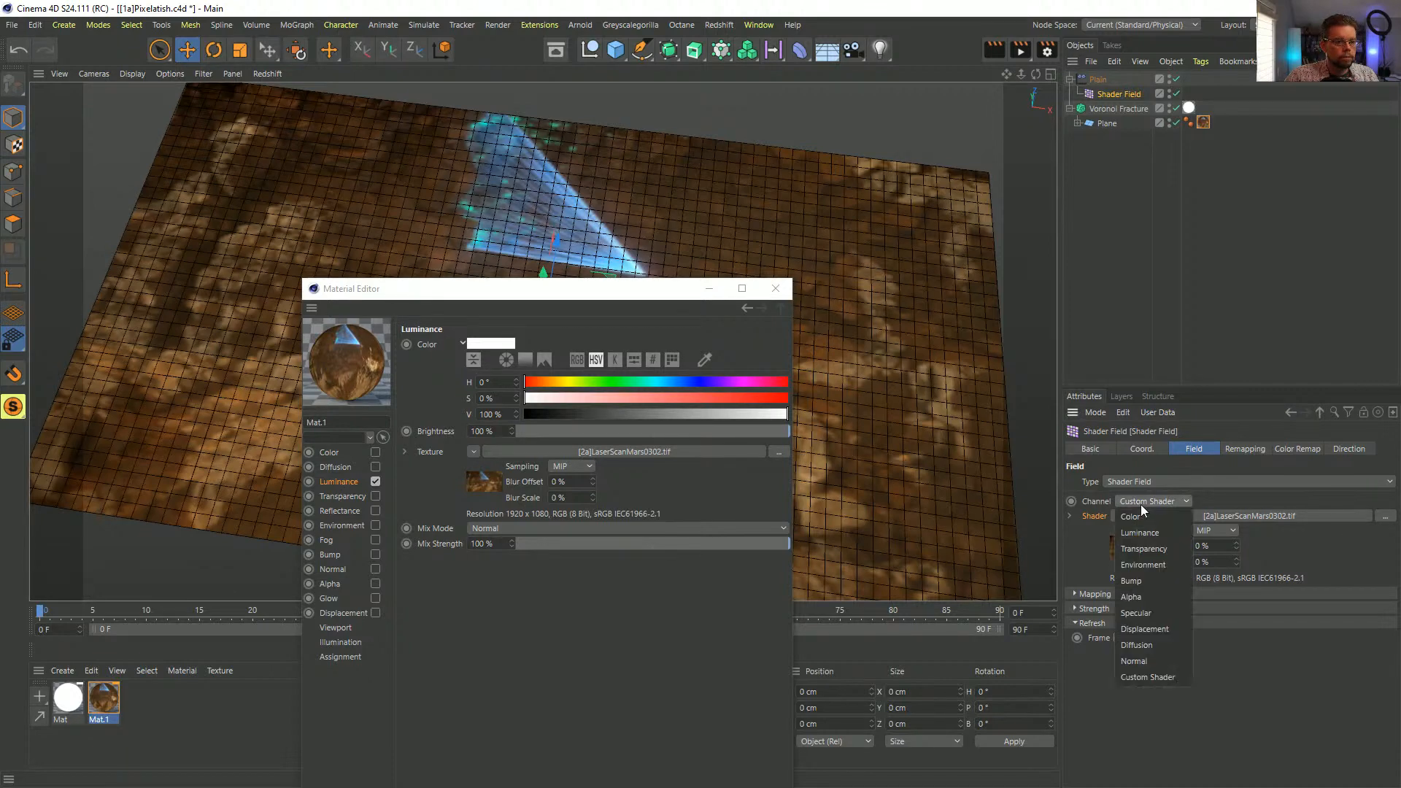
click(1142, 533)
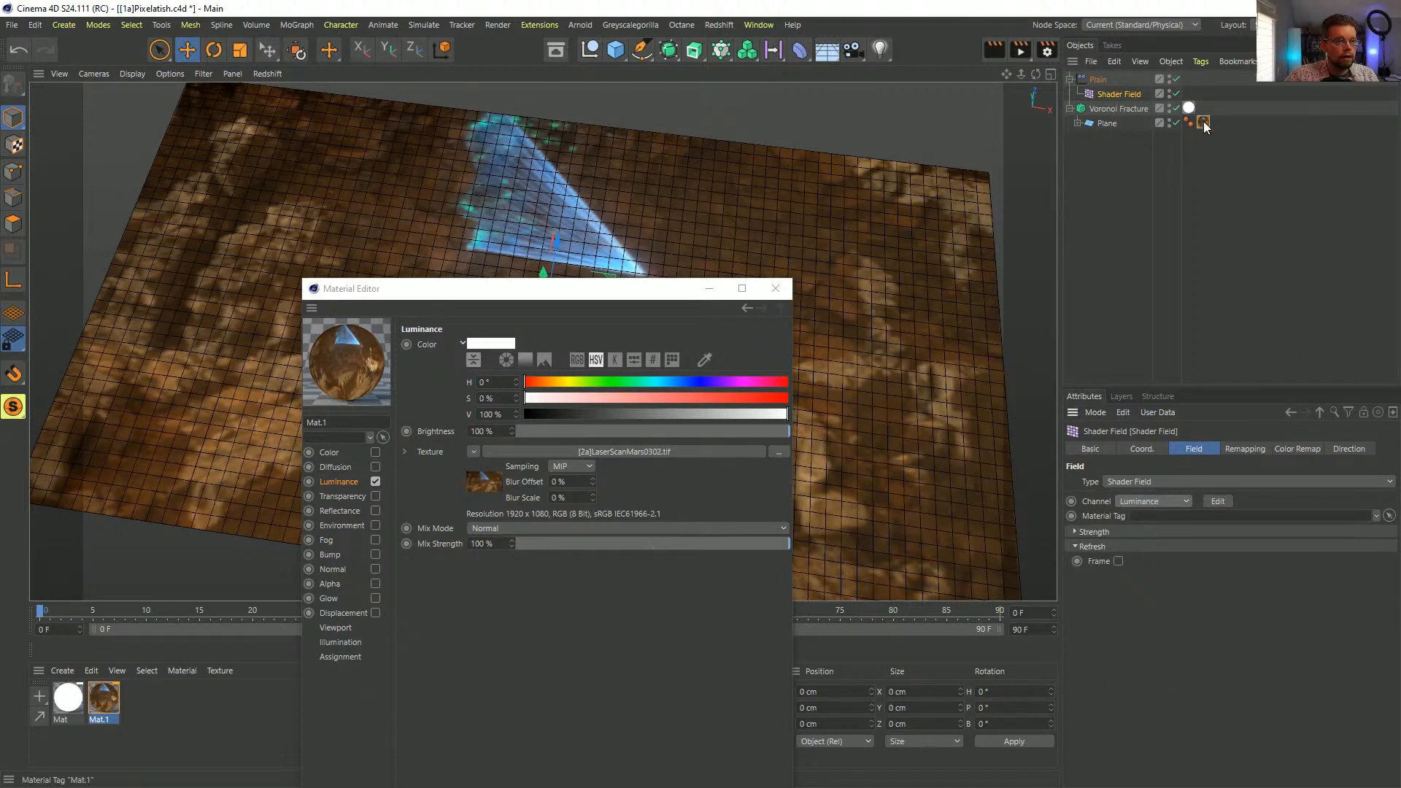
drag(1203, 121, 1163, 526)
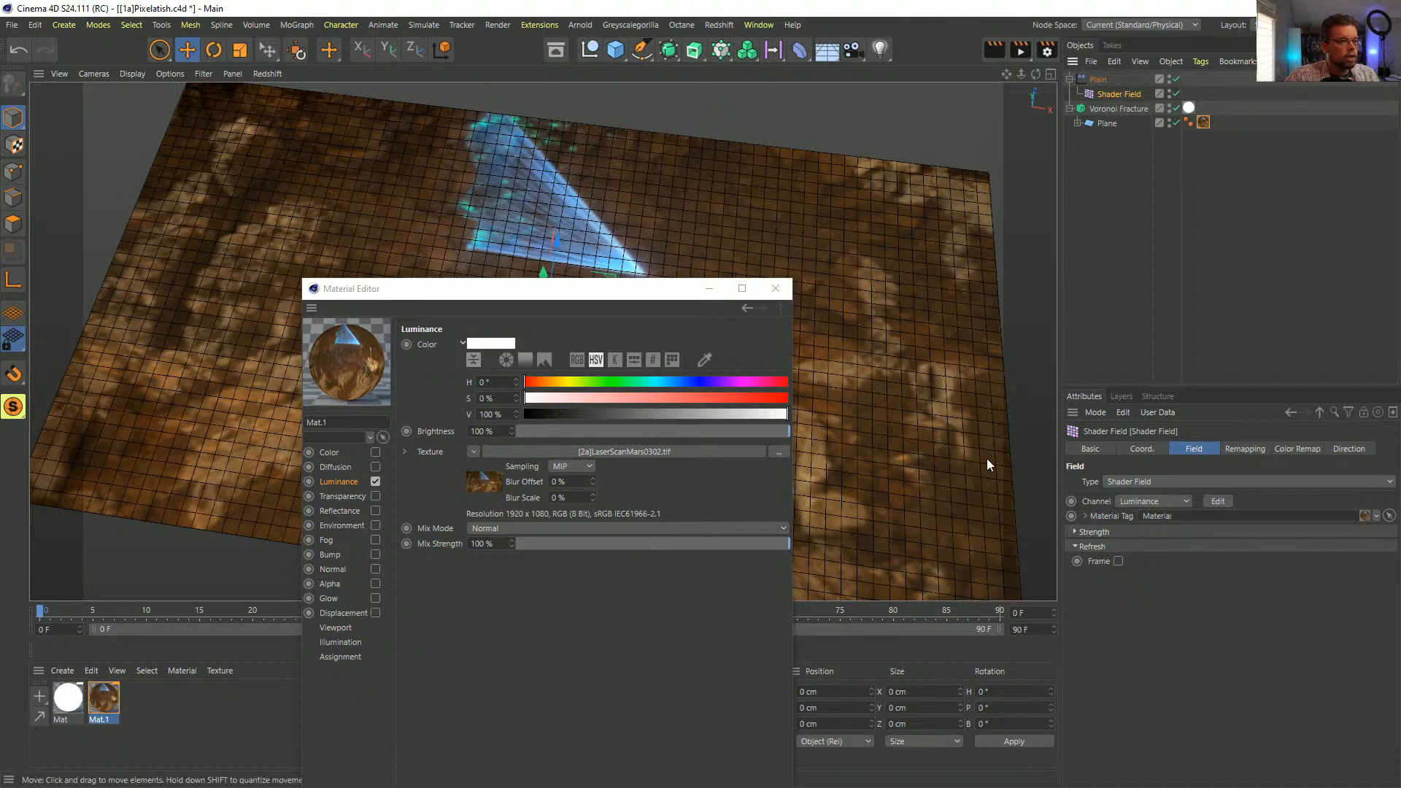
drag(394, 288, 414, 473)
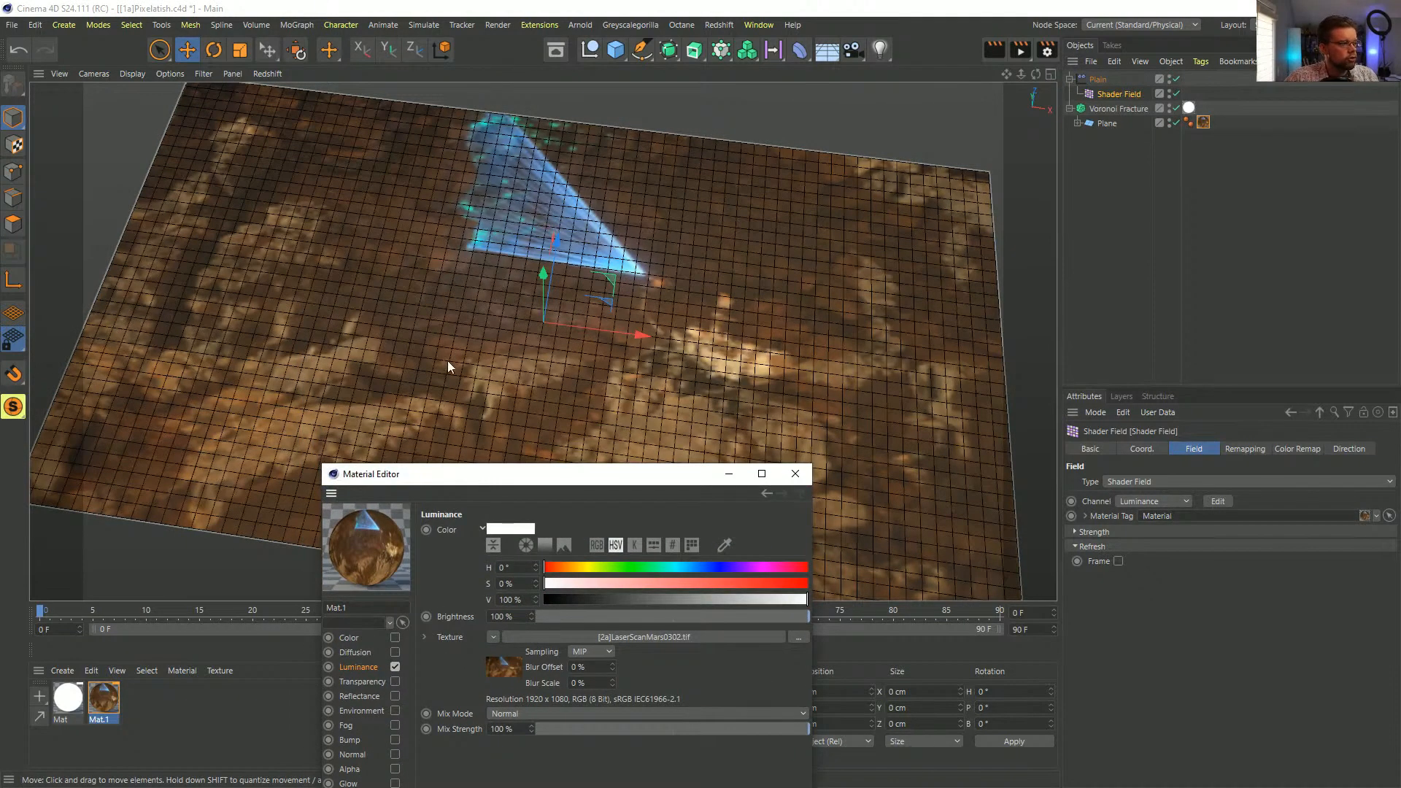
- Restrict the Plane's Mat.1 material tag to a selection named x
click(1203, 122)
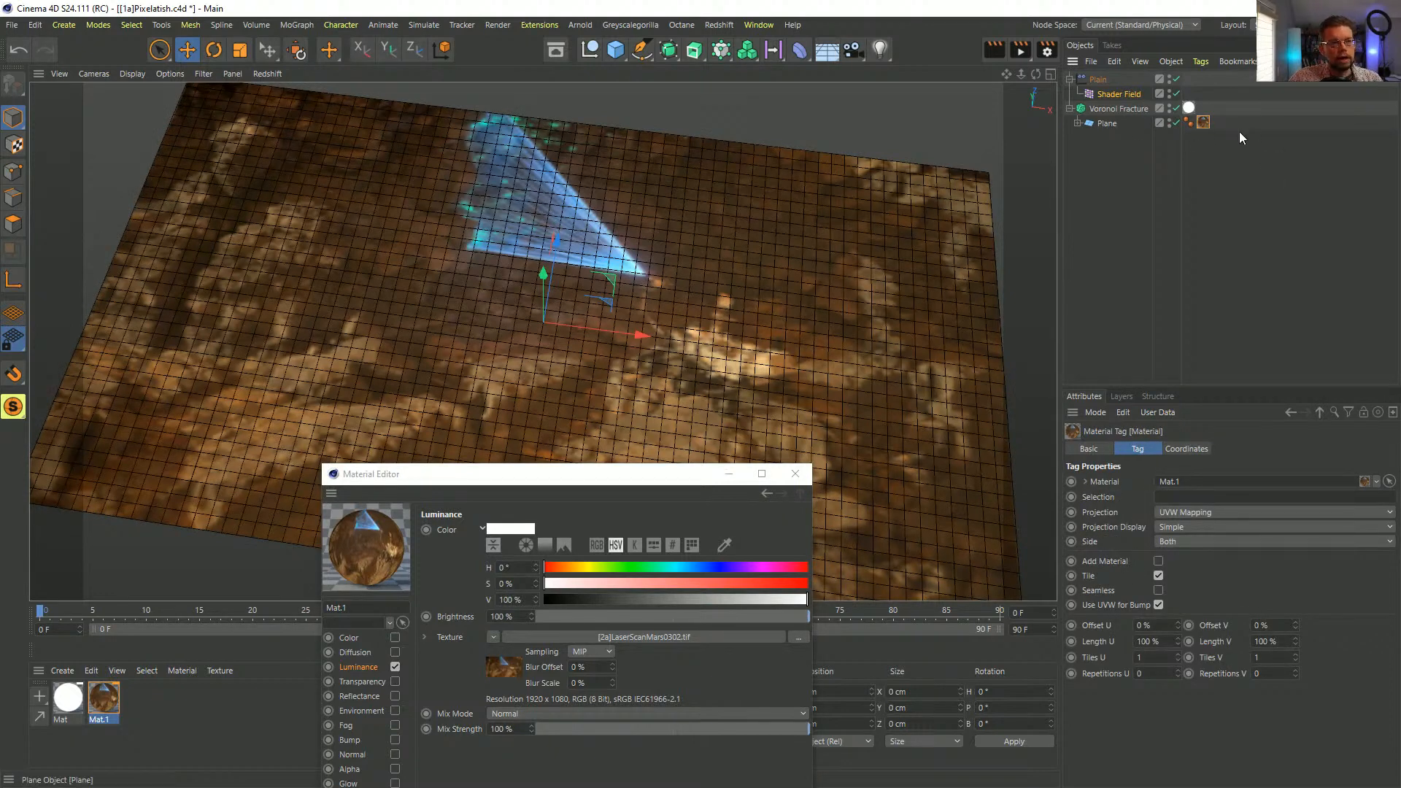
click(1172, 497)
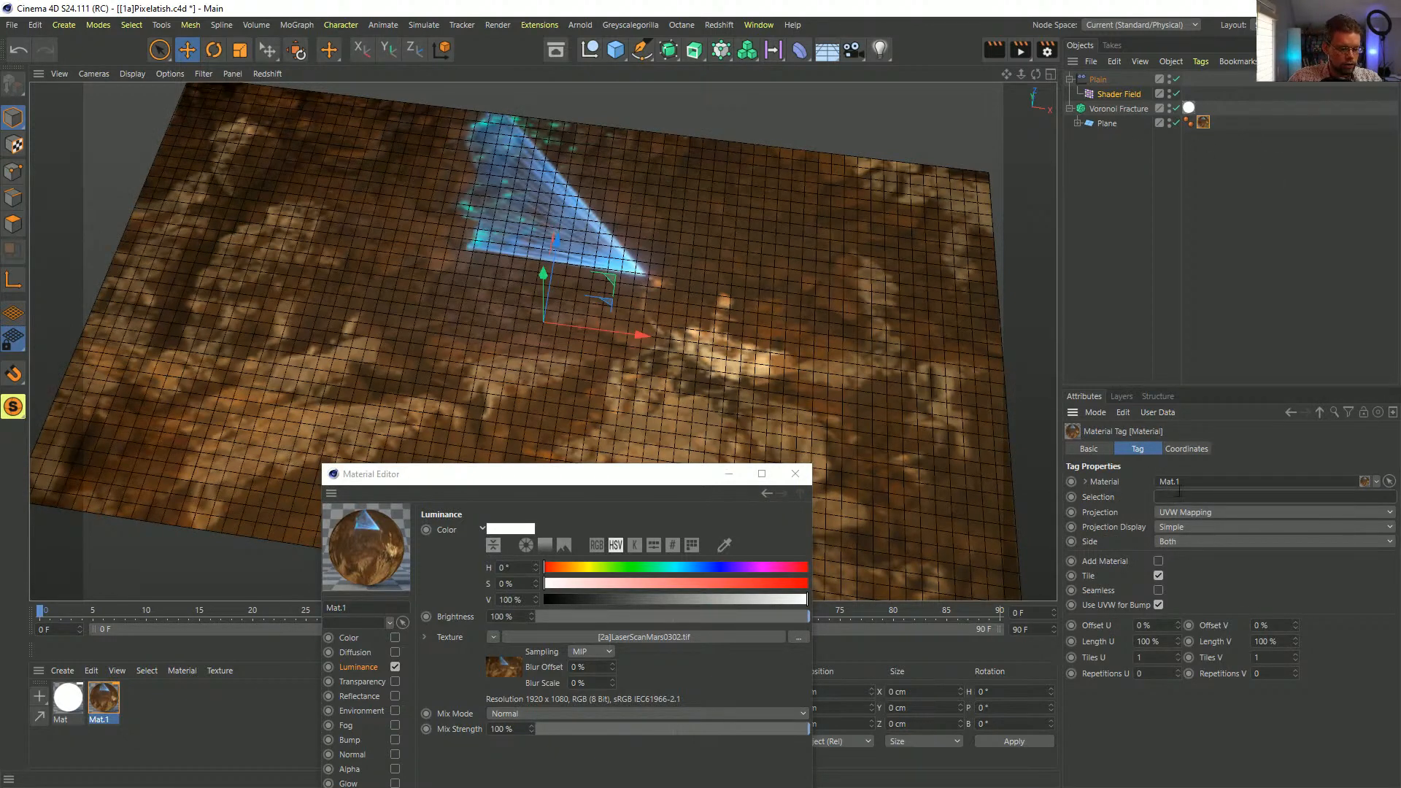
key(Return)
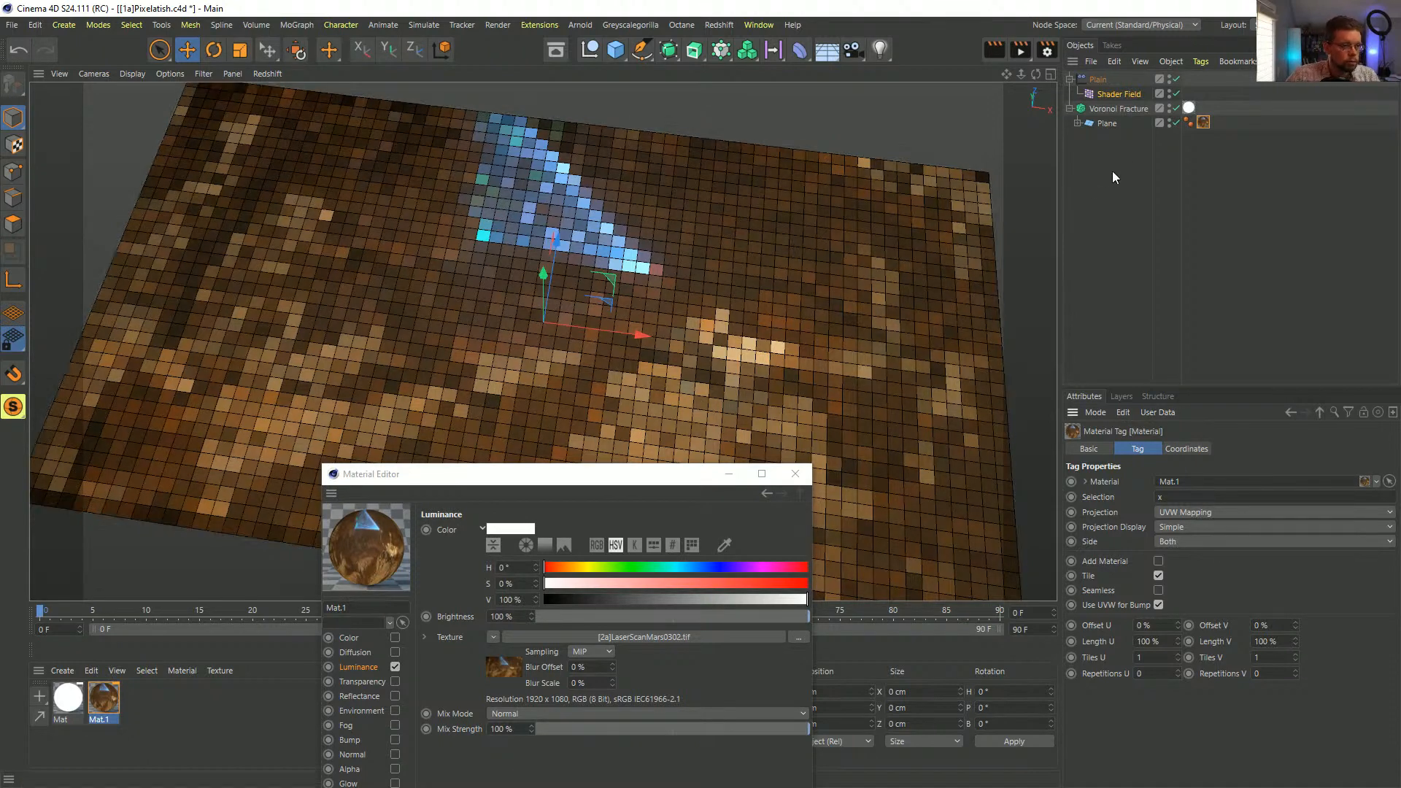
- Disable the Voronoi Fracture and clear the selection restriction on the Plane's Mat.1 material tag
click(1107, 124)
click(1078, 124)
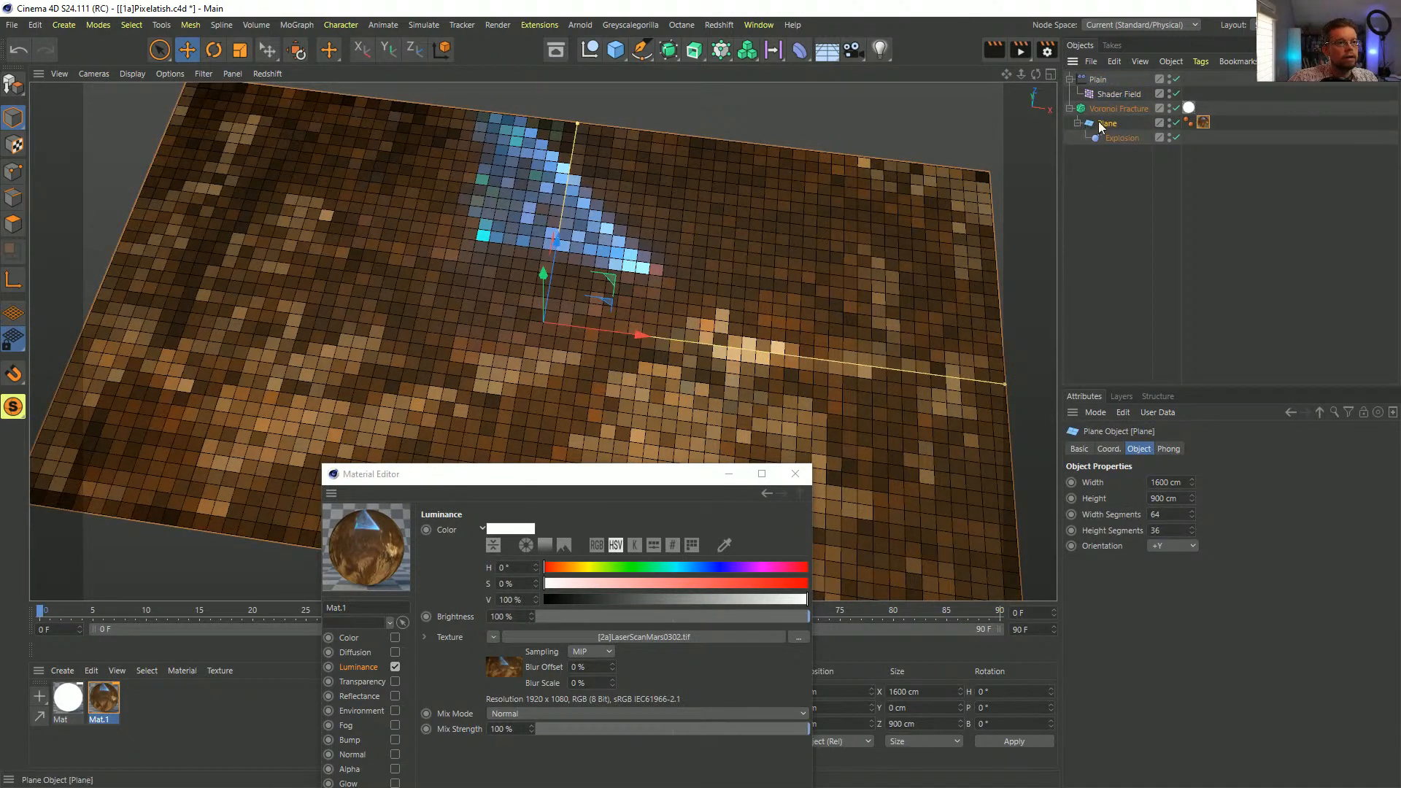
alt+drag(592, 292, 356, 301)
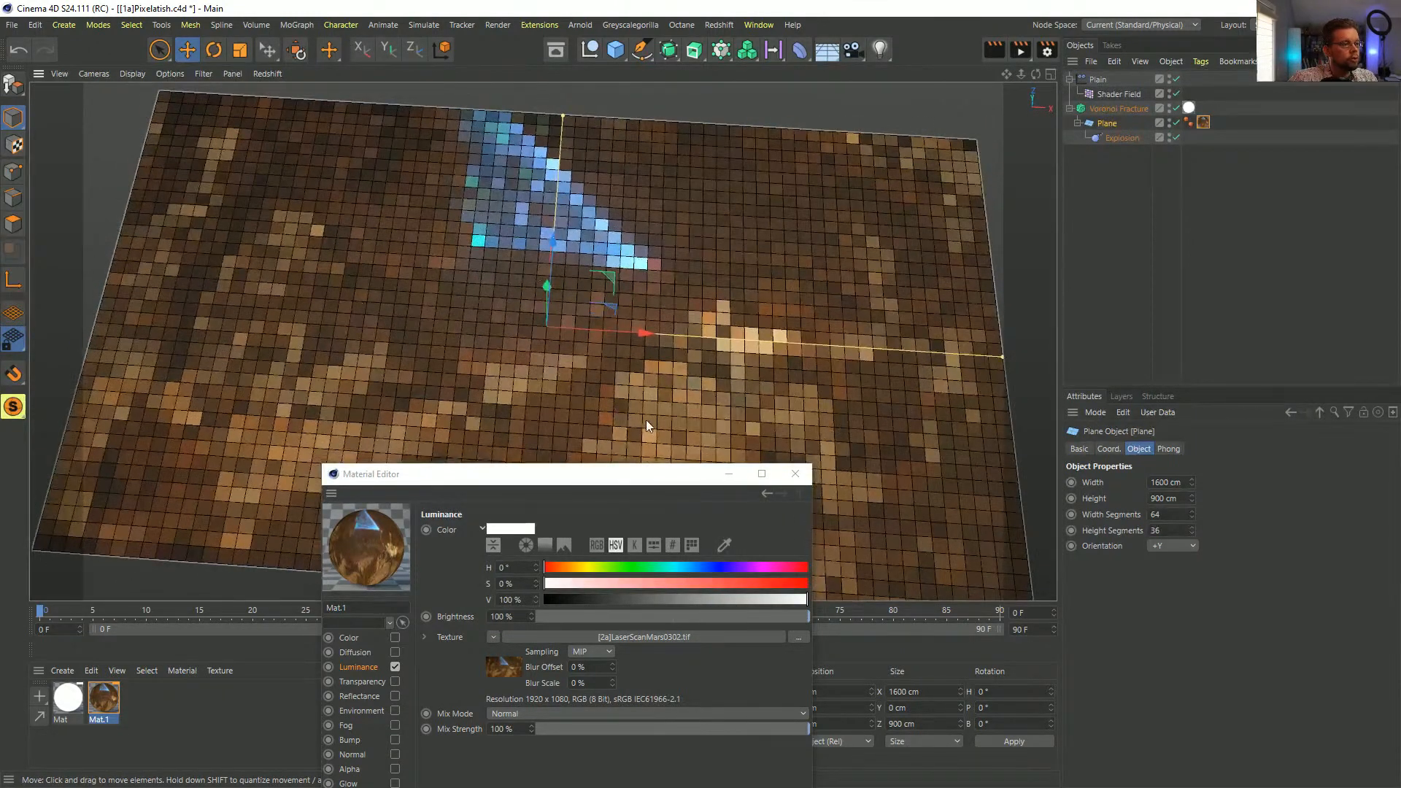
click(796, 473)
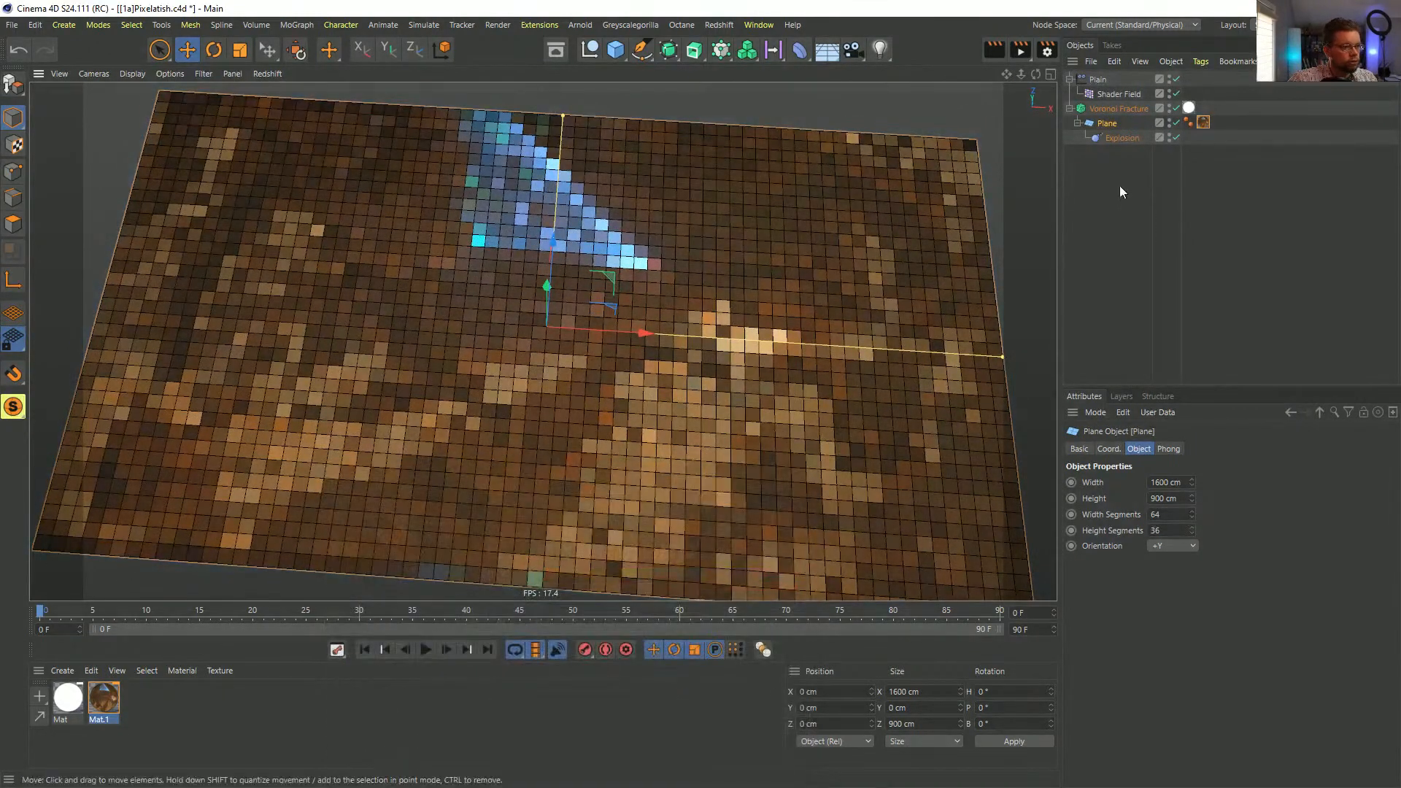
click(1175, 108)
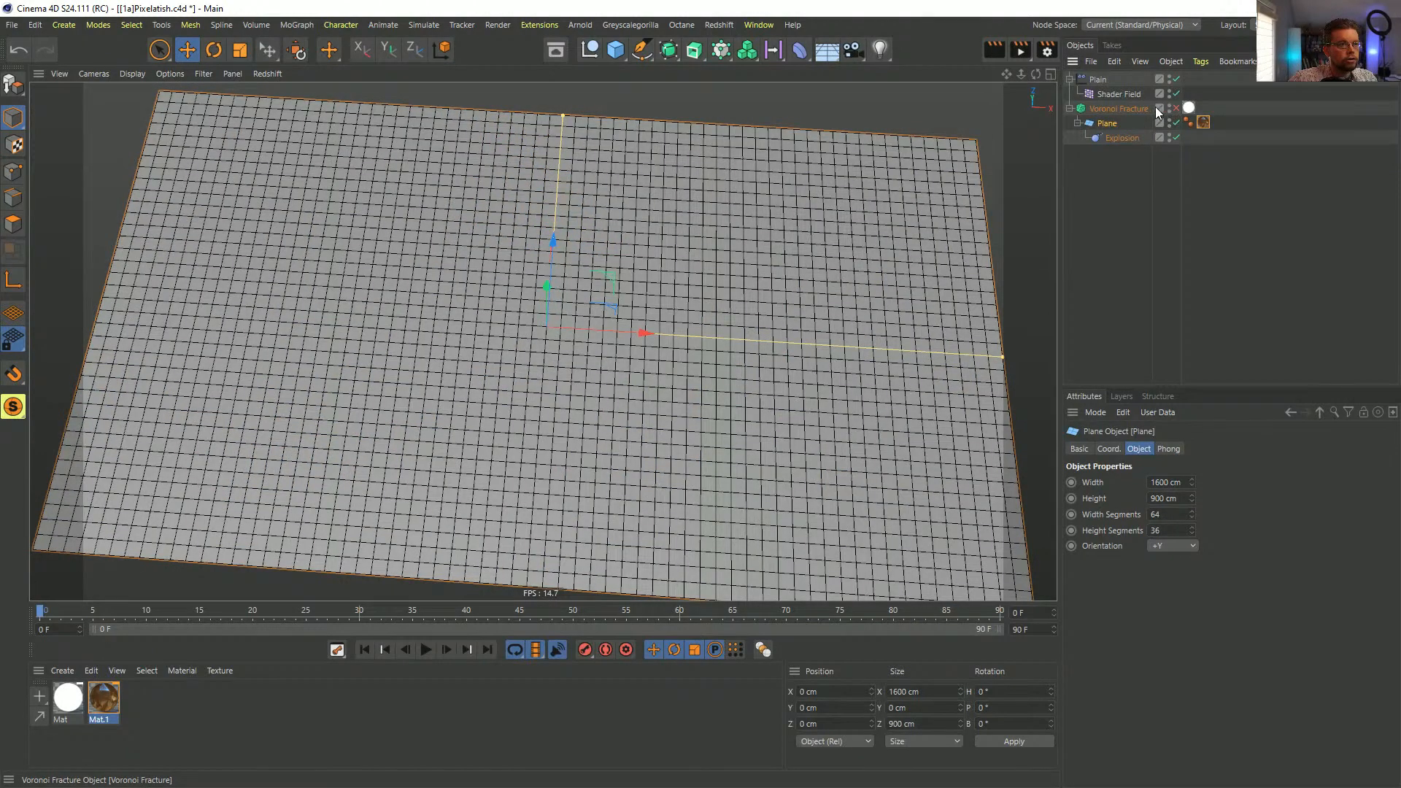
click(1202, 123)
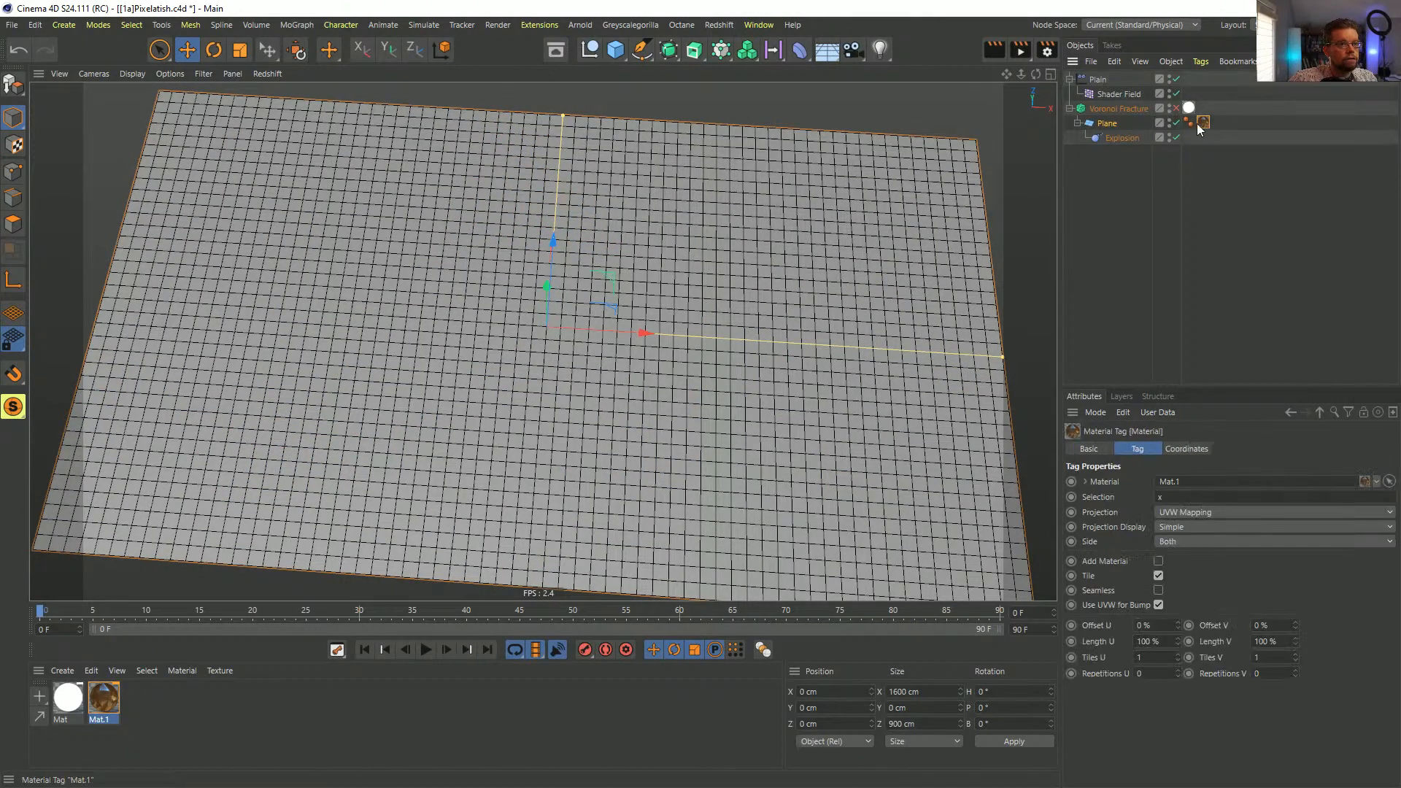
click(1183, 499)
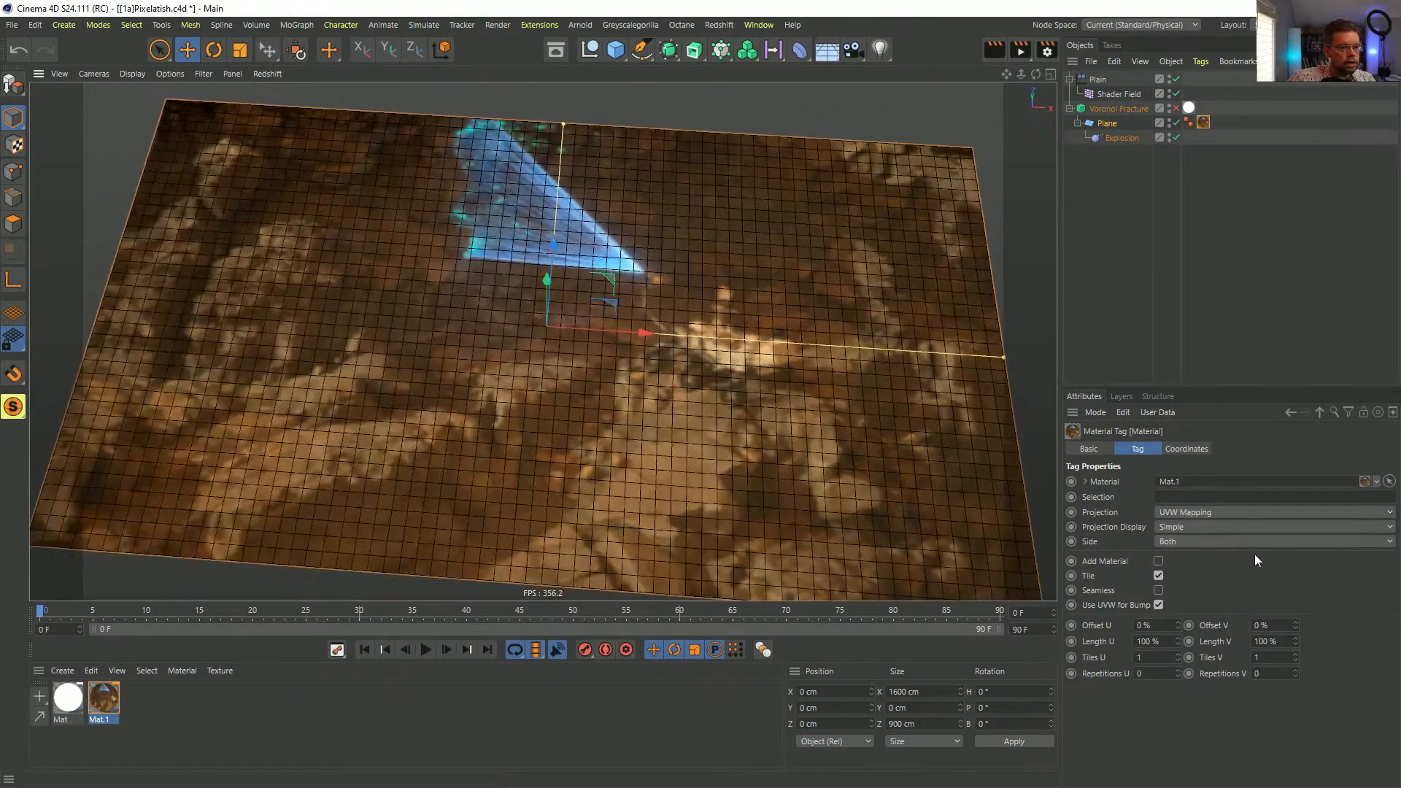
click(1209, 512)
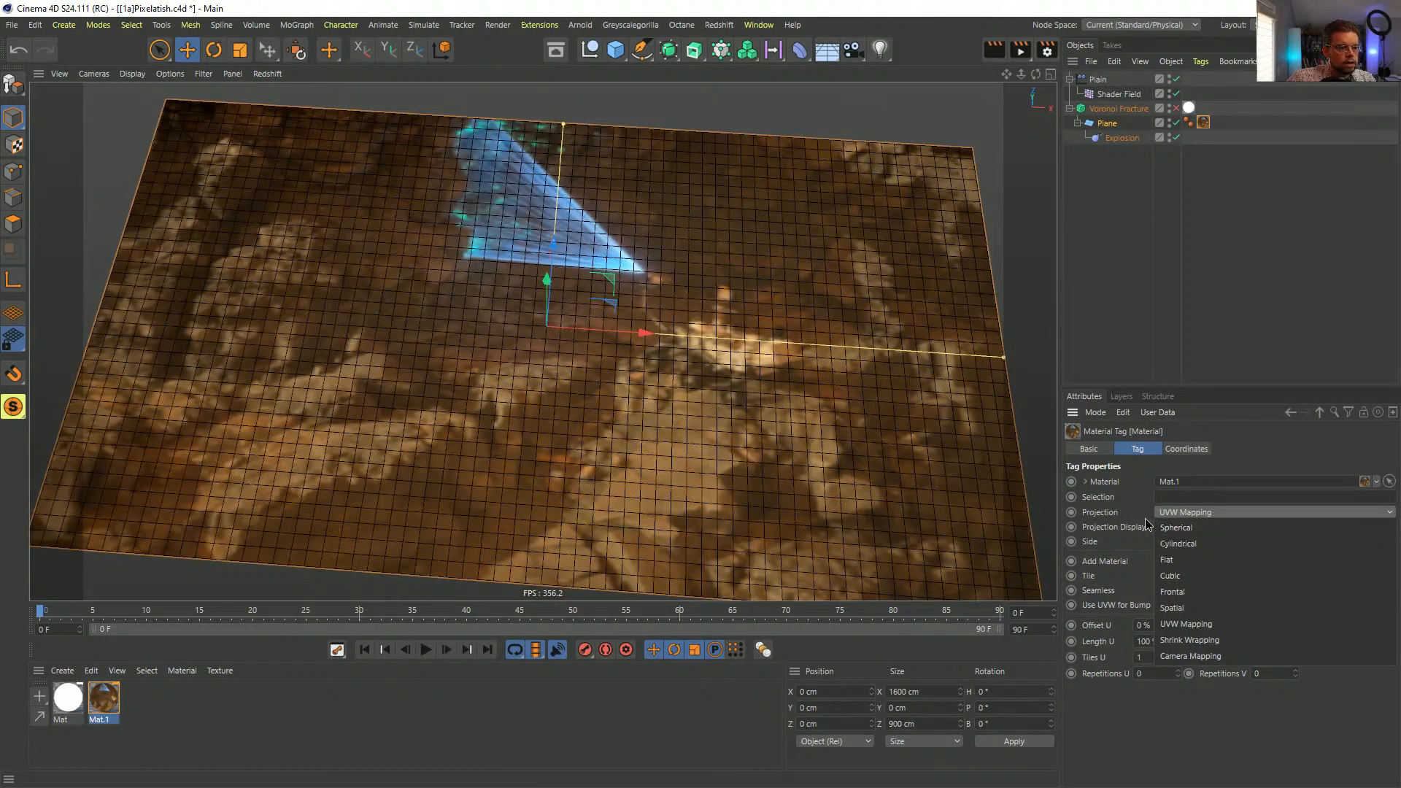
alt+drag(775, 342, 783, 358)
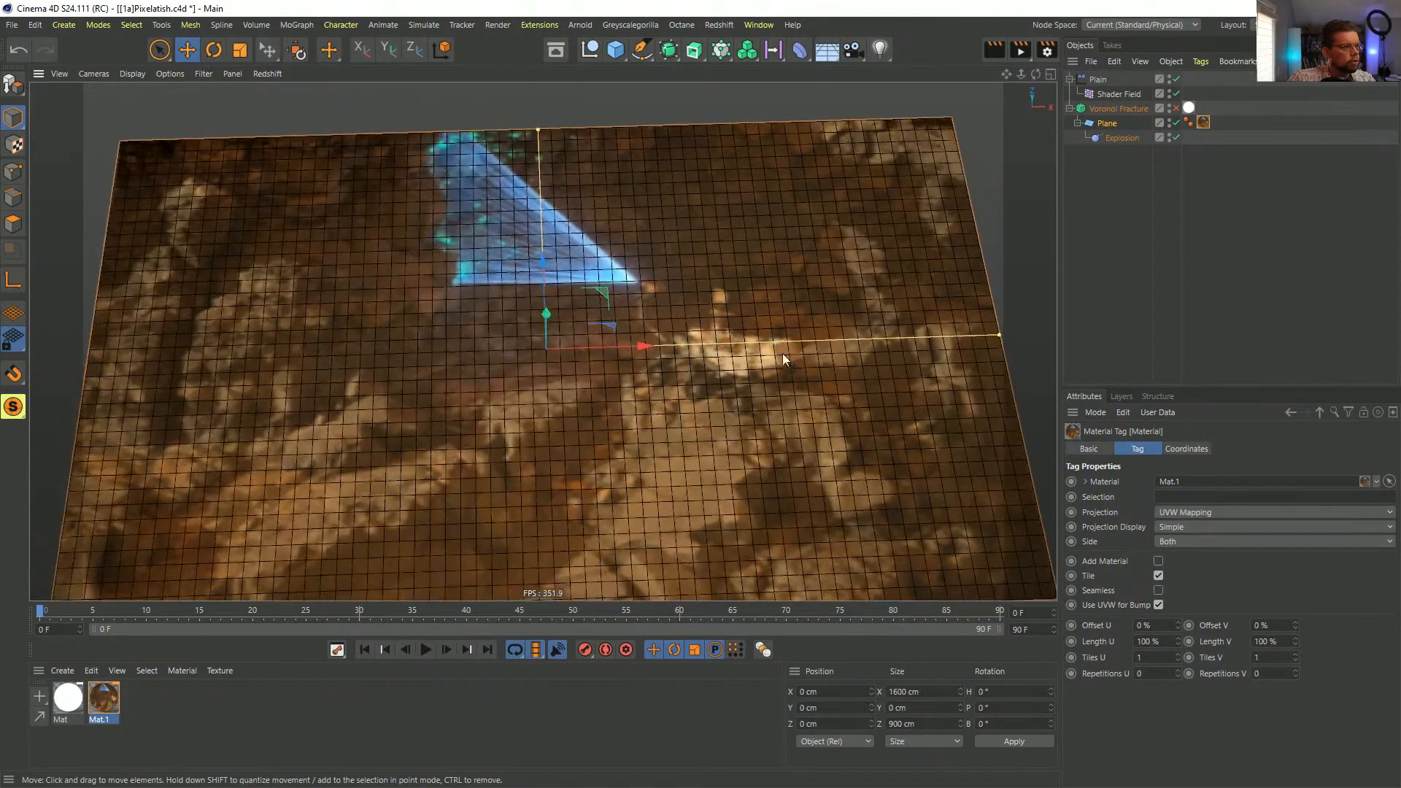
alt+drag(661, 378, 581, 330)
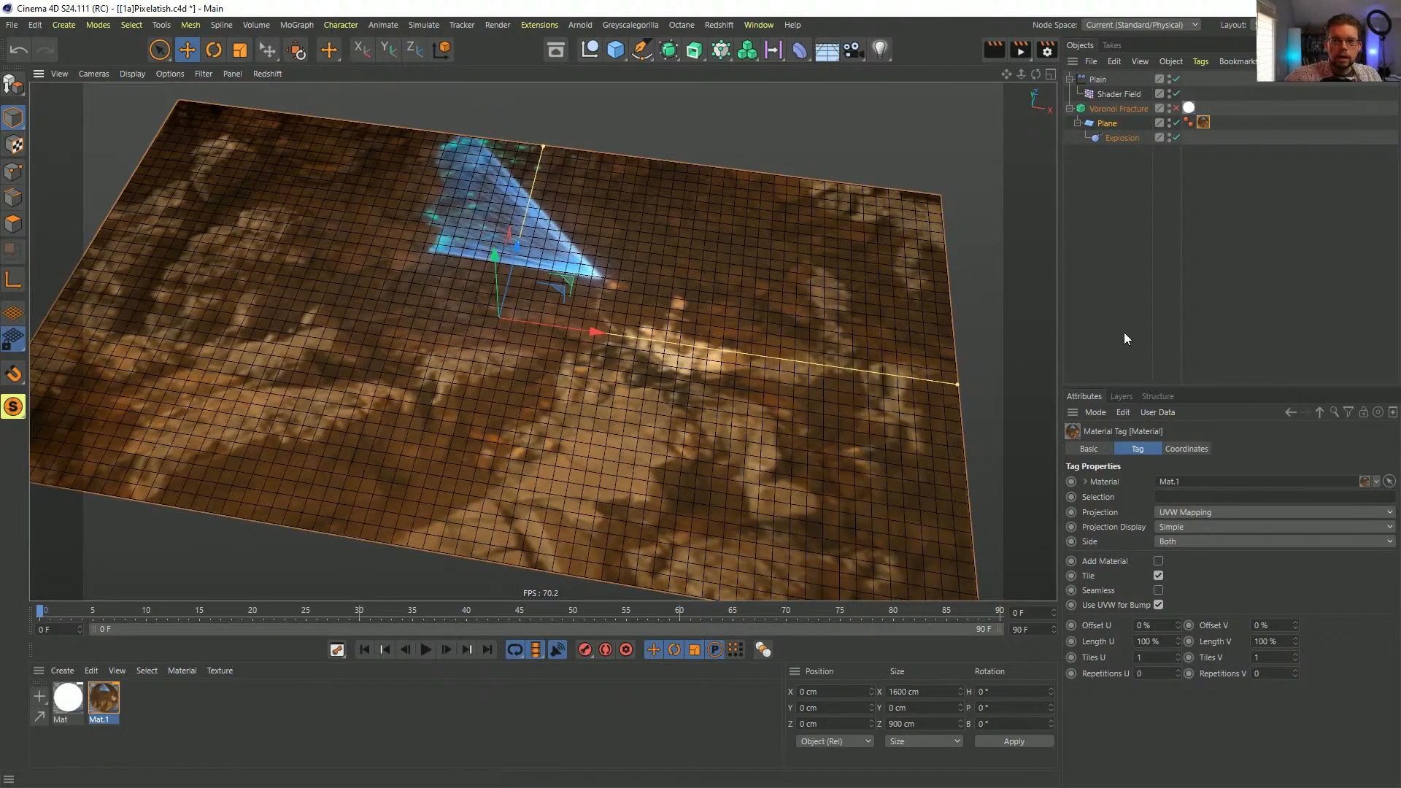
- Reduce the Plane to 1 width segment and 1 height segment
click(1138, 124)
double_click(1176, 514)
text(1)
key(Tab)
text(1)
key(Return)
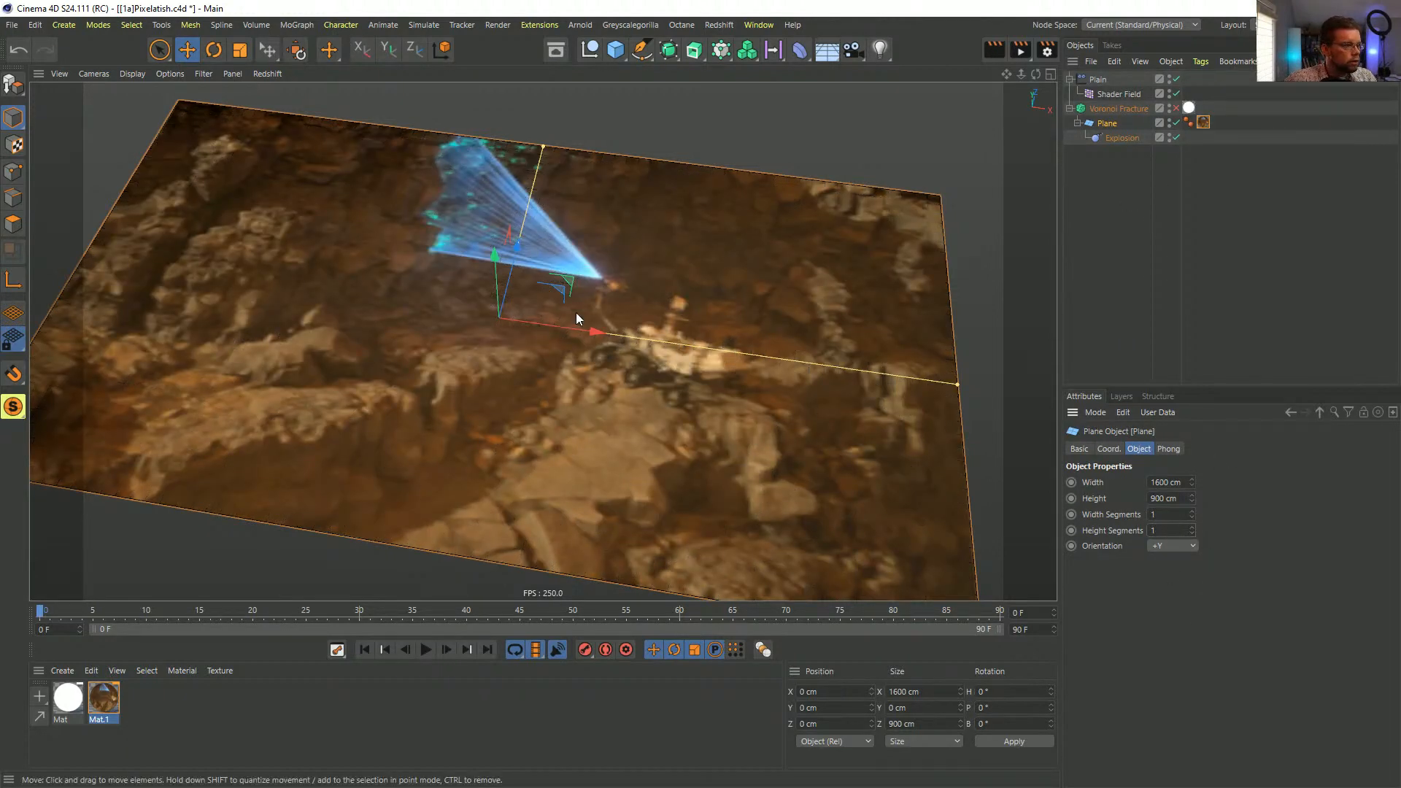
alt+drag(576, 312, 609, 330)
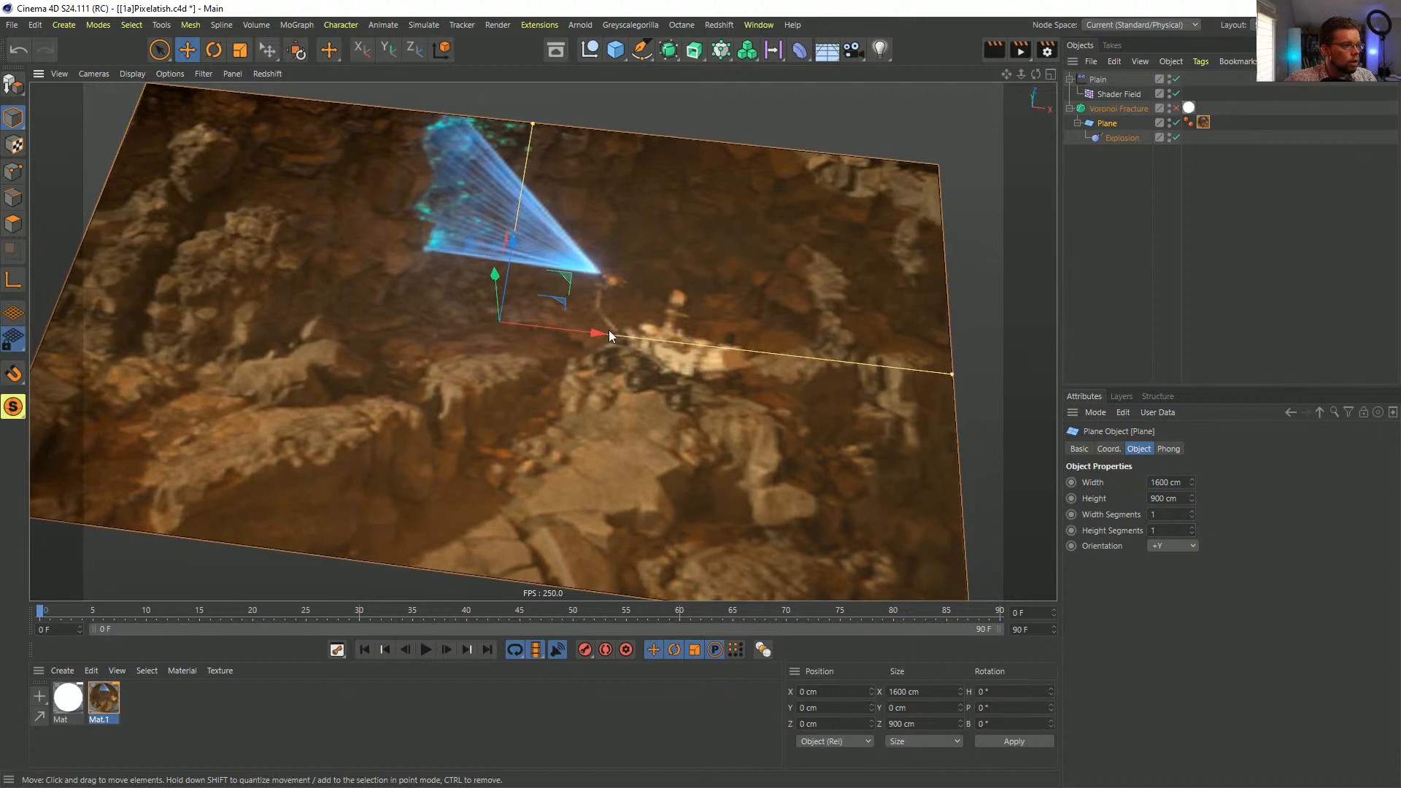
- Add a Recall tag to the Plane, make the Plane editable, and expand its hierarchy
right_click(1106, 125)
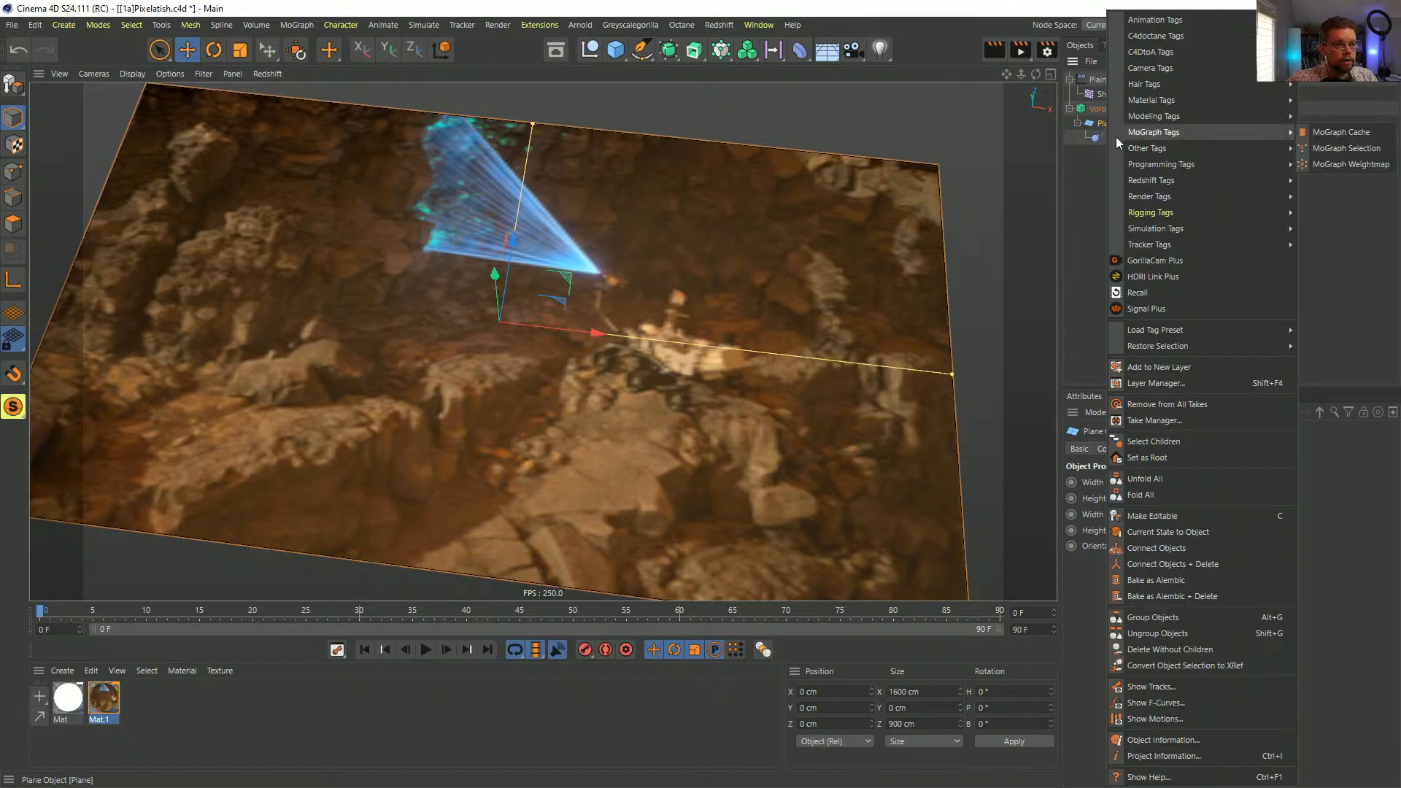
click(1137, 292)
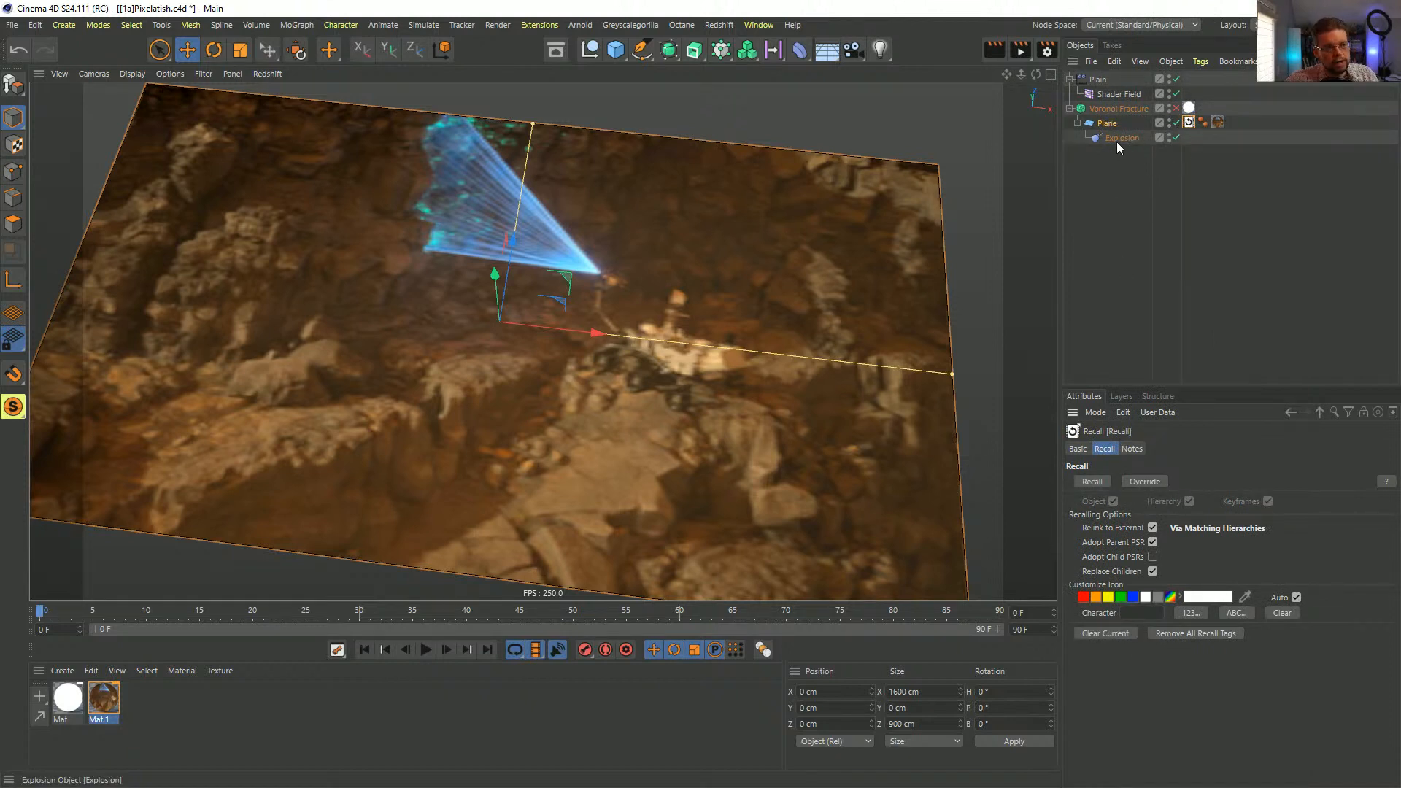
click(1113, 124)
key(c)
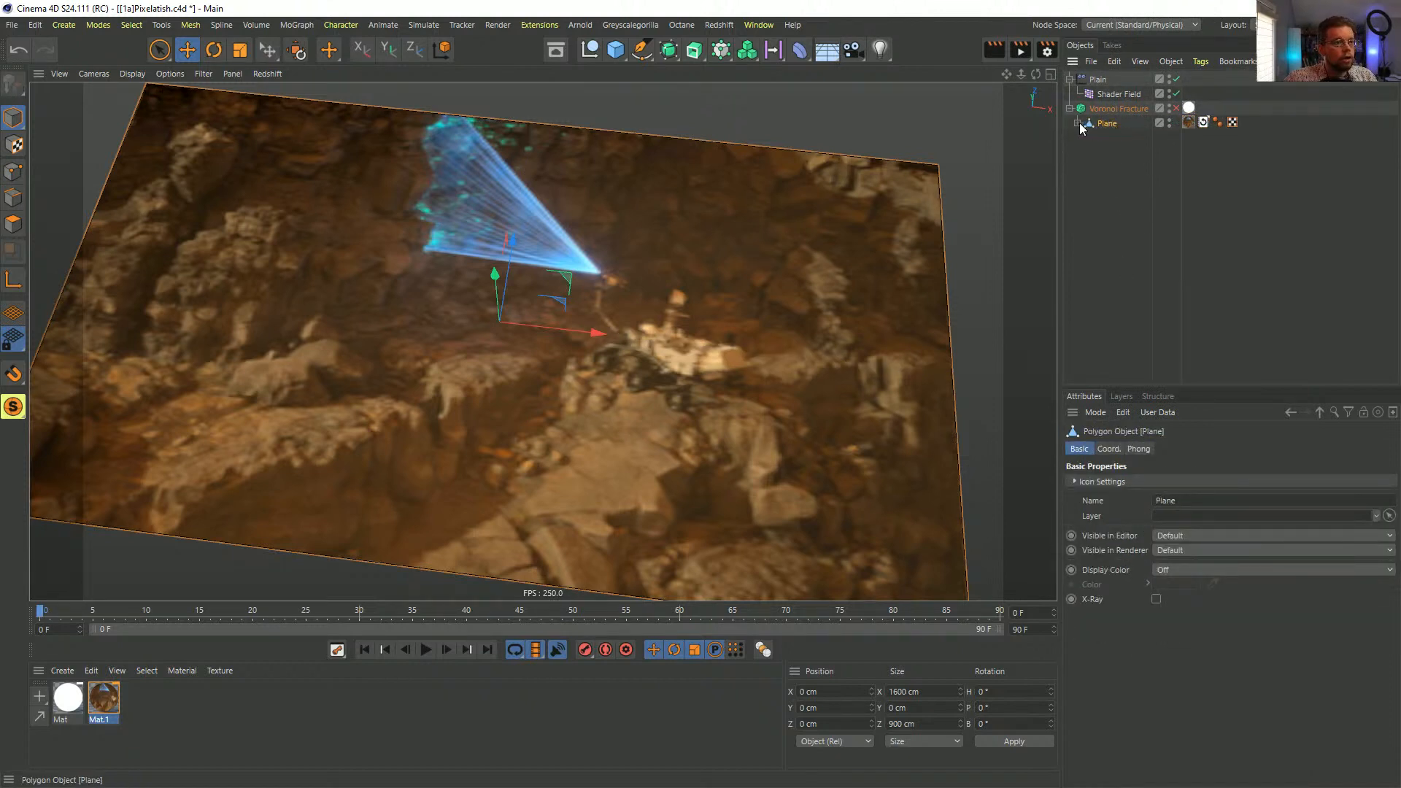
click(1078, 123)
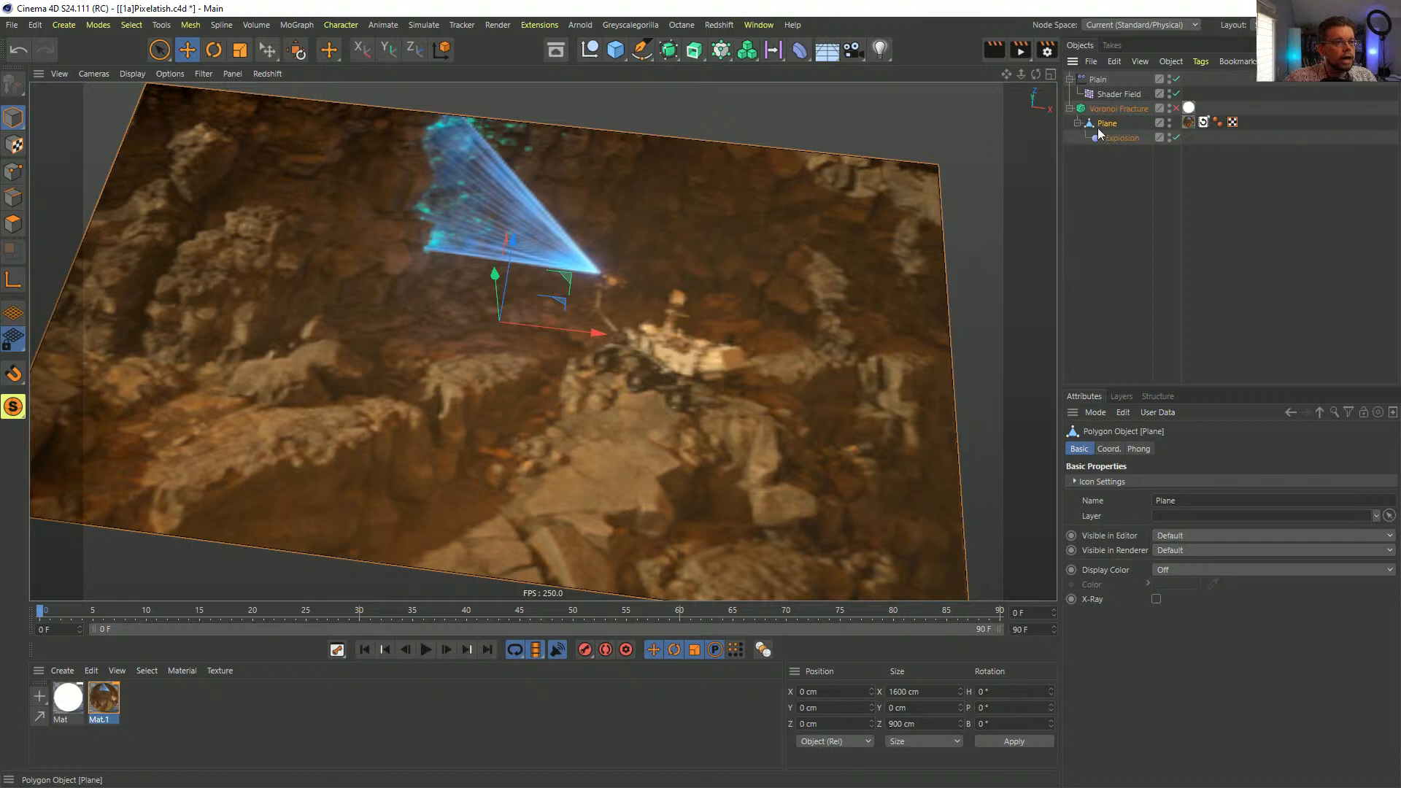
- Activate the Line Cut tool on the Plane's polygons and frame the plane in a maximized Top view
click(18, 223)
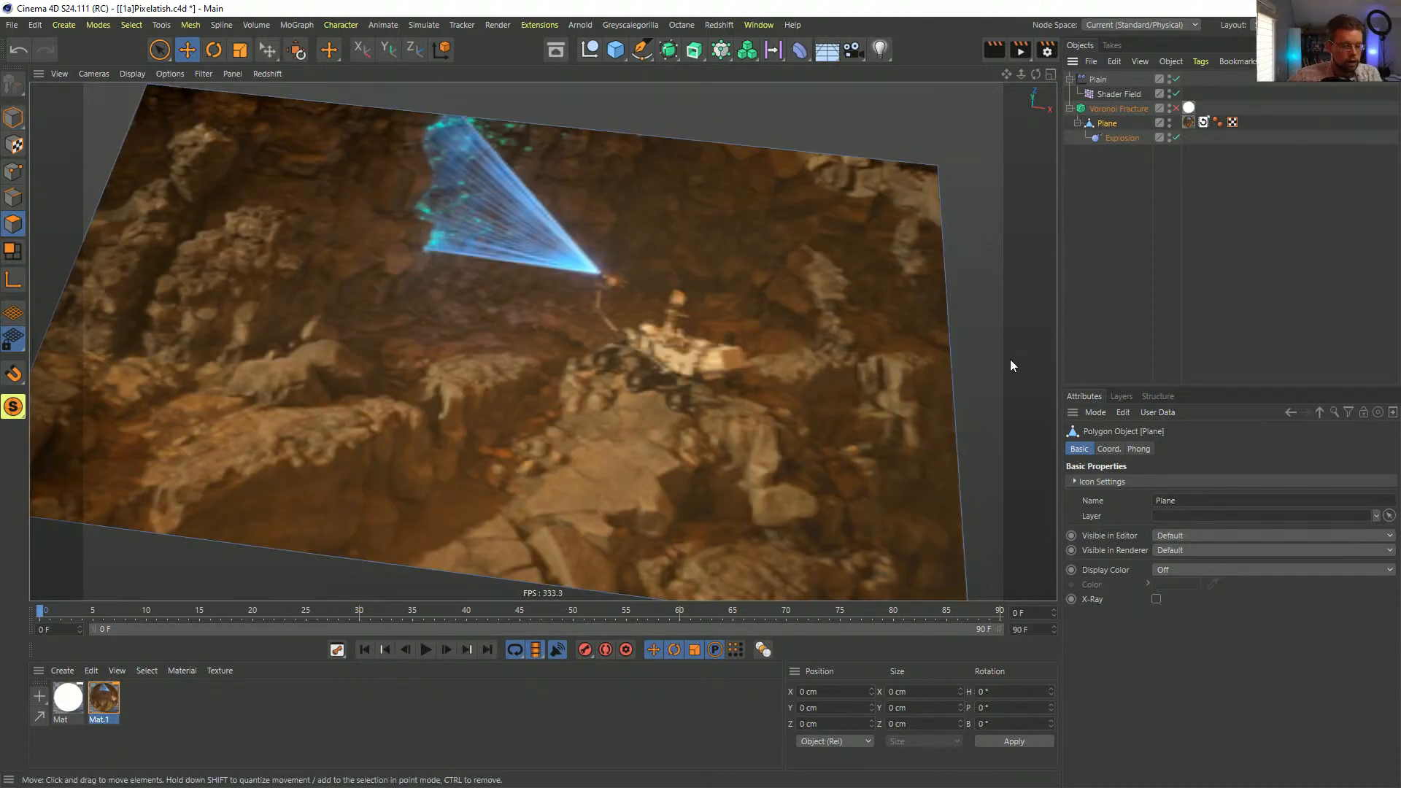
key(k)
key(k)
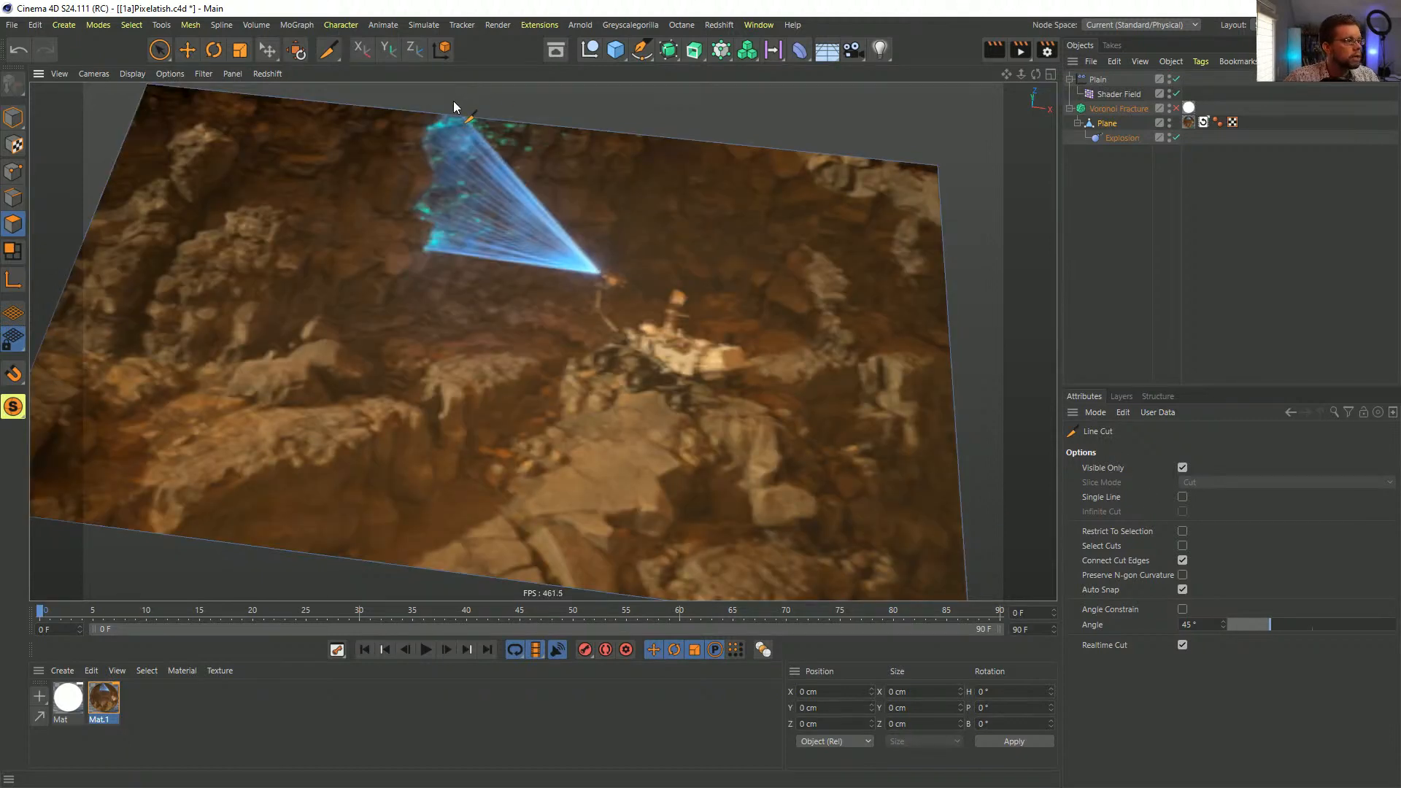
middle_click(605, 138)
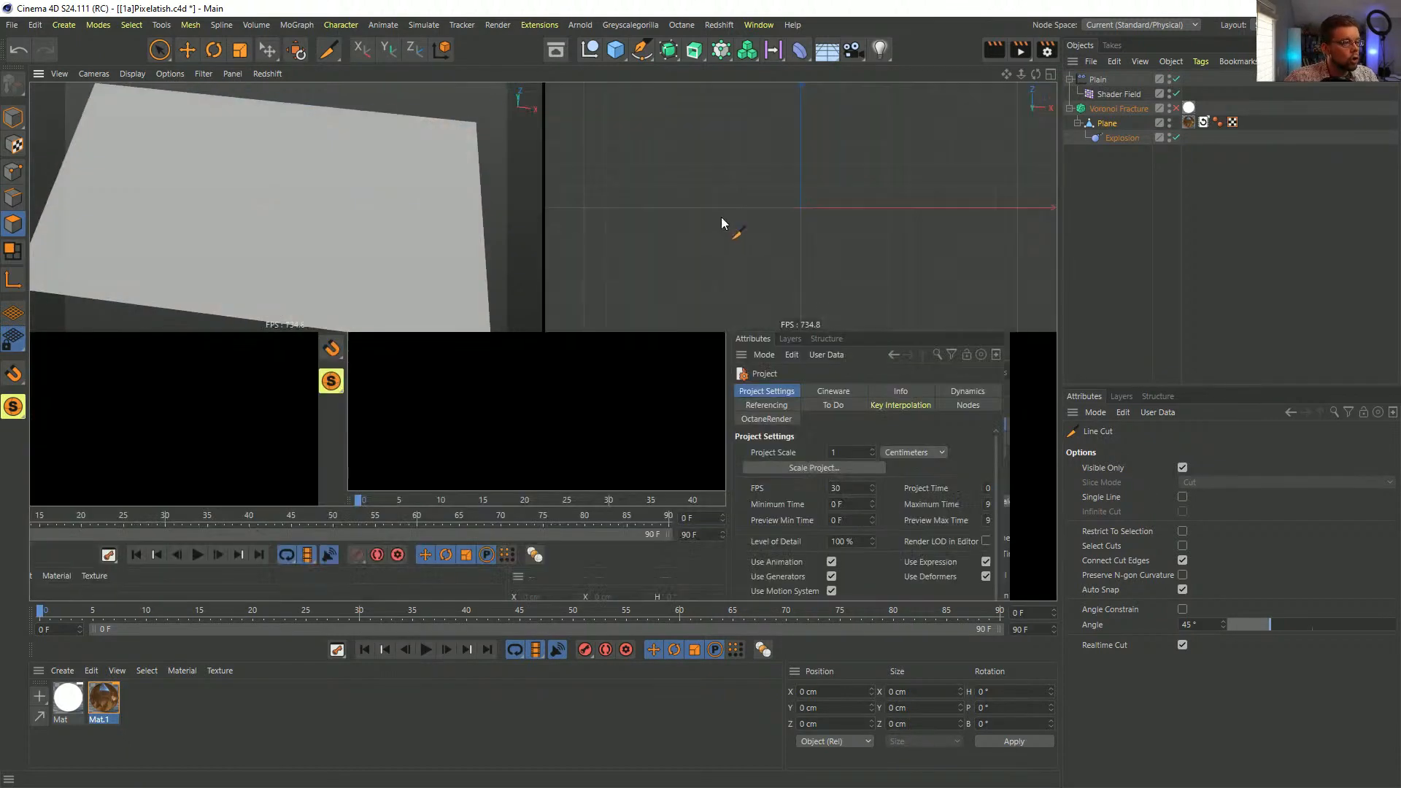
middle_click(806, 201)
scroll(722, 256, down, 5)
key(h)
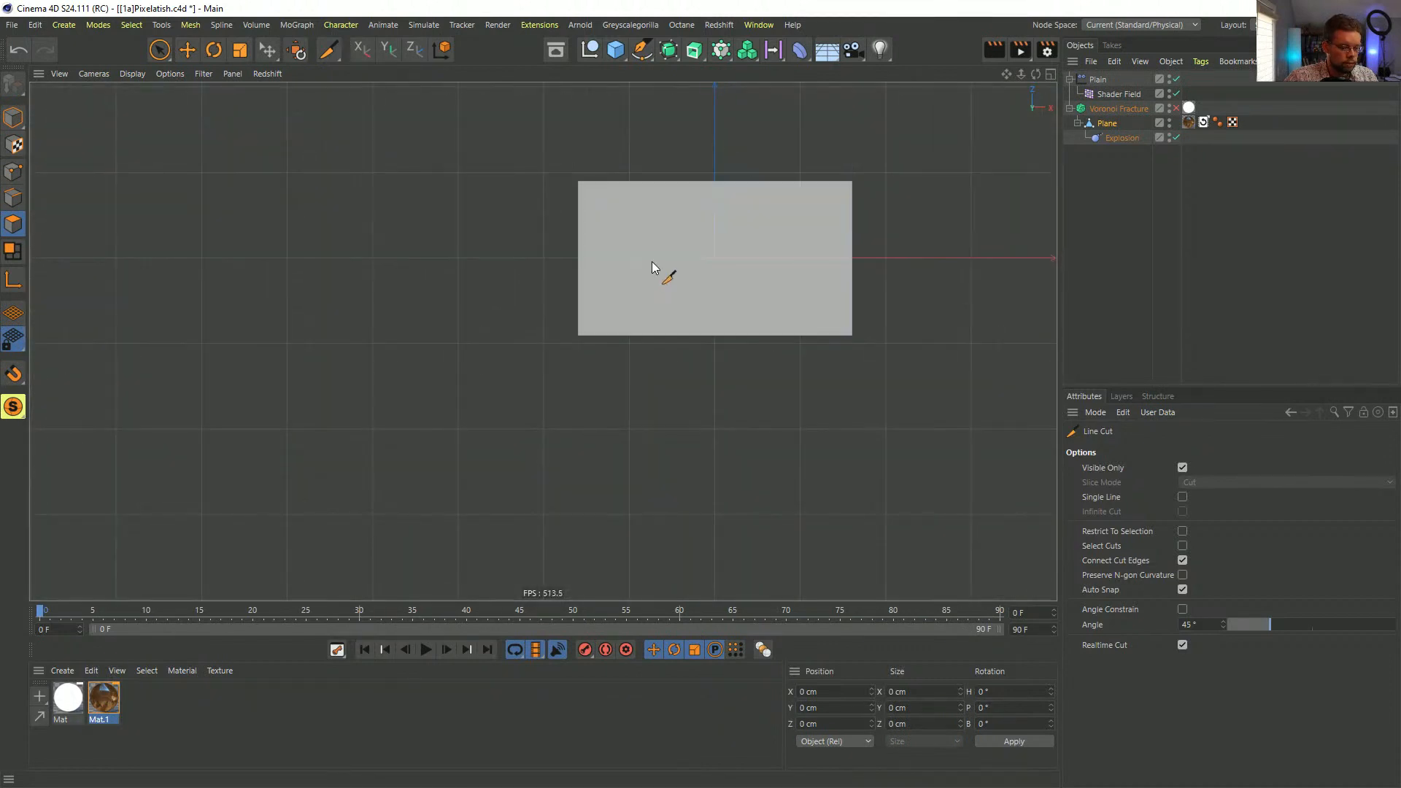
- Set the Top view's display to Gouraud Shading without lines so the plane's texture shows, and centre the plane
key(n)
key(b)
key(n)
key(a)
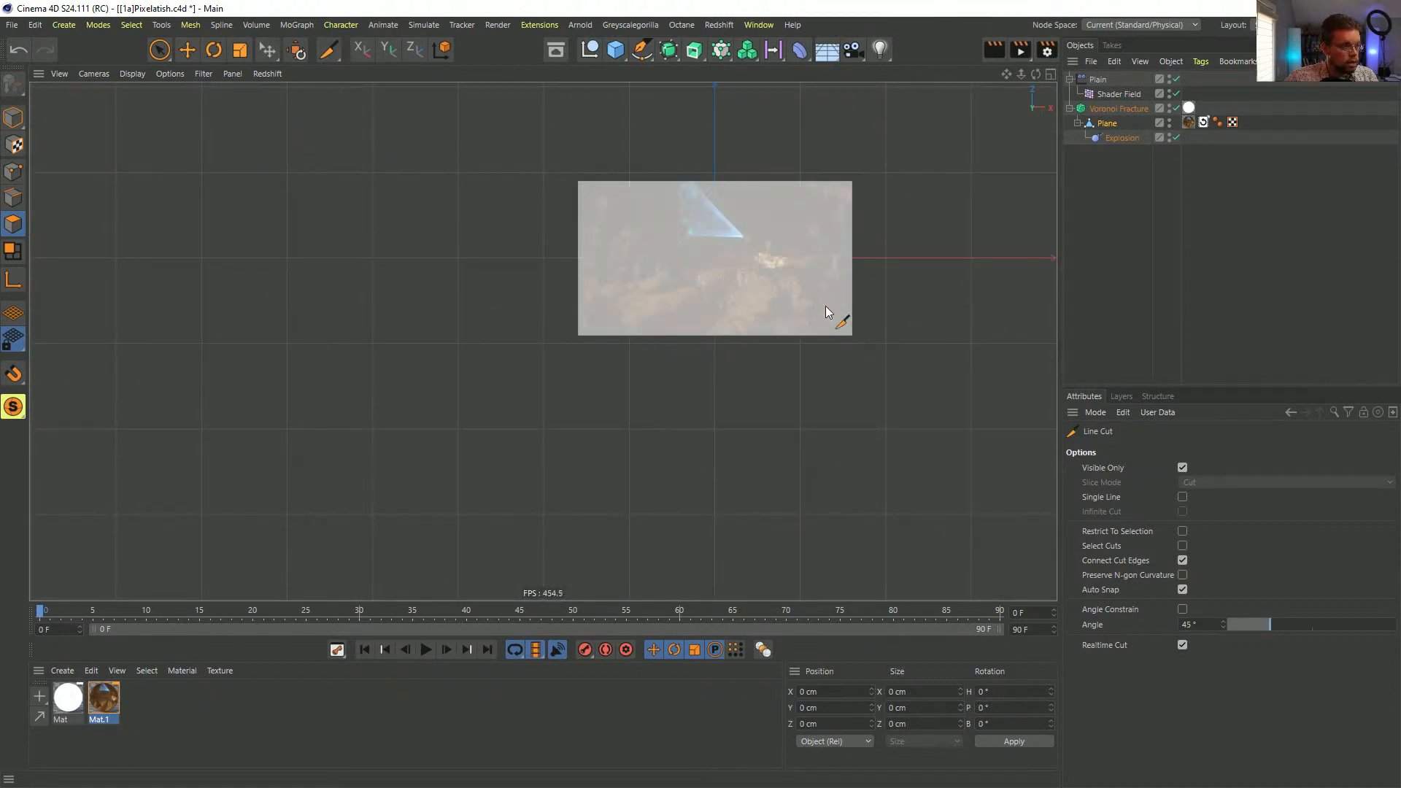
scroll(807, 250, up, 4)
scroll(807, 251, down, 2)
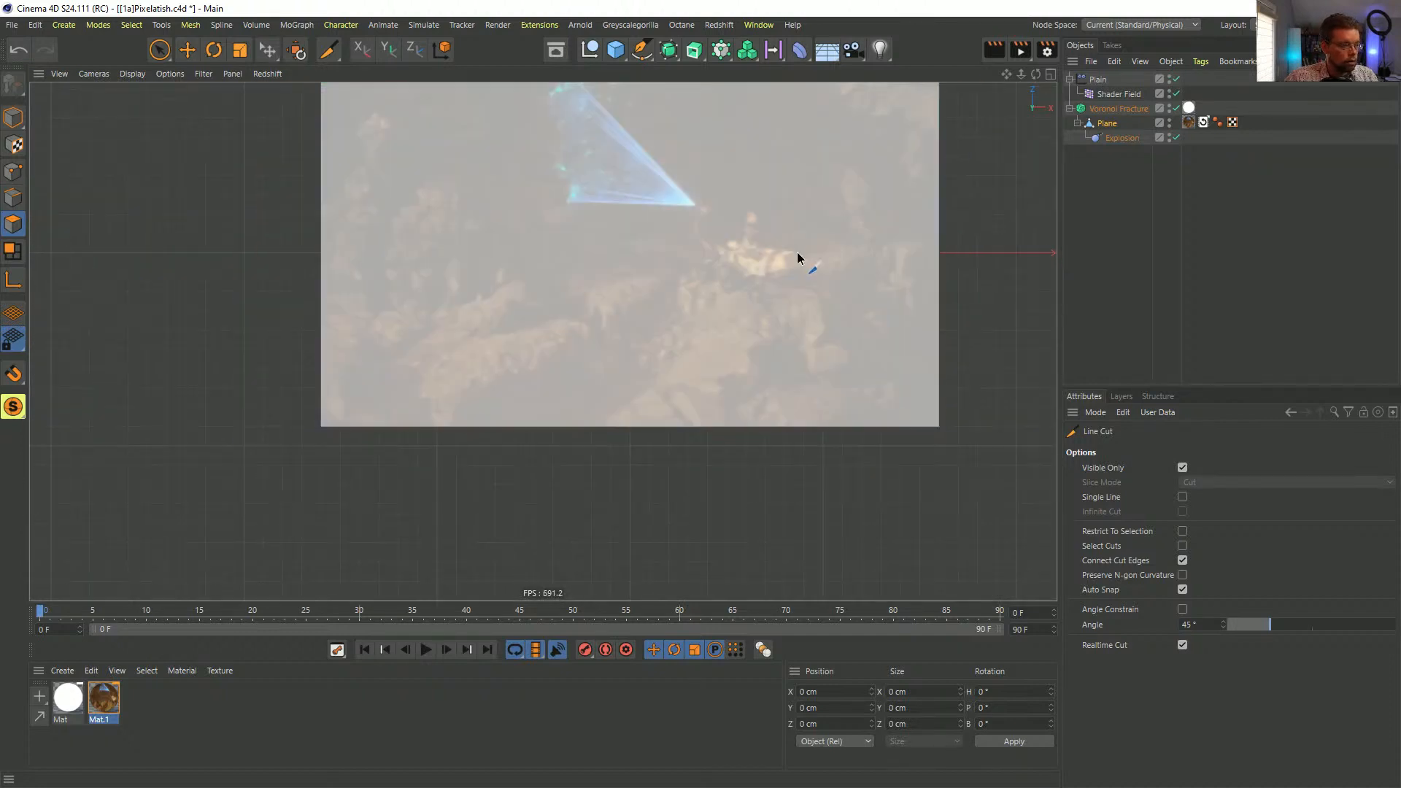
alt+middle_drag(797, 253, 682, 361)
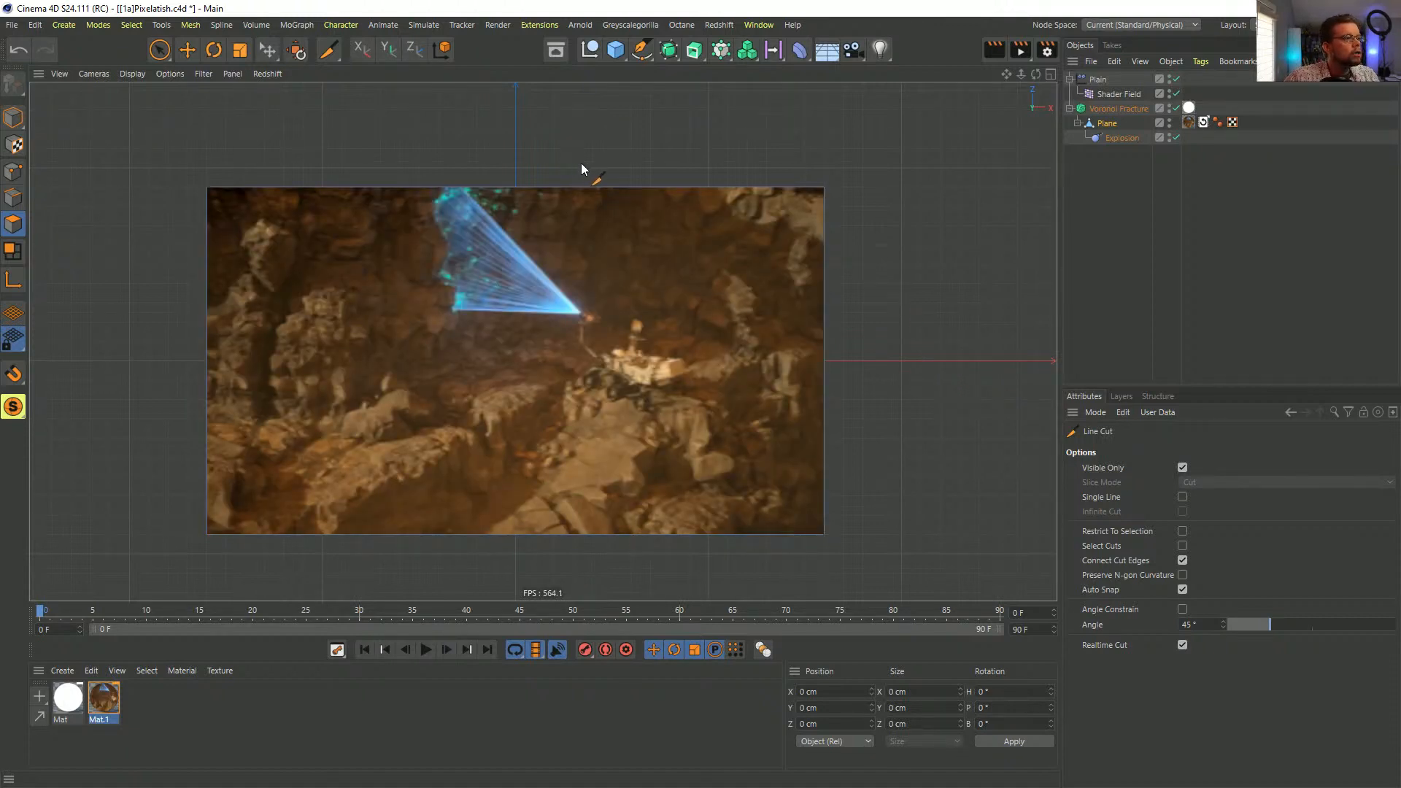
- Cut the plane vertically through the laser beam's origin, and horizontally from that cut to the plane's left edge
click(581, 163)
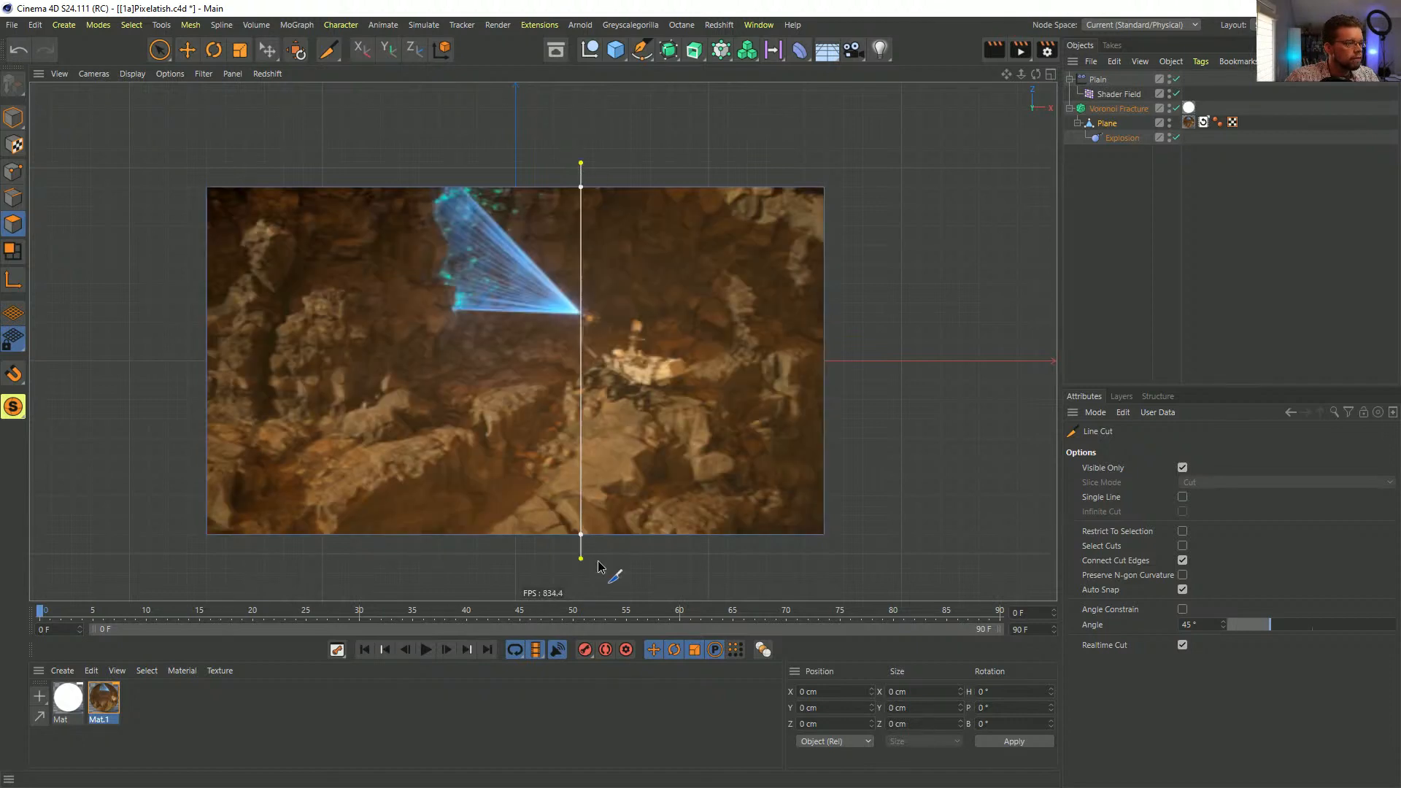
key(Escape)
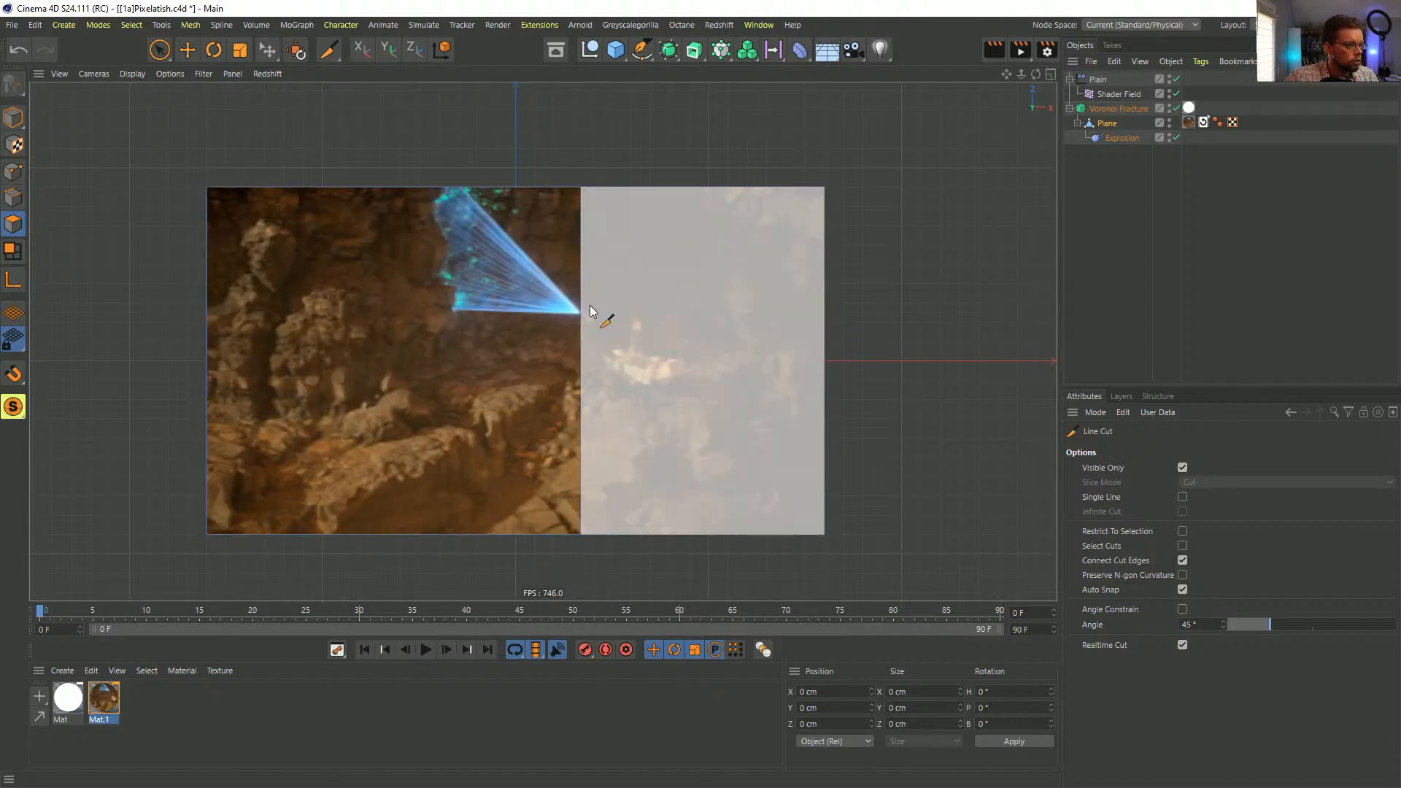
click(583, 316)
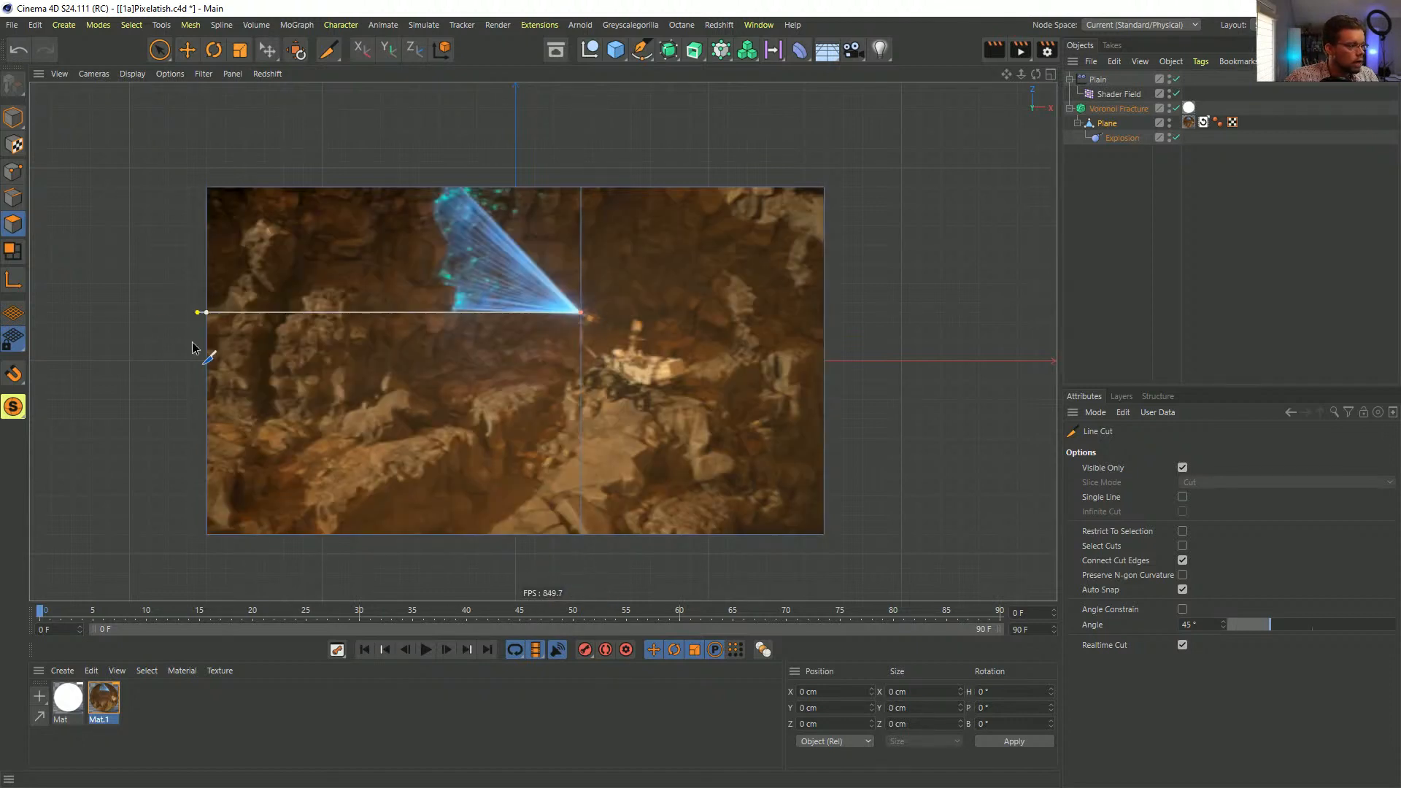
click(142, 351)
key(Escape)
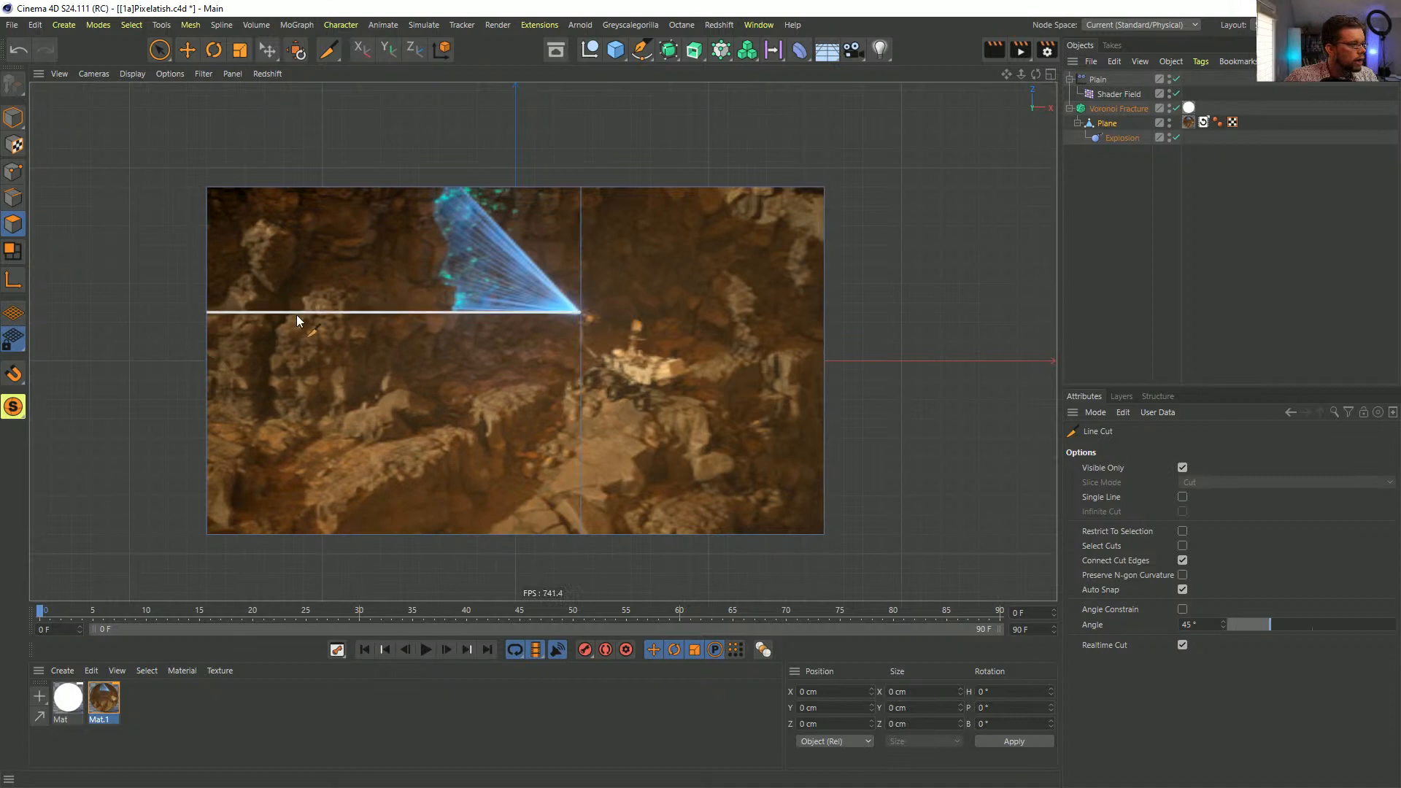
- Subdivide the plane's upper-left region around the beam with three short vertical cuts and one horizontal cut to the left edge
click(503, 311)
click(502, 143)
key(Escape)
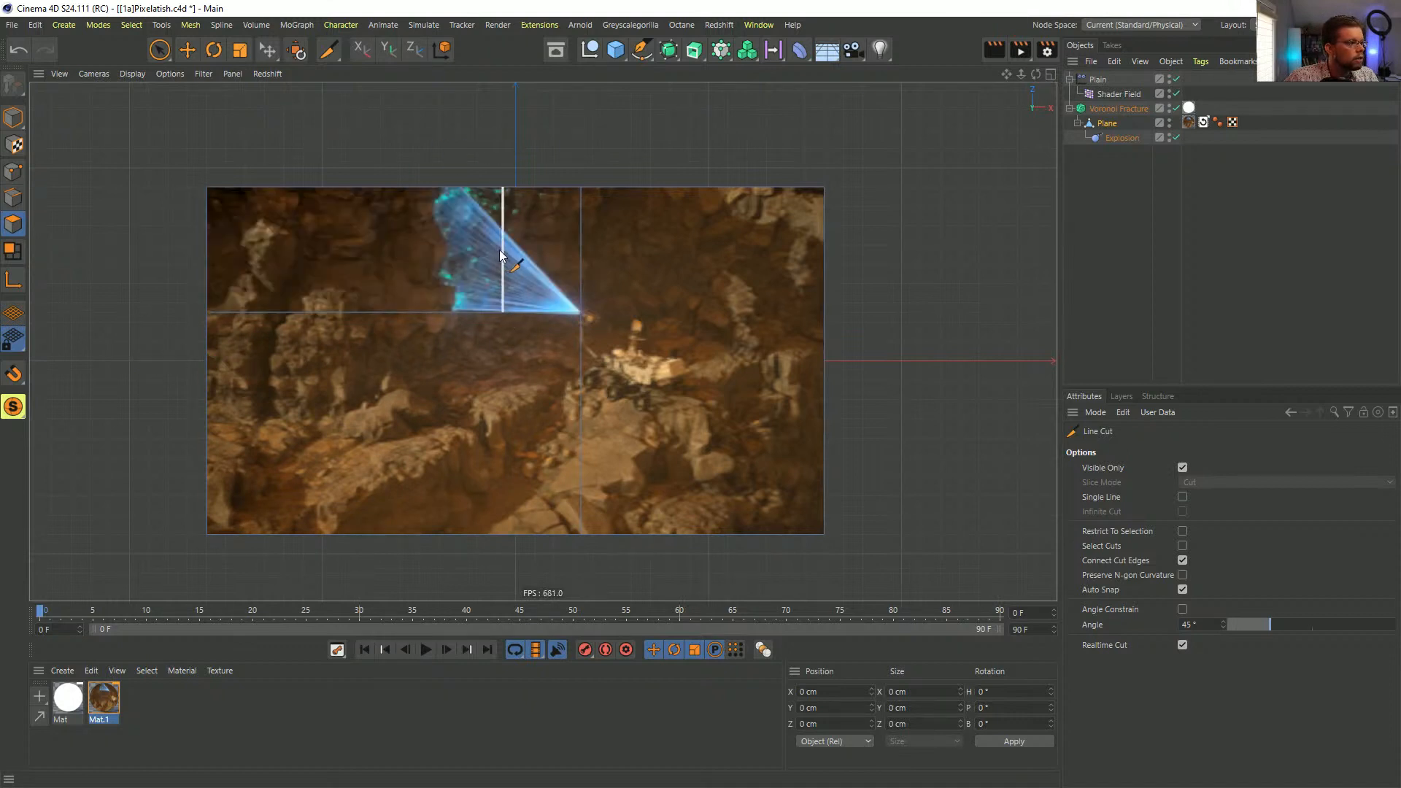
click(502, 250)
click(150, 250)
key(Escape)
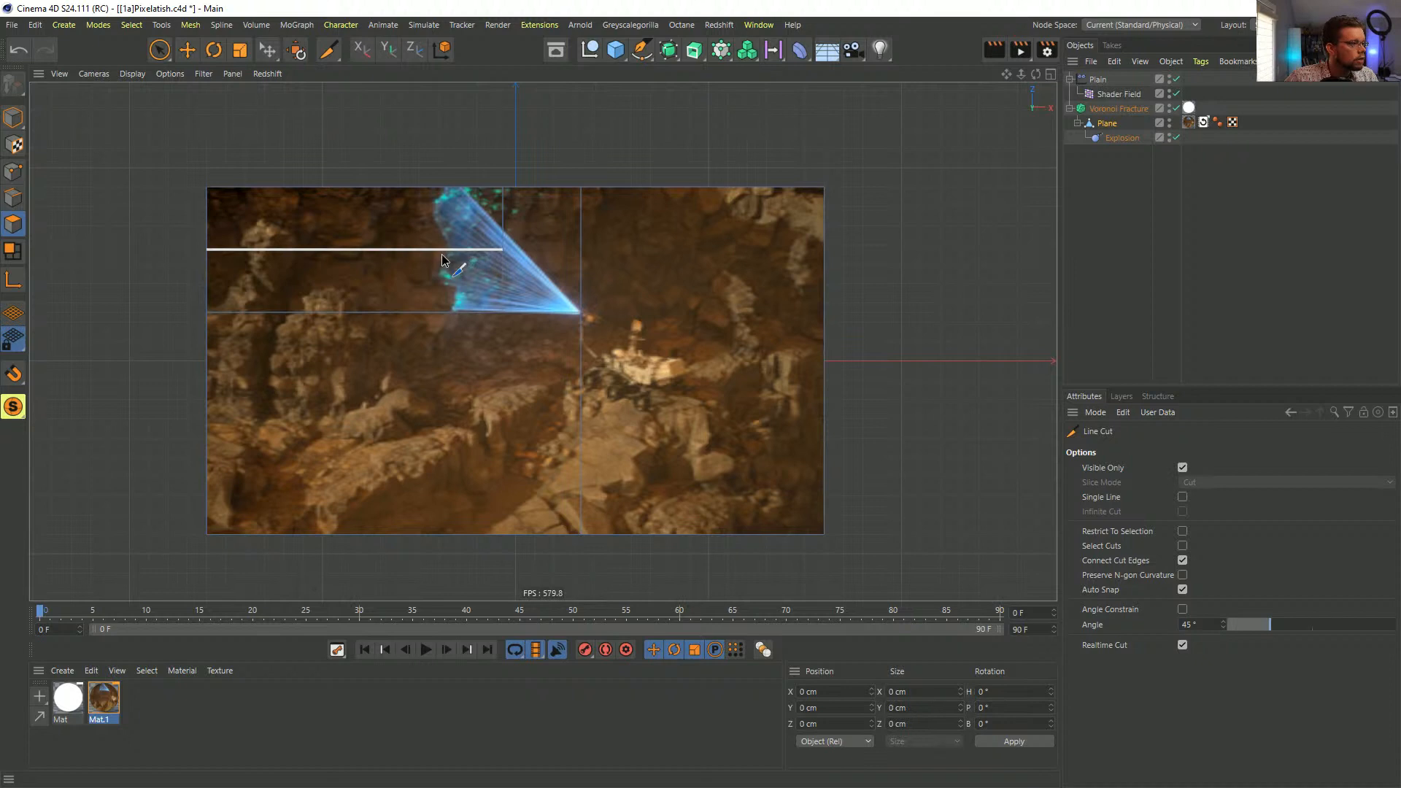
click(442, 249)
click(442, 139)
key(Escape)
click(453, 251)
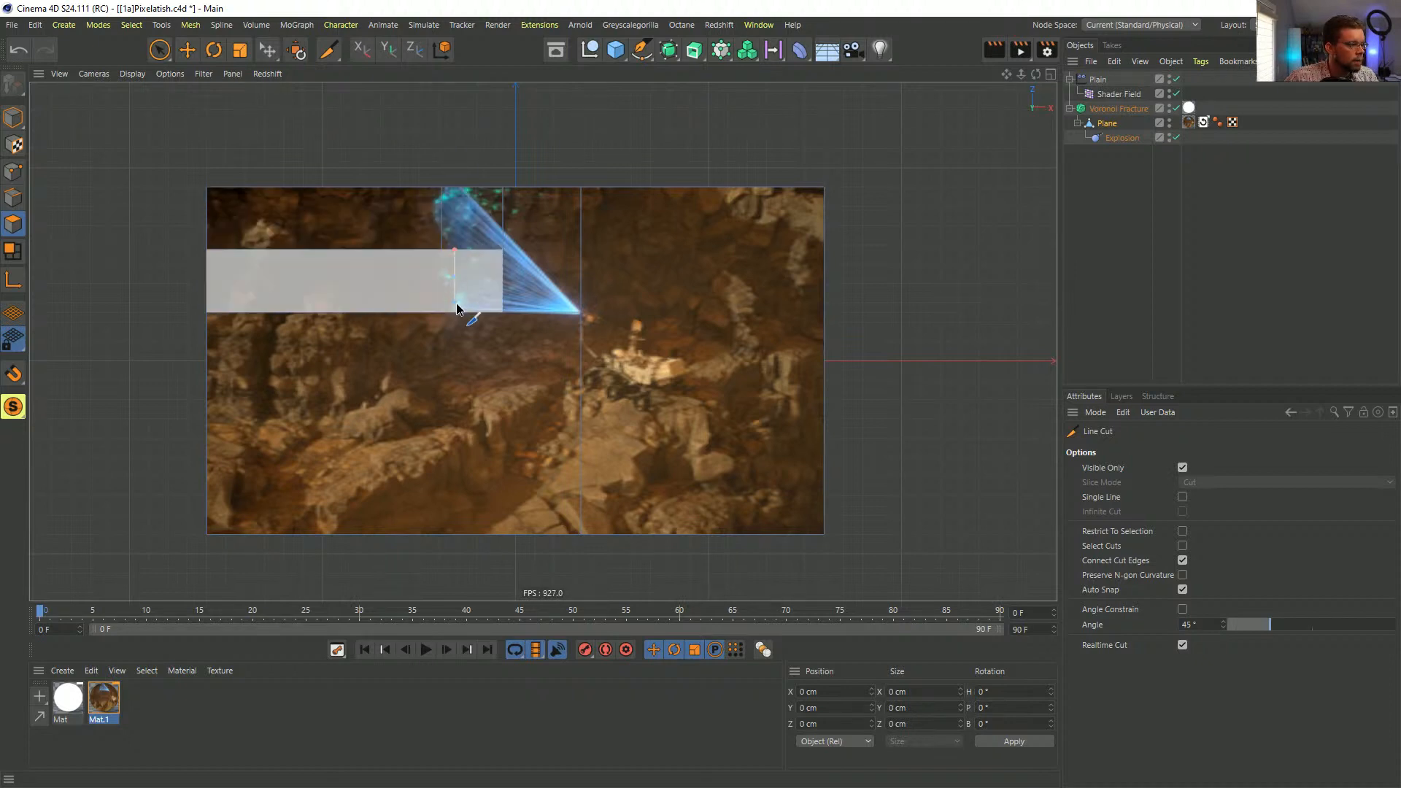
key(Escape)
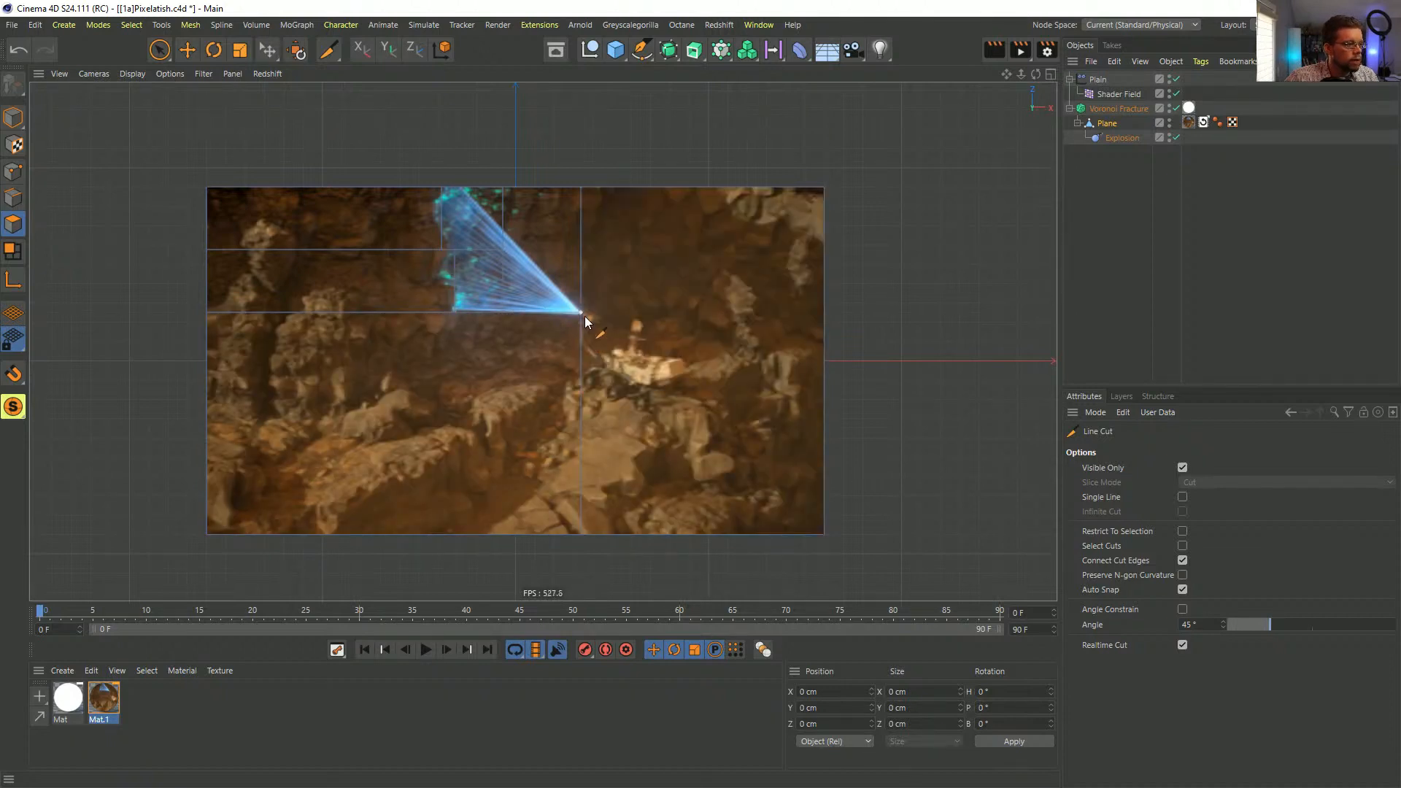
- Add a full-height vertical cut right of the beam's origin, two horizontal cuts to the right edge, and a short vertical cut connecting them
drag(606, 189, 610, 596)
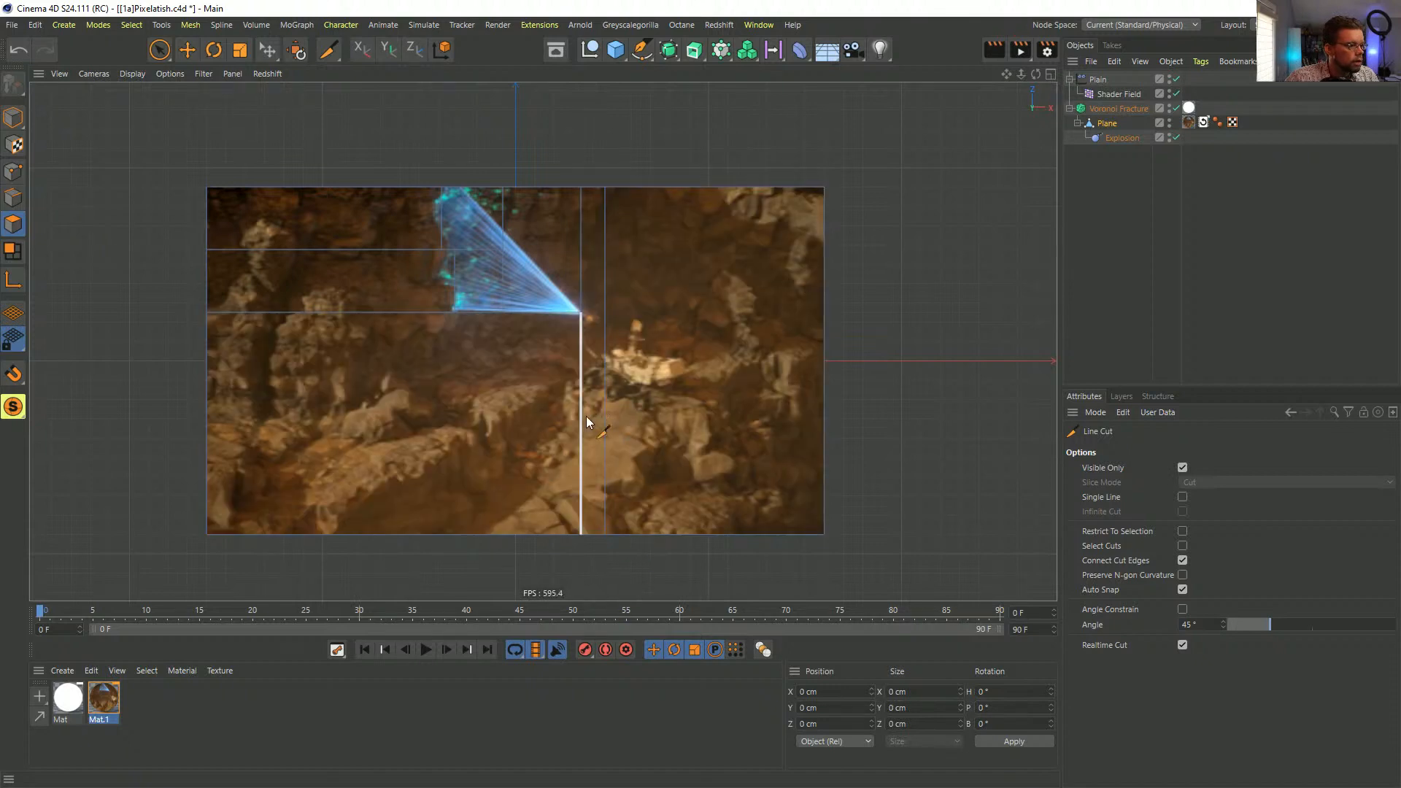
drag(619, 408, 839, 407)
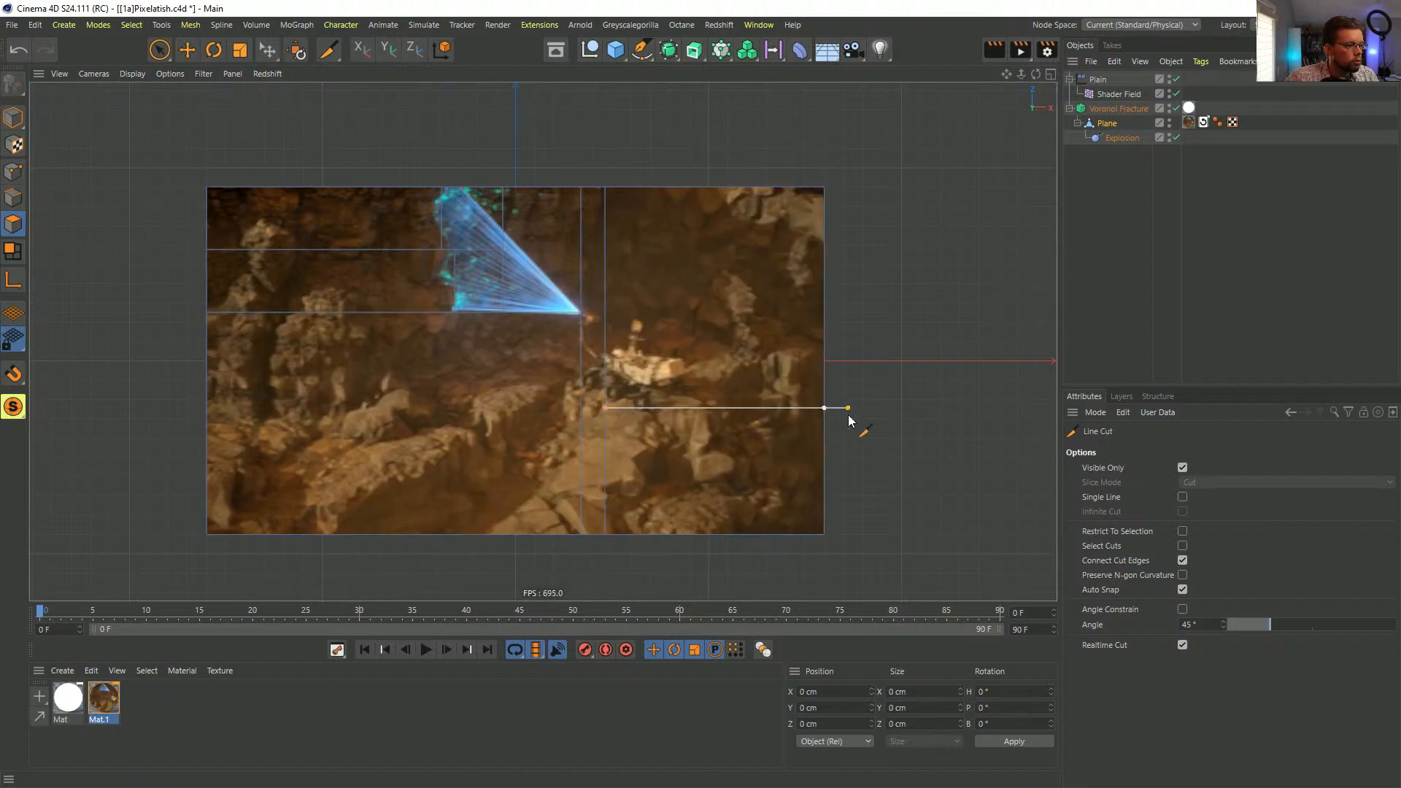
drag(607, 312, 949, 314)
drag(692, 313, 707, 411)
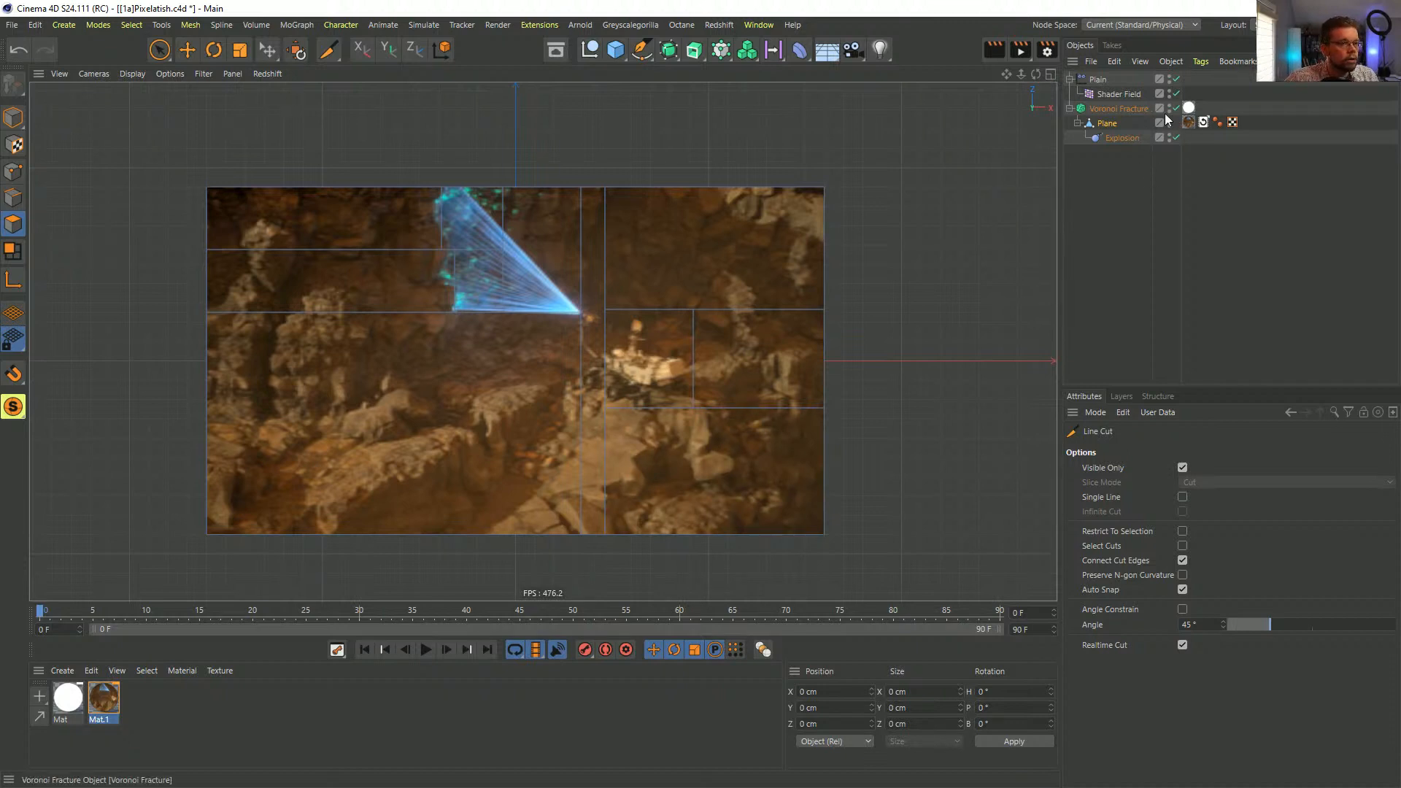
- Return to model mode and try restricting the Plane's Mat.1 material tag to a selection named x
click(18, 121)
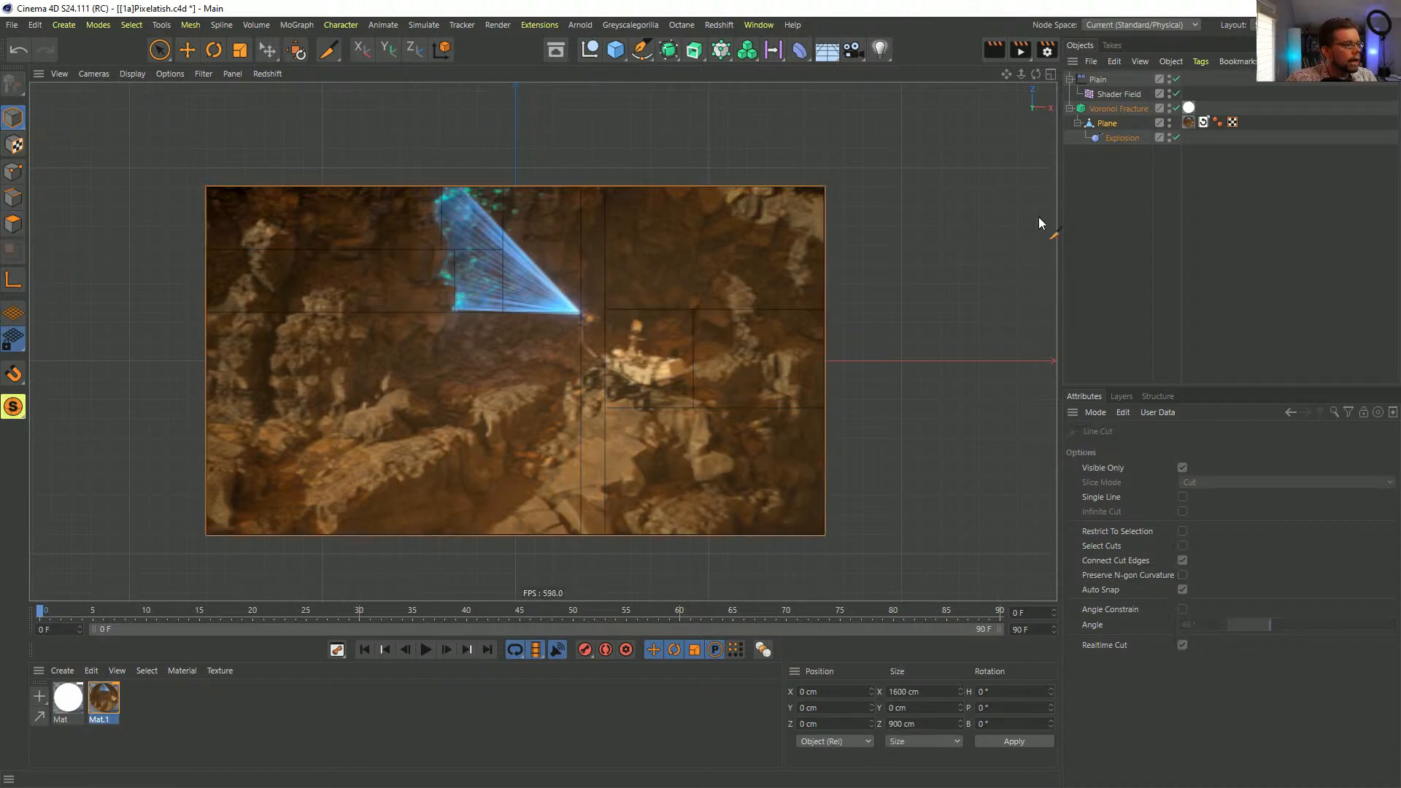
click(1188, 122)
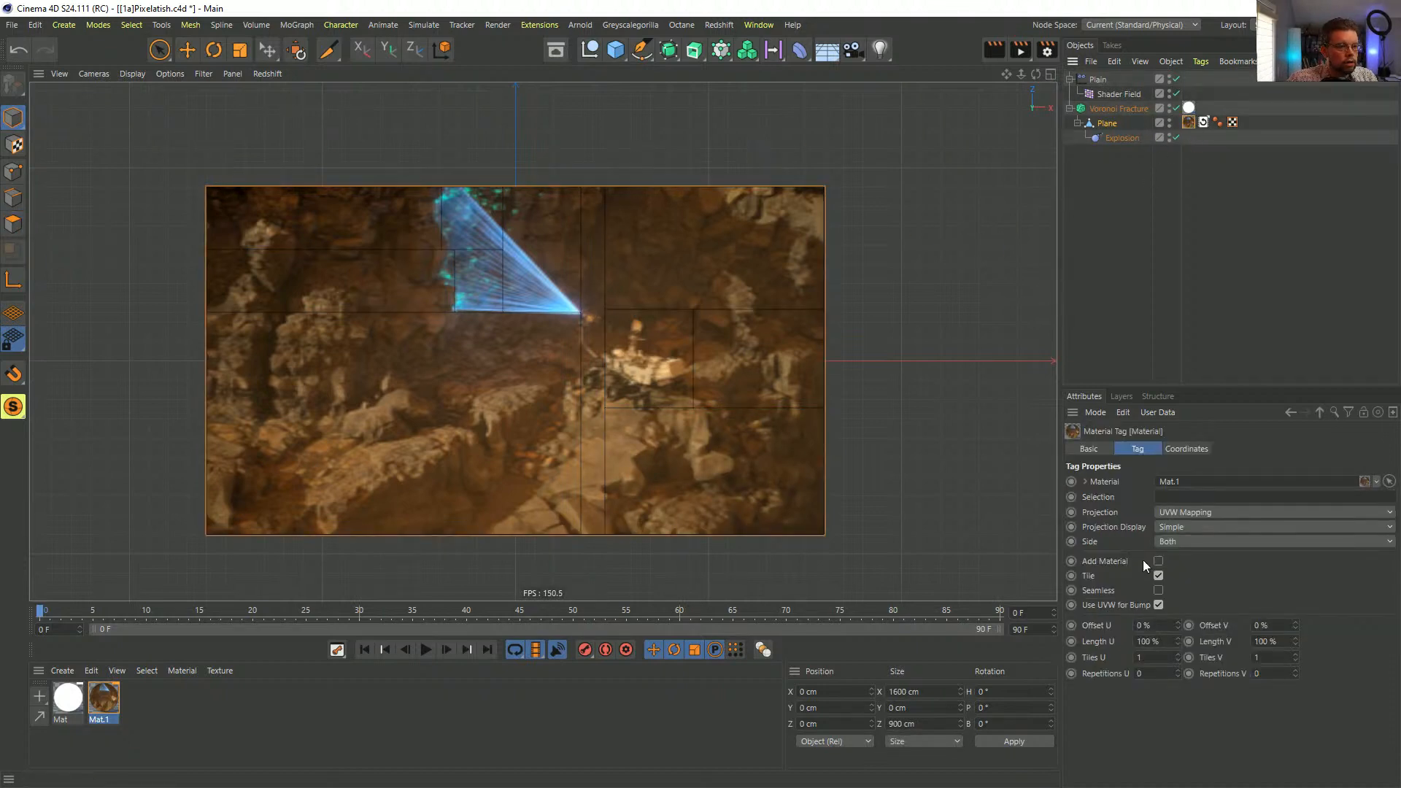
click(1179, 499)
text(x)
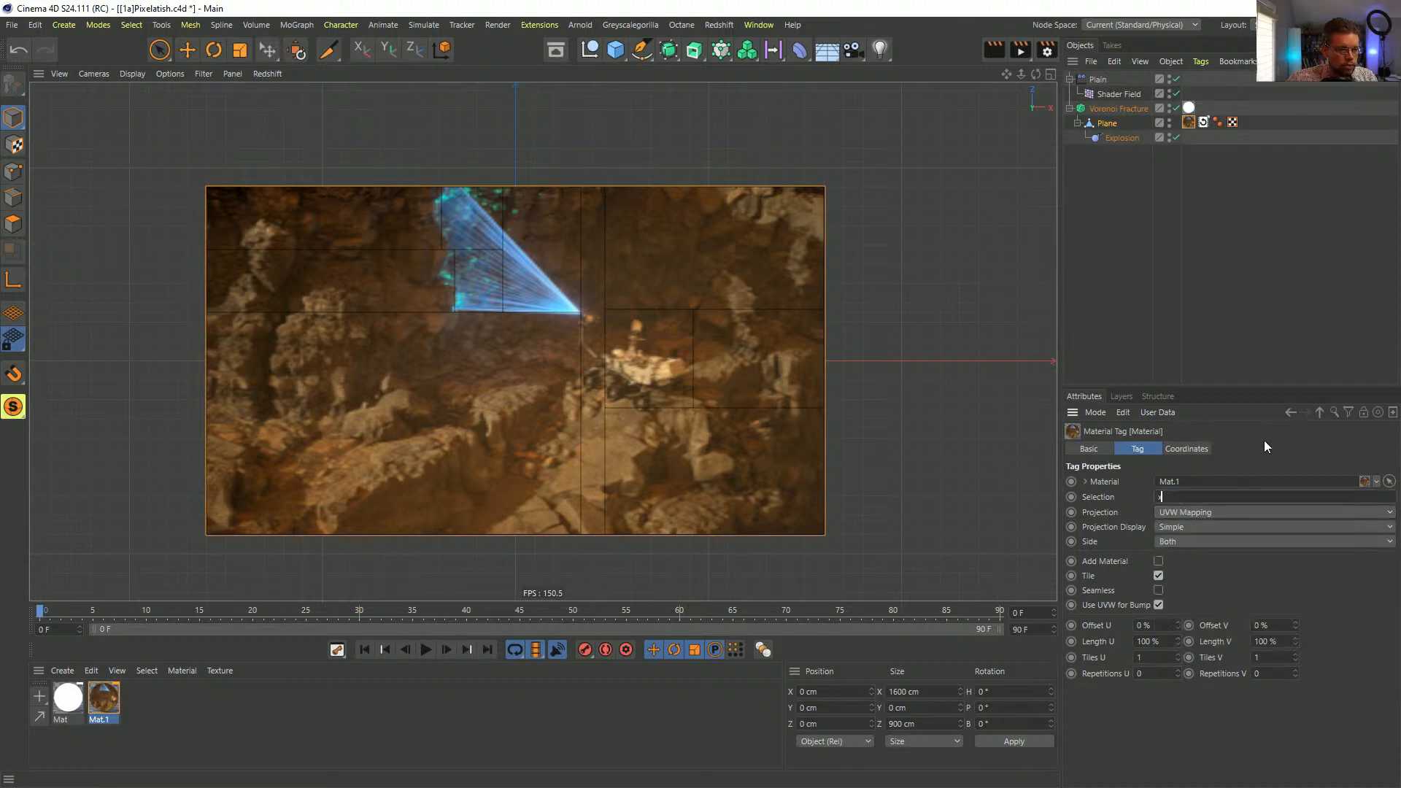
key(Return)
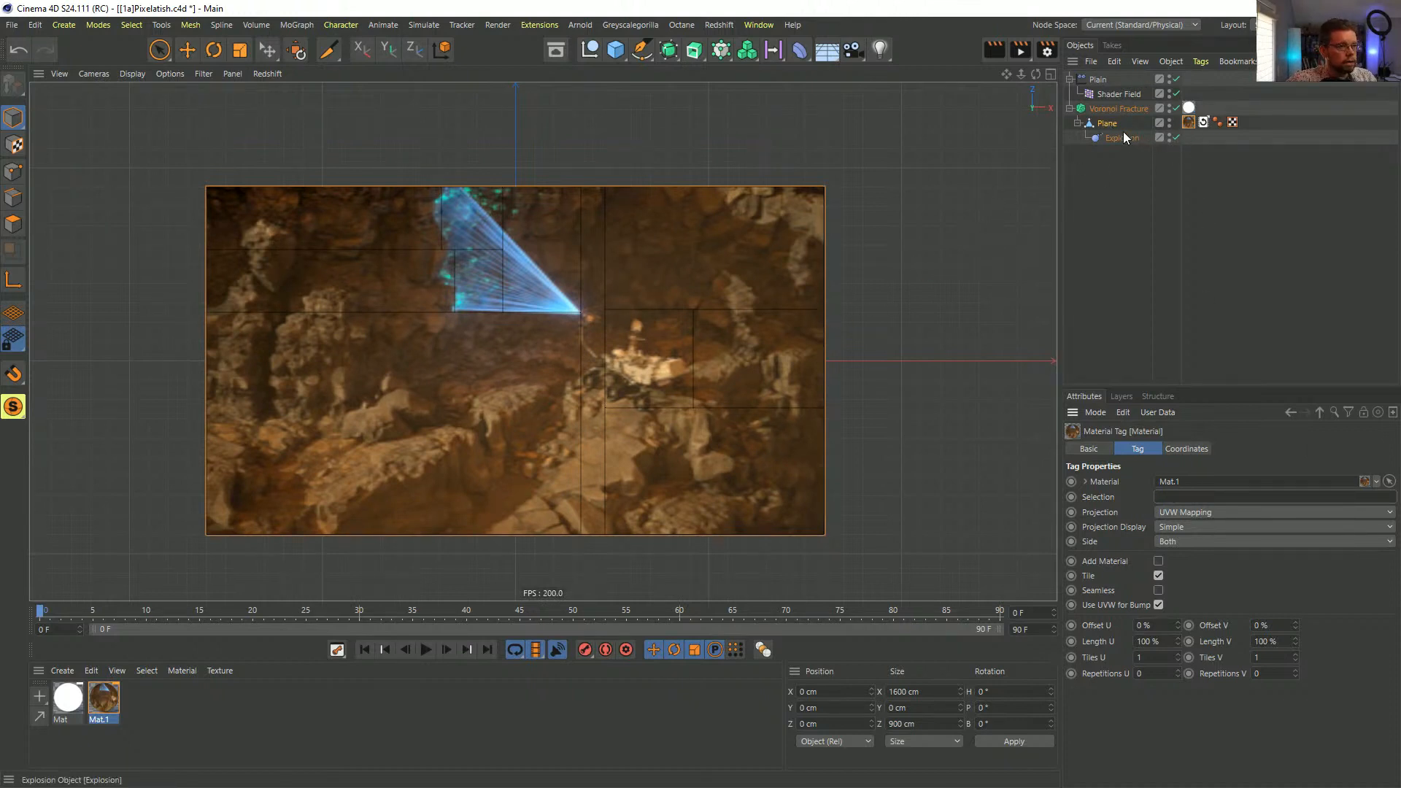
- Select the Plane, return to polygon mode and reactivate the Line Cut tool
click(1107, 122)
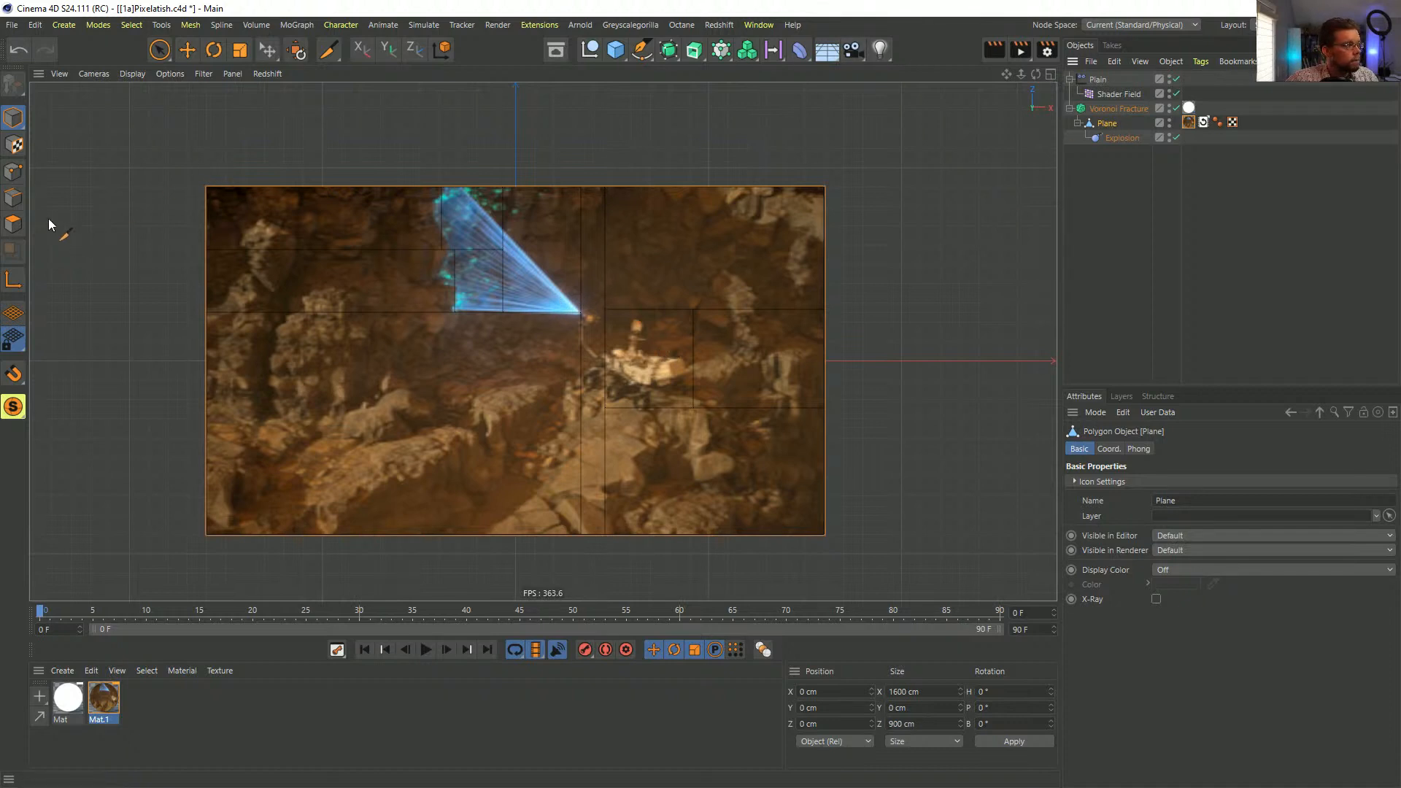
click(13, 224)
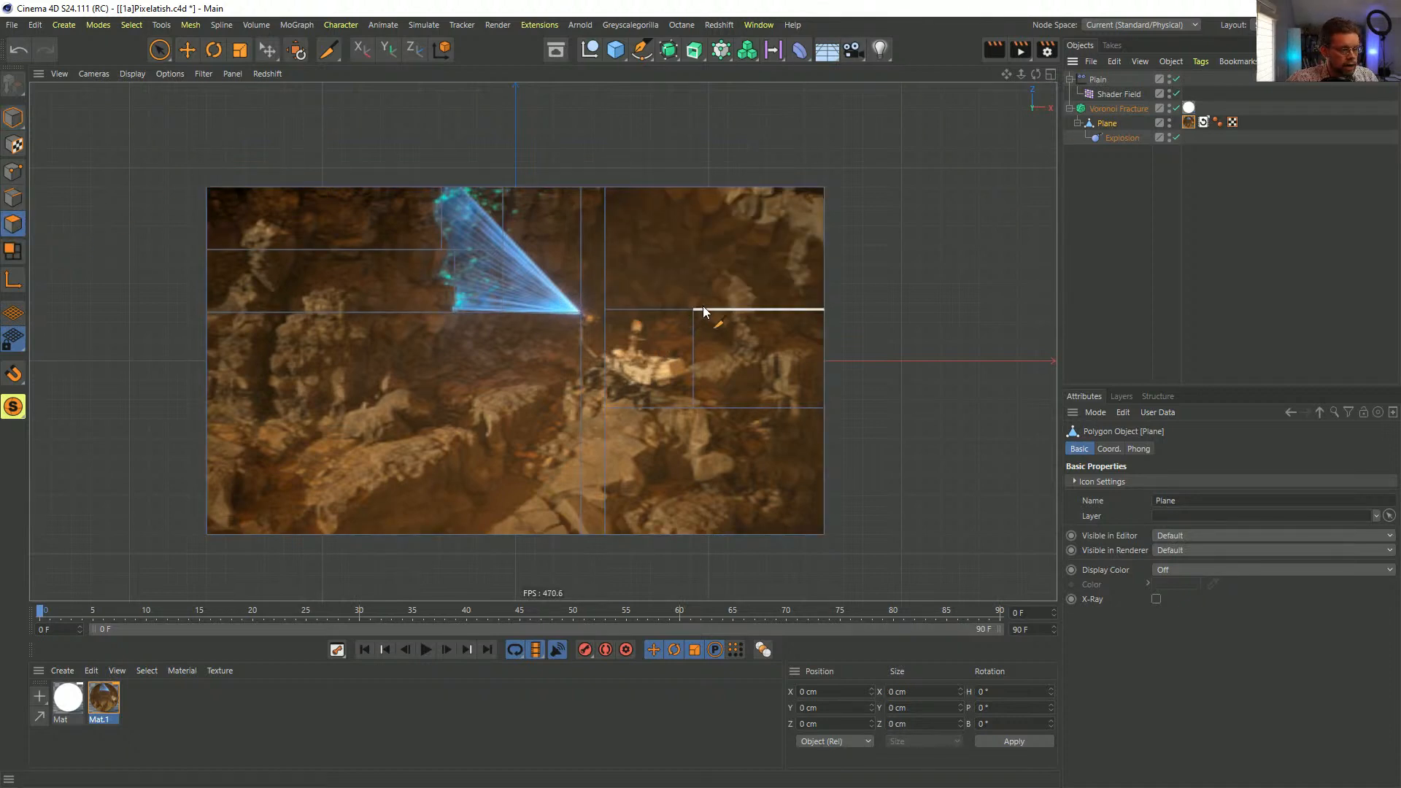
key(k)
key(k)
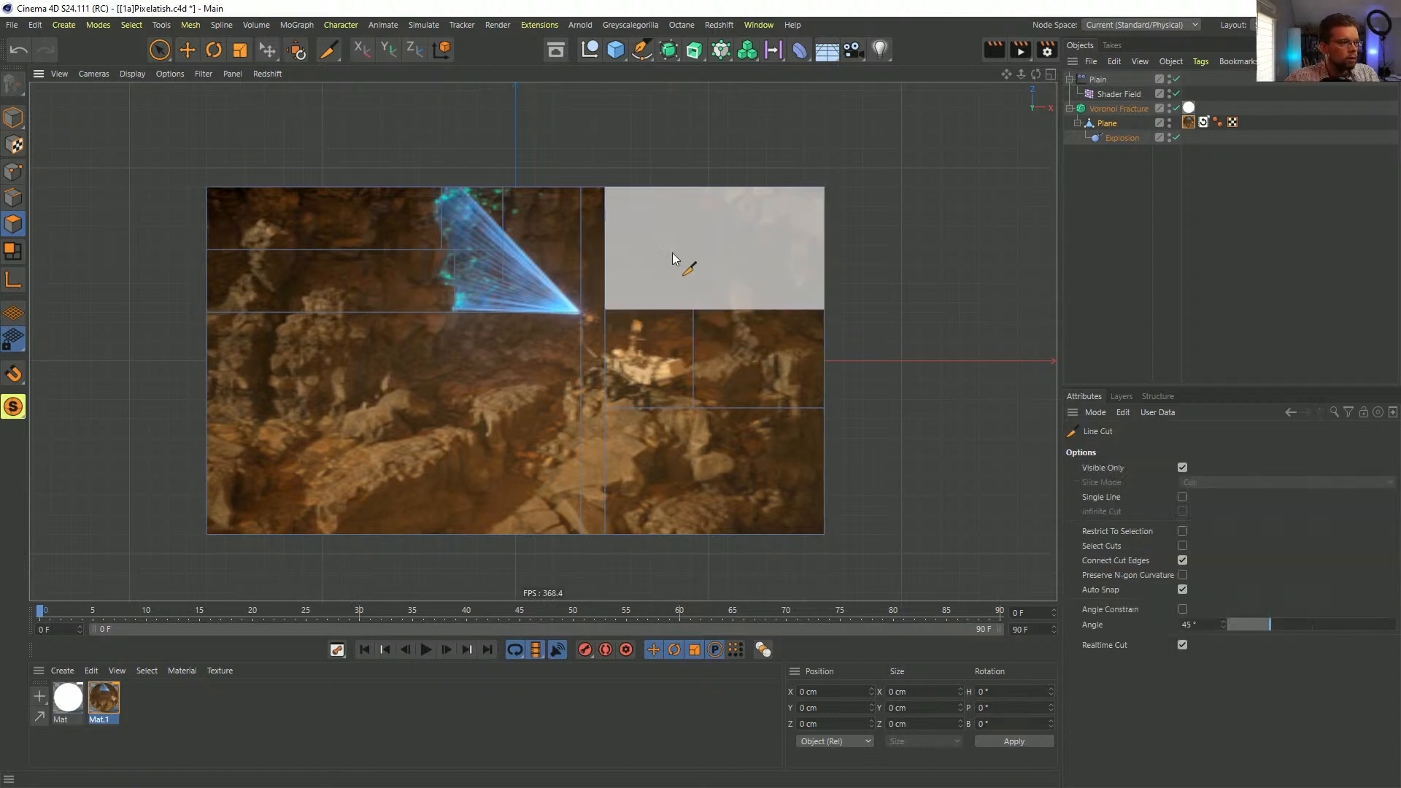
- Add a distribution source to the Voronoi Fracture and set its point amount to 175
click(1128, 108)
click(1275, 450)
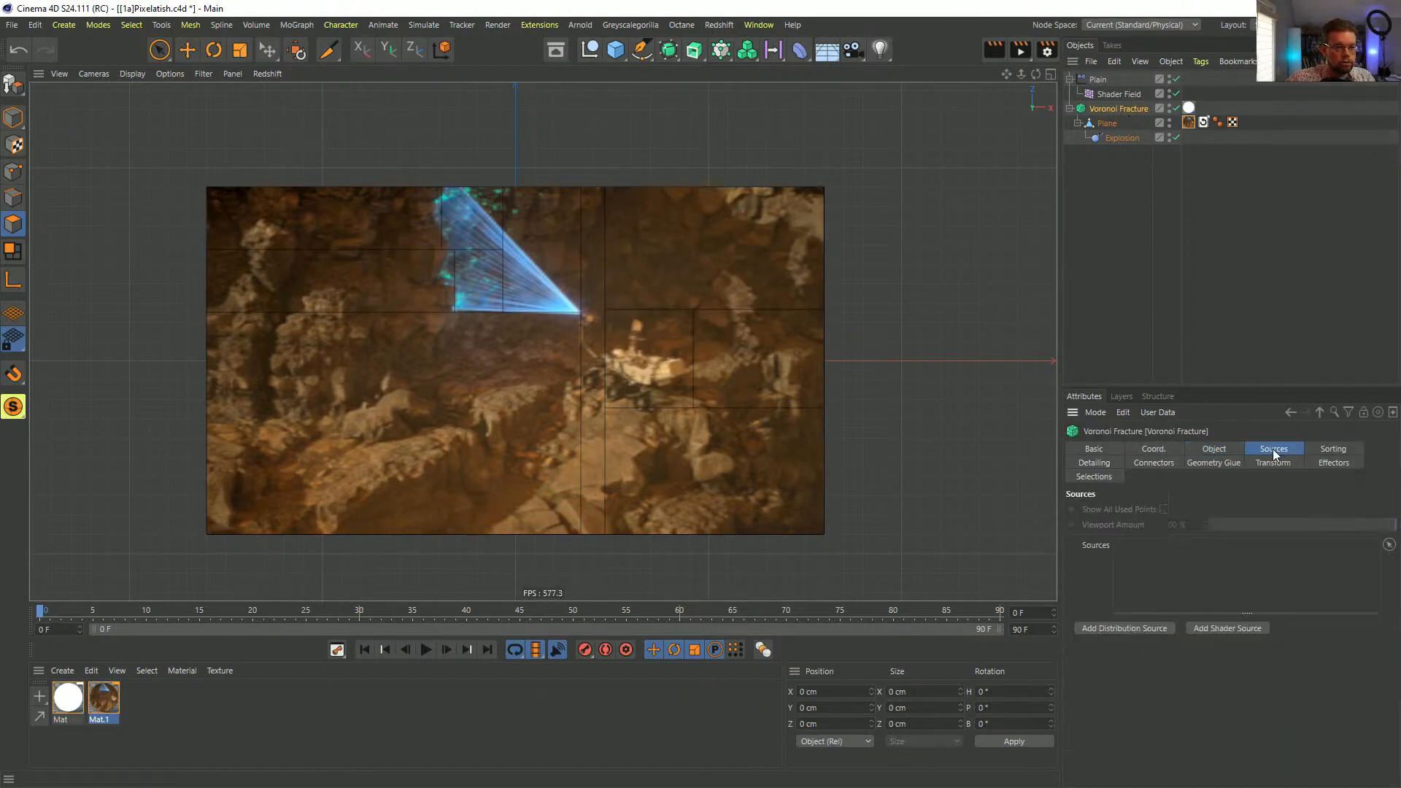
click(1139, 629)
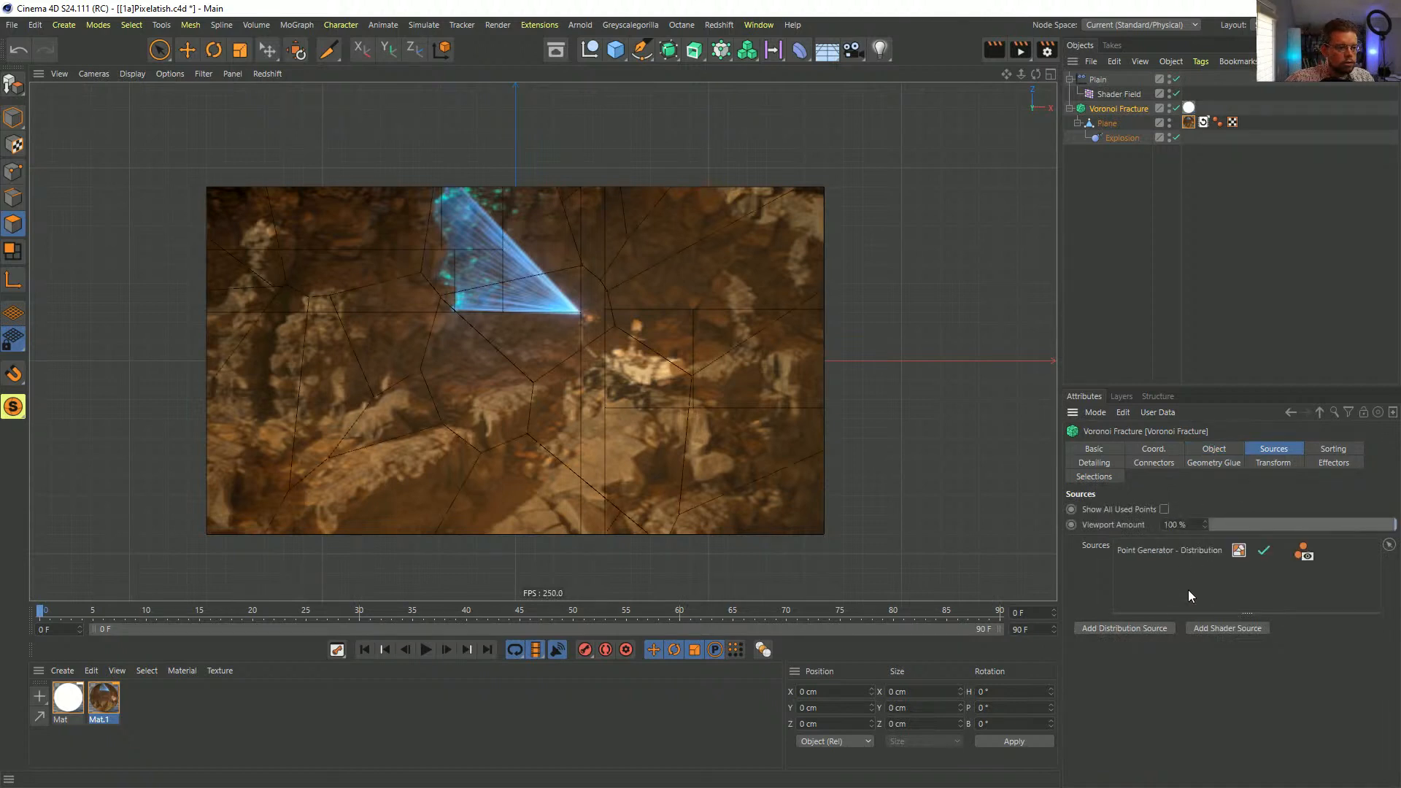
click(1170, 553)
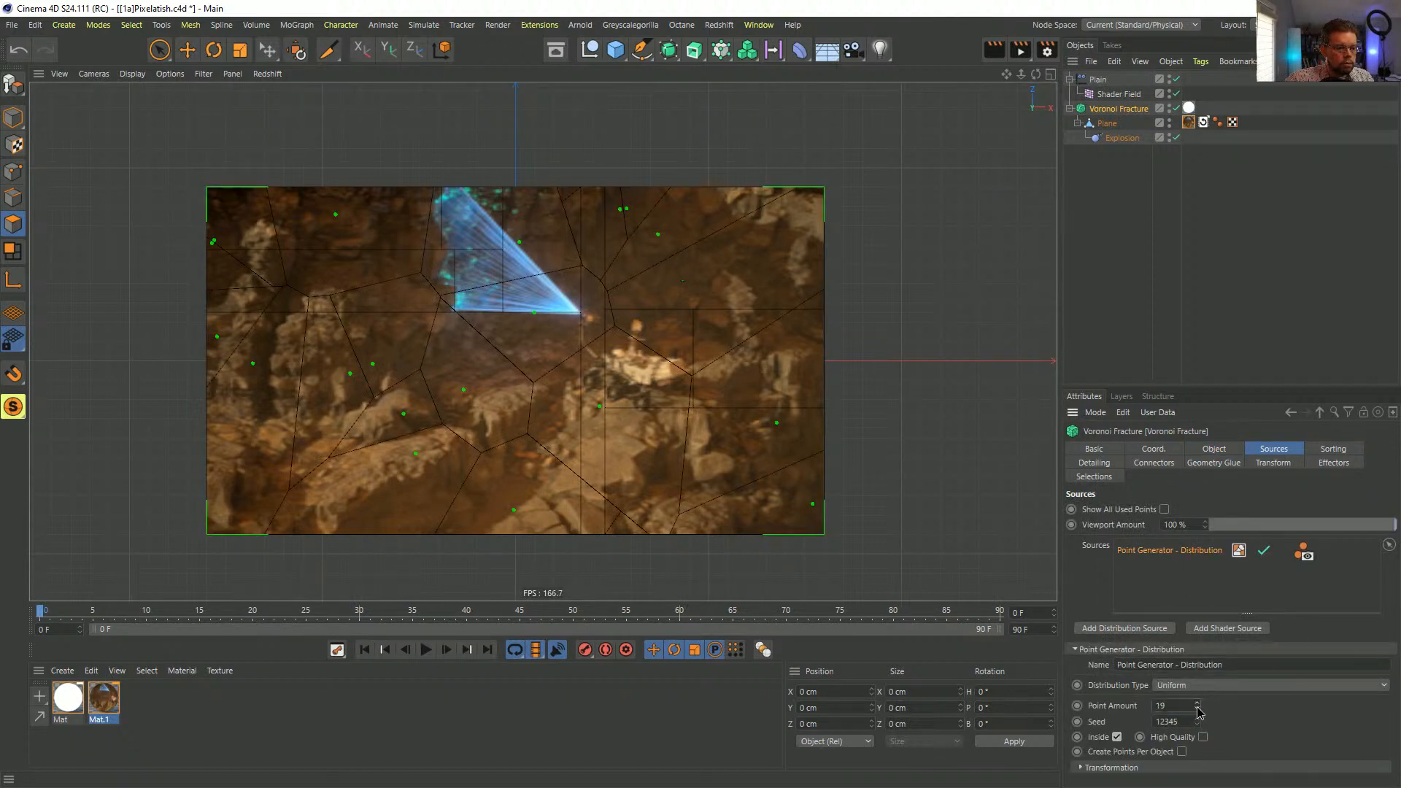
drag(1199, 711, 1302, 712)
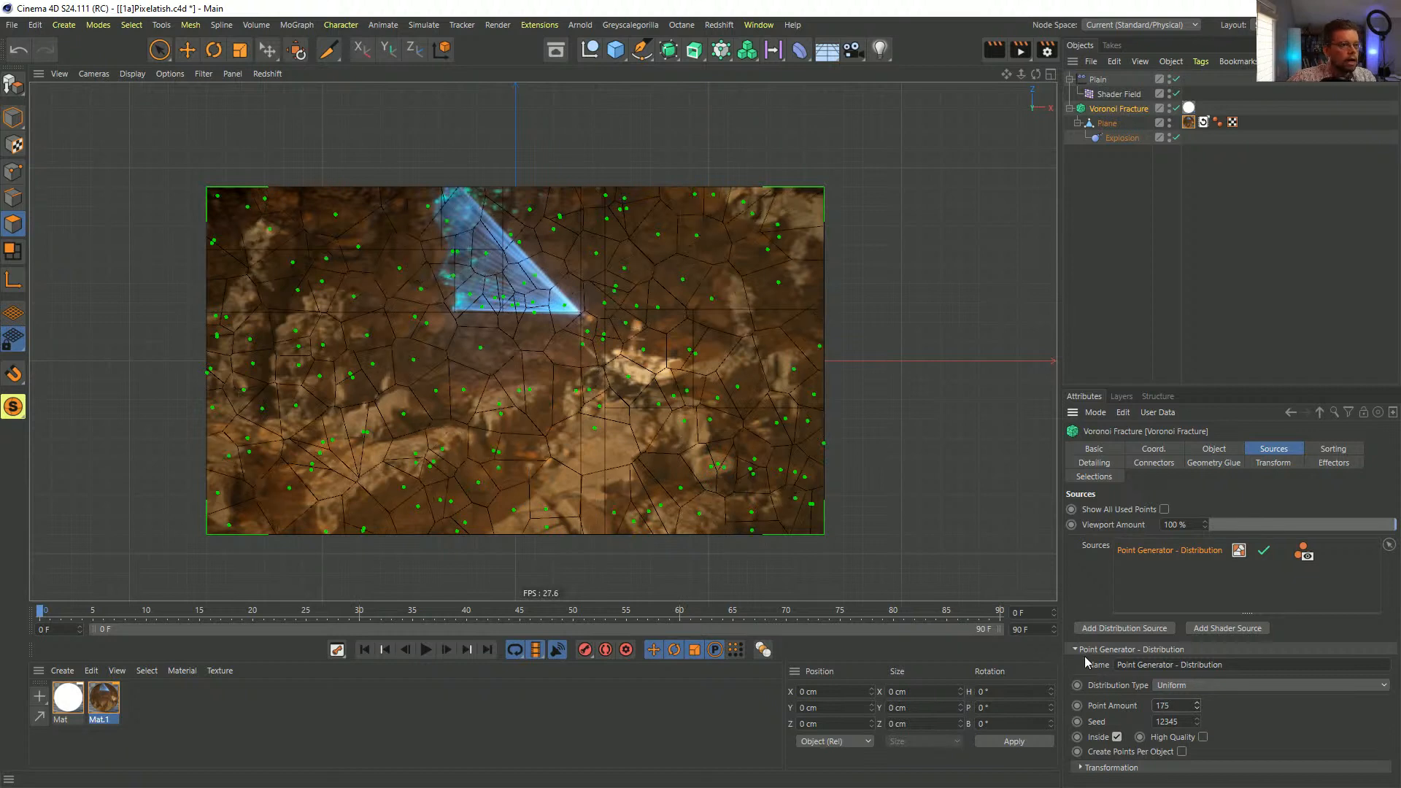
- Try the Plane's Mat.1 material tag with its selection restricted to x, and undo that restriction
click(1188, 122)
text(x)
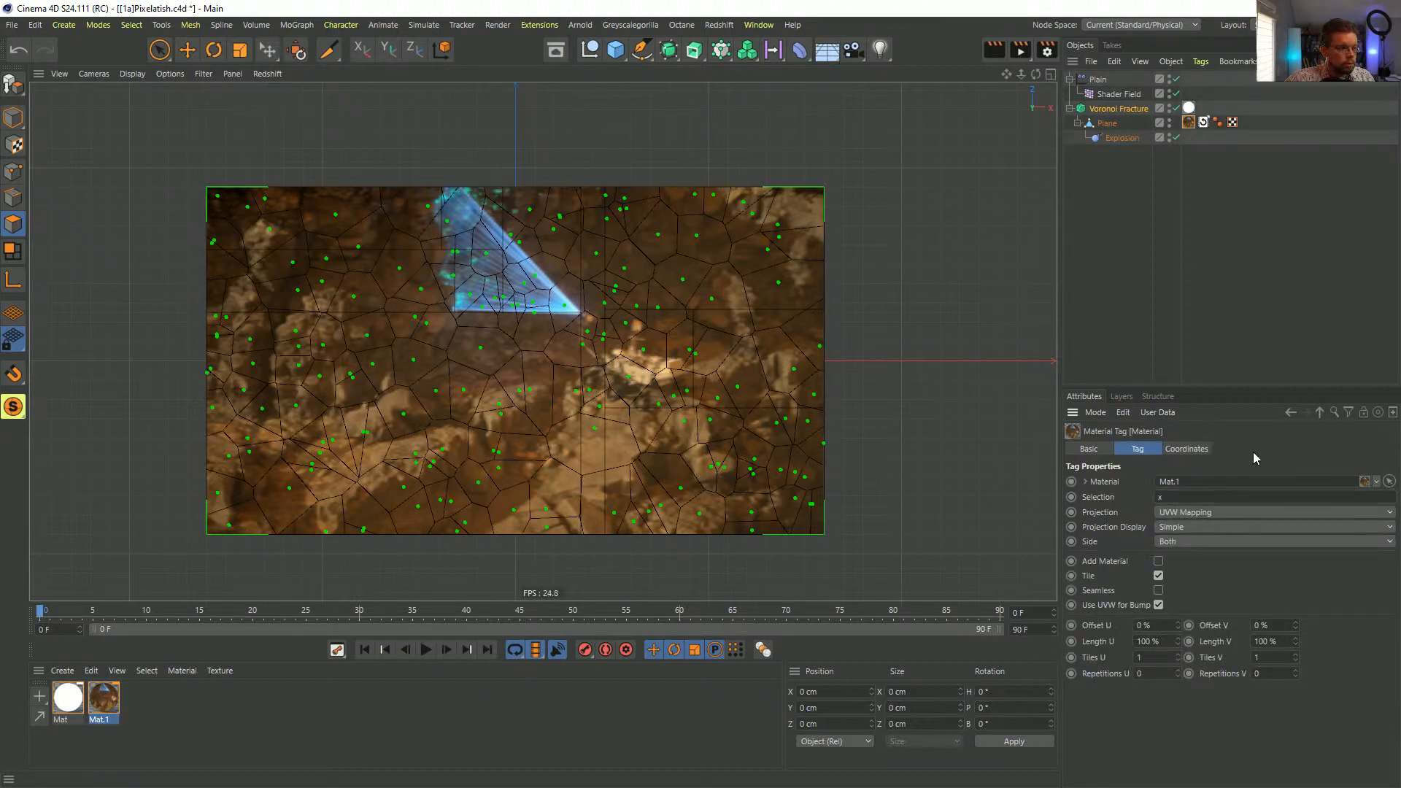
key(Return)
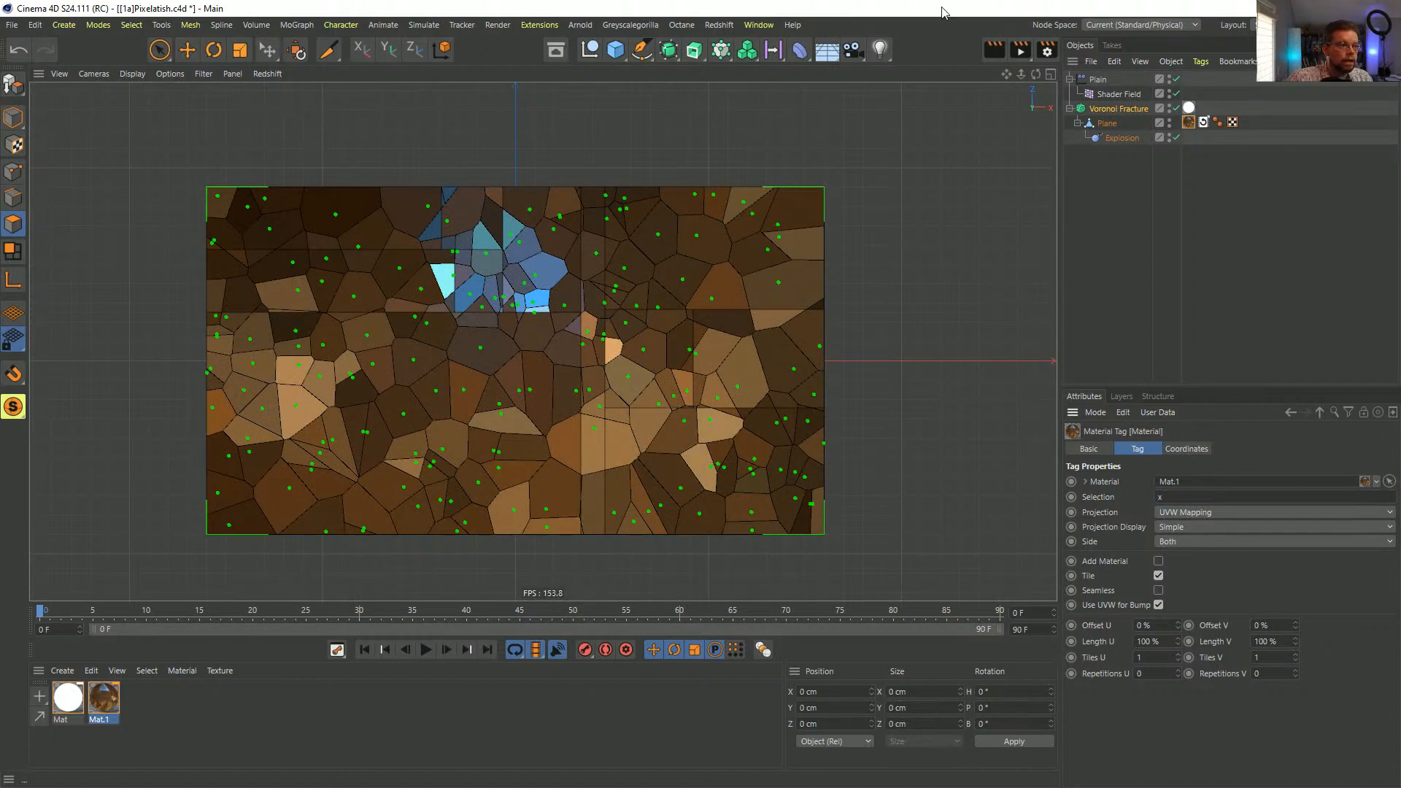
key(ctrl+z)
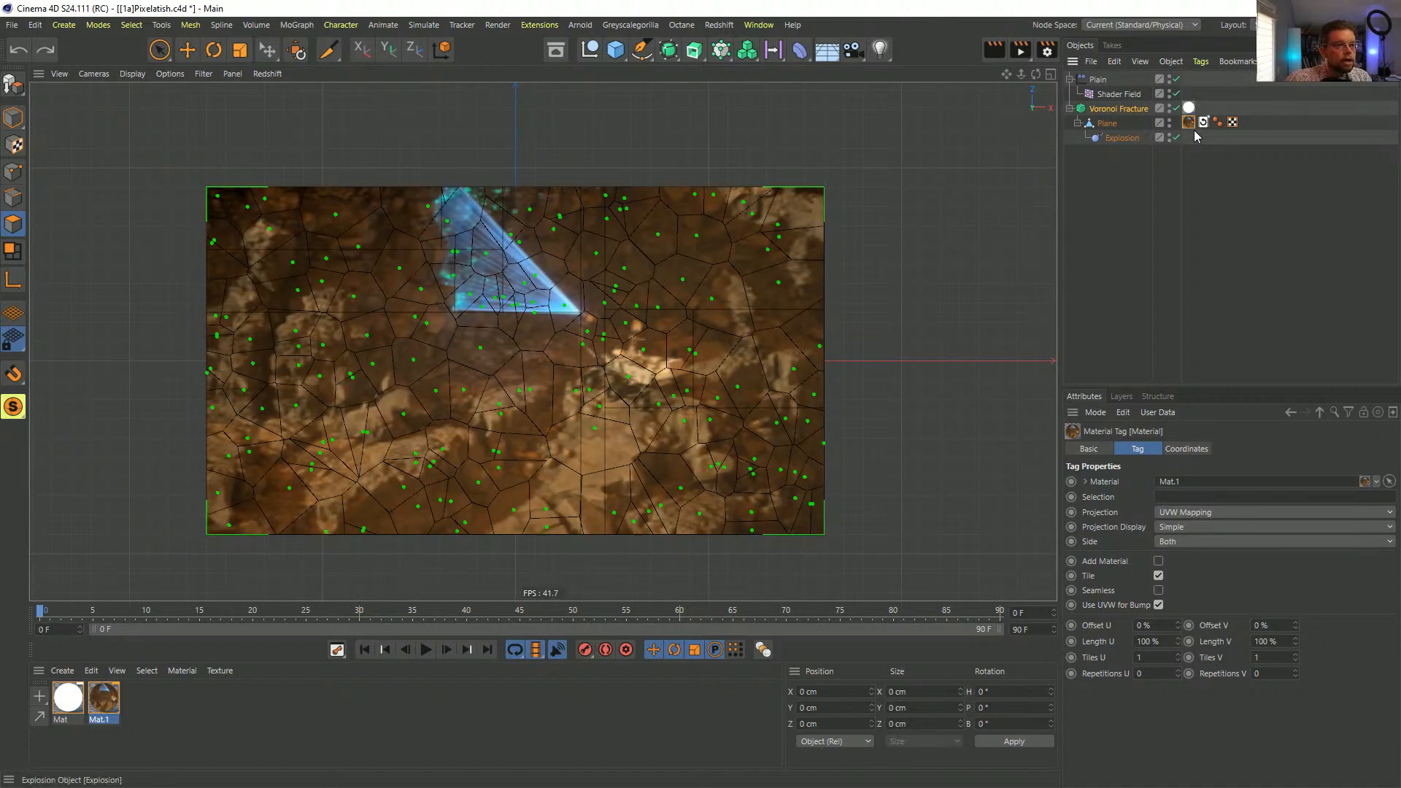
click(1154, 173)
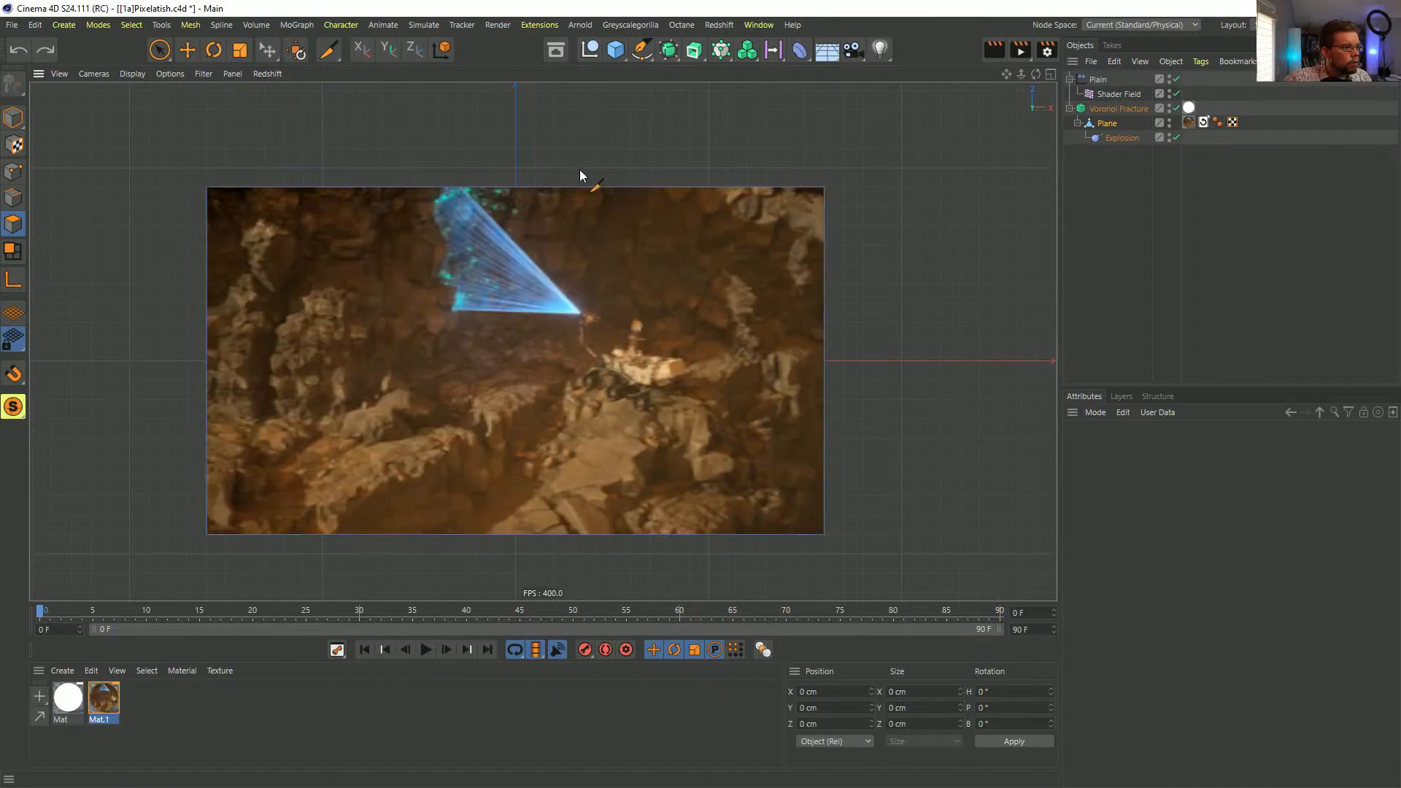
- Cut the Plane vertically through the blue beam's tip and diagonally along the beam's upper edge
click(581, 169)
click(579, 572)
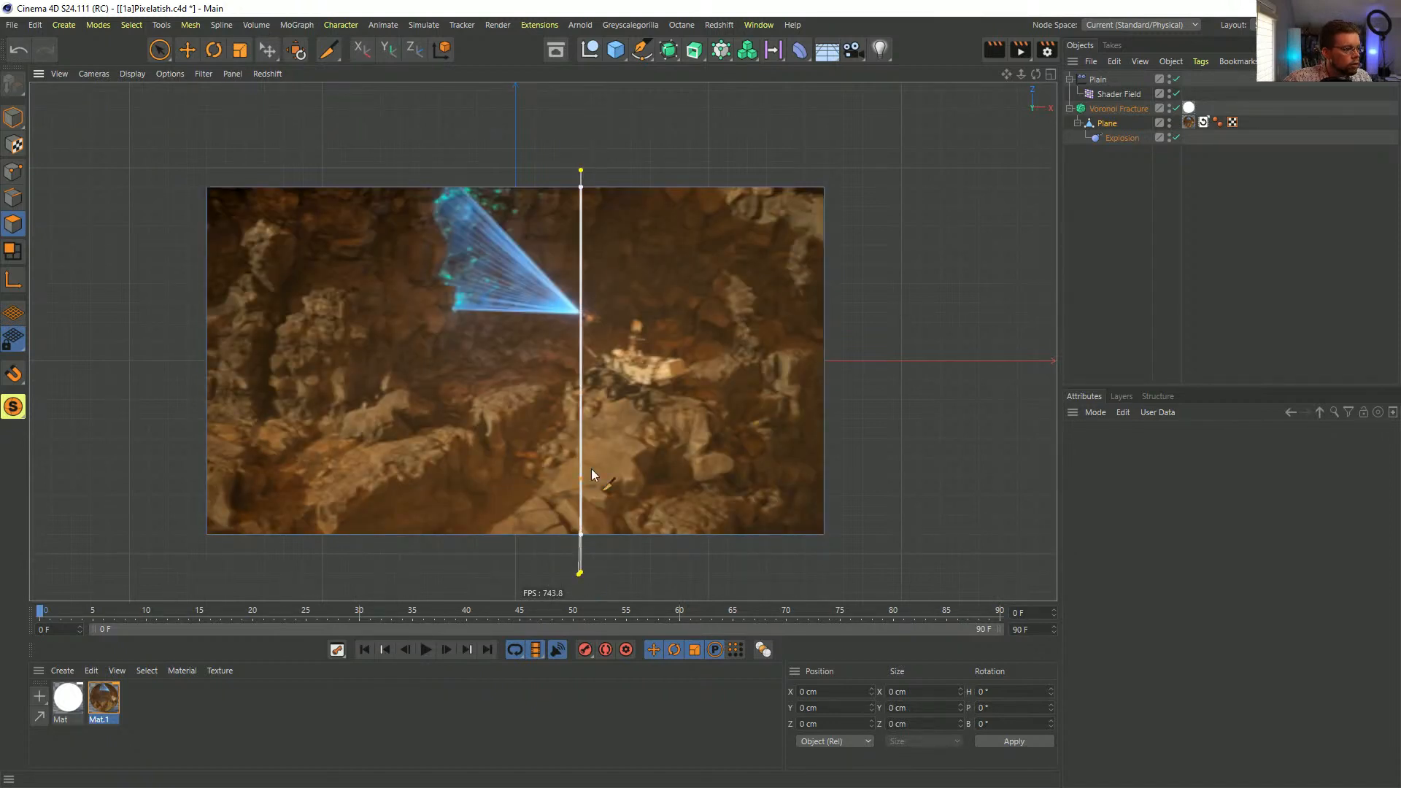
click(582, 316)
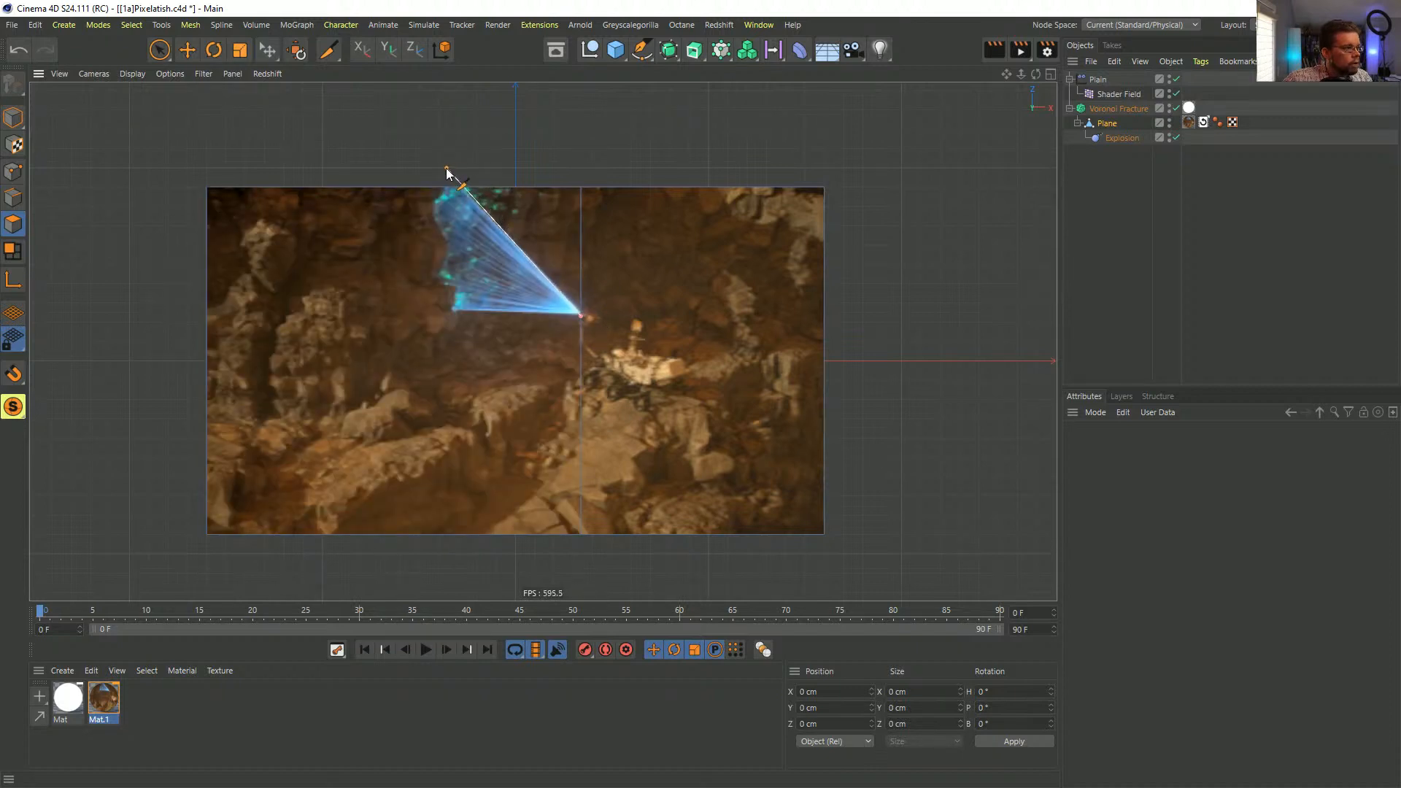
click(441, 163)
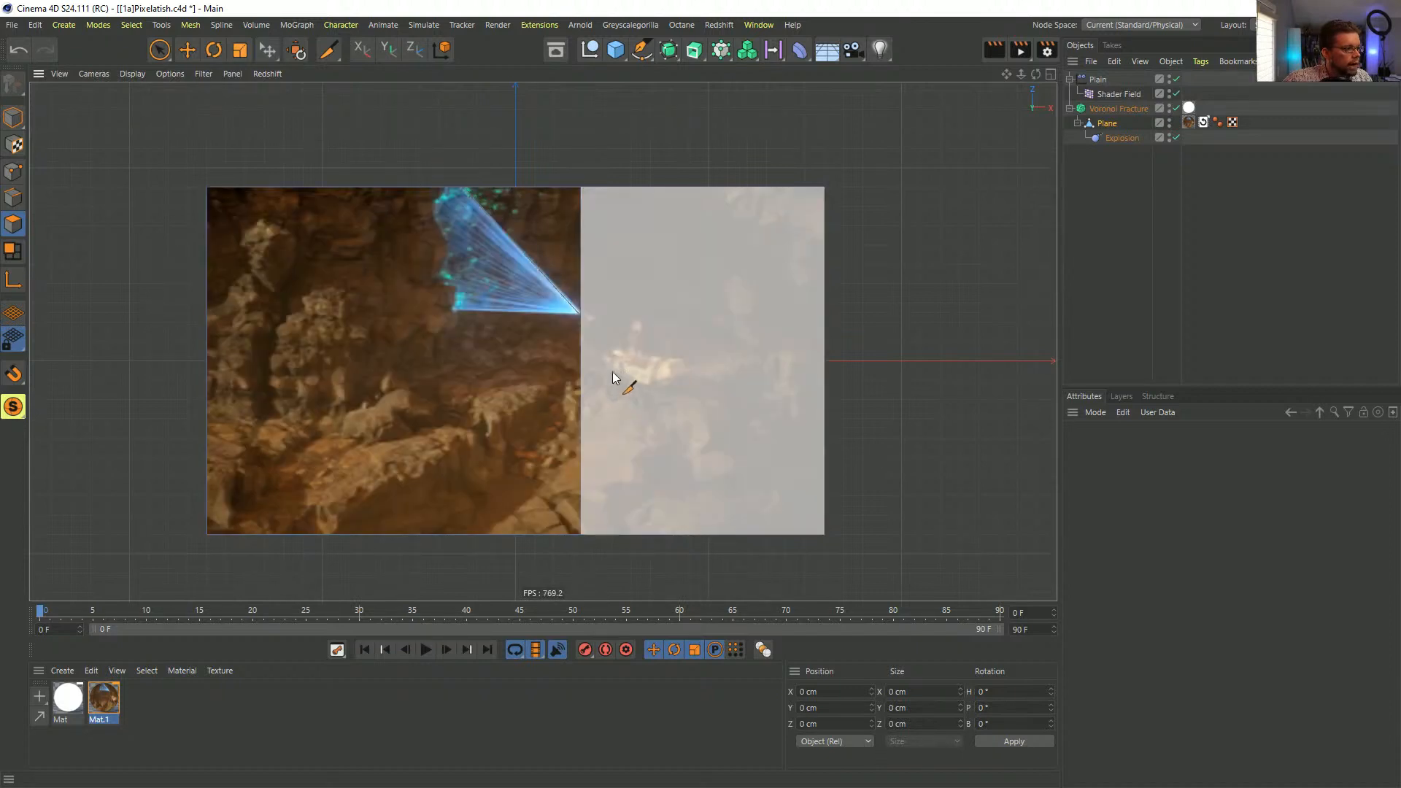
- Cut along the beam's lower edge out past the Plane's left edge, and close the beam's left side with a line up to its top corner
click(579, 316)
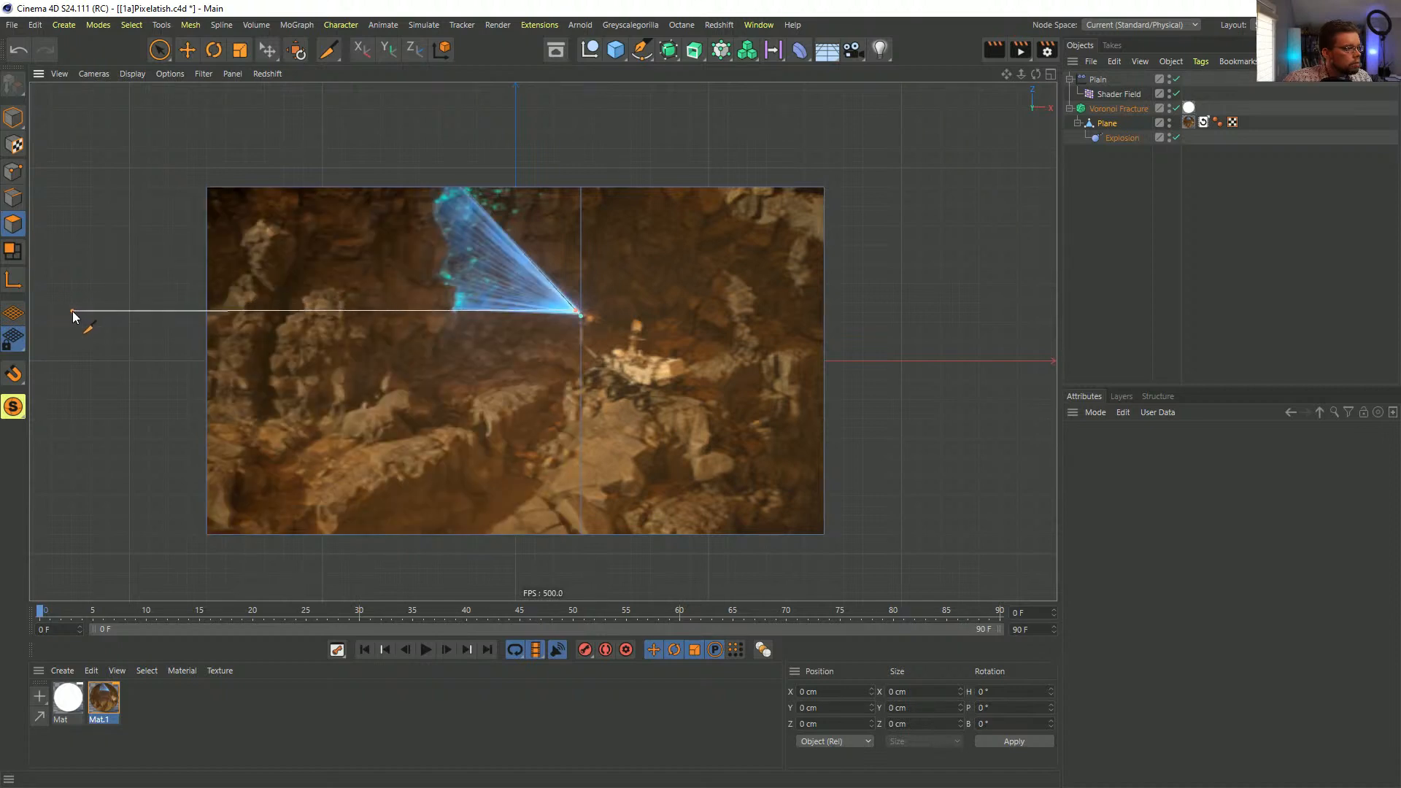
click(72, 311)
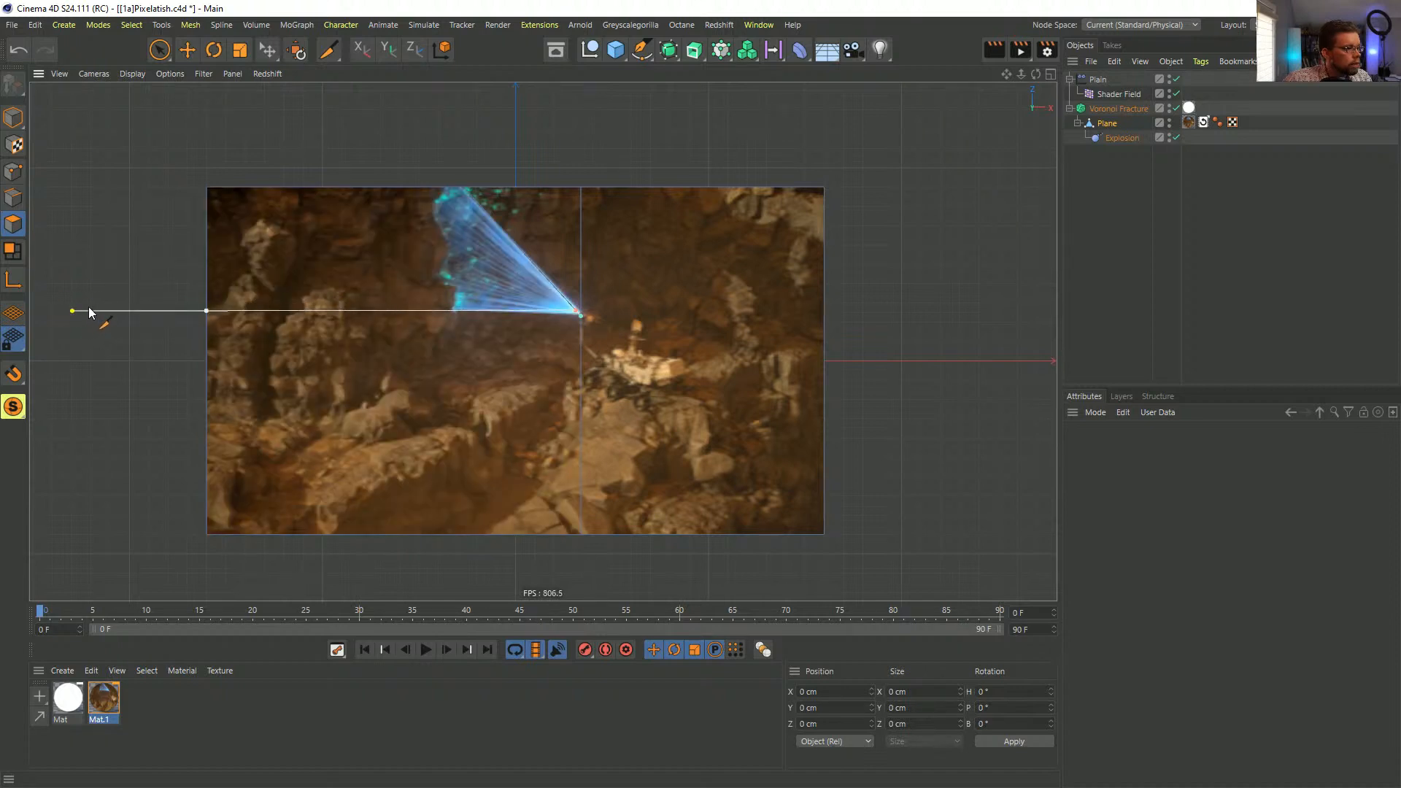
click(456, 312)
click(465, 192)
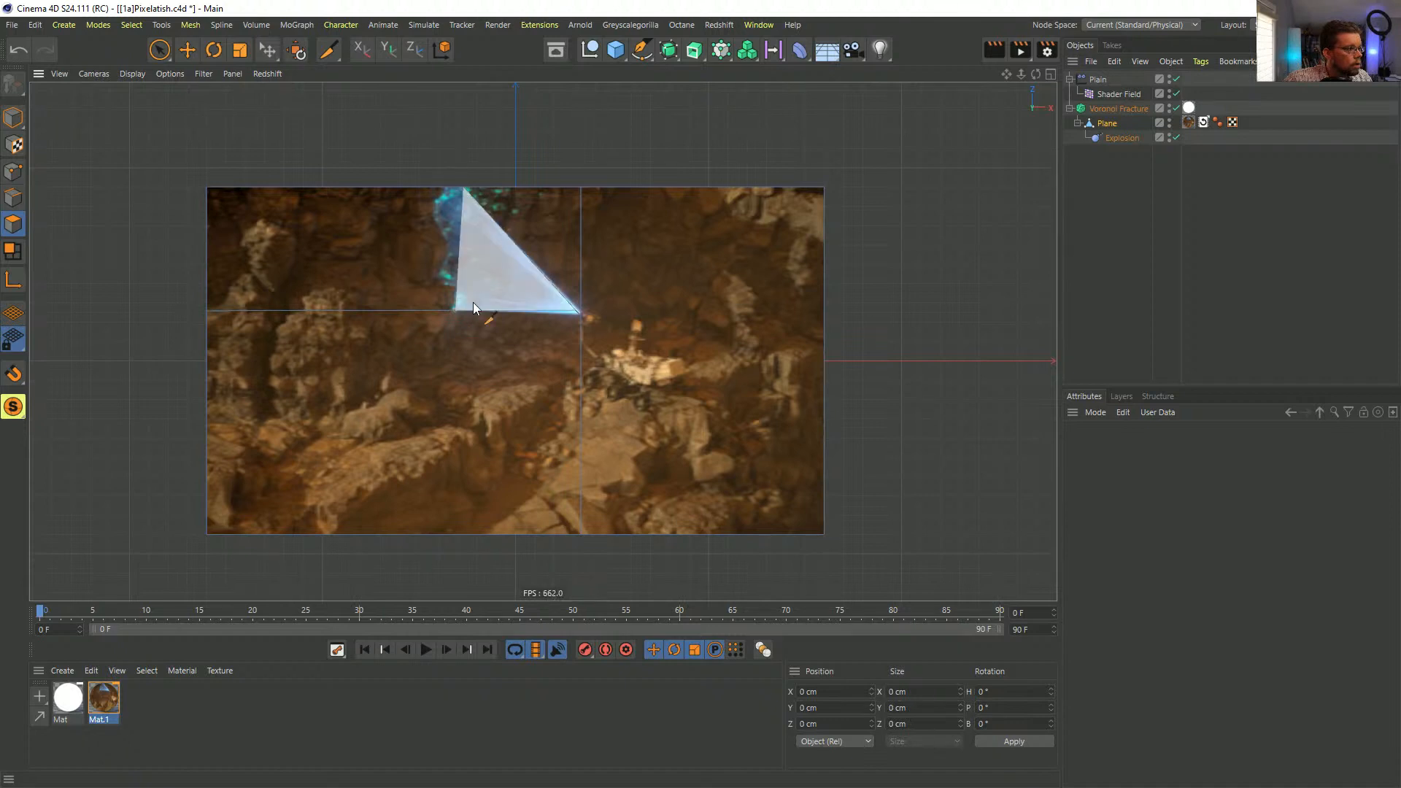
- Cut around the cyan glow on both sides of the beam, including one slanted line running out past the Plane's left edge
click(458, 292)
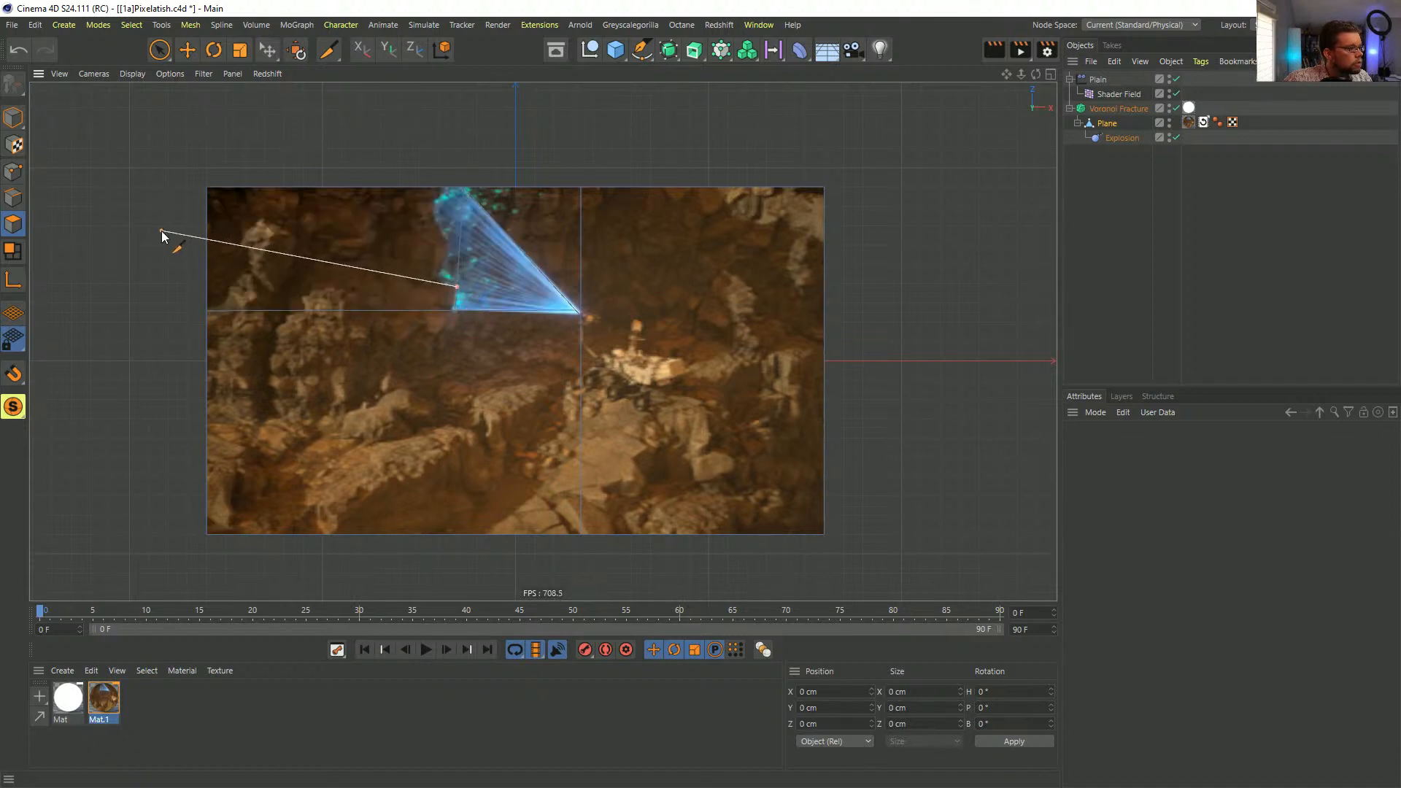
click(161, 232)
click(436, 283)
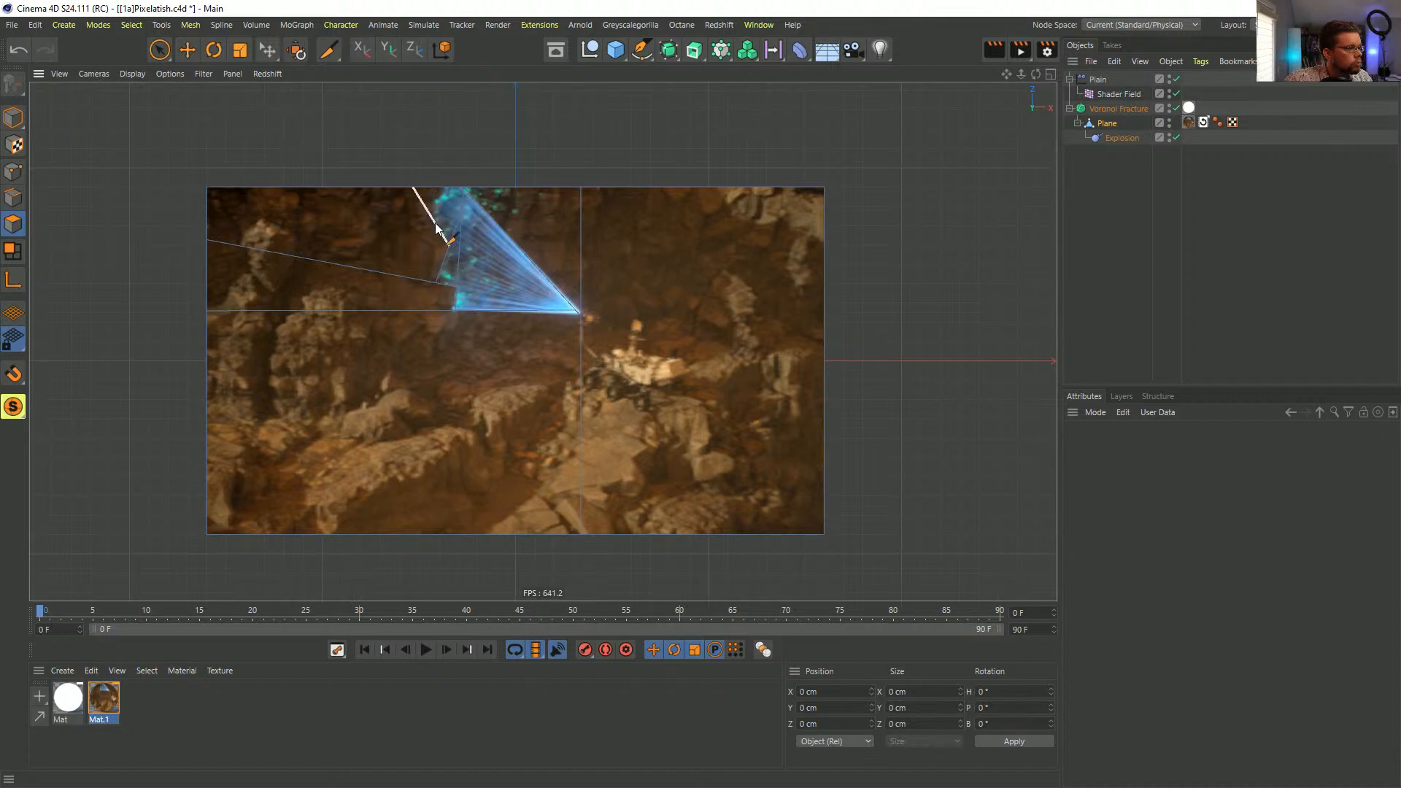
click(435, 223)
click(467, 186)
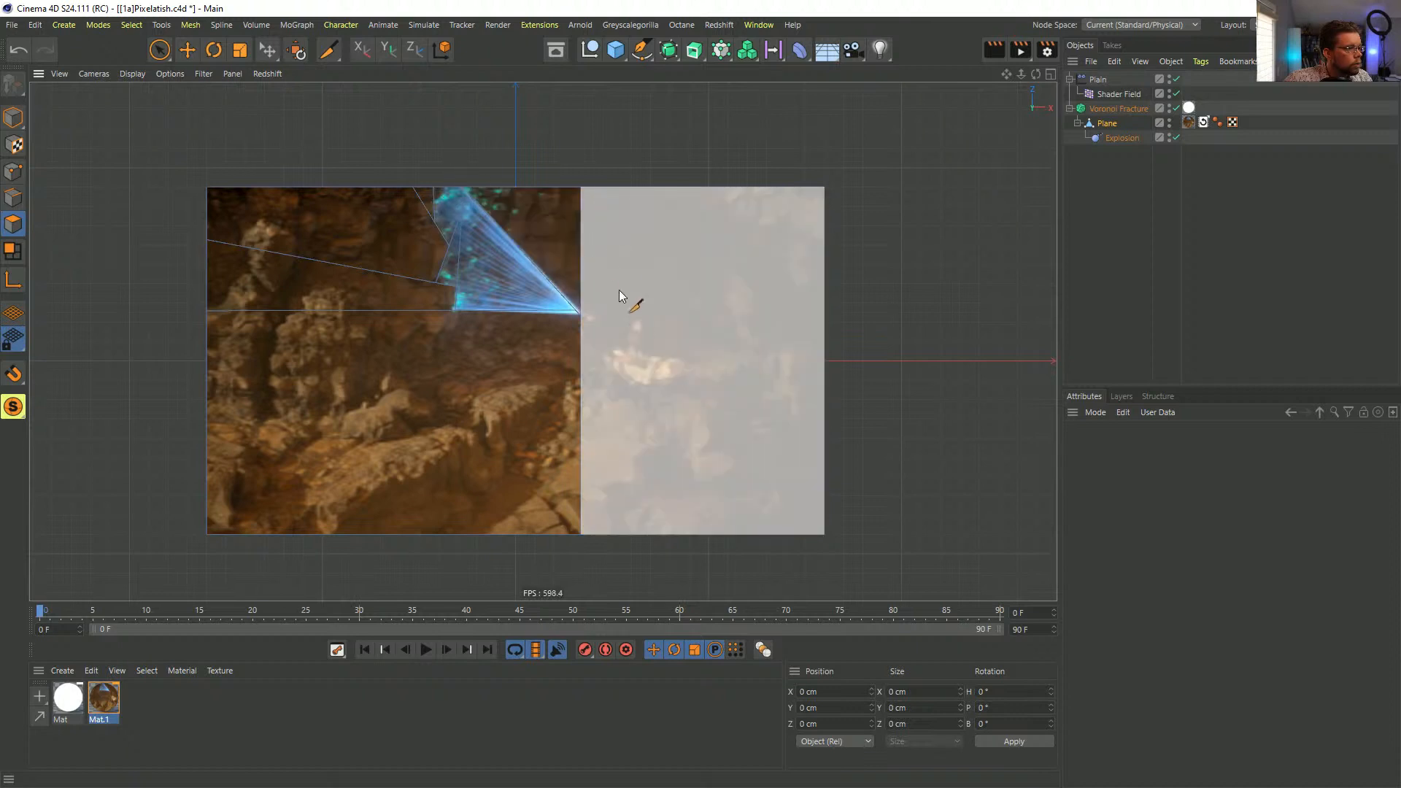
click(508, 236)
click(562, 188)
- Cut full-height vertical lines on both sides of the rover's mast and horizontal lines around its camera head
click(623, 188)
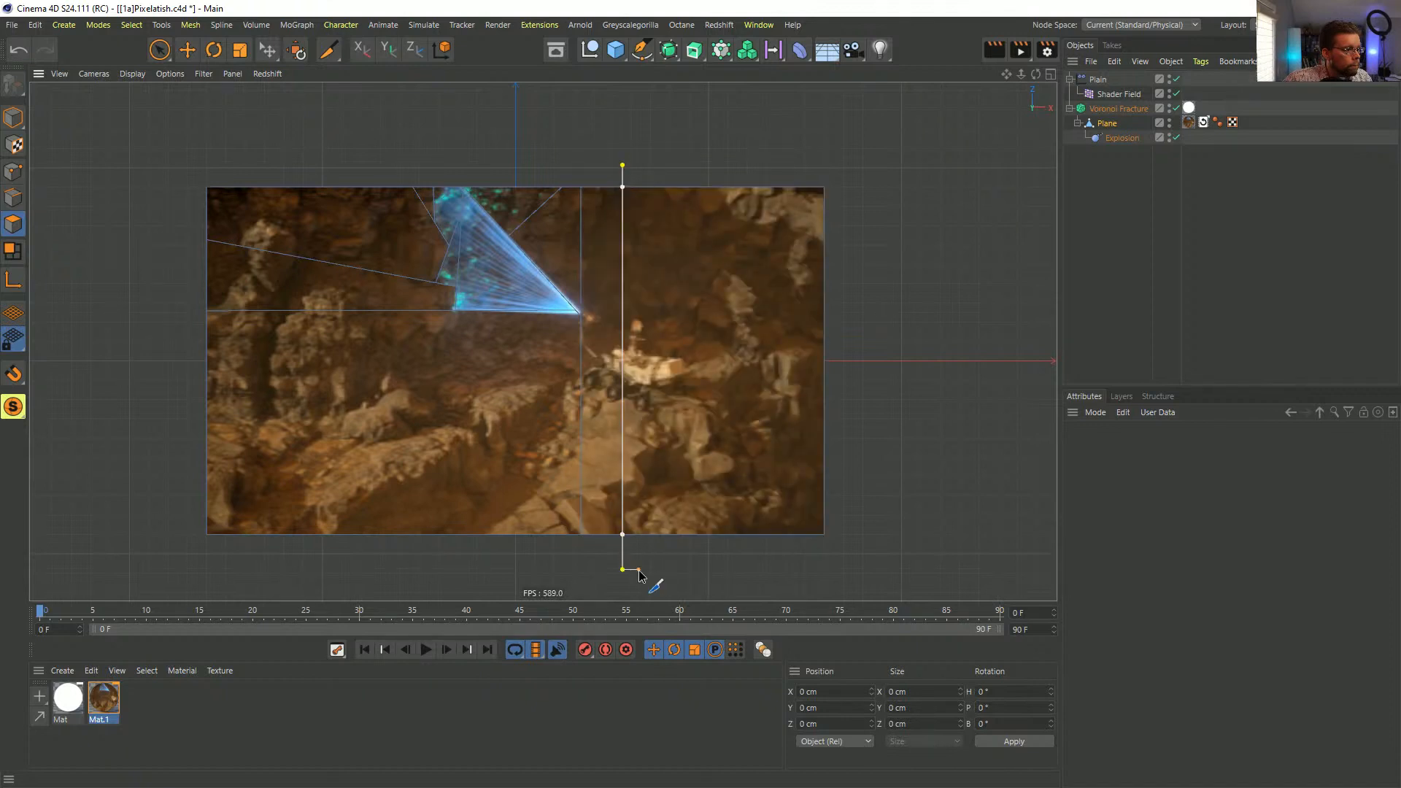
click(649, 540)
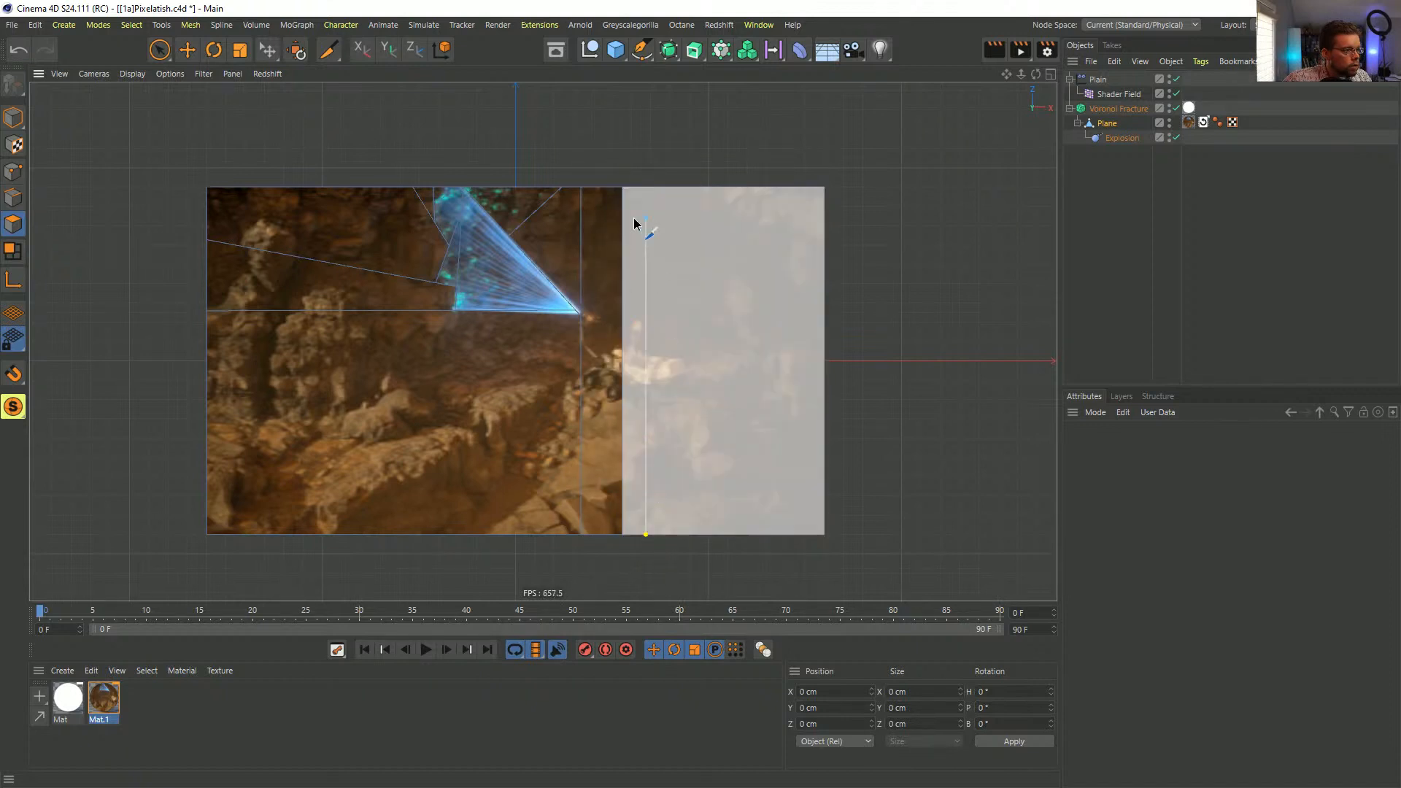
click(646, 164)
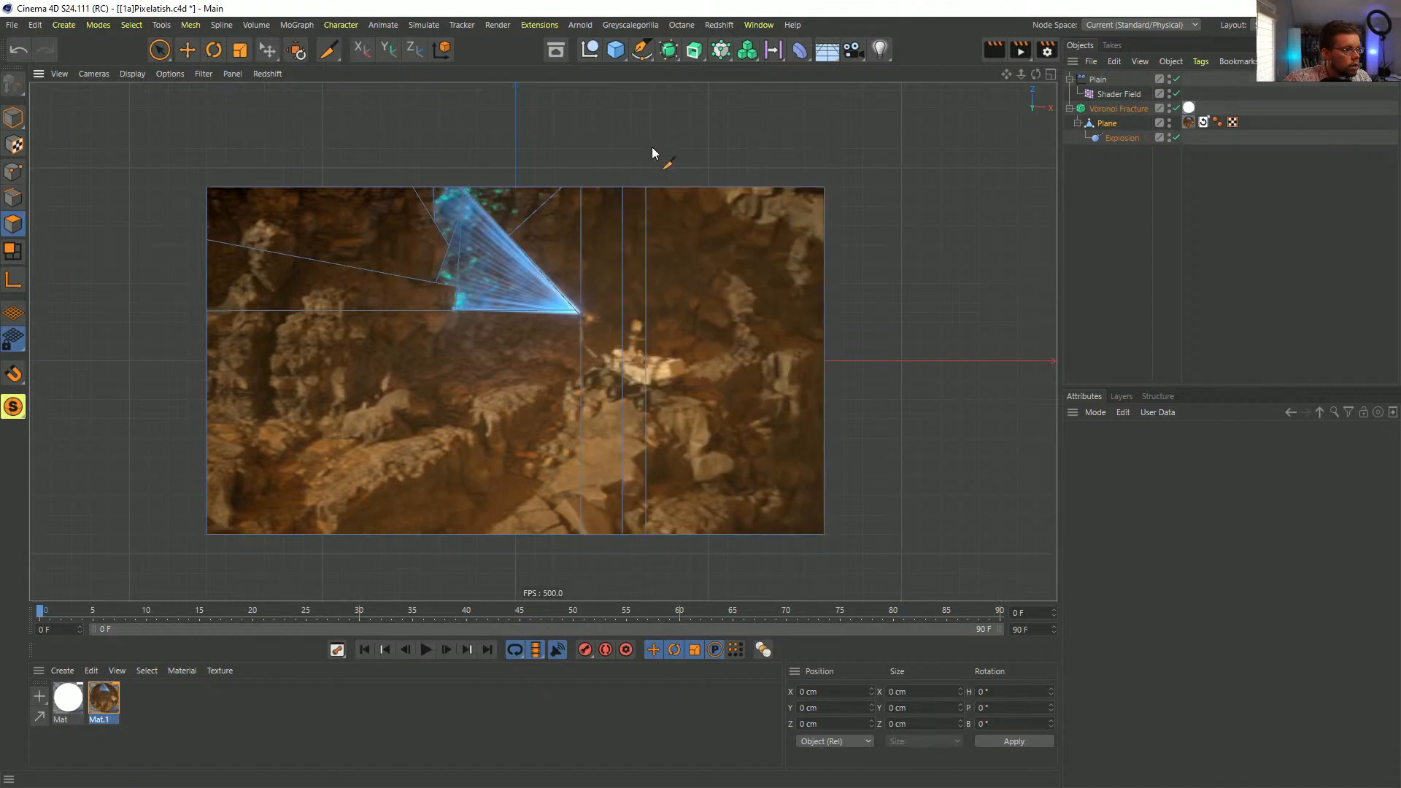
click(623, 334)
click(646, 338)
- Cut two downward-slanting lines through the rover's wheel area out past the Plane's right edge
click(580, 386)
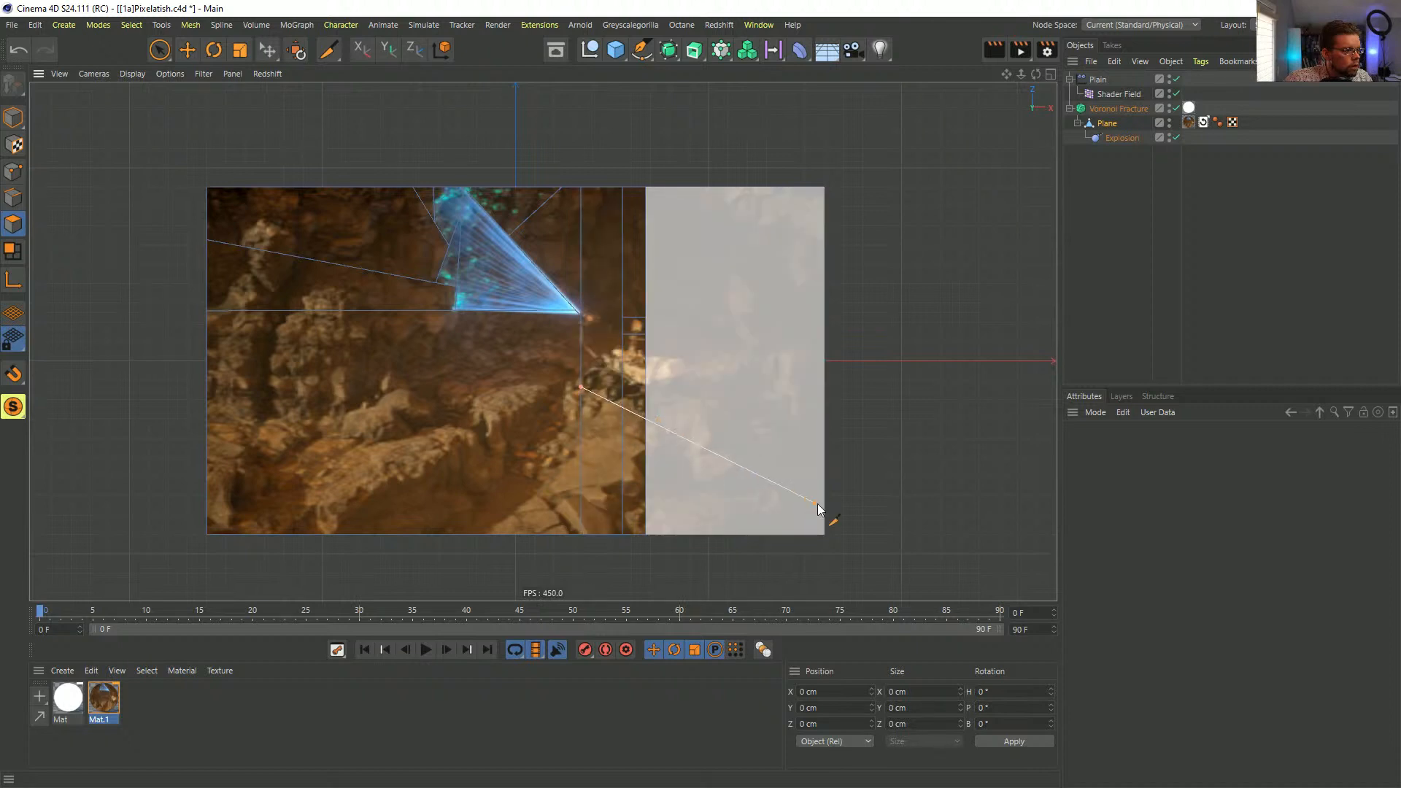
click(905, 546)
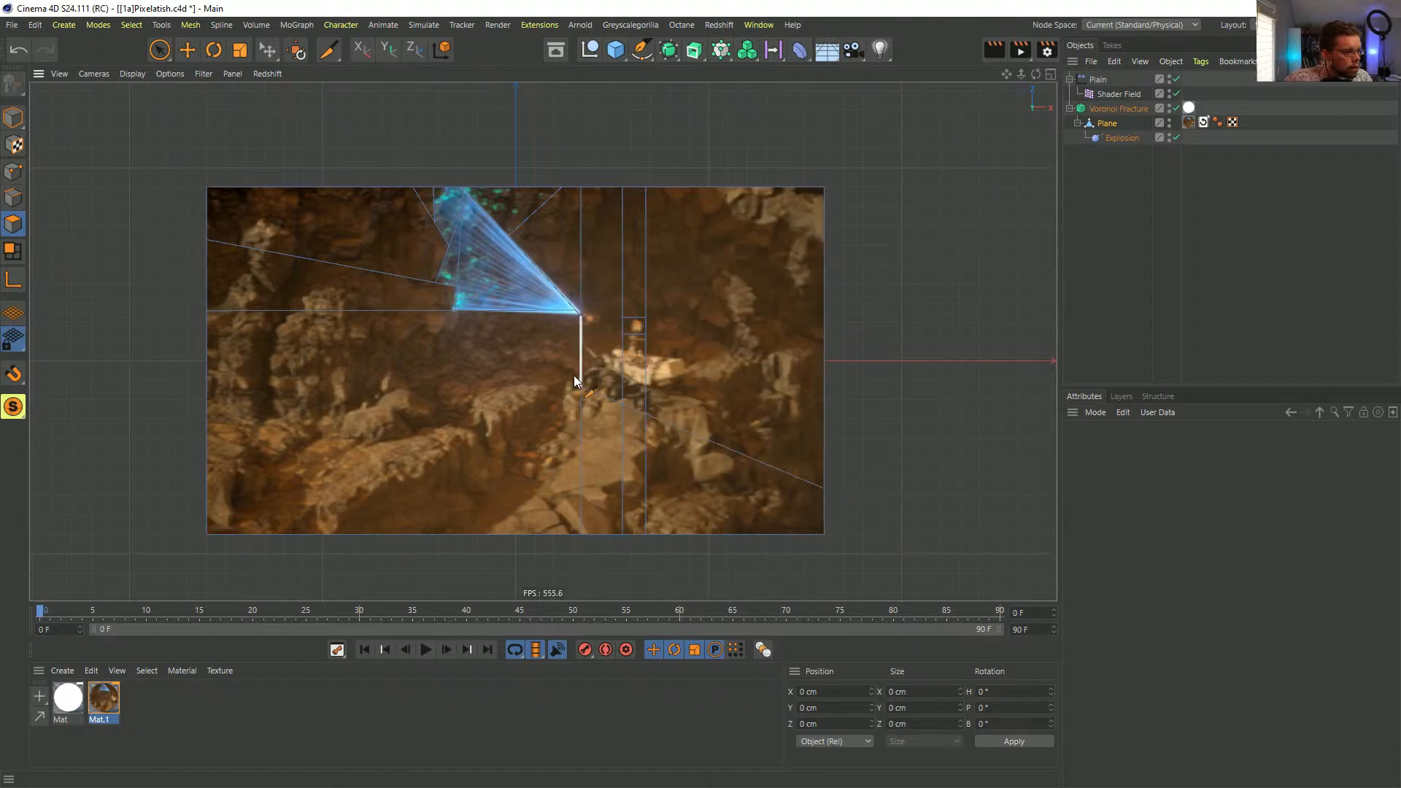
click(581, 365)
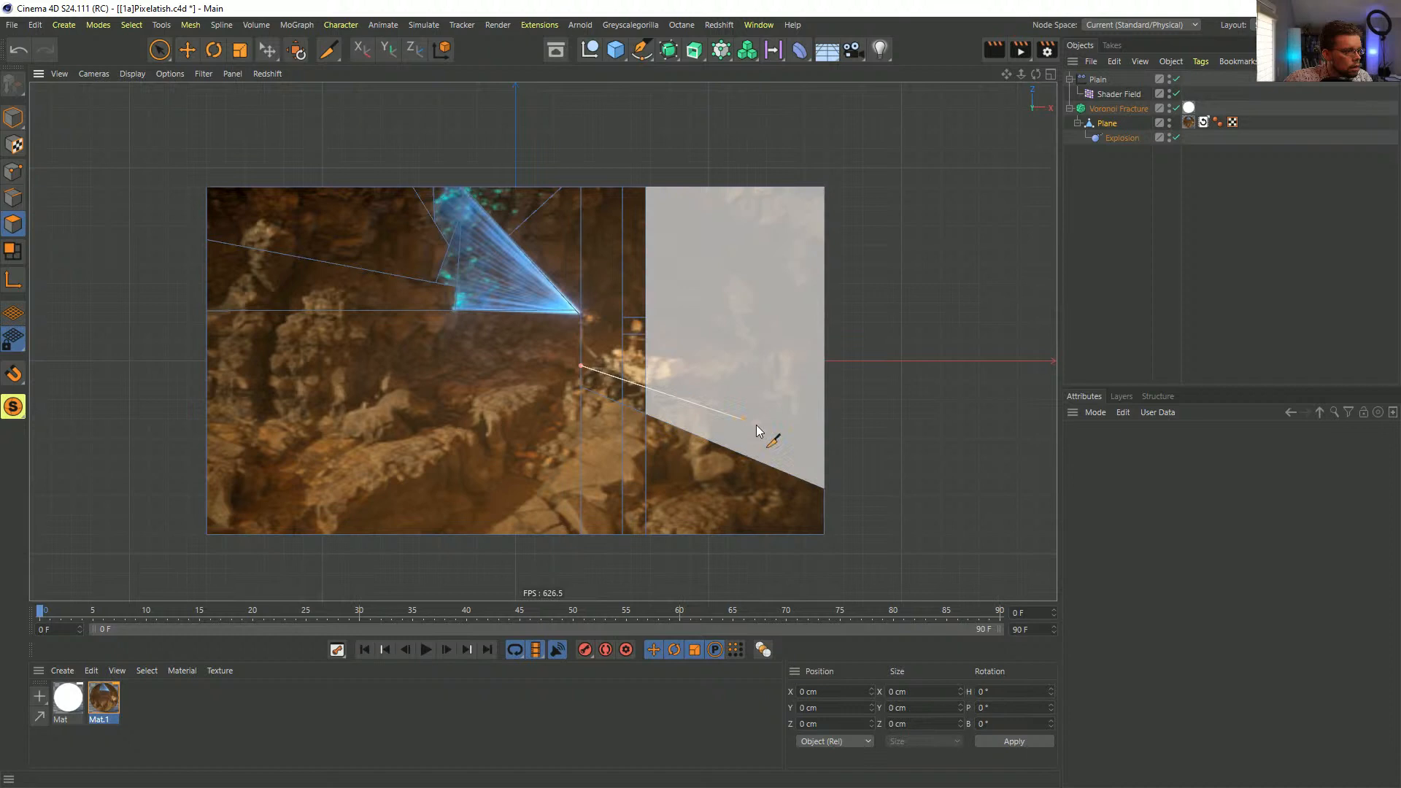
click(918, 496)
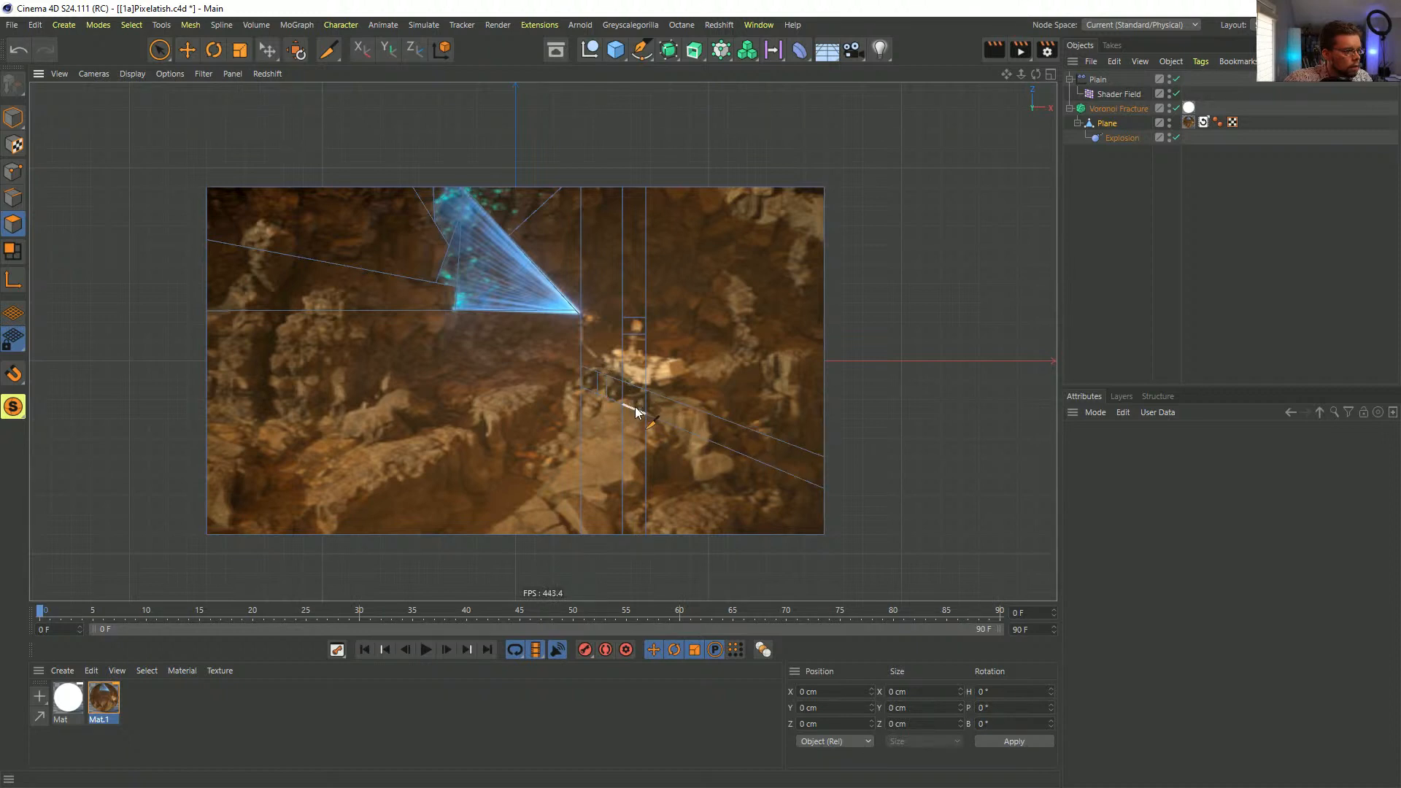
- Cut a rising line from beneath the rover past the Plane's right edge and a slanted line down behind the rover's rear
click(670, 385)
click(877, 336)
click(692, 378)
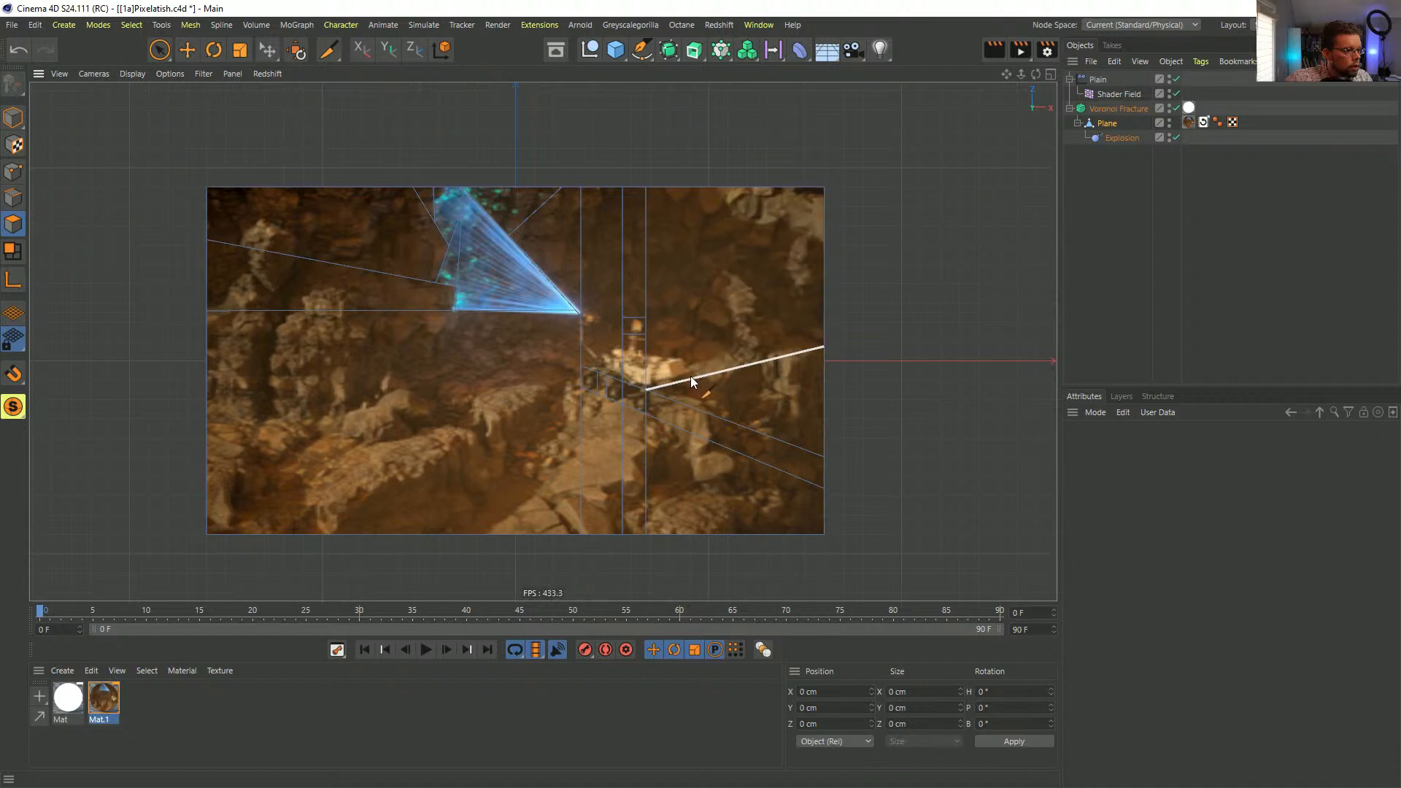
click(645, 244)
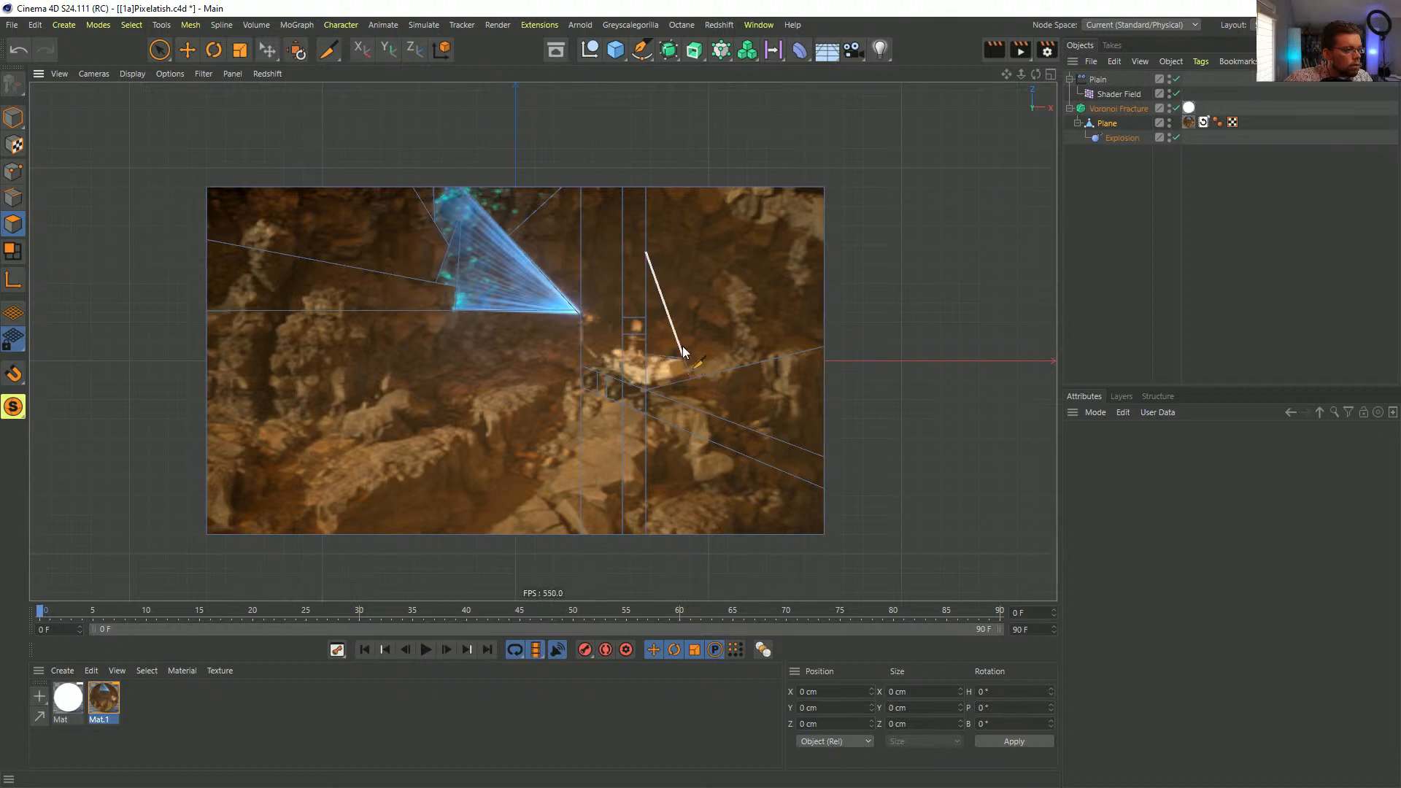
- Cut two vertical lines down both sides of the narrow mast through the rover's body, below the camera head
alt+right_drag(630, 334, 755, 334)
alt+middle_drag(754, 334, 676, 214)
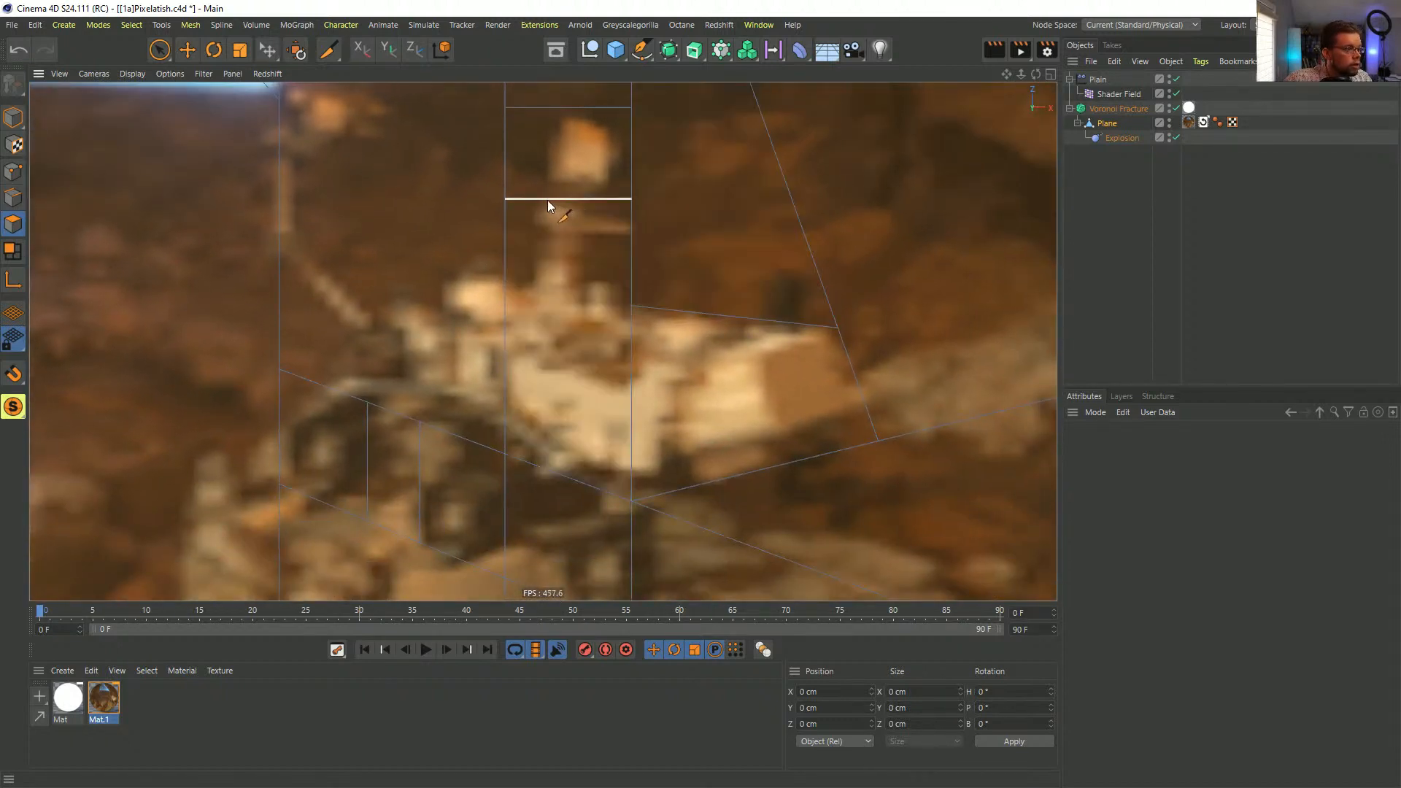
click(547, 200)
click(546, 470)
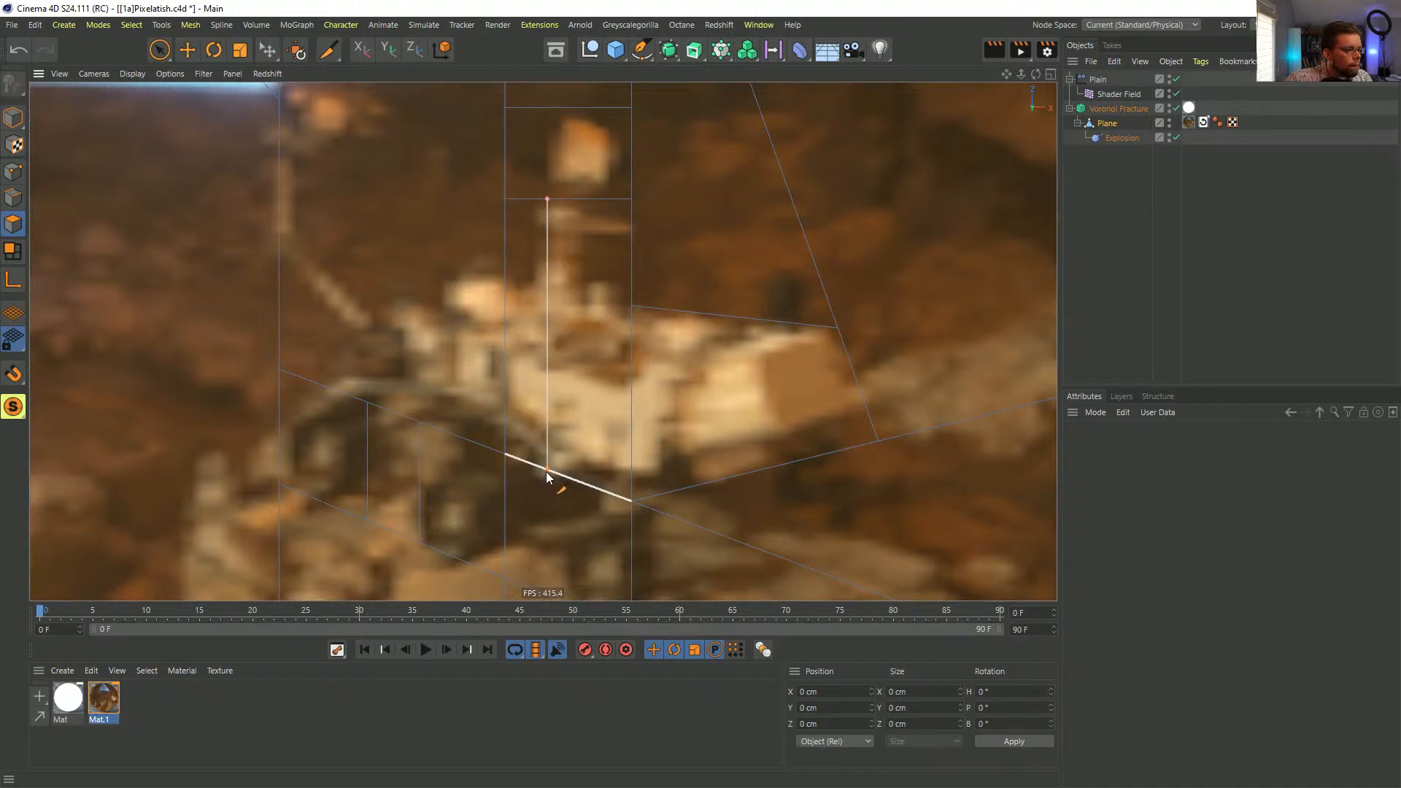
click(586, 484)
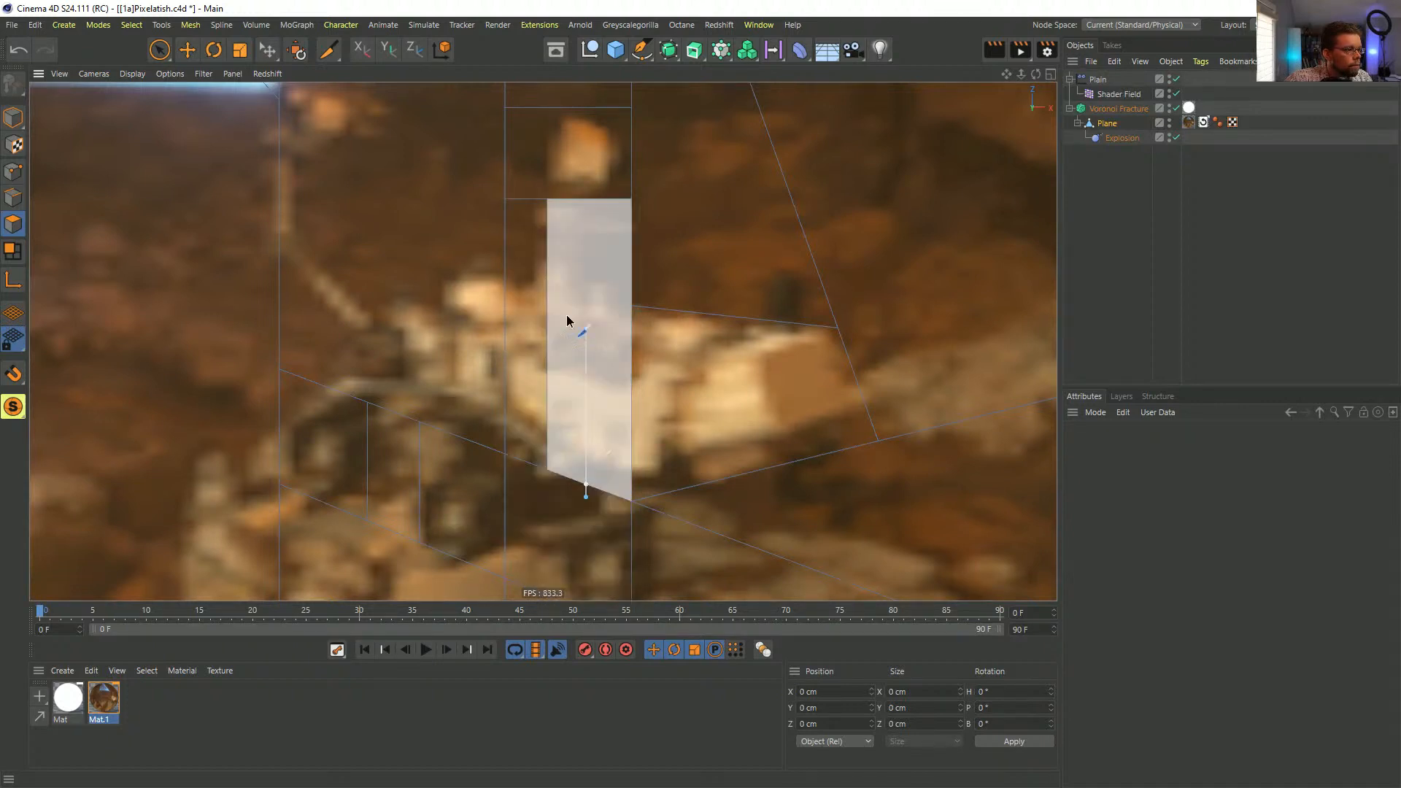
click(584, 159)
- Cut a slanted line from the mast strip down over the front of the rover's body to the wheel line
scroll(591, 257, down, 5)
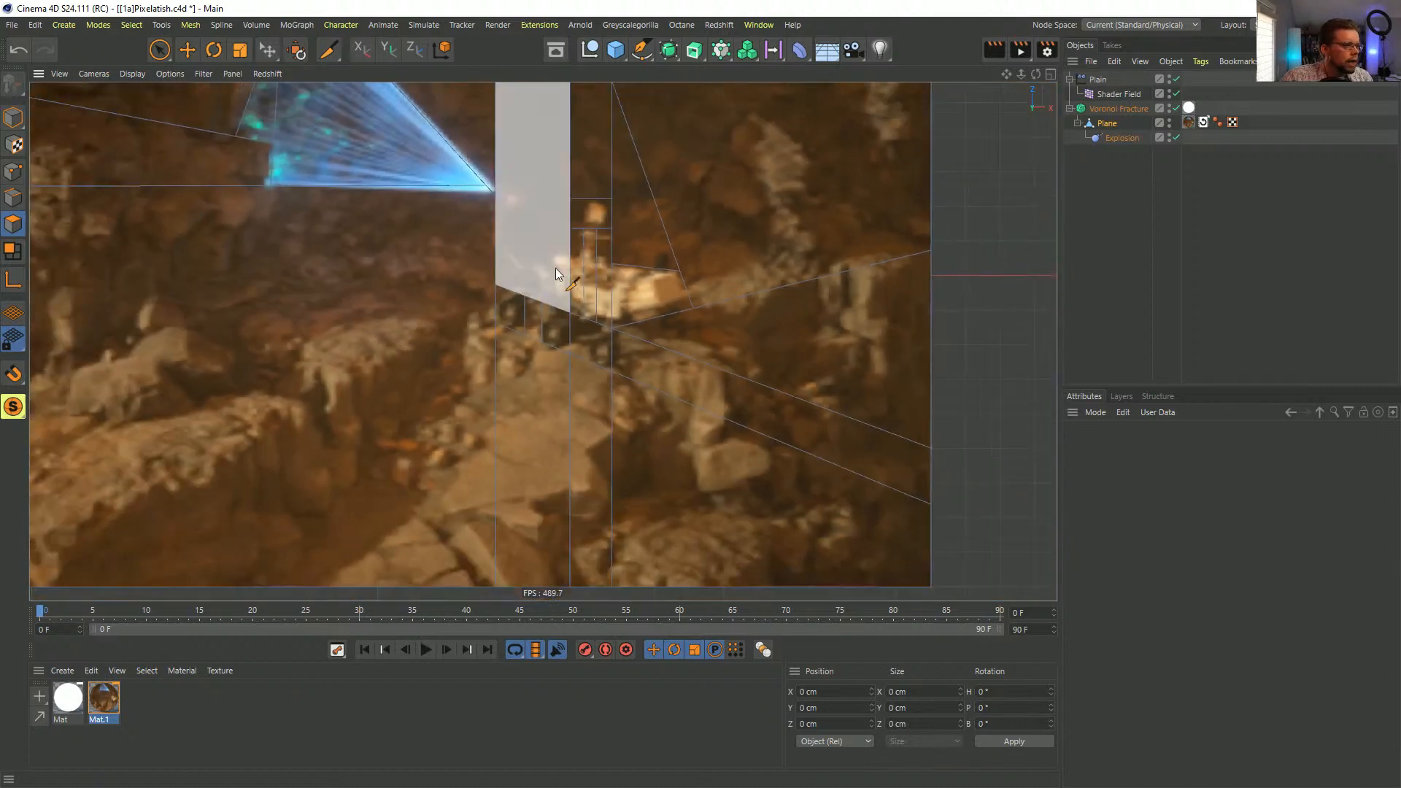
alt+middle_drag(555, 270, 575, 328)
scroll(586, 309, up, 2)
click(592, 304)
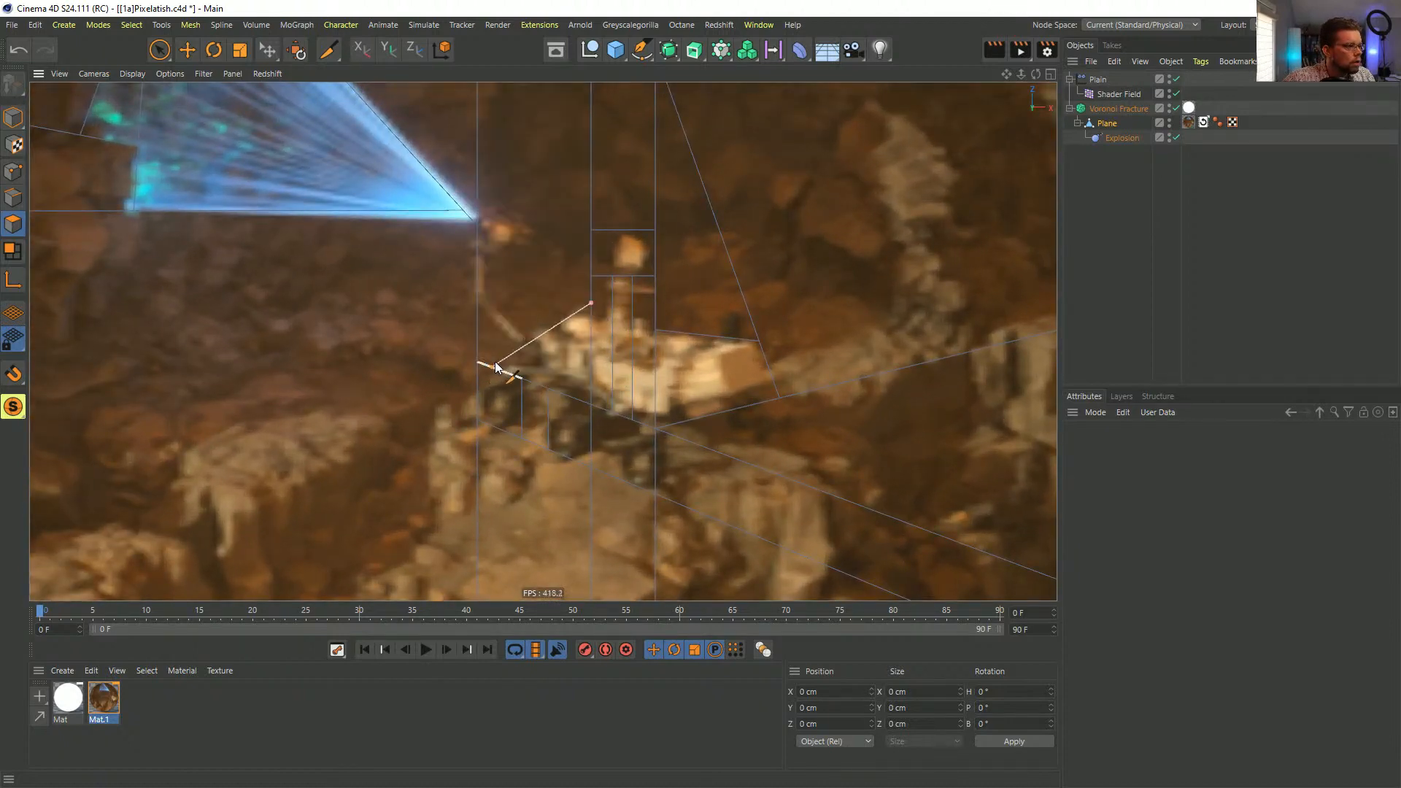
click(494, 368)
- Outline the lower segment of the rover's arm with two parallel slanted cuts
click(535, 341)
click(530, 359)
click(443, 286)
click(489, 296)
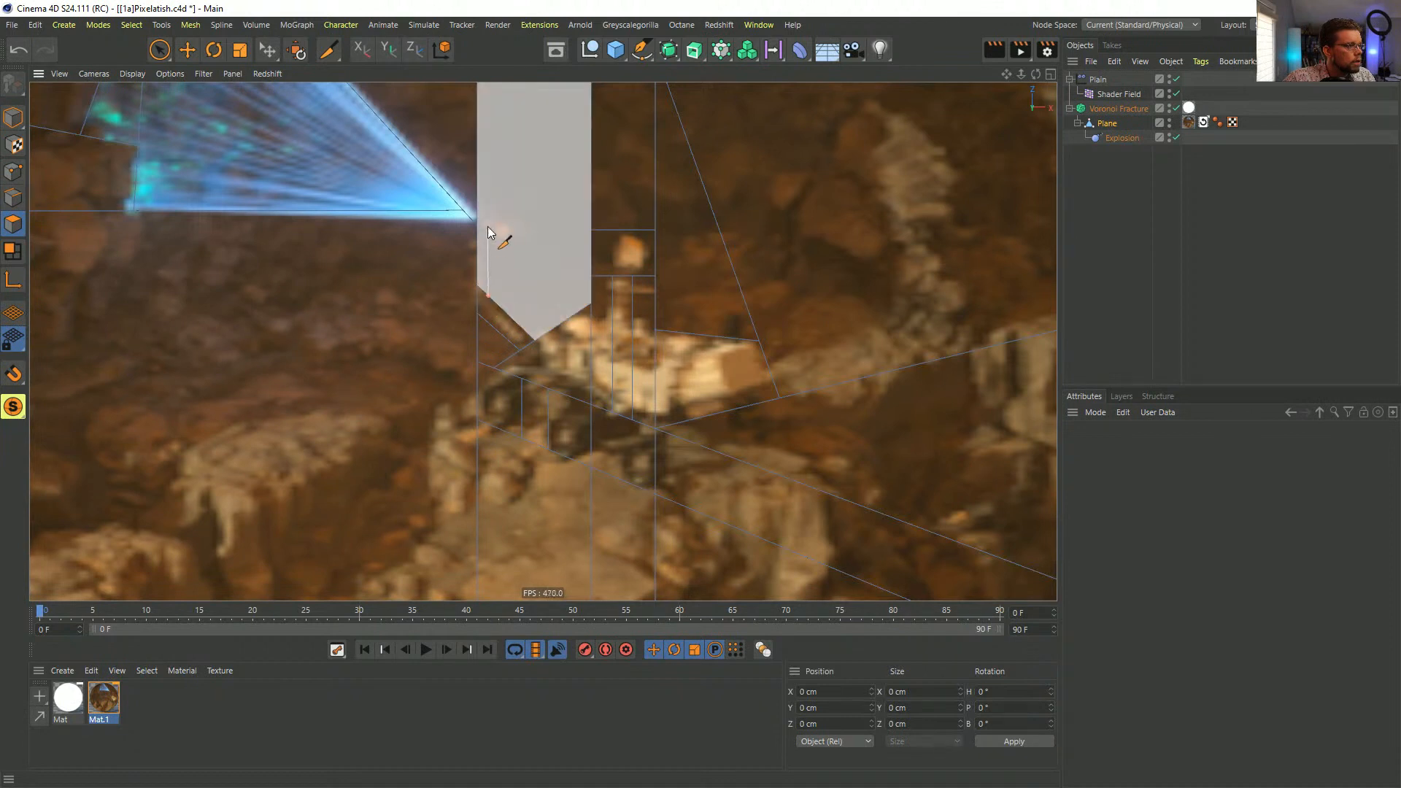
click(485, 241)
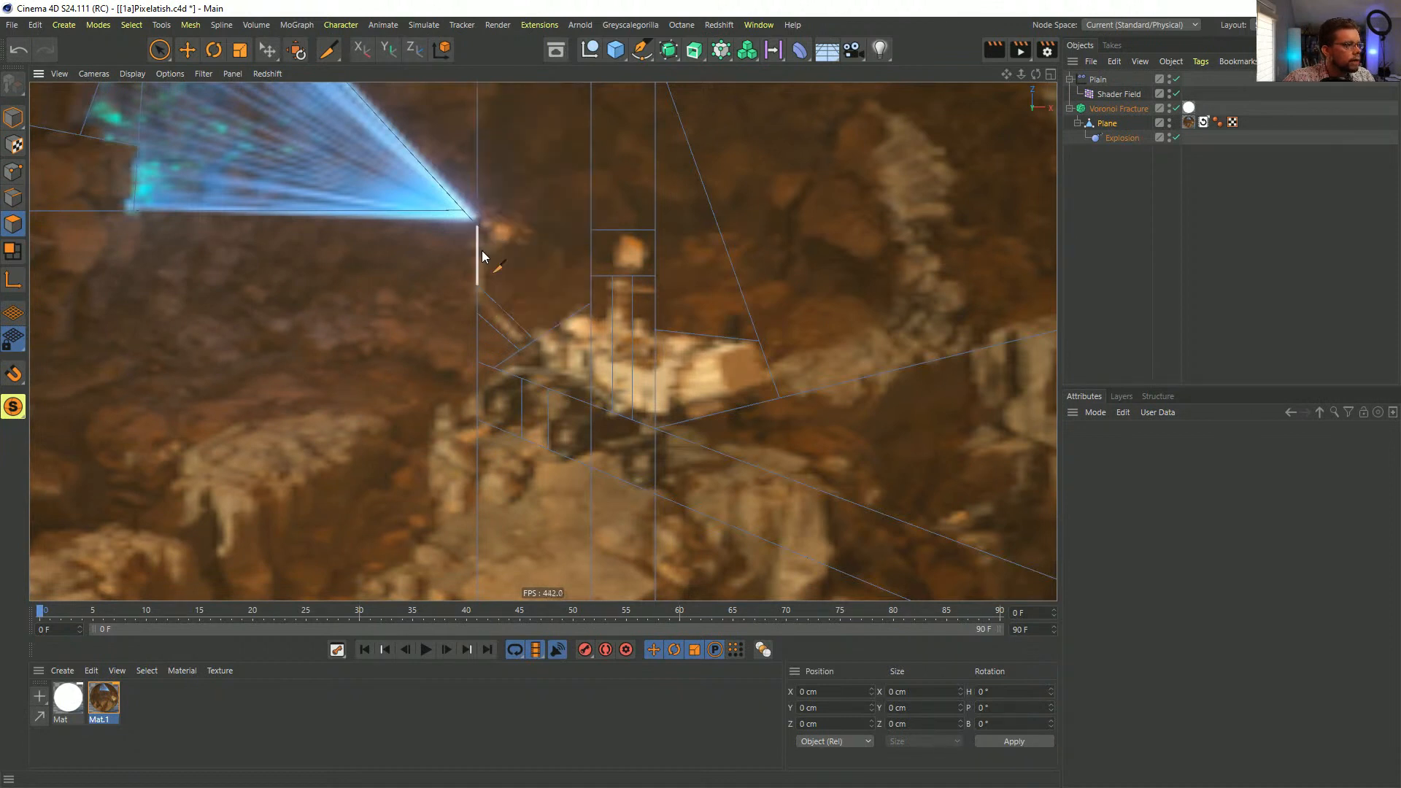
- Cut a rectangle around the tip of the rover's arm and a short vertical line along the arm segment beneath it
click(479, 253)
click(535, 199)
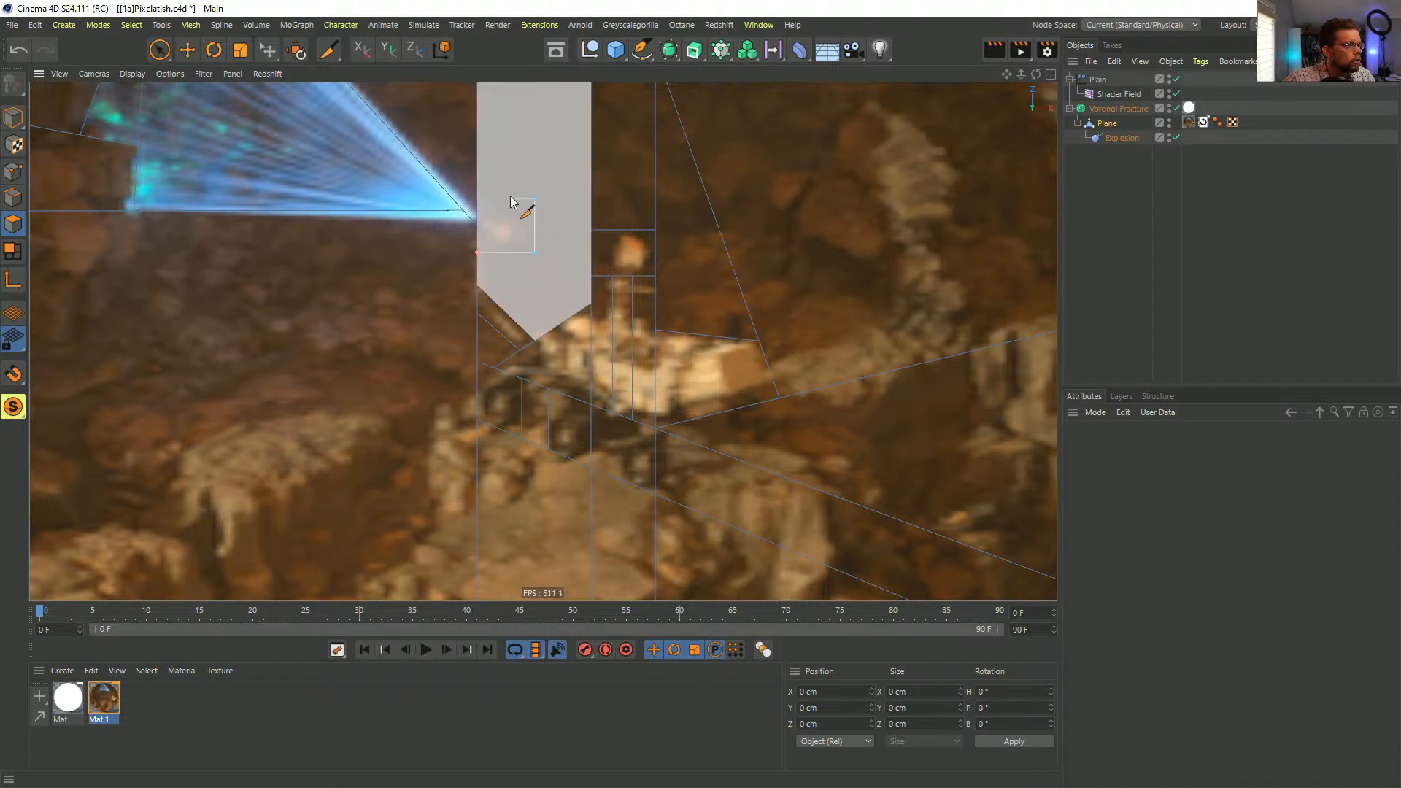
click(478, 199)
key(Escape)
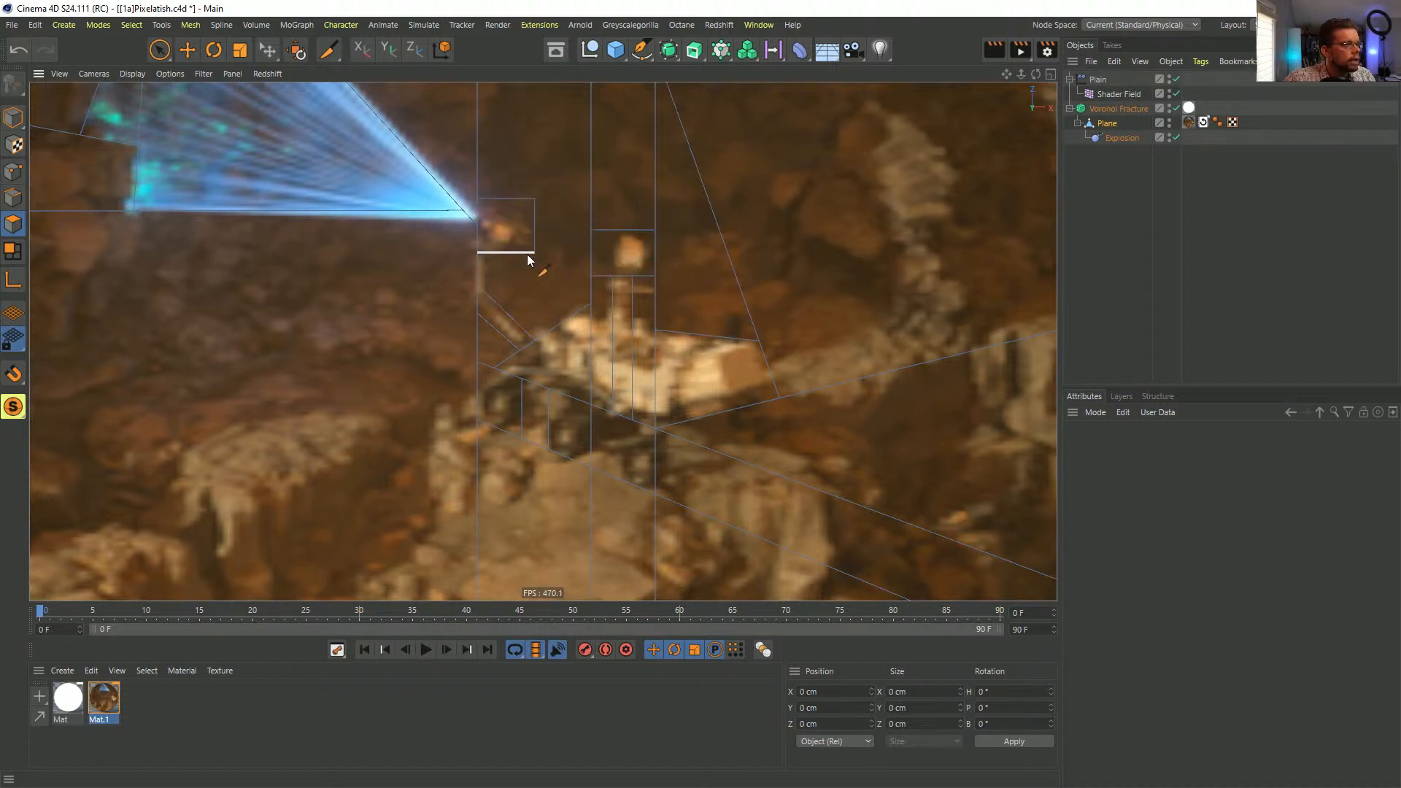
click(485, 253)
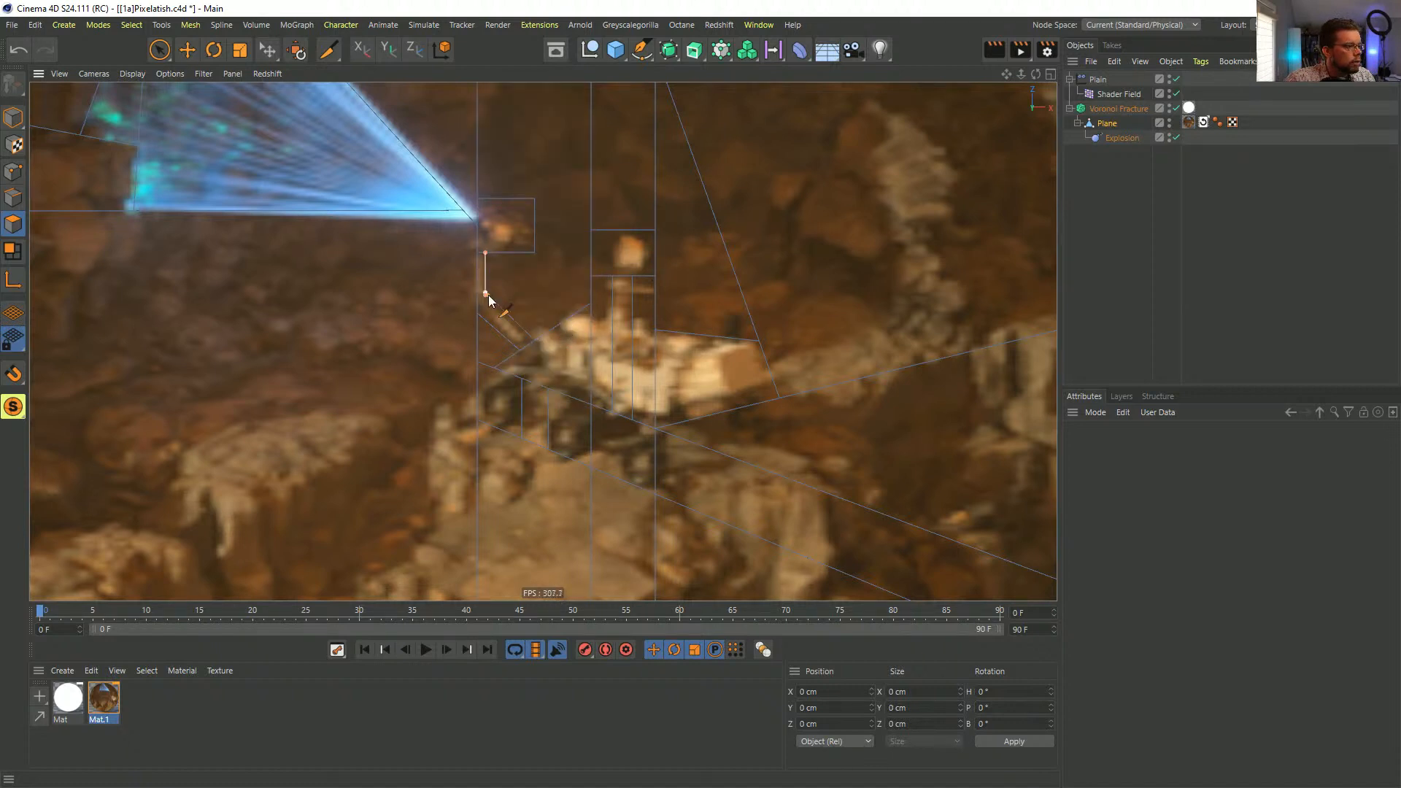
click(488, 295)
key(Escape)
- Divide the blue beam into rays with a fan of line cuts between its tip and its left side
alt+middle_drag(879, 309, 819, 356)
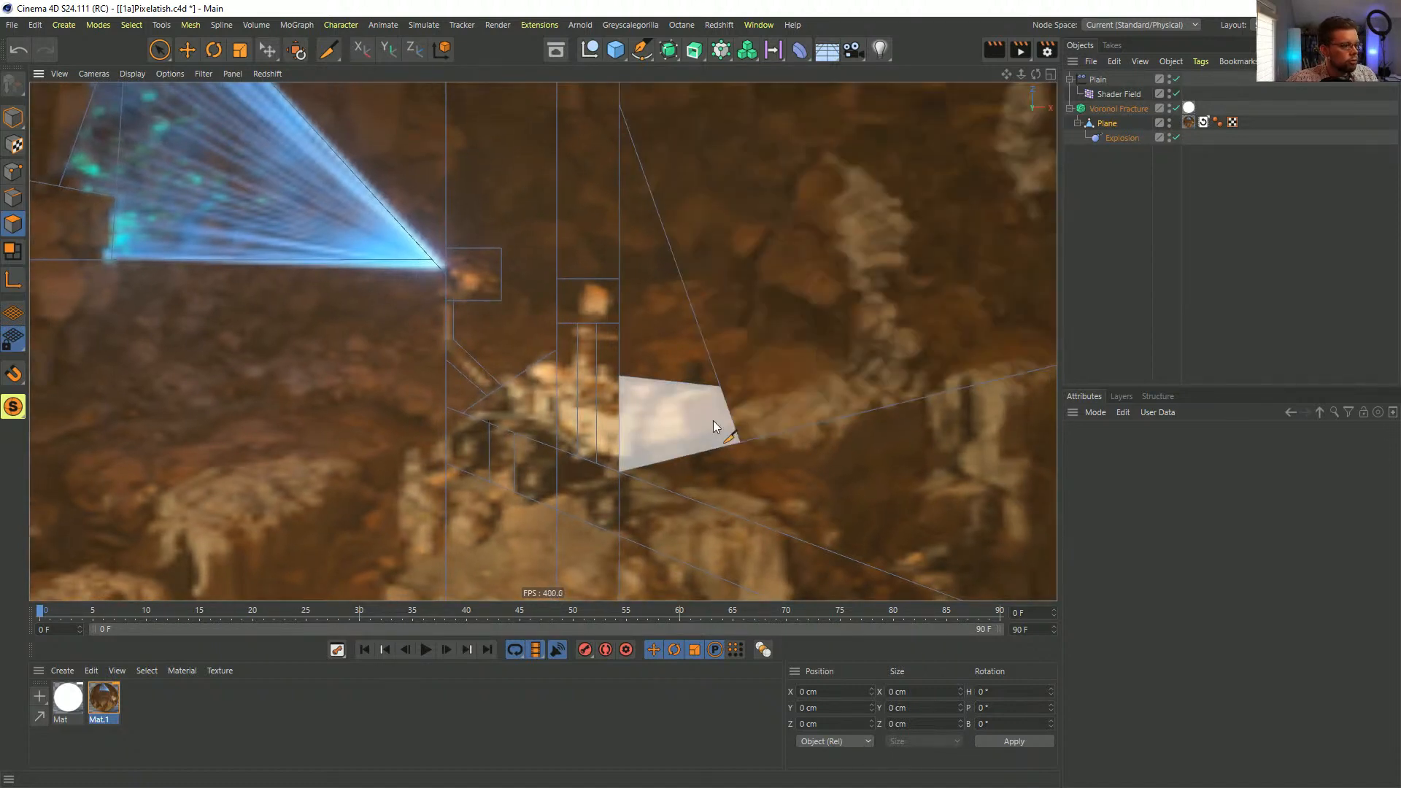
alt+drag(560, 262, 573, 310)
scroll(573, 310, down, 3)
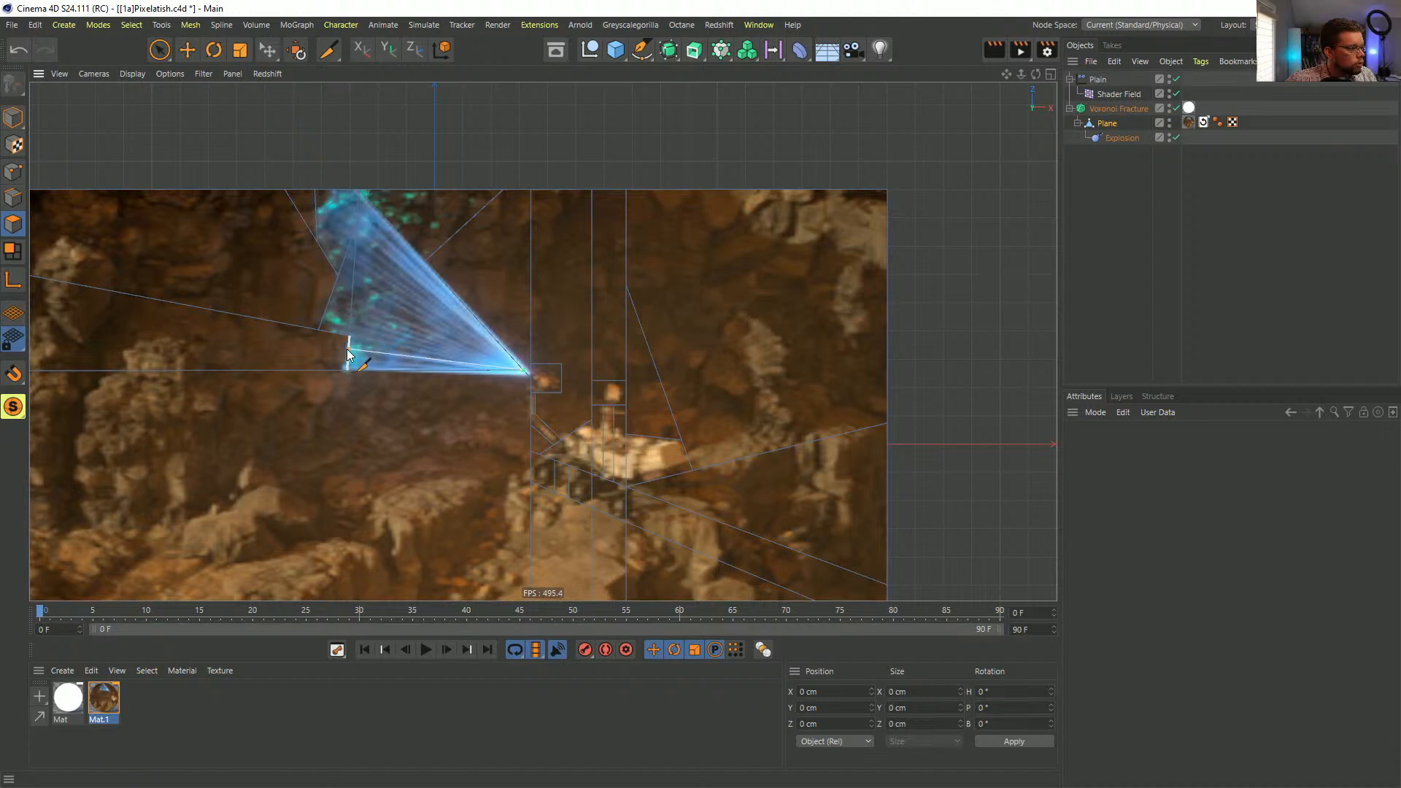
click(522, 373)
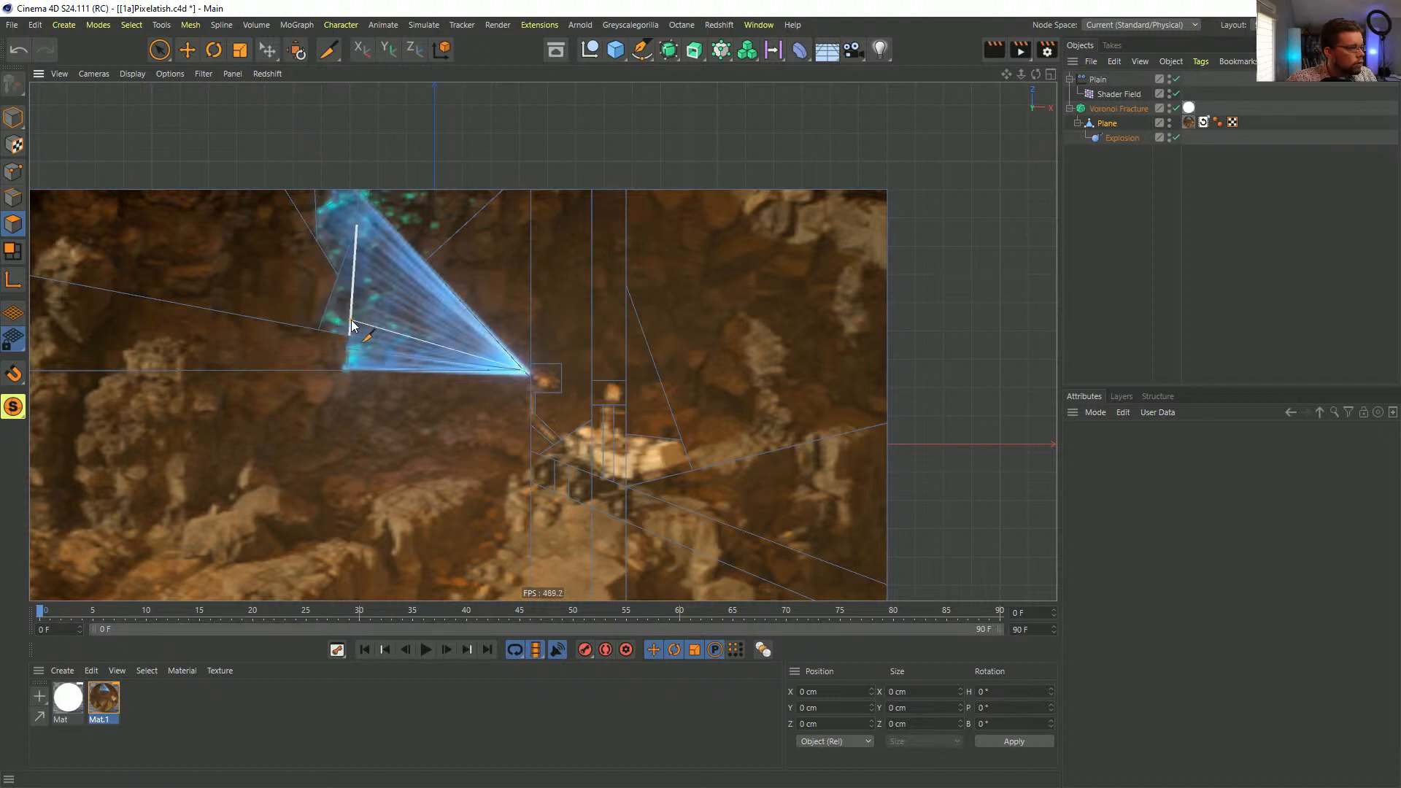
click(351, 325)
click(522, 375)
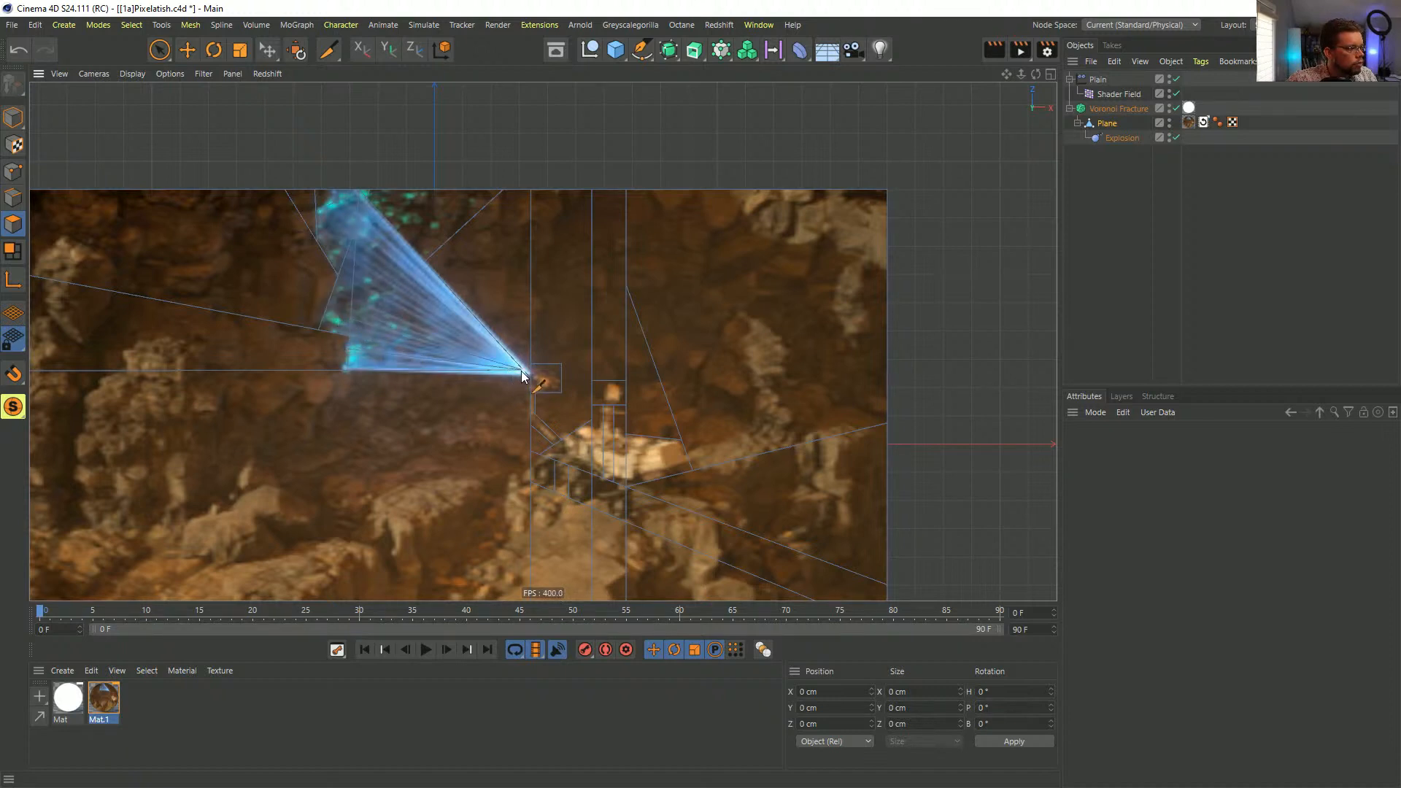
click(360, 299)
click(519, 371)
click(521, 375)
click(363, 275)
click(519, 373)
click(362, 251)
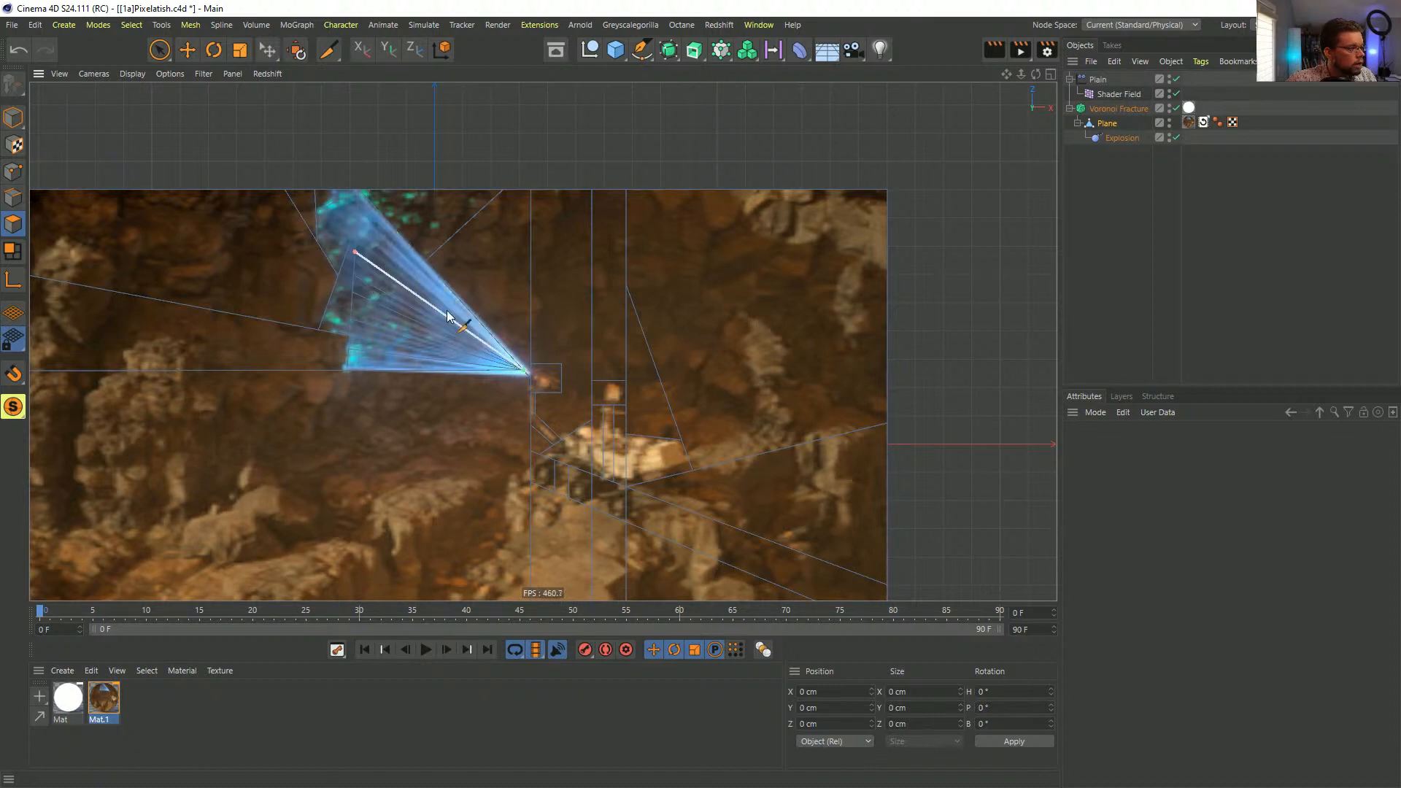
click(524, 375)
click(357, 226)
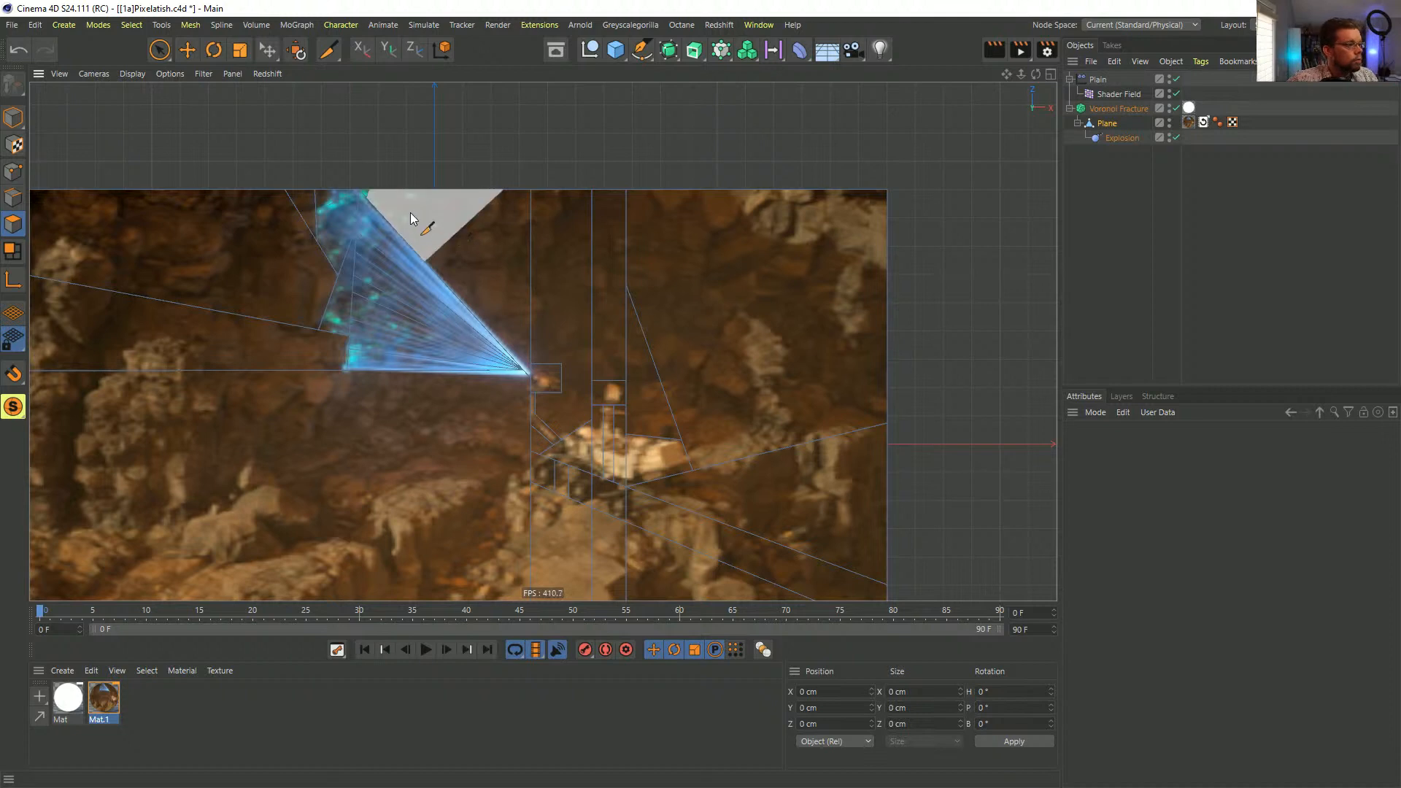
scroll(408, 277, up, 5)
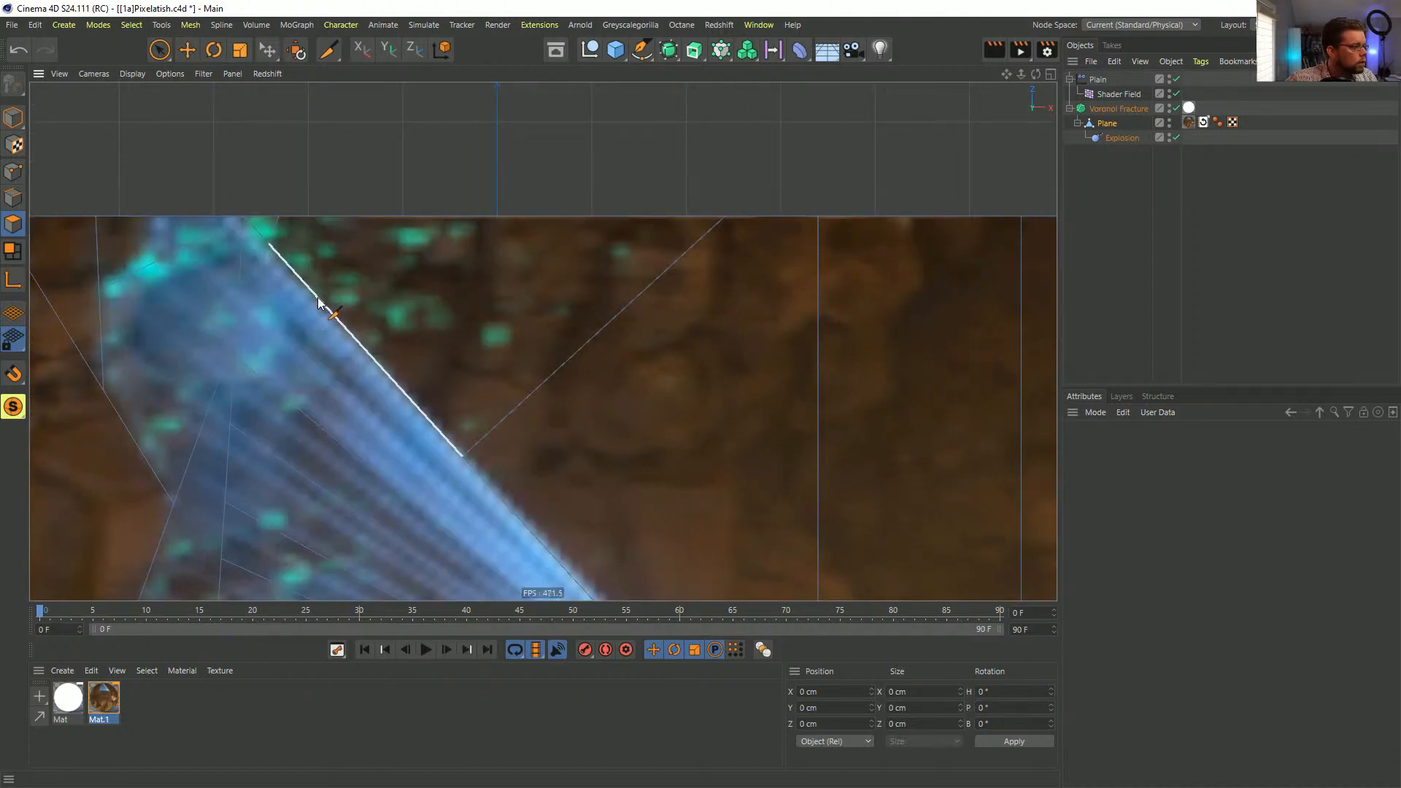
- Cut a slanted line from the beam's upper edge to the plane's upper border and branch a second line off it to the border
click(318, 296)
click(369, 216)
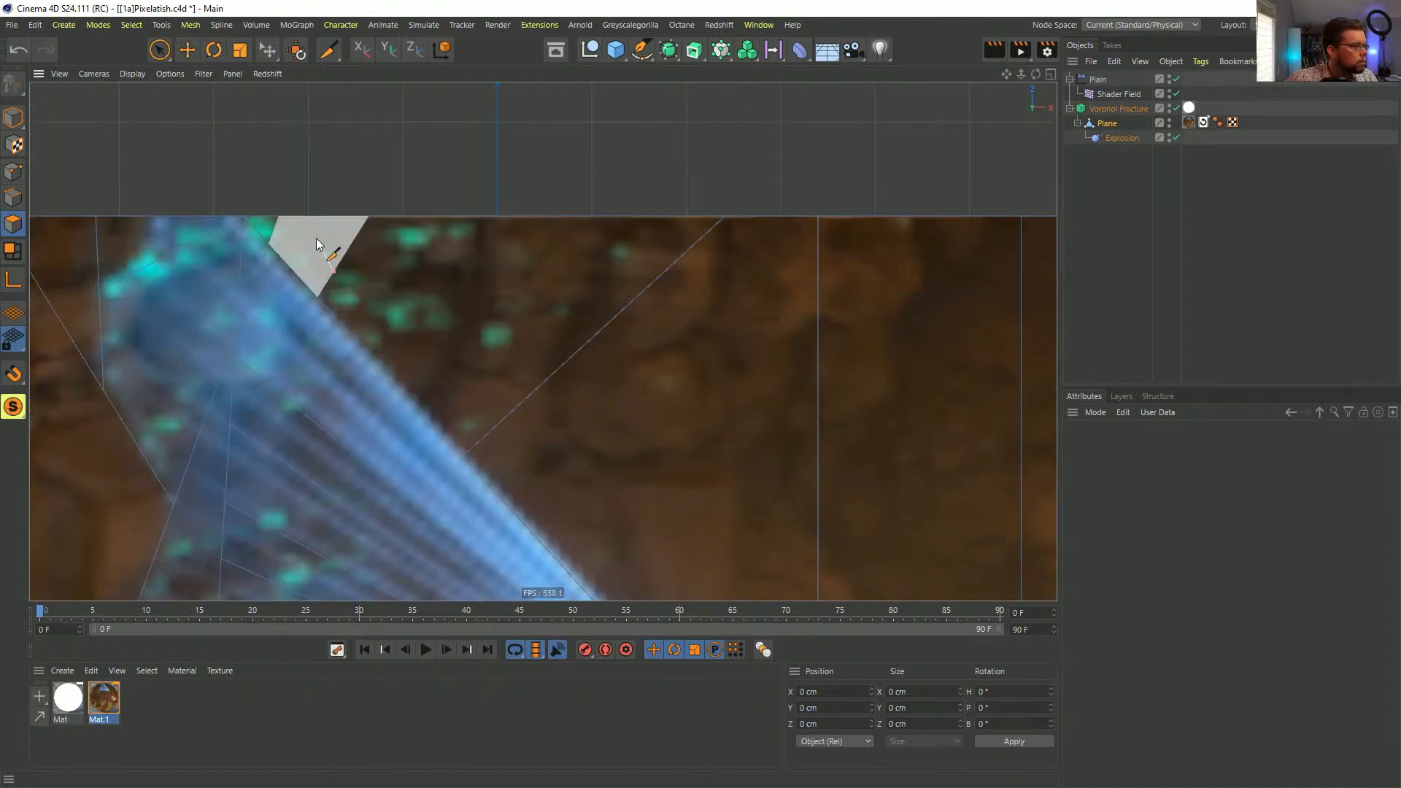
click(333, 271)
click(291, 210)
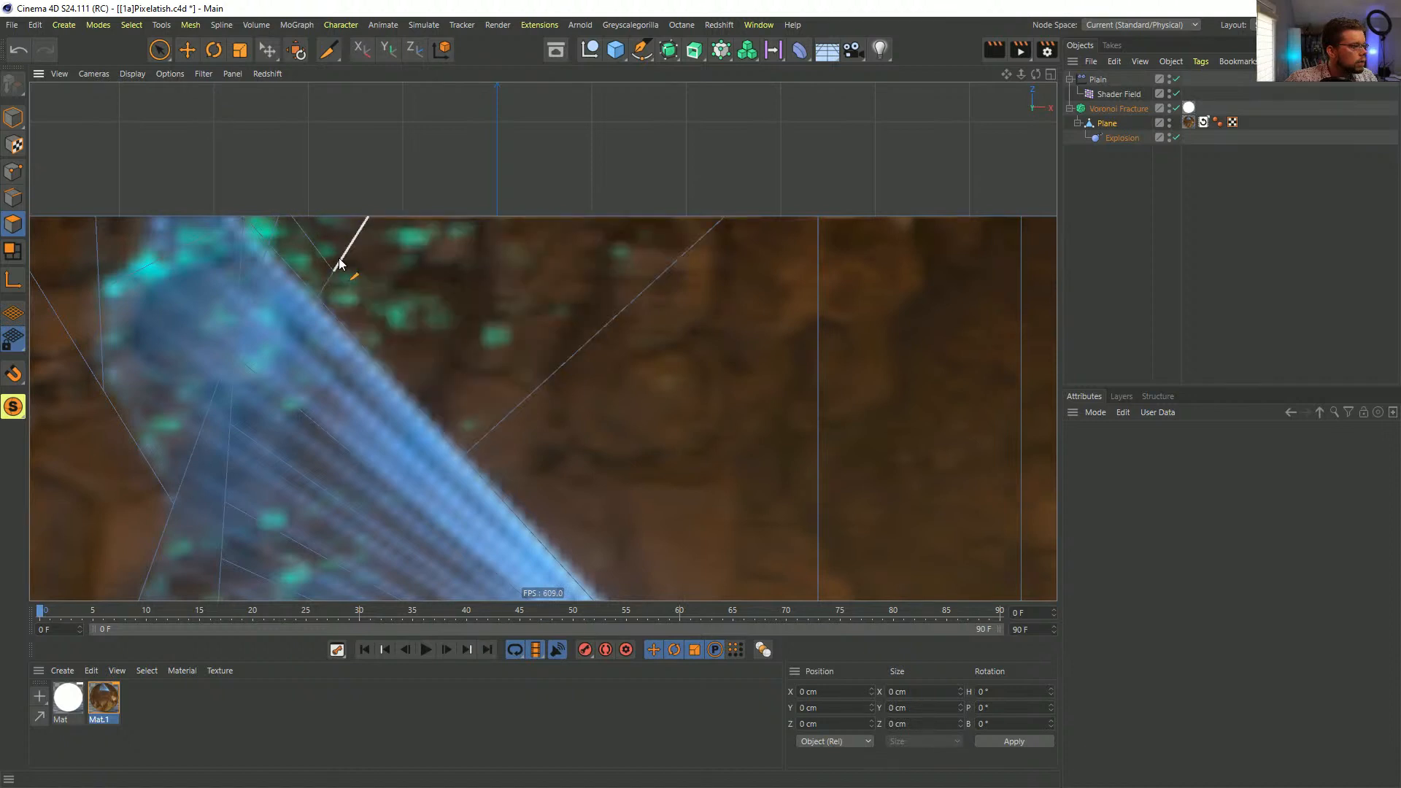
- Set the viewport Texture Preview Size of material Mat.1 to No Scaling and close the material's editor
double_click(101, 698)
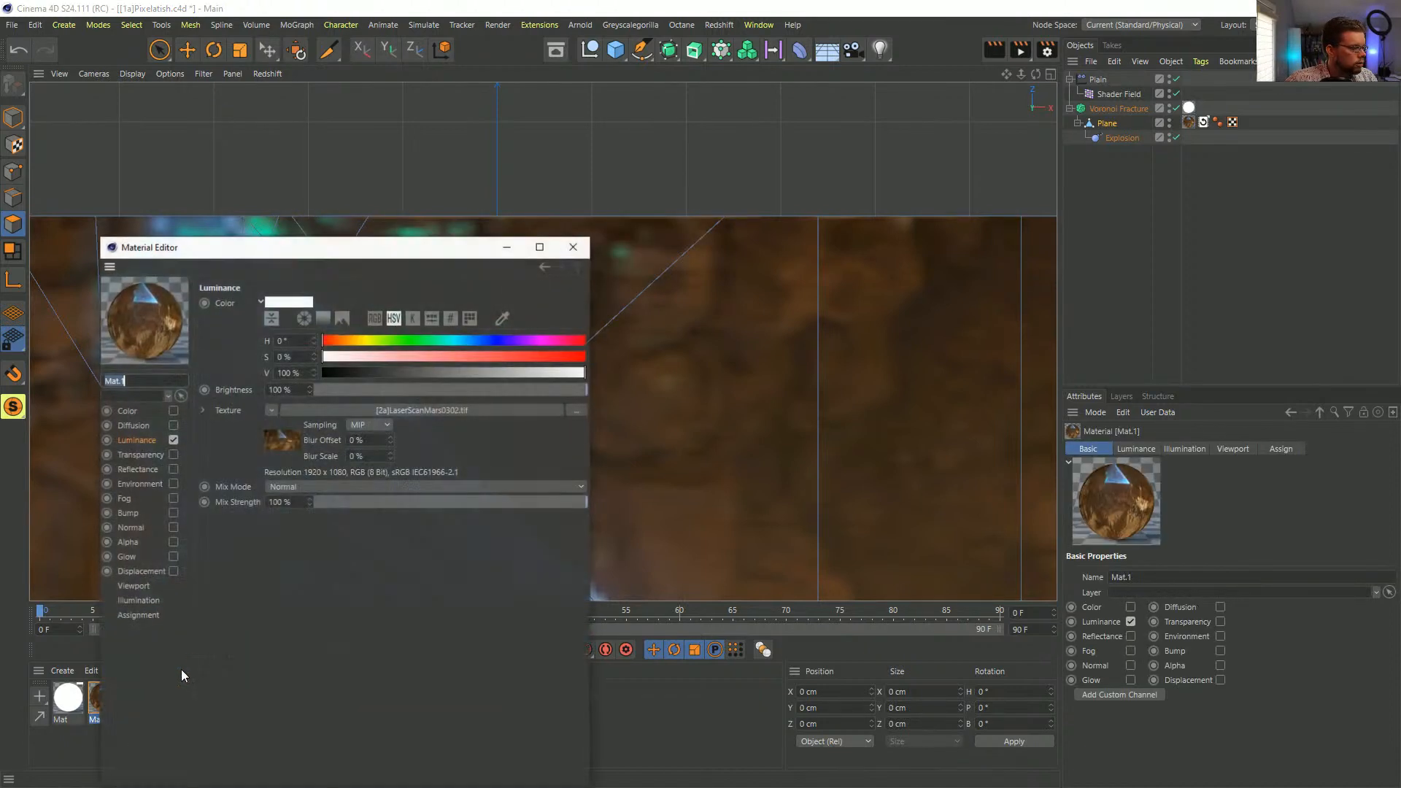
click(133, 587)
click(142, 605)
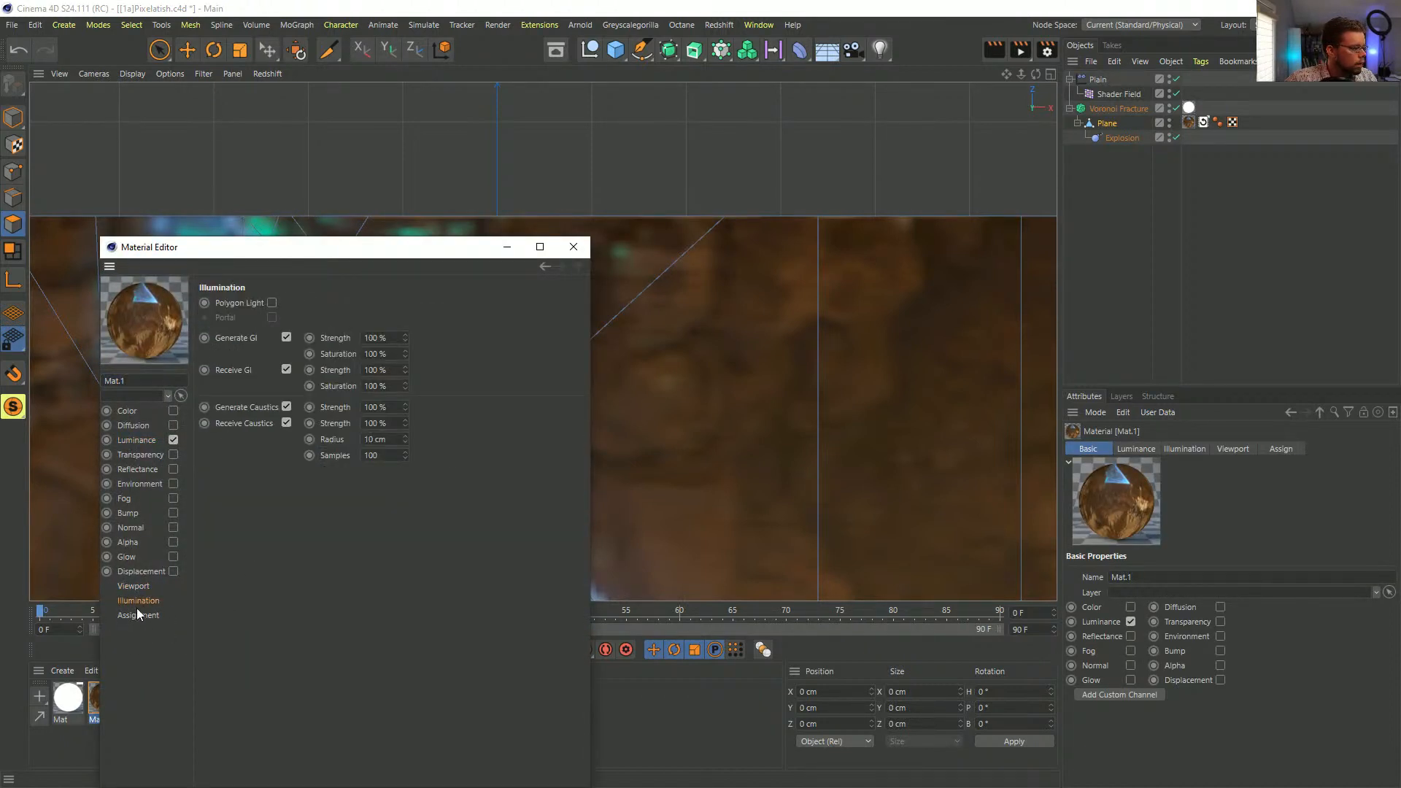
click(138, 588)
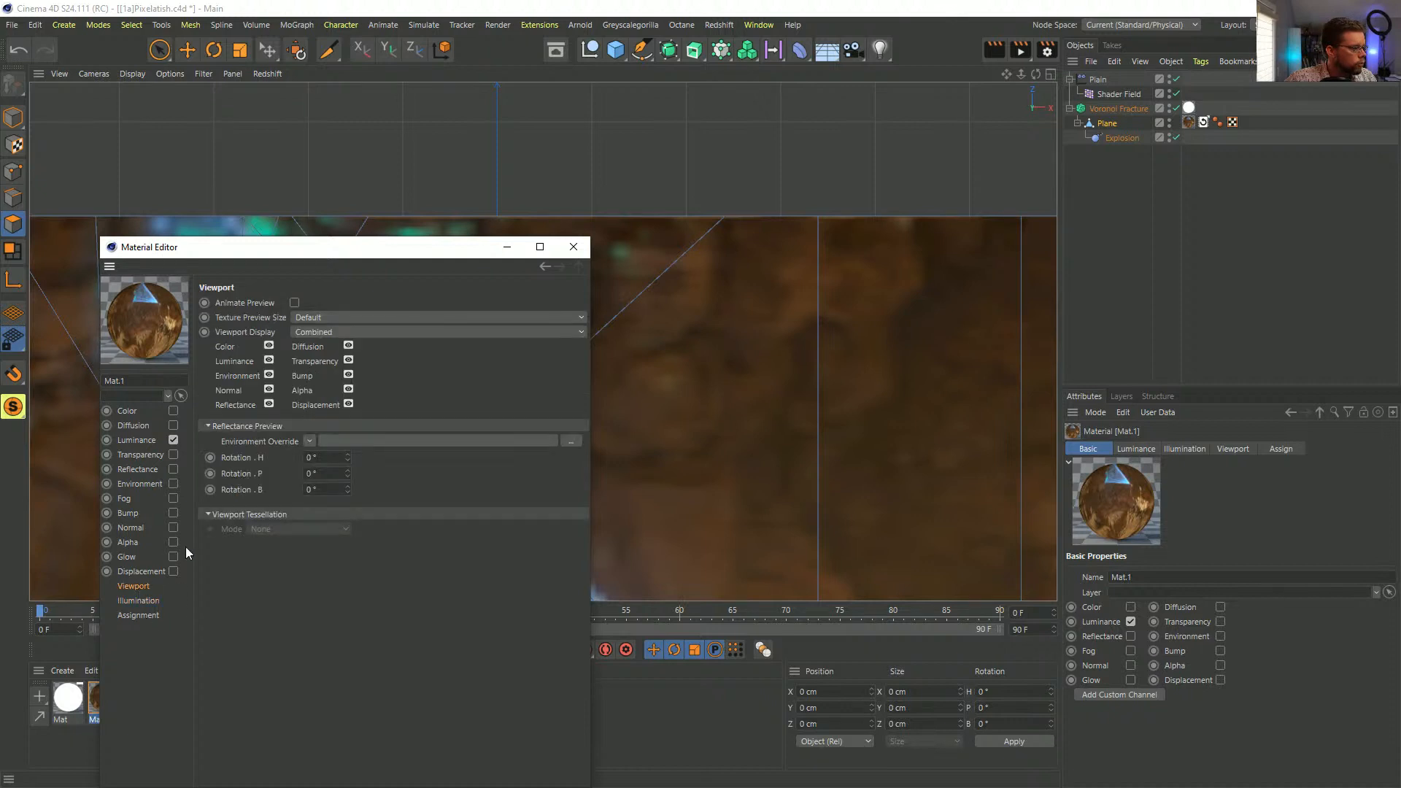
click(315, 318)
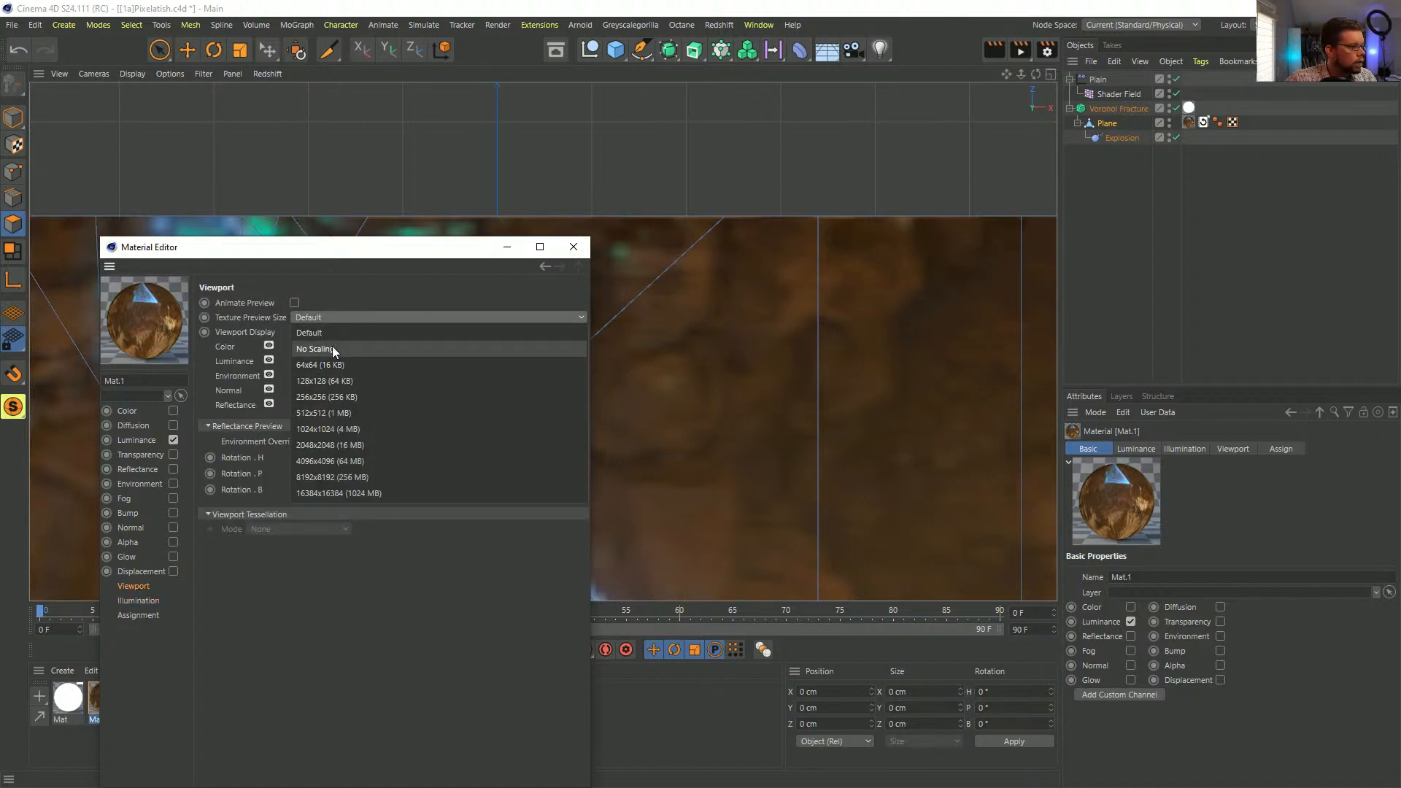
click(326, 348)
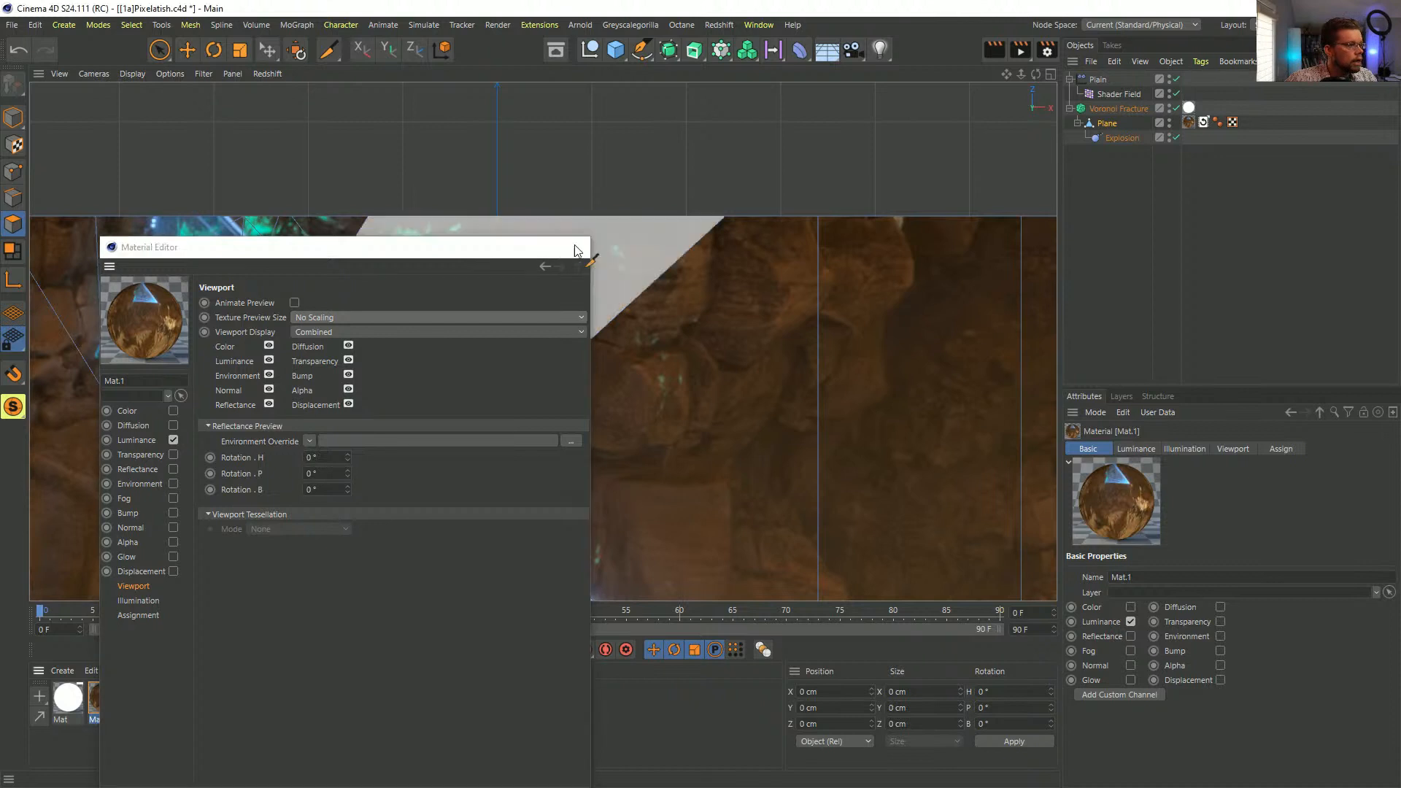
click(577, 249)
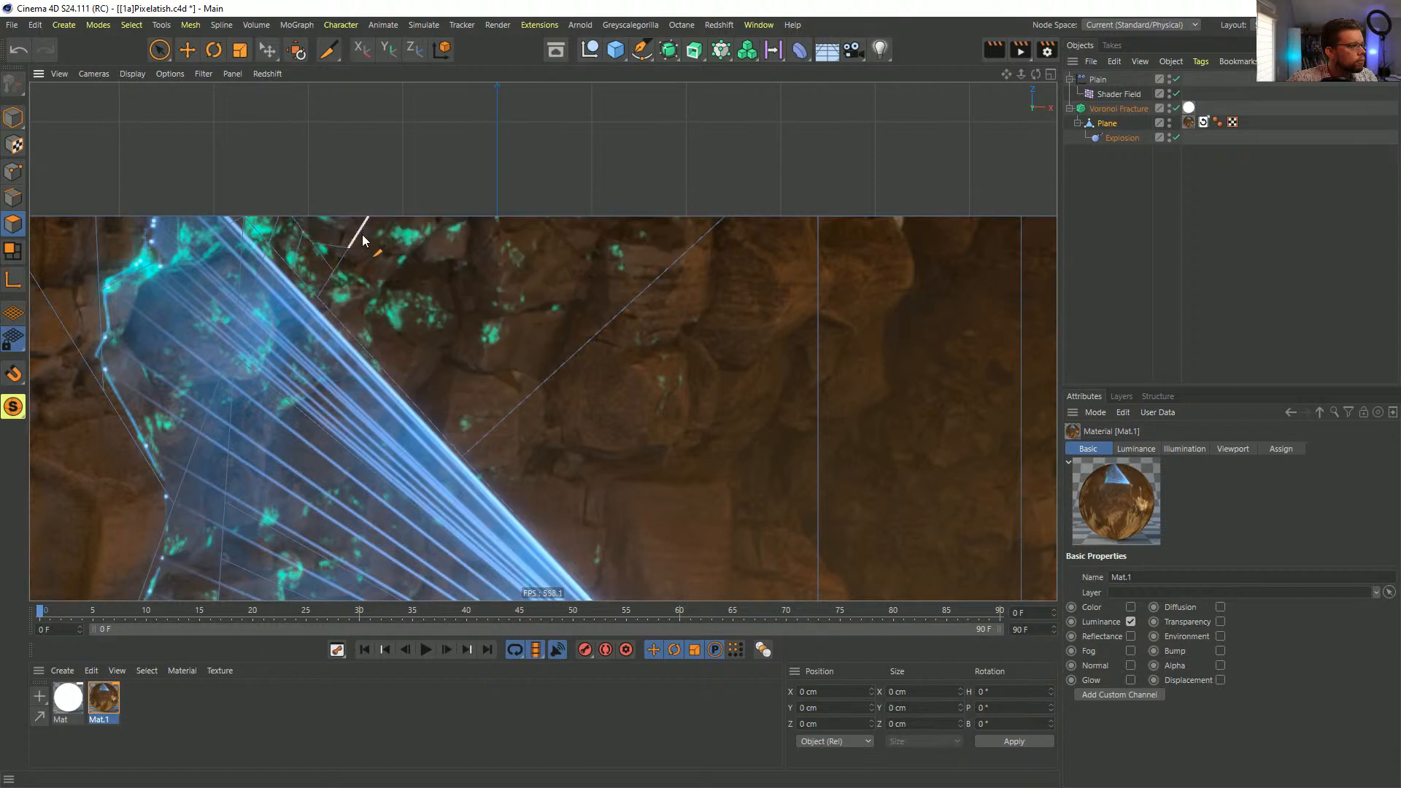
- Cut around the green-speckled rock beside the beam, extending the outline to the long diagonal line and back toward the beam
click(410, 338)
click(458, 333)
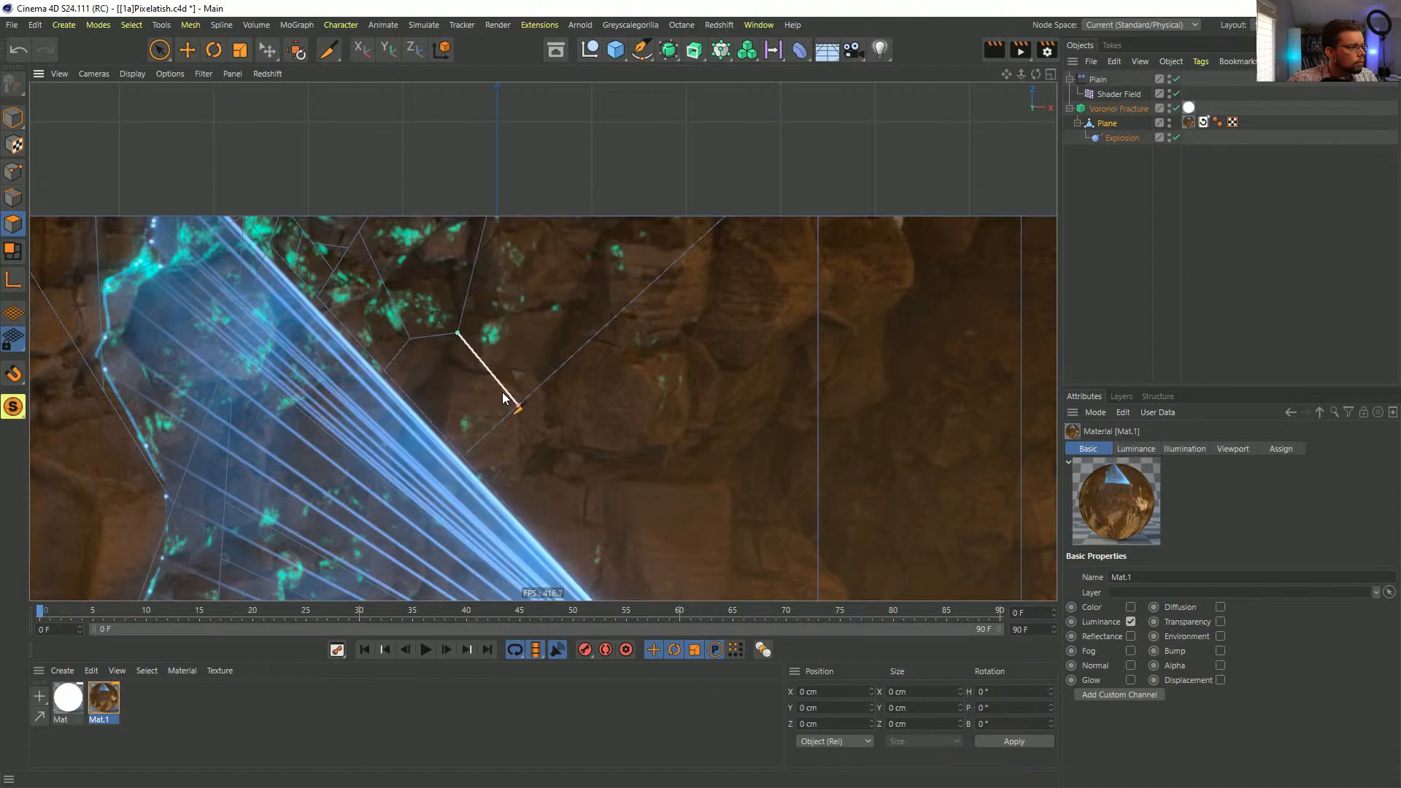
click(518, 404)
click(429, 418)
key(Escape)
- Cut off a small patch beside the green-speckled rock with one line upward and one across to the rock's outline
drag(487, 367, 497, 357)
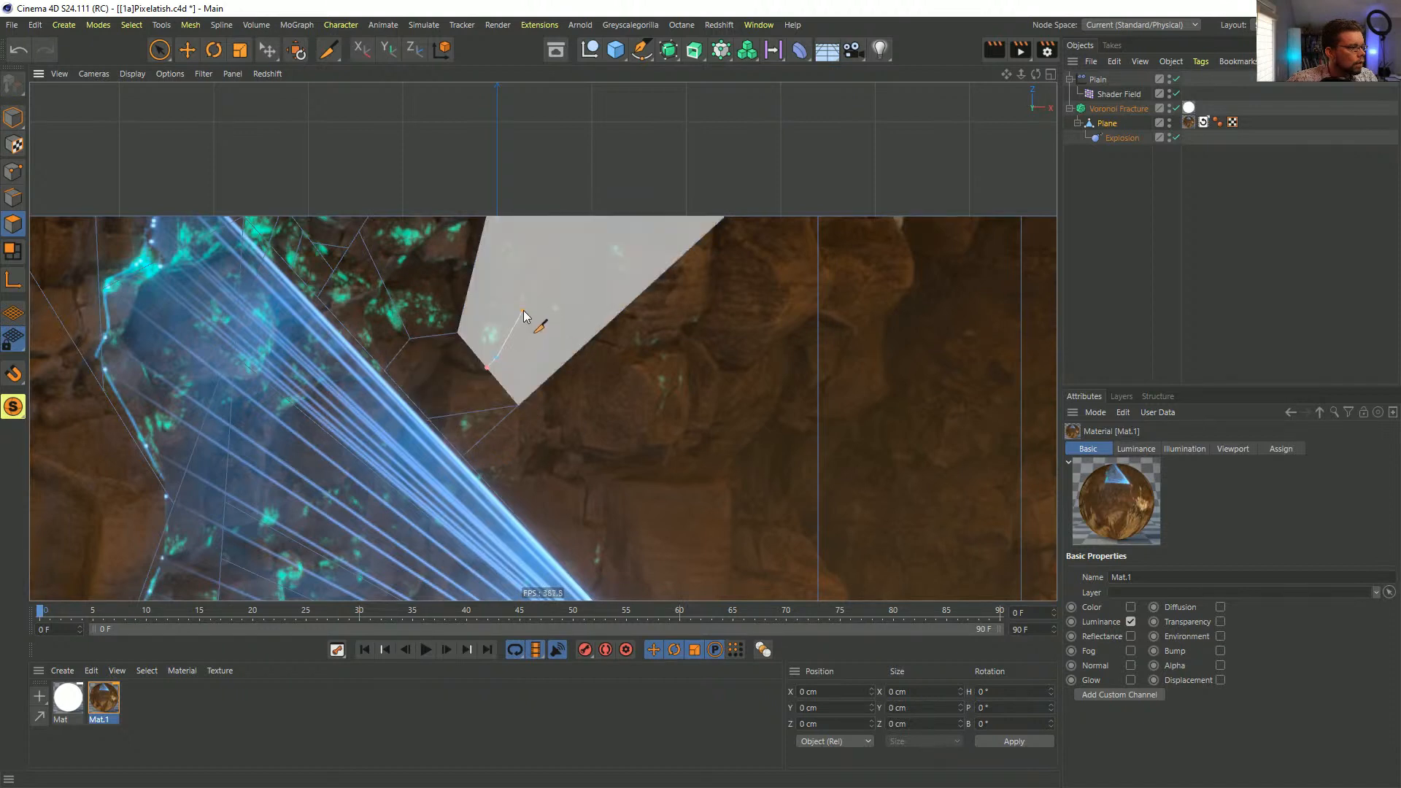
click(522, 308)
click(467, 293)
key(Escape)
- Try to cut a second patch above the small one and extend lines to the plane's upper border and the long diagonal
click(523, 308)
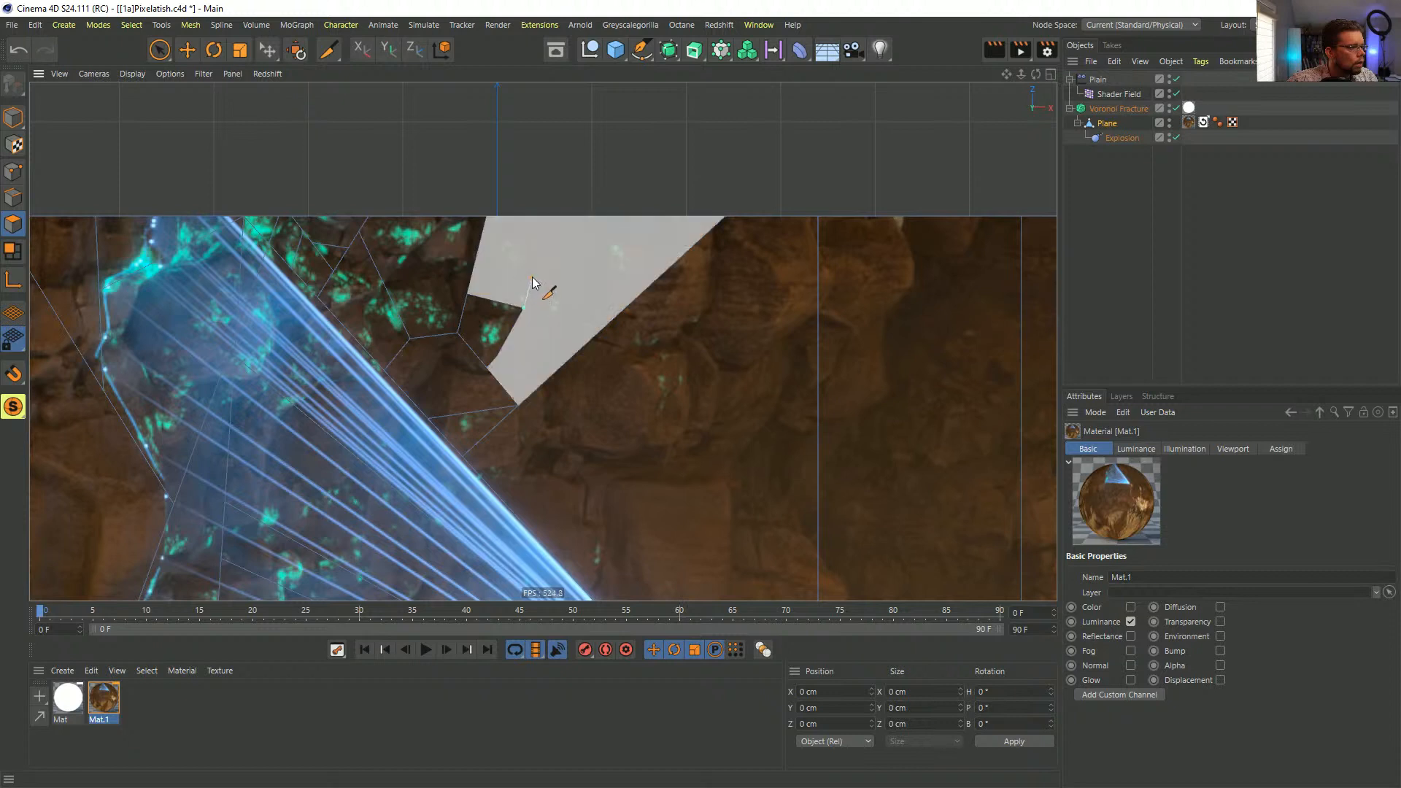
click(533, 274)
click(474, 266)
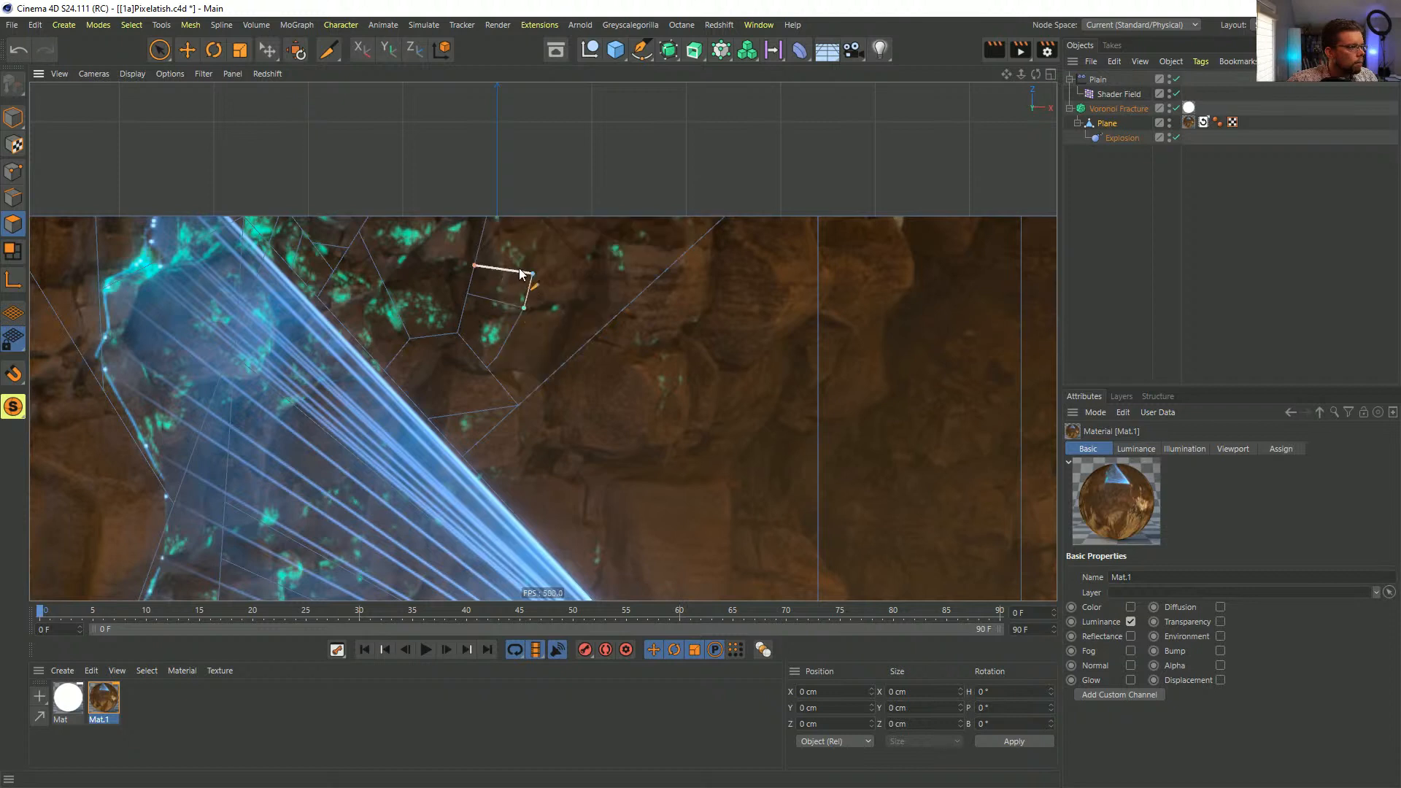
click(600, 216)
key(Escape)
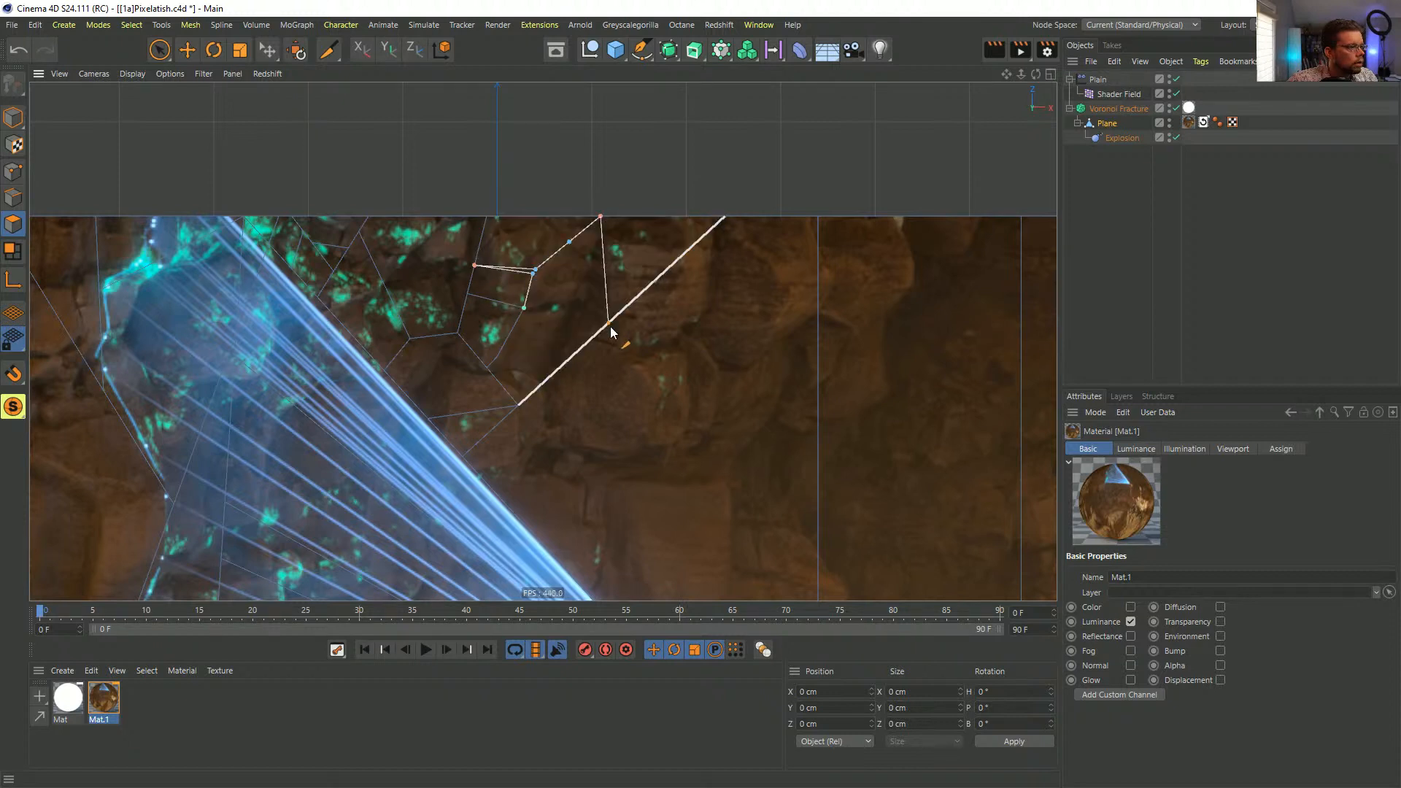
click(536, 267)
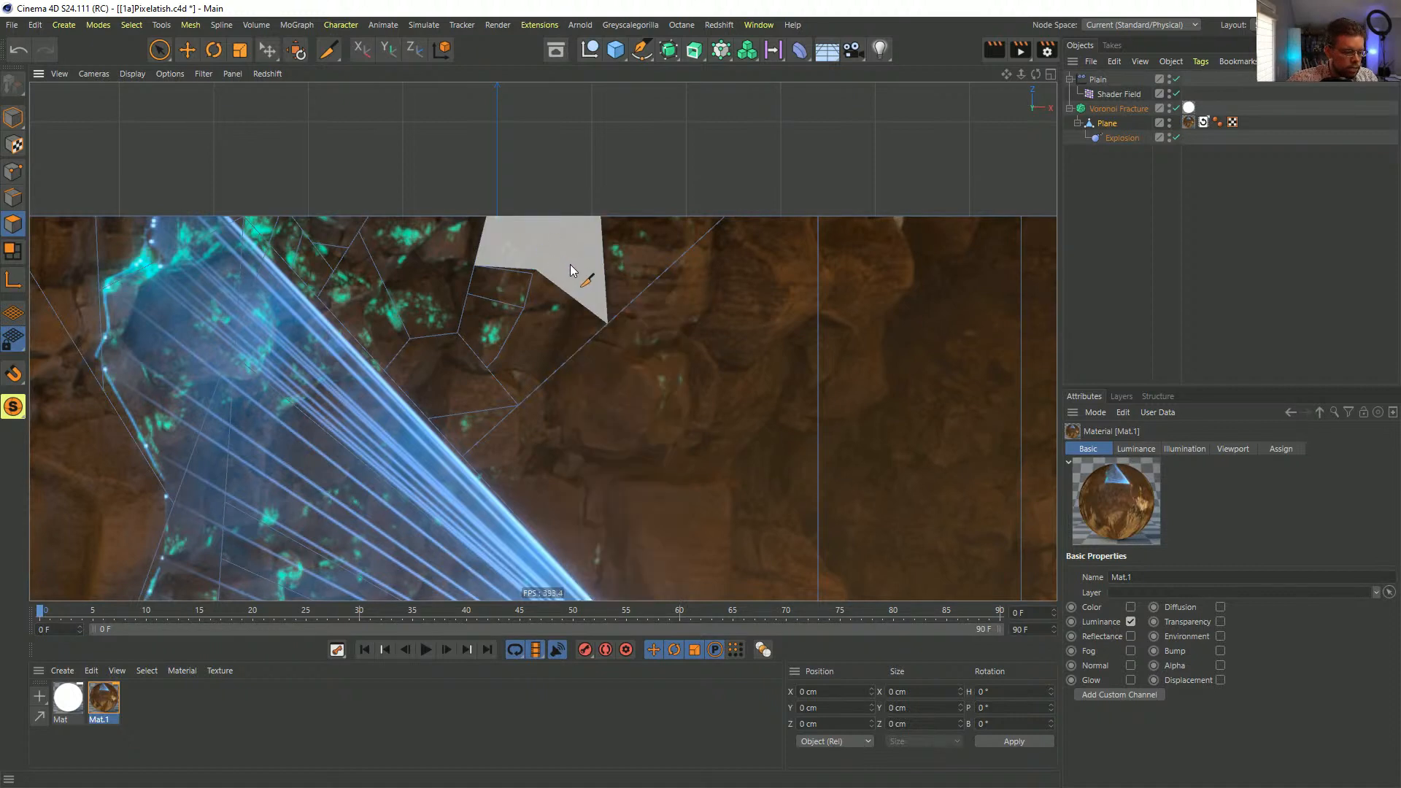
- Switch to the Polygon Pen and draw an edge from the small patch's outer corner up to the plane's upper border
key(m)
key(e)
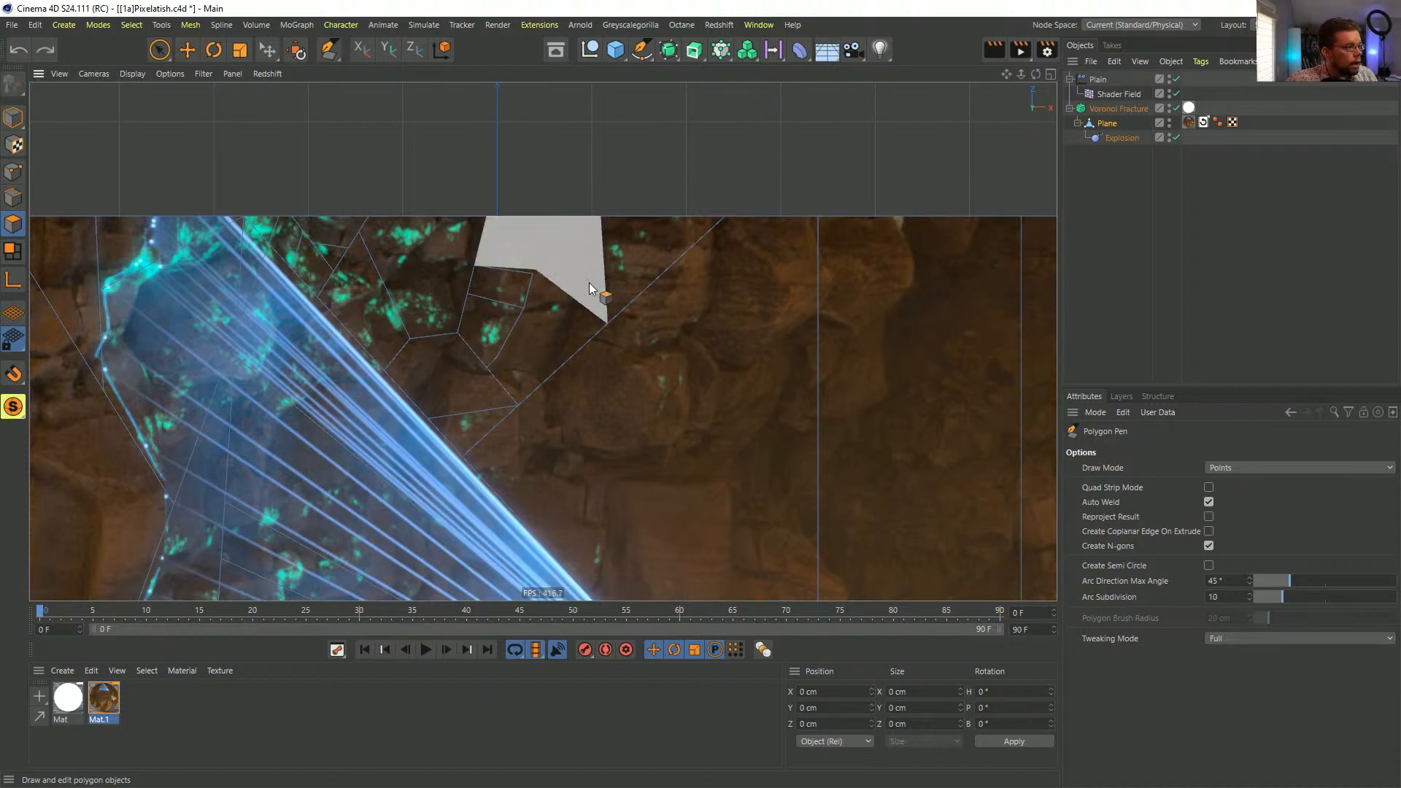
mouse_move(536, 270)
mouse_down()
mouse_move(556, 273)
mouse_move(555, 238)
mouse_move(551, 268)
mouse_up()
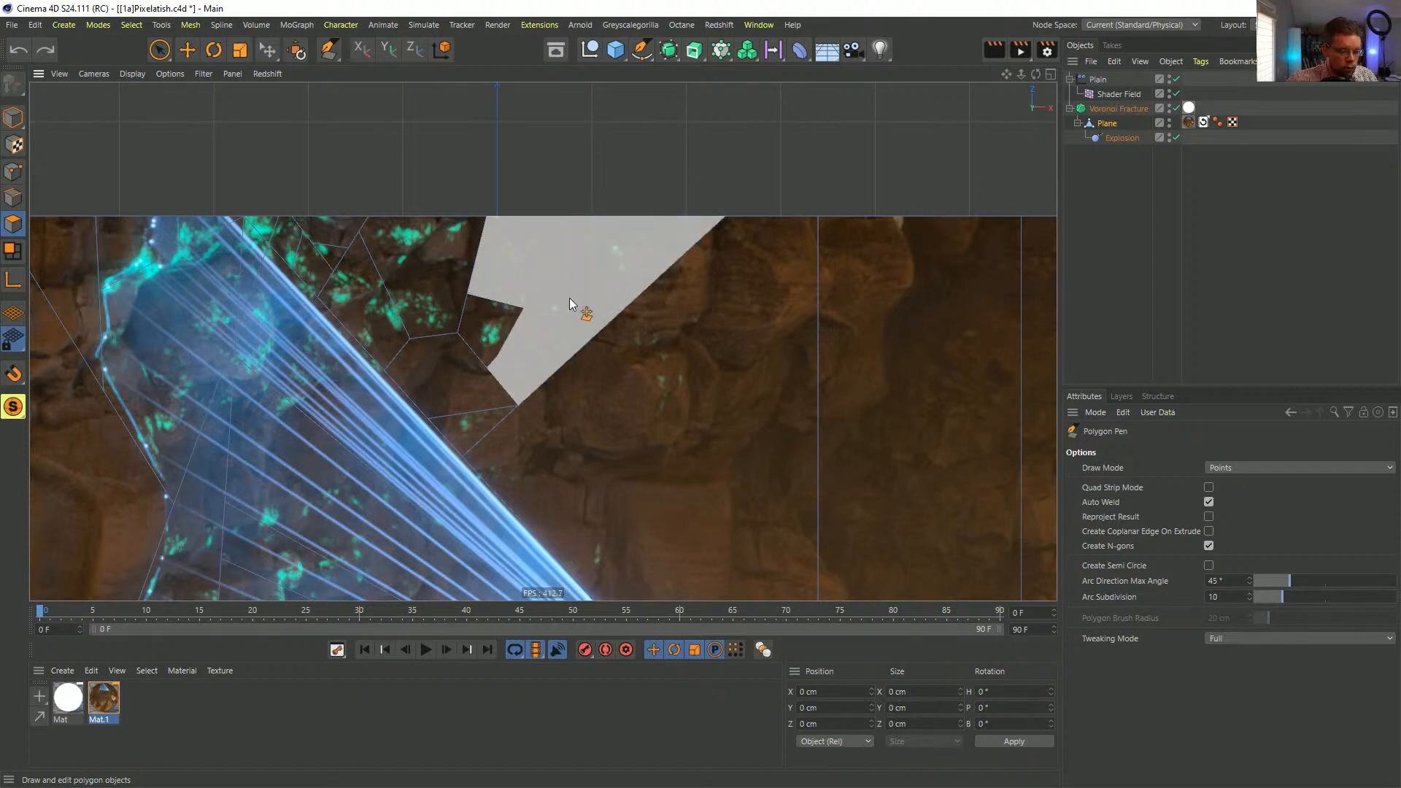
click(523, 307)
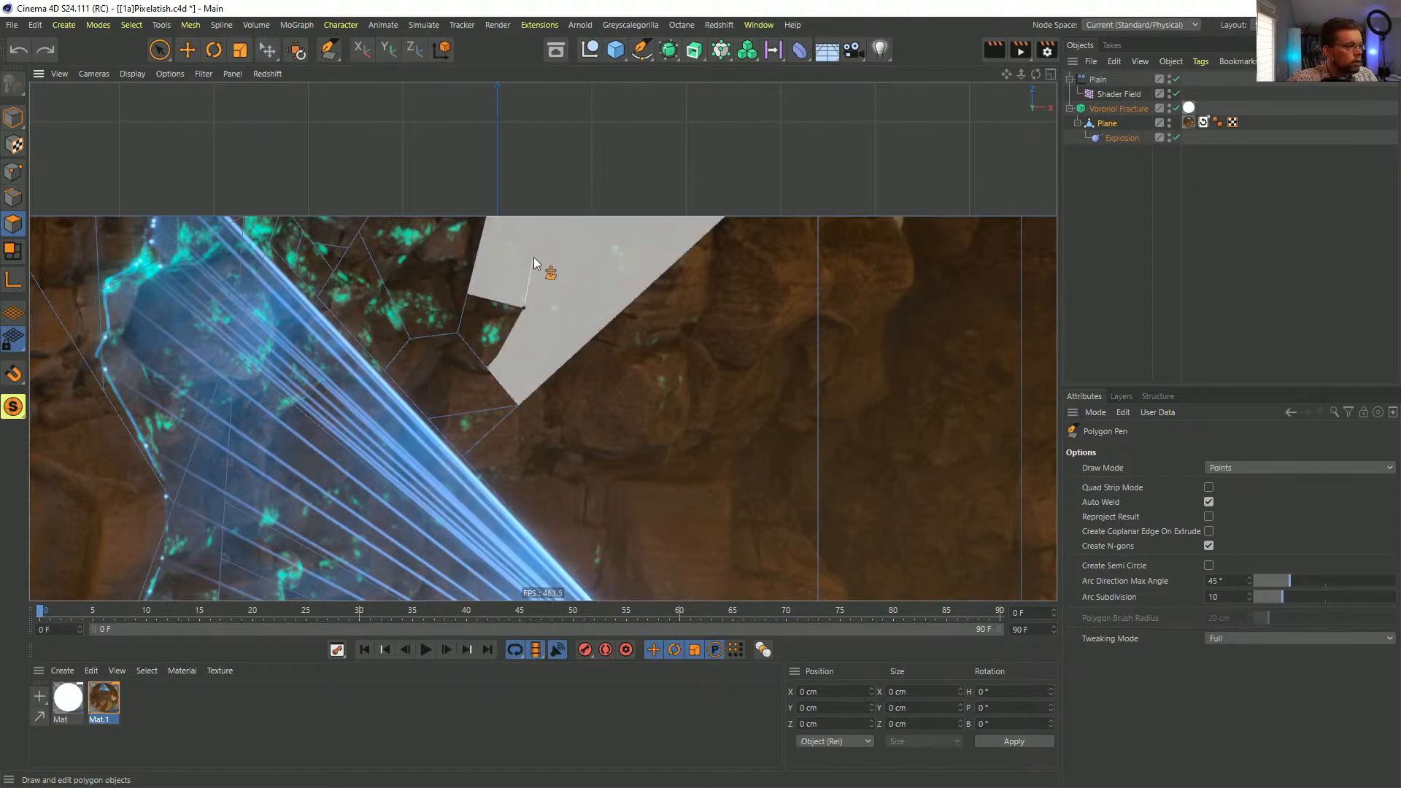
click(553, 217)
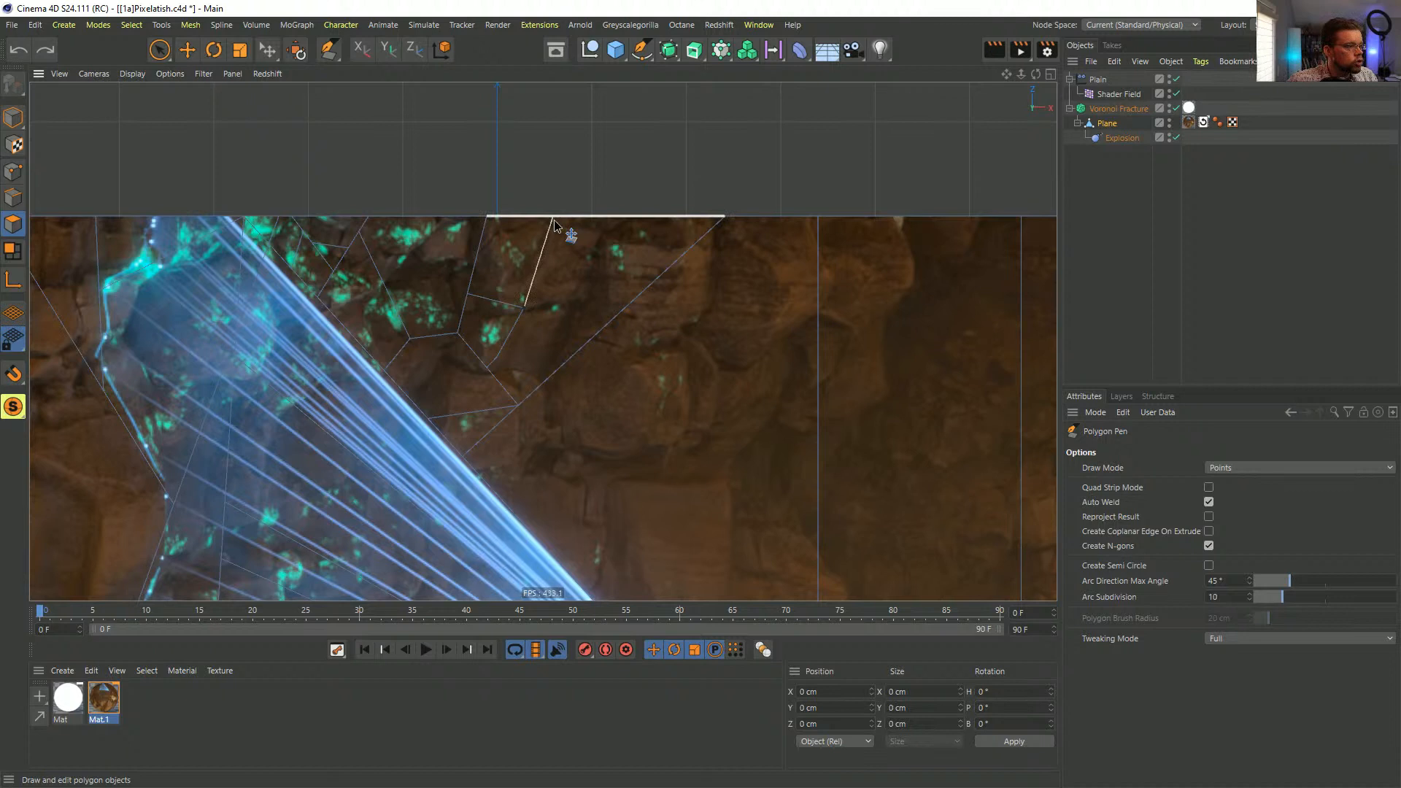
- Divide the narrow strip above the small patch with two short edges across it
click(536, 267)
click(474, 271)
click(483, 233)
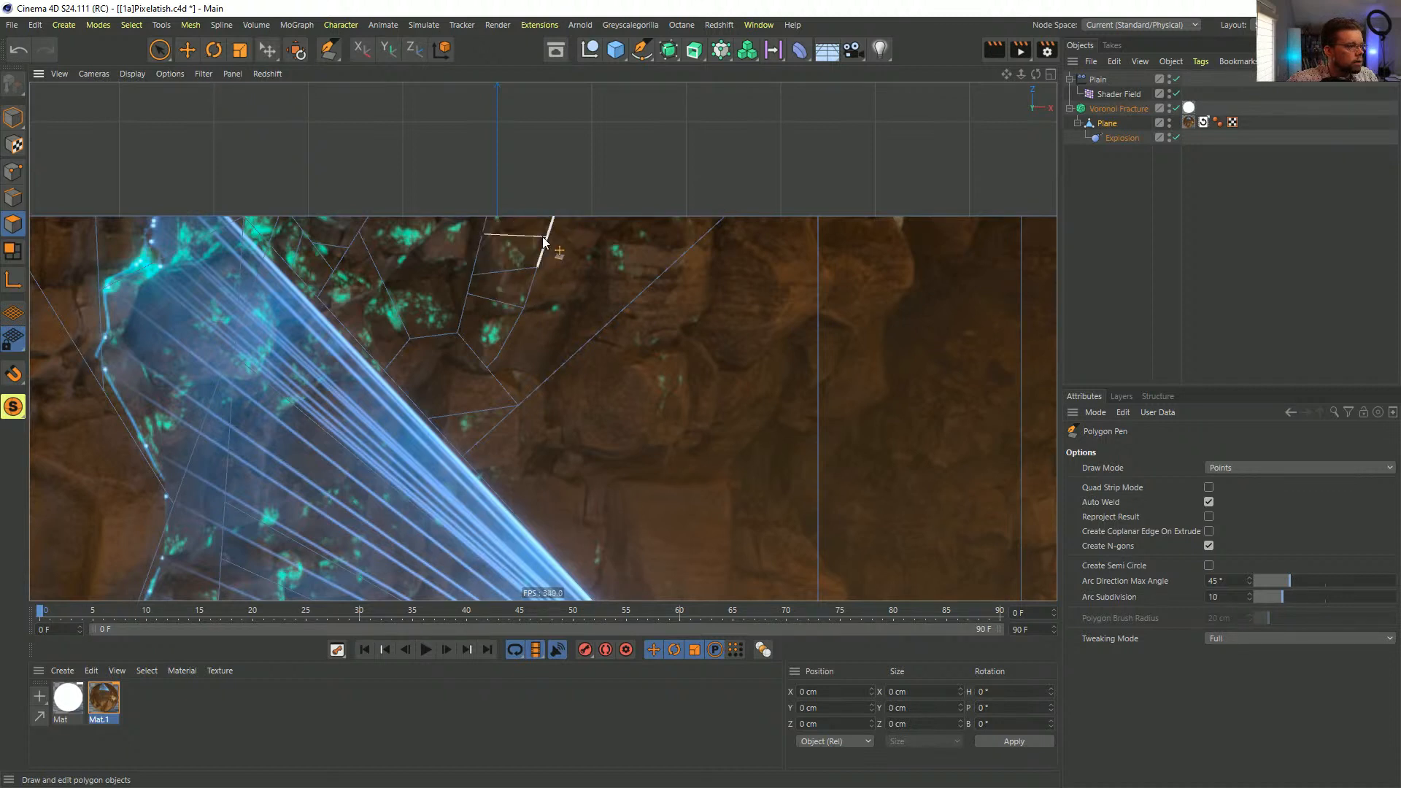
click(543, 237)
- Split the green-speckled rock polygon with a horizontal edge across it and a slanted edge rising from its beam-side outline
click(478, 248)
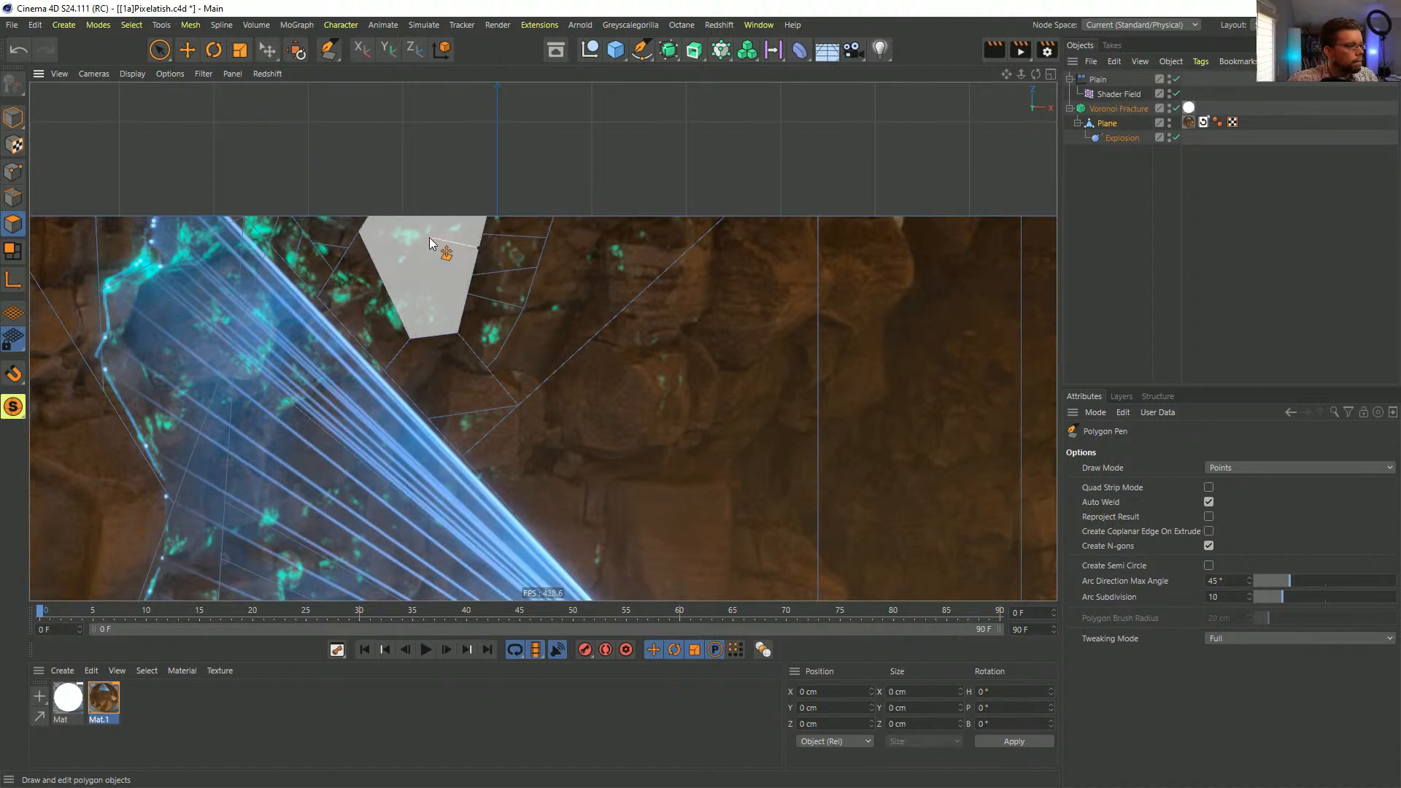
click(370, 256)
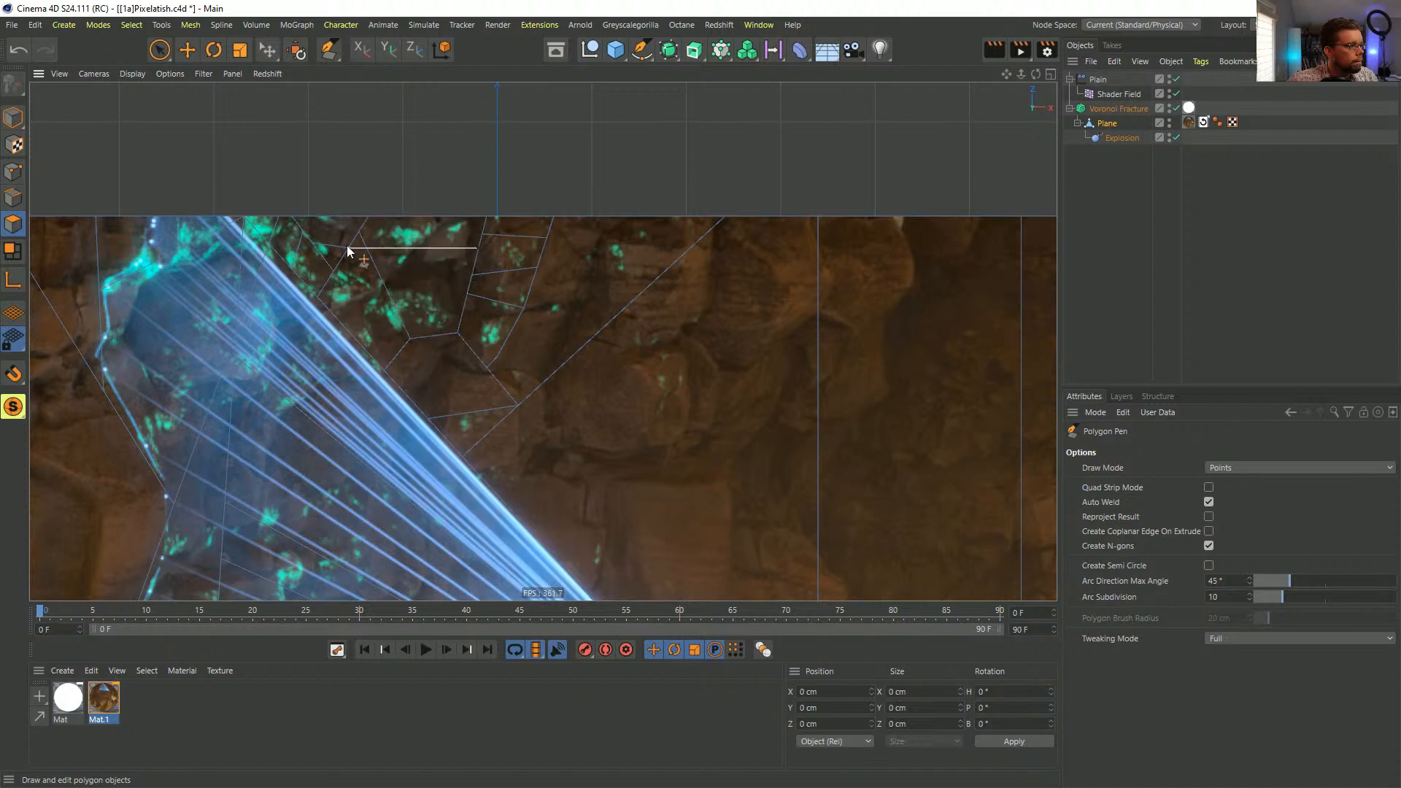
click(390, 292)
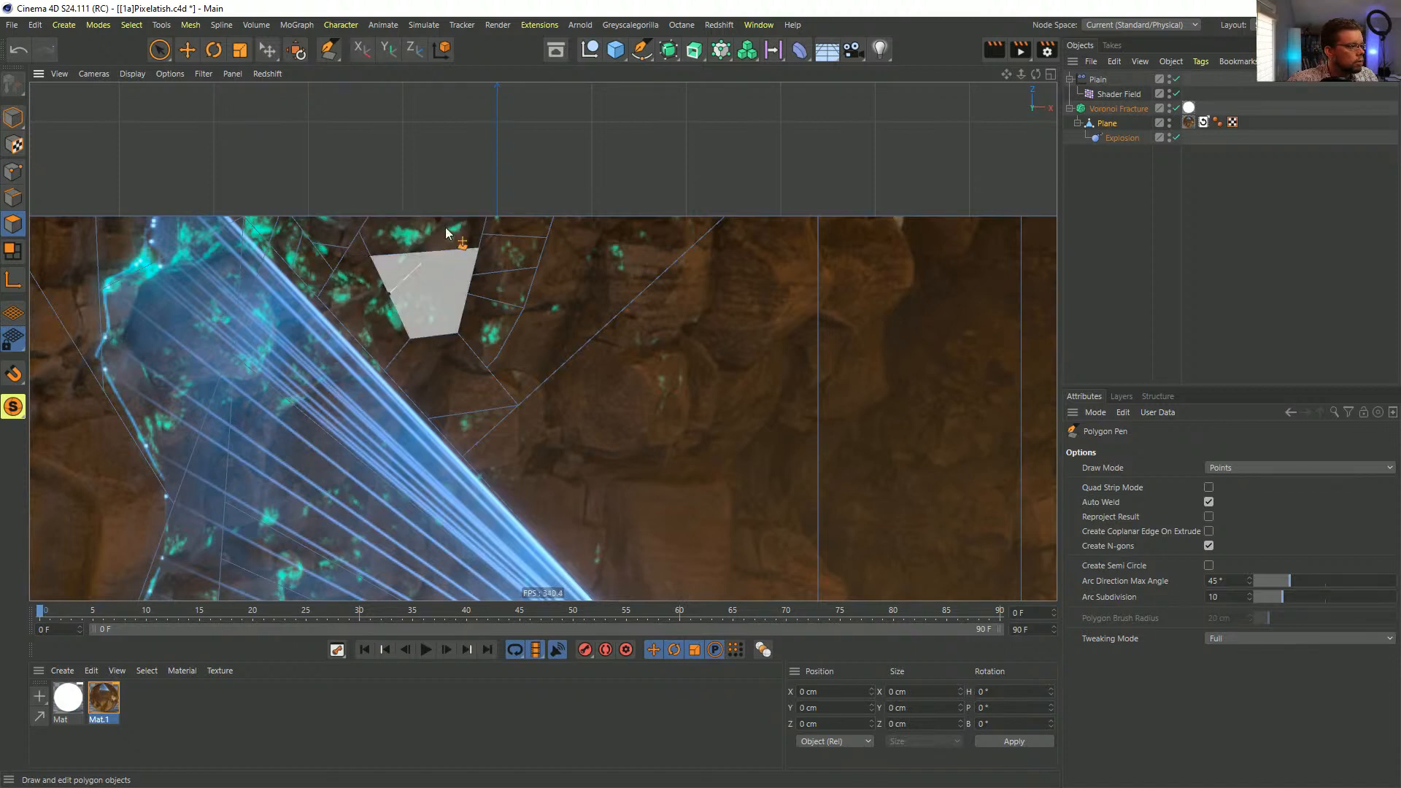
click(448, 230)
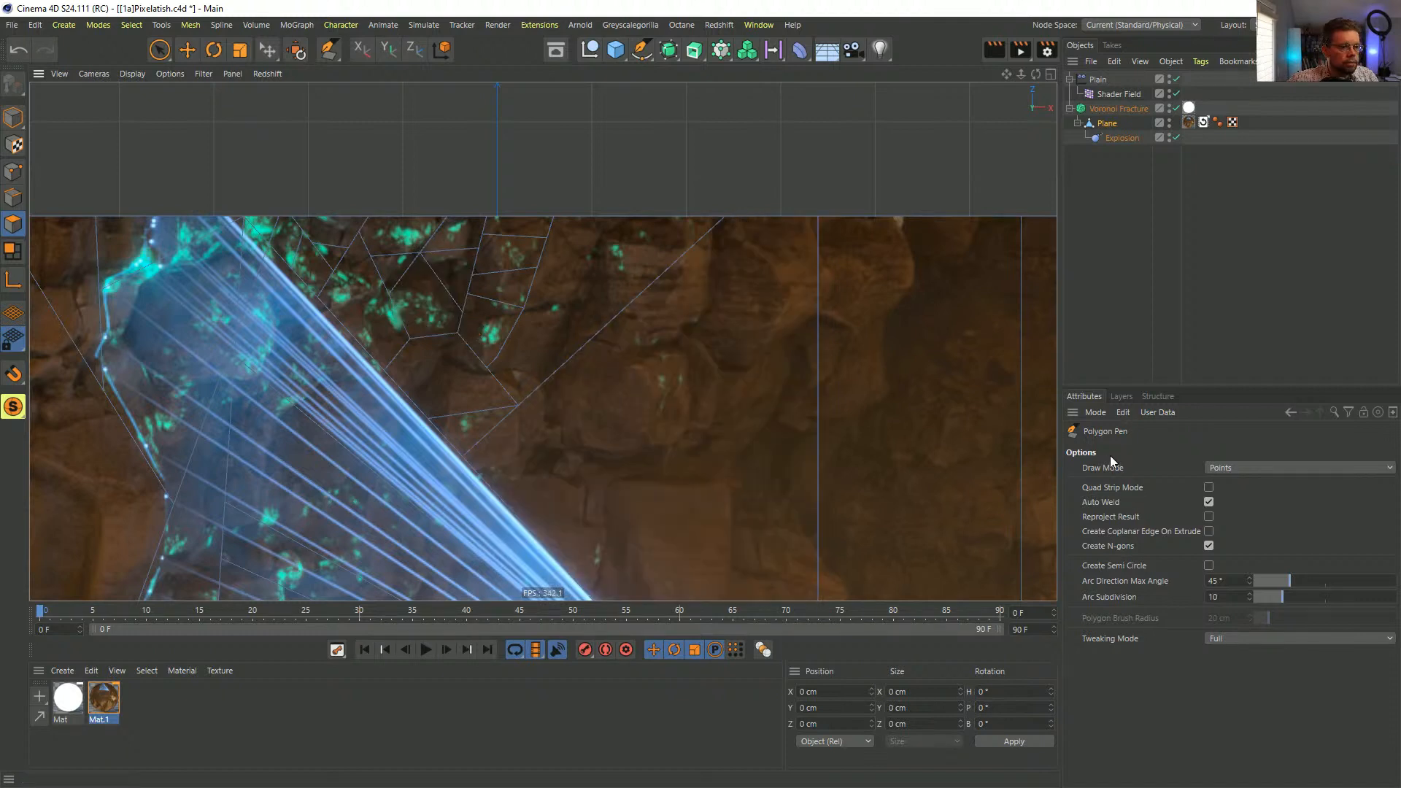
- Divide the rock area between the narrow strip and the long diagonal line with edges running from the strip's side
click(523, 309)
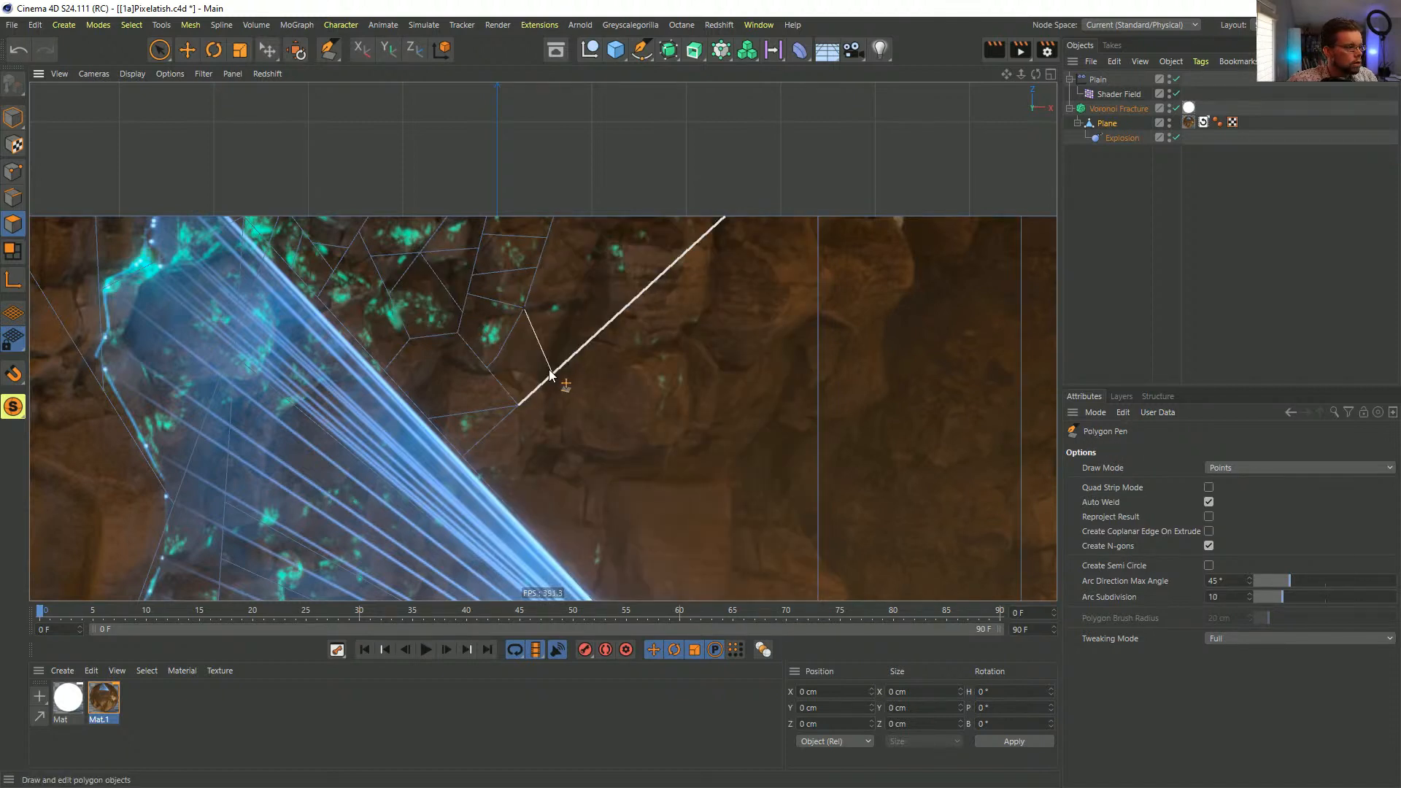
click(532, 288)
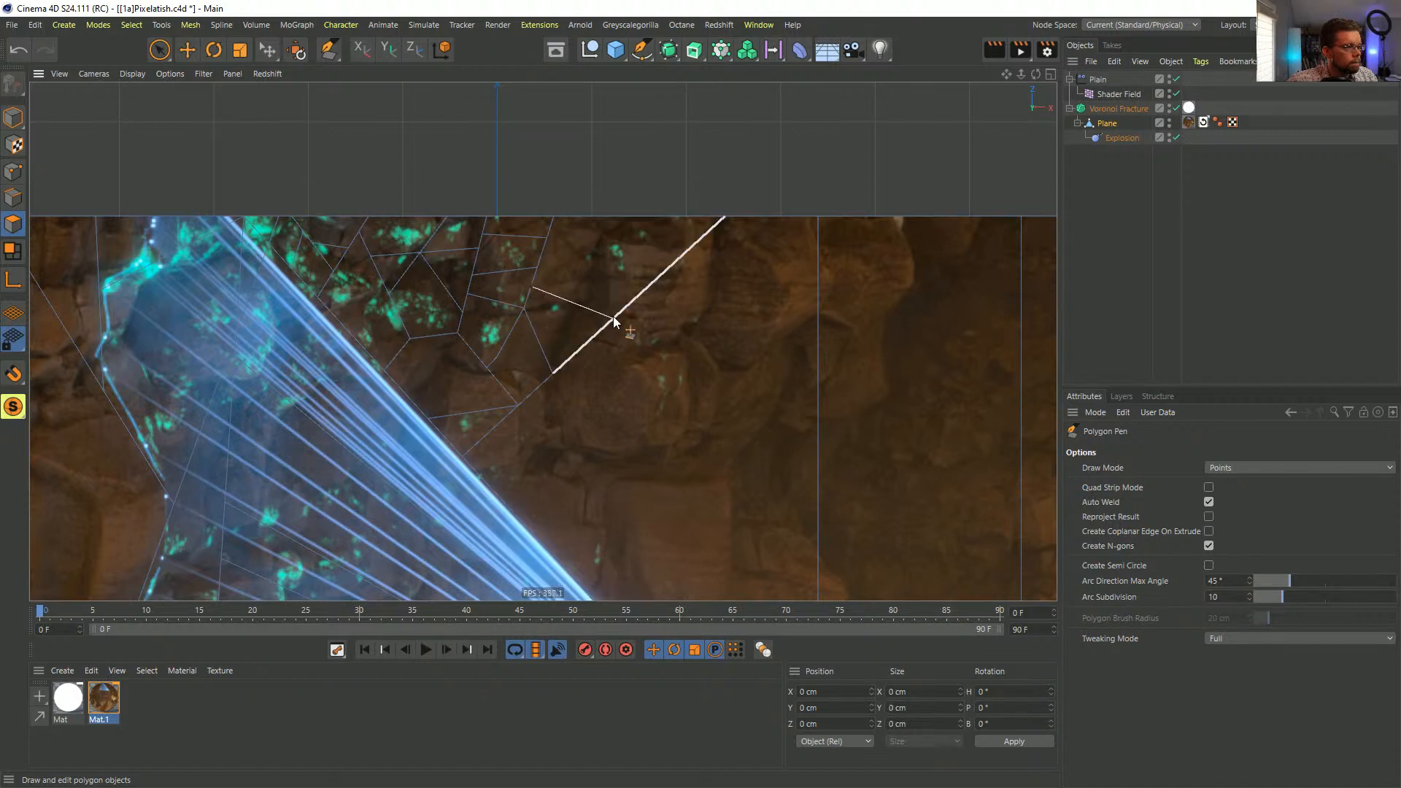
click(543, 252)
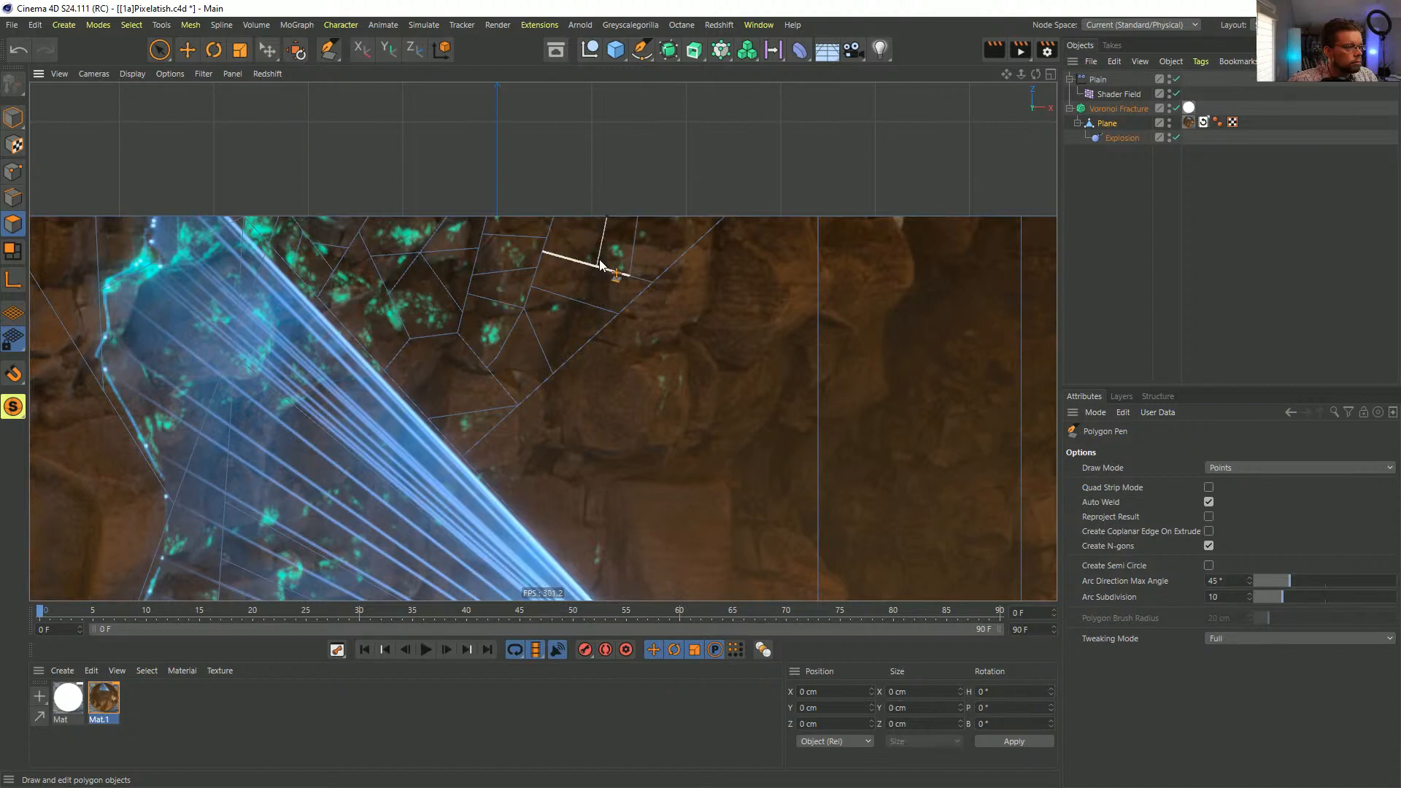
- Try to outline a rock patch with the Polygon Pen between the slanted wall line and the beam's jagged outer edge
scroll(702, 374, down, 5)
scroll(576, 232, up, 2)
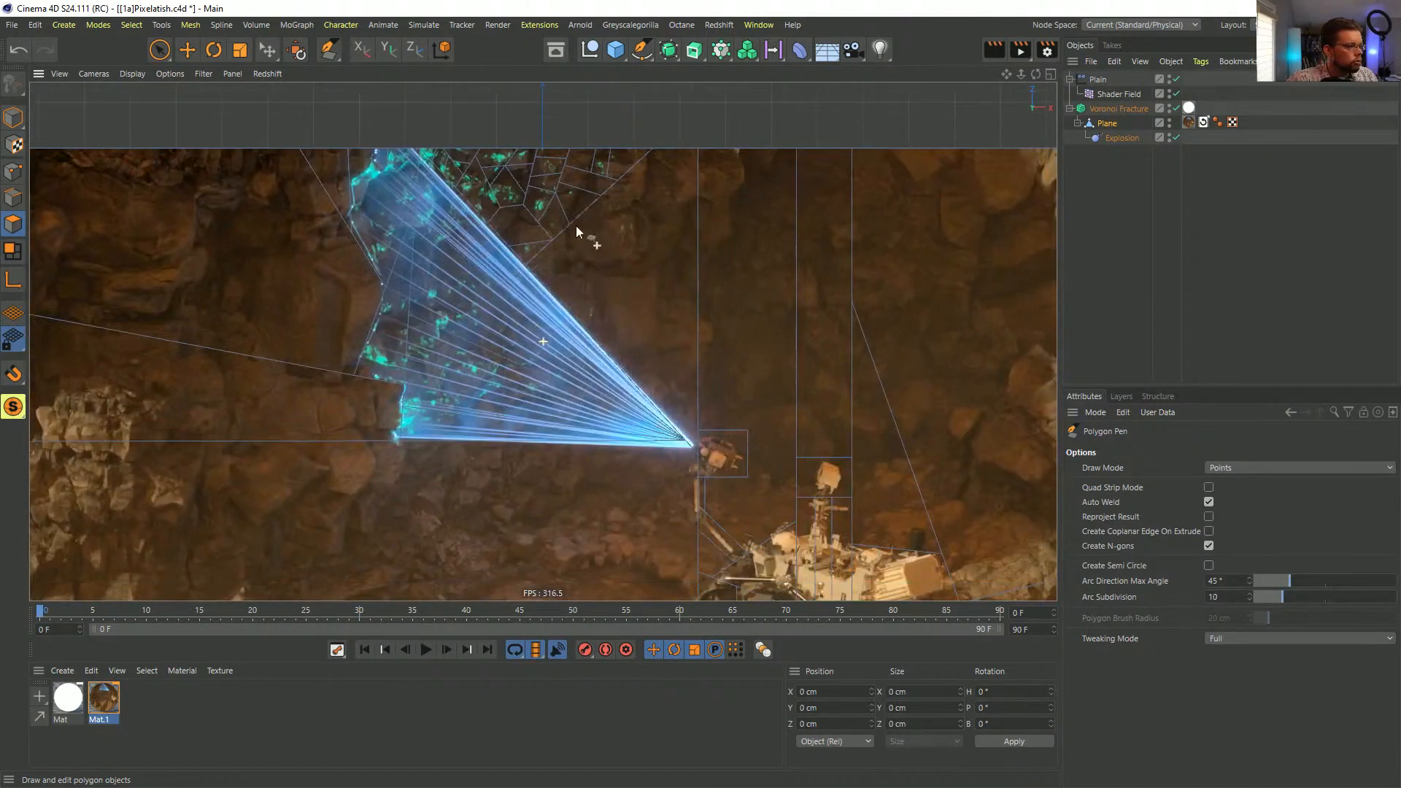
scroll(575, 232, down, 4)
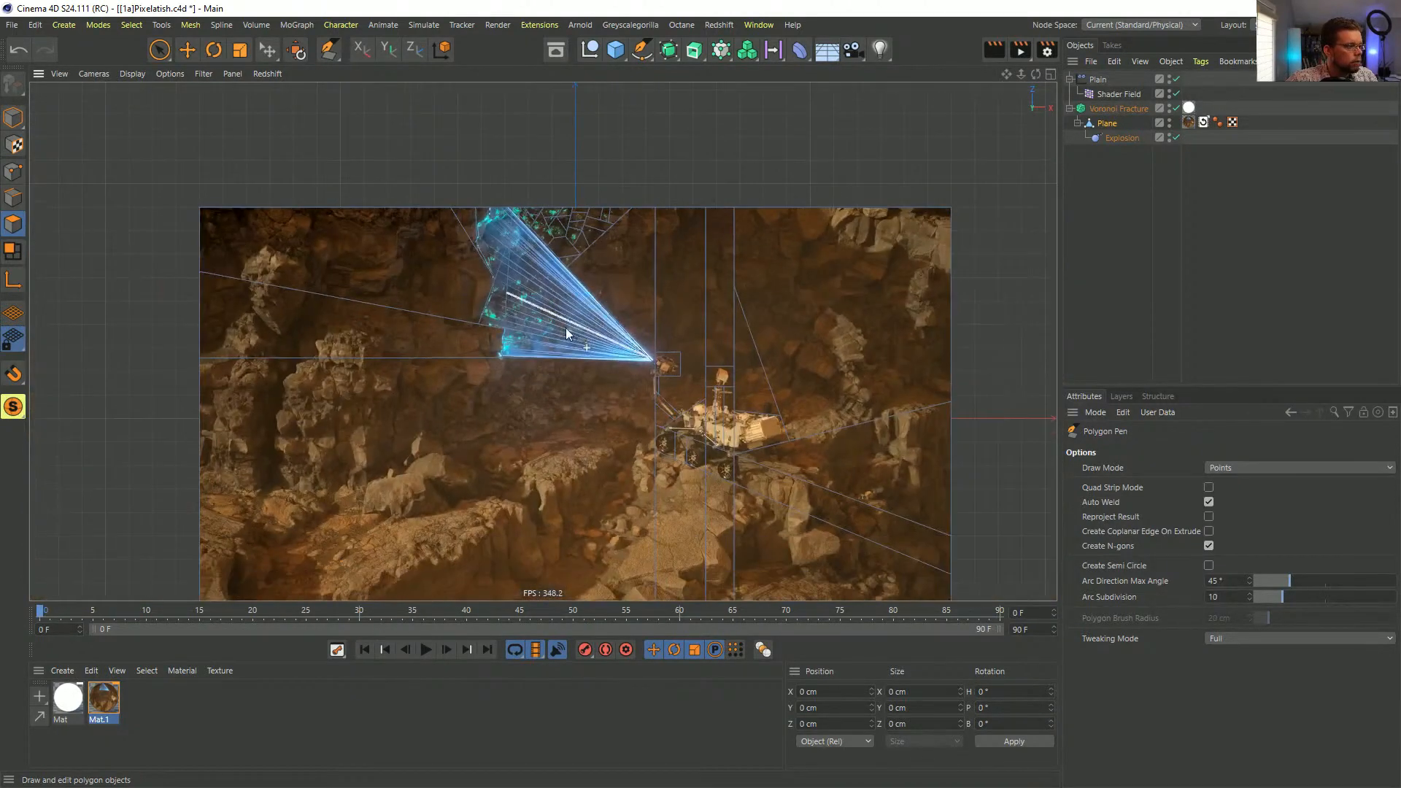
scroll(489, 340, up, 3)
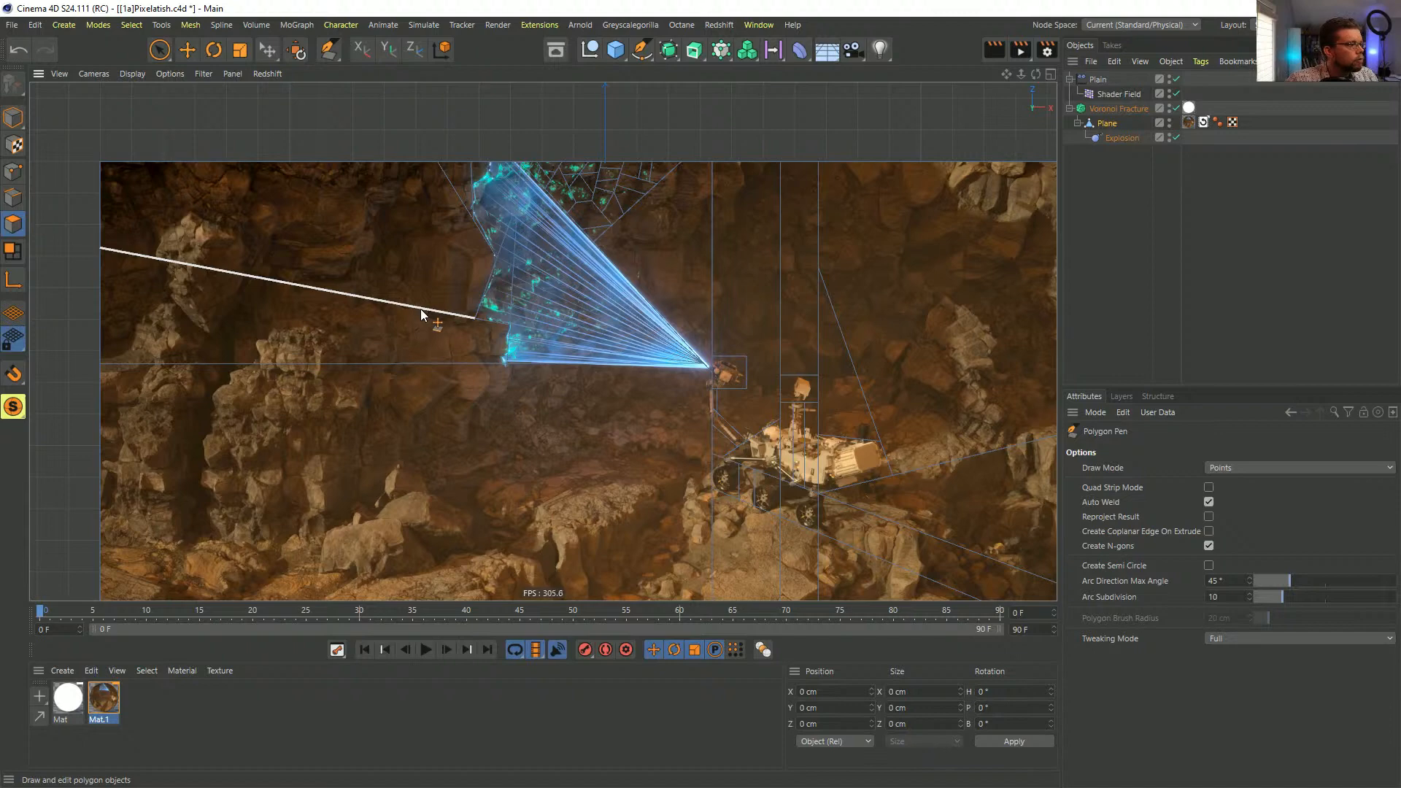
click(405, 288)
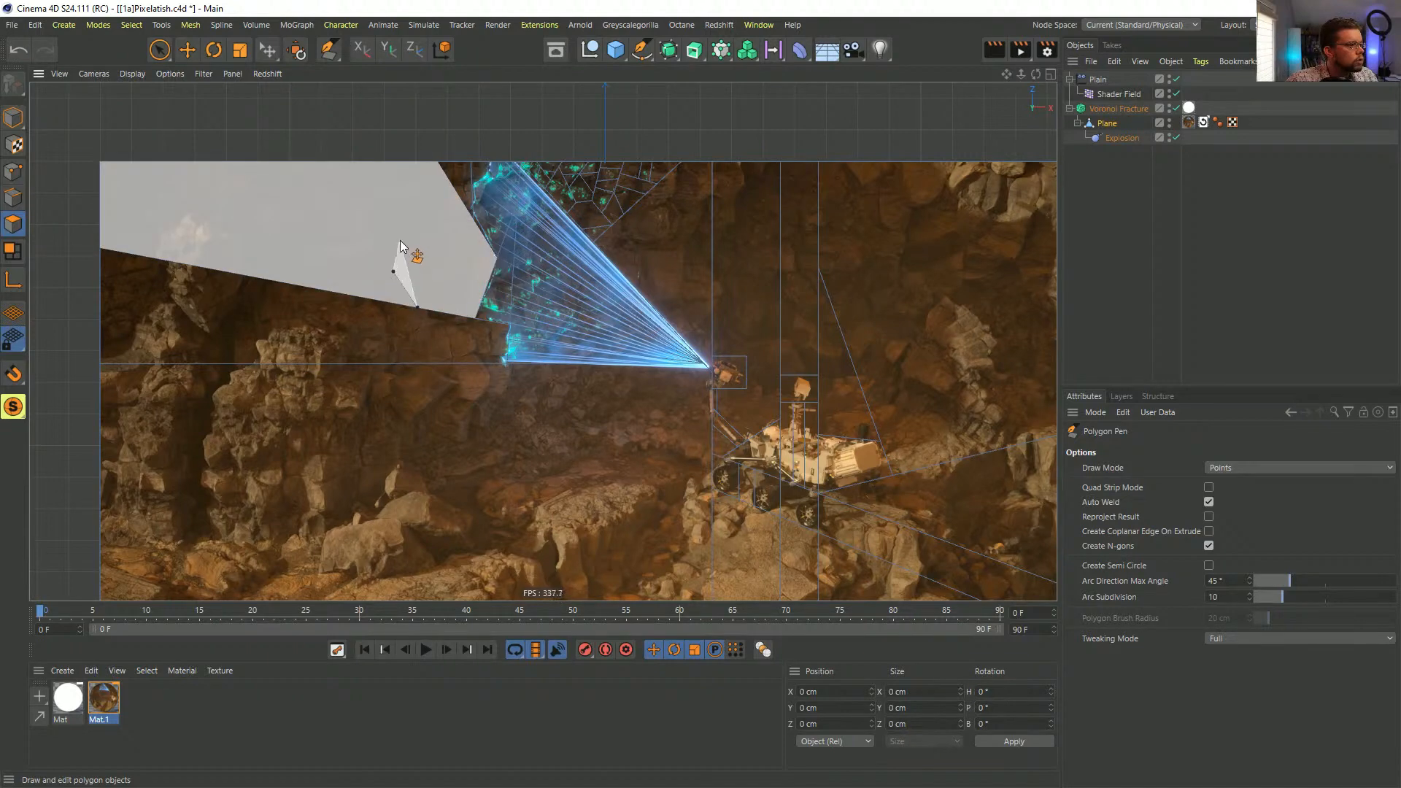
scroll(400, 238, up, 5)
scroll(437, 248, down, 3)
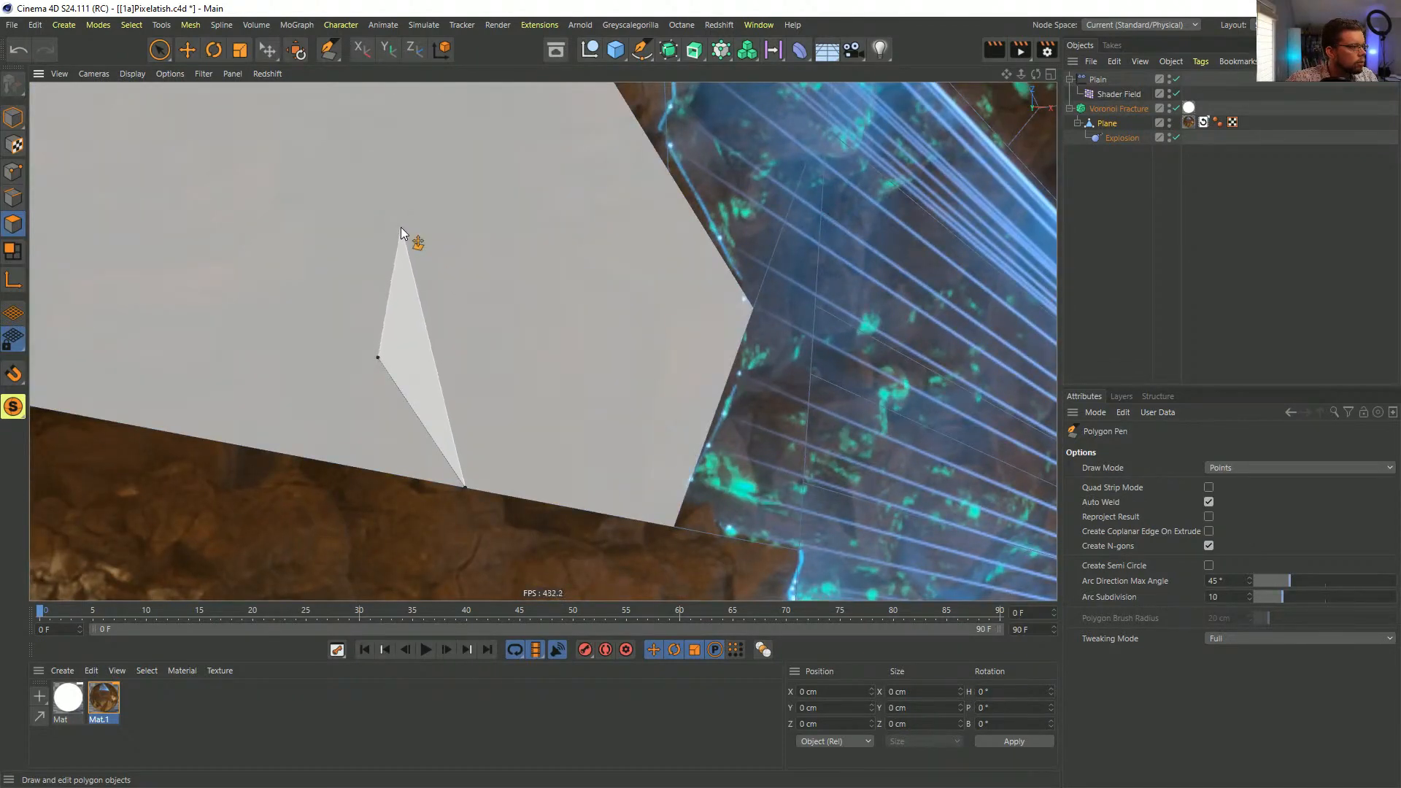
click(400, 227)
scroll(524, 230, down, 3)
scroll(534, 227, up, 2)
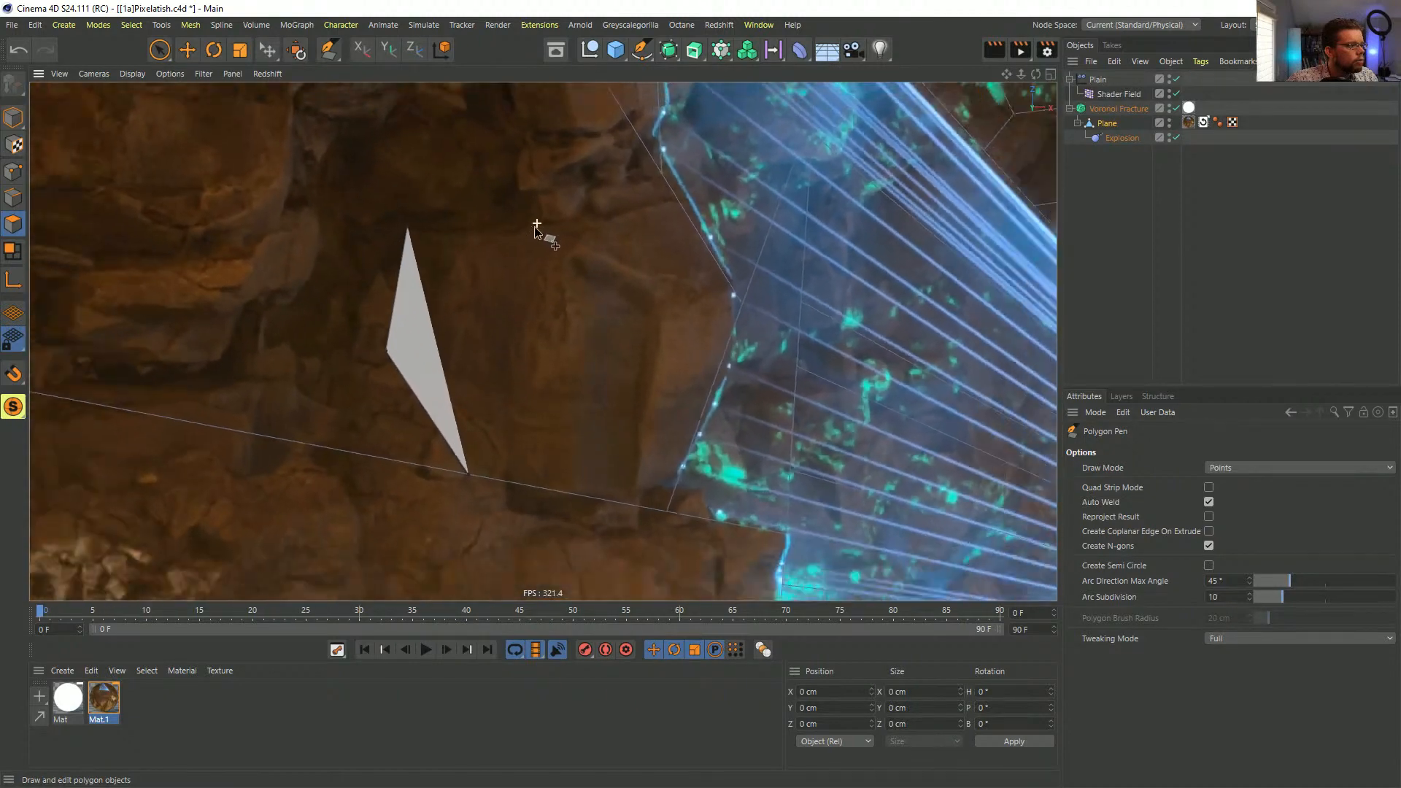
scroll(534, 226, down, 1)
click(570, 218)
click(650, 194)
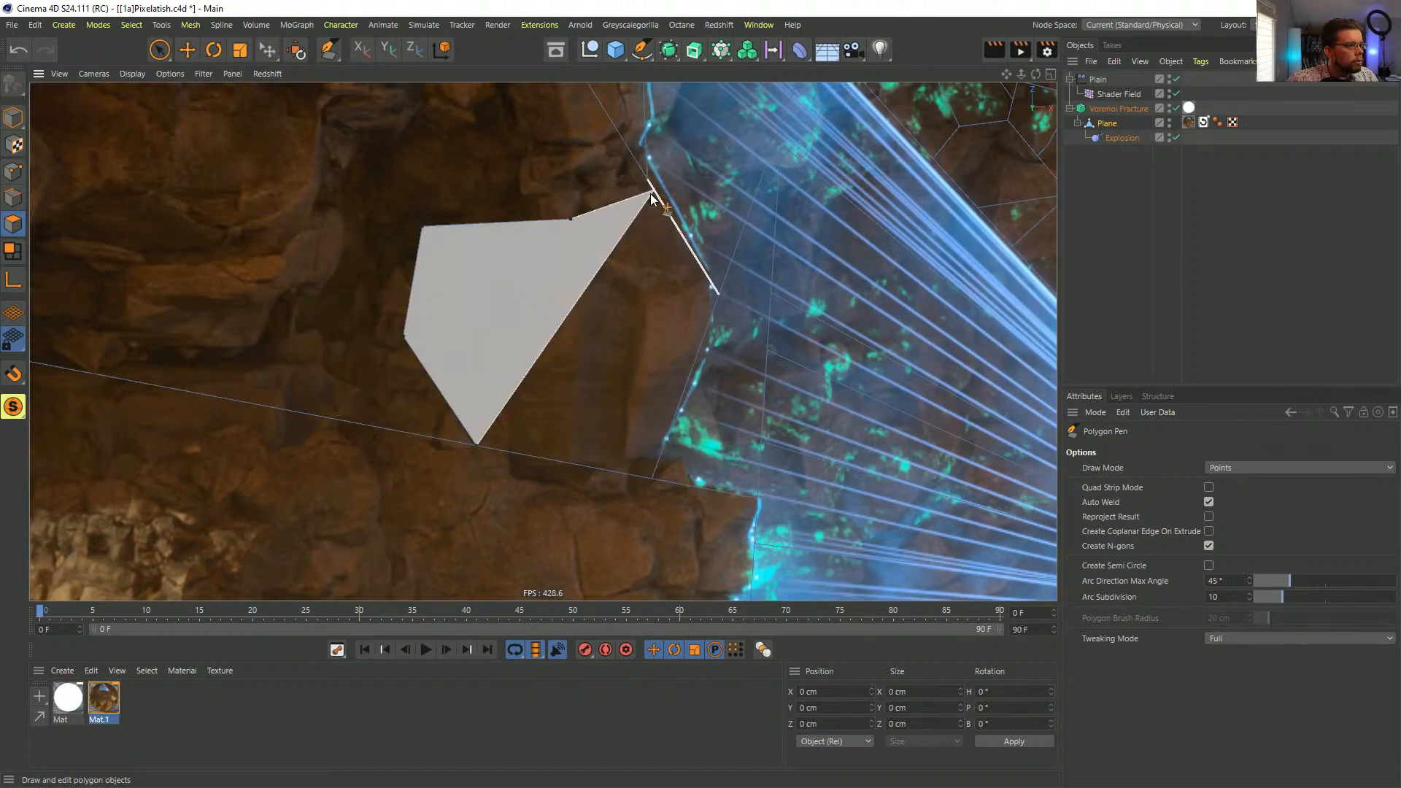
scroll(650, 195, up, 3)
scroll(637, 195, down, 3)
drag(648, 192, 645, 182)
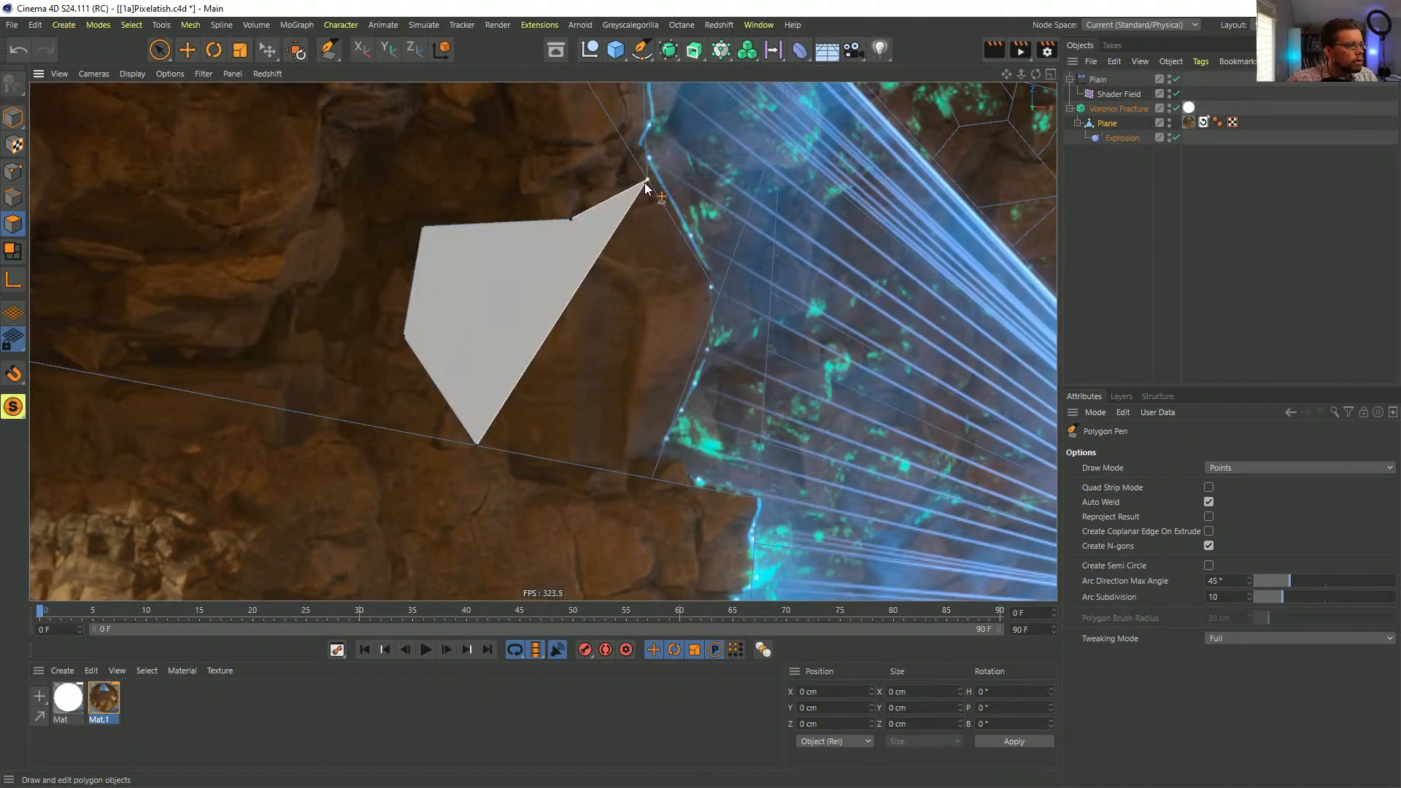
key(Escape)
scroll(628, 263, down, 10)
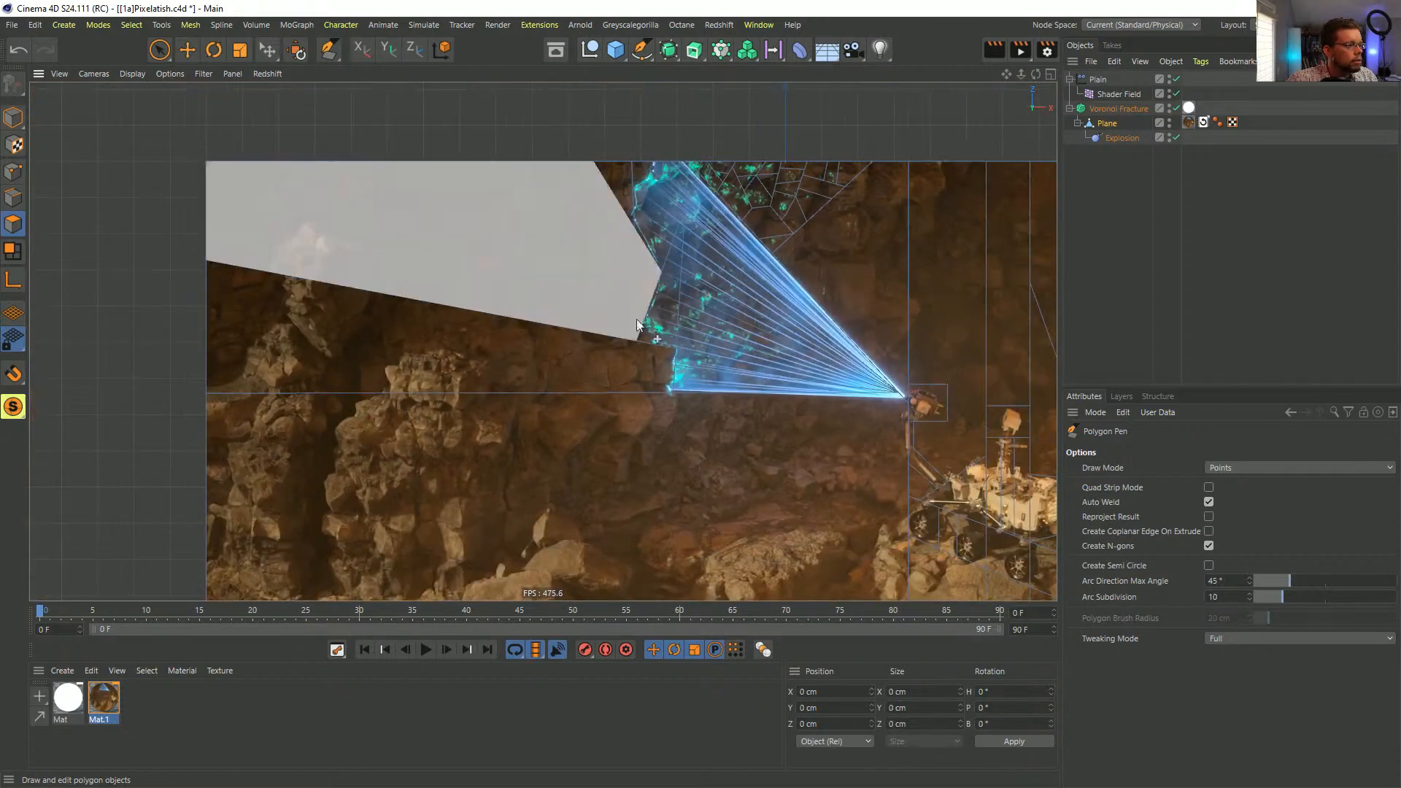
scroll(606, 322, up, 6)
scroll(606, 324, up, 2)
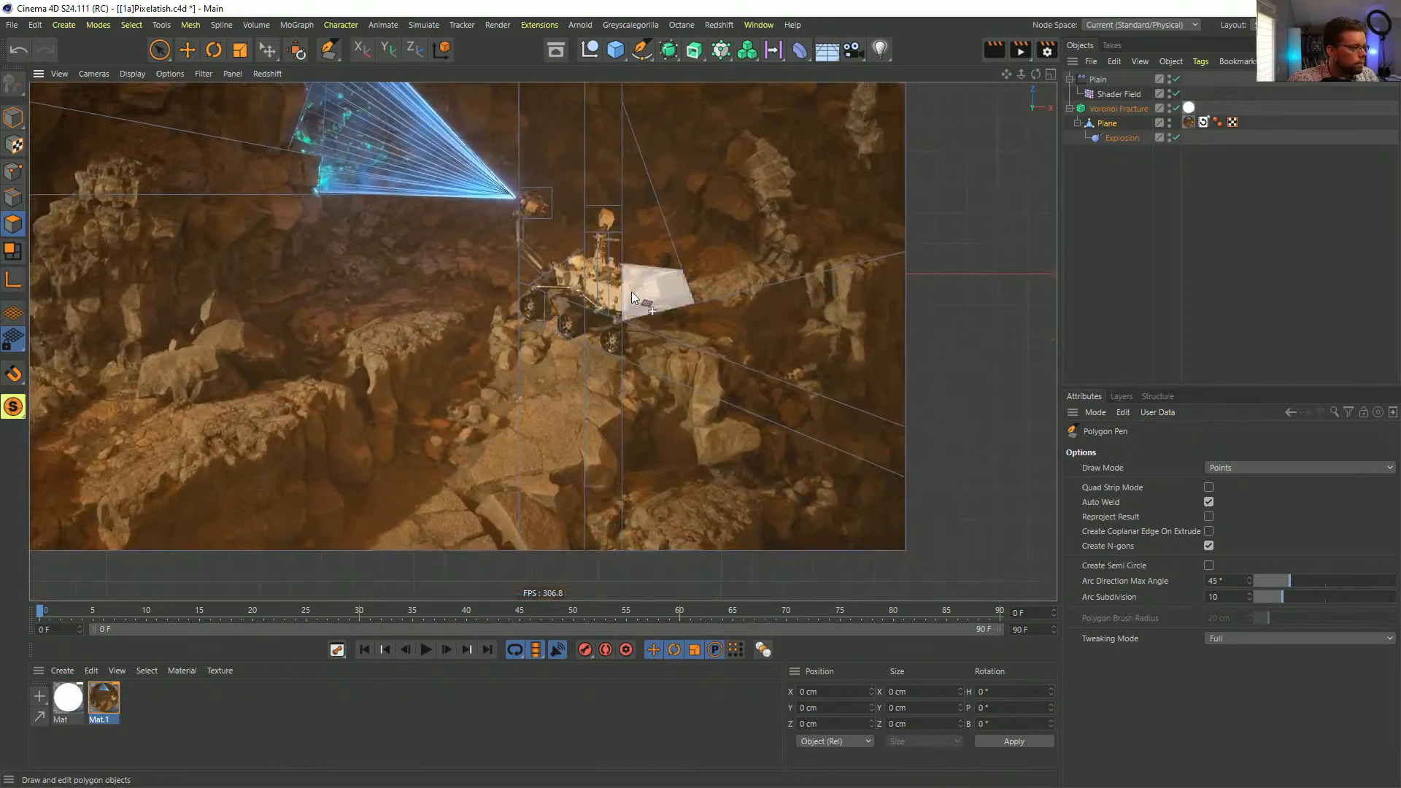
alt+middle_drag(509, 285, 541, 253)
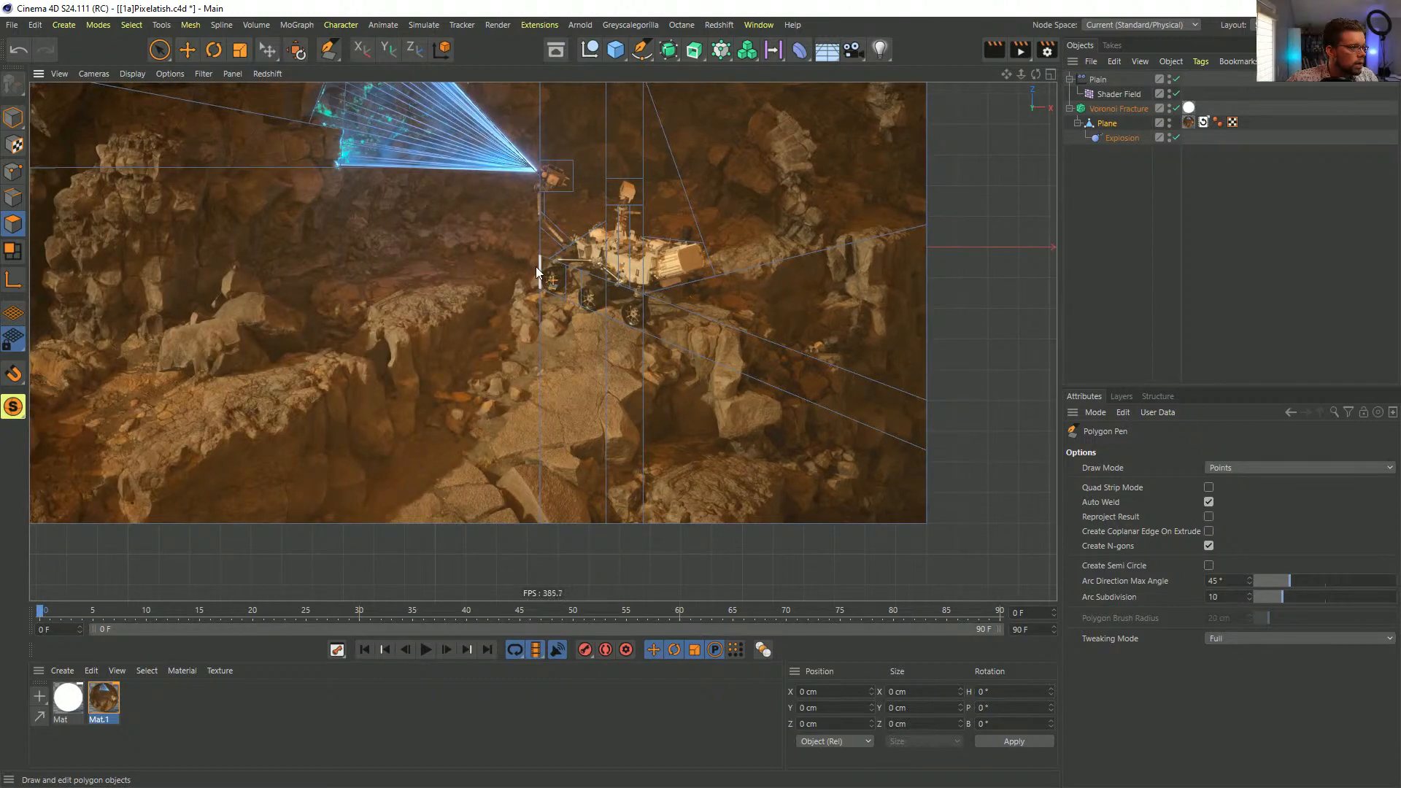
click(539, 267)
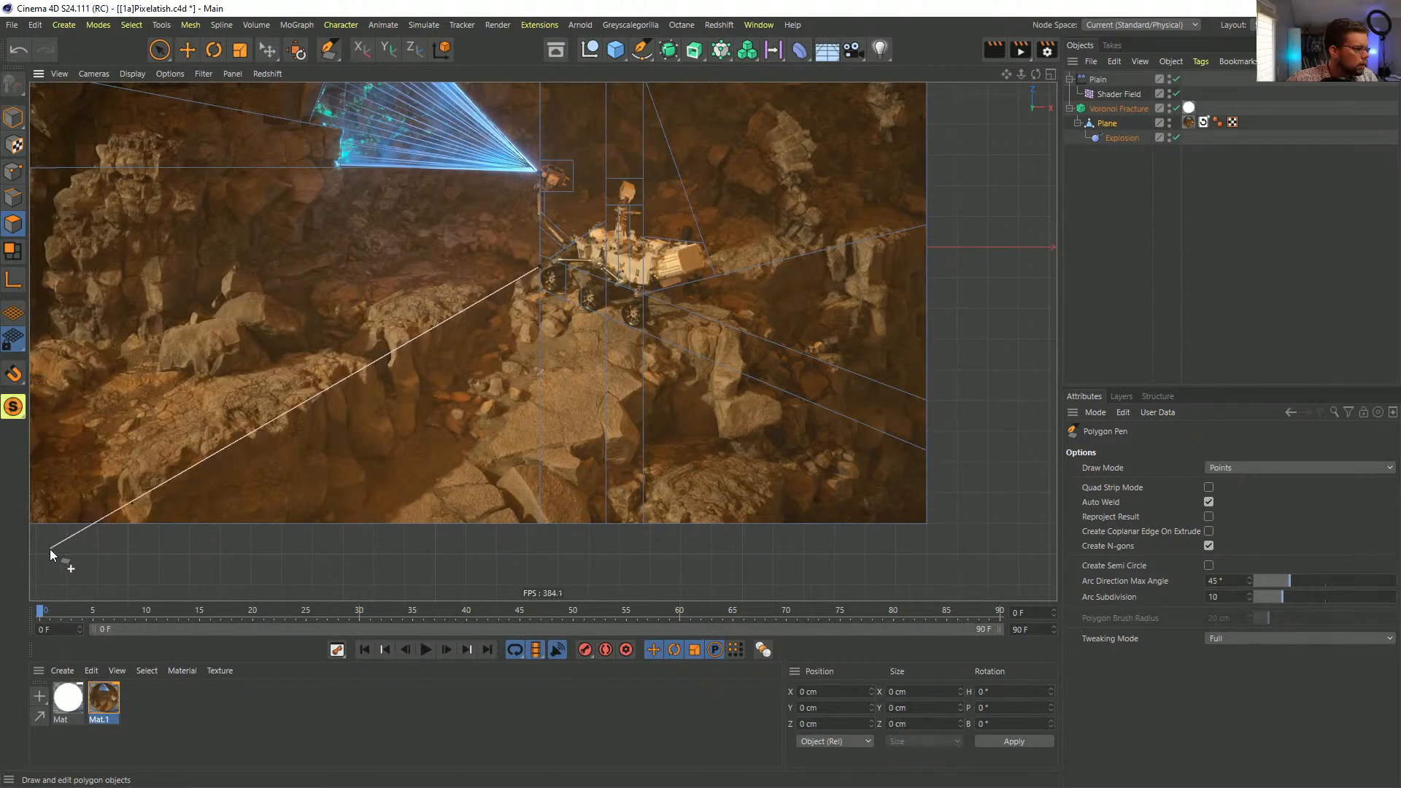
click(50, 549)
key(Escape)
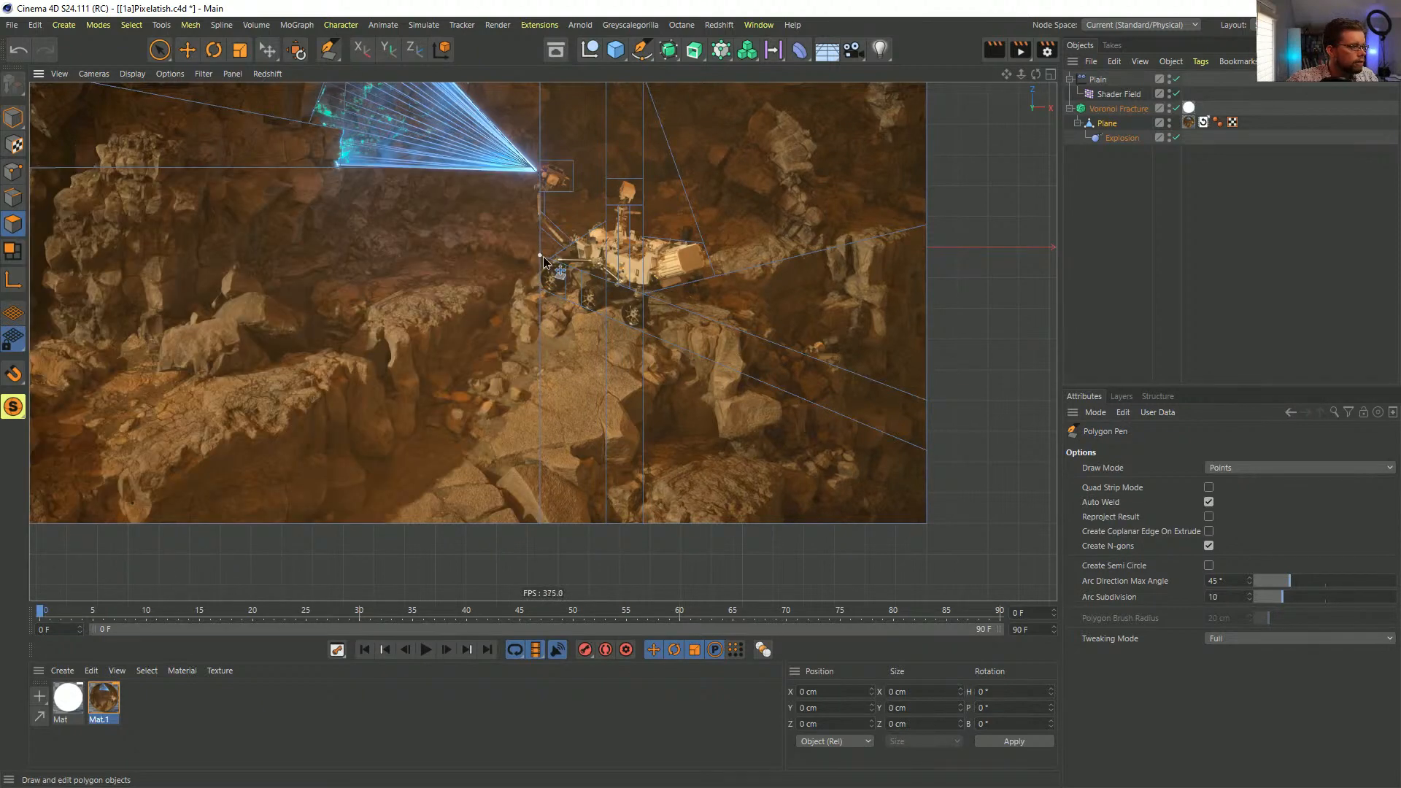
- Divide the ground ahead of the rover with two slanted edges from the vertical line beside its front wheel to the plane's lower border
click(539, 267)
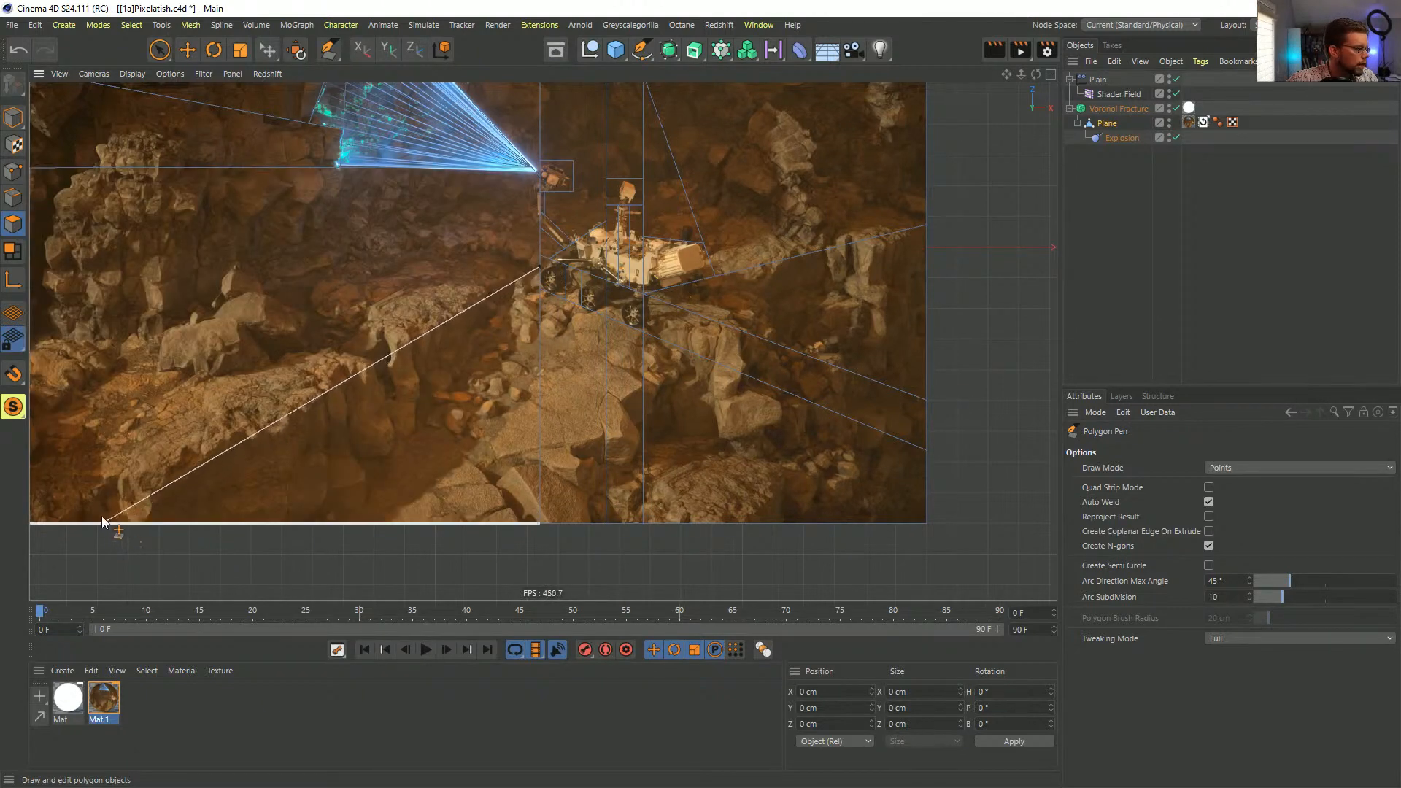
click(76, 523)
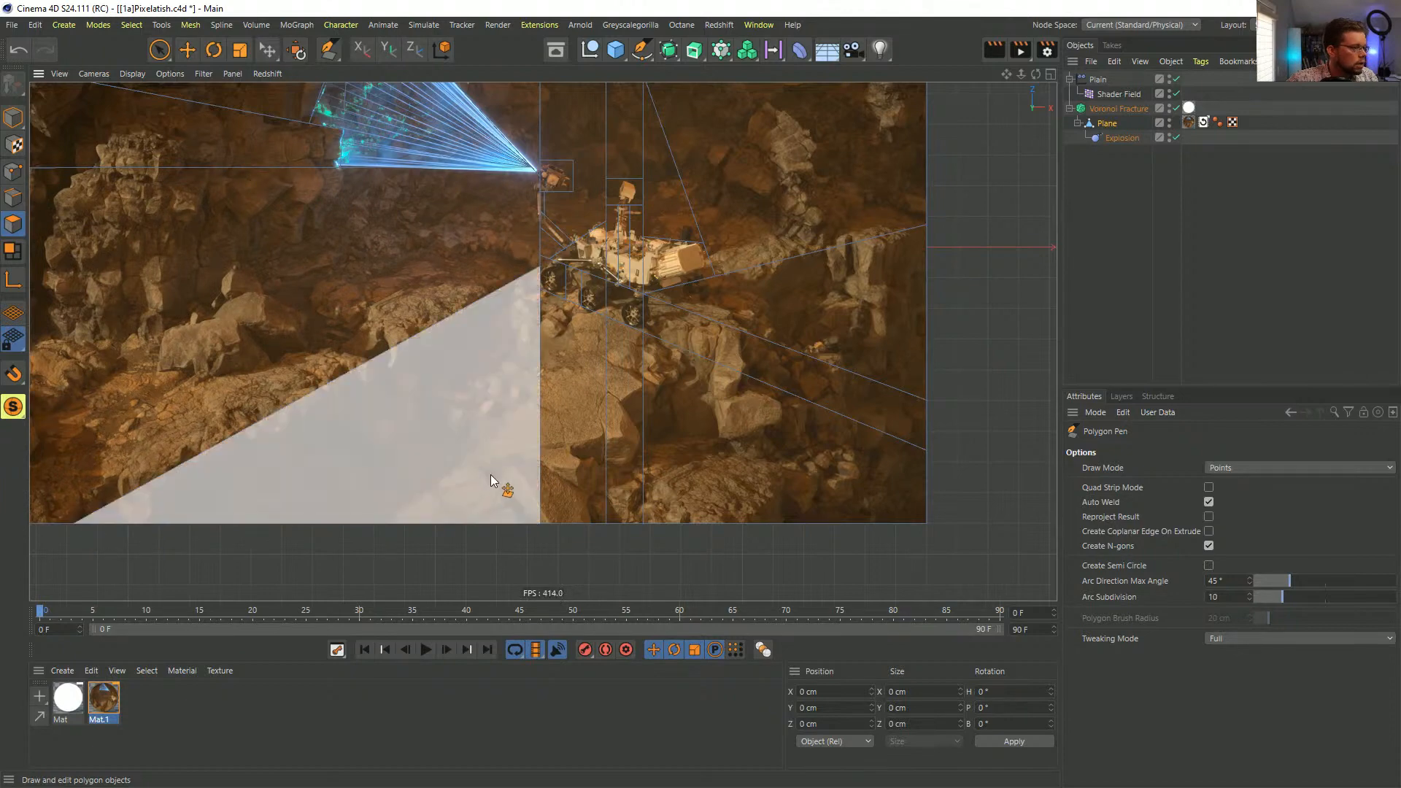
click(537, 269)
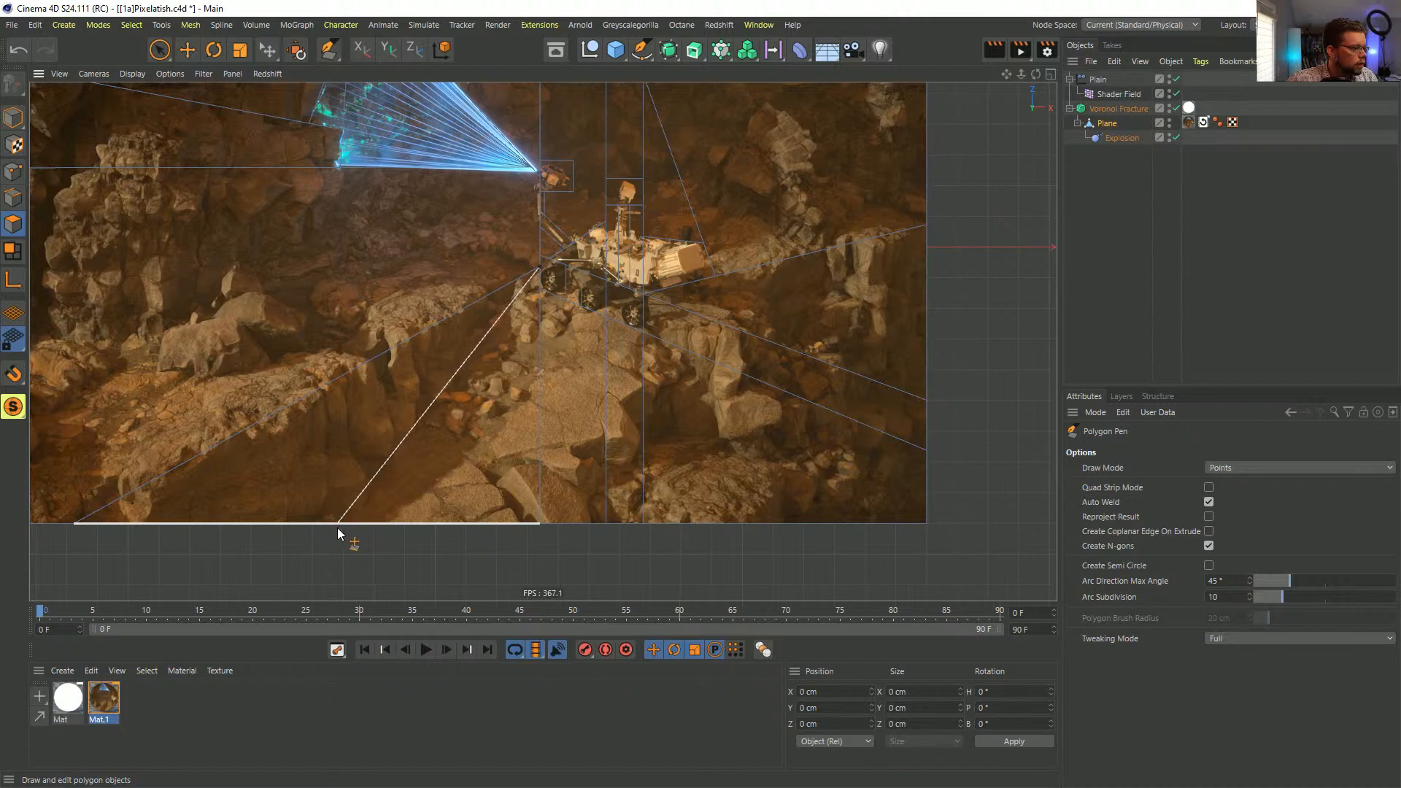
drag(337, 524, 642, 448)
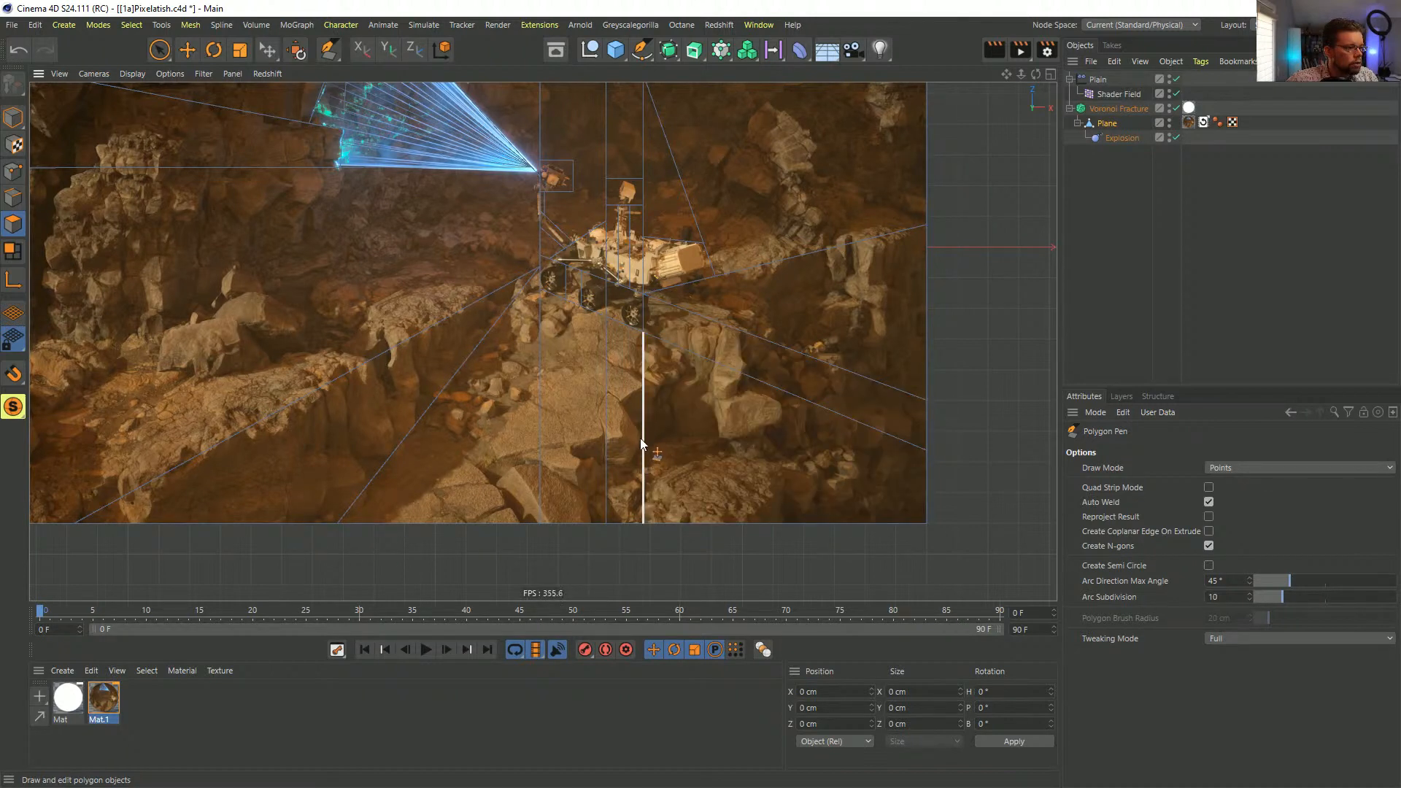
- Divide the rocks behind the rover with a slanted edge to the plane's lower corner and two short edges across the slanted bands
click(925, 523)
click(739, 332)
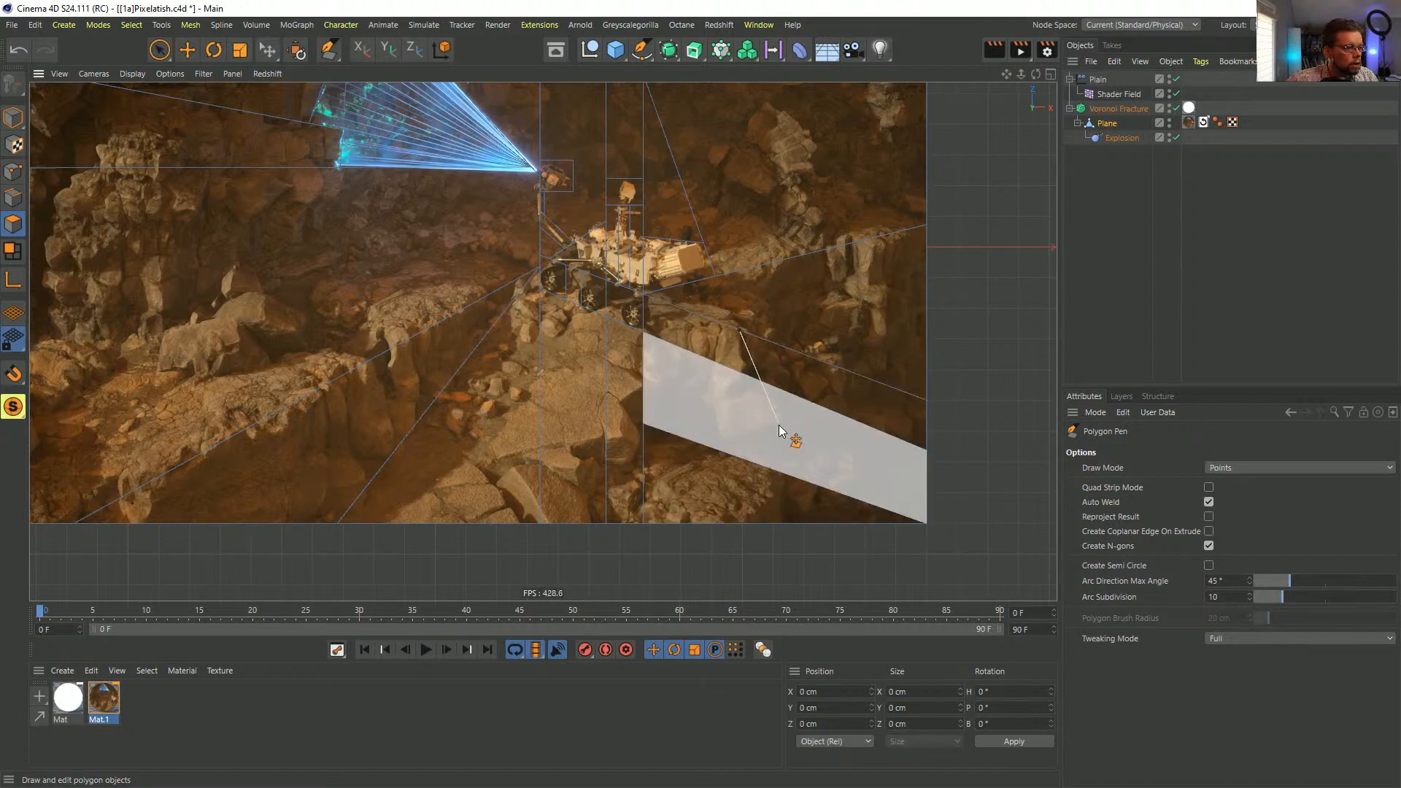
click(743, 374)
click(831, 491)
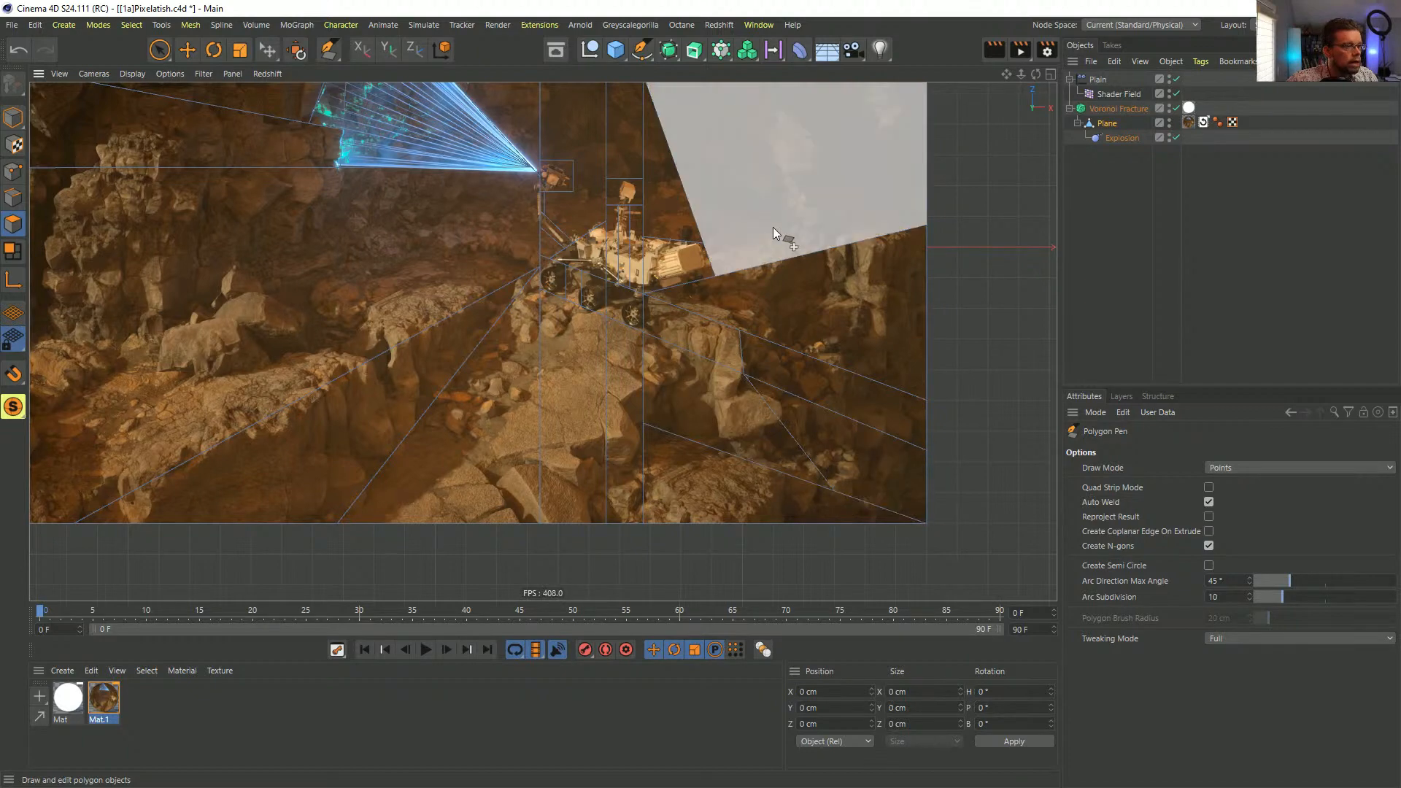
- Try to outline the tall rock behind the rover as a four-sided patch with the Polygon Pen, and undo the last change to it
alt+middle_drag(773, 226, 752, 375)
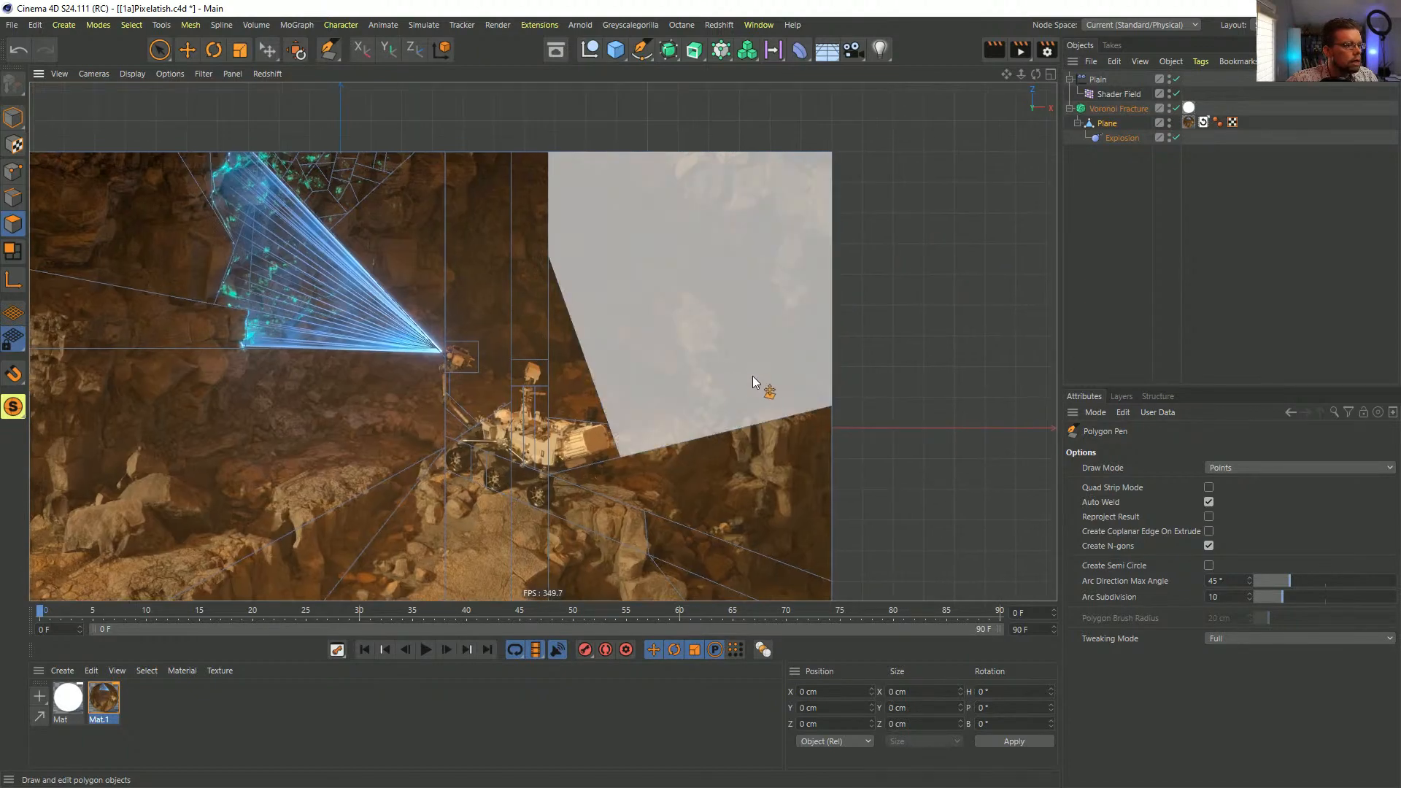
click(739, 429)
click(719, 315)
click(664, 280)
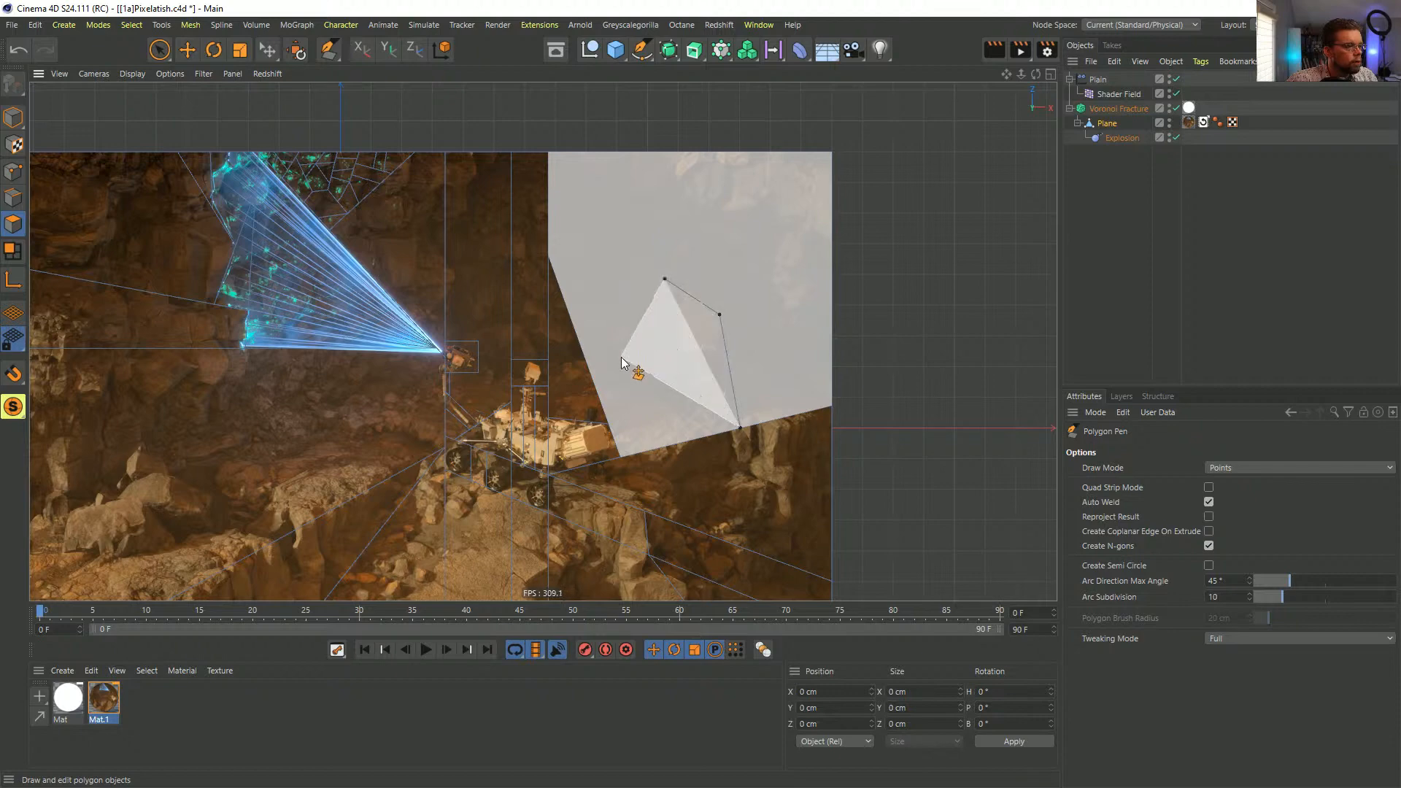
click(589, 367)
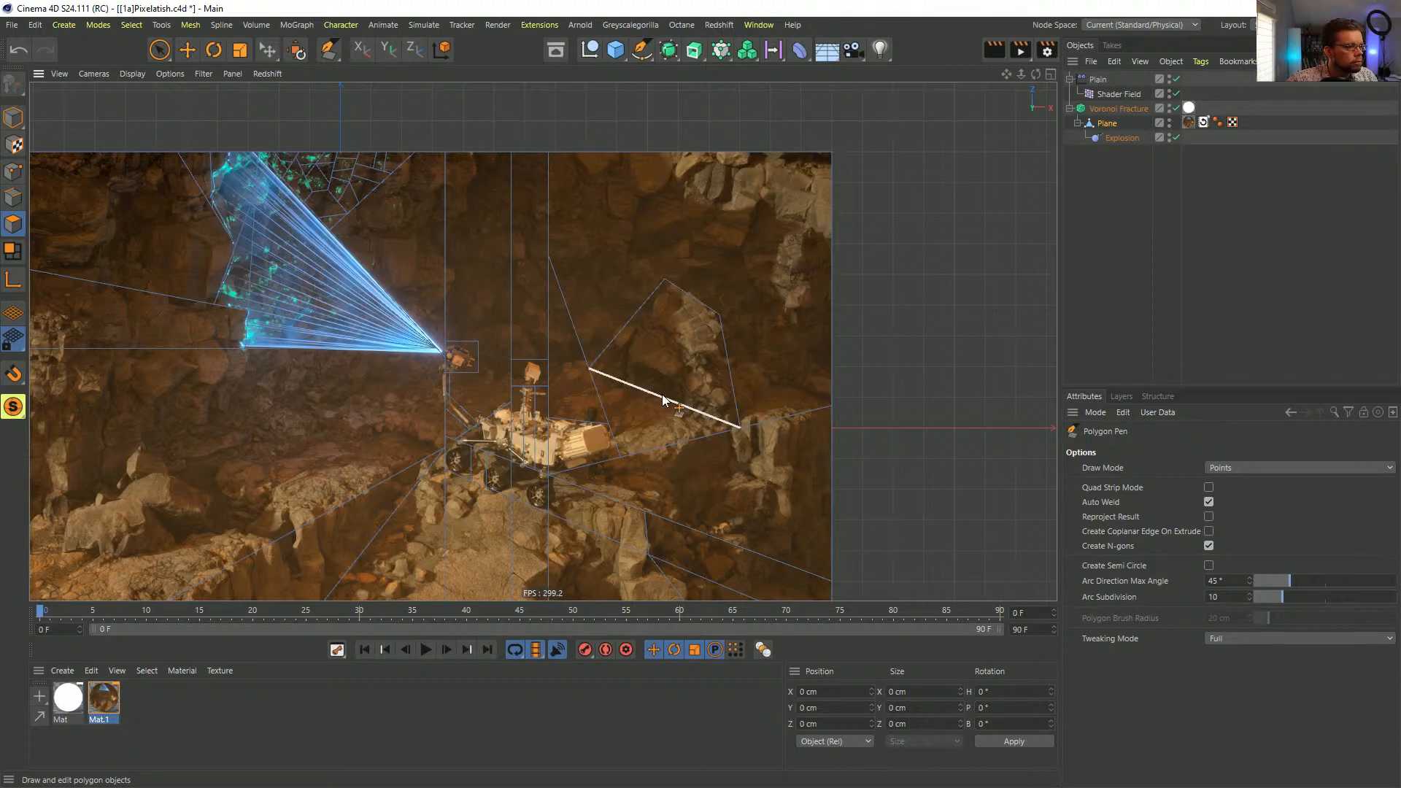
drag(662, 394, 743, 264)
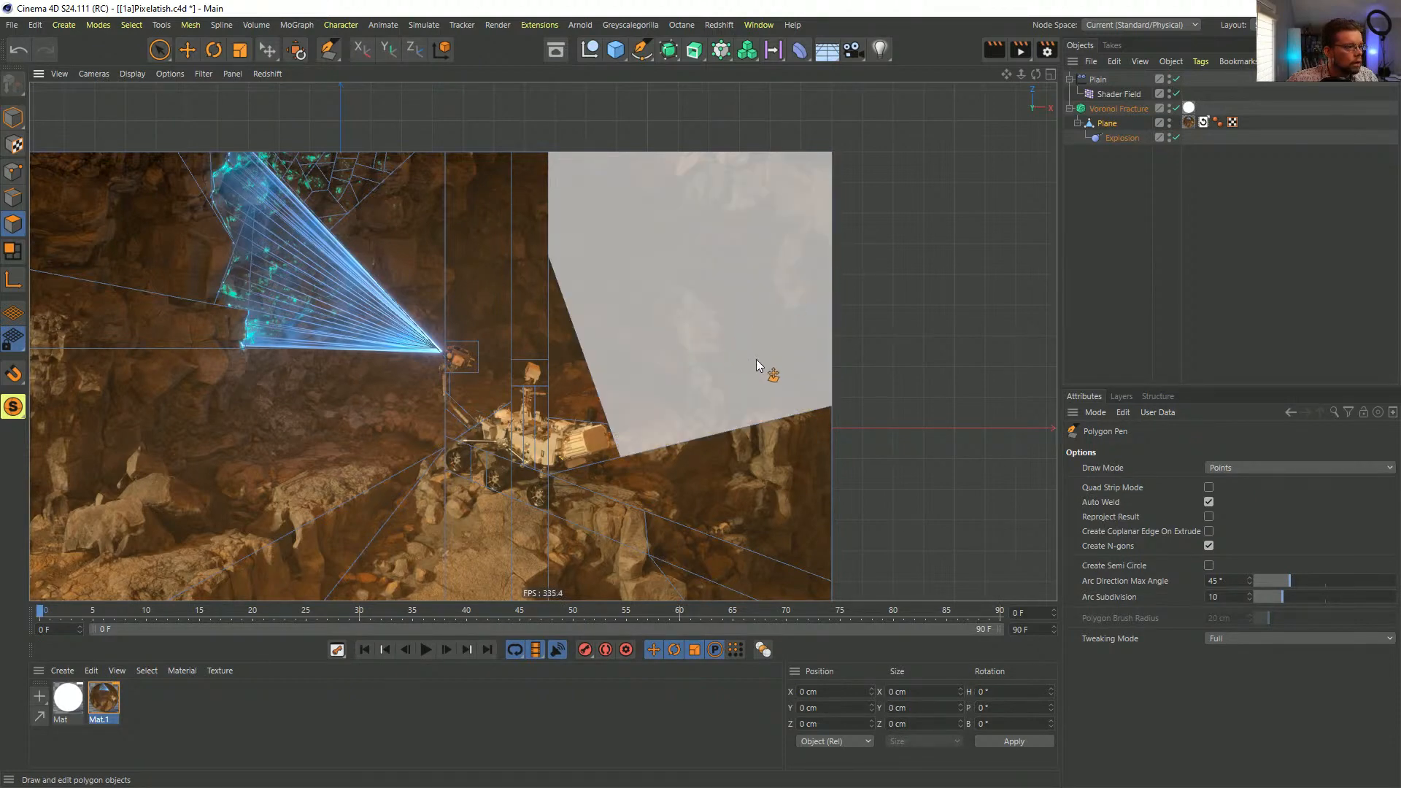
key(ctrl+z)
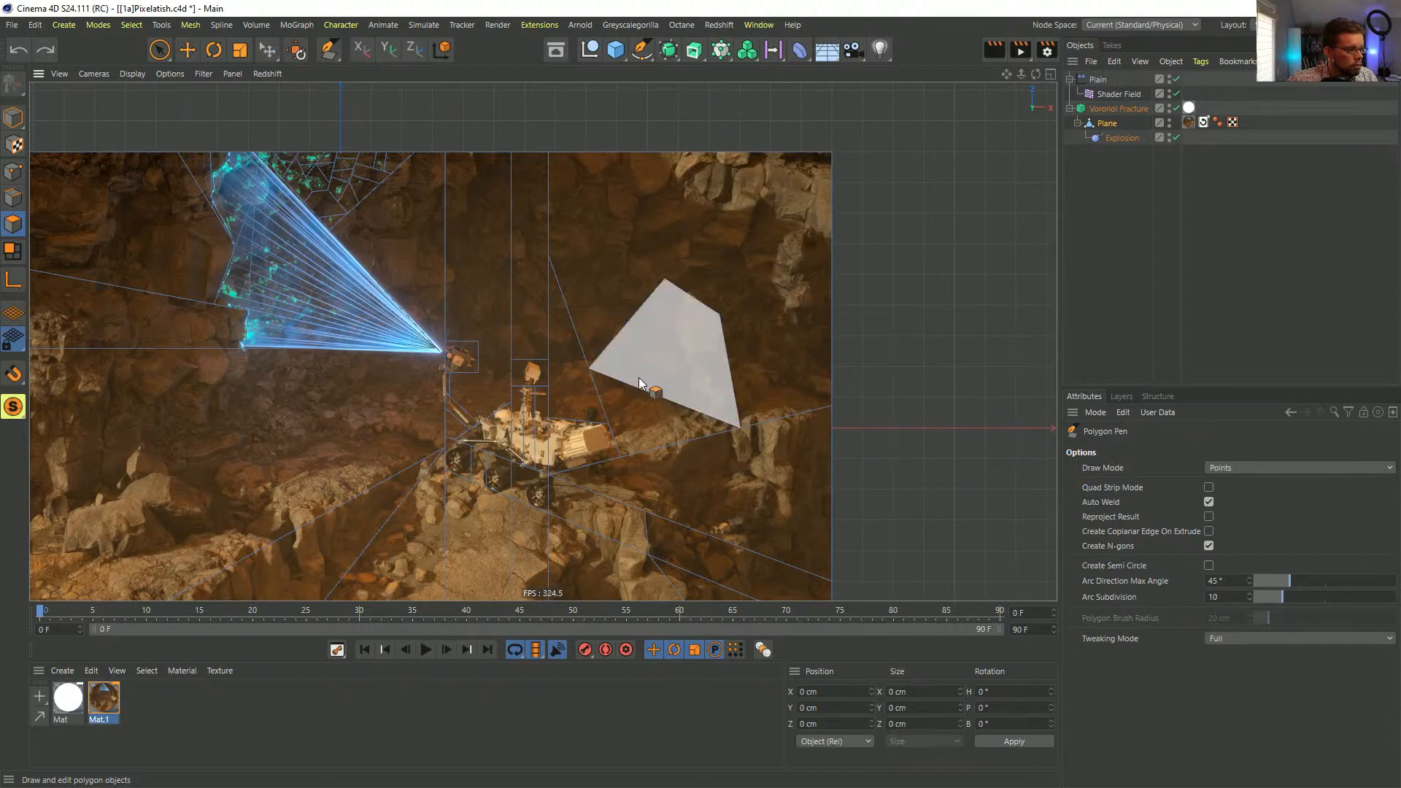
- Try to connect the upper corners of the tall rock's patch to the plane's upper and outer borders with Polygon Pen edges
middle_drag(918, 251, 616, 350)
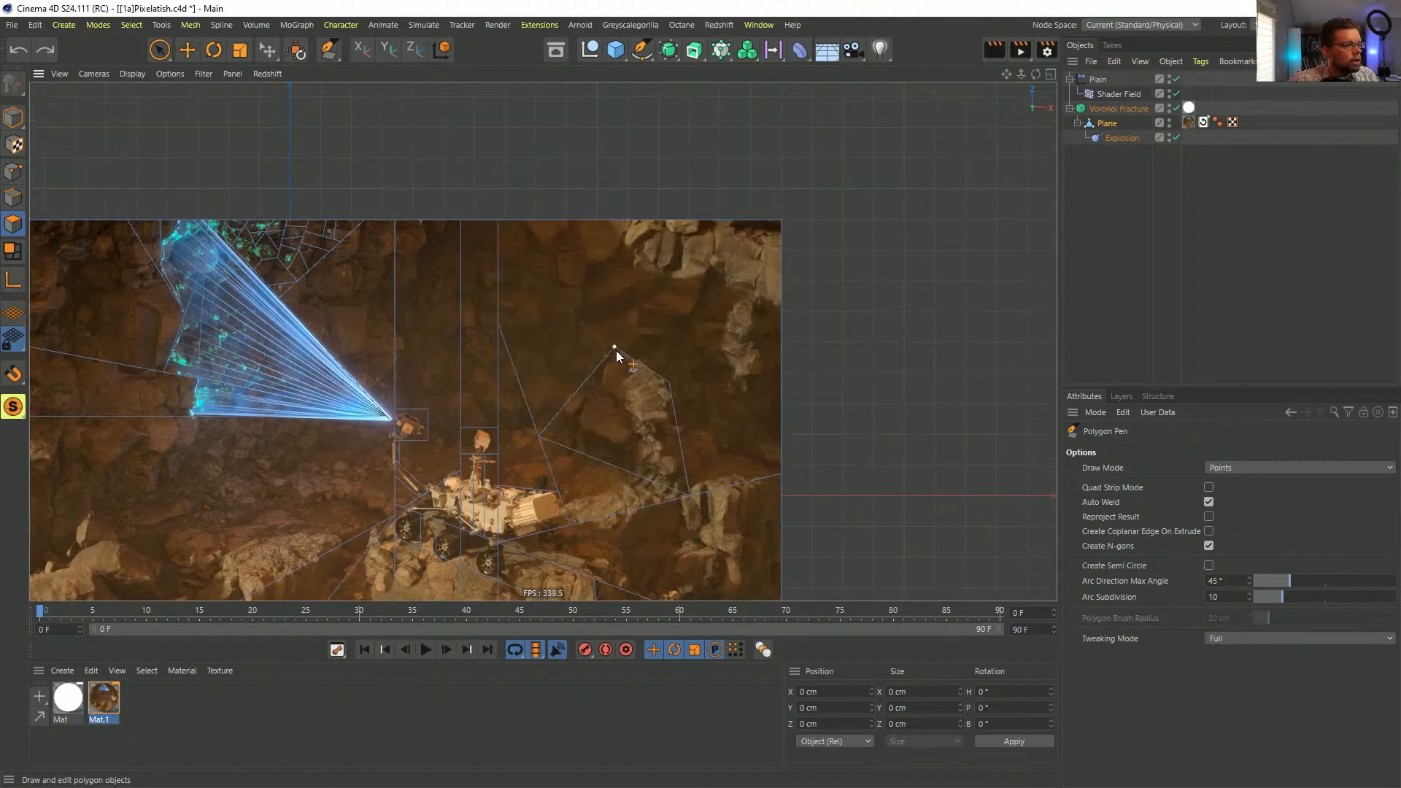
click(613, 344)
click(575, 222)
key(Escape)
click(670, 381)
click(781, 348)
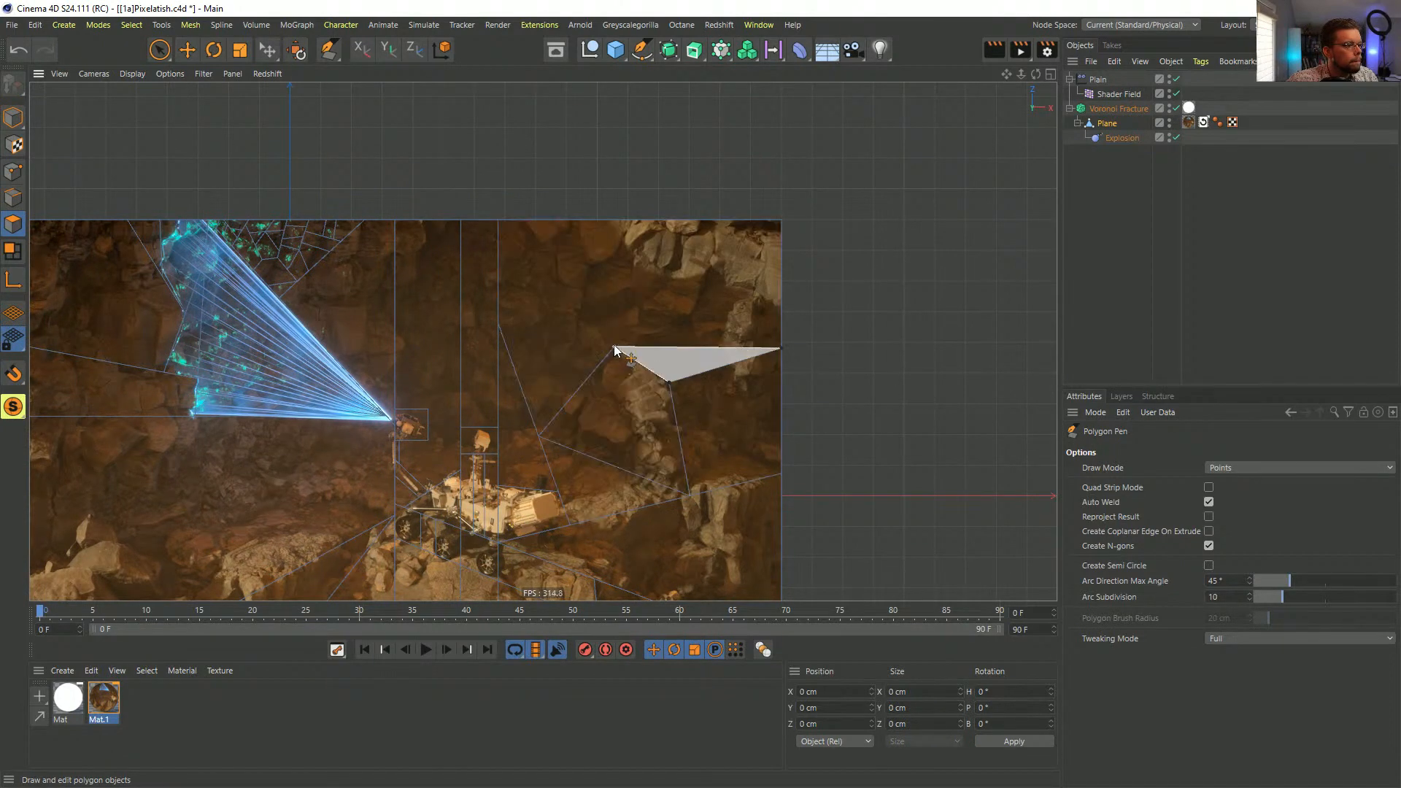
key(Escape)
- Try to join the tall rock patch's corners to the plane's borders with Line Cut, and discard the patch
key(k)
key(k)
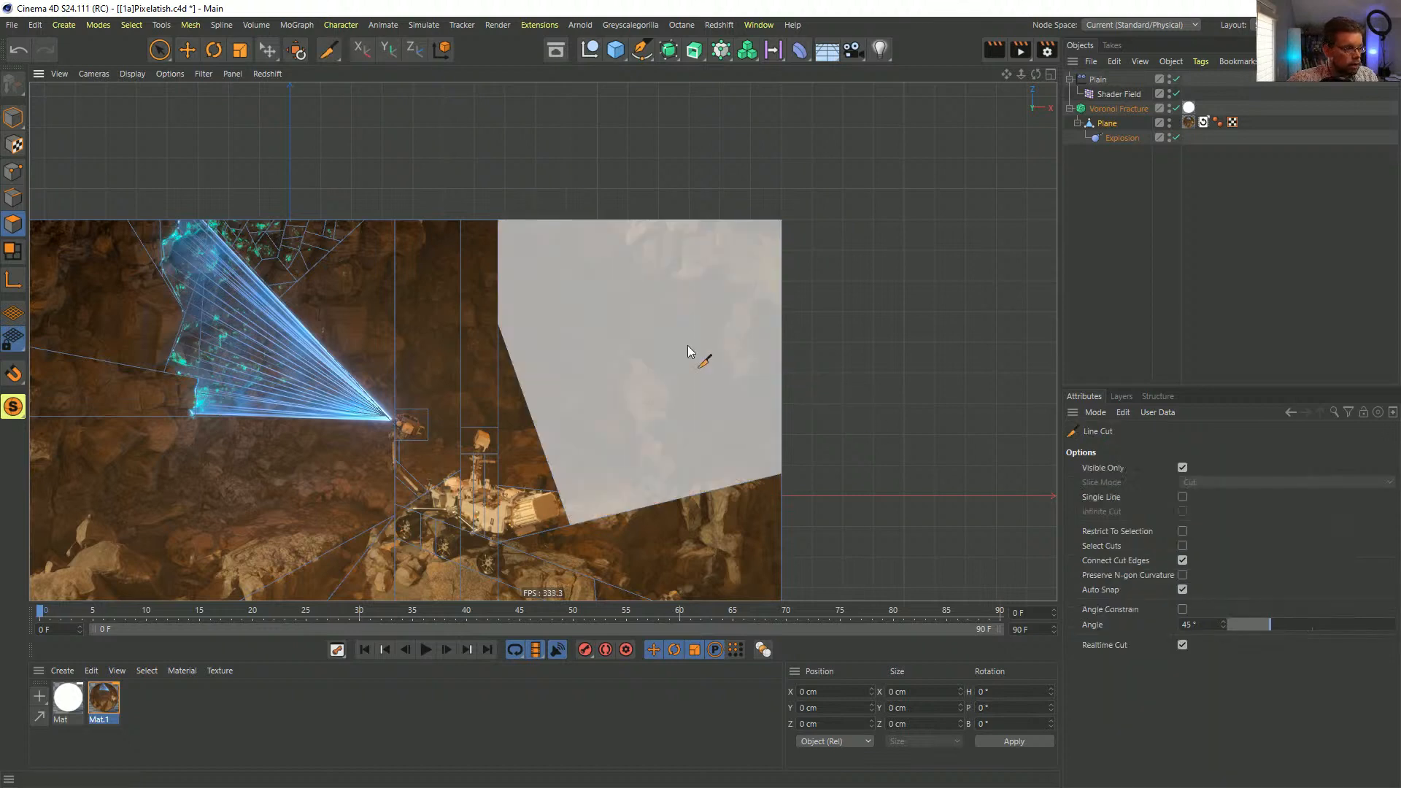
click(670, 382)
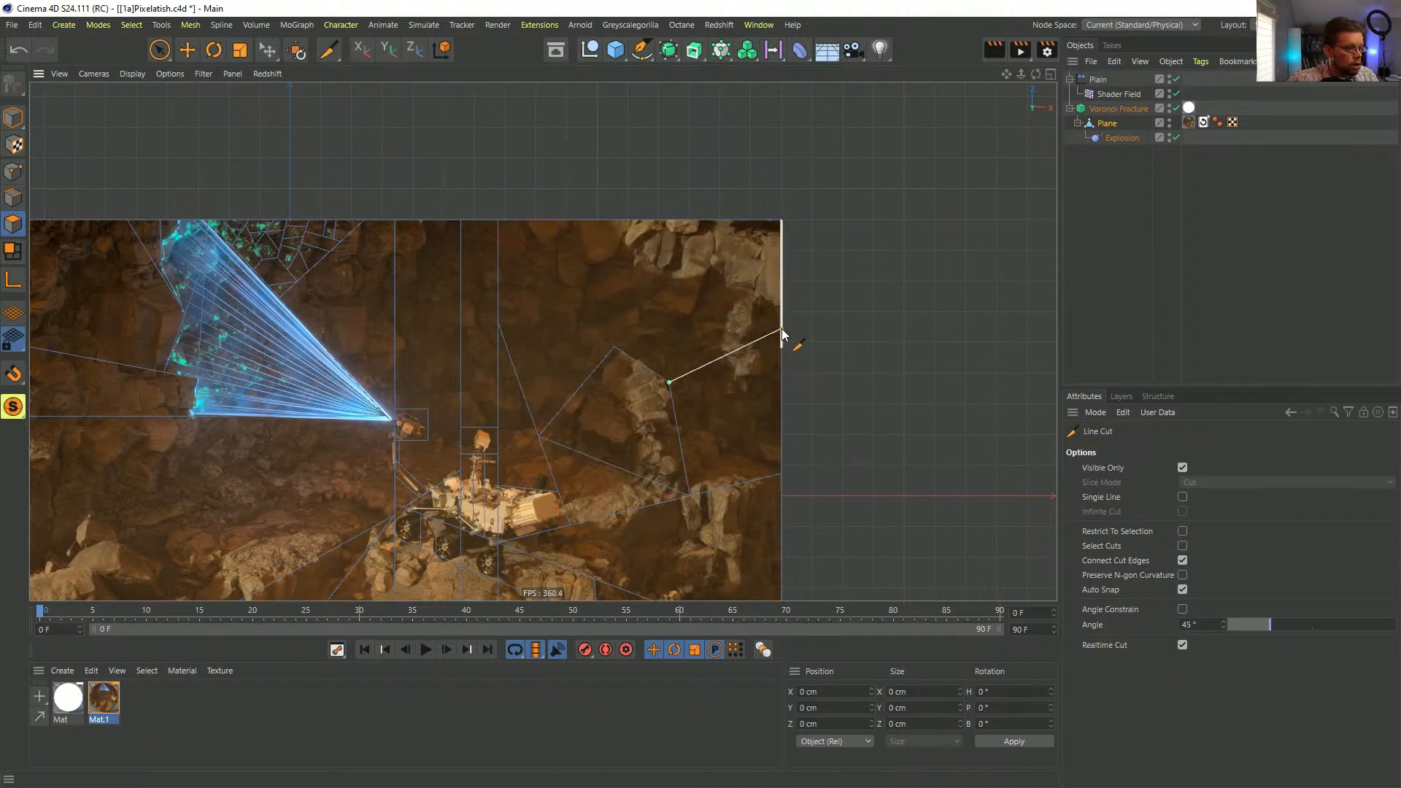
click(781, 330)
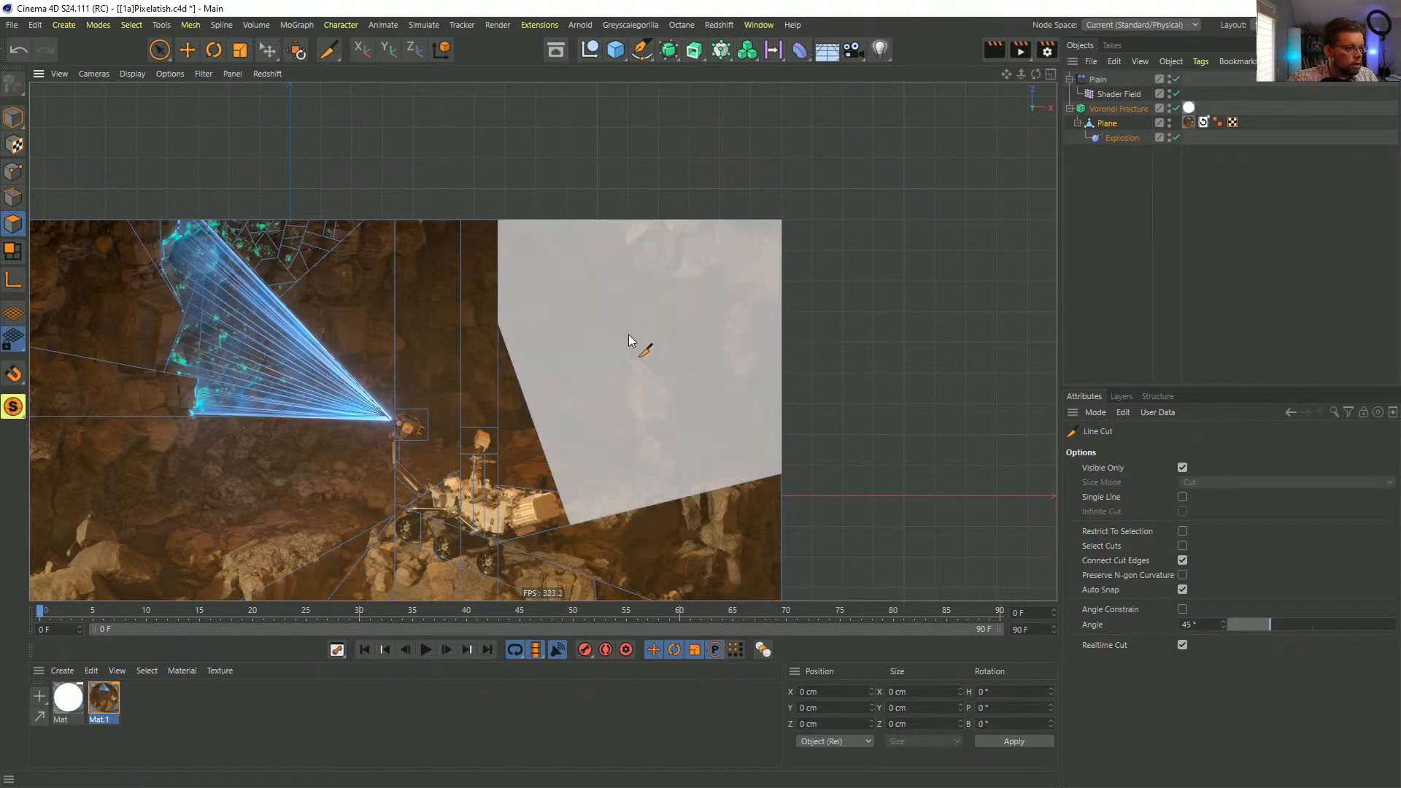
click(615, 345)
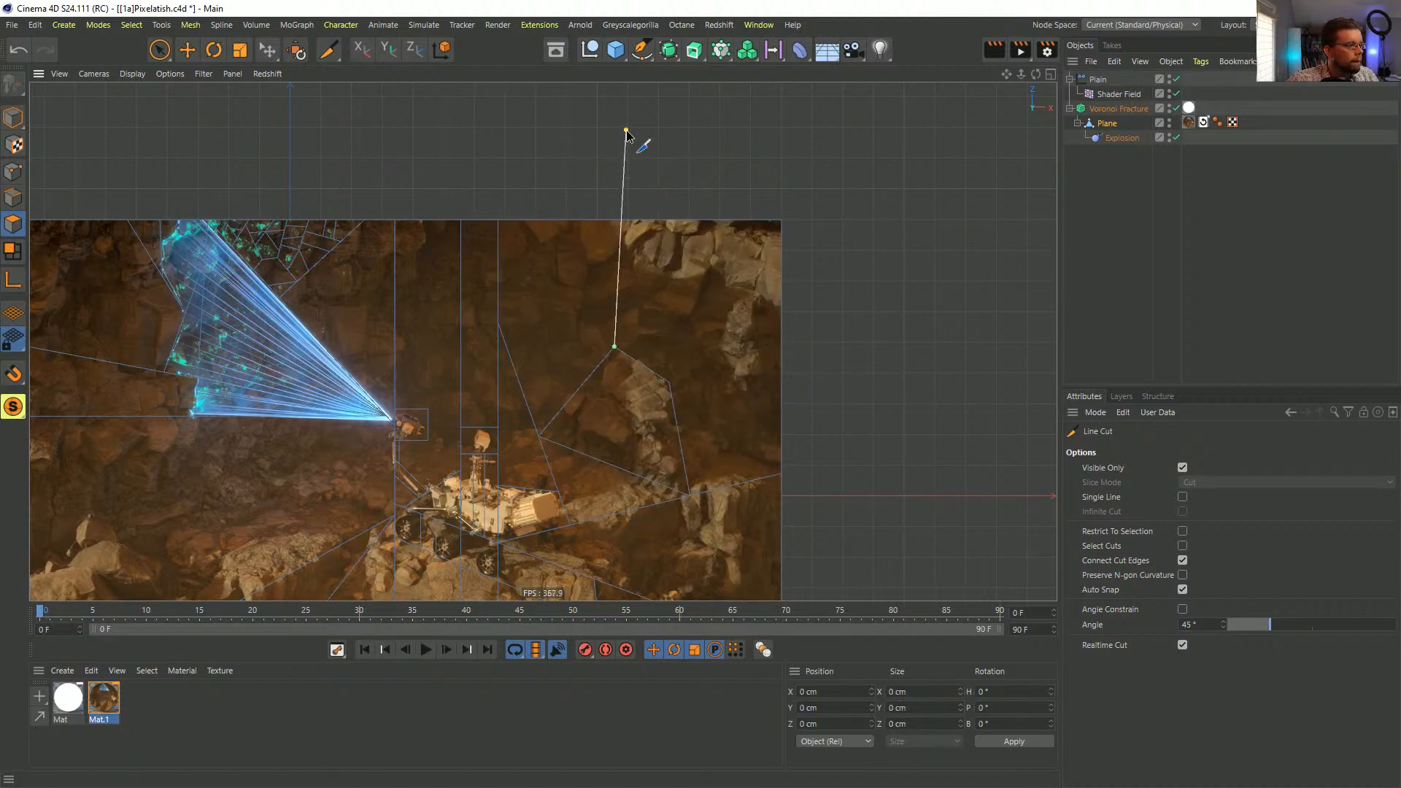
key(Escape)
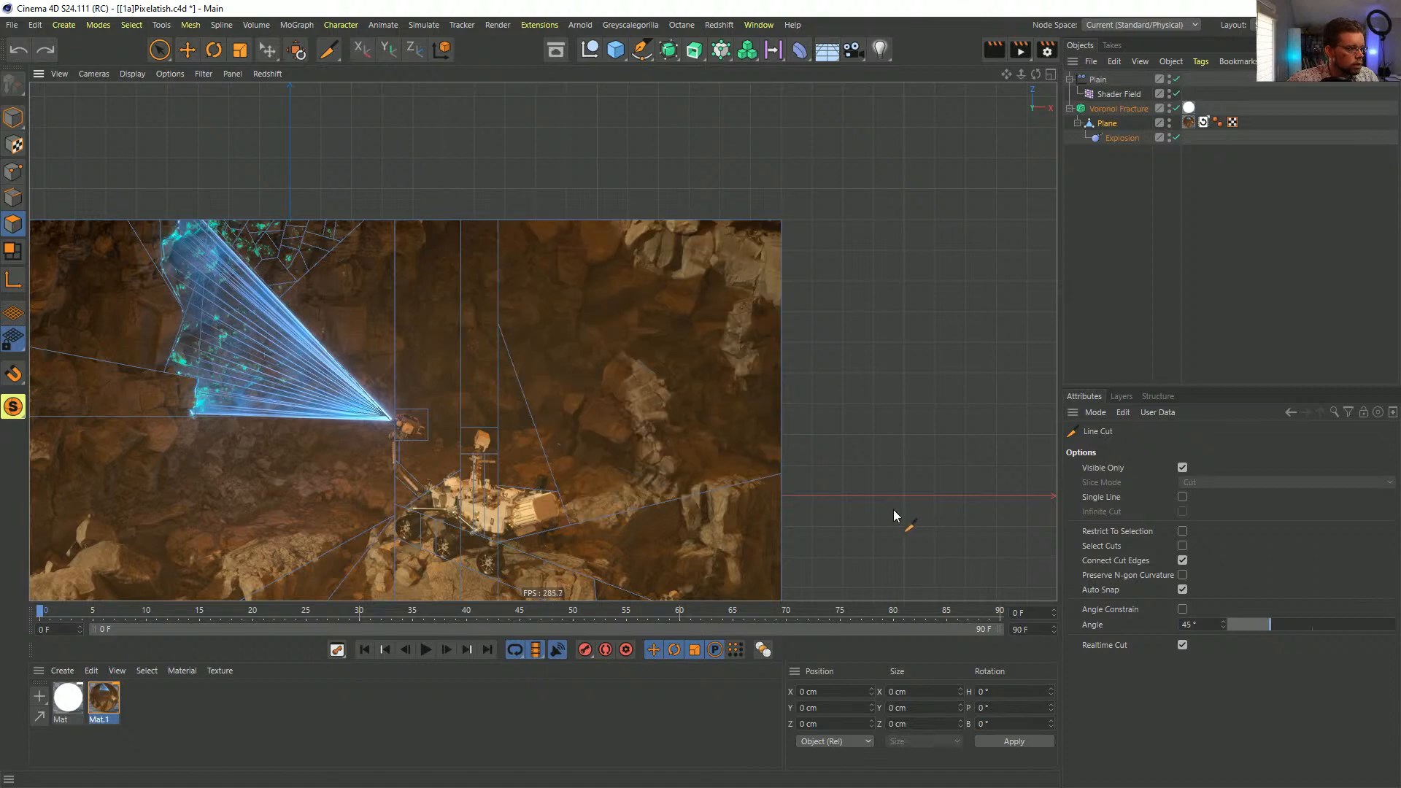
- Cut a steep line along the tall rock from the slanted ledge edge to the plane's upper border, plus a diagonal branching from it
click(680, 498)
click(660, 212)
click(673, 394)
click(520, 219)
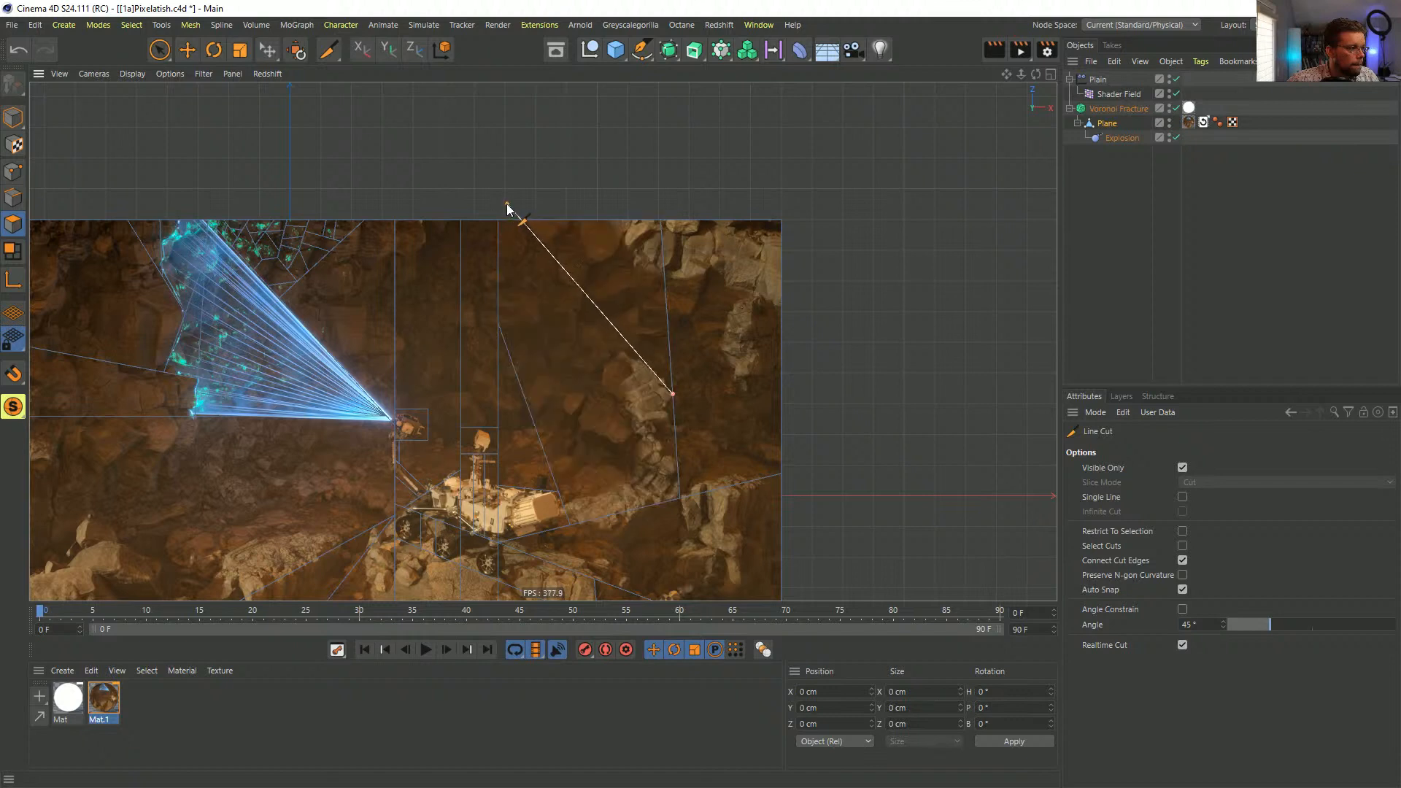
- Cut a bent line from the rover-side slanted edge up to the diagonal, and join its bend to that slanted edge's upper end
click(539, 434)
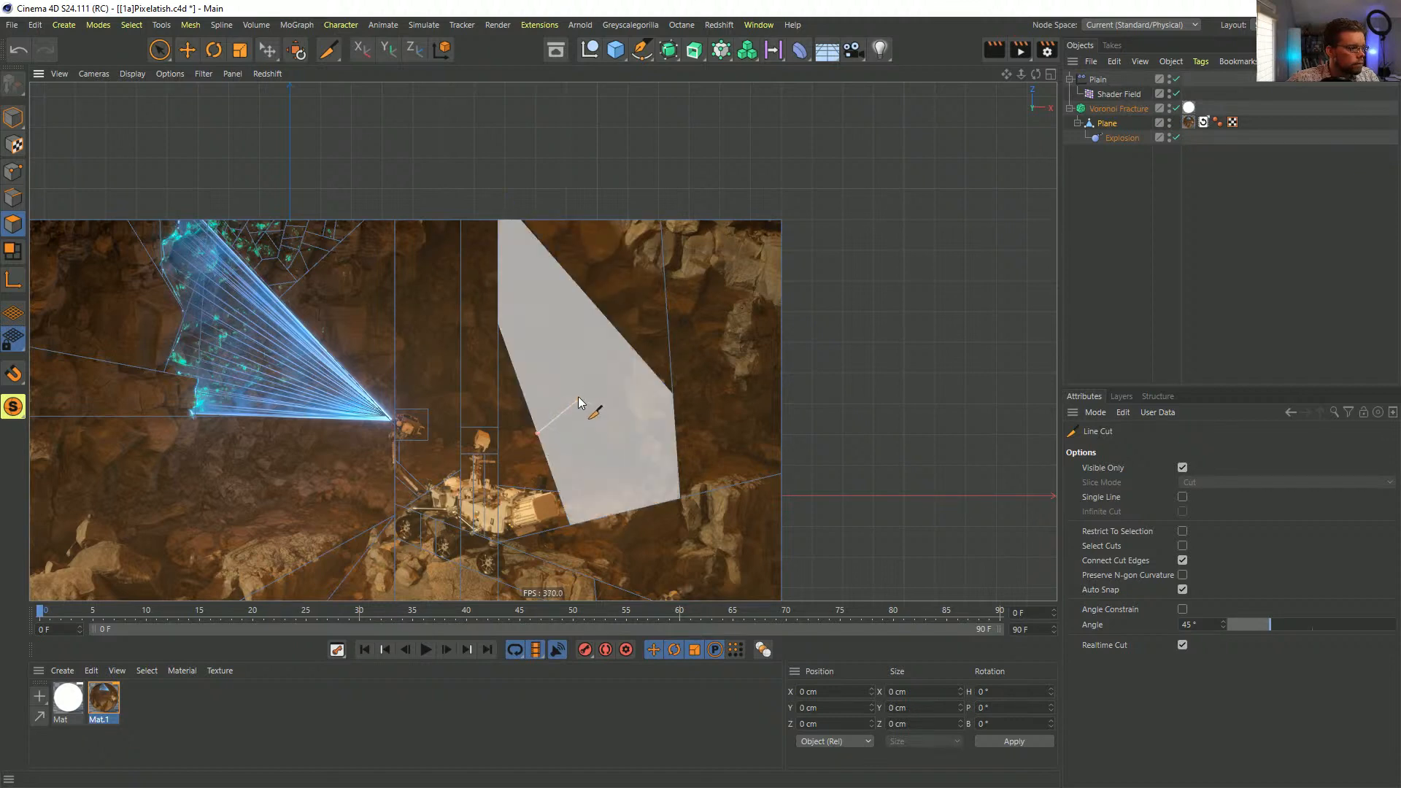
click(571, 392)
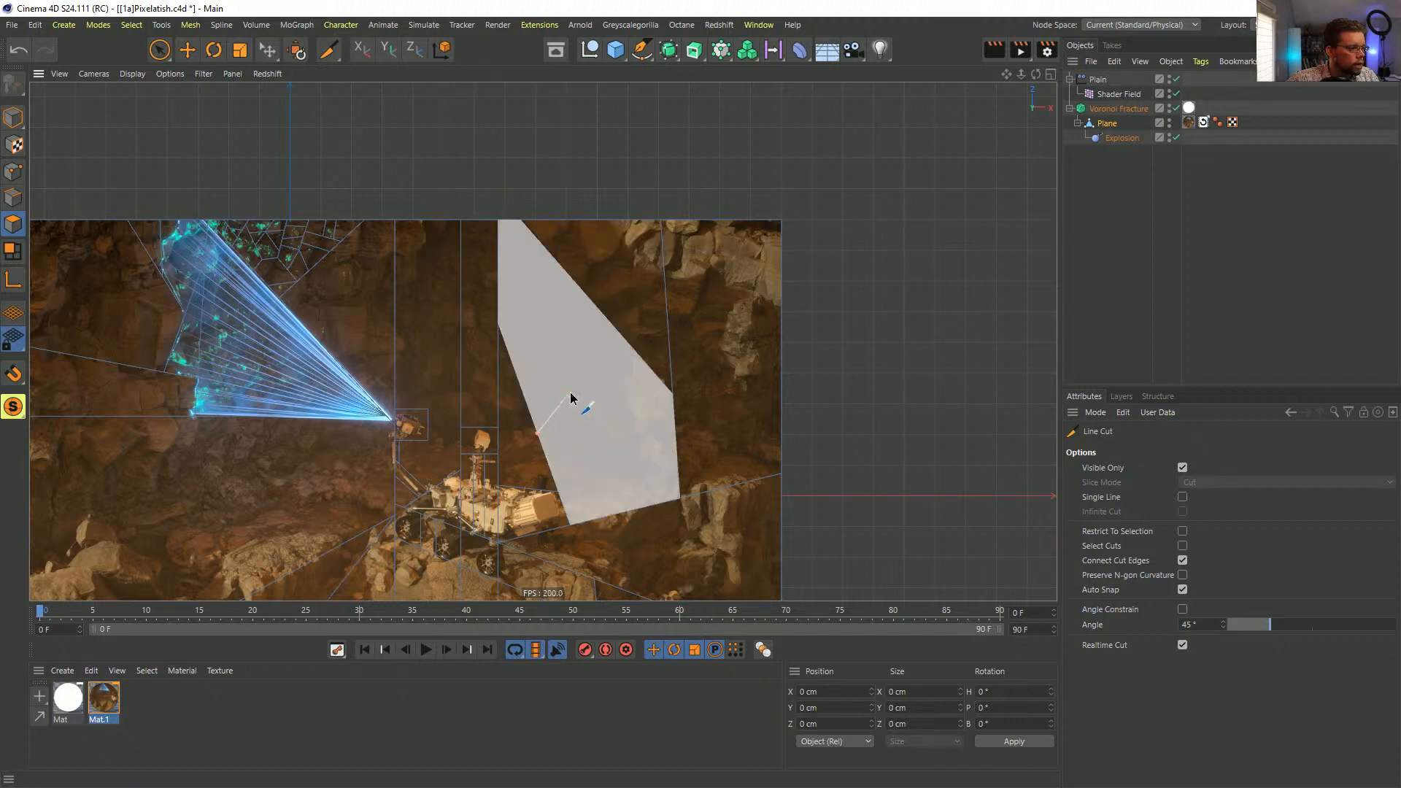
click(625, 347)
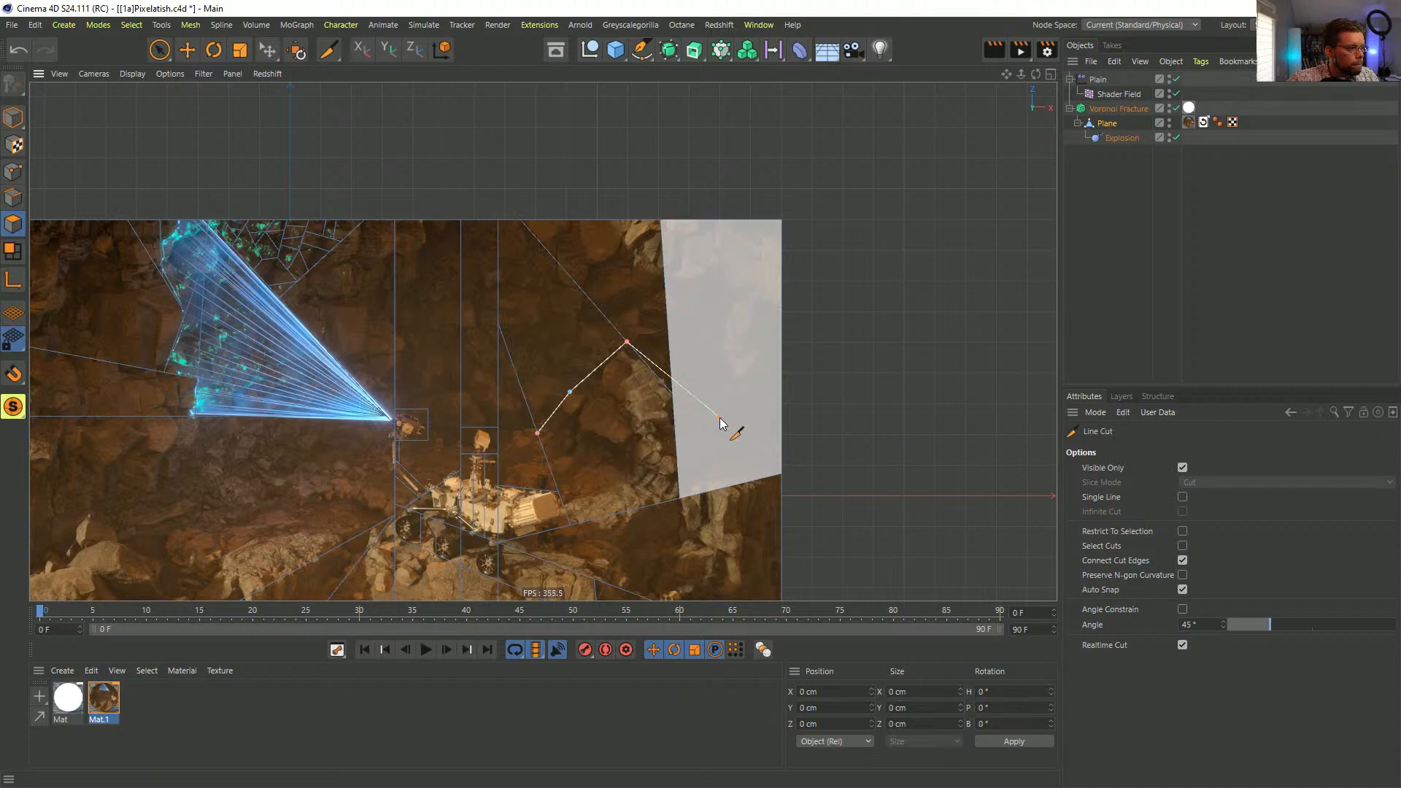
click(570, 392)
click(497, 322)
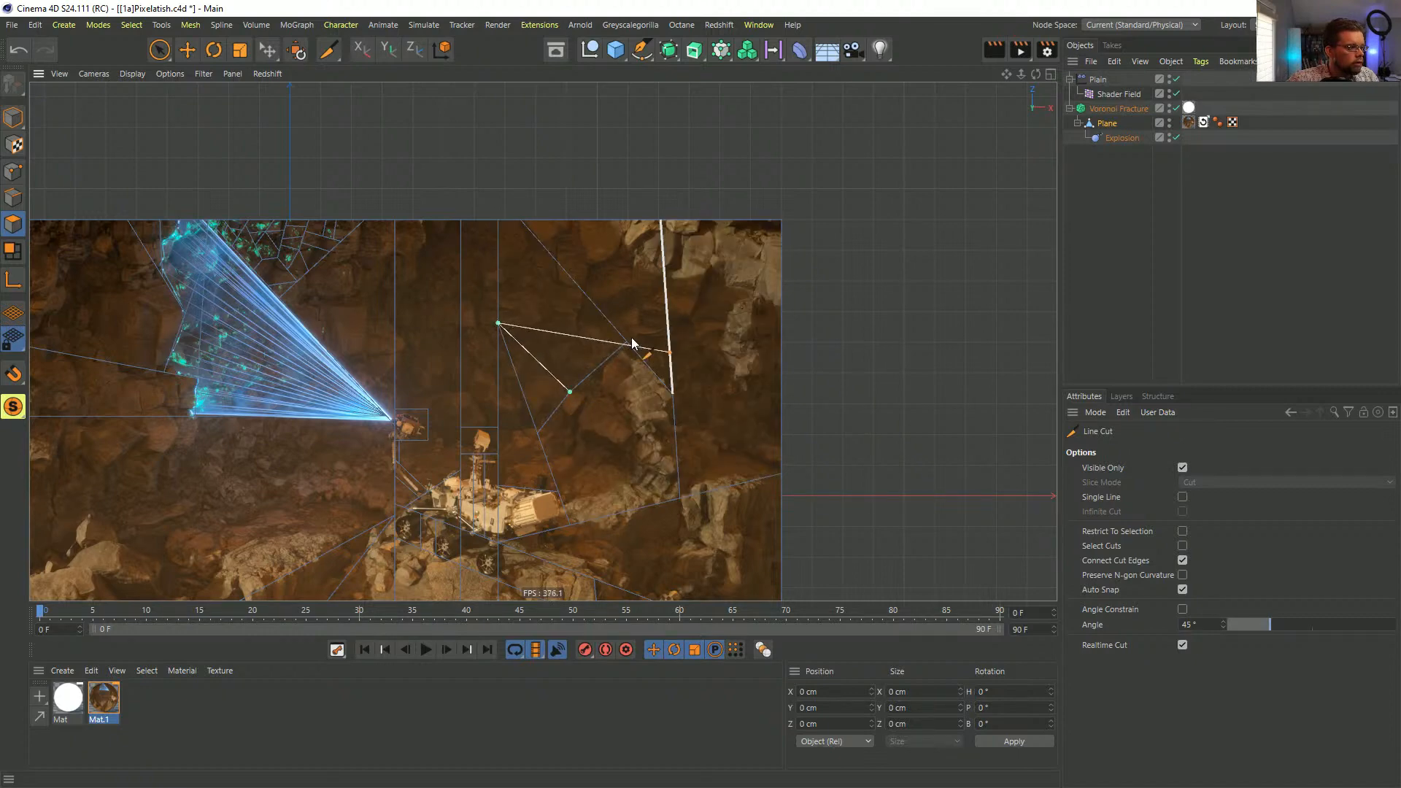
click(631, 339)
- Cut a long diagonal from the beam's source to the plane's far side border, and add a shorter cut from that border to the diagonal
scroll(769, 314, down, 2)
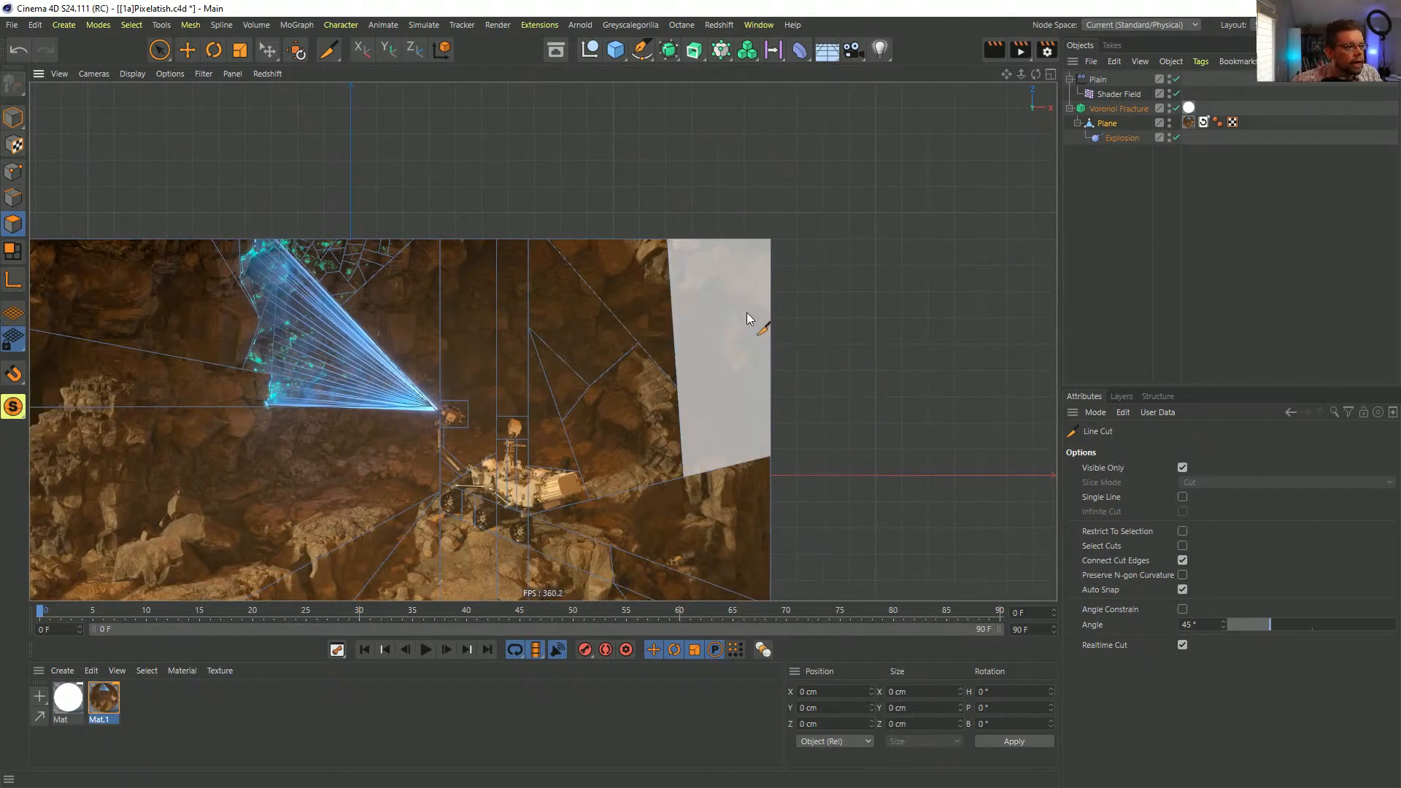
scroll(821, 359, up, 3)
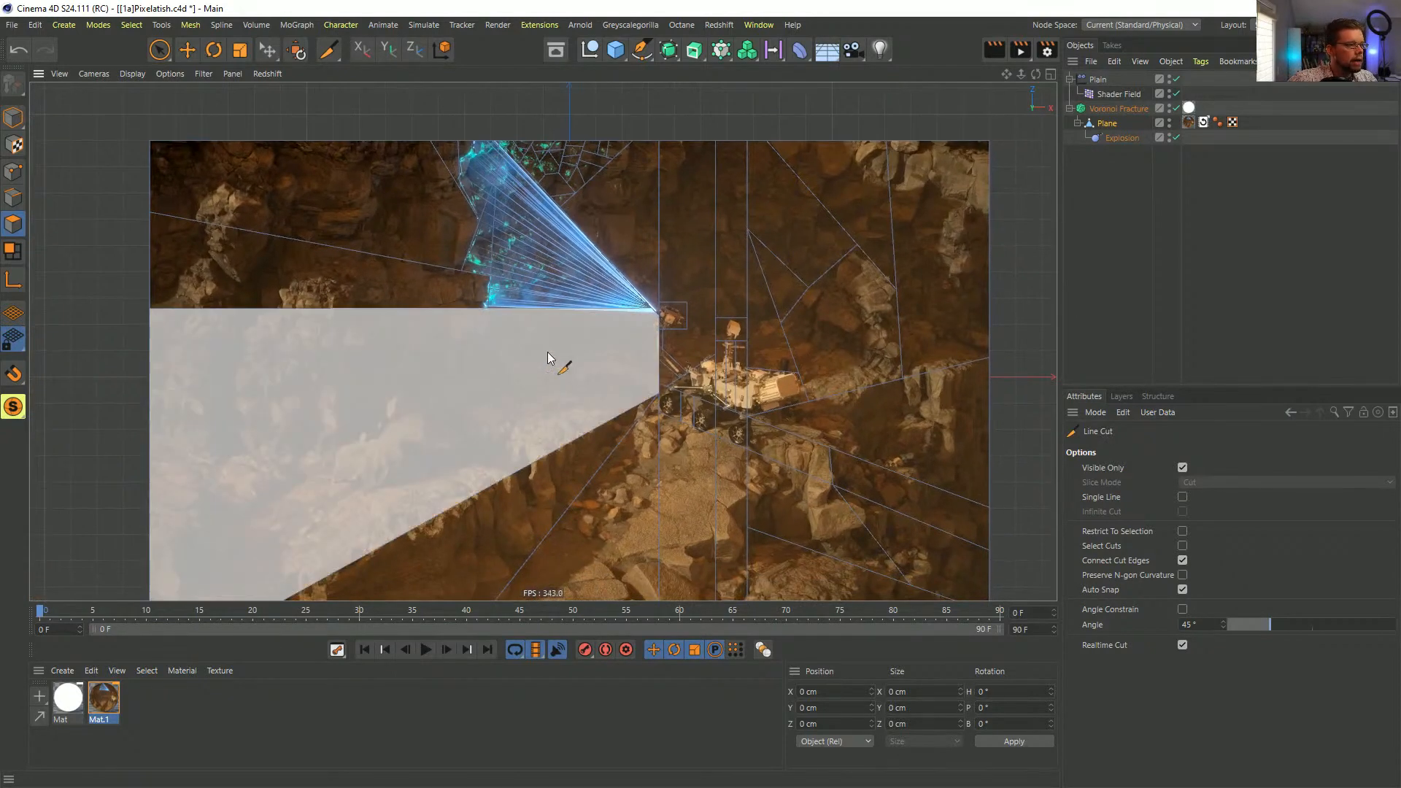
click(654, 317)
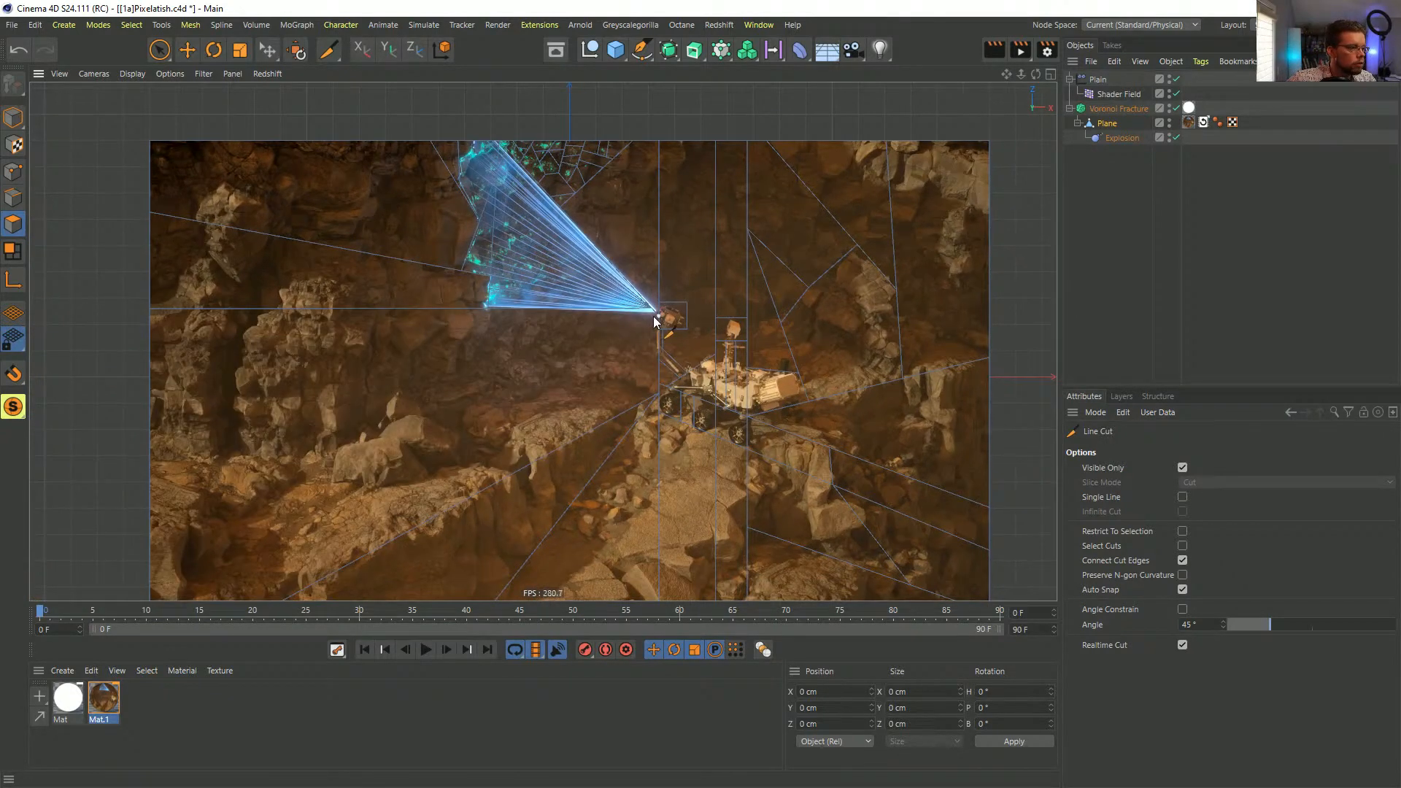
click(135, 527)
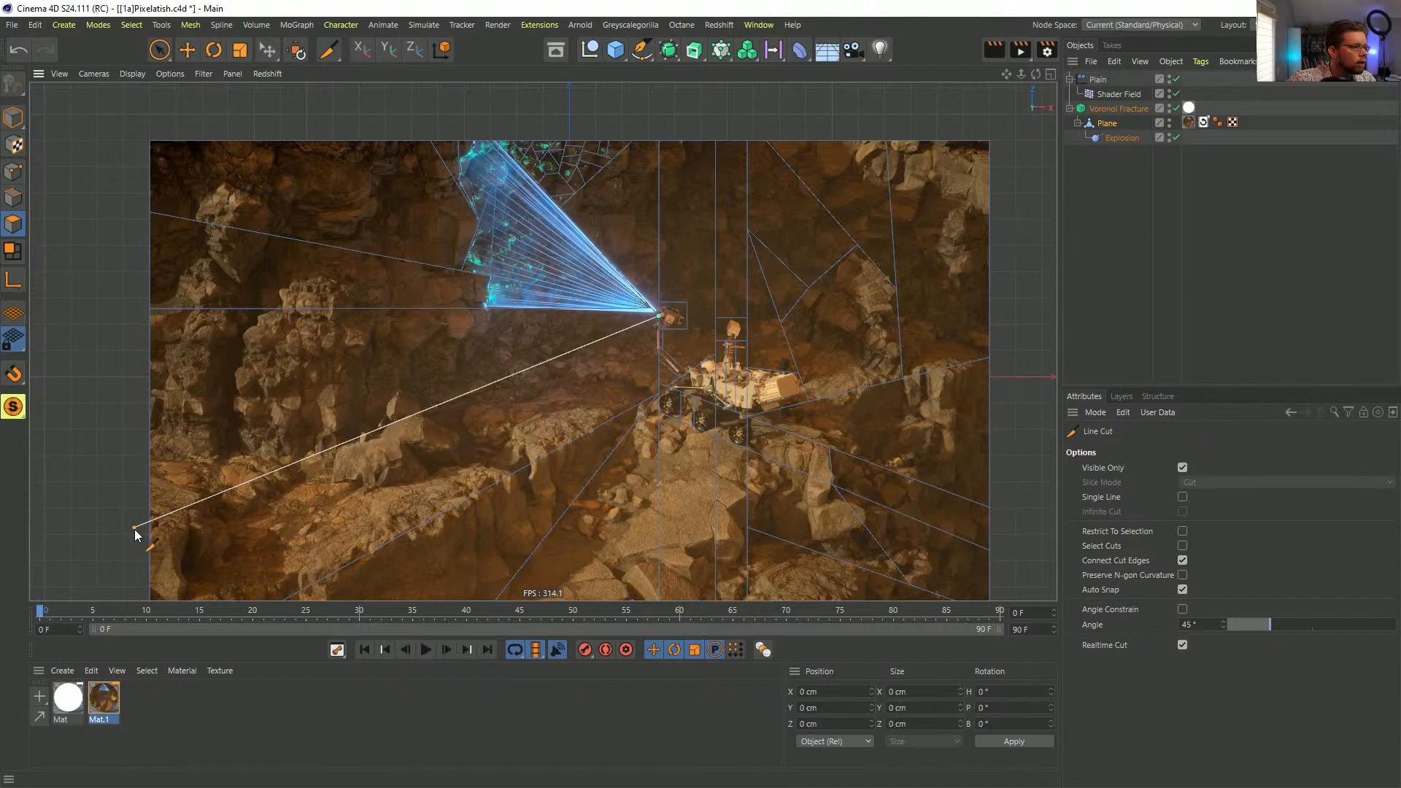
click(295, 464)
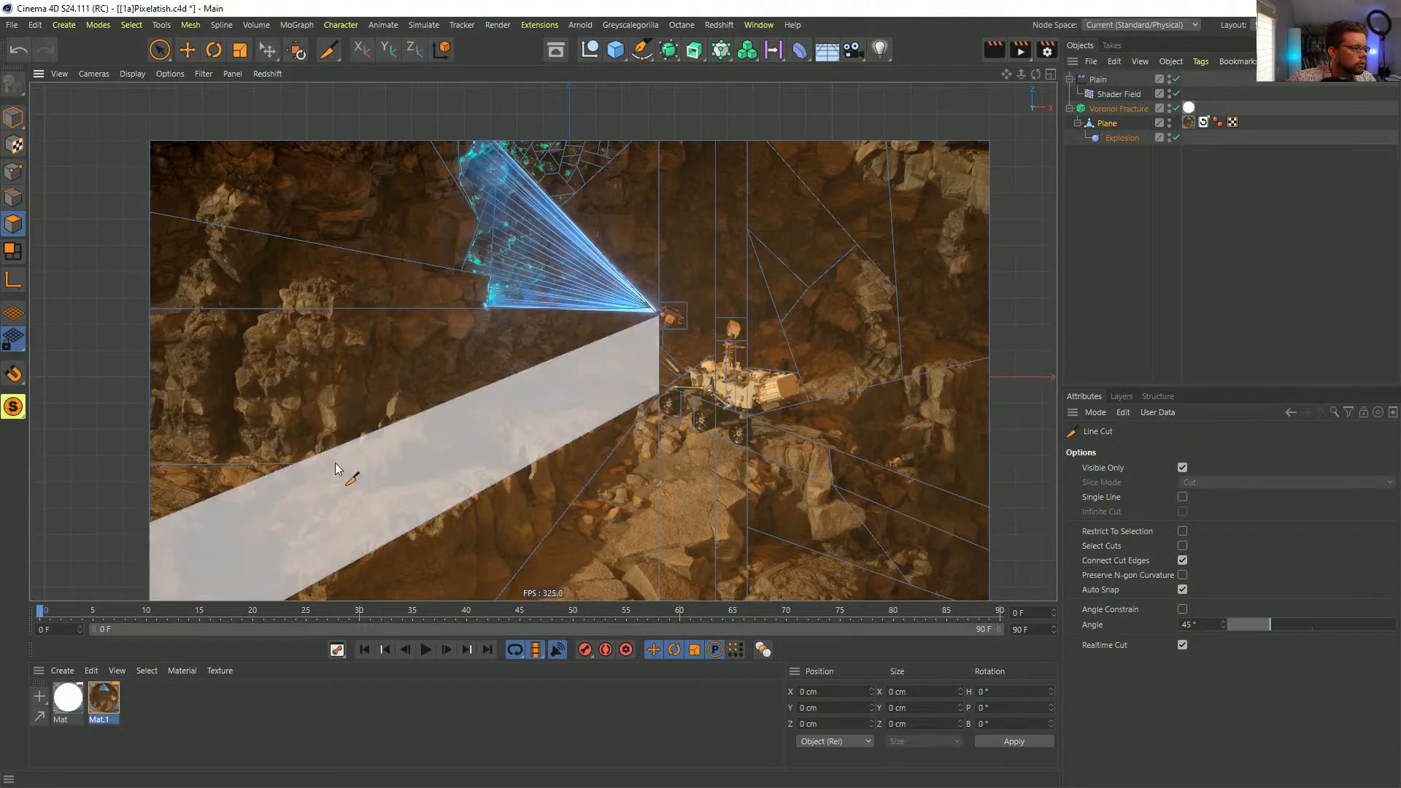
- Cut around the boulder just below the long diagonal, starting and ending the outline on that diagonal
click(335, 448)
click(468, 460)
click(460, 433)
double_click(423, 416)
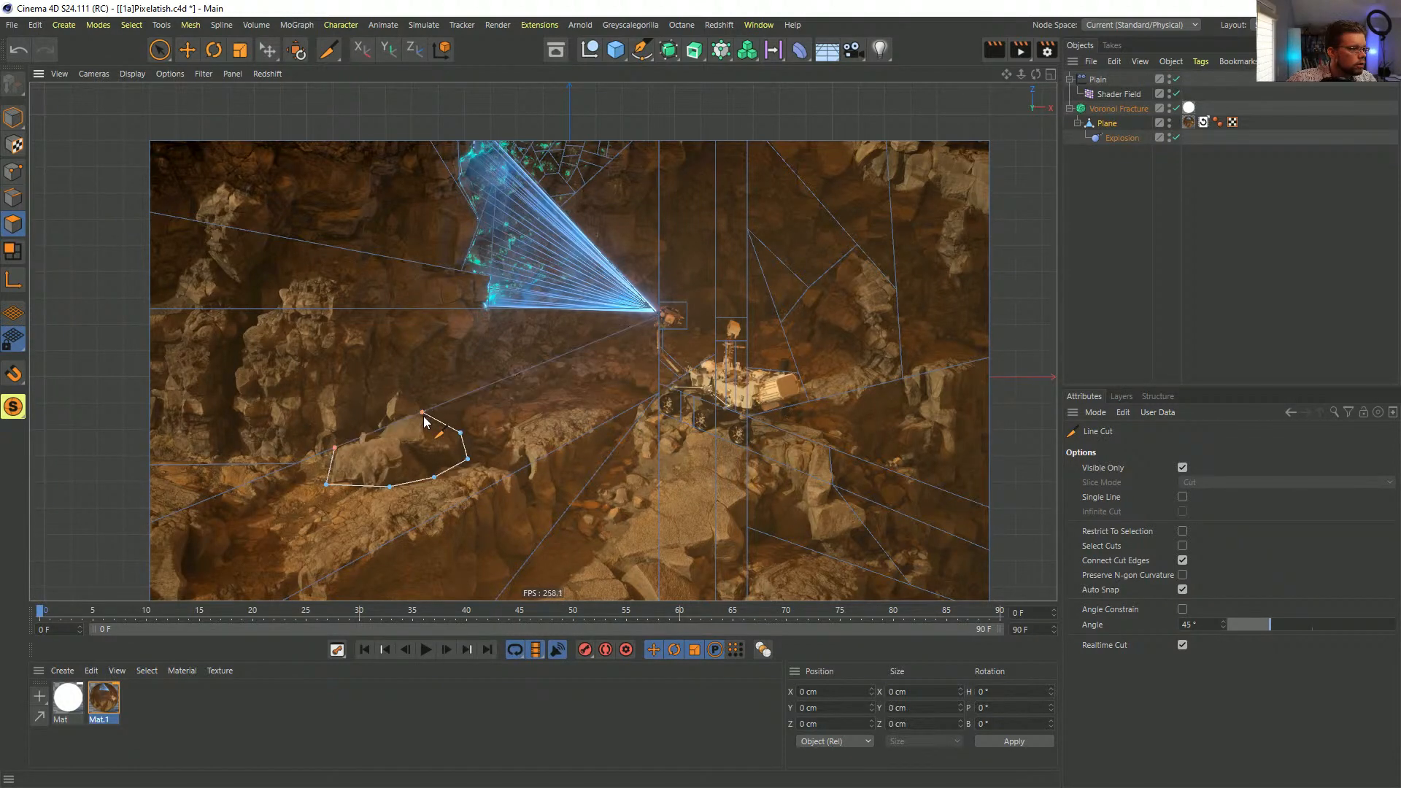
- Cut a steep line up through the far cliff from the short lower cut to the horizontal edge, continuing to the slanted edge above
alt+middle_drag(504, 370, 449, 411)
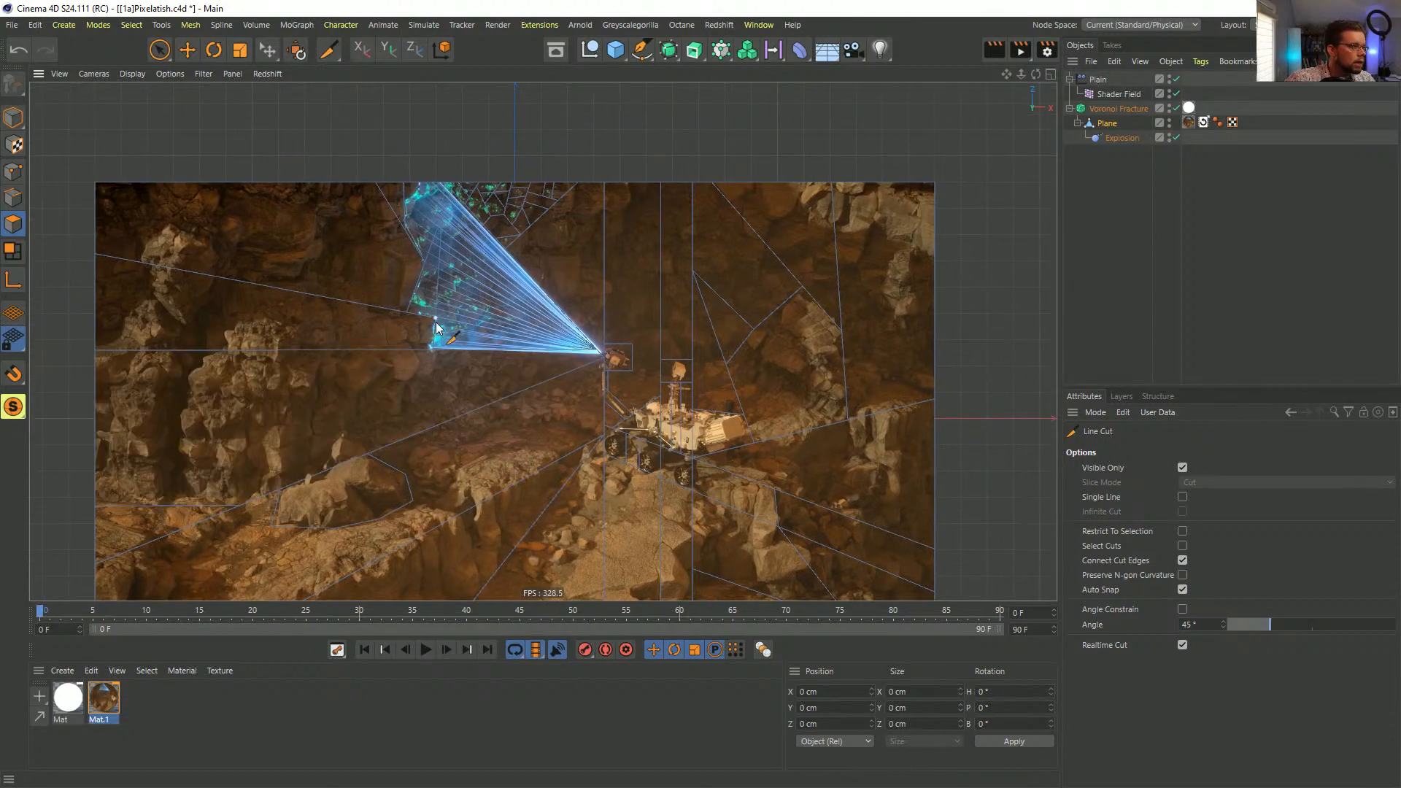
click(203, 352)
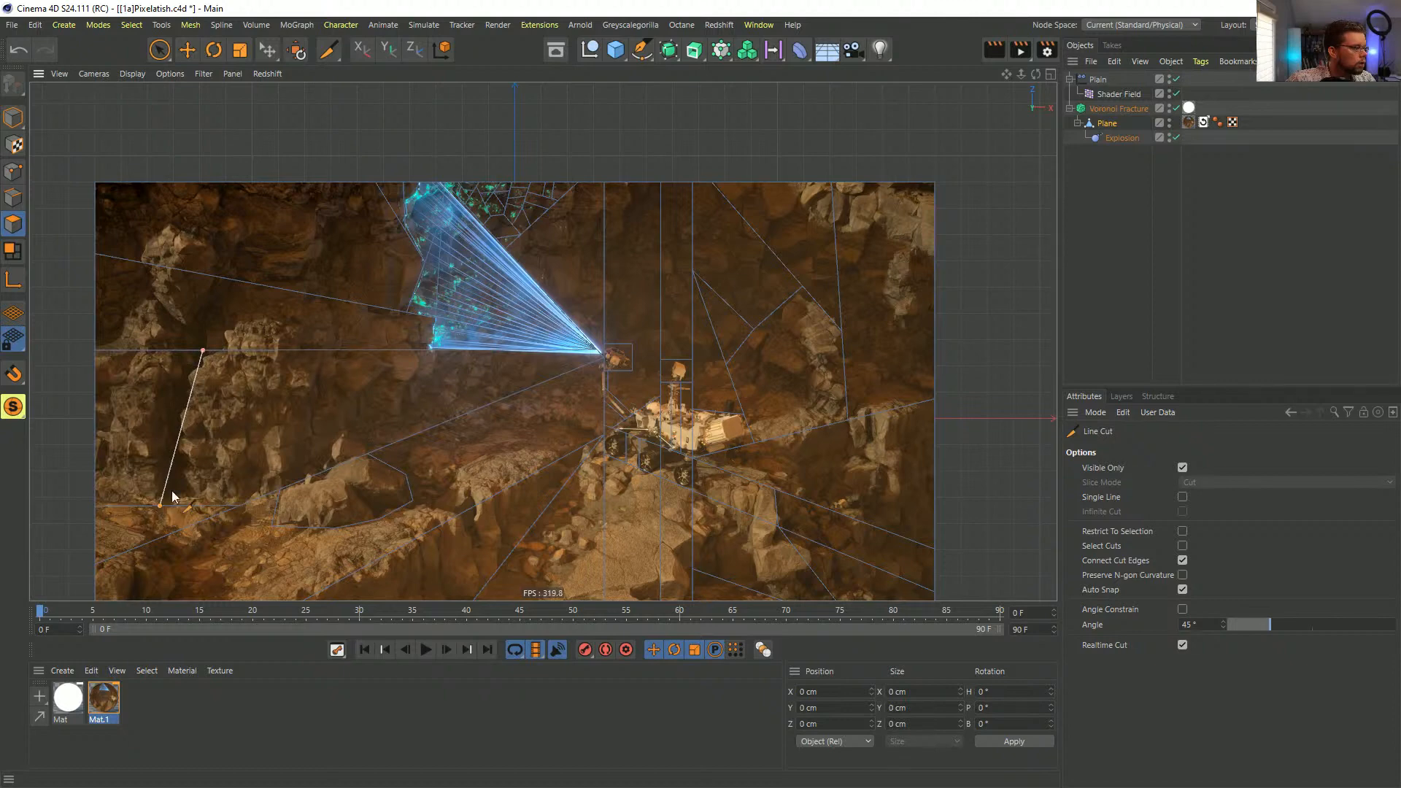
click(226, 279)
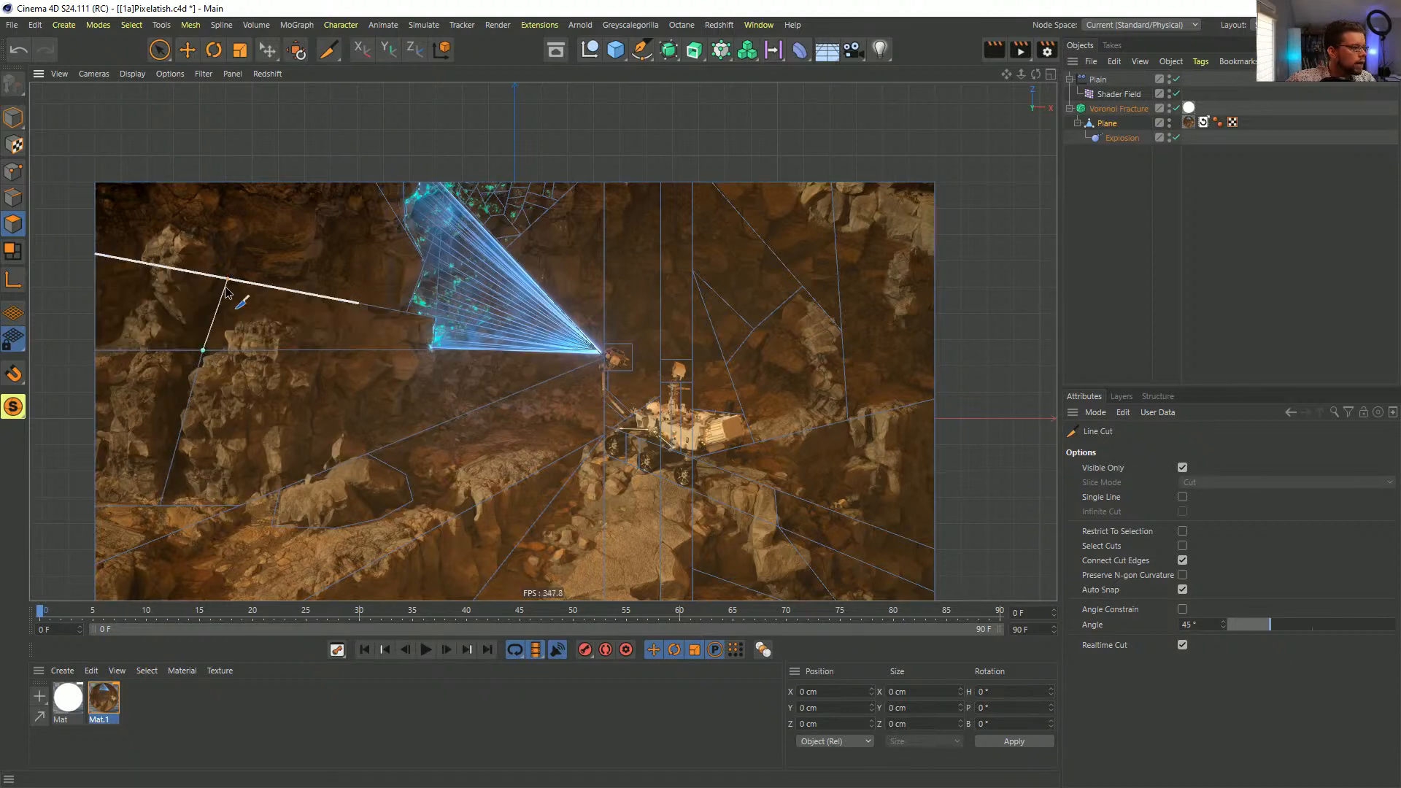
key(Escape)
alt+middle_drag(641, 390, 554, 339)
scroll(553, 340, down, 3)
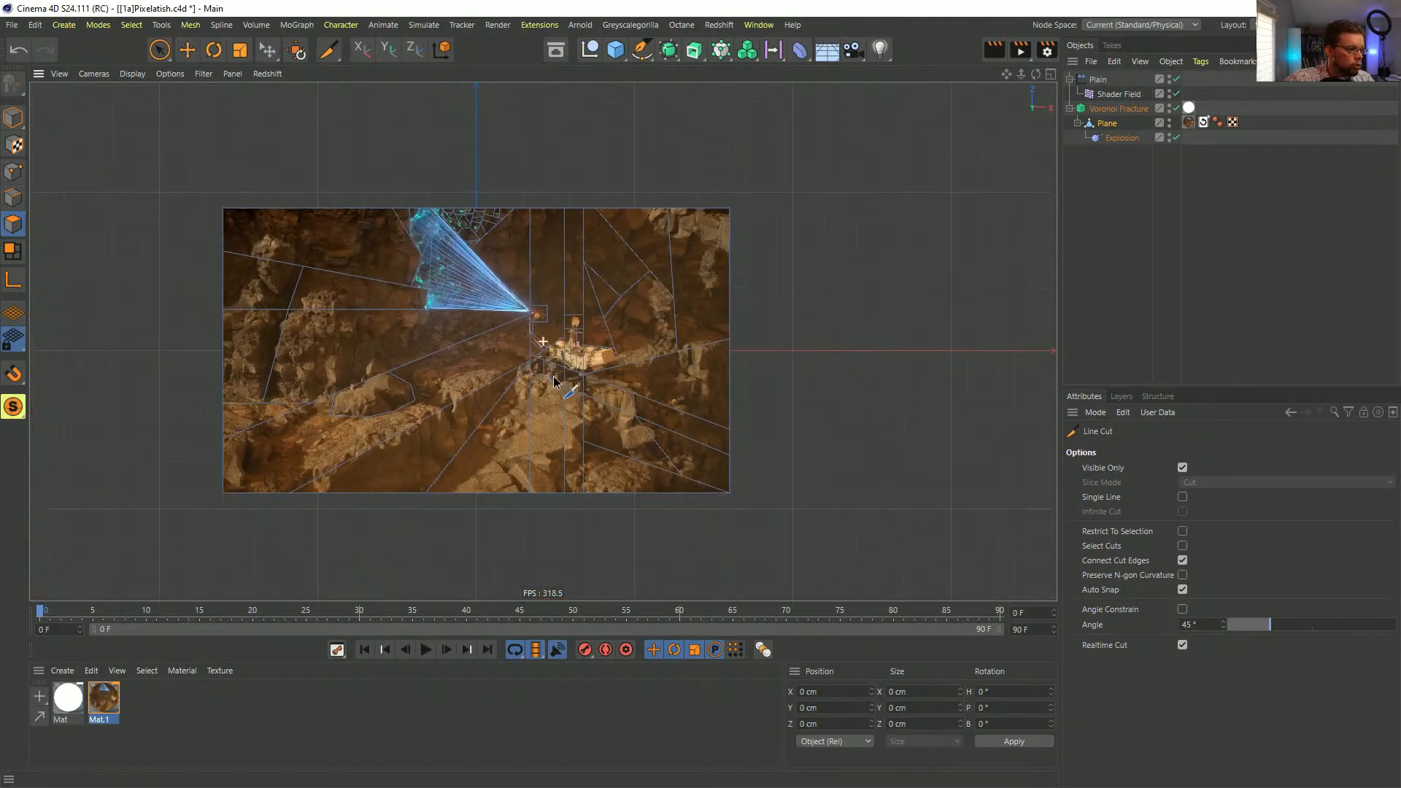
- Cut along the rover's rear section from the vertical edge to the box's upper corner, and down the box's front side to the slanted edge
scroll(657, 394, up, 8)
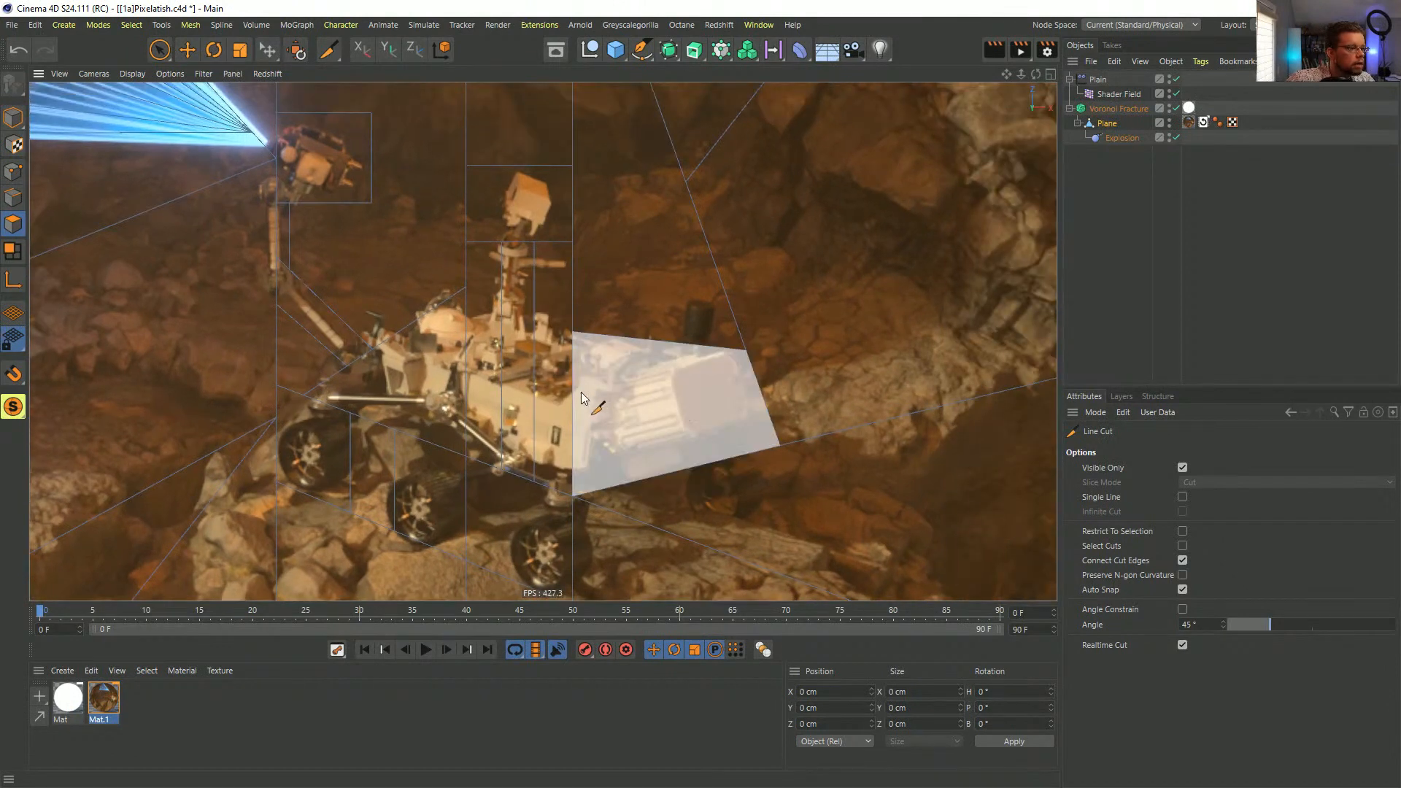
click(575, 395)
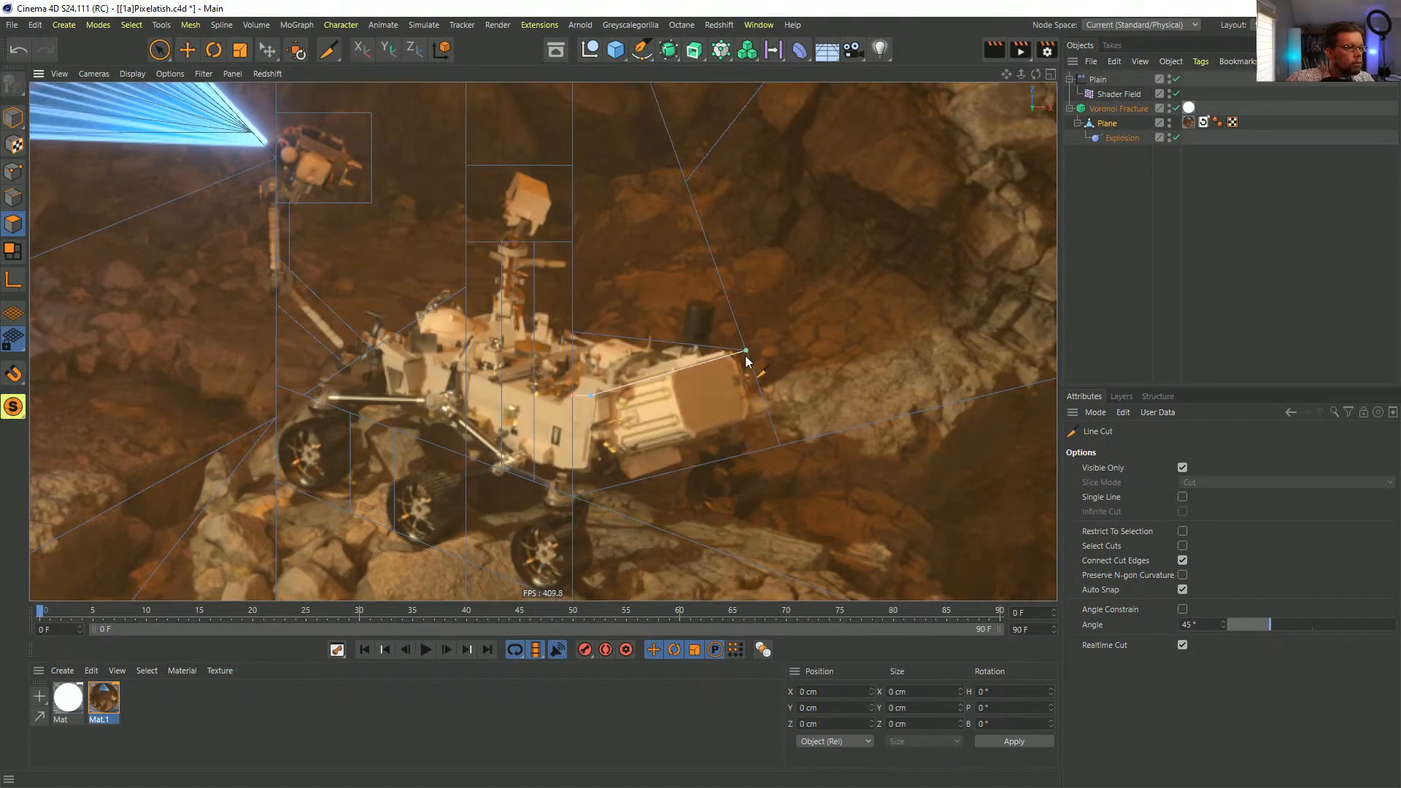
click(746, 352)
click(672, 372)
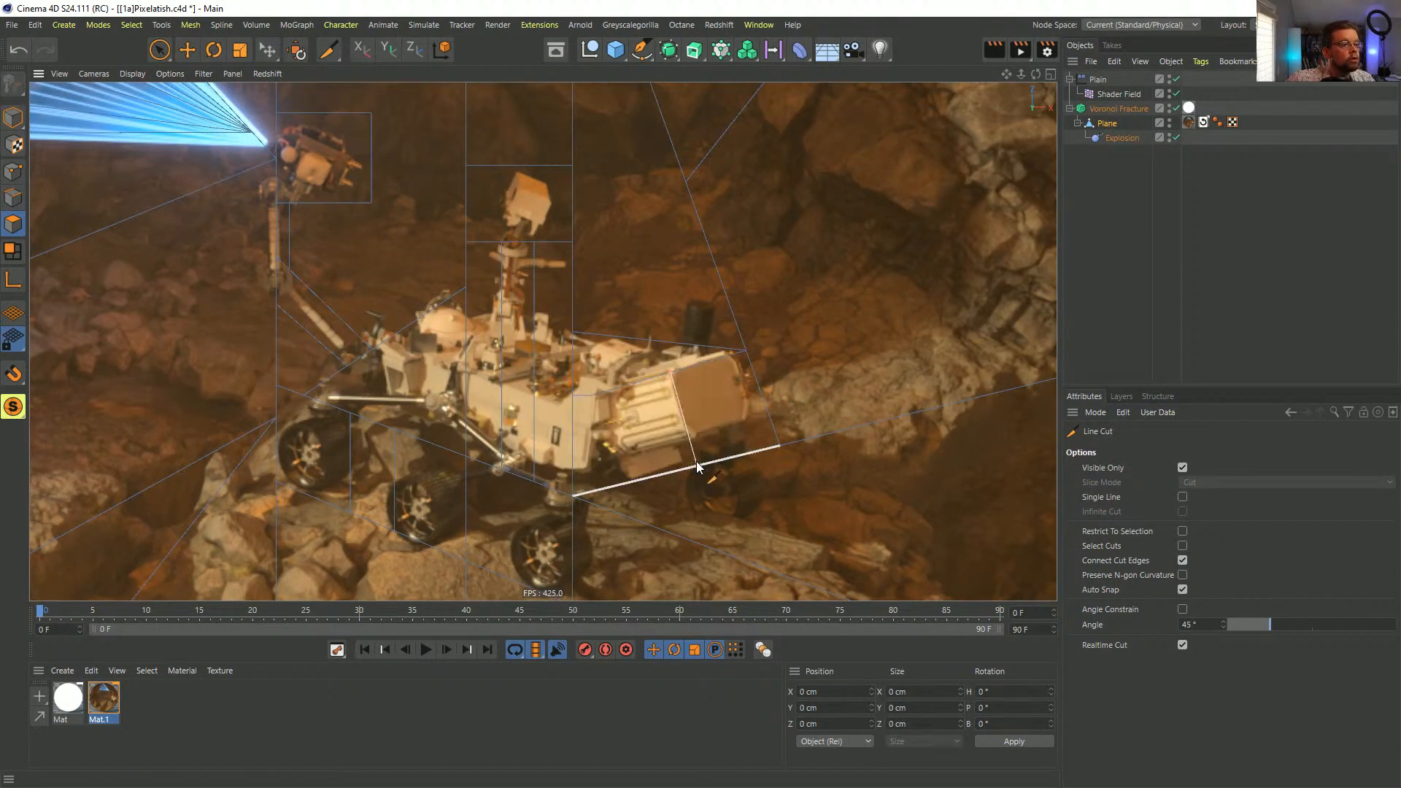
click(696, 465)
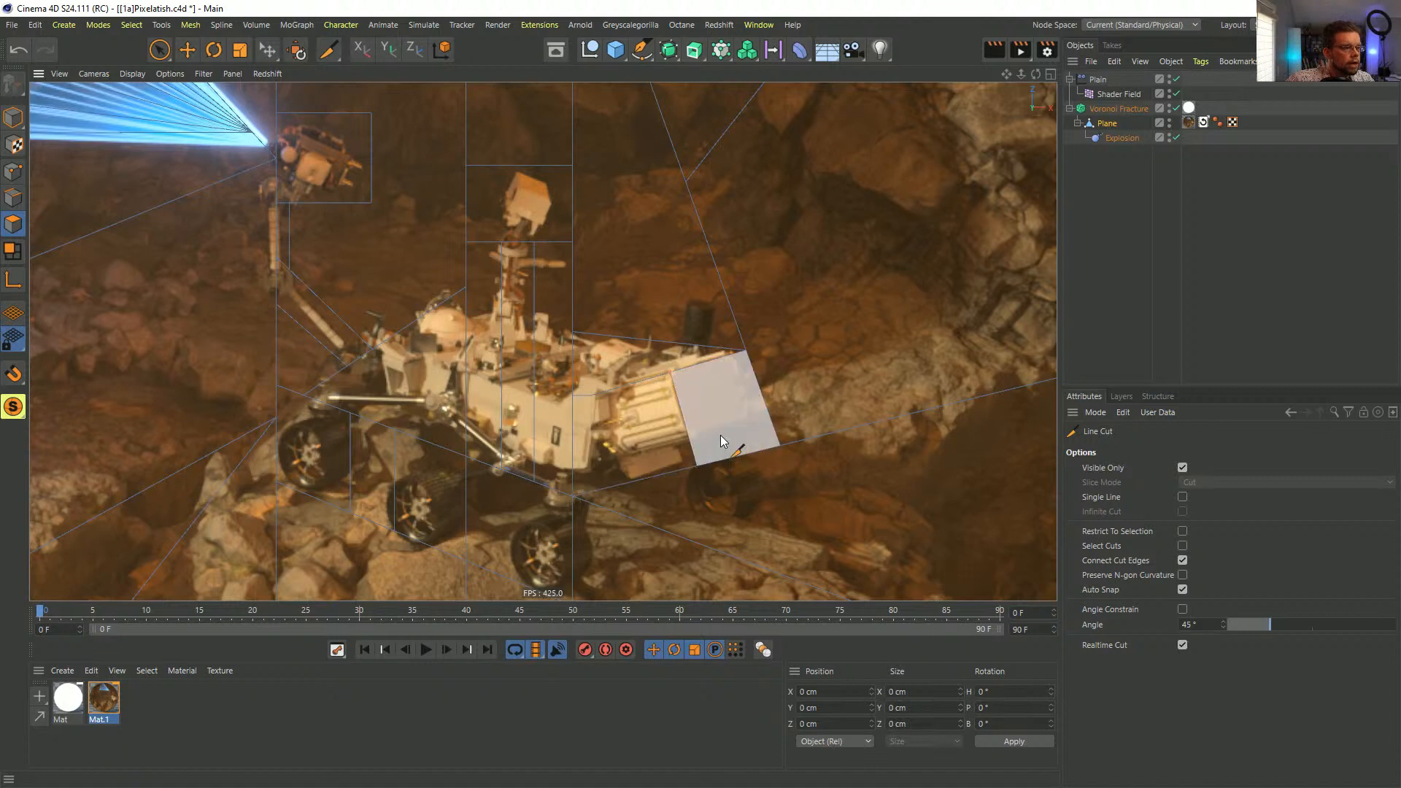
- Cut slanted lines across the rover's main body, from the vertical edge behind it toward its front below the mast
click(572, 475)
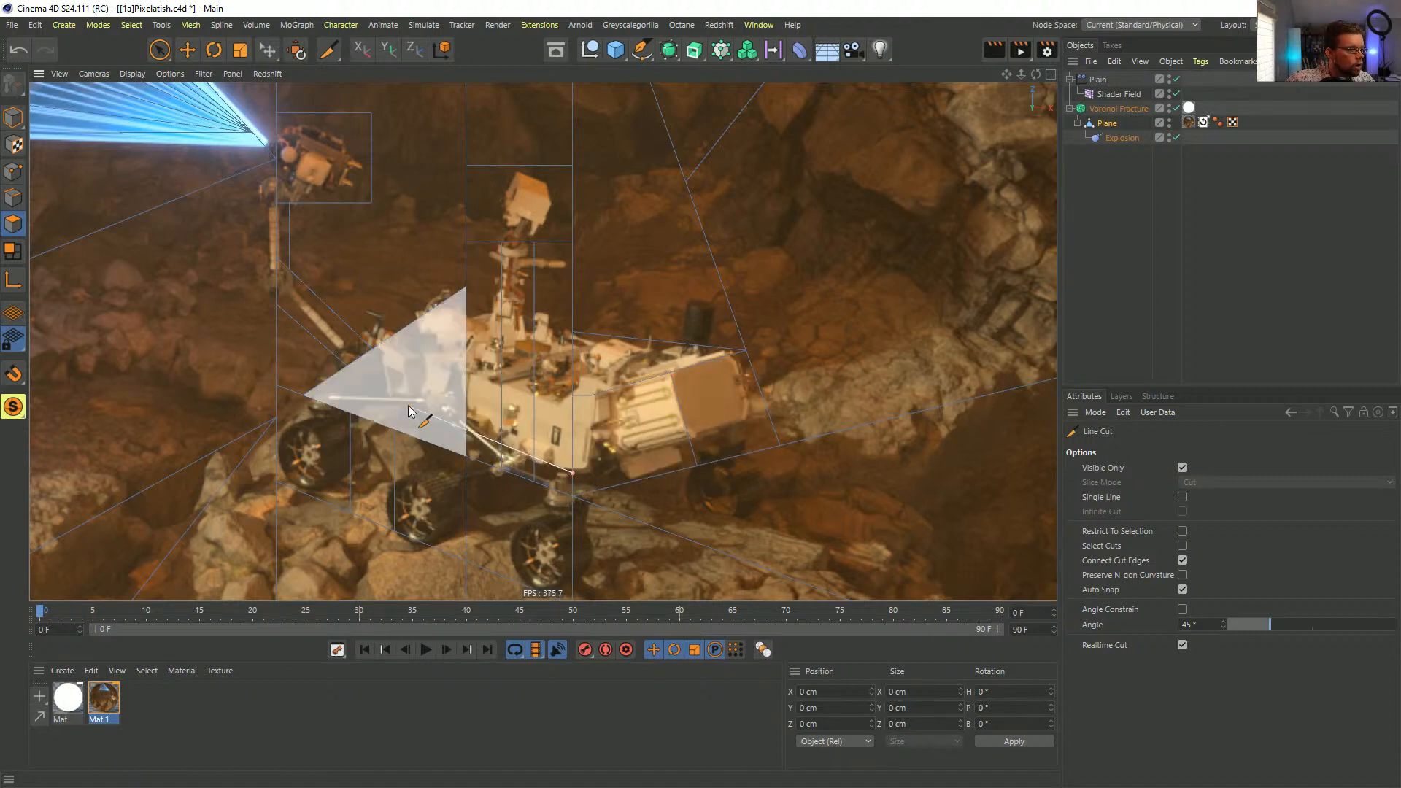
click(448, 431)
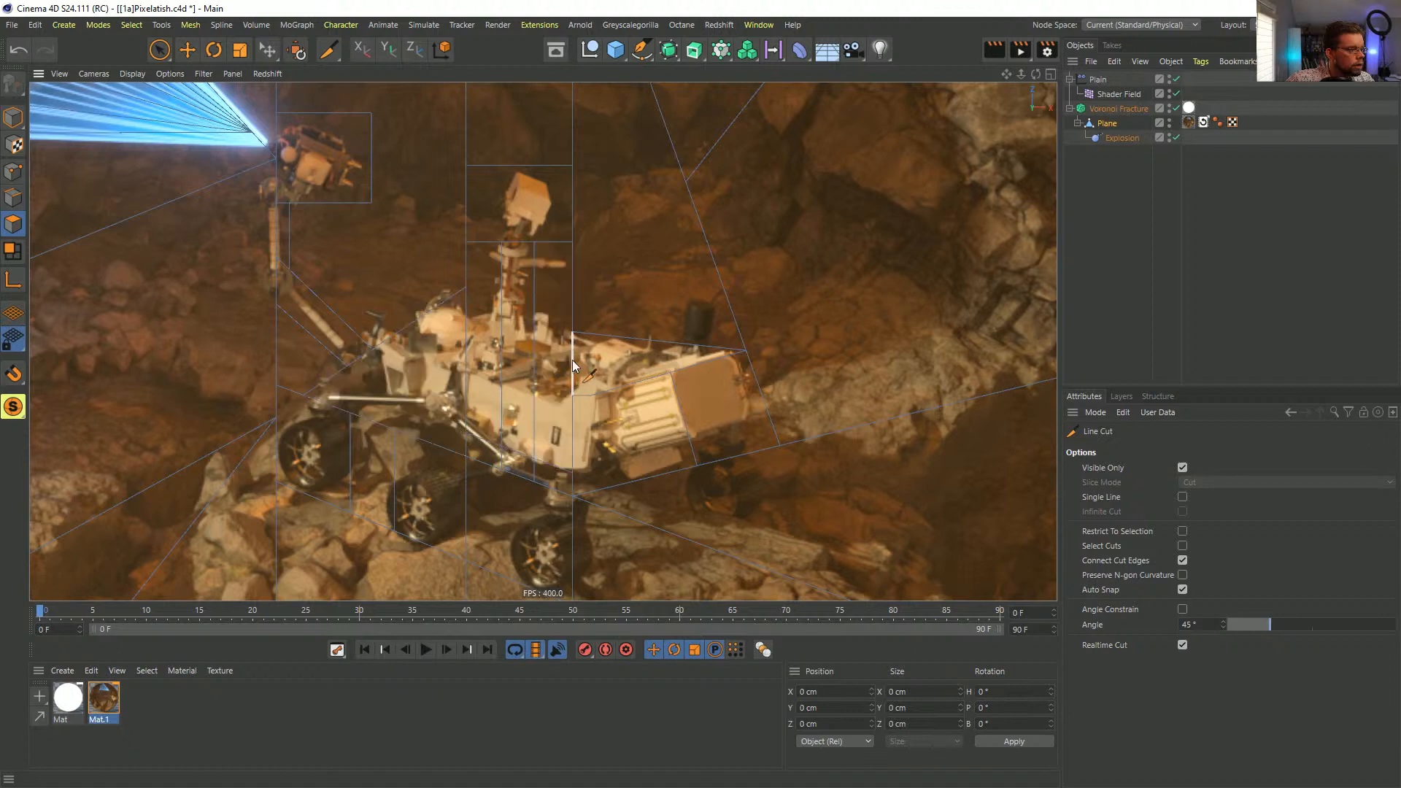
click(573, 415)
click(455, 370)
click(501, 306)
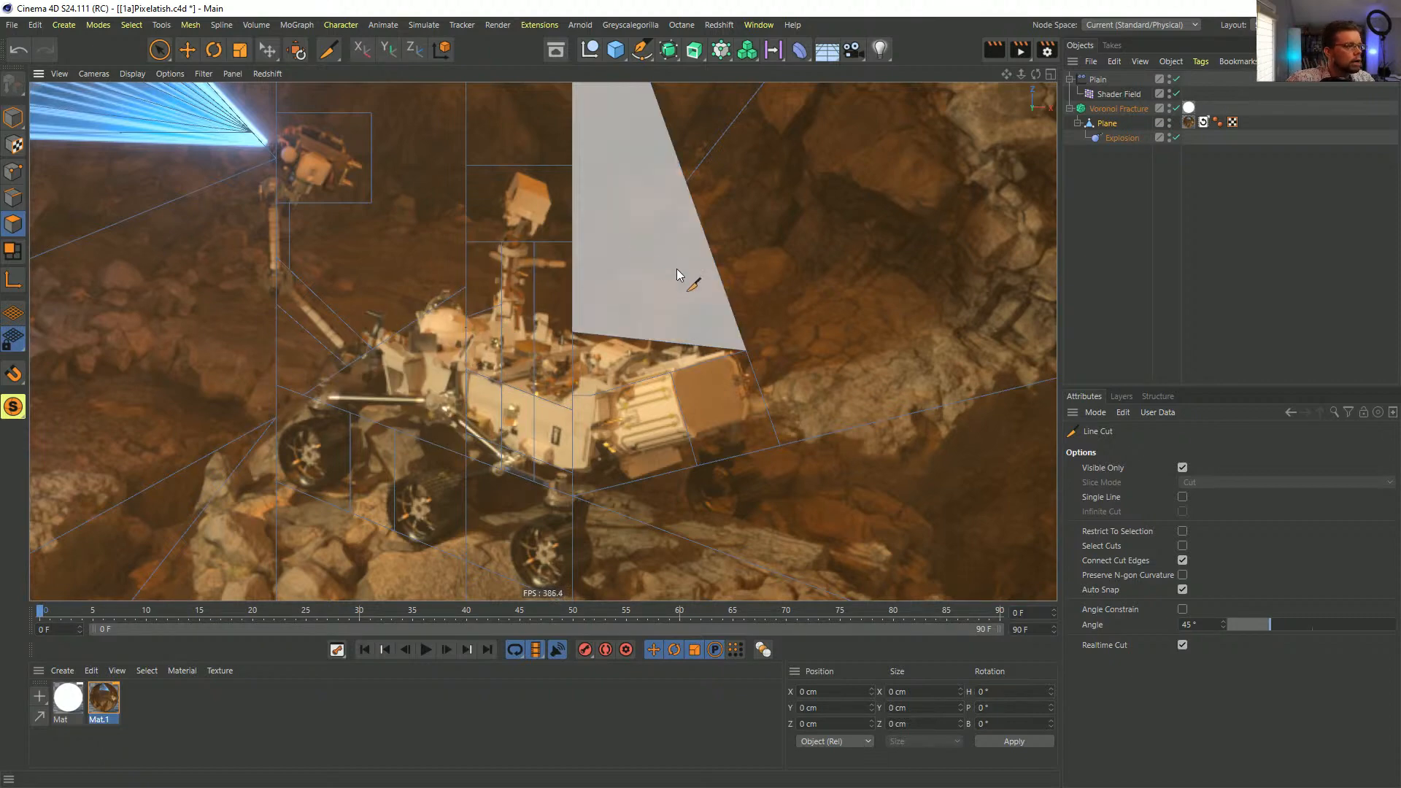
- Restrict the Plane's material tag to selection x to hide the image, and return to Model mode
alt+right_drag(667, 284, 610, 266)
alt+middle_drag(610, 265, 485, 315)
mouse_move(667, 348)
alt+right_down()
mouse_move(552, 368)
mouse_move(668, 361)
alt+right_up()
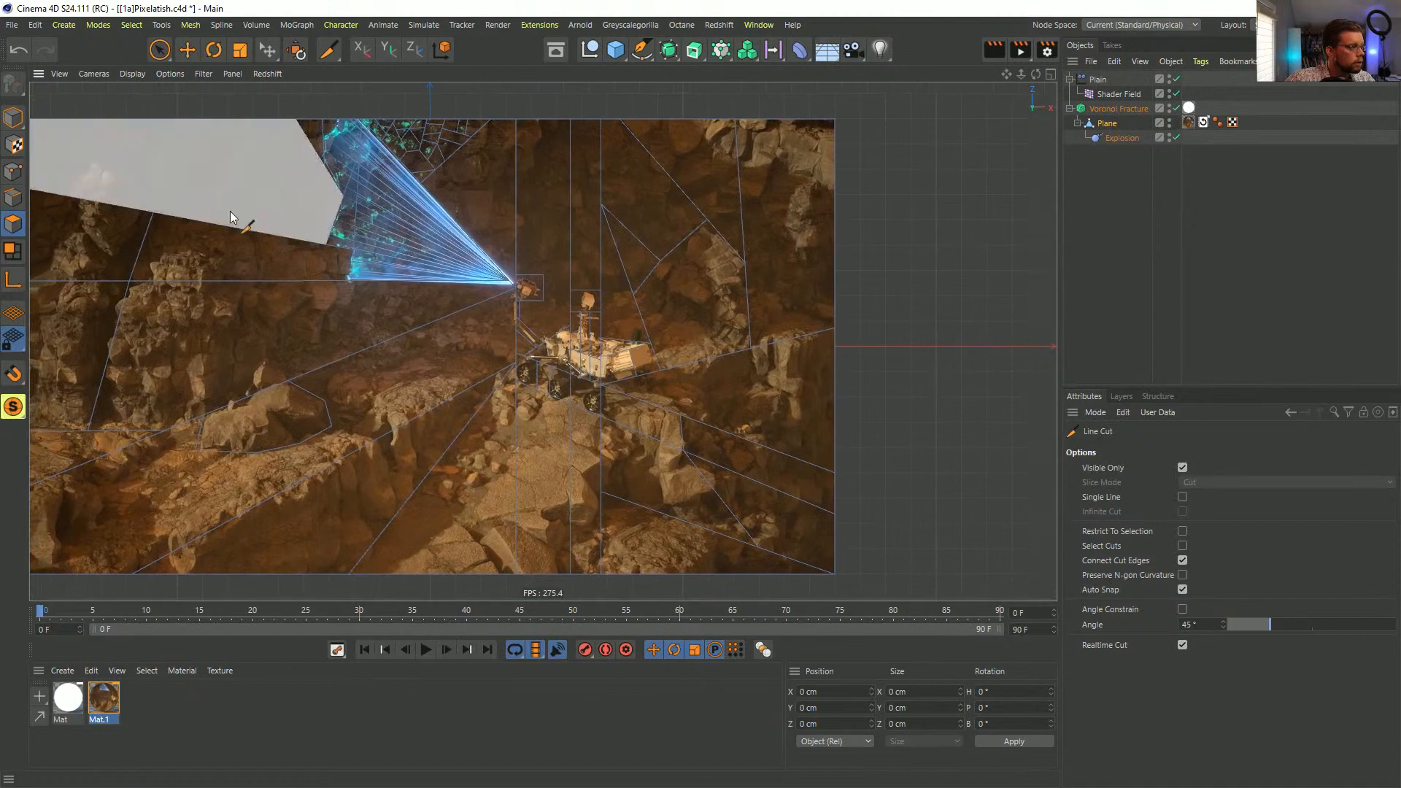
click(1189, 124)
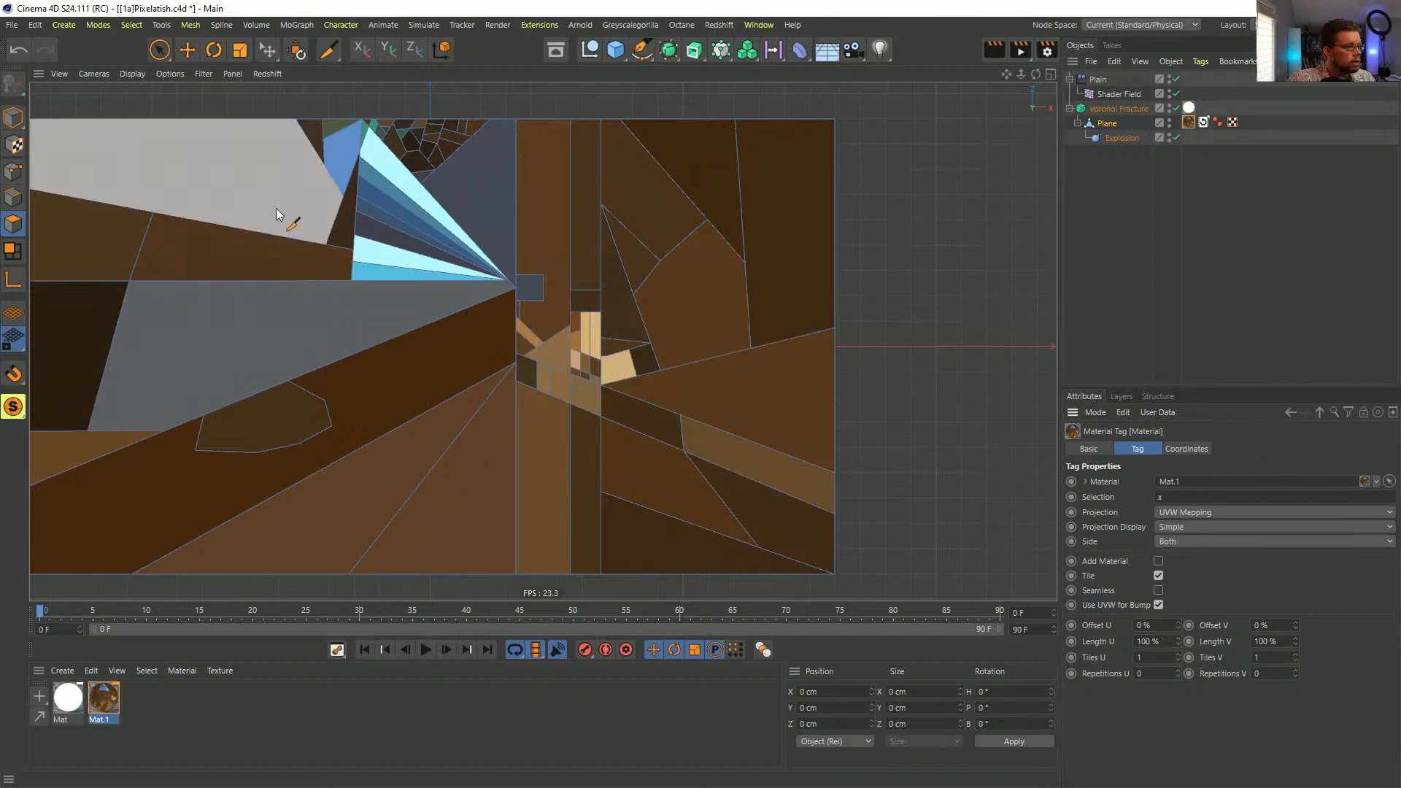
click(12, 118)
- Examine the flat-colored fragments around the beam, rover and rocks from near and far
scroll(662, 376, down, 3)
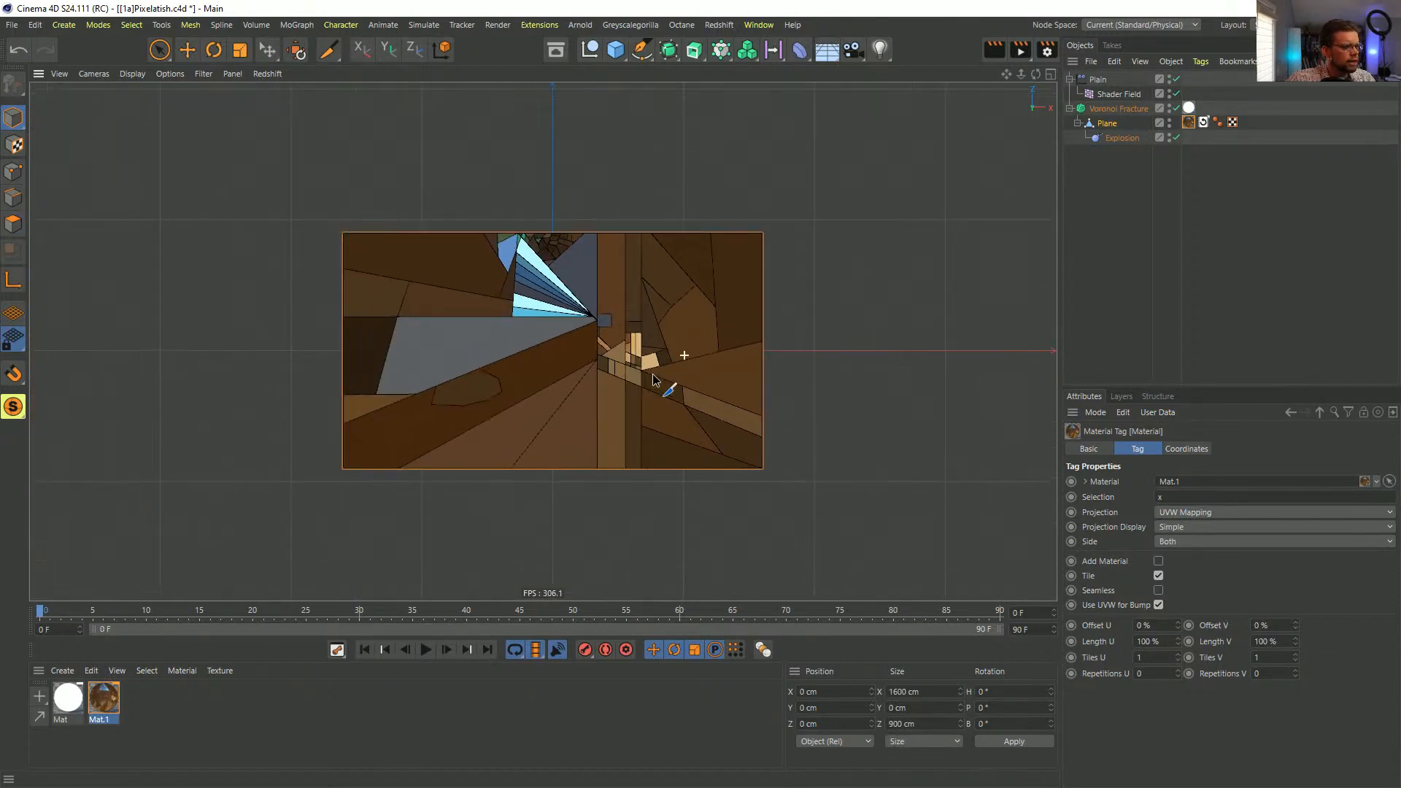
scroll(679, 365, up, 3)
scroll(704, 344, up, 1)
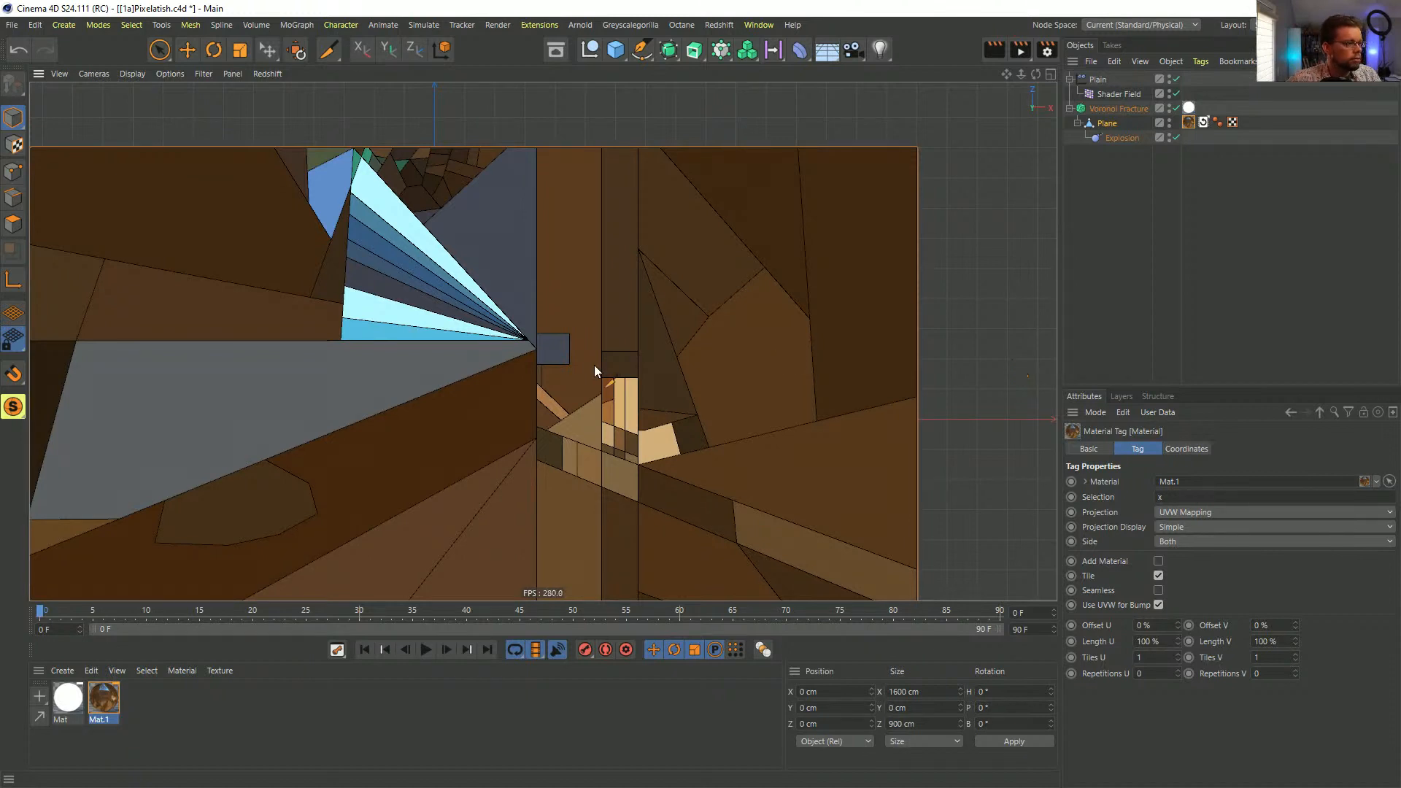
scroll(620, 365, up, 1)
scroll(620, 351, down, 4)
scroll(598, 358, up, 5)
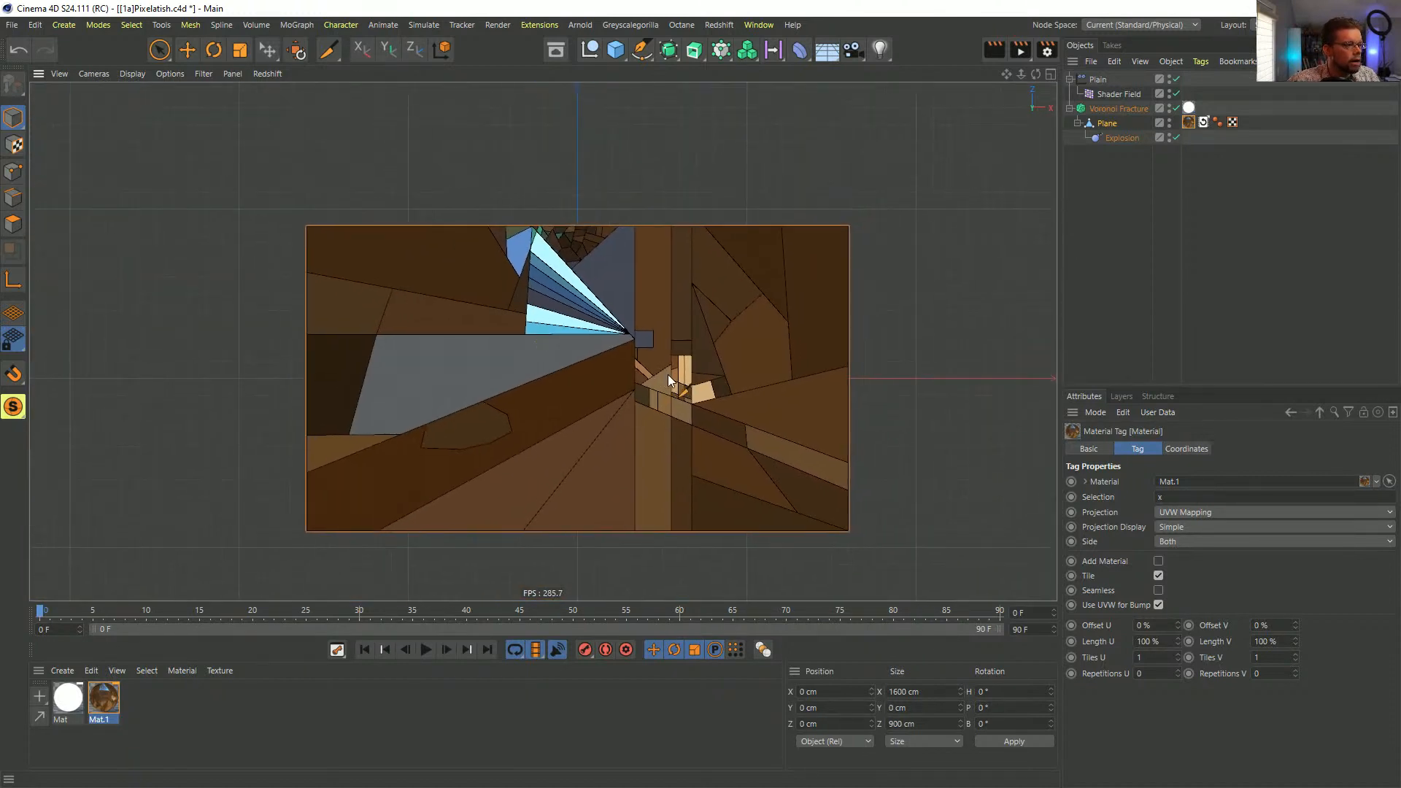
scroll(620, 372, down, 3)
scroll(642, 375, up, 1)
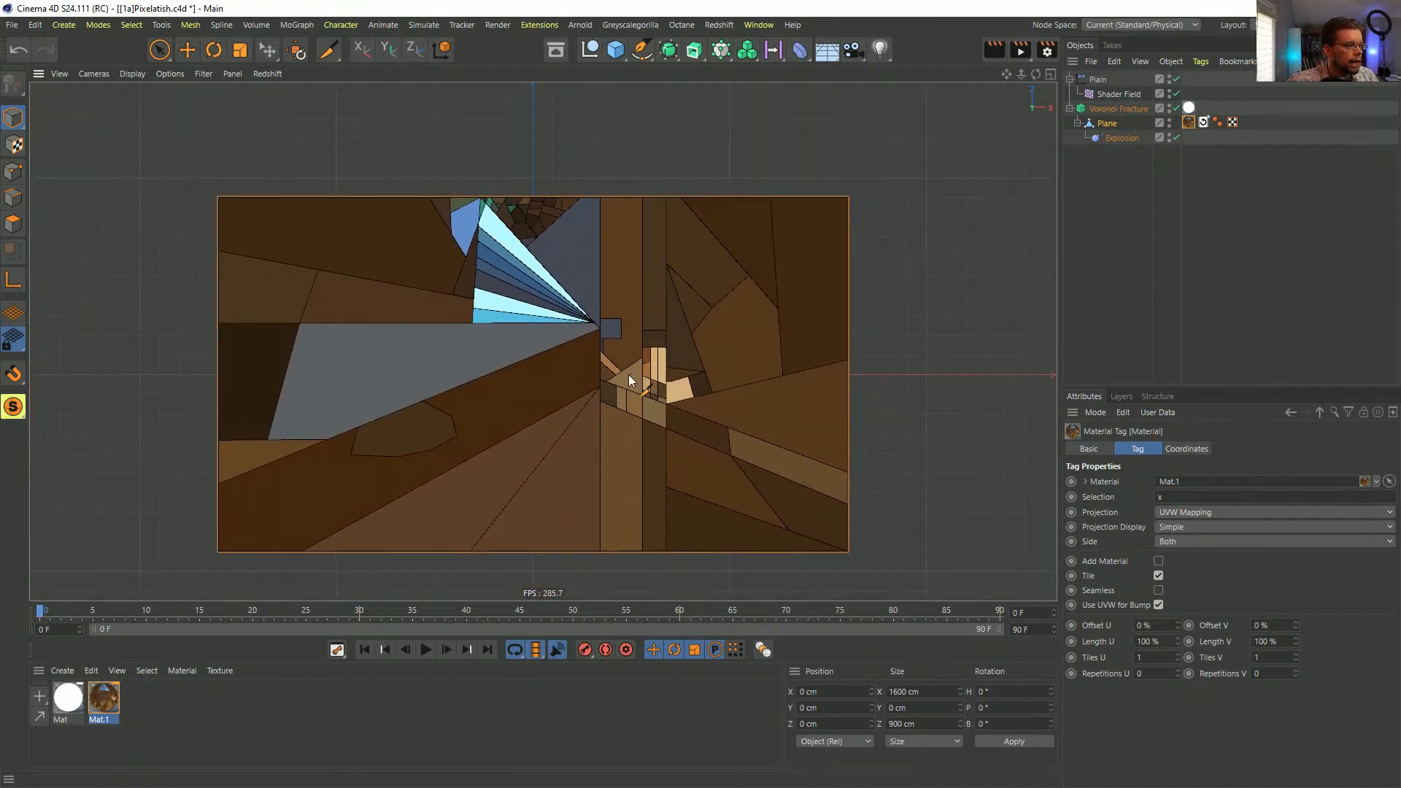
scroll(646, 378, up, 2)
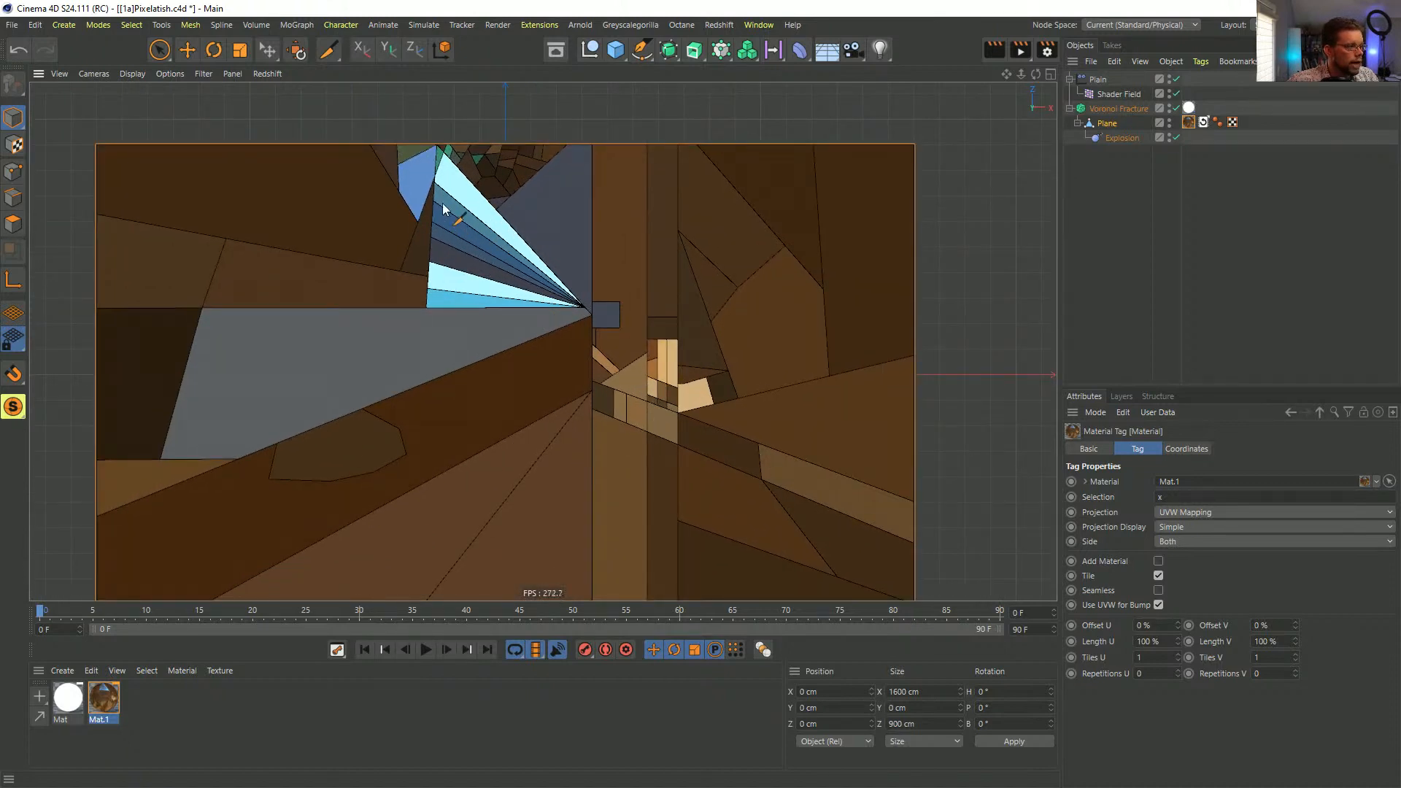
scroll(538, 338, down, 2)
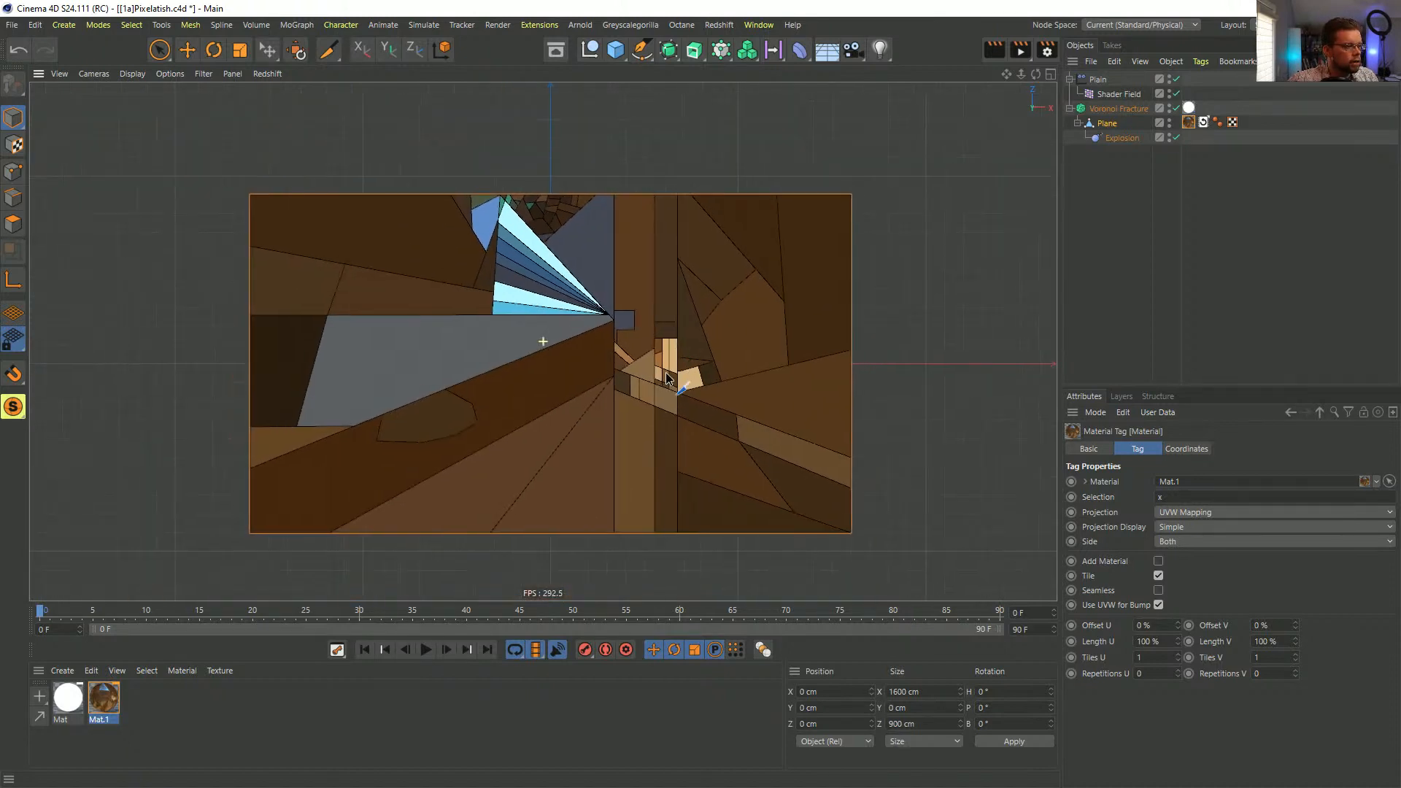
scroll(663, 372, up, 4)
scroll(663, 372, down, 3)
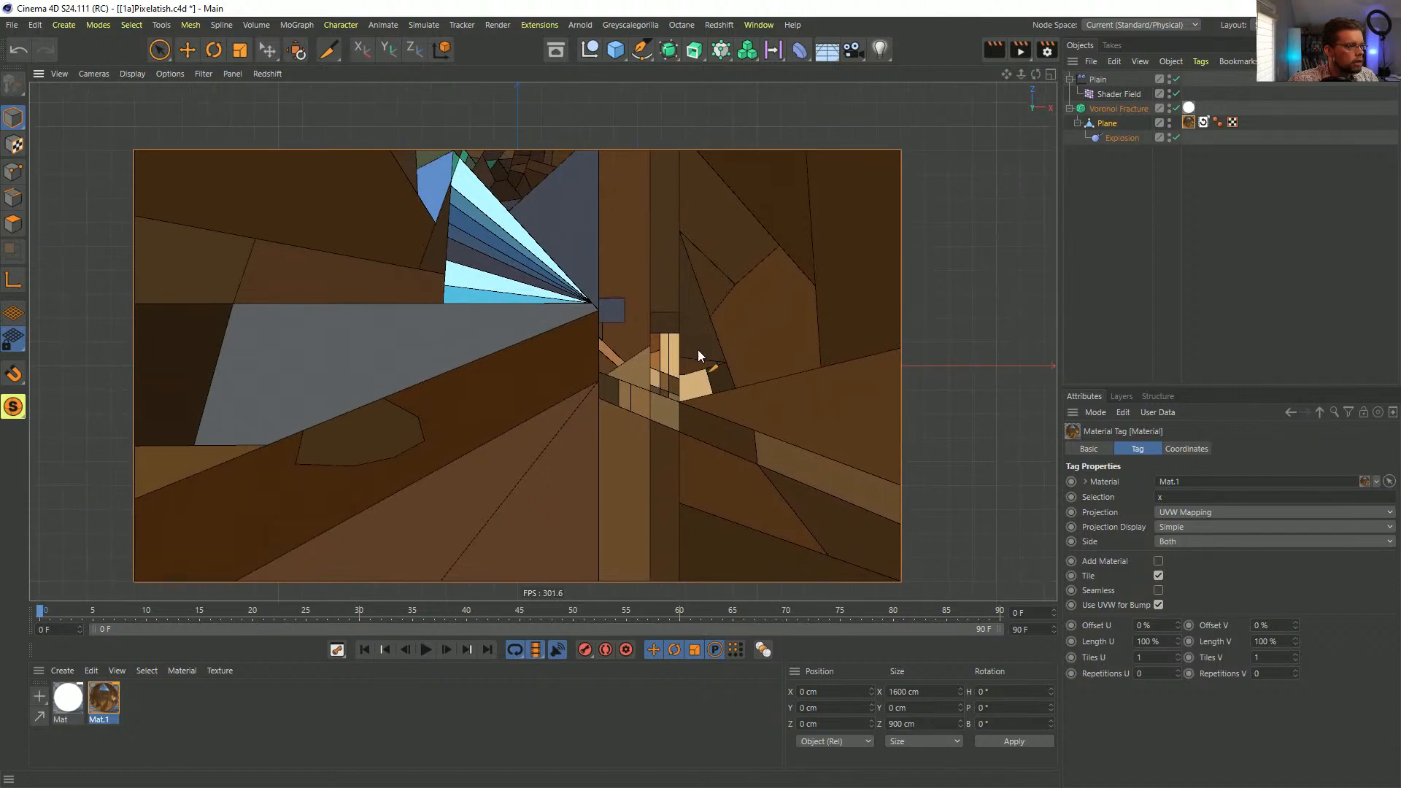
- Add a distribution source to the Voronoi Fracture and set its point amount to 189
click(1138, 109)
click(1127, 627)
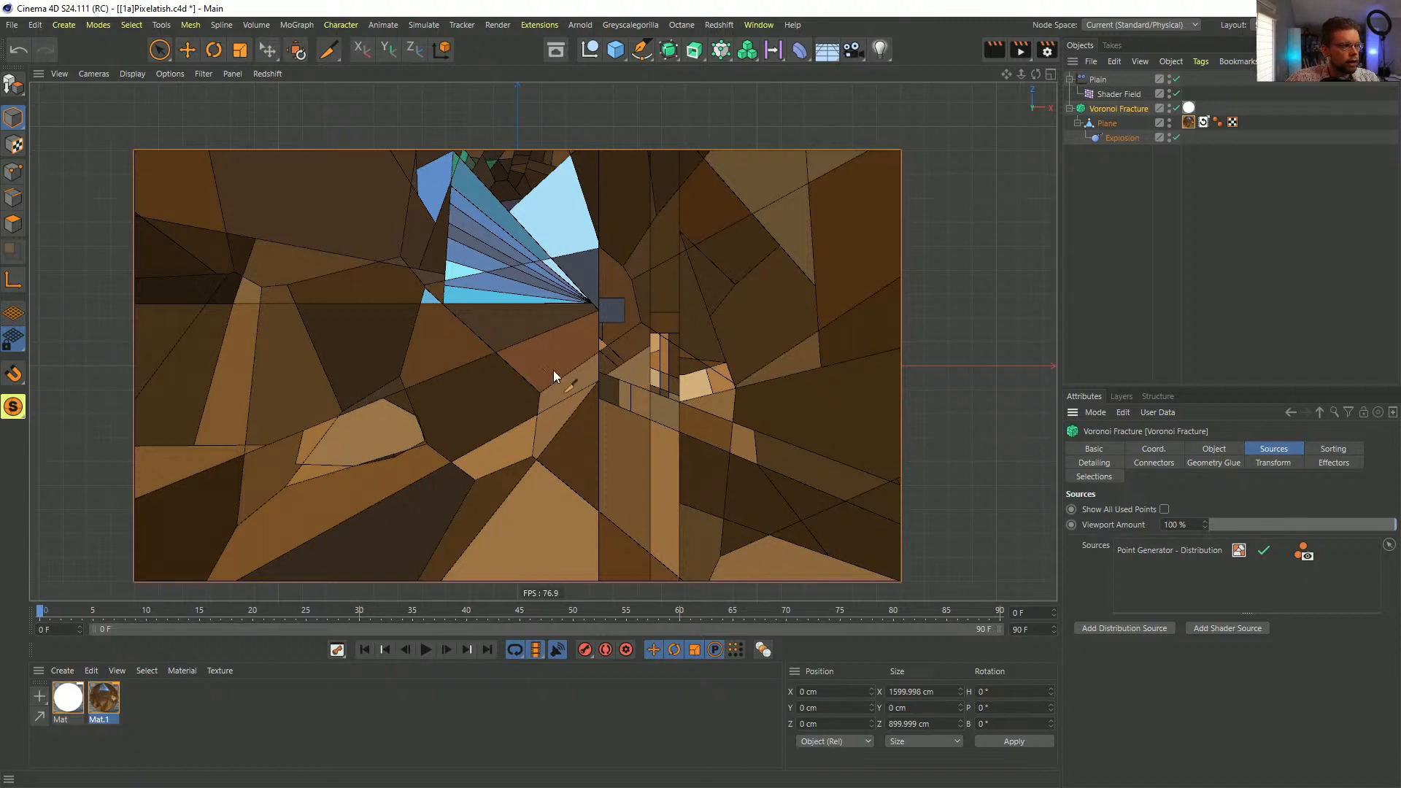
click(1175, 550)
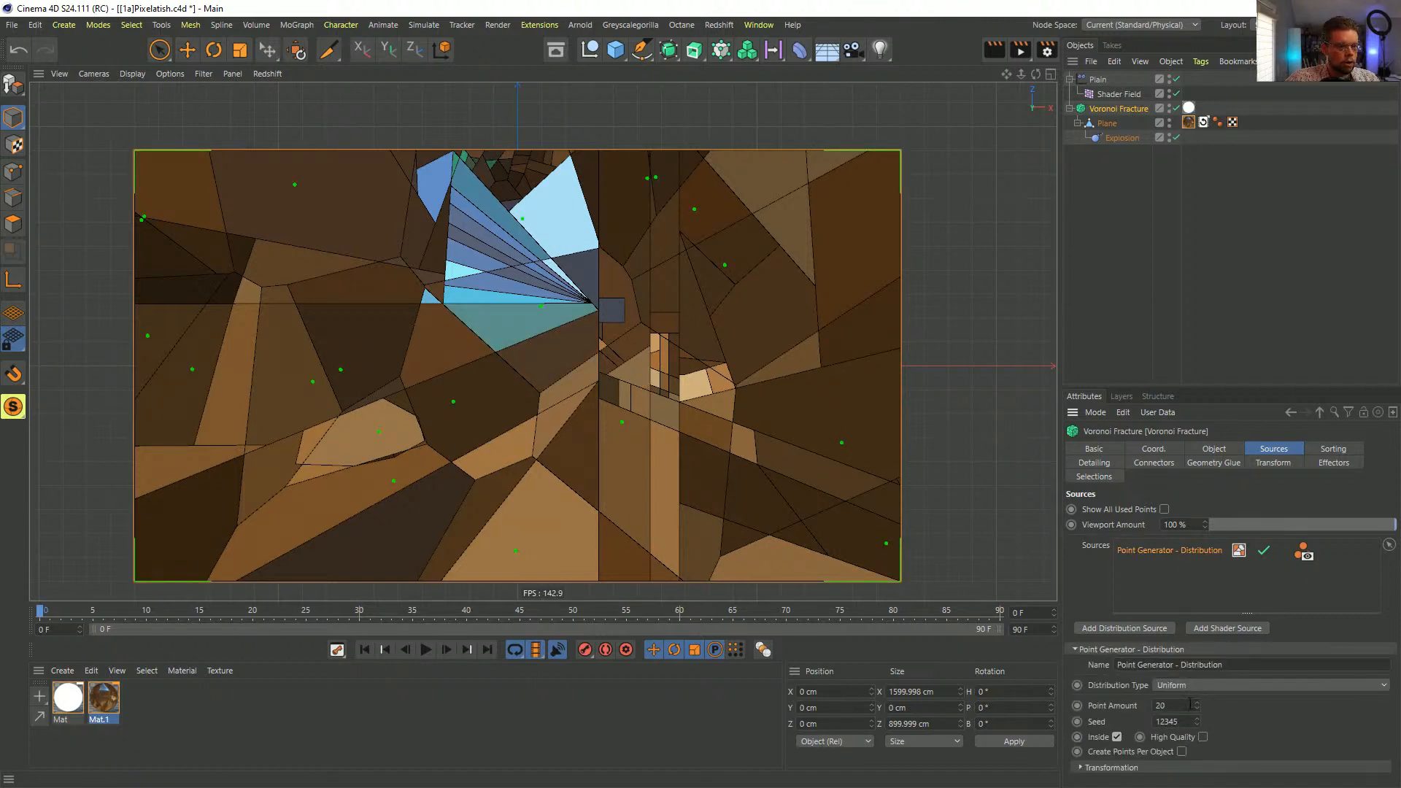
drag(1197, 703, 1198, 635)
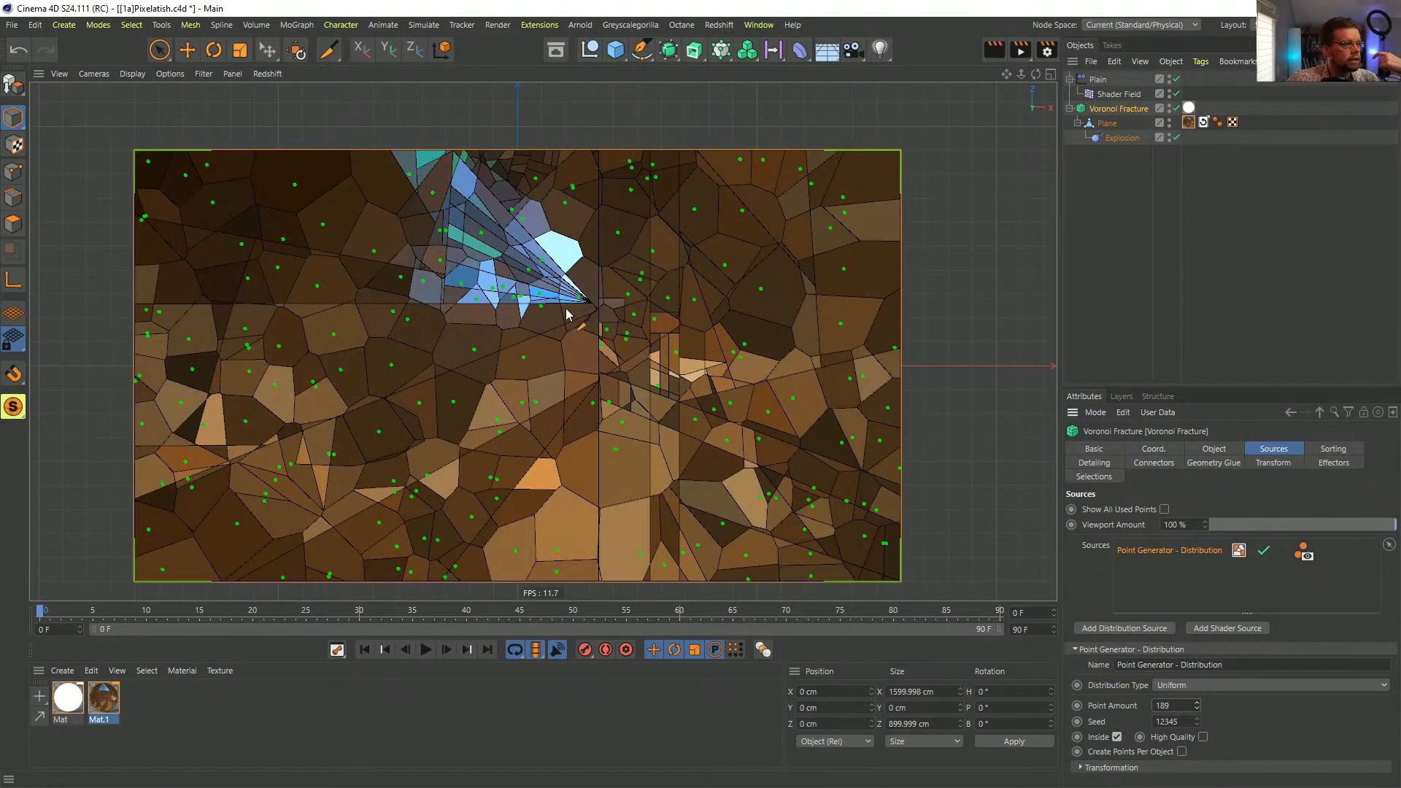
click(1156, 290)
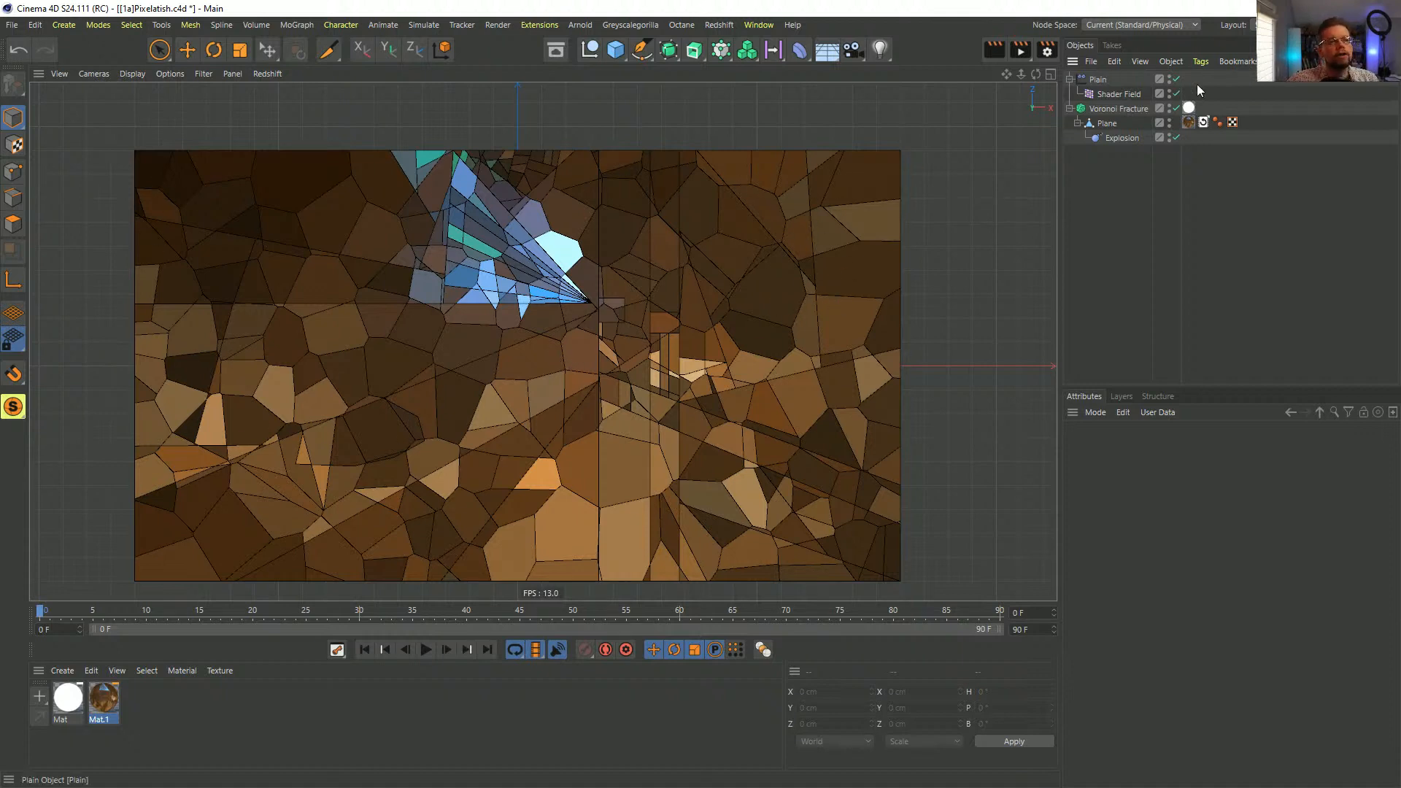
- Raise the Voronoi Fracture distribution source's point amount to 1289
click(1123, 108)
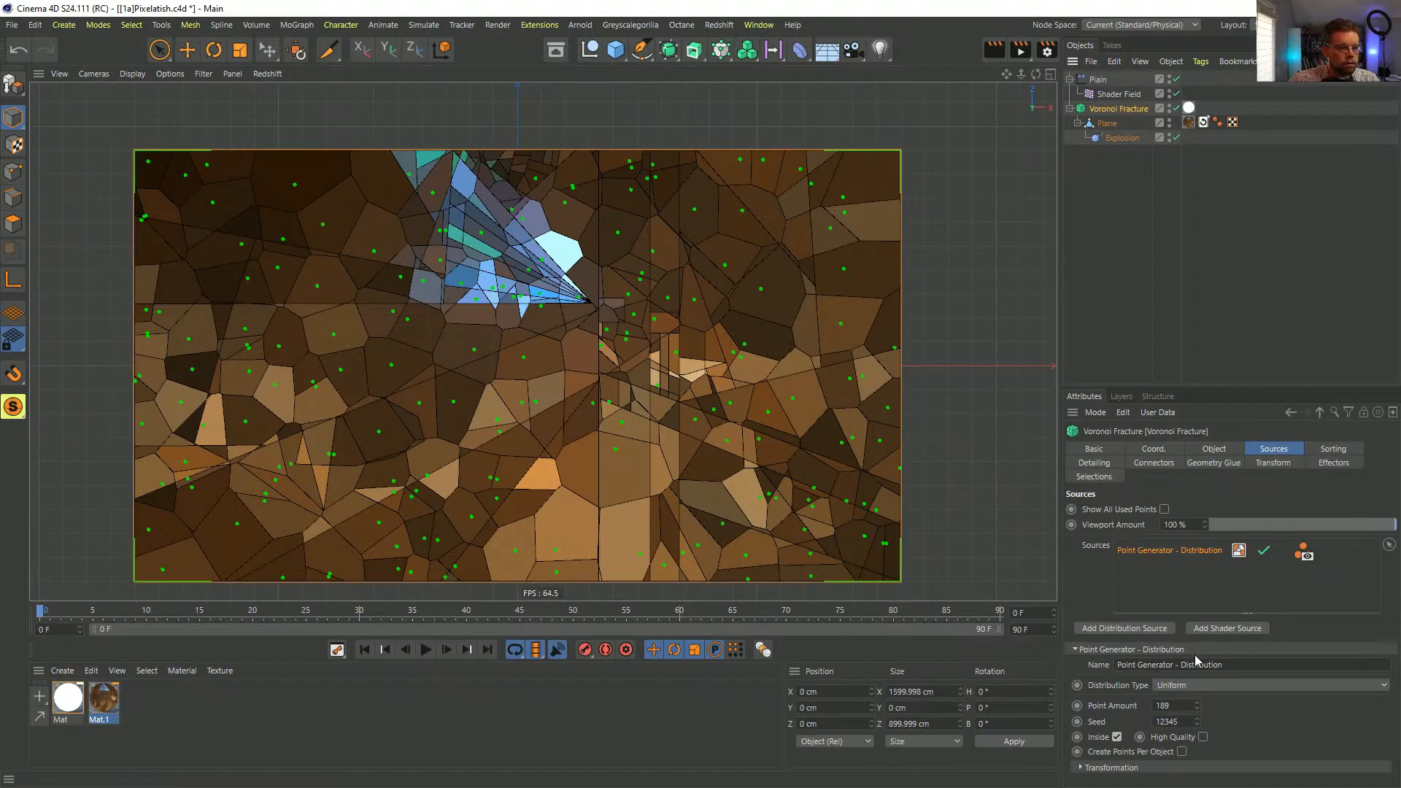
drag(1201, 708, 1201, 668)
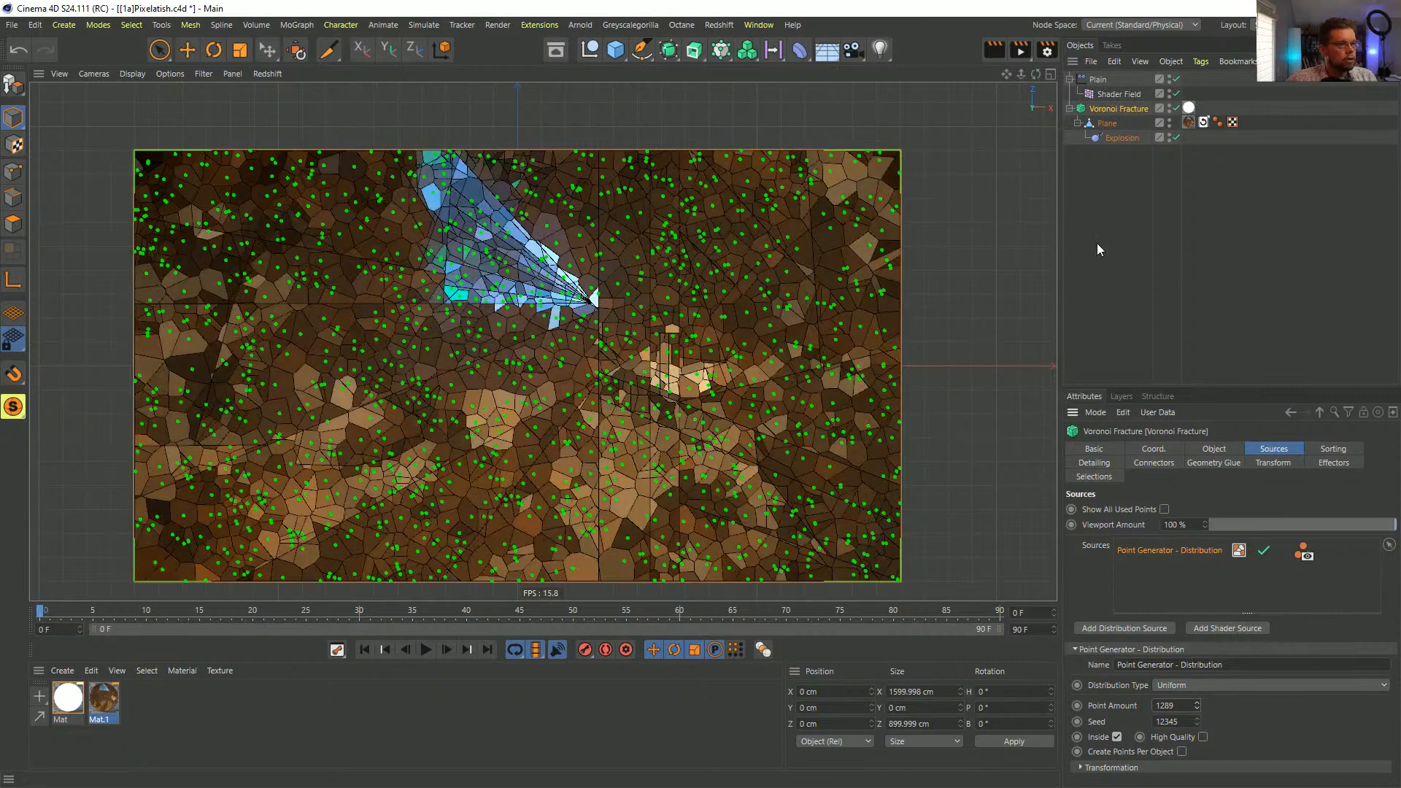
click(1103, 238)
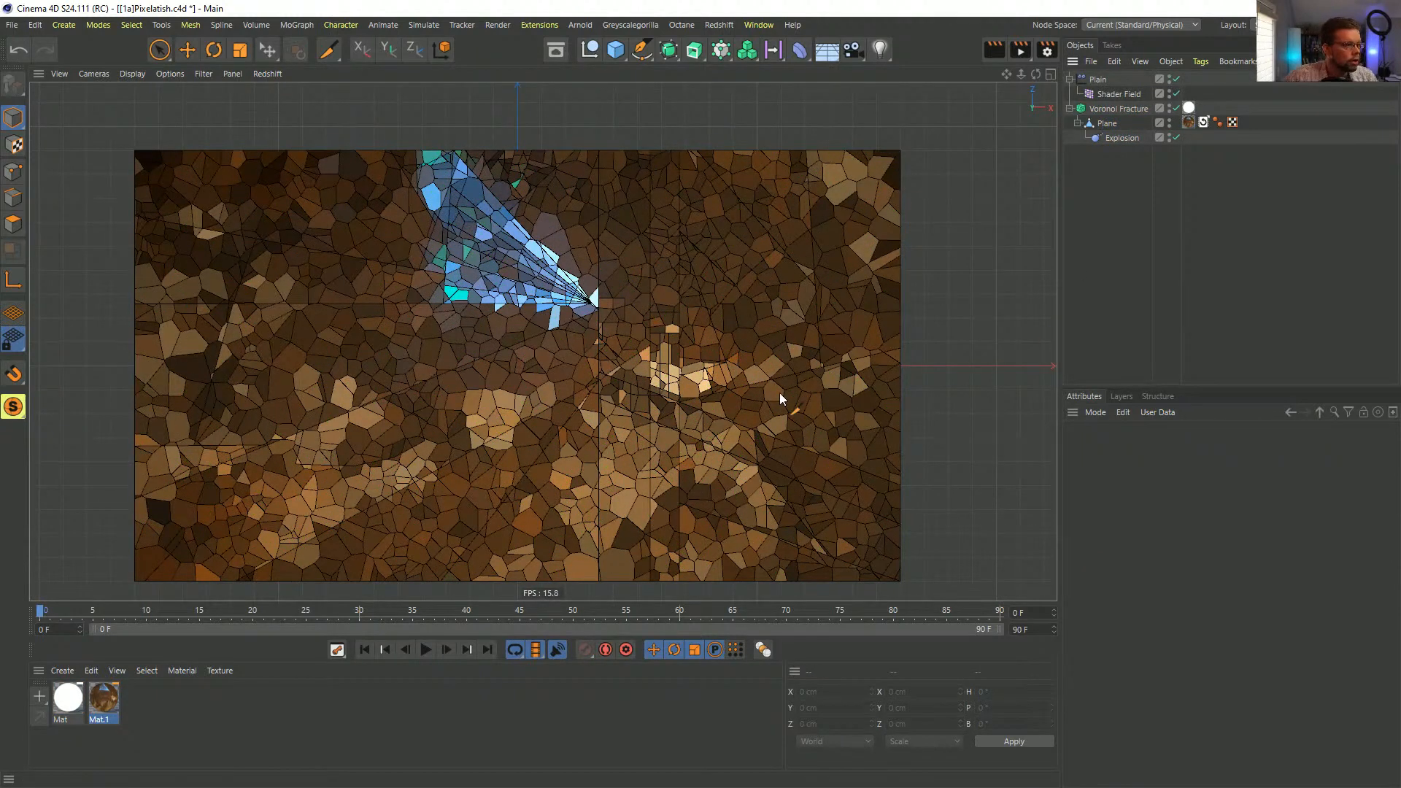
- Expand the Voronoi Fracture's Scale Cells settings and set Scale Y to 11
click(1143, 110)
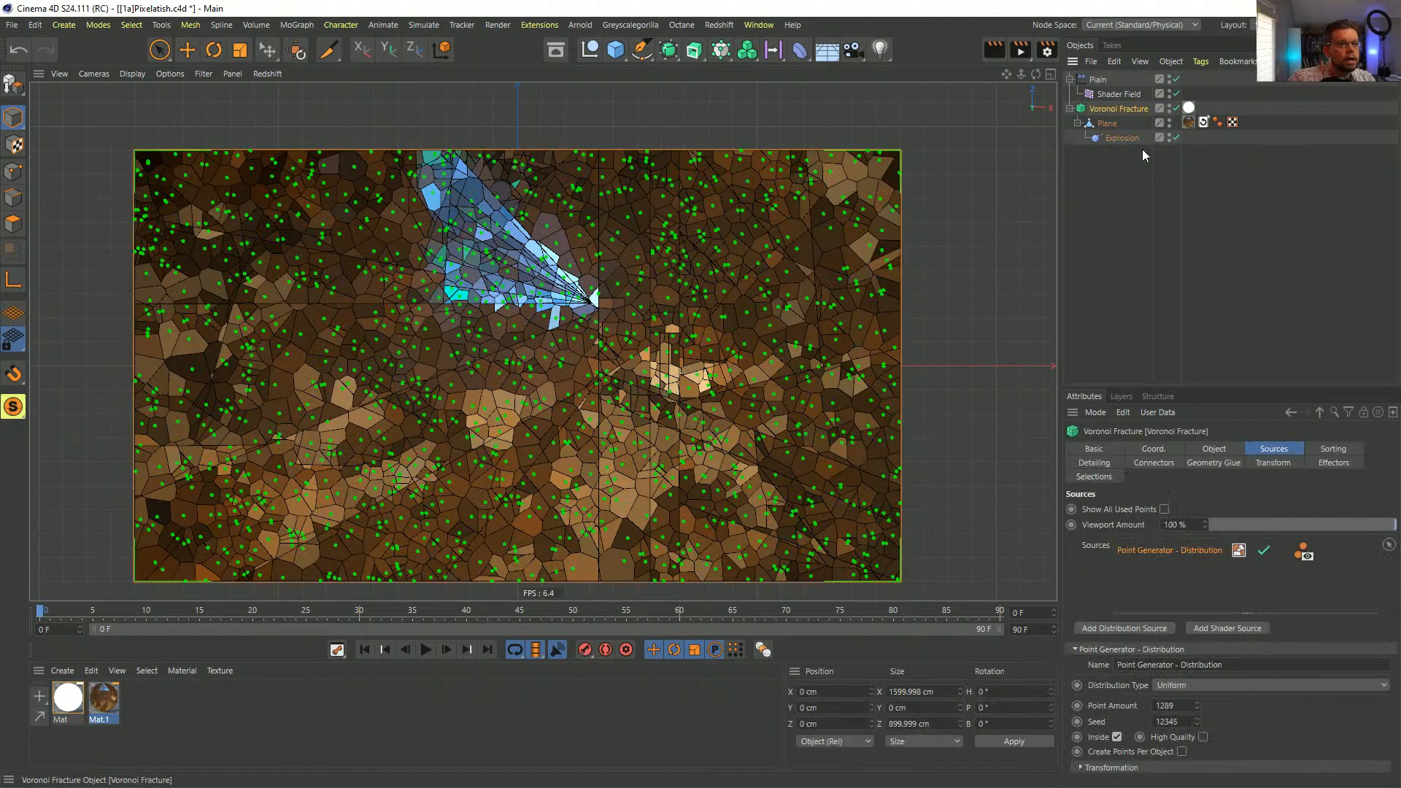
click(1193, 450)
click(1128, 642)
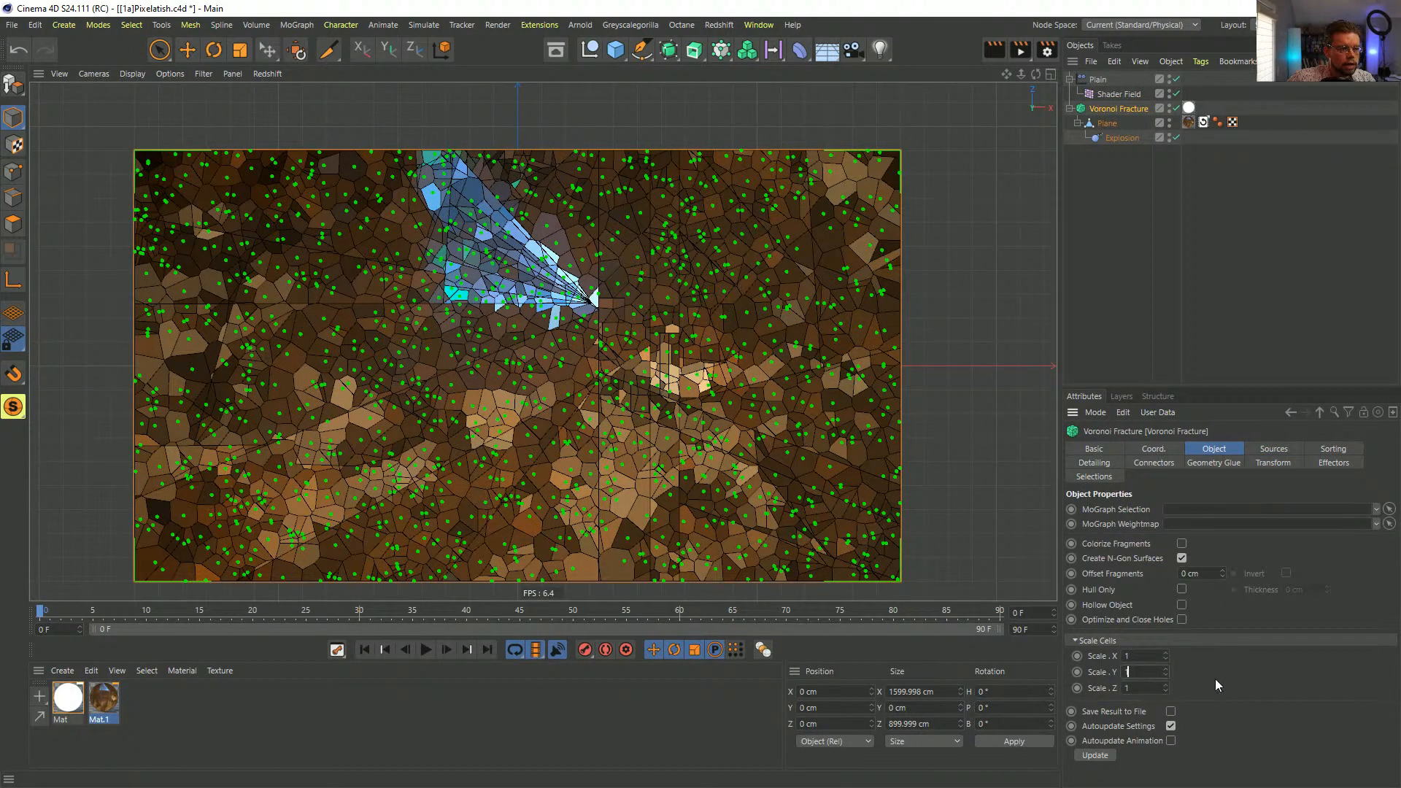
text(1)
key(Return)
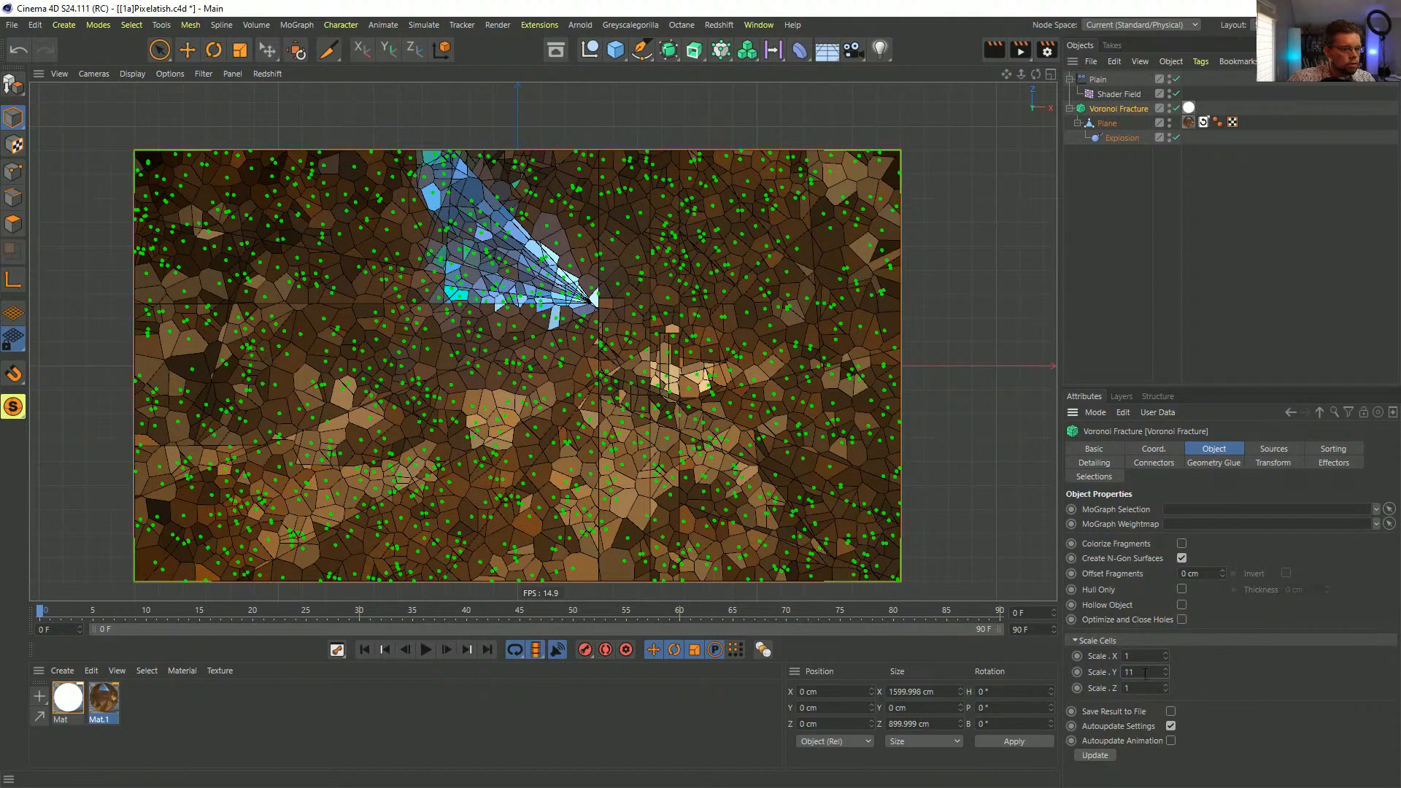
- Set the cells' Scale Y back to 1 and Scale Z to 5, and deselect the fracture to view the tiles
key(BackSpace)
key(Tab)
text(5)
key(Return)
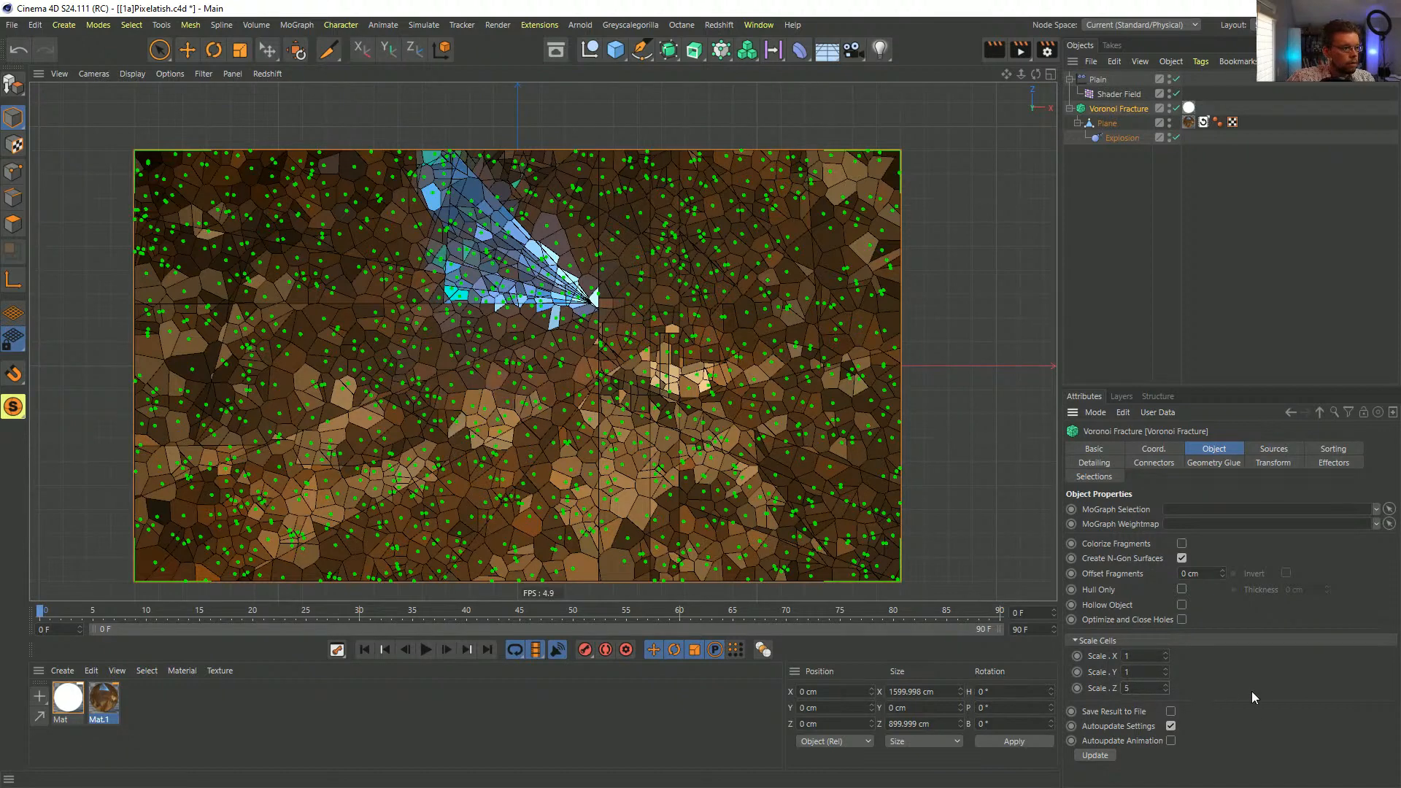
click(1231, 243)
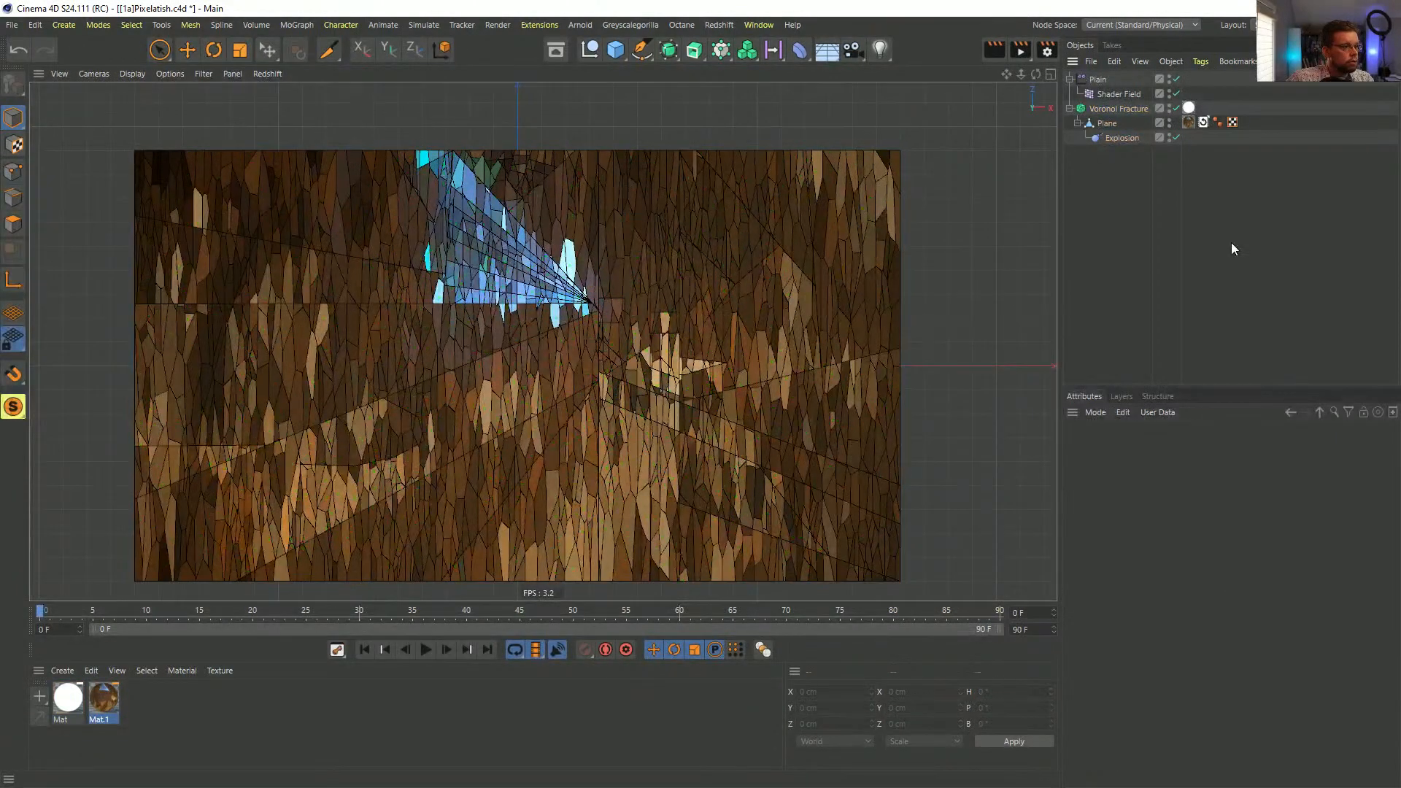
- Undo the deselection and the Scale Z change, leaving the Voronoi Fracture selected
key(ctrl+z)
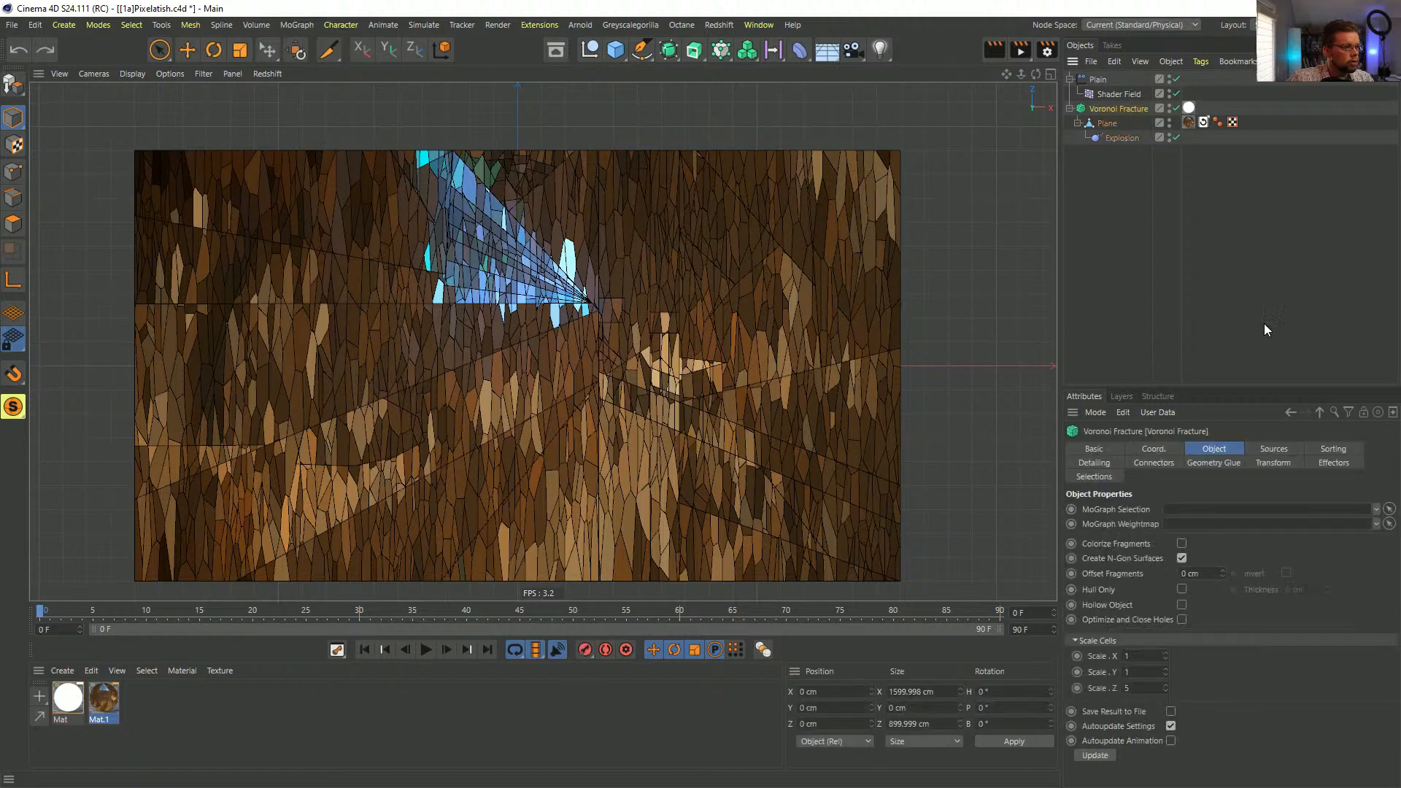
key(ctrl+z)
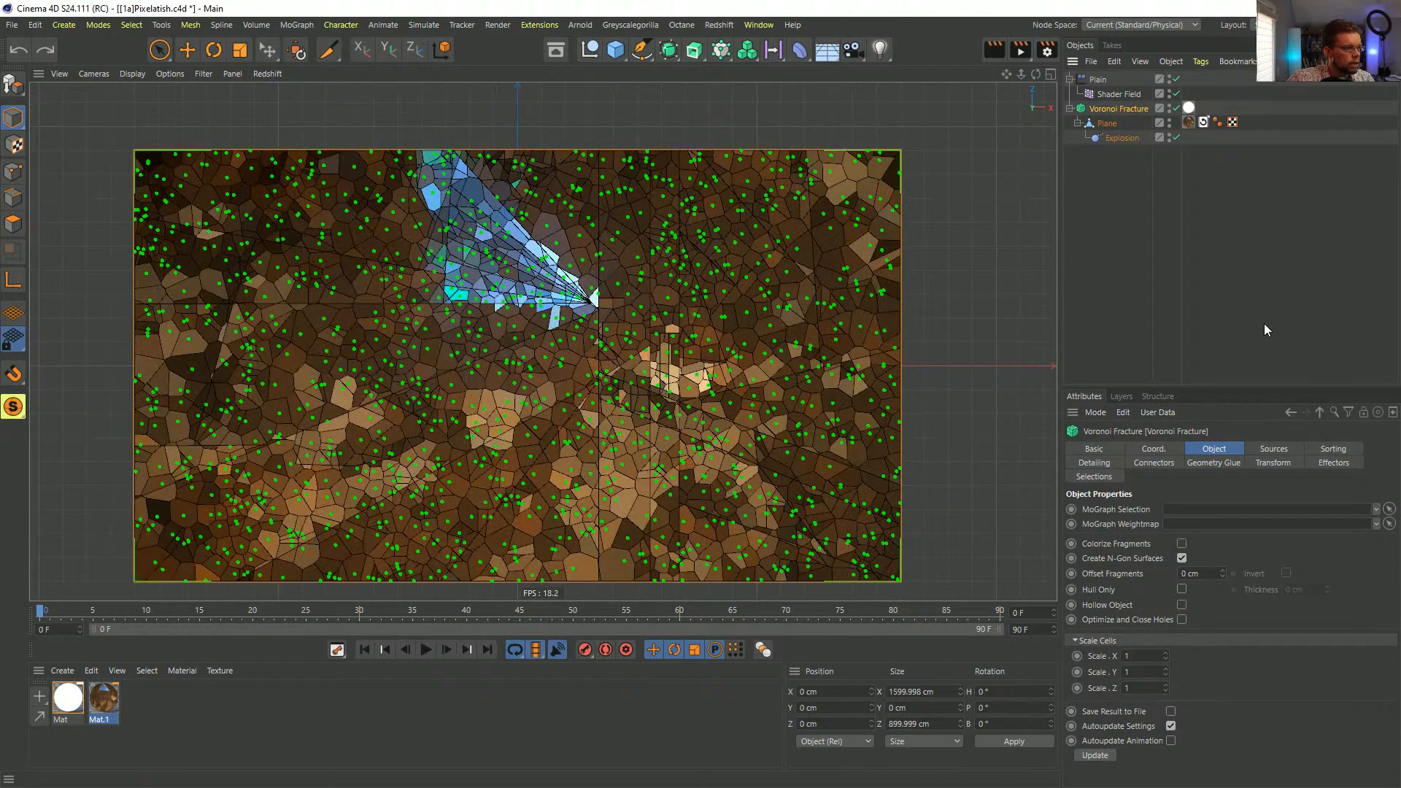
click(1126, 109)
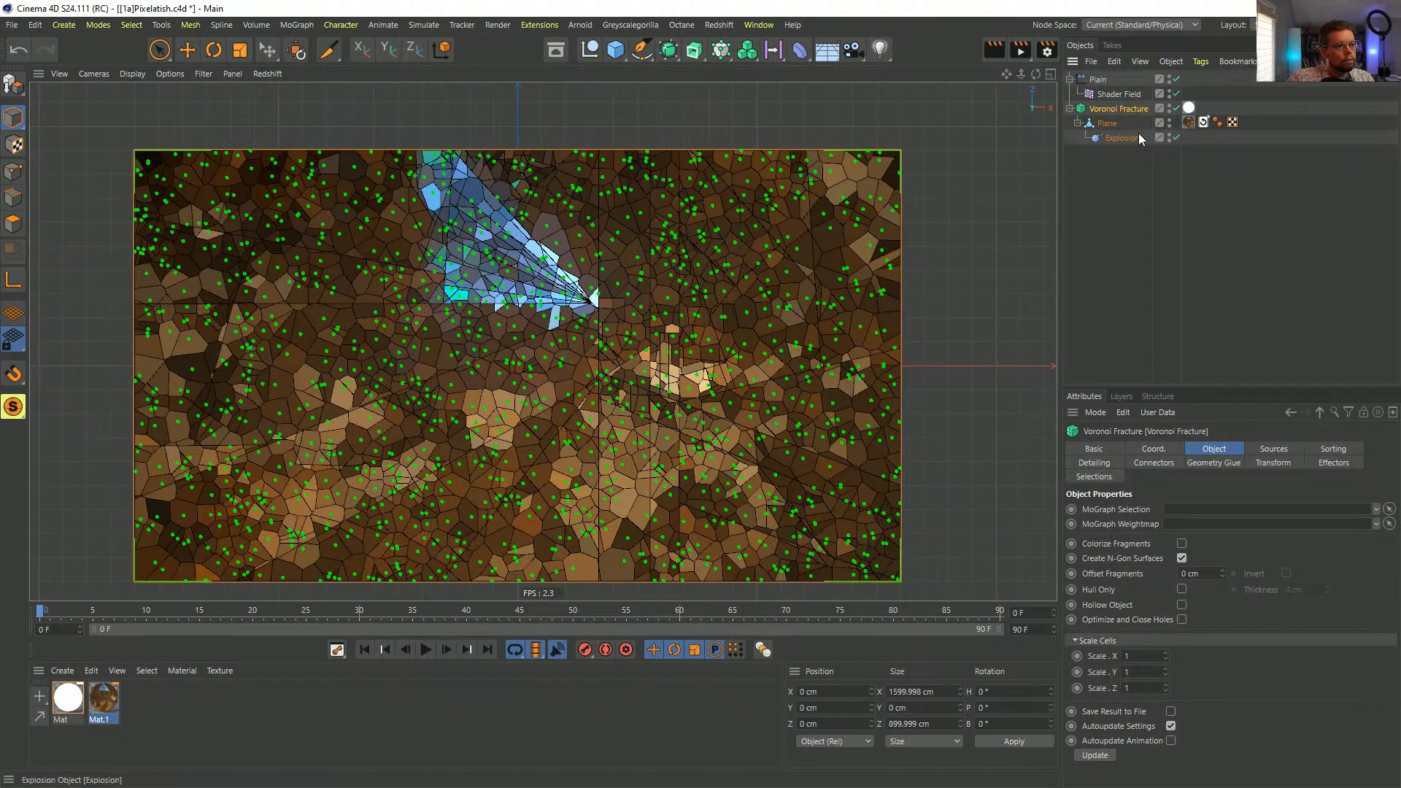
- Remove the Point Generator - Distribution source from the Voronoi Fracture and look over the reference painting in the browser
click(1274, 448)
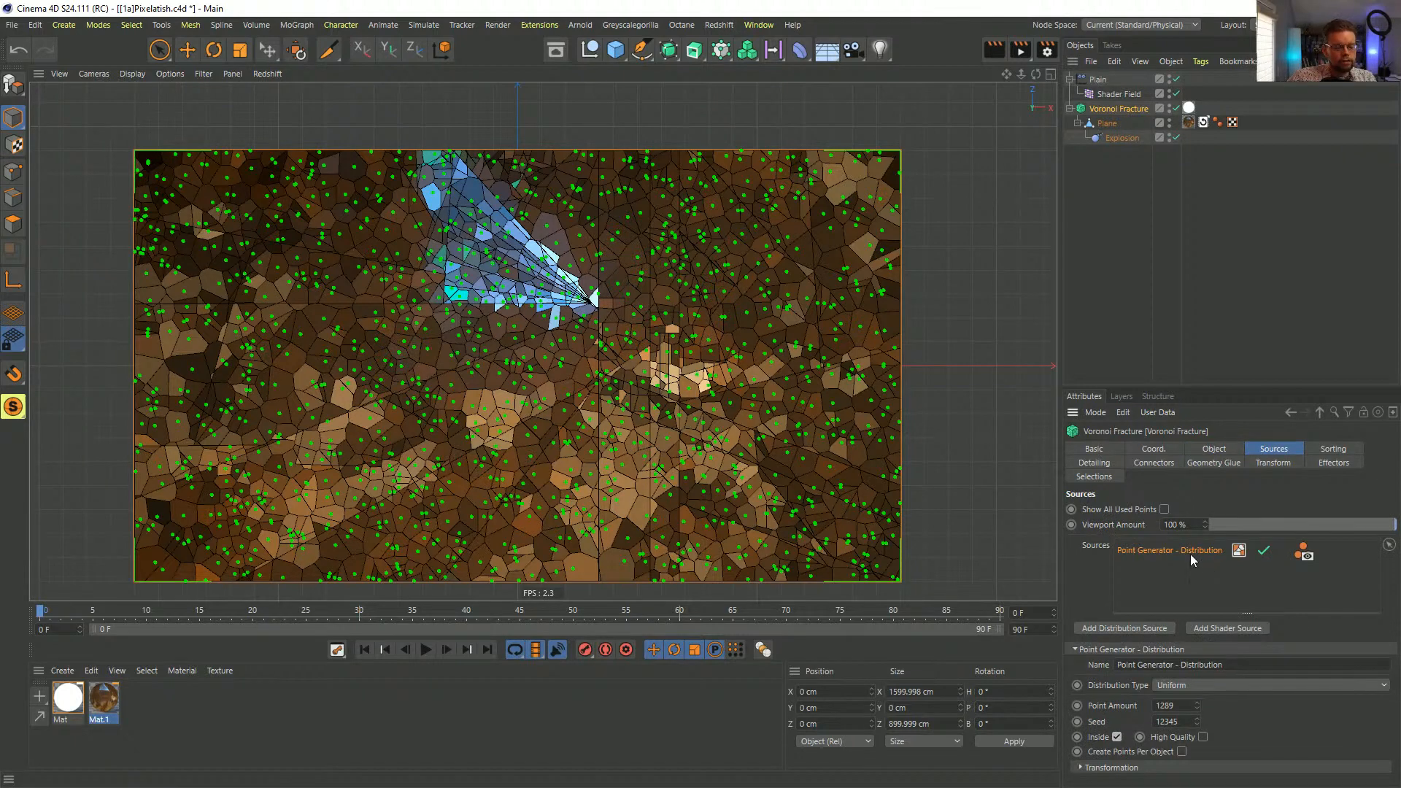
key(Delete)
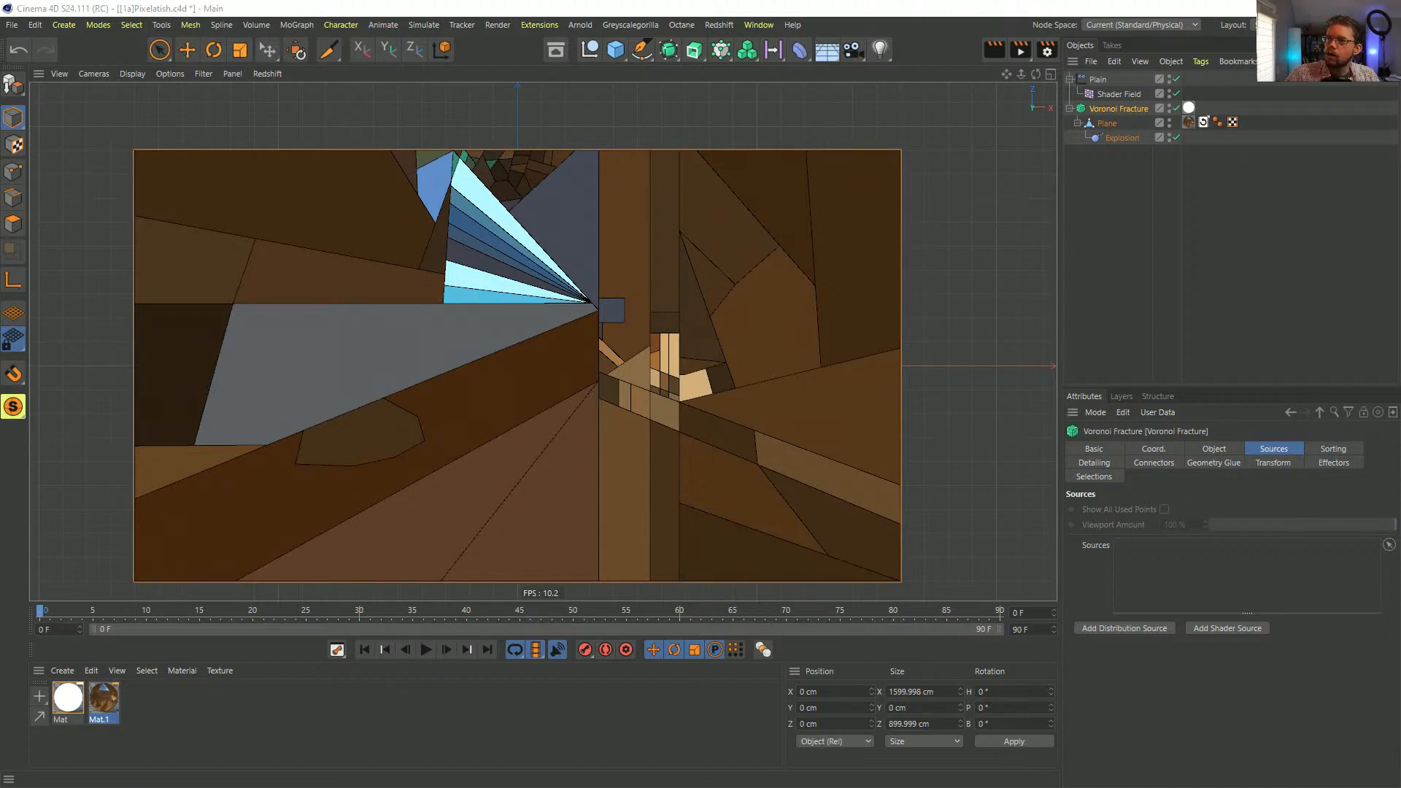
mouse_move(1400, 155)
mouse_down()
mouse_move(600, 135)
mouse_move(535, 81)
mouse_up()
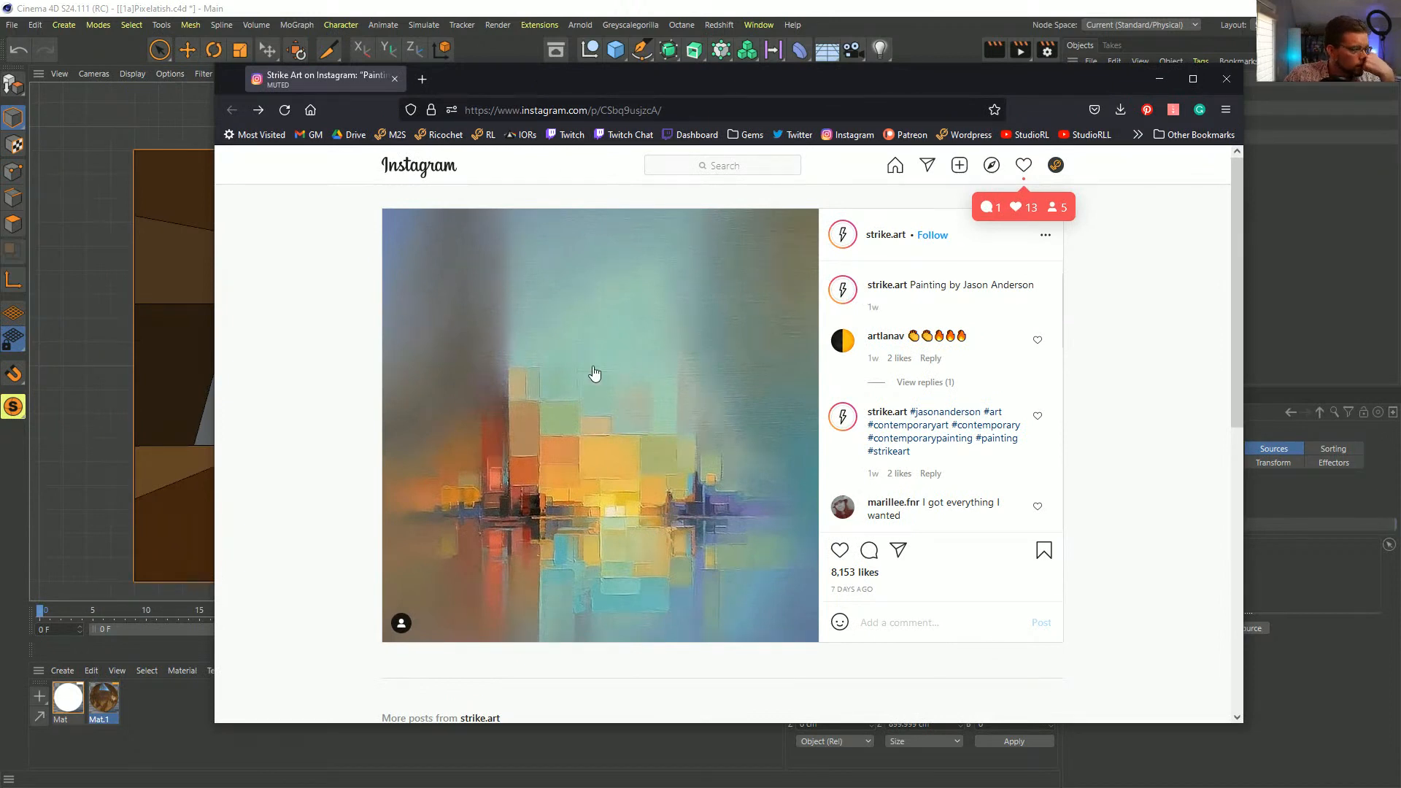
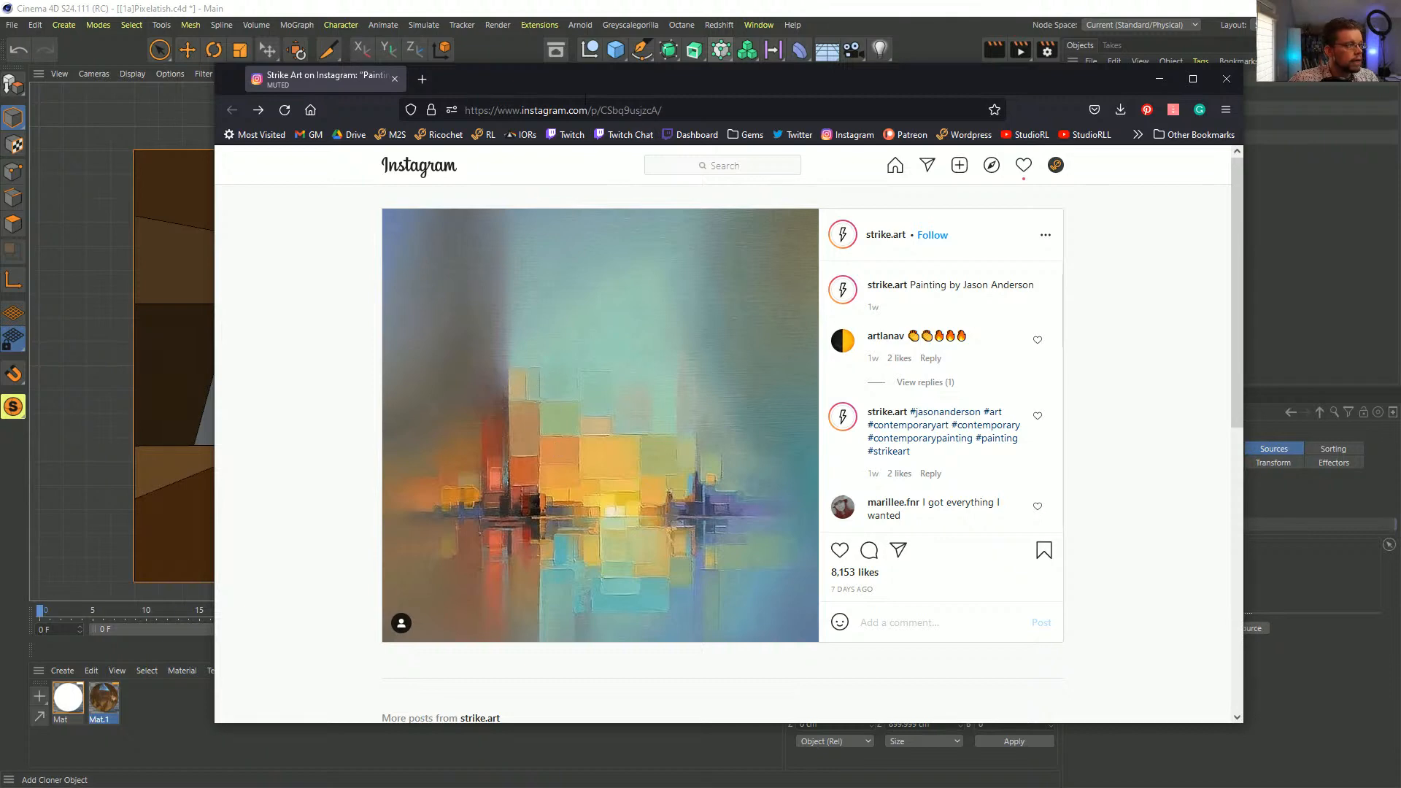
drag(571, 88, 1400, 129)
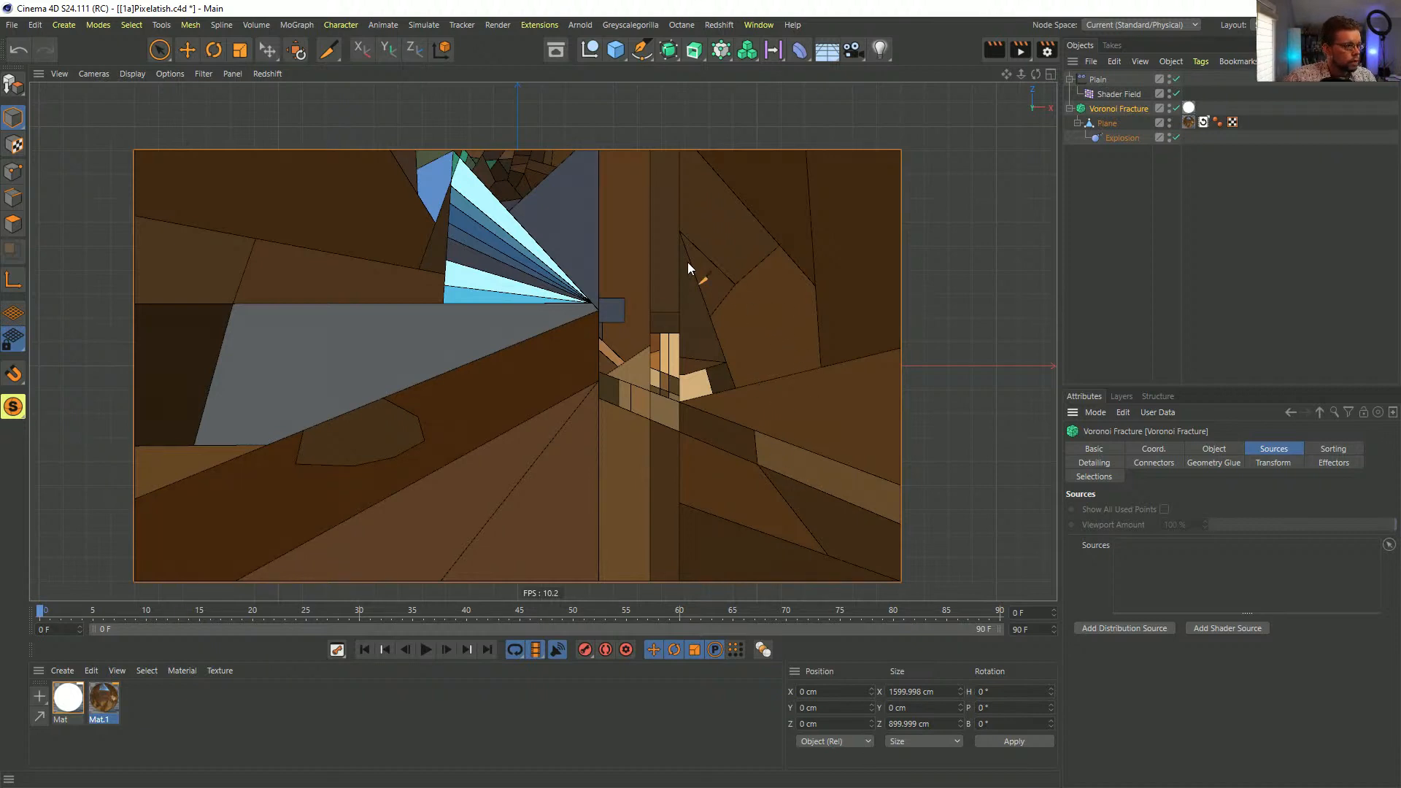
- Add a Connect generator, parent the Voronoi Fracture to it, and make the hierarchy editable
click(668, 49)
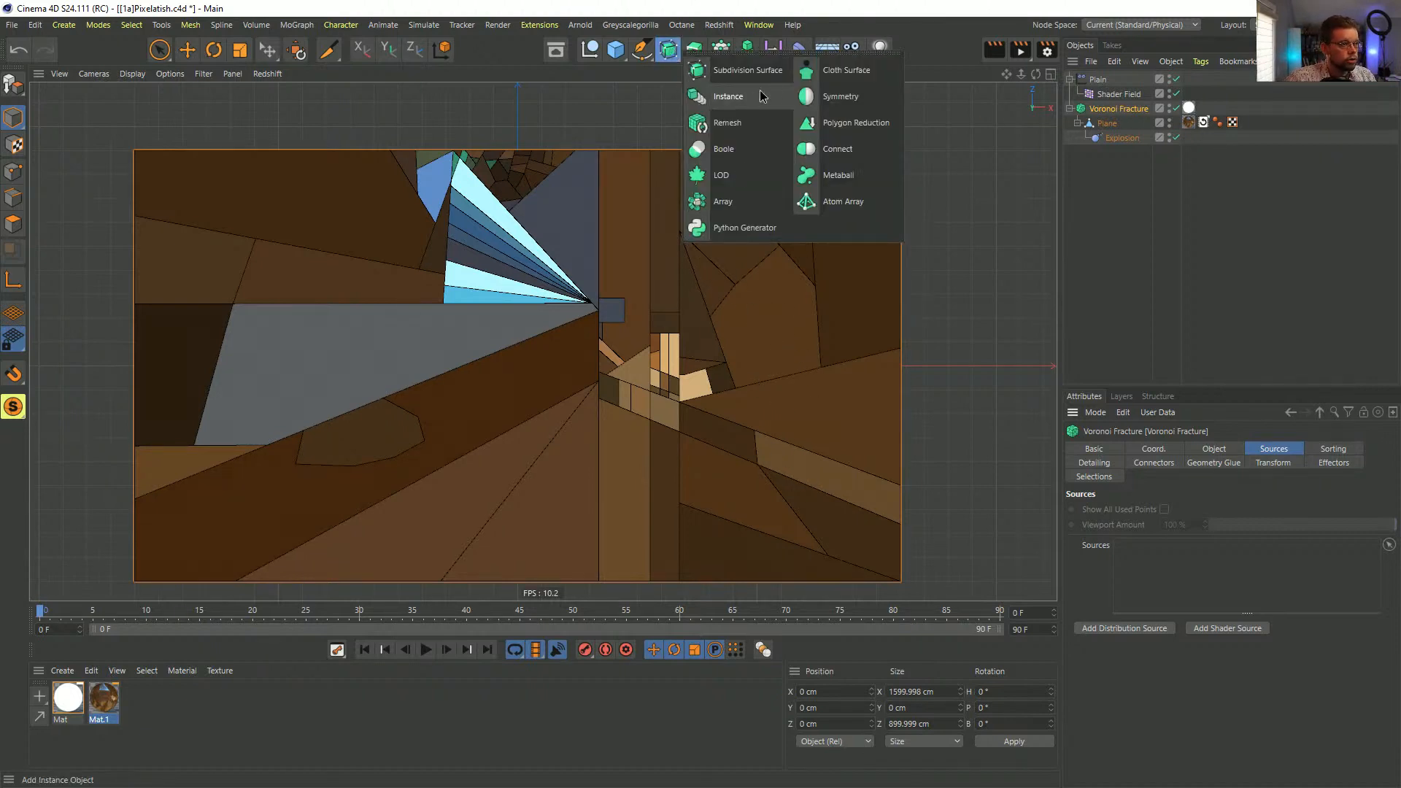
click(819, 148)
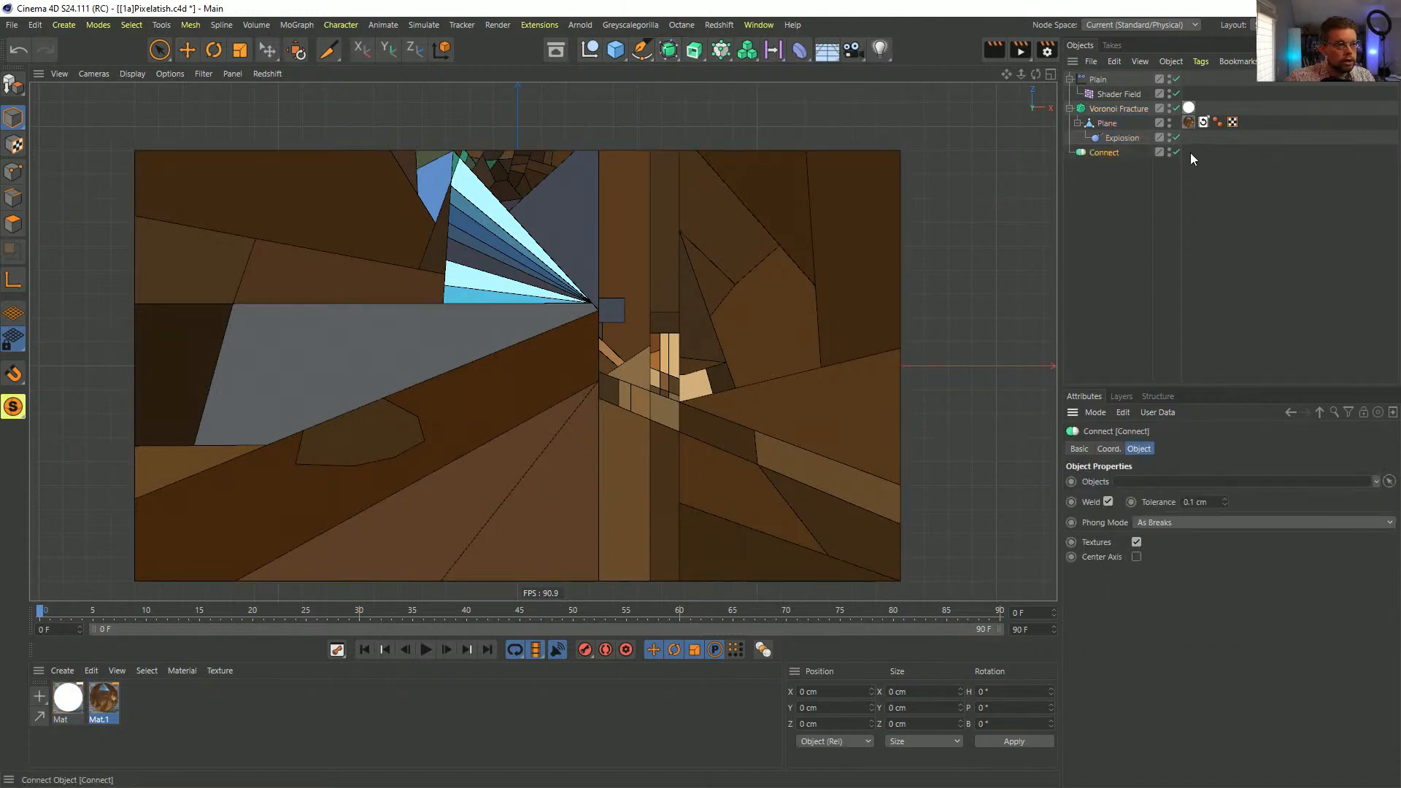
drag(1097, 109, 1120, 150)
click(1101, 114)
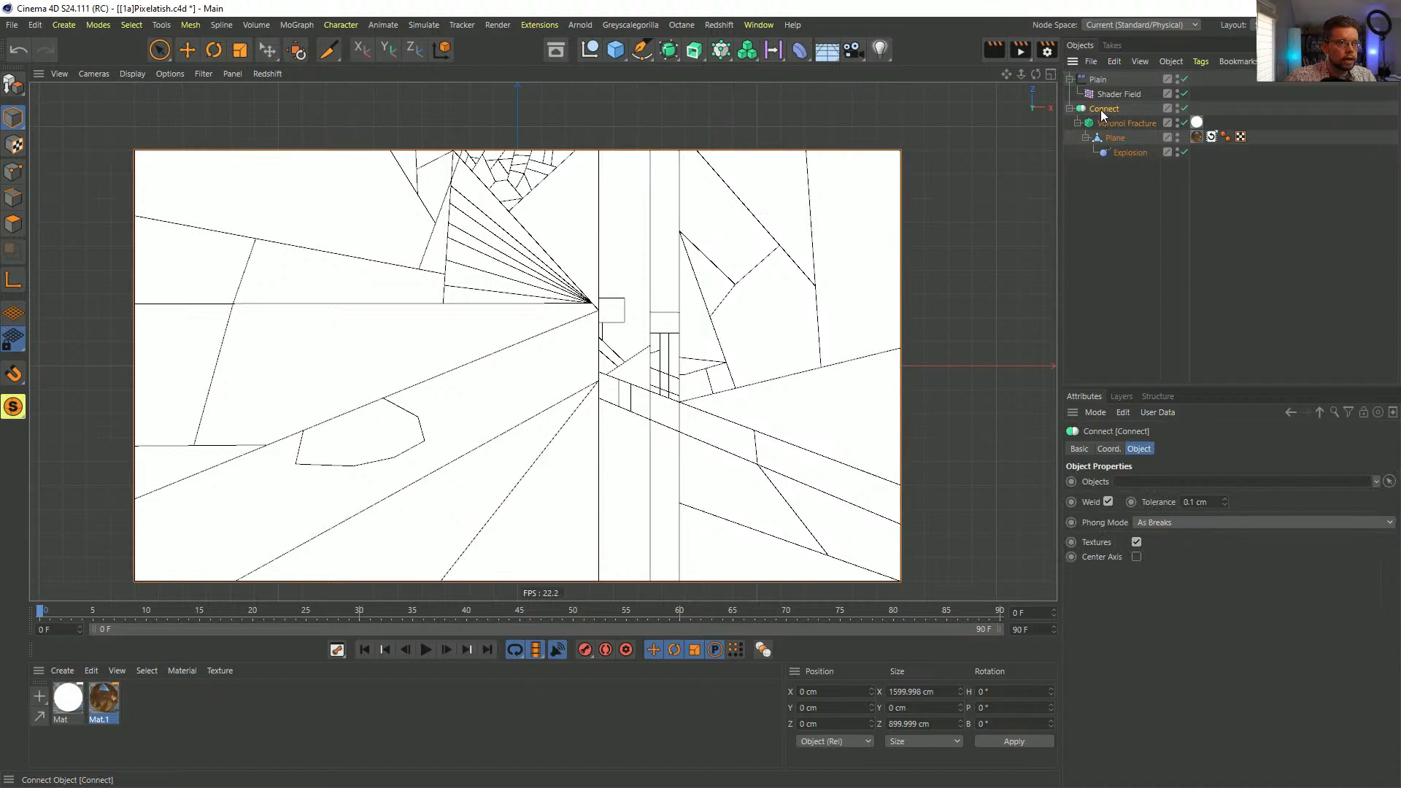
key(c)
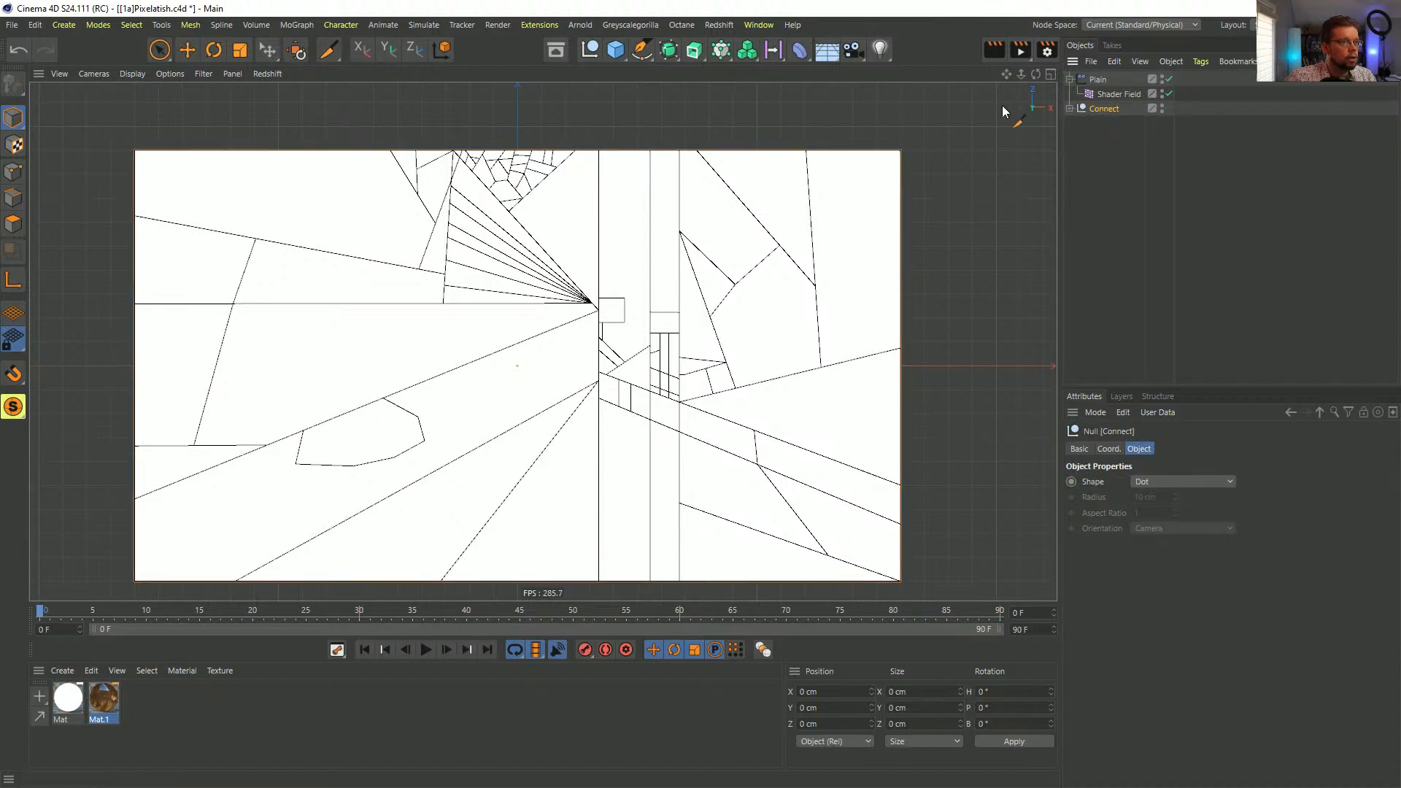
- Extract all edges of the editable Voronoi Fracture mesh as a spline with Edge to Spline
click(1069, 108)
click(1127, 123)
key(k)
key(k)
click(13, 197)
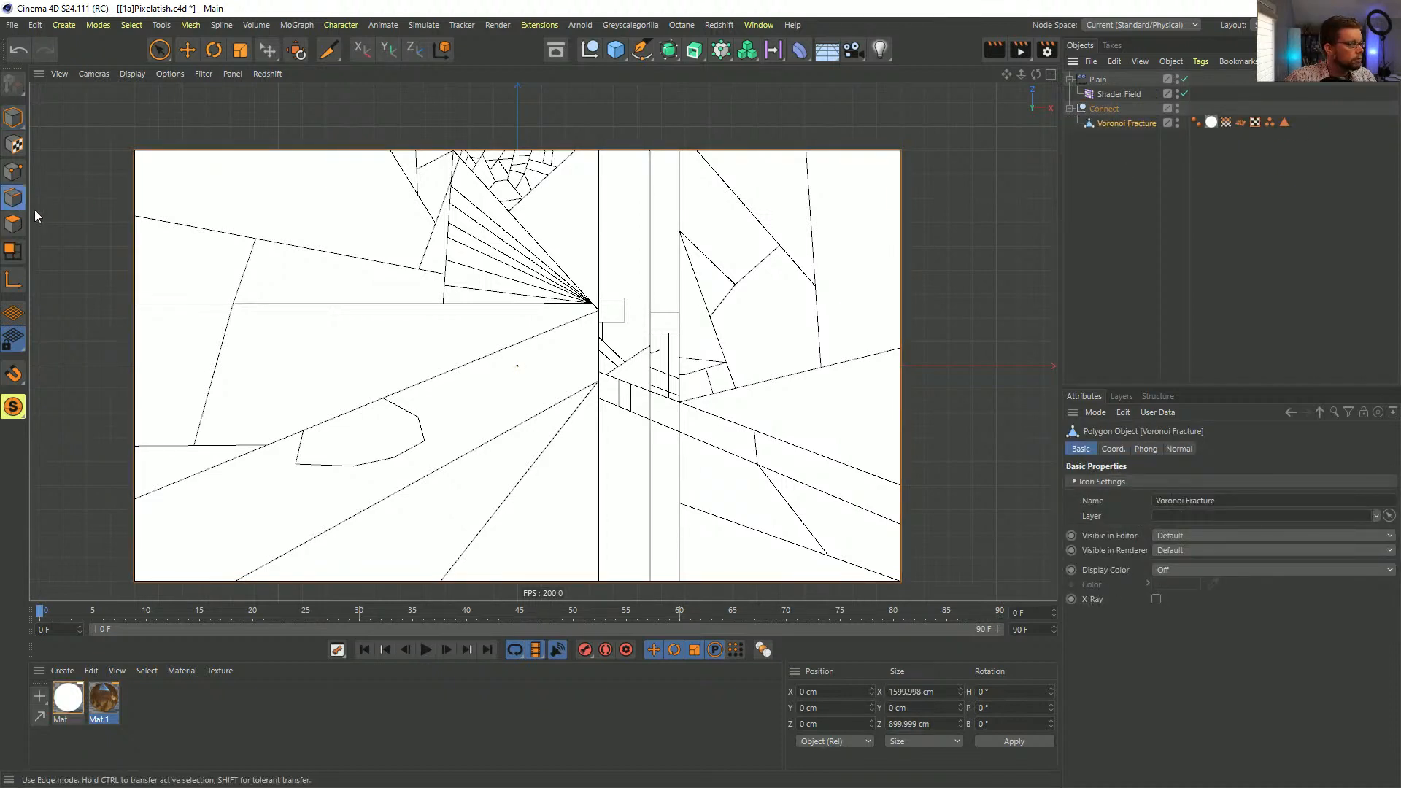
right_click(702, 367)
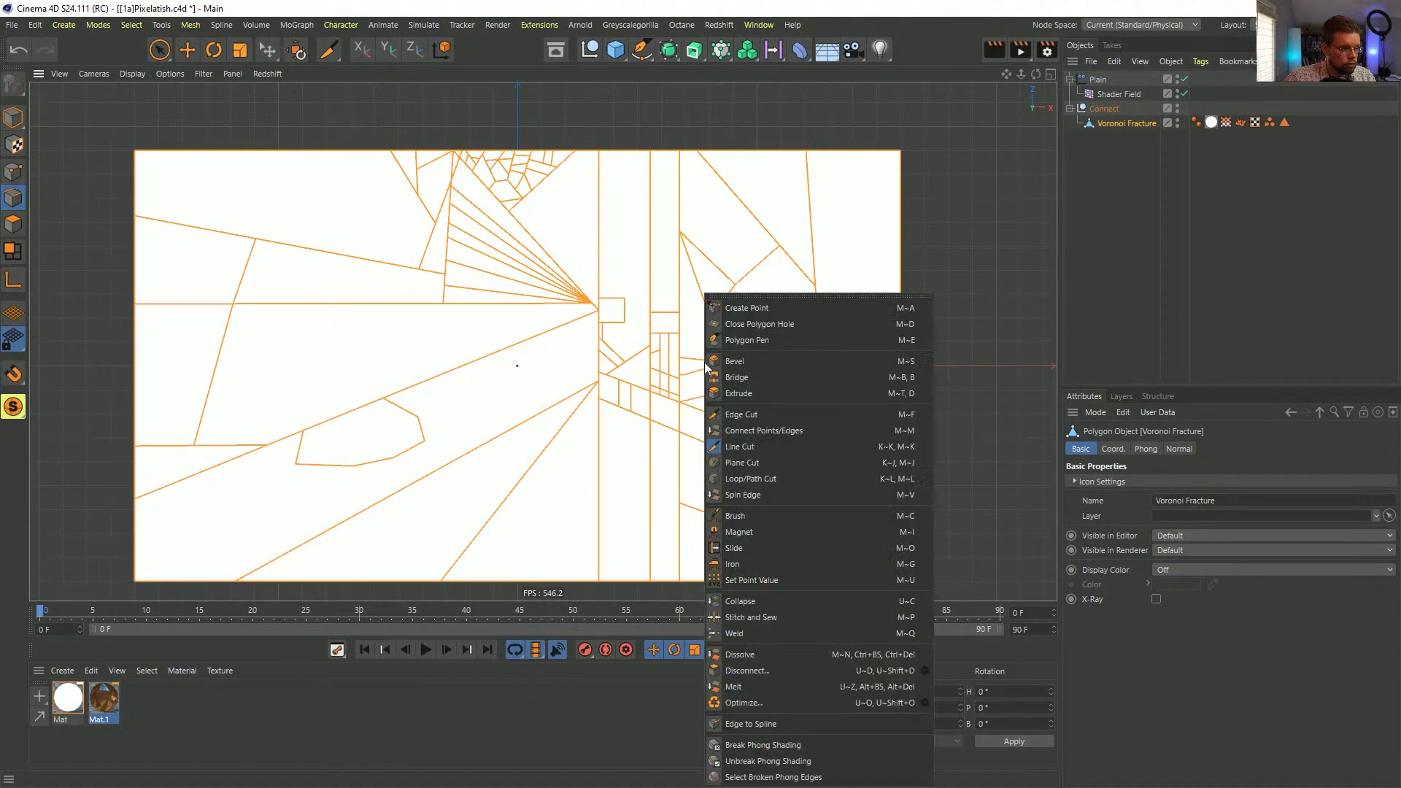
key(Escape)
key(shift+c)
text(edge)
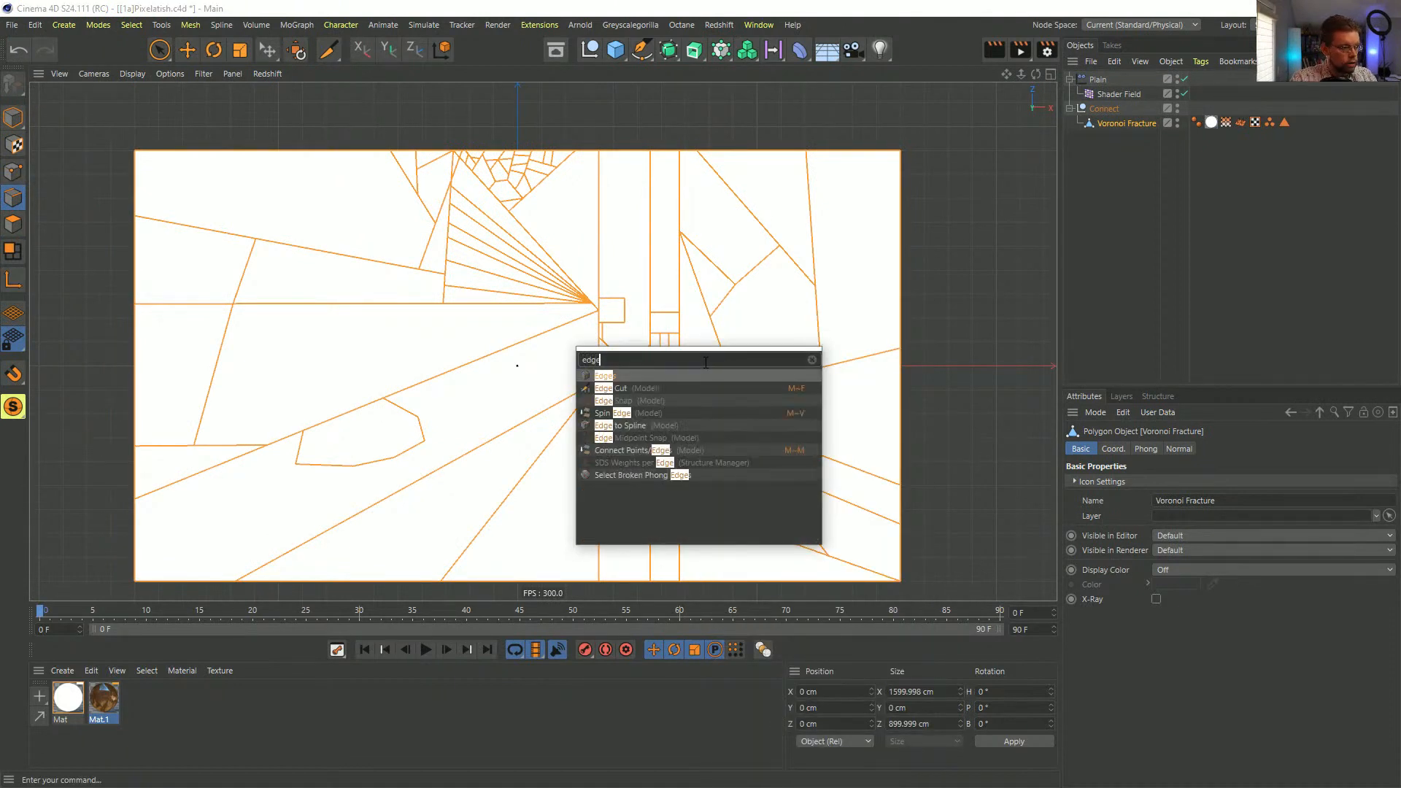
click(631, 426)
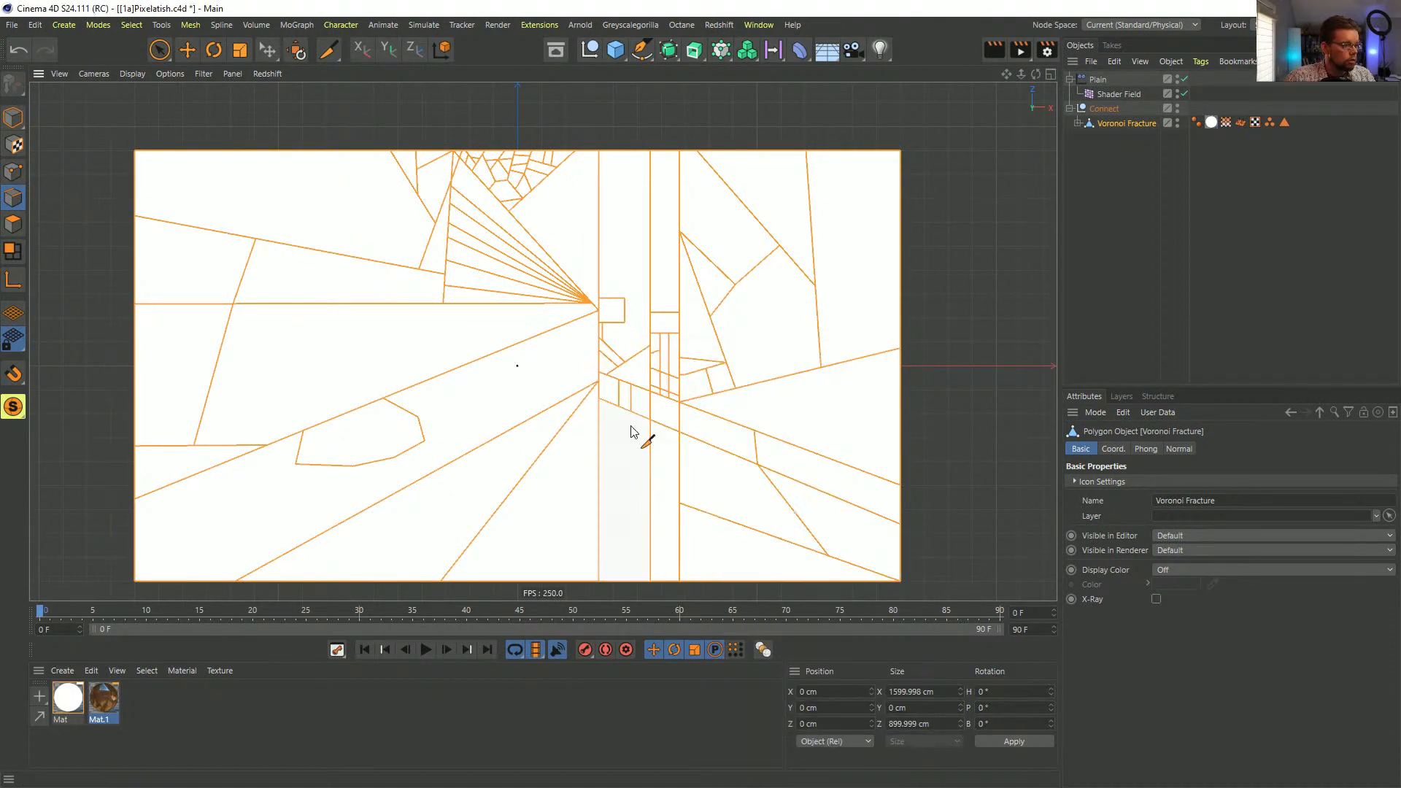
- Restore the live Voronoi Fracture by undoing the mesh conversion, keep the extracted spline briefly, and delete it
click(1077, 123)
drag(1120, 138, 1105, 138)
key(ctrl+z)
key(ctrl+z)
key(ctrl+z)
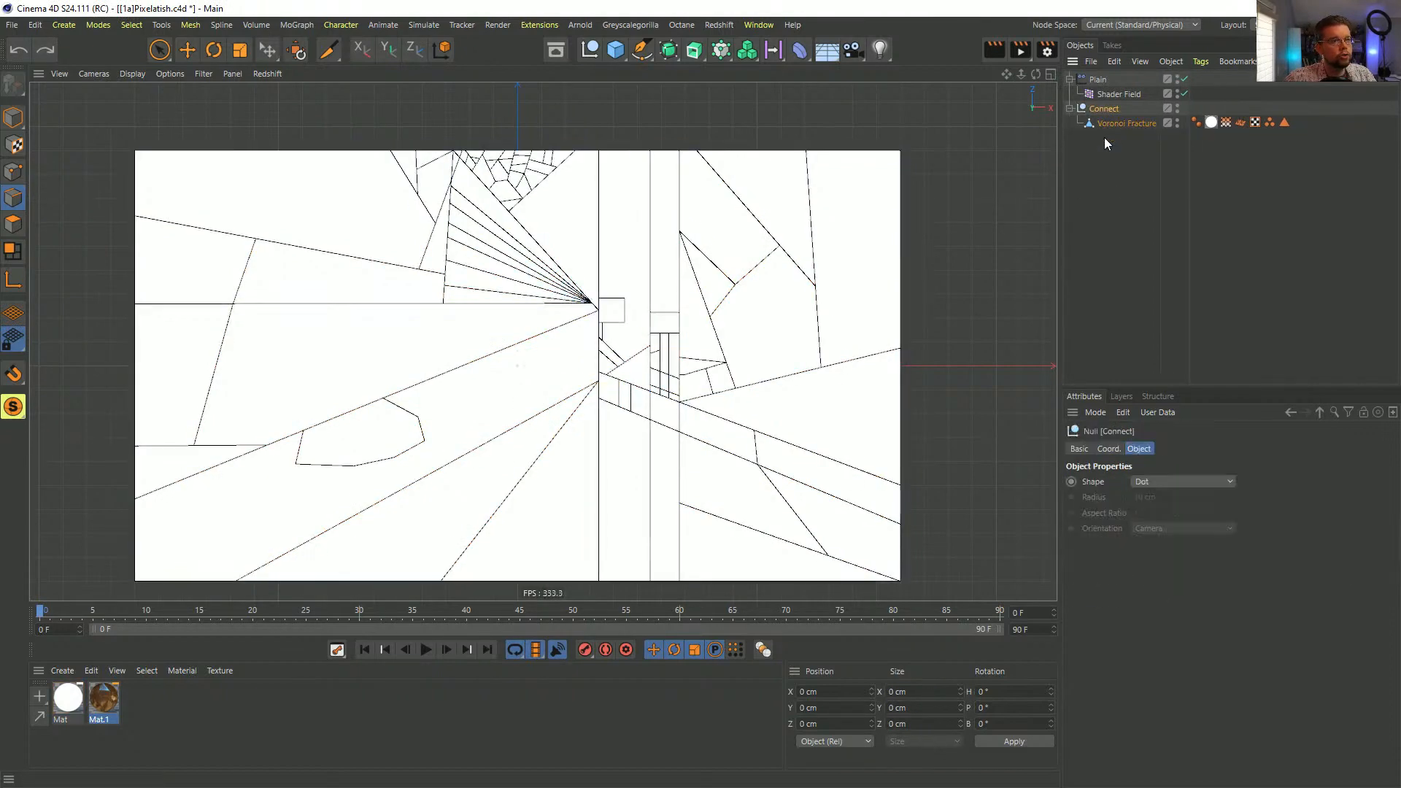
key(ctrl+y)
key(ctrl+y)
key(ctrl+y)
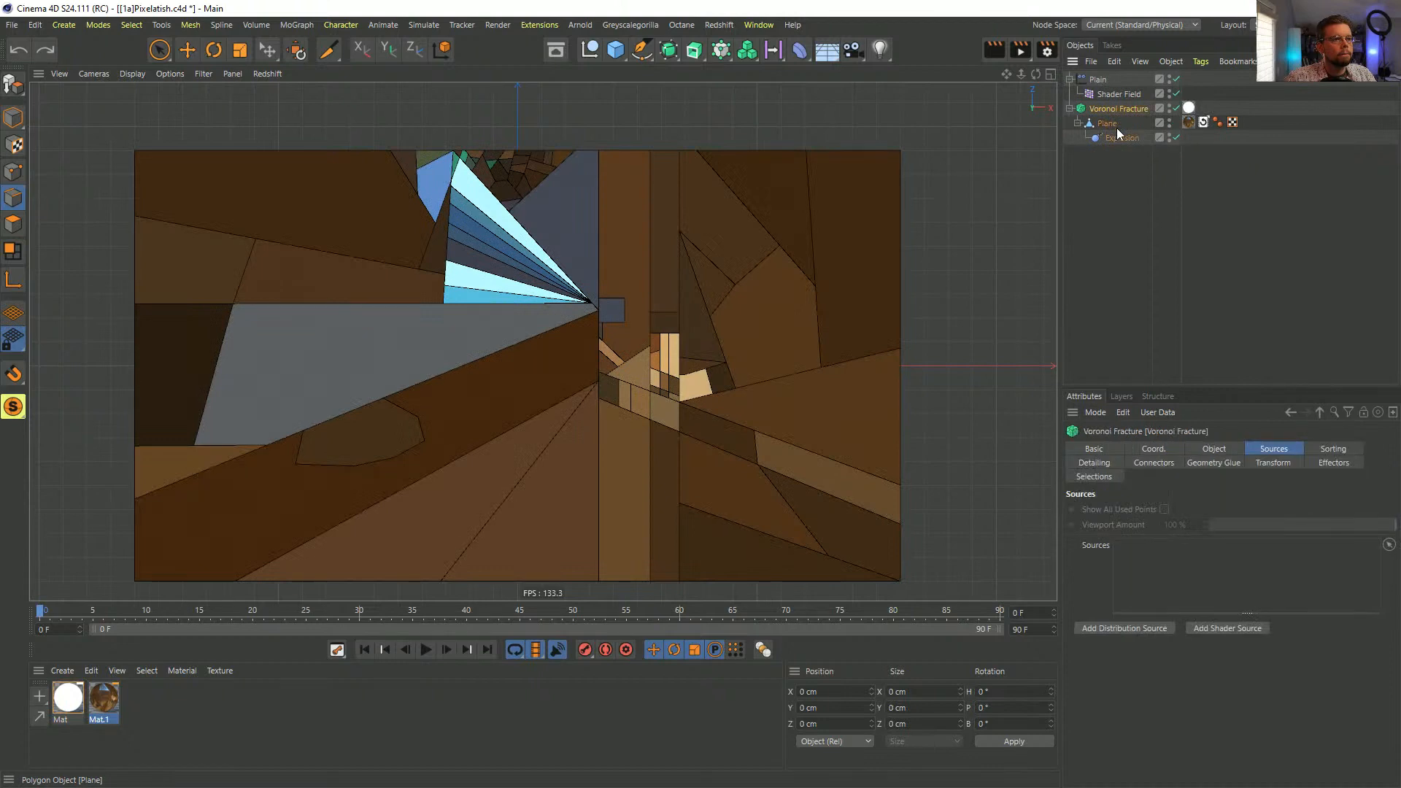
drag(1101, 82, 1117, 263)
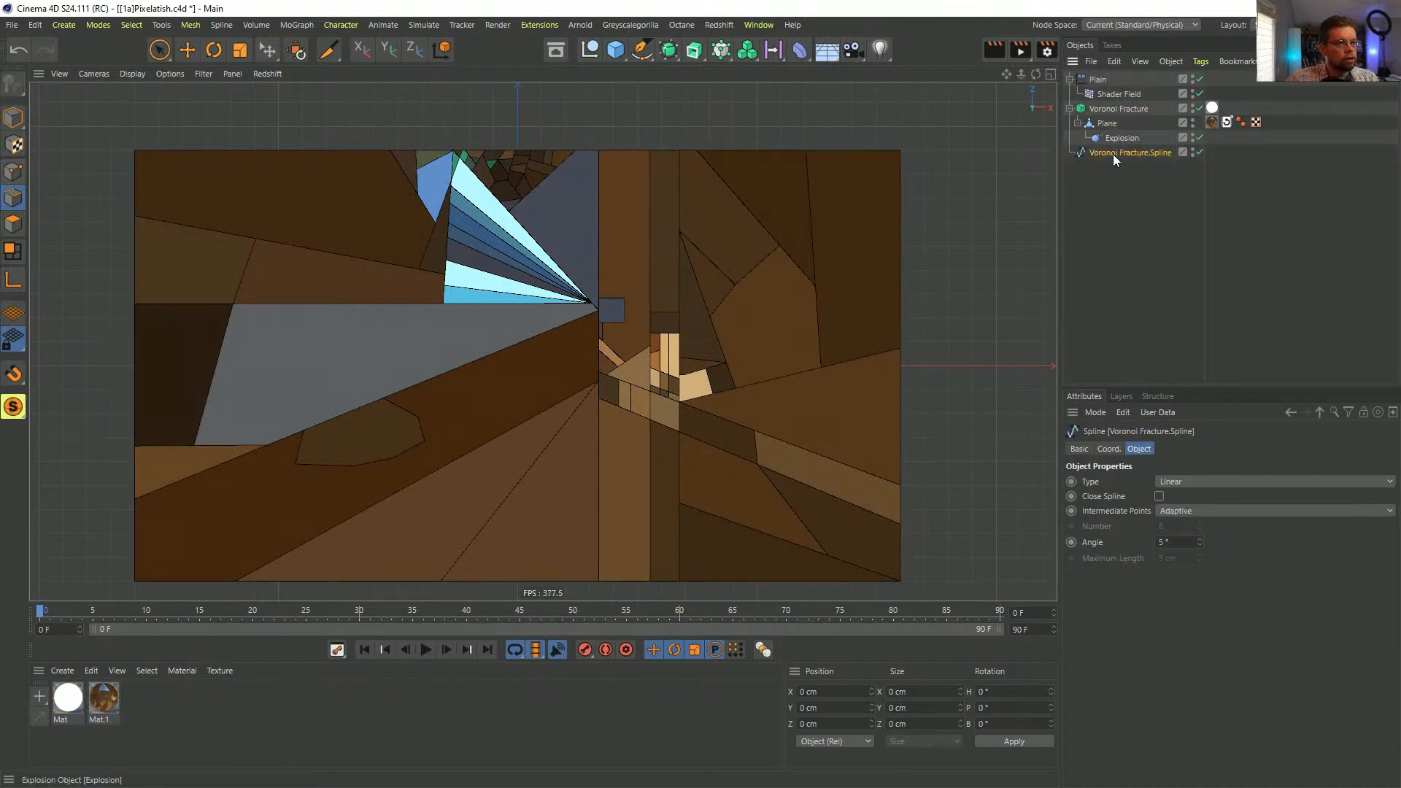
key(Delete)
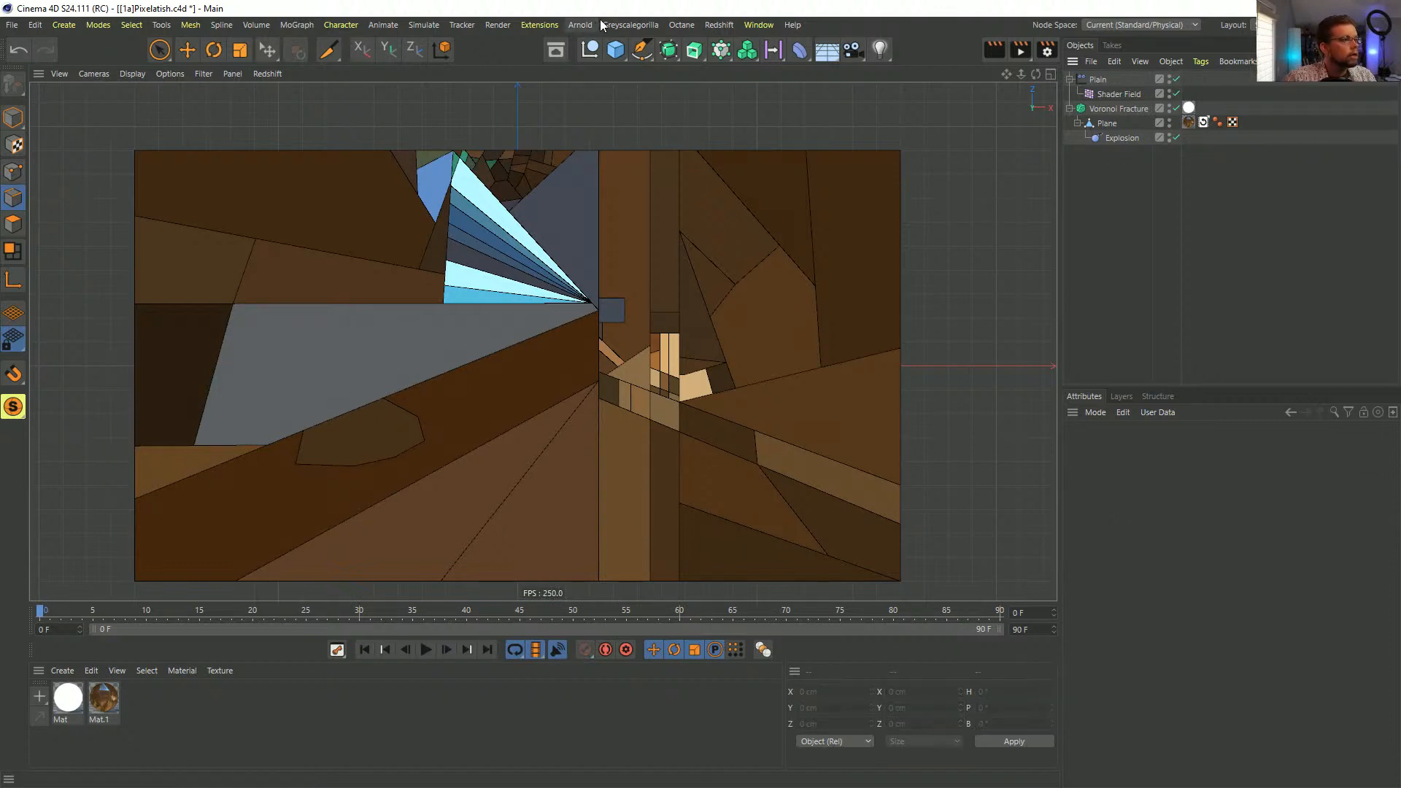
- Add a Connect generator and place the live Voronoi Fracture under it
click(1097, 110)
click(673, 54)
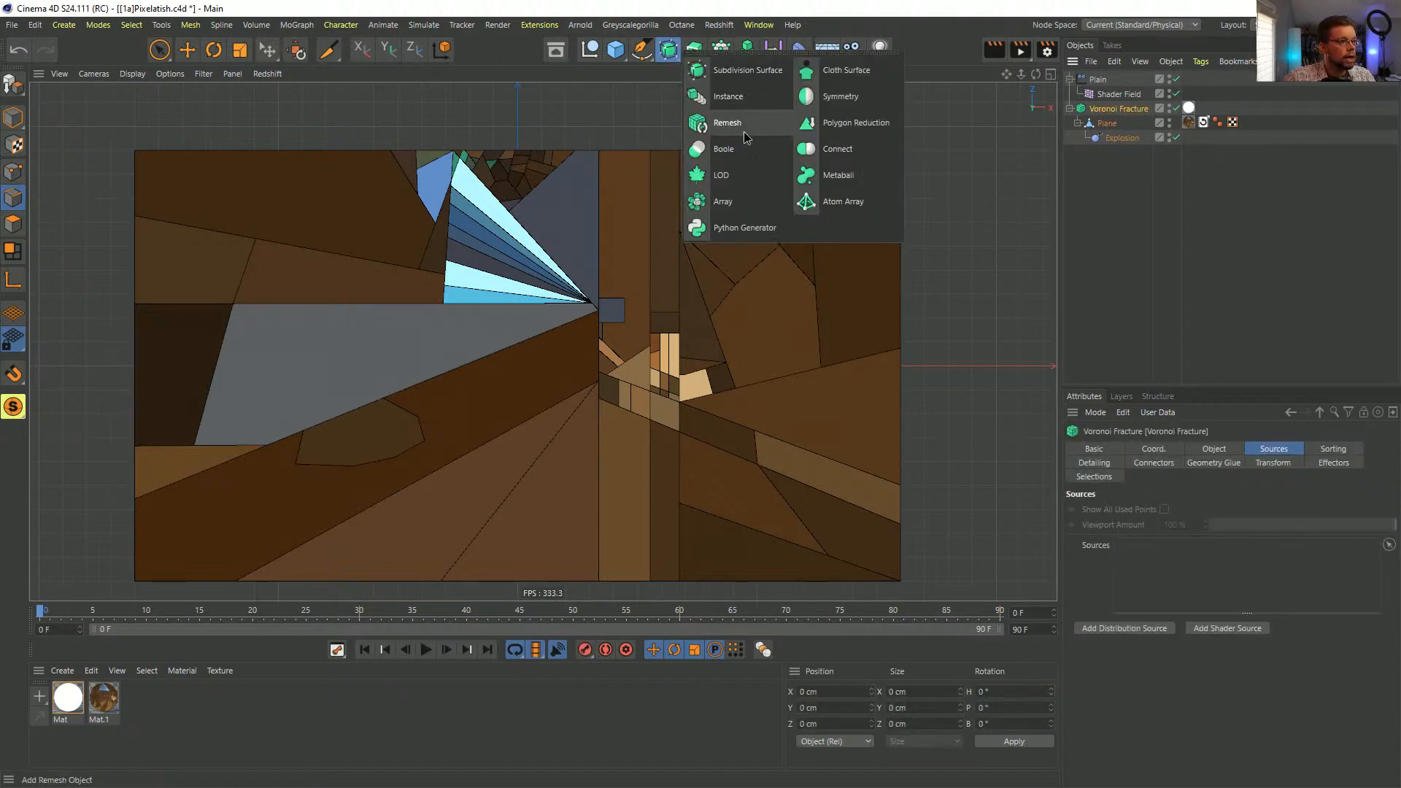
click(839, 148)
drag(1109, 109, 1115, 156)
click(1153, 242)
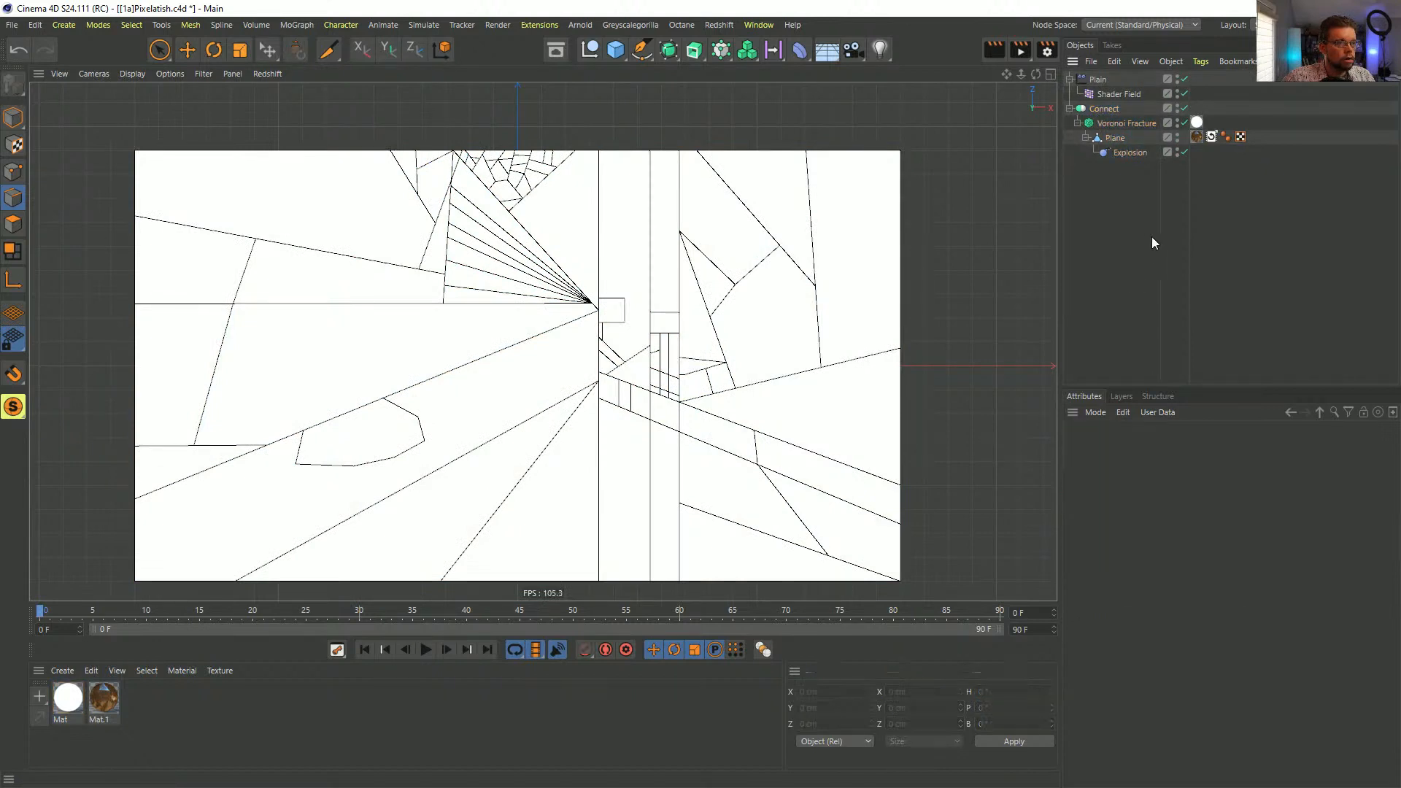
- Create an RKT Mesh To Spline object with its source geometry set to Objects and Connect as the source
click(1102, 122)
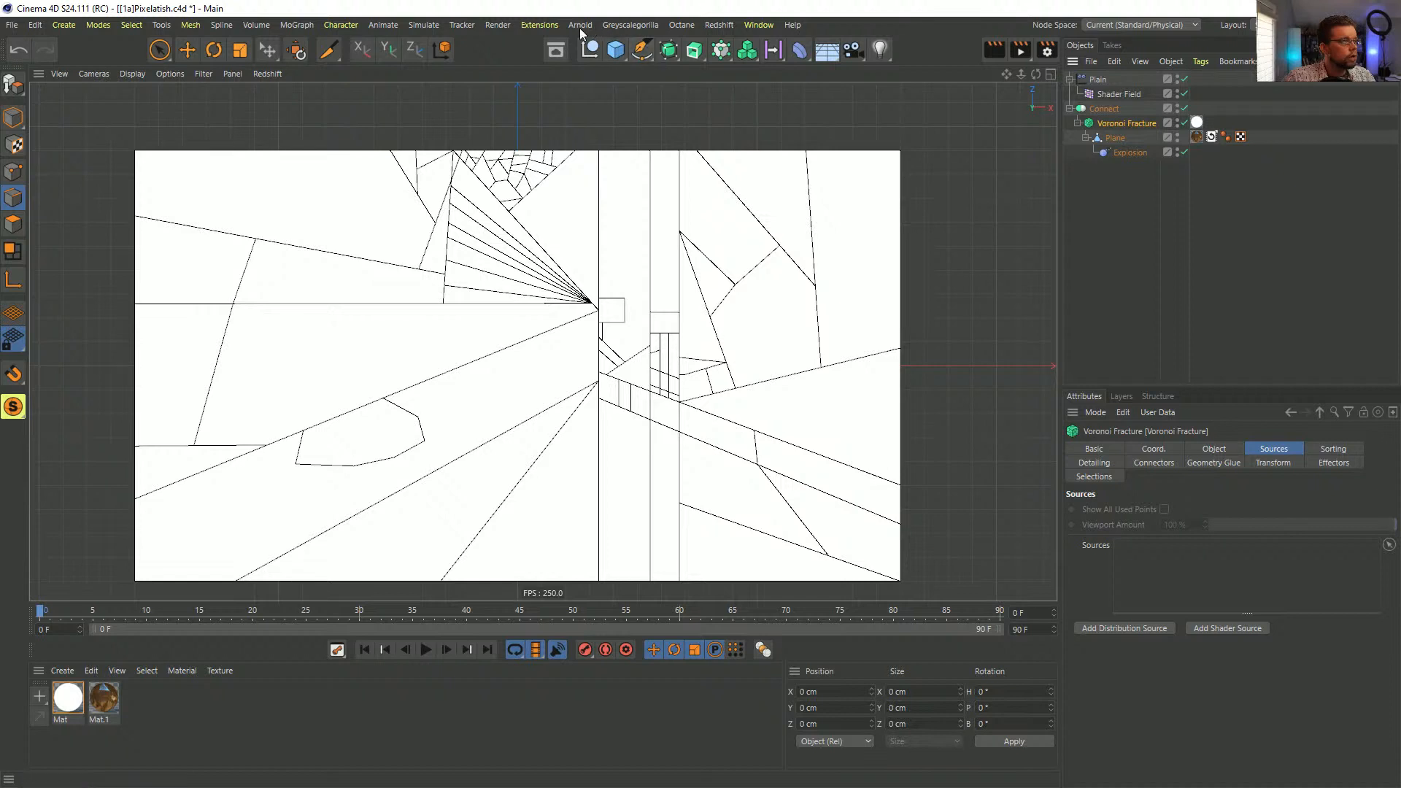
click(540, 24)
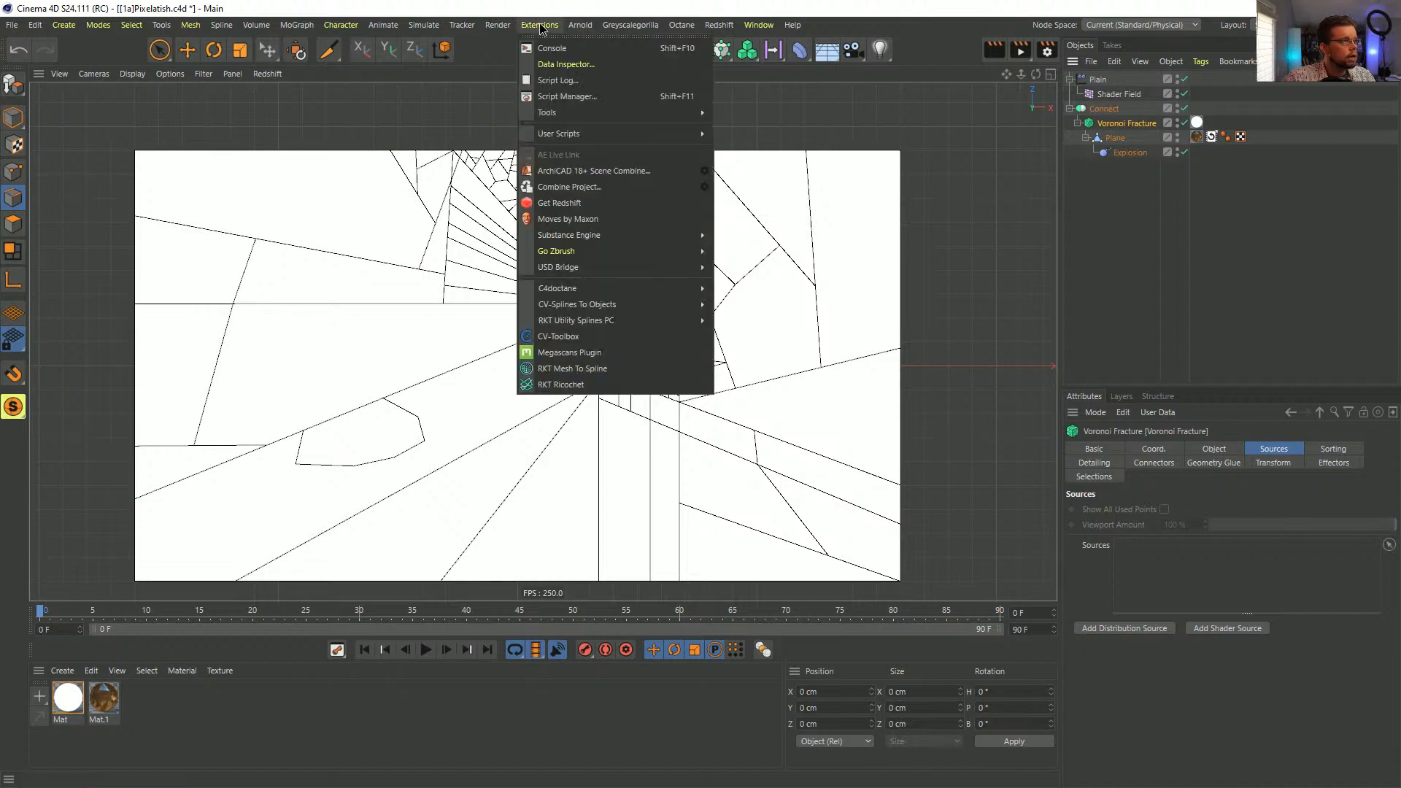
click(572, 369)
drag(1105, 78, 1124, 175)
click(1180, 482)
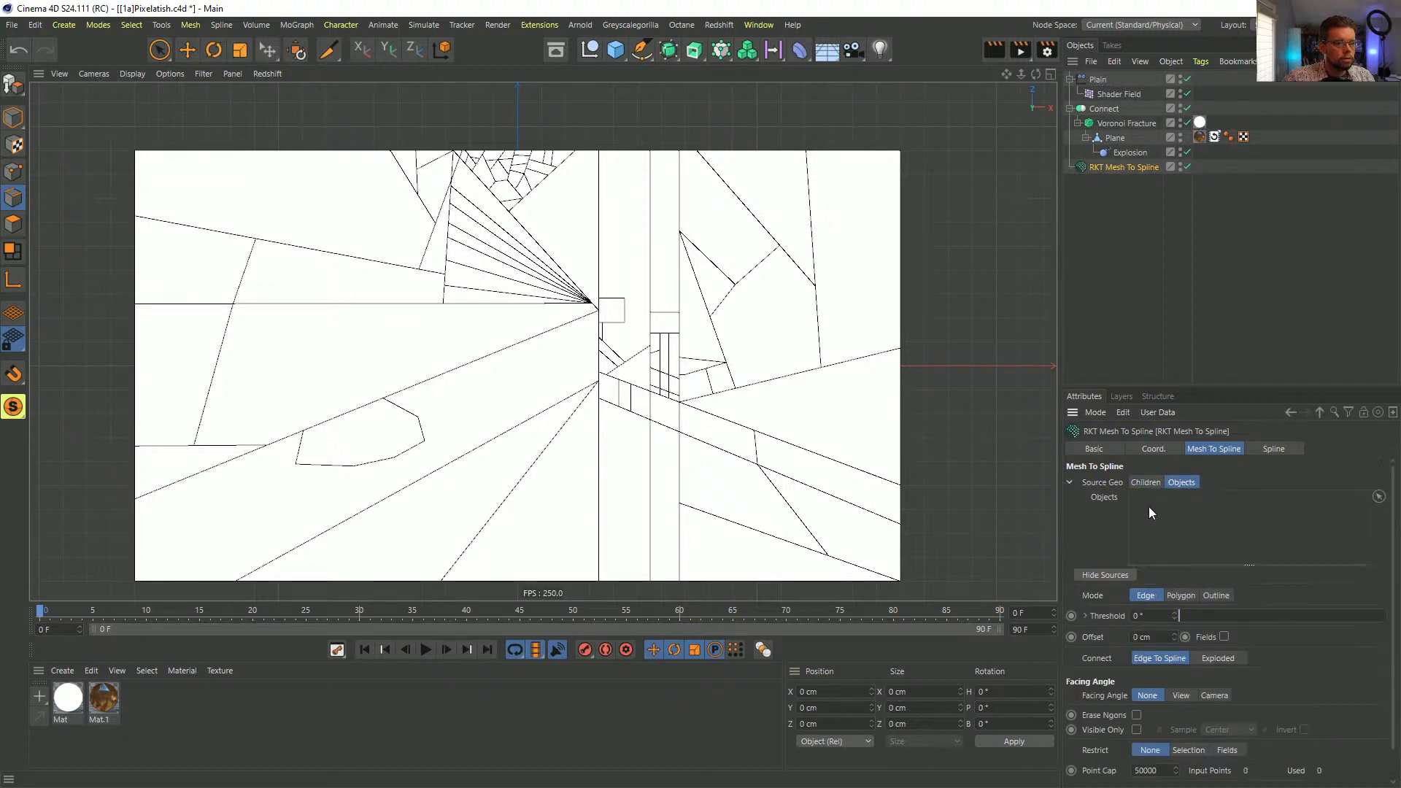
drag(1104, 108, 1146, 522)
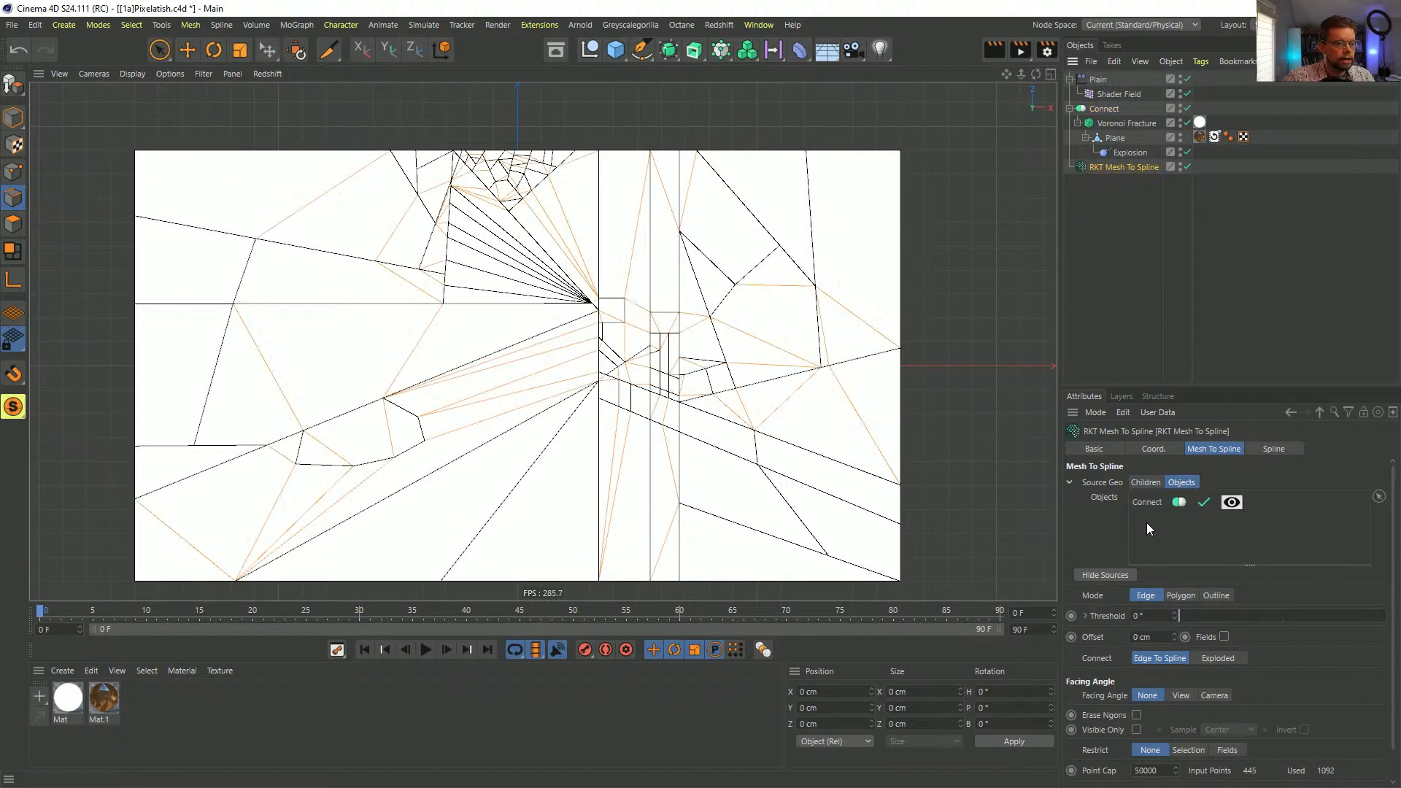
- Enable Erase Ngons on the RKT Mesh To Spline and hide the Connect object in the viewport
click(1153, 500)
click(1137, 716)
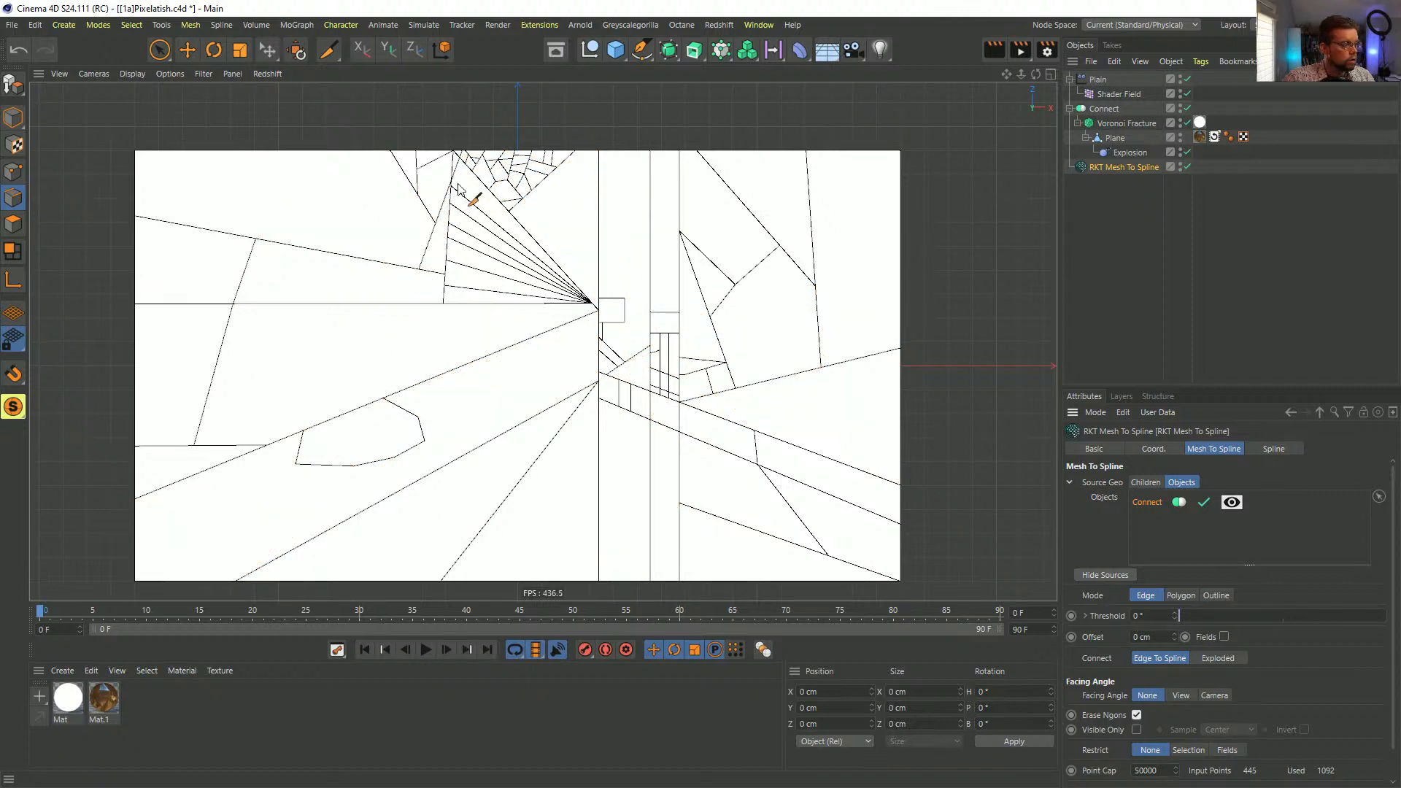
click(1180, 105)
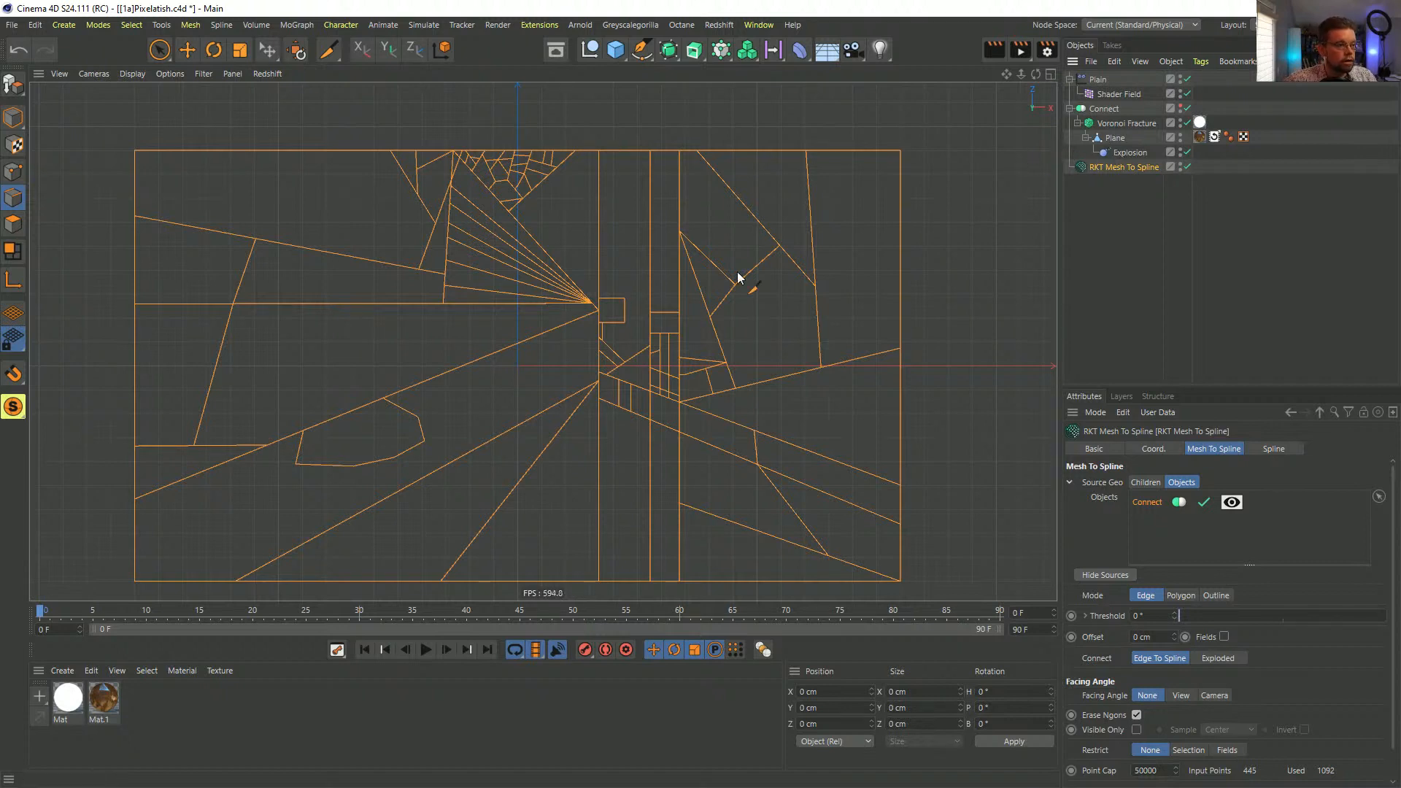
- Disable Connect to add a line cut across the Plane's lower diagonal strip, and re-enable Connect with its mesh hidden
click(1187, 108)
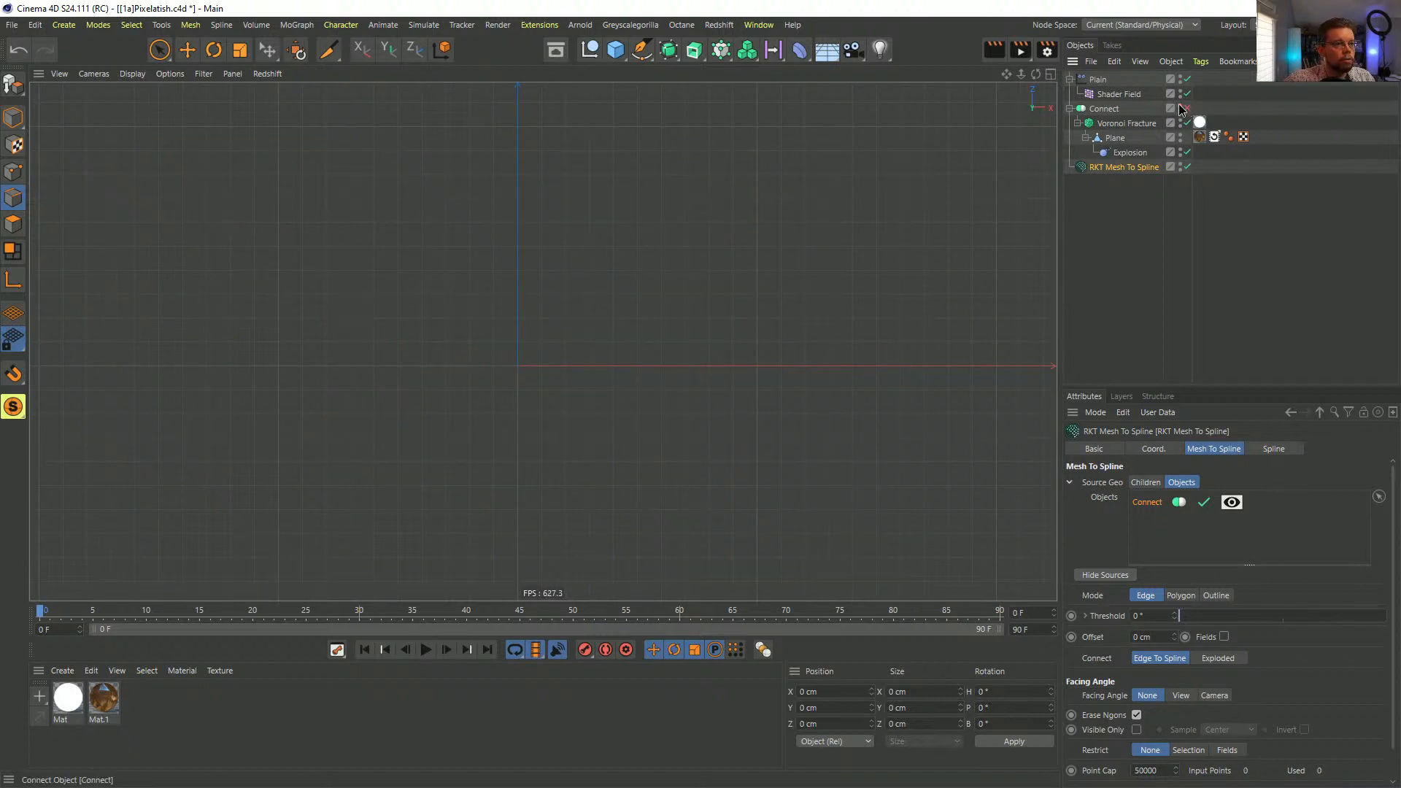
click(1115, 139)
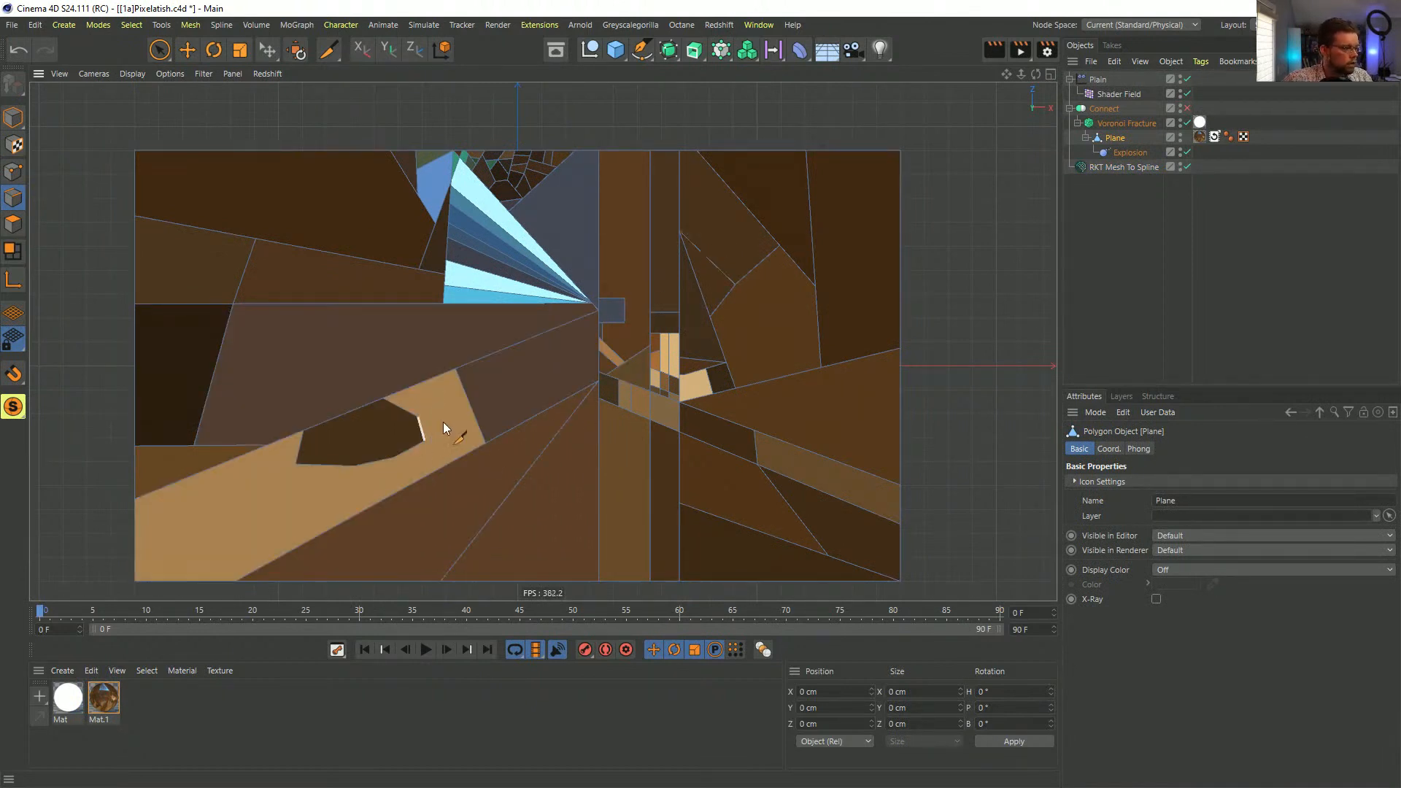
click(1120, 169)
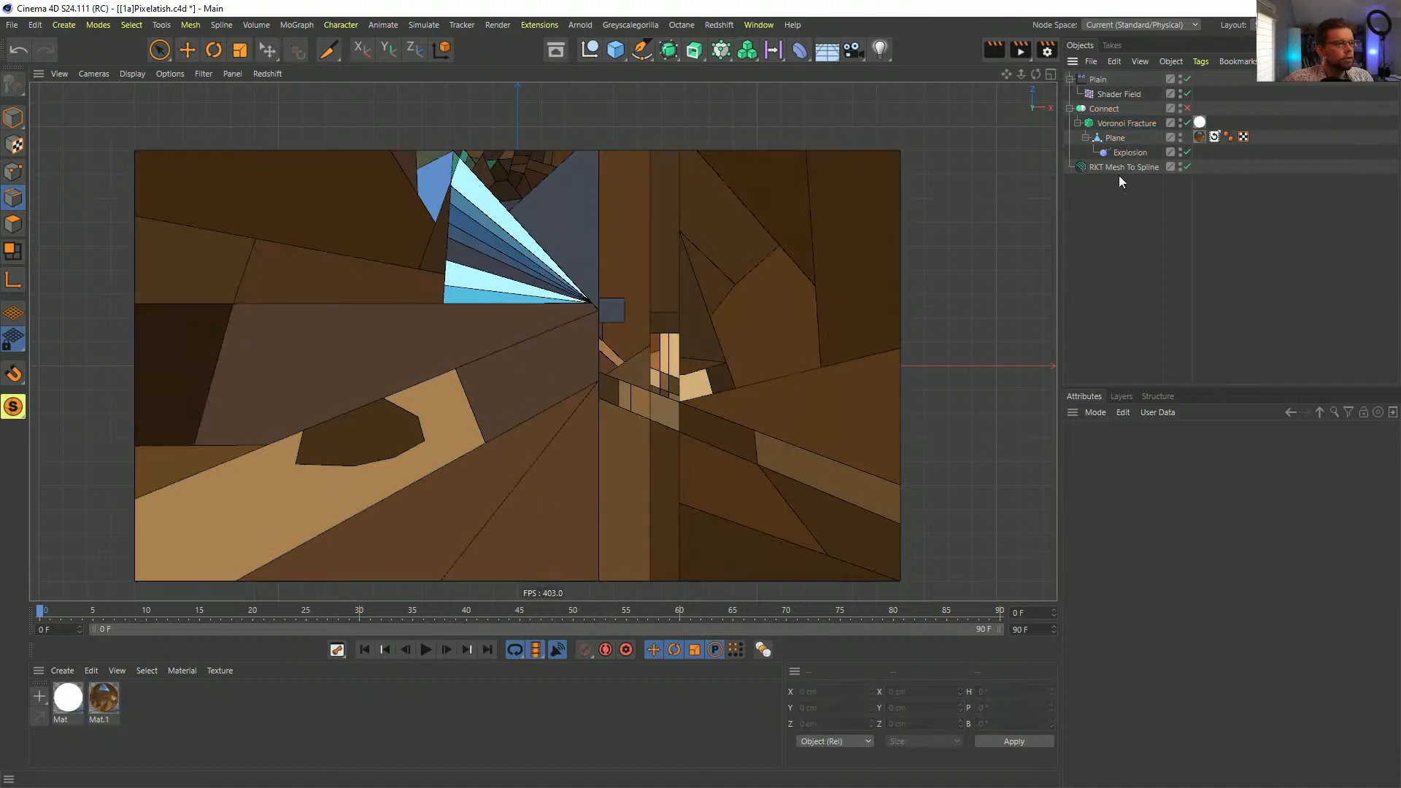
click(1180, 106)
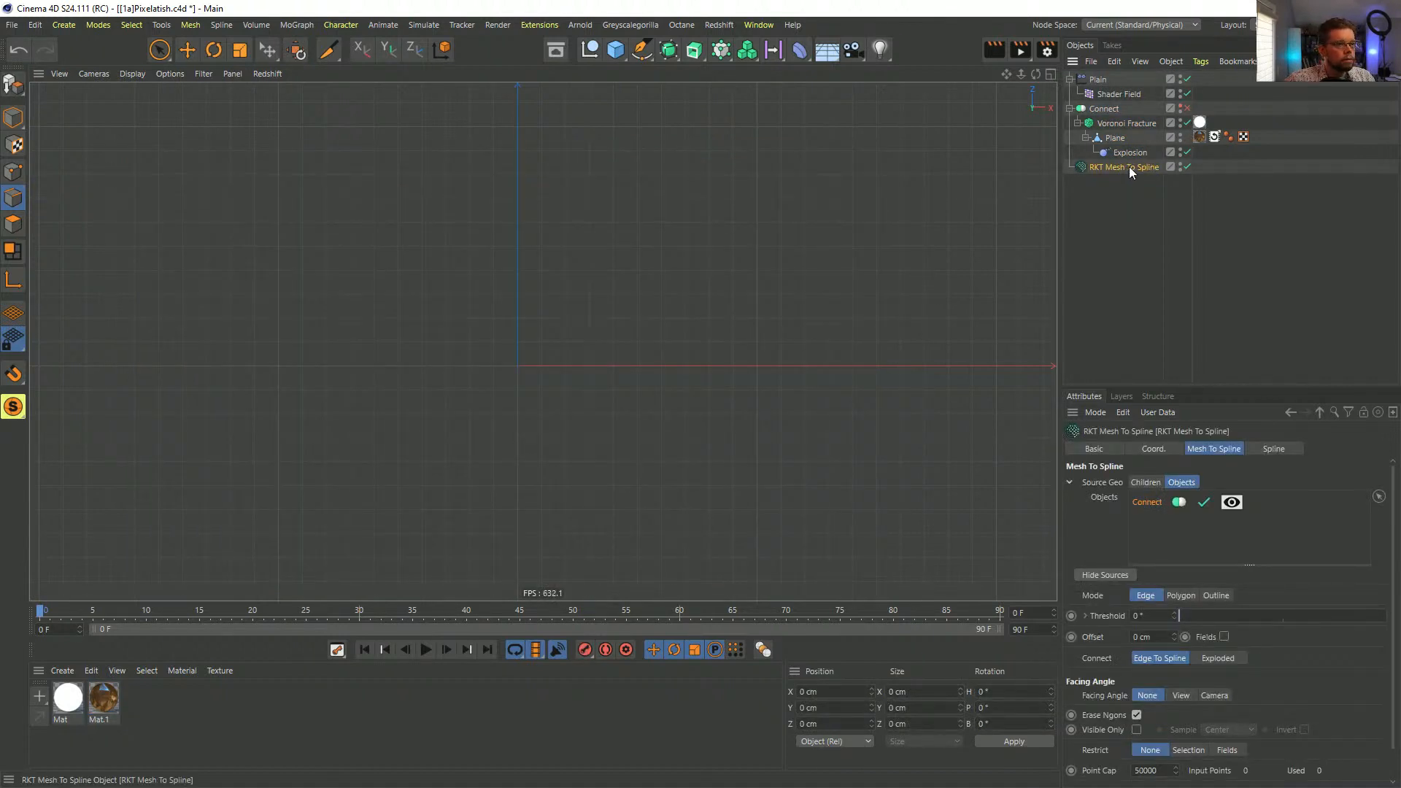
click(1187, 108)
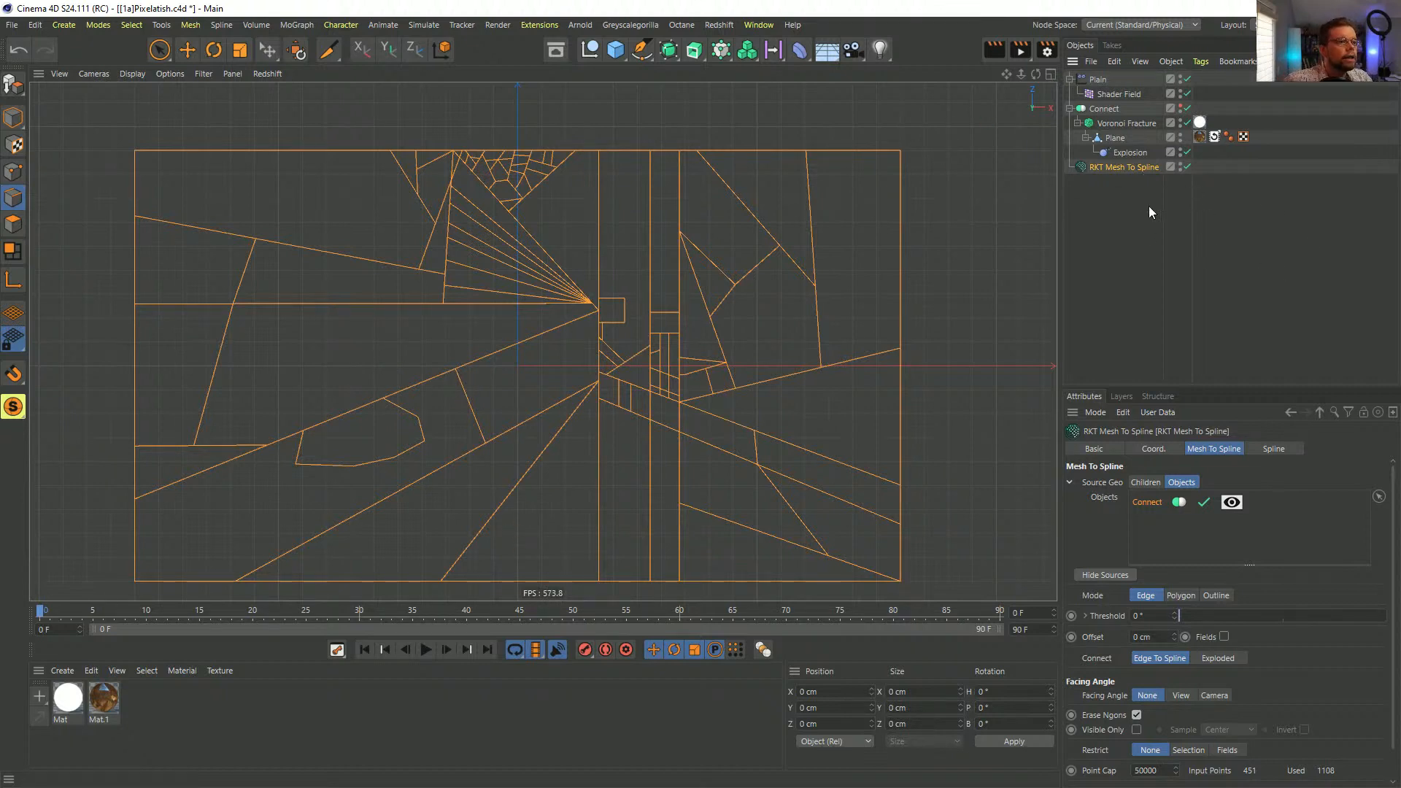
click(669, 48)
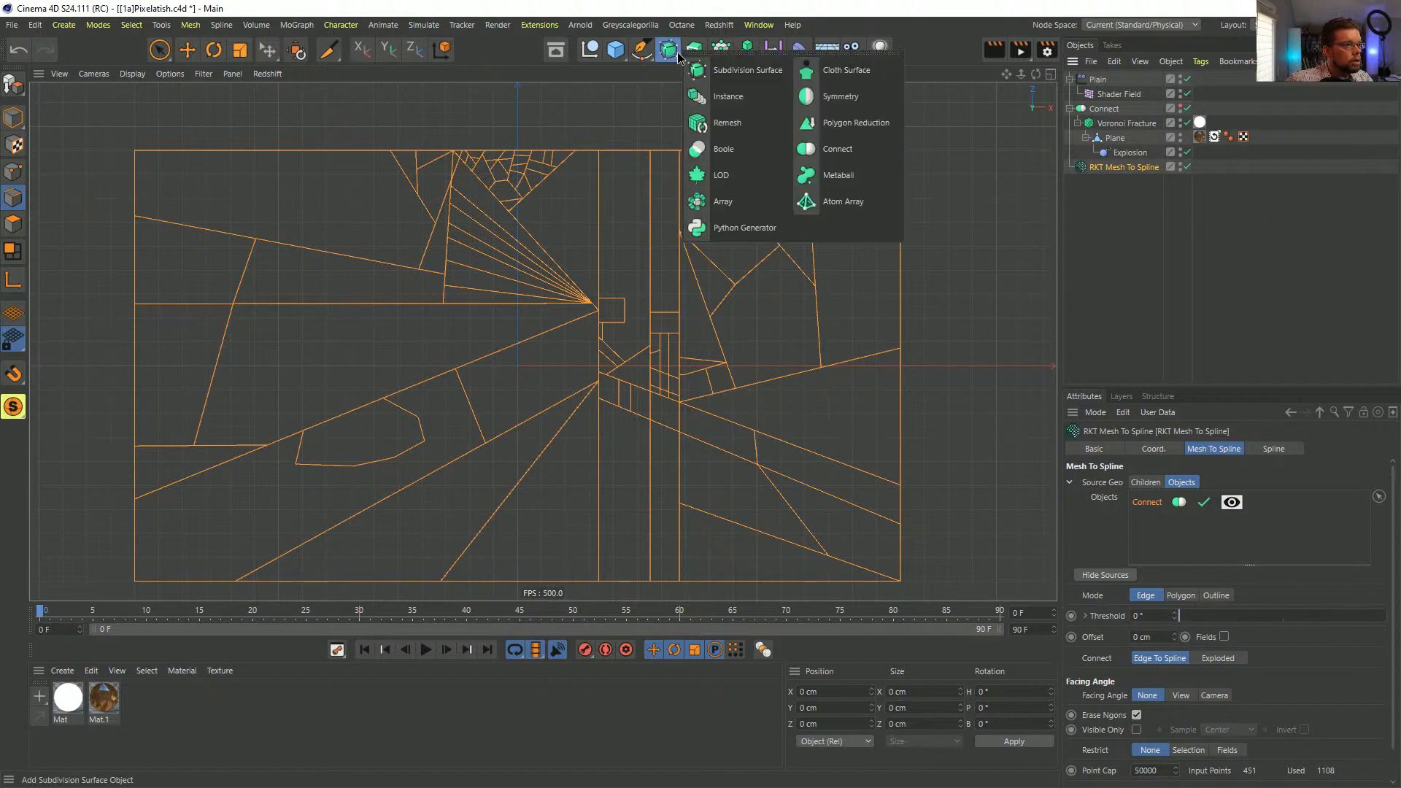
right_click(1114, 164)
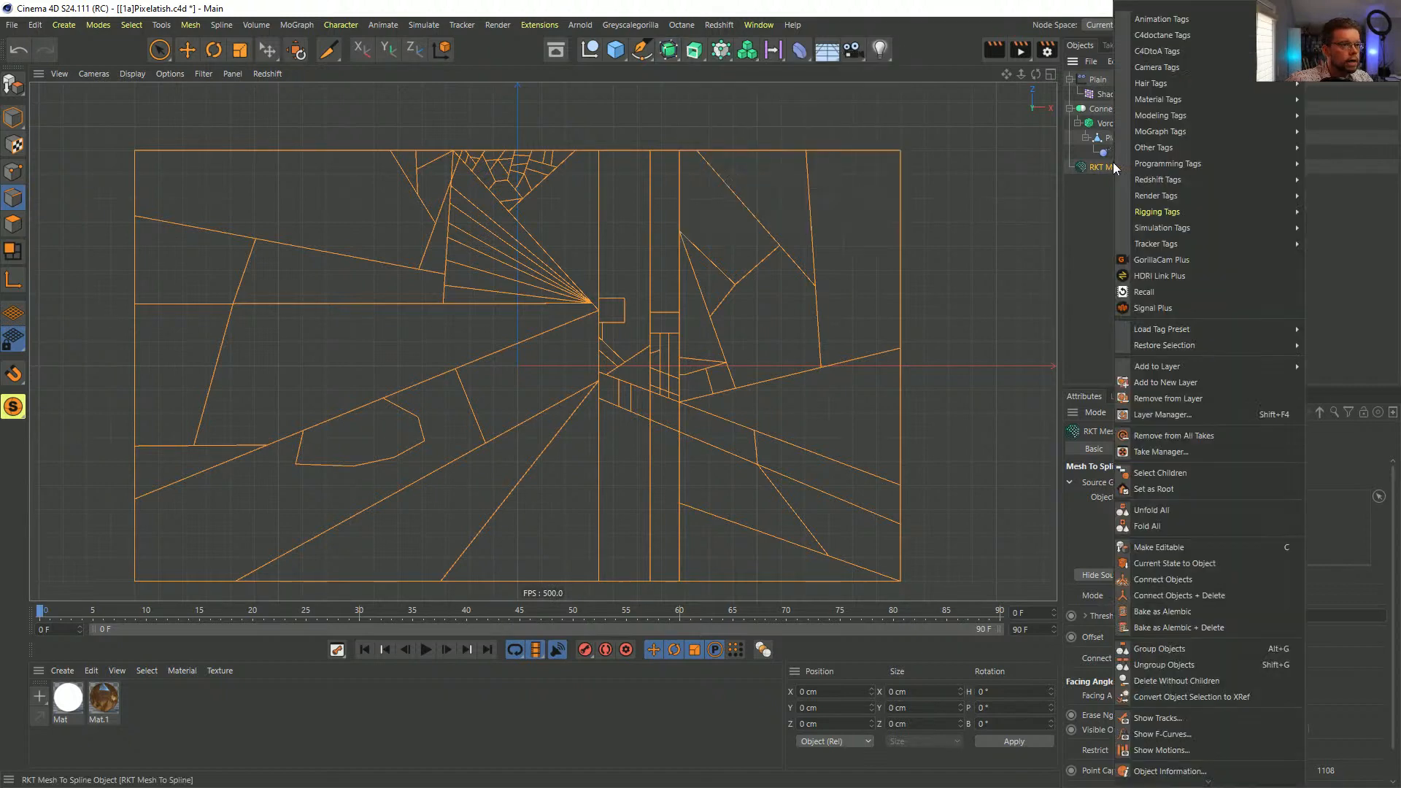
click(904, 28)
- Open the Redshift RenderView, place it over the viewport, and start the interactive render
click(718, 25)
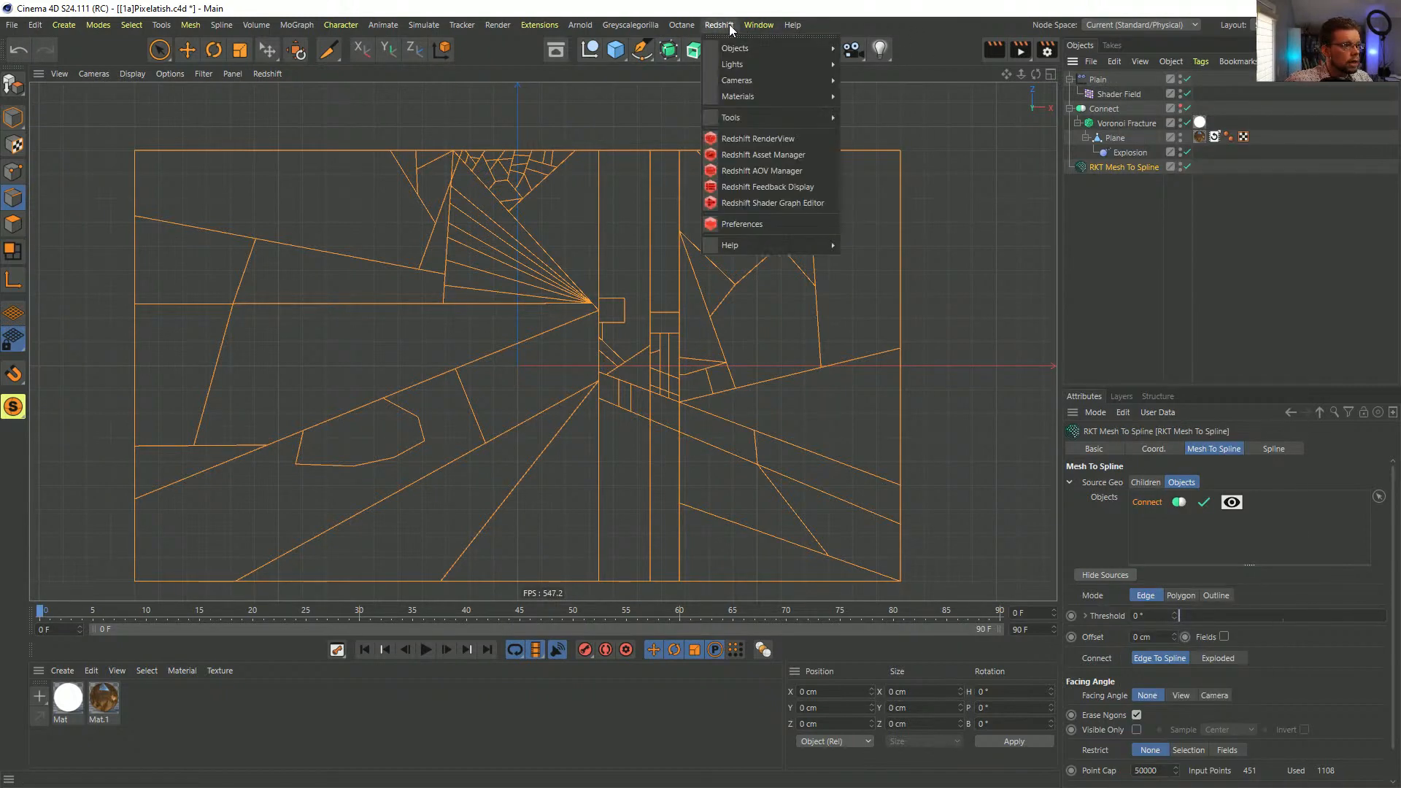
click(775, 138)
drag(646, 22, 206, 119)
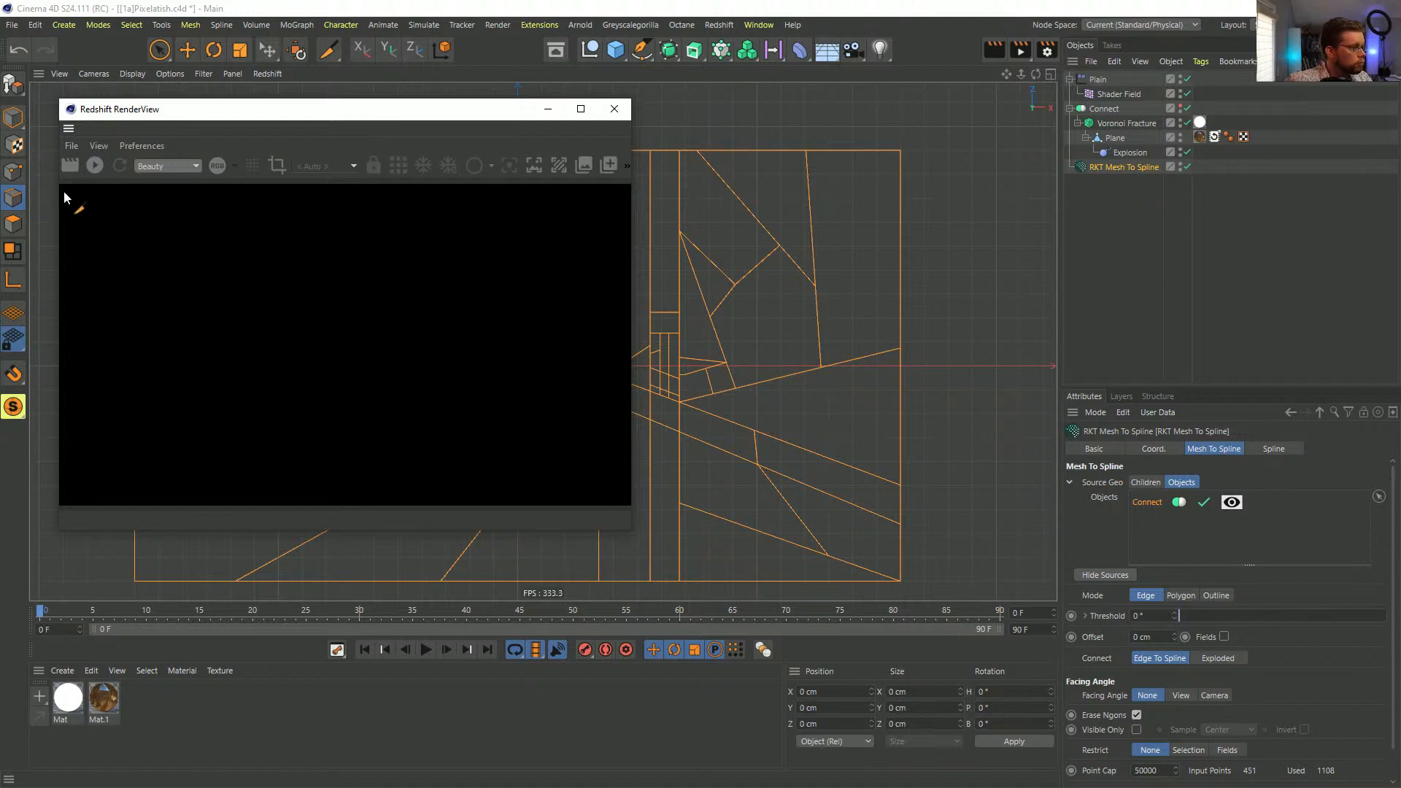
click(95, 165)
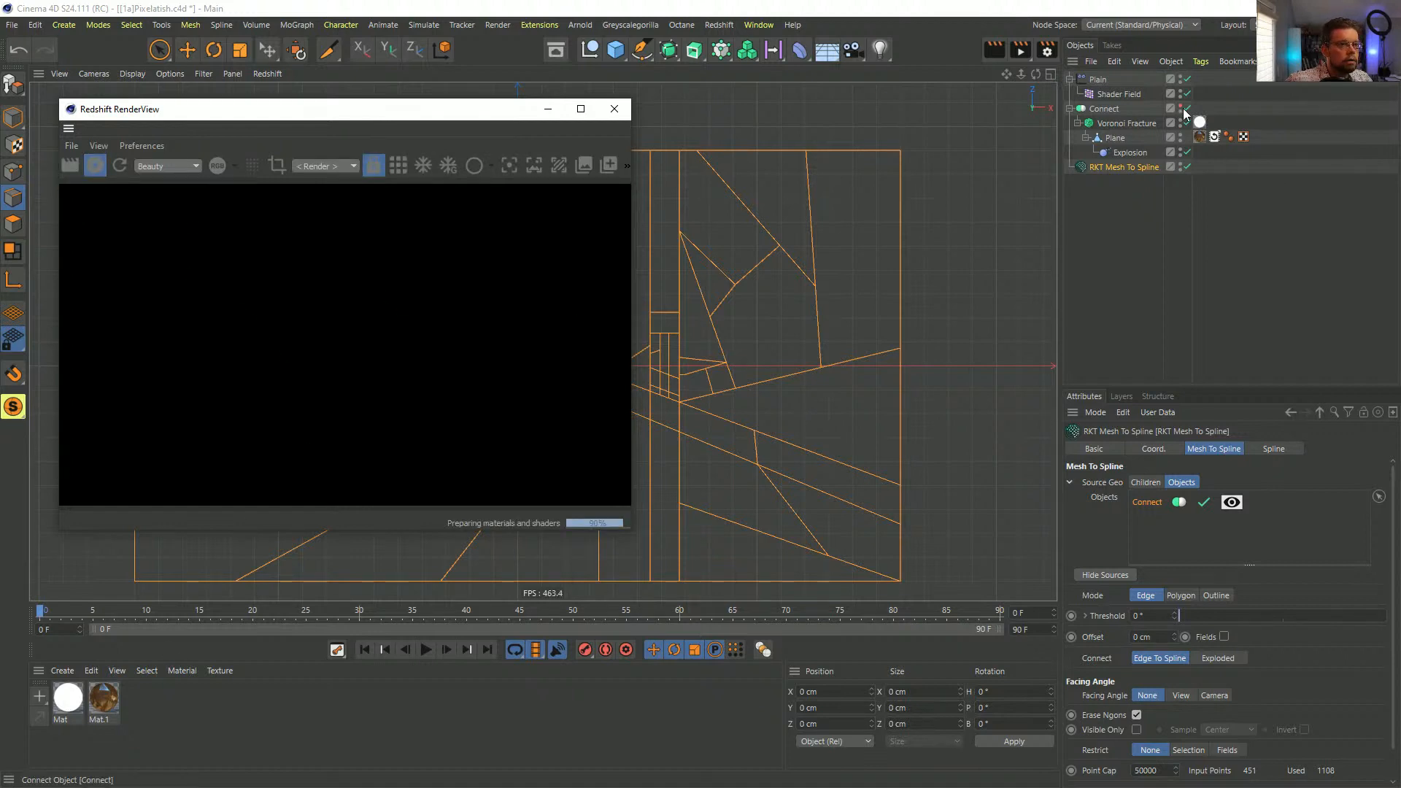
- Disable Connect and move the Voronoi Fracture out of it in the object hierarchy
click(1123, 109)
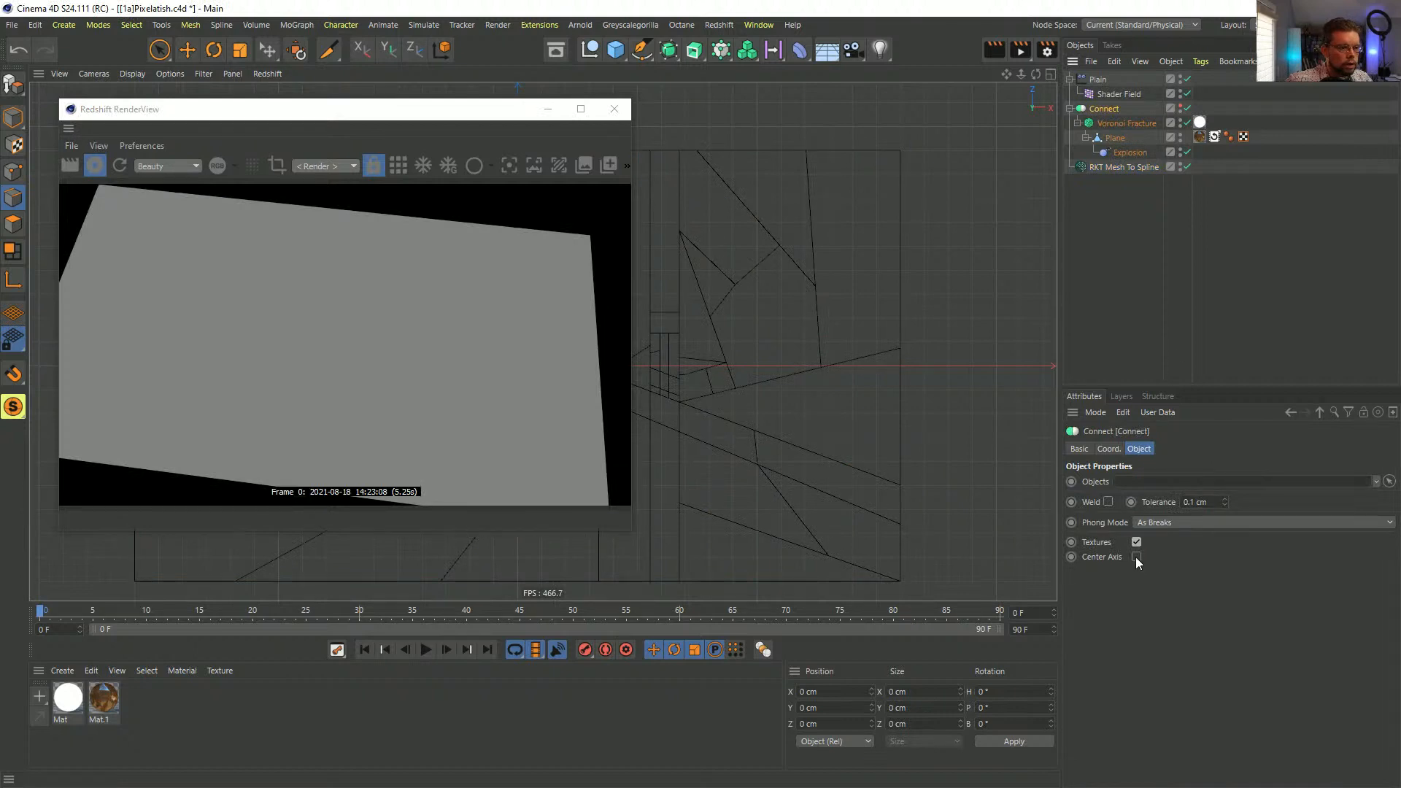
click(1186, 108)
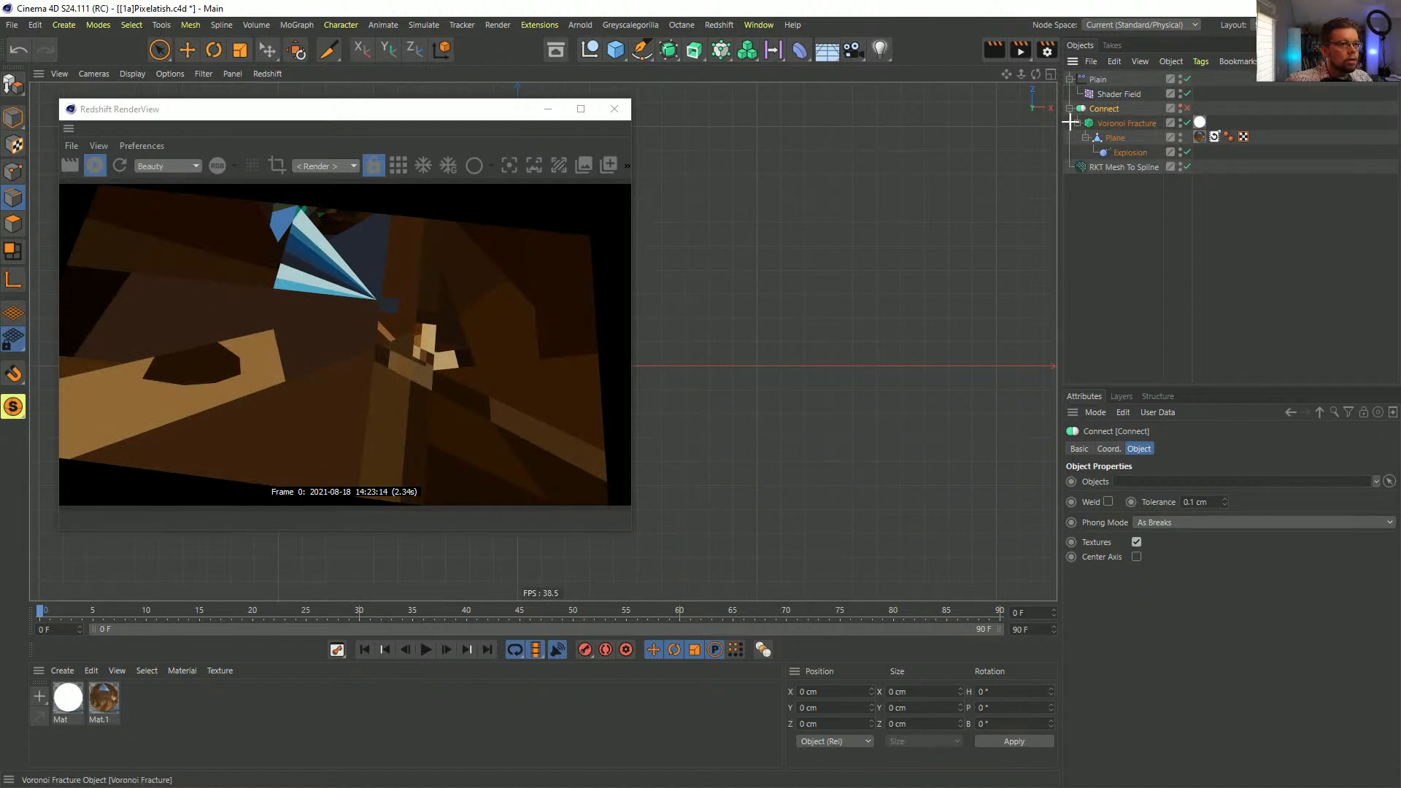
click(1079, 124)
drag(1101, 139, 1100, 128)
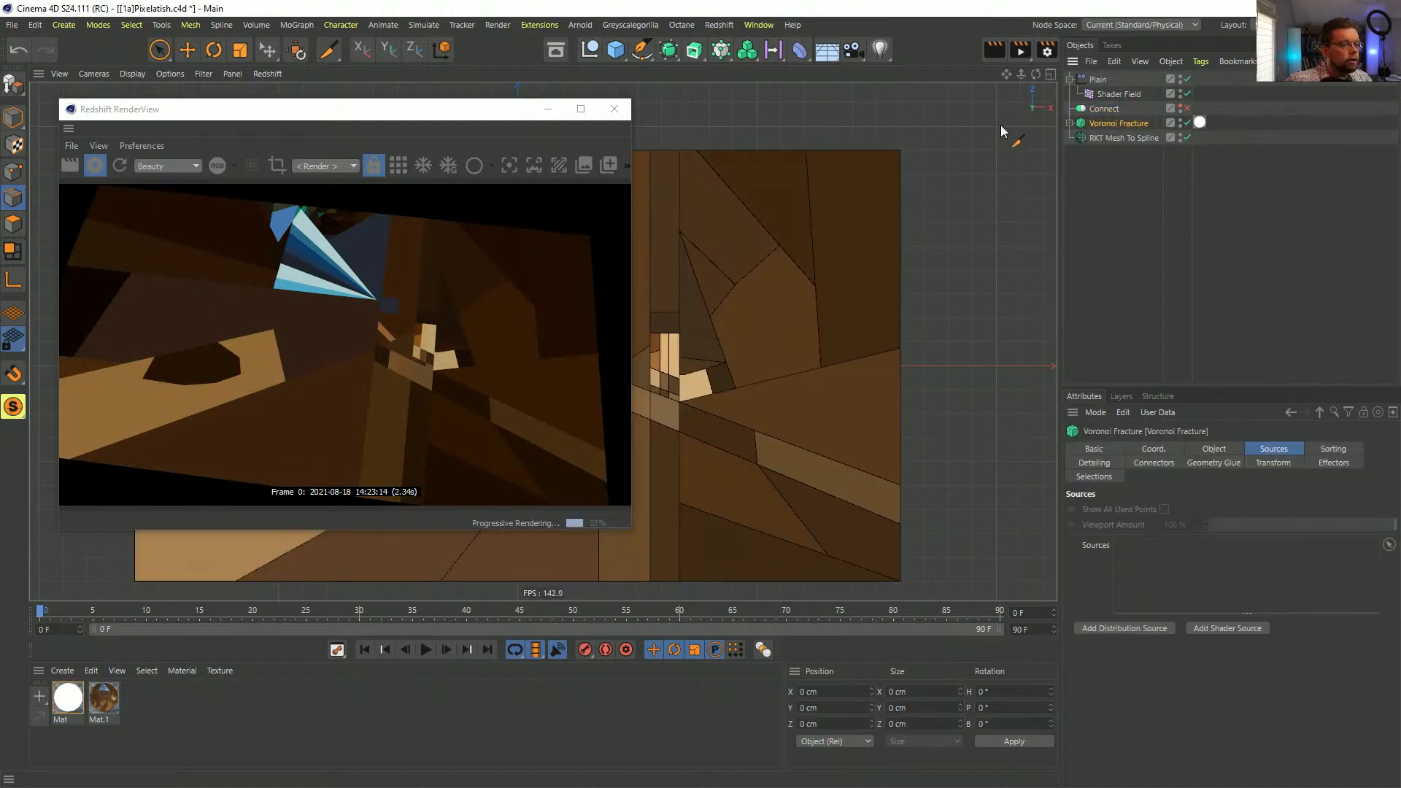
- Create an Instance of the Voronoi Fracture, place it under Connect, and re-enable Connect
click(668, 48)
click(728, 96)
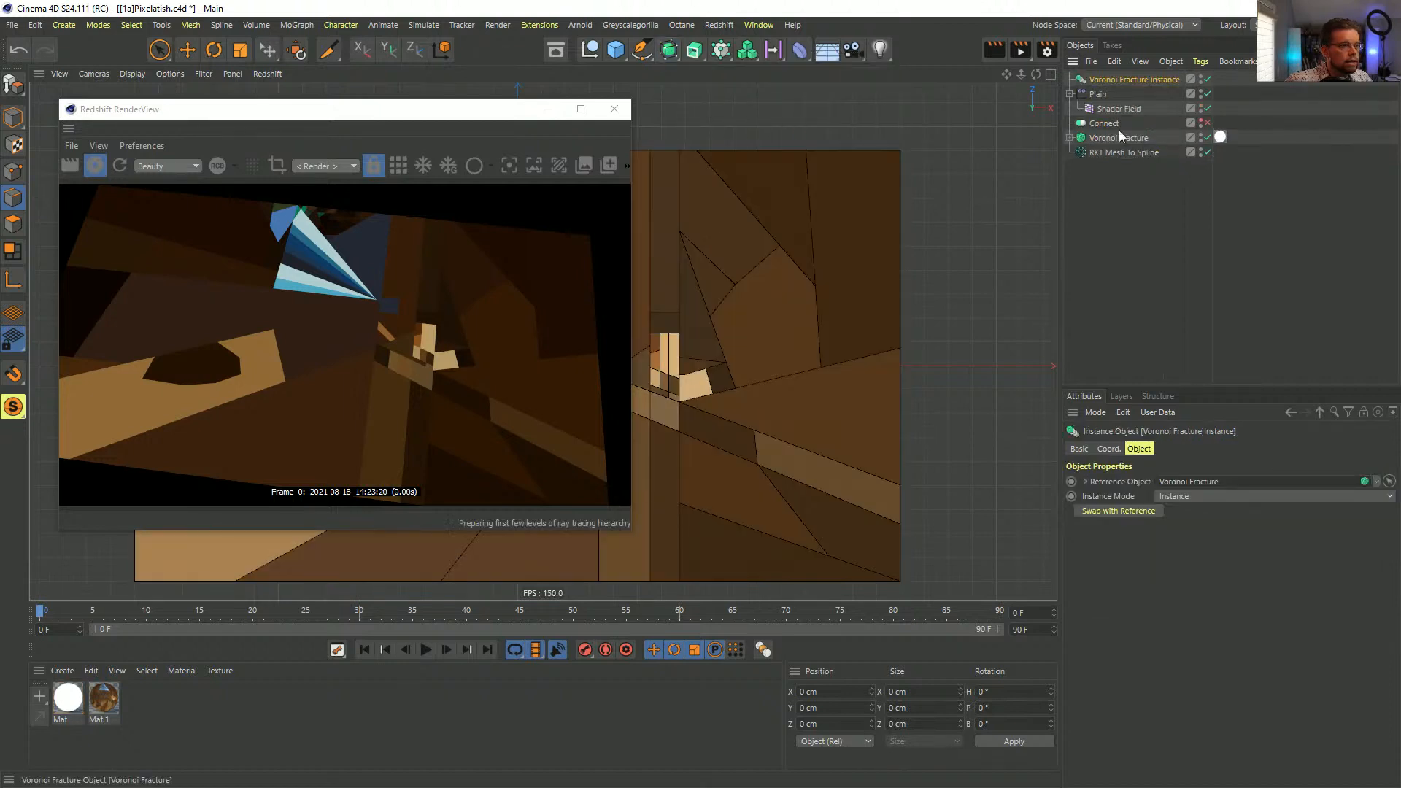
drag(1106, 77, 1108, 124)
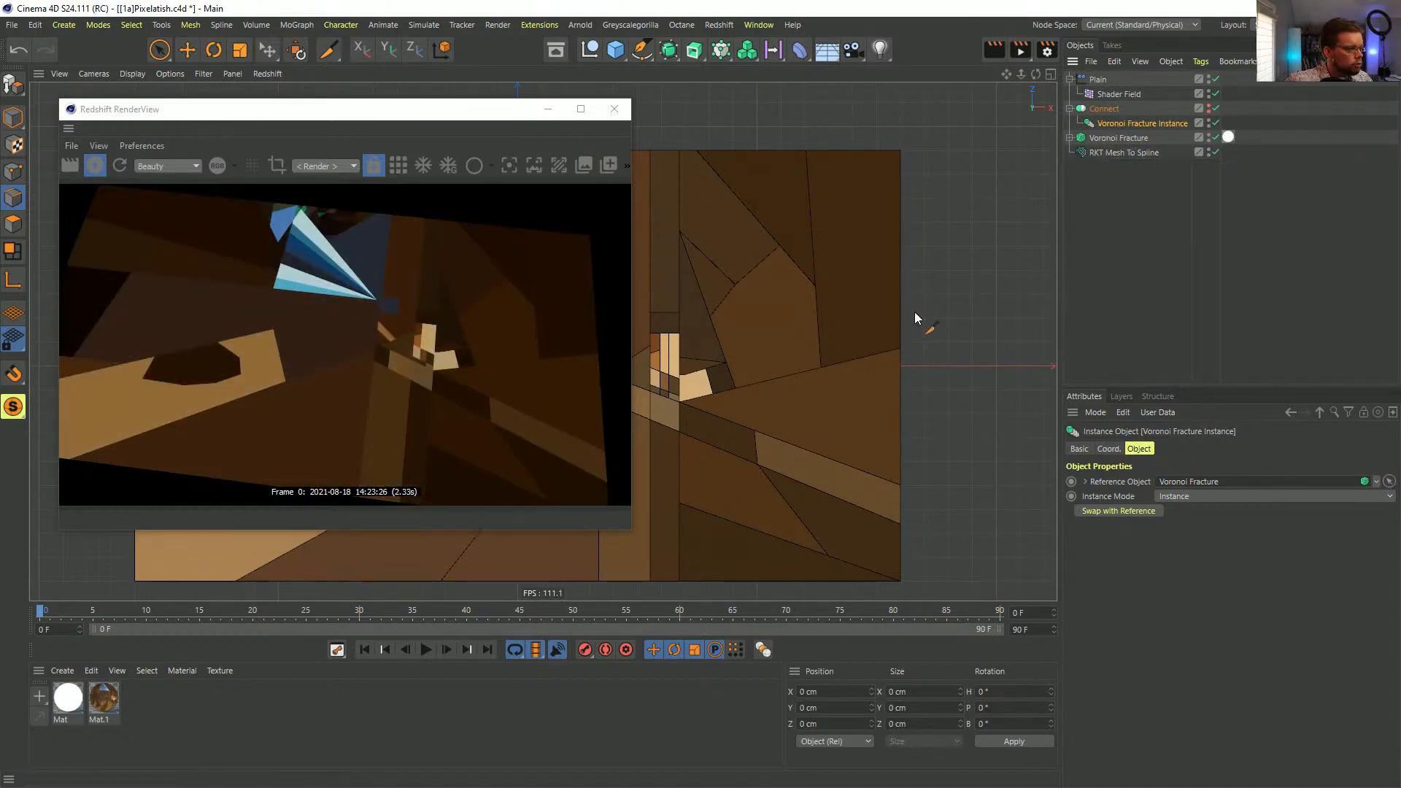
- Hide the Voronoi Fracture in the viewport to check the RKT Mesh To Spline lines, and show it again
click(1112, 154)
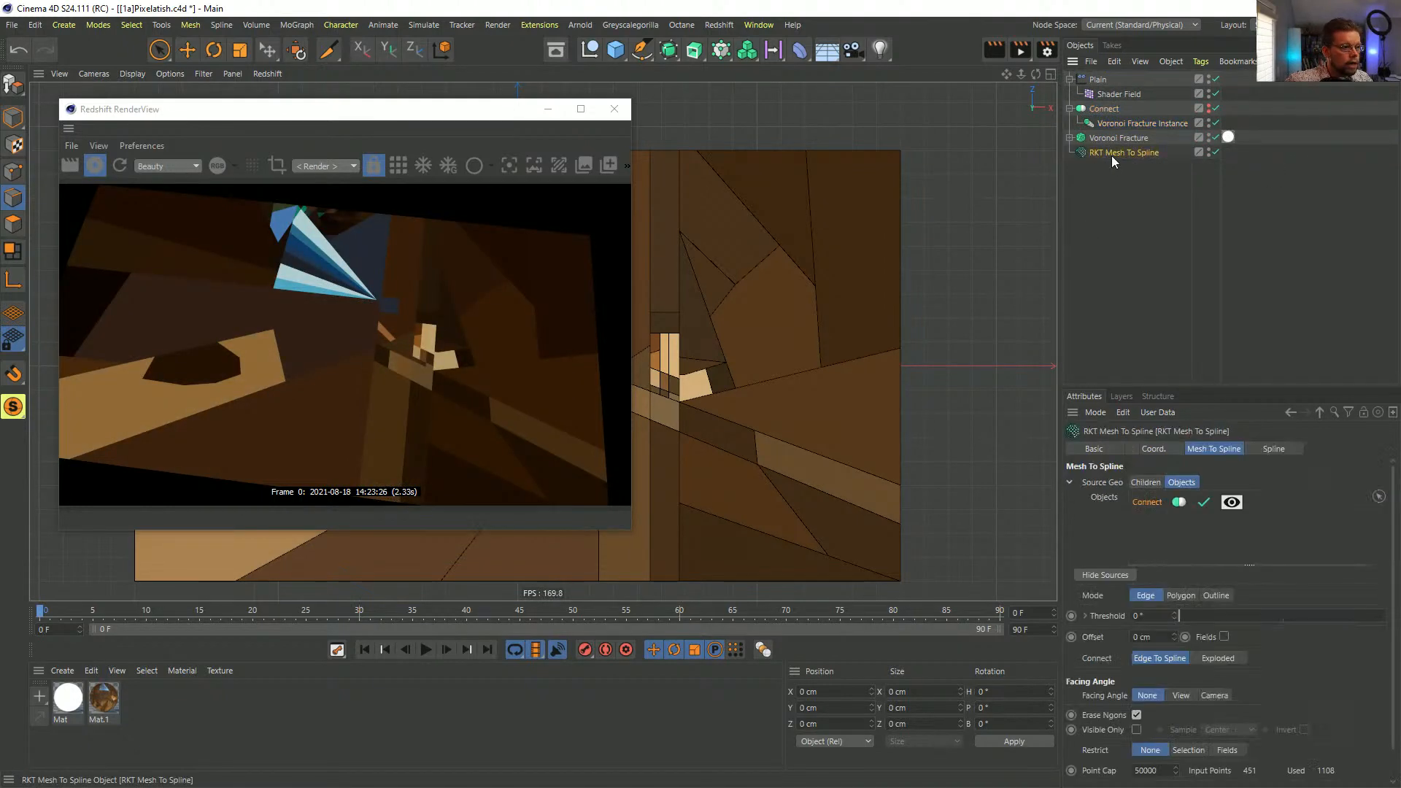
click(1209, 135)
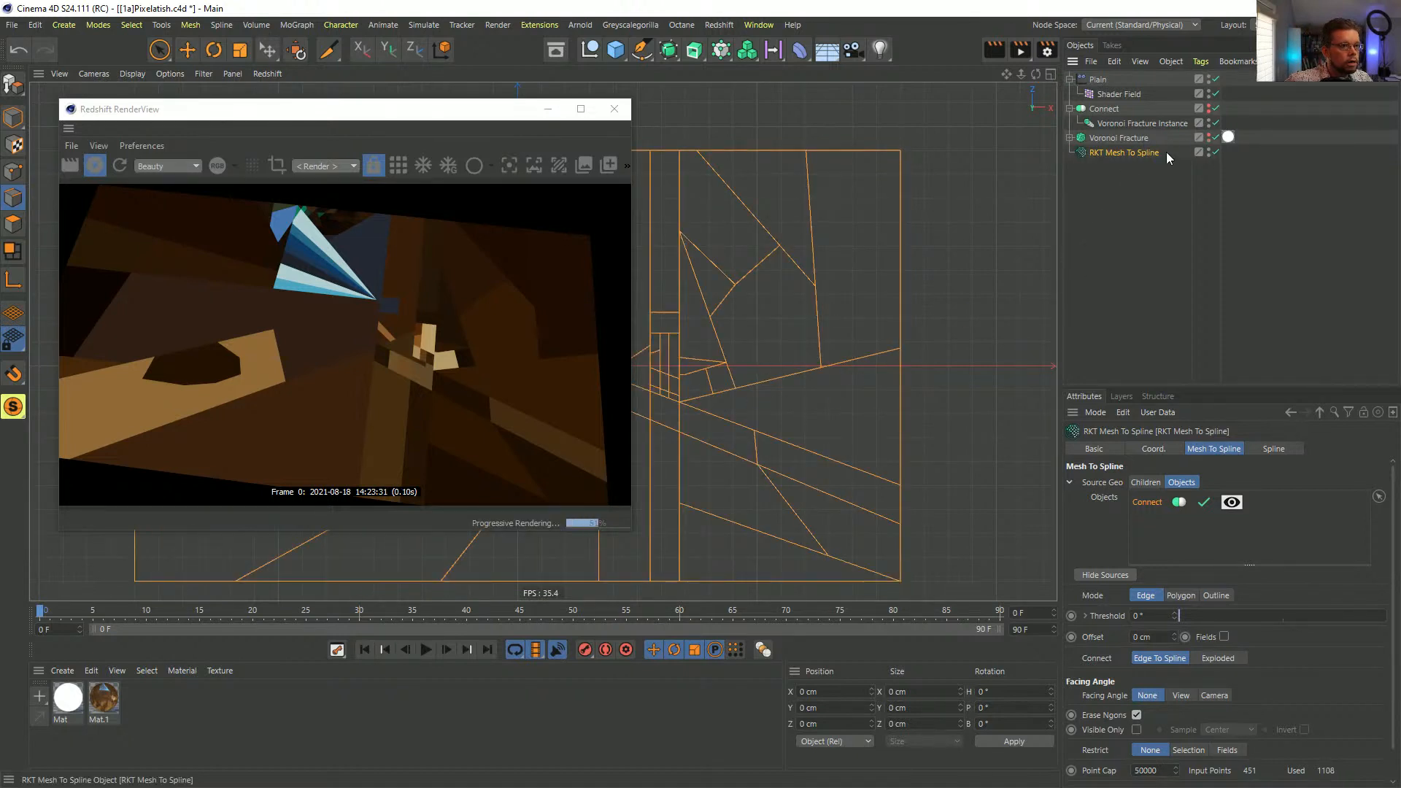
alt+click(1209, 135)
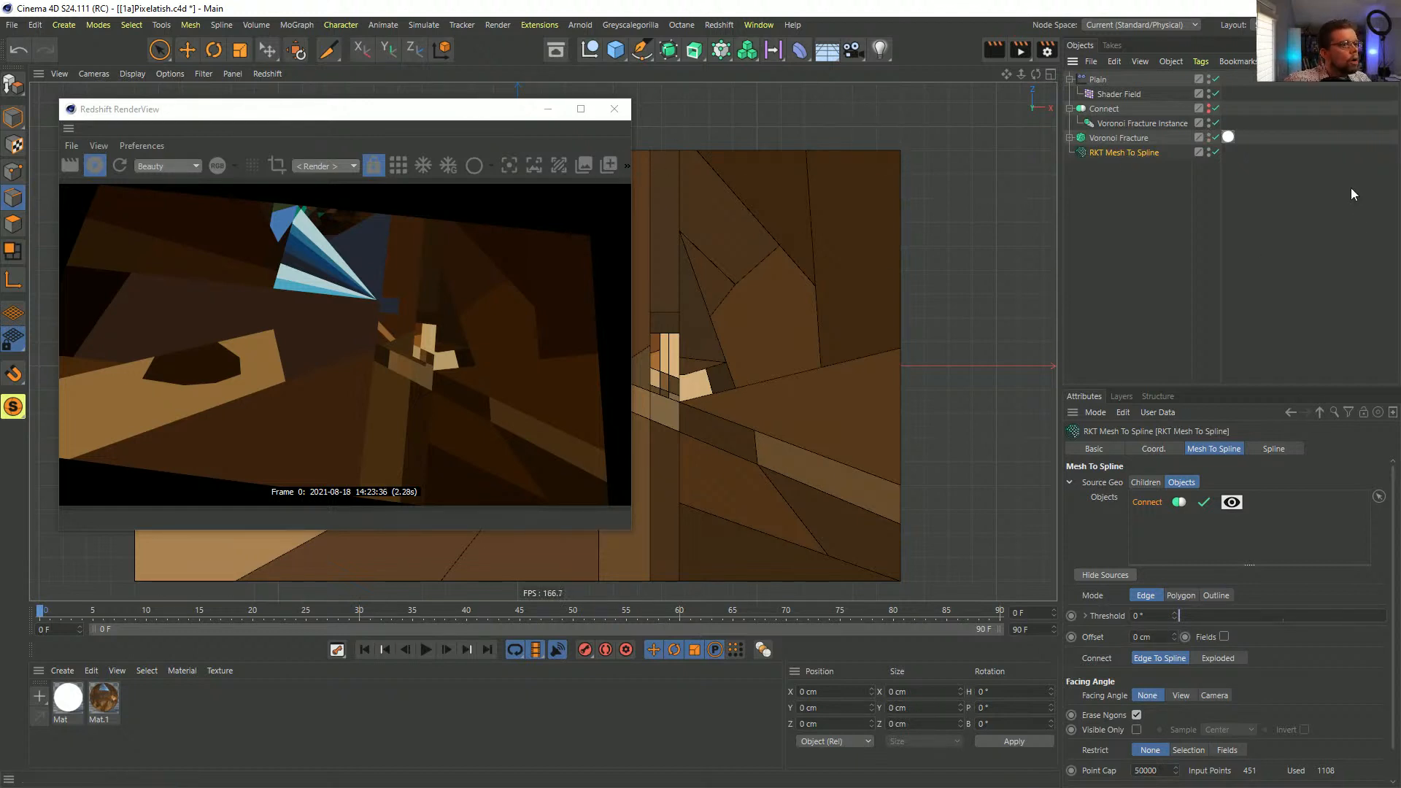
- Add a Redshift Object tag to RKT Mesh To Spline and set its curve mode to Cylinders
right_click(1121, 151)
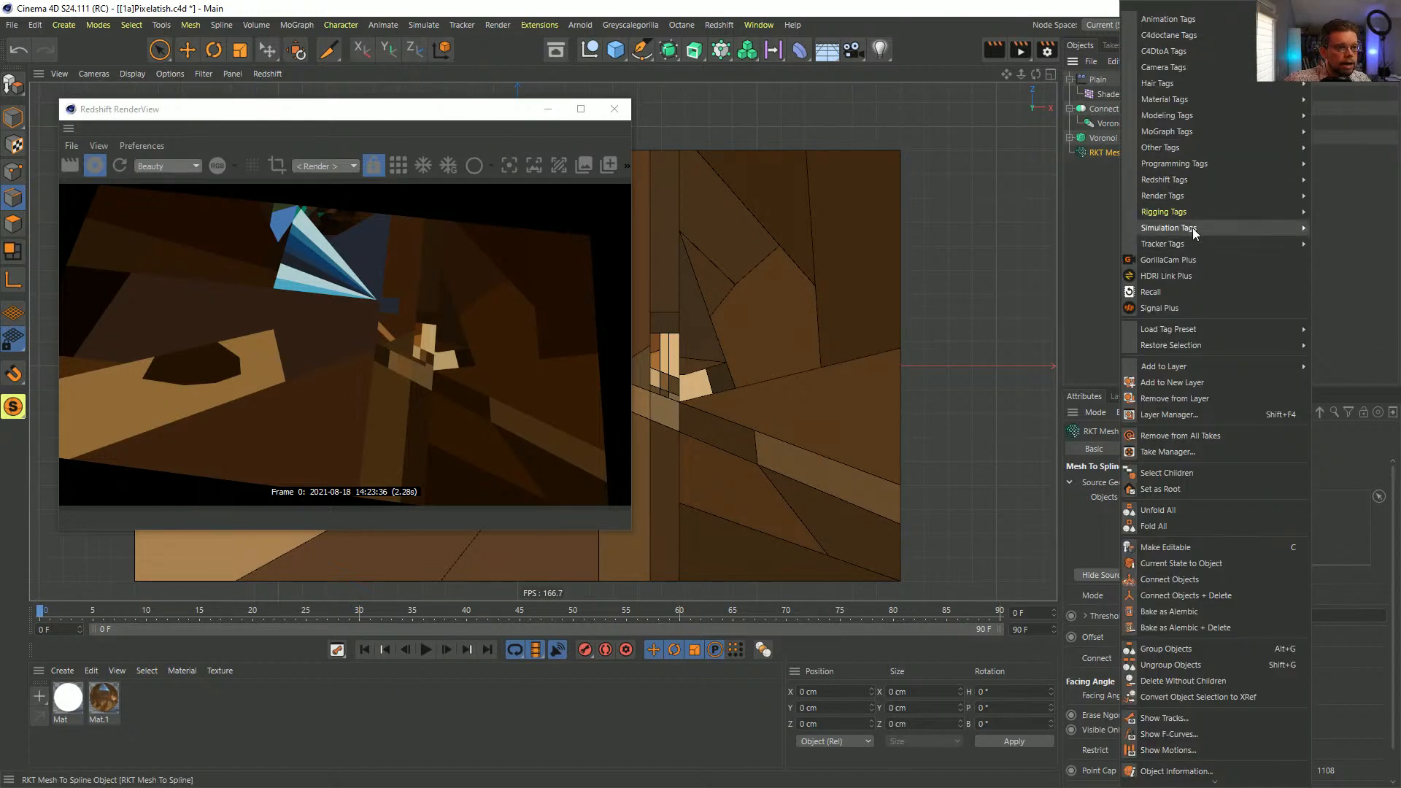
mouse_move(1171, 194)
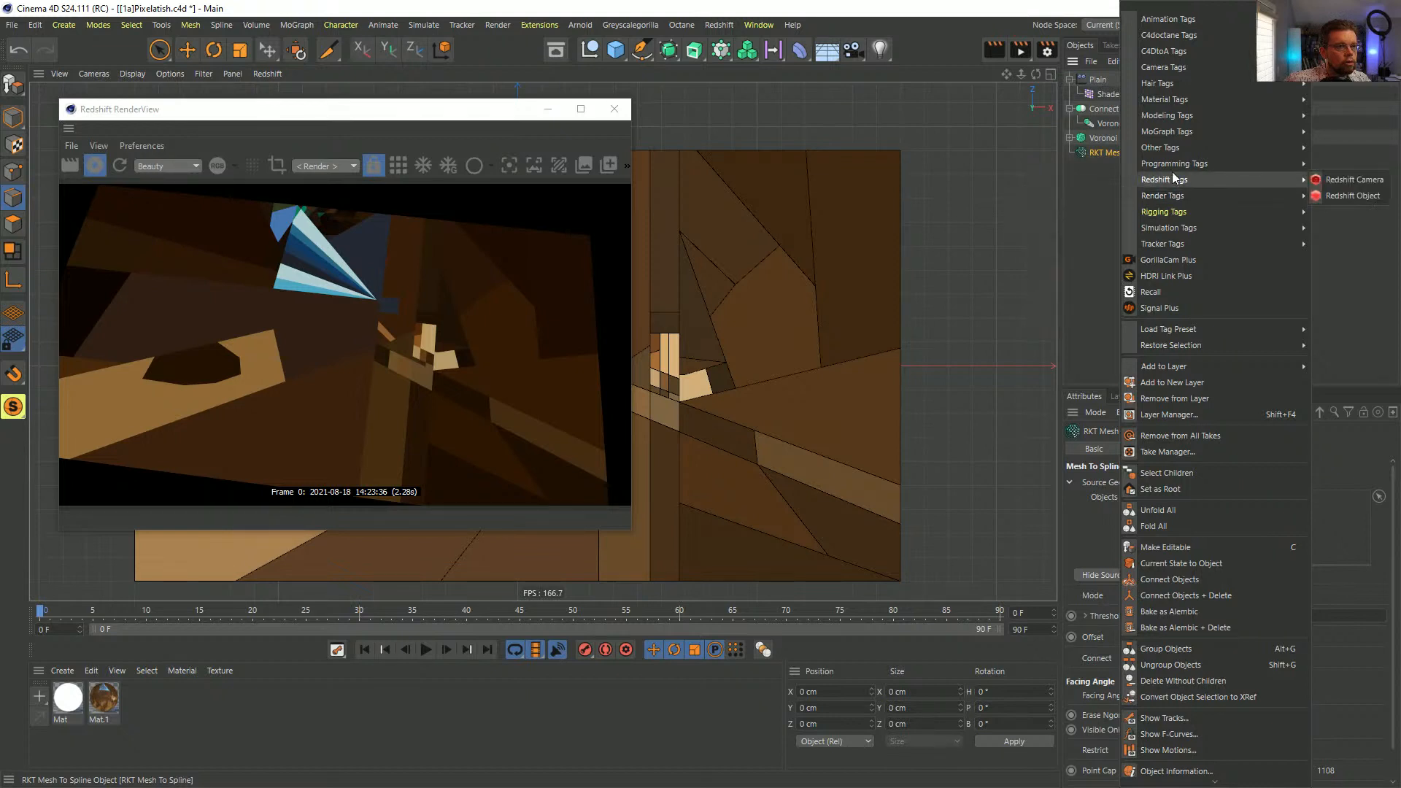
click(1361, 210)
click(1167, 495)
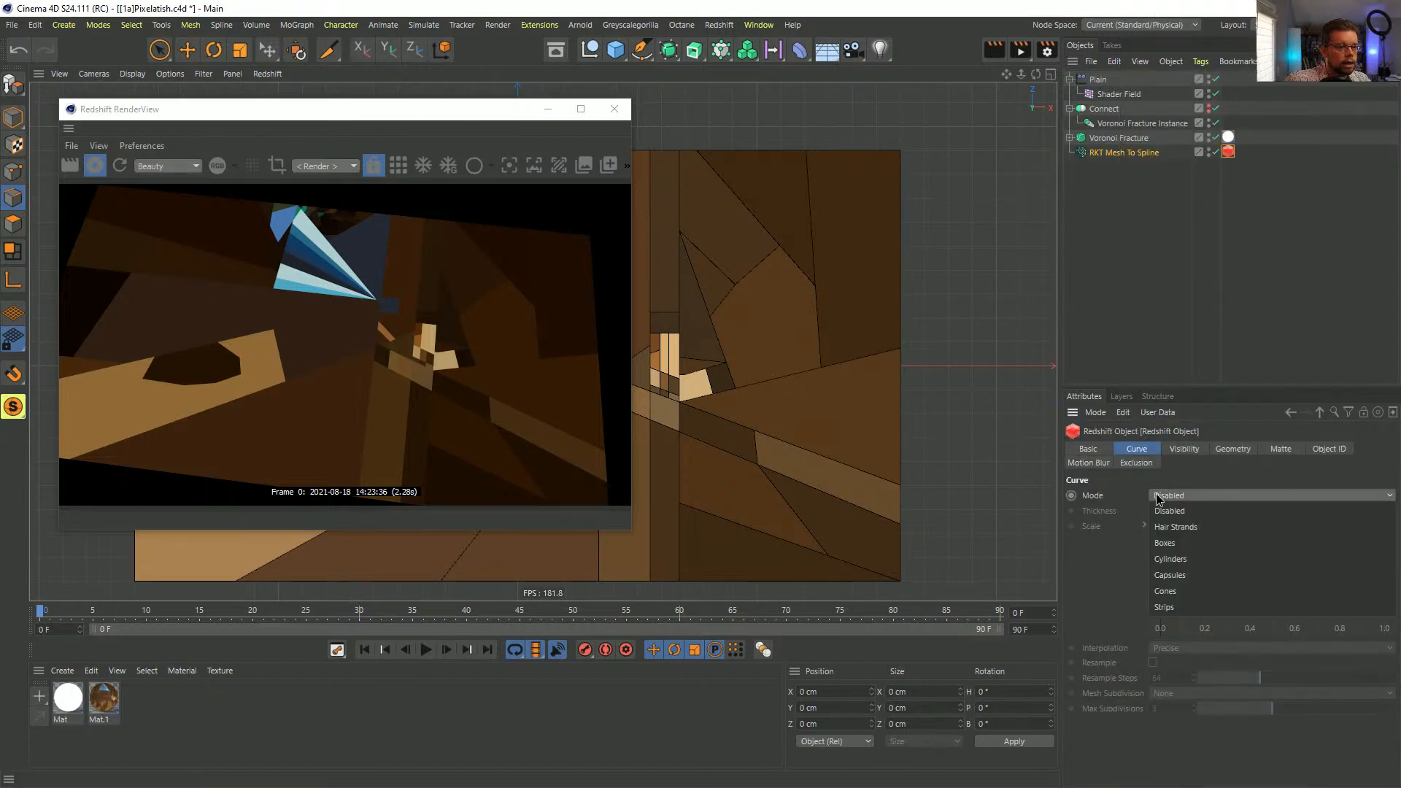
click(1197, 559)
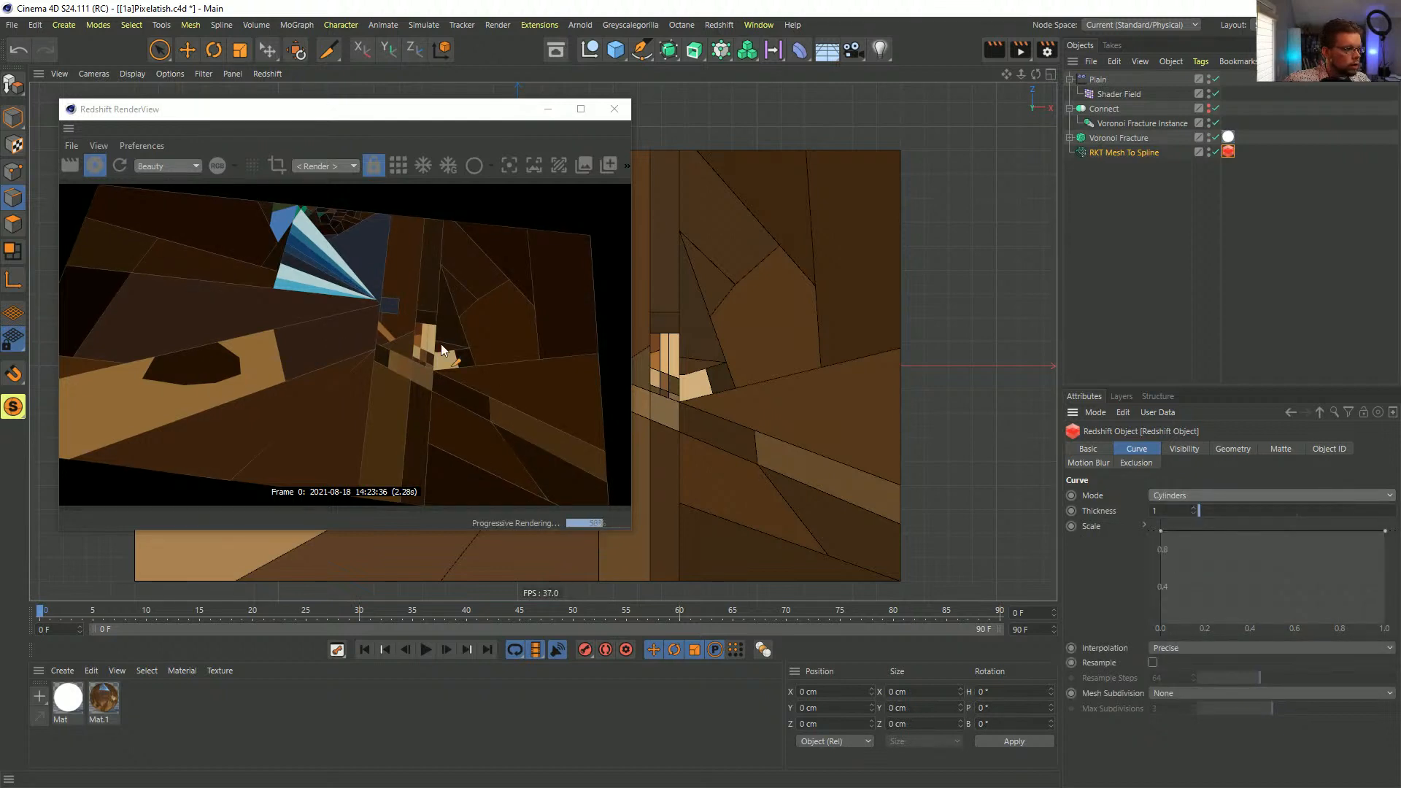
- Set the Redshift Object tag's curve thickness to 5 while checking a perspective close-up of the render
scroll(733, 396, up, 4)
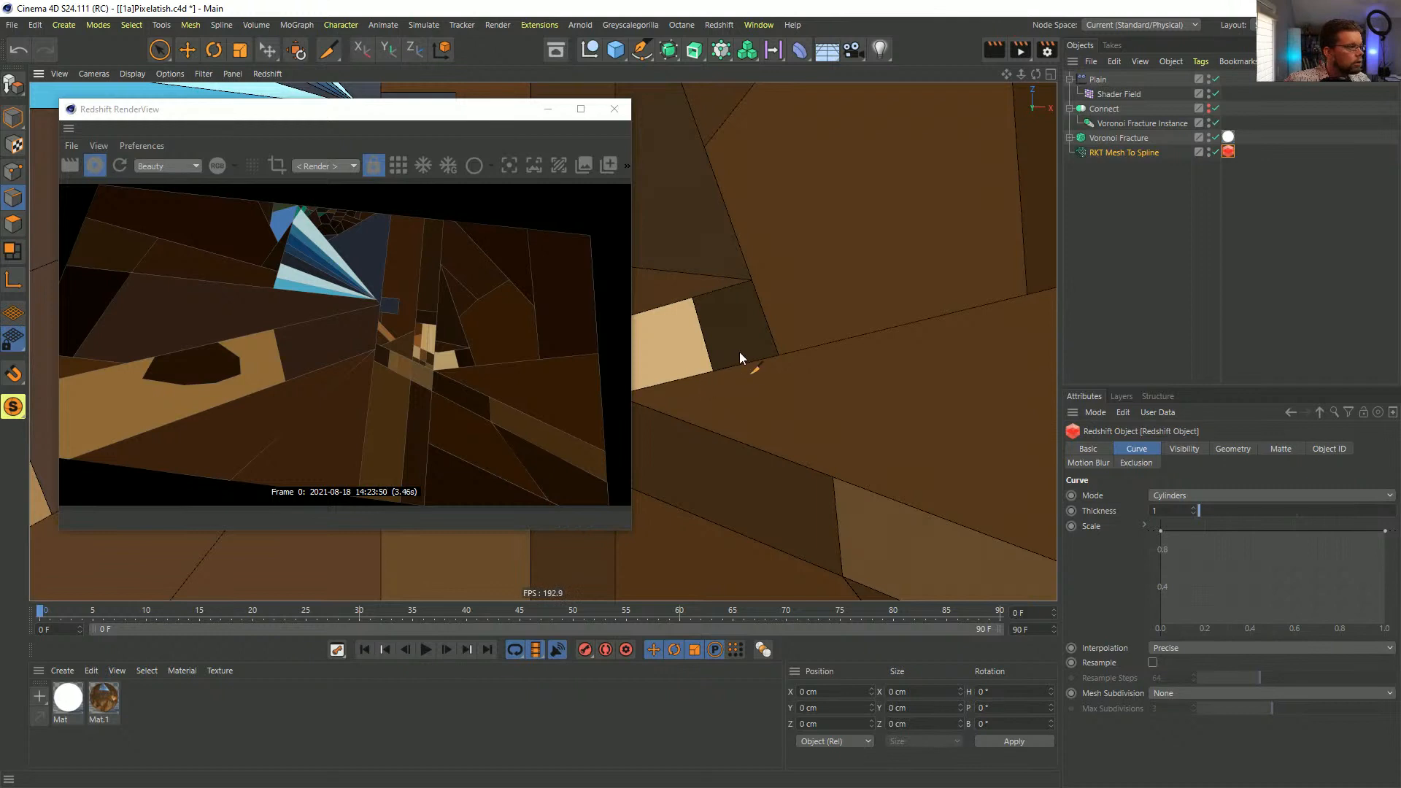
middle_click(740, 353)
mouse_move(436, 113)
mouse_down()
mouse_move(696, 141)
mouse_move(429, 99)
mouse_up()
middle_click(220, 177)
scroll(744, 340, up, 3)
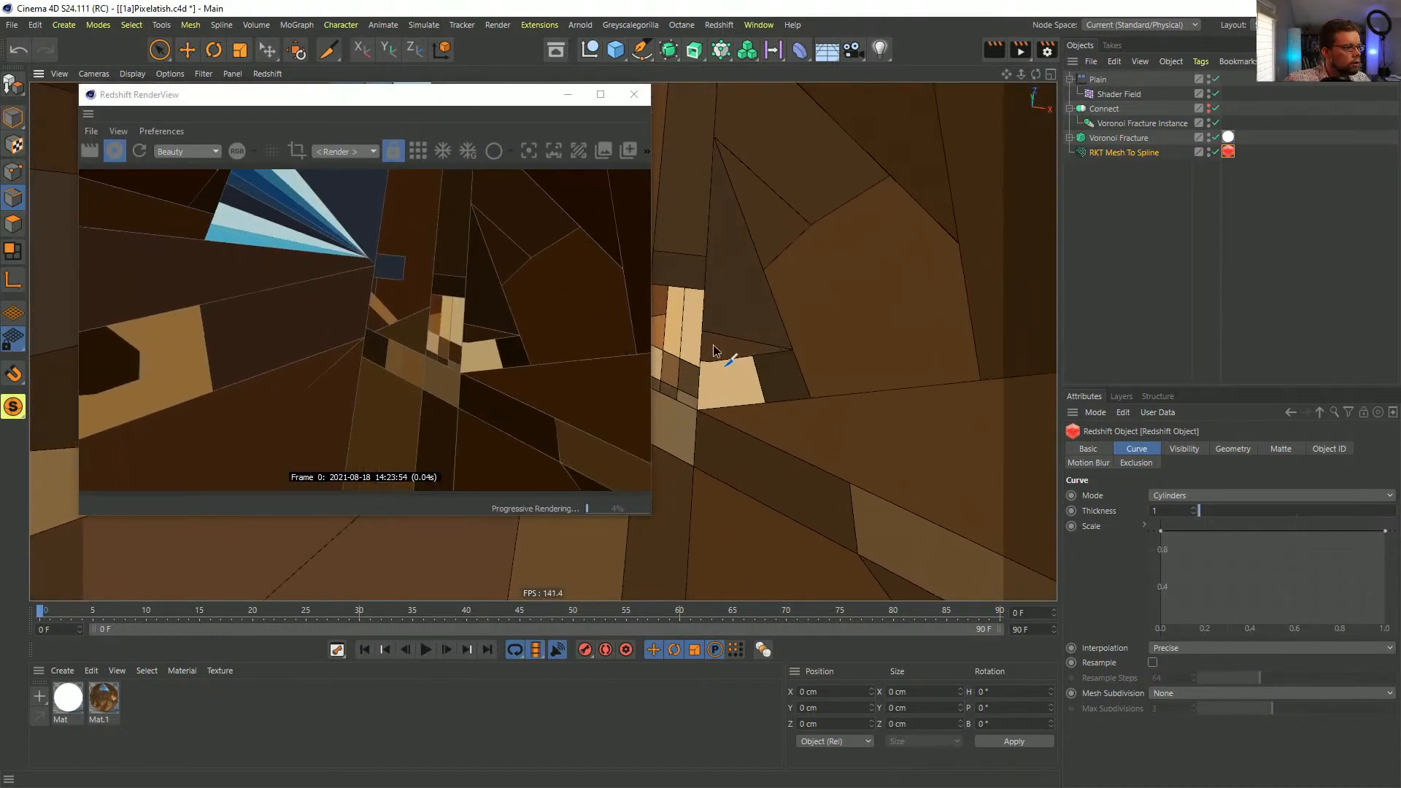
scroll(712, 345, up, 3)
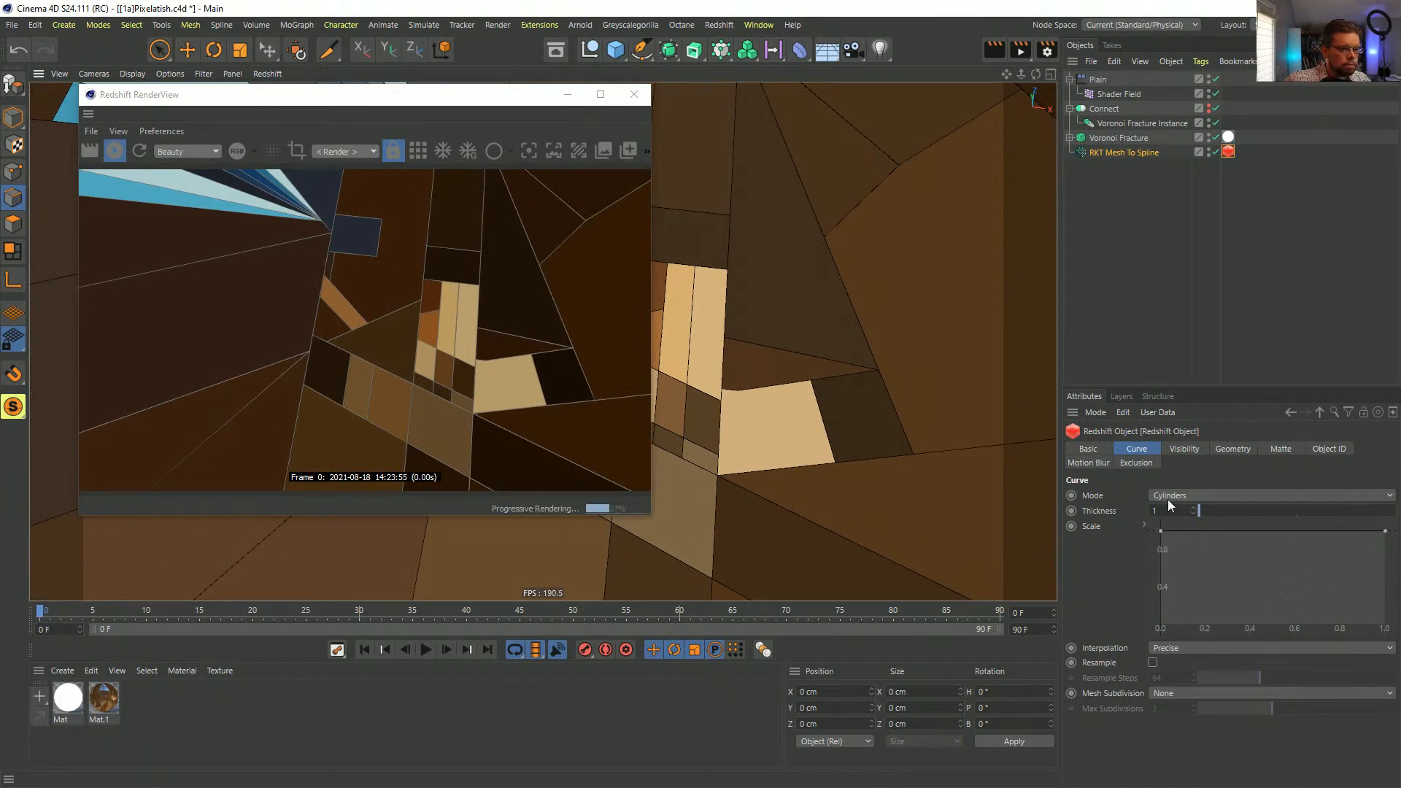
double_click(1155, 510)
text(5)
key(Return)
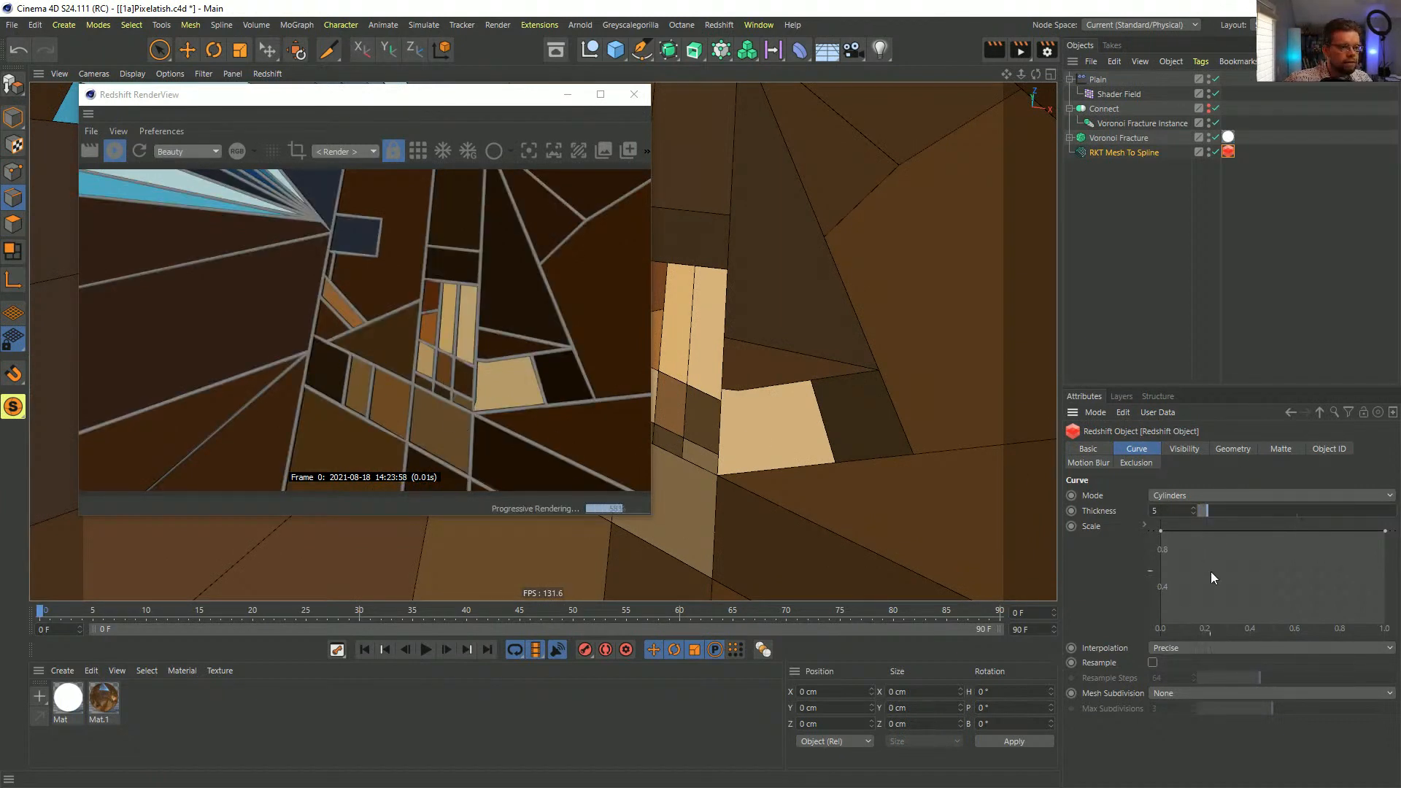
- Reshape the curve thickness Scale graph to start at zero, with three added points forming a peak, a dip and a rise
drag(1160, 531, 1160, 626)
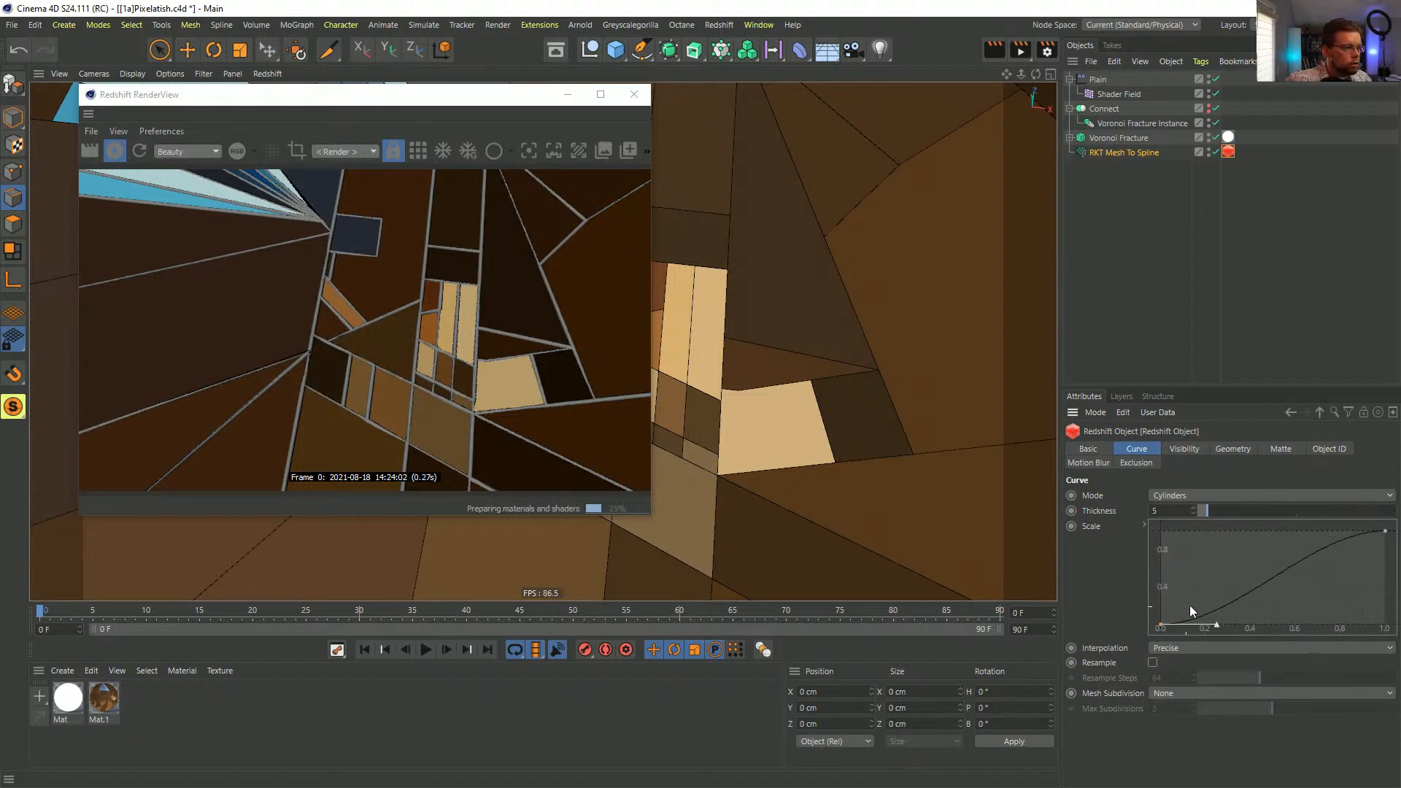
ctrl+click(1267, 574)
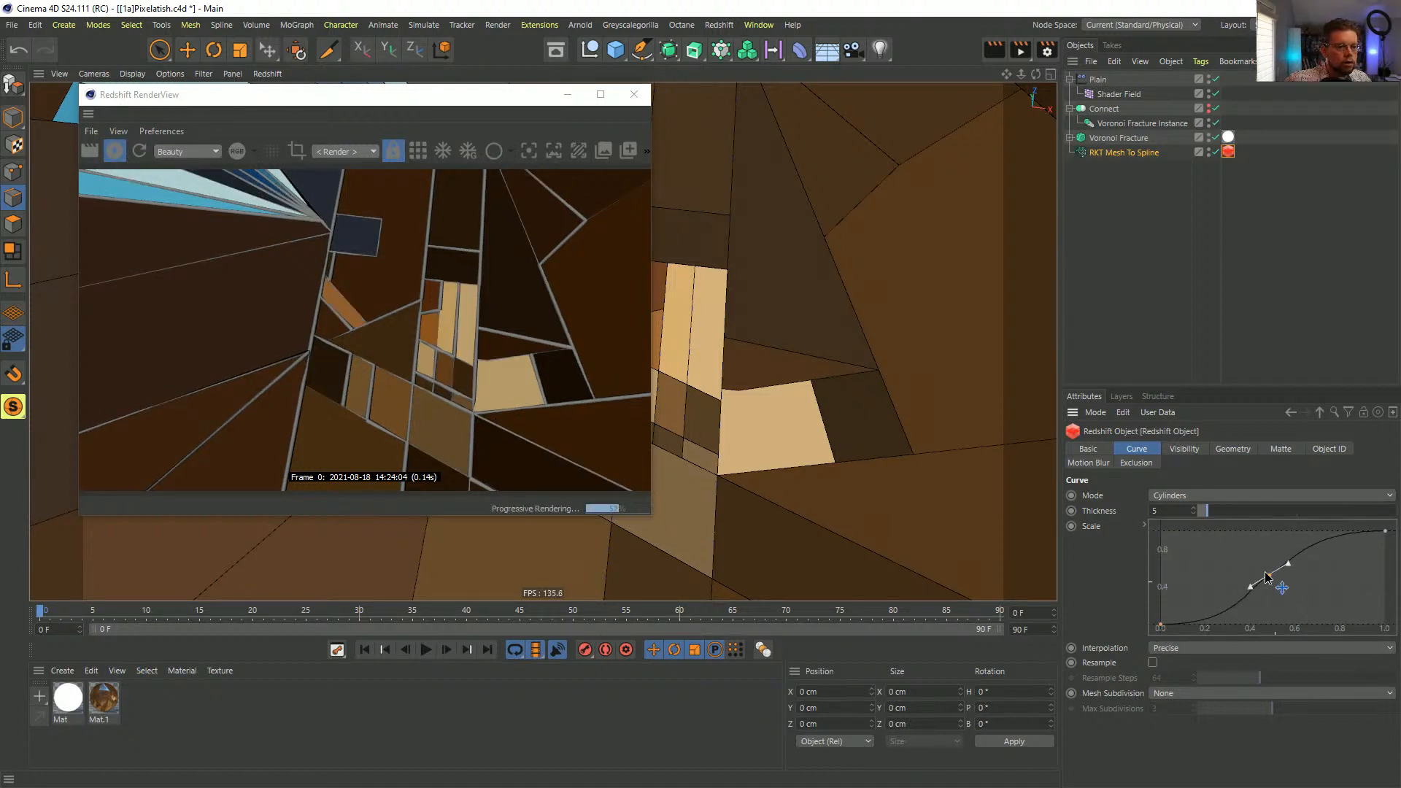
drag(1268, 576, 1260, 568)
ctrl+drag(1310, 544, 1309, 580)
ctrl+drag(1366, 543, 1362, 571)
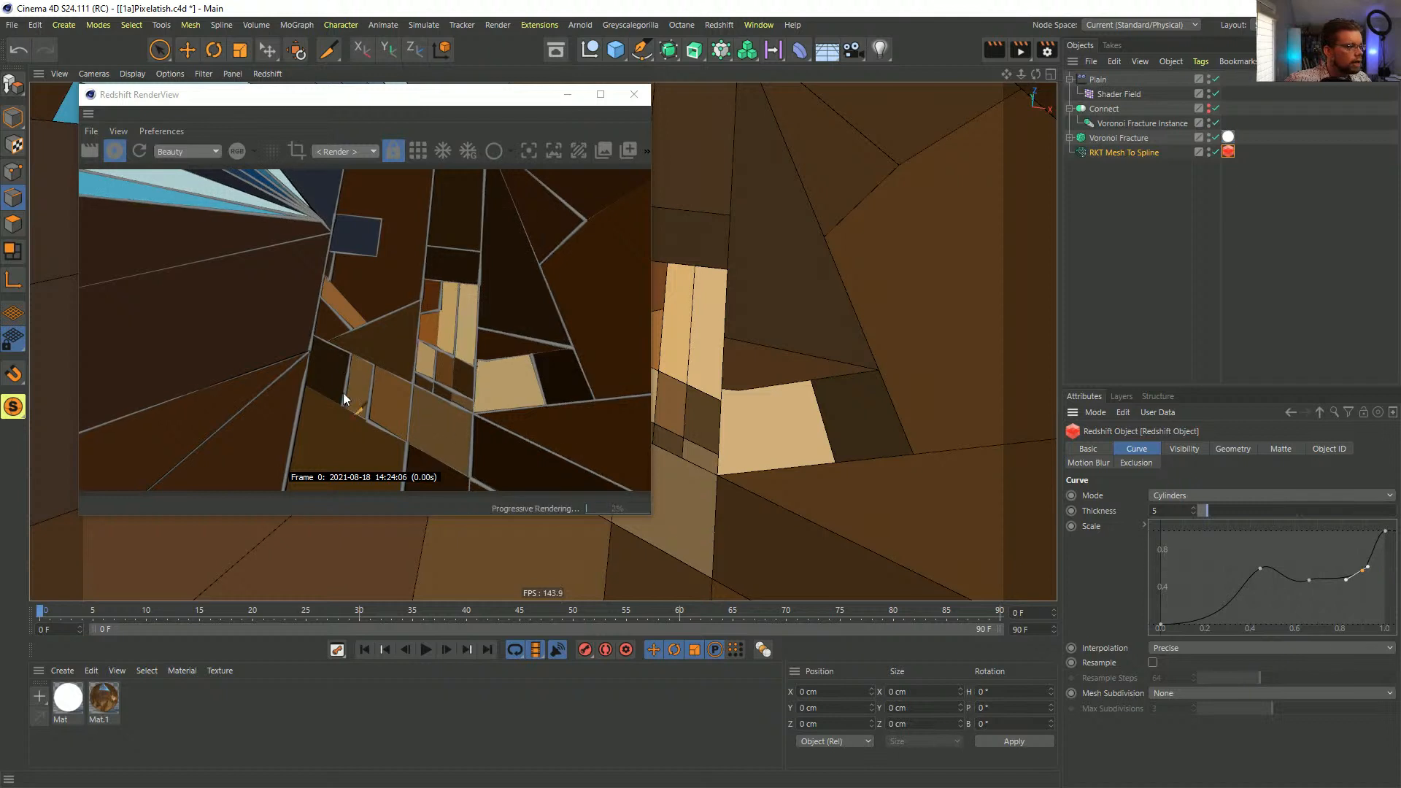
mouse_move(766, 398)
alt+mouse_down()
mouse_move(632, 381)
mouse_move(746, 374)
mouse_move(769, 388)
alt+mouse_up()
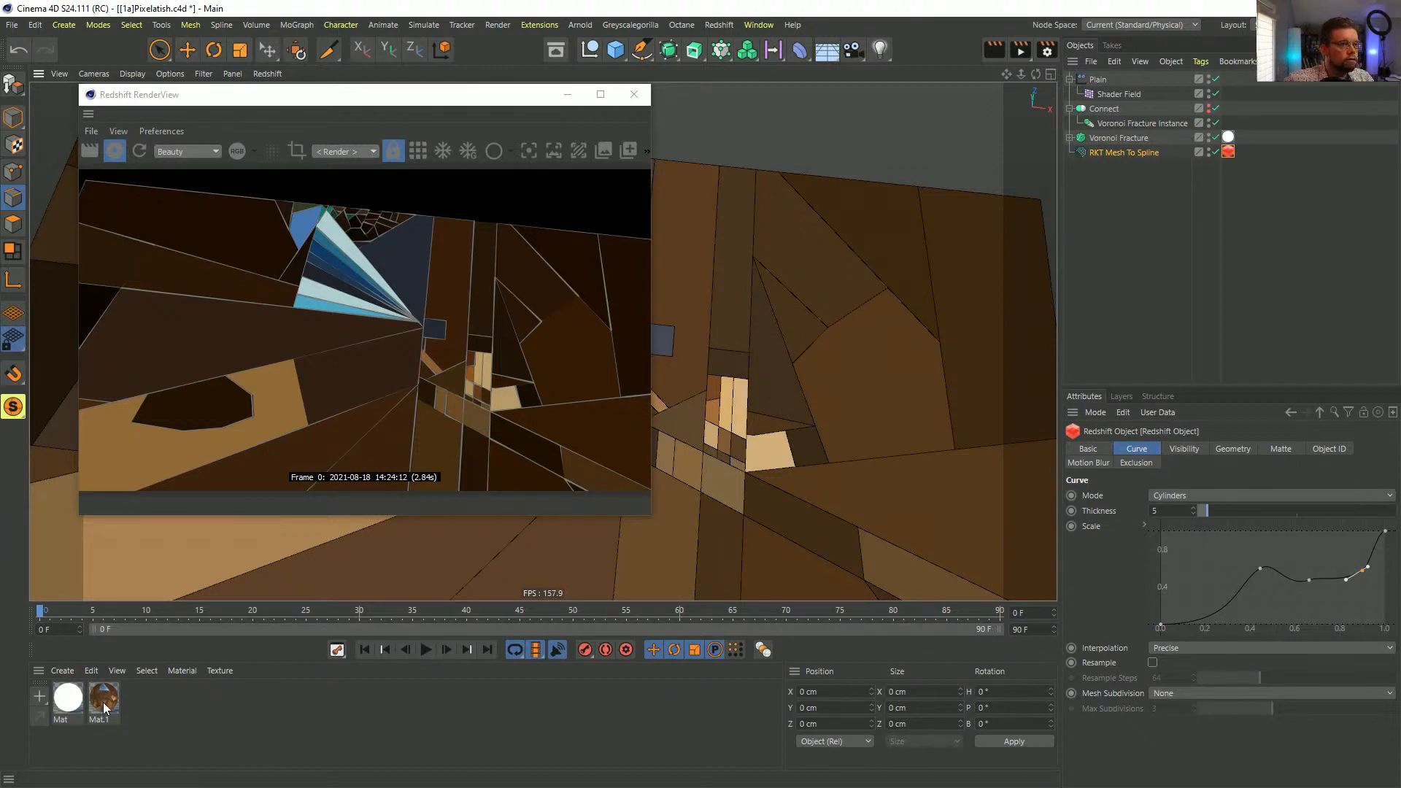
- Apply Mat.1 to RKT Mesh To Spline with Flat projection
drag(103, 702, 1149, 151)
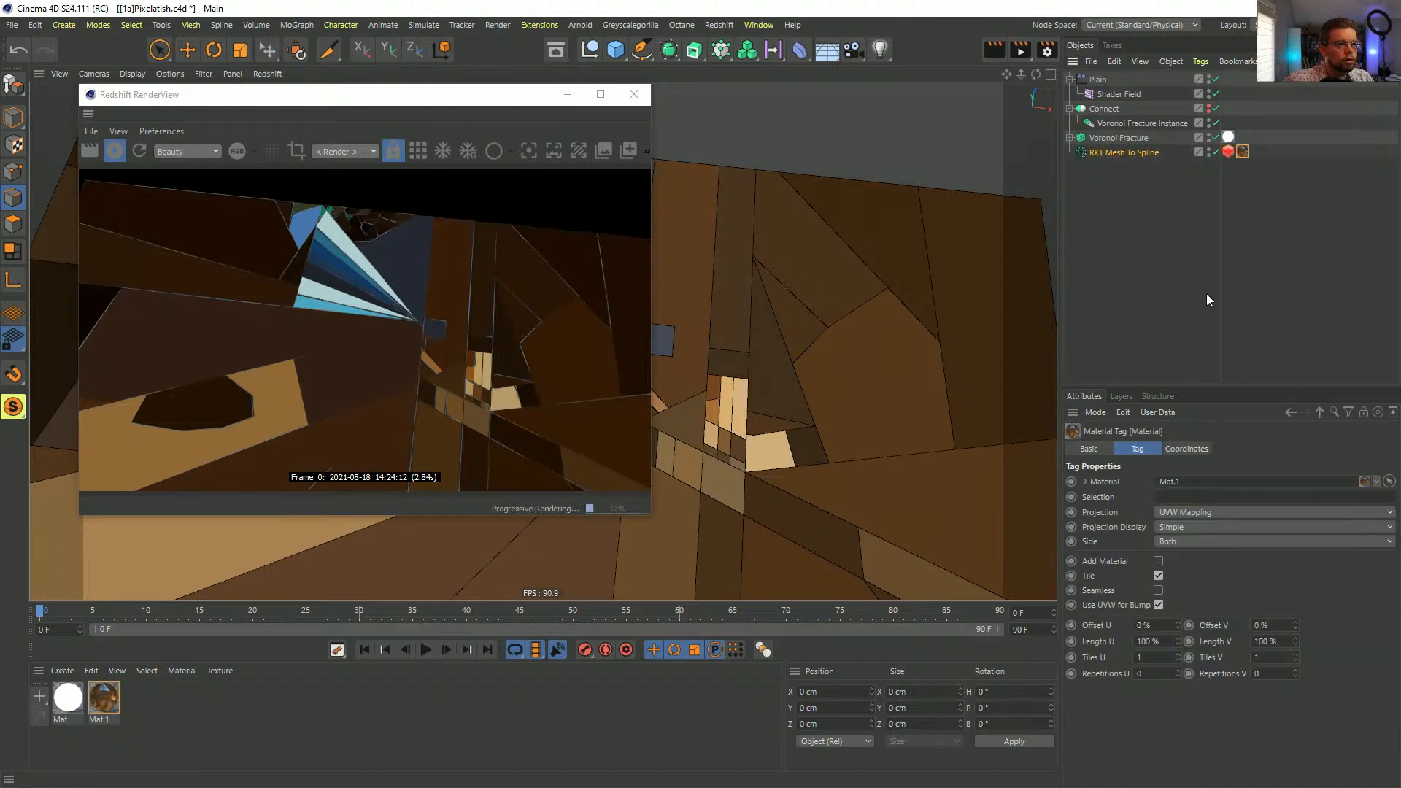
click(1188, 513)
click(1167, 560)
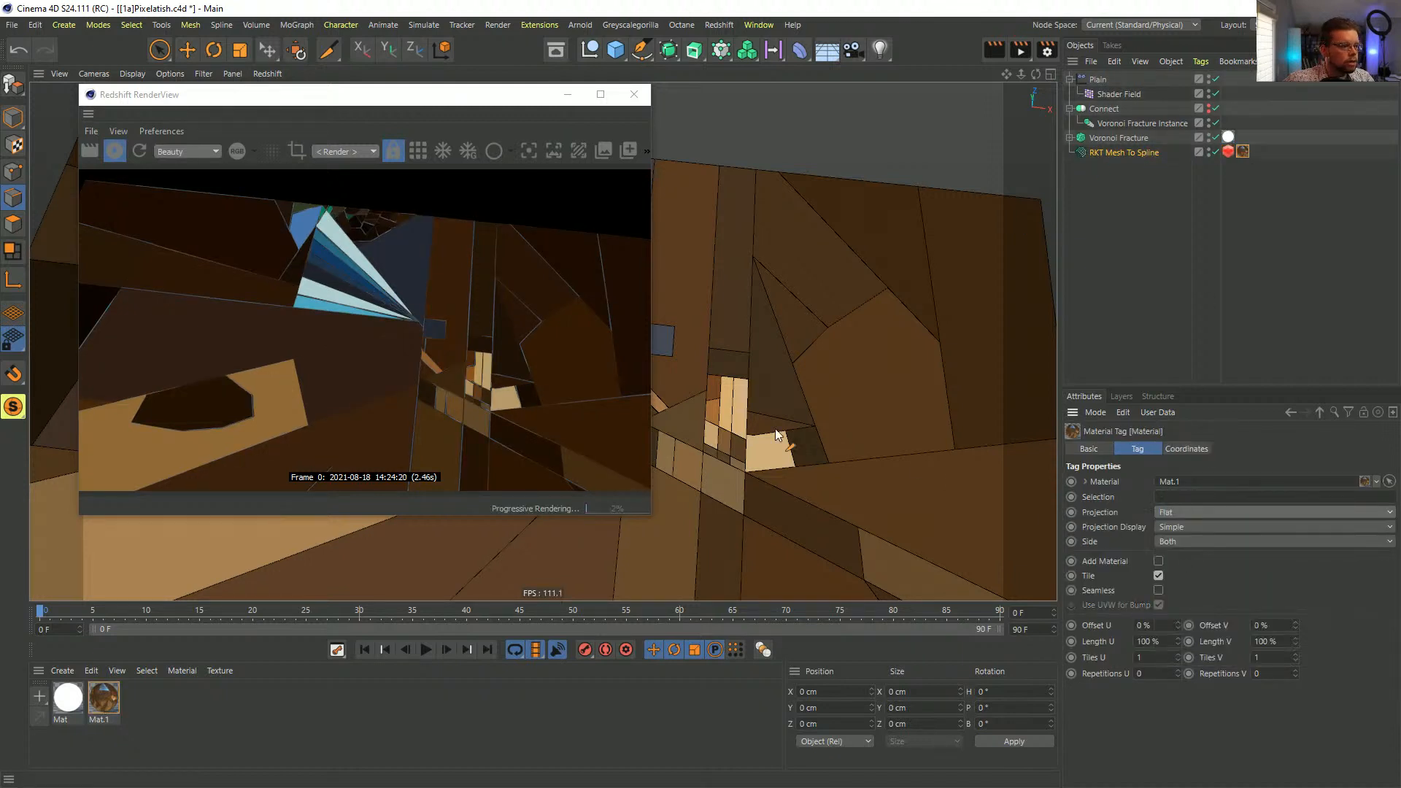
- In texture mode, rotate the Mat.1 projection on RKT Mesh To Spline to -90° pitch and scale it to 440 cm
drag(454, 100, 615, 572)
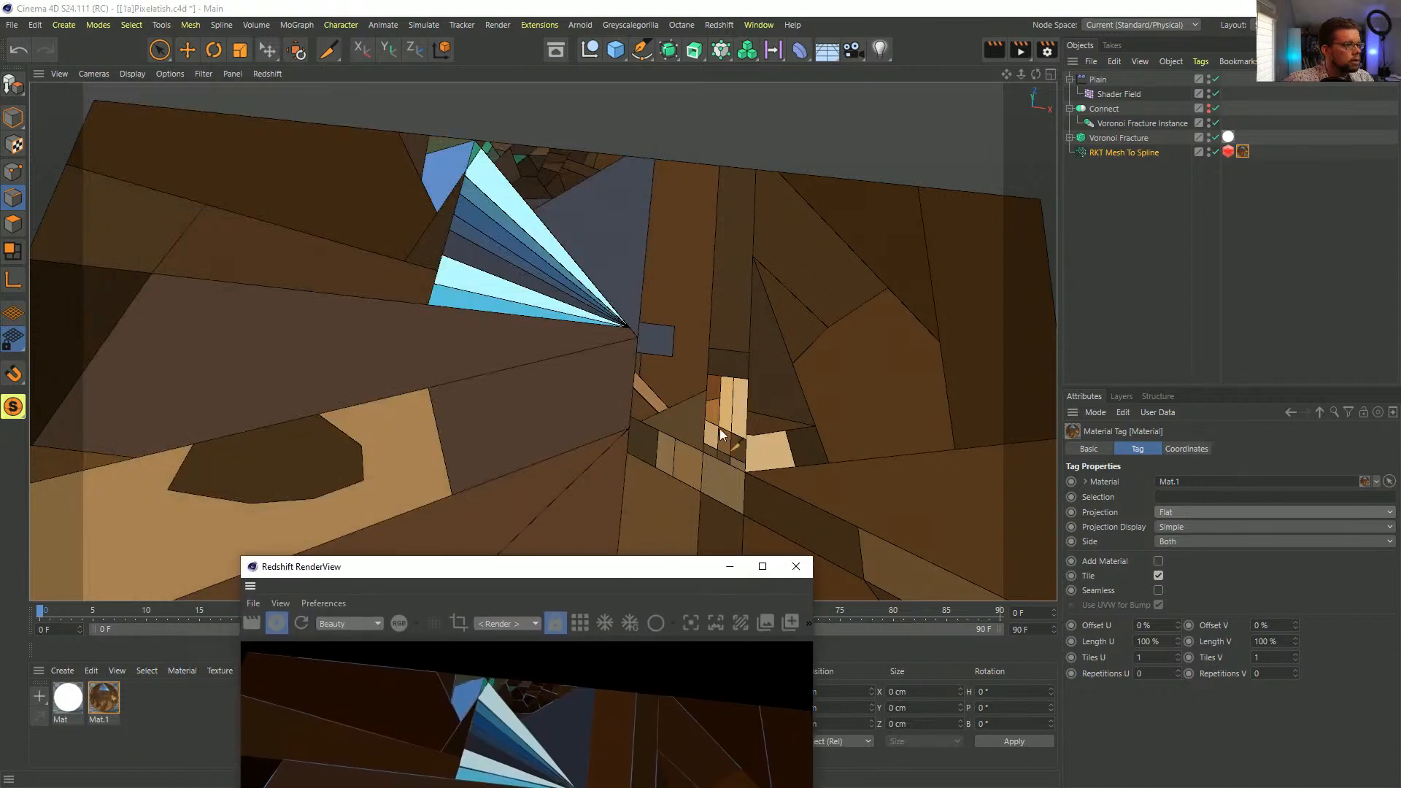
middle_click(723, 306)
middle_click(725, 306)
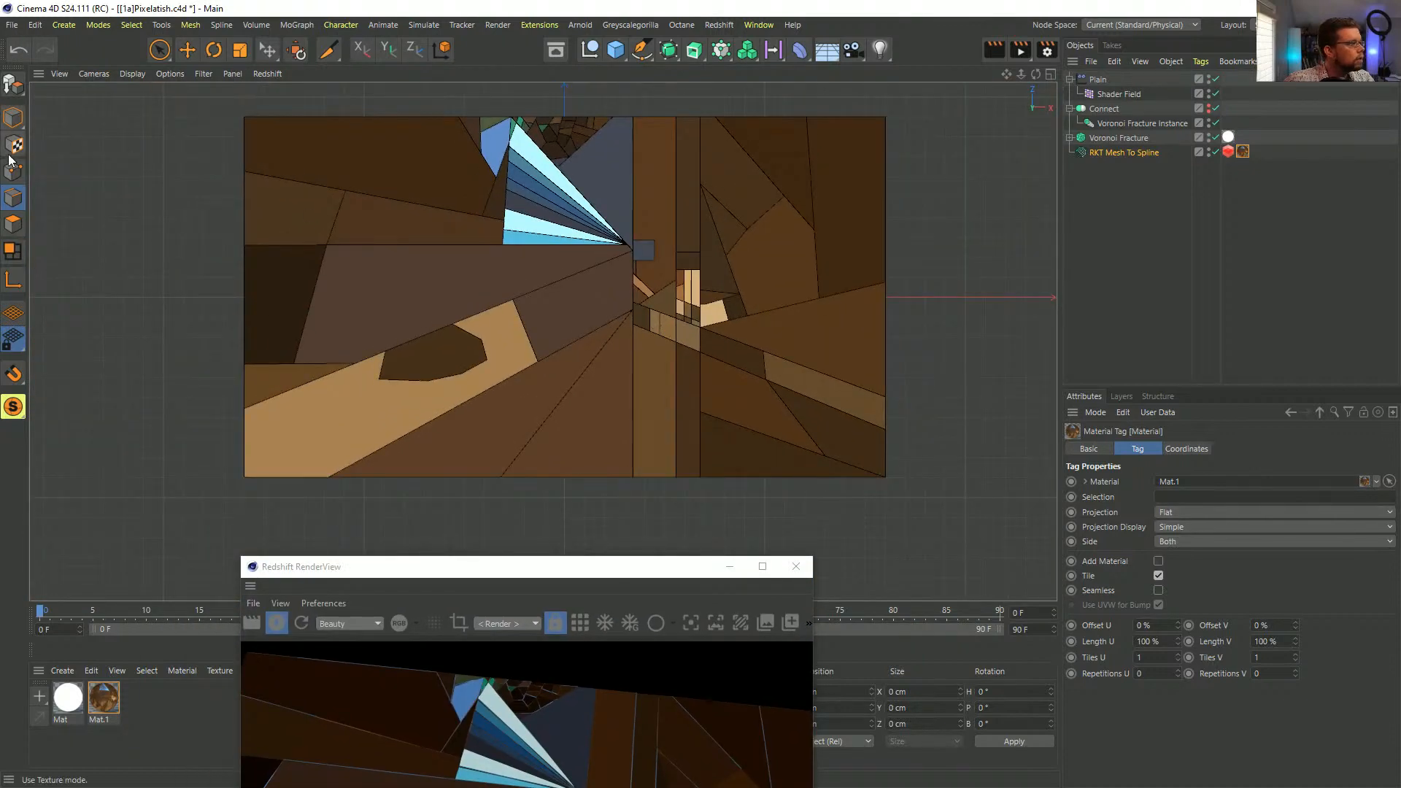
click(14, 144)
key(r)
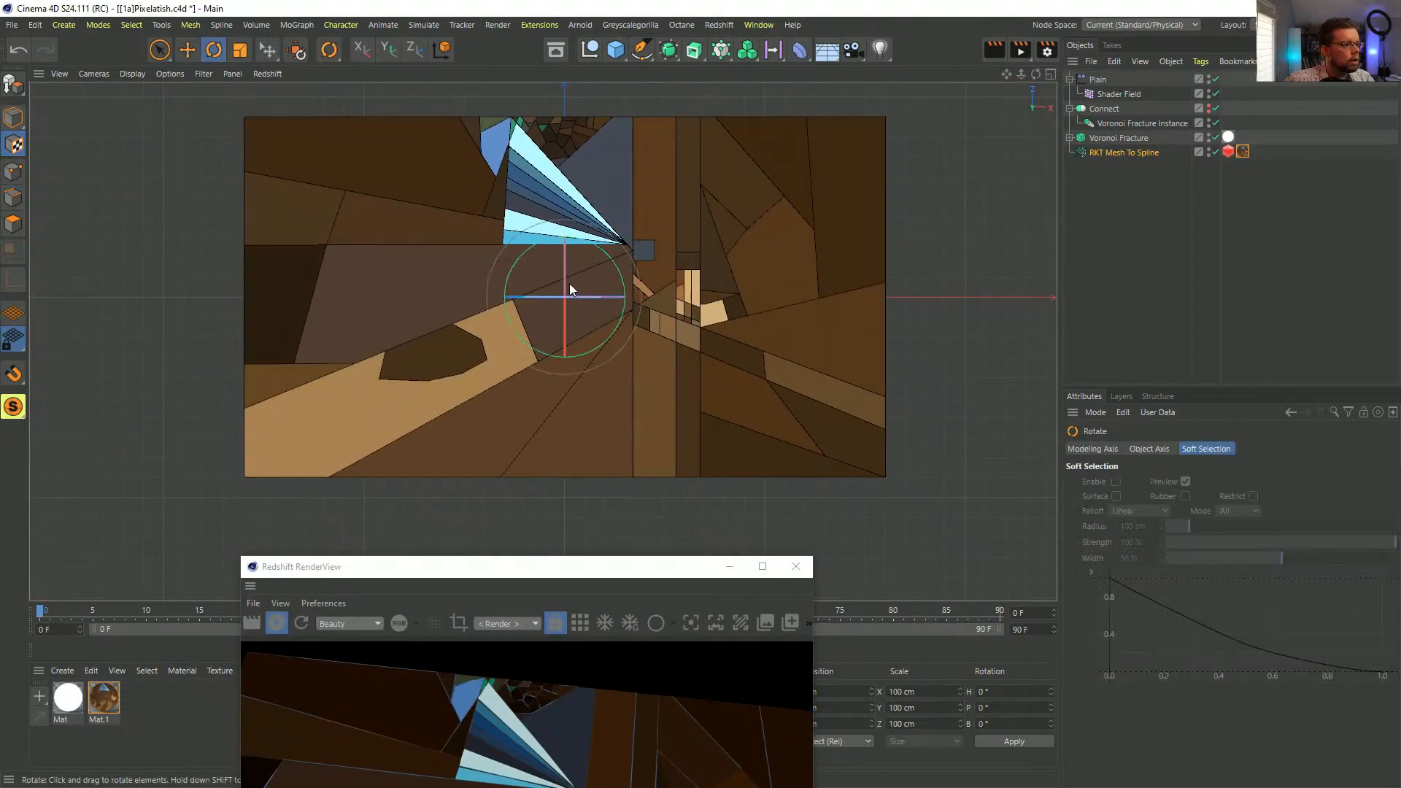
drag(569, 283, 537, 117)
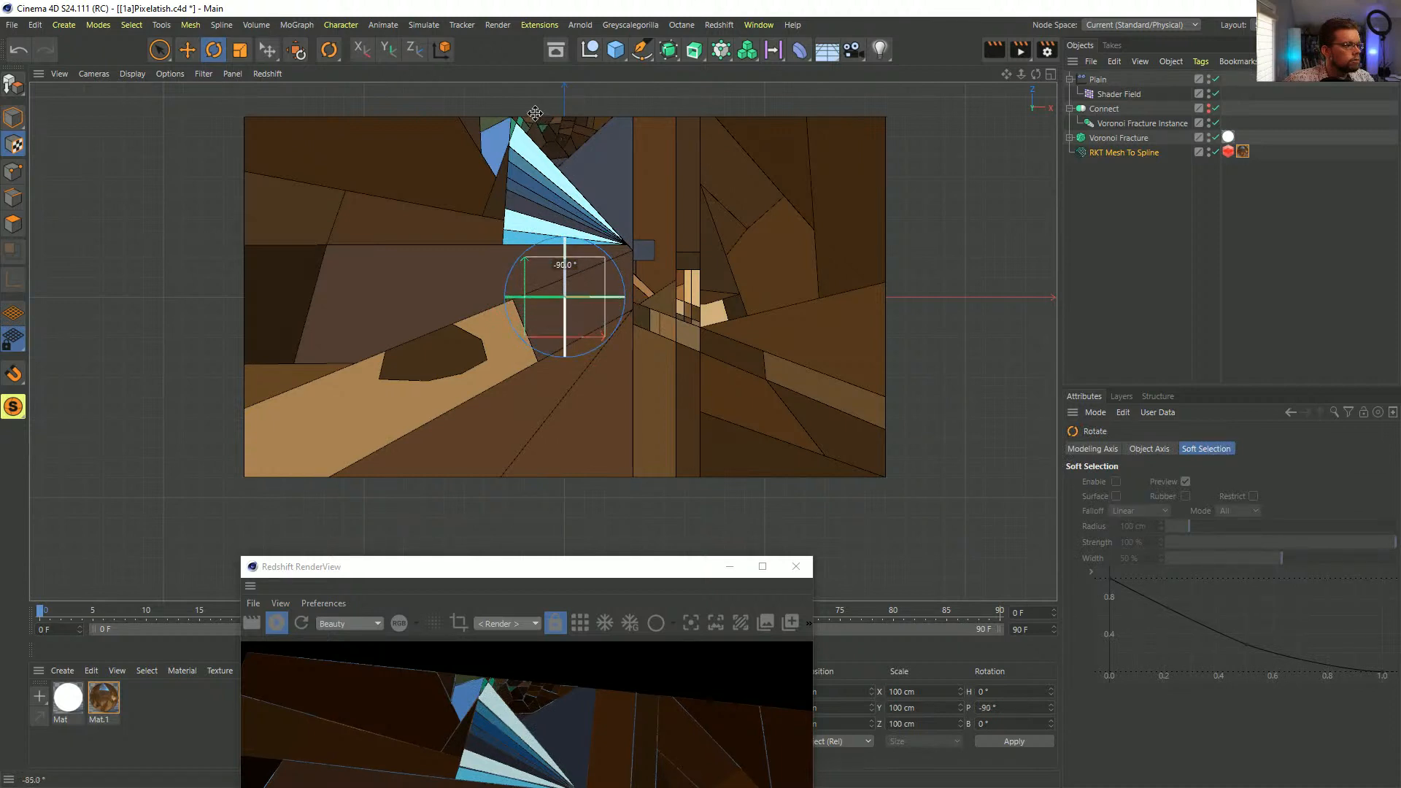
key(t)
drag(561, 334, 1007, 297)
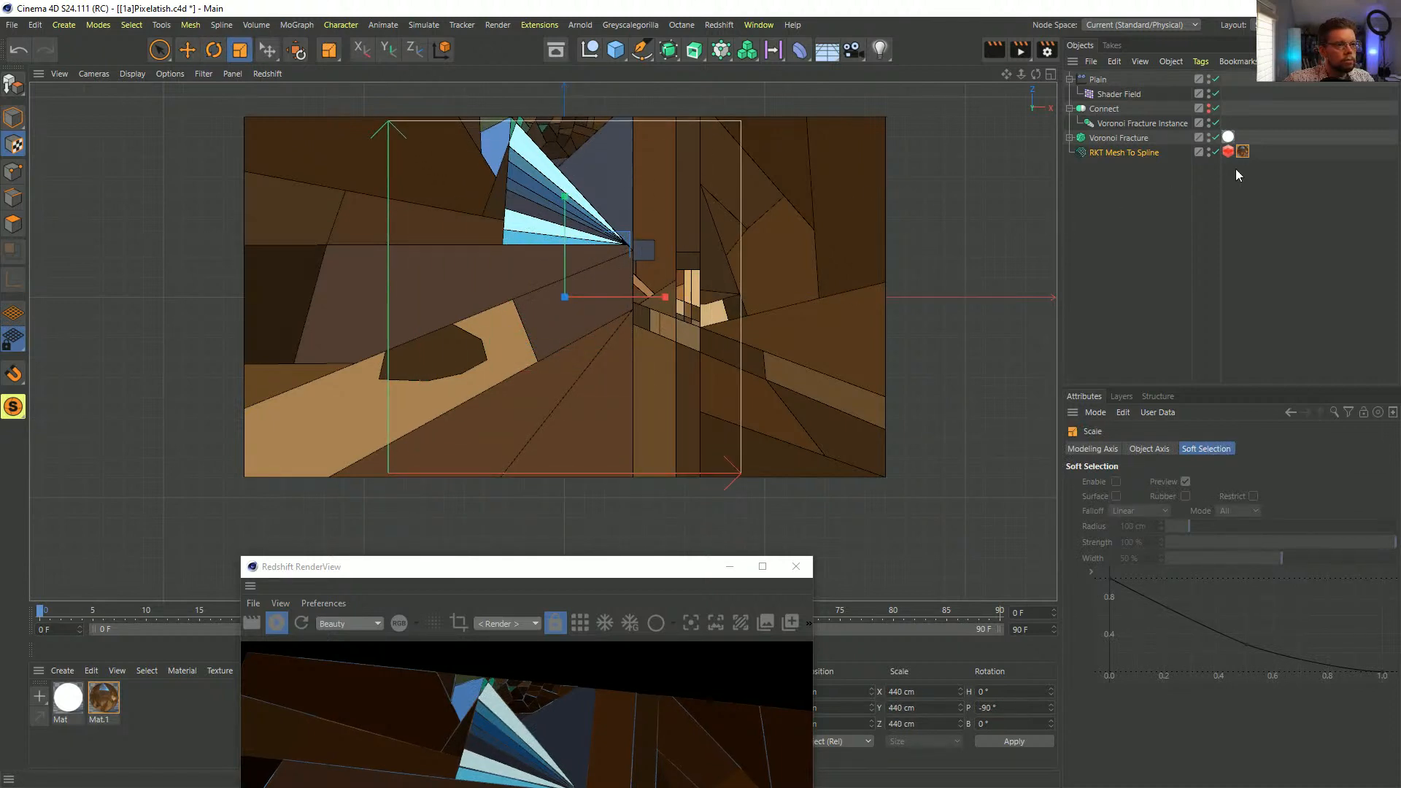
- Try moving the Mat.1 tag to the Voronoi Fracture and fitting its texture to the object without sub-objects
drag(1242, 151, 1242, 138)
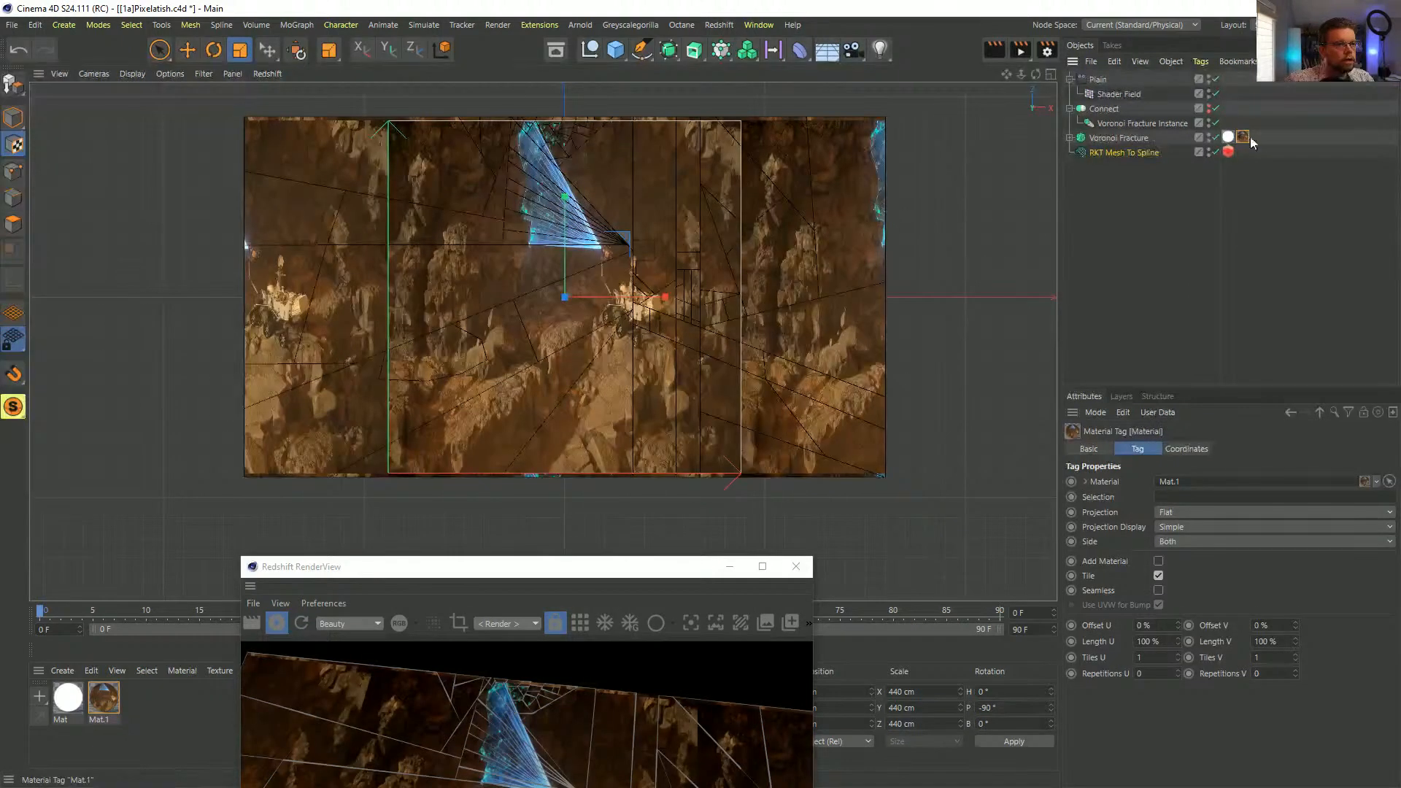
right_click(1244, 137)
click(1127, 418)
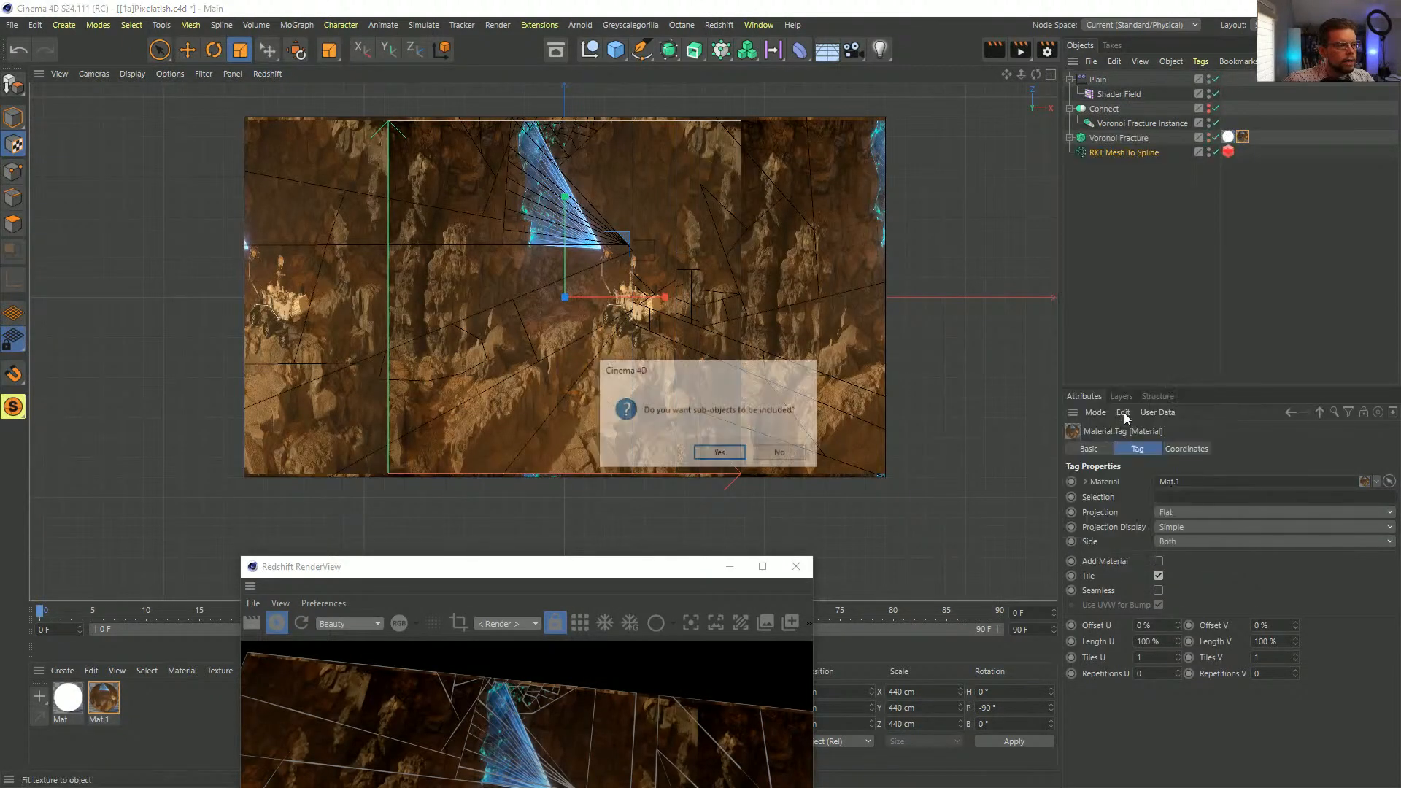
click(782, 454)
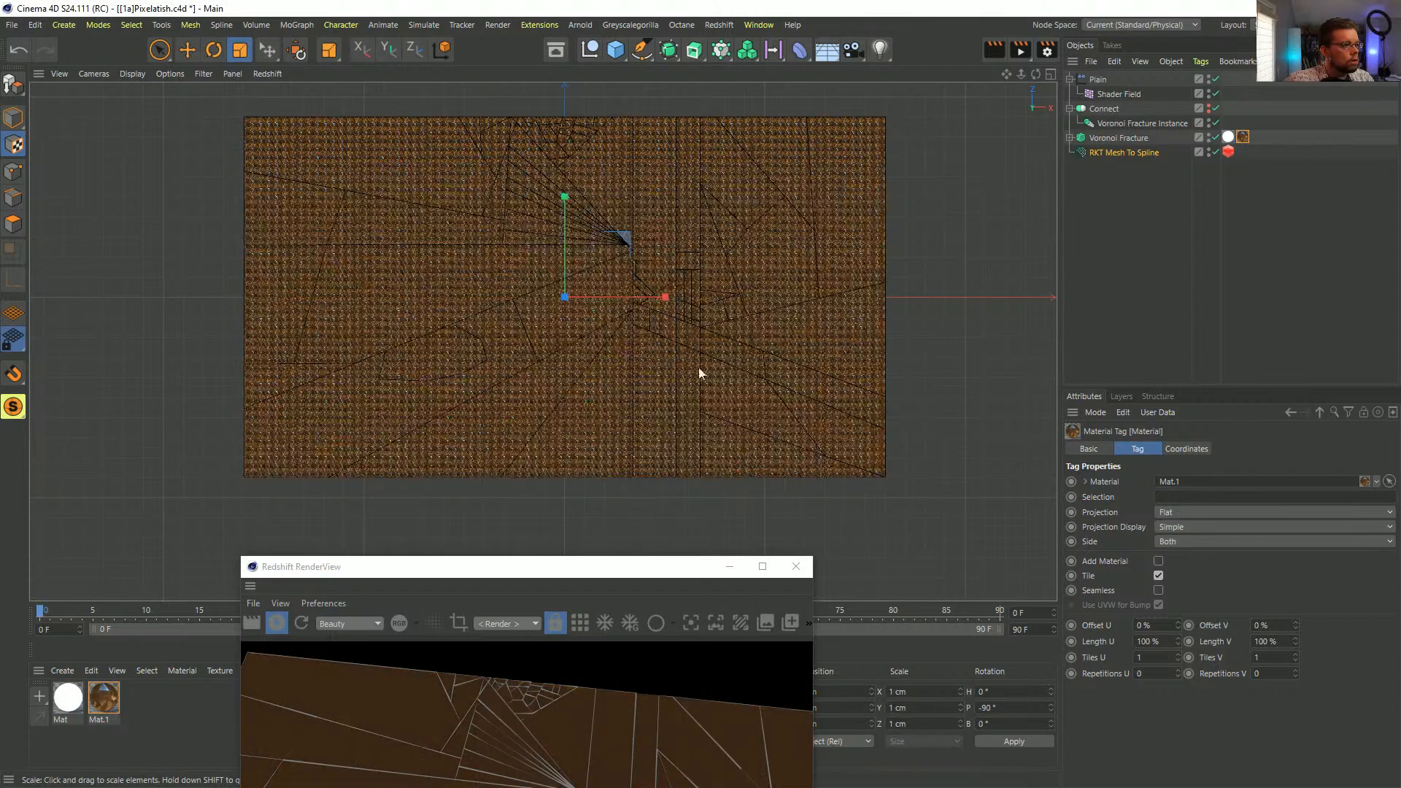
- Fit the Mat.1 texture to the Connect object including sub-objects, and move its tag back to RKT Mesh To Spline
drag(1249, 137, 1230, 109)
right_click(1230, 109)
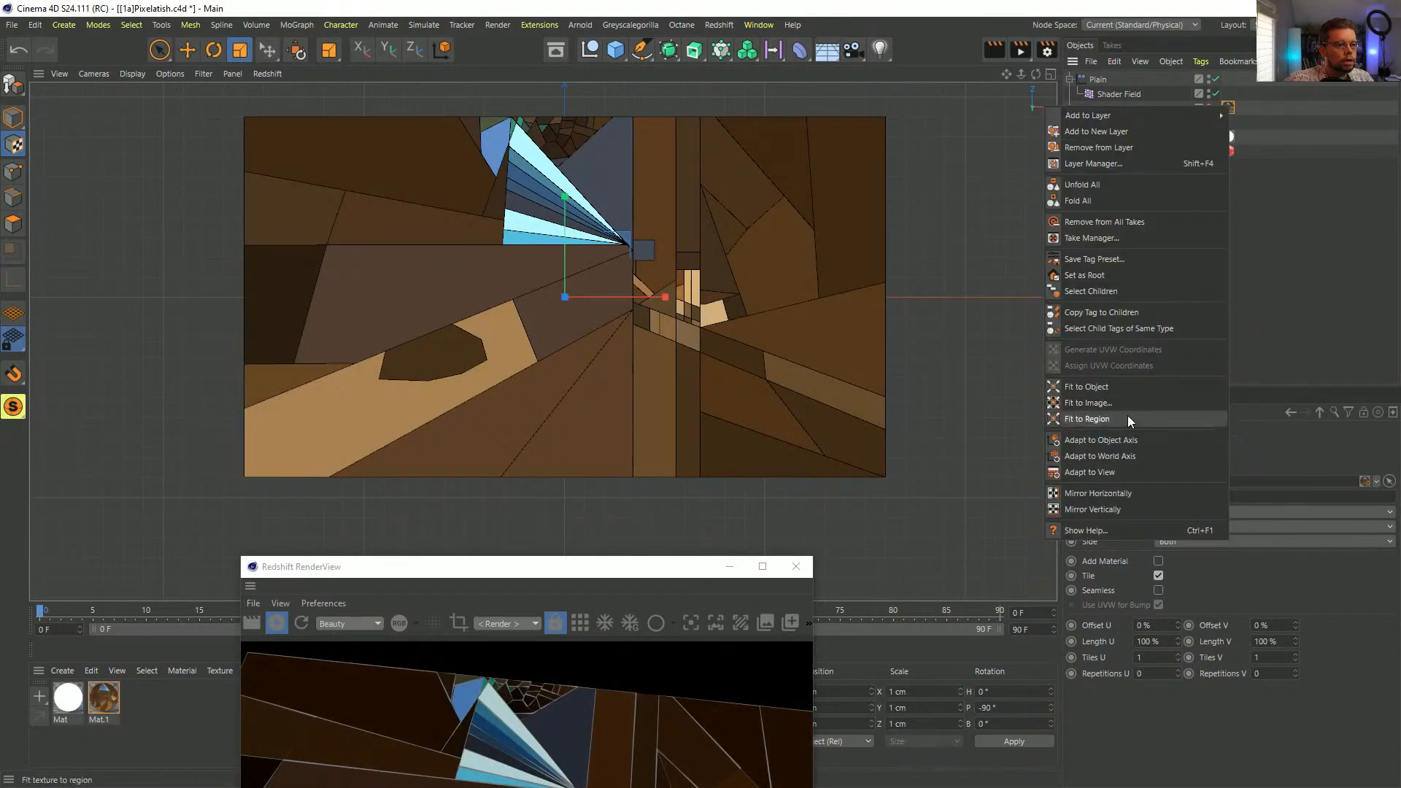
click(1109, 388)
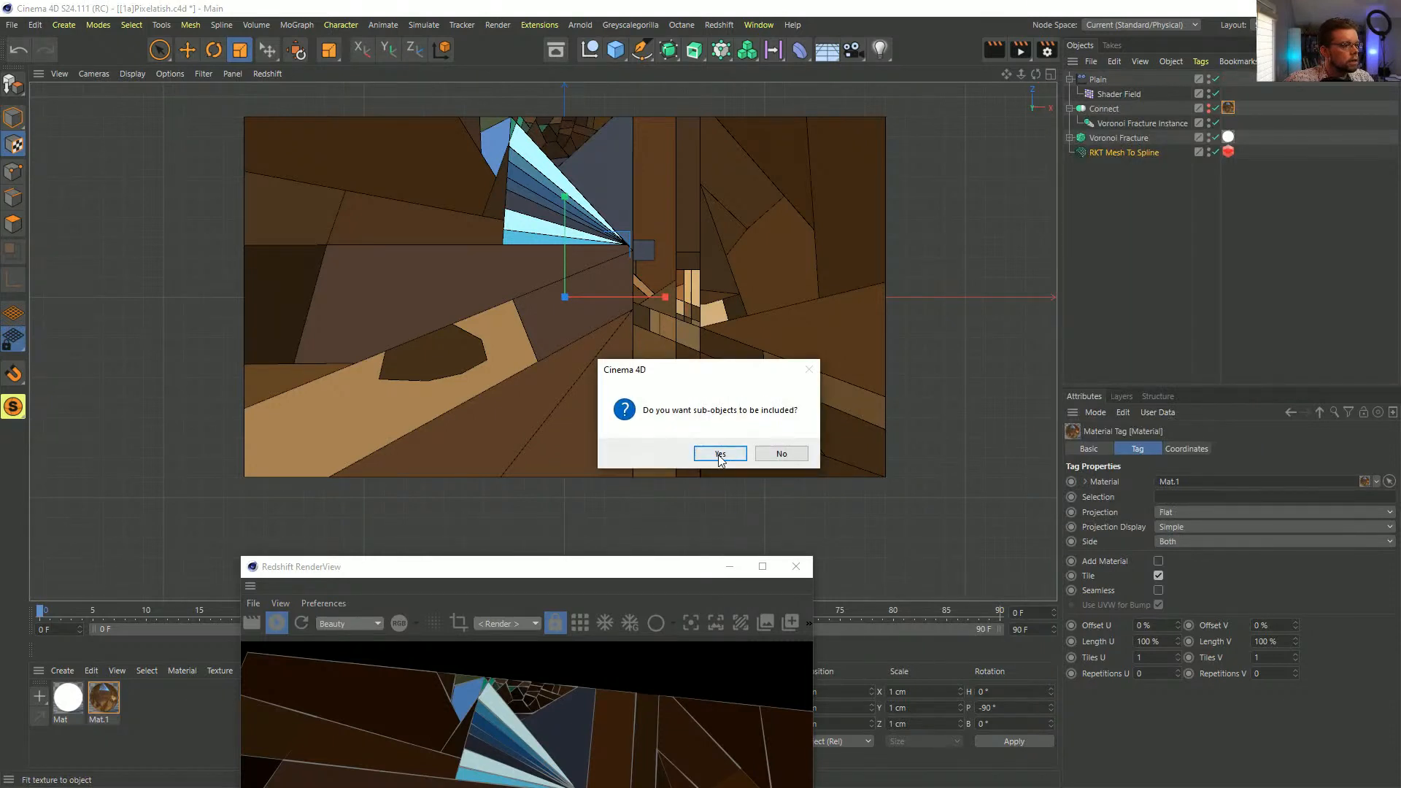
click(723, 453)
drag(1229, 108, 1247, 151)
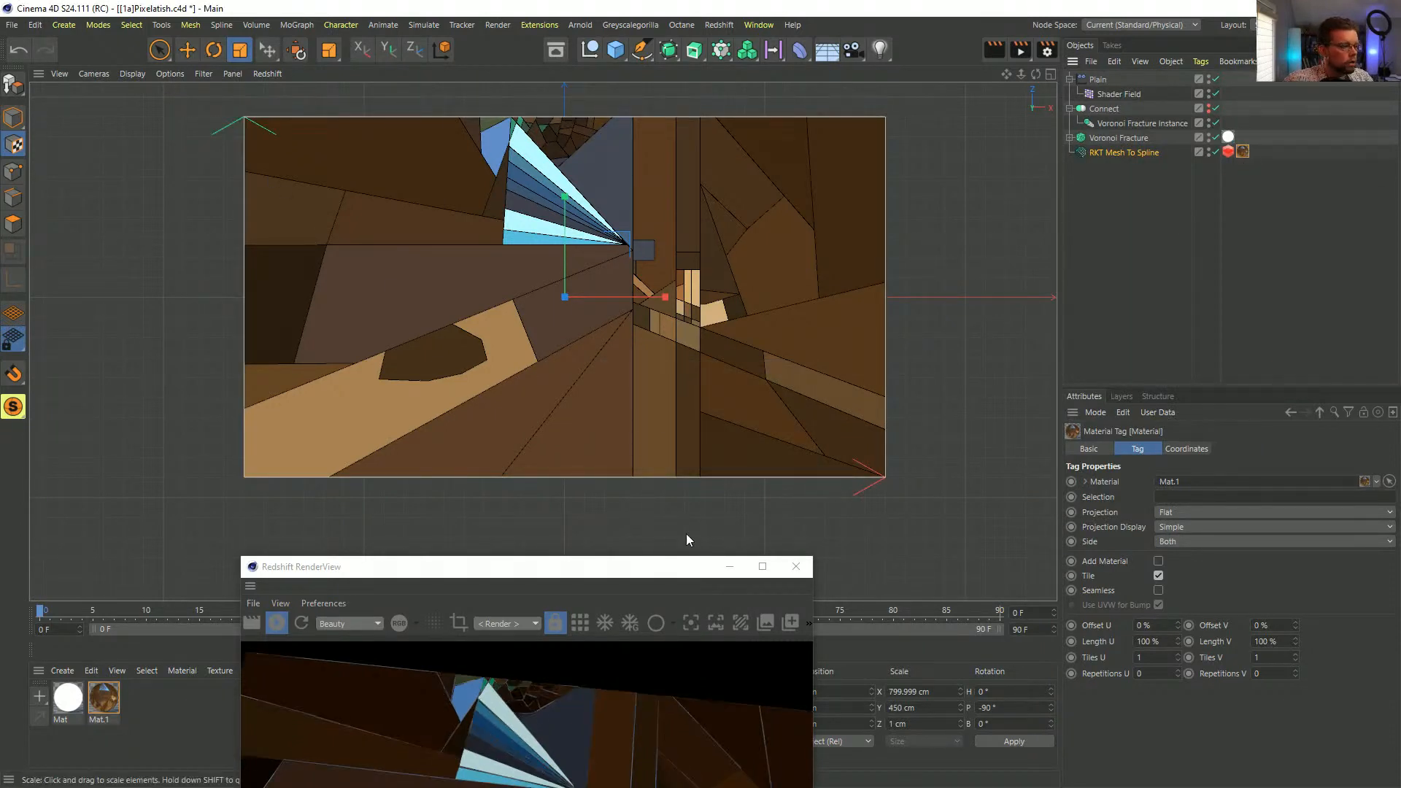
drag(653, 571, 543, 151)
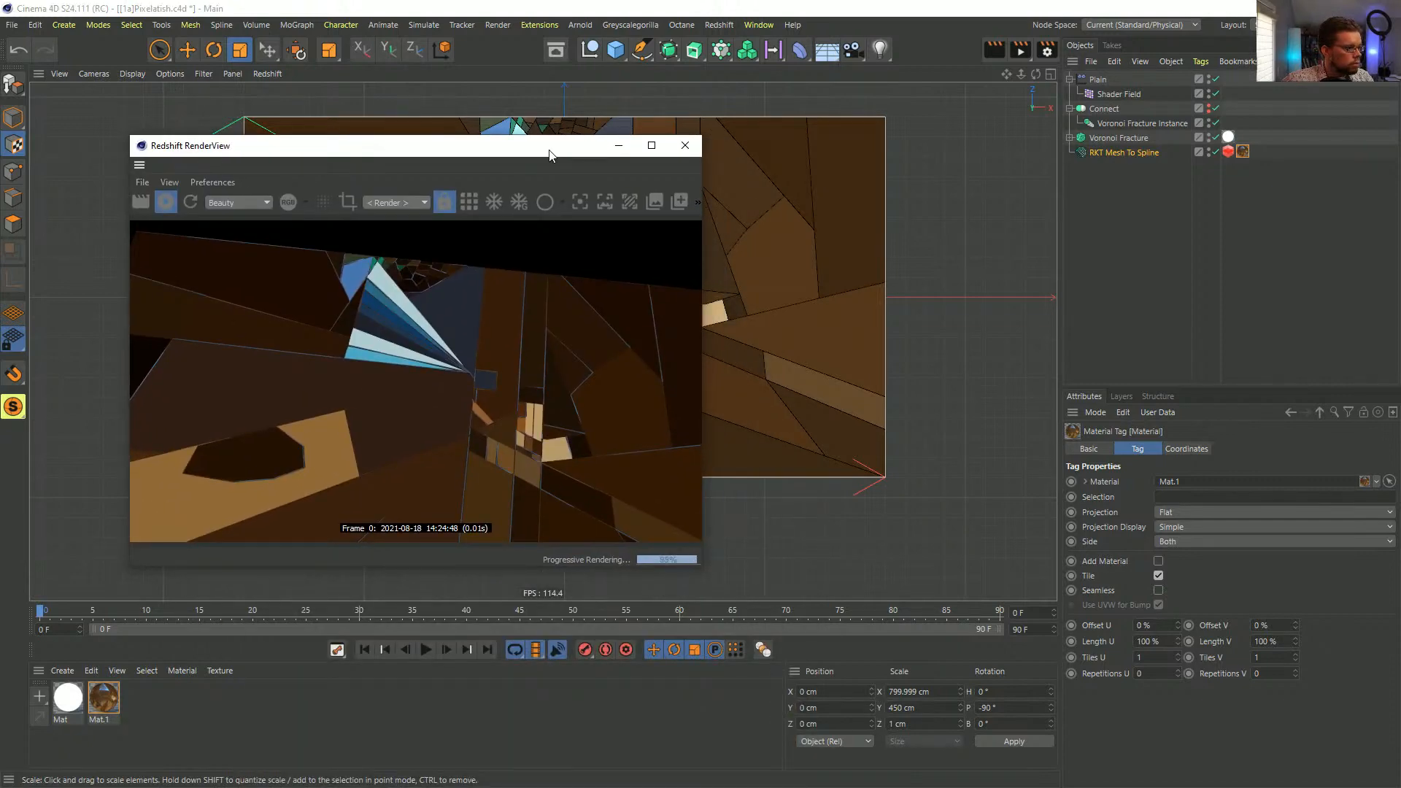
click(1249, 146)
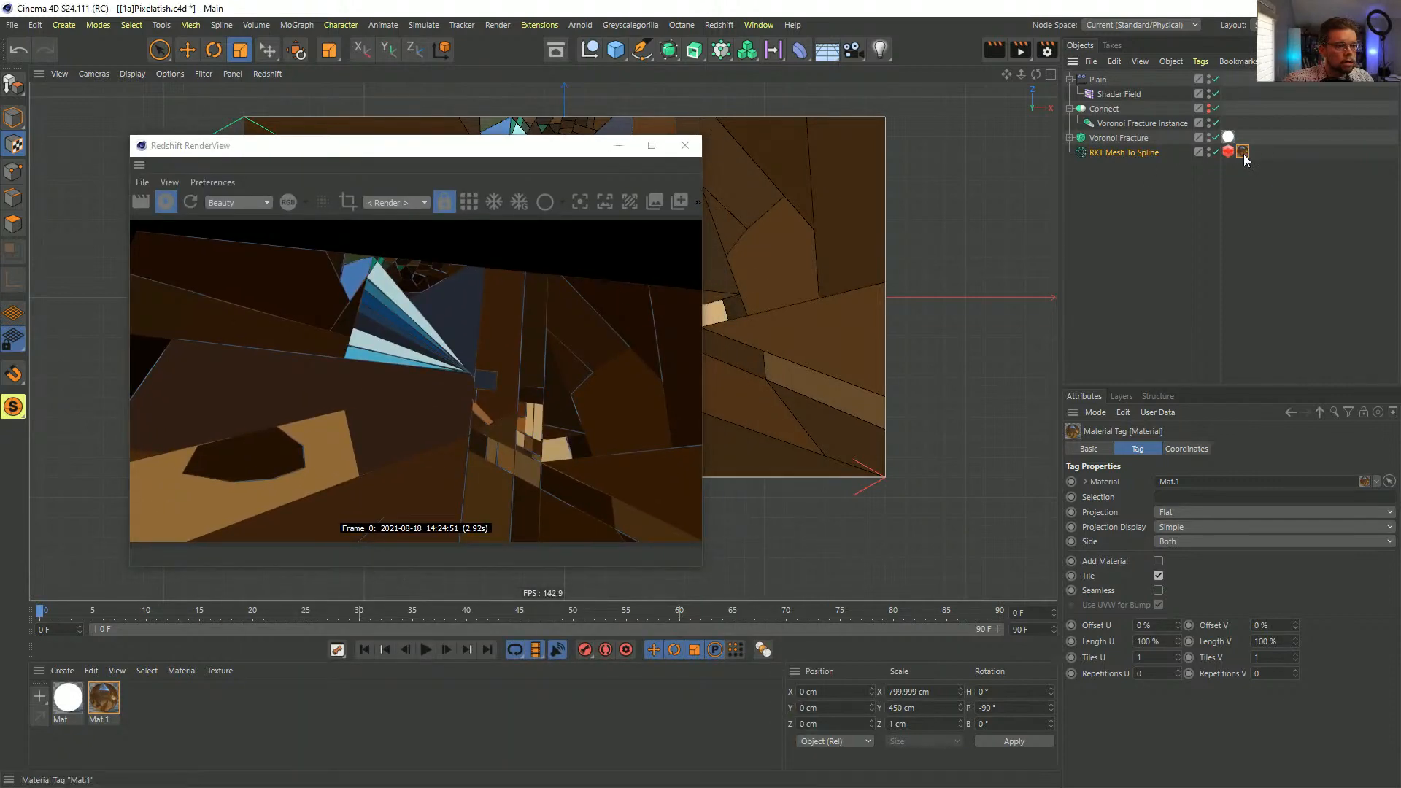
- Refresh the Redshift render and try rotating the Mat.1 projection on RKT Mesh To Spline to -180° bank
drag(560, 151, 478, 315)
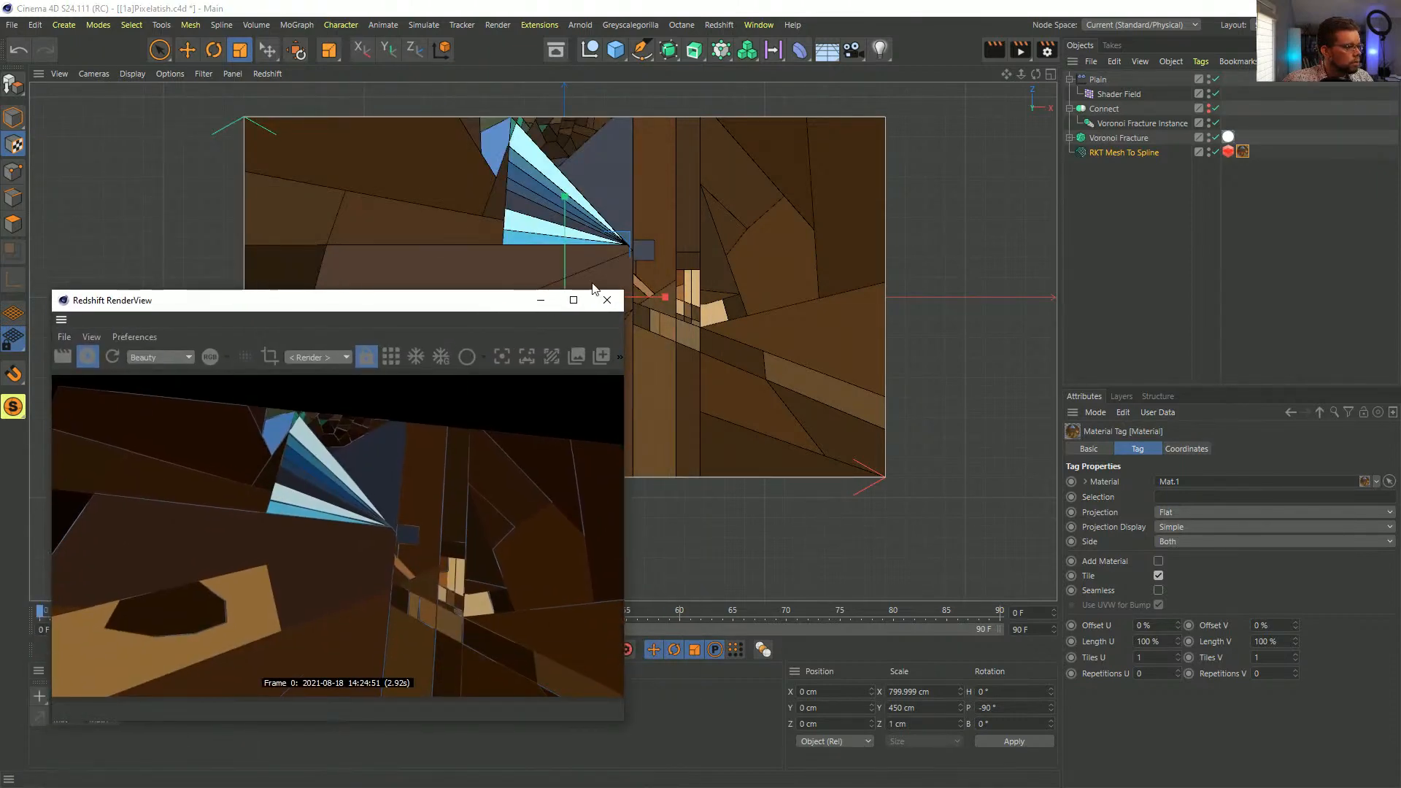
click(270, 357)
click(270, 357)
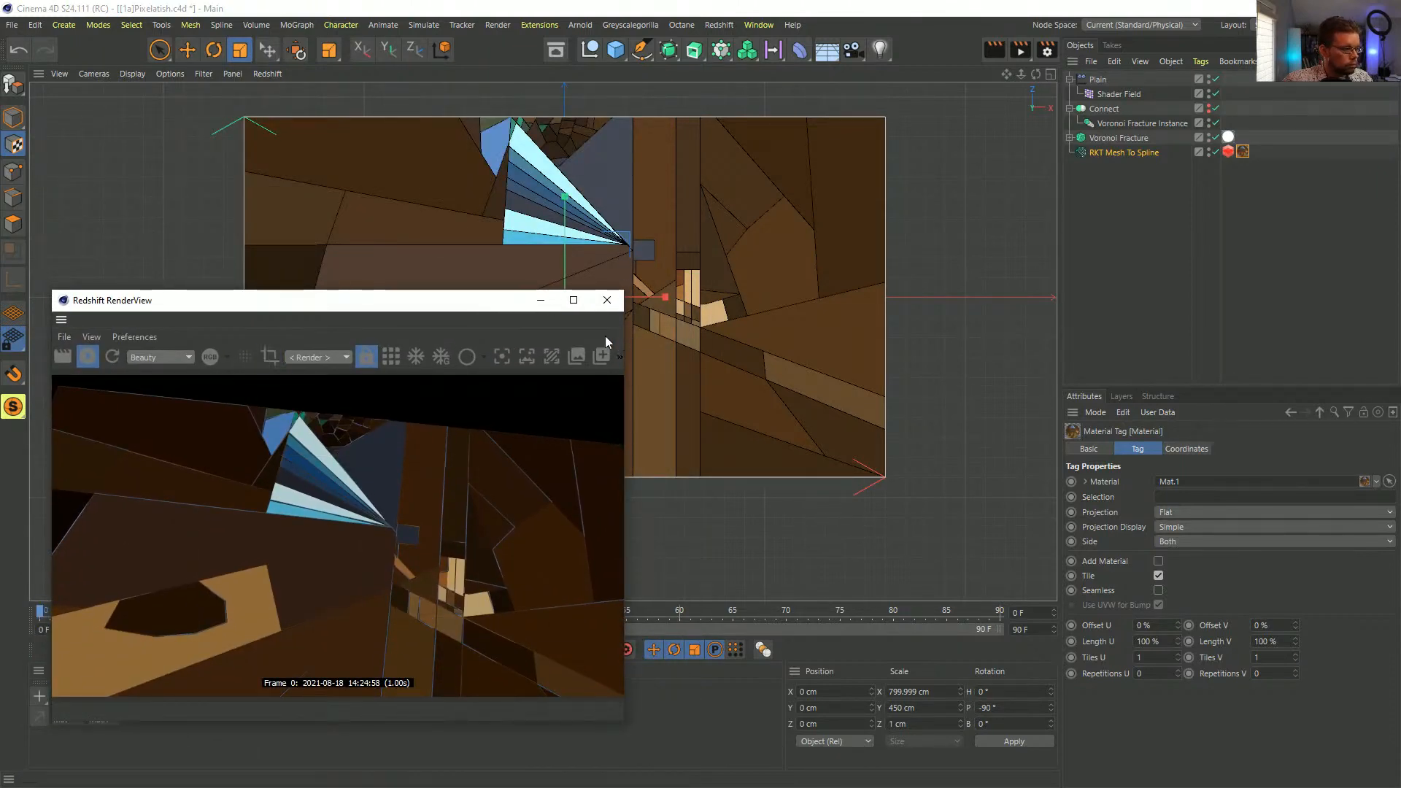
click(1143, 155)
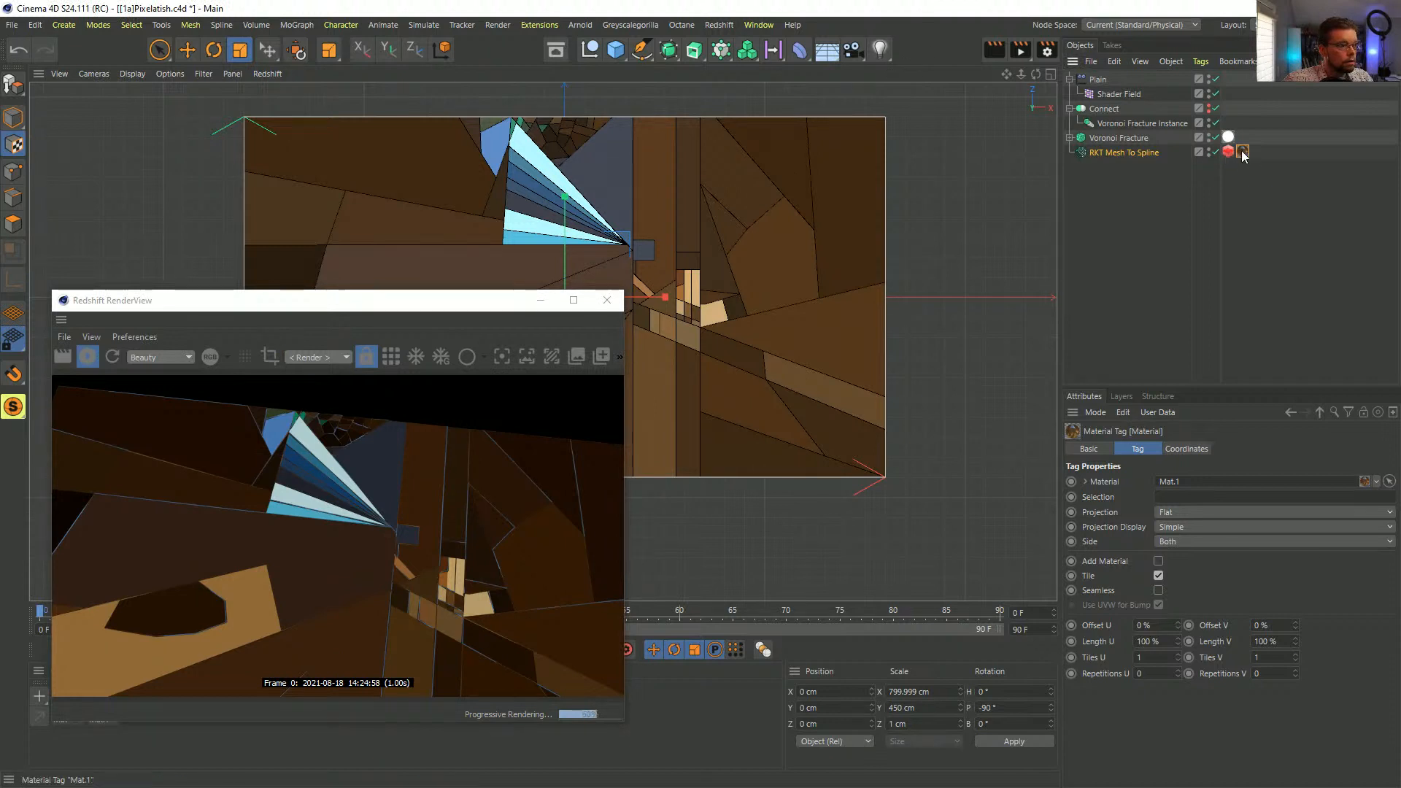
click(215, 50)
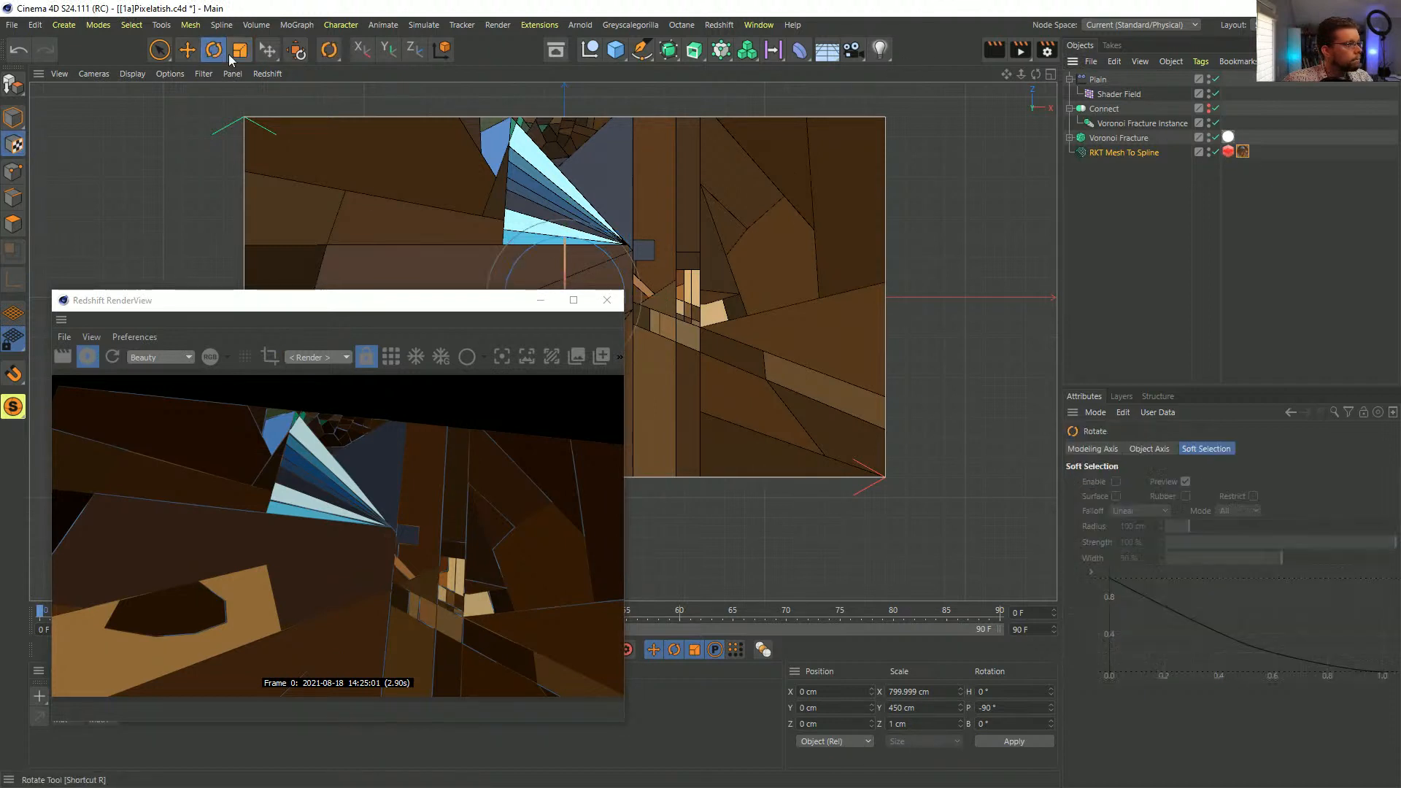
drag(604, 255, 512, 378)
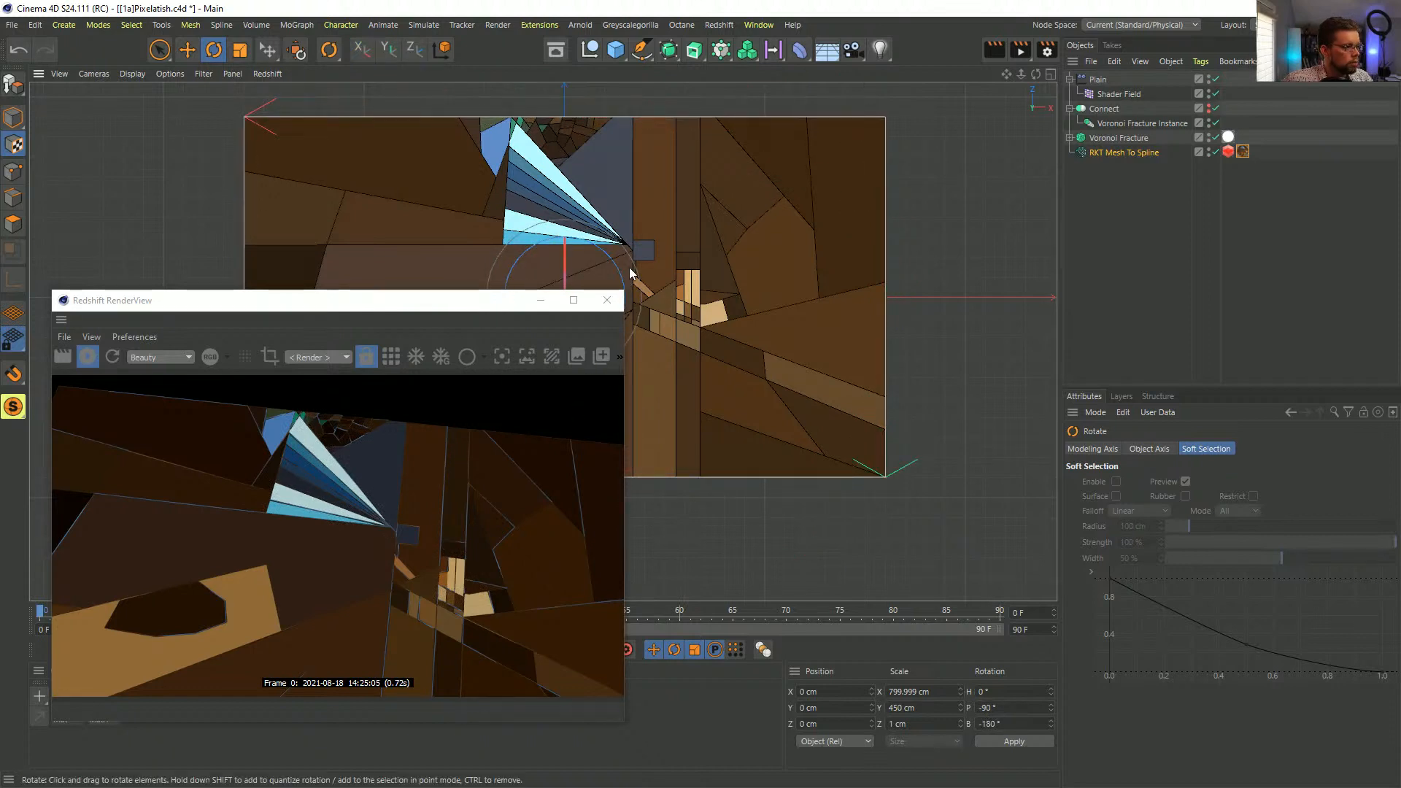
drag(491, 295, 580, 461)
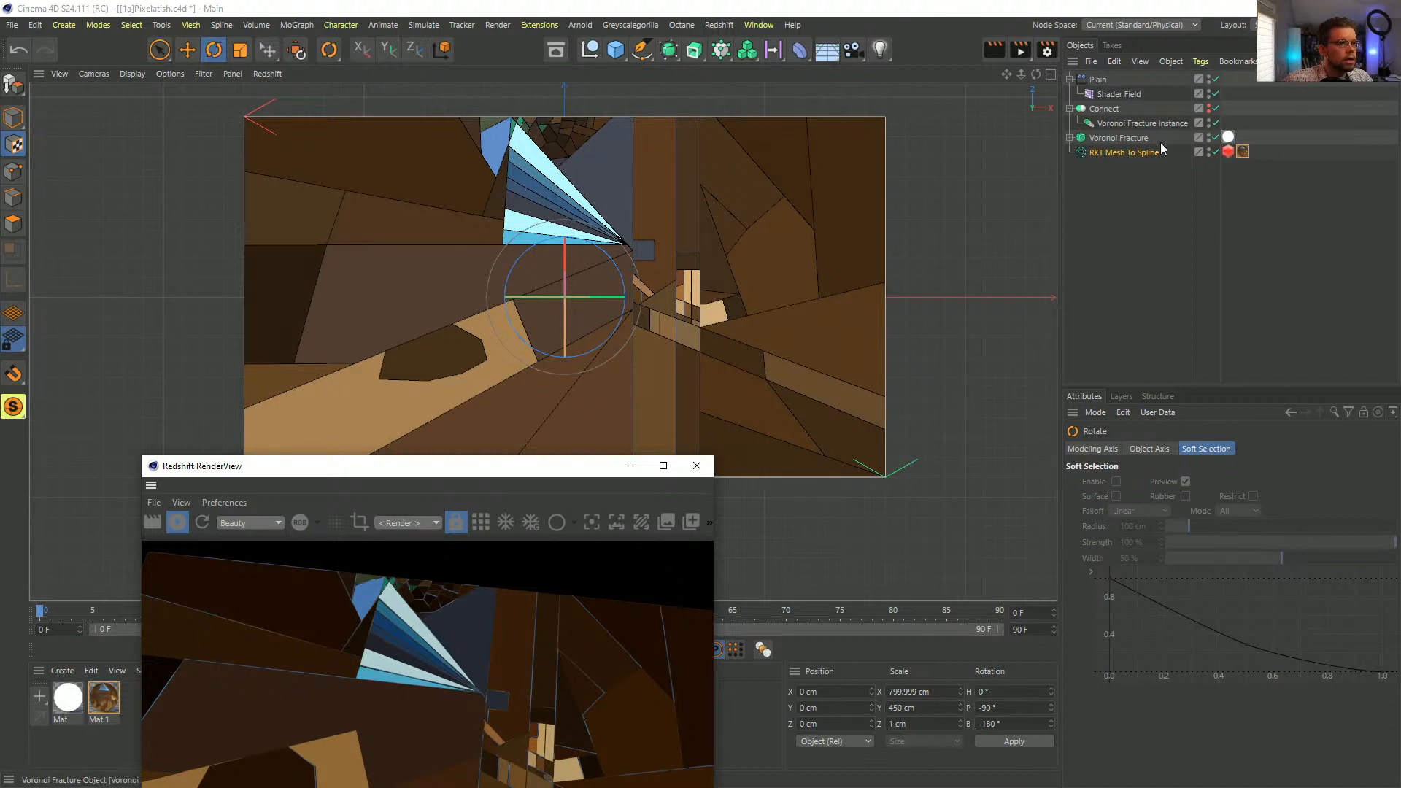
- Preview the Mat.1 tag on the Voronoi Fracture, rotate its projection back to 0° bank, and return the tag to RKT Mesh To Spline
key(ctrl+z)
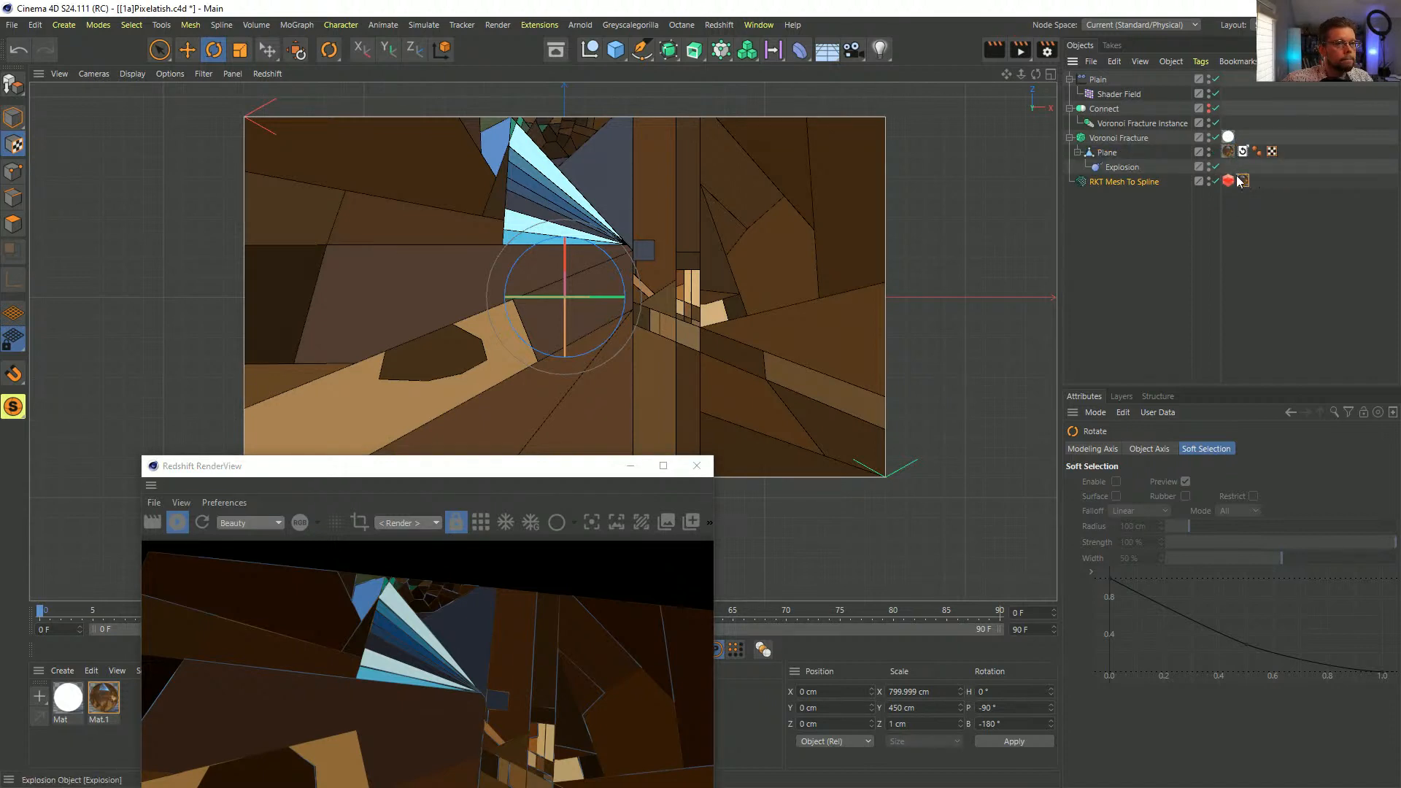
drag(1243, 181, 1246, 142)
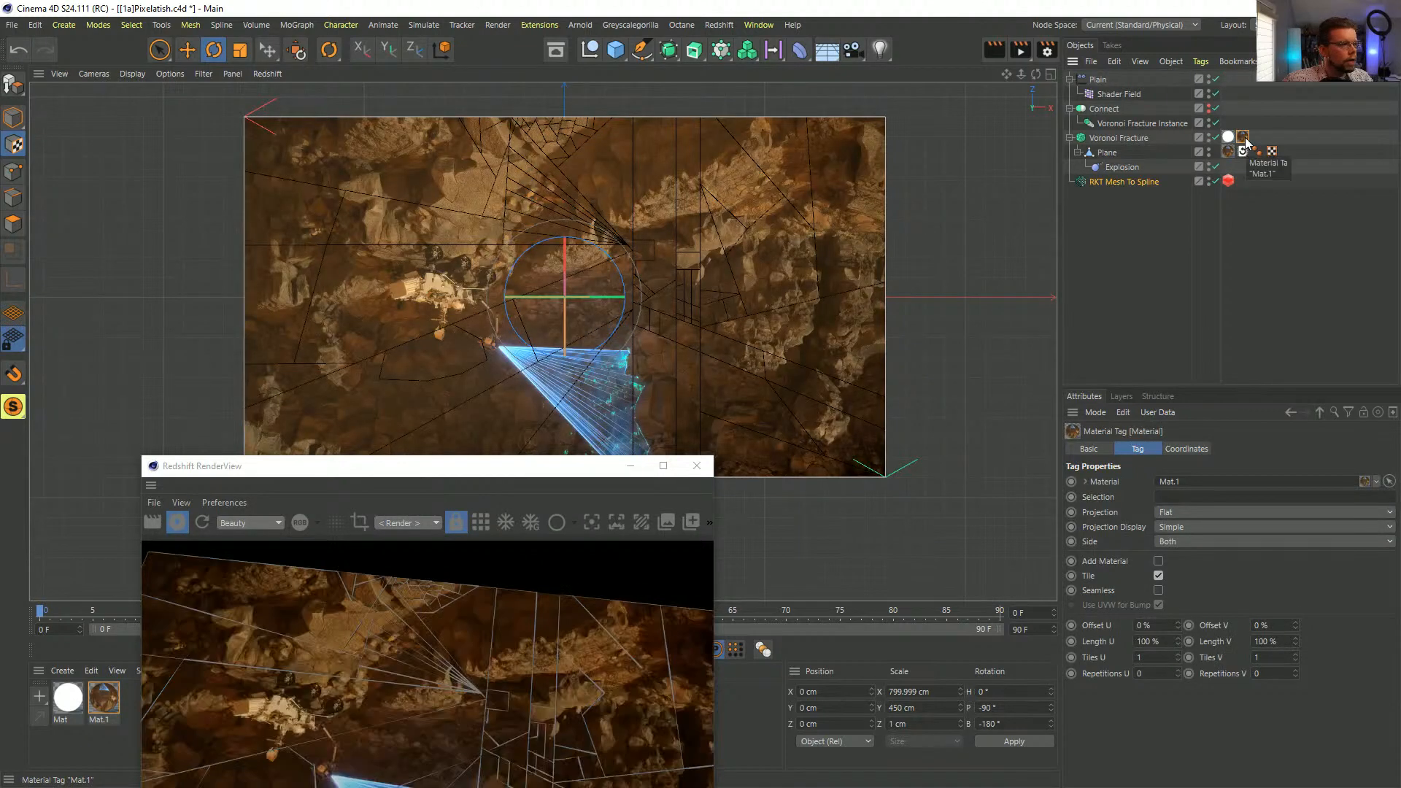
drag(586, 246, 538, 369)
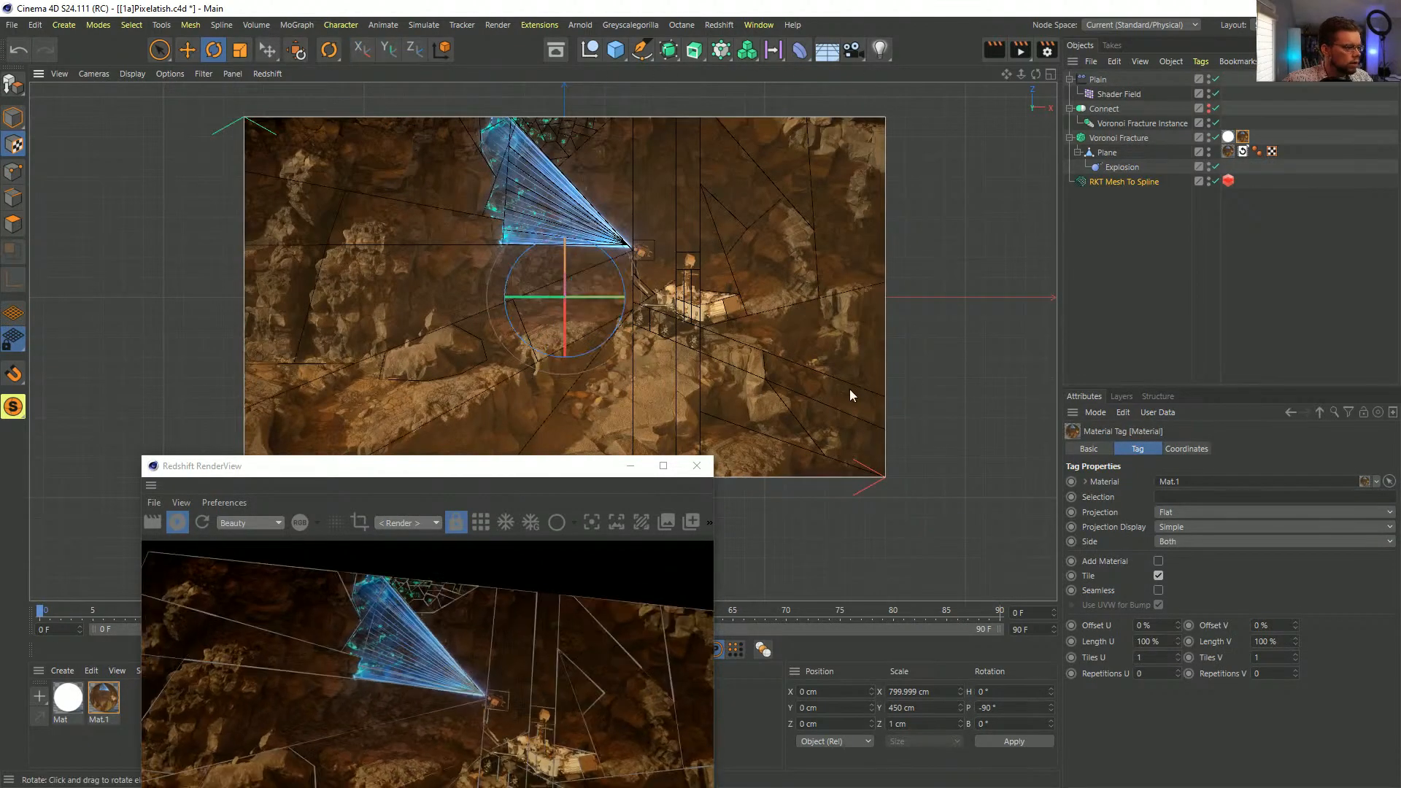
drag(1243, 138, 1249, 181)
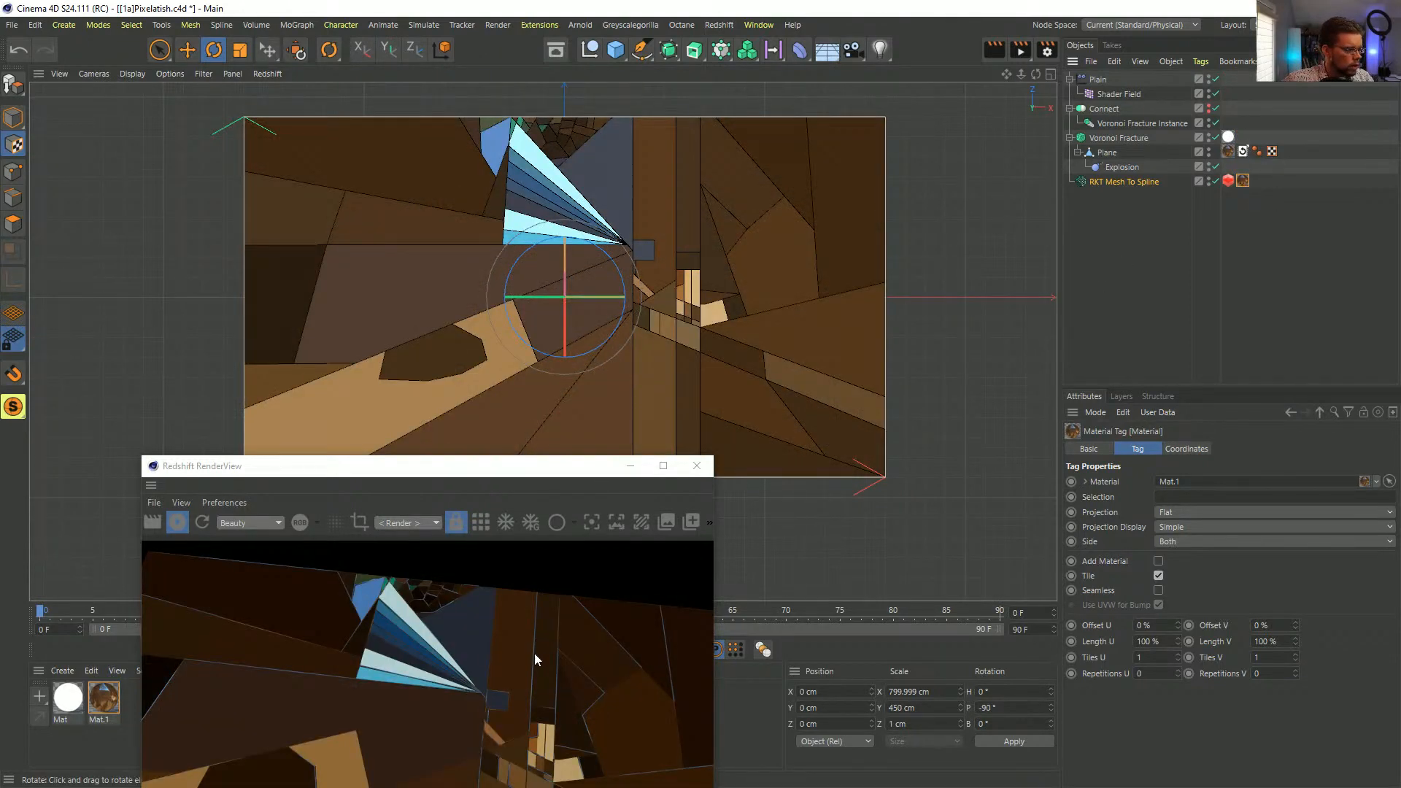
- Refresh the Redshift render and examine the spline outlines between the fracture pieces from close up and from a distance
drag(504, 475, 458, 190)
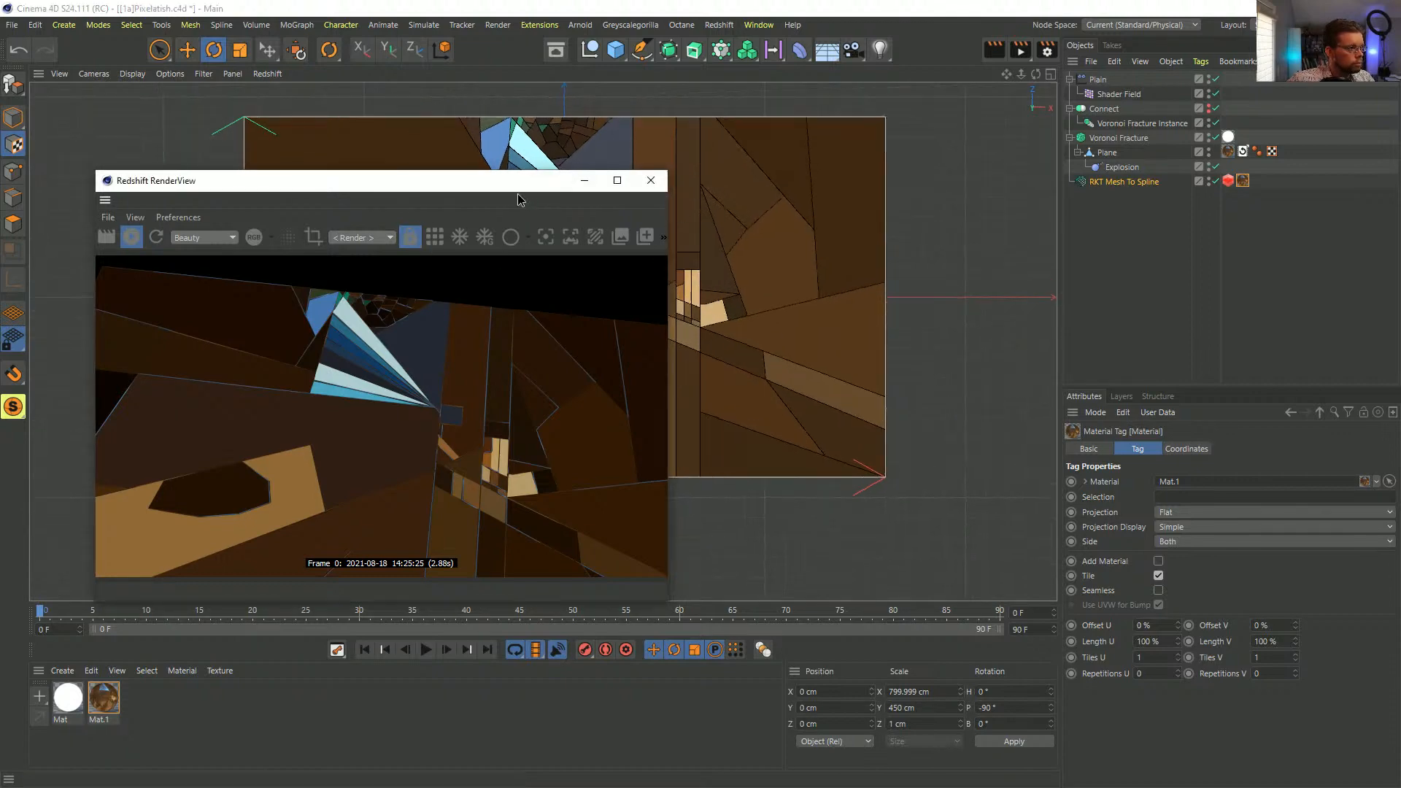
drag(517, 182, 585, 454)
alt+right_drag(676, 302, 768, 284)
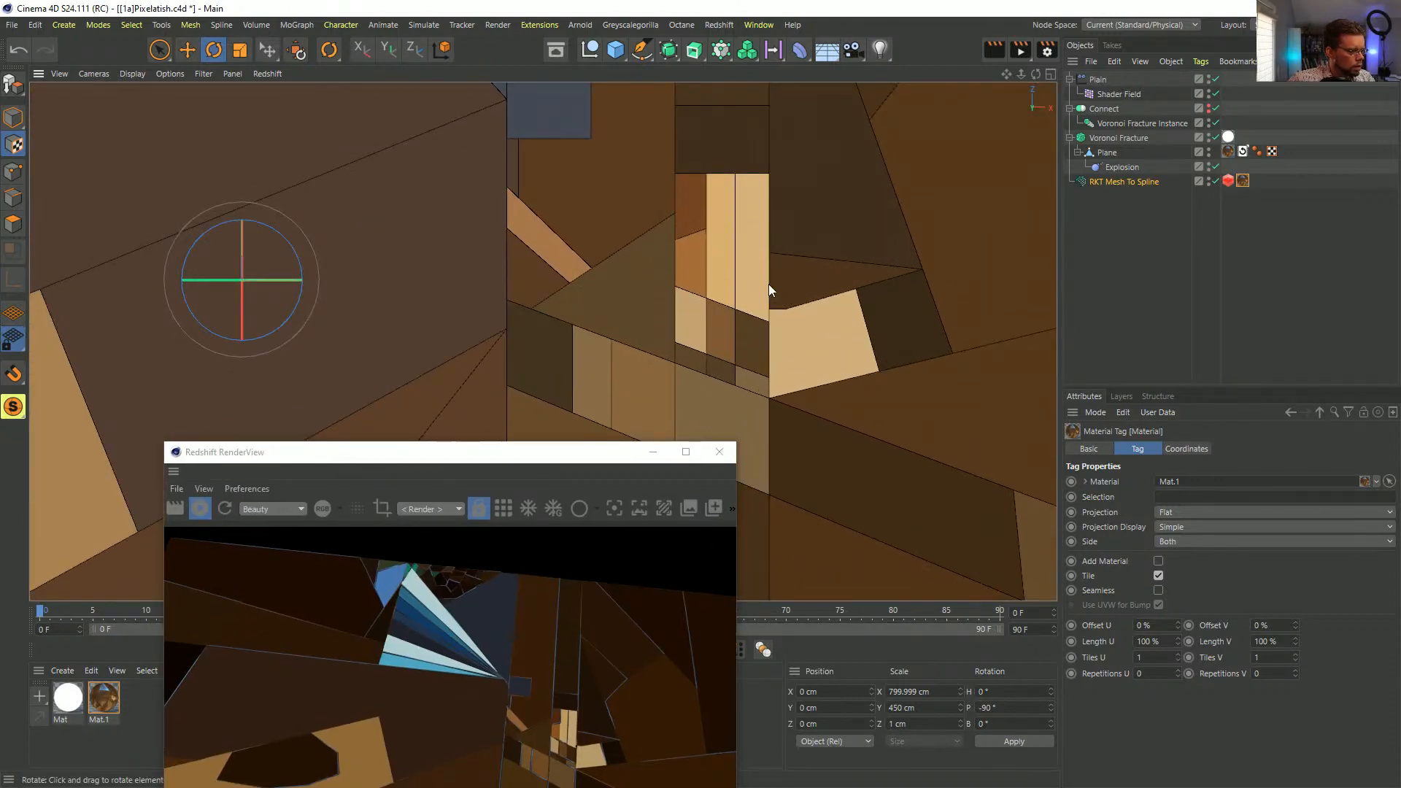
drag(517, 473, 376, 154)
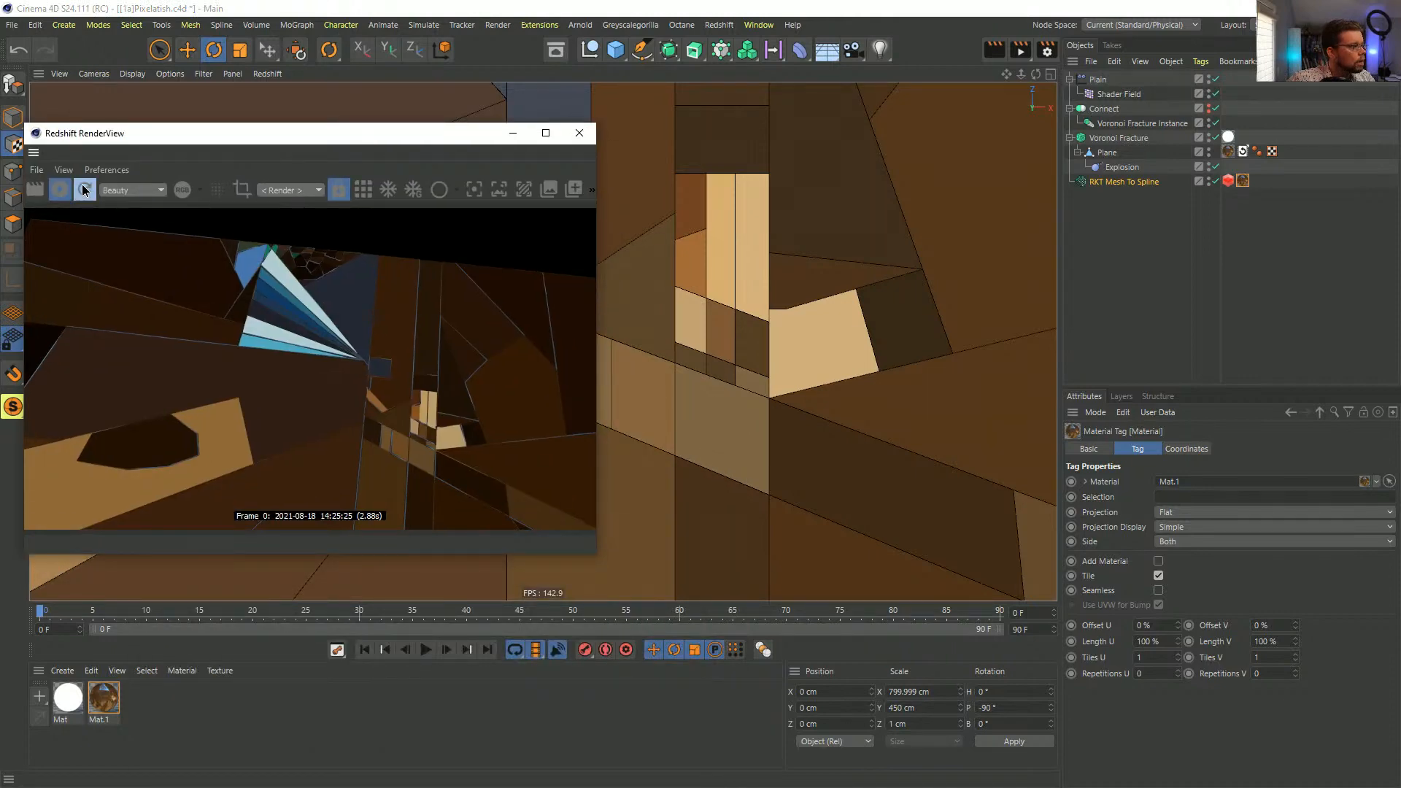
click(83, 190)
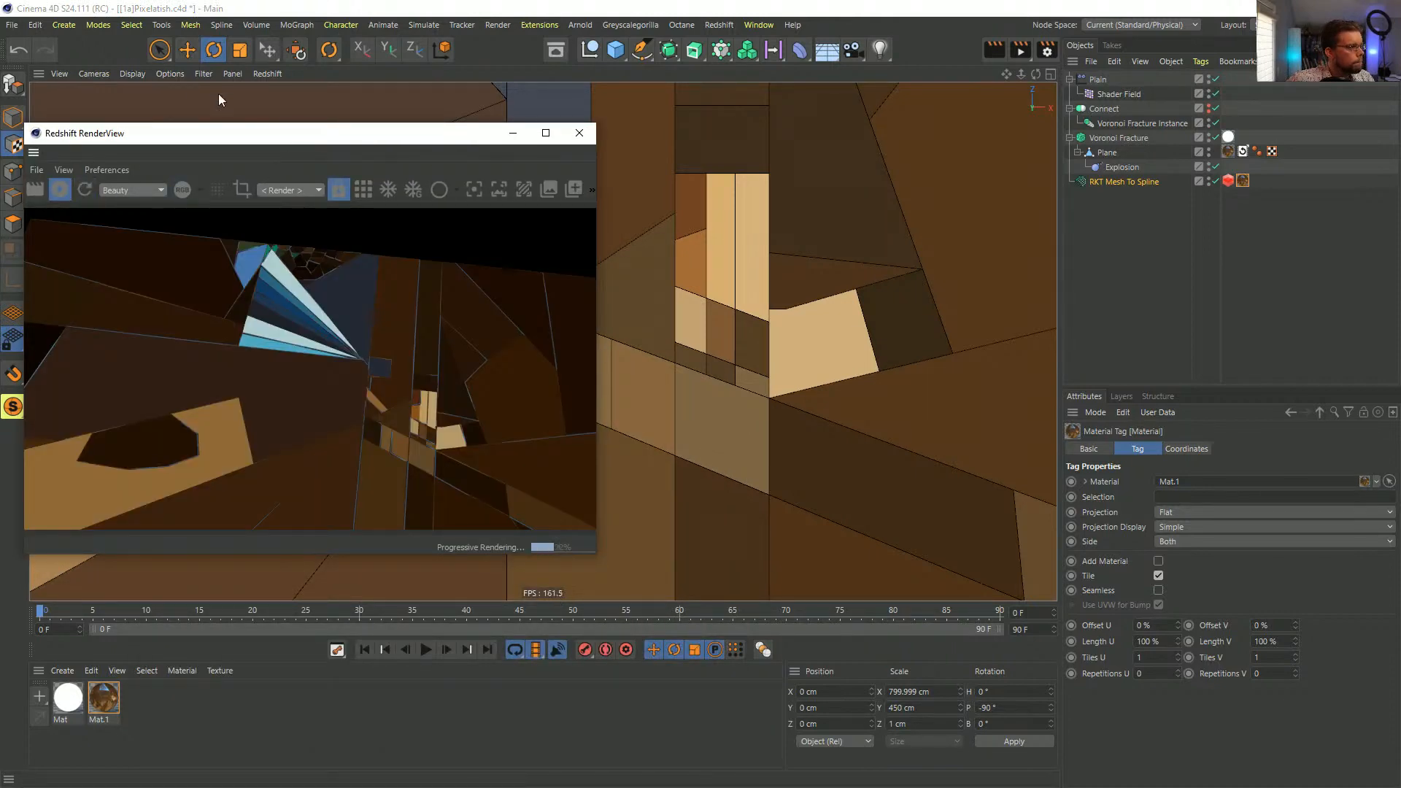
middle_click(483, 105)
middle_click(435, 109)
alt+drag(701, 415, 694, 444)
alt+right_drag(694, 444, 772, 427)
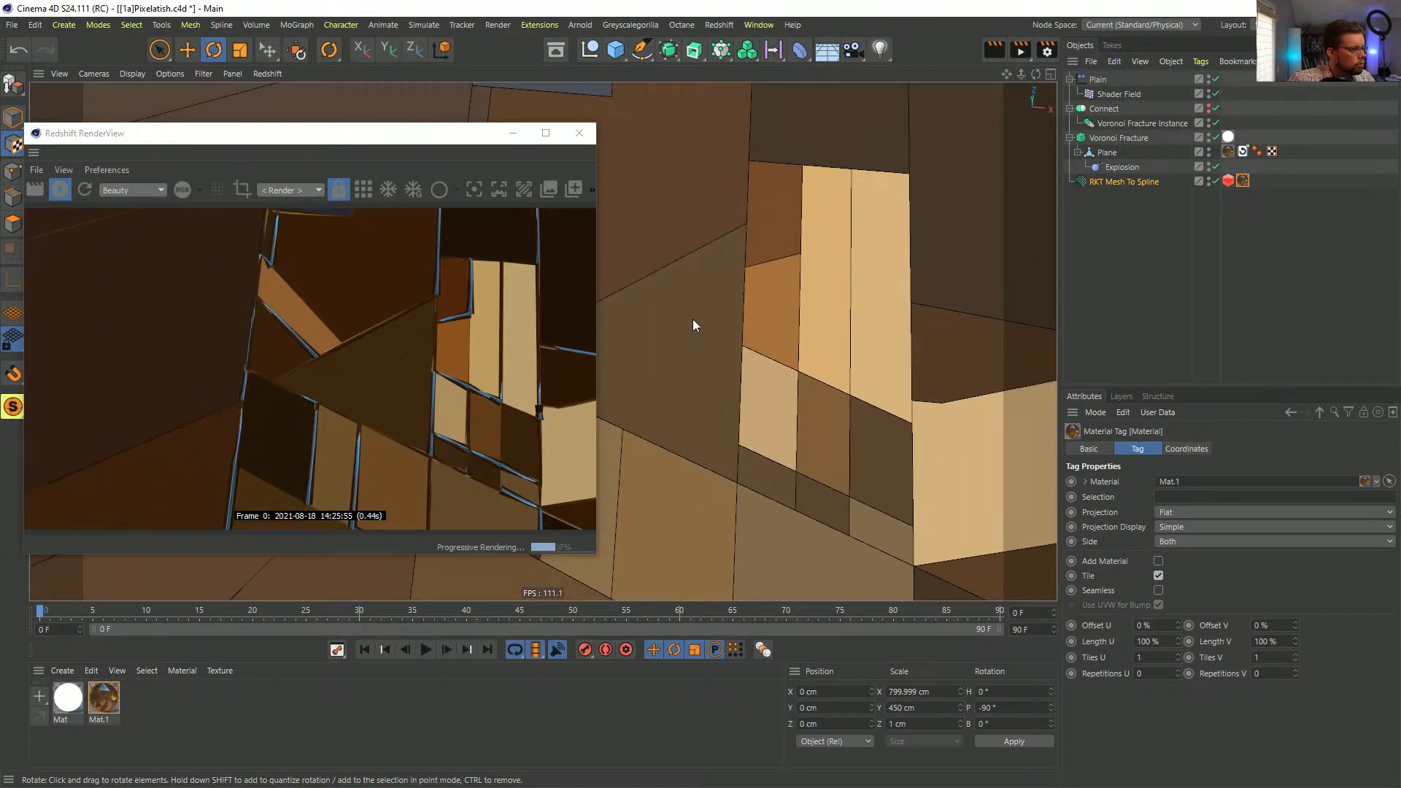
alt+right_drag(713, 319, 53, 370)
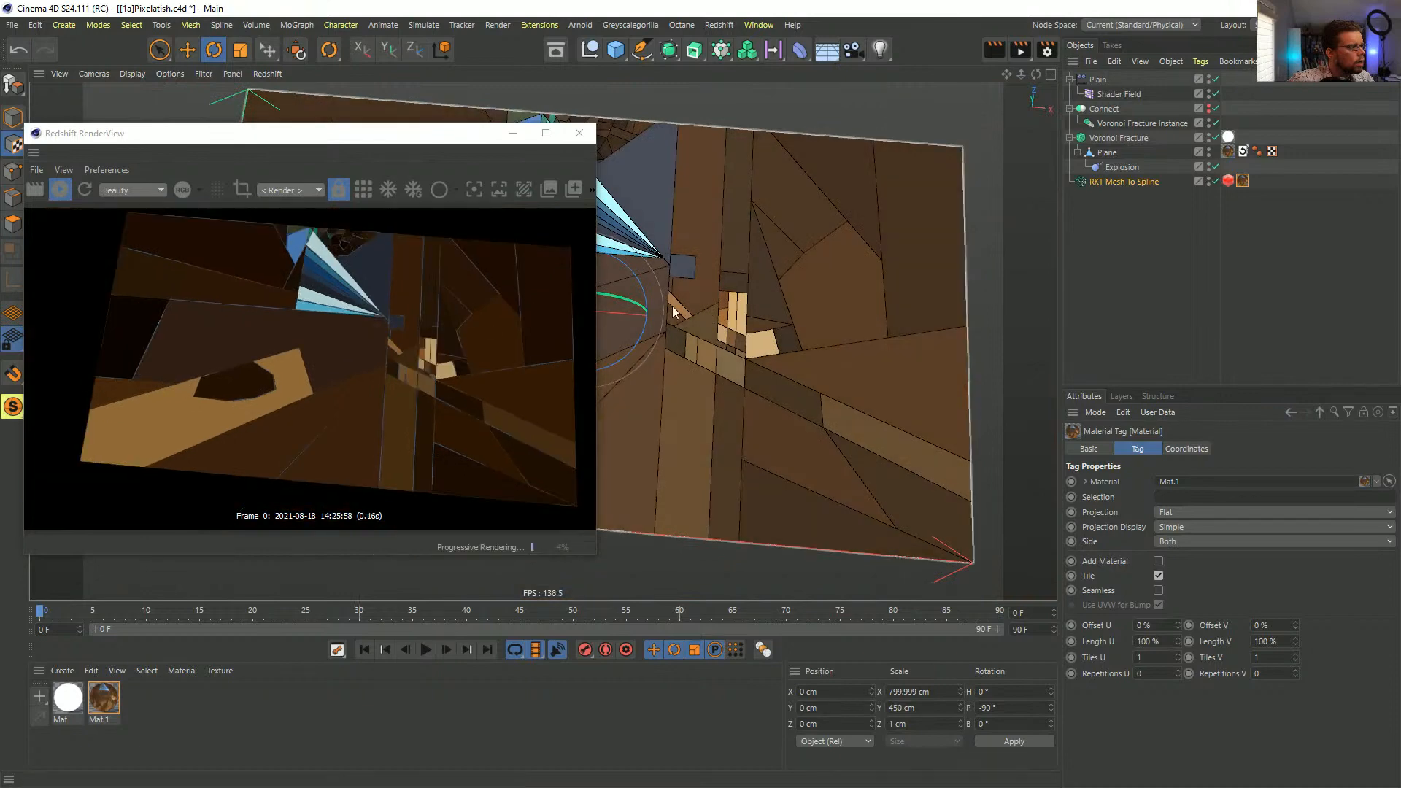
alt+drag(673, 311, 681, 343)
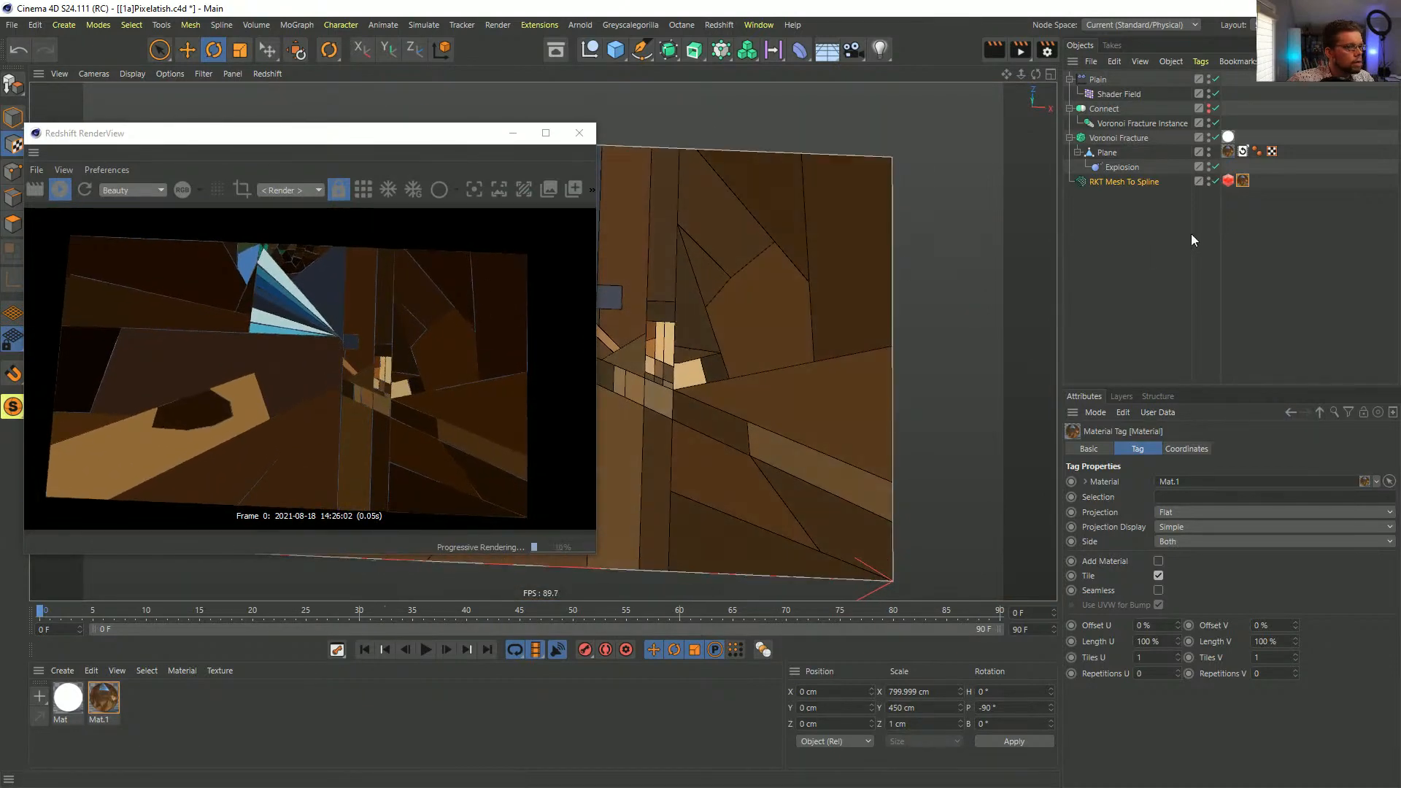
- Set the curve mode of the mesh spline's Redshift Object tag to Hair Strands and inspect the rendered lines up close
click(1228, 181)
click(1181, 496)
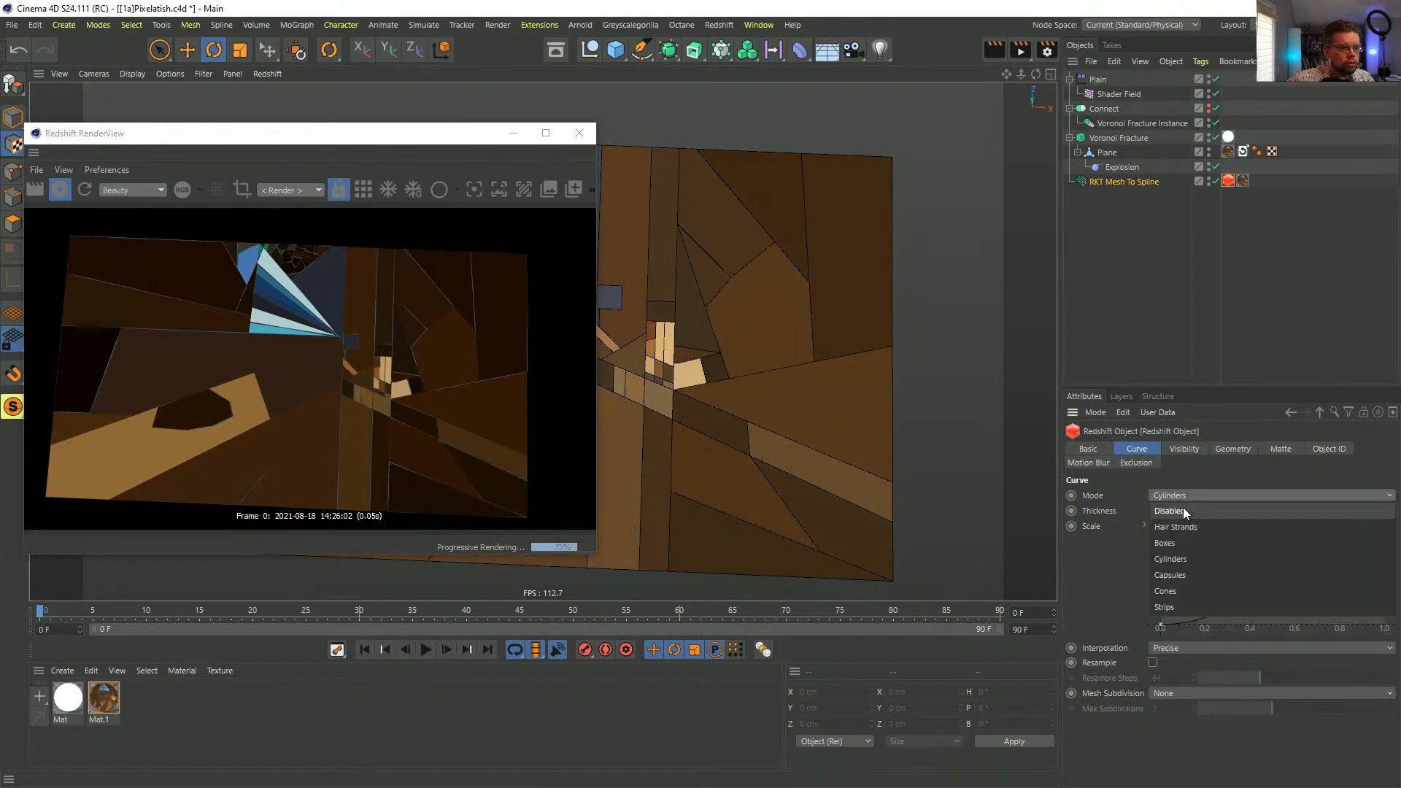
click(1184, 522)
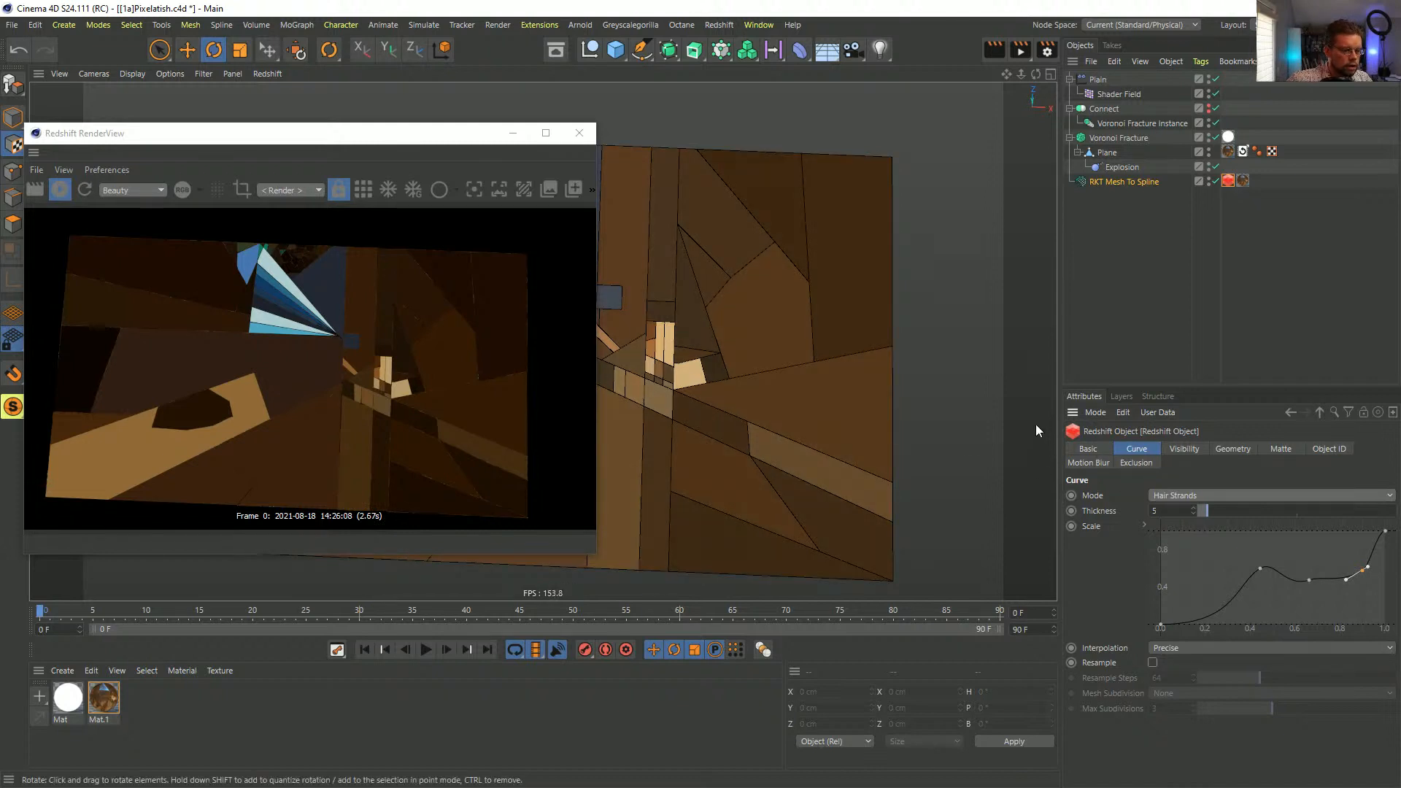
alt+drag(619, 374, 647, 372)
scroll(771, 343, up, 5)
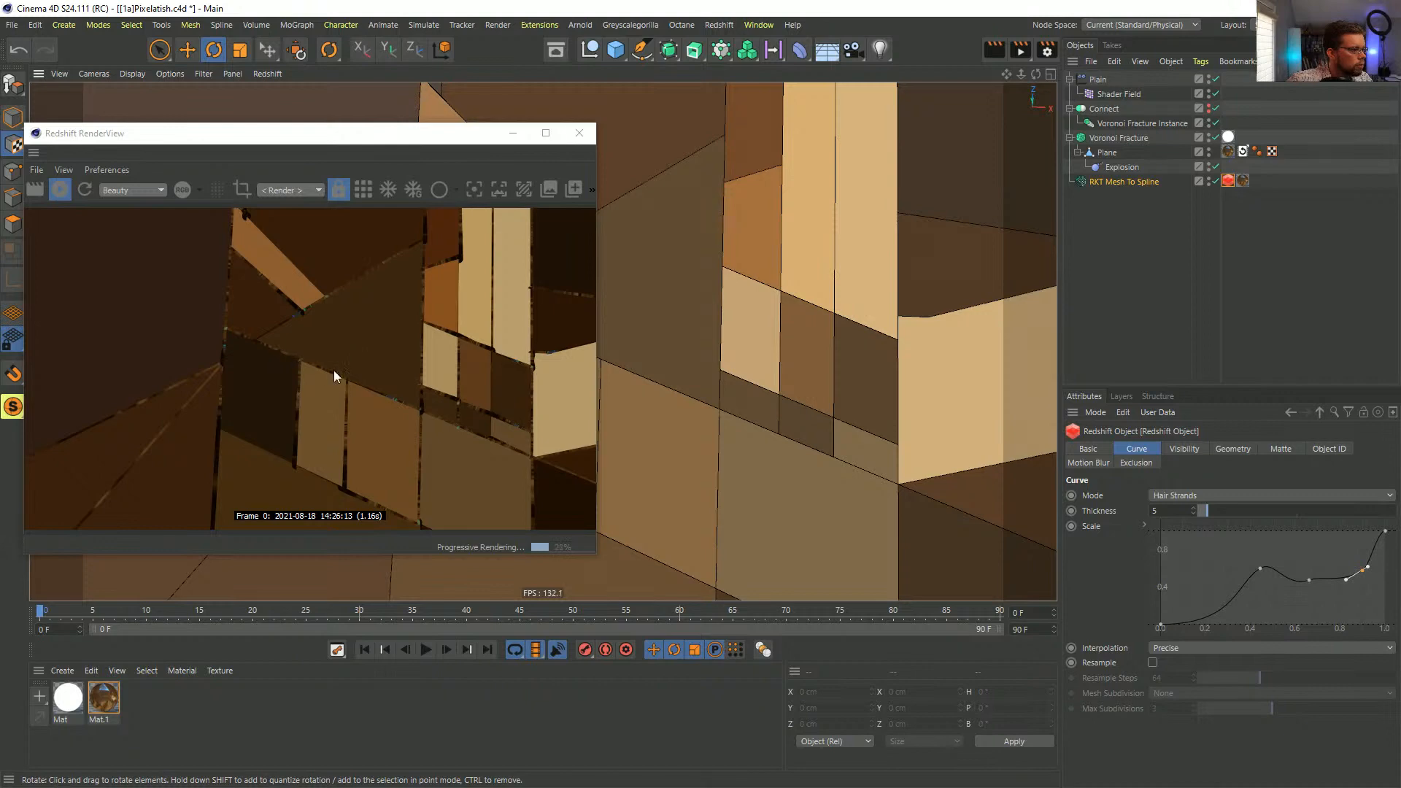
alt+drag(788, 354, 108, 392)
scroll(893, 351, down, 2)
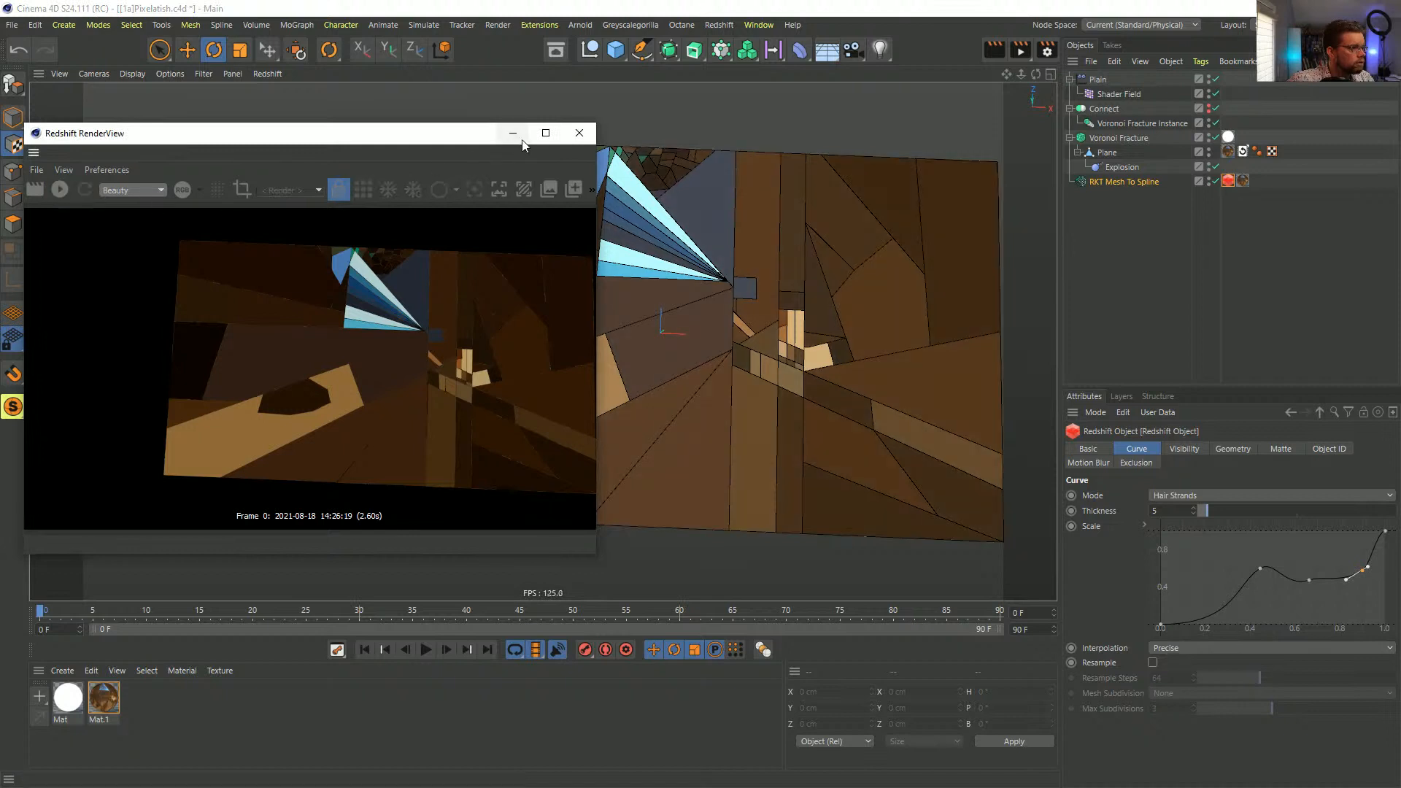
- Close the render view, delete the Redshift Object tag from RKT Mesh To Spline and place the spline under a new Sweep
click(580, 132)
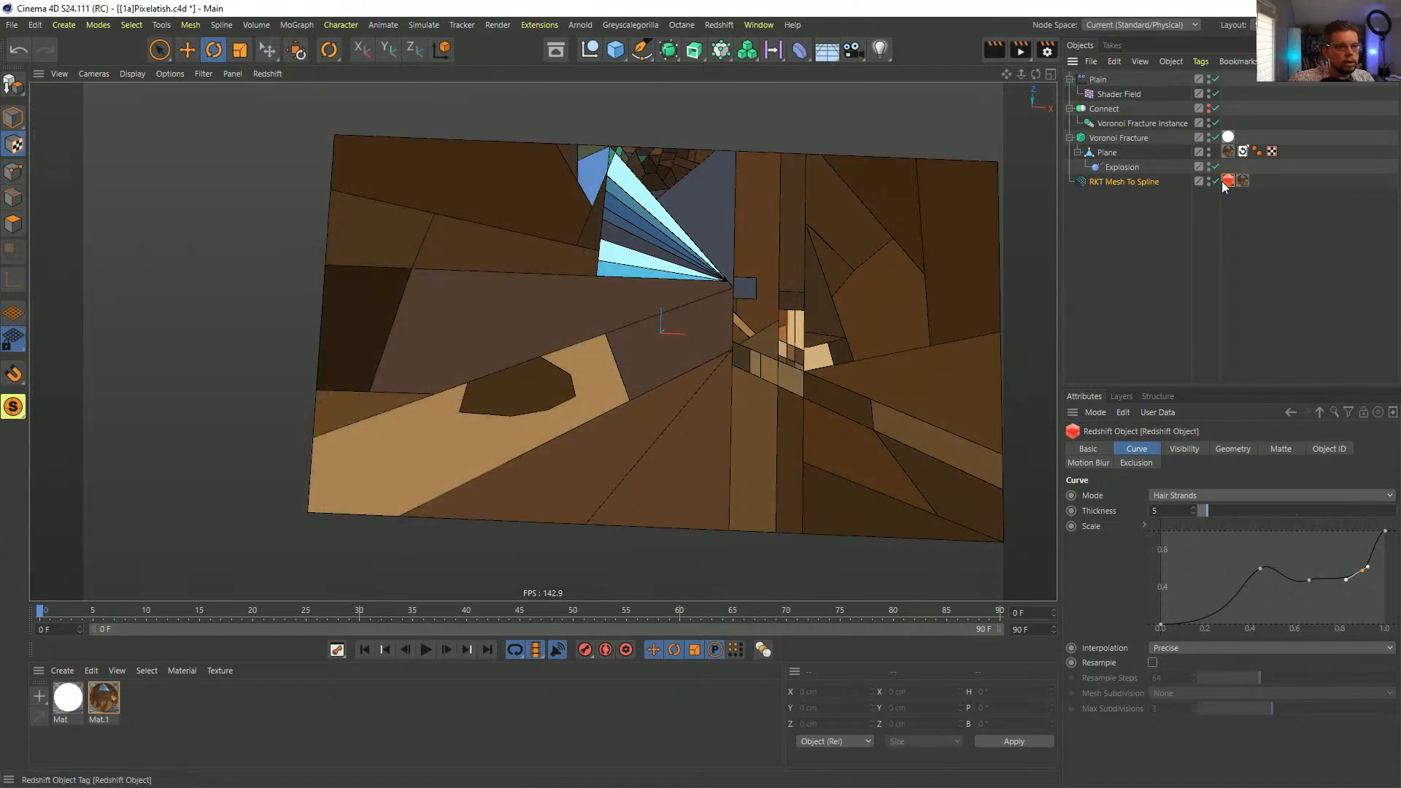
key(Delete)
click(1135, 181)
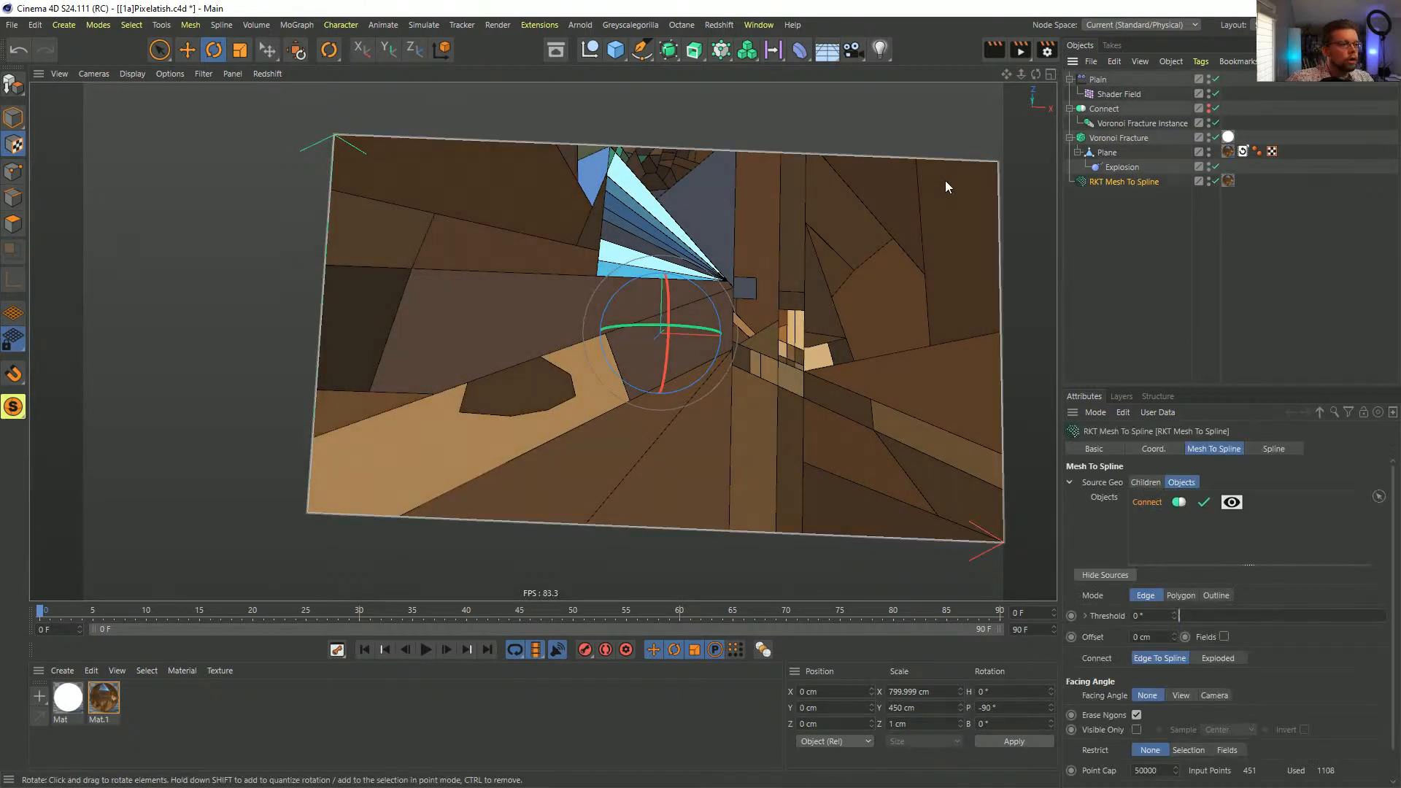
click(694, 50)
click(750, 149)
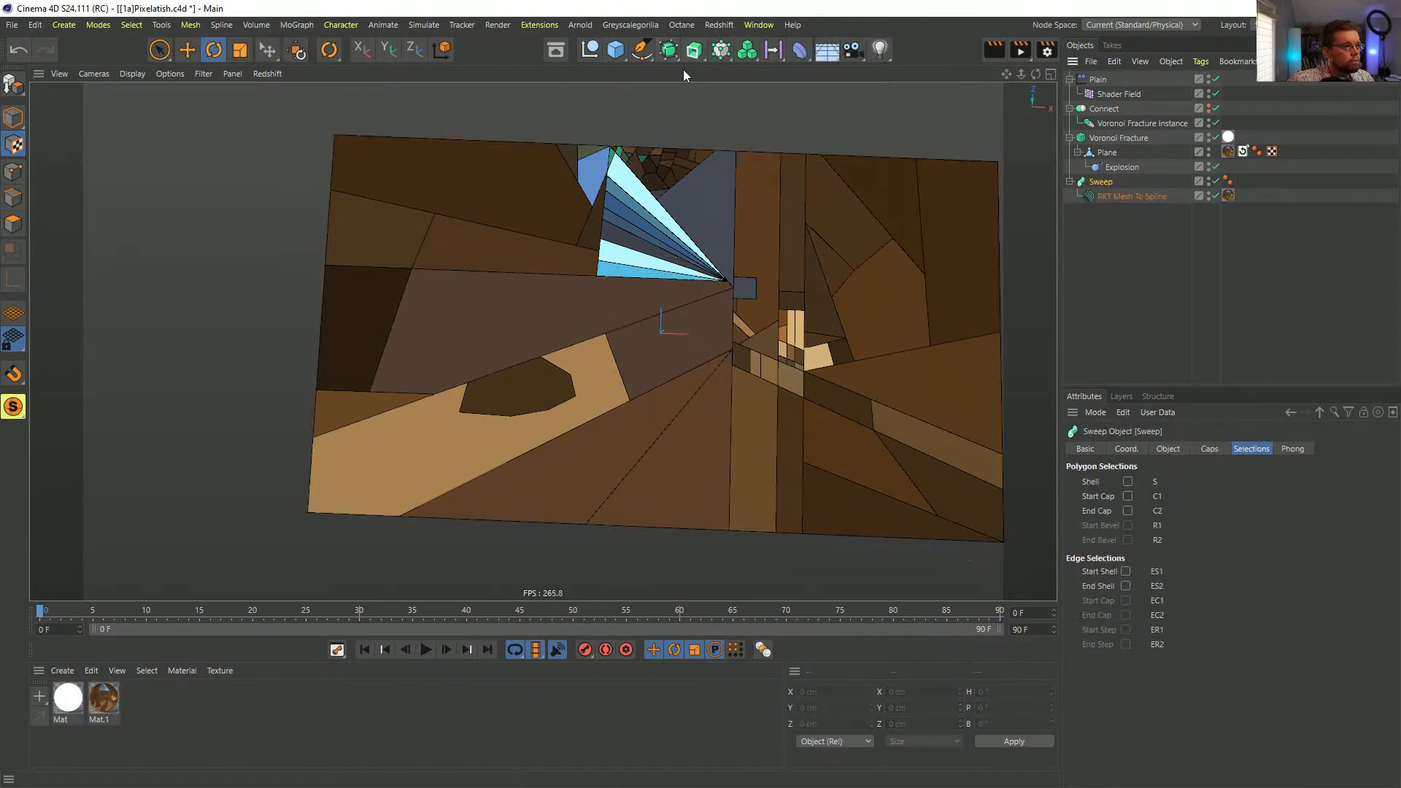
click(641, 50)
click(786, 151)
key(t)
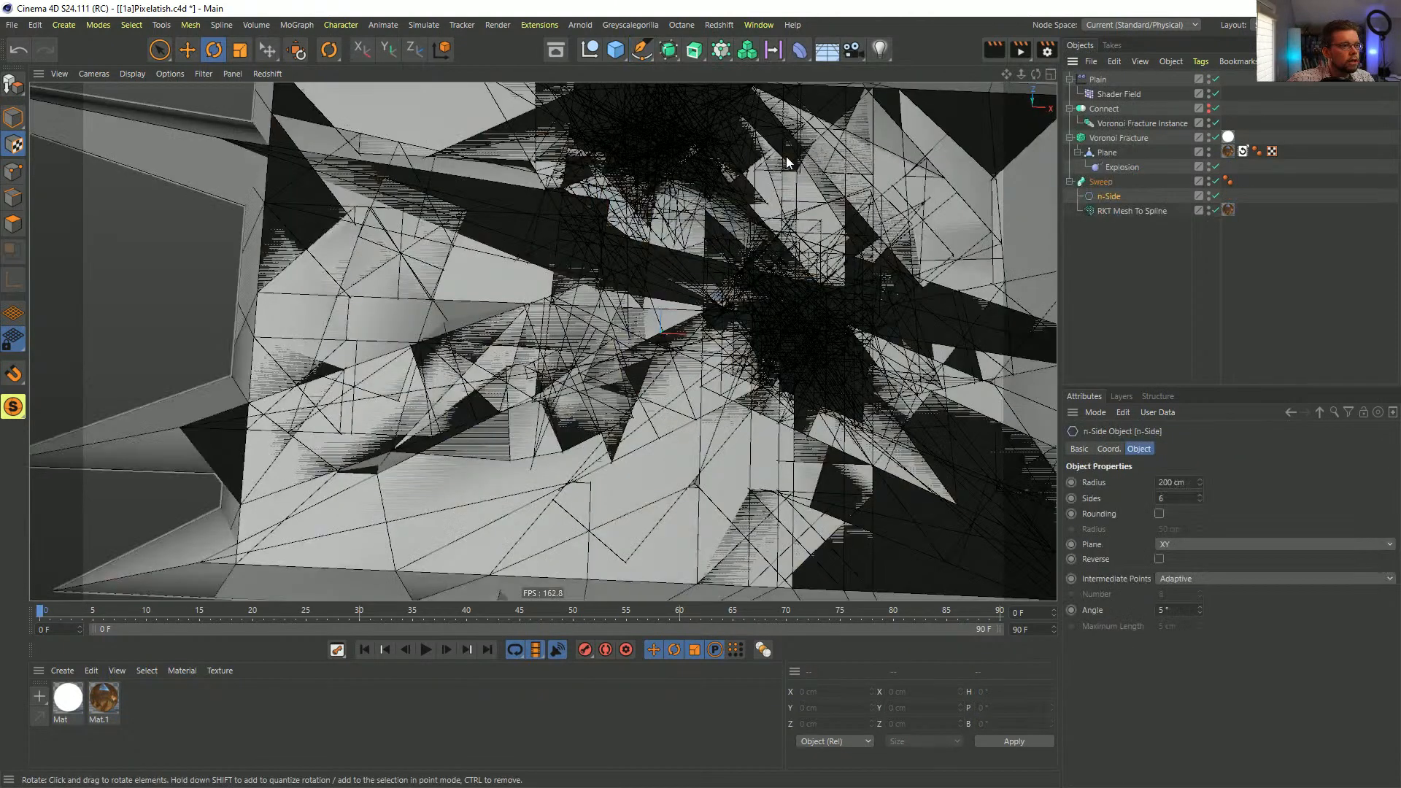
click(849, 272)
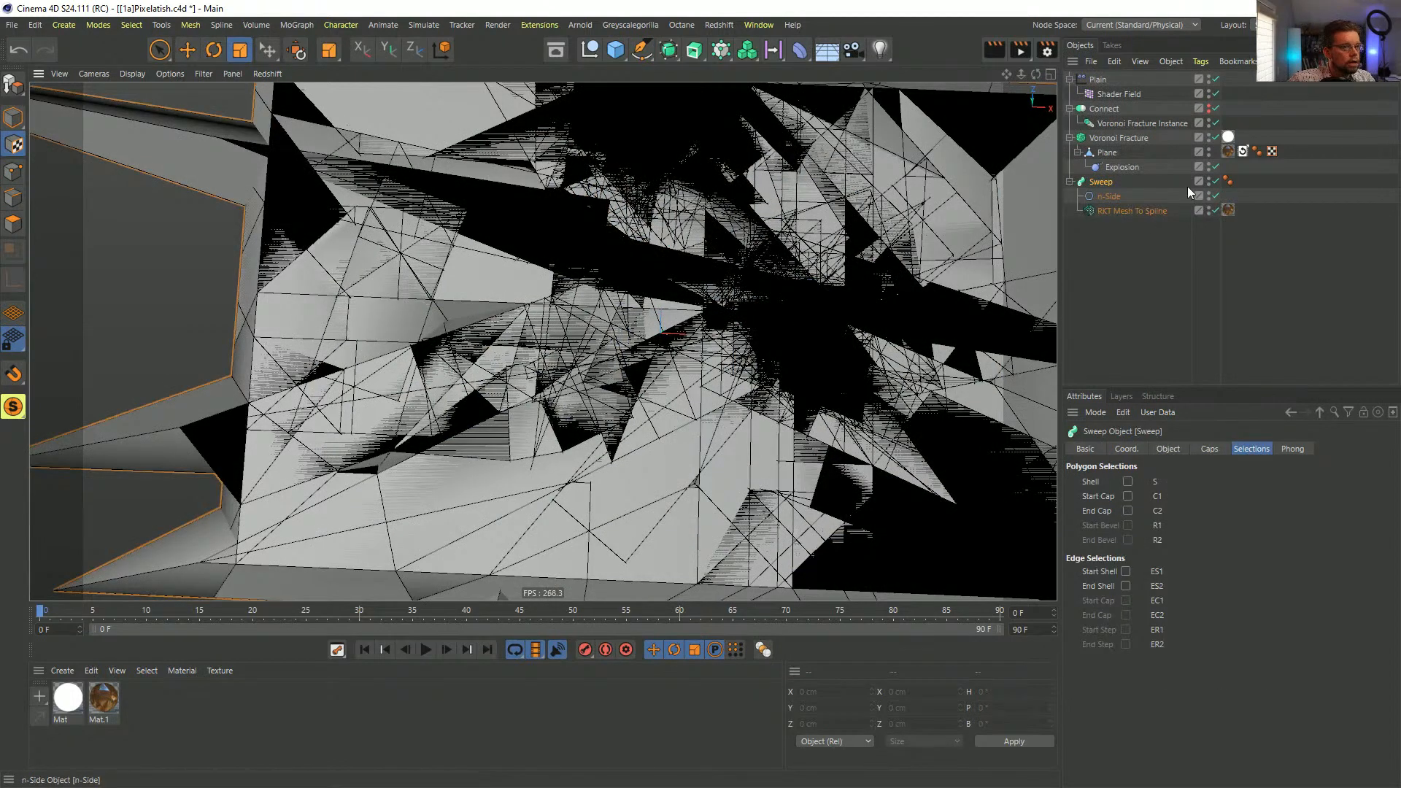
click(1118, 195)
key(t)
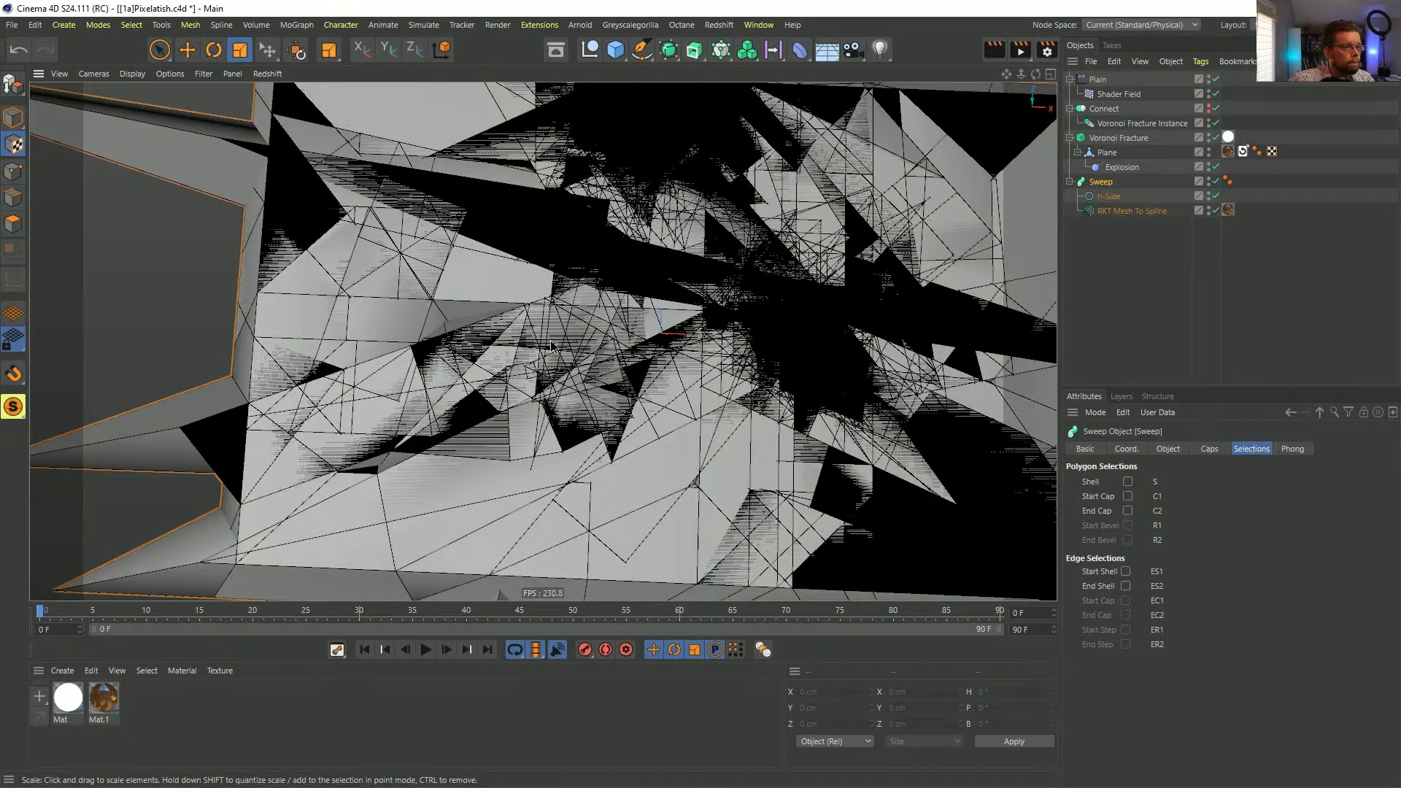
click(1109, 196)
key(t)
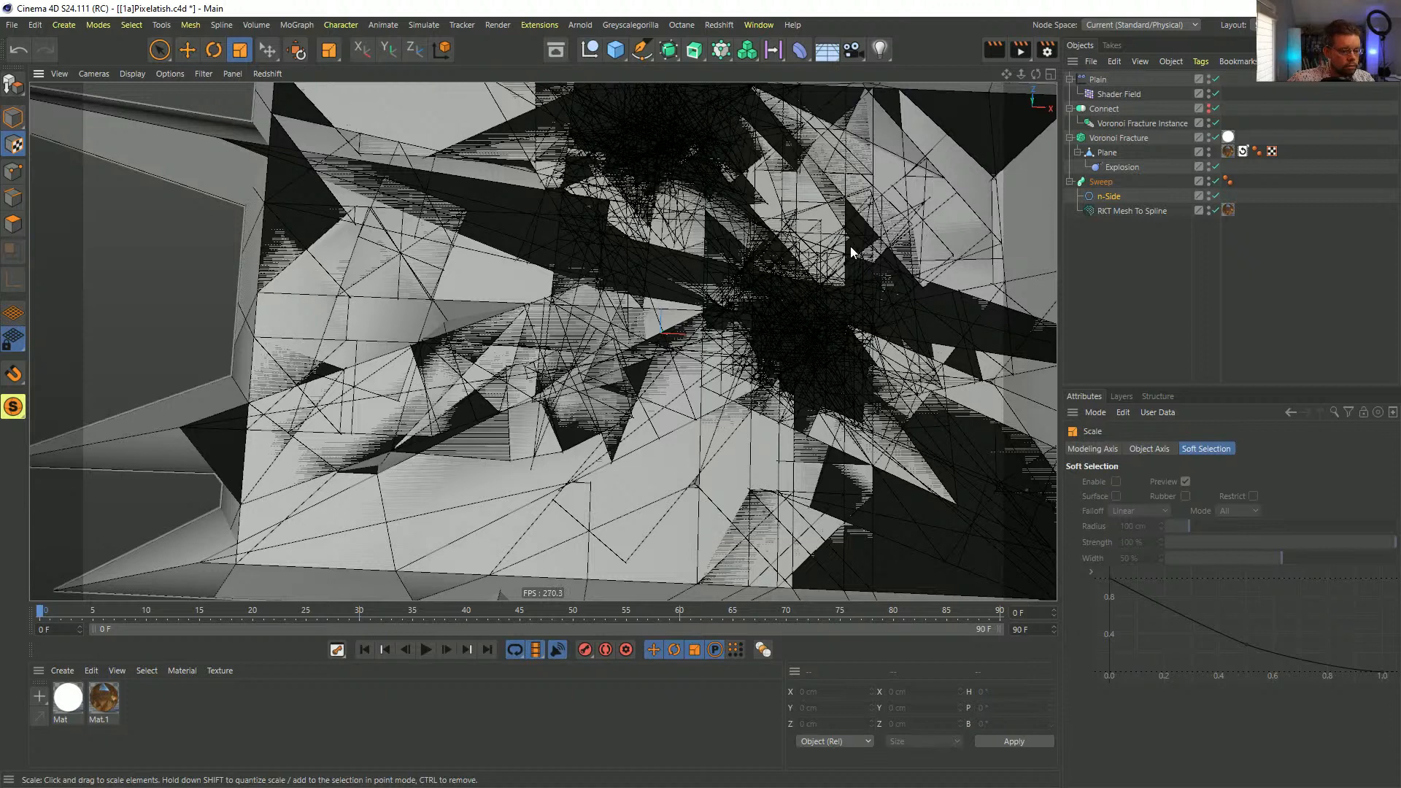
click(851, 247)
click(1117, 197)
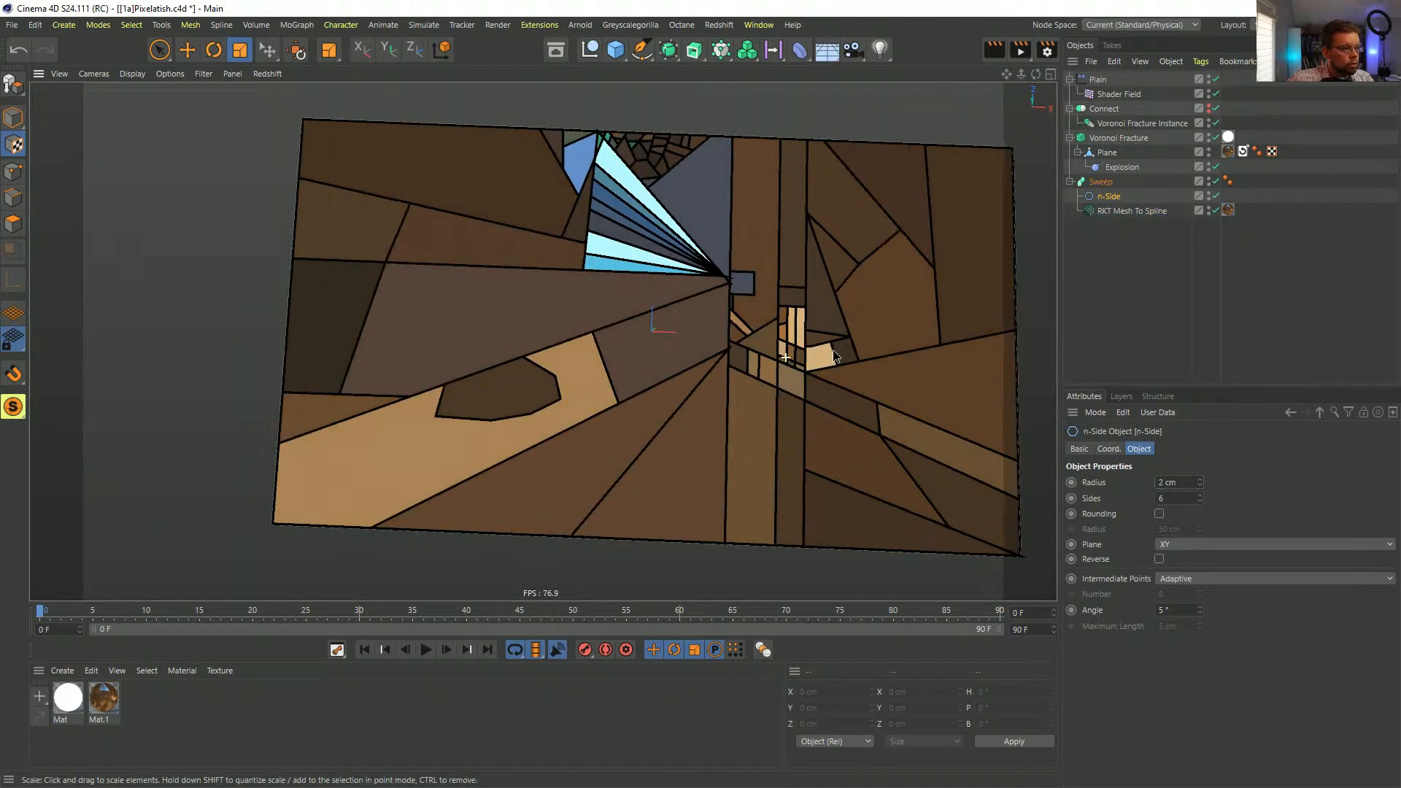
- Move the Mat.1 material tag from RKT Mesh To Spline to the Sweep and set the n-Side radius to 0.1 cm
drag(1234, 212, 1249, 179)
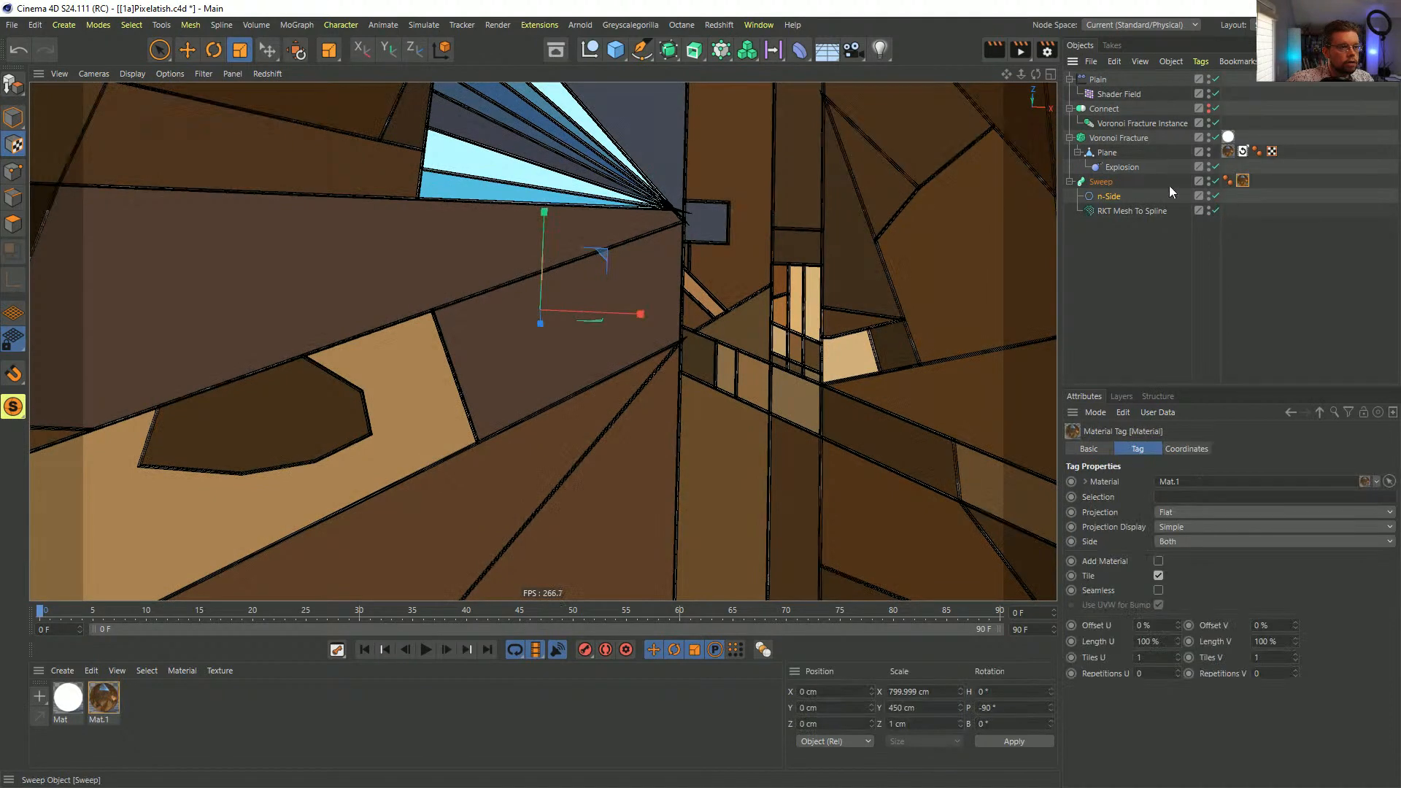
alt+middle_drag(940, 271, 746, 313)
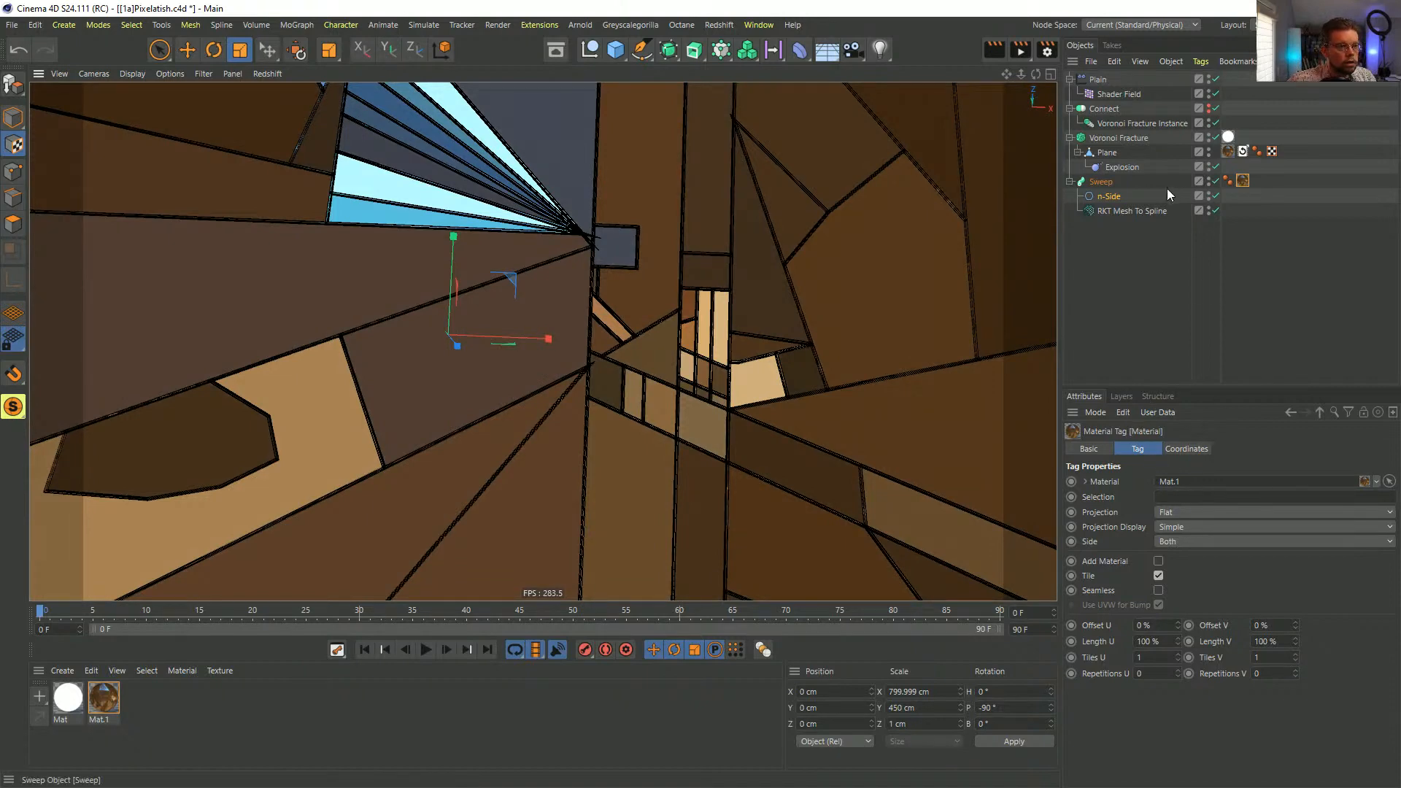
click(1110, 196)
drag(1183, 482, 1080, 471)
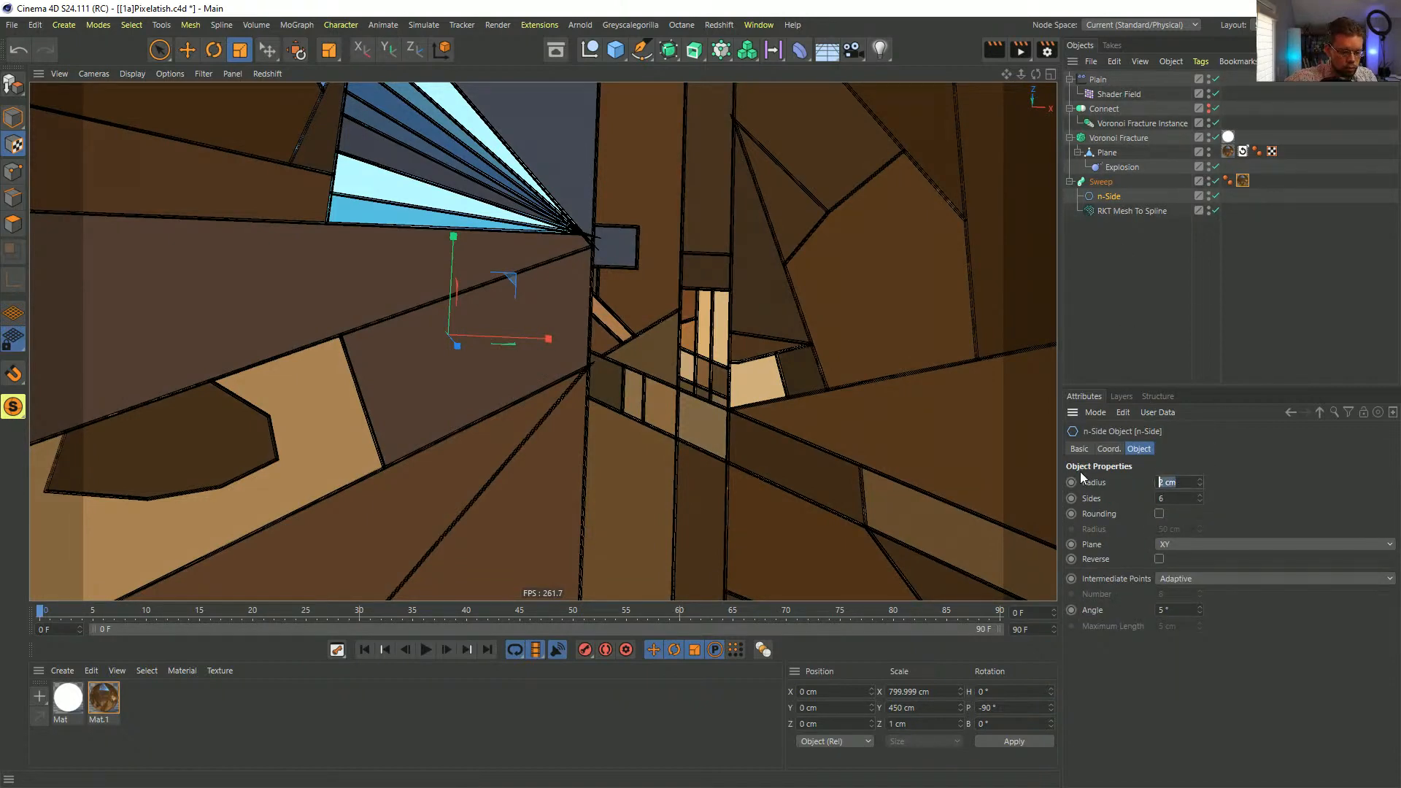
text(0.1)
key(Return)
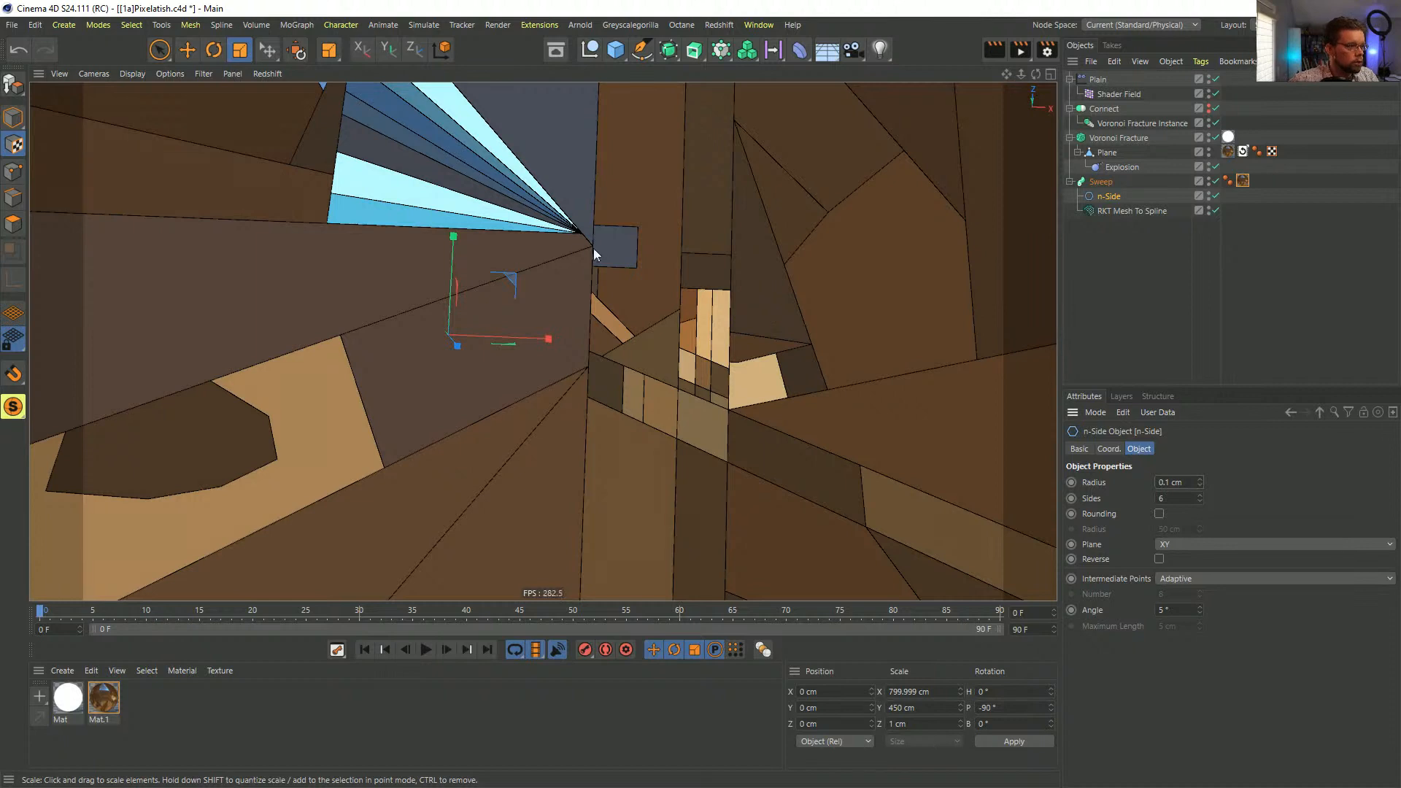
alt+middle_drag(781, 357, 743, 387)
alt+right_drag(742, 381, 715, 382)
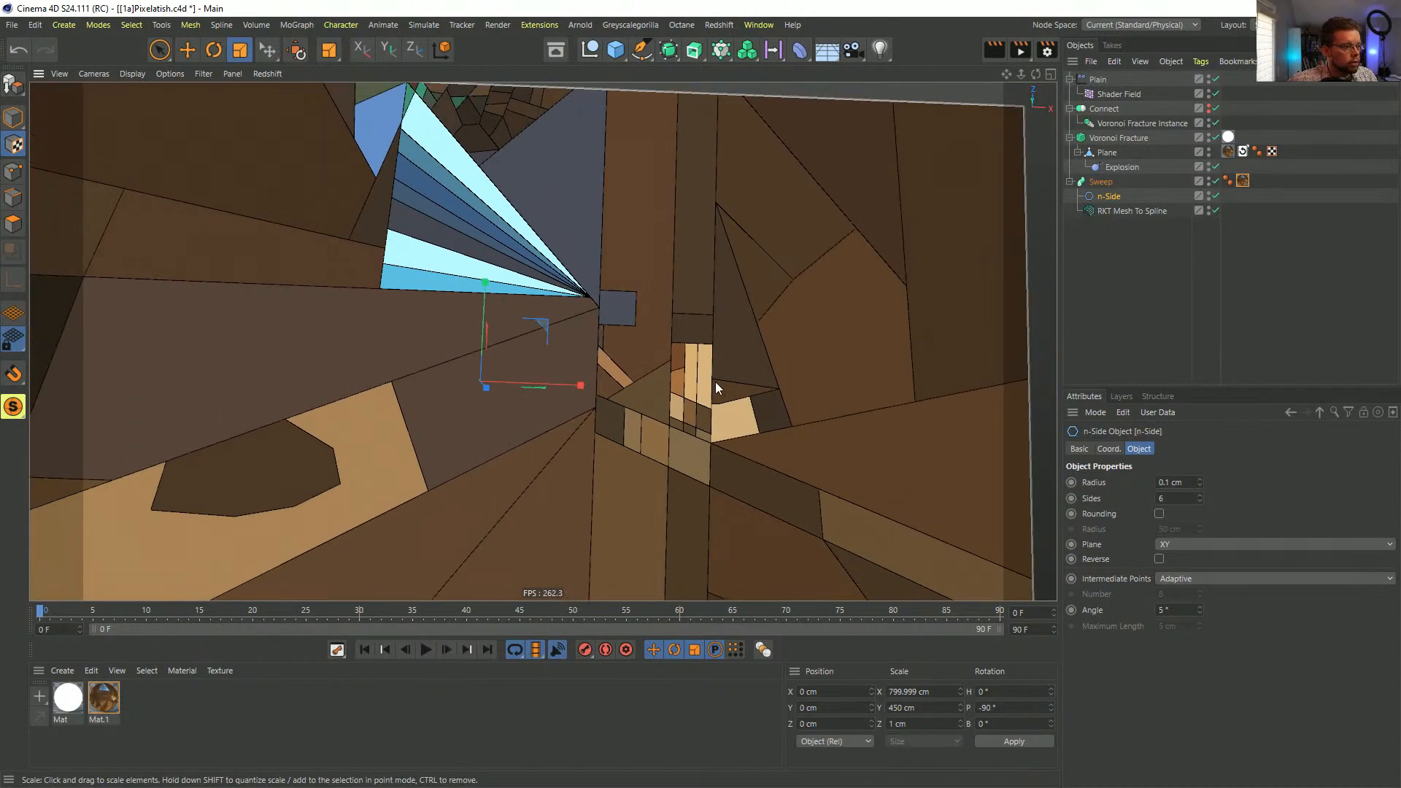
alt+middle_drag(715, 382, 634, 413)
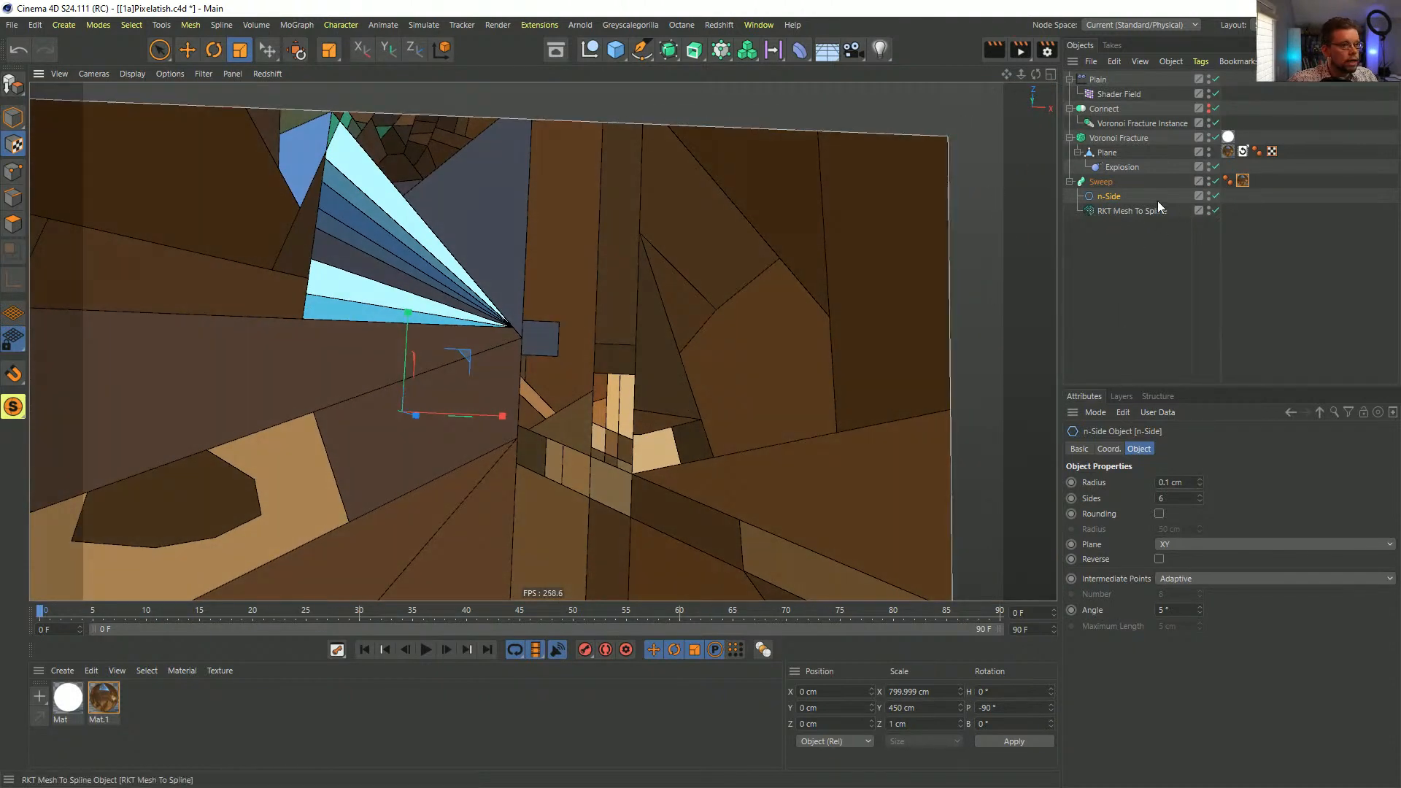
- Enable the spline interpolation settings of RKT Mesh To Spline, with Linear spline type and Subdivided intermediate points
click(1112, 210)
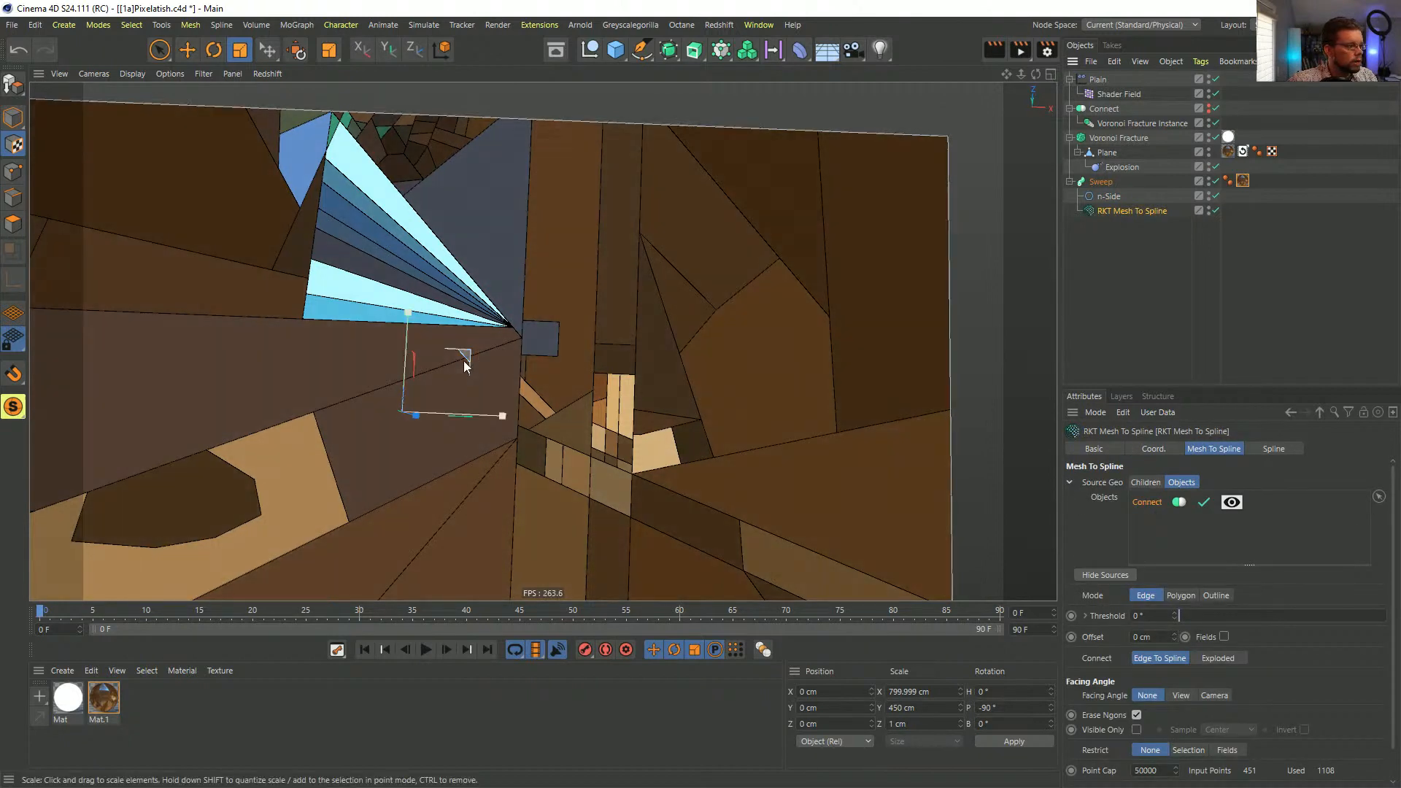
click(1275, 448)
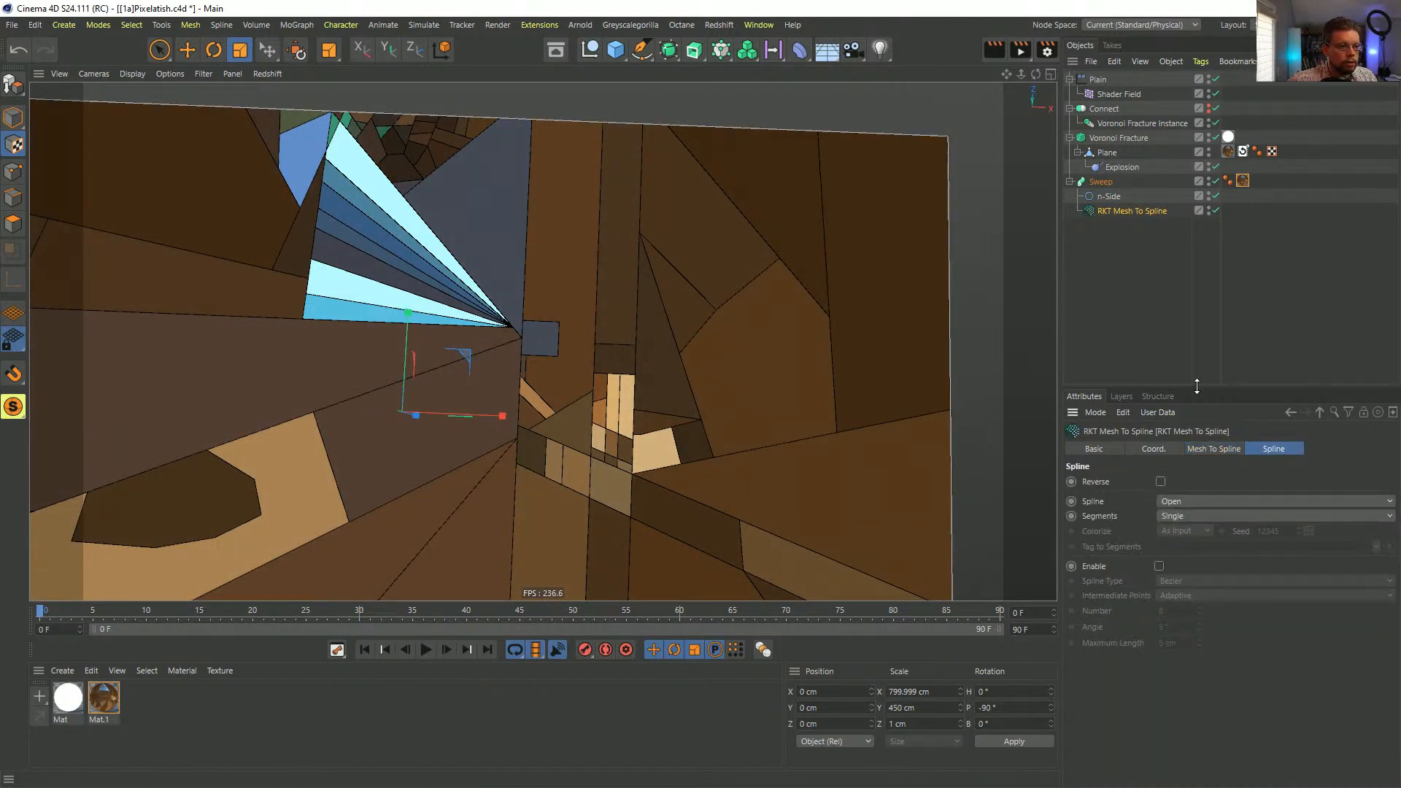
drag(1197, 386, 1190, 270)
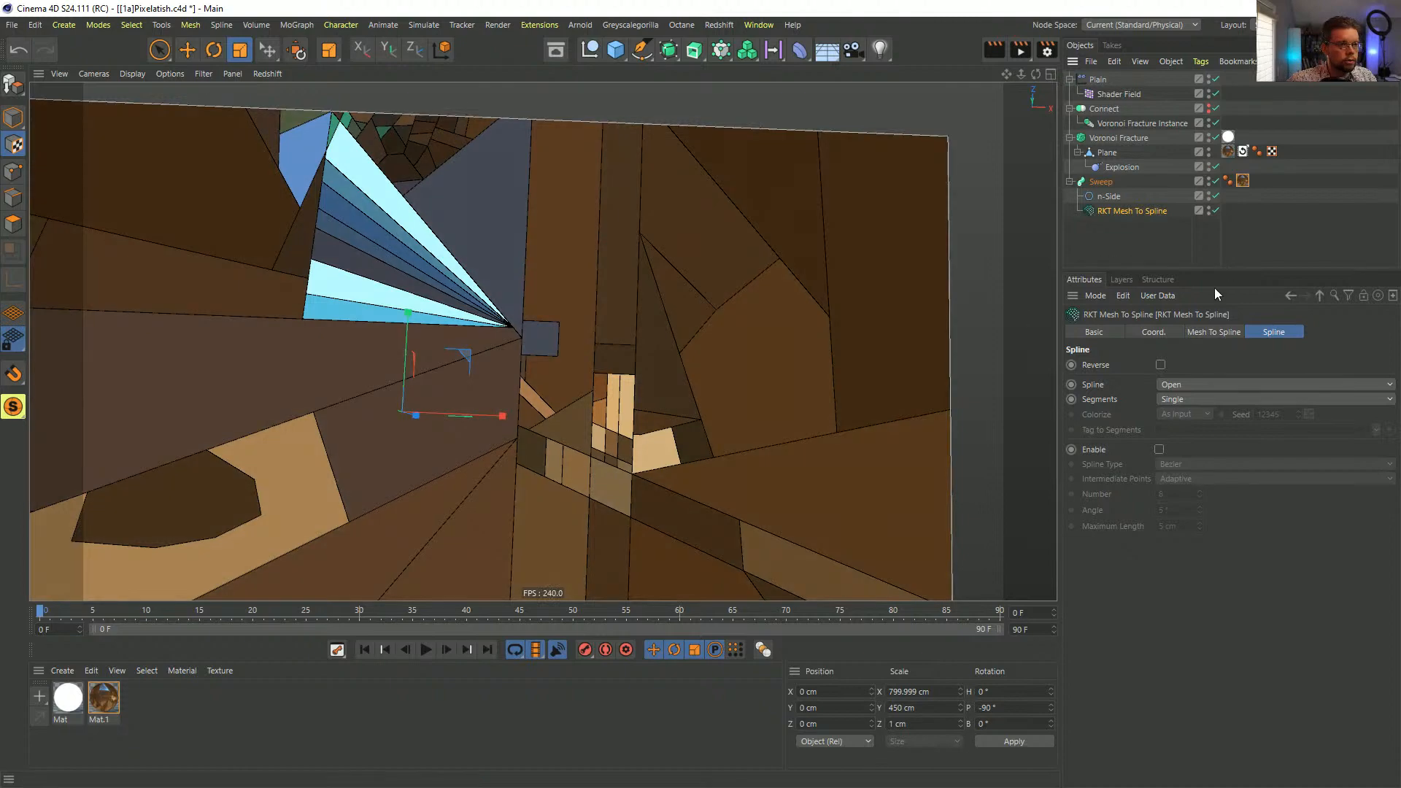
alt+drag(549, 384, 545, 281)
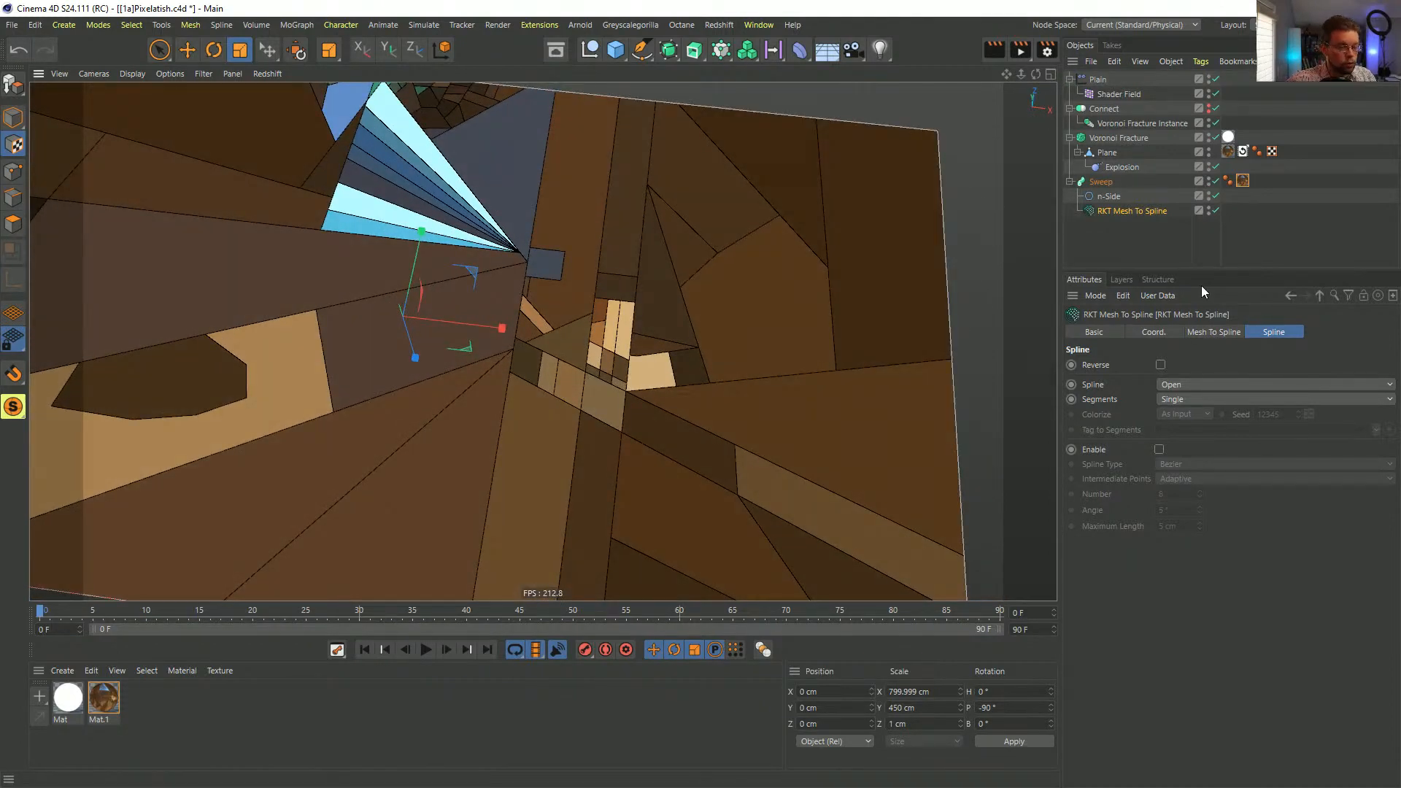
click(1159, 448)
click(1171, 465)
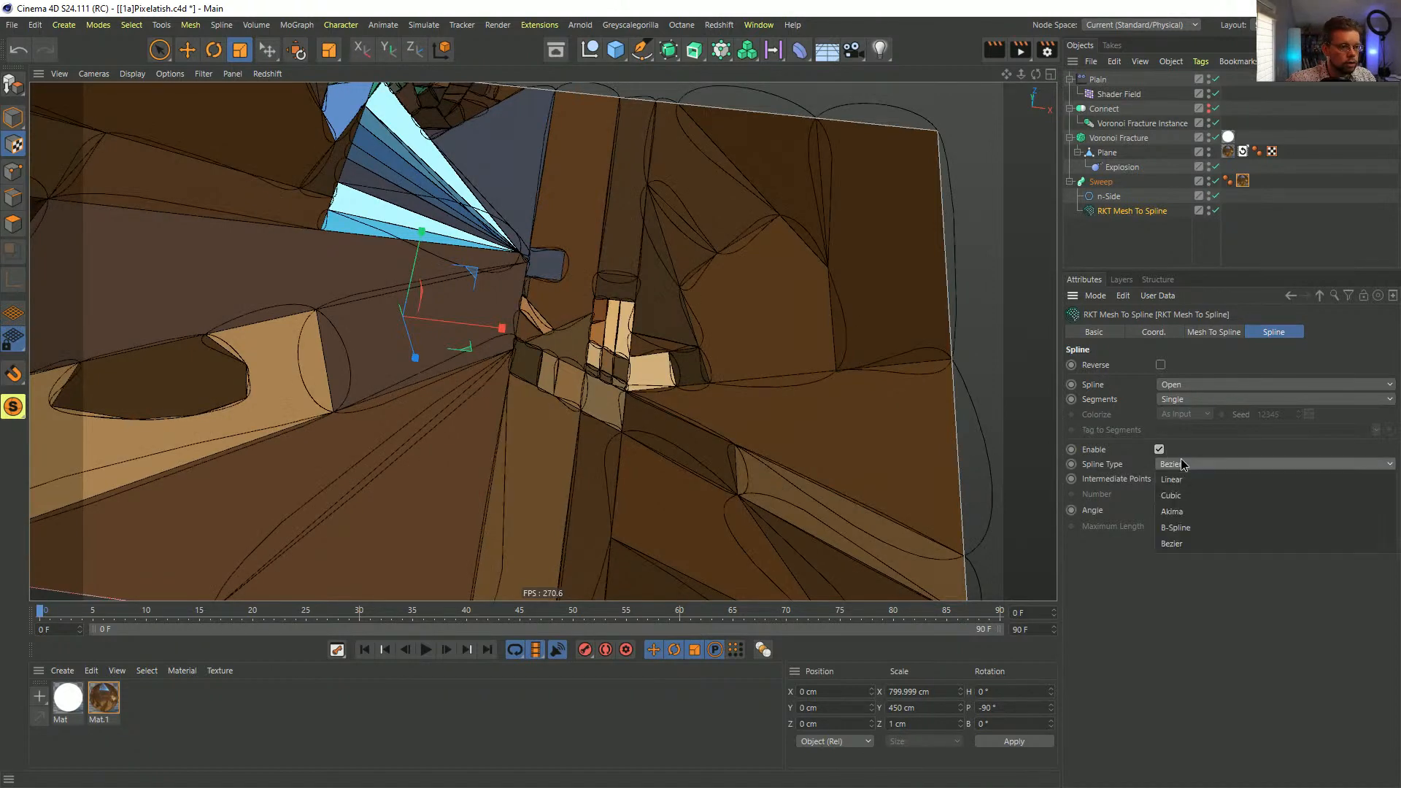
click(1190, 543)
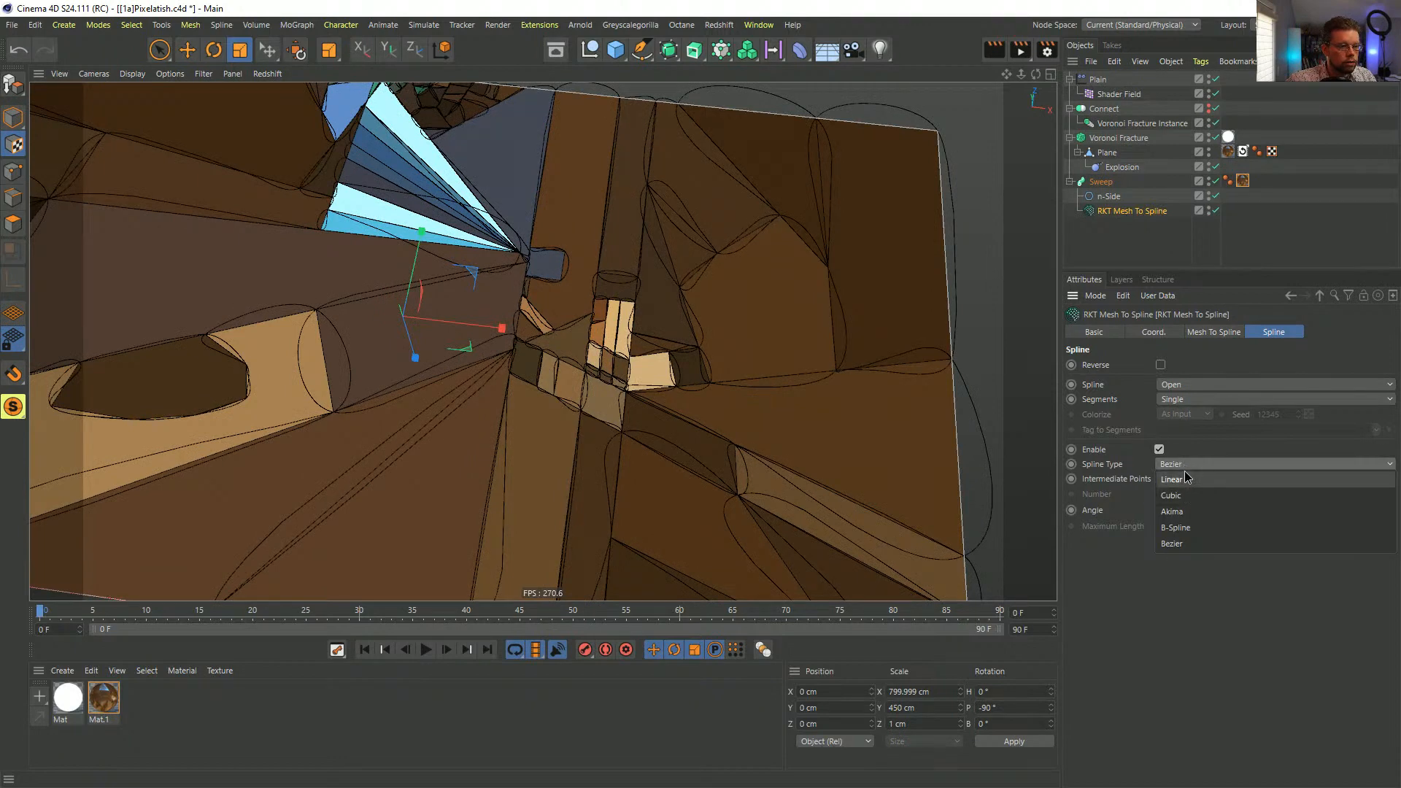
click(1170, 479)
click(1183, 555)
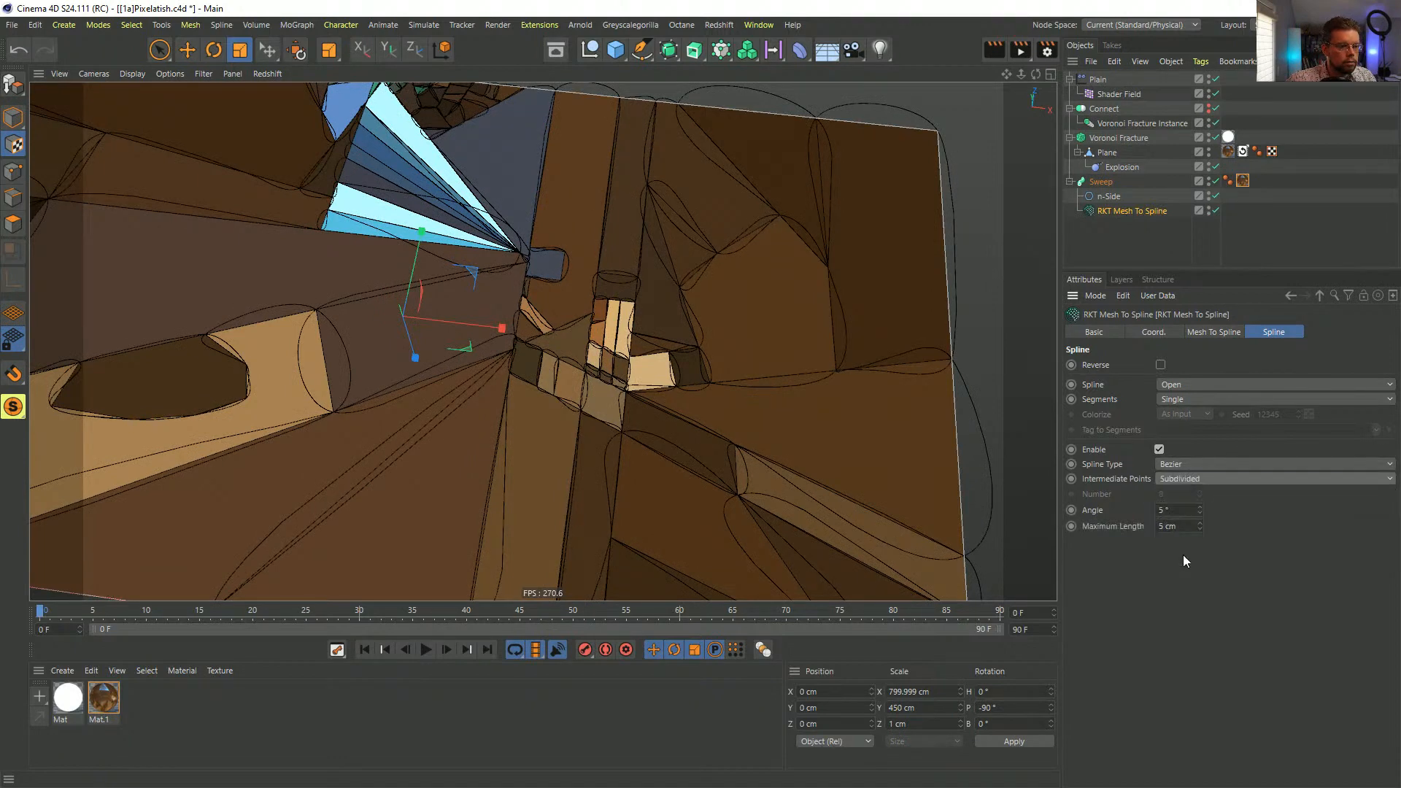
click(1182, 465)
click(1183, 476)
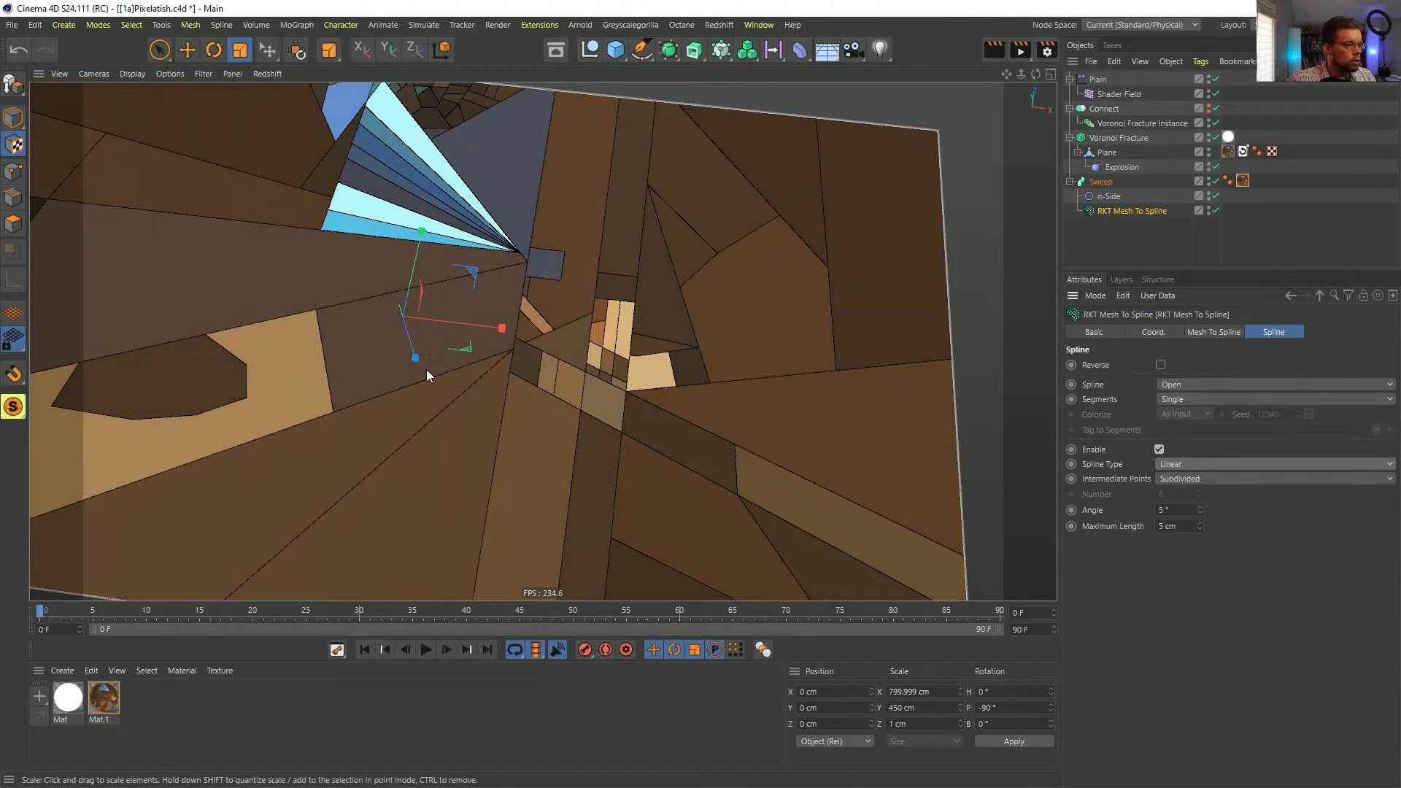
- Increase the n-Side profile's radius to 3 cm to thicken the swept outlines
mouse_move(385, 381)
alt+right_down()
mouse_move(417, 365)
mouse_move(687, 337)
alt+right_up()
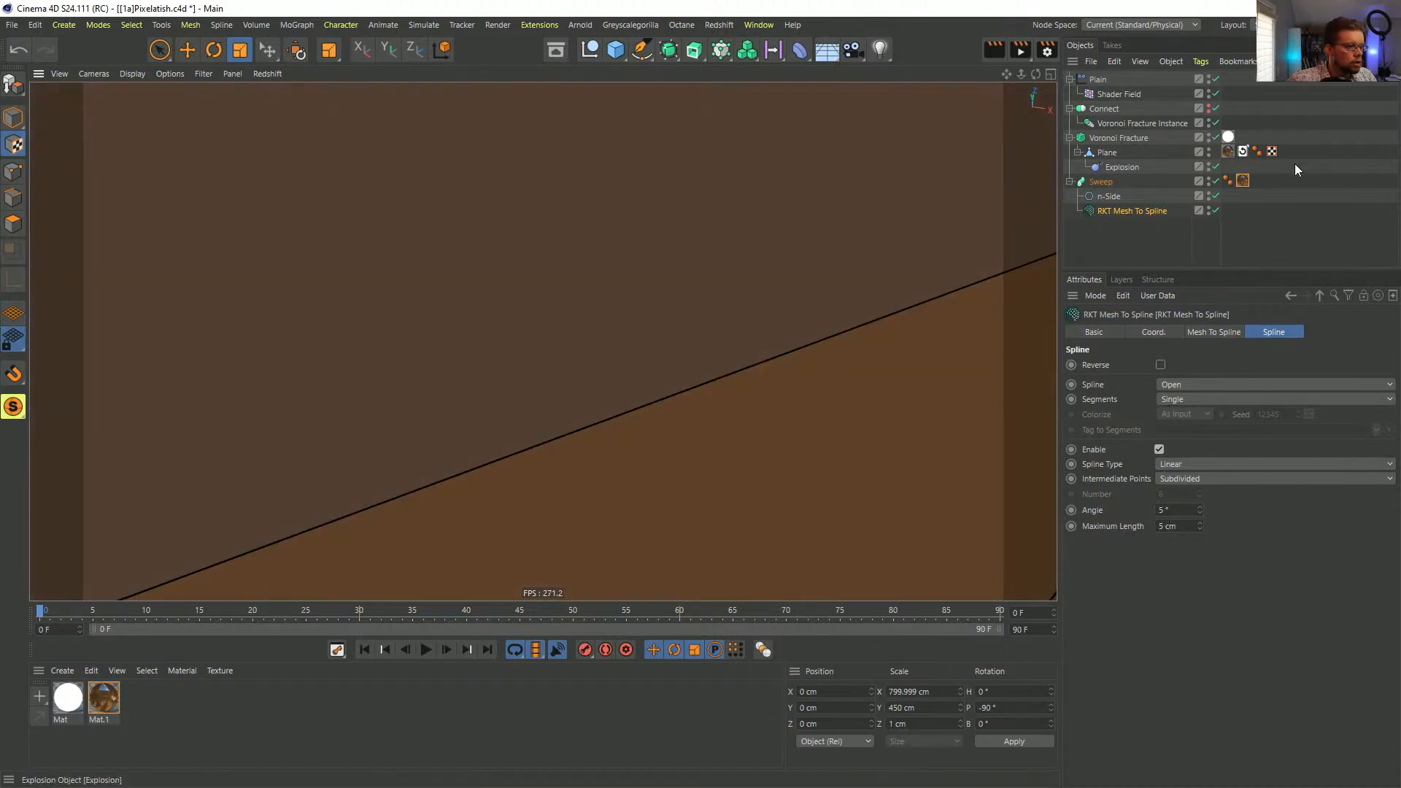
click(1108, 195)
drag(1199, 365, 1274, 375)
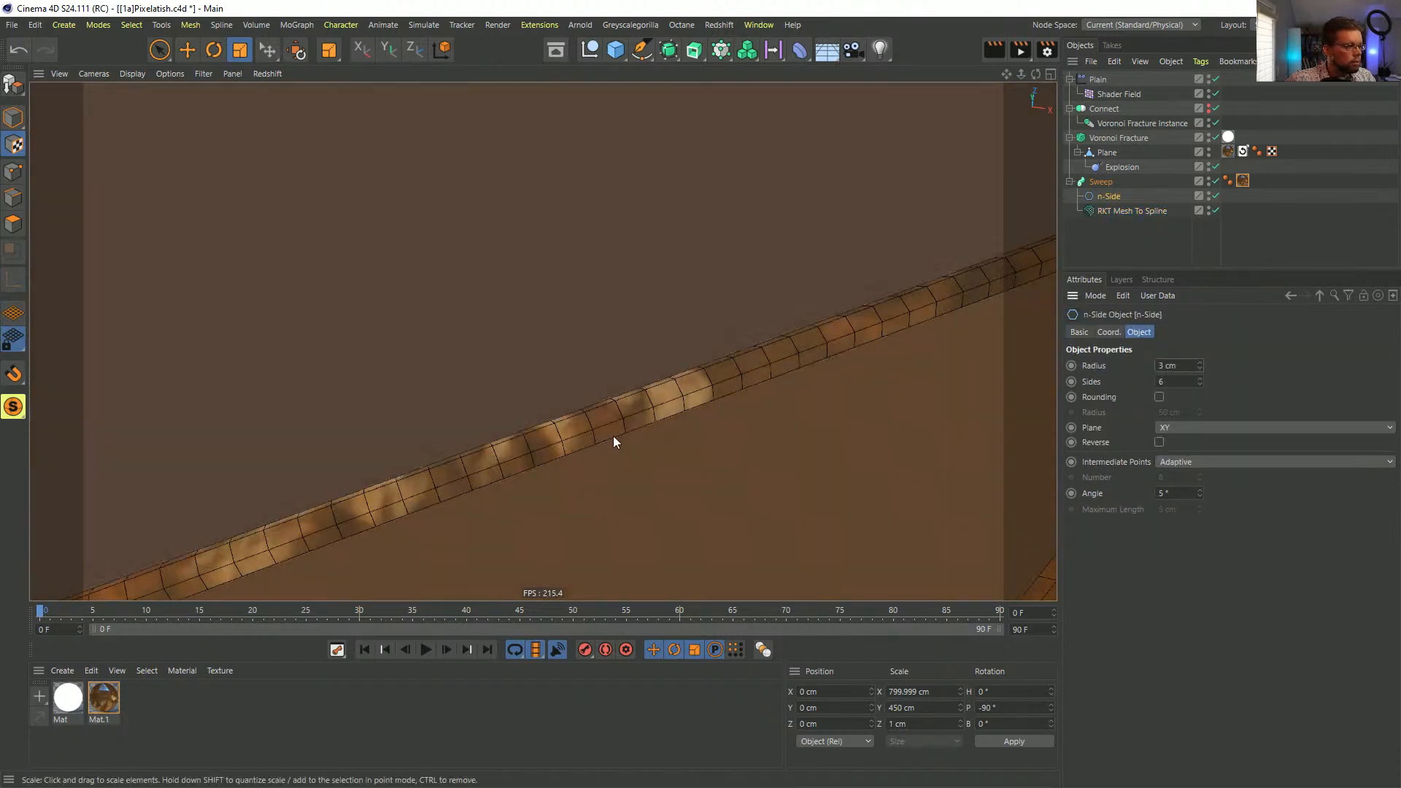
- Group the Sweep under a Null and add a Plain effector inside that Null, above the Sweep
alt+right_drag(1015, 348, 742, 366)
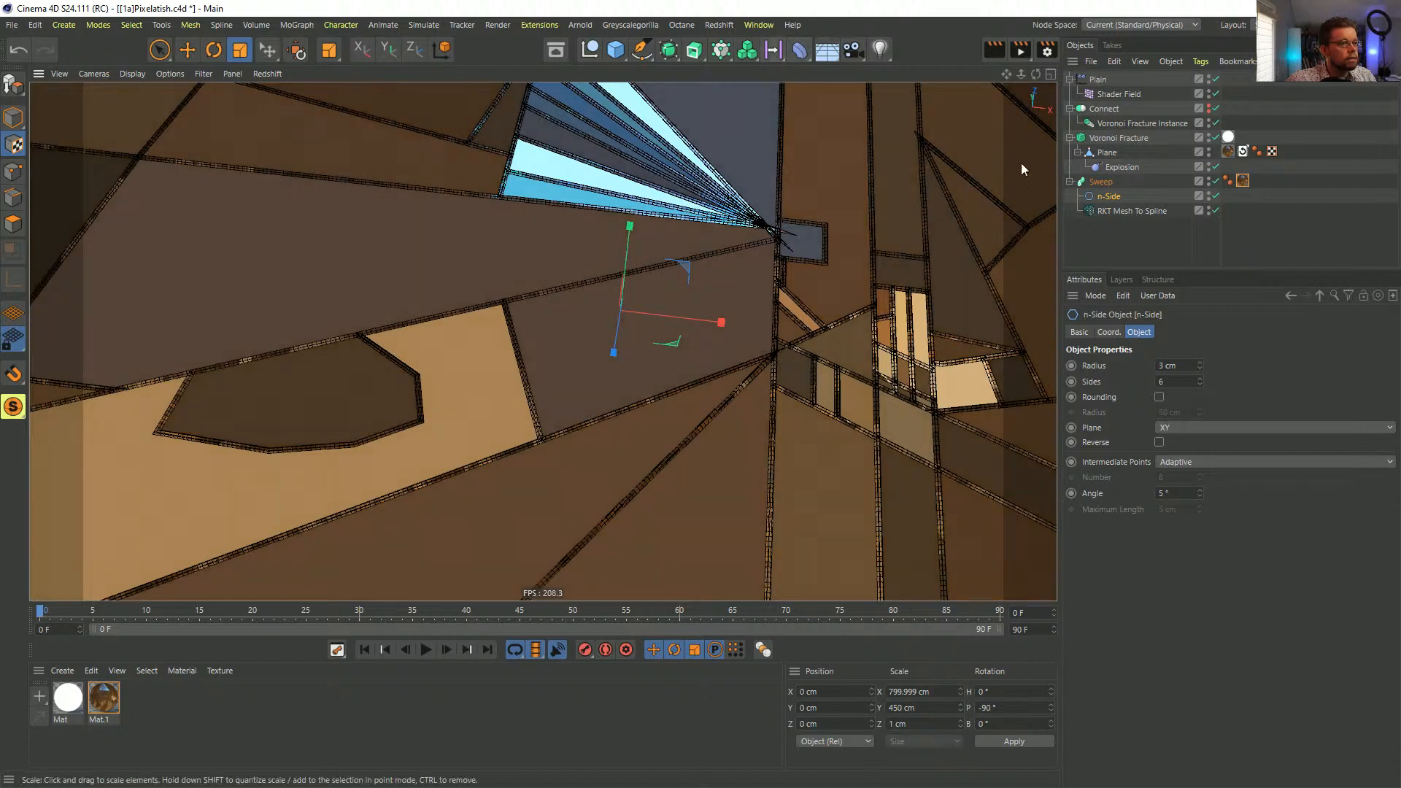
key(alt+g)
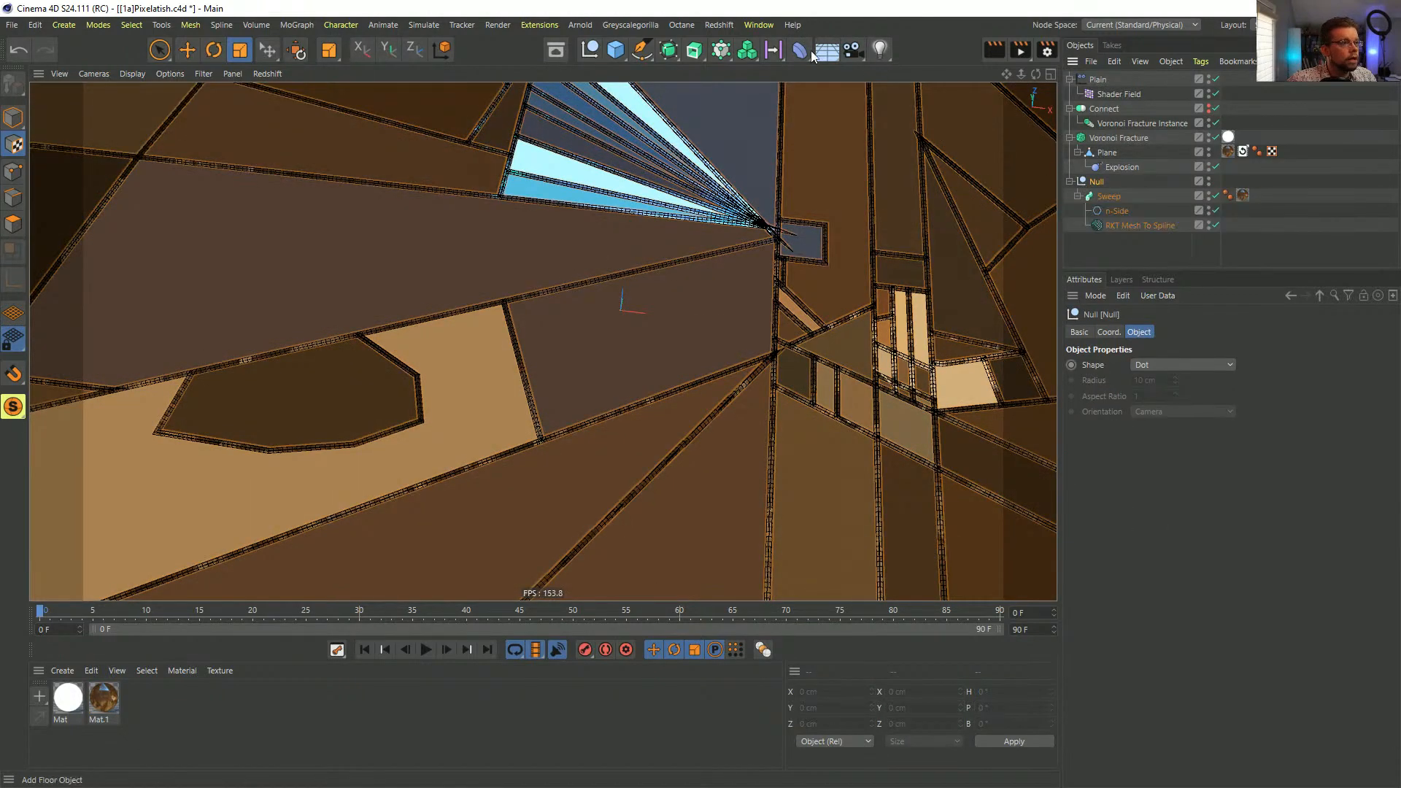
click(724, 54)
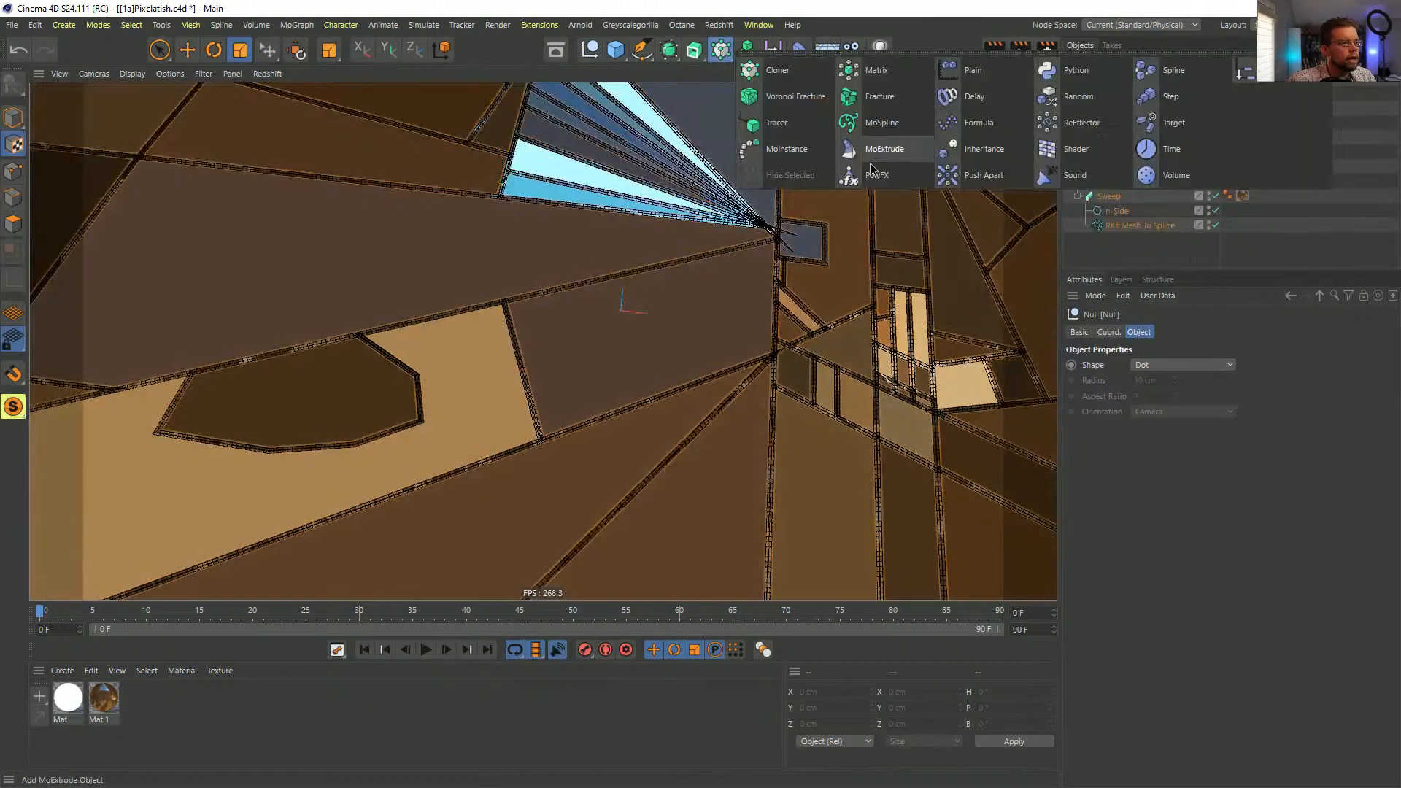
click(958, 69)
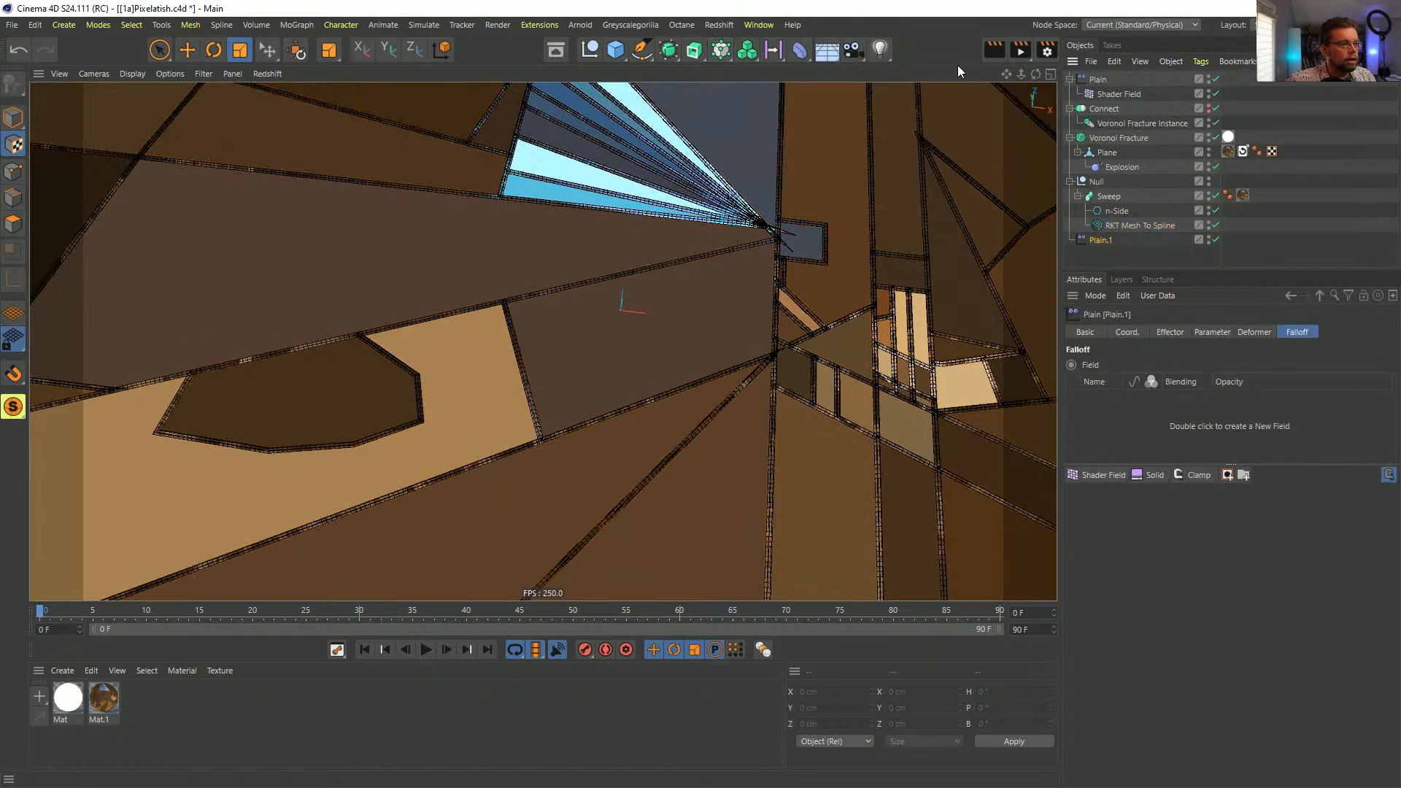
drag(1105, 228, 1104, 194)
- Set the deformation mode of the Plain.1 effector to Point
click(1232, 333)
click(1254, 332)
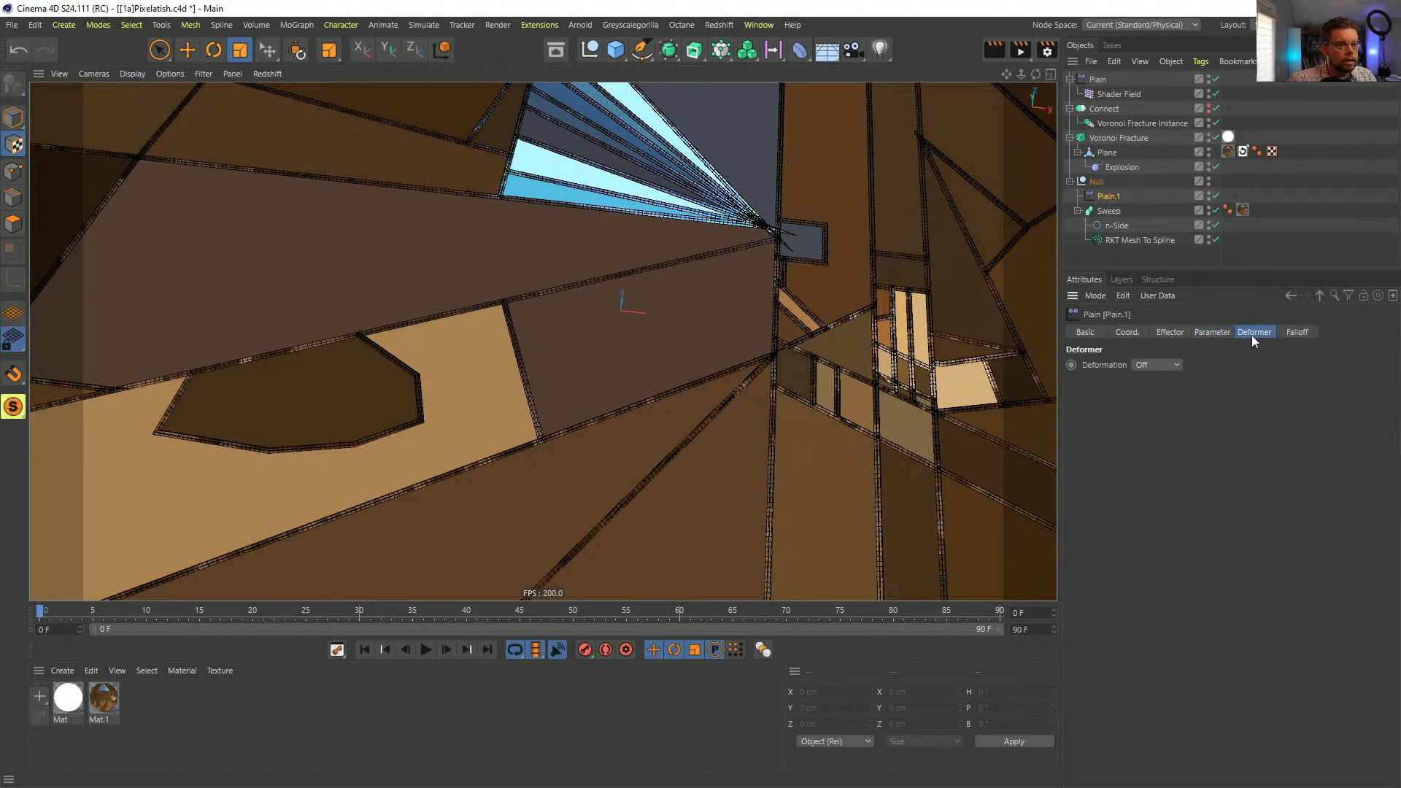
click(1157, 365)
click(1159, 405)
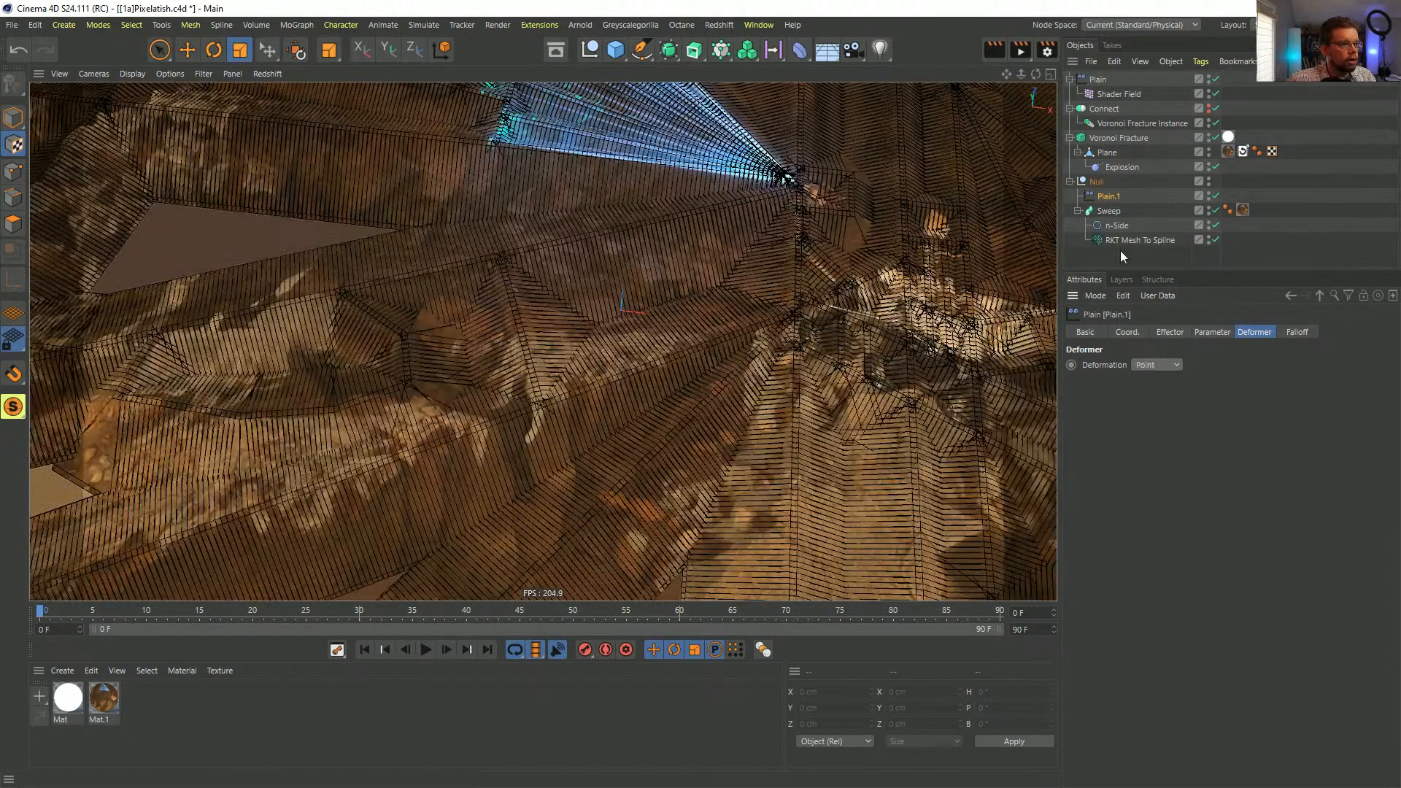
- Set the Plain.1 effector's position offset to 0 cm in Y and 5 cm in Z
click(1170, 332)
click(1211, 332)
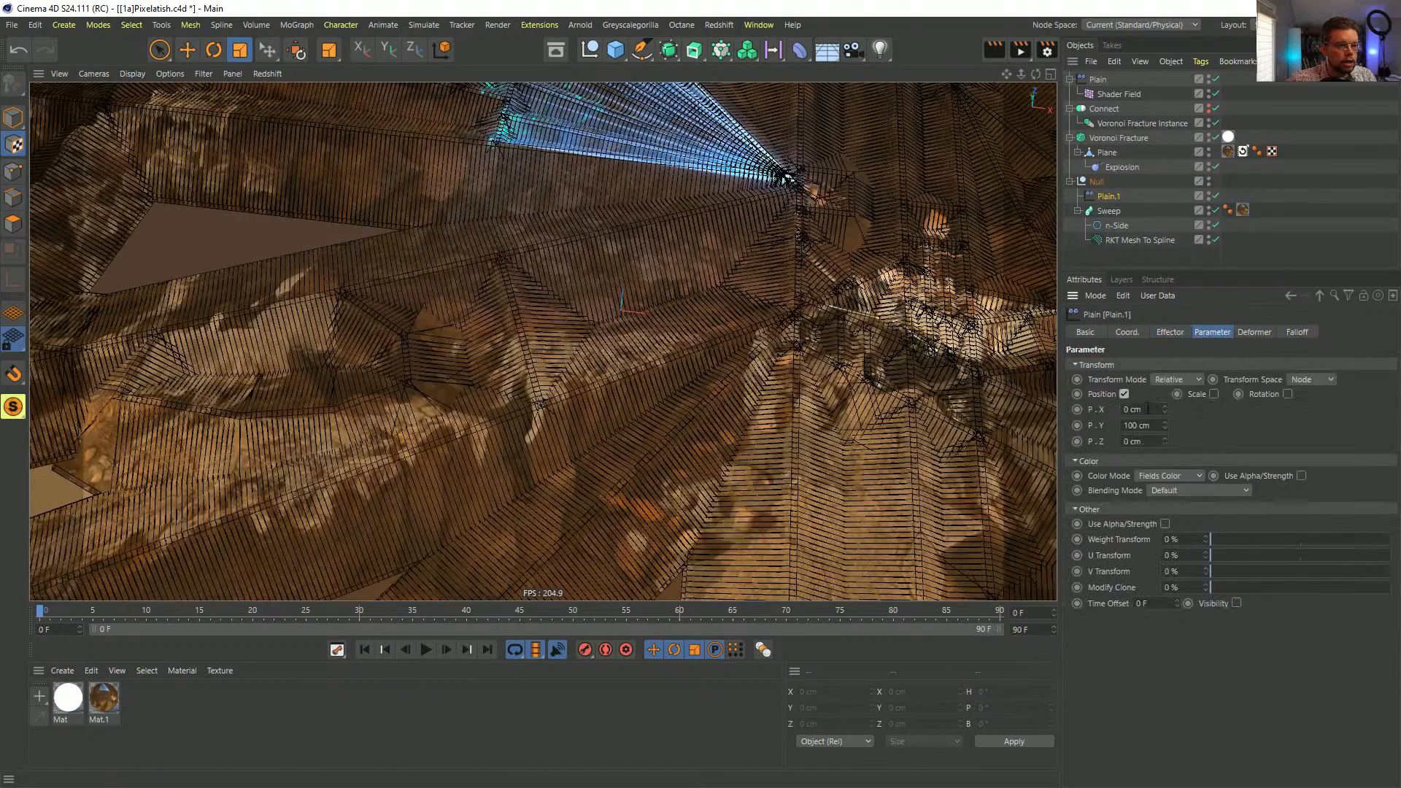
double_click(1152, 426)
text(0)
double_click(1131, 440)
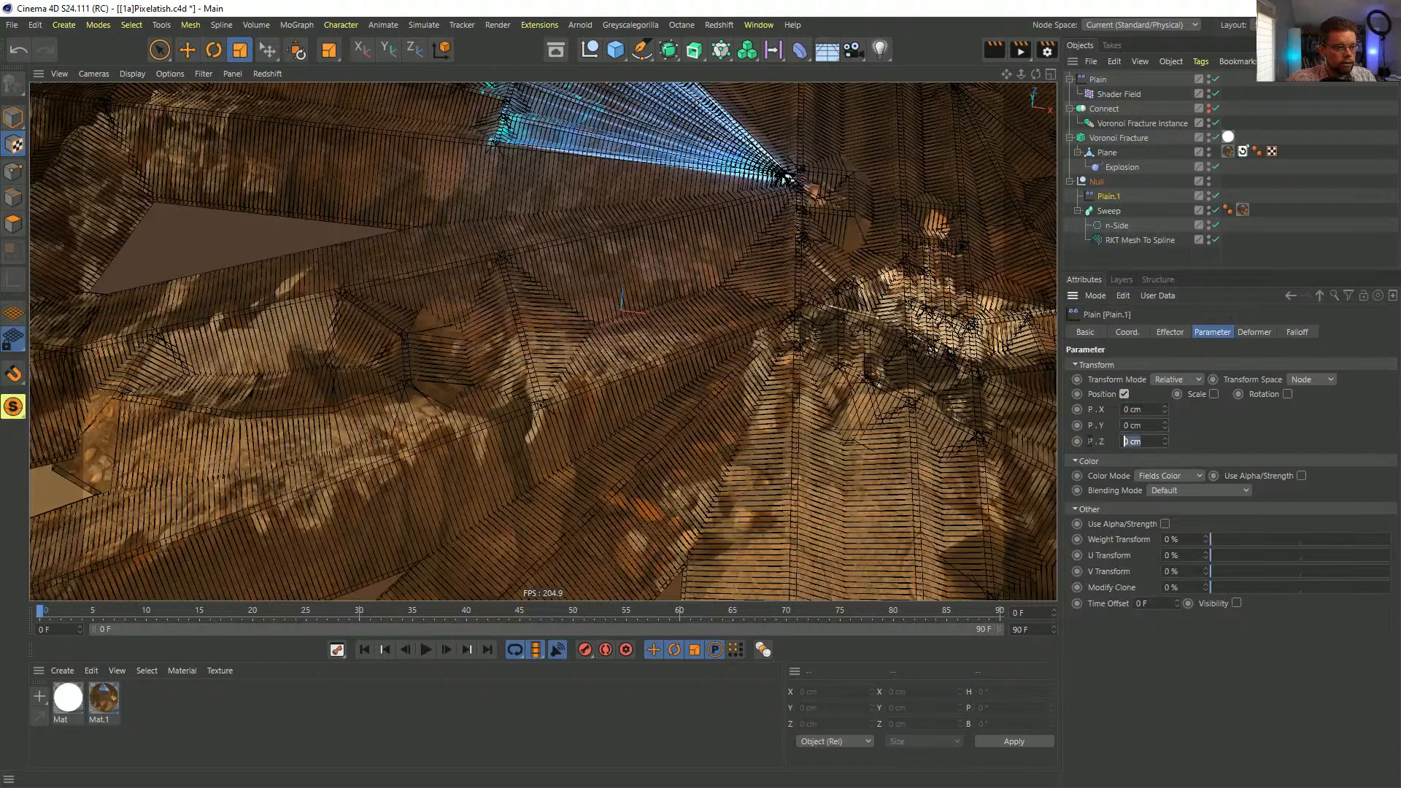
text(5)
key(Return)
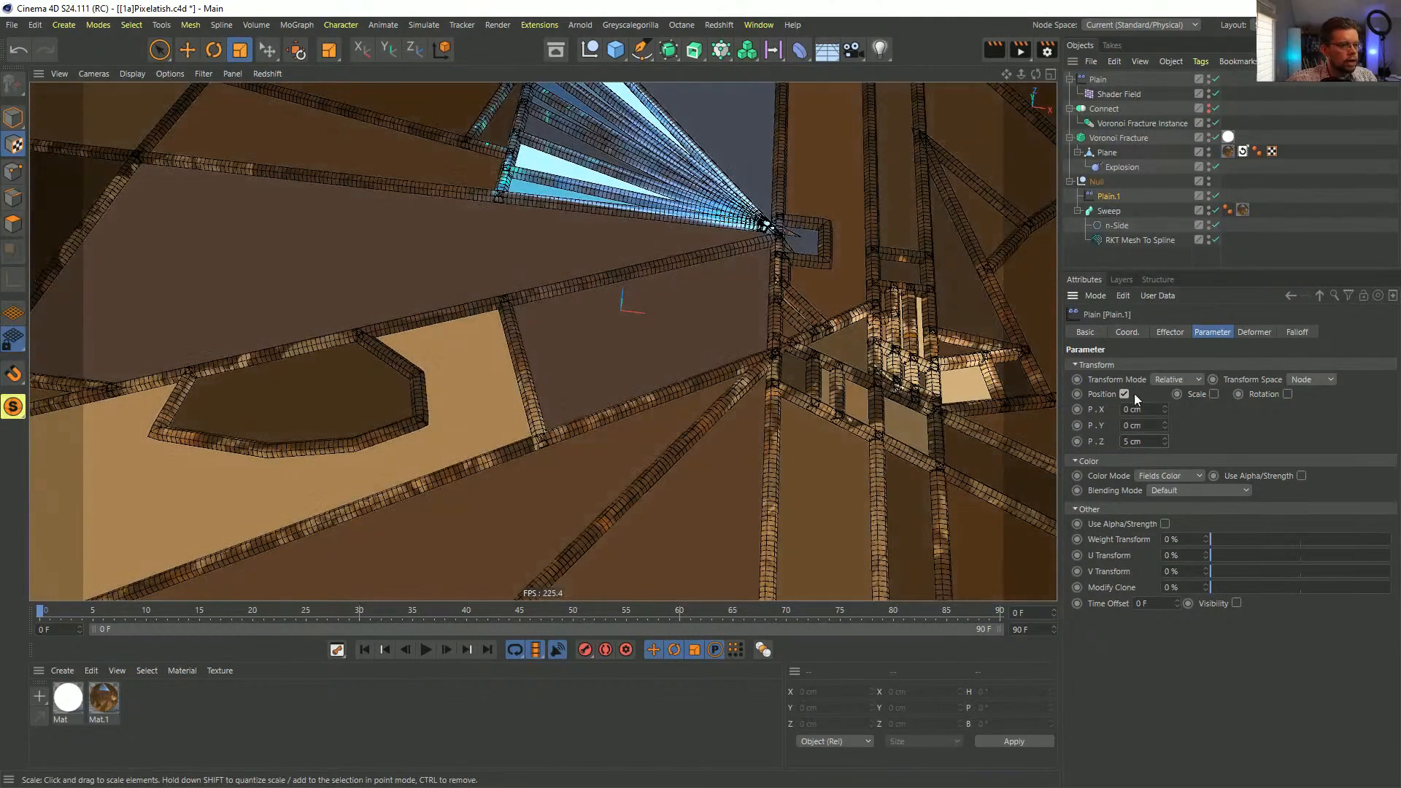
- Add a Random Field to the falloff of the Plain.1 effector
click(1296, 332)
click(1102, 475)
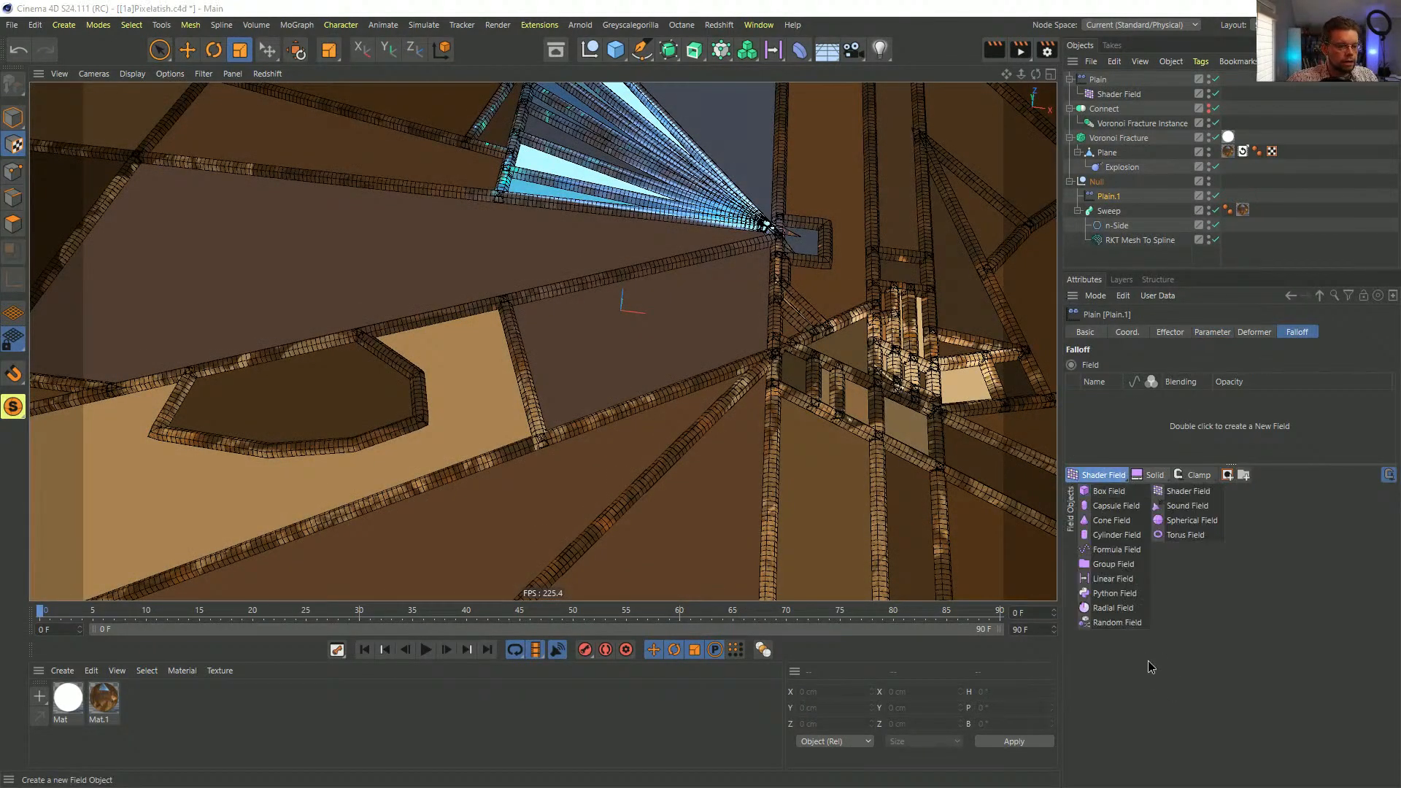
click(1117, 622)
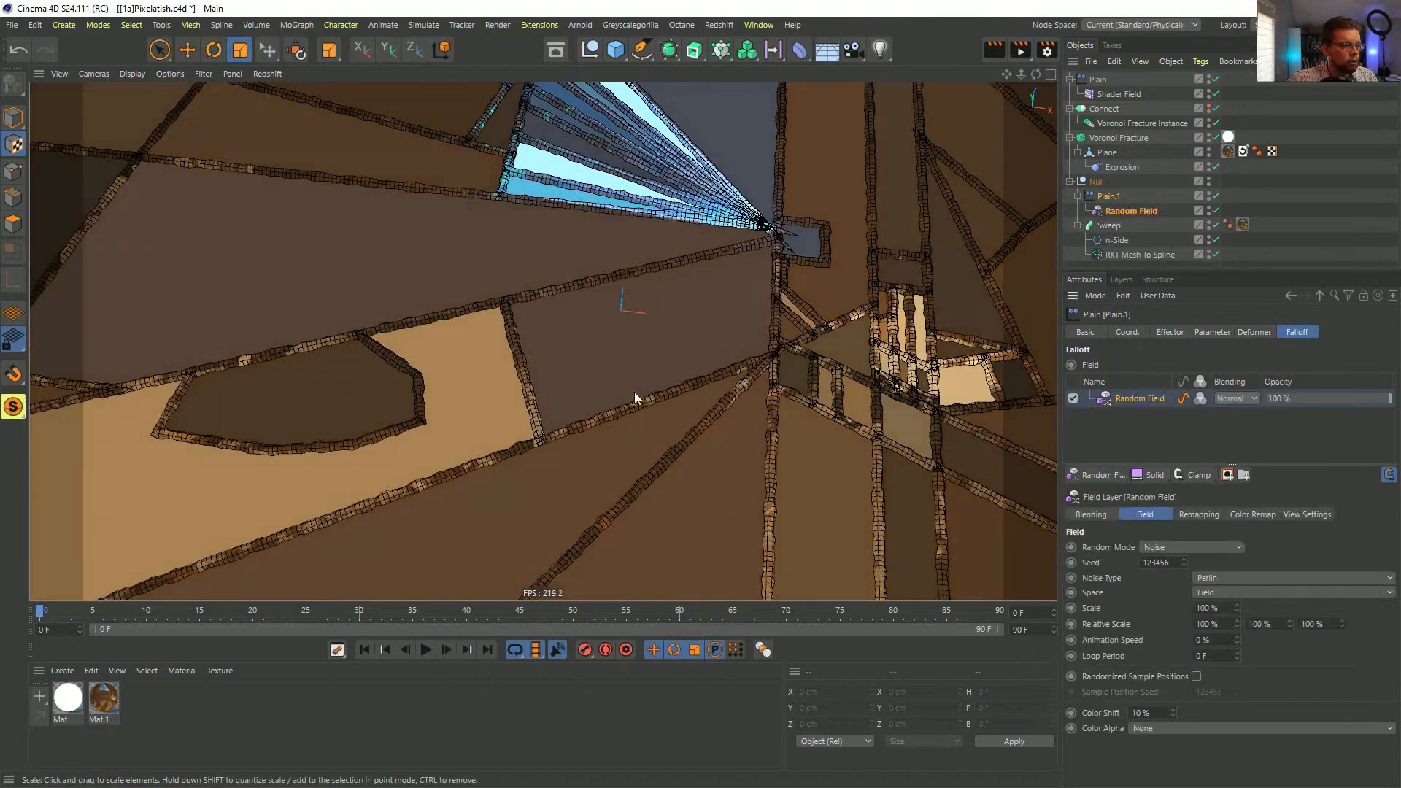
- Set the Random Field's remapping contour mode to Curve and steepen the curve by moving both end points inward
click(1253, 514)
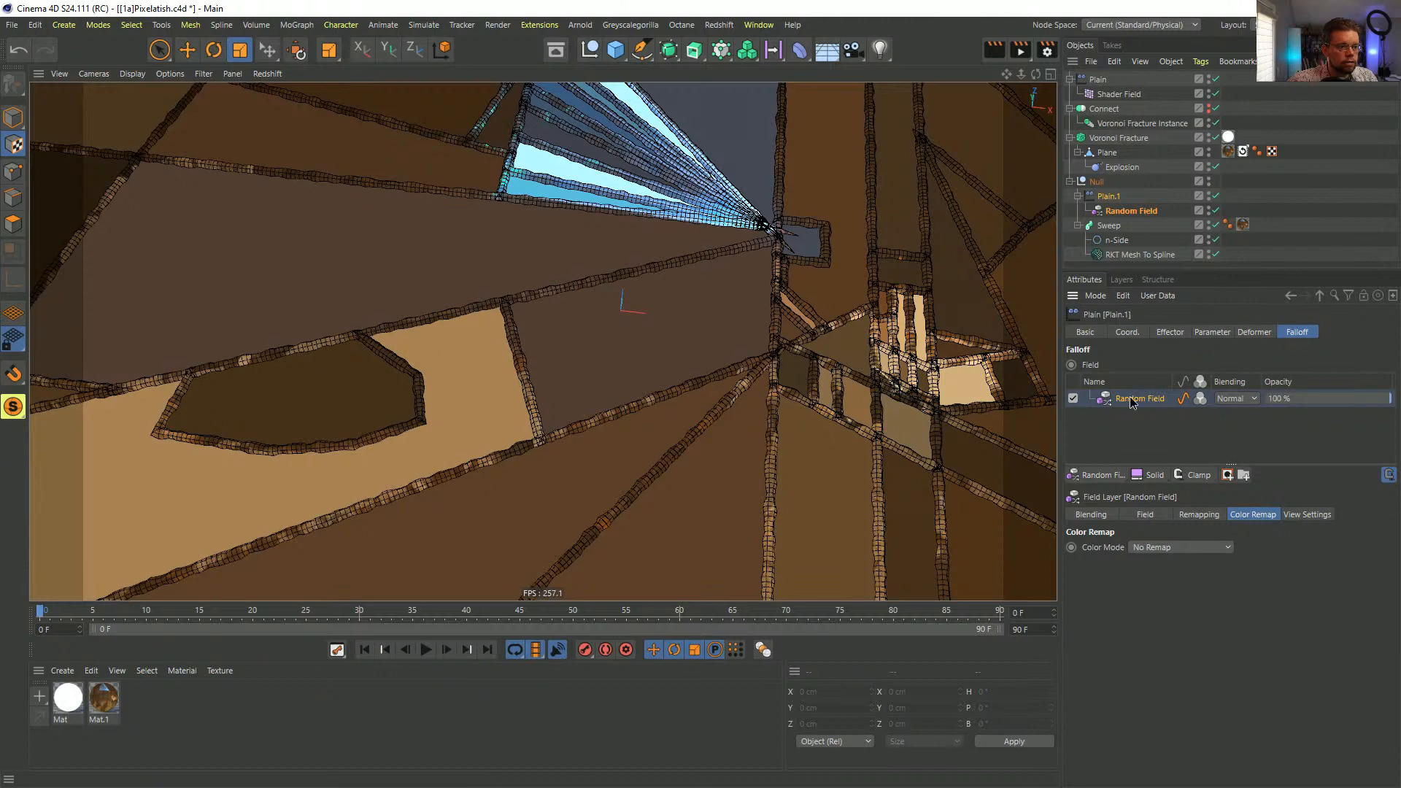
click(1197, 514)
click(1091, 705)
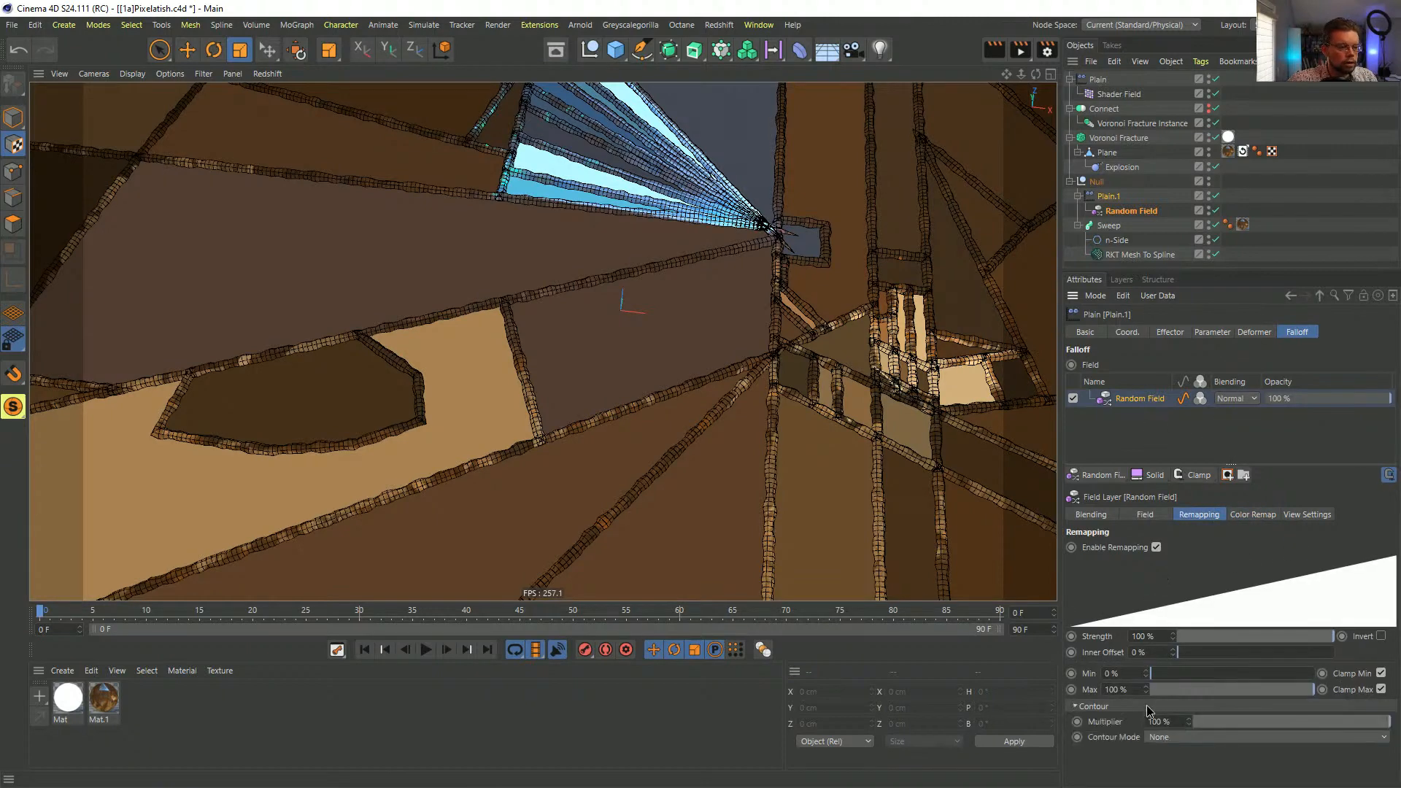
click(1178, 737)
click(1172, 721)
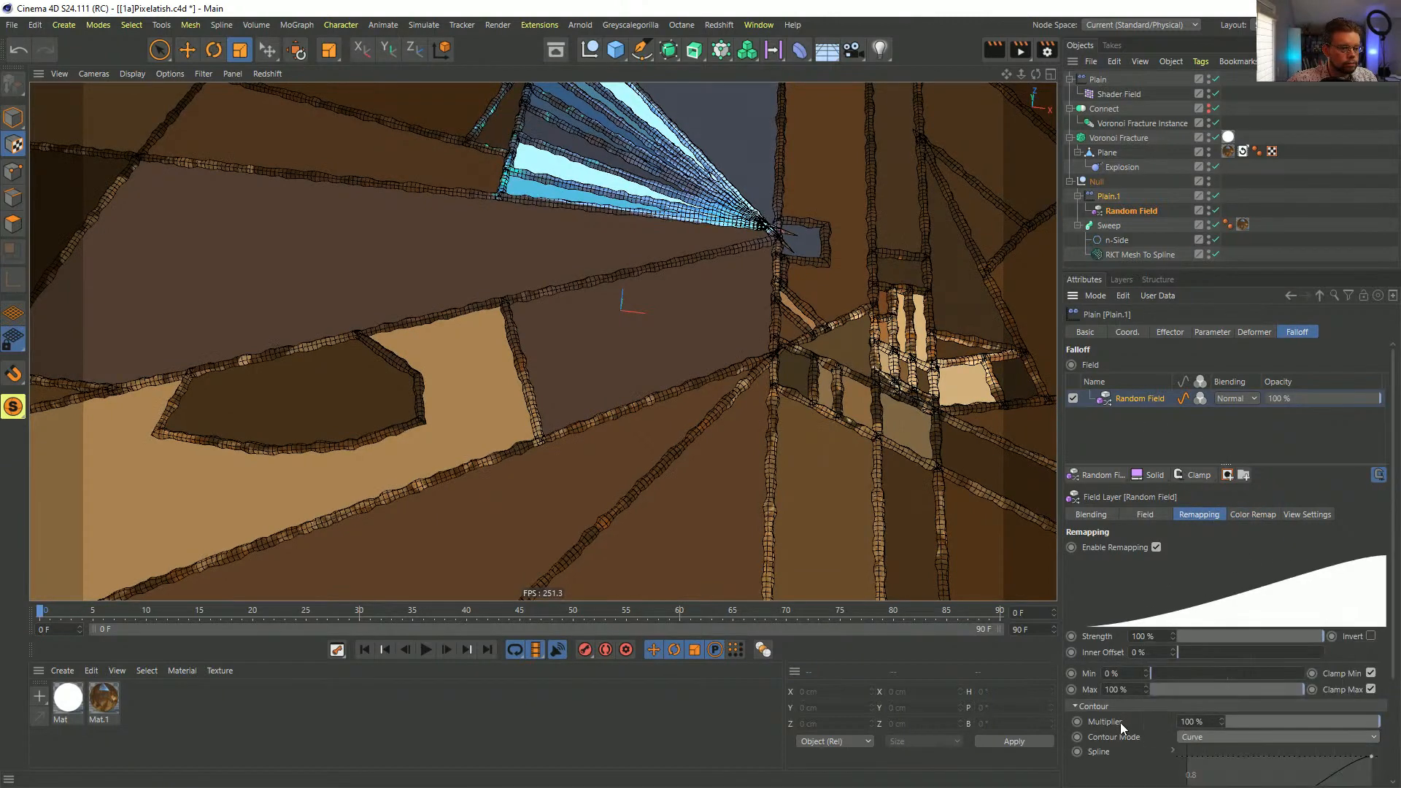
scroll(1106, 712, down, 3)
drag(1187, 721, 1243, 746)
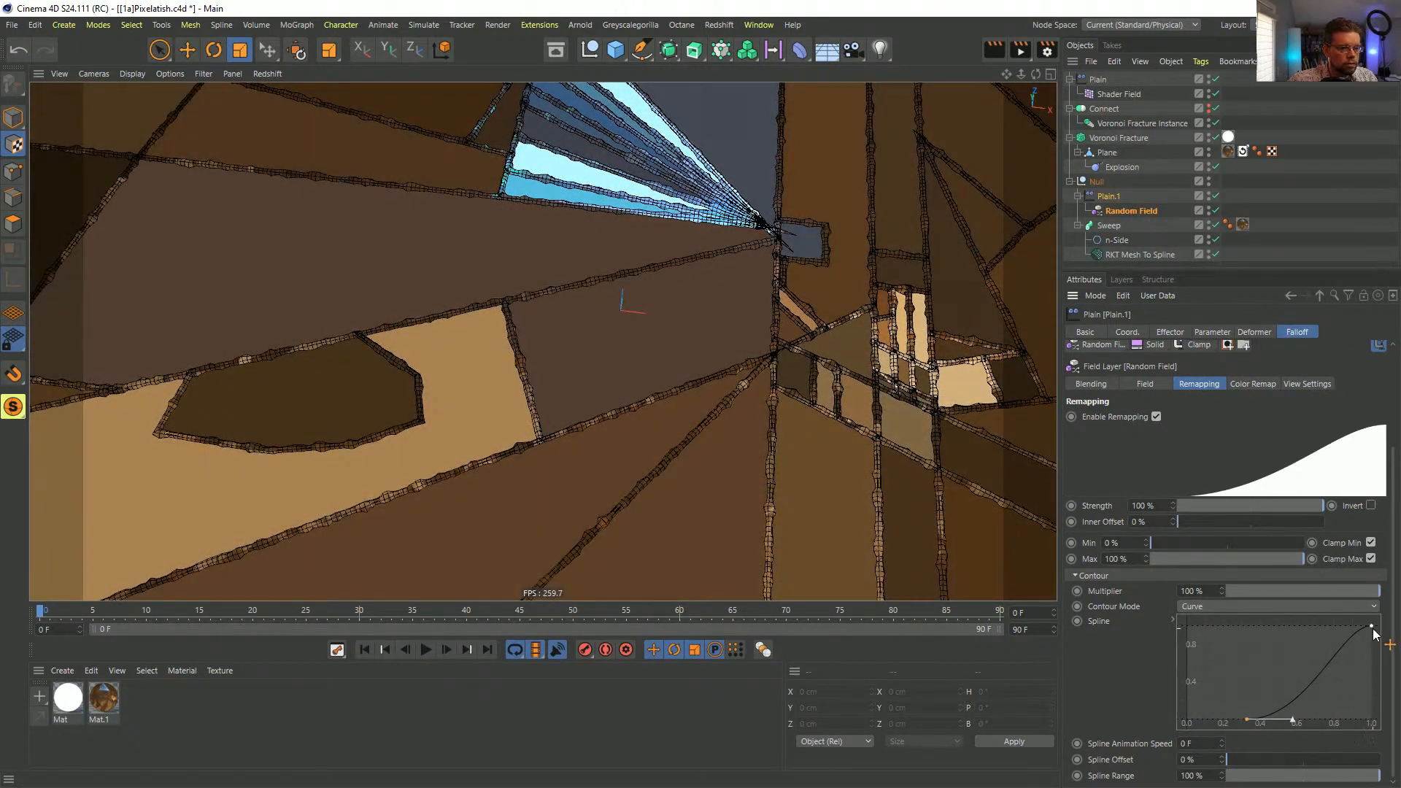
drag(1371, 626, 1320, 625)
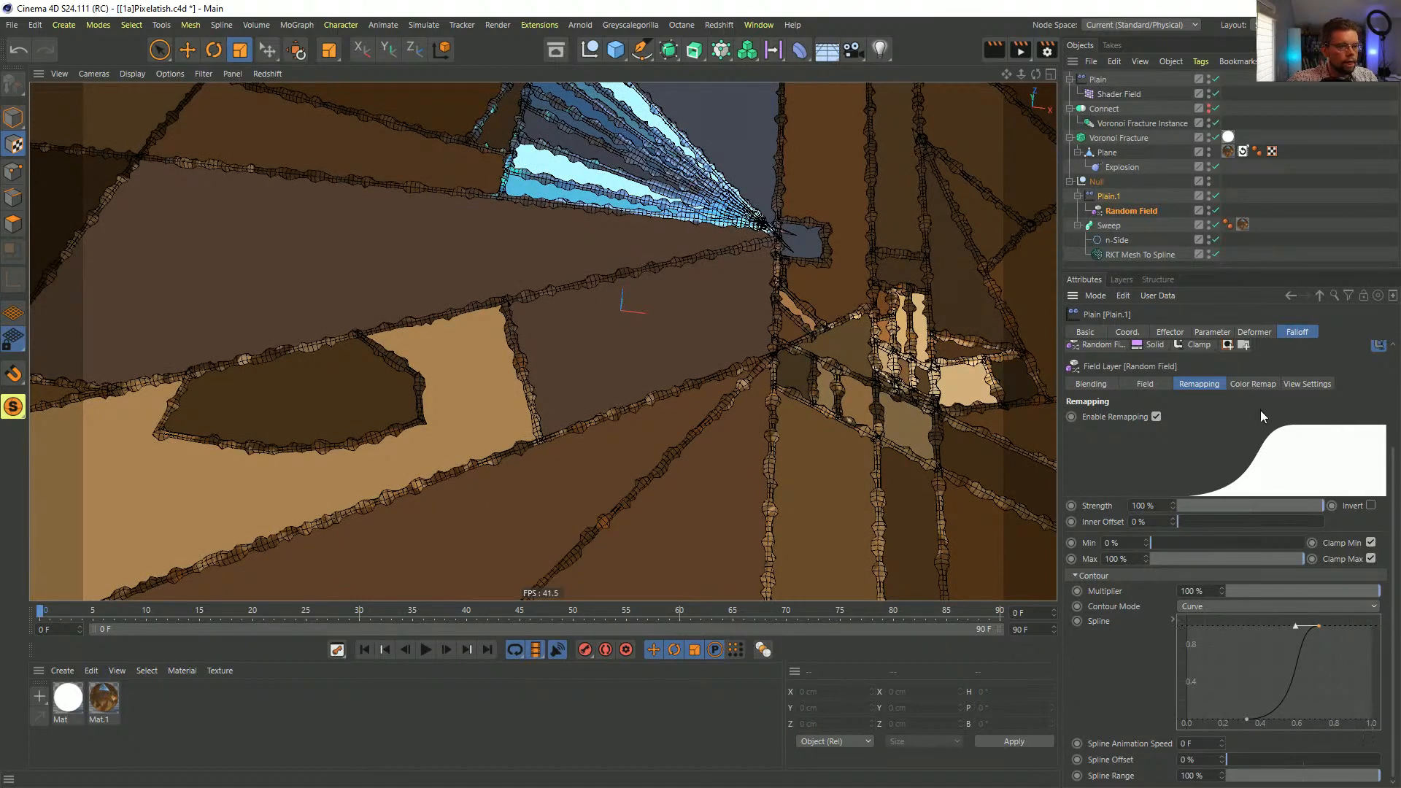
key(ctrl+s)
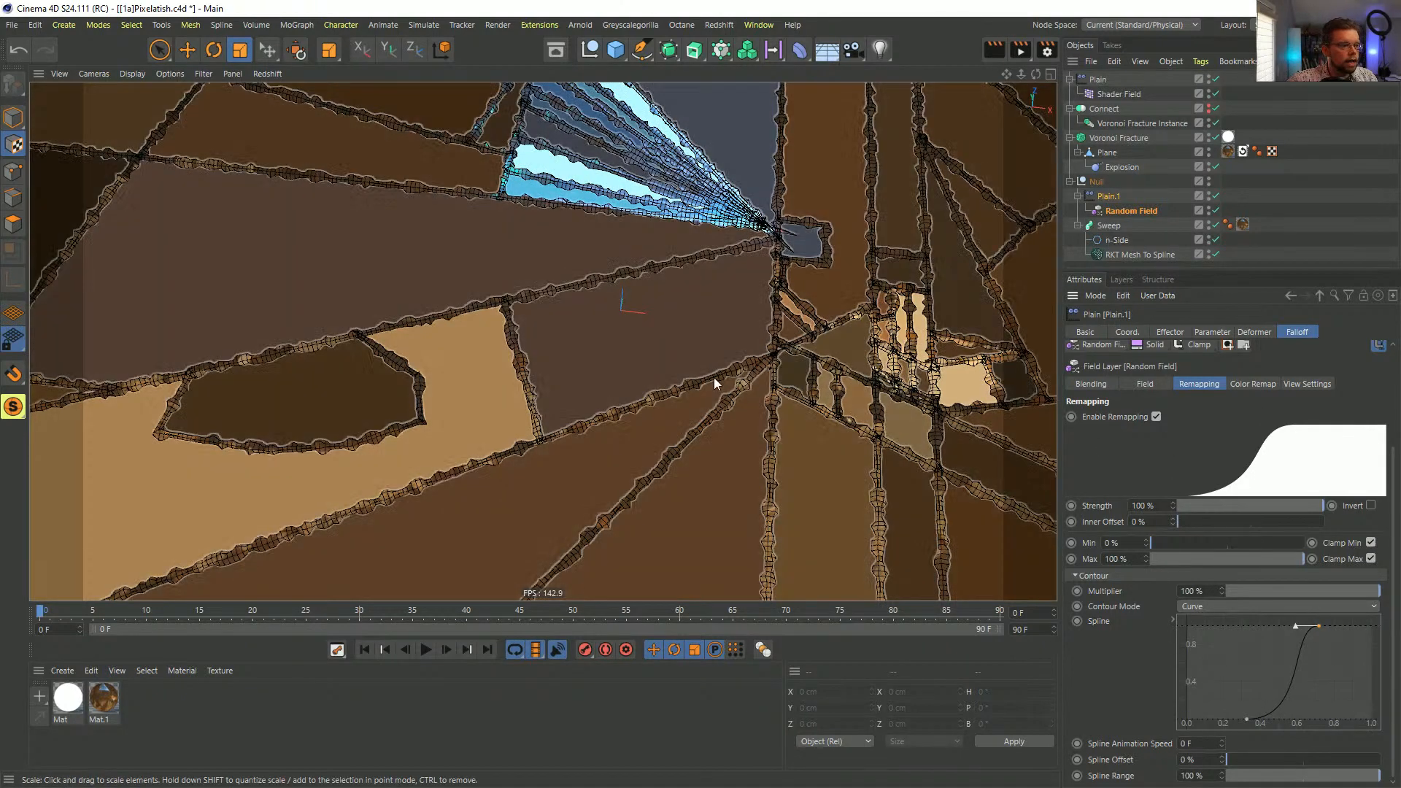
- Set the n-Side profile's radius to 0.01 cm
click(1115, 240)
double_click(1176, 365)
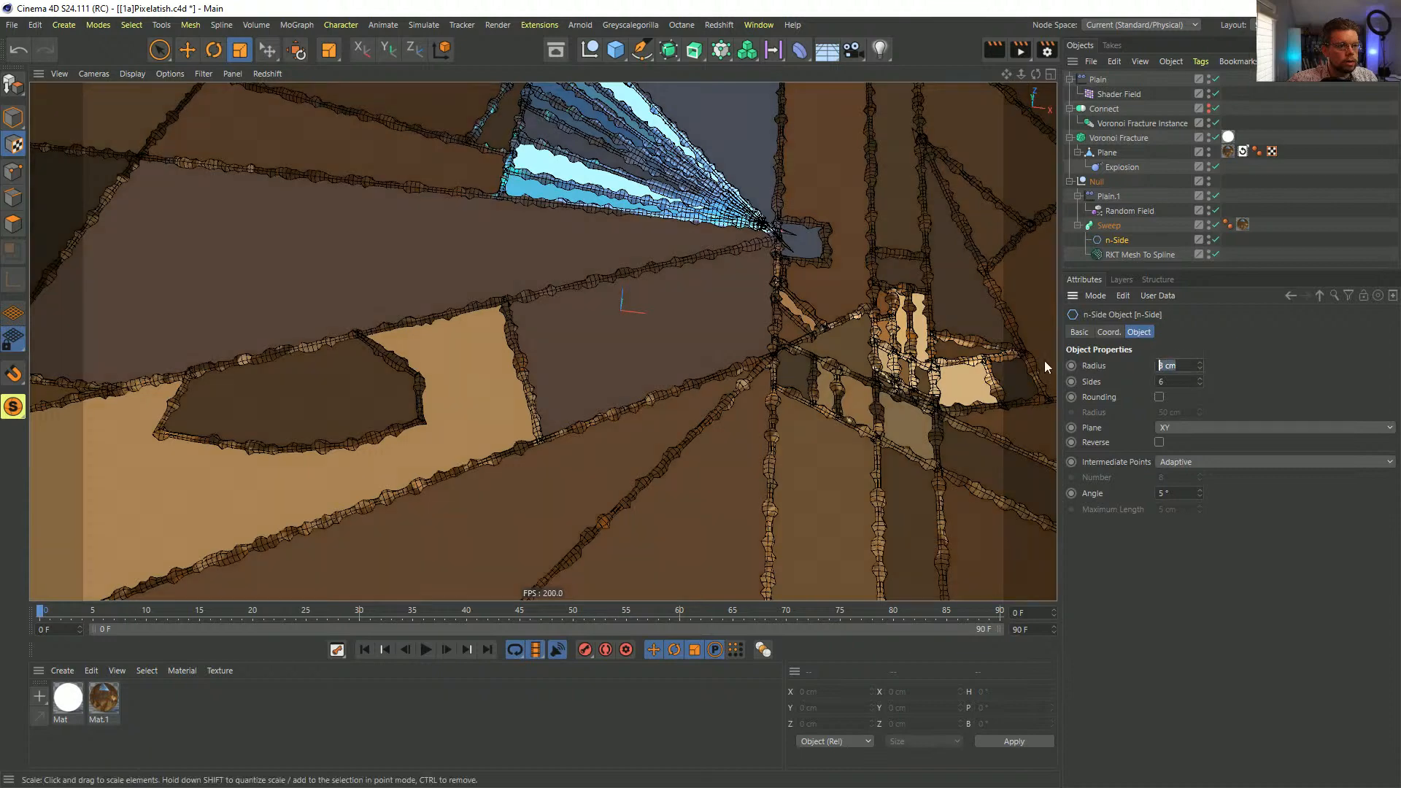
key(BackSpace)
text(0.01)
key(Return)
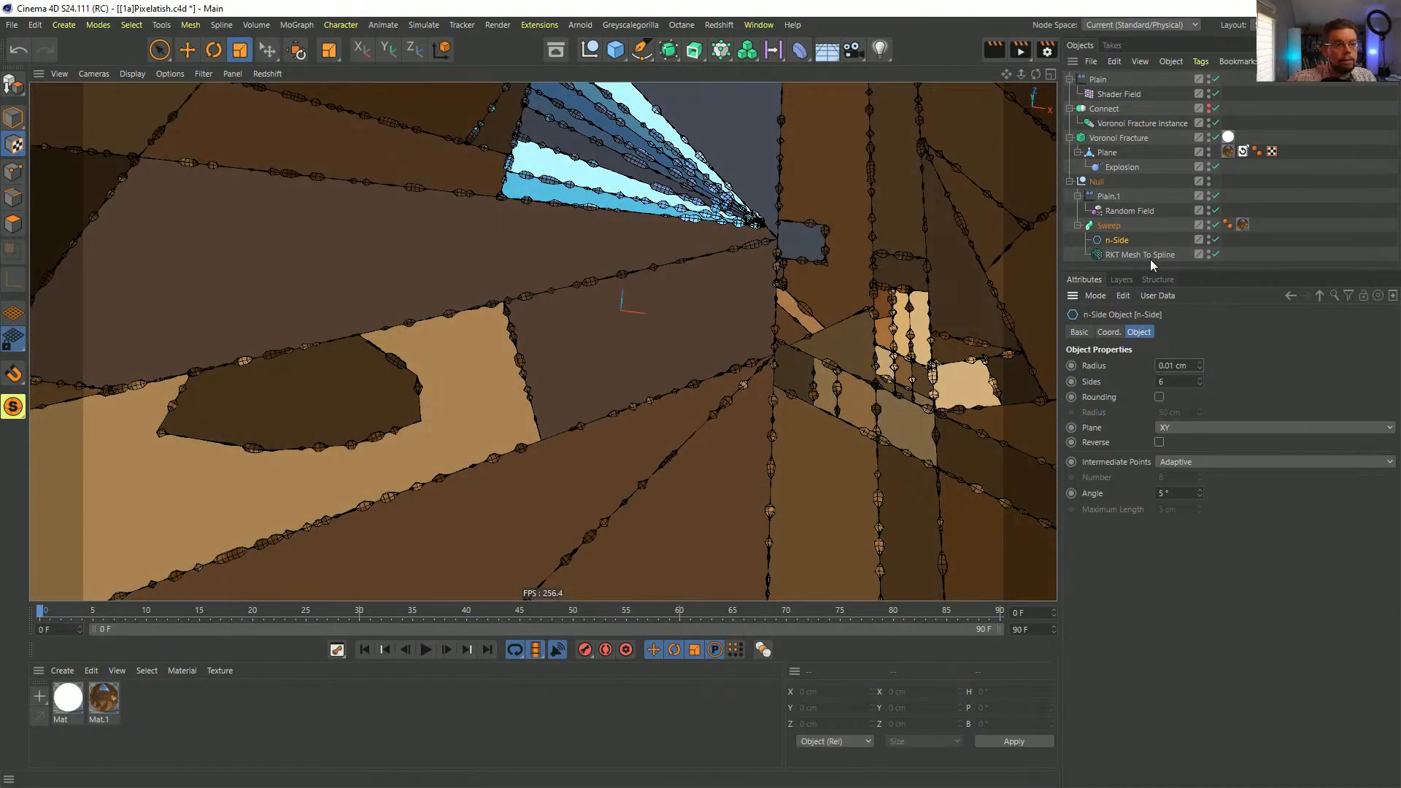
- Soften the Random Field's contour curve by moving its two end points back out to the ends of the graph
click(1113, 210)
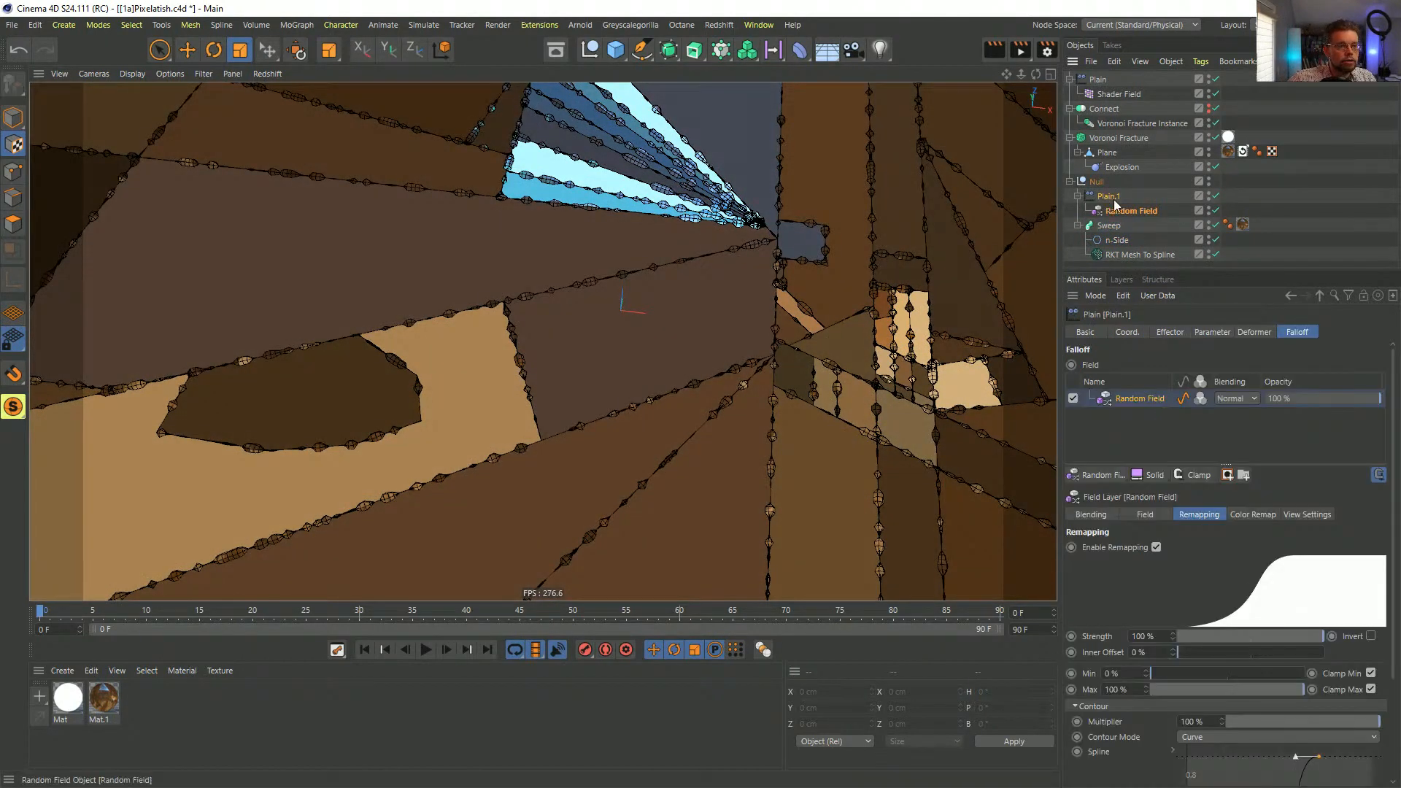
click(1256, 332)
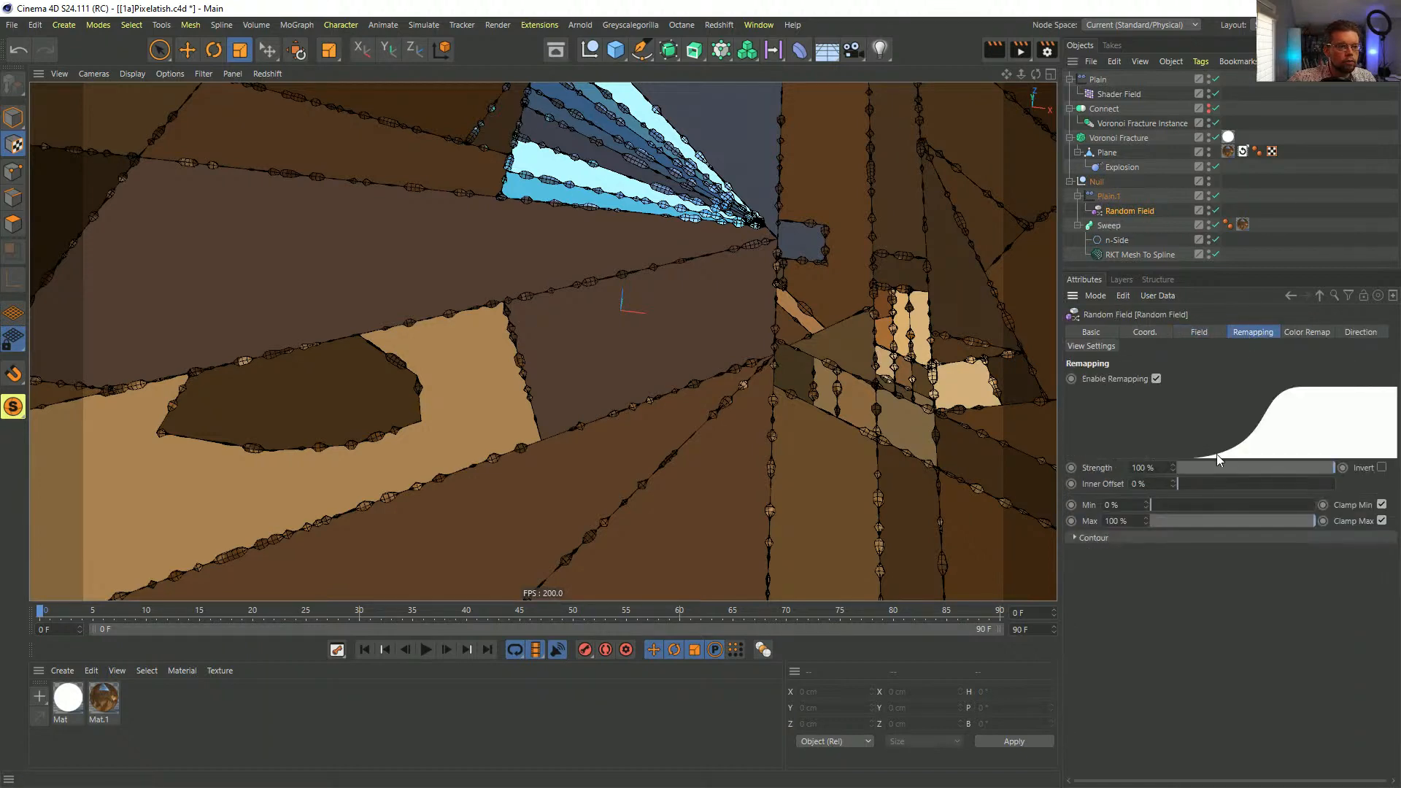
click(1091, 538)
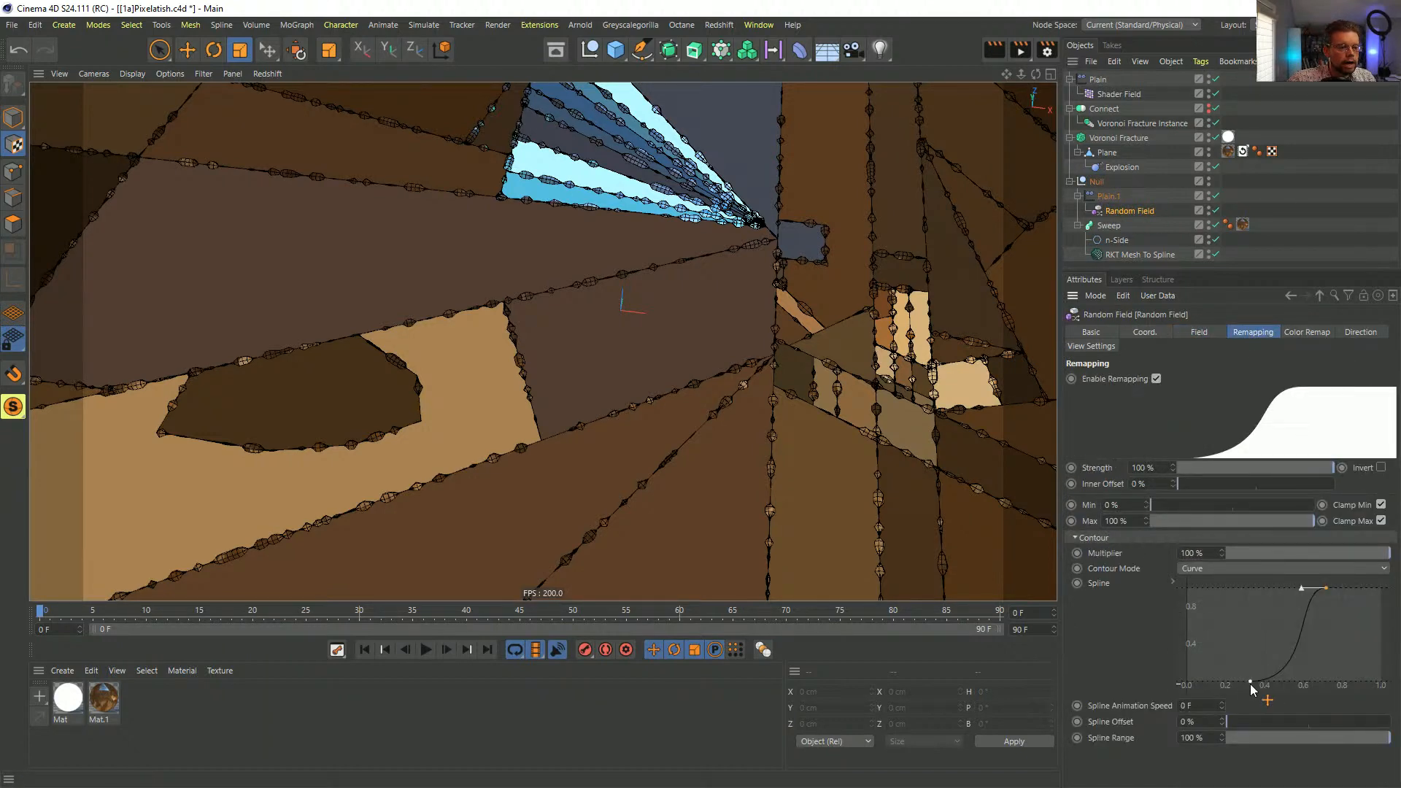
drag(1250, 683, 1189, 686)
drag(1326, 588, 1389, 590)
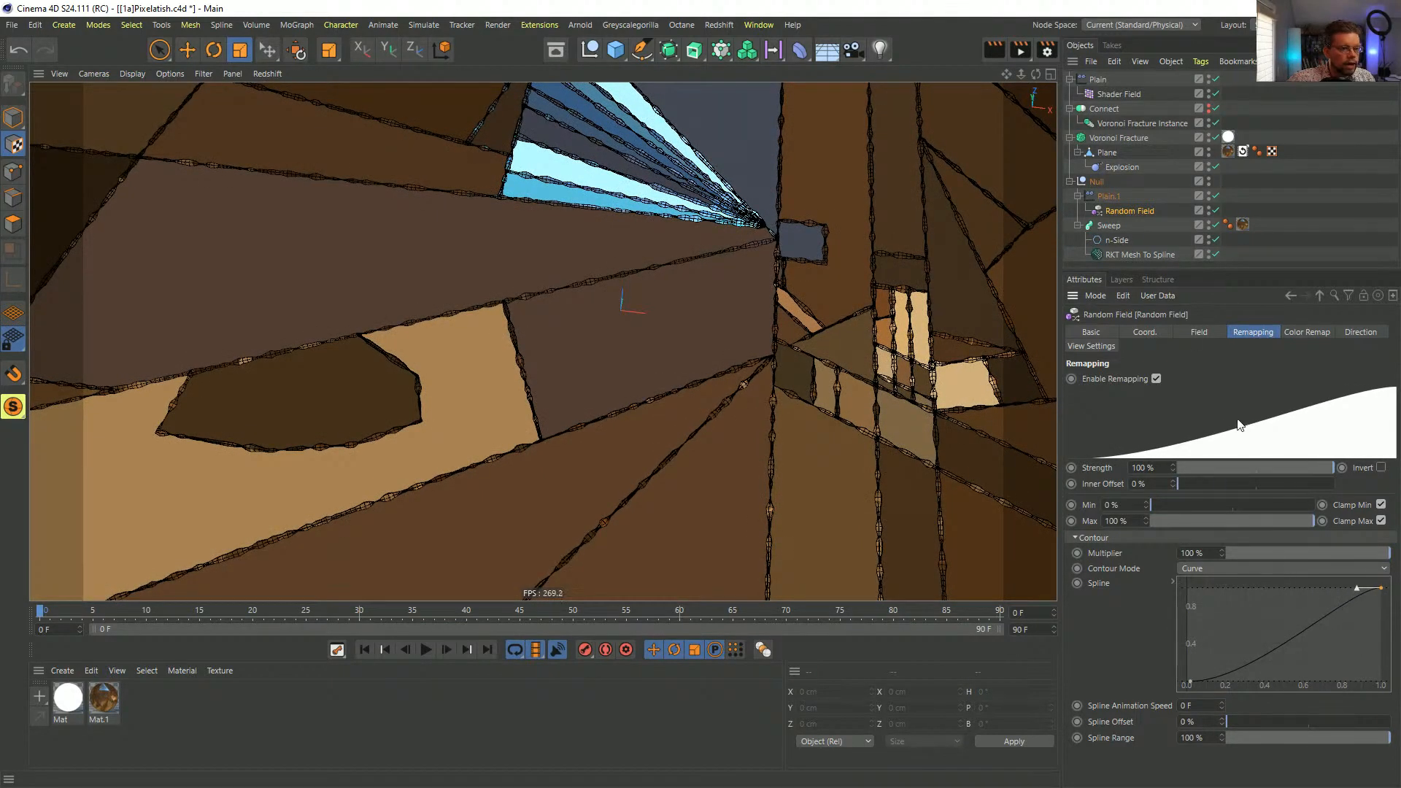
- Change the Random Field's noise type to Luka and its scale to 500%
click(1198, 332)
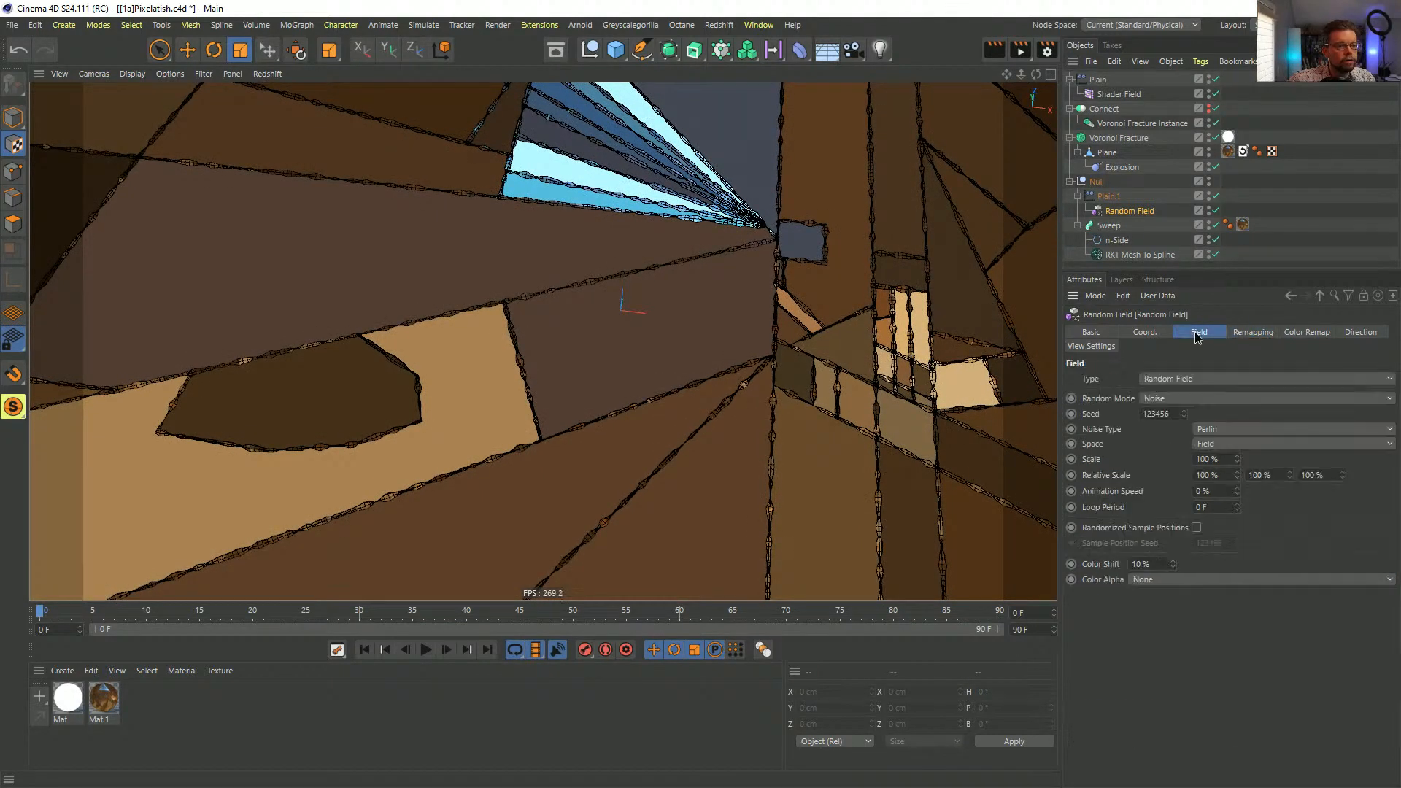
click(1219, 429)
click(1219, 466)
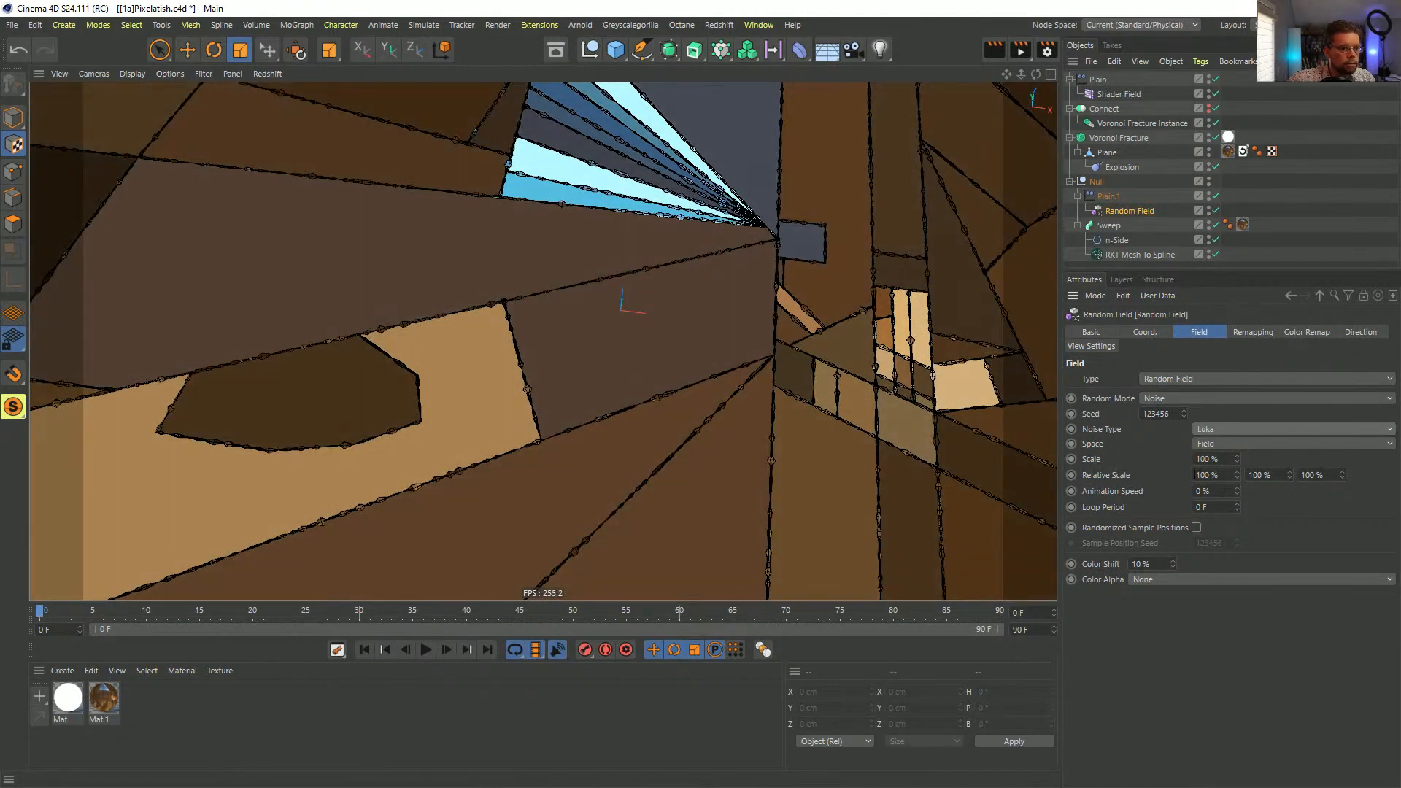
click(1201, 459)
key(Return)
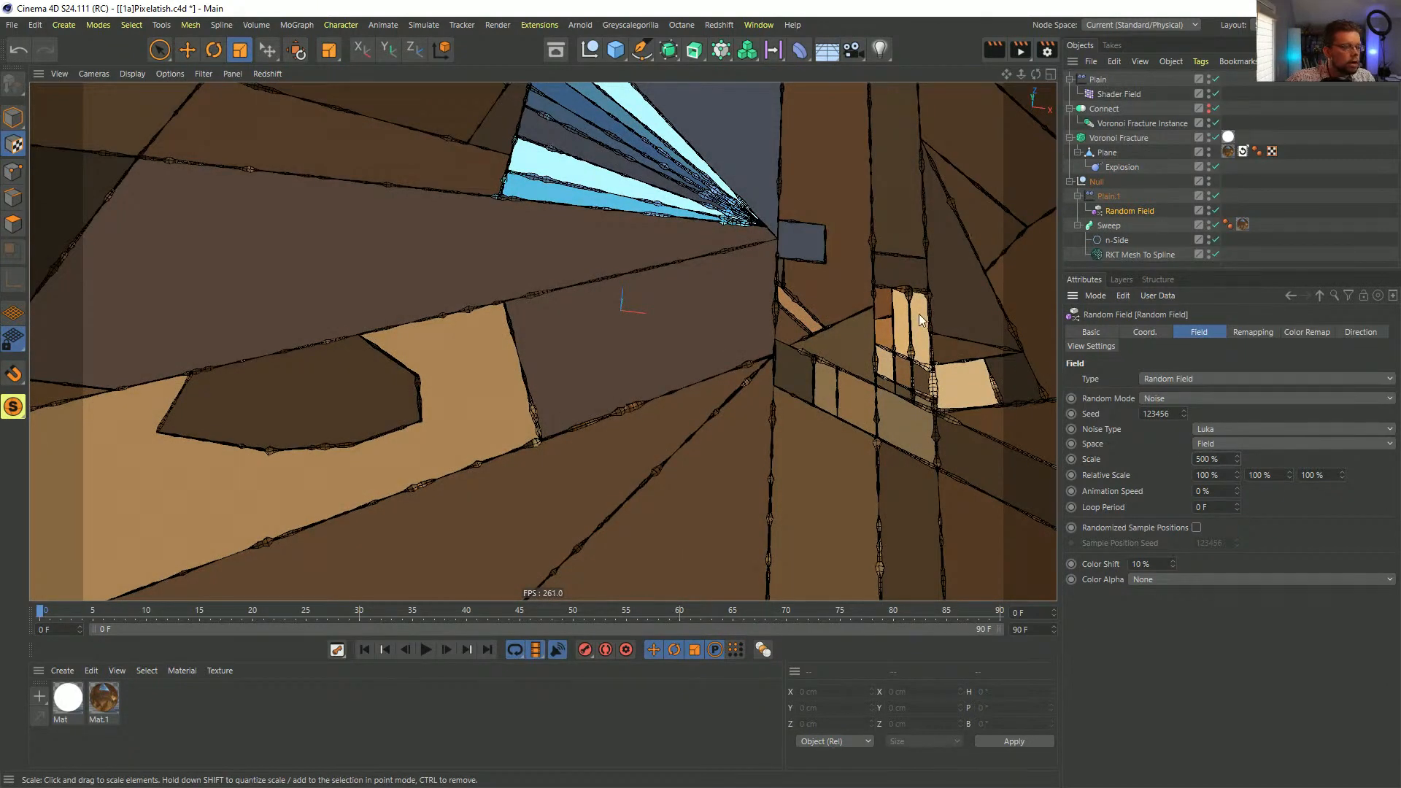
- Render a viewport preview of the uneven outlines, and inspect the whole fractured plane from above
mouse_move(838, 321)
alt+right_down()
mouse_move(763, 365)
mouse_move(813, 336)
alt+right_up()
mouse_move(812, 338)
alt+mouse_down()
mouse_move(815, 356)
mouse_move(822, 321)
alt+mouse_up()
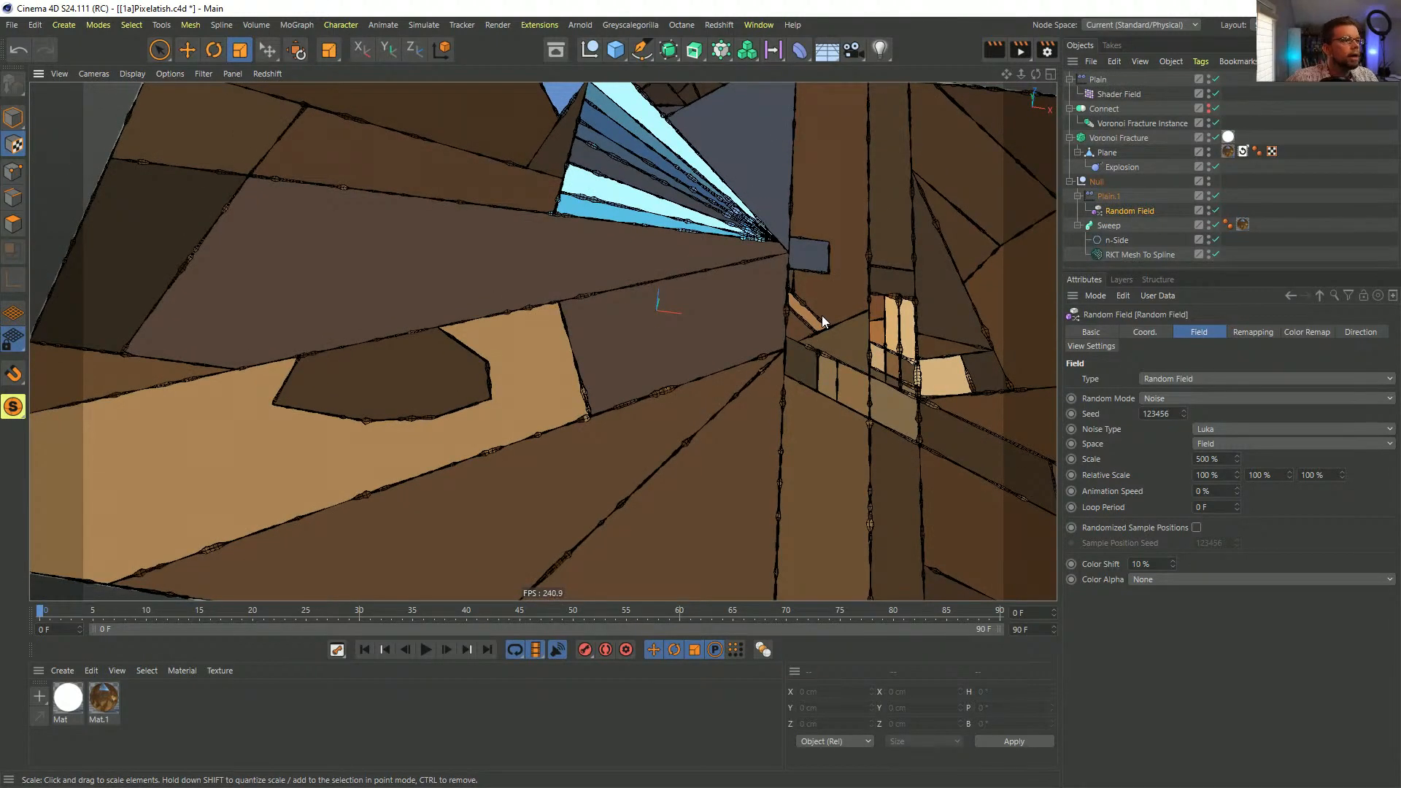
alt+middle_drag(835, 318, 723, 335)
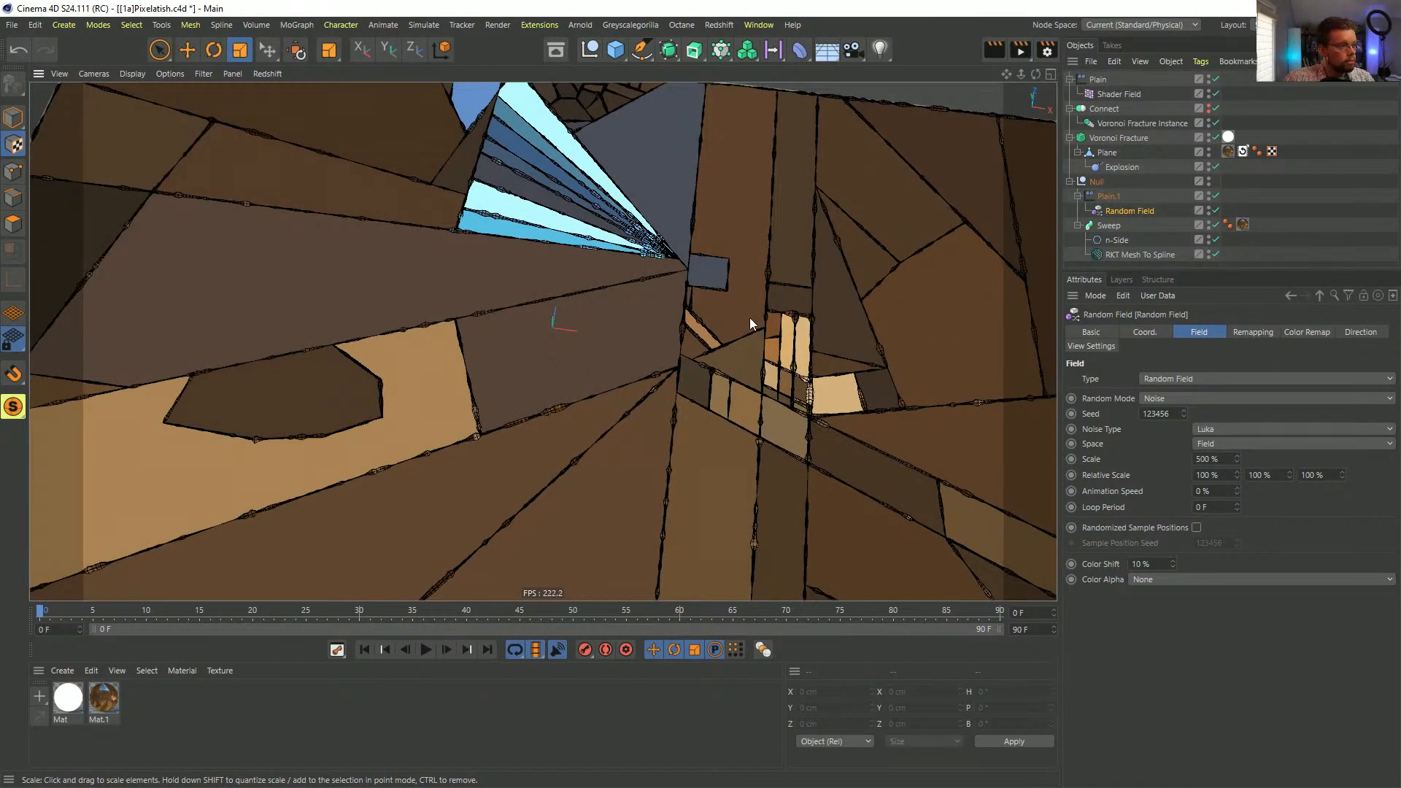
key(ctrl+r)
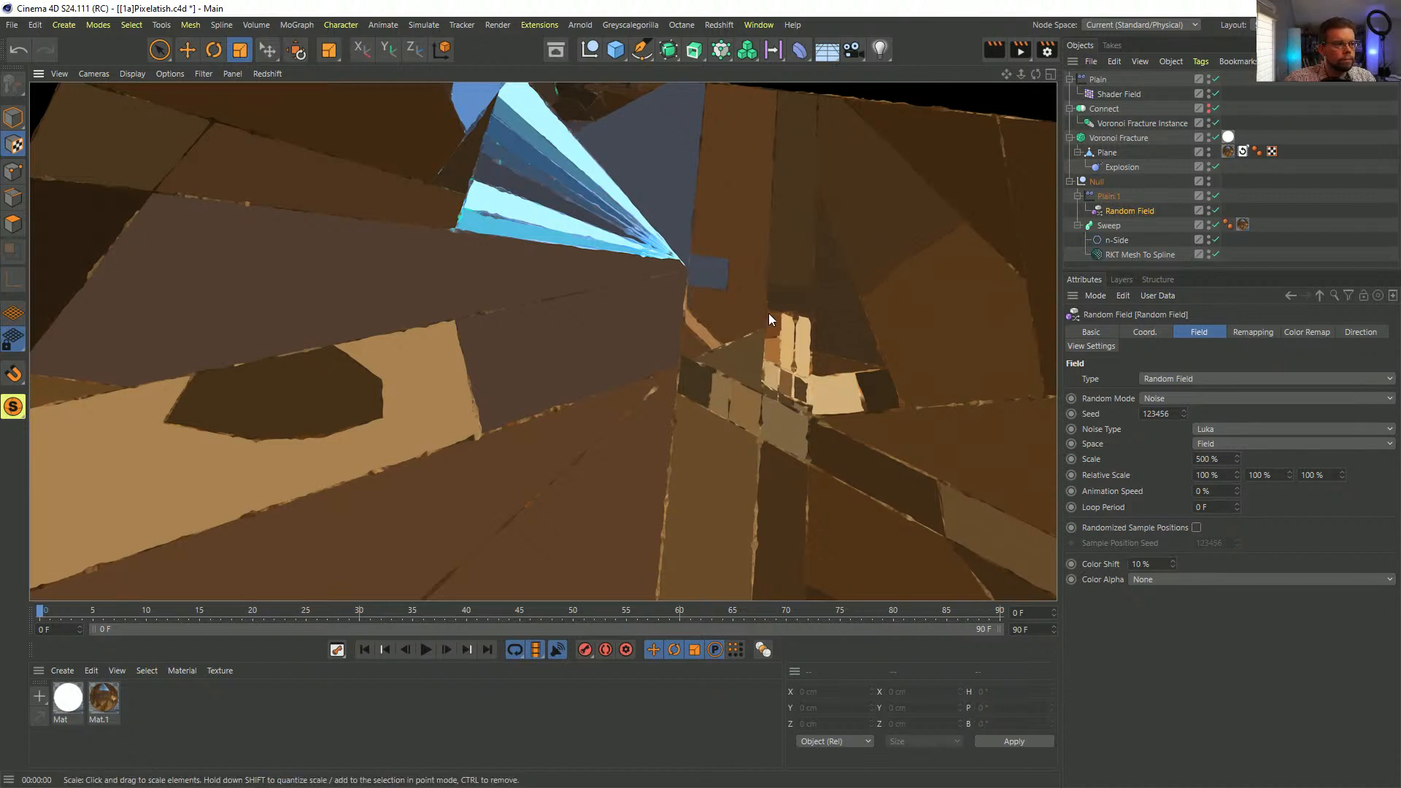
scroll(794, 305, down, 8)
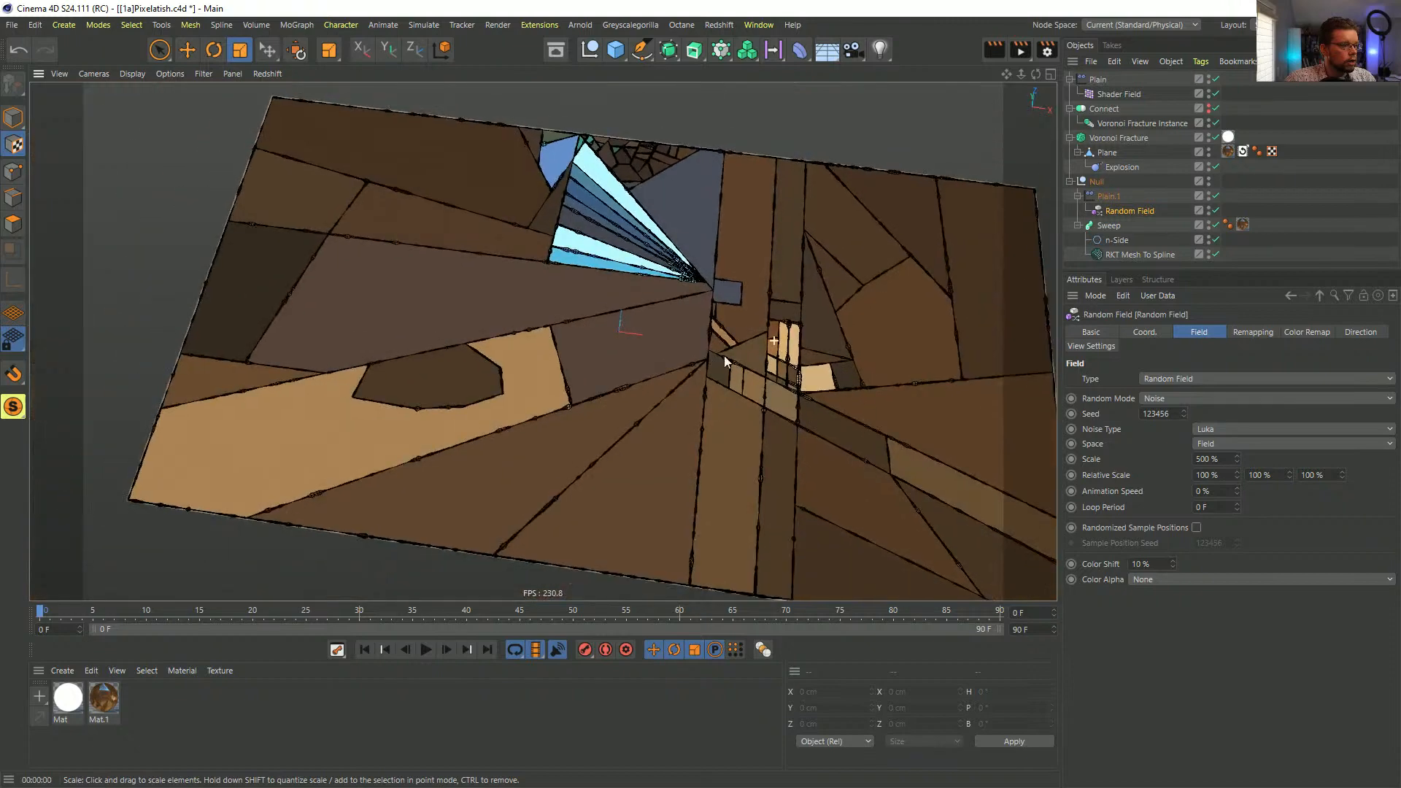
alt+drag(652, 343, 644, 387)
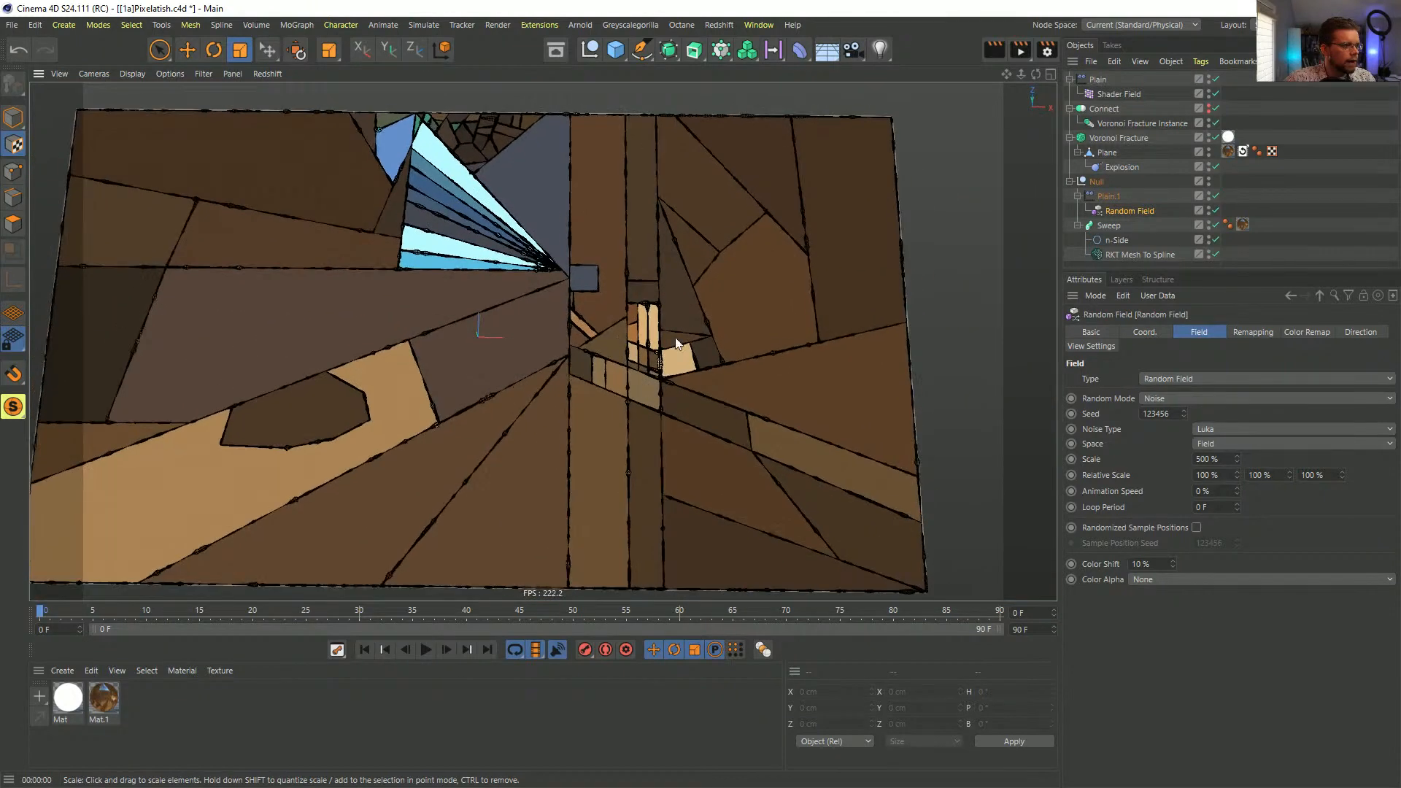
alt+drag(676, 337, 676, 366)
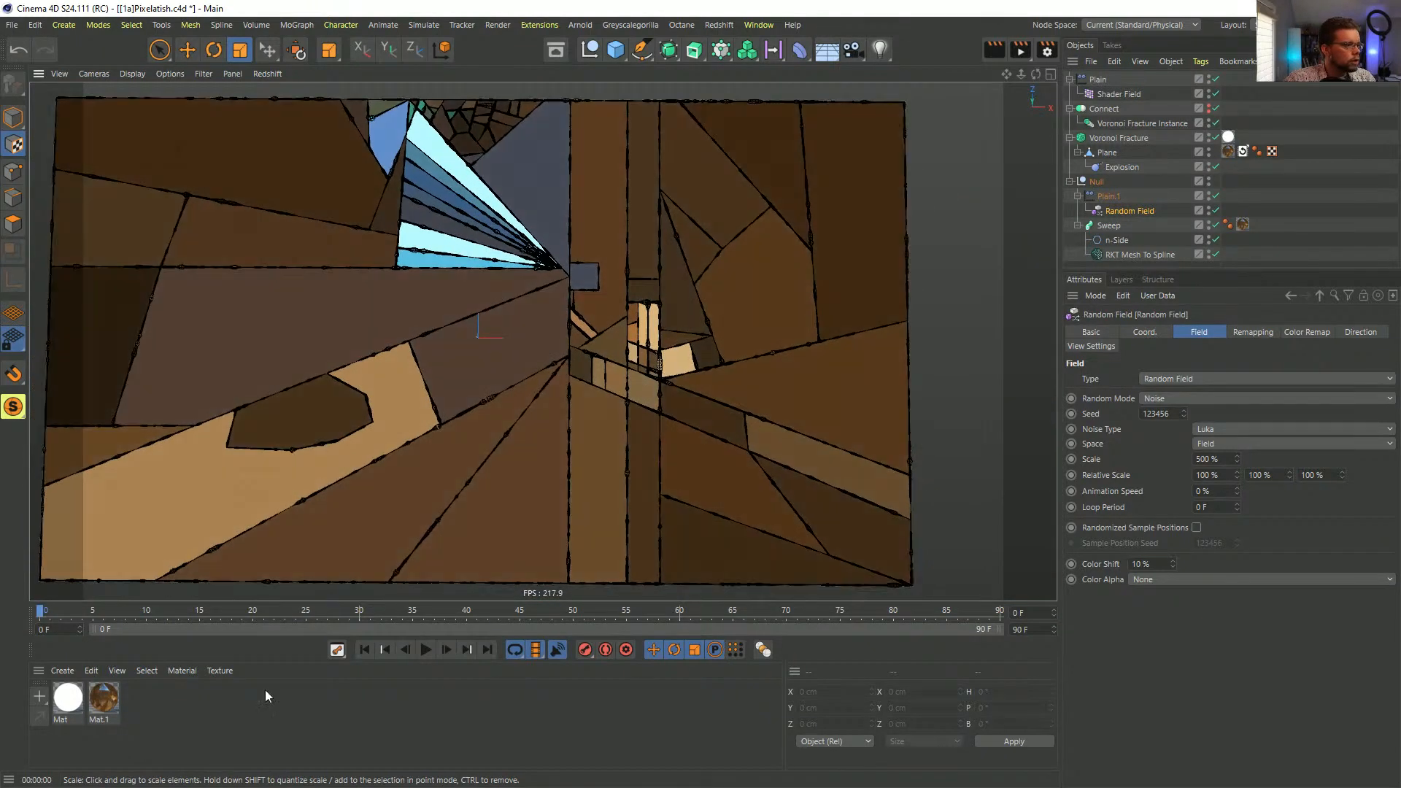
- Create a new standard material and open it in the Material Editor
click(132, 713)
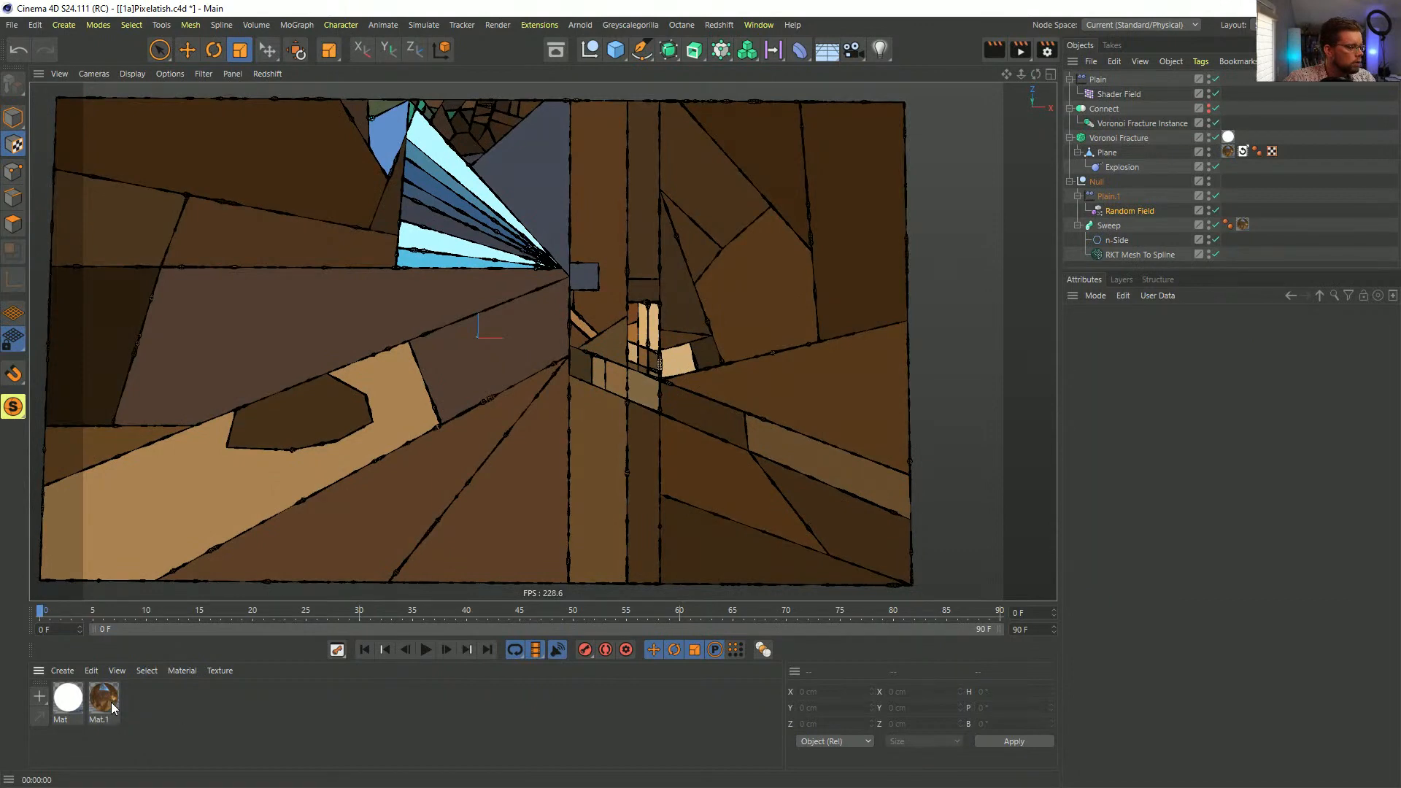
double_click(142, 697)
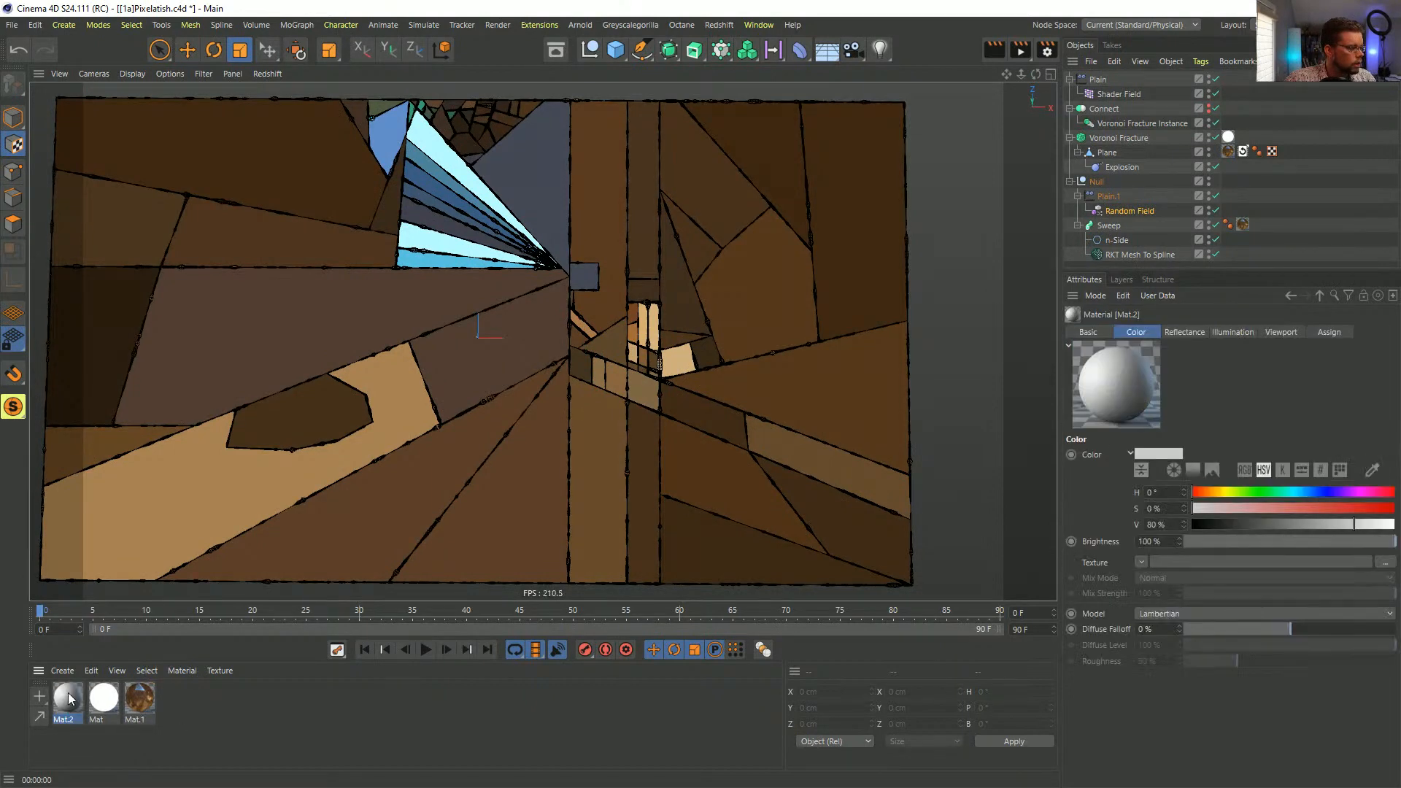
double_click(67, 694)
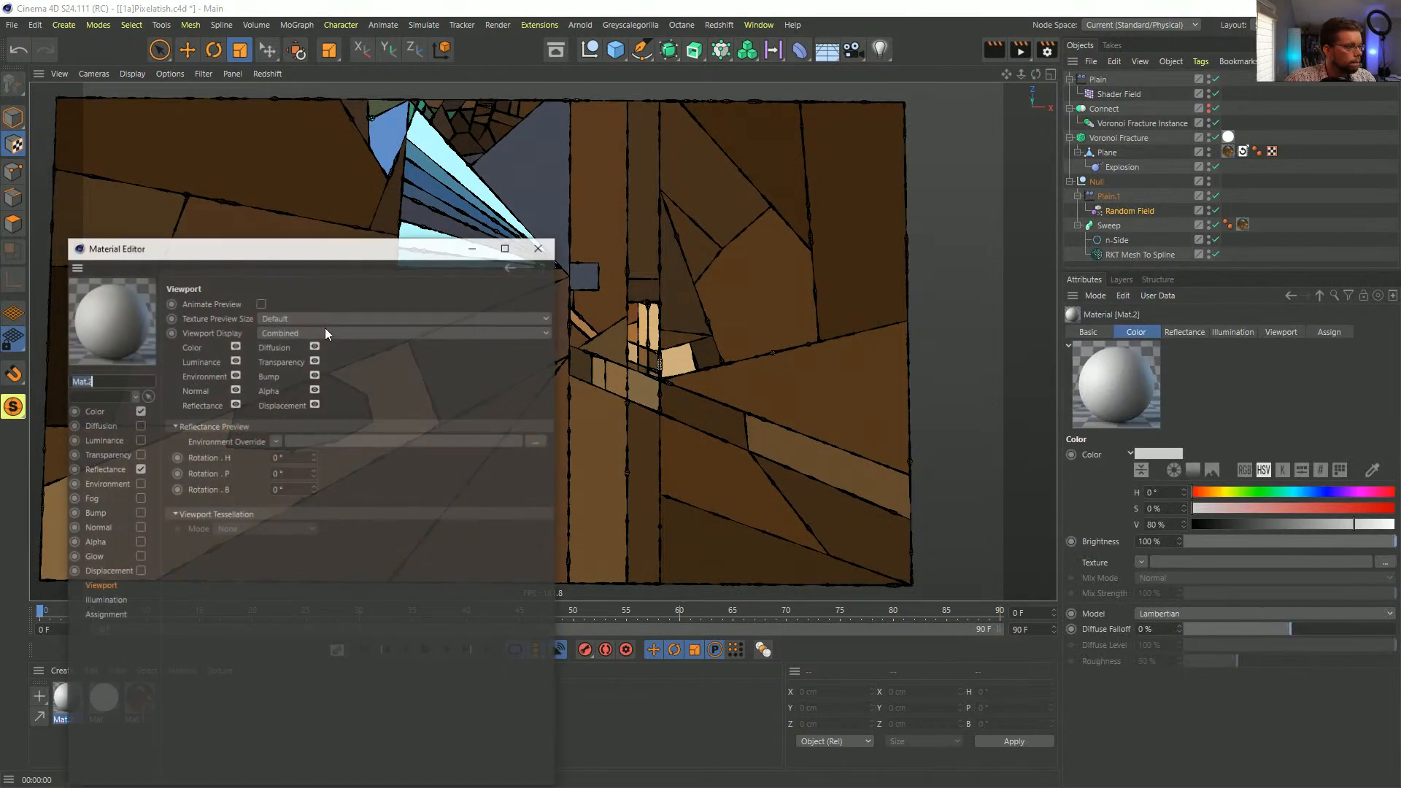
- Turn off Reflectance for Mat.2, load a MoGraph Camera Shader as its Color texture, and open the shader's properties
click(111, 411)
click(140, 469)
click(241, 409)
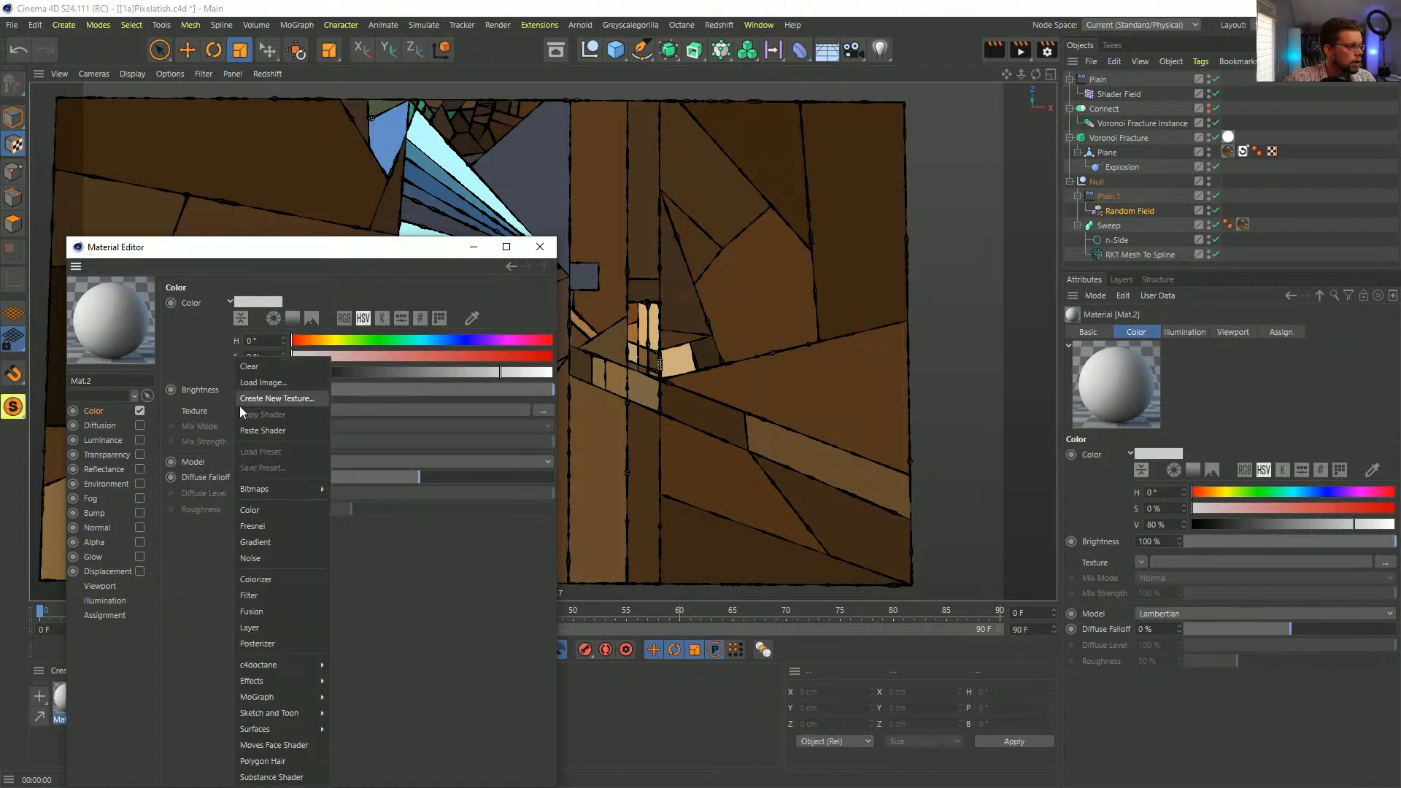
mouse_move(282, 680)
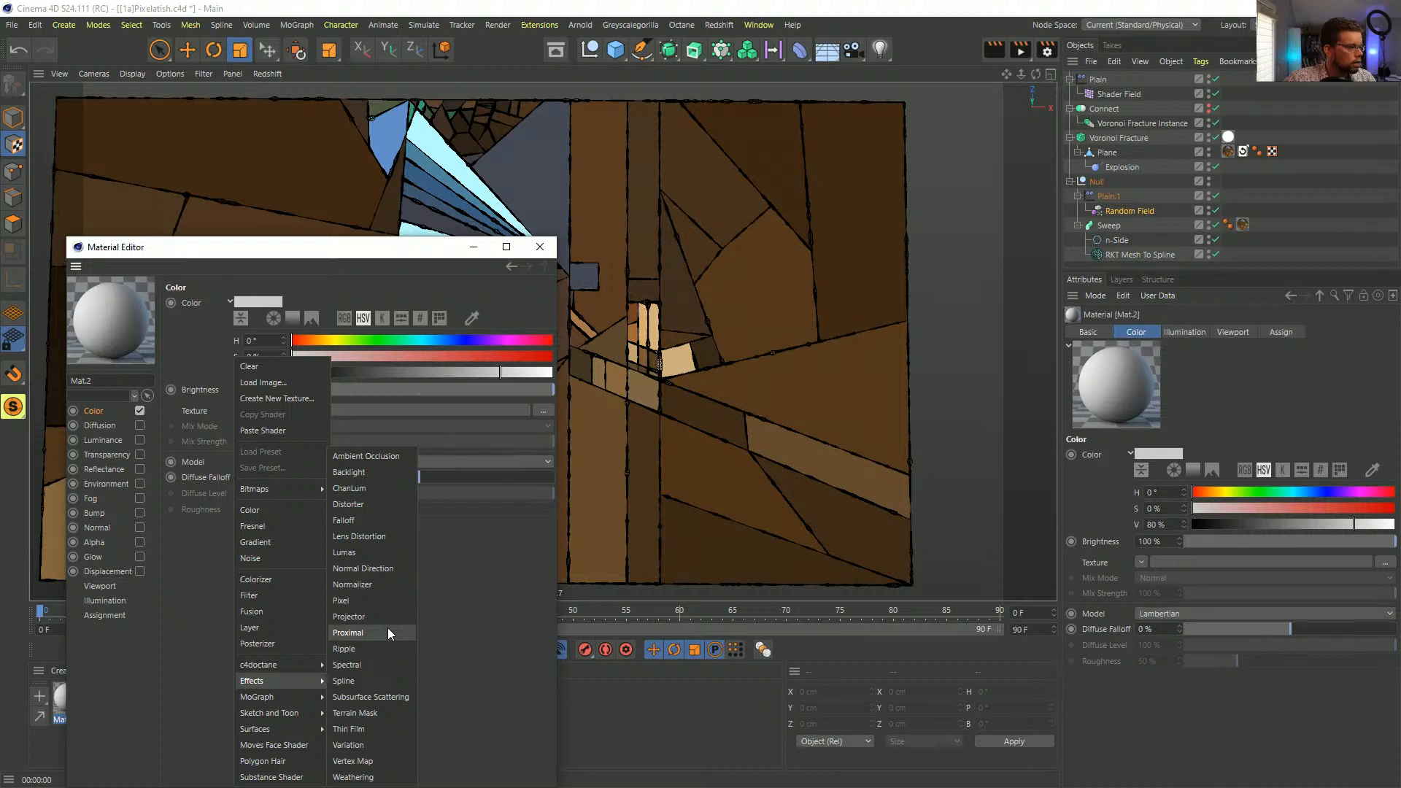
mouse_move(290, 696)
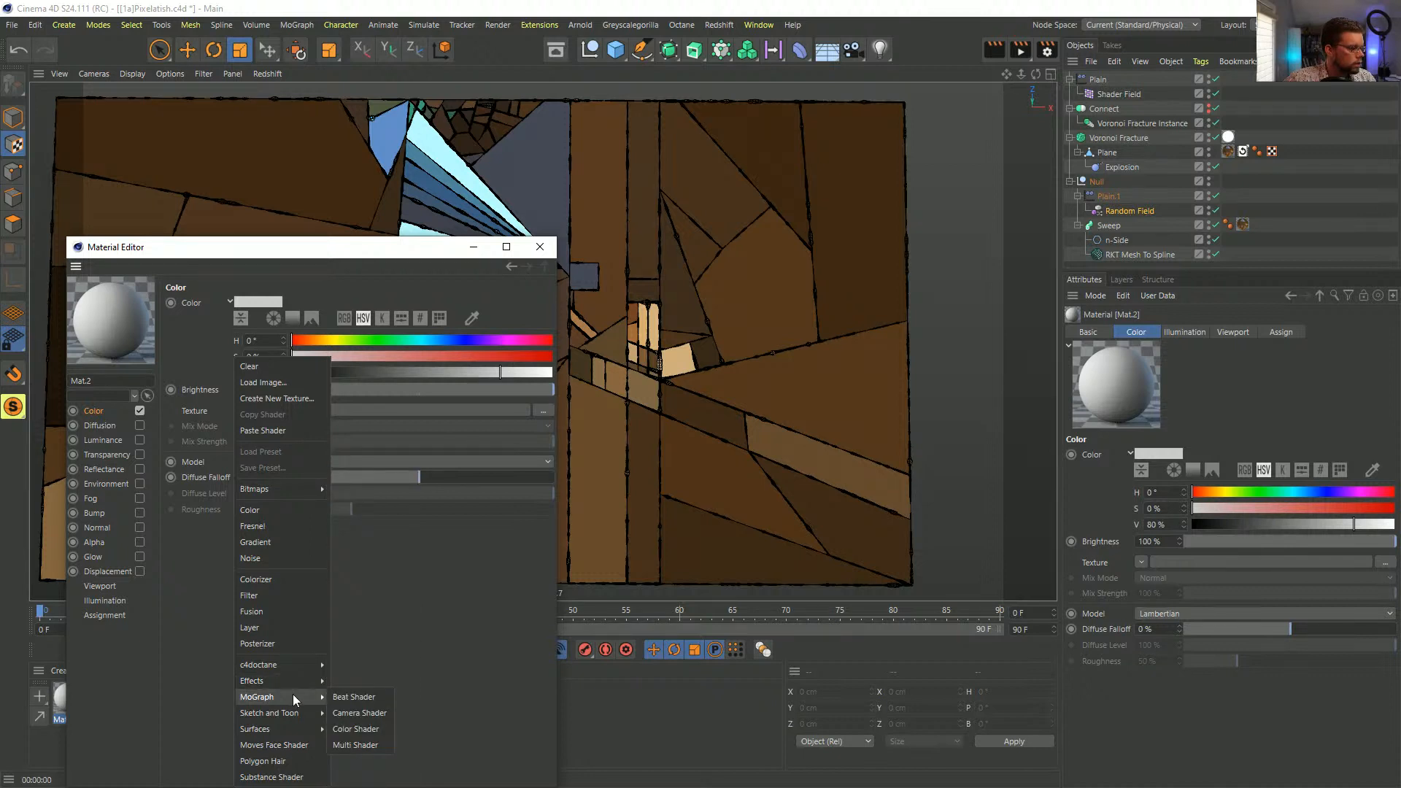
click(363, 714)
click(260, 440)
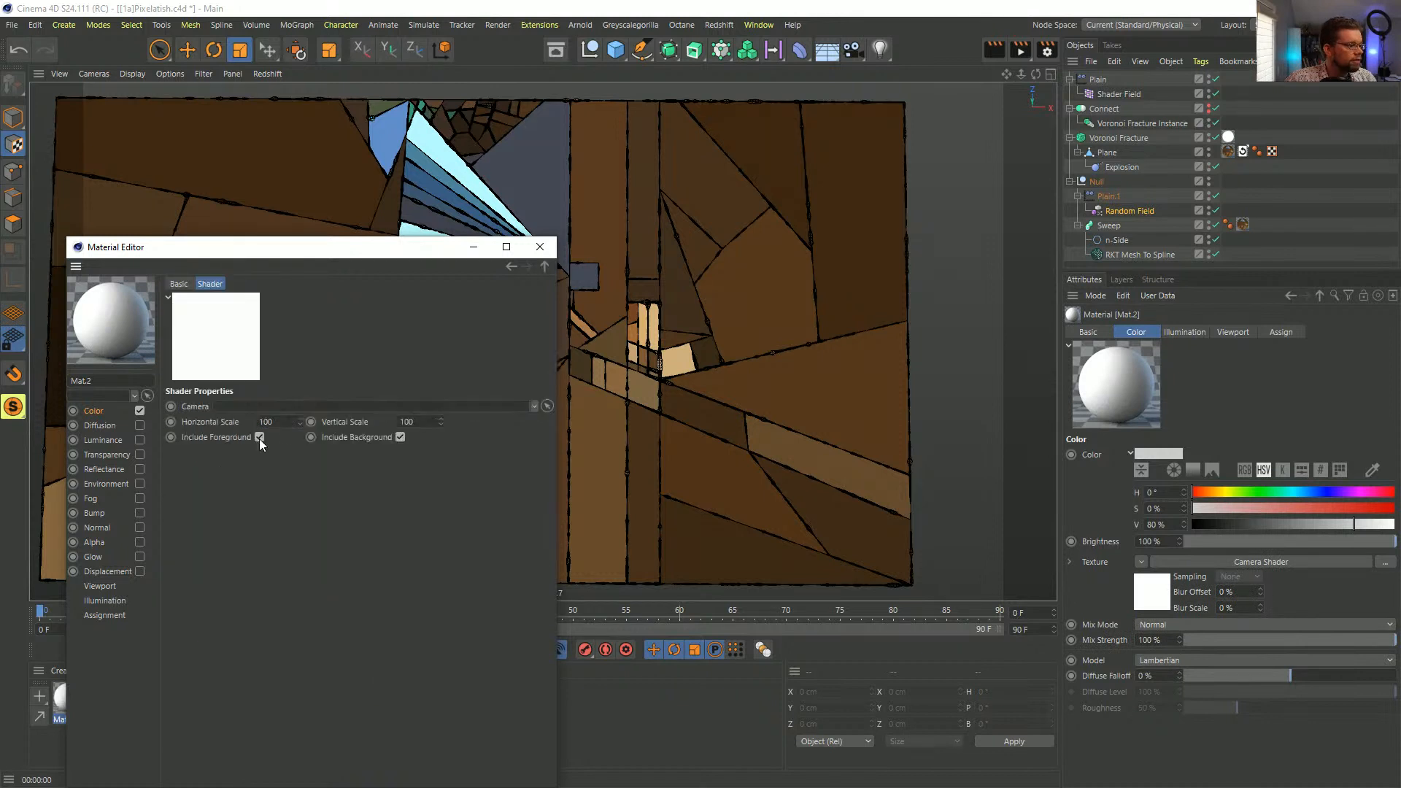
- Link a new camera to the Camera Shader, and set its Horizontal Scale to 160 and Vertical Scale to 90
click(853, 49)
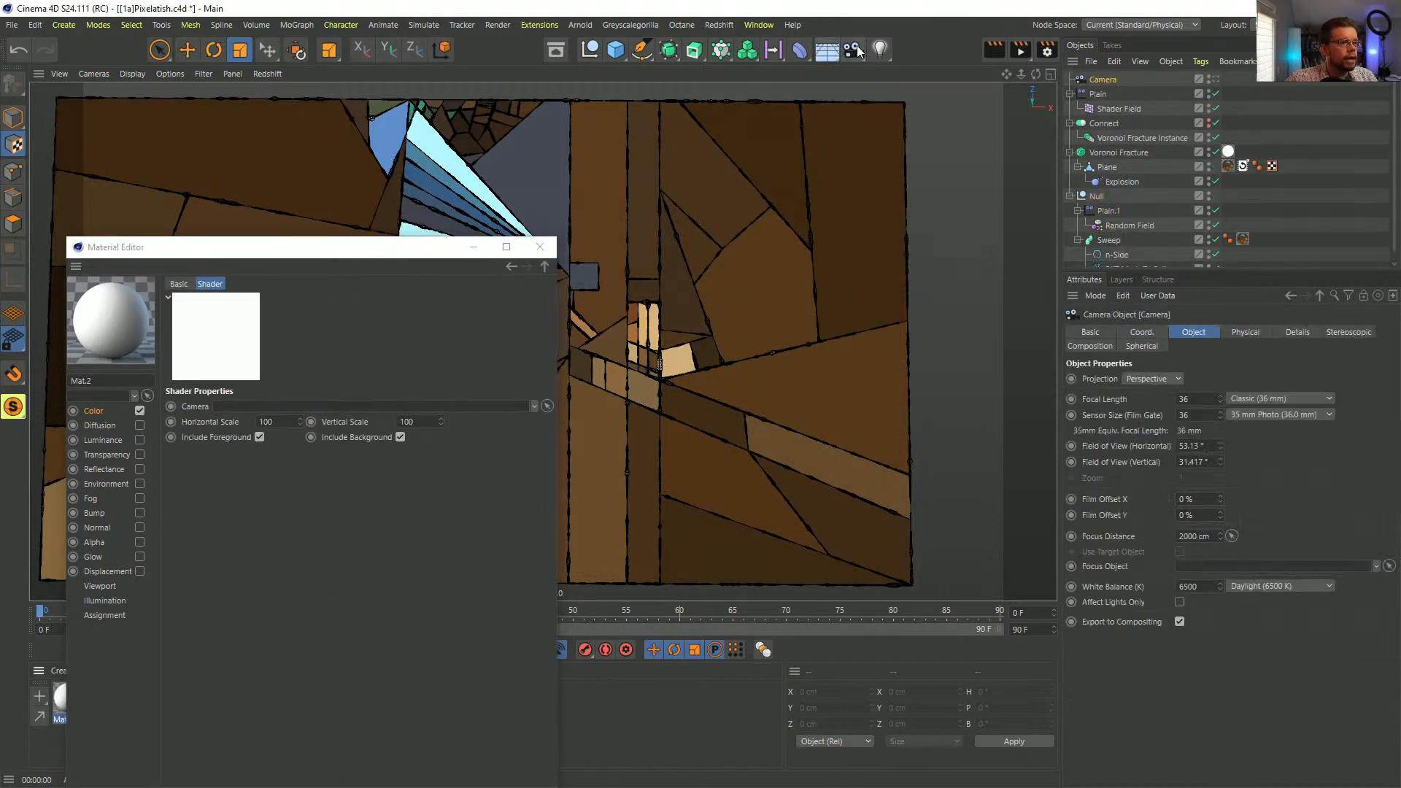
drag(1103, 80, 414, 408)
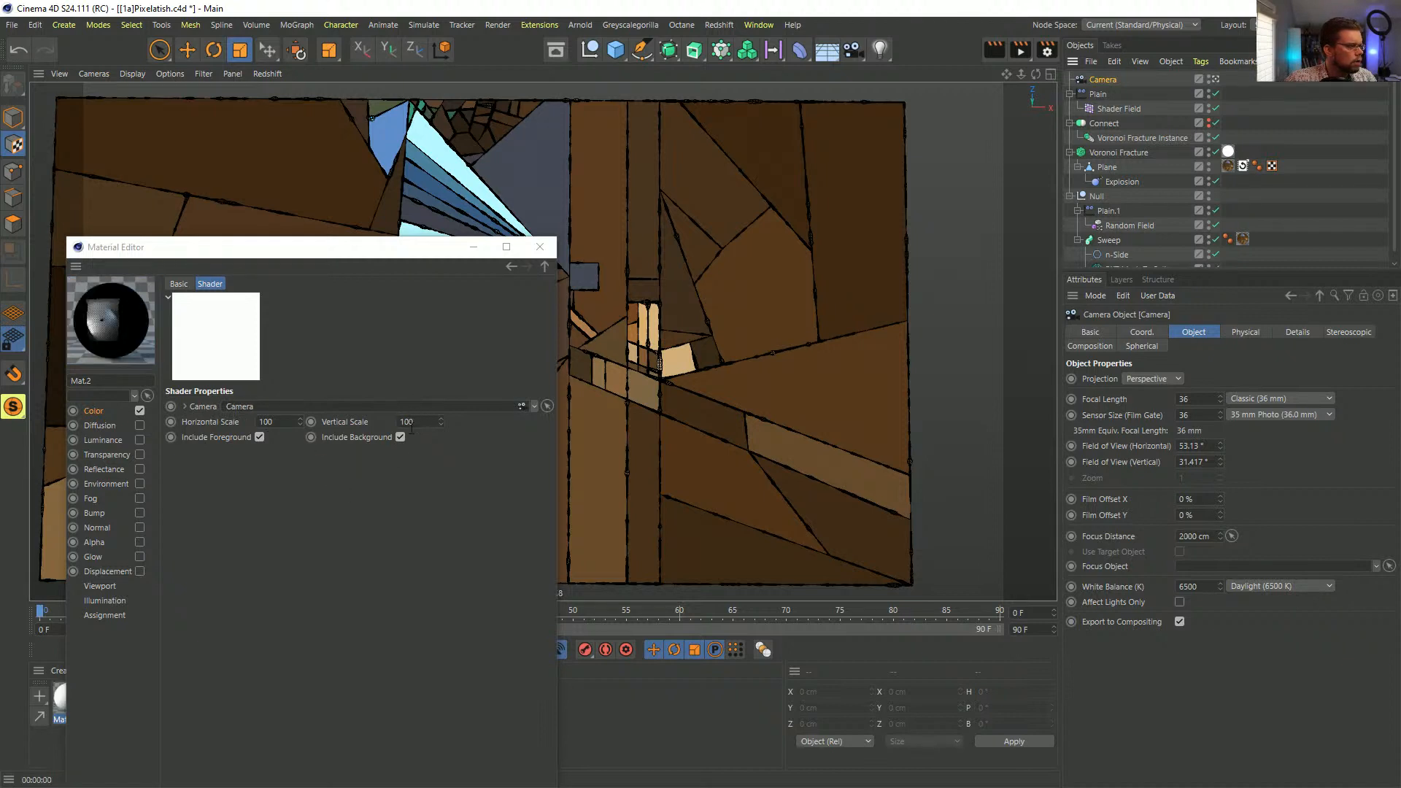
double_click(279, 423)
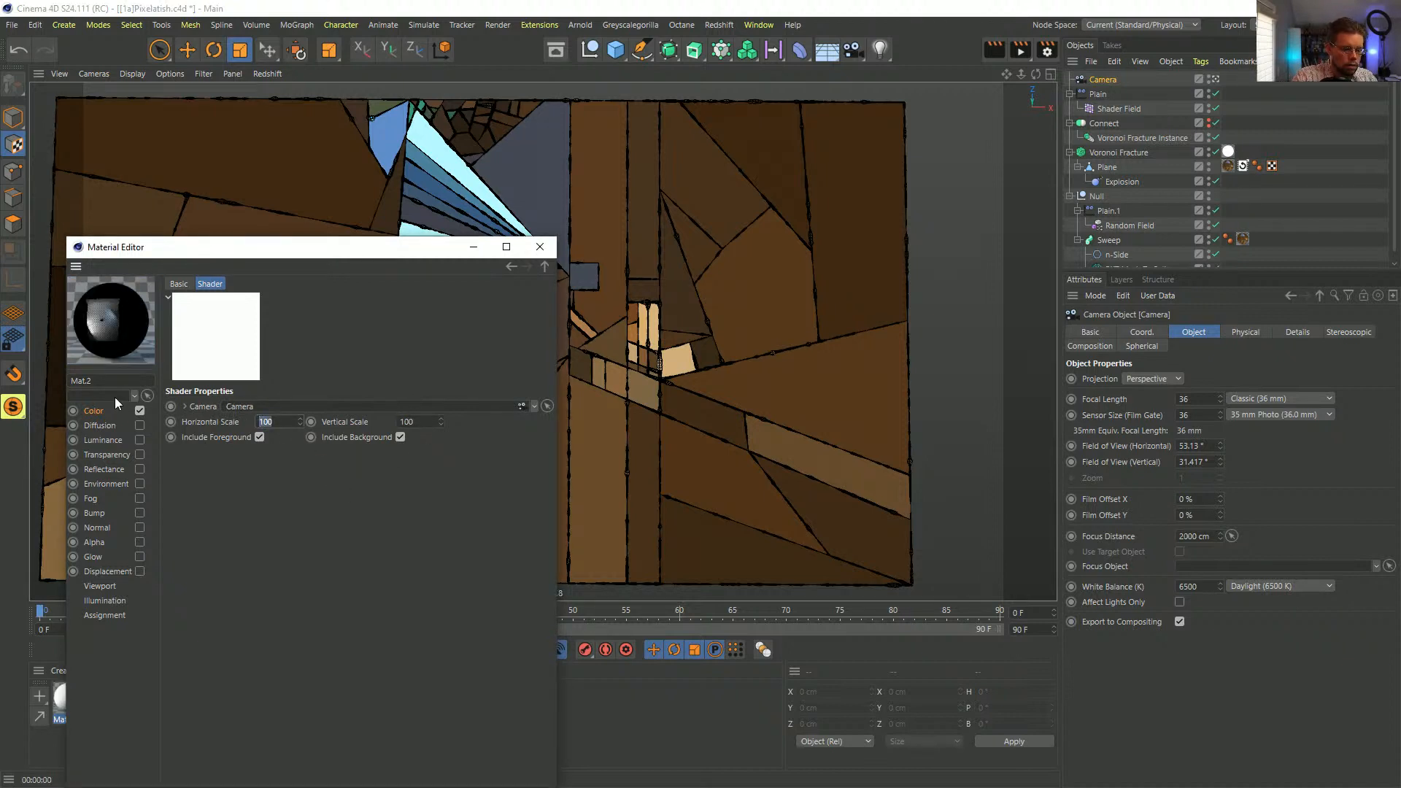
text(160)
key(Return)
key(Tab)
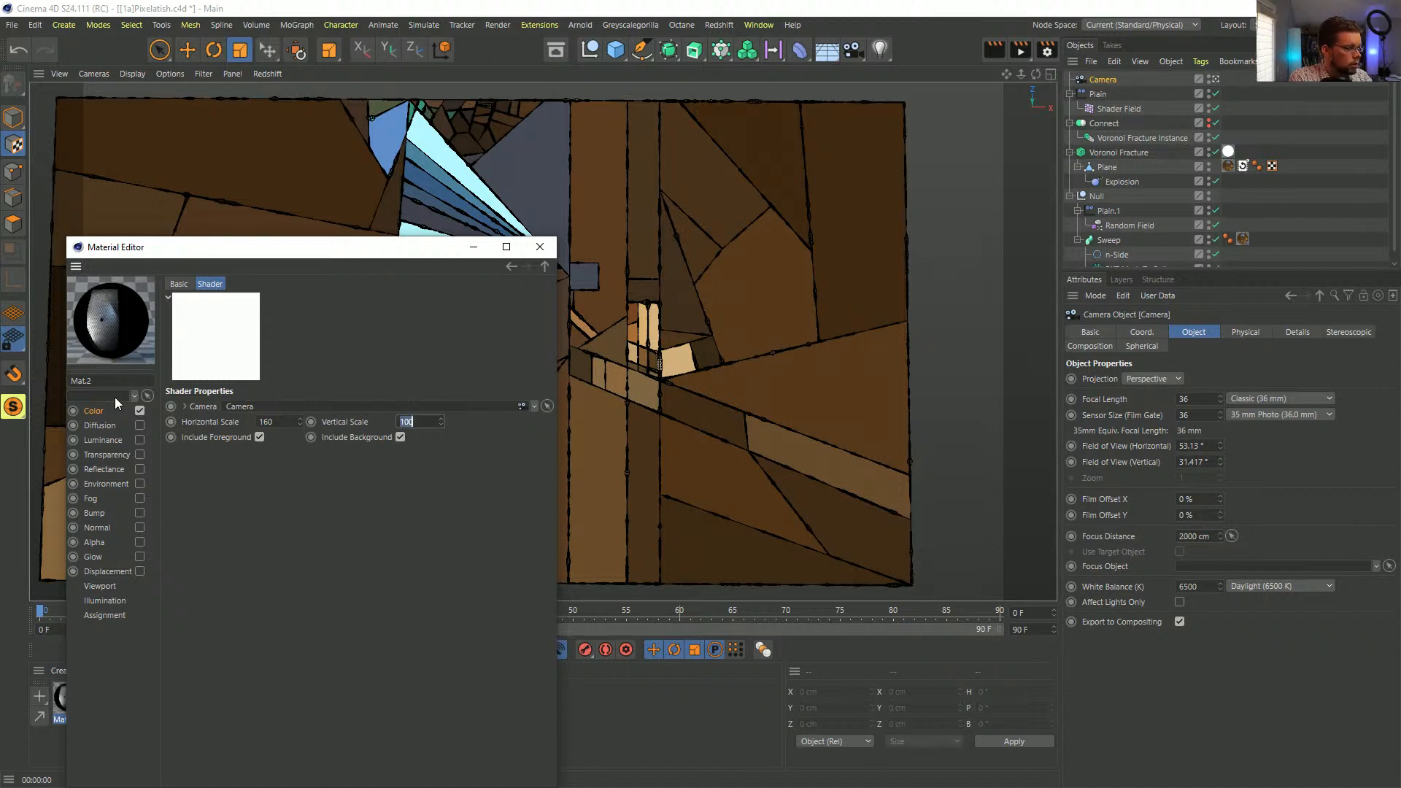
text(90)
key(Return)
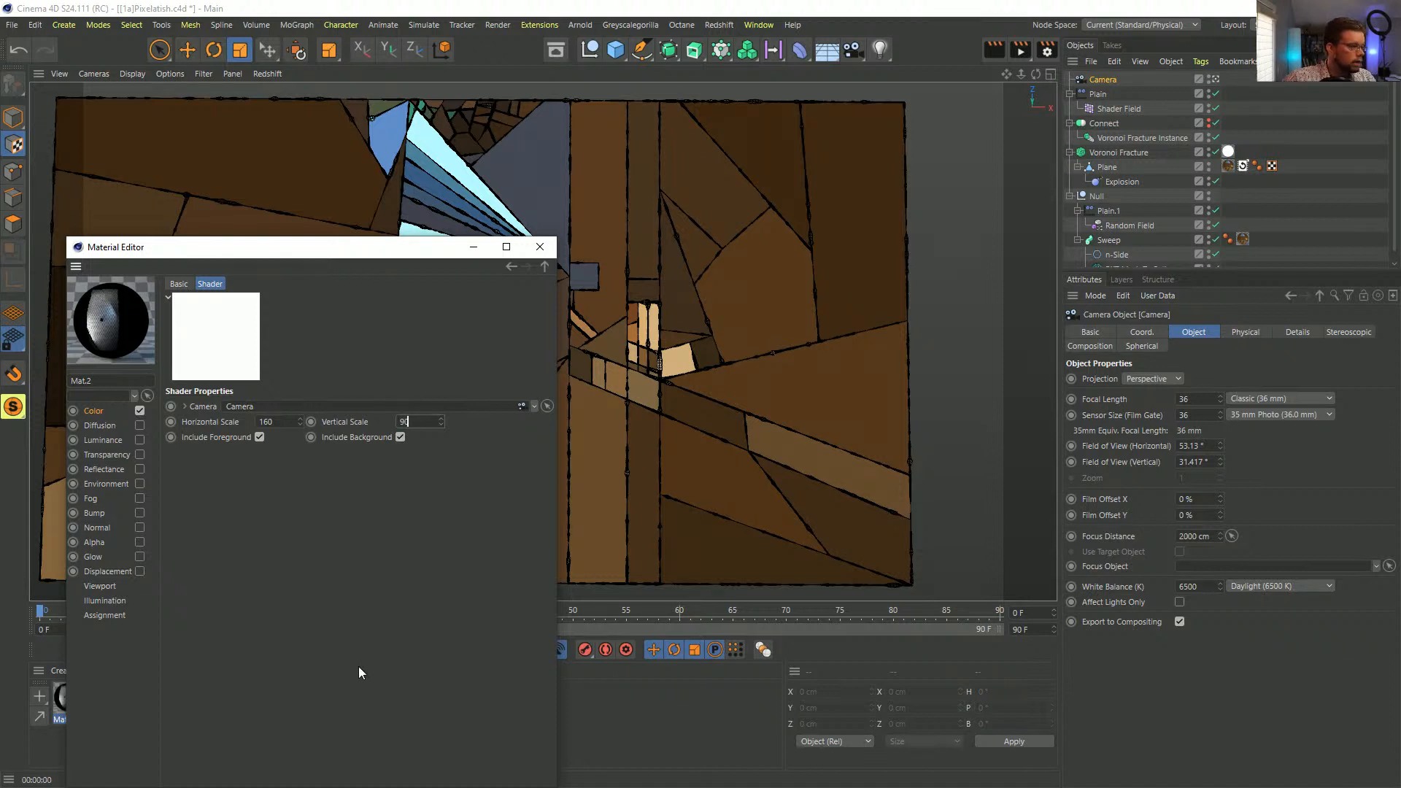
click(540, 247)
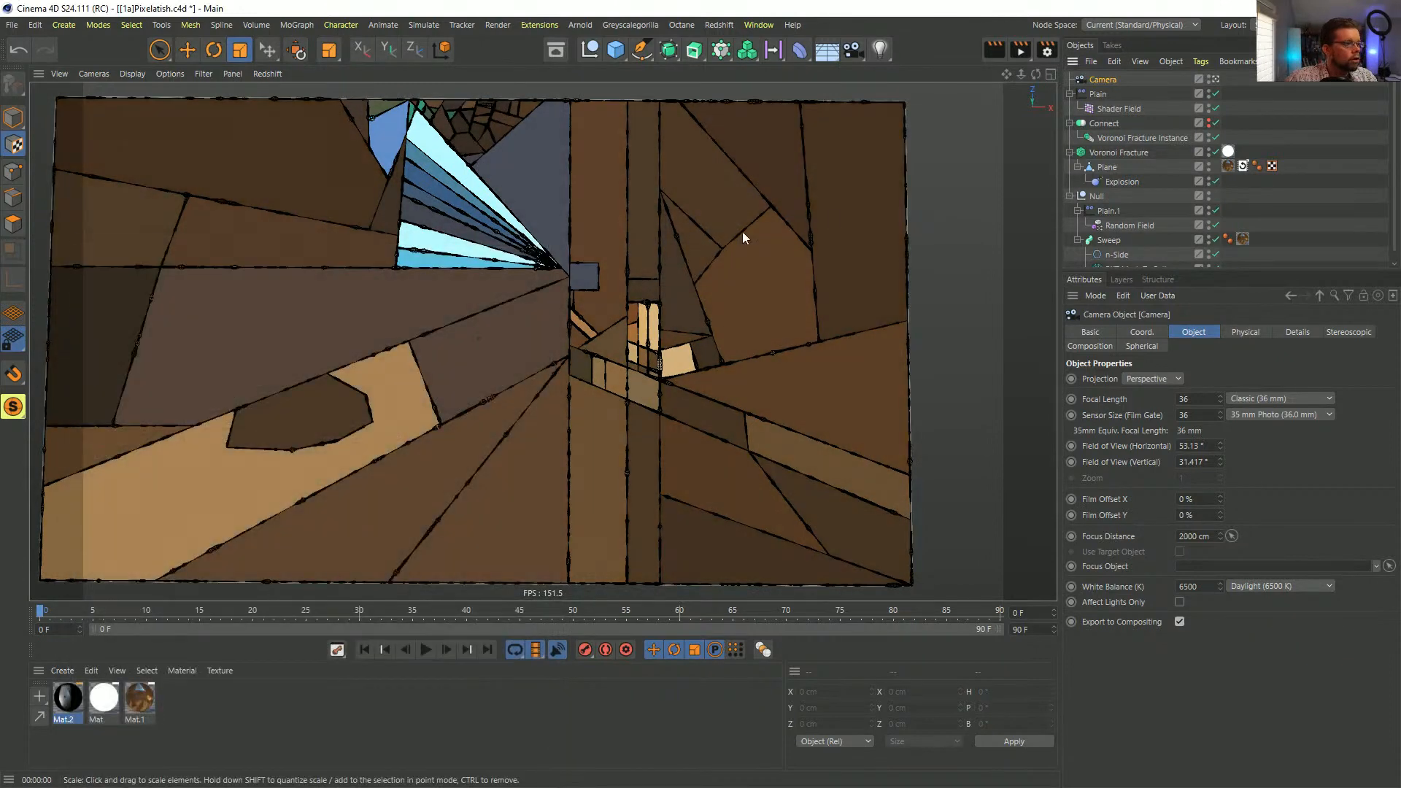
- Point the camera straight down by setting its rotation to H 0° and P -90°
alt+drag(553, 329, 633, 334)
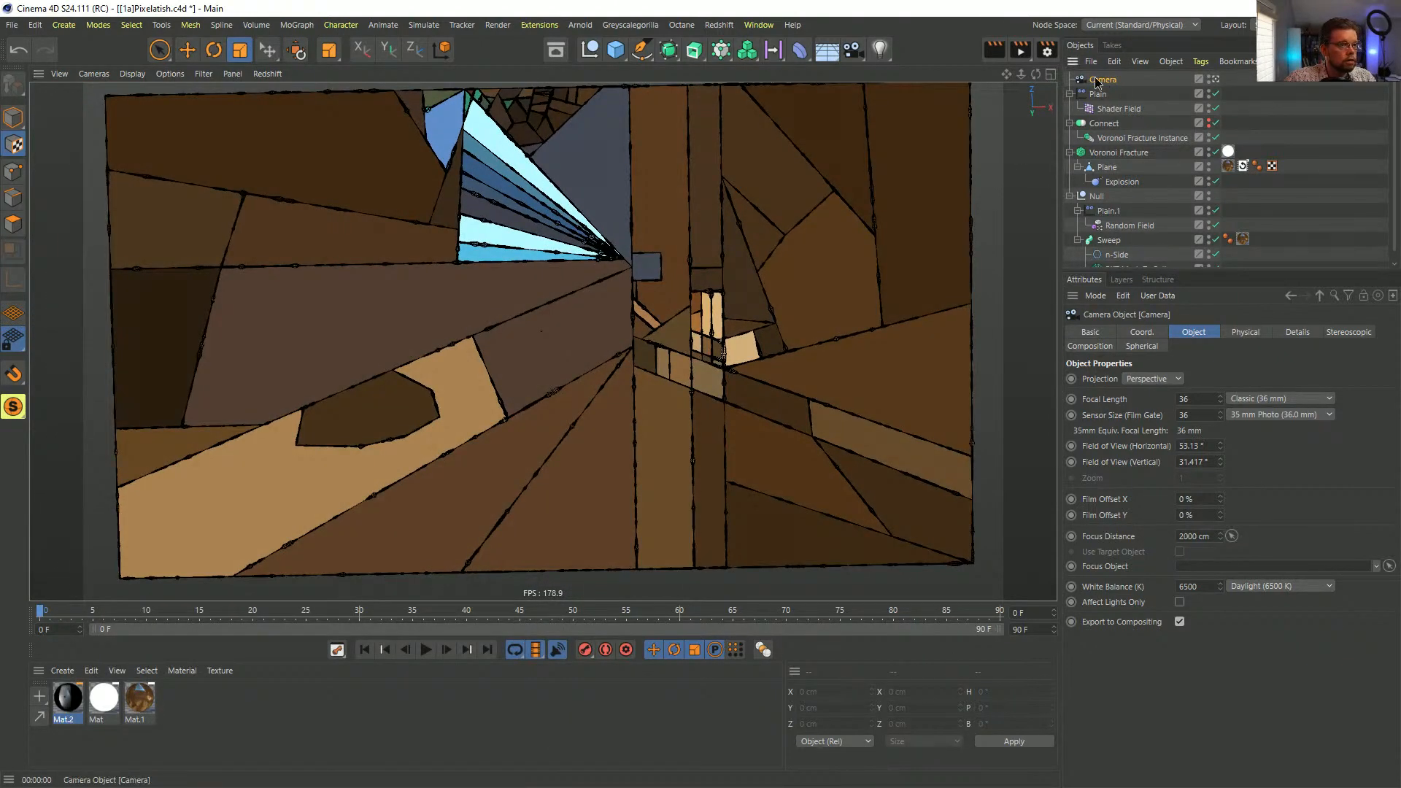
click(14, 118)
click(1003, 691)
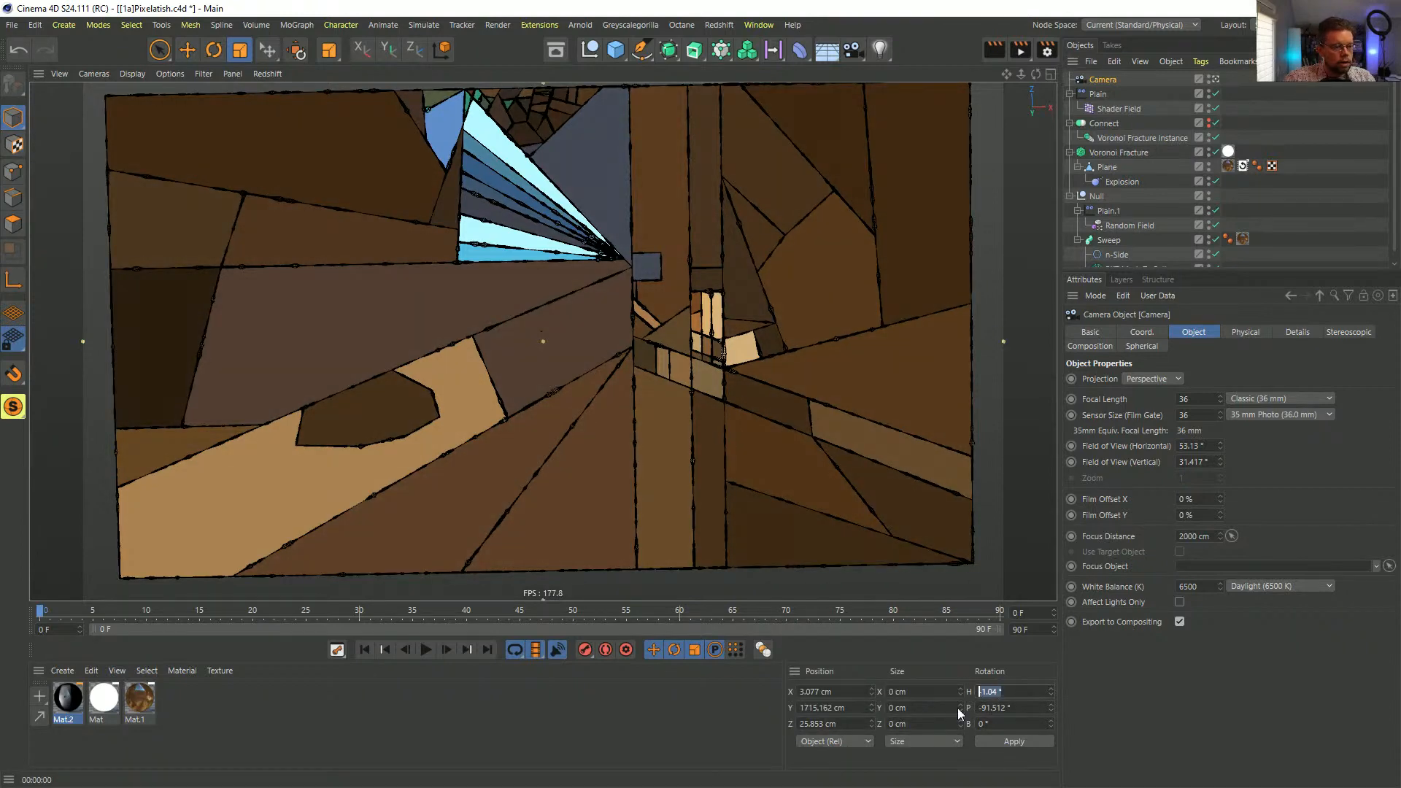
text(0)
key(Tab)
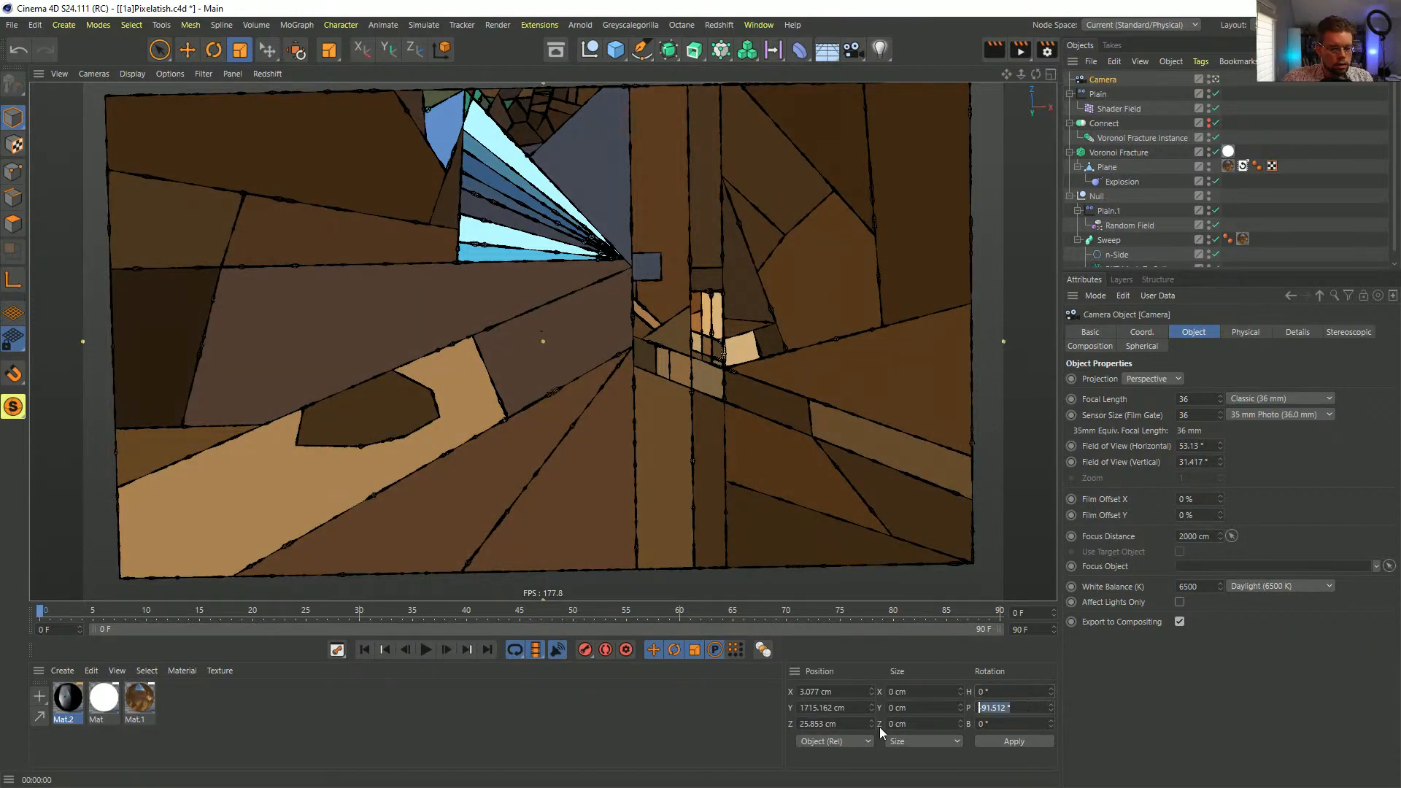
text(-90)
click(1008, 743)
- Center the camera at X 0 and Z 0, and zoom it to a focal length of about 38.5 mm
double_click(838, 695)
text(0)
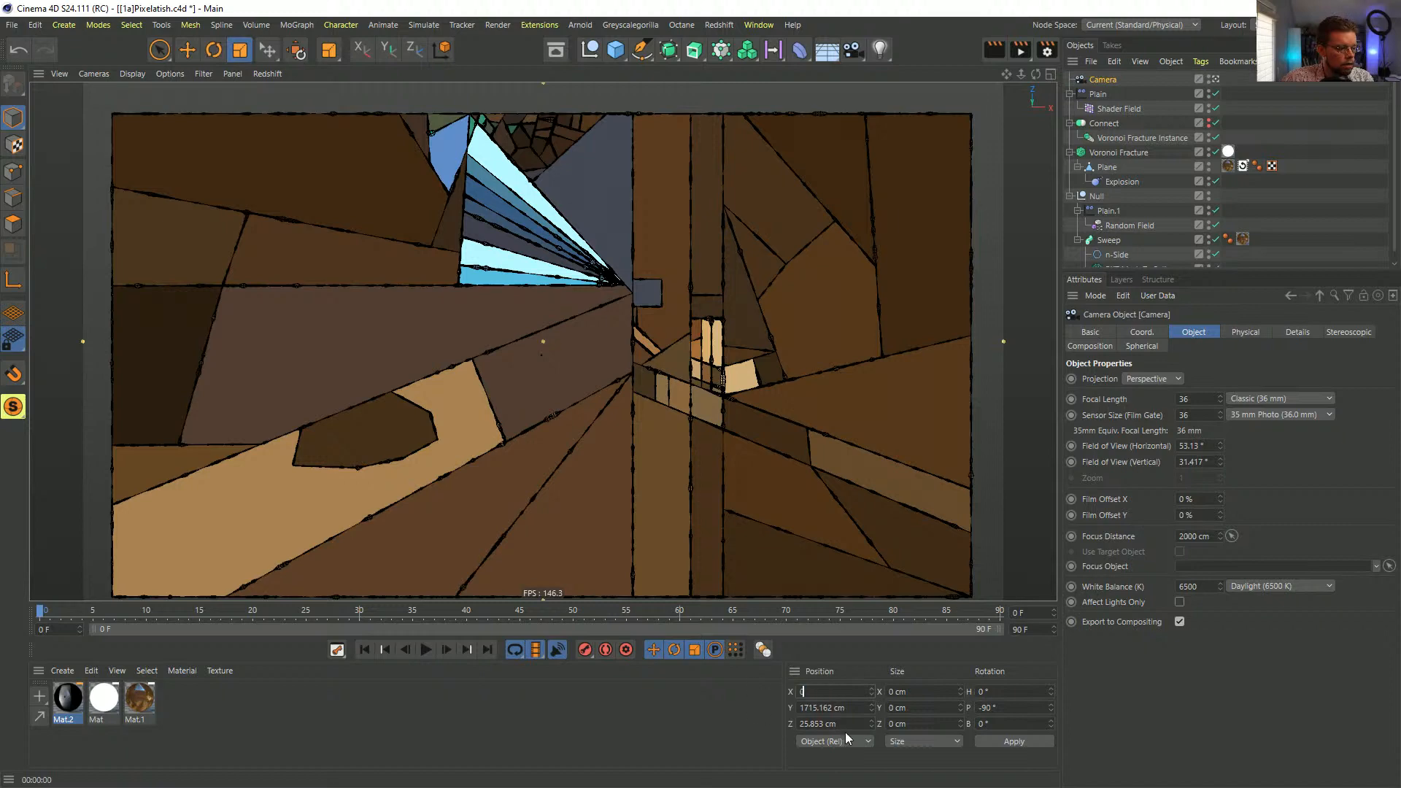
key(Tab)
key(Tab)
text(0)
key(Return)
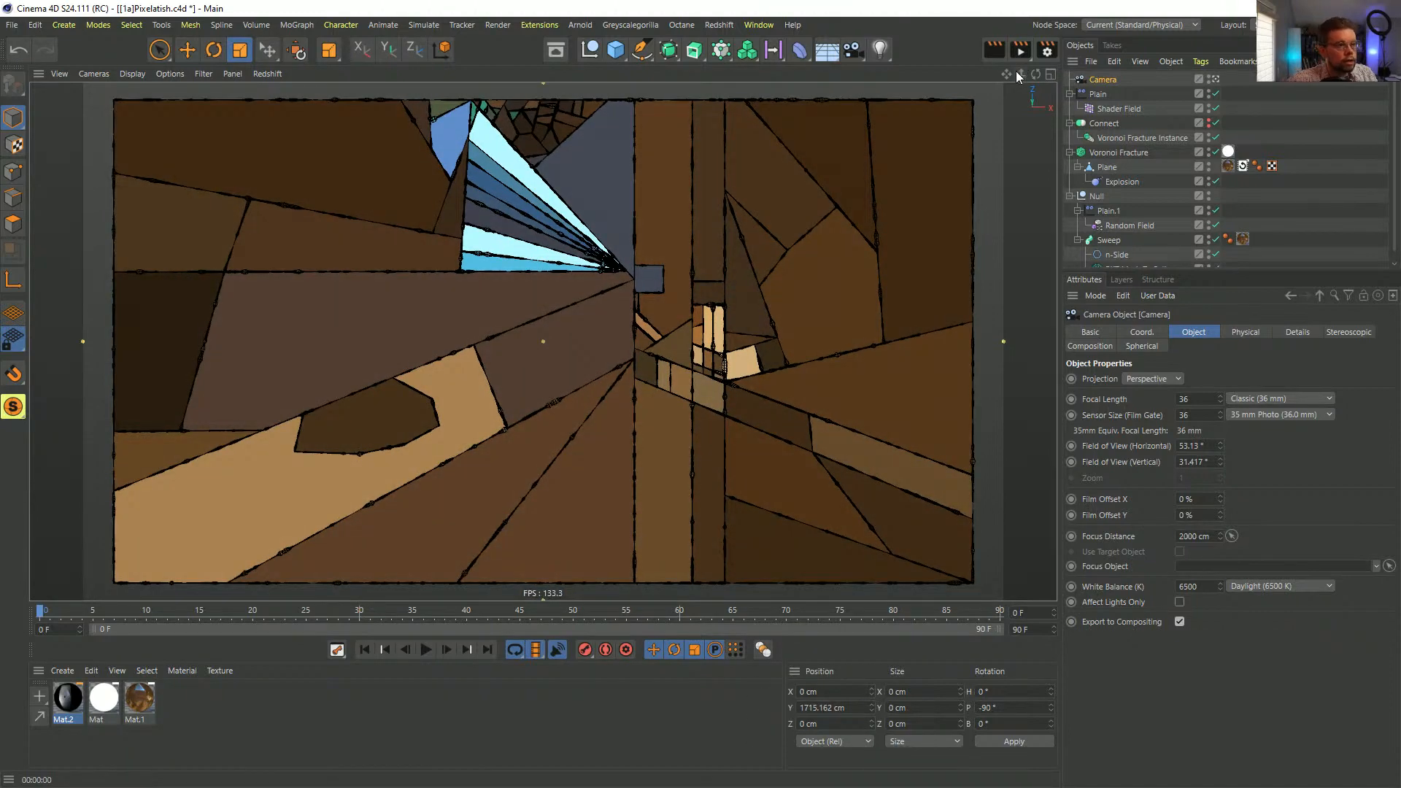
drag(1022, 74, 1039, 74)
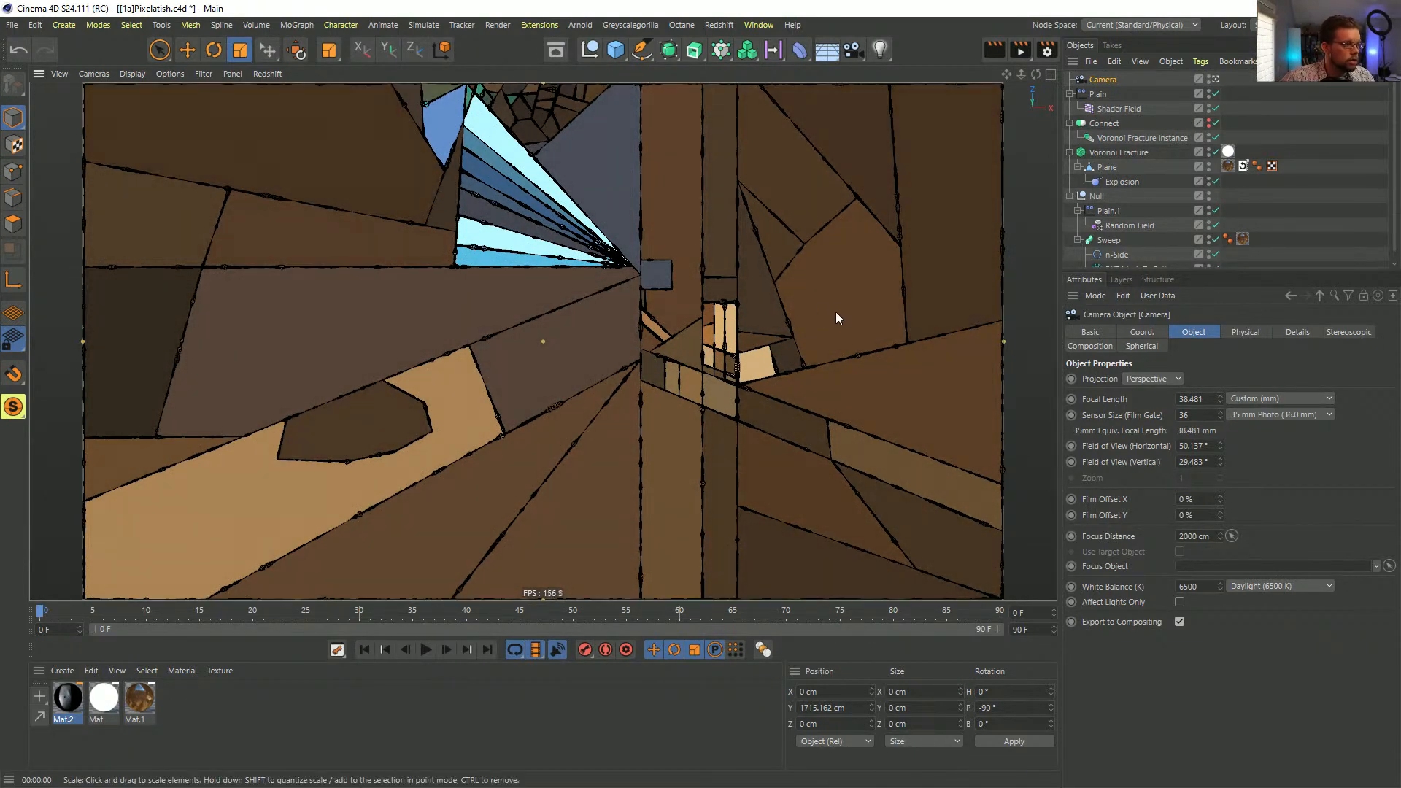
- Render a viewport preview through the camera, and replace the Sweep's material with Mat.2
key(ctrl+r)
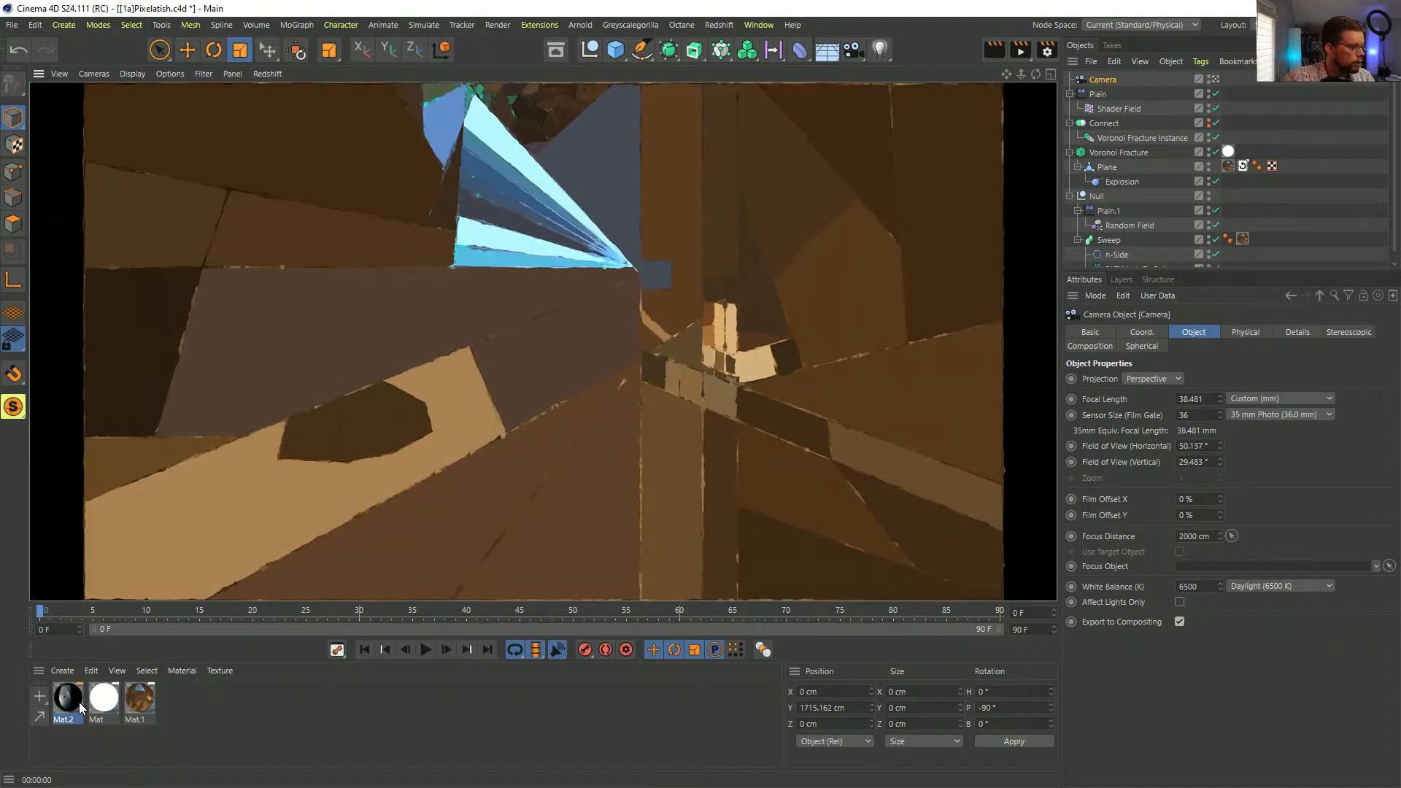
mouse_move(79, 702)
mouse_down()
mouse_move(443, 573)
mouse_move(1141, 59)
mouse_move(1114, 126)
mouse_move(1128, 273)
mouse_move(1121, 255)
mouse_move(1245, 228)
mouse_up()
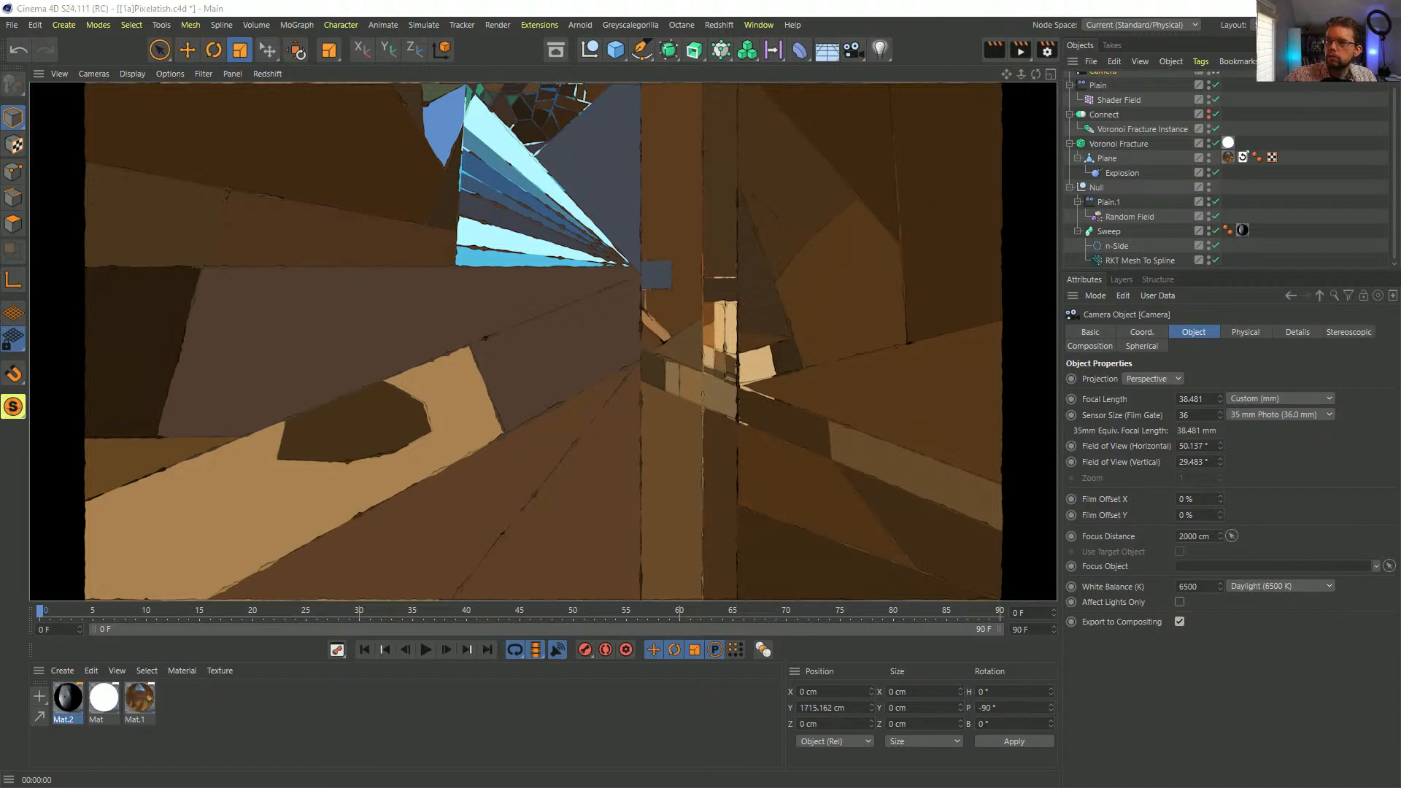
- Switch to the browser to view the reference painting on Instagram, and return to Cinema 4D
key(alt+Tab)
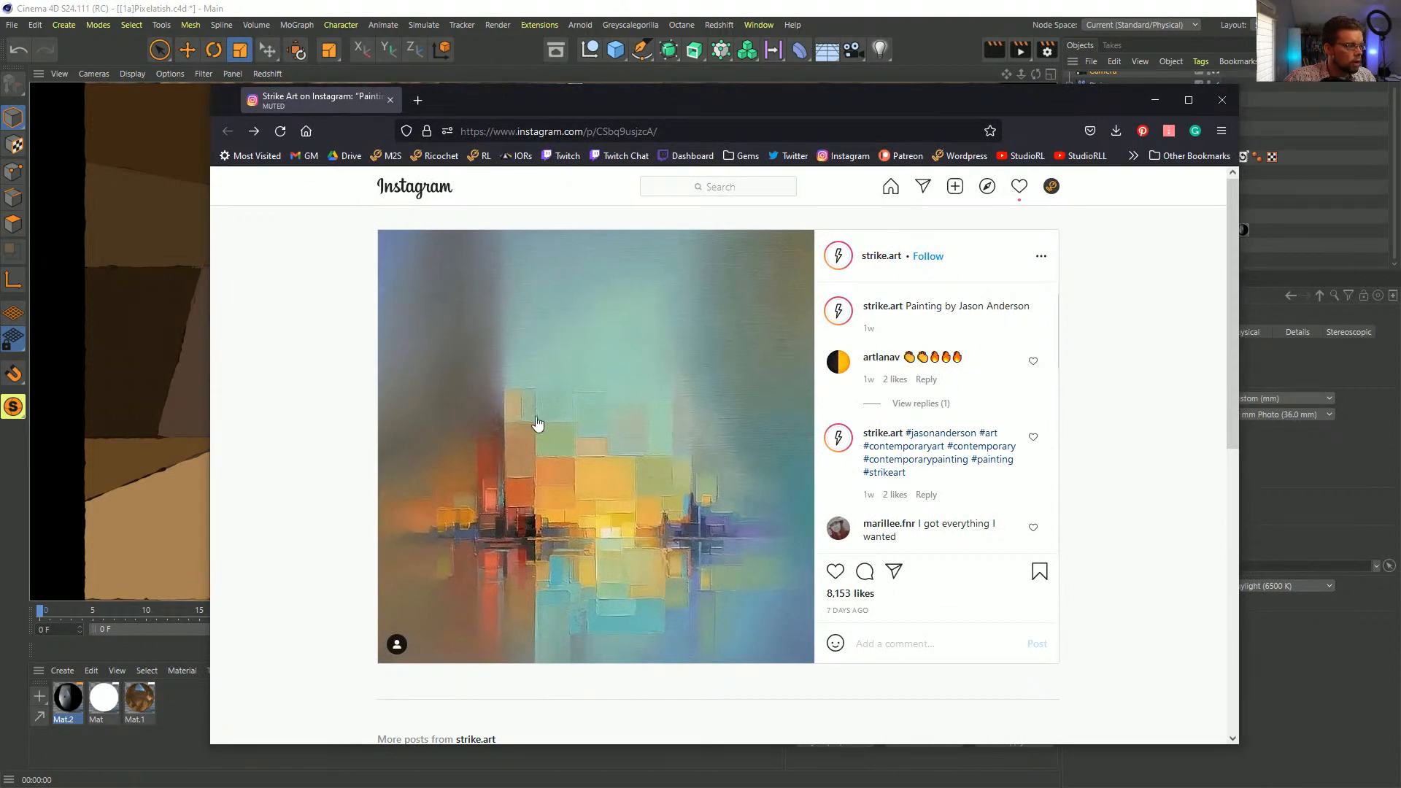
key(alt+Tab)
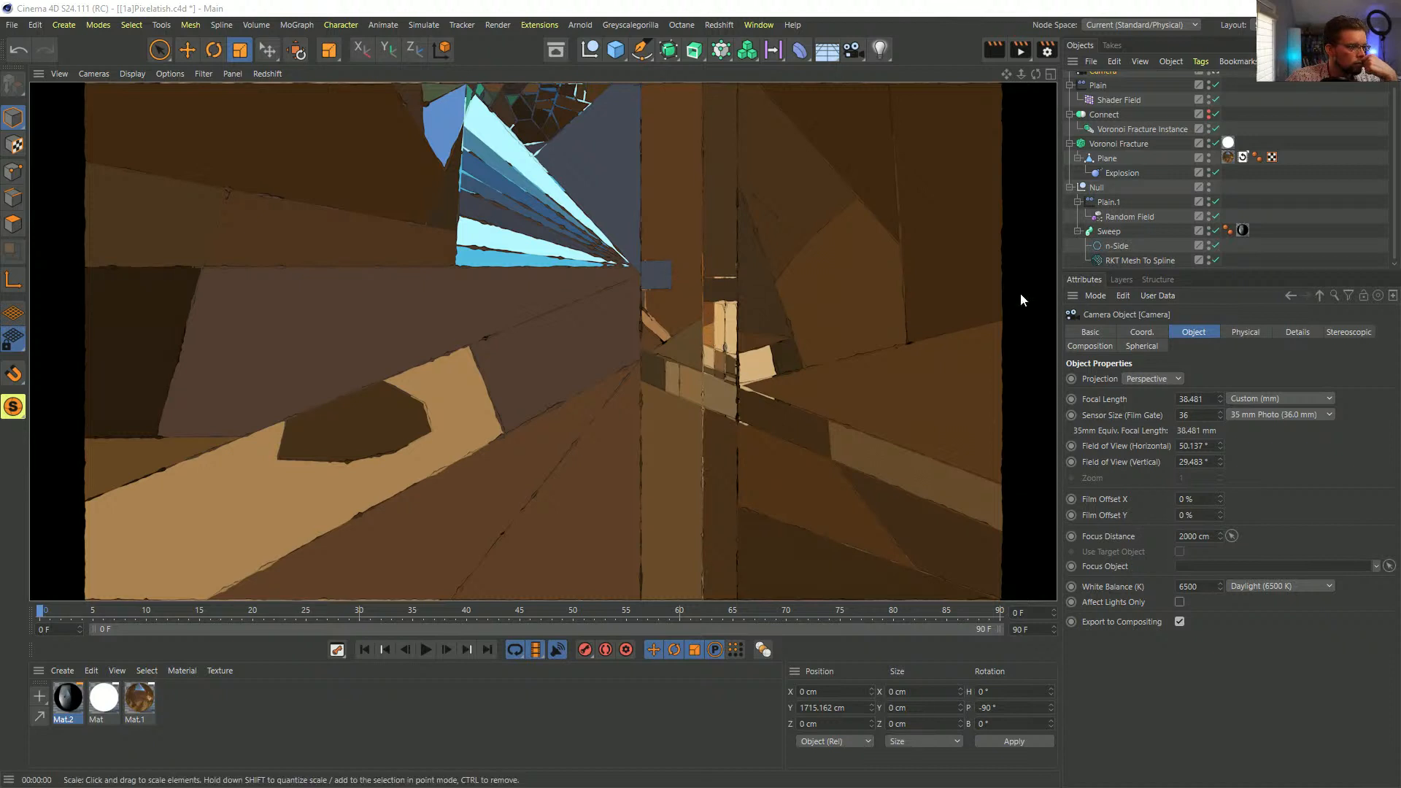
- Readjust the start point of the Random Field's contour curve at the graph's origin, and render a viewport preview
click(1129, 217)
click(1235, 332)
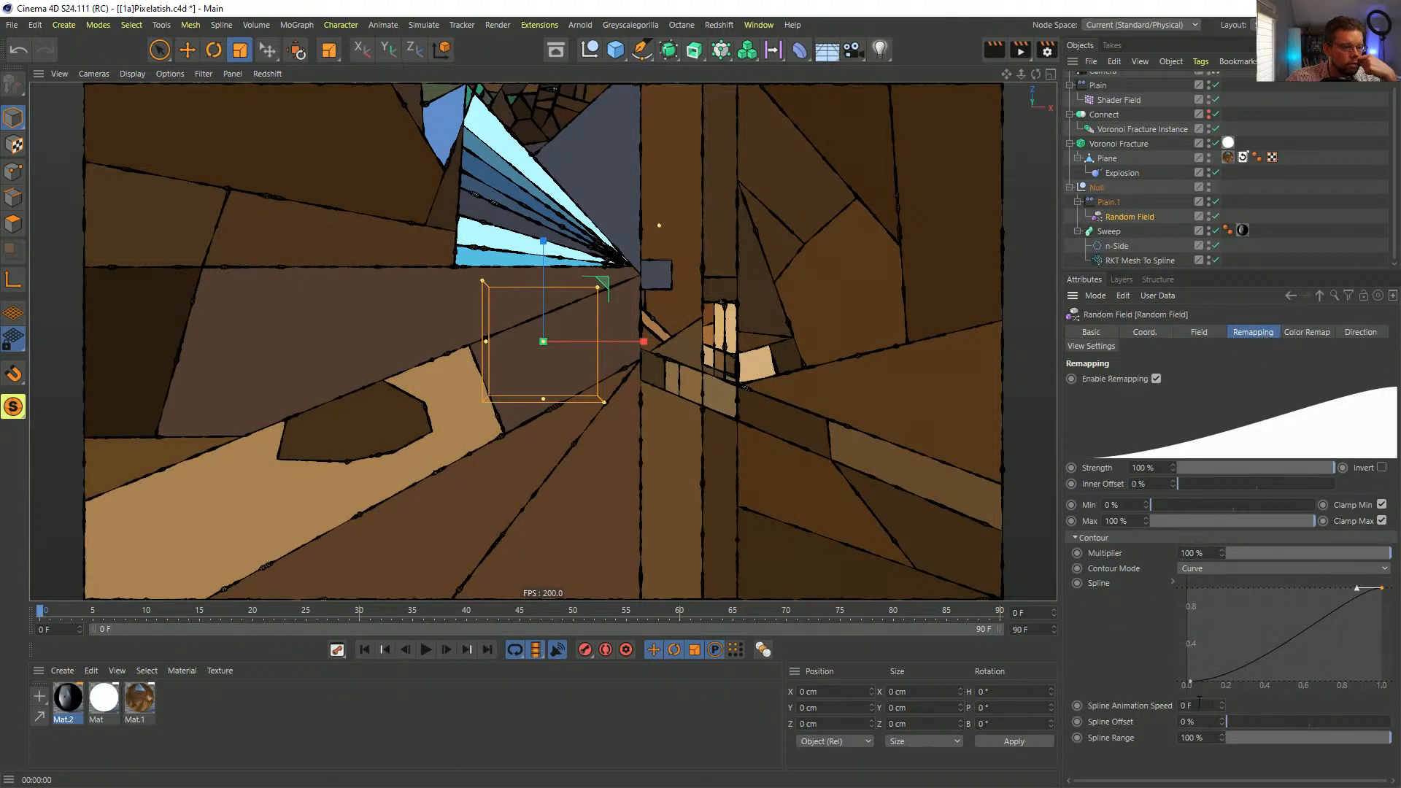
drag(1188, 683, 1111, 680)
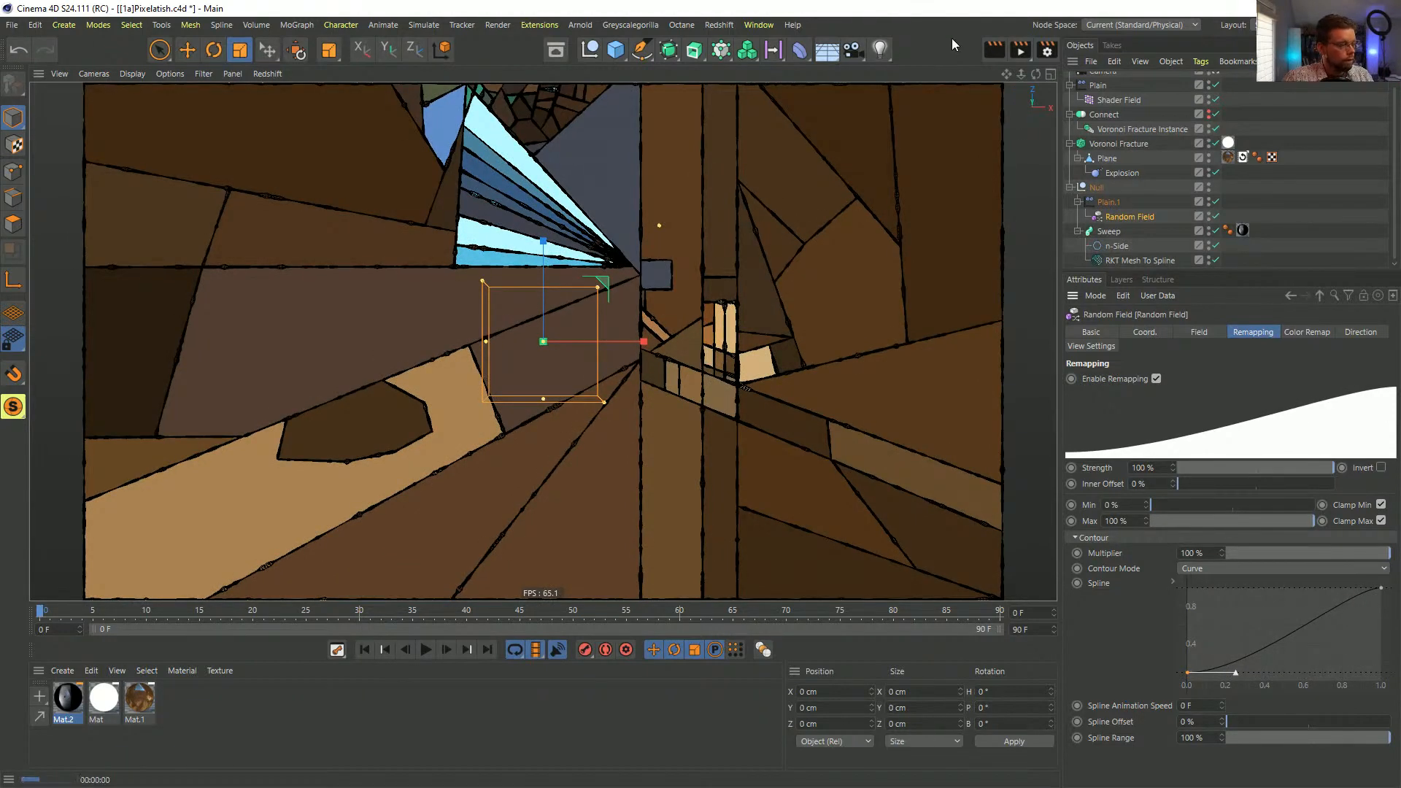
key(ctrl+r)
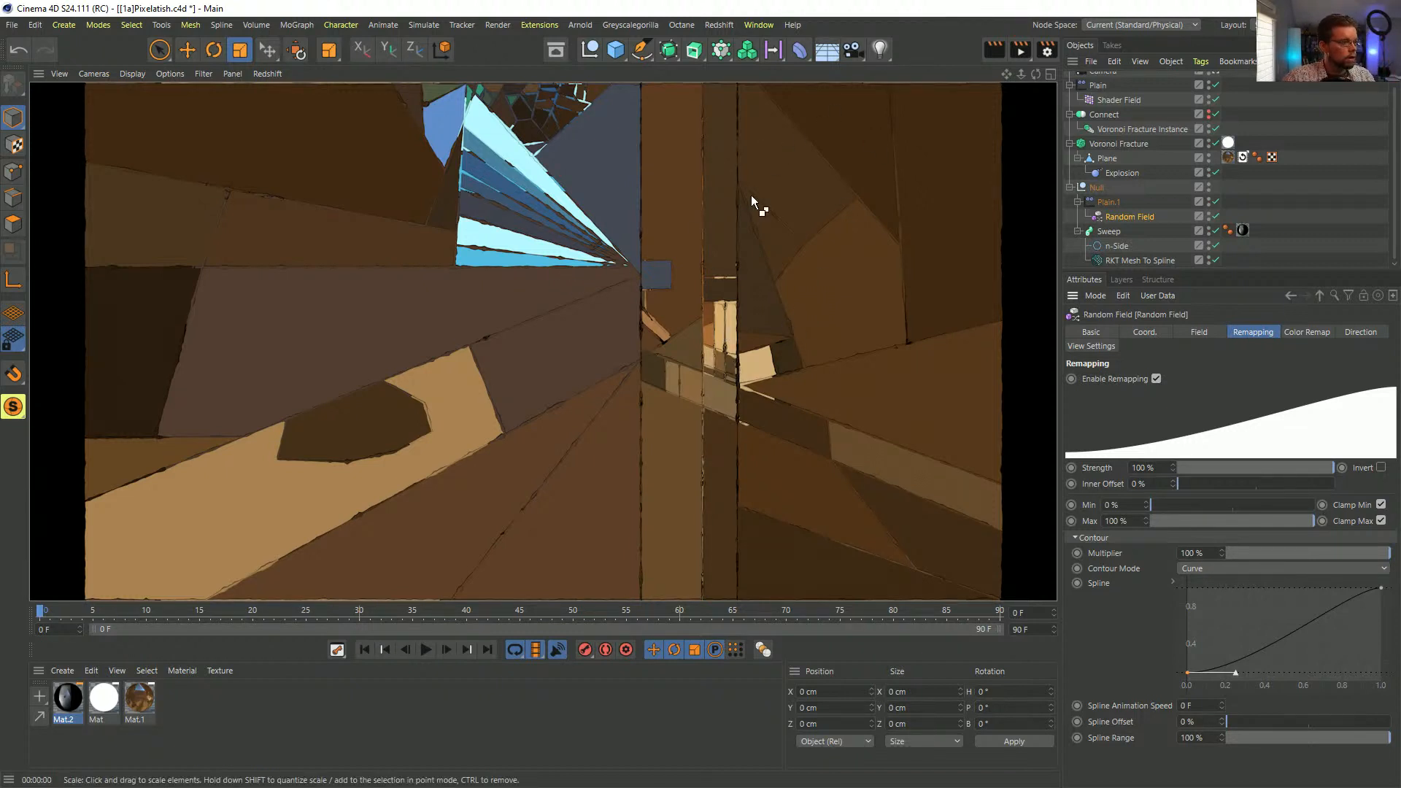
- Save the scene as a new version named [1b_MeshToSpline]Pixelatish.c4d
key(ctrl+shift+s)
click(304, 138)
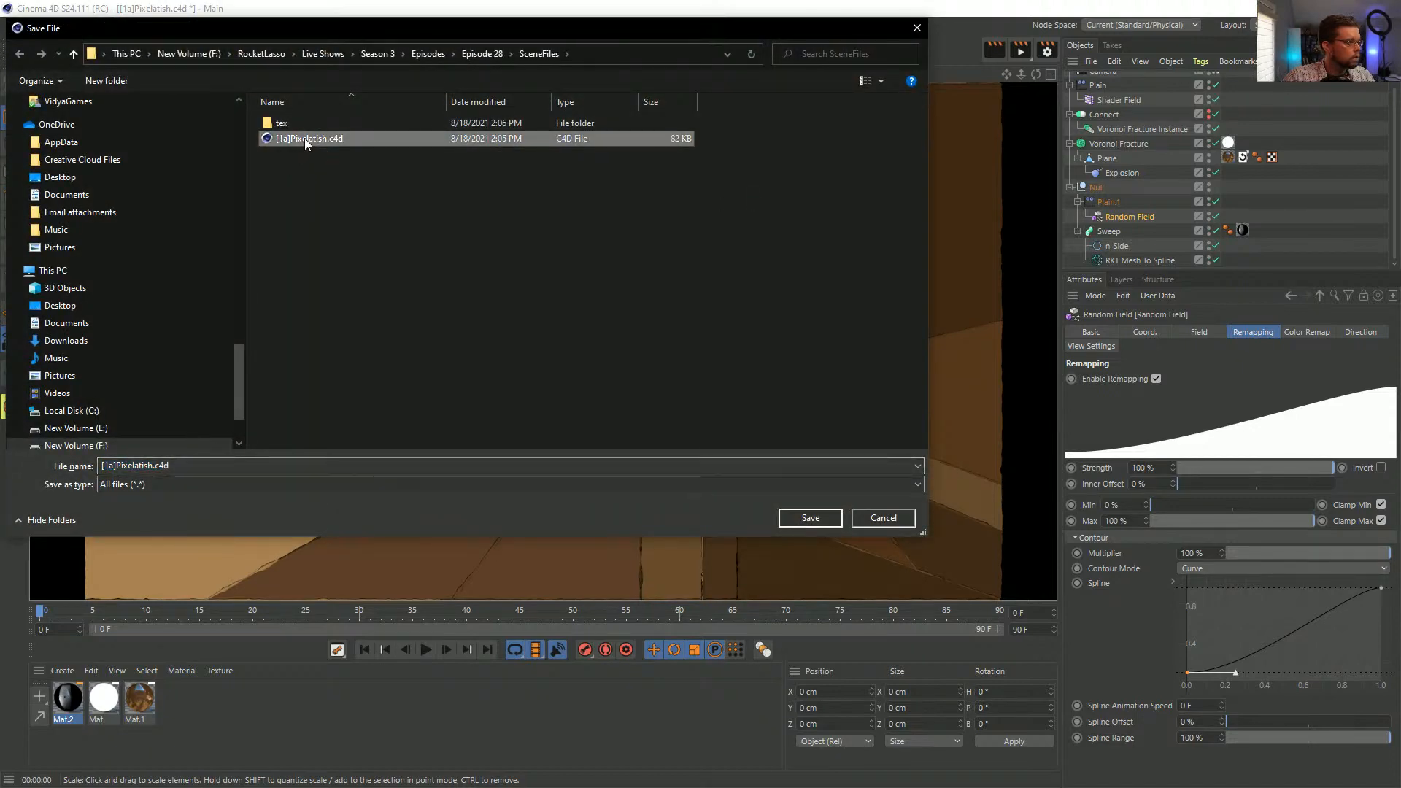
click(111, 465)
drag(109, 465, 114, 465)
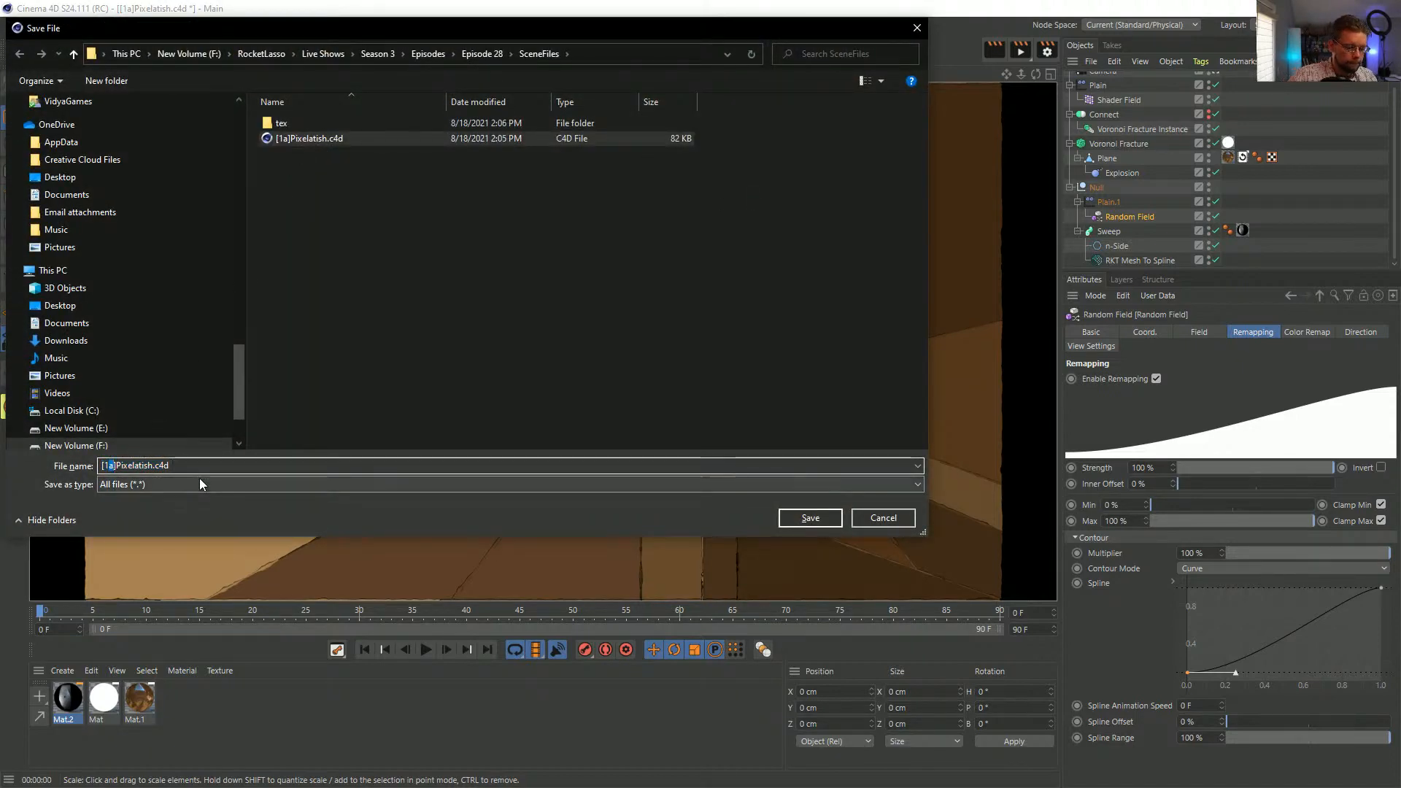
text(b_M)
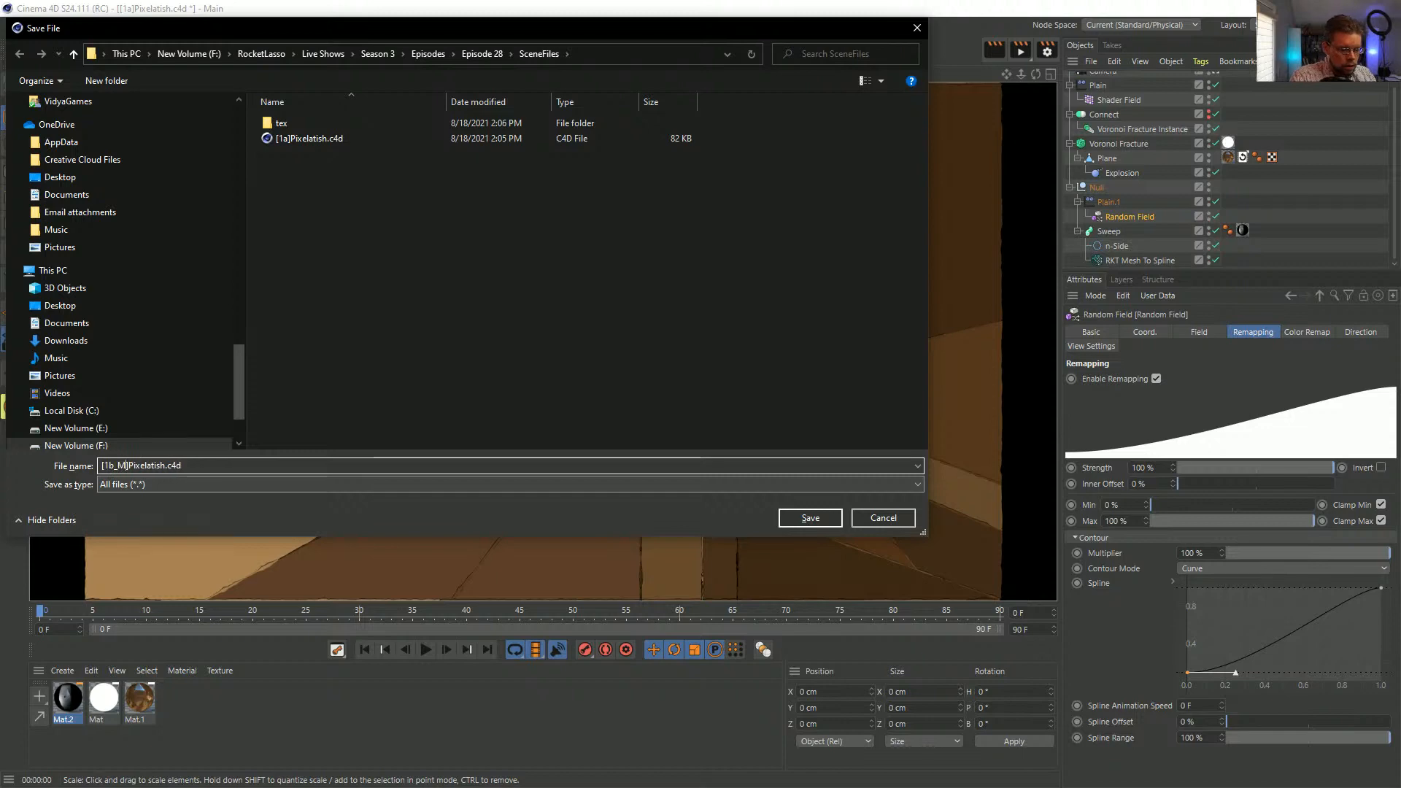
text(eshToSpline)
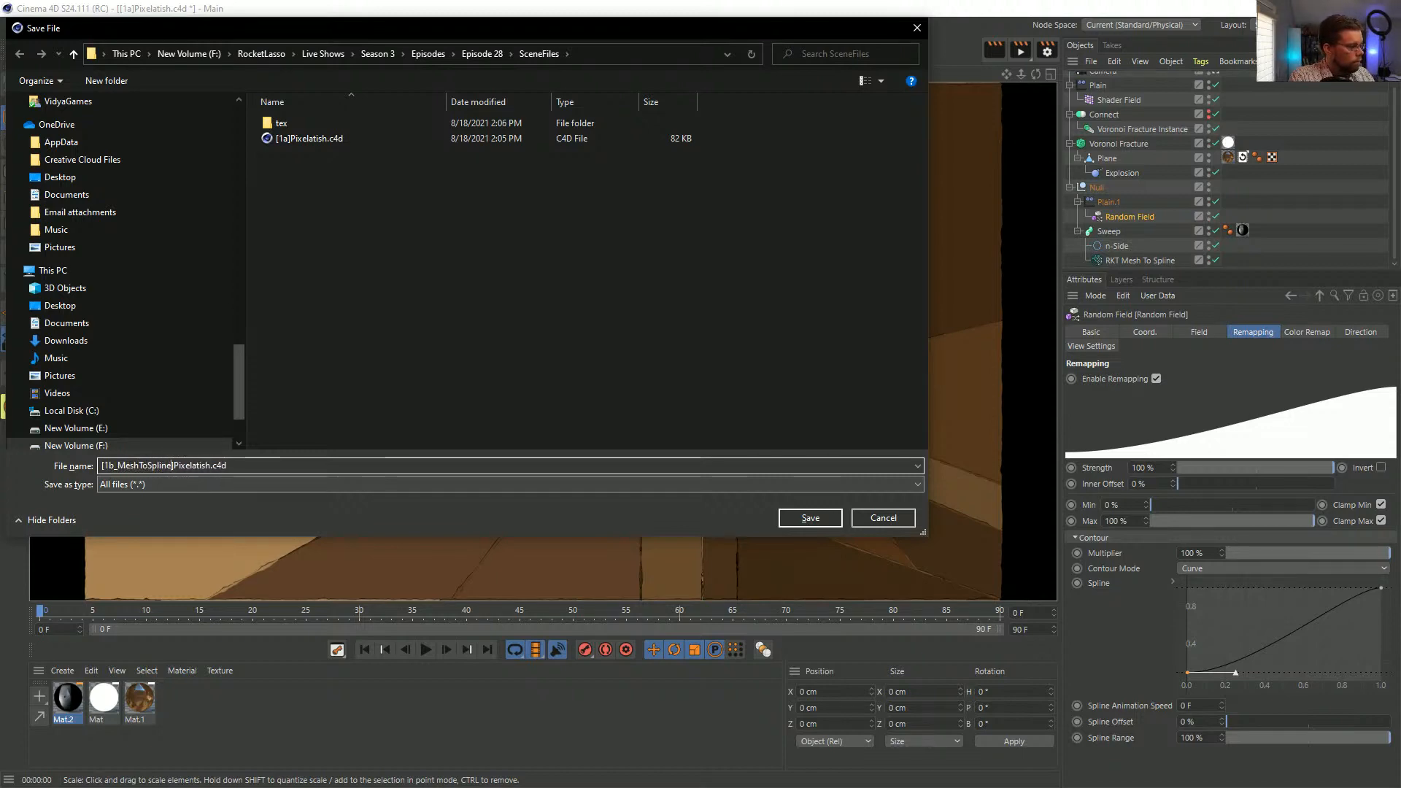
key(Return)
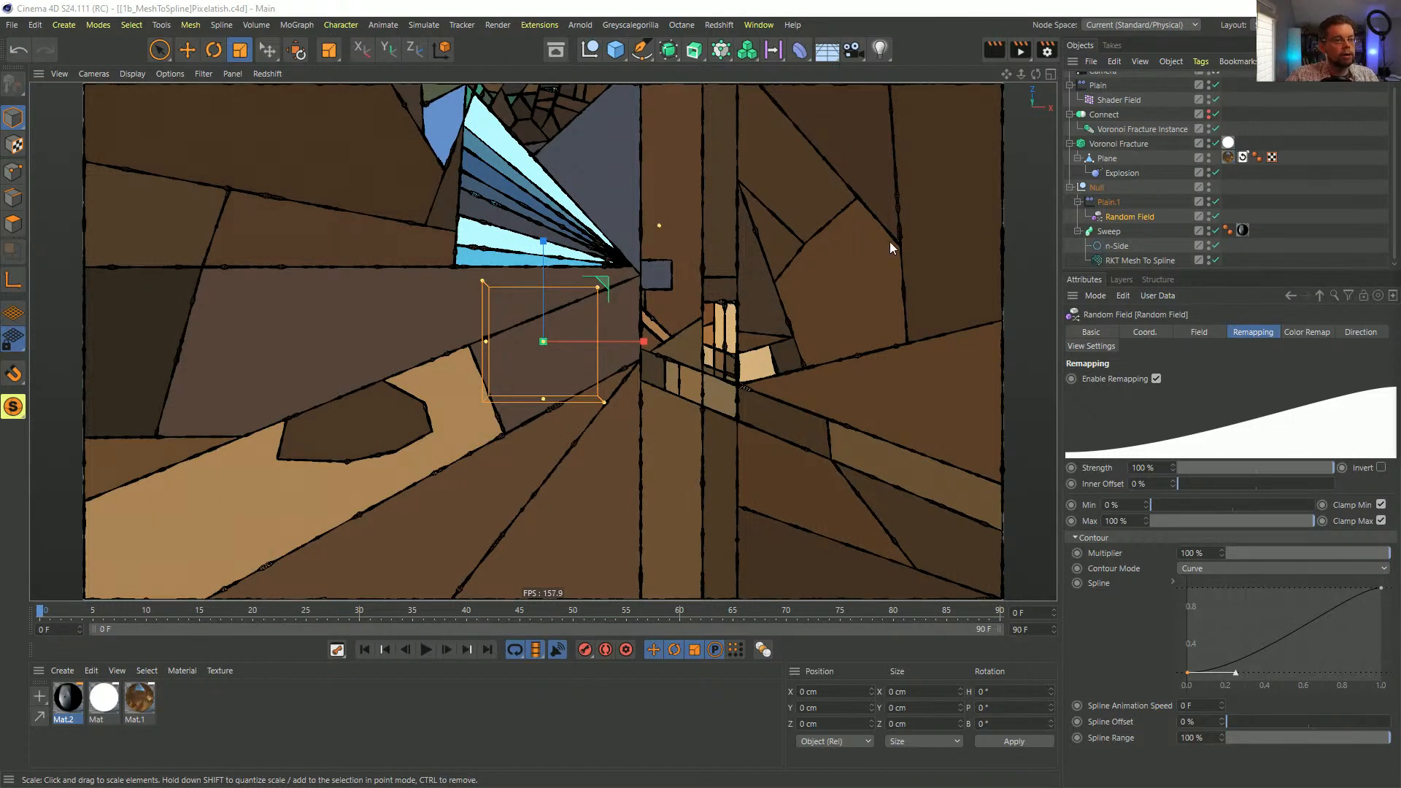
- Add a distribution source to the Voronoi Fracture object
click(1112, 147)
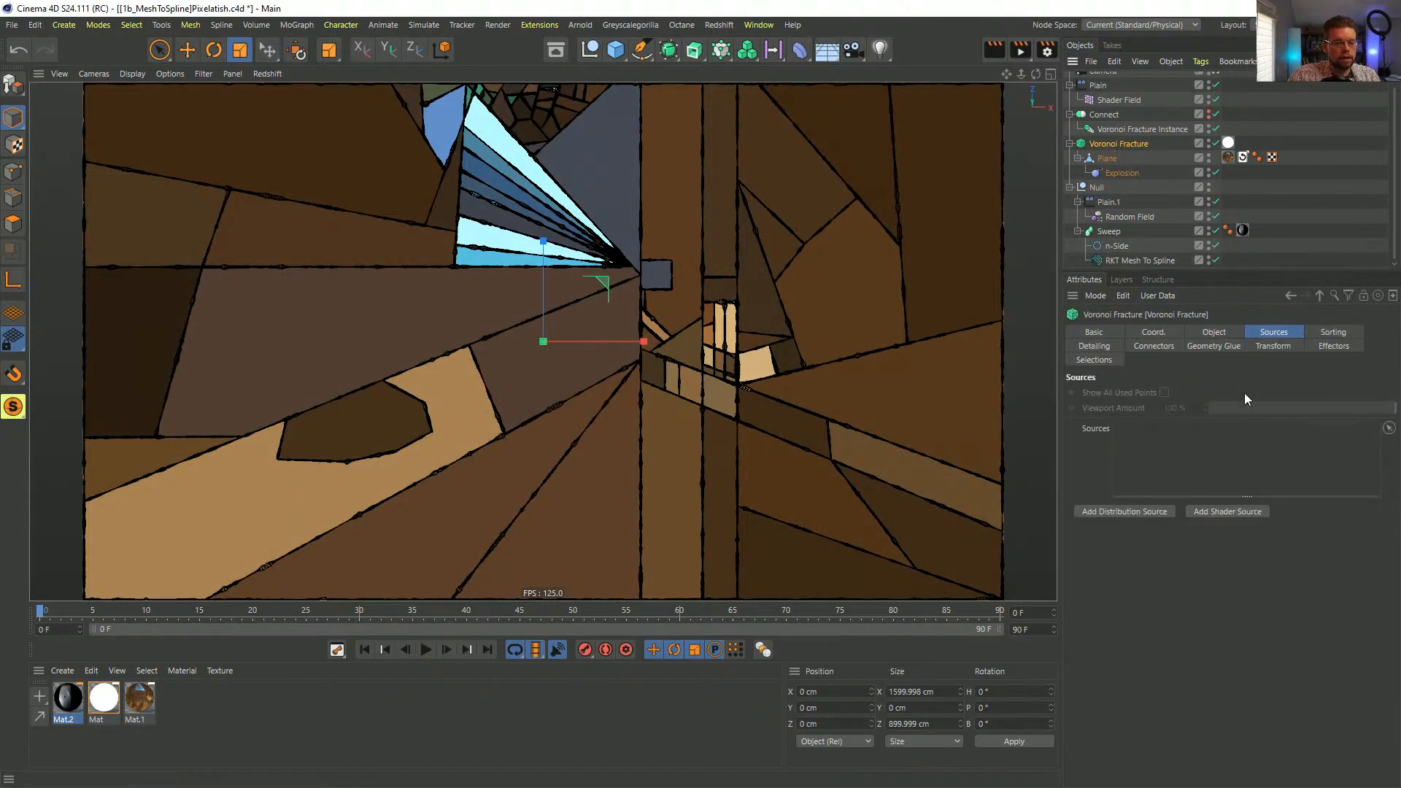
click(1213, 330)
click(1274, 332)
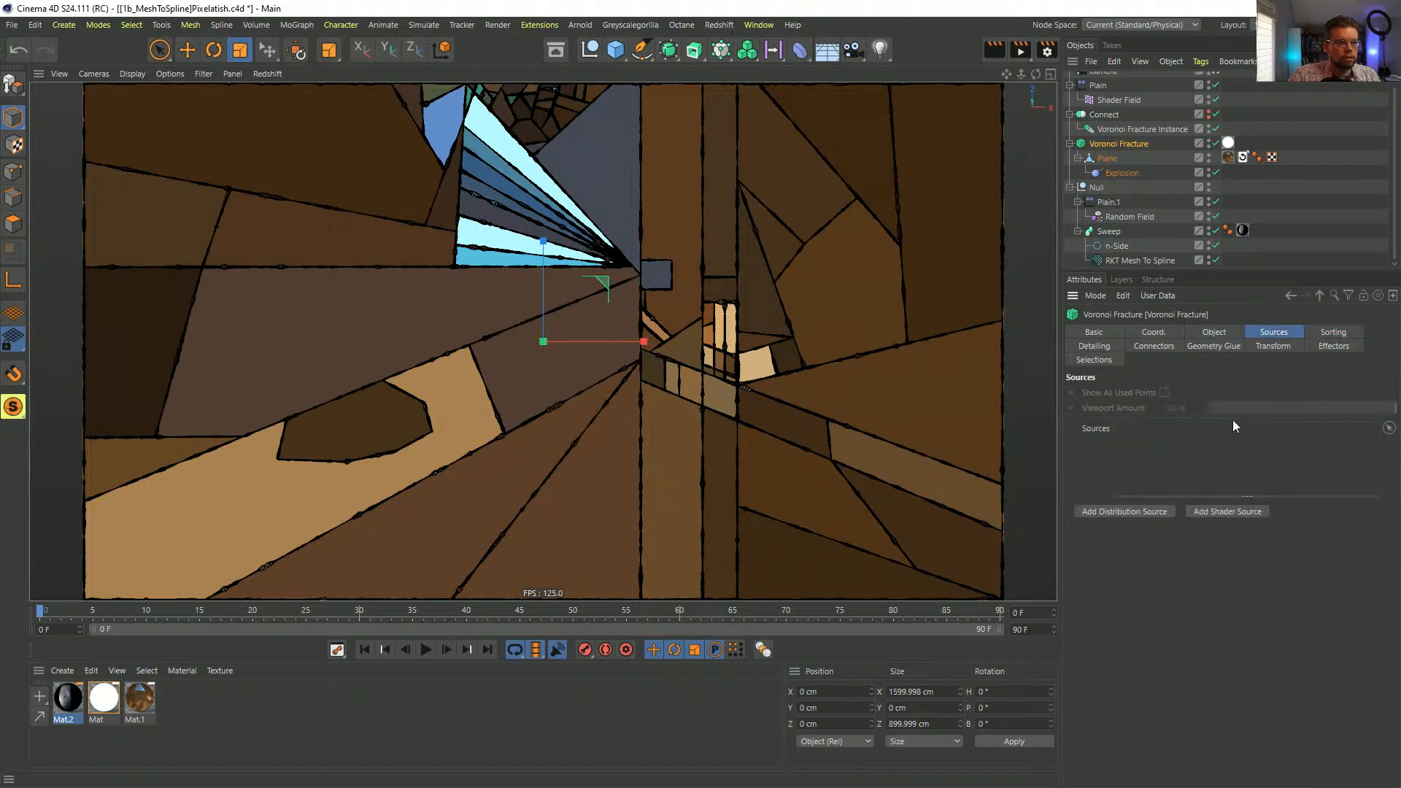
click(1140, 512)
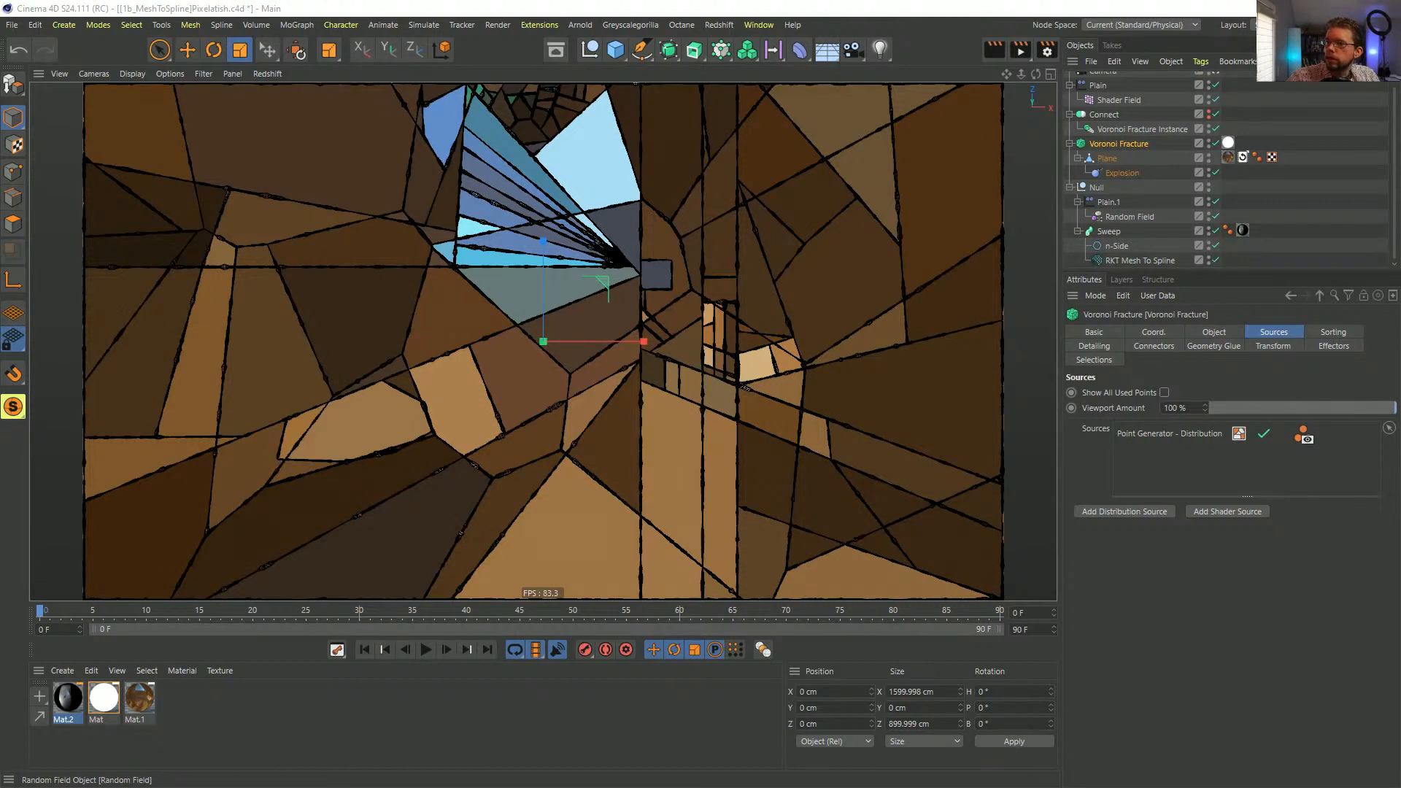
- Switch to the video player to watch the felted creature clip, pausing on the full figure, and return to Cinema 4D
key(alt+Tab)
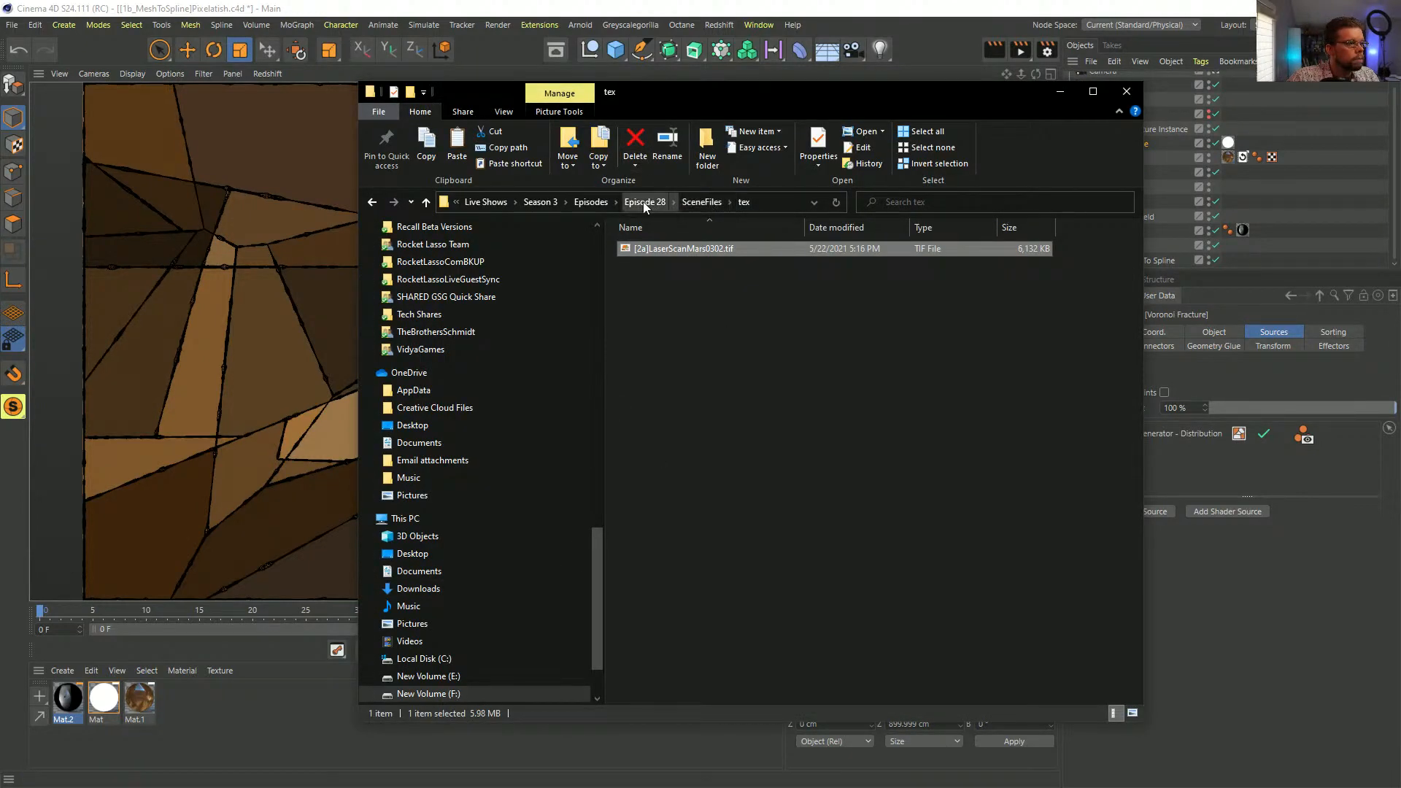
key(alt+Tab)
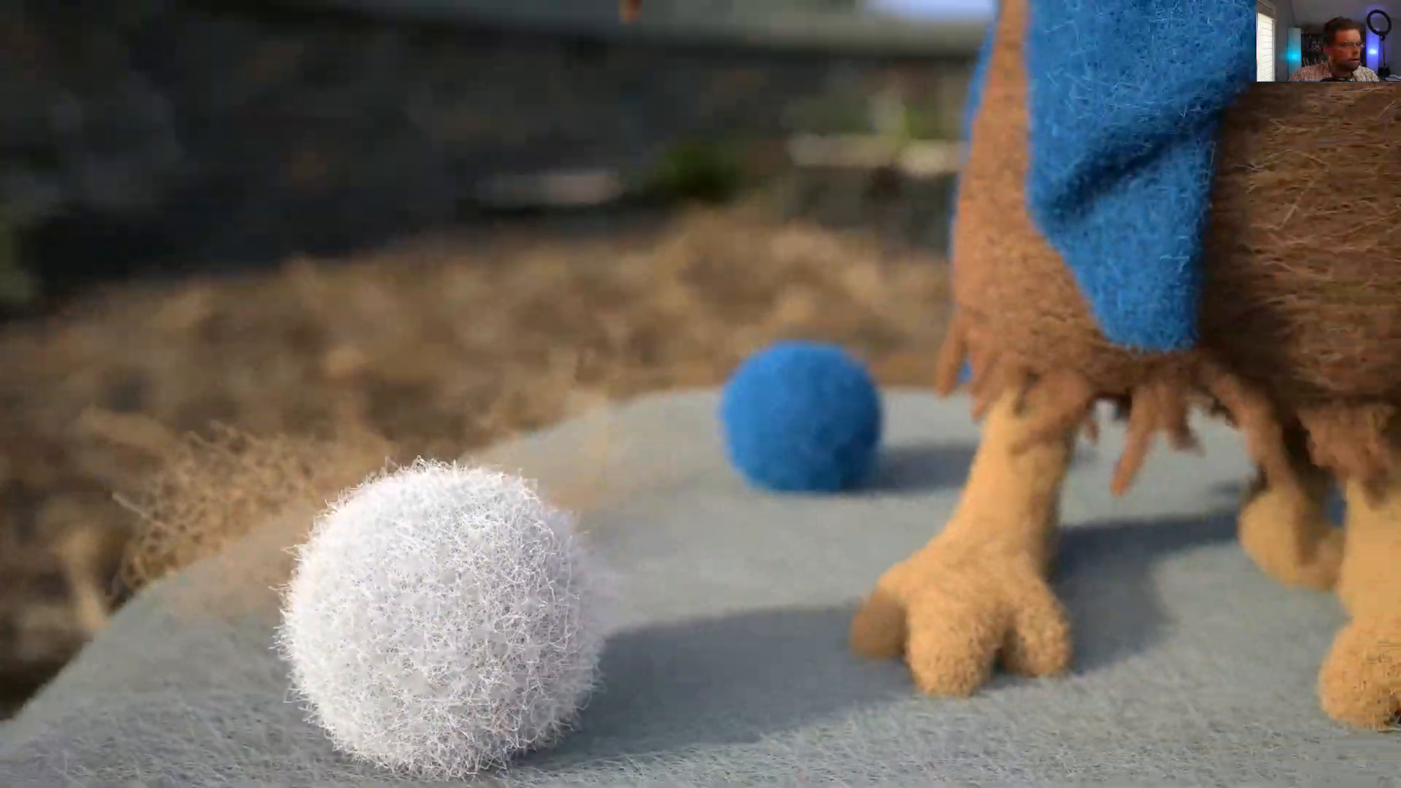
mouse_move(1093, 566)
key(space)
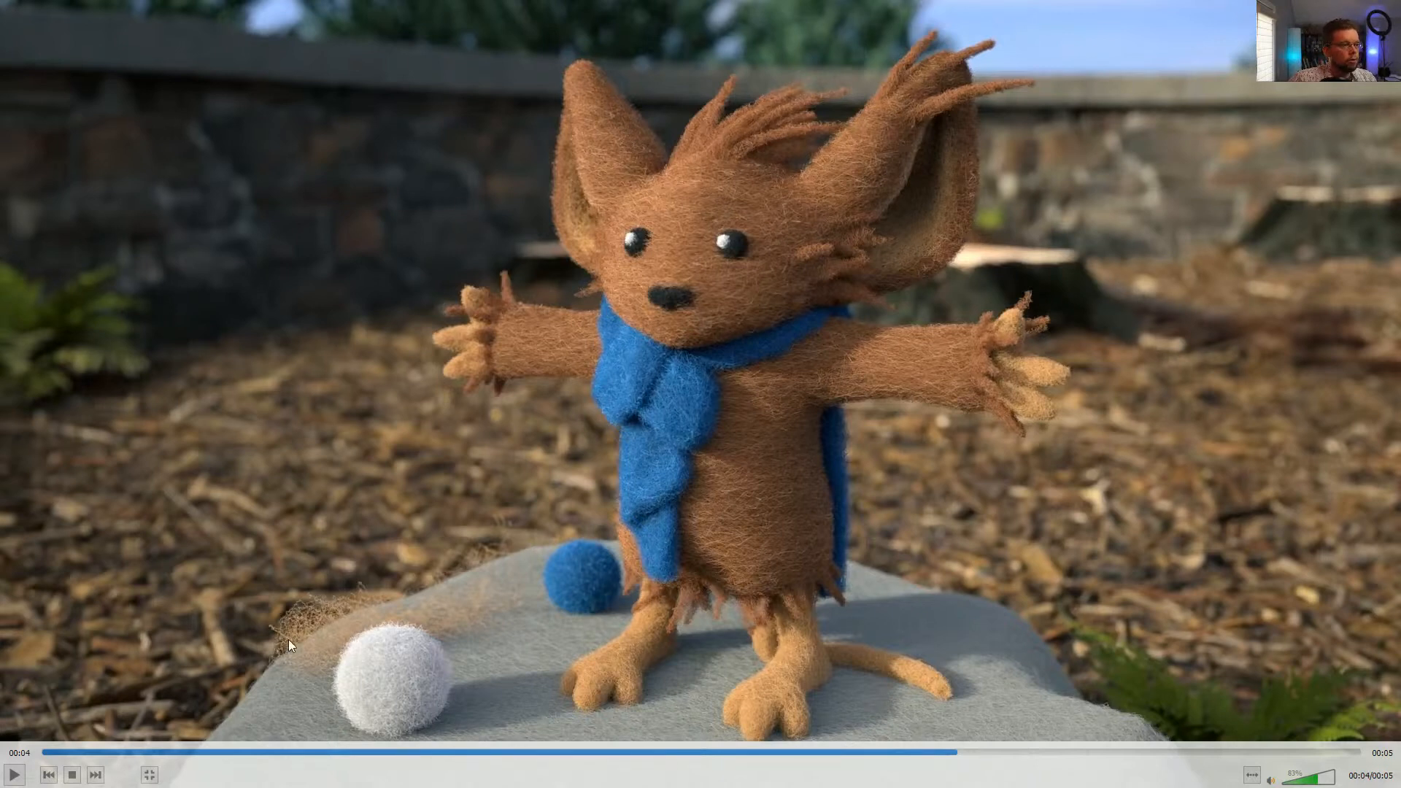
double_click(1081, 269)
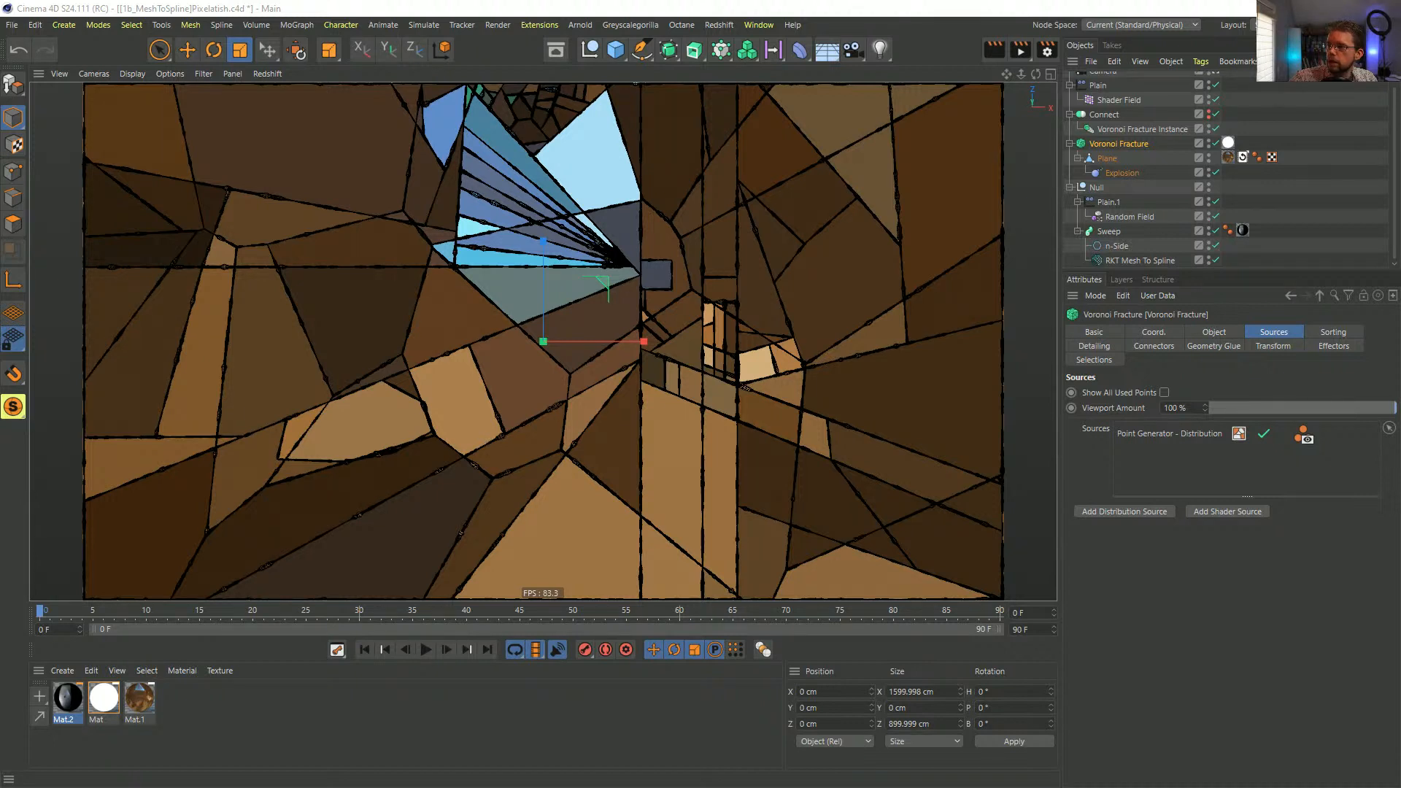
- Save the scene, then delete the Null group containing the Sweep and the Connect object holding the Voronoi Fracture instance
key(ctrl+s)
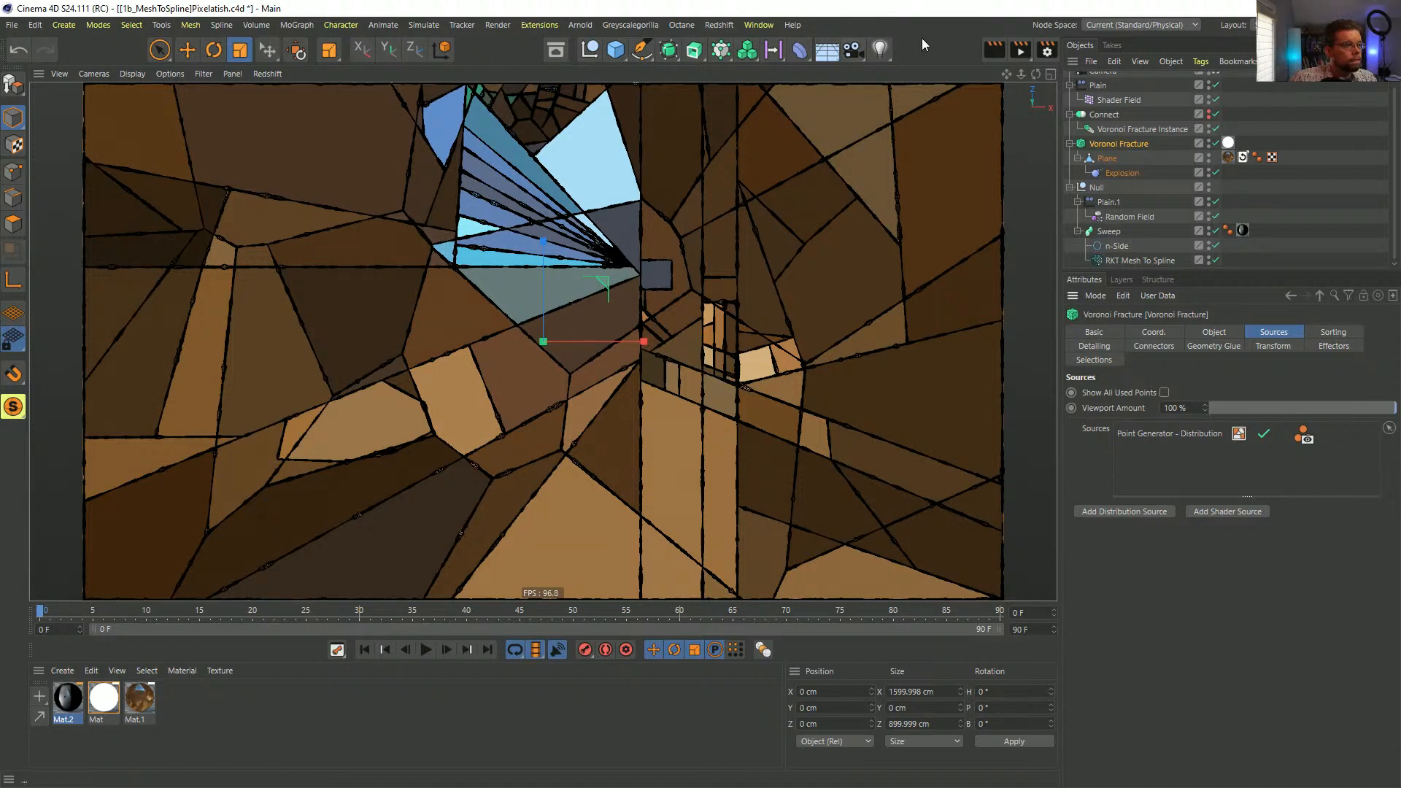
click(1096, 188)
key(Delete)
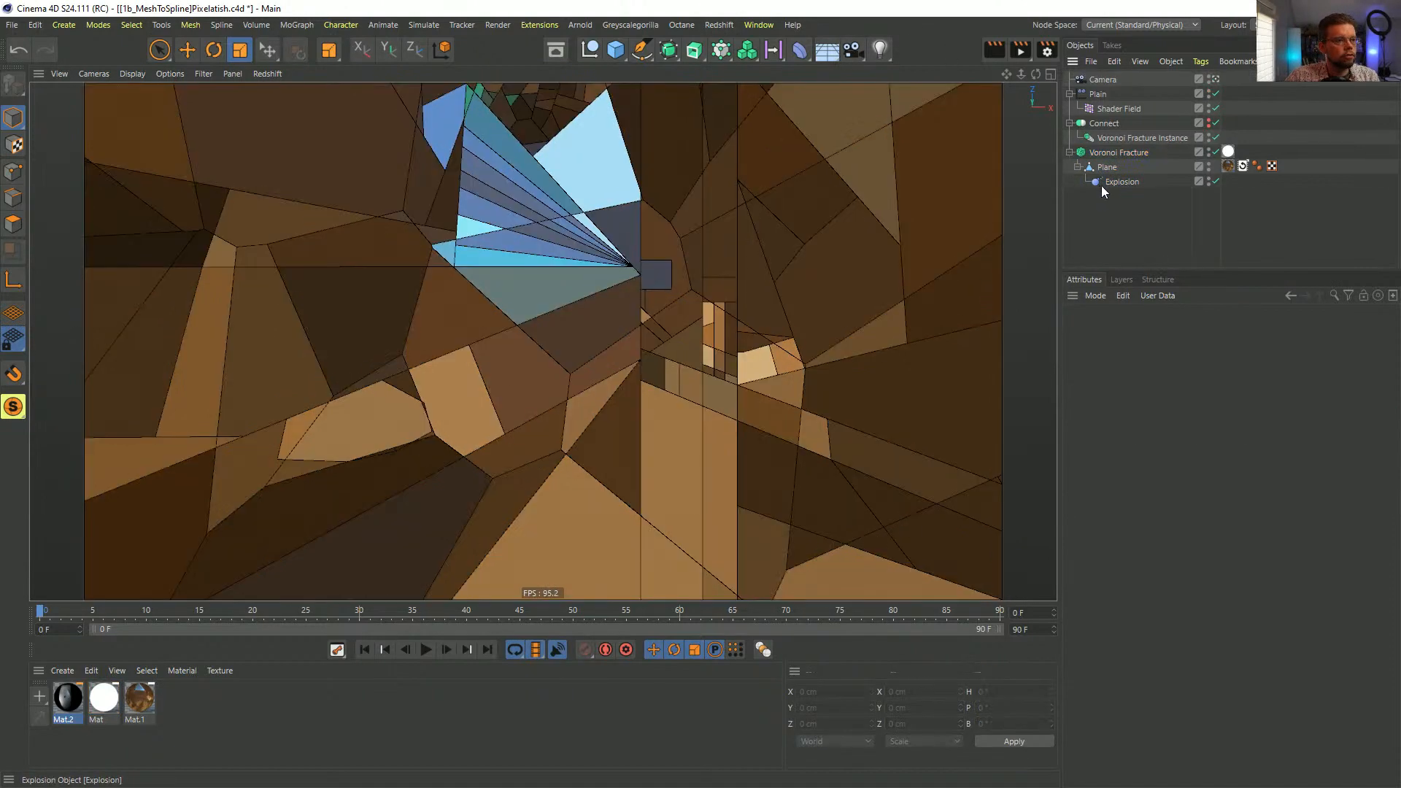
click(1103, 124)
key(Delete)
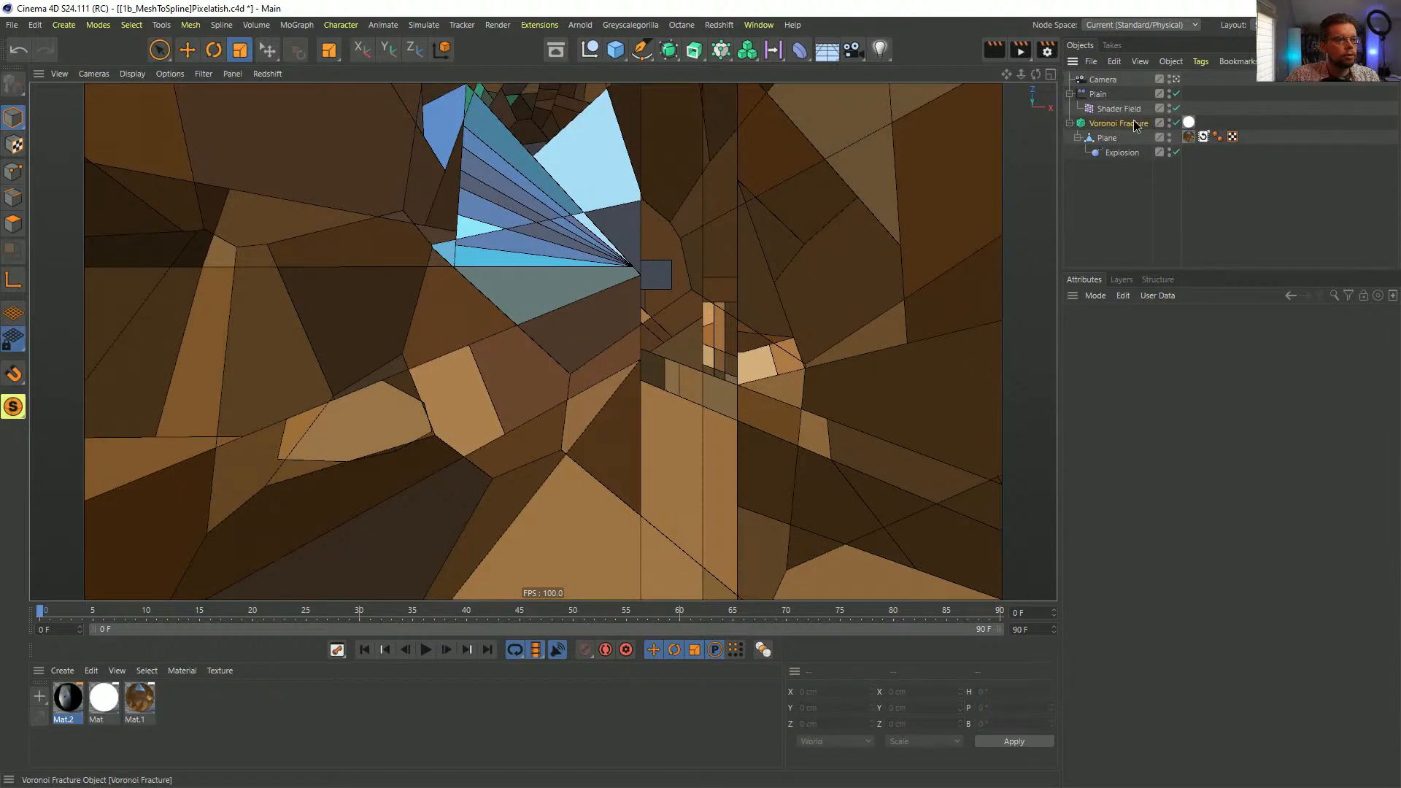
- Restore the Plane to its parametric version using its Recall tag, and delete the Mat.2 material
click(1133, 122)
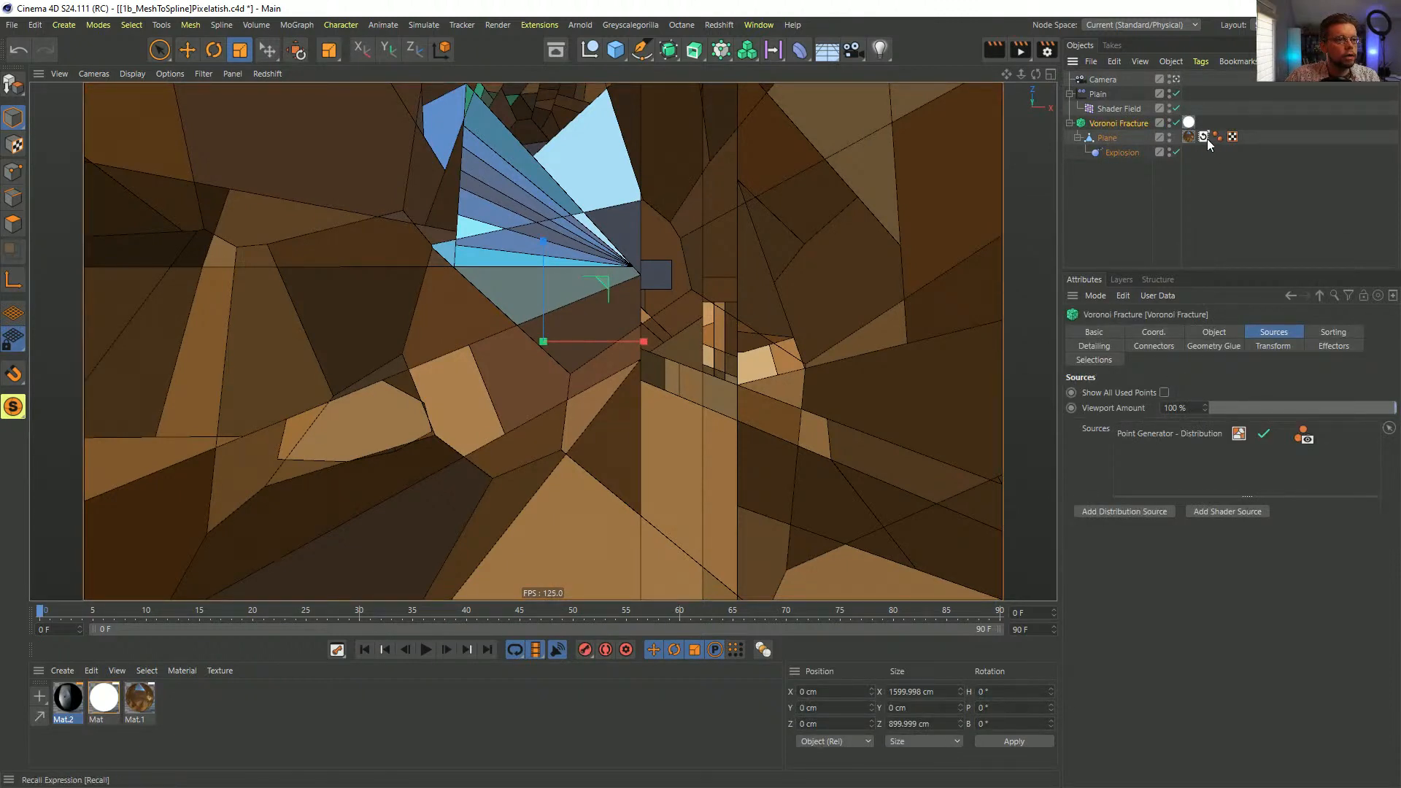
click(1204, 136)
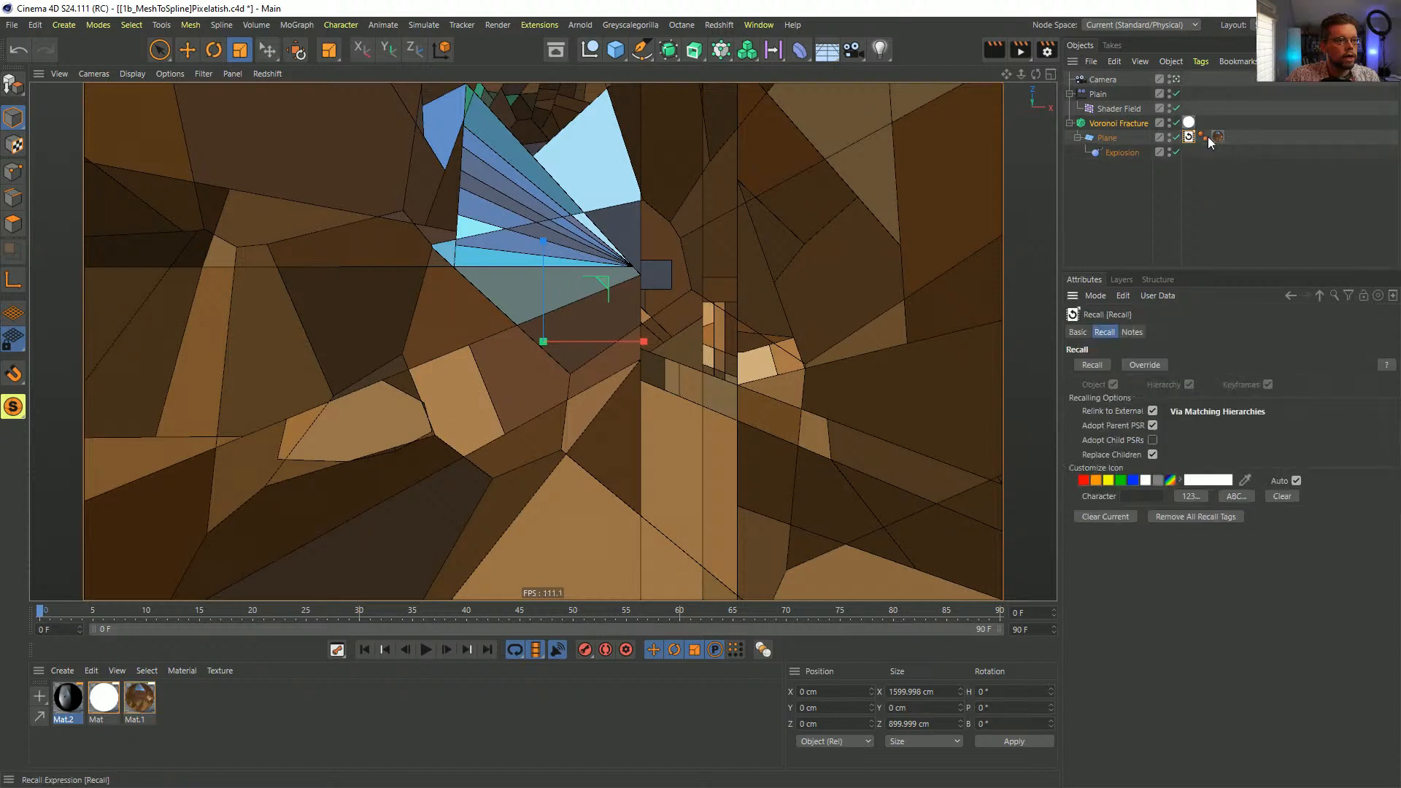
click(1118, 155)
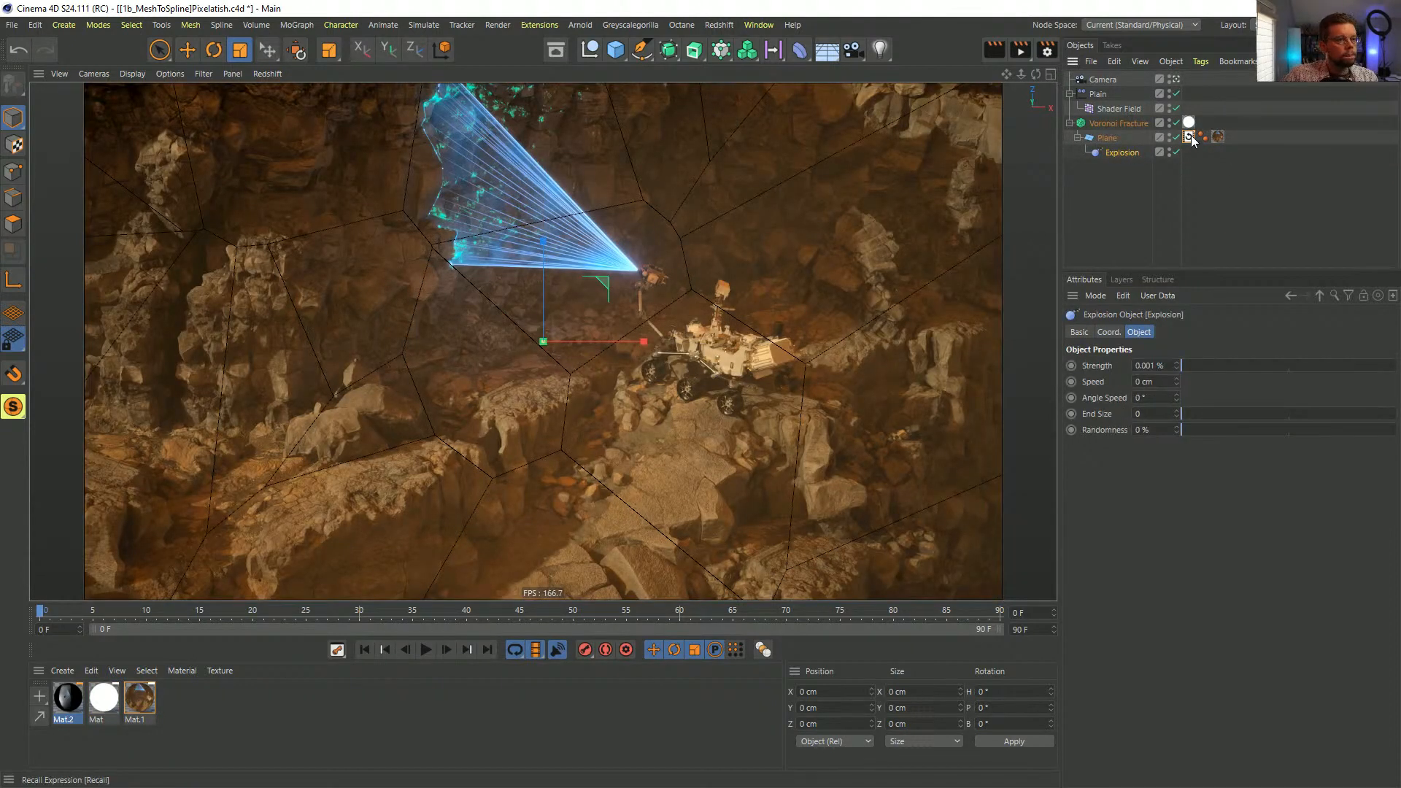
click(1138, 124)
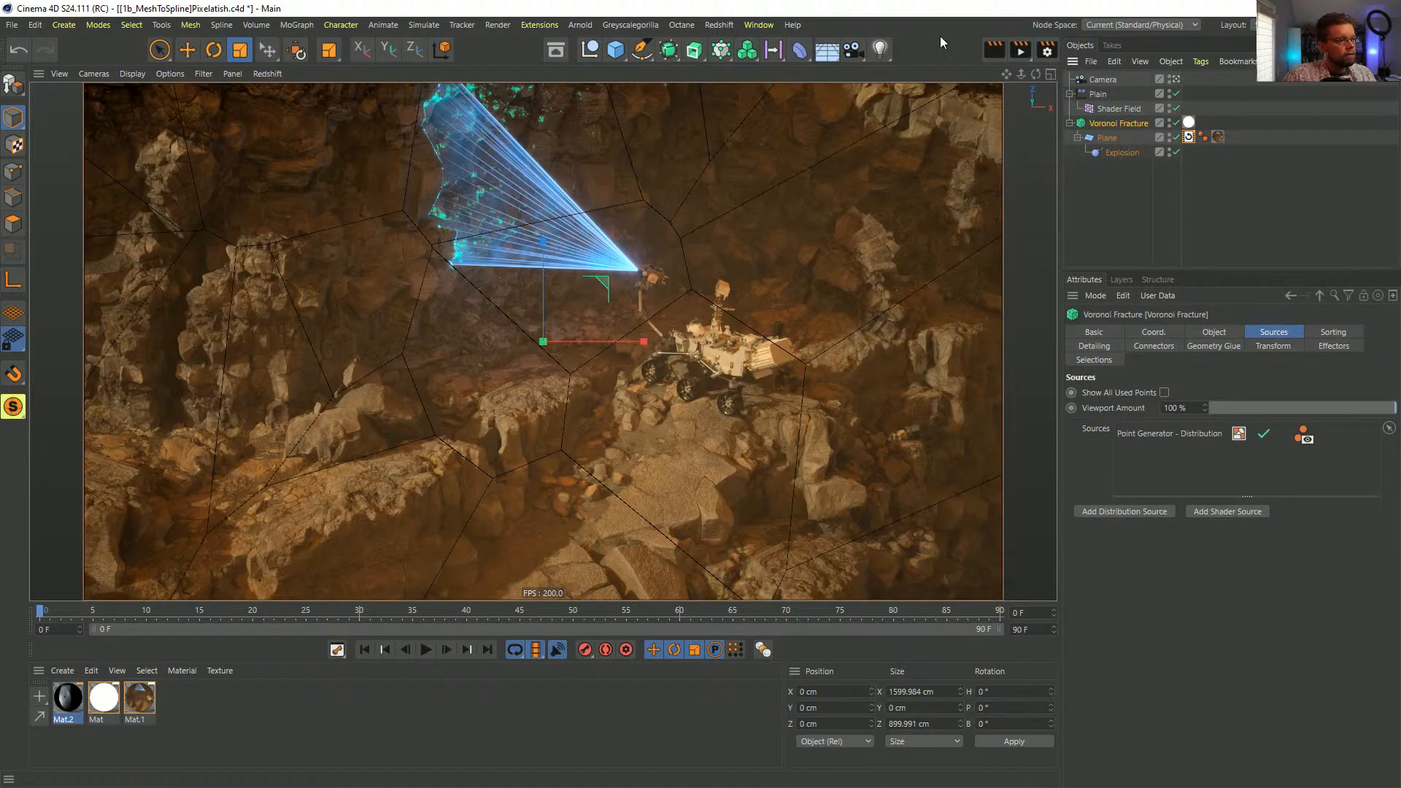
click(73, 700)
key(Delete)
- Replace the texture in Mat.1's Luminance channel with the movie [64b_RS]MouseNeedleFelt.mp4
double_click(104, 701)
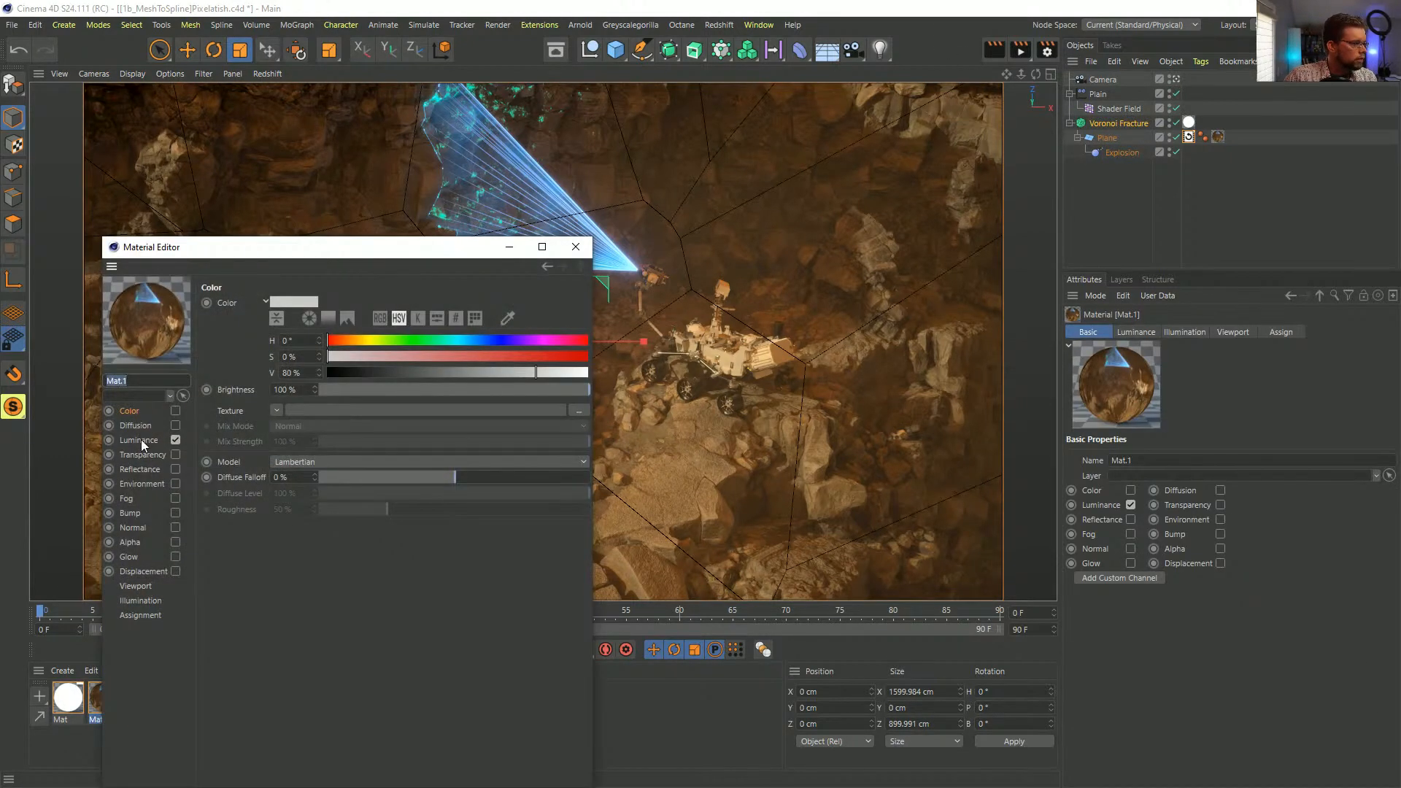
click(138, 440)
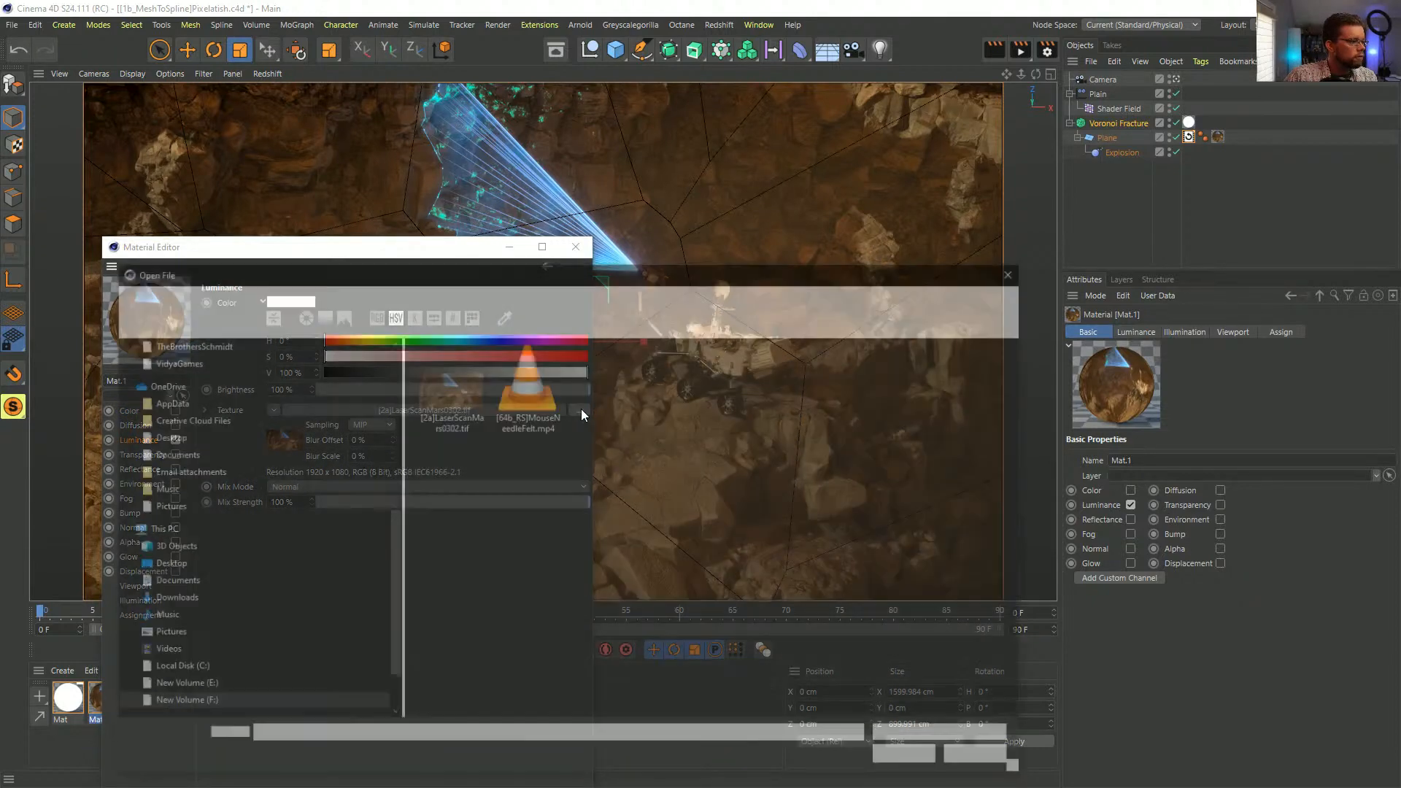
click(580, 410)
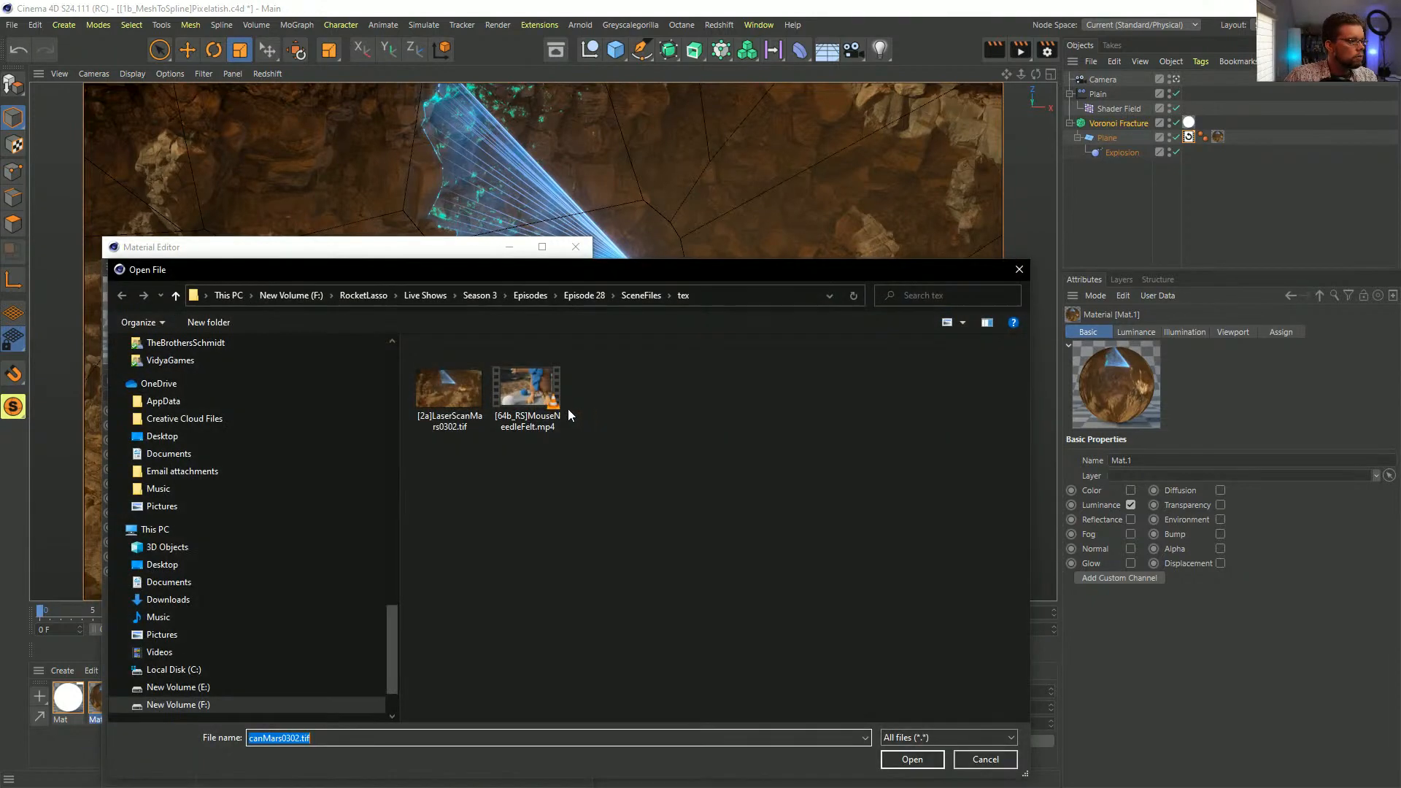
click(527, 386)
click(913, 759)
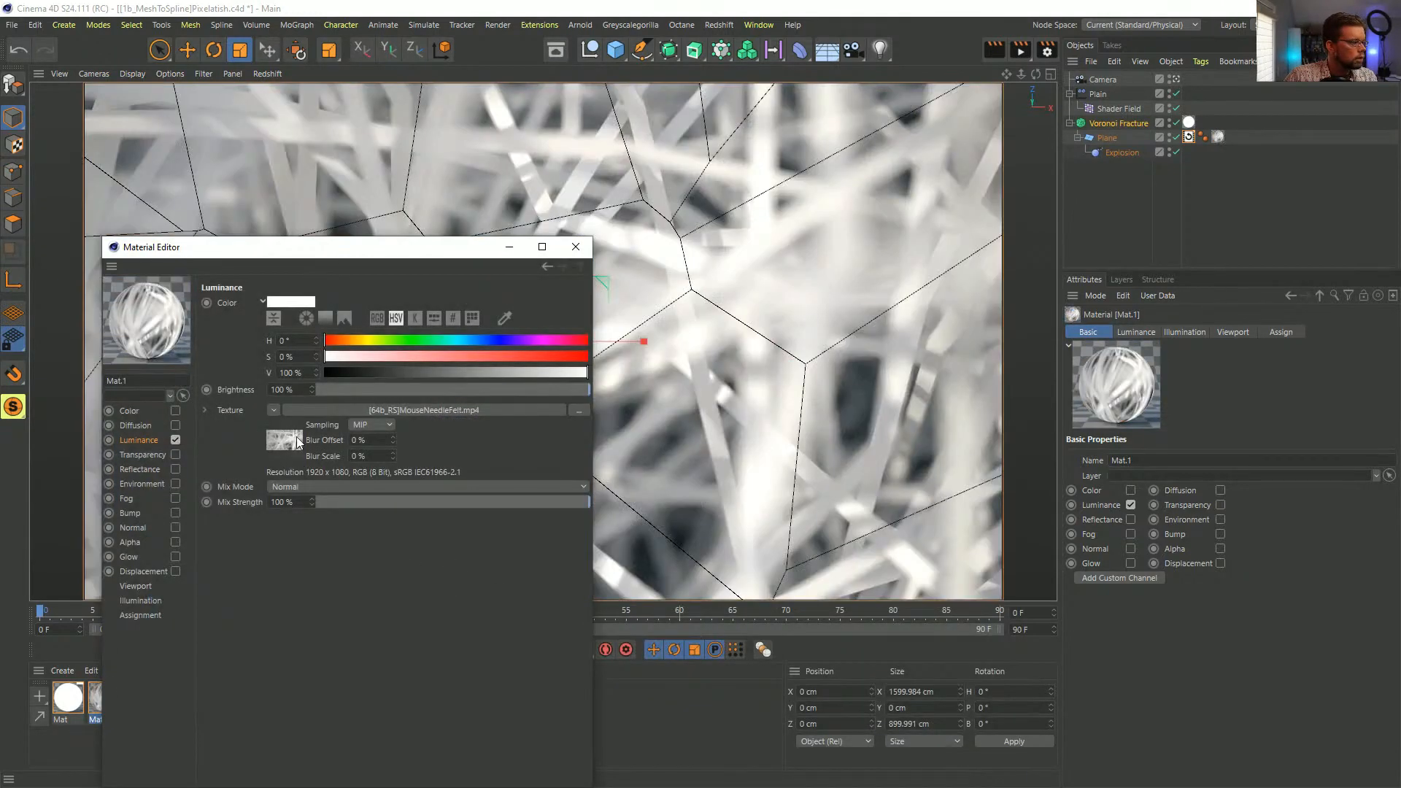
- Check the movie texture's animation settings and extend the timeline's end to frame 140
click(296, 435)
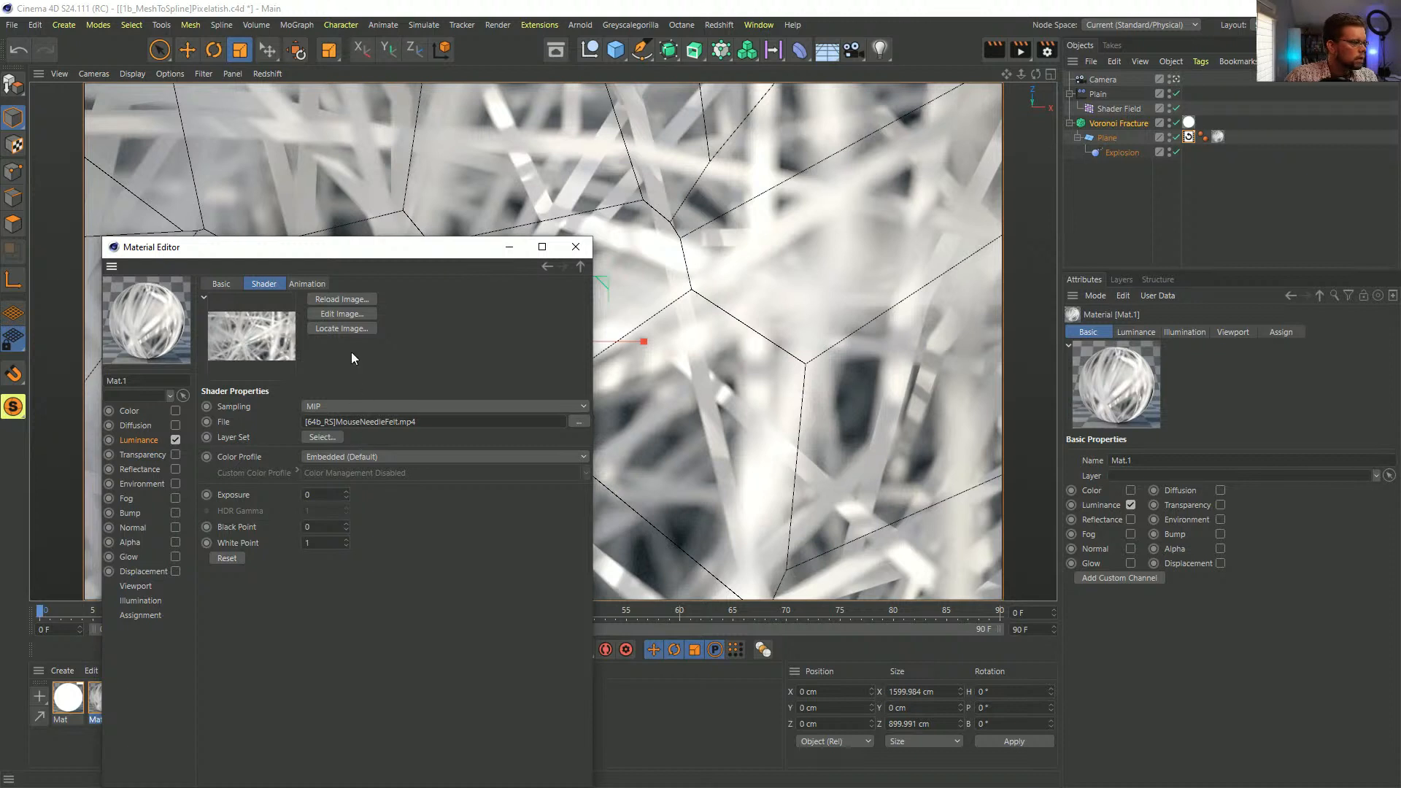
click(306, 284)
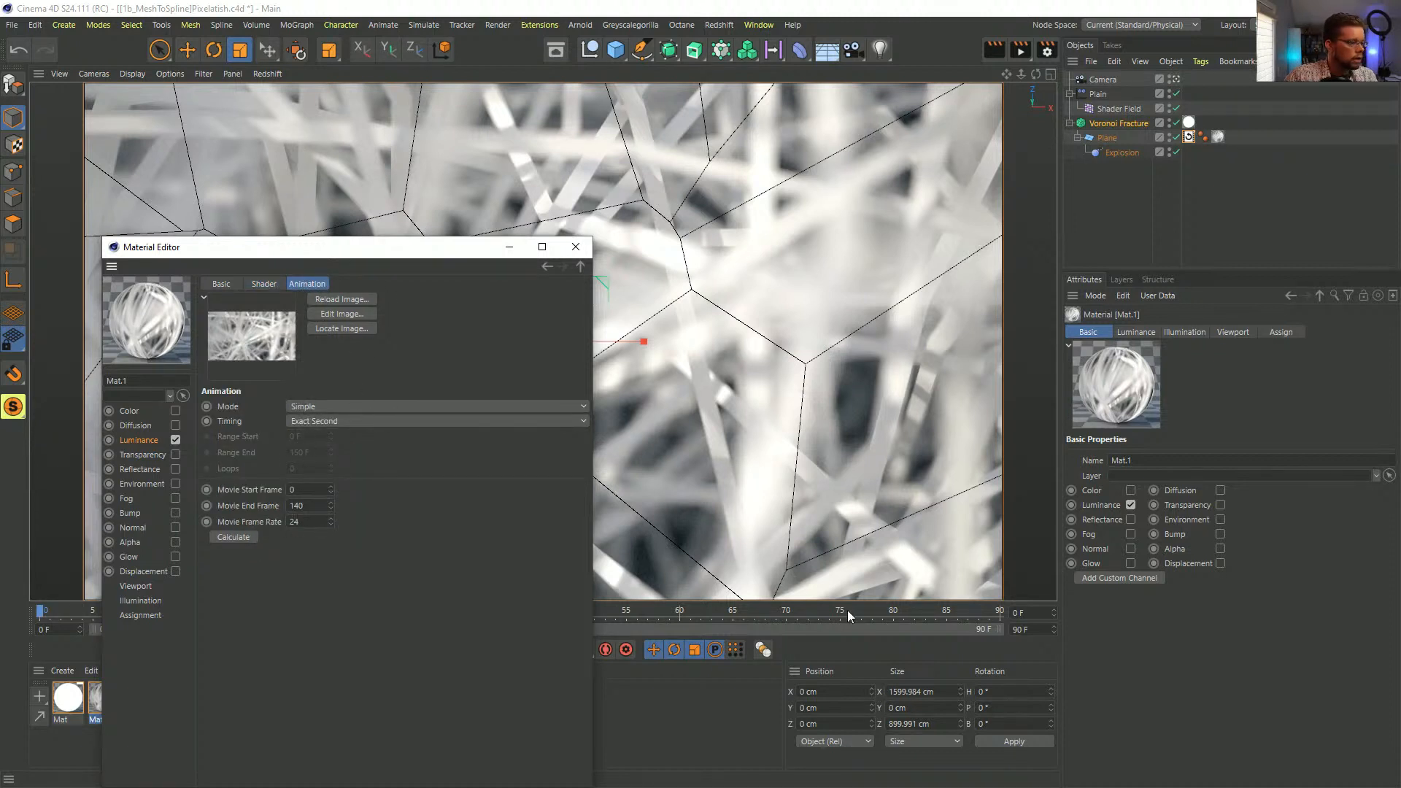
drag(1035, 629, 931, 639)
text(140)
key(Return)
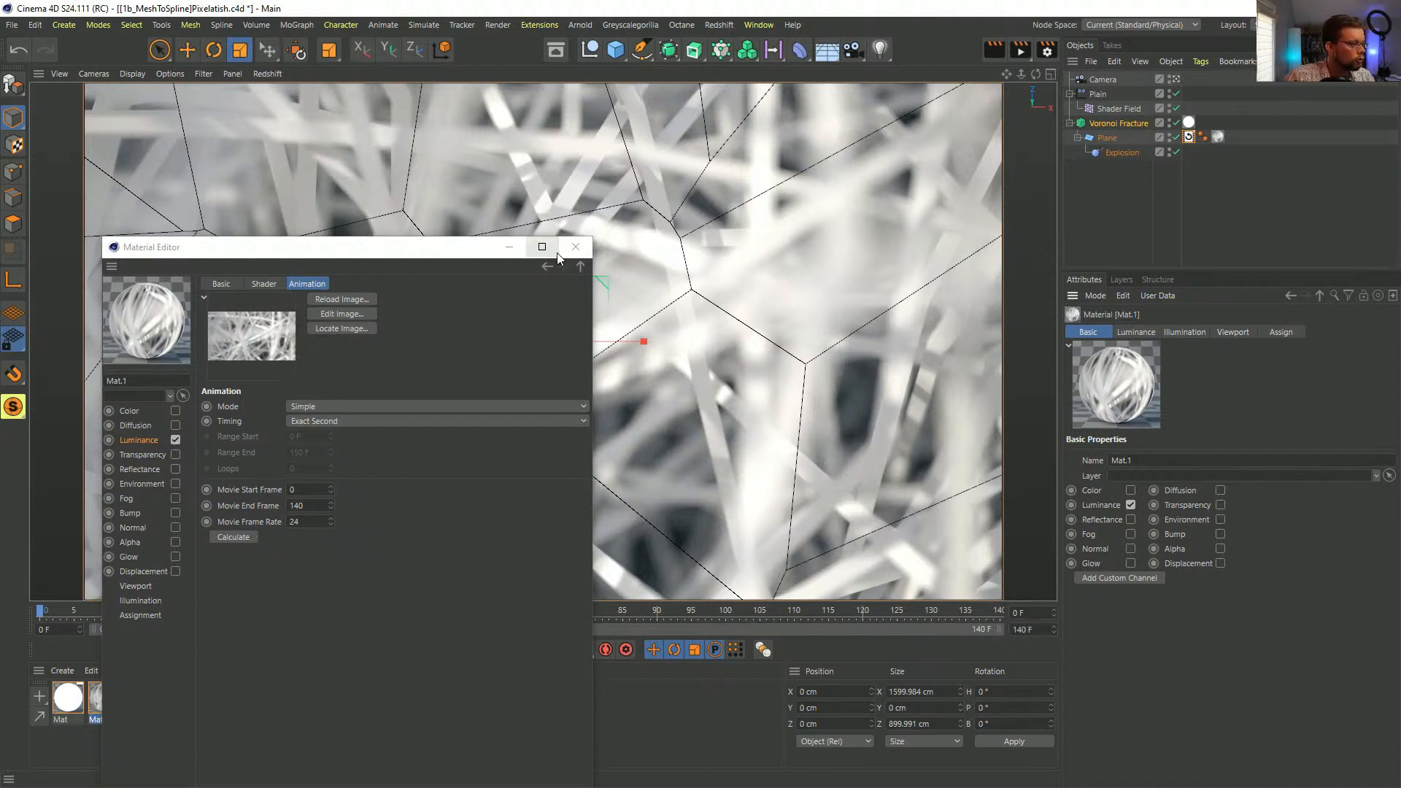
- Set the project frame rate to 24 FPS
click(576, 246)
key(ctrl+d)
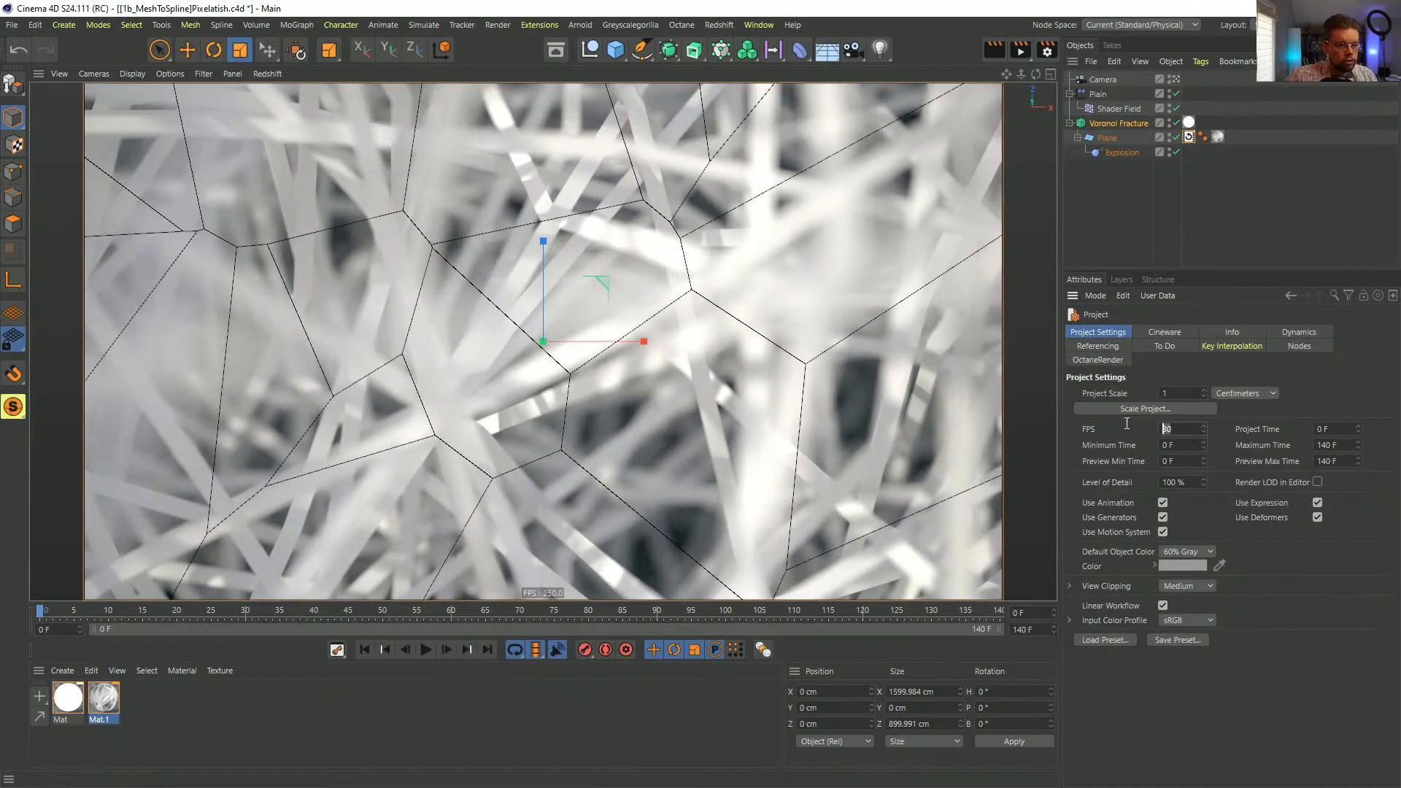
text(24)
key(Return)
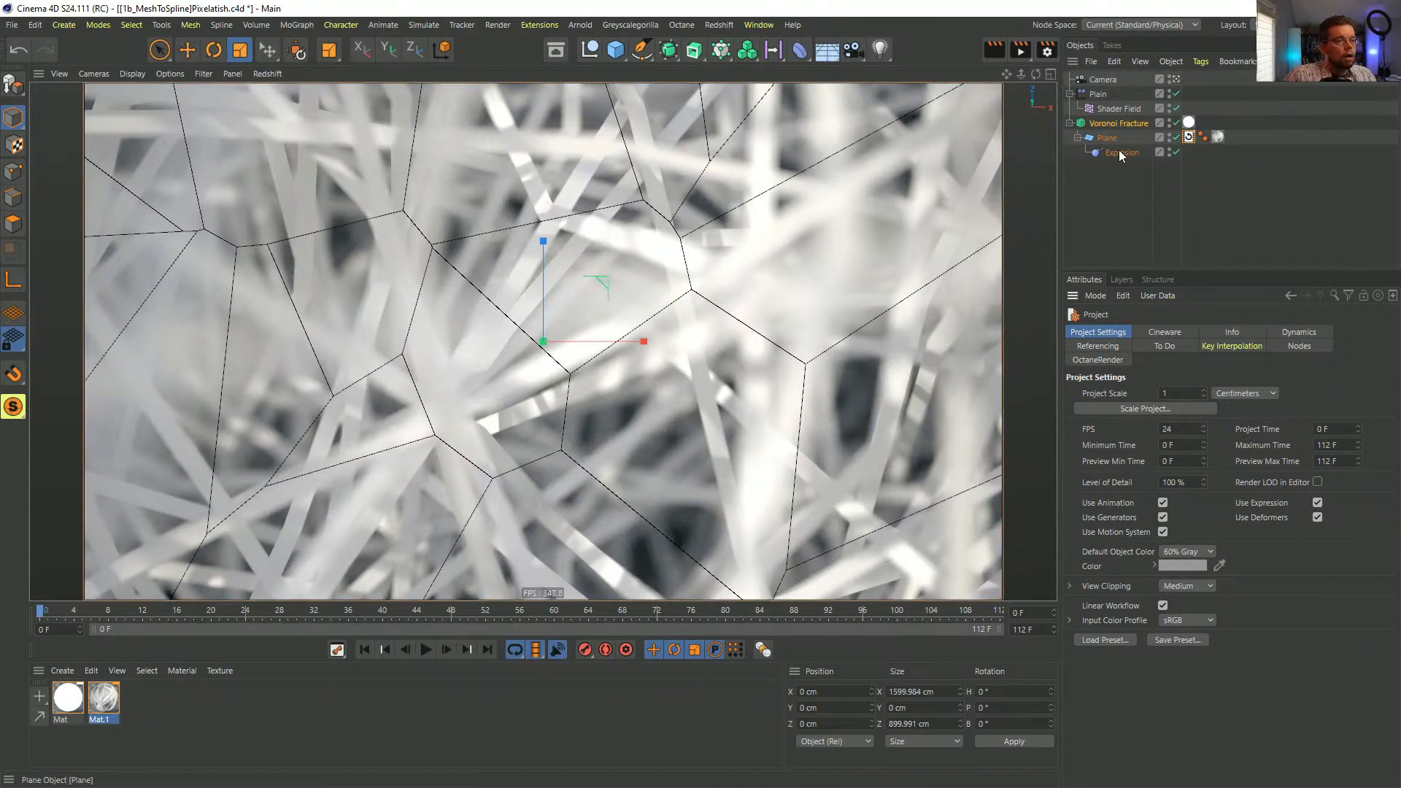
- Restrict the Plane's Mat.1 material tag to a selection named x, and check the Voronoi Fracture's own material tag
click(1217, 137)
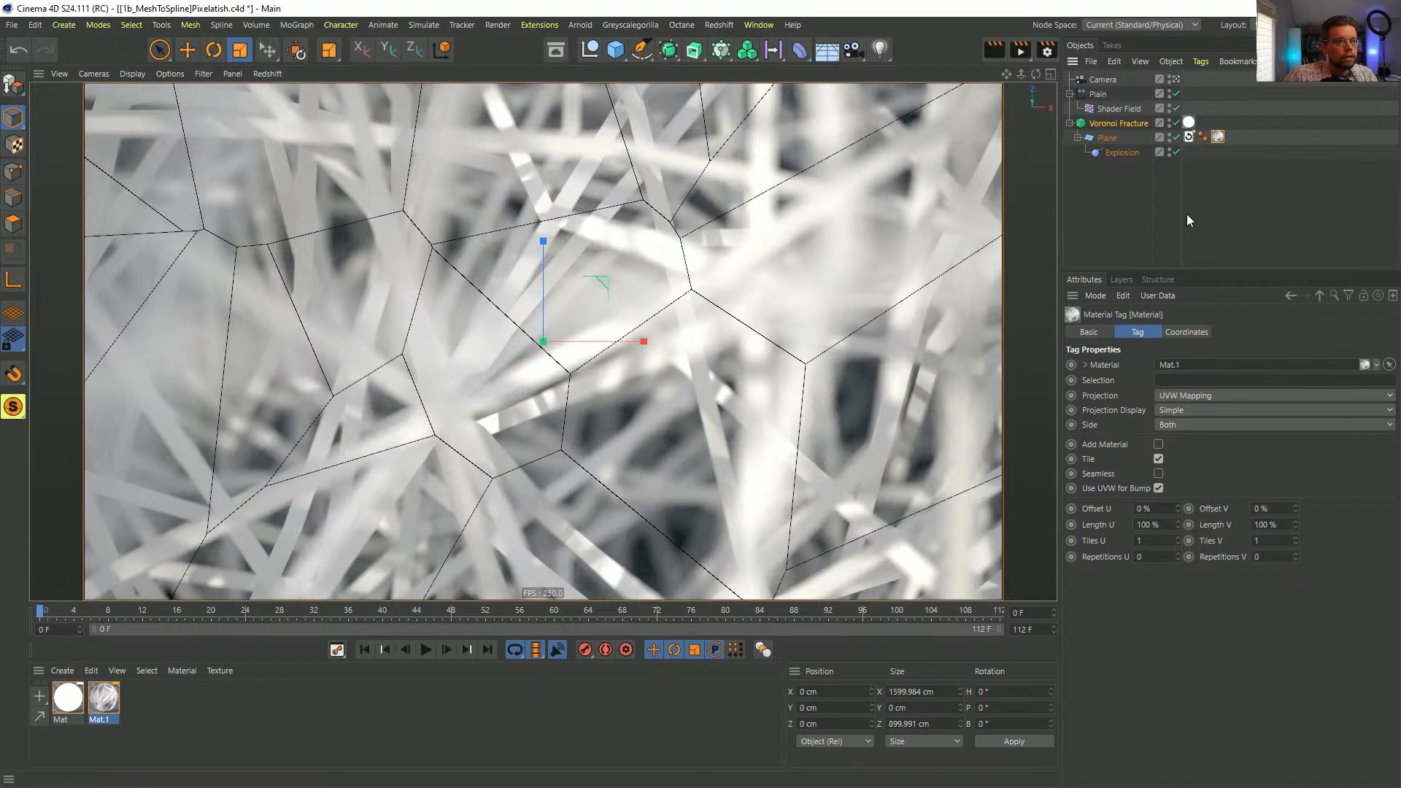
click(1194, 381)
key(Return)
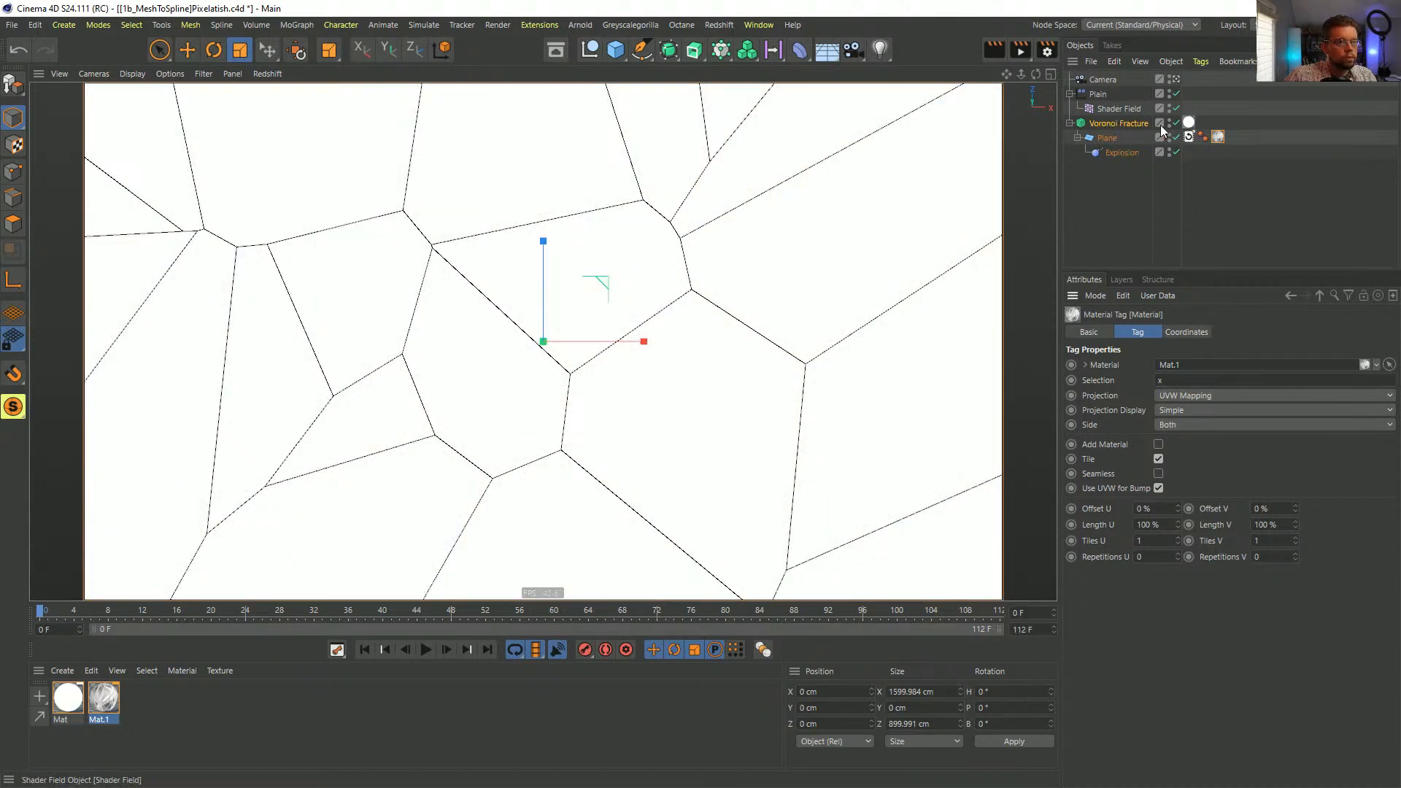
click(1126, 124)
click(1115, 191)
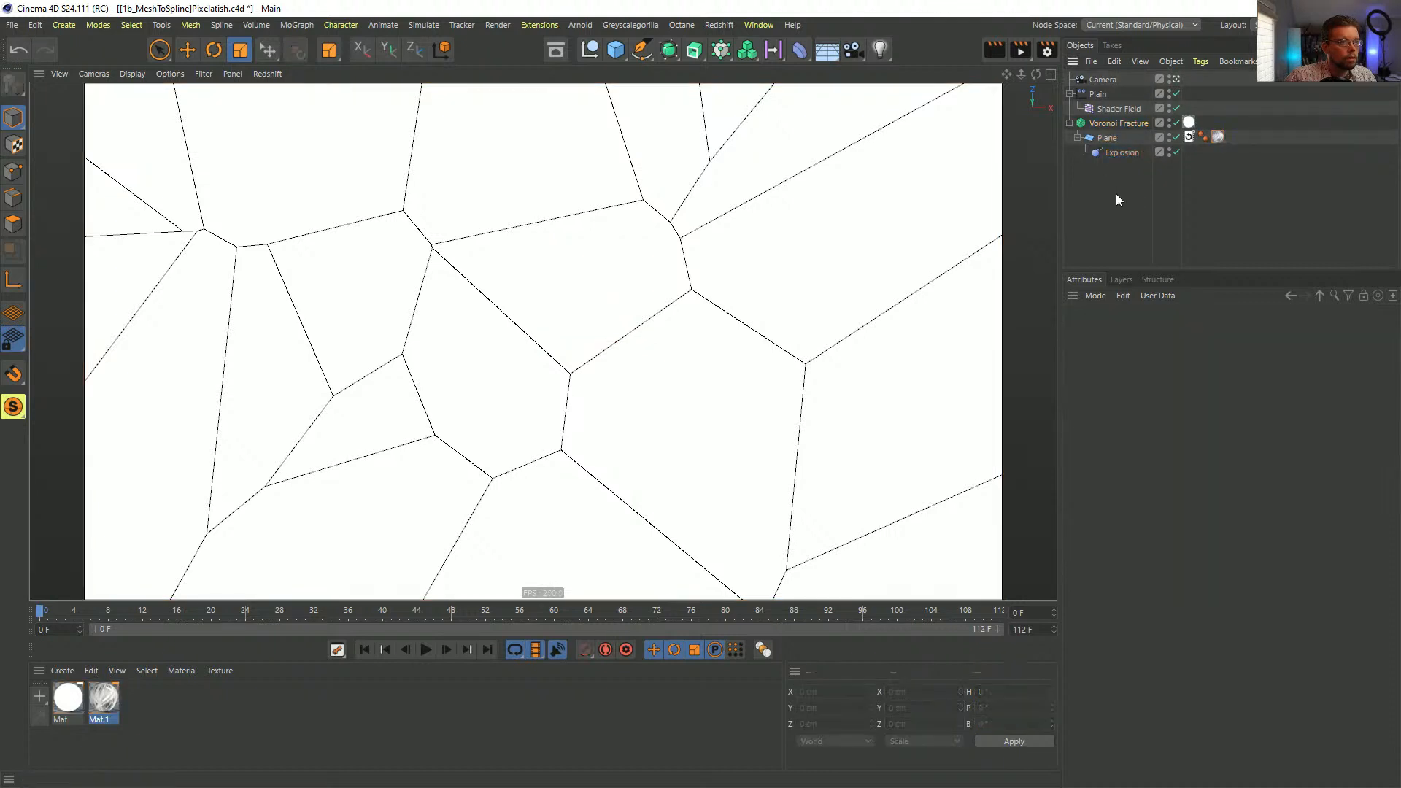
click(1128, 126)
click(1189, 122)
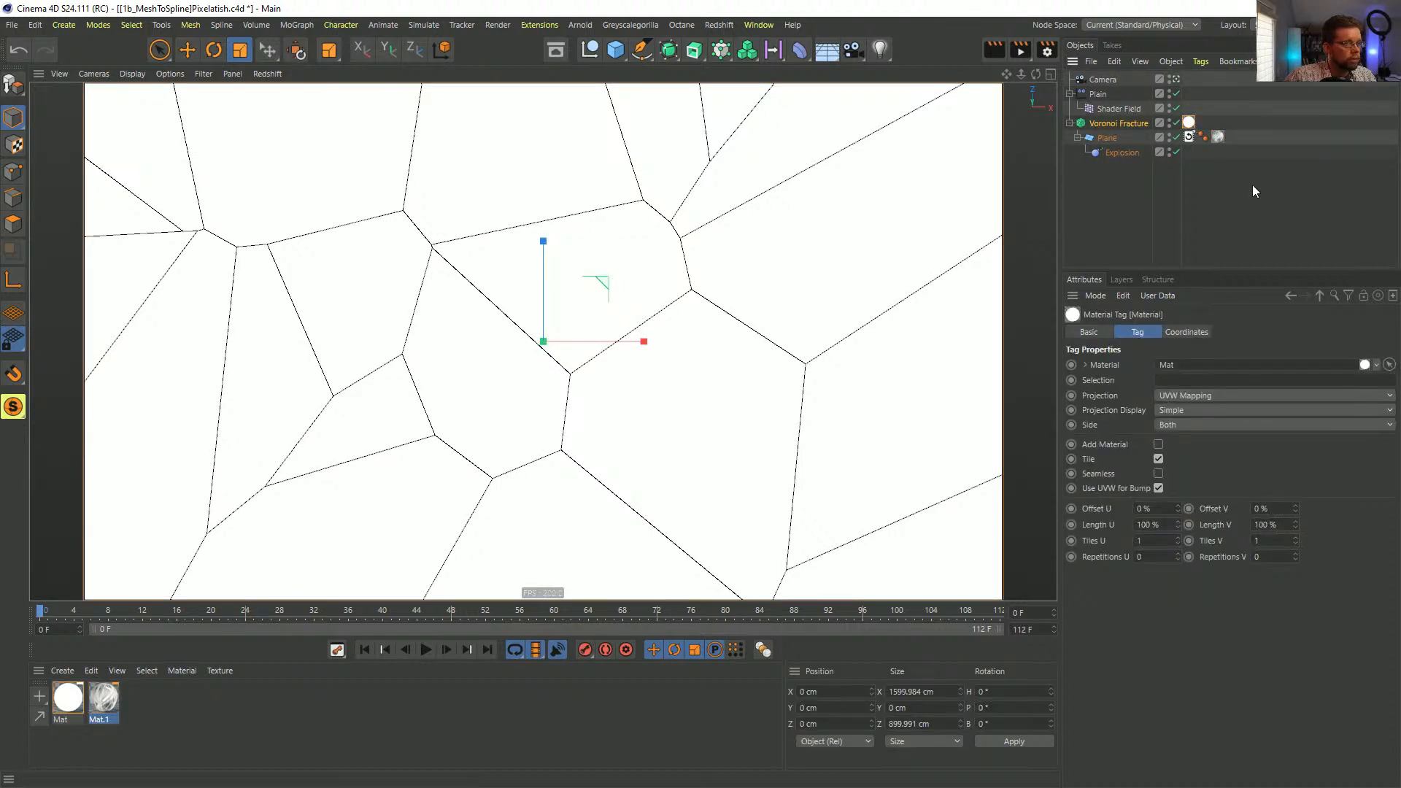
- Move the playhead to frame 58 and clear the selection restriction from the Plane's Mat.1 material tag
drag(480, 617, 538, 617)
click(1218, 137)
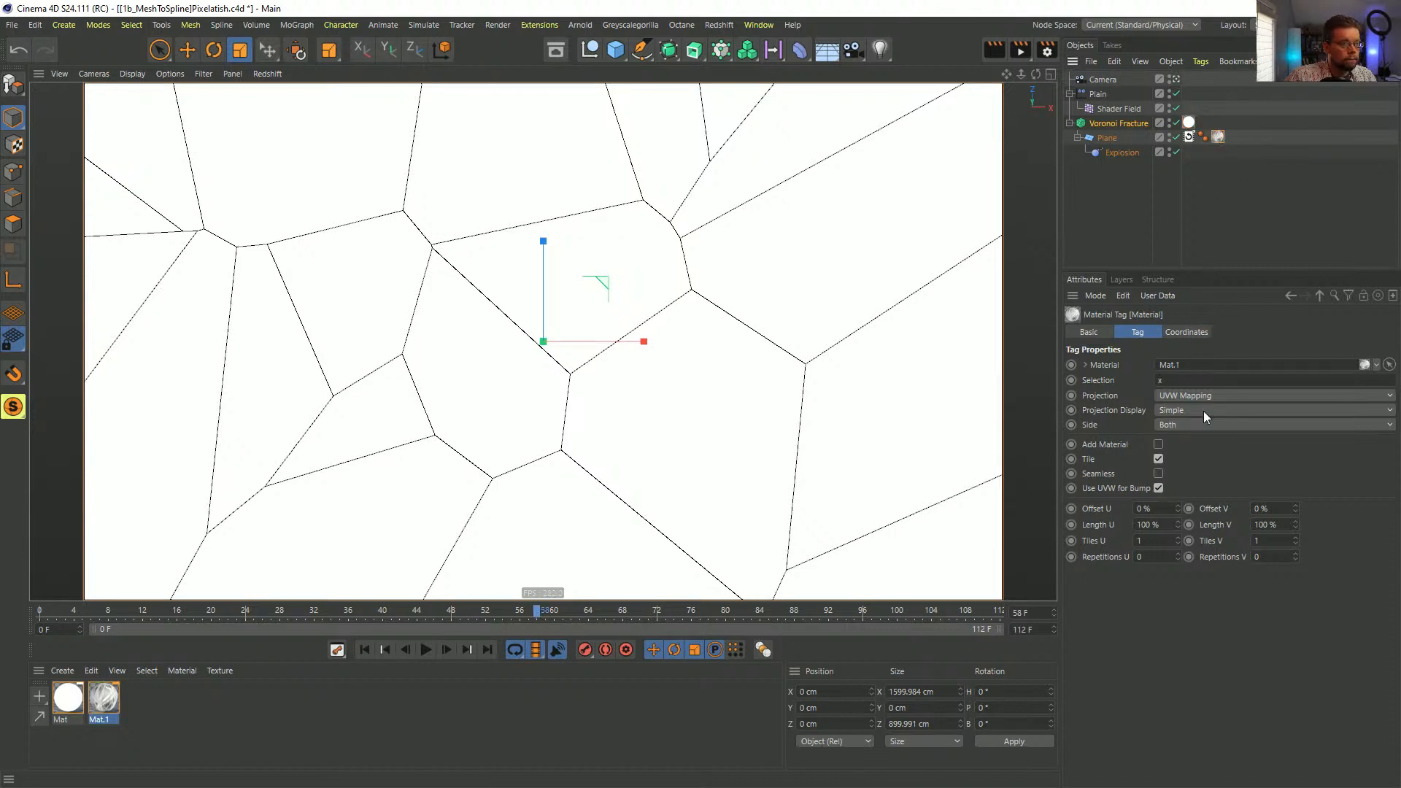
key(BackSpace)
key(Return)
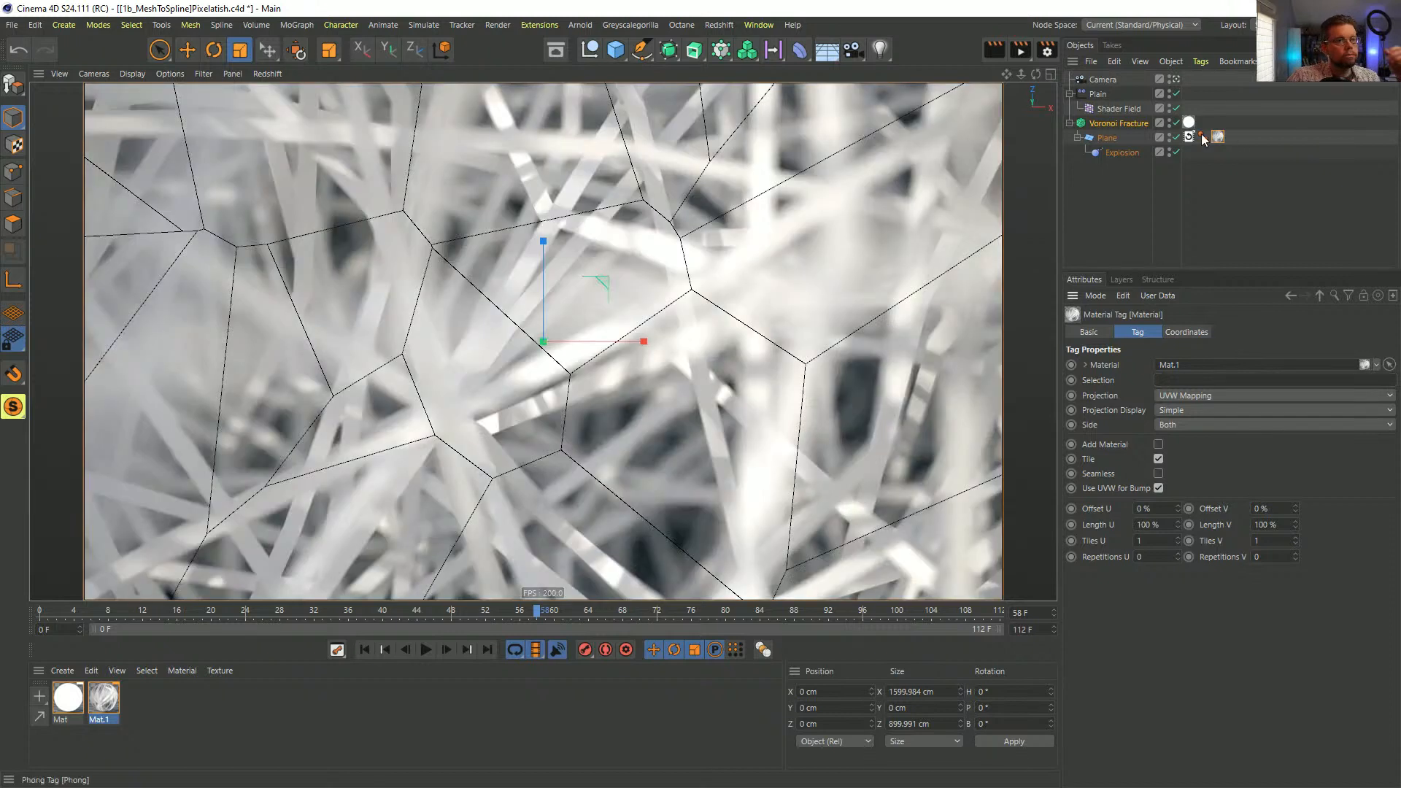
- Link the Plane's Mat.1 material tag as the Shader Field's material source
click(1118, 108)
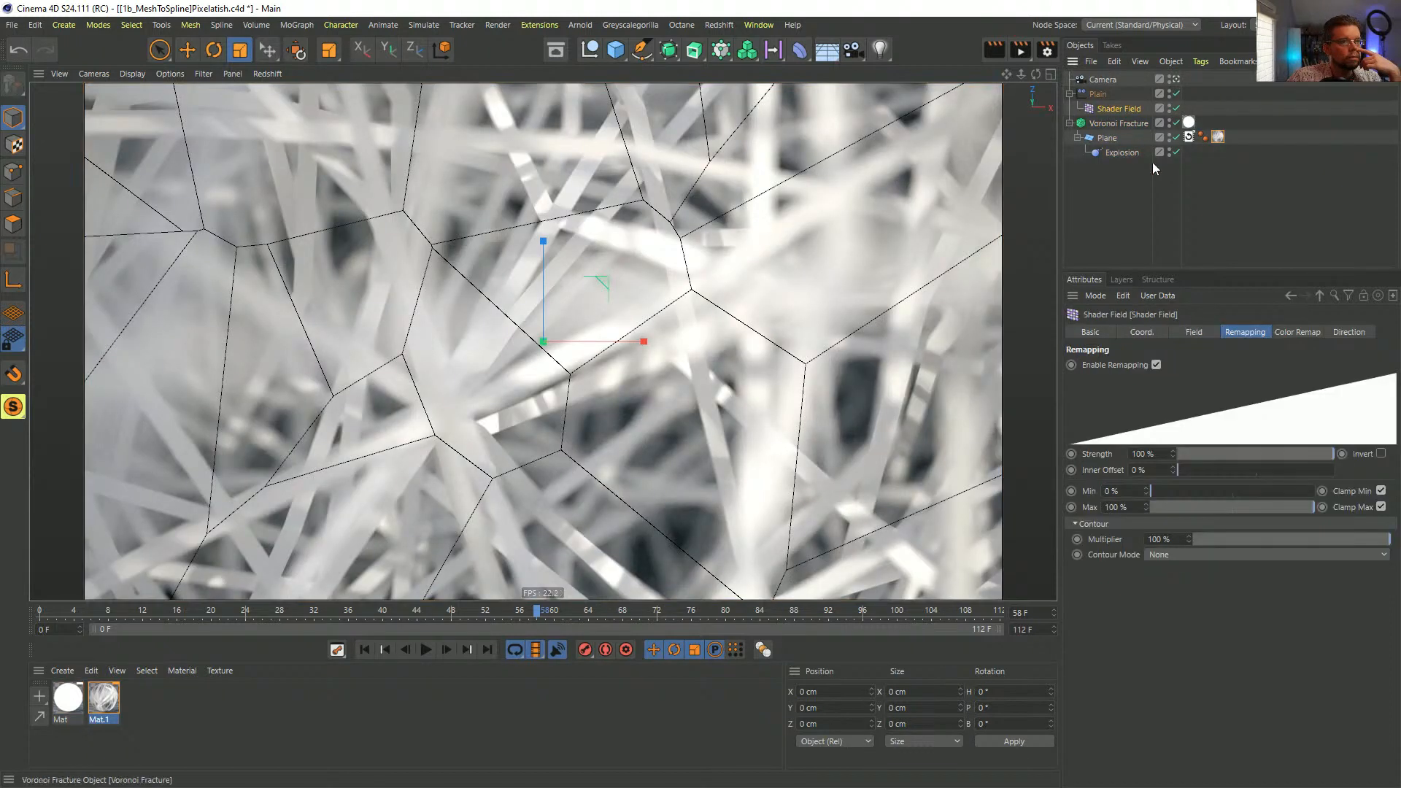
click(1205, 334)
drag(1218, 138, 1171, 399)
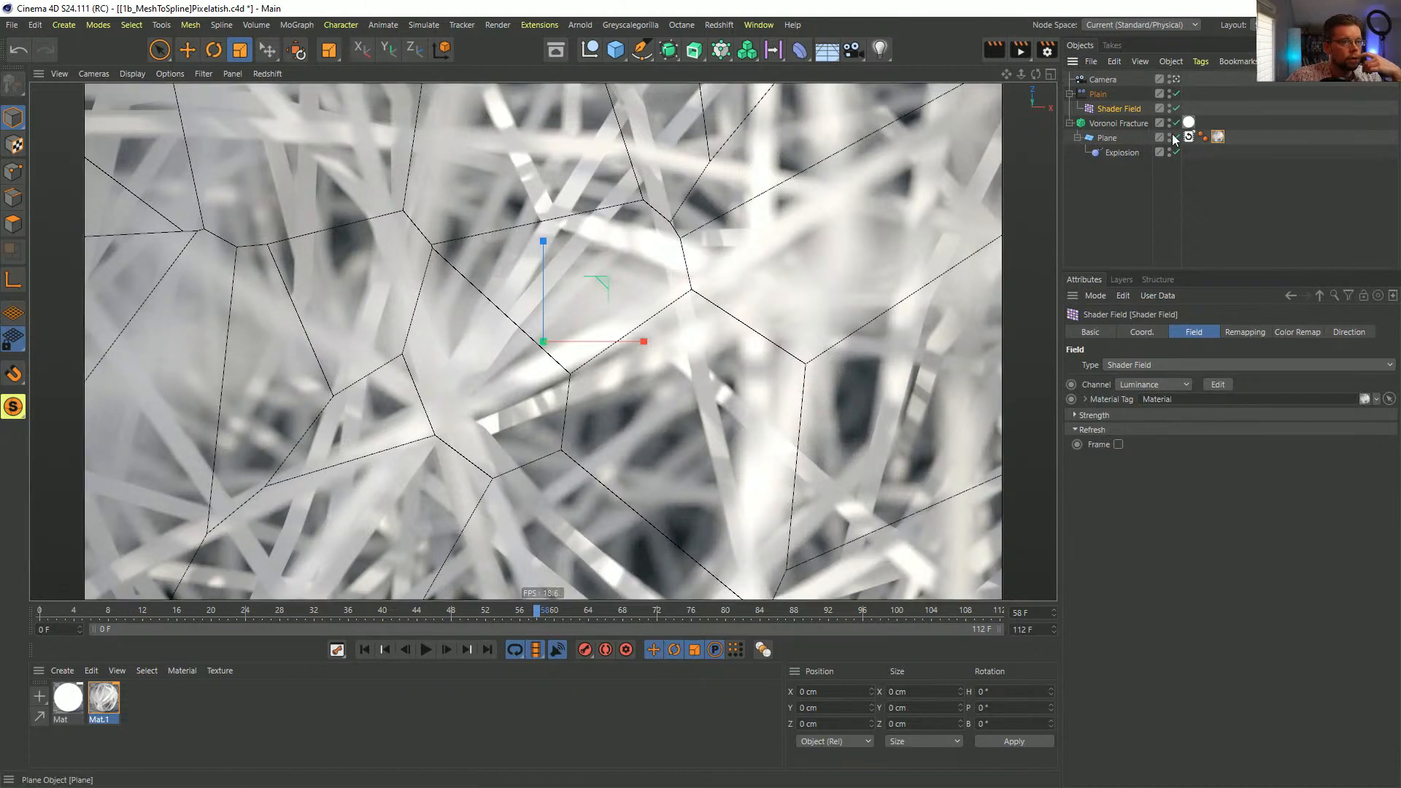
- Set the selection restriction of the Plane's Mat.1 material tag to x
click(1218, 137)
click(1233, 380)
text(x)
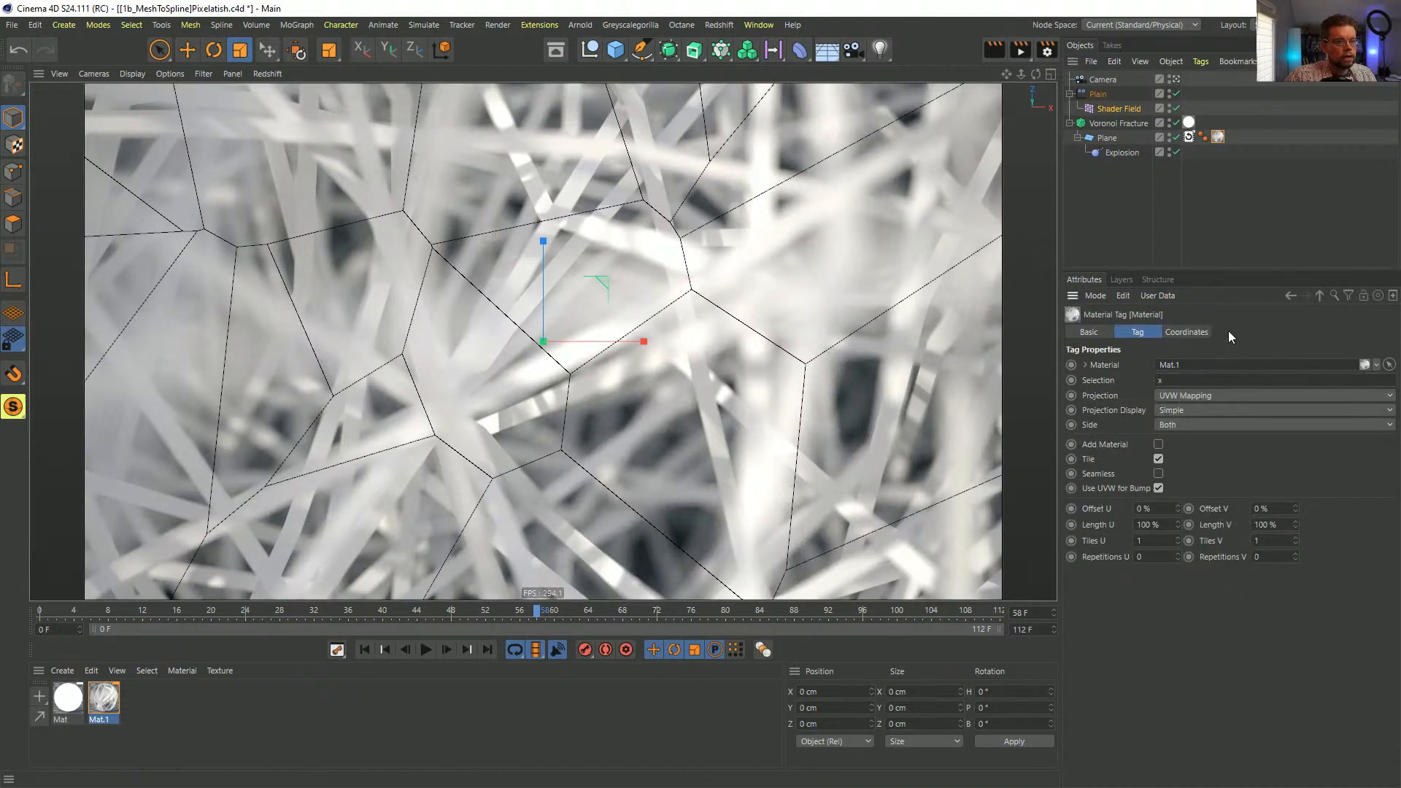
key(Return)
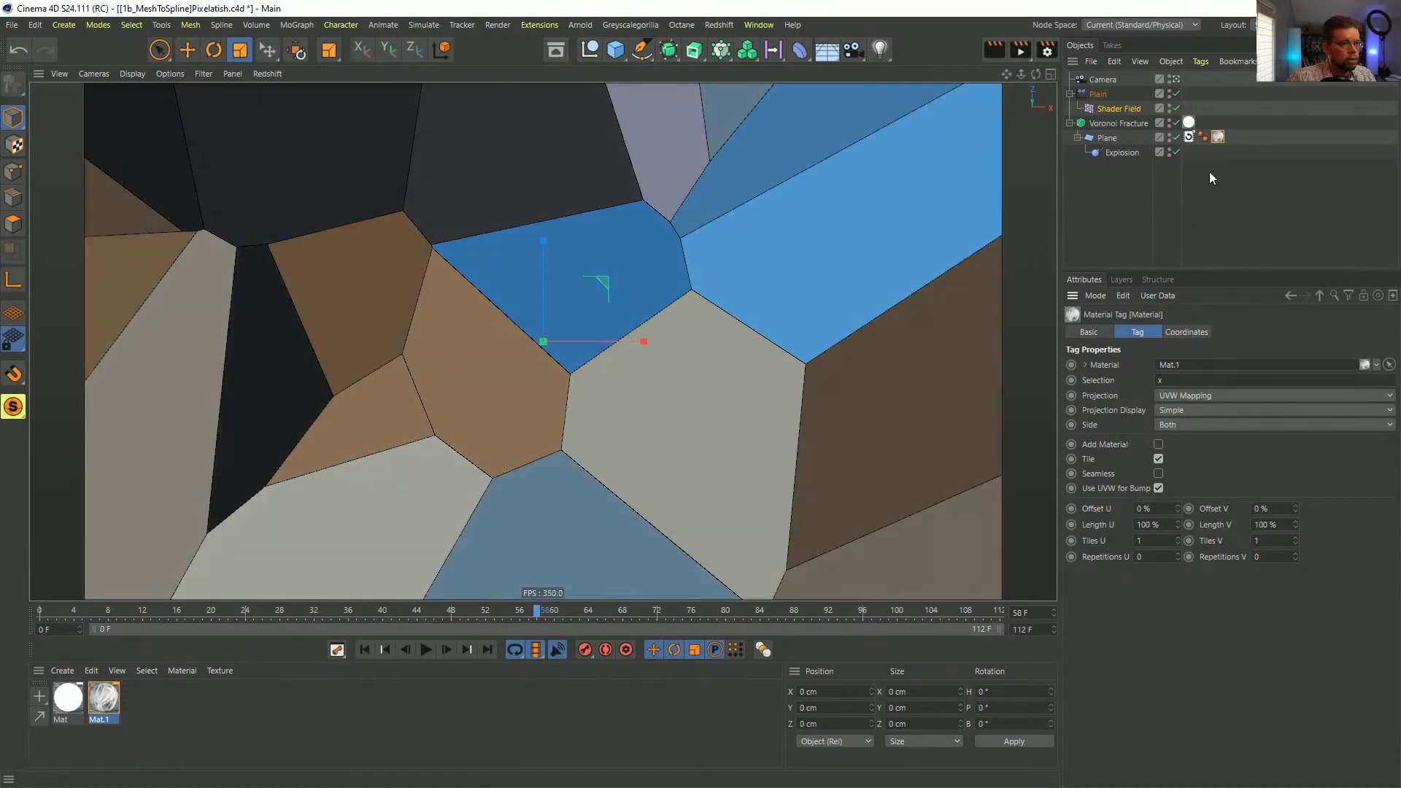
- Raise the Voronoi Fracture distribution source's point amount, trying 200 and 500 before setting it to 1500
click(1121, 127)
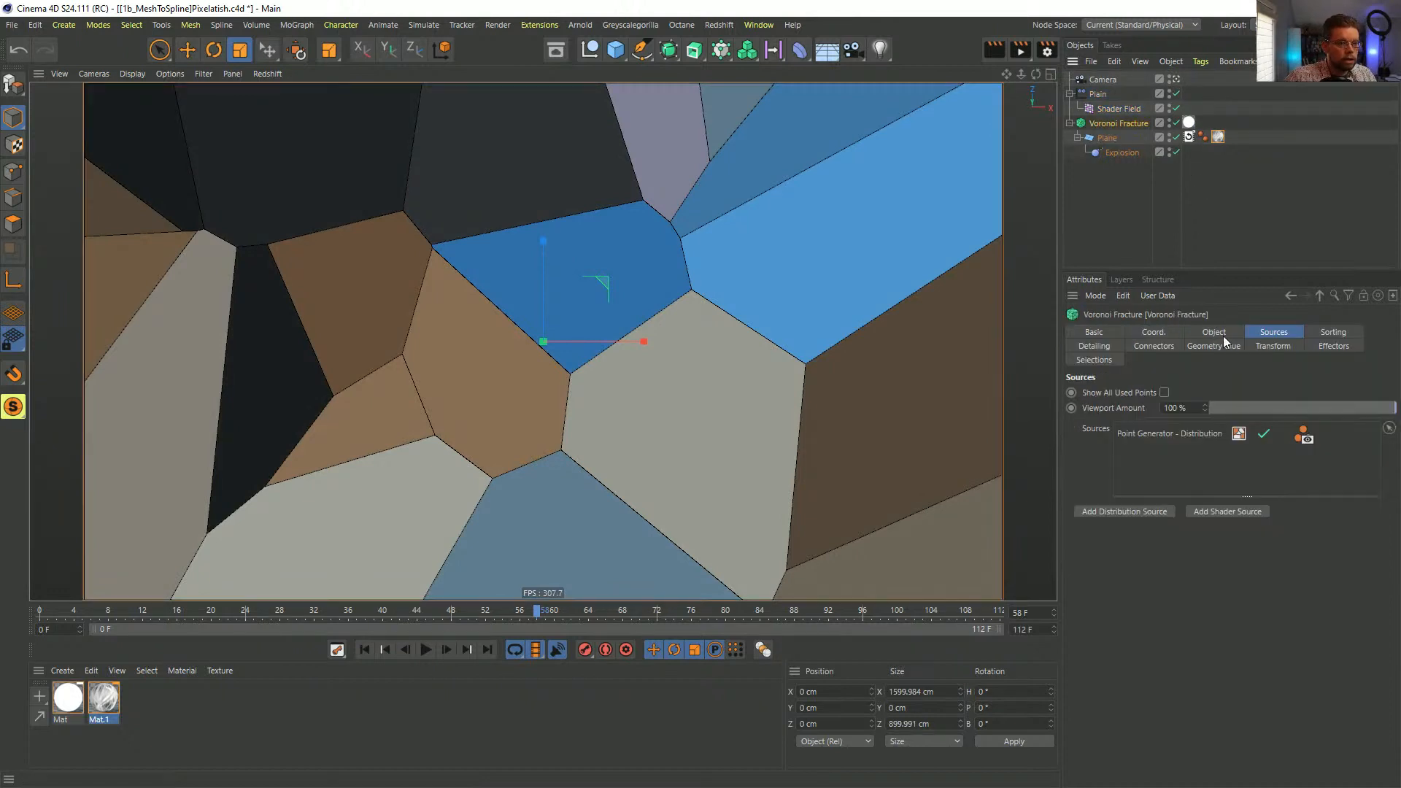
click(1210, 439)
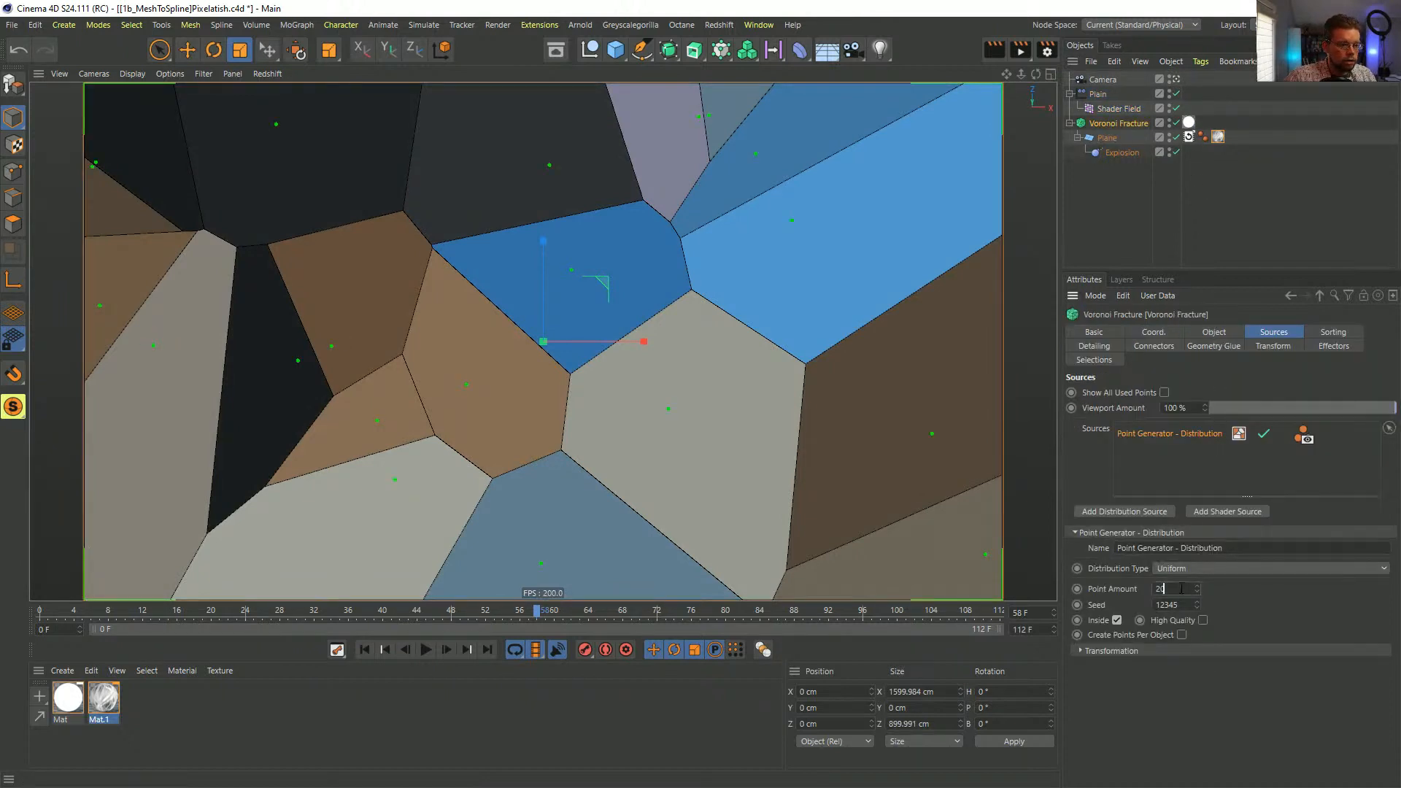
text(0)
key(Return)
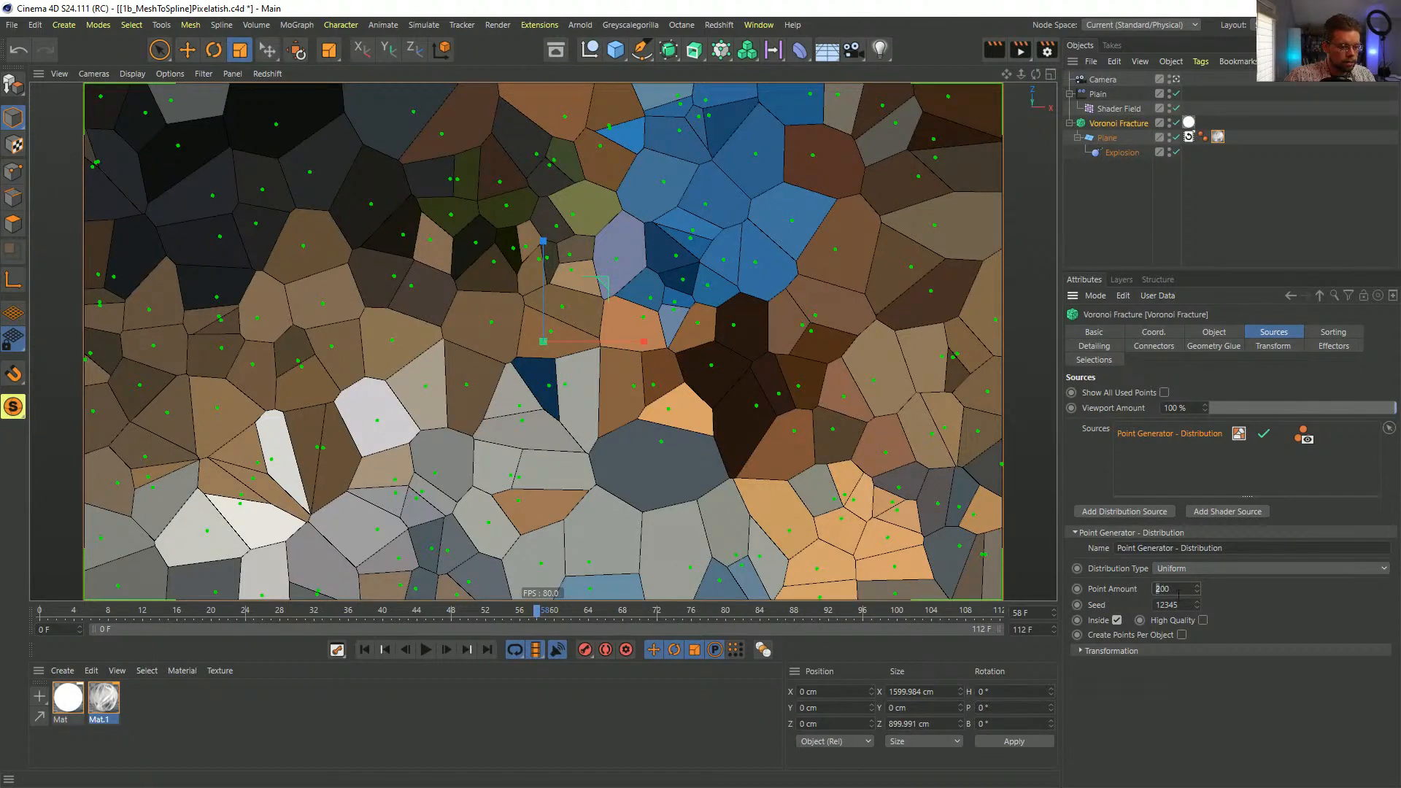
text(500)
key(Return)
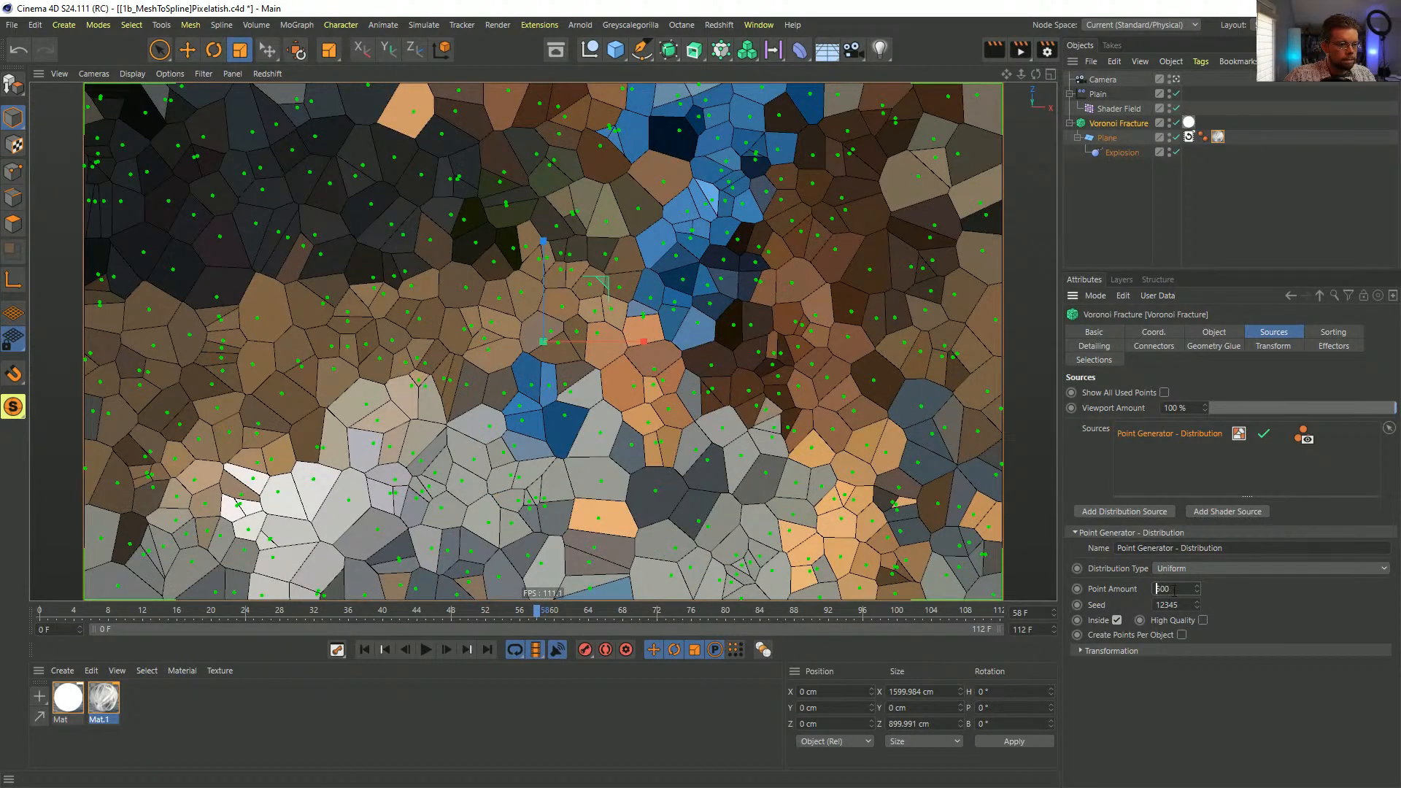
text(1)
key(Return)
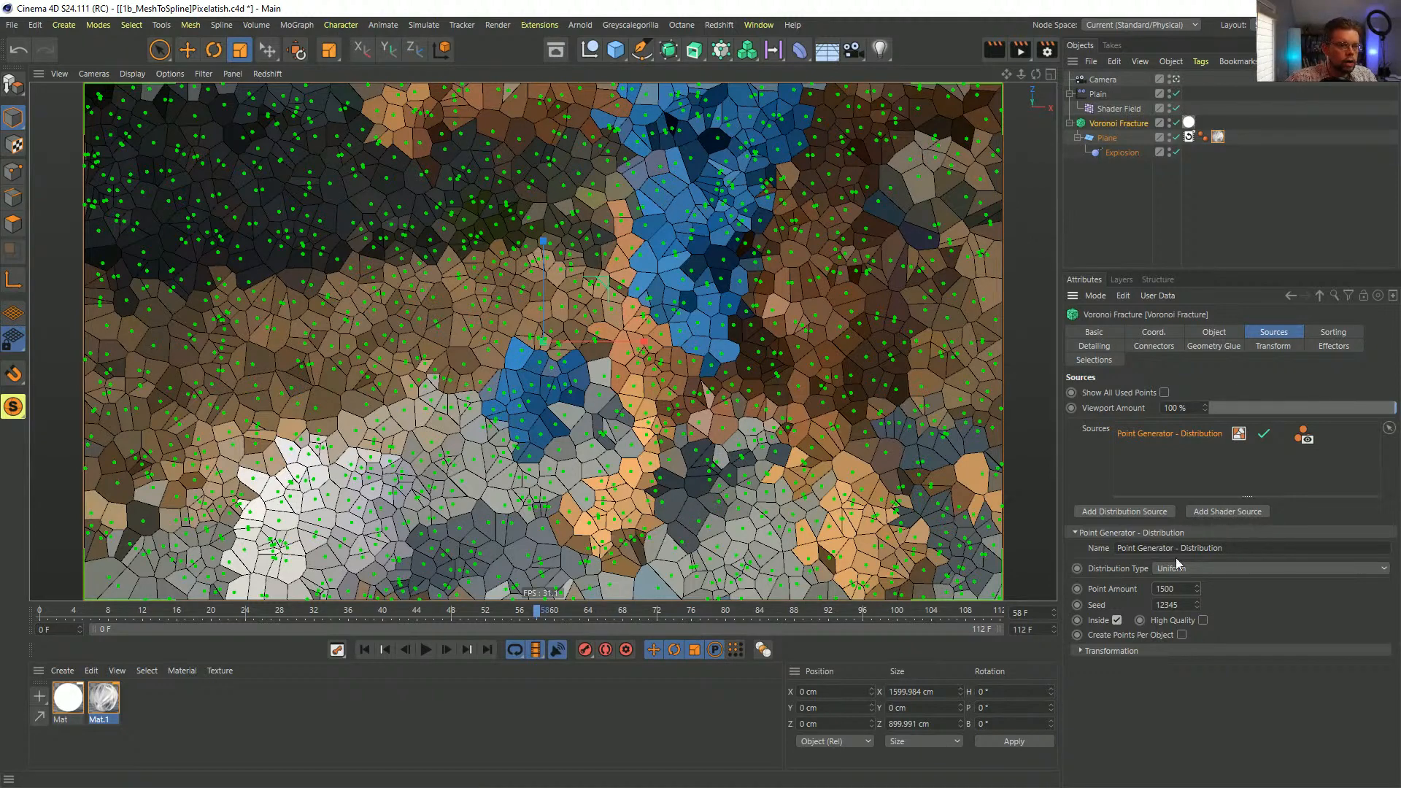
- Keyframe the distribution source's Seed at frame 0, and set the Seed to 34535784 at frame 112
click(364, 650)
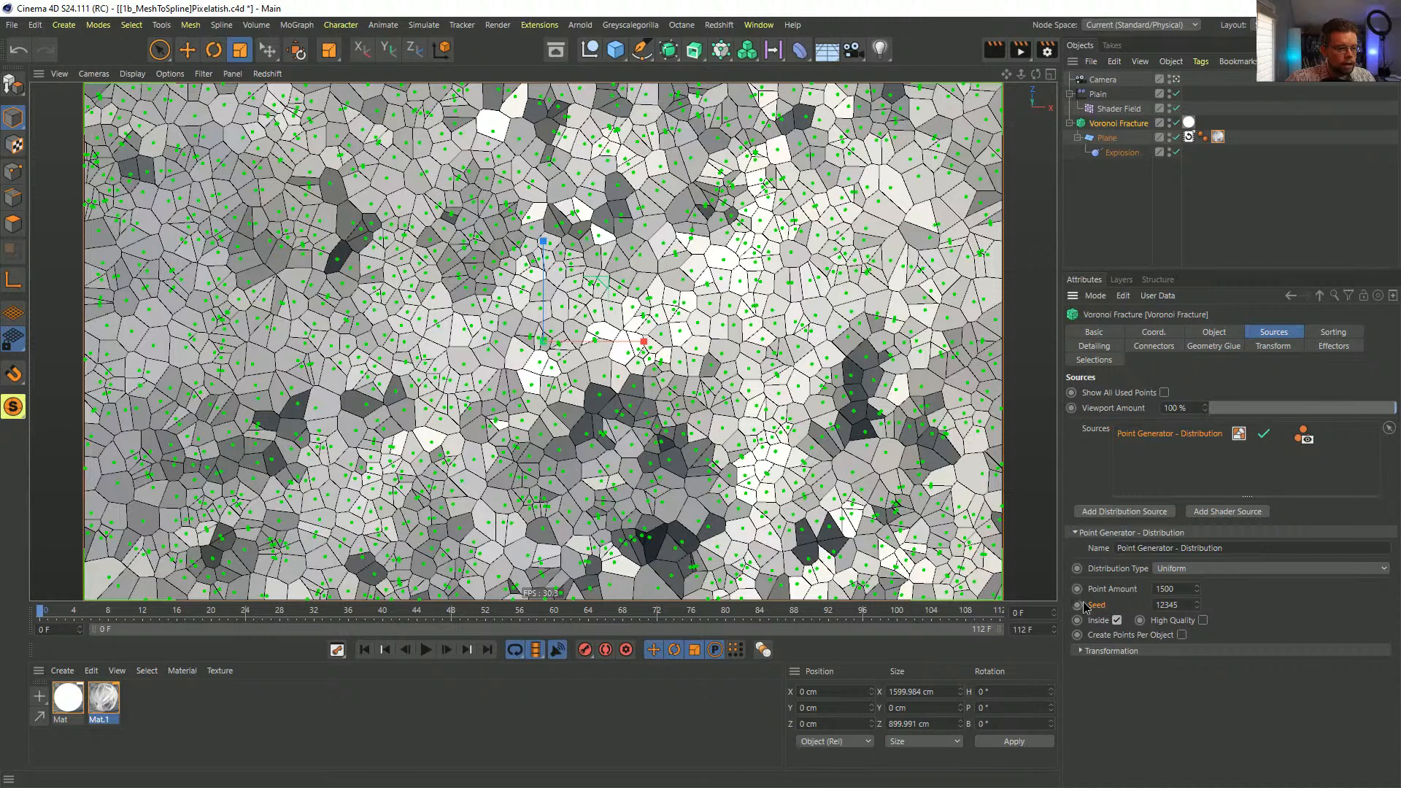
click(488, 649)
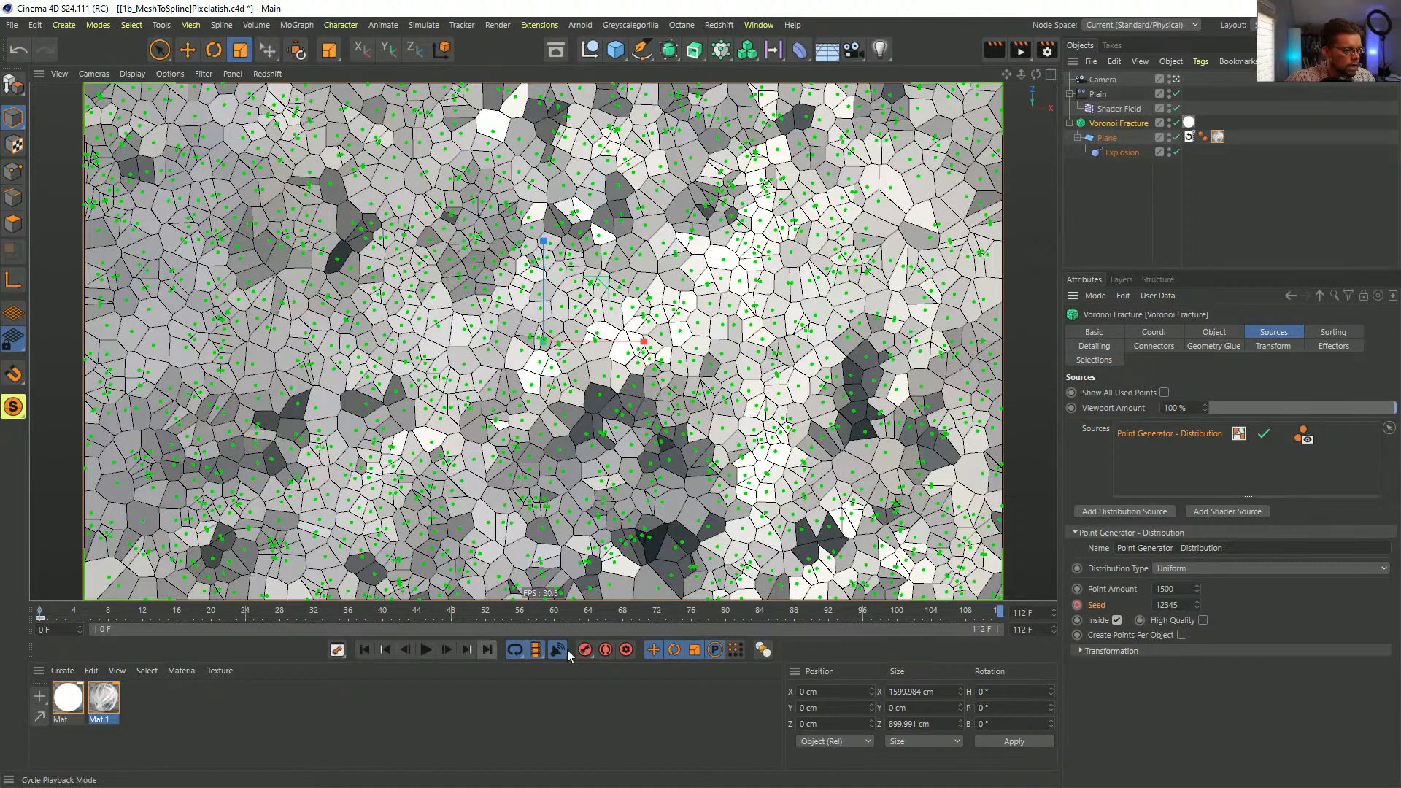
double_click(1174, 604)
text(34535784)
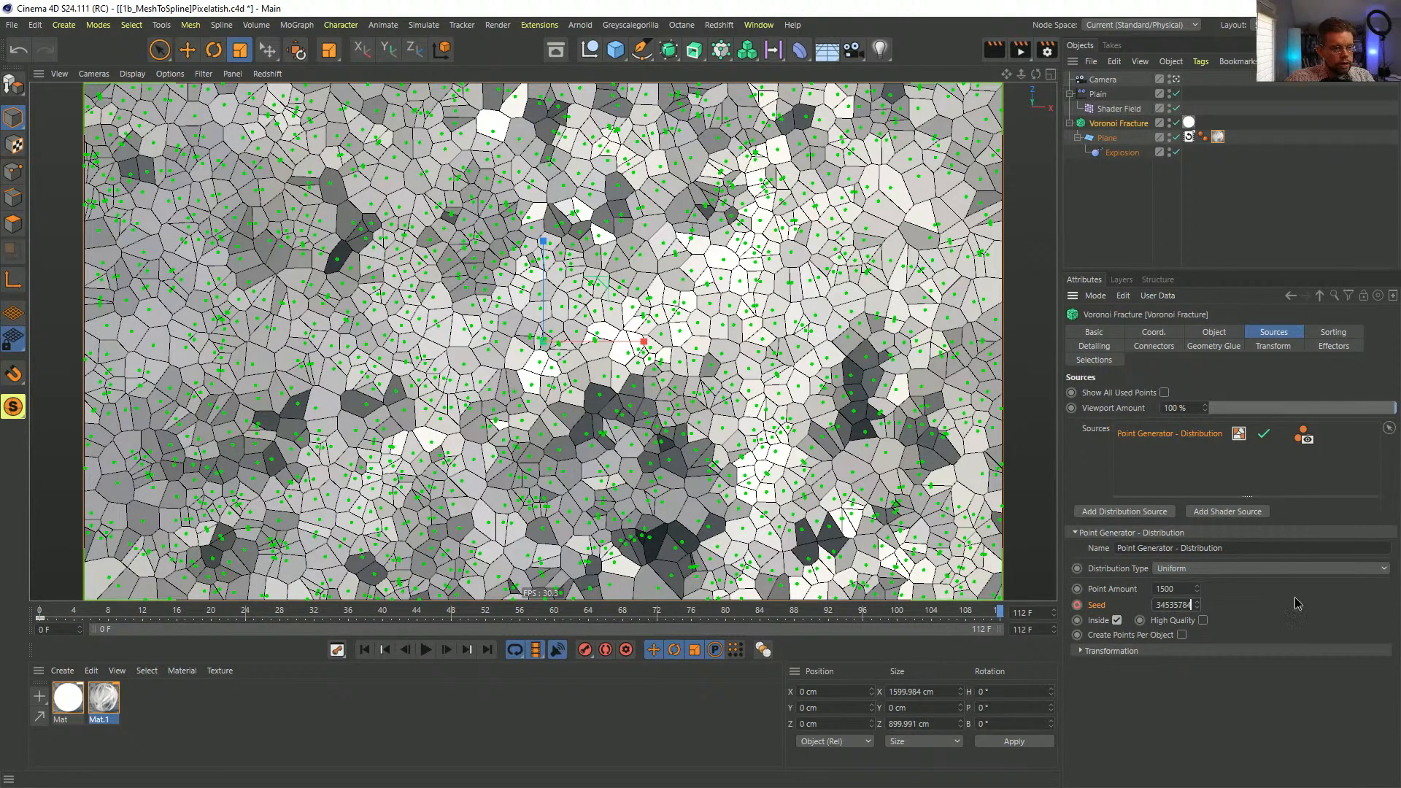
key(Return)
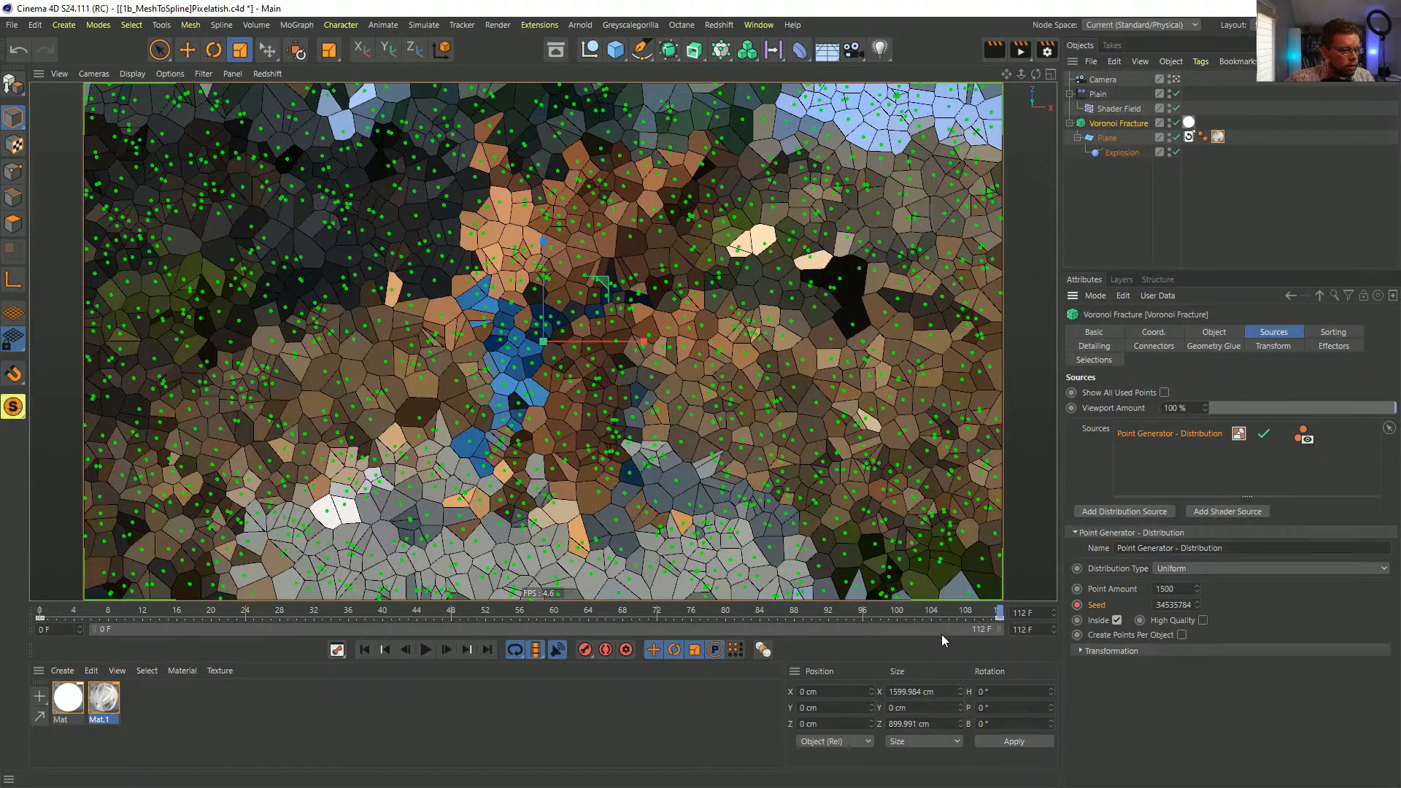
- Create a folder named [1a]MousePixels inside Episode 28's Renders folder for the render output
click(447, 650)
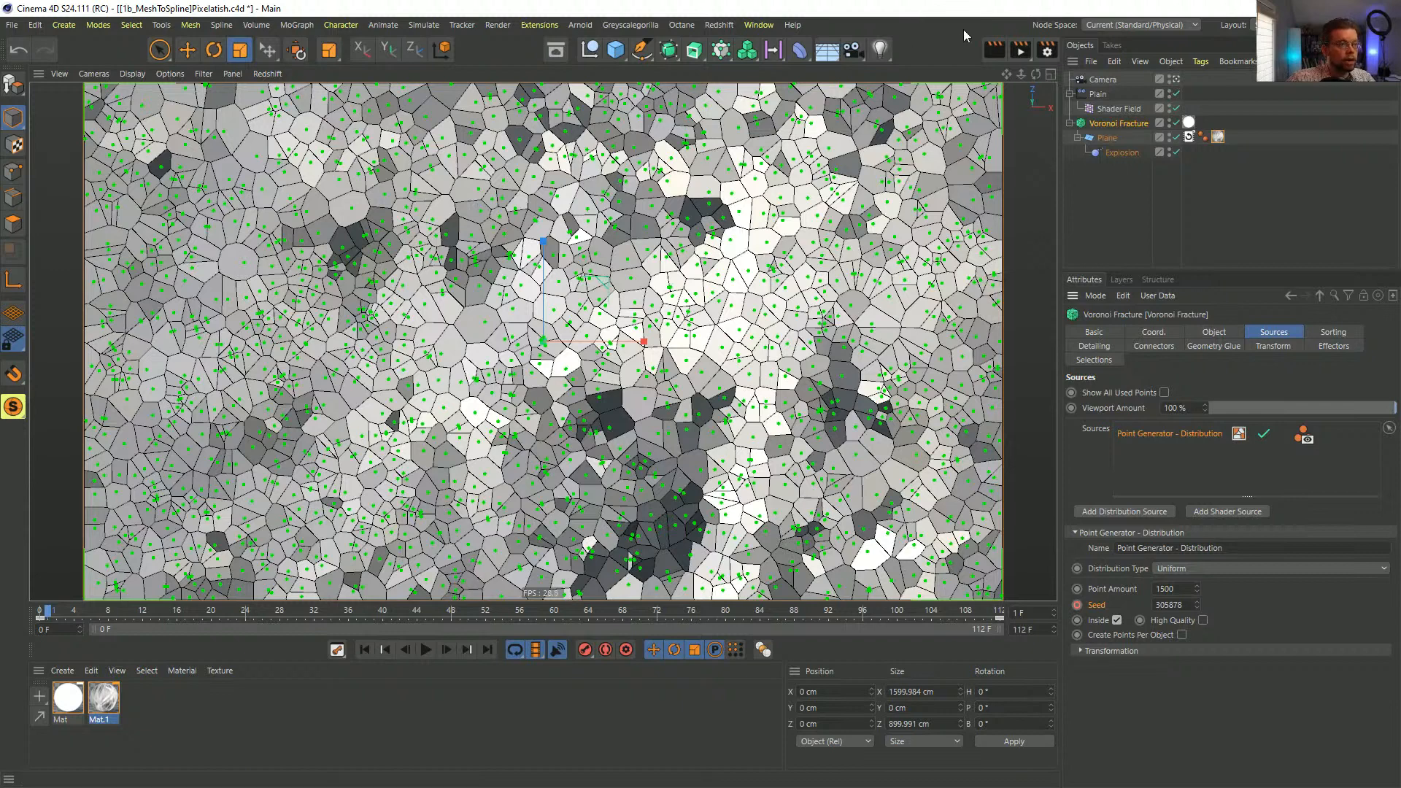
key(ctrl+b)
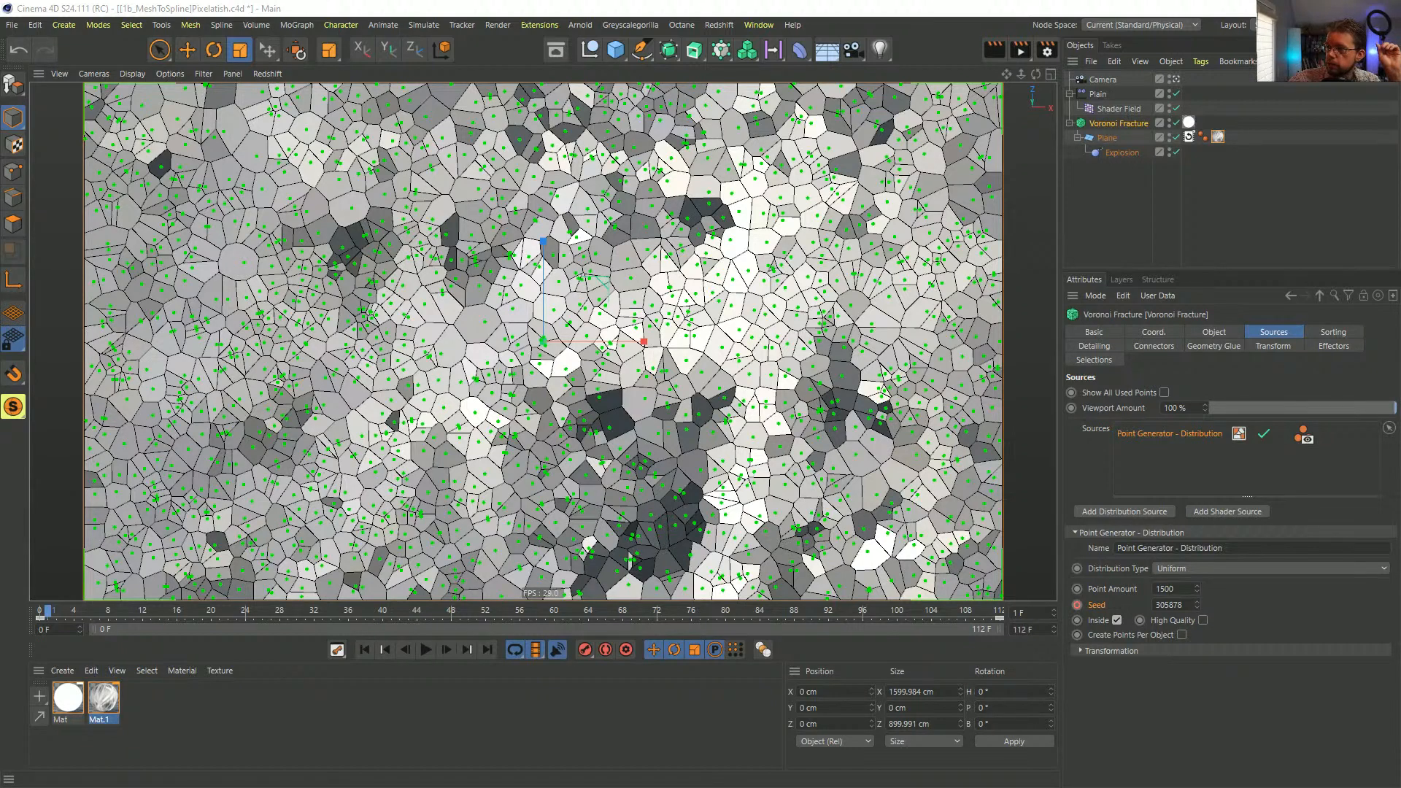
drag(1400, 105, 637, 147)
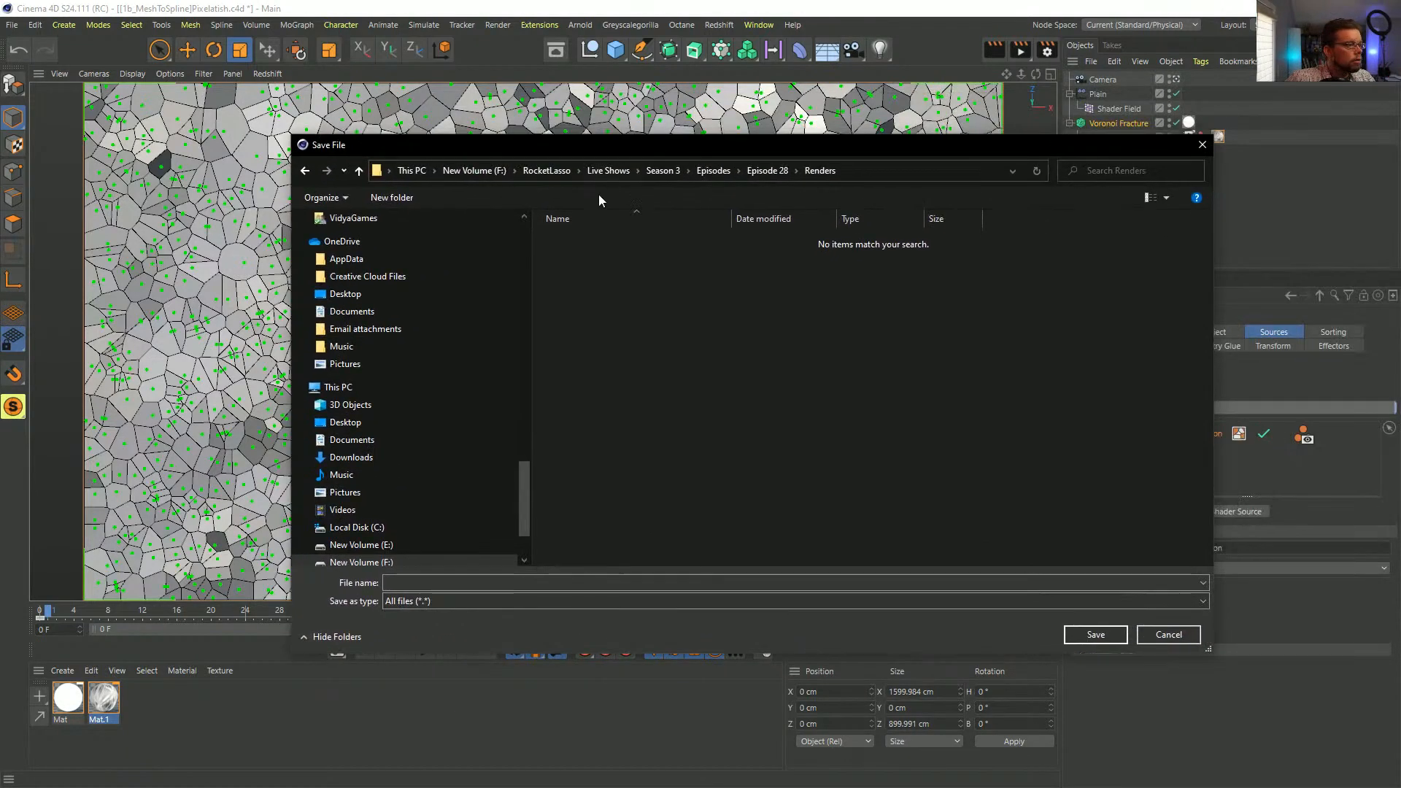
click(768, 170)
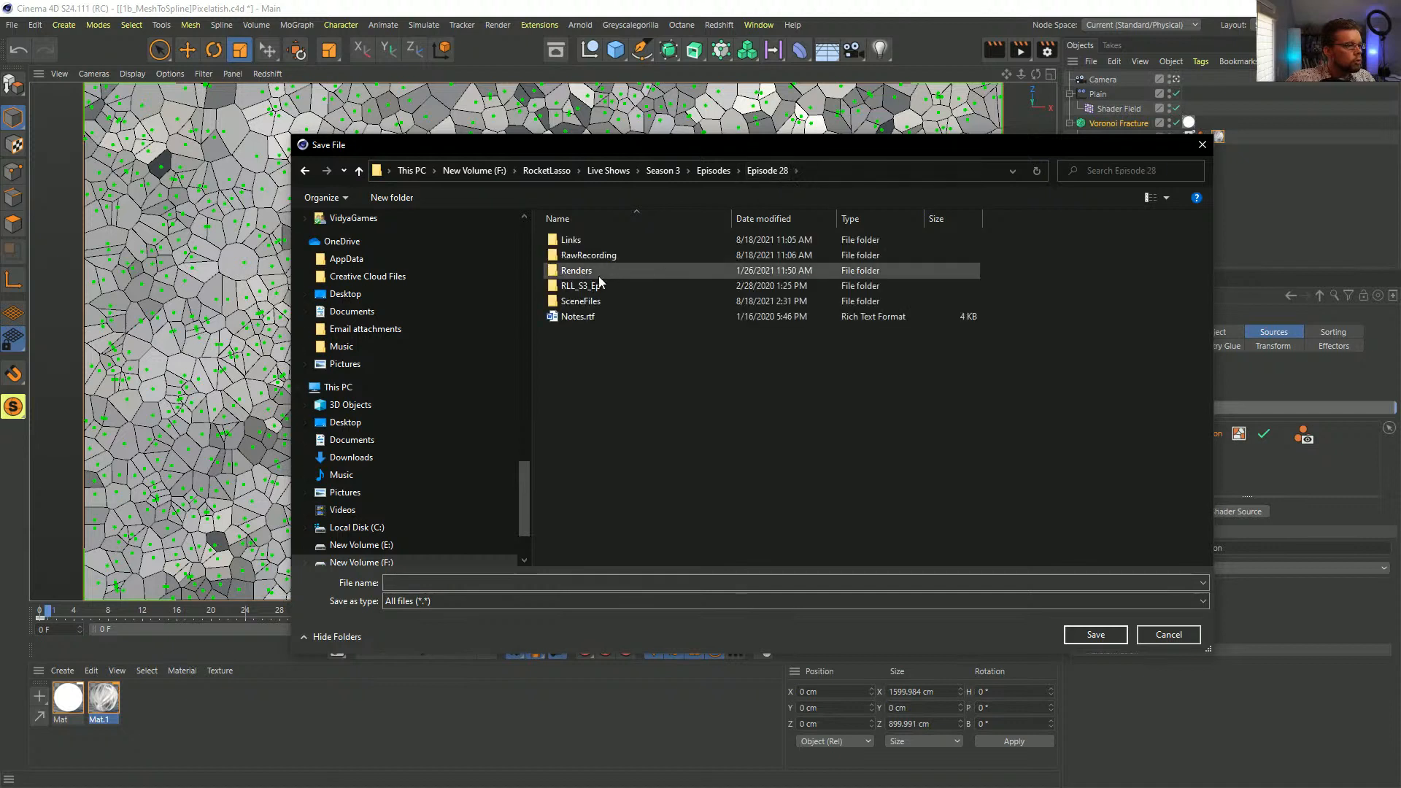
double_click(595, 278)
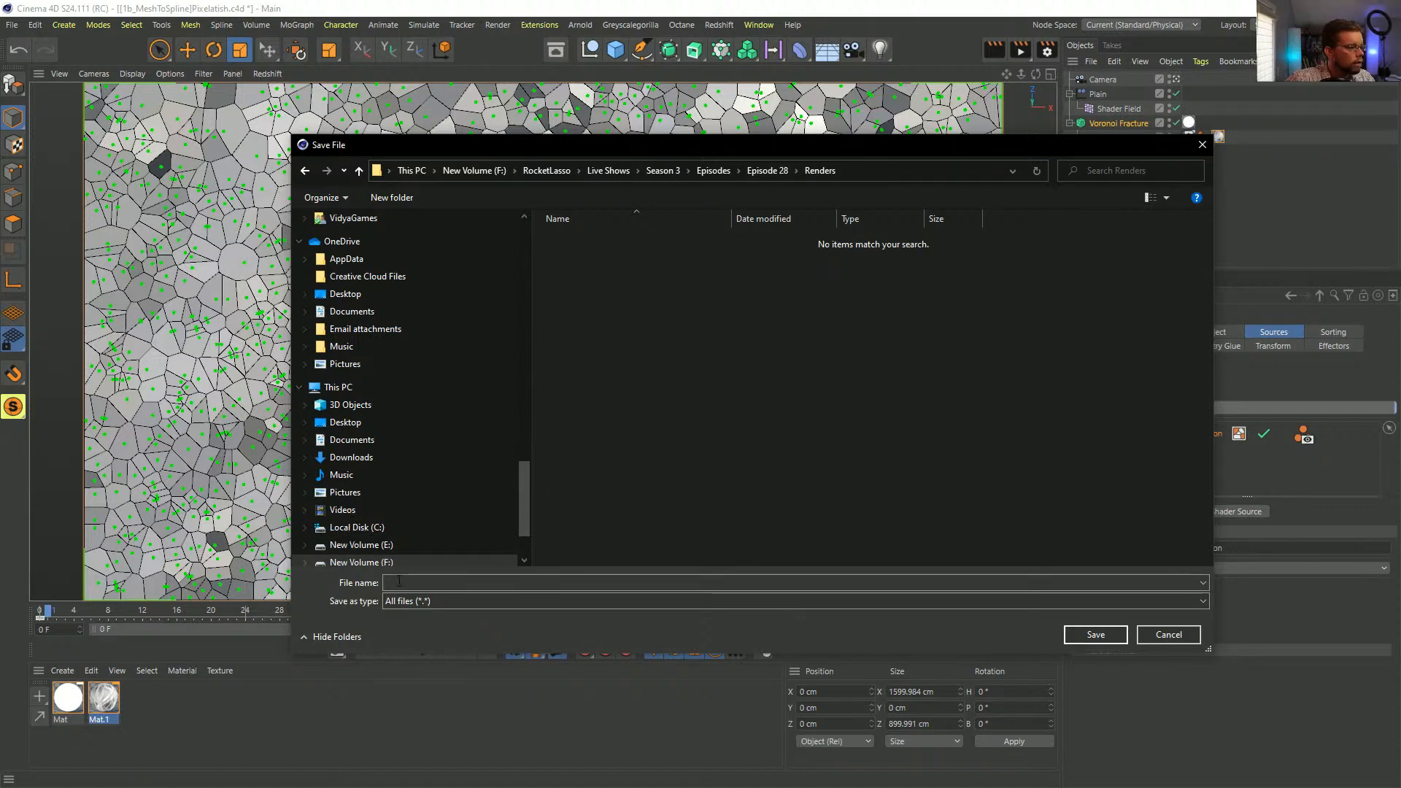
click(392, 197)
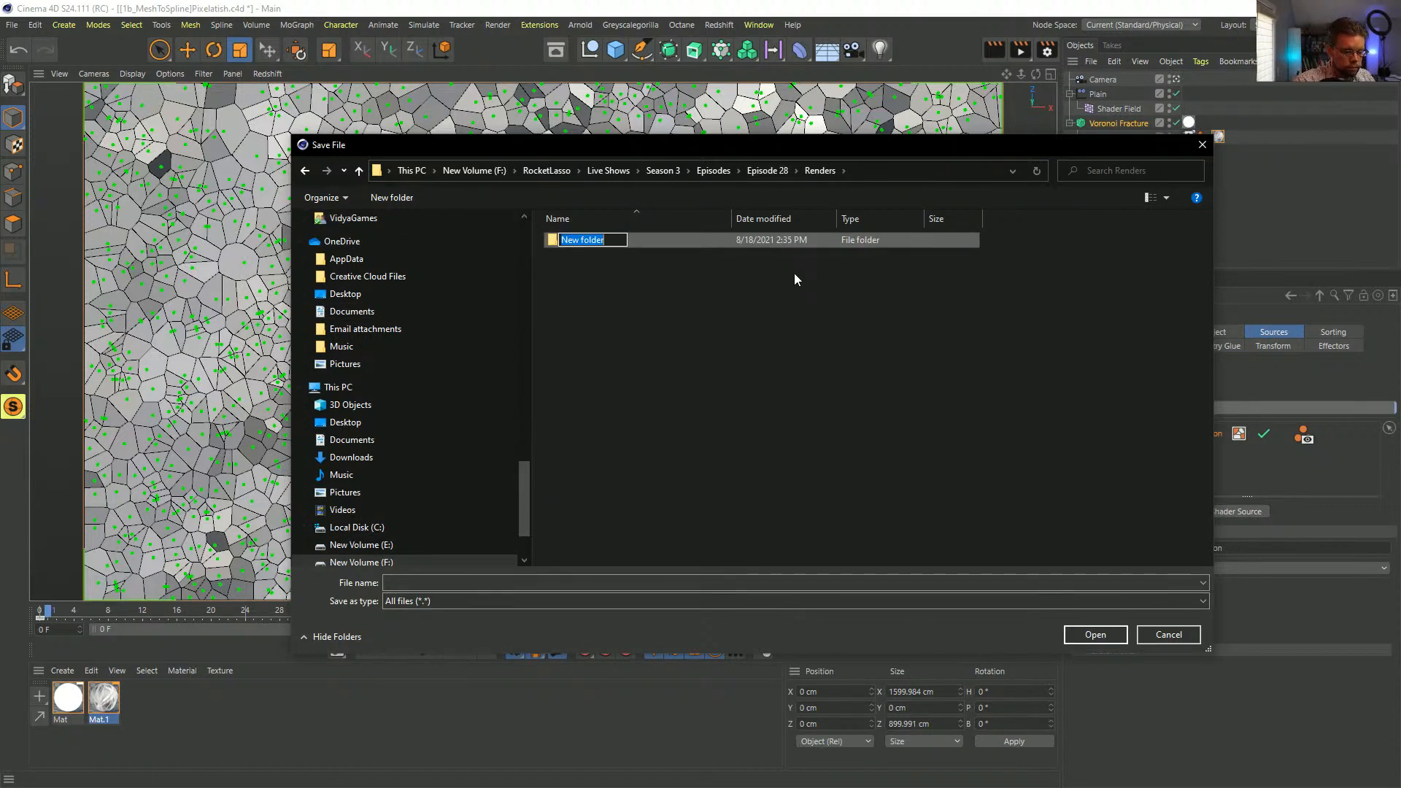
text([1)
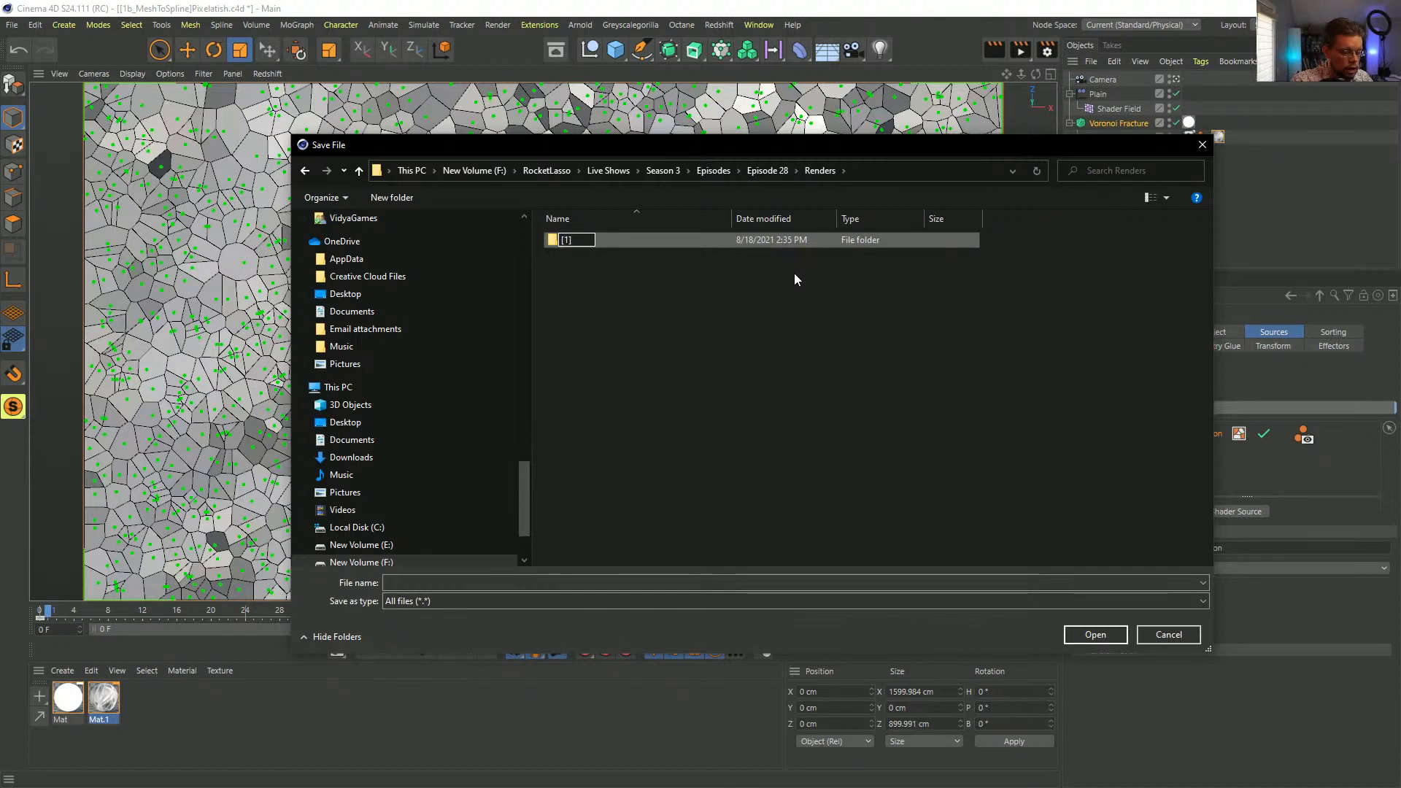
text(a]Mouse)
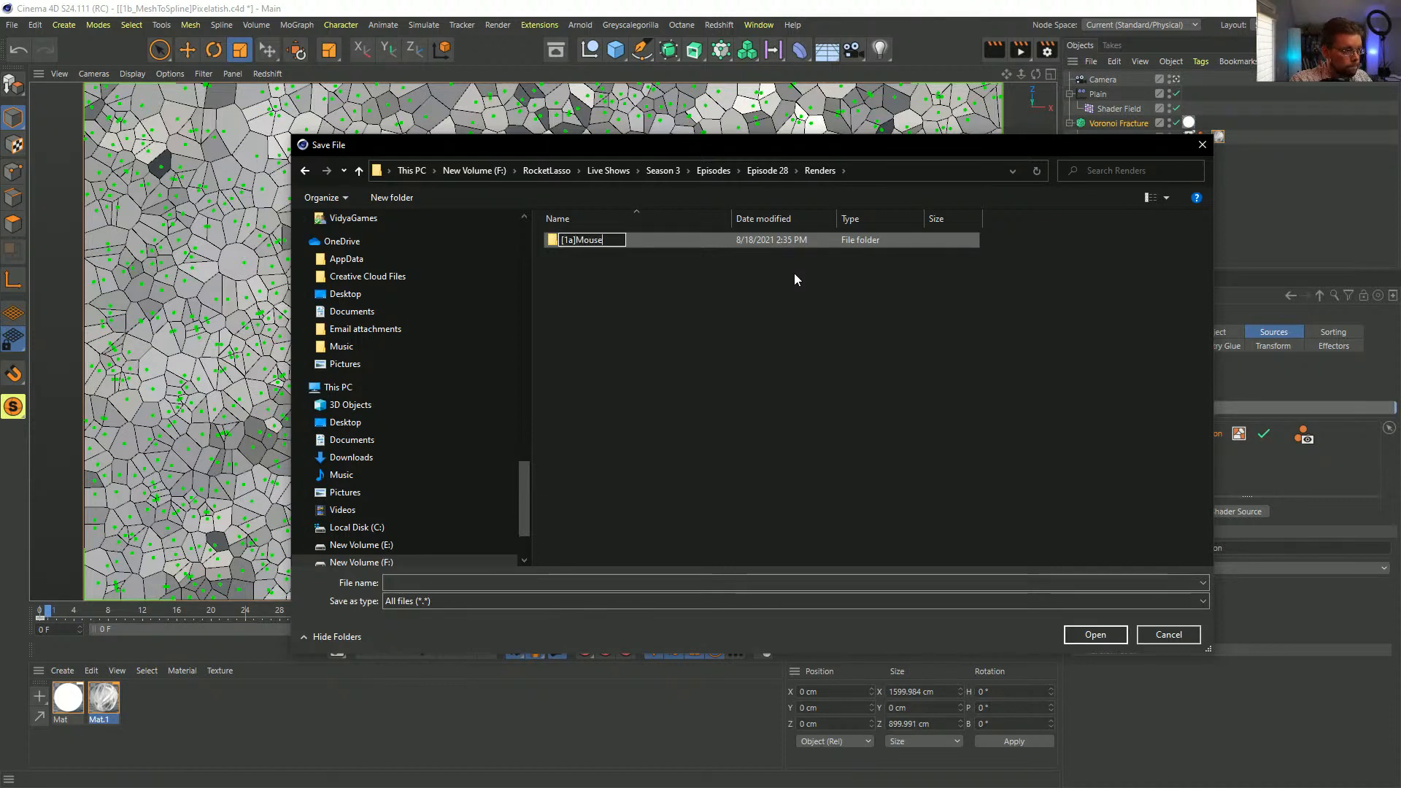
text(Pixels)
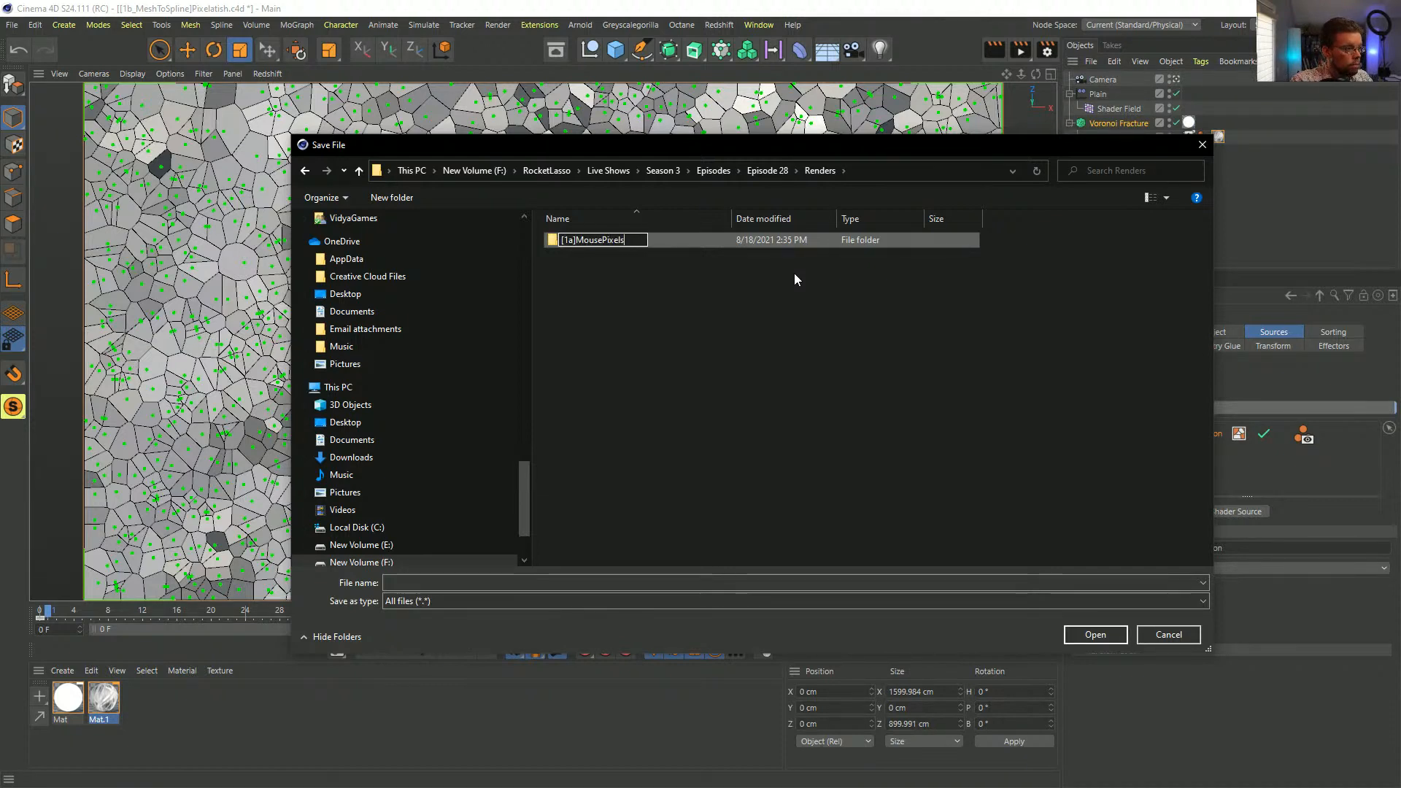
key(Return)
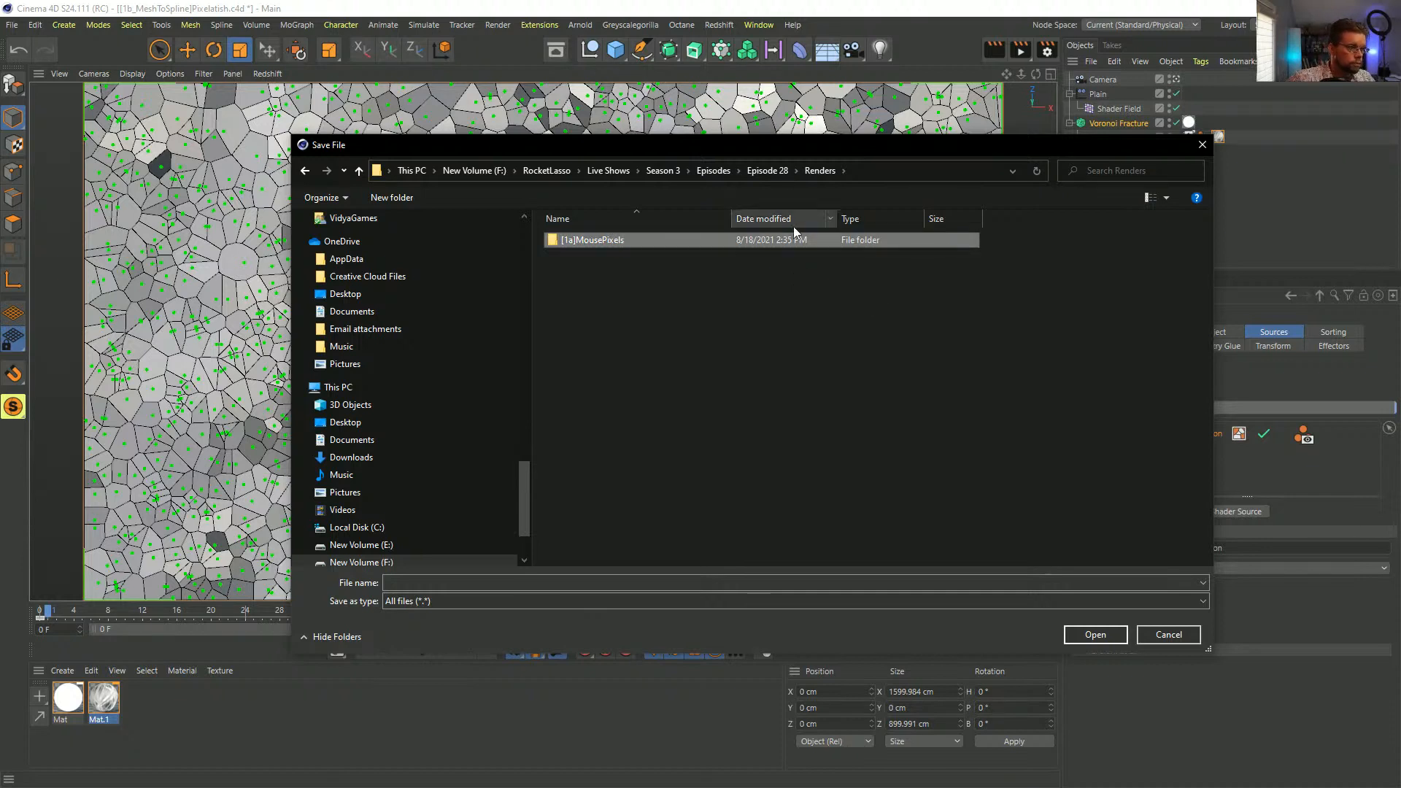
- Set the render output file to [1a]MousePixels inside the new [1a]MousePixels folder
double_click(634, 239)
click(459, 578)
text([)
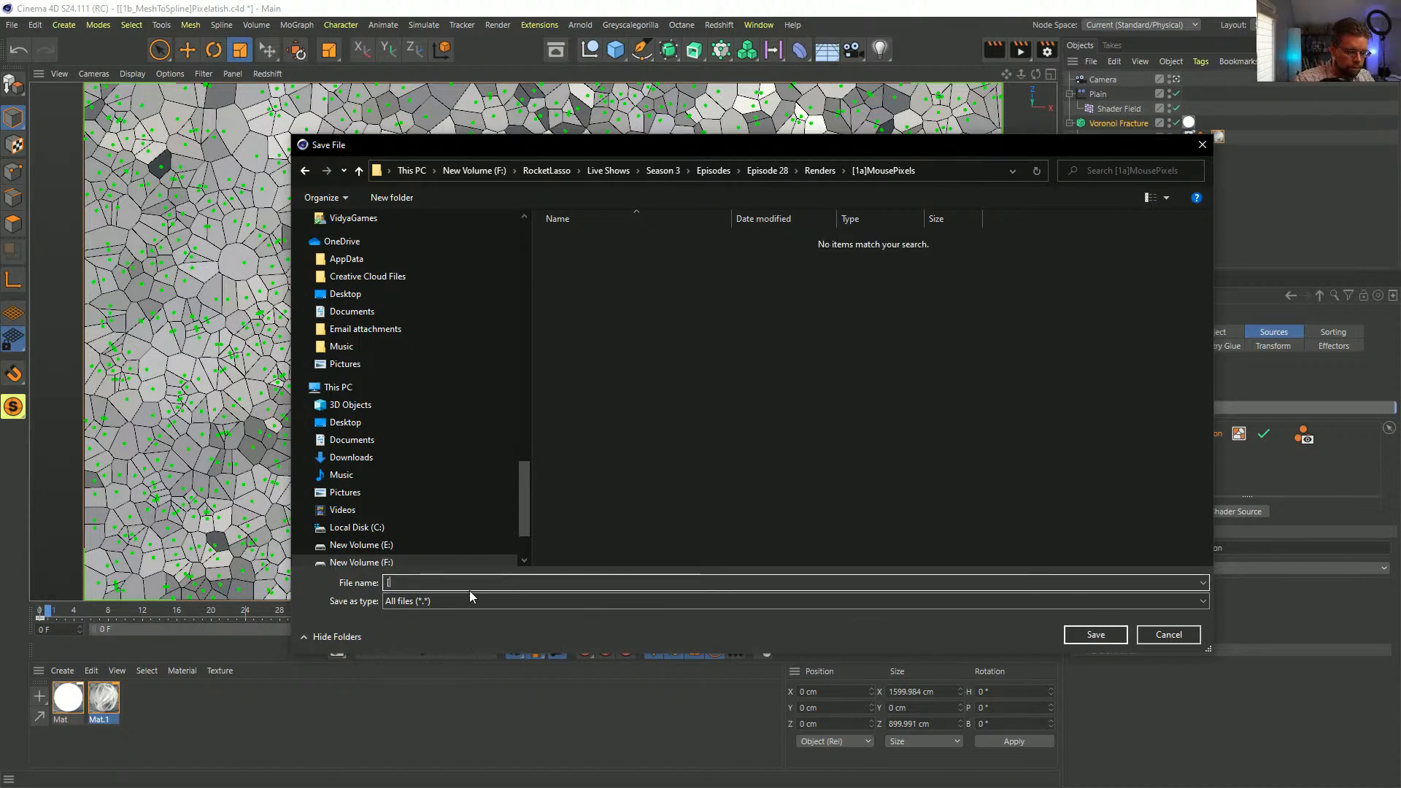
text(1a]MousePixels)
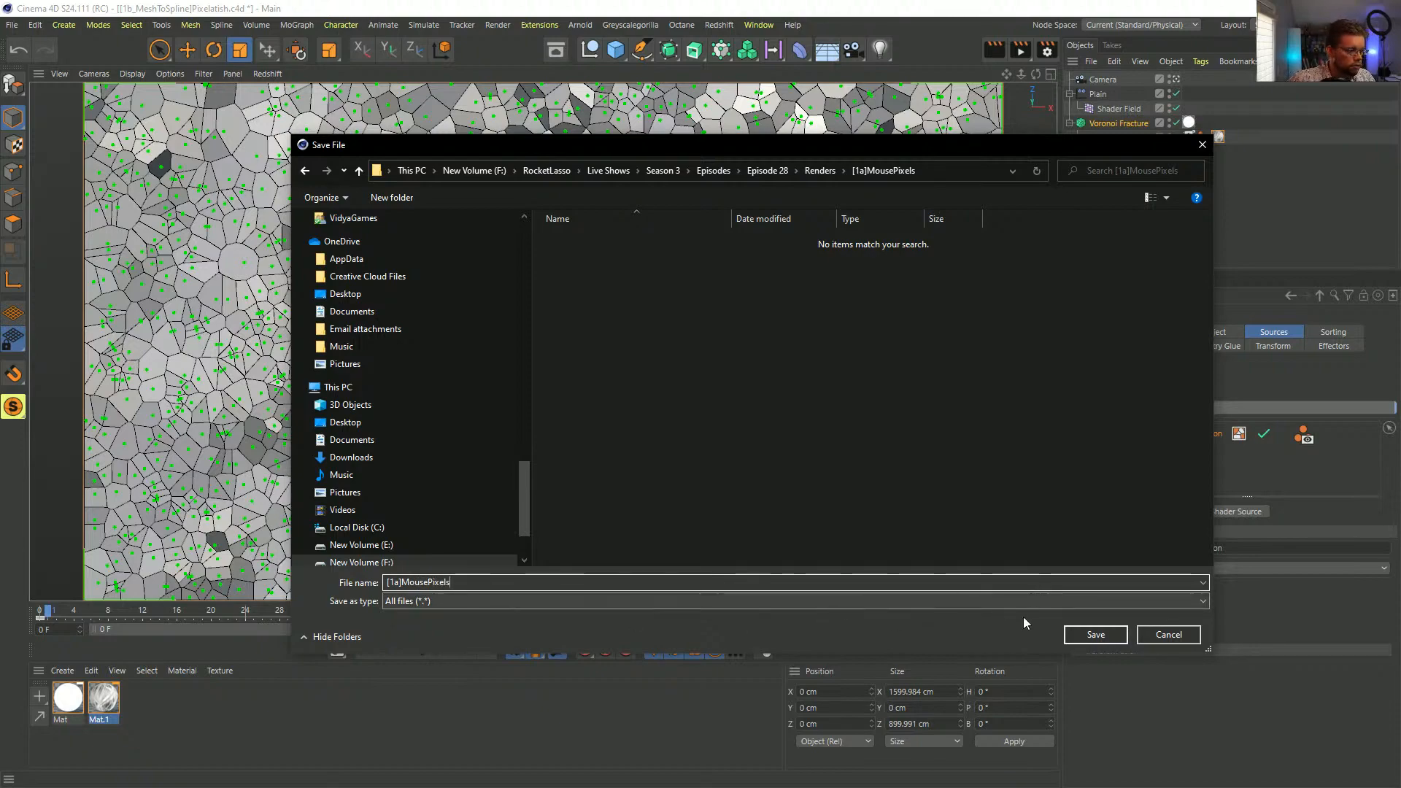
click(1098, 634)
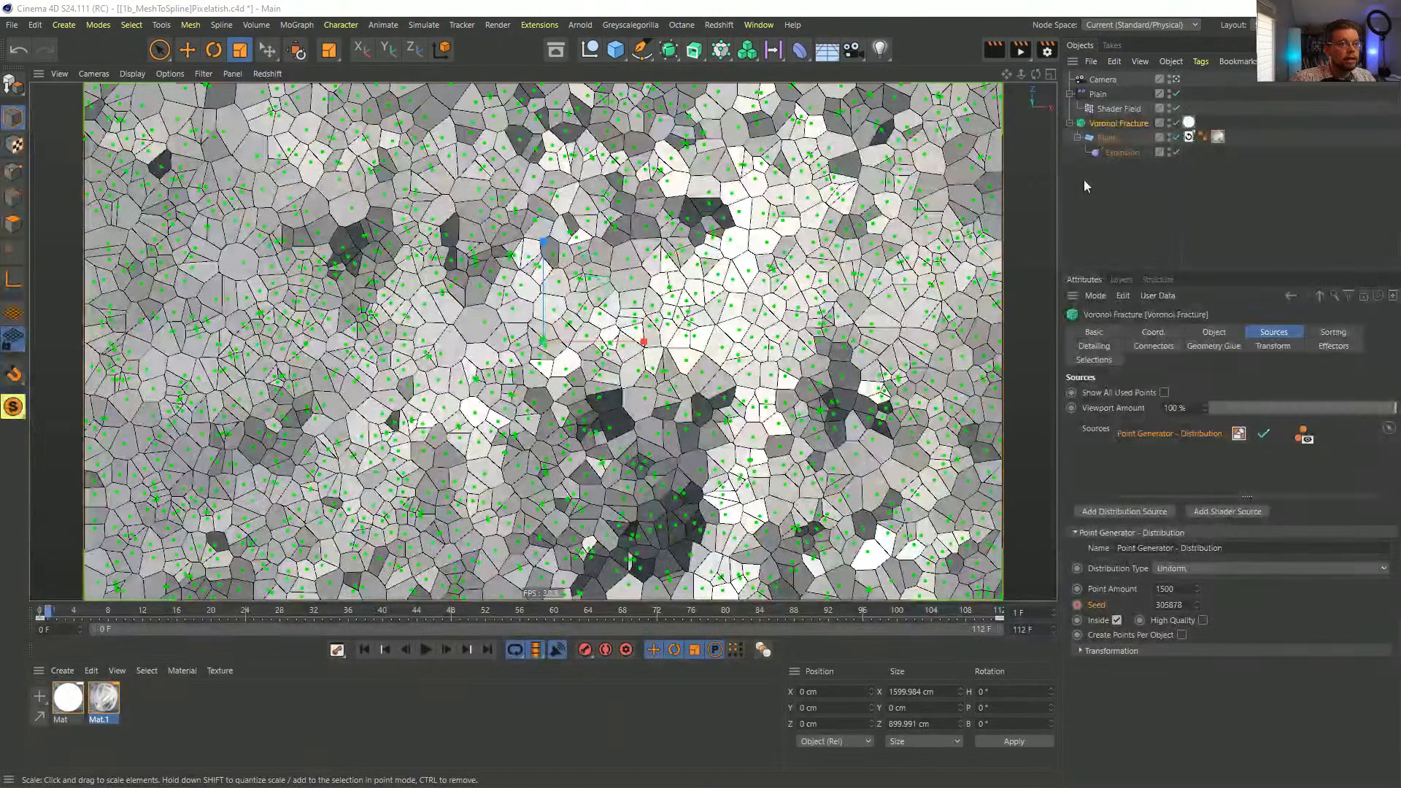
- Set the Voronoi Fracture's Offset Fragments to 1 cm, test-rendering the view before and after the change
click(1066, 190)
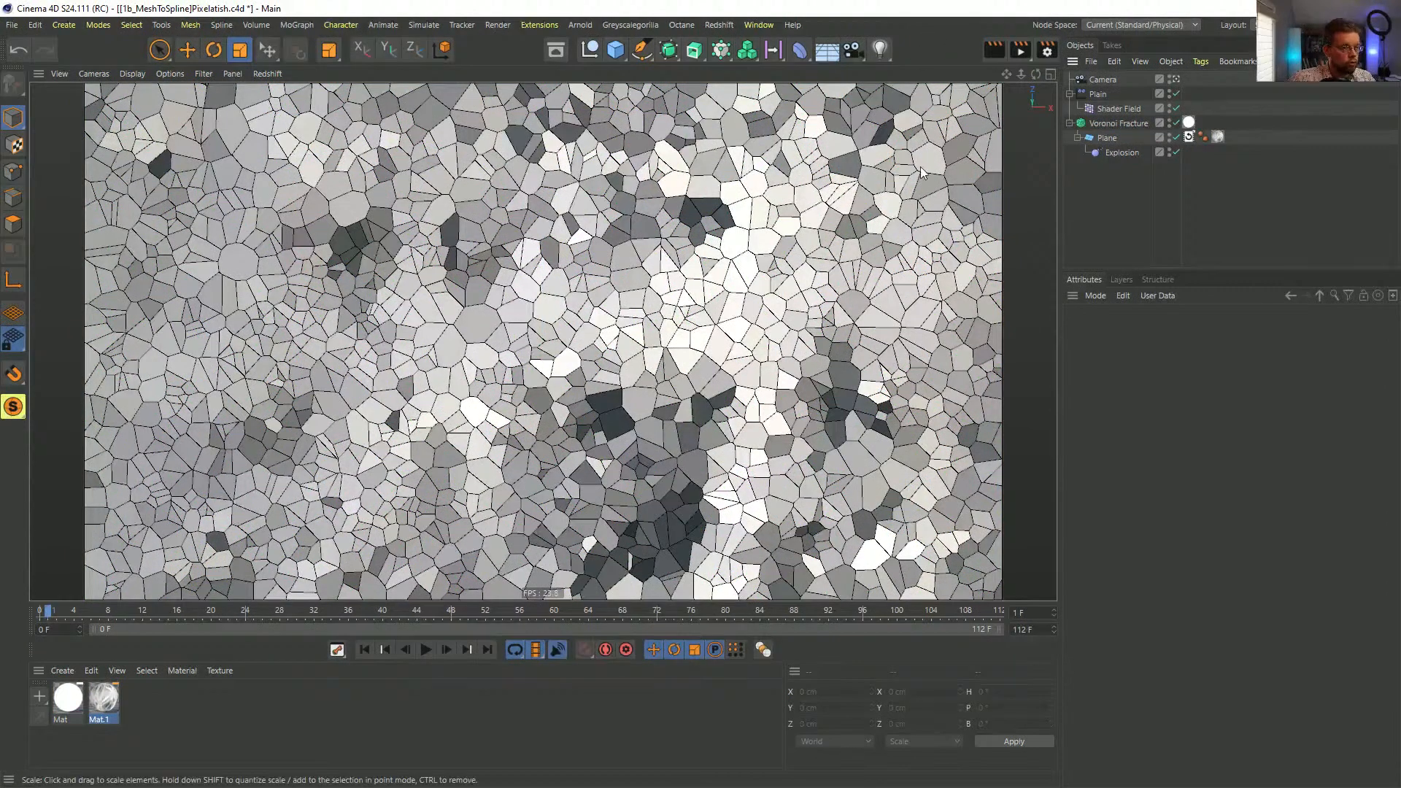
key(ctrl+r)
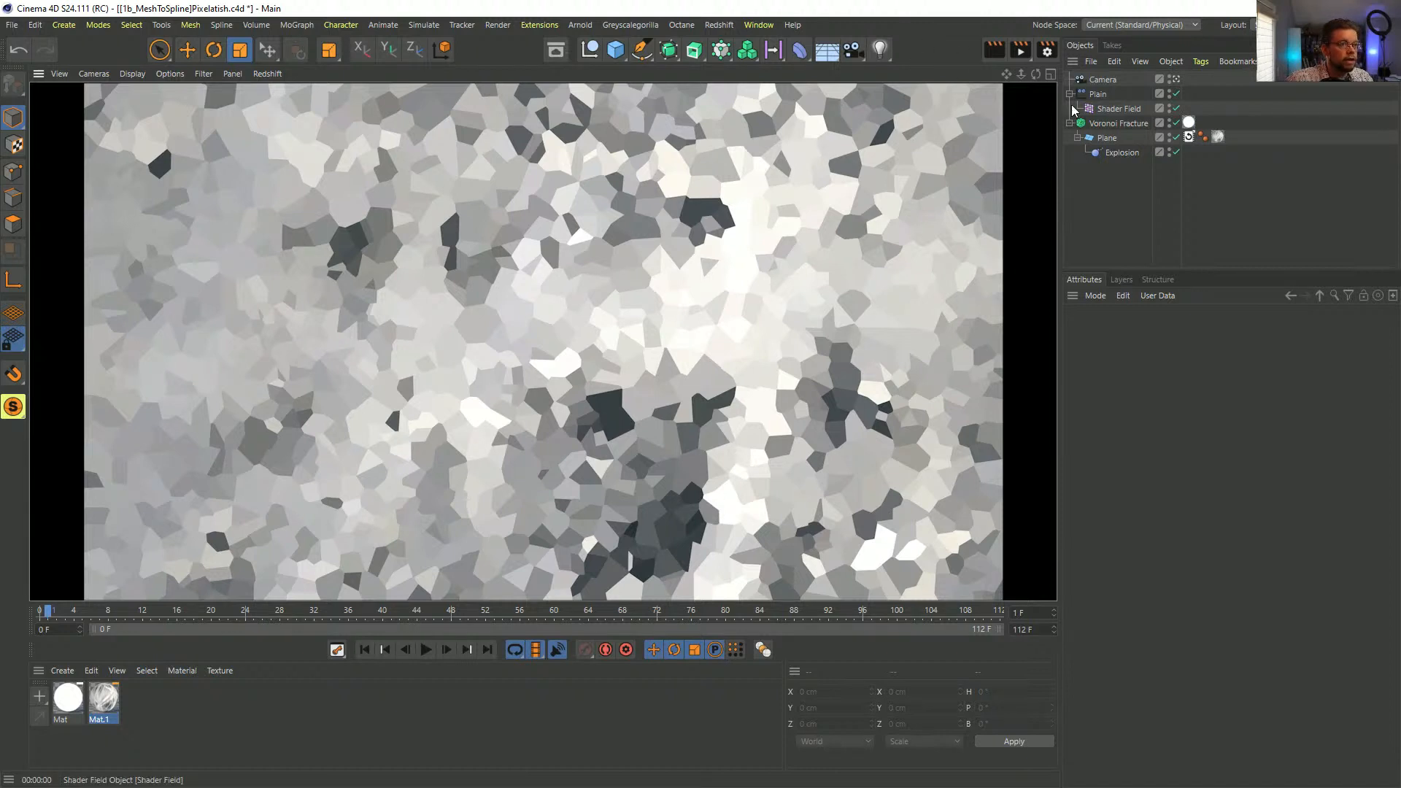
click(1128, 123)
click(1202, 347)
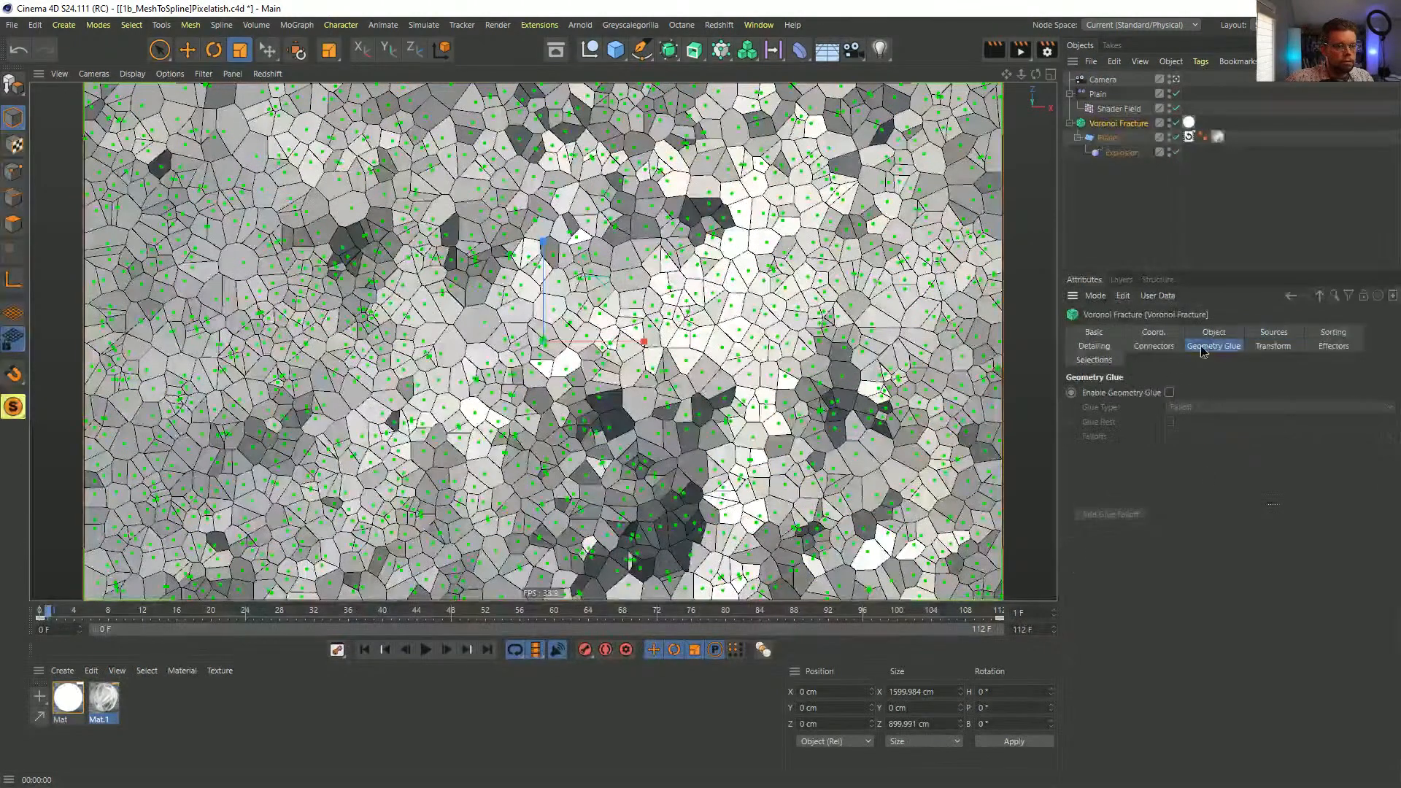
click(1213, 333)
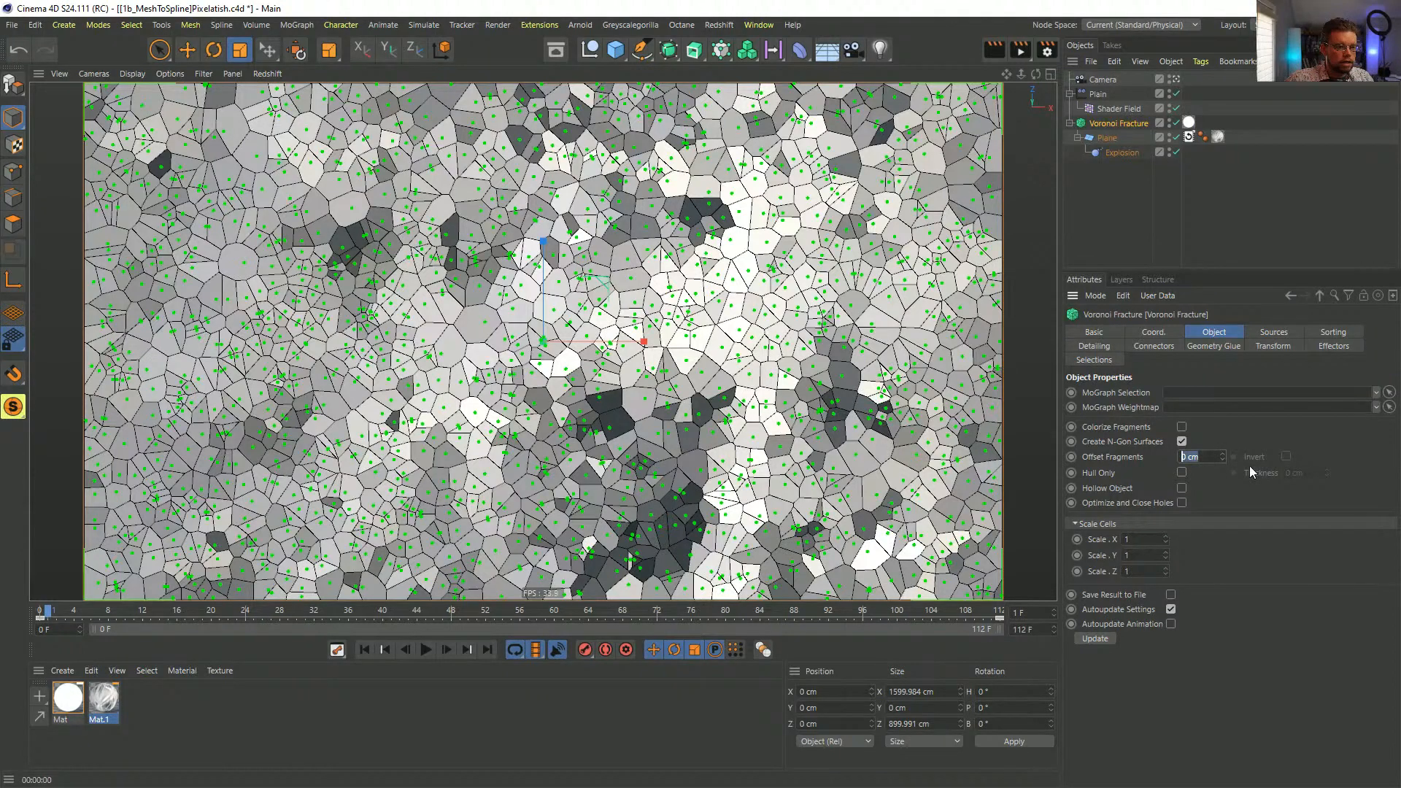
key(BackSpace)
text(1)
key(Return)
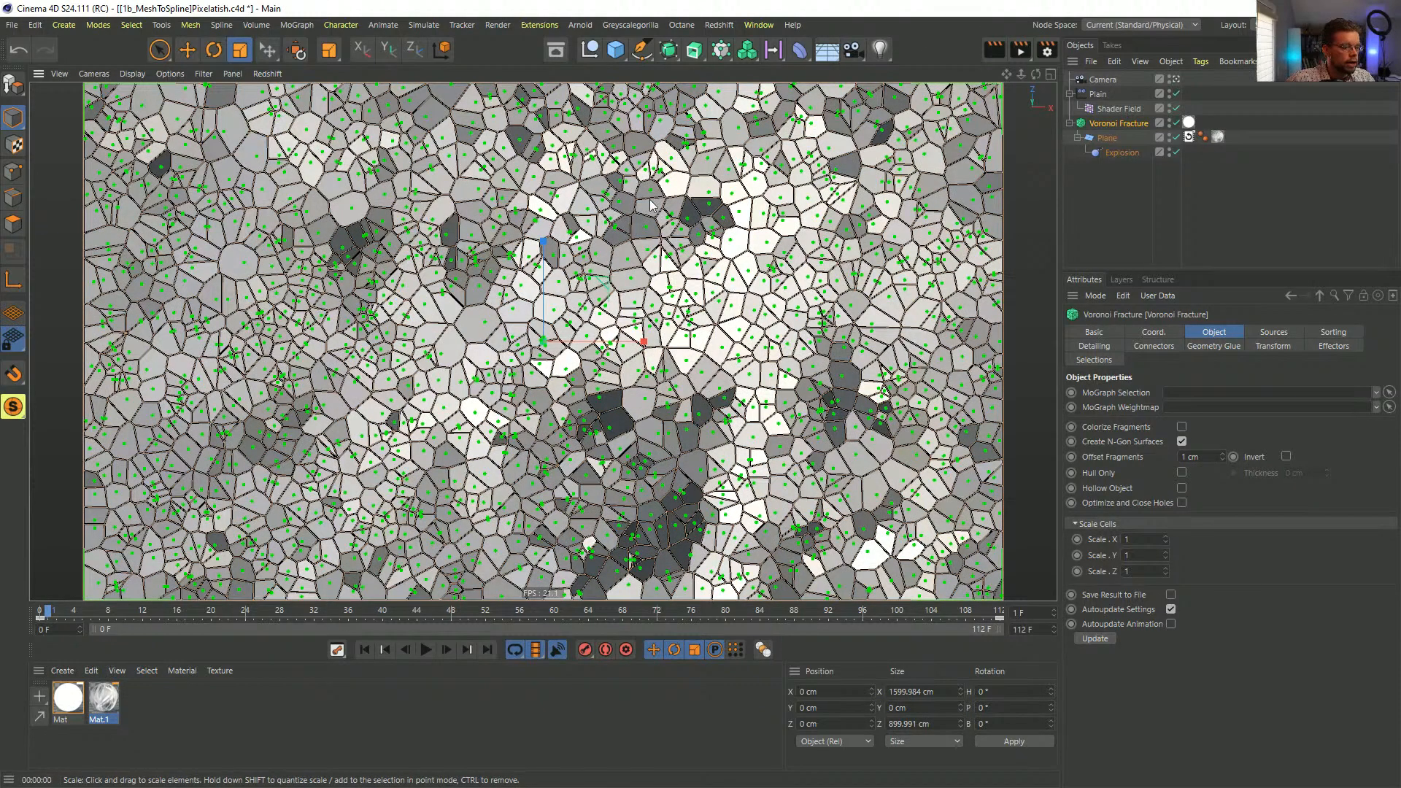
key(ctrl+r)
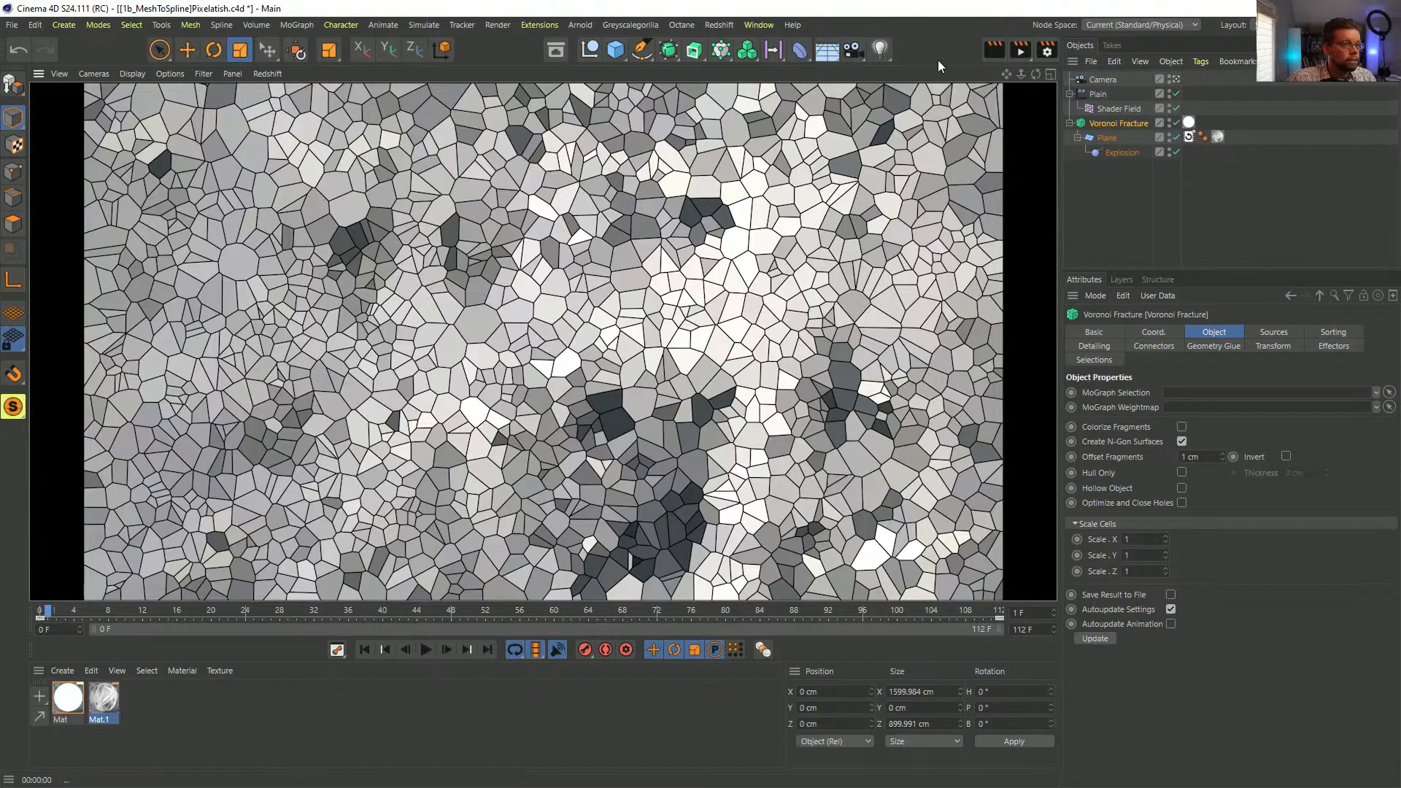
- Move the camera slightly closer so the mosaic extends just past the edges of the render frame
middle_click(646, 165)
middle_click(406, 196)
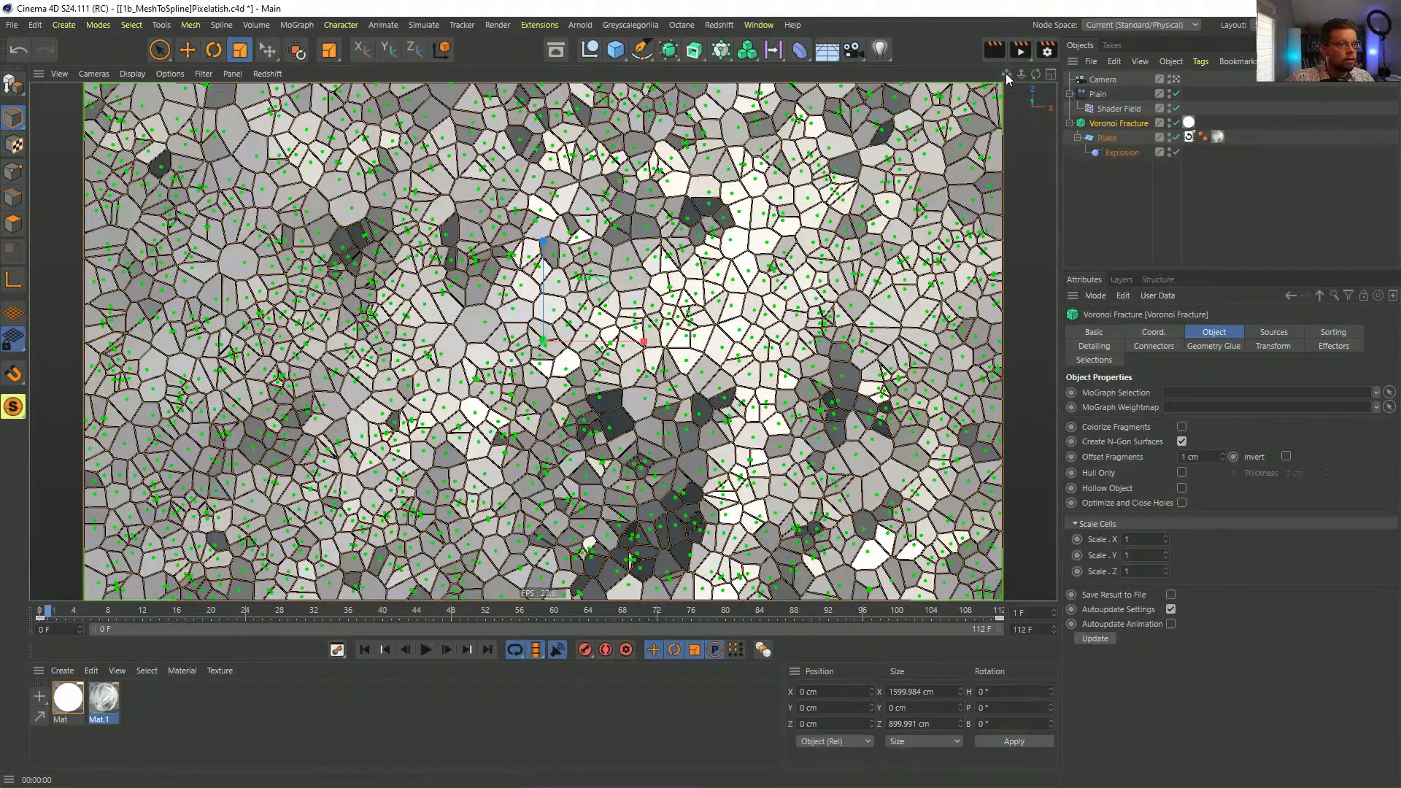
mouse_move(1021, 75)
mouse_down()
mouse_move(963, 76)
mouse_move(1021, 74)
mouse_up()
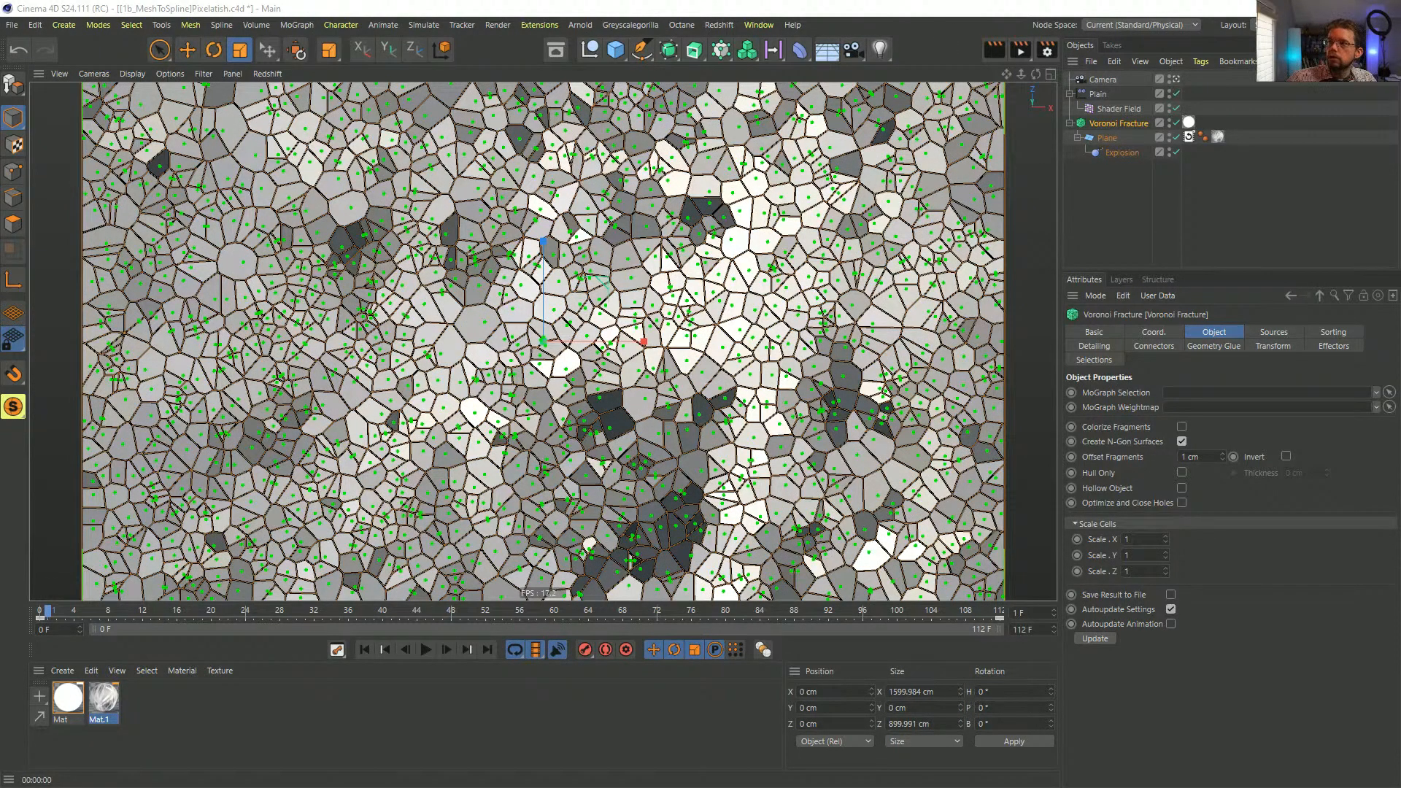
- Set the frame range in the render output settings to All Frames
key(ctrl+b)
click(498, 228)
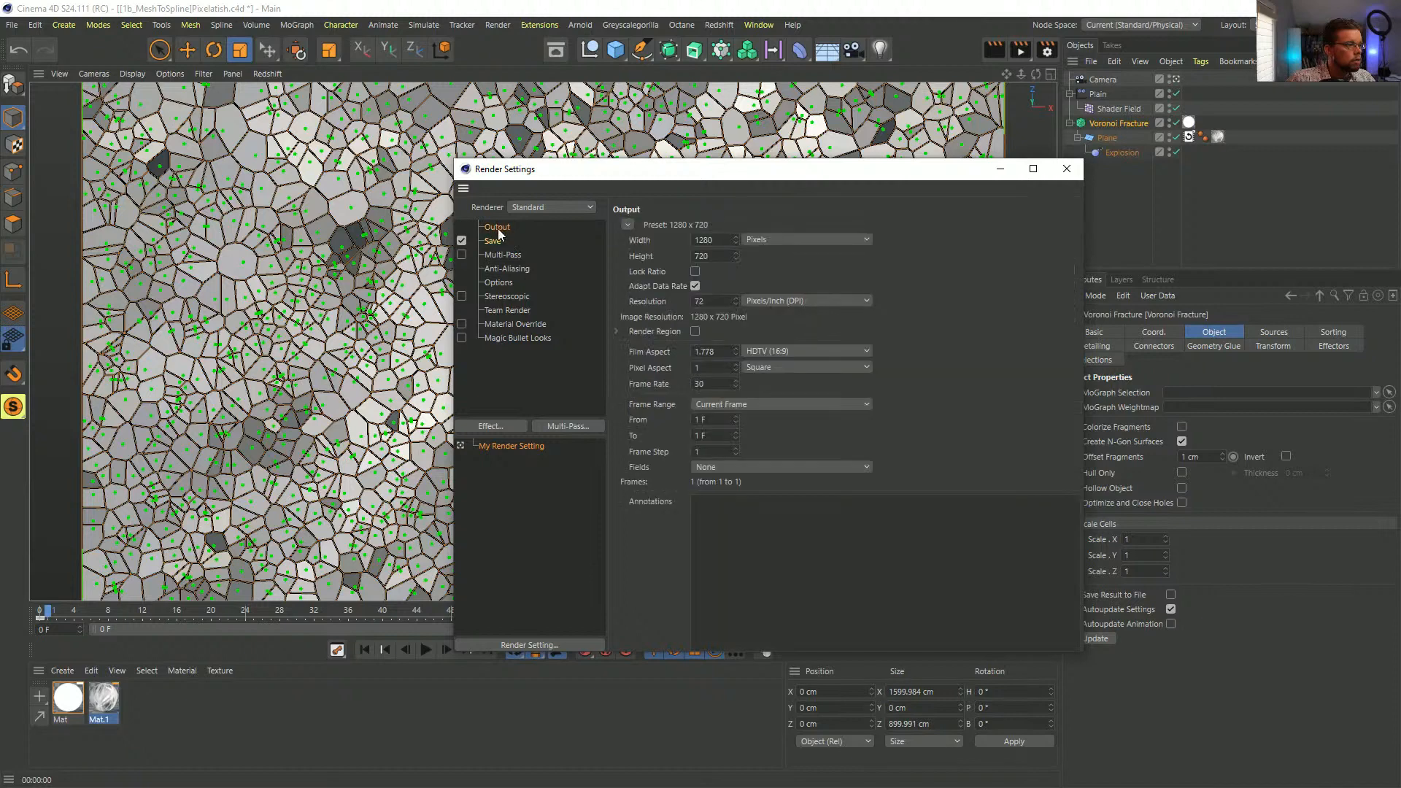
click(719, 416)
click(730, 405)
click(718, 452)
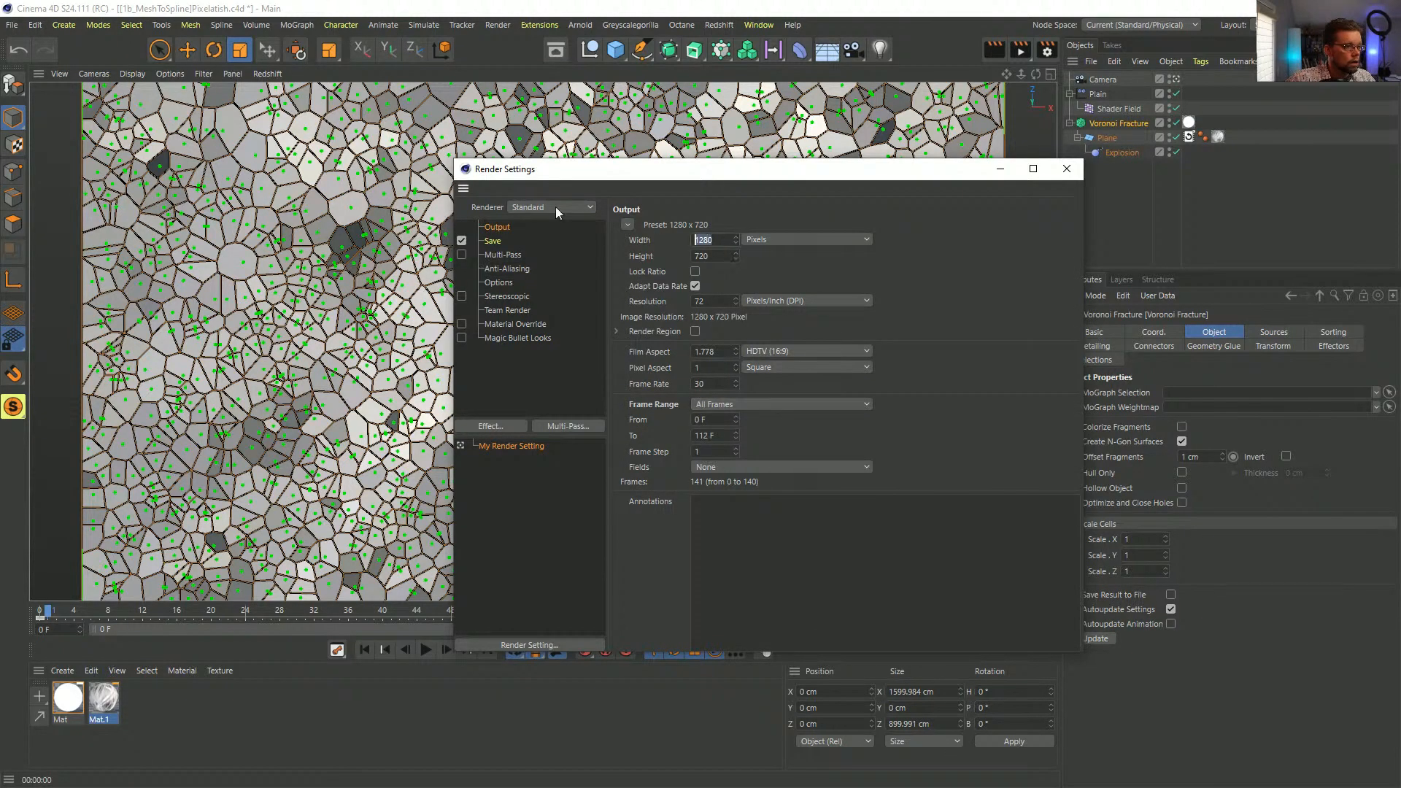
- Set the render output size to 1920 x 1080, lock the ratio, and halve it to 960 x 540 pixels
text(1900)
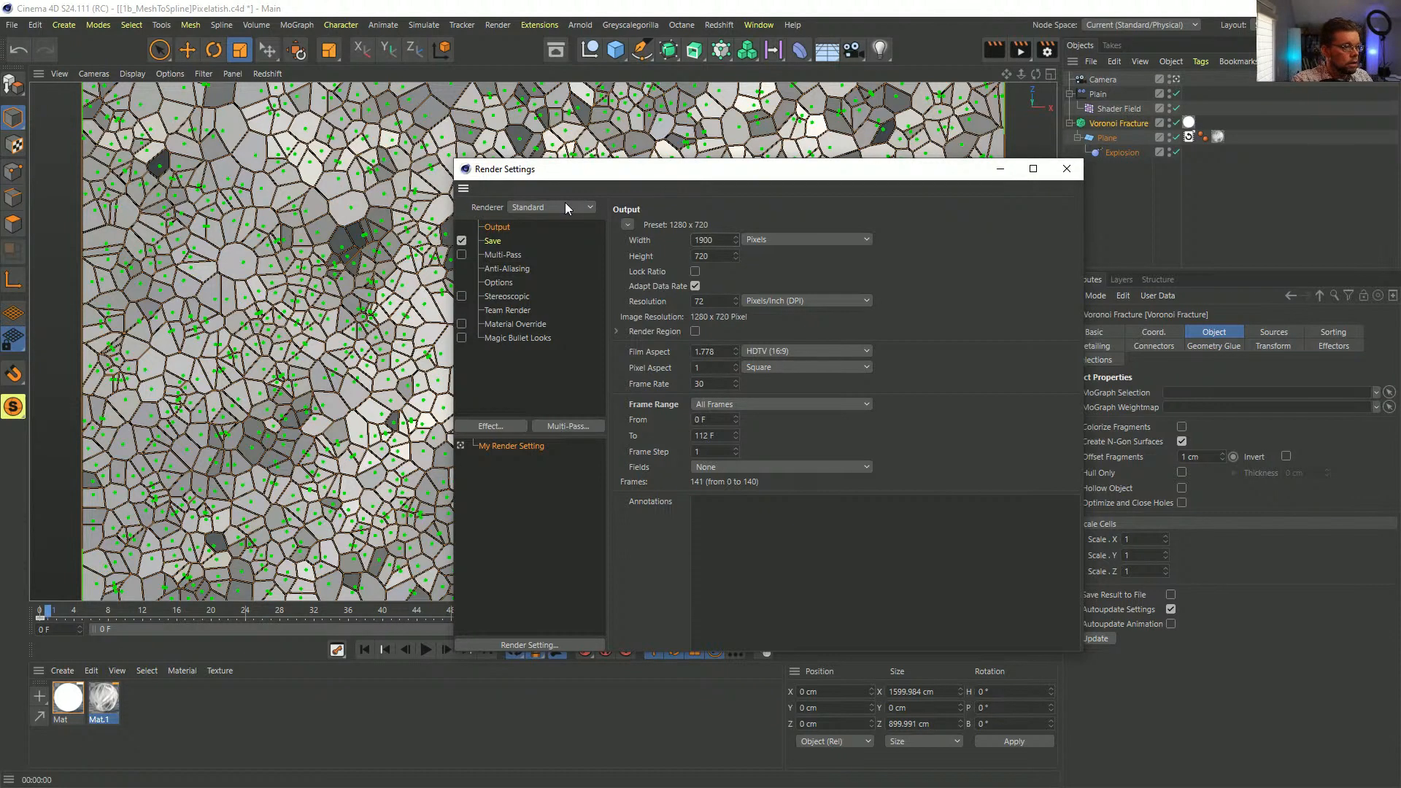
key(Tab)
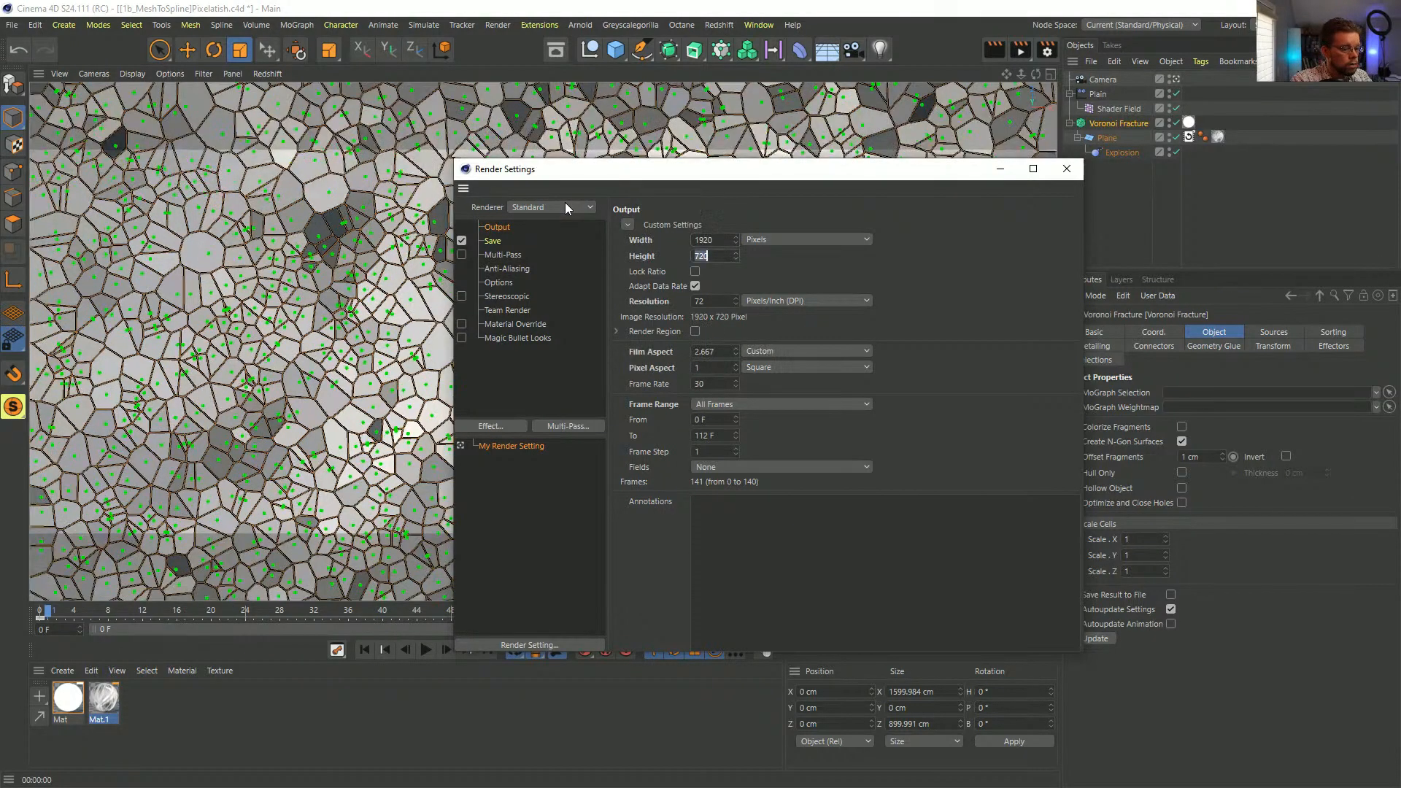
text(1080)
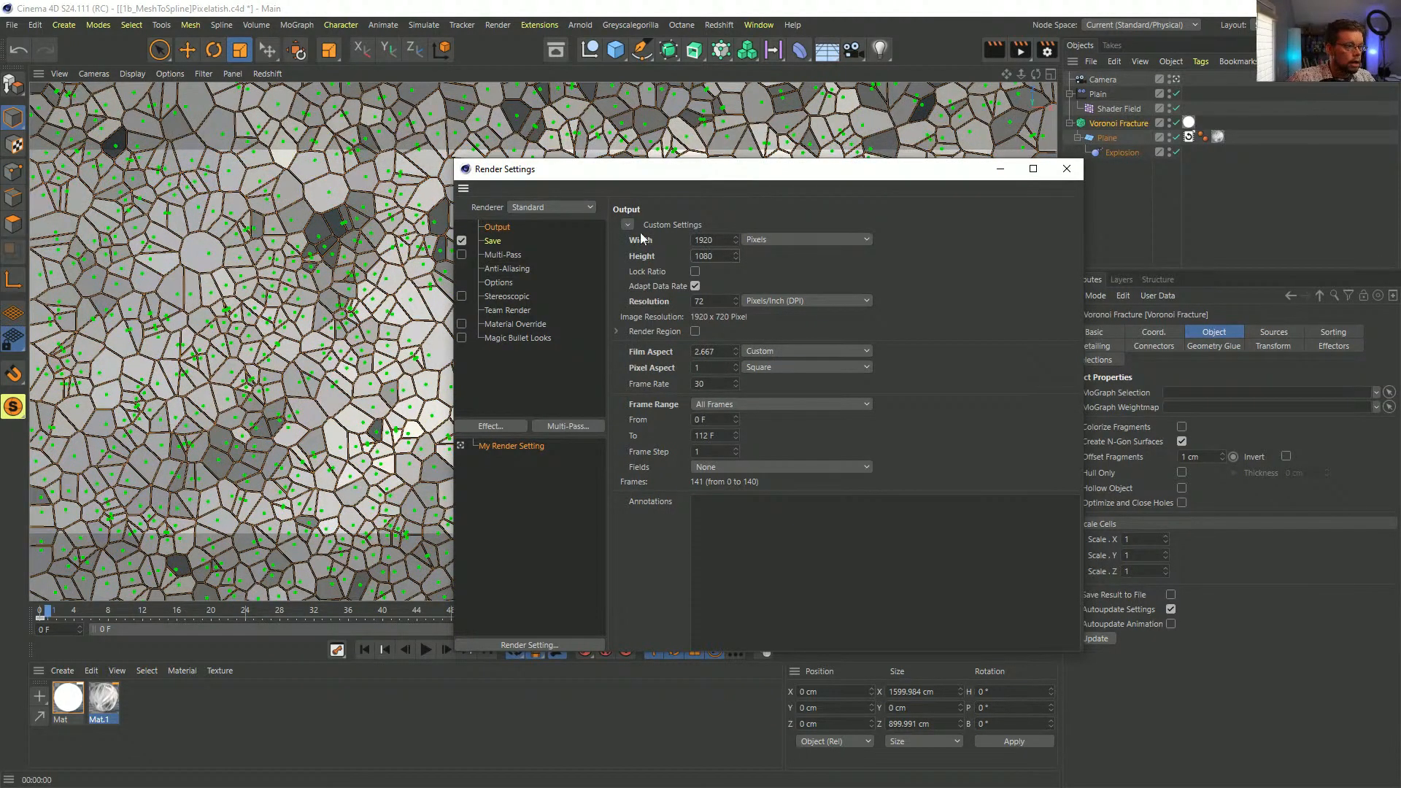
click(695, 274)
click(712, 240)
text(/2)
key(Return)
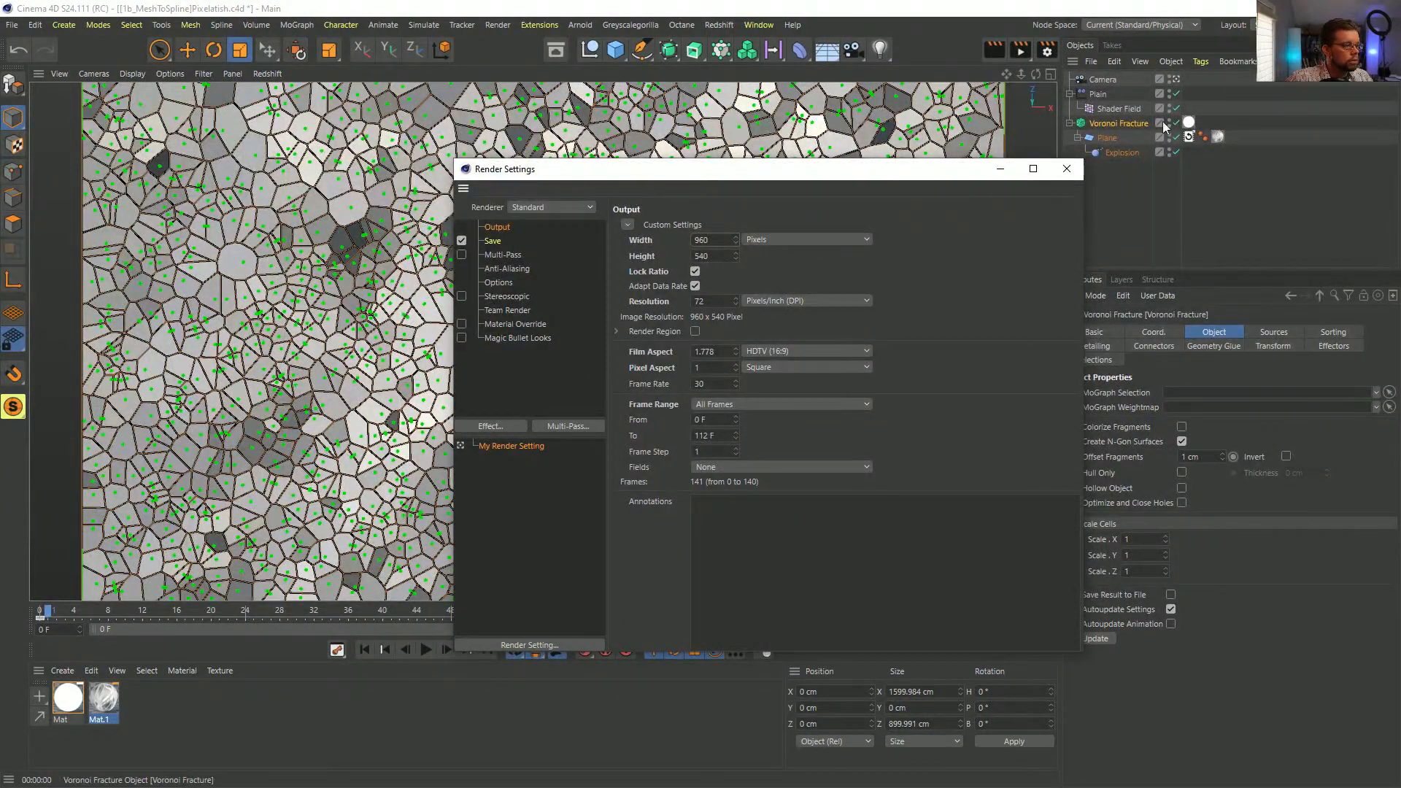
click(1066, 169)
- Render the whole mosaic animation to the Picture Viewer
click(1020, 51)
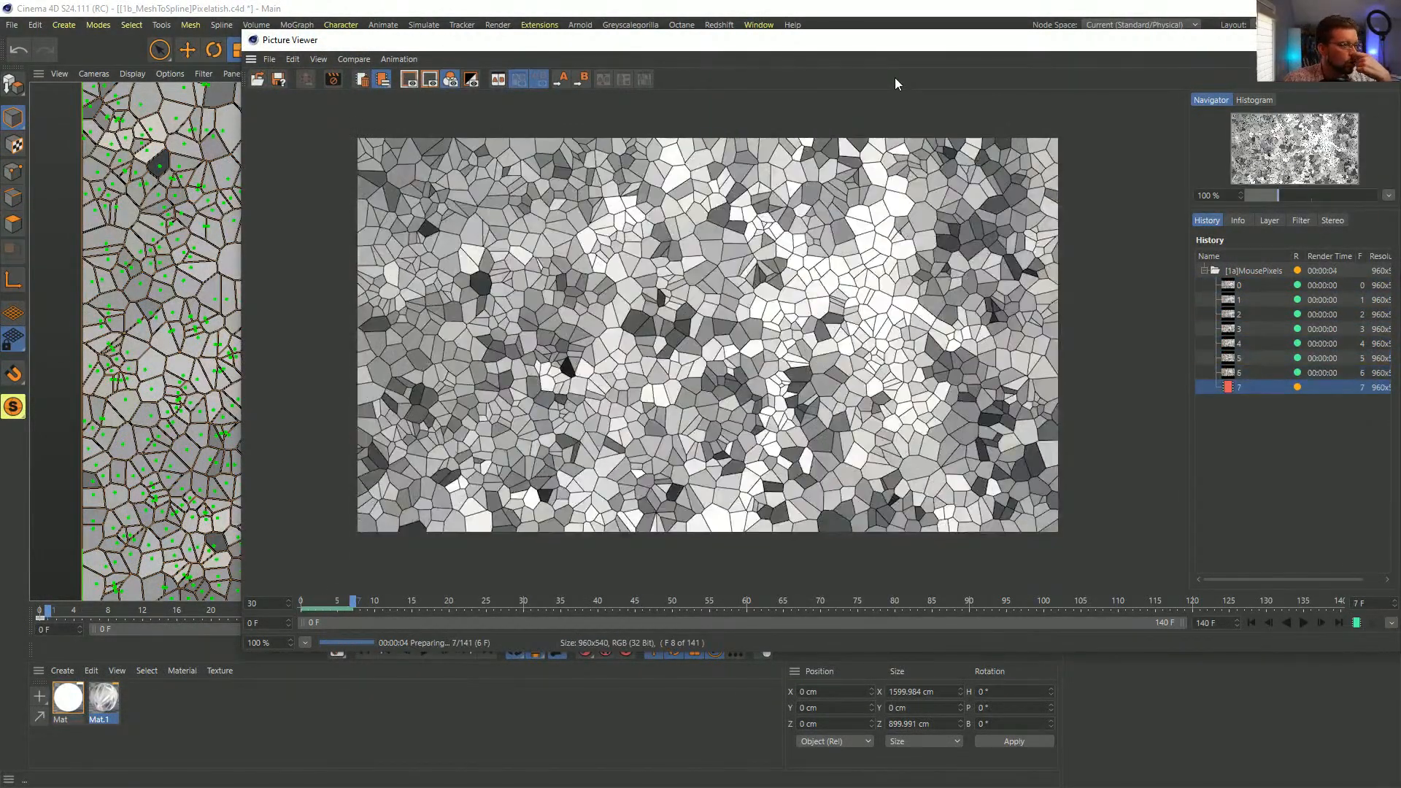
drag(753, 44, 649, 51)
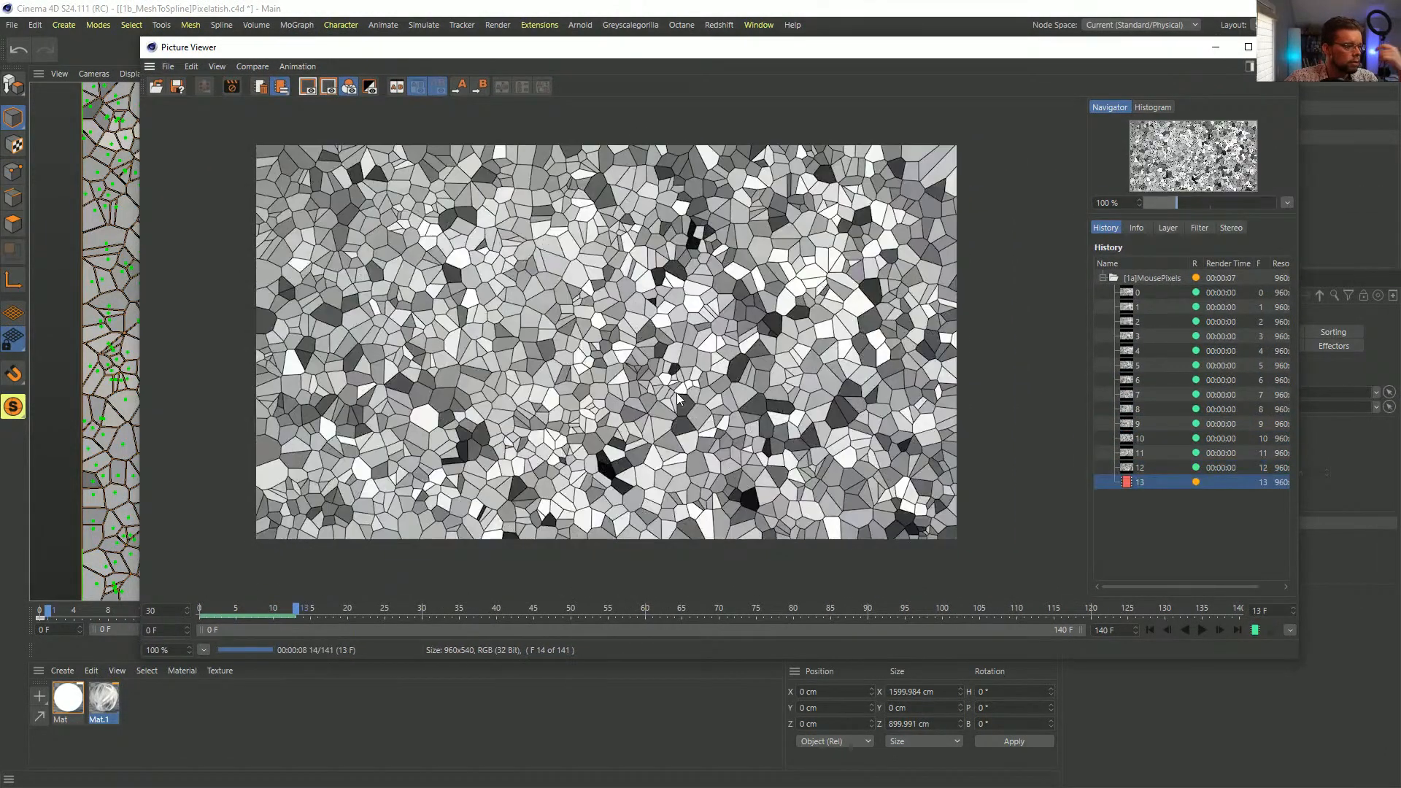
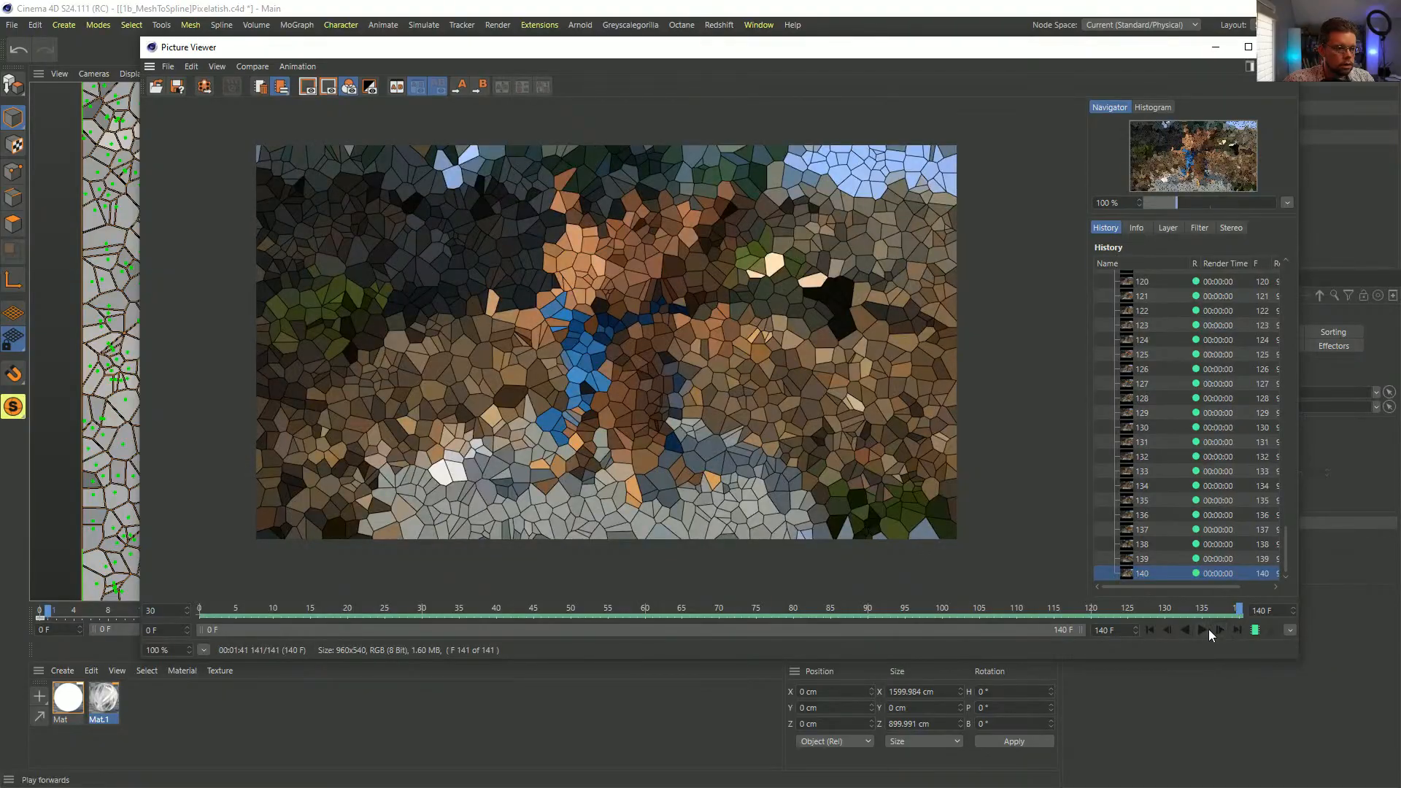
- Play back the rendered mosaic sequence and scrub through its frames to about frame 129, and close the Picture Viewer
click(1209, 629)
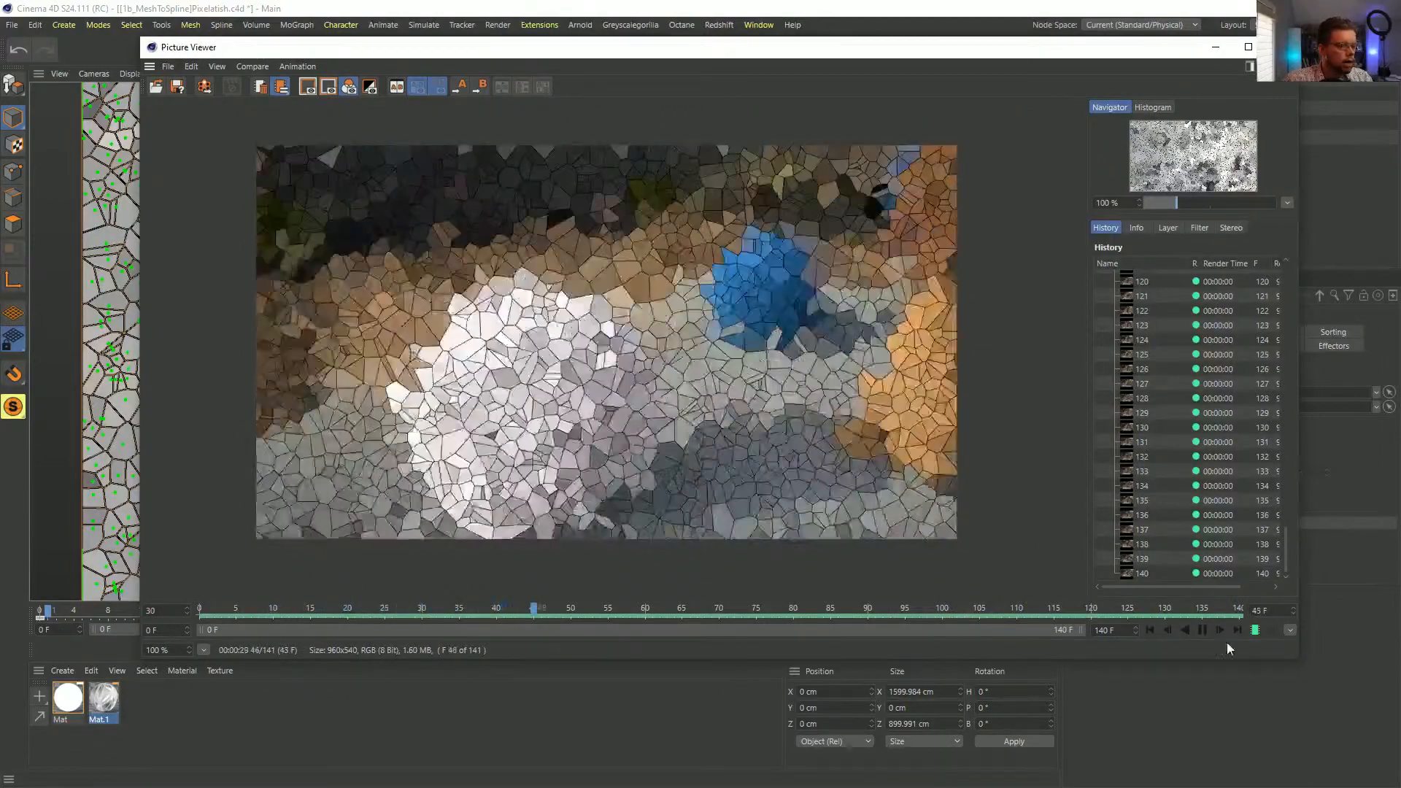
click(1202, 630)
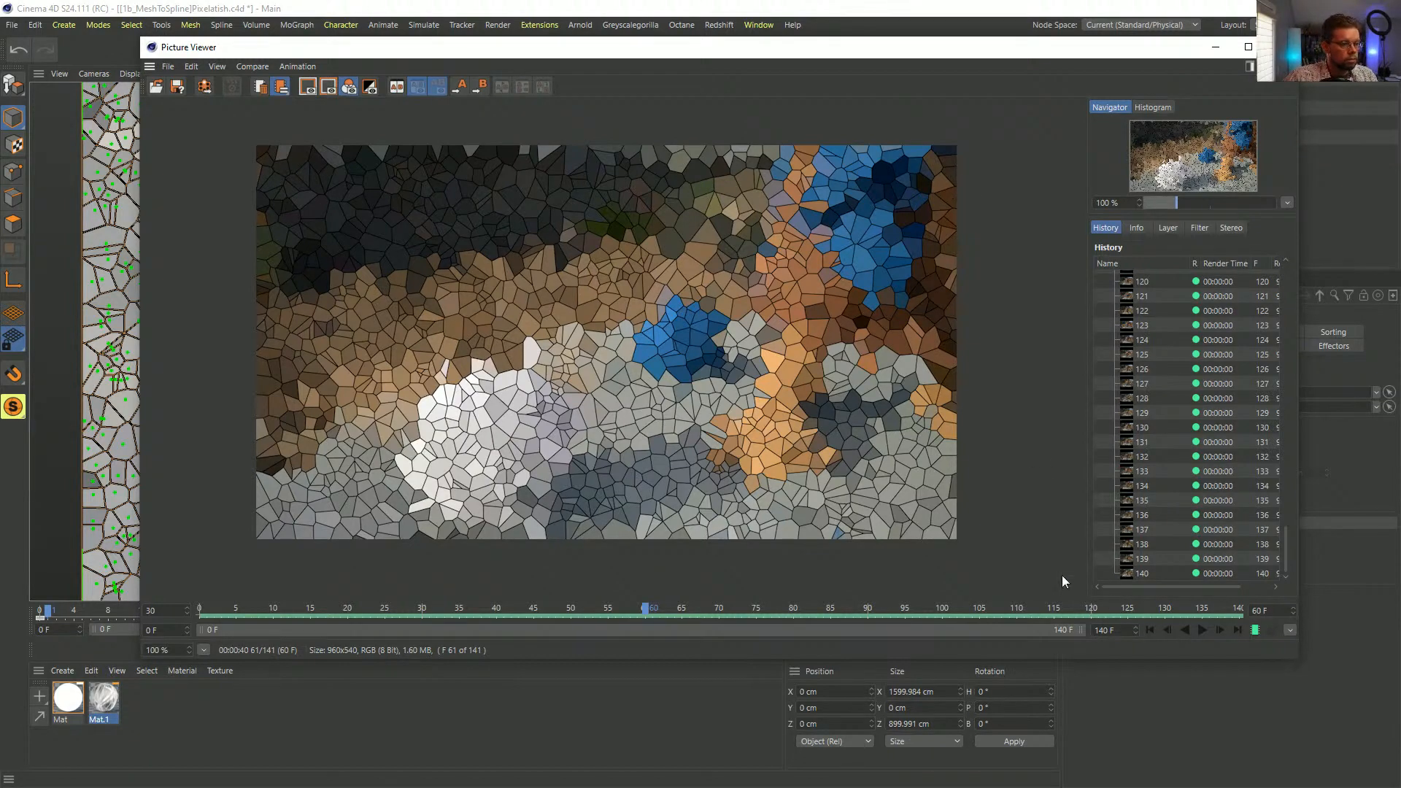
drag(701, 608, 1162, 576)
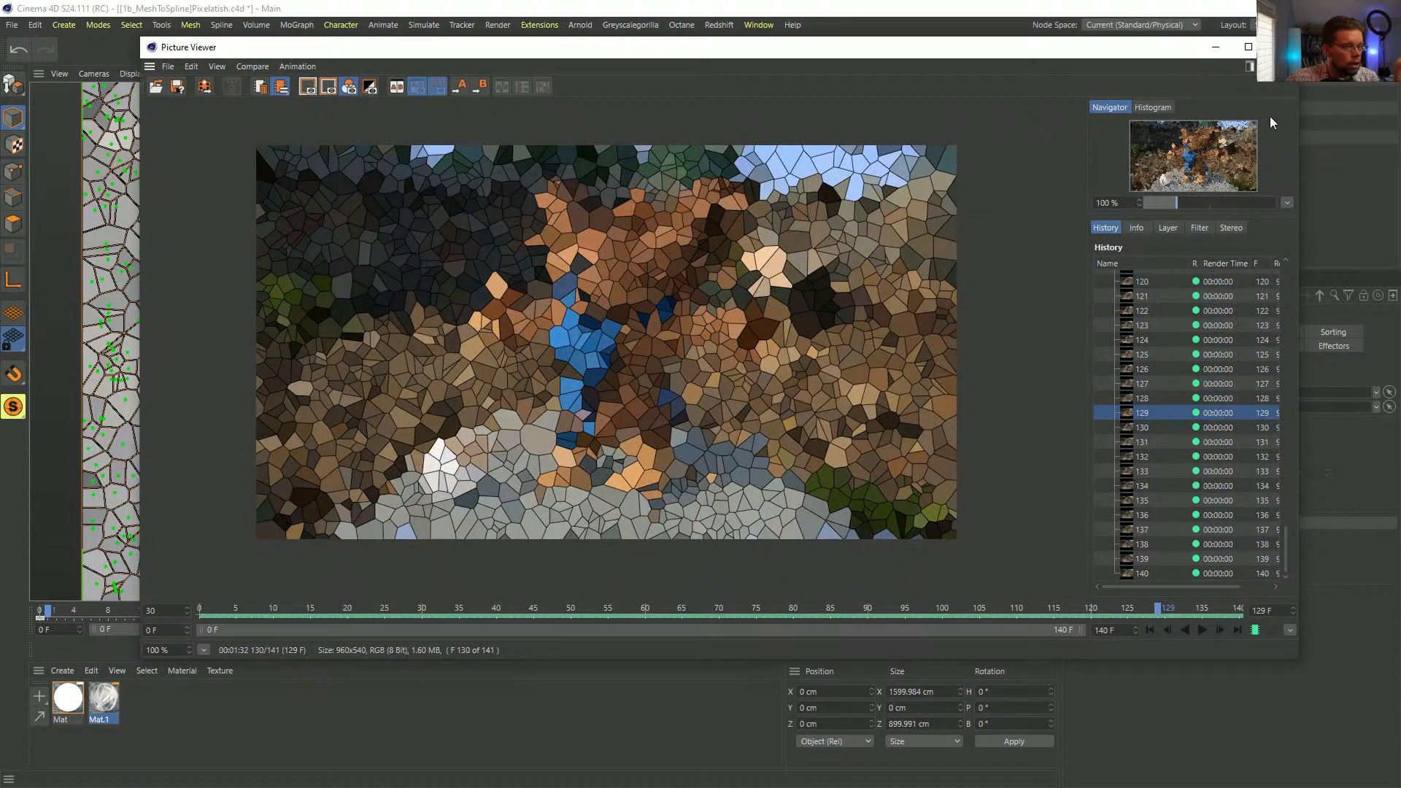
click(1282, 47)
- Try the Exponential distribution type on the Voronoi Fracture's point source, and settle on Normal with a standard deviation of 0.22
click(1273, 332)
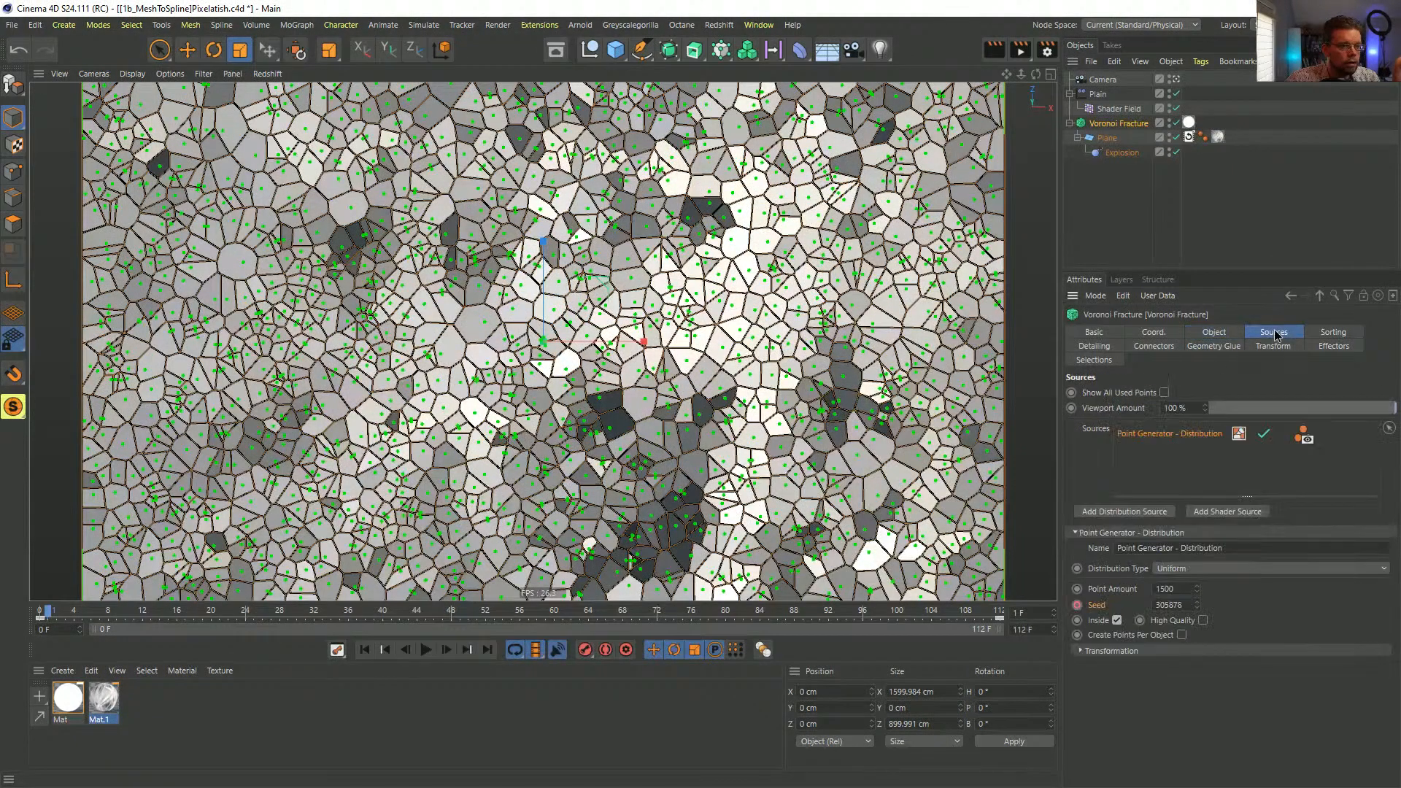
click(1170, 572)
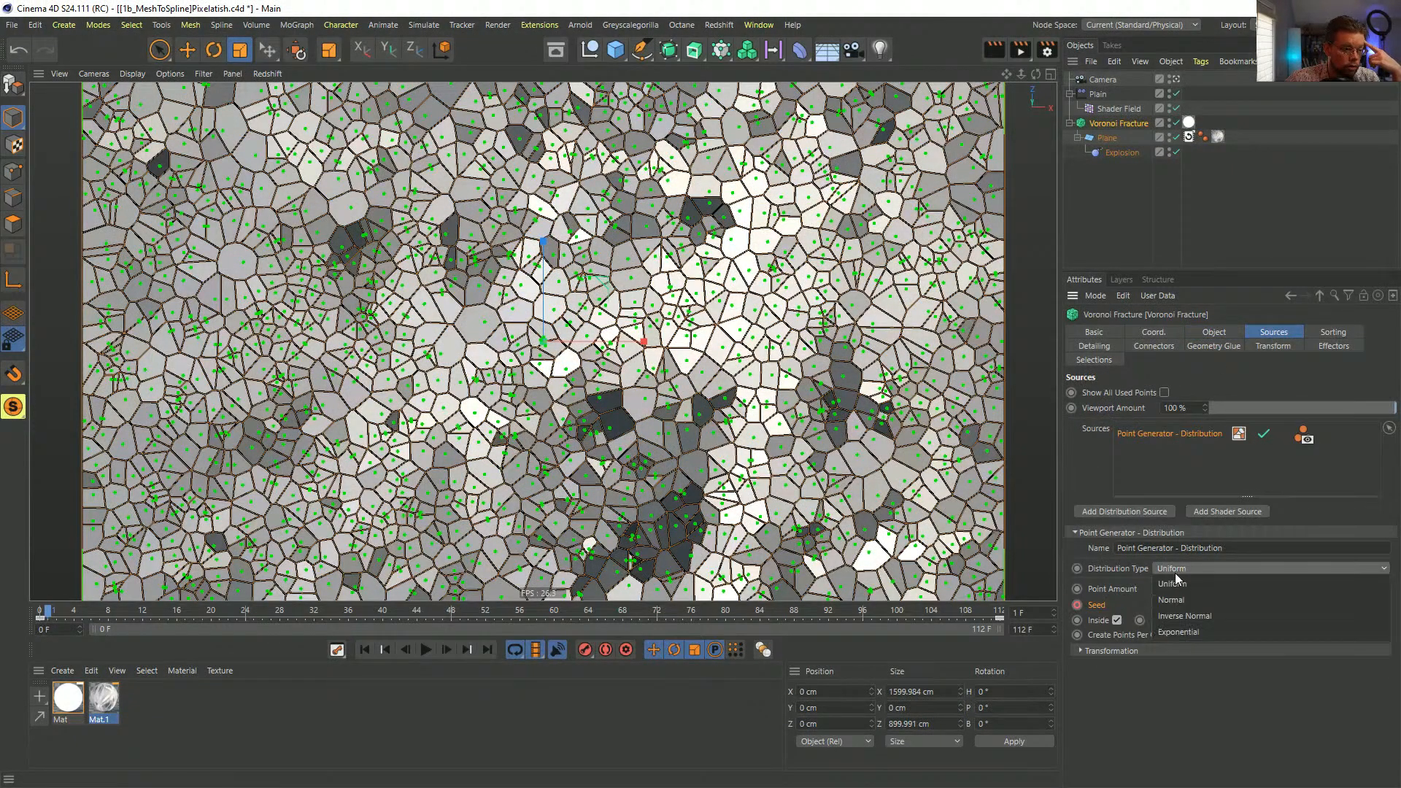
click(1205, 628)
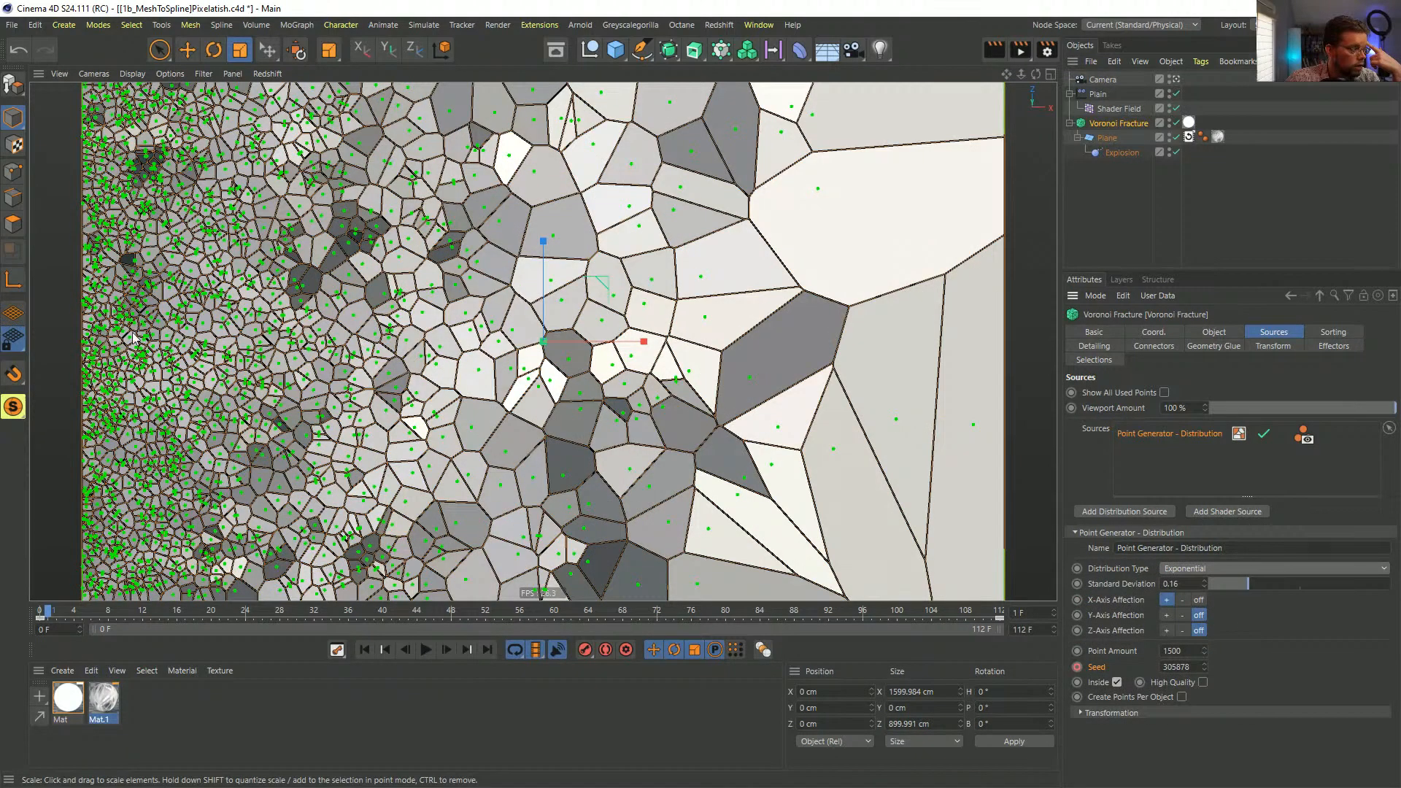
click(1192, 569)
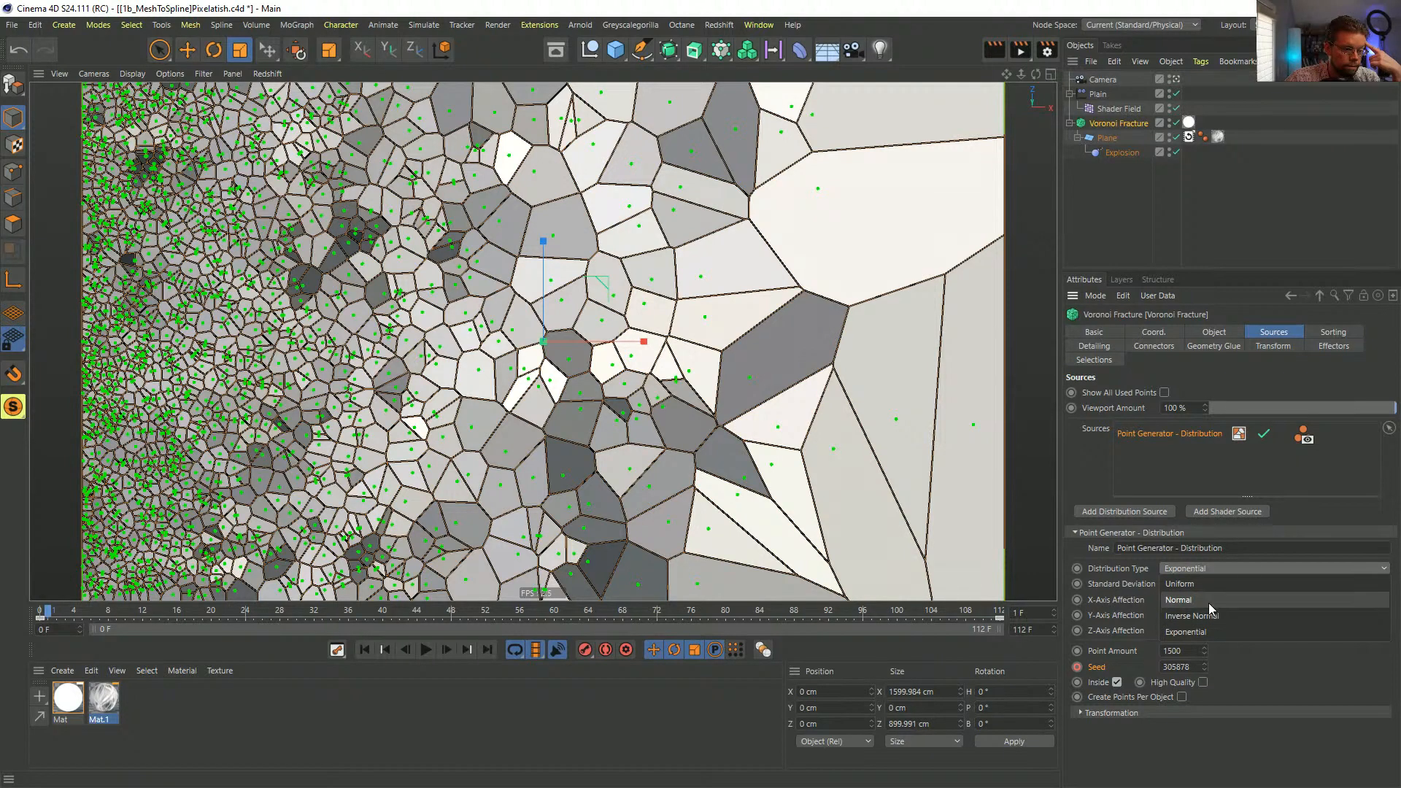
click(1208, 600)
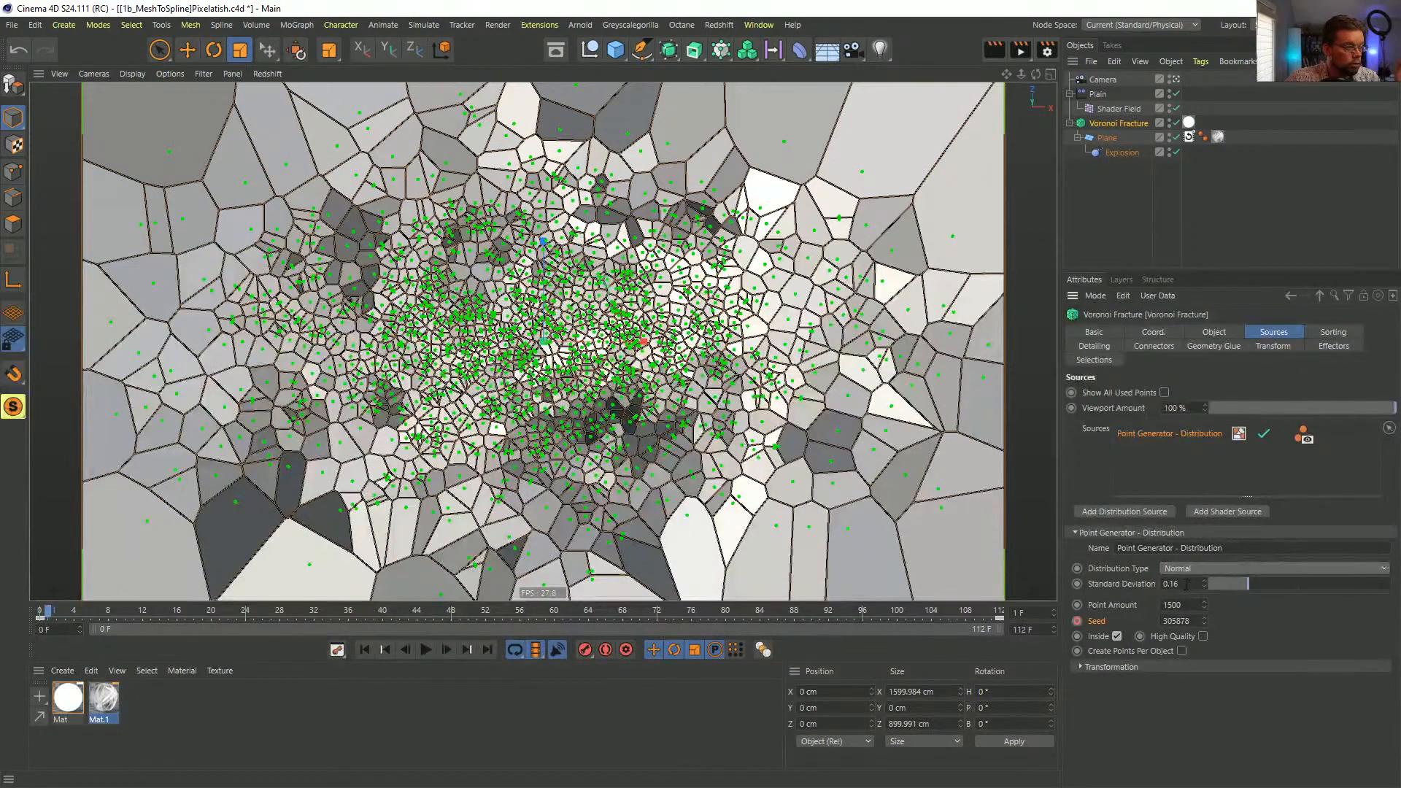
click(1265, 586)
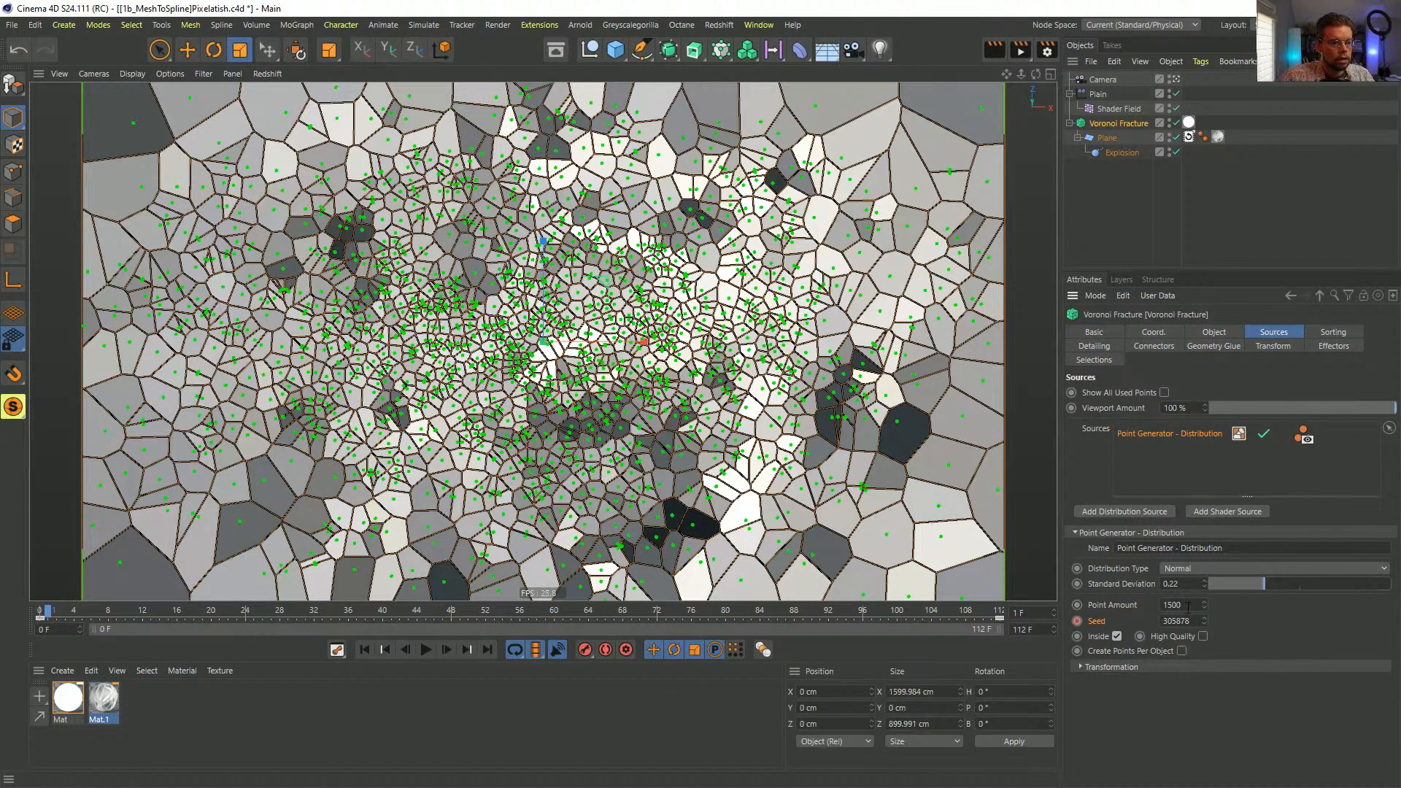
- Raise the Voronoi Fracture's point amount to 2222 and further to 4444
key(BackSpace)
key(BackSpace)
key(BackSpace)
text(2222)
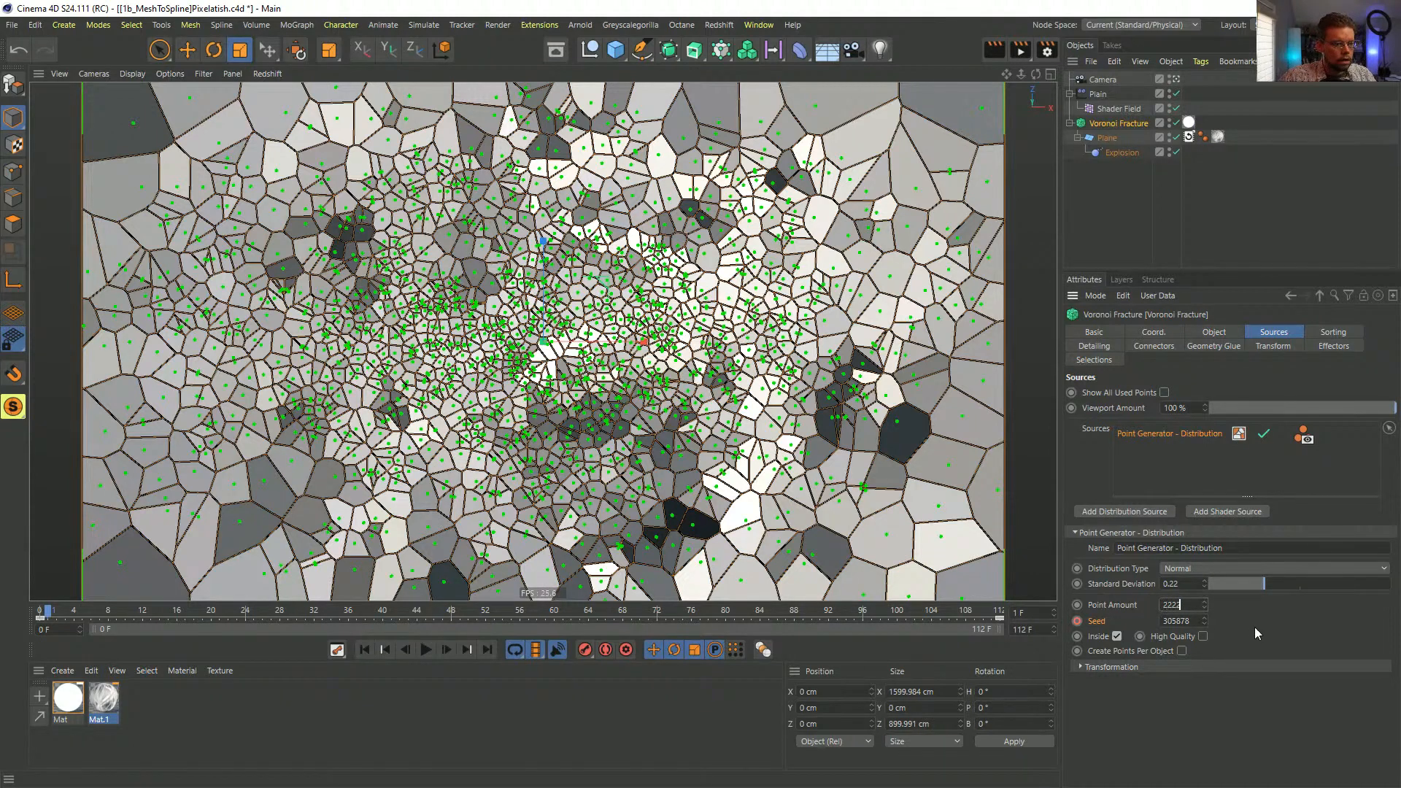
key(Return)
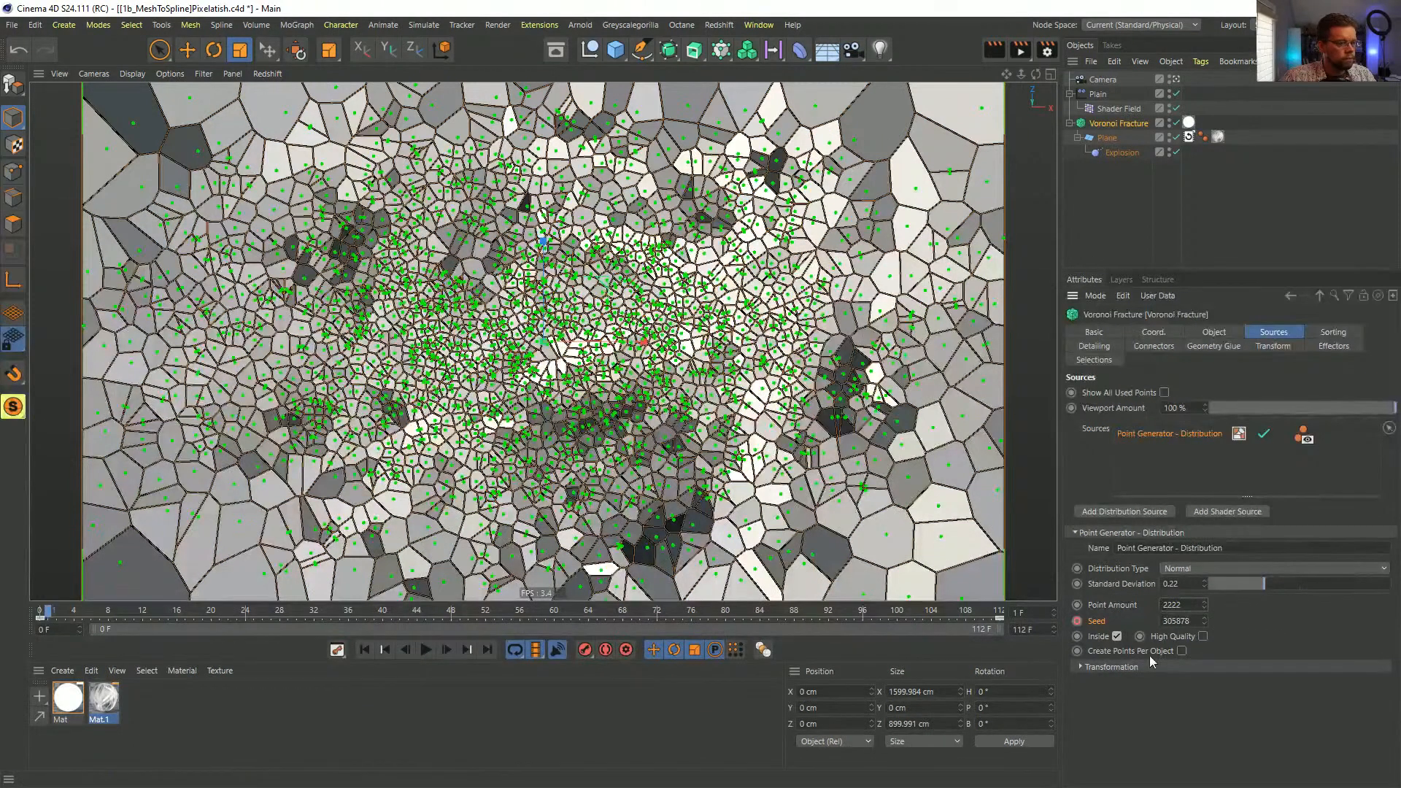
double_click(1190, 608)
text(4444)
key(Return)
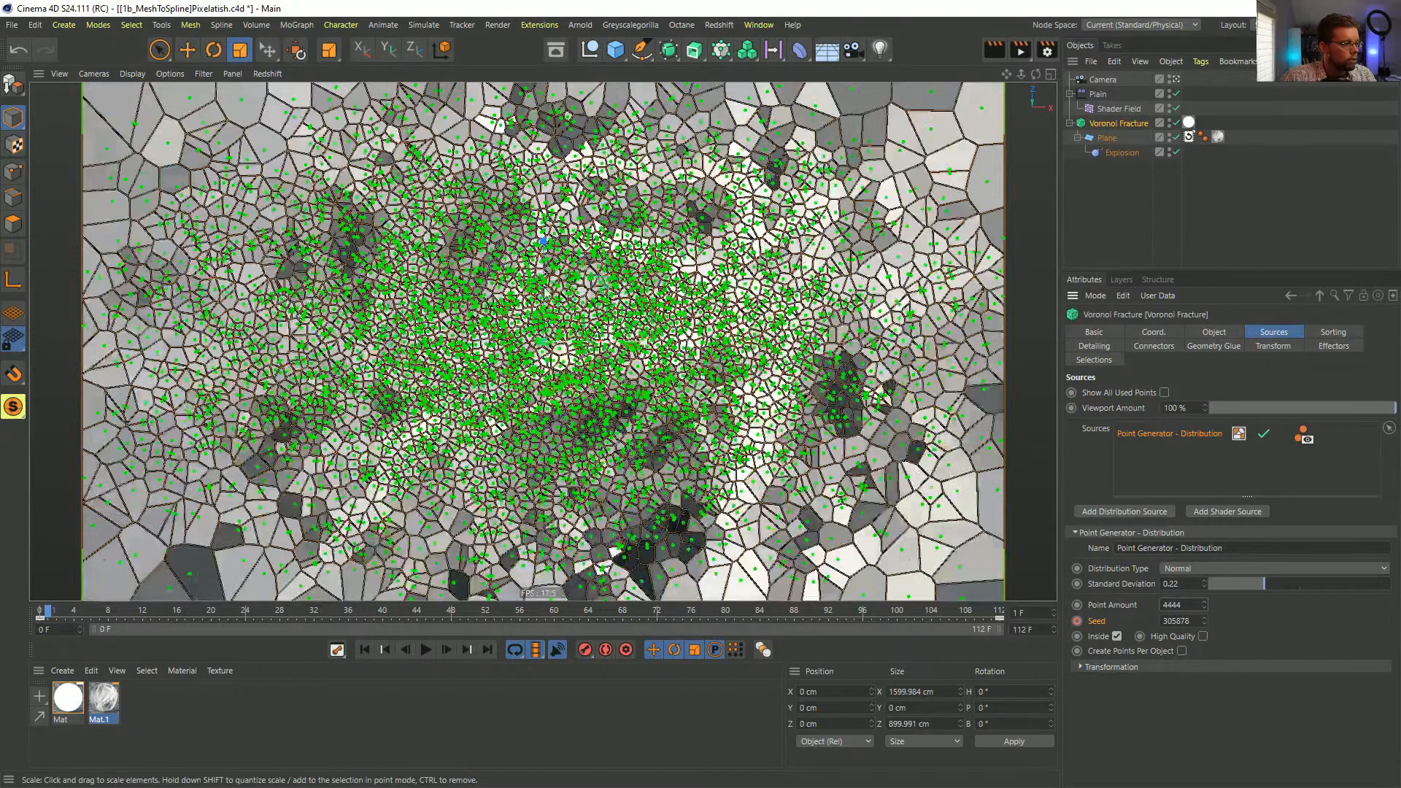
- Reduce the Voronoi Fracture's fragment offset to 0.5 cm and deselect the object
click(1213, 332)
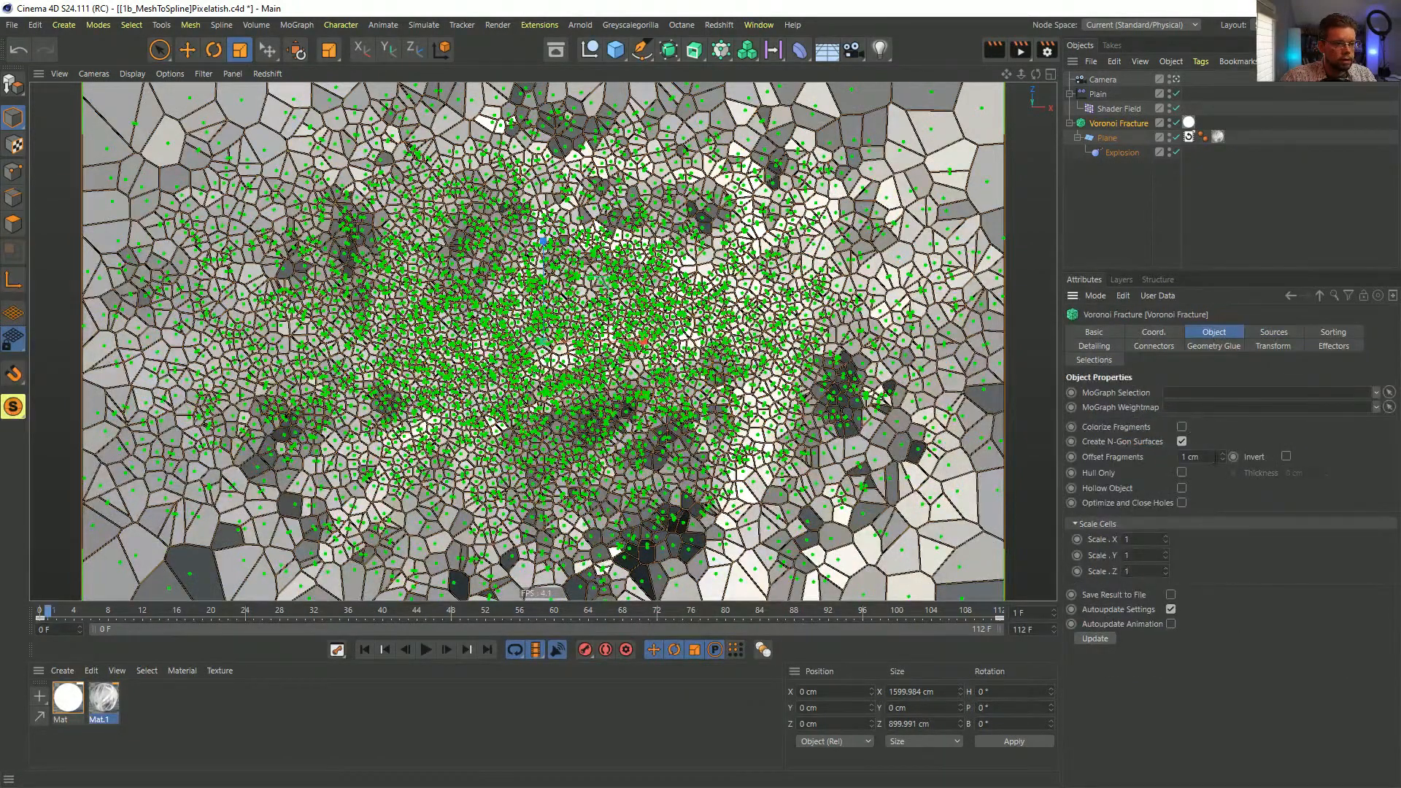
double_click(1212, 457)
text(0.5)
key(Return)
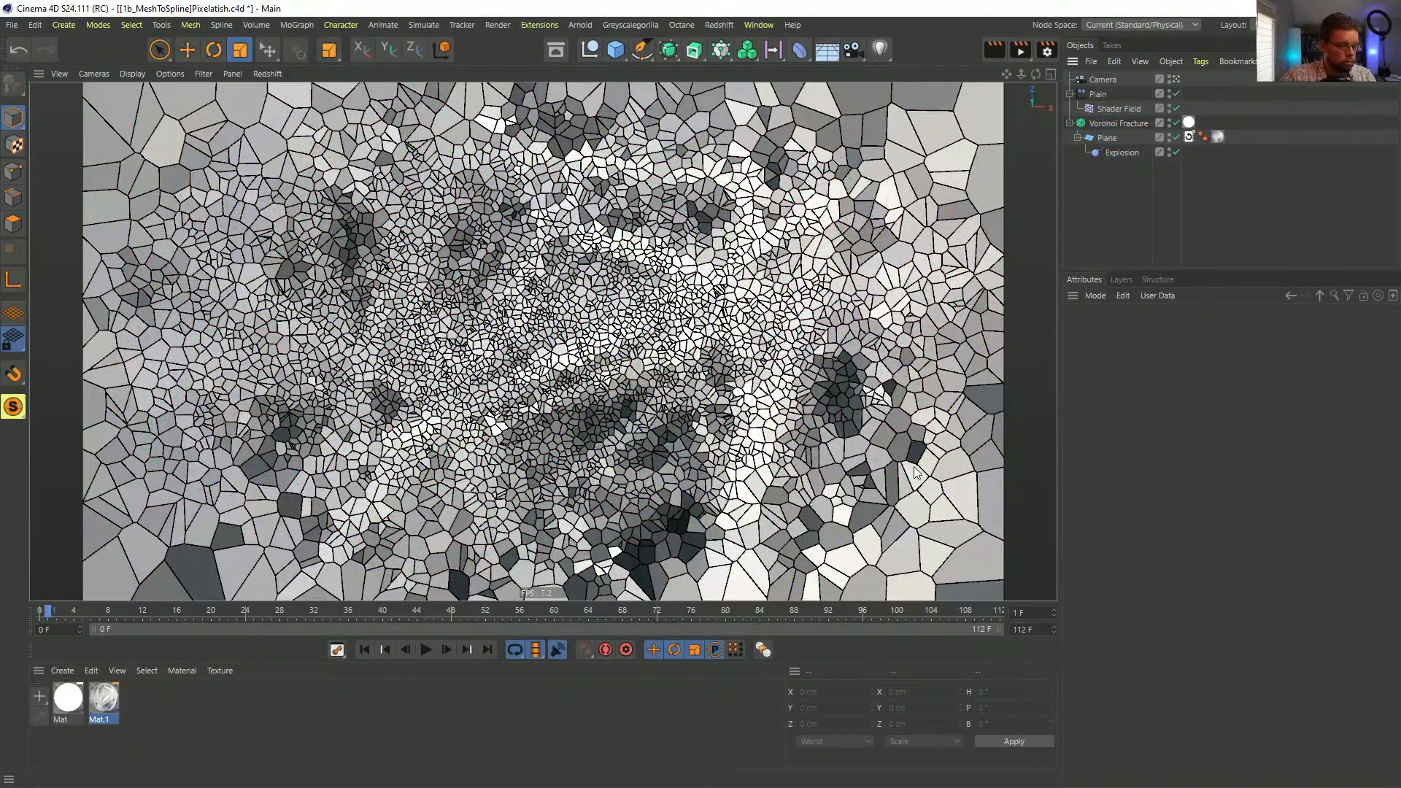
- Set the start frame of the render range to 55 F in the render output settings
key(ctrl+b)
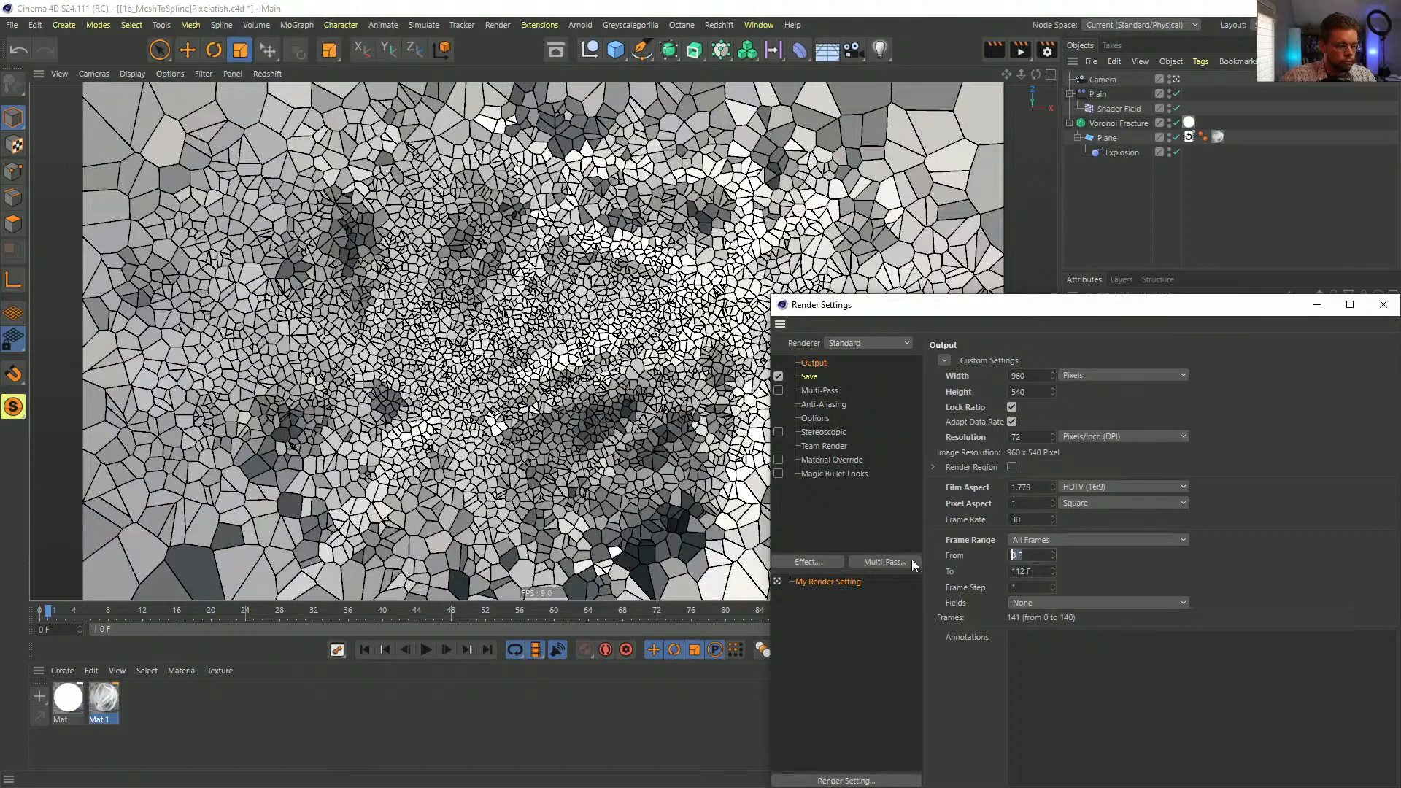
text(55)
key(Return)
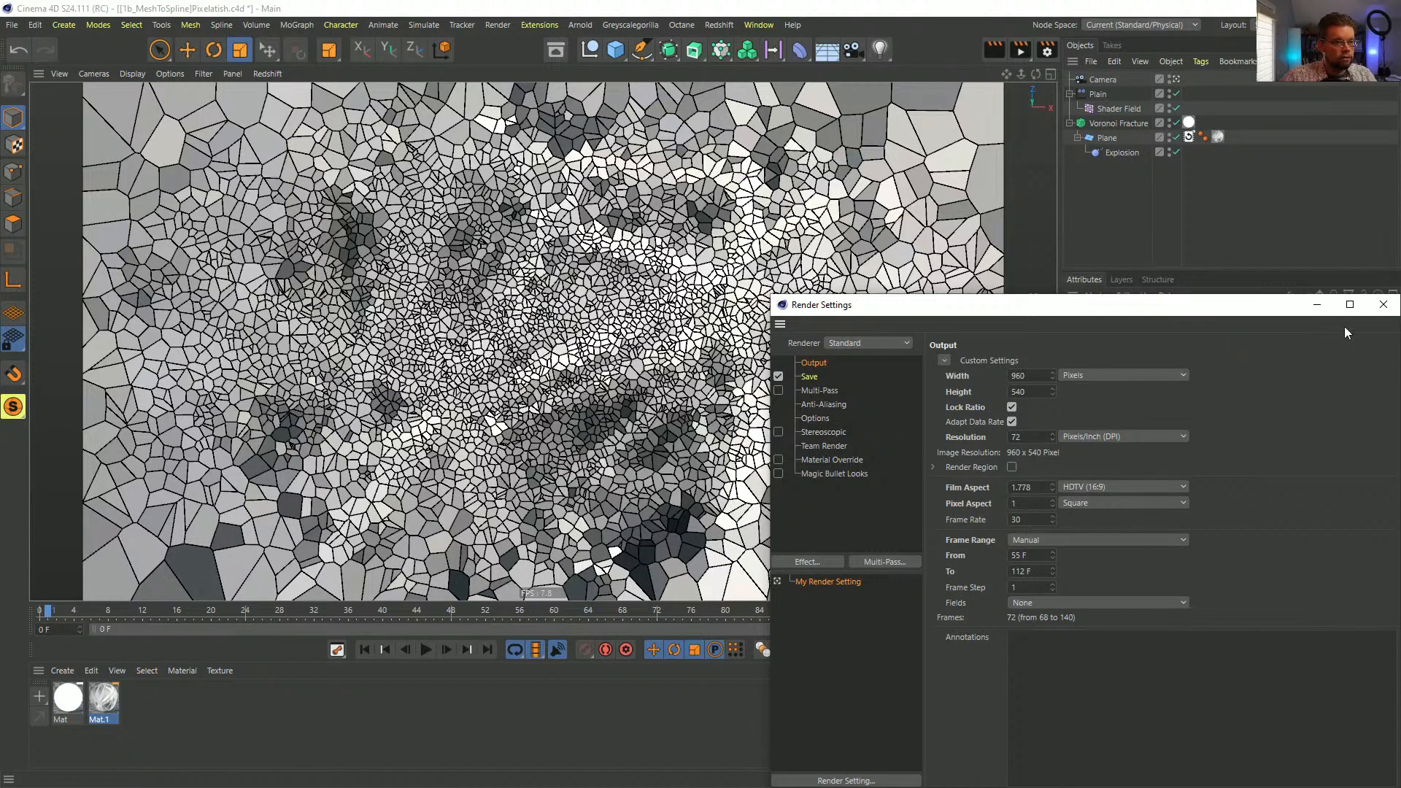
click(1381, 307)
- Render the denser mosaic animation to the Picture Viewer, and close the viewer after checking the first frames
click(1020, 49)
click(703, 455)
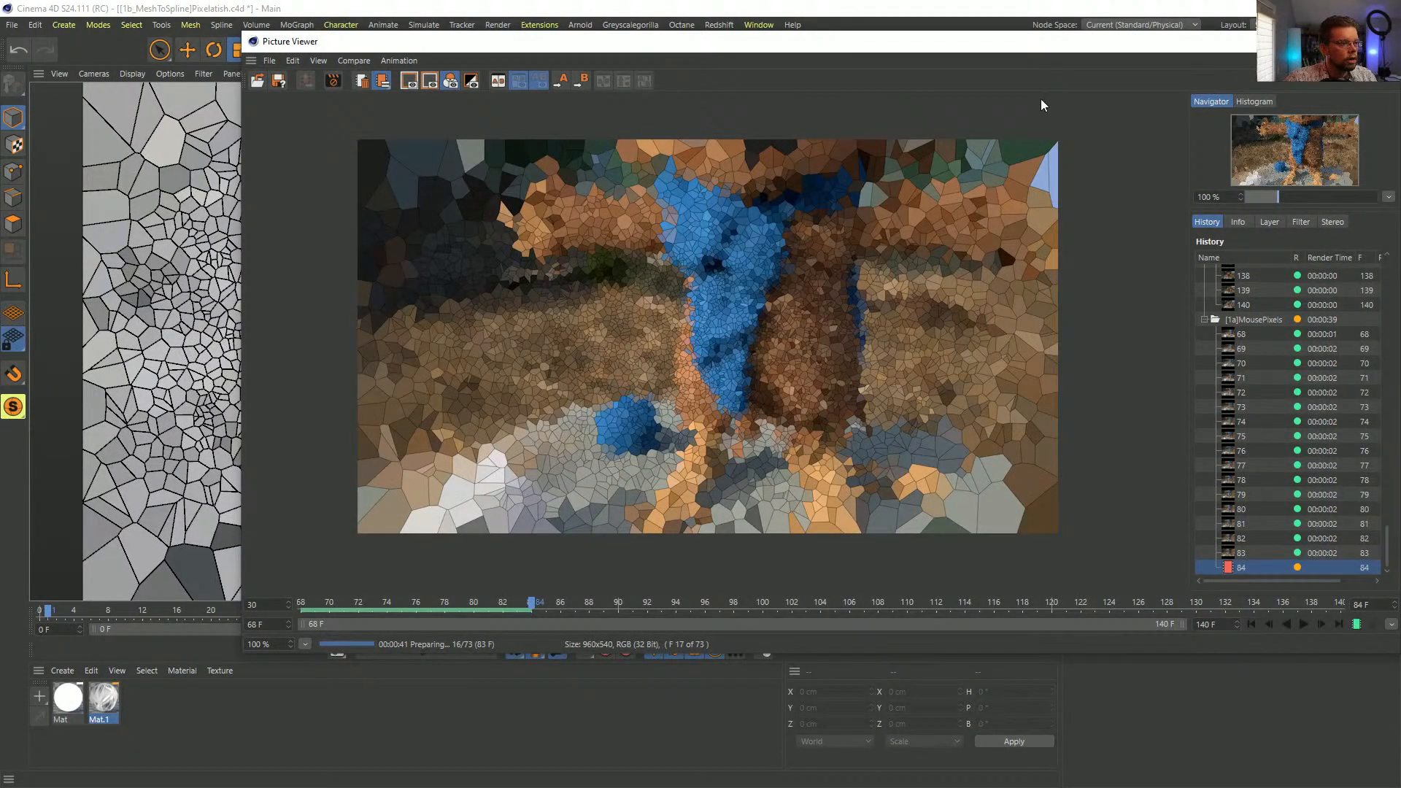
click(1385, 41)
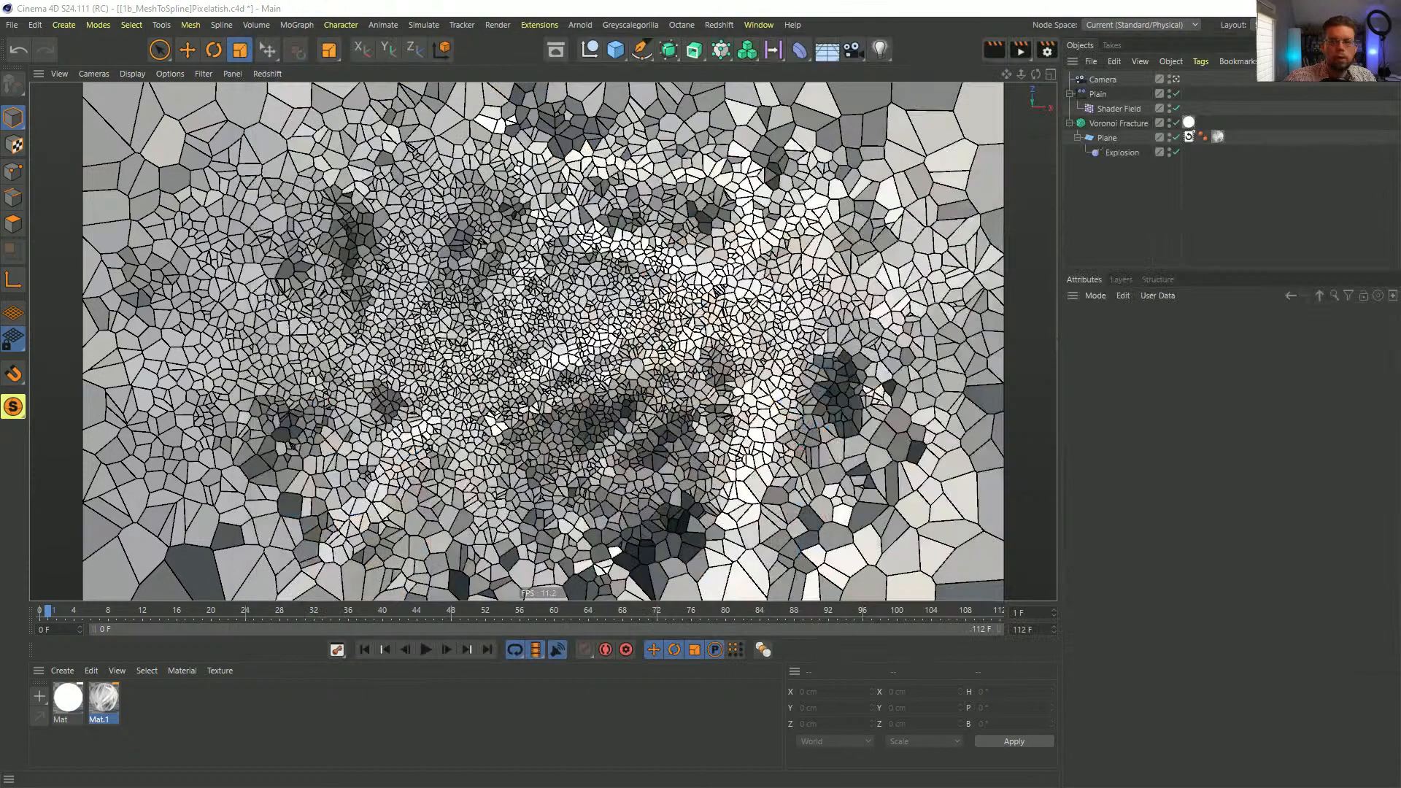
- Show the Voronoi Fracture's sources again and save the scene as a new file named [1c]PixelMouse.c4d
click(1119, 123)
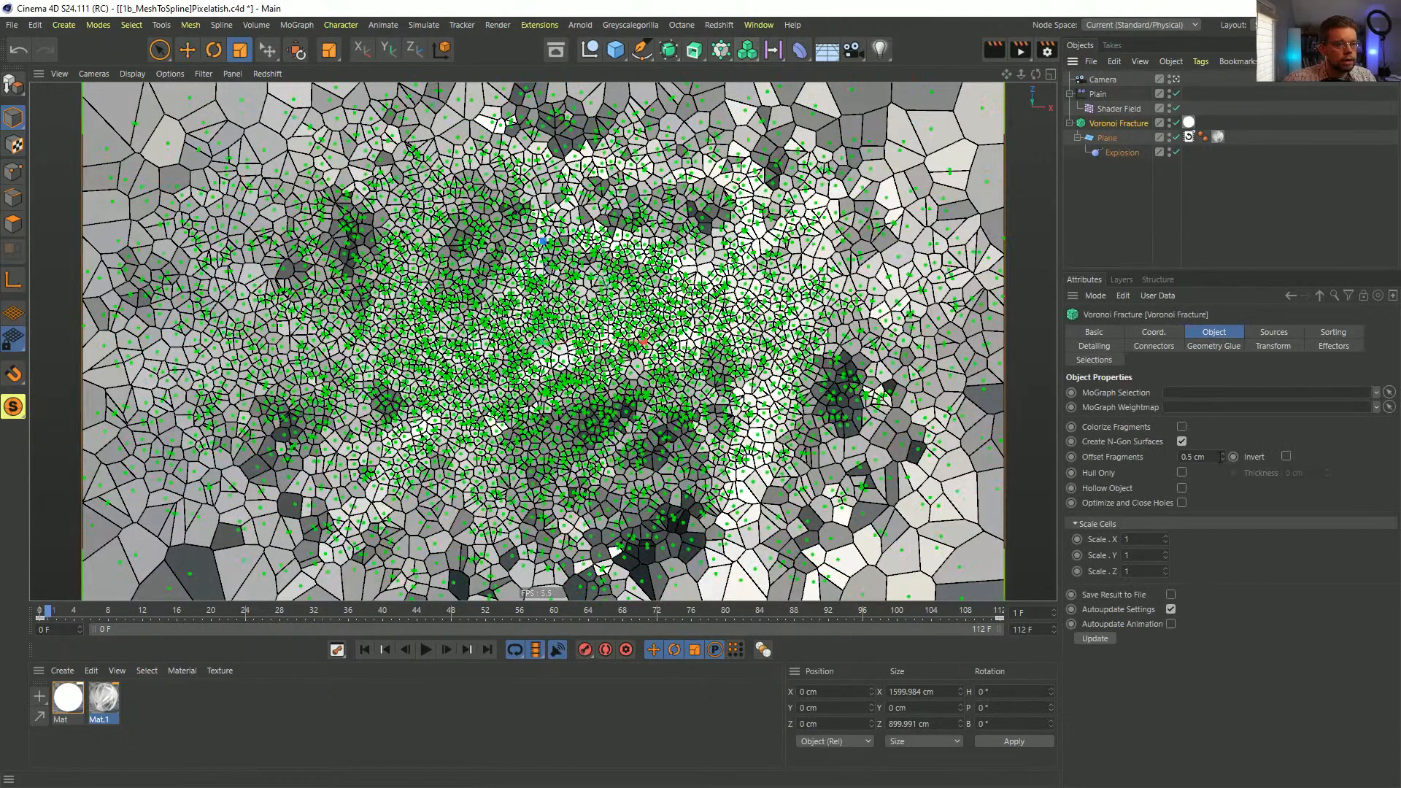
click(1274, 332)
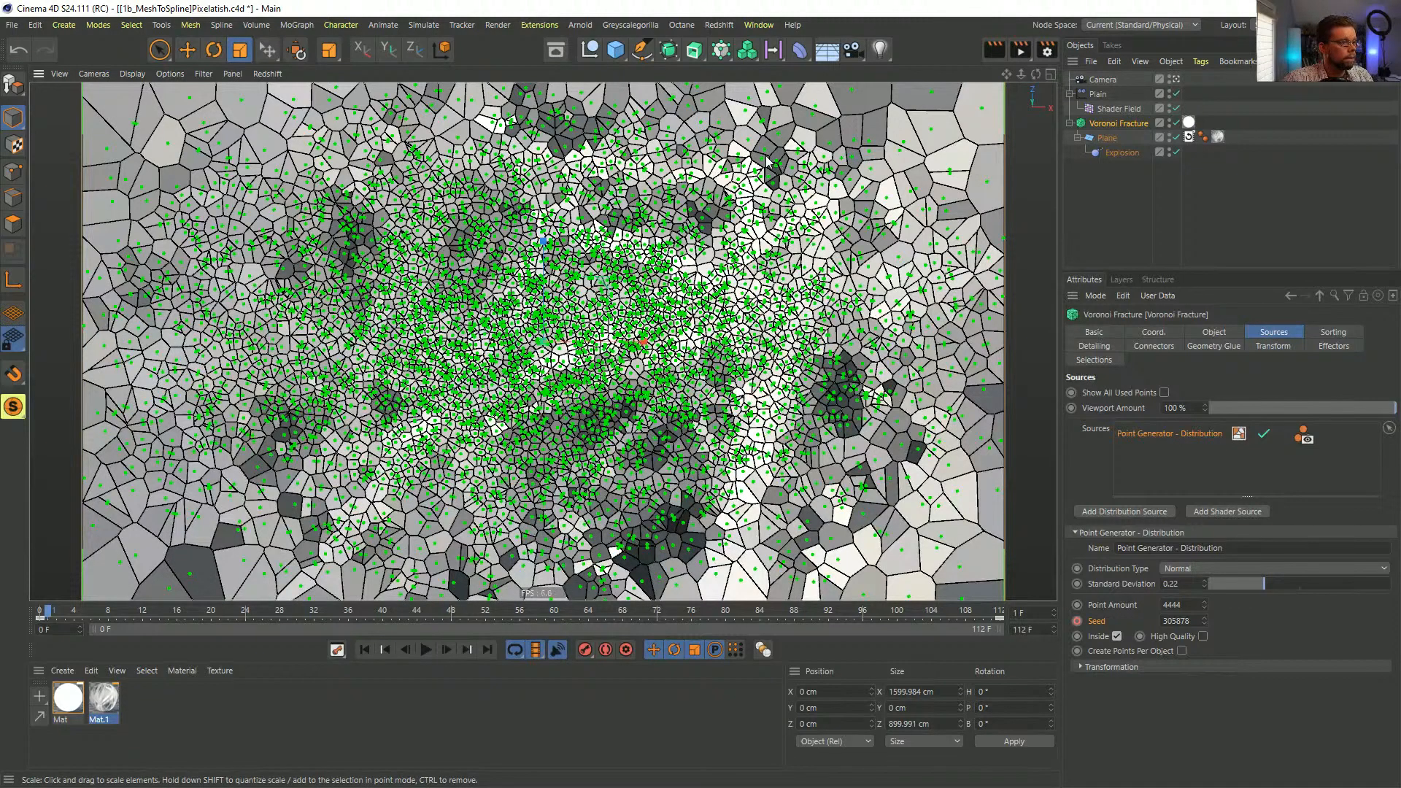
key(ctrl+shift+s)
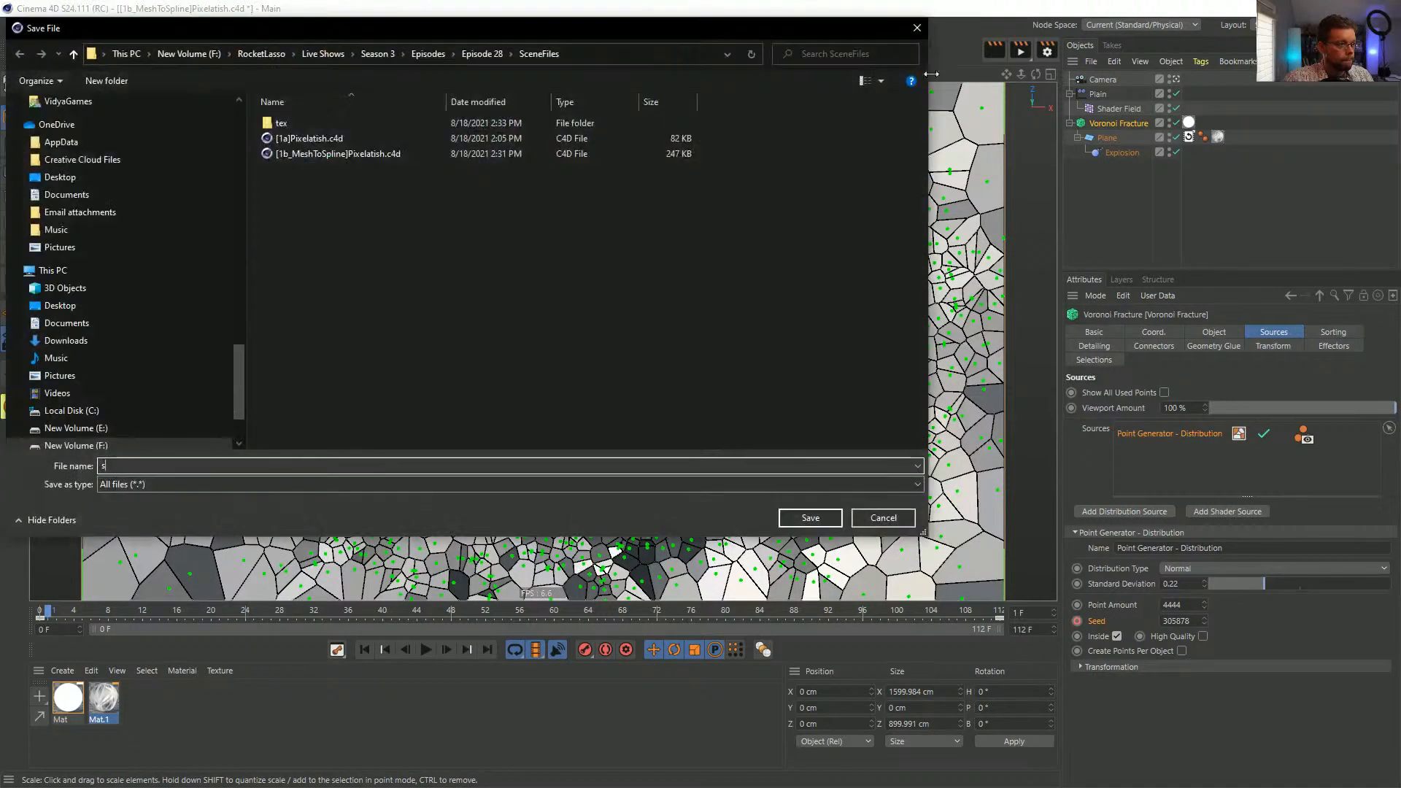
click(108, 465)
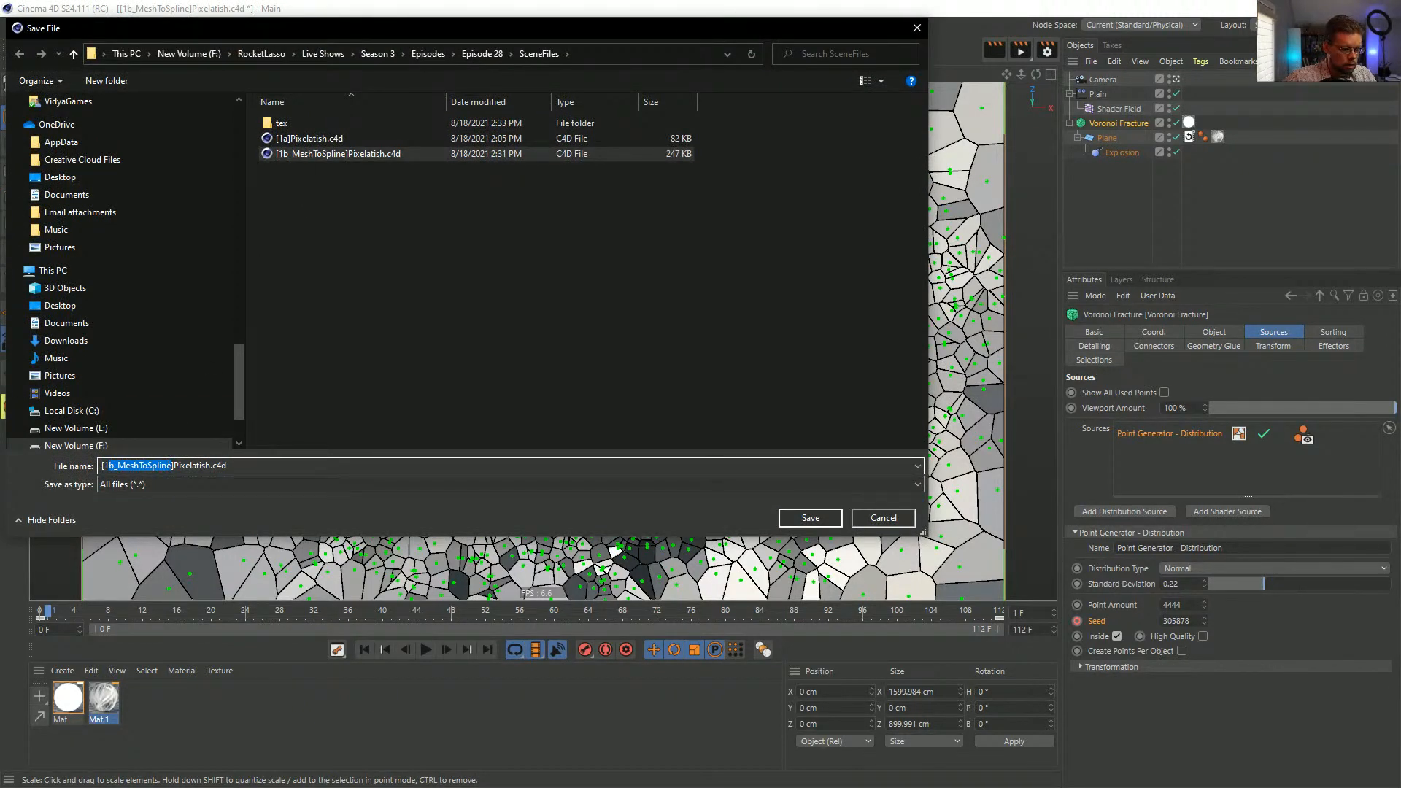
text(1c_)
key(BackSpace)
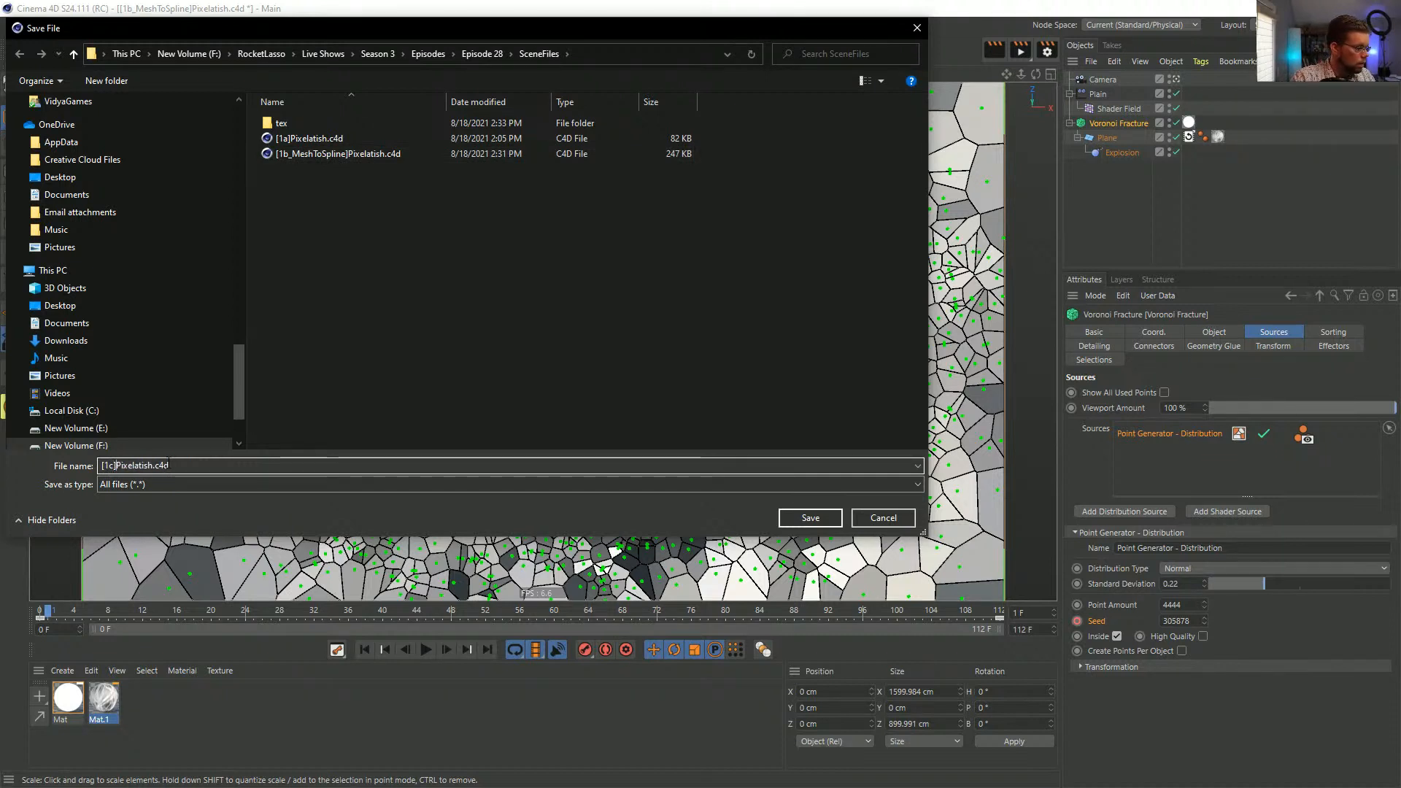
key(shift+Right)
key(shift+Right)
key(shift+Right)
key(shift+Right)
key(shift+Right)
key(shift+Right)
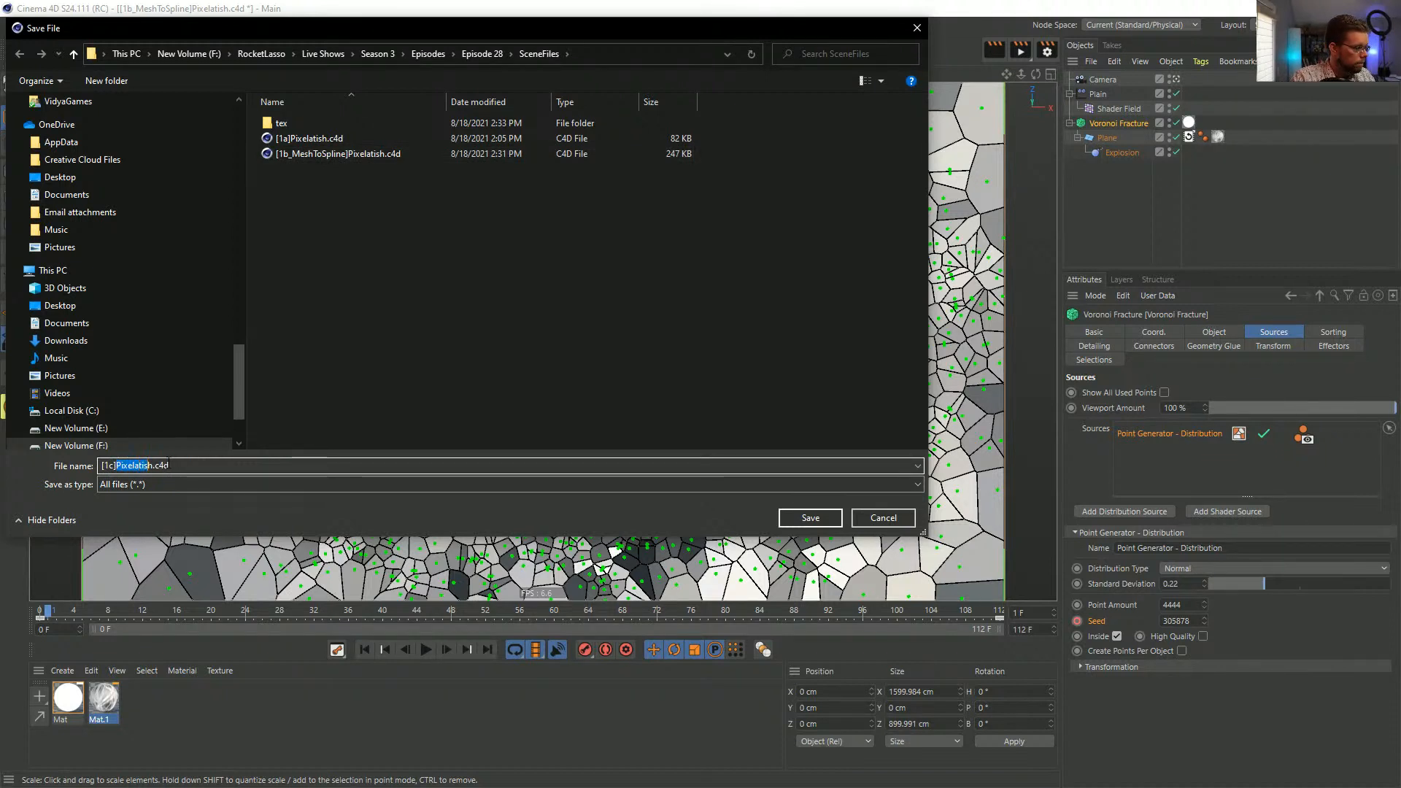
text(Pi)
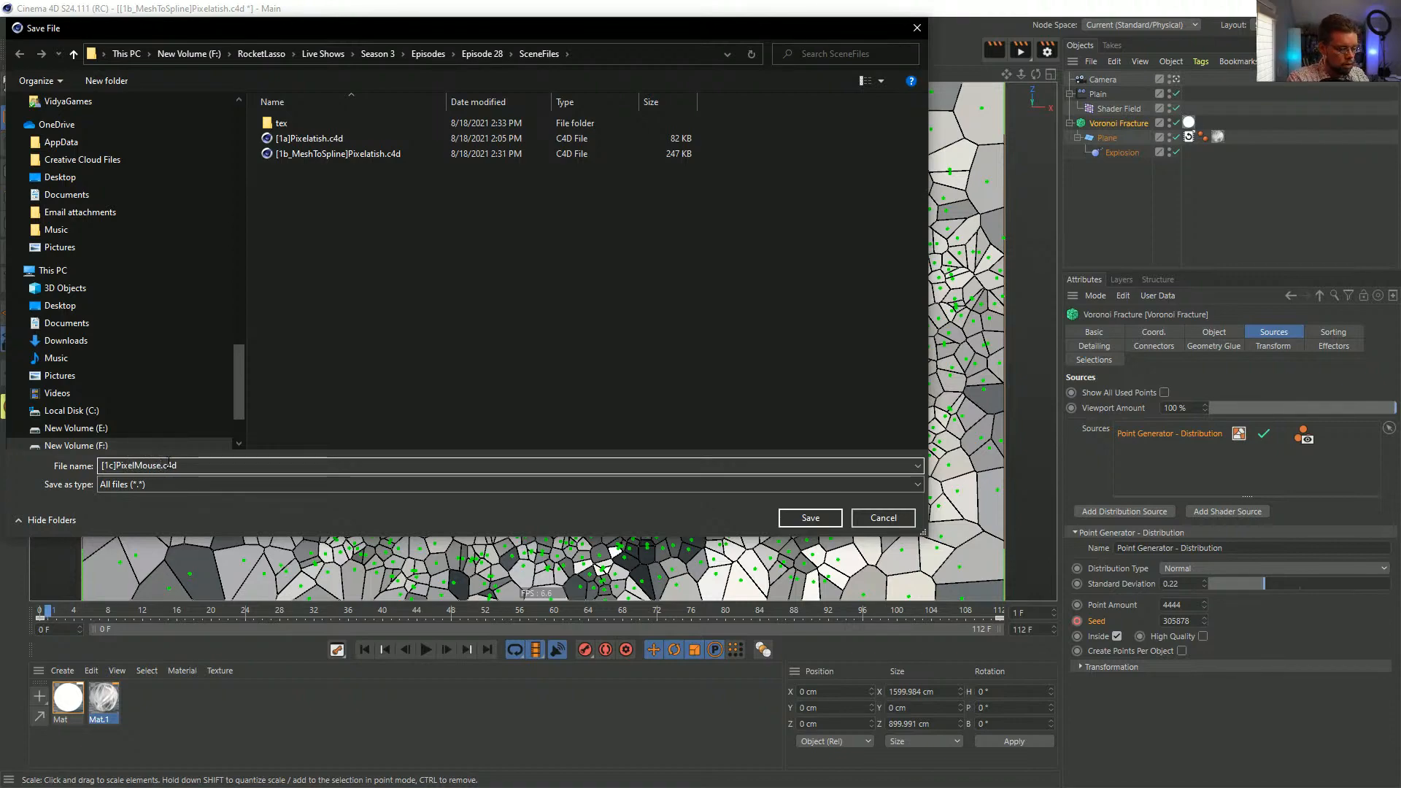
key(Return)
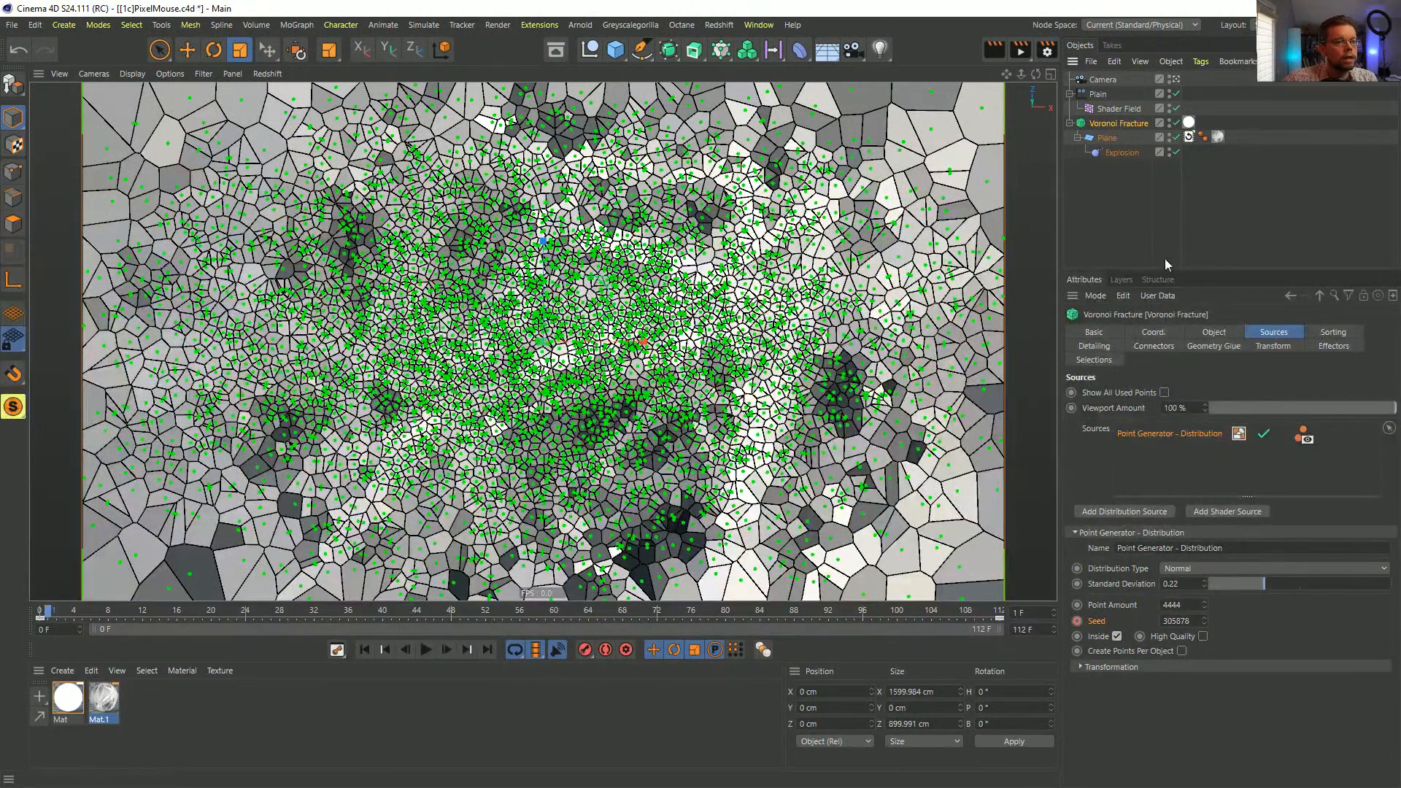
- Delete the Point Generator - Distribution source from the Voronoi Fracture and add a Matrix object to the scene
click(1188, 429)
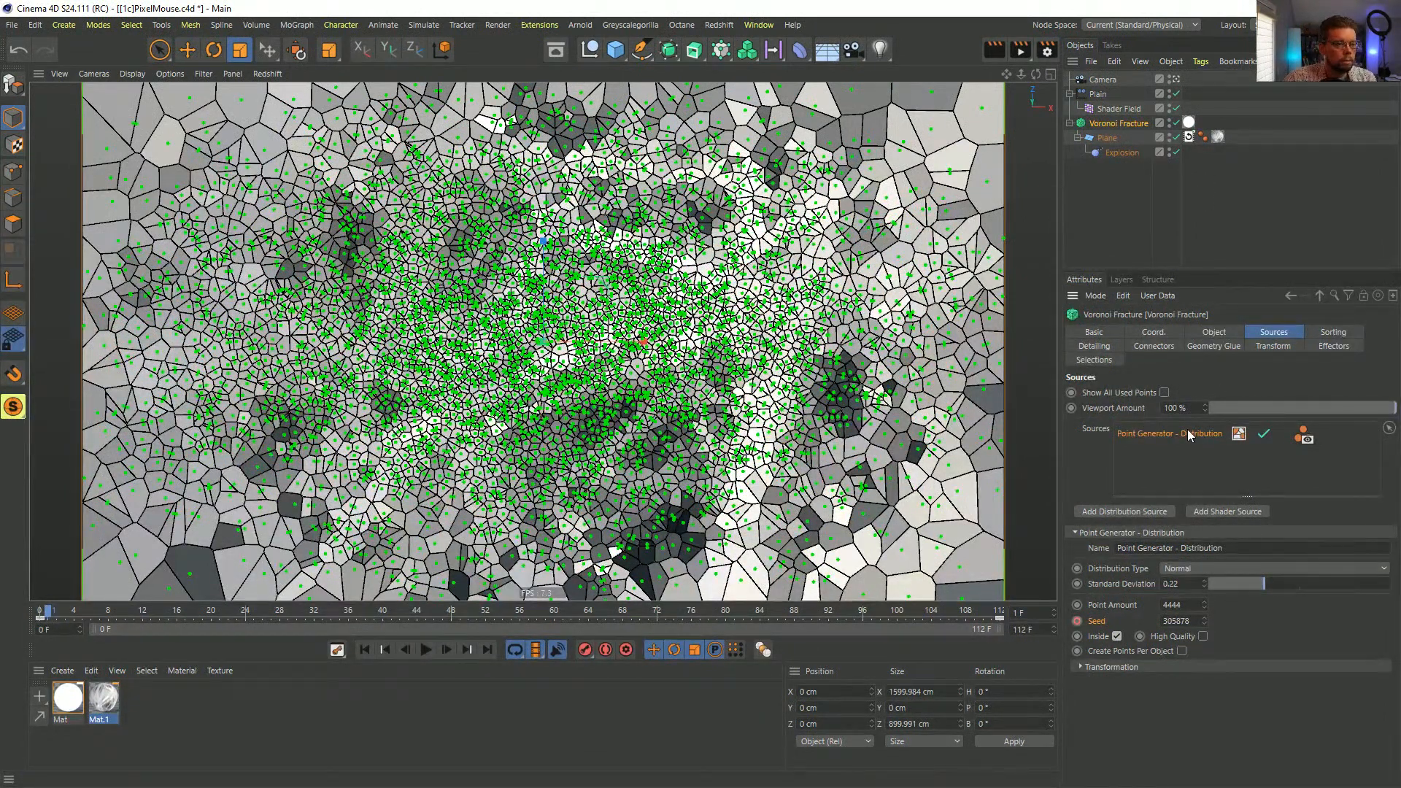
key(Delete)
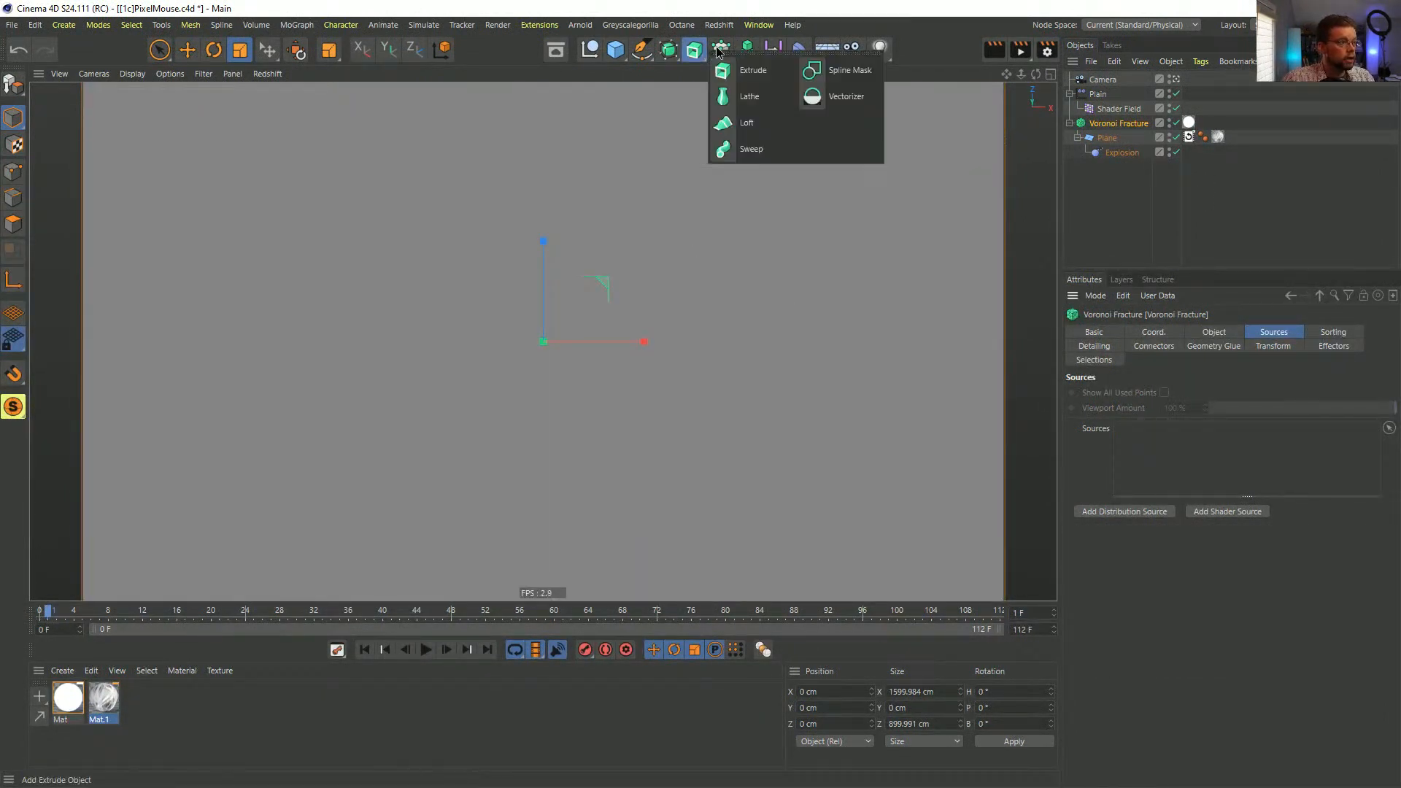
click(721, 50)
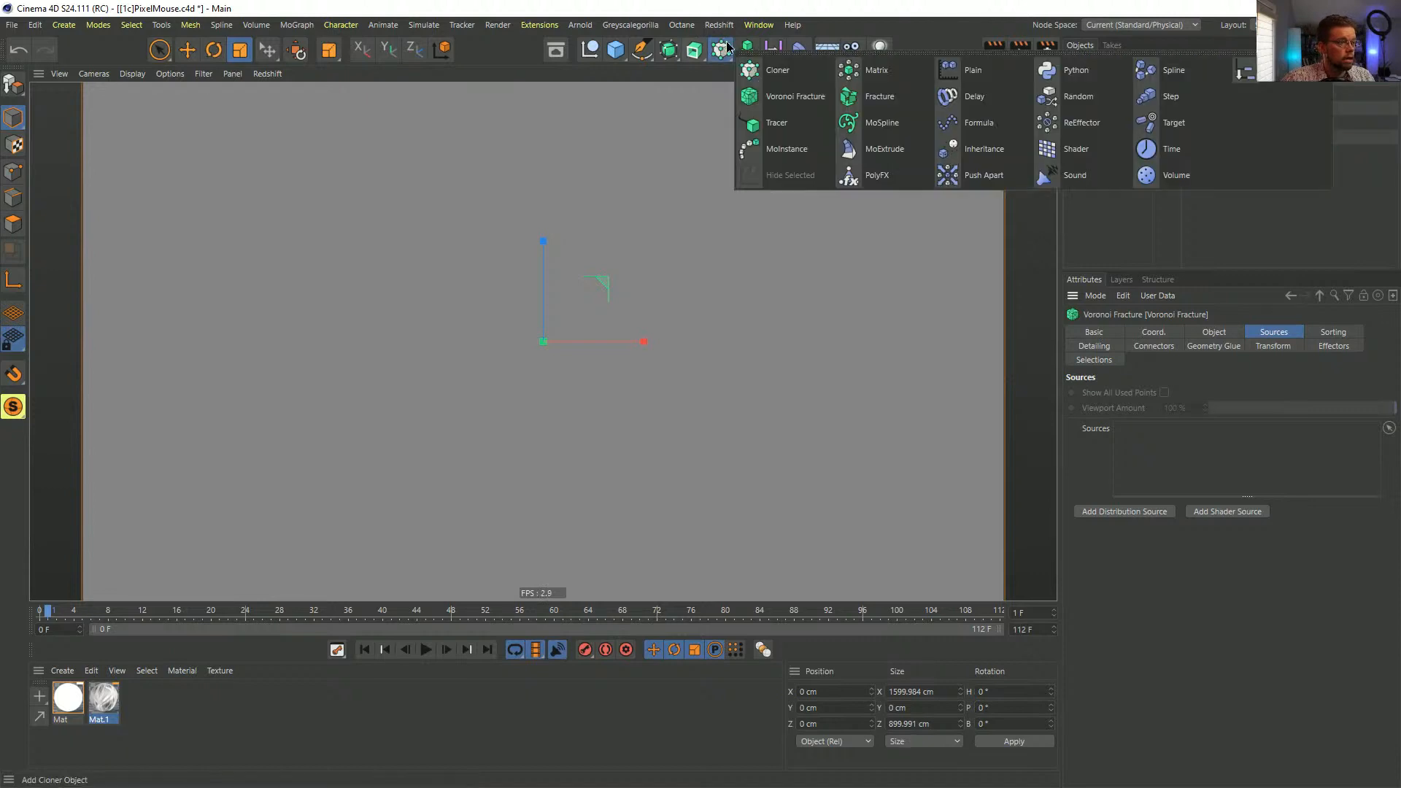
click(877, 70)
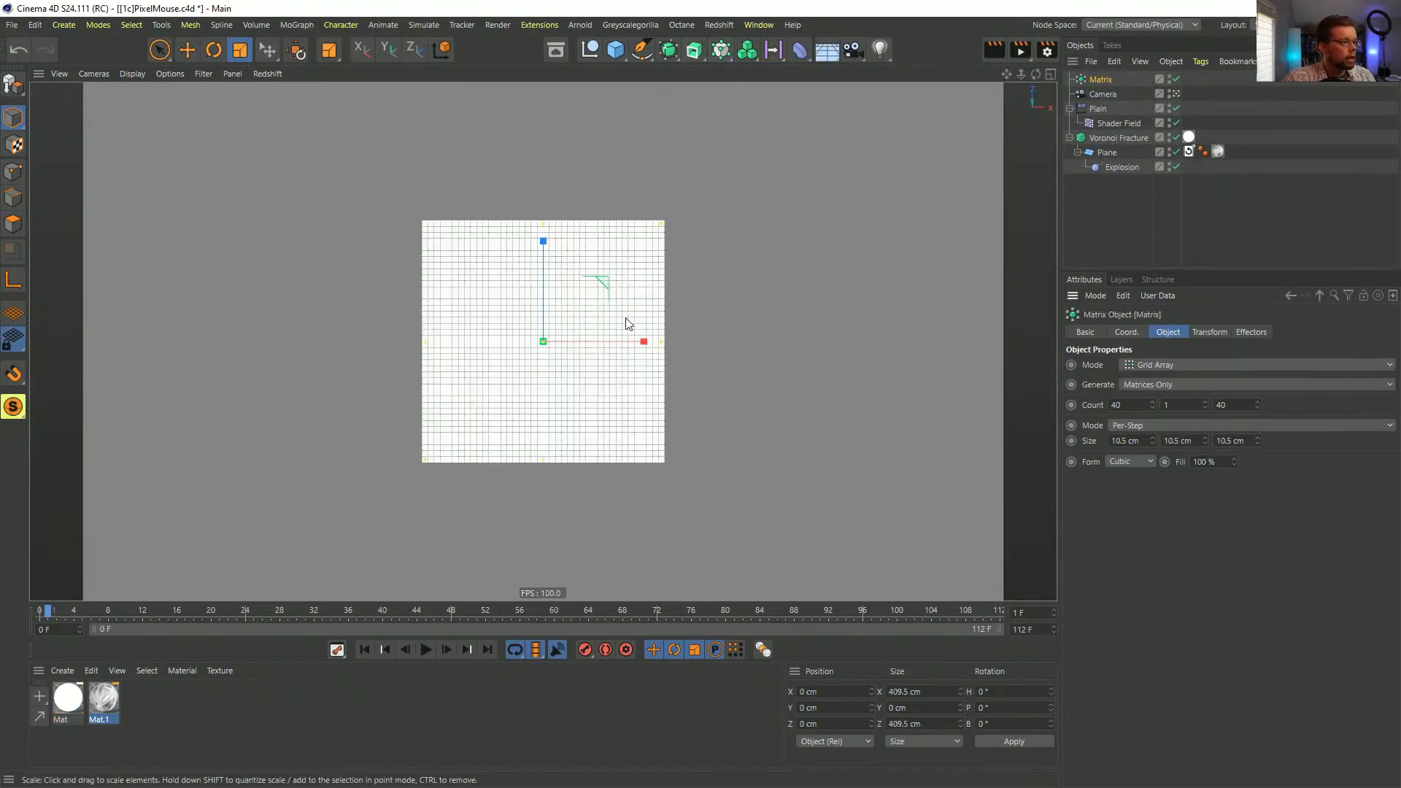
scroll(625, 322, down, 6)
scroll(492, 376, up, 2)
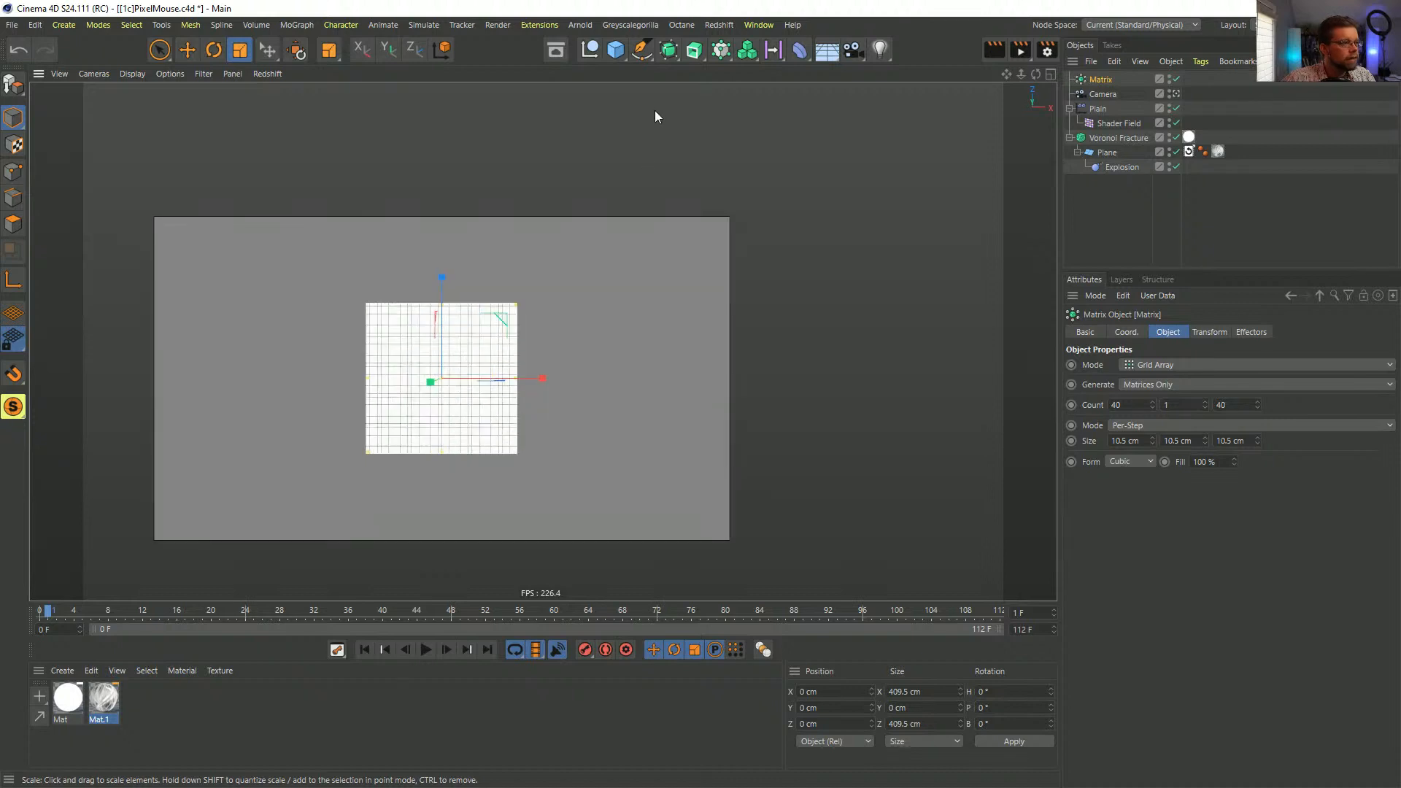
- Add a Helix spline with start and end radii and angles of 0, a subdivision of 3 and intermediate points set to None
click(642, 50)
click(786, 126)
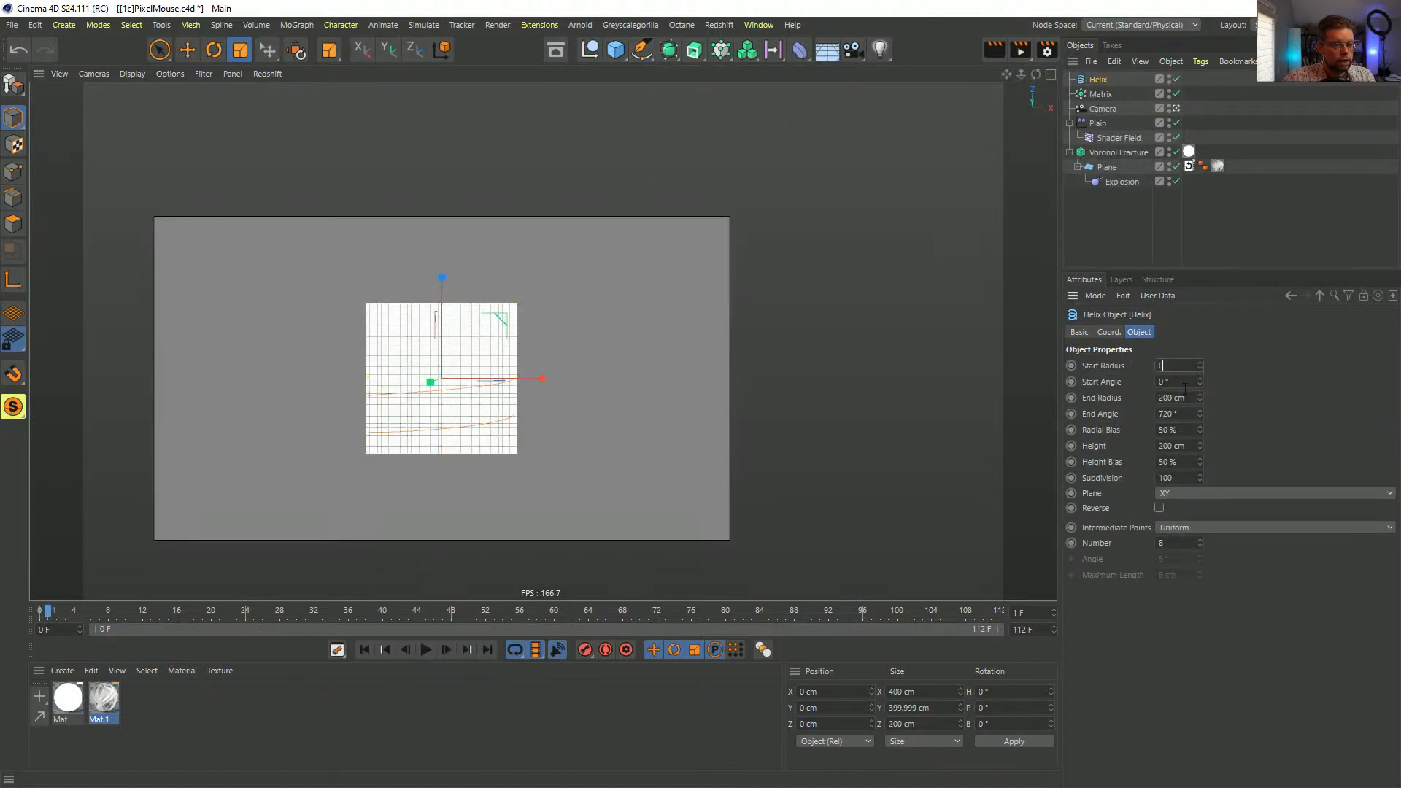
text(0)
key(Tab)
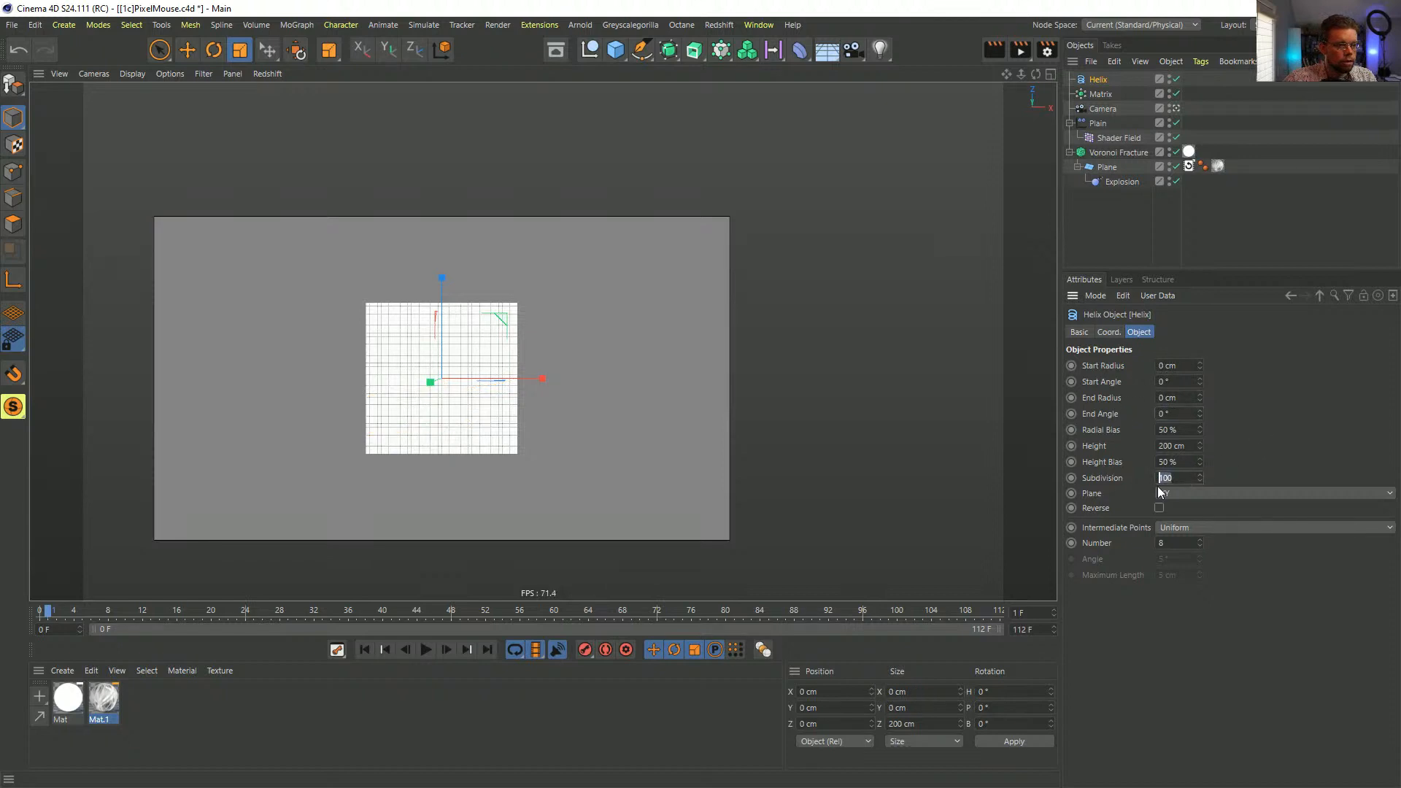
text(3)
click(1197, 527)
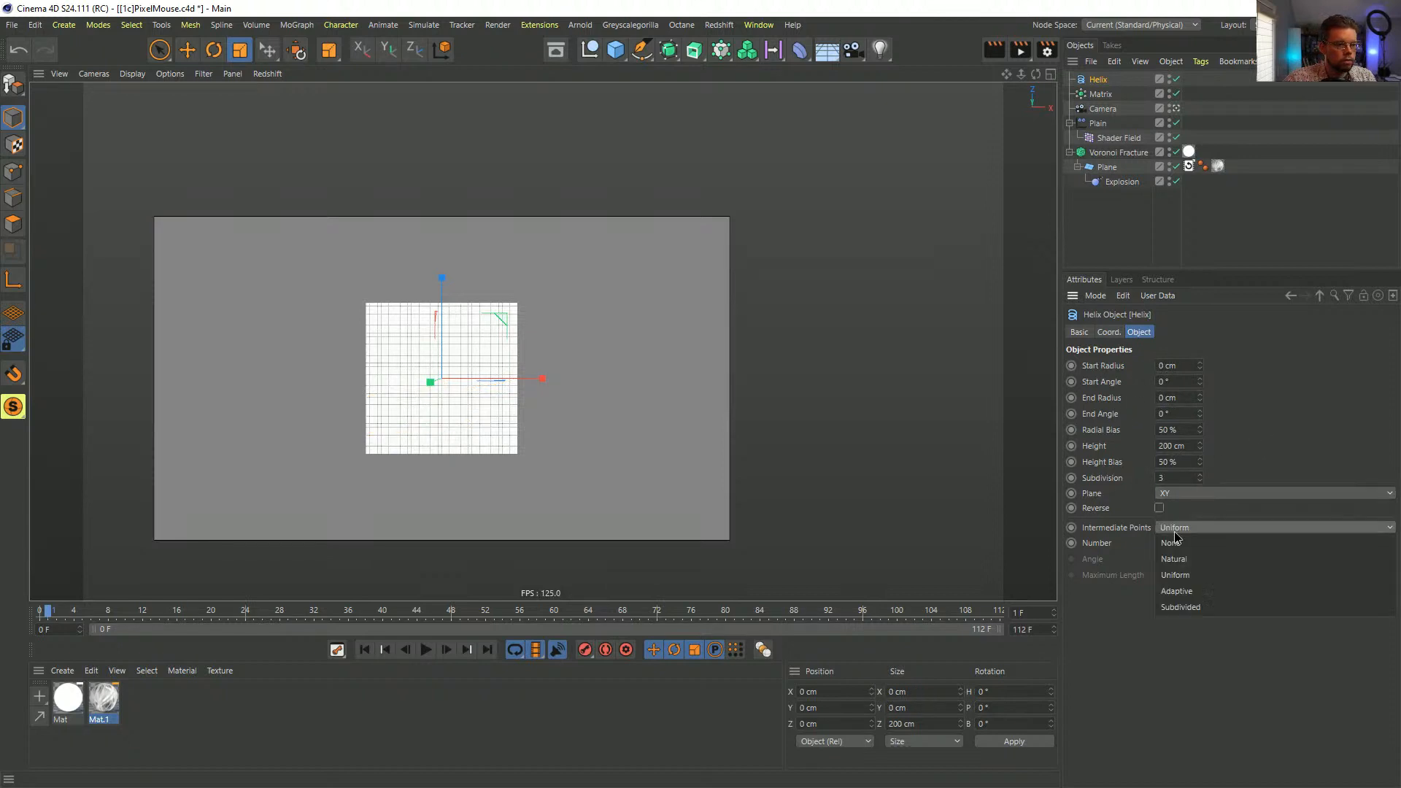
click(1193, 540)
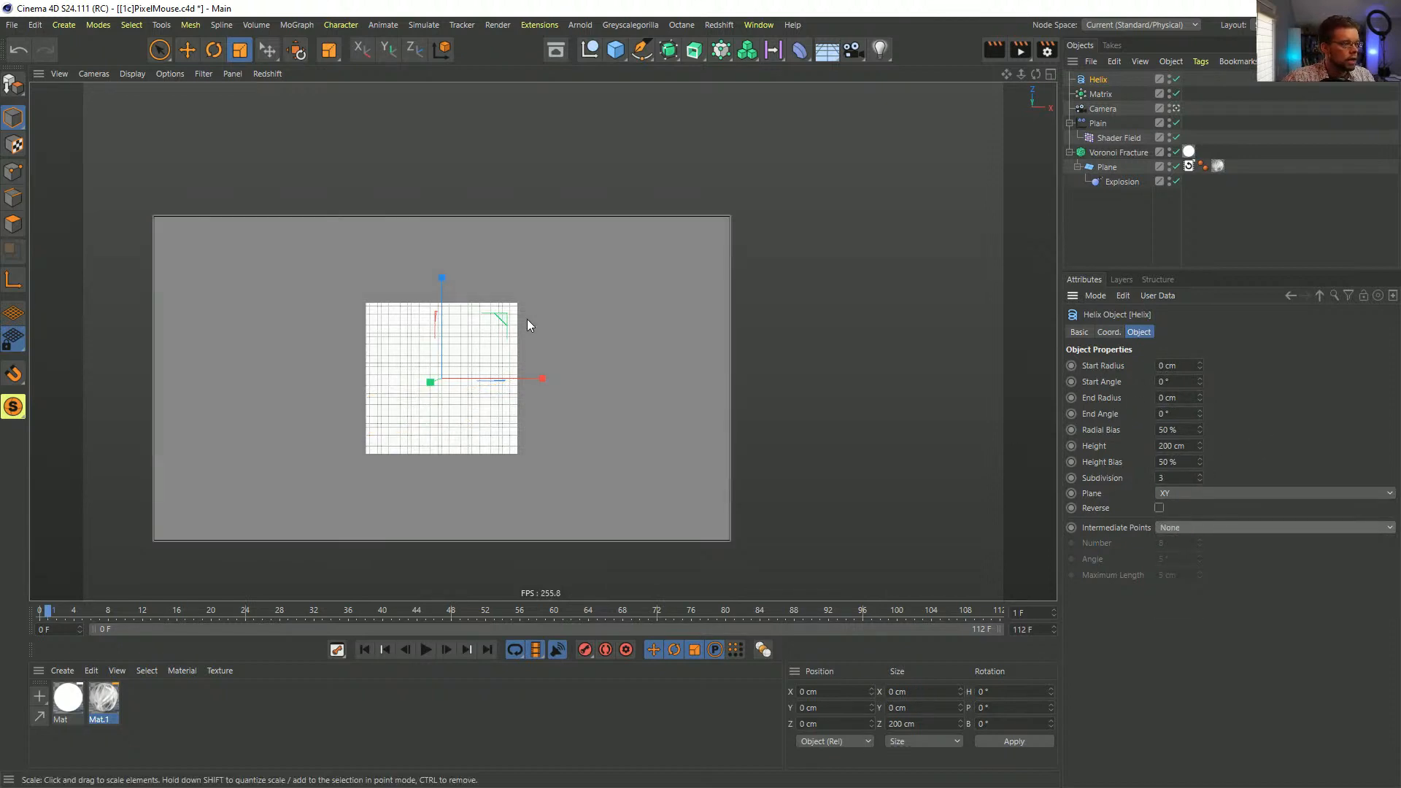
- Lengthen the straight helix to about 2049 cm and move it along Z to about 1017 cm so it extends past both plane edges
drag(529, 319, 700, 323)
drag(793, 378, 1011, 378)
key(e)
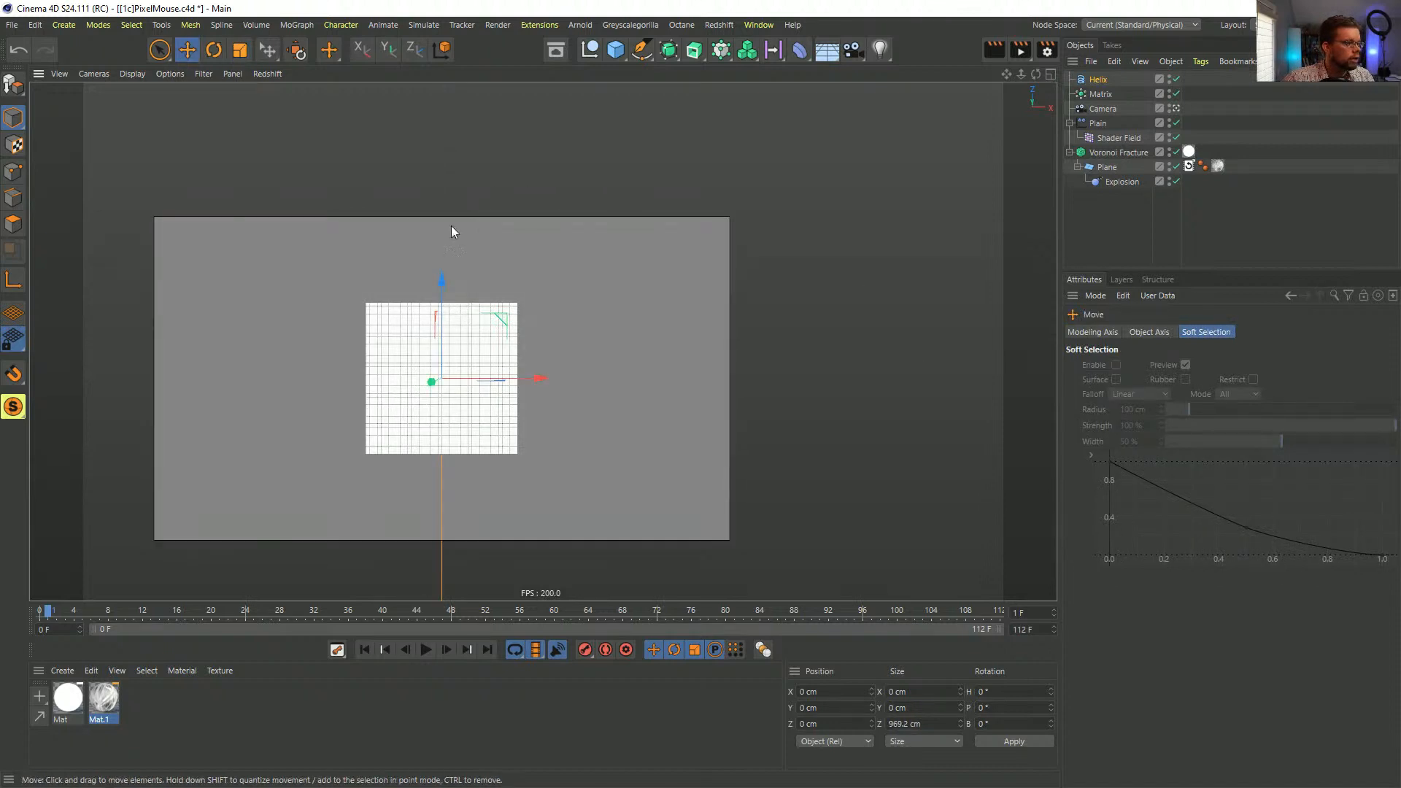
drag(450, 283, 452, 55)
key(t)
drag(460, 307, 356, 370)
key(e)
drag(479, 169, 490, 130)
- Switch the Matrix to Object mode, distribute it along the Helix and set its count to 1011
click(1101, 93)
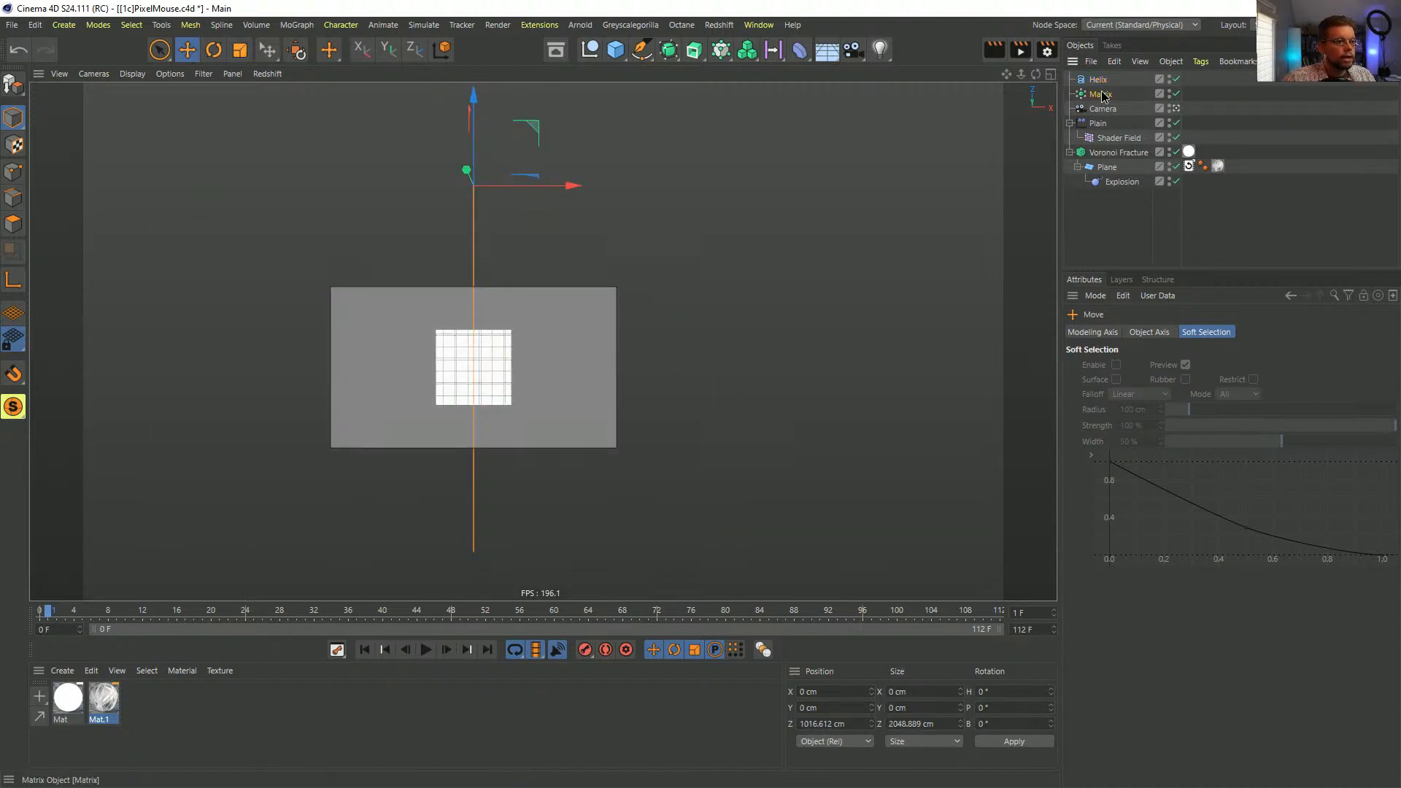
click(1161, 365)
click(1160, 376)
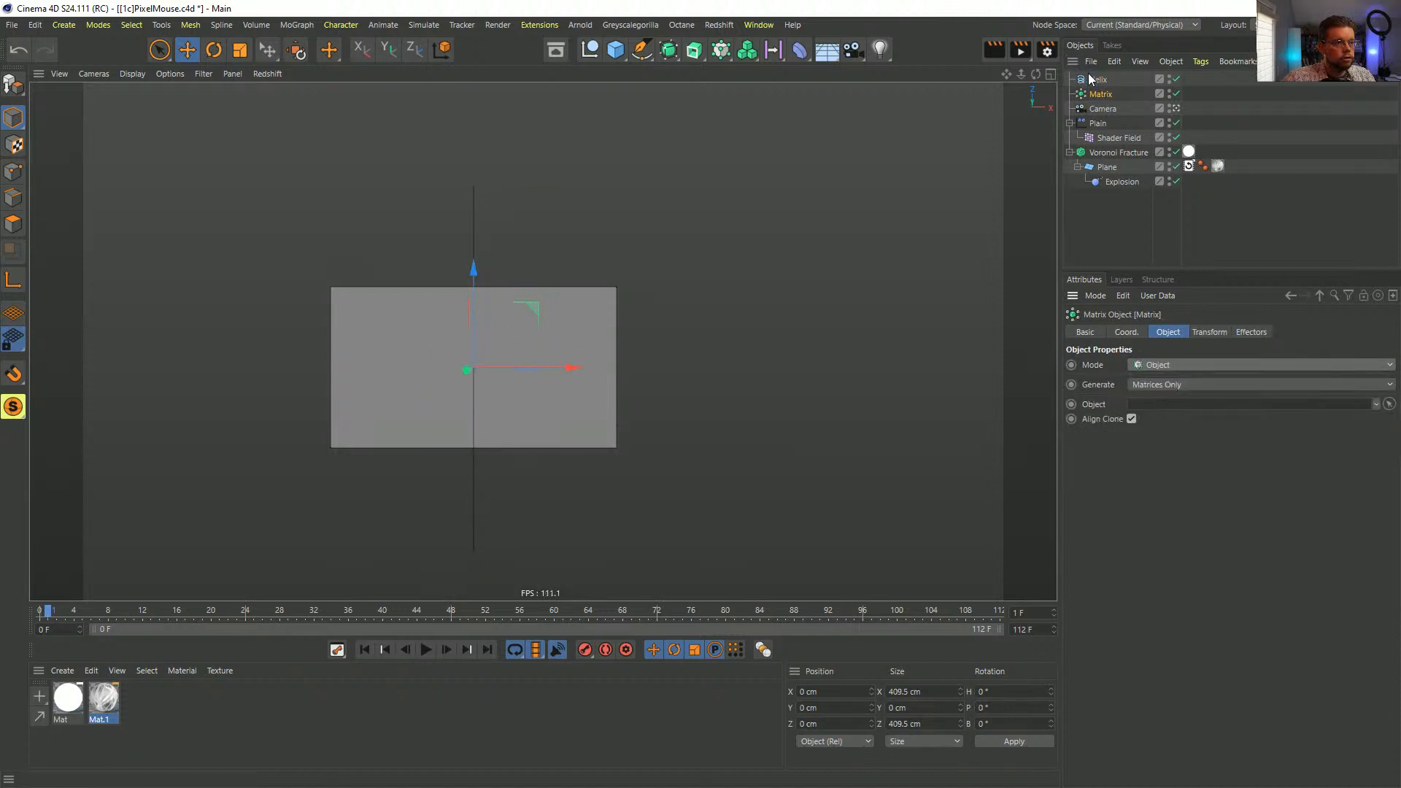
drag(1088, 76, 1195, 410)
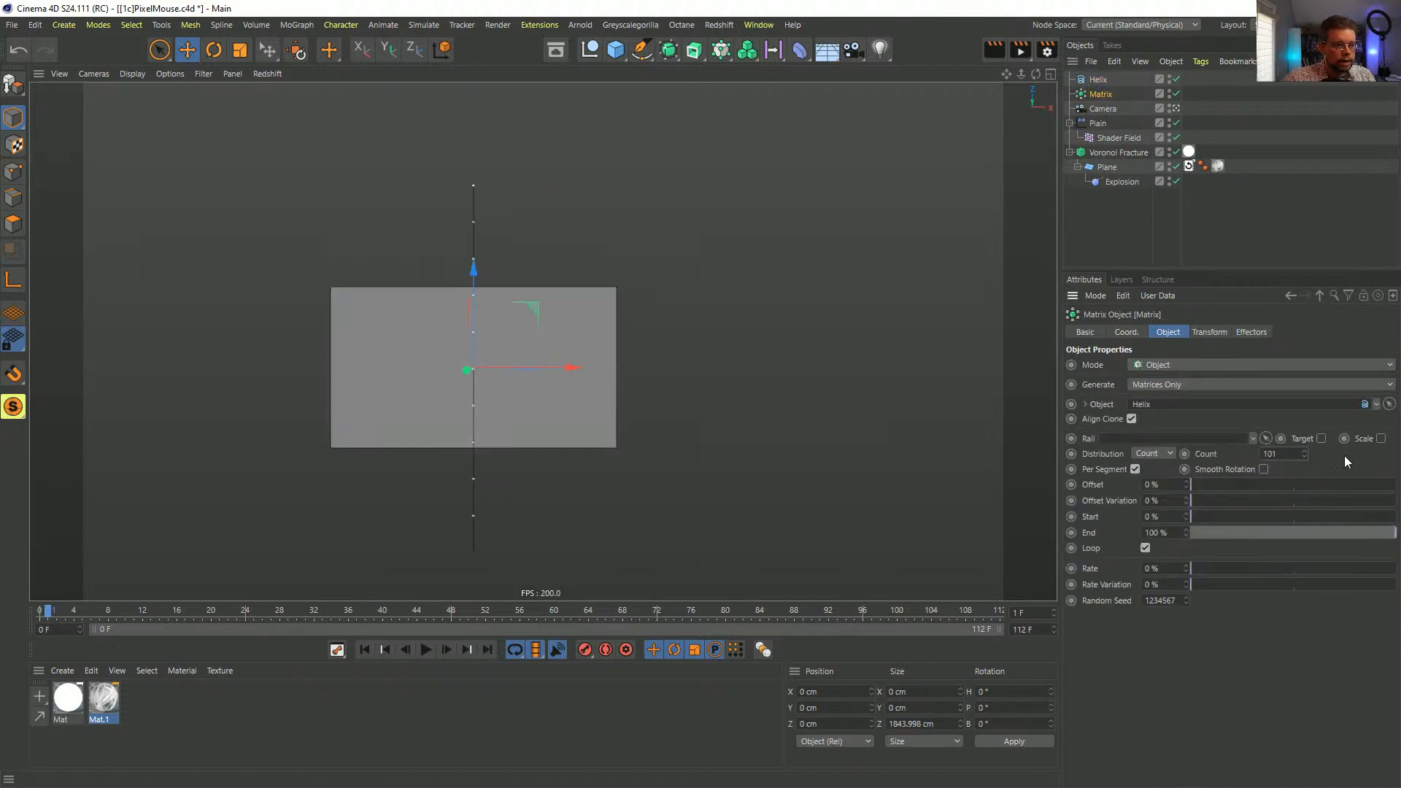
text(1)
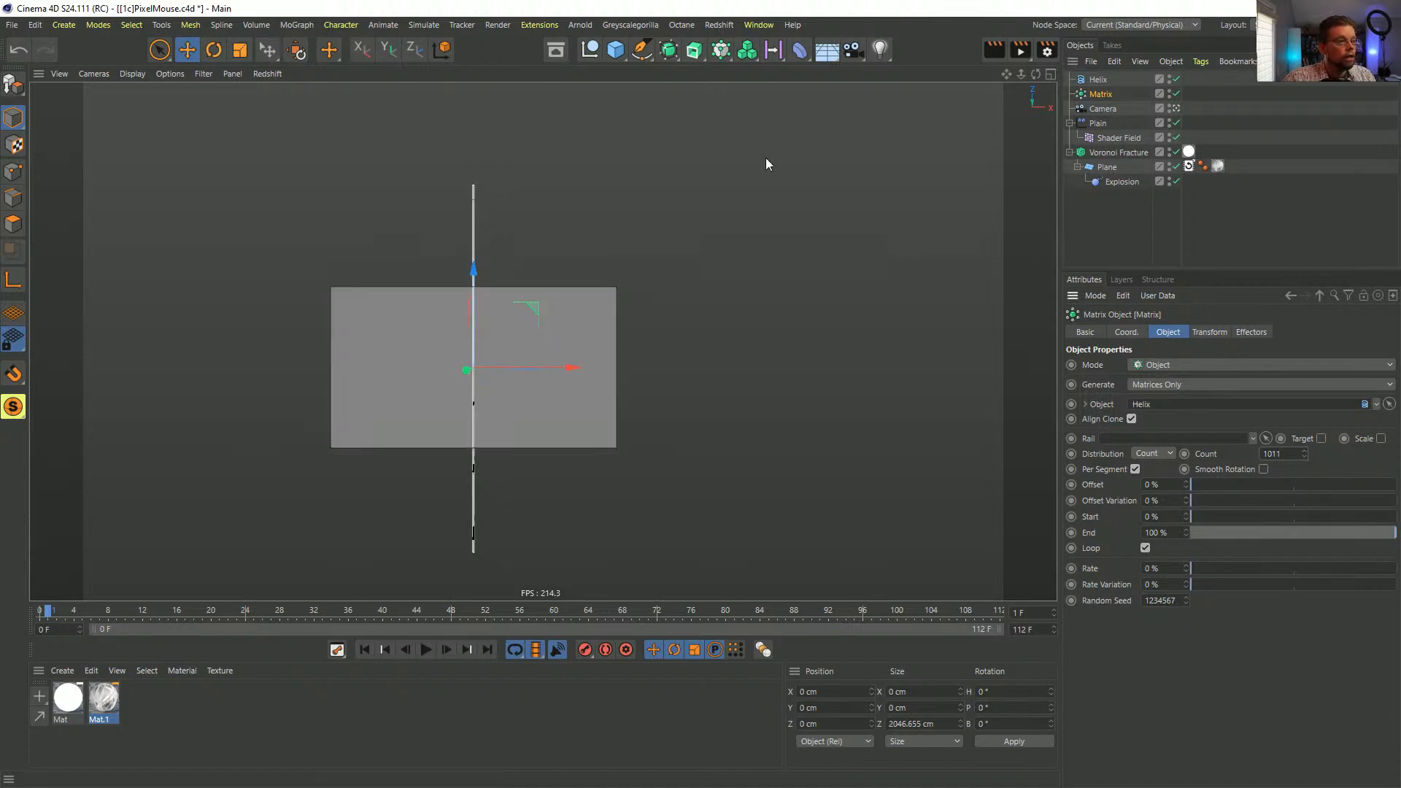
- Add a Random effector to the Matrix and set its Y and Z position variation to 0 cm
click(540, 25)
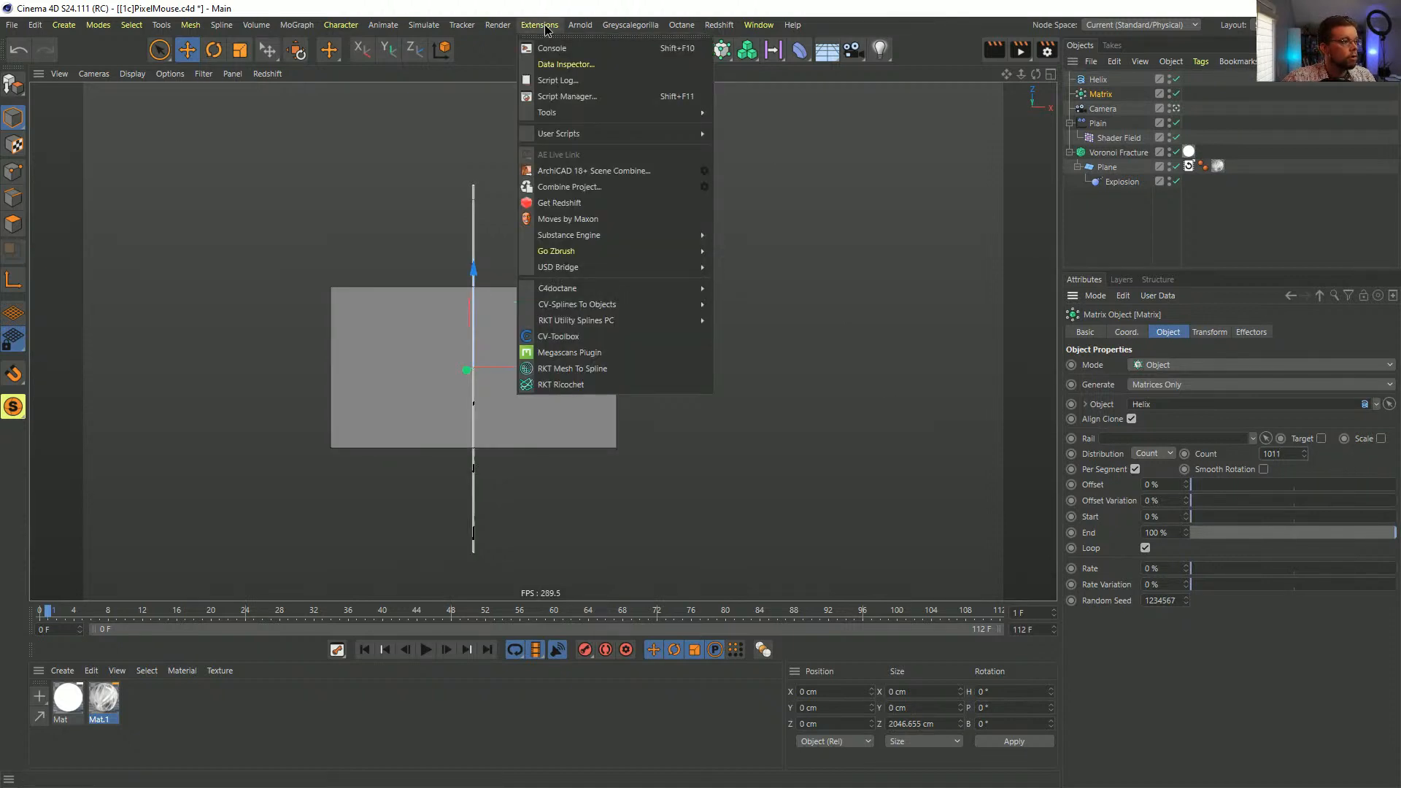
click(681, 25)
click(721, 50)
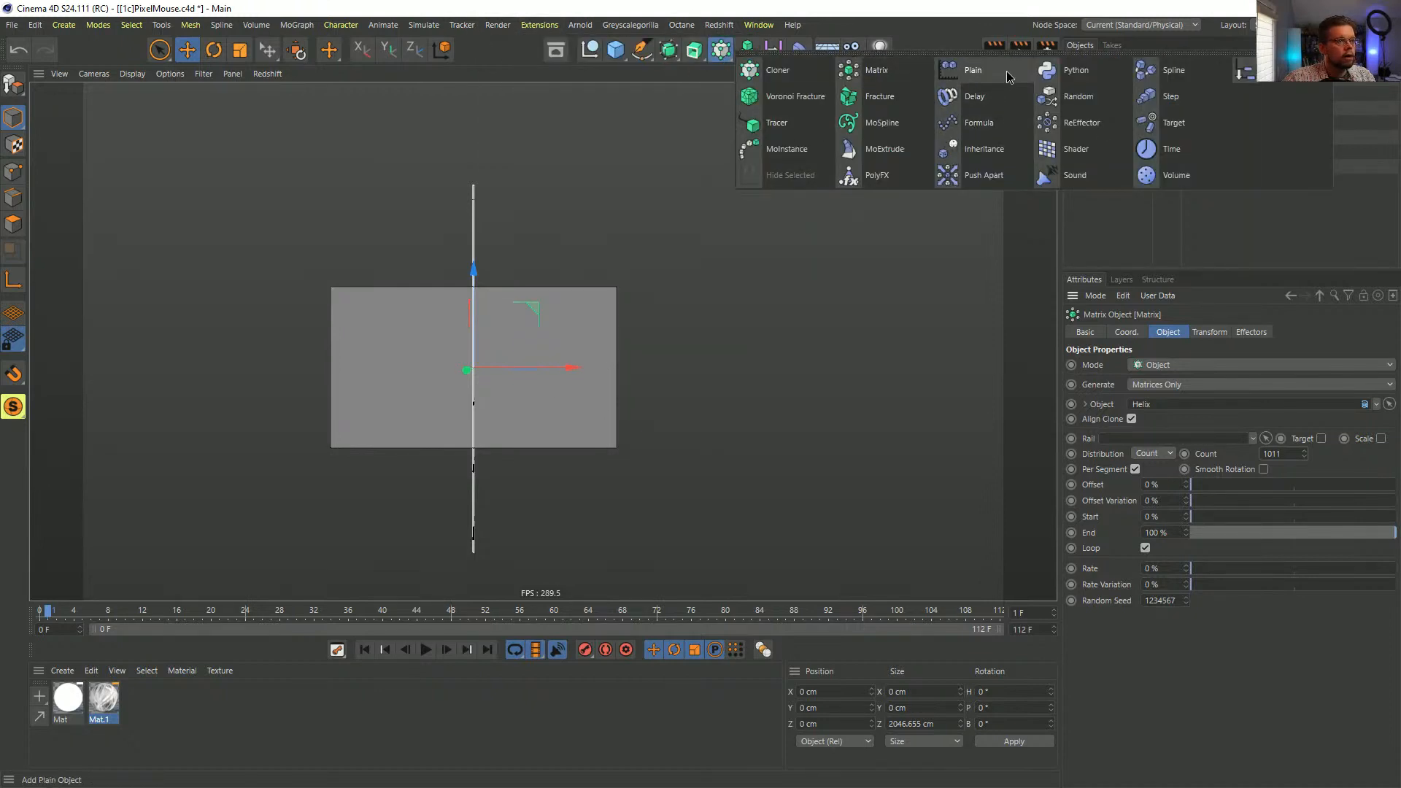
click(1076, 96)
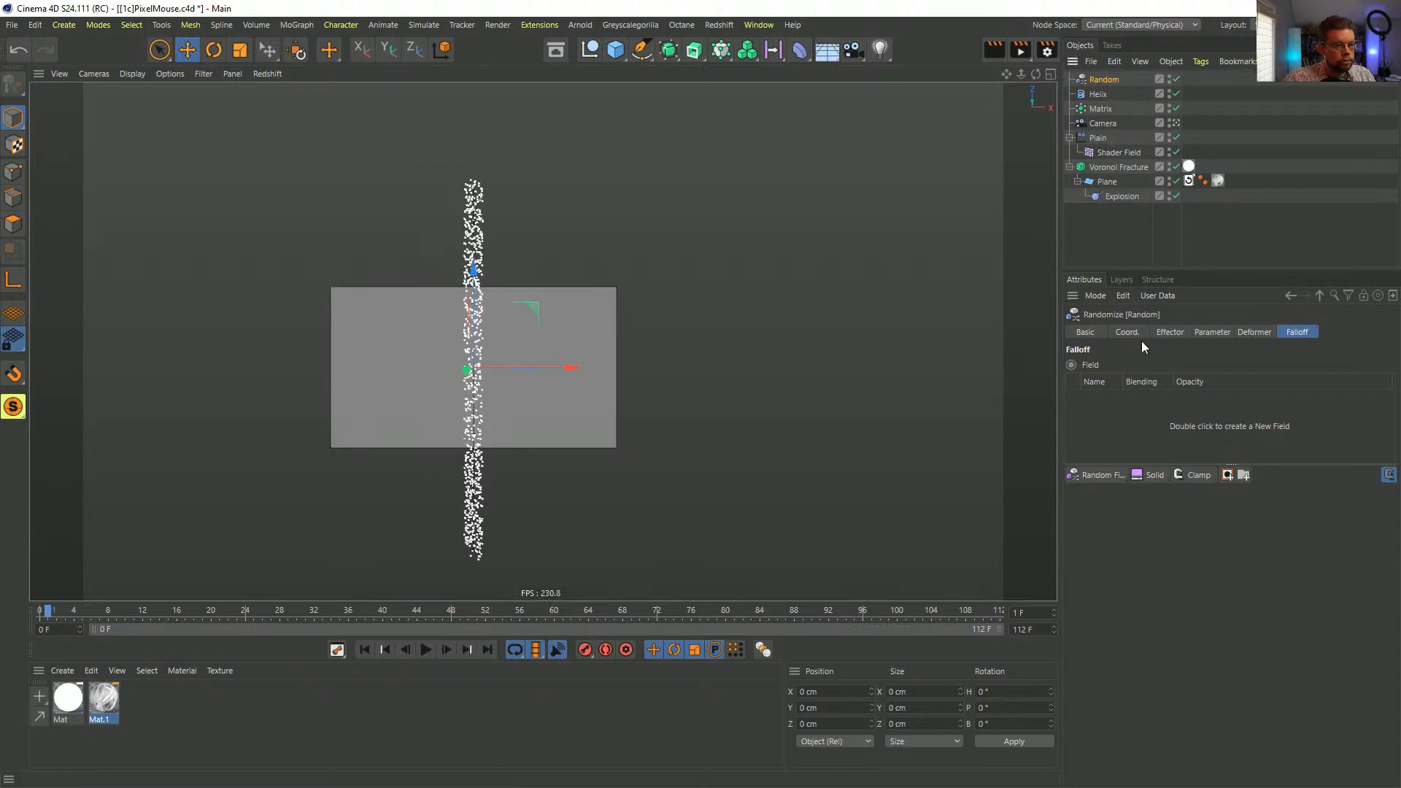
click(1169, 333)
click(1215, 334)
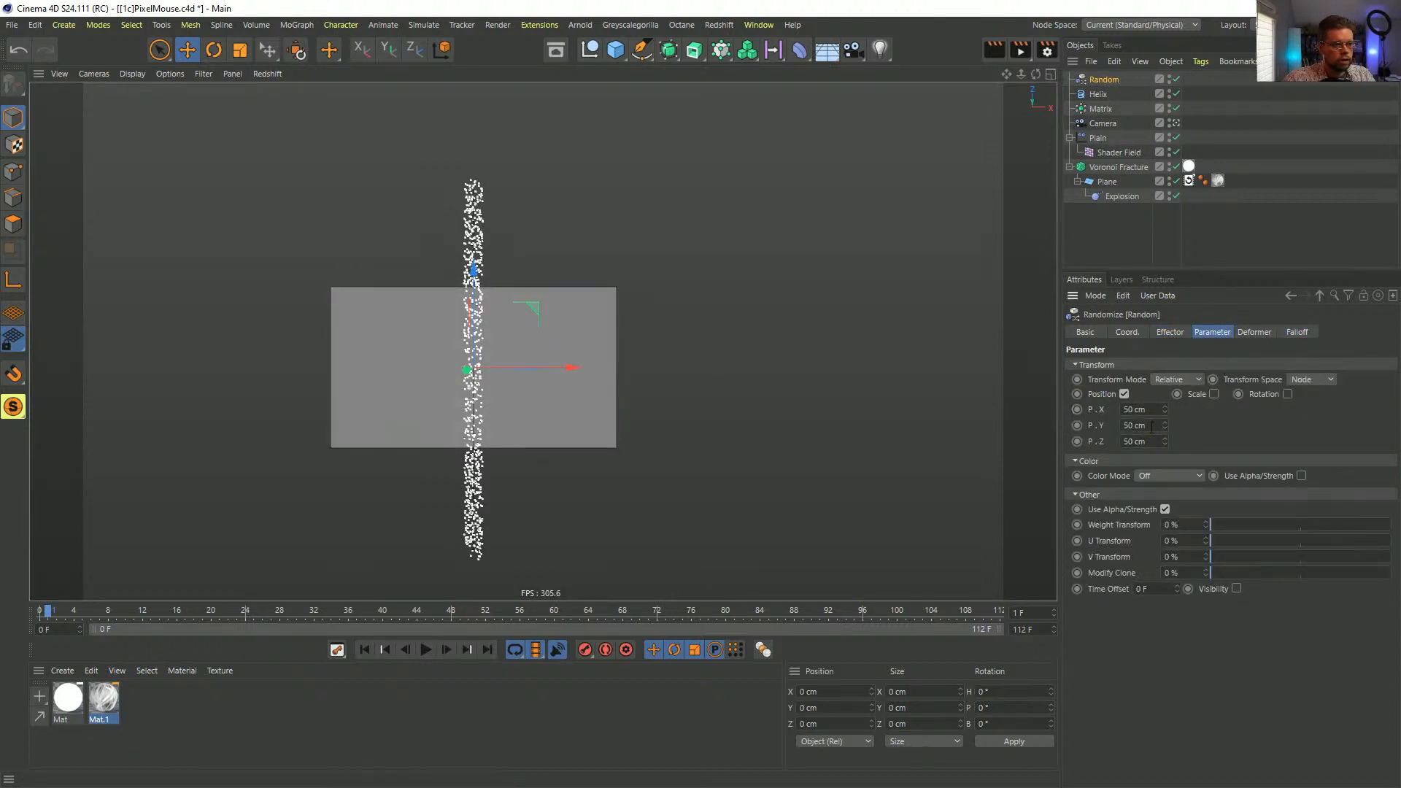
key(Tab)
text(0)
key(Return)
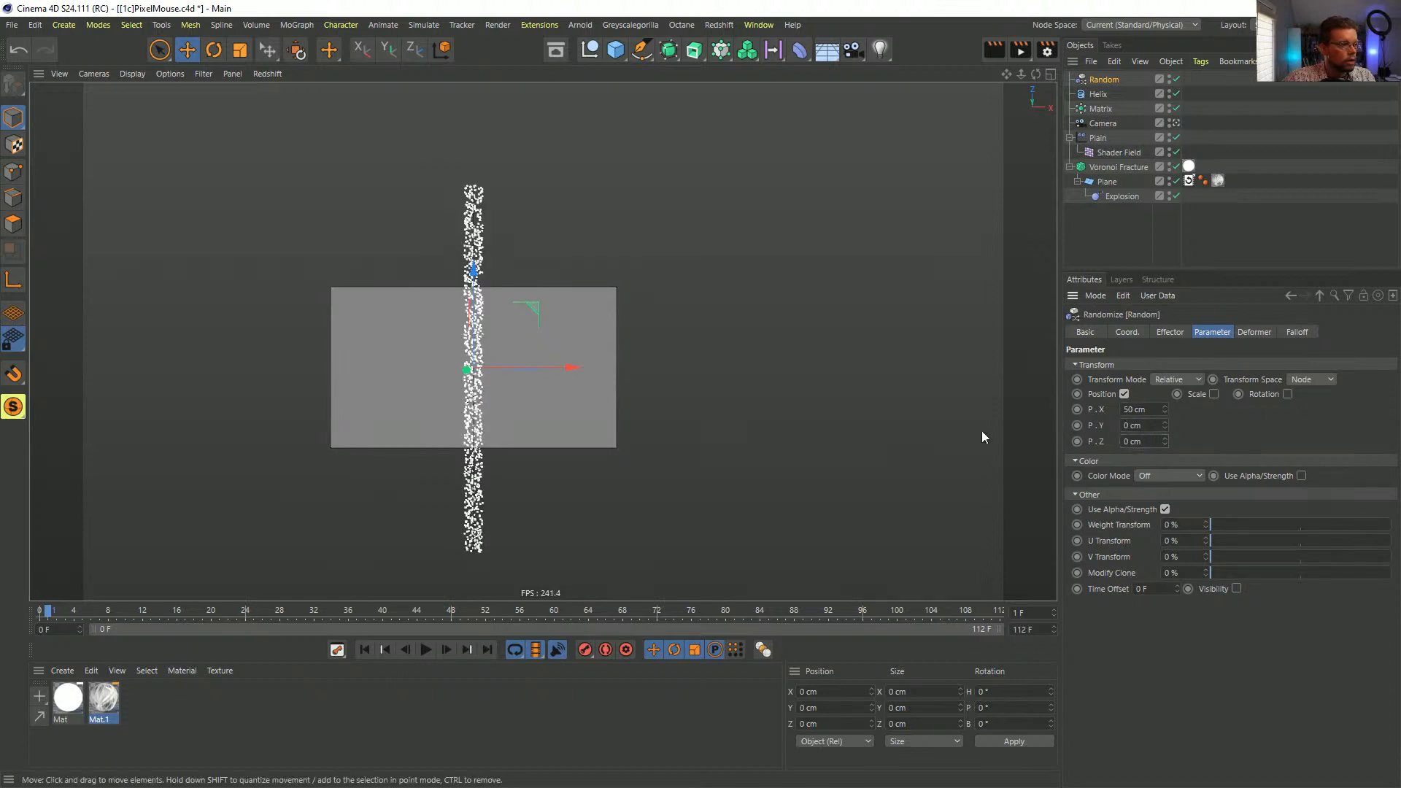
- Set the Random effector's X position variation to 1600 cm, and halve it to 800 cm to match the plane's width
click(1157, 412)
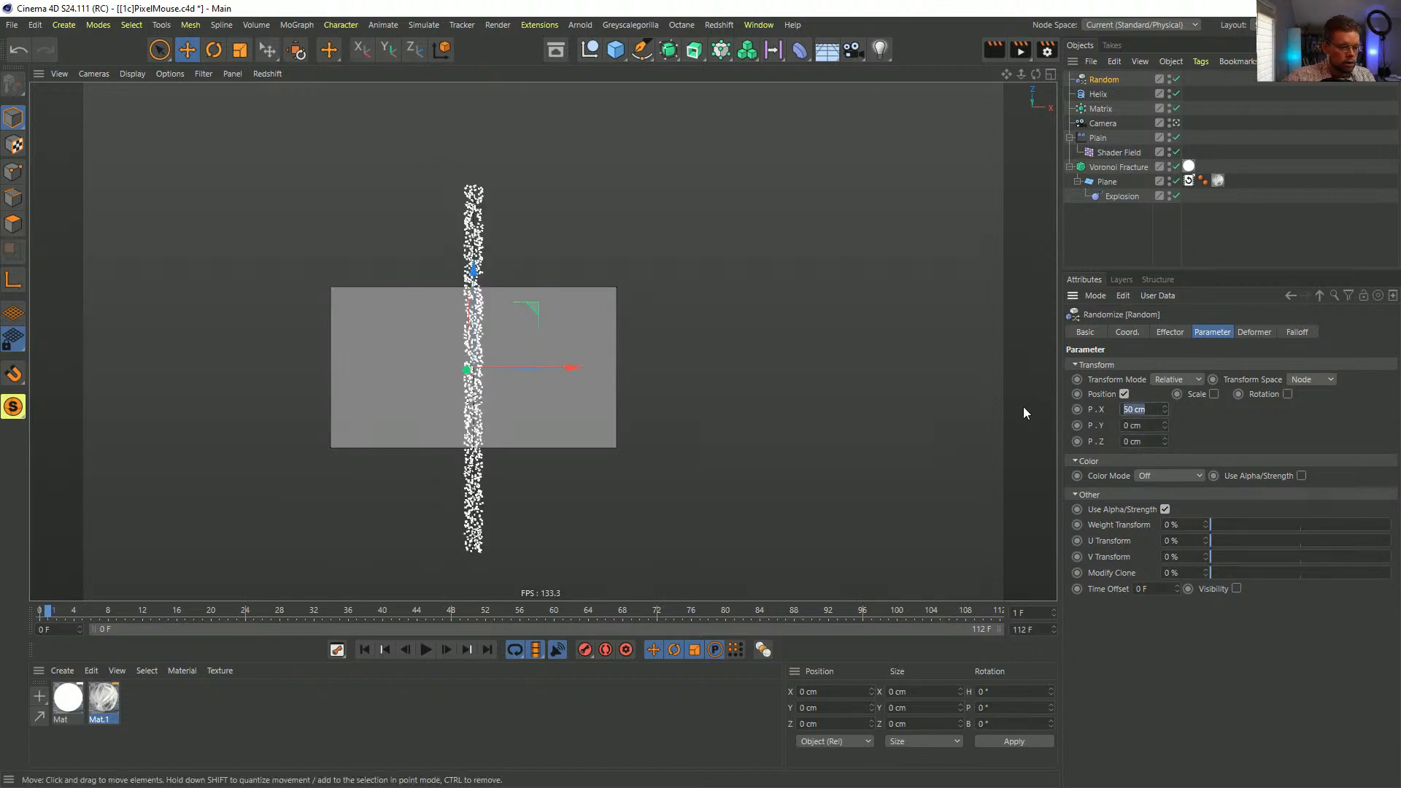
text(1600)
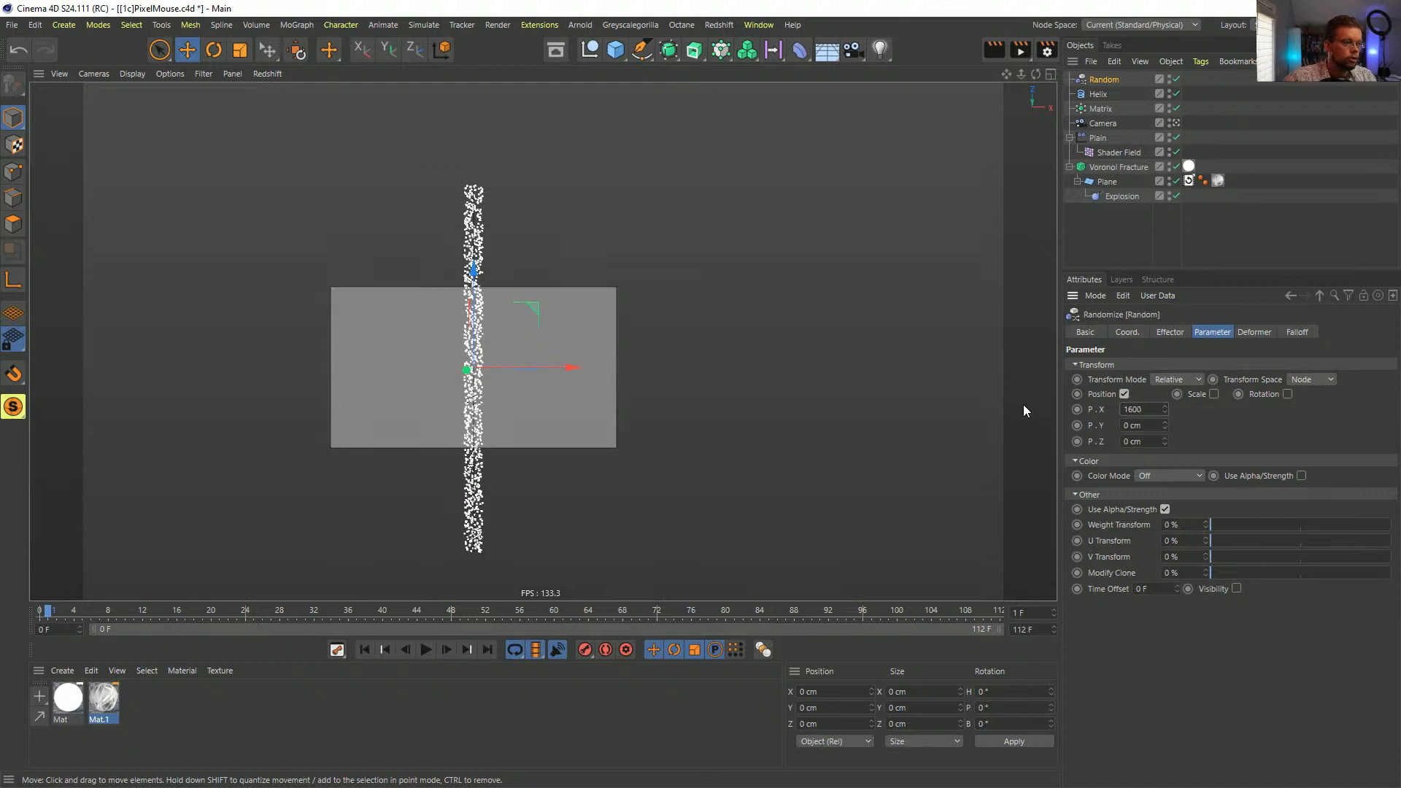
key(Return)
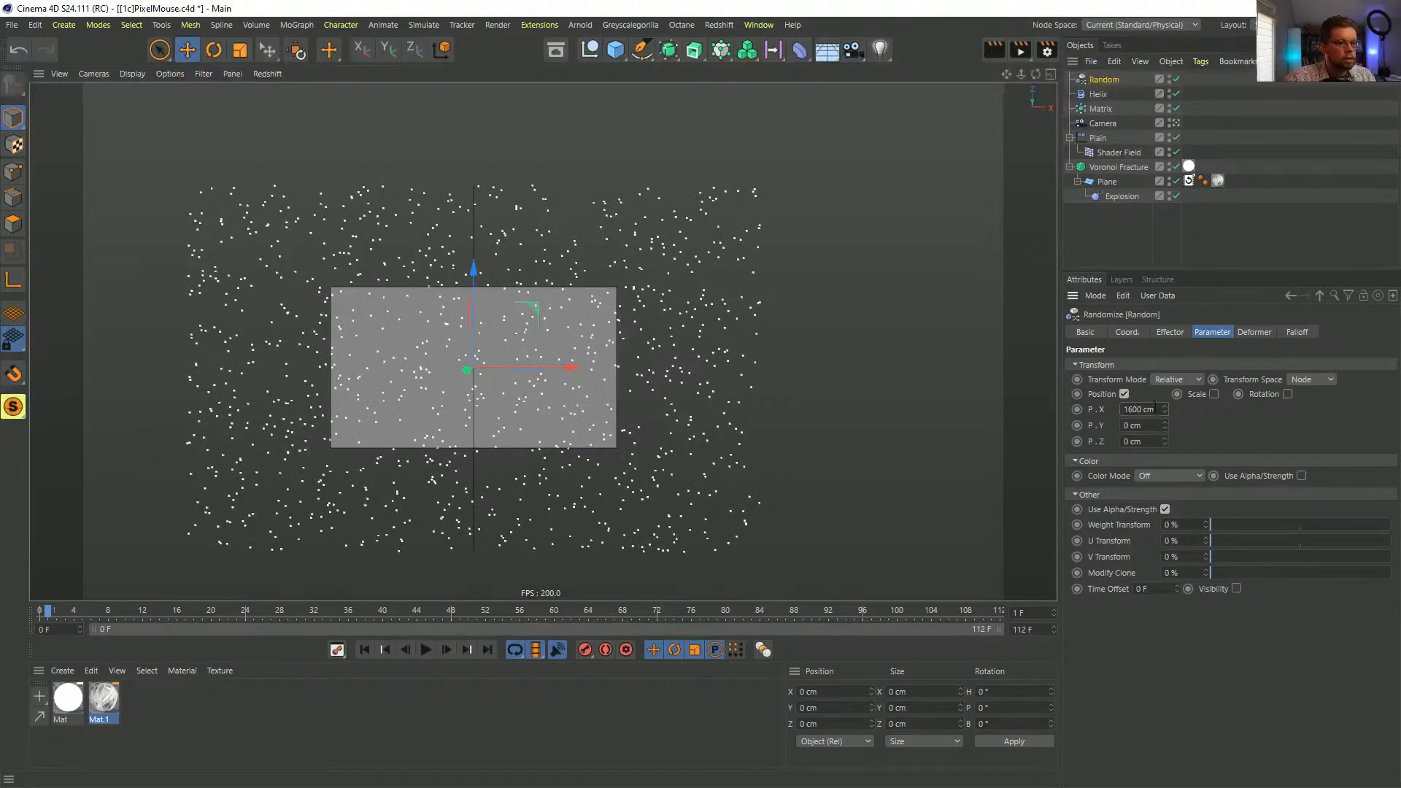
text(/2)
key(Return)
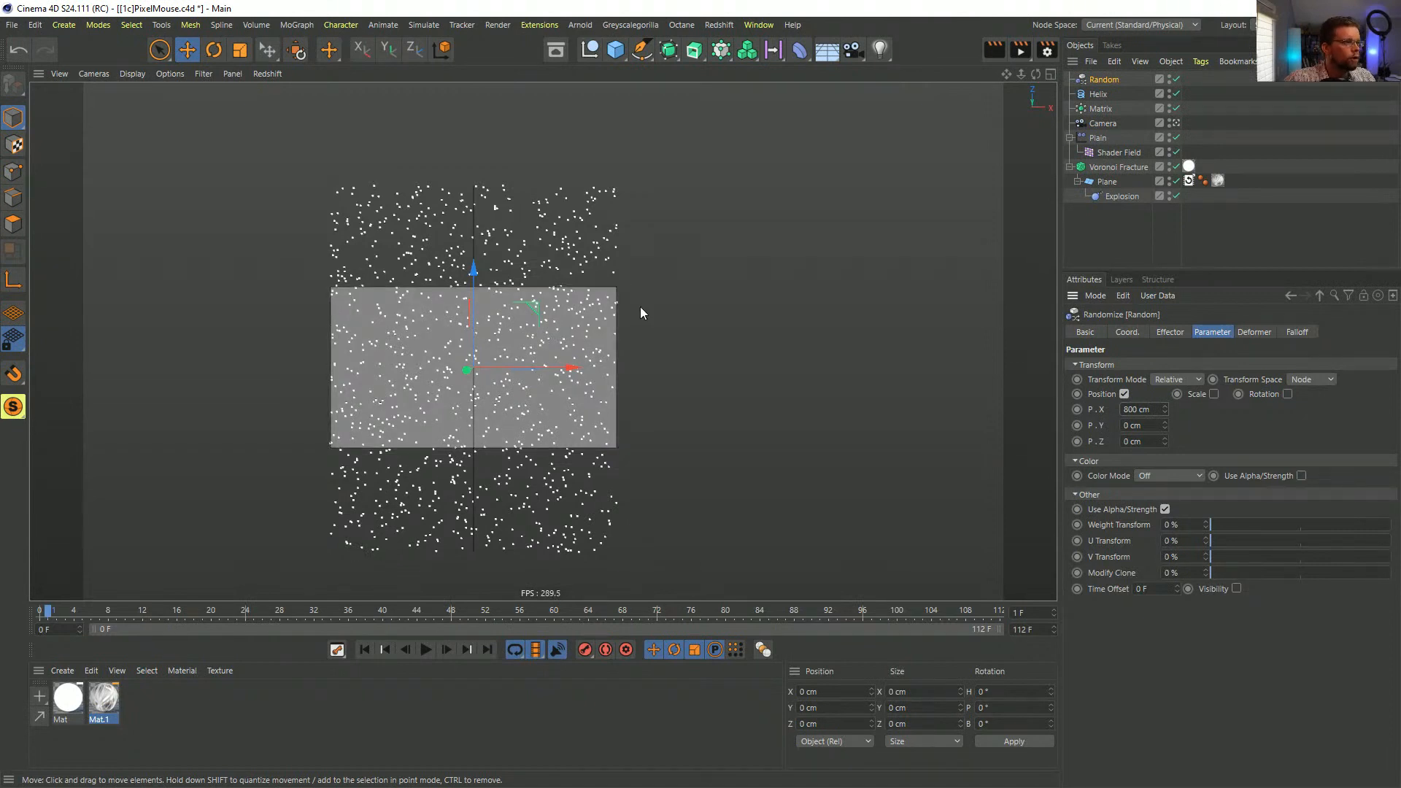
- Set the Matrix's Rate to 5%, play the animation, and raise the Rate to 11%
click(1102, 109)
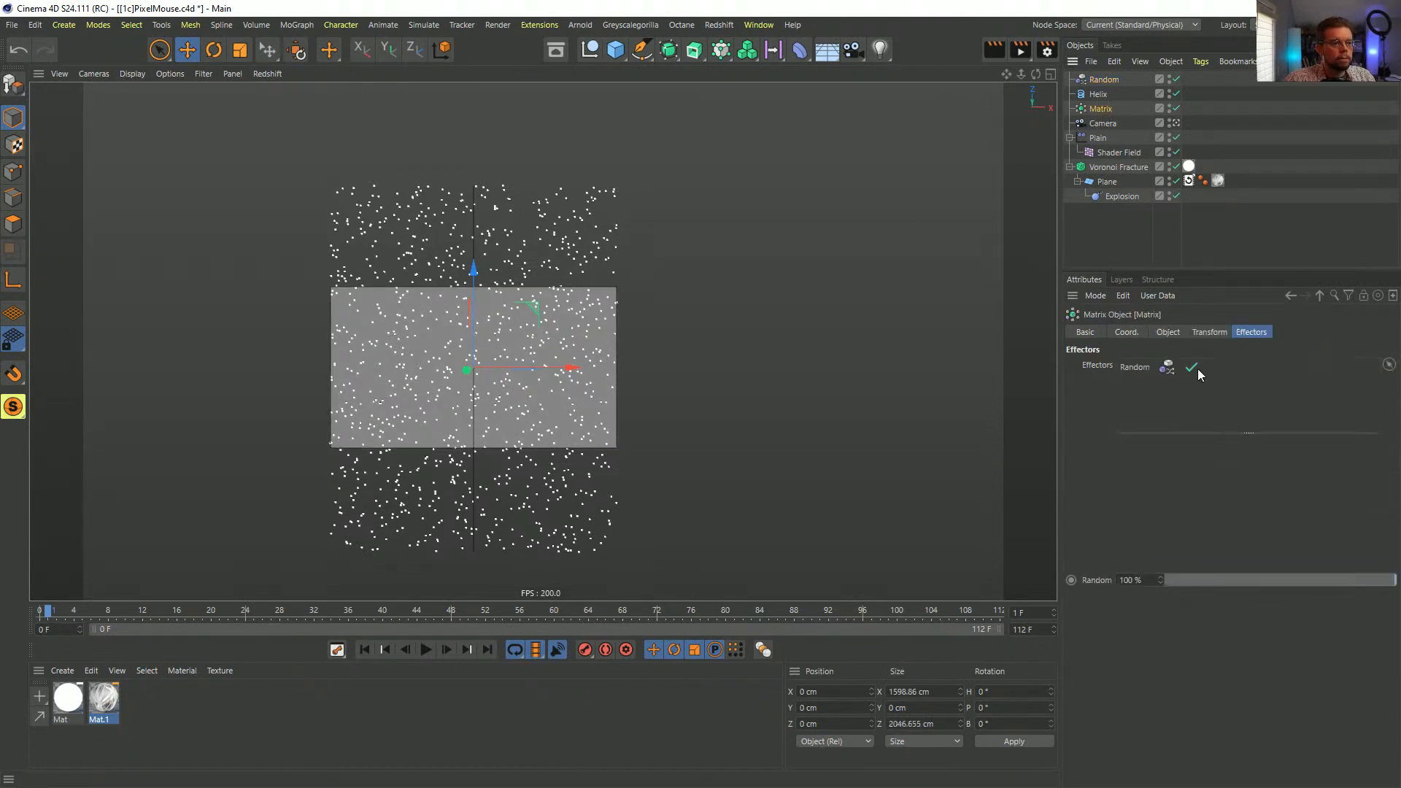
click(1168, 333)
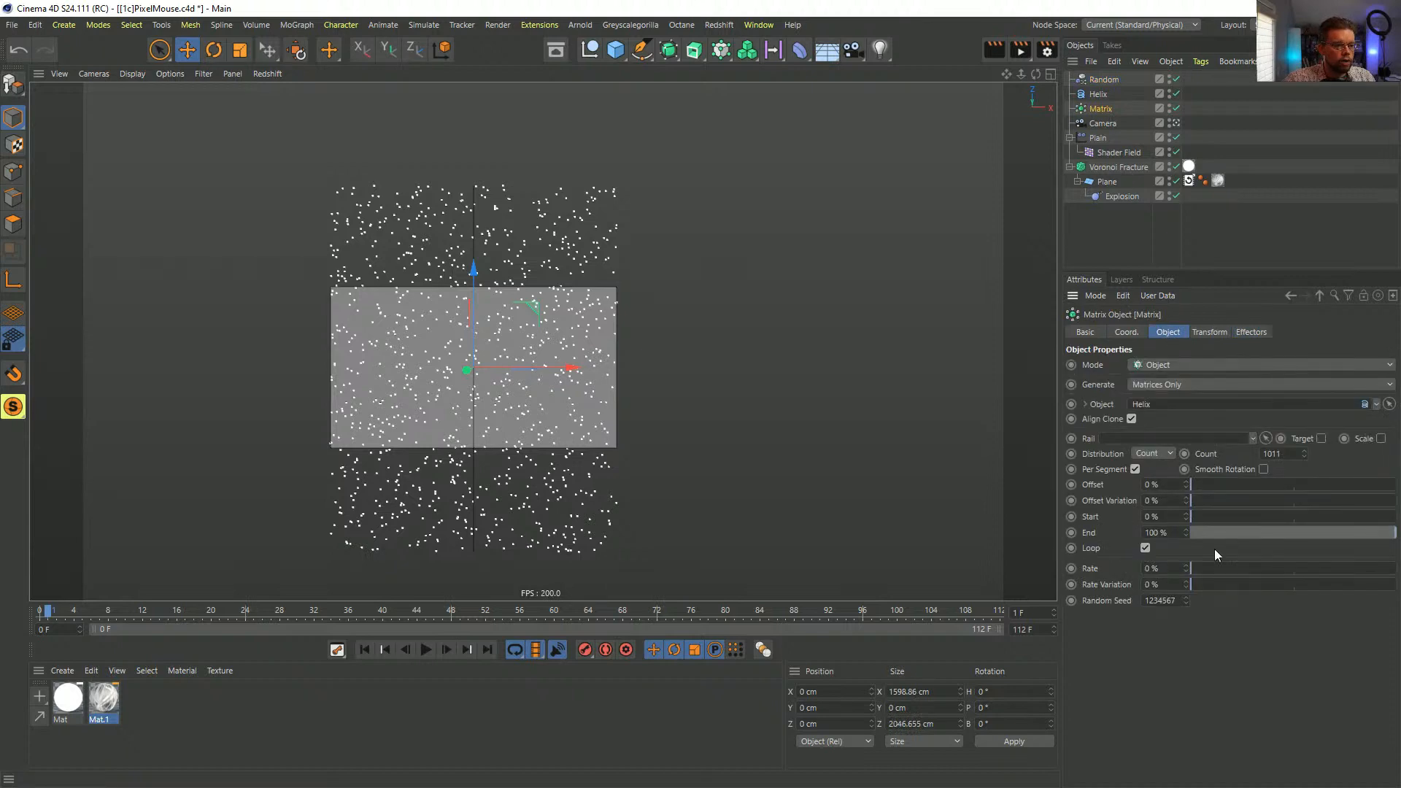
click(1199, 569)
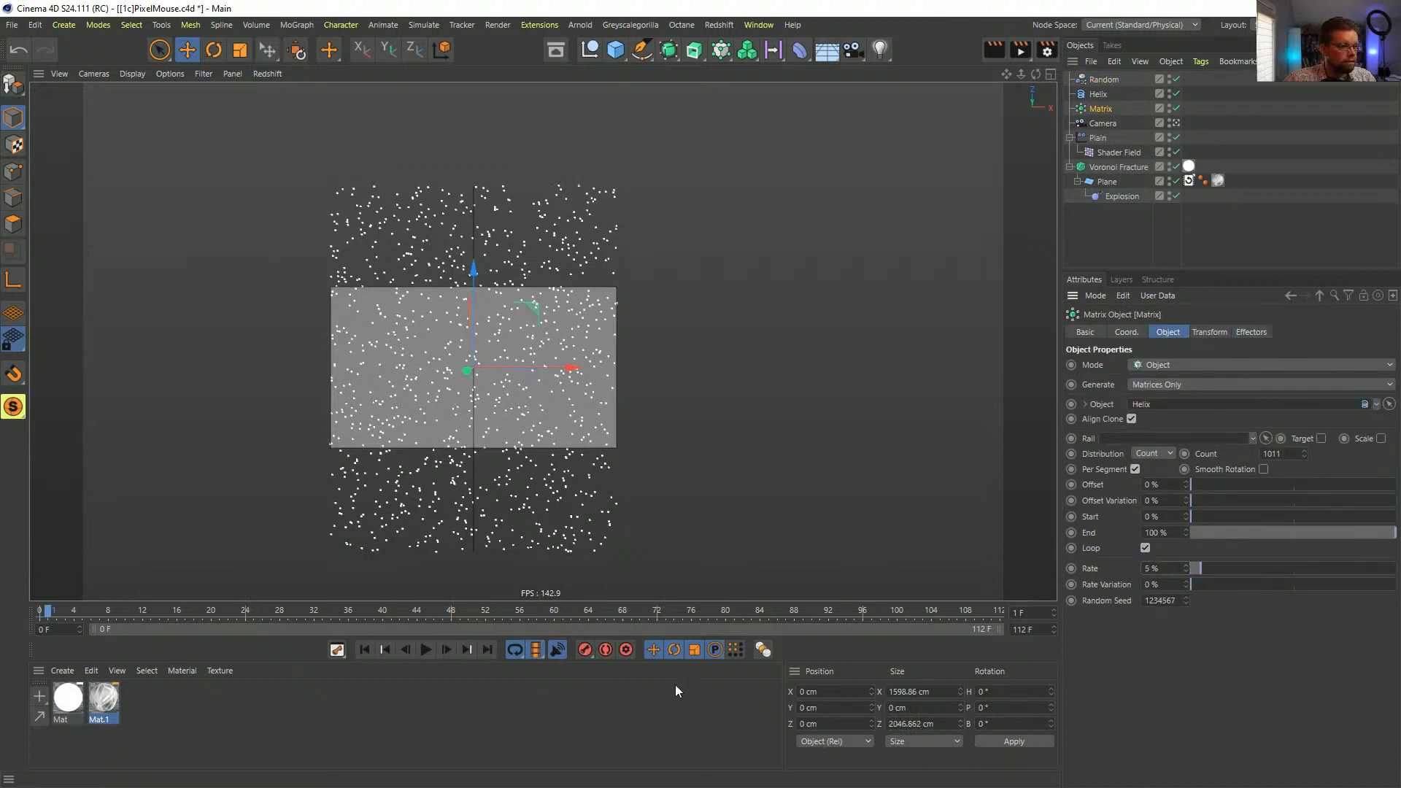
click(426, 650)
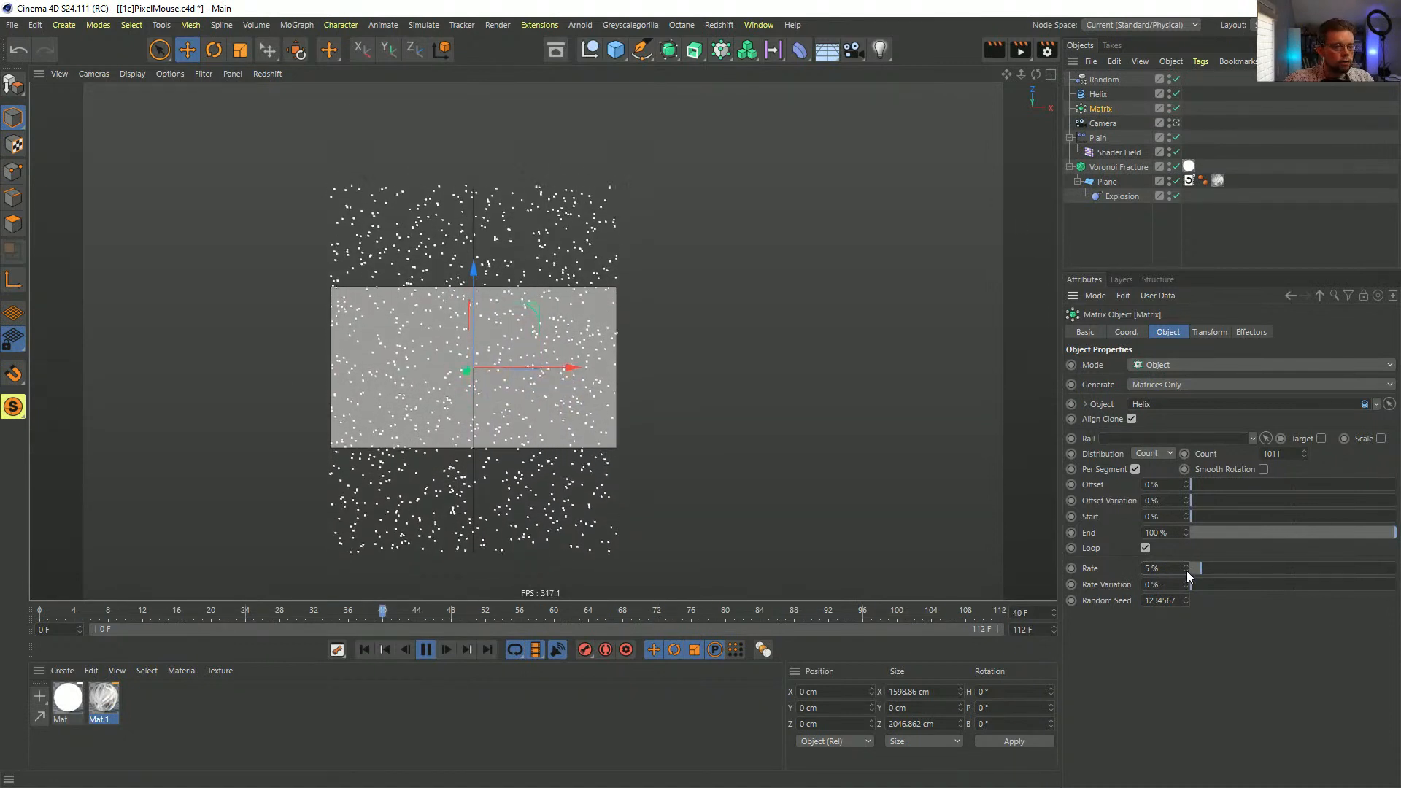
drag(1187, 571, 1236, 657)
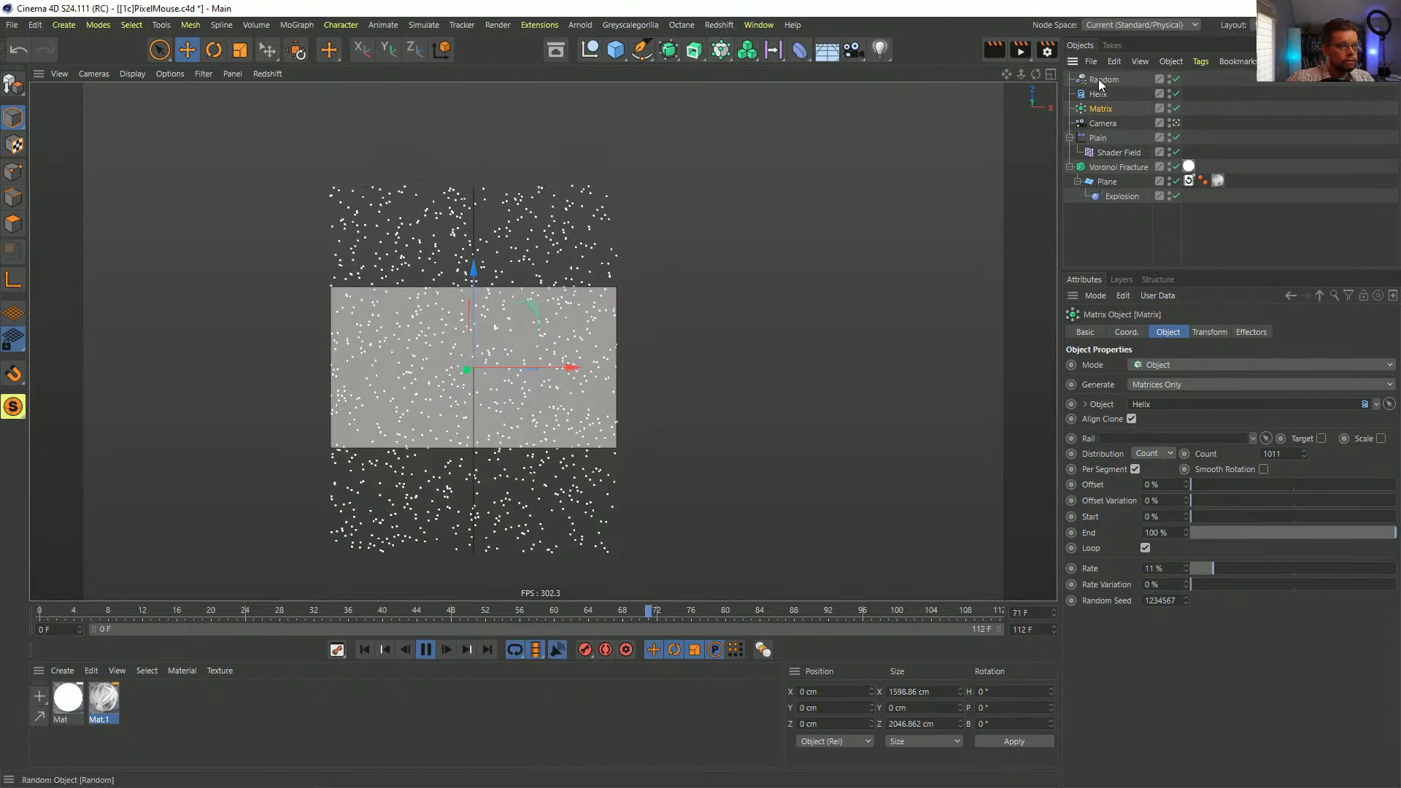
- Add a second Random effector to the Matrix, using Noise as its random mode with Indexed enabled
click(720, 51)
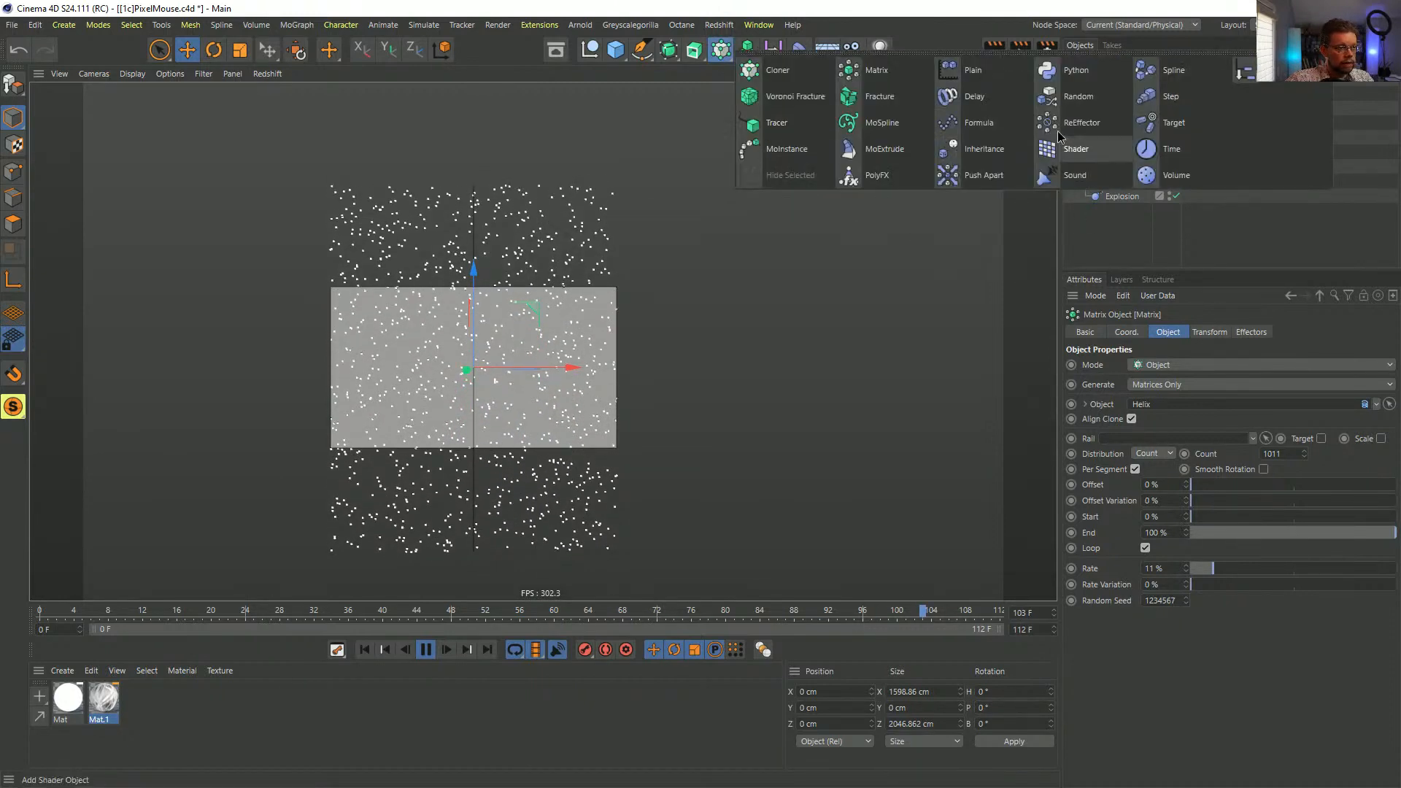
click(1077, 96)
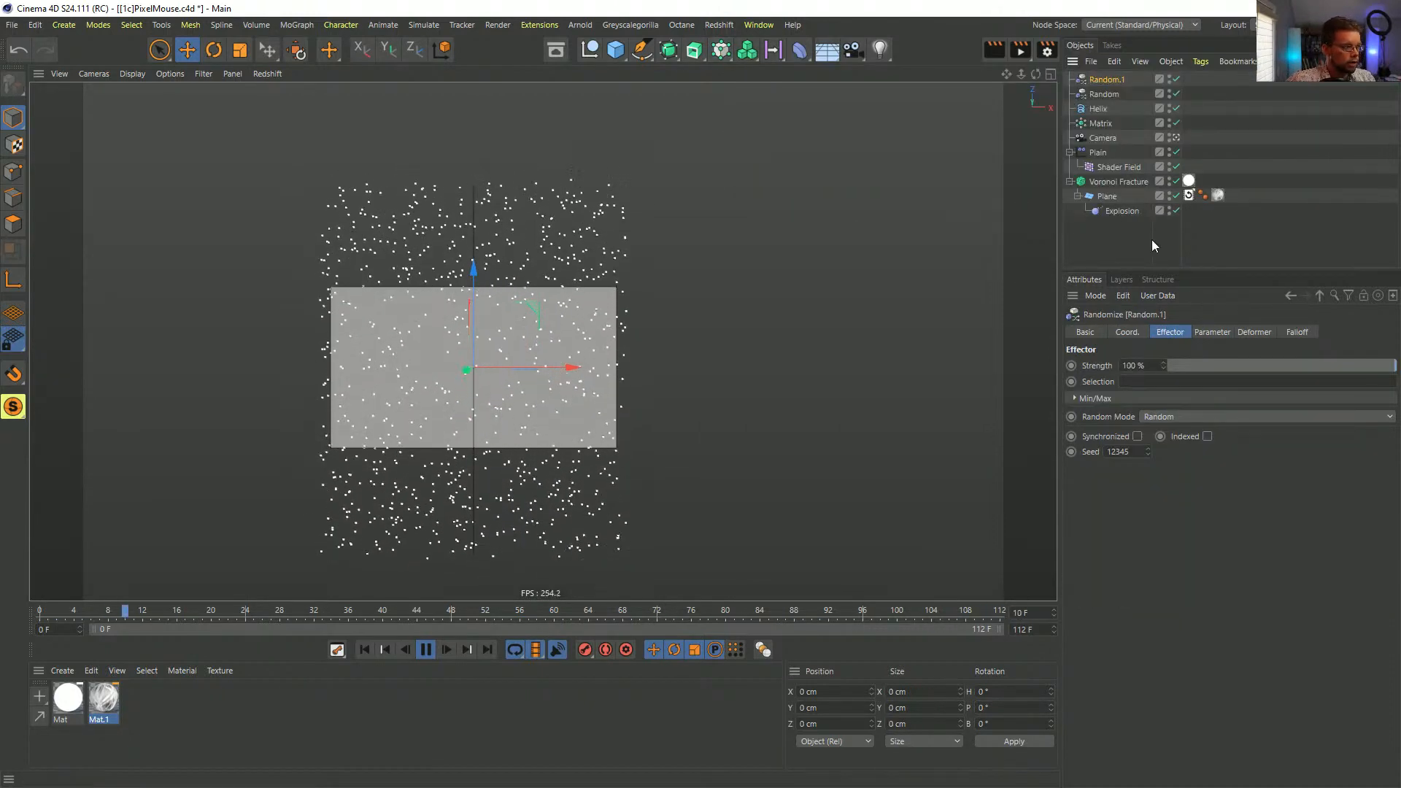
click(1171, 418)
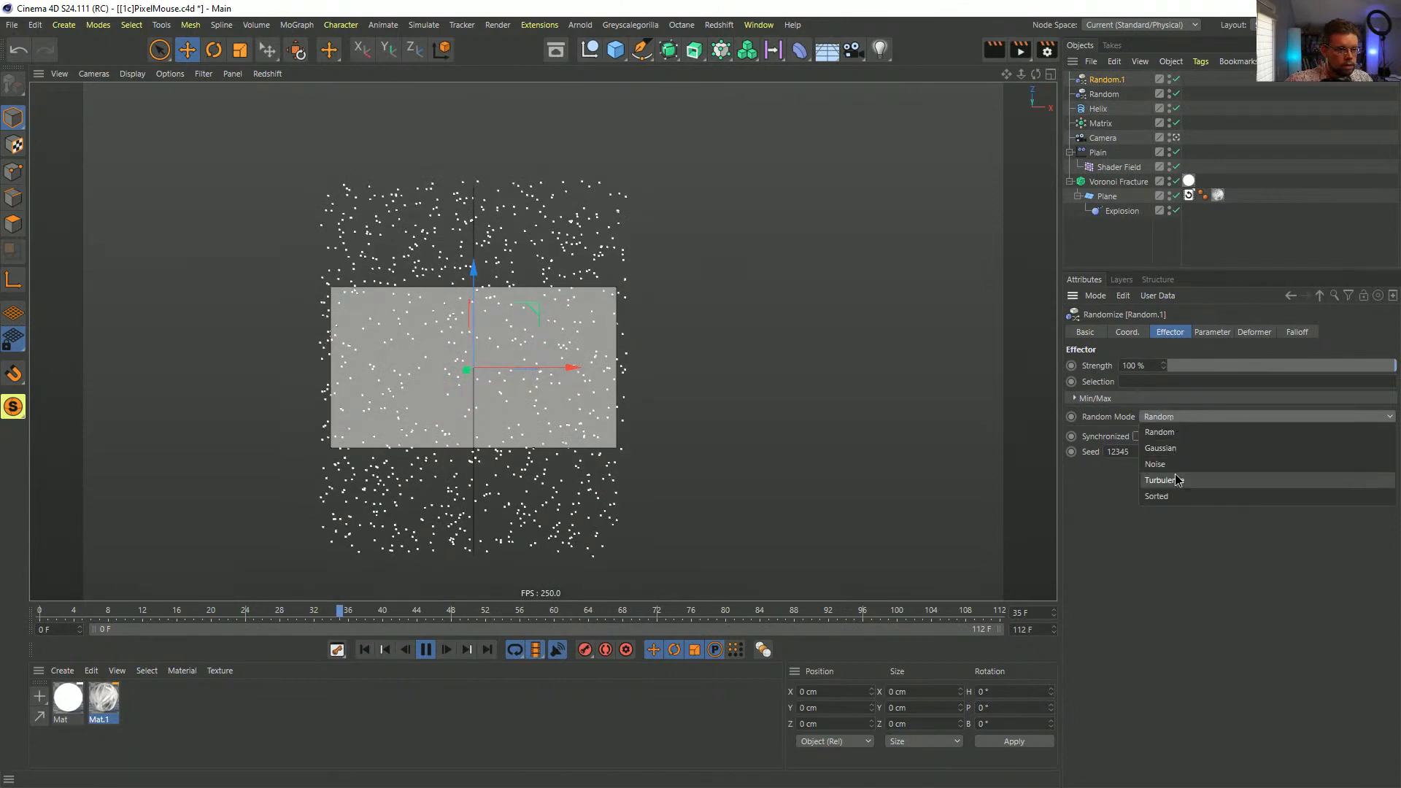
click(1159, 464)
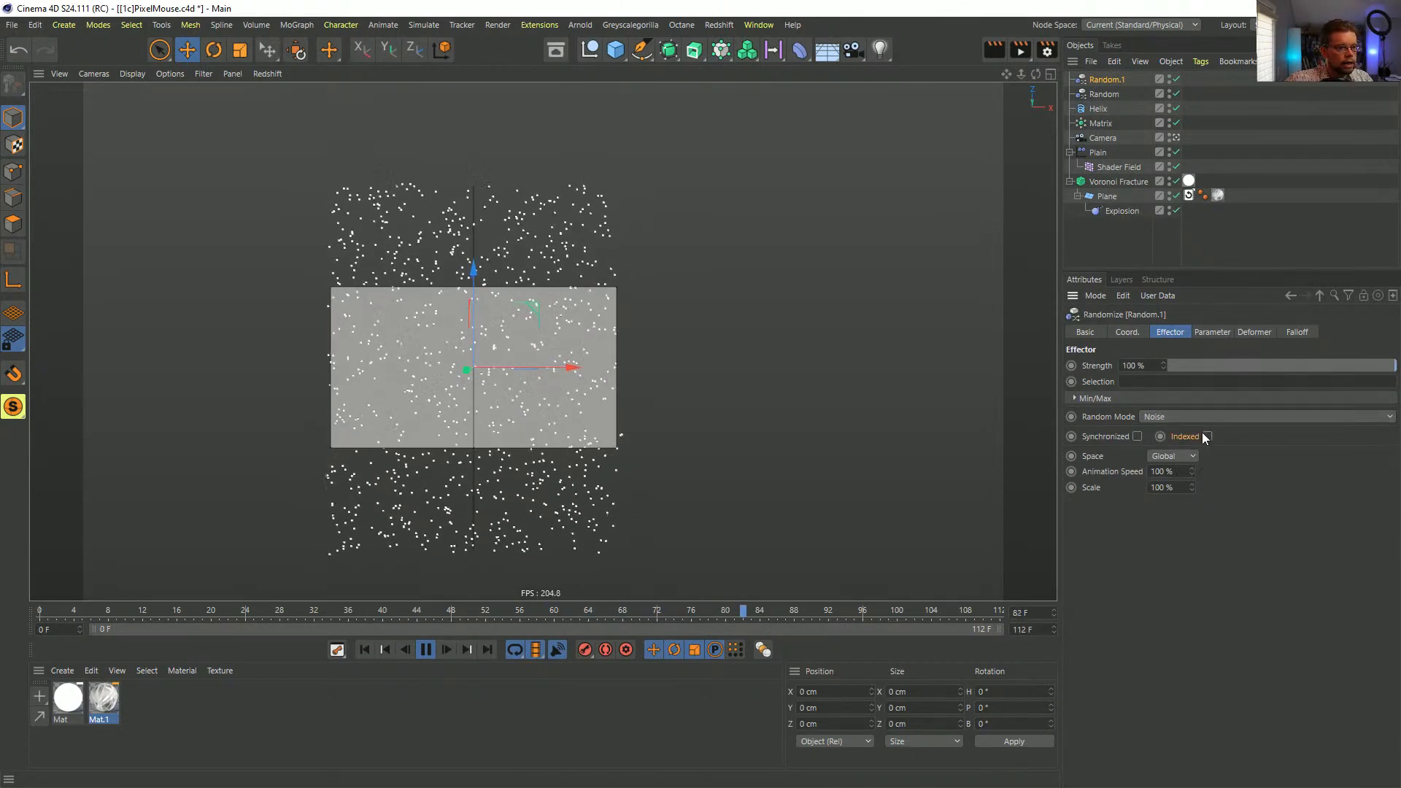
click(1206, 436)
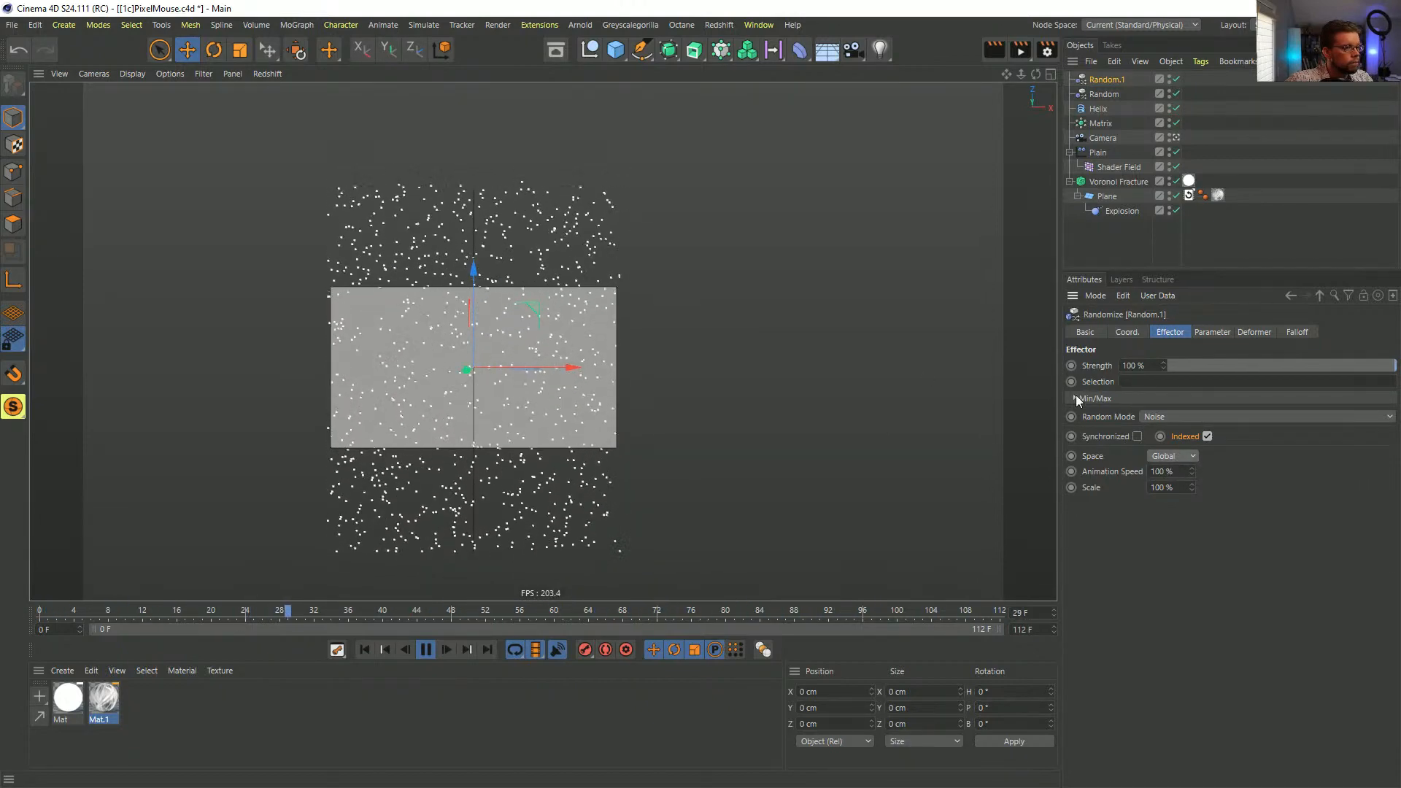
- Set the second Random effector's noise scale to 10000% and its animation speed to 22%
double_click(1164, 488)
text(1000)
key(Return)
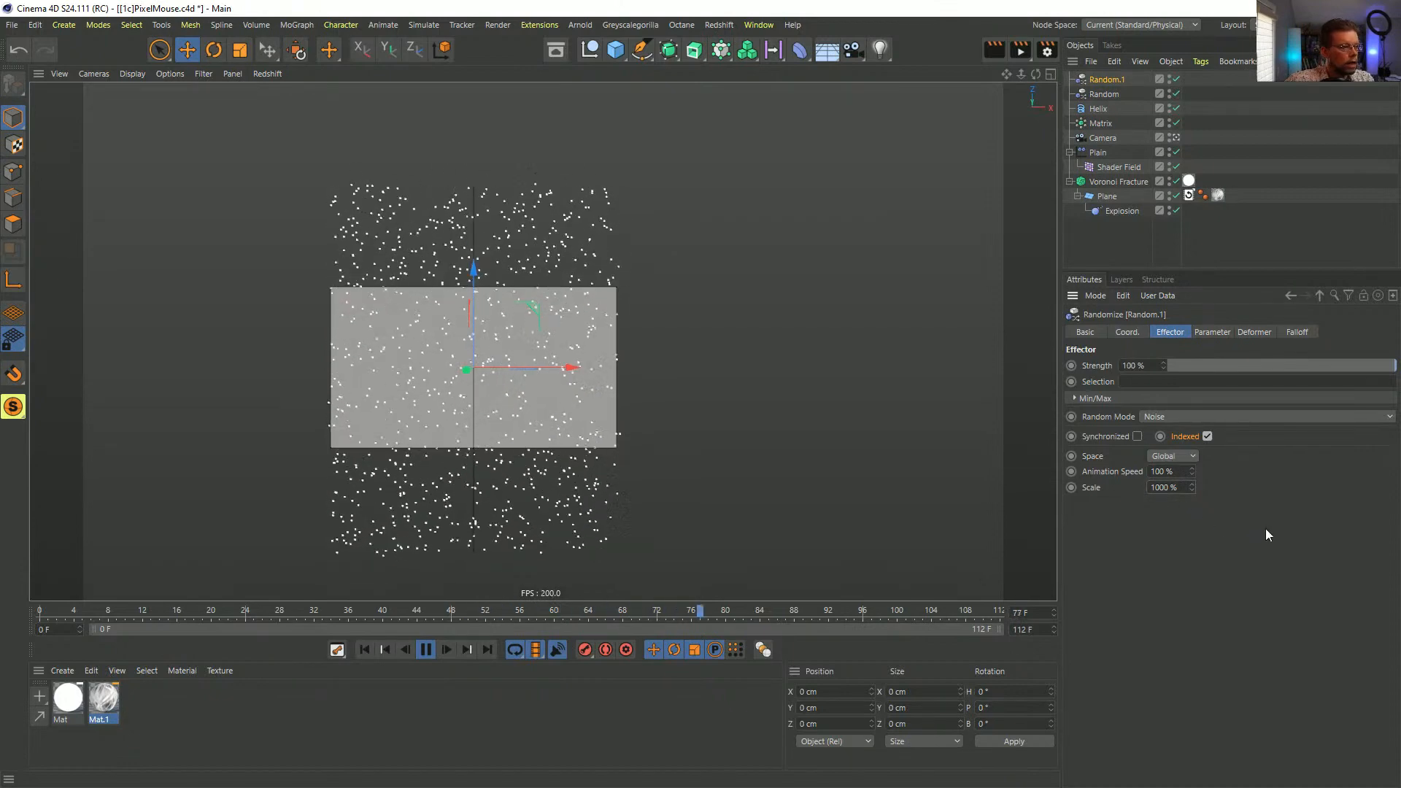
double_click(1165, 487)
text(10000)
key(Return)
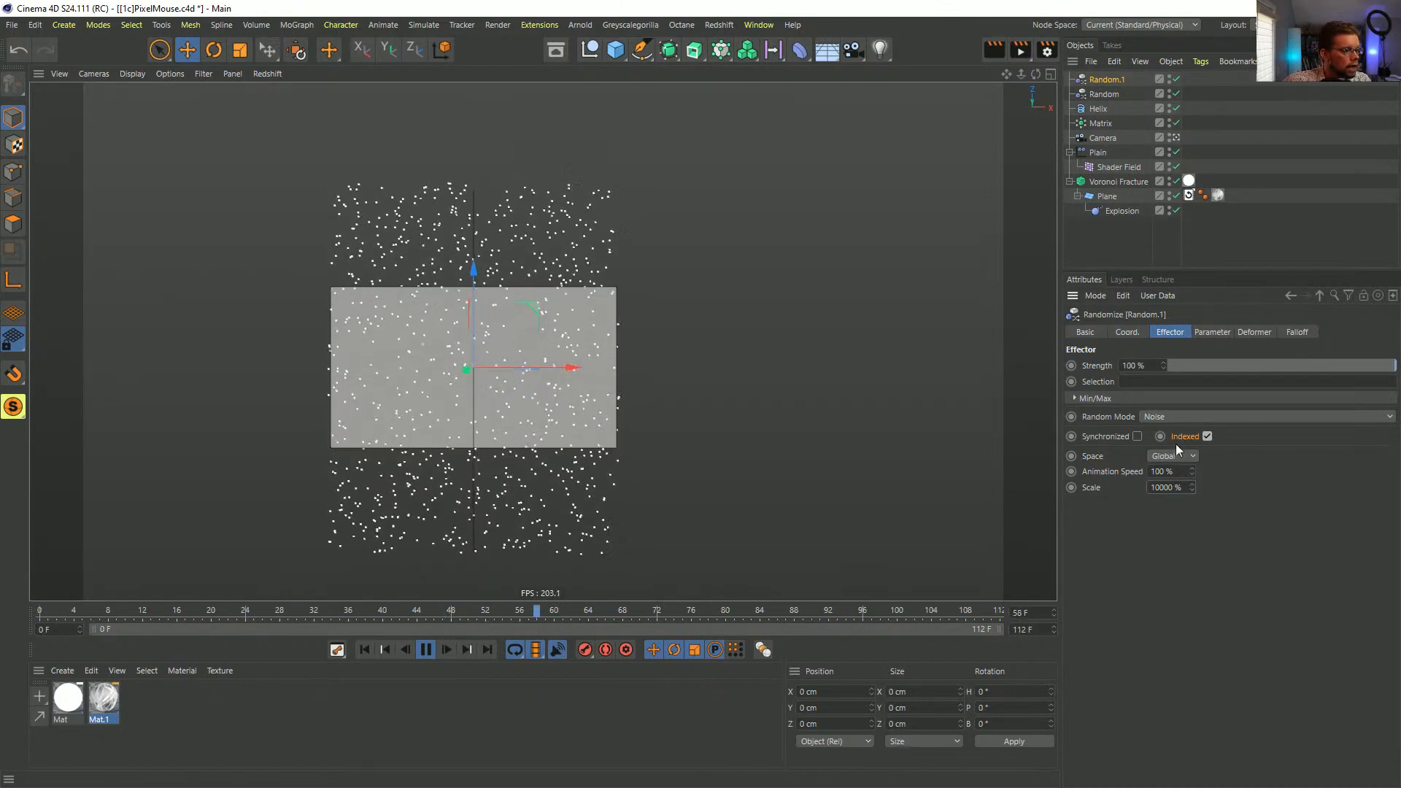
drag(1192, 472, 1057, 484)
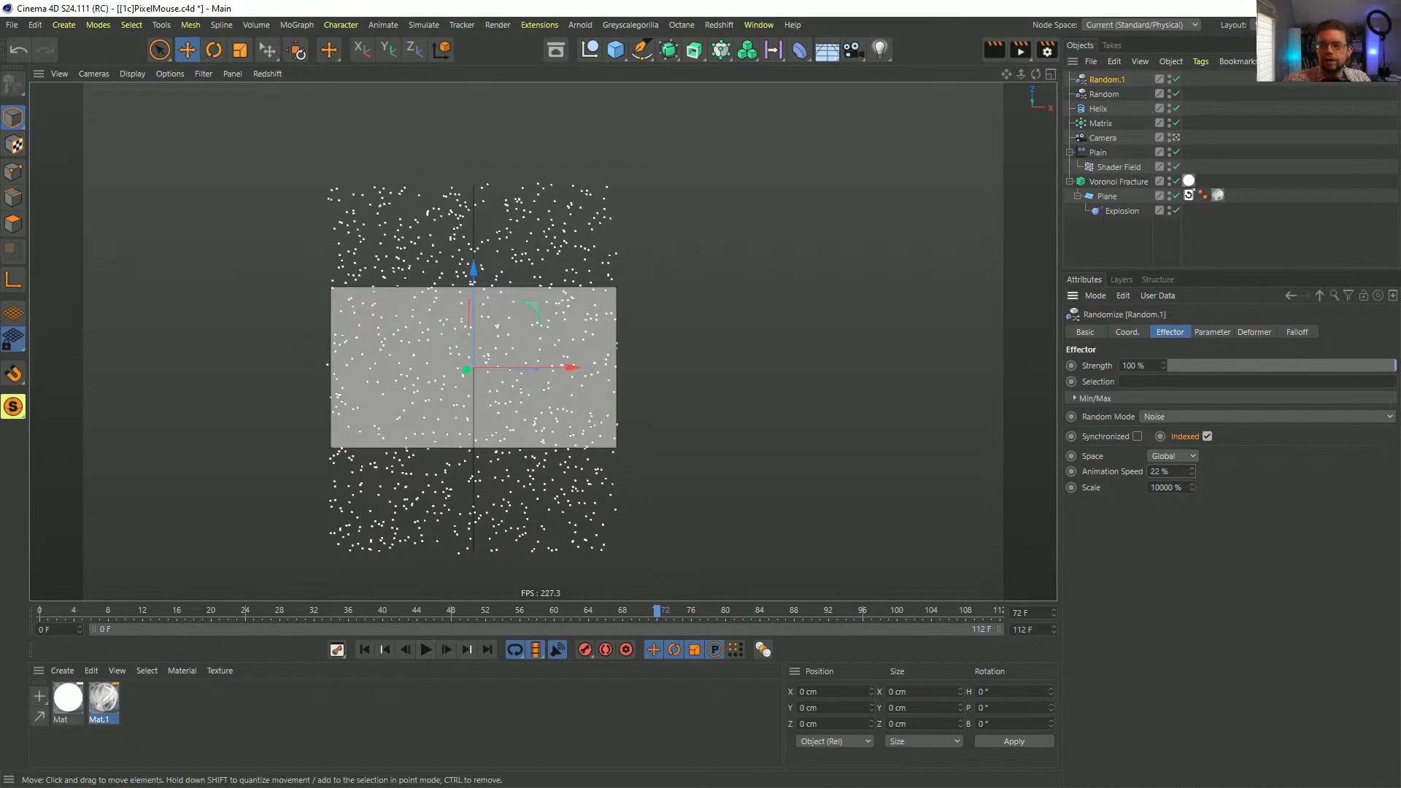
- Review the rendered mosaic in the Picture Viewer from its first frame at 15 frames per second, and close the viewer
drag(1400, 150, 487, 36)
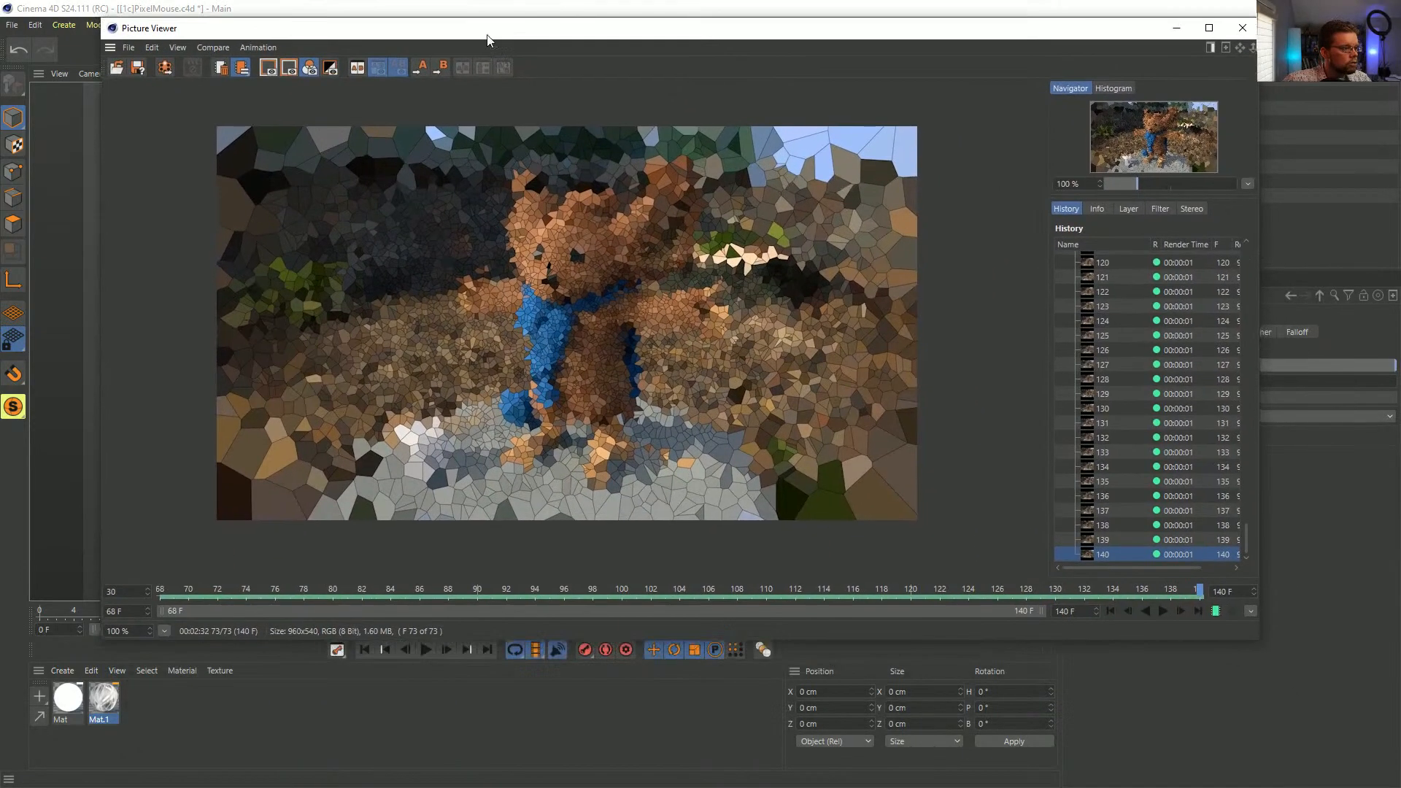
click(1112, 611)
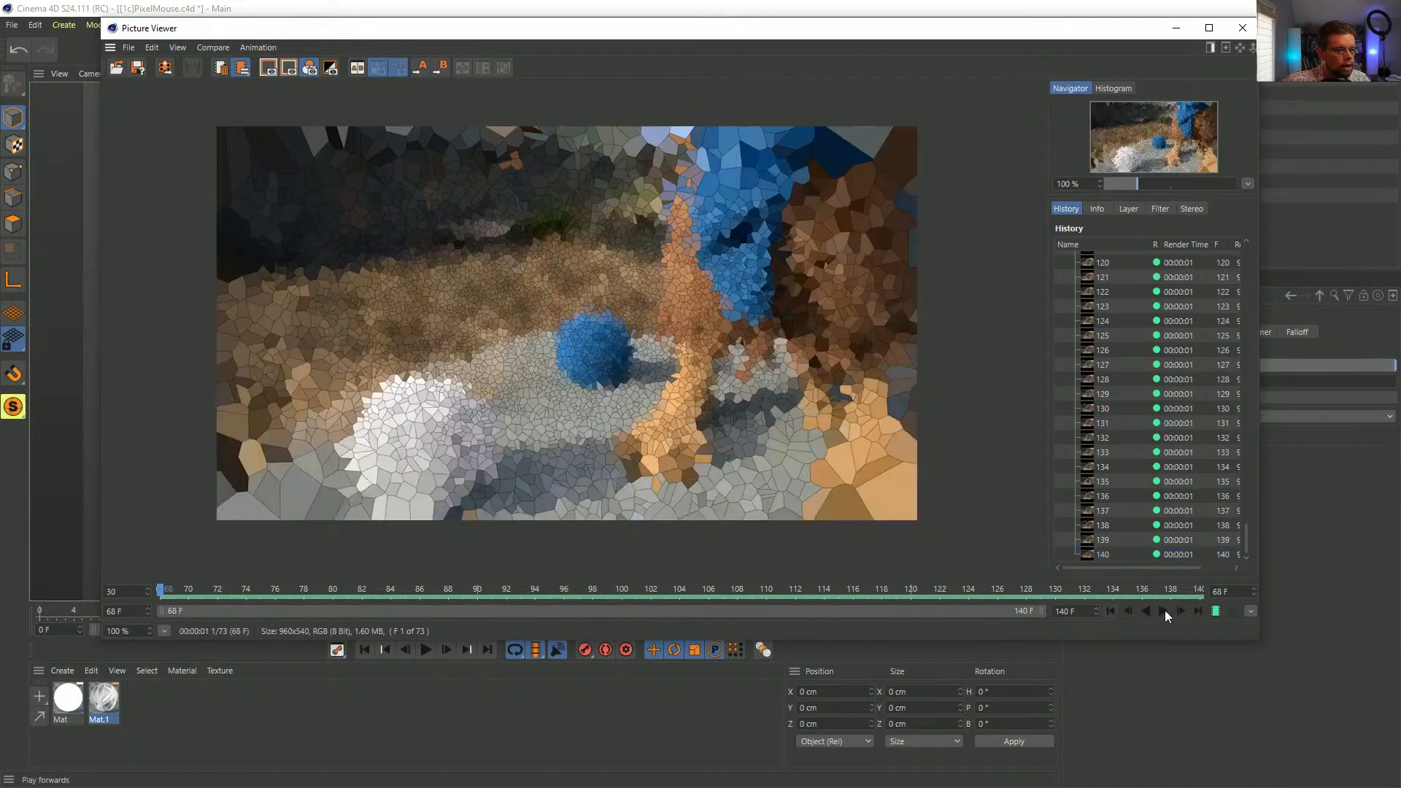
click(1163, 611)
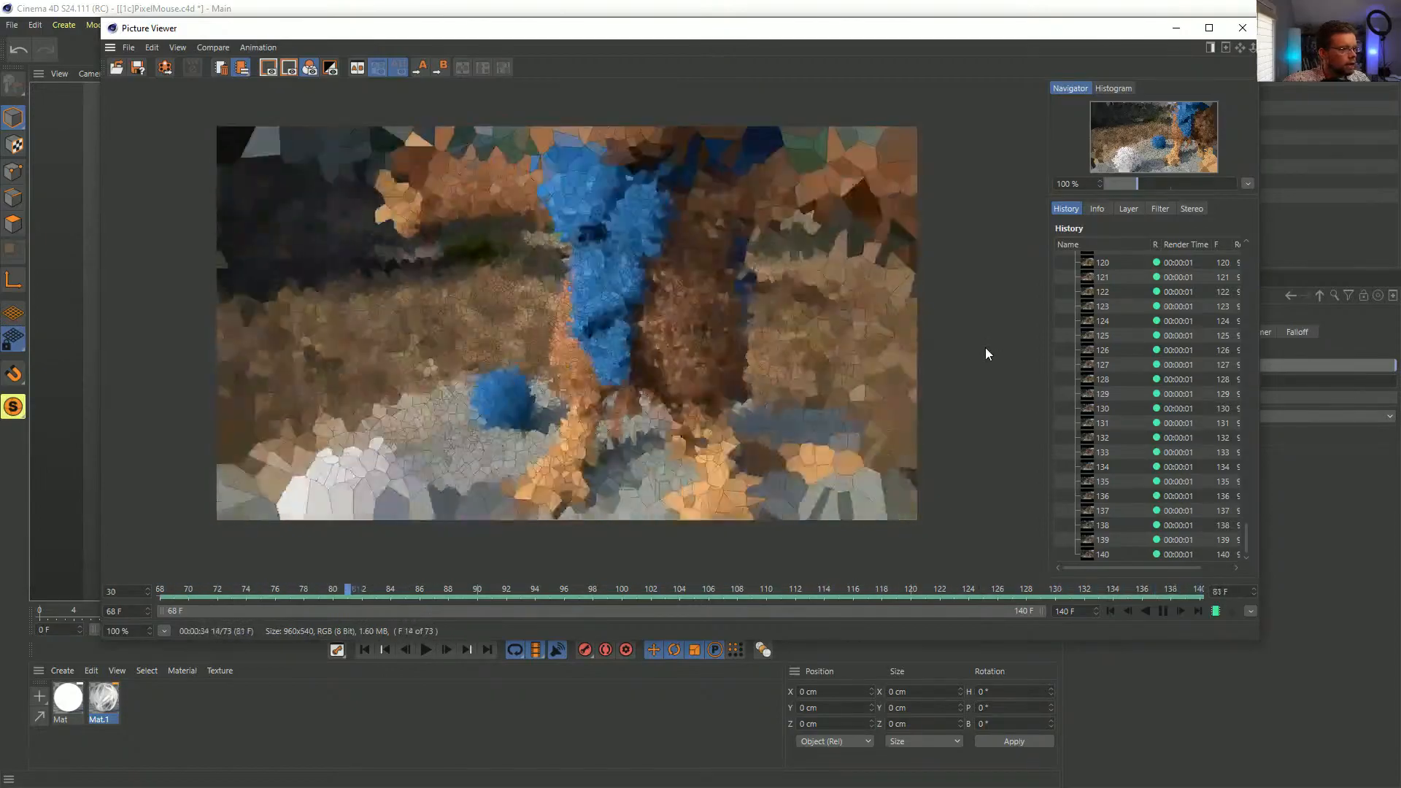
click(1251, 611)
click(1278, 478)
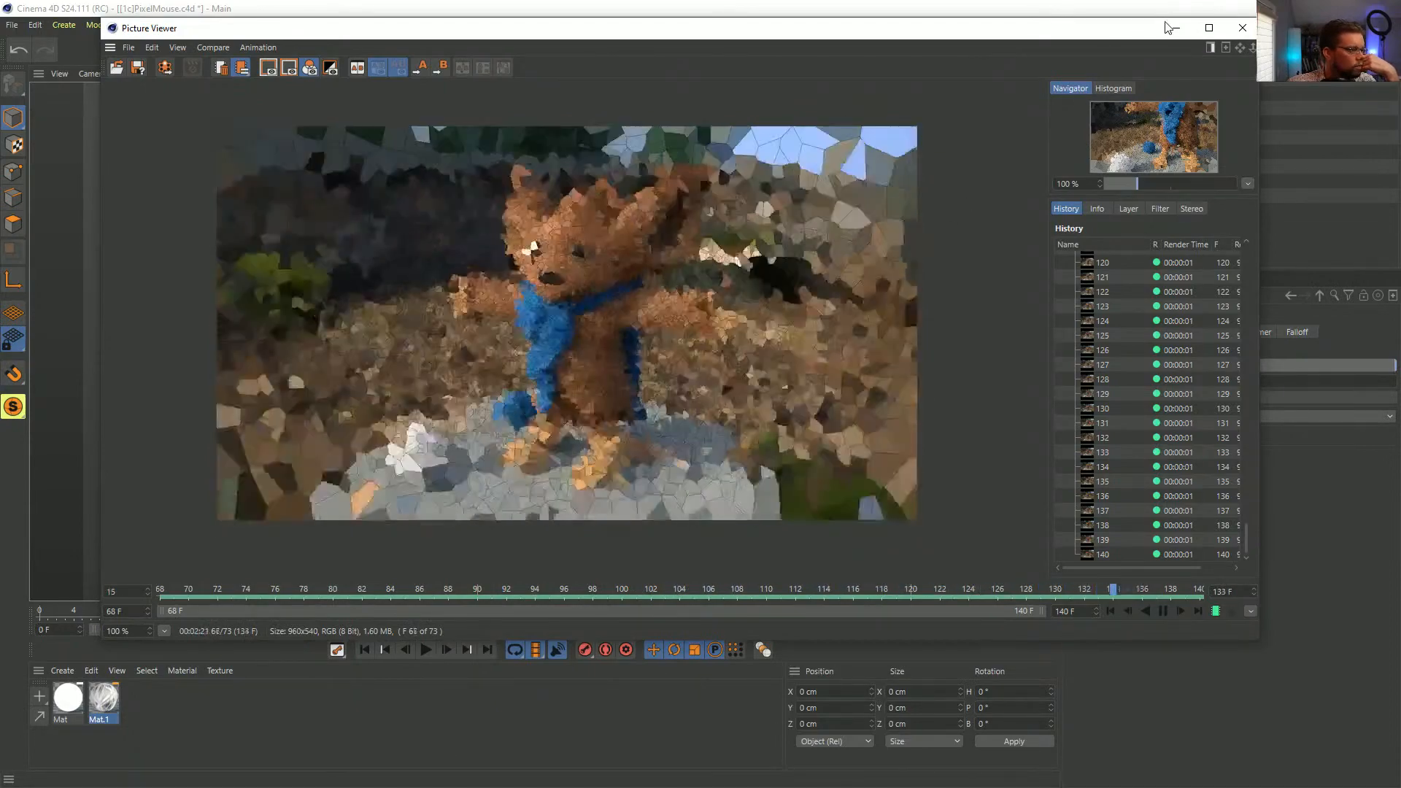
click(1245, 27)
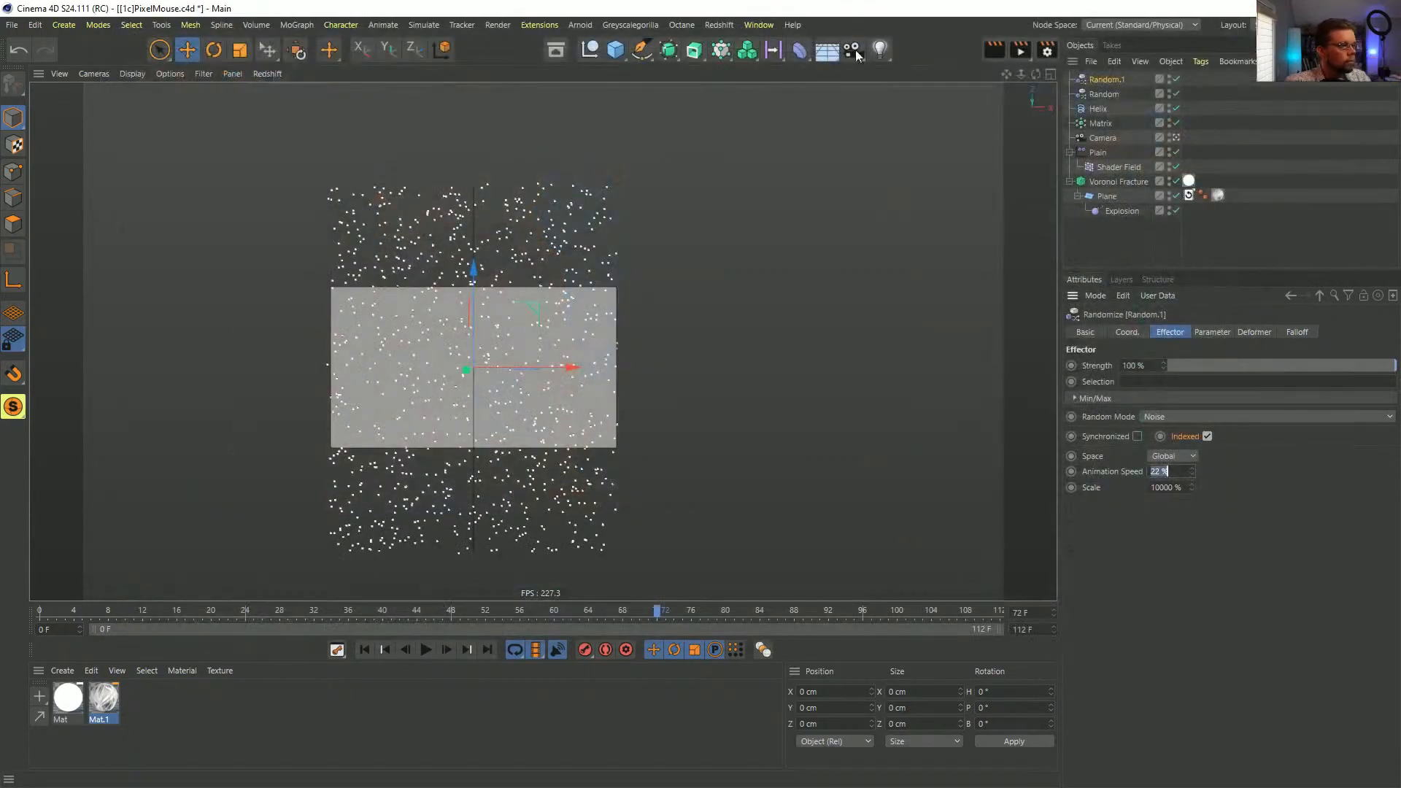
- Add the Matrix as the source of the Voronoi Fracture
click(1120, 188)
click(1119, 182)
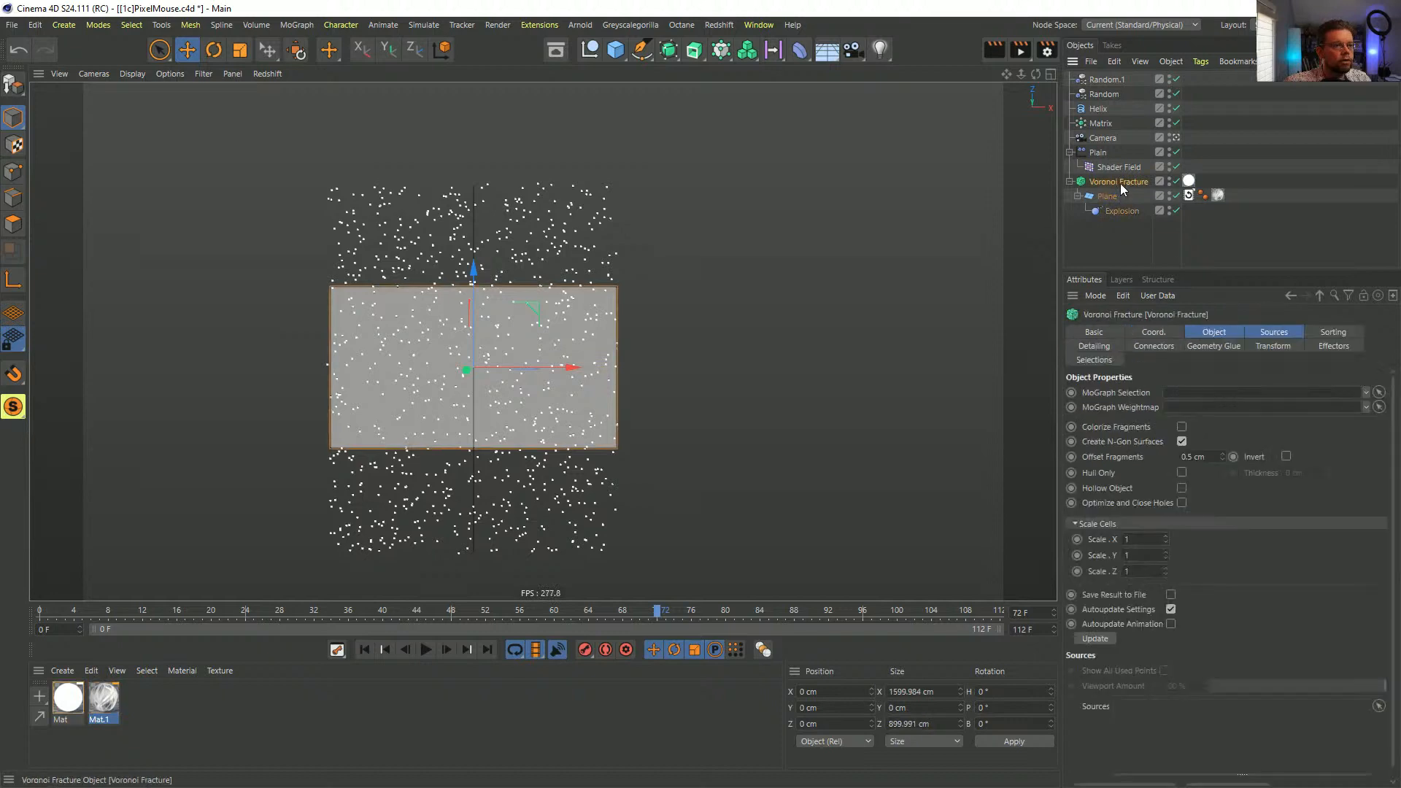
click(1285, 333)
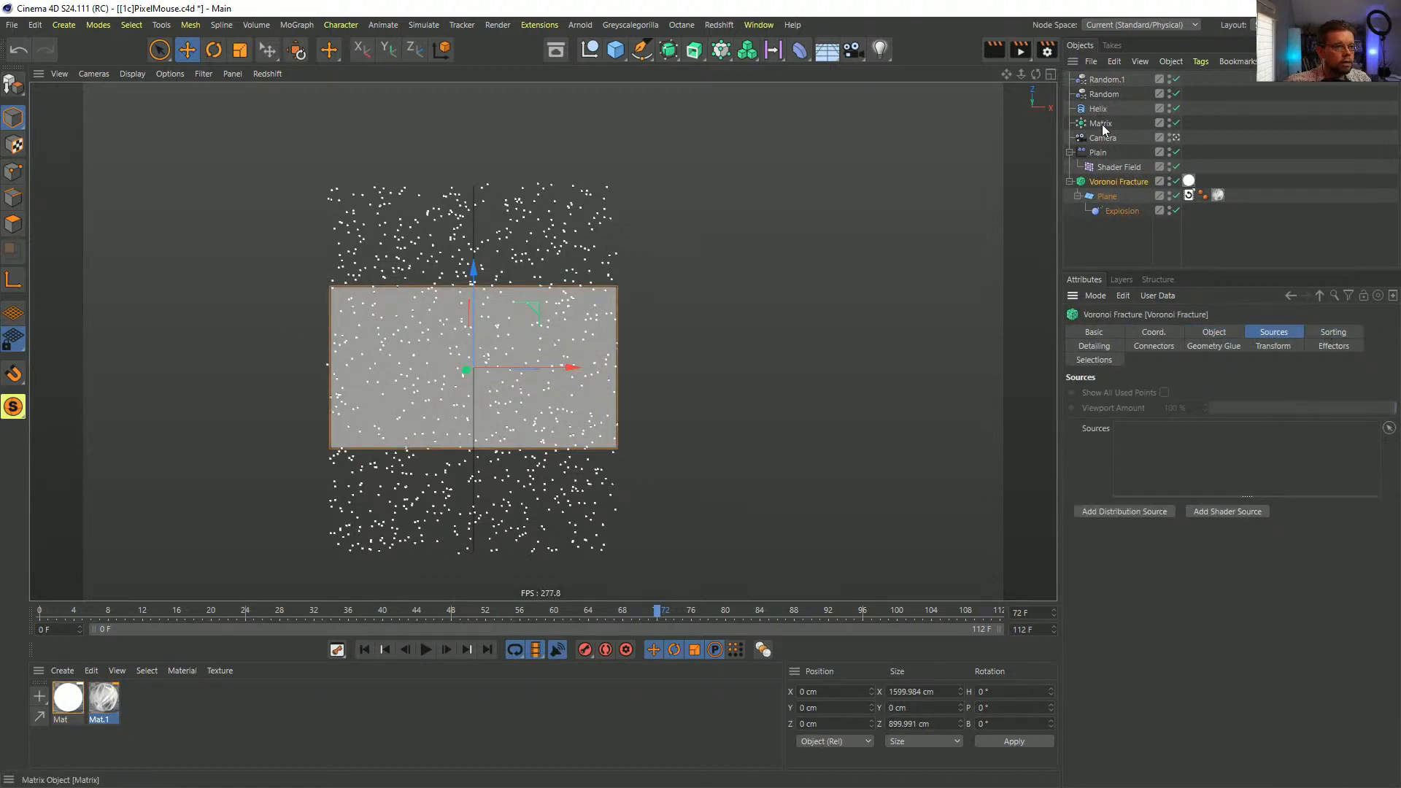
drag(1100, 124, 1171, 481)
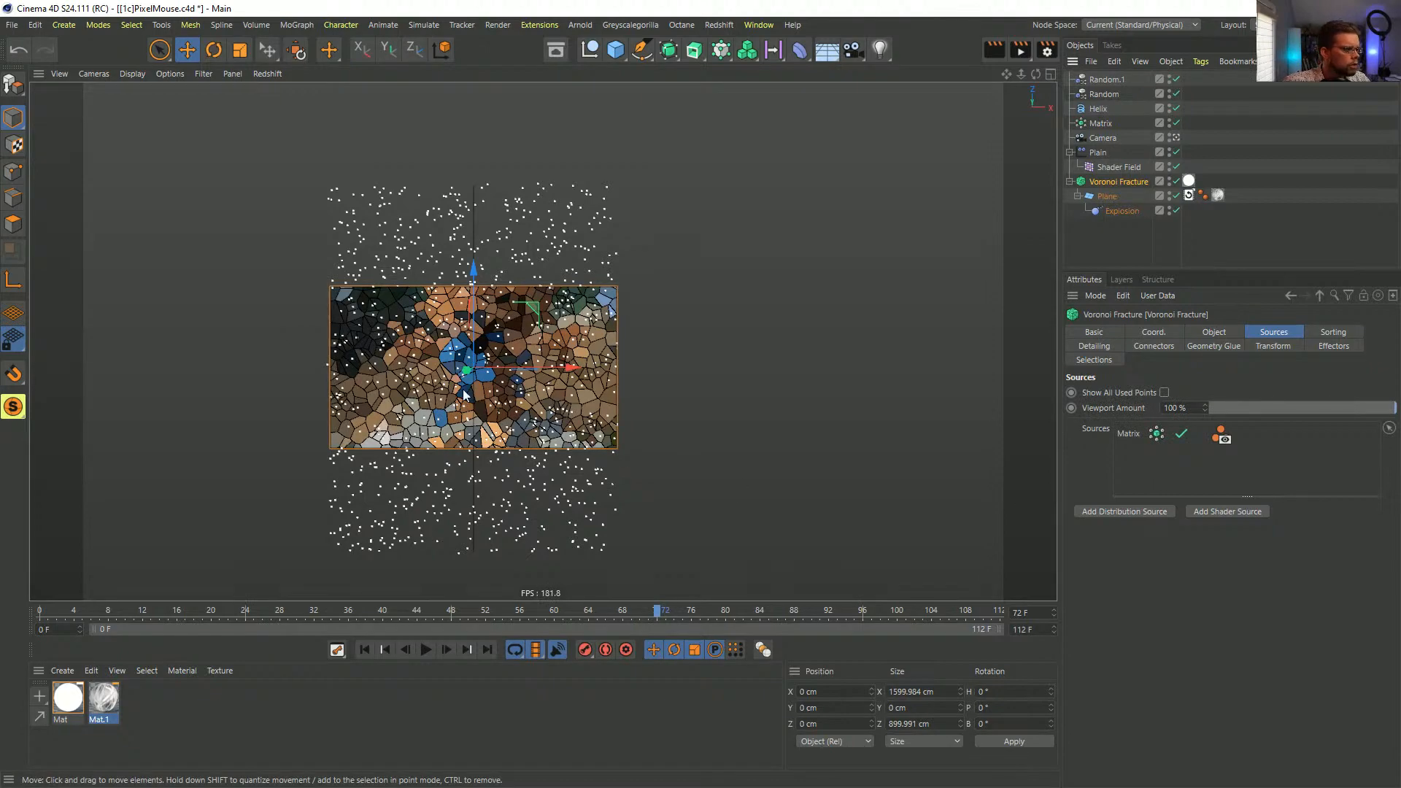
scroll(723, 308, up, 5)
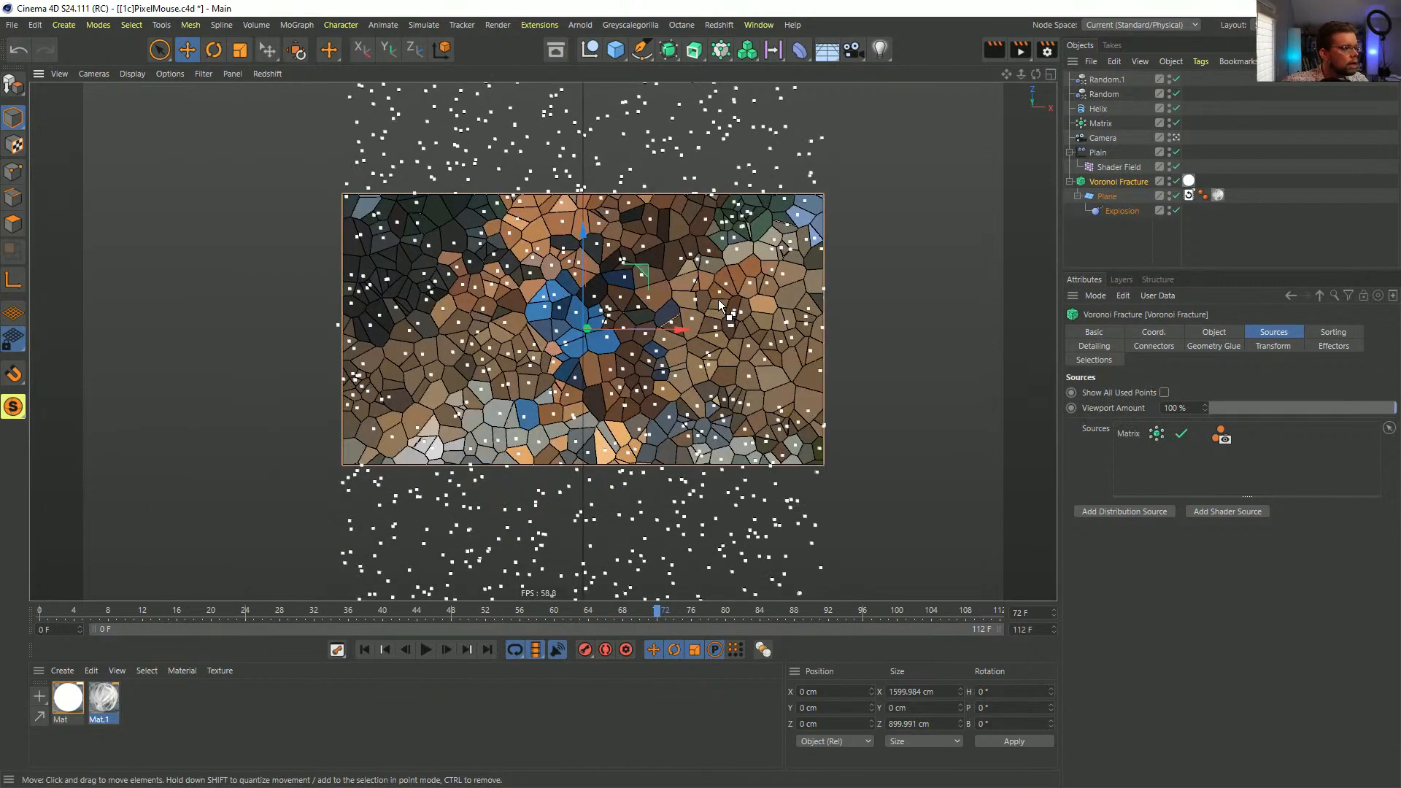
- Set the Matrix's count to 5555 to make the fracture cells much denser
scroll(722, 307, up, 4)
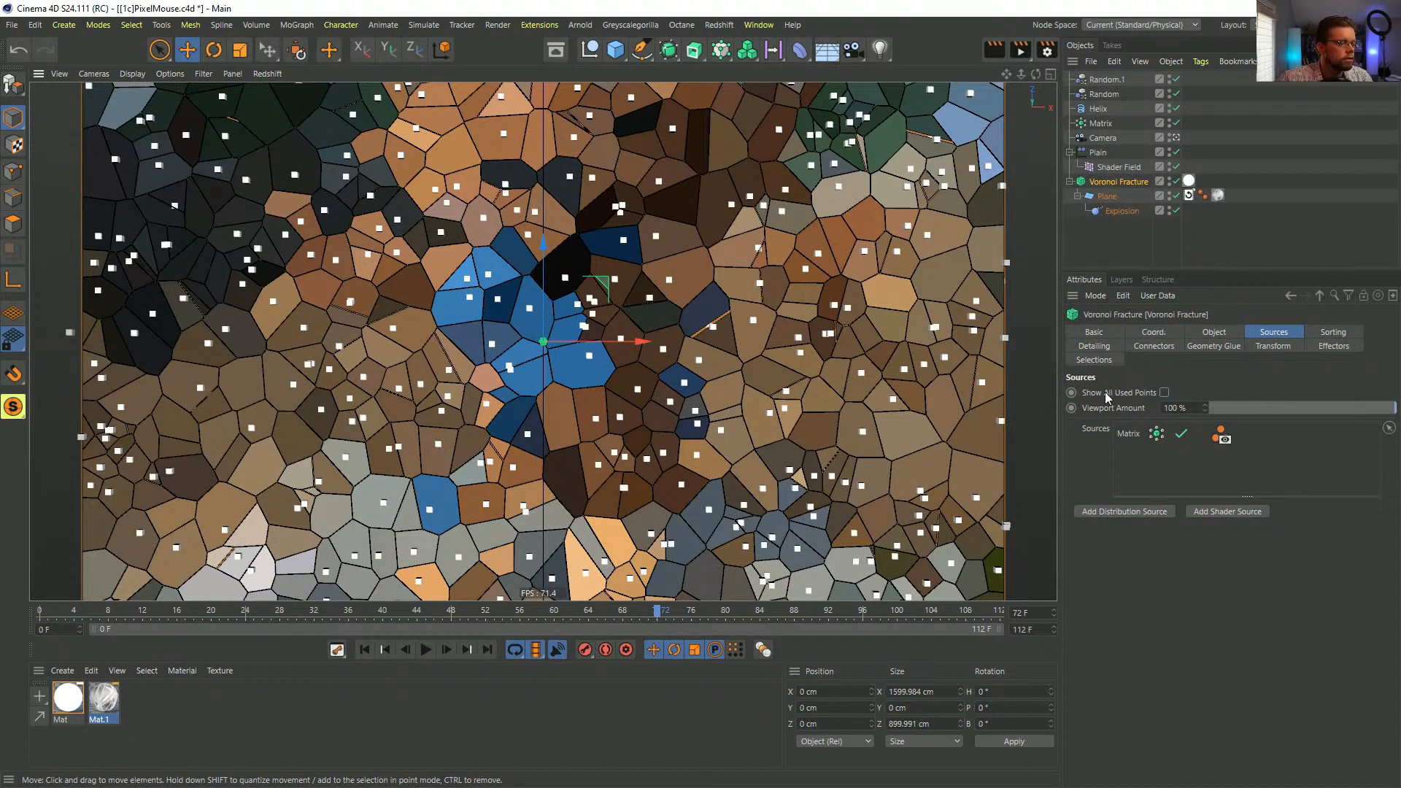
click(1098, 124)
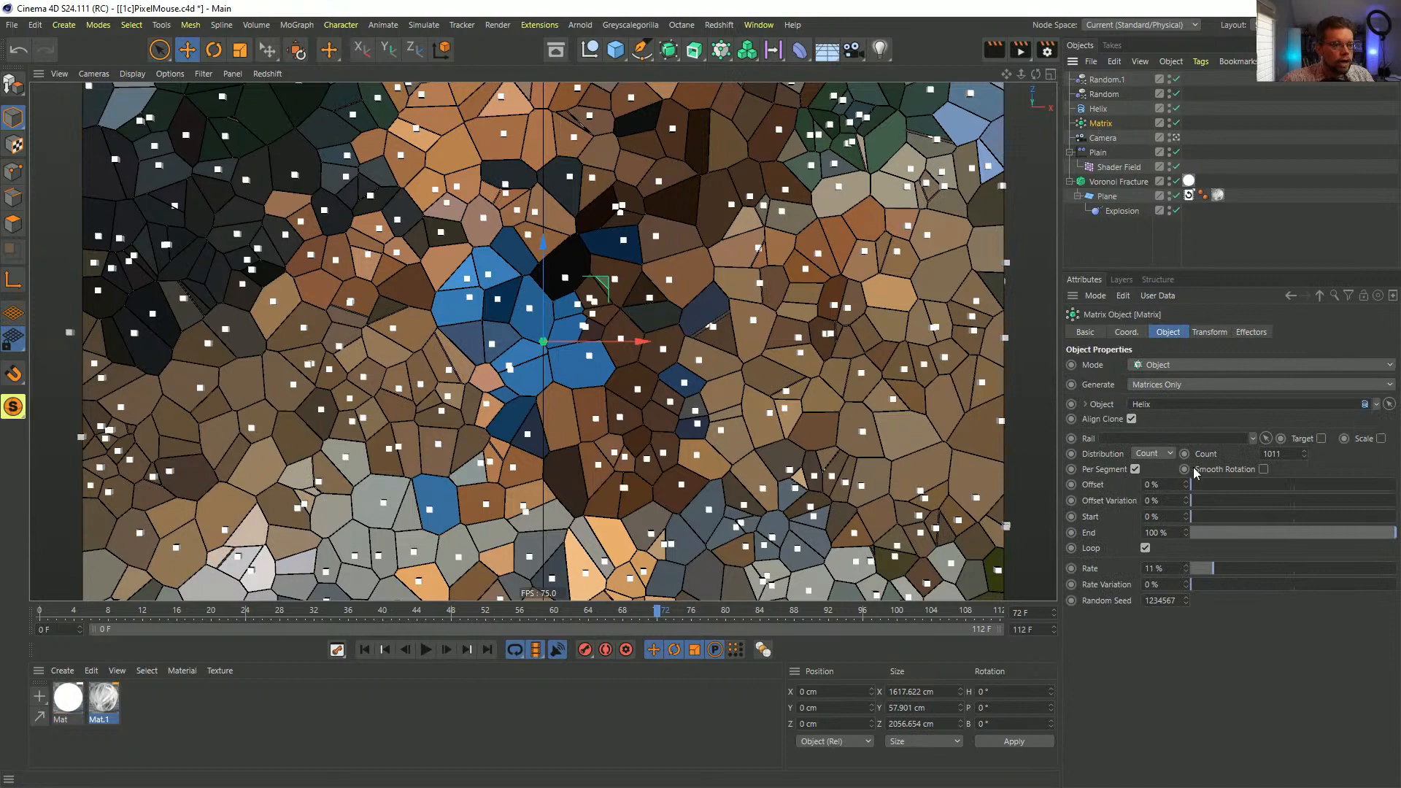
click(1289, 453)
text(5)
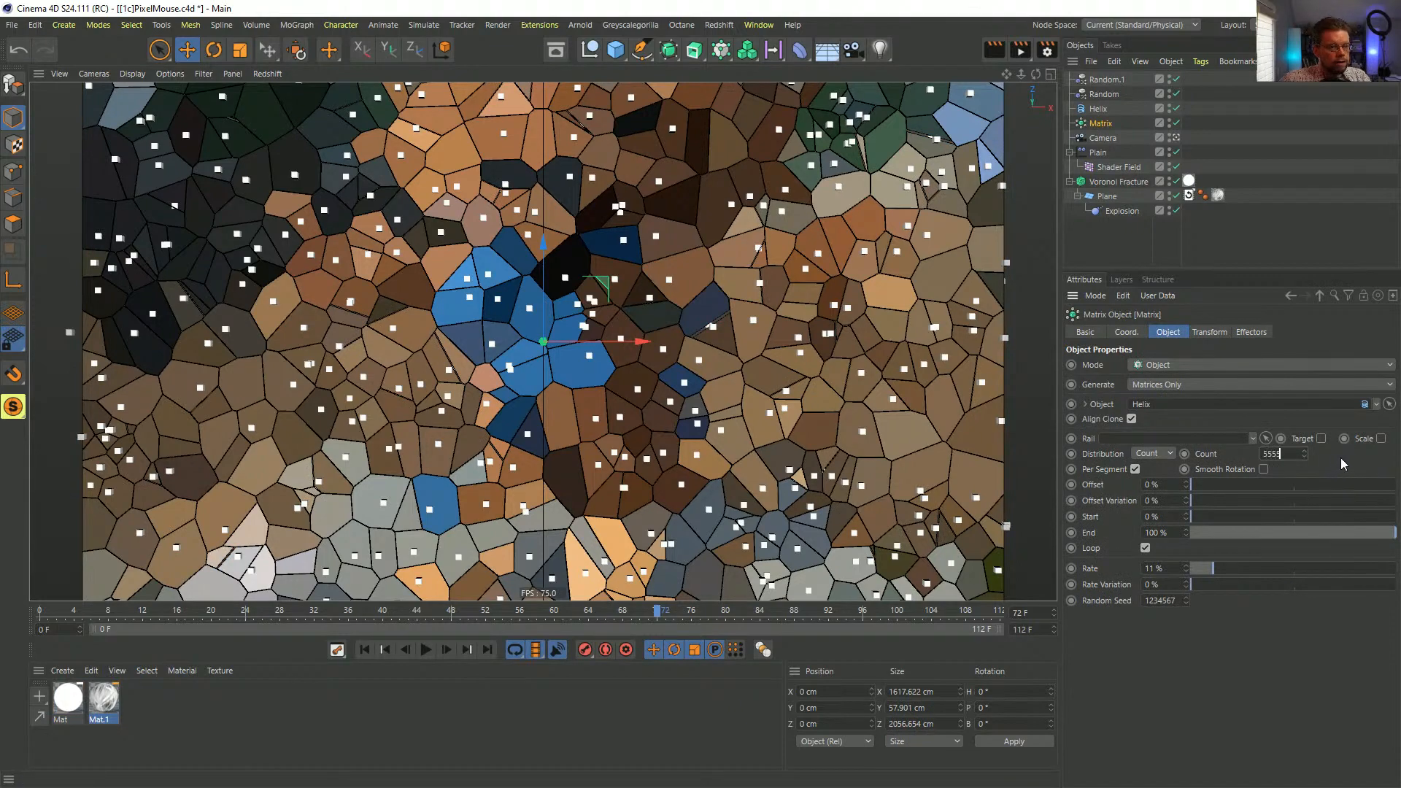
text(555)
key(Return)
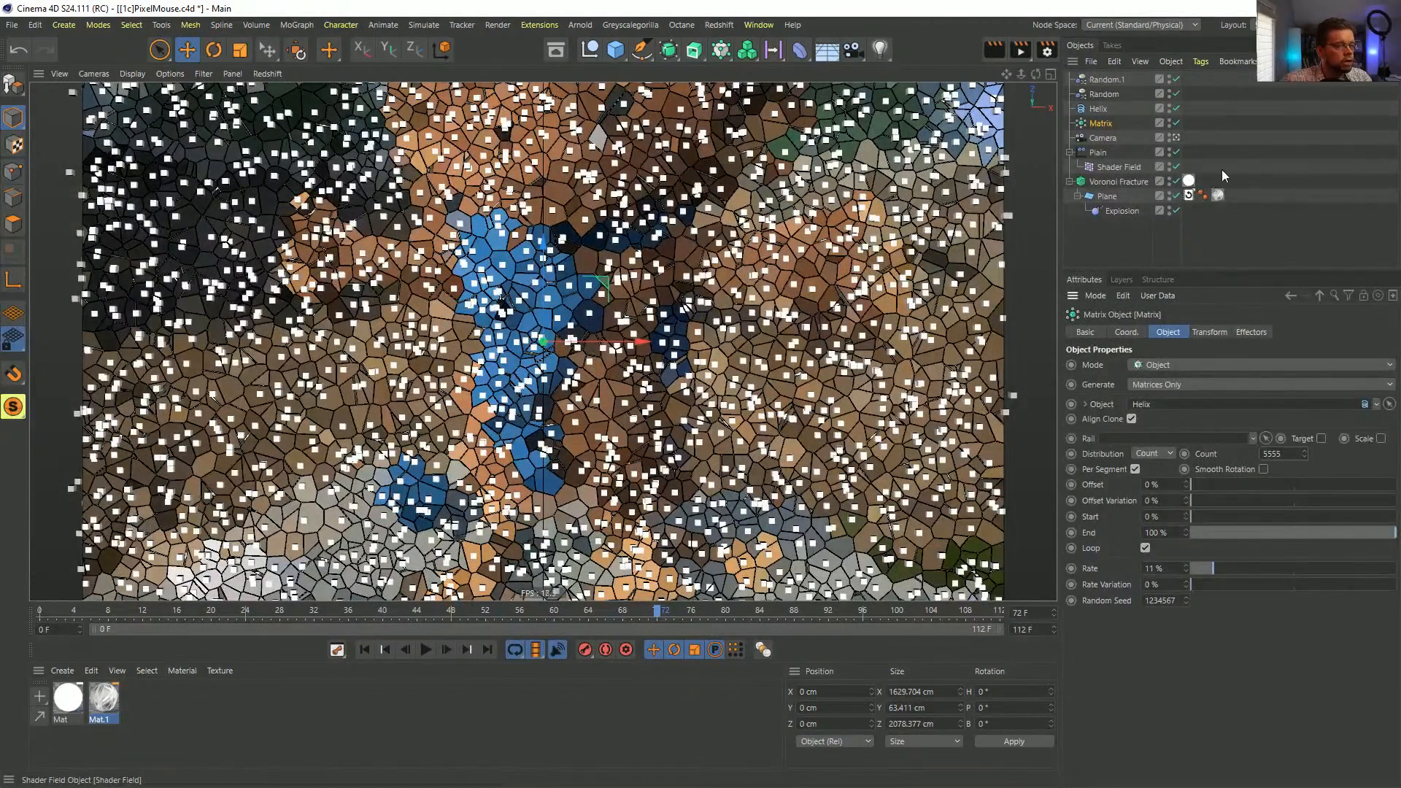
- Try stretching the Voronoi Fracture's cells with a Z cell scale of 2 and then 5
click(1110, 178)
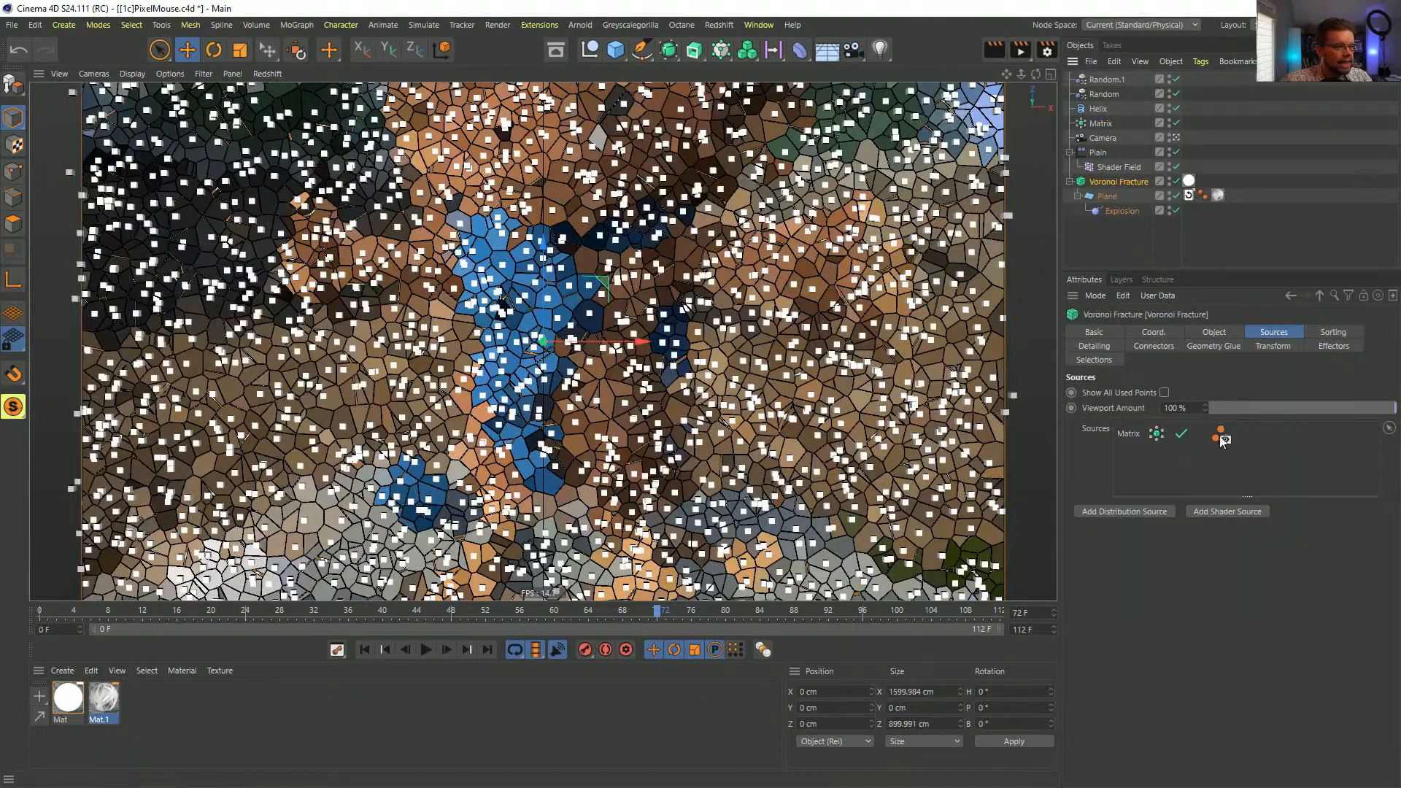
click(1199, 332)
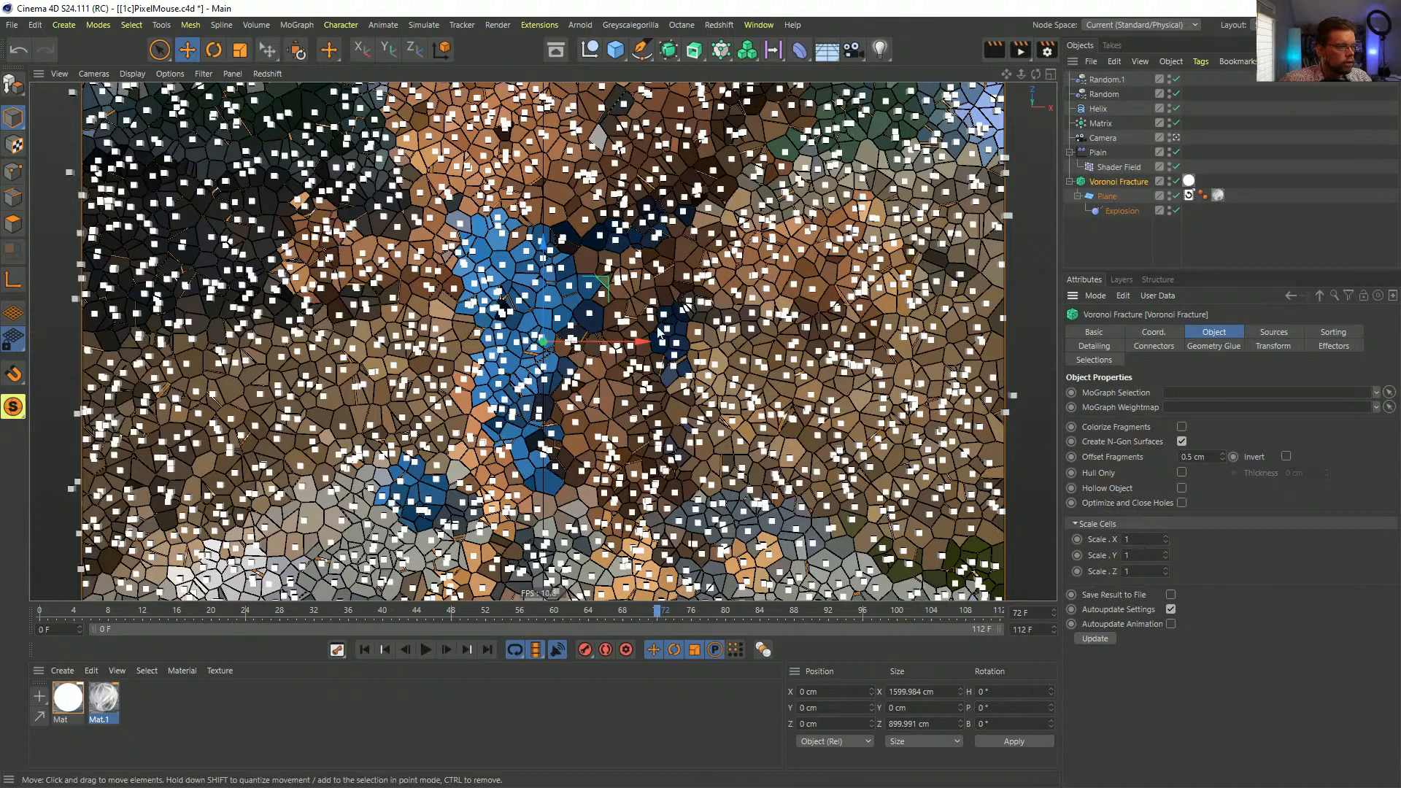
text(2)
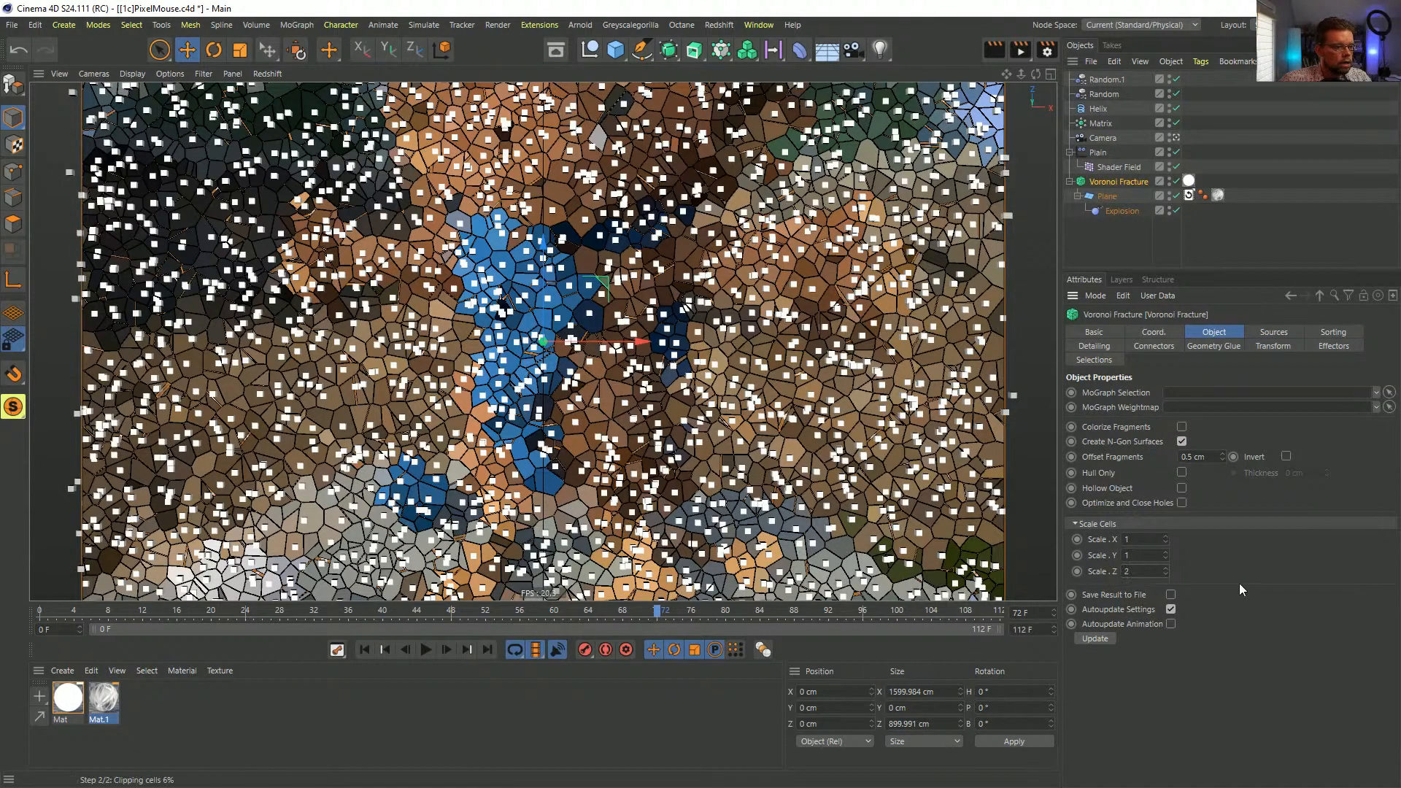
key(Return)
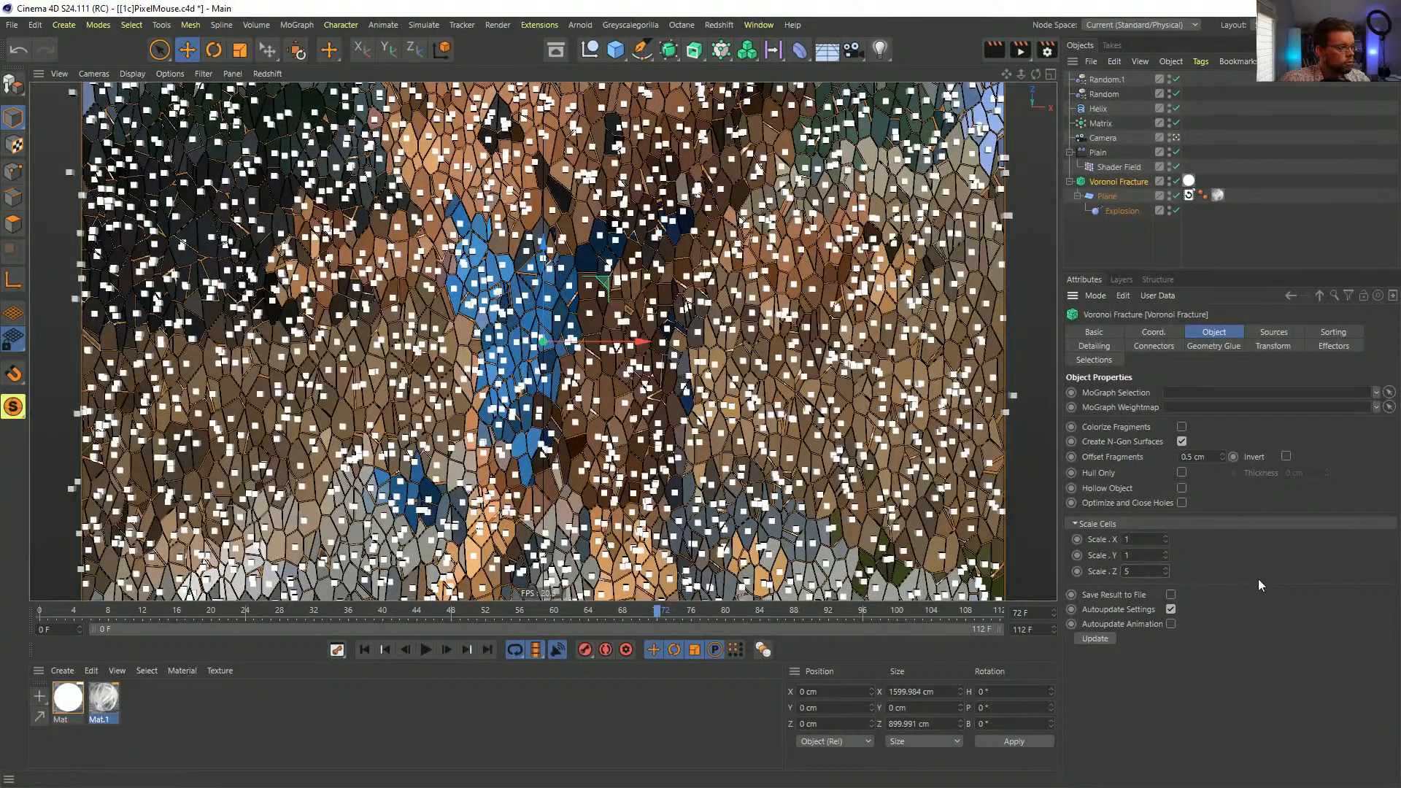
text(5)
key(Return)
- Hide the Helix and the Matrix in the viewport so only the mosaic shows
click(1227, 241)
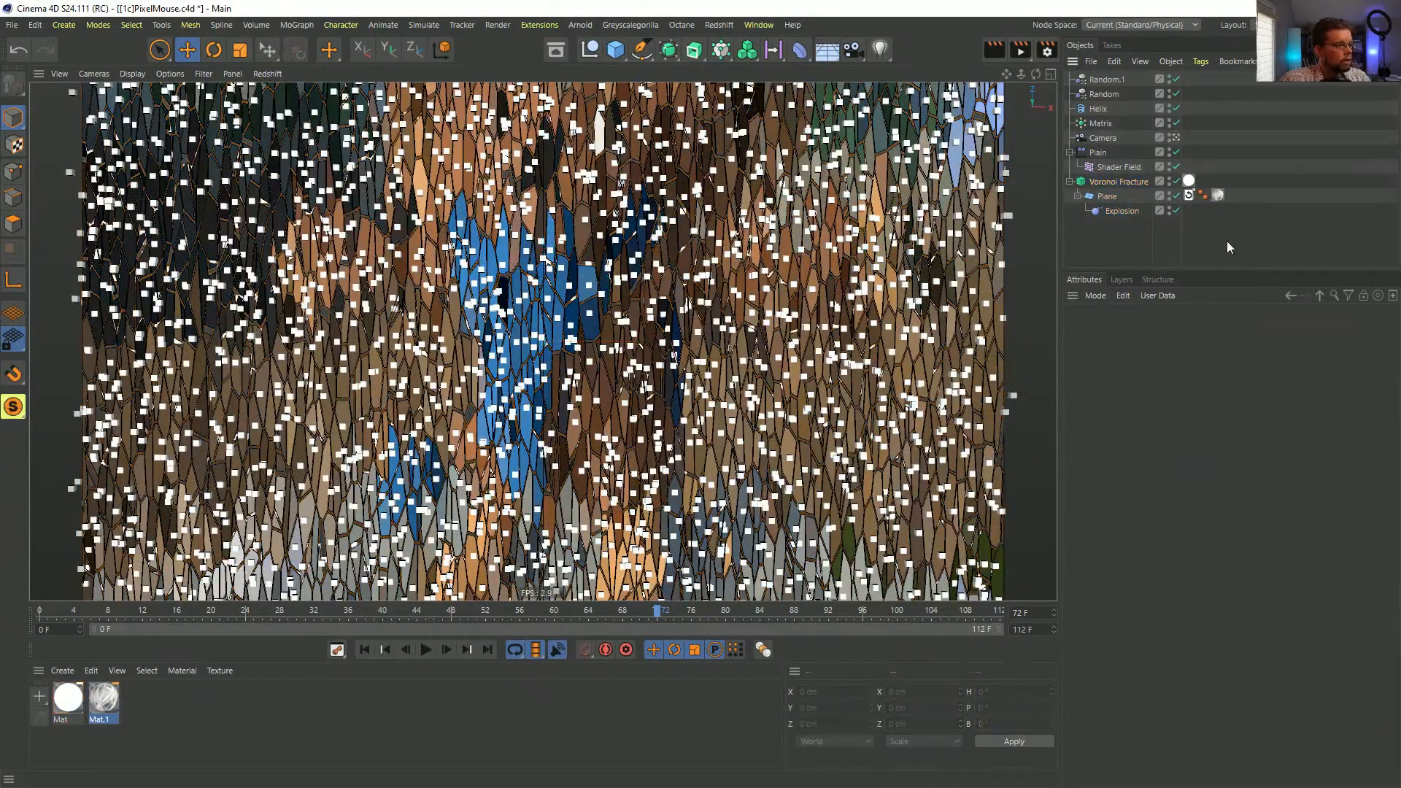
double_click(1169, 112)
double_click(1169, 120)
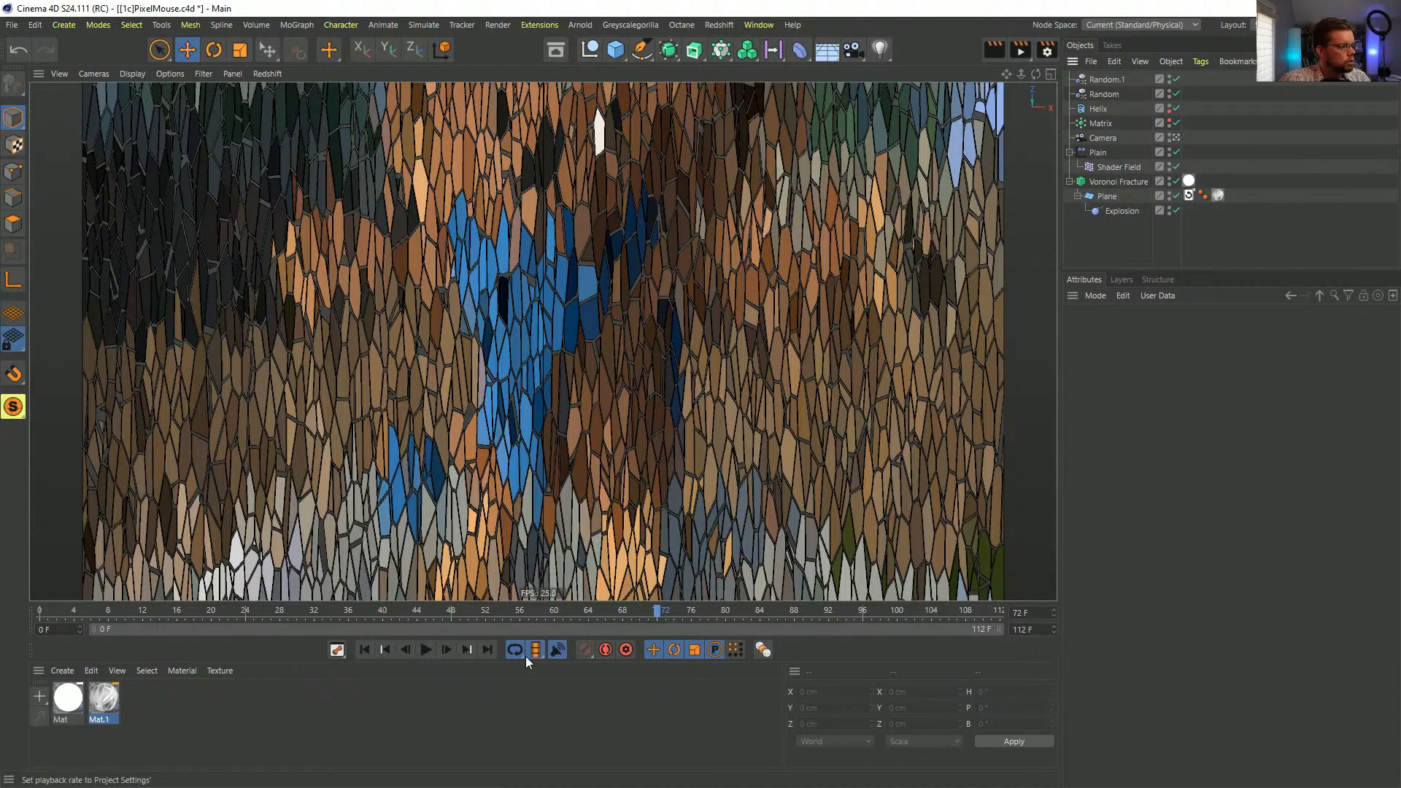
- Compare Z cell scales of 1, 5 and 25 on the Voronoi Fracture
click(1130, 181)
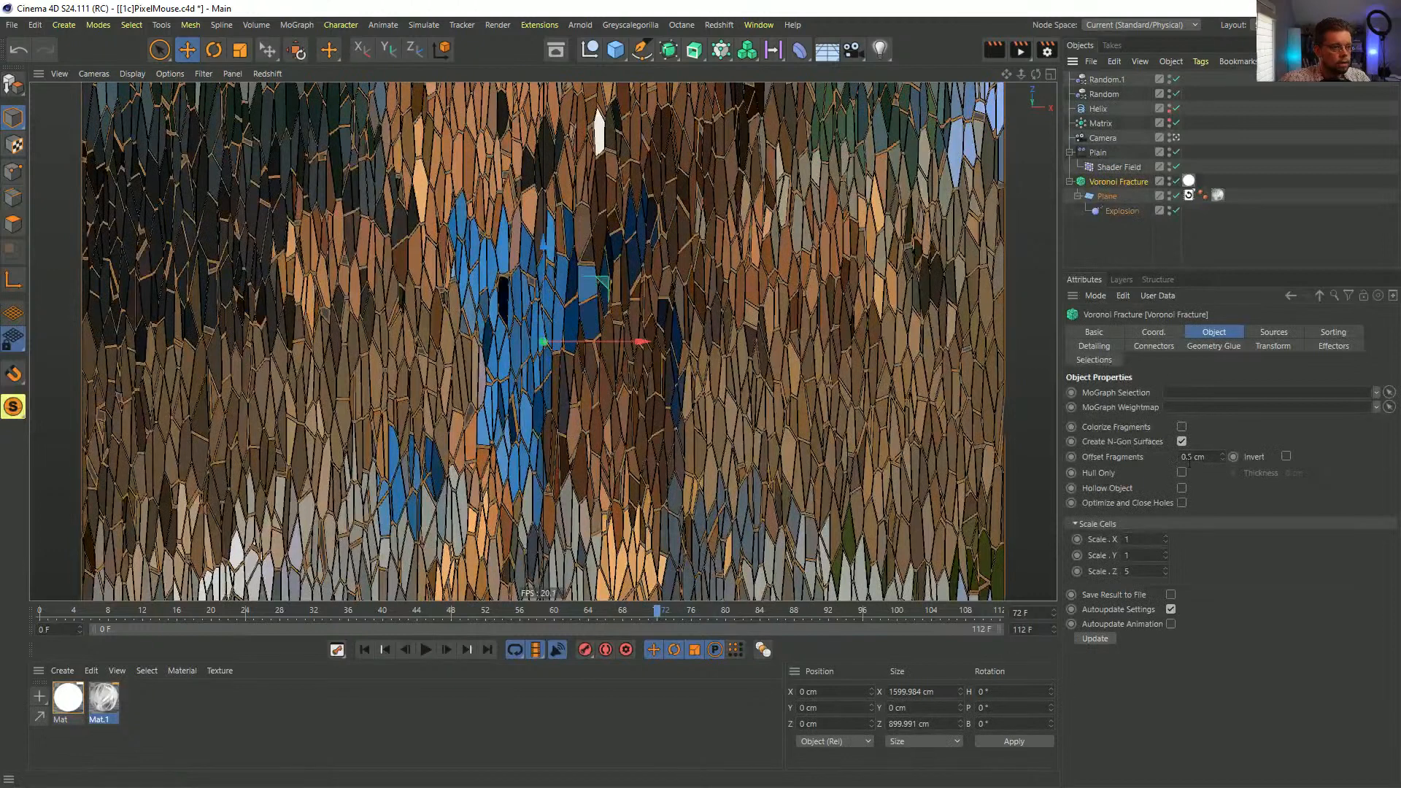
double_click(1154, 571)
text(1)
key(Return)
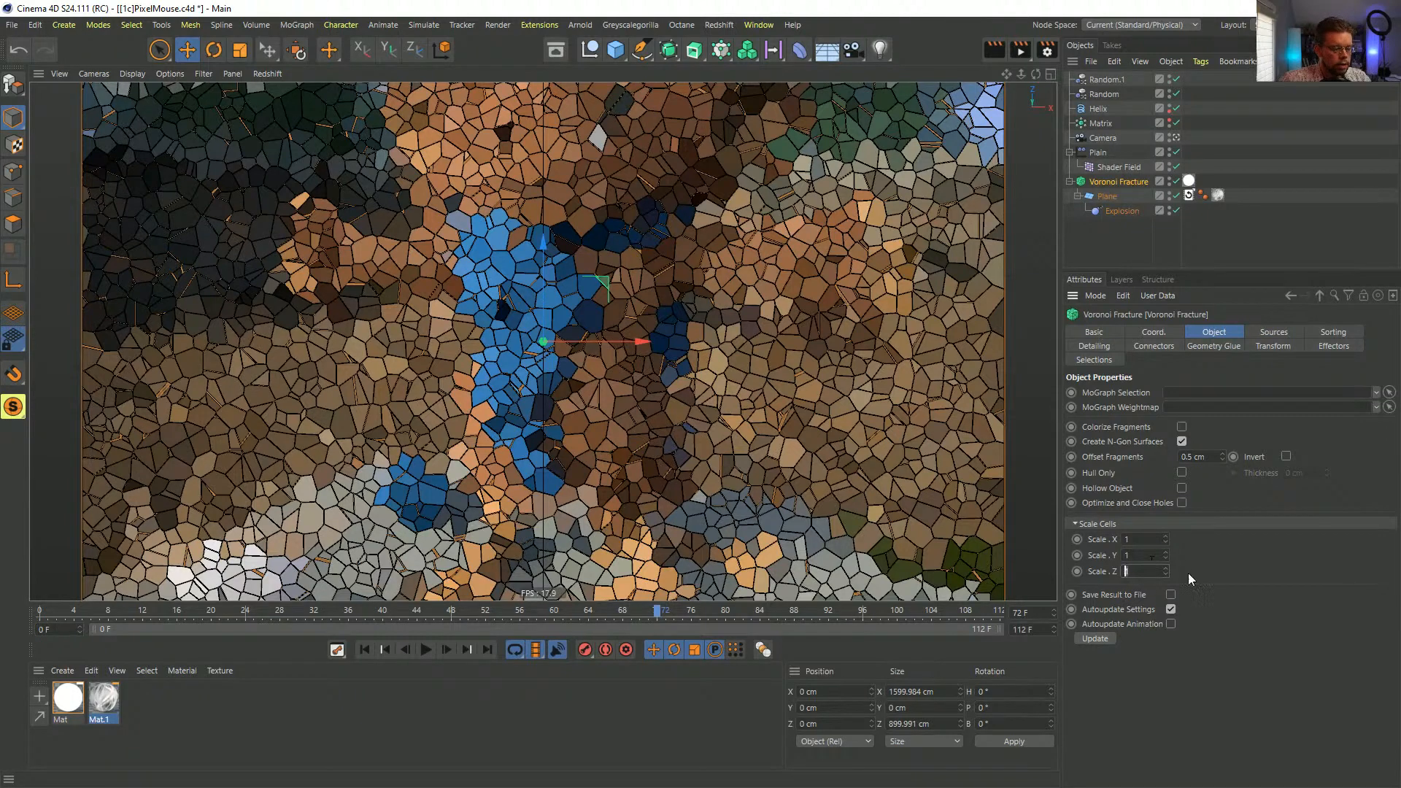
text(5)
key(Return)
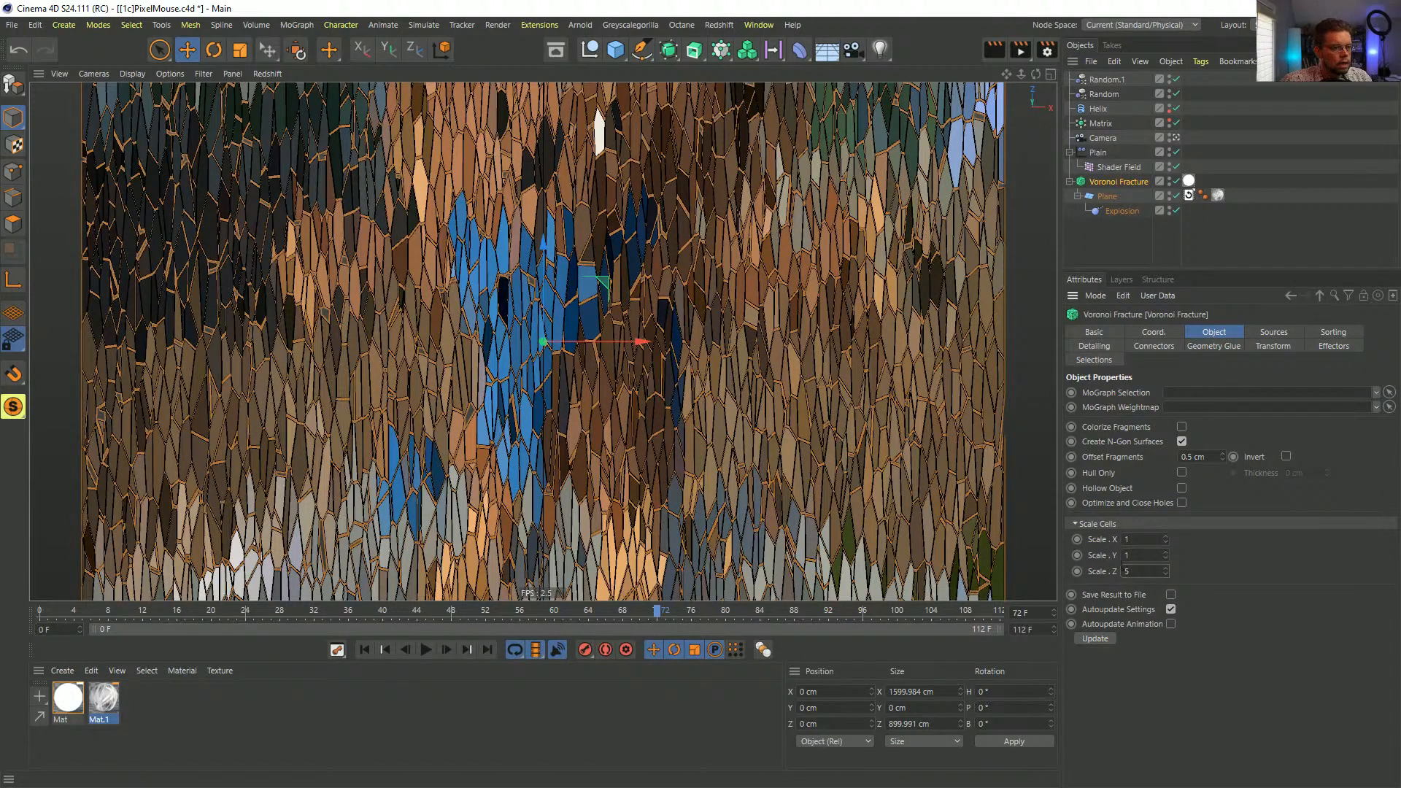
text(25)
key(Return)
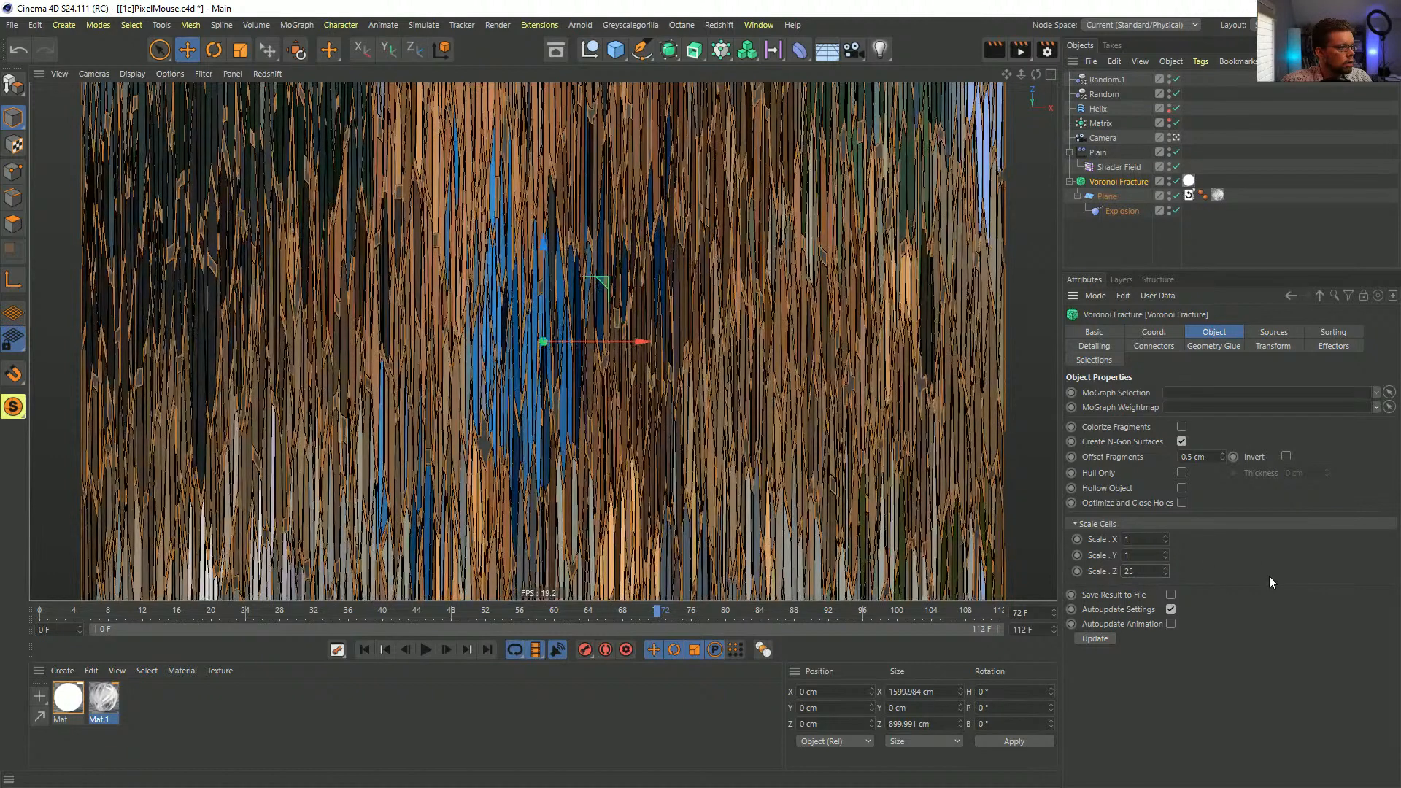
click(1204, 227)
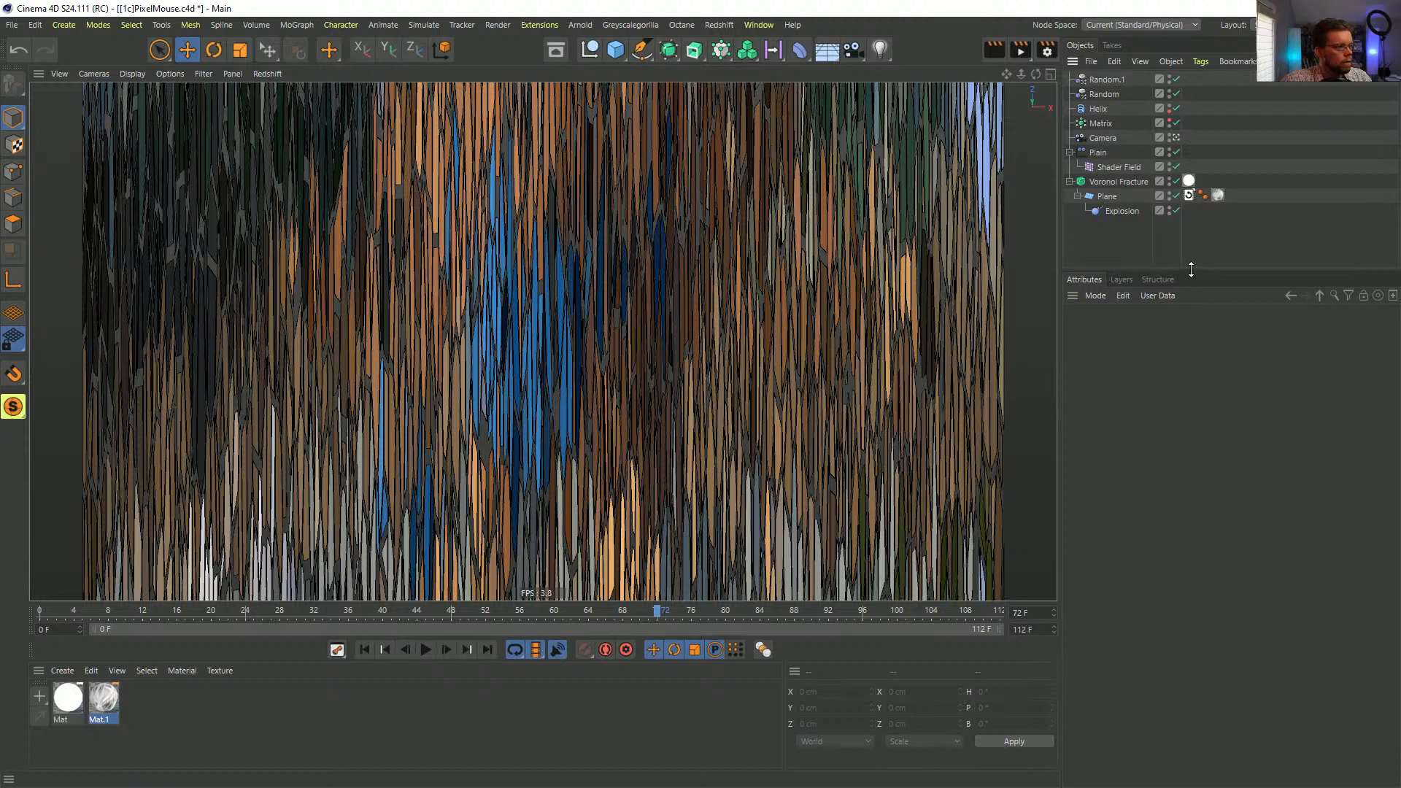
- Reselect the Voronoi Fracture and set its fragment offset to 0.1 cm
key(ctrl+z)
drag(1211, 455, 1190, 480)
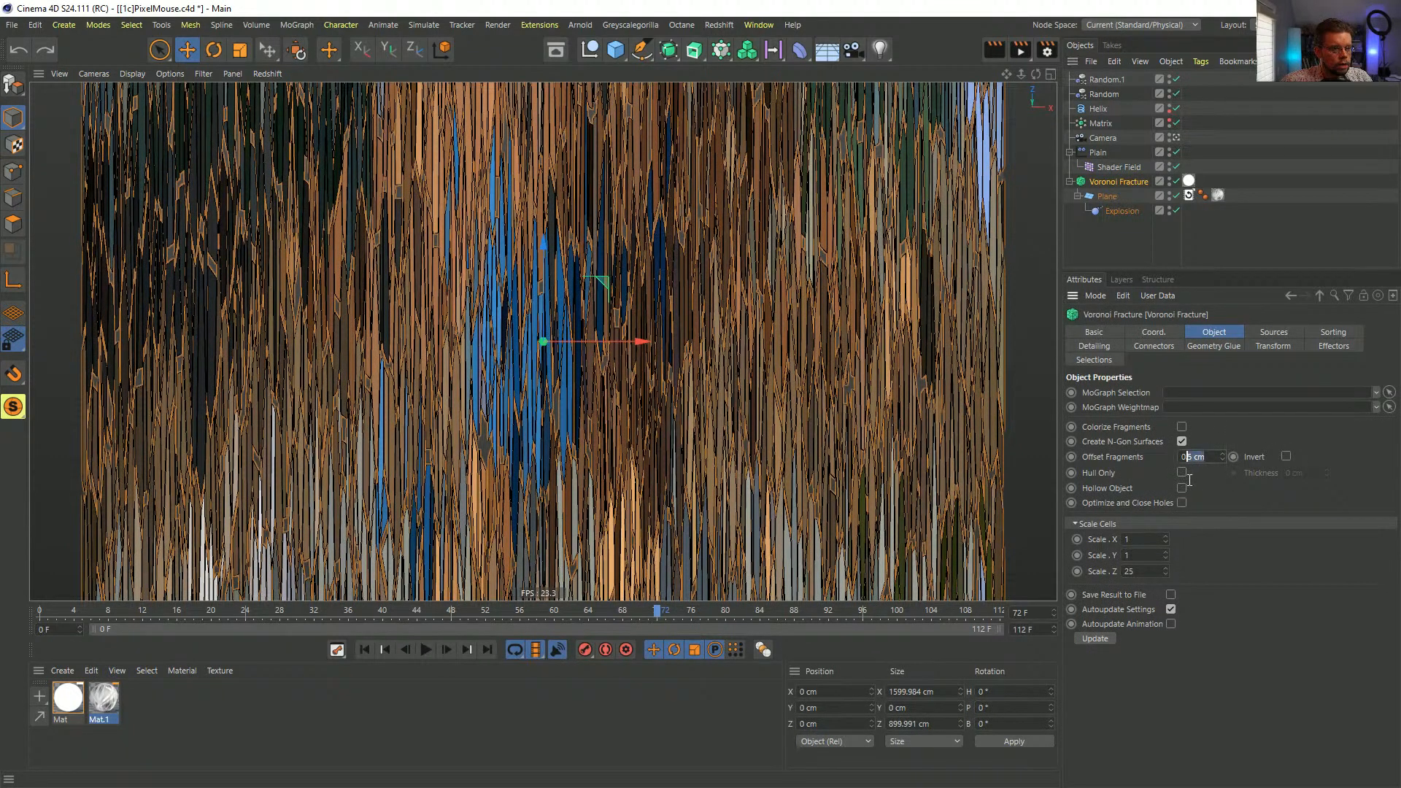
text(.1)
key(Return)
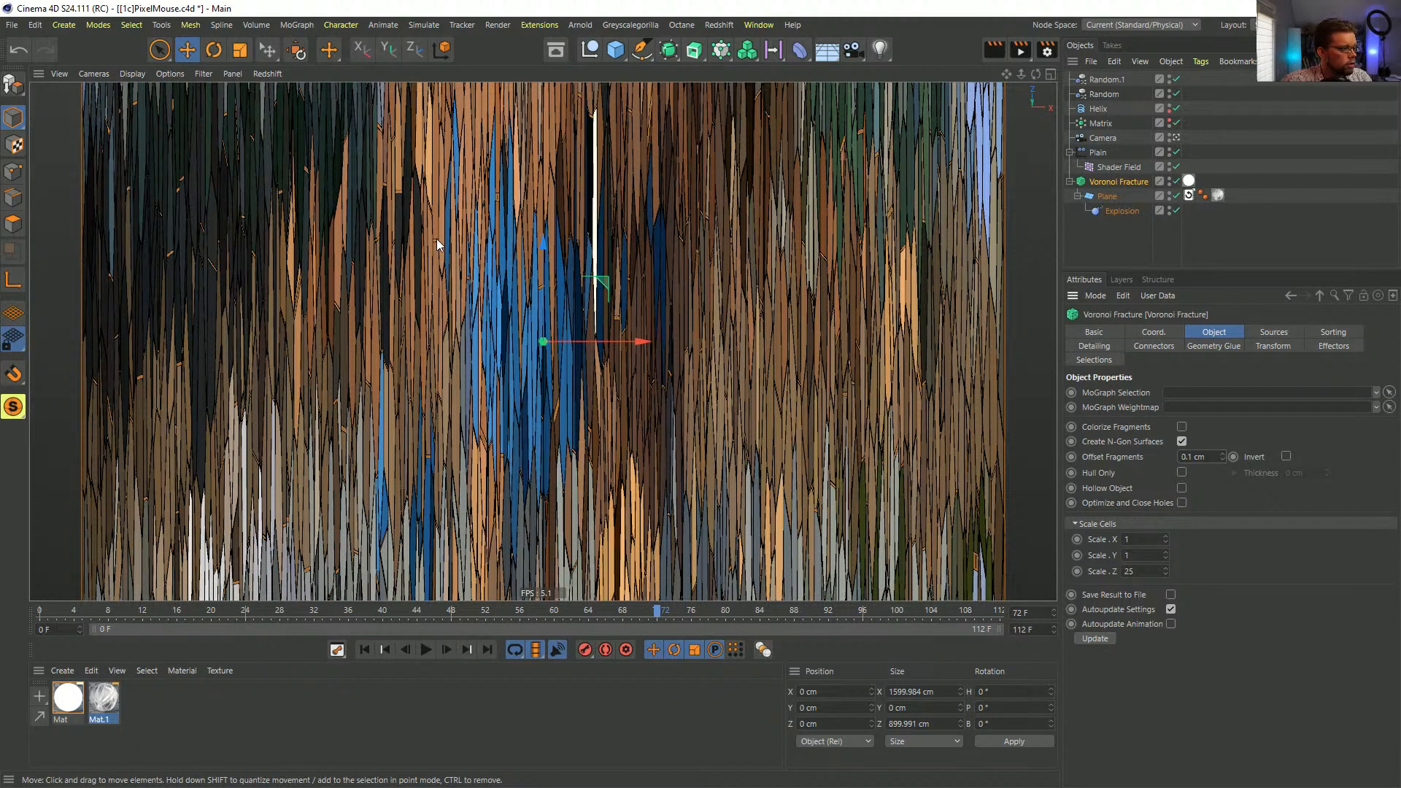
click(1107, 257)
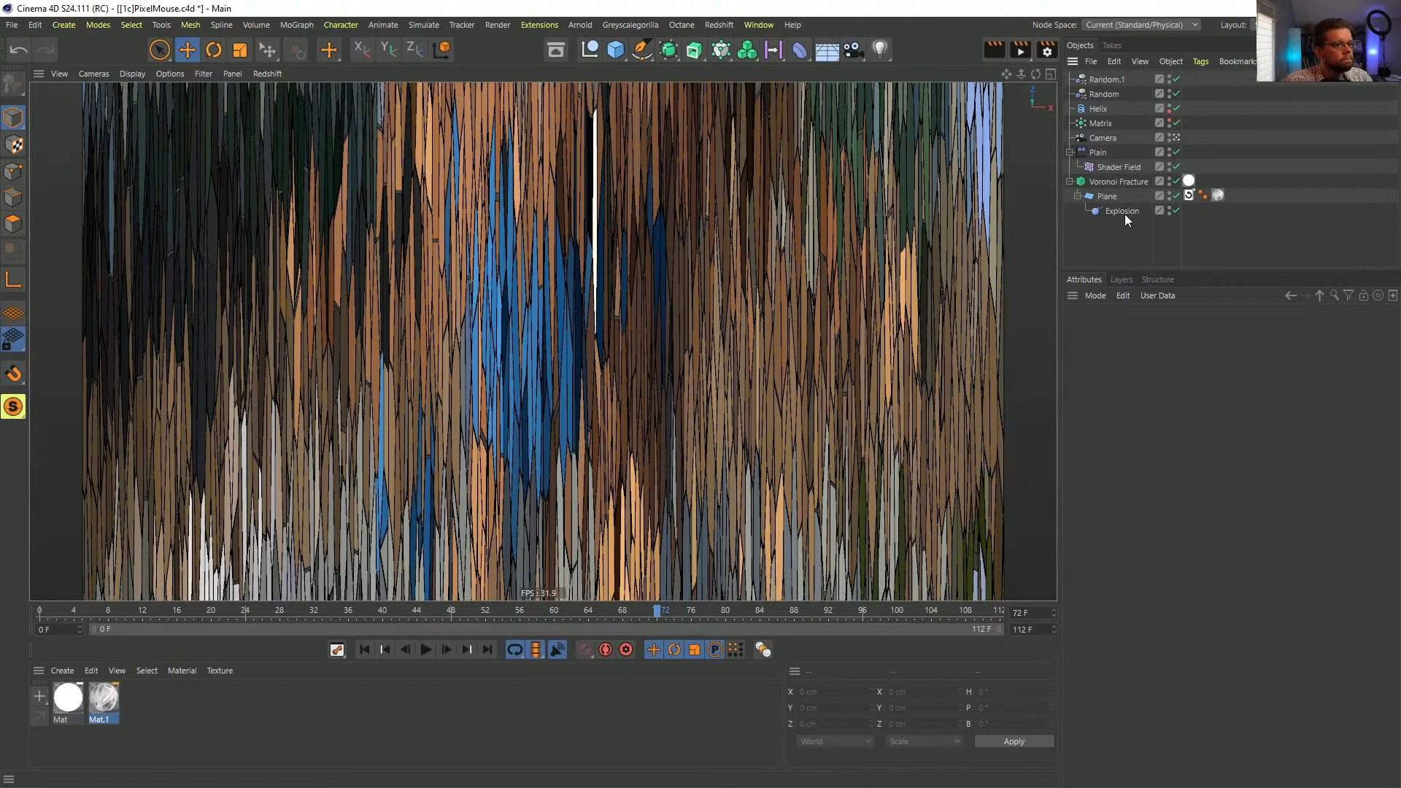
- Set the Voronoi Fracture's Z cell scale to 5
click(1111, 180)
double_click(1143, 571)
text(5)
key(Return)
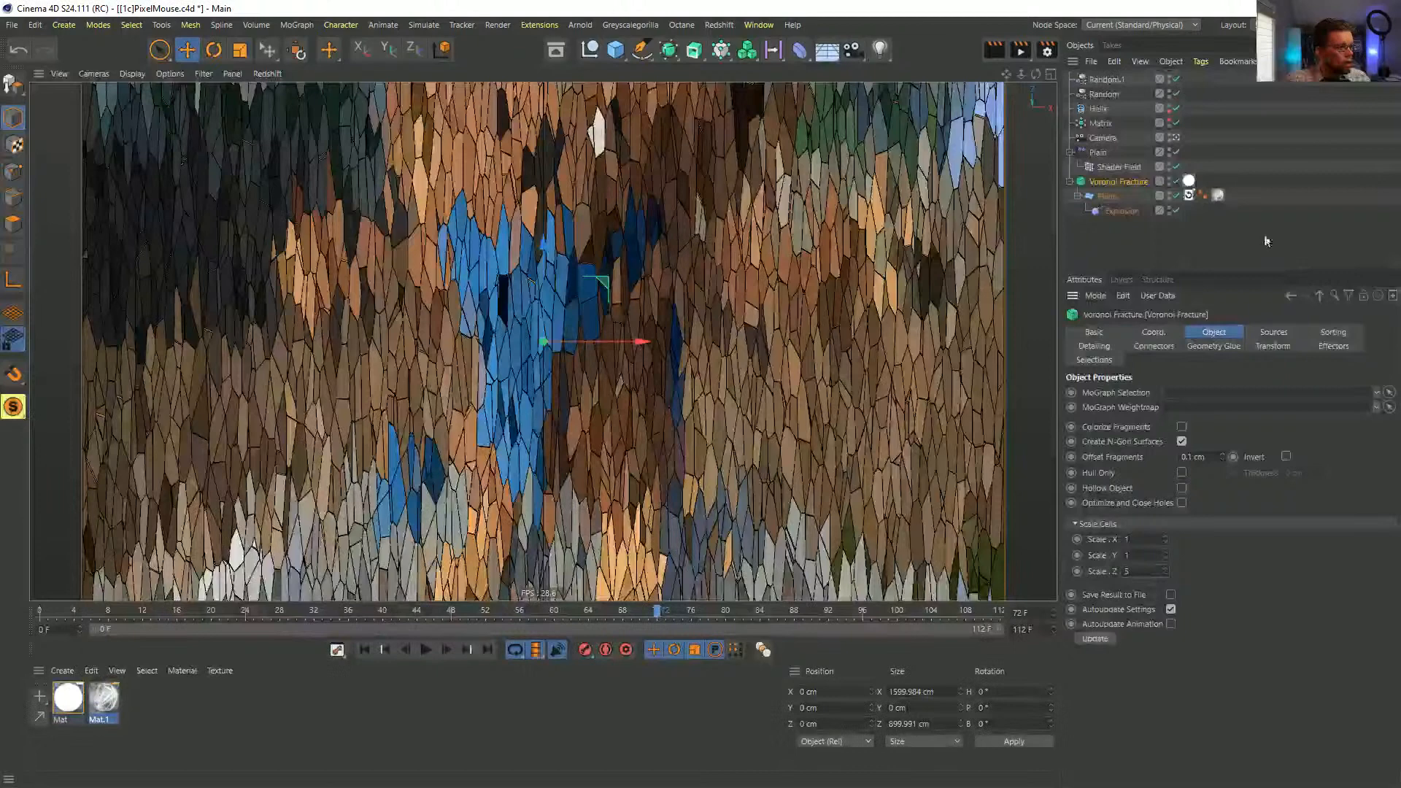
click(1266, 241)
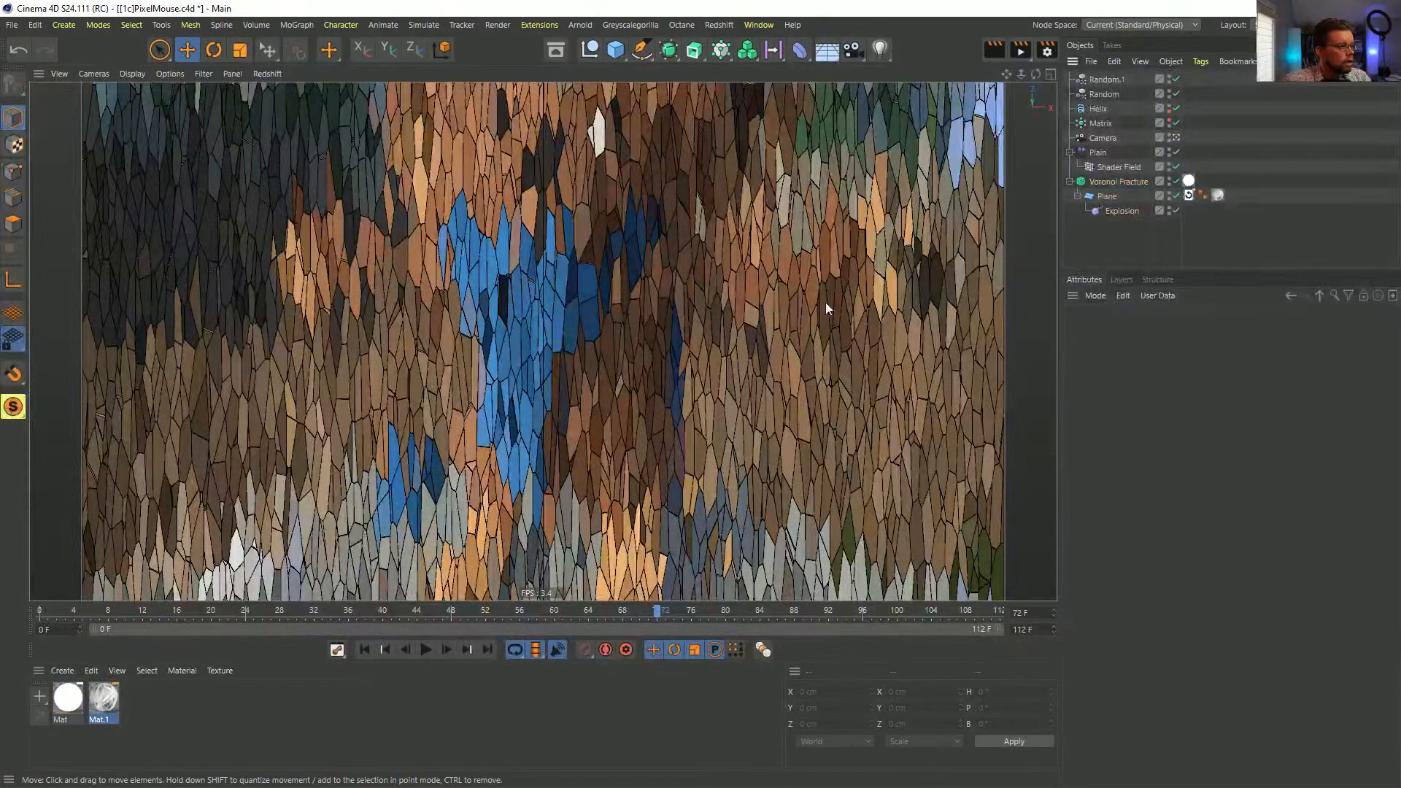
- Set the Matrix's count to 15555 and its rate variation to 25%
click(1099, 110)
click(1099, 124)
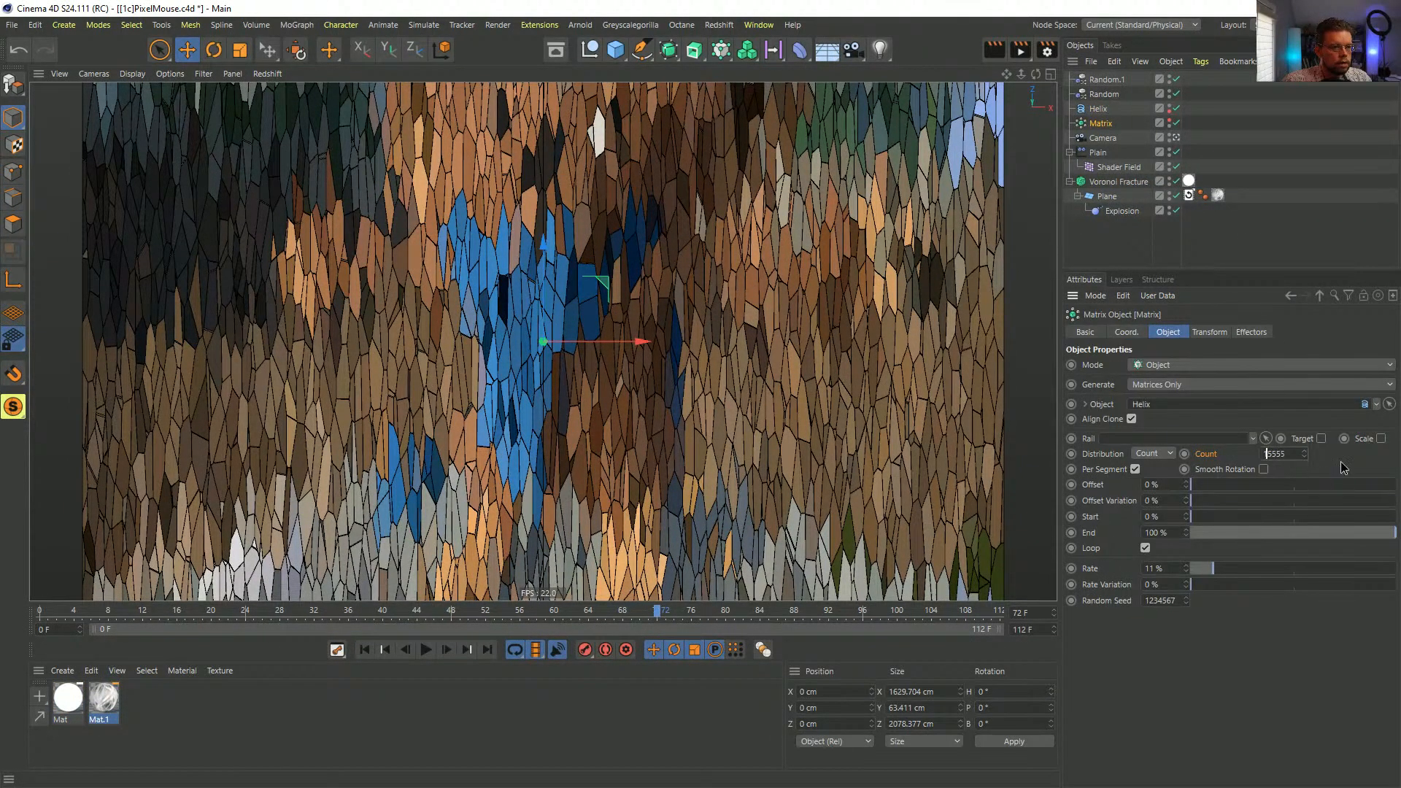
text(1)
key(Return)
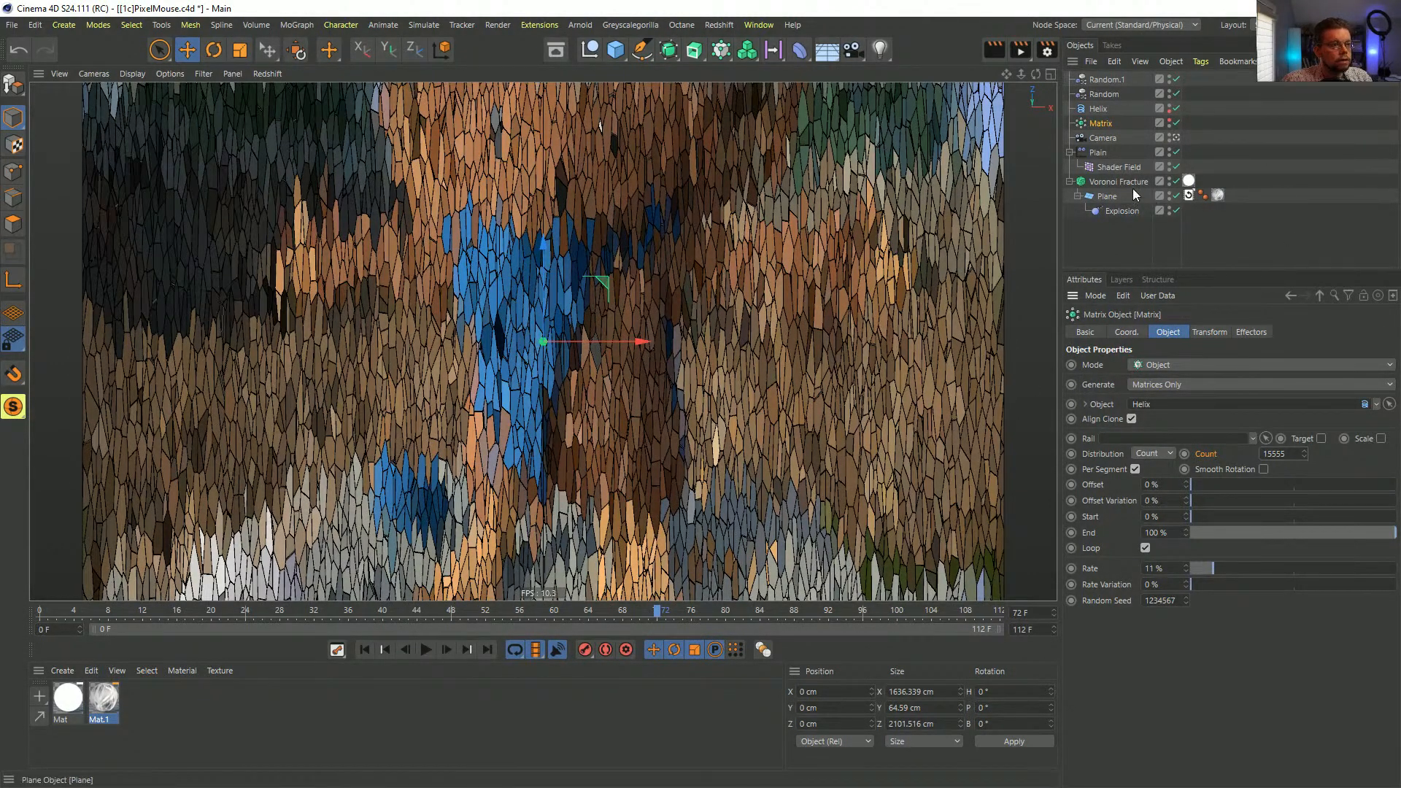
click(1164, 583)
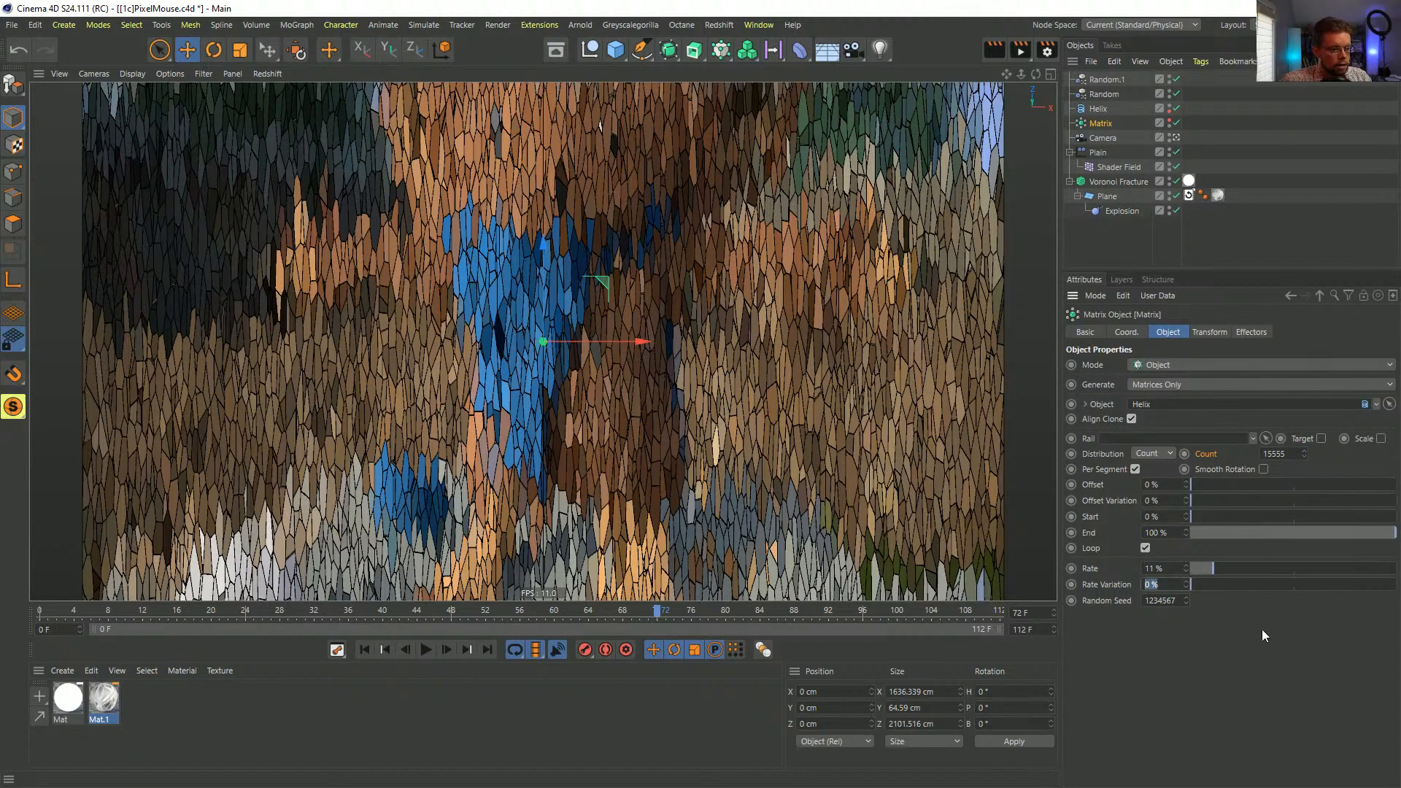
text(25)
key(Return)
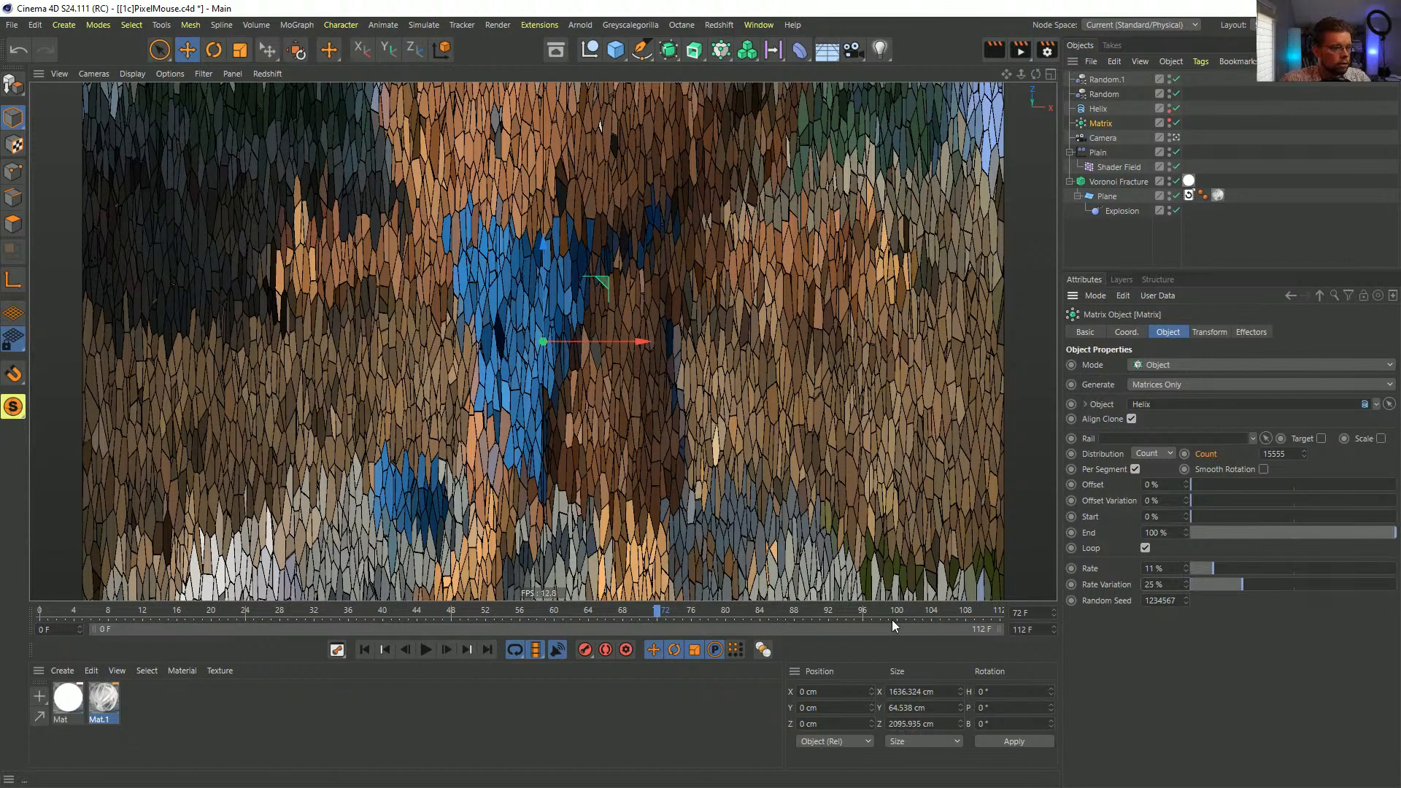
click(1020, 50)
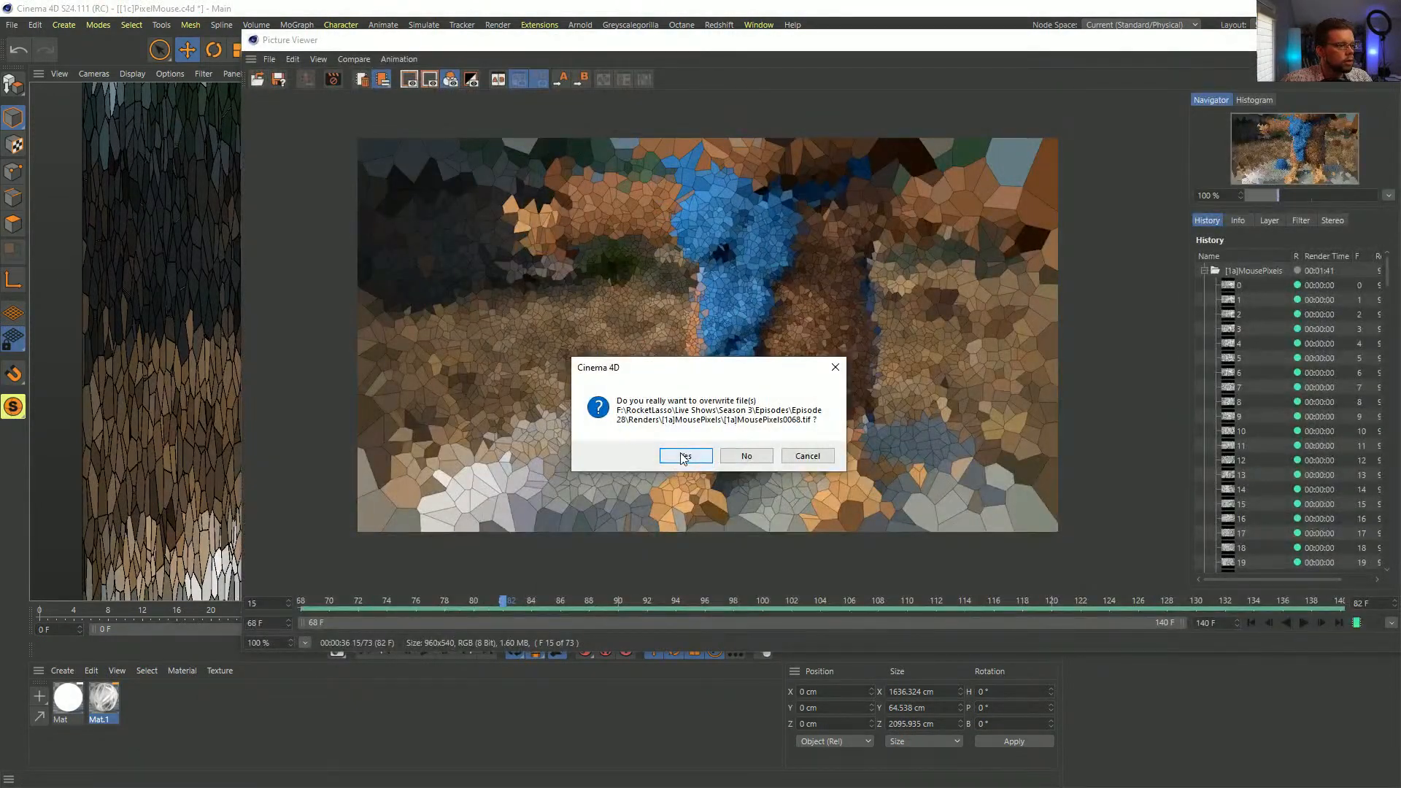
click(806, 458)
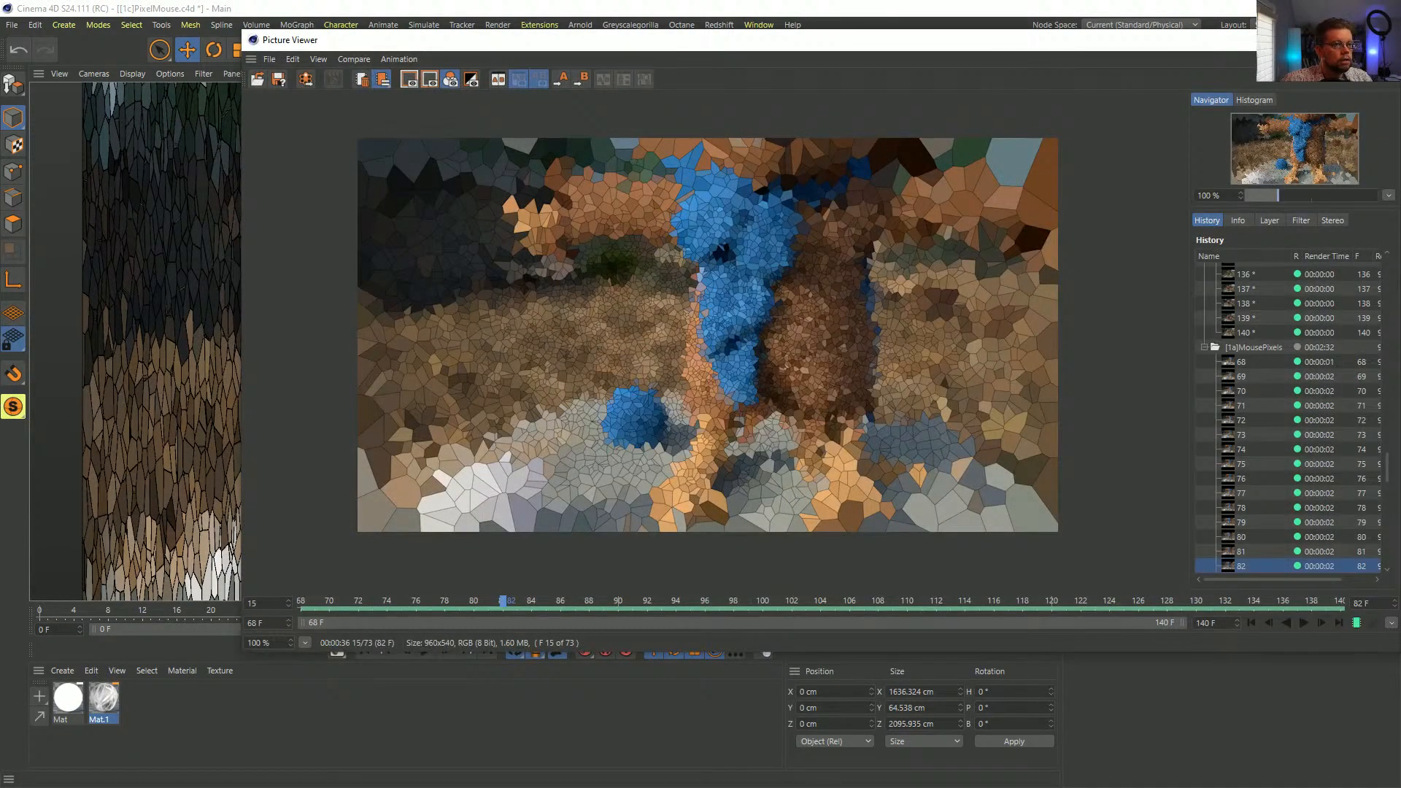
click(1383, 40)
- Change the render output's file name to [1b]MousePixels and render the animation to the Picture Viewer
click(1047, 49)
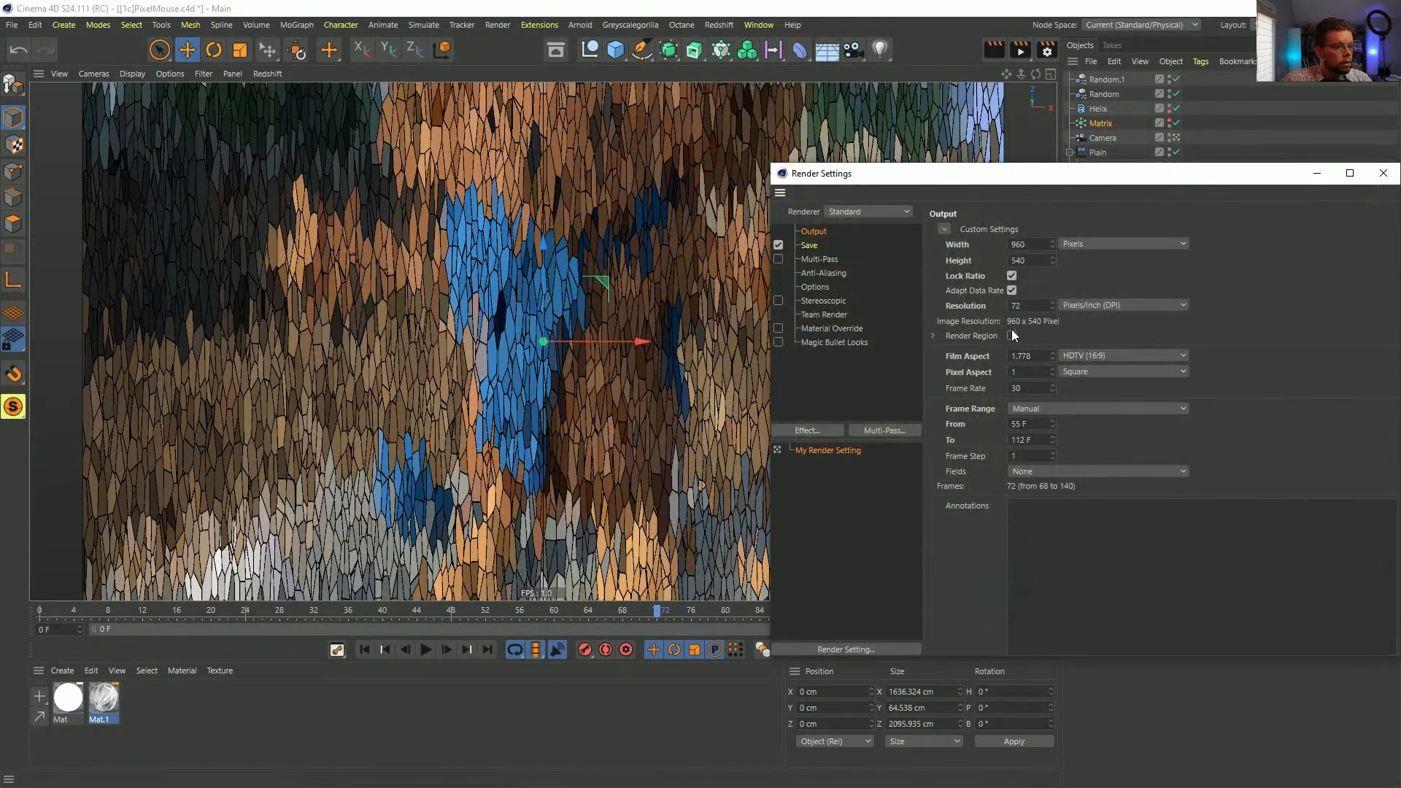
click(810, 246)
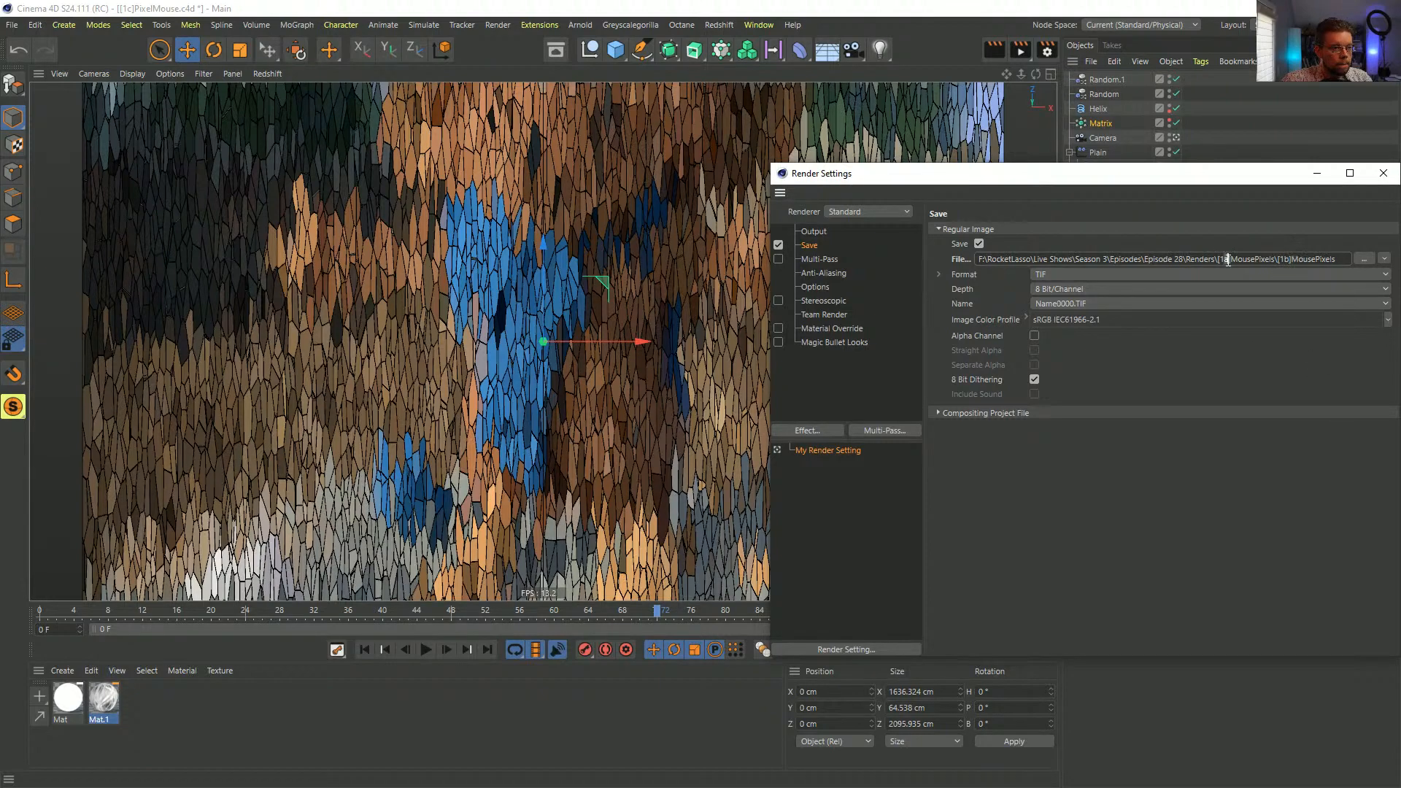
click(1250, 227)
click(1384, 173)
click(1020, 49)
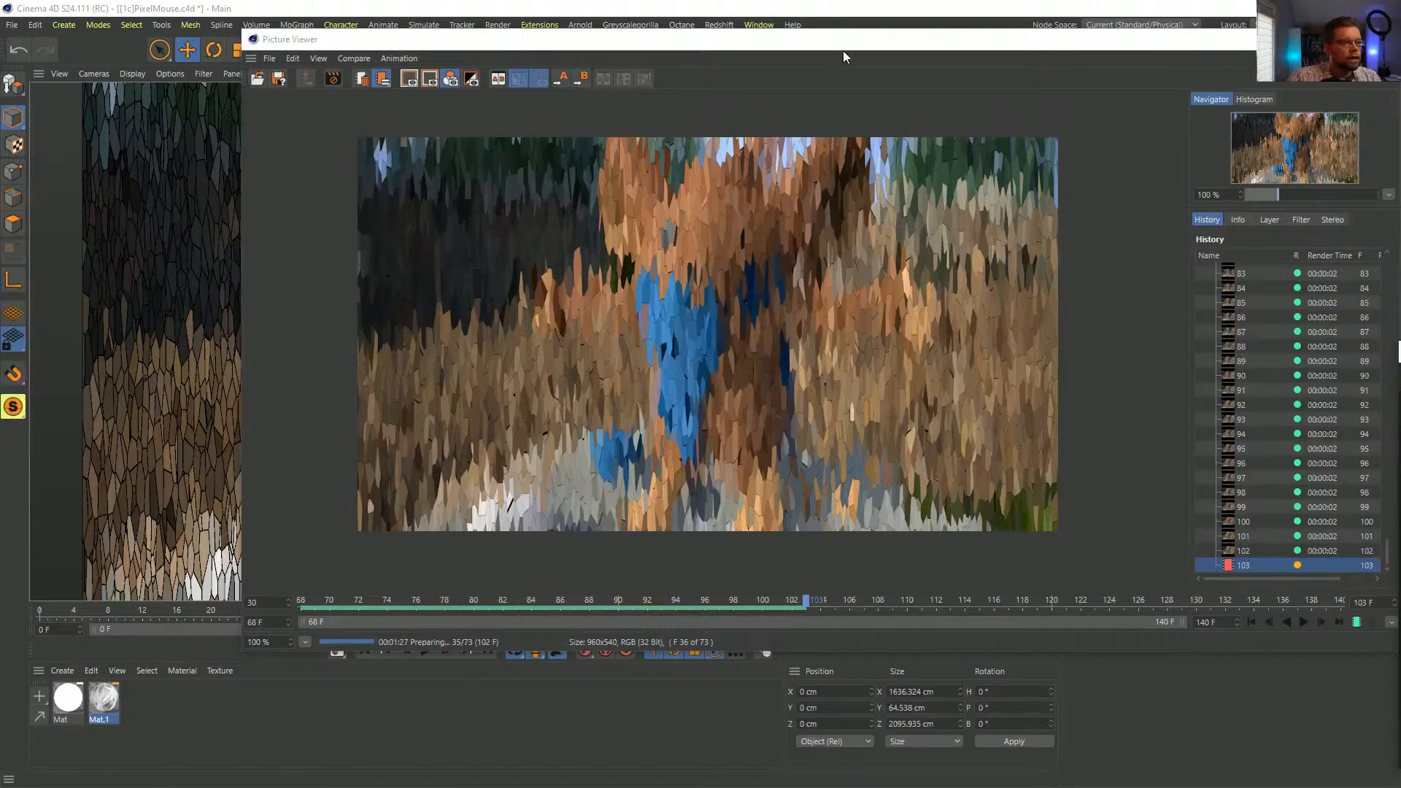
drag(839, 39, 1400, 117)
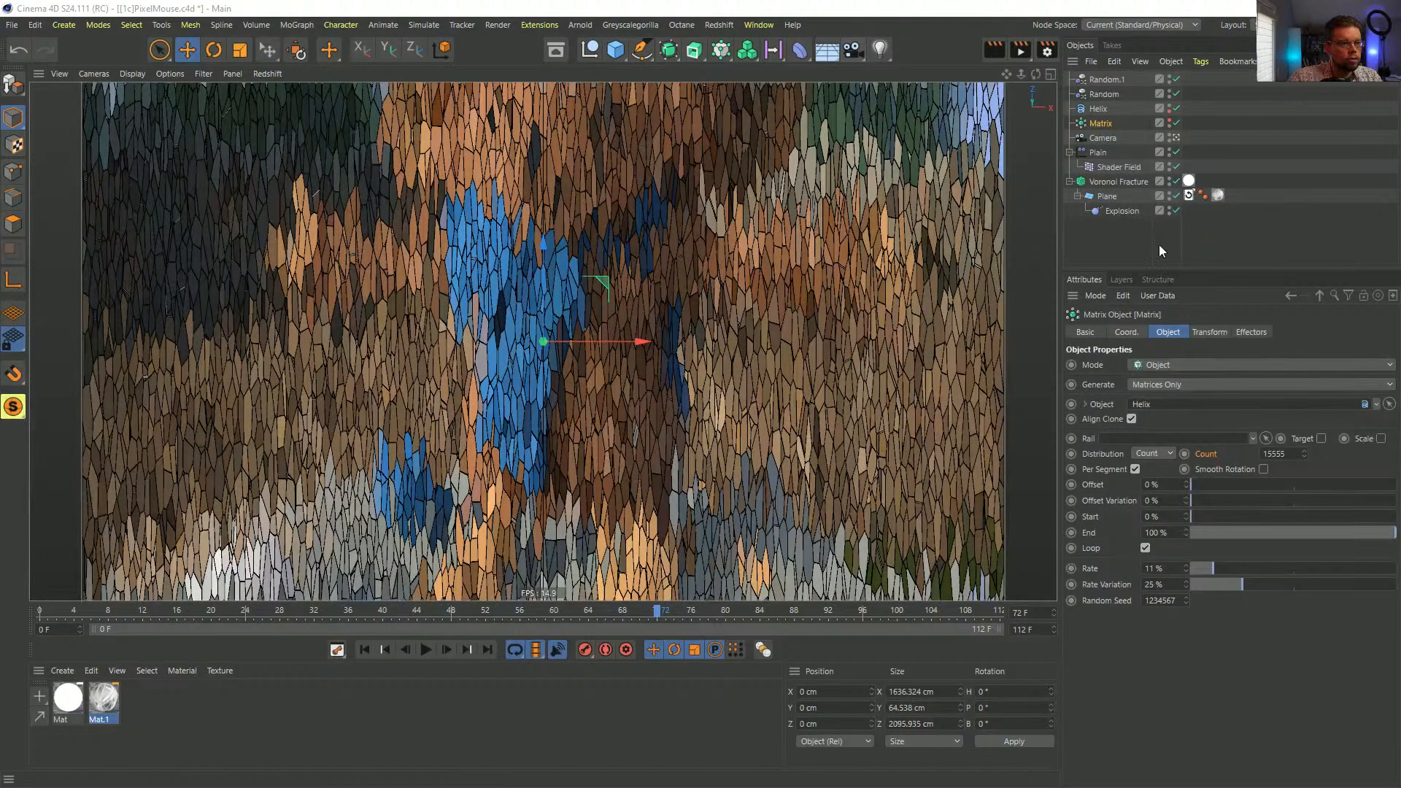
- Set the Voronoi Fracture's Z cell scale to 1 and show its sources
click(1107, 182)
click(1266, 334)
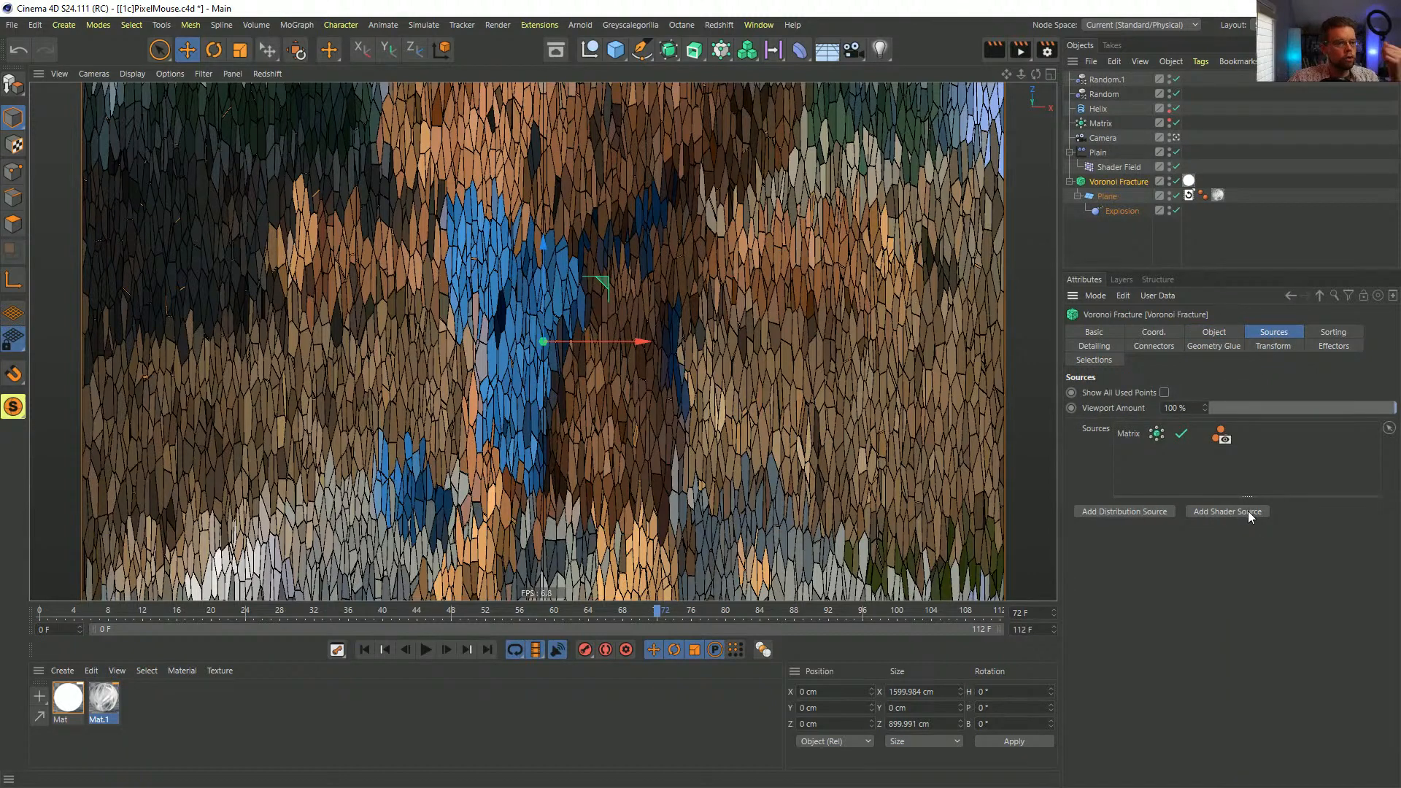
click(1214, 333)
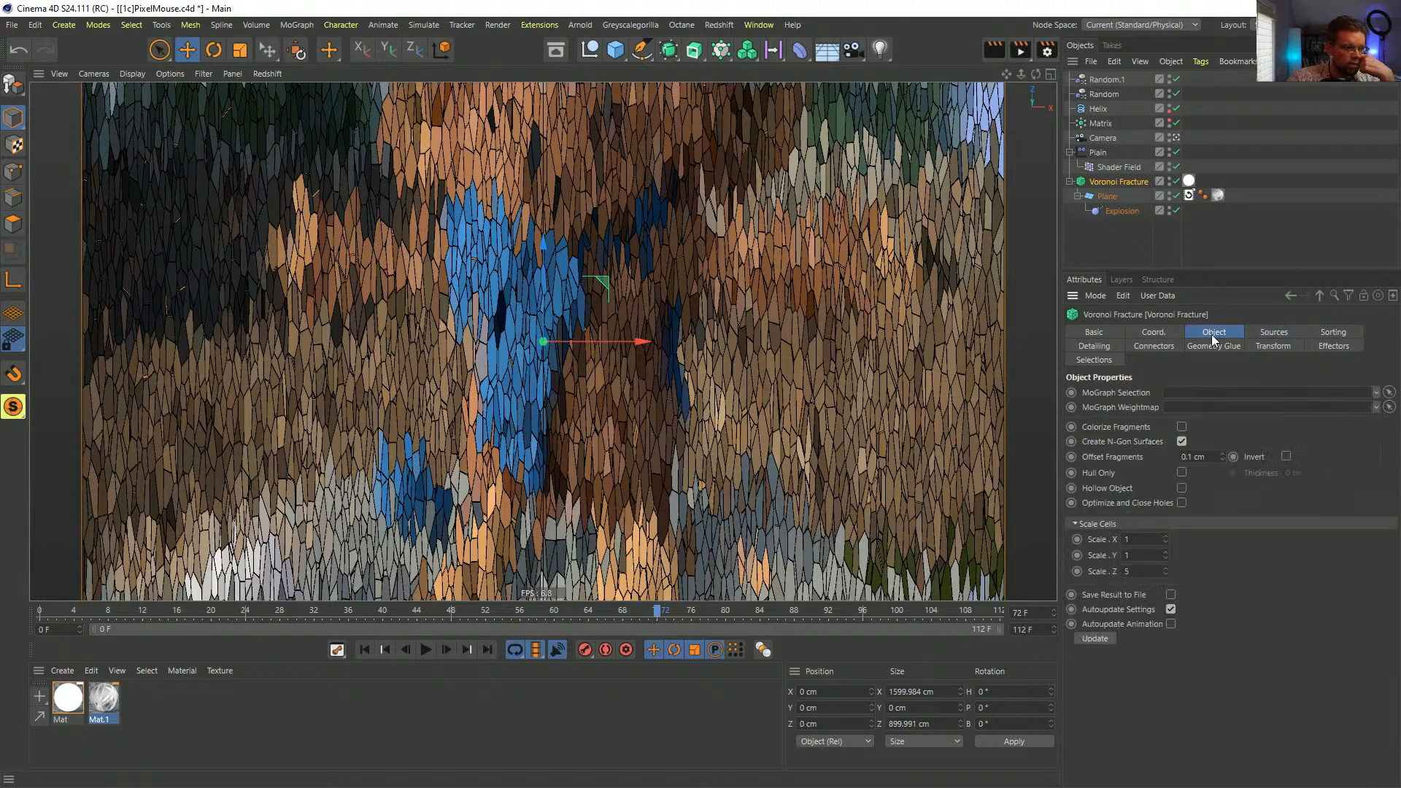
double_click(1136, 571)
text(1)
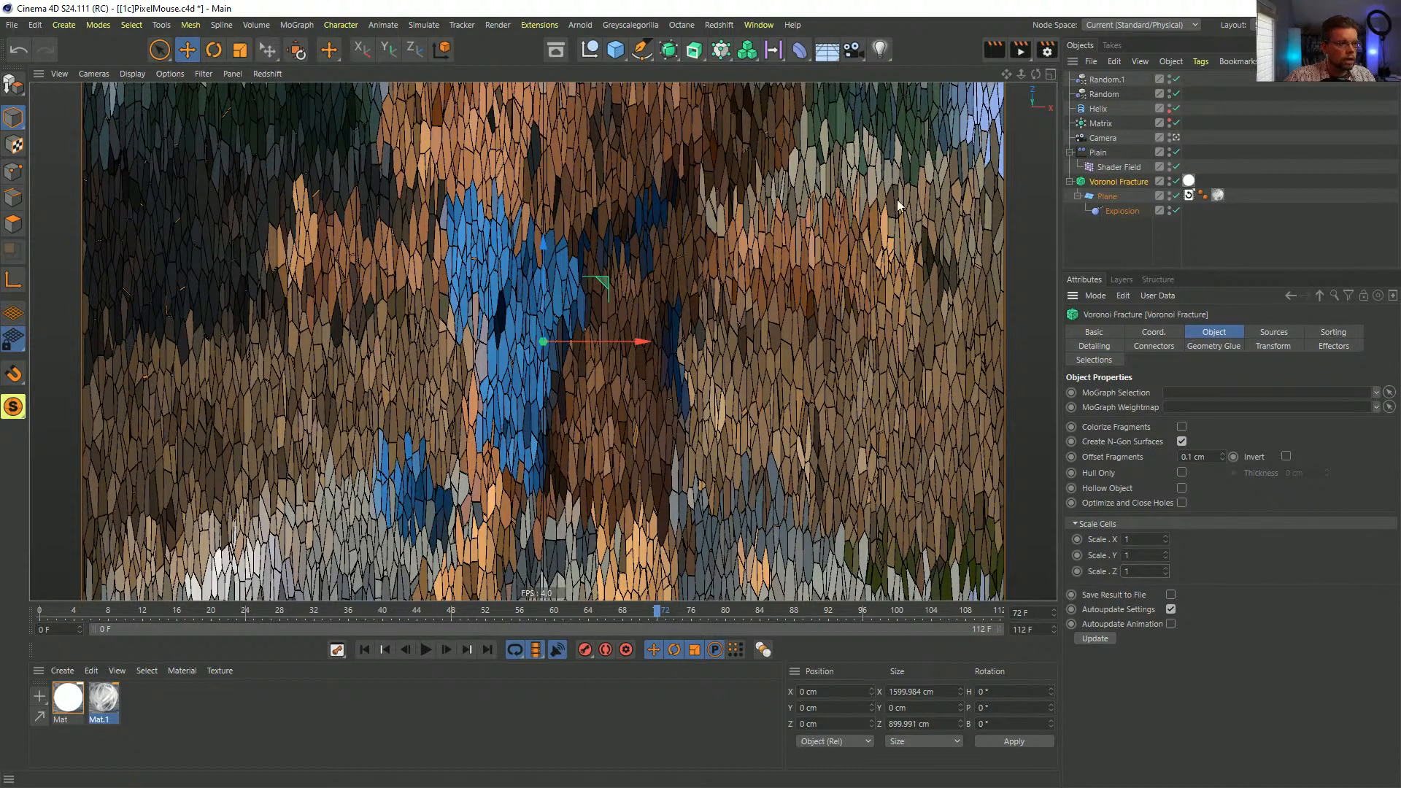
click(1273, 332)
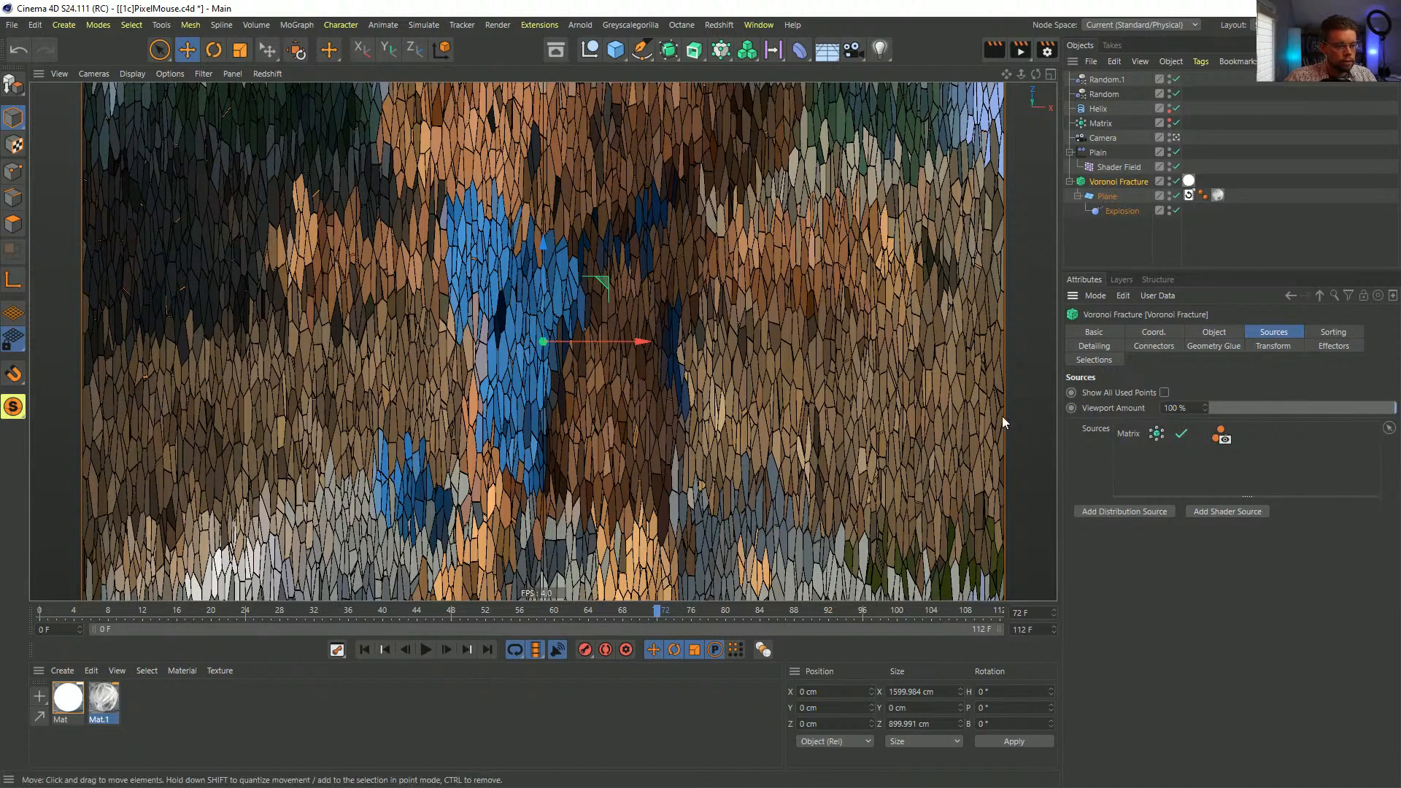
- Save the scene as a new version named [1d]PixelMouse.c4d in the SceneFiles folder
key(ctrl+shift+s)
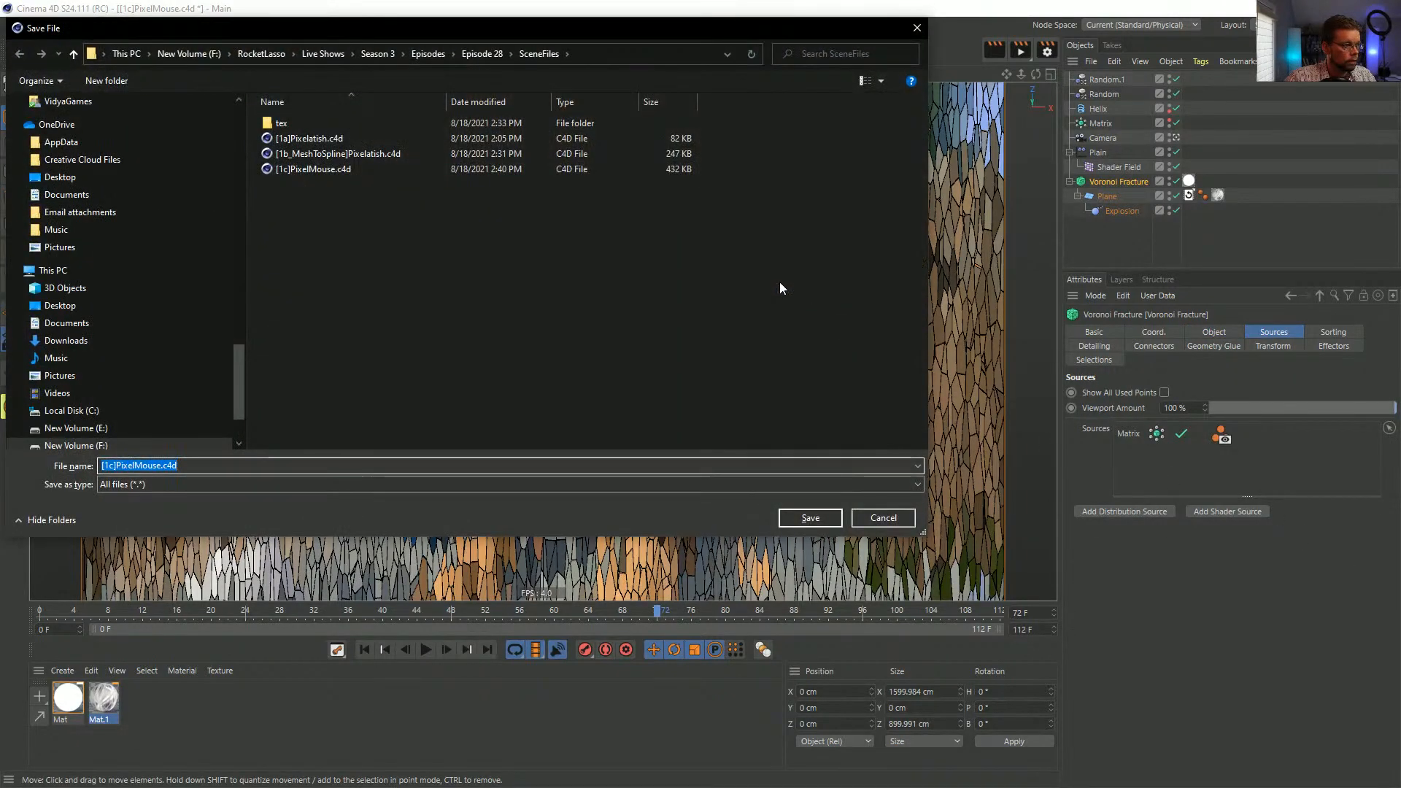
click(307, 169)
click(113, 465)
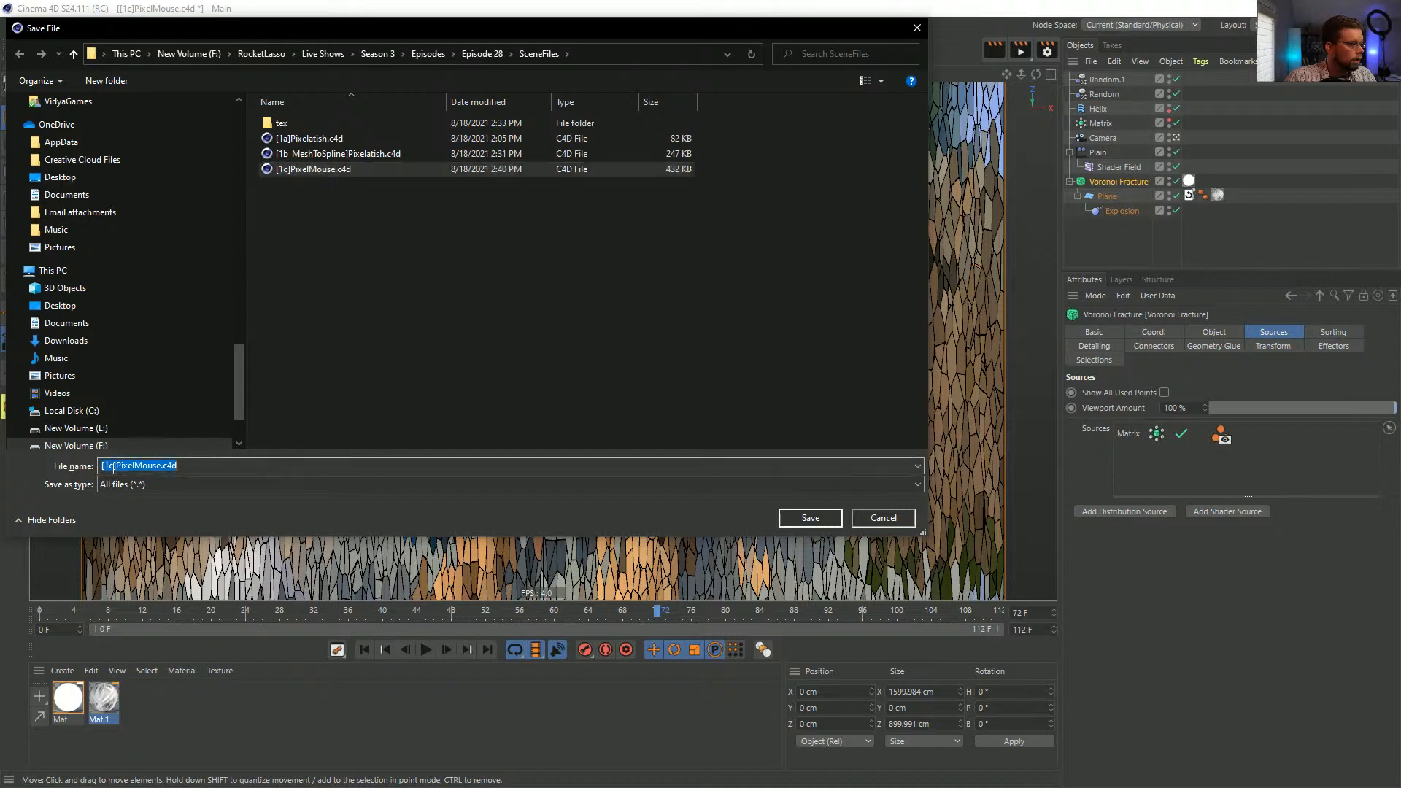
key(Return)
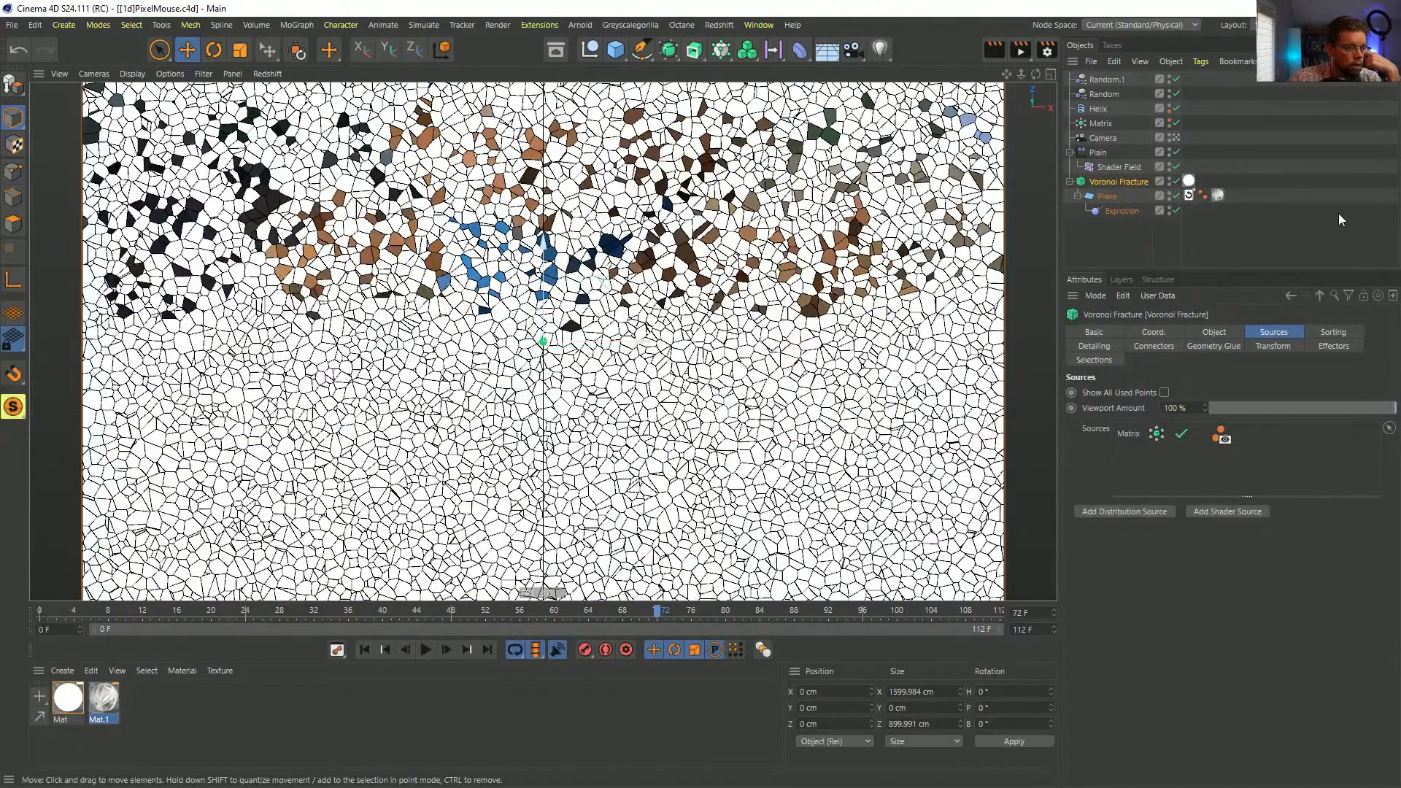
- Replace the Voronoi Fracture's Matrix source with a shader source that samples the Luminance channel of the Plane's material tag
click(1132, 437)
key(Delete)
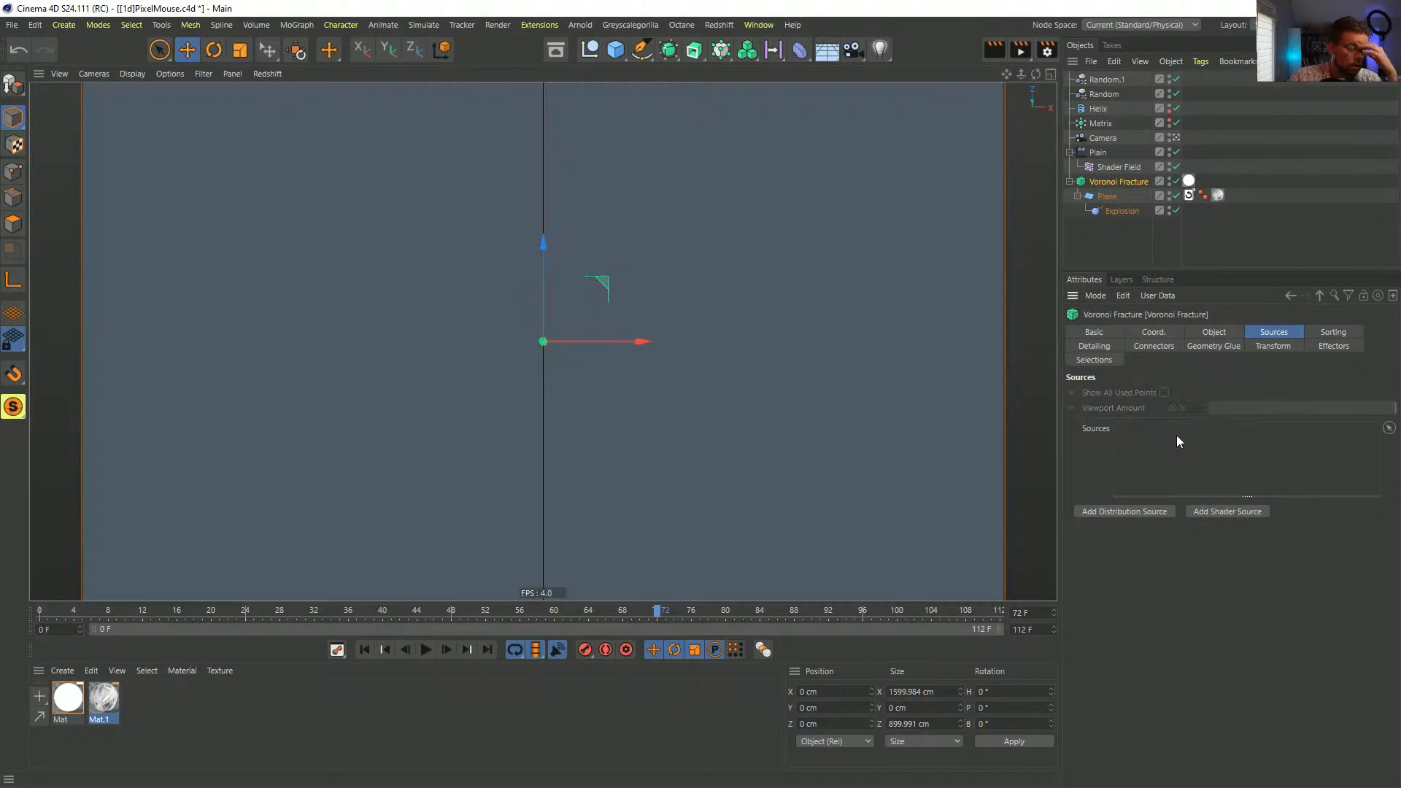
click(1229, 511)
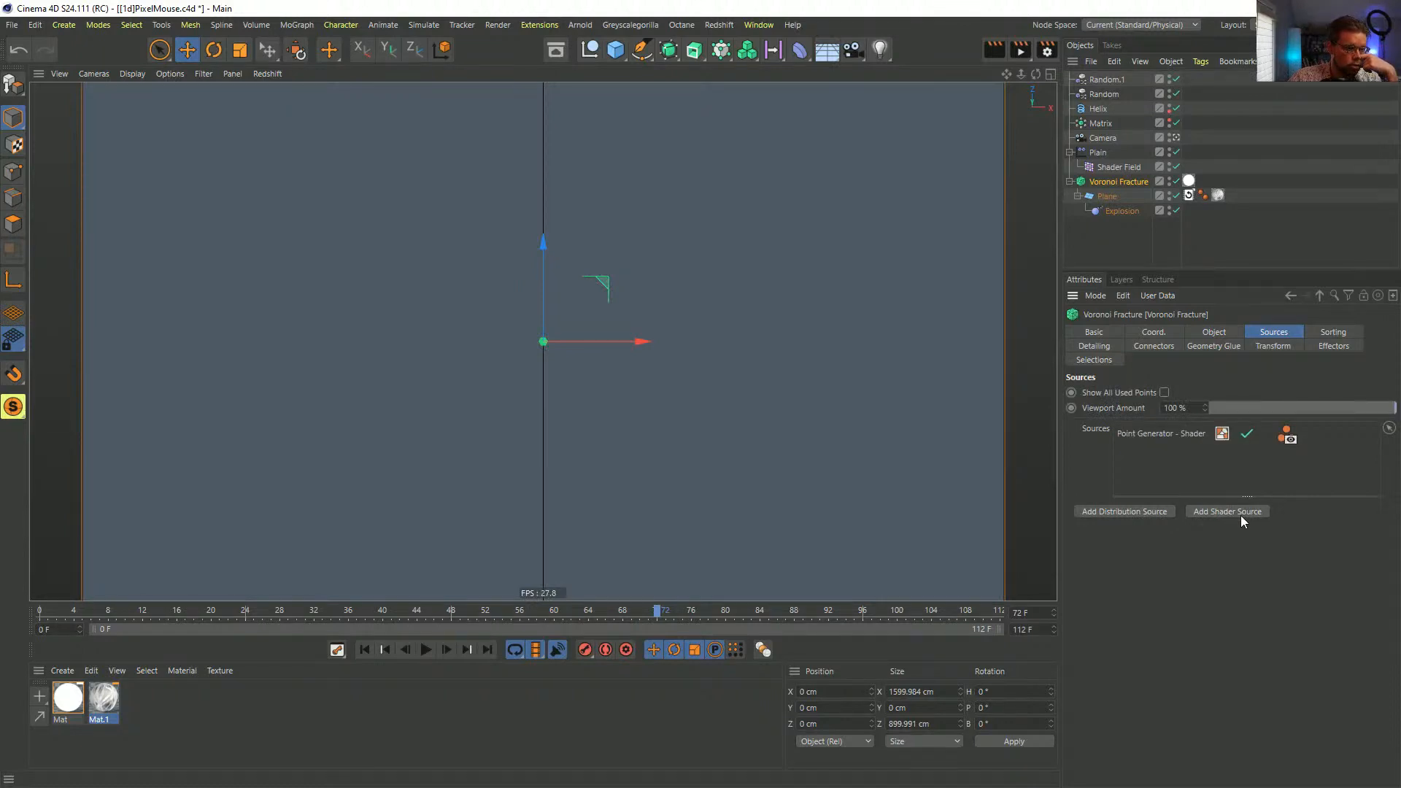
click(1156, 433)
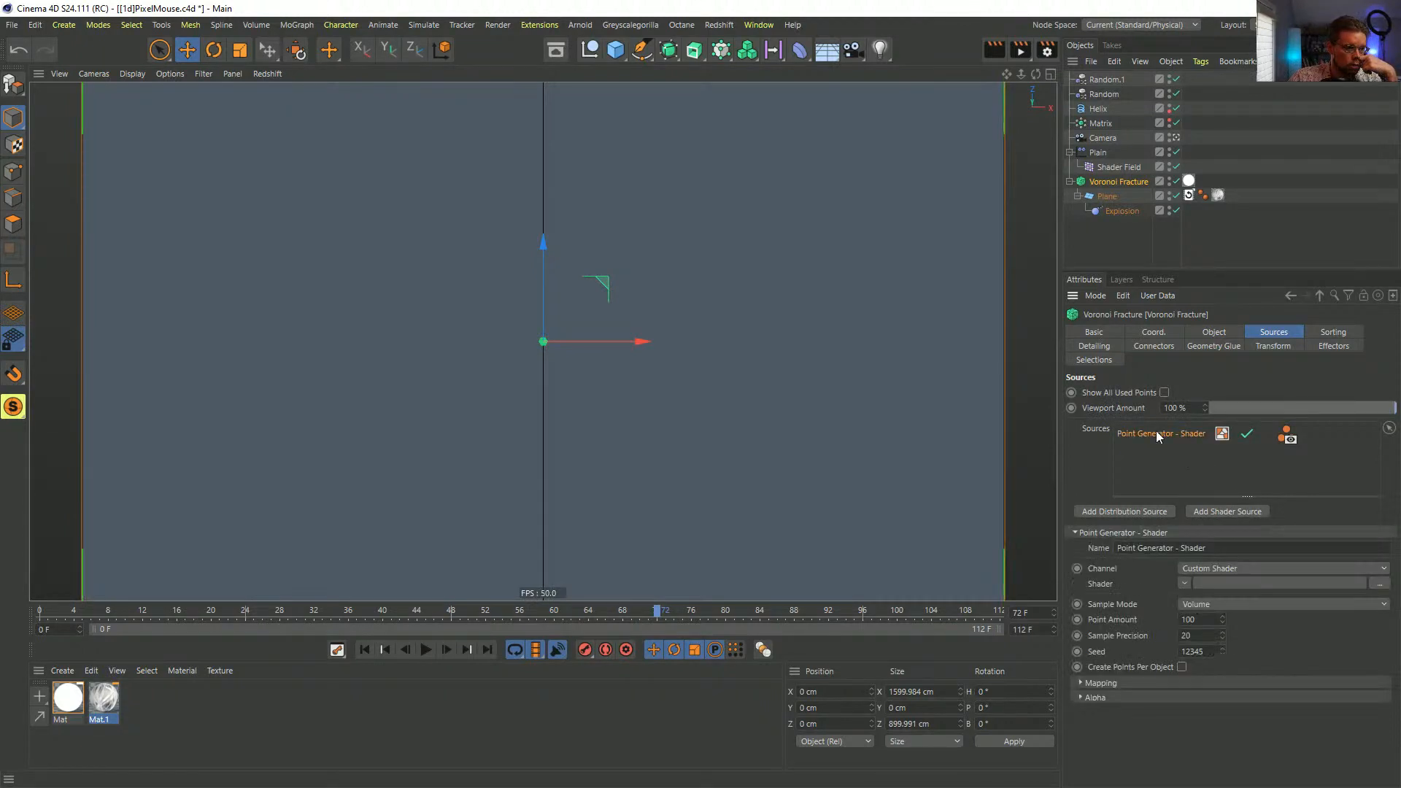
click(1193, 568)
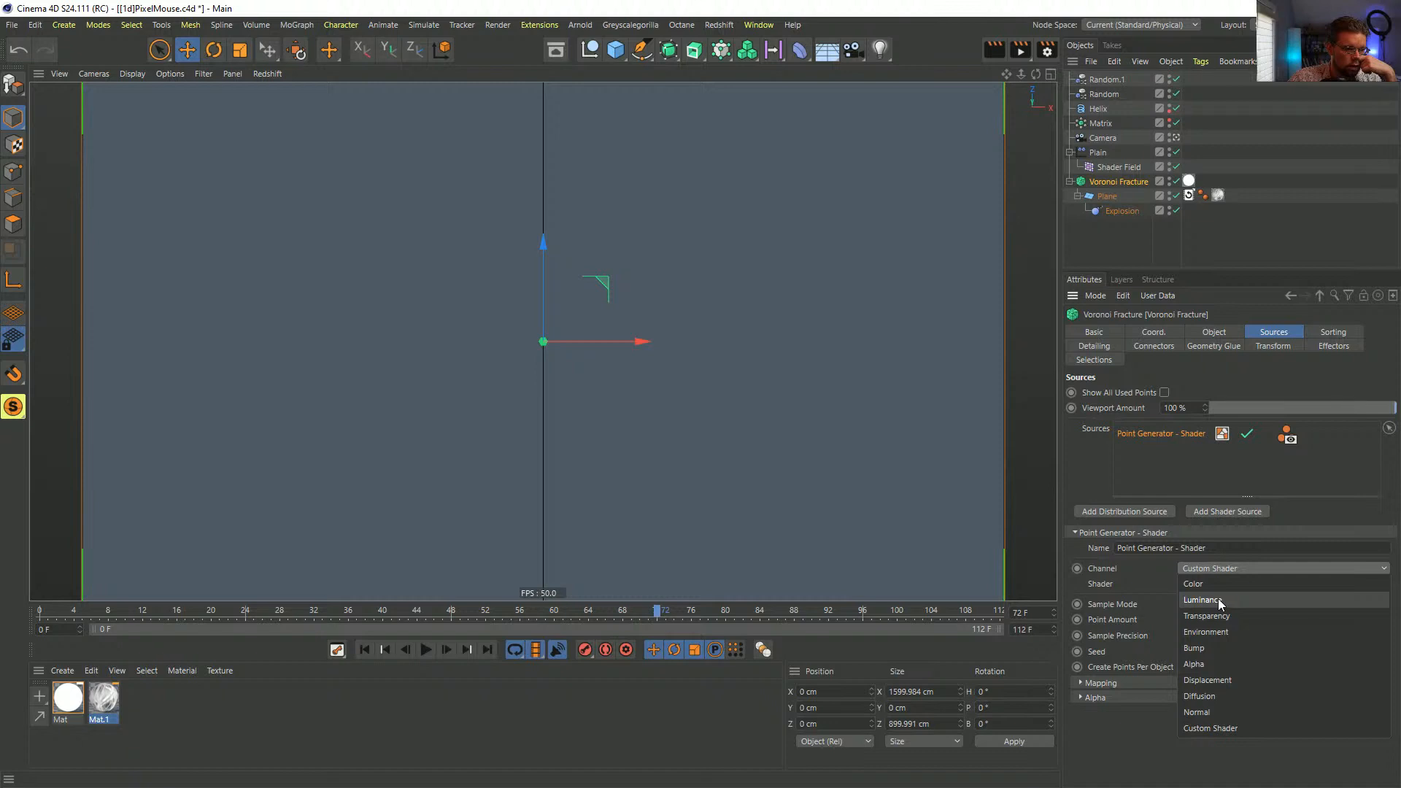
click(1218, 600)
drag(1218, 195, 1216, 584)
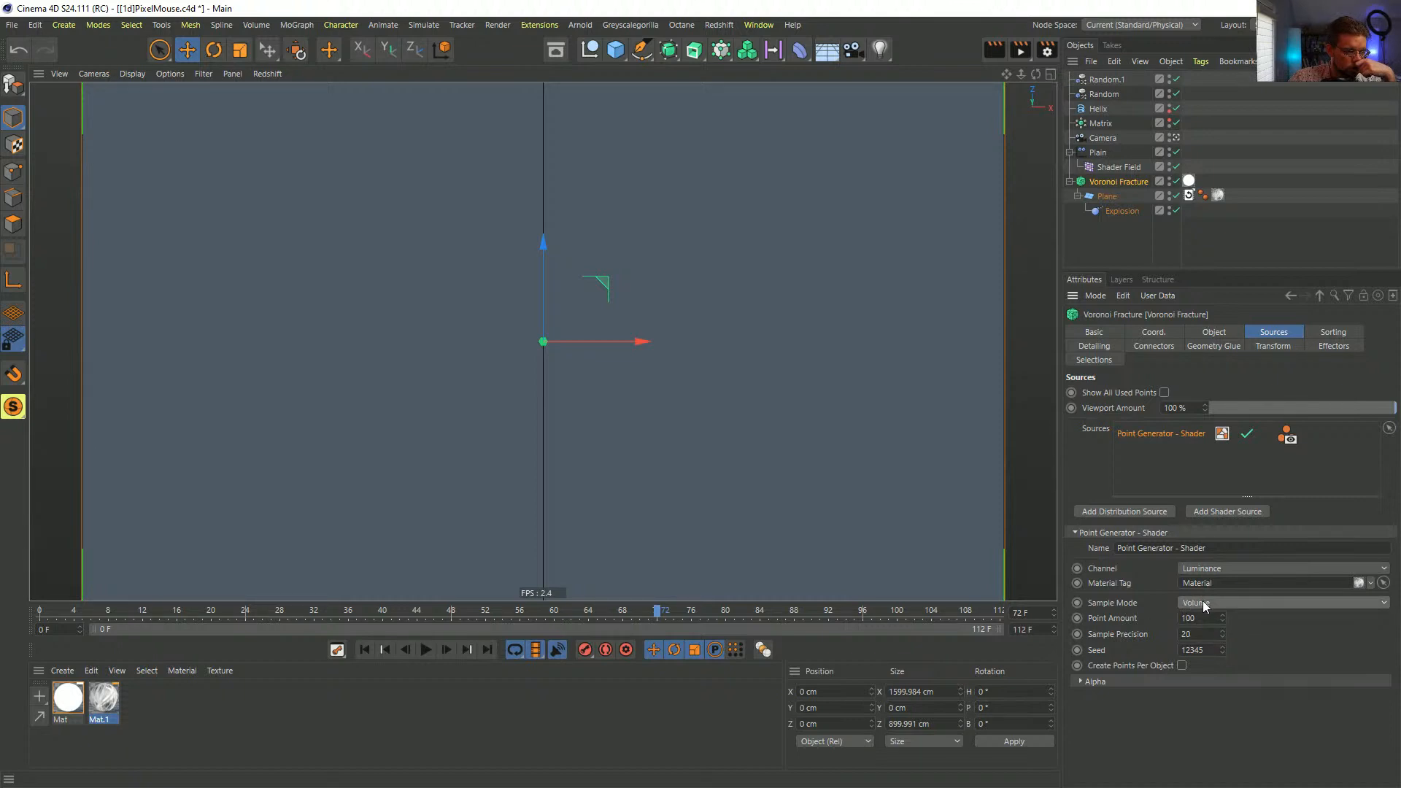
- Disable the Explosion deformer under the Plane and set the shader source's sample mode to Surface
click(1112, 168)
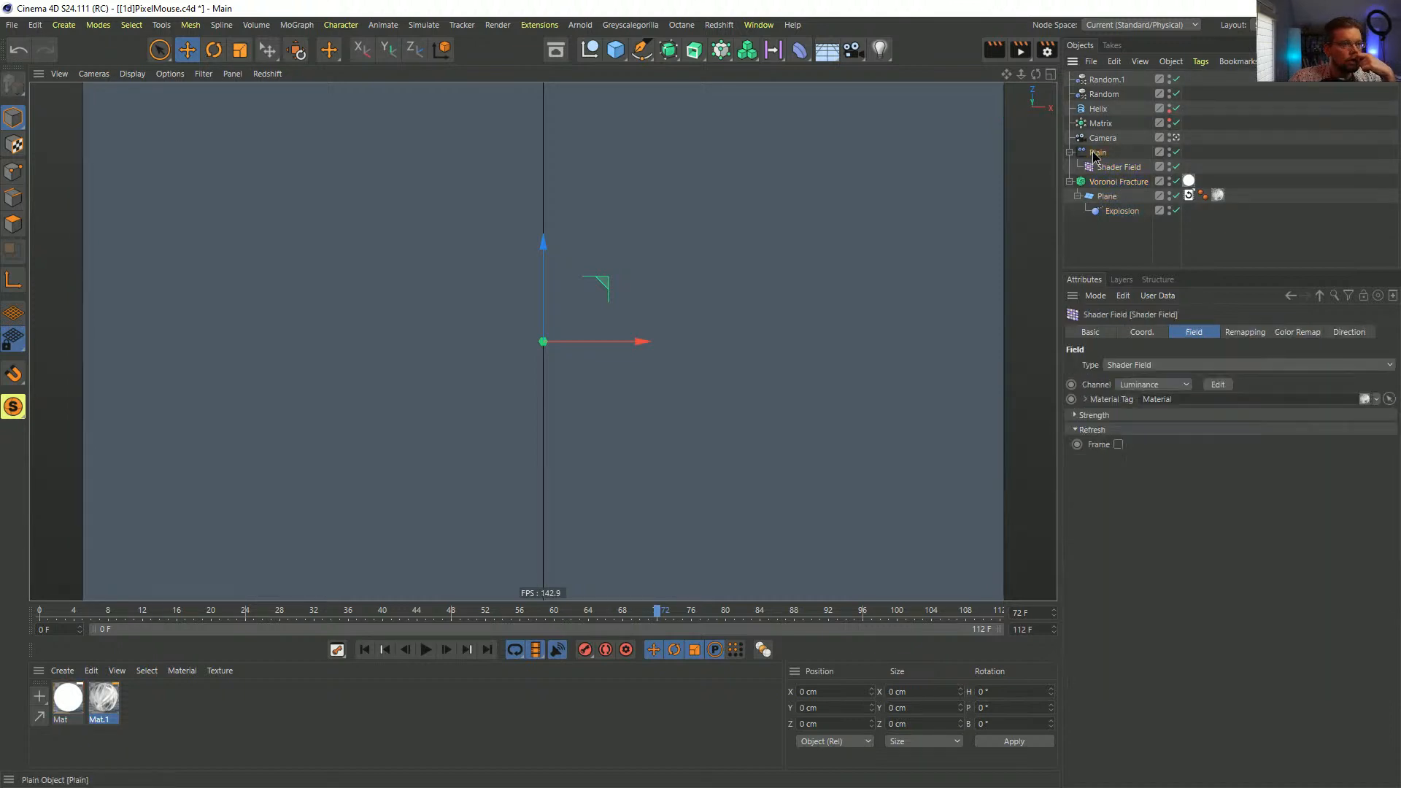
click(1107, 195)
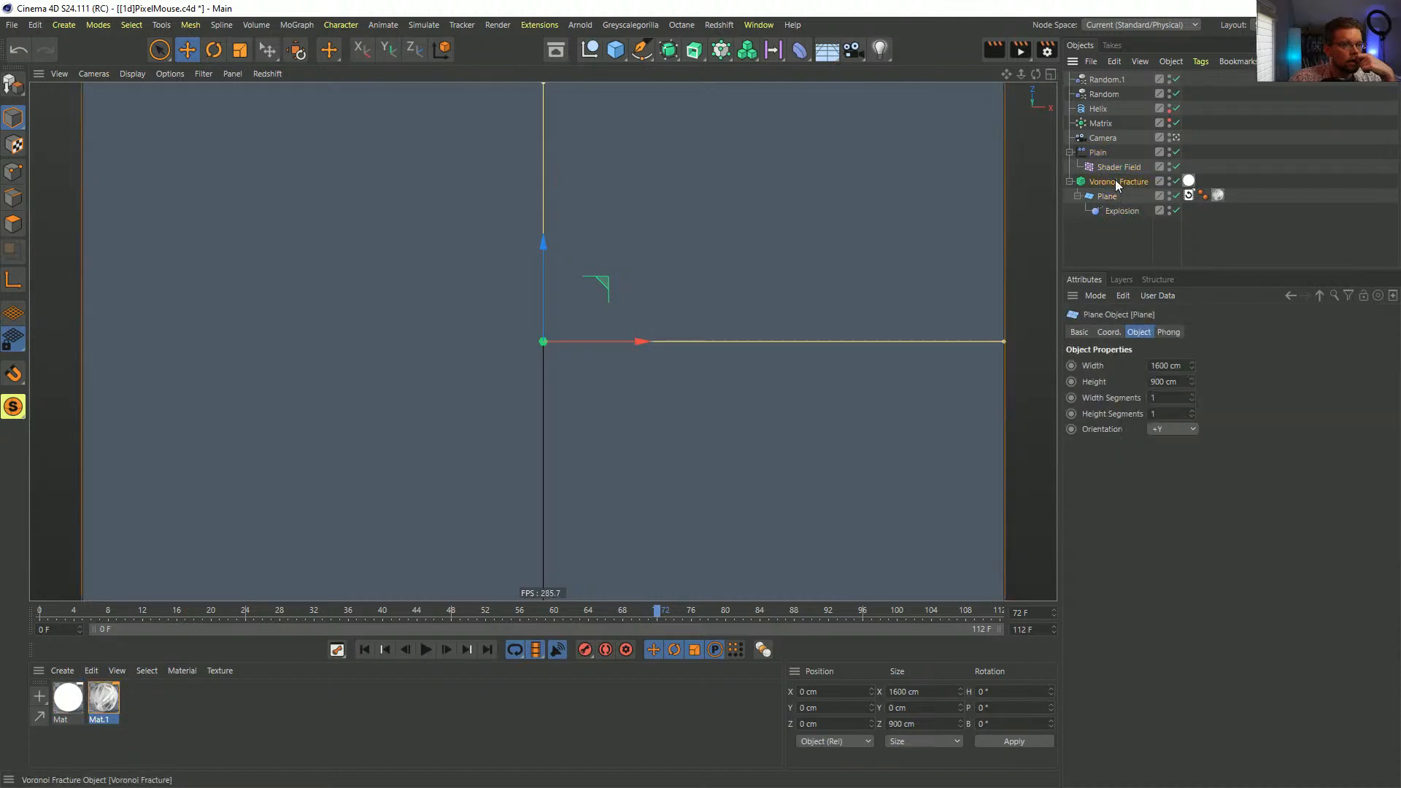
click(1115, 180)
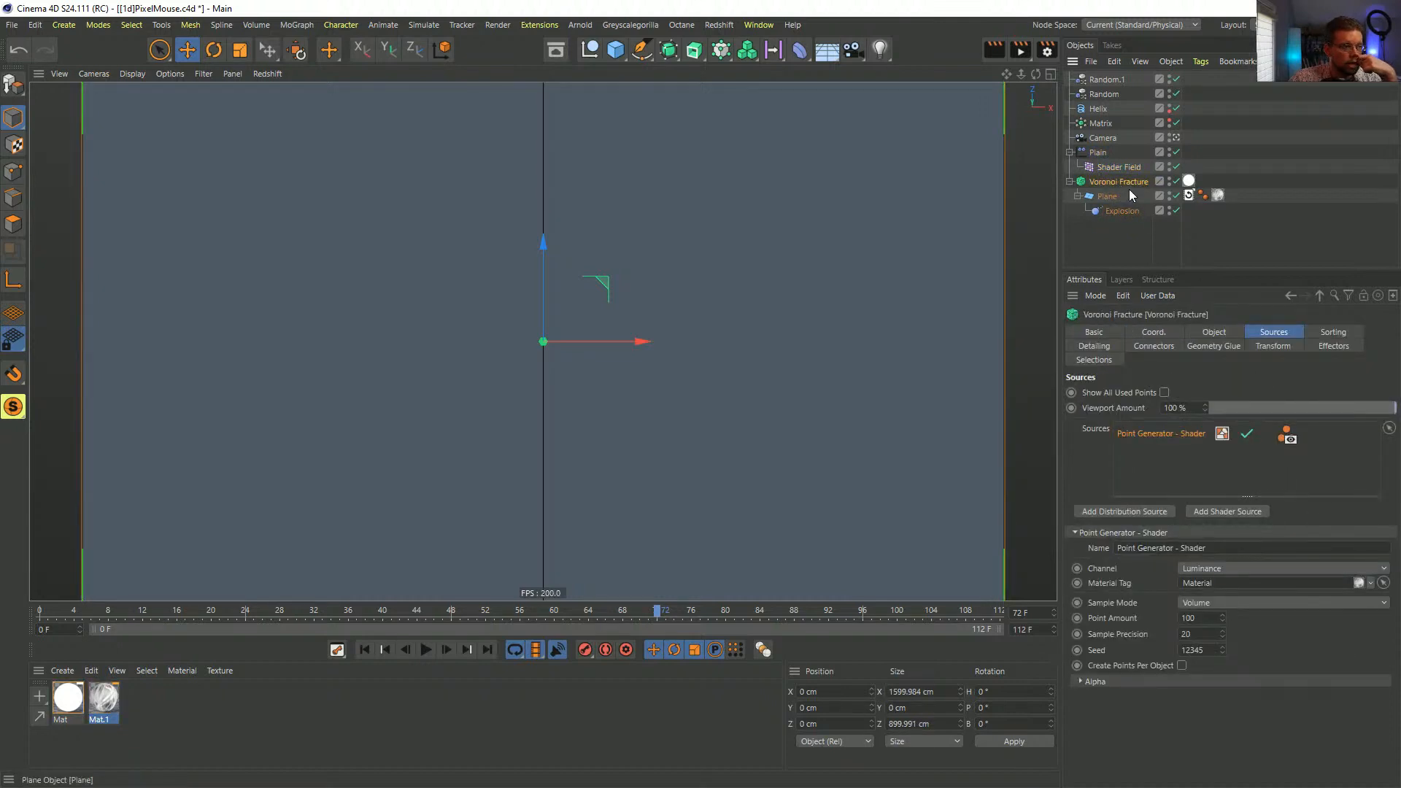
click(1176, 210)
click(1226, 602)
click(1226, 626)
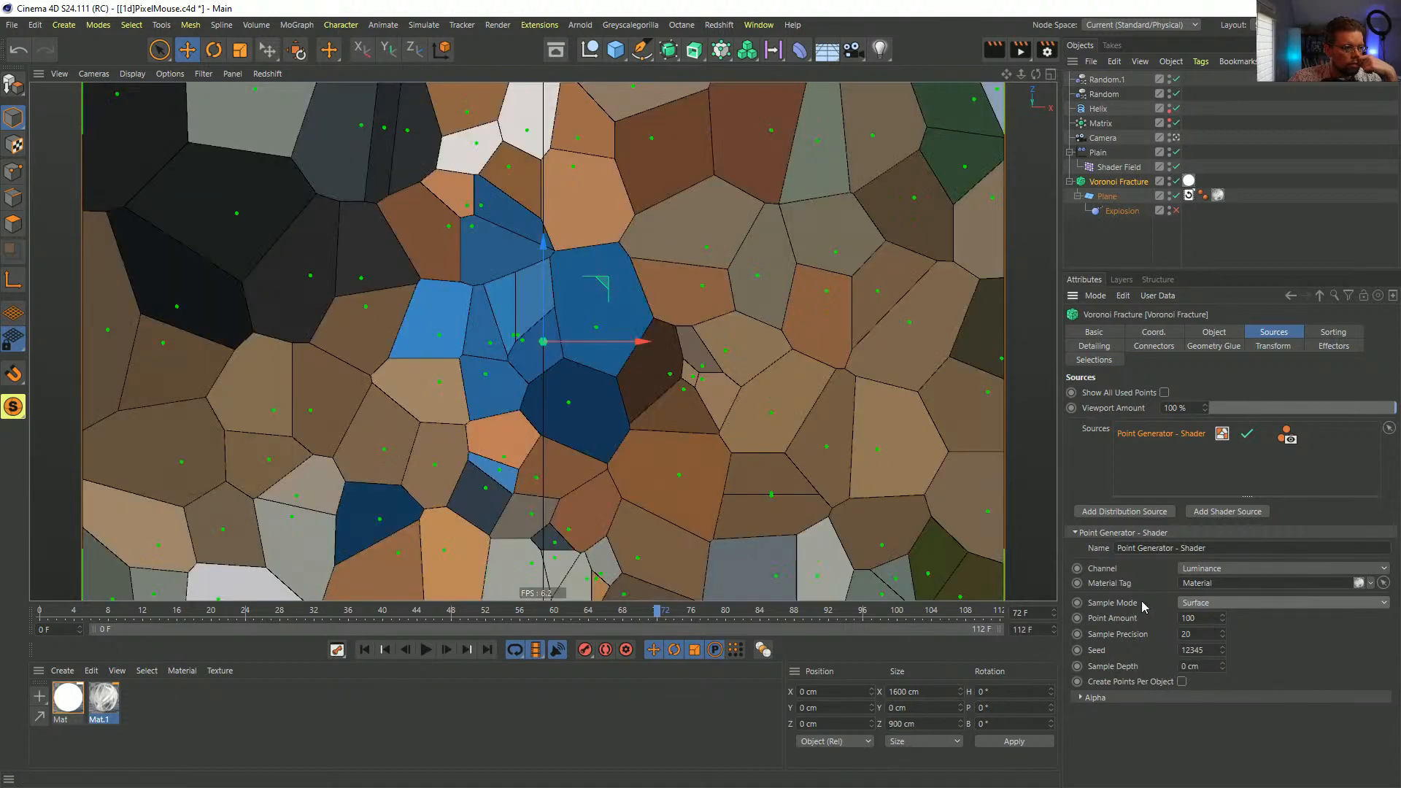
- Set the shader source's point amount to 1001 and its sample precision to 111
click(1205, 619)
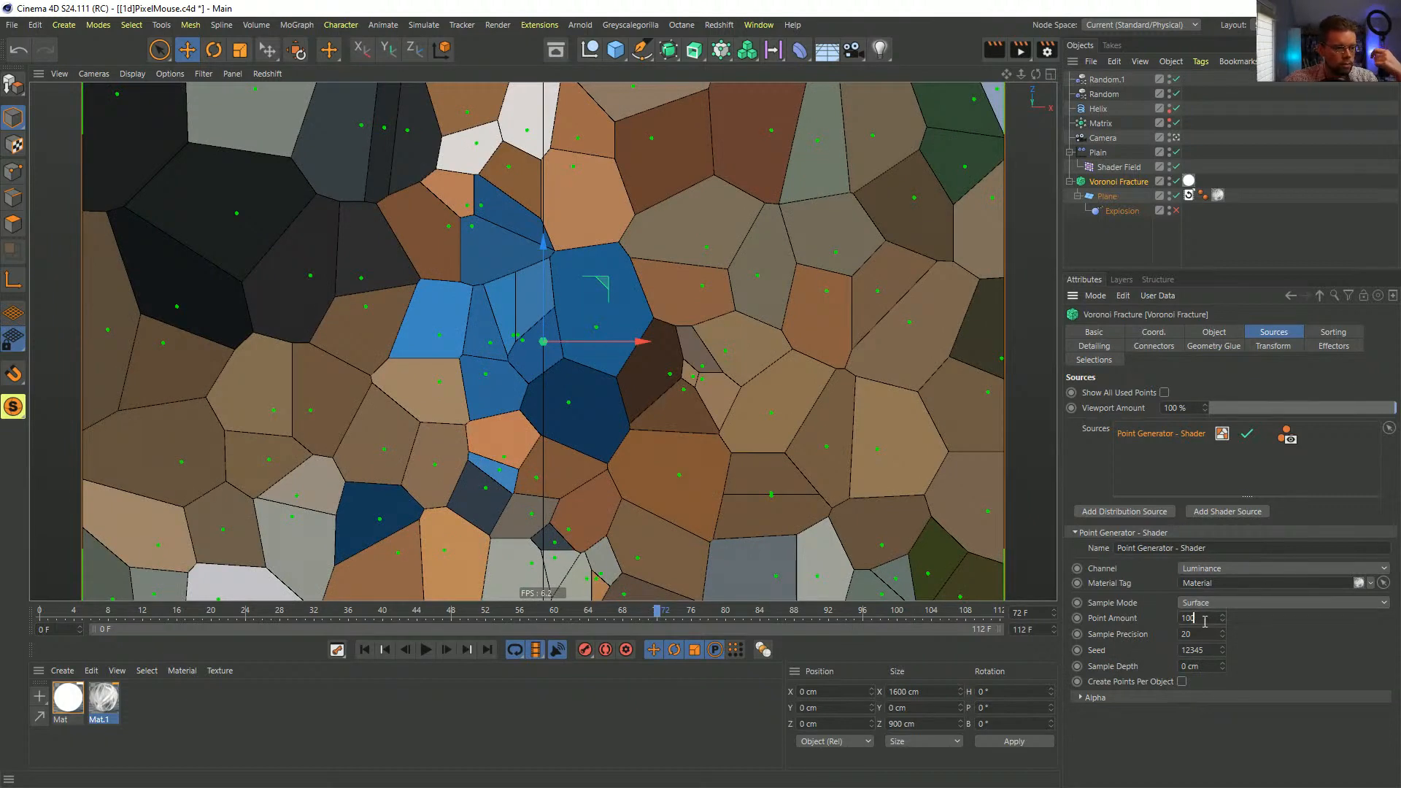
text(1)
key(Return)
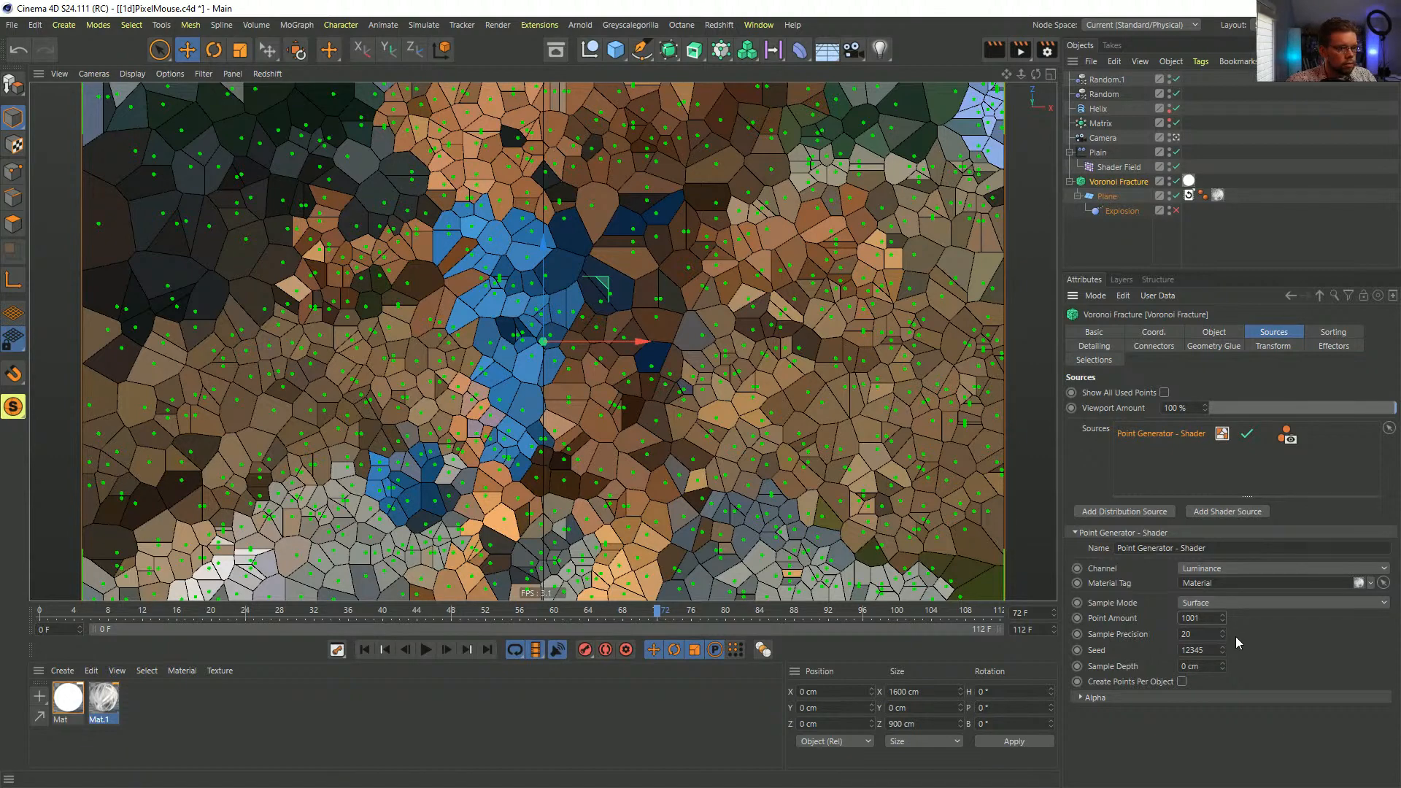
double_click(1190, 634)
text(1)
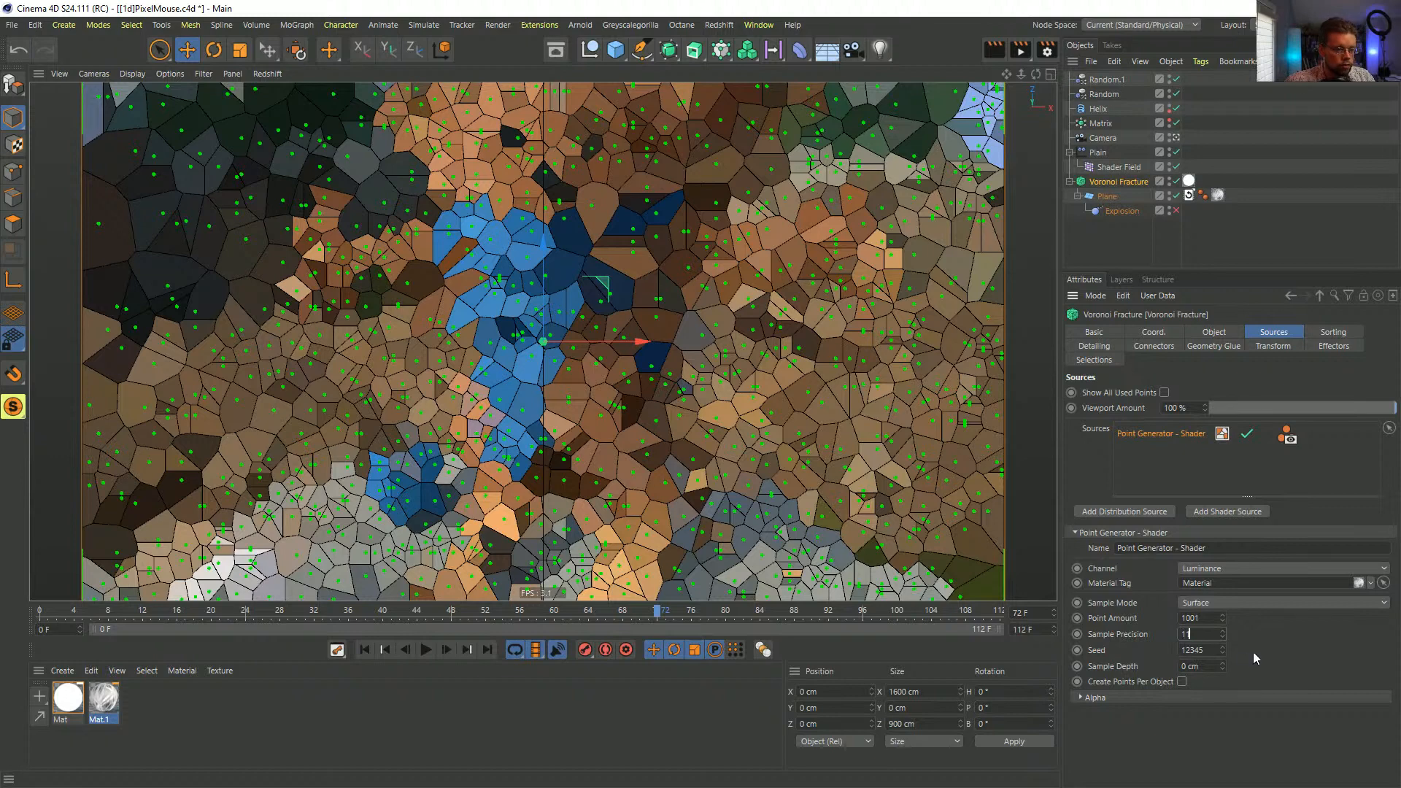
text(11)
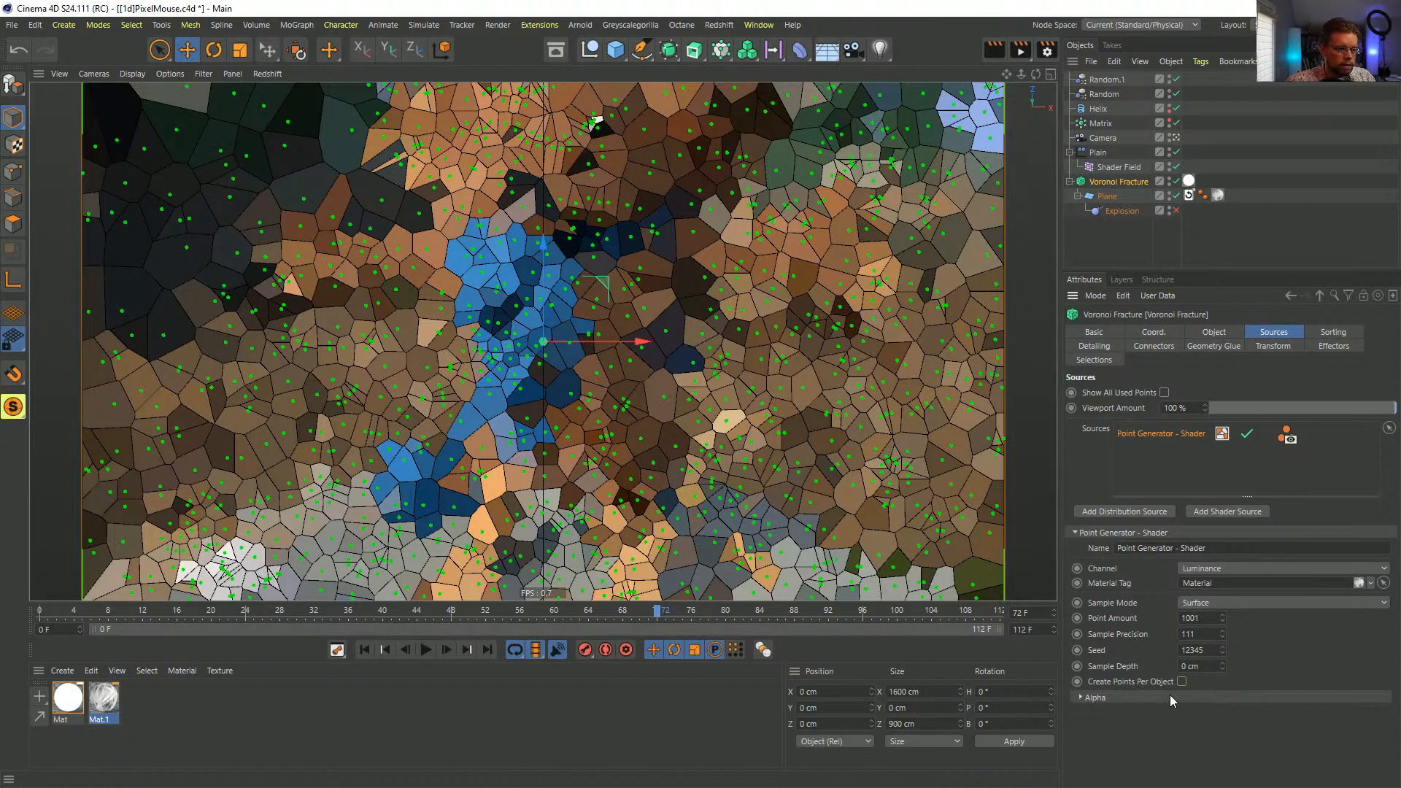
- Raise the shader source's point amount to 5001 and deselect the fracture to view the mosaic without its points
click(1189, 618)
key(BackSpace)
text(5)
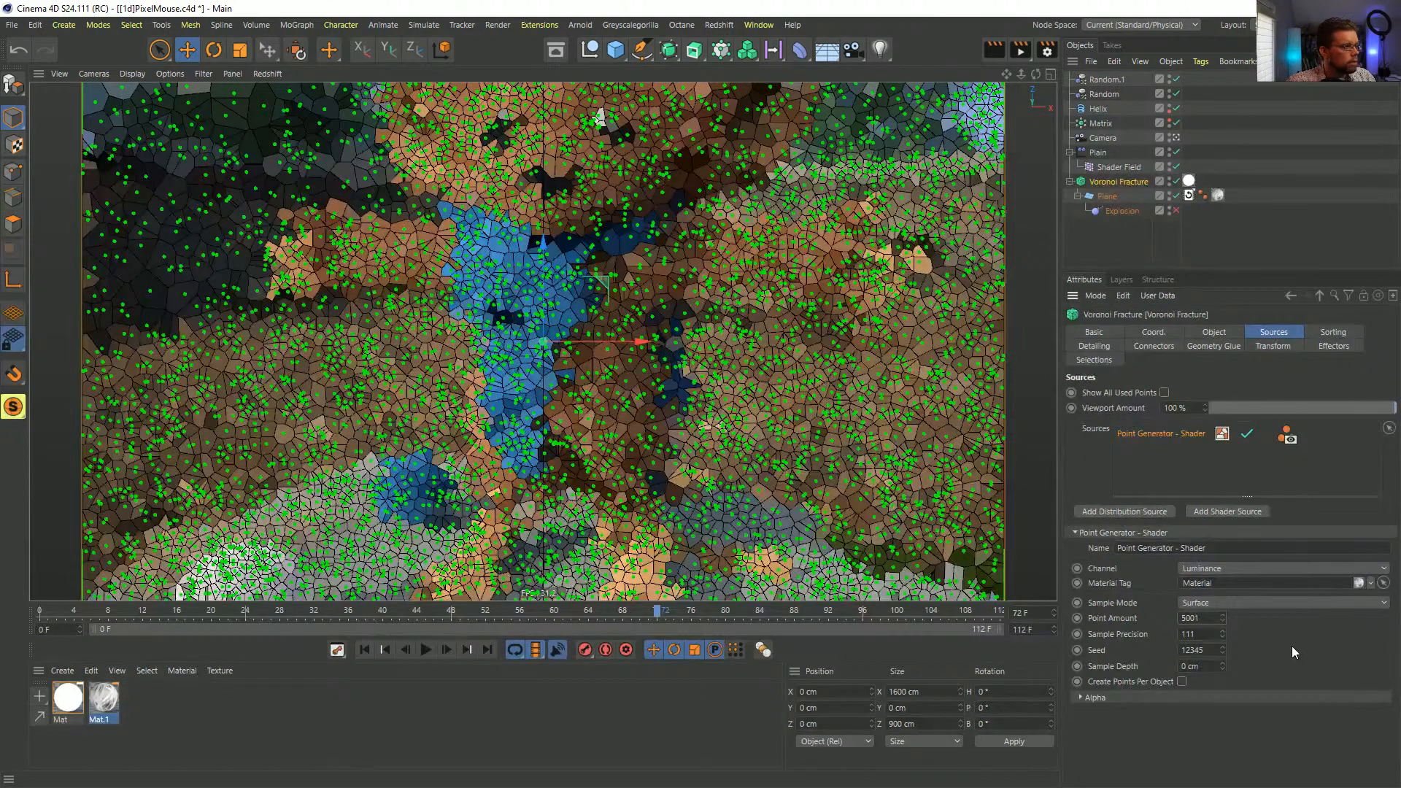
click(1119, 247)
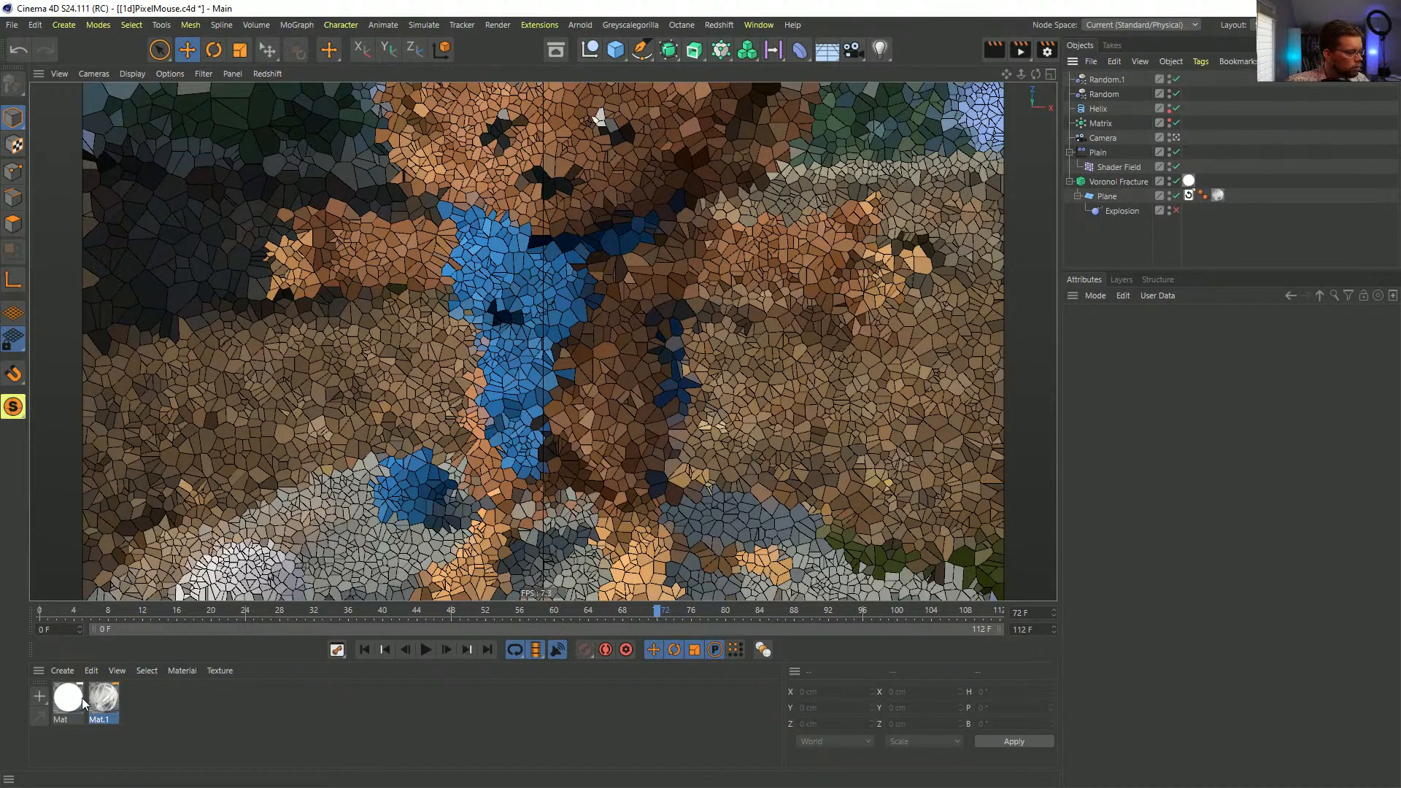
- Replace Mat.1's luminance texture with [2a]LaserScanMars0302.tif and move the material window clear of the mosaic
double_click(103, 699)
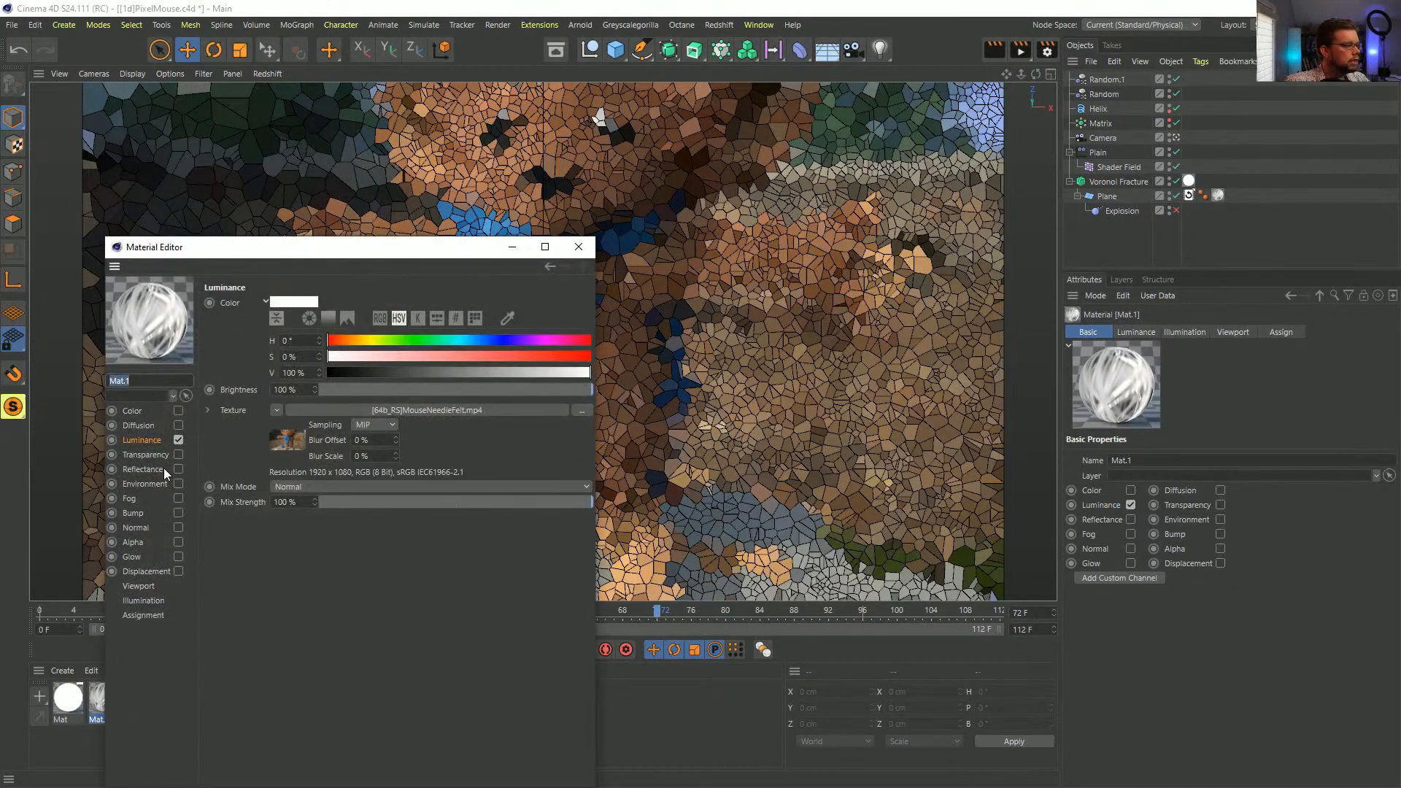
click(358, 410)
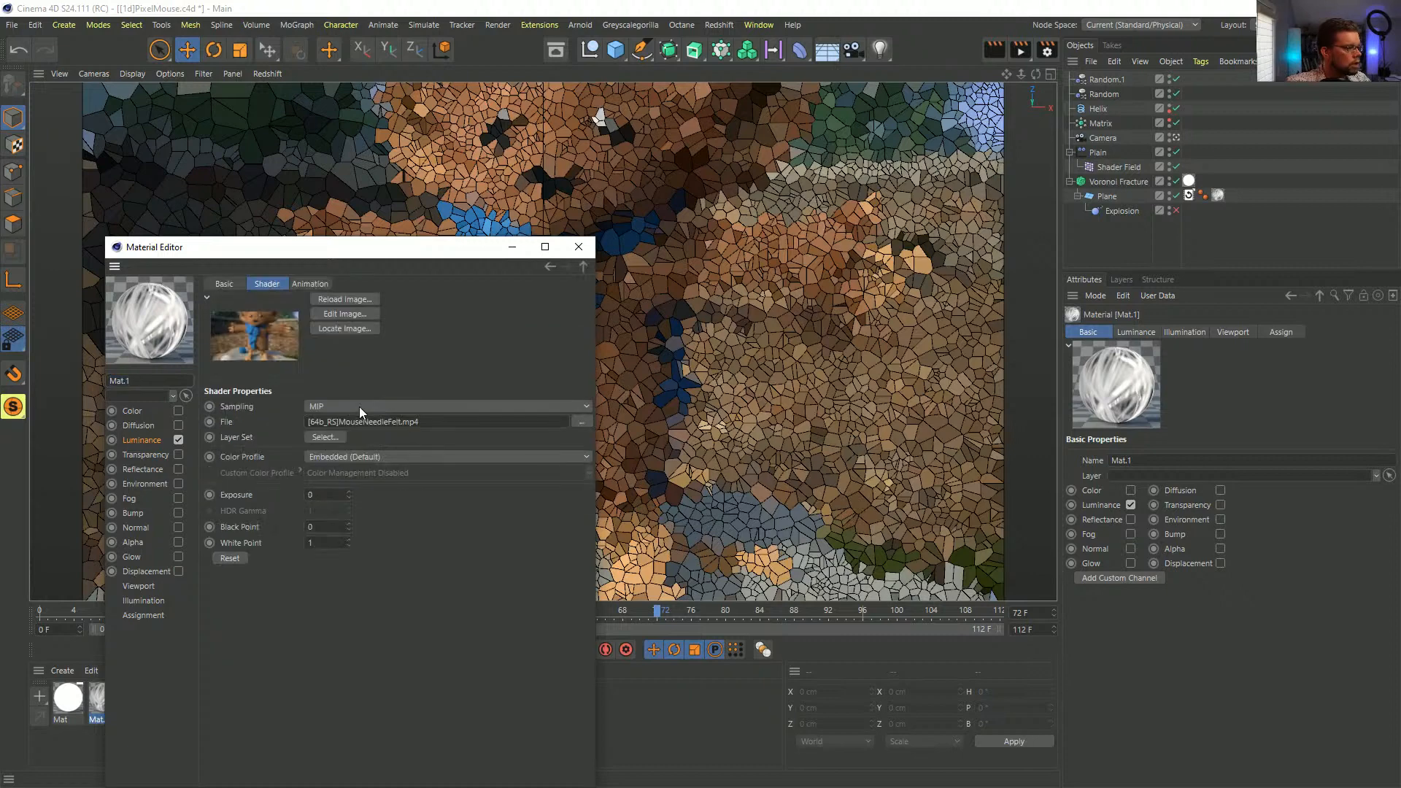
click(549, 268)
click(584, 410)
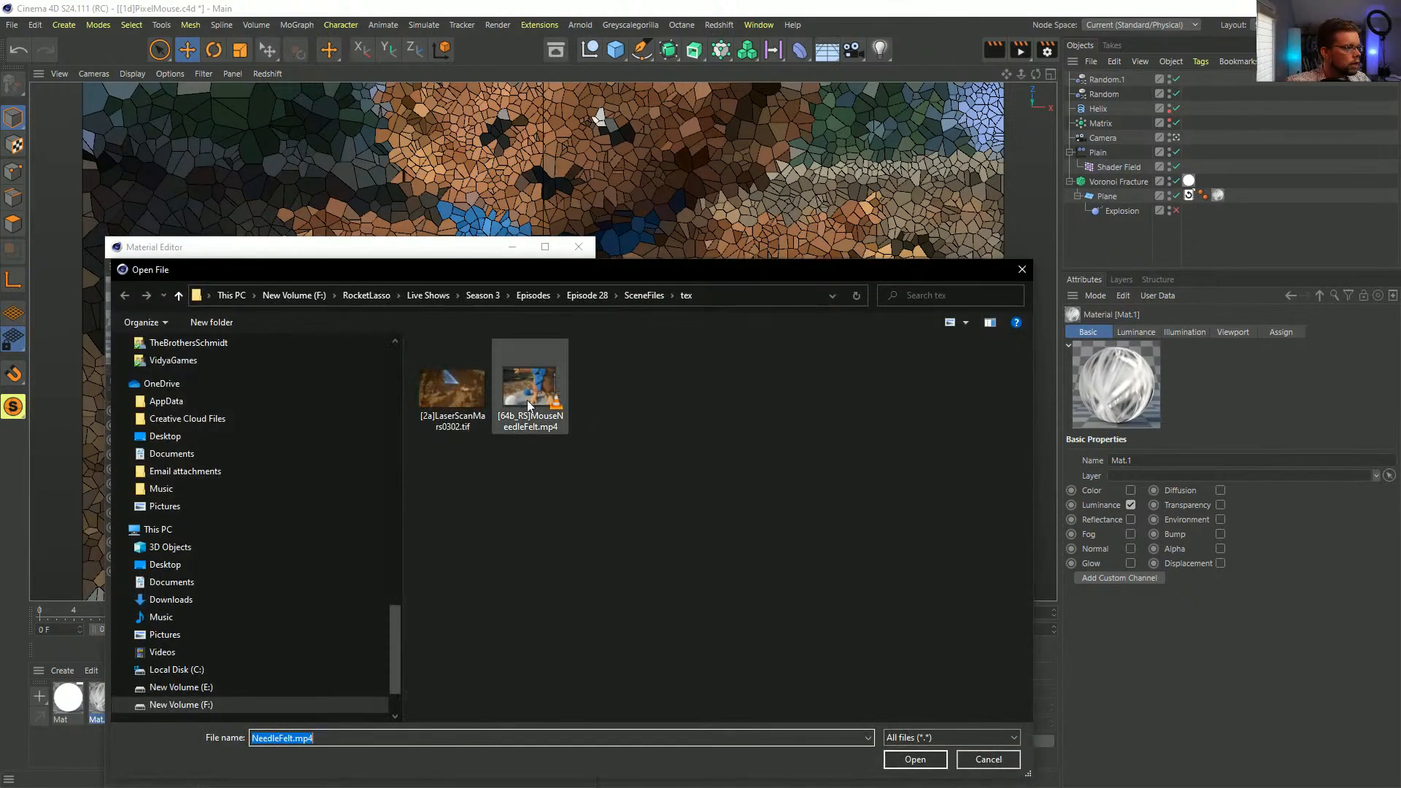
click(453, 388)
click(936, 763)
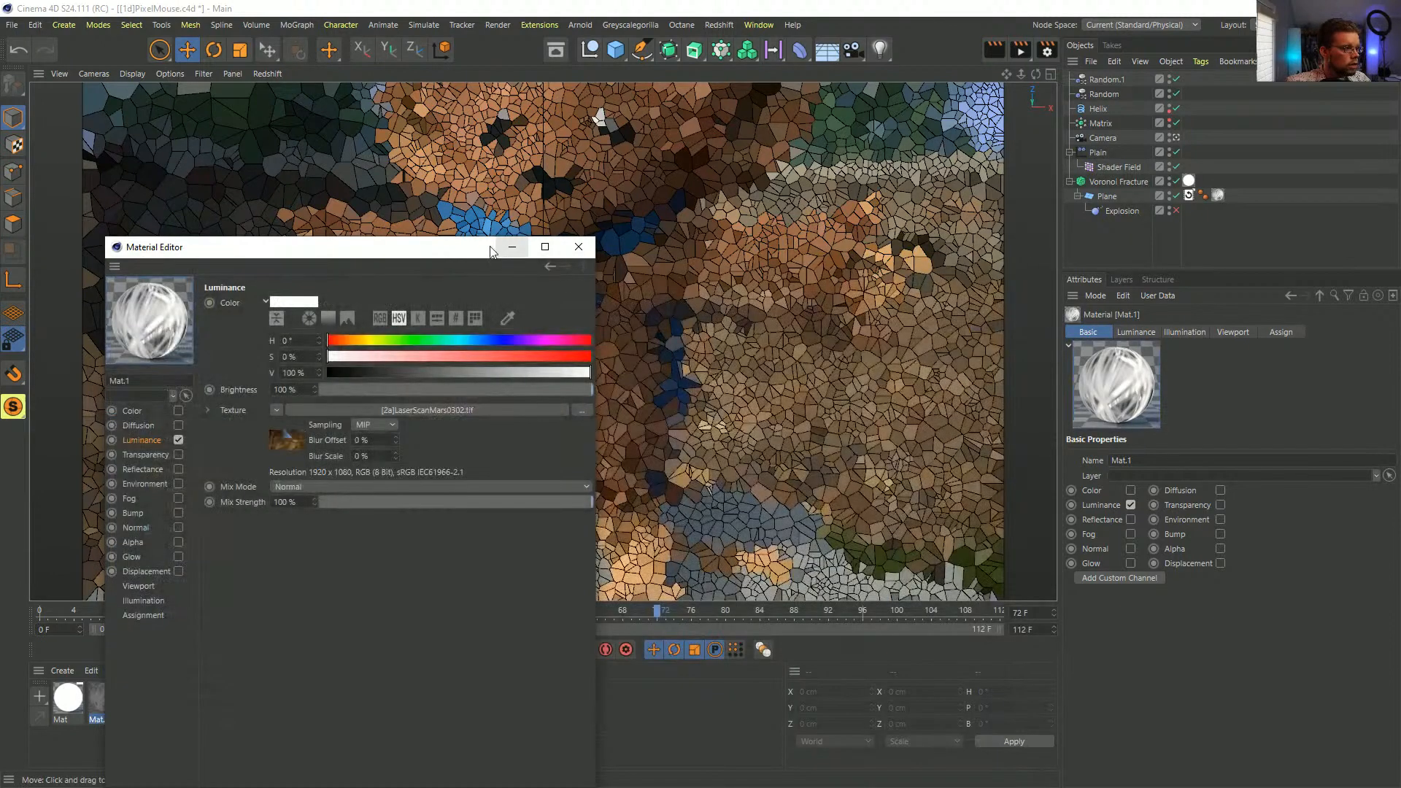
drag(431, 248, 1046, 580)
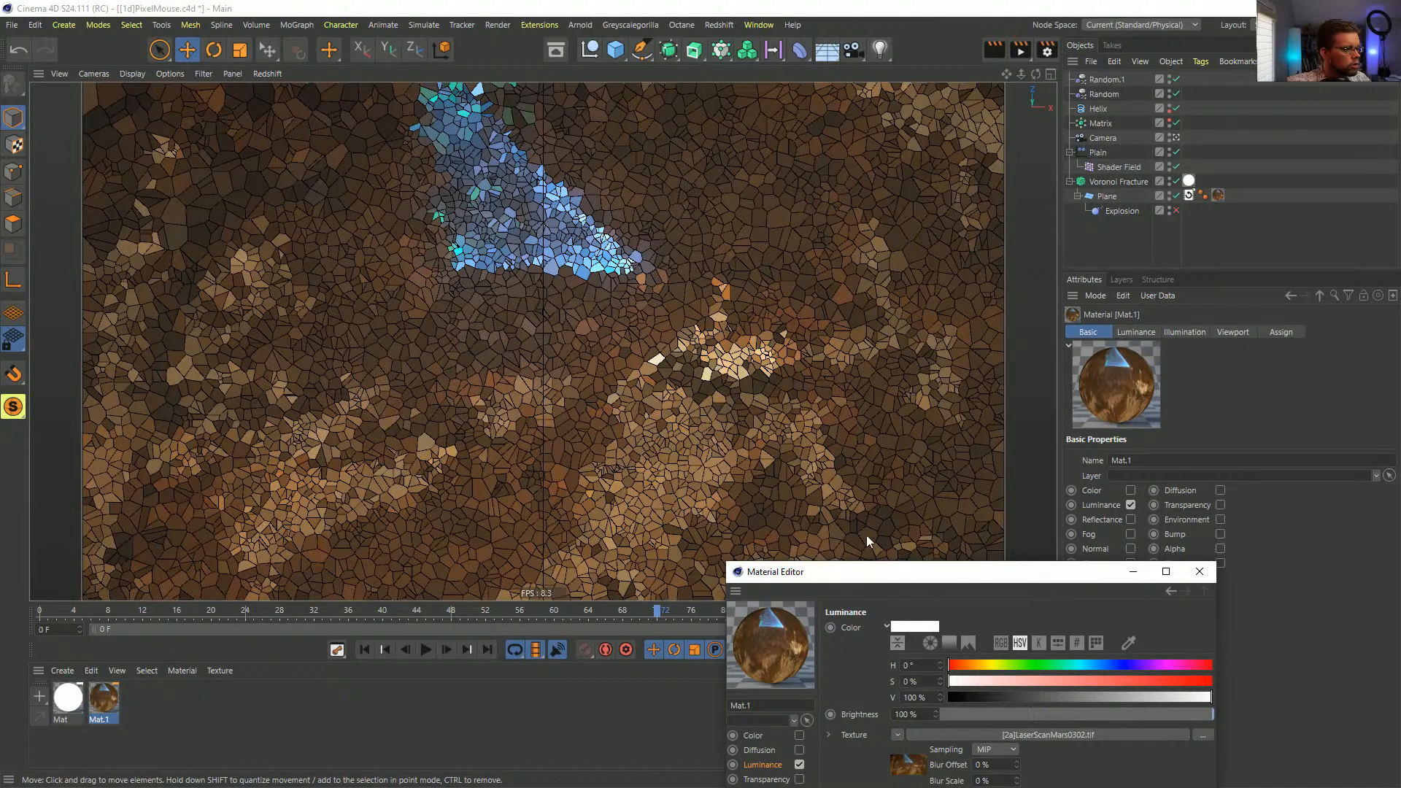
drag(876, 573, 336, 419)
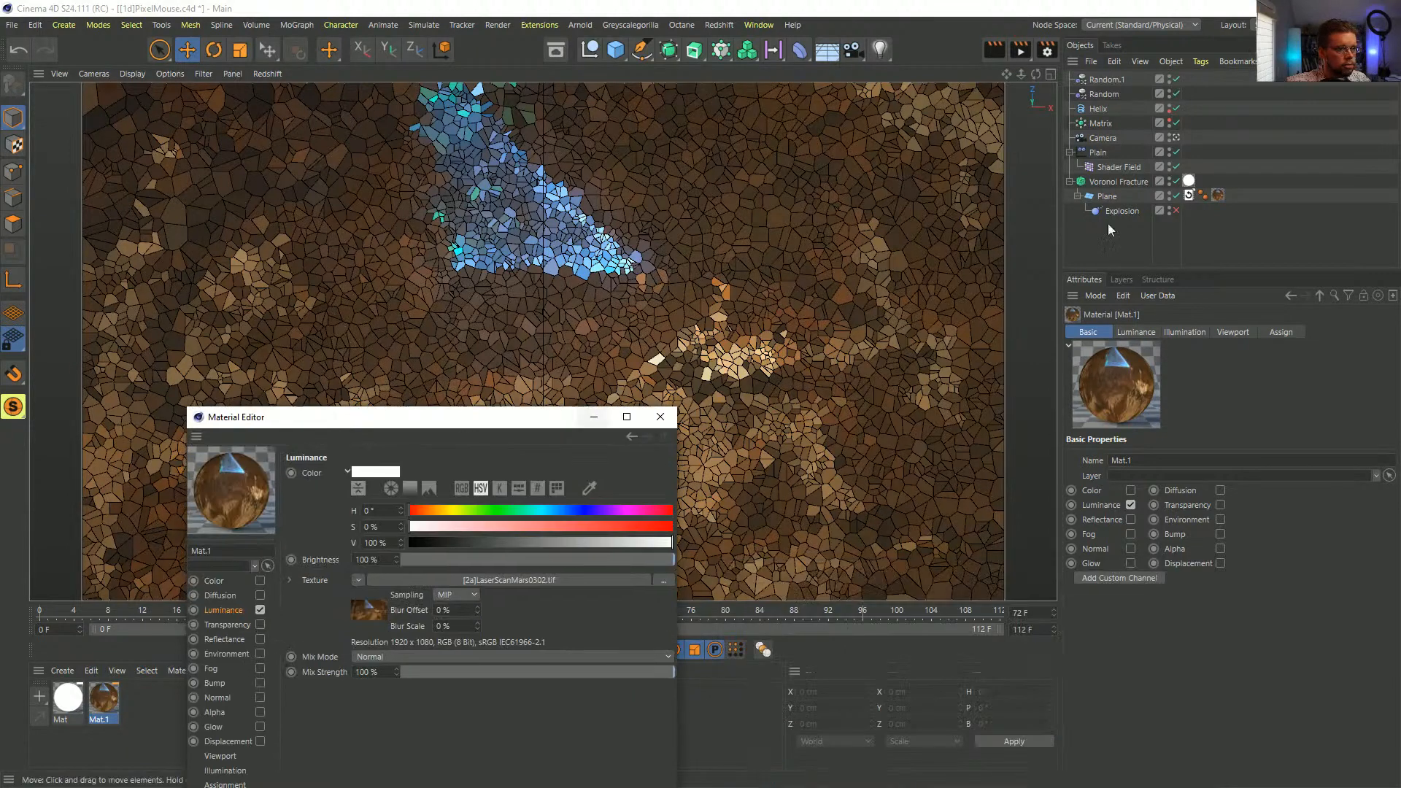
- Set the shader source's sample precision to 11 and view the whole mosaic with the fracture deselected
click(1117, 181)
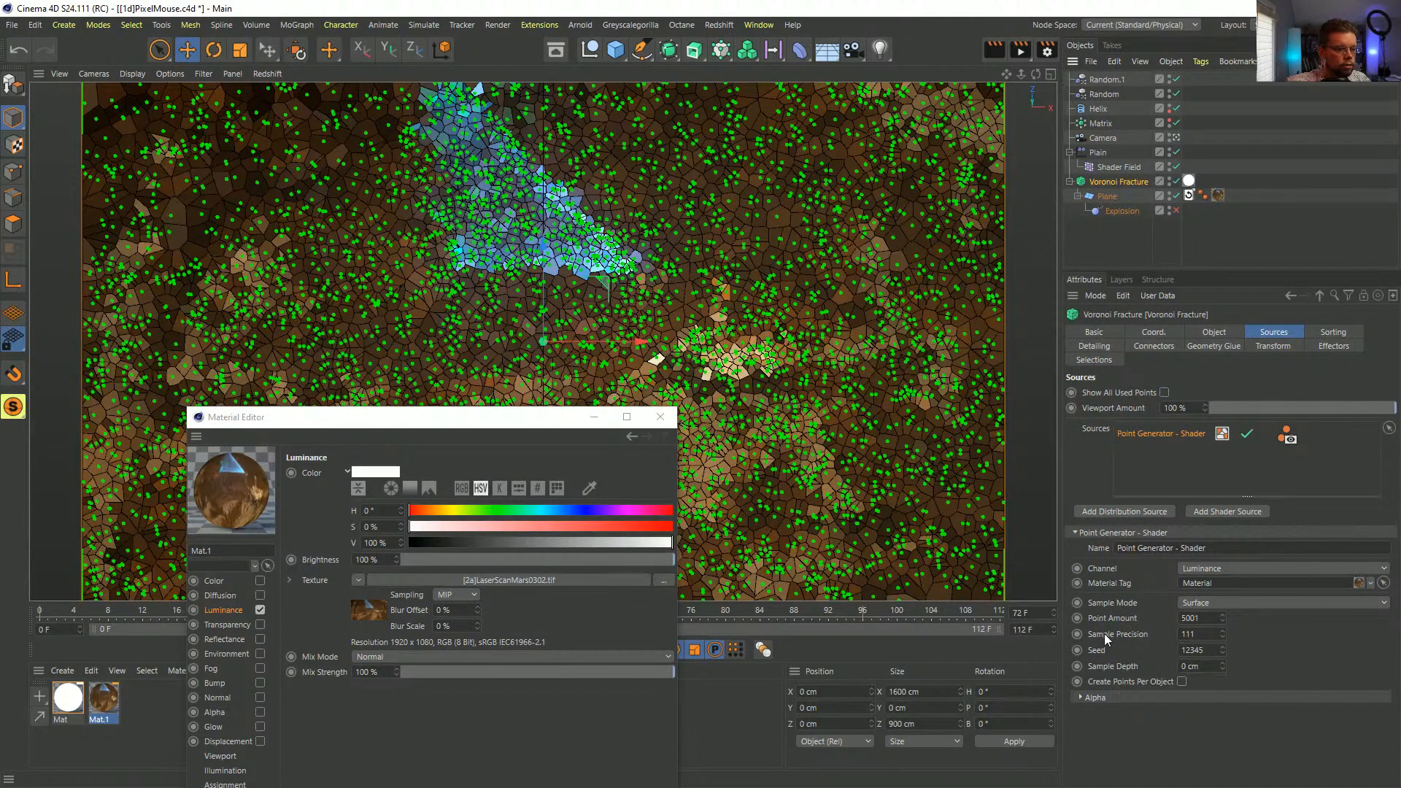
double_click(1199, 634)
text(11)
key(Return)
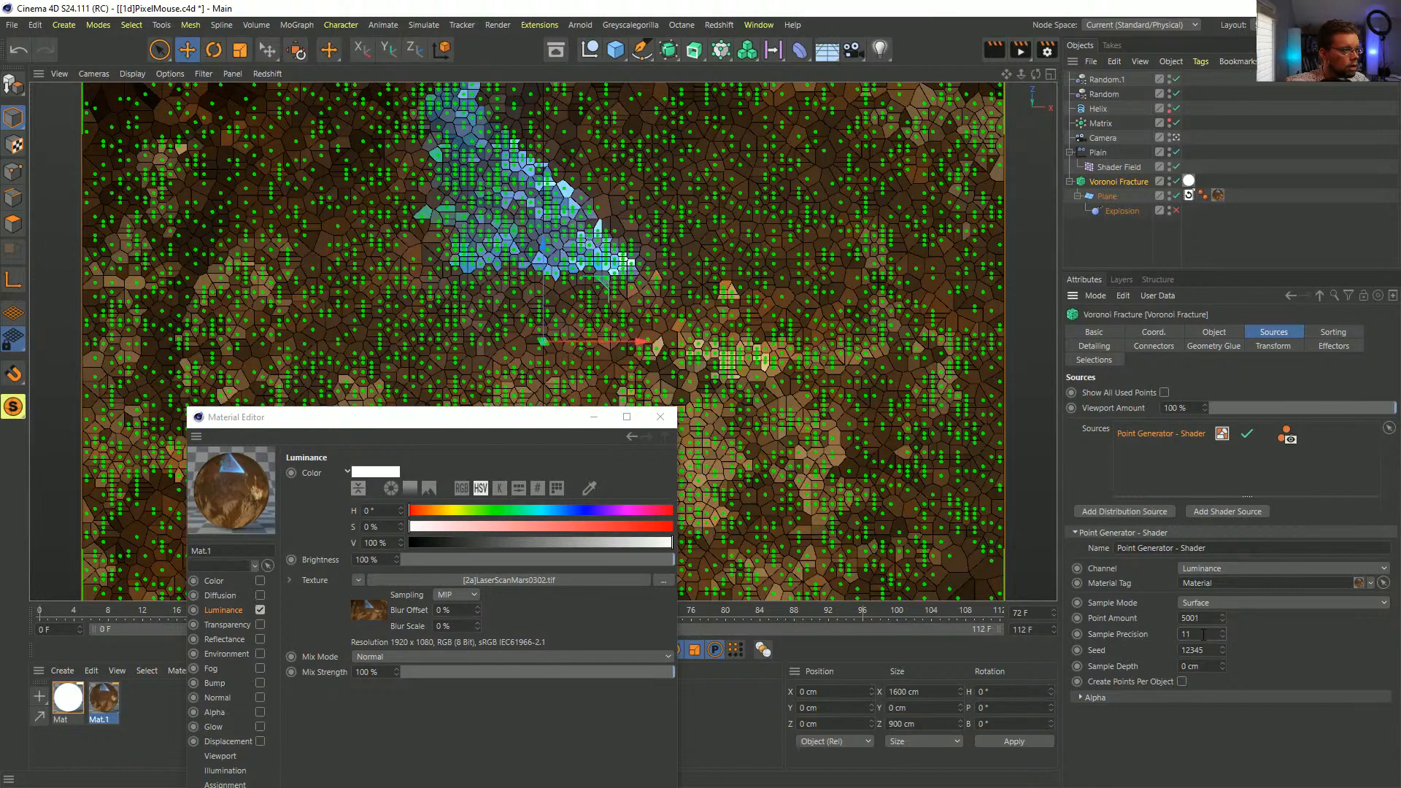
click(1109, 246)
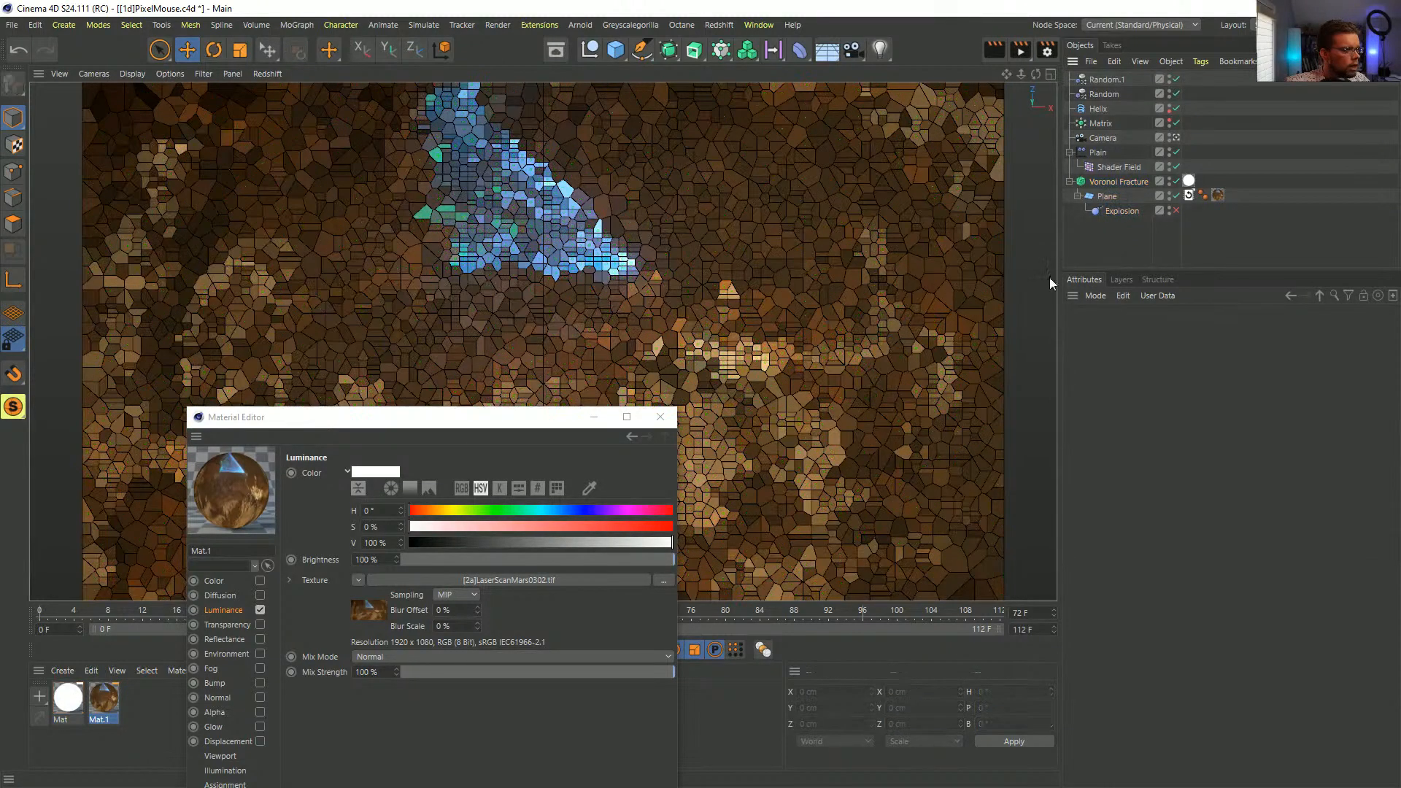
drag(509, 420, 524, 665)
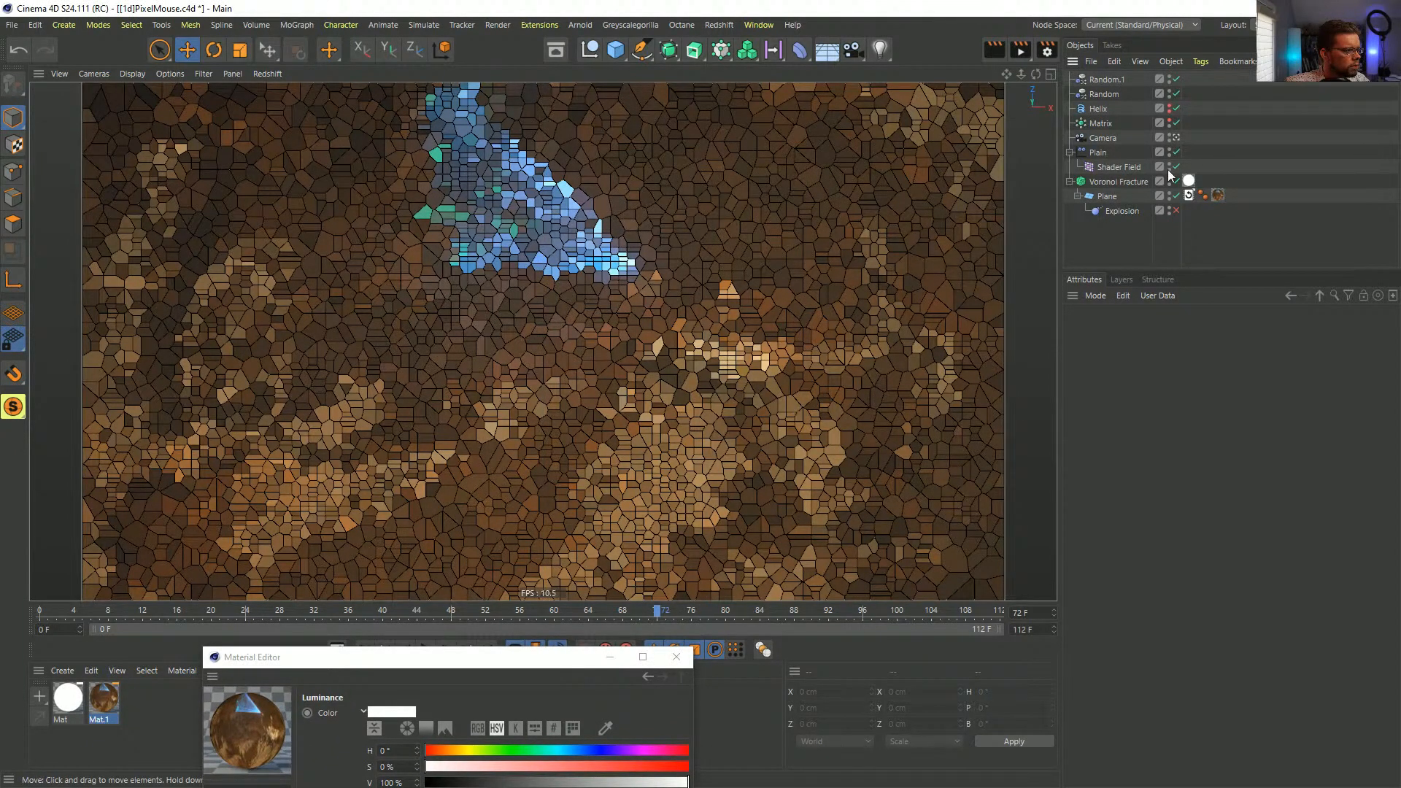
- Set the Voronoi Fracture shader source's sample precision to 150 and its sample depth to 2 cm
click(1114, 183)
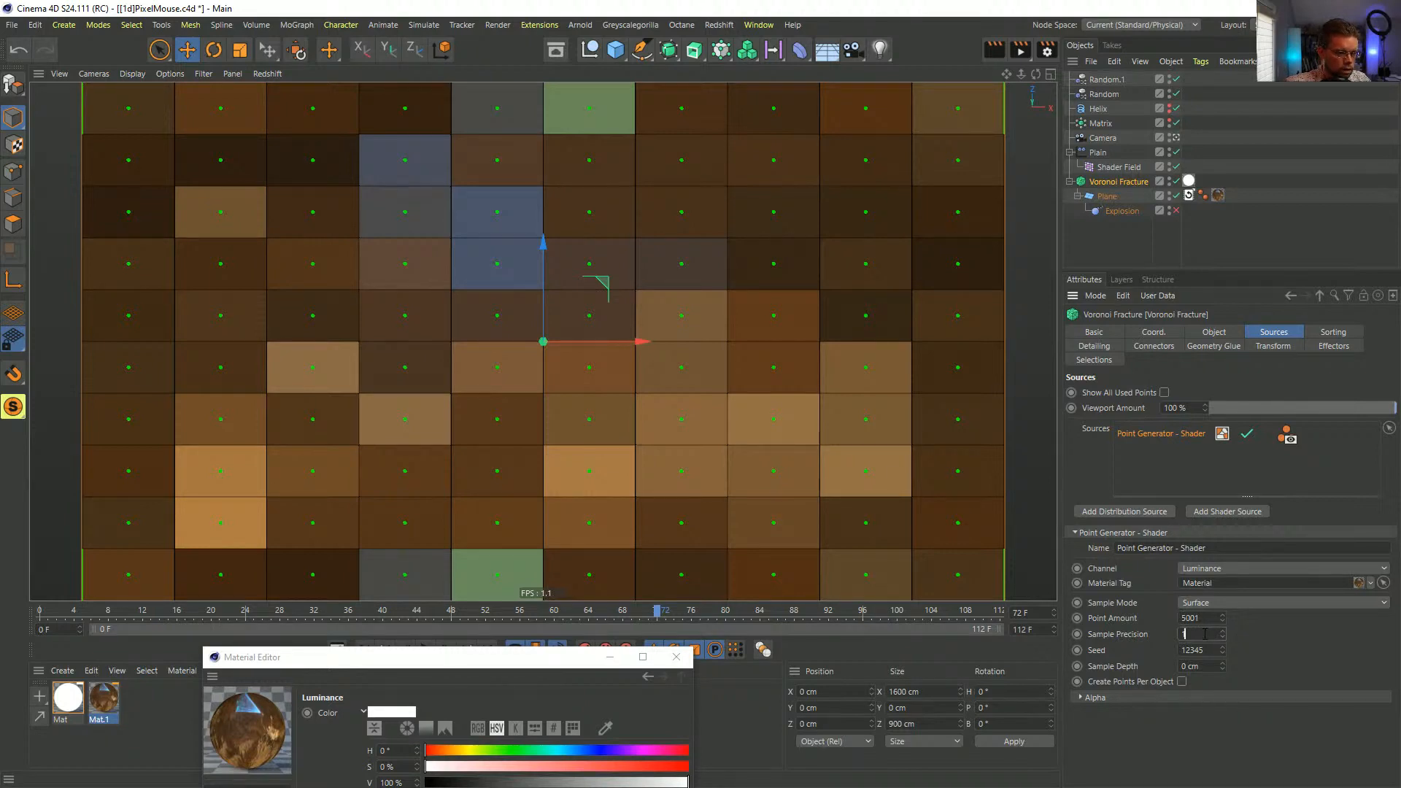
text(150)
key(Return)
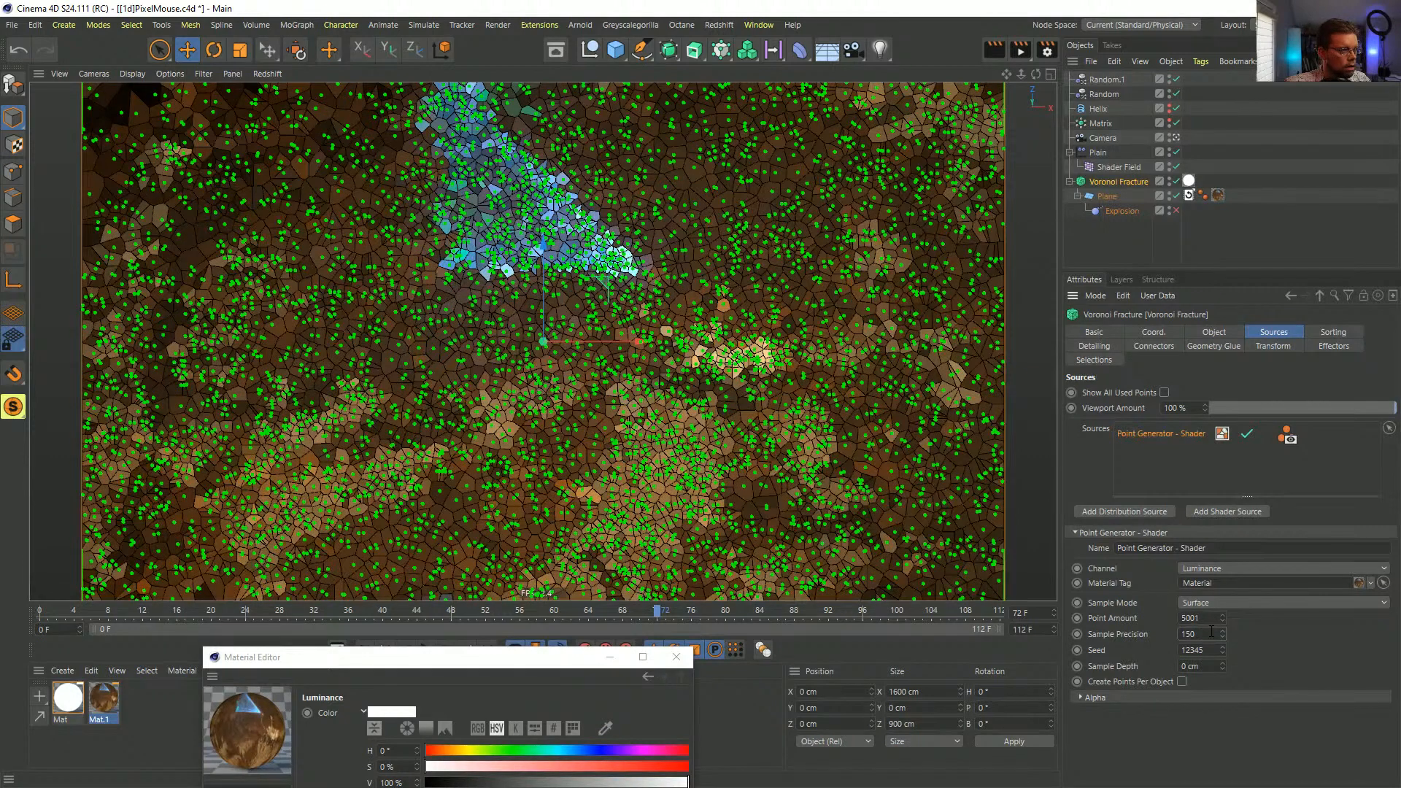
drag(1223, 665, 1250, 662)
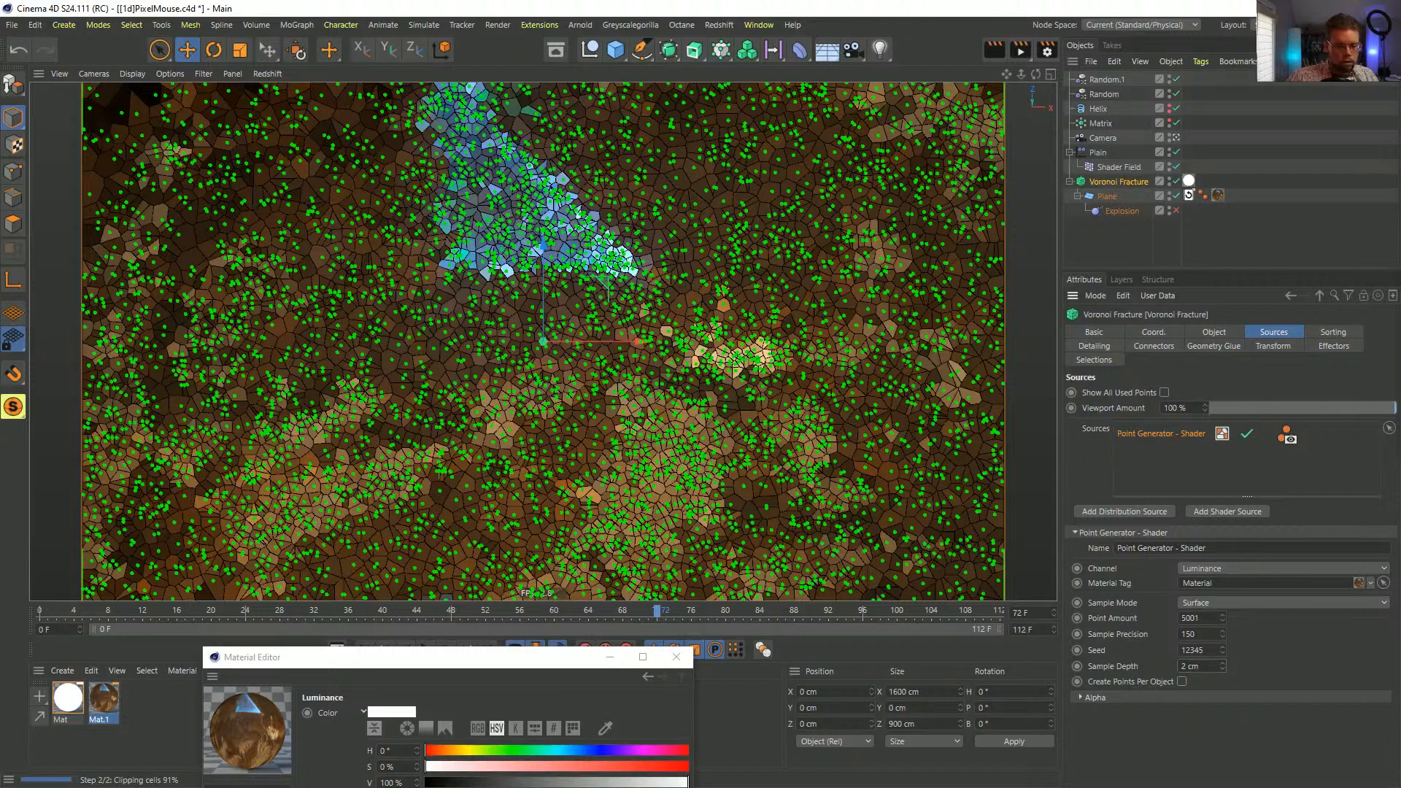
- Switch to Task Manager and force the frozen Cinema 4D process to end
key(ctrl+shift+Escape)
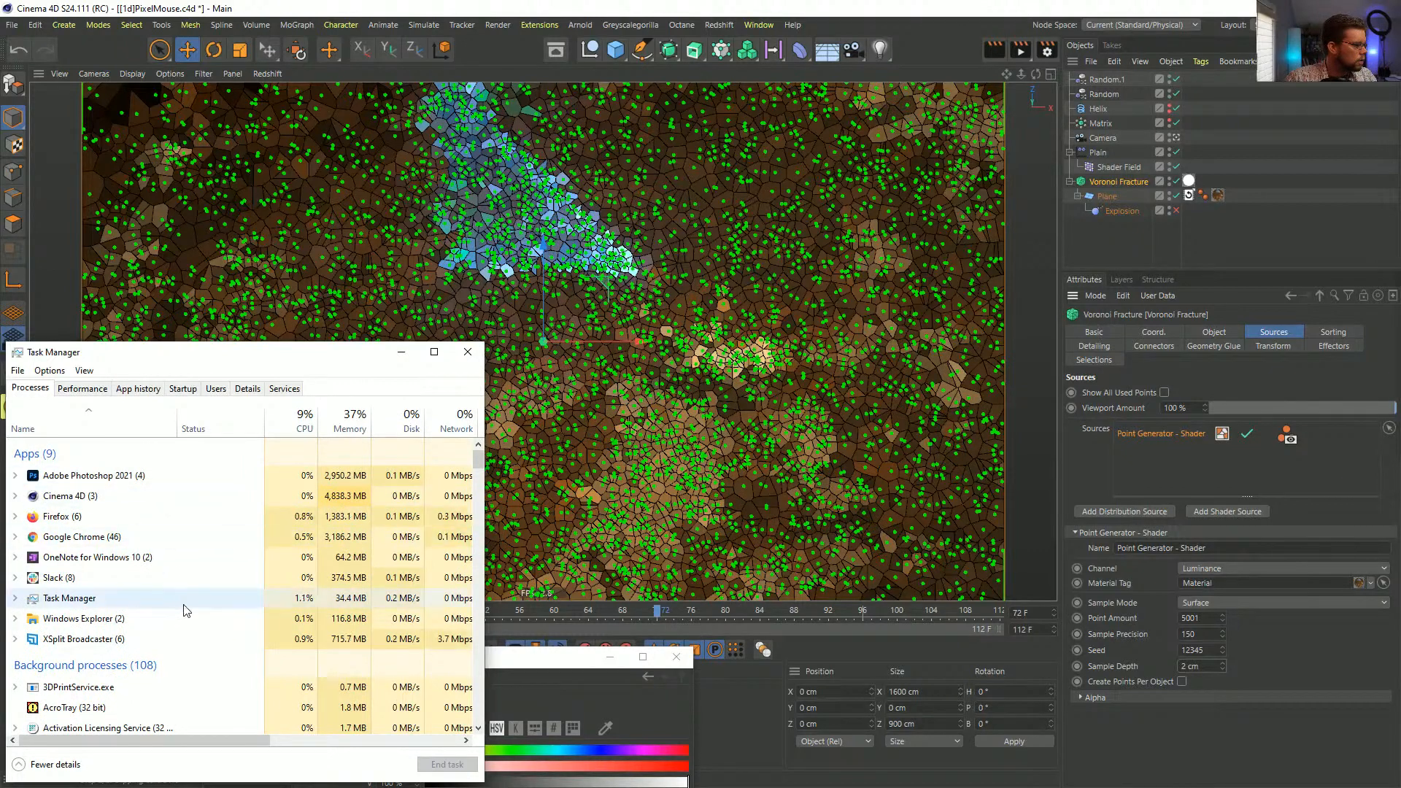
click(900, 25)
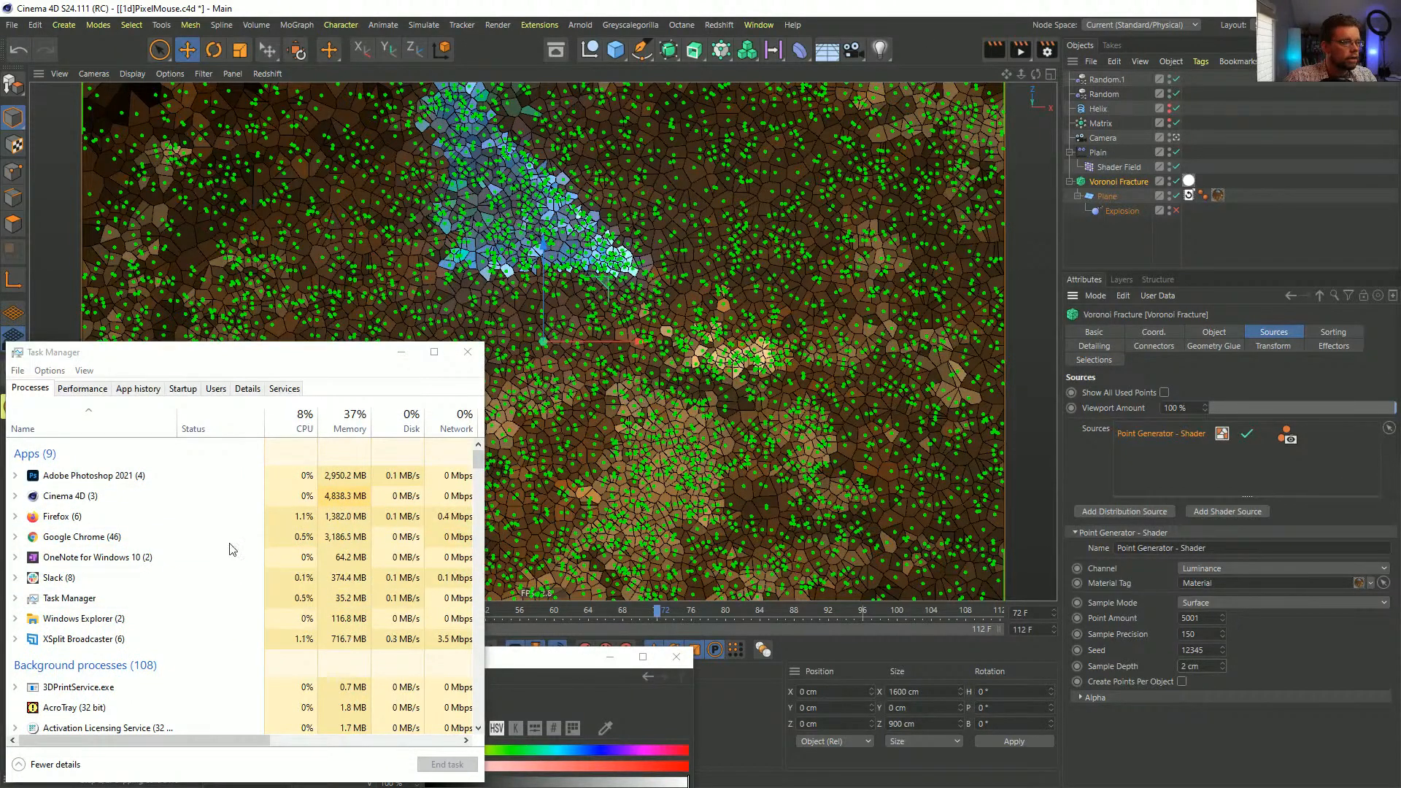
click(148, 496)
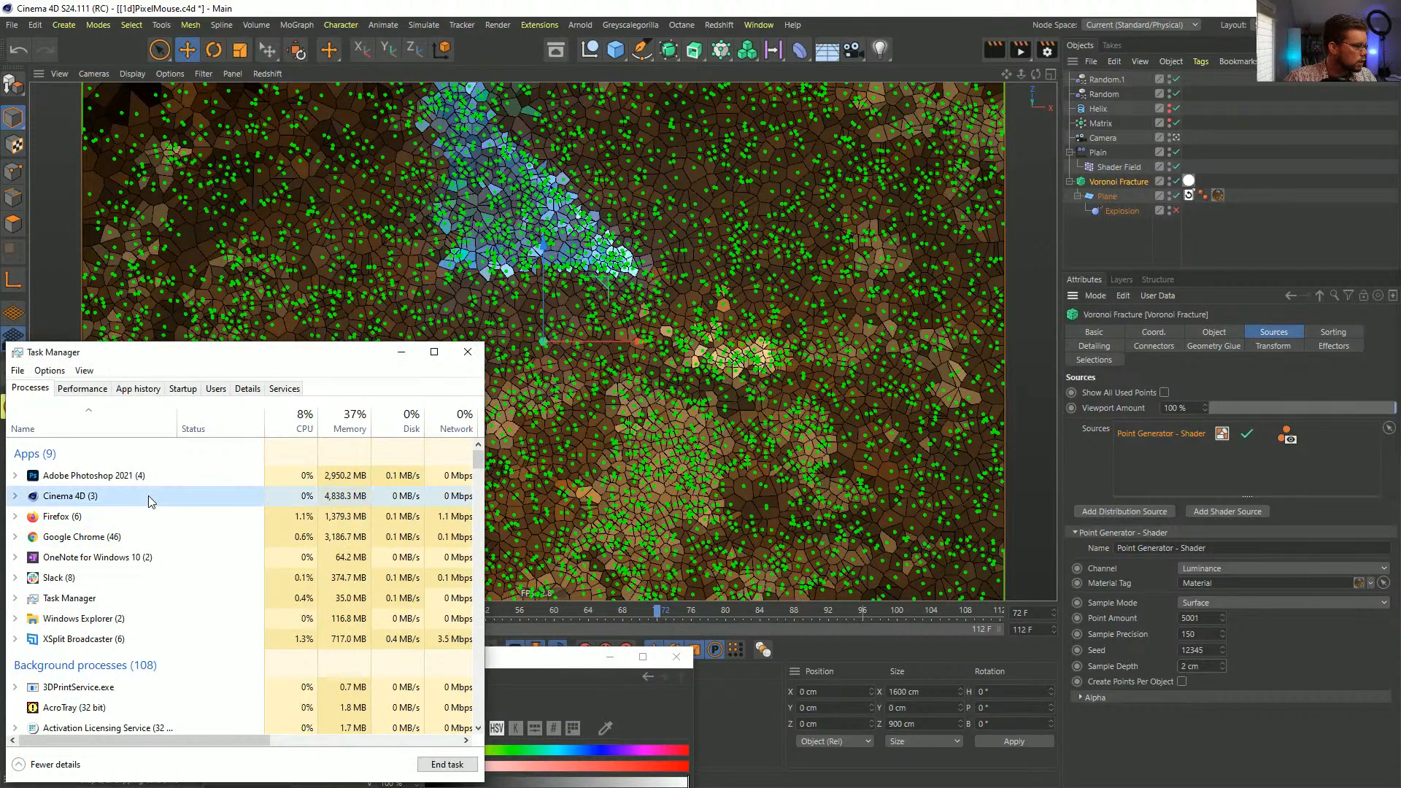
click(442, 765)
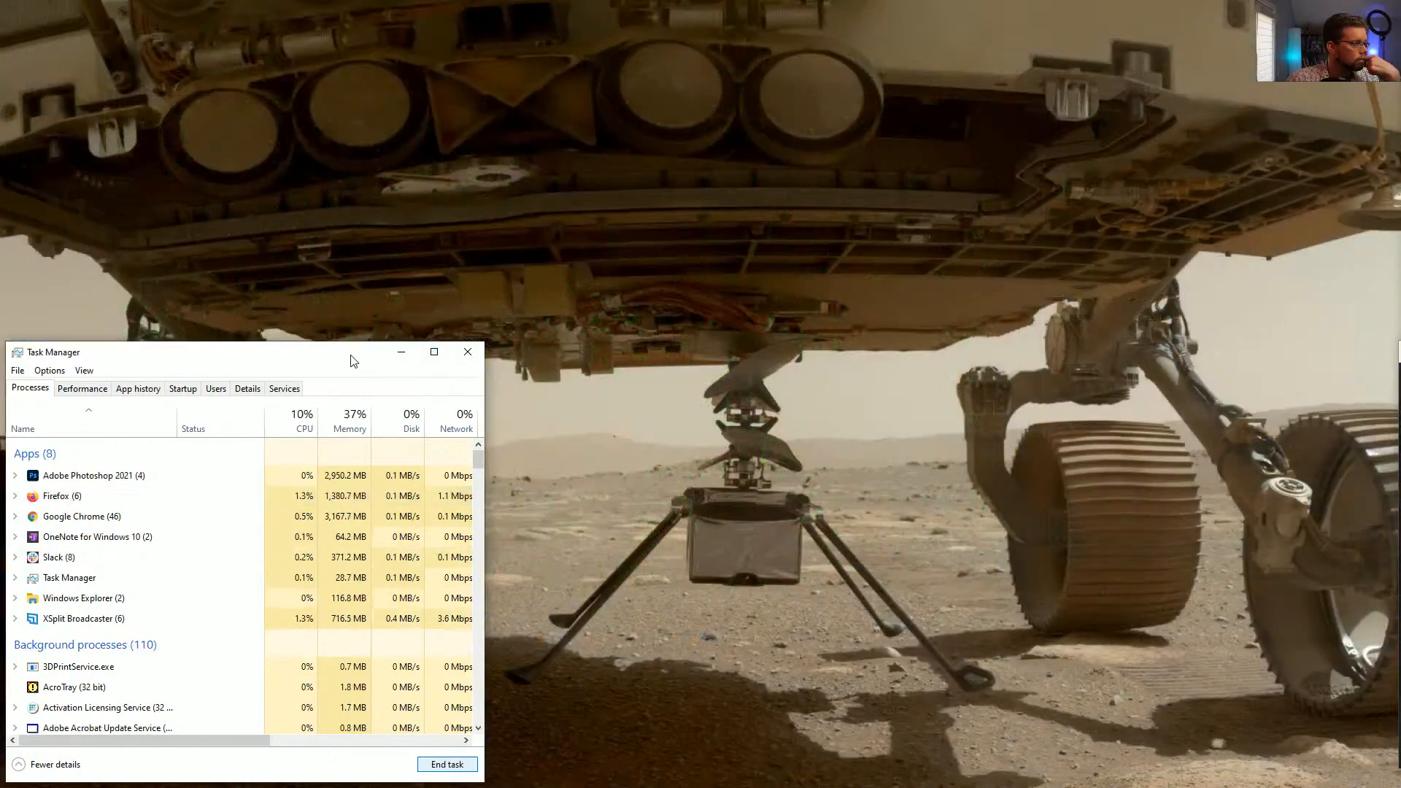
- Close Task Manager, switch to Firefox and enlarge its Shape Shifting video window over the empty Cinema 4D viewport
click(467, 352)
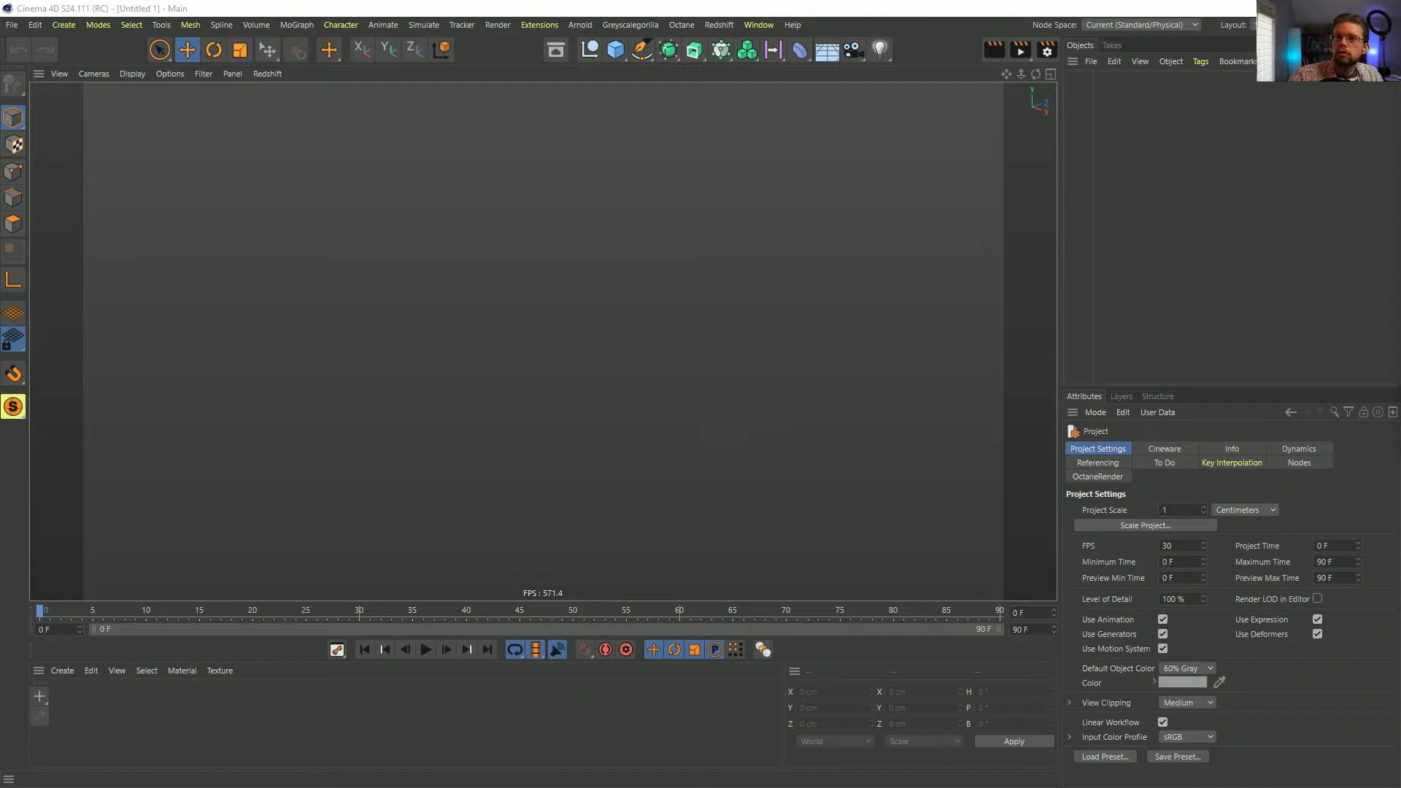
key(alt+Tab)
drag(1300, 180, 432, 103)
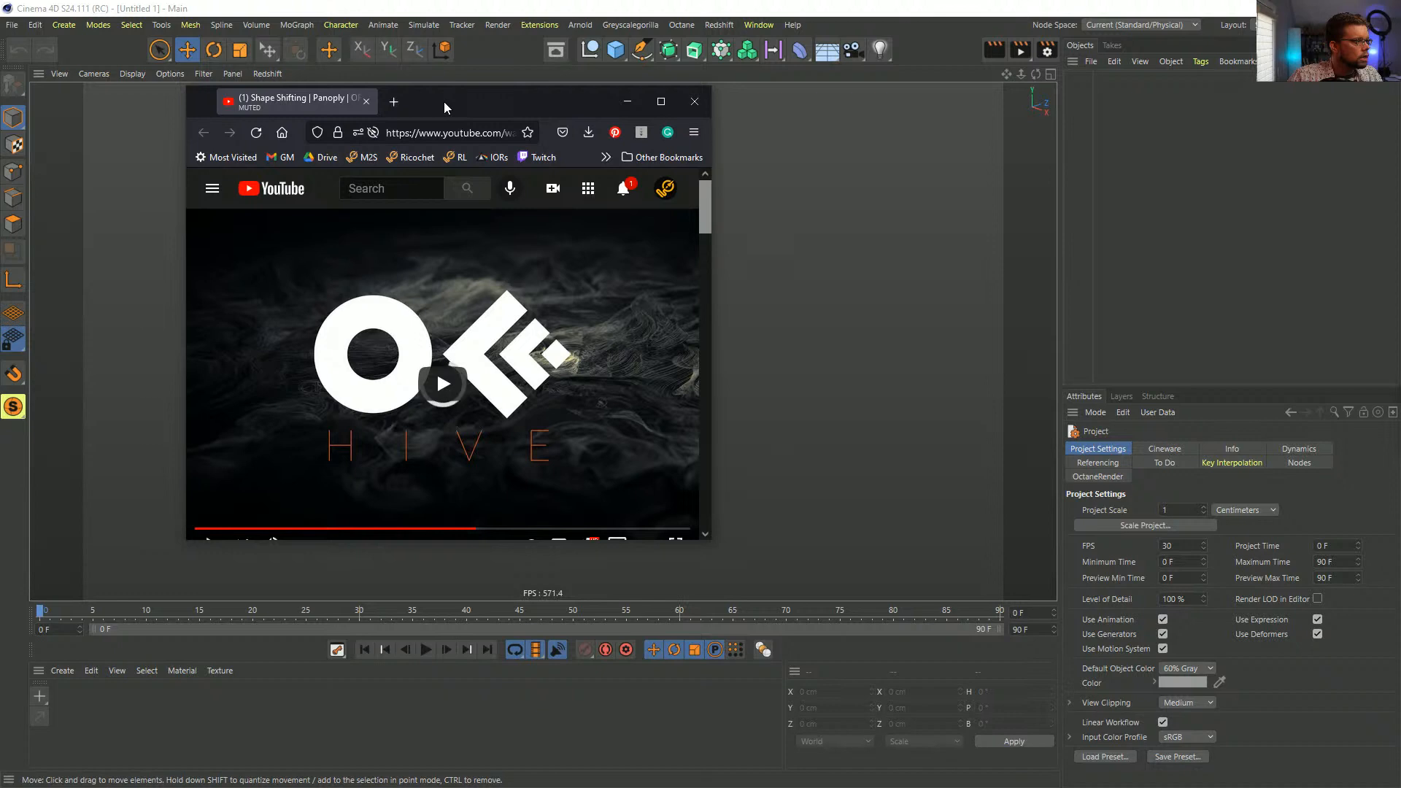
drag(711, 540, 891, 640)
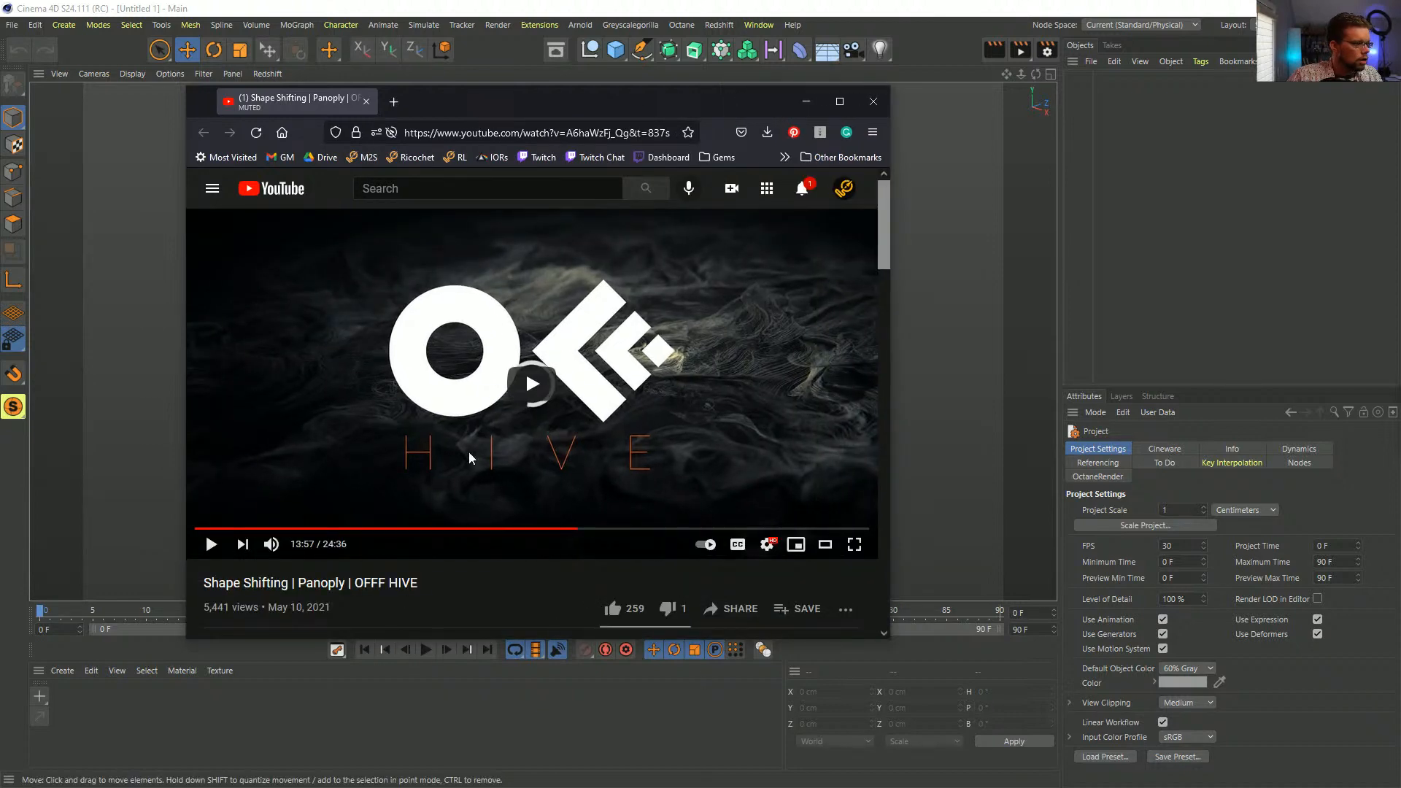
- Bring the browser window back over the viewport, close the Fast.com tab and reload the Shape Shifting video page
key(alt+Tab)
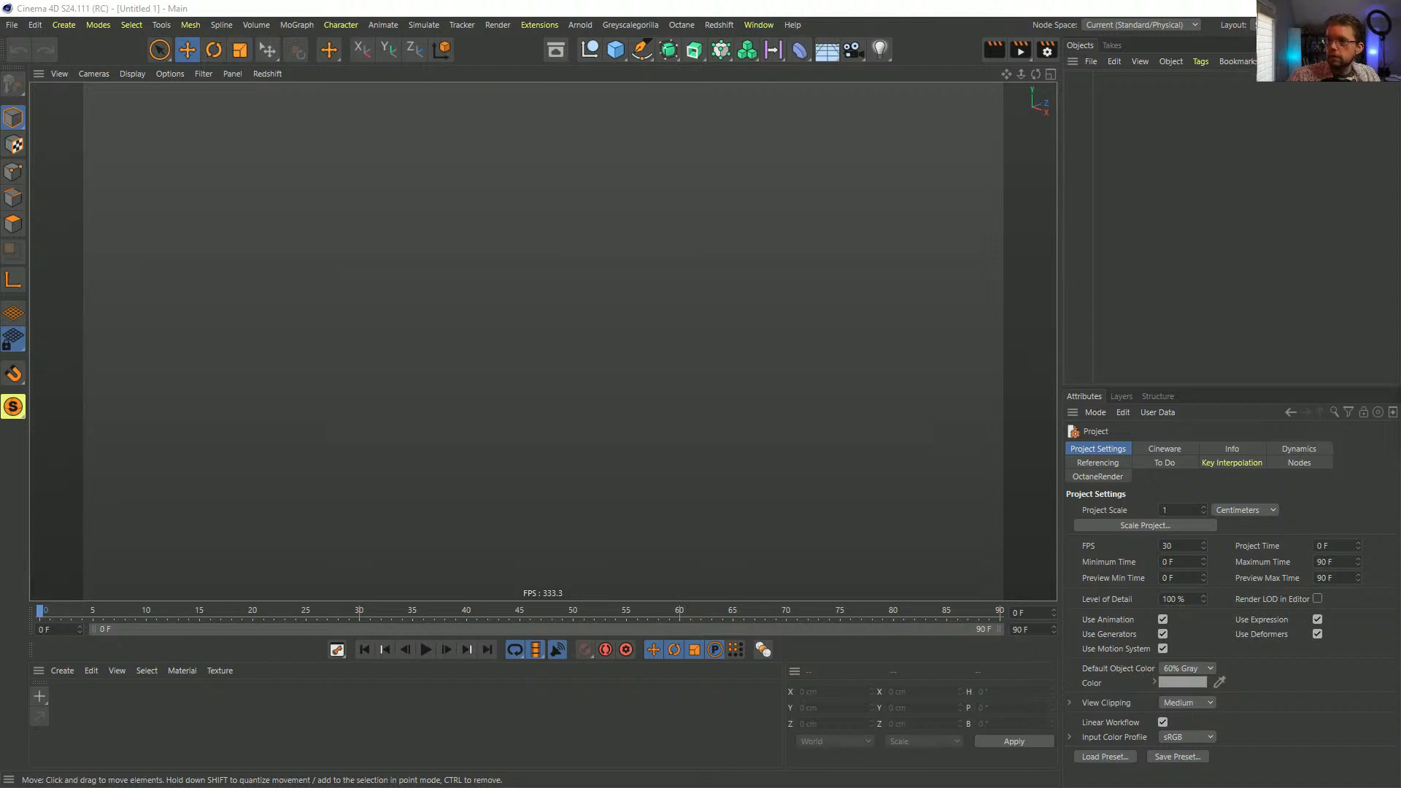
drag(1400, 102, 633, 100)
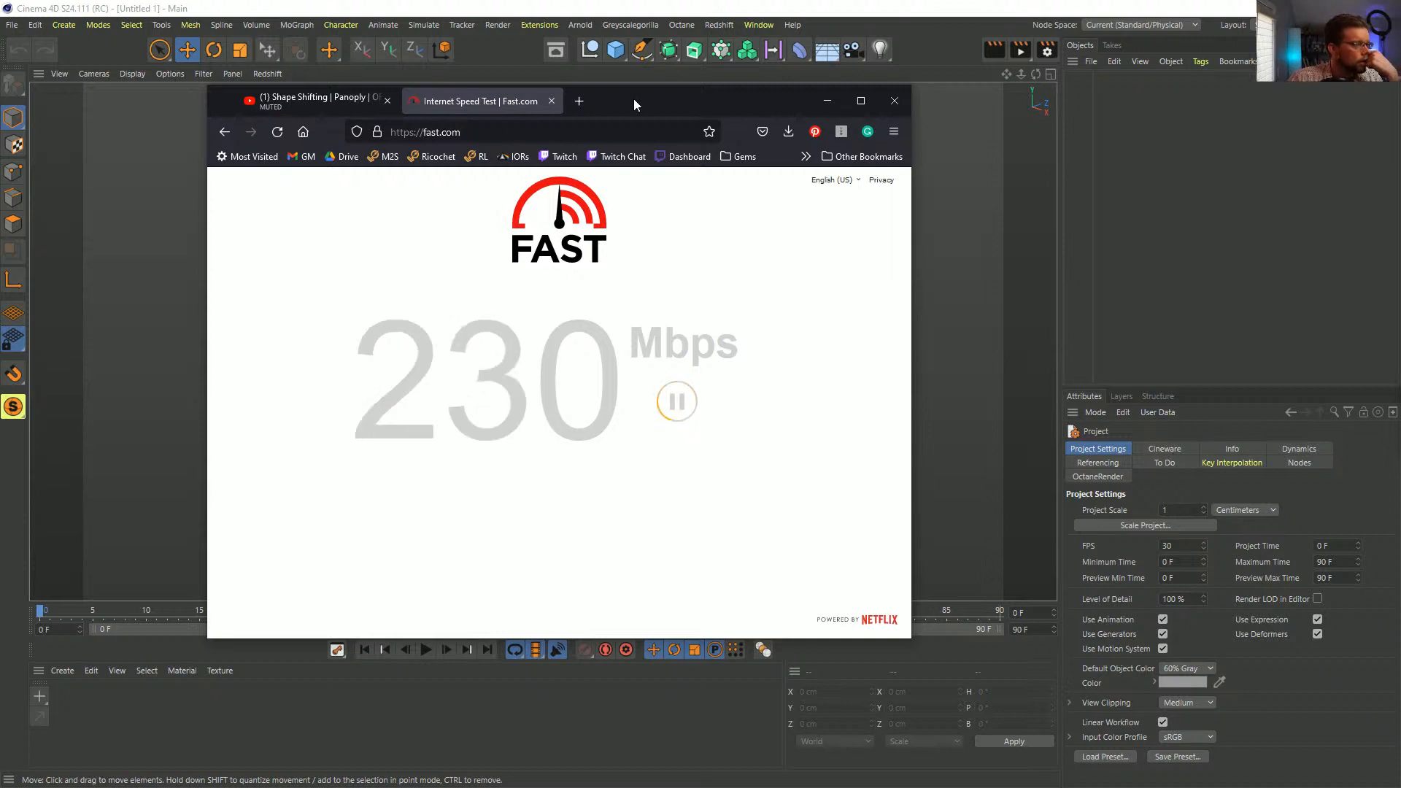
click(552, 102)
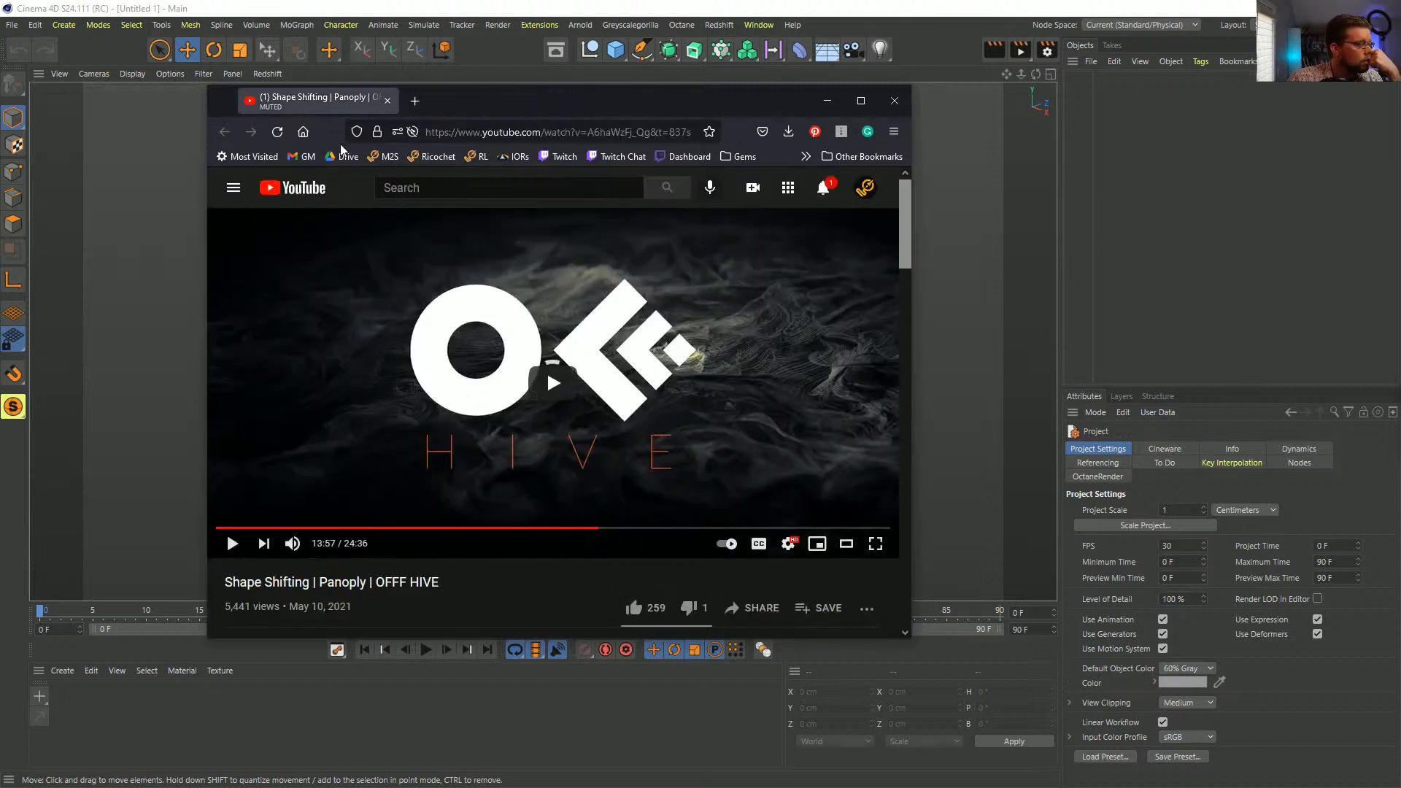
click(275, 131)
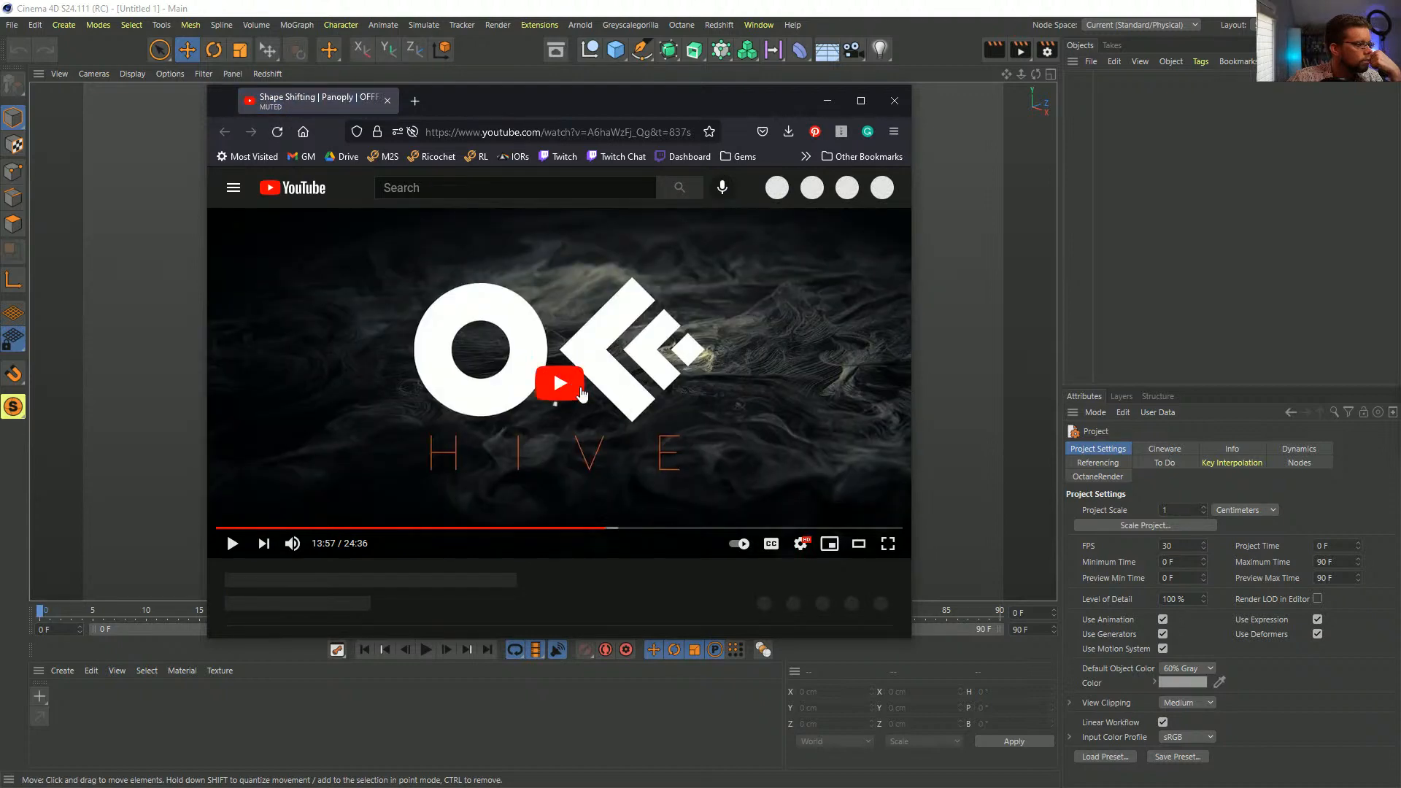
- Play the Shape Shifting video briefly, pause and mute it, and shrink the browser window
click(559, 383)
click(589, 407)
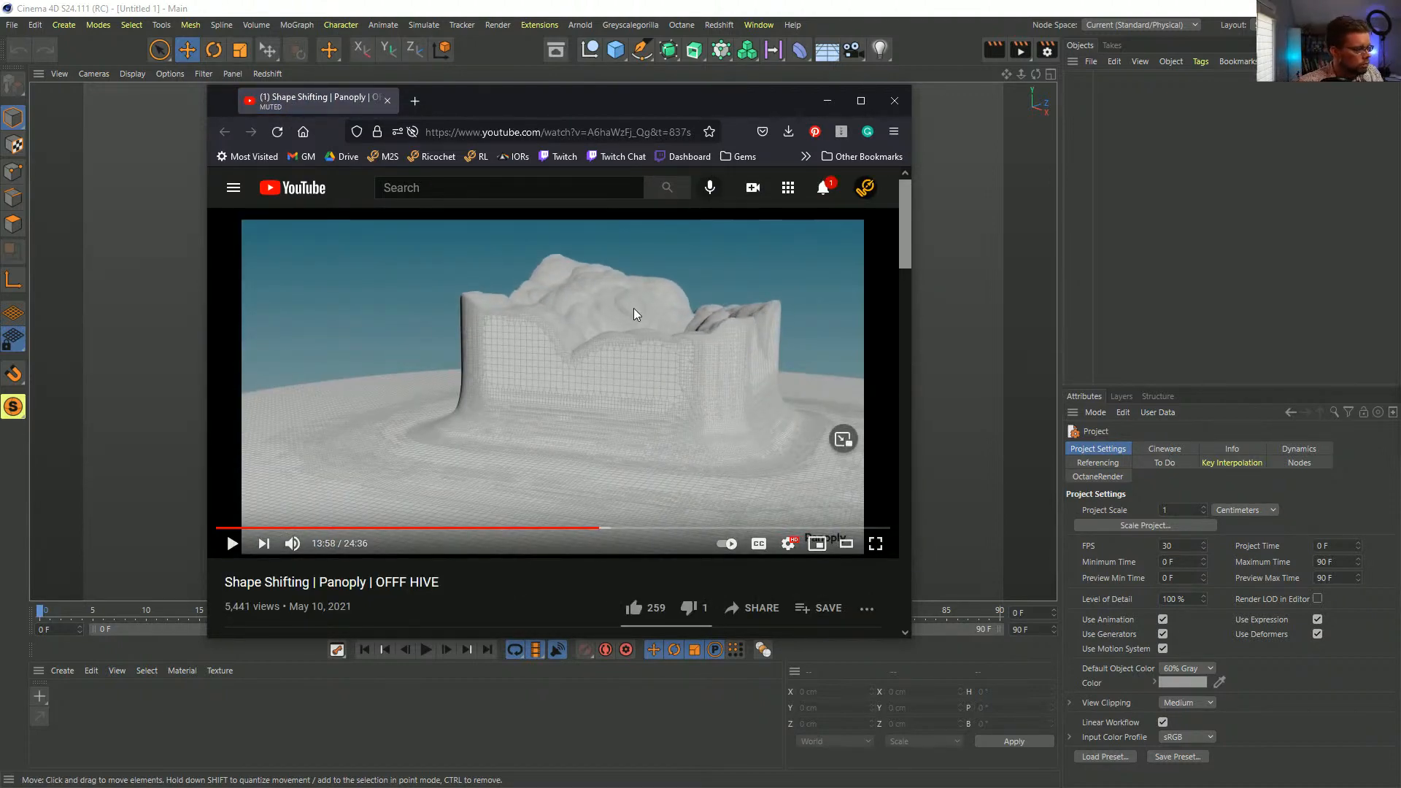
click(292, 543)
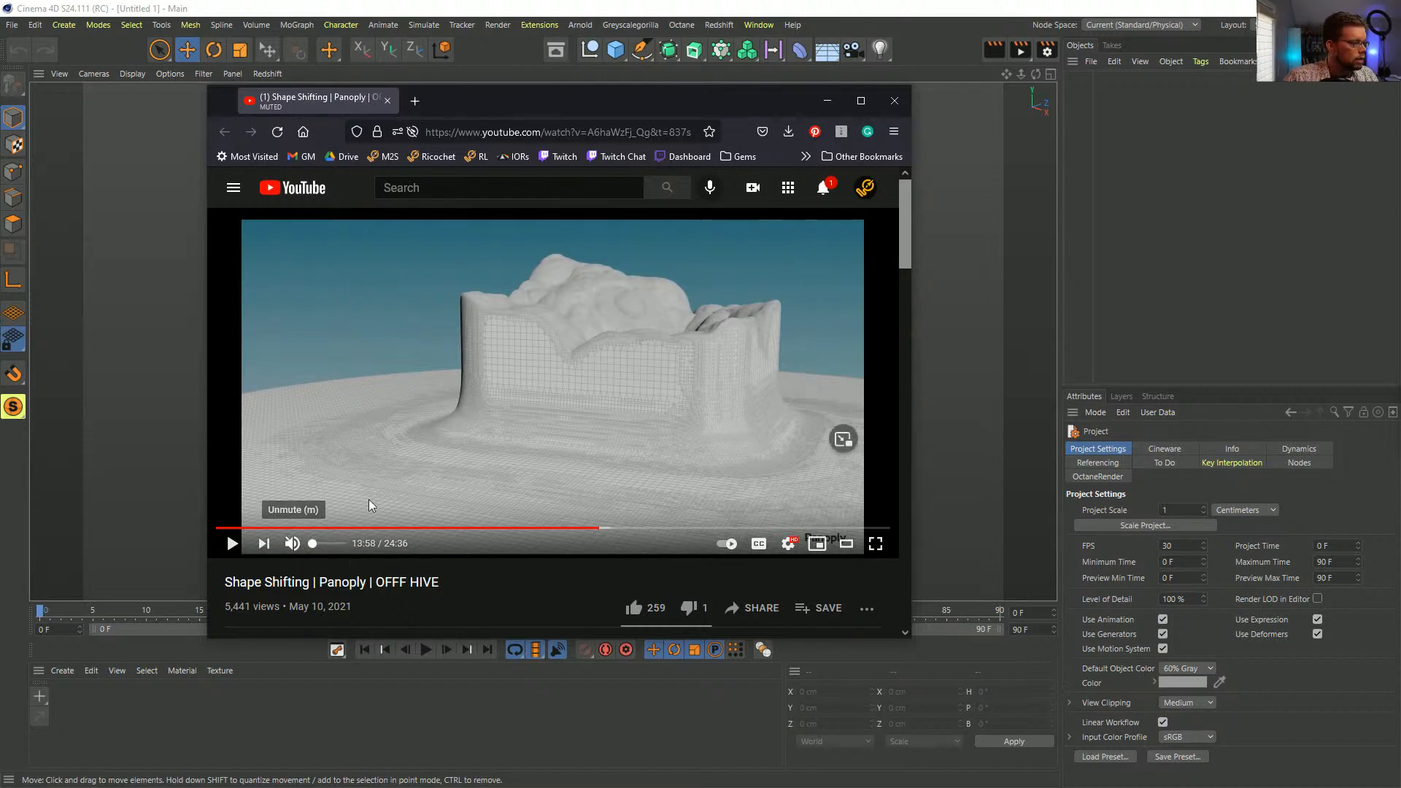
drag(902, 641, 830, 589)
- Copy the phrase "Panoply's project for Herradura" from the video's description
scroll(679, 451, down, 2)
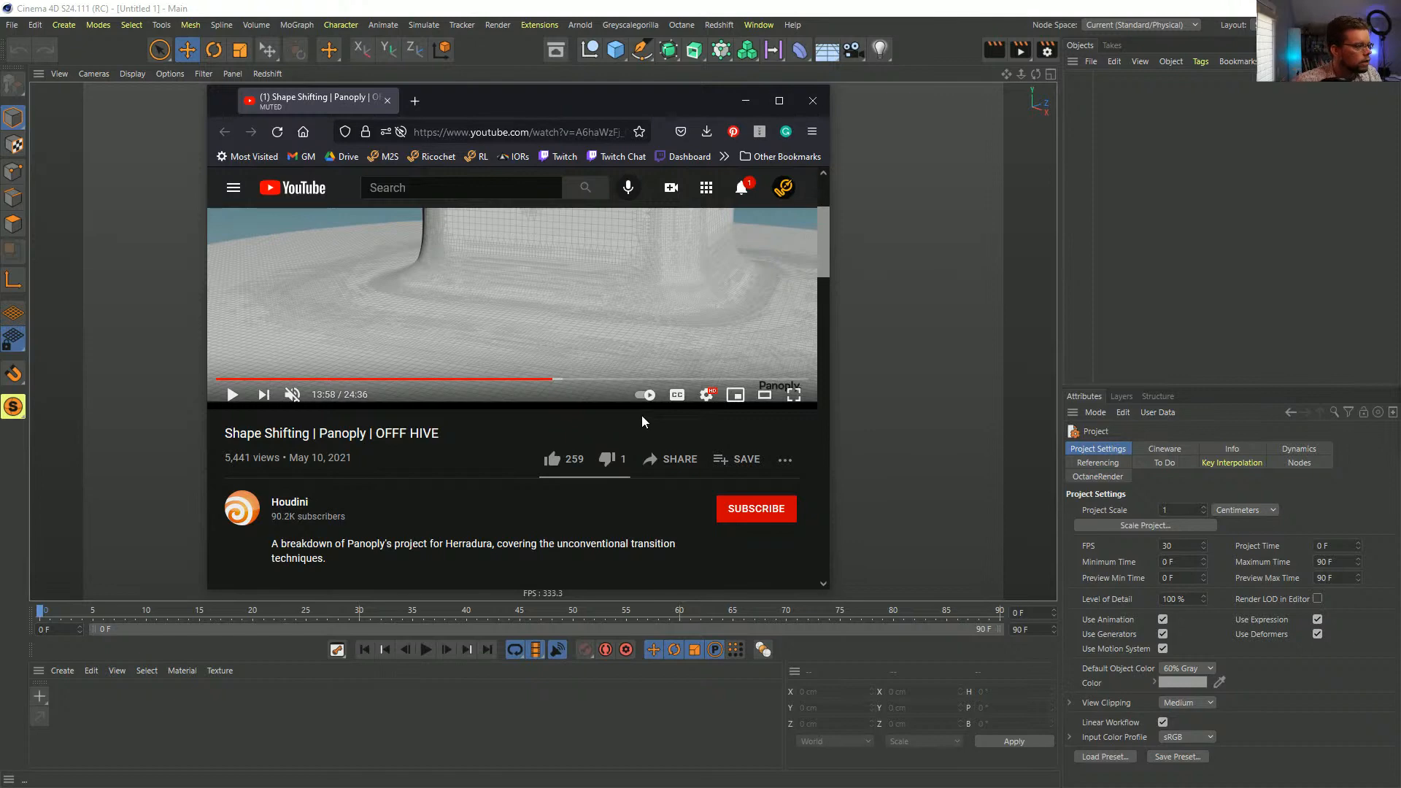
scroll(382, 468, down, 2)
scroll(381, 467, down, 1)
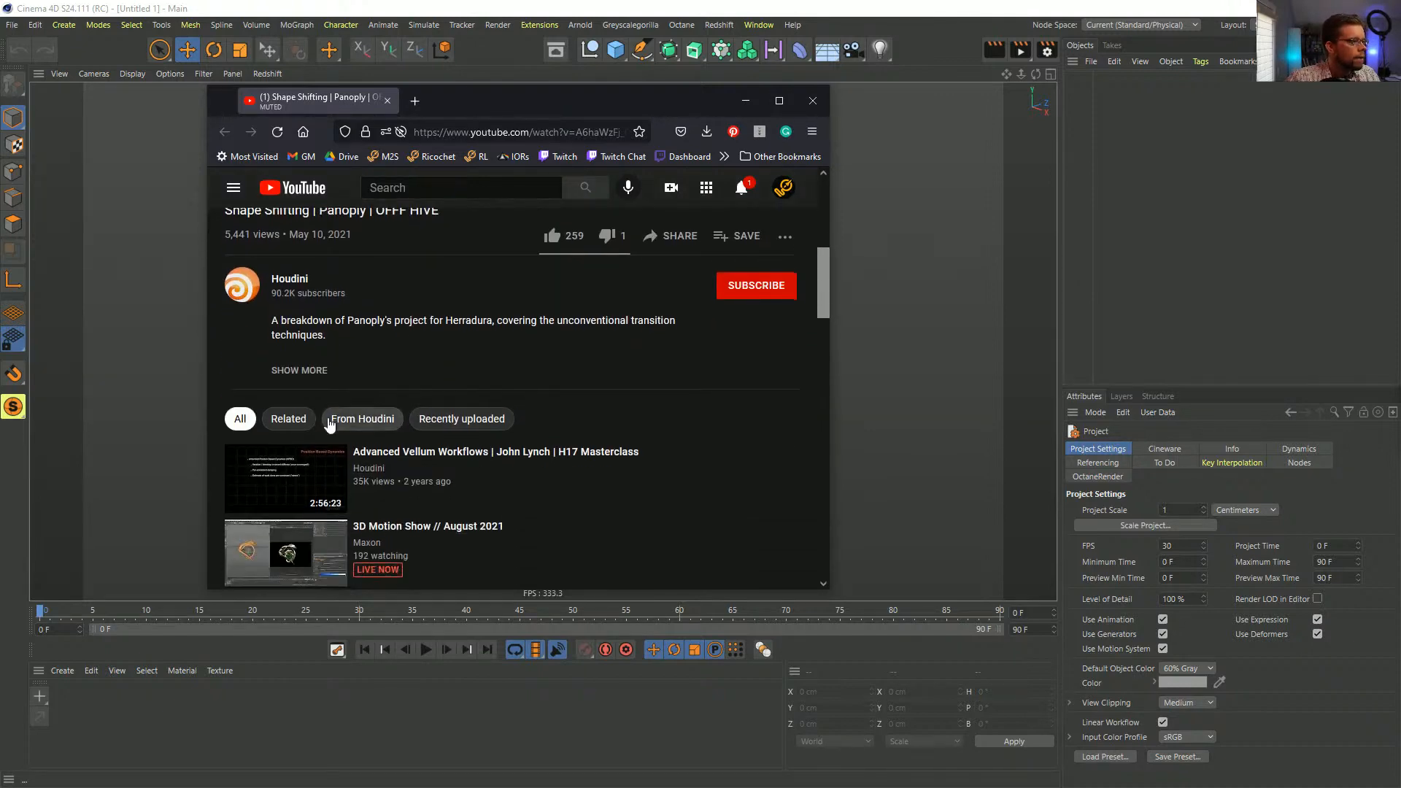
scroll(454, 312, up, 5)
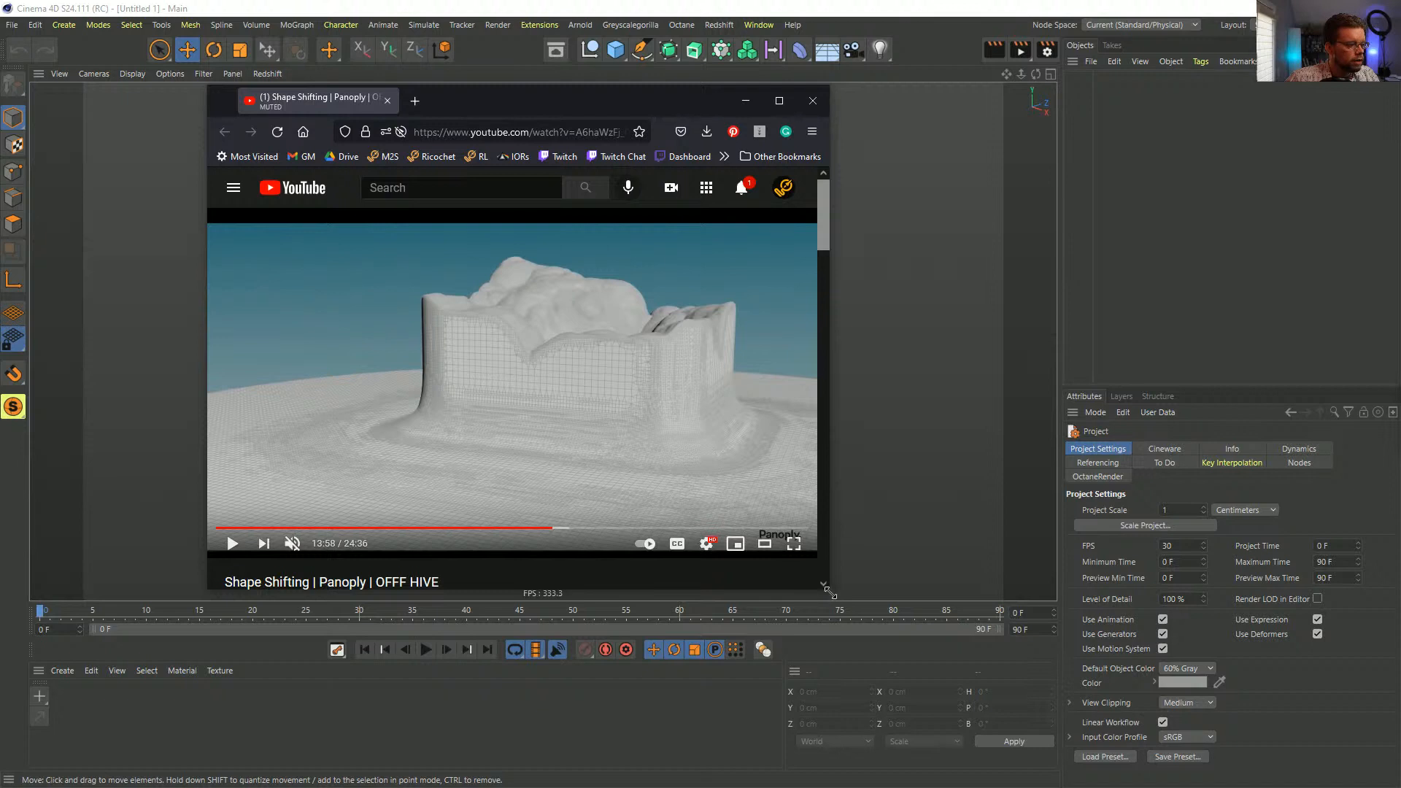
drag(829, 590, 840, 593)
scroll(470, 562, down, 3)
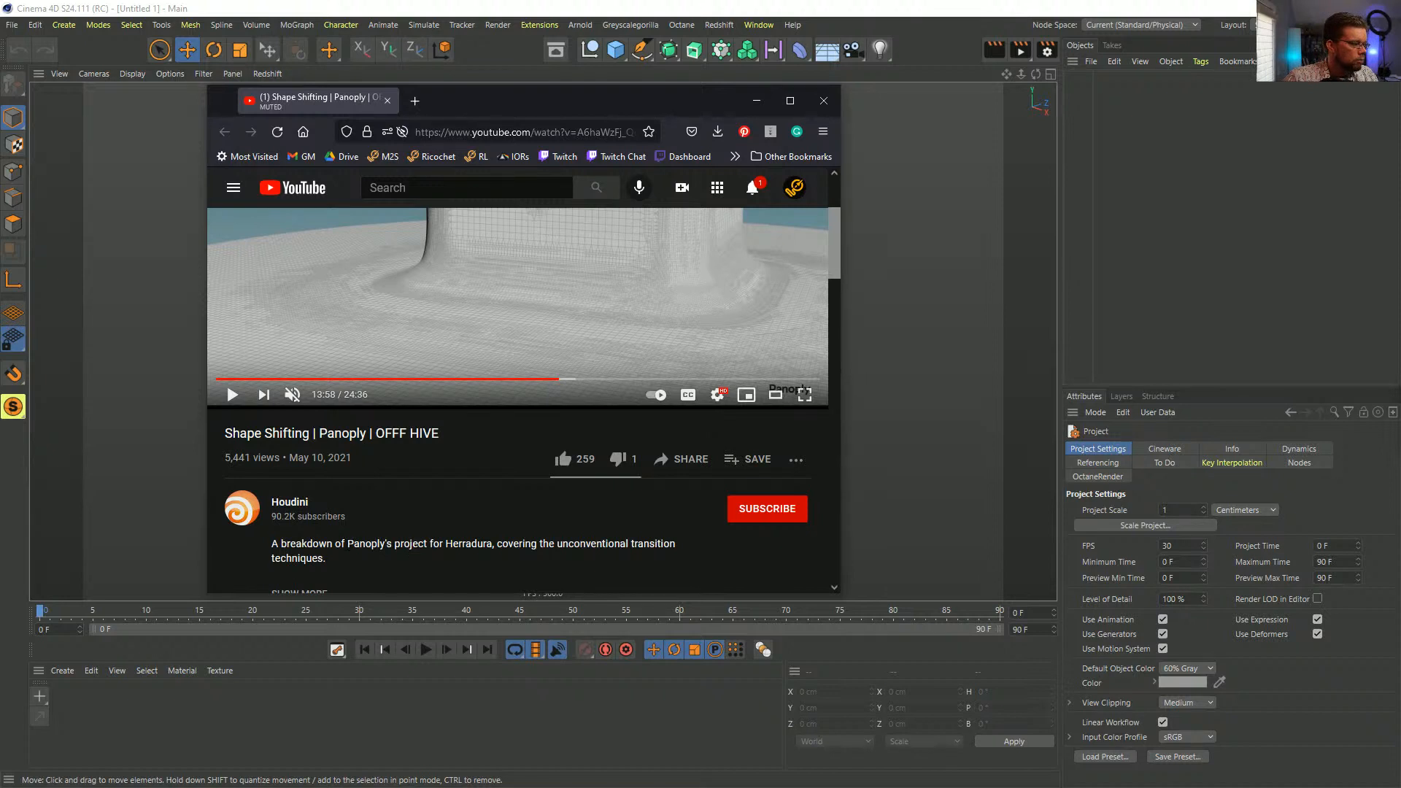
drag(382, 543, 492, 544)
key(ctrl+c)
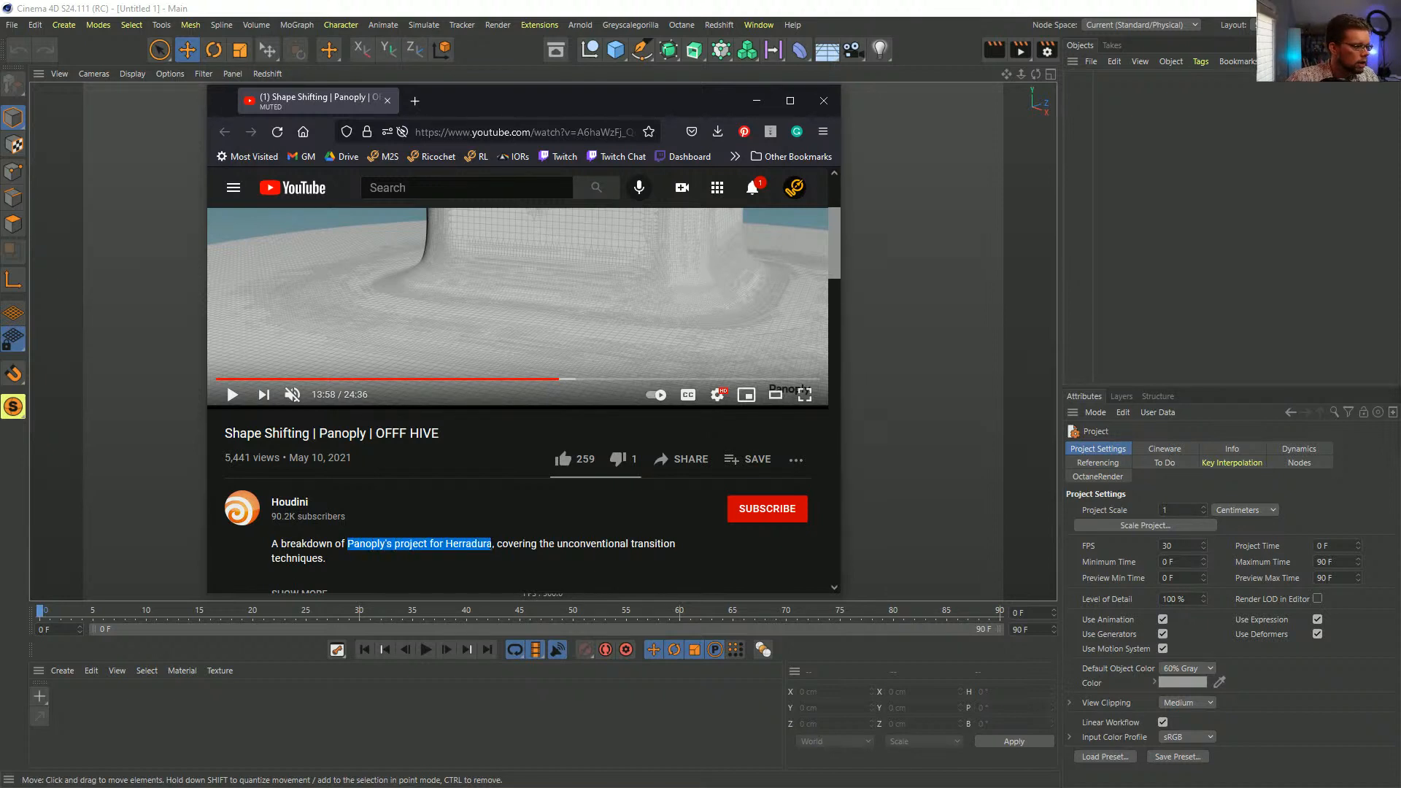
- Skim the Shape Shifting video around 14:05 to examine the mesh transition effect, and pause it there
scroll(451, 489, up, 2)
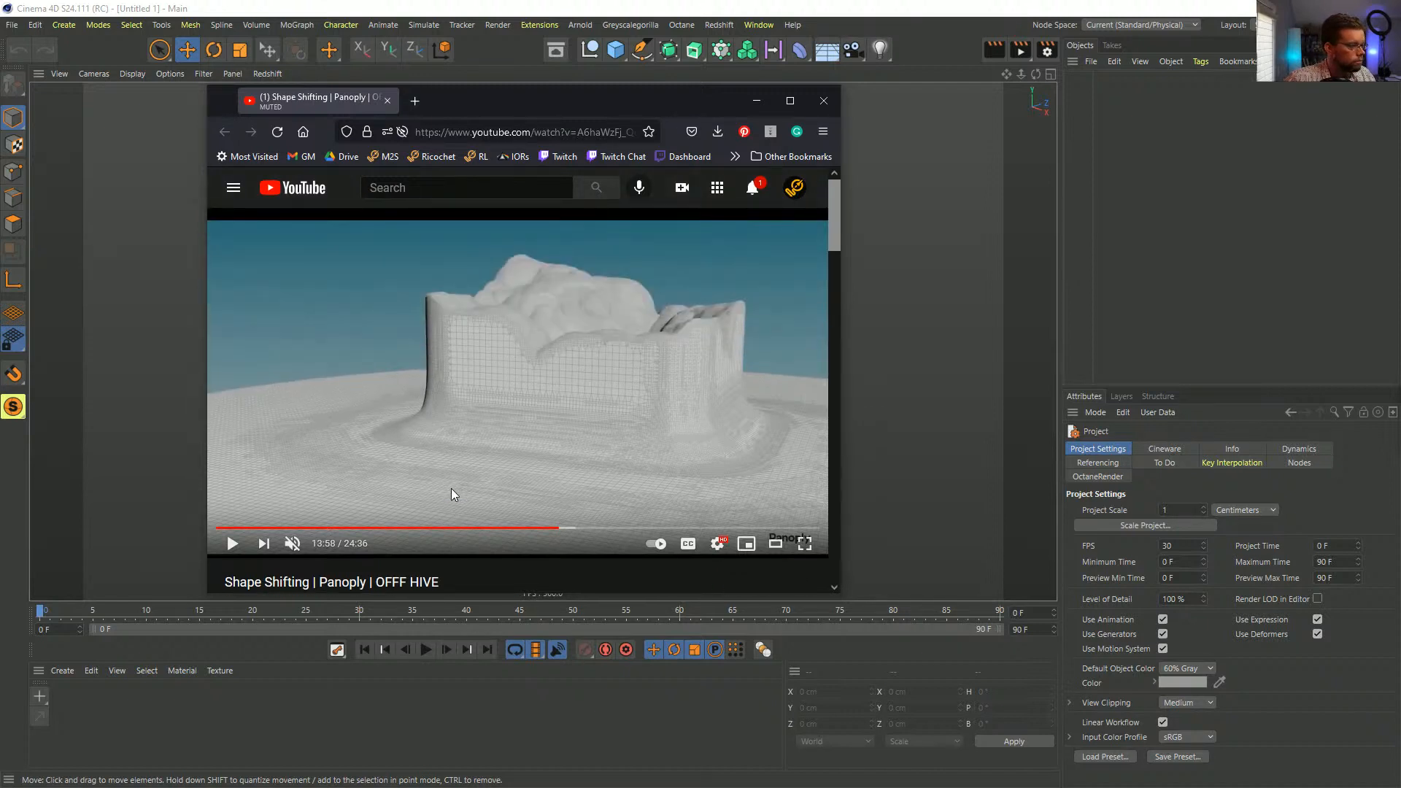
click(532, 442)
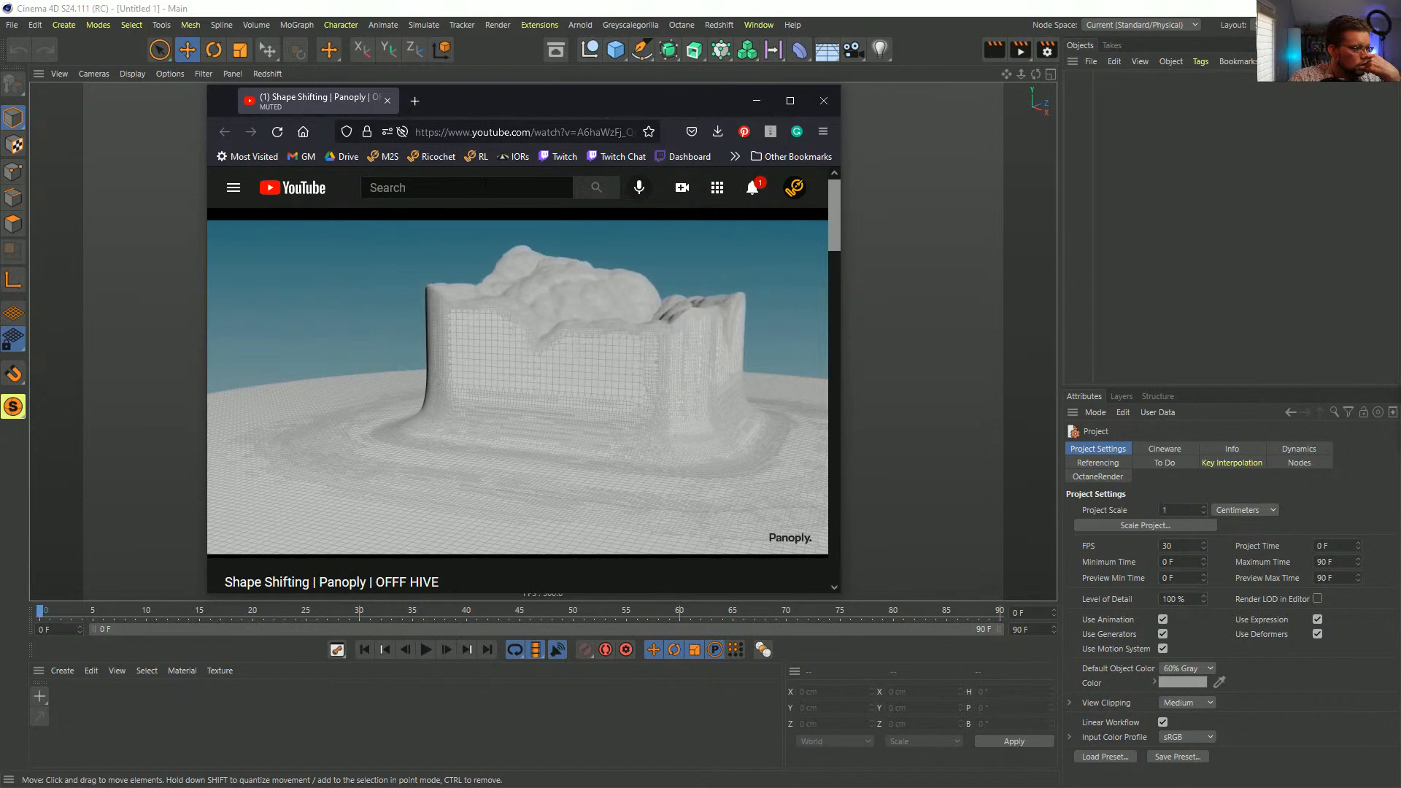
key(Right)
key(Right)
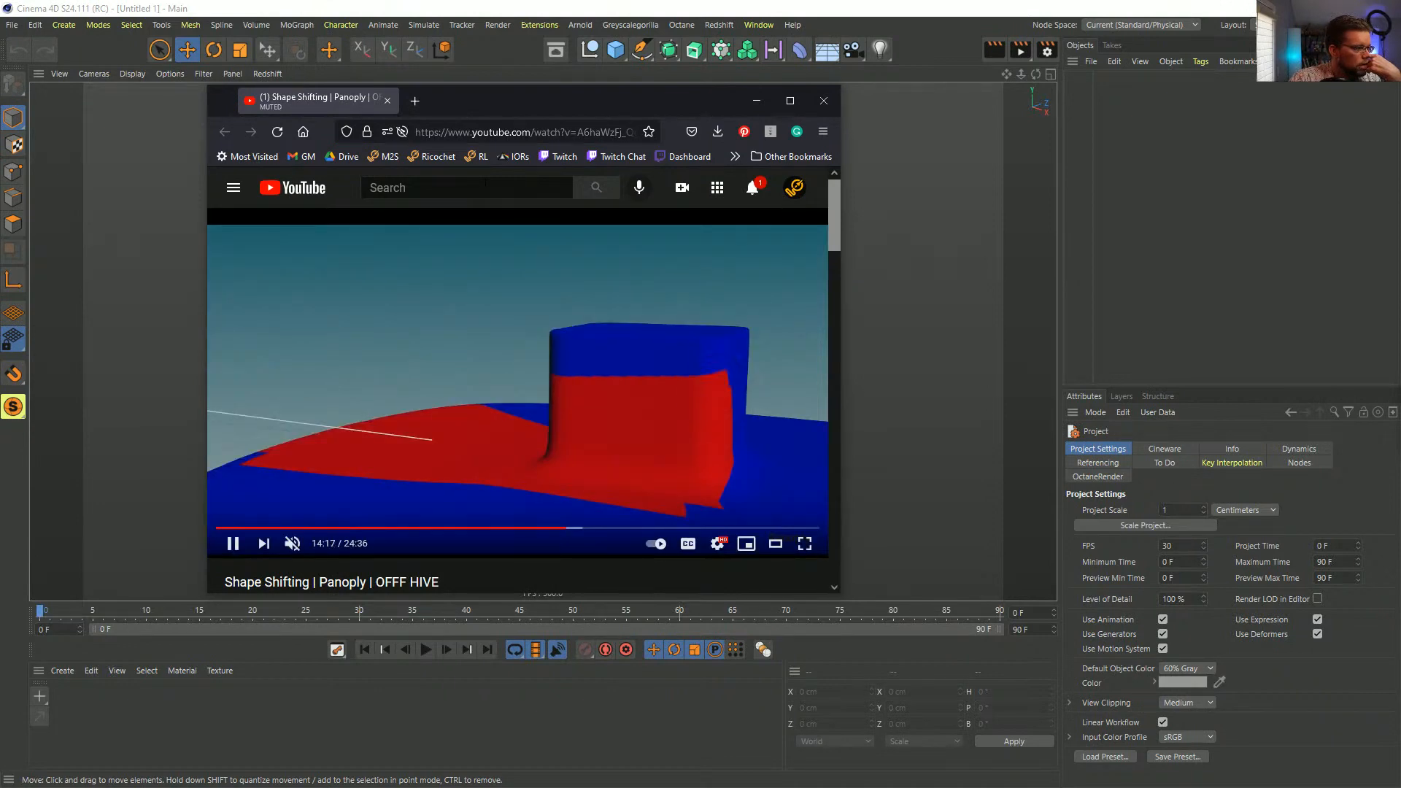
key(Right)
key(Left)
key(Left)
key(Left)
key(Left)
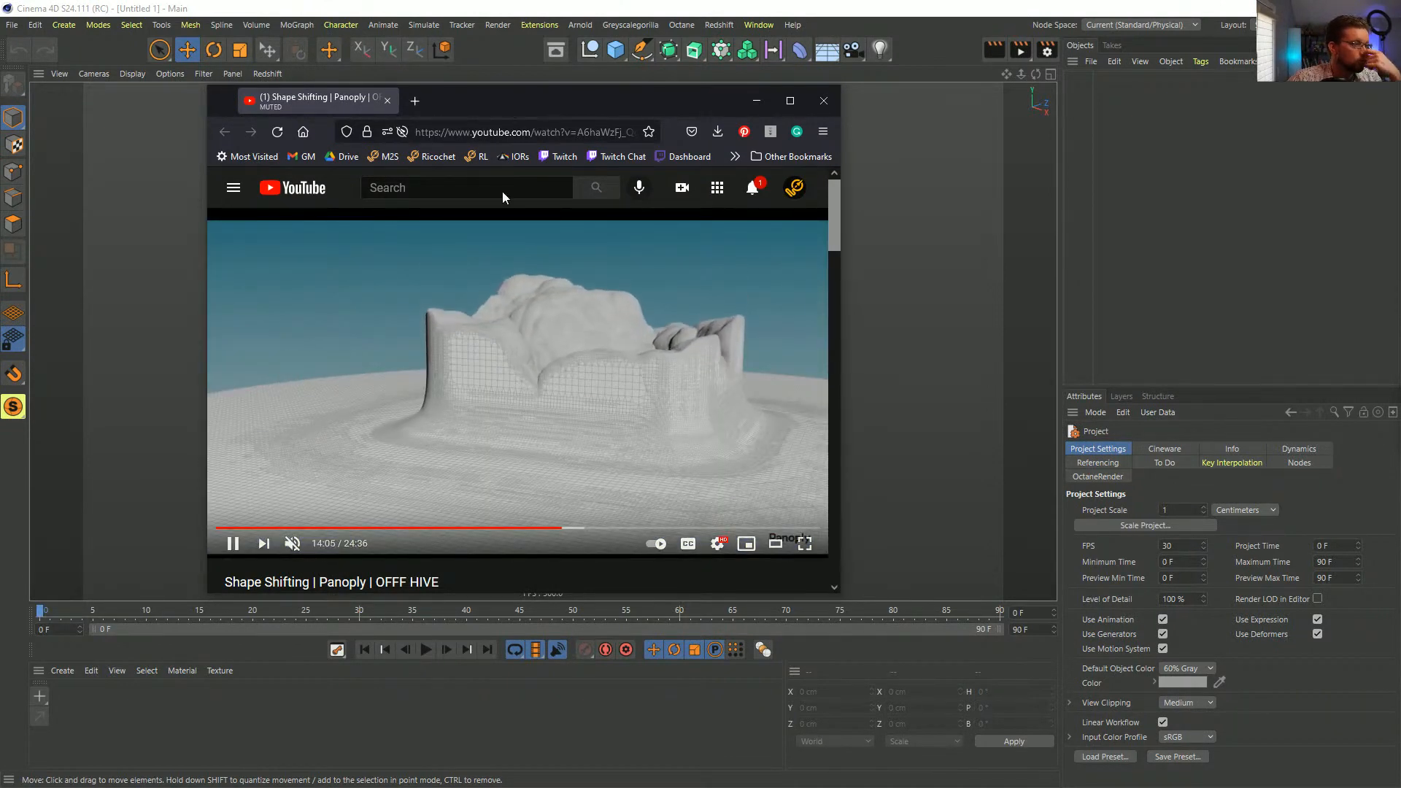
key(space)
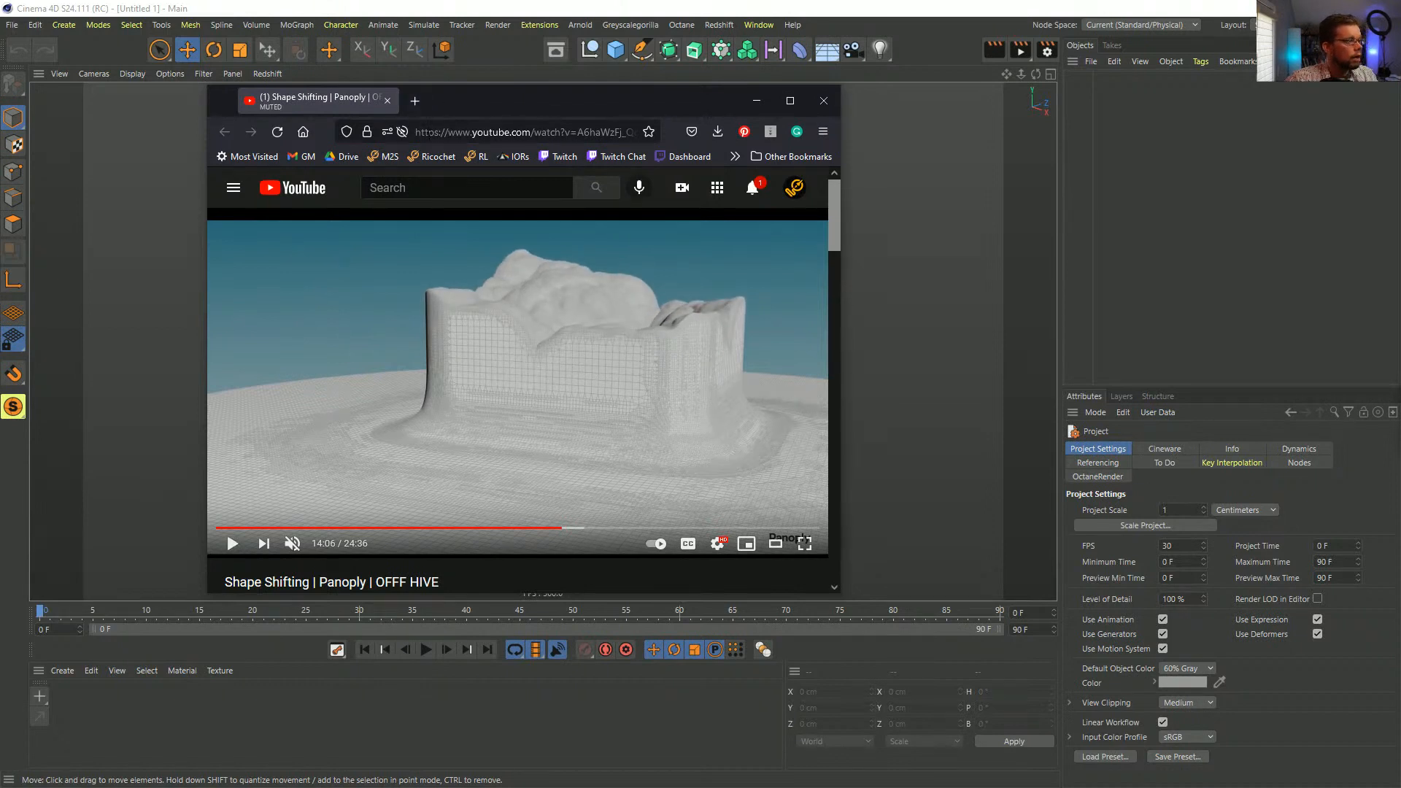
- Search YouTube for "Panoply's Herradura" using the copied phrase without the words "project for"
key(slash)
key(ctrl+v)
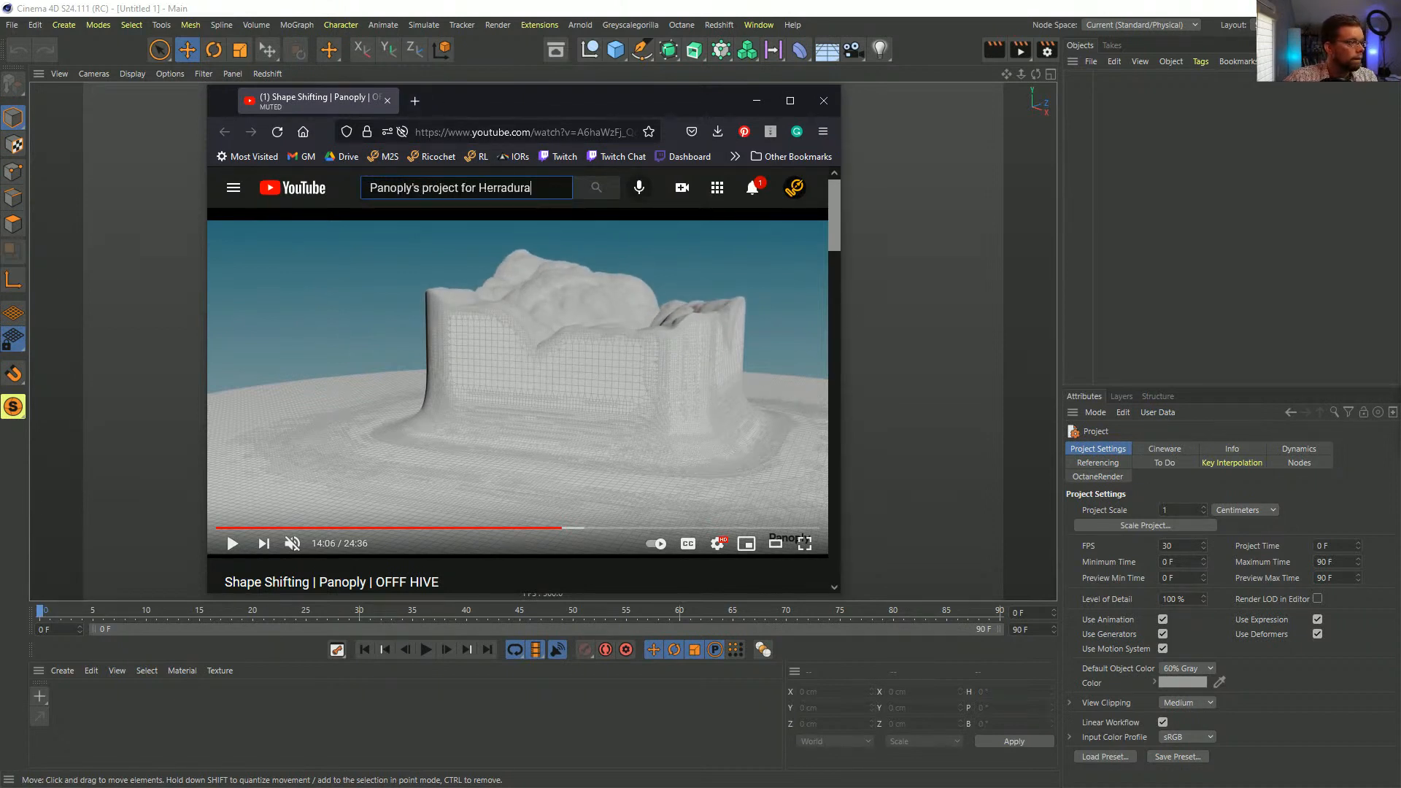
drag(479, 189, 422, 188)
key(BackSpace)
key(Return)
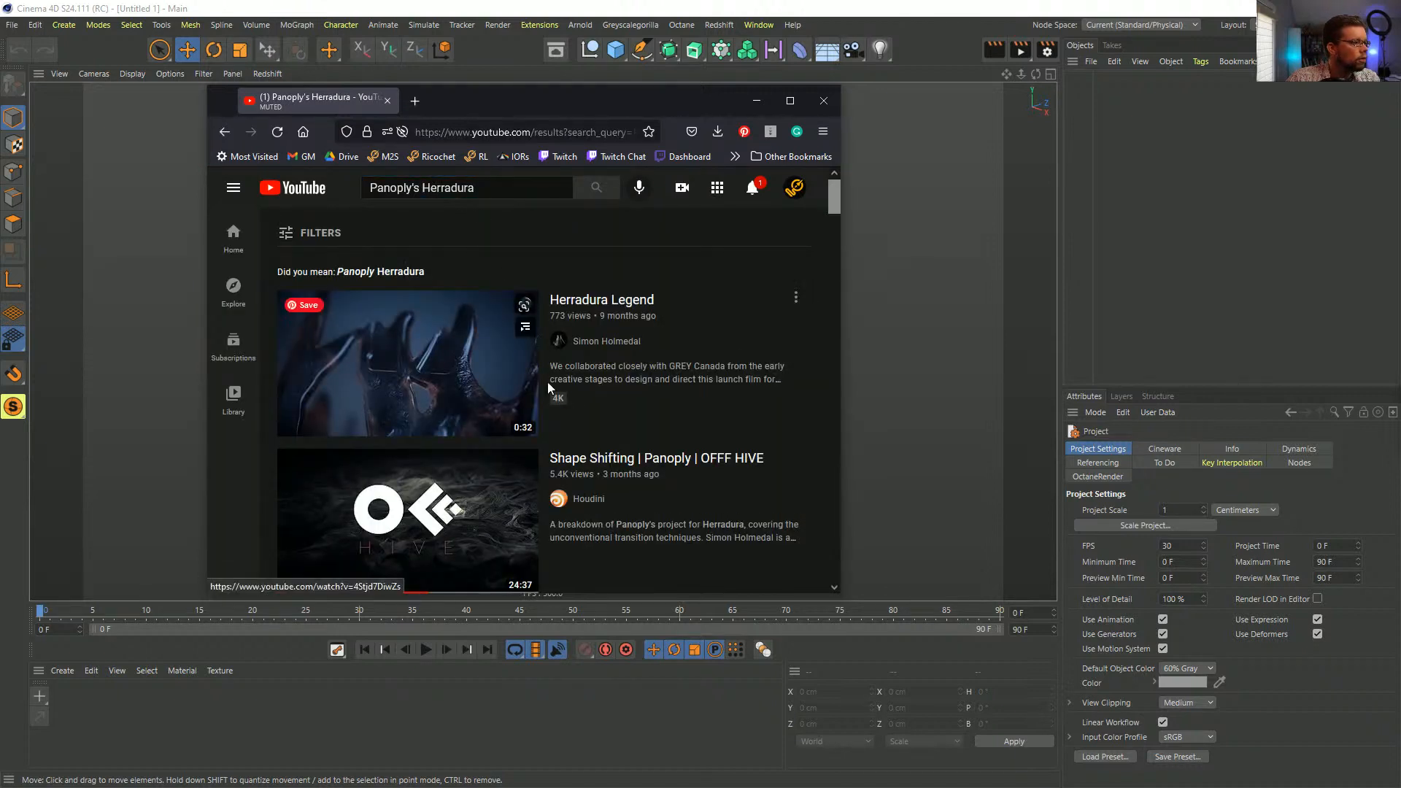
- Open the Herradura Legend video, check its description and resume playback
click(456, 383)
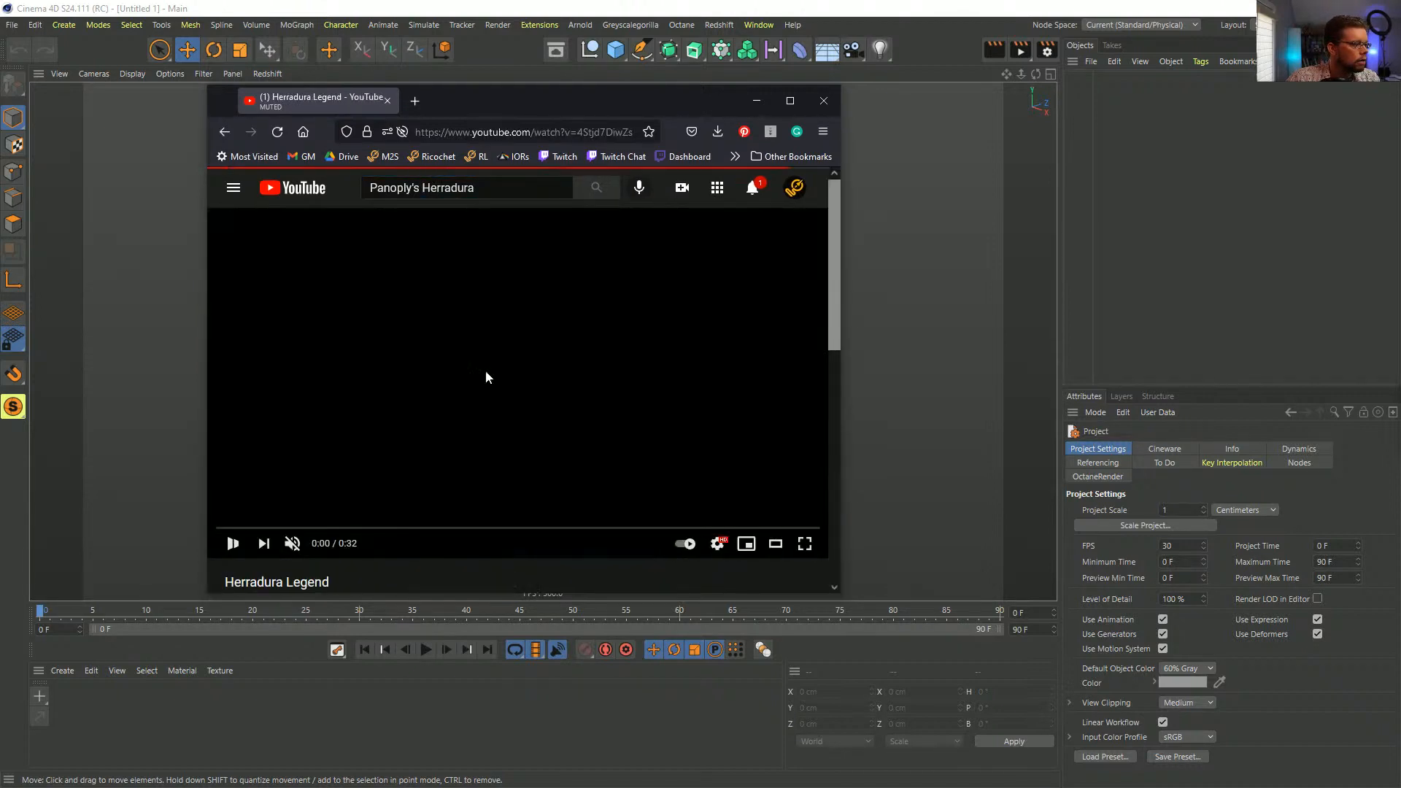
click(527, 386)
scroll(549, 434, down, 2)
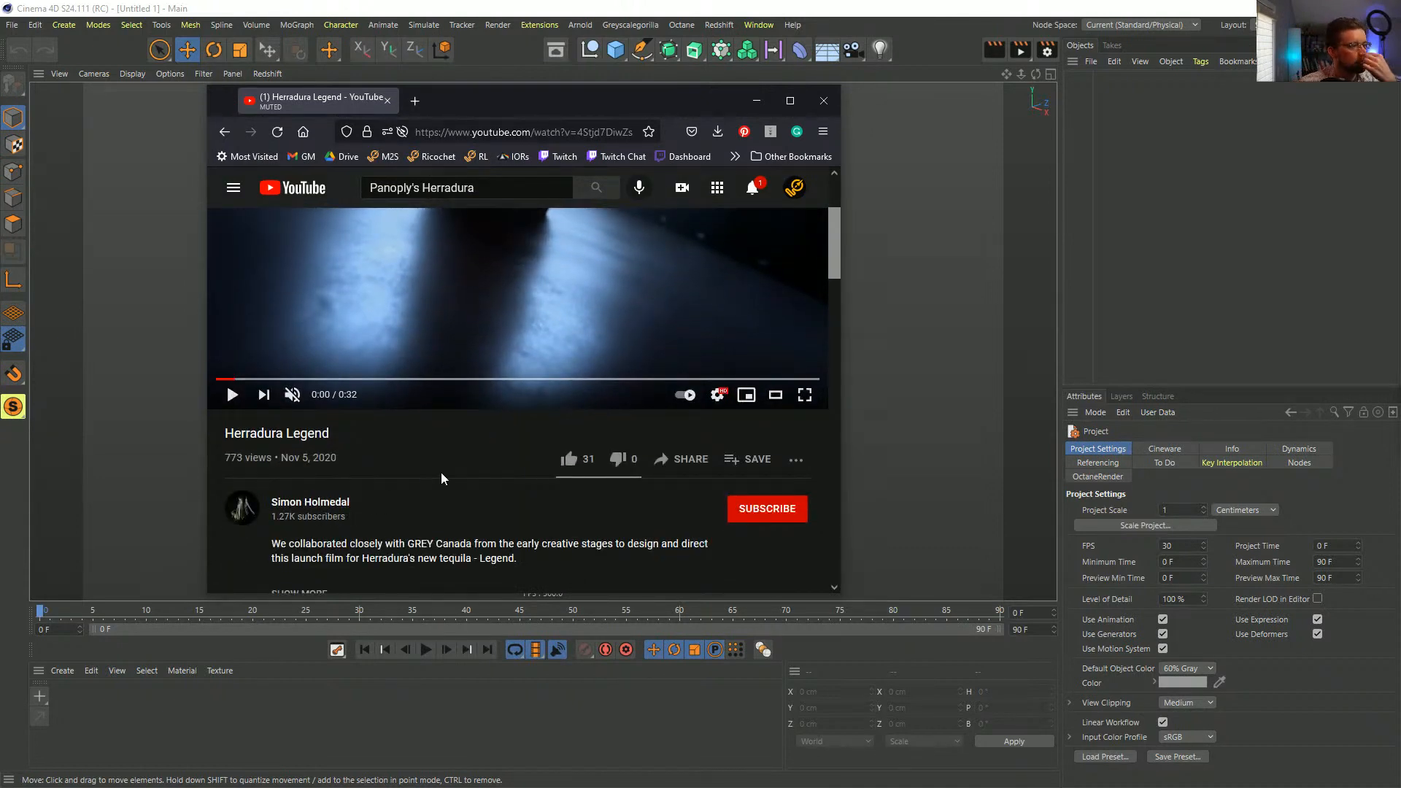
scroll(432, 480, up, 2)
click(532, 397)
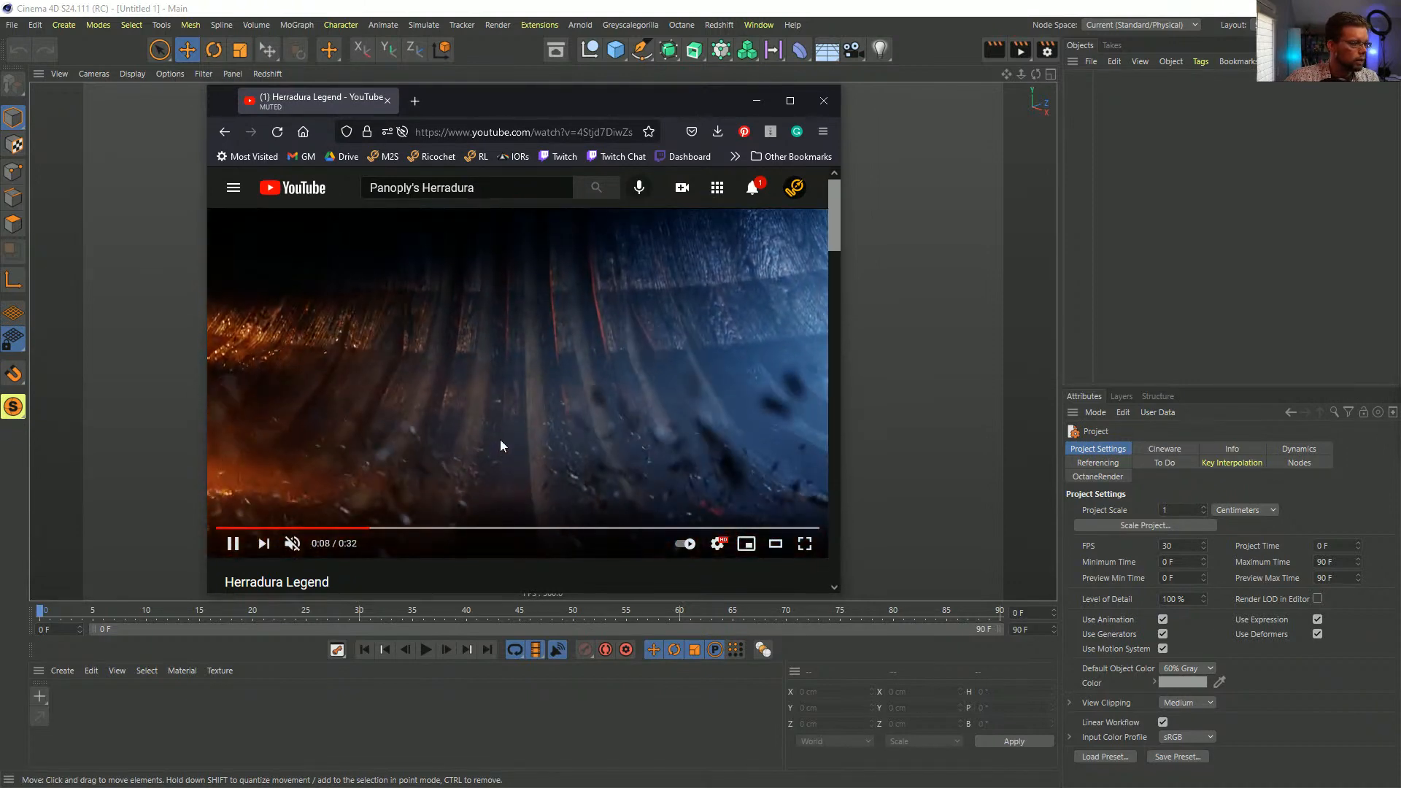
- Skim forward and back through the Herradura Legend video to examine its effects shots, pausing at 0:11
key(Right)
key(Right)
key(Right)
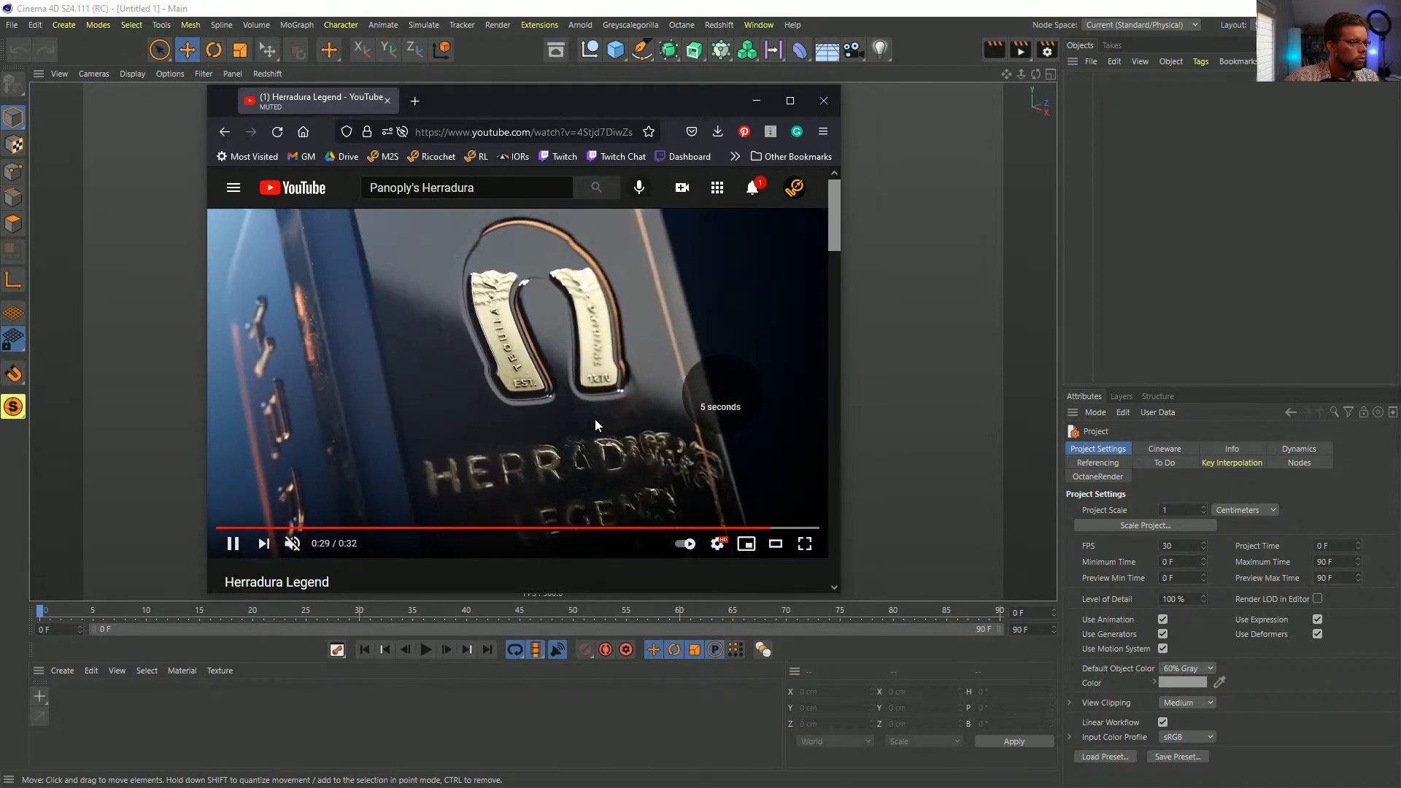
key(Right)
key(Right)
key(Left)
key(Left)
key(Left)
key(Left)
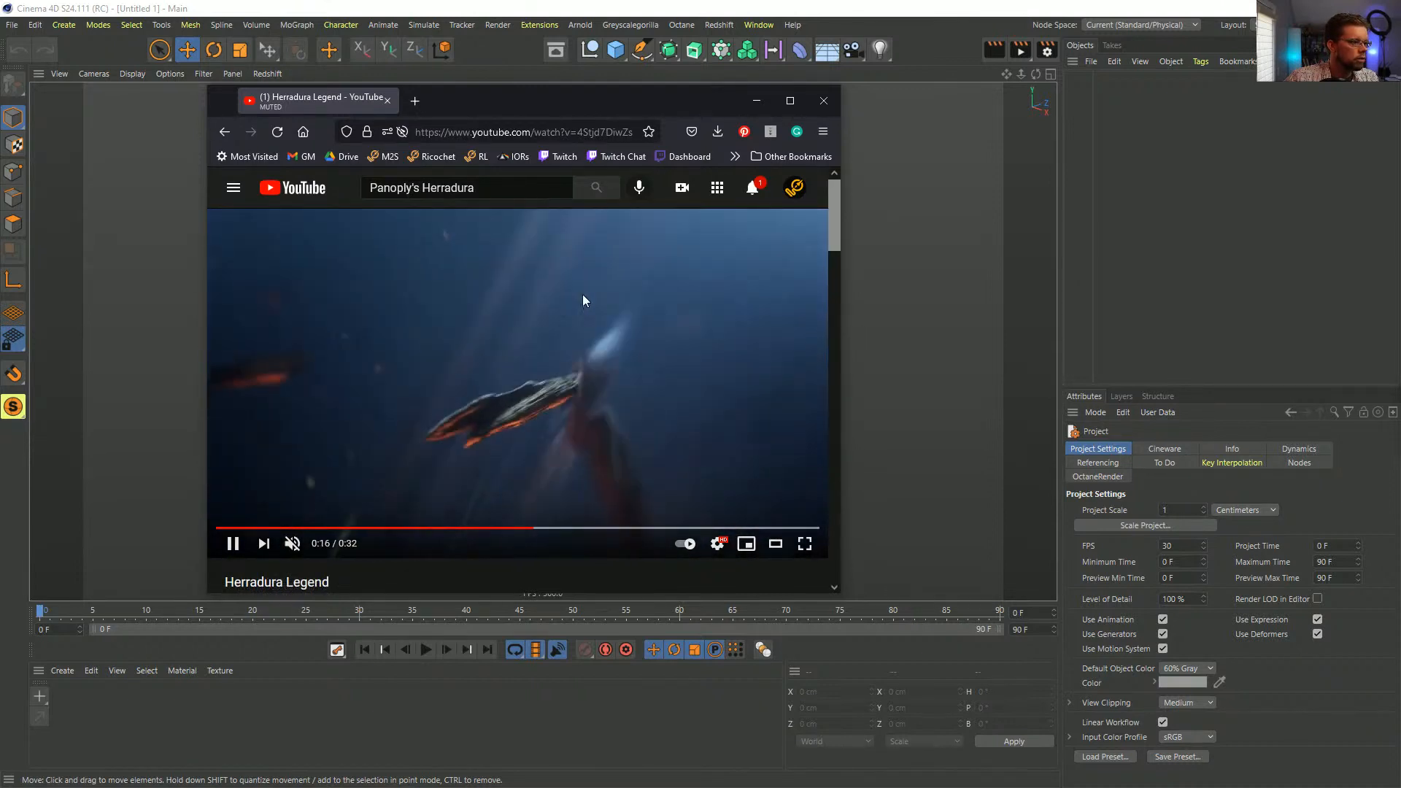
key(Left)
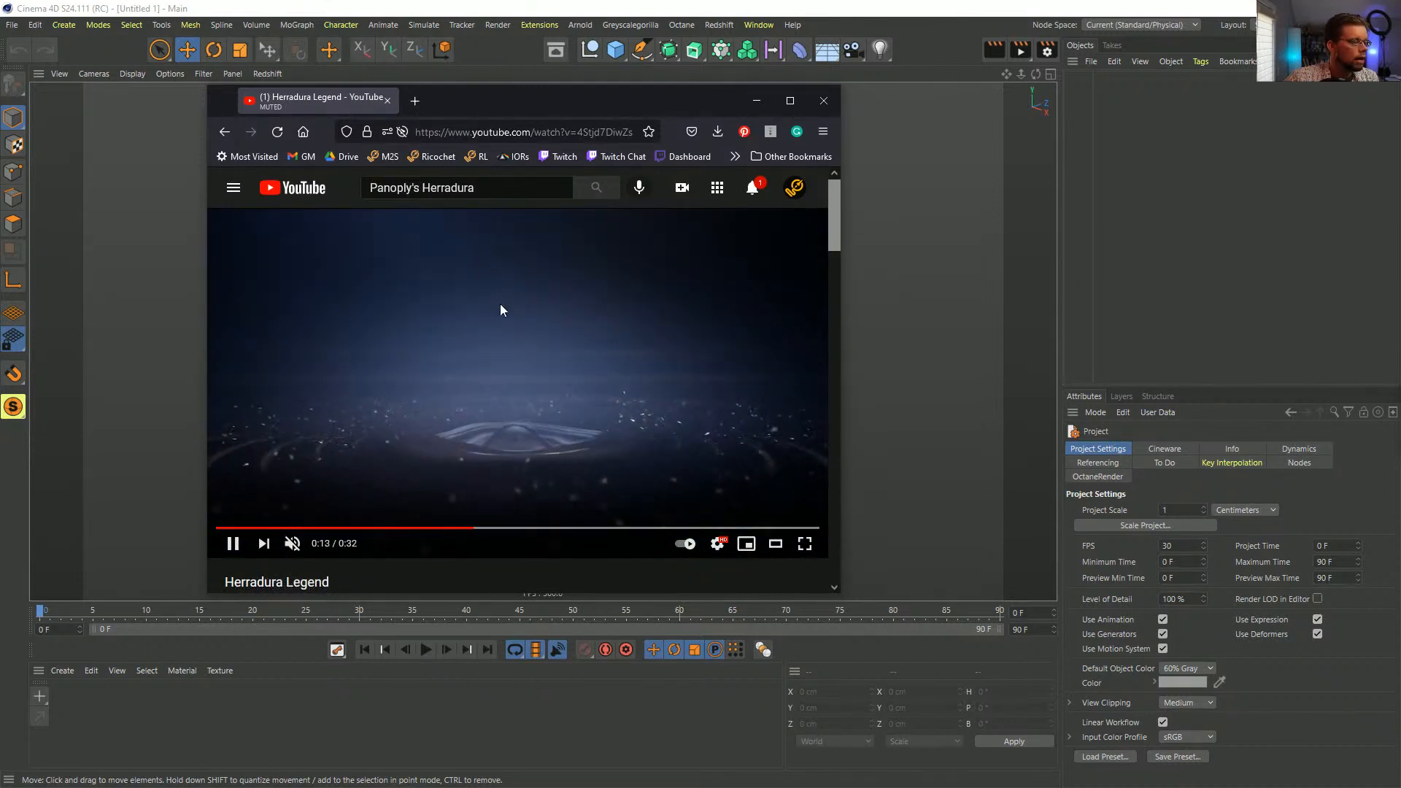
key(Left)
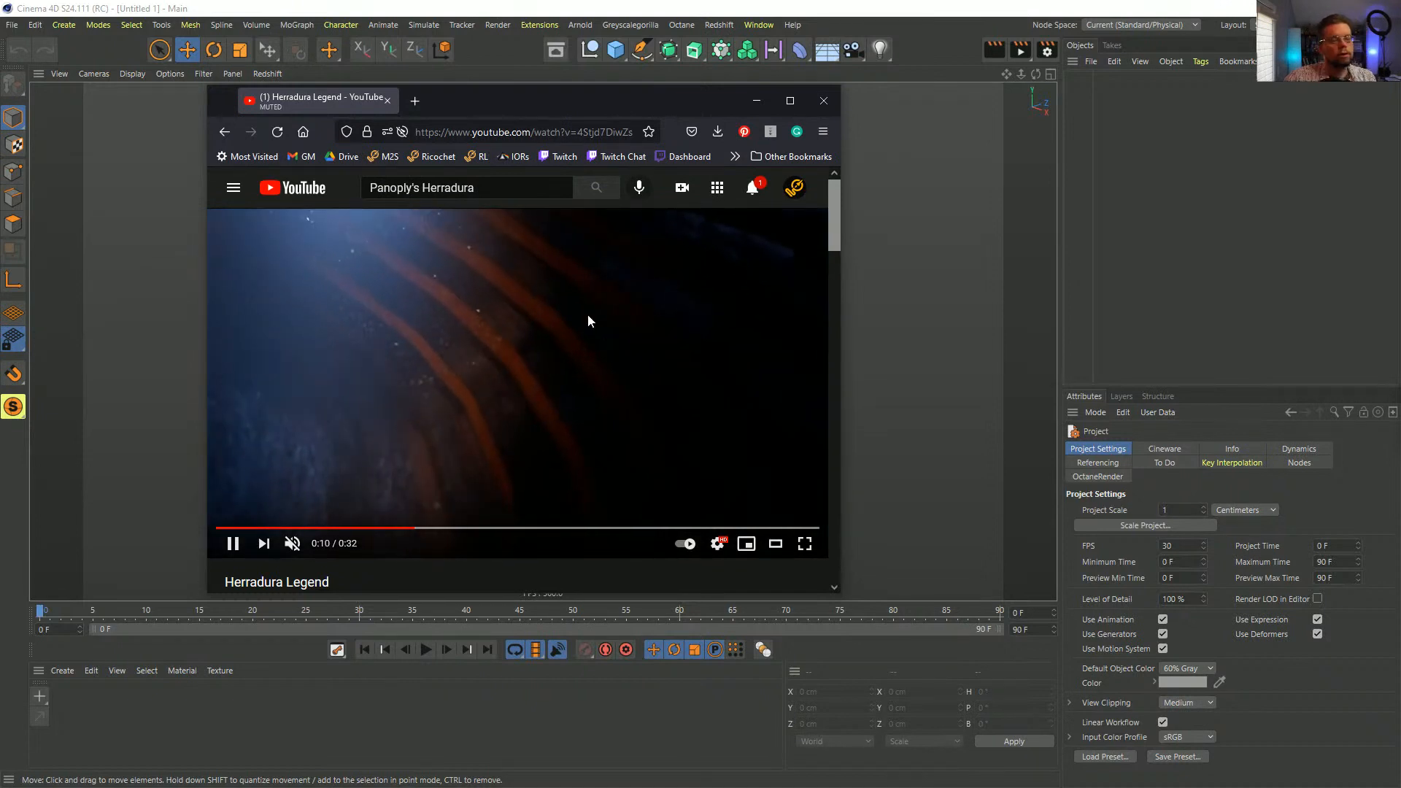
click(588, 314)
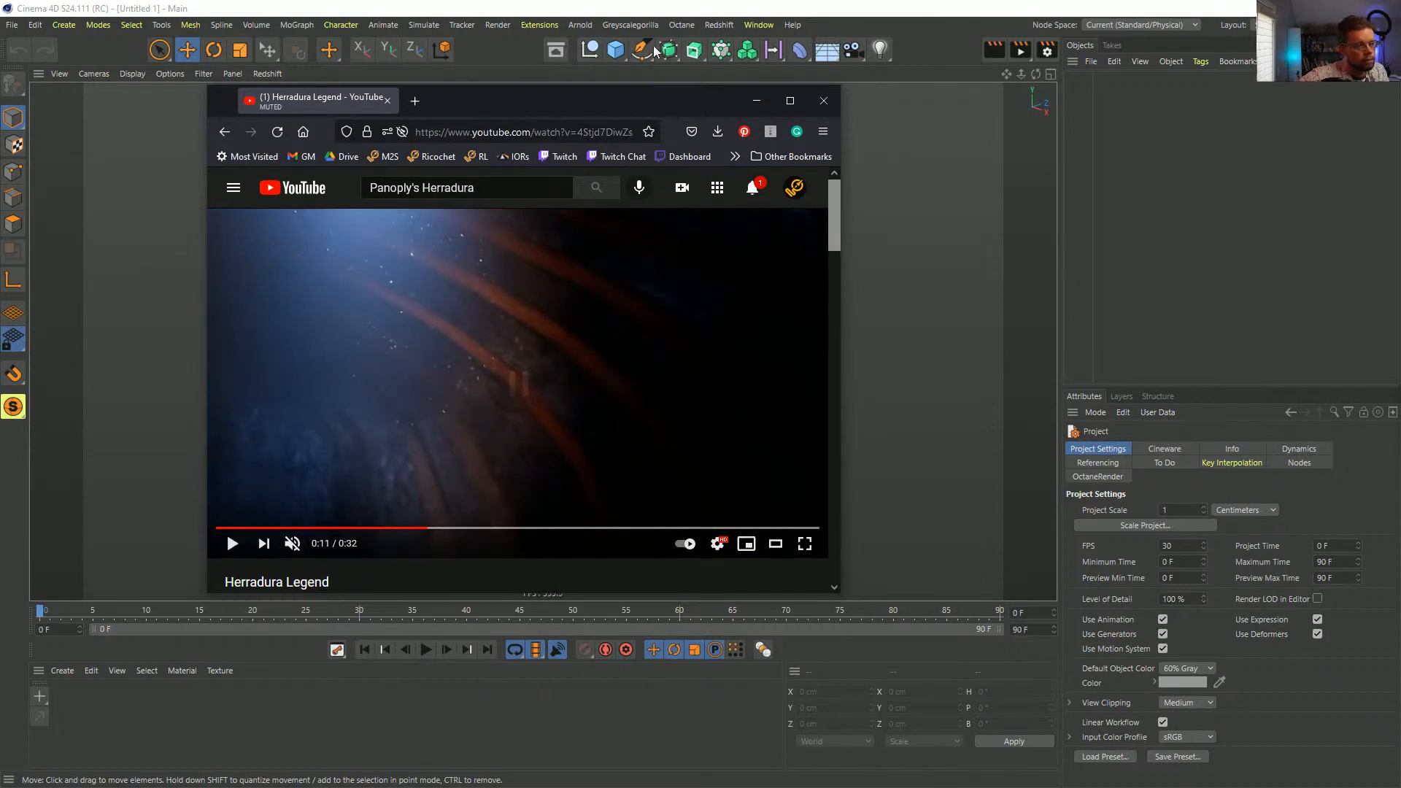
- Switch back to Cinema 4D, add a cube and stretch it to about 474 cm tall on Y
click(555, 84)
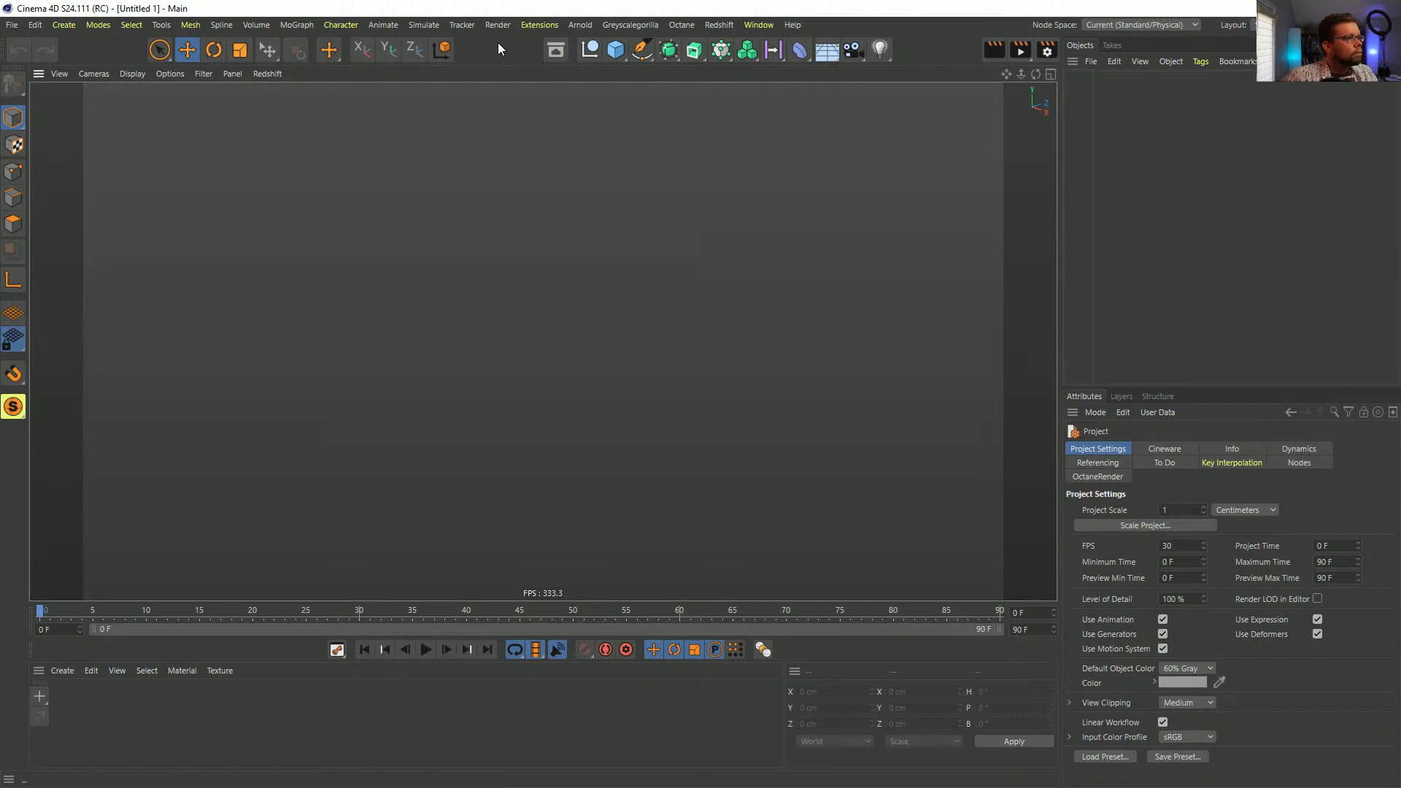
click(606, 59)
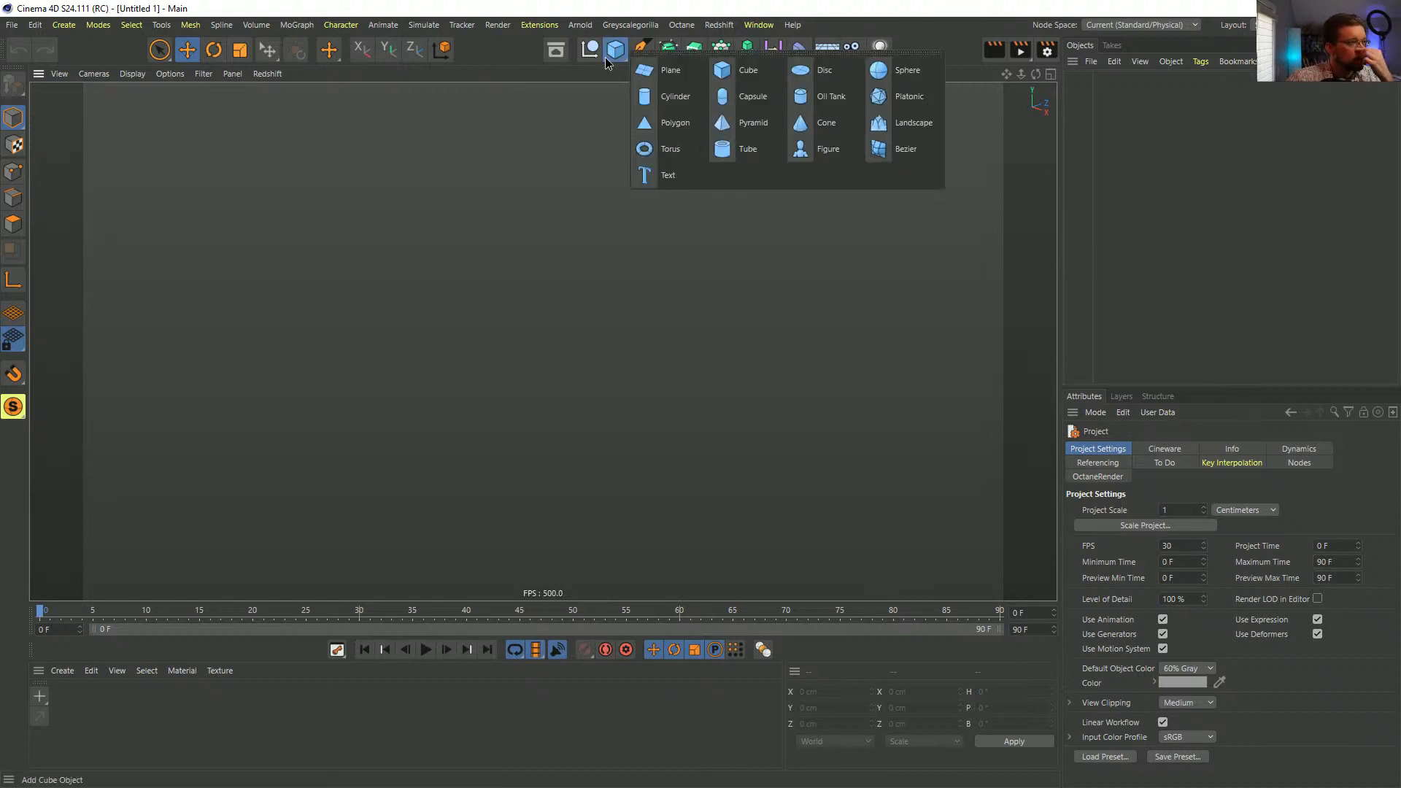
click(727, 73)
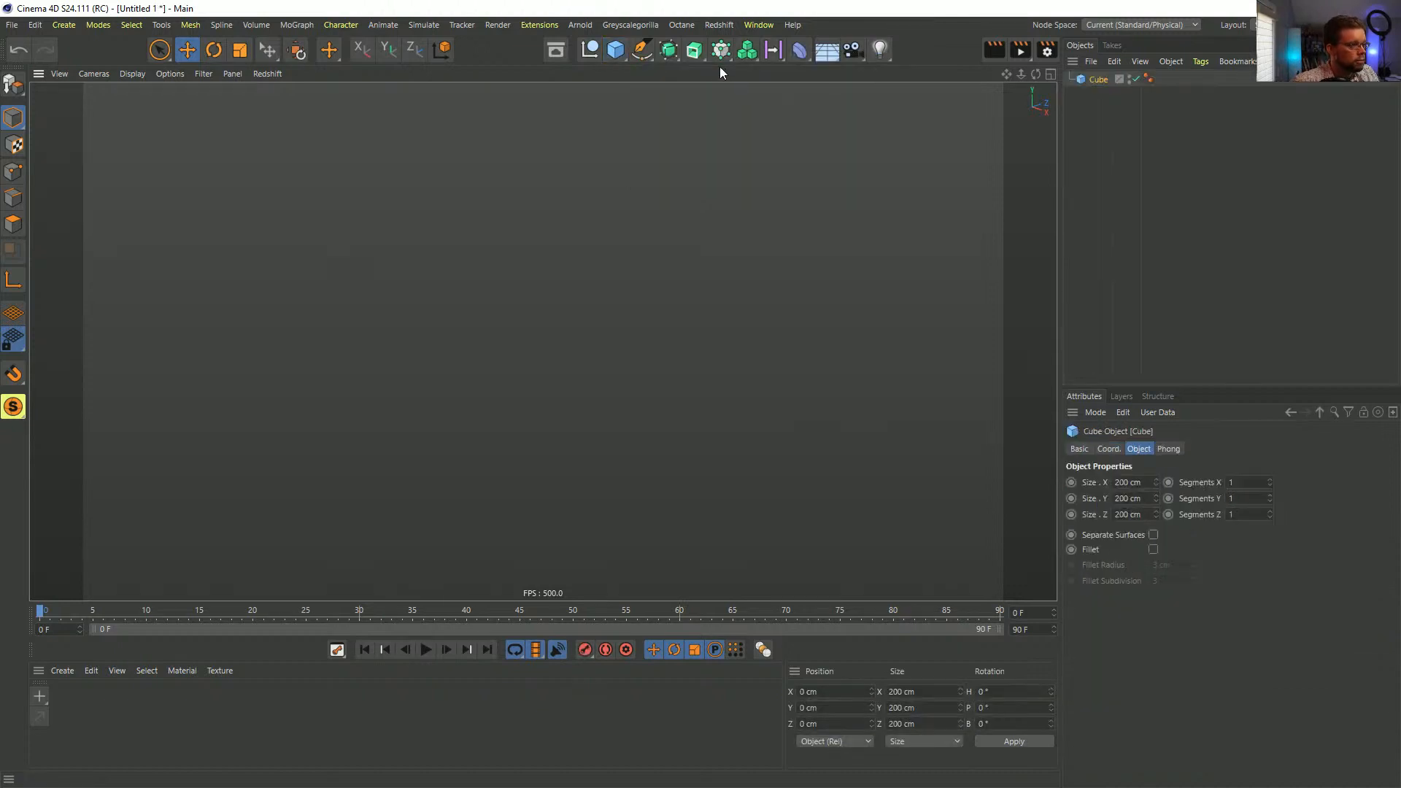
mouse_move(572, 350)
alt+mouse_down()
mouse_move(603, 338)
mouse_move(584, 337)
alt+mouse_up()
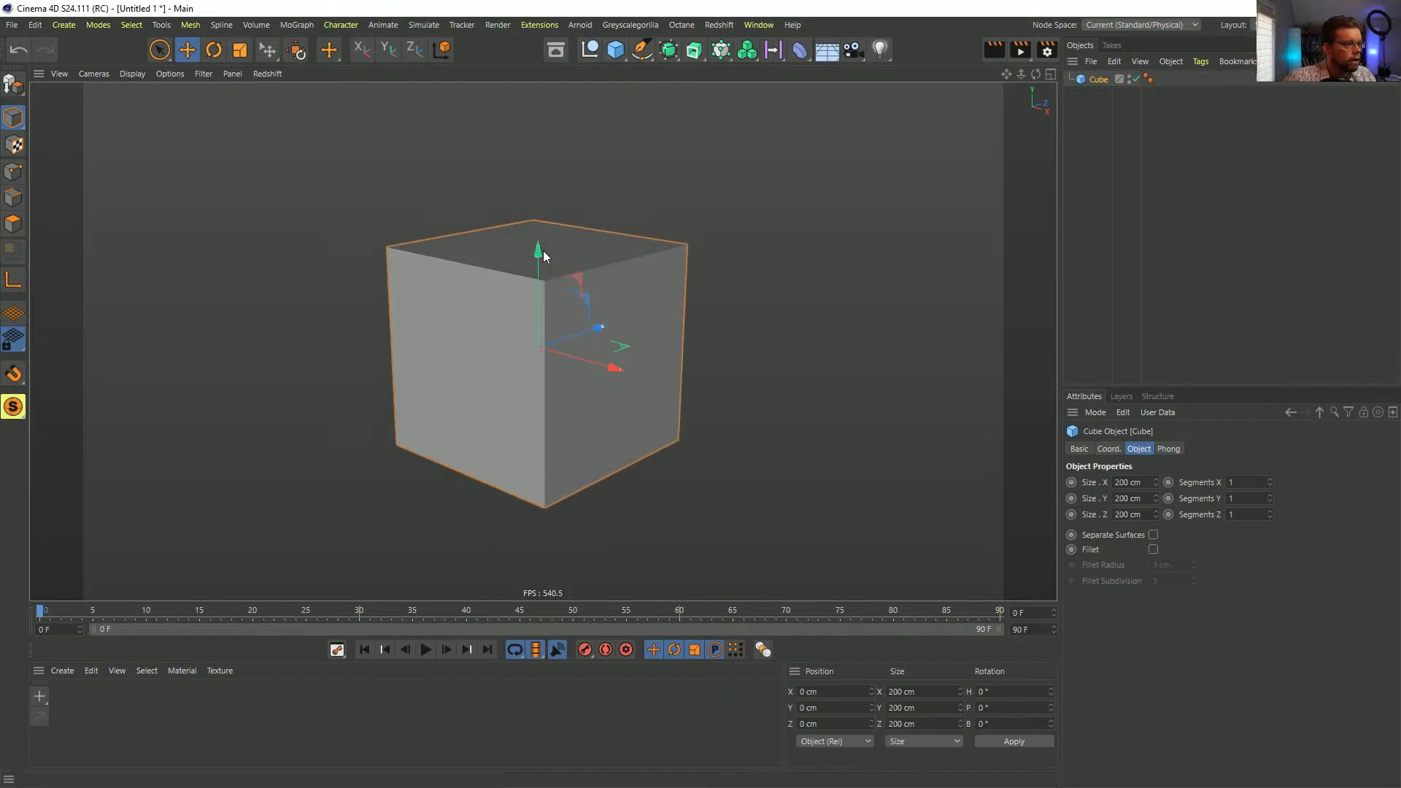
drag(543, 251, 522, 325)
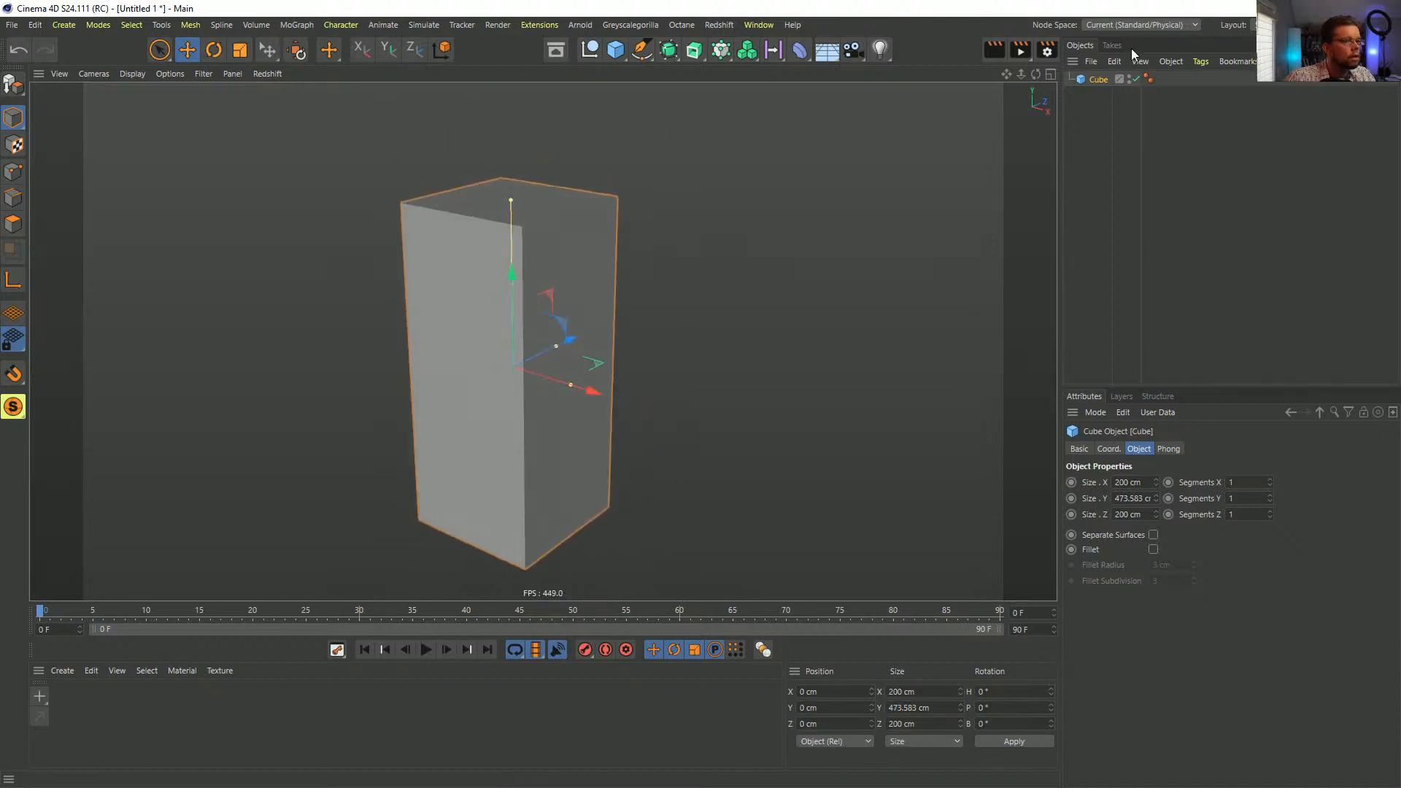
- Nest the cube inside a Volume Builder and that inside a Volume Mesher, and display the mesh with Gouraud Shading (Lines)
click(749, 53)
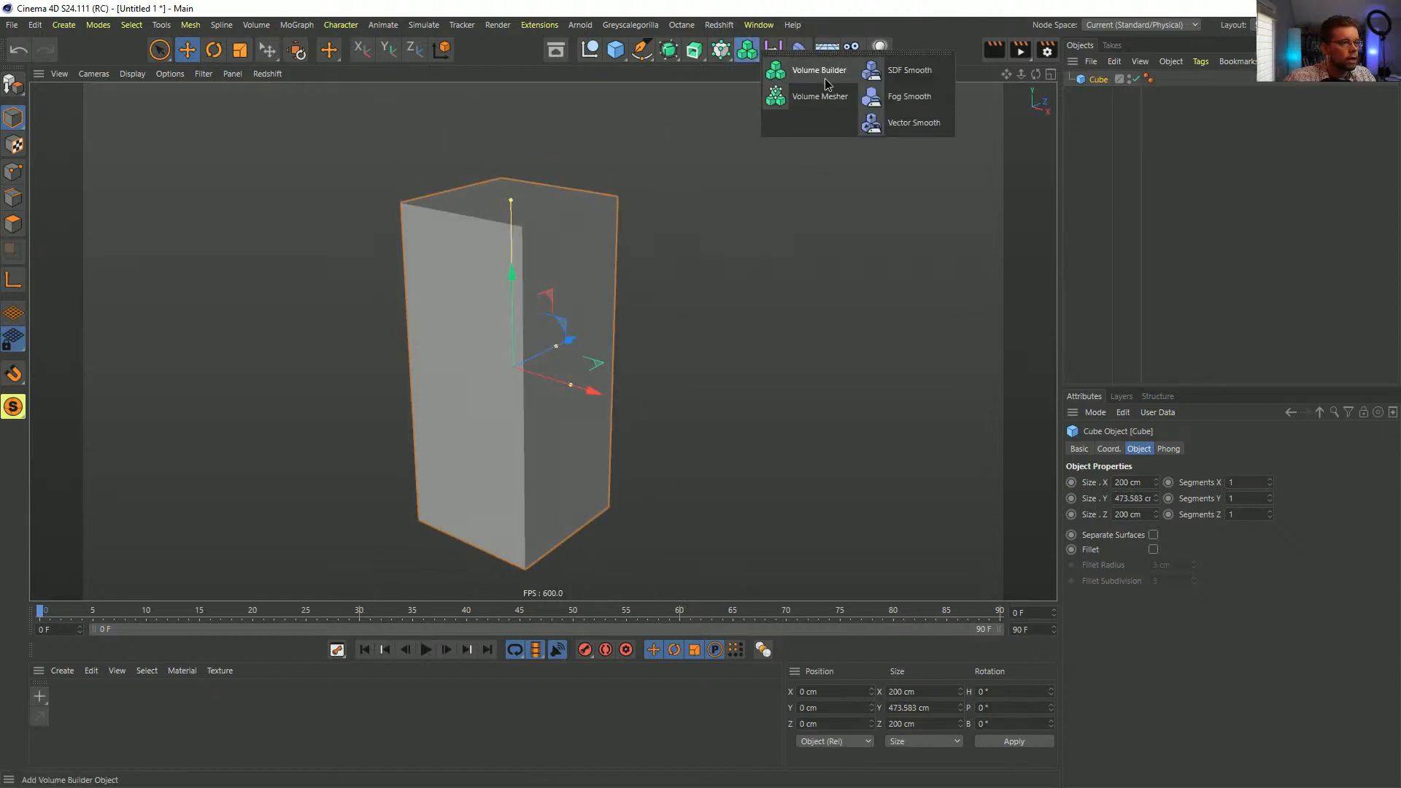
alt+click(836, 78)
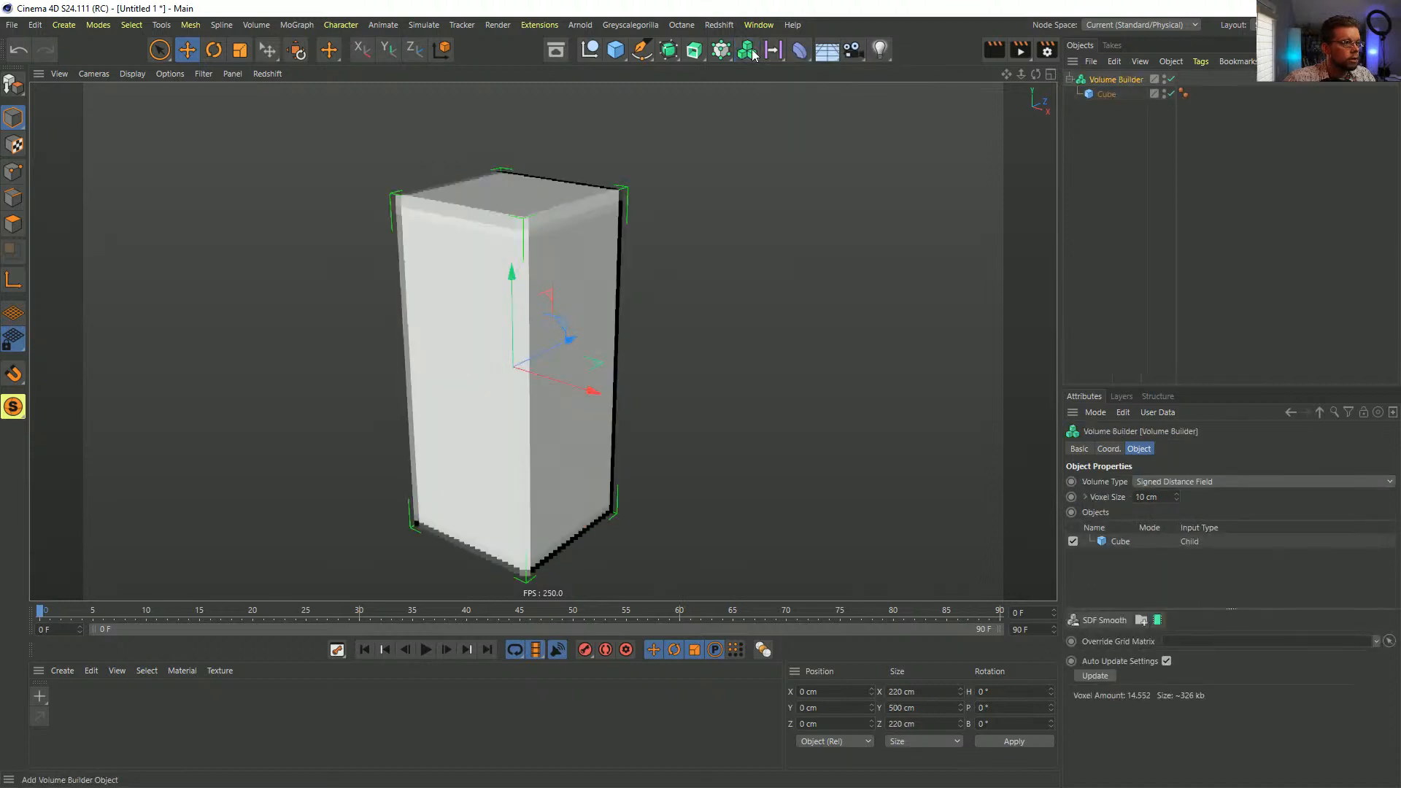
alt+click(820, 97)
key(n)
key(b)
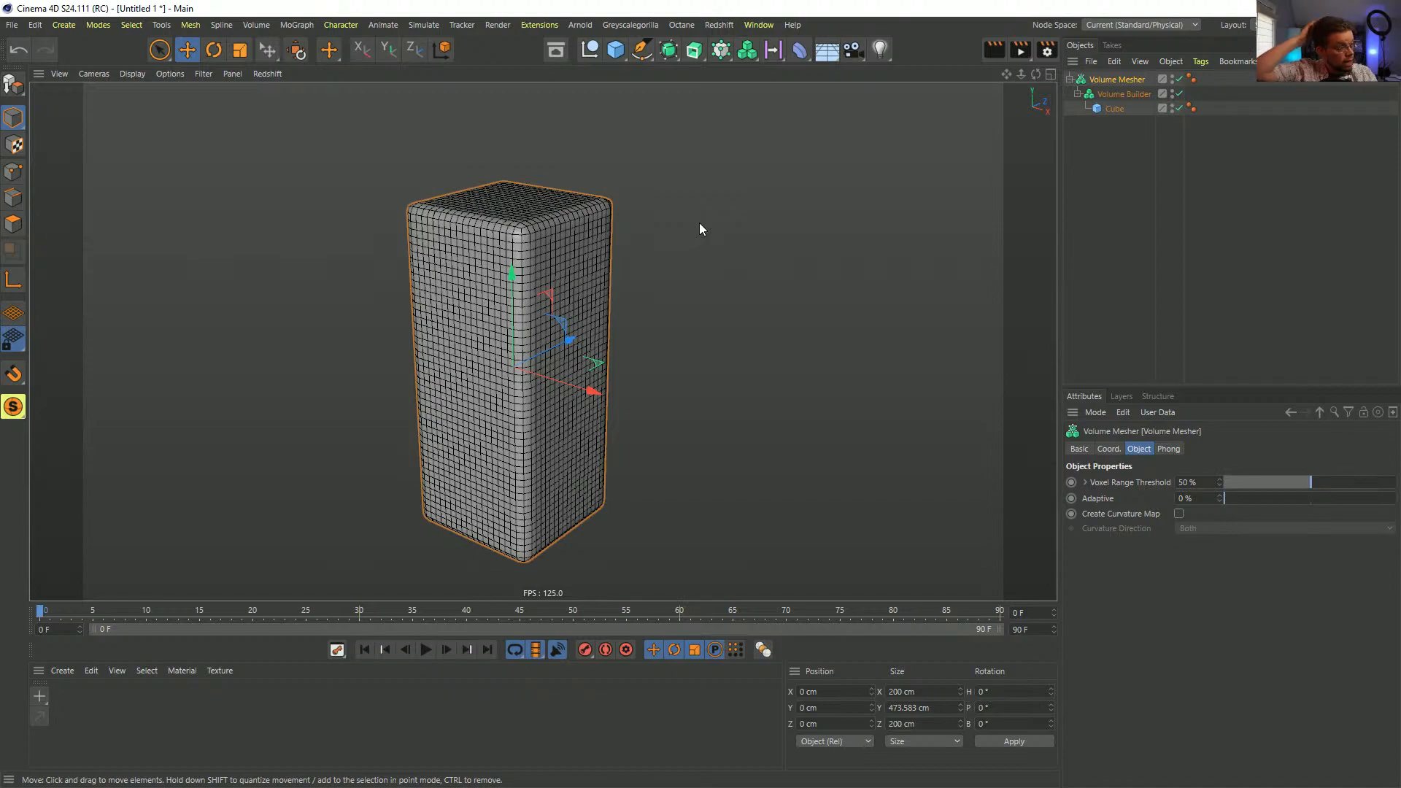
- Set the Volume Builder's voxel size to 2 cm and inspect the resulting mesh density up close
click(1110, 95)
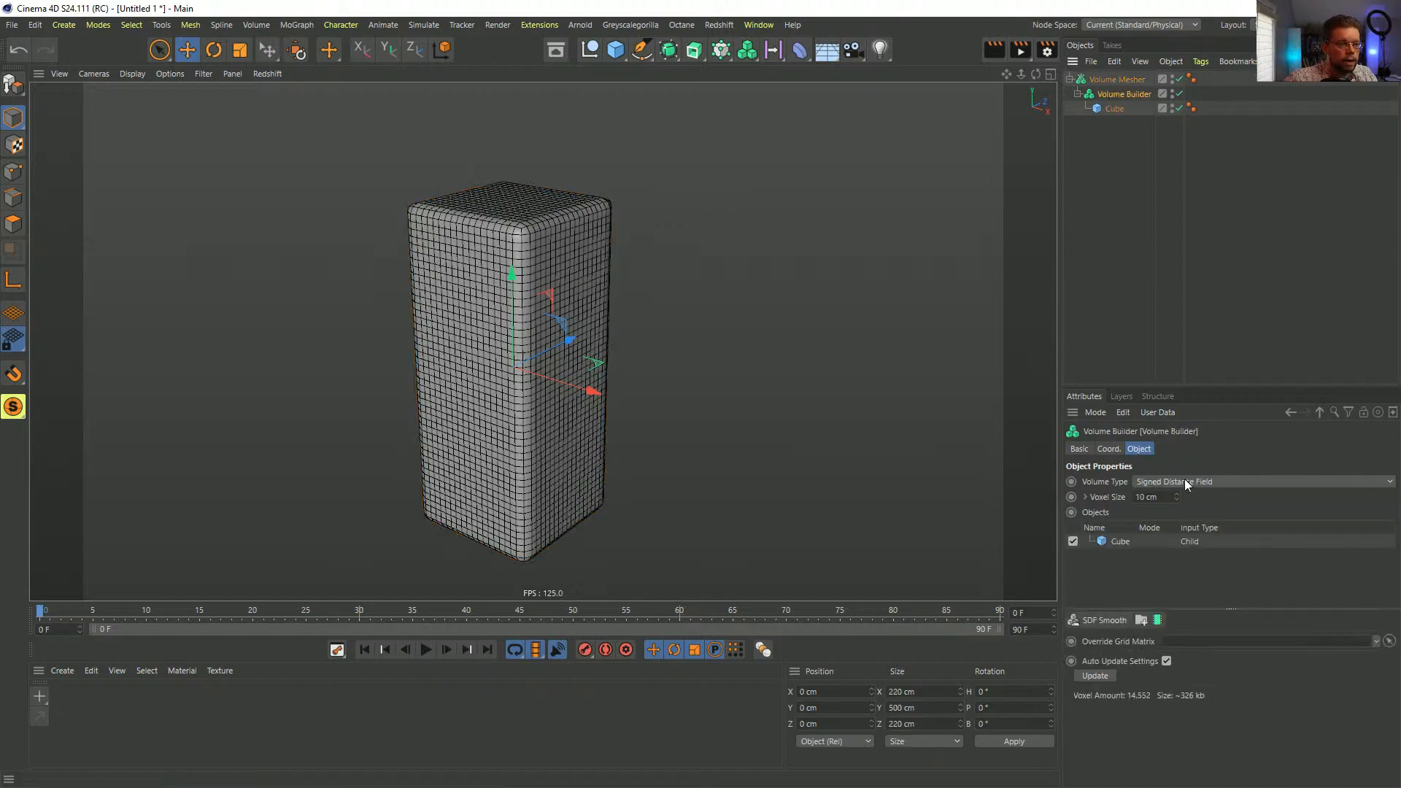
double_click(1149, 497)
text(2)
key(Return)
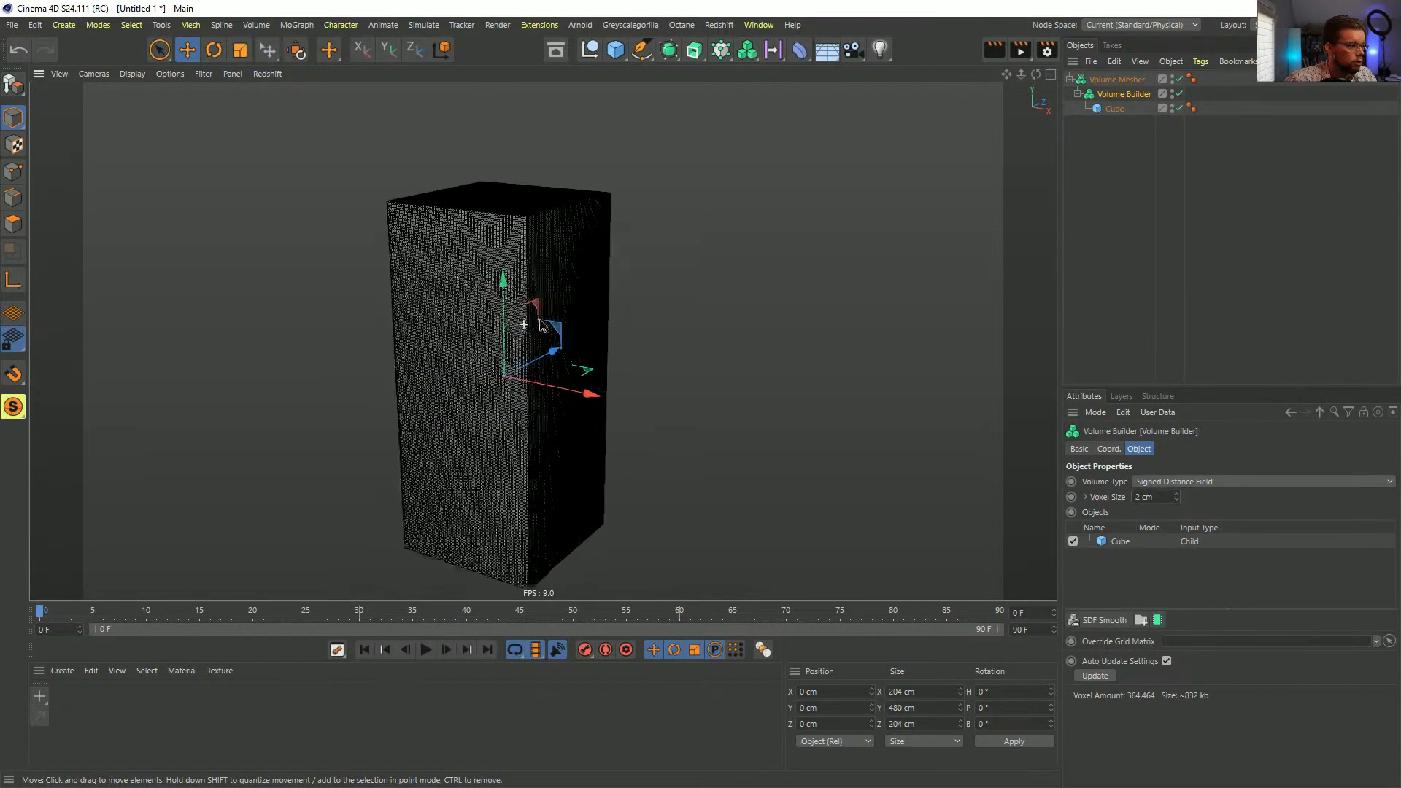
scroll(641, 291, up, 3)
scroll(641, 291, down, 5)
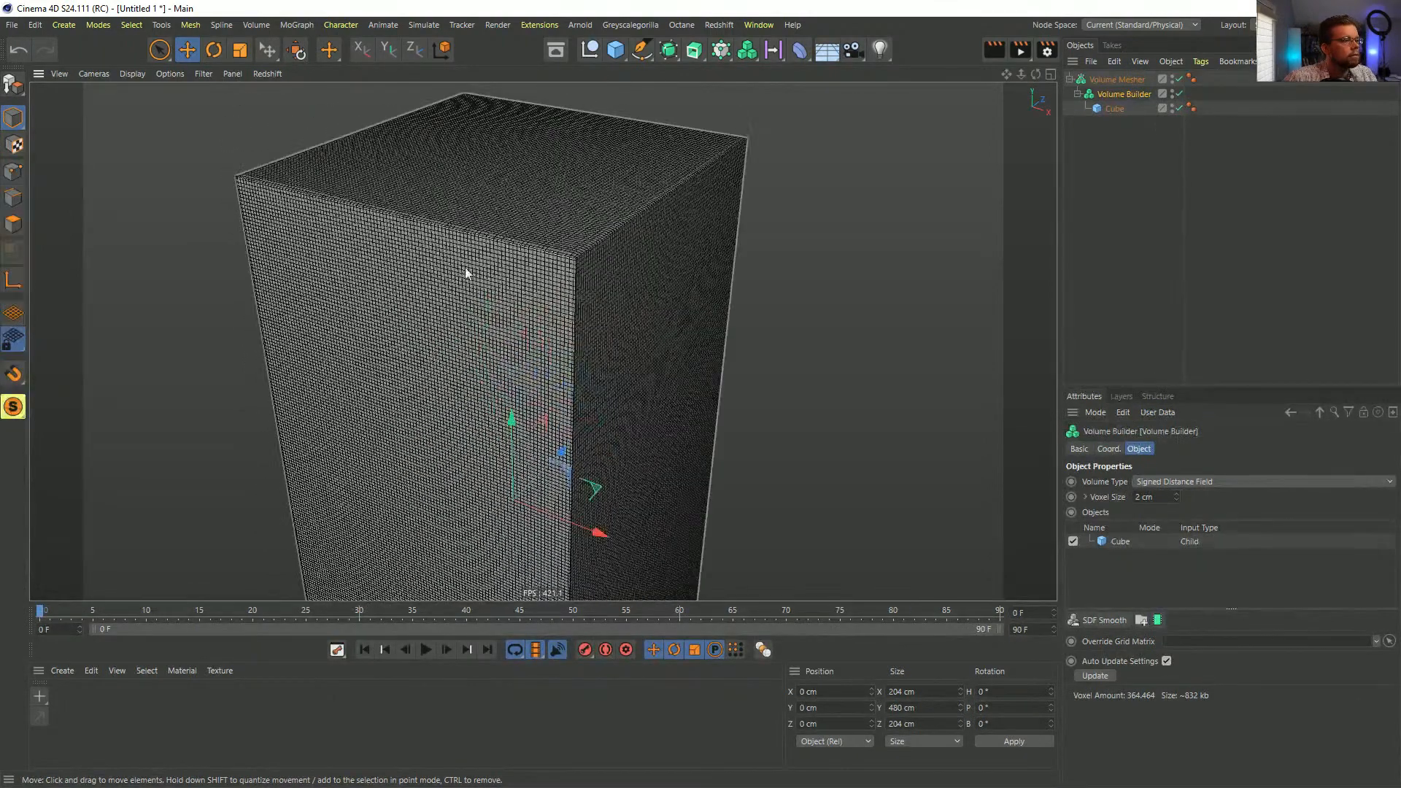
alt+drag(467, 569, 419, 478)
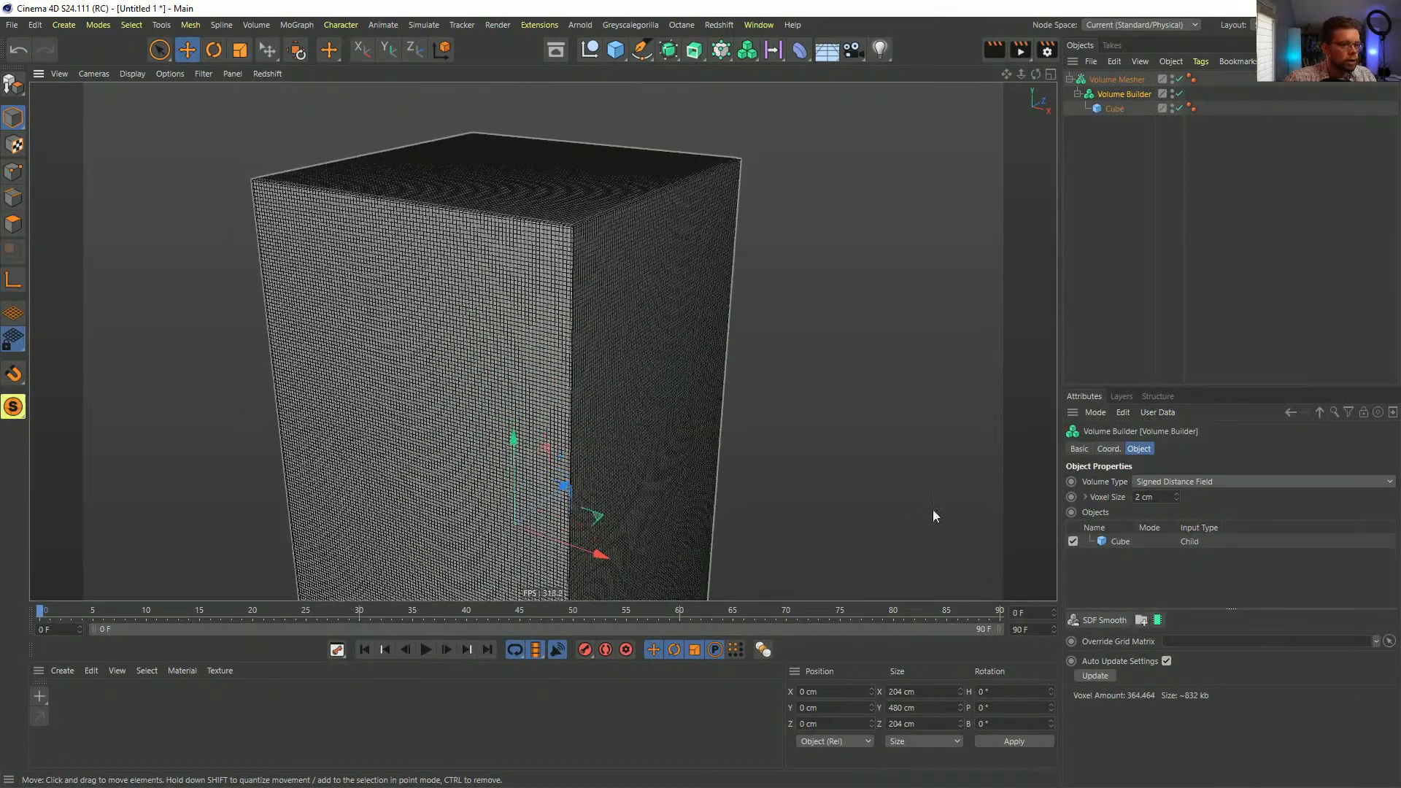
- Set the Volume Mesher's Adaptive value to 0.1% and inspect the reduced mesh around the box
click(1116, 79)
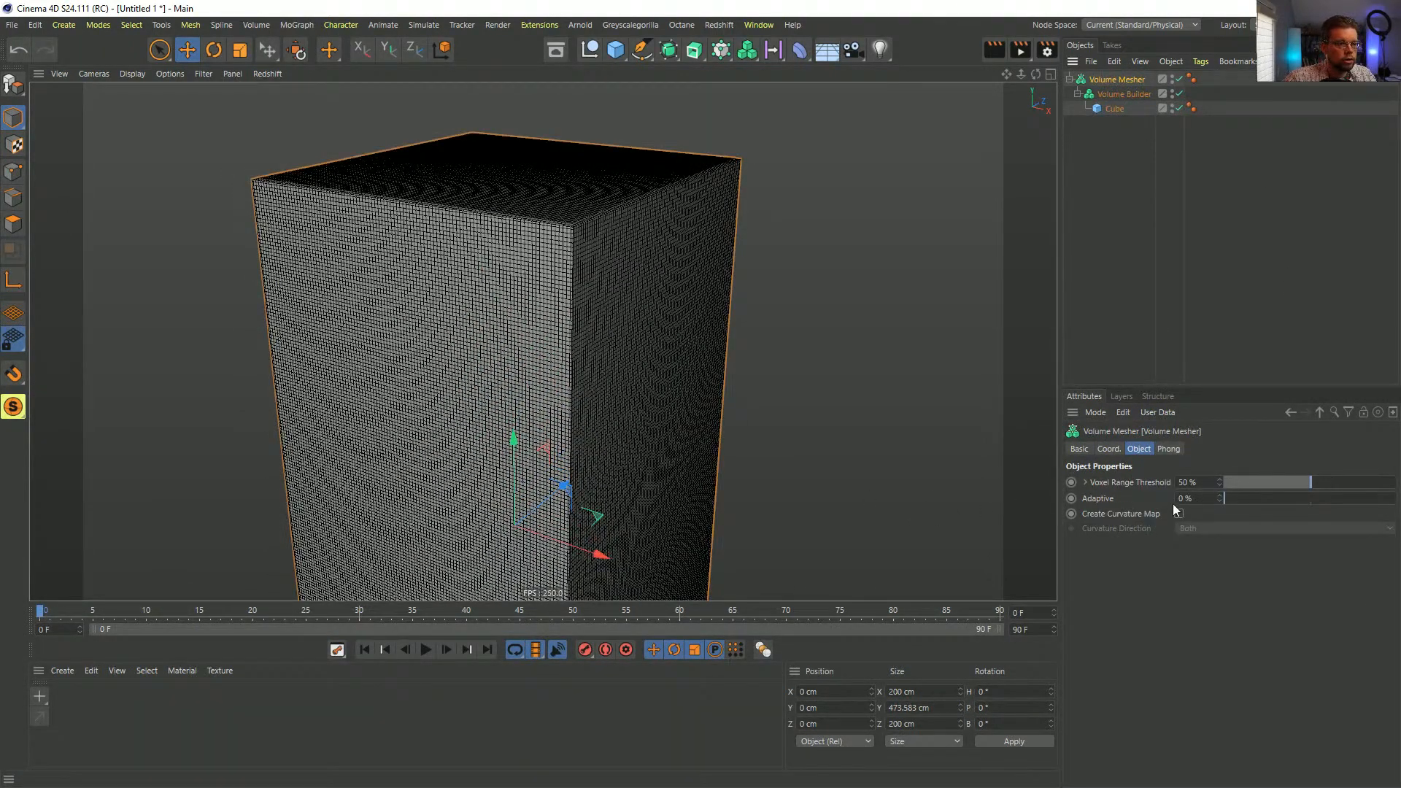
click(1222, 498)
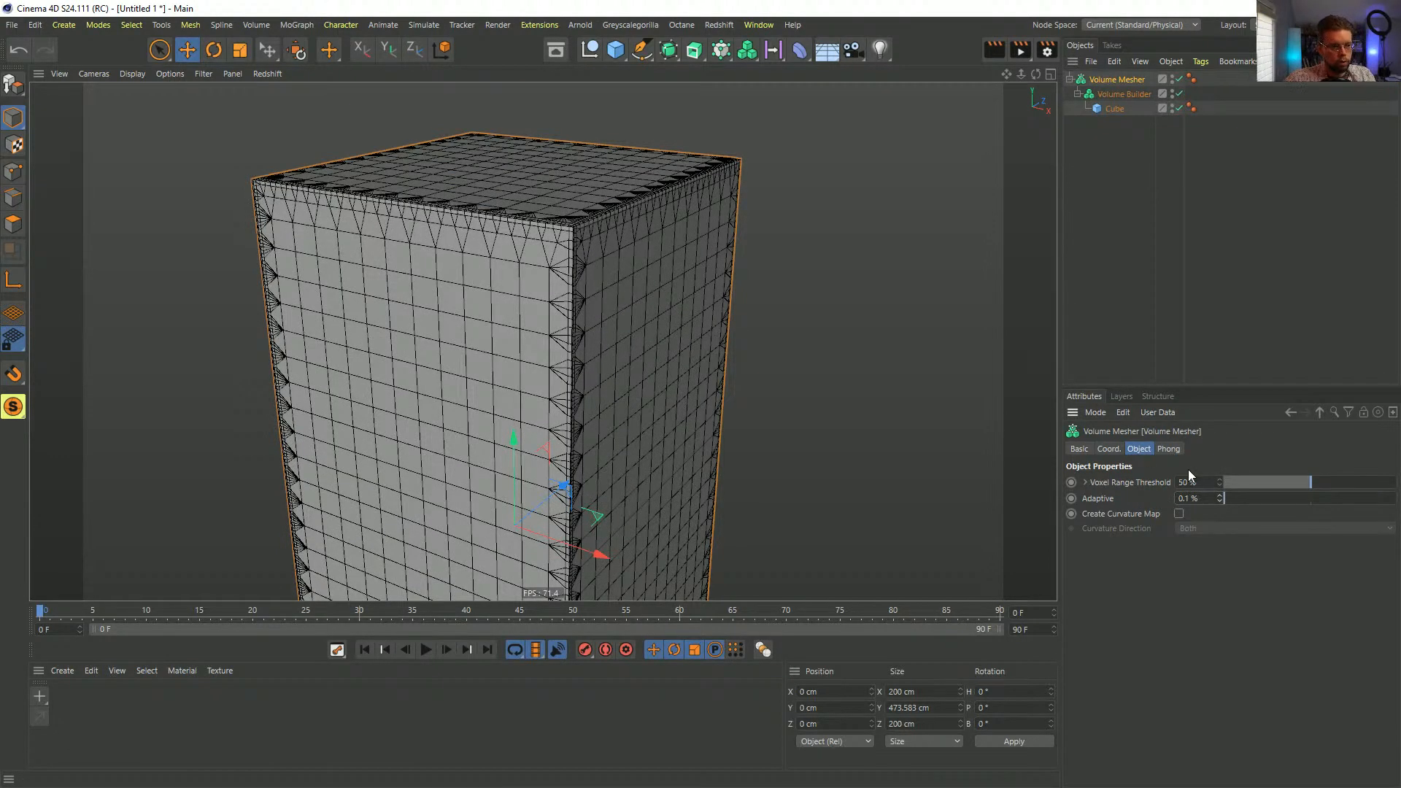
alt+drag(567, 353, 566, 238)
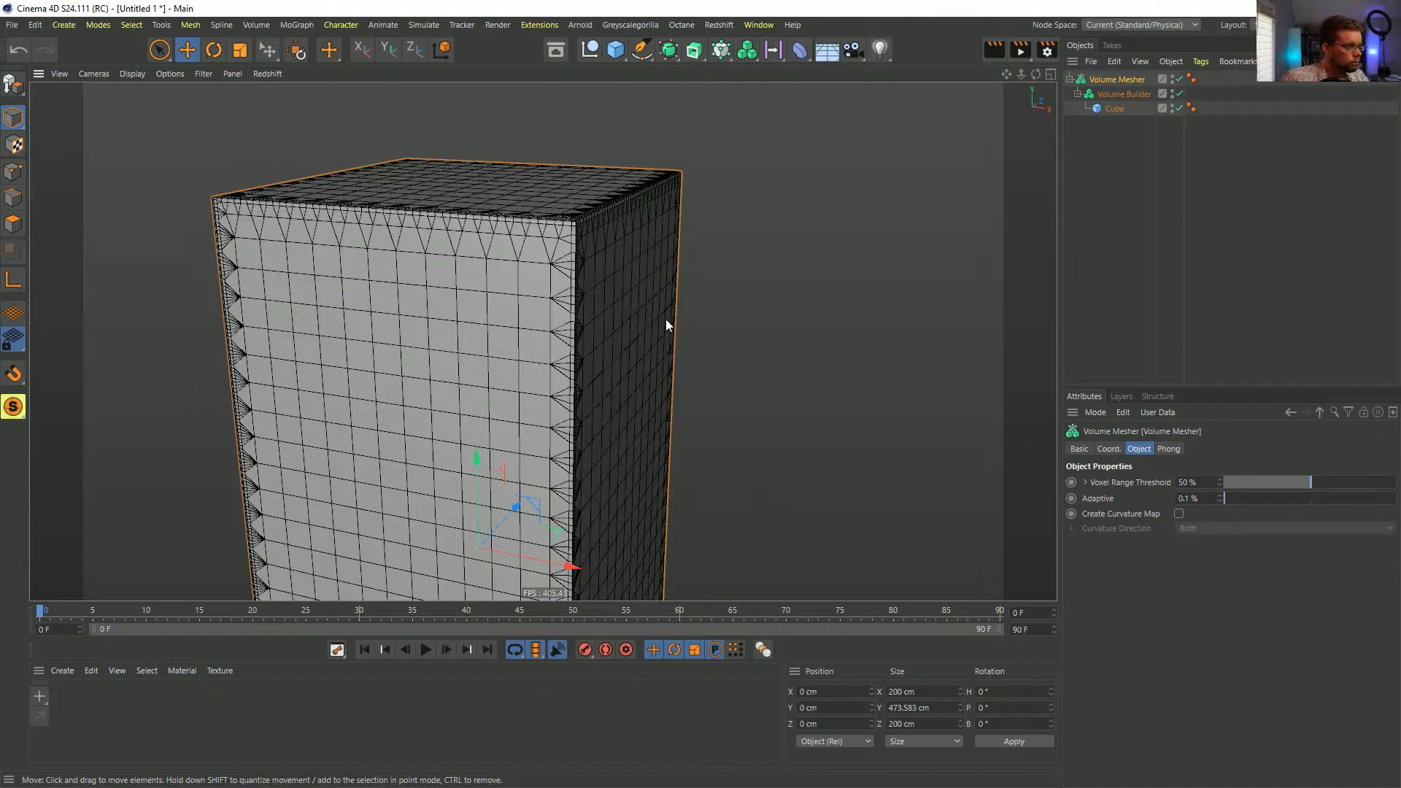
alt+drag(666, 318, 541, 325)
scroll(541, 326, down, 5)
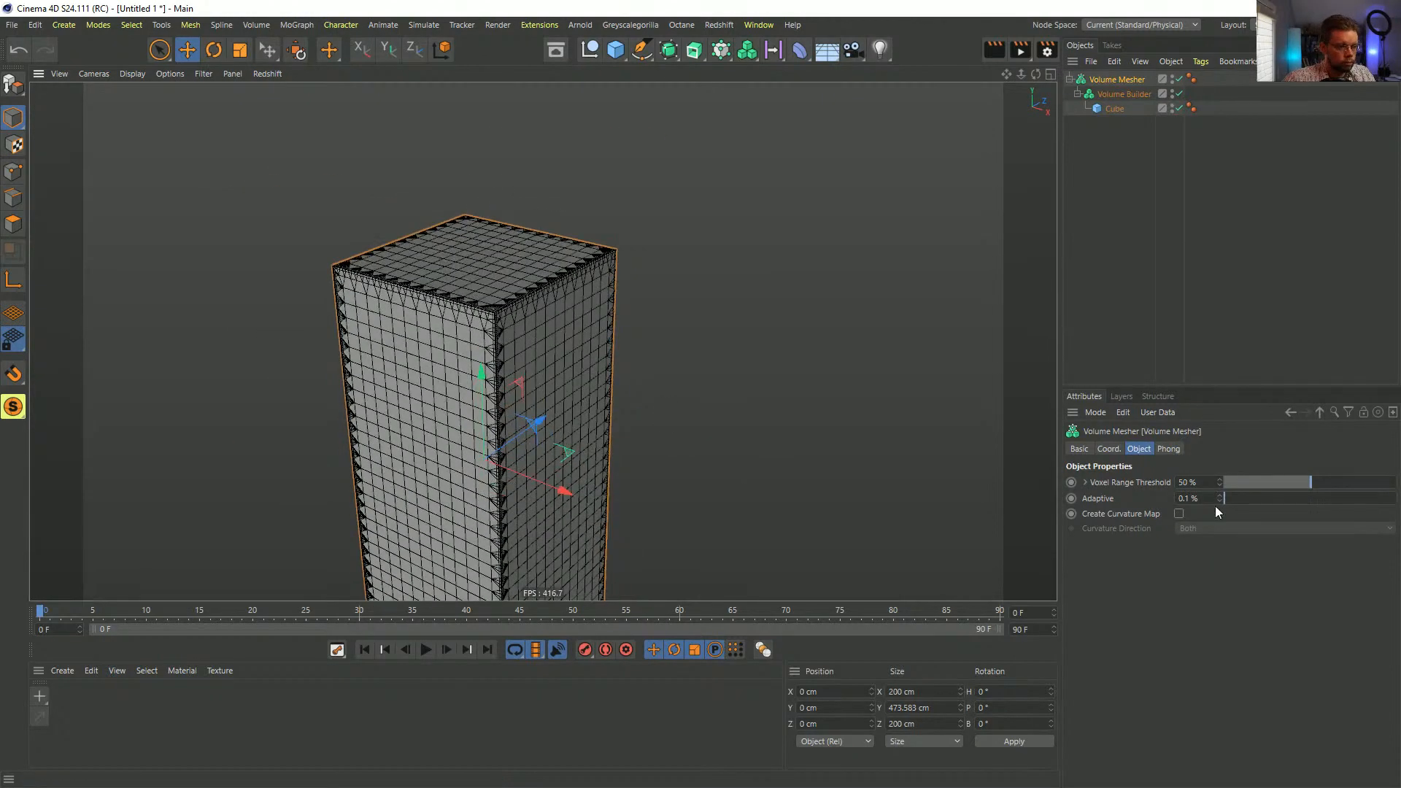
- Set the Volume Mesher's Adaptive value to 0% and the Volume Builder's voxel size to 5 cm
drag(1229, 500, 926, 457)
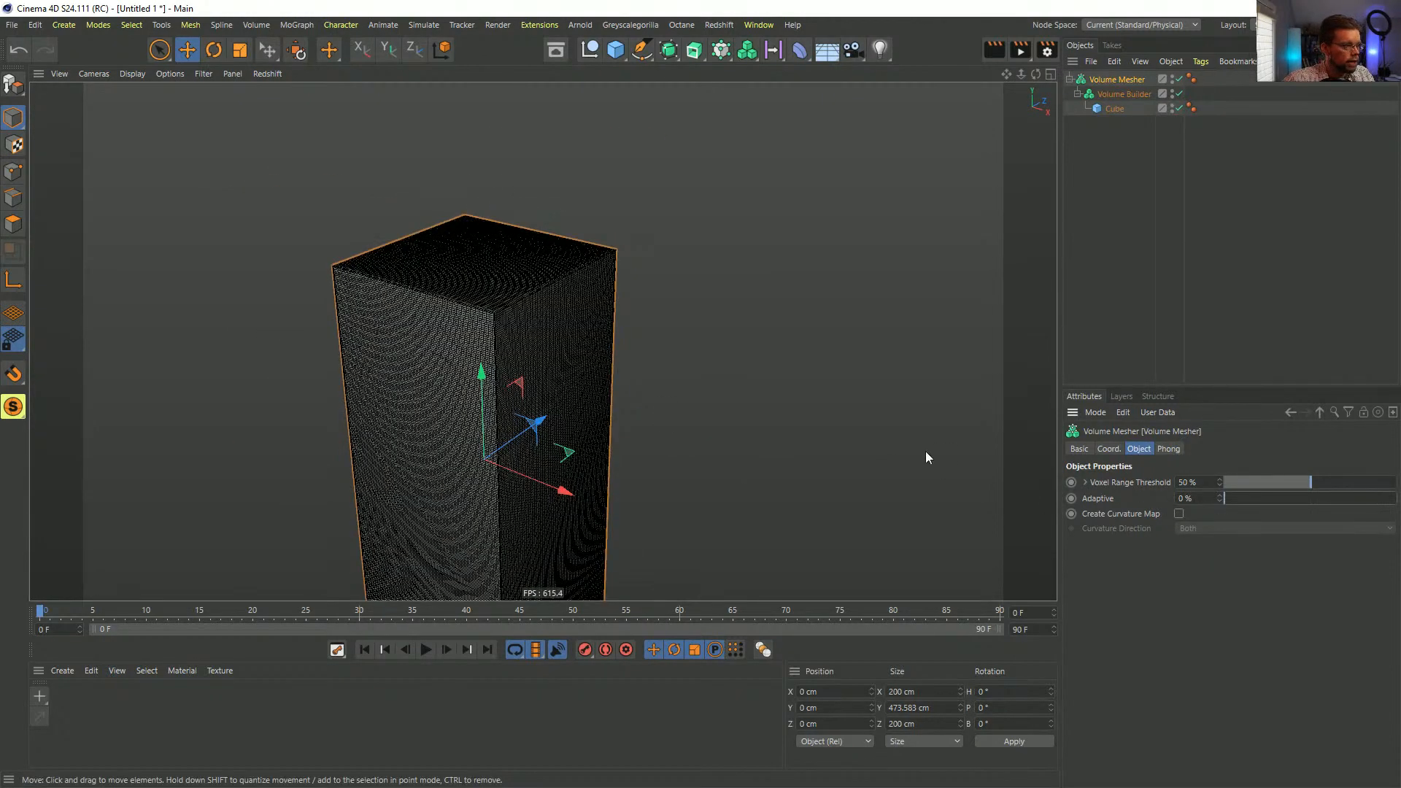
click(1116, 94)
text(5)
key(Return)
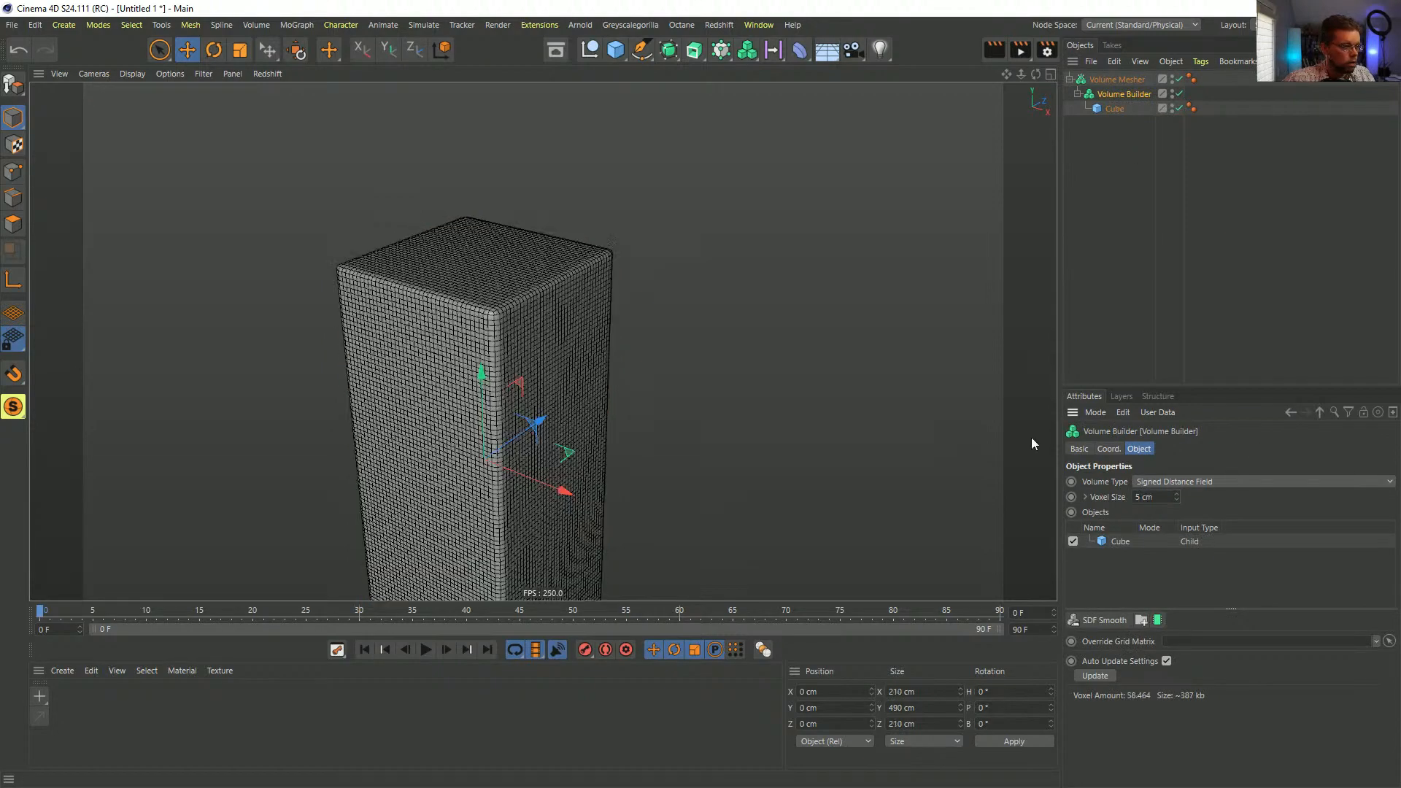
scroll(633, 307, up, 3)
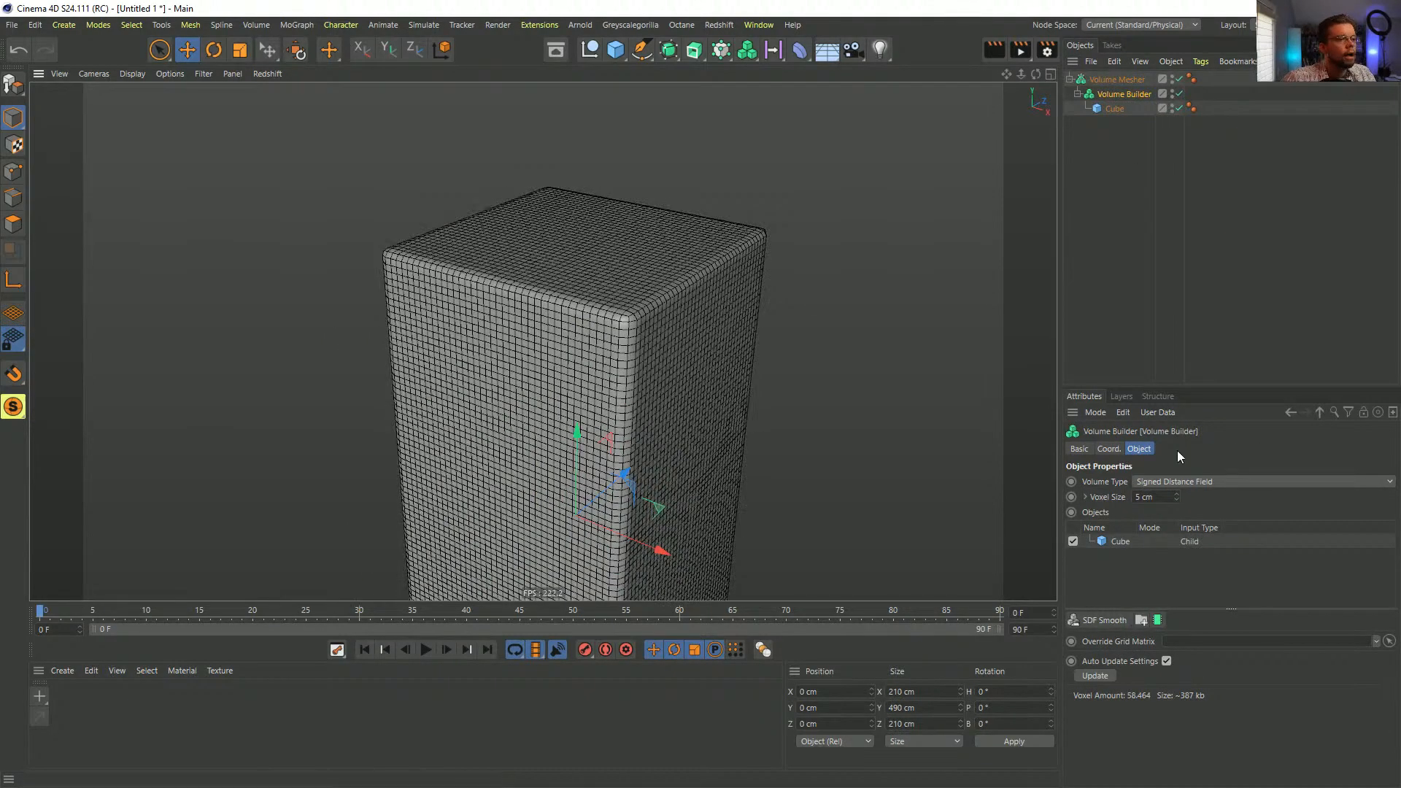
scroll(677, 296, down, 4)
alt+drag(594, 377, 588, 396)
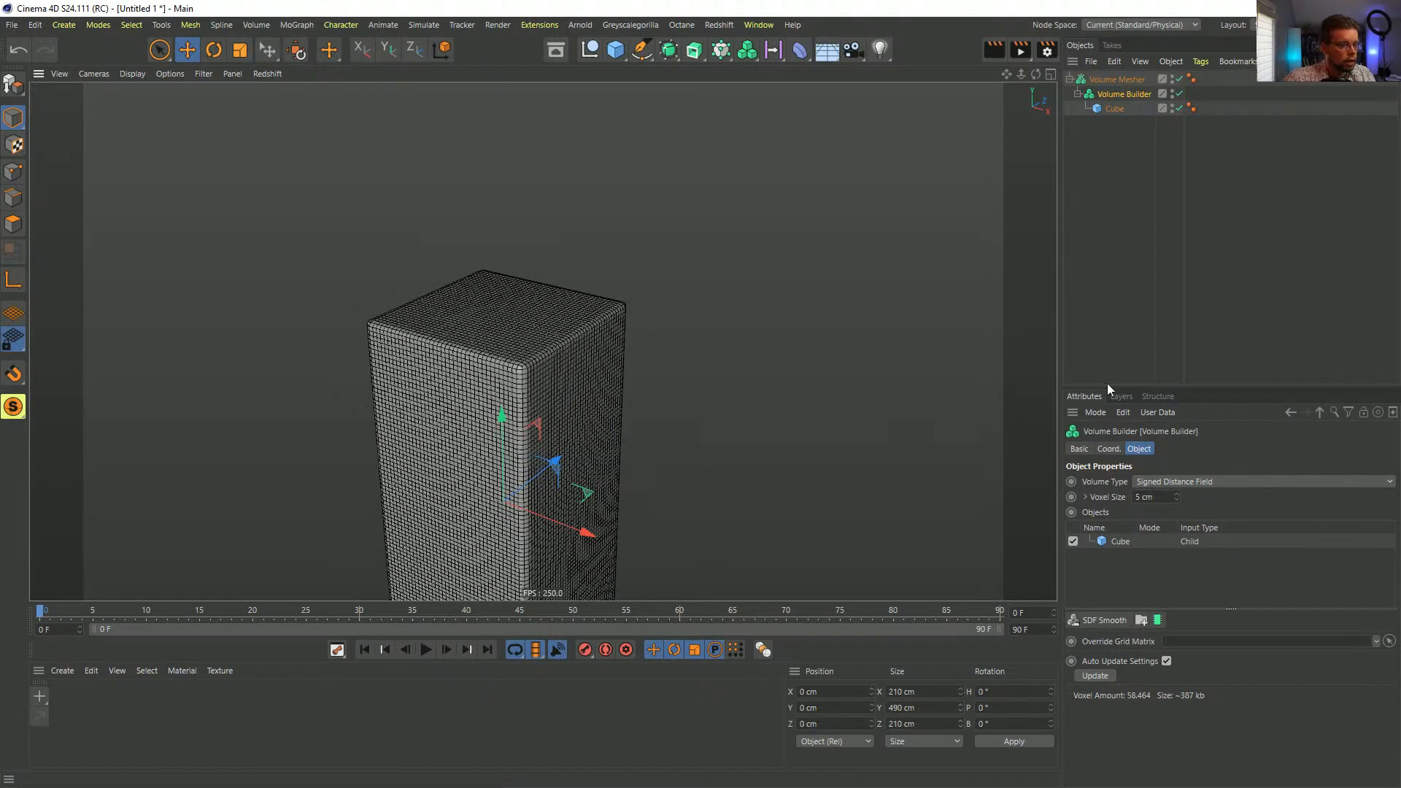
- Create a Group Field containing a Linear Field with direction Y-, and raise the Linear Field to about Y 25.65 cm
click(773, 49)
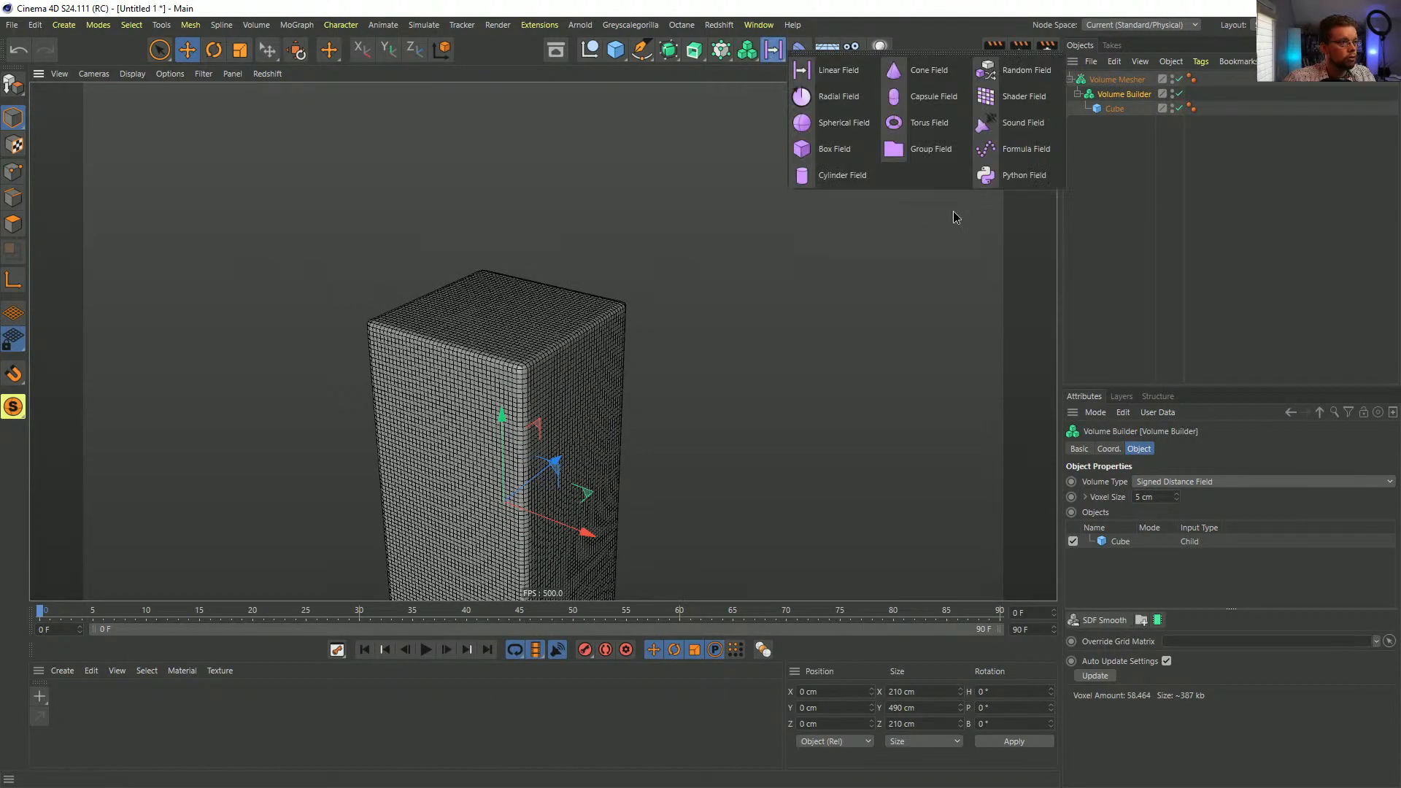
click(916, 148)
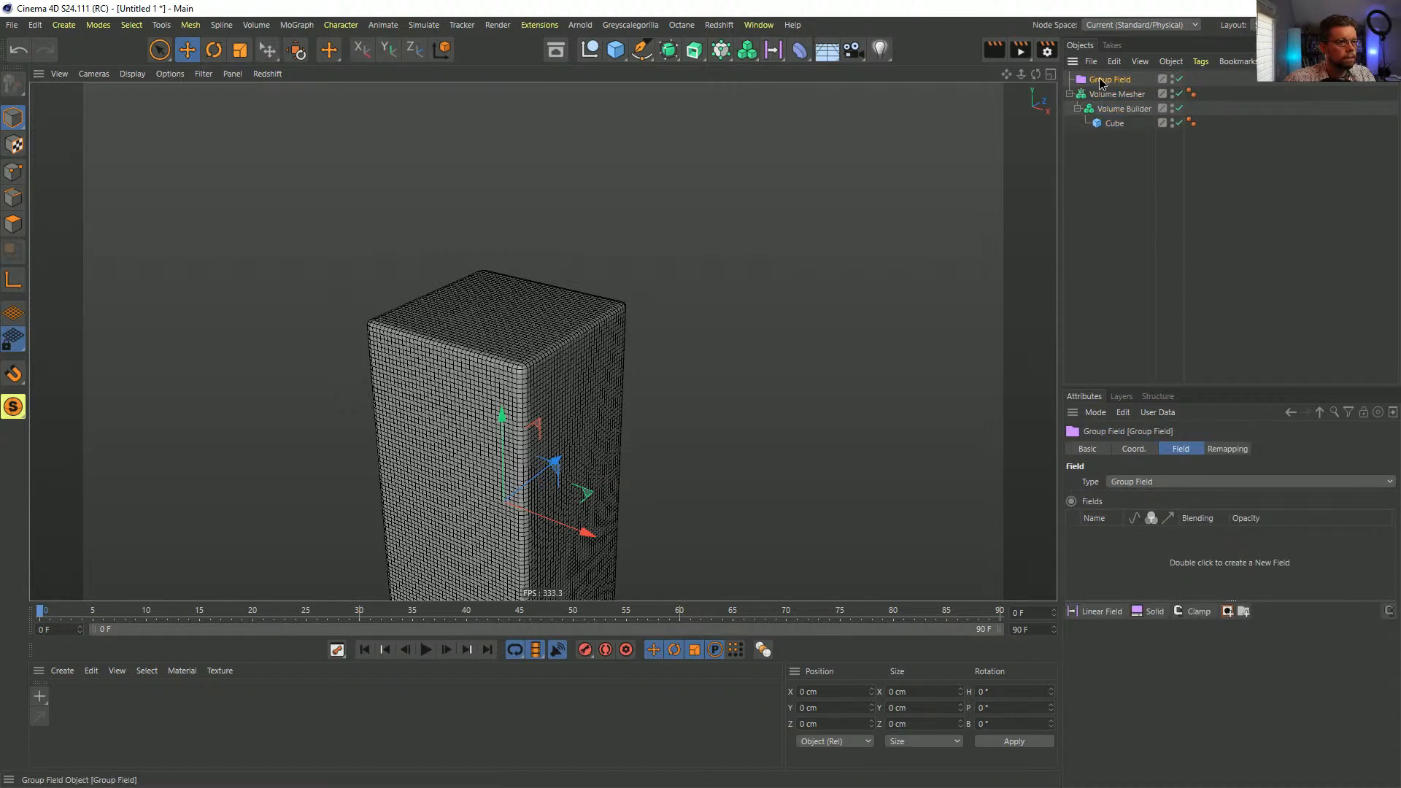
click(1096, 613)
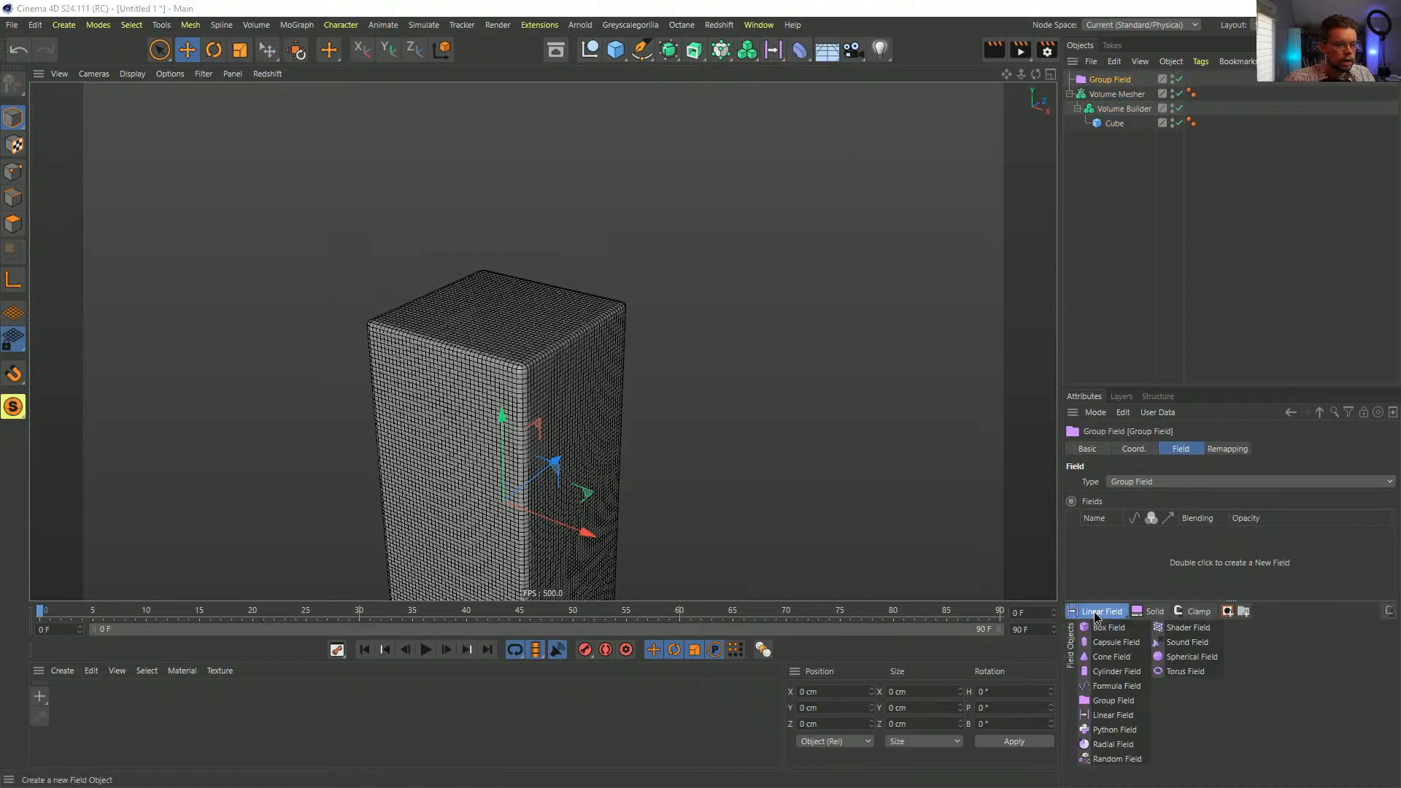
click(1113, 715)
click(1184, 701)
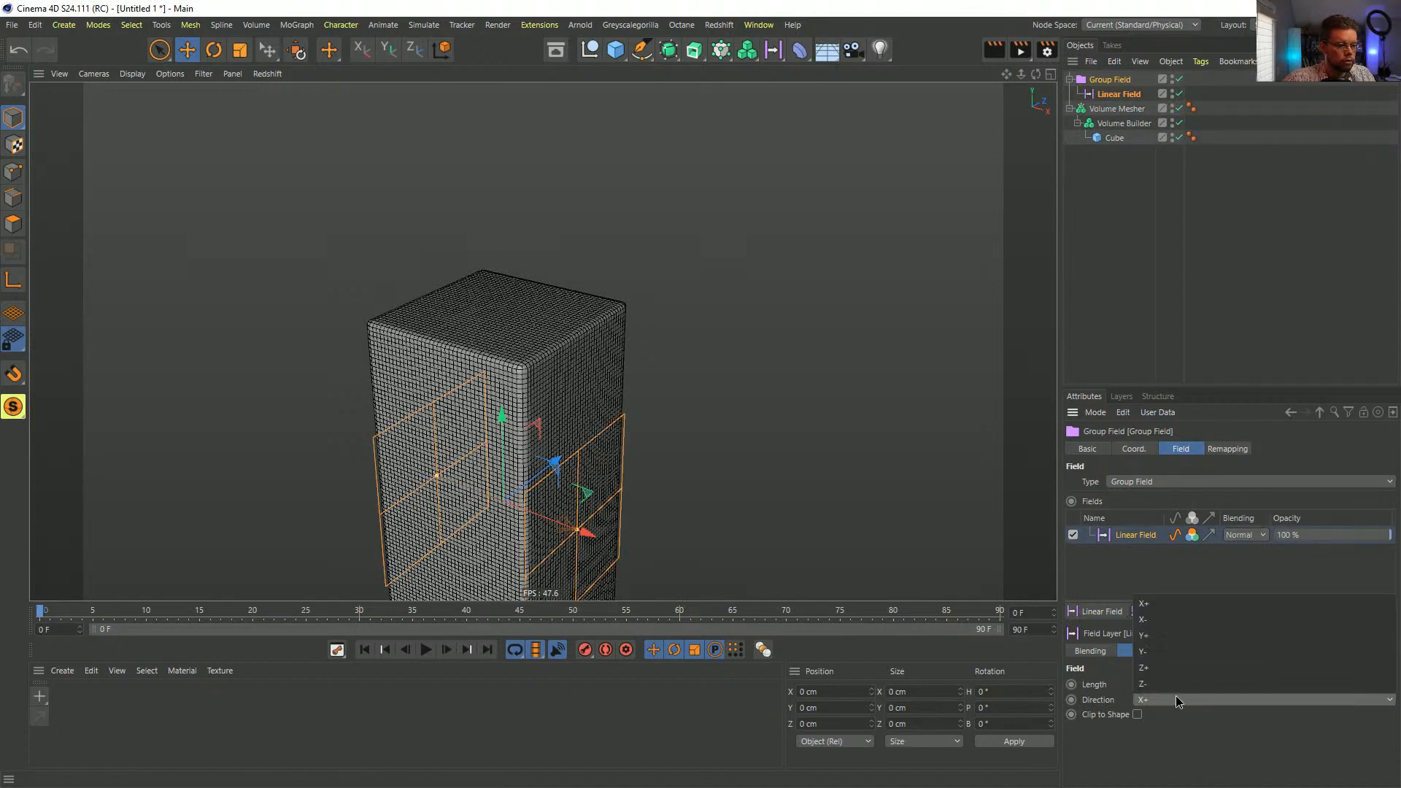
click(1166, 651)
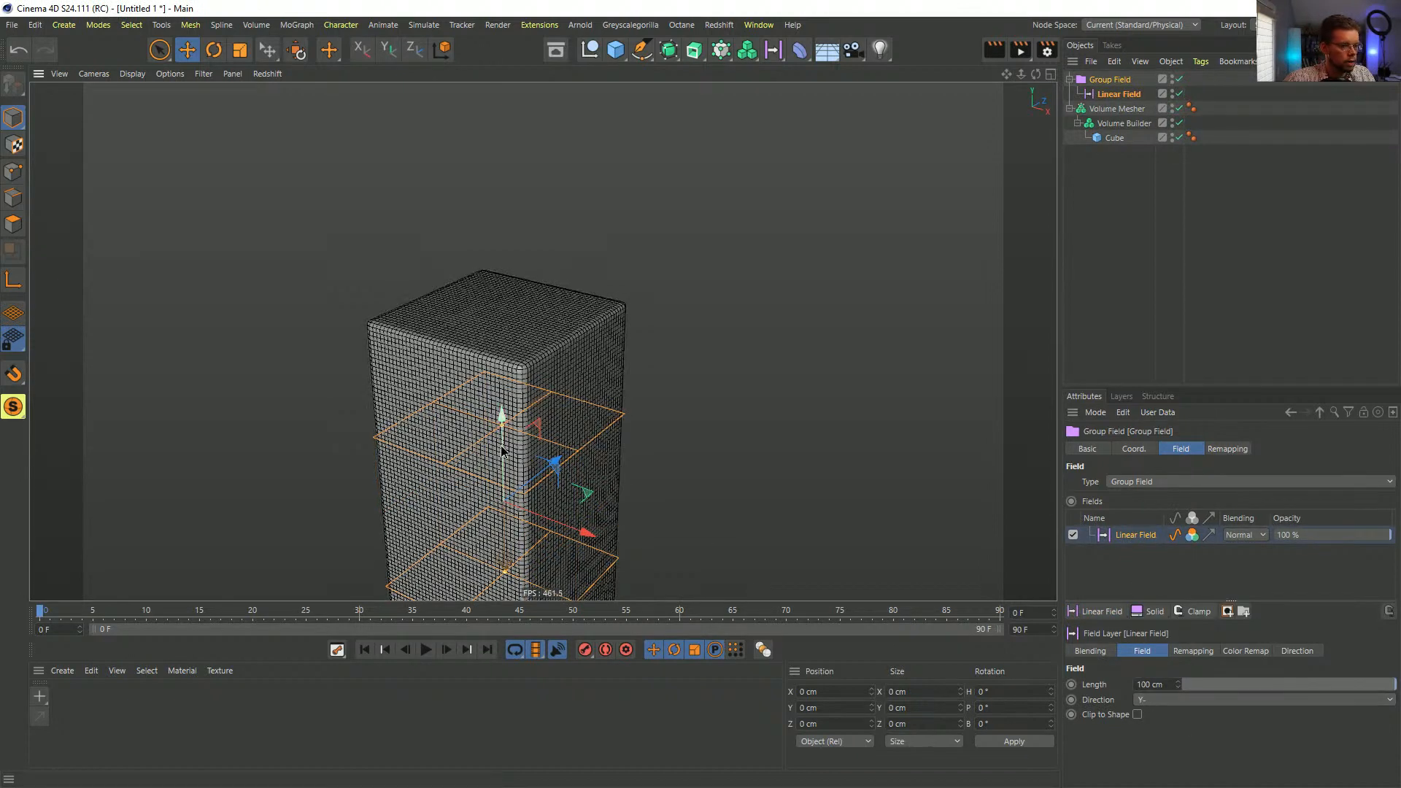
drag(501, 450, 501, 431)
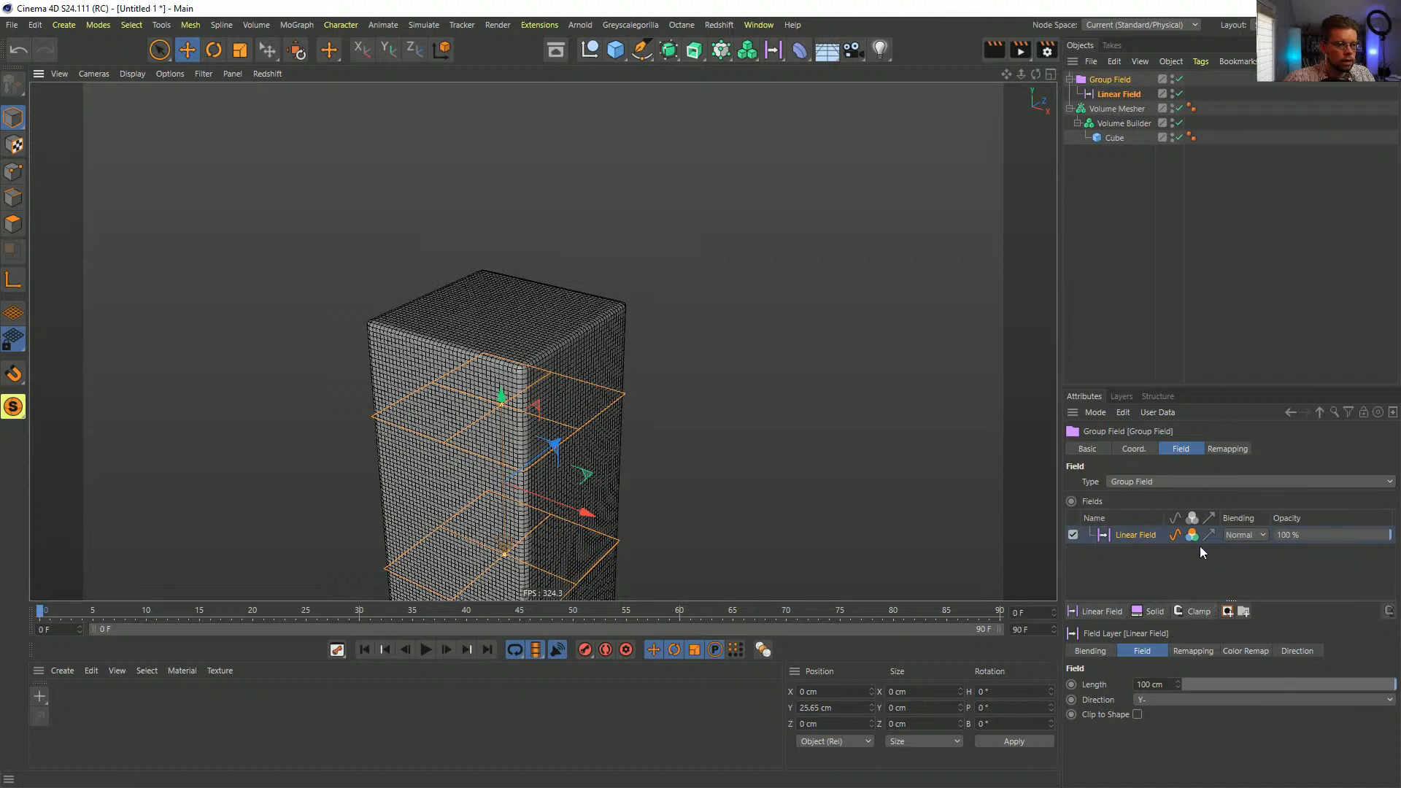
- Add a Random Field above the Linear Field in the Group Field and set its blending to Multiply
drag(1106, 611, 1133, 756)
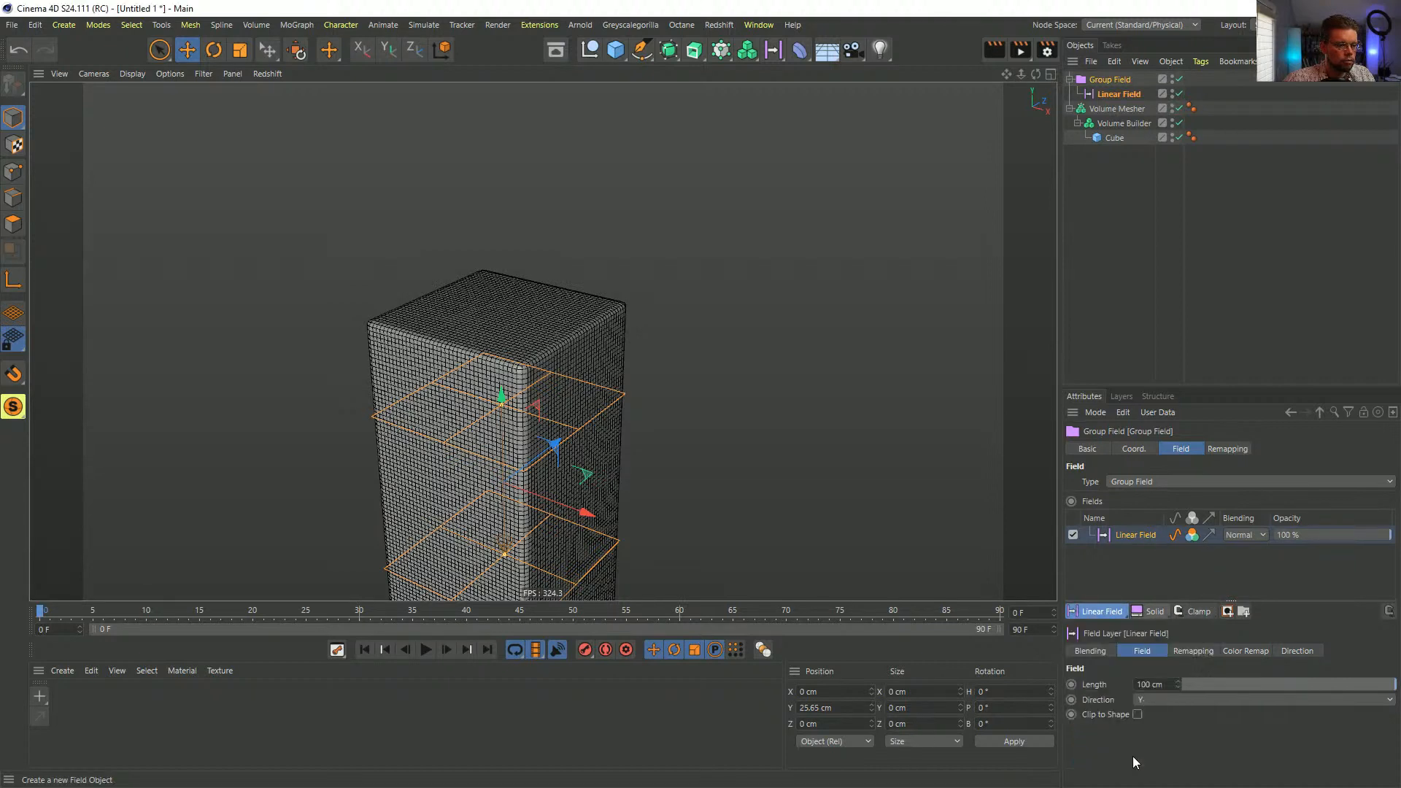
click(1255, 535)
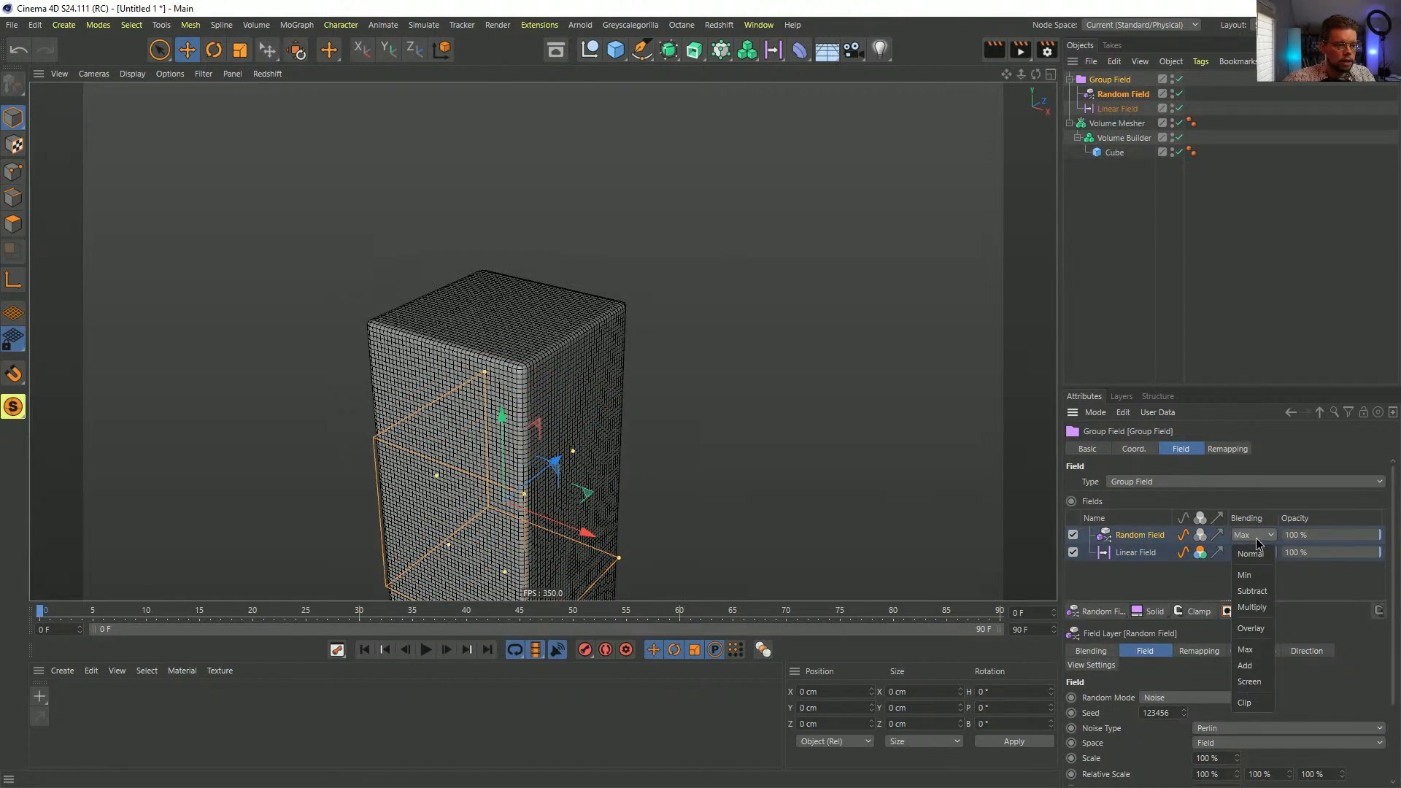
click(1257, 600)
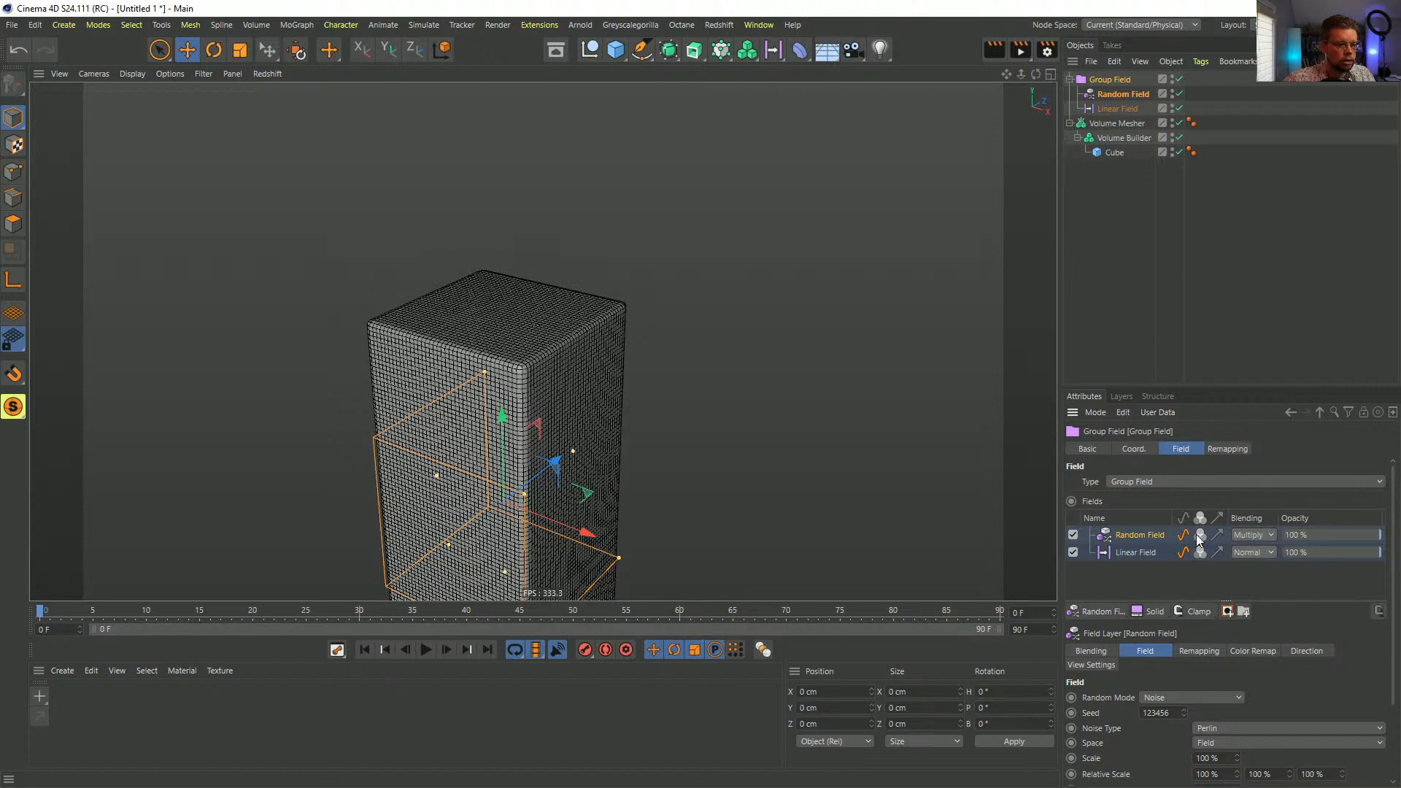
alt+drag(584, 503, 579, 468)
alt+middle_drag(578, 468, 608, 353)
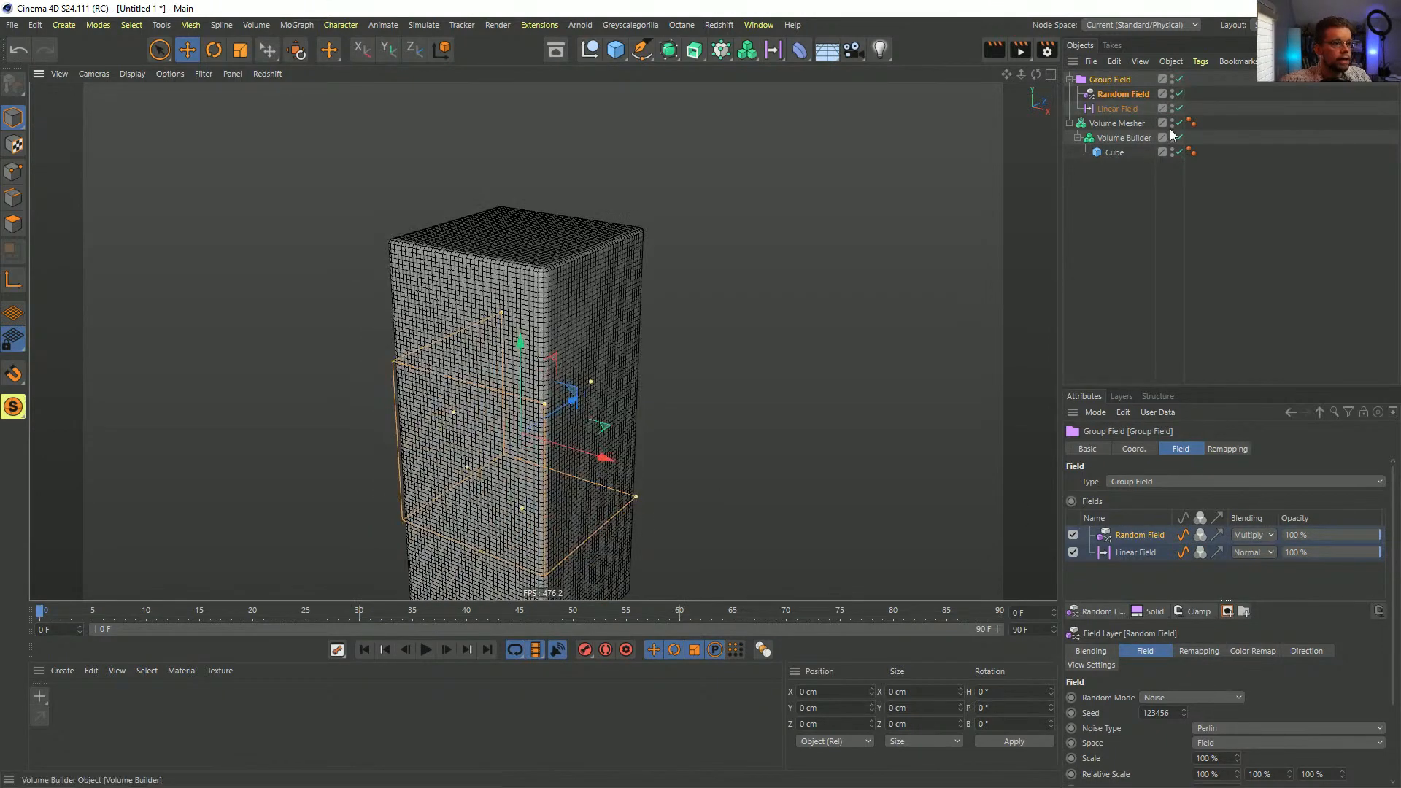
- Place the Group Field above the Cube inside the Volume Builder and set its Creation Space to Objects Below
drag(1123, 138, 1114, 147)
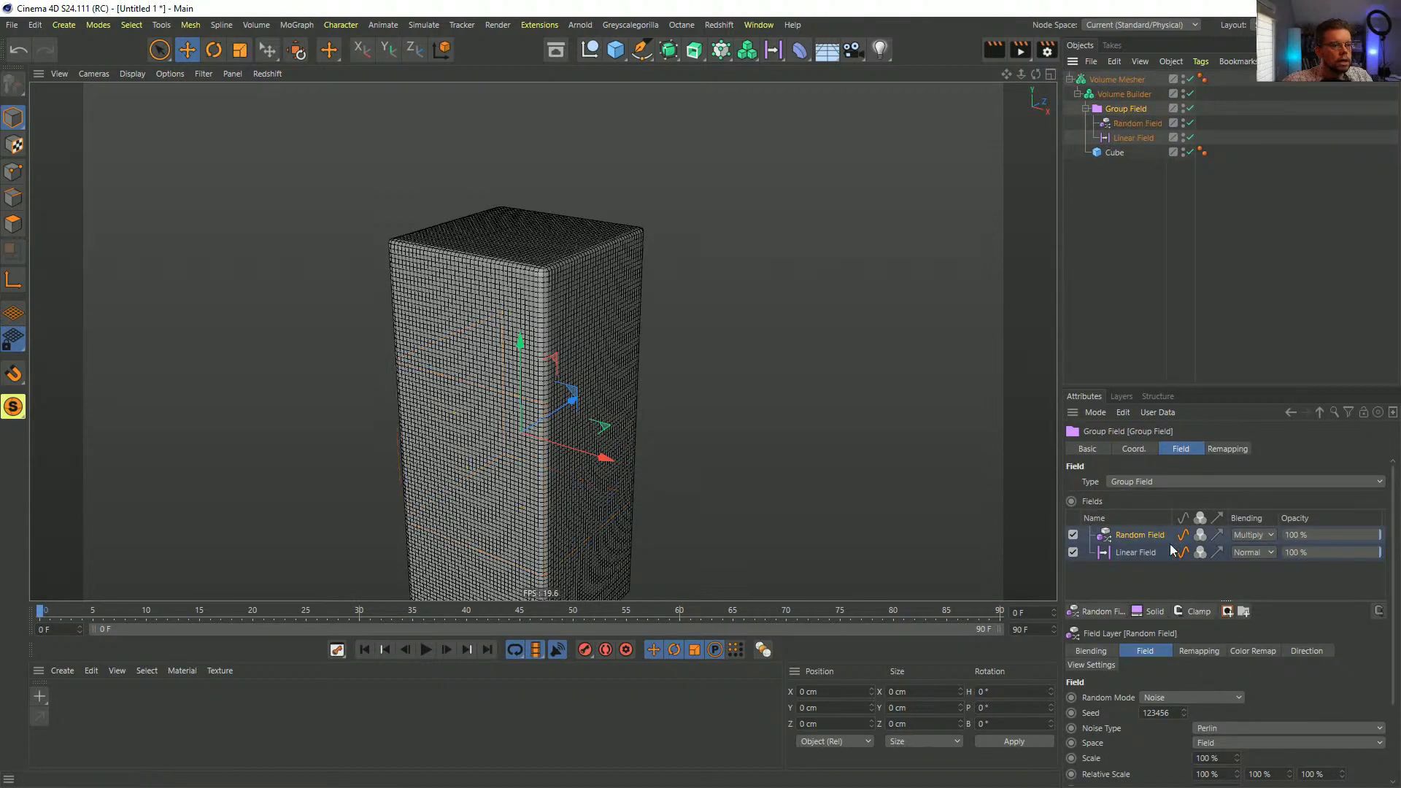
click(1124, 94)
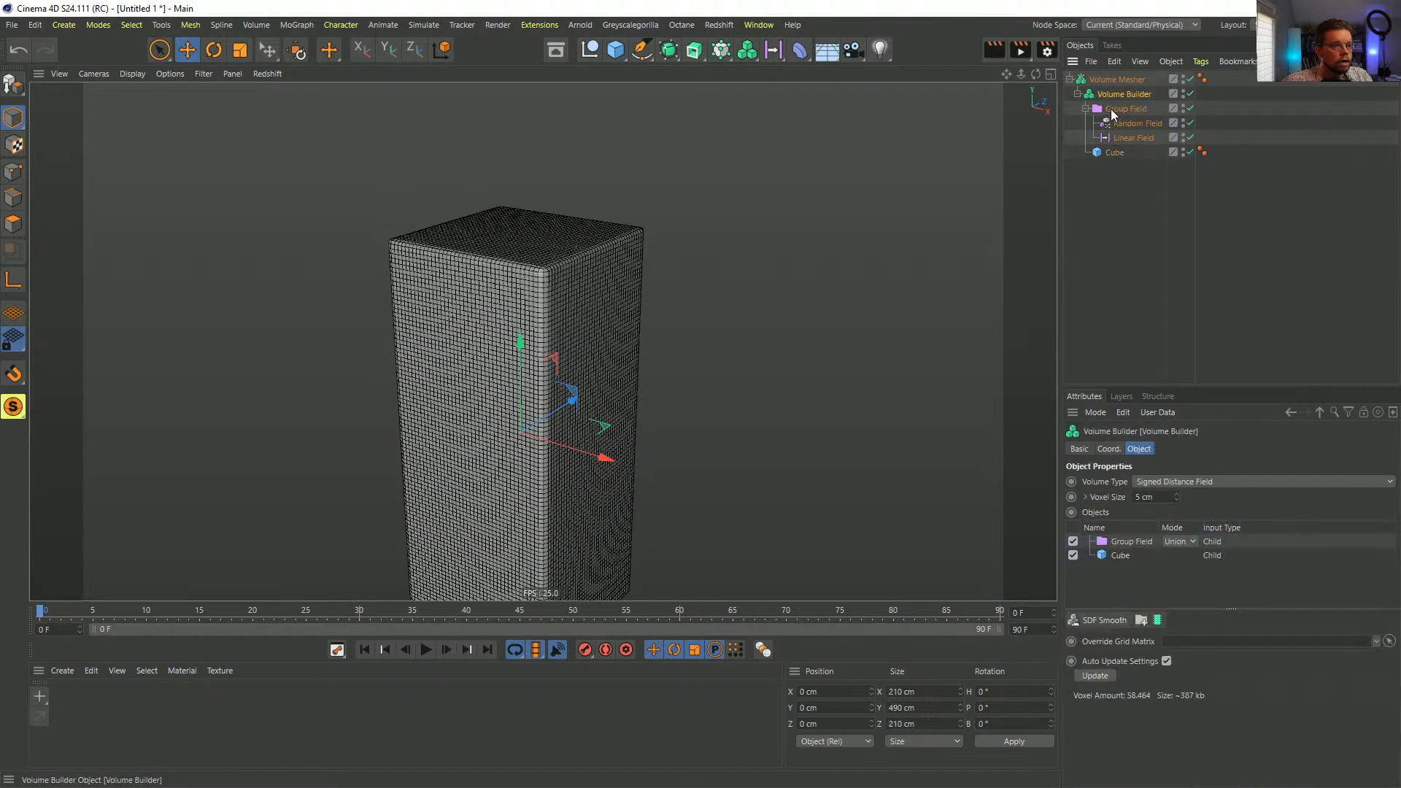
click(1133, 543)
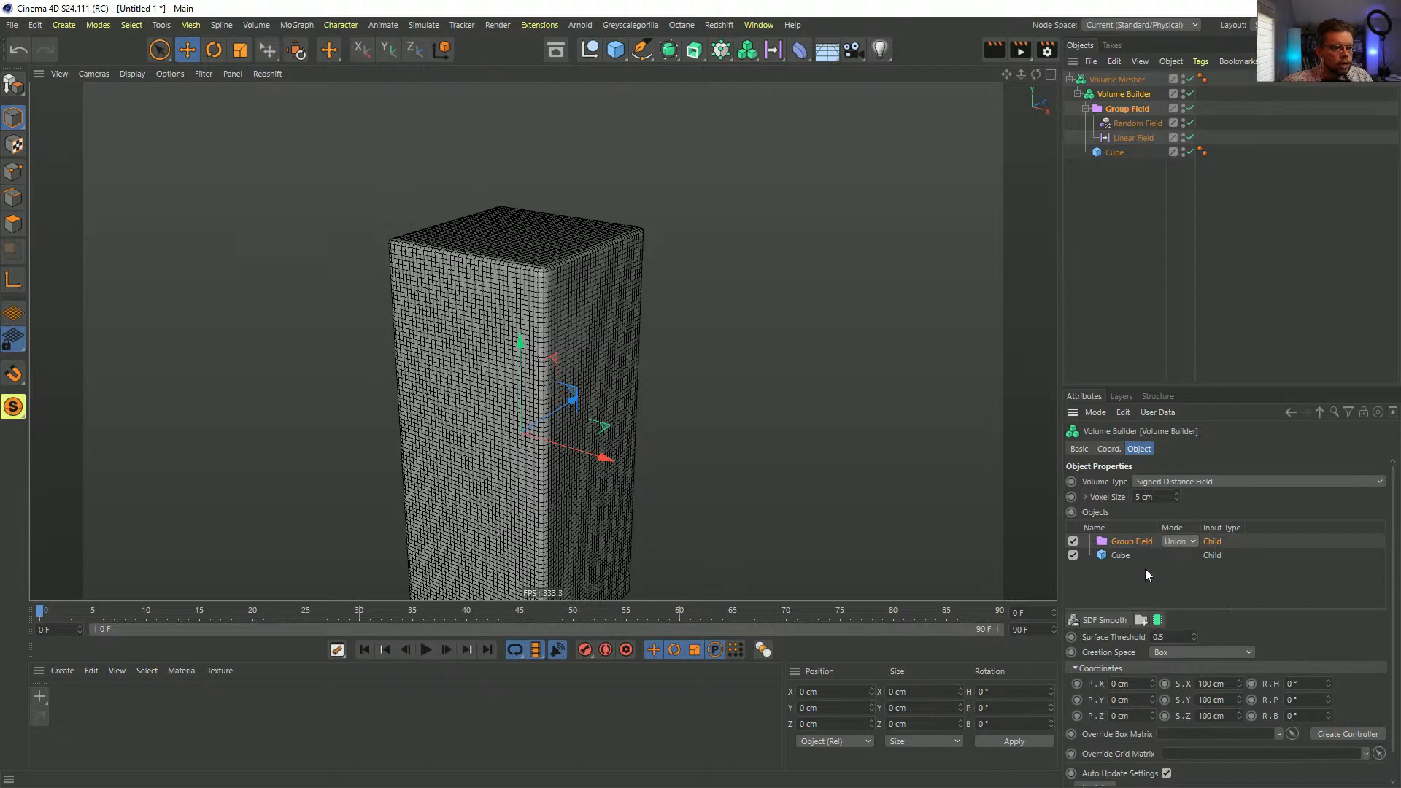
click(1171, 652)
click(1172, 680)
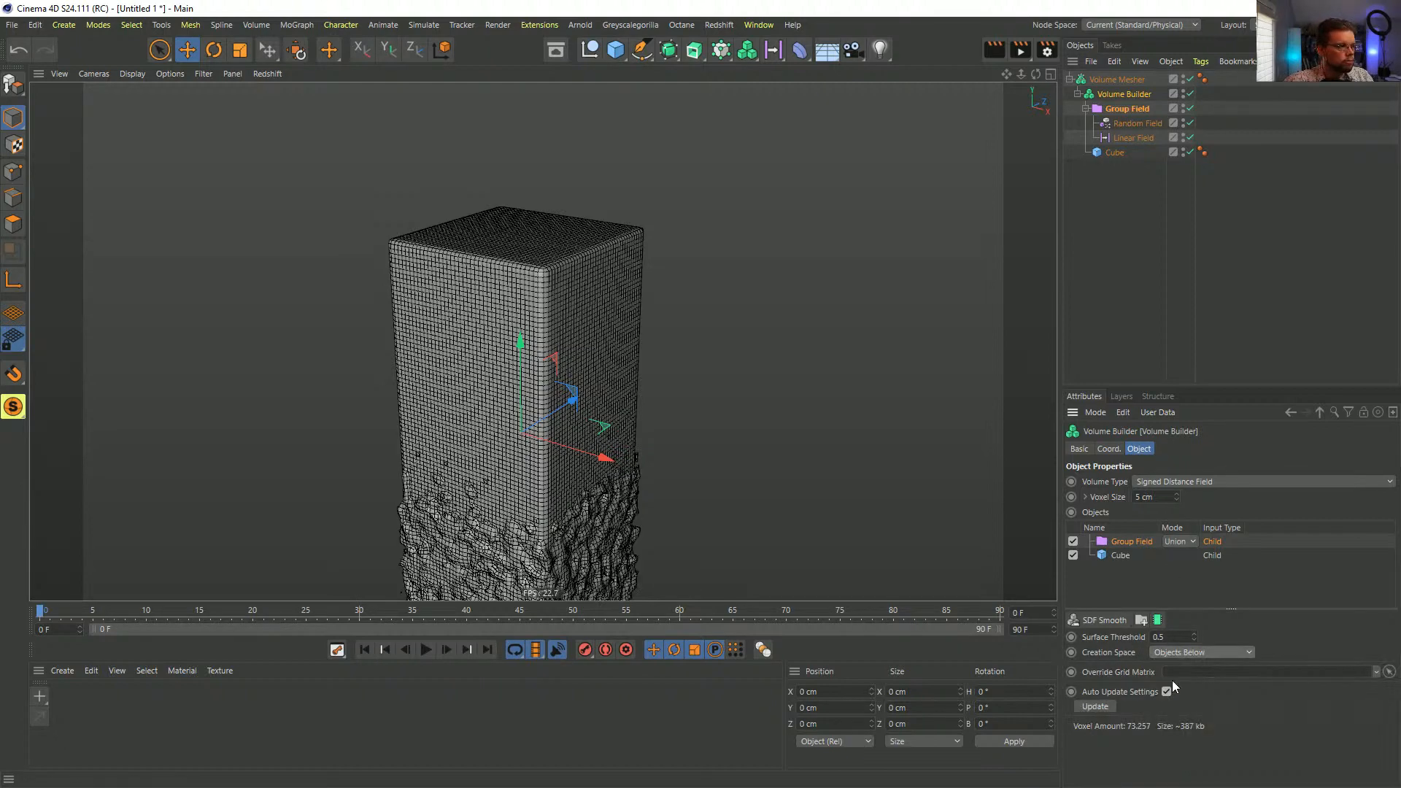
mouse_move(541, 488)
alt+mouse_down()
mouse_move(537, 290)
mouse_move(548, 327)
mouse_move(502, 485)
mouse_move(547, 484)
alt+mouse_up()
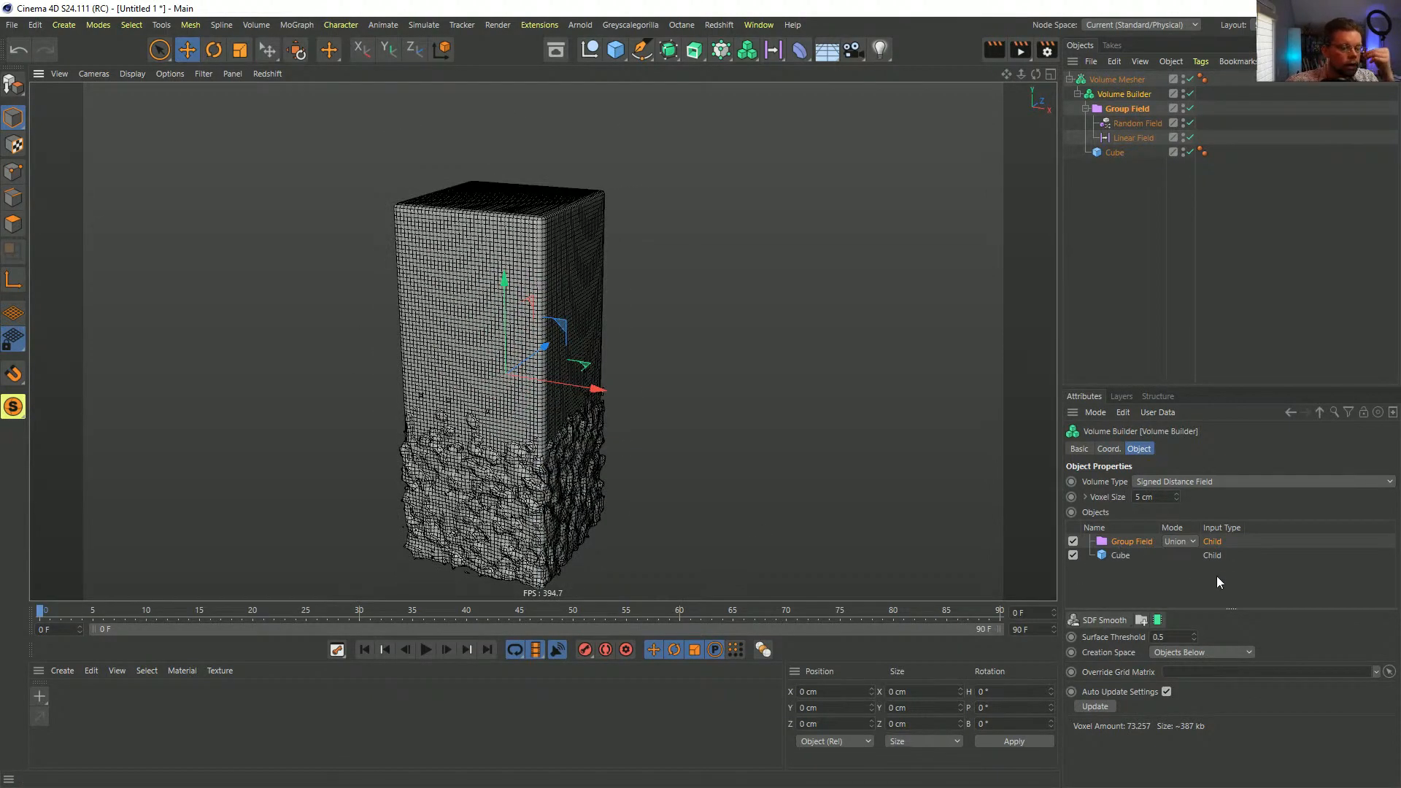
- Change the Group Field's mode in the Volume Builder to Subtract and inspect the column
click(1170, 542)
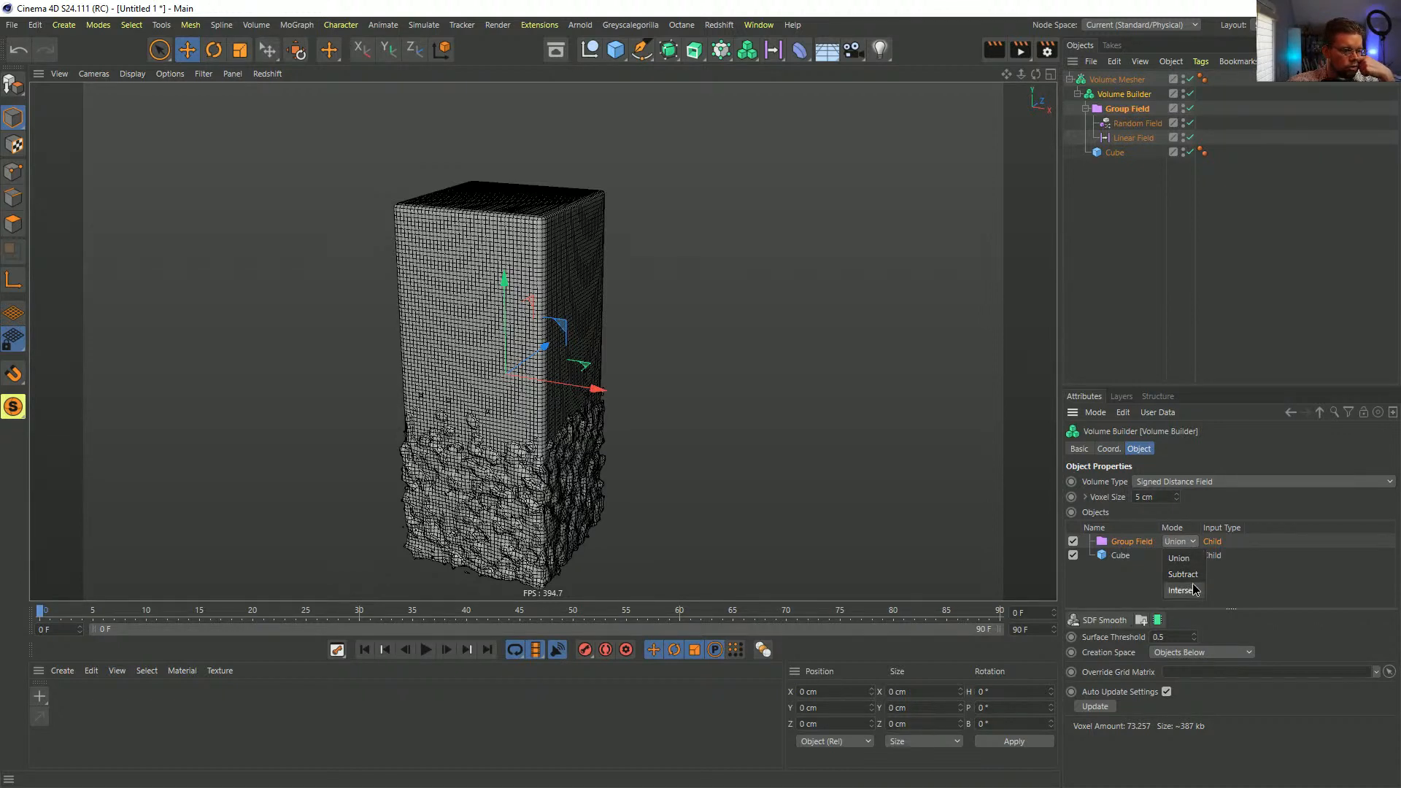
click(1187, 575)
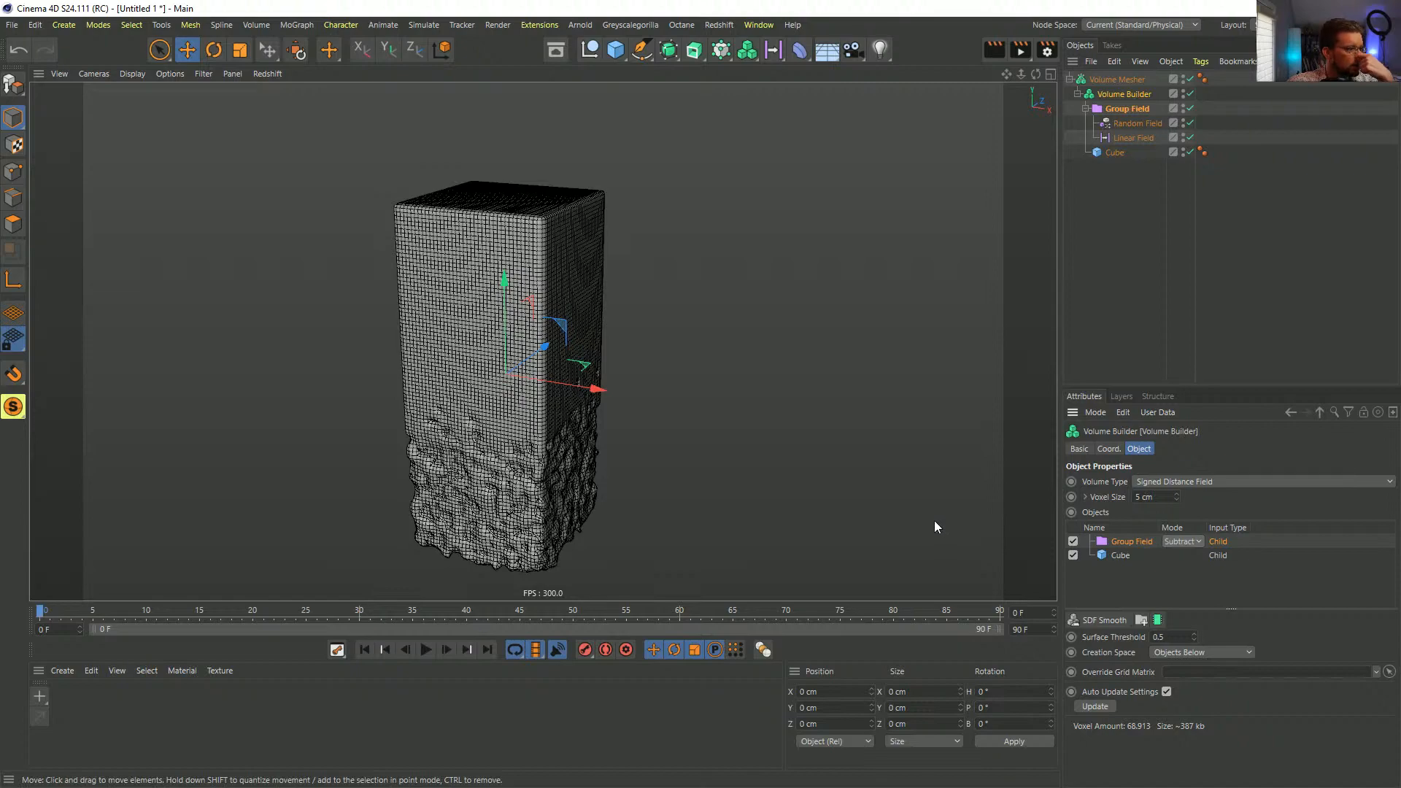
alt+drag(606, 414, 609, 459)
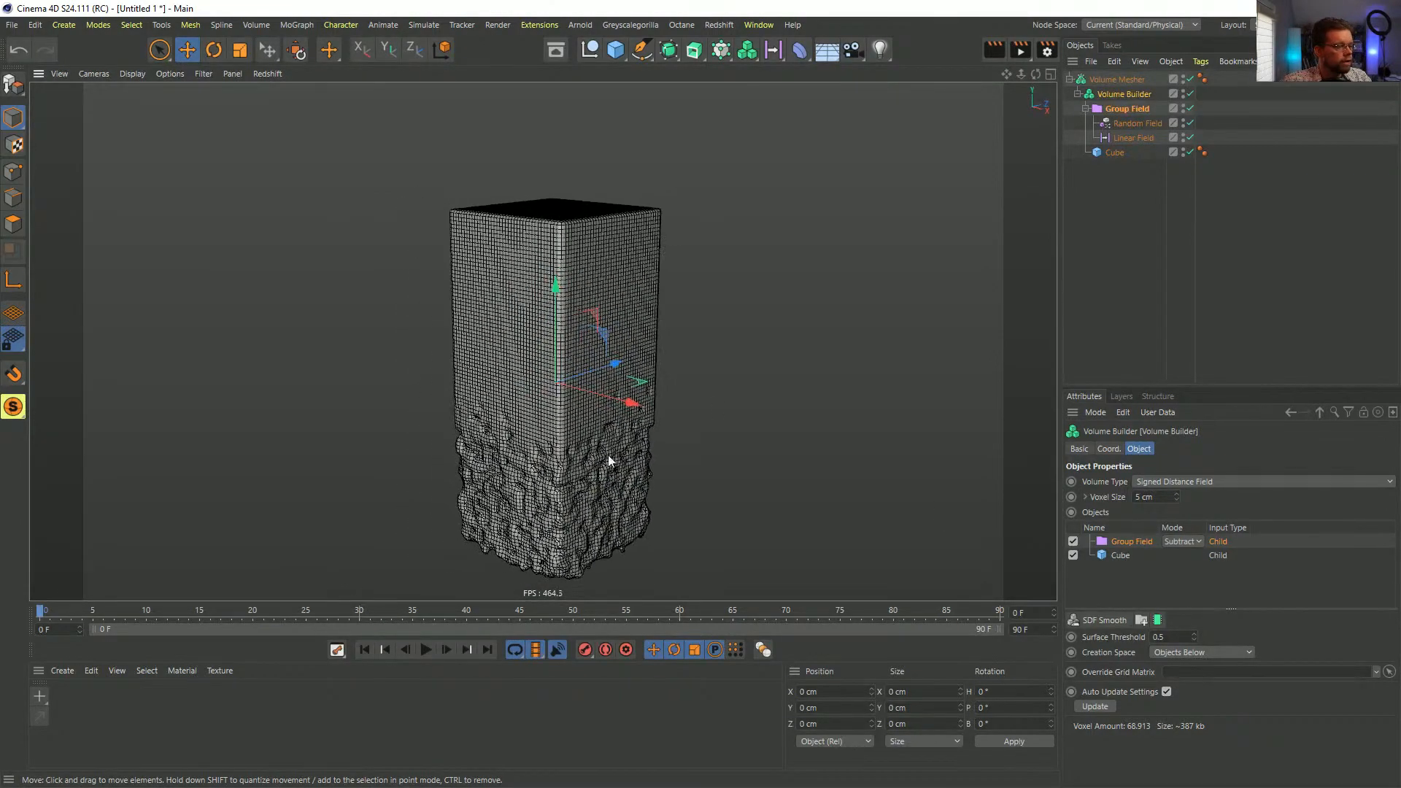
- Disable the Random Field both as an object and as a layer in the Group Field
click(1190, 123)
alt+drag(613, 417, 621, 296)
click(1126, 108)
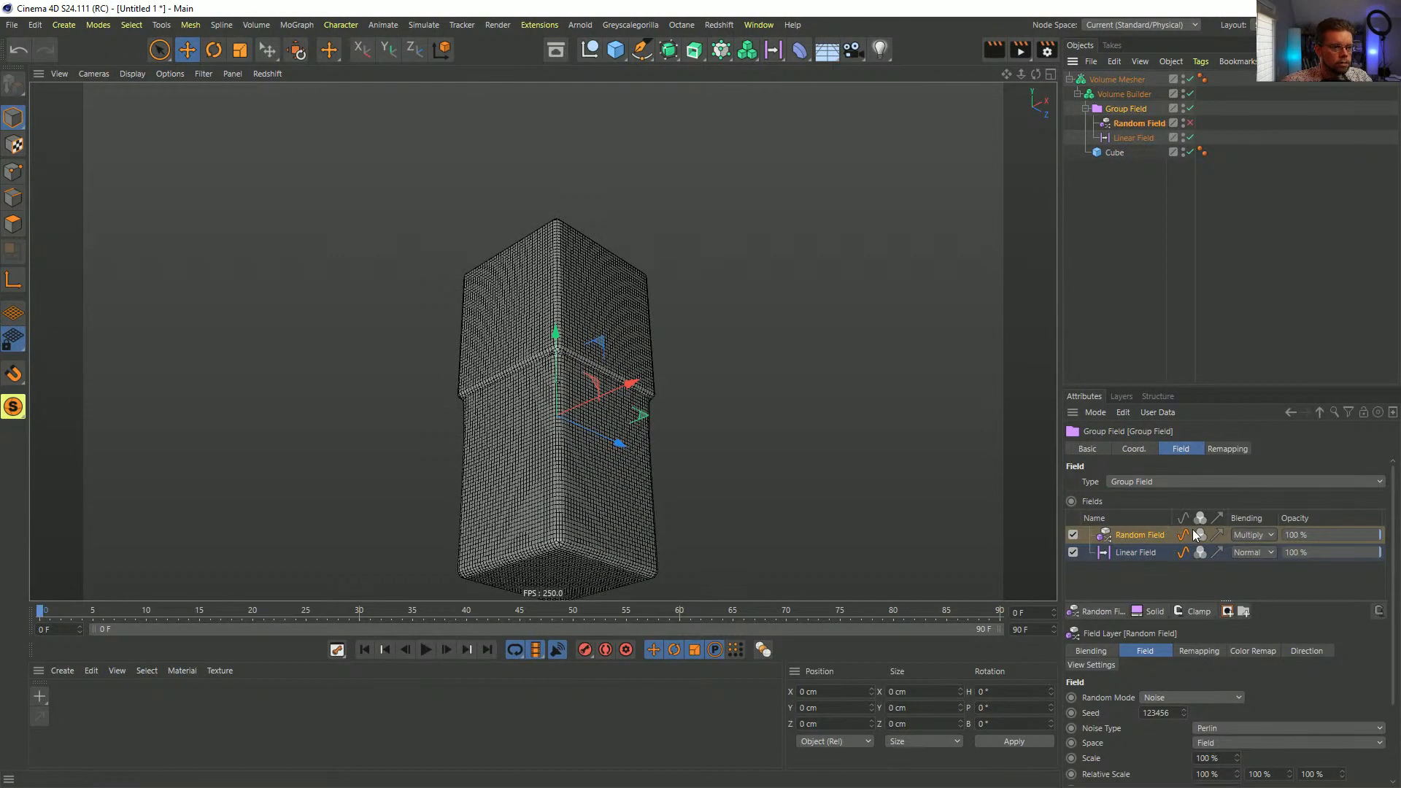
click(1073, 535)
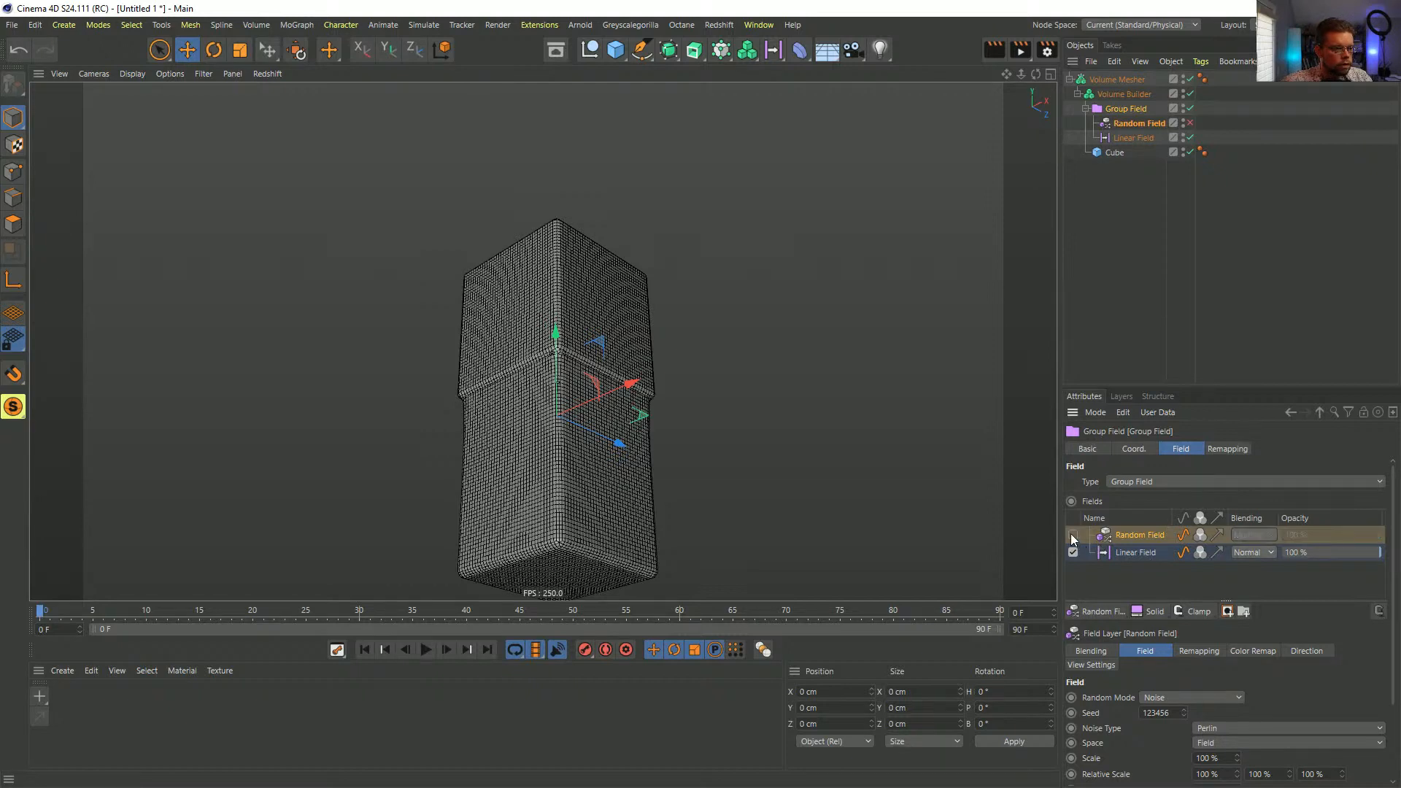
- Change the Linear Field's type to Box Field and scale it up to about 143.7 cm per side
click(1124, 556)
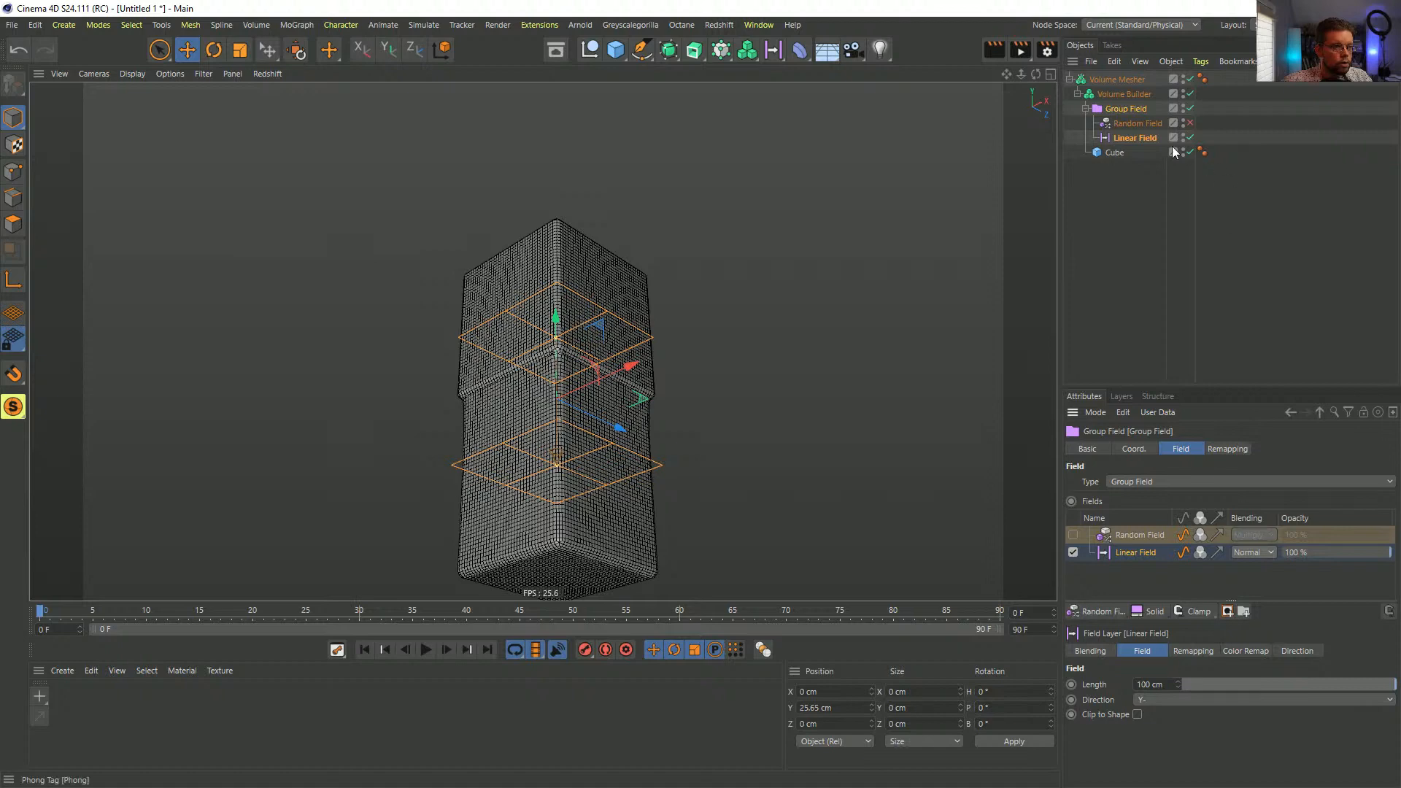
click(1137, 139)
click(1167, 481)
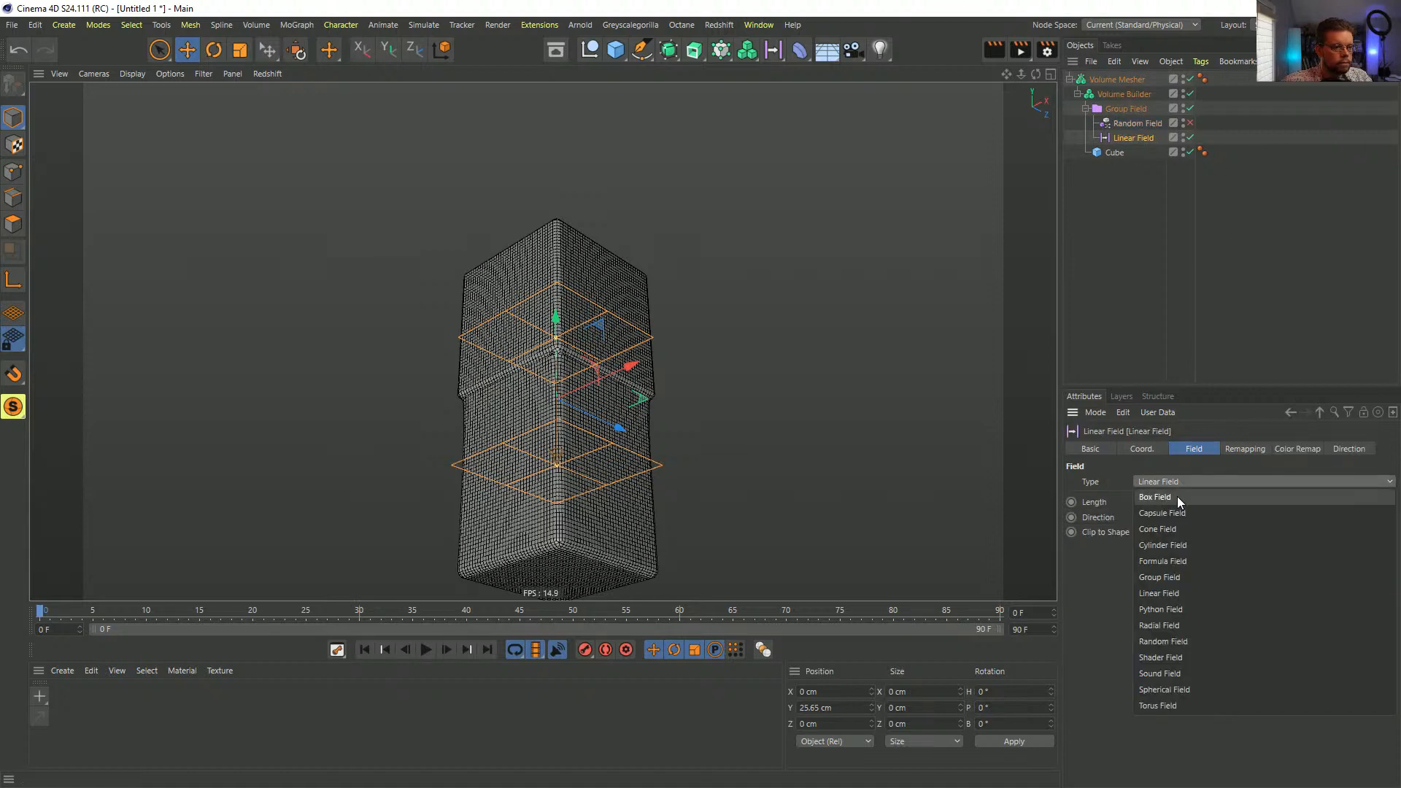
click(1176, 497)
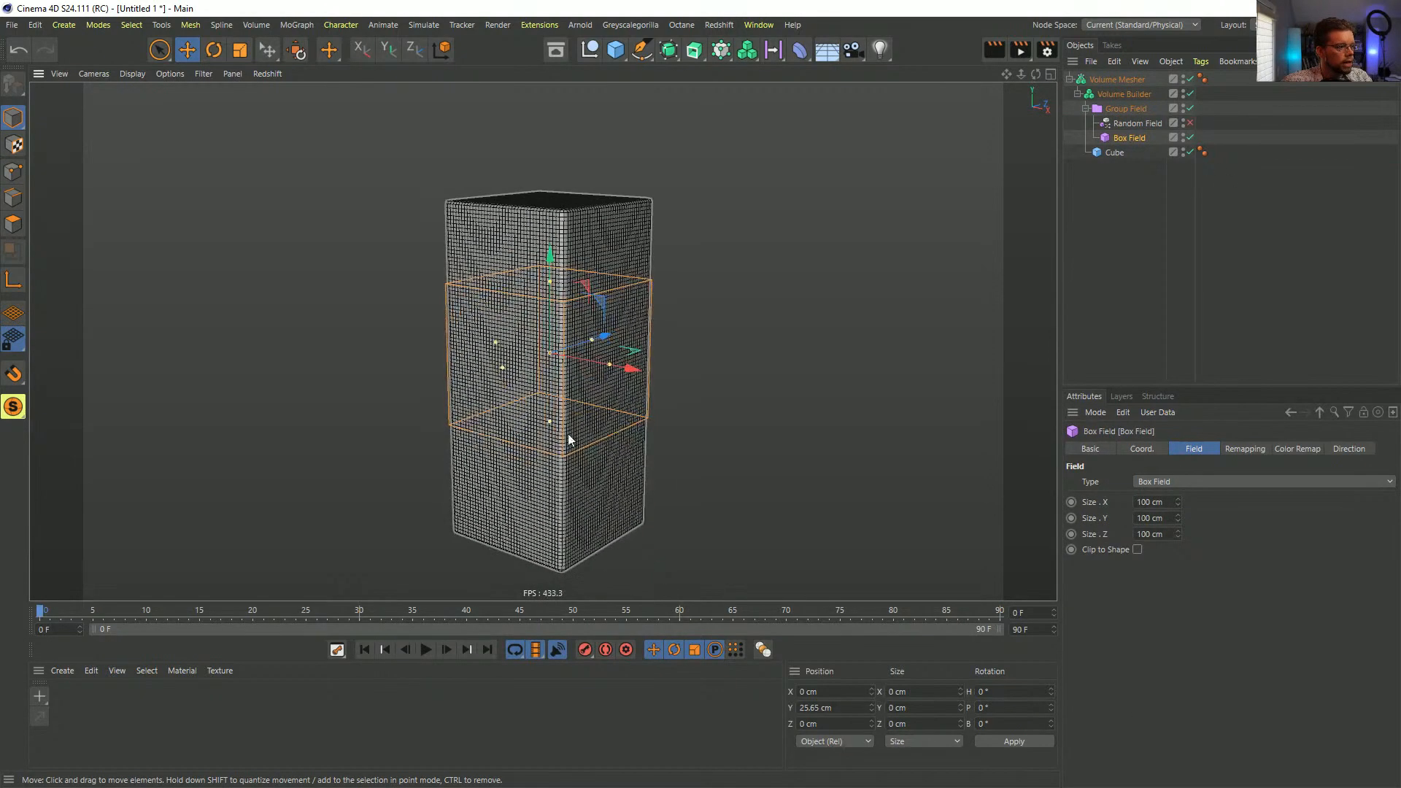
key(t)
drag(576, 435, 854, 423)
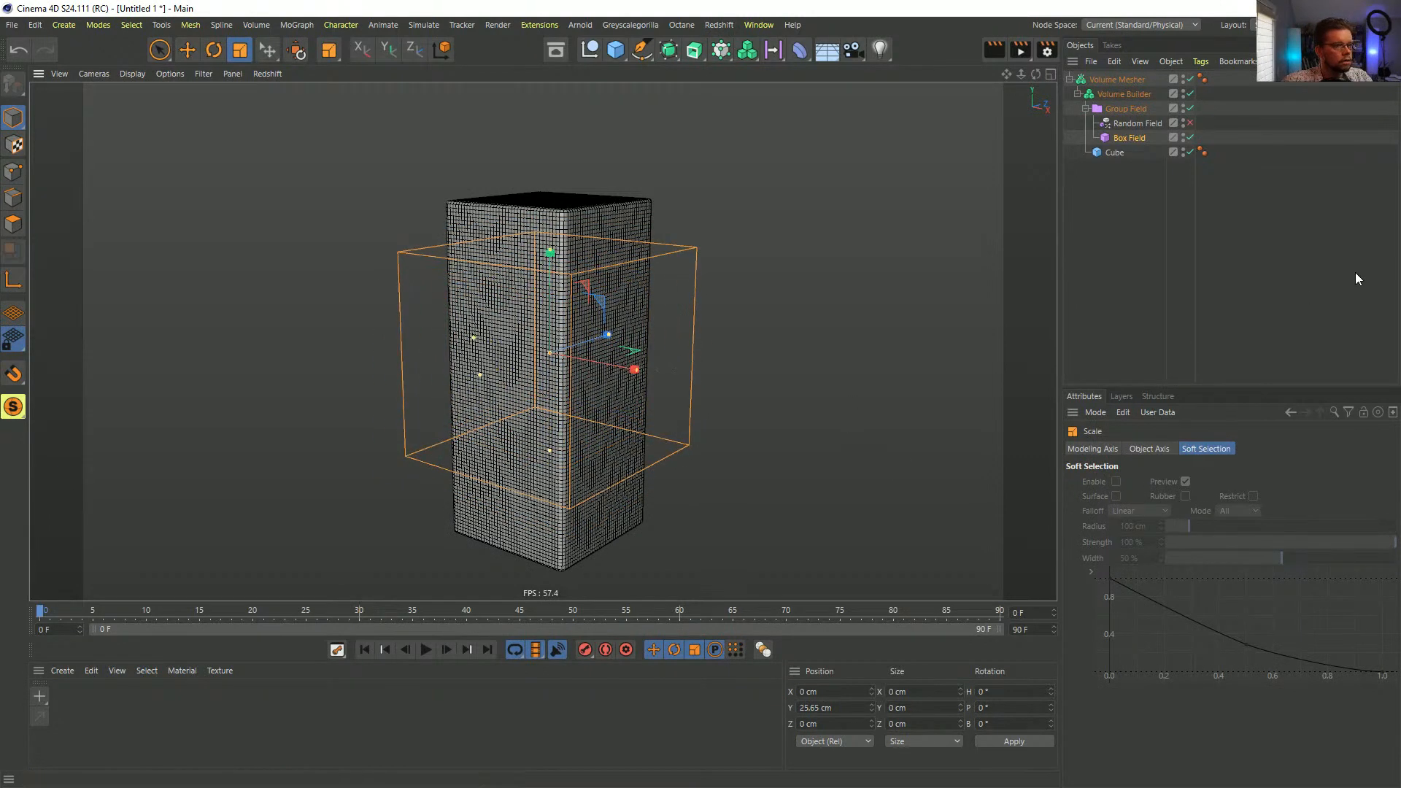
- Try the Intersect mode for the Group Field in the Volume Builder and set the mode to Union
click(1124, 94)
click(1182, 542)
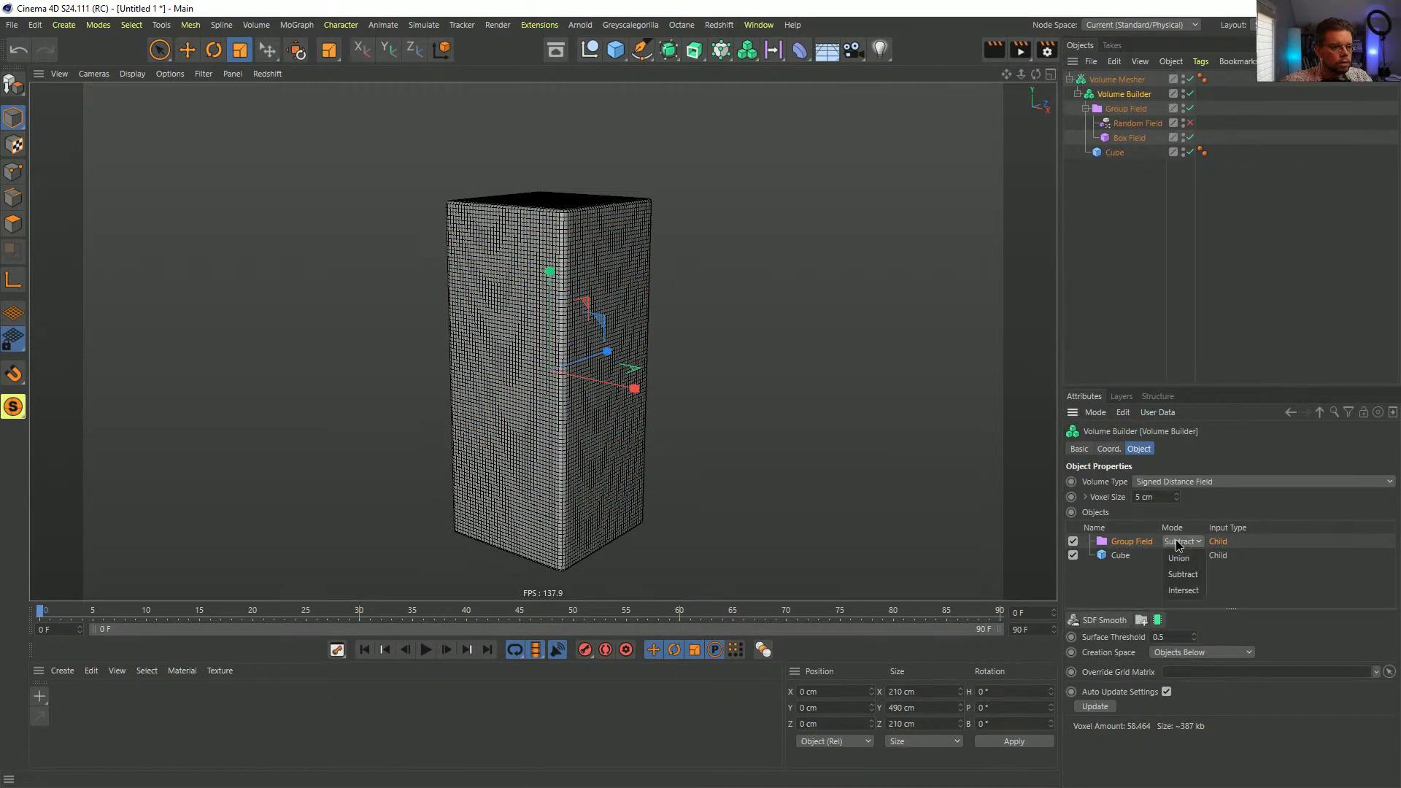
click(1193, 591)
click(1184, 545)
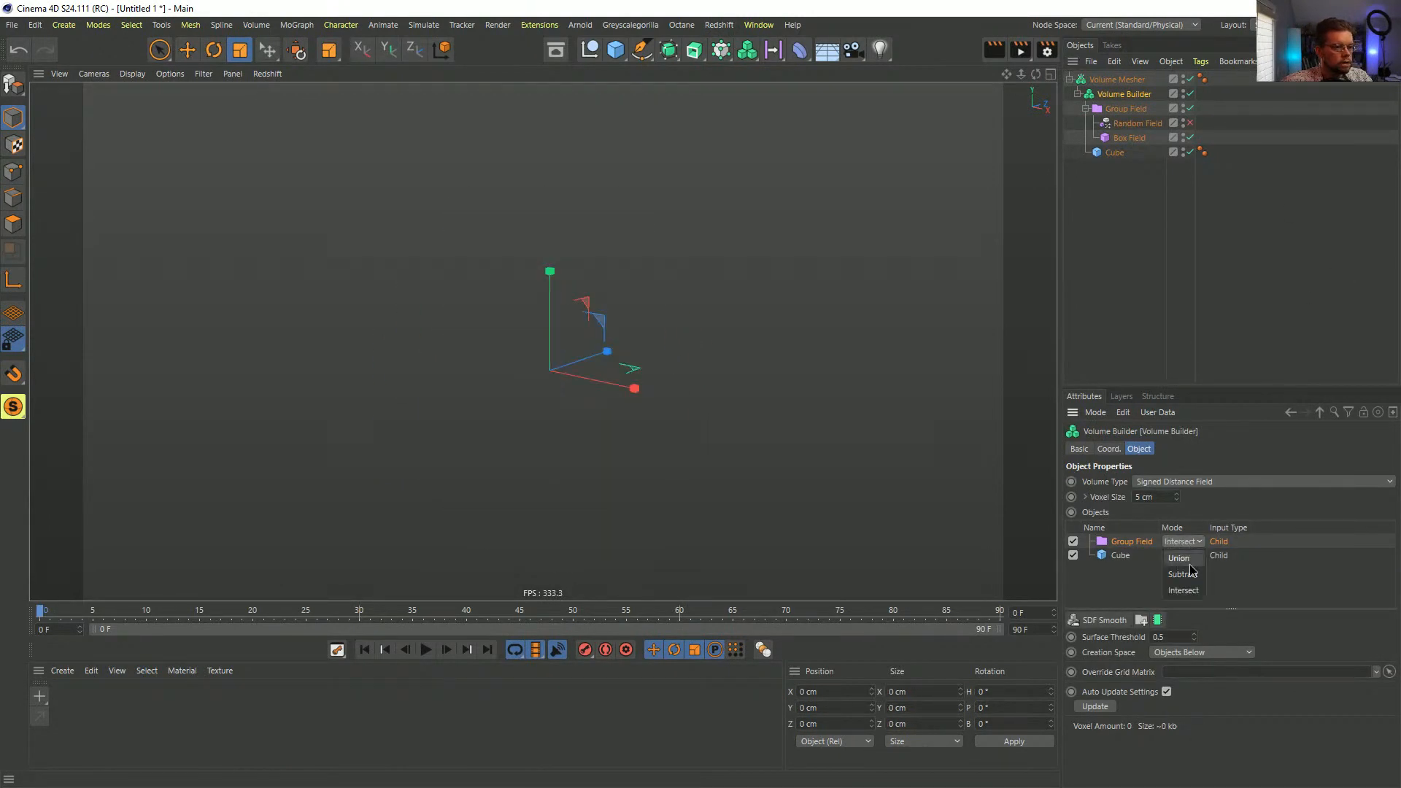
click(1183, 559)
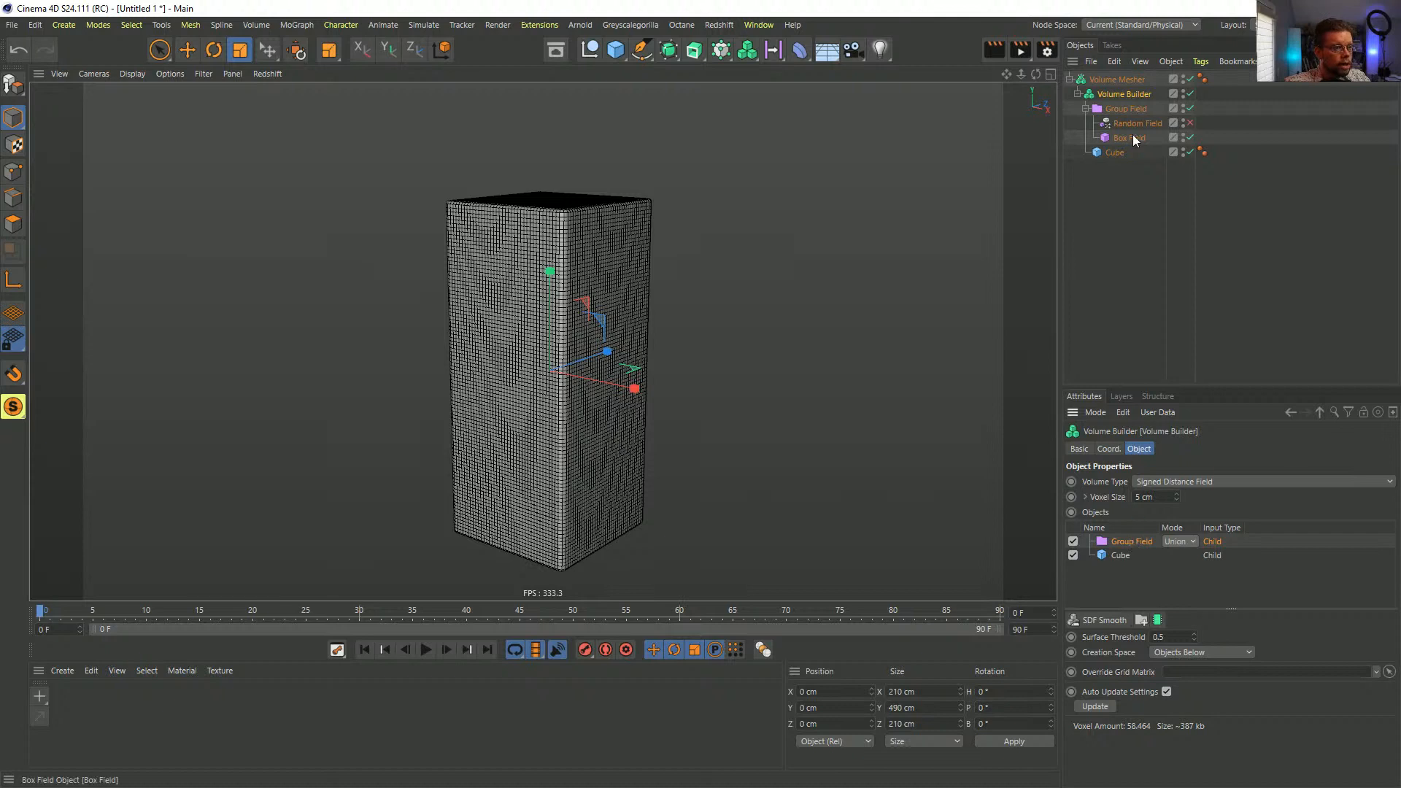
- Re-enable the Random Field with Normal blending and disable the Box Field layer in the Group Field
click(1190, 122)
click(1133, 138)
click(1131, 108)
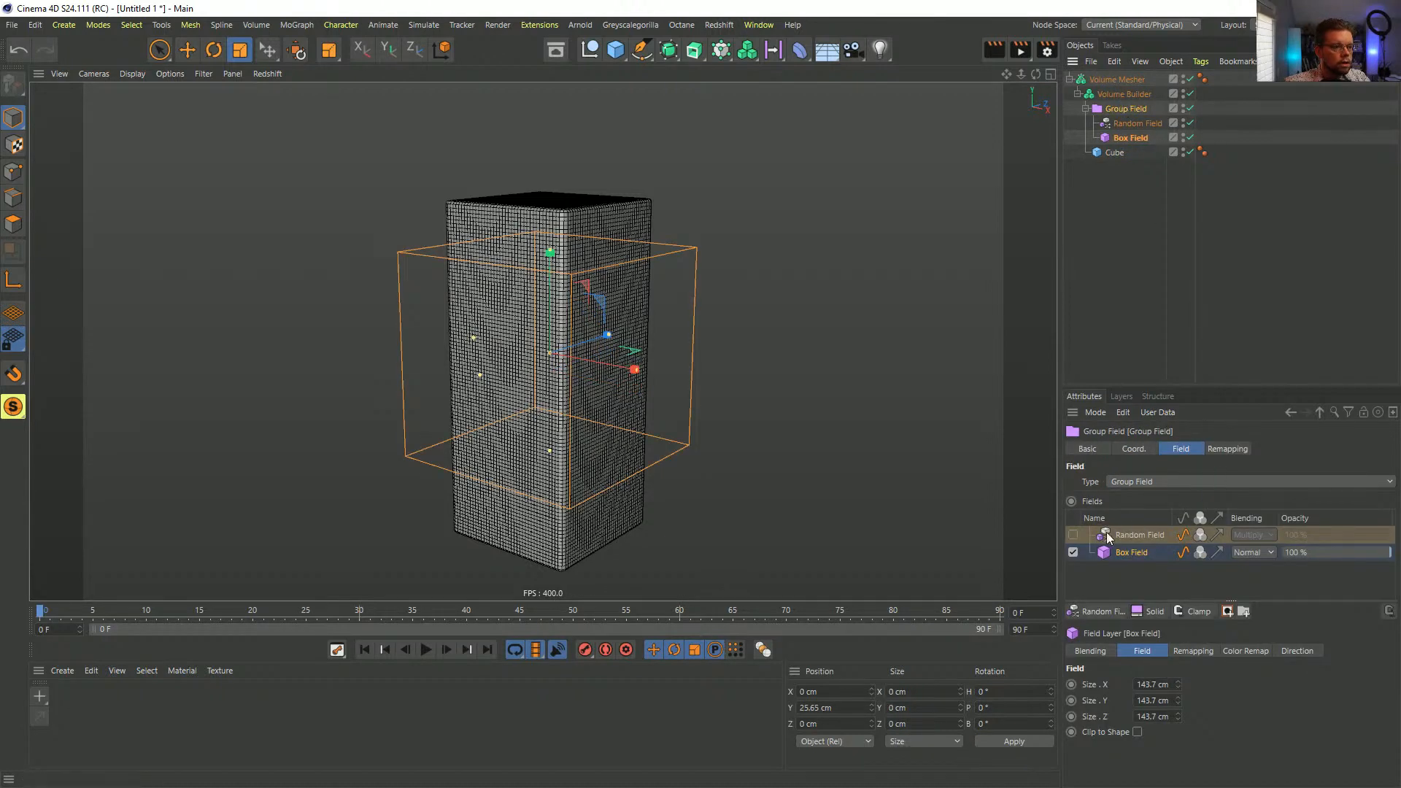
click(1073, 535)
click(1252, 535)
click(1254, 559)
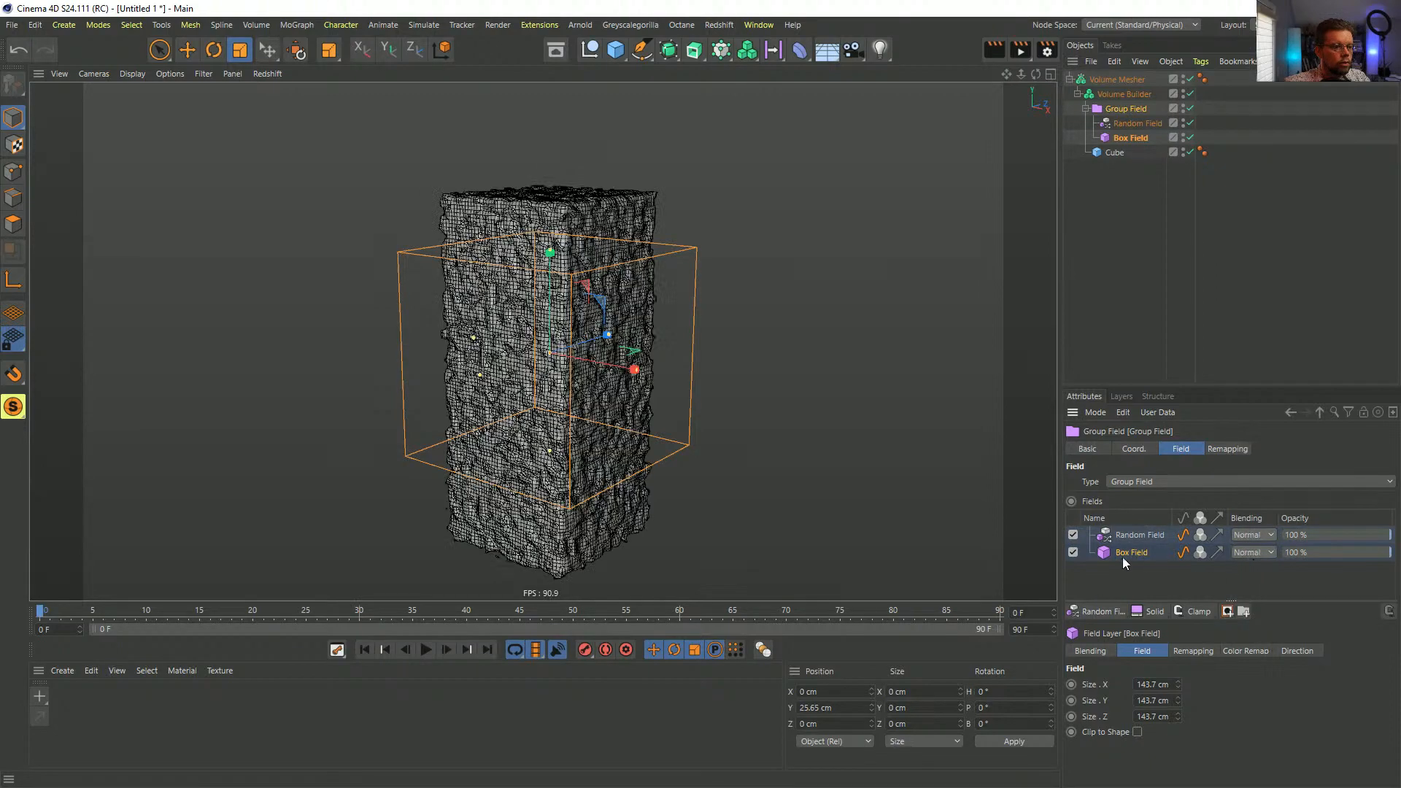
click(1074, 553)
alt+drag(657, 291, 600, 197)
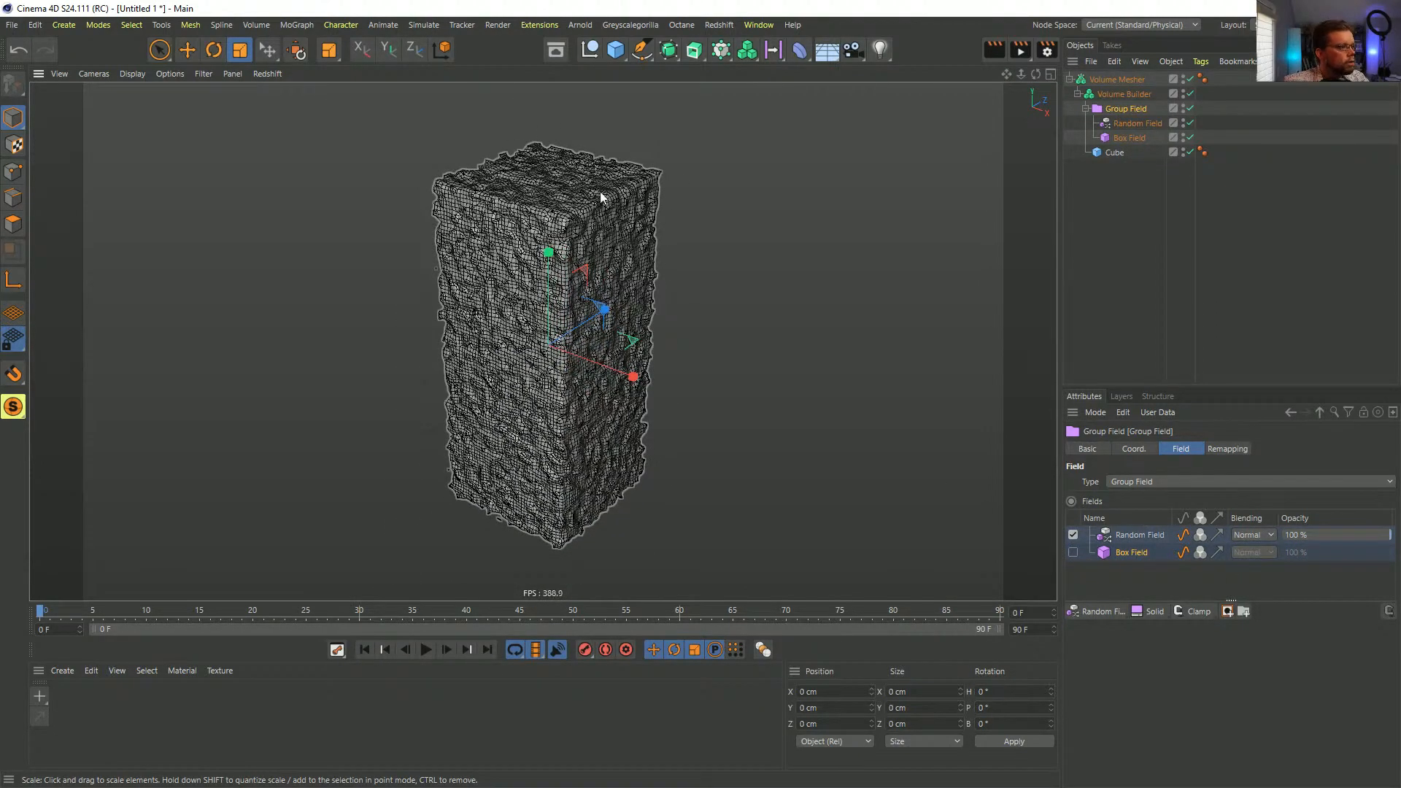
- Set the Random Field's noise scale to 500 %
click(1121, 125)
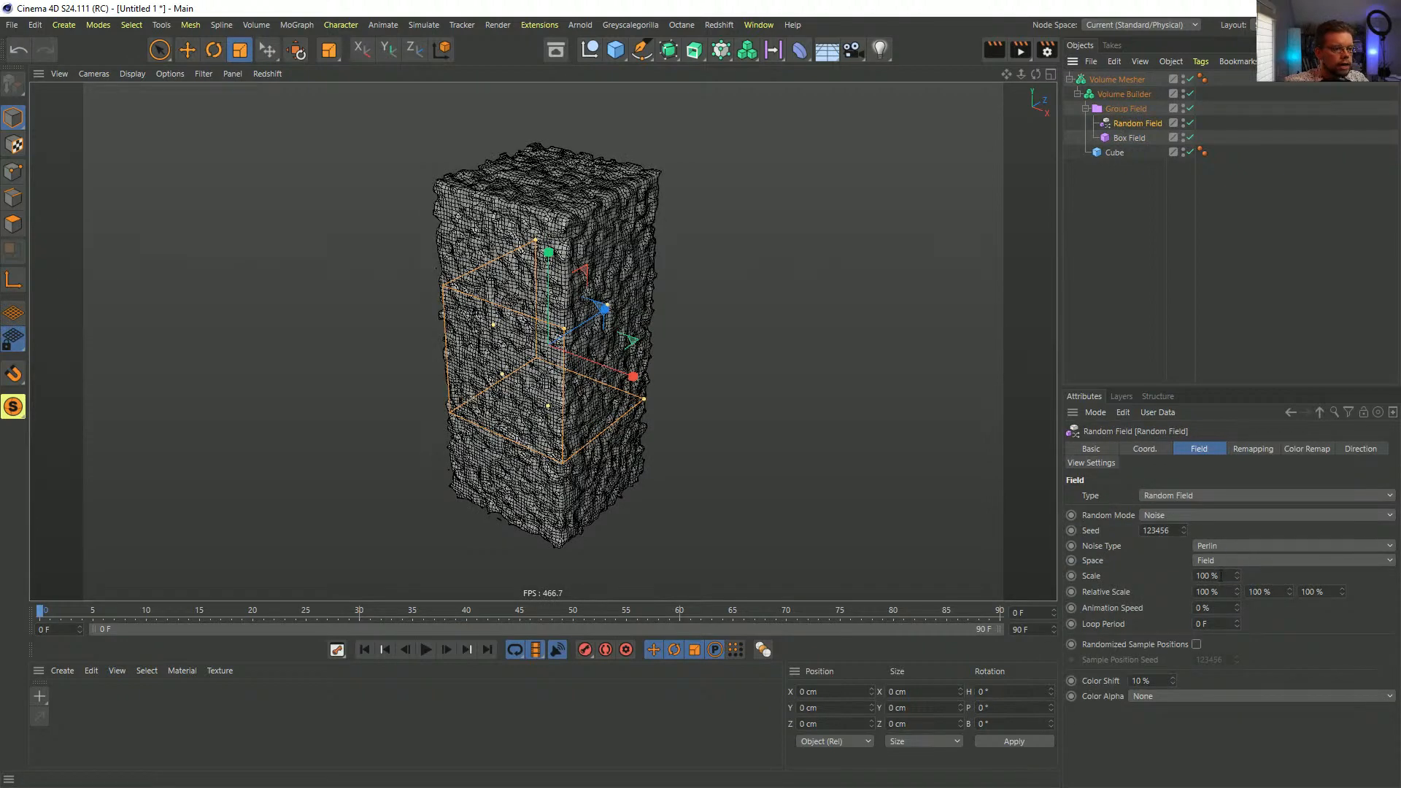
click(1201, 576)
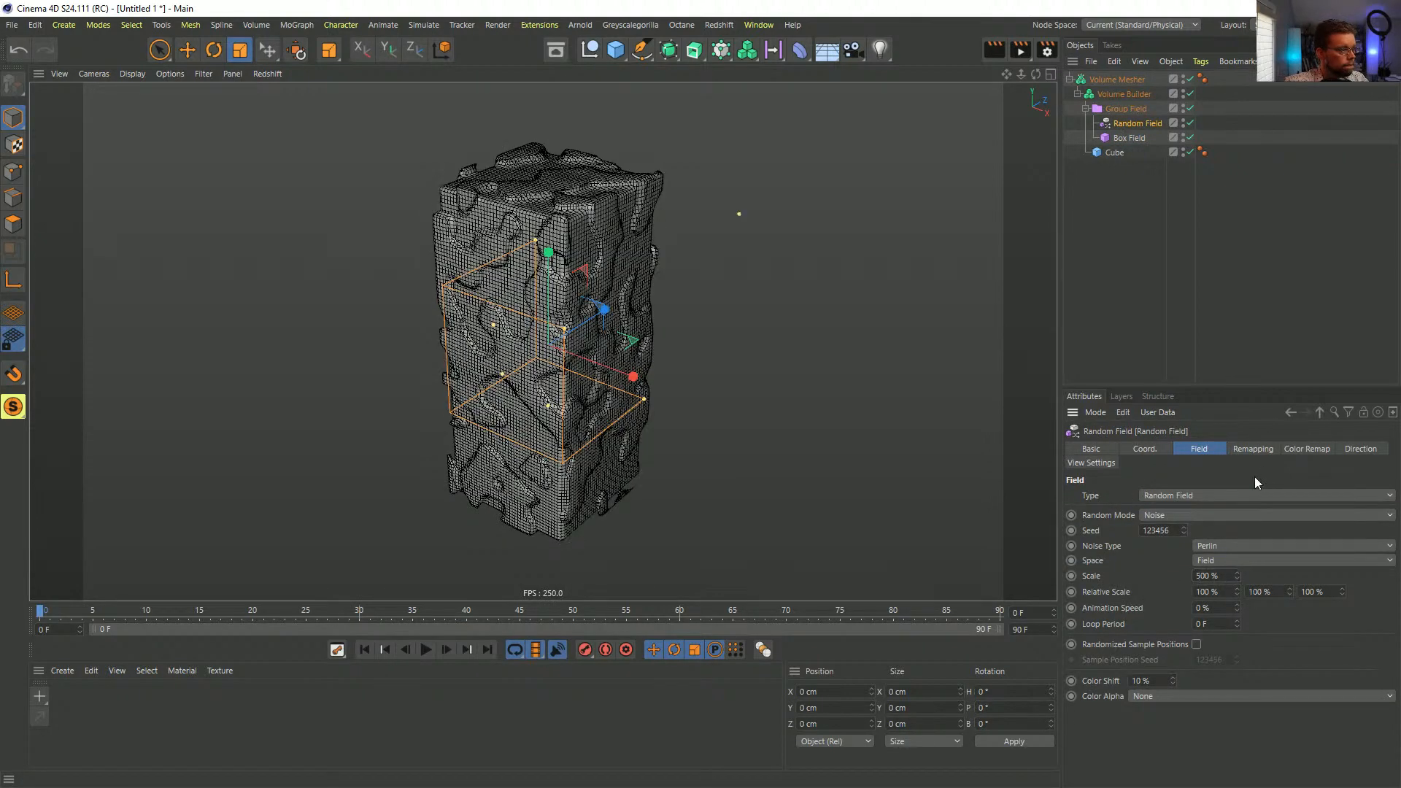
mouse_move(556, 406)
alt+mouse_down()
mouse_move(638, 379)
mouse_move(566, 398)
alt+mouse_up()
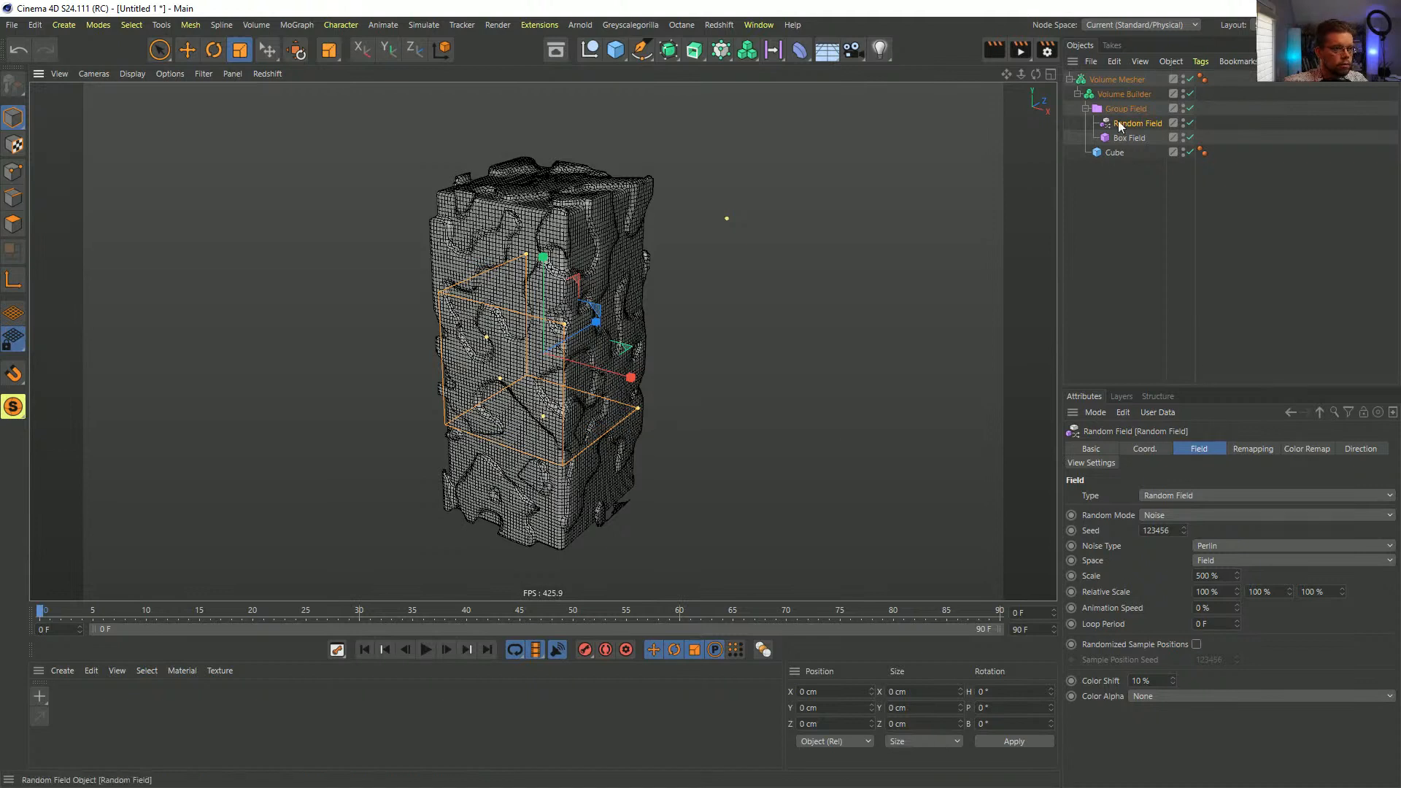
- Try varying the Group Field's Surface Threshold and removing the Group Field from the Volume Builder
click(1123, 94)
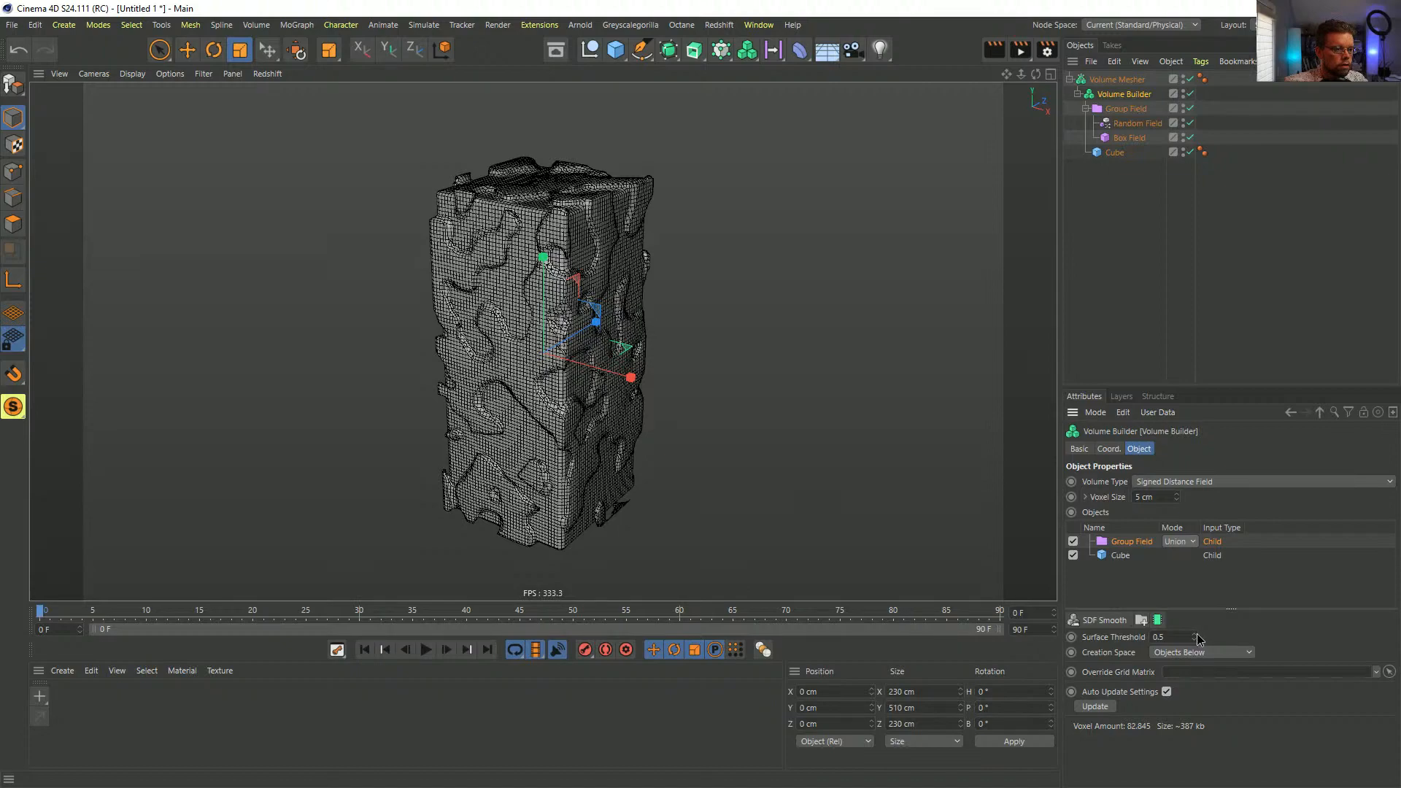
mouse_move(1197, 639)
mouse_down()
mouse_move(1217, 640)
mouse_move(1190, 639)
mouse_move(1211, 639)
mouse_move(1199, 632)
mouse_up()
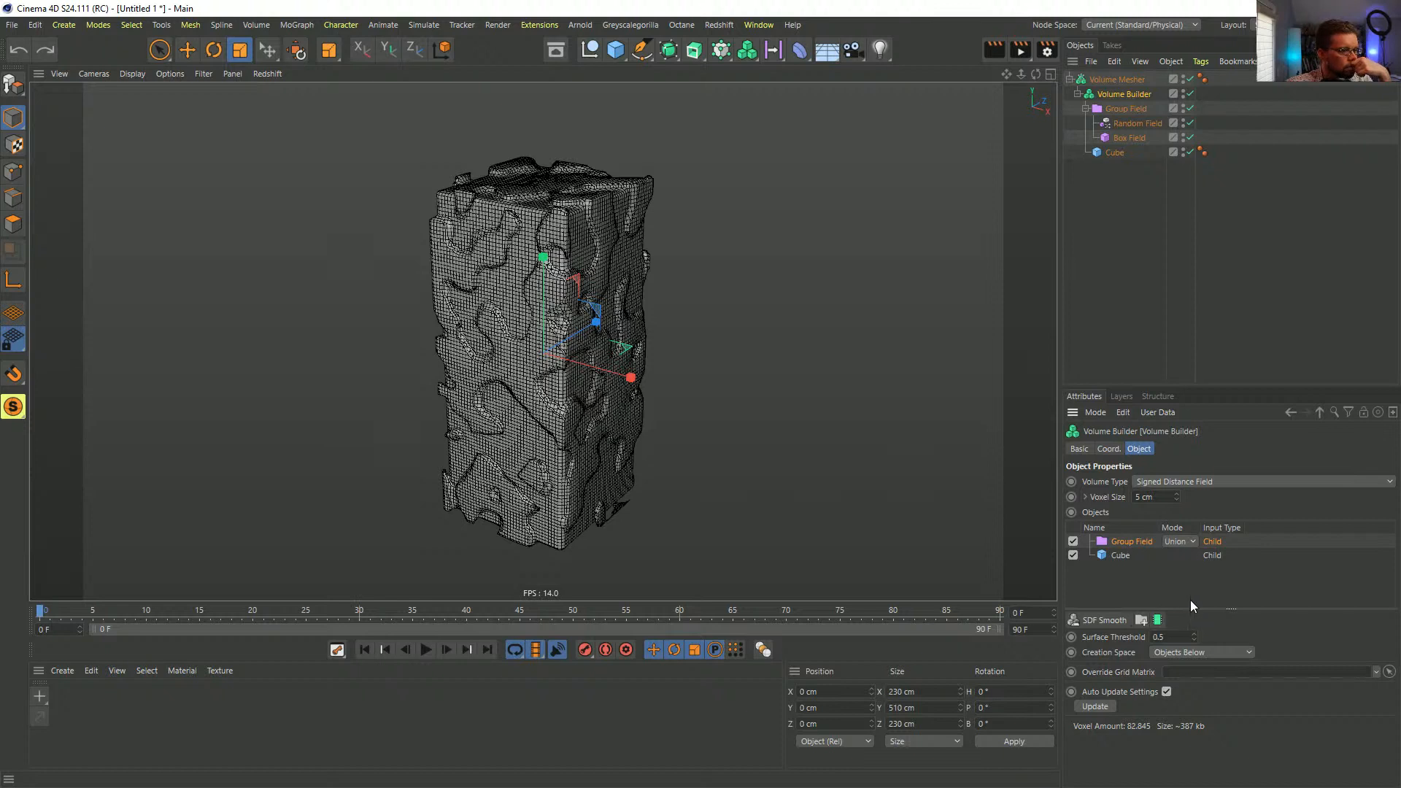
key(Delete)
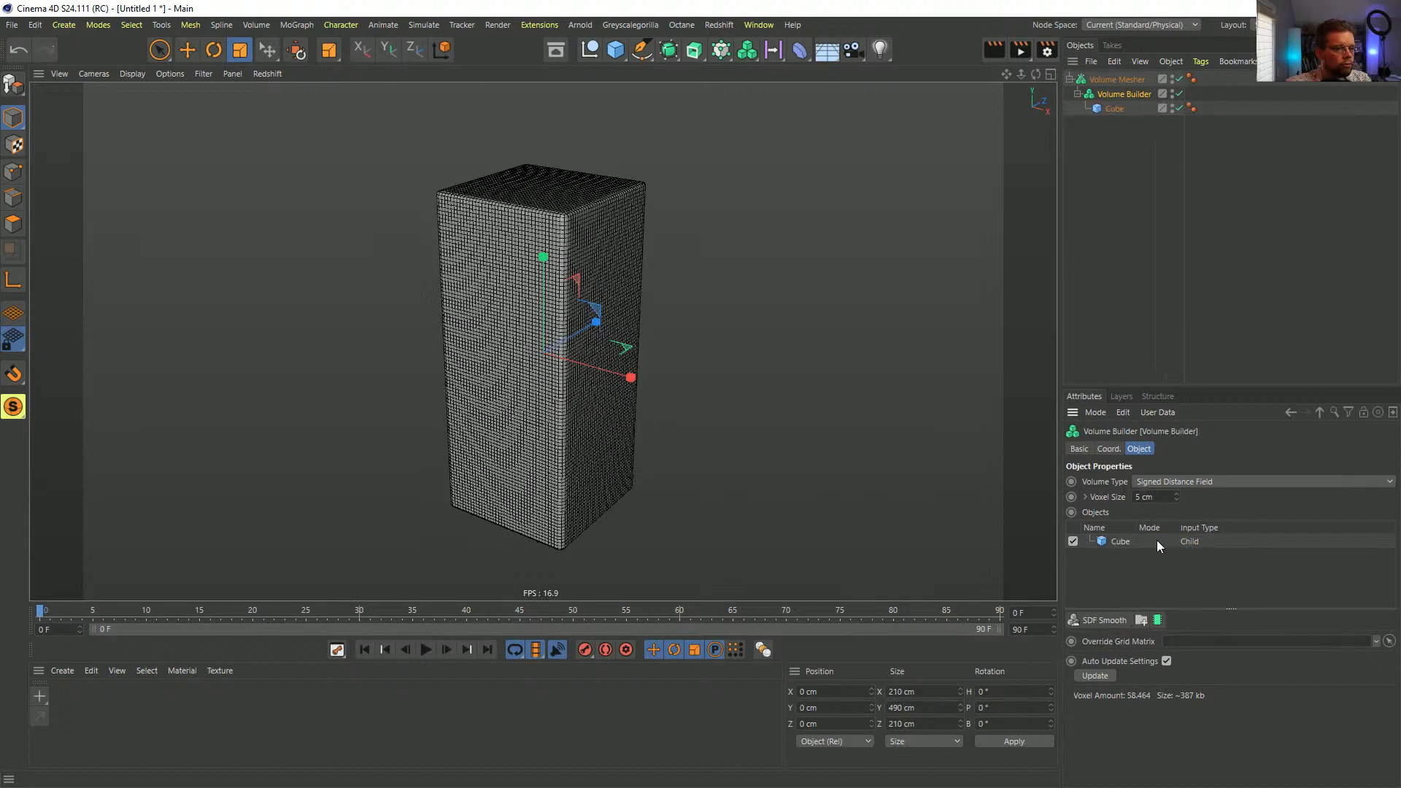
key(ctrl+z)
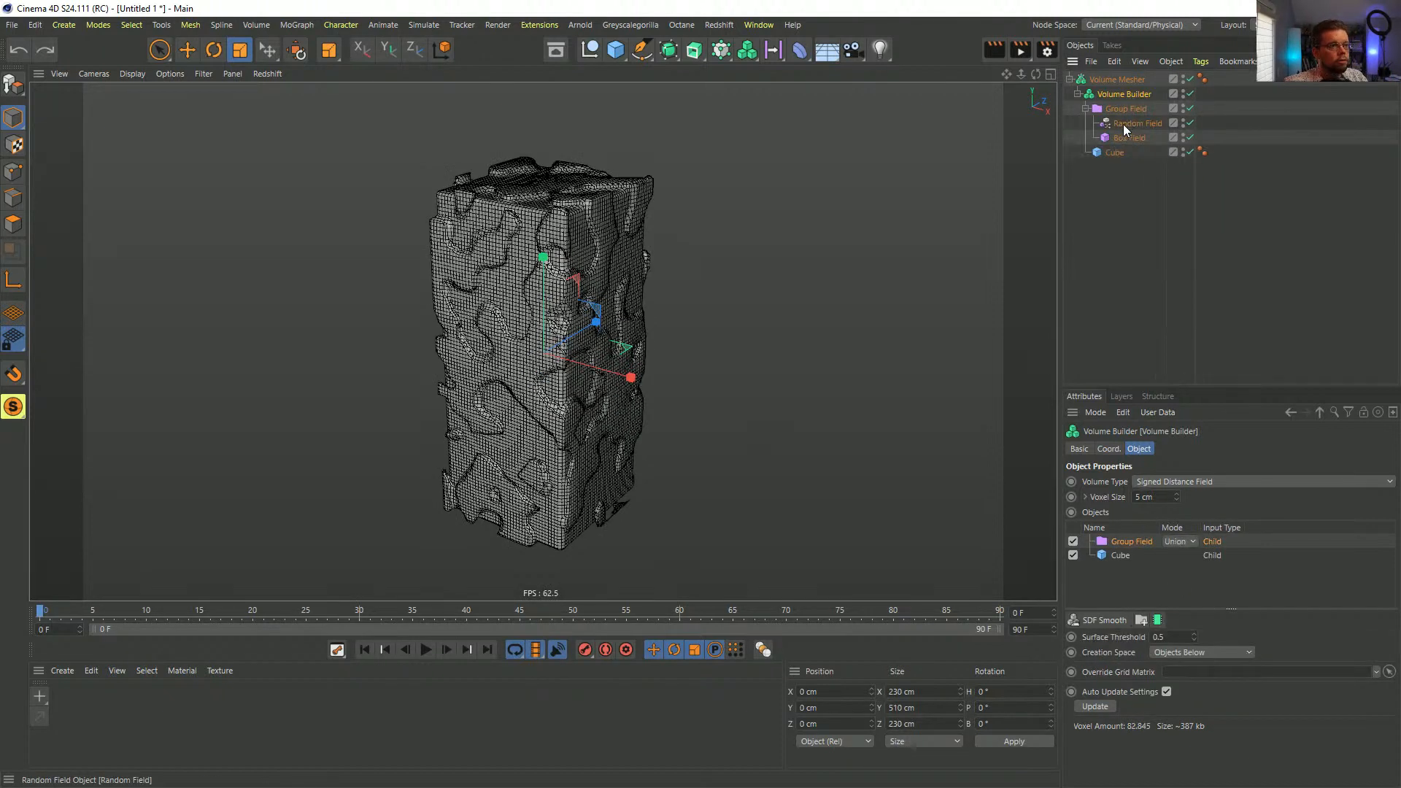
- Move the Random Field out of the Group Field directly under the Volume Builder and delete the Group Field with its Box Field
drag(1122, 95, 1119, 102)
click(1115, 124)
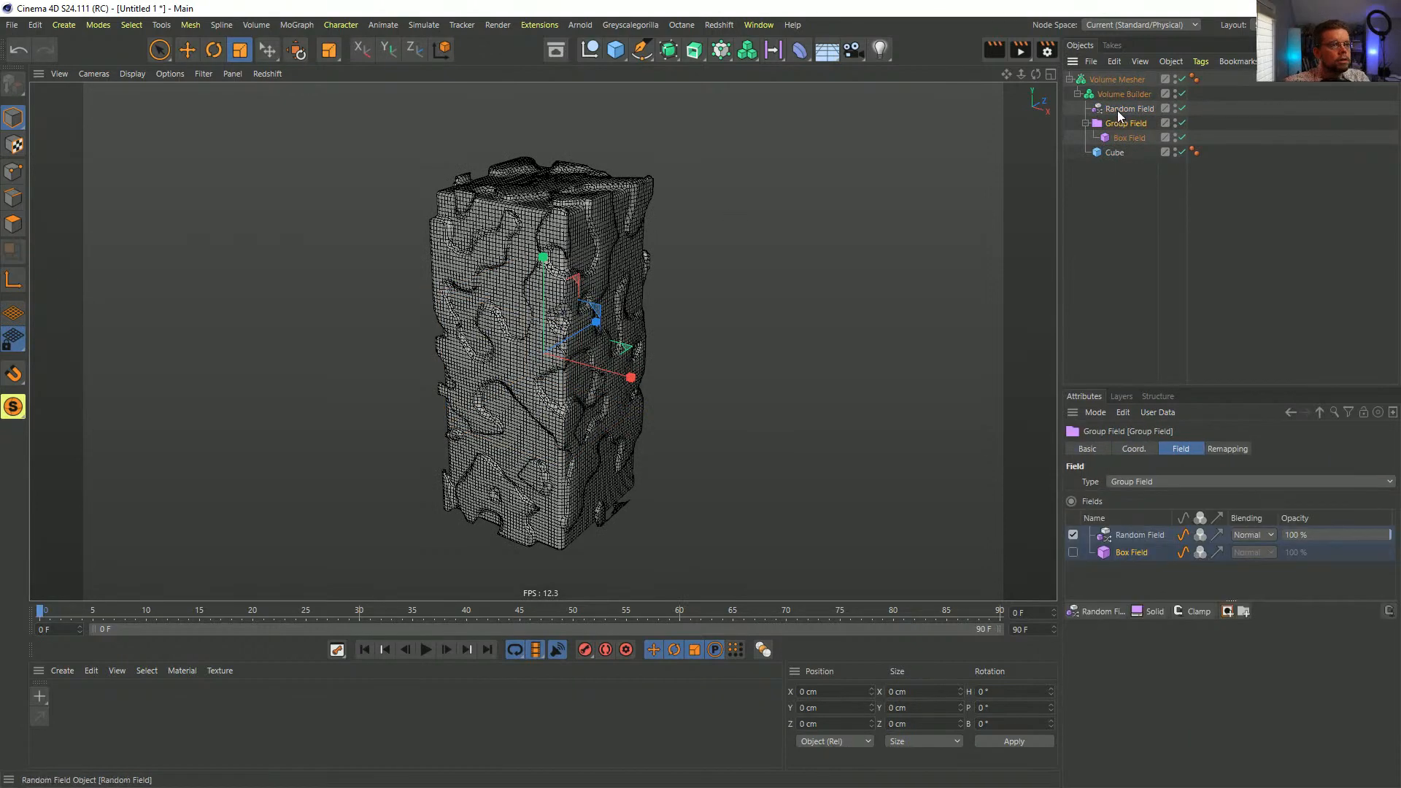
key(Delete)
- Exclude the Cube layer in the Volume Builder, disable the Cube object, and try varying the Random Field's Surface Threshold
click(1123, 109)
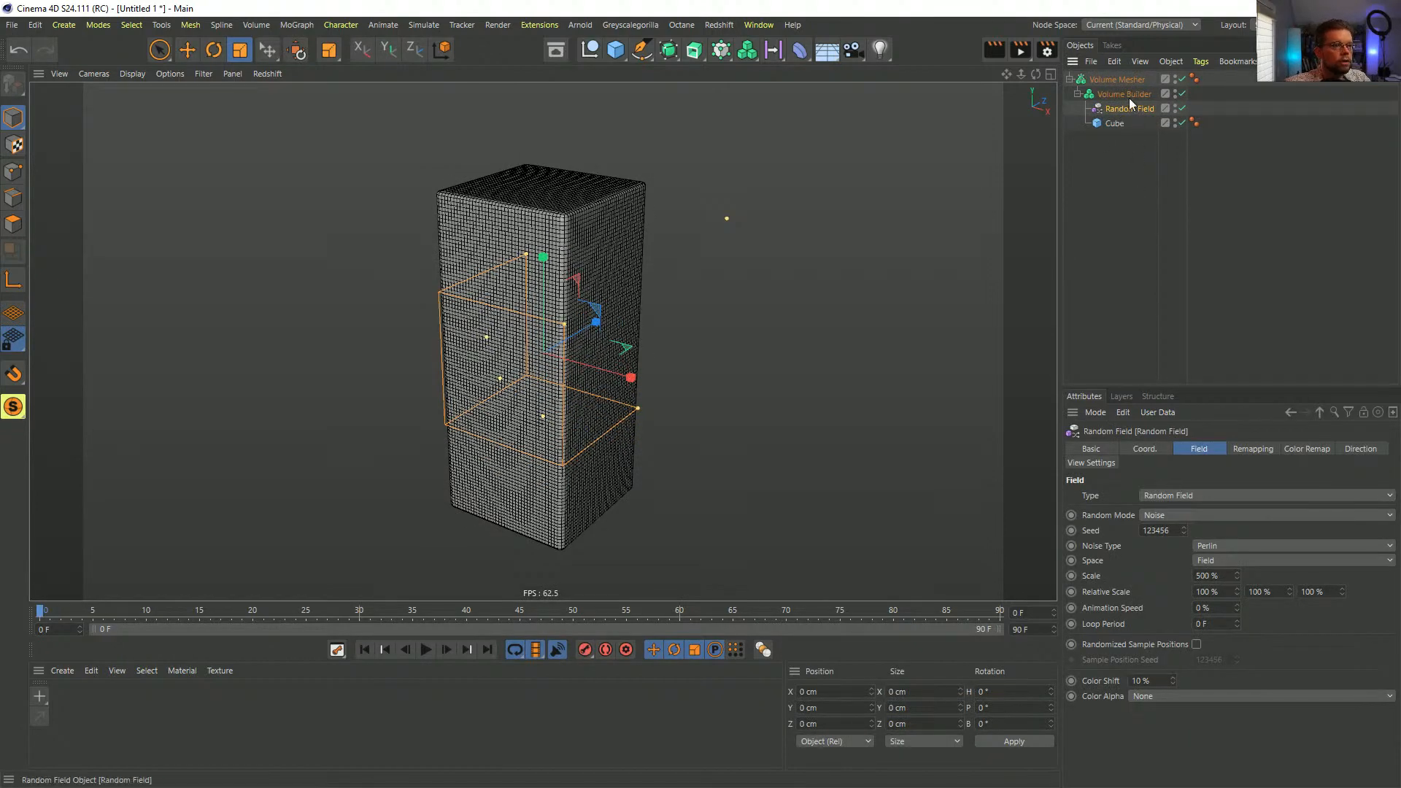
click(1126, 95)
click(1138, 542)
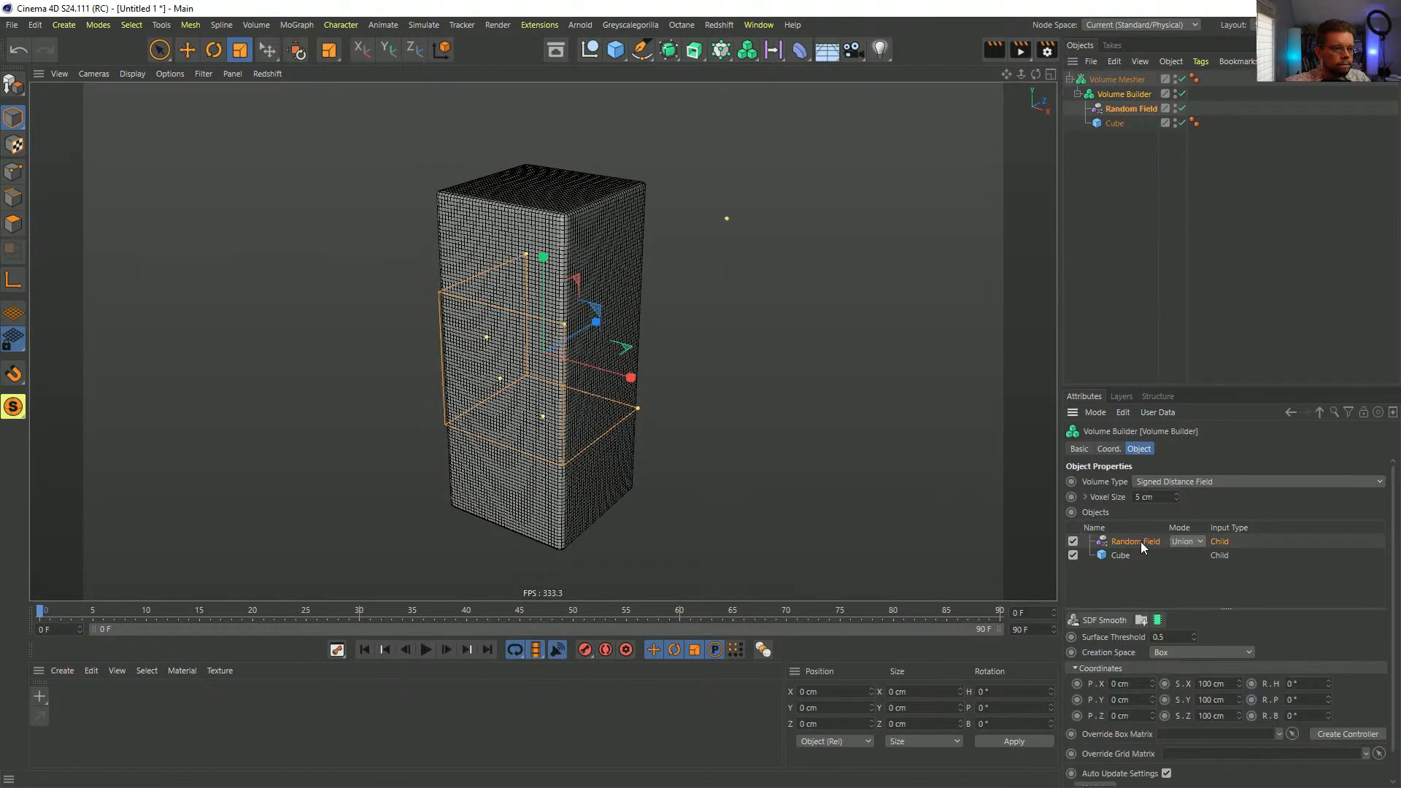
click(1072, 556)
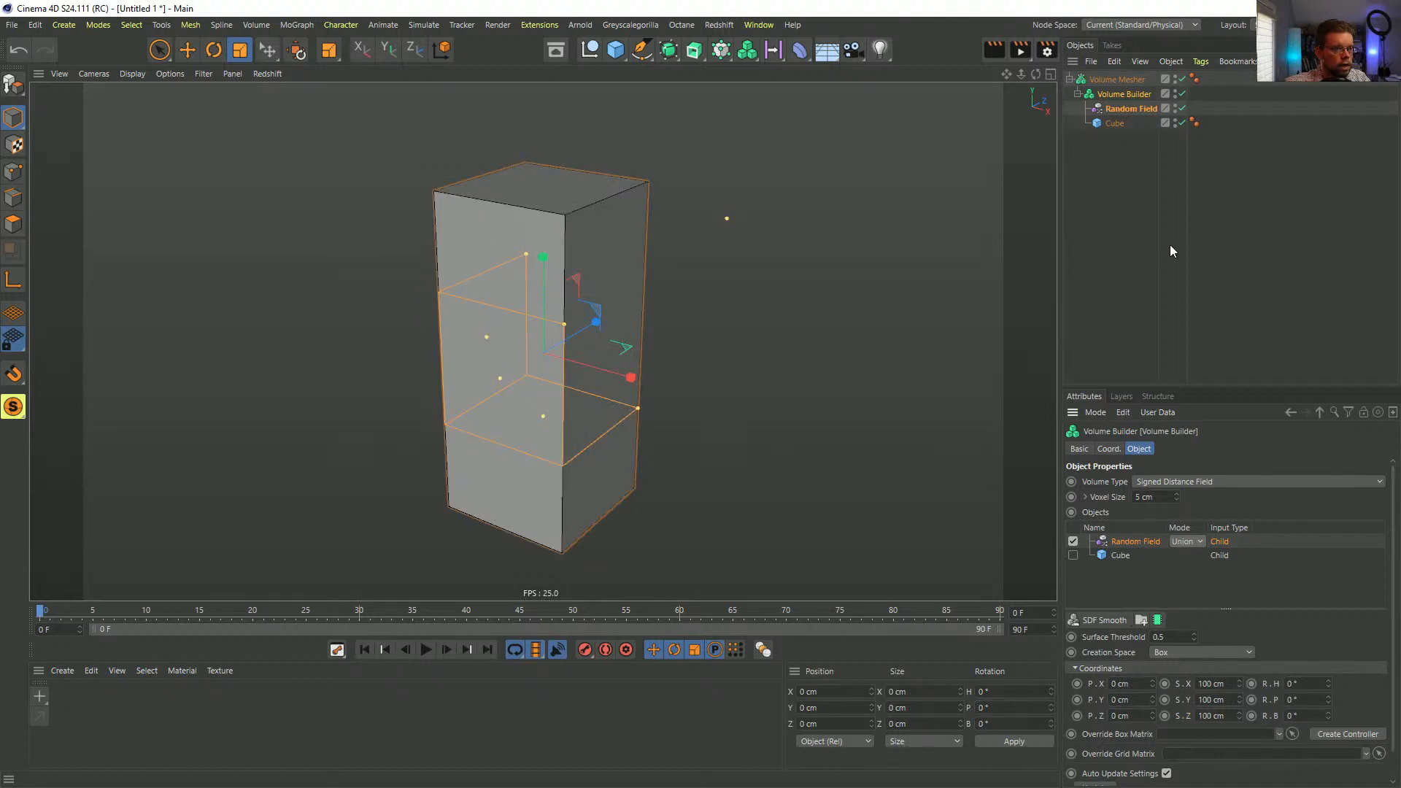
click(1183, 122)
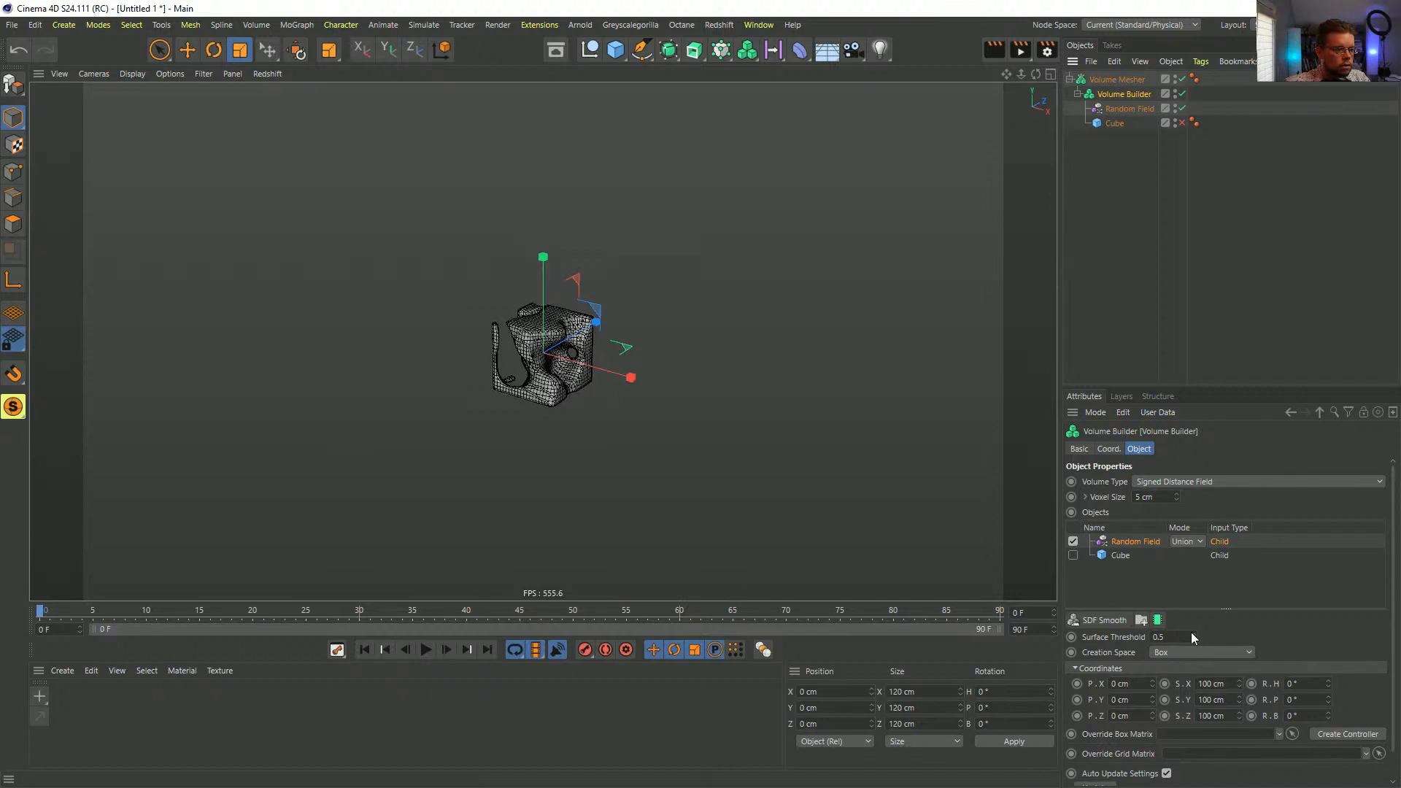
drag(1193, 635, 1191, 629)
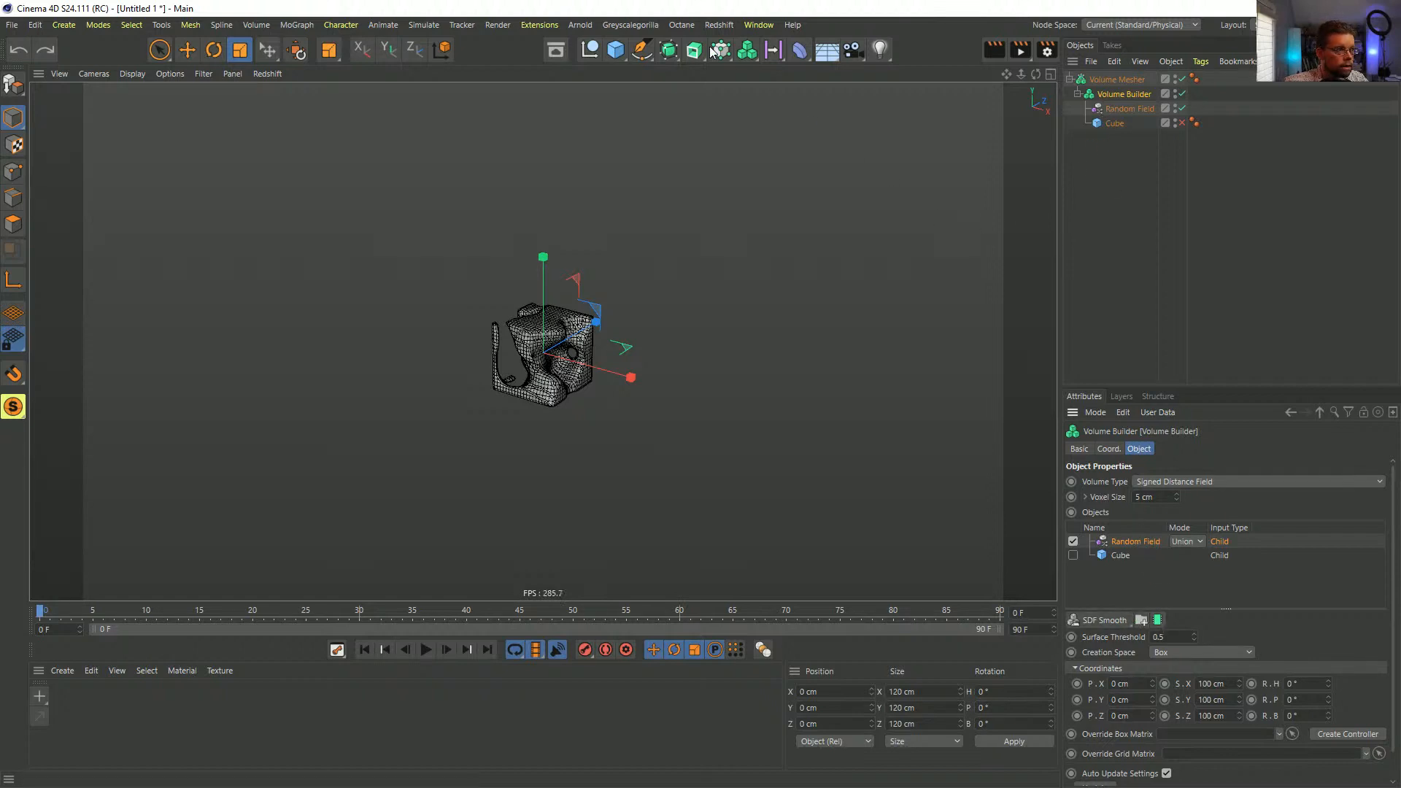
- Add a Linear Field above the Random Field inside the Volume Builder and exclude the Random Field layer
click(774, 51)
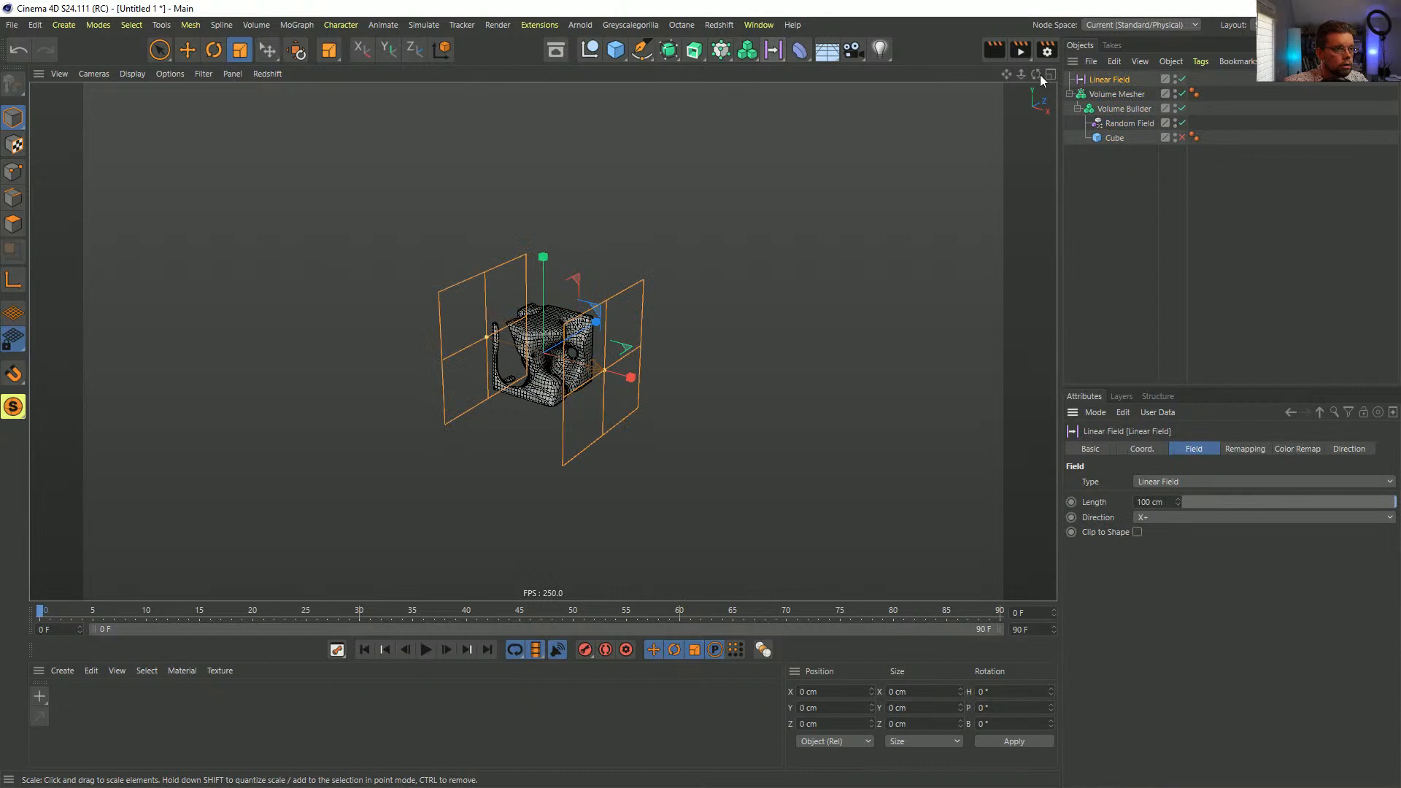
drag(1109, 79, 1113, 108)
click(1114, 95)
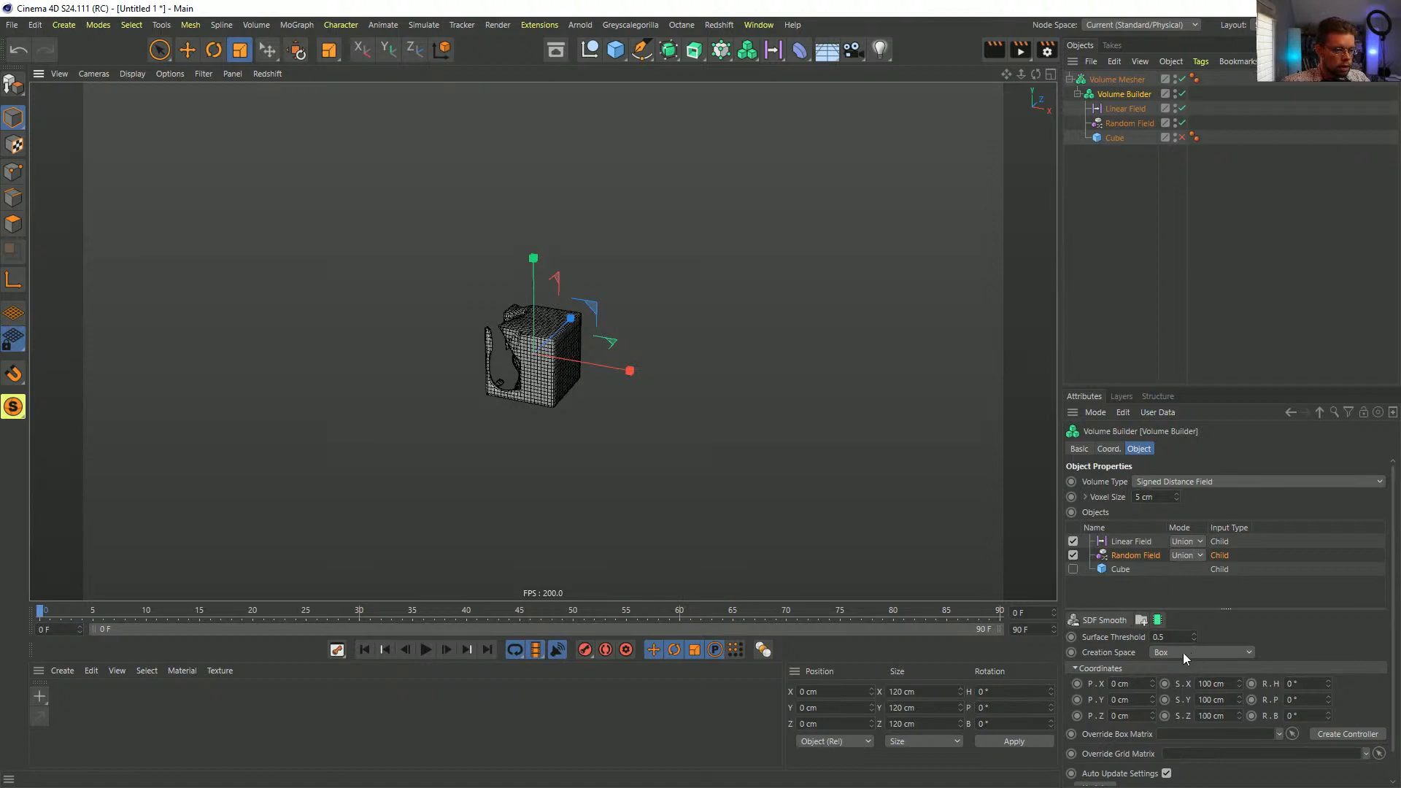
click(1140, 543)
click(1073, 555)
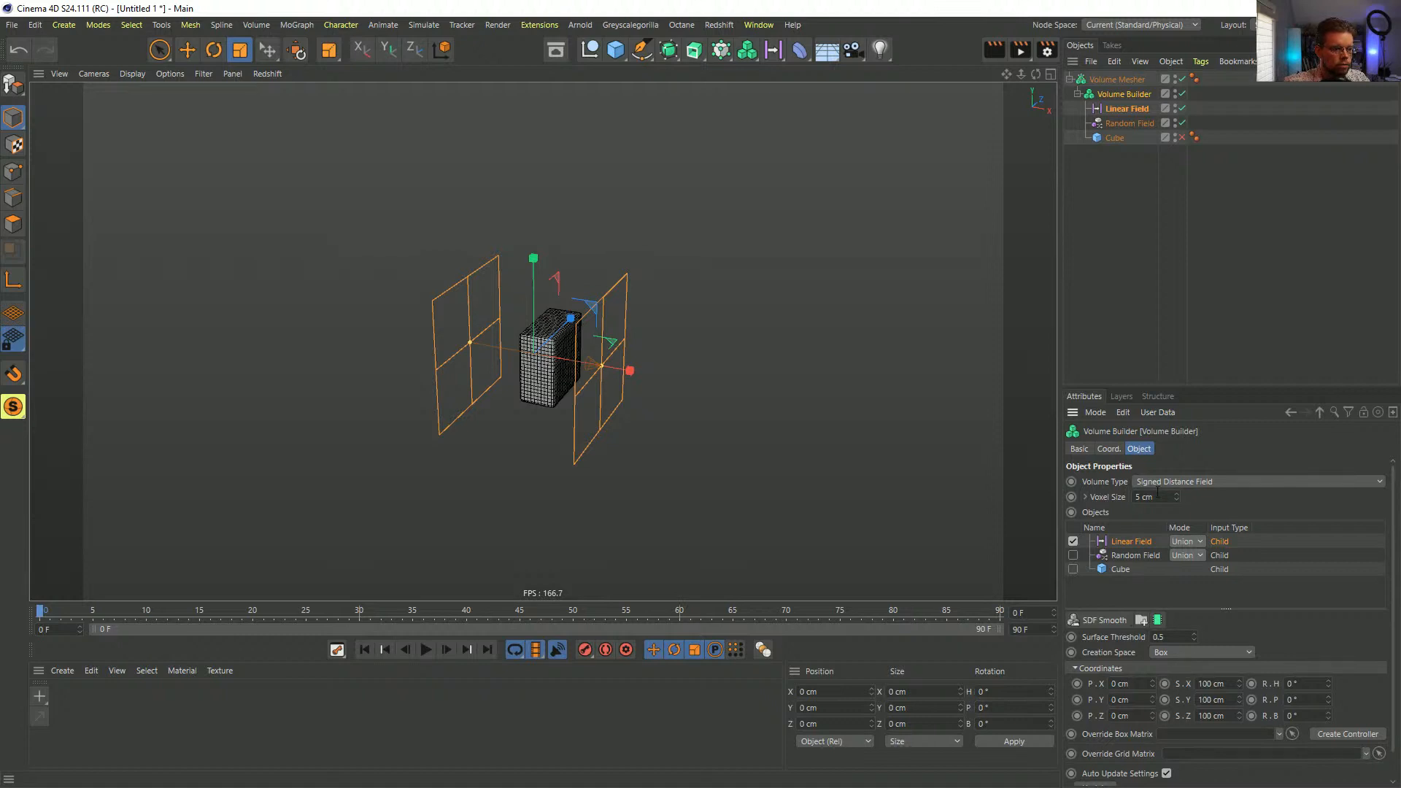
- Try the Y- direction for the Linear Field and set its direction to Y+
click(1136, 111)
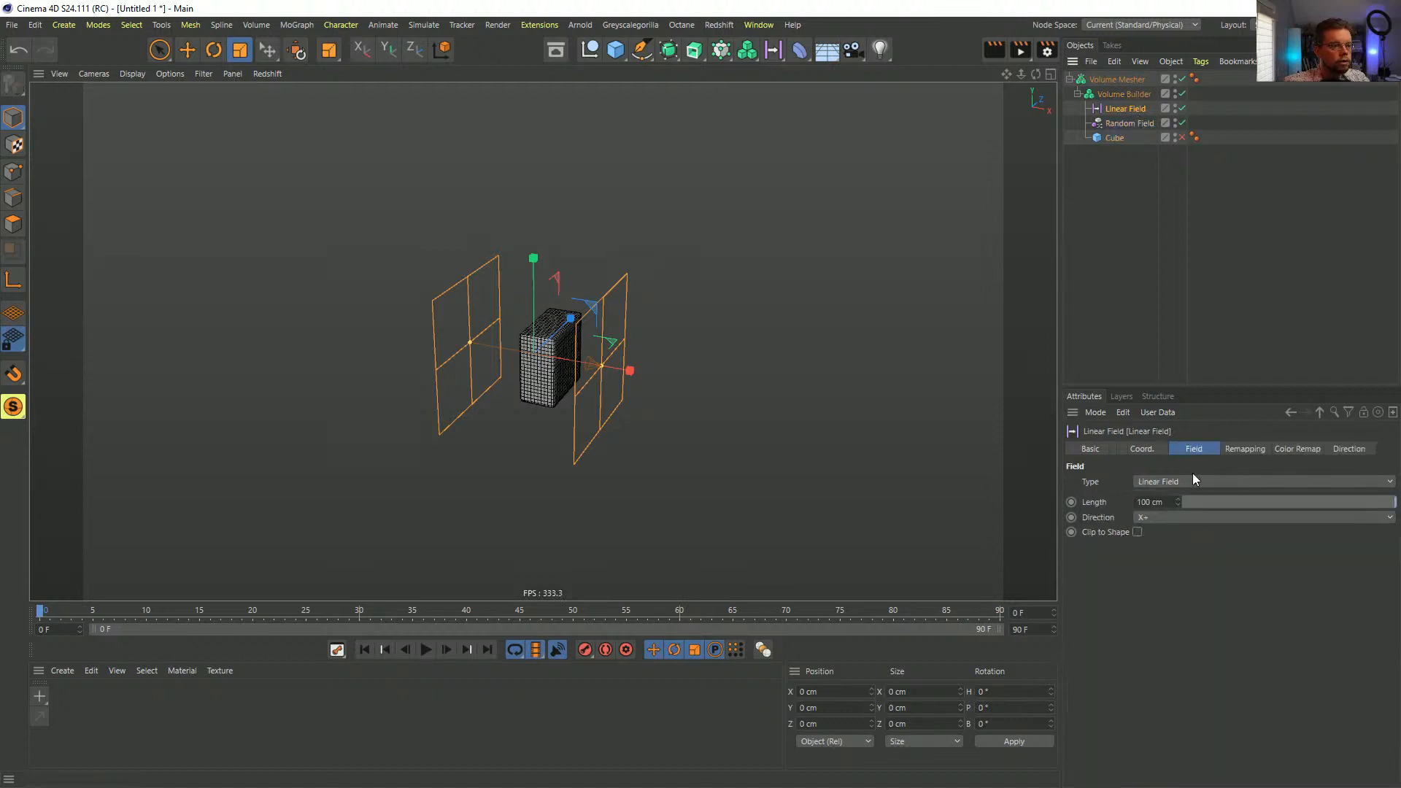
click(1165, 518)
click(1170, 588)
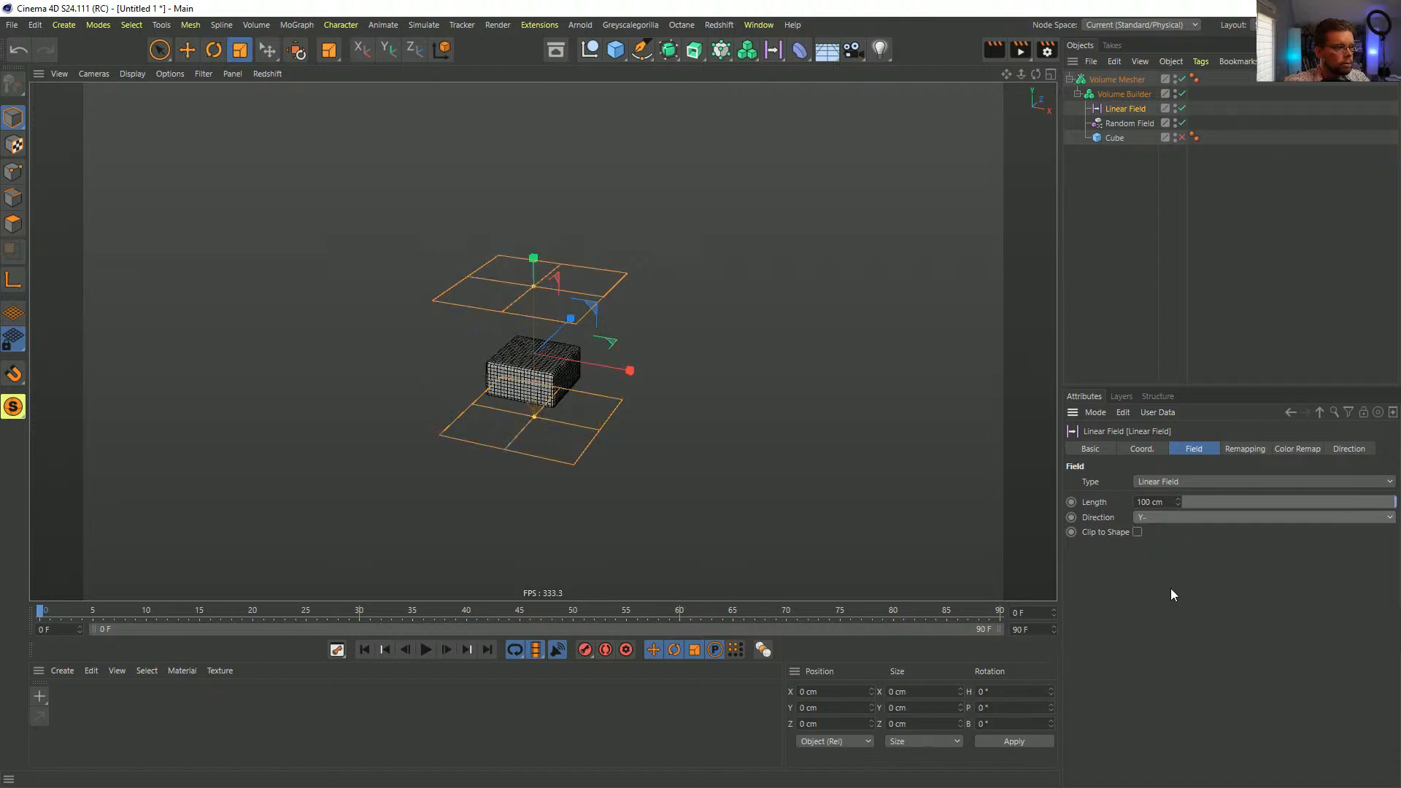
click(1161, 519)
click(1163, 575)
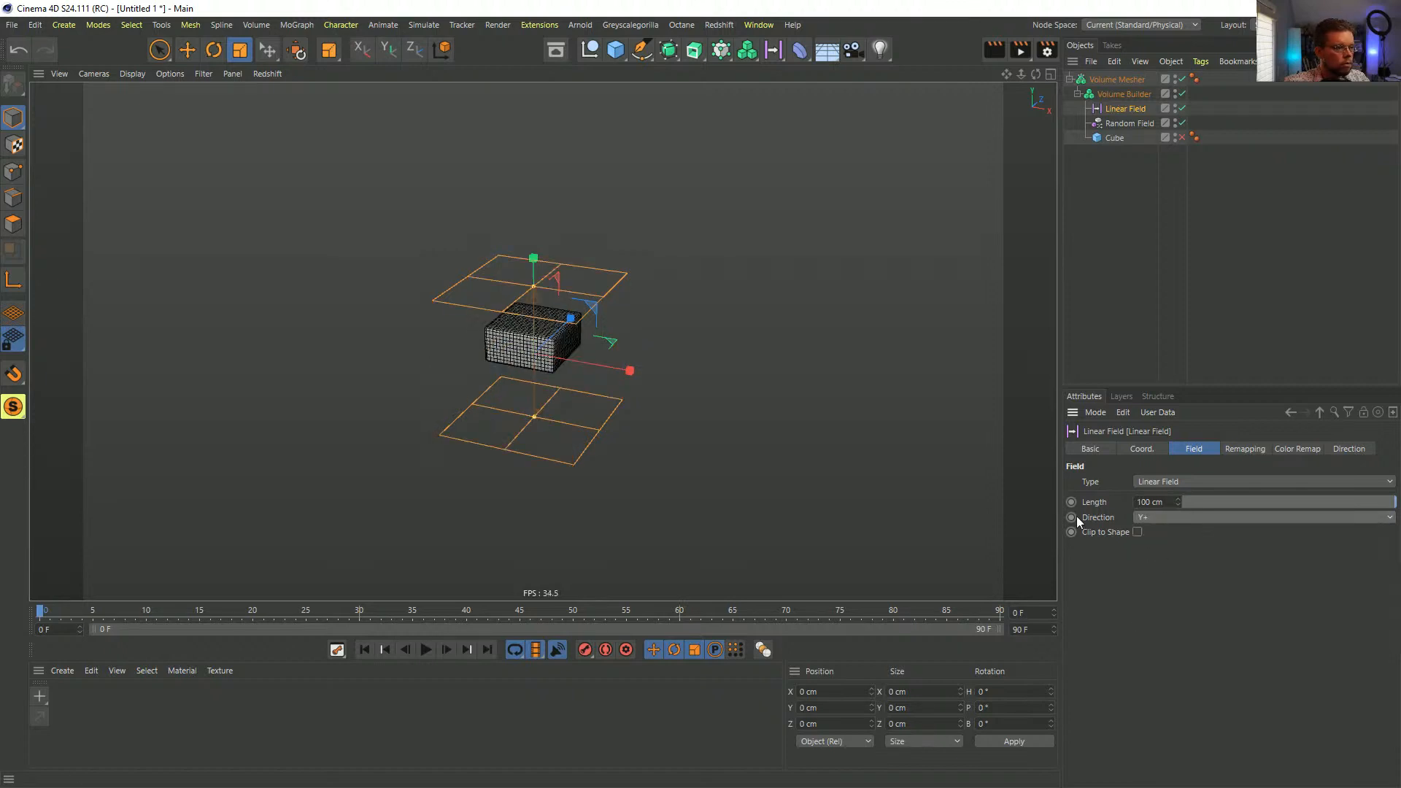
alt+drag(569, 301, 549, 255)
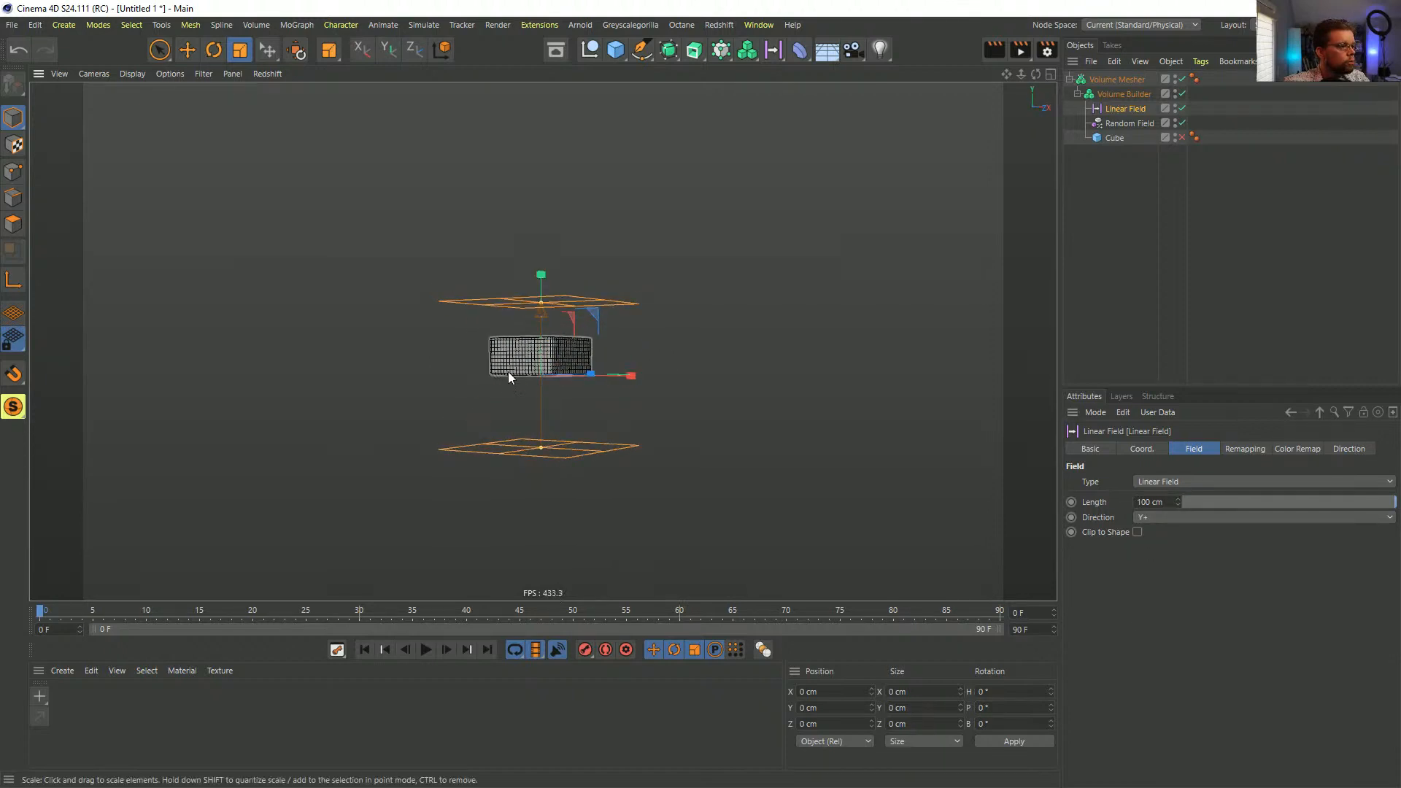
alt+drag(577, 369, 558, 384)
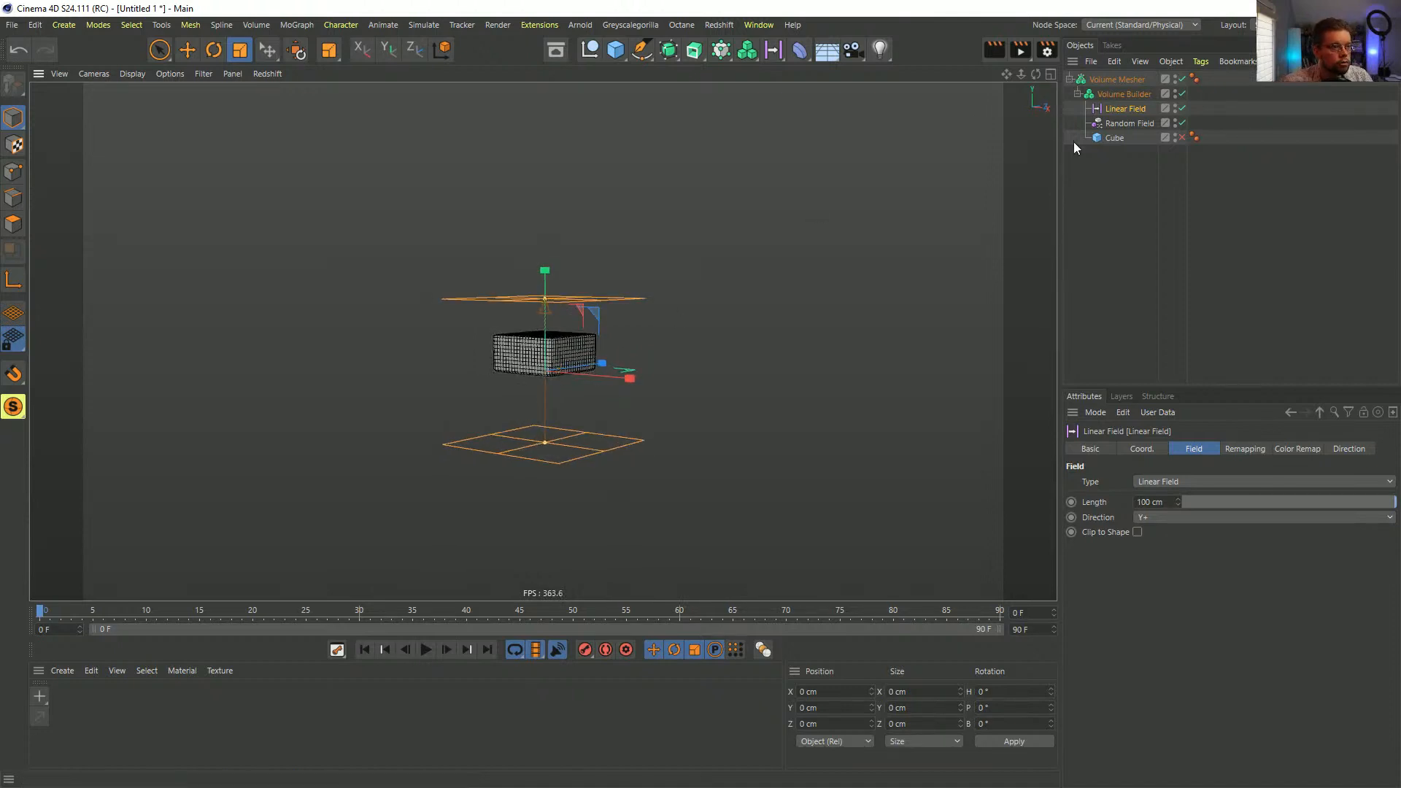
- Include the Random Field layer again and set the Linear Field's mode to Intersect in the Volume Builder
click(1124, 94)
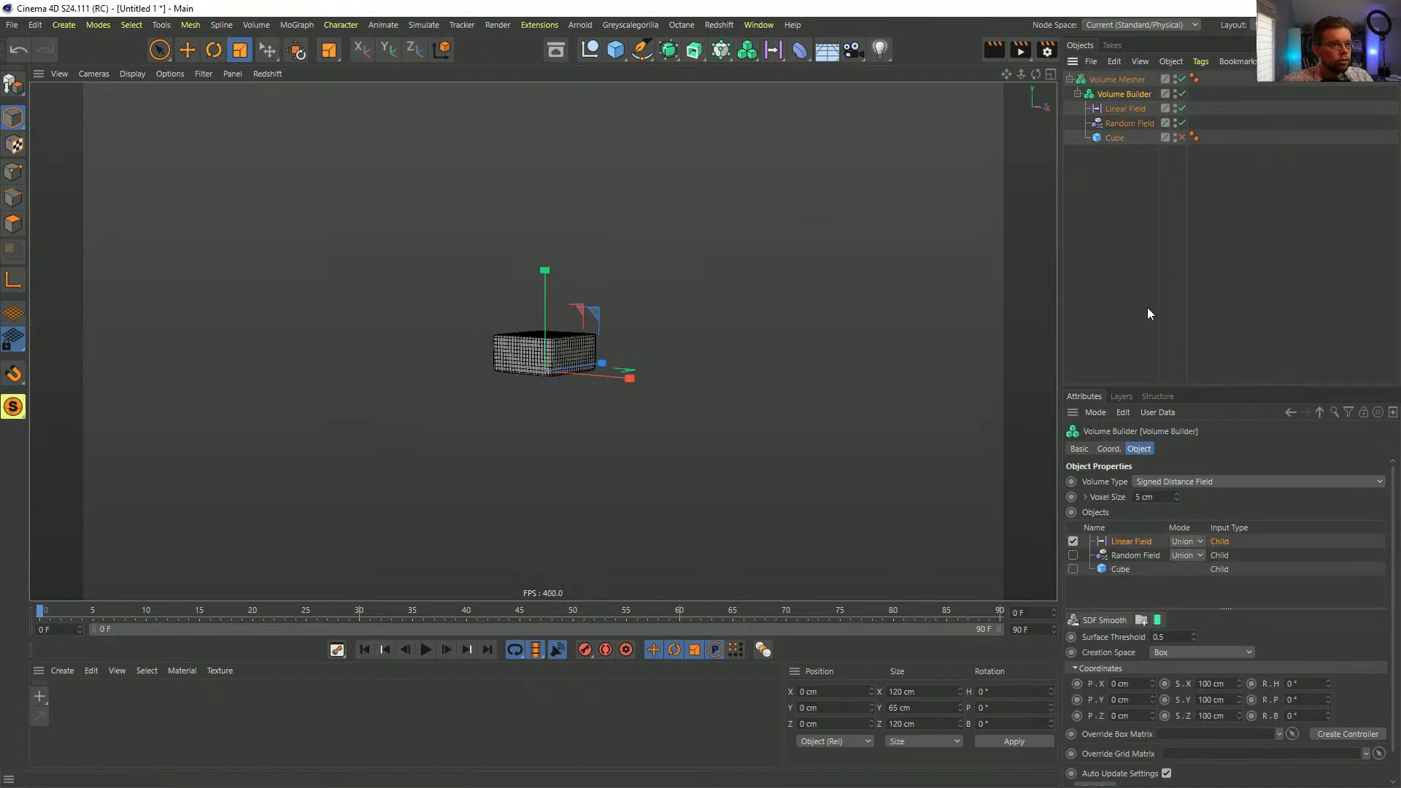
click(1073, 556)
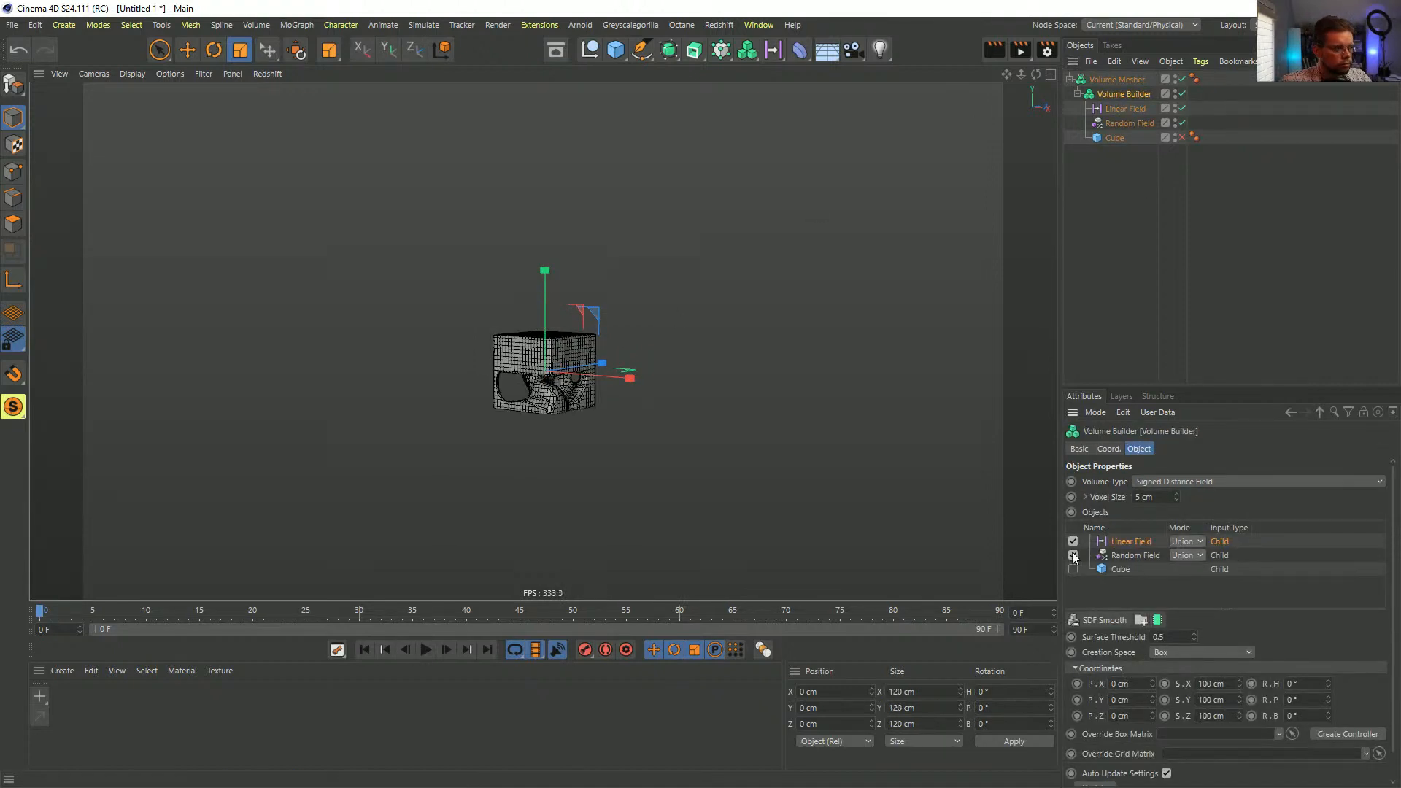
click(1186, 542)
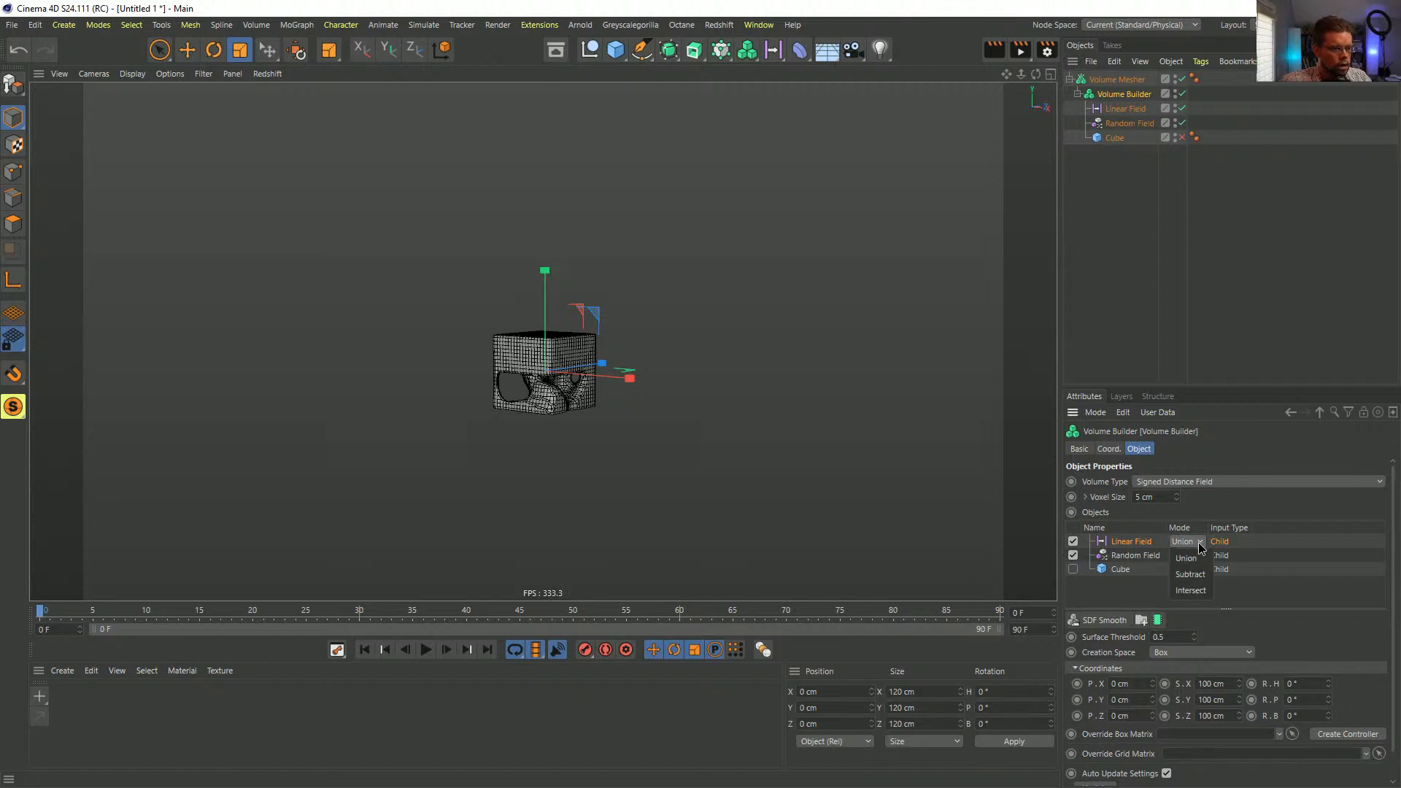
click(1202, 590)
alt+drag(576, 366, 532, 374)
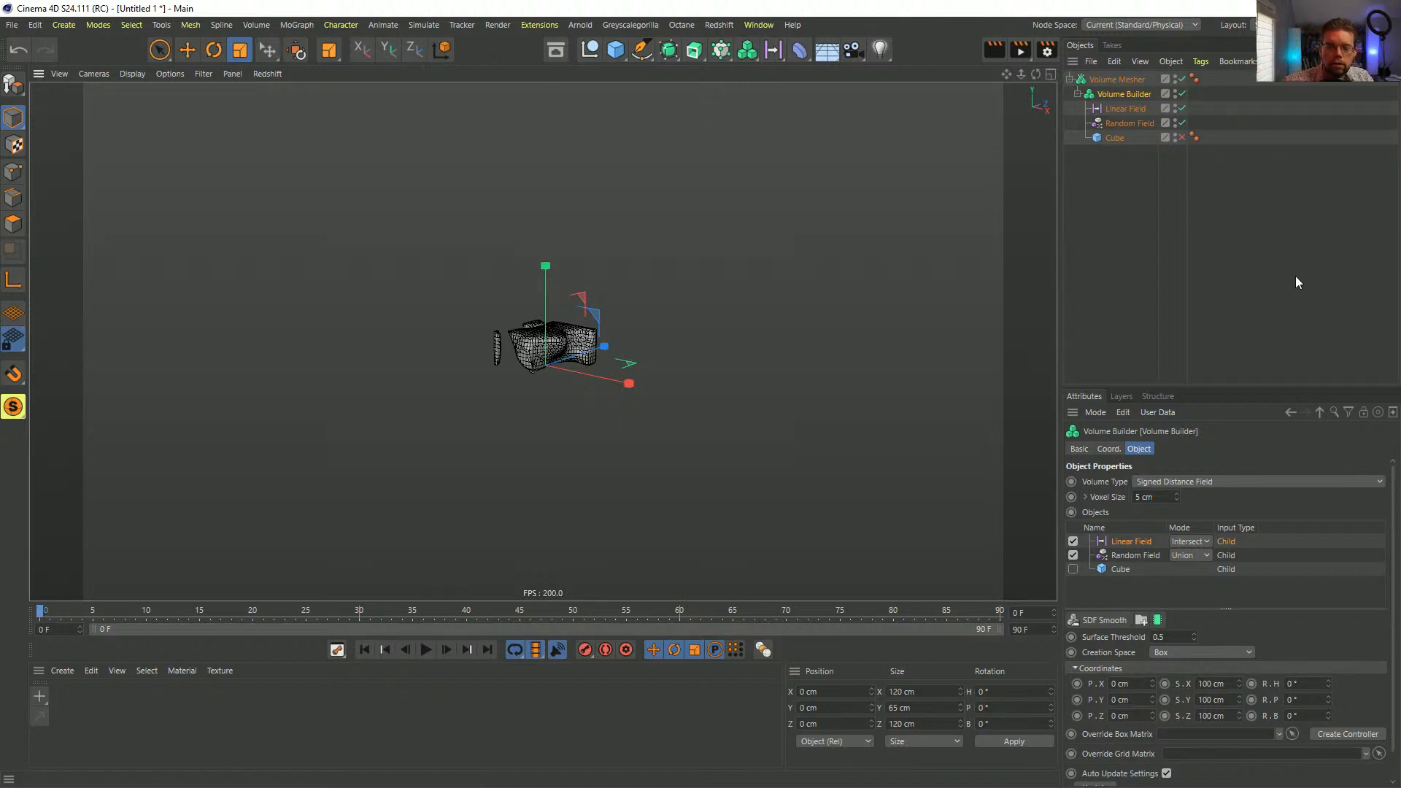
- Change the Volume Builder's volume type to Fog and switch the Linear Field layer off and on again to compare
click(1204, 483)
click(1193, 513)
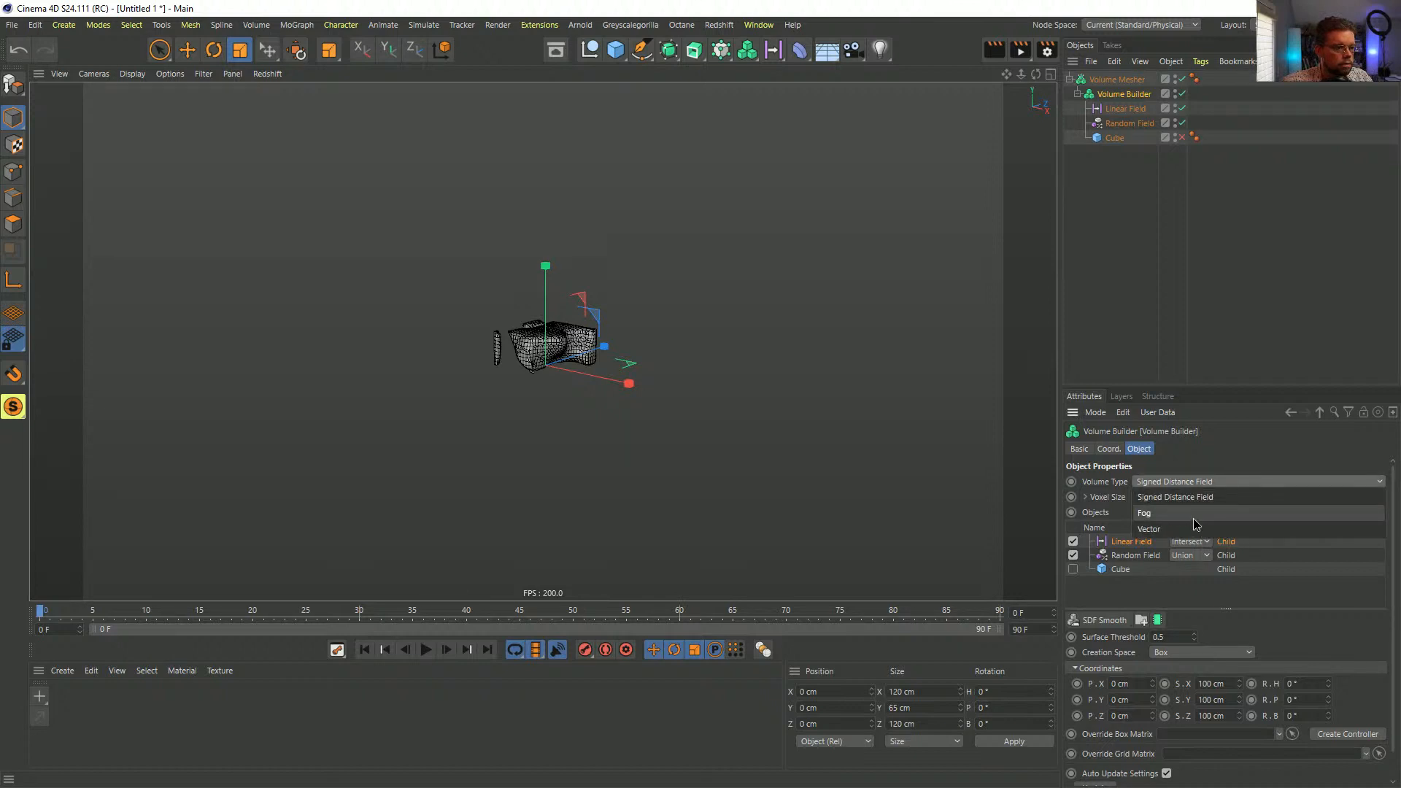
click(1072, 541)
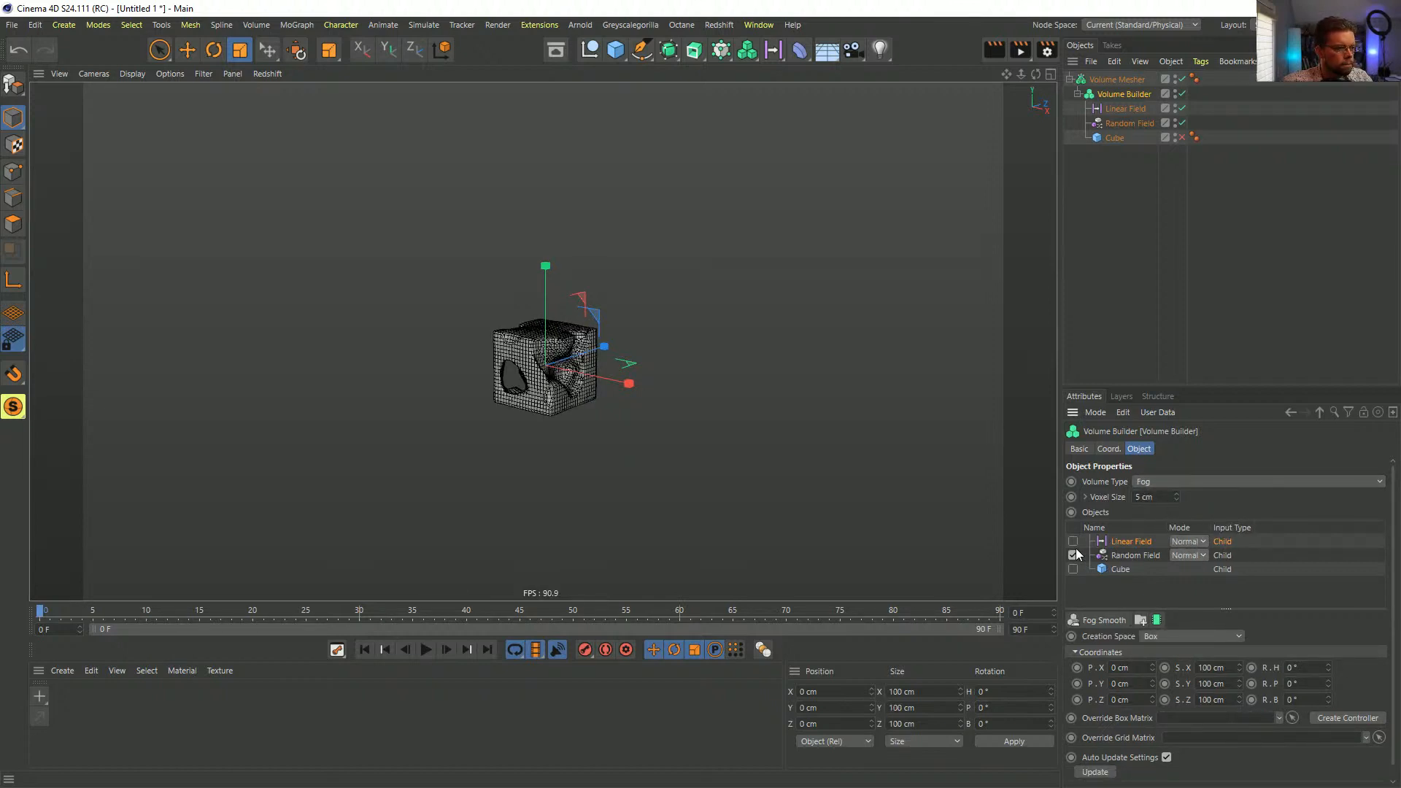
click(1072, 541)
- Set the Linear Field's blending mode to Multiply in the Fog volume
click(1202, 542)
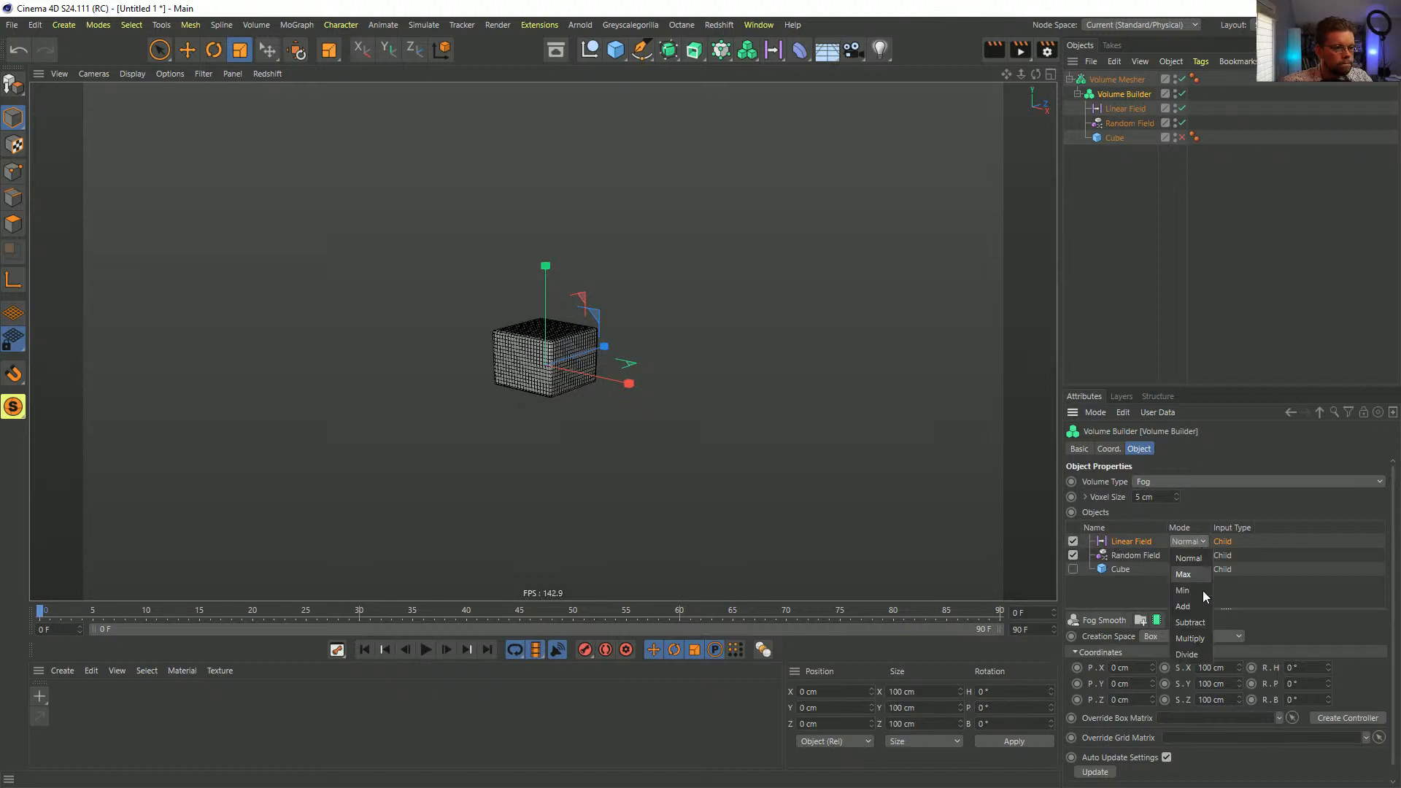
click(1215, 495)
mouse_move(1139, 541)
mouse_down()
mouse_move(1125, 572)
mouse_move(1132, 537)
mouse_up()
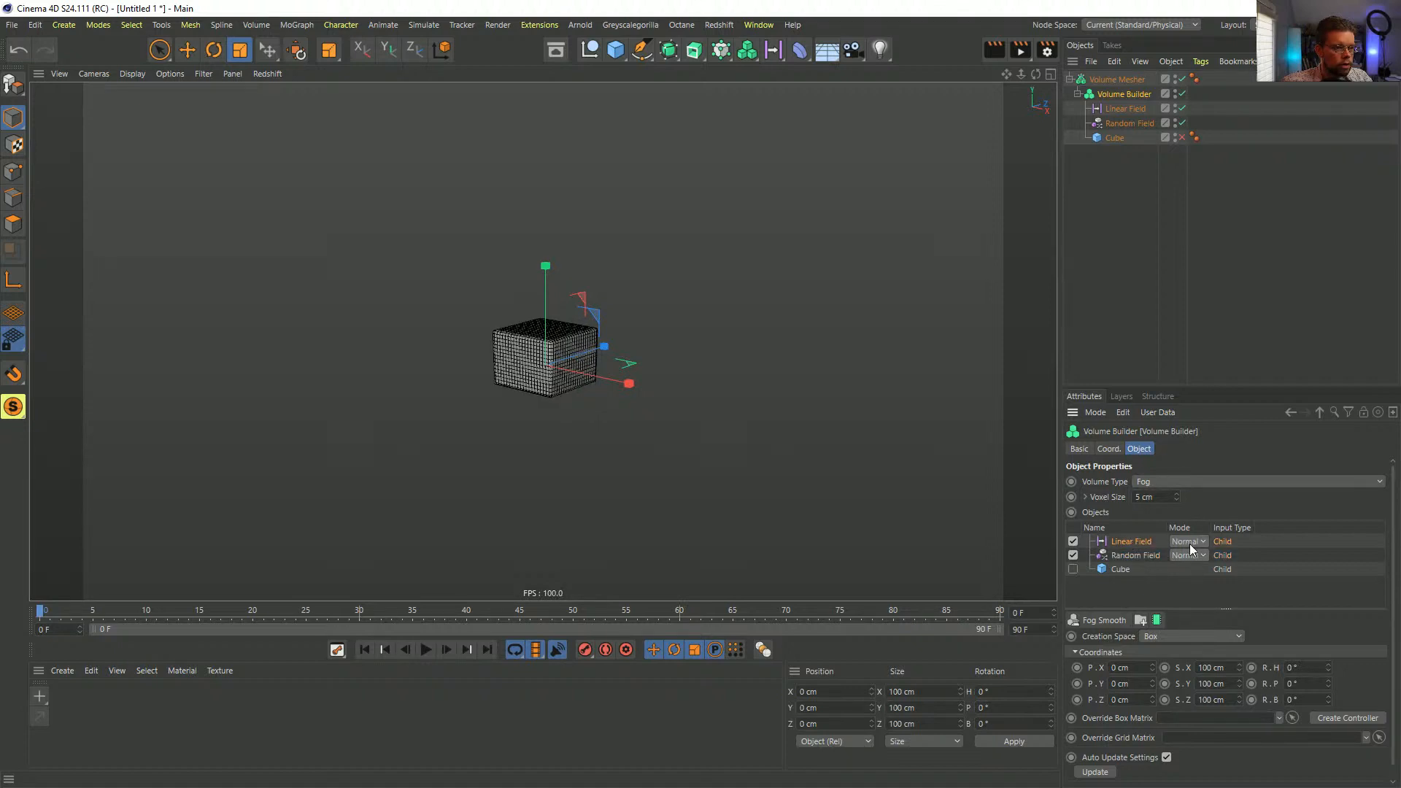
click(1187, 541)
click(1195, 638)
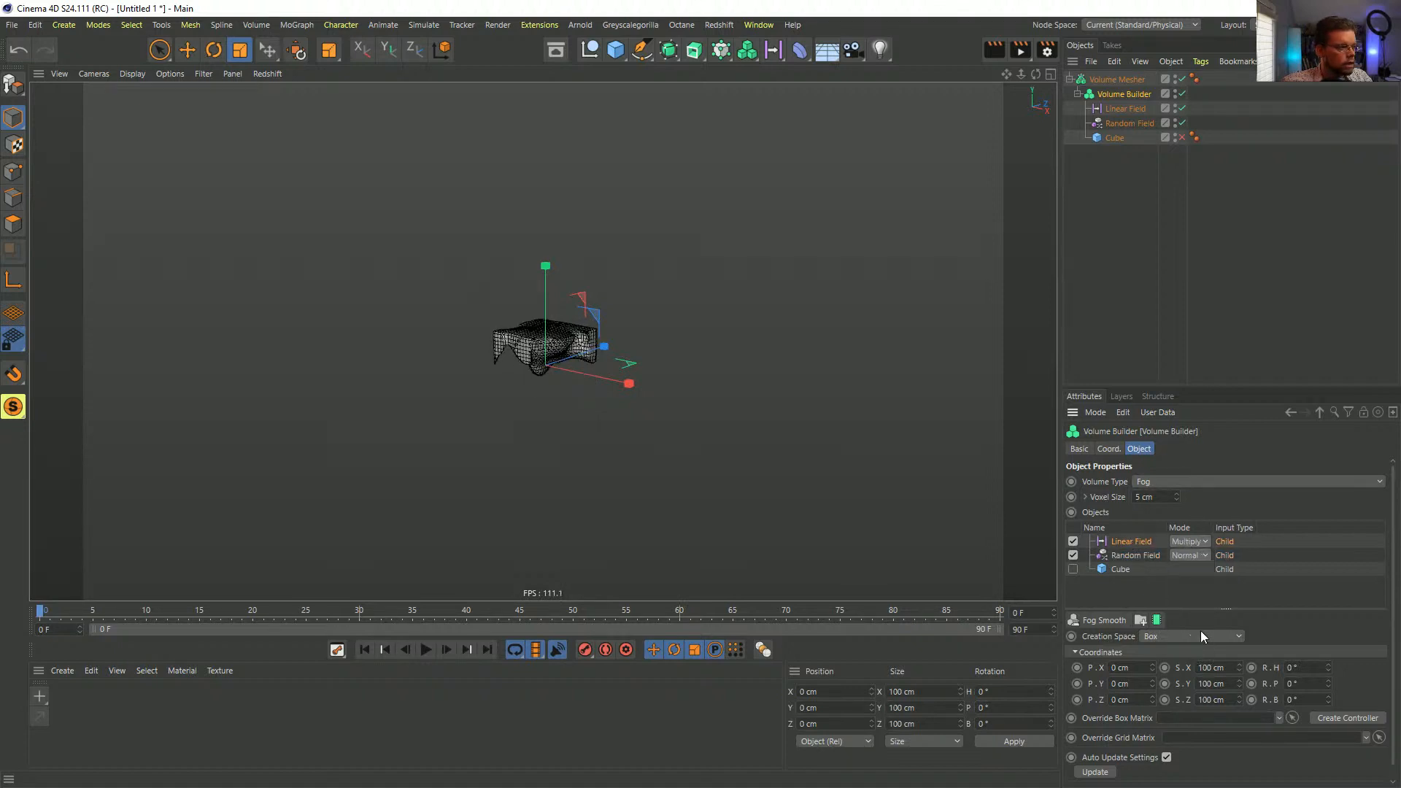
- Include the Cube layer in the Fog volume and exclude the Random Field and Linear Field layers
click(1073, 569)
click(1117, 569)
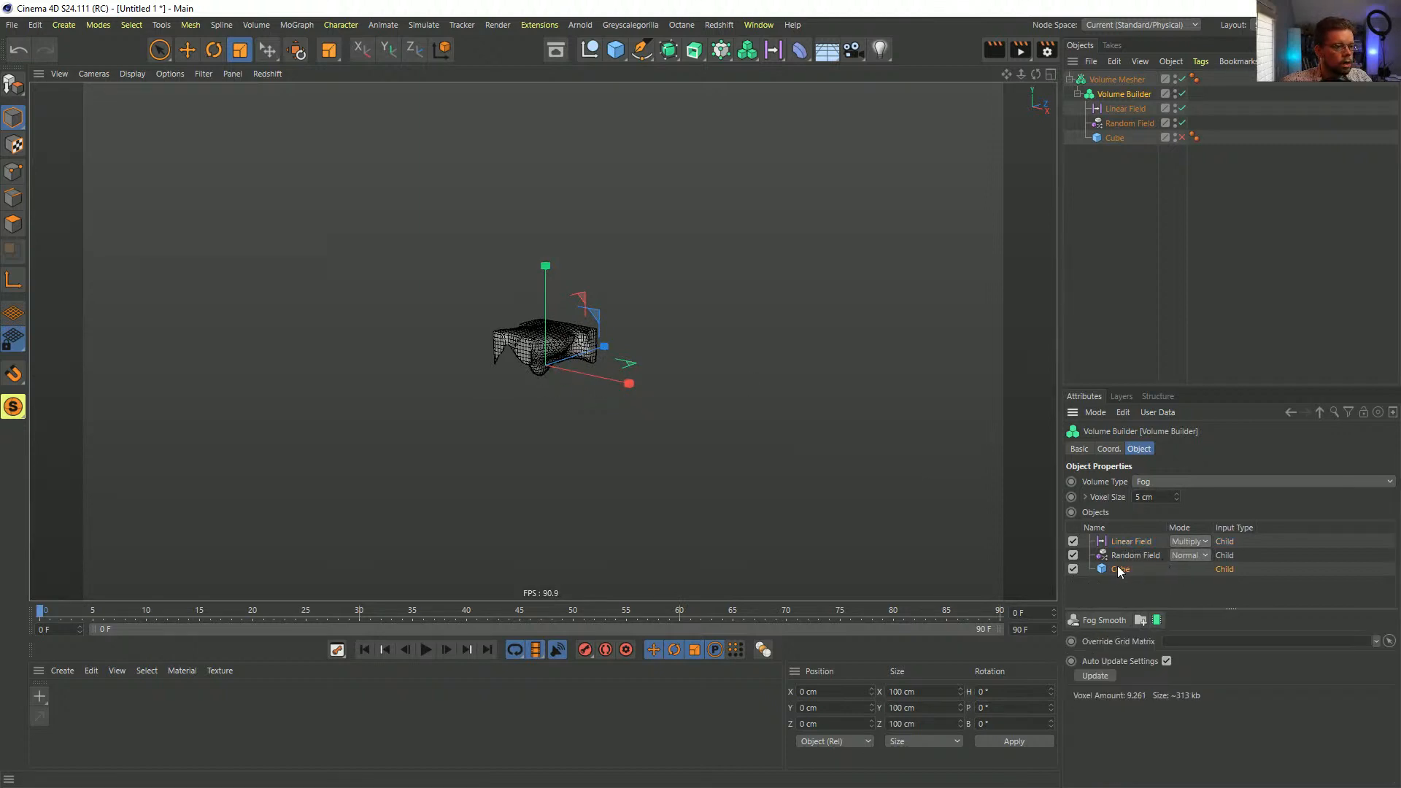
click(1073, 555)
click(1073, 541)
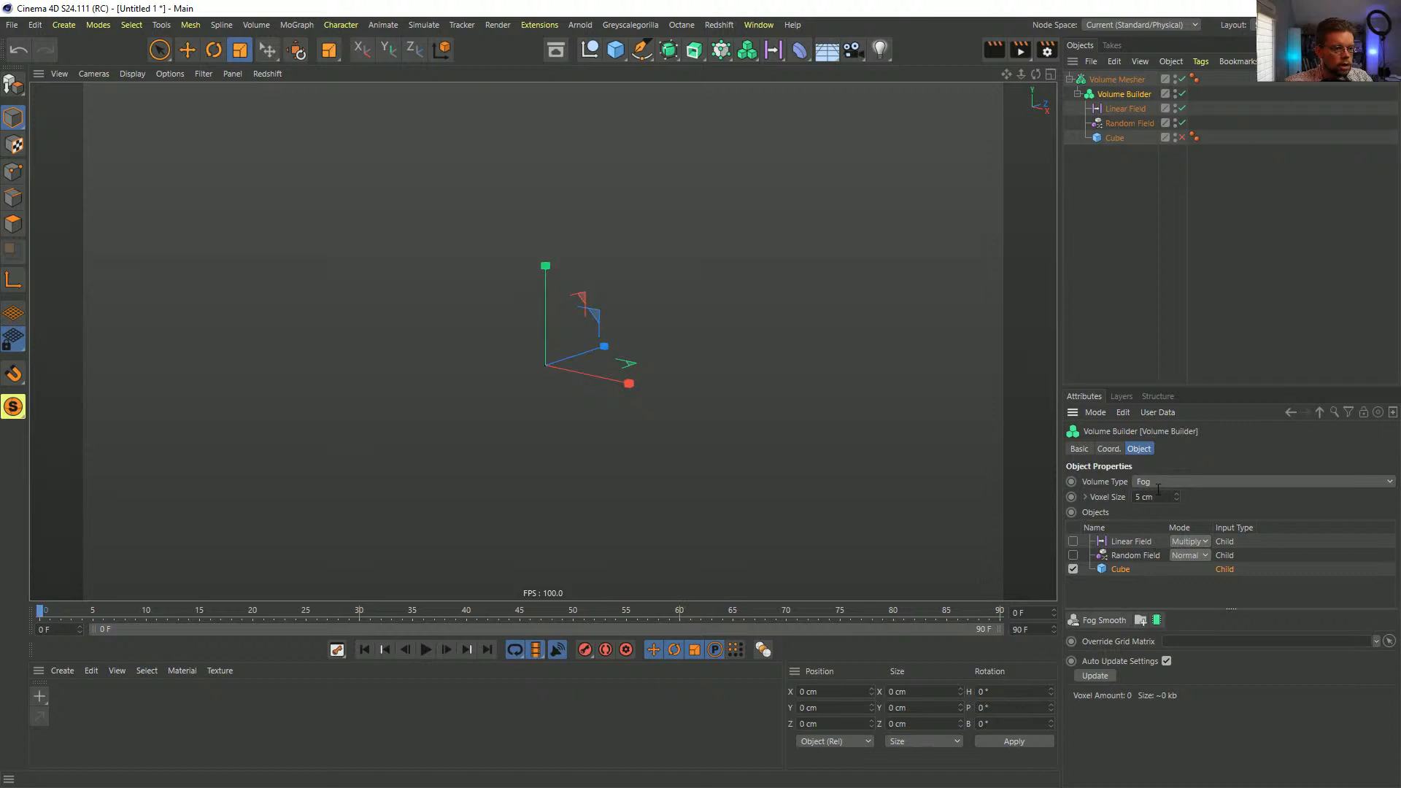
click(1117, 557)
click(1115, 568)
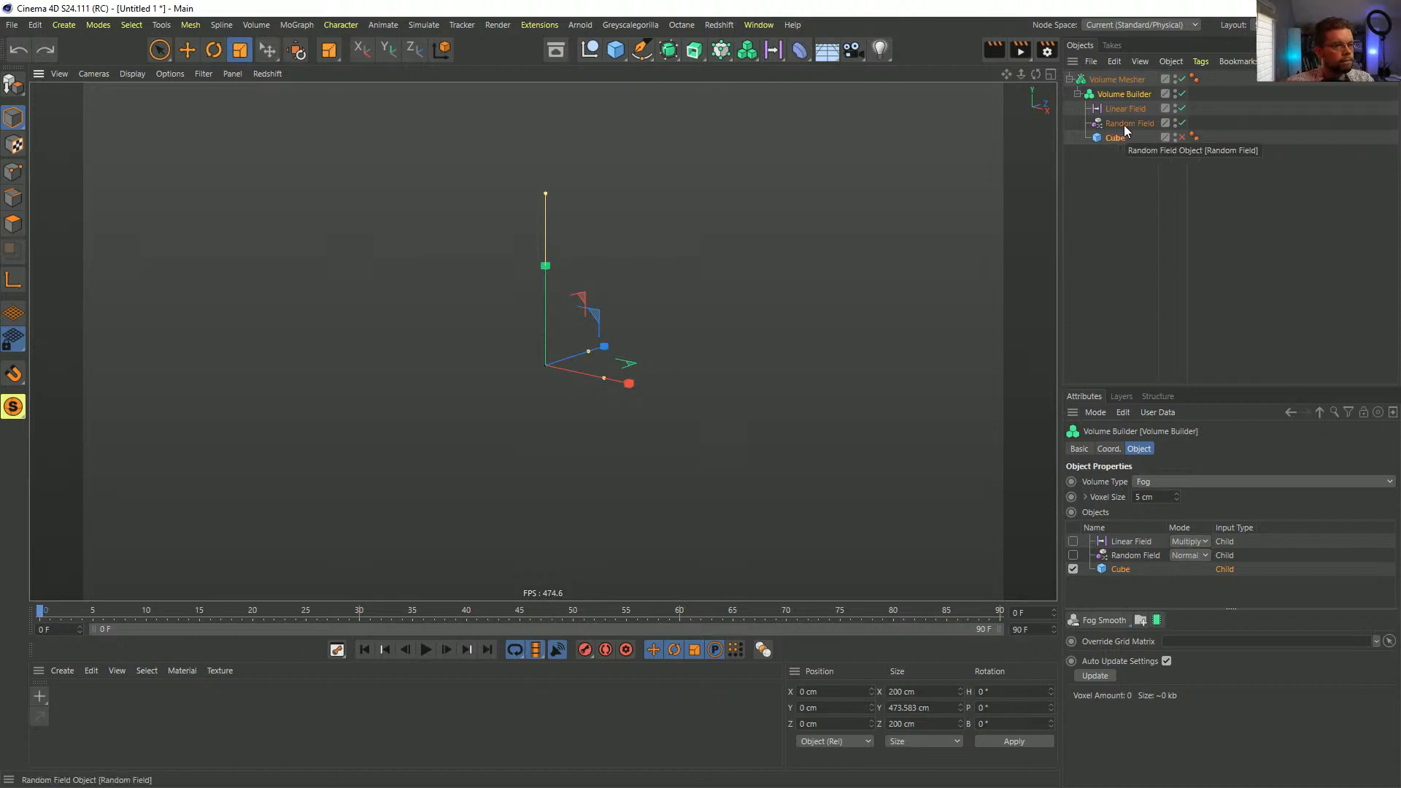
click(1166, 484)
click(1190, 465)
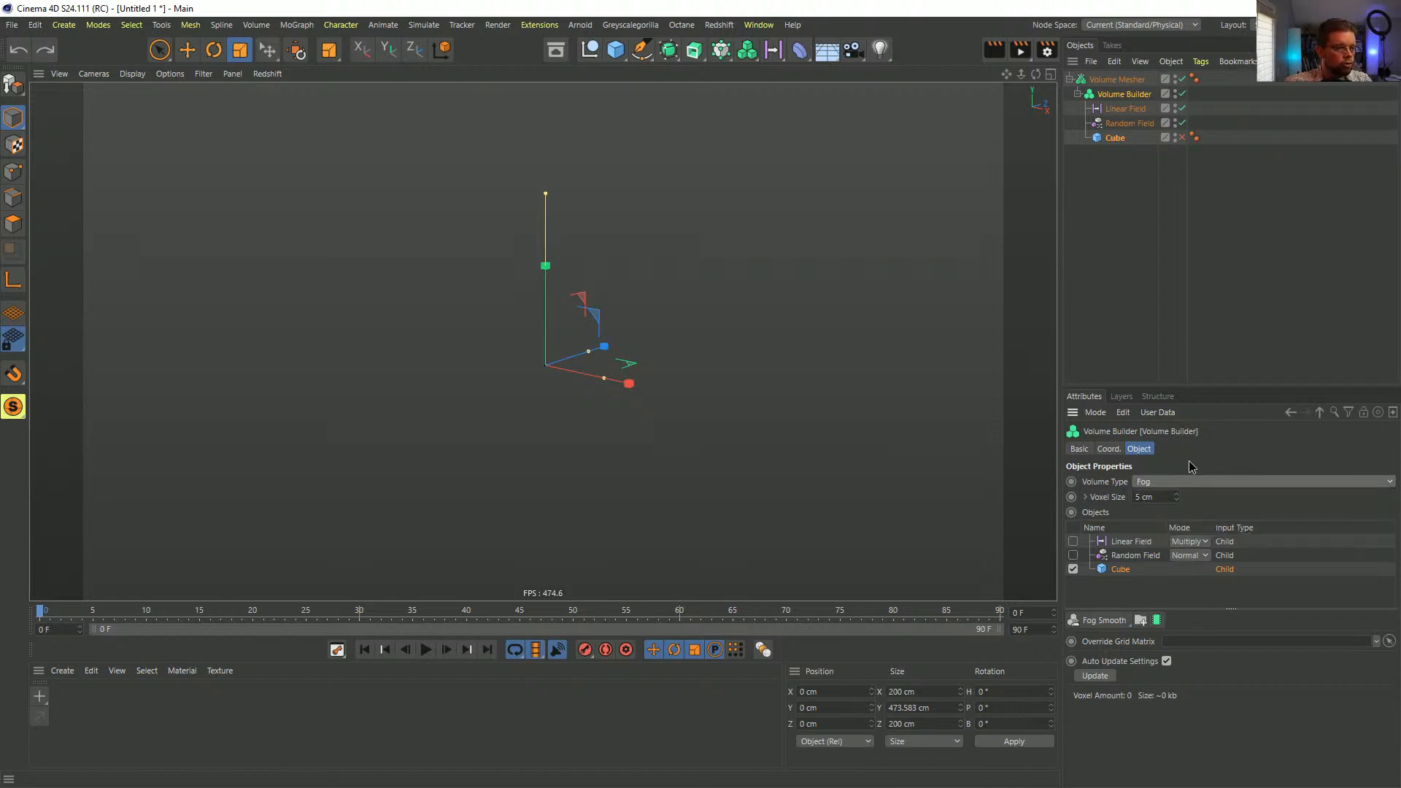
click(1161, 481)
click(1190, 448)
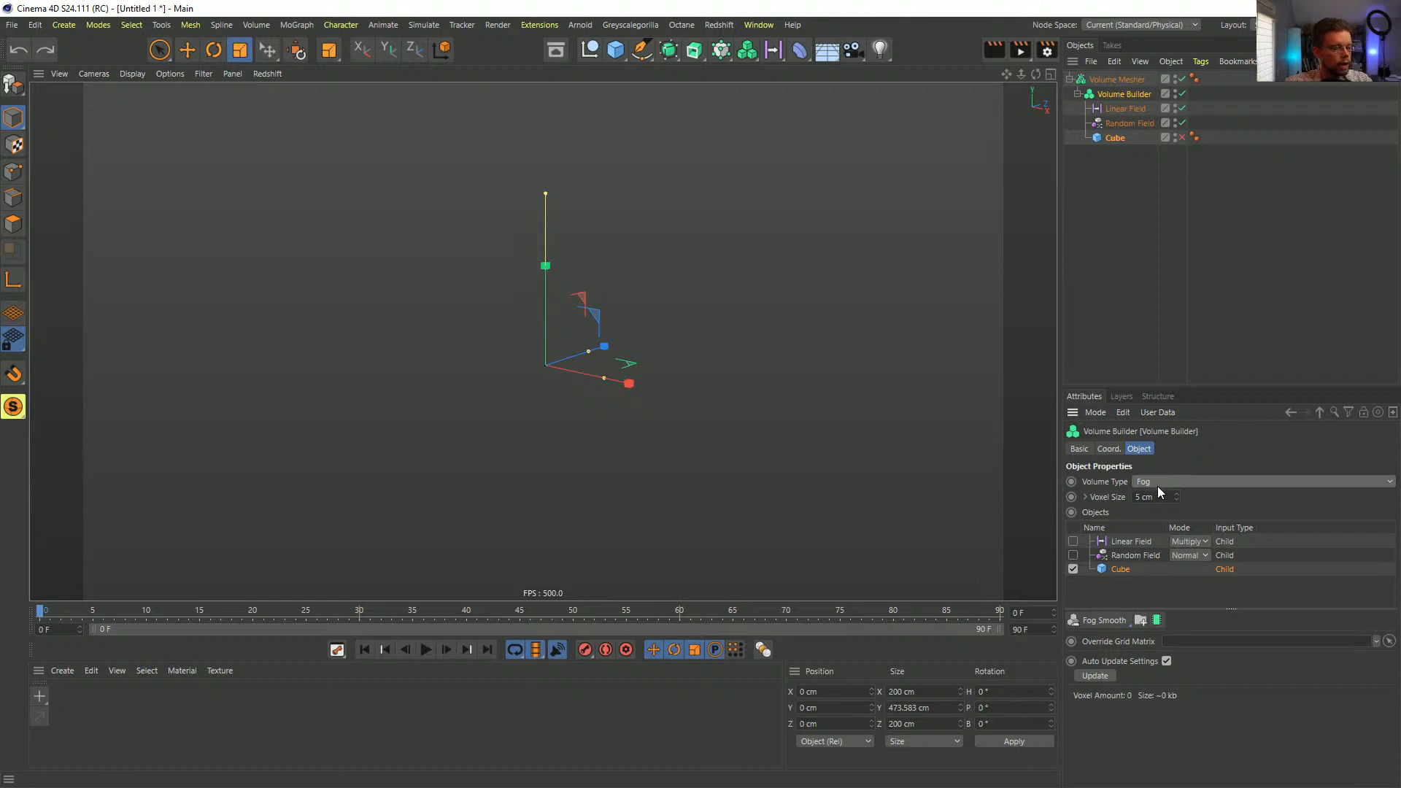
- Replace the Cube with a Box Field and scale it to about 52.1 × 93.7 × 52.1 cm
click(1119, 569)
key(Delete)
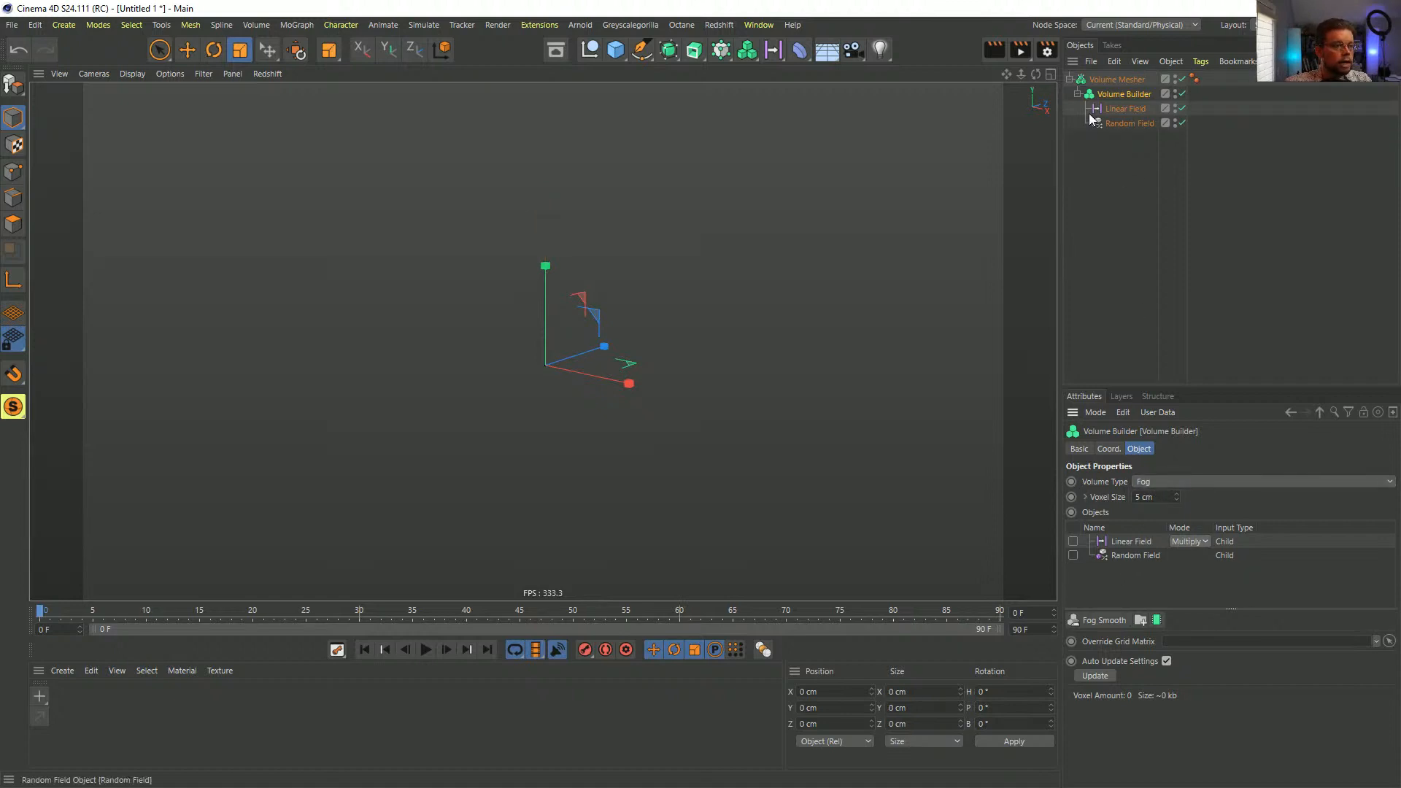
click(773, 49)
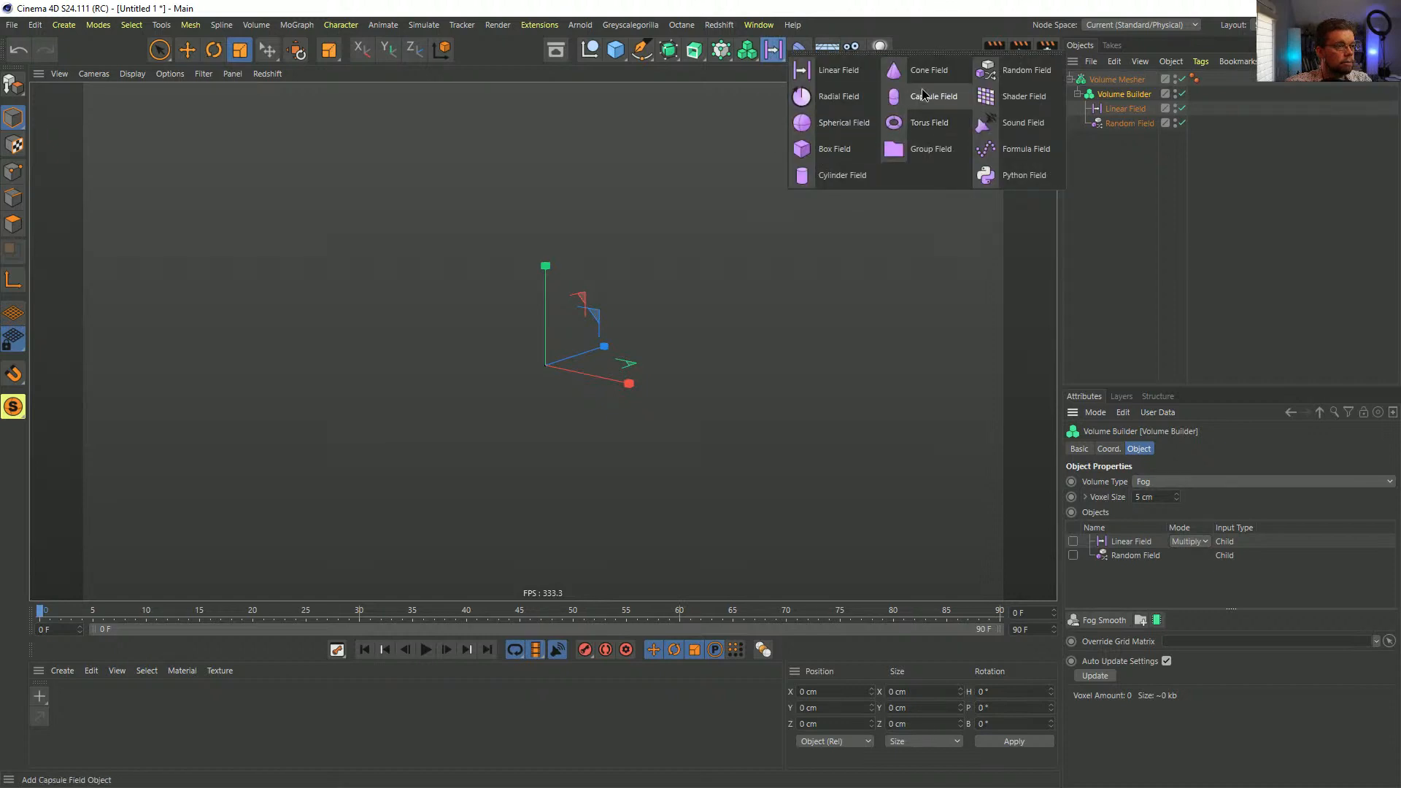
click(836, 149)
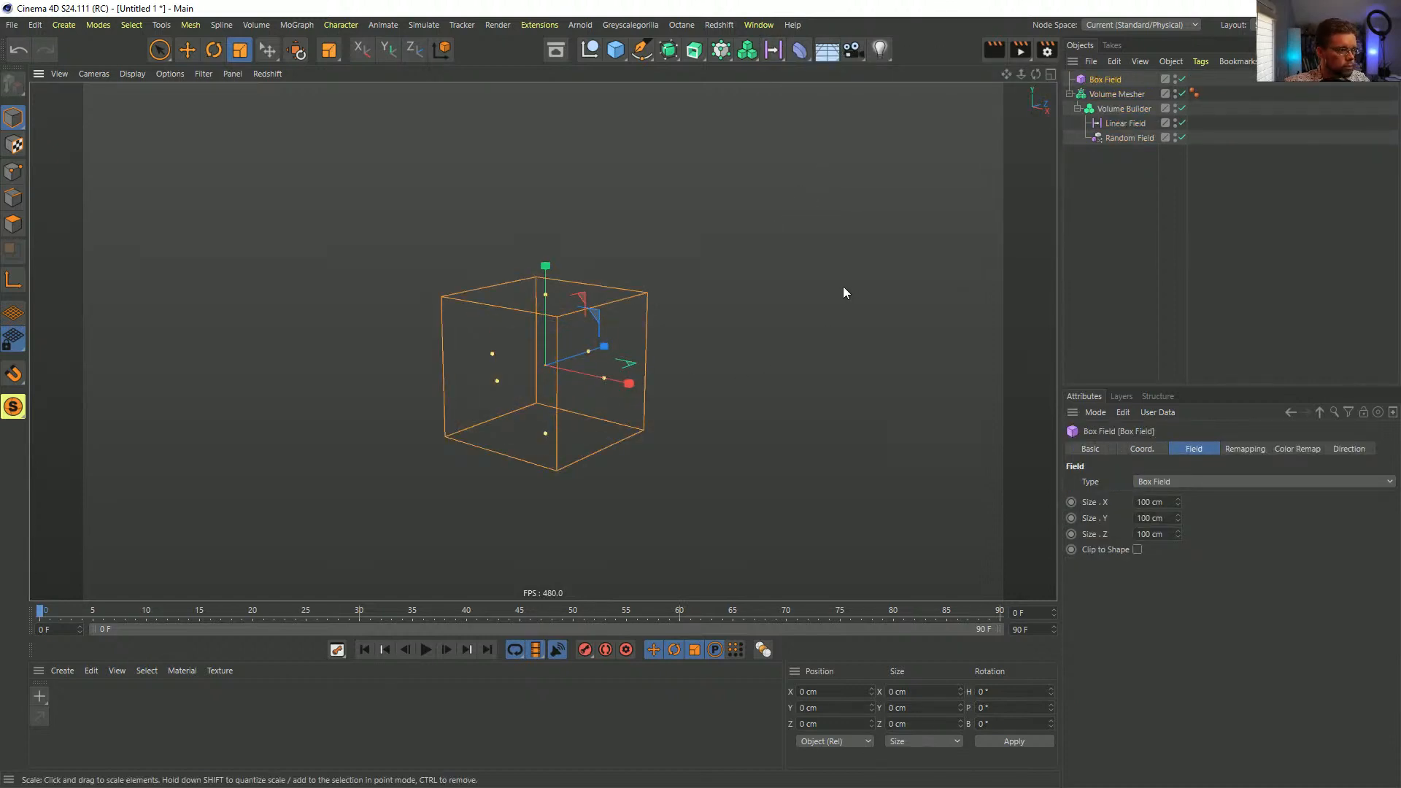
drag(625, 384, 444, 416)
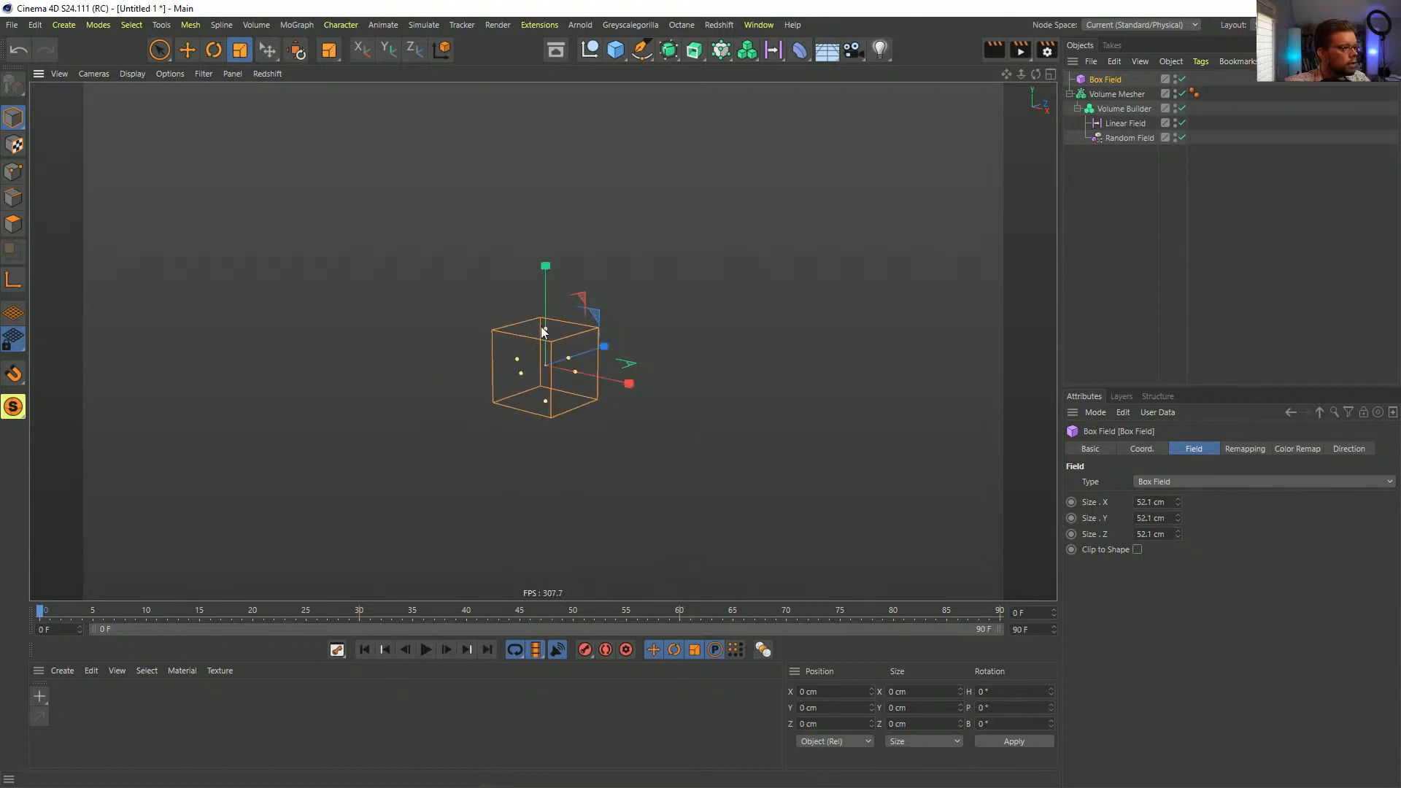
drag(544, 328, 545, 299)
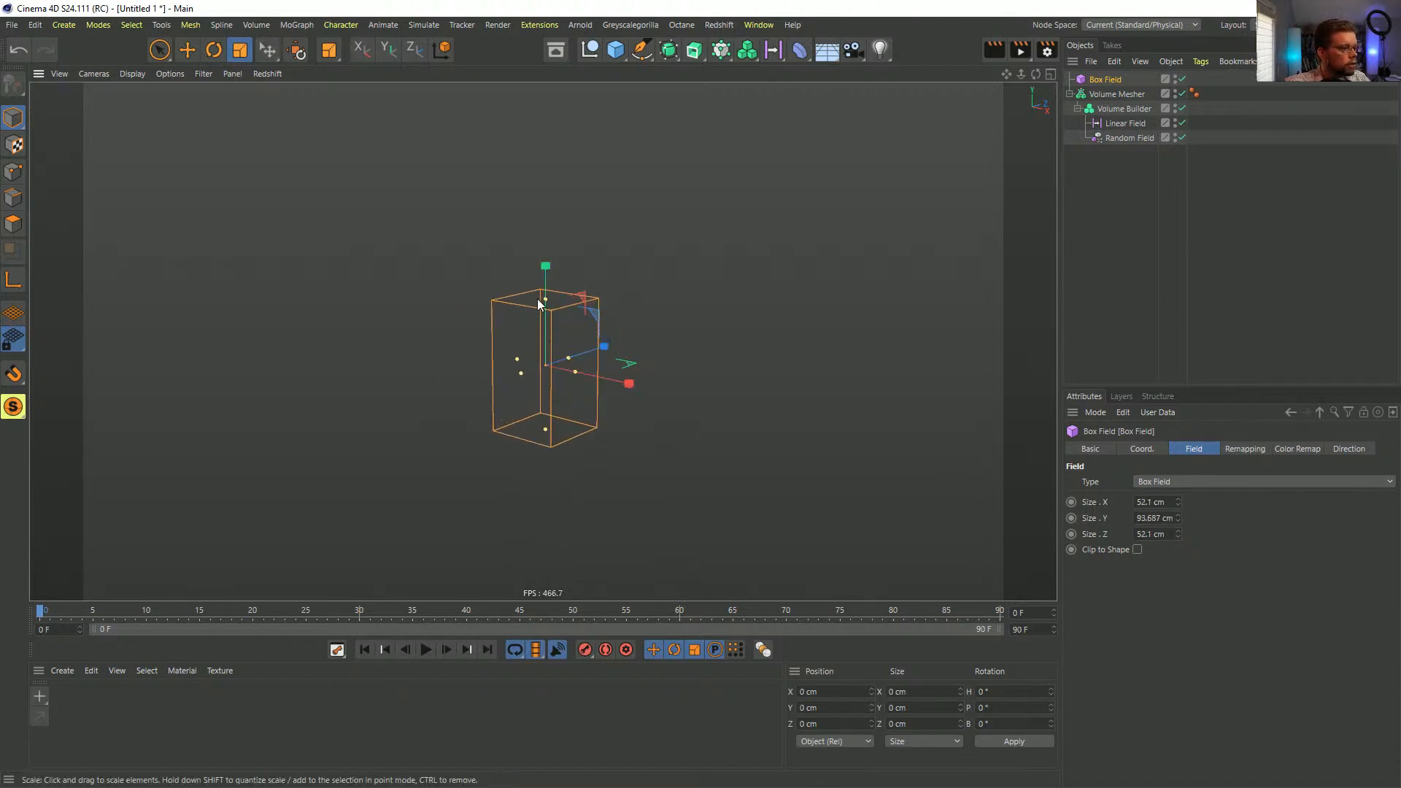
- Nest the Box Field under the Volume Builder and place it below the Linear and Random Field layers
drag(1105, 81, 1128, 145)
click(1118, 94)
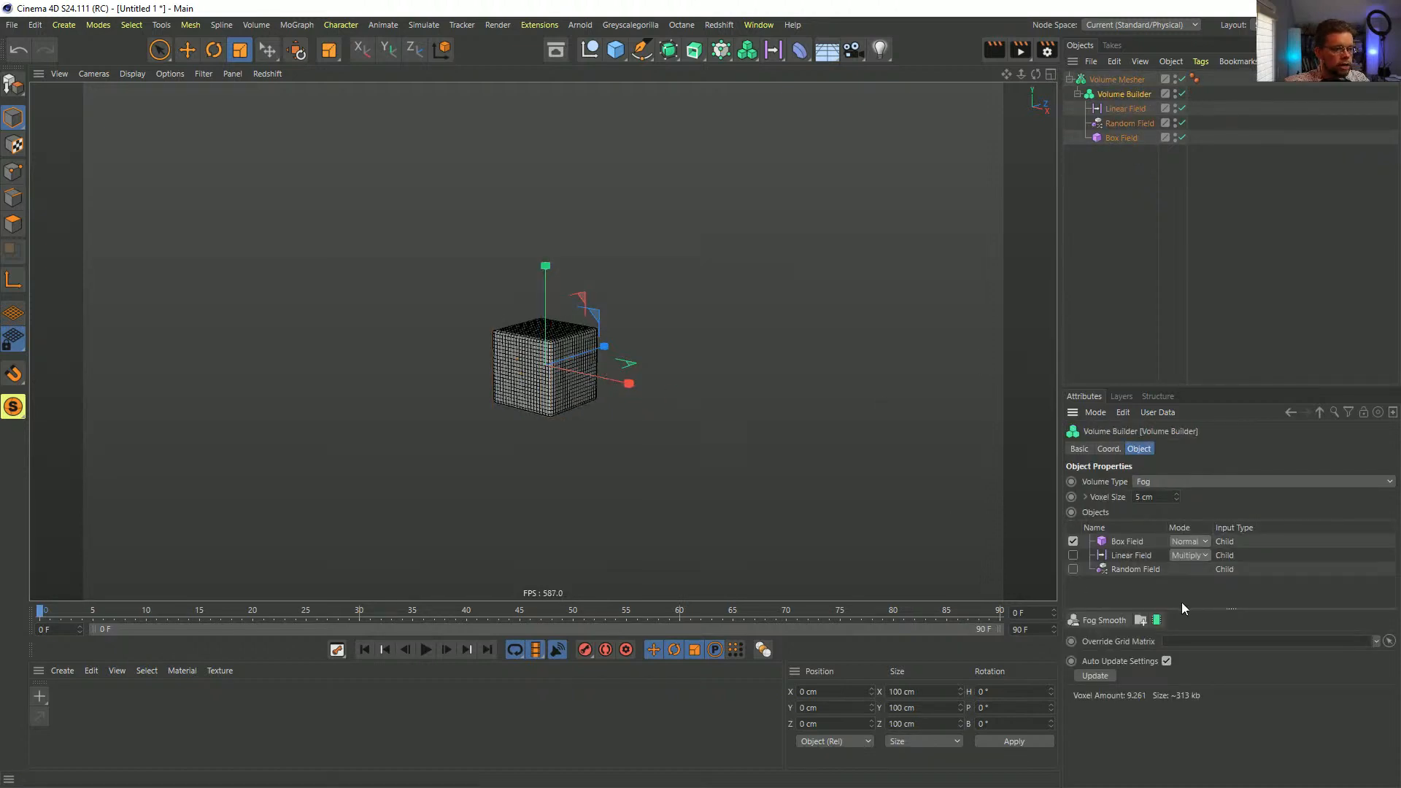
drag(1122, 576, 1125, 579)
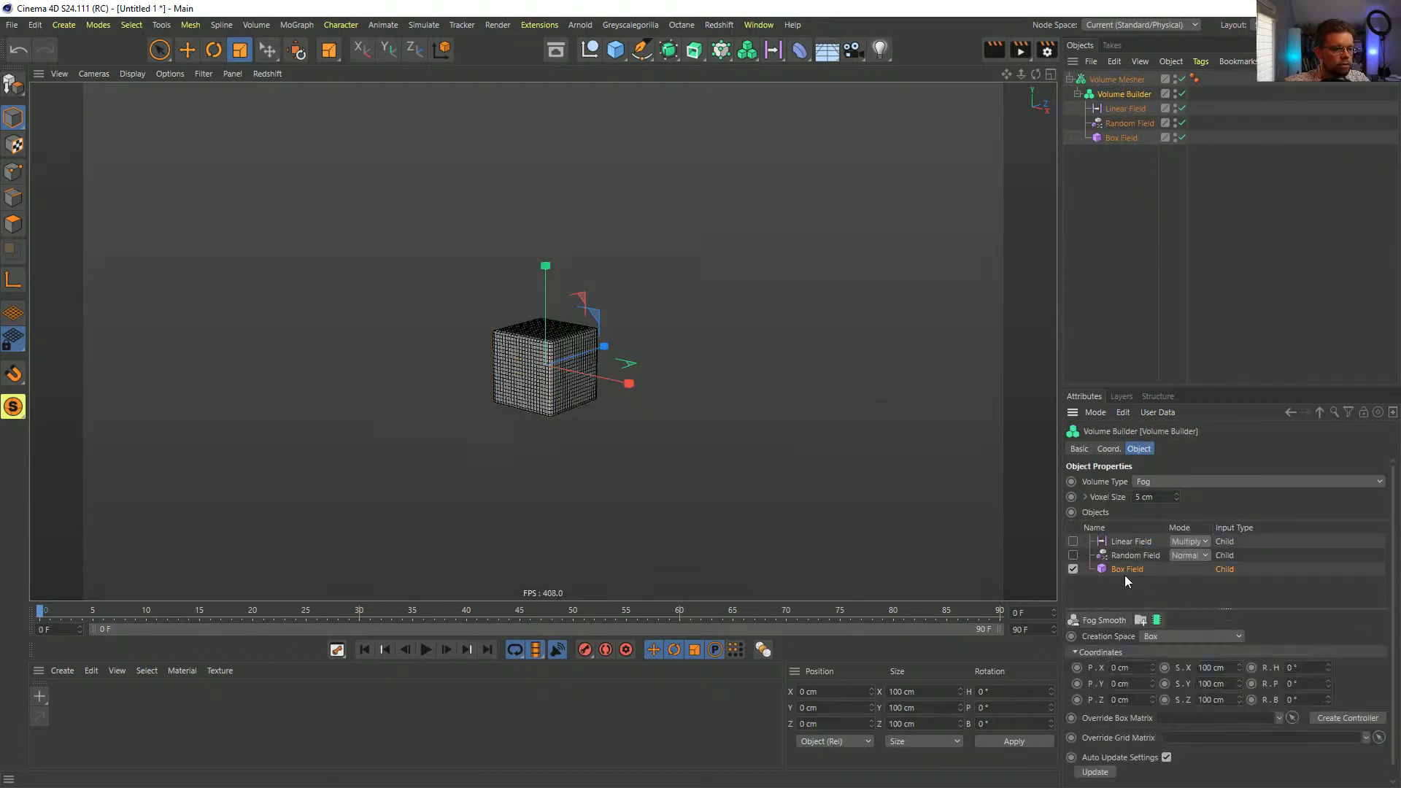
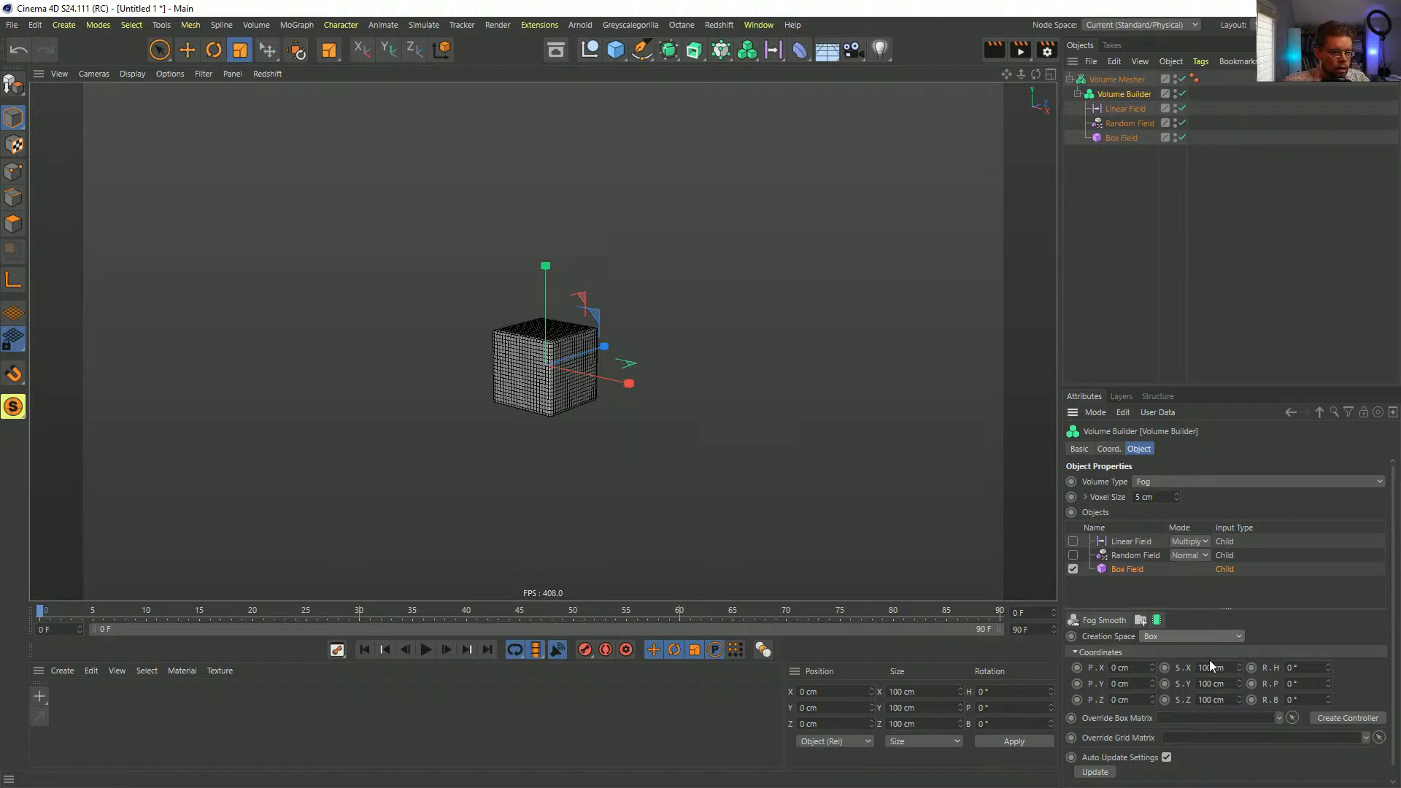
- Try stretching the Box Field layer's creation space to about 266 cm in Y and shifting it to Y -9 cm
drag(1238, 683, 1284, 684)
key(ctrl+z)
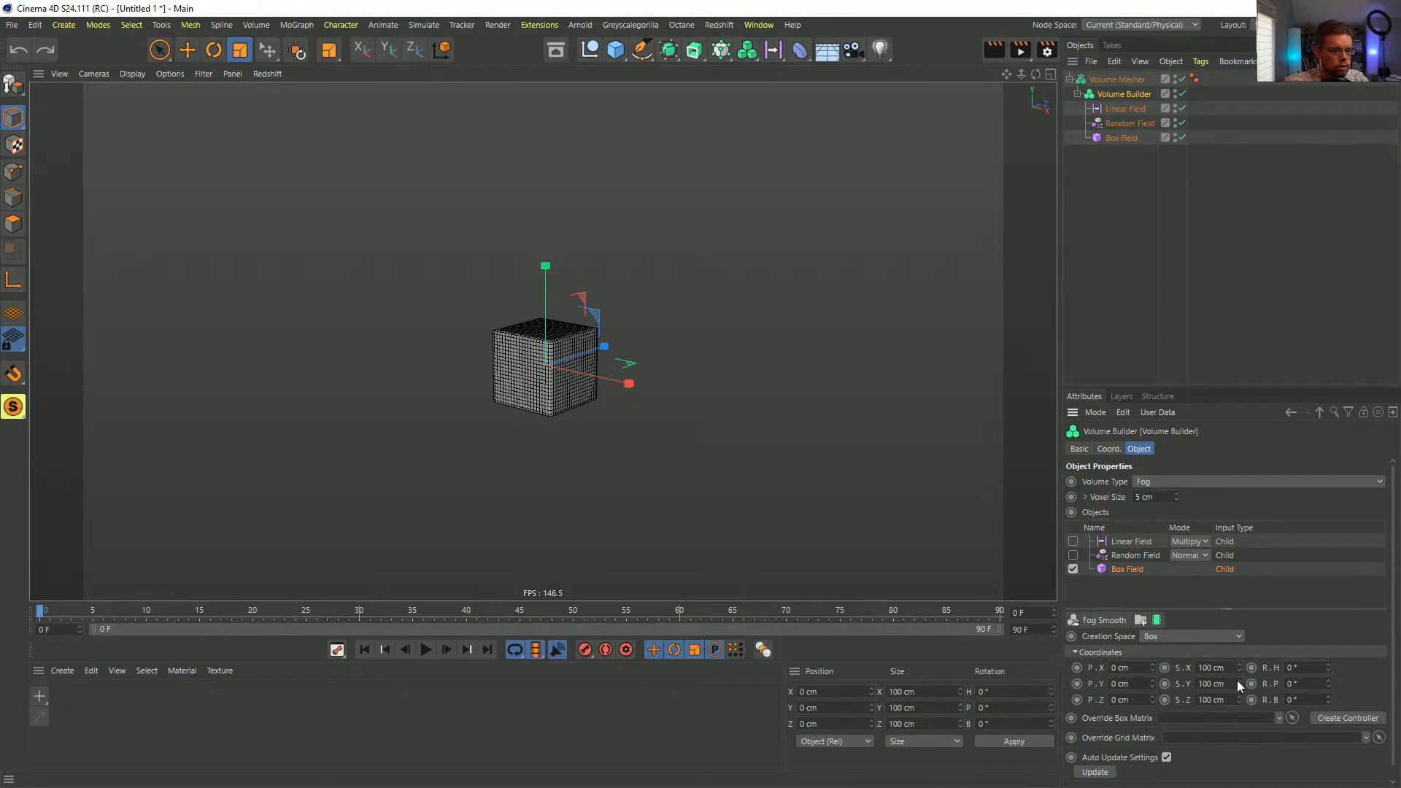
mouse_move(1236, 680)
mouse_down()
mouse_move(1284, 680)
mouse_move(1237, 680)
mouse_up()
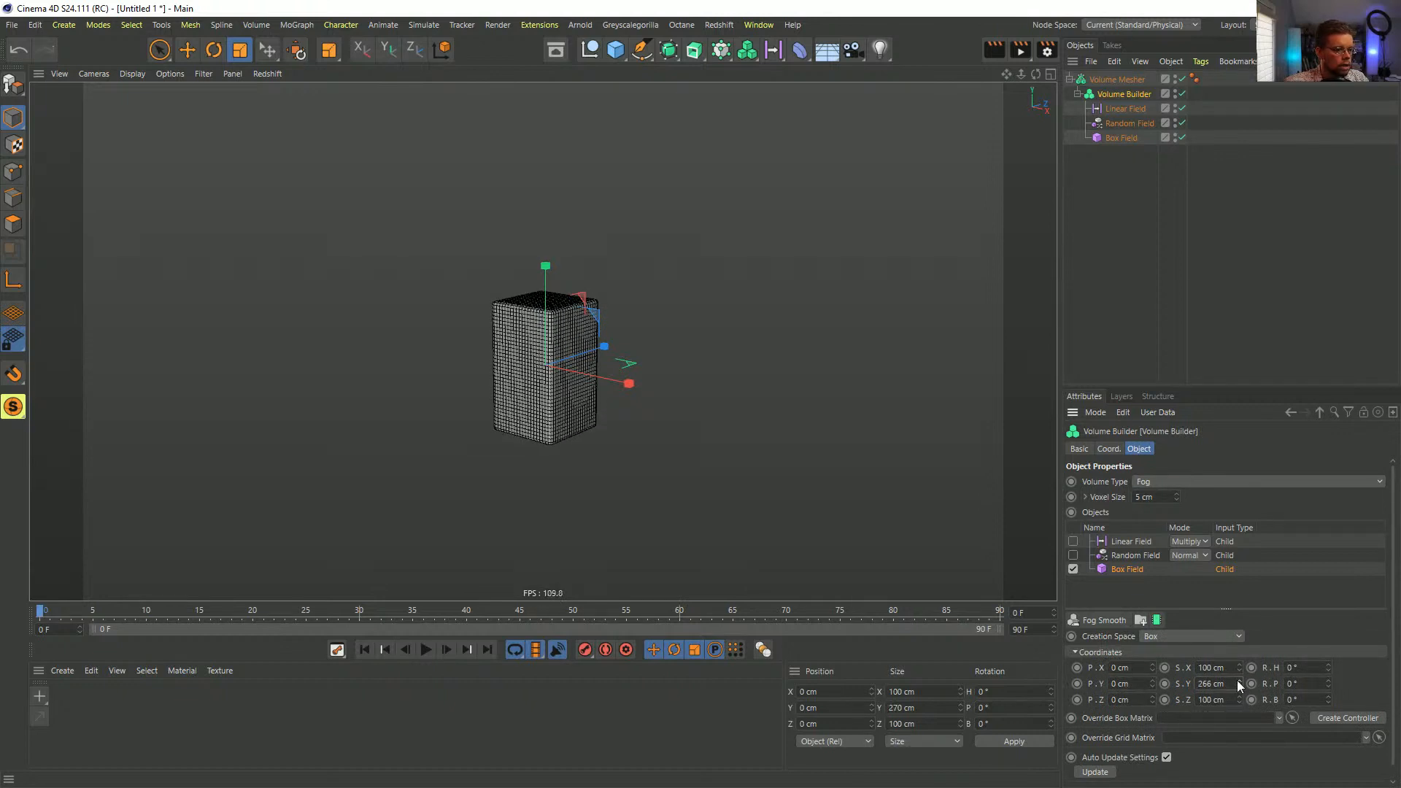
key(ctrl+z)
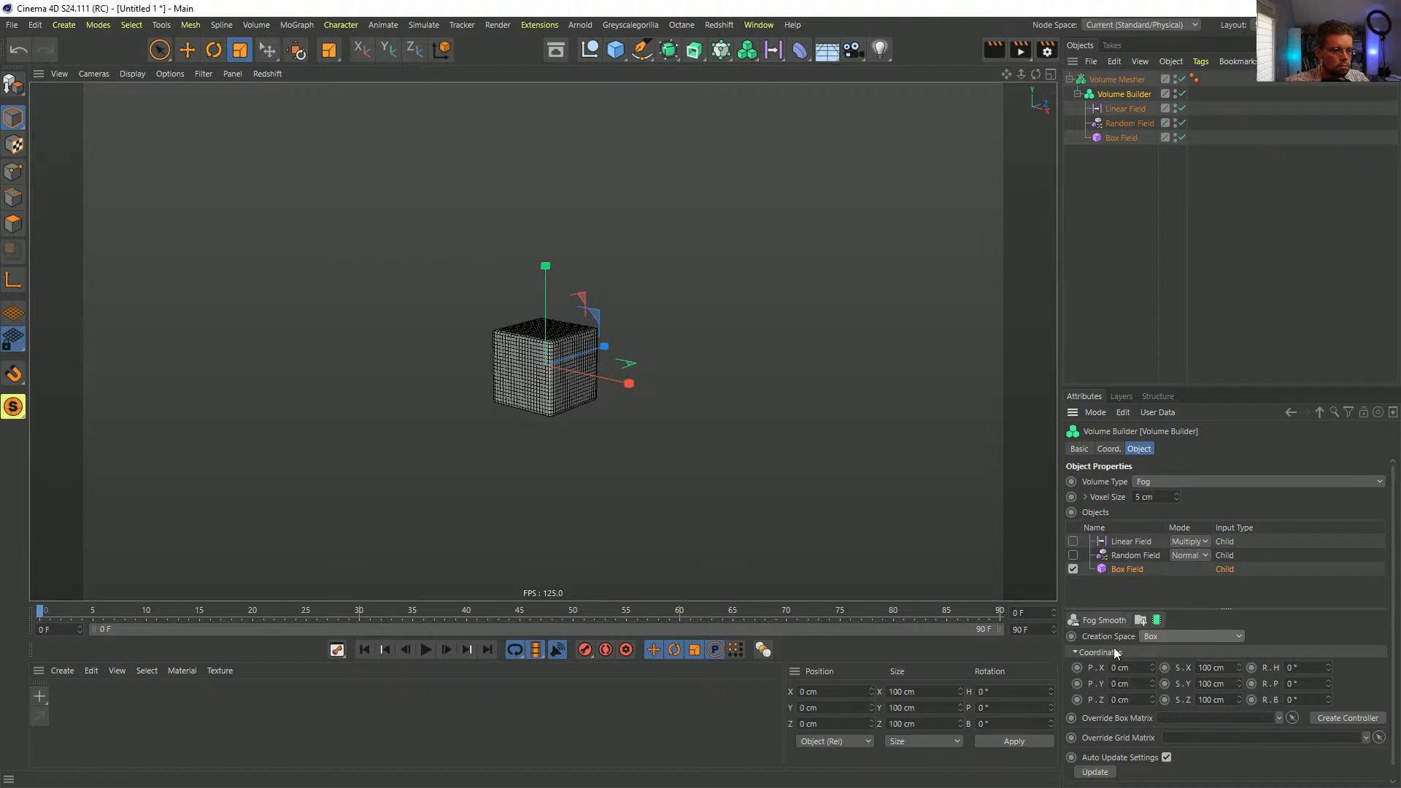
scroll(1096, 679, down, 1)
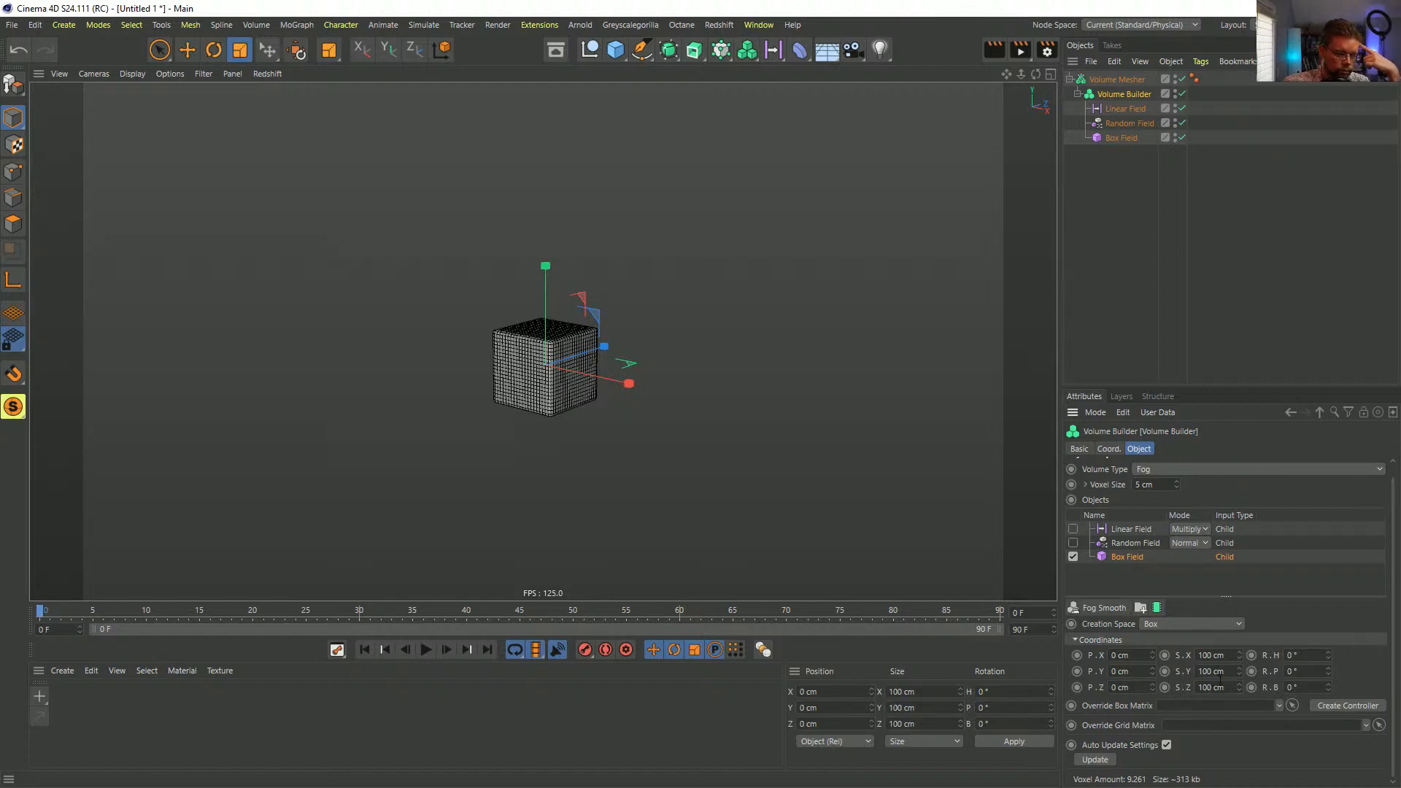
mouse_move(1152, 672)
mouse_down()
mouse_move(1152, 693)
mouse_move(1152, 566)
mouse_move(1152, 679)
mouse_up()
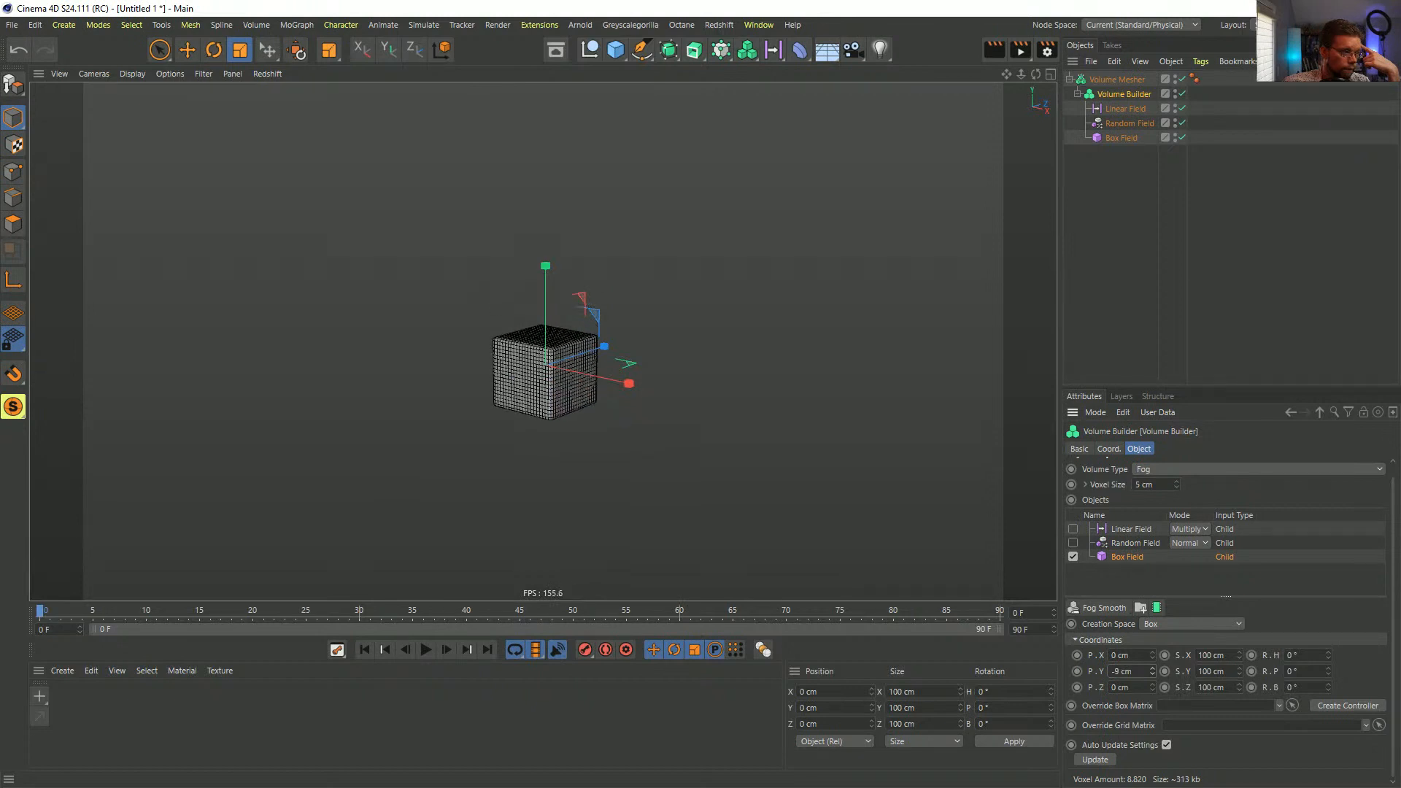
- Disable the Random Field and Linear Field objects in the hierarchy under the Volume Builder
click(1182, 122)
click(1182, 108)
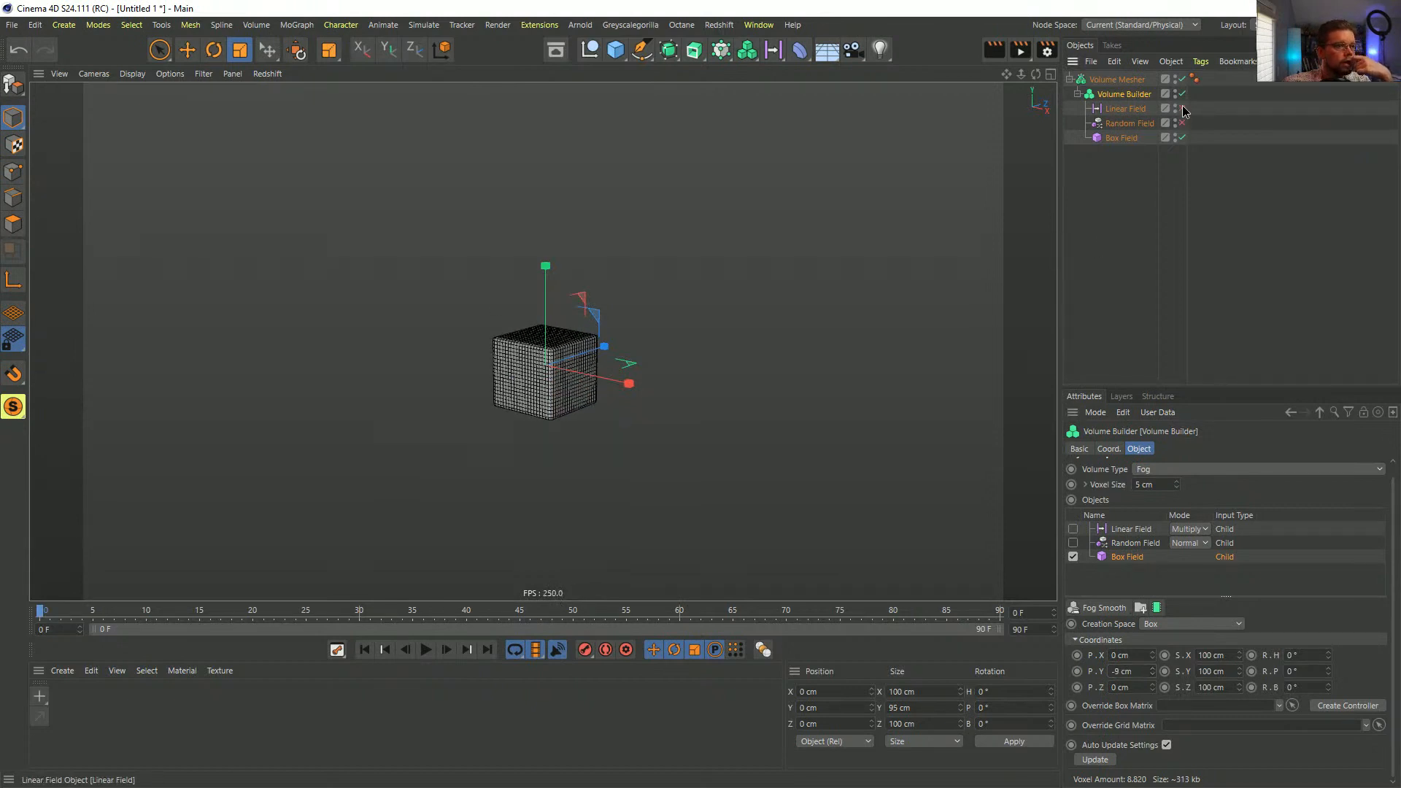
scroll(1110, 485, up, 1)
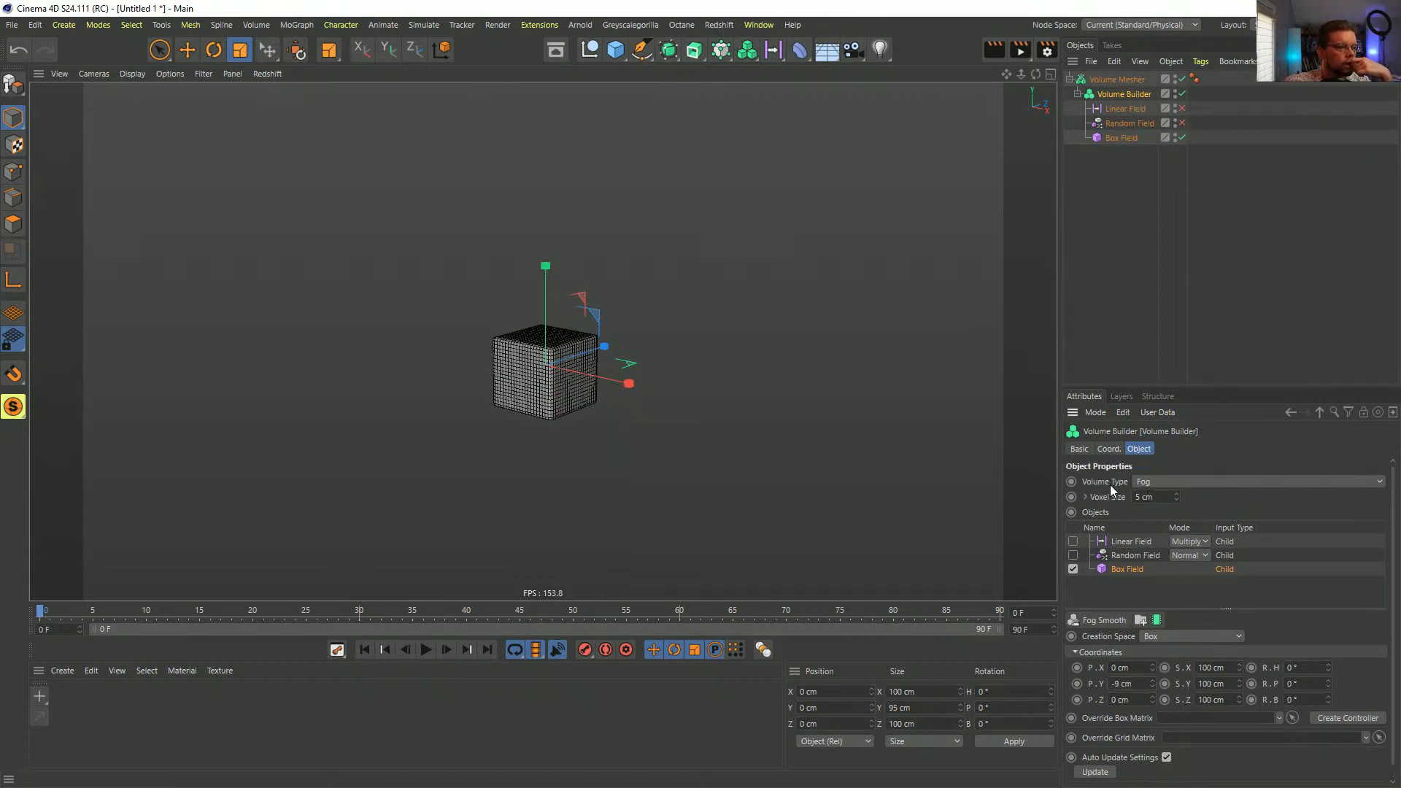
scroll(1111, 485, down, 1)
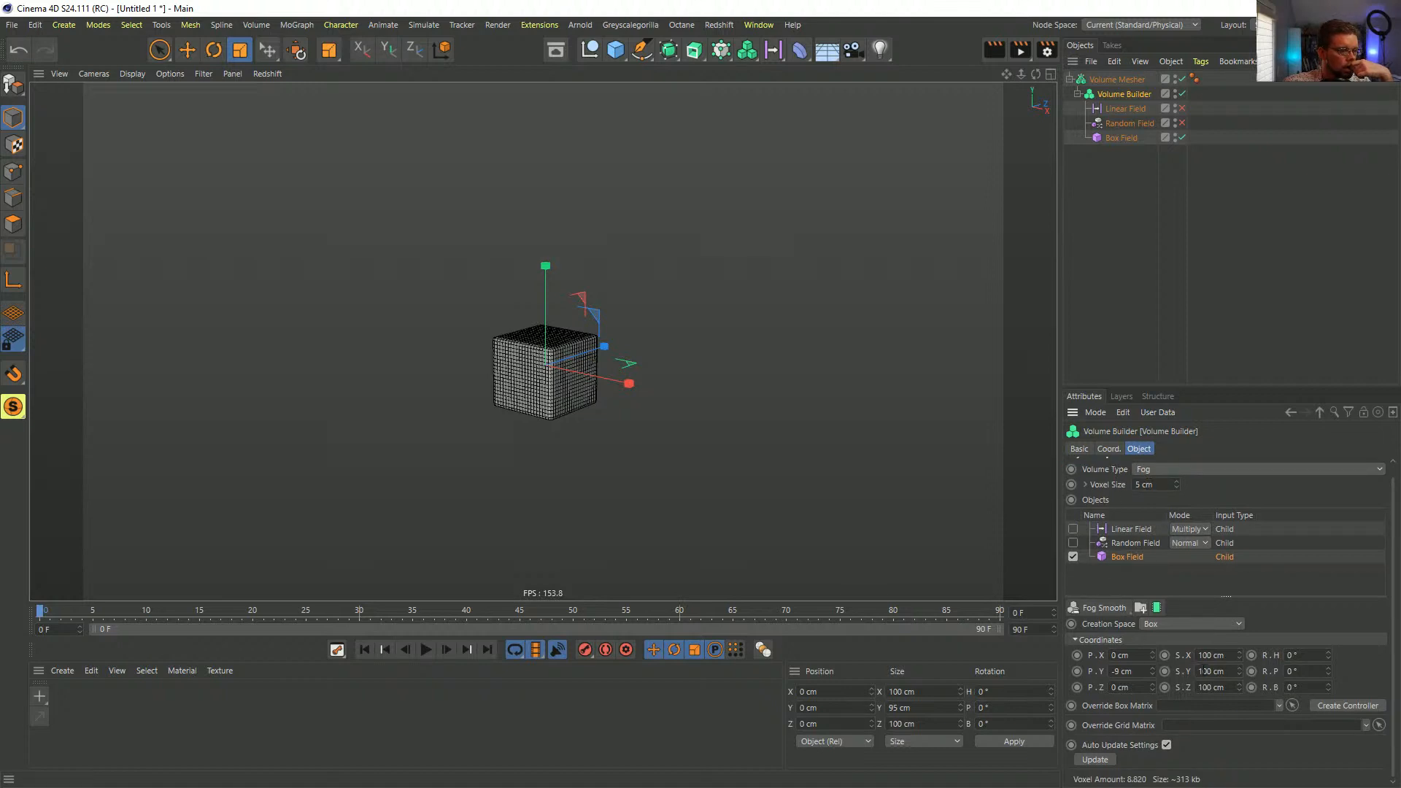
- Try a creation space Y size of about 1132 cm for the Box Field layer, and undo it
drag(1153, 668, 1236, 583)
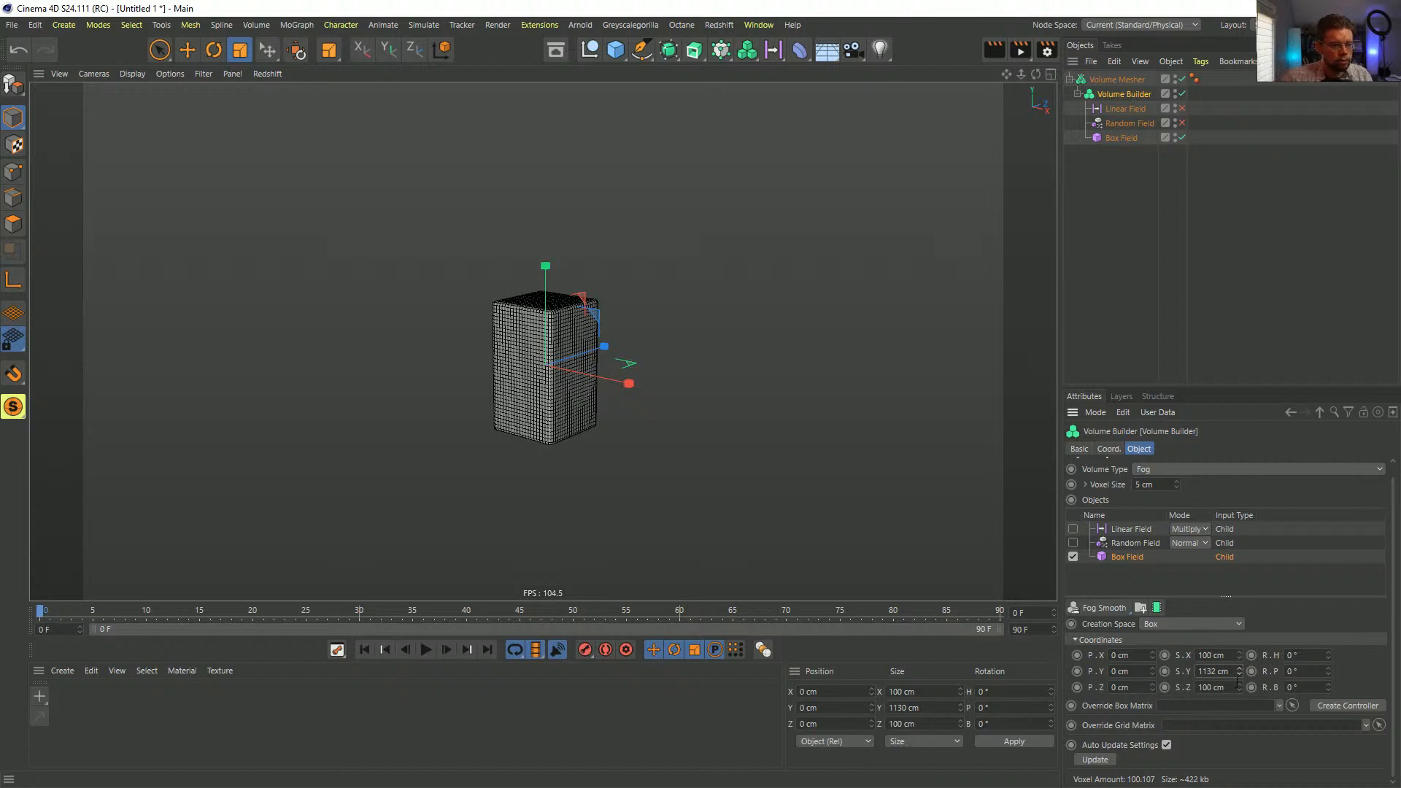
key(ctrl+z)
- Stretch the Box Field vertically to a Y size of about 113 cm
click(1110, 127)
click(1110, 138)
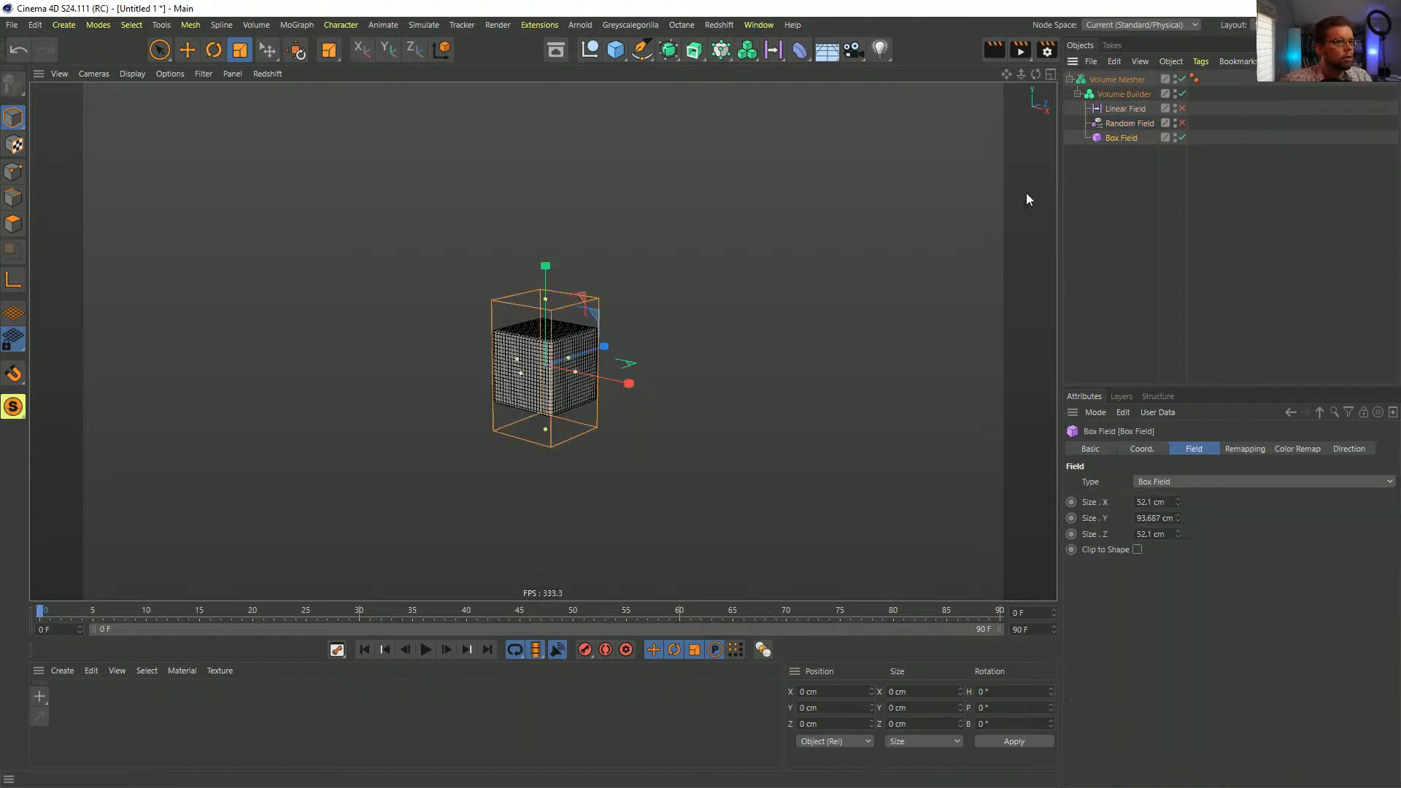
drag(545, 167, 545, 284)
- Set the Box Field layer's creation space to 500 cm in X, Y and Z and check it against the field's bounds
click(1110, 94)
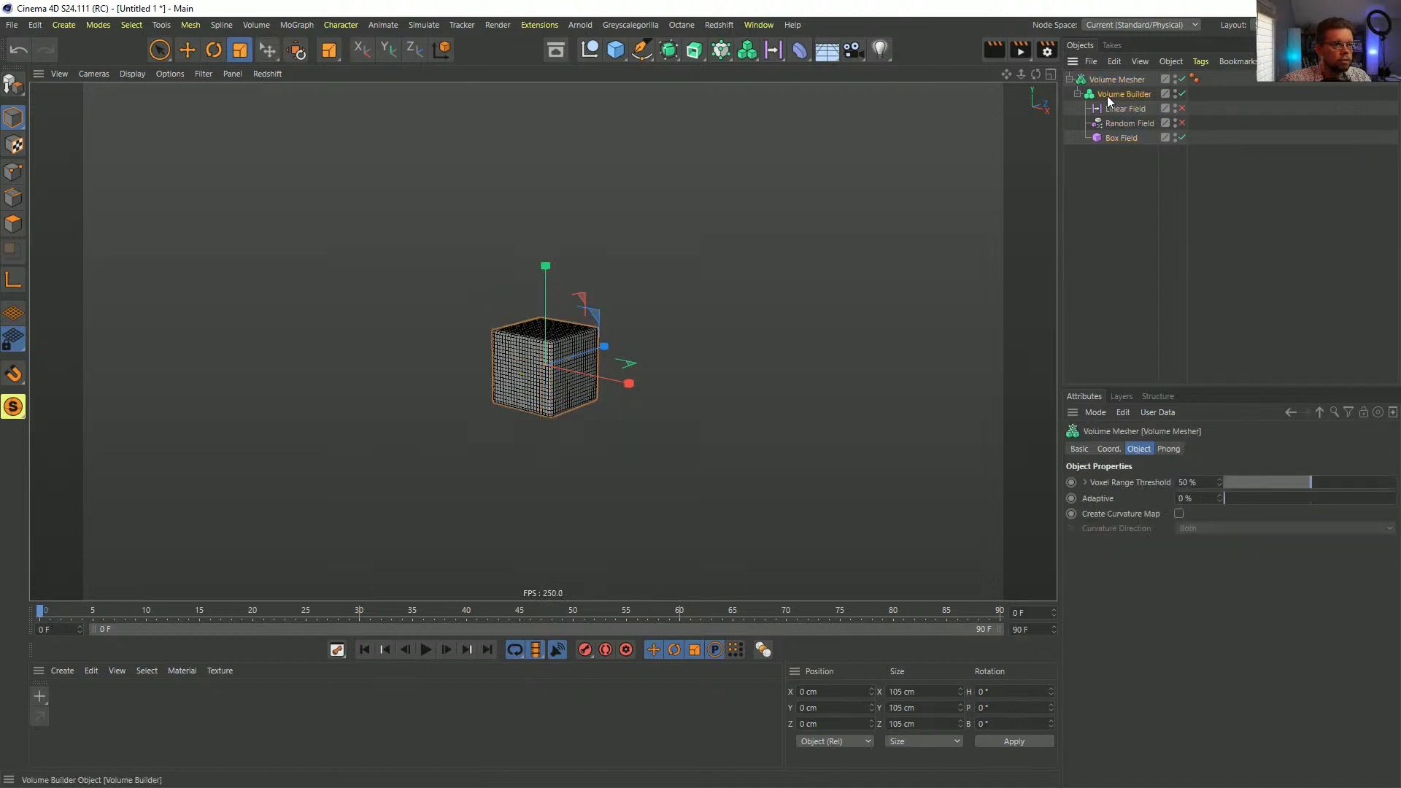
click(1202, 668)
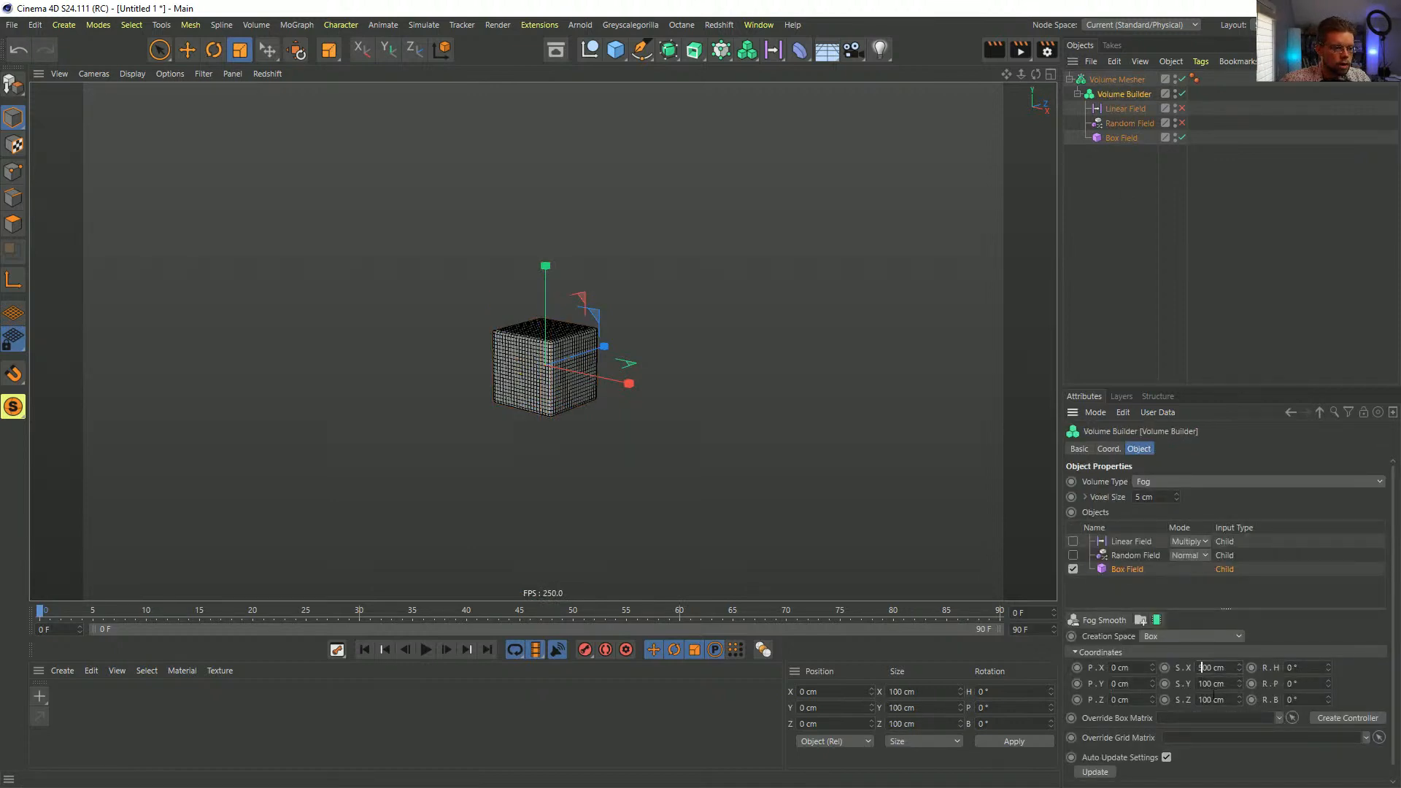
click(1201, 683)
click(1203, 700)
key(BackSpace)
text(5)
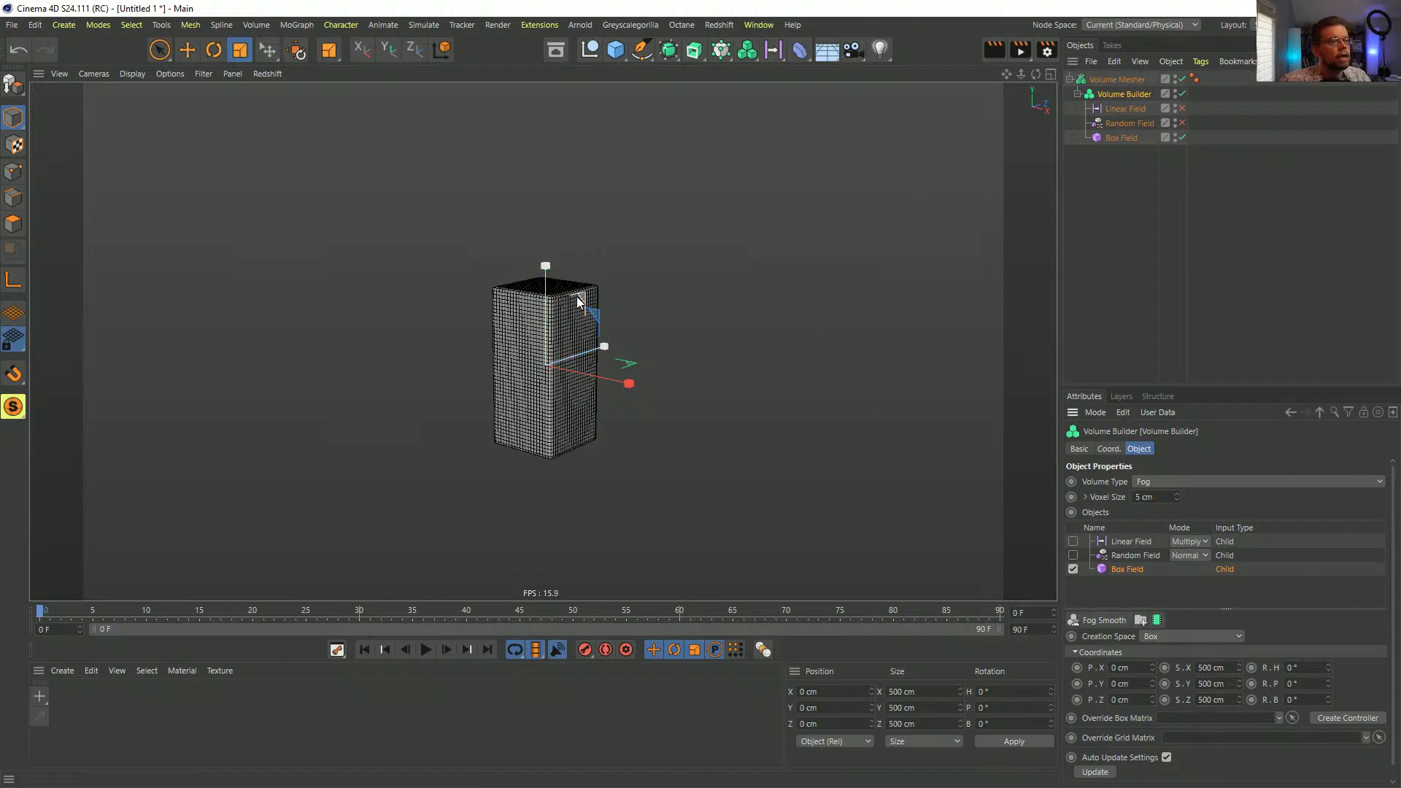
click(1117, 139)
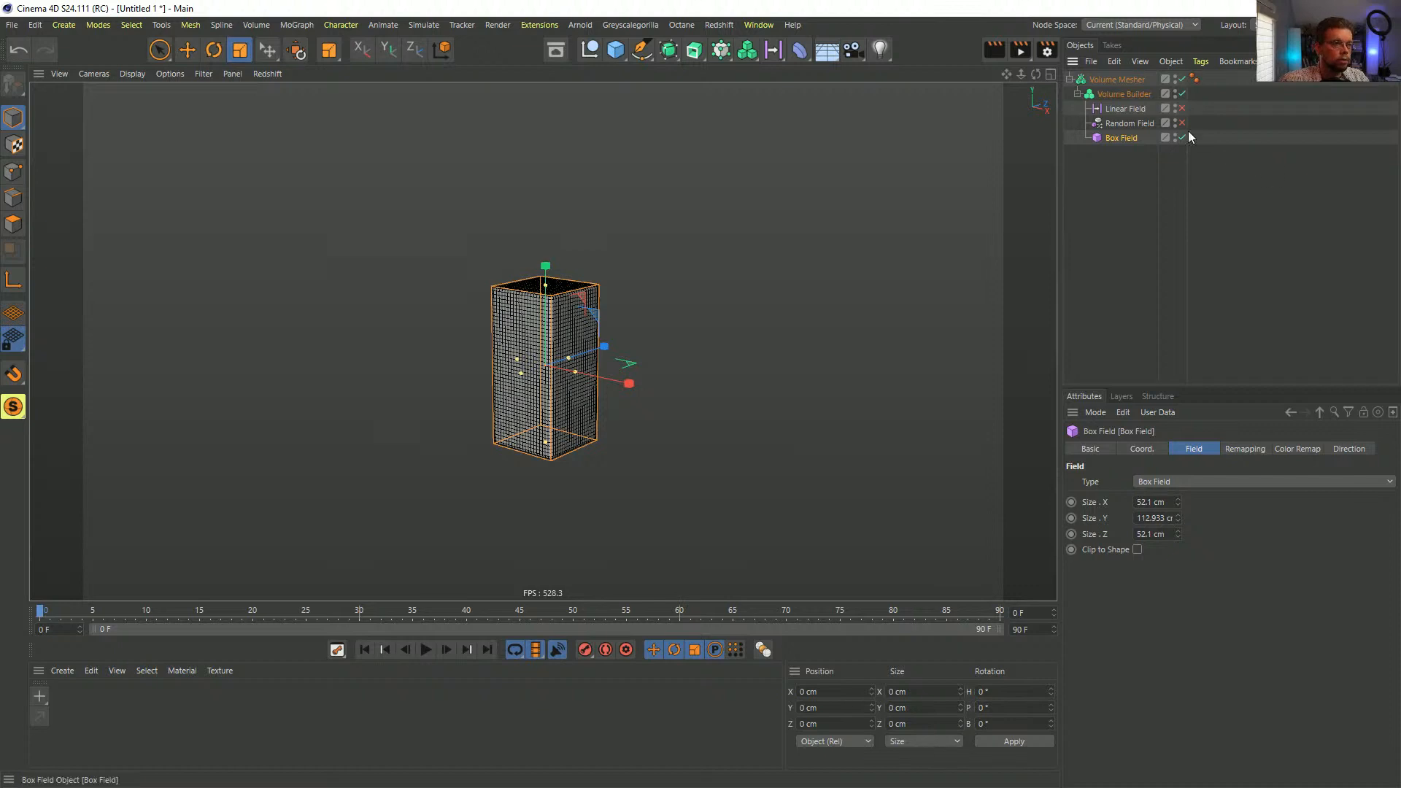
- Include the Random Field layer in the Volume Builder again and review its available blending modes
click(1125, 94)
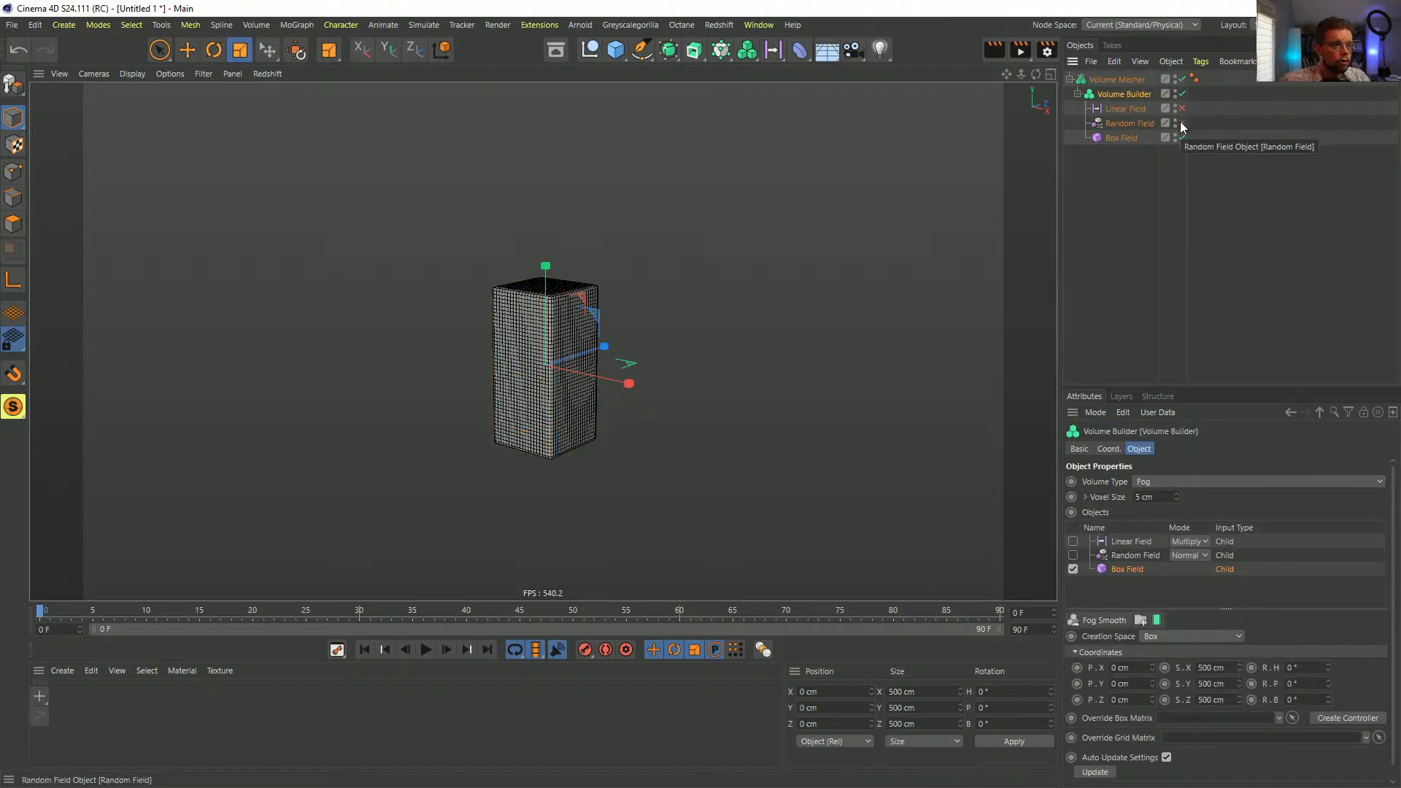
click(1071, 556)
click(1189, 555)
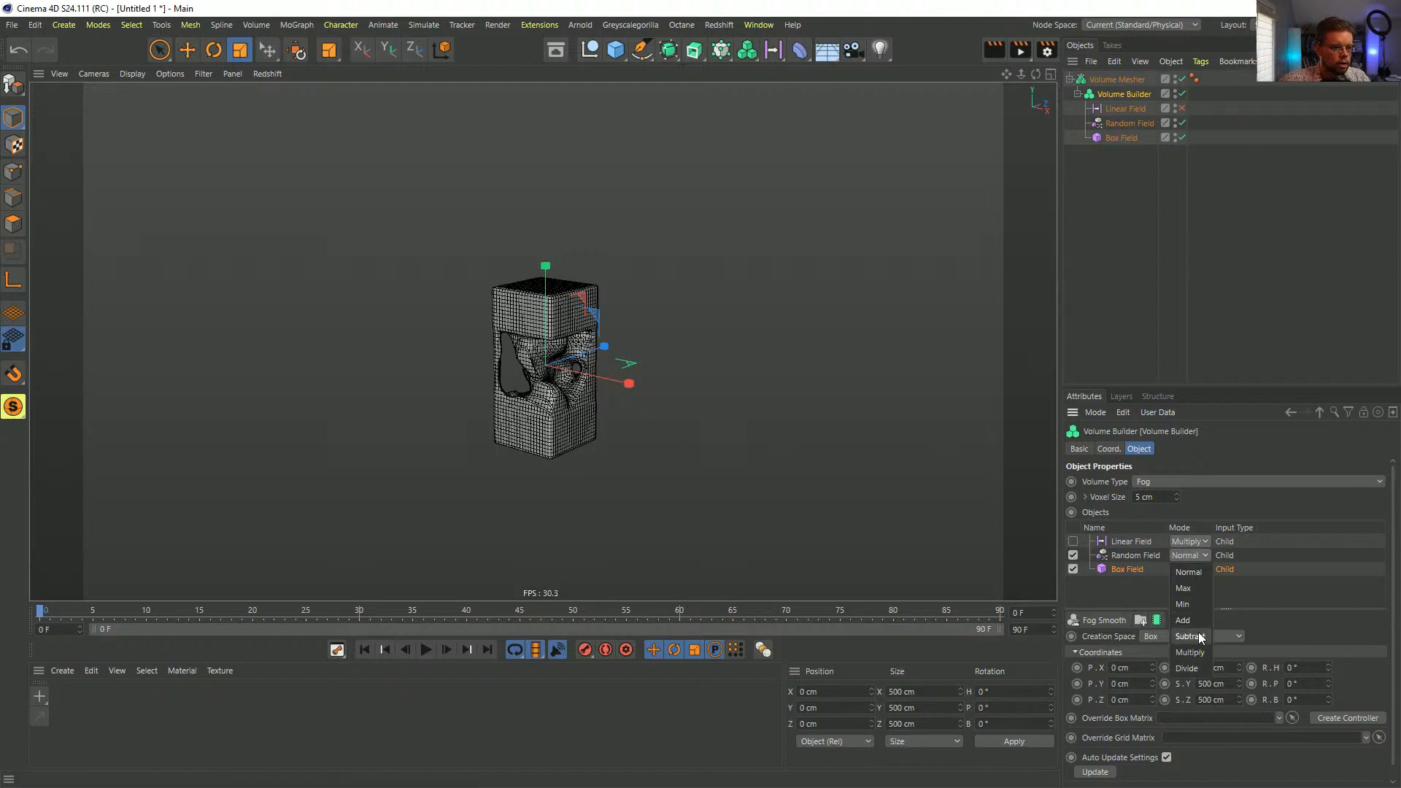
key(Escape)
- Group the Linear Field and Random Field layers in a new folder above the Box Field and include the Linear Field
click(1140, 621)
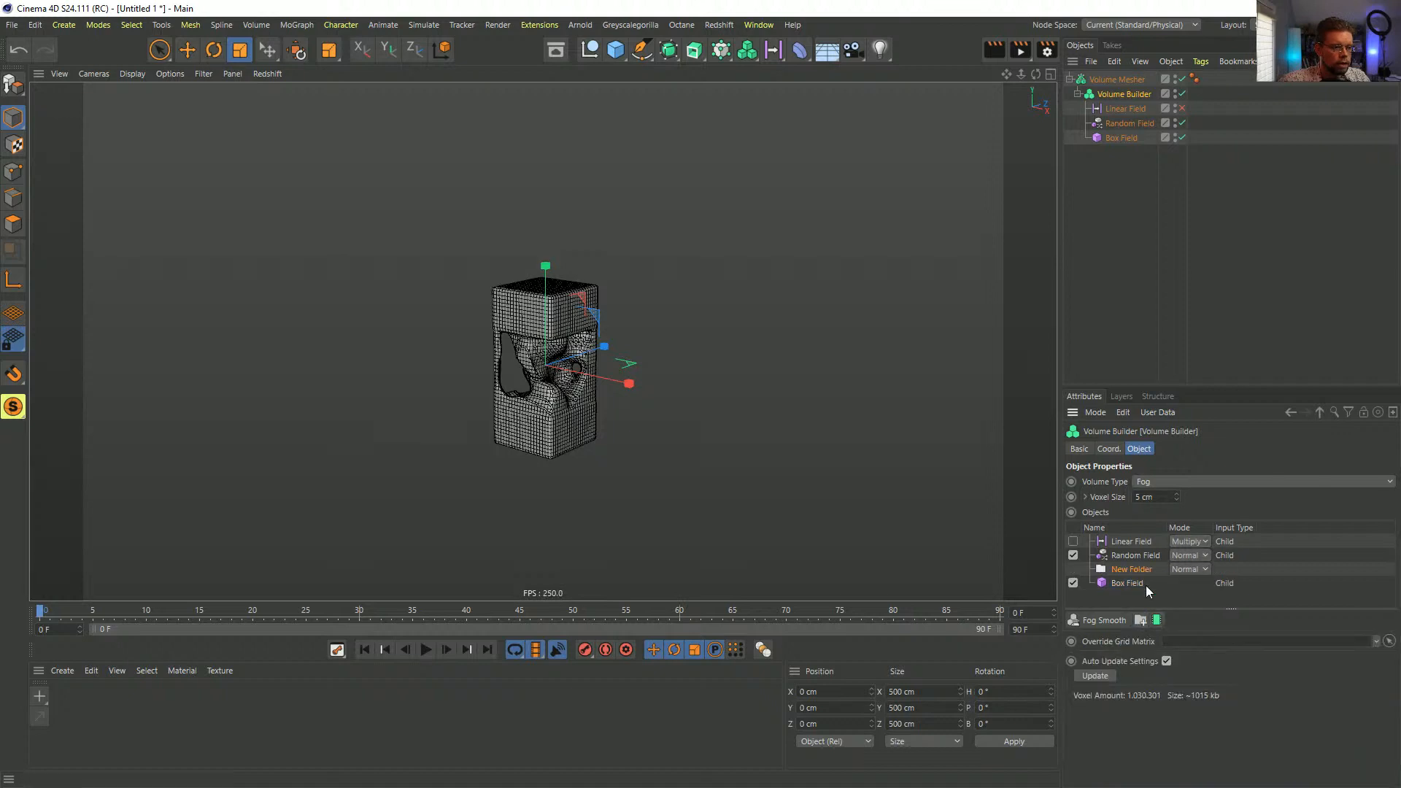
drag(1128, 541, 1133, 568)
click(1073, 556)
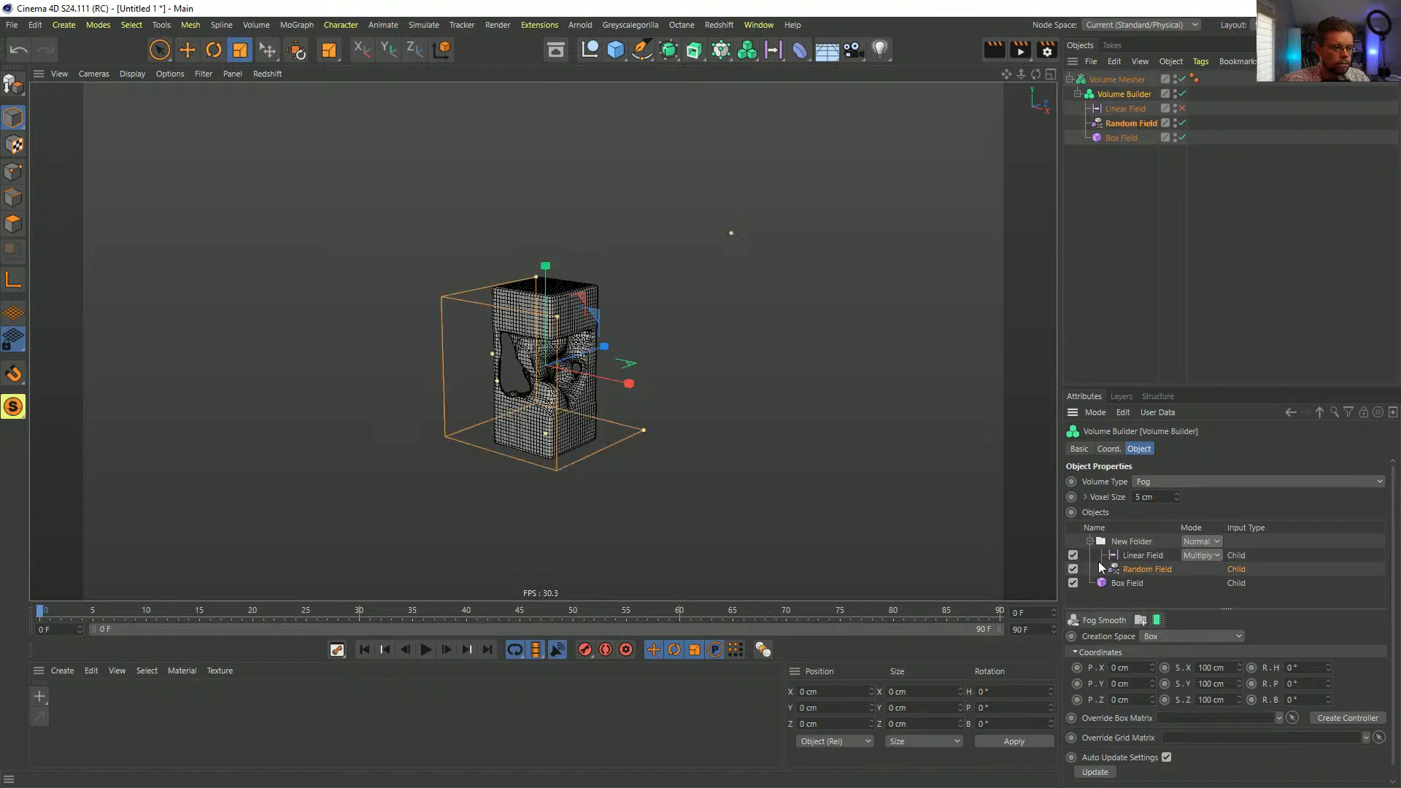
- Set the Linear Field layer's blending mode inside the folder to Normal
click(1136, 557)
click(1195, 557)
click(1200, 572)
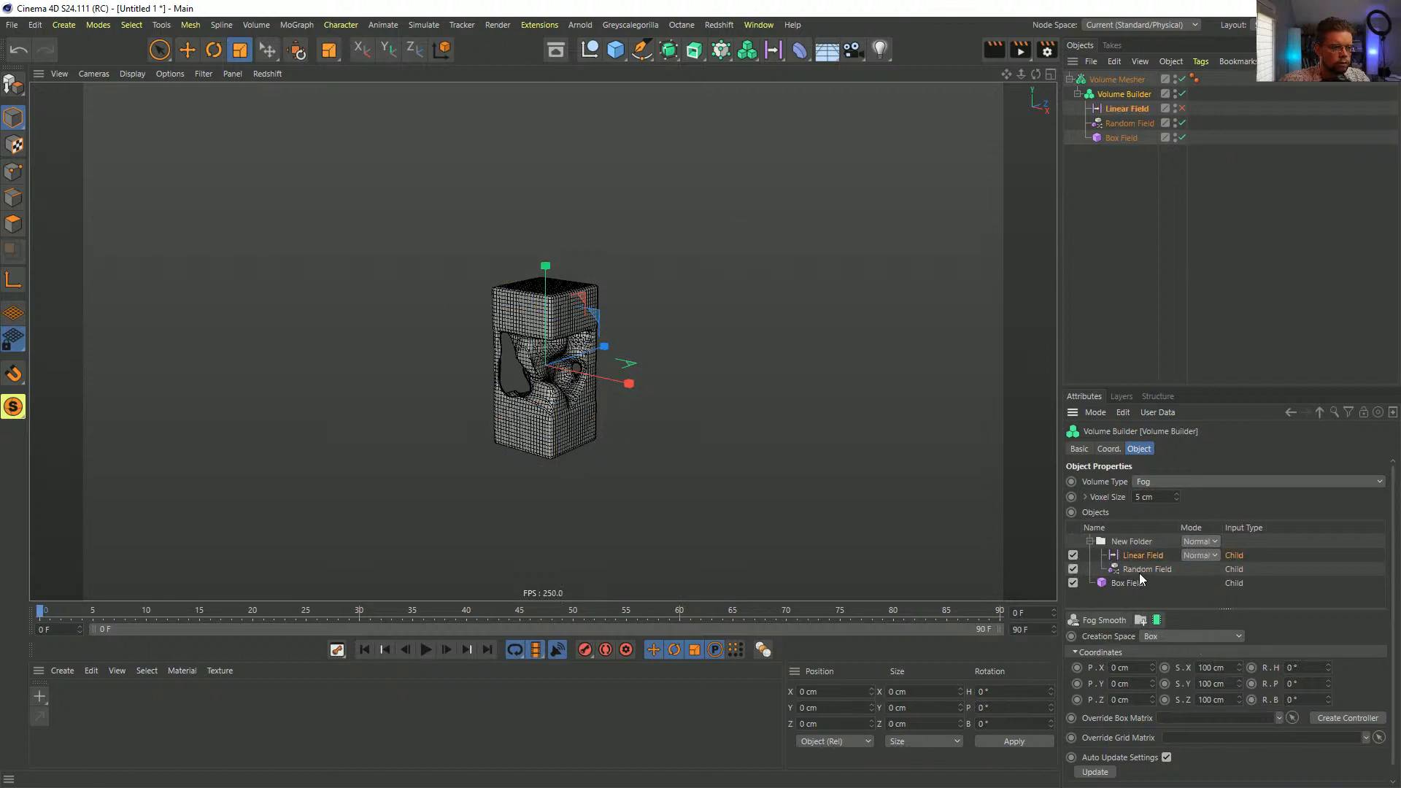
- Move the Random Field layer above the Linear Field in the folder and set its mode to Subtract
drag(1140, 571, 1138, 551)
click(1200, 555)
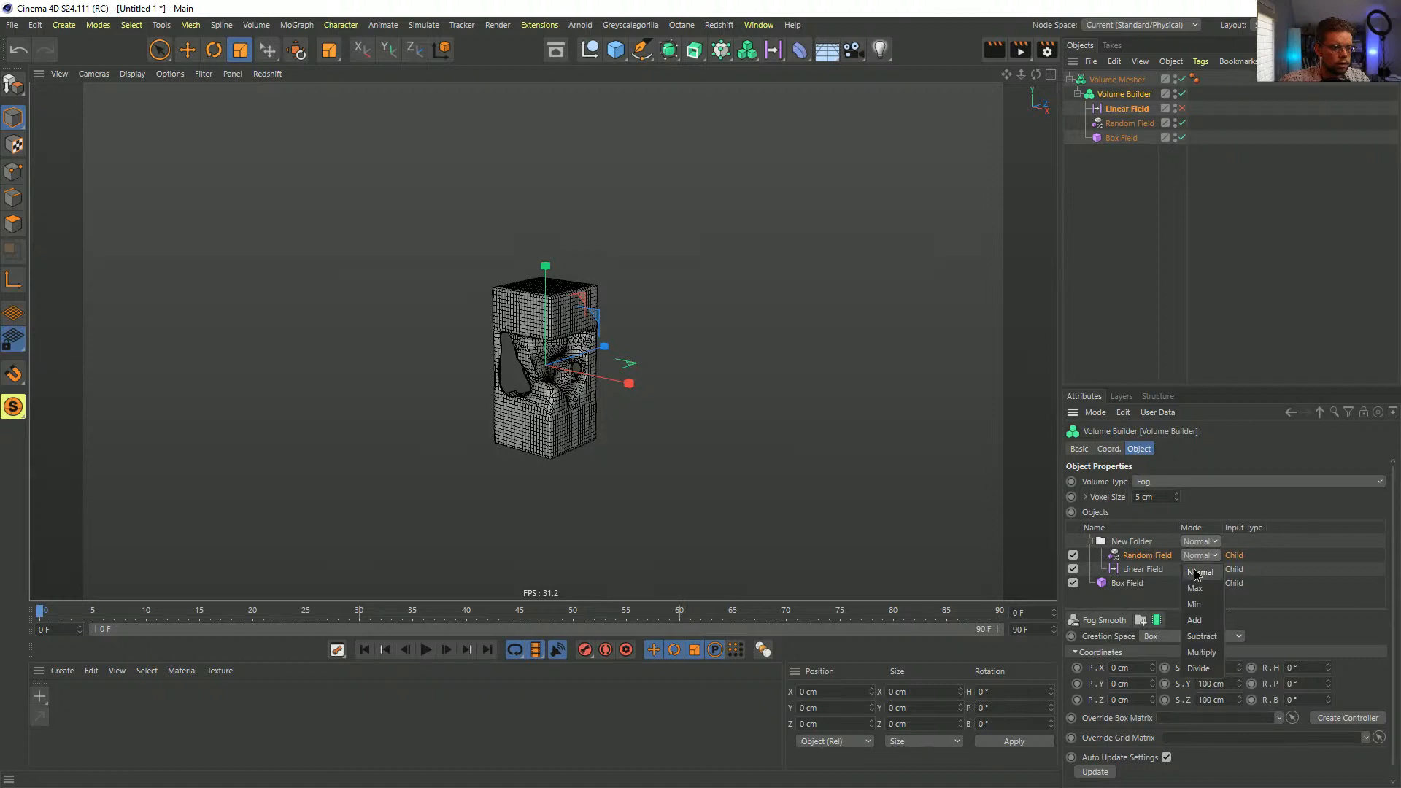
click(1203, 636)
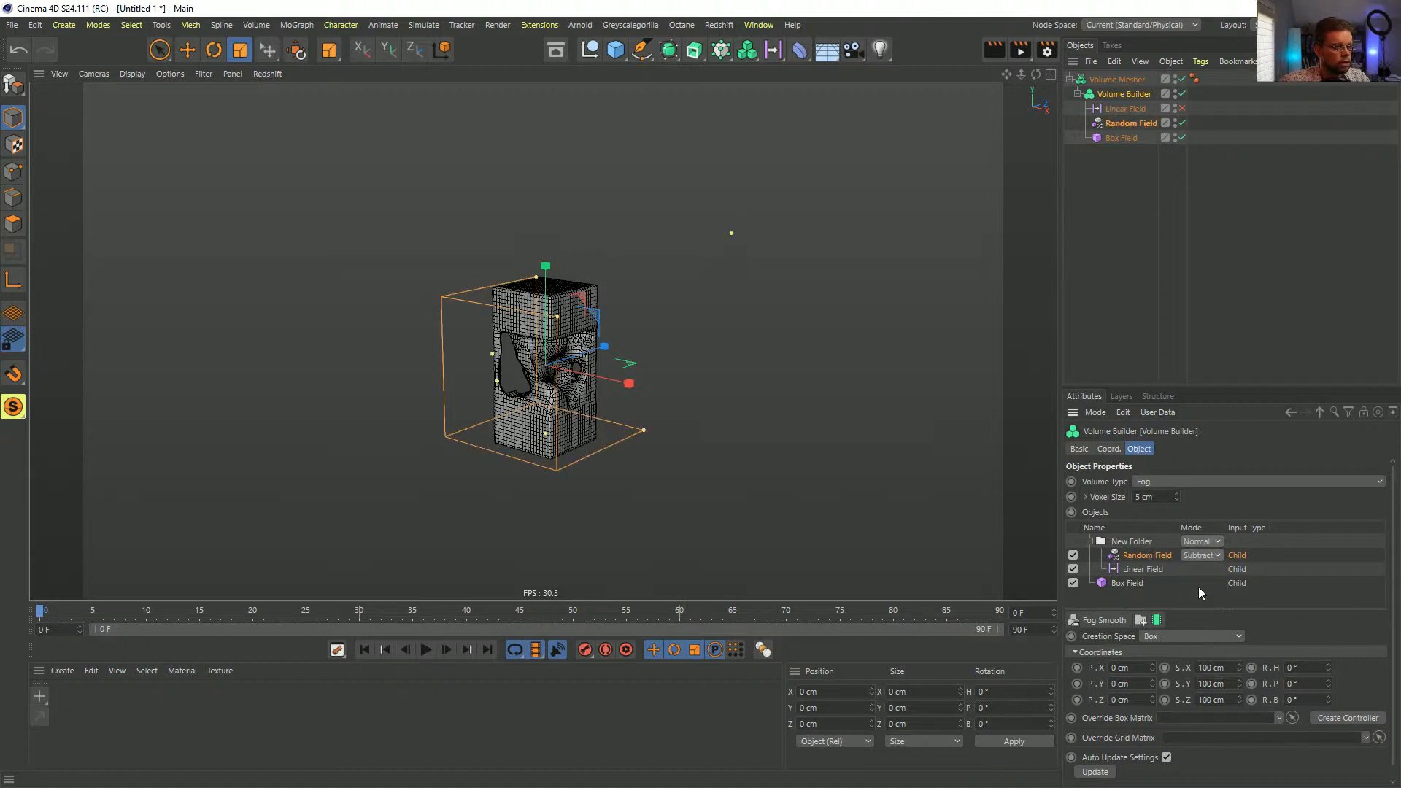
- Exclude the Box Field layer and make the Linear Field, placed above the Random Field, blend with Subtract
click(1072, 583)
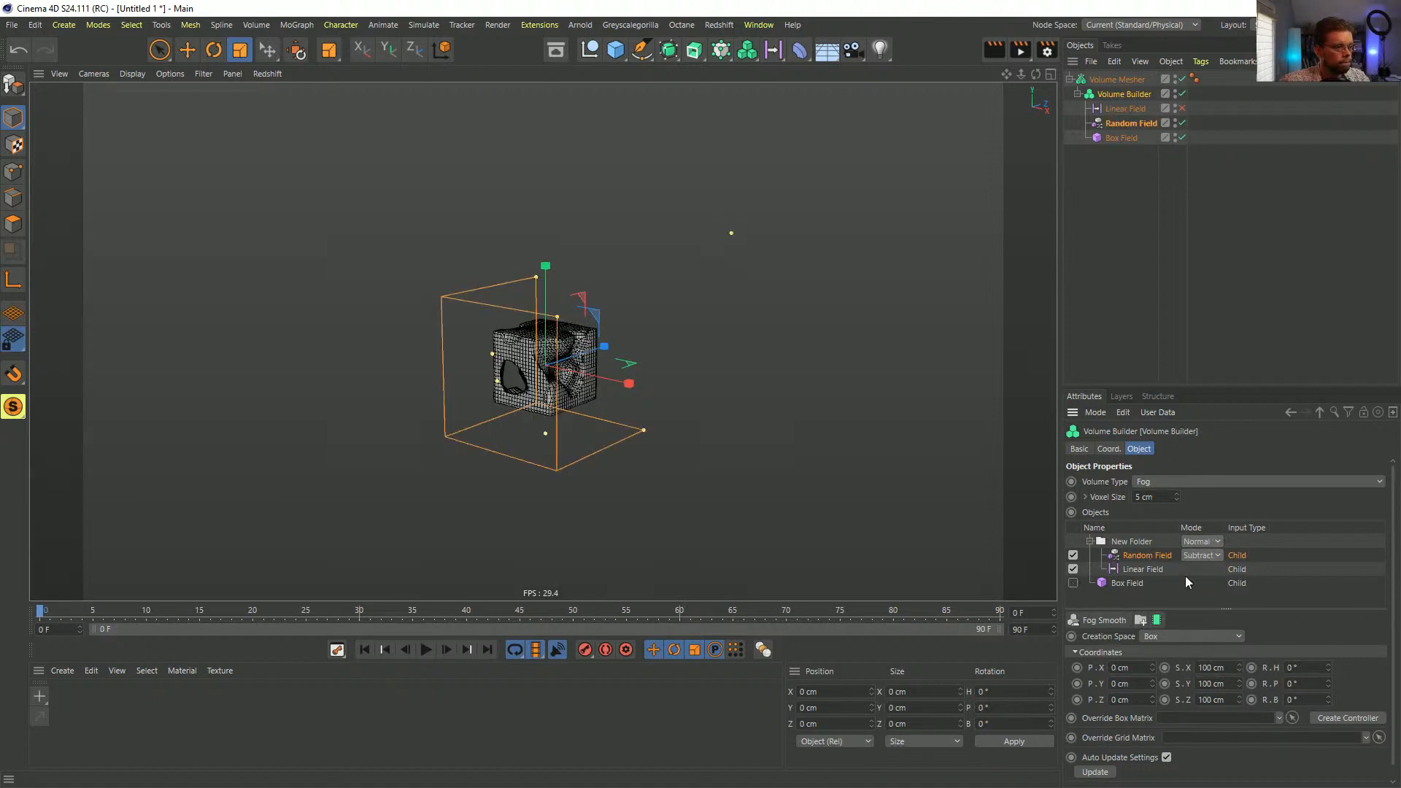
drag(1159, 571, 1164, 553)
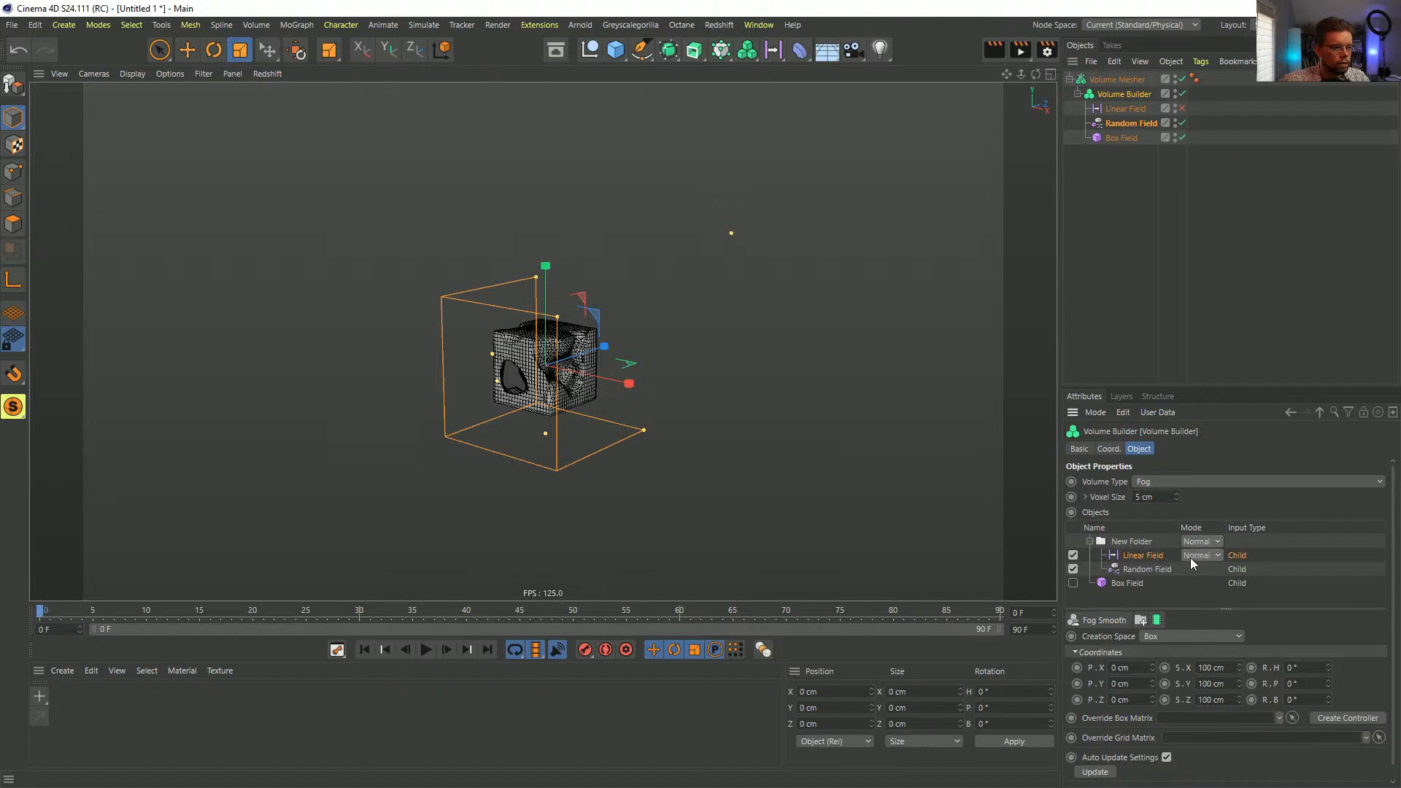
click(1202, 556)
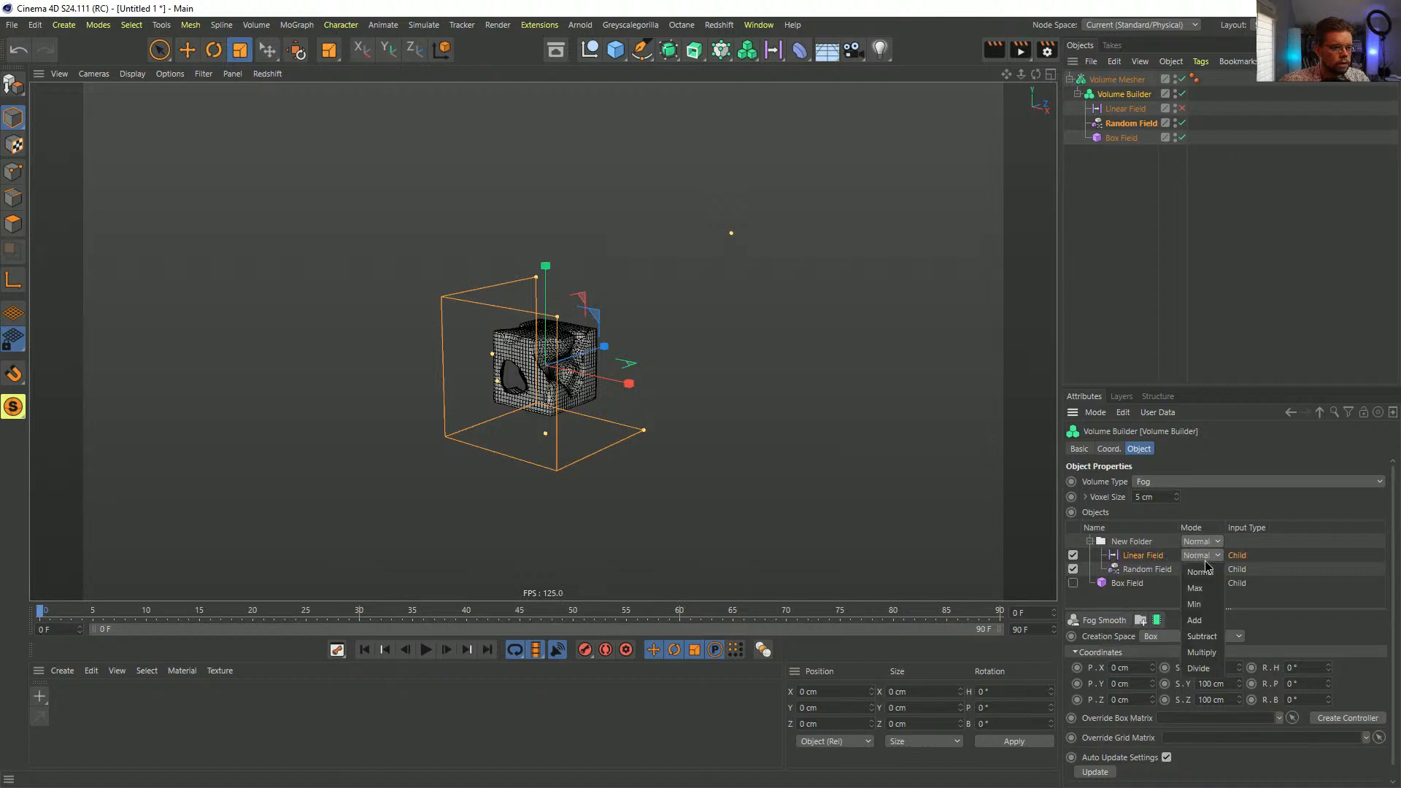
click(1201, 636)
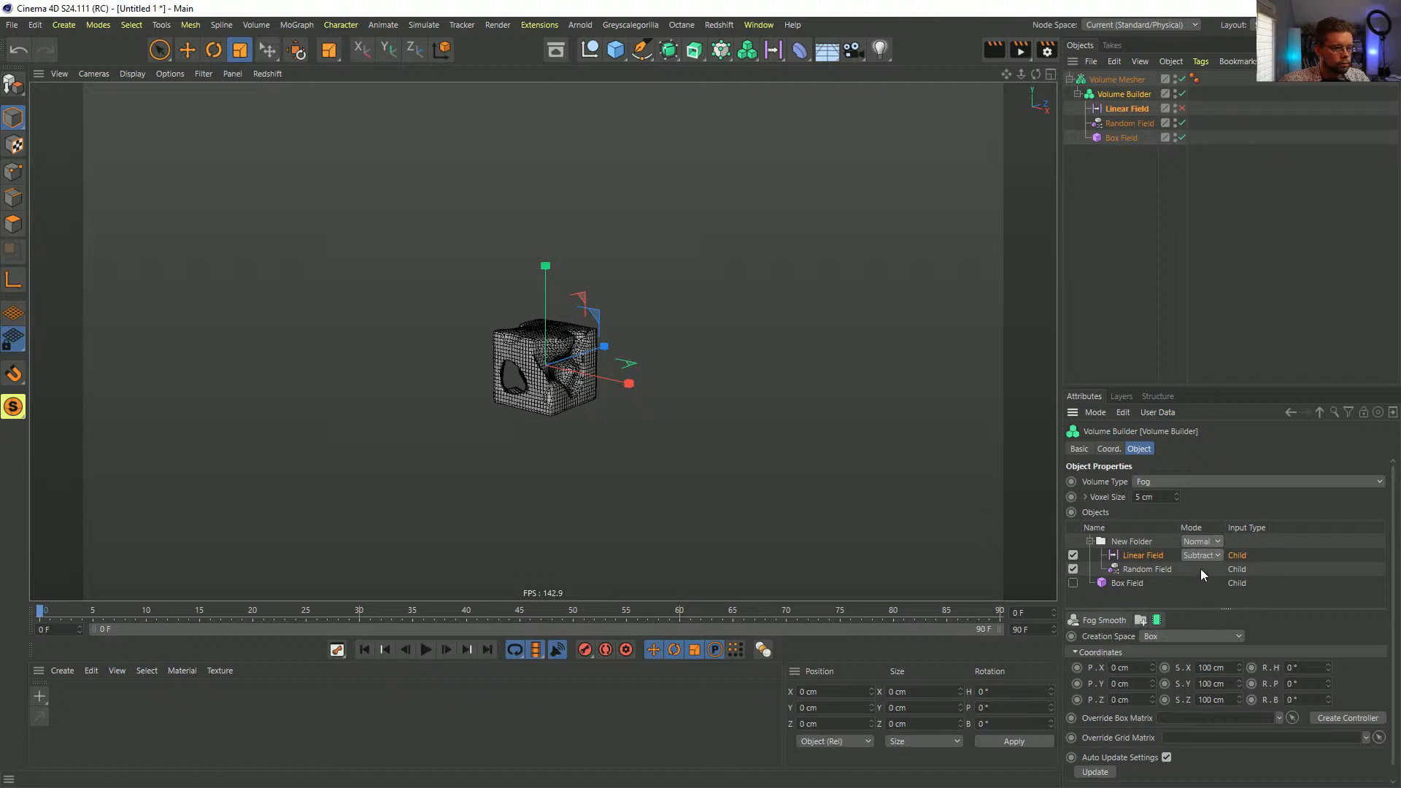
- Set the creation space of both the Random Field and Linear Field layers to Objects Below
click(1166, 570)
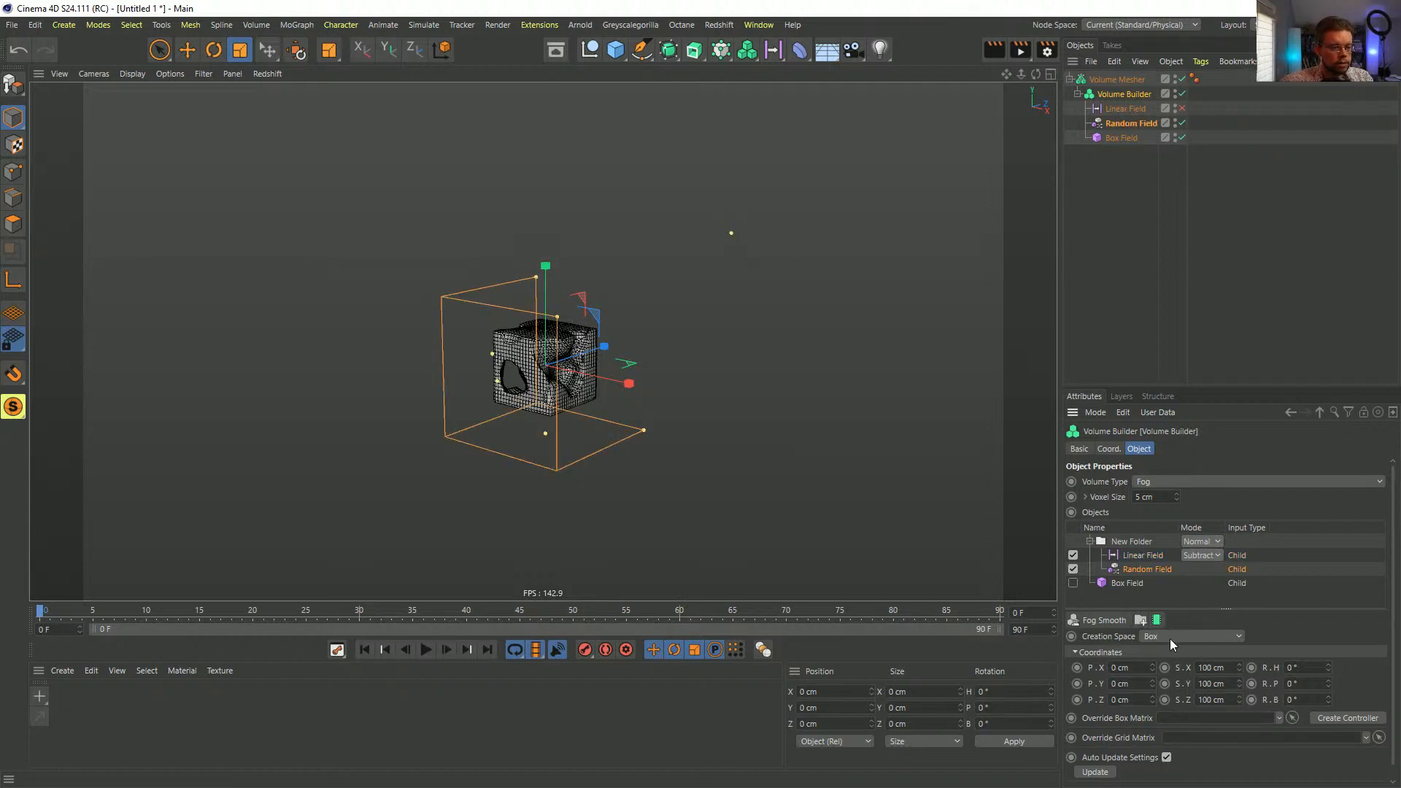
click(1143, 556)
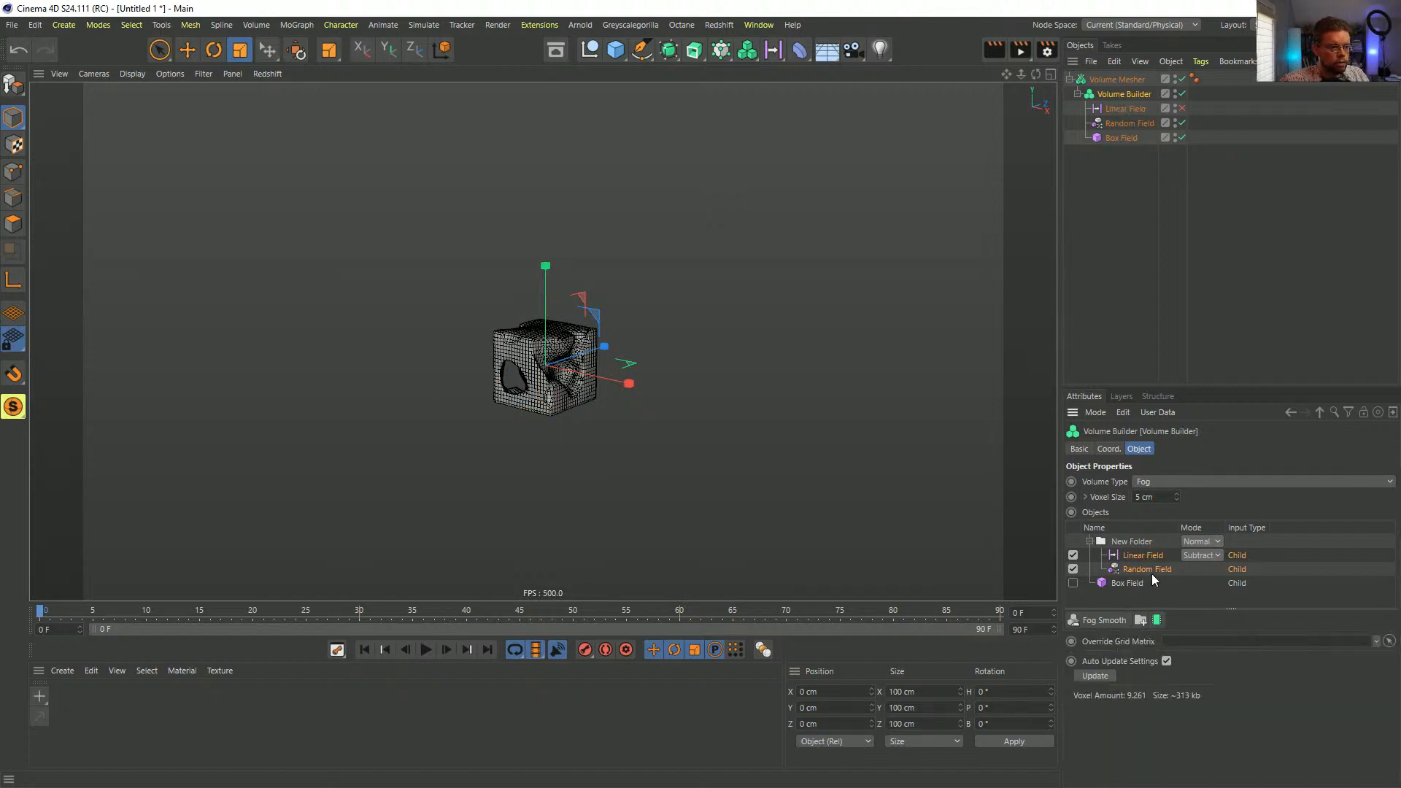
click(1151, 576)
click(1177, 638)
click(1175, 668)
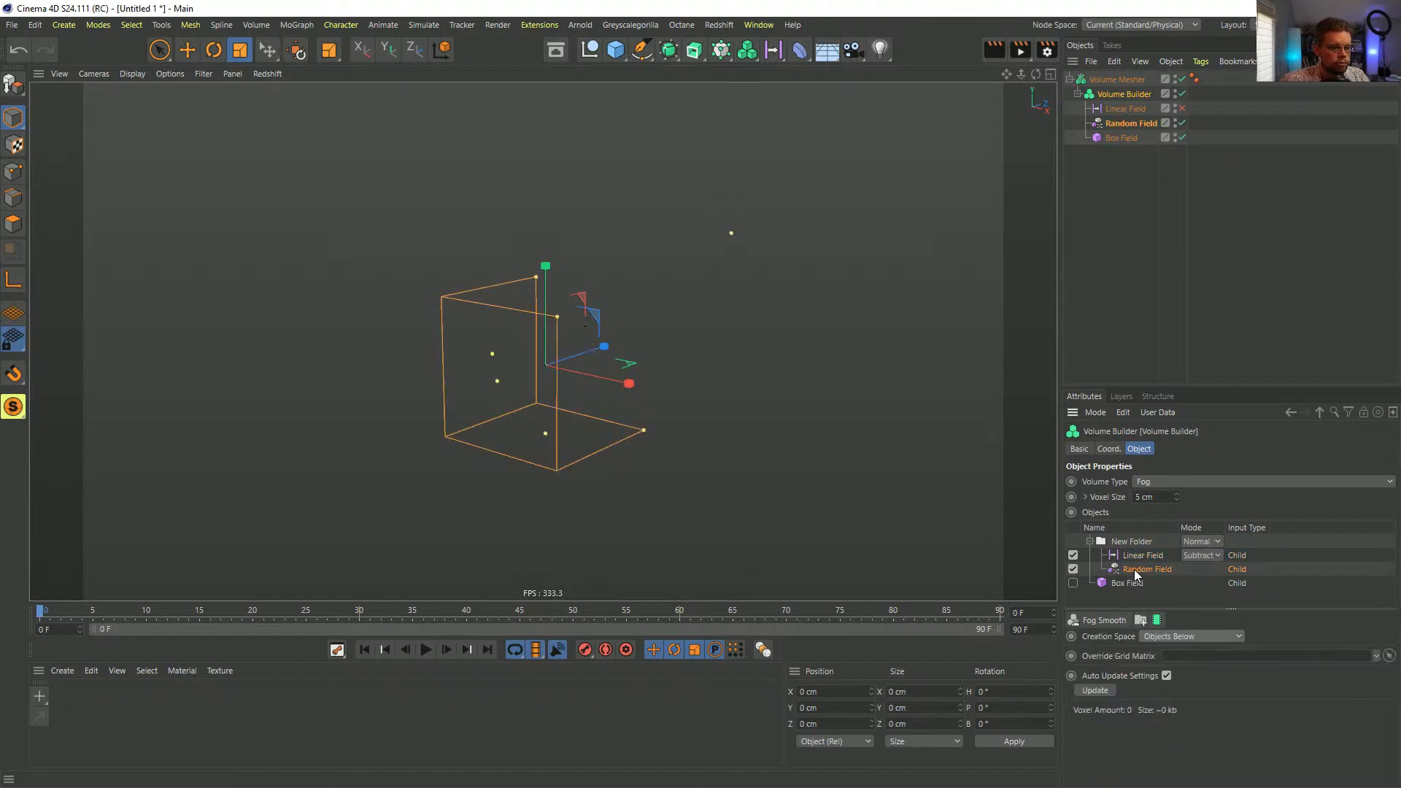
click(1143, 555)
click(1168, 636)
click(1166, 668)
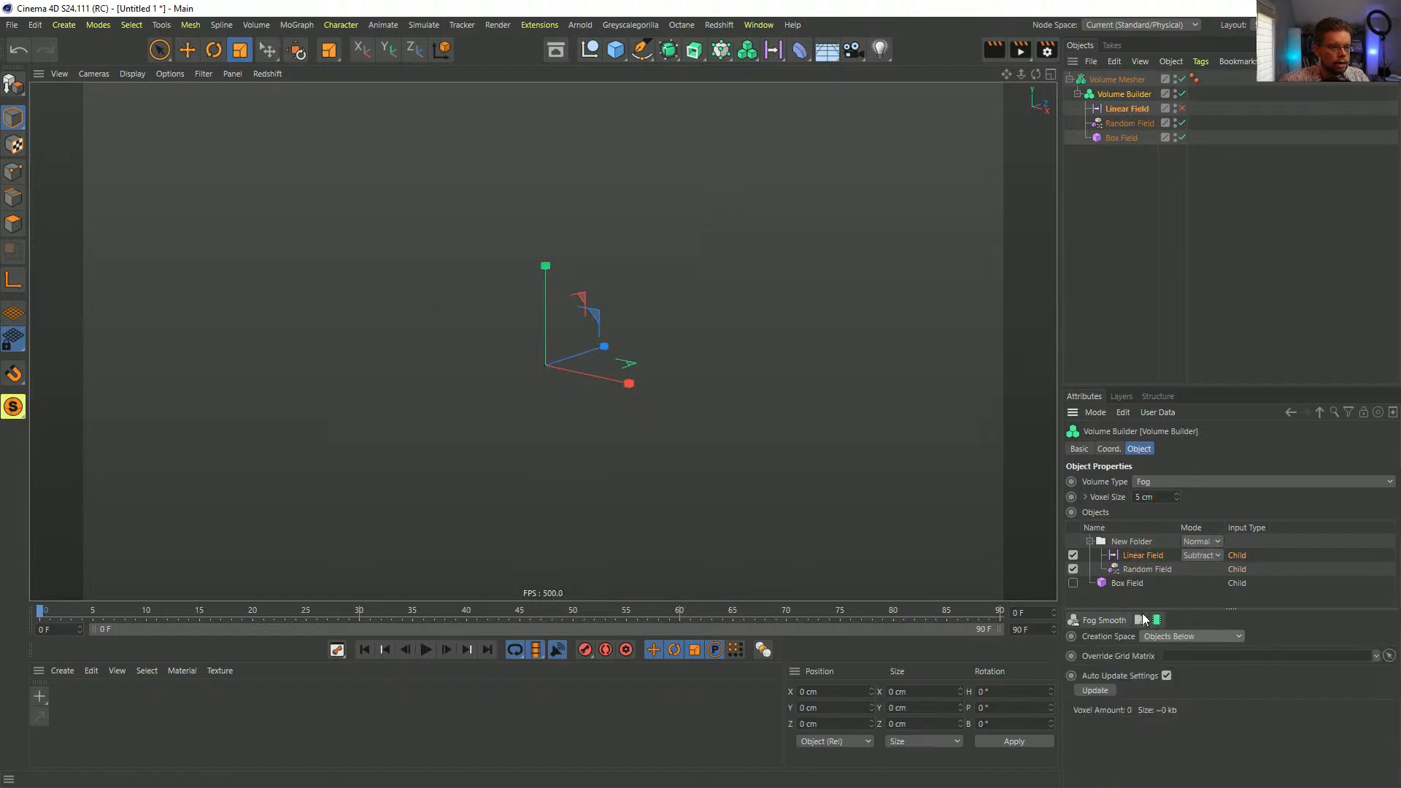
- Include the Box Field layer and move the Random Field above the Linear Field inside the folder
click(1073, 583)
click(1128, 583)
click(1132, 557)
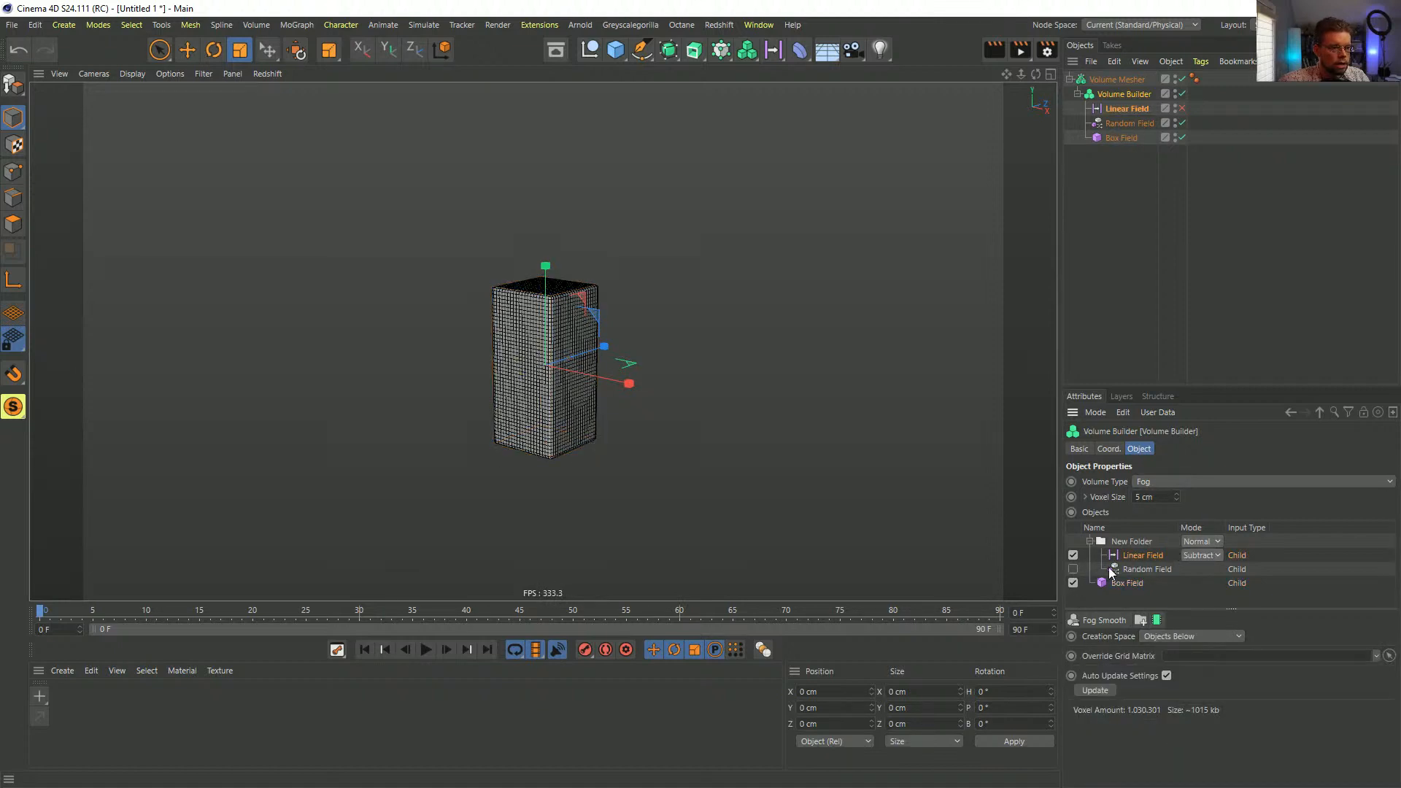
click(1147, 569)
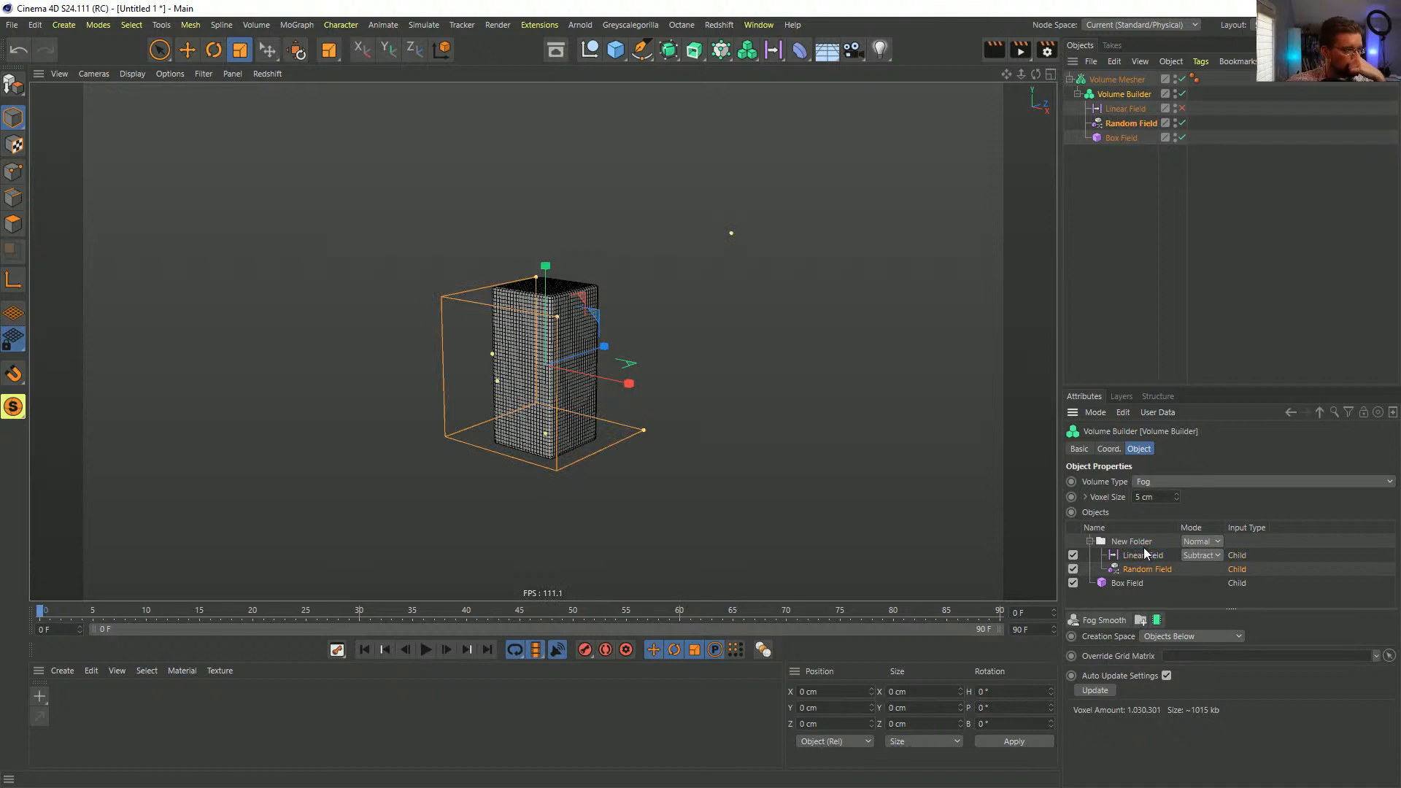
drag(1143, 544, 1126, 551)
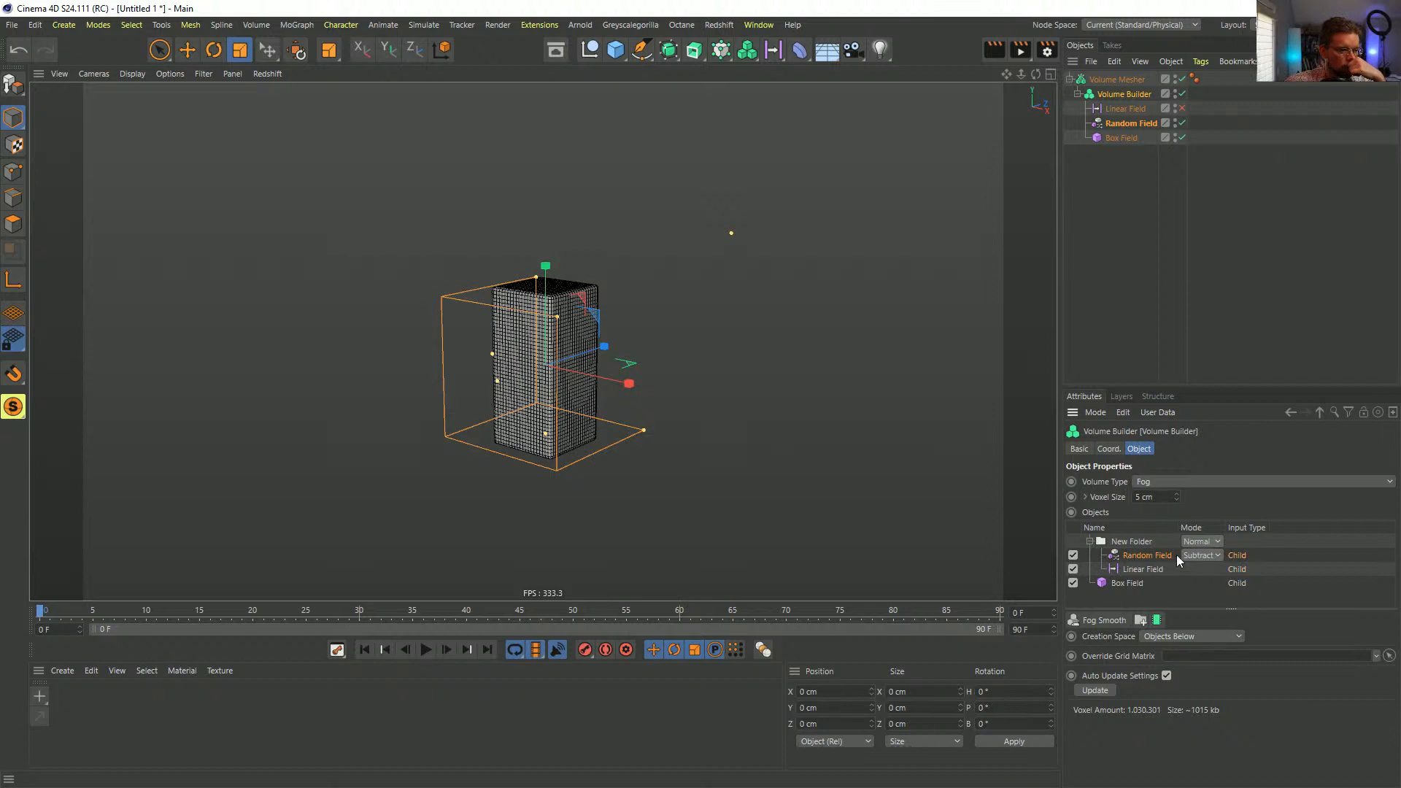
- Exclude the Random Field layer and set the folder's blending mode to Subtract
click(1073, 556)
click(1212, 541)
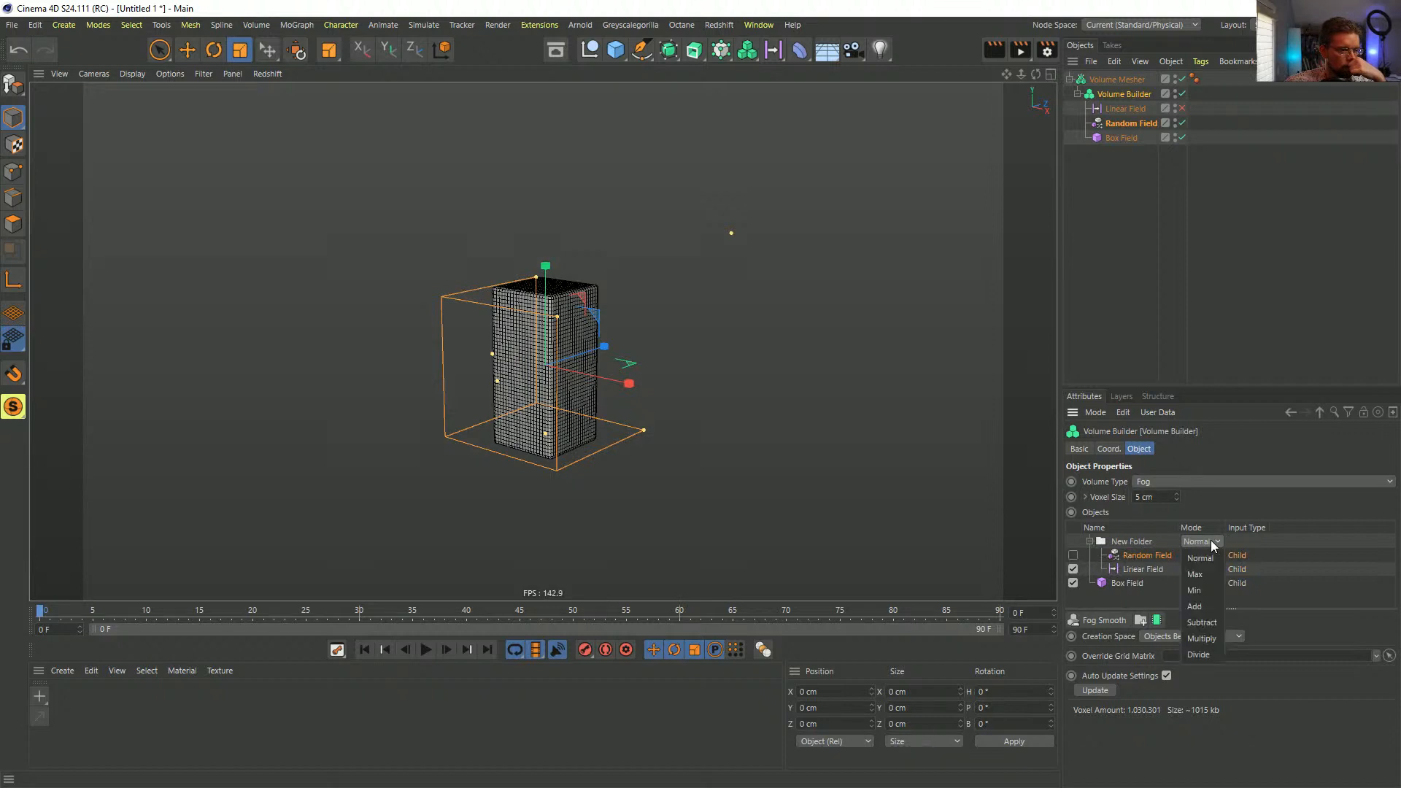
click(1200, 621)
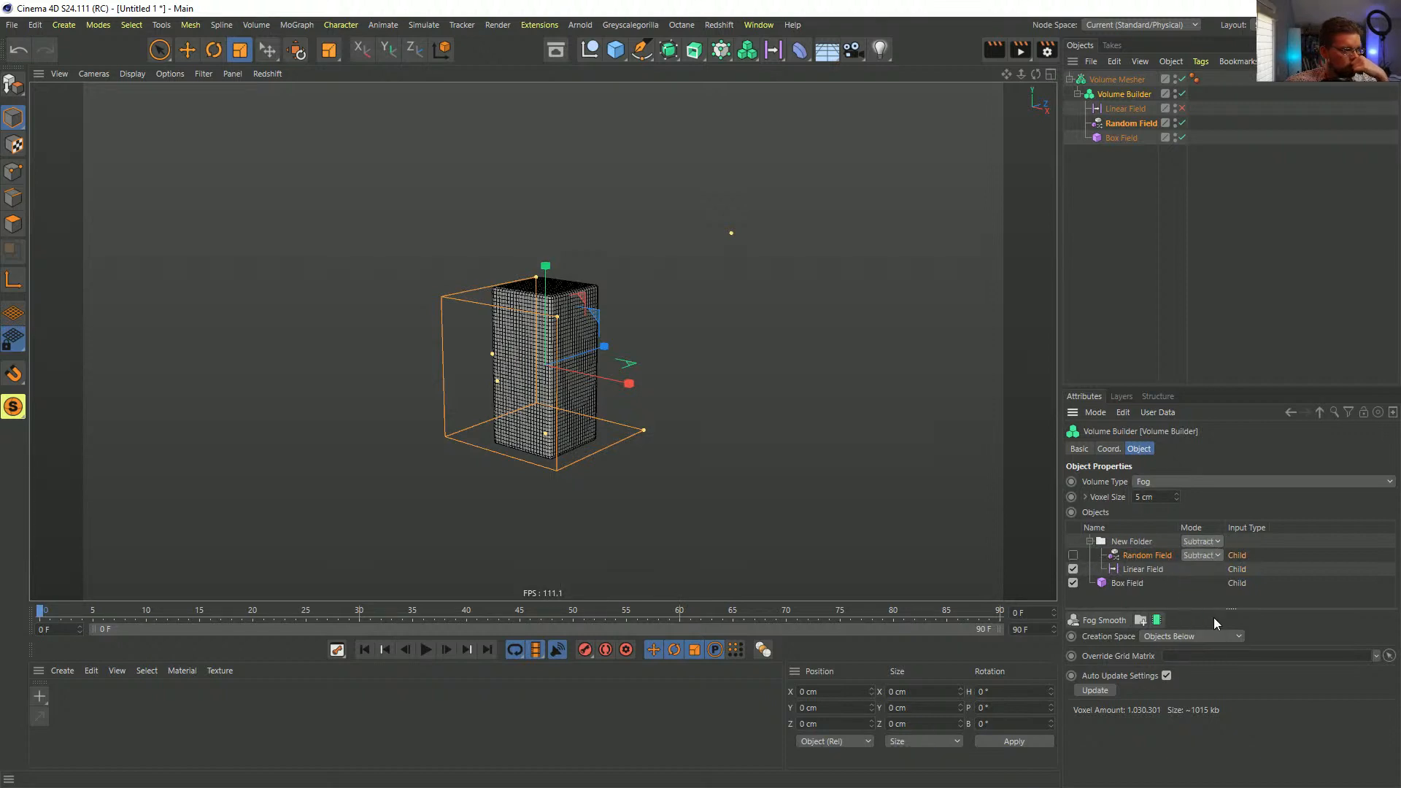
- Enable the Linear Field object and raise it along Y to about 79 cm
click(1128, 568)
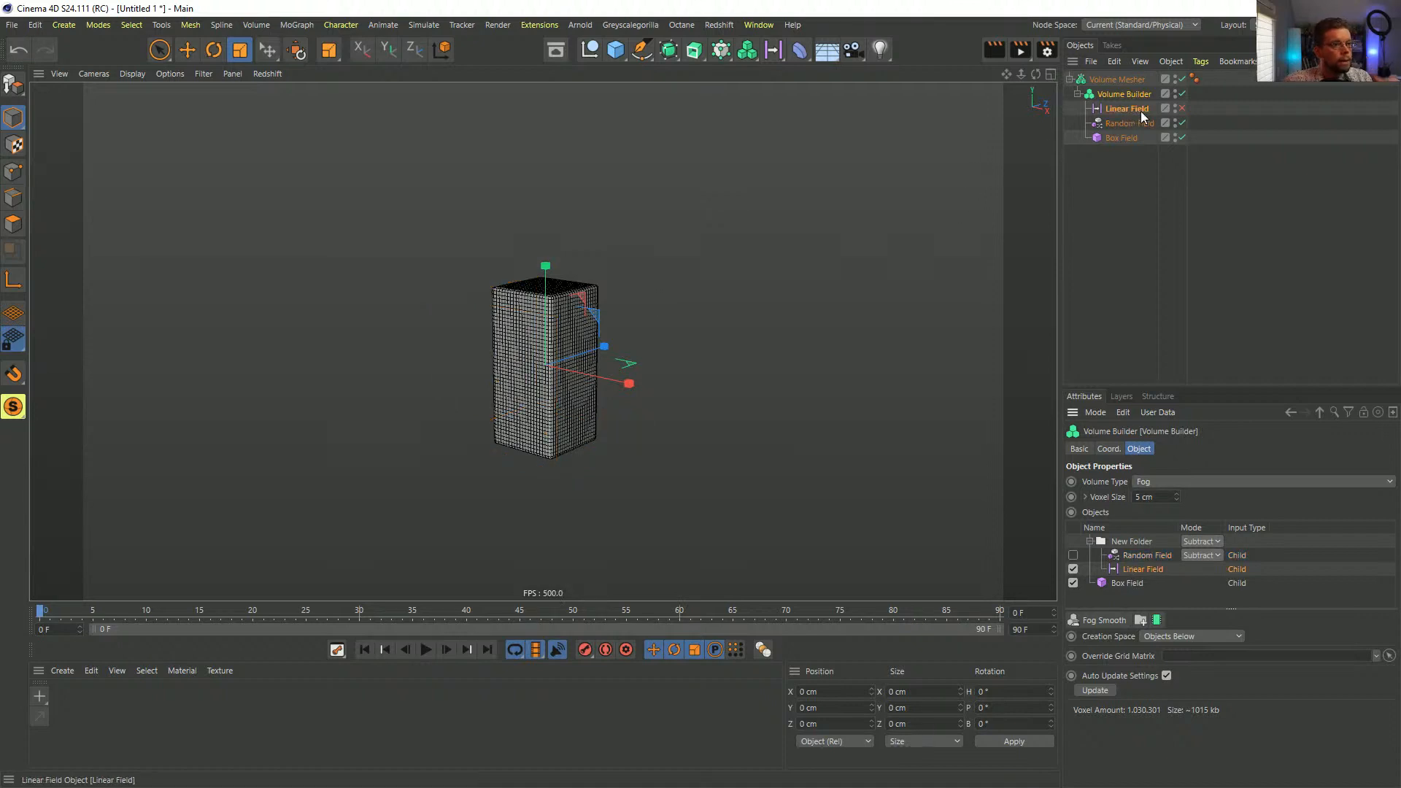
click(1182, 108)
click(1138, 117)
key(e)
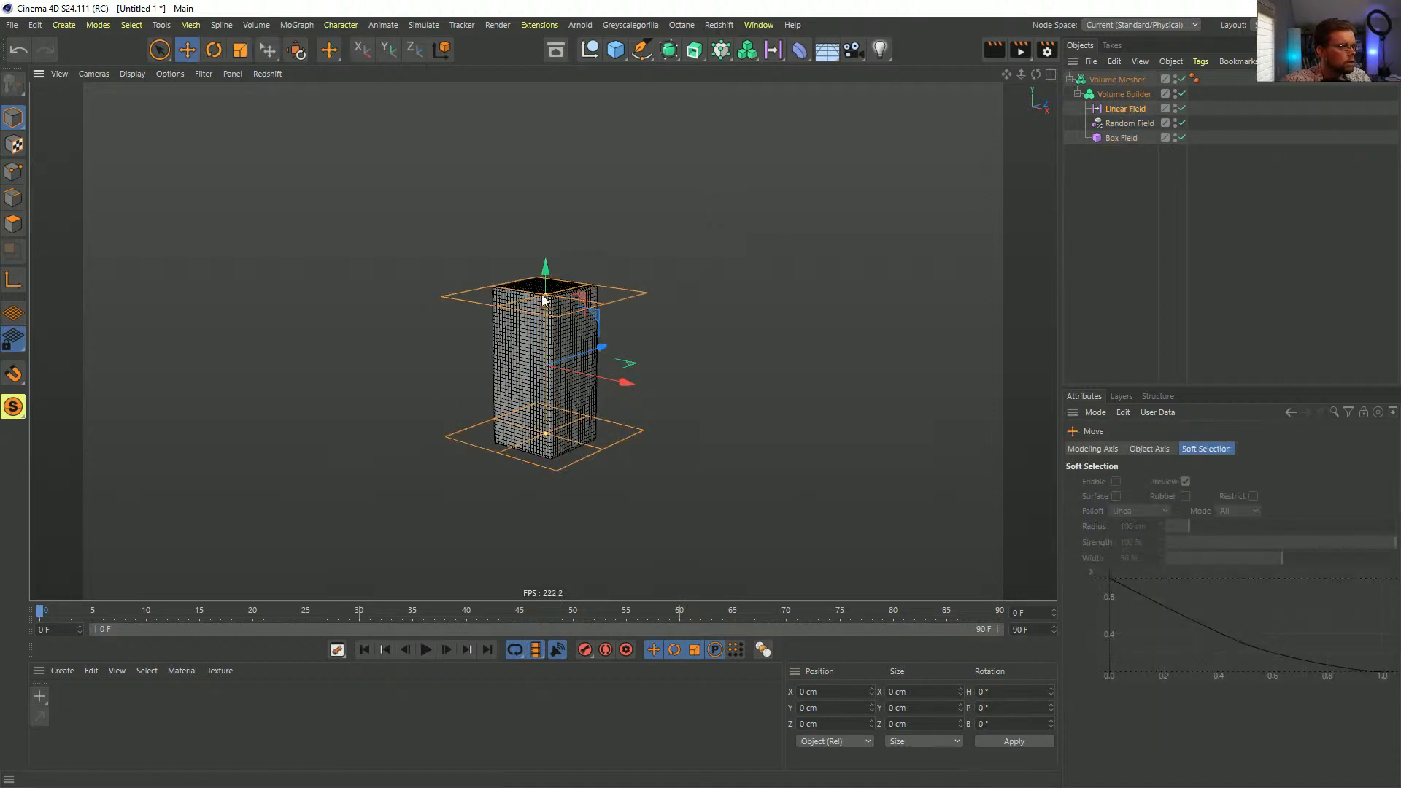
drag(545, 266, 520, 234)
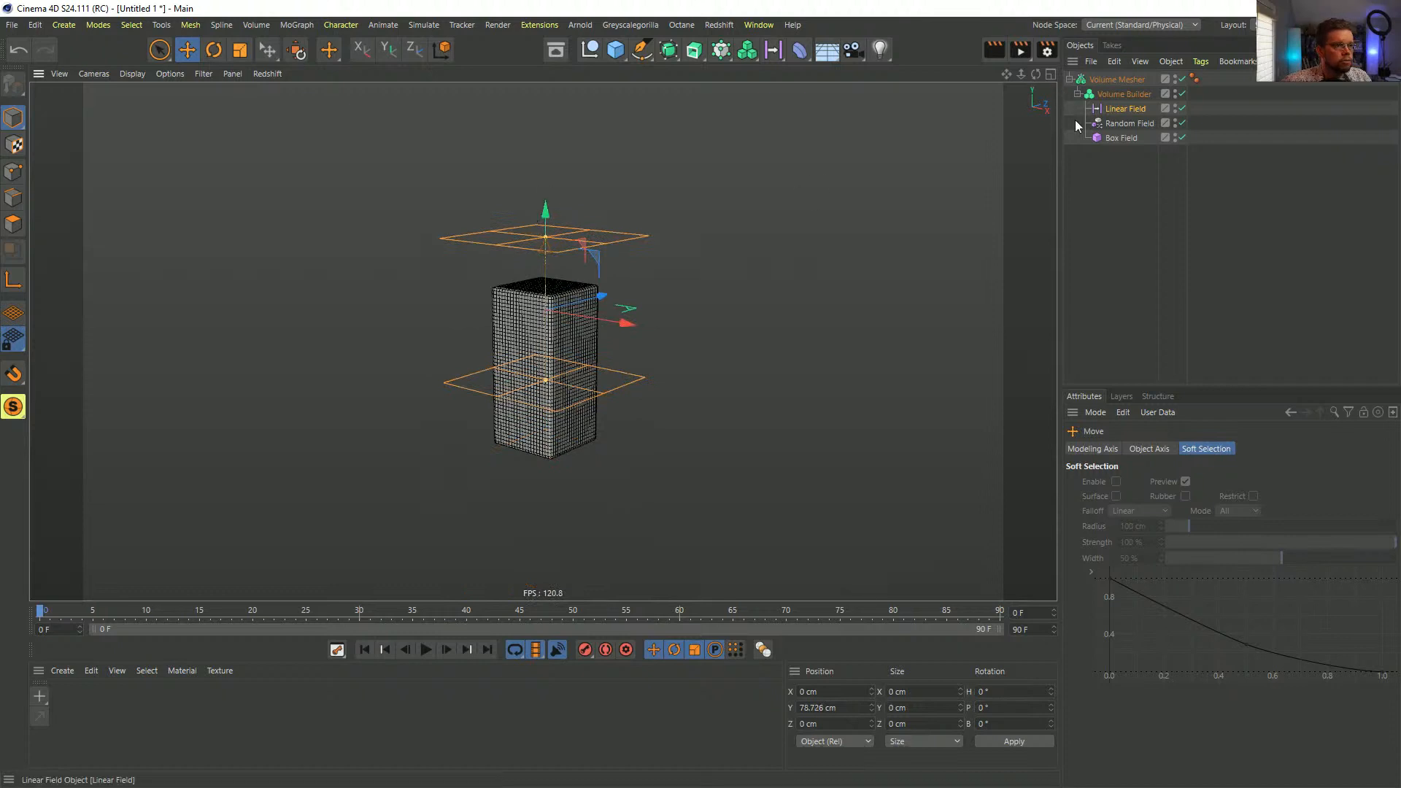
- Move the Linear Field layer out of the folder to just above the Box Field and set its mode to Add
click(1123, 93)
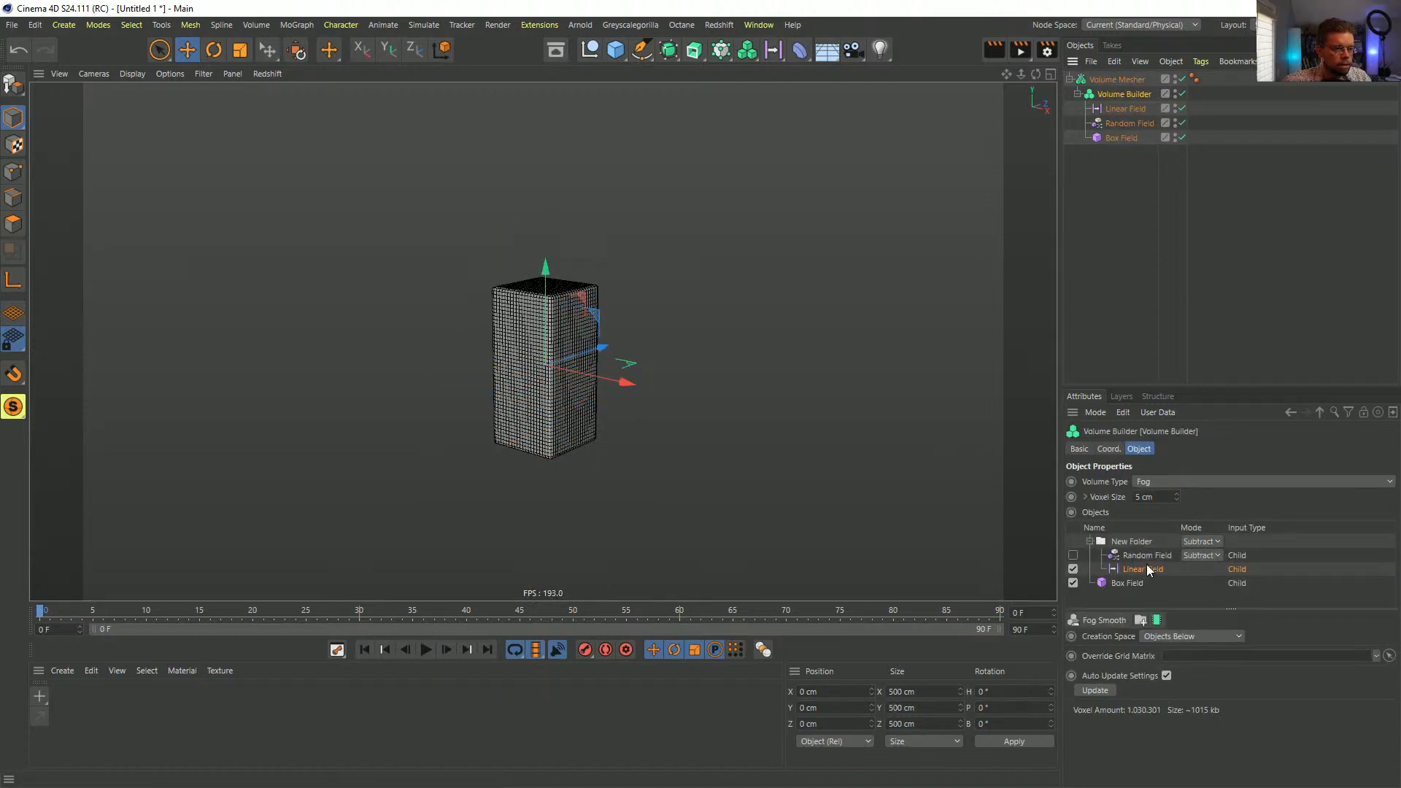
drag(1149, 571, 1135, 576)
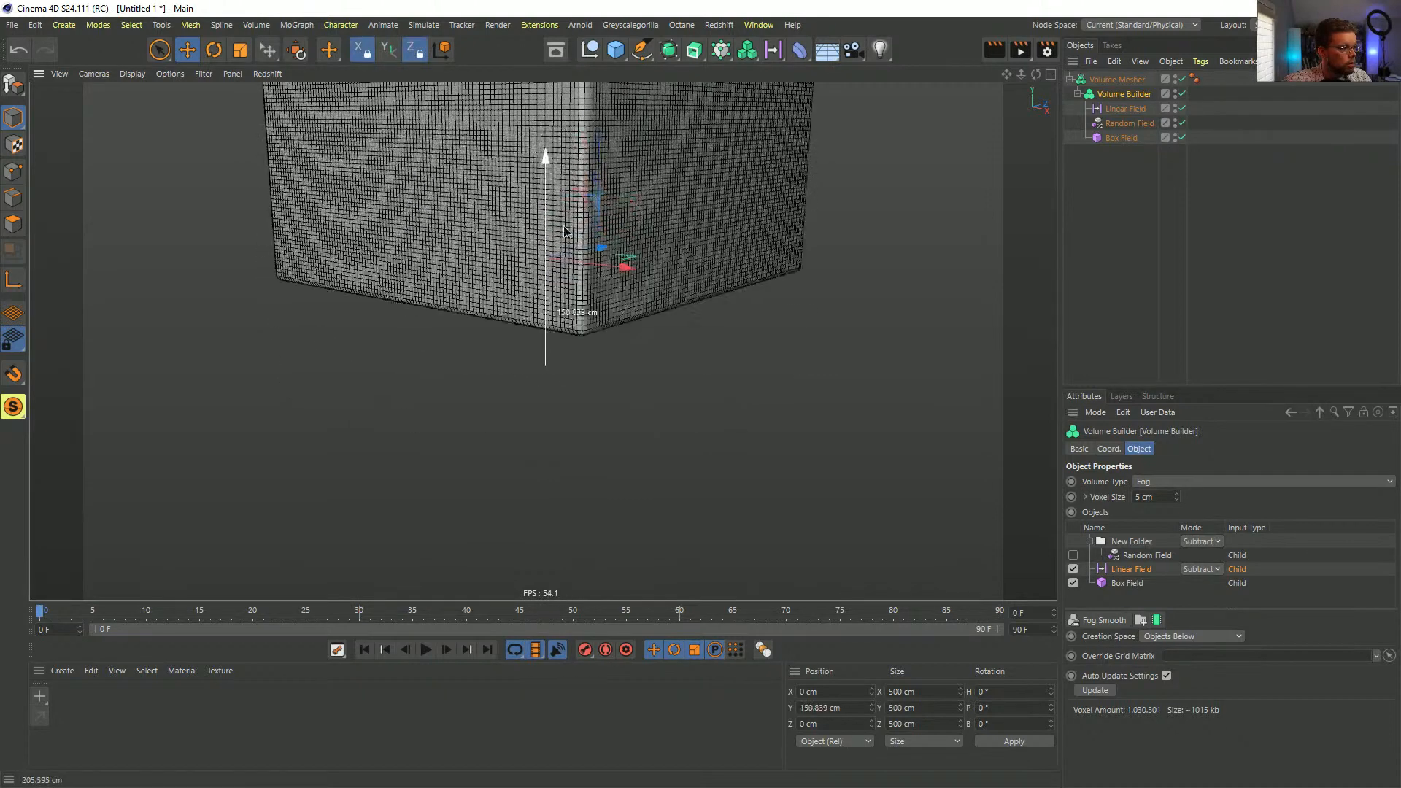
click(1200, 569)
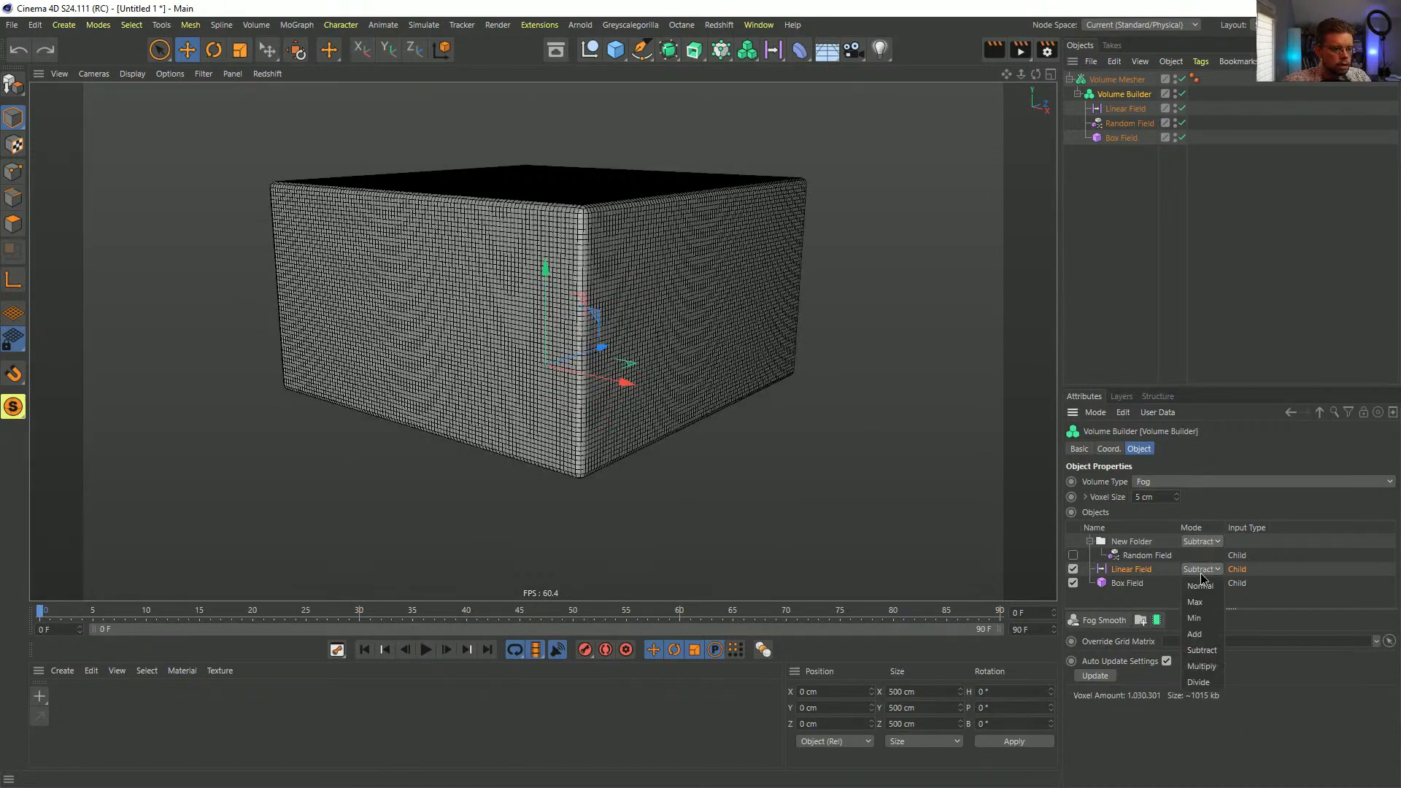
click(1195, 634)
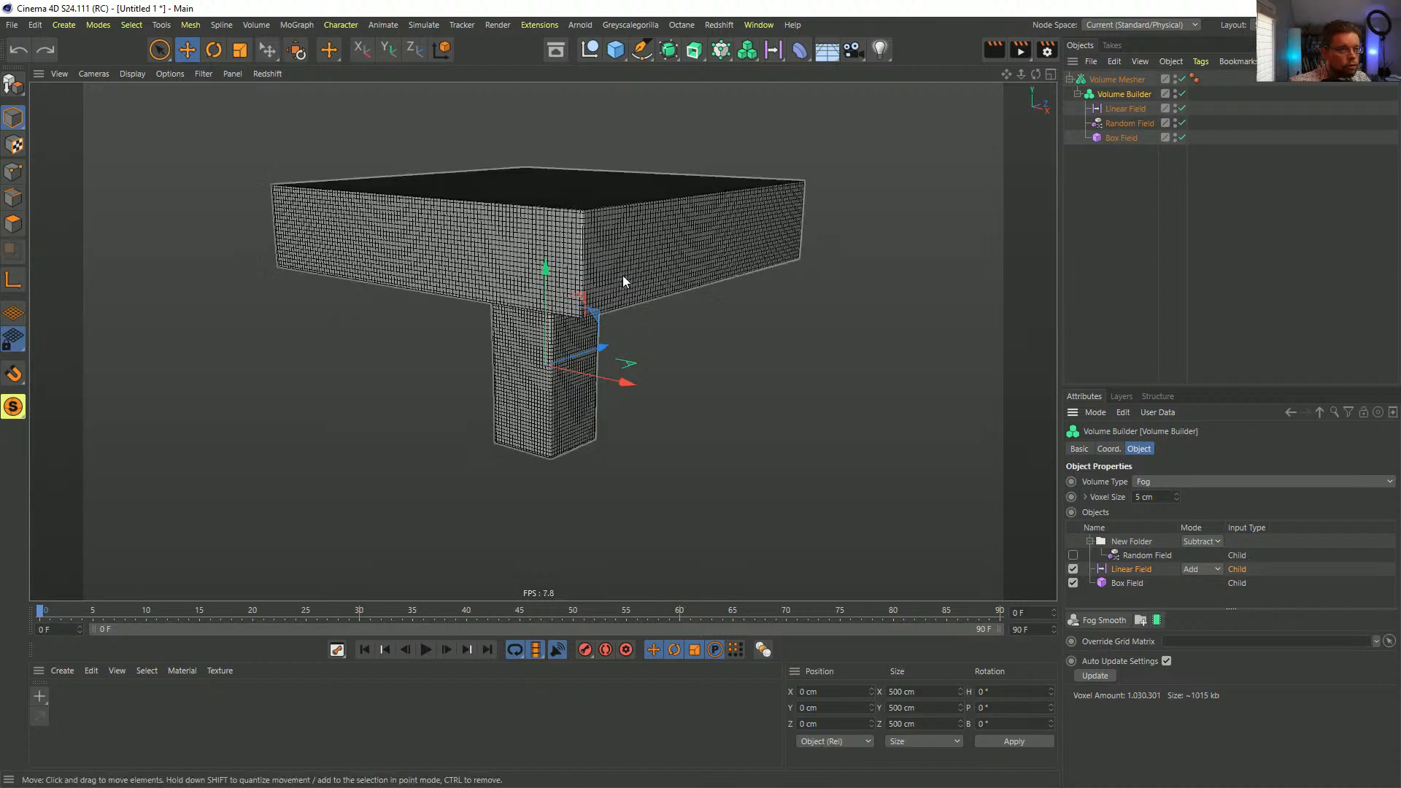
click(1190, 541)
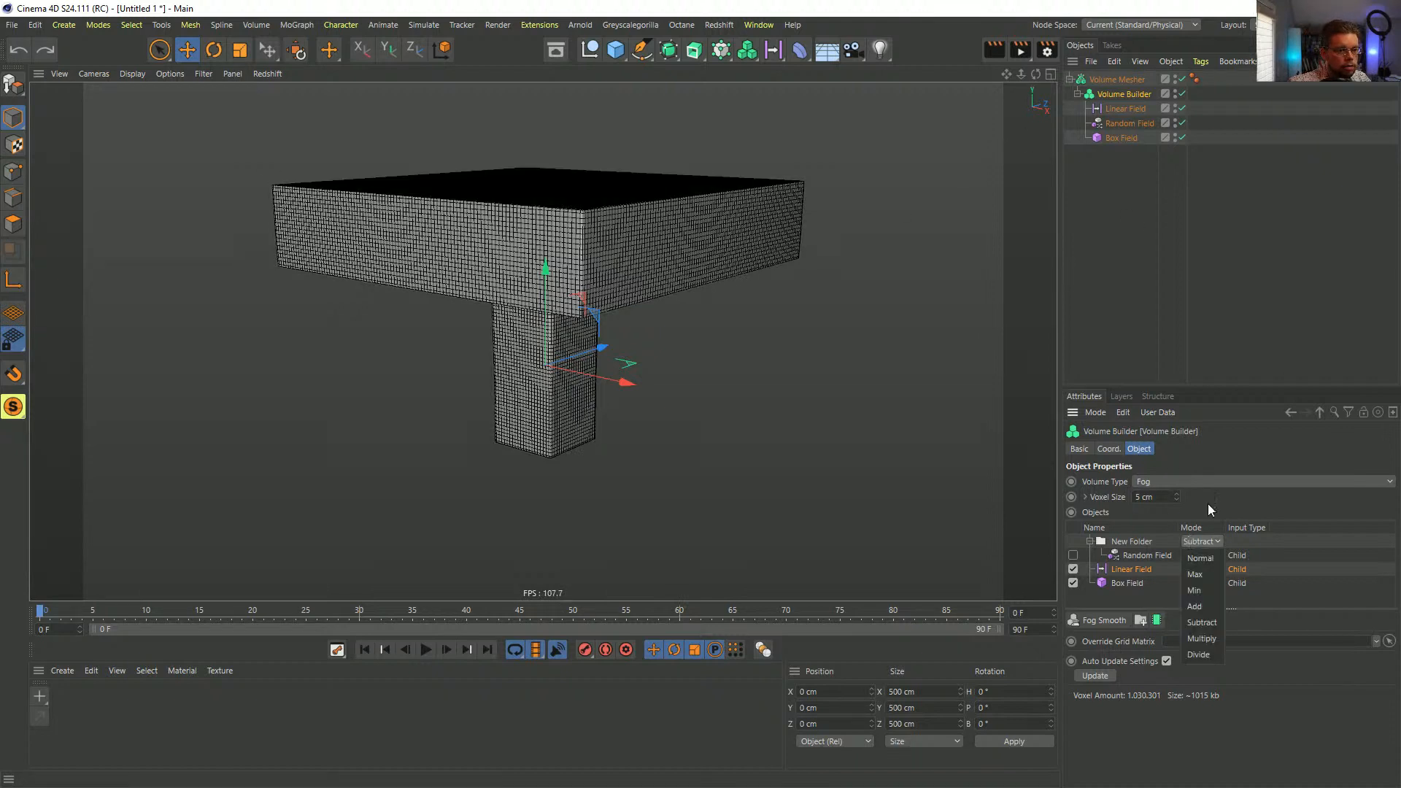
click(1124, 546)
click(1217, 542)
click(1196, 502)
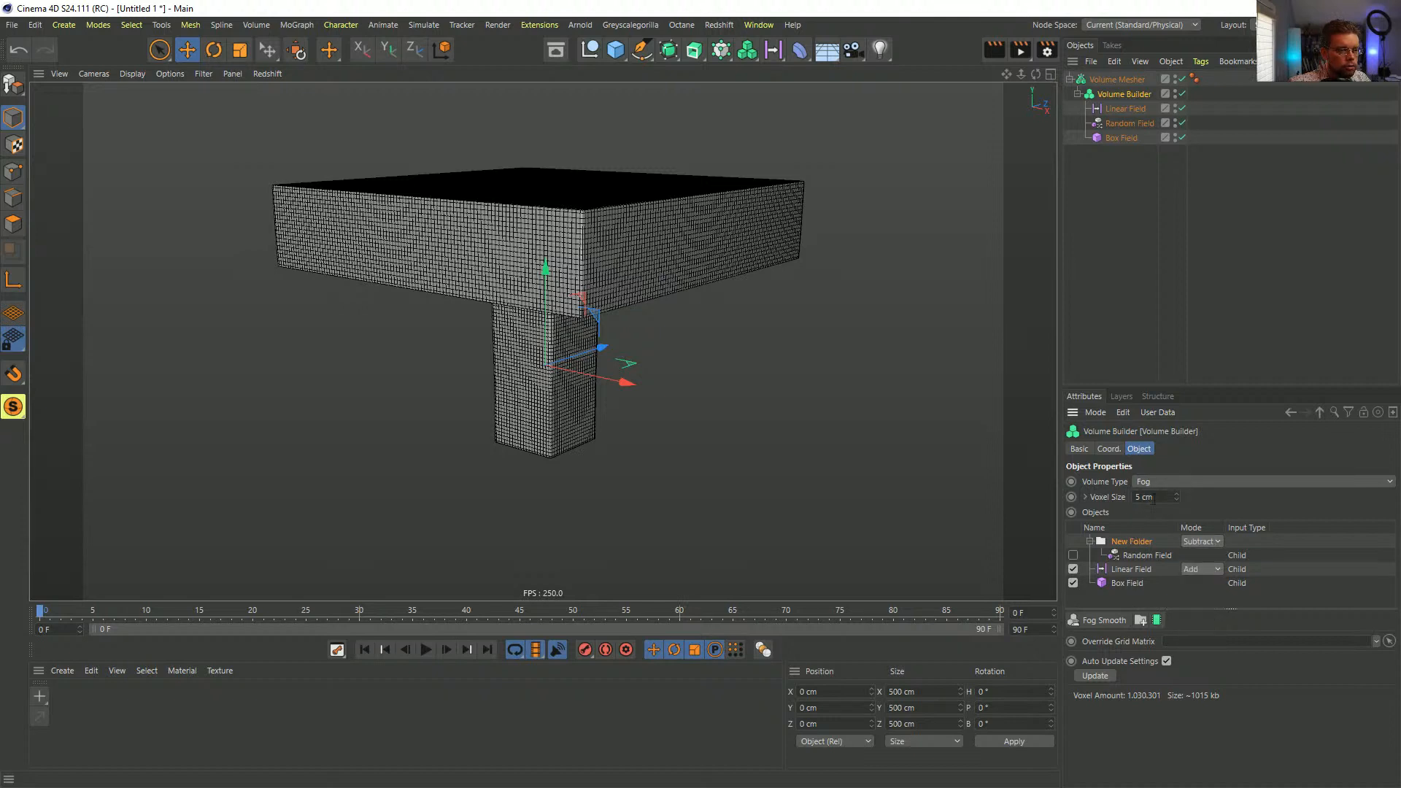
- Include the Random Field layer, placing the Linear Field above it in the folder with the Multiply mode
click(1152, 556)
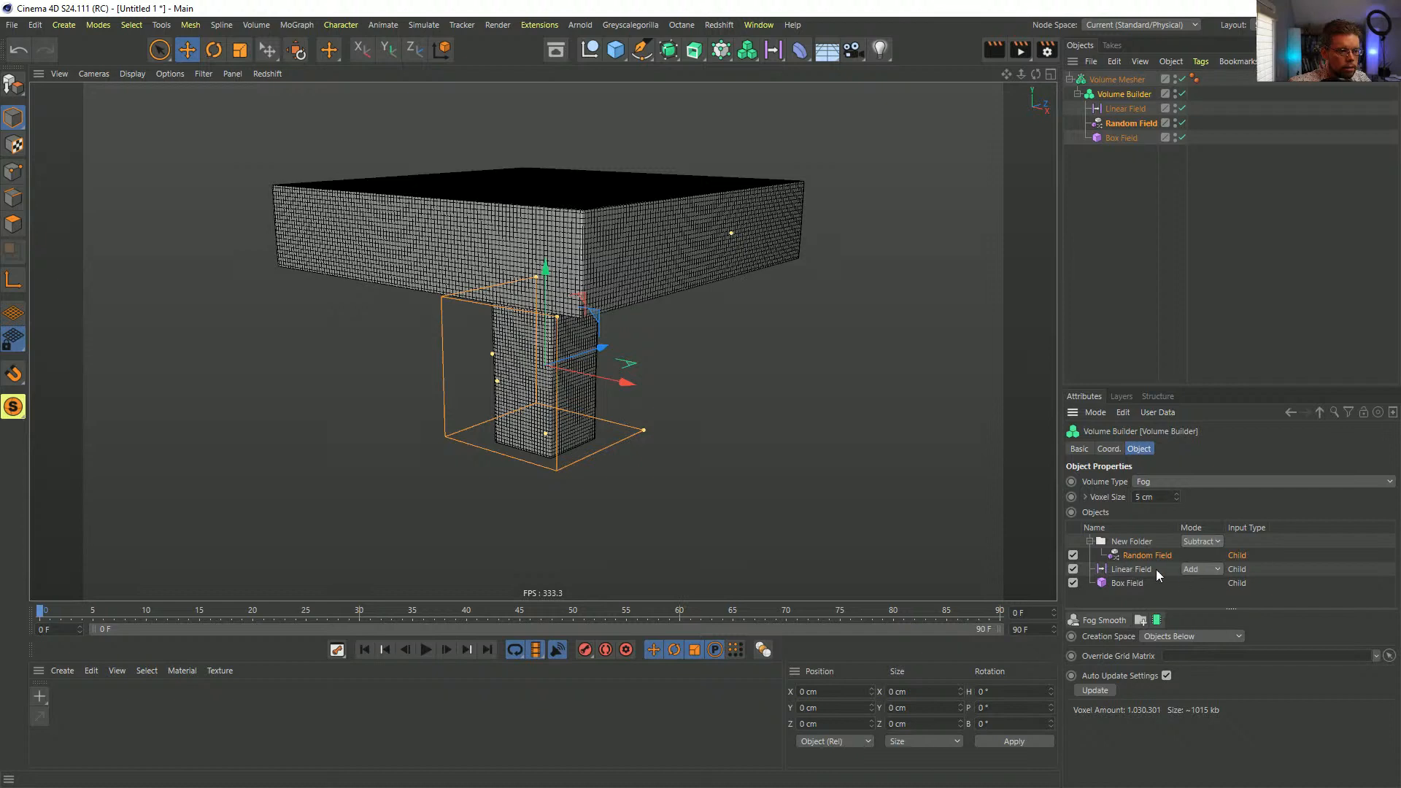
drag(1144, 553, 1145, 553)
click(1201, 555)
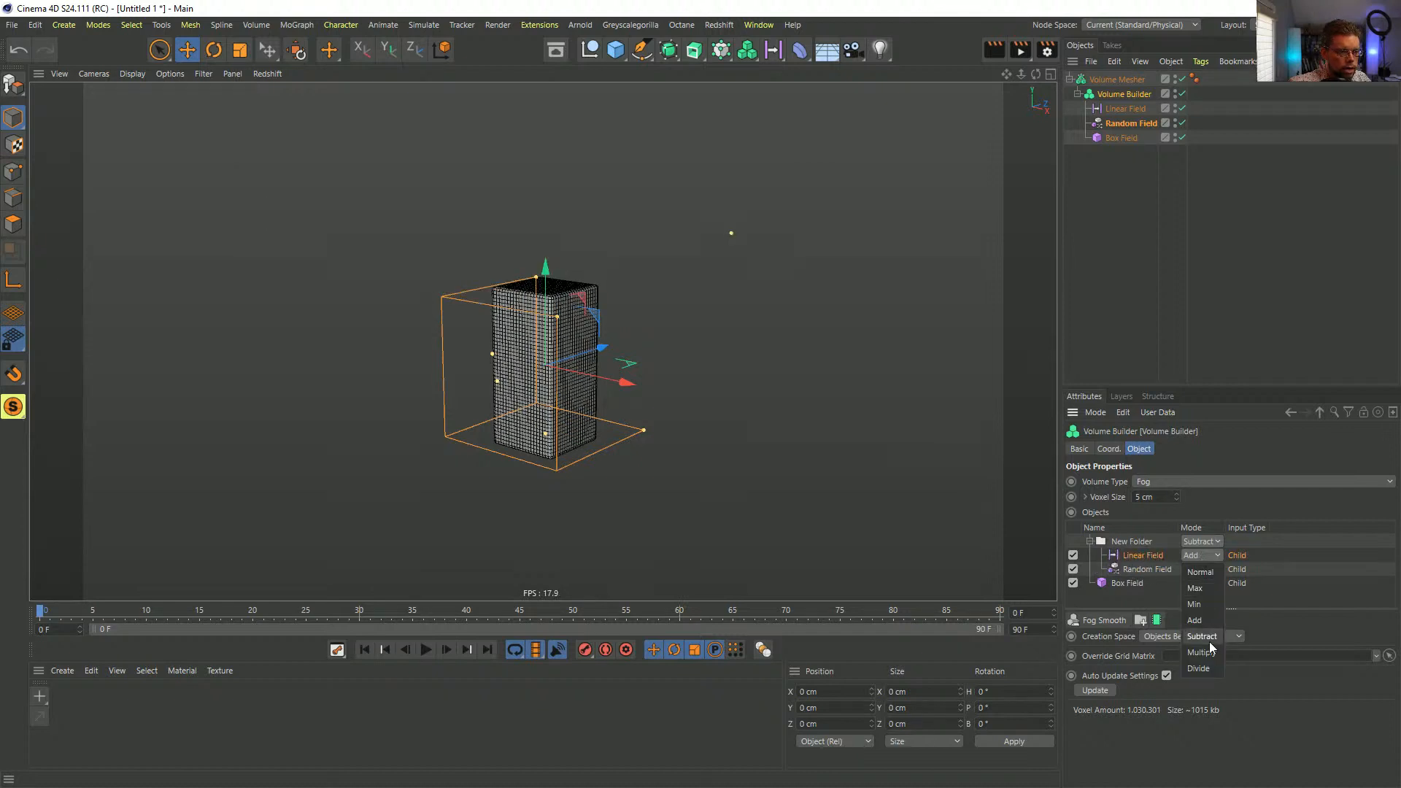
click(1201, 651)
- Set the folder's blending mode to Normal
click(1201, 540)
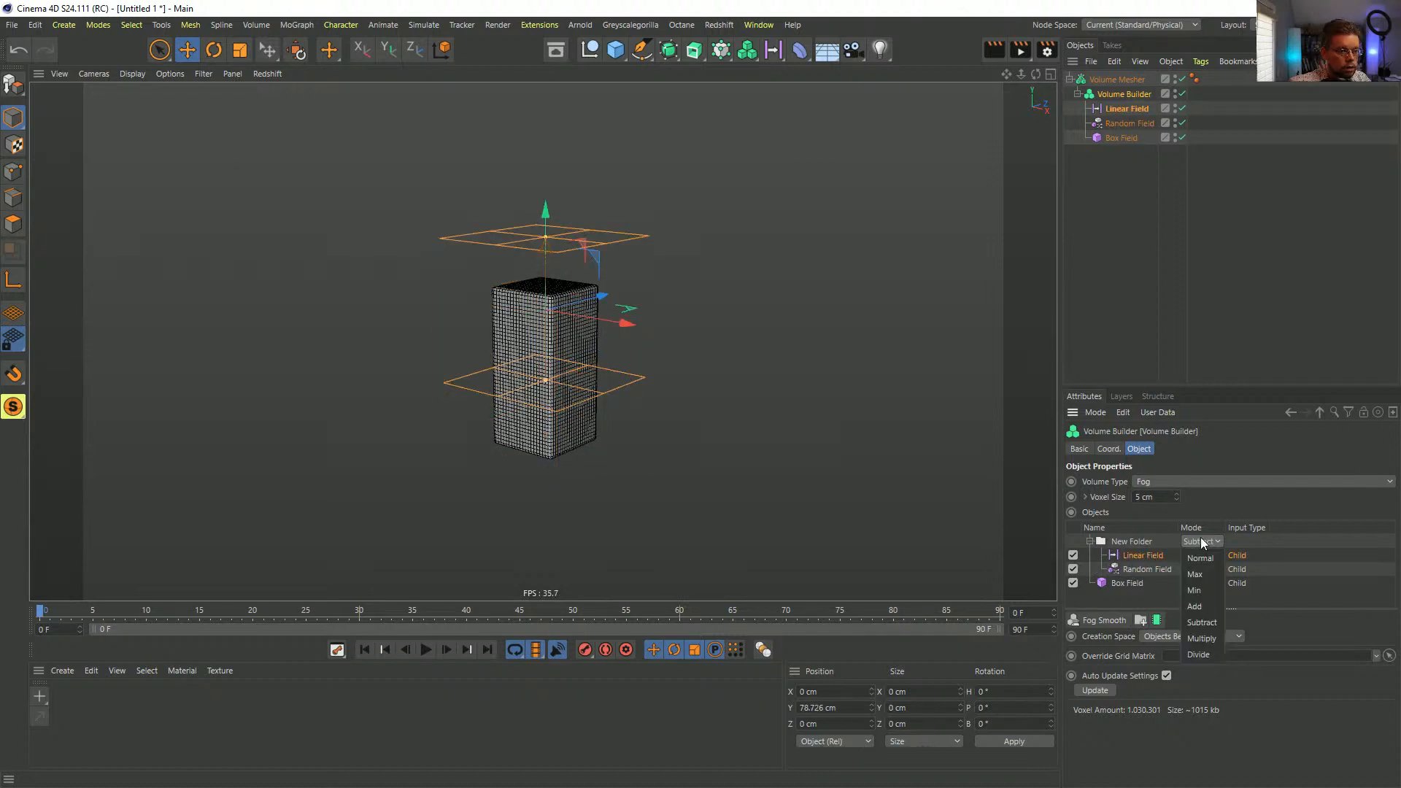
click(1205, 556)
click(1132, 543)
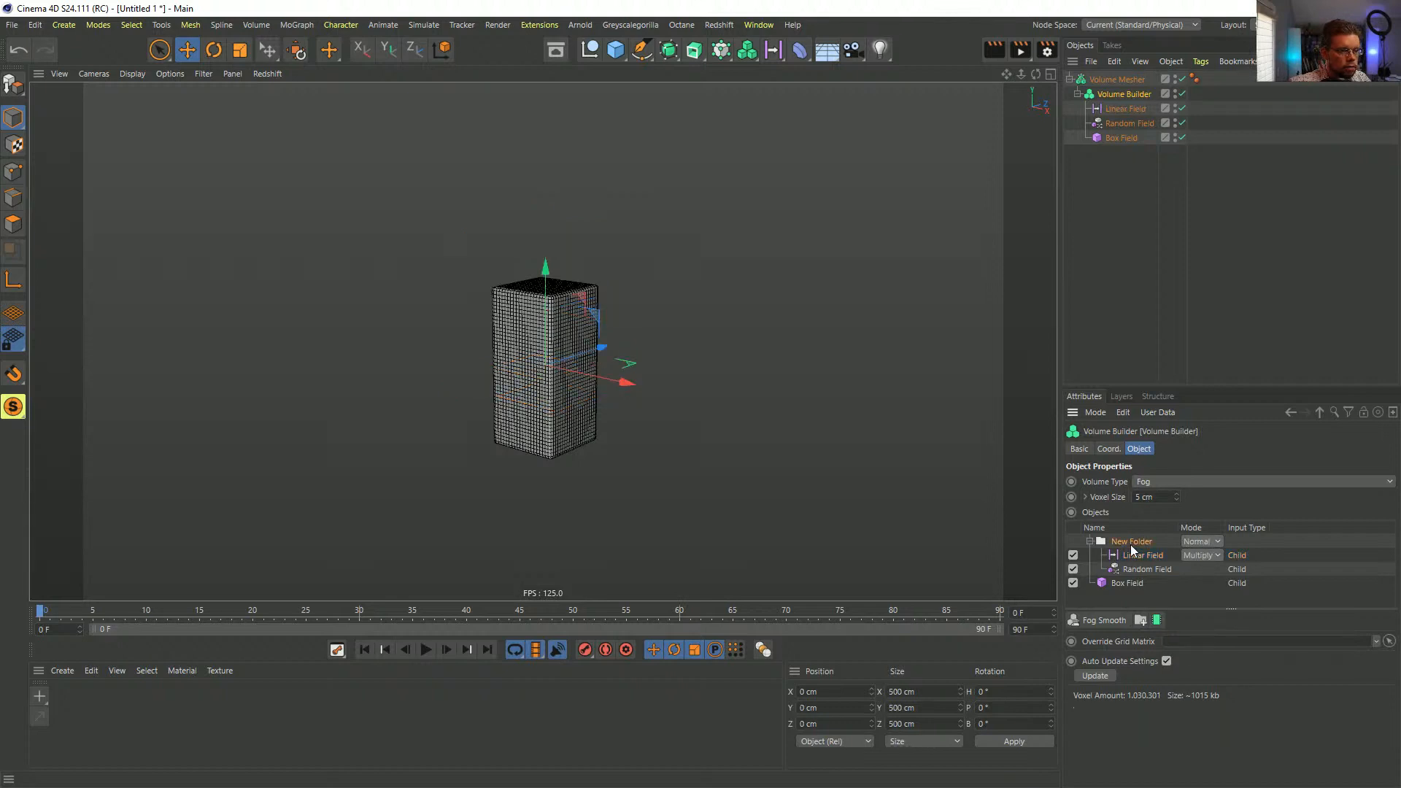
- Move the Random Field and Linear Field layers out of the folder, keeping the Linear Field directly above the Random Field
click(1130, 566)
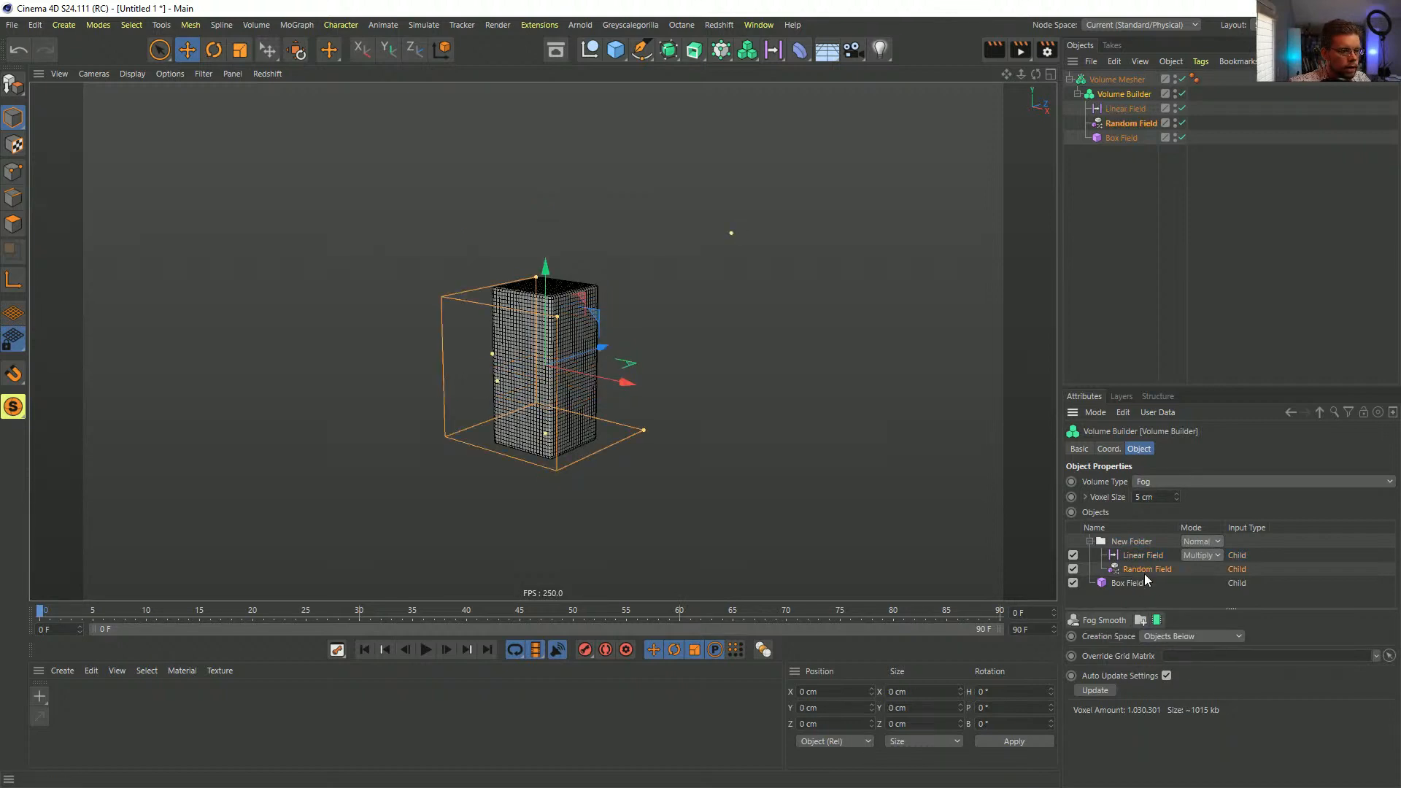
drag(1139, 570, 1127, 565)
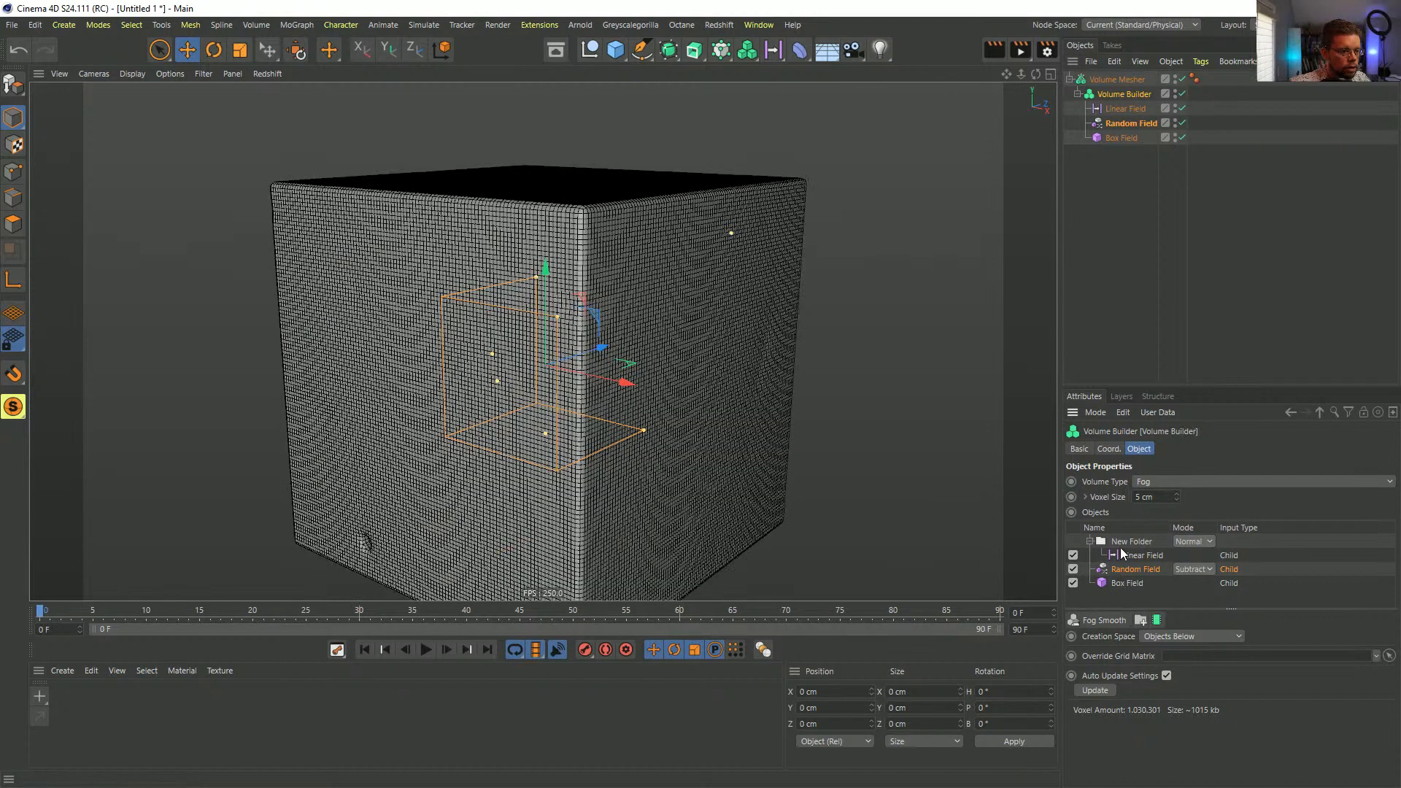
click(1122, 544)
click(1122, 556)
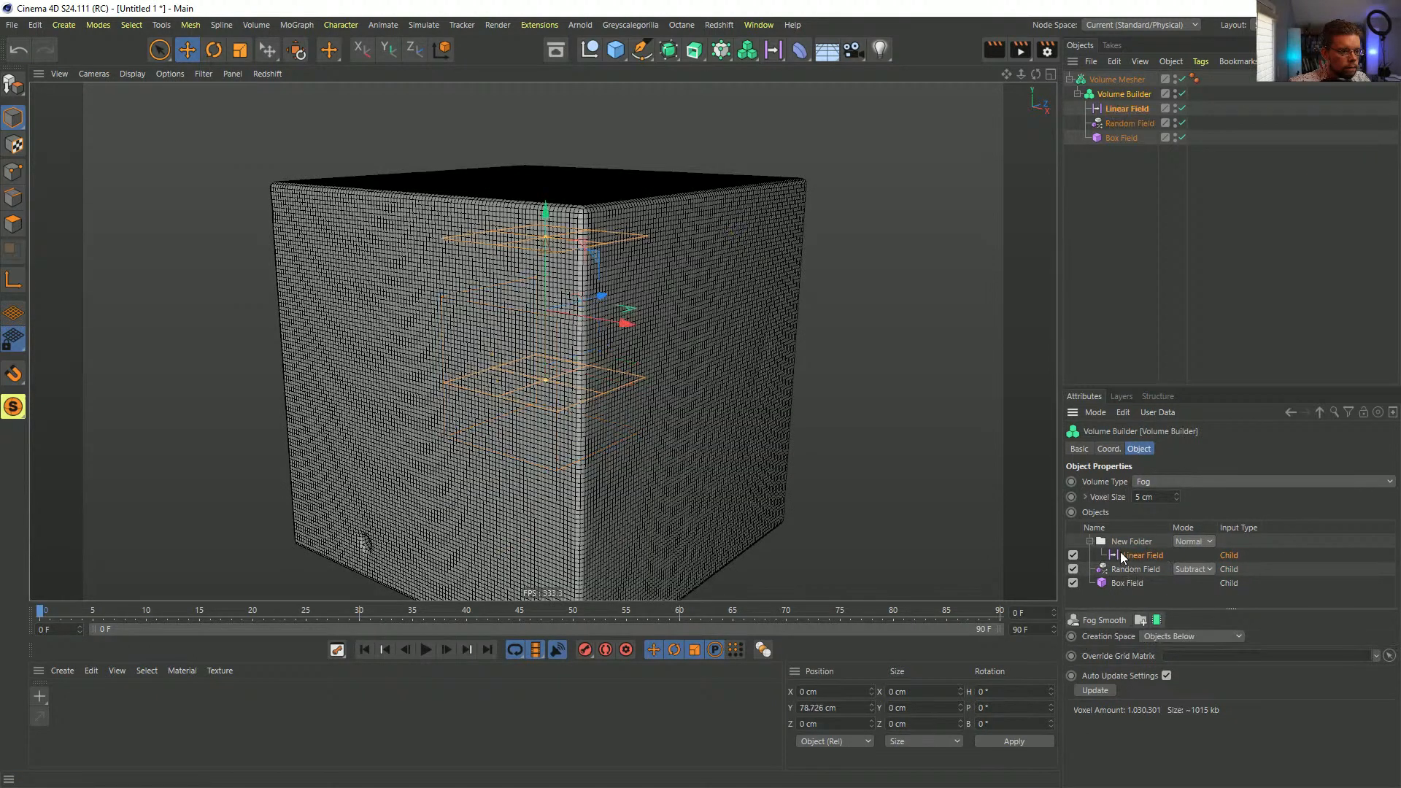
drag(1128, 554, 1126, 567)
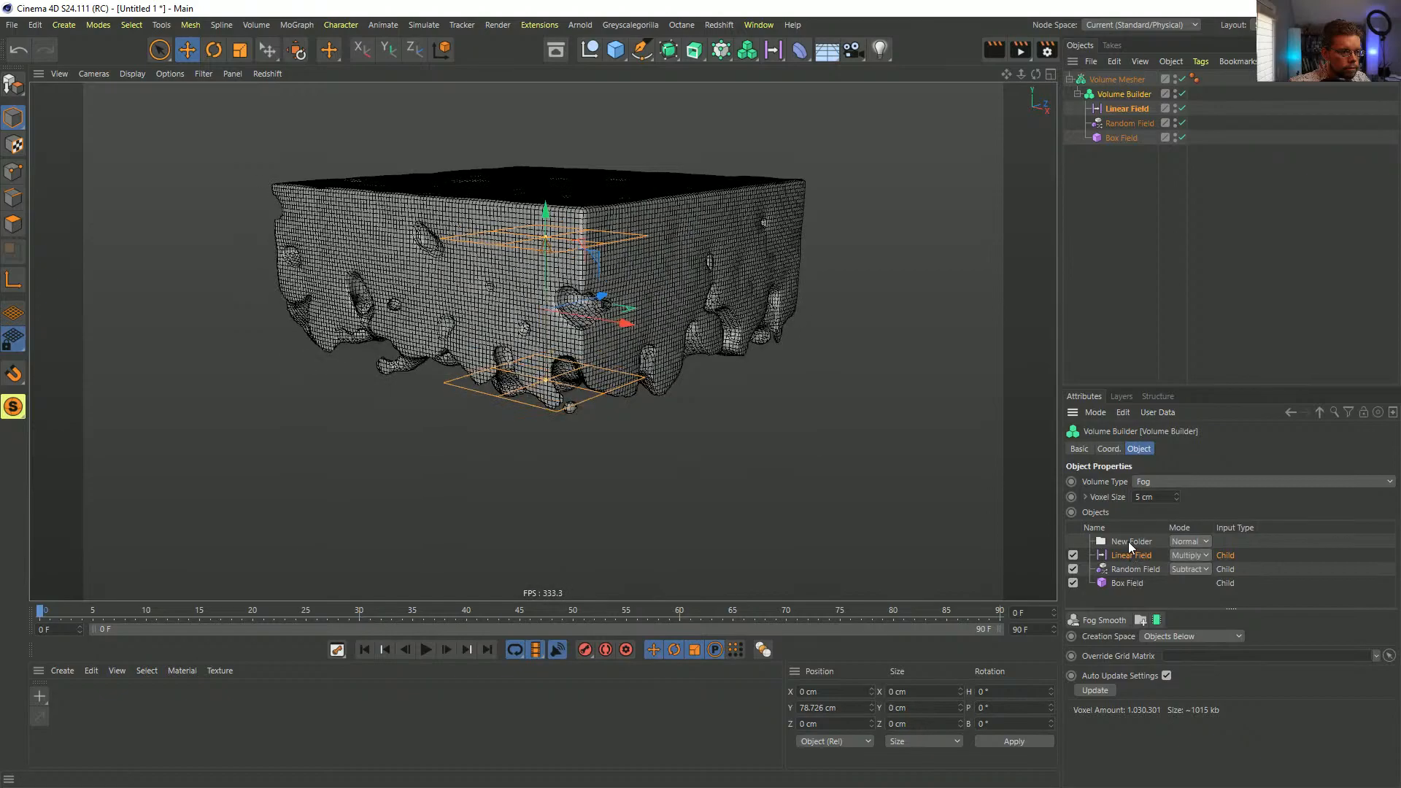
- Lower the Linear Field object along Y to about 4 cm and inspect the mesh from below
alt+drag(482, 233, 576, 475)
click(1116, 111)
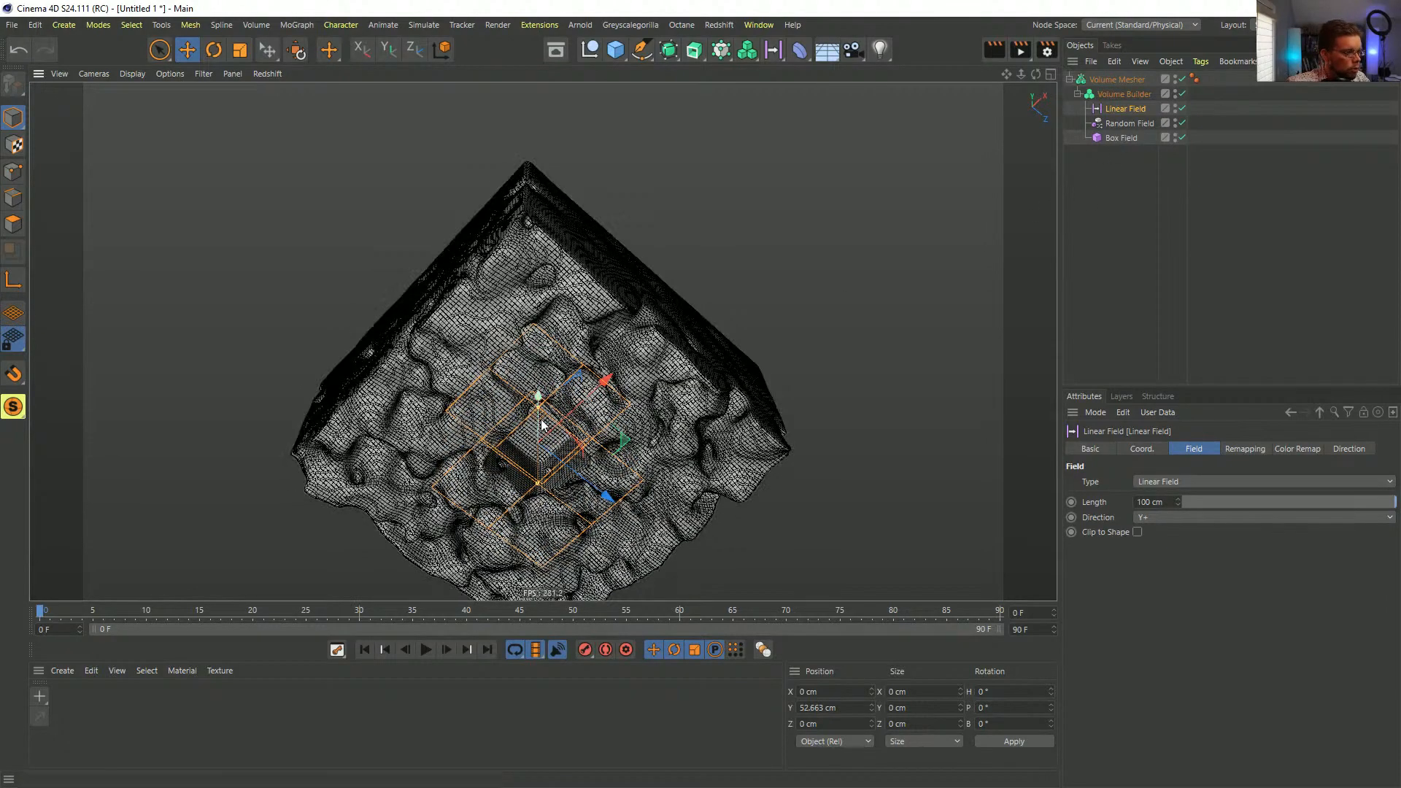
drag(540, 425, 527, 441)
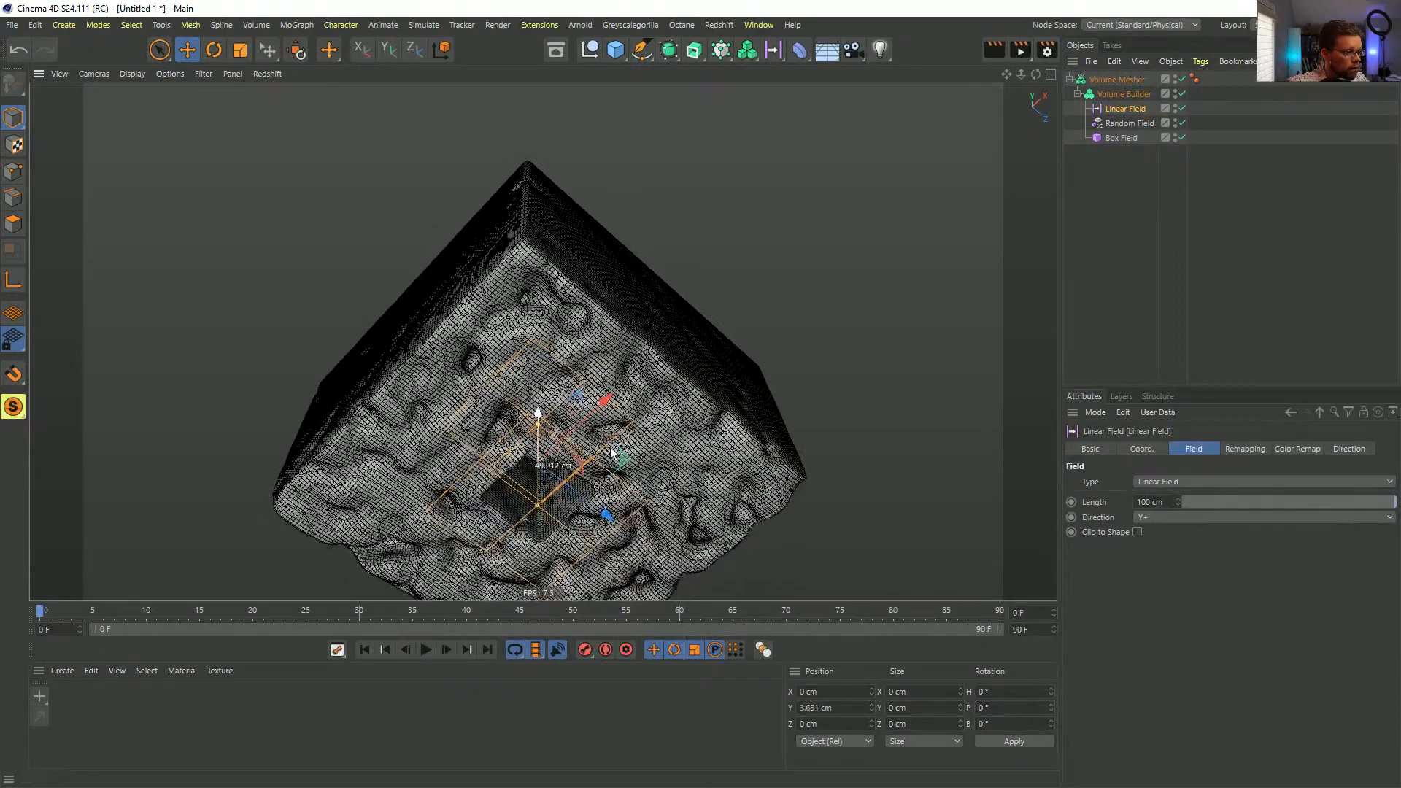
scroll(609, 502, up, 8)
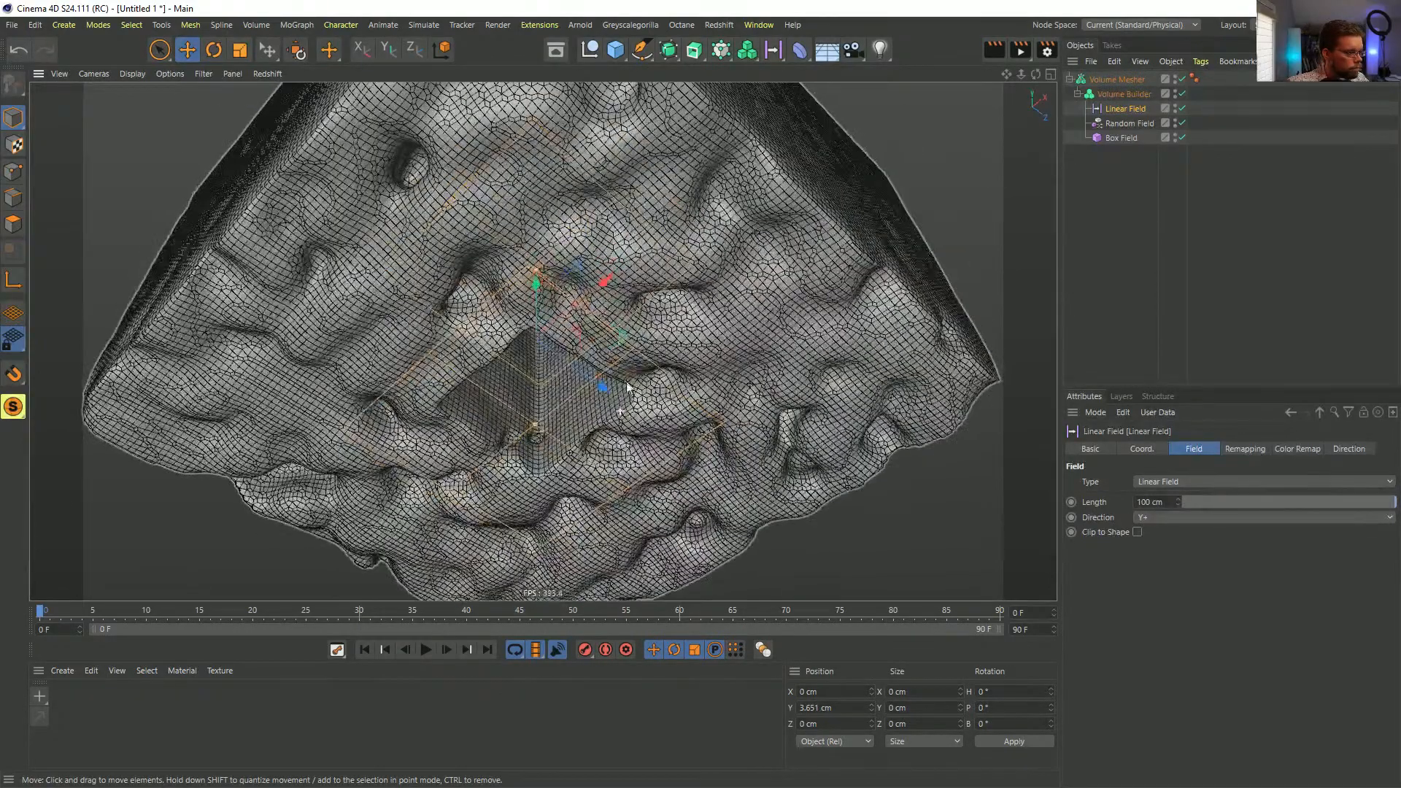
- Set the blending modes of the Random Field and Linear Field layers to Add
click(1124, 94)
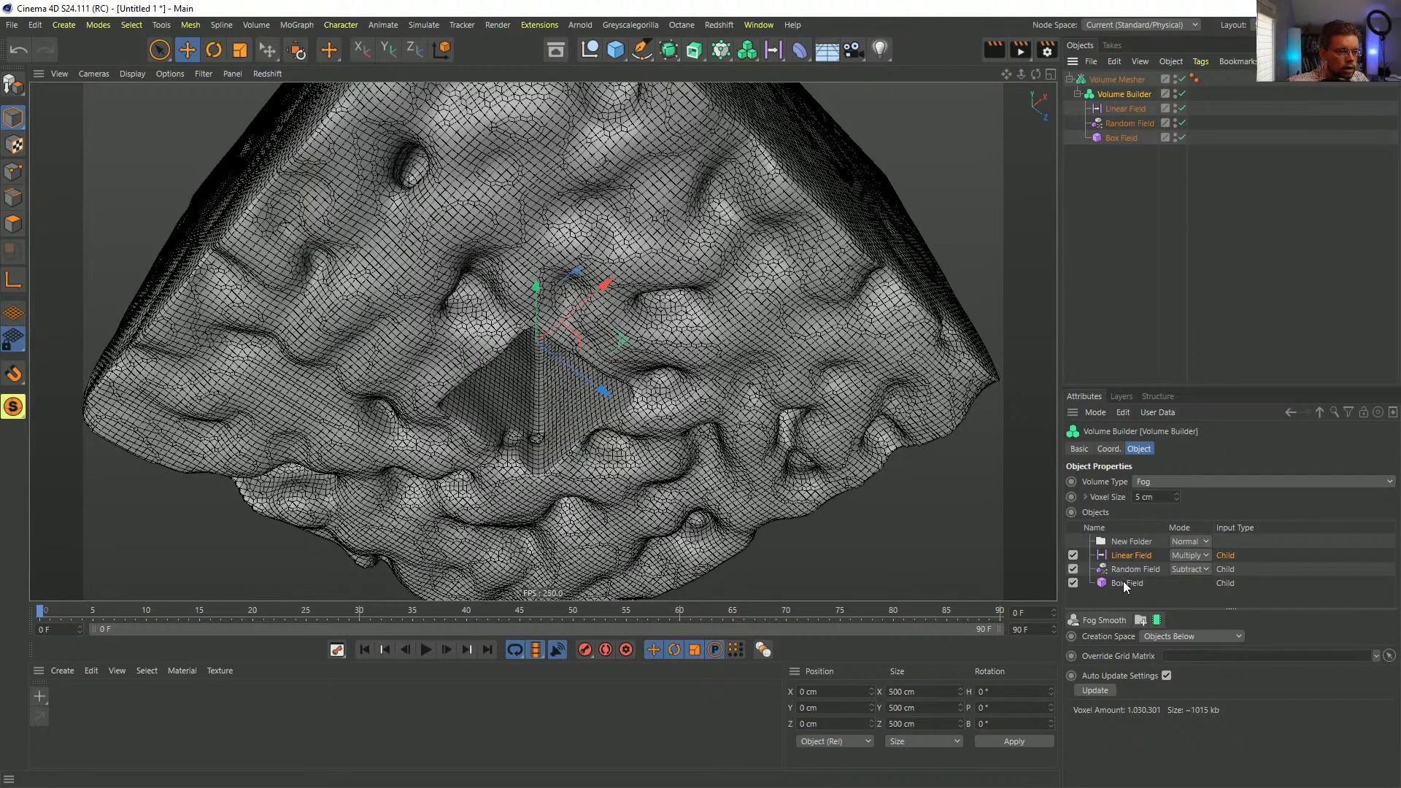
click(1180, 572)
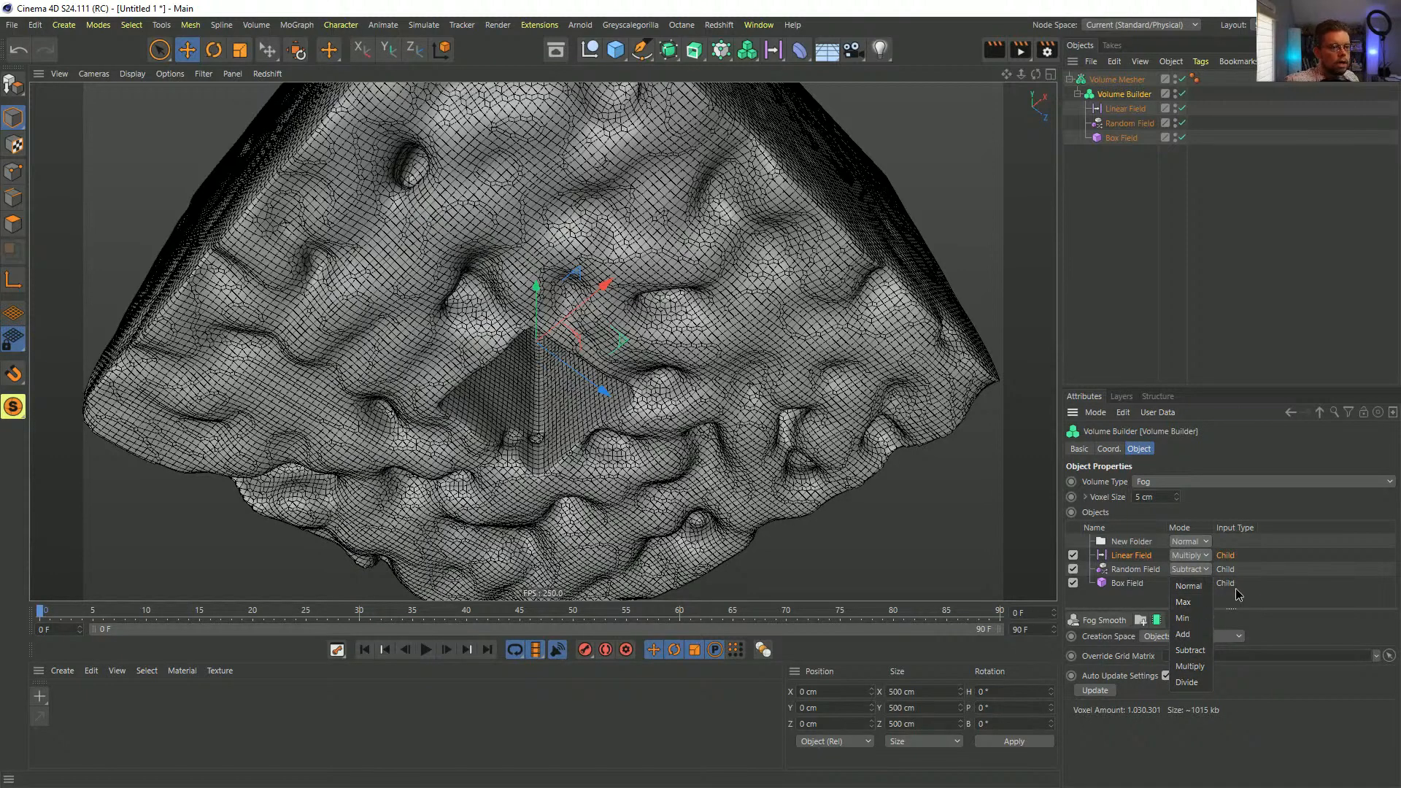
click(1190, 634)
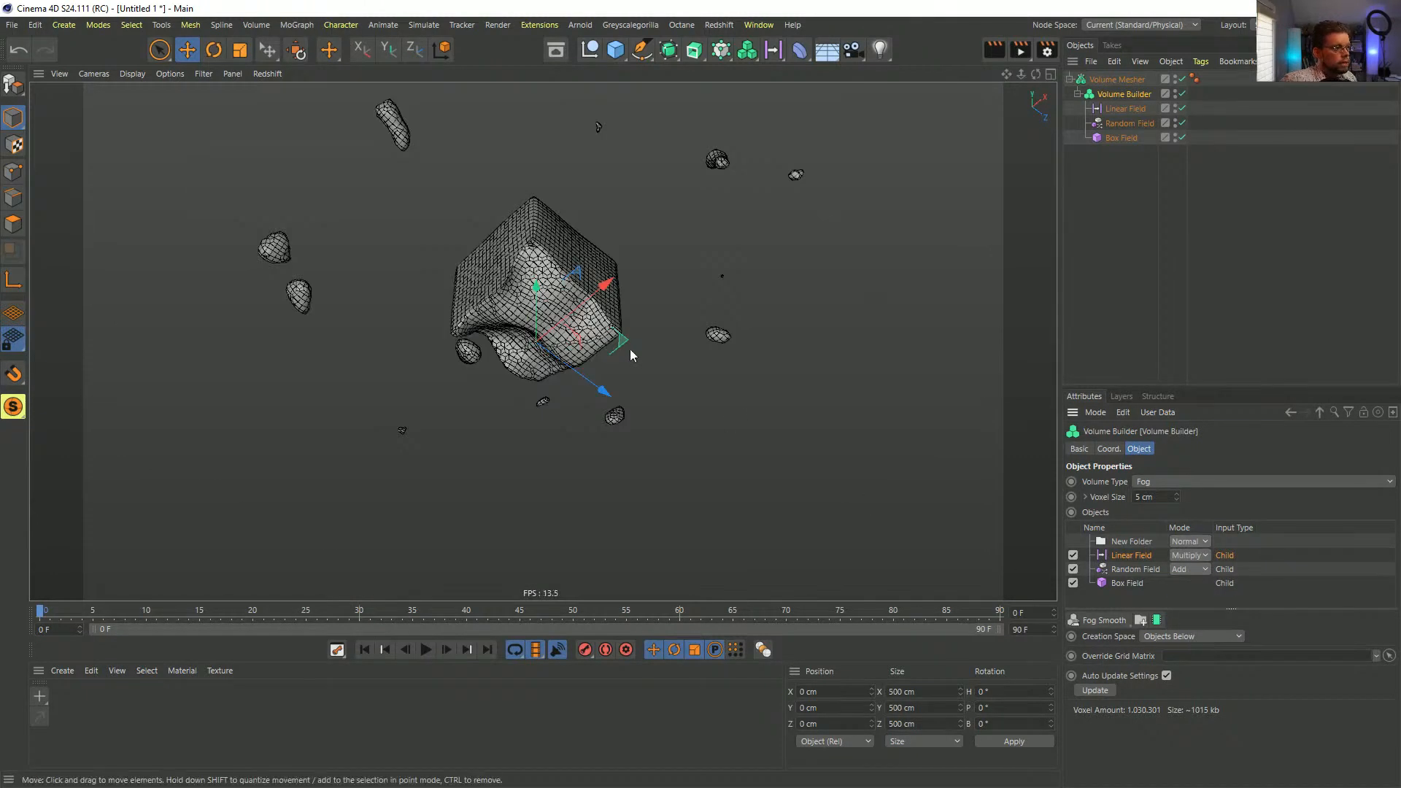
alt+drag(557, 310, 620, 286)
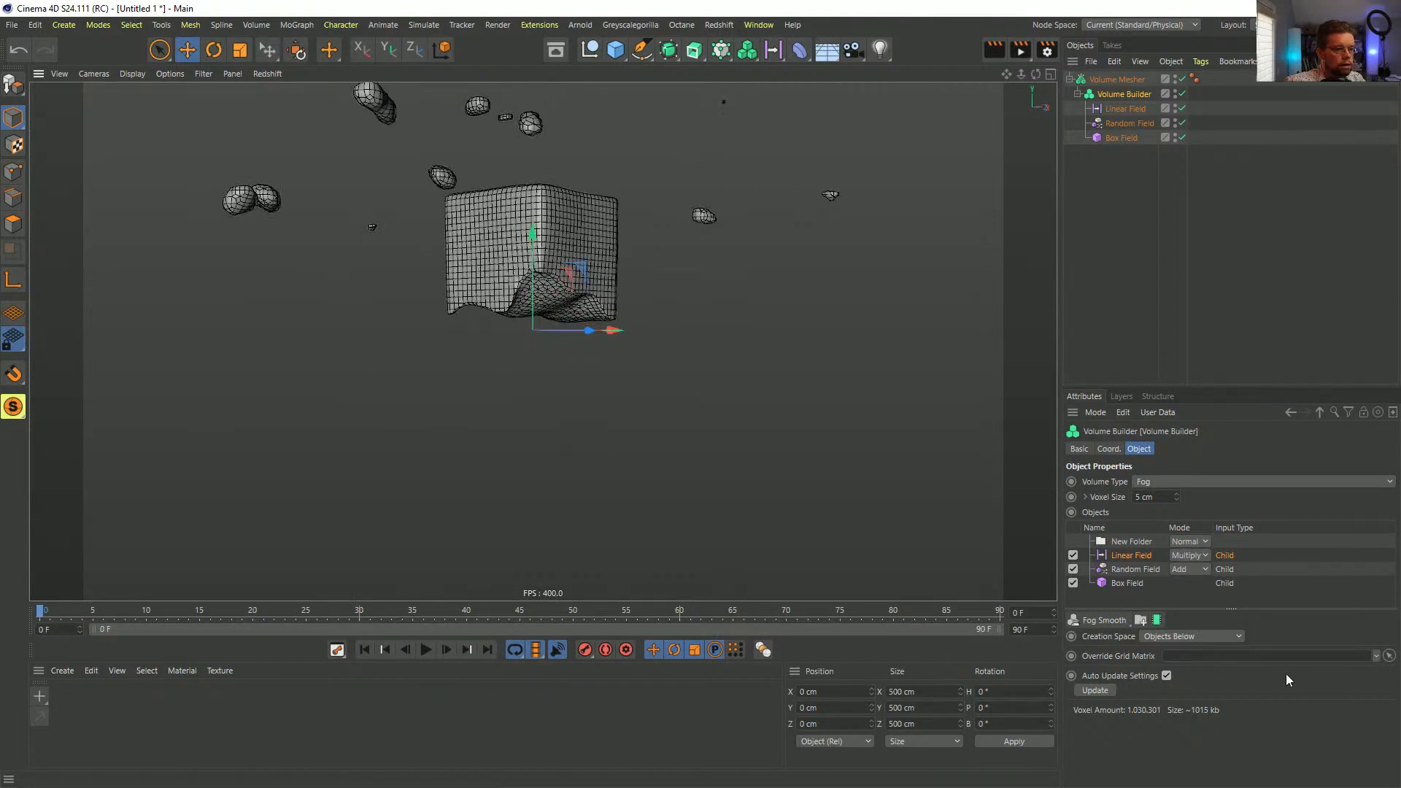
click(1203, 556)
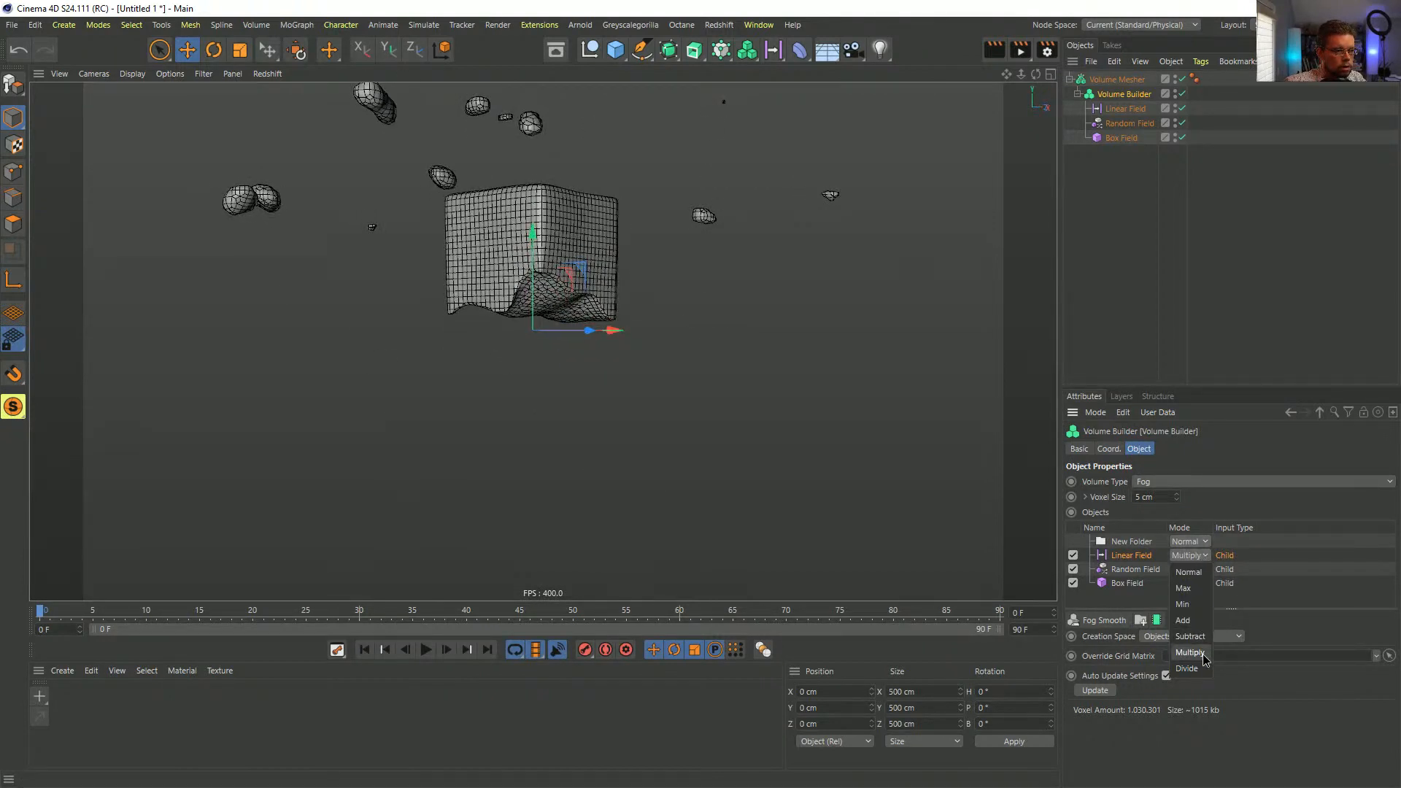
click(1185, 619)
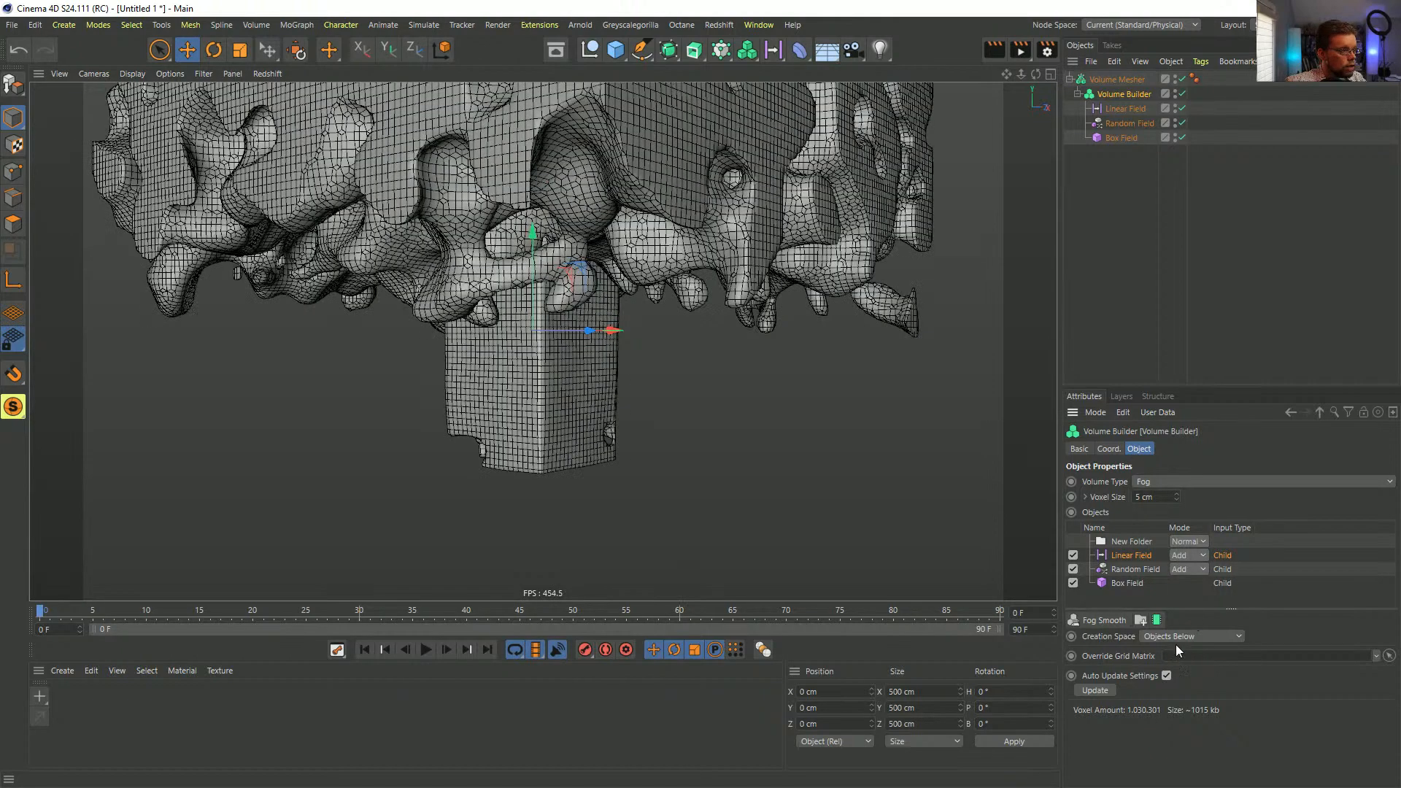
- Try the Subtract blending mode on the Linear Field layer, and set the layer to Multiply instead
click(1190, 555)
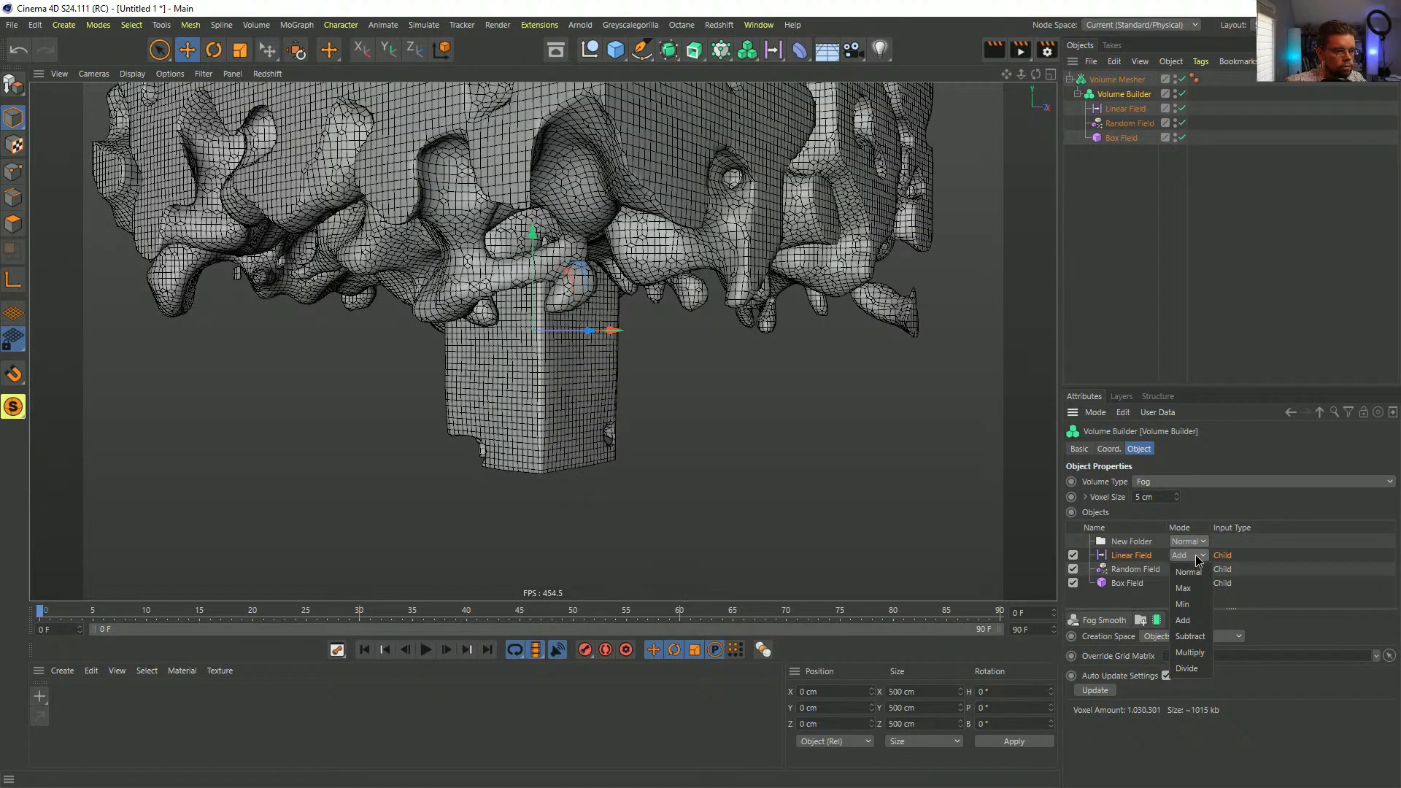
click(1198, 634)
alt+drag(989, 568, 996, 598)
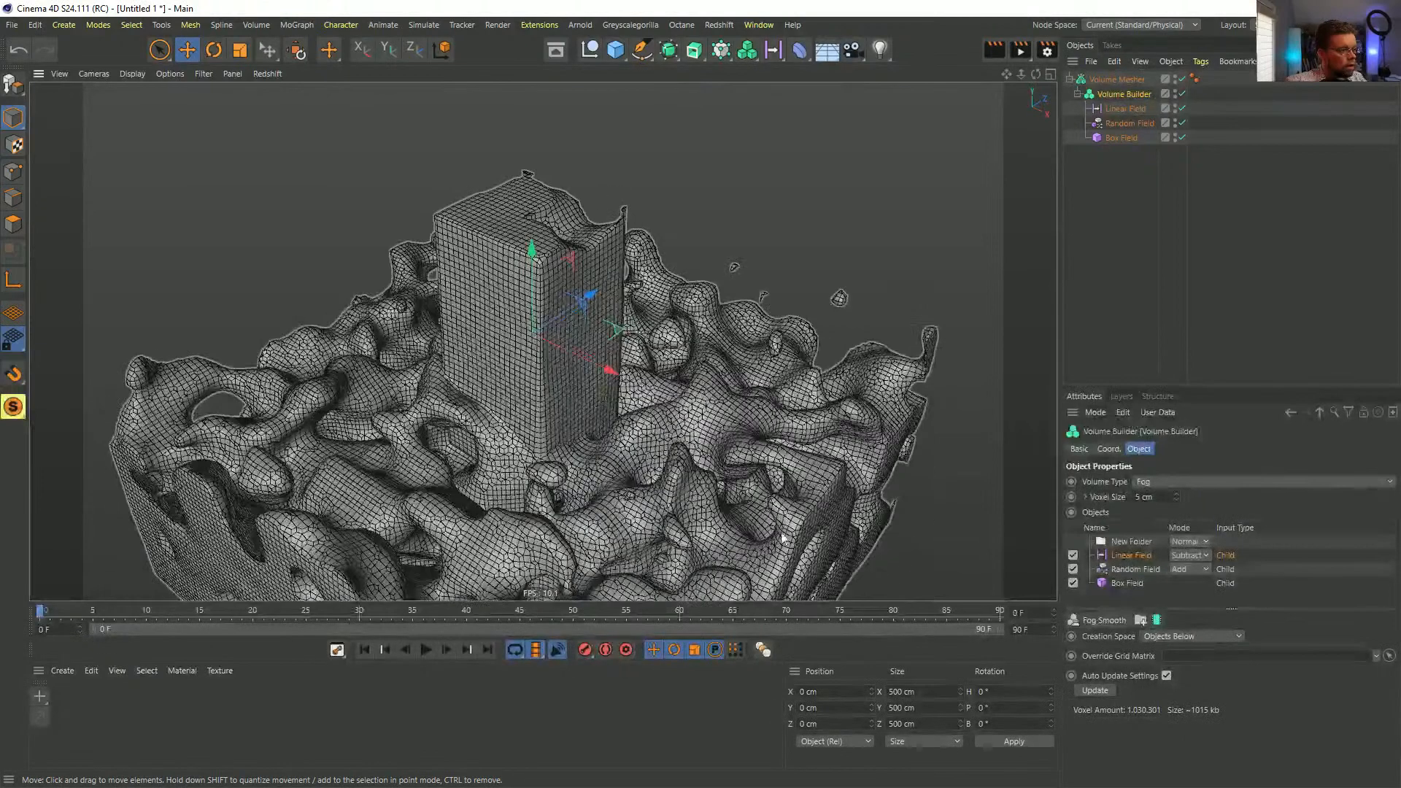
click(1190, 555)
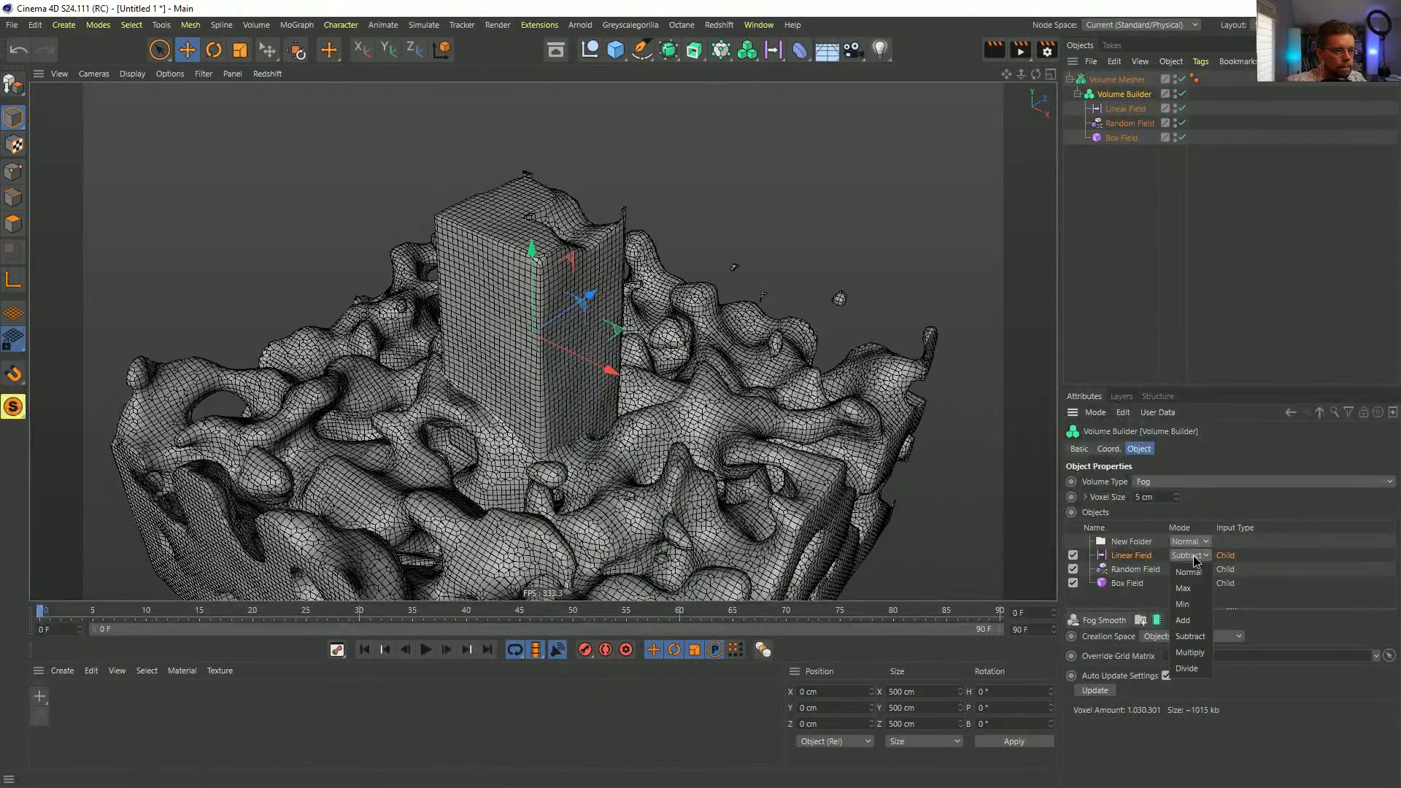
click(1191, 651)
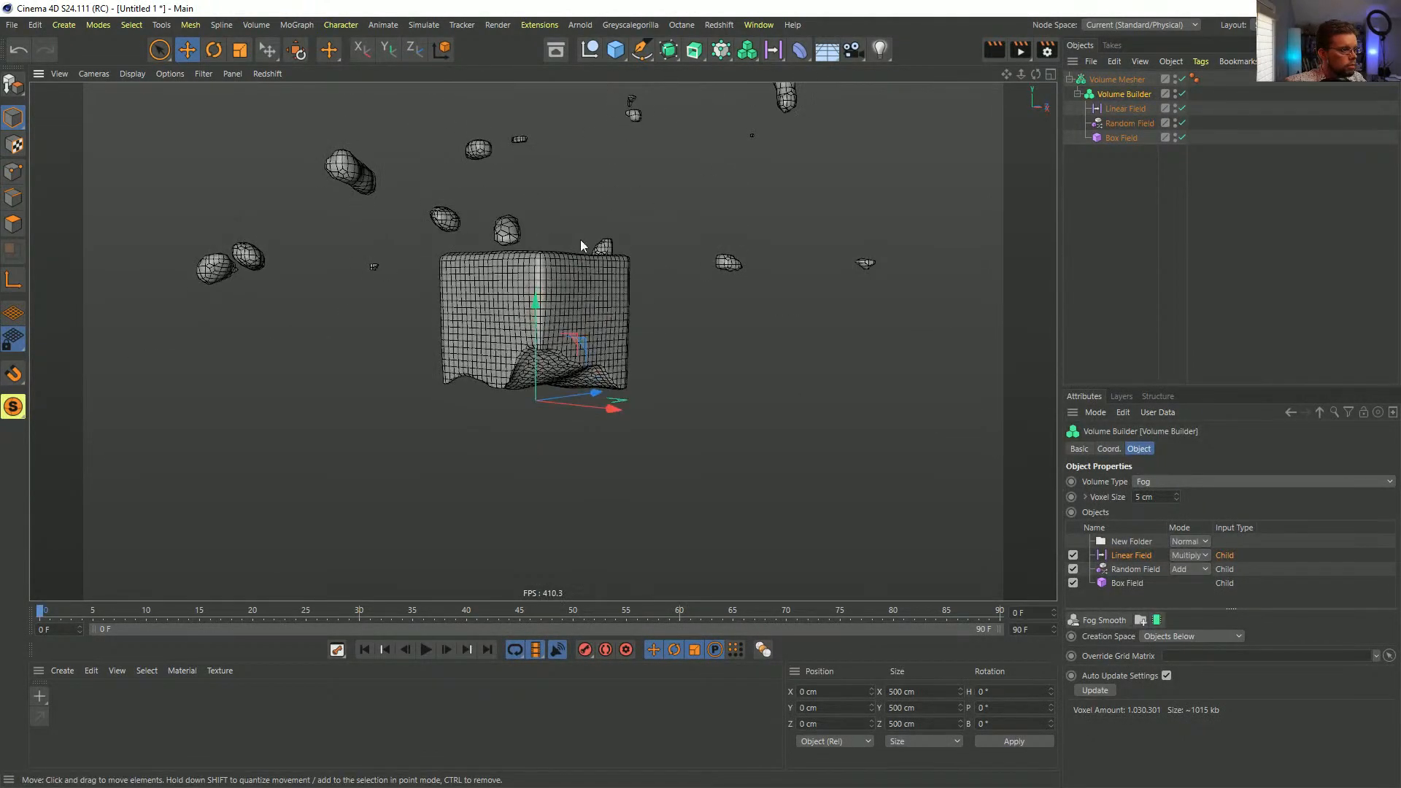
- Raise the Linear Field object along Y to about 9 cm
click(1124, 109)
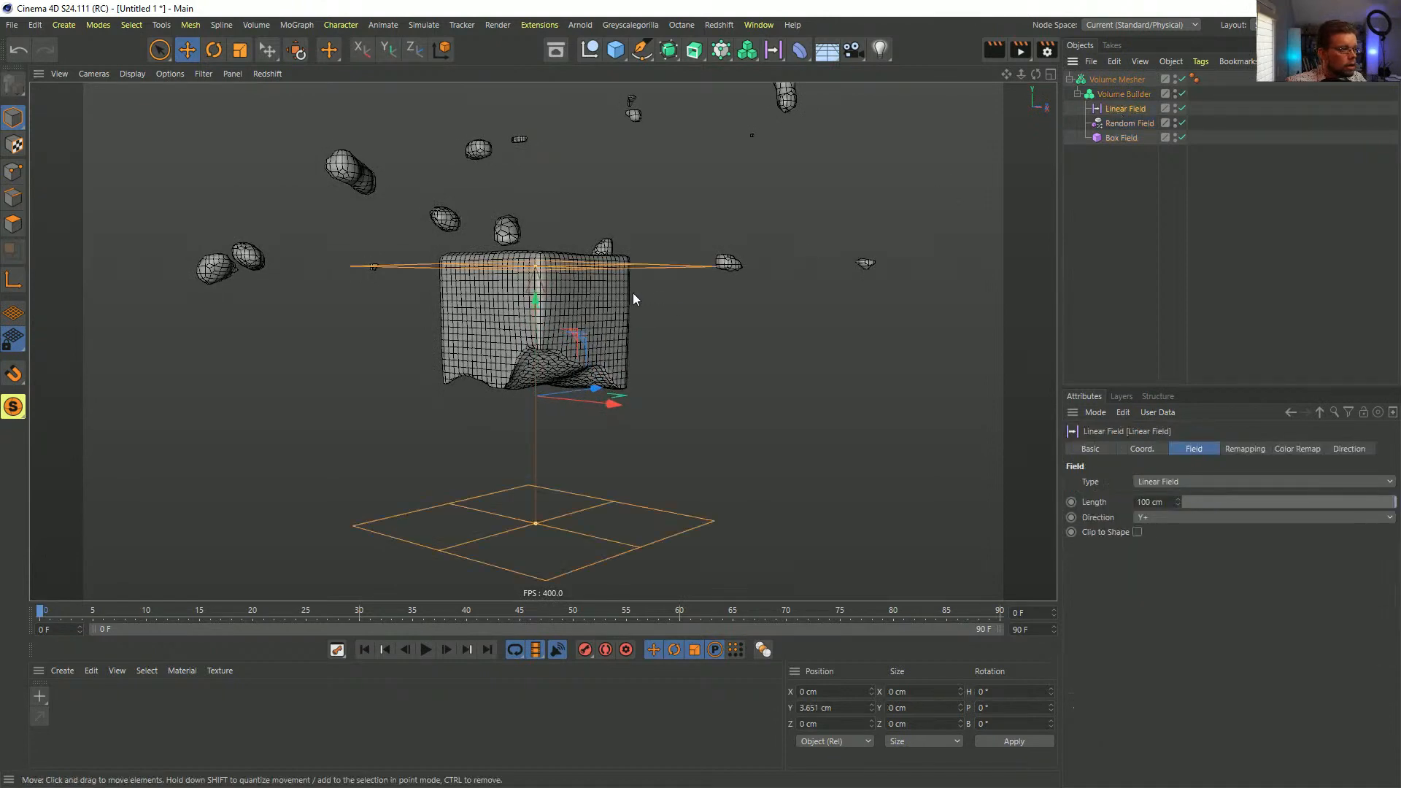
mouse_move(541, 322)
mouse_down()
mouse_move(541, 365)
mouse_move(541, 316)
mouse_up()
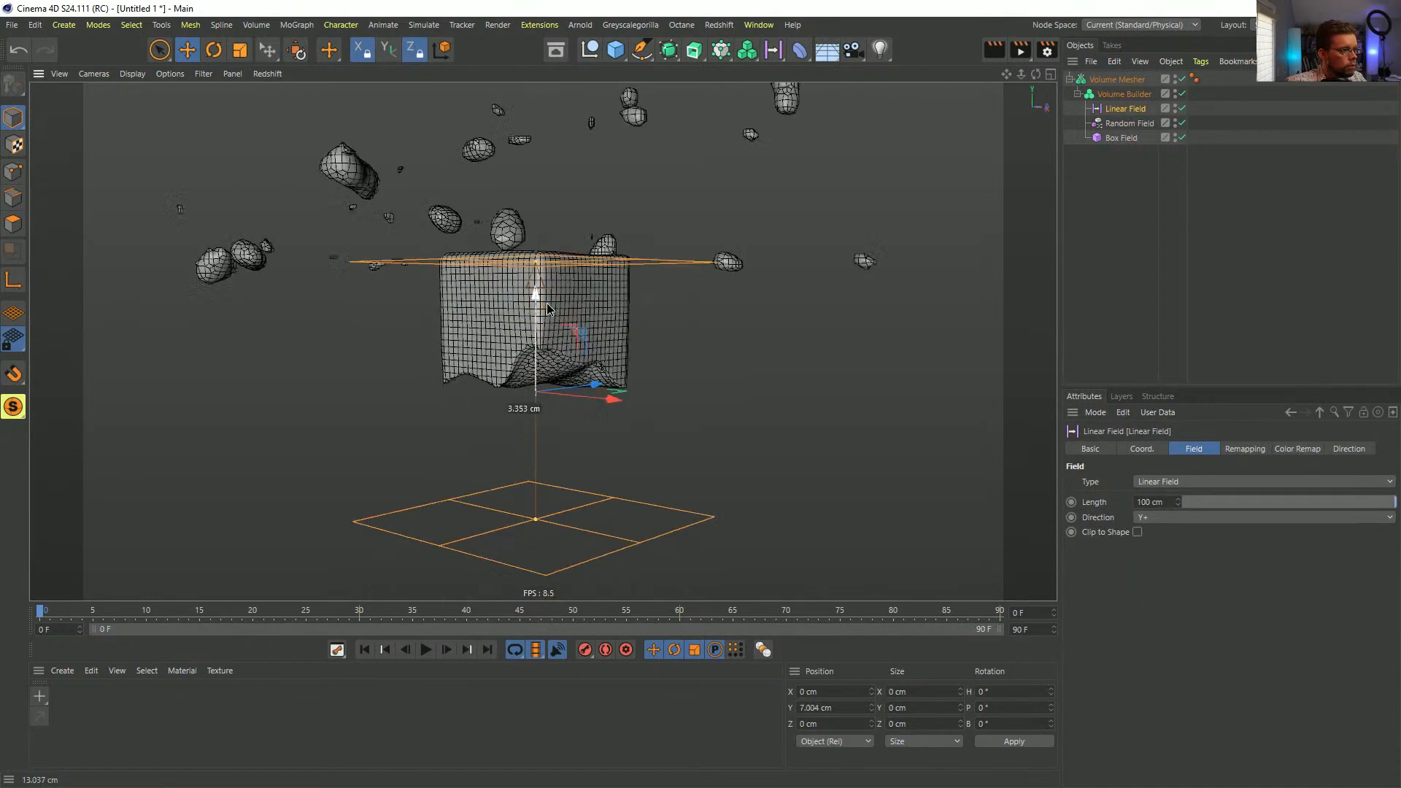
click(1114, 124)
- Set the Linear Field's direction to Y- and raise the object along Y to about 45 cm
click(1124, 108)
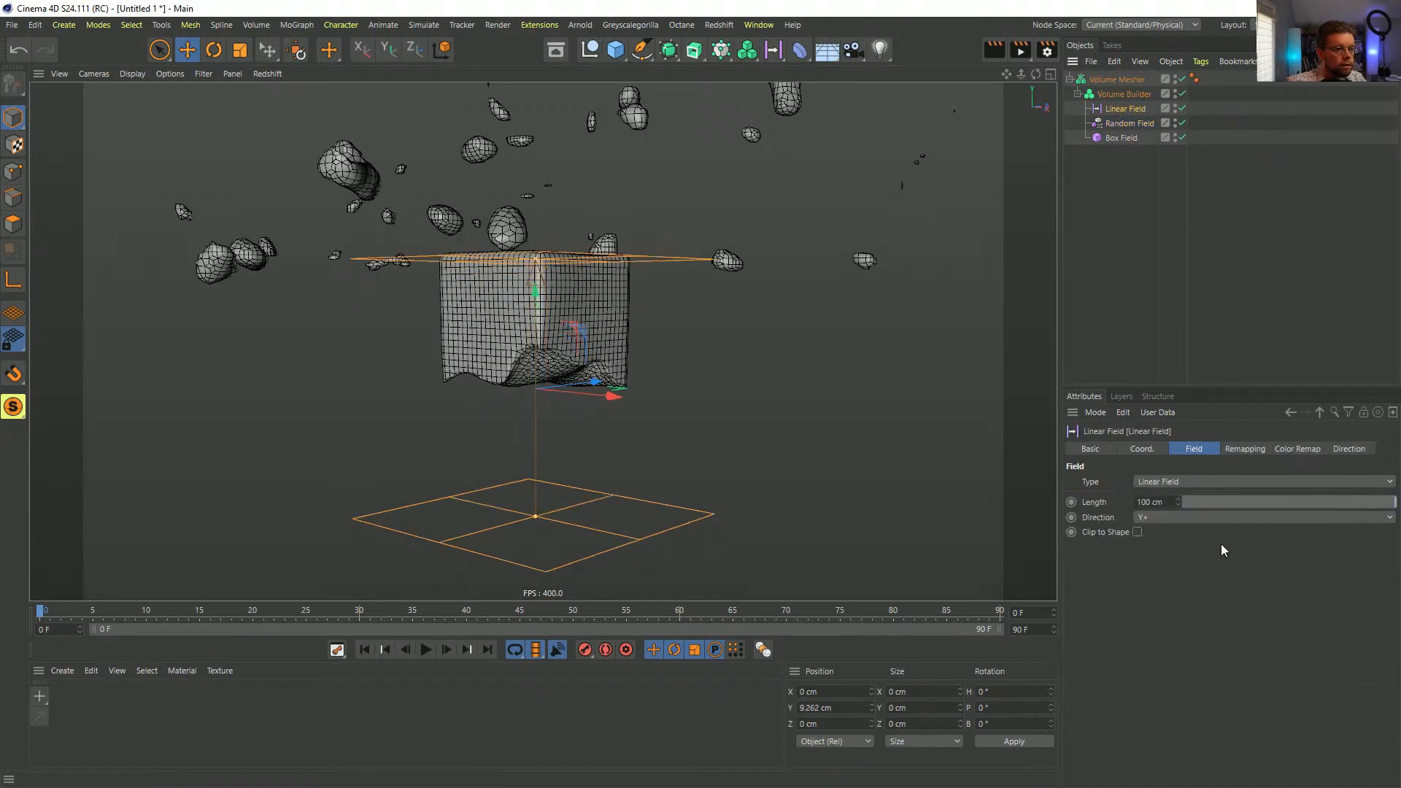
click(1164, 518)
click(1174, 582)
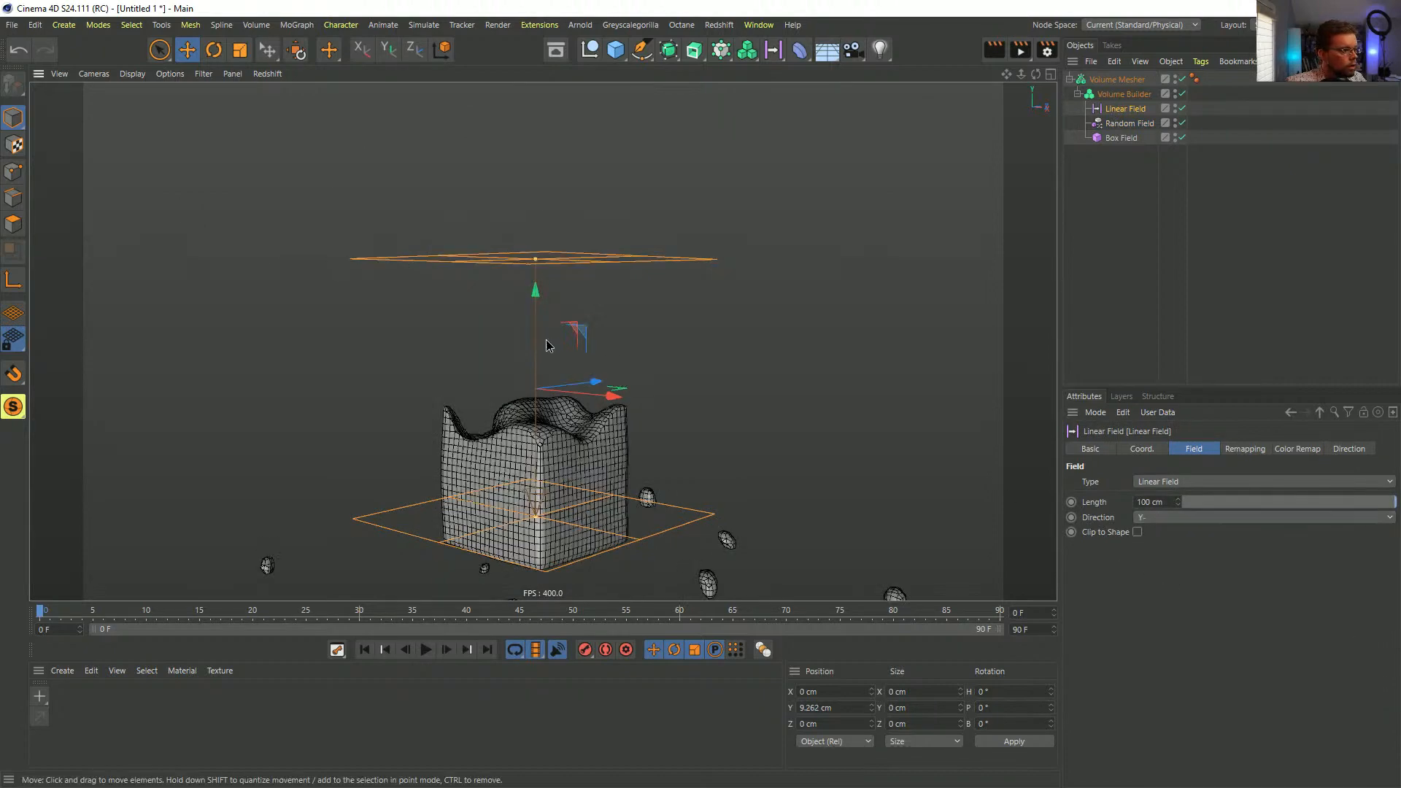
alt+drag(546, 340, 533, 203)
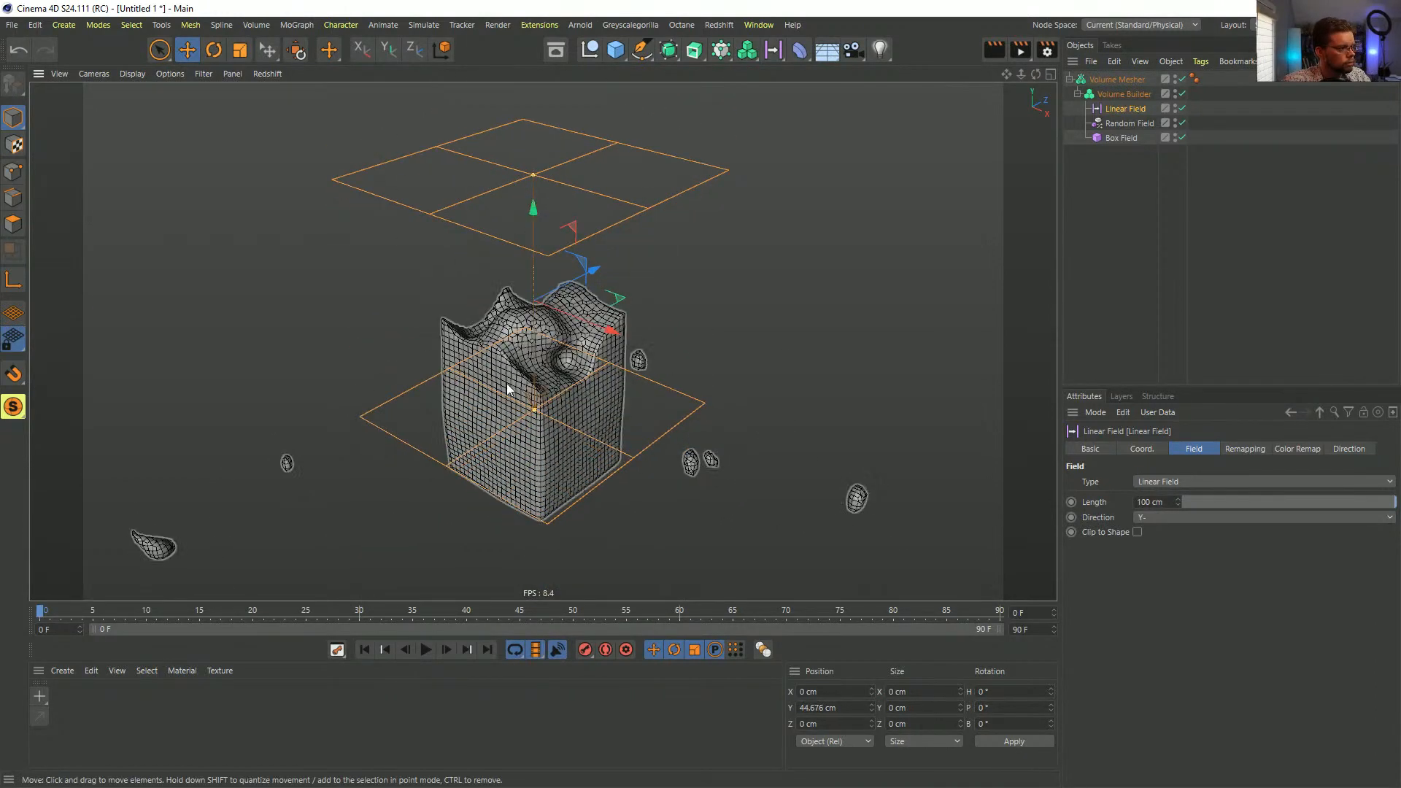
- Delete the empty folder from the Volume Builder's object list
click(1123, 139)
click(1113, 97)
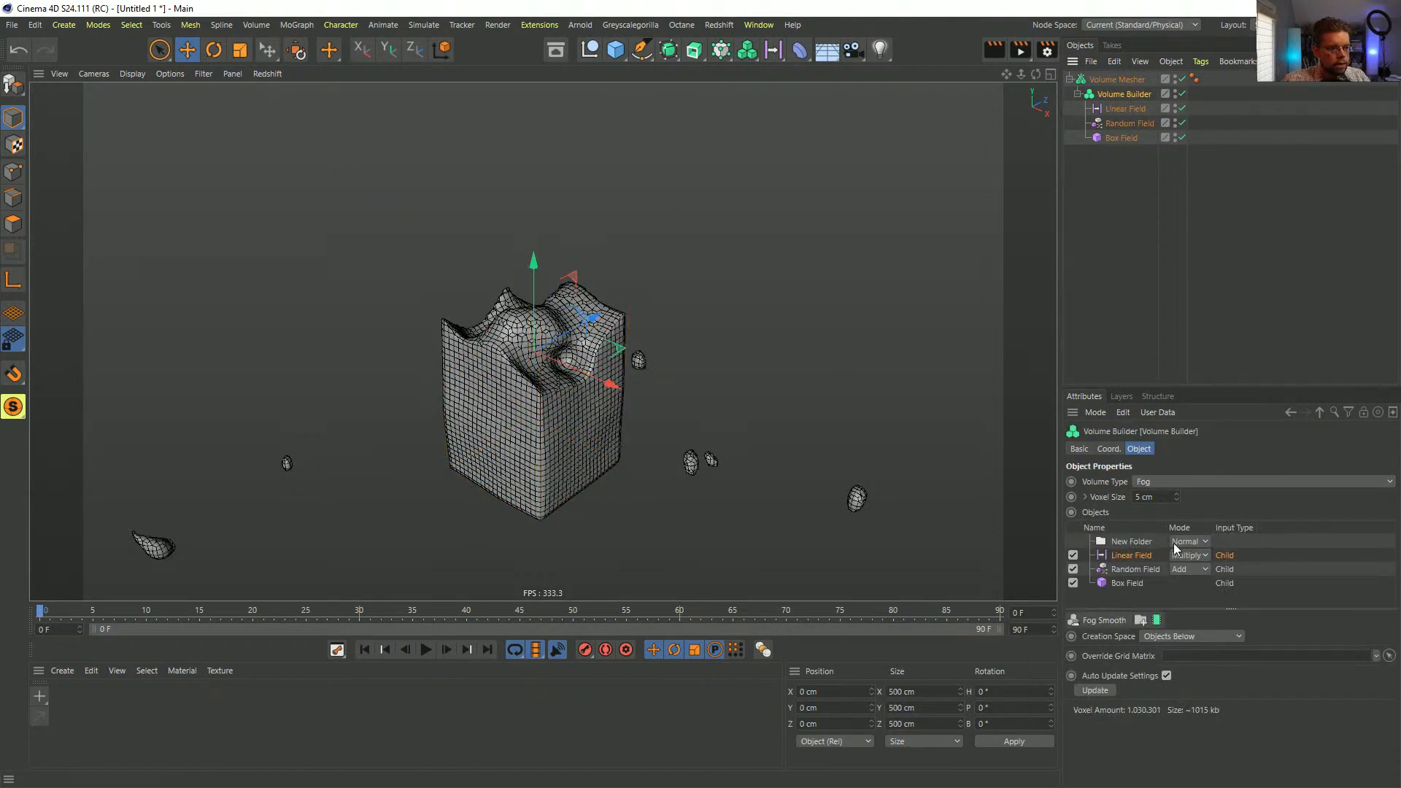
click(1144, 543)
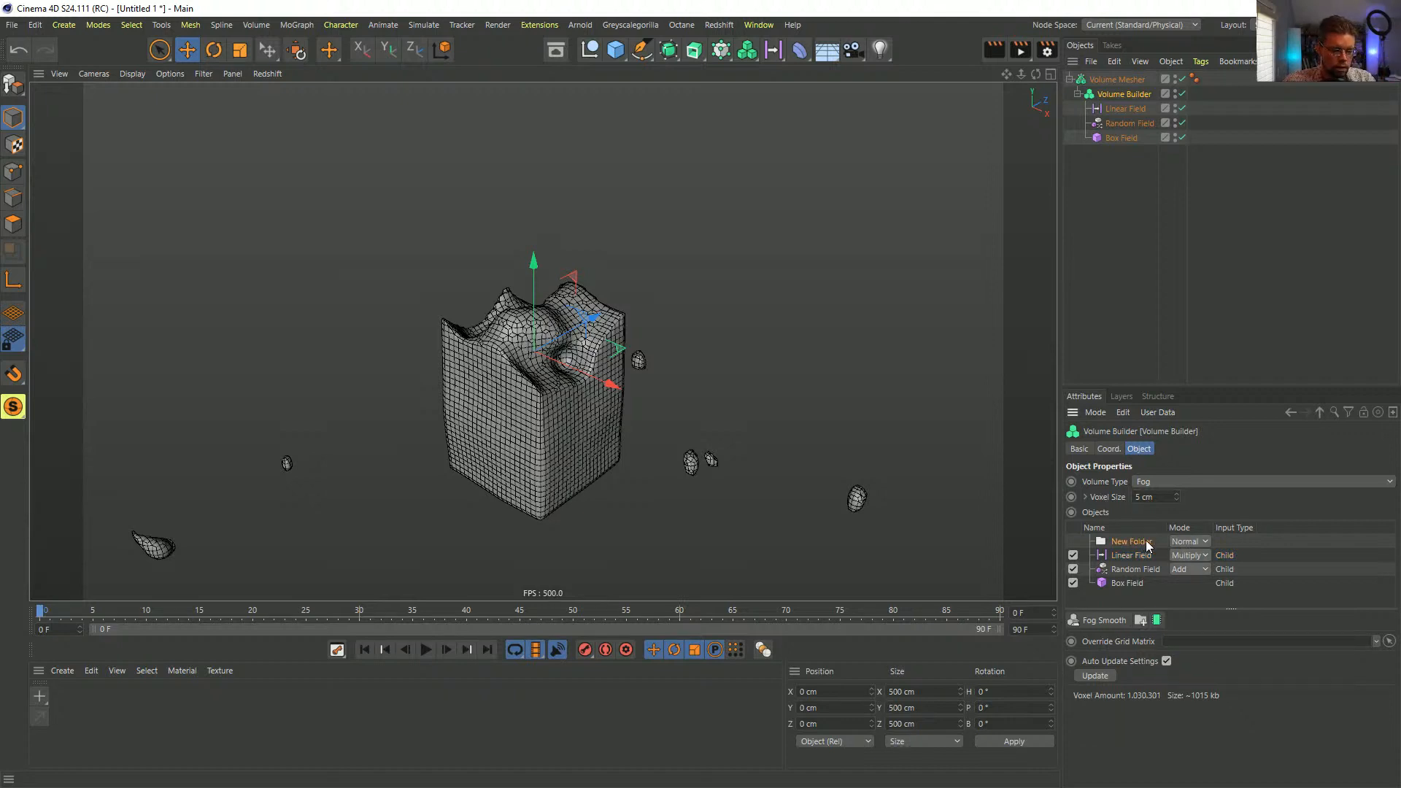
key(Delete)
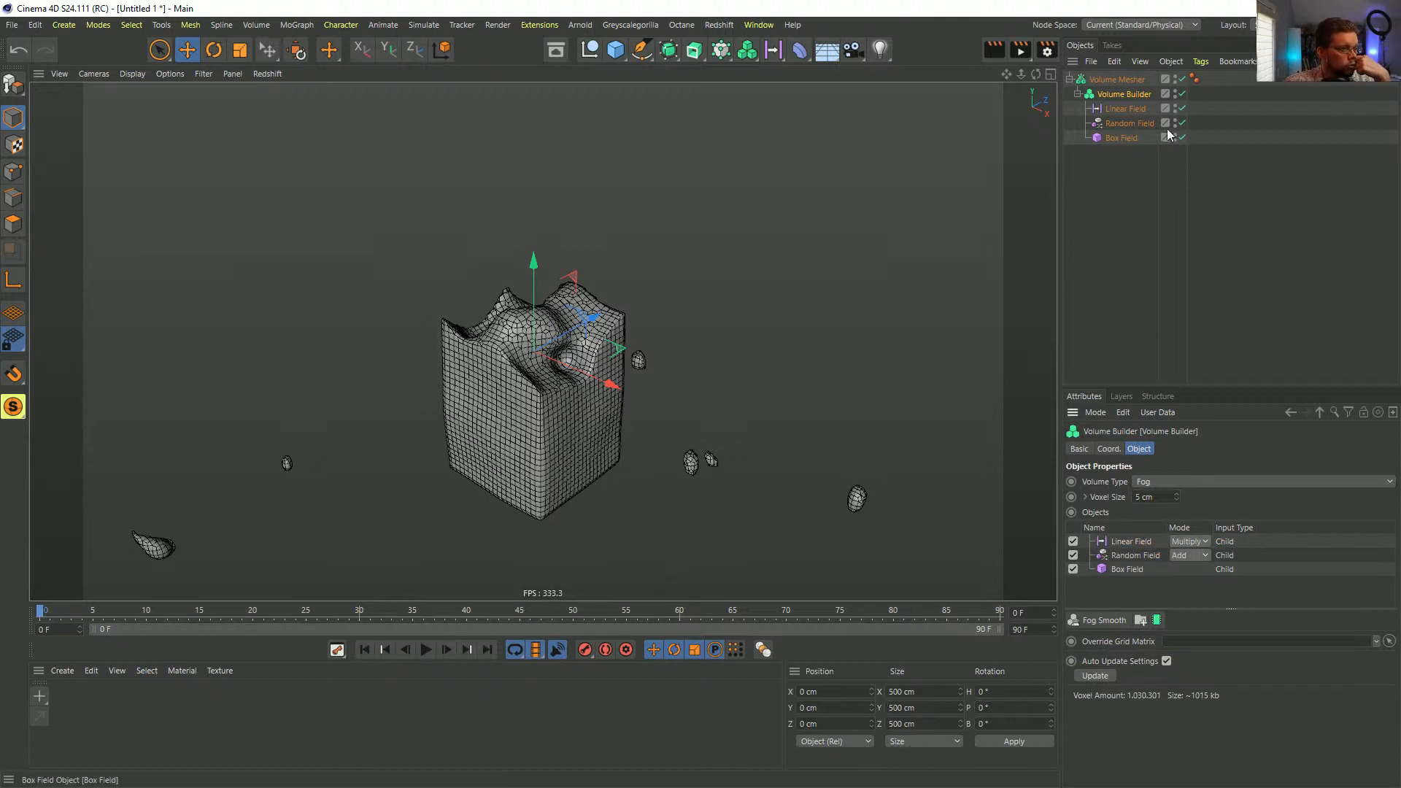
- Raise the Linear Field along Y to about 122 cm and set the Random Field's noise scale to 200 %
click(1125, 108)
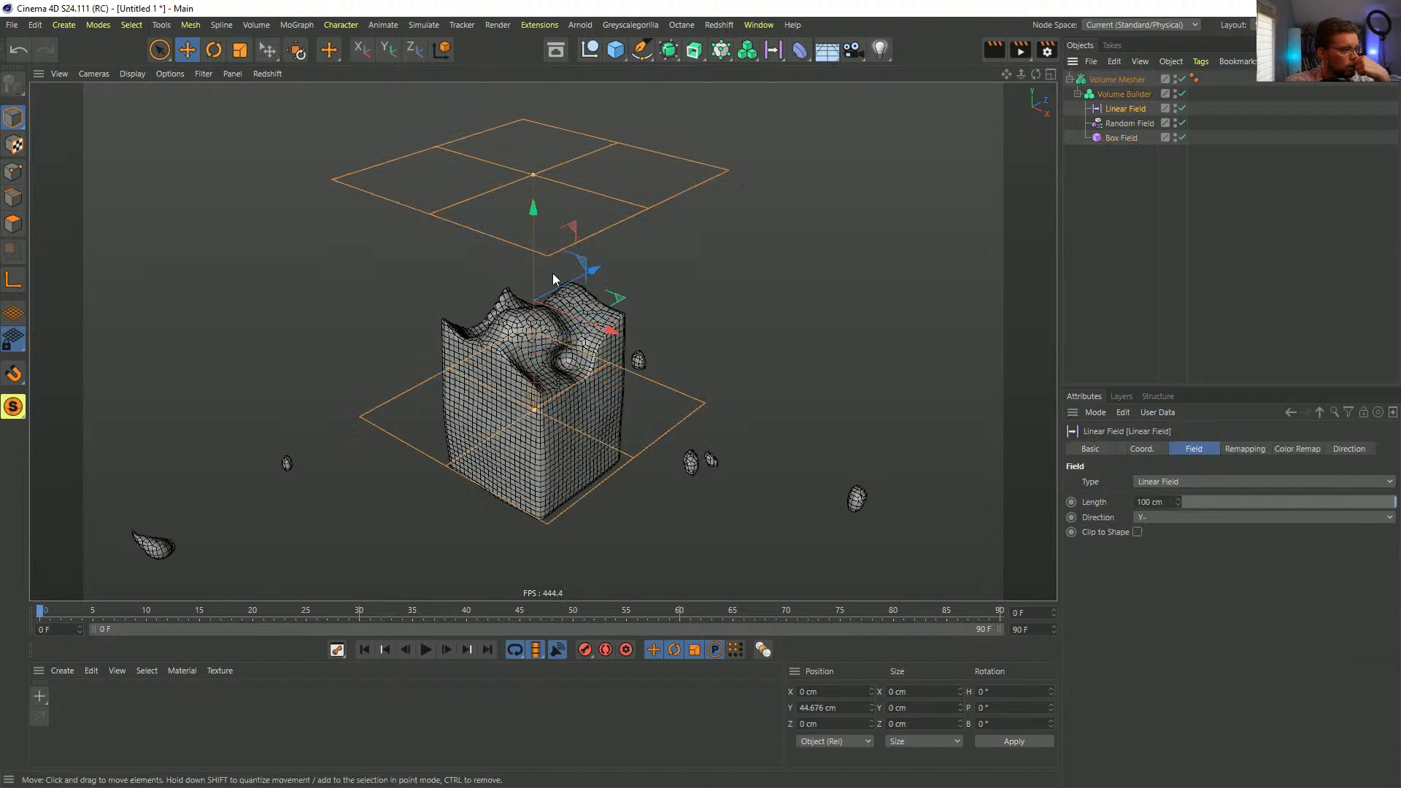
drag(534, 233, 607, 139)
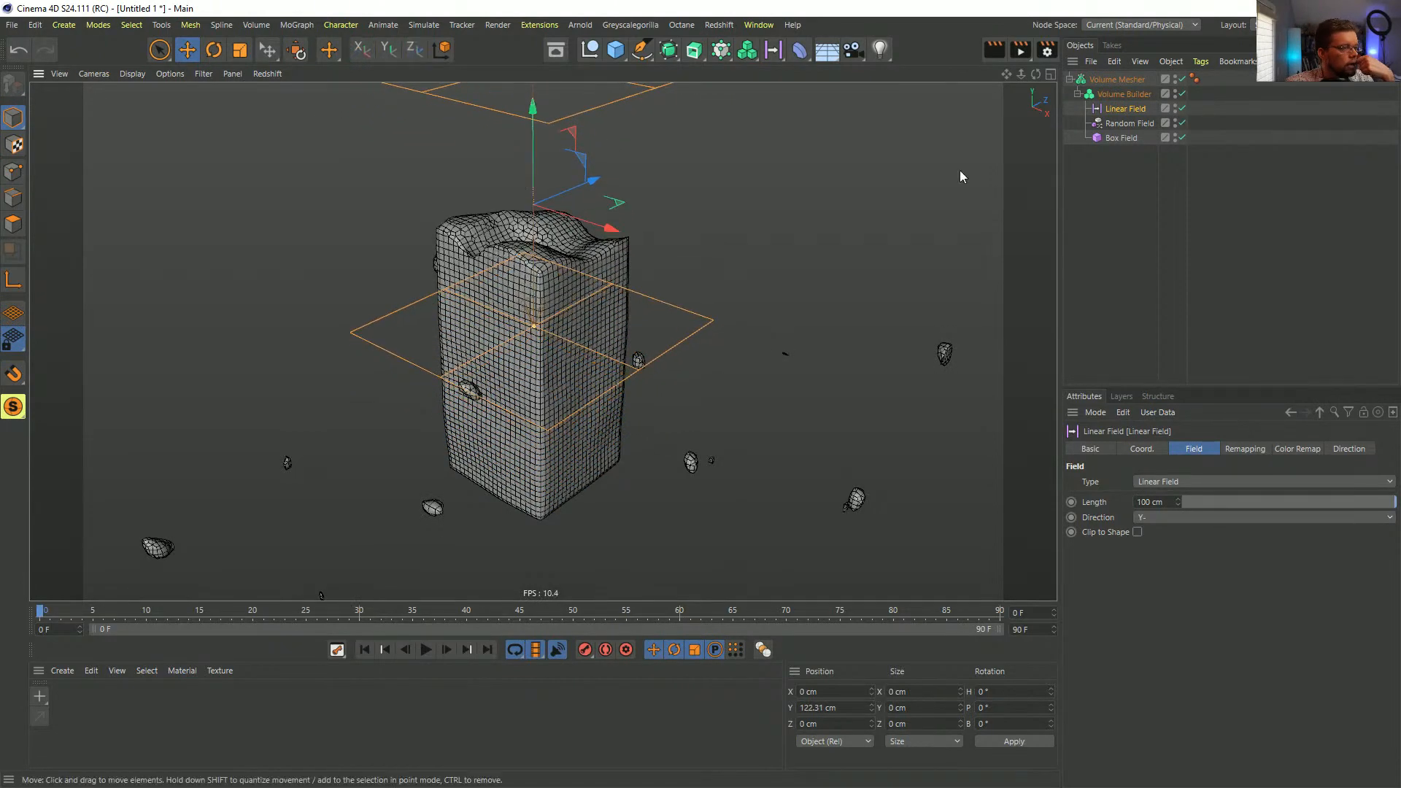
click(1121, 122)
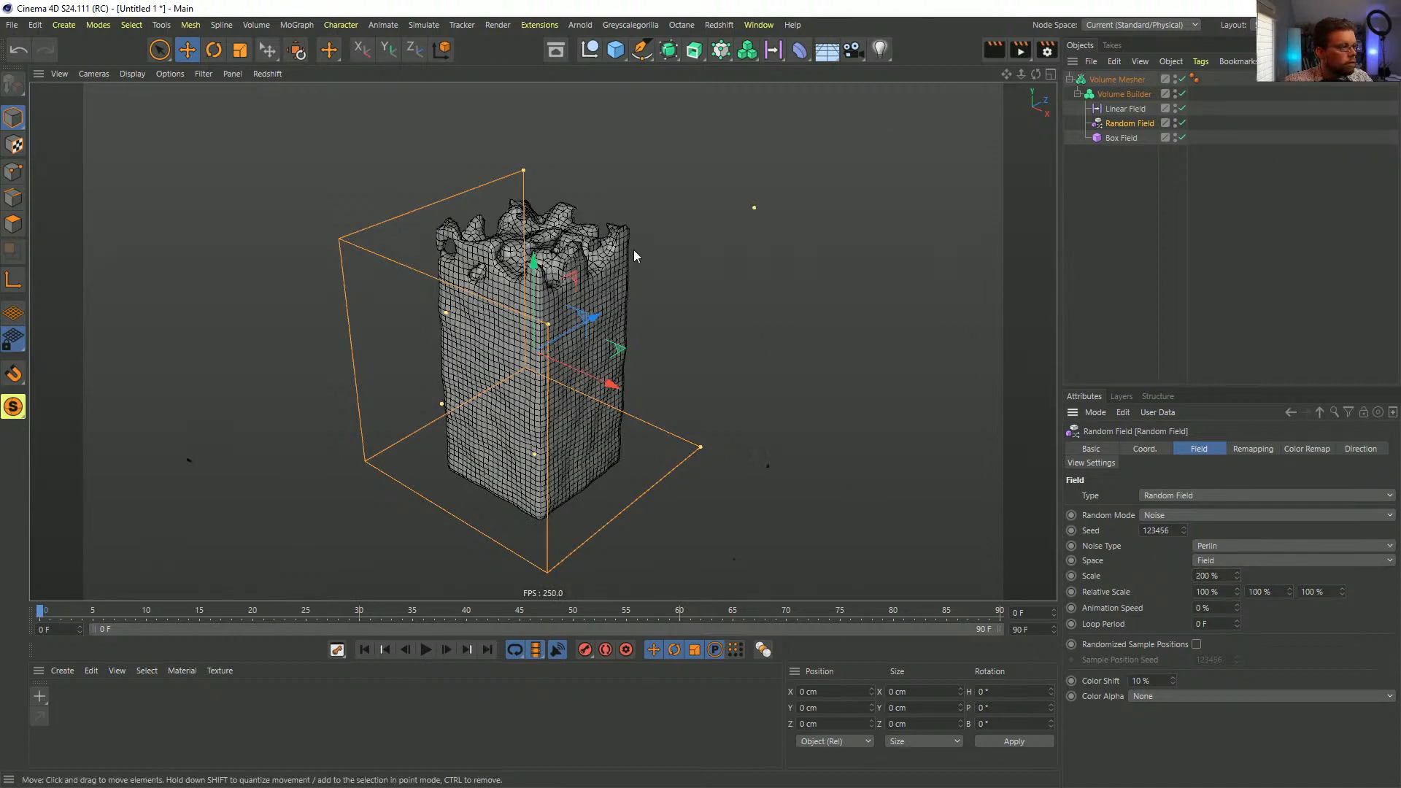
scroll(633, 250, up, 3)
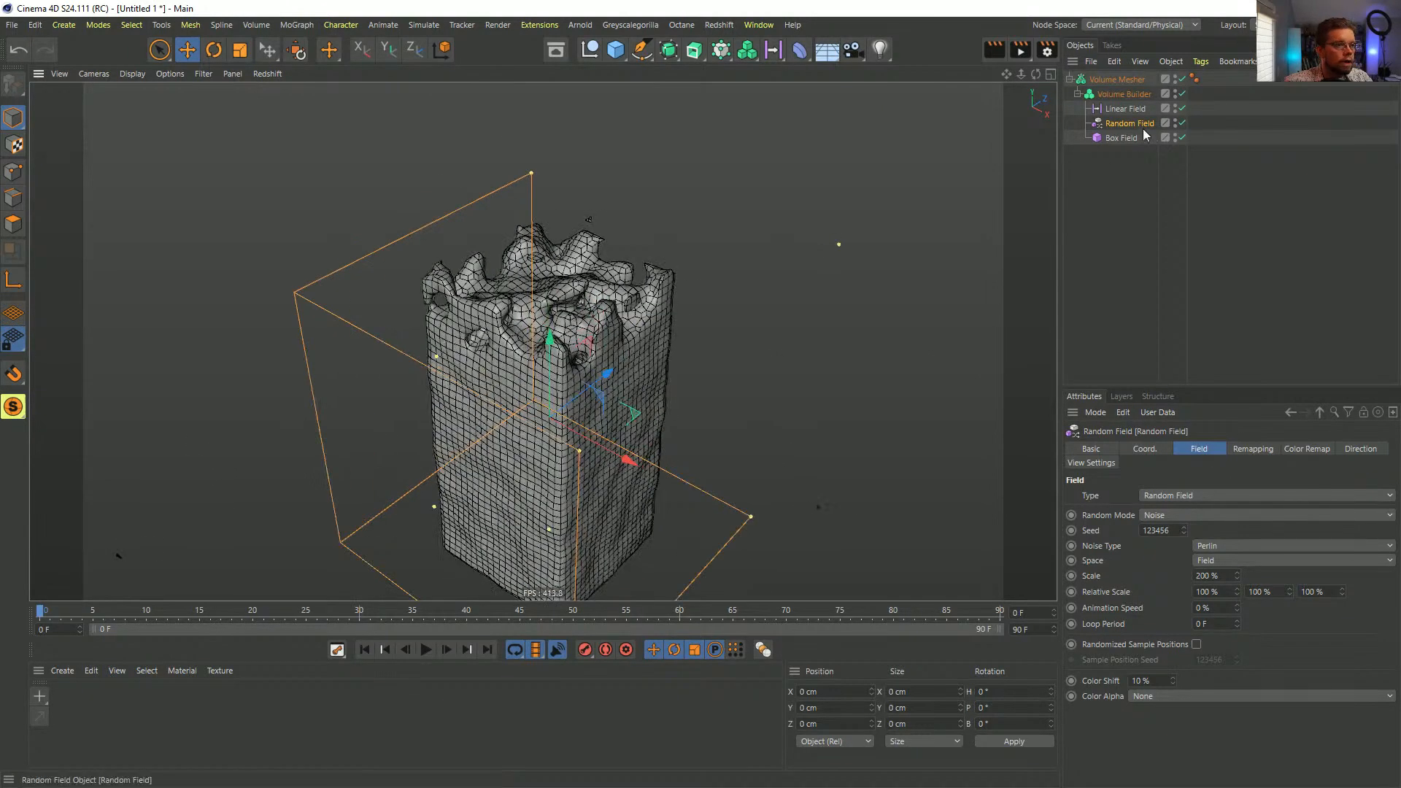
alt+drag(755, 298, 775, 219)
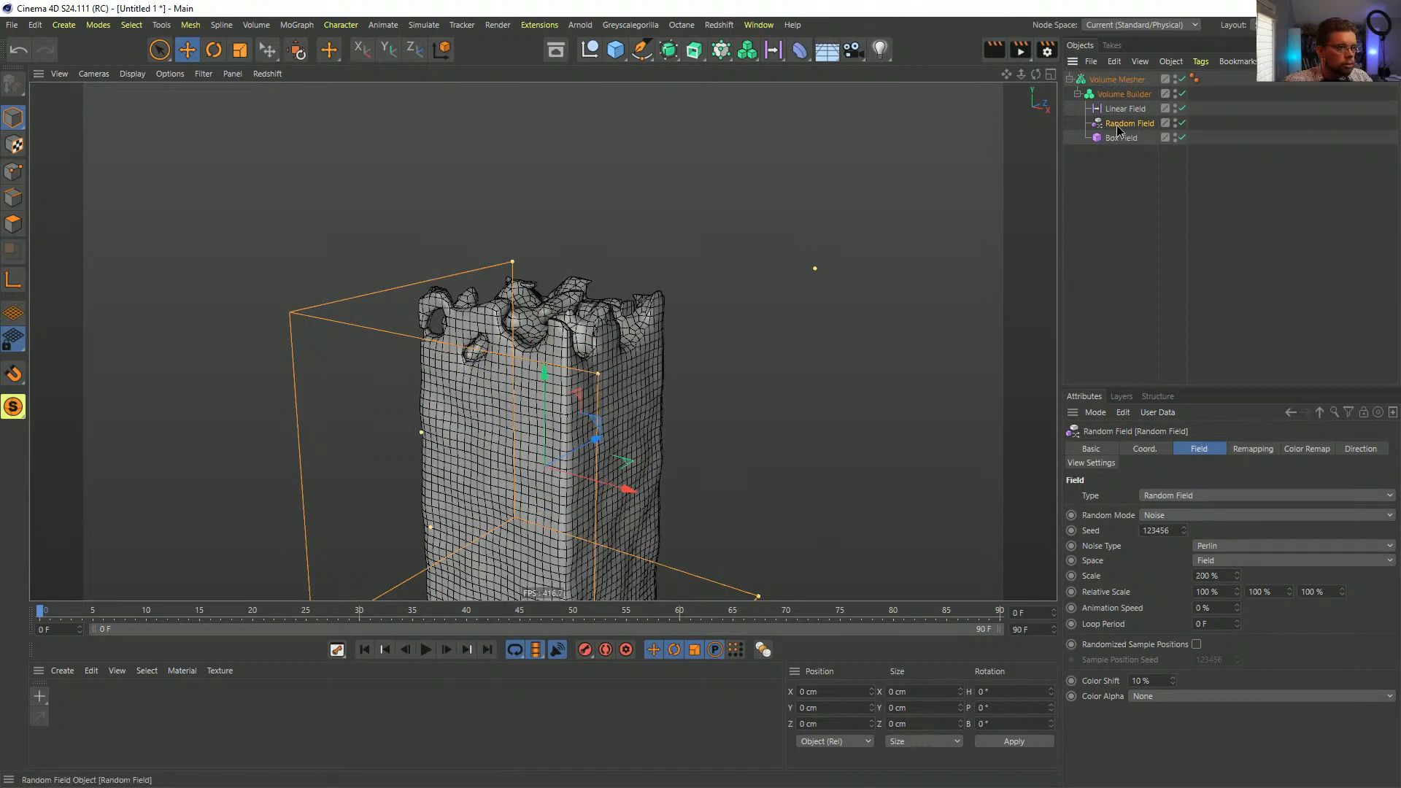
- Lower the Linear Field along Y to about 89 cm to try melting down the top of the block
click(1103, 108)
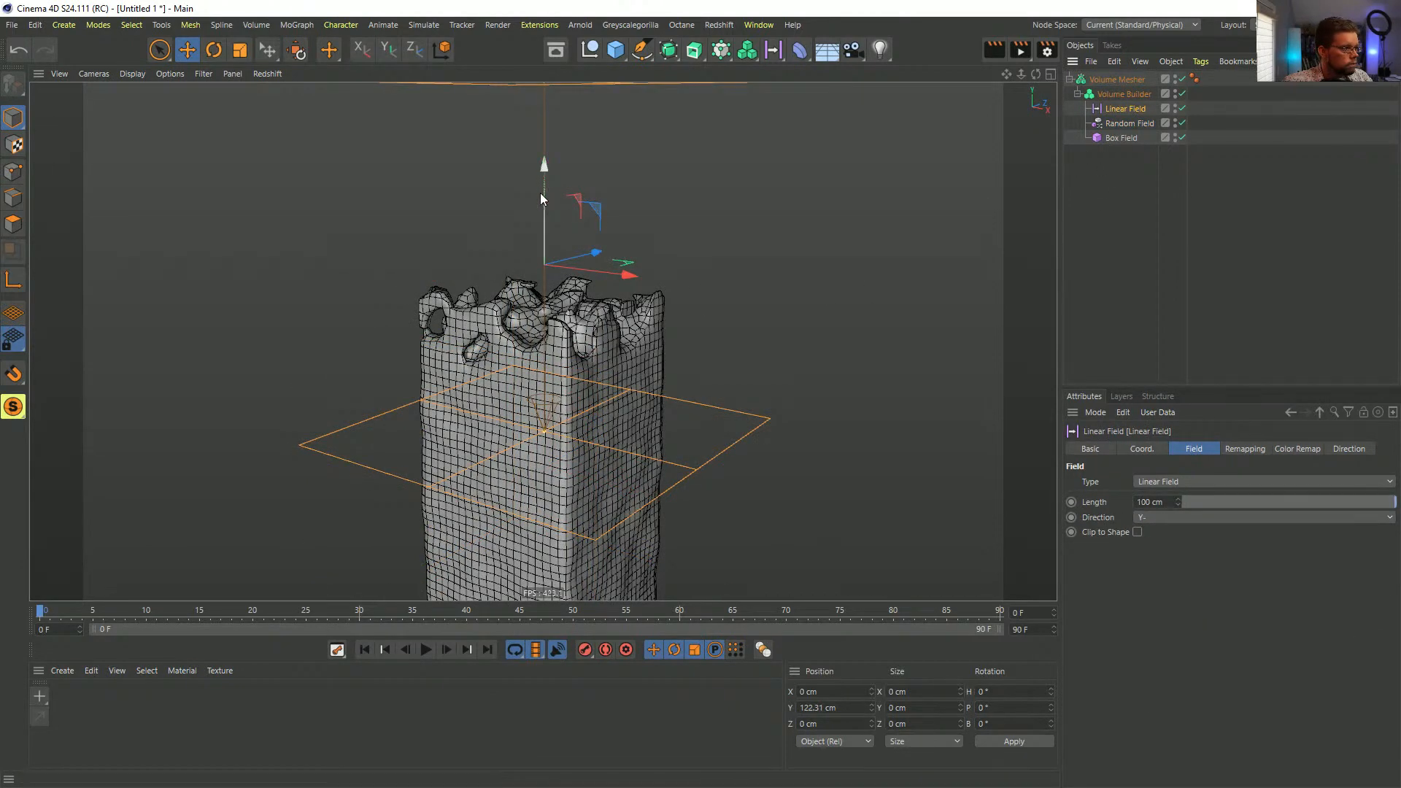
drag(540, 192, 537, 383)
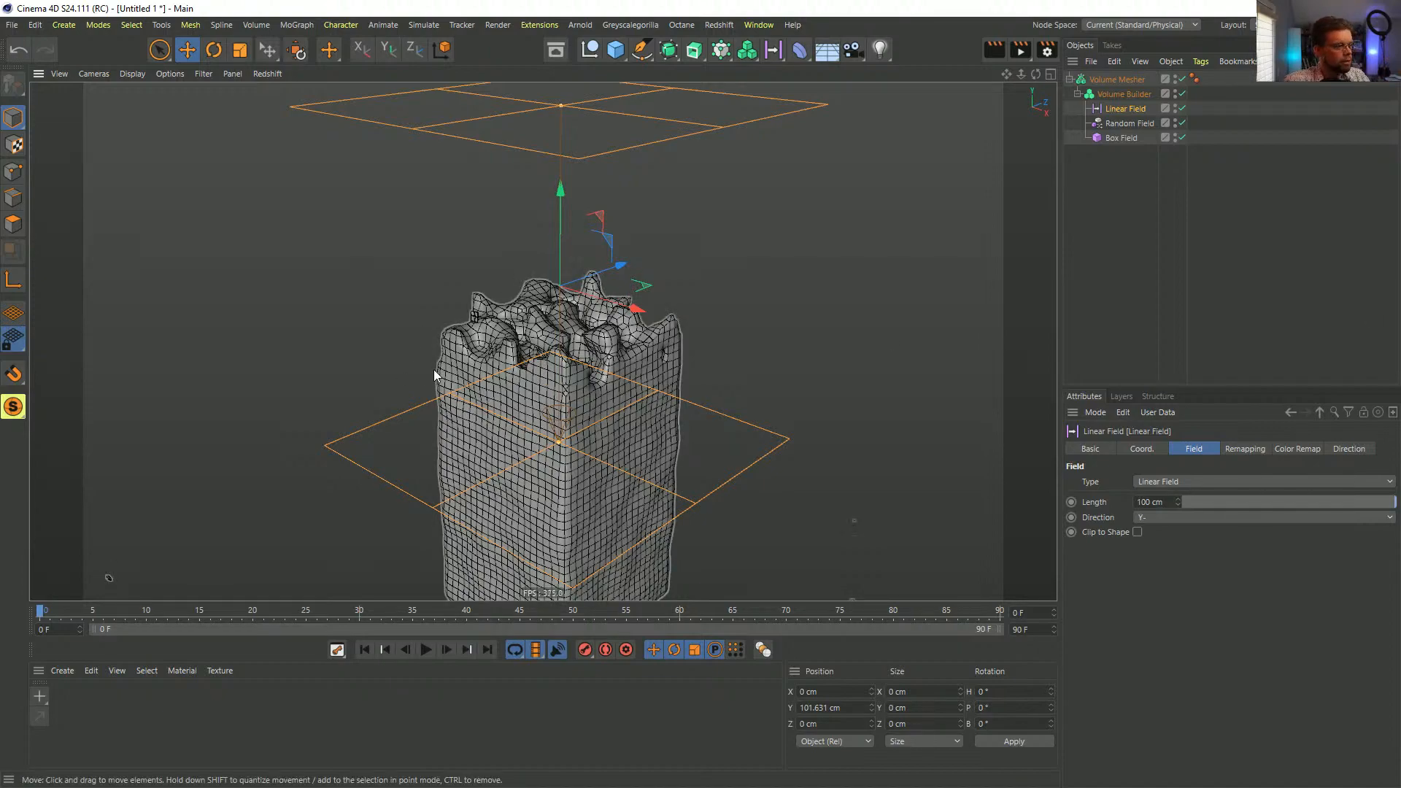
alt+drag(582, 372, 706, 265)
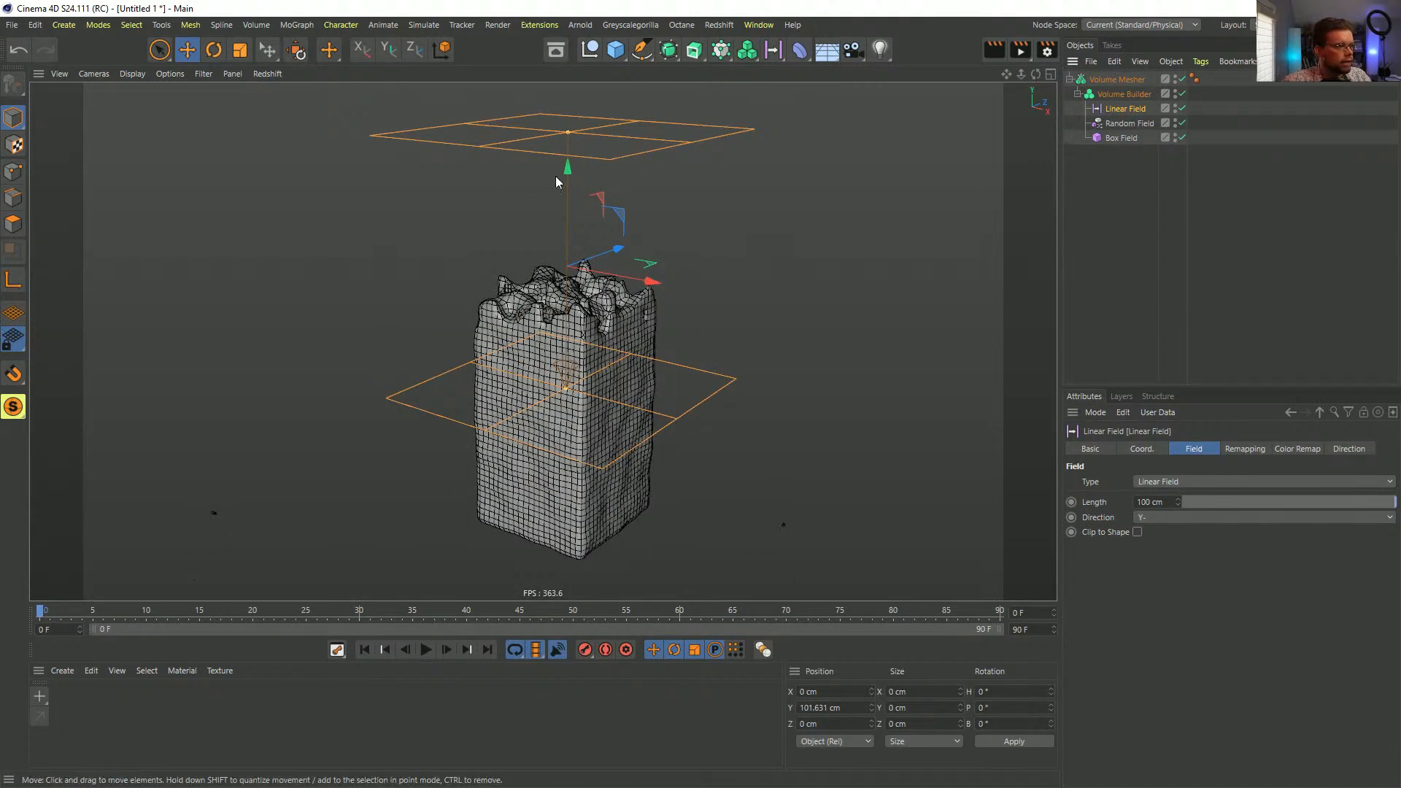
drag(556, 180, 537, 246)
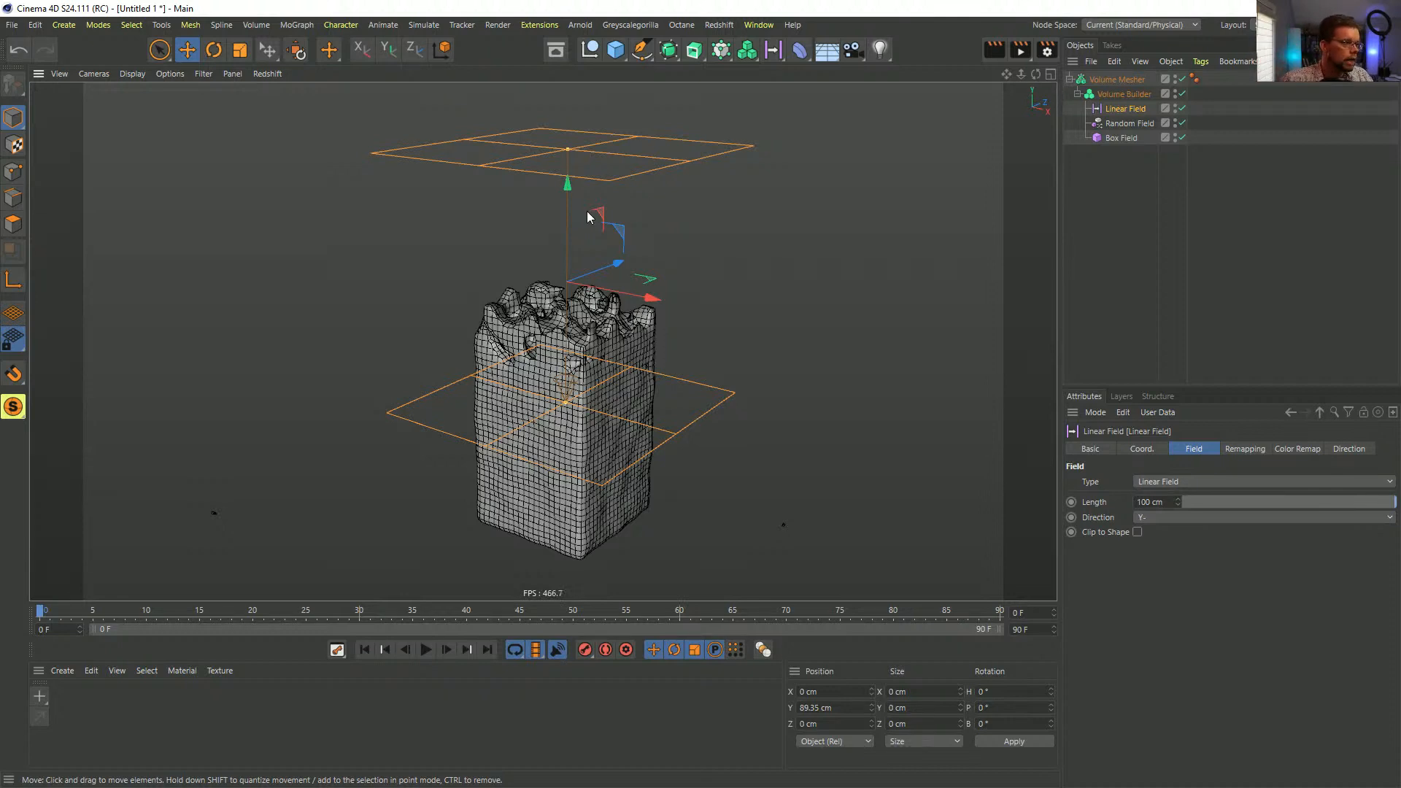
- Shorten the Linear Field's length to about 56 cm and raise the object along Y to about 135 cm
drag(572, 185, 573, 142)
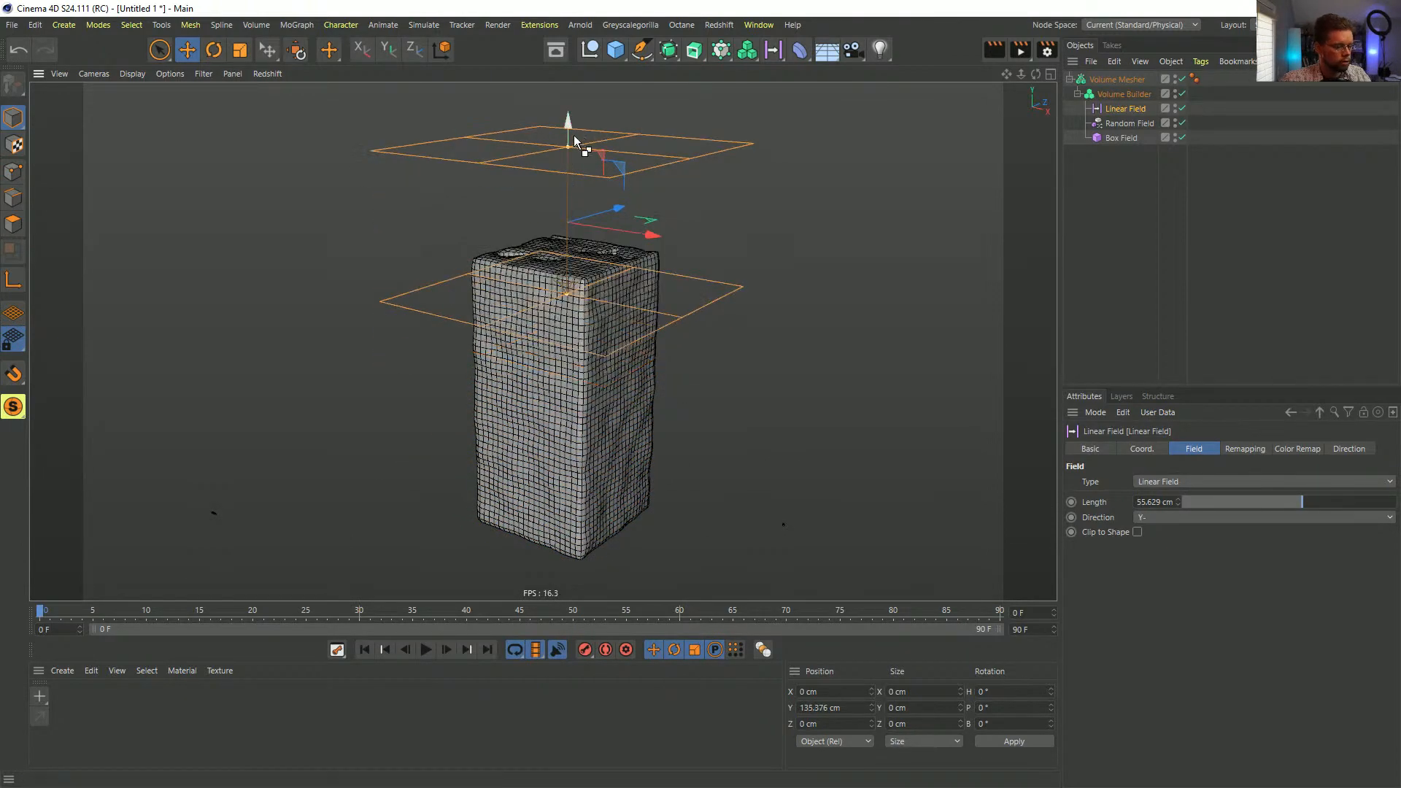
double_click(976, 3)
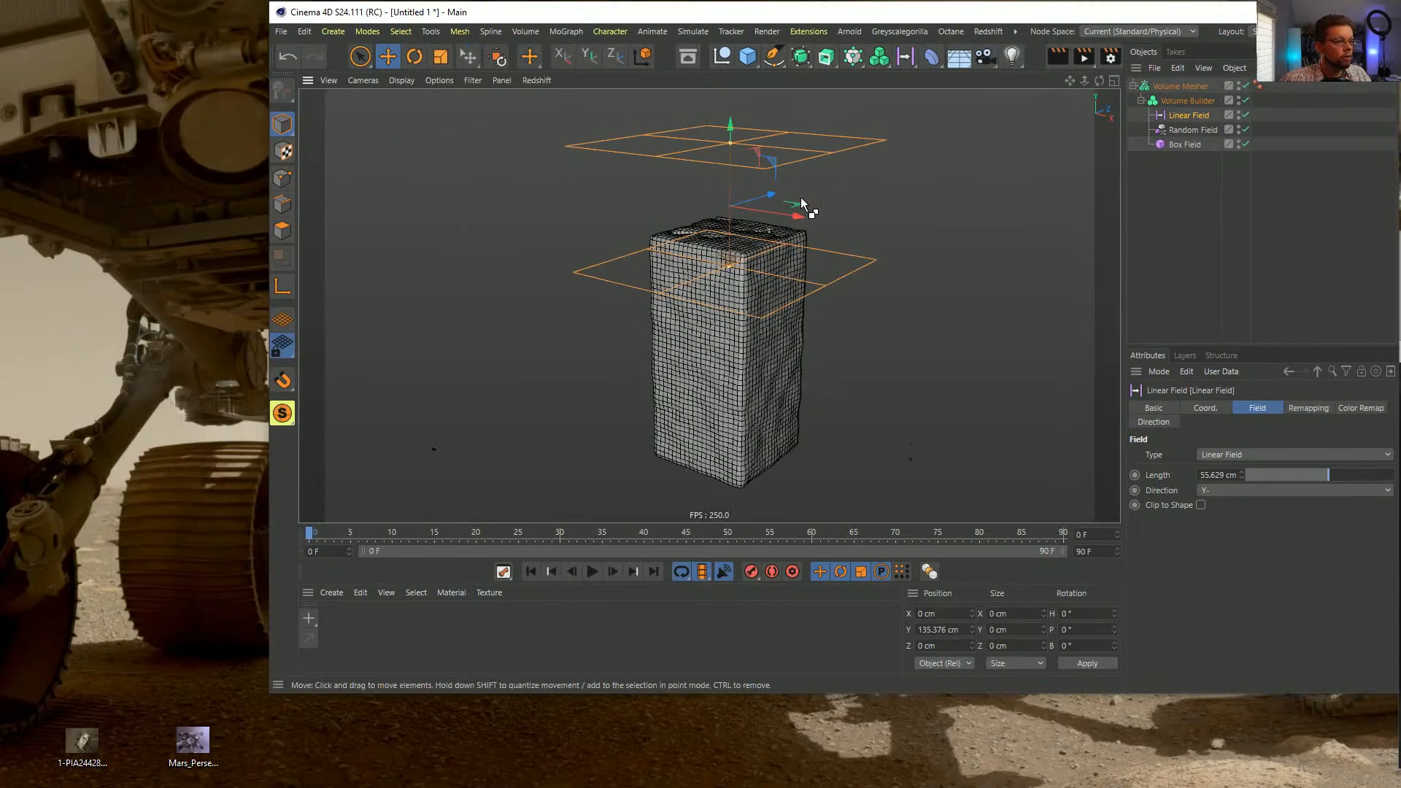
double_click(741, 12)
- Save the scene in the SceneFiles folder as [2a]MeltyBLockVolumeFog.c4d
key(ctrl+s)
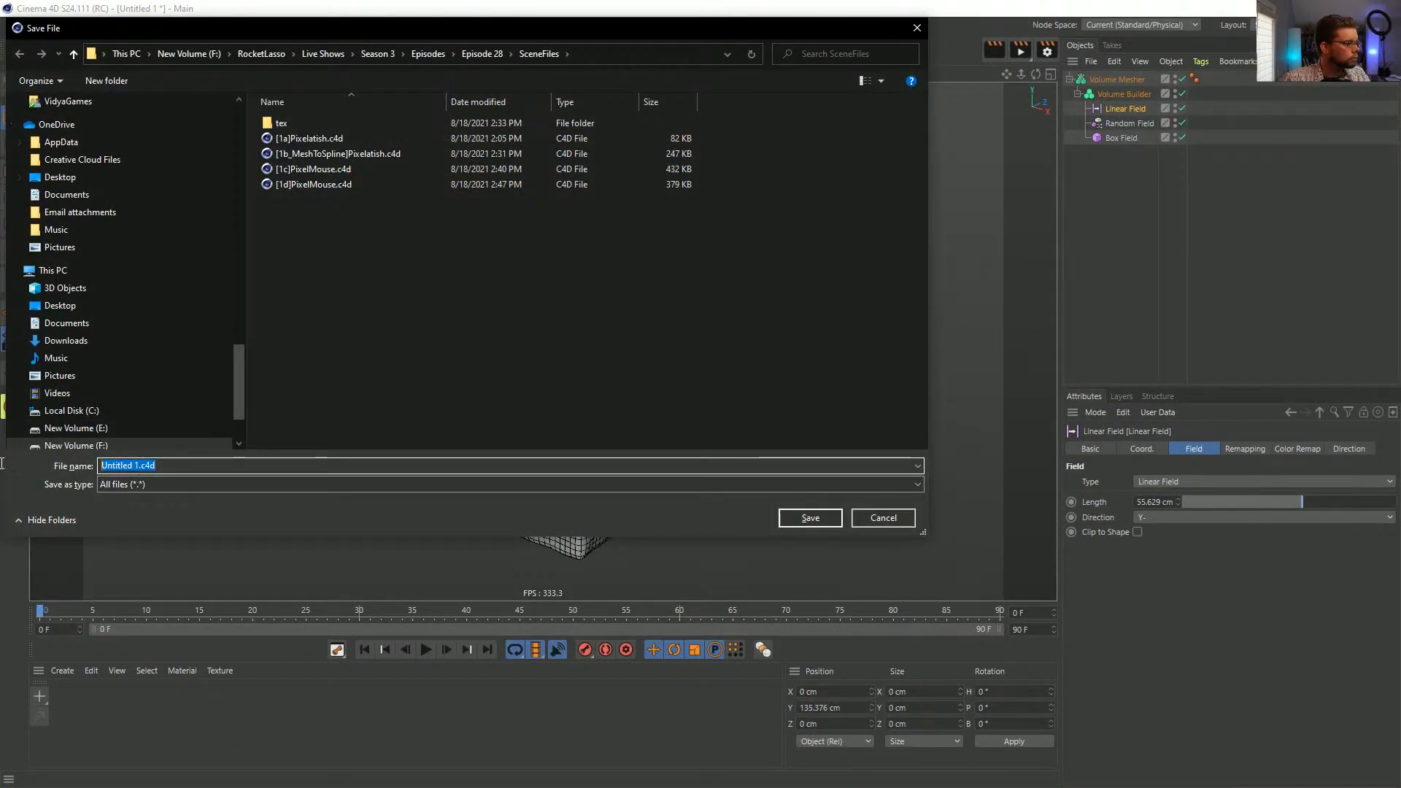
click(135, 481)
click(140, 465)
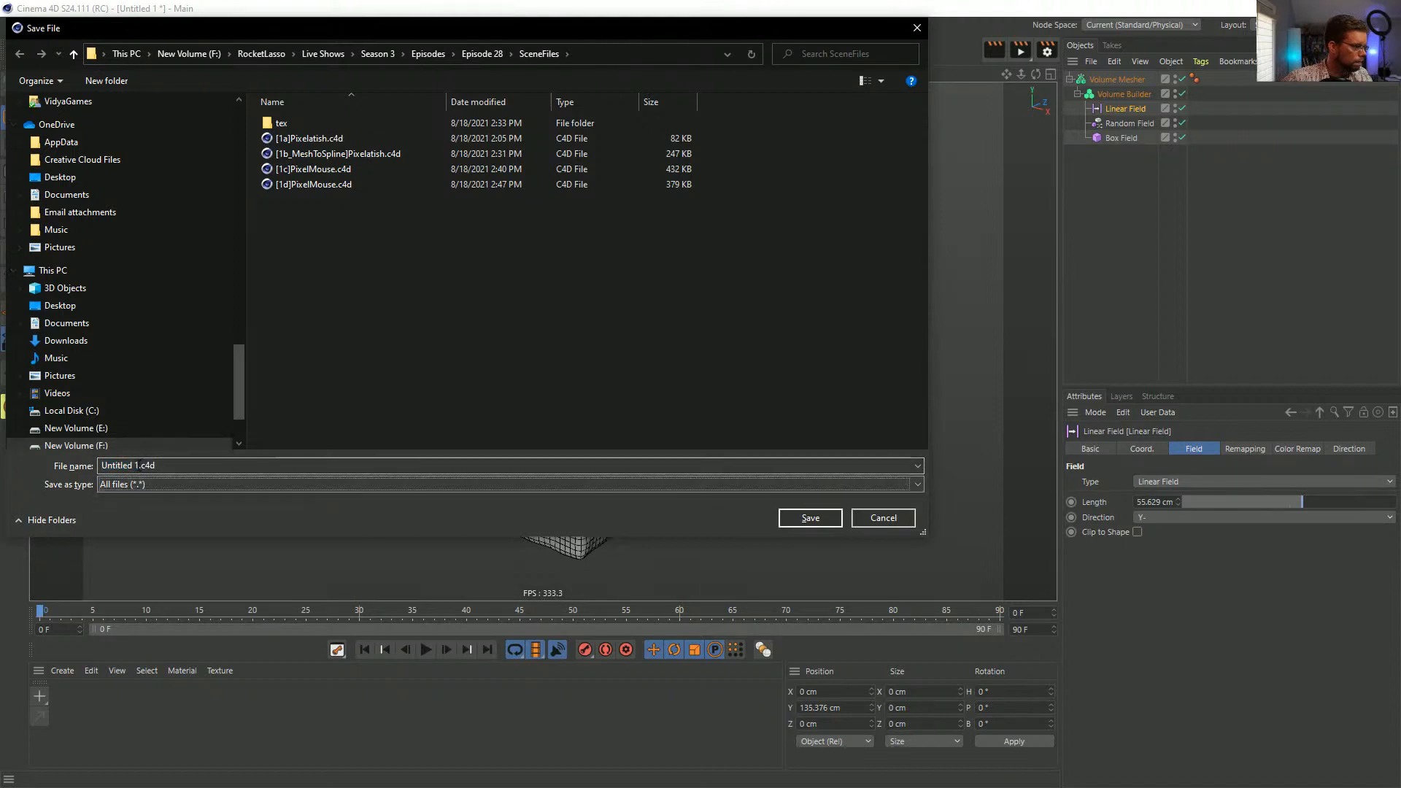
click(95, 466)
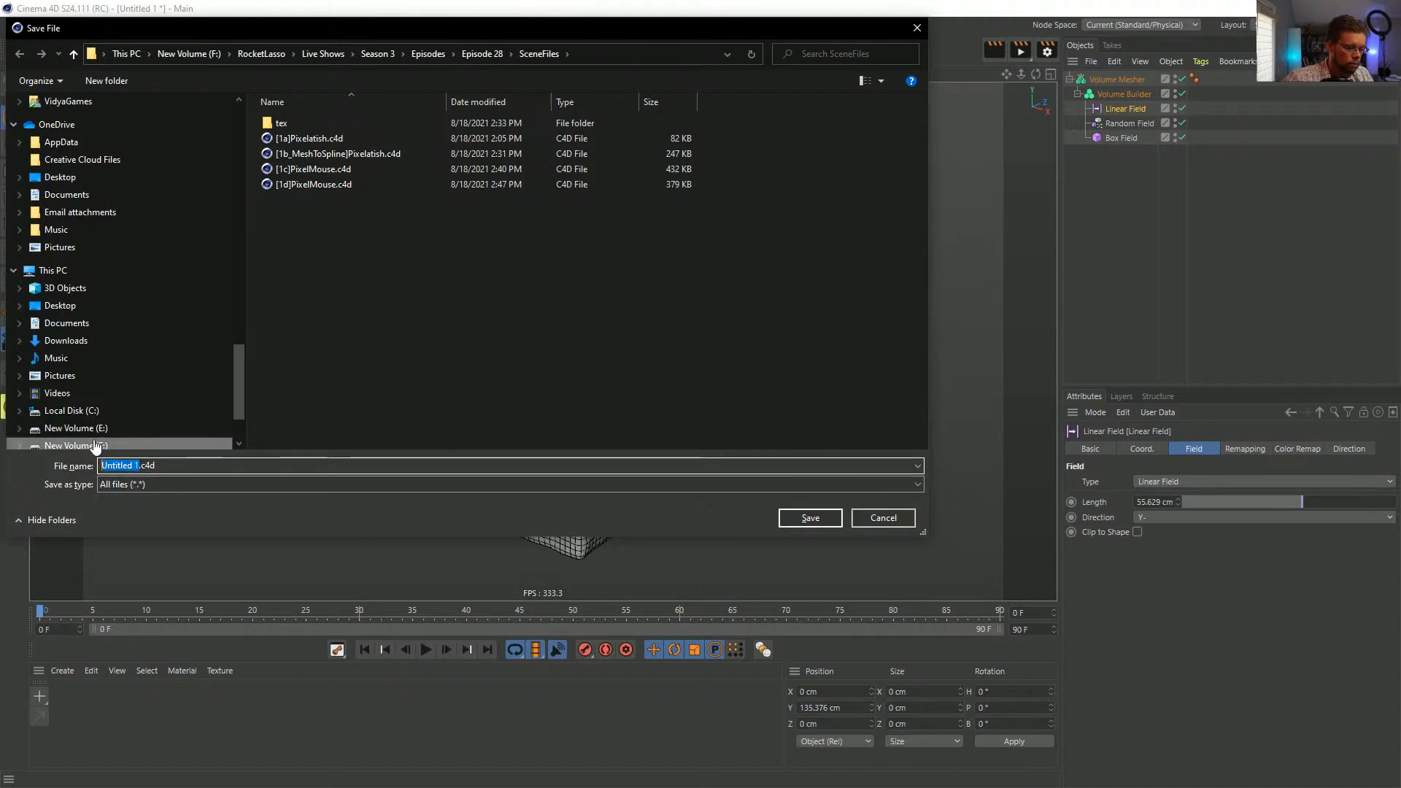
text([2a]Melty)
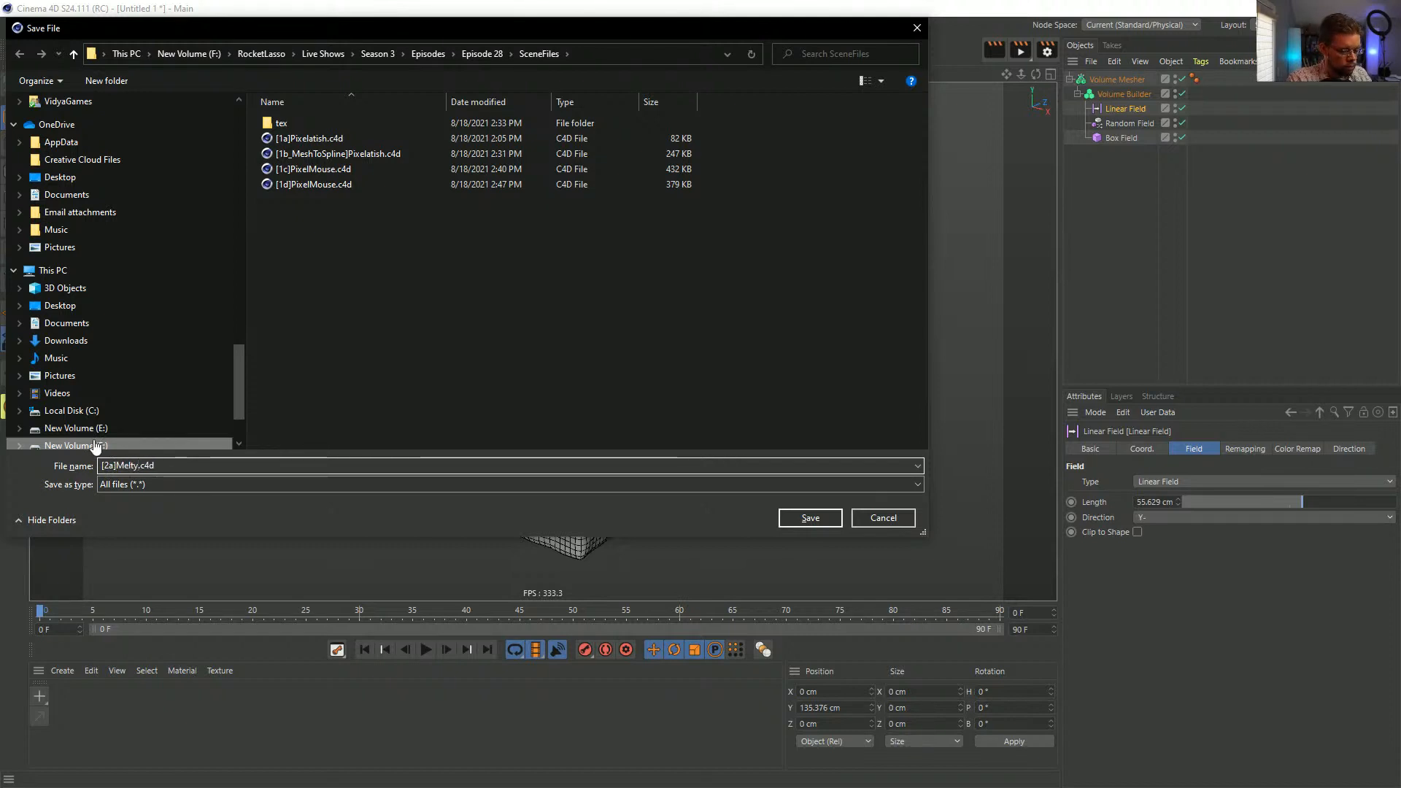
text(MeltyBLockVe)
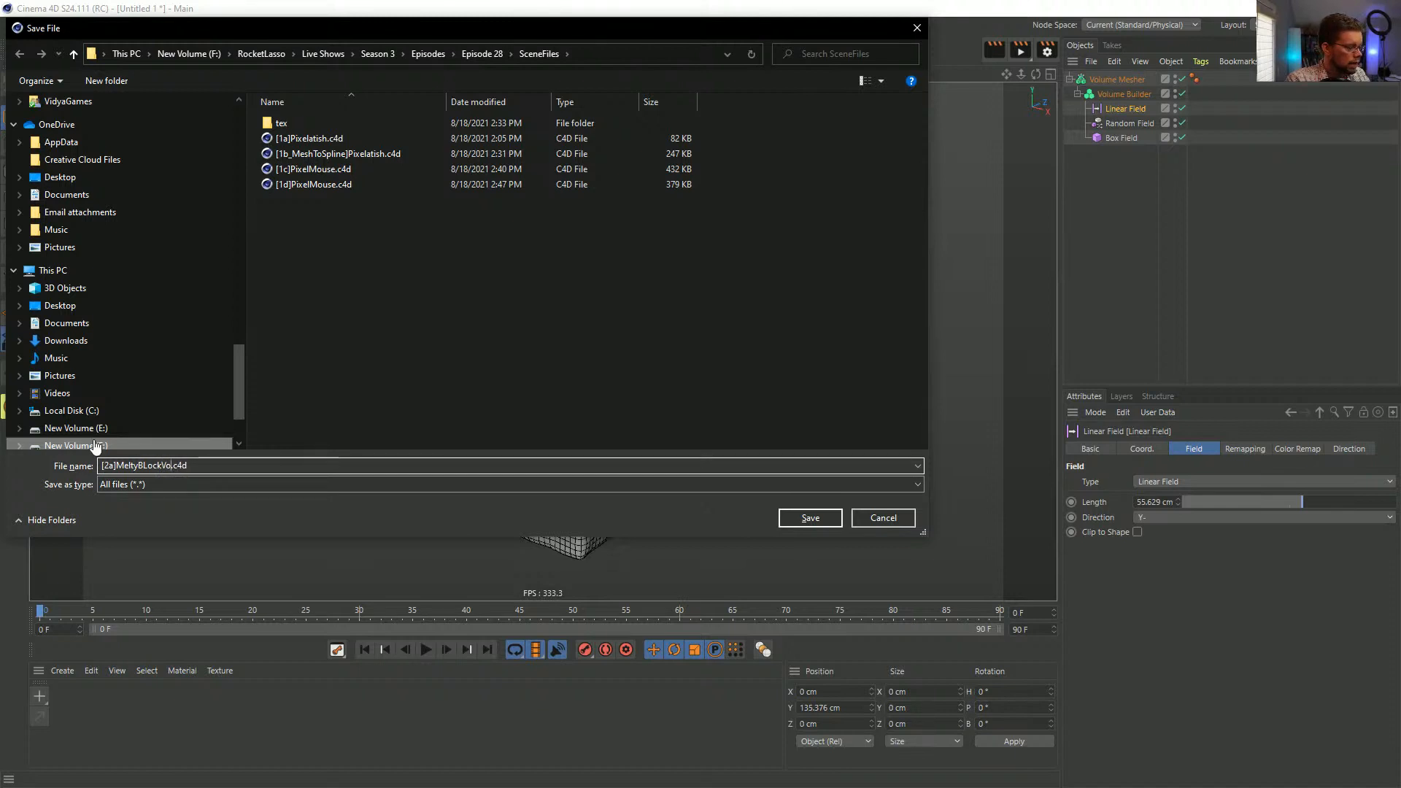
text(lumeFog)
key(Return)
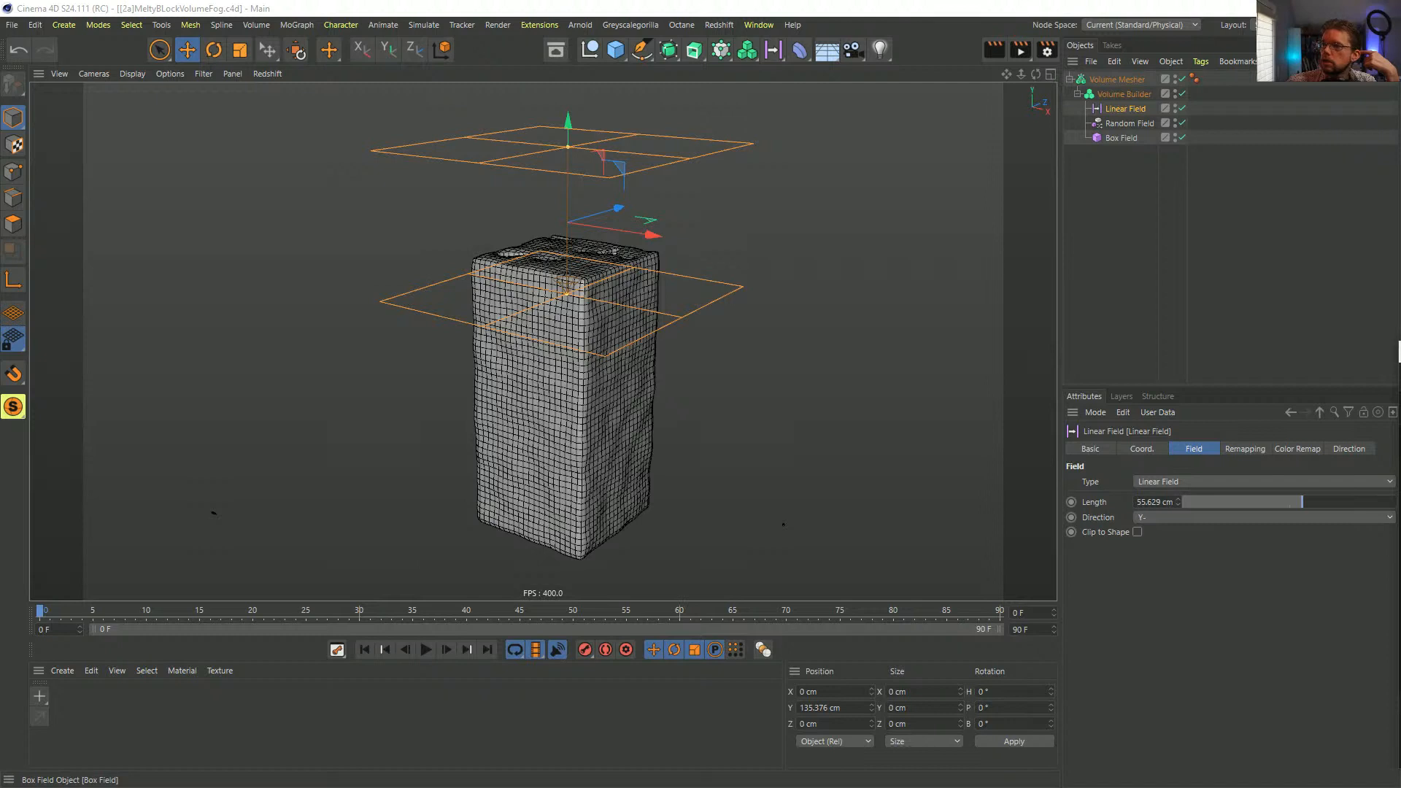
- Switch to the browser with the MSI Gaming project on Behance, enlarge its window and examine the tendril-covered motherboard artwork
drag(1400, 139, 560, 52)
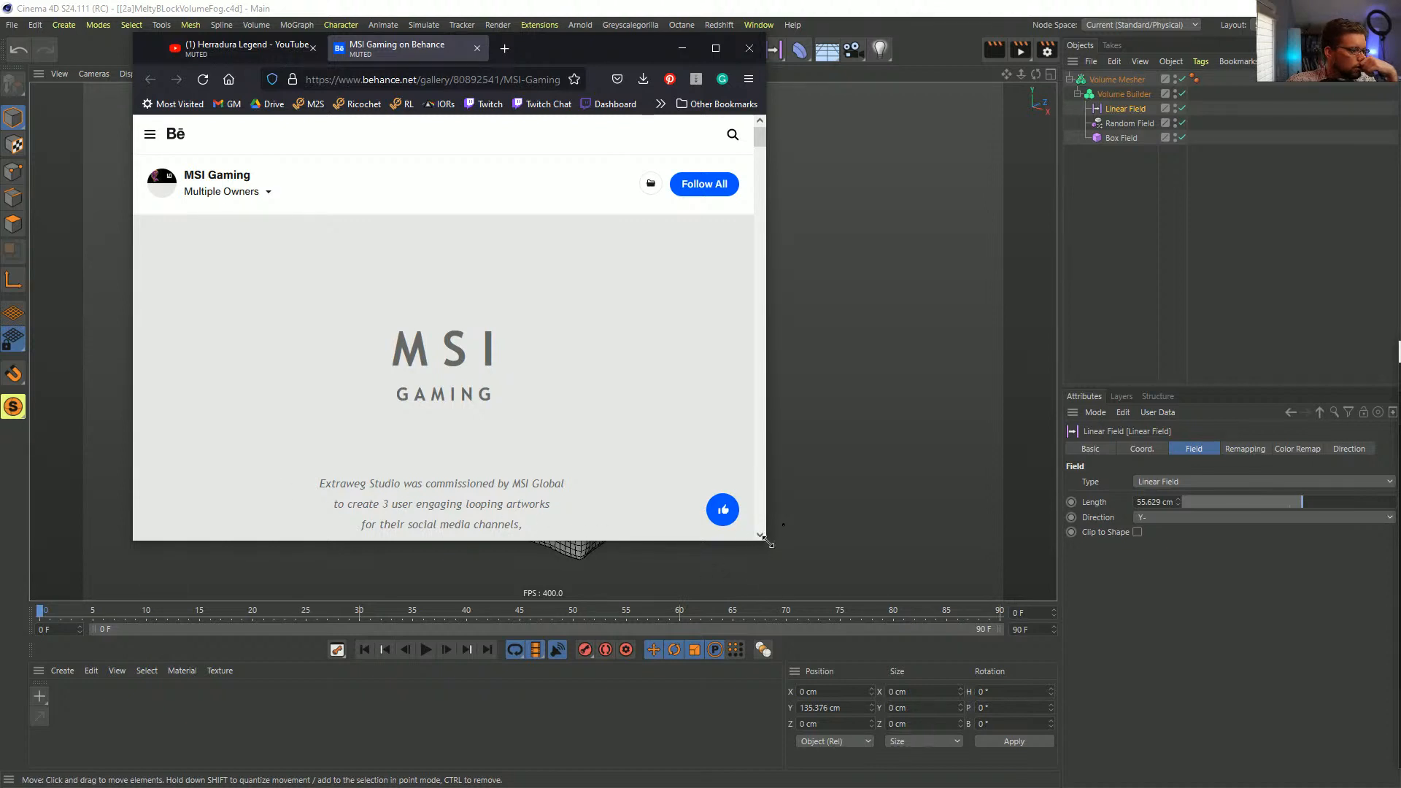
drag(769, 542, 1321, 752)
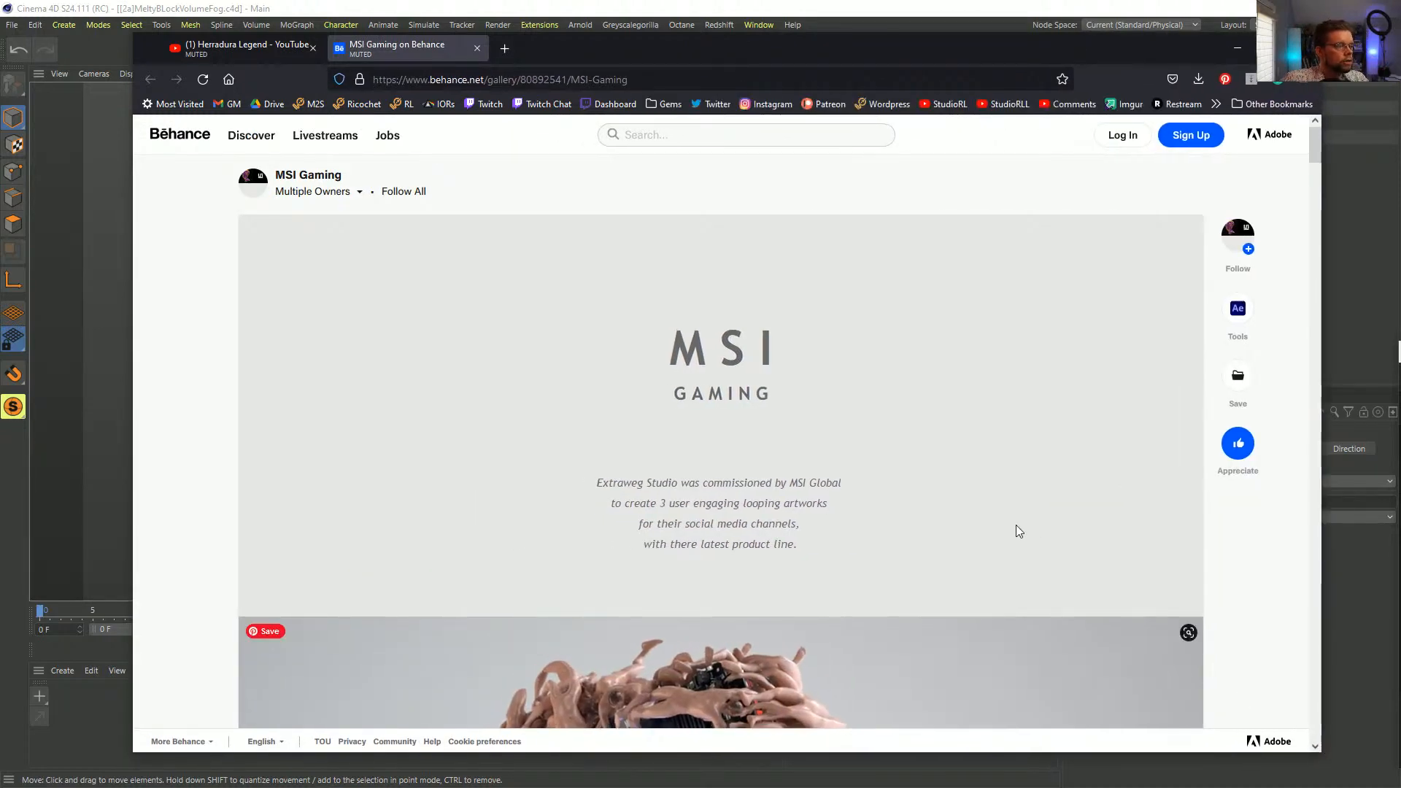
scroll(1034, 501, down, 5)
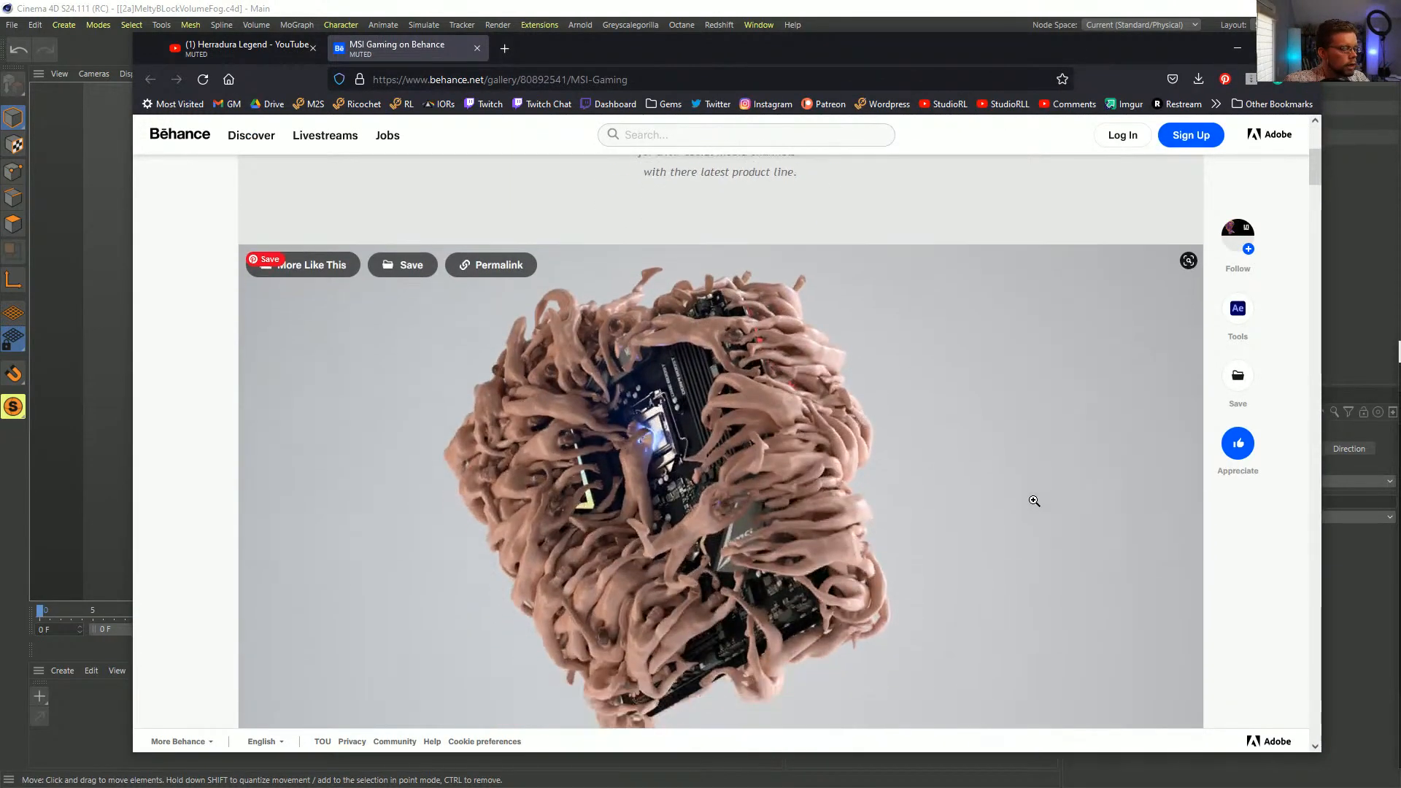
scroll(1014, 493, down, 3)
scroll(1016, 478, up, 2)
scroll(1020, 475, down, 3)
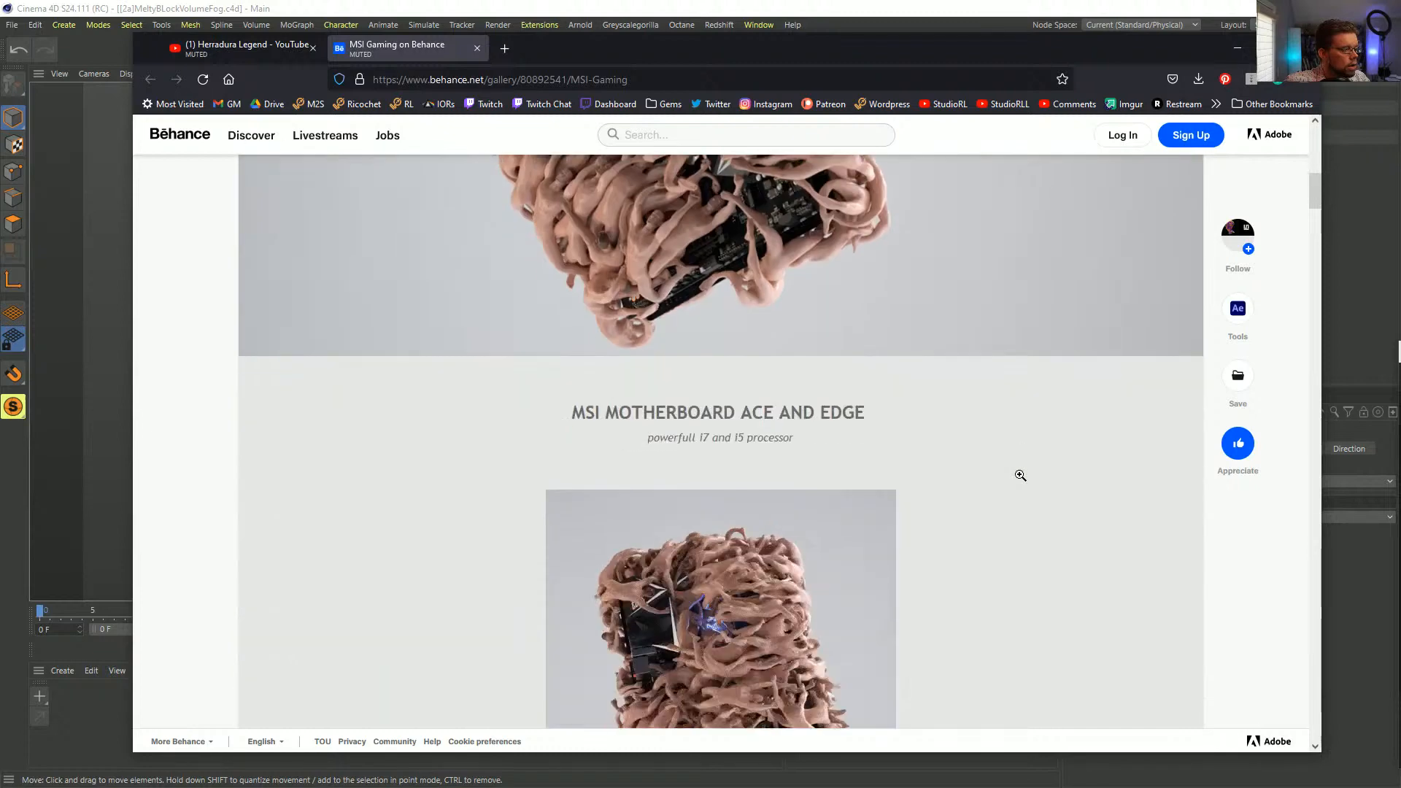
scroll(1020, 475, down, 2)
scroll(1021, 476, down, 1)
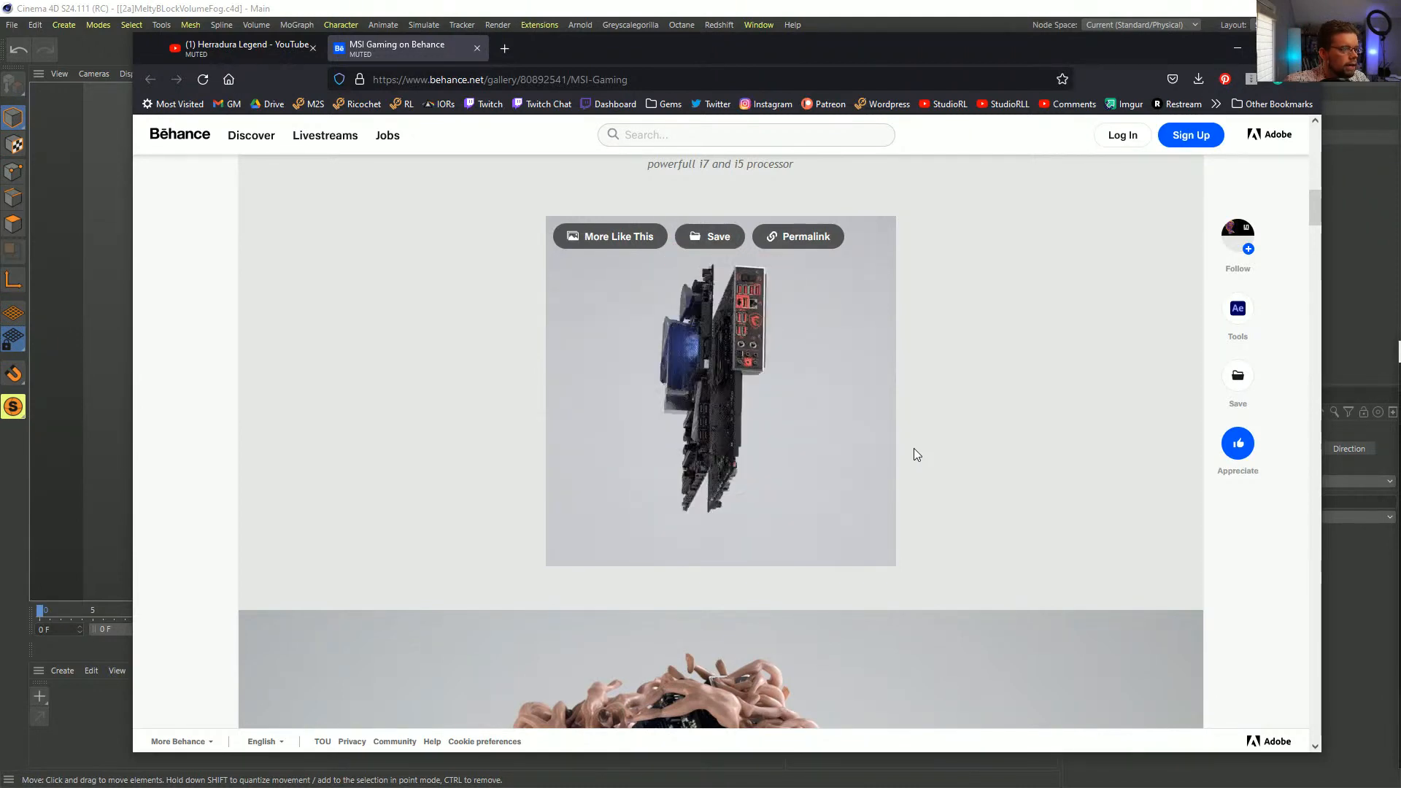
scroll(914, 448, down, 5)
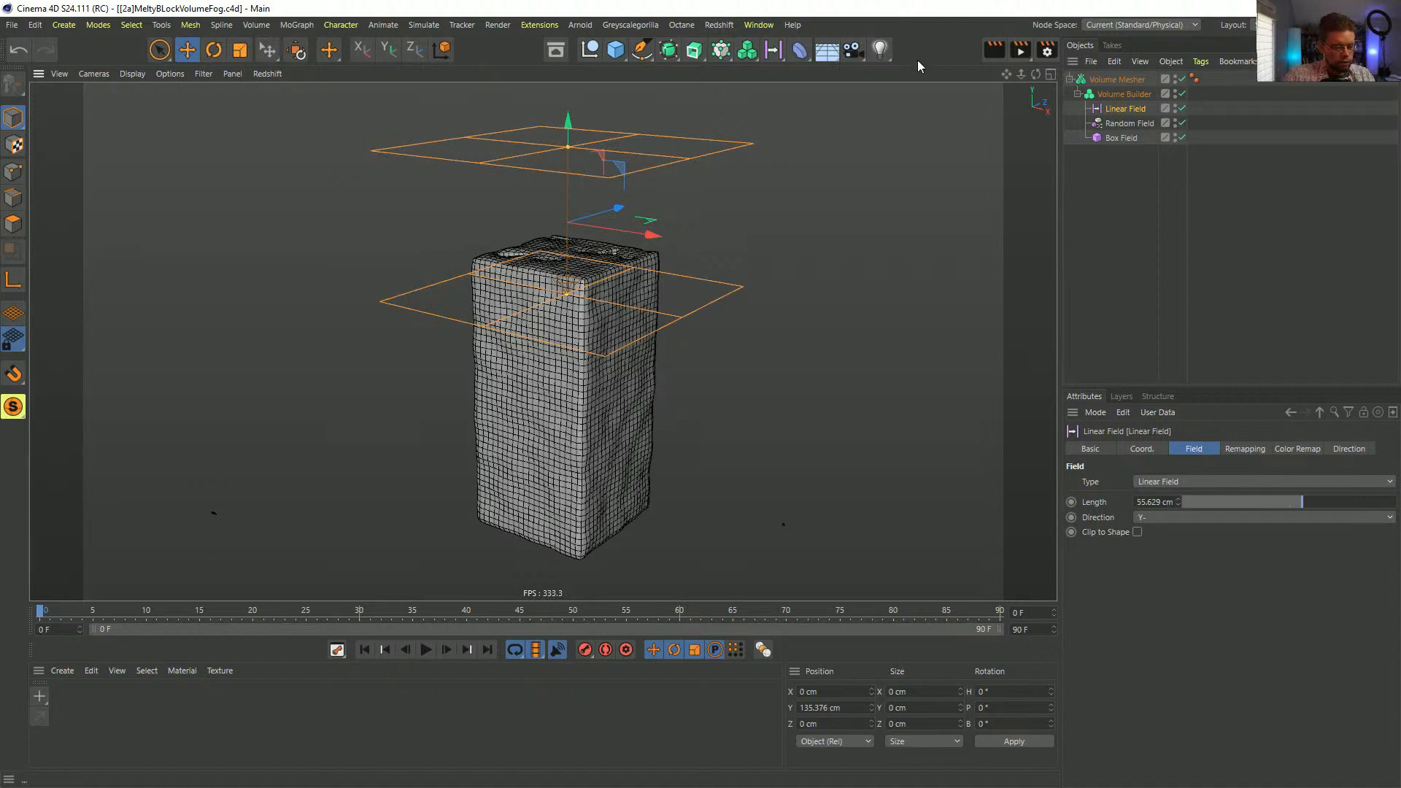
- Create a new scene with a Floor and a Sphere, setting the sphere's type to Icosahedron
key(ctrl+n)
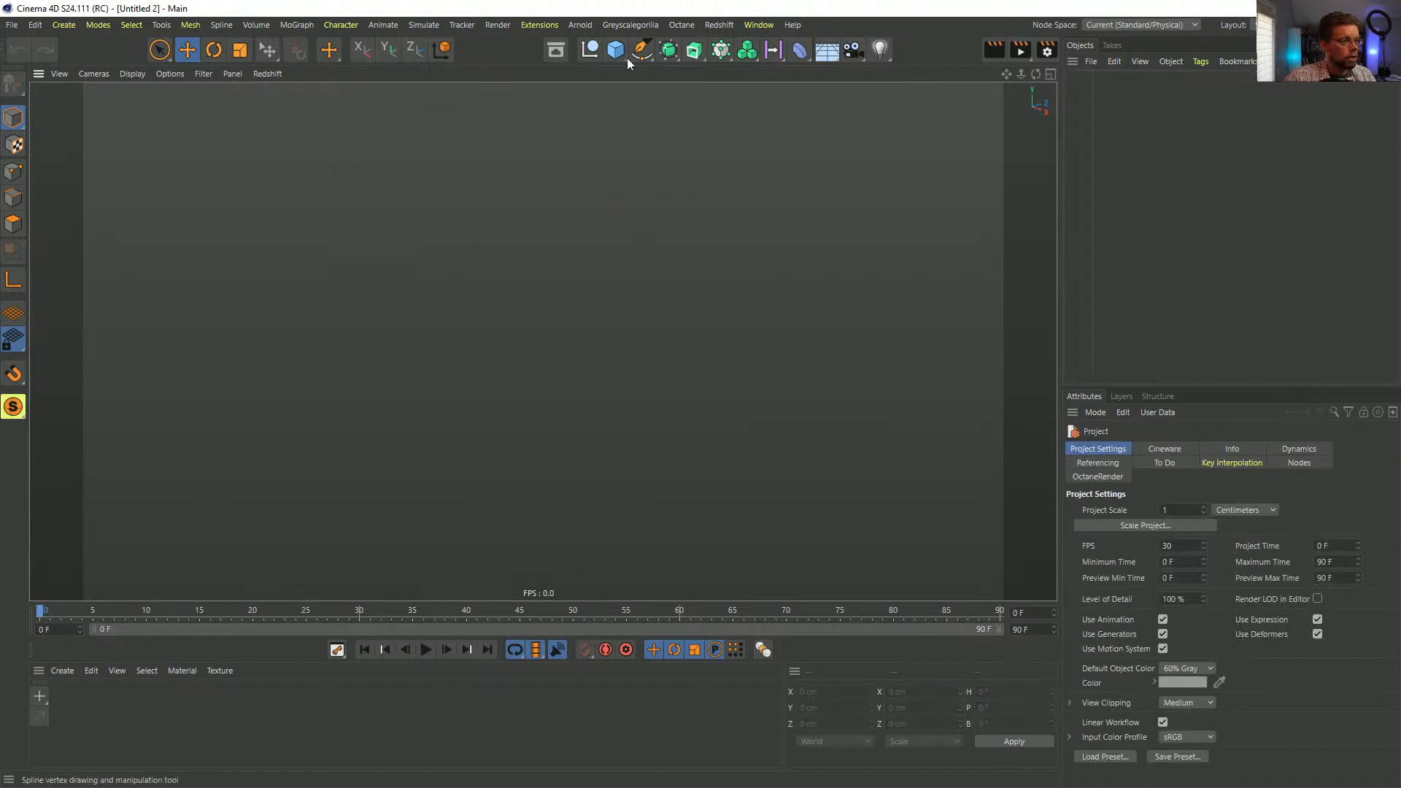
click(622, 50)
click(829, 48)
click(616, 50)
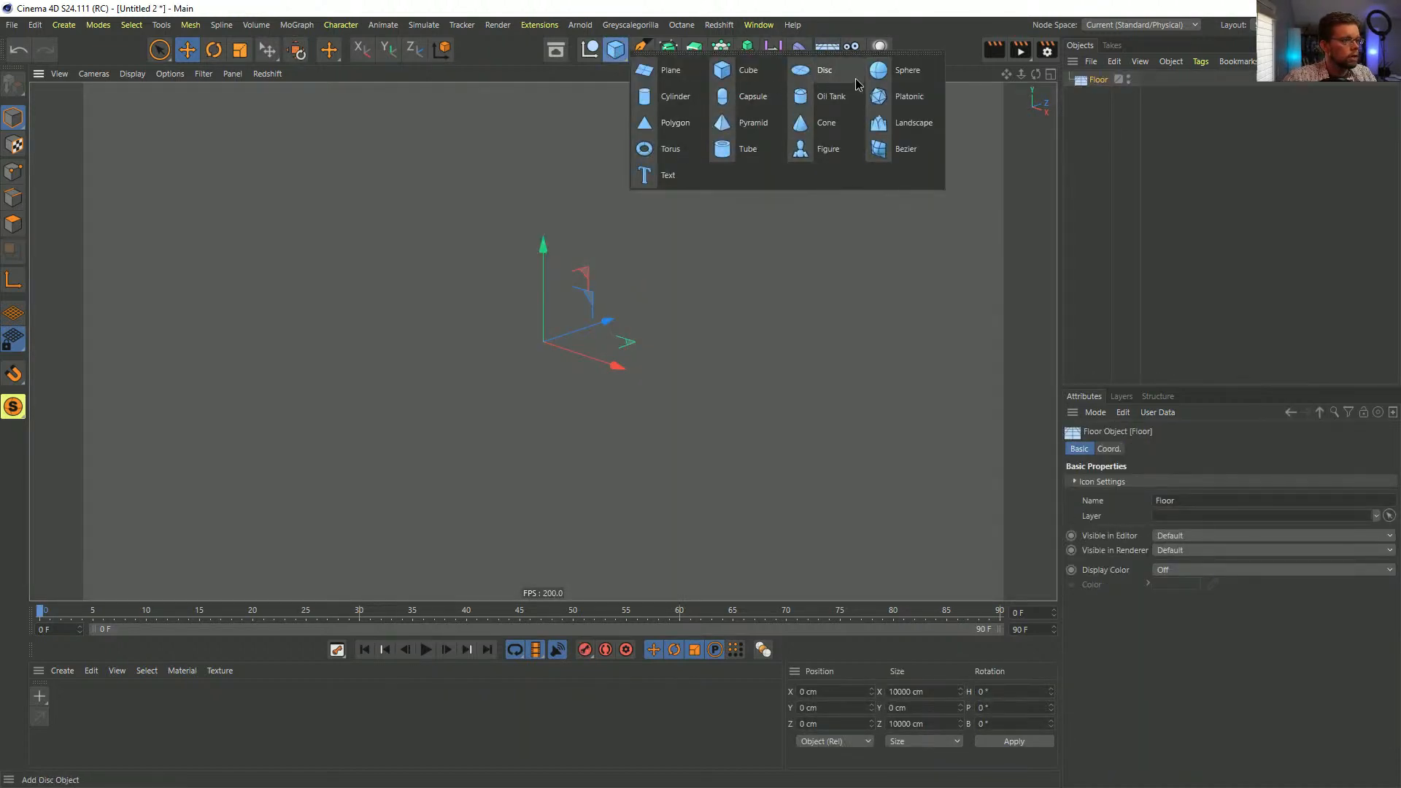
click(897, 79)
click(1193, 514)
click(1140, 573)
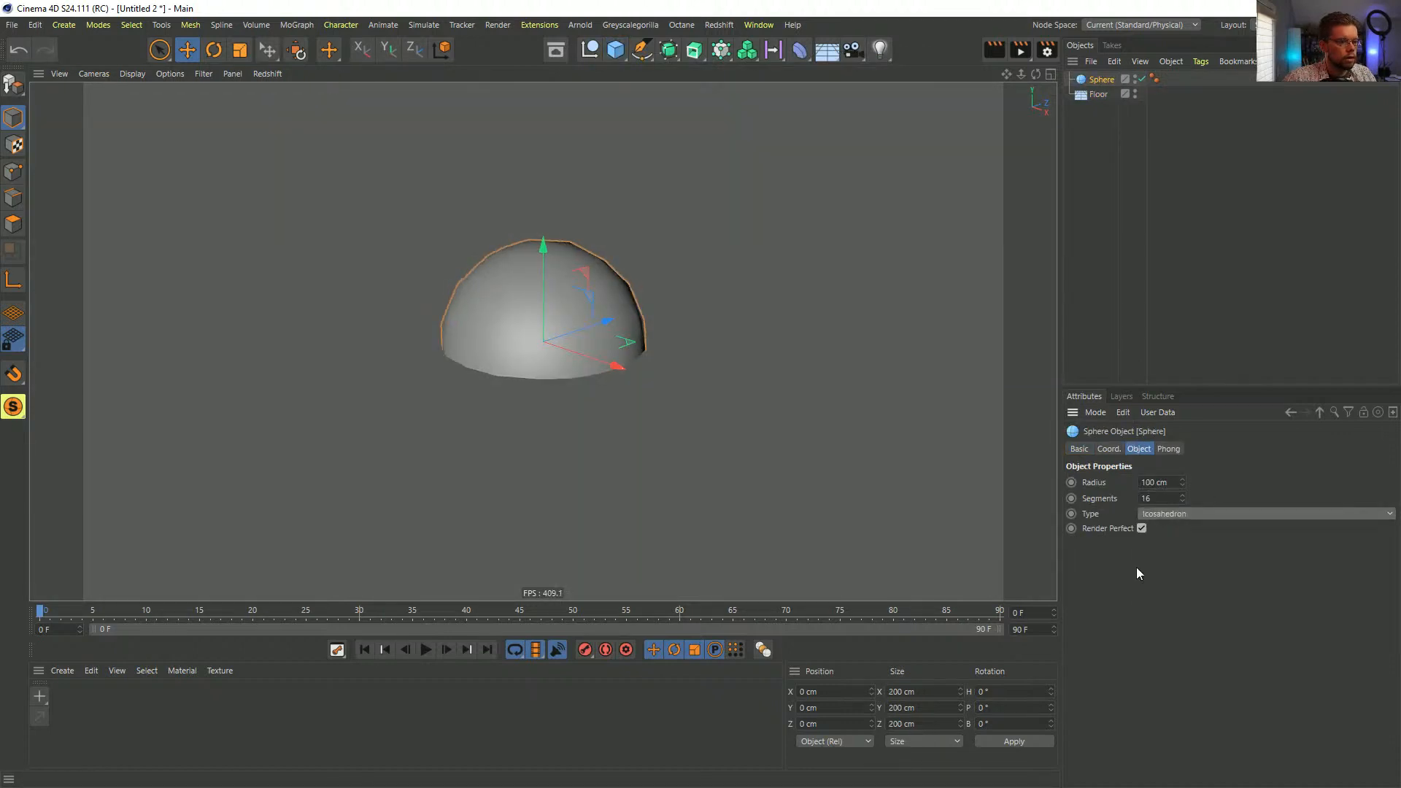
- Raise the sphere along Y to about 212 cm and shade the viewport with Gouraud Shading (Lines)
mouse_move(543, 248)
mouse_down()
mouse_move(567, 112)
mouse_move(547, 238)
mouse_move(560, 229)
mouse_move(595, 288)
mouse_move(588, 316)
mouse_up()
key(n)
key(b)
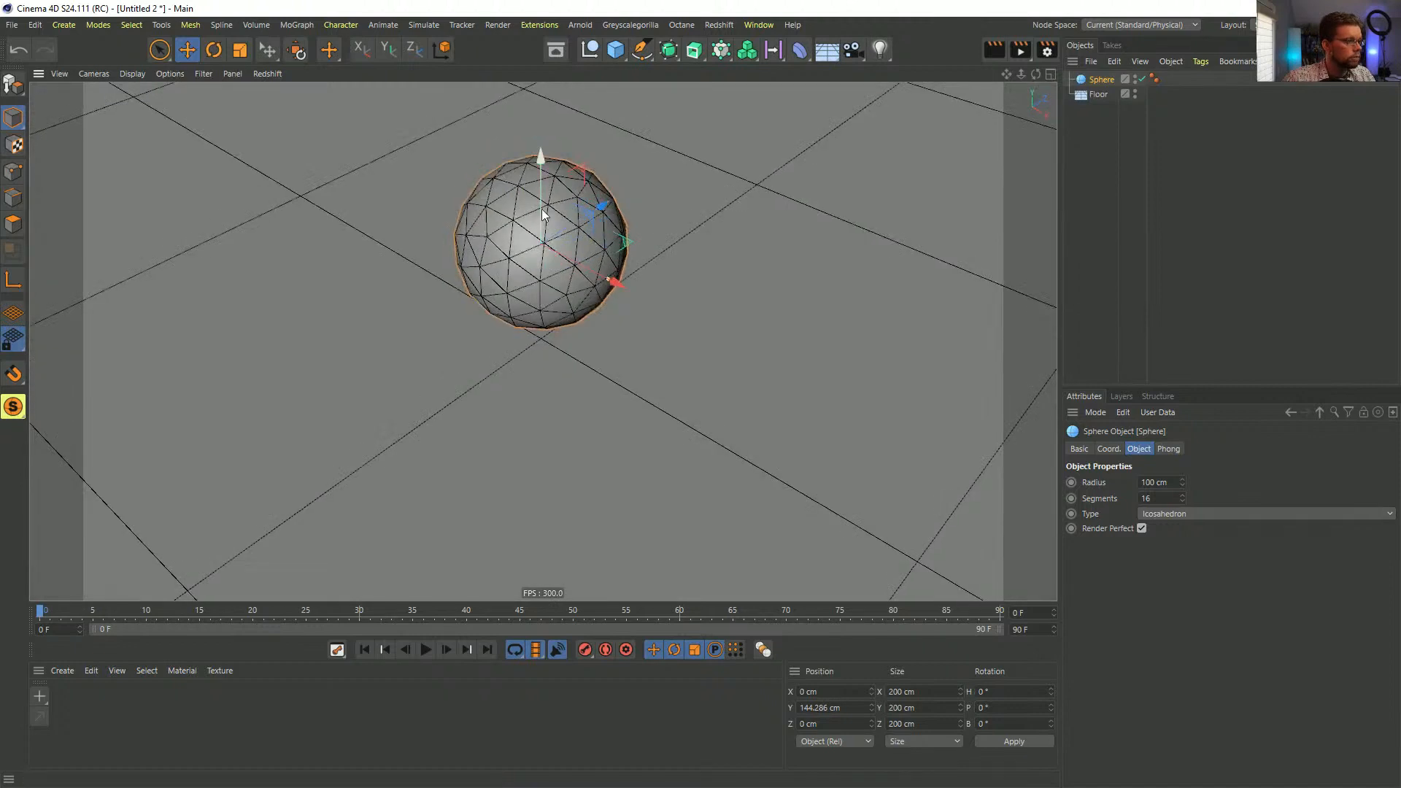
drag(543, 214, 542, 162)
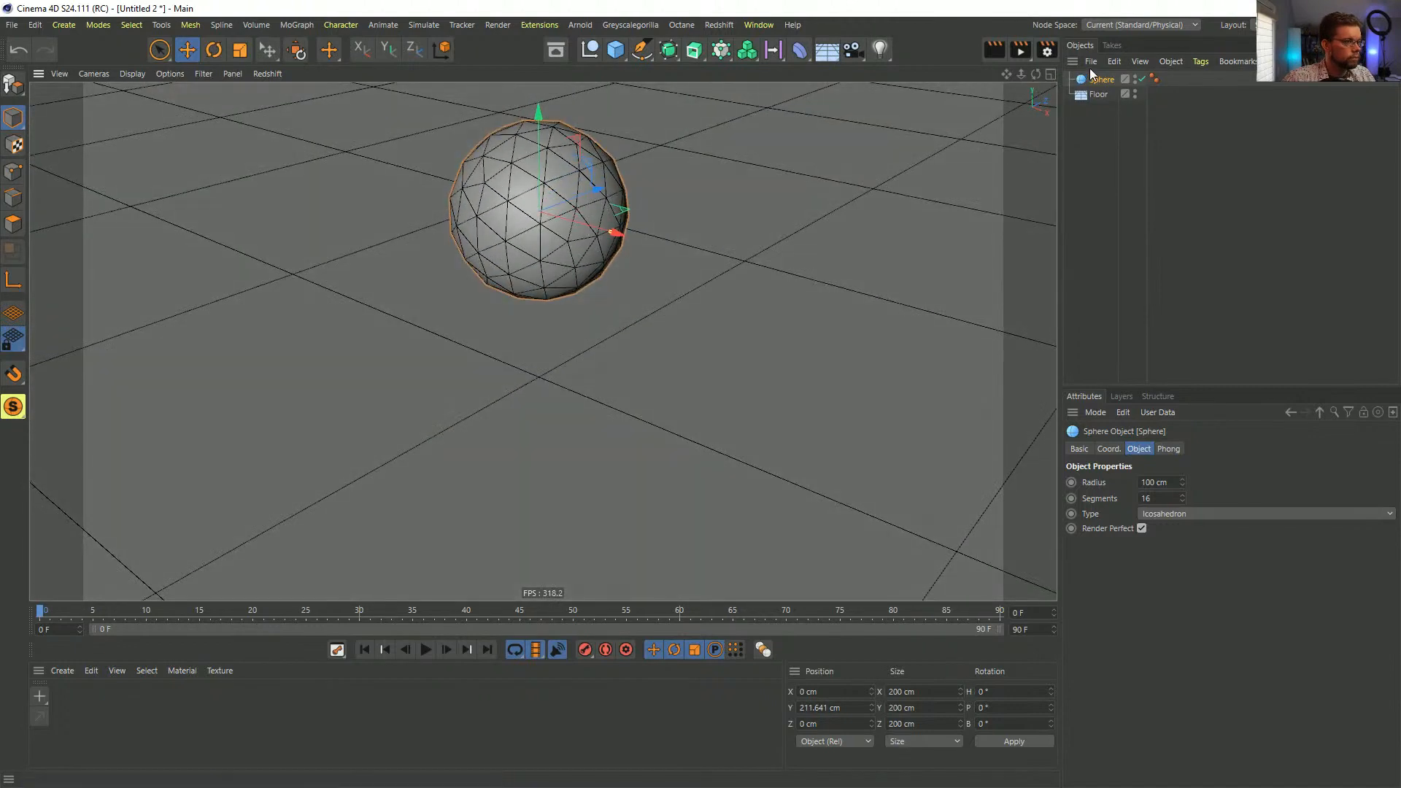
- Turn on the sphere's display color and set it to a saturated teal green
click(1080, 450)
click(1180, 567)
click(1184, 591)
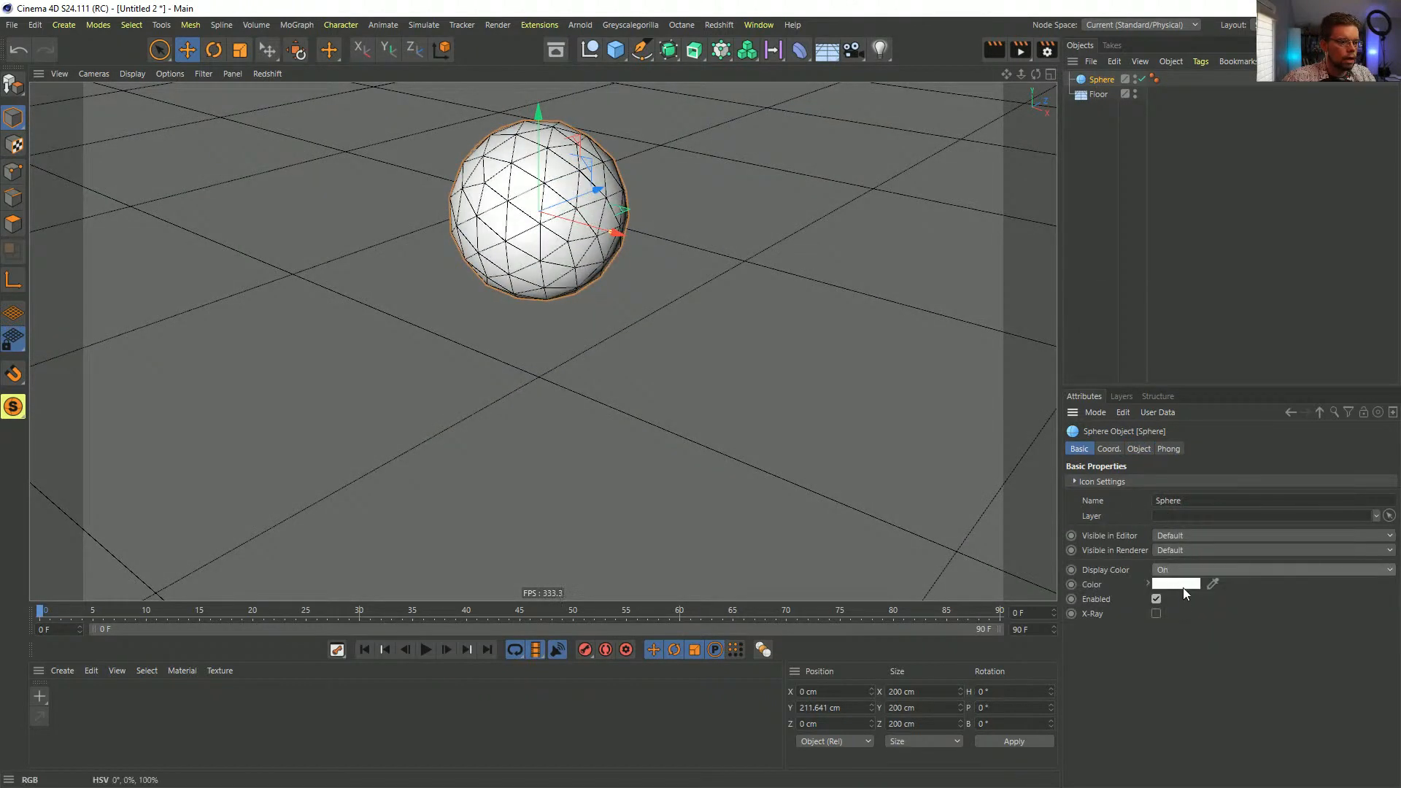
click(1188, 589)
click(1200, 597)
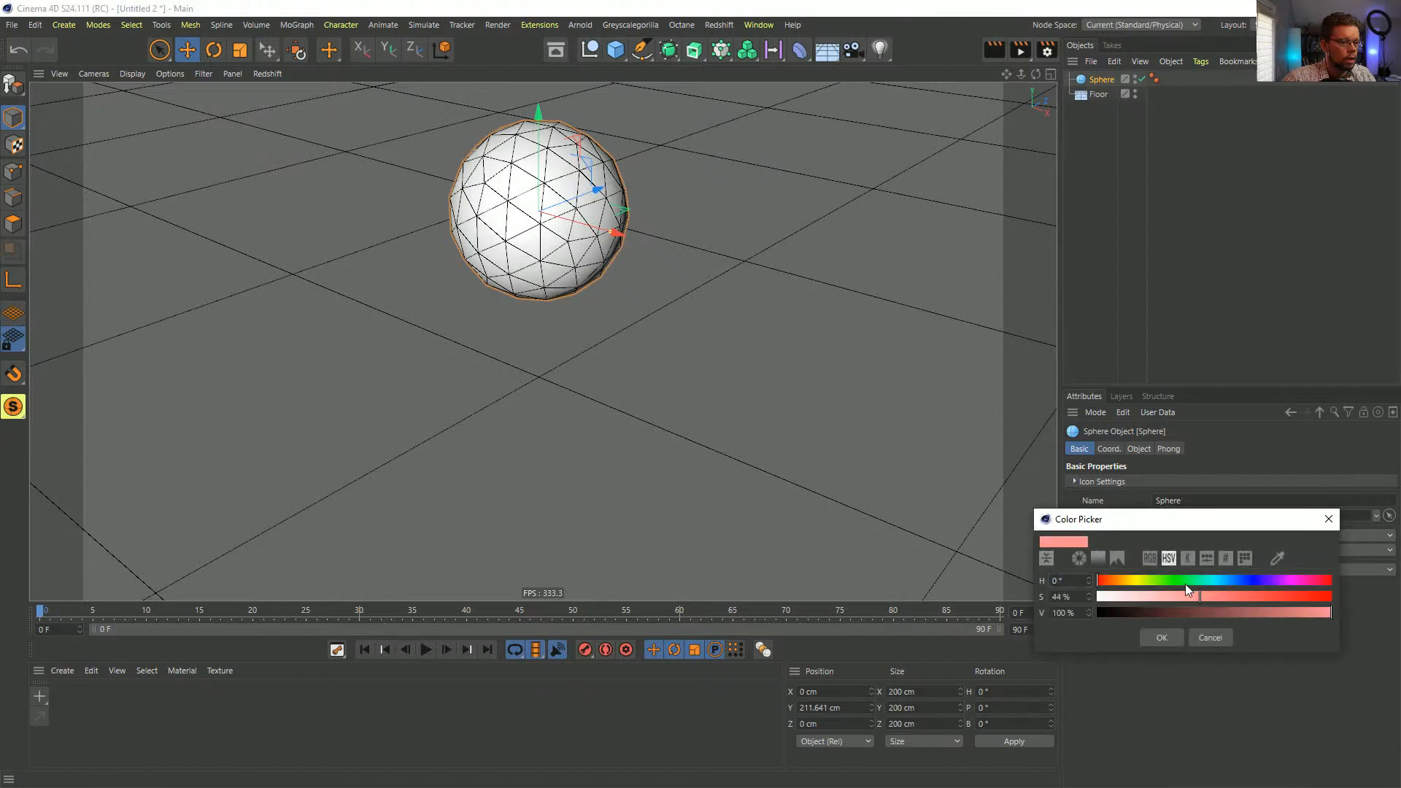
click(1197, 580)
click(1227, 599)
click(1162, 637)
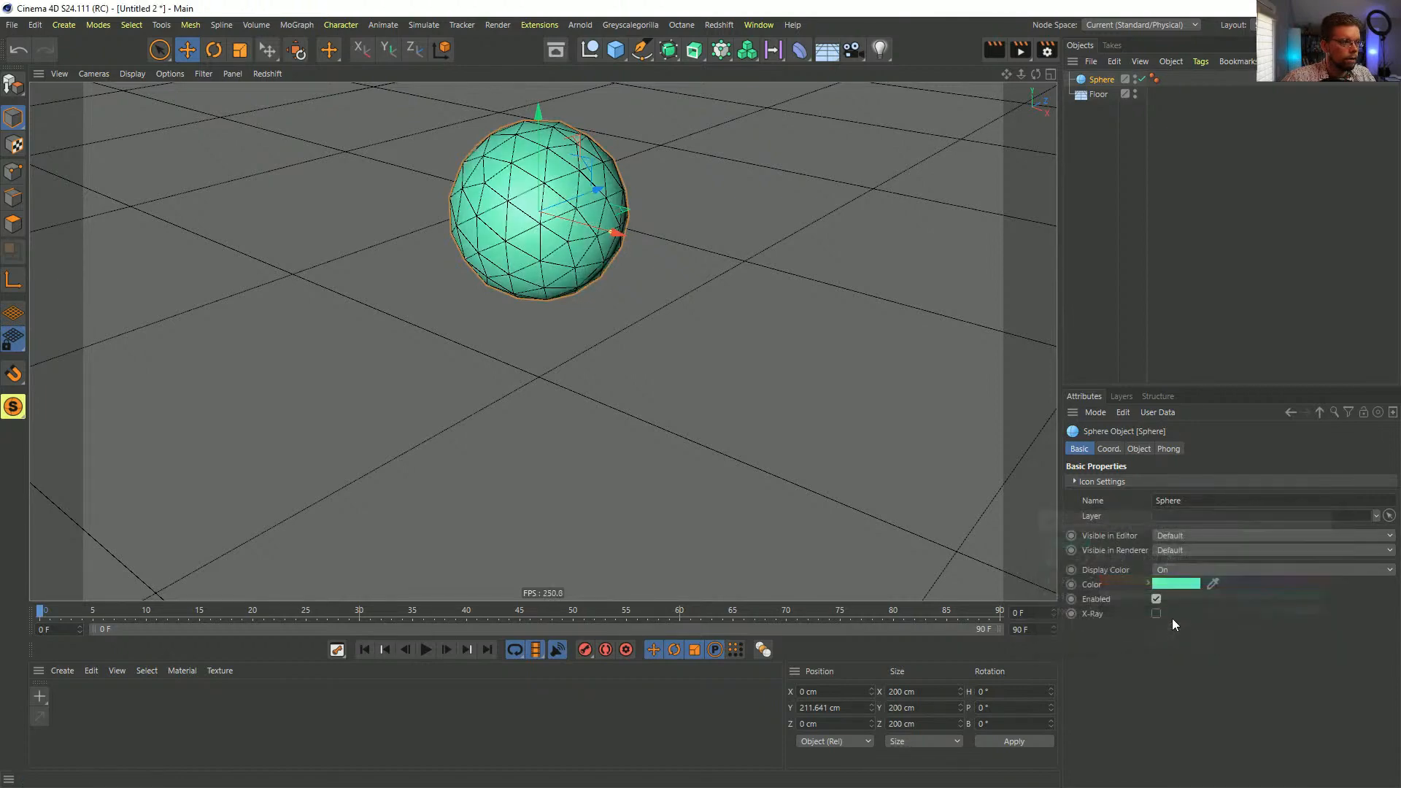
- Add Soft Body simulation tags to both the Sphere and the Floor
click(1122, 304)
mouse_move(625, 312)
alt+mouse_down()
mouse_move(535, 347)
mouse_move(603, 319)
alt+mouse_up()
drag(1093, 107, 1105, 83)
right_click(1105, 83)
mouse_move(1175, 228)
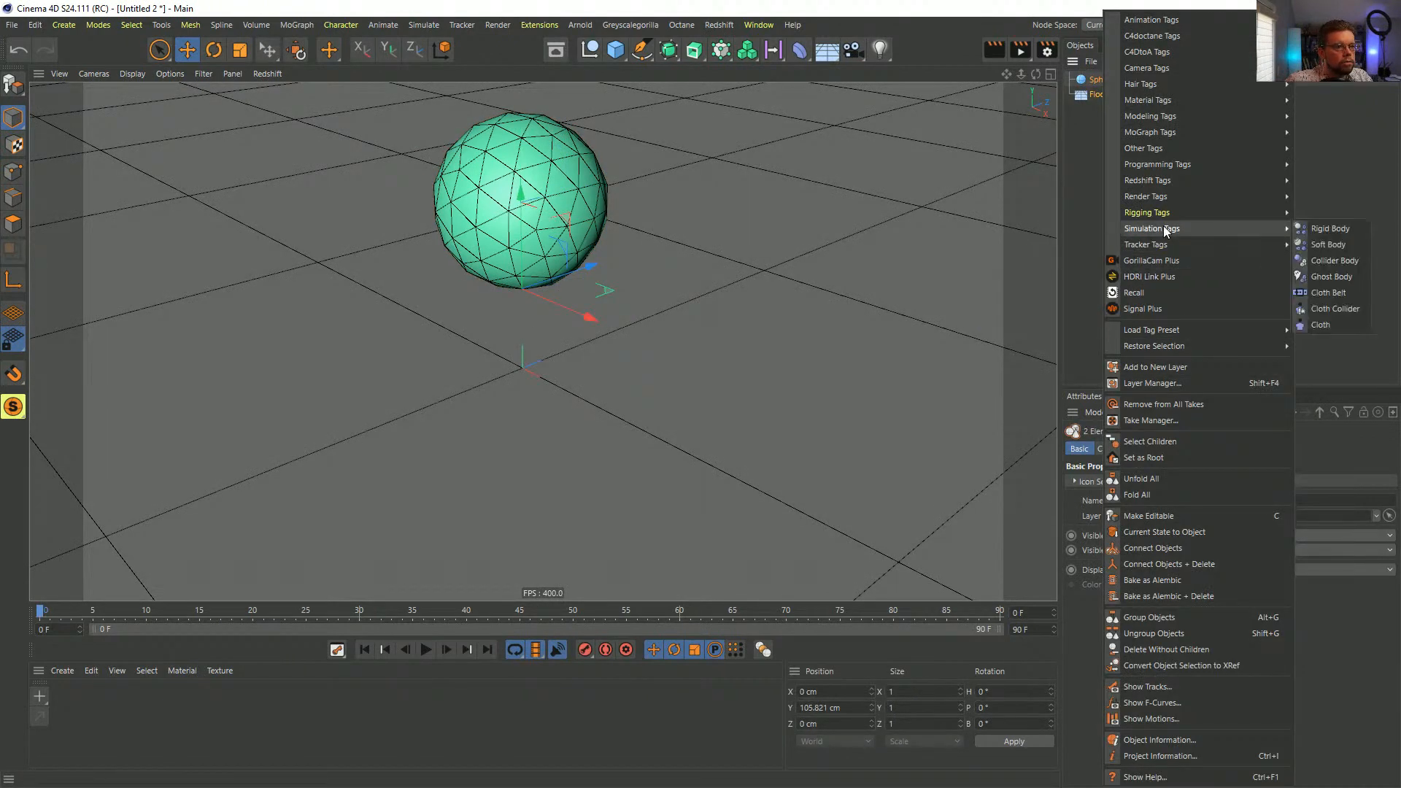
click(1345, 244)
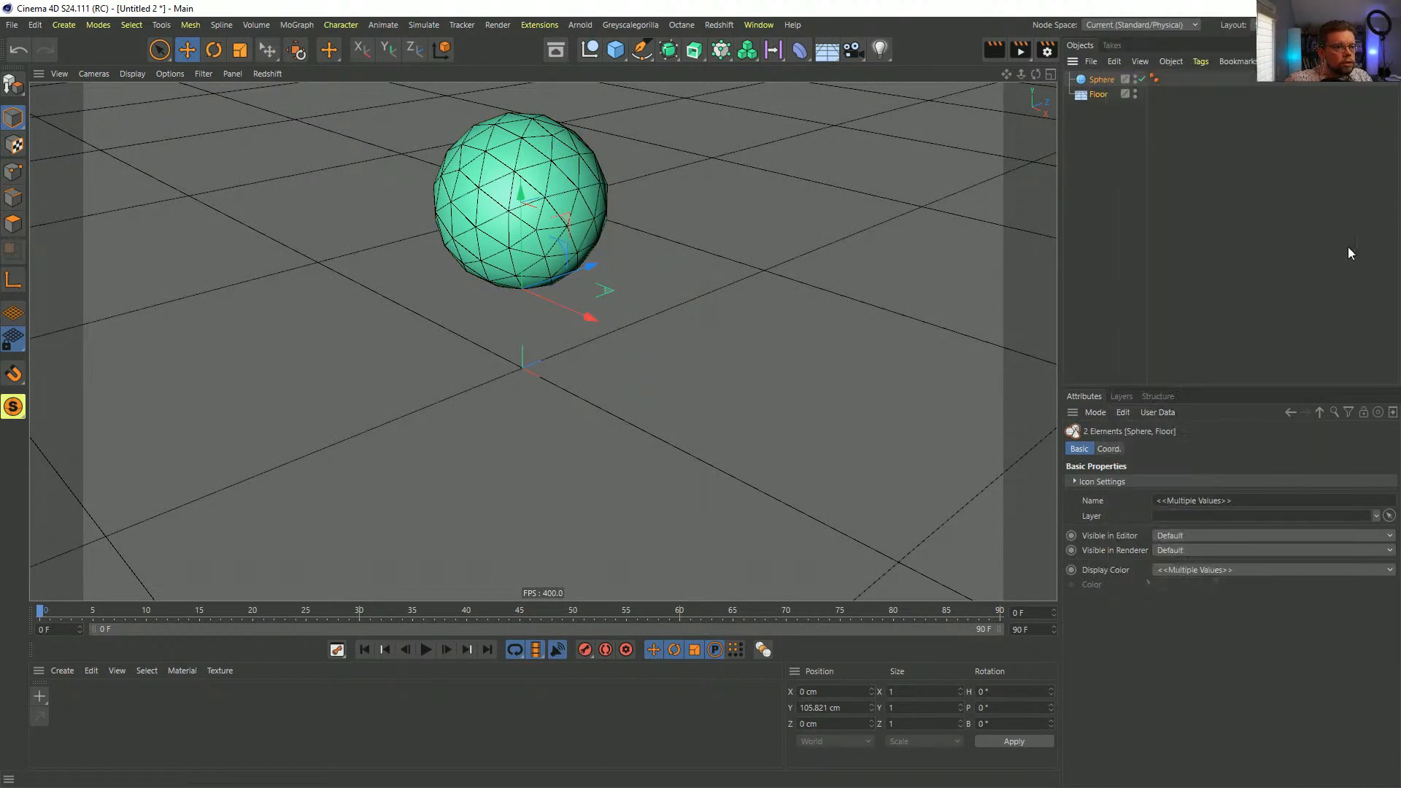
- Play the soft body simulation to check the sphere's fall, and return to frame 0
click(426, 650)
click(423, 649)
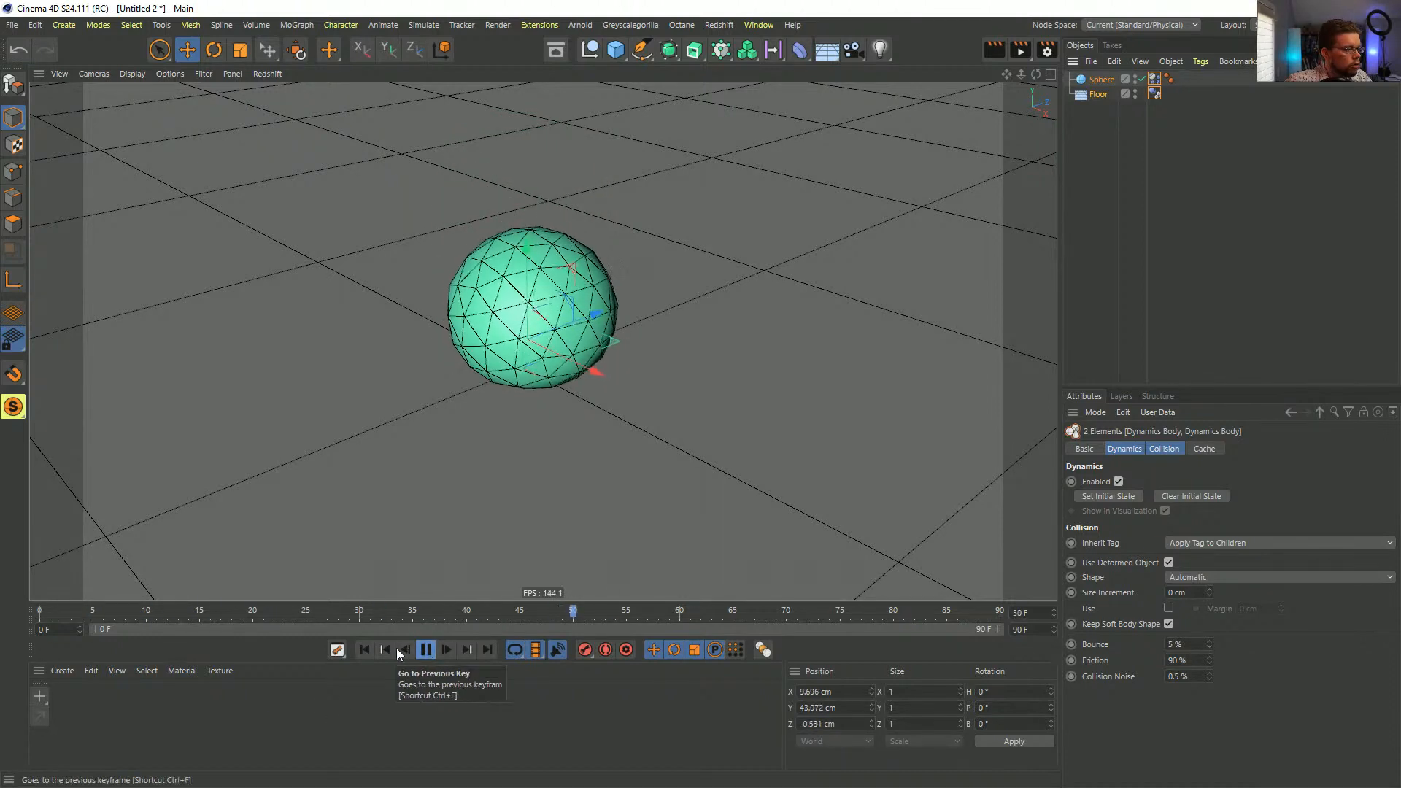
click(375, 645)
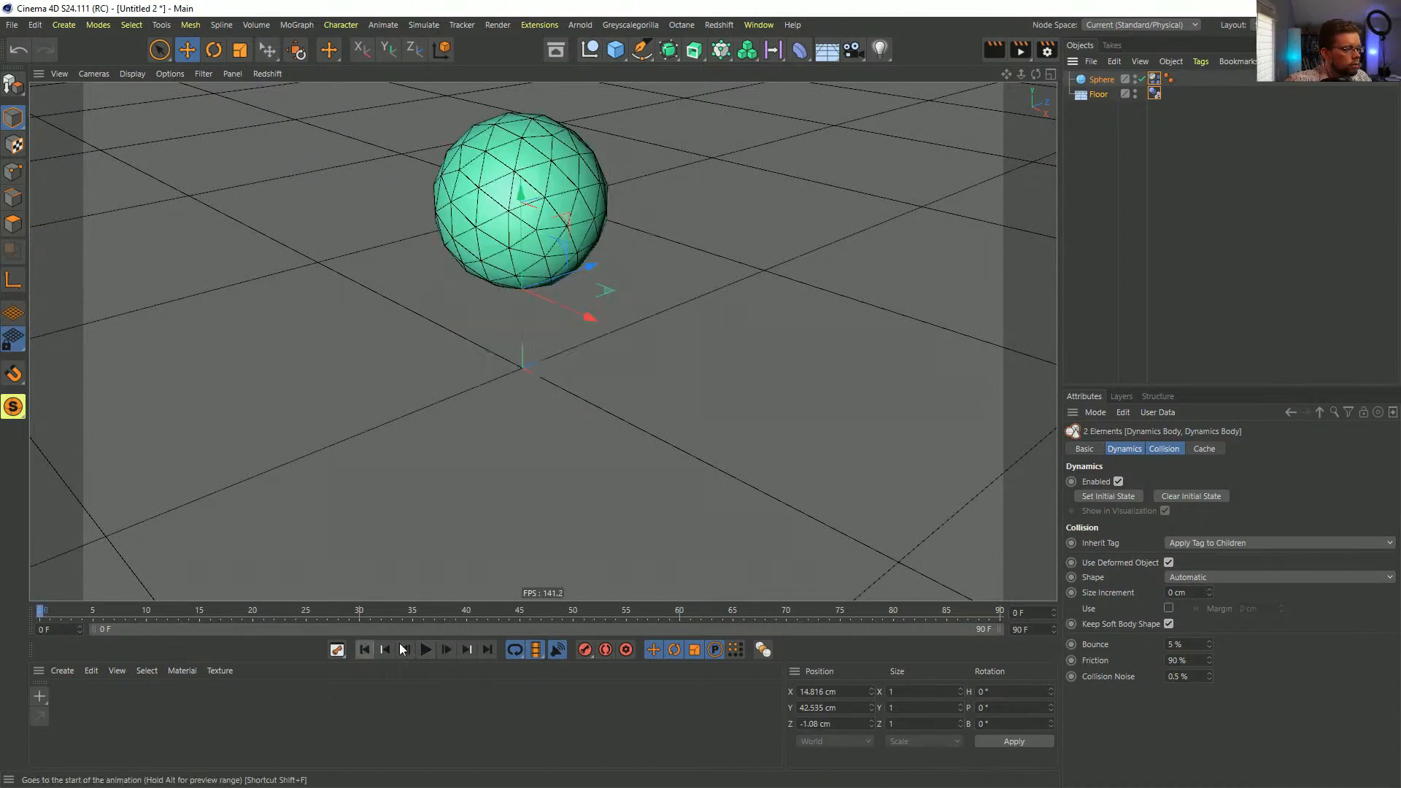
- Open the Soft Body settings of the sphere's dynamics tag, enlarge the attributes area and examine Rest Length
click(1158, 79)
click(1247, 448)
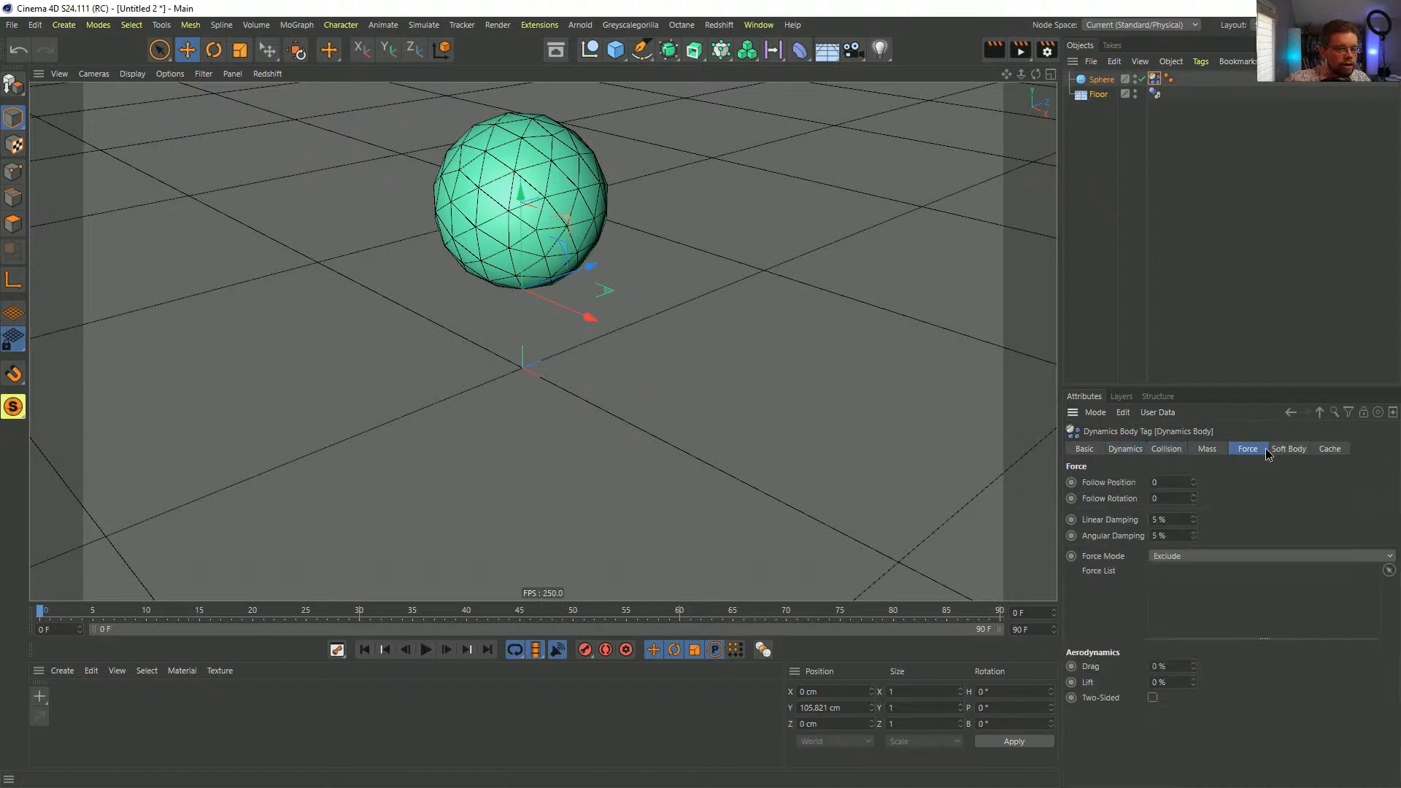
click(1289, 447)
drag(1238, 388, 1233, 242)
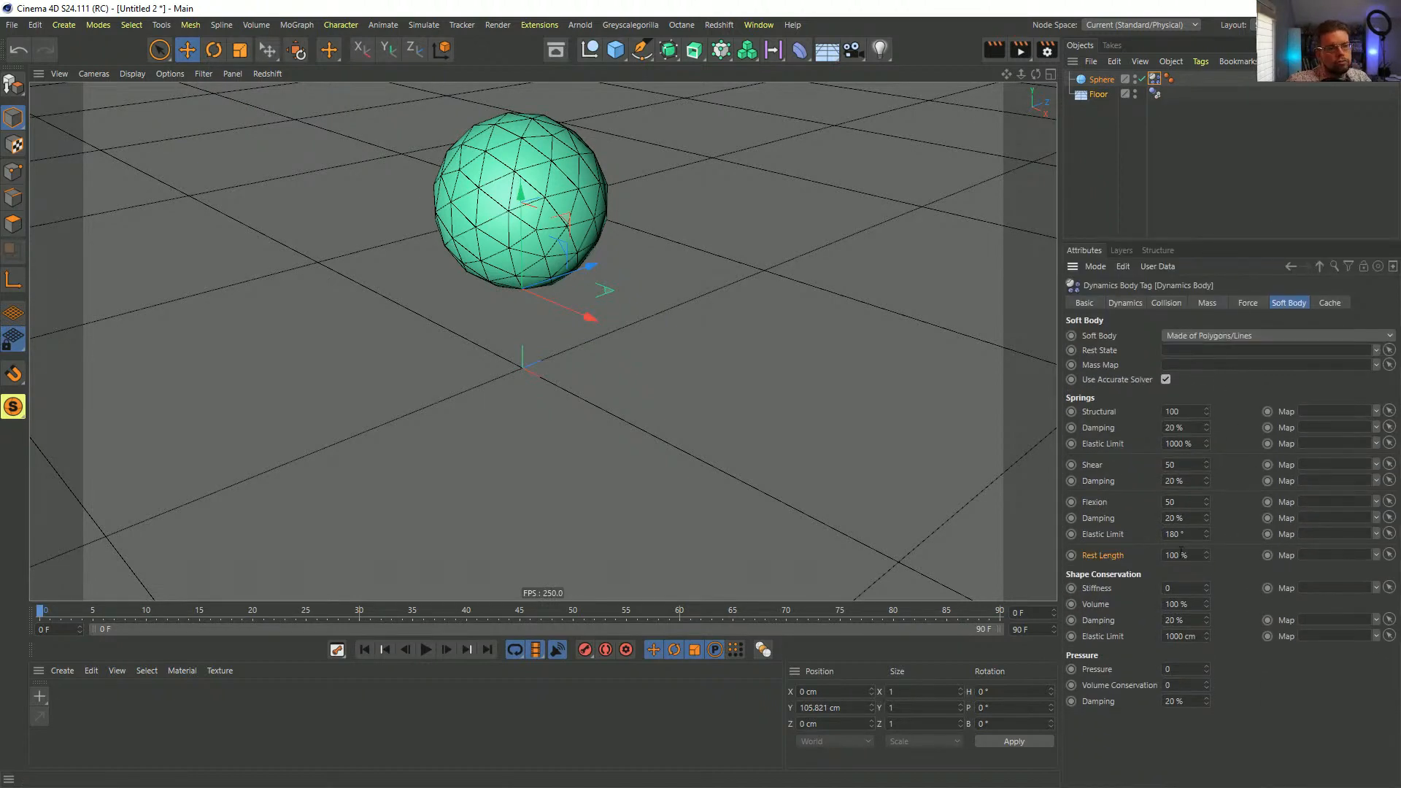
drag(1188, 553, 1166, 555)
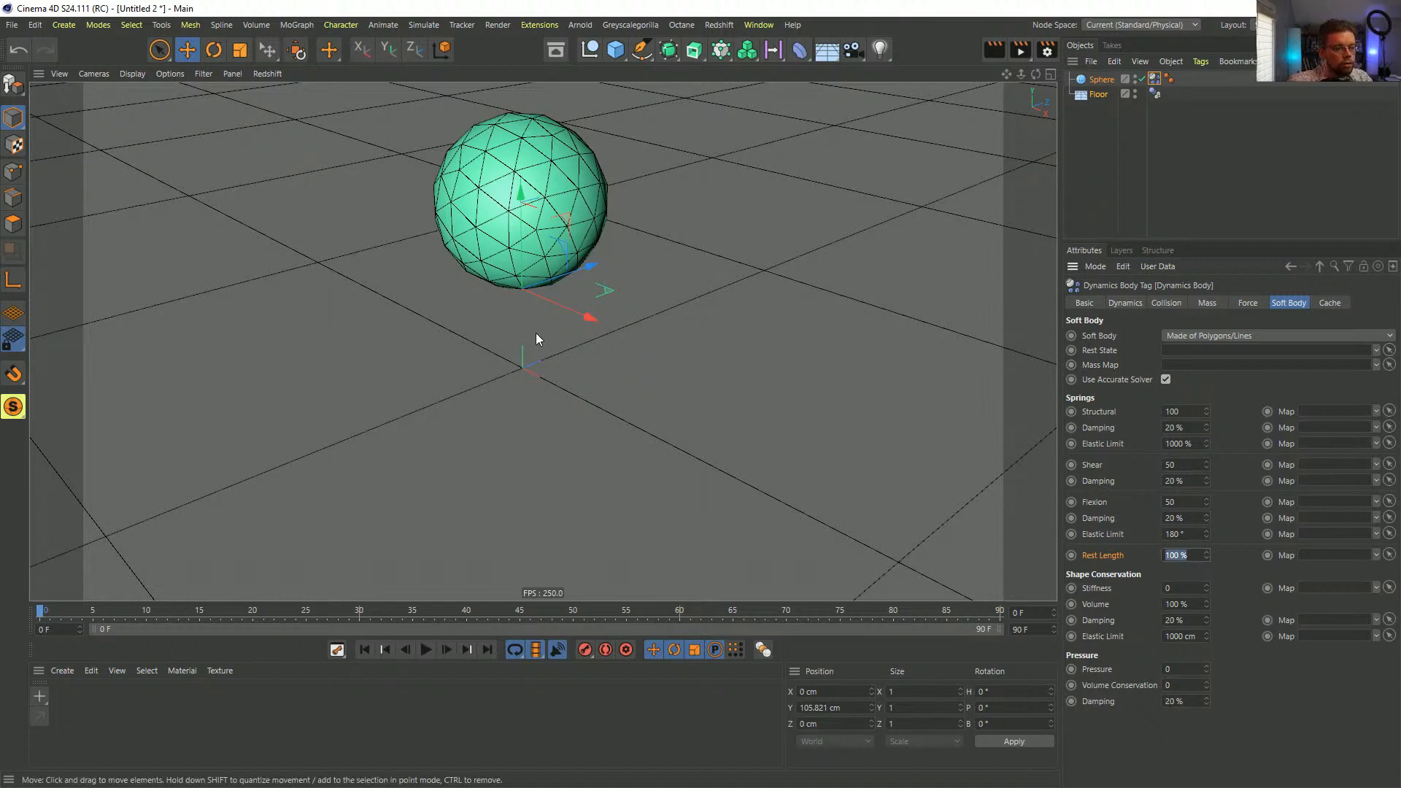
alt+middle_drag(536, 333, 571, 347)
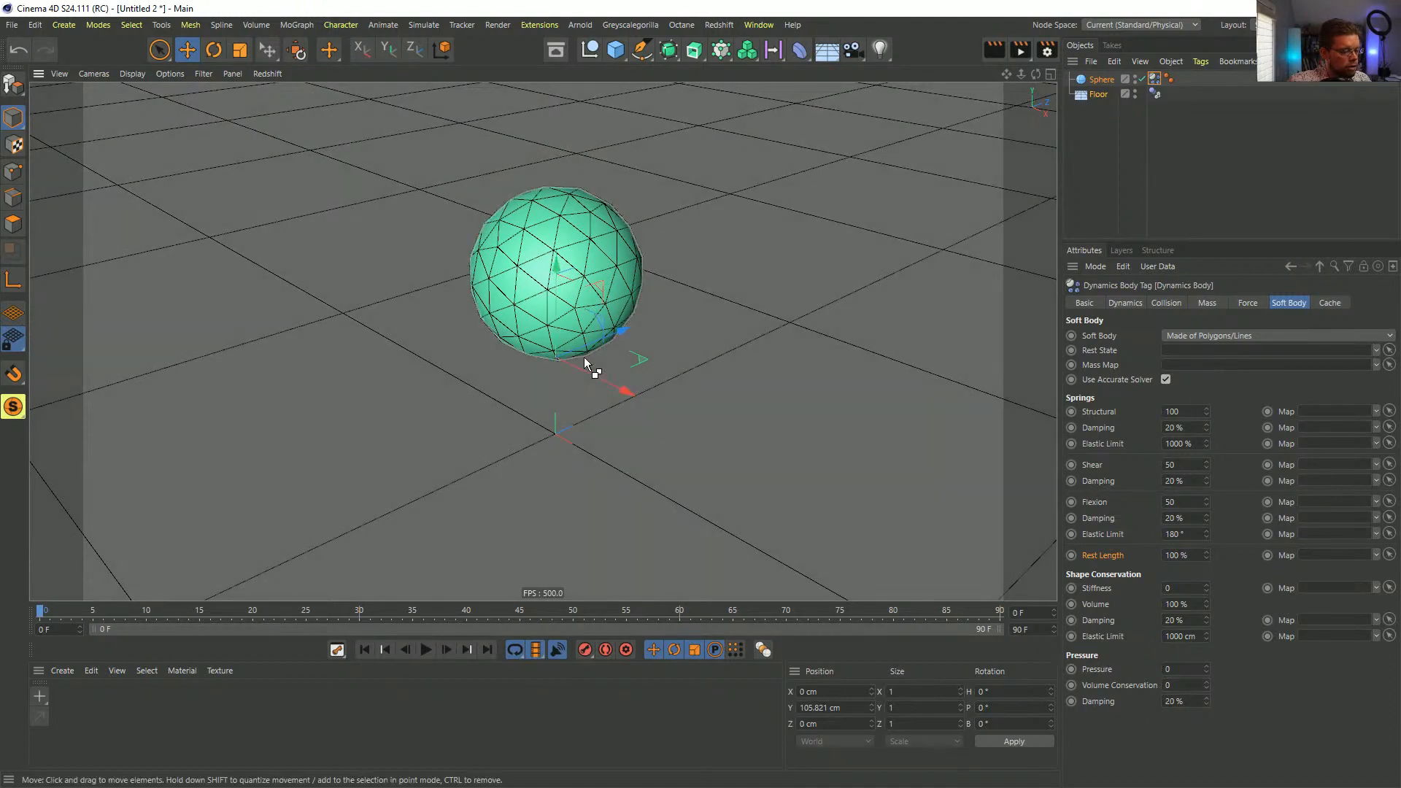
- Save the scene in the SceneFiles folder as [3a]ShrinkingSoftbody.c4d
key(ctrl+s)
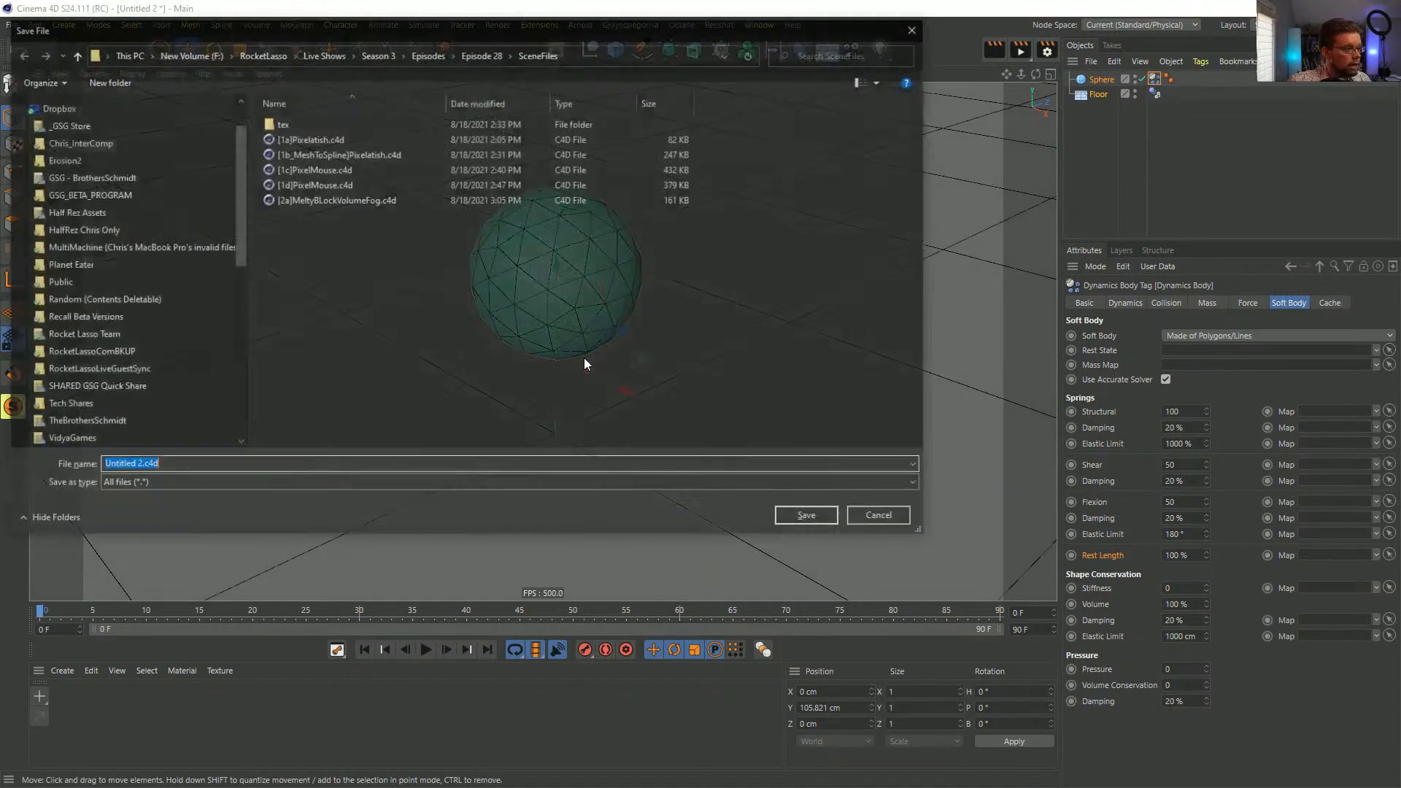
click(336, 199)
click(114, 467)
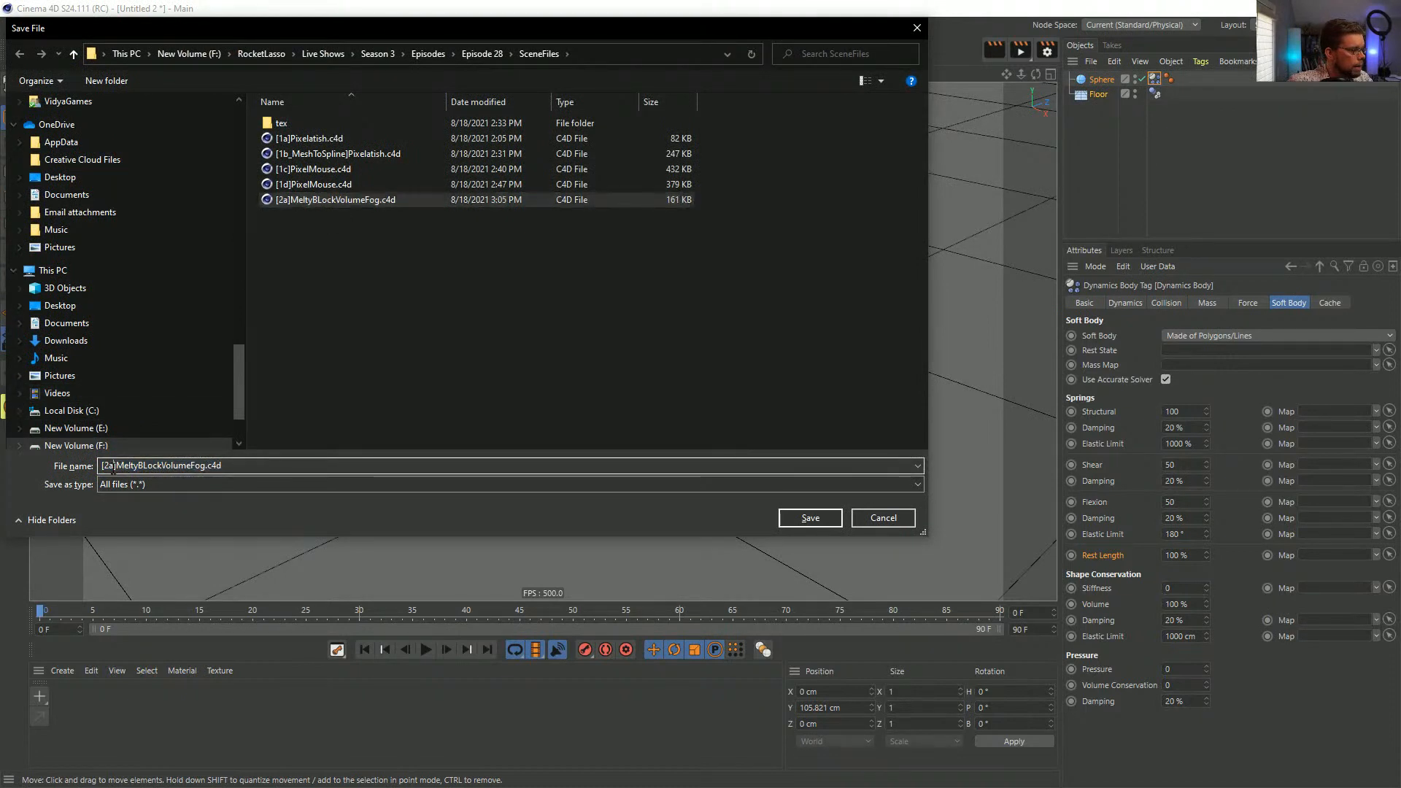
key(BackSpace)
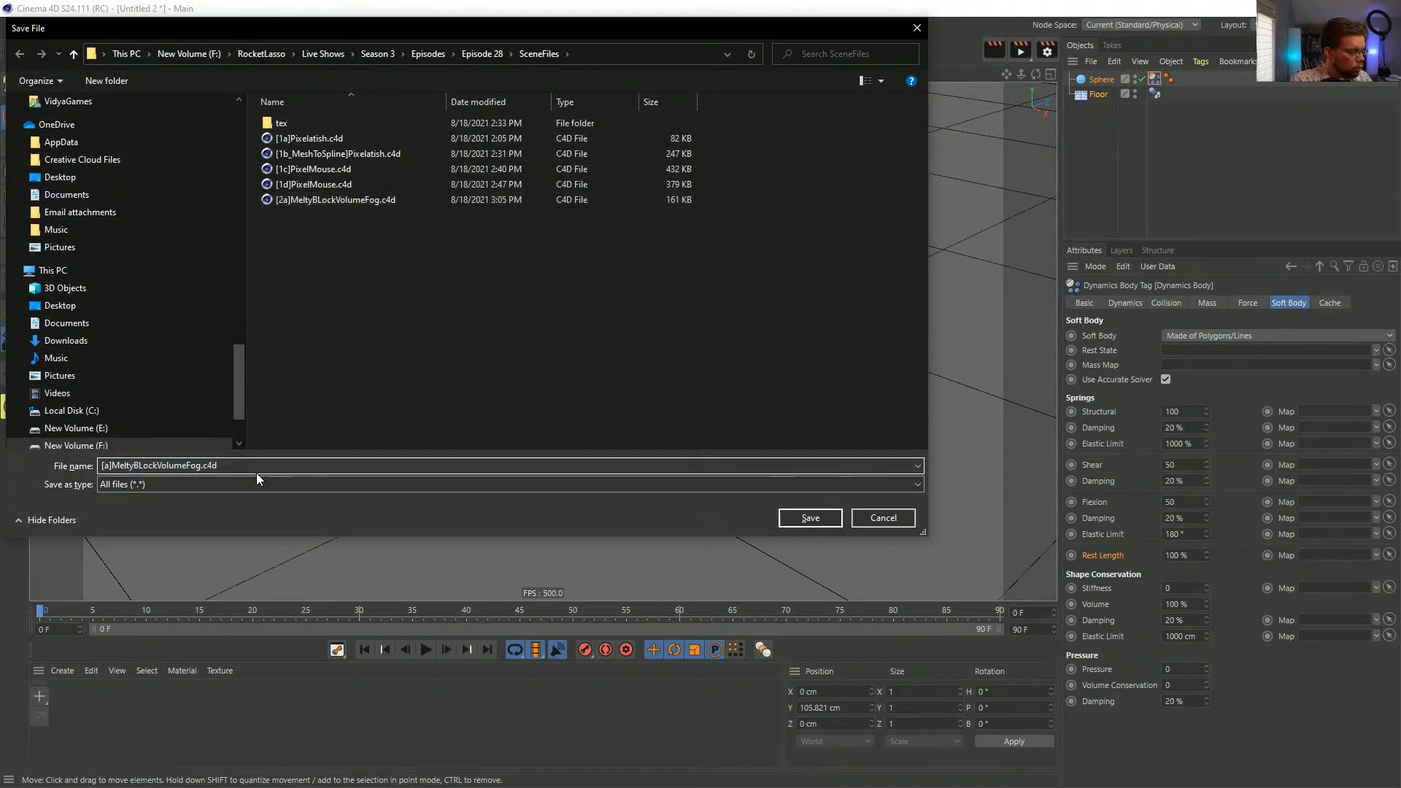
text(3)
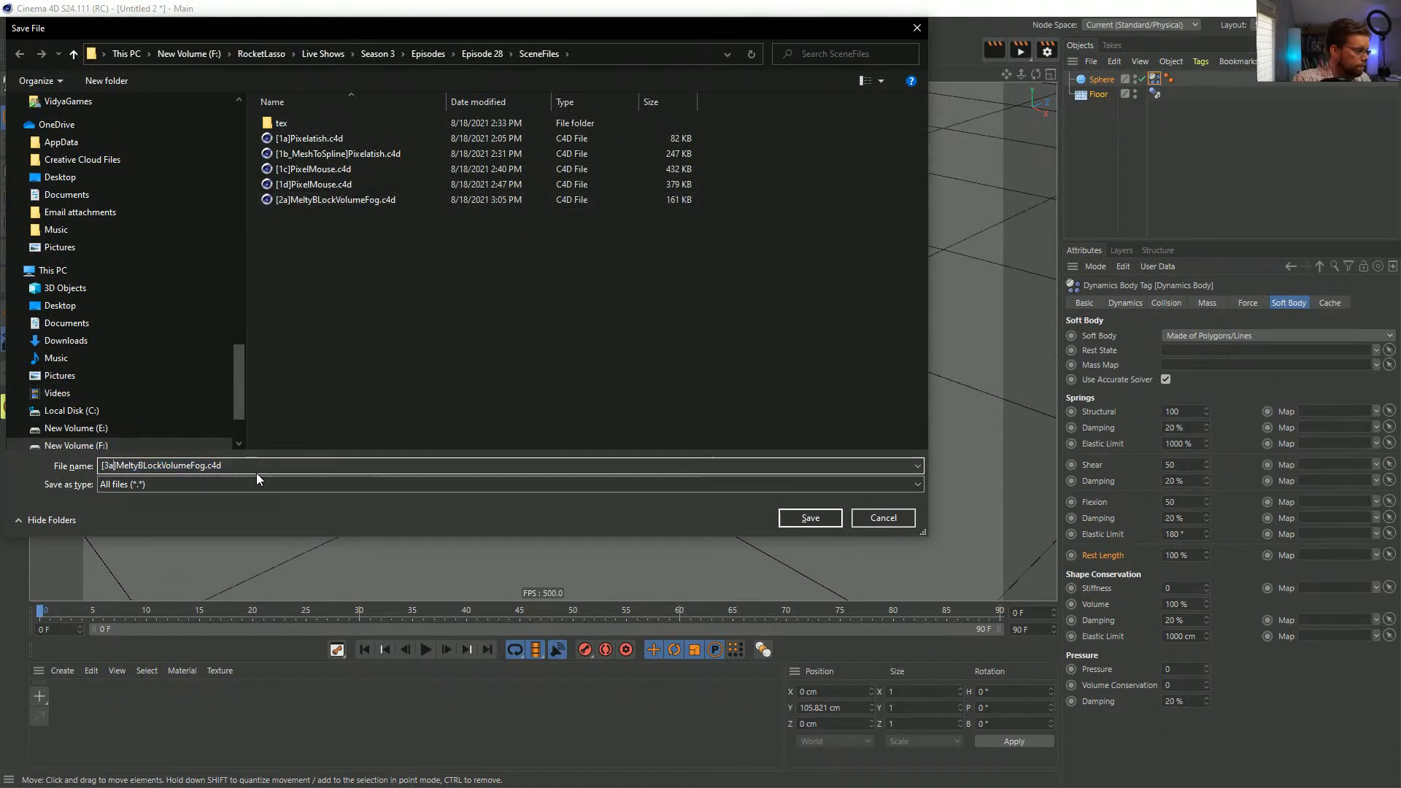
key(shift+Right)
key(shift+Right)
key(shift+Right)
key(shift+Right)
key(shift+Right)
key(shift+Right)
key(shift+Right)
key(shift+Right)
key(shift+Right)
key(shift+Right)
key(shift+Right)
key(shift+Right)
key(shift+Right)
key(shift+Right)
key(shift+Right)
key(shift+Right)
key(shift+Right)
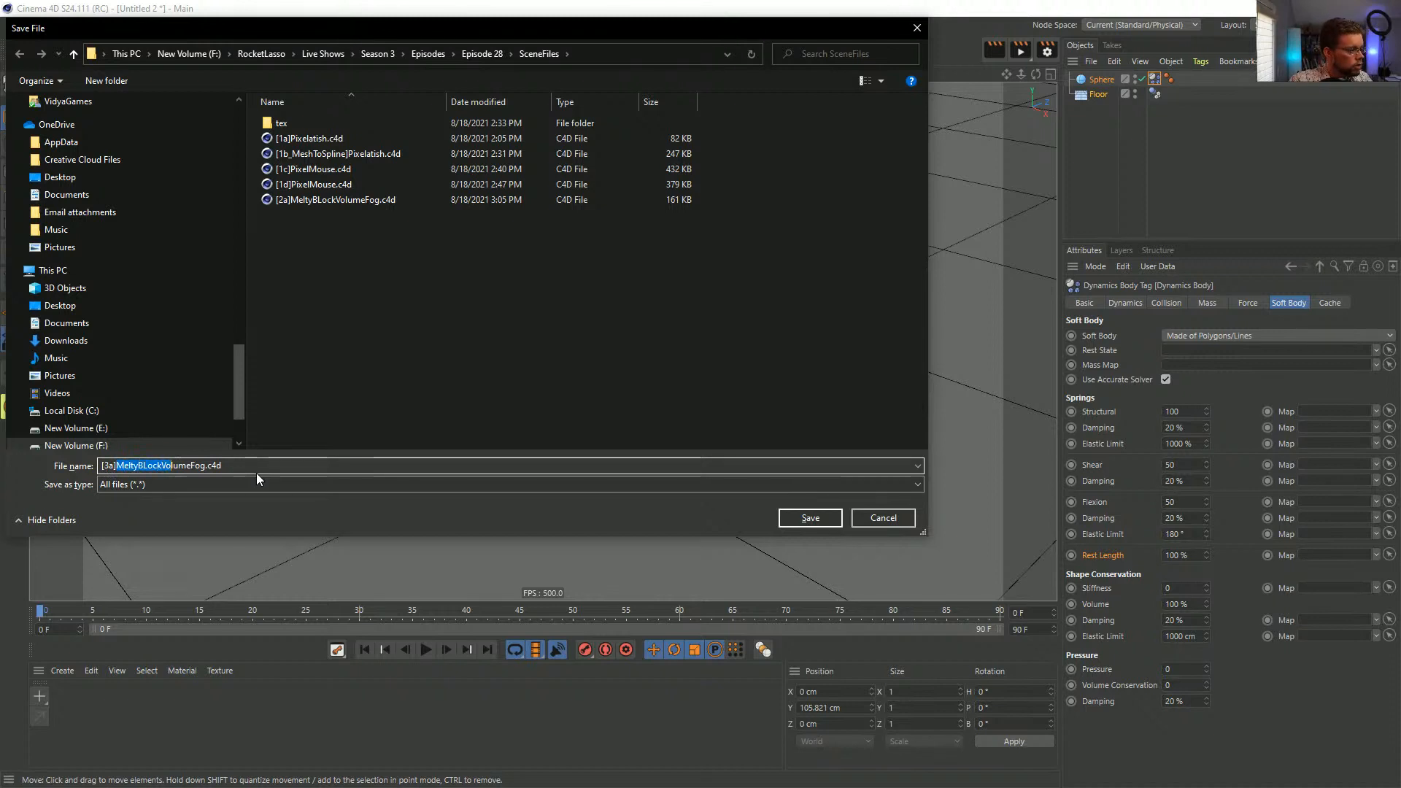
key(shift+Right)
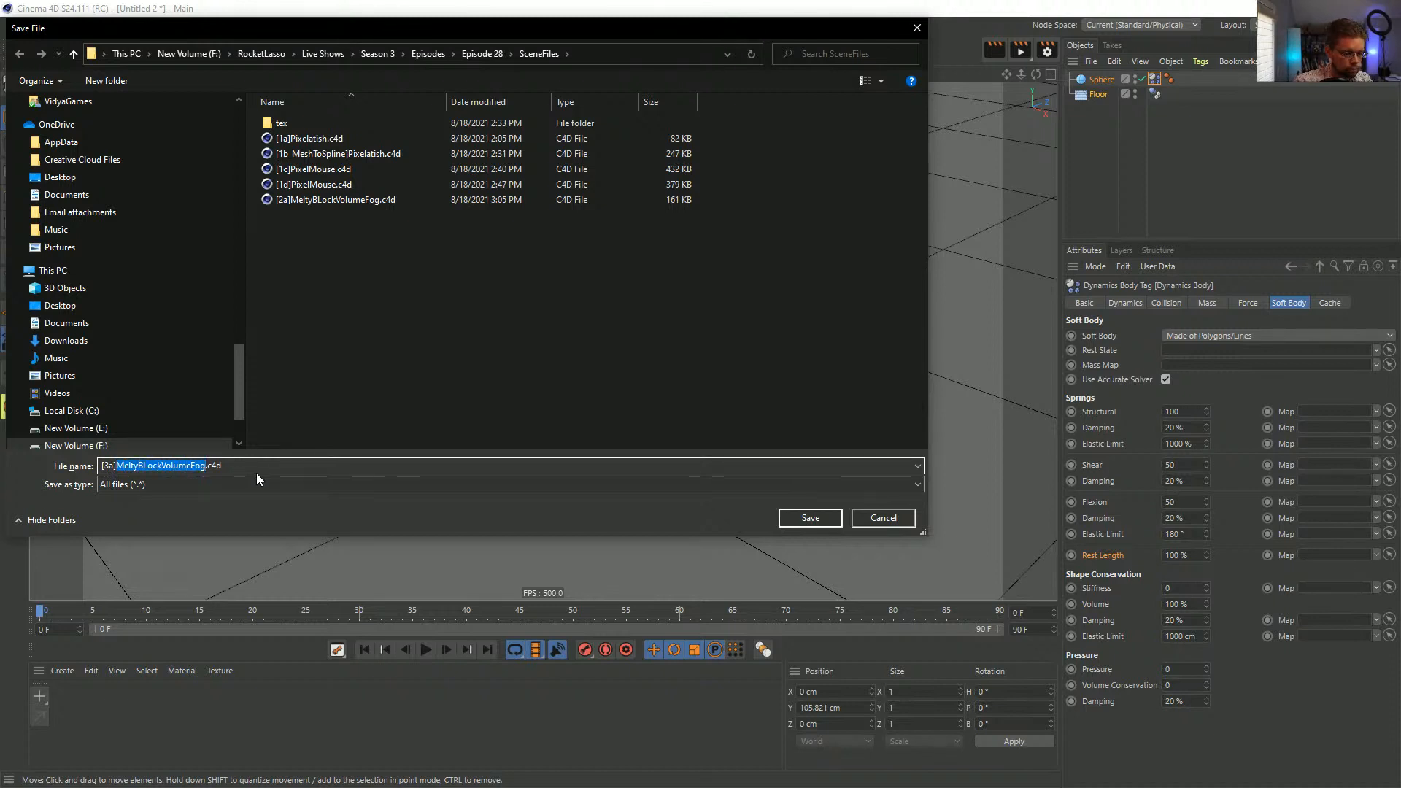
text(Shrin)
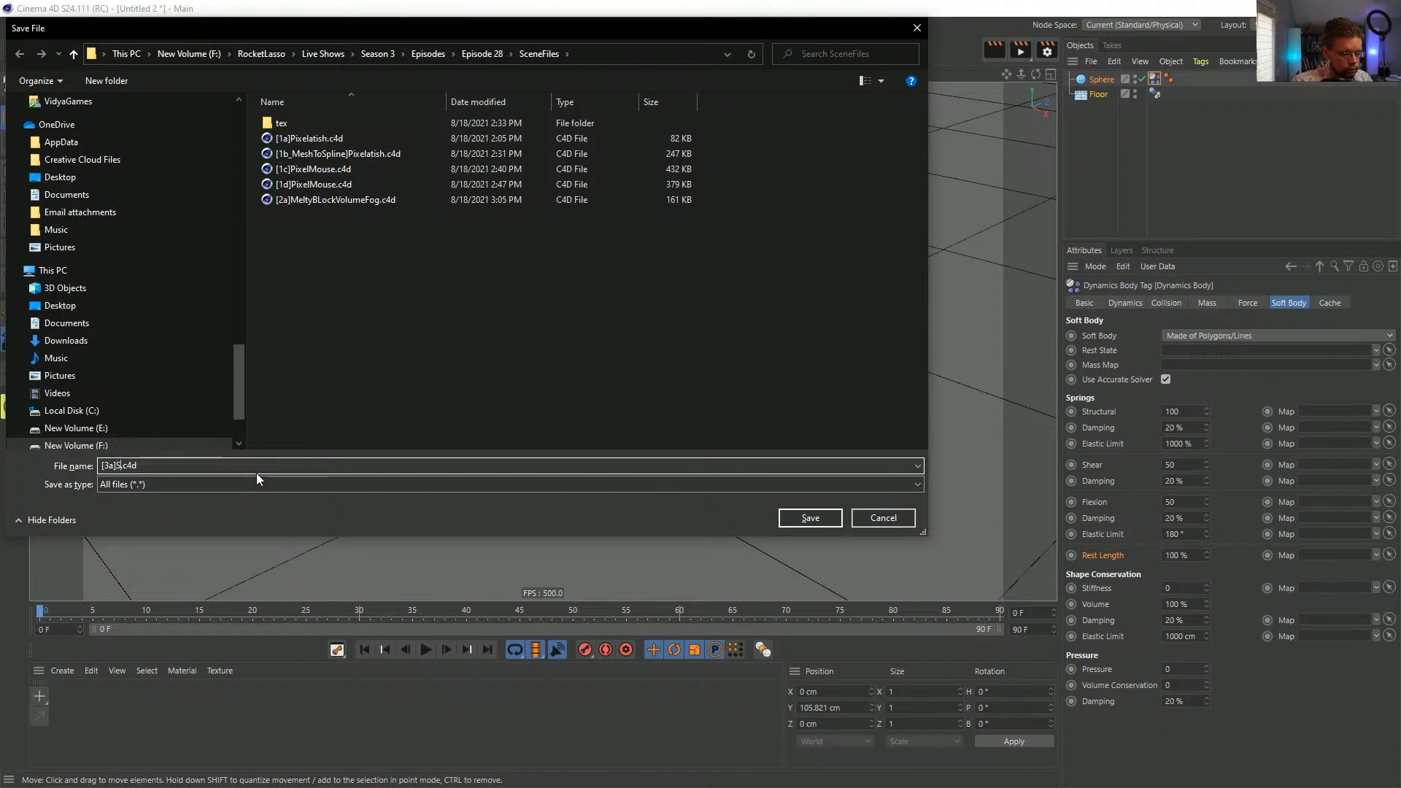
text(kingSoftbo)
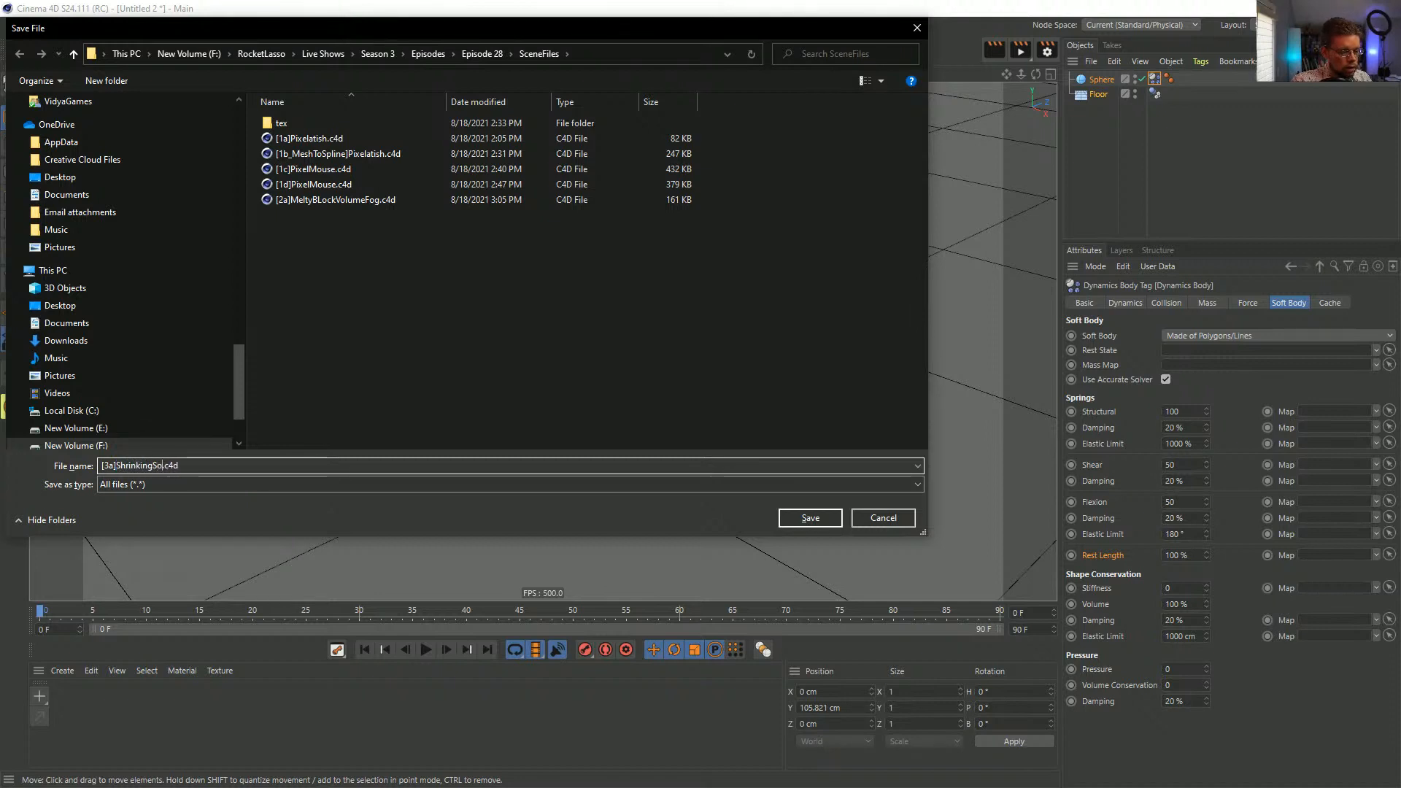
text(dy)
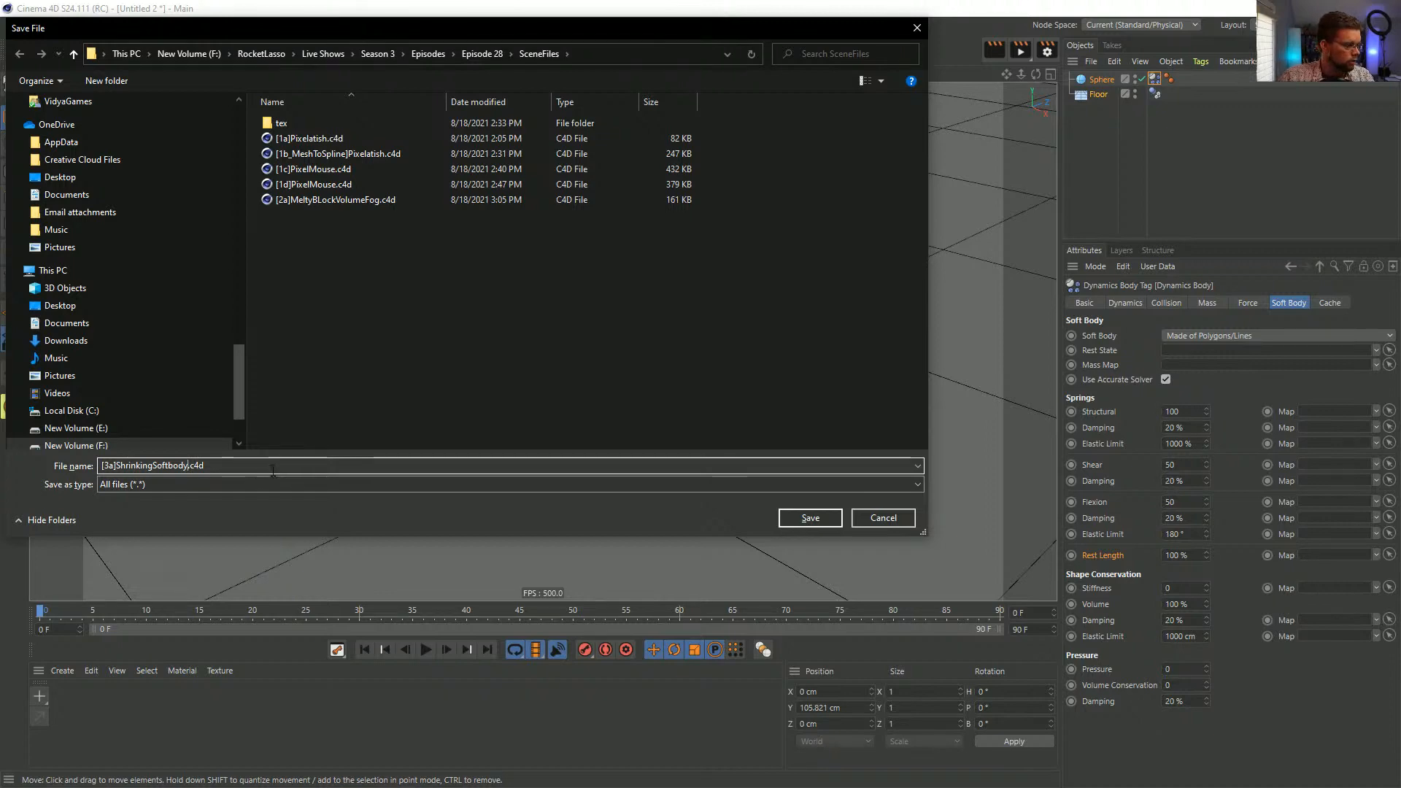
key(Return)
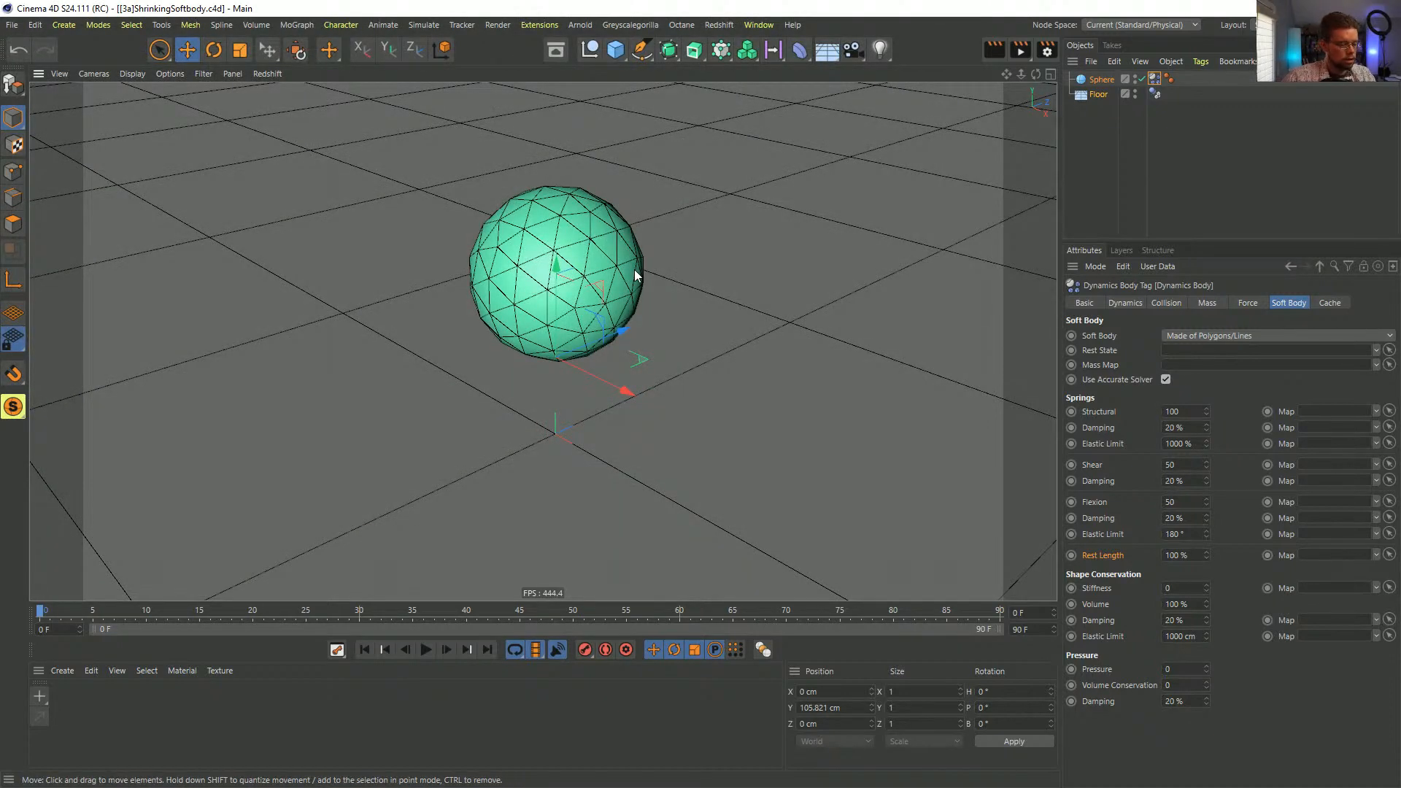
- Try keyframing the sphere's soft body Rest Length from 100% at frame 0 to 10% at frame 90
mouse_move(587, 325)
alt+mouse_down()
mouse_move(600, 298)
mouse_move(601, 313)
alt+mouse_up()
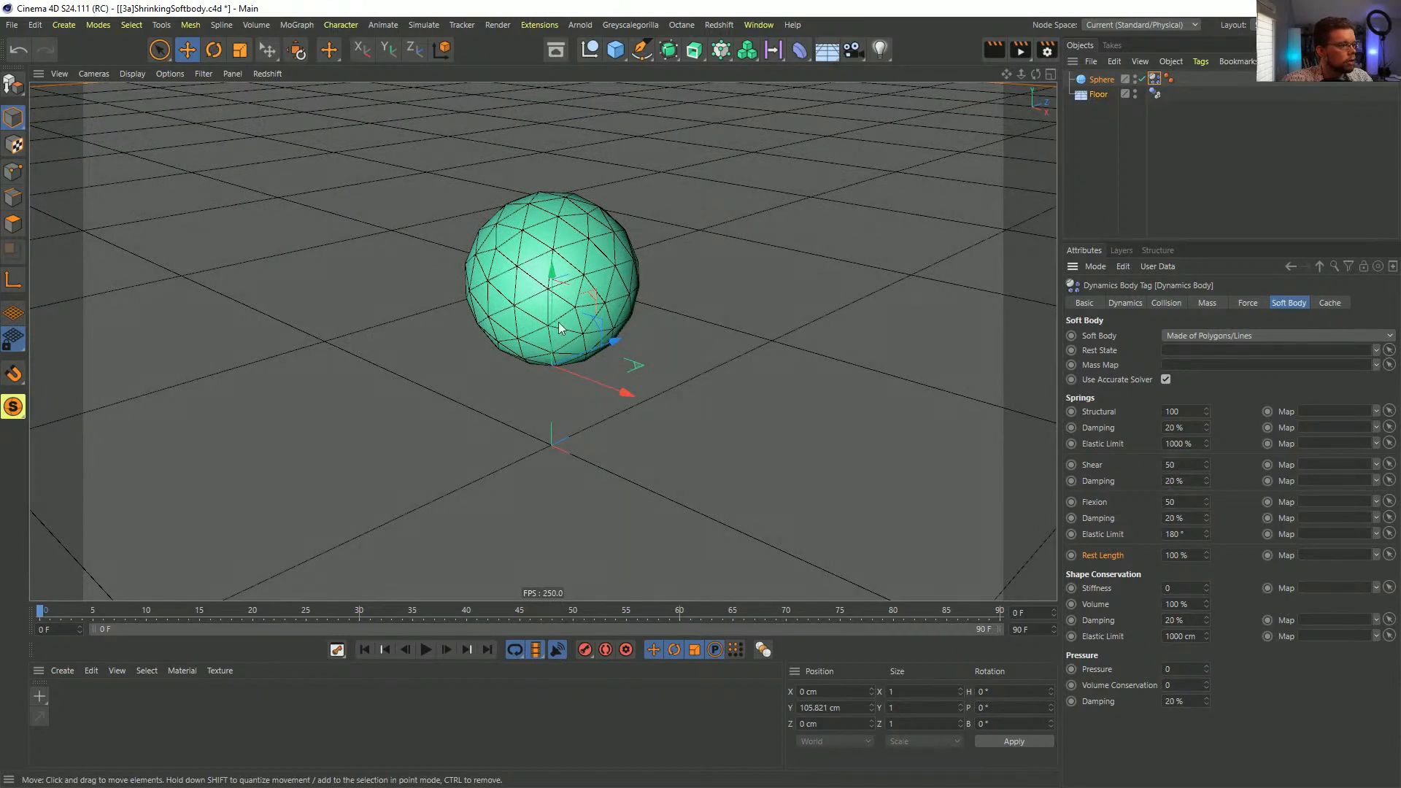
alt+drag(560, 328, 559, 327)
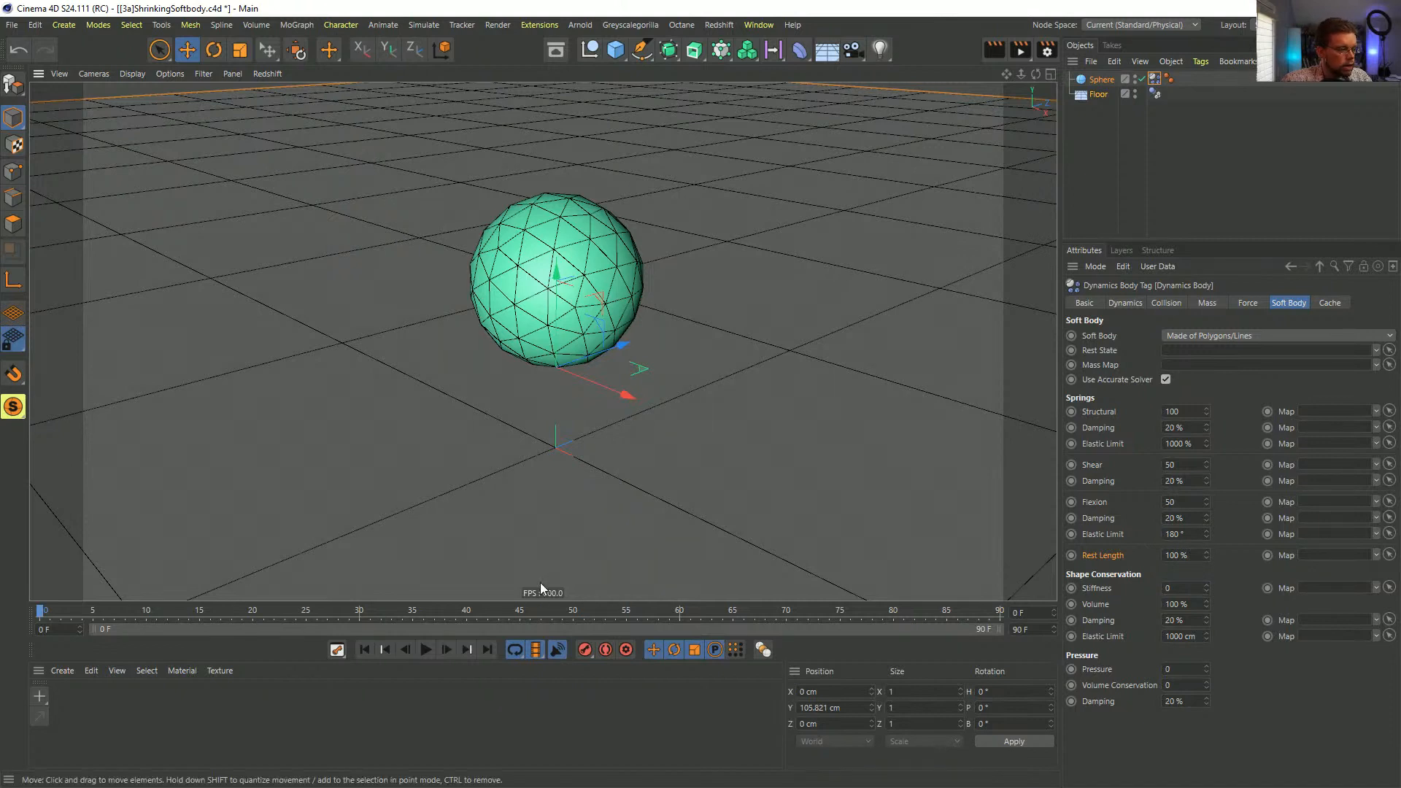
click(1072, 555)
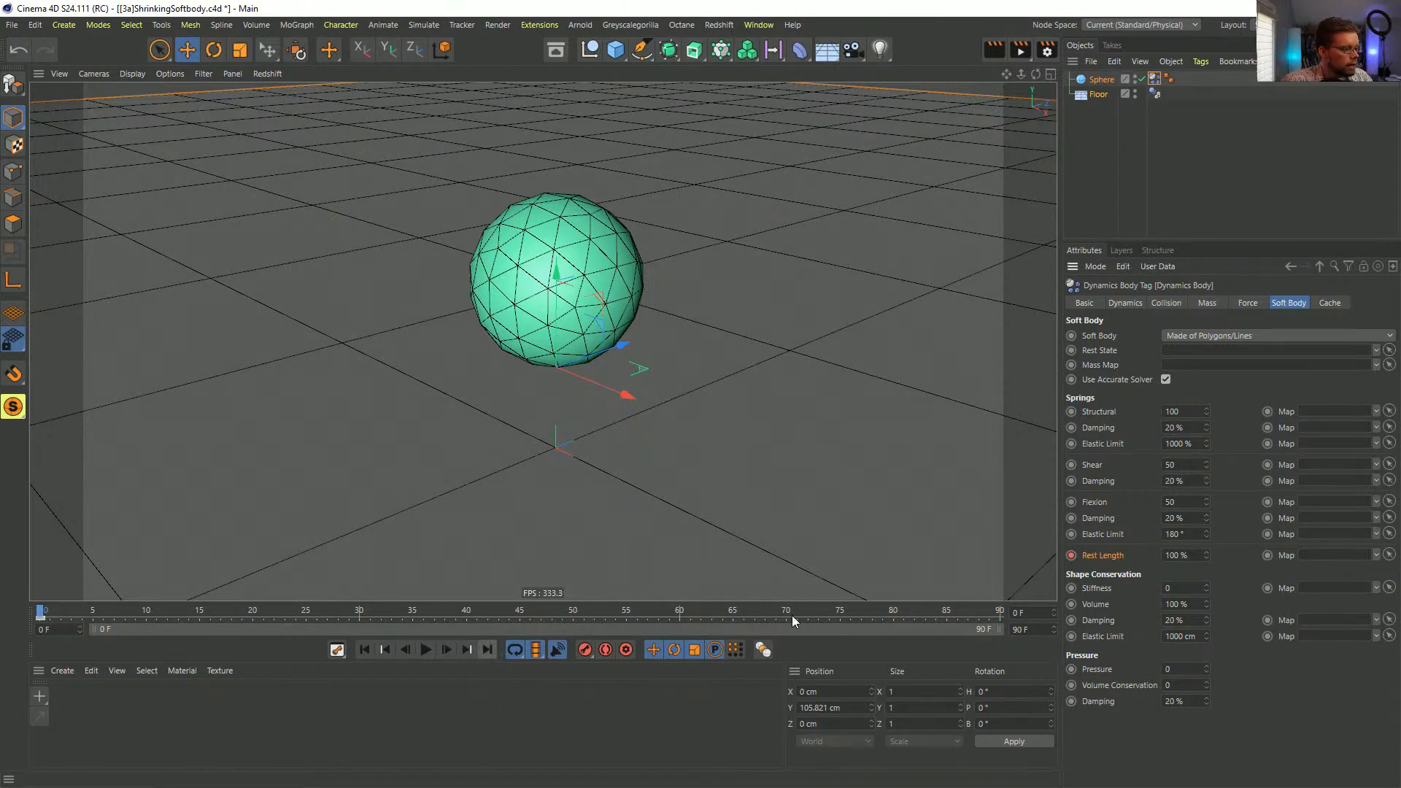
click(487, 649)
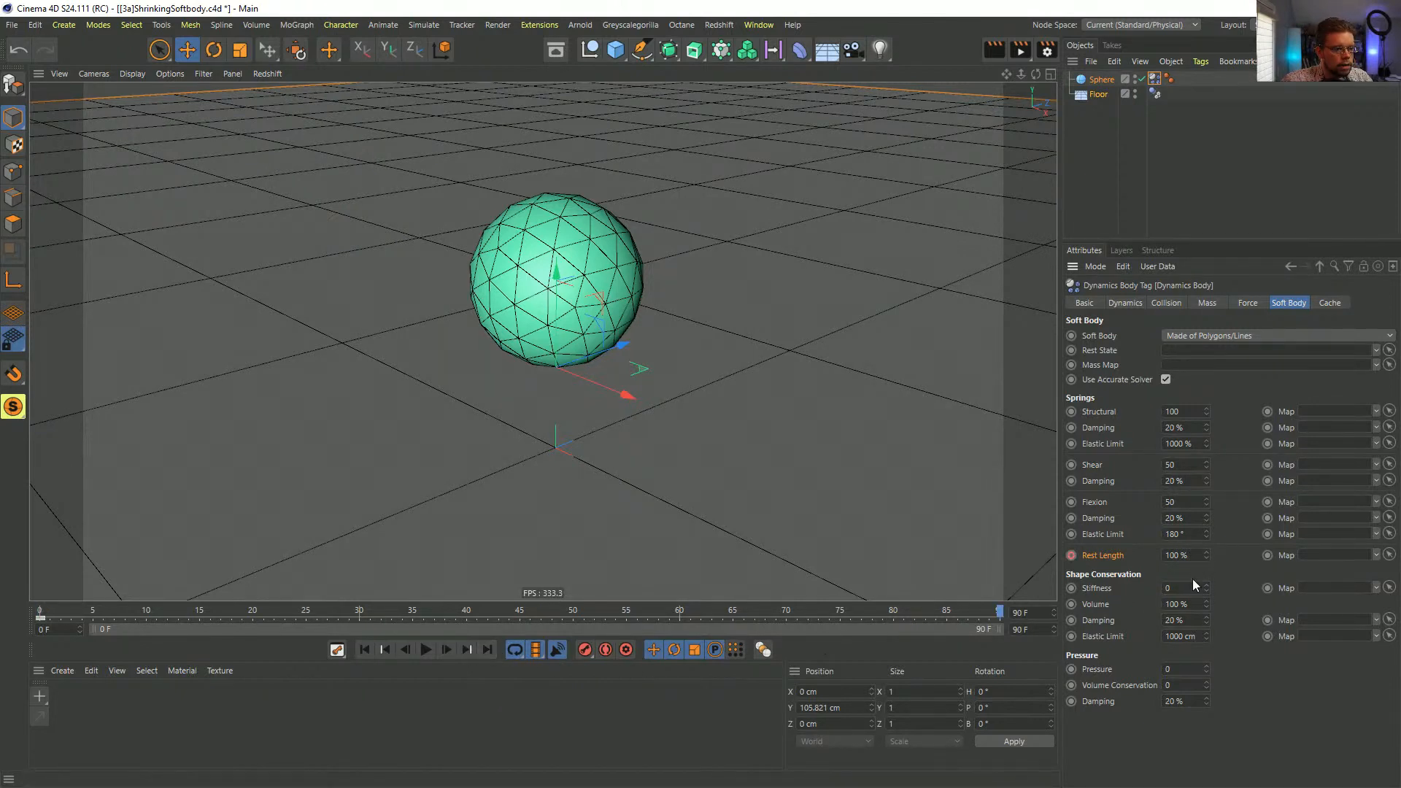
click(1178, 556)
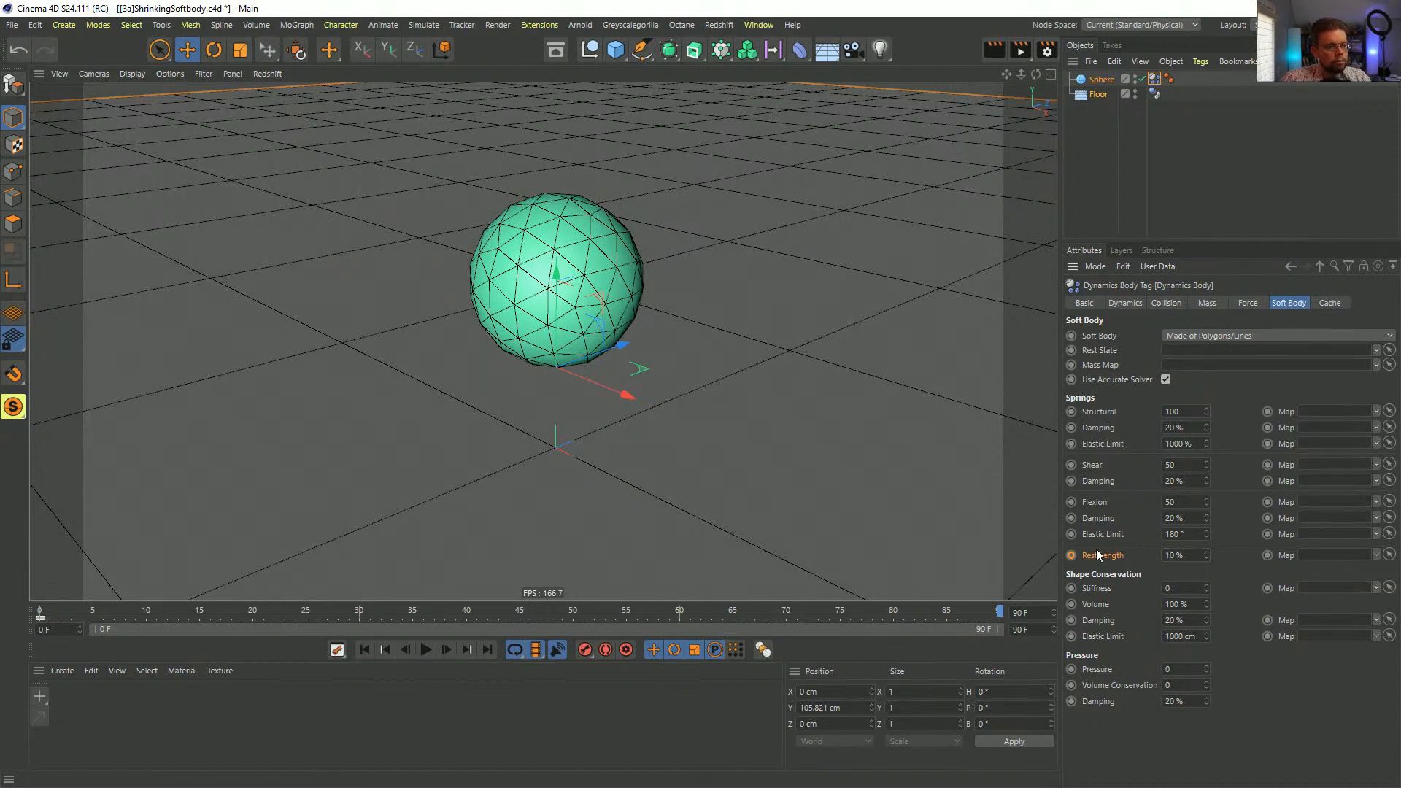
- Play the Rest Length animation from frame 0 to check how the sphere shrinks, and return to the start
click(364, 648)
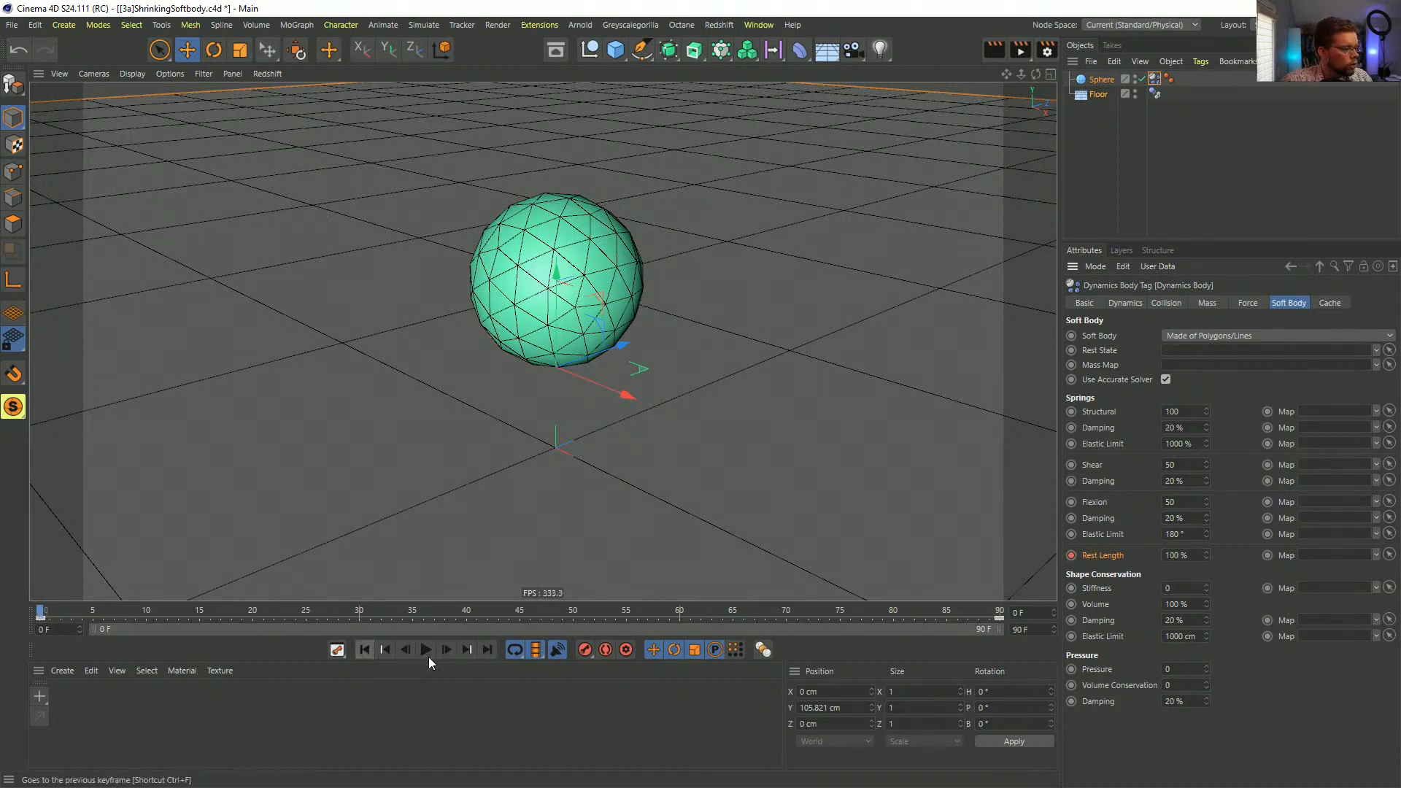
click(430, 650)
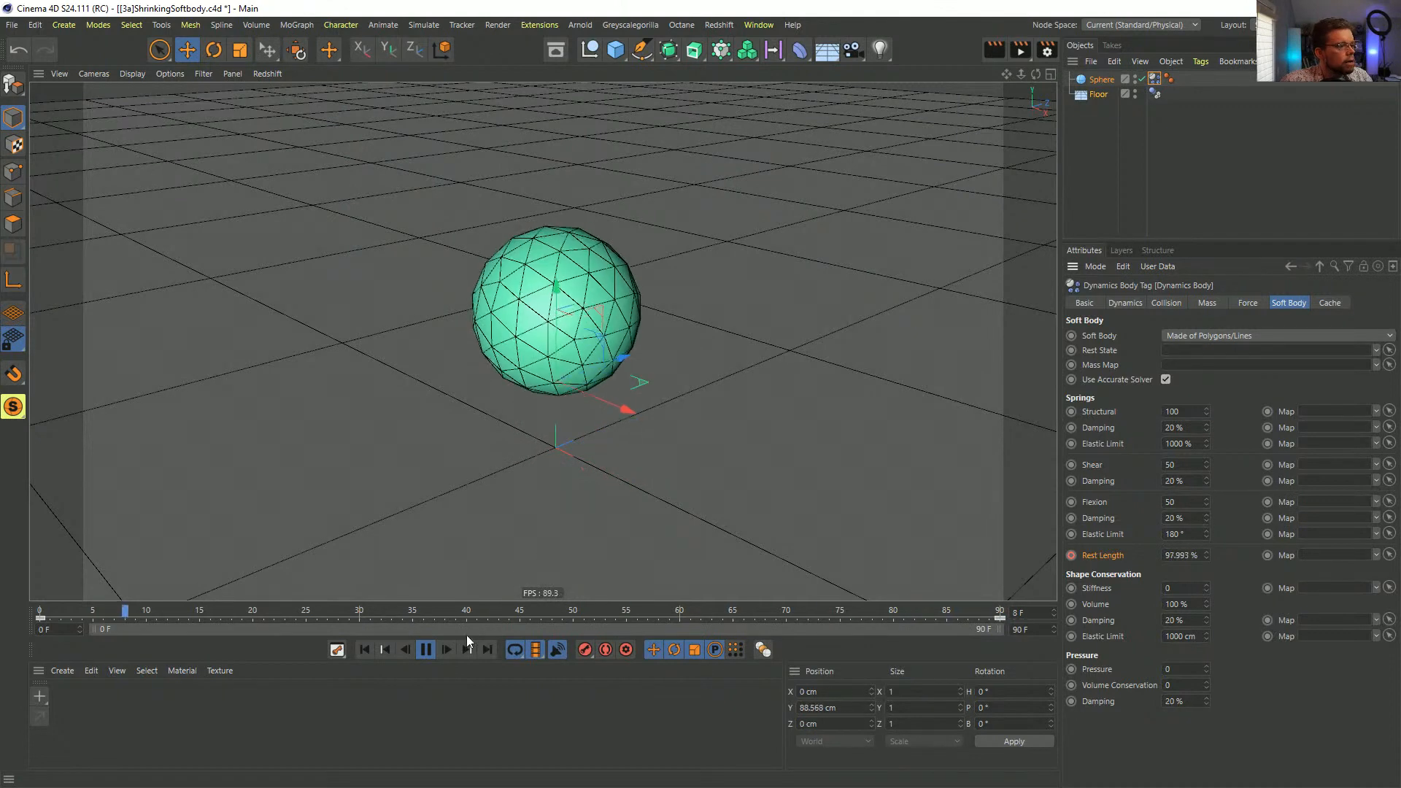
click(425, 649)
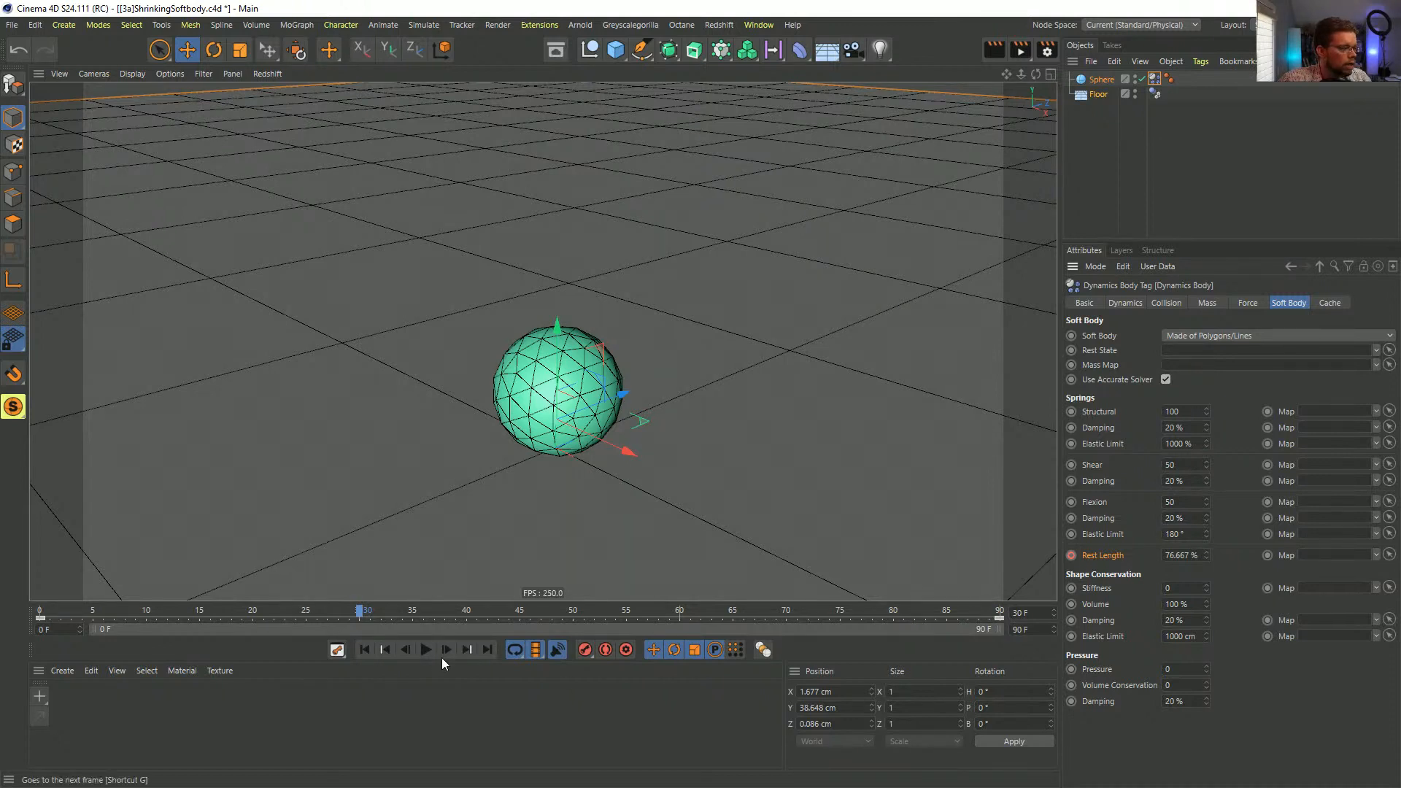
click(364, 648)
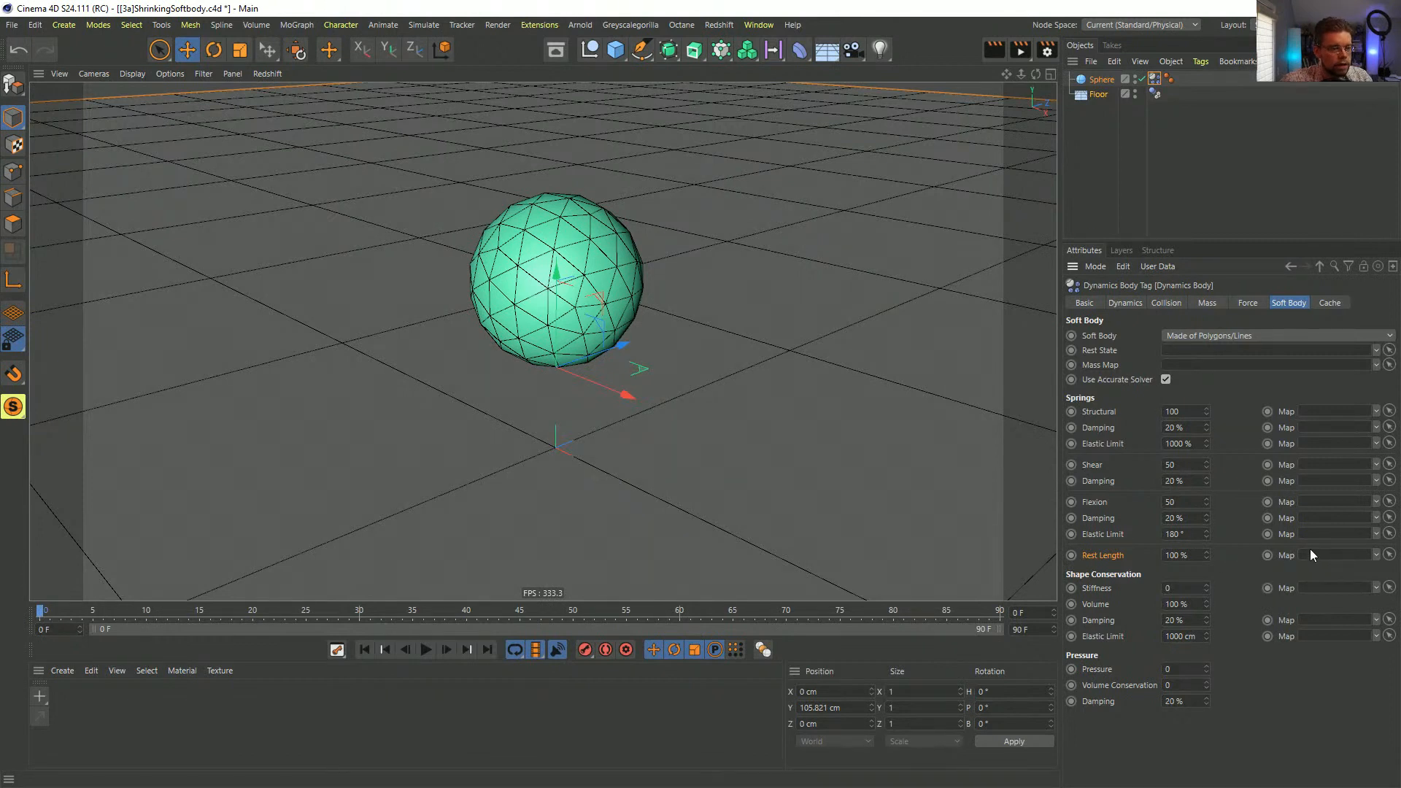
- Make the sphere editable and create a vertex map by giving one of its points a vertex weight of 100%
click(1111, 81)
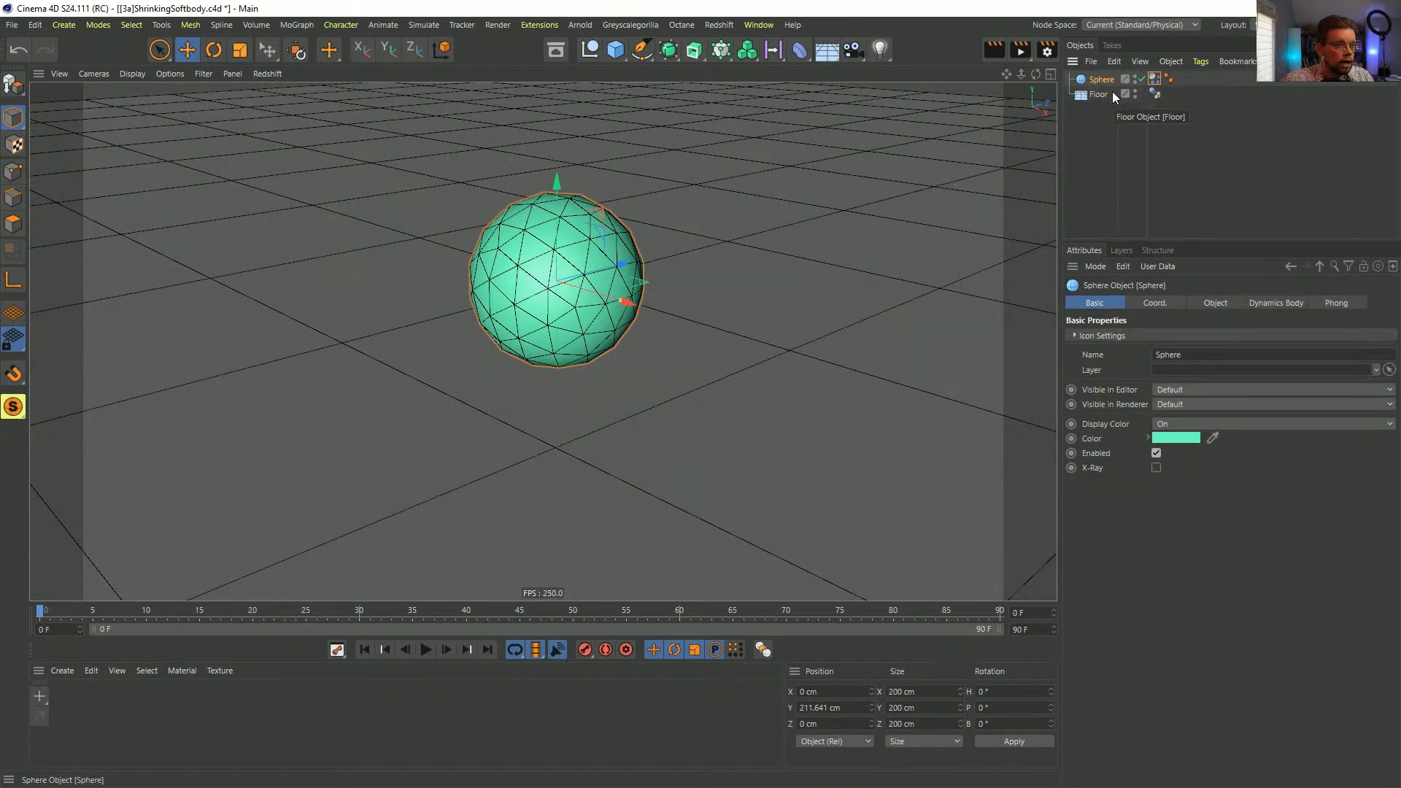
key(c)
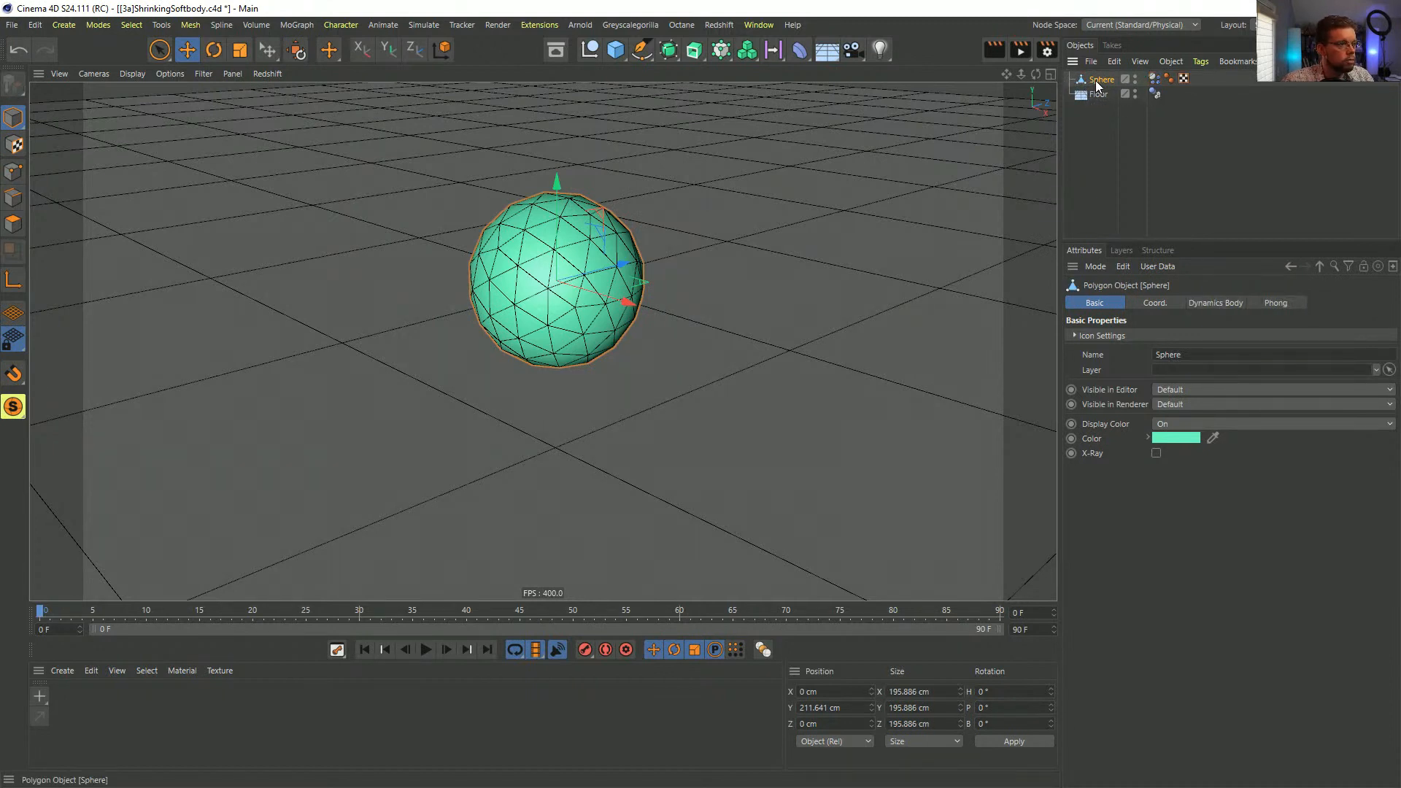
click(13, 172)
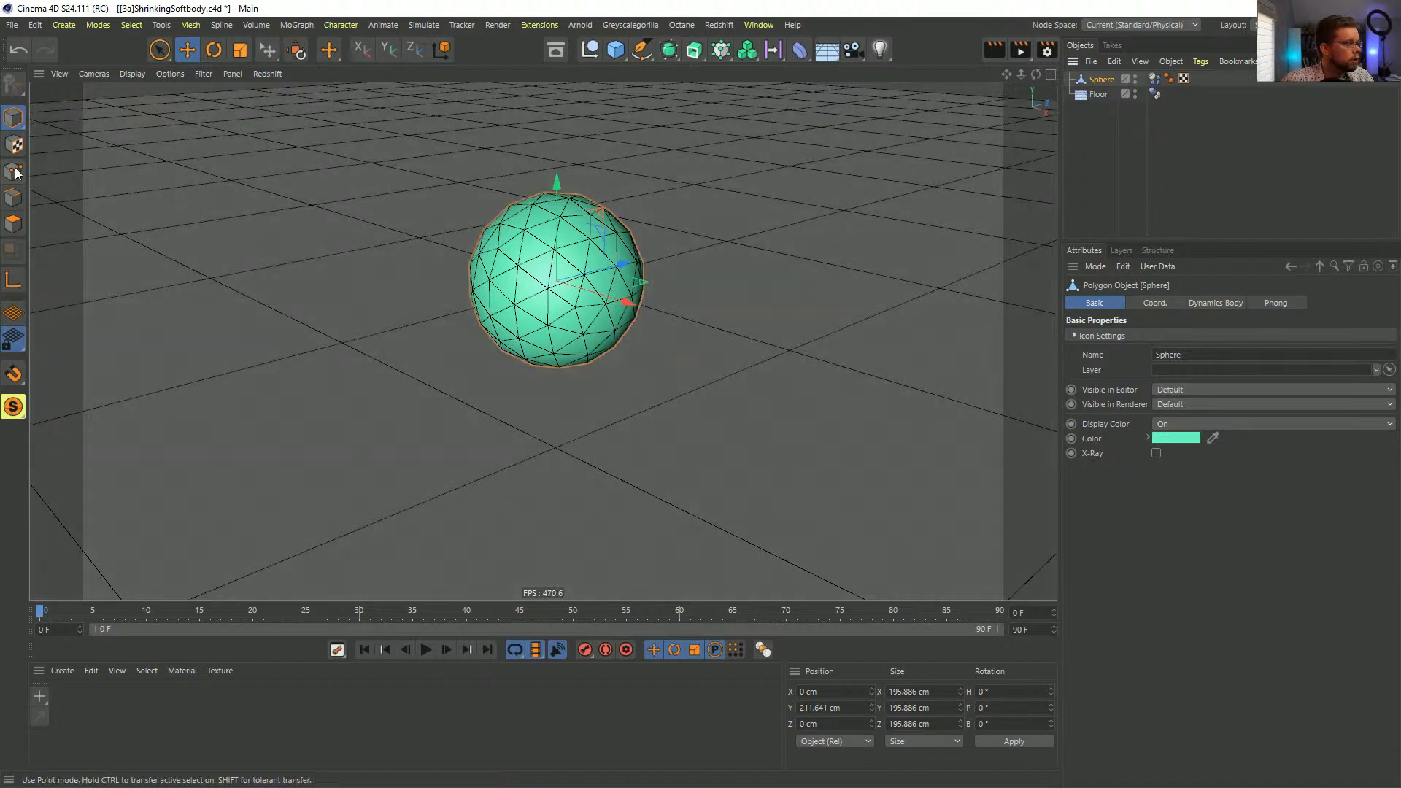
click(555, 248)
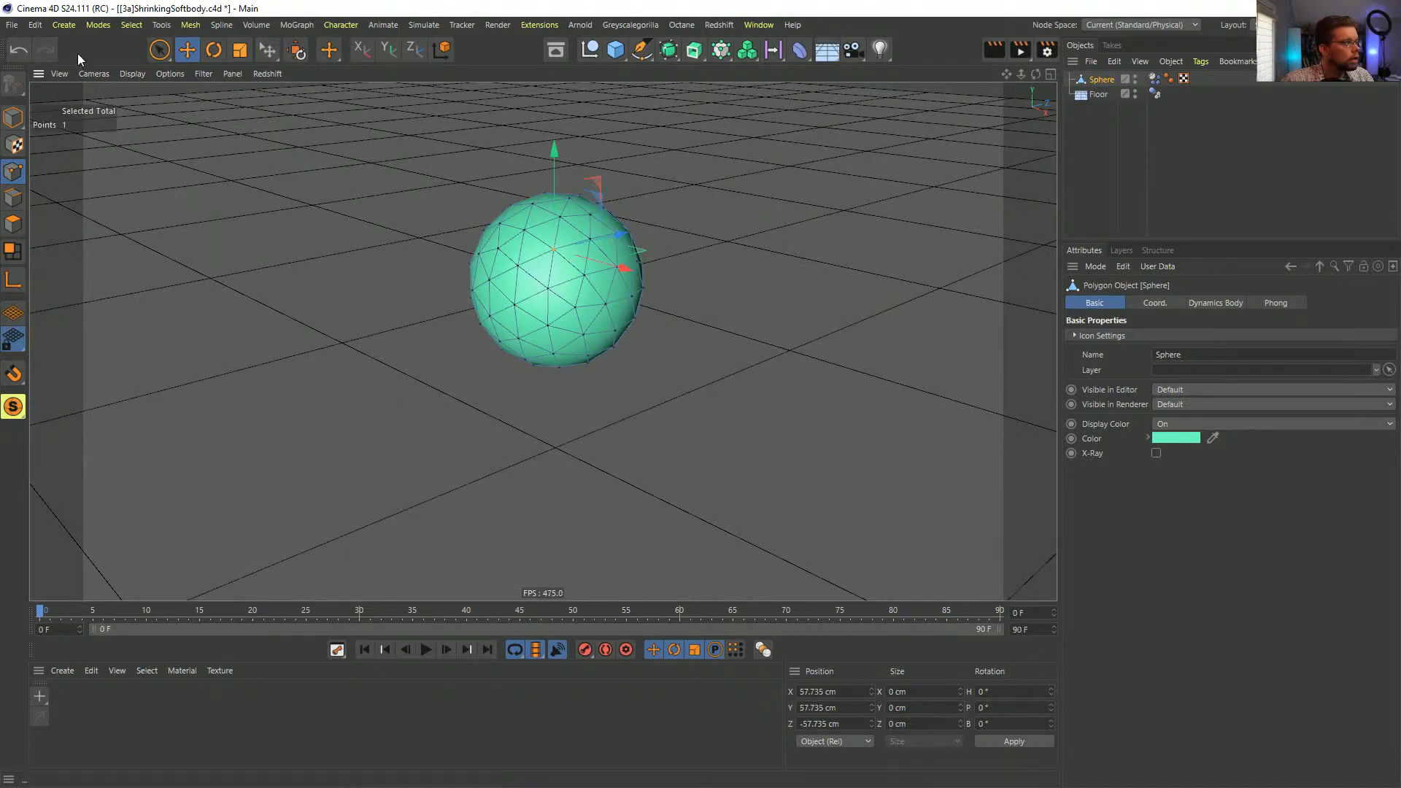
click(78, 27)
mouse_move(137, 27)
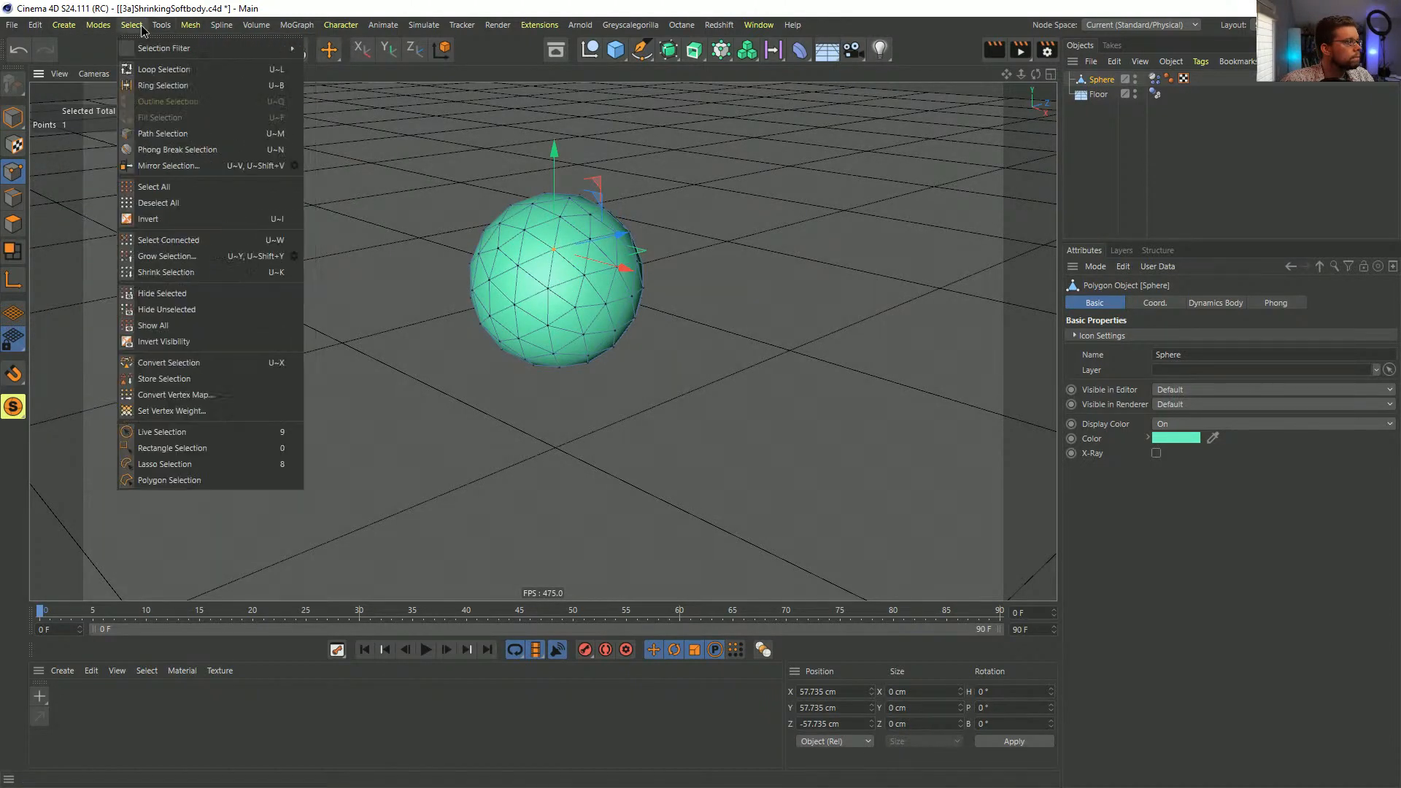
click(208, 410)
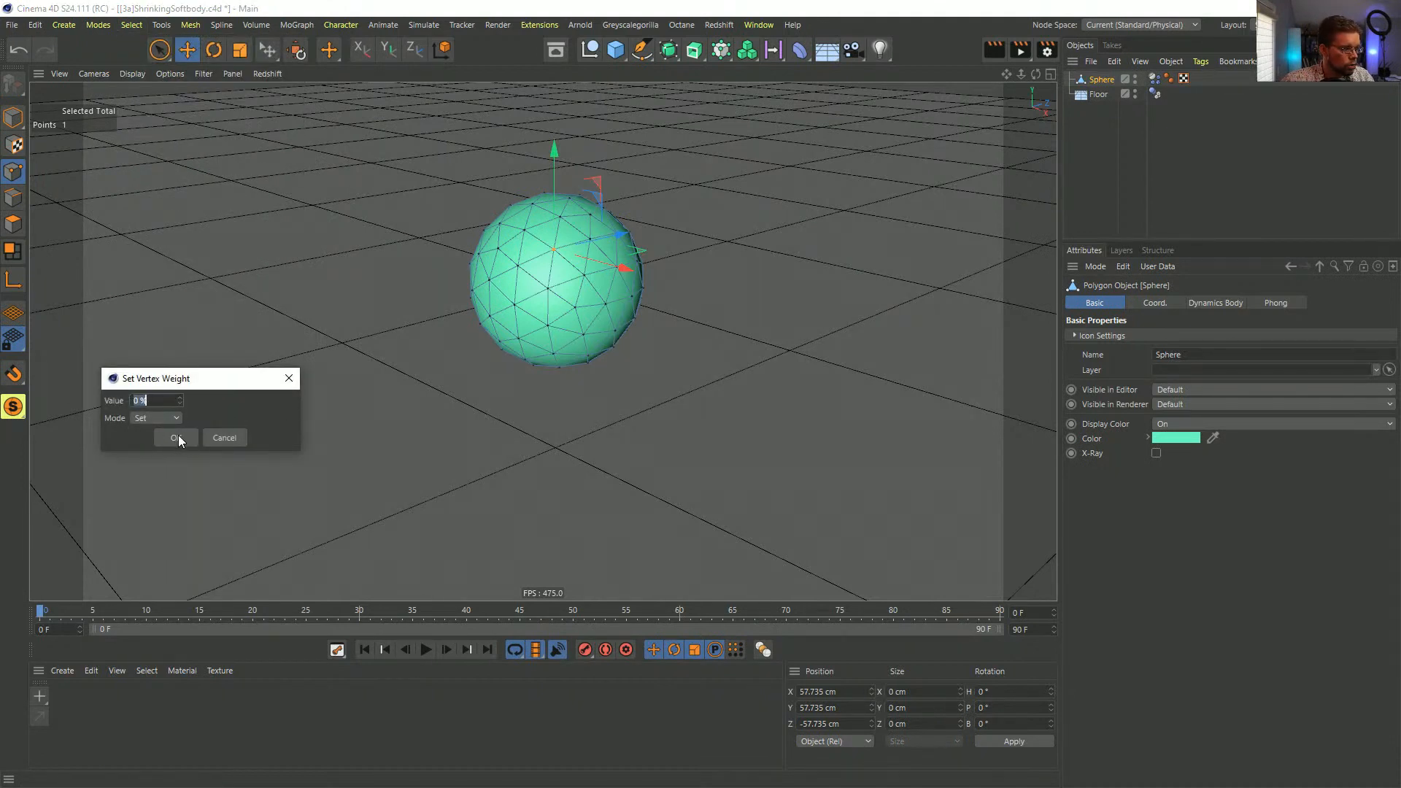
text(100)
click(176, 437)
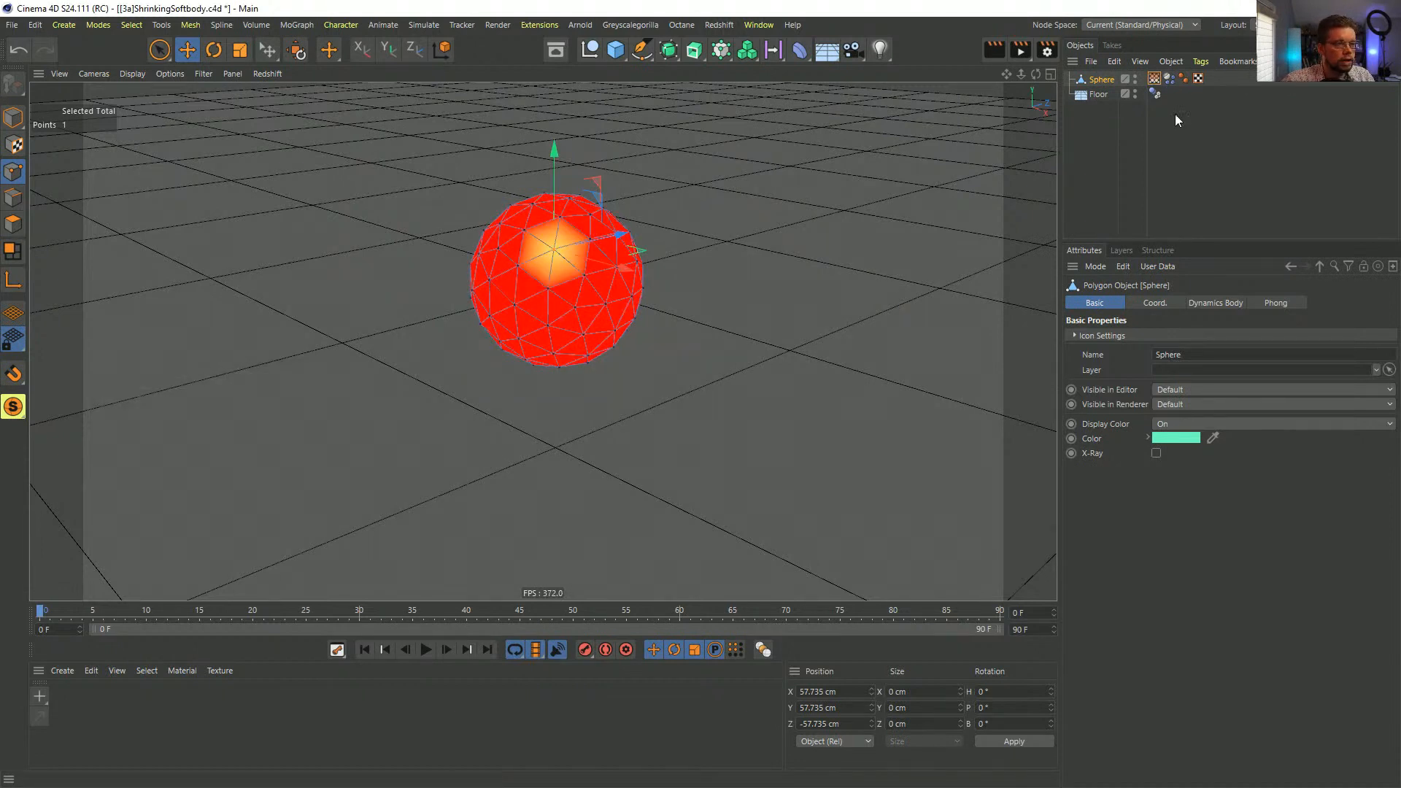
- Enable Use Fields on the sphere's vertex map and add a Linear Field to its field list
click(1154, 79)
click(1125, 370)
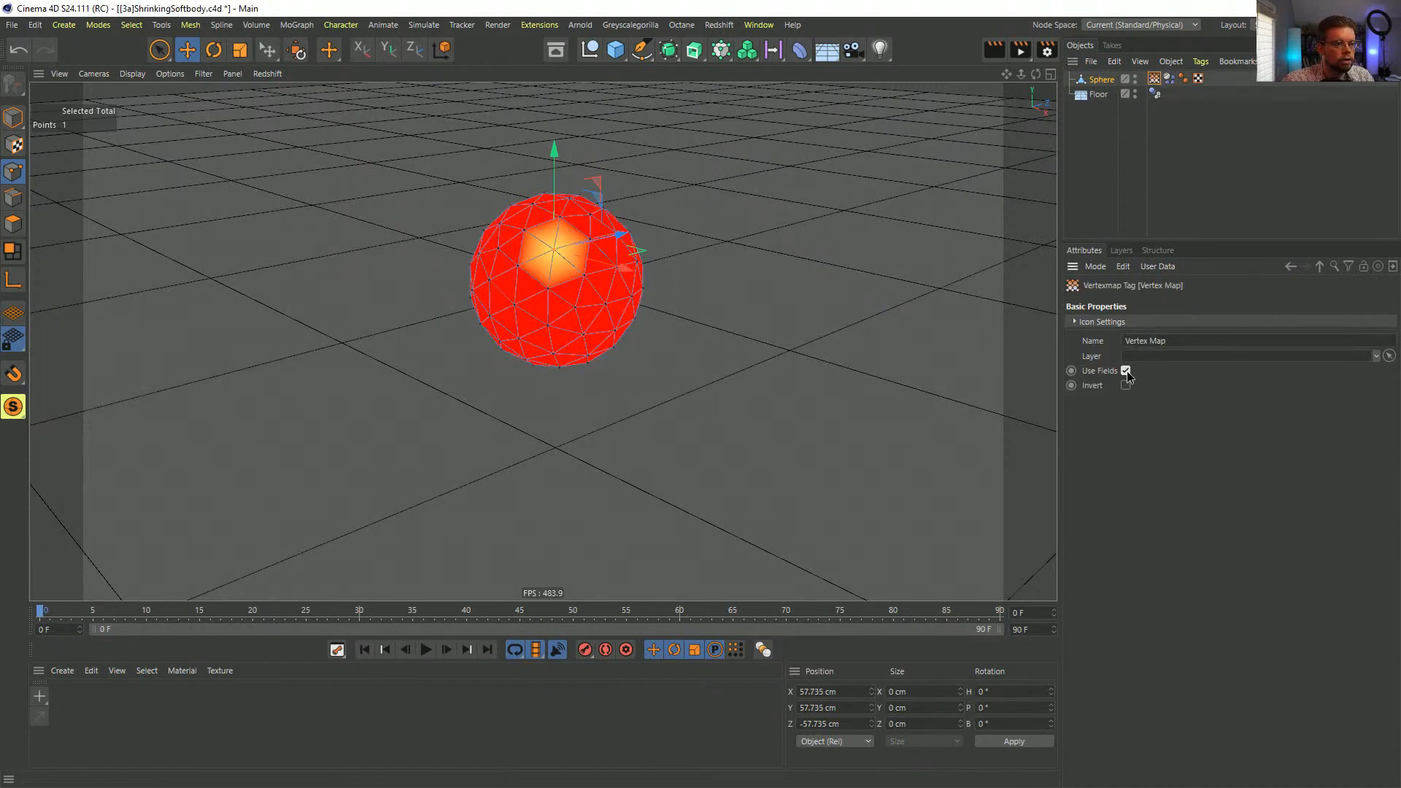
click(1118, 385)
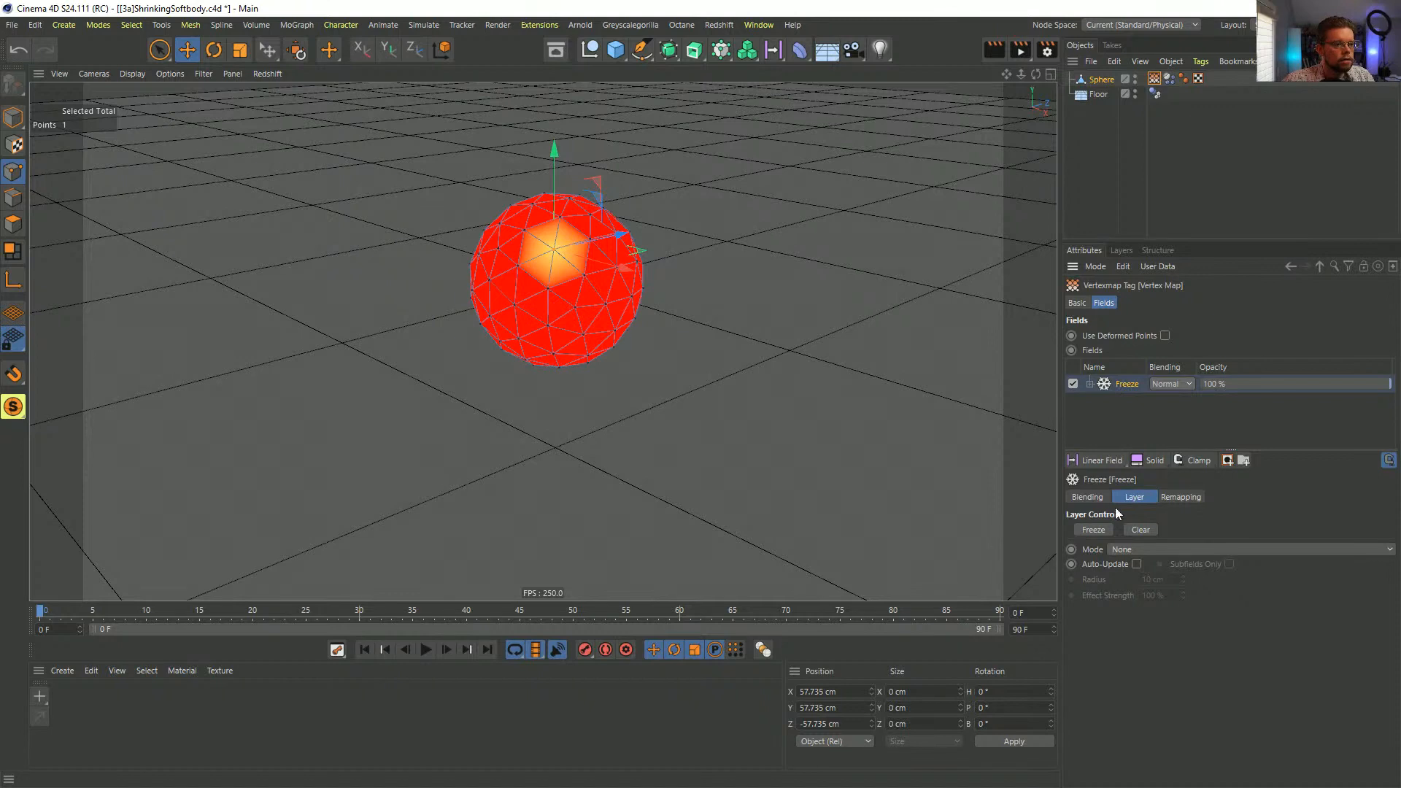
click(1097, 461)
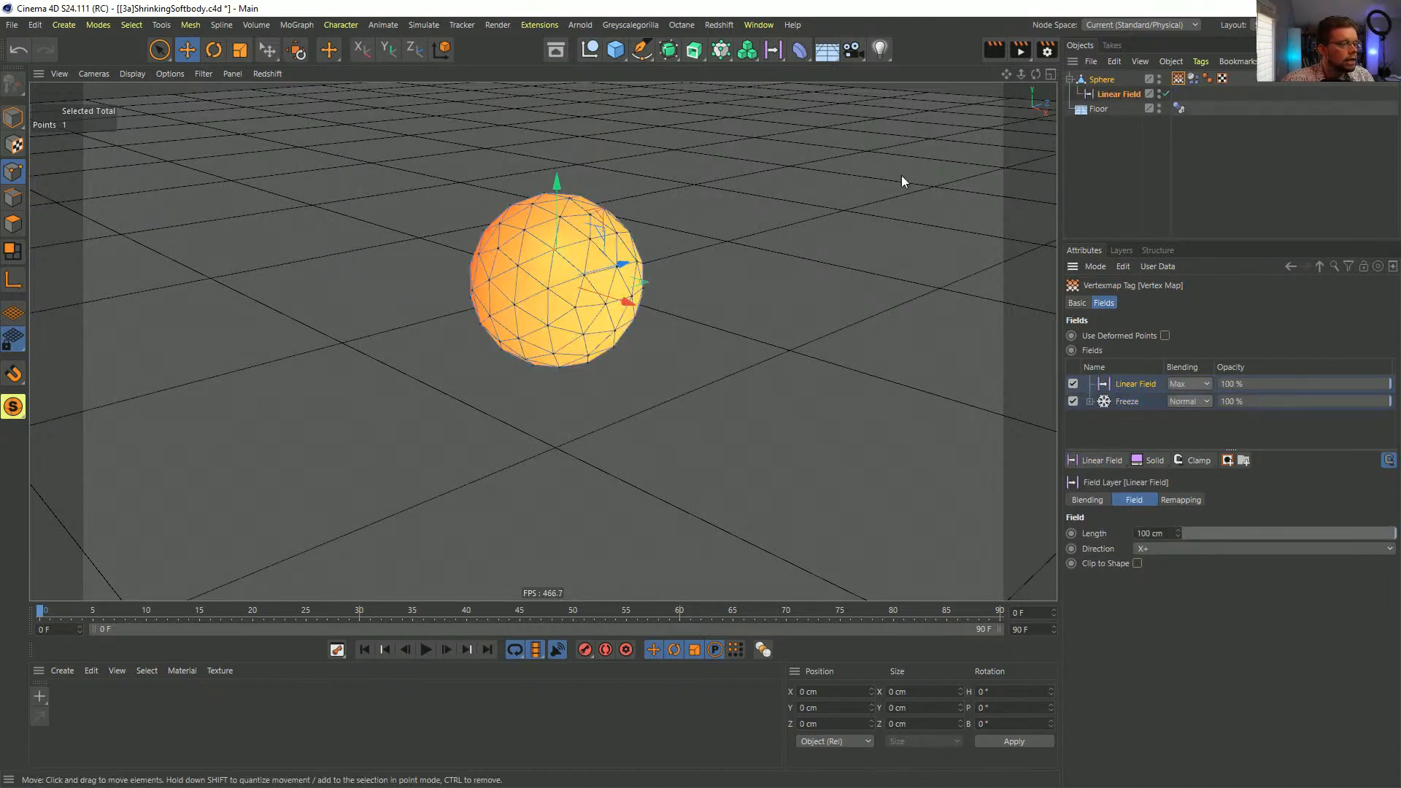
- Take the Linear Field out of the sphere's hierarchy, return to Model mode and set the field's direction to Y-
click(1122, 97)
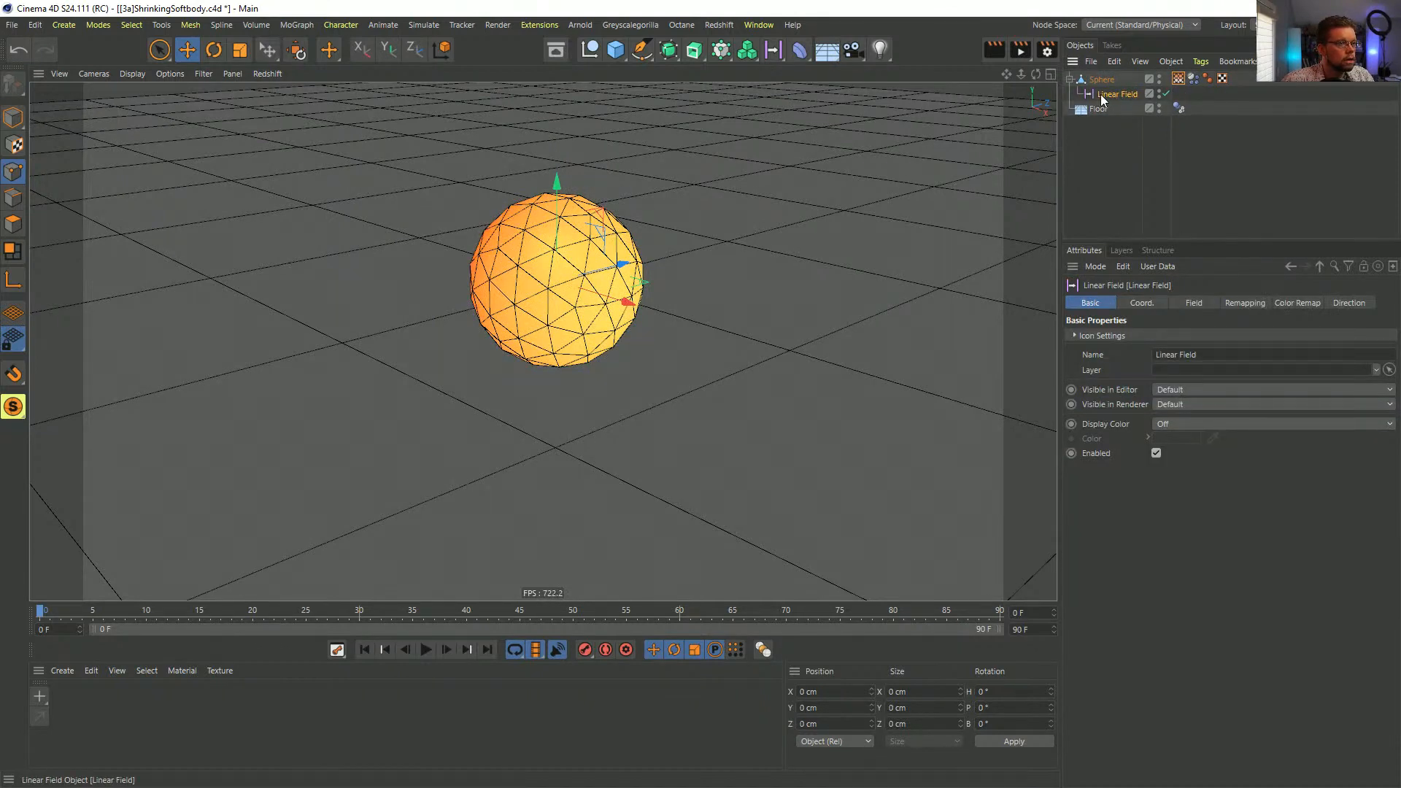
click(13, 117)
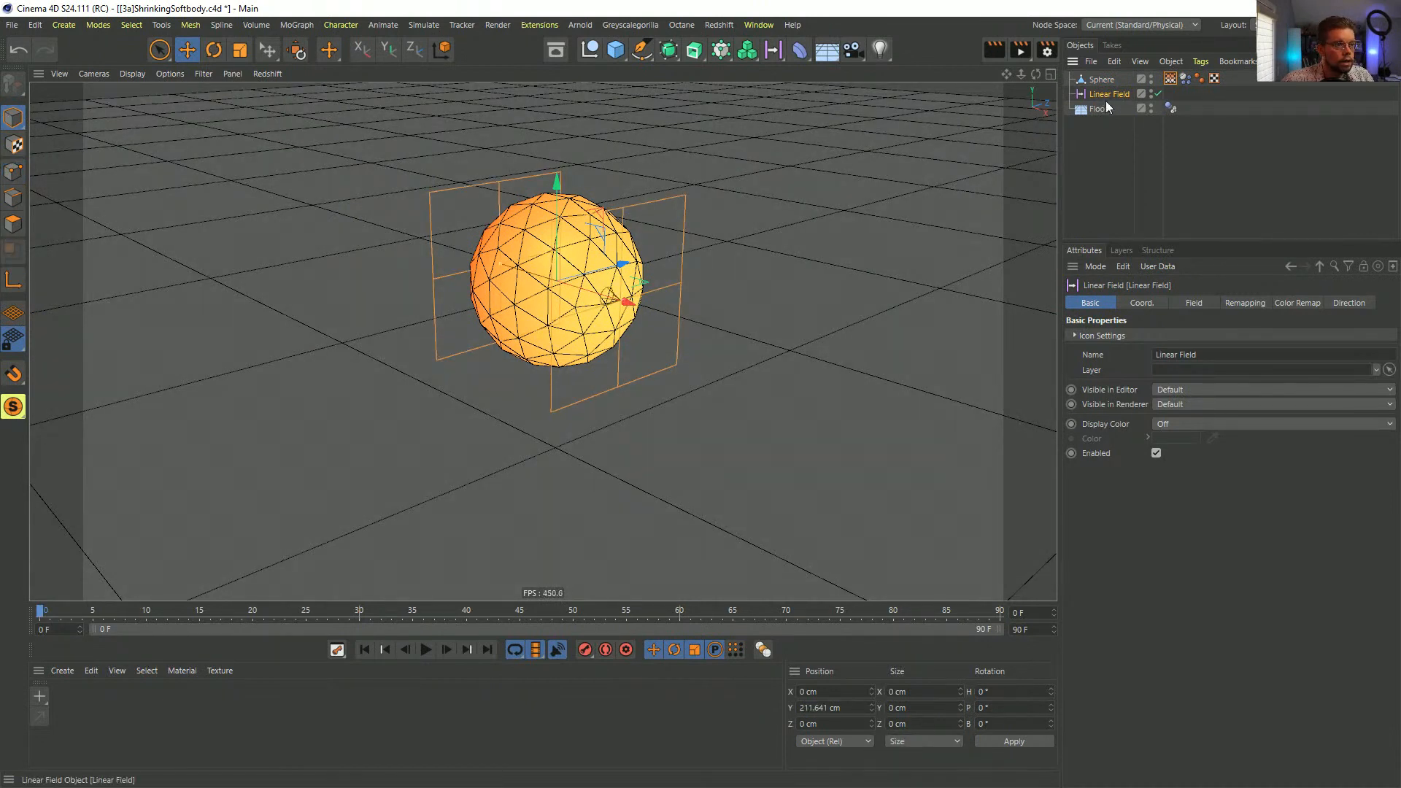
click(1184, 303)
click(1197, 371)
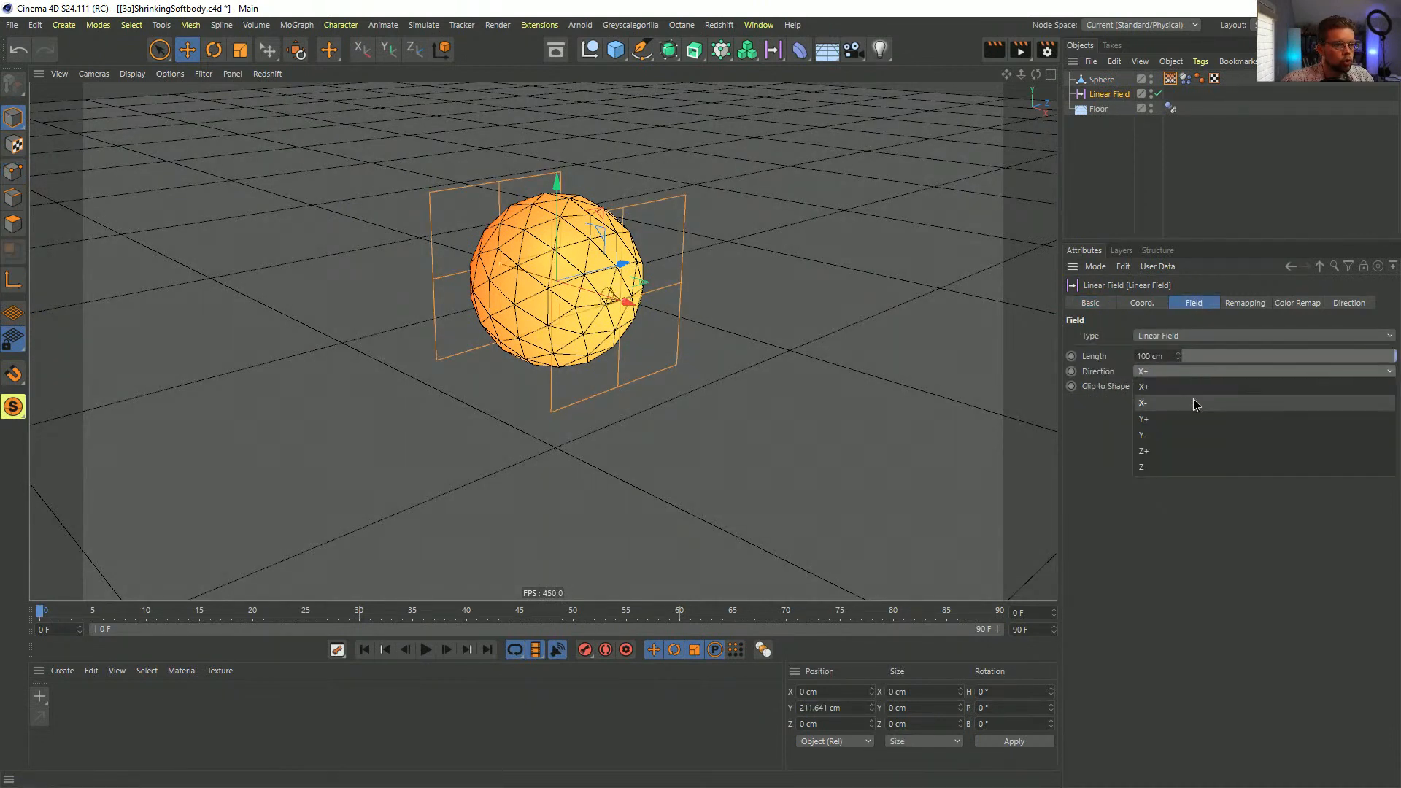
click(1195, 435)
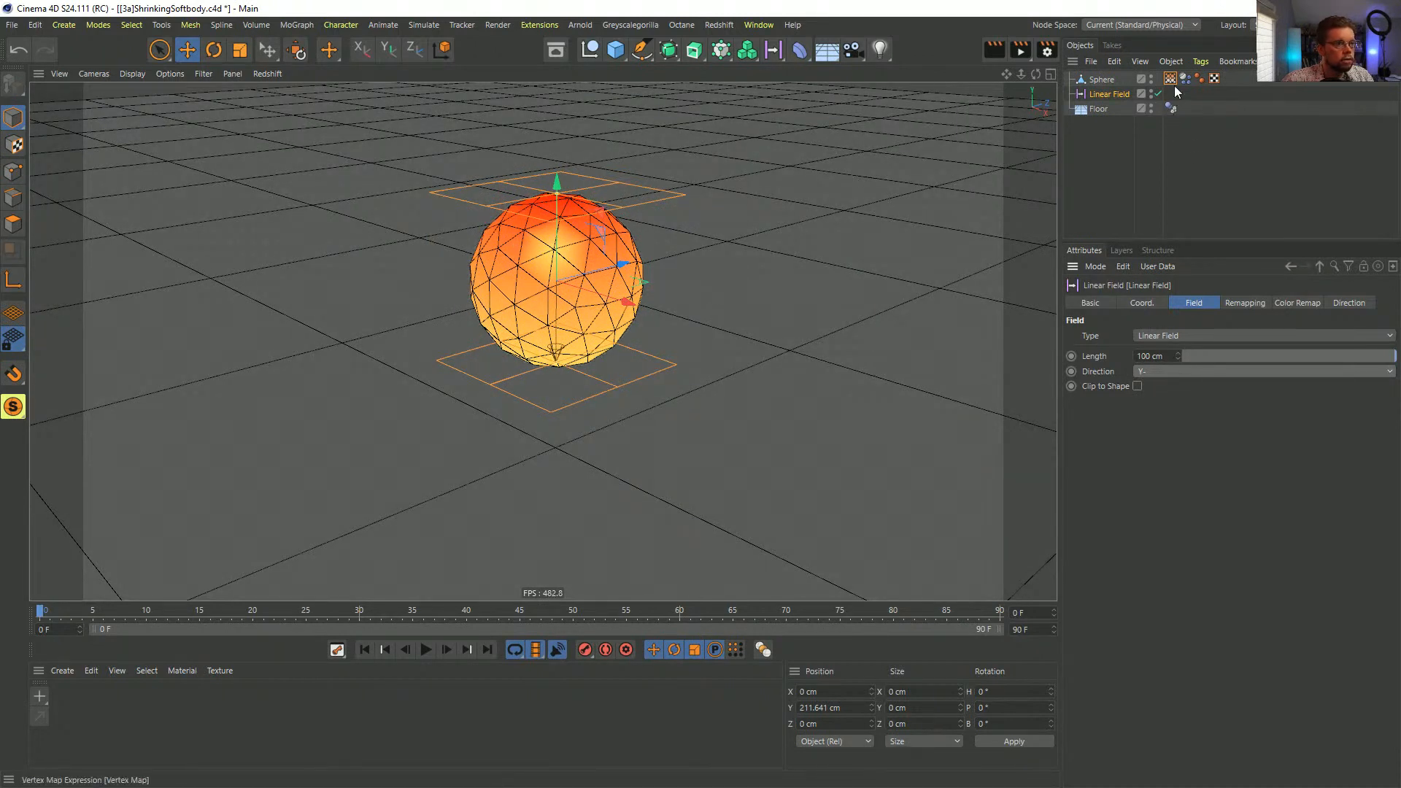
- Remove the Freeze layer from the vertex map's fields and set the Linear Field's blending to Normal
click(1171, 80)
click(1128, 401)
key(Delete)
click(1189, 384)
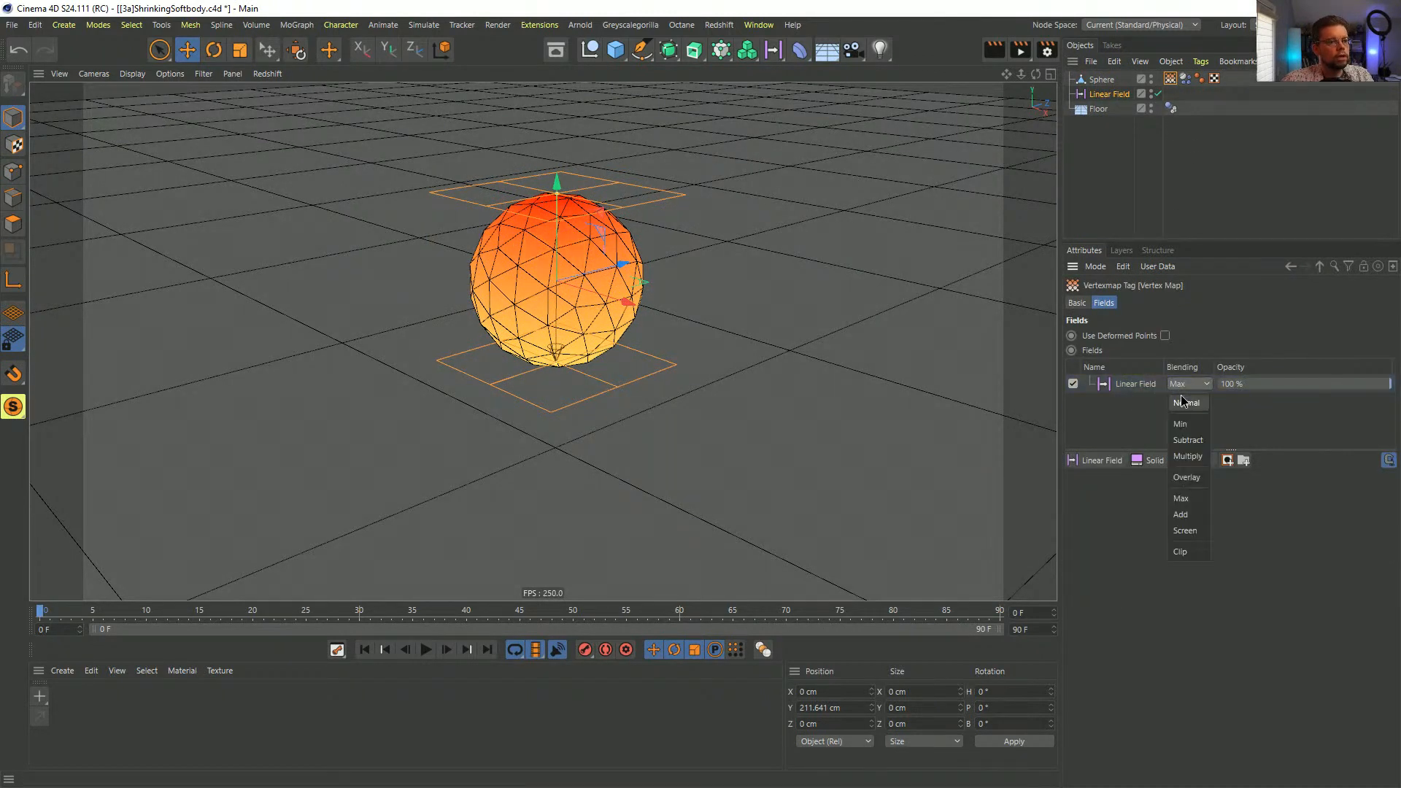
click(1182, 400)
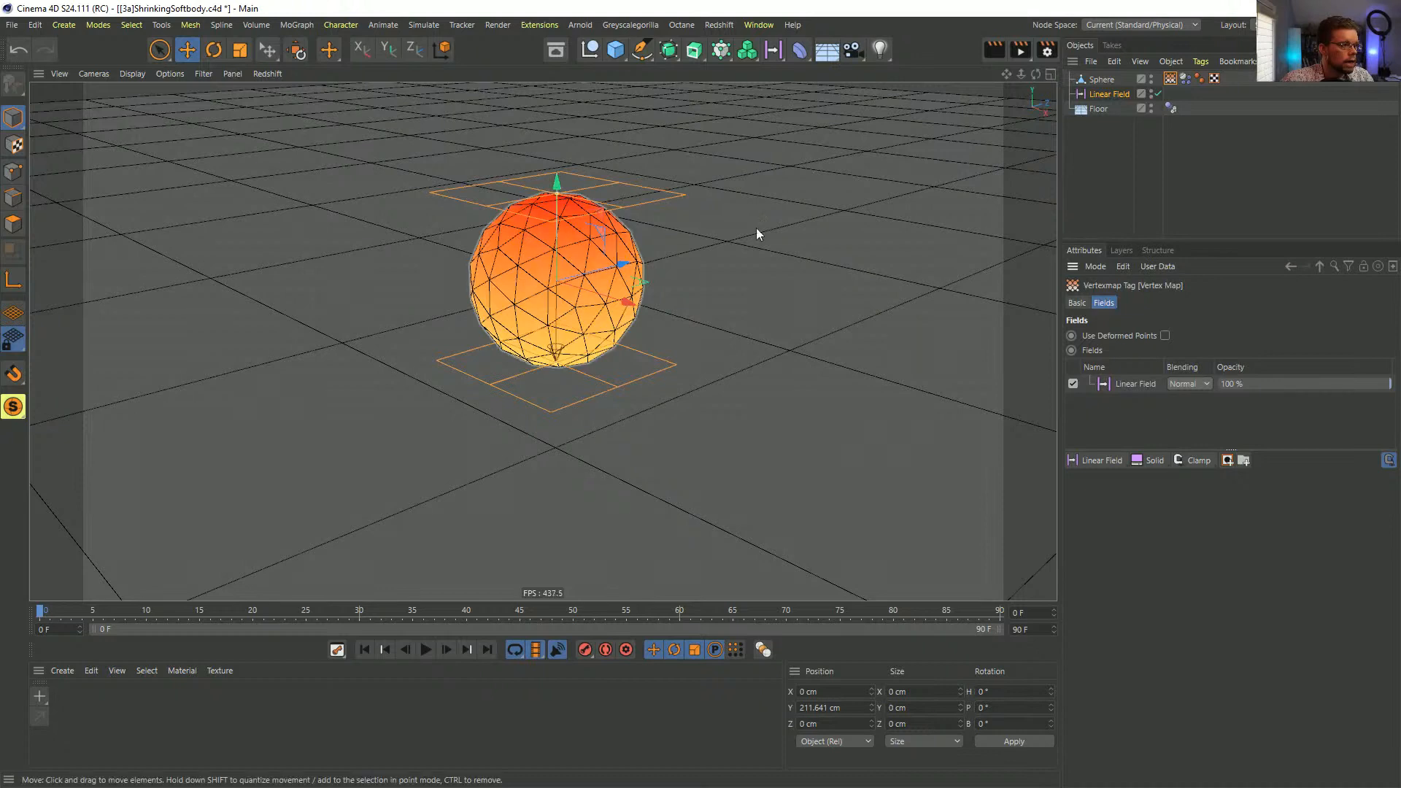
- Set the Linear Field's direction to Y+ and its remapping minimum to 10%
click(1094, 94)
click(1165, 371)
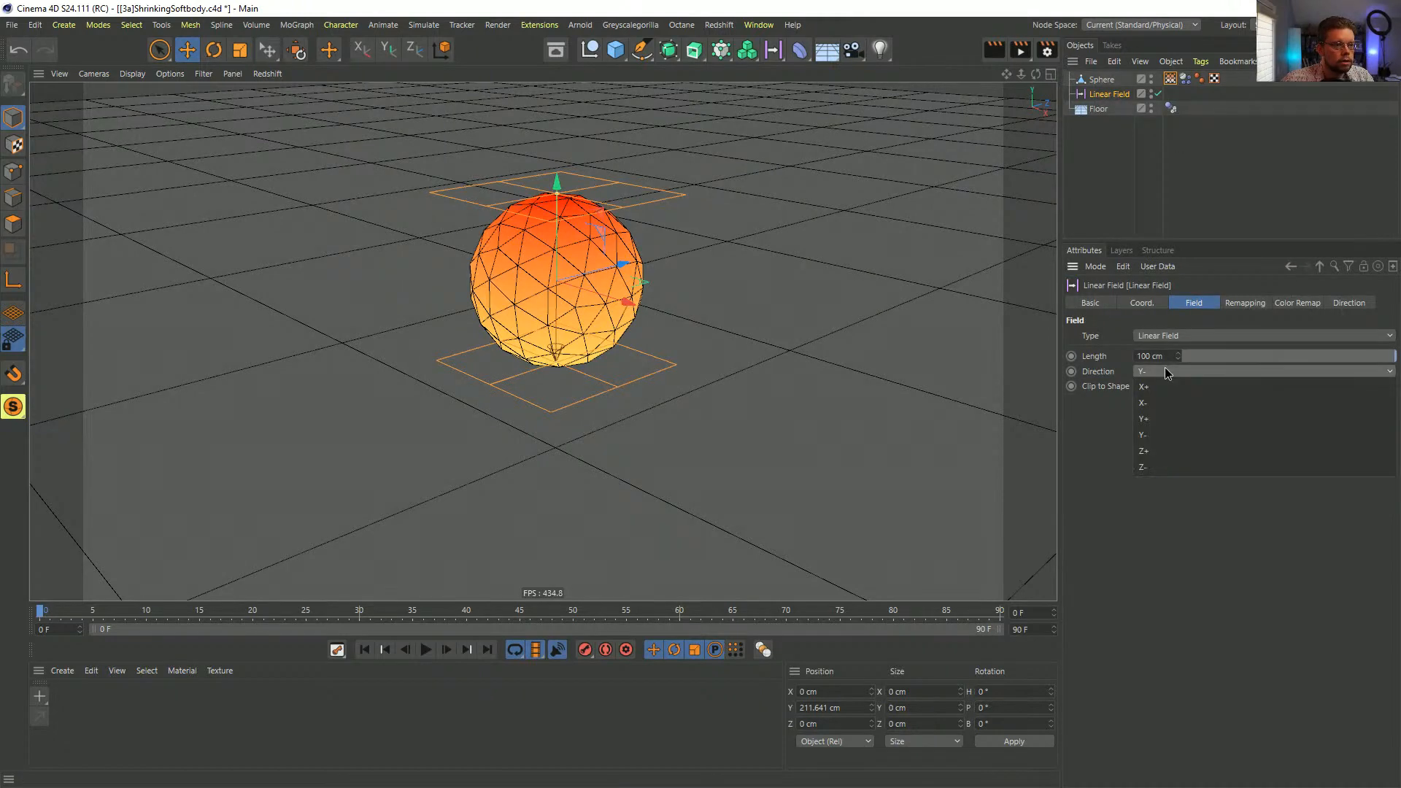
click(1164, 415)
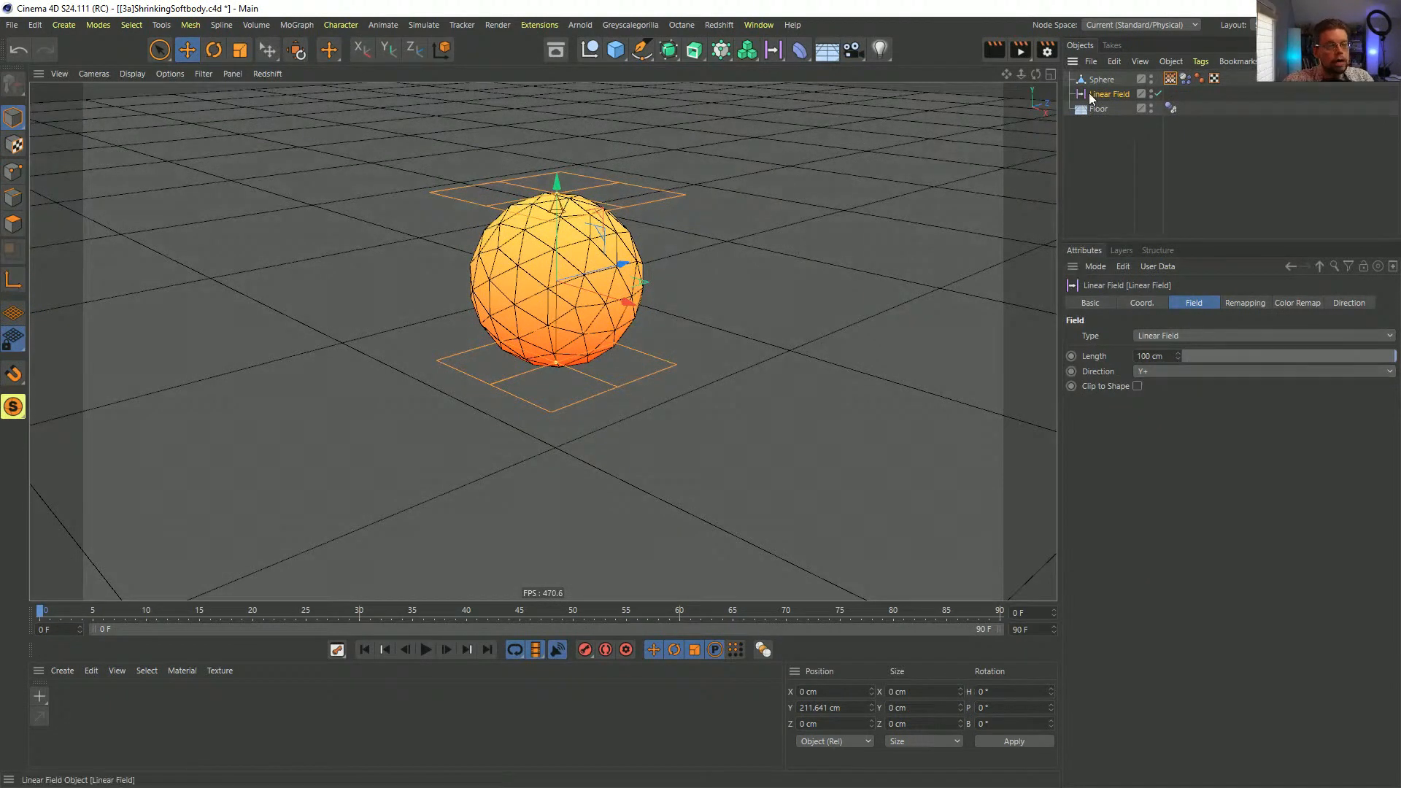
click(1248, 300)
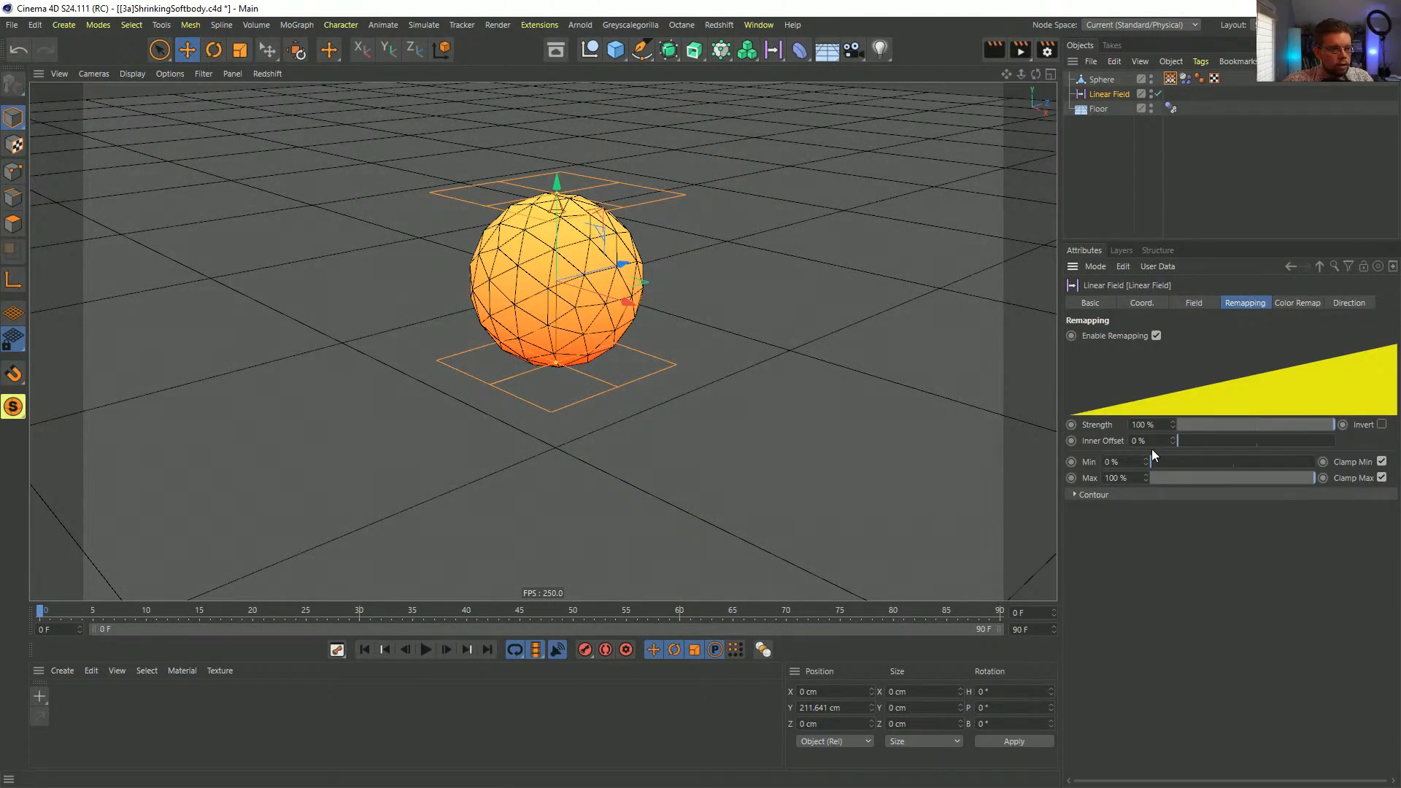
drag(1132, 461, 1070, 467)
text(10)
key(Return)
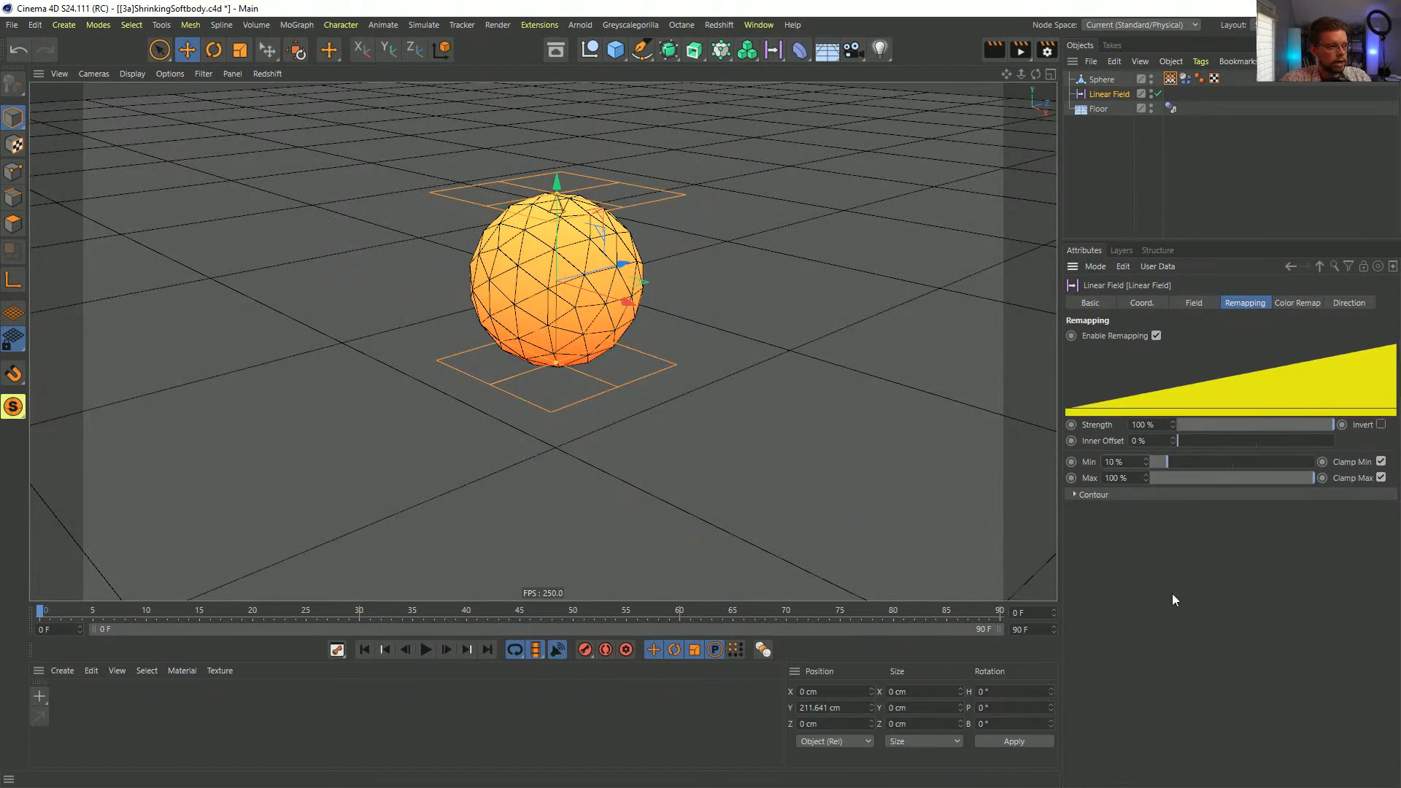
- Lower the floor to about -315 cm in Y and the Linear Field to about -74 cm, below the sphere
alt+drag(611, 307, 699, 435)
click(756, 427)
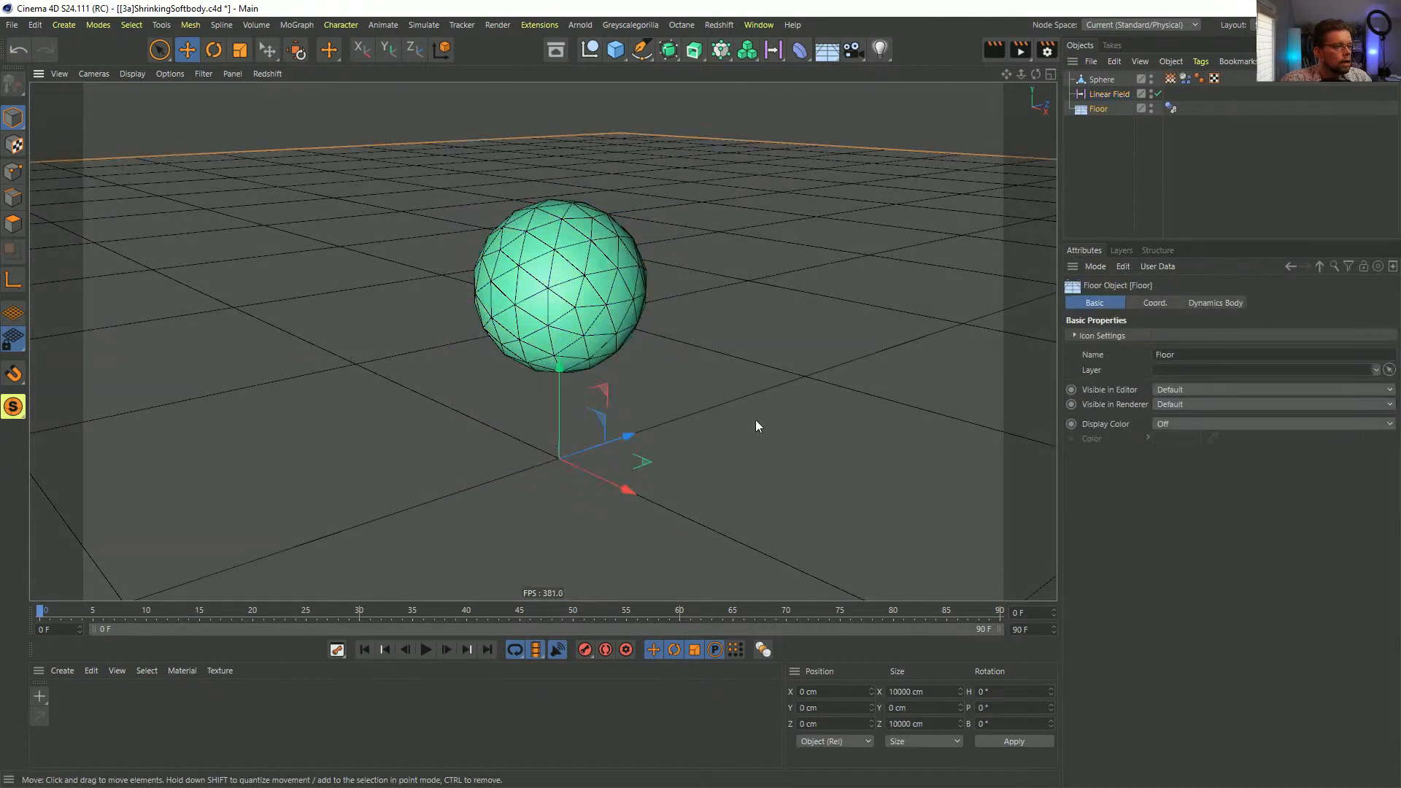
drag(559, 368, 575, 605)
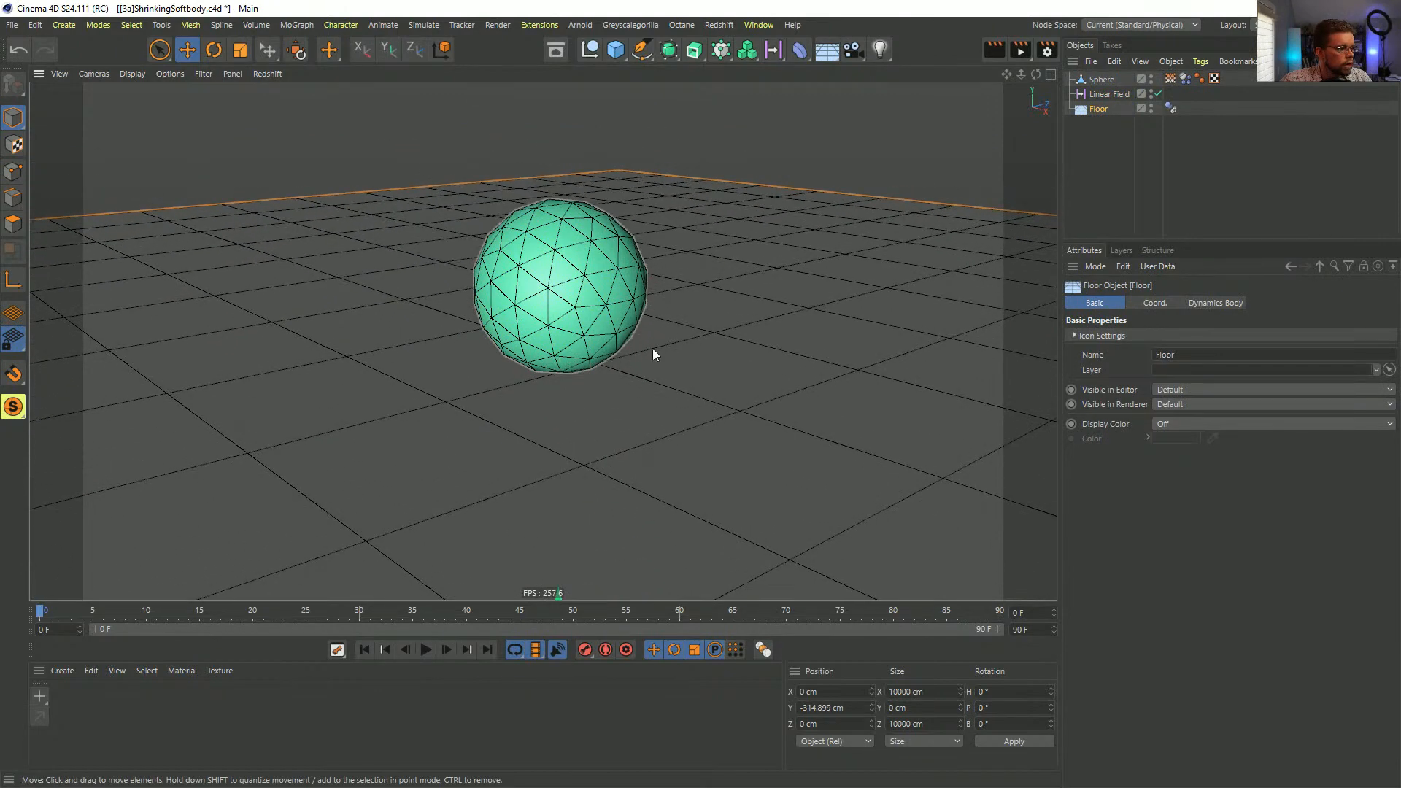
alt+drag(653, 353, 637, 330)
click(1108, 95)
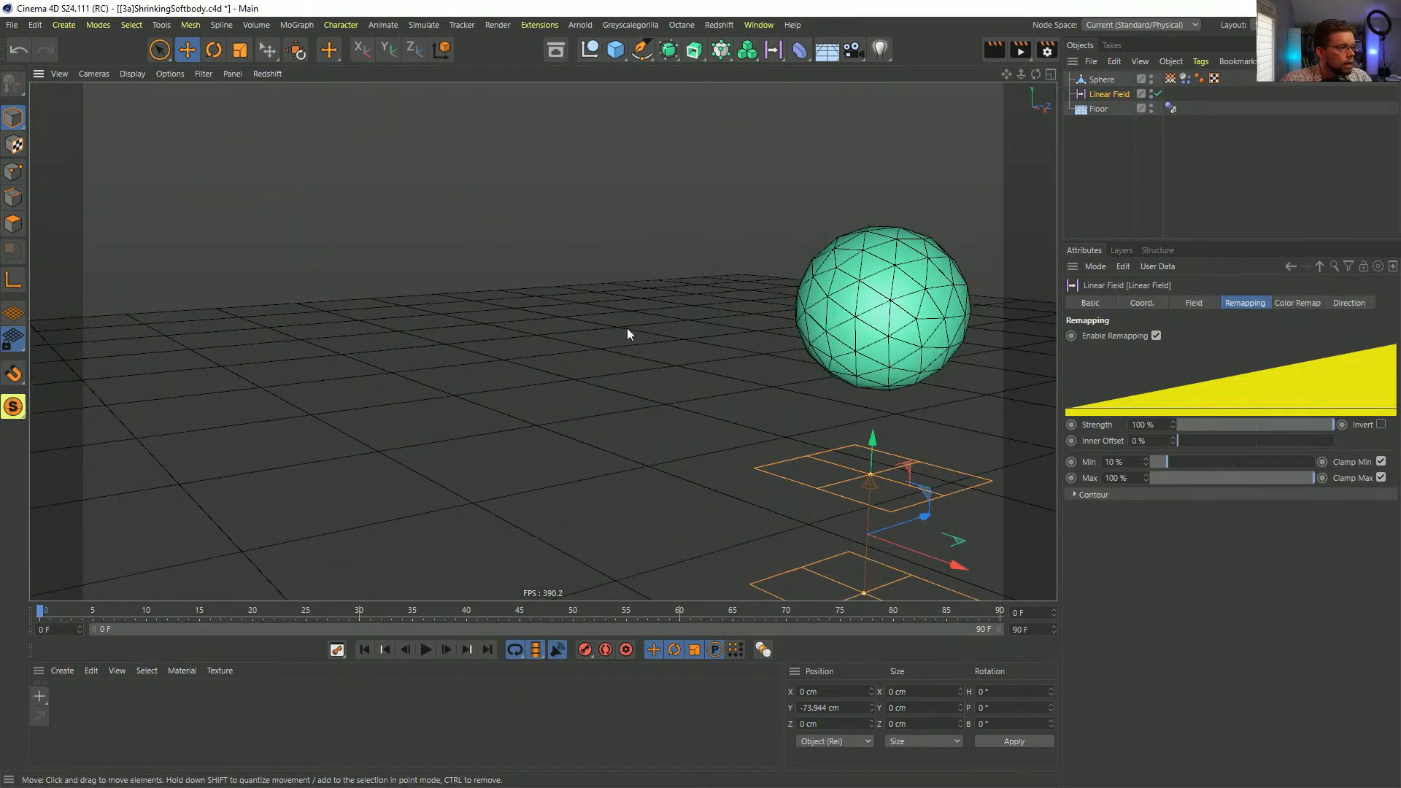
- Assign the vertex map as the Rest Length map in the sphere's Soft Body settings
click(1185, 78)
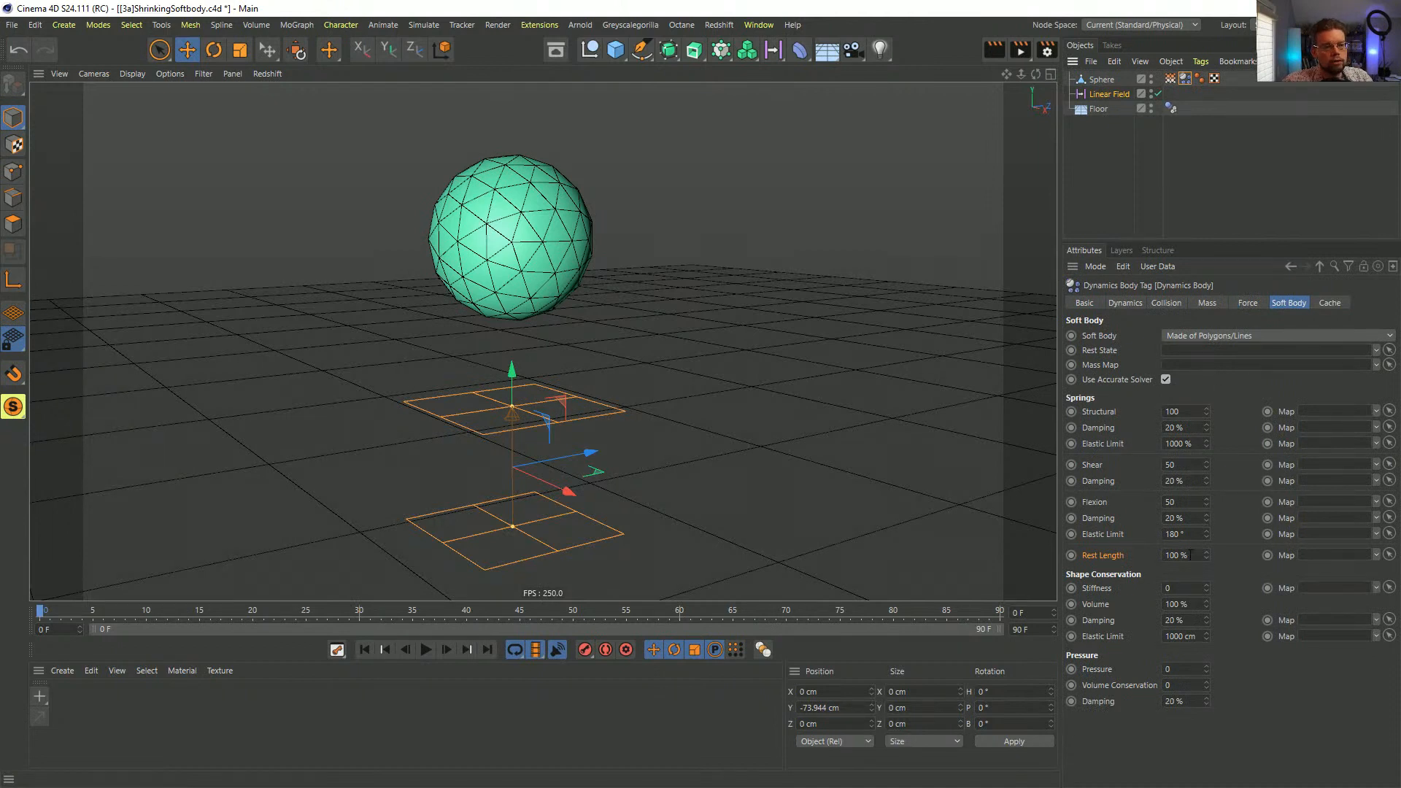
drag(1172, 79, 1318, 562)
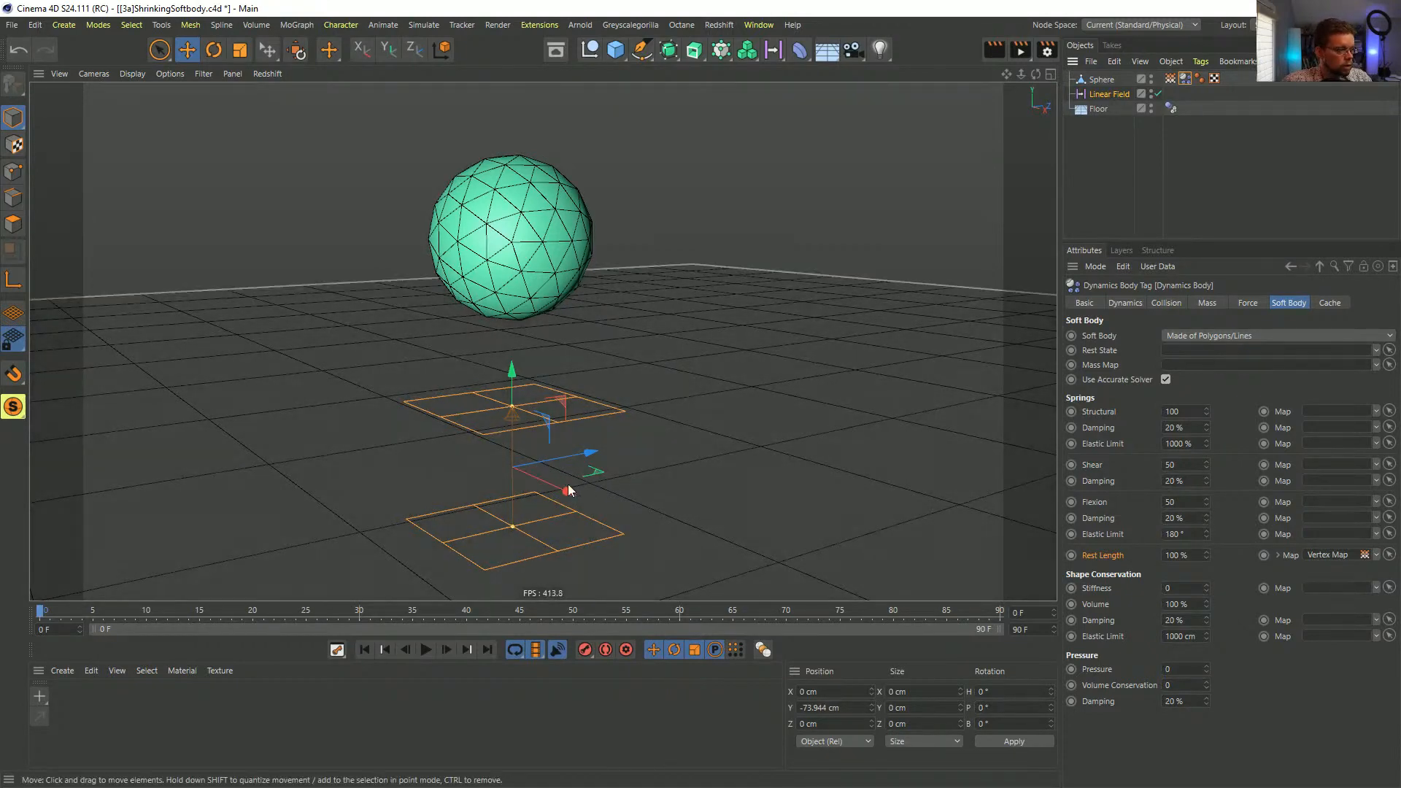
- Play the simulation repeatedly from frame 0 to check how the sphere shrinks as it falls through the Linear Field, and return to the start
alt+middle_drag(568, 484, 581, 403)
alt+right_drag(581, 403, 563, 420)
alt+drag(564, 419, 549, 431)
alt+middle_drag(562, 454, 558, 402)
alt+right_drag(584, 352, 577, 357)
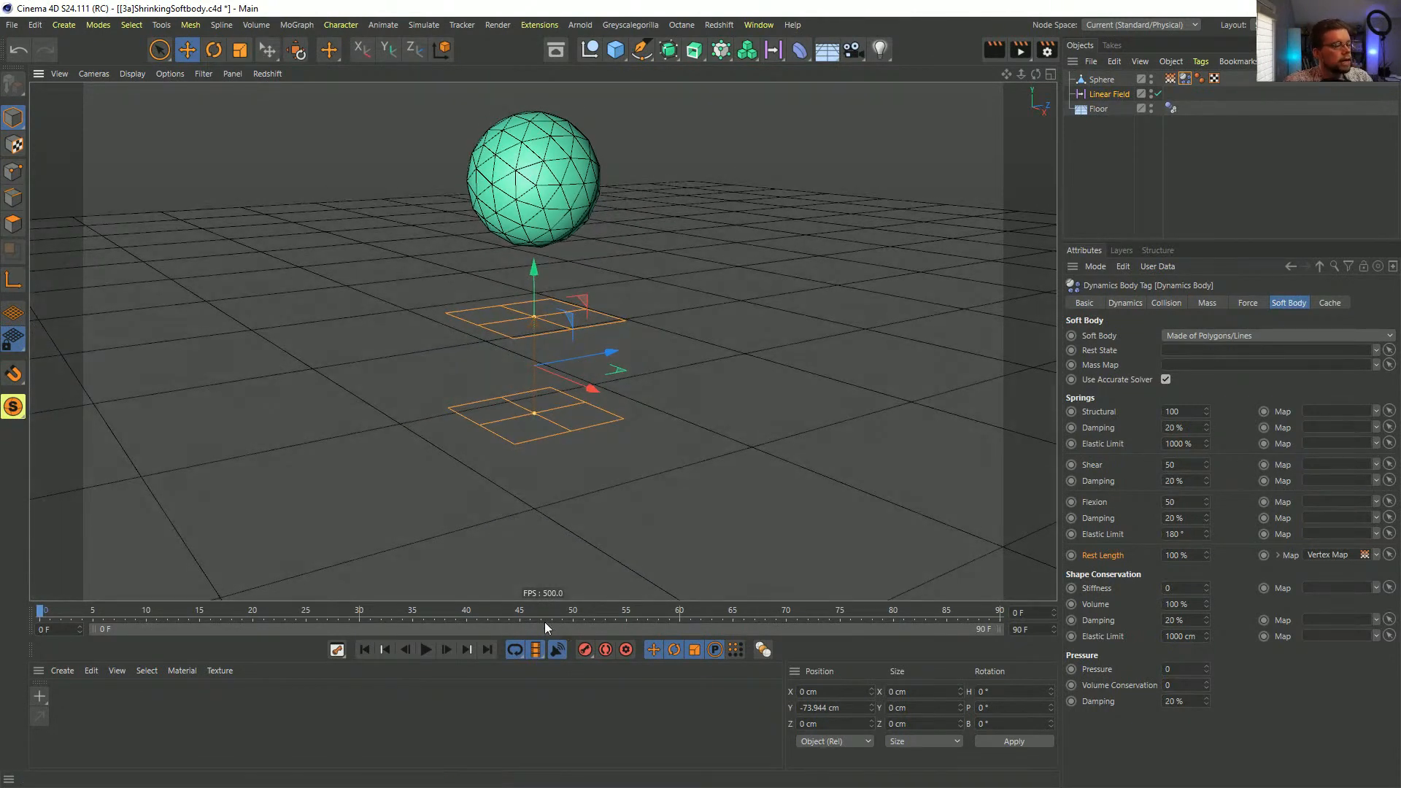
click(428, 648)
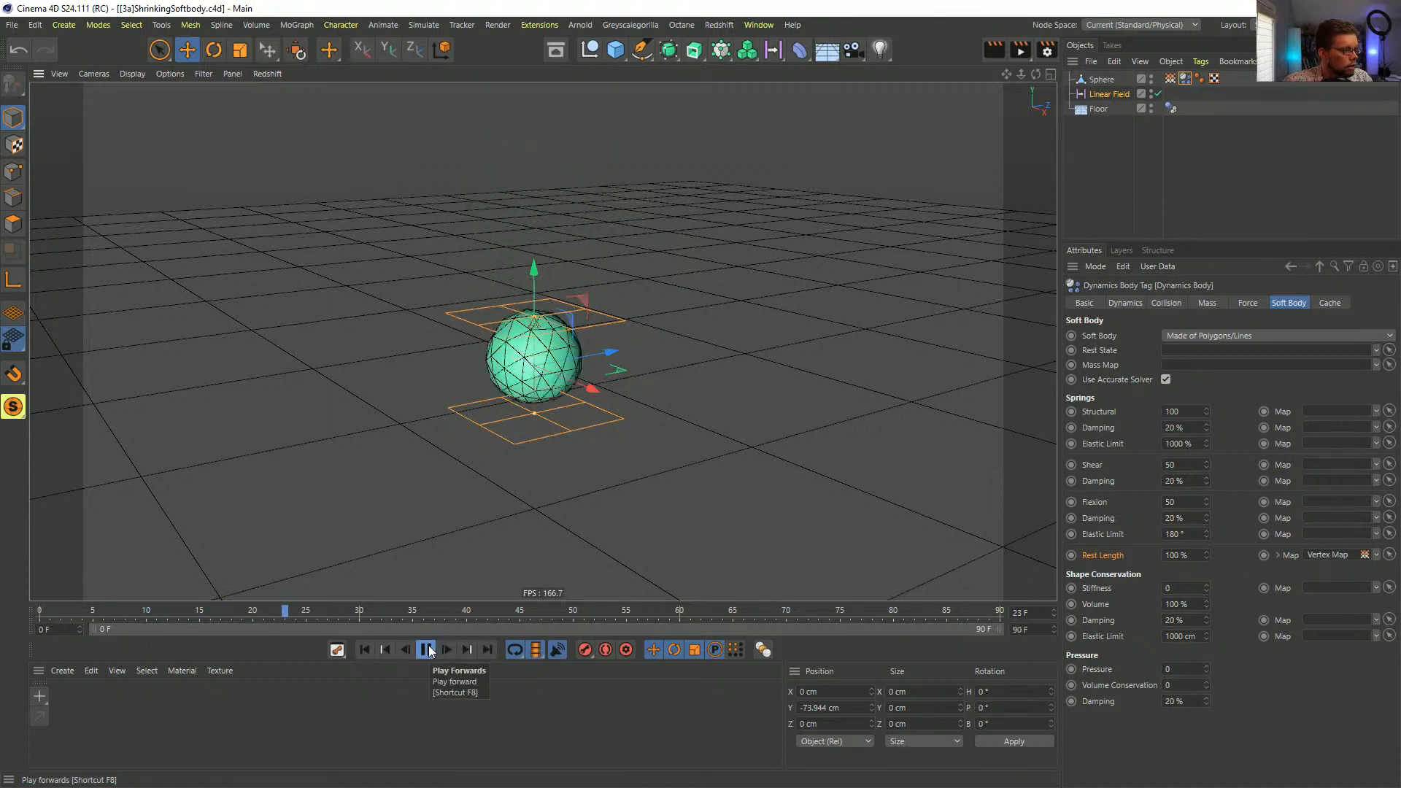
click(427, 649)
click(364, 649)
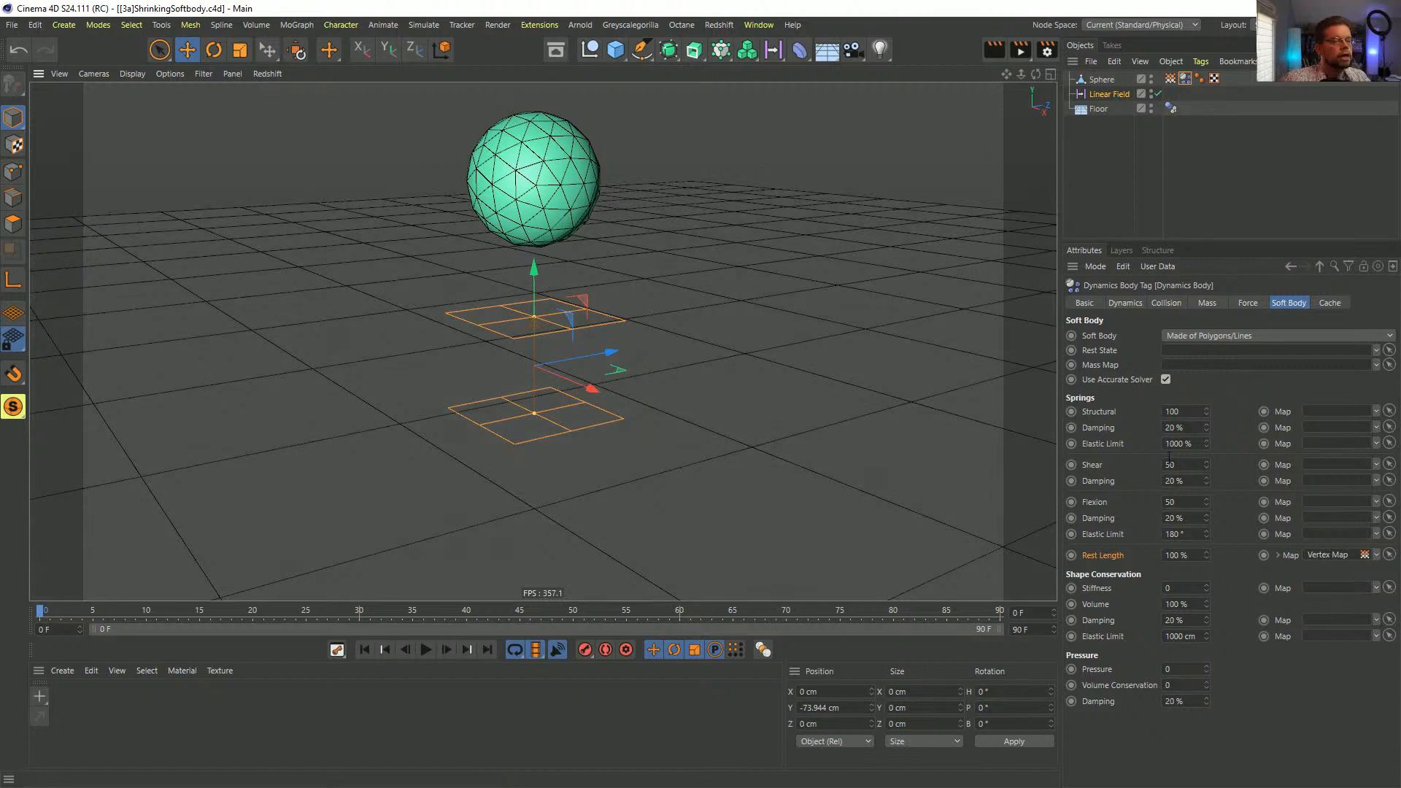
click(427, 648)
click(366, 654)
click(427, 649)
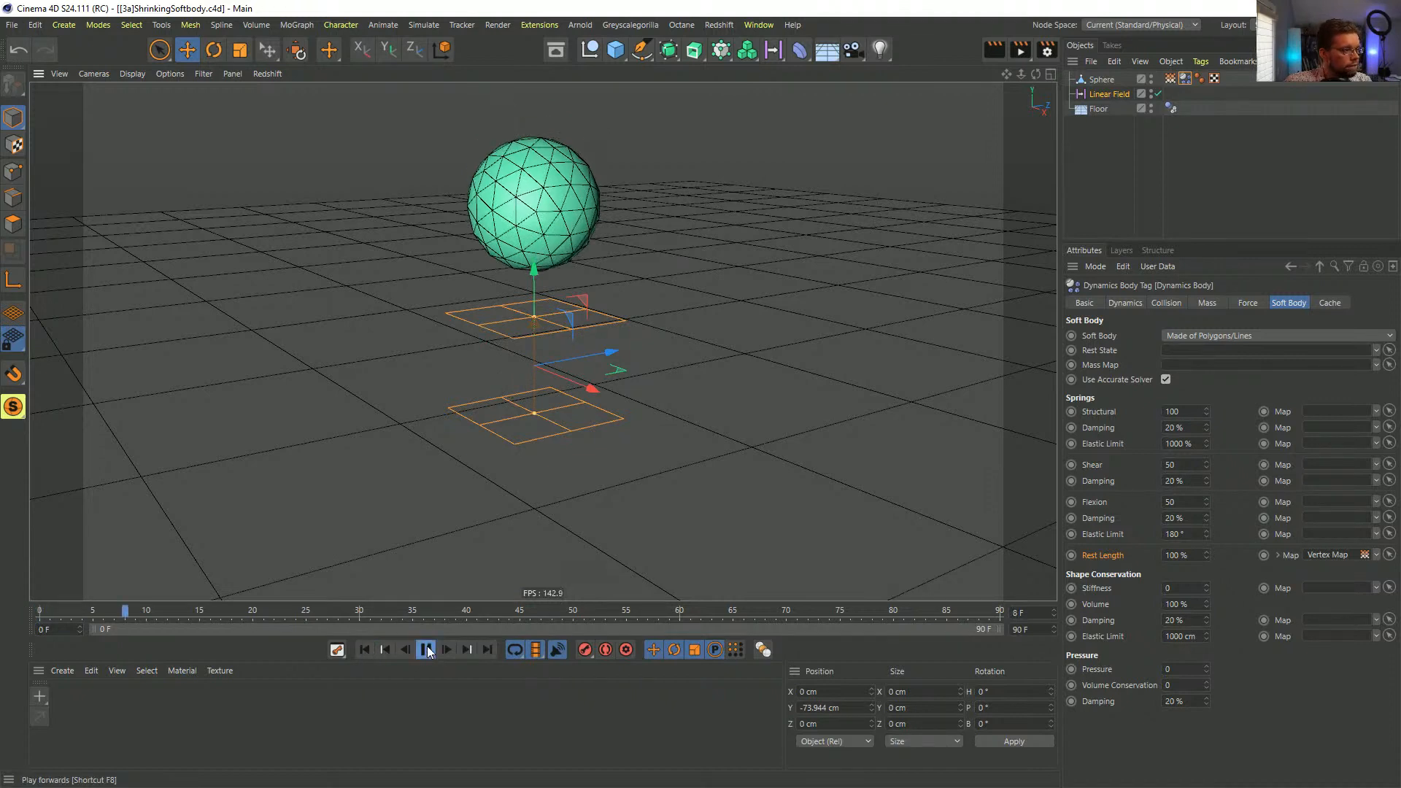
click(427, 650)
click(365, 650)
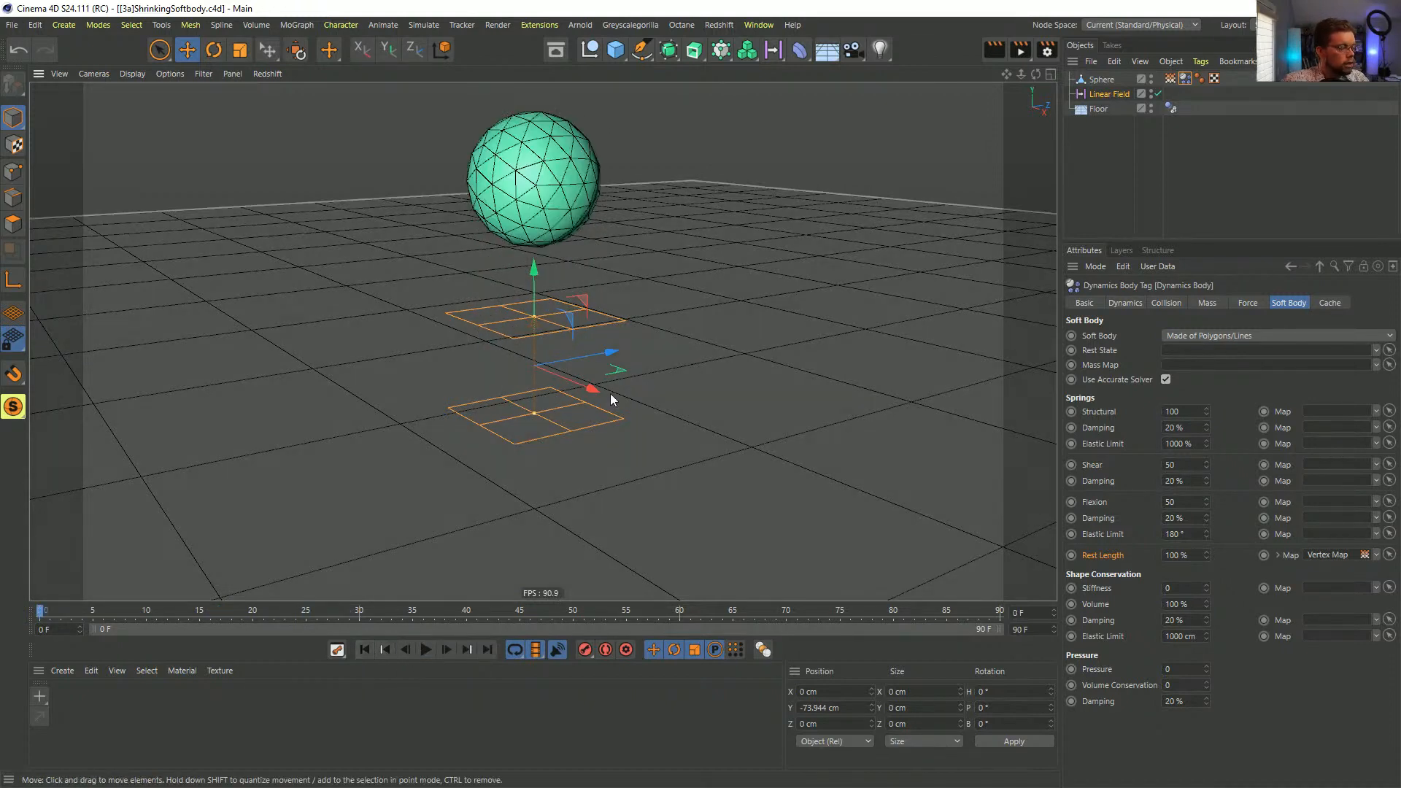
- Add a Cloner at the sphere's position and make the sphere its child
click(1106, 94)
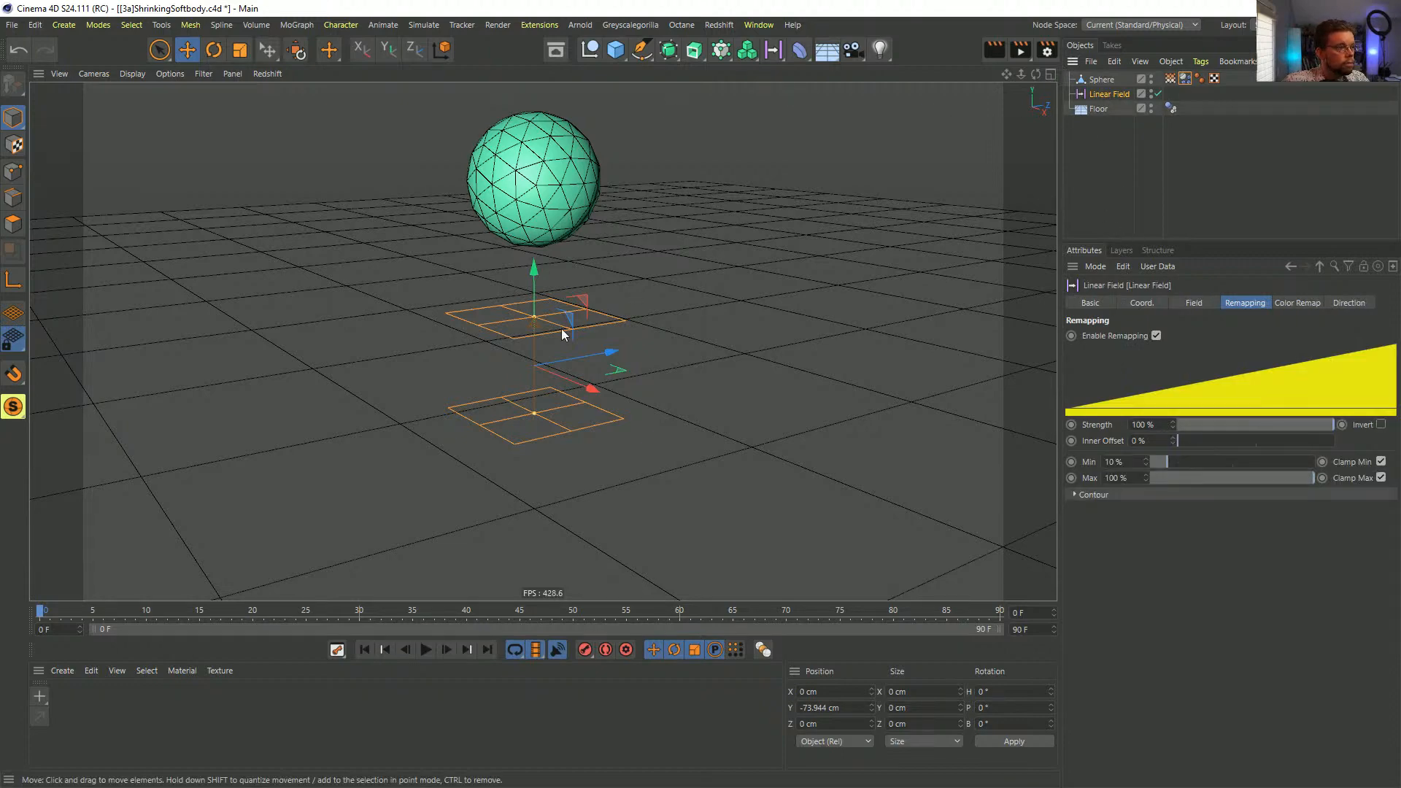
alt+drag(562, 328, 597, 297)
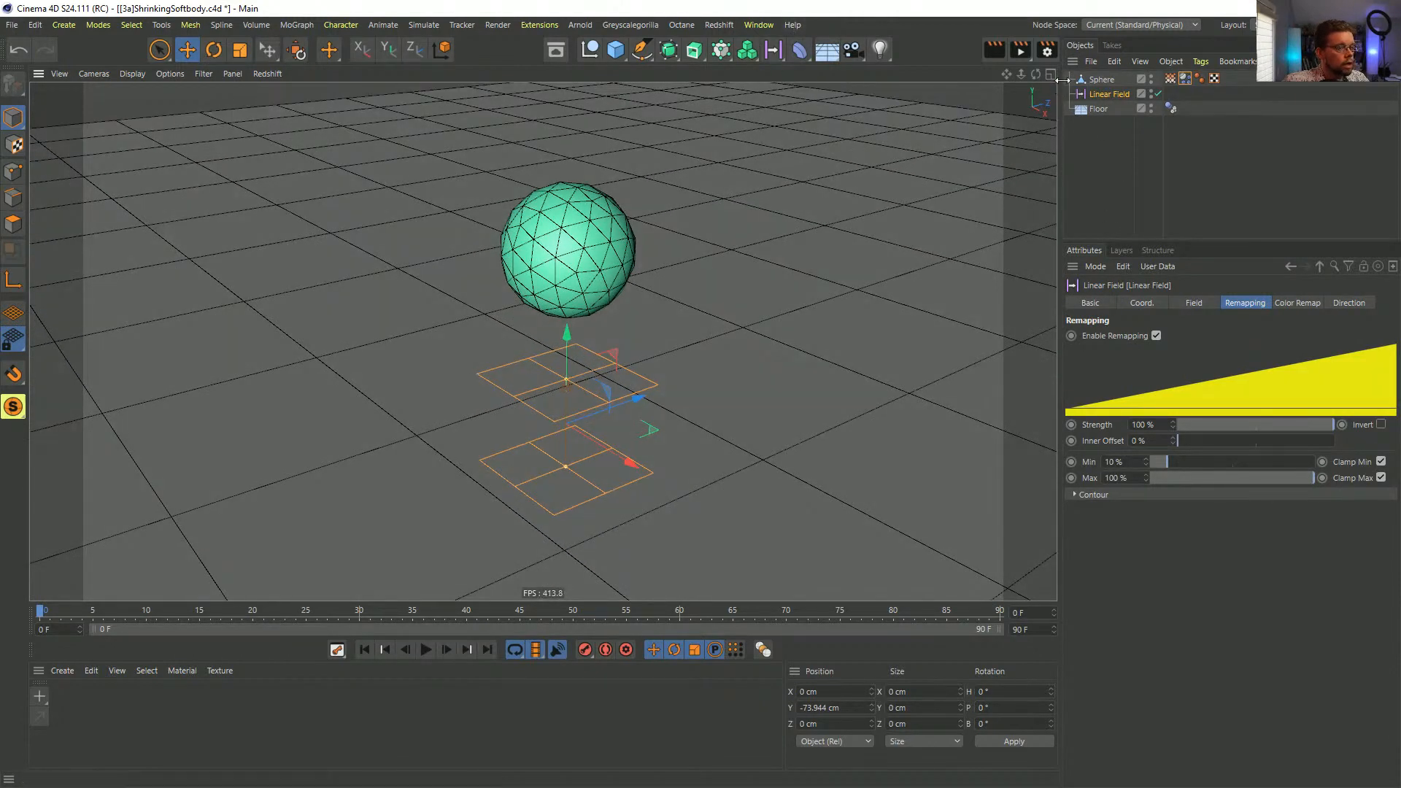
click(1087, 83)
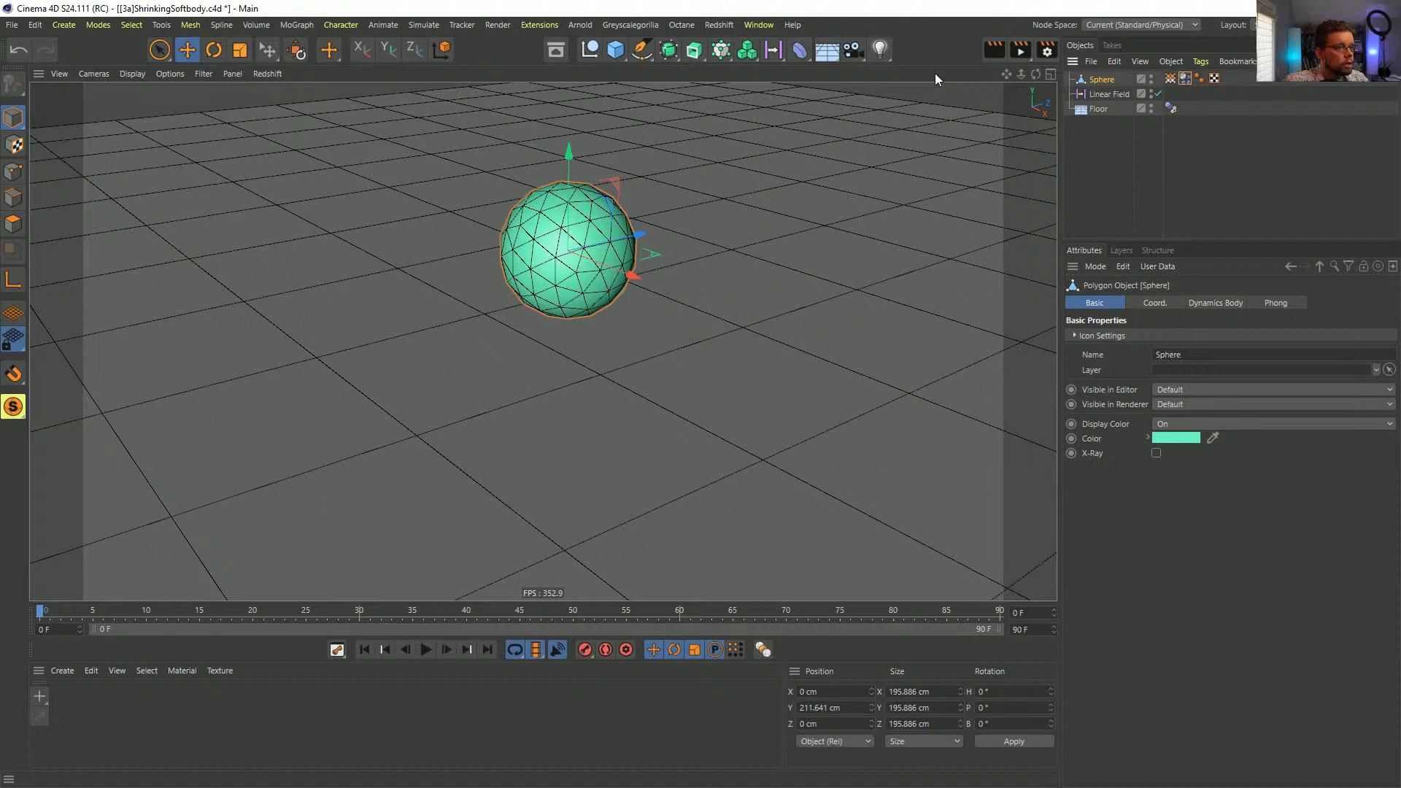
click(721, 50)
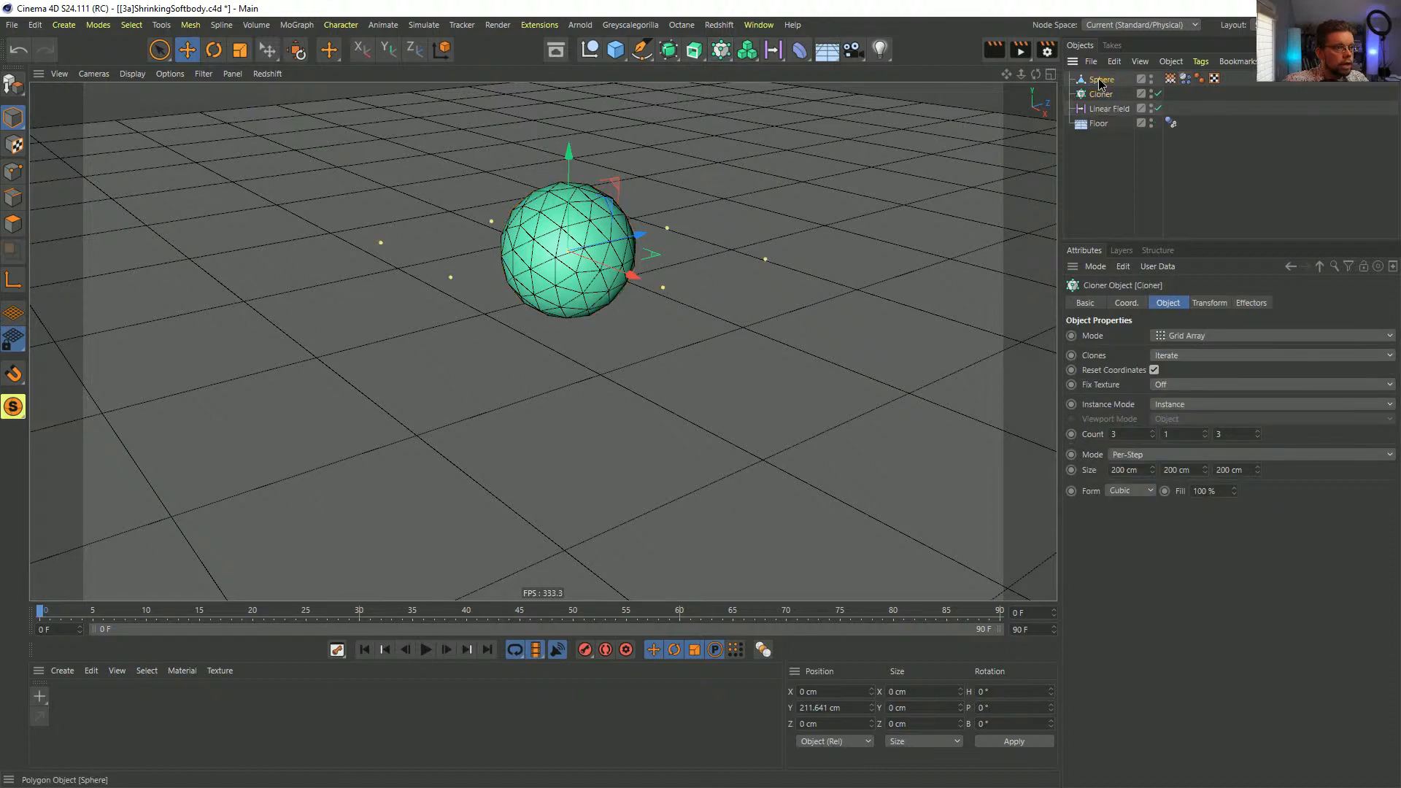
drag(1101, 83, 1102, 95)
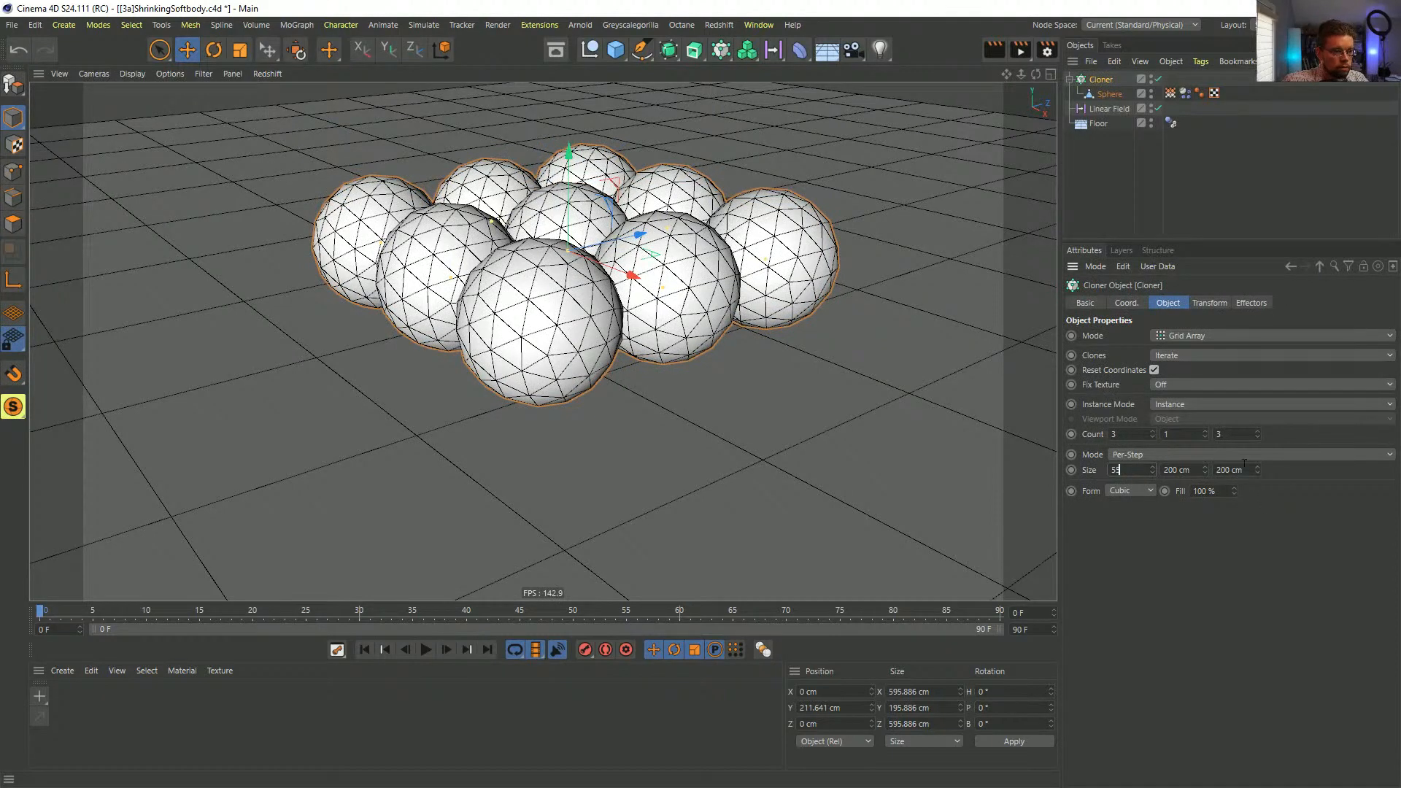
- Set the Cloner's grid count to 2, 1, 2 and its X and Z spacing to 555 cm each
double_click(1125, 434)
text(2)
key(Tab)
key(Tab)
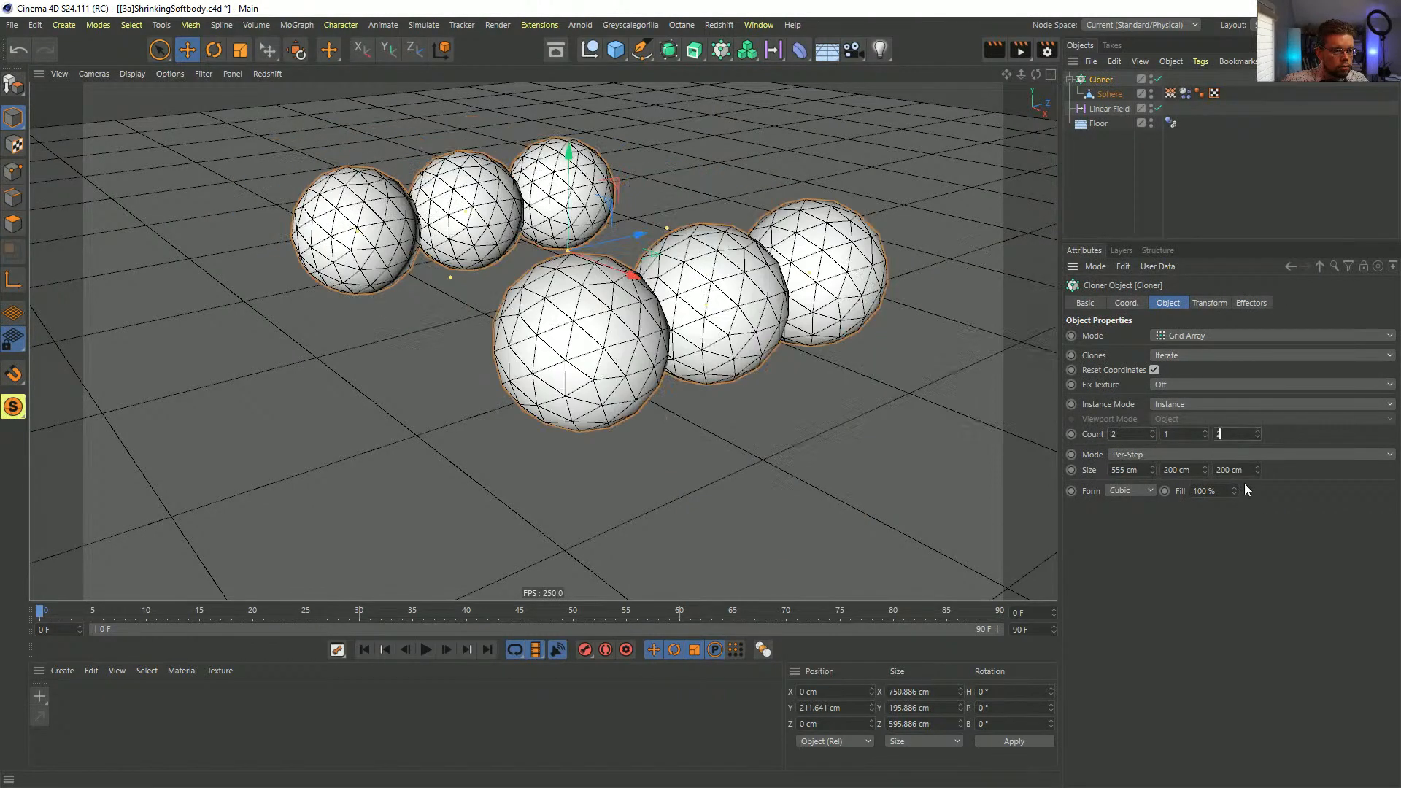
text(2)
key(Return)
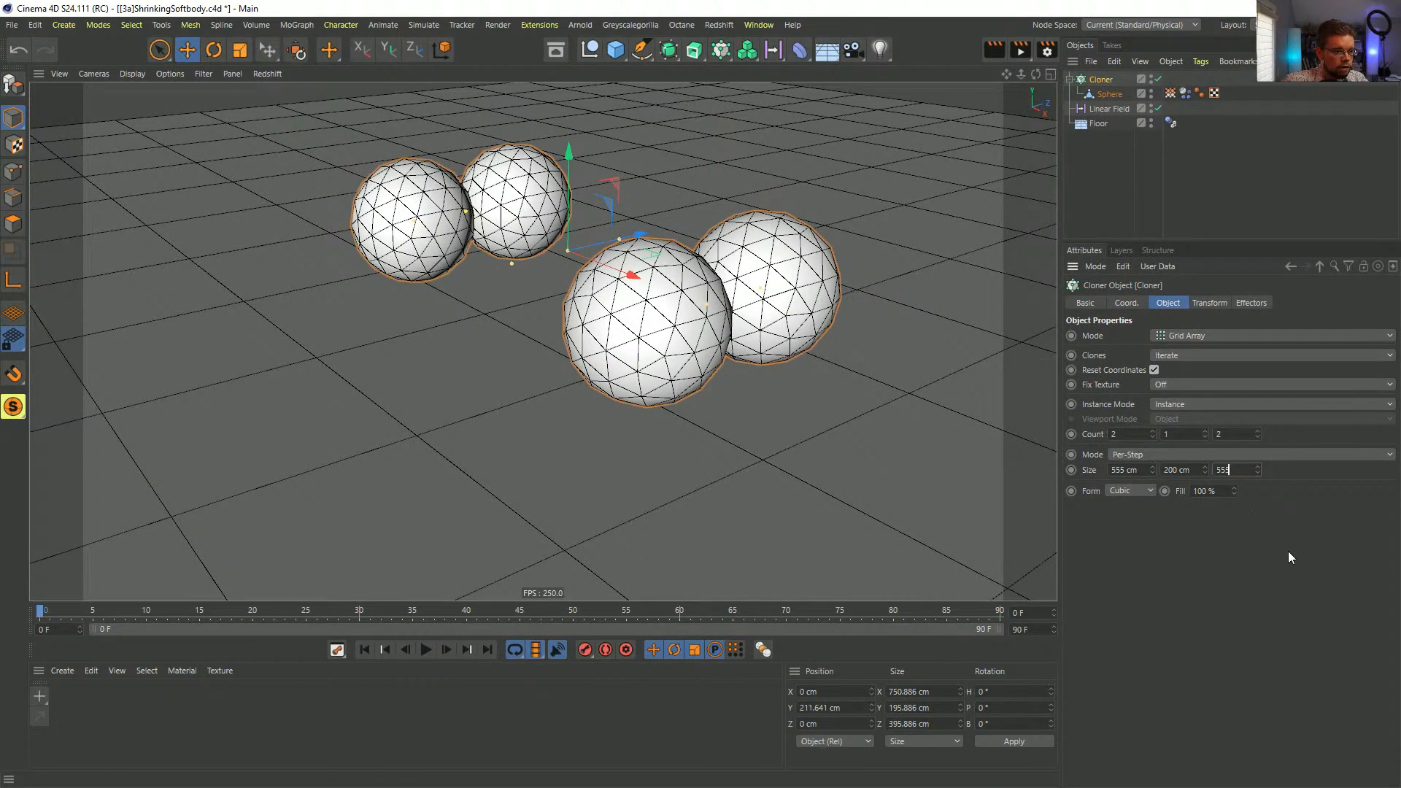
text(555)
key(Return)
scroll(643, 412, up, 3)
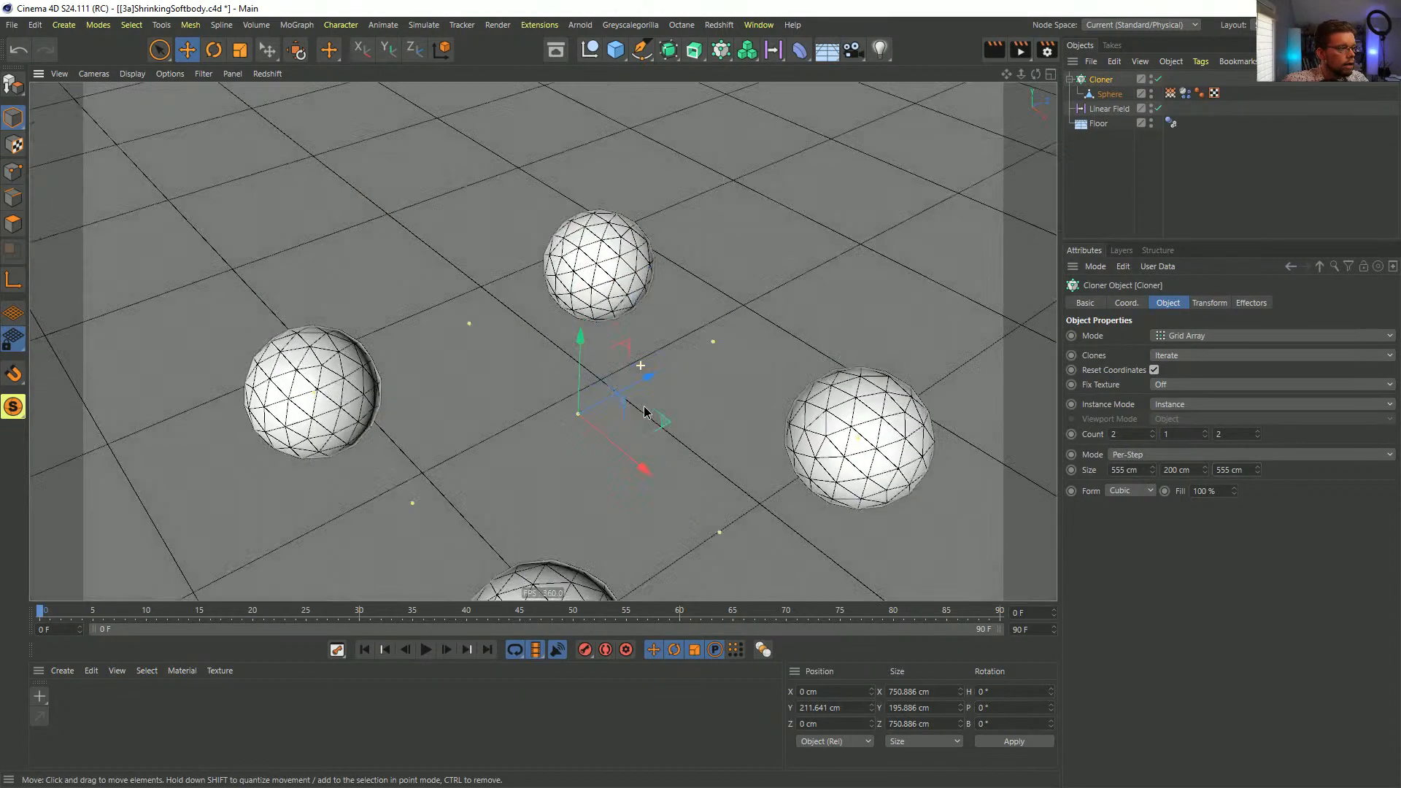
alt+drag(644, 413, 645, 365)
alt+drag(876, 445, 880, 402)
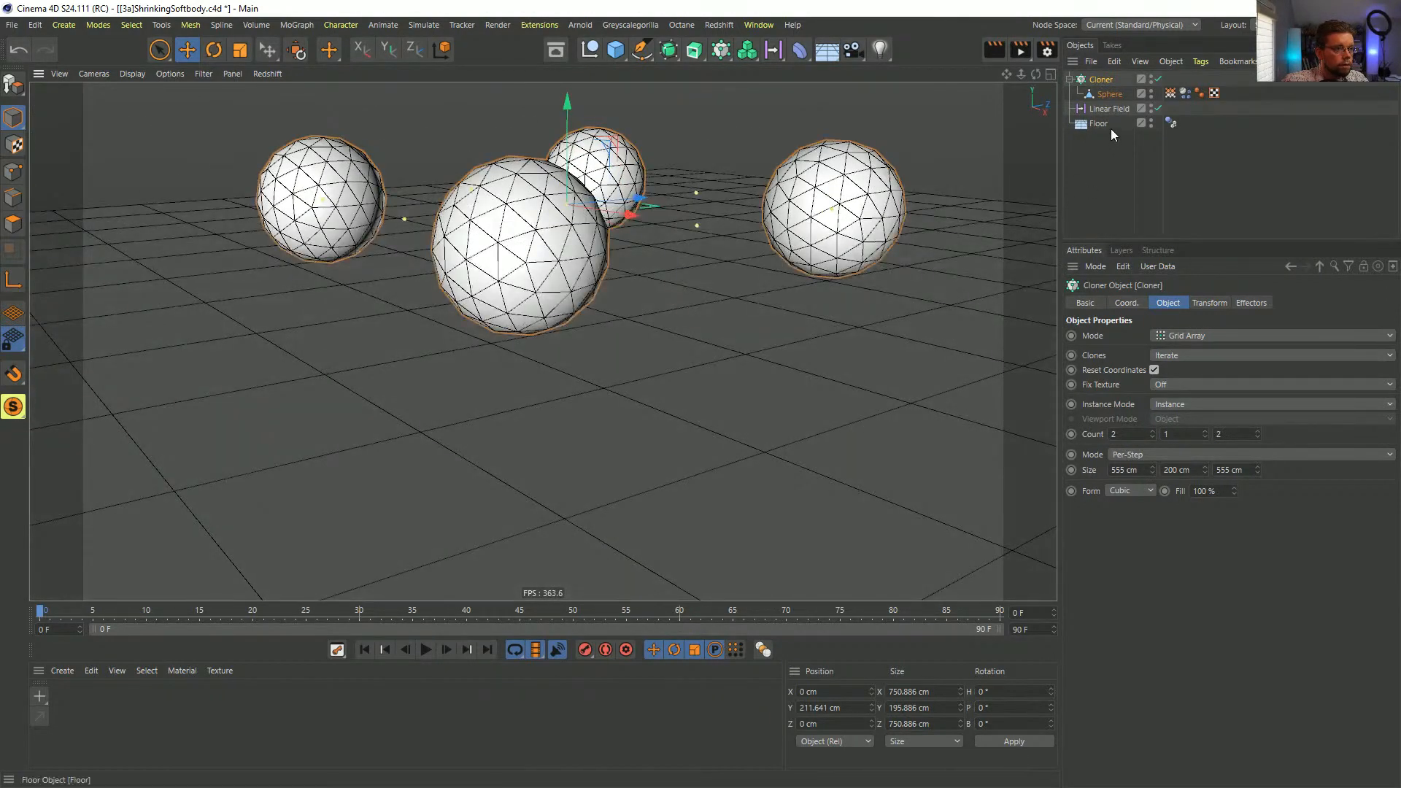
- Change the Linear Field to a Spherical Field and enlarge it to about 333 cm
click(1108, 108)
click(1187, 302)
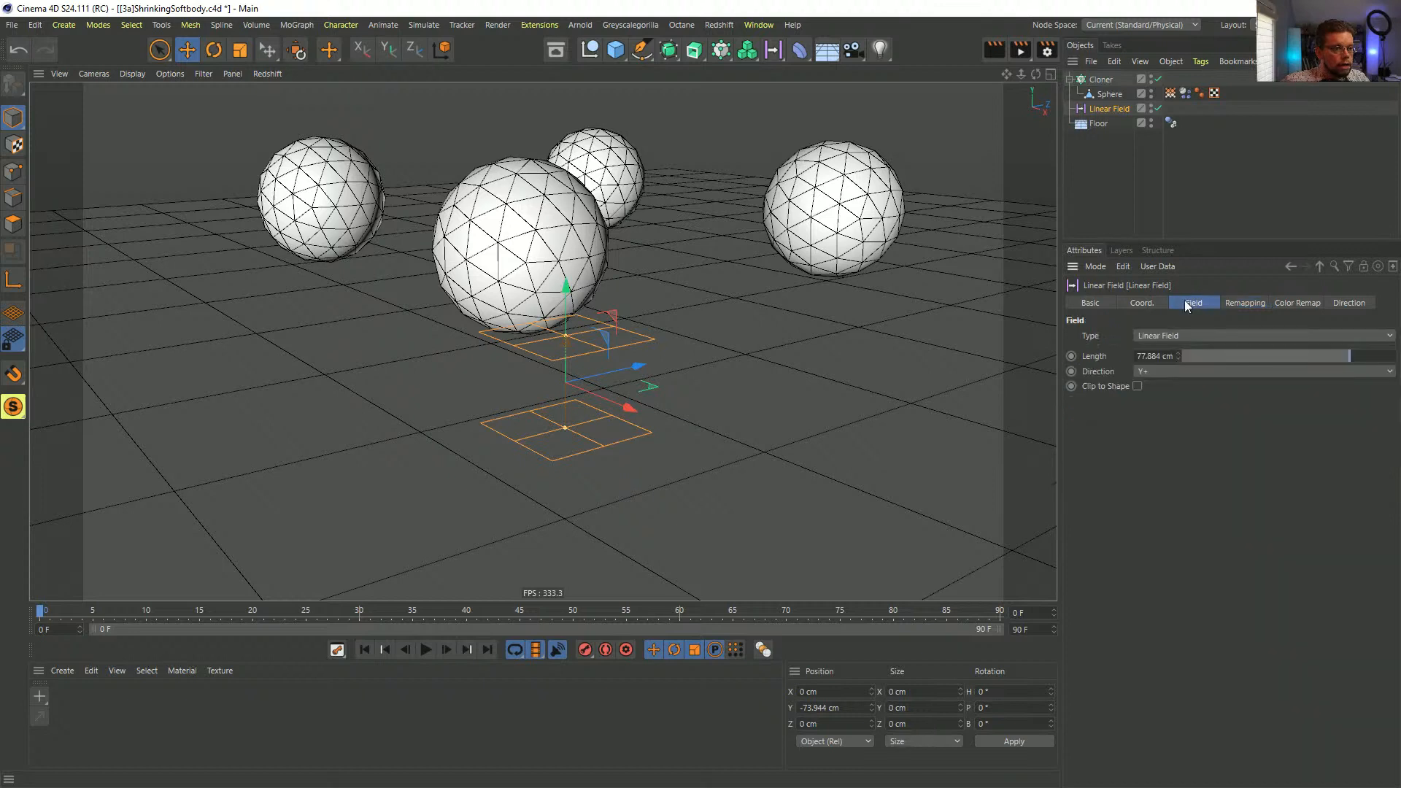
click(1178, 336)
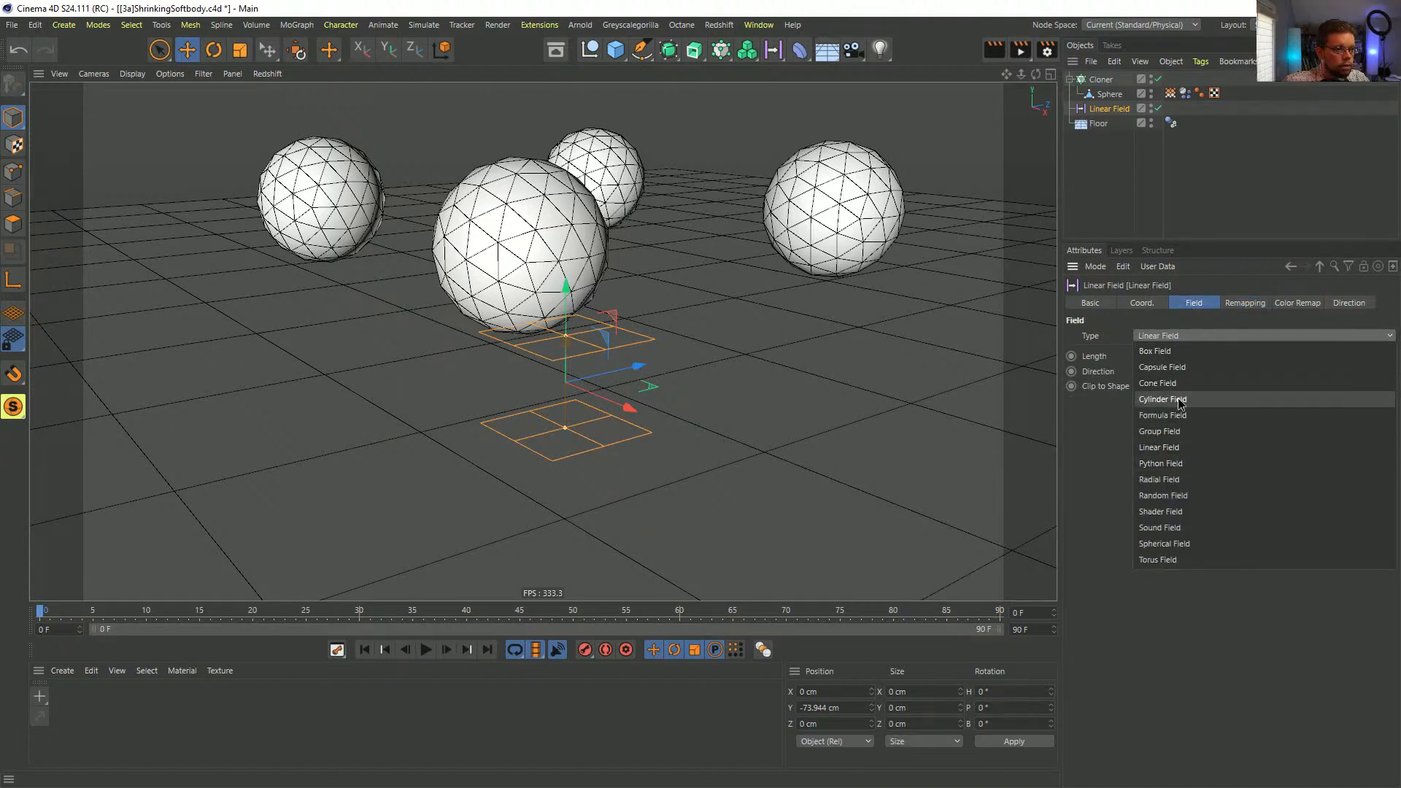
click(1166, 544)
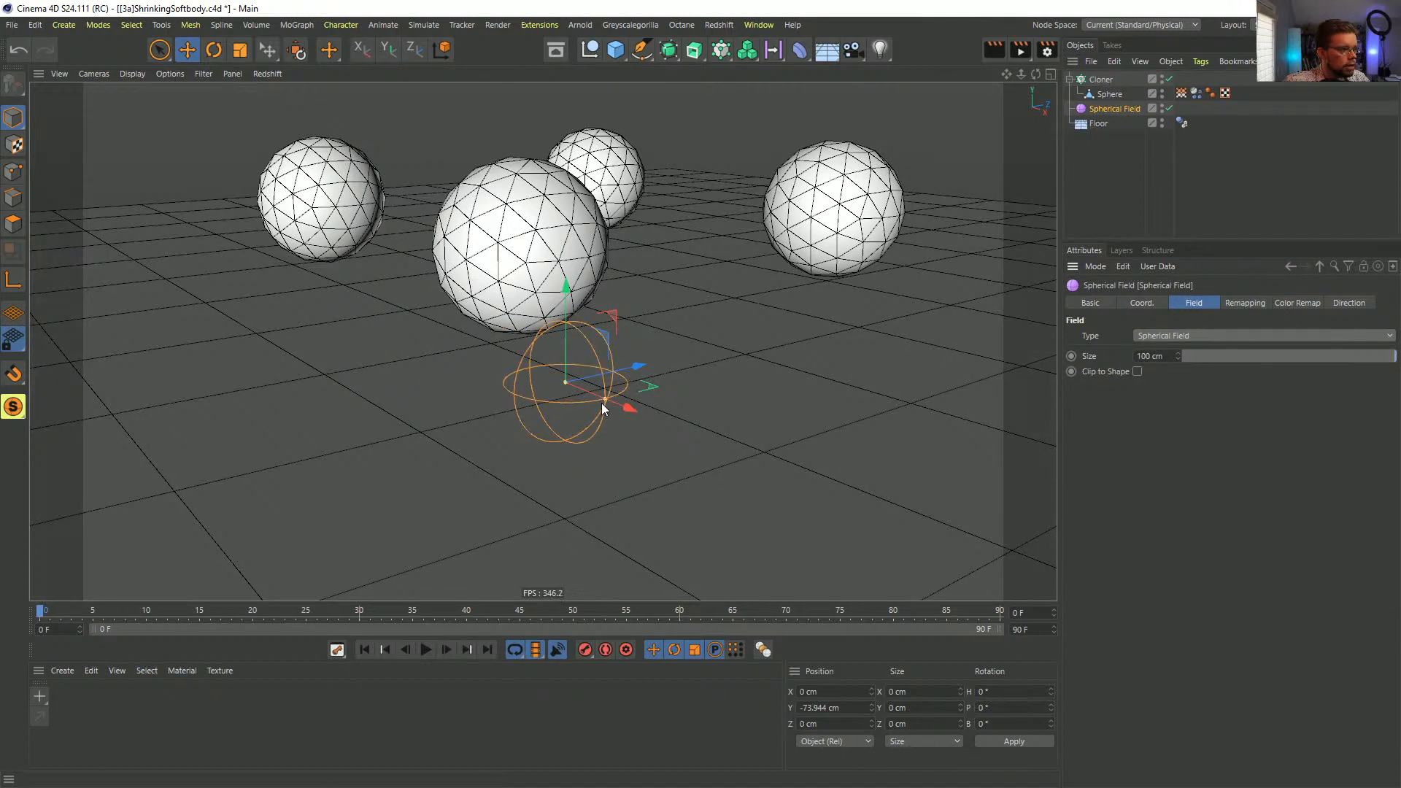
drag(604, 399, 717, 443)
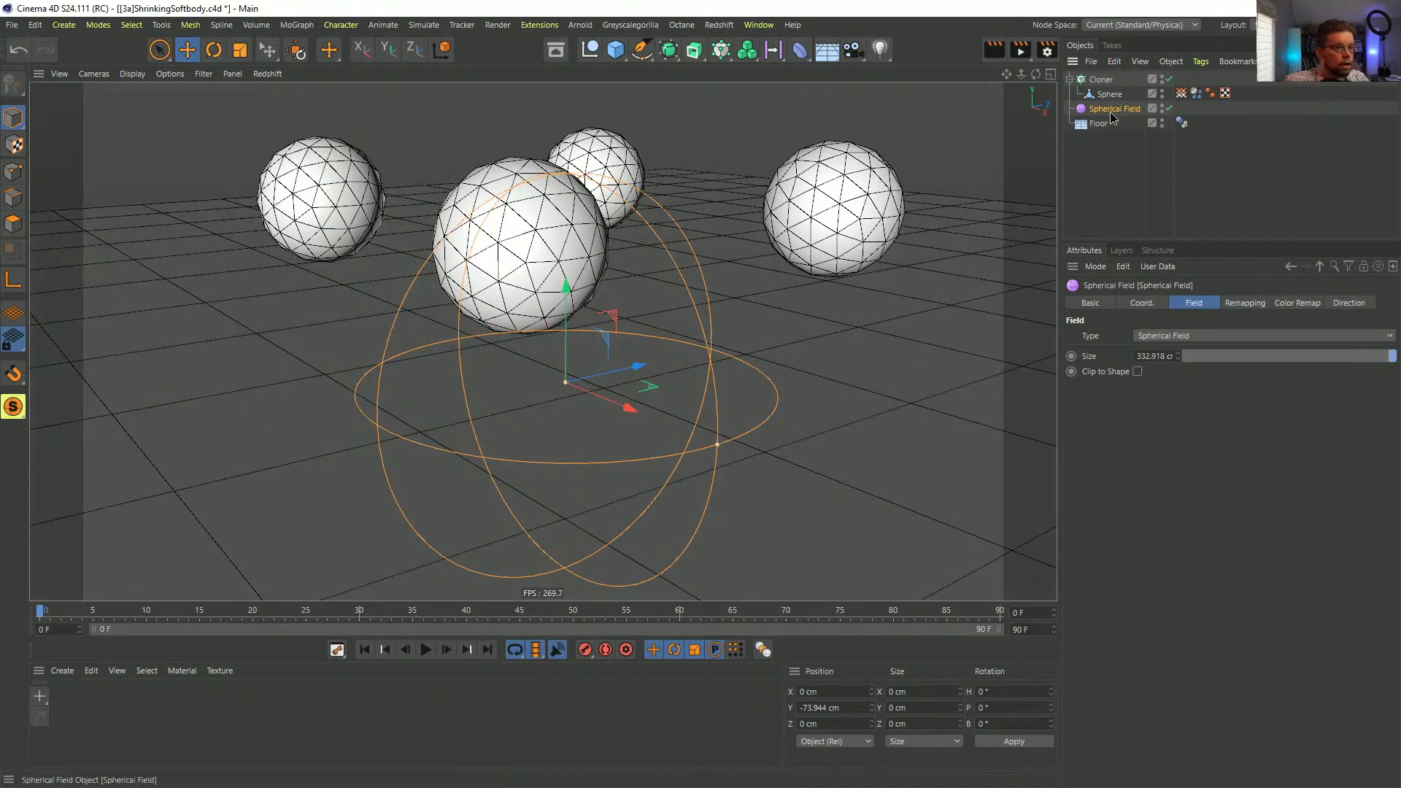
- Set the Spherical Field's remapping Inner Offset to about 42%
click(1233, 305)
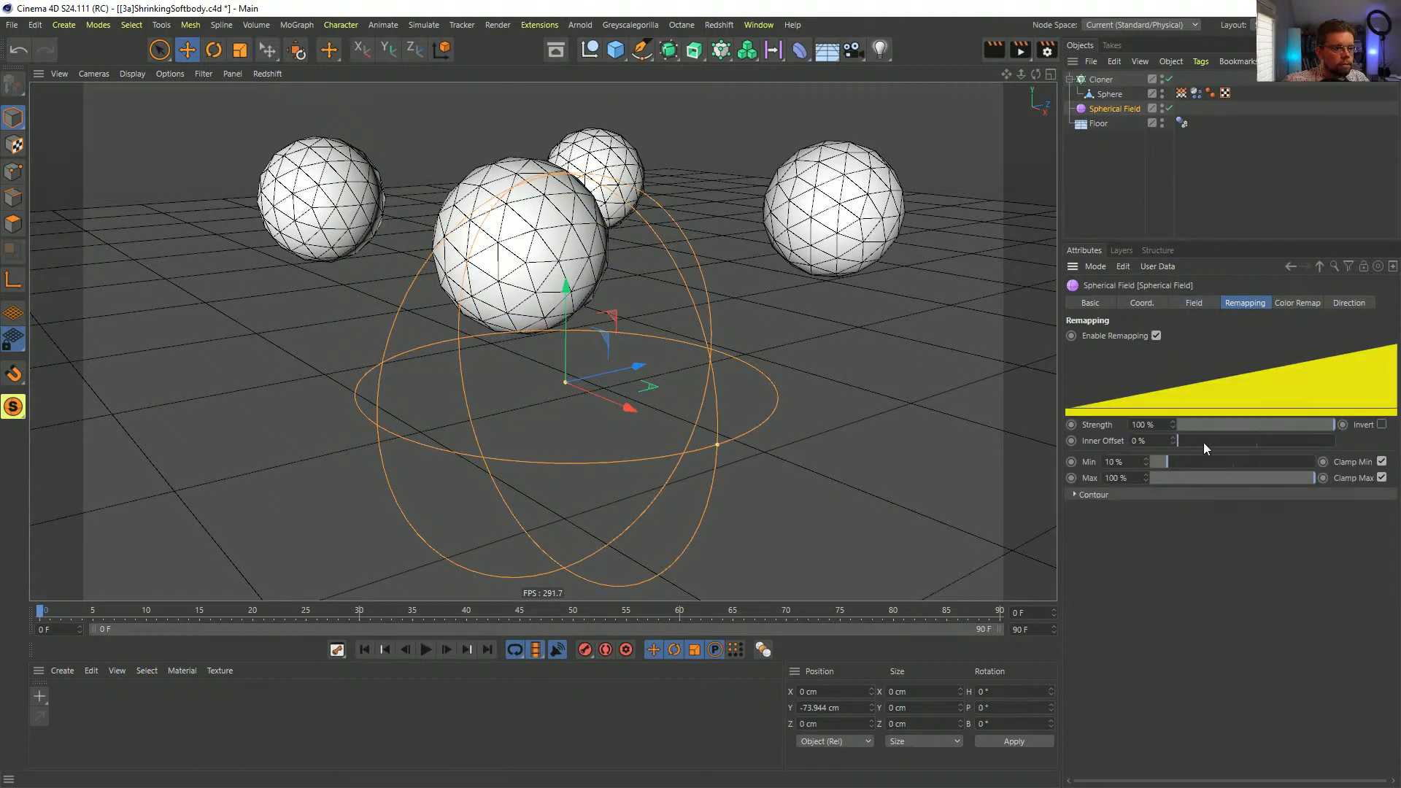
drag(1193, 443, 1248, 464)
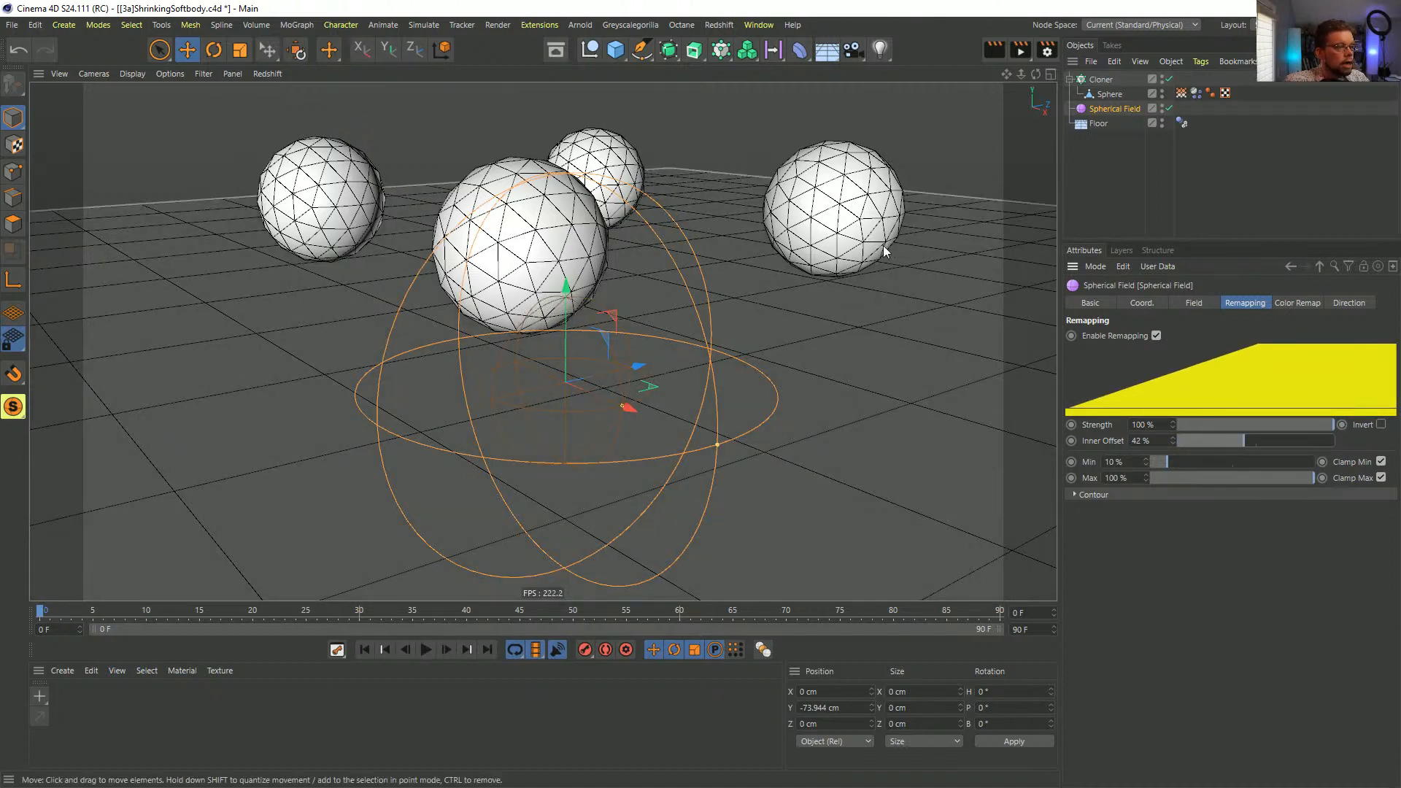
alt+drag(886, 252, 1000, 151)
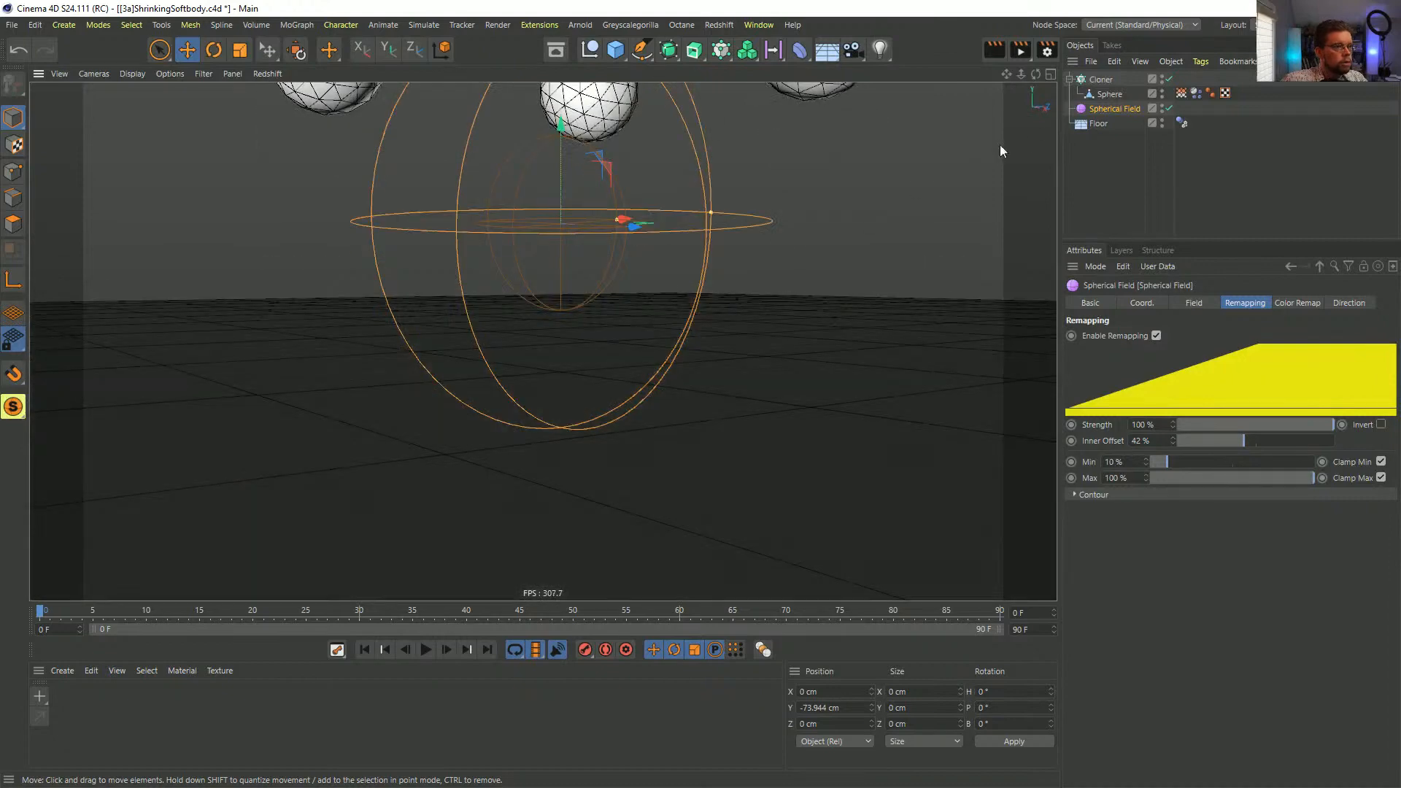
- Set the floor's Y position to 0 cm
click(1100, 123)
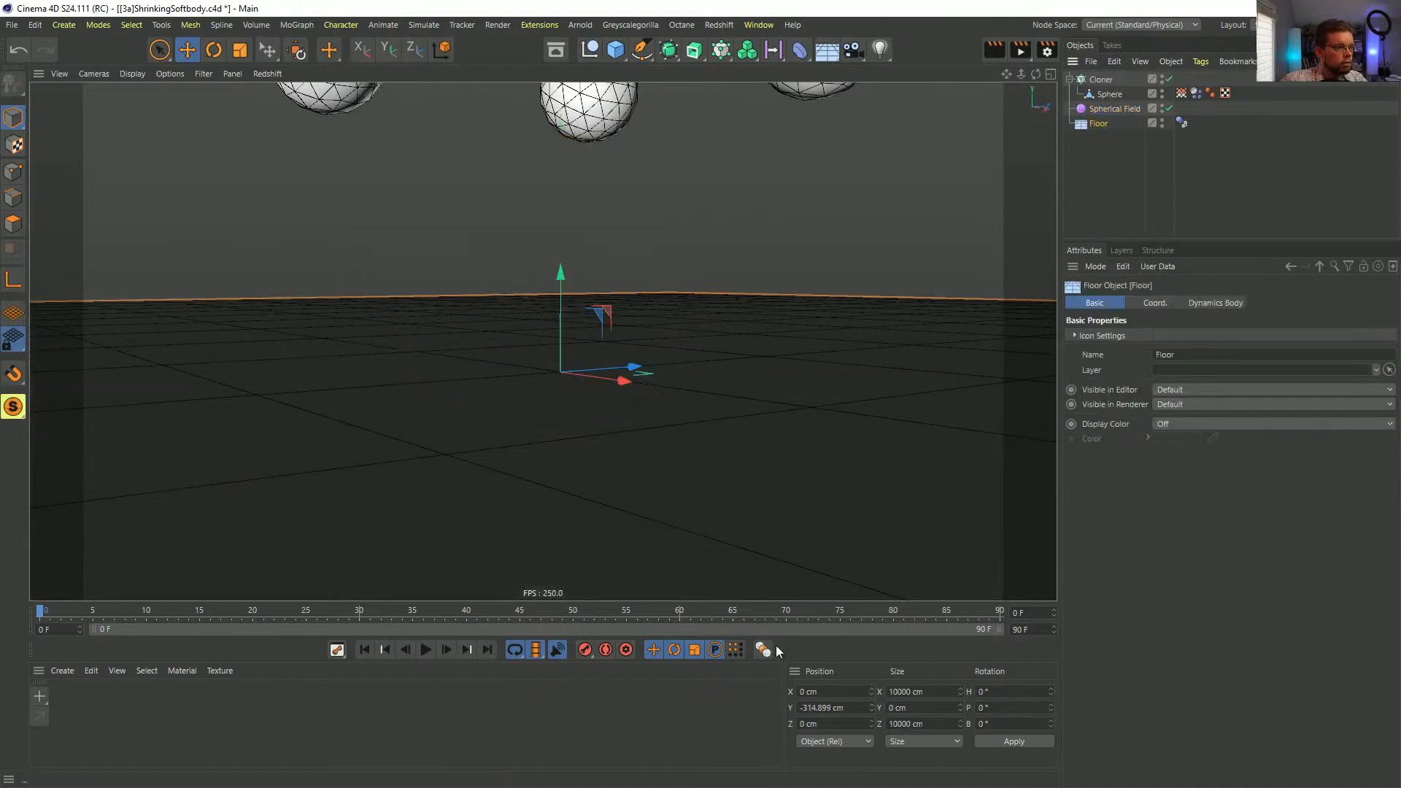
double_click(855, 708)
text(0)
key(Return)
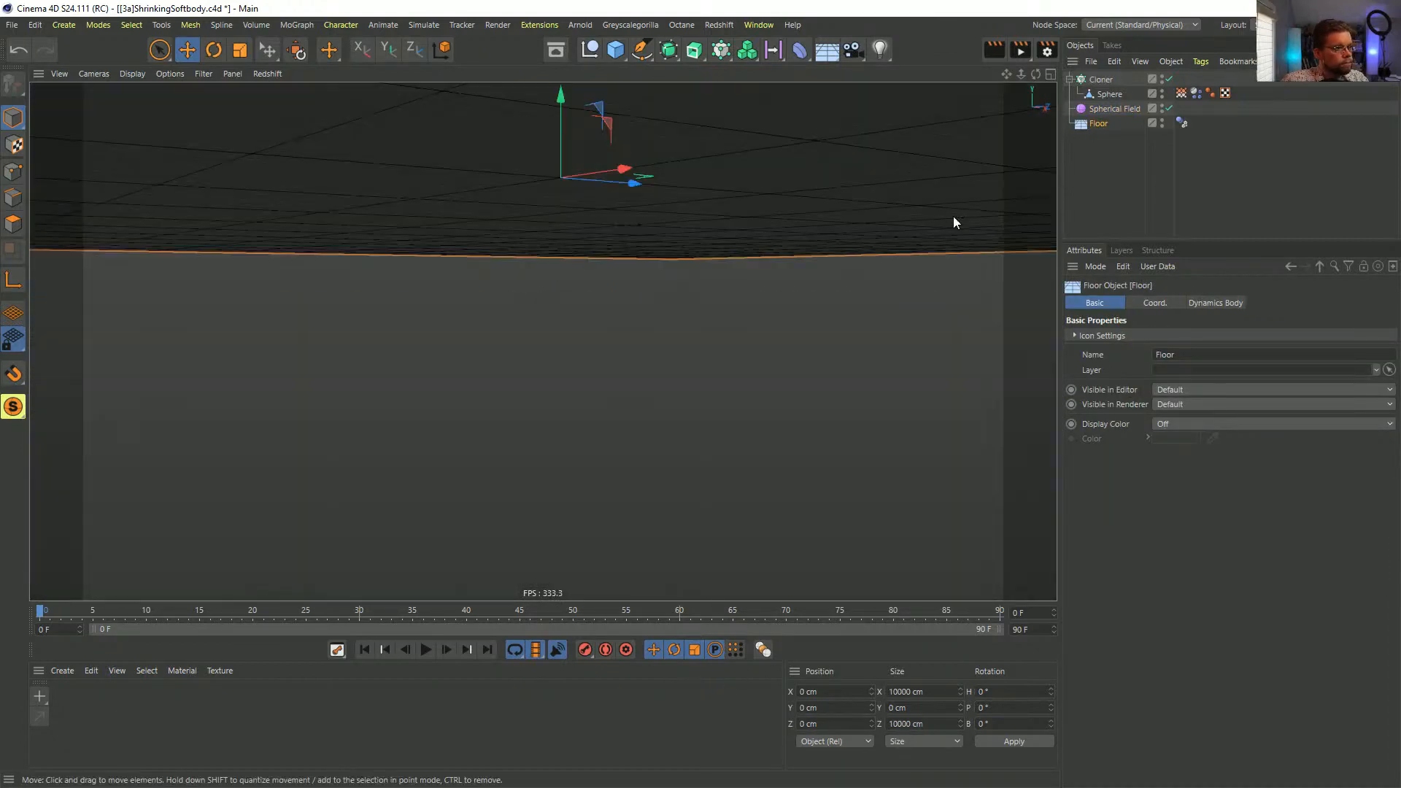
- Raise the Spherical Field to about 100 cm in Y, between the cloned spheres
click(1127, 108)
click(301, 54)
alt+drag(662, 209, 563, 229)
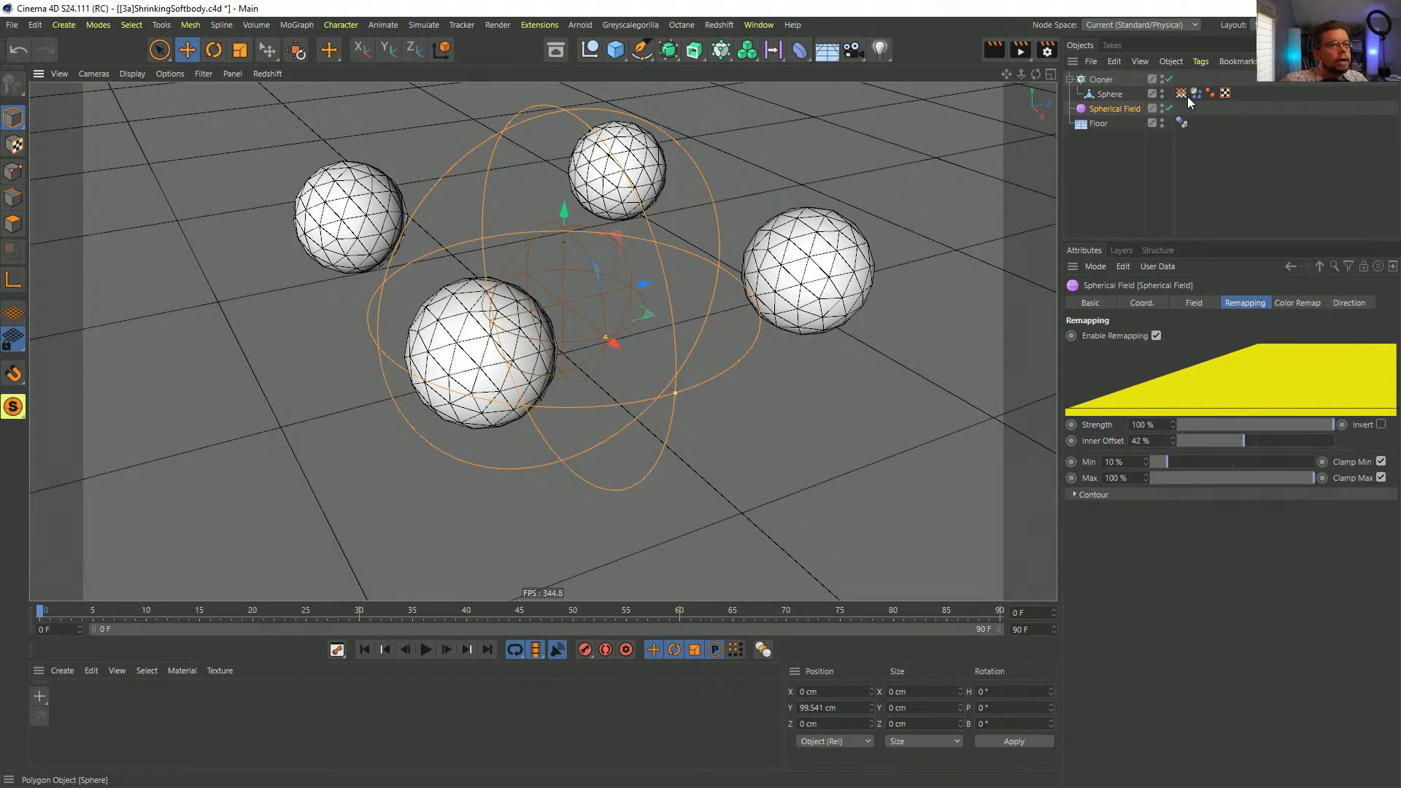
alt+drag(532, 582, 716, 290)
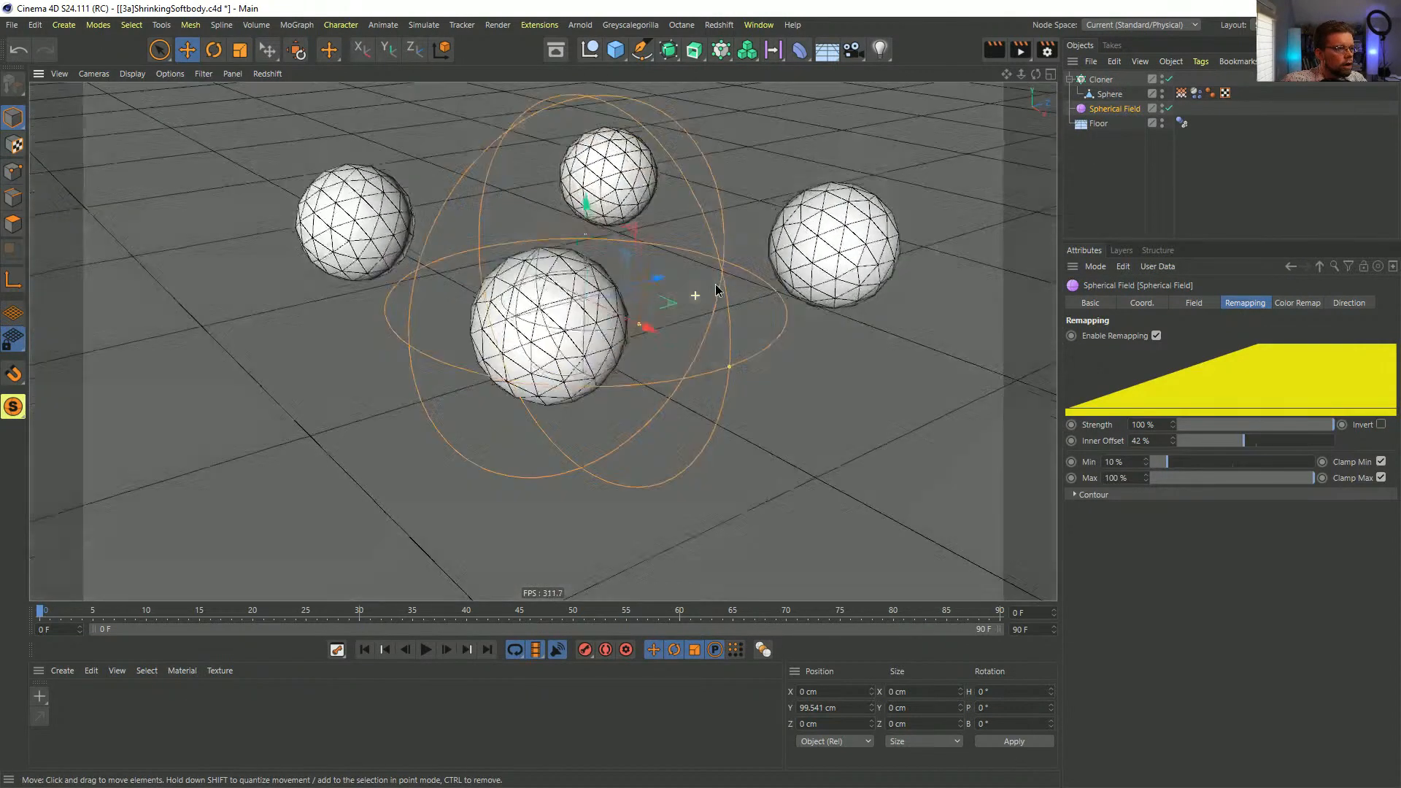
- Play the simulation to check how the cloned spheres fall around the Spherical Field, and return to the start
click(426, 650)
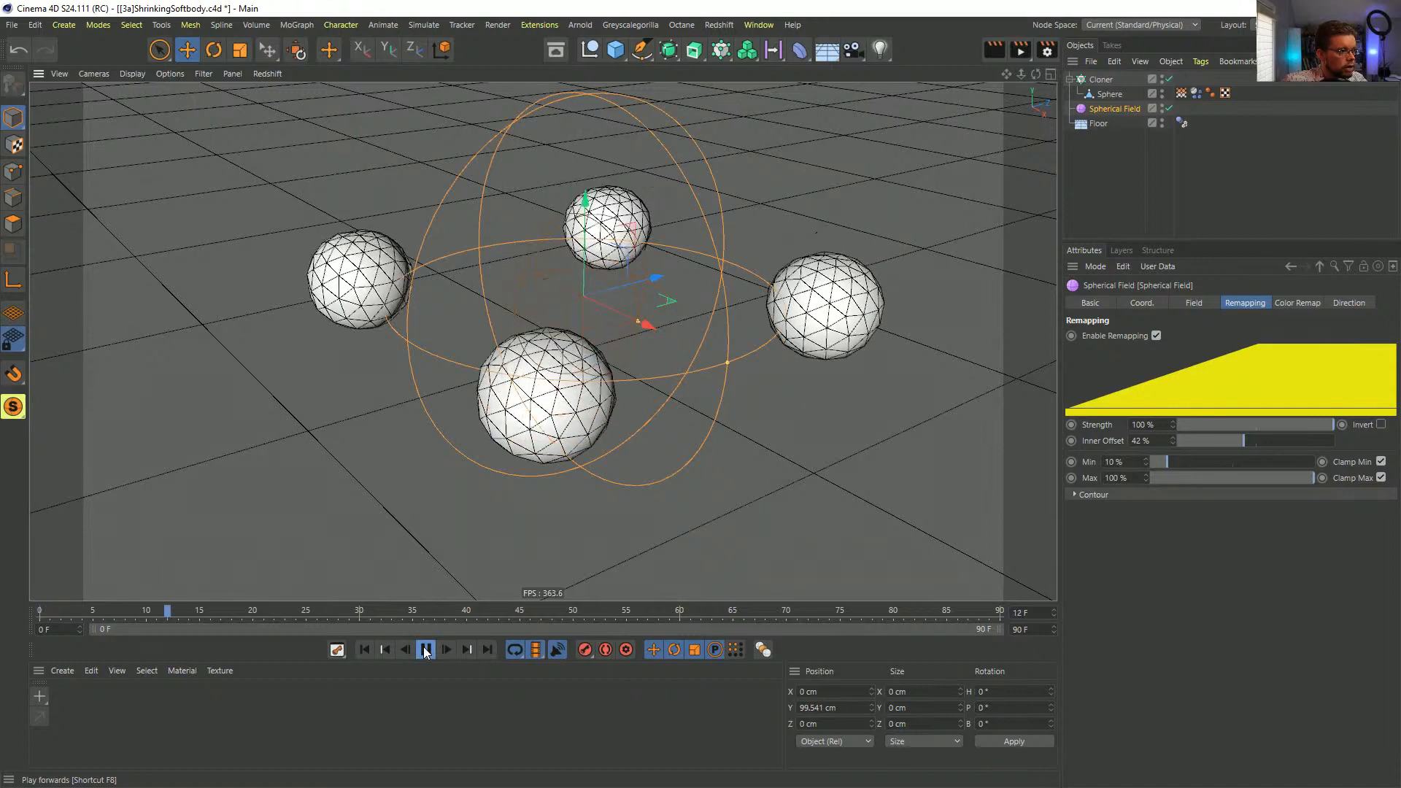
click(426, 650)
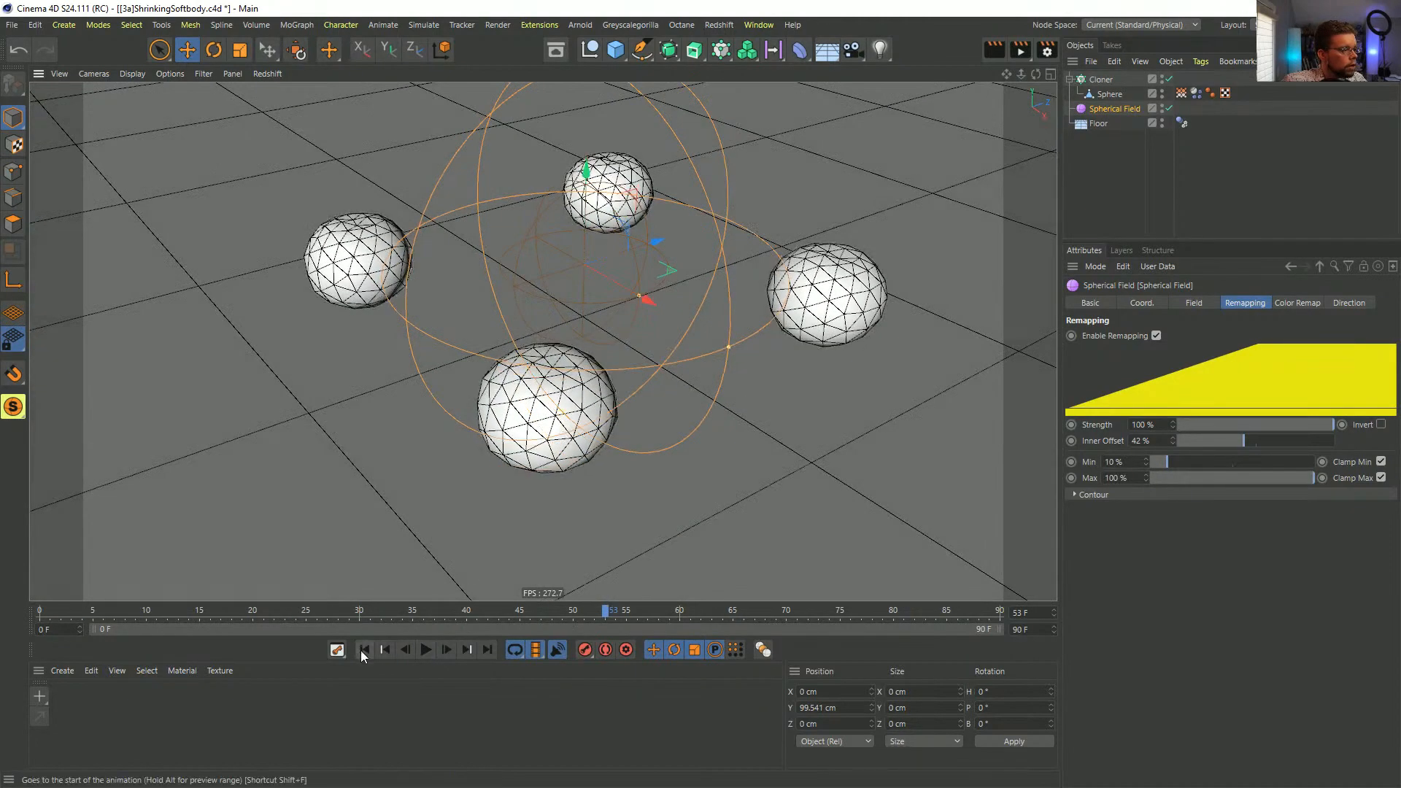
click(364, 650)
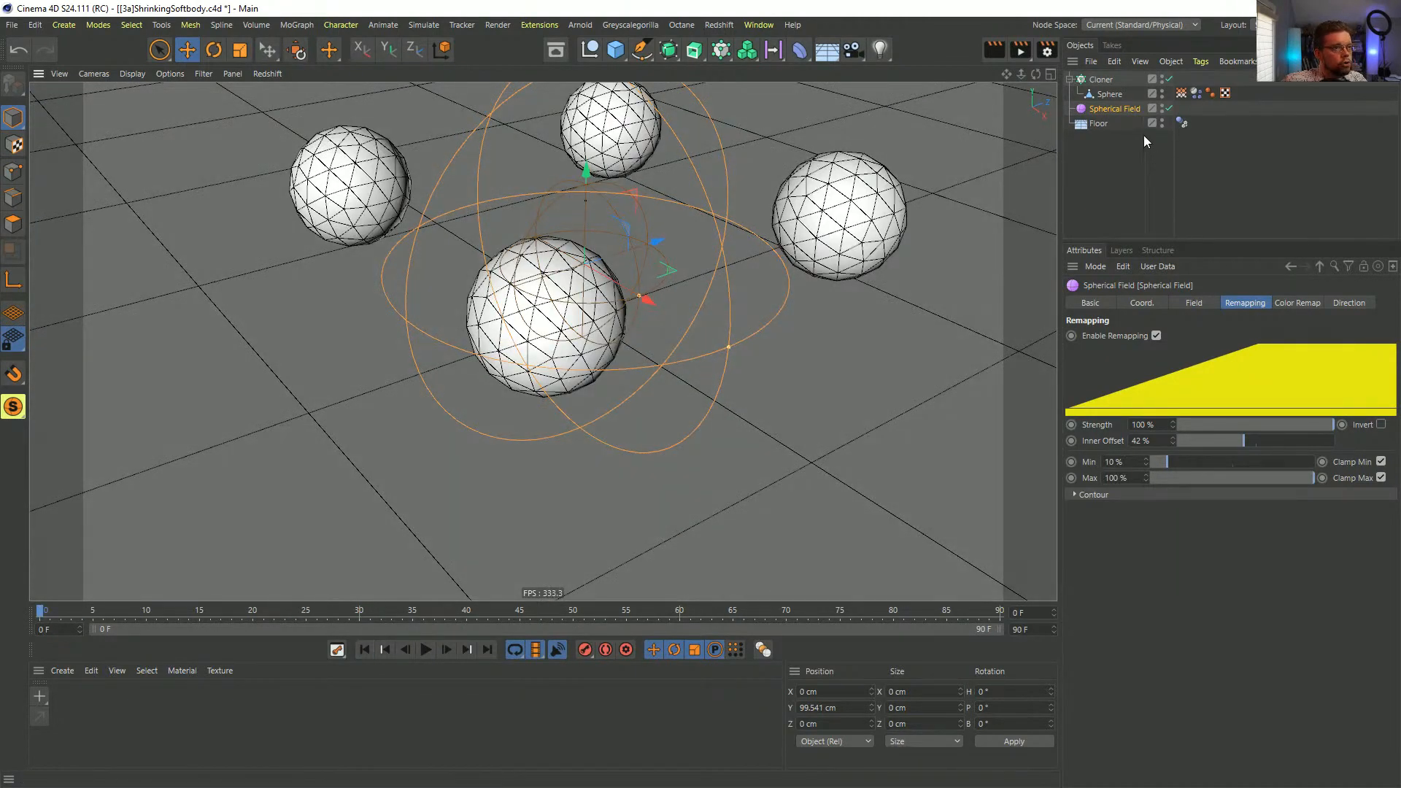
- Replay the simulation while moving the Spherical Field to about -17 cm in X and 49 cm in Z, and return to frame 0
click(426, 649)
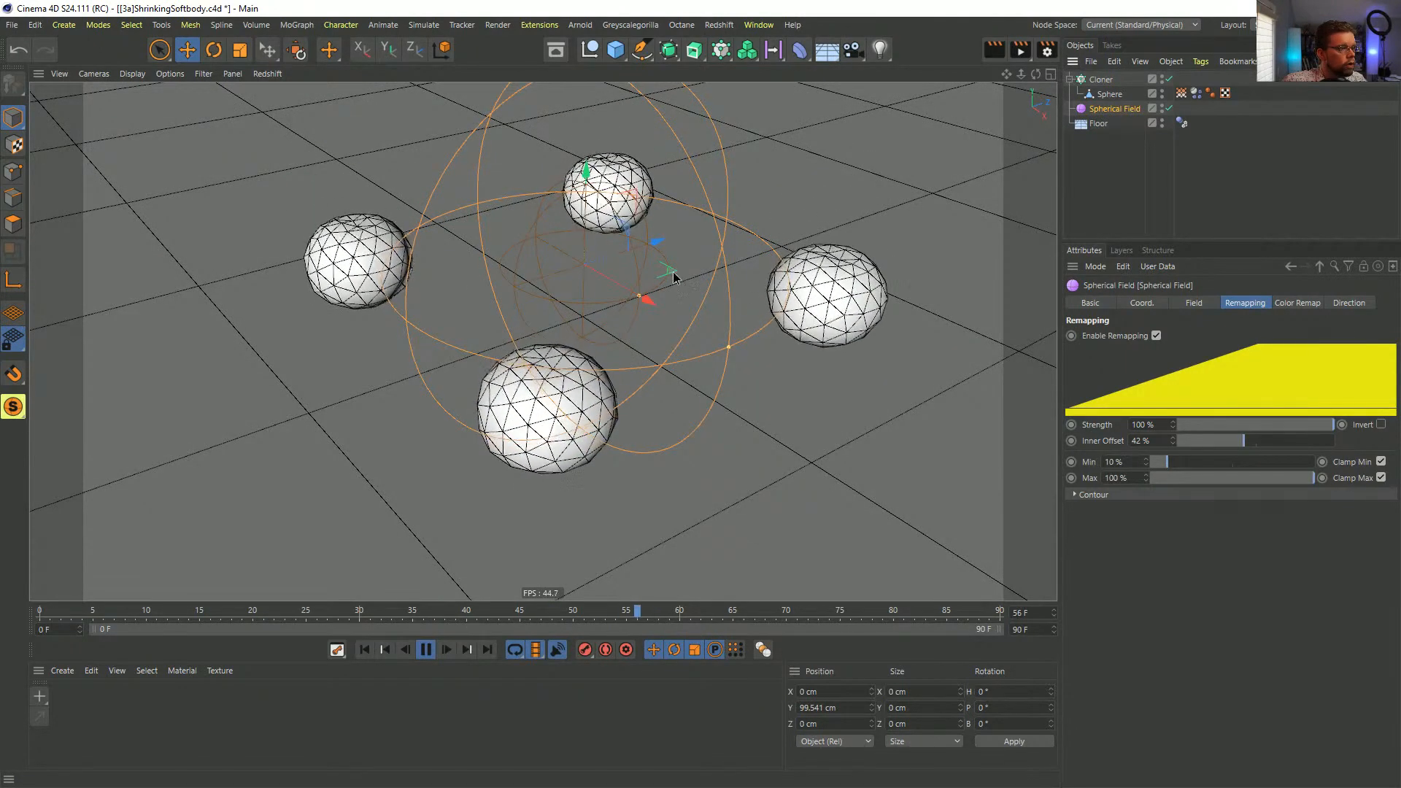
mouse_move(687, 275)
mouse_down()
mouse_move(878, 321)
mouse_move(719, 252)
mouse_move(676, 263)
mouse_move(572, 538)
mouse_move(401, 370)
mouse_move(699, 266)
mouse_up()
click(426, 650)
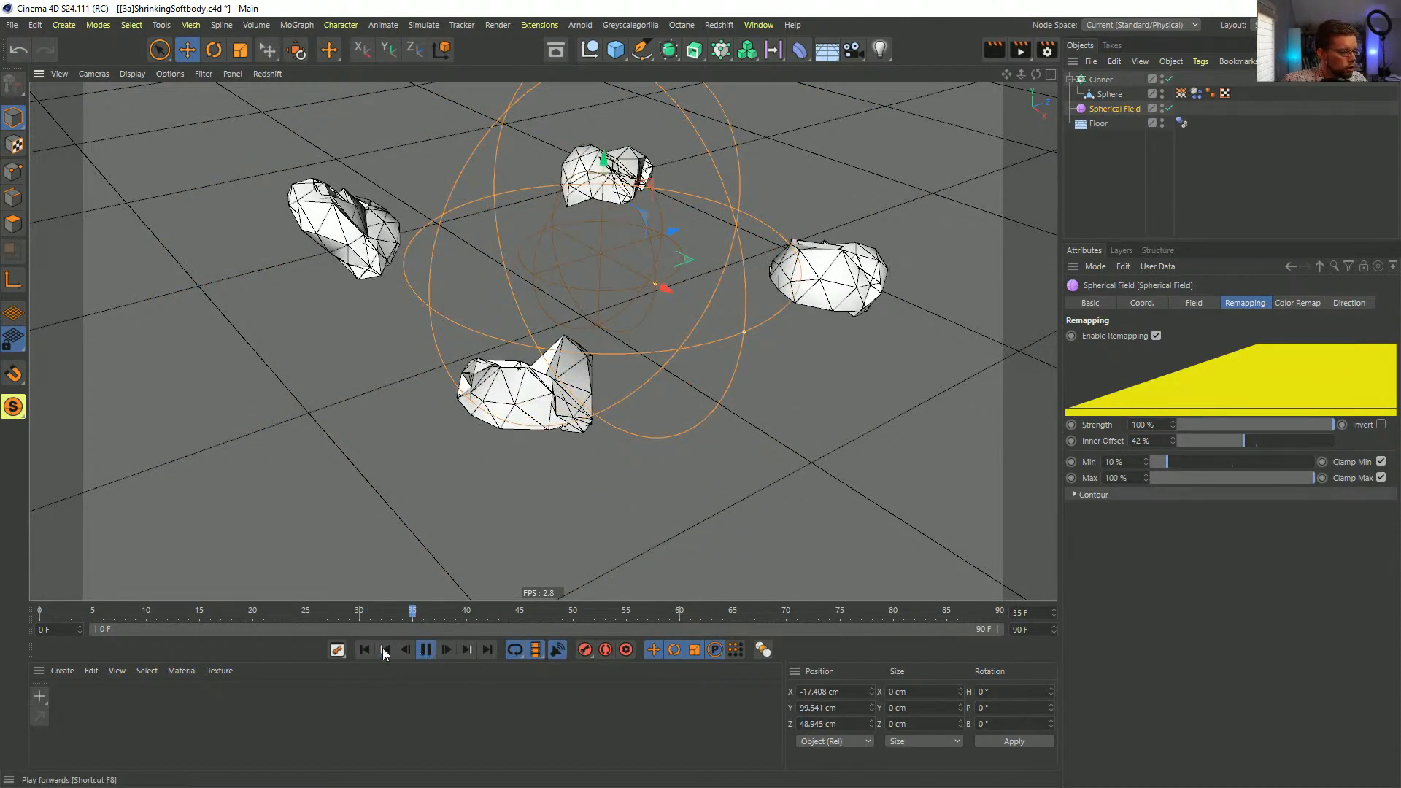
click(364, 650)
scroll(566, 334, down, 3)
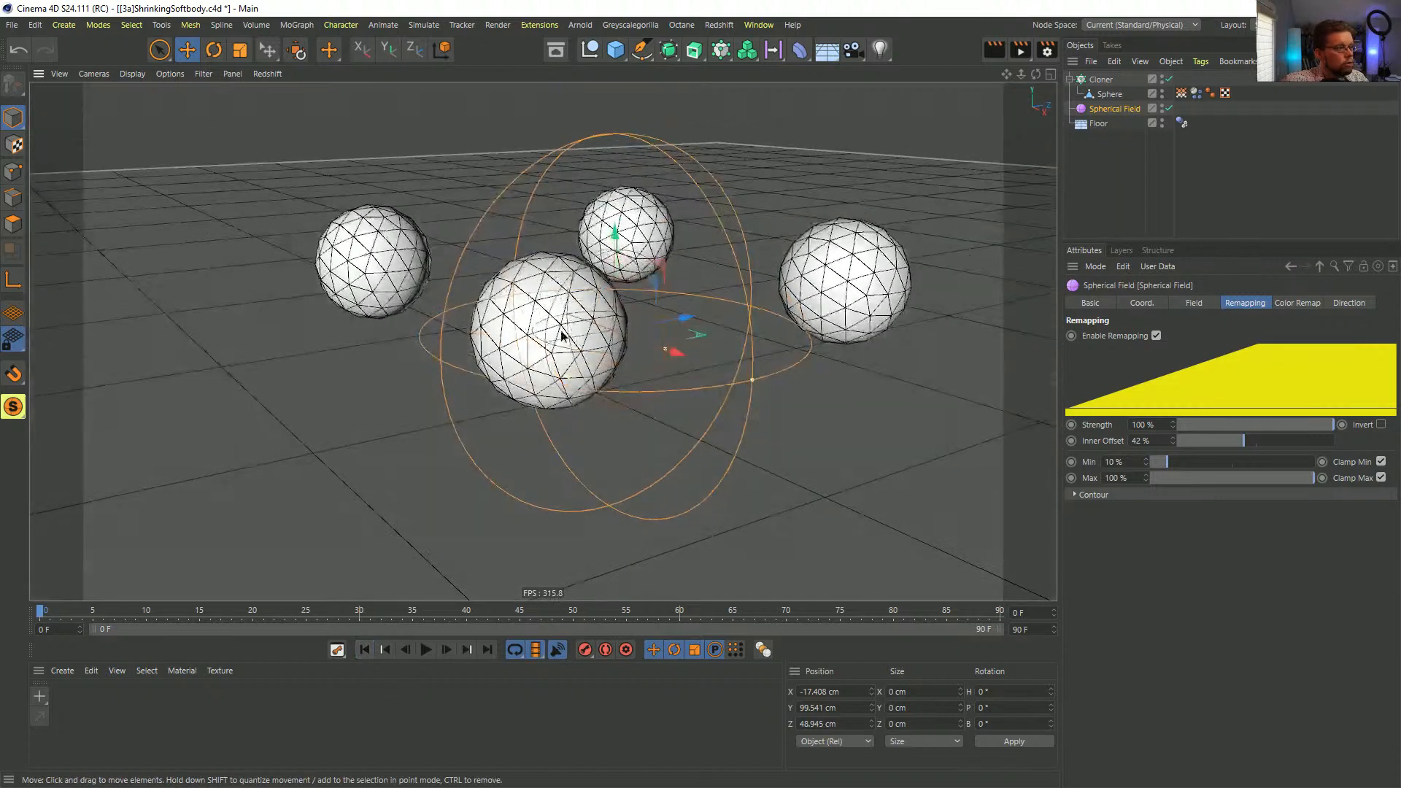
scroll(619, 370, up, 3)
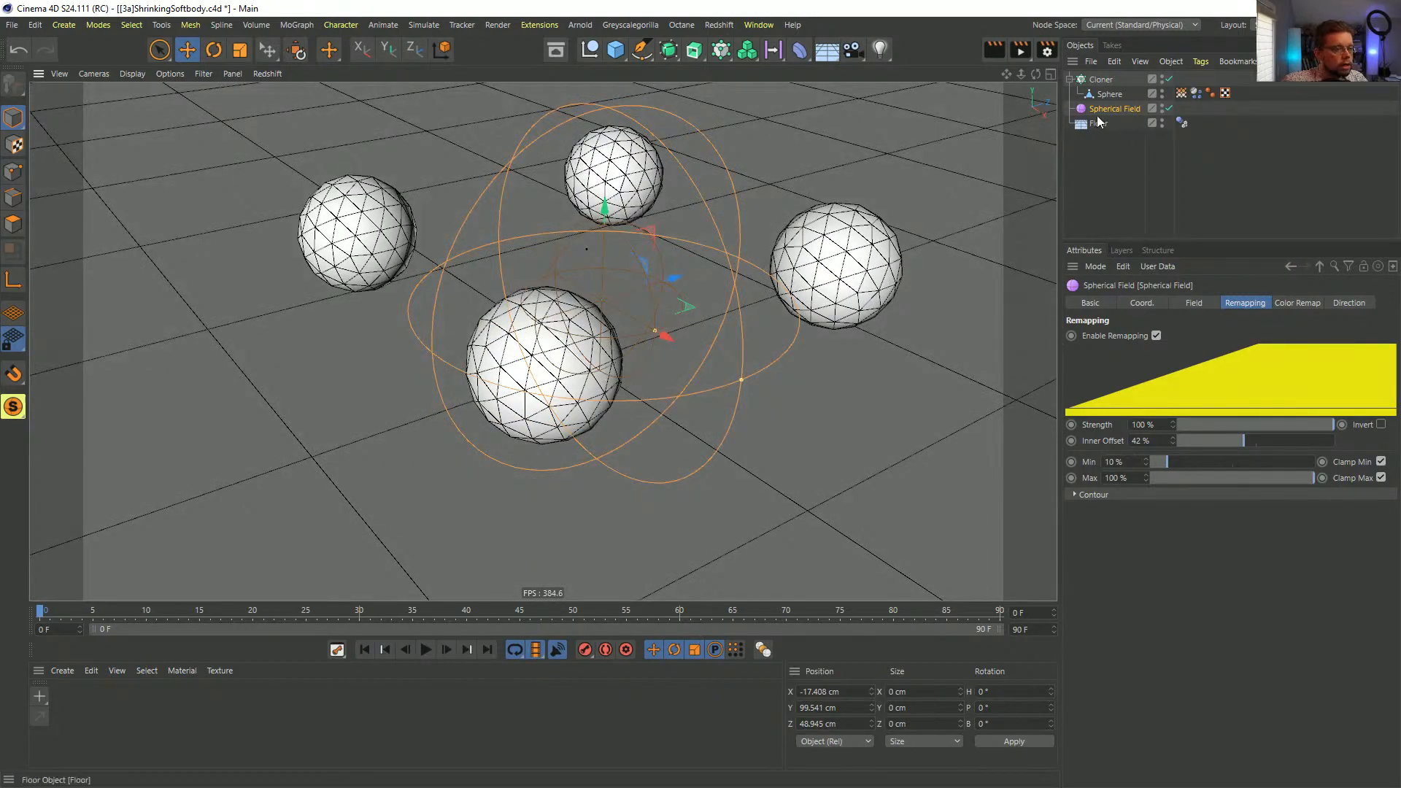
- Take the sphere out of the Cloner and delete the Cloner
click(1101, 78)
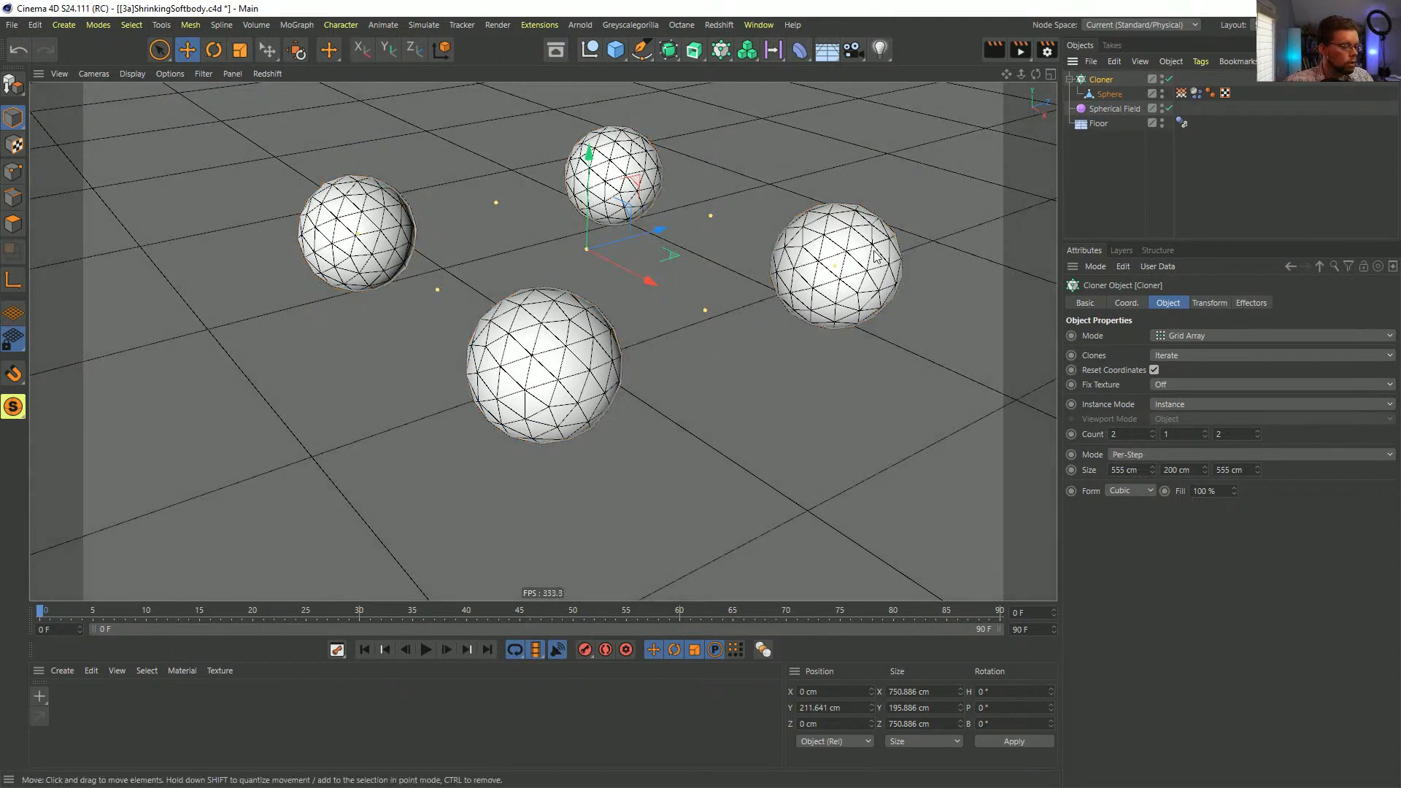
drag(1102, 100, 1100, 84)
click(1100, 80)
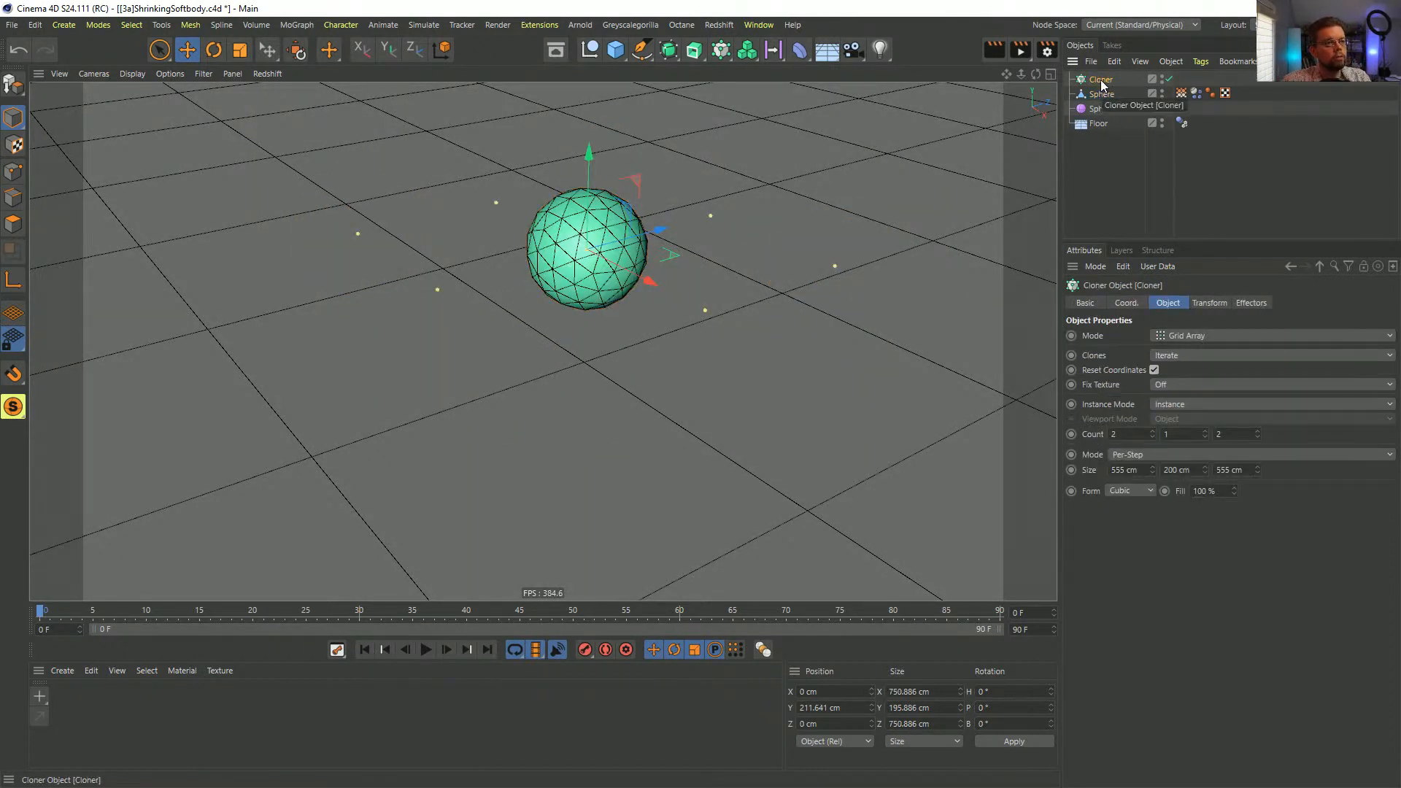
key(Delete)
- Enable the display of fields in the viewport filter
click(1118, 79)
click(1113, 94)
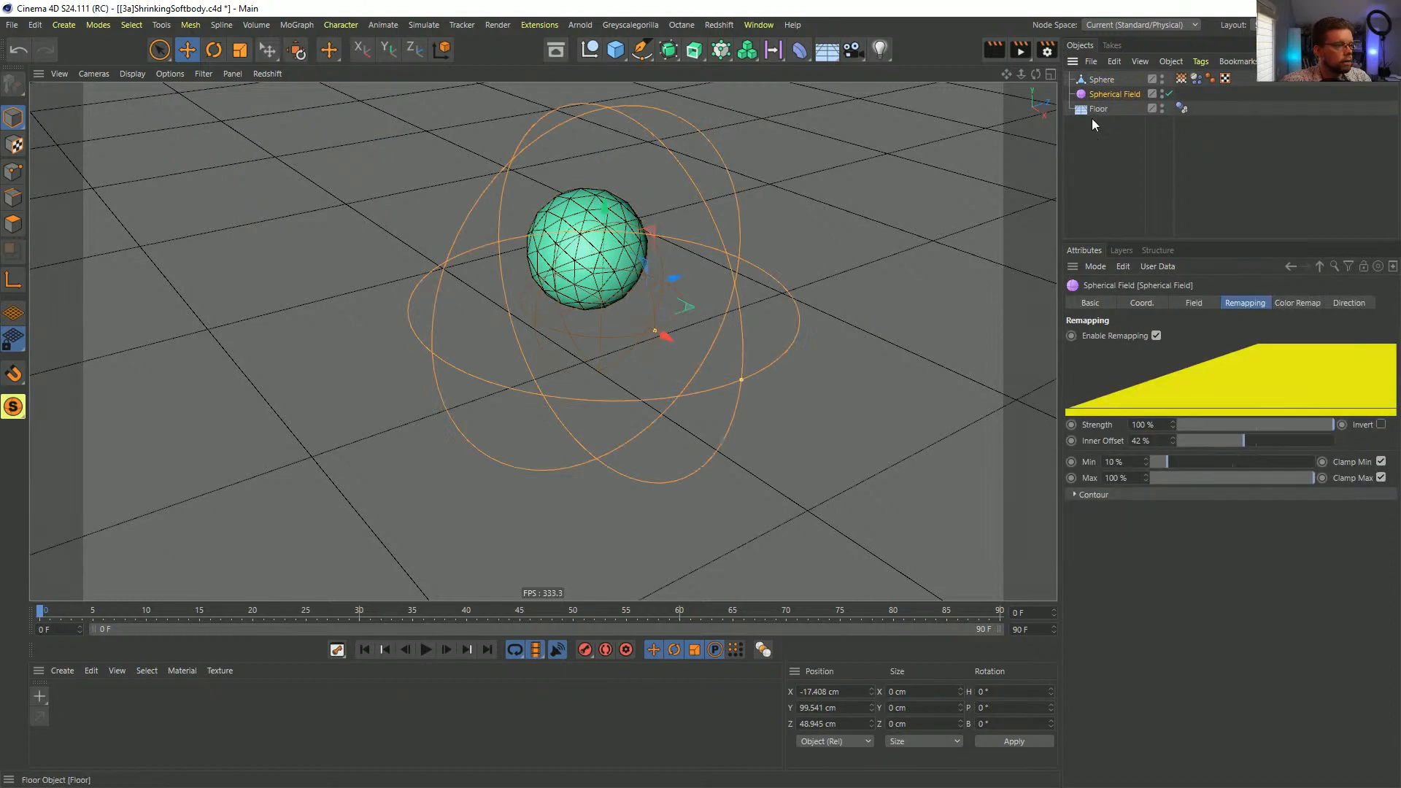
alt+drag(661, 267, 226, 111)
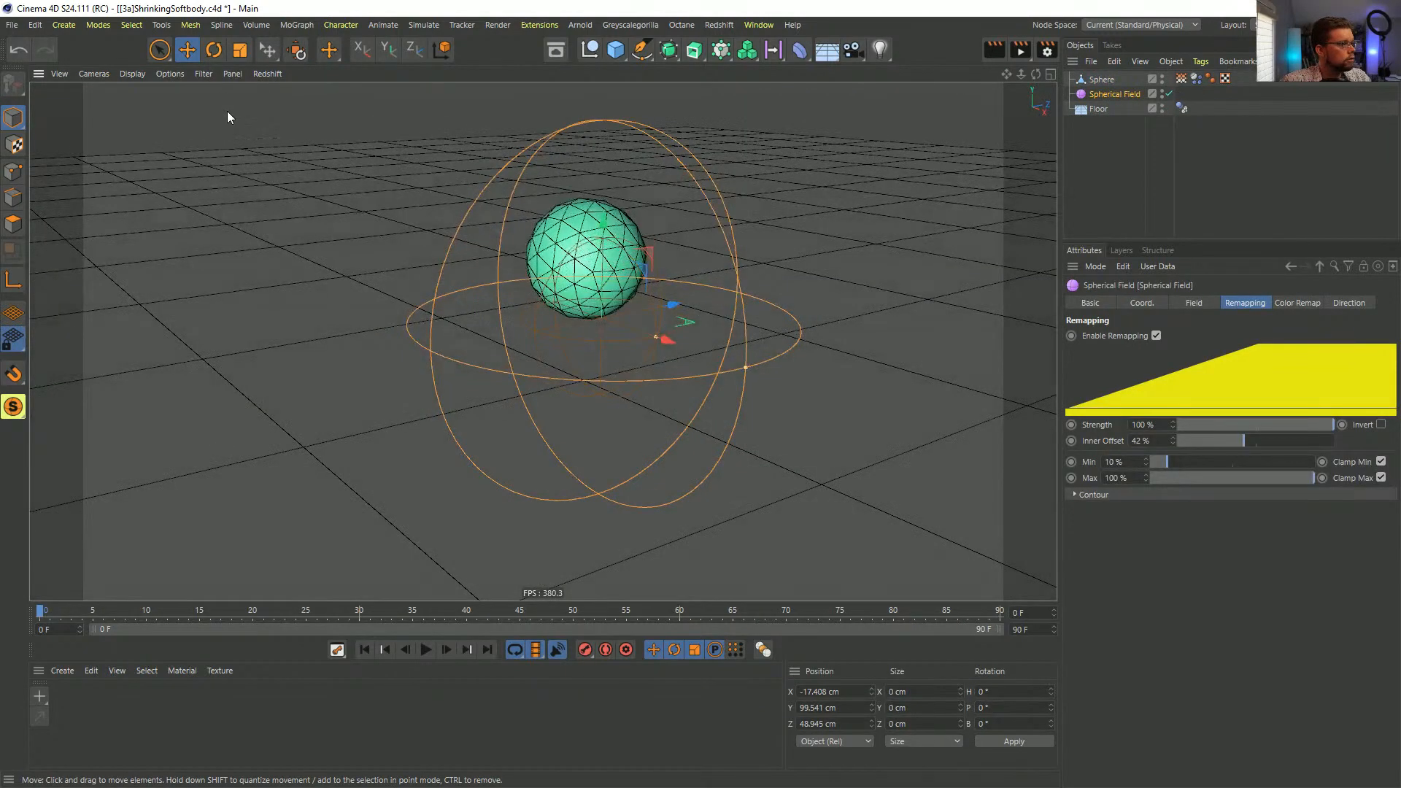
click(203, 74)
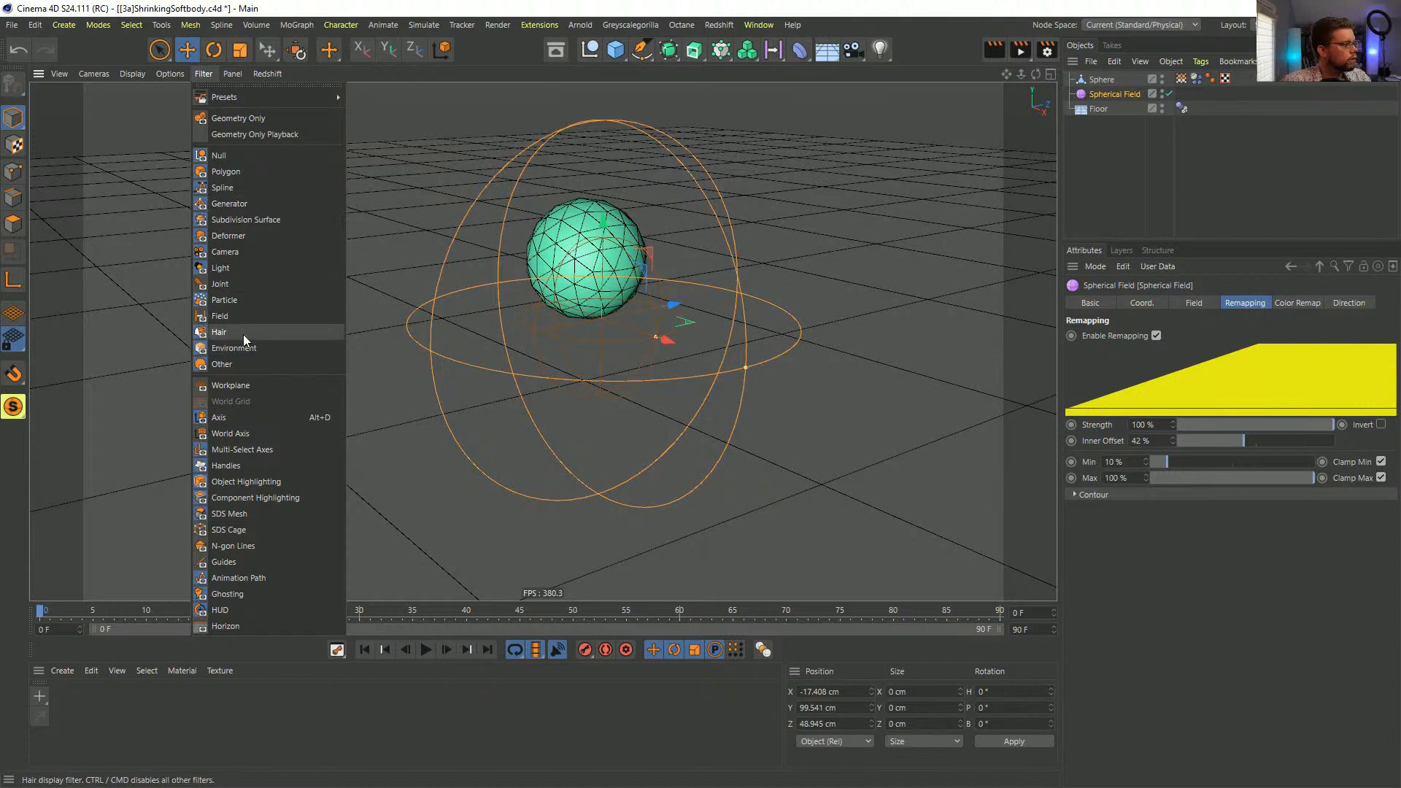
click(253, 318)
- Move the sphere to about -639 cm in X, outside the Spherical Field
alt+drag(834, 291, 550, 310)
click(1107, 79)
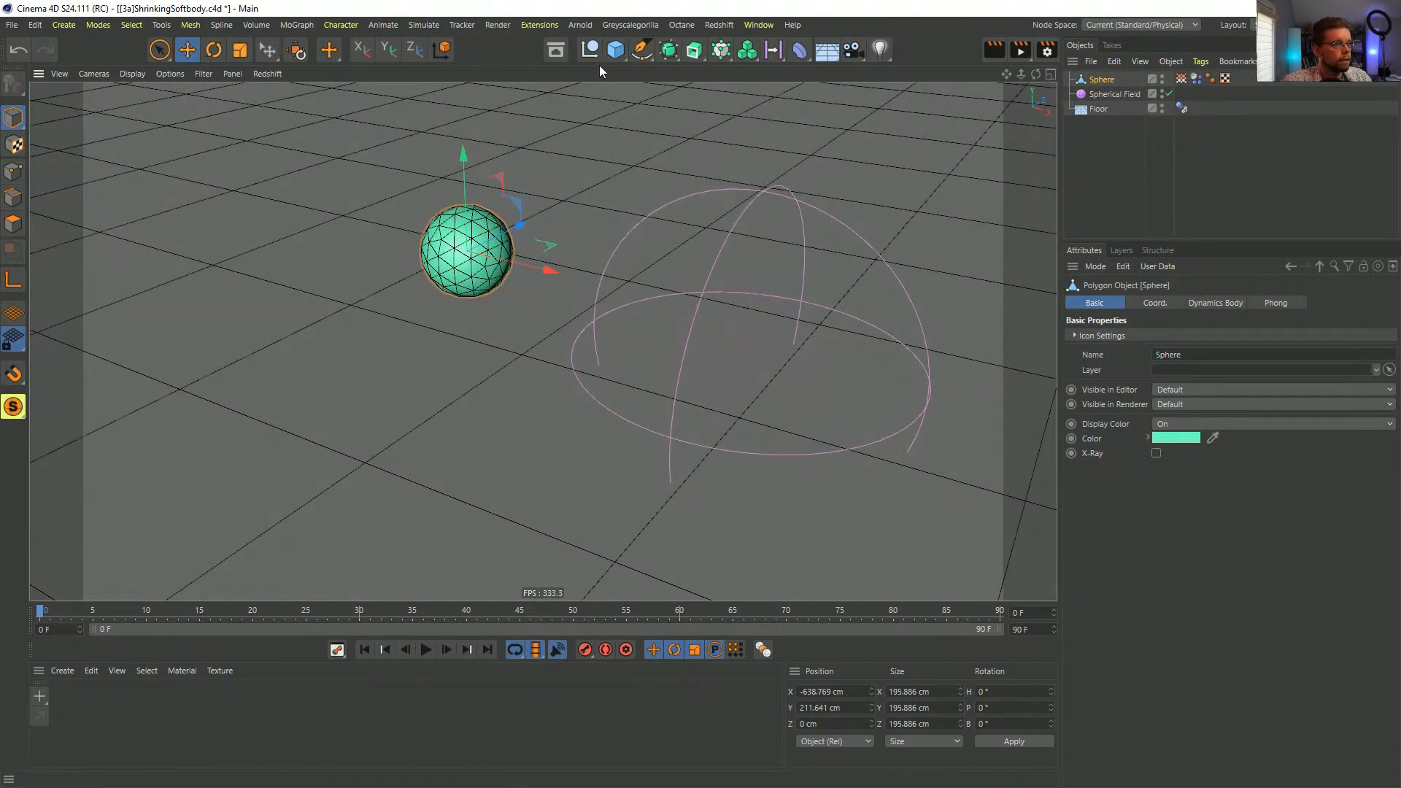
- Add a Field Force to the scene and give it a new Spherical Field
click(297, 25)
mouse_move(423, 25)
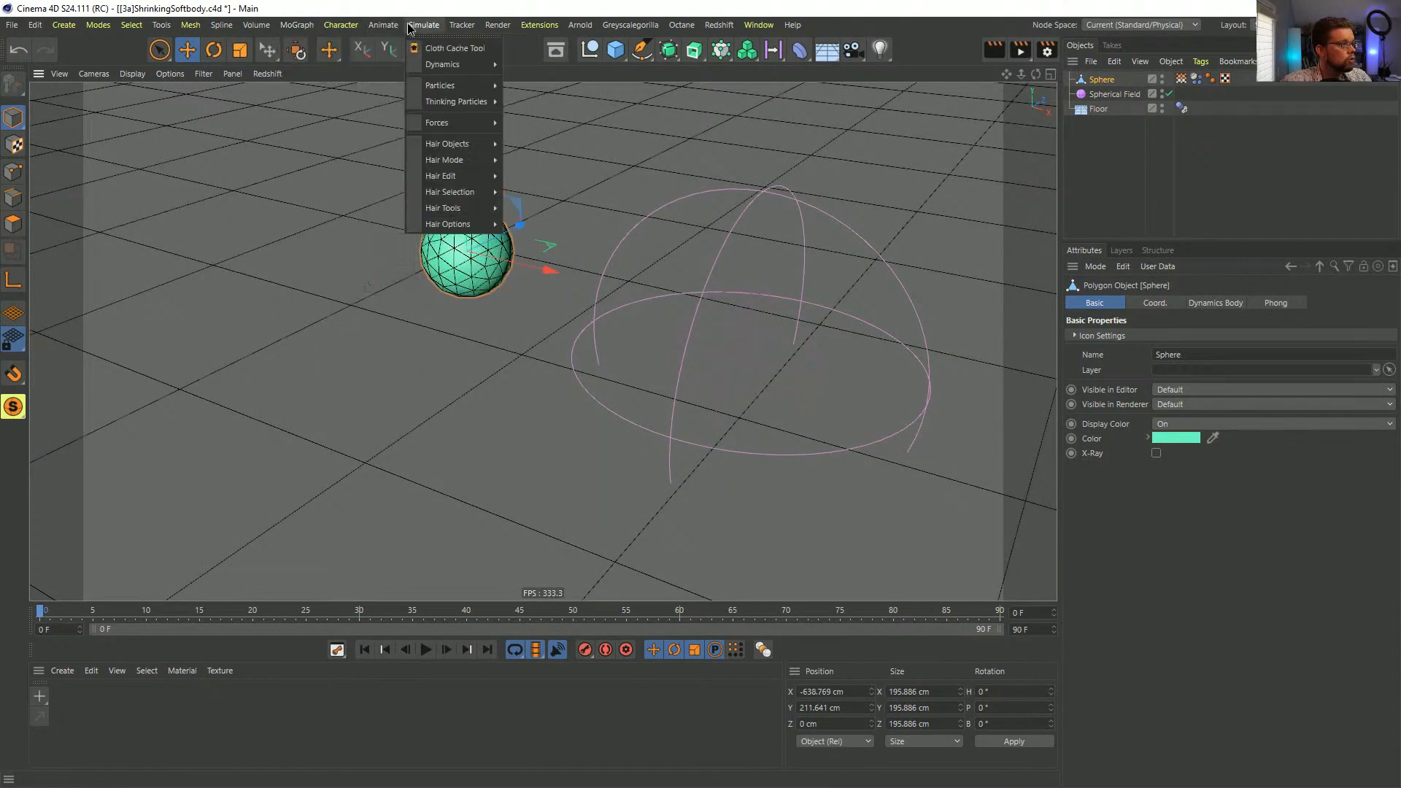
mouse_move(449, 123)
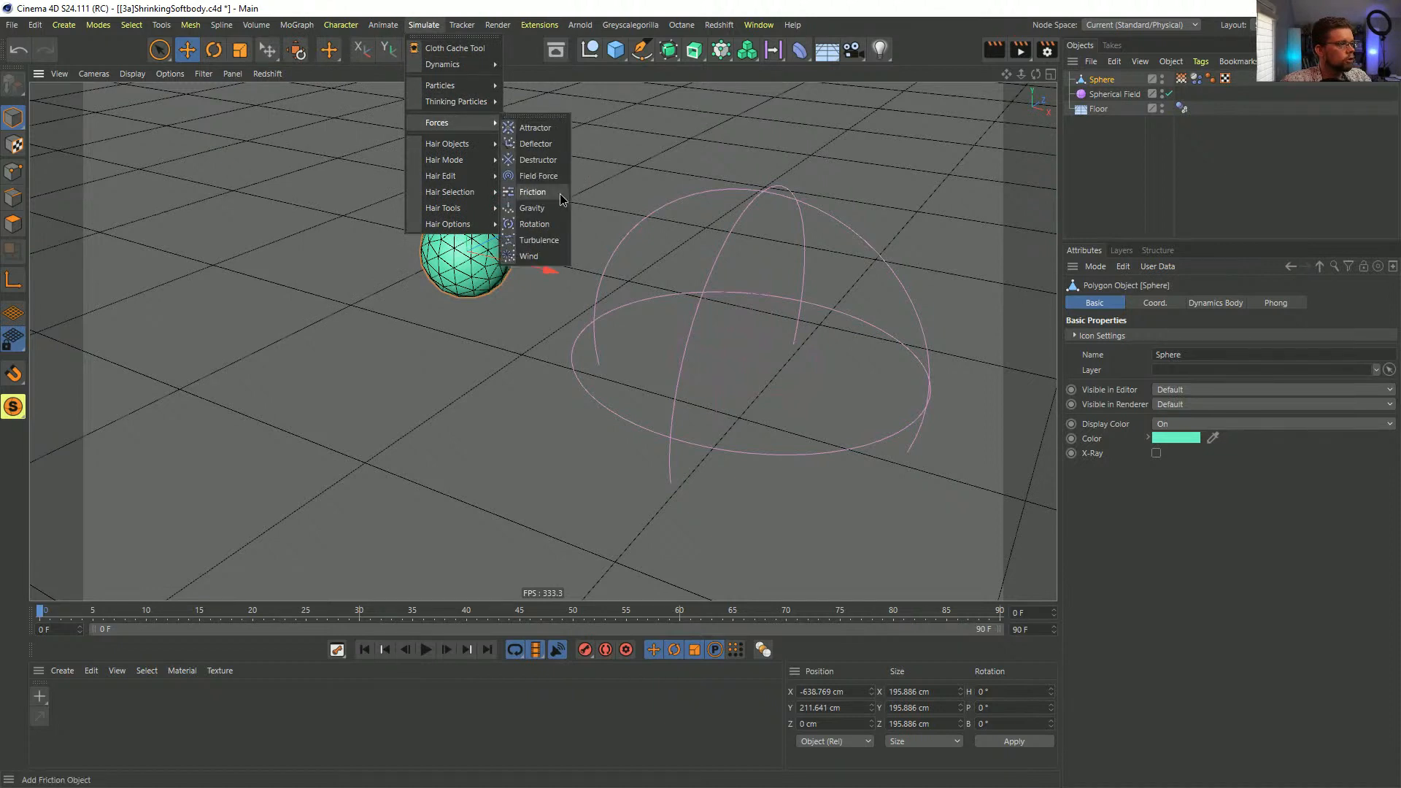
click(540, 176)
click(1099, 491)
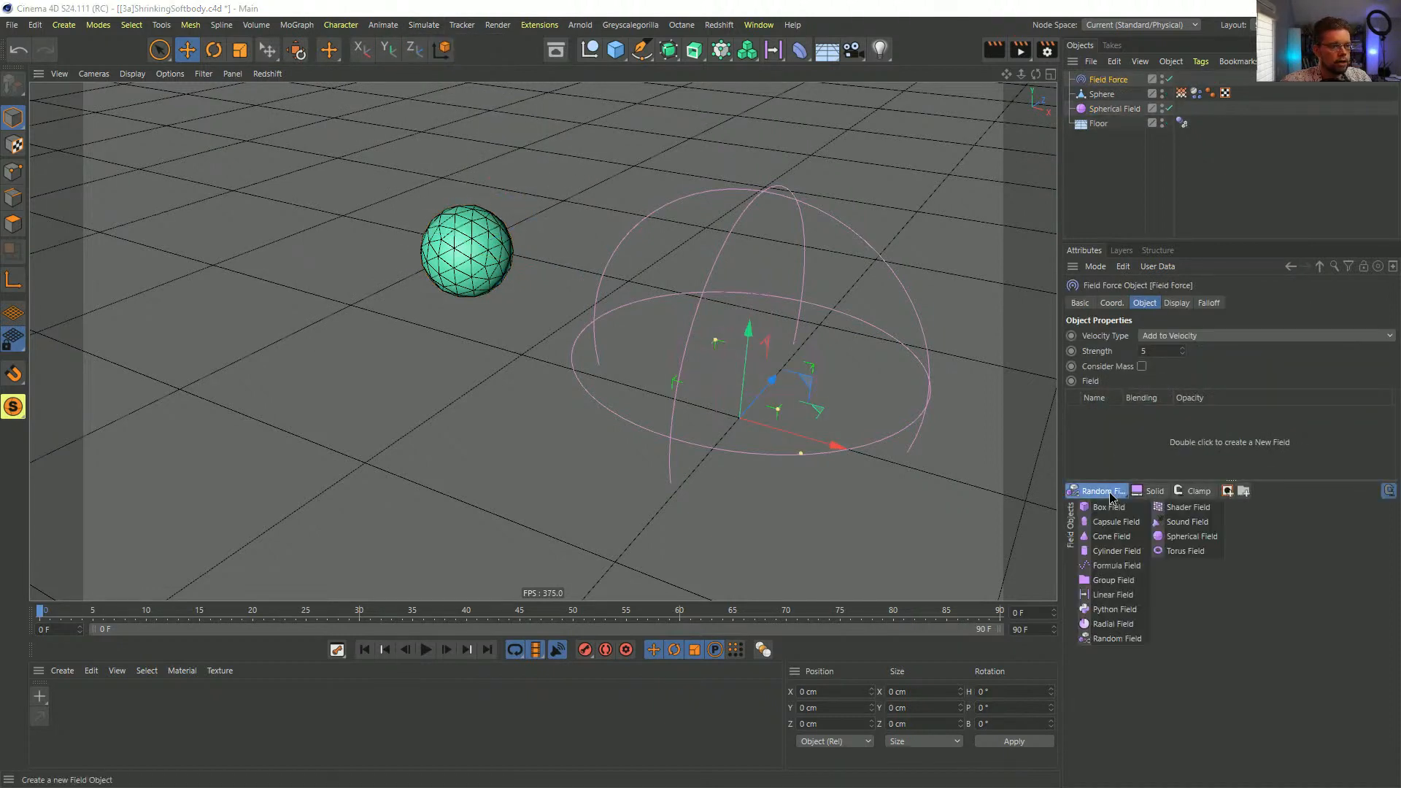
click(1176, 537)
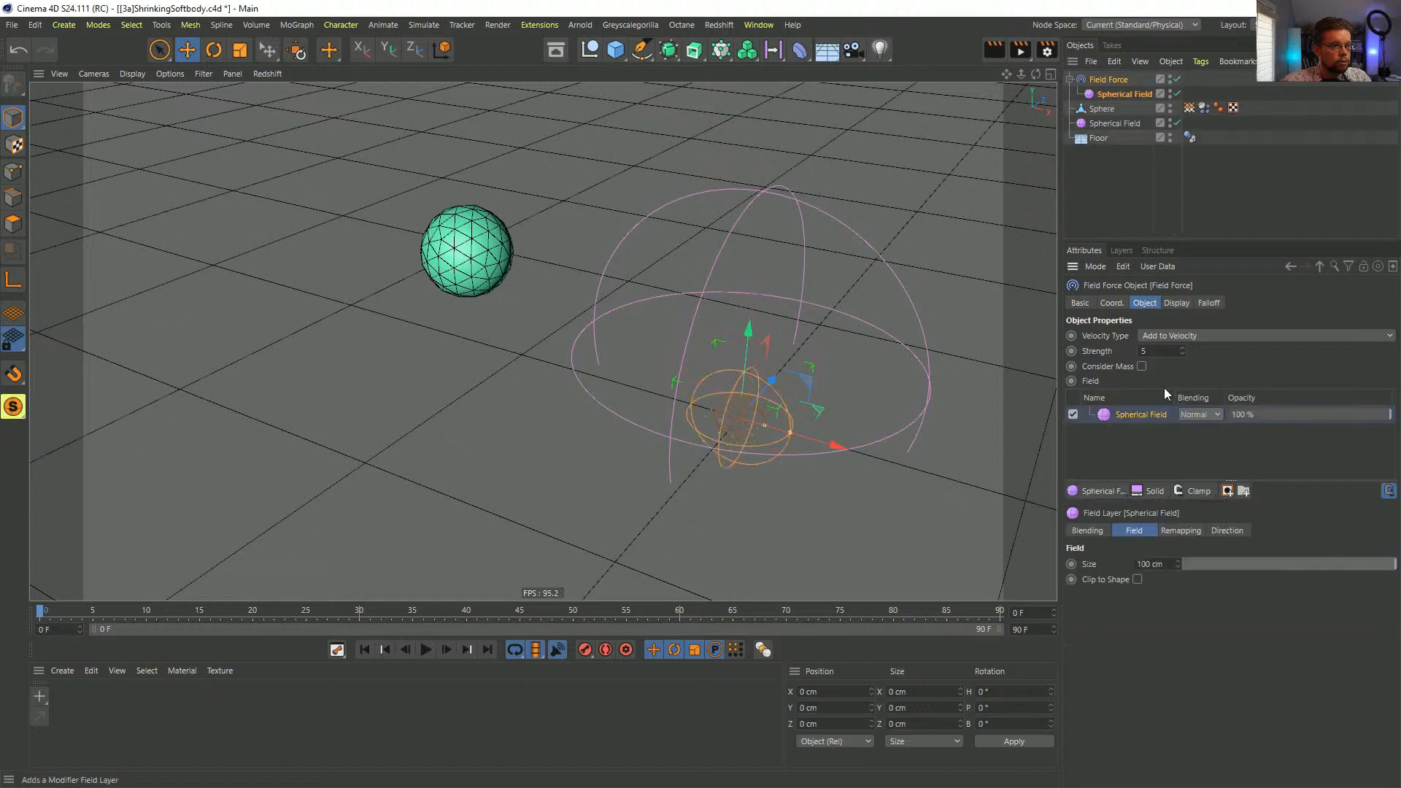
- Enlarge the Field Force's Spherical Field until it extends far beyond the sphere
drag(792, 433, 1182, 547)
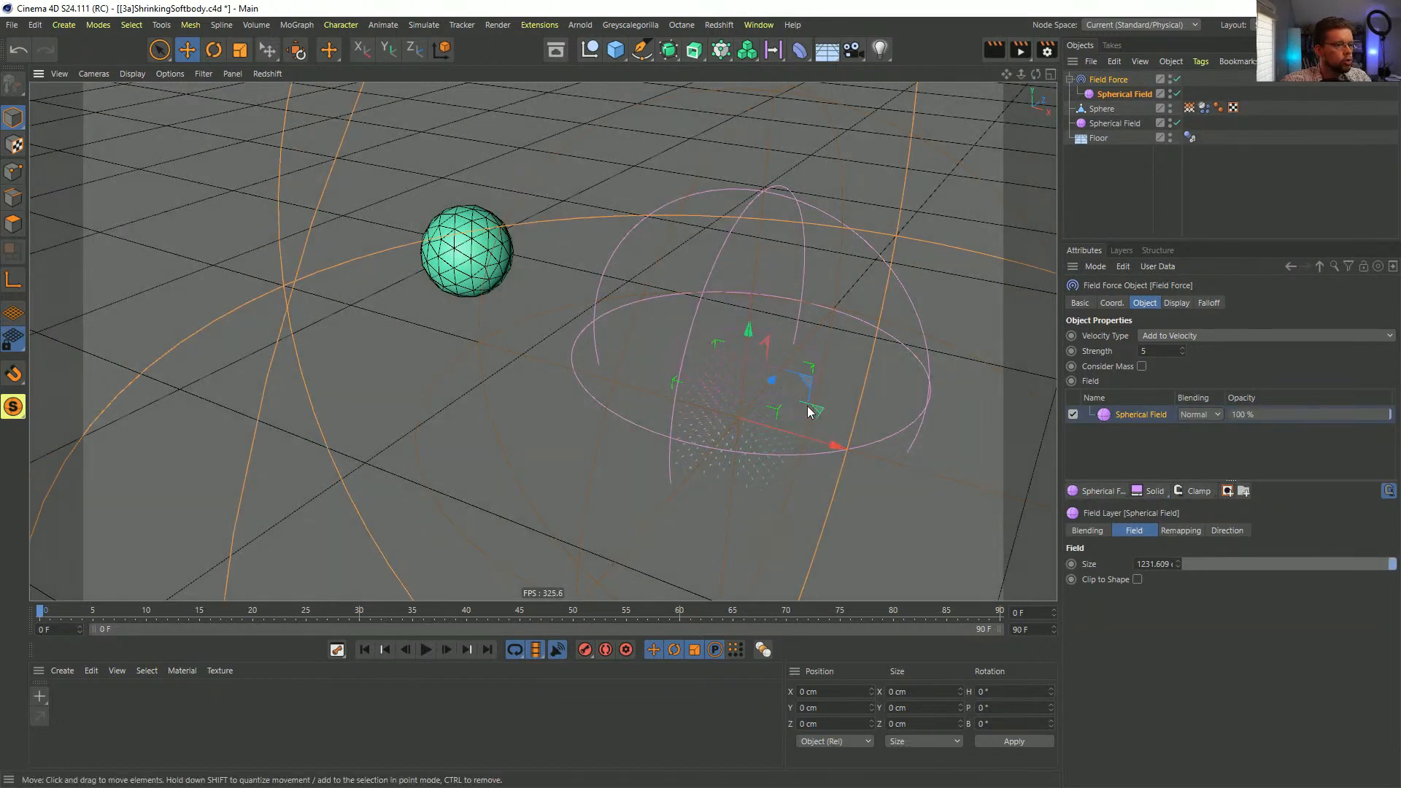
click(1144, 563)
text(0)
key(Return)
- Set the Inner Offset of the Field Force's Spherical Field to 99% in its remapping
click(1194, 535)
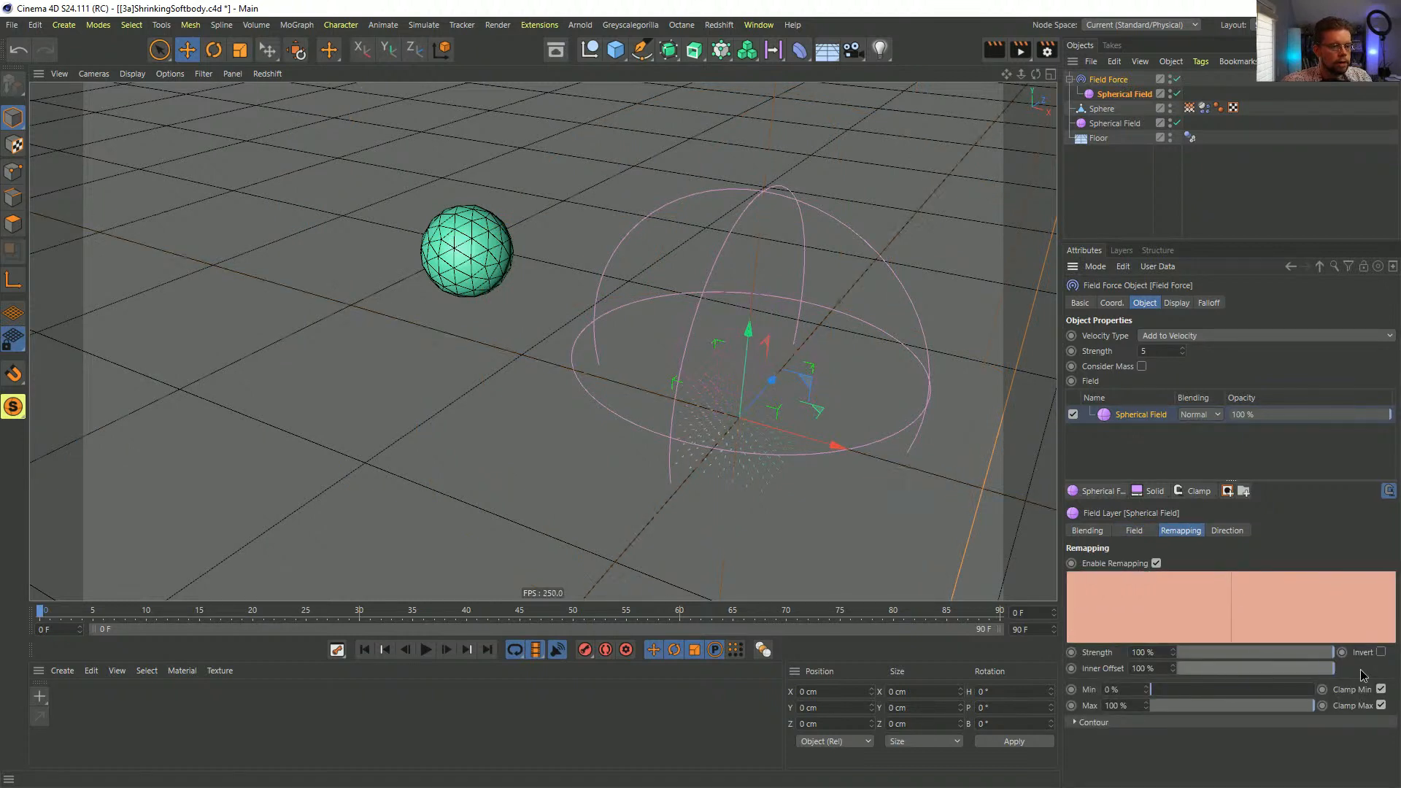
key(9)
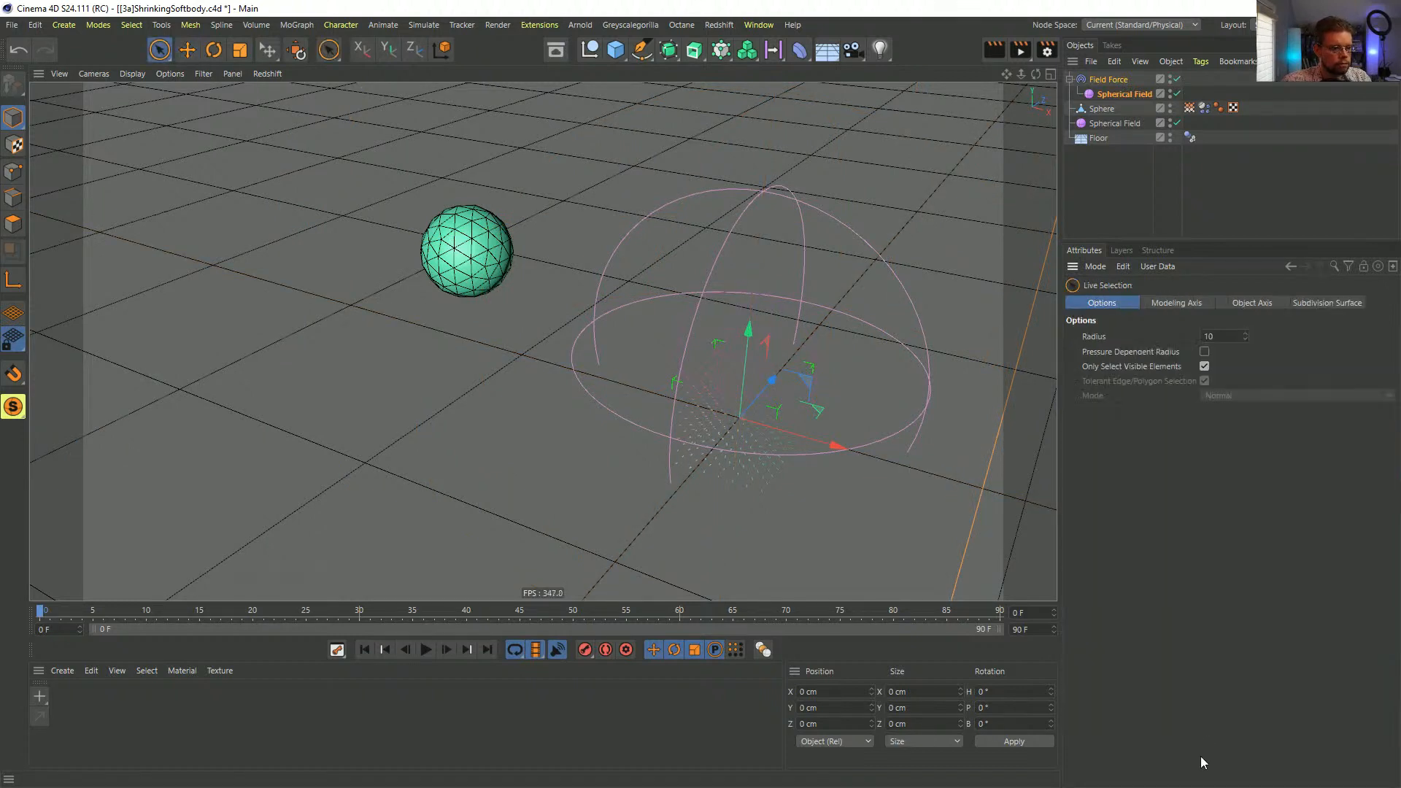
click(1122, 94)
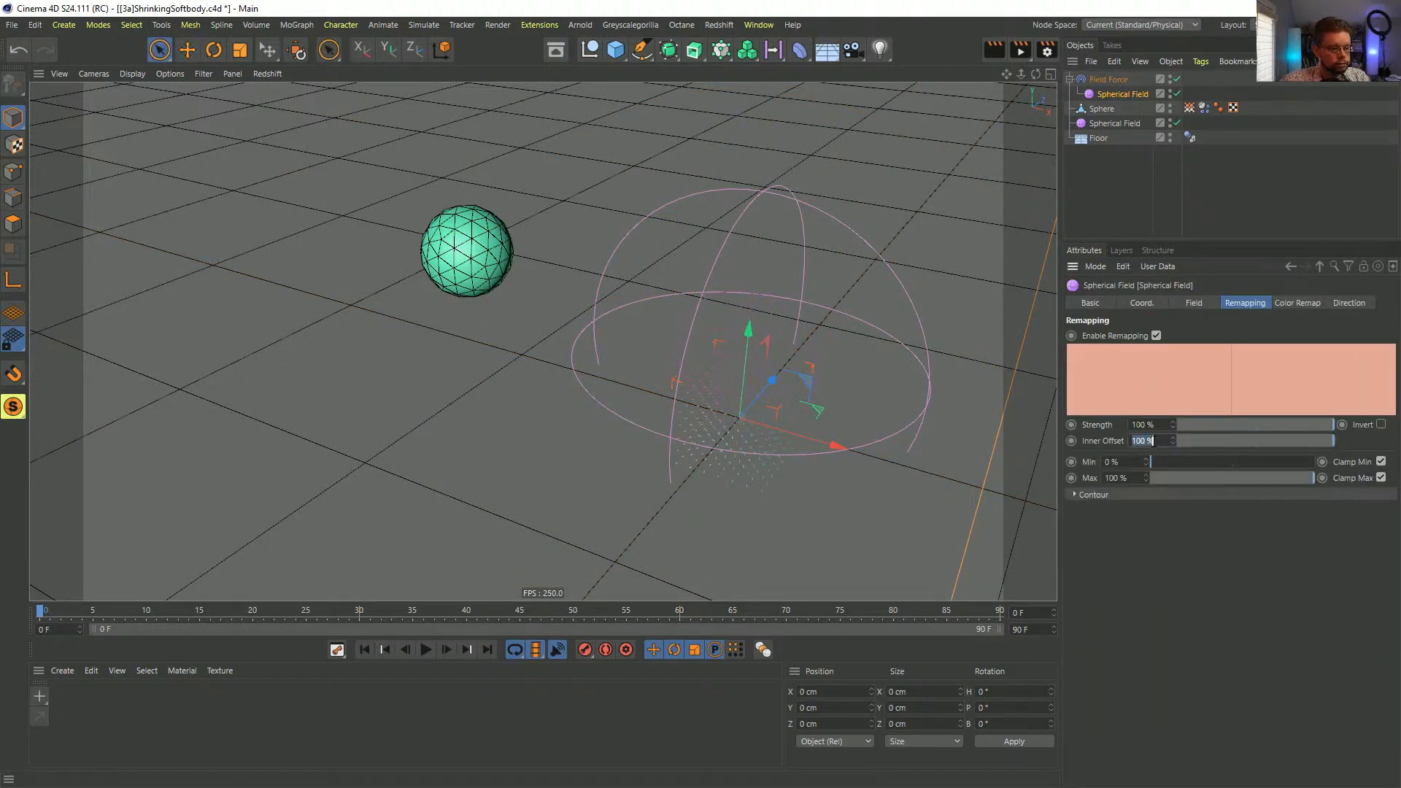
text(99)
key(Return)
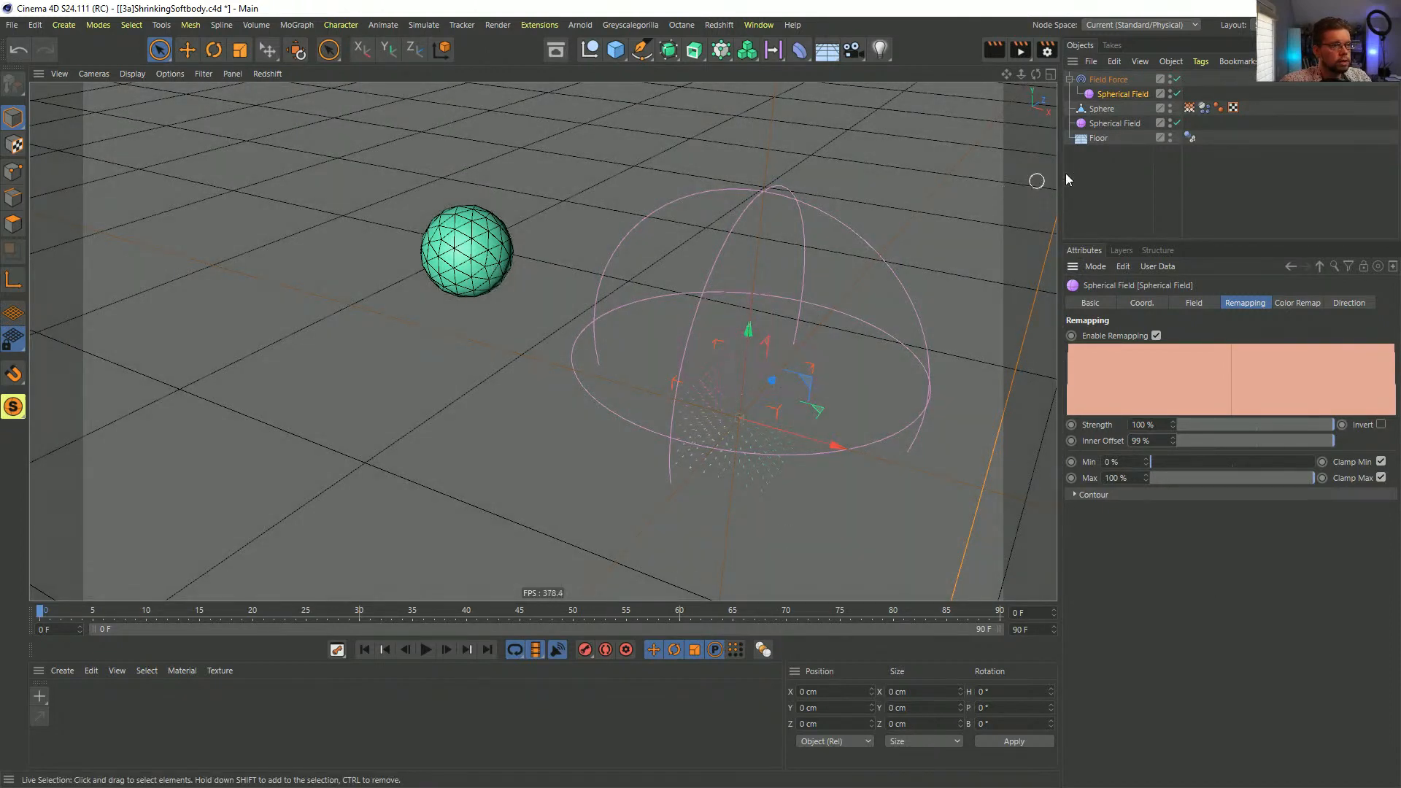
- Play the simulation with the Field Force selected and return to the first frame
click(1110, 82)
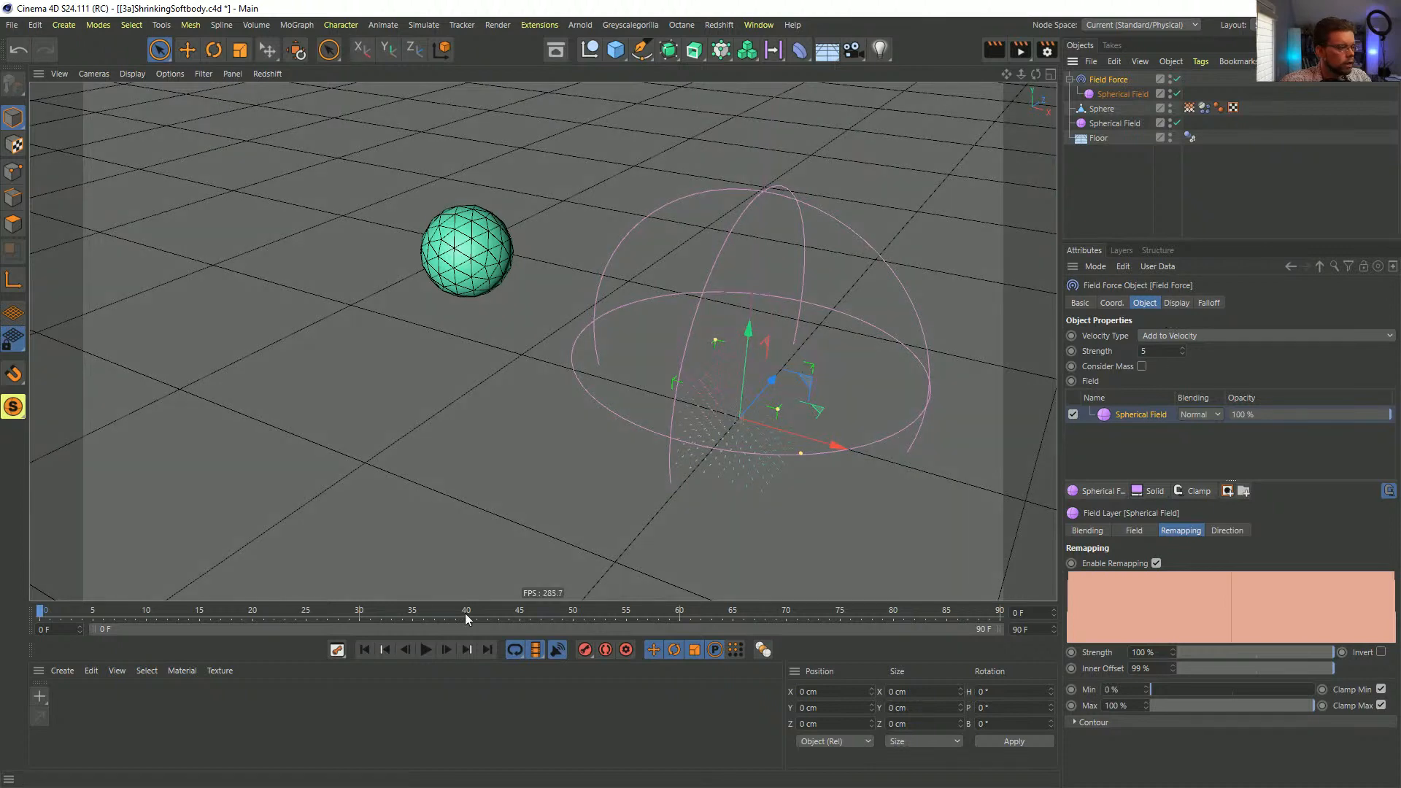
click(427, 649)
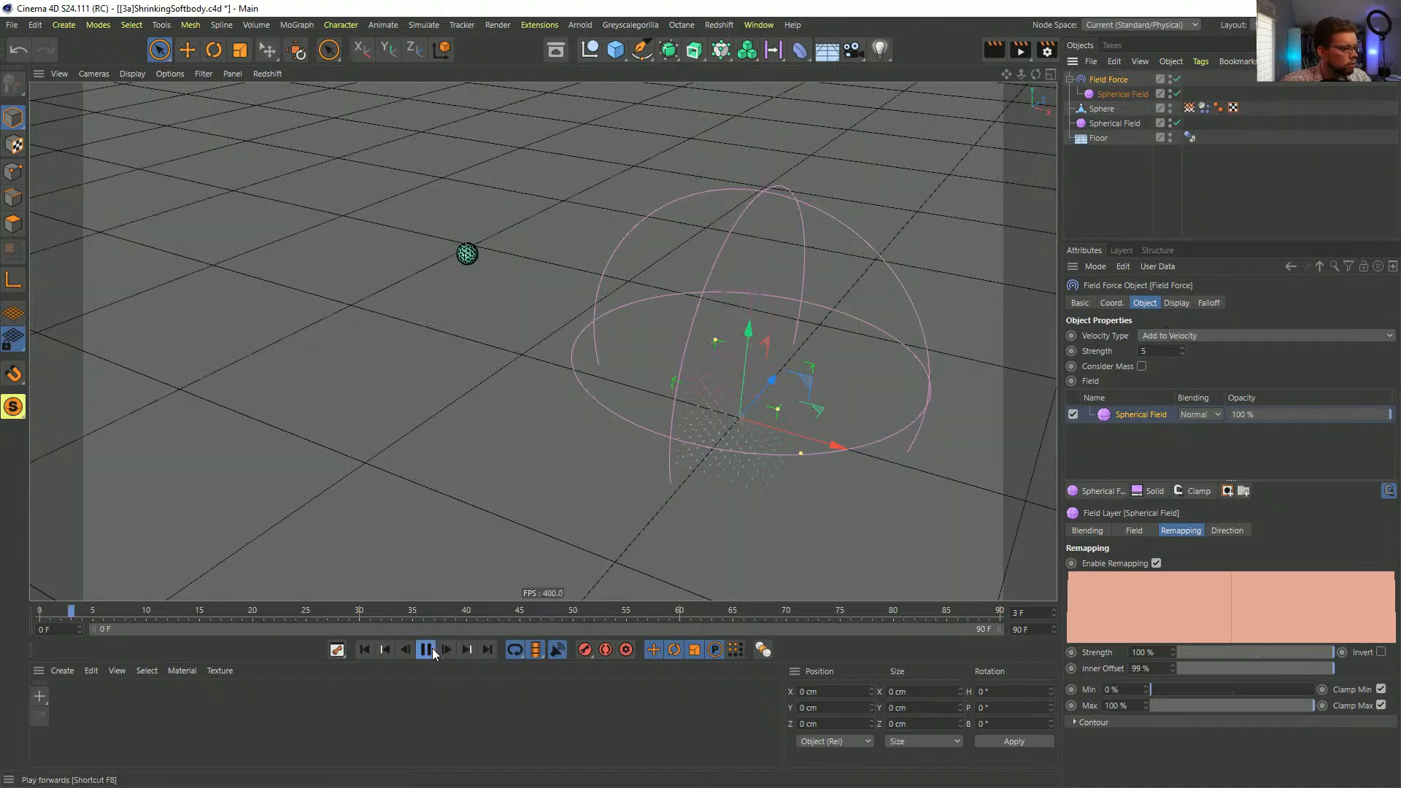
click(372, 652)
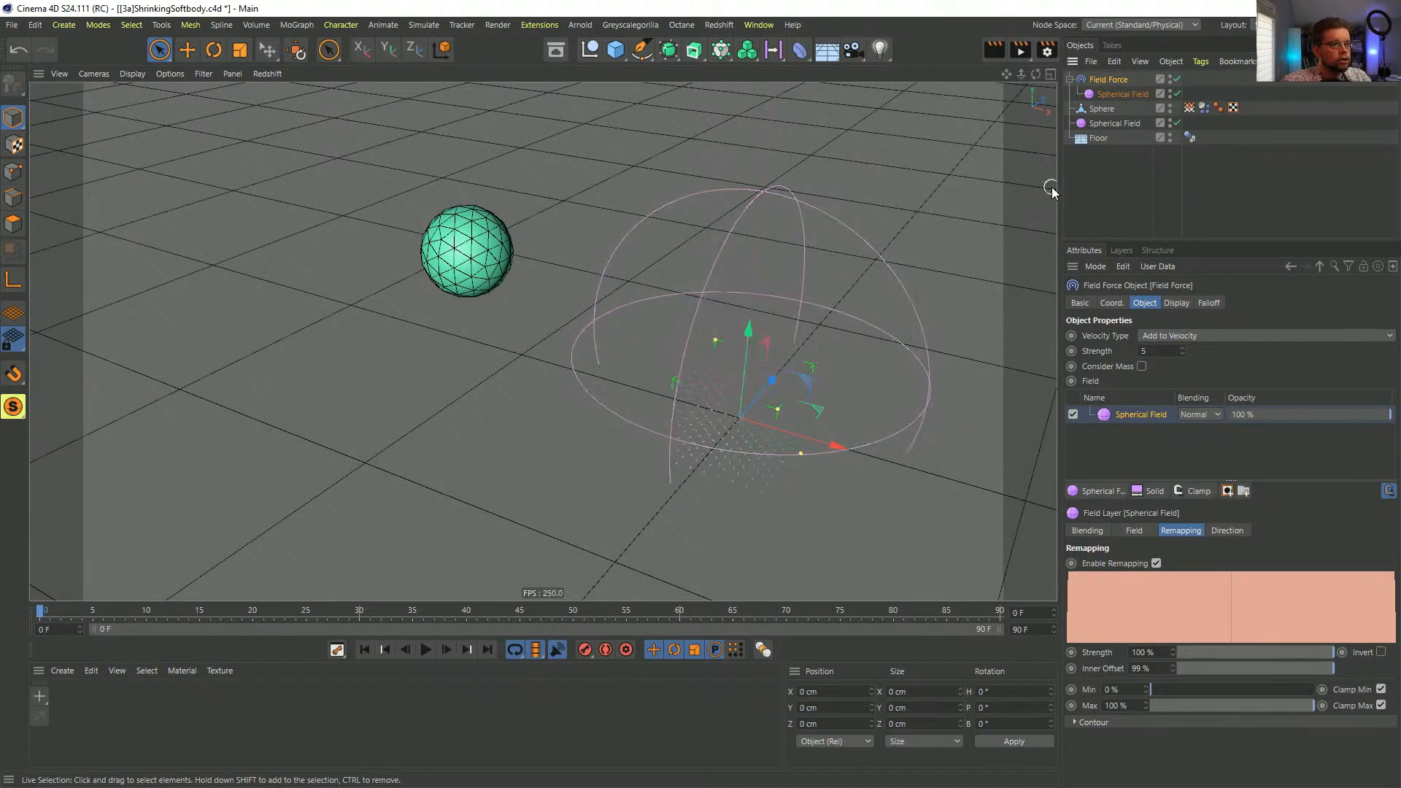
- Invert the remapping of the Spherical Field layer in the sphere's vertex map
click(1189, 107)
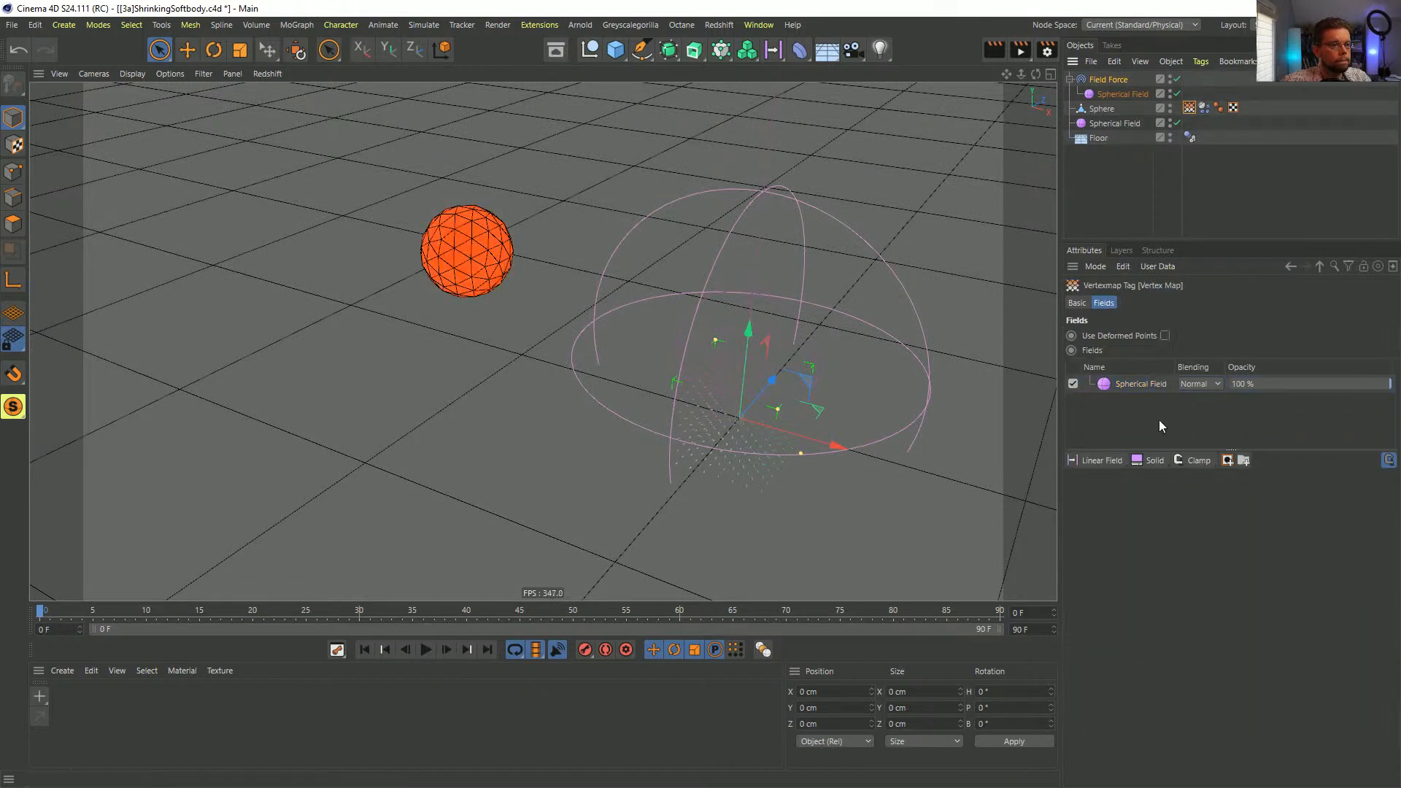
click(1127, 382)
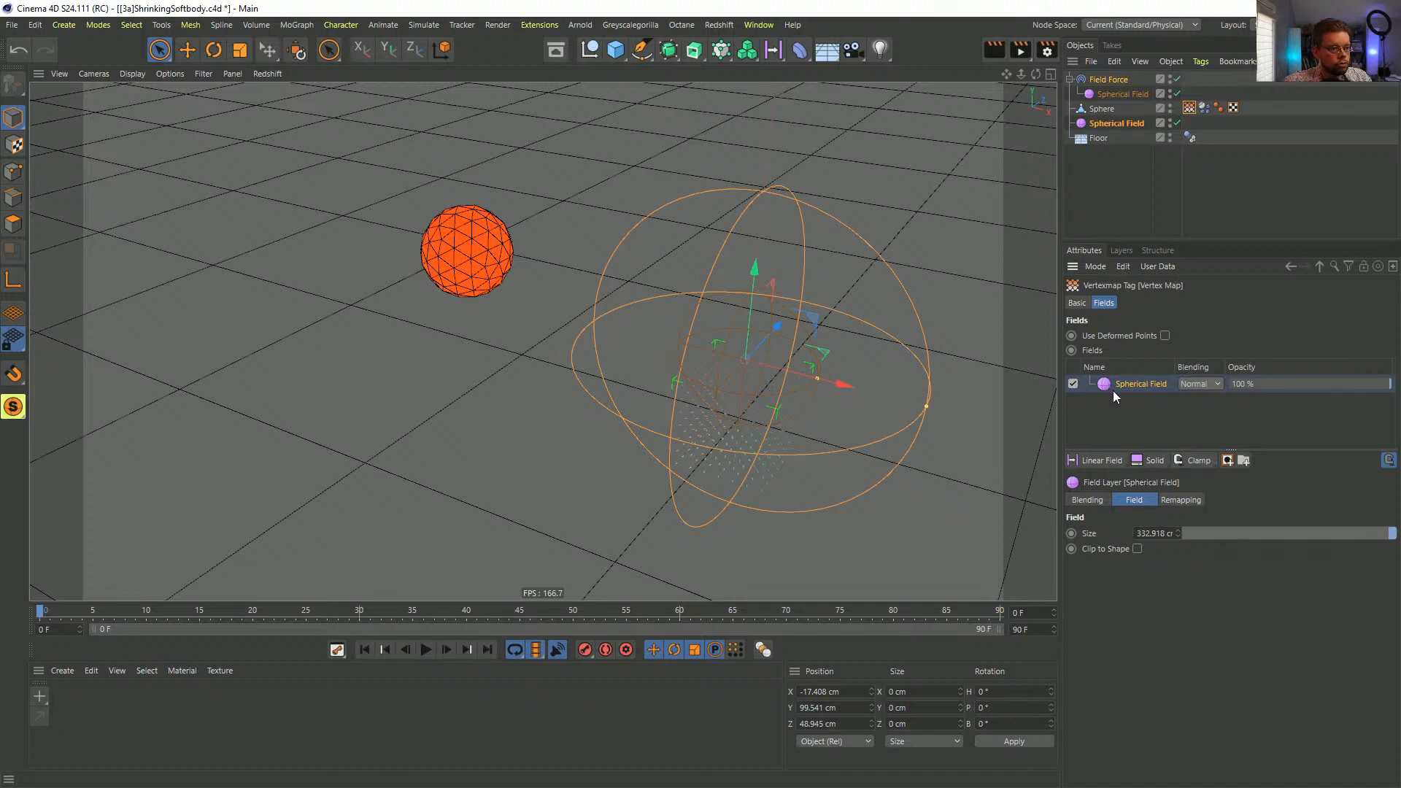
click(1180, 499)
click(1381, 622)
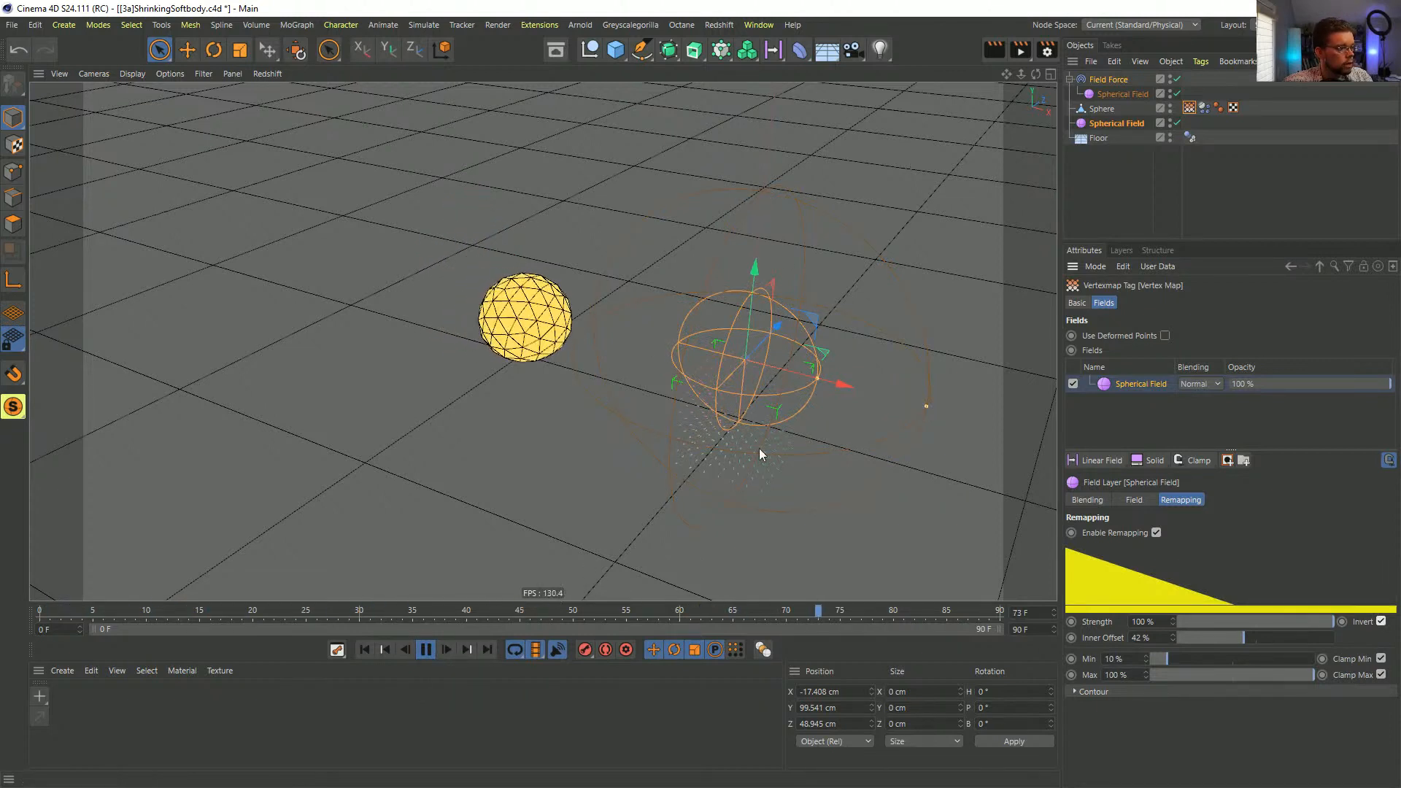
- Extend the timeline to 999 frames, then stop playback and return to the first frame
double_click(1029, 629)
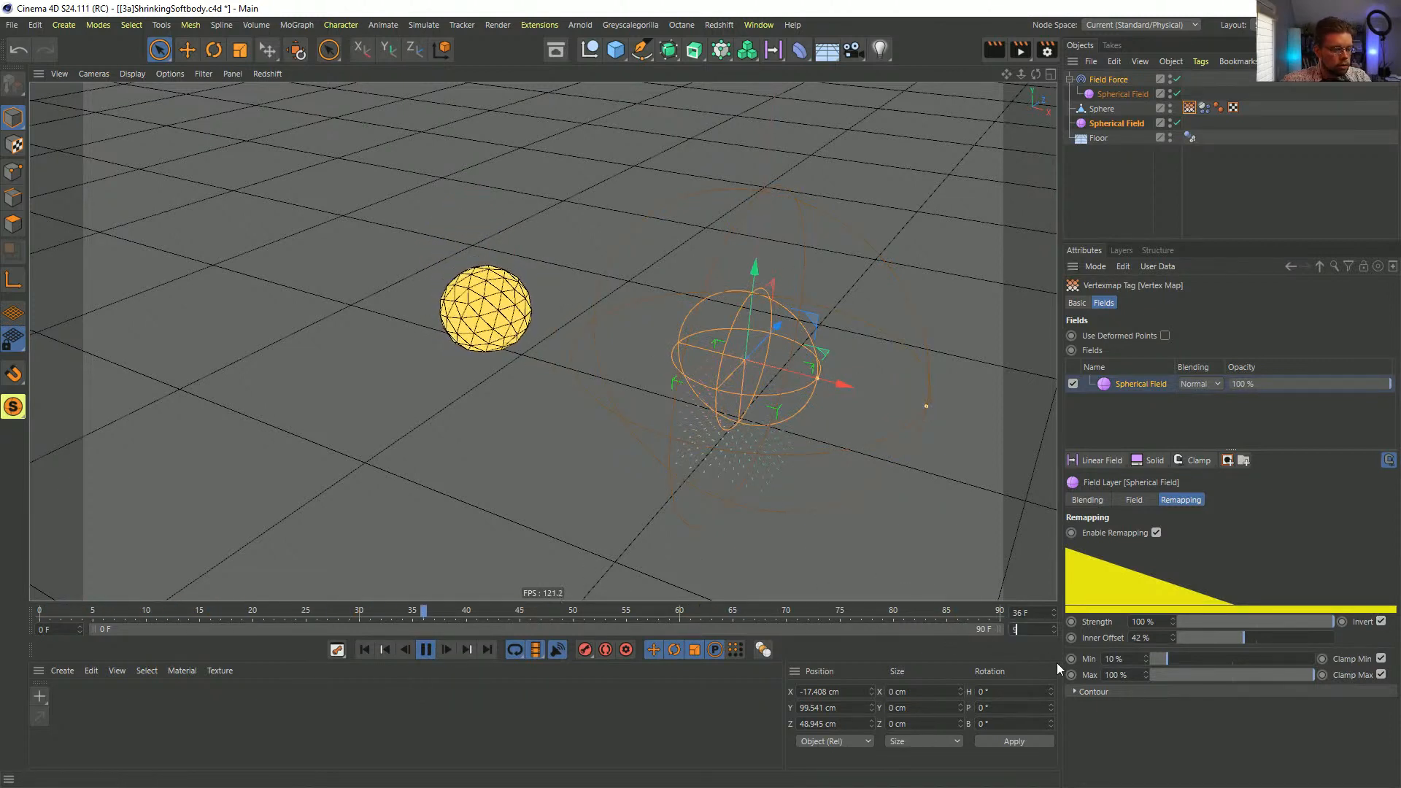
text(999)
key(Return)
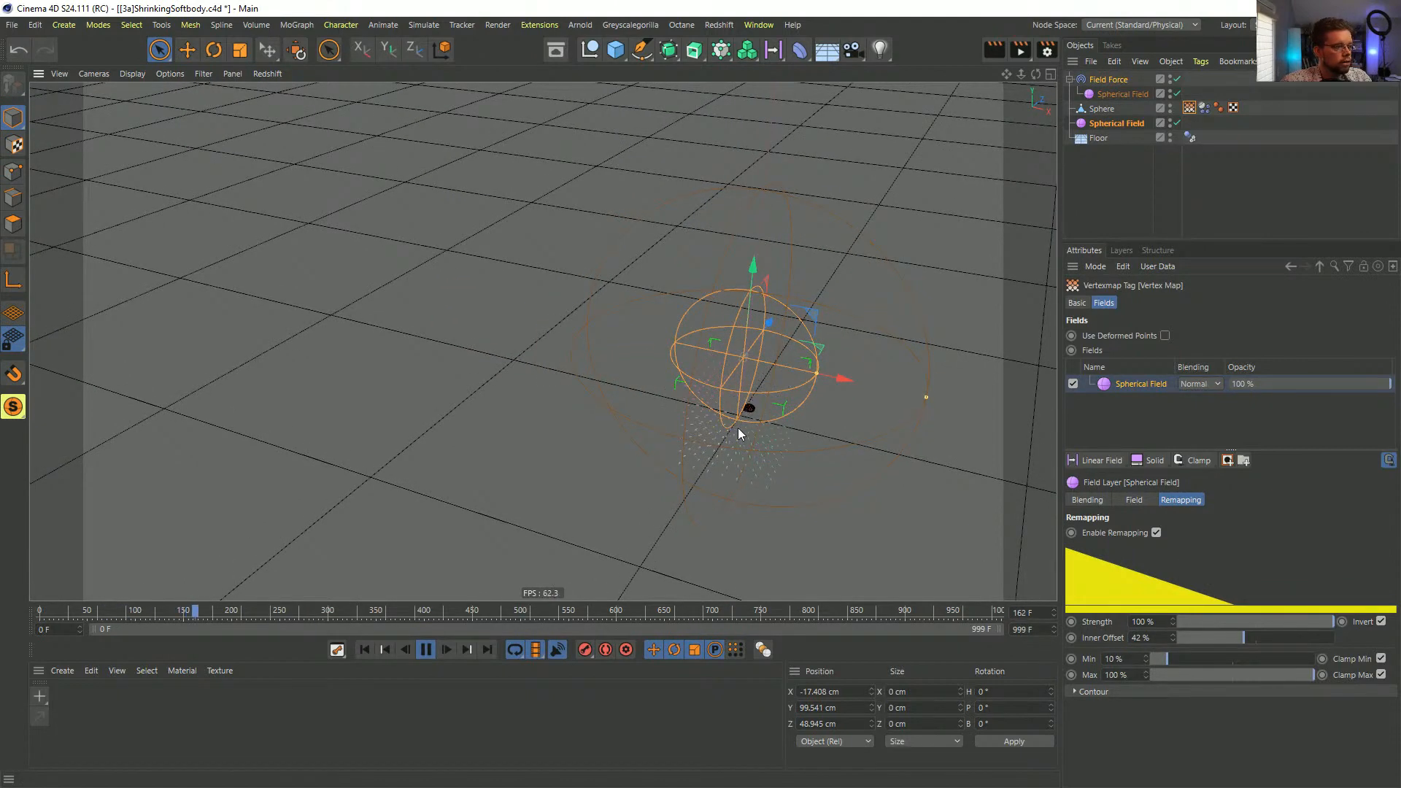
click(425, 649)
click(364, 649)
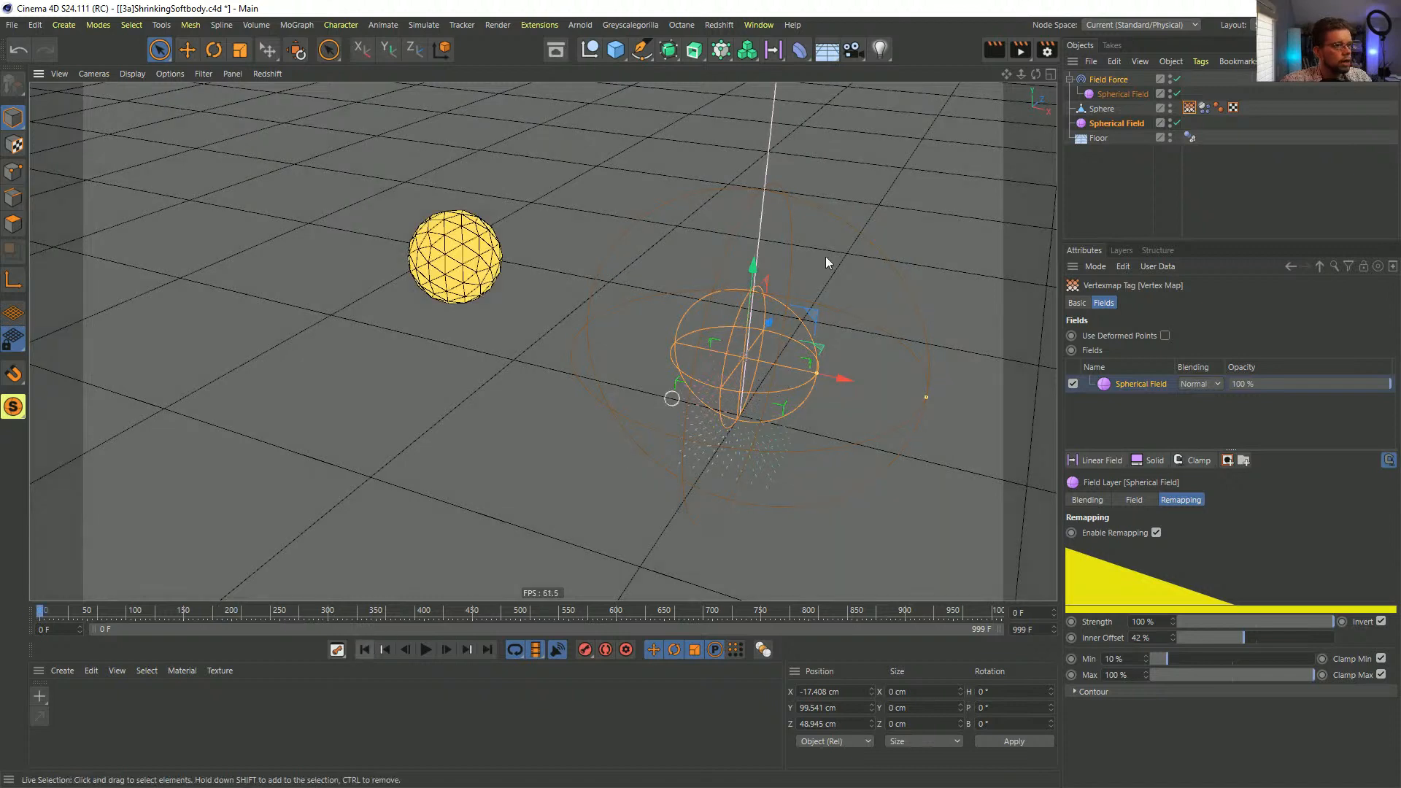
- Put the sphere in a new Cloner with a 2 × 1 × 2 grid array spaced 700 cm in X and Z
click(728, 58)
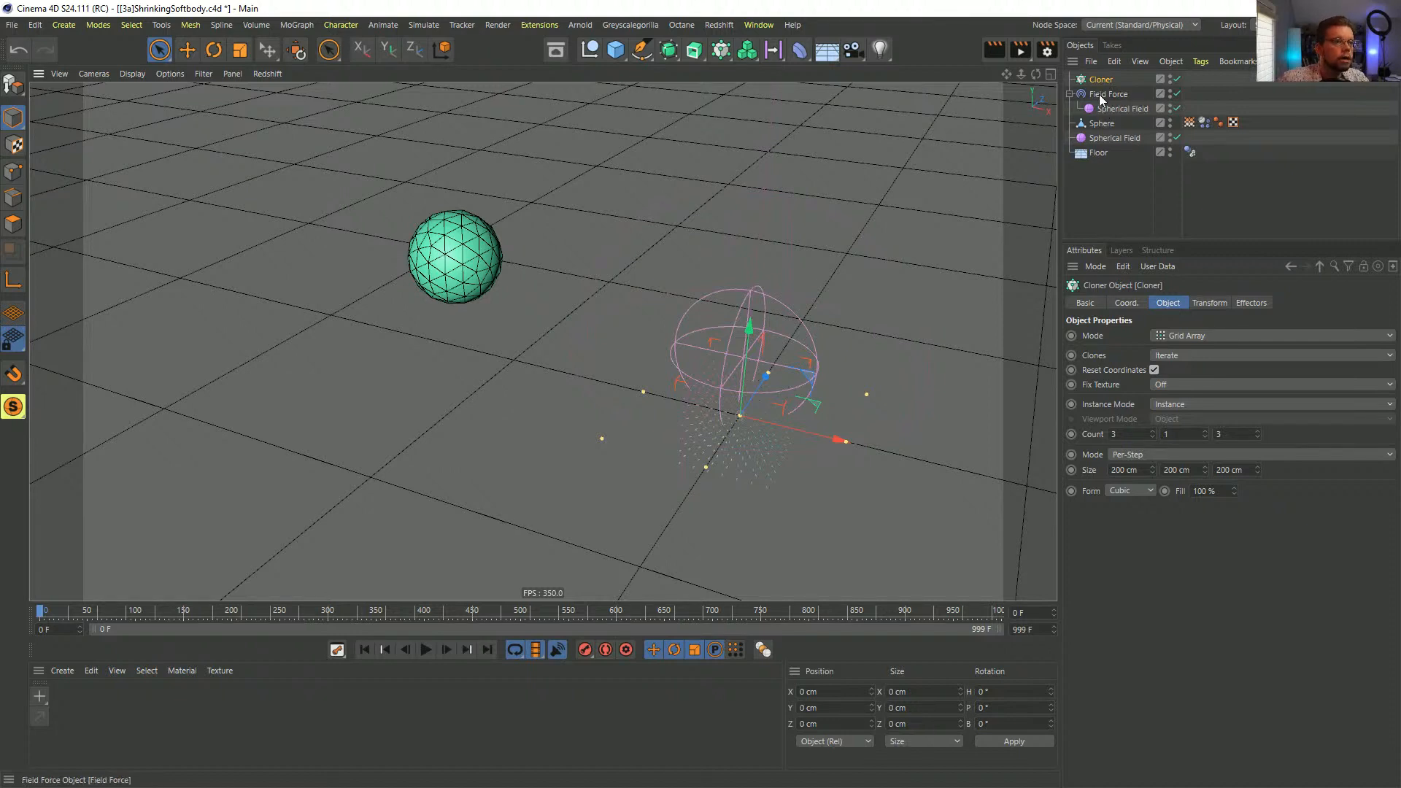
drag(1102, 123, 1102, 80)
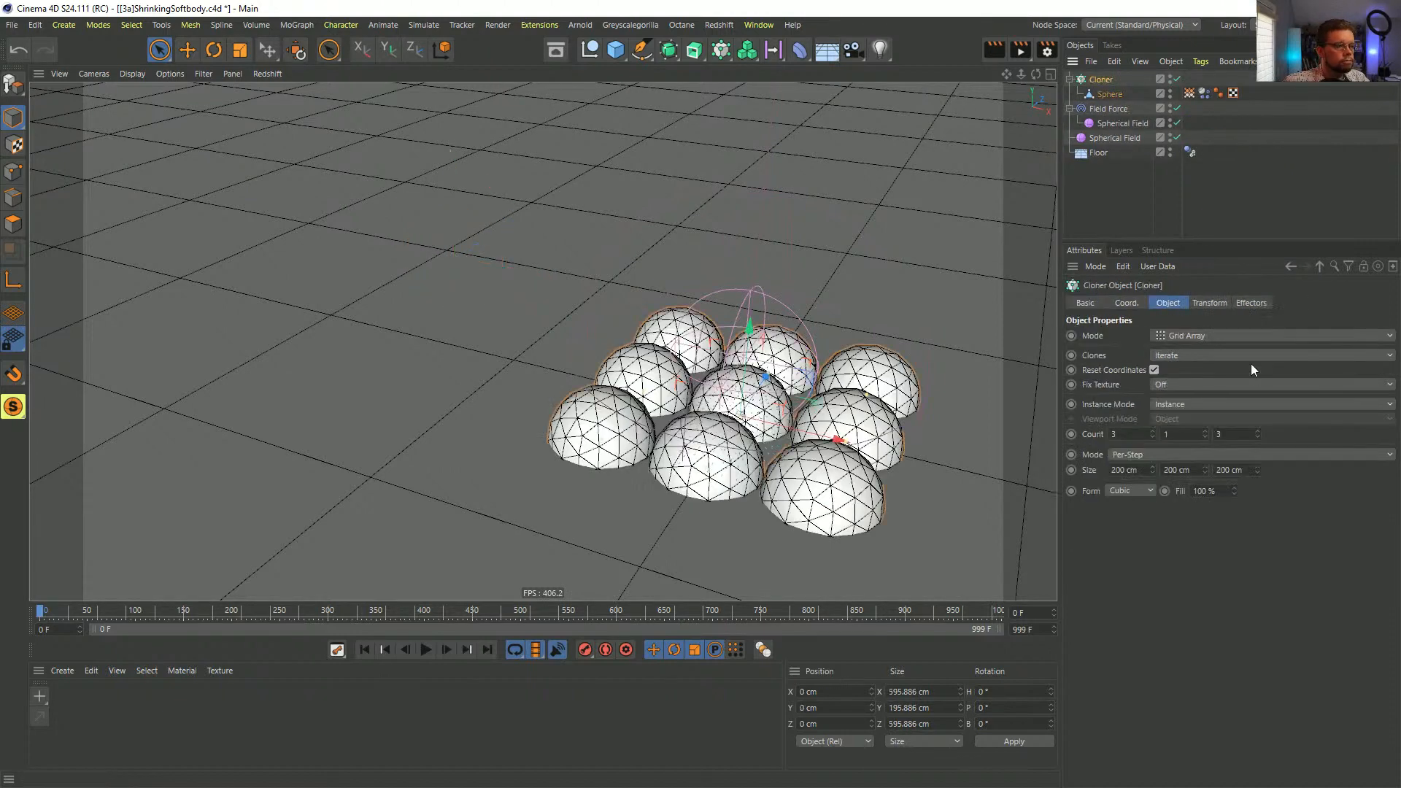
text(2)
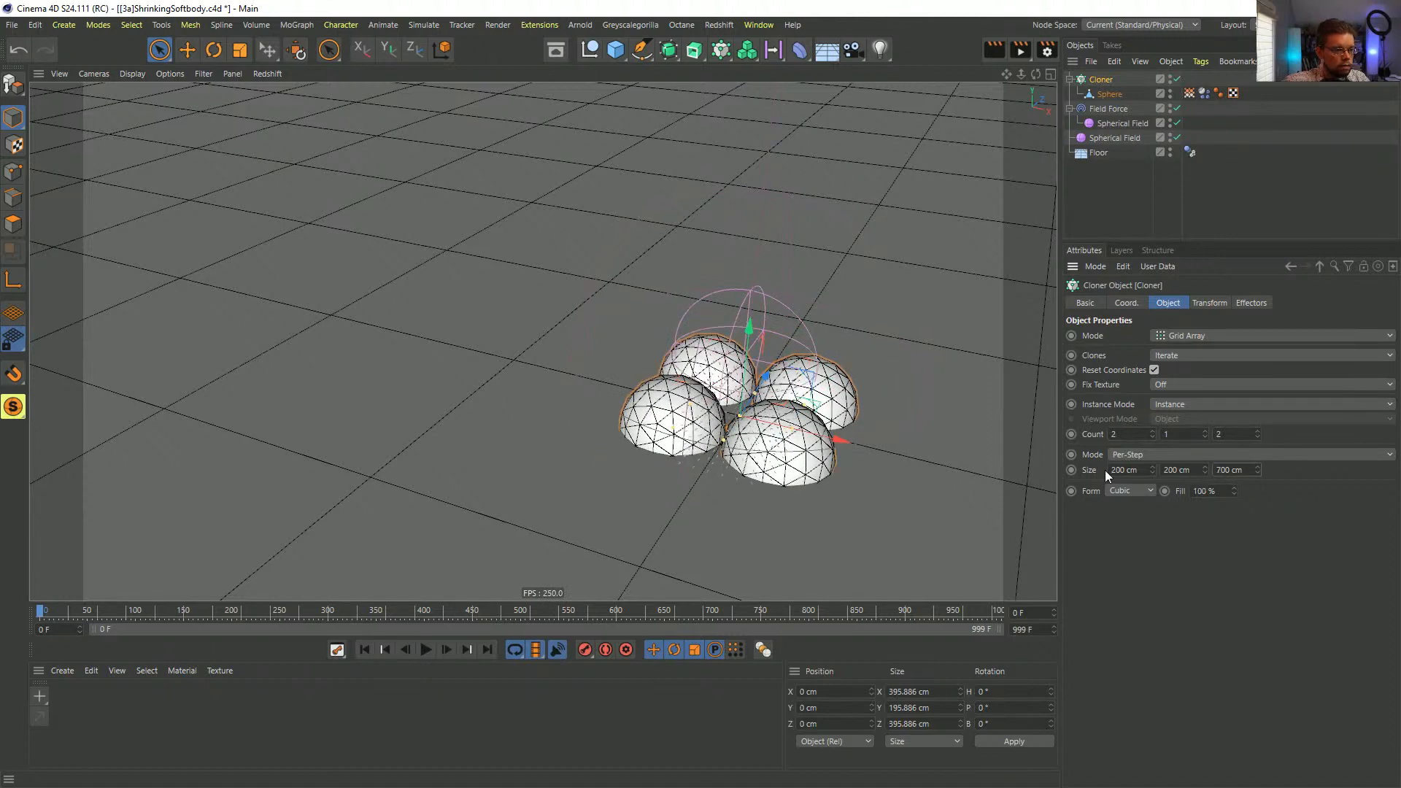
text(7)
click(1171, 587)
- Move the Cloner to about -177 cm in X and 249 cm in Y, and widen its X spacing to about 1228 cm
alt+middle_drag(671, 508, 597, 486)
key(e)
drag(683, 306, 675, 178)
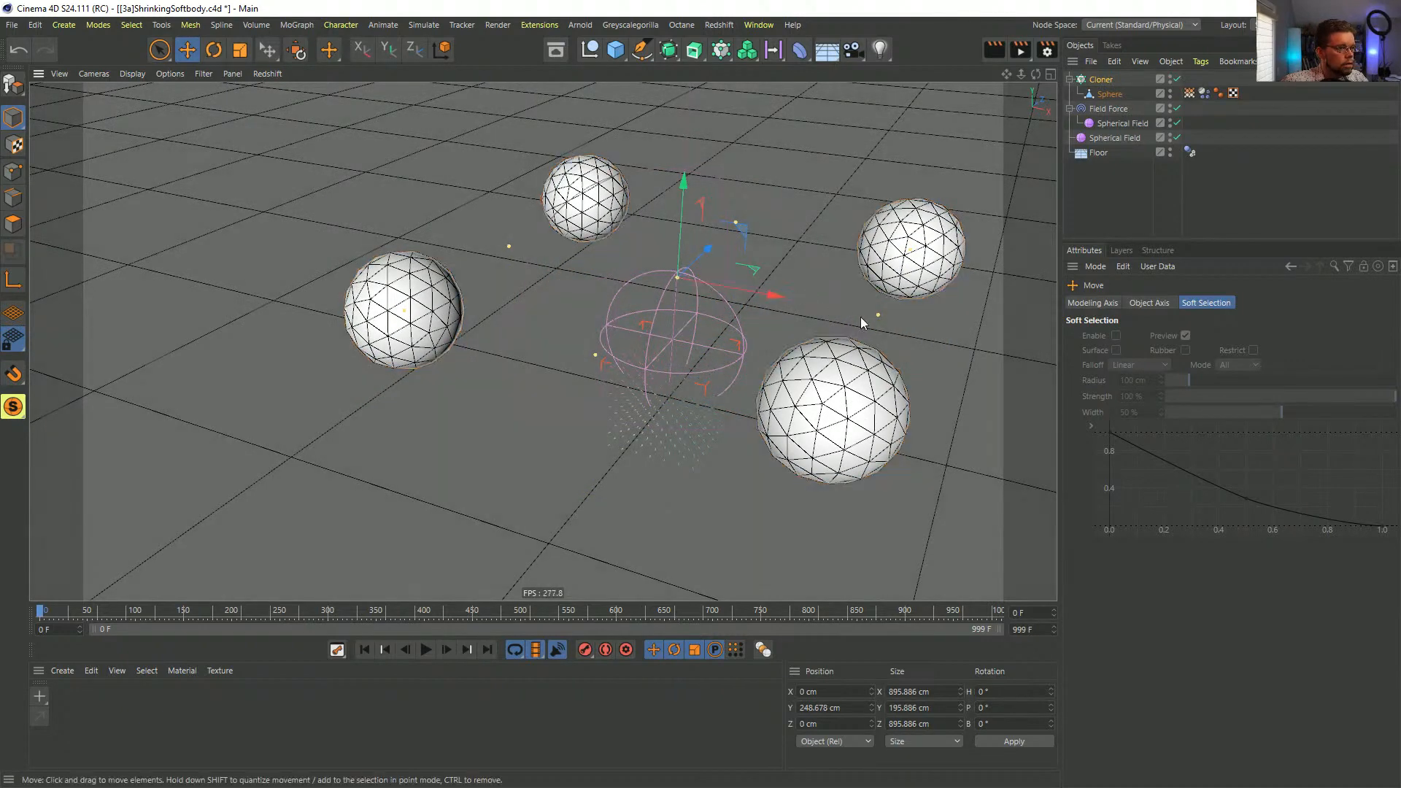
drag(878, 316, 1056, 349)
drag(769, 292, 684, 300)
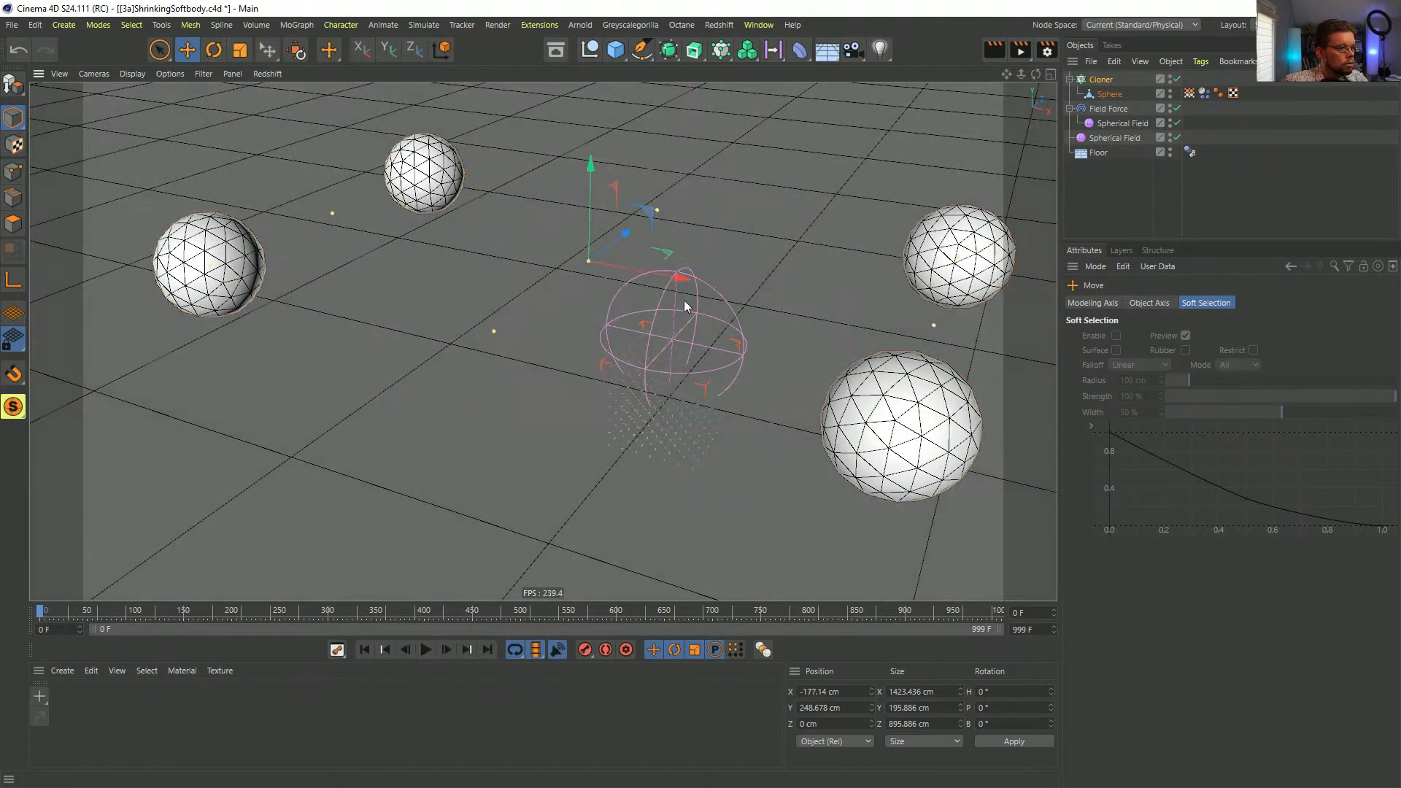
- Play the simulation of the four cloned spheres and return to the first frame
click(426, 653)
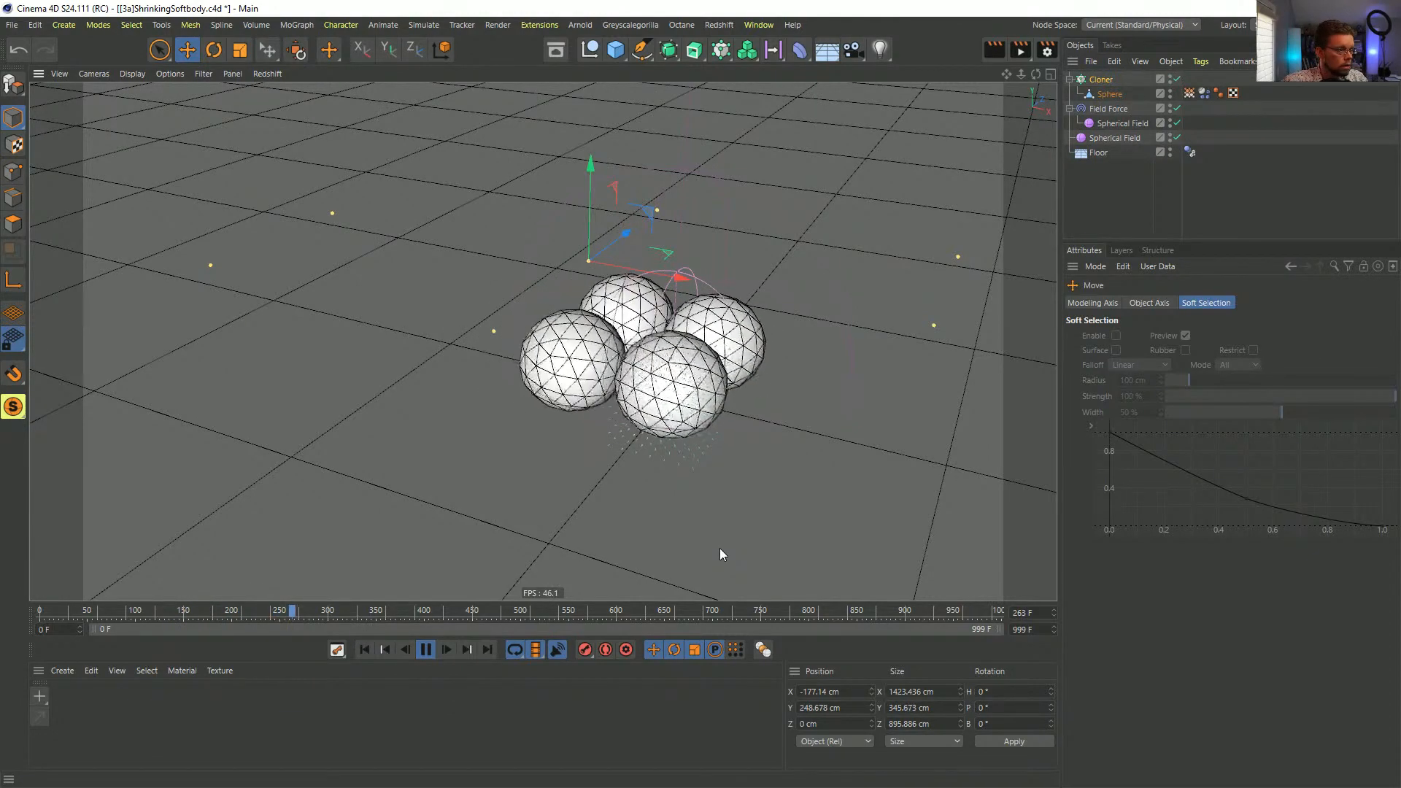
click(425, 650)
click(363, 652)
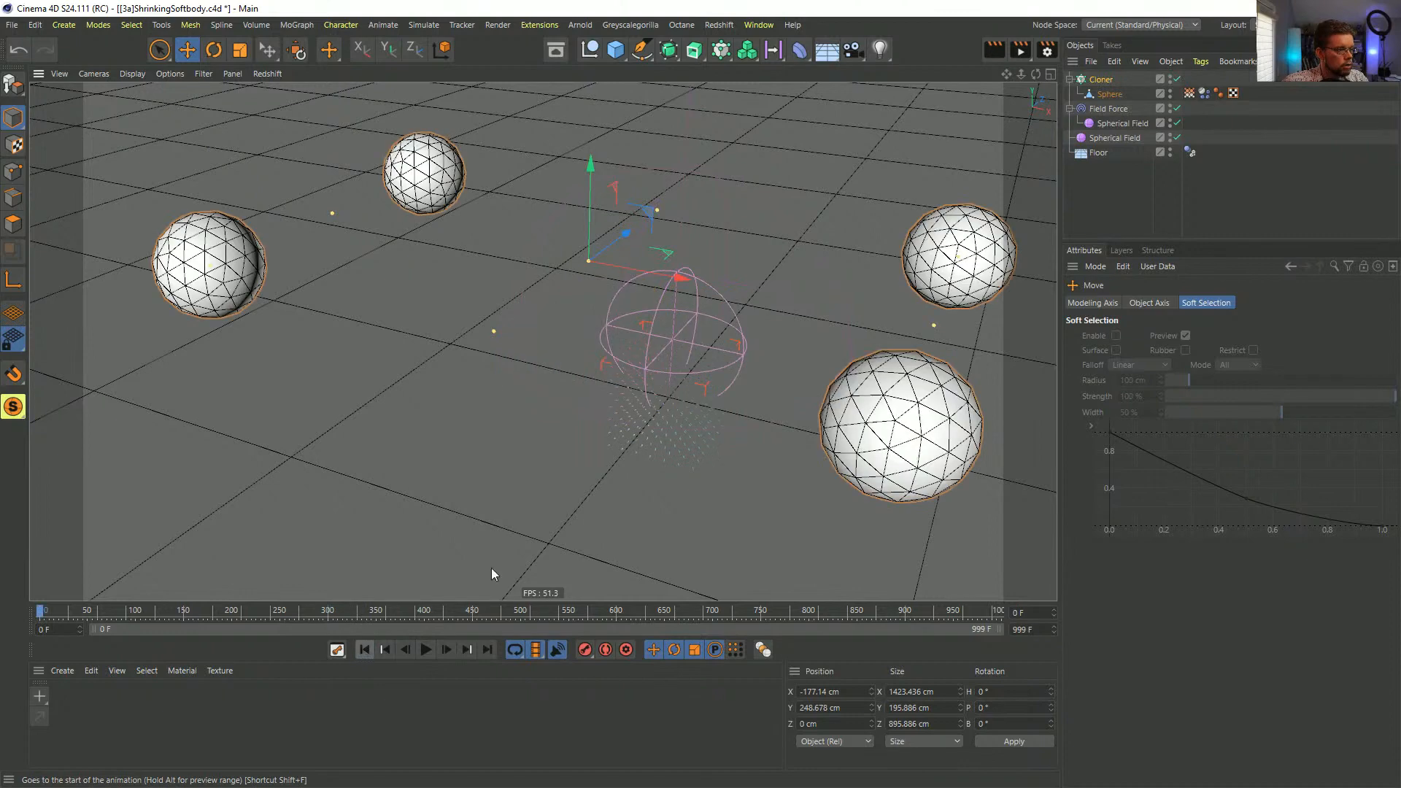
- Try converting the Cloner into editable objects and play the simulation with the separate spheres
click(1102, 80)
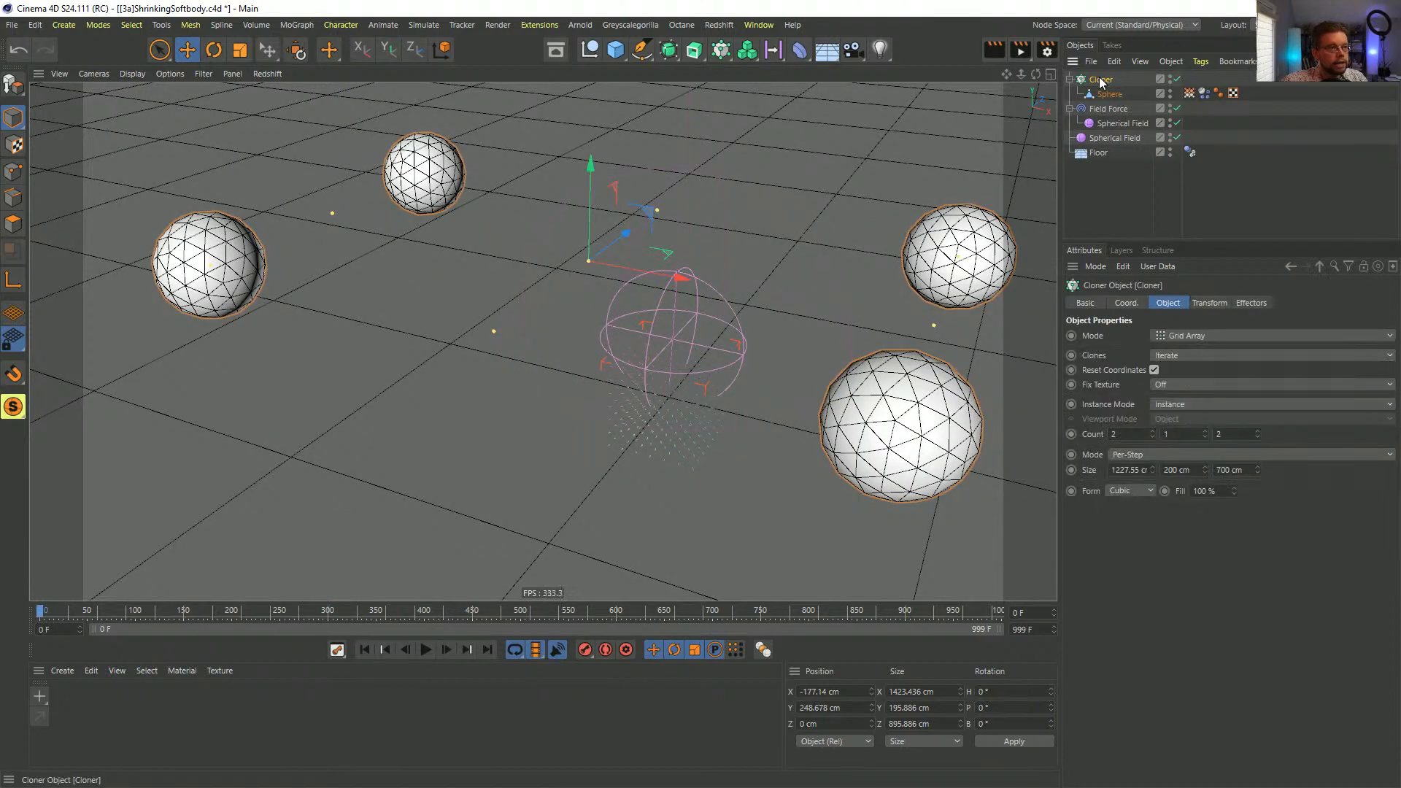
key(c)
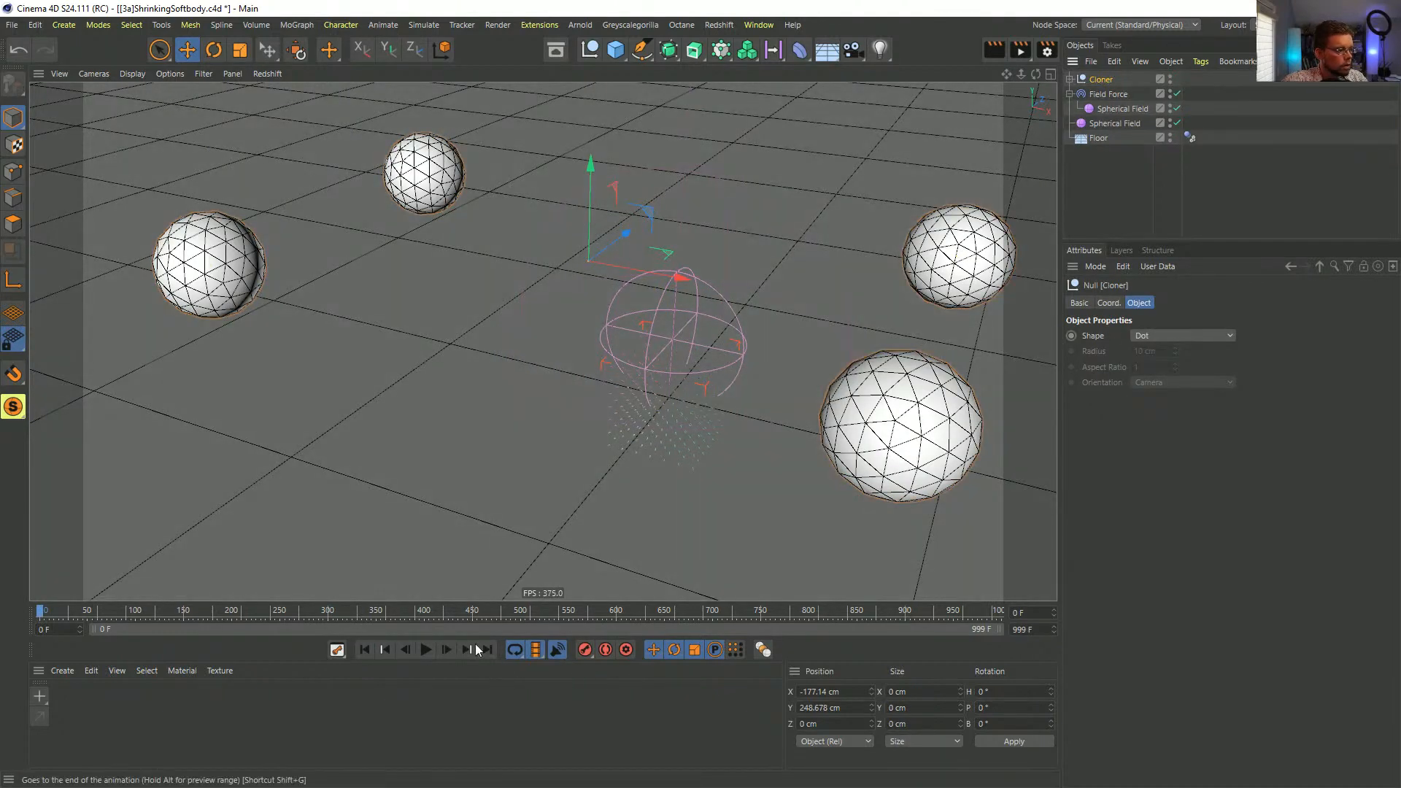
click(426, 650)
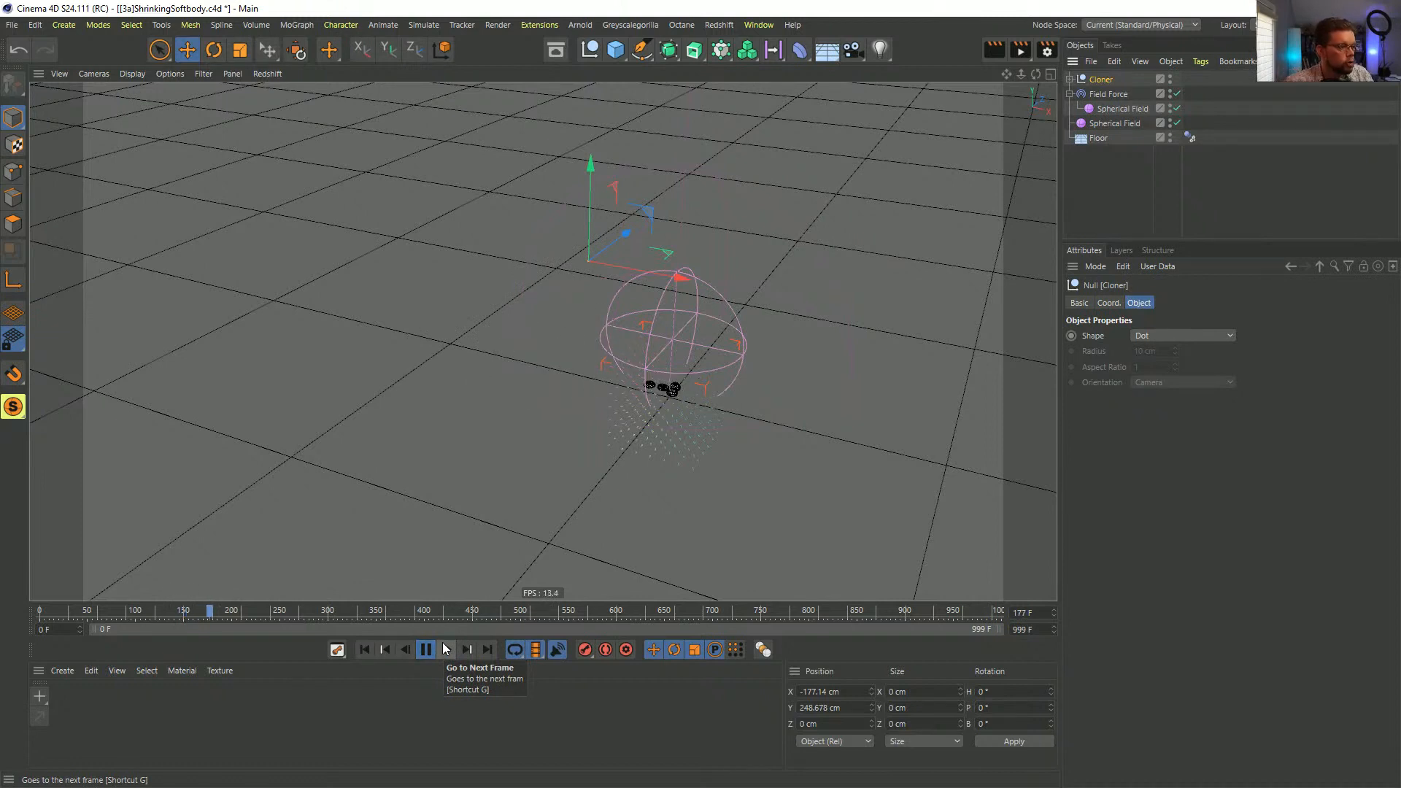
click(365, 649)
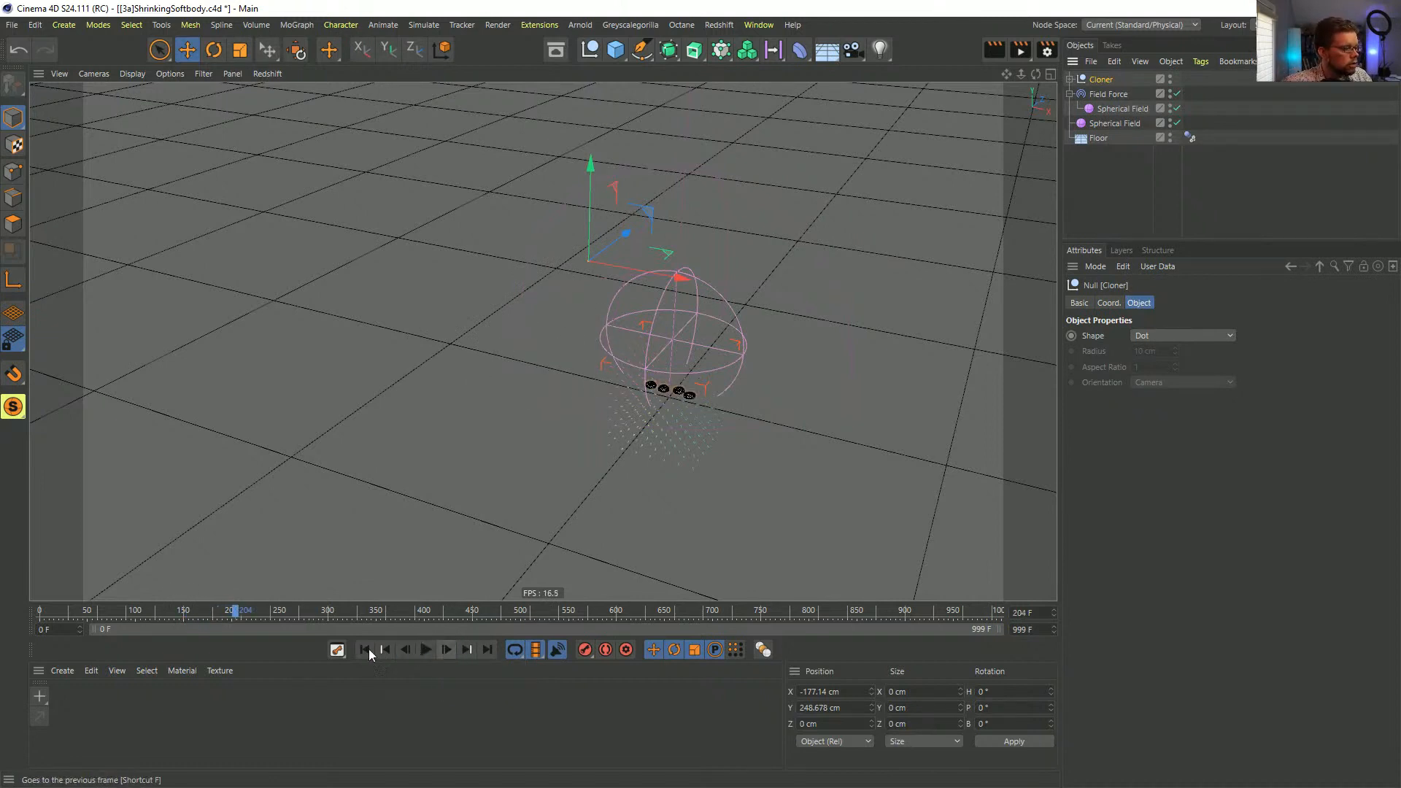
- Group the Cloner under a Null and give the Null a Recall tag that stores the current hierarchy
click(1100, 80)
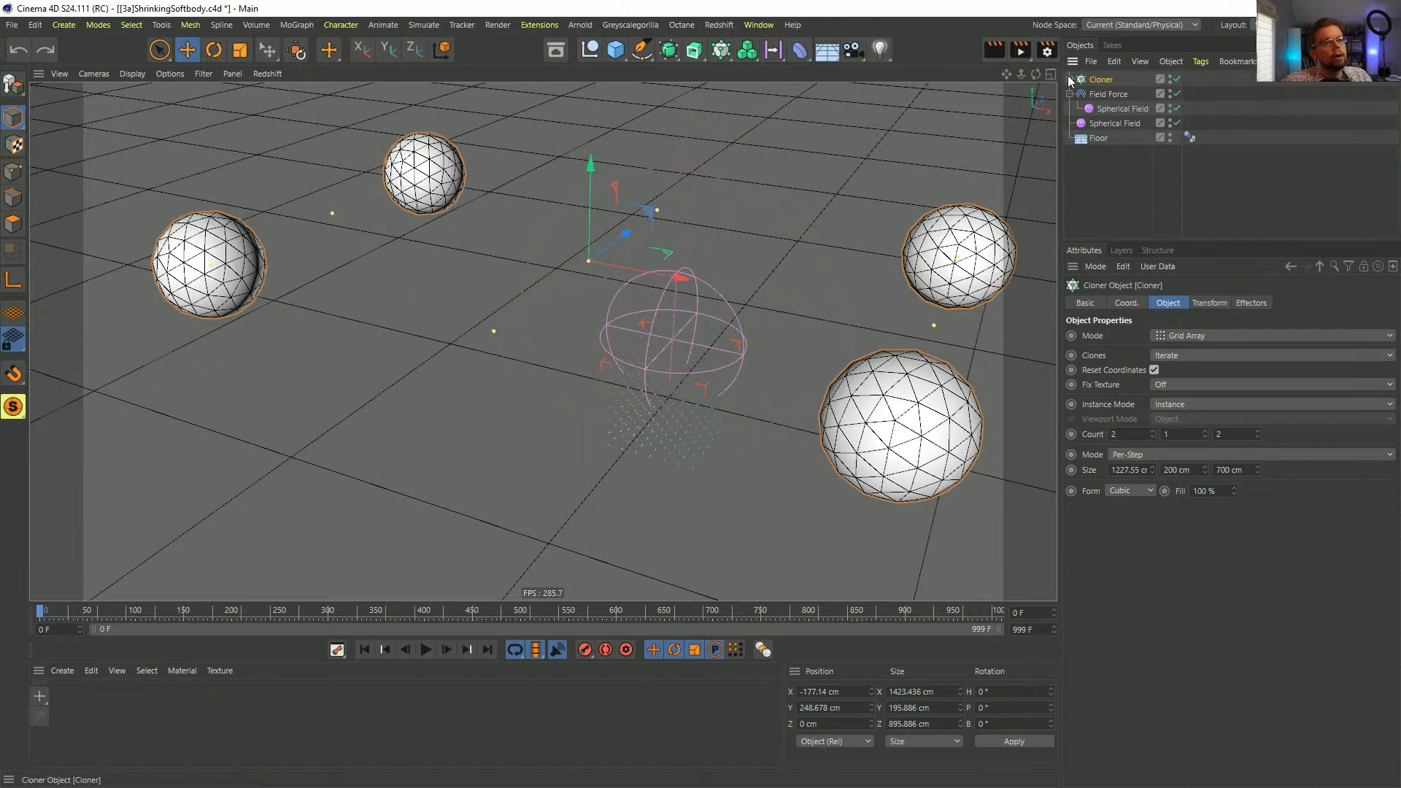
click(1070, 80)
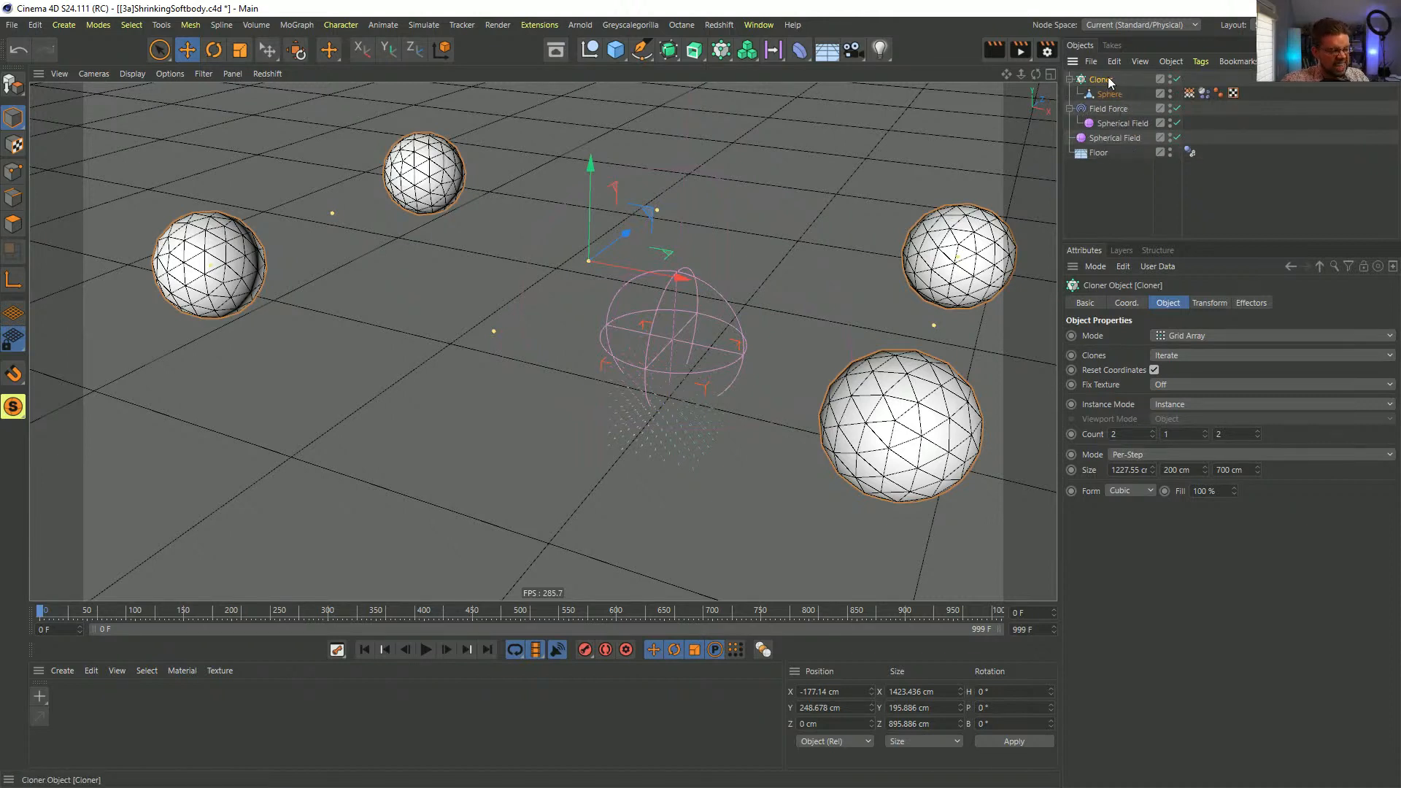
key(alt+g)
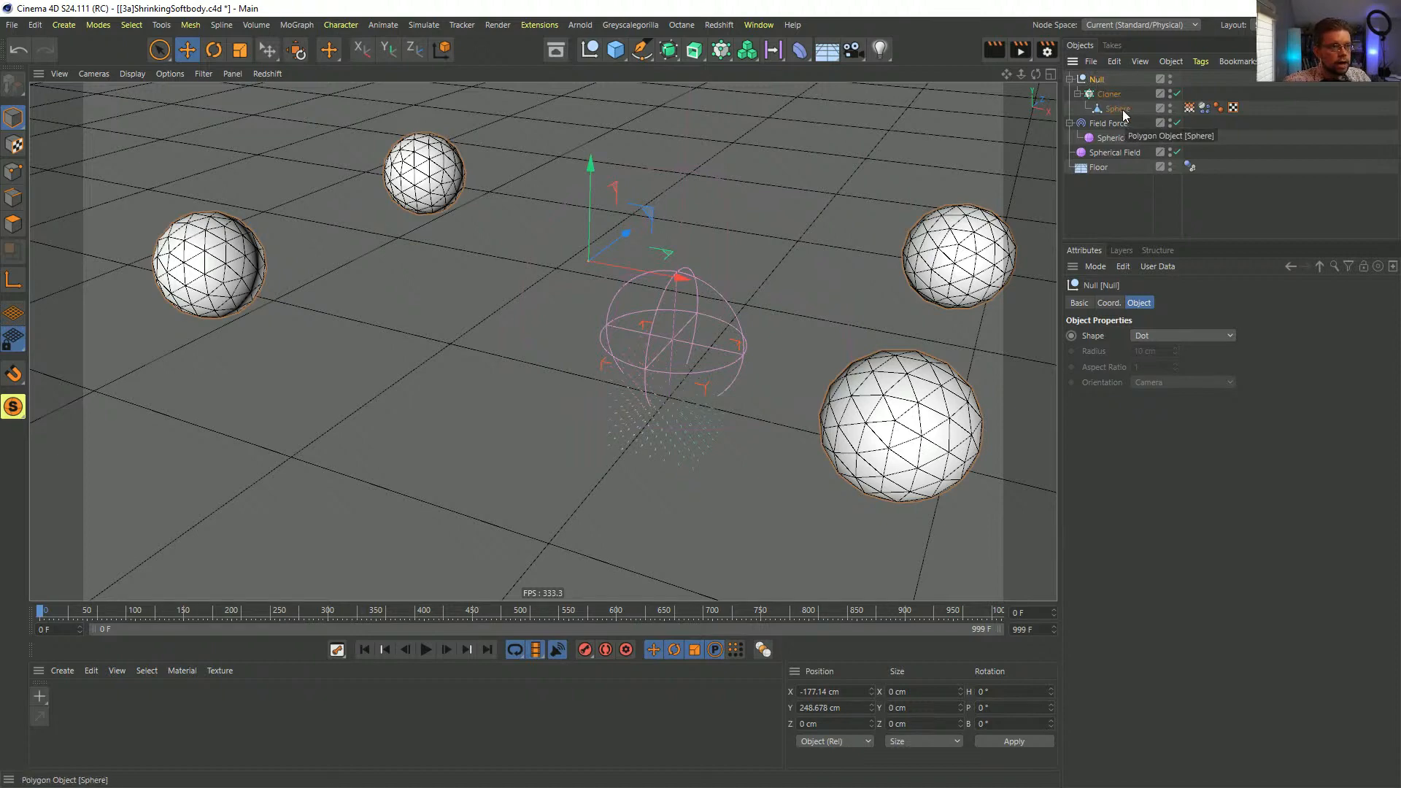
right_click(1095, 80)
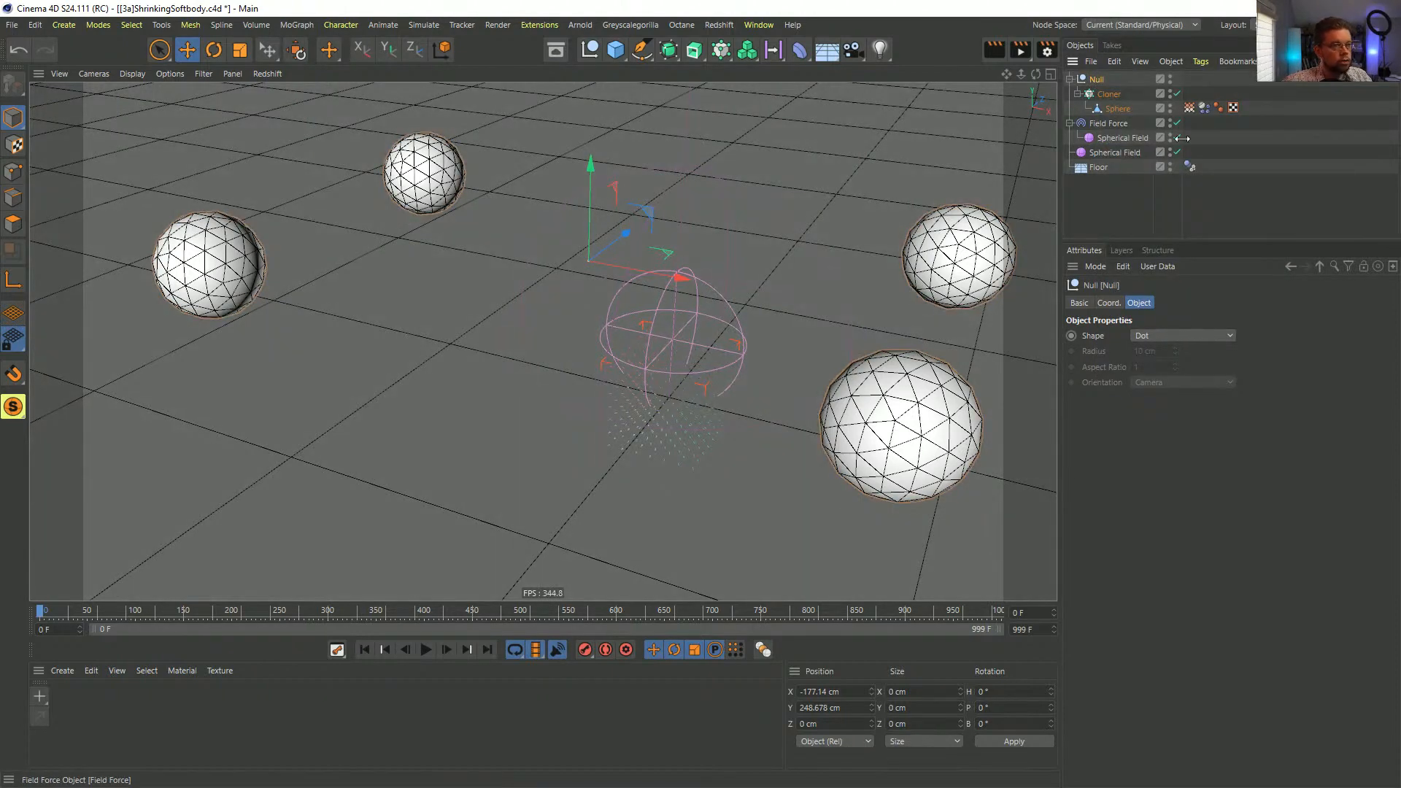
right_click(1095, 81)
click(1132, 275)
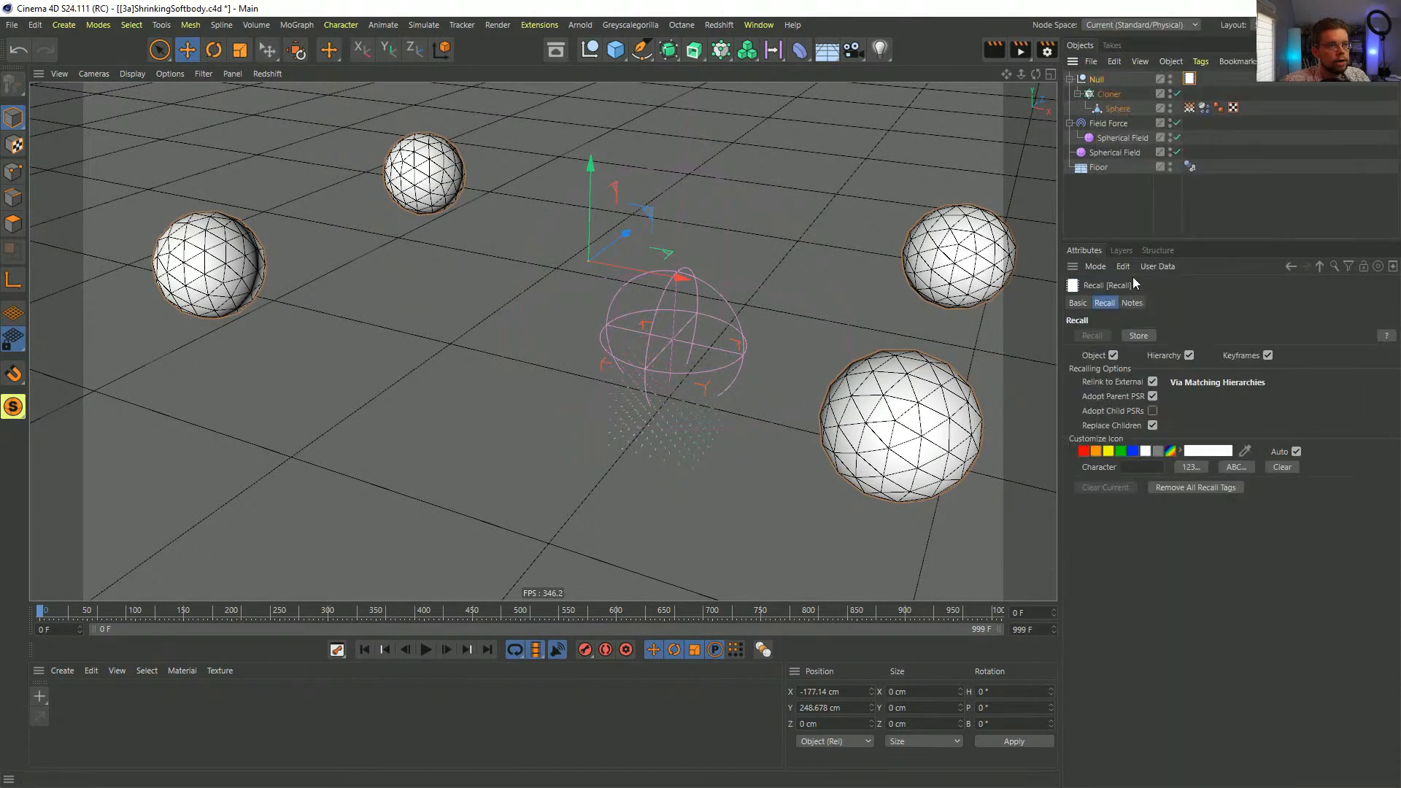
double_click(1192, 81)
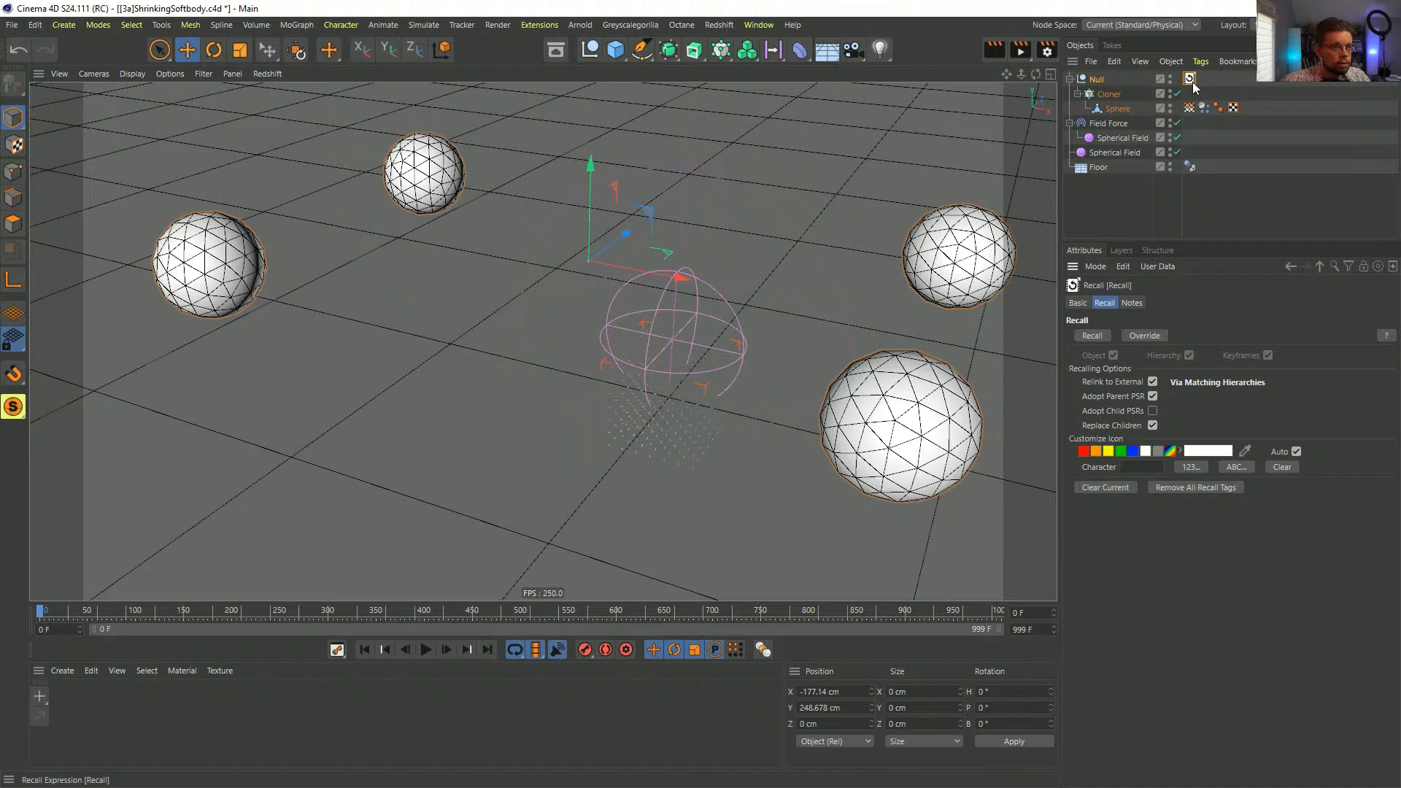
- Make the Cloner inside the Null editable, expand its hierarchy and start playing the simulation
click(1105, 94)
key(c)
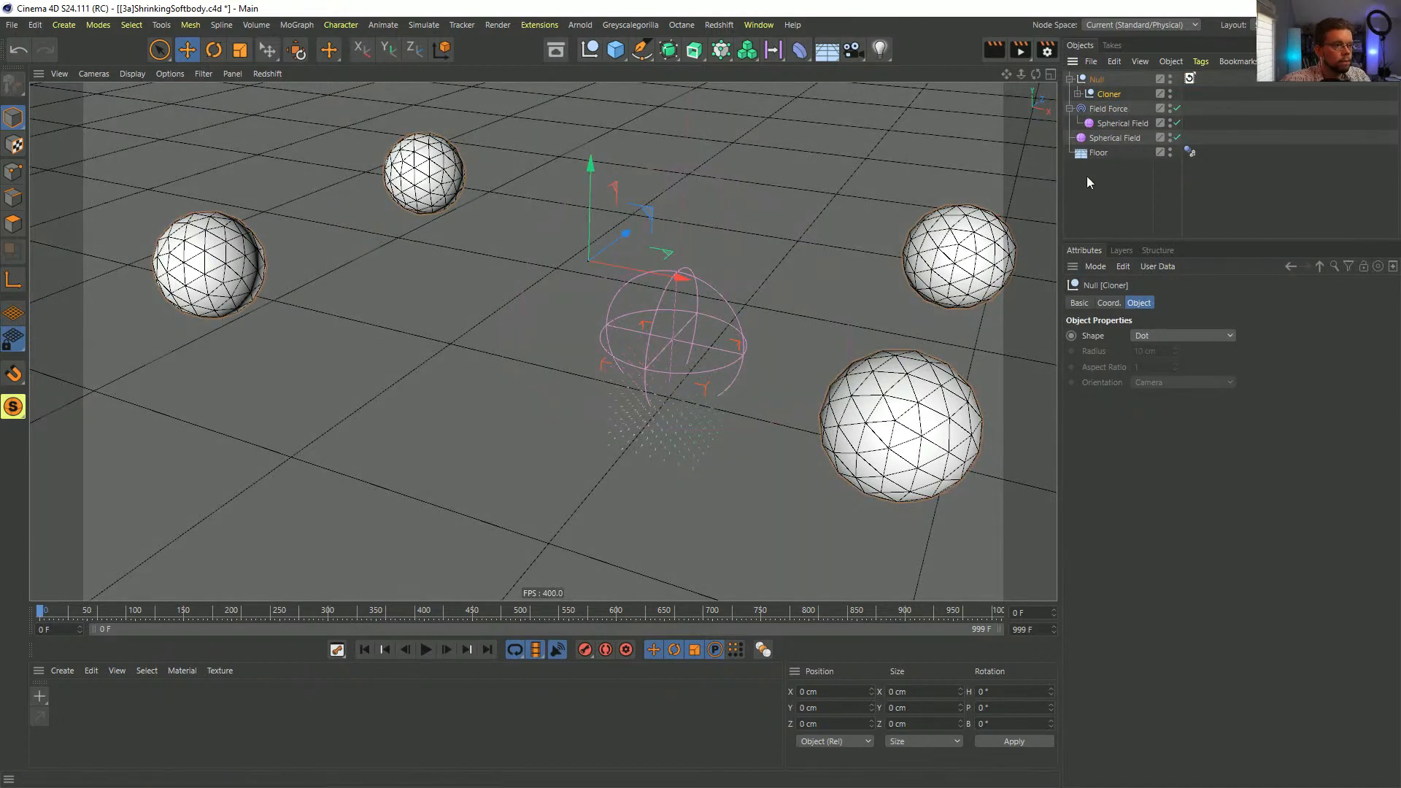
click(1077, 94)
click(426, 649)
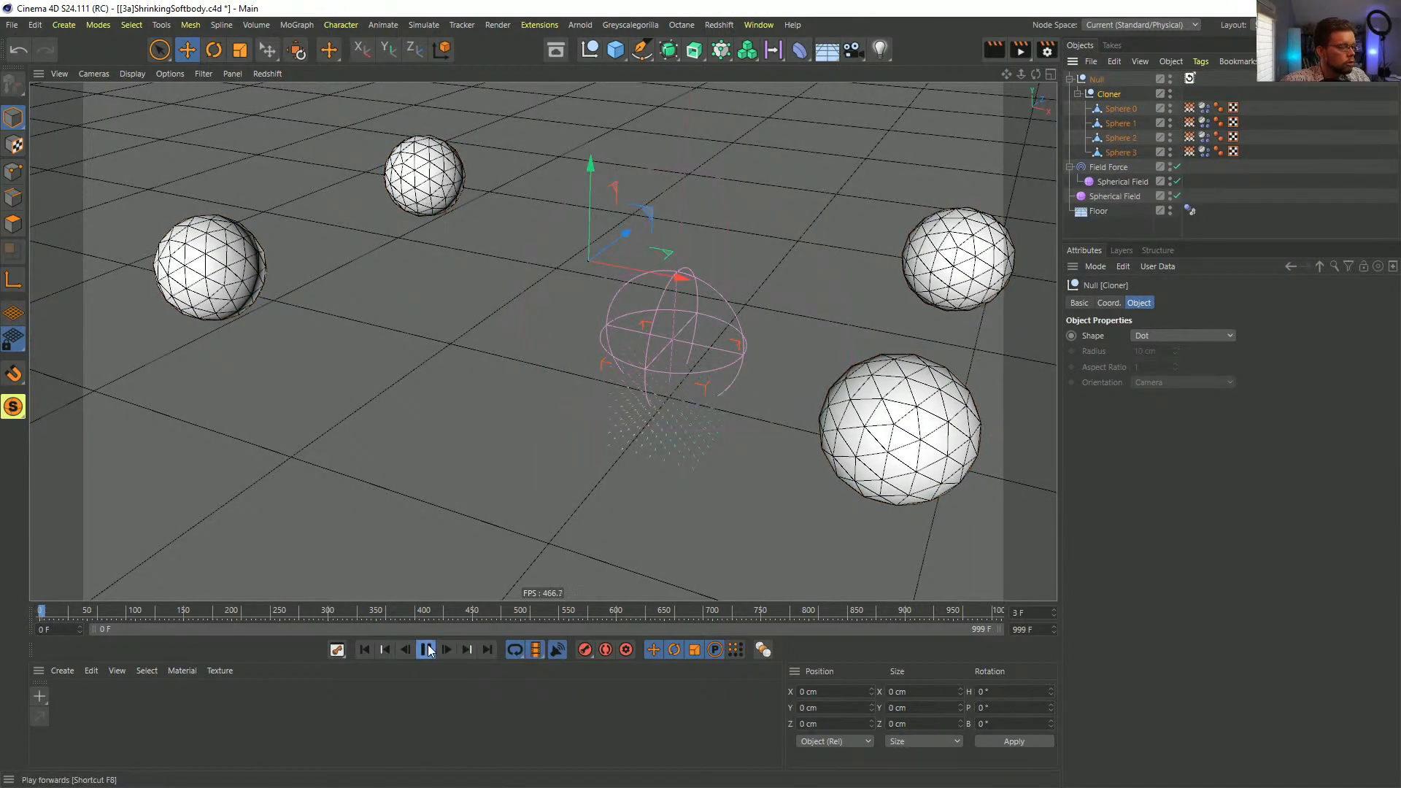
- Increase the Field Force's strength to 15 during playback and pause the simulation
click(1107, 168)
drag(1182, 351, 1227, 352)
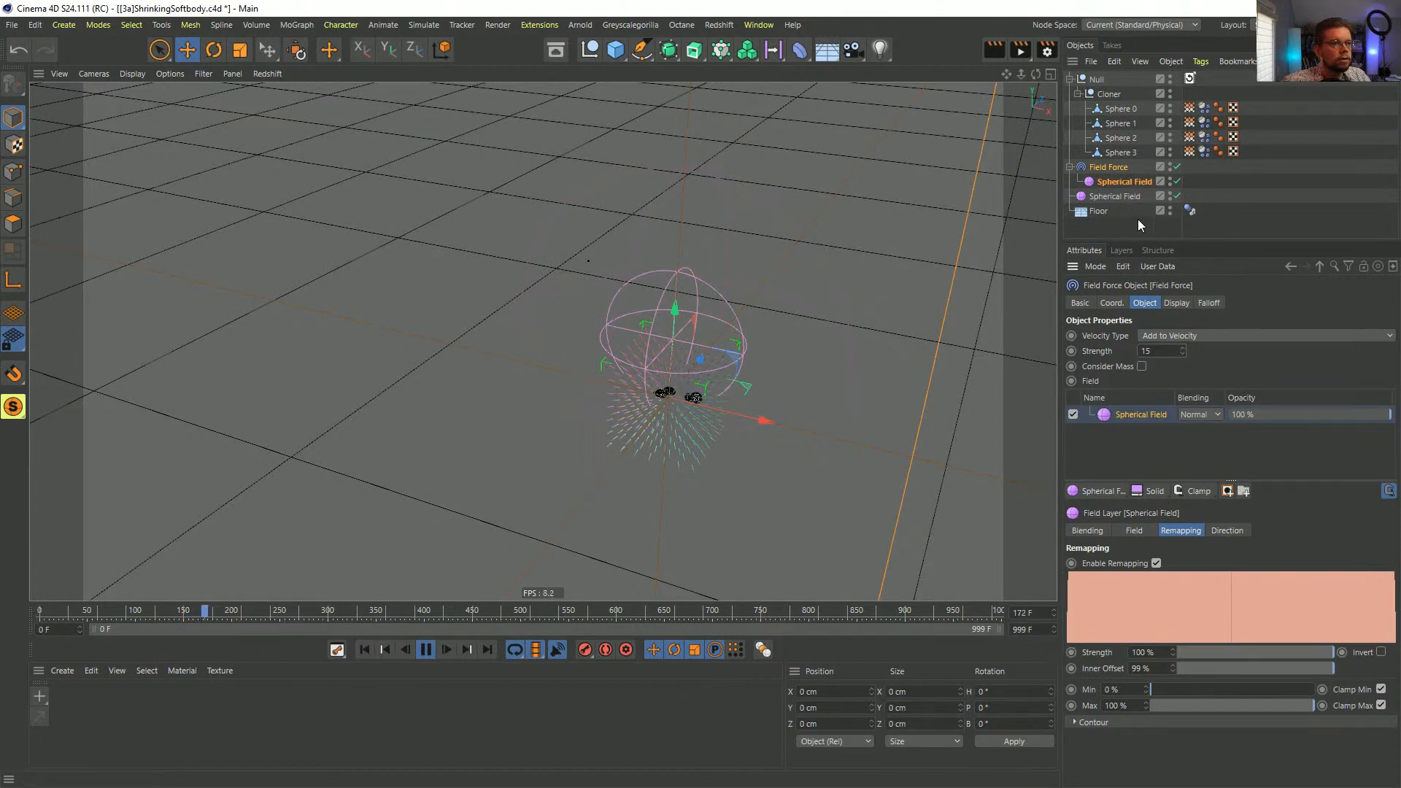
click(427, 651)
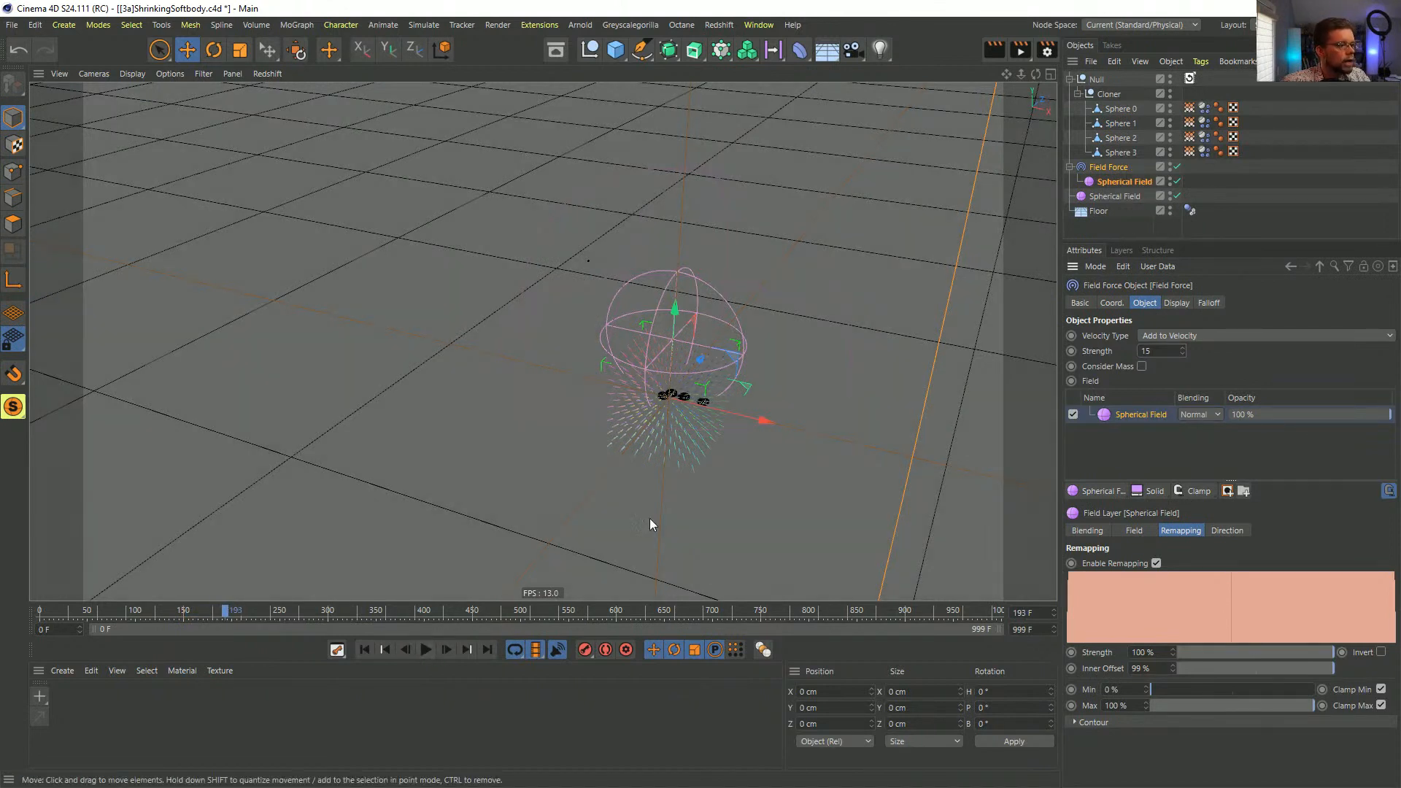
- Return to the first frame and restore the Null's stored Cloner hierarchy with its Recall tag
click(1122, 182)
click(1108, 167)
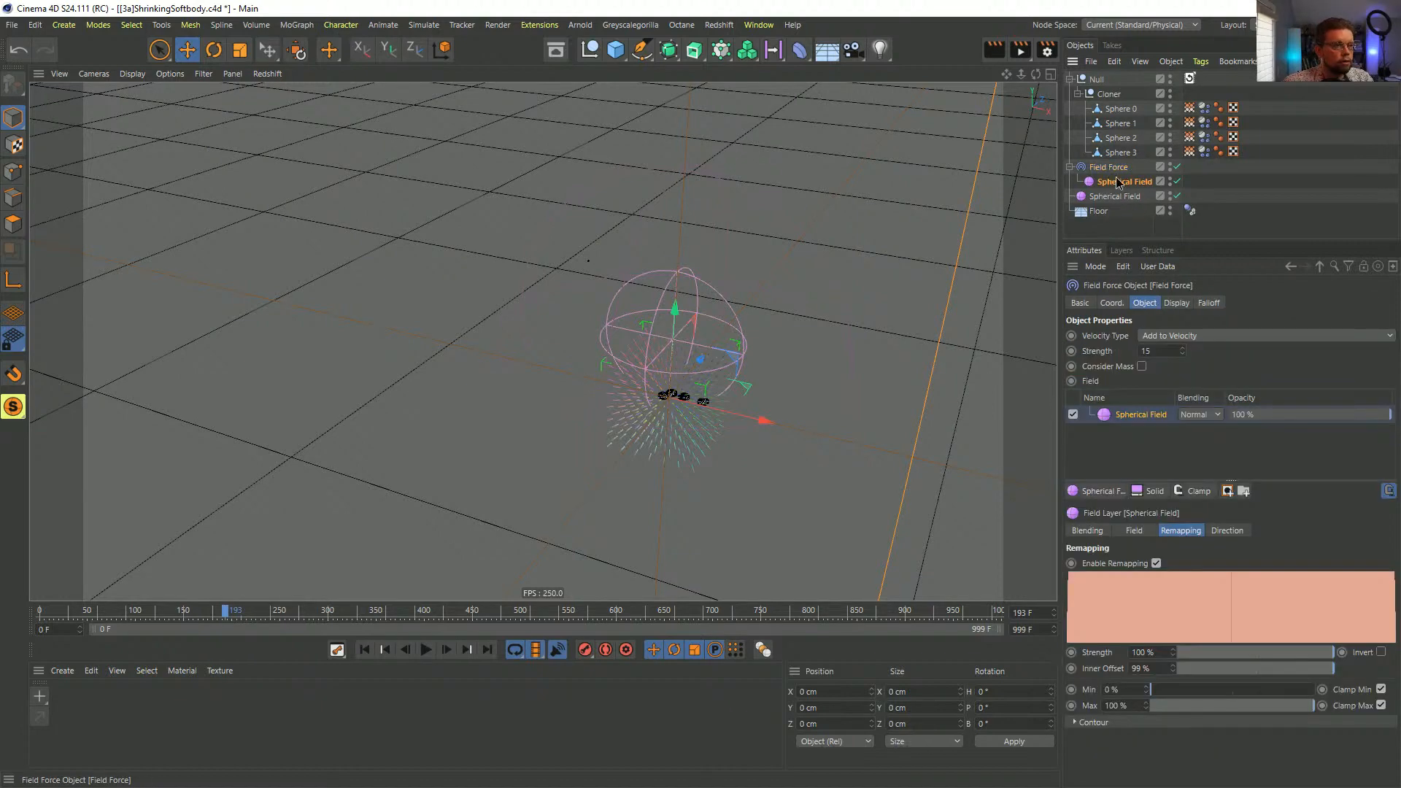
click(1115, 180)
click(1116, 195)
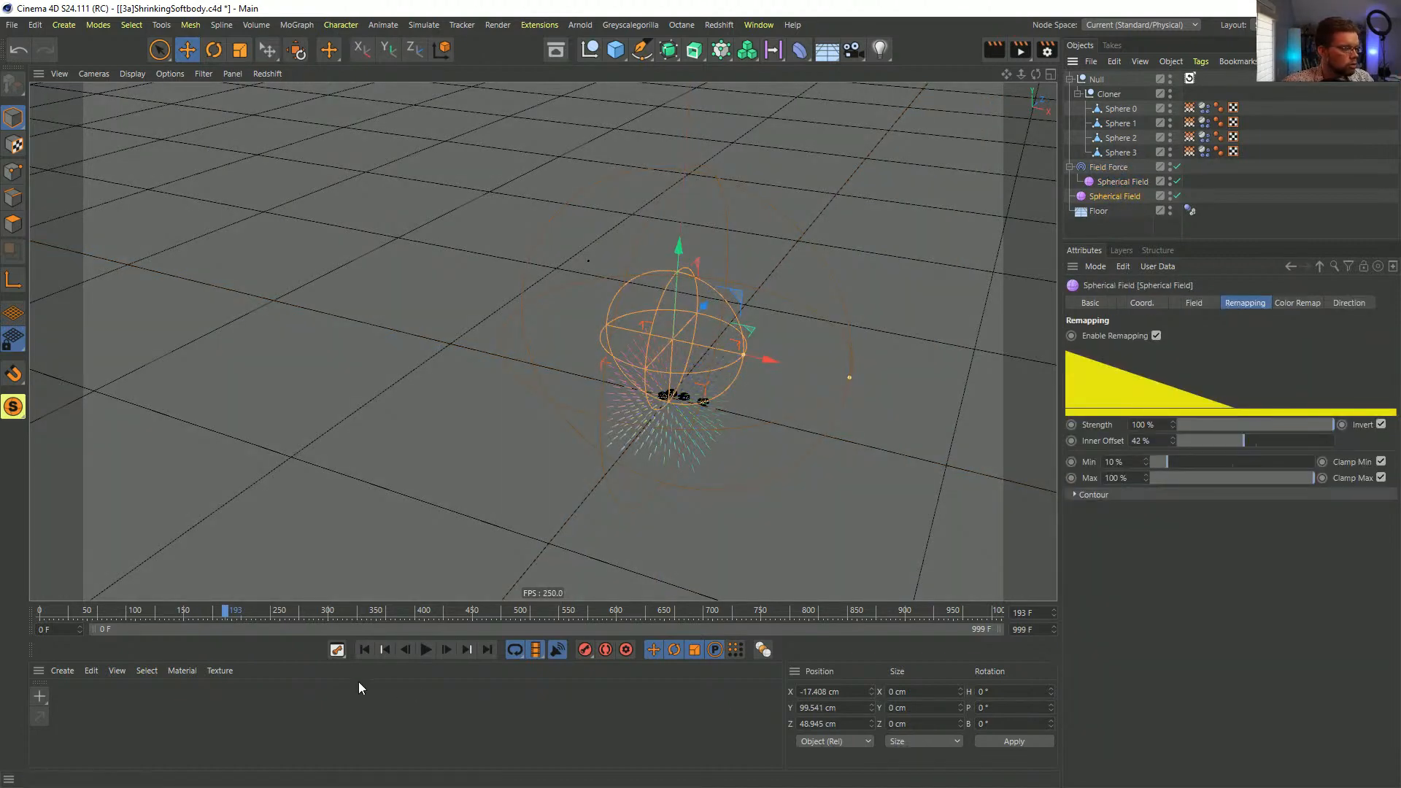
click(364, 649)
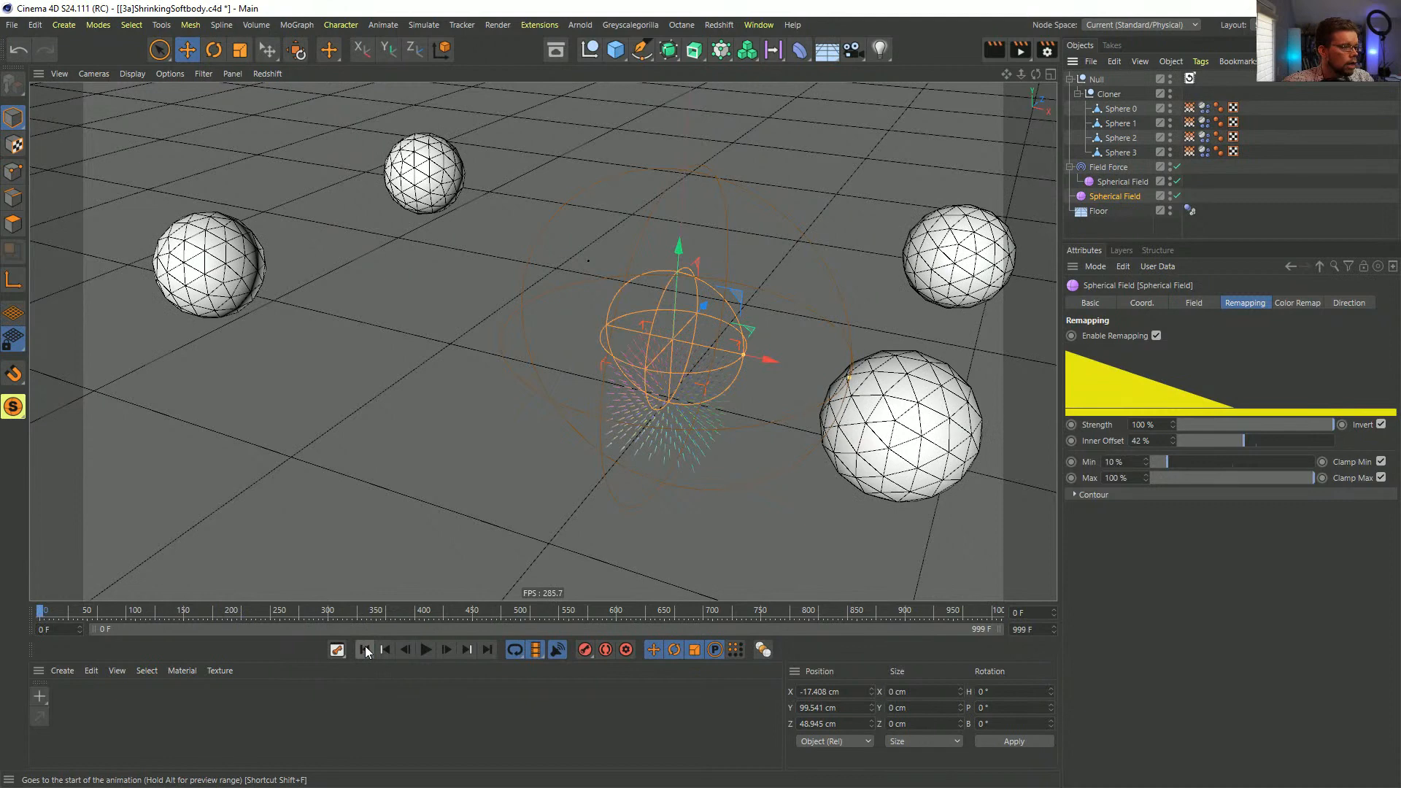
double_click(1191, 78)
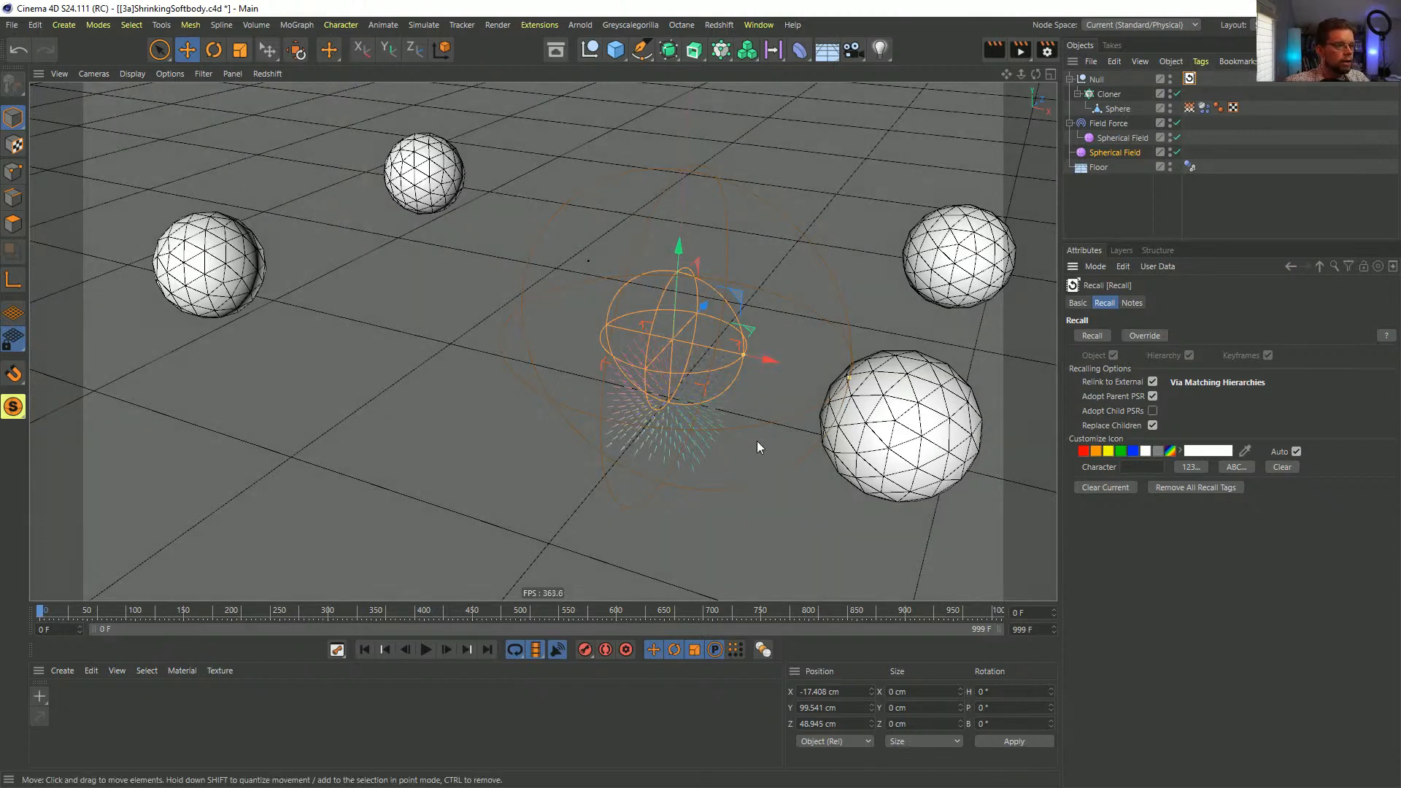
- Play the simulation with the restored Cloner and return to the first frame
alt+drag(732, 357, 723, 371)
click(426, 649)
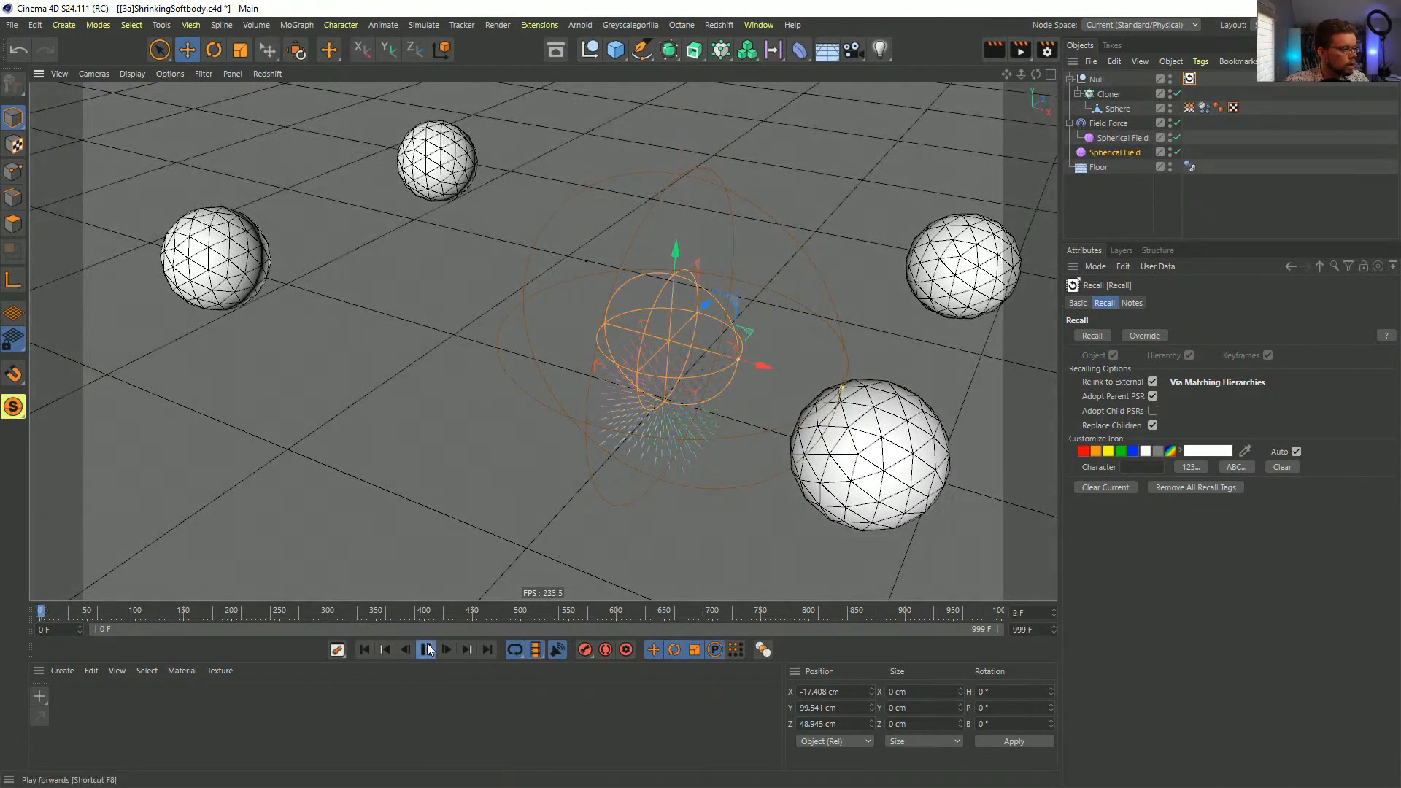
click(426, 648)
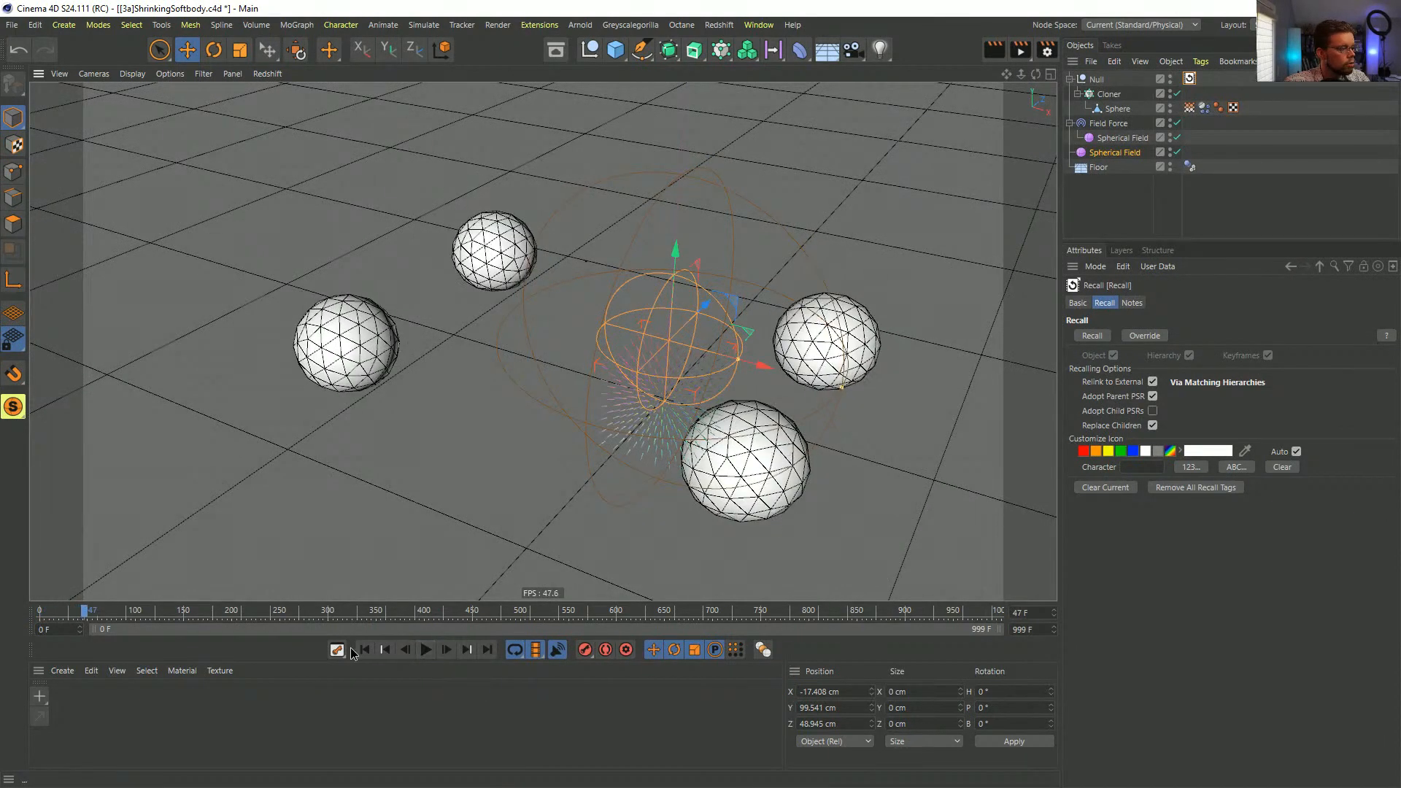
click(364, 649)
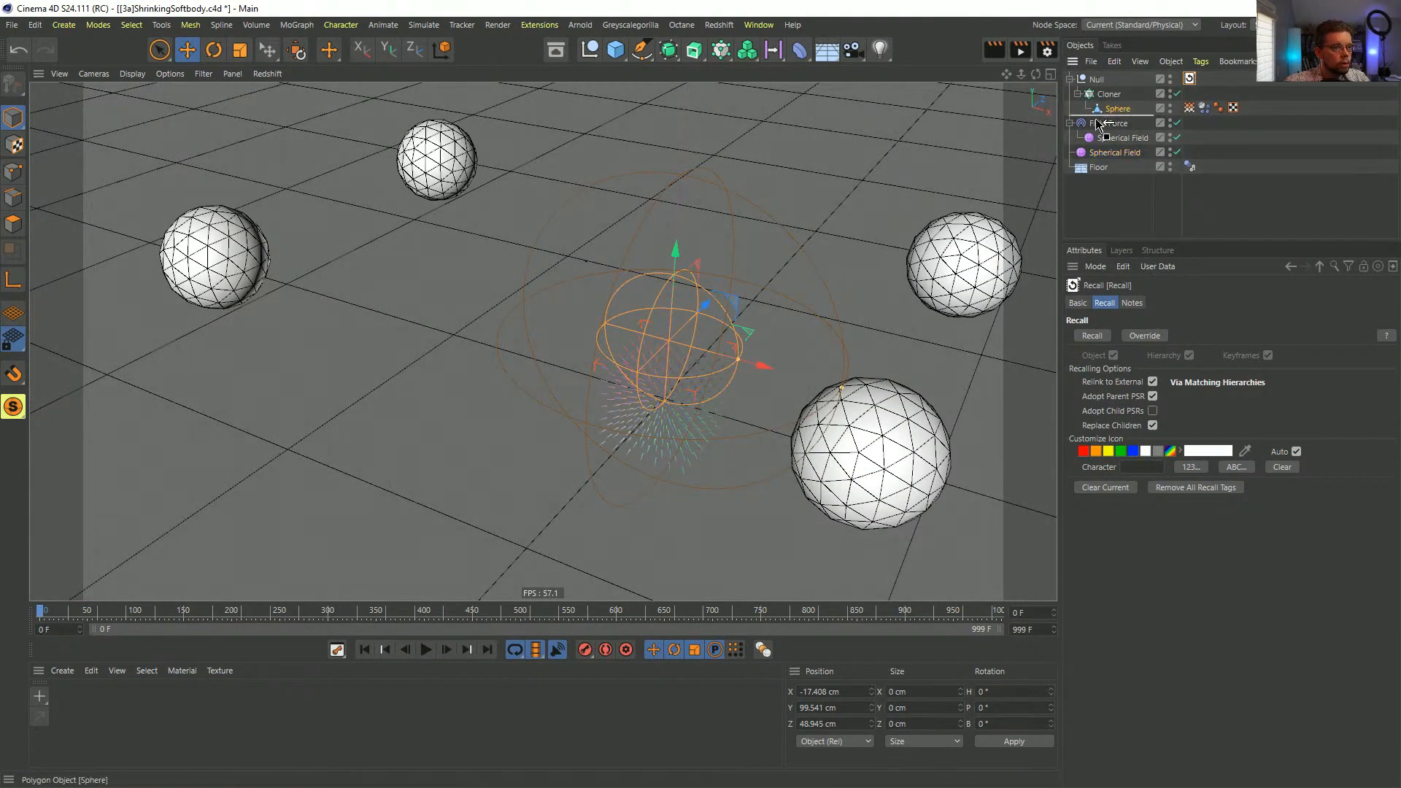
- Take the Sphere out of the Cloner to the hierarchy's top level and test-play the simulation with it alone
drag(1097, 121, 1099, 116)
click(433, 650)
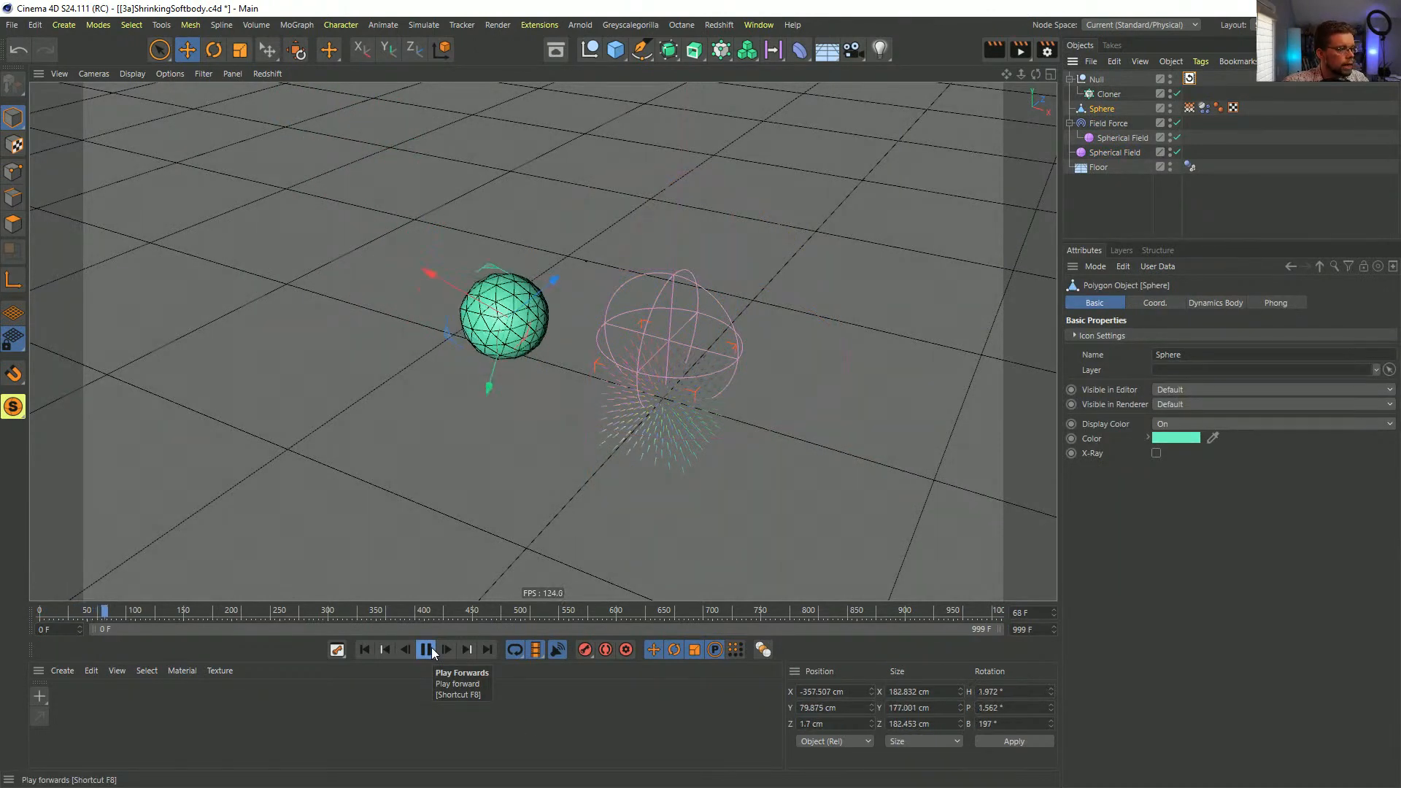
click(431, 650)
click(364, 650)
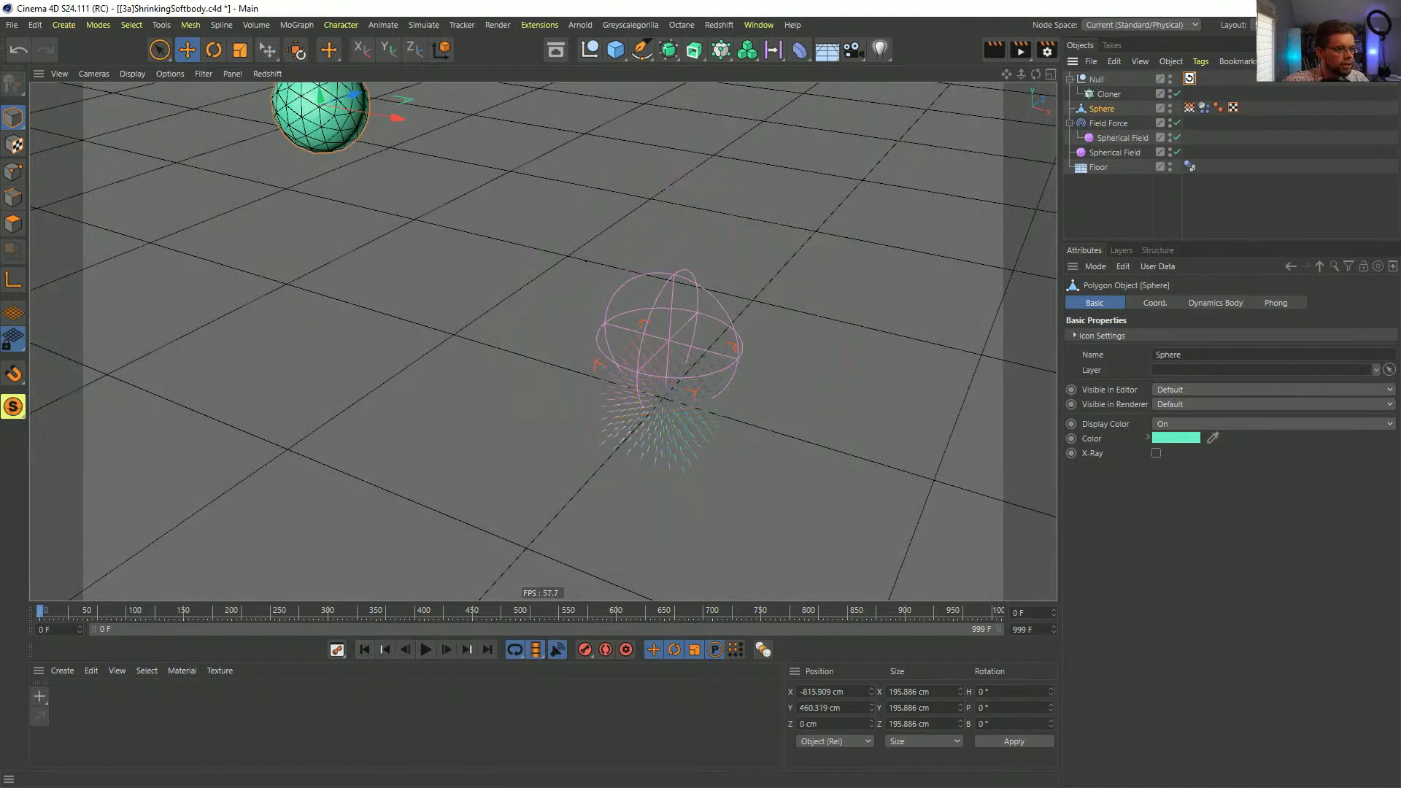
- Enlarge the standalone Spherical Field, reduce its inner offset to about 15 %, and test-play the simulation
click(1134, 138)
click(1115, 153)
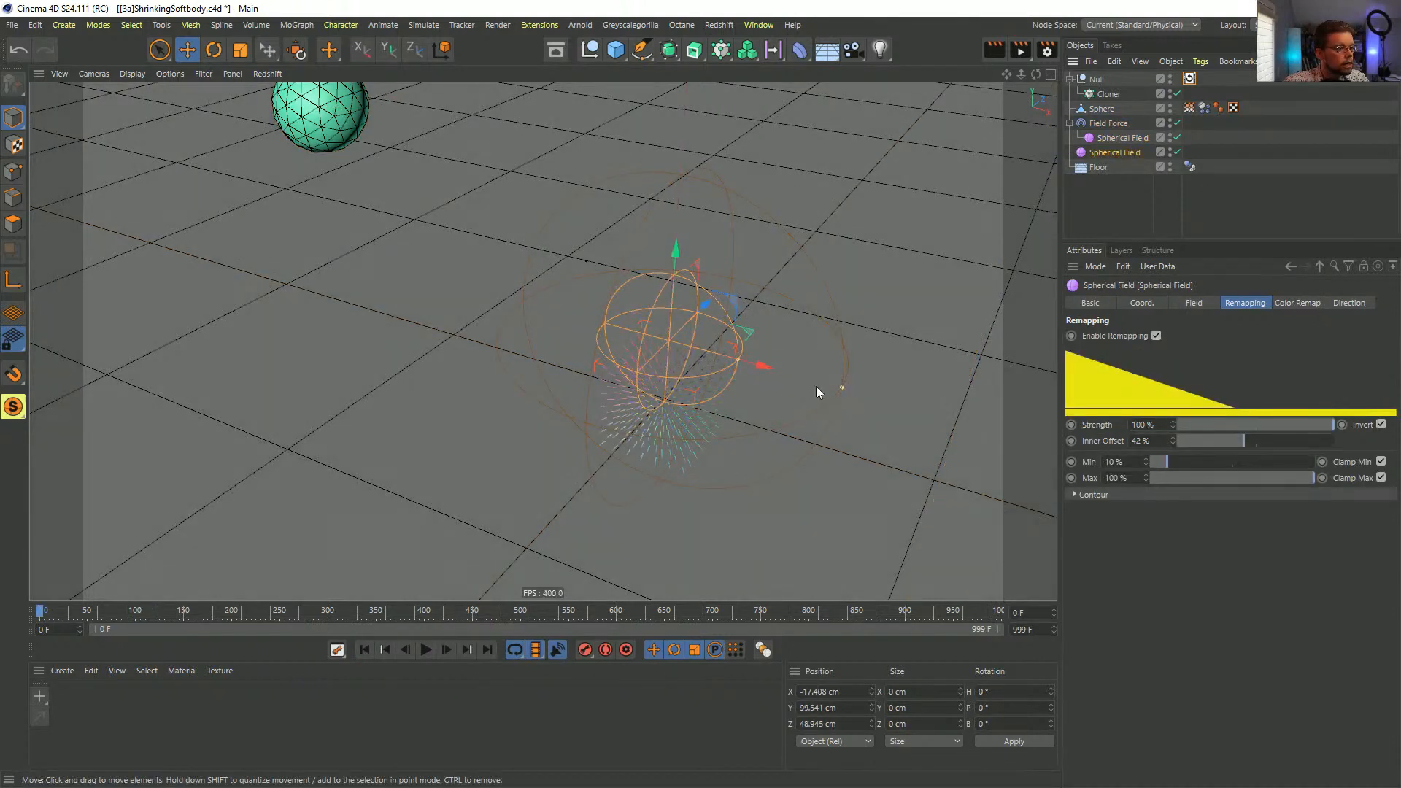
drag(843, 387, 1344, 522)
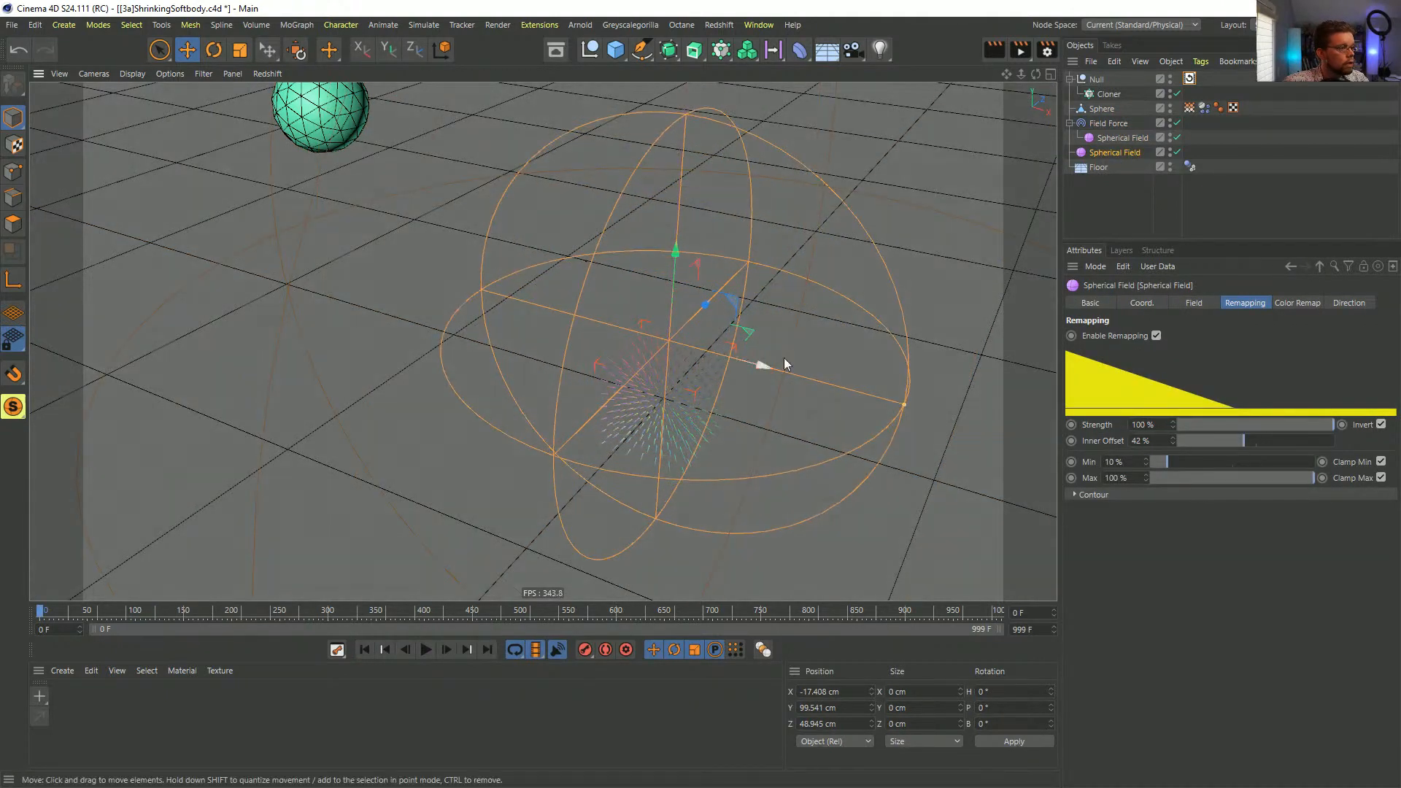
drag(896, 411, 711, 389)
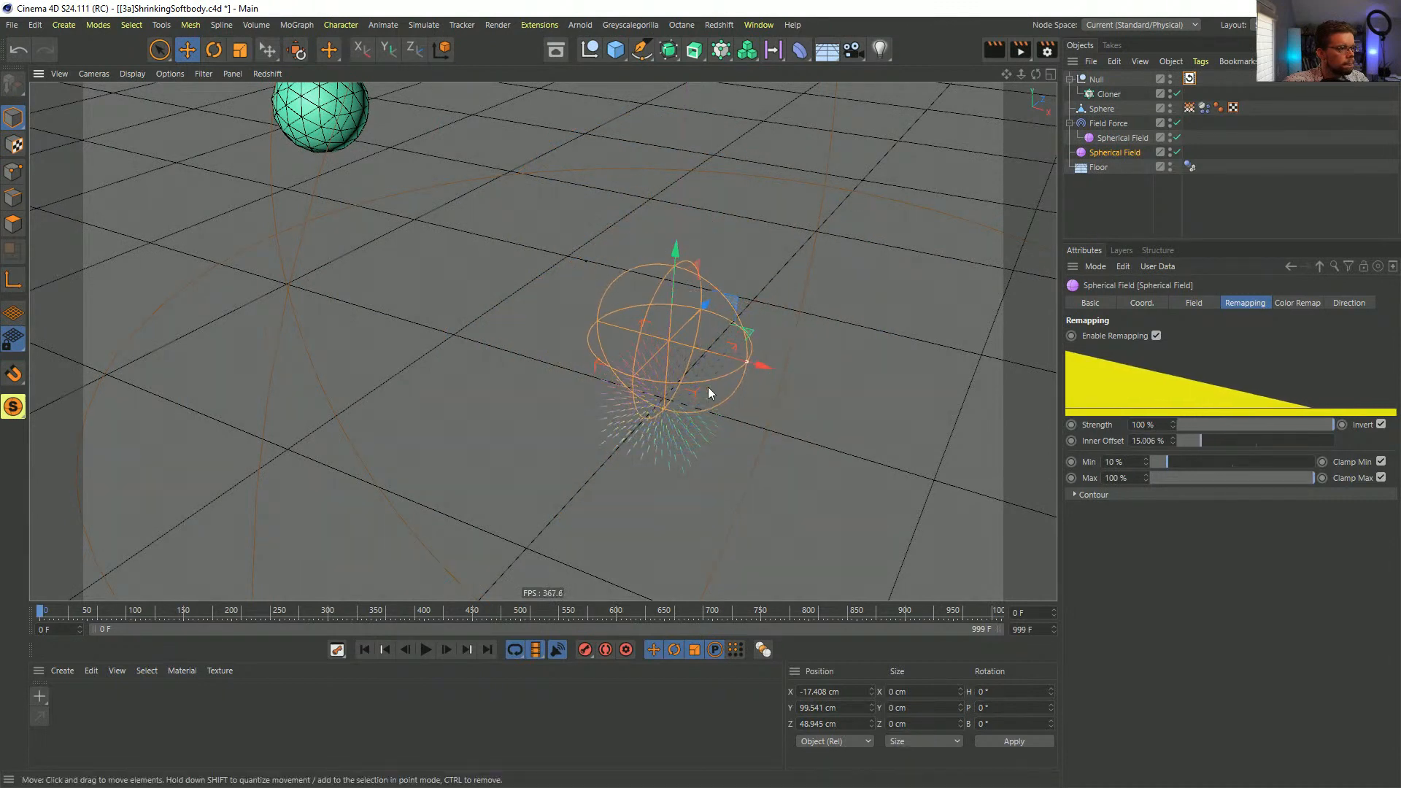
click(426, 649)
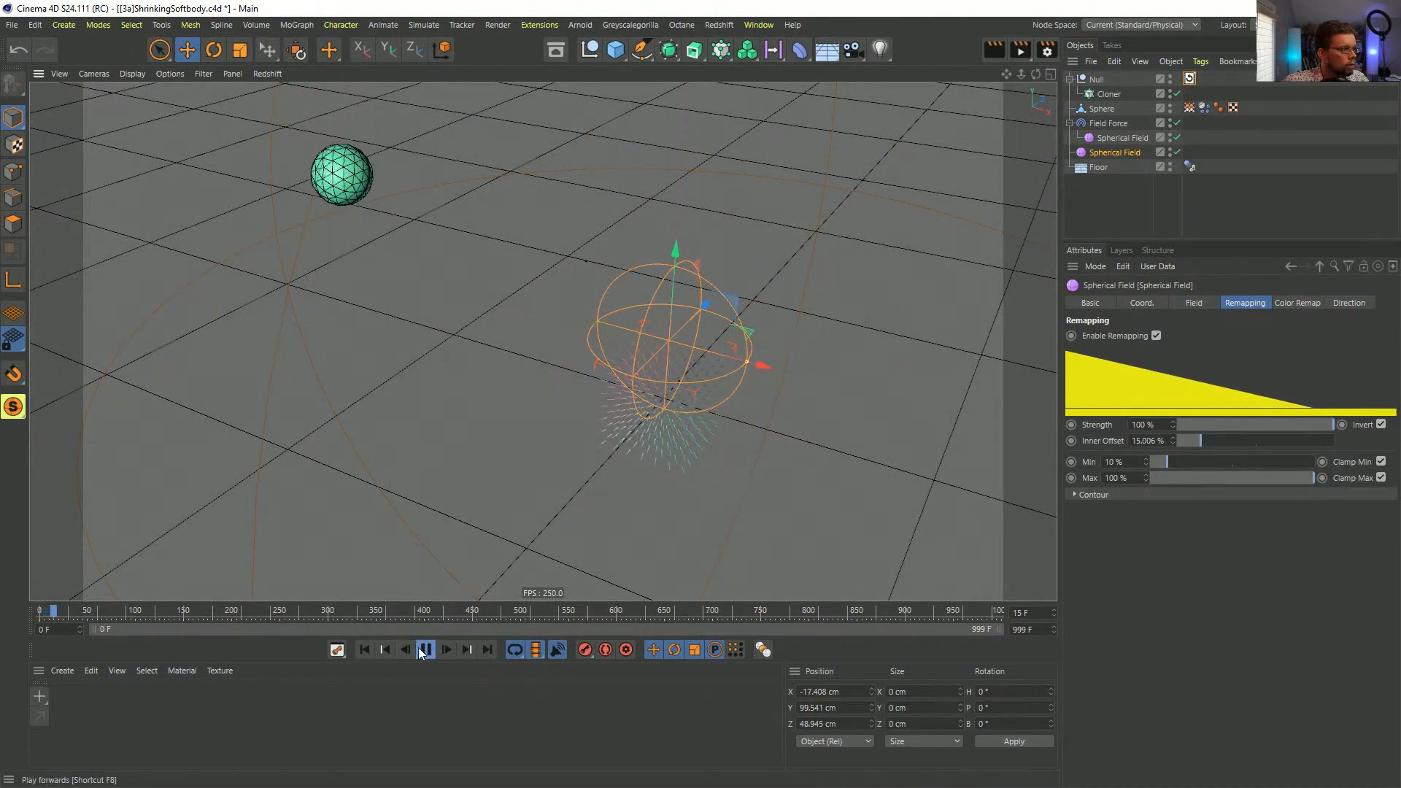
click(425, 648)
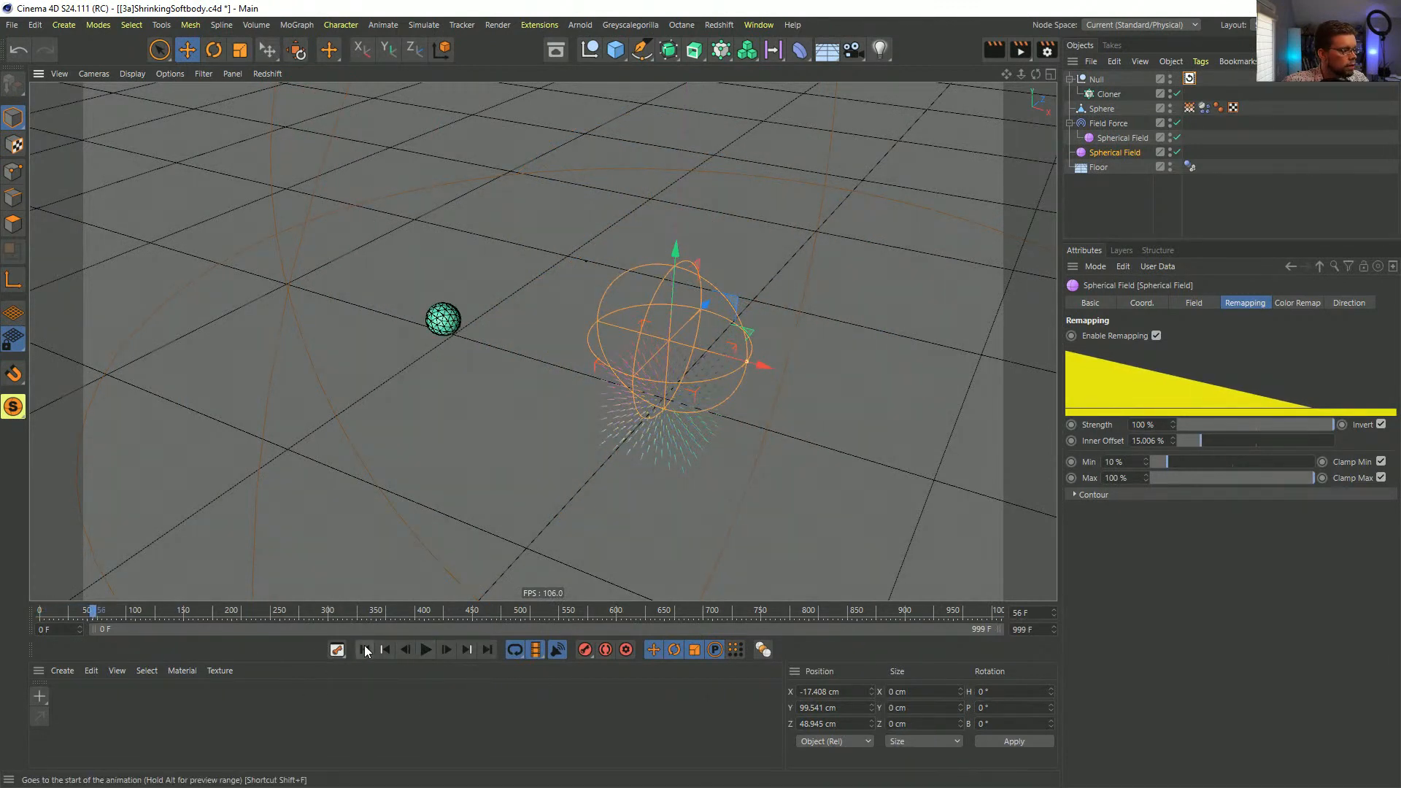
click(365, 648)
- Move the Sphere outside the enlarged field to about X -1463 cm, Y 320 cm, and test-play the simulation
alt+drag(524, 280, 627, 306)
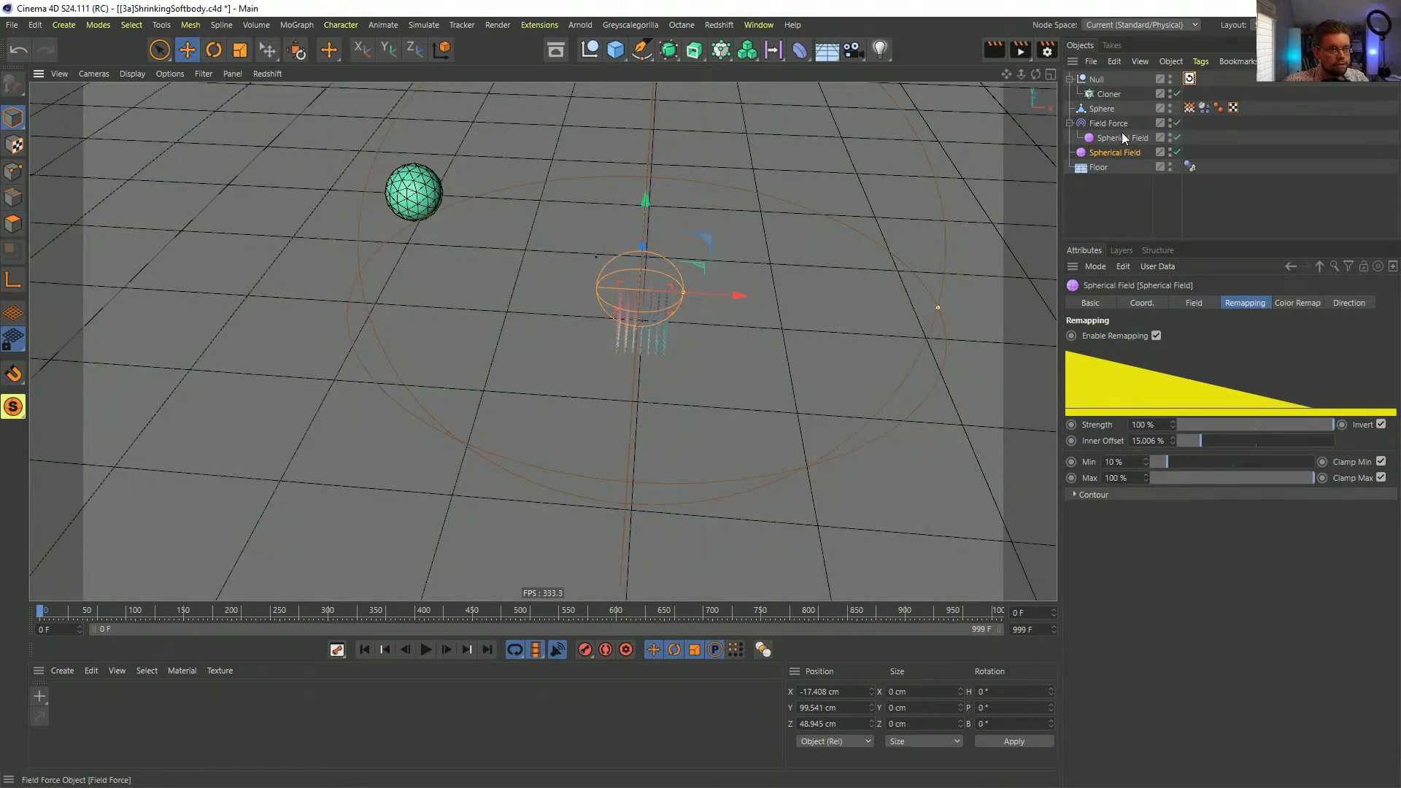
click(1101, 106)
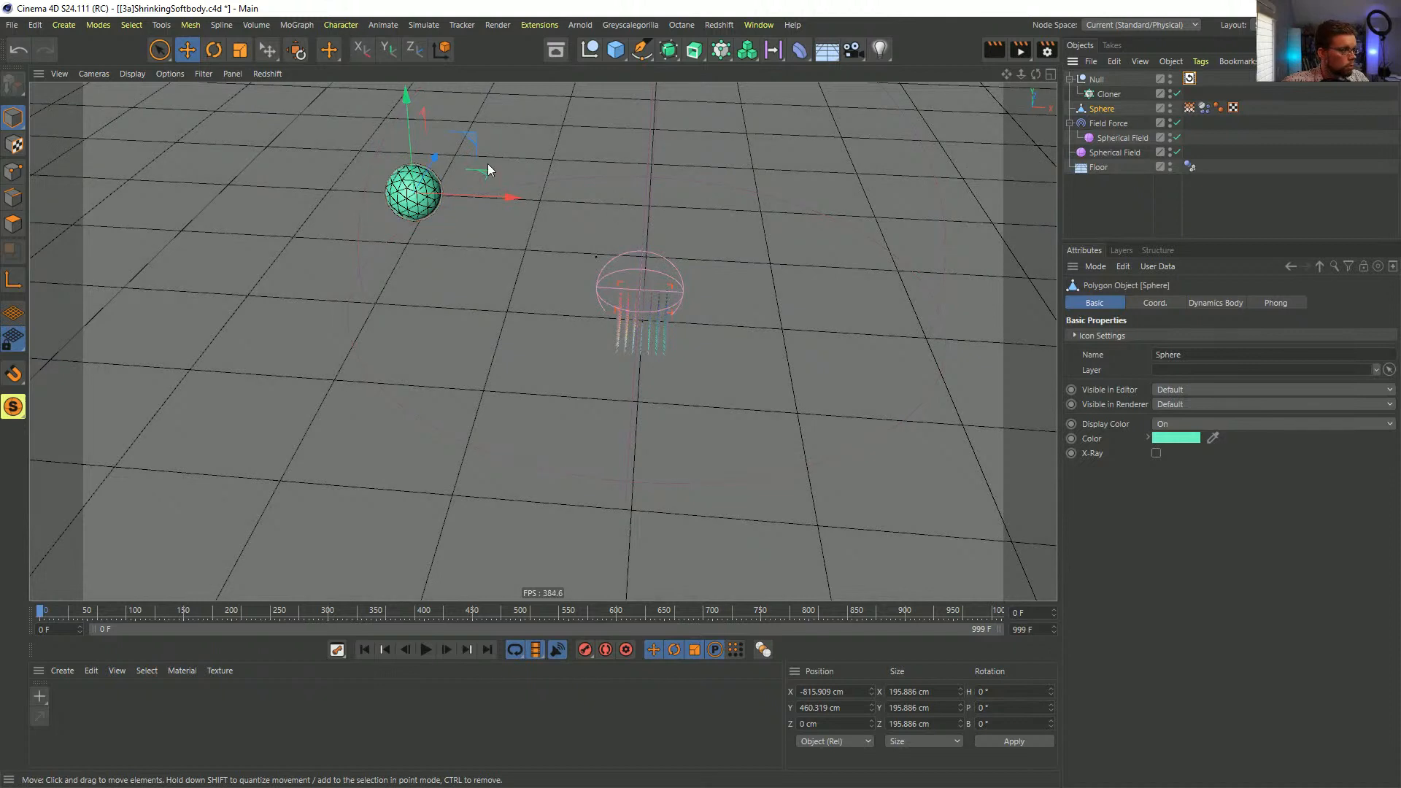
drag(465, 137, 293, 165)
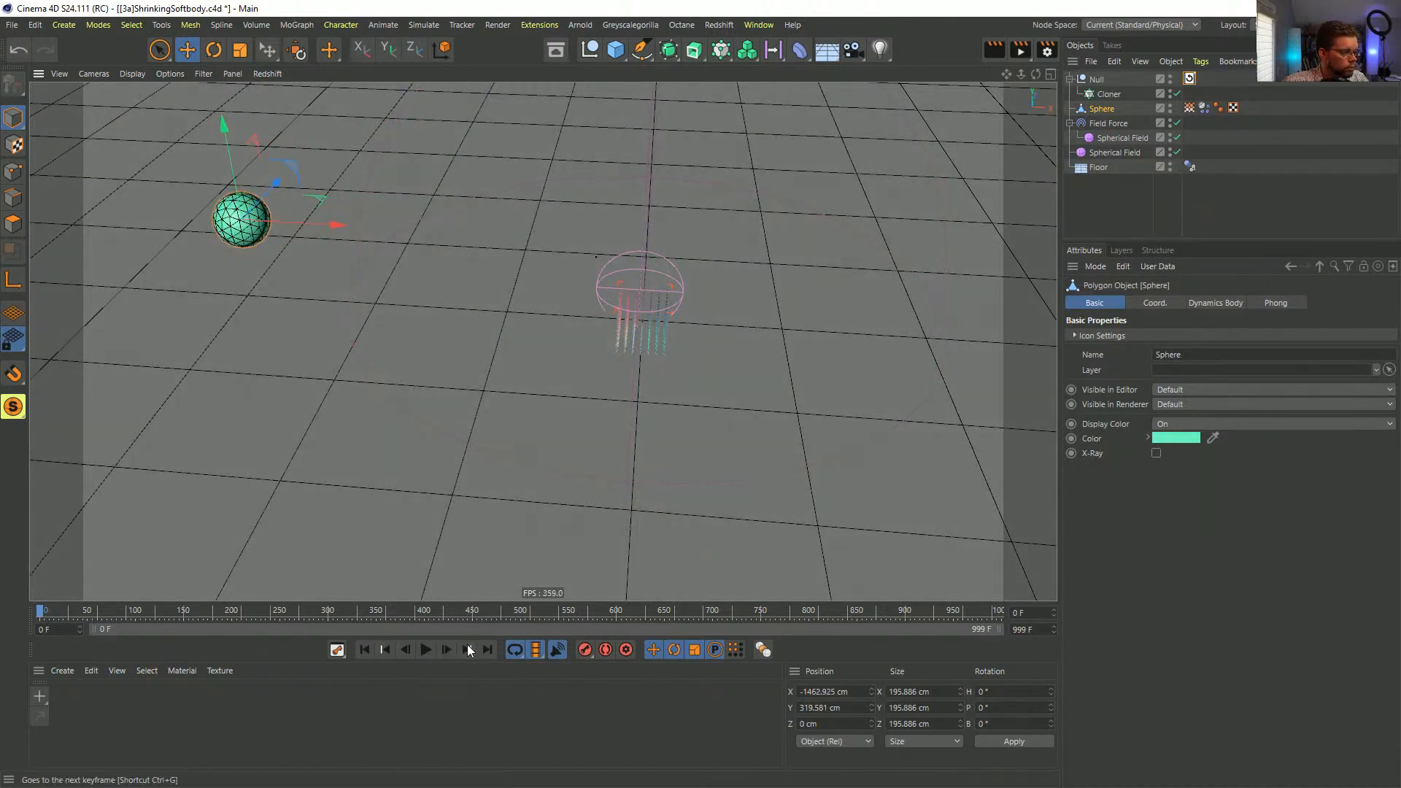
click(427, 650)
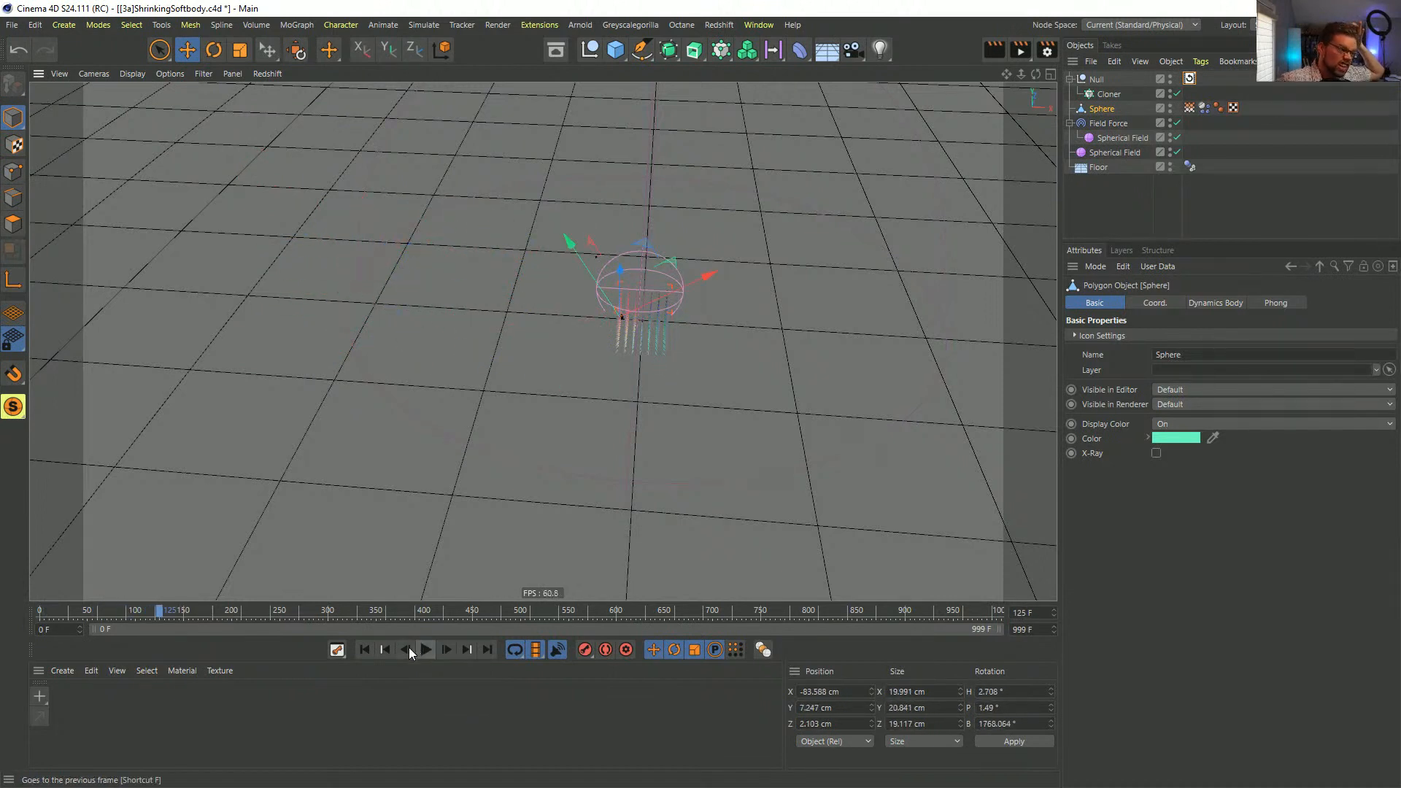
click(364, 650)
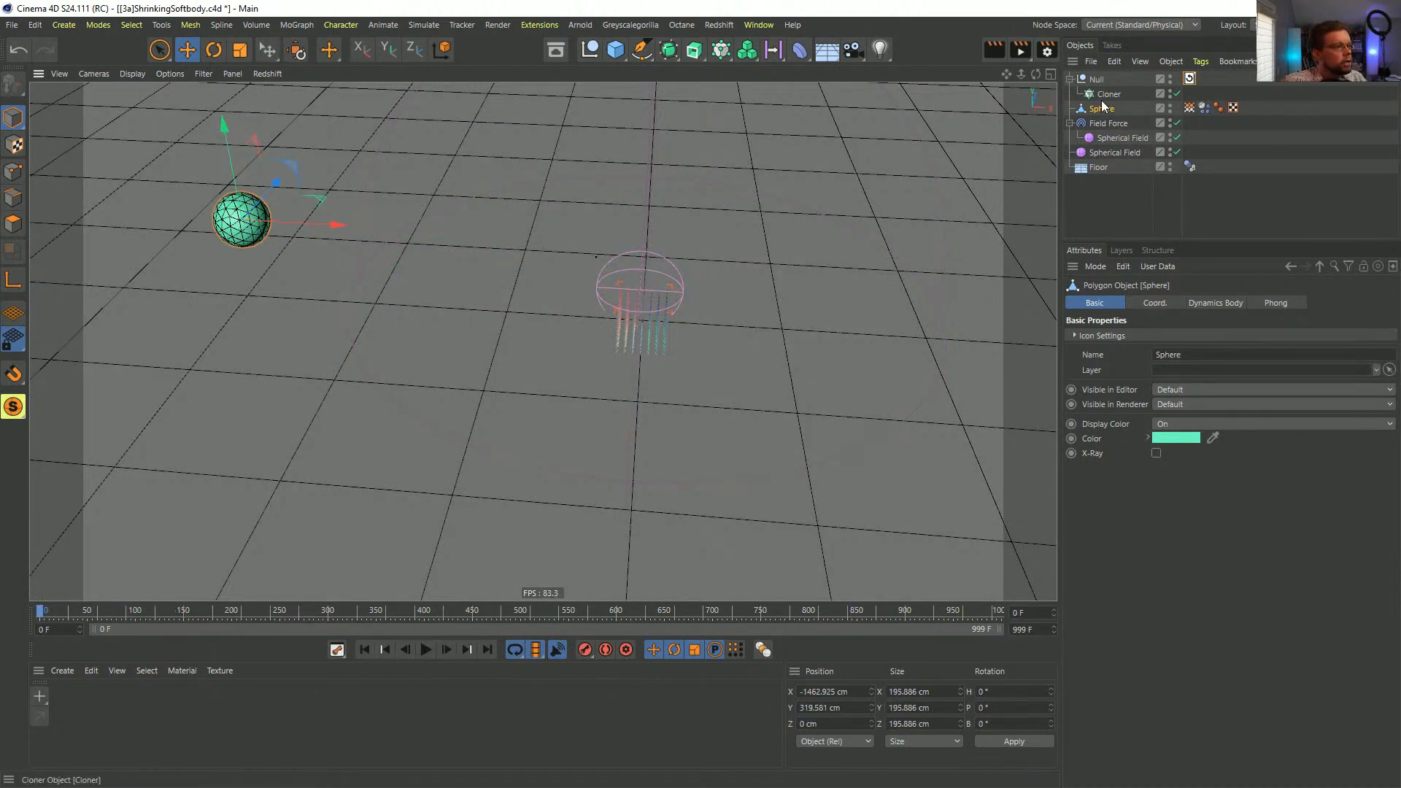
- Add a Delay layer to the Sphere's Vertex Map fields, using Spring mode and an effect strength of 99 %
click(1188, 107)
click(1189, 458)
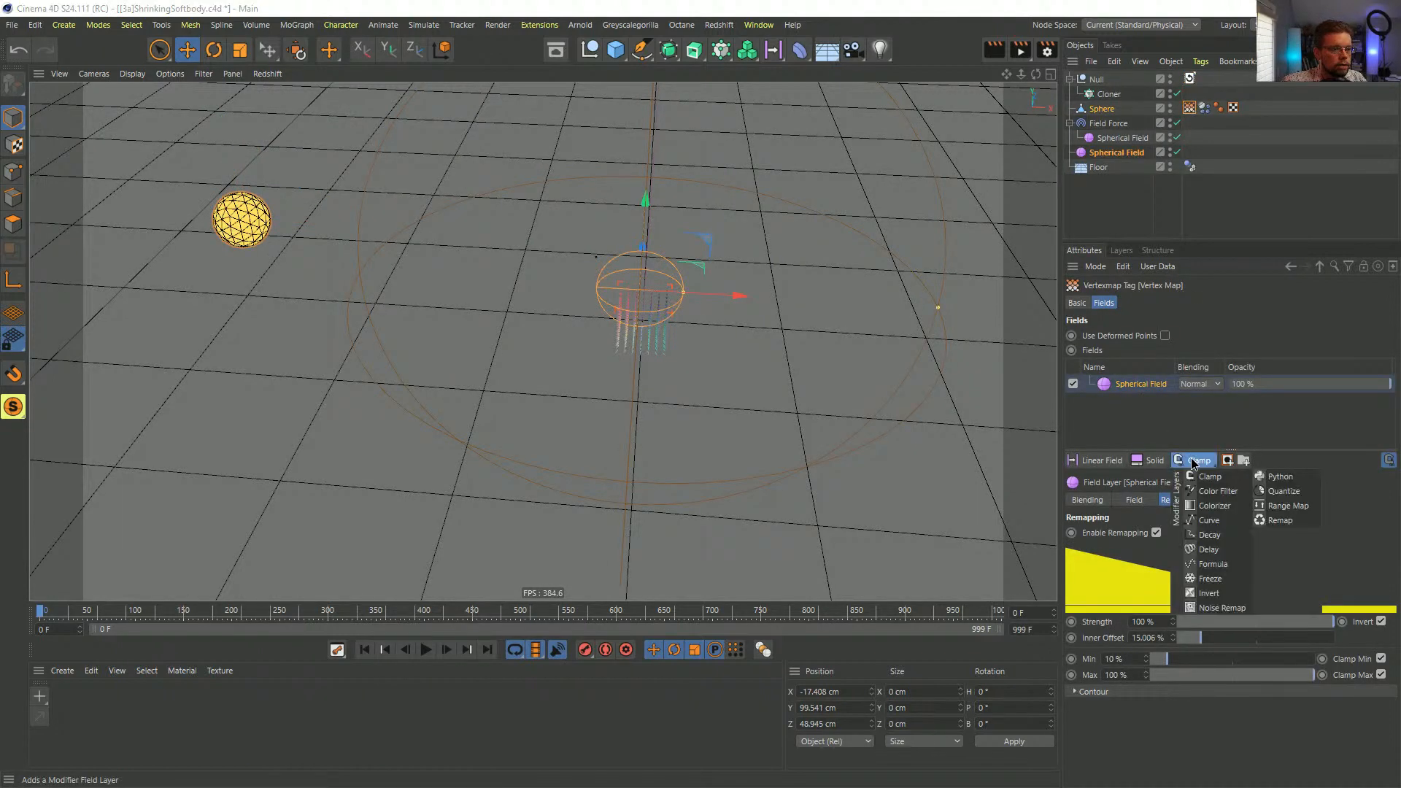
click(1227, 551)
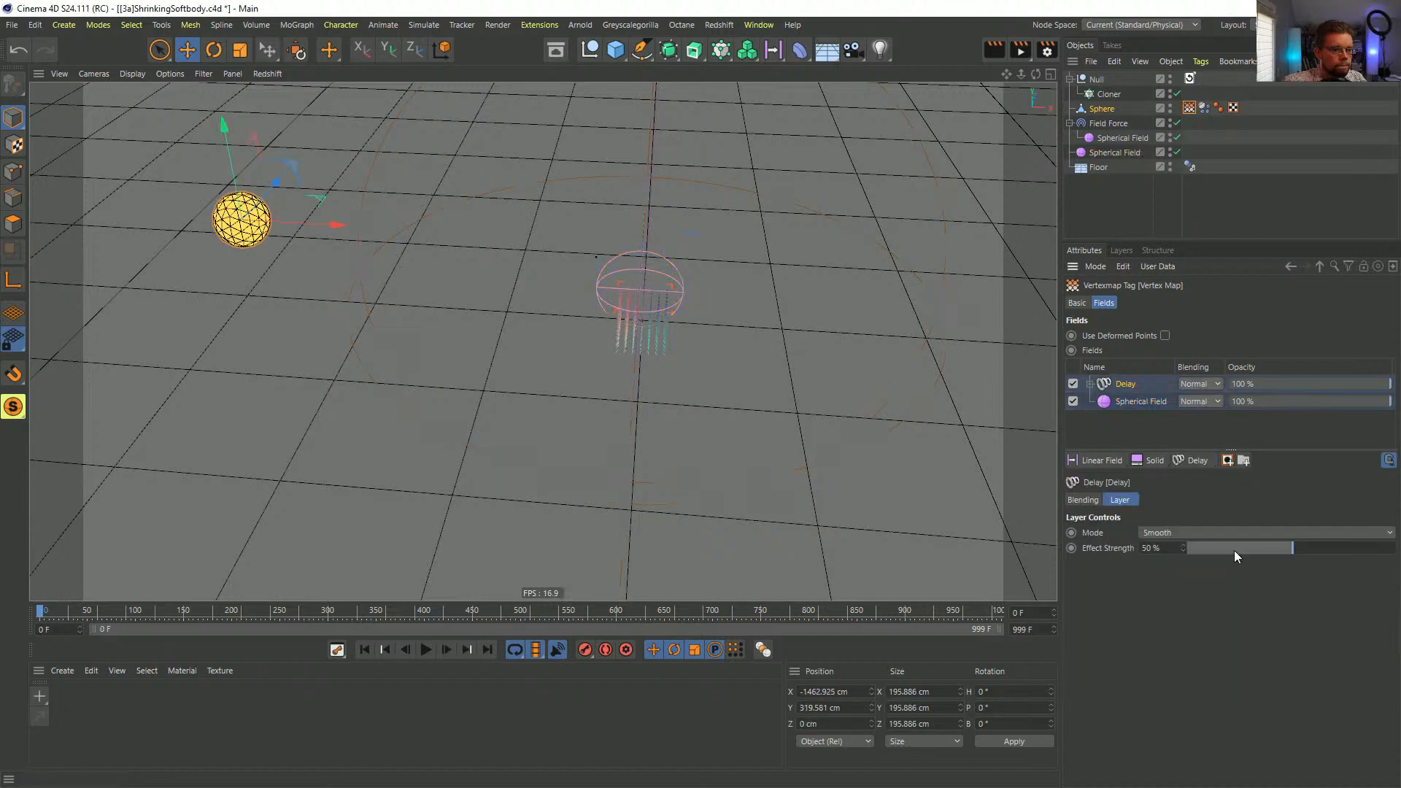
click(1199, 533)
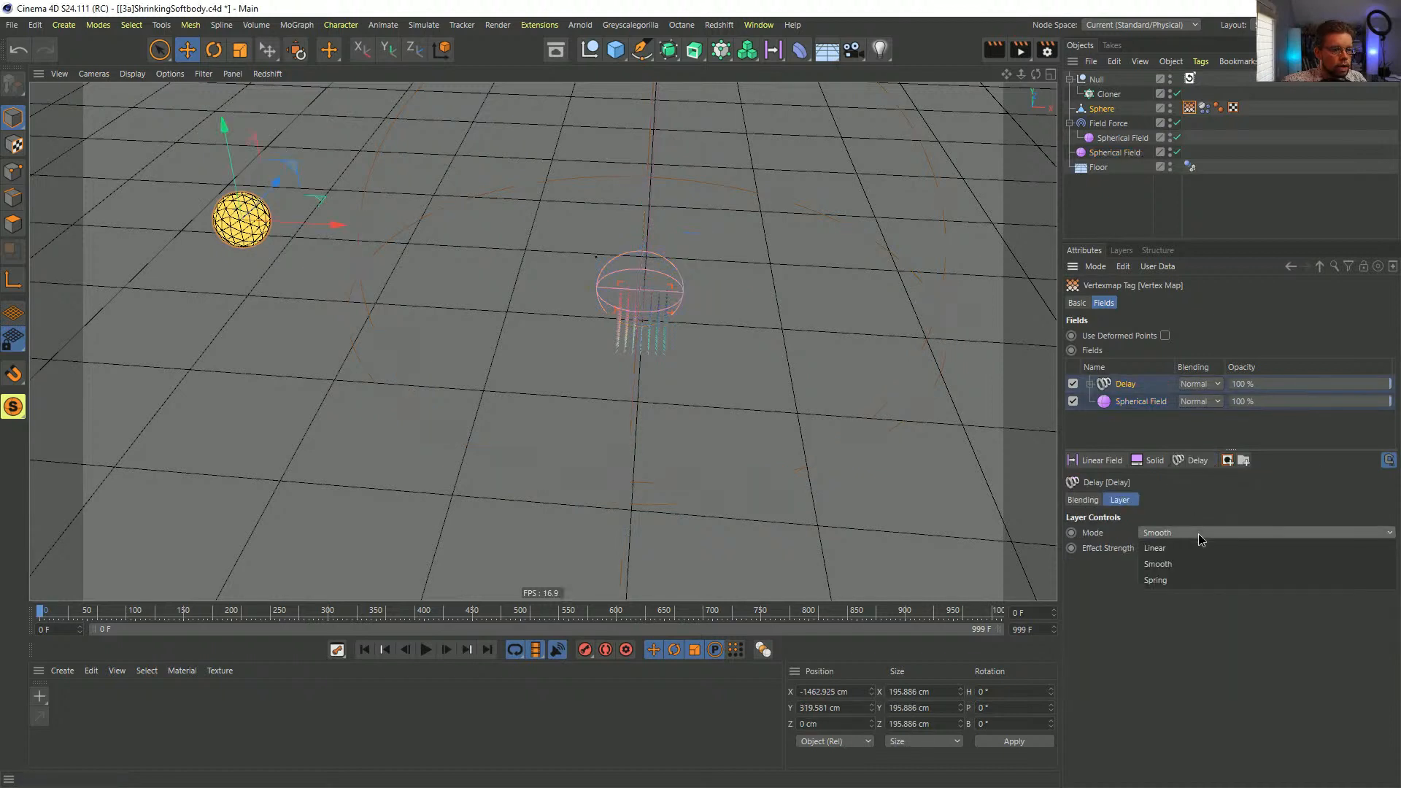
click(1192, 578)
click(1292, 550)
click(1144, 548)
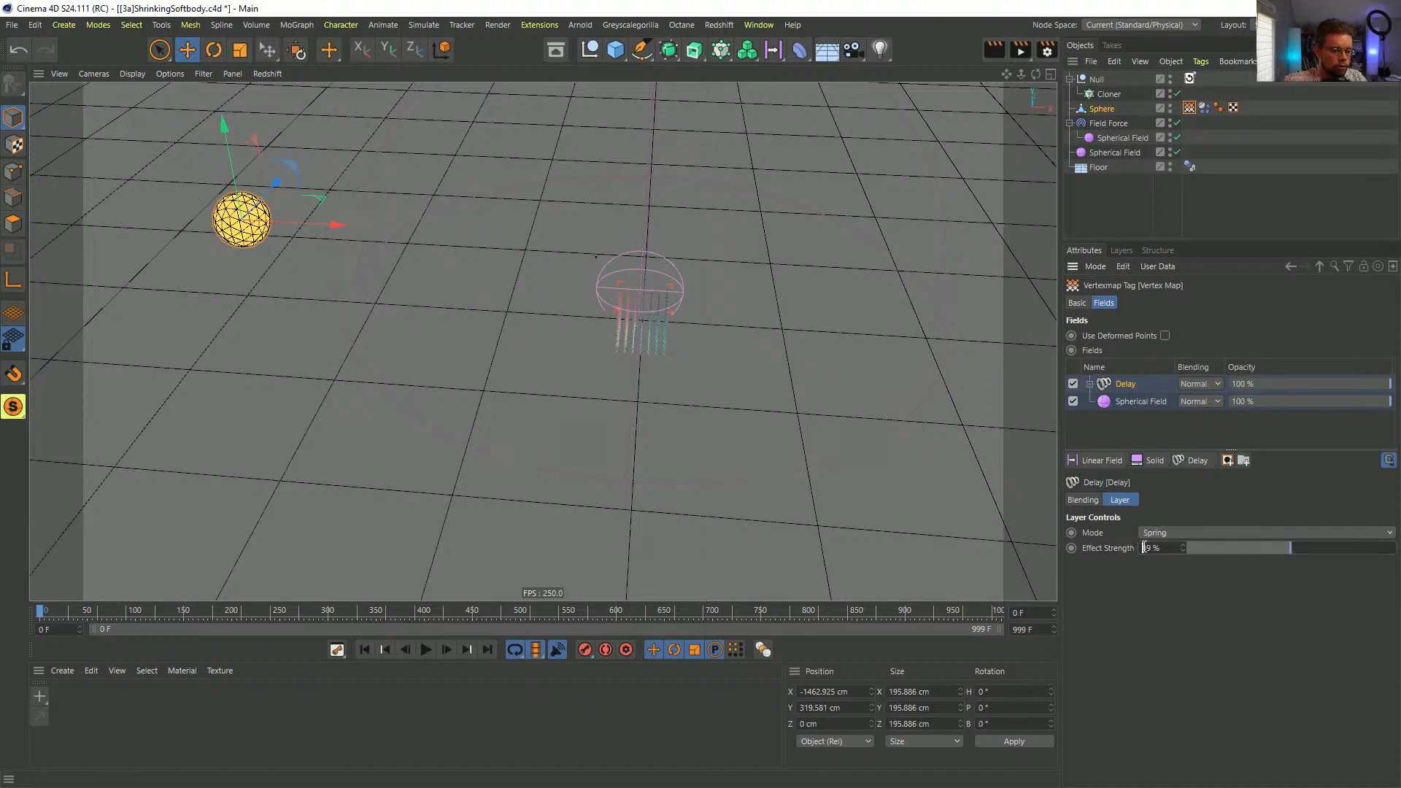
key(Return)
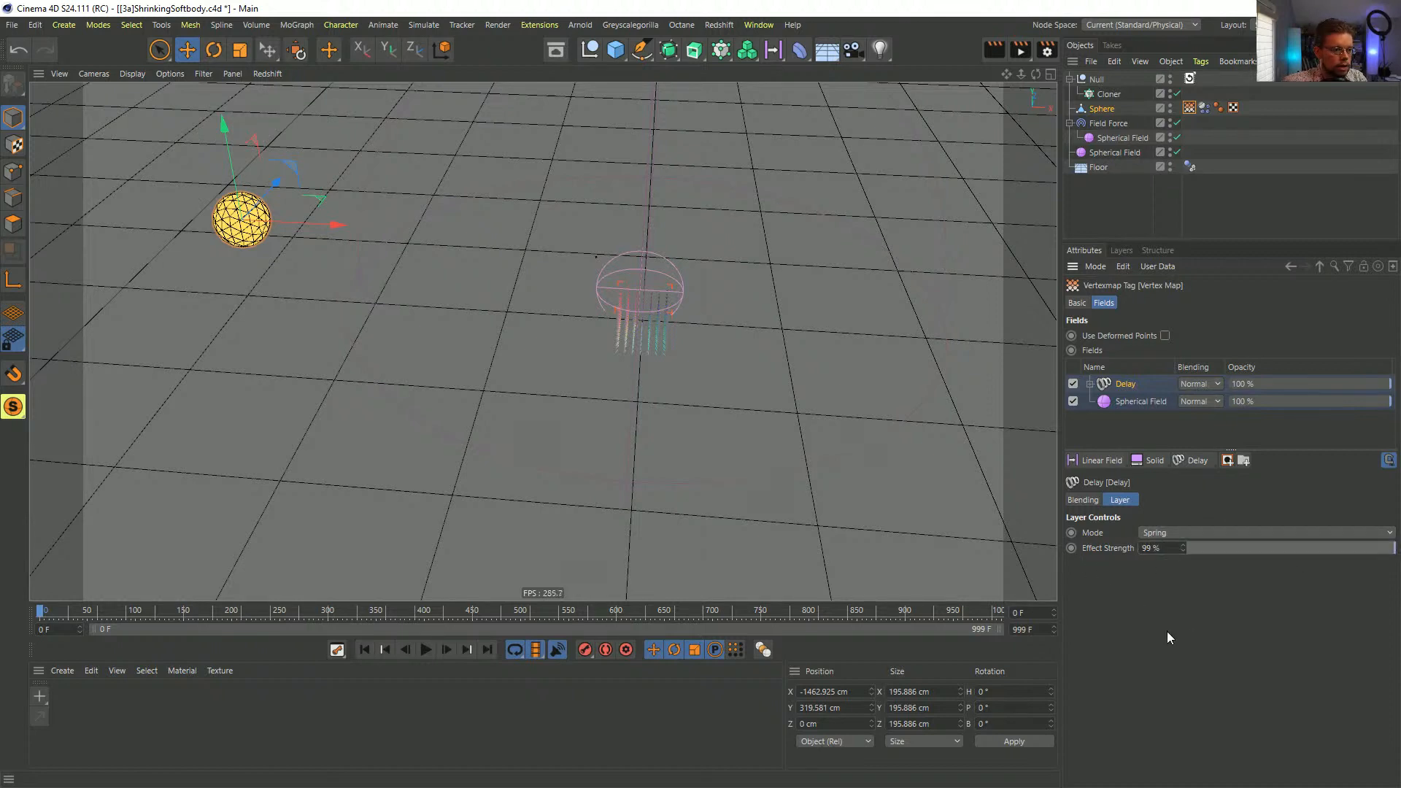
- Play the simulation with the Delay layer, check the Vertex Map tag during playback, and return to the first frame
click(425, 649)
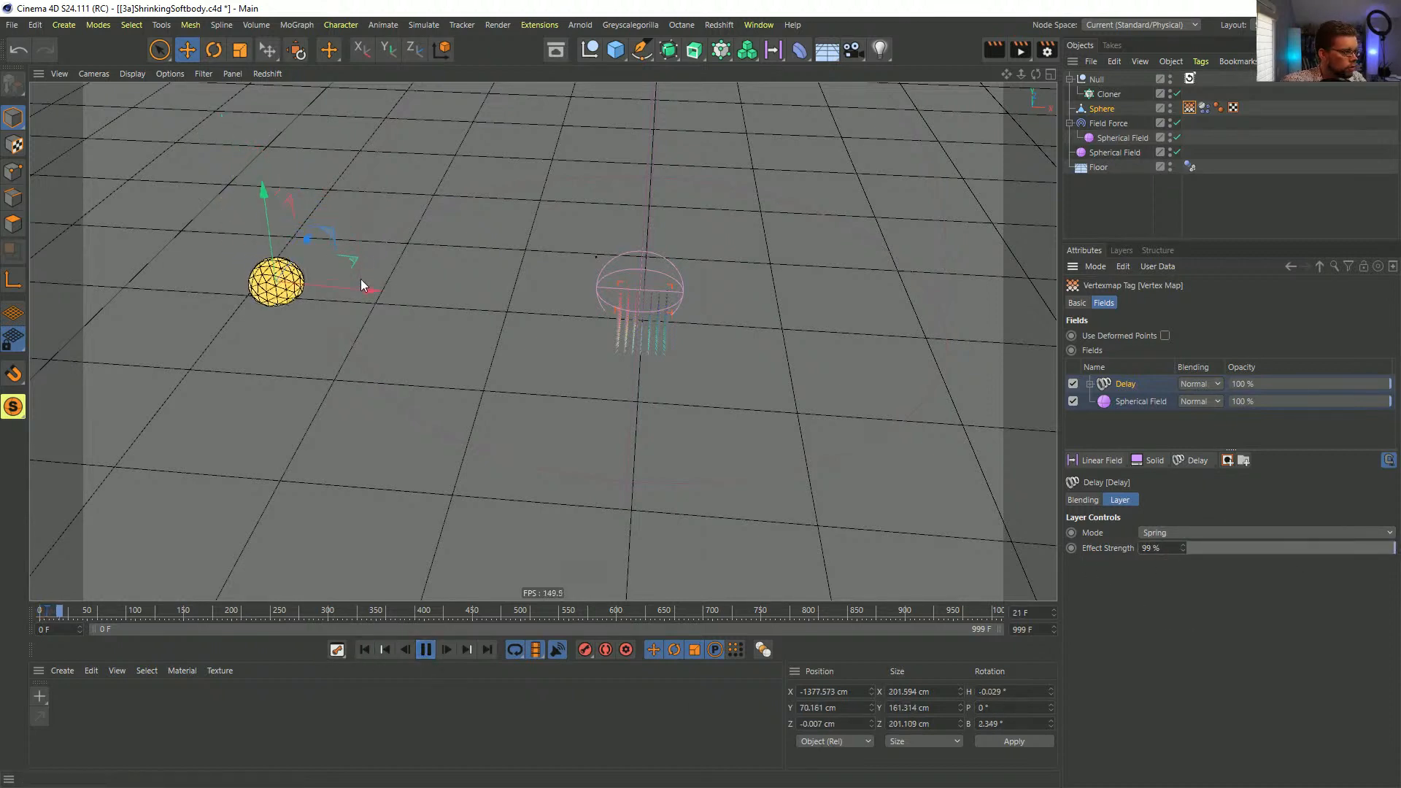
click(1115, 212)
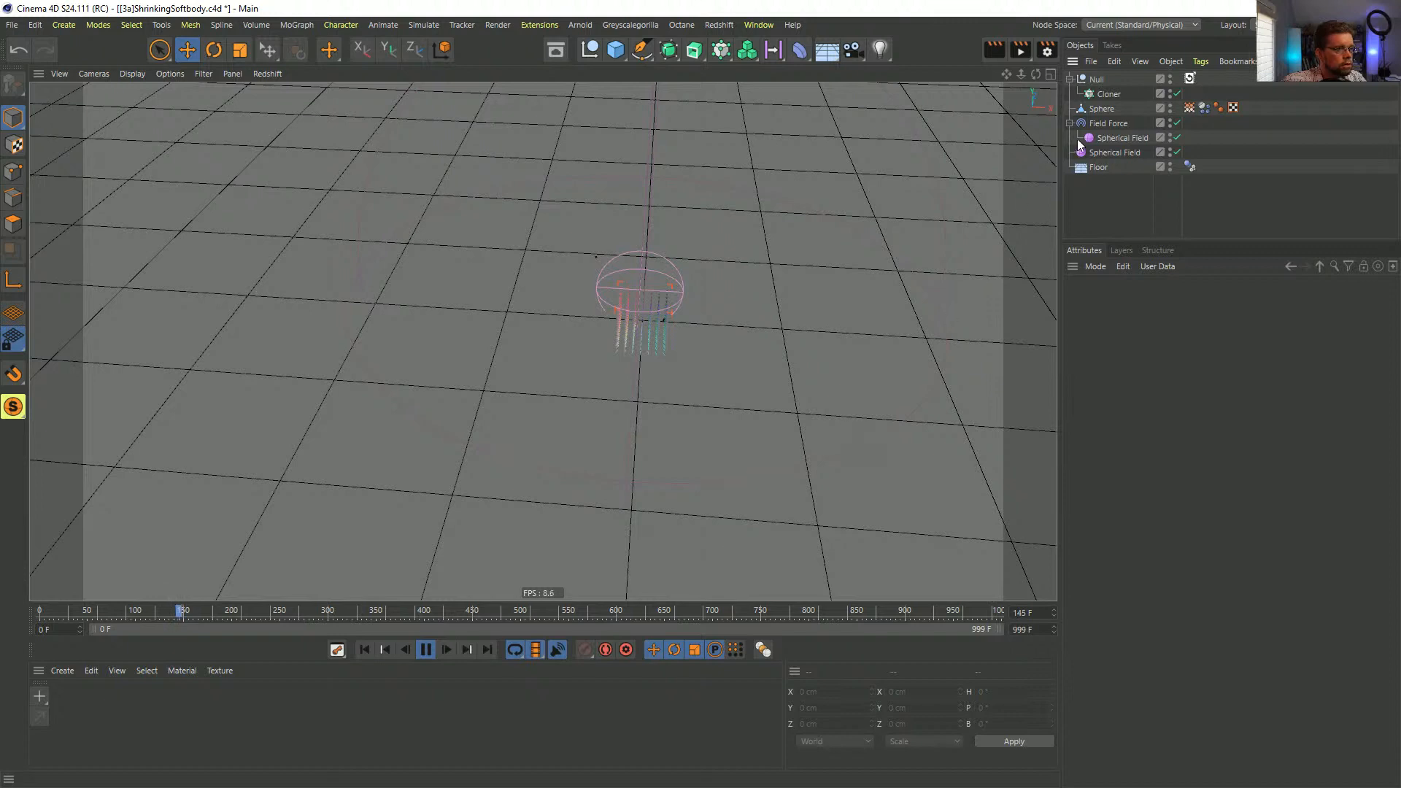
click(1191, 108)
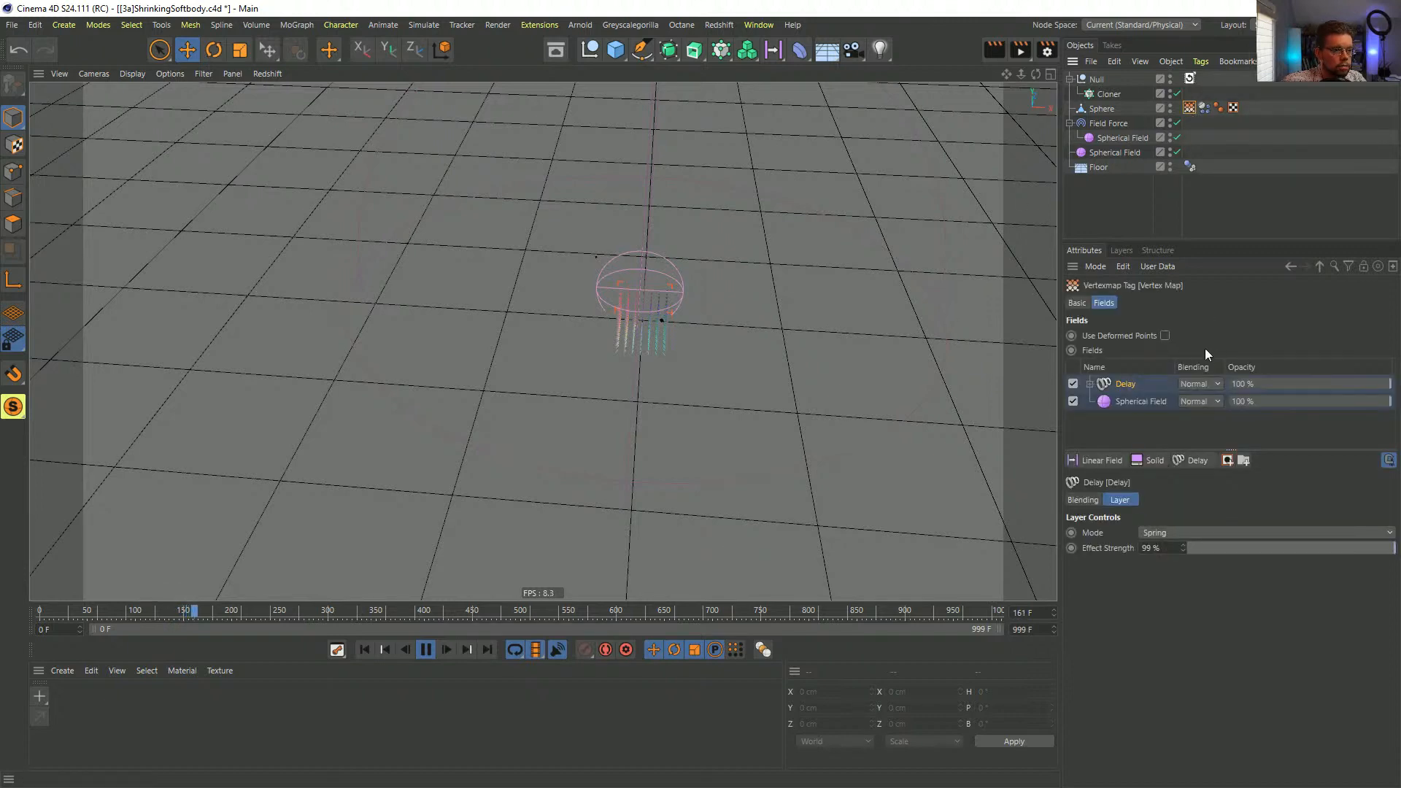
click(429, 651)
click(365, 650)
- Set the standalone Spherical Field's inner offset to 97 % and test-play the simulation
click(1121, 137)
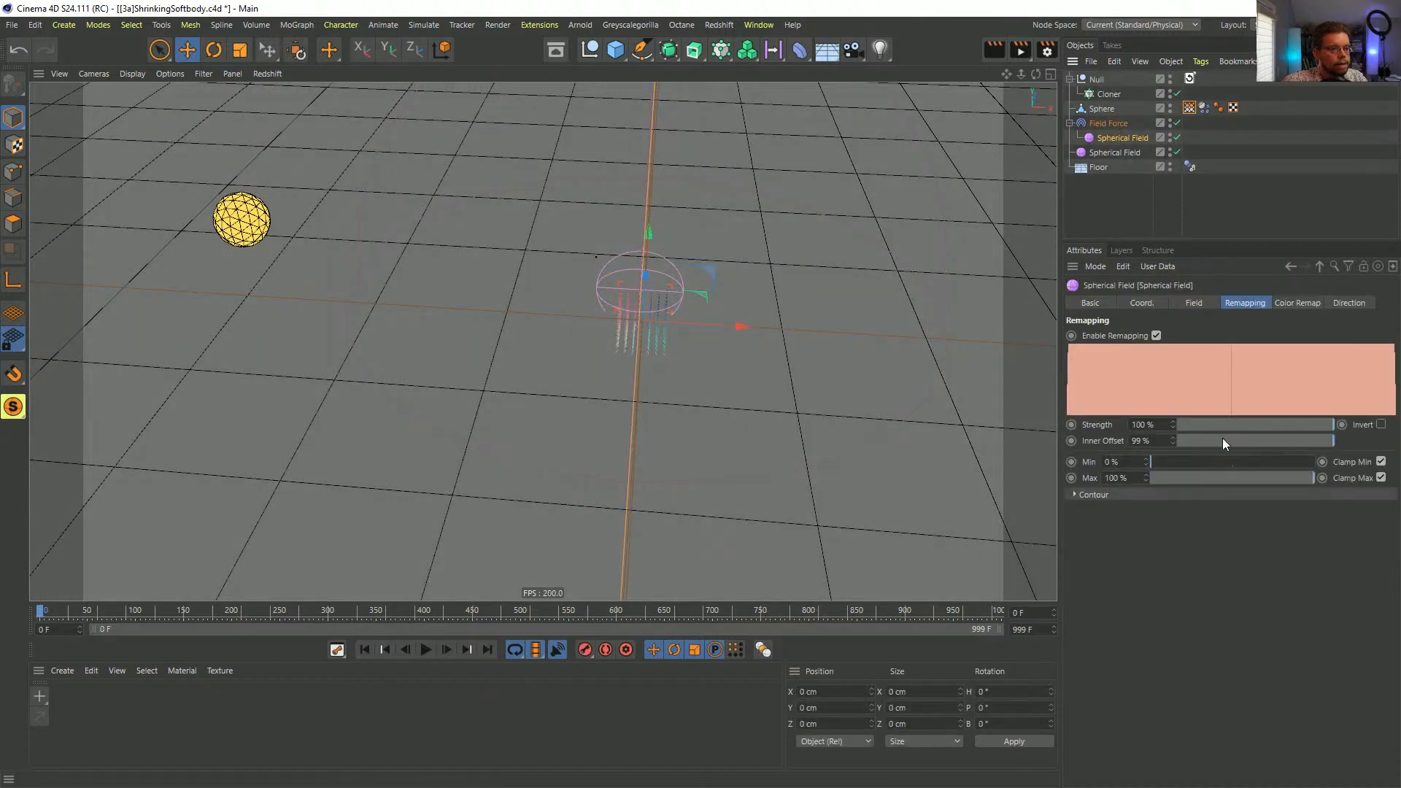
click(1114, 152)
drag(1199, 440, 1331, 457)
click(427, 650)
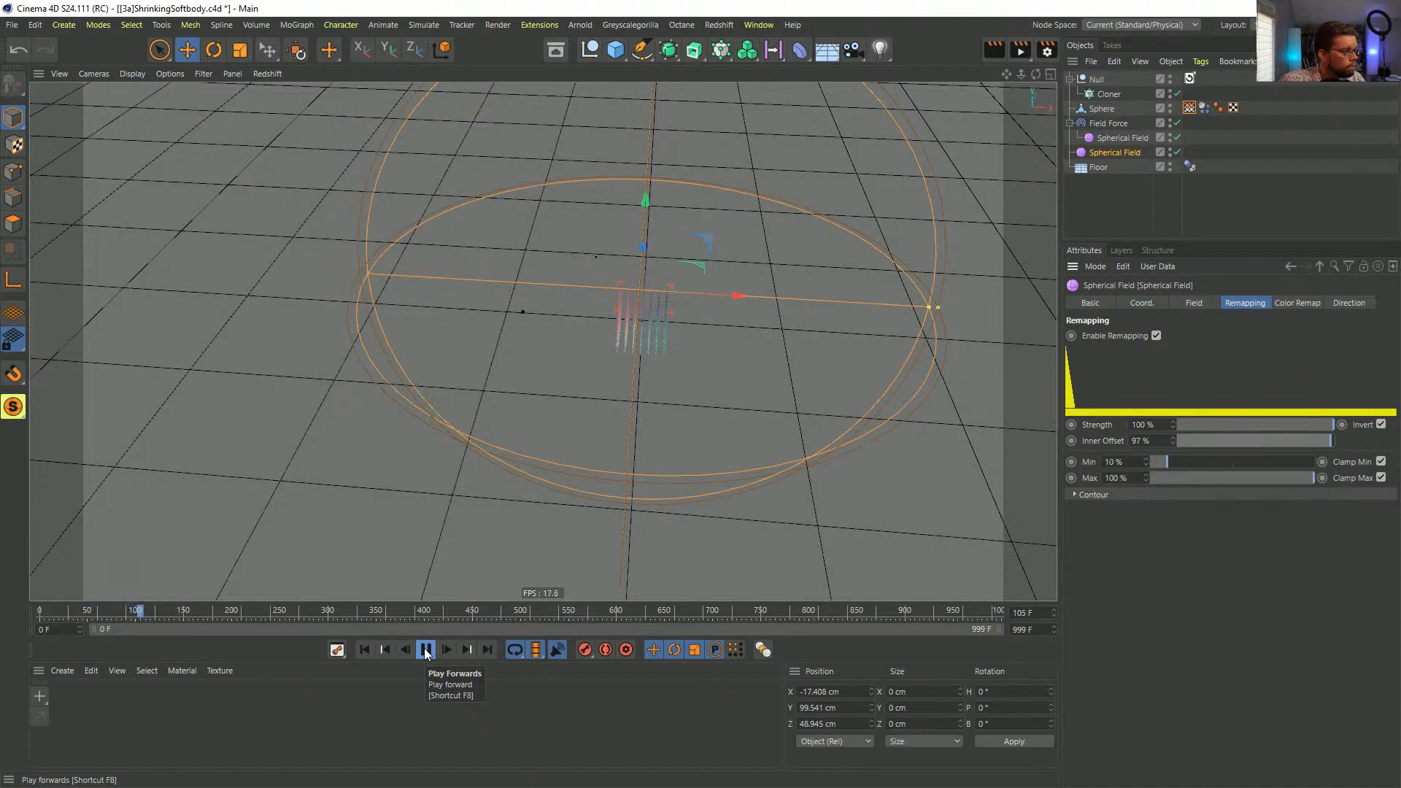
click(427, 650)
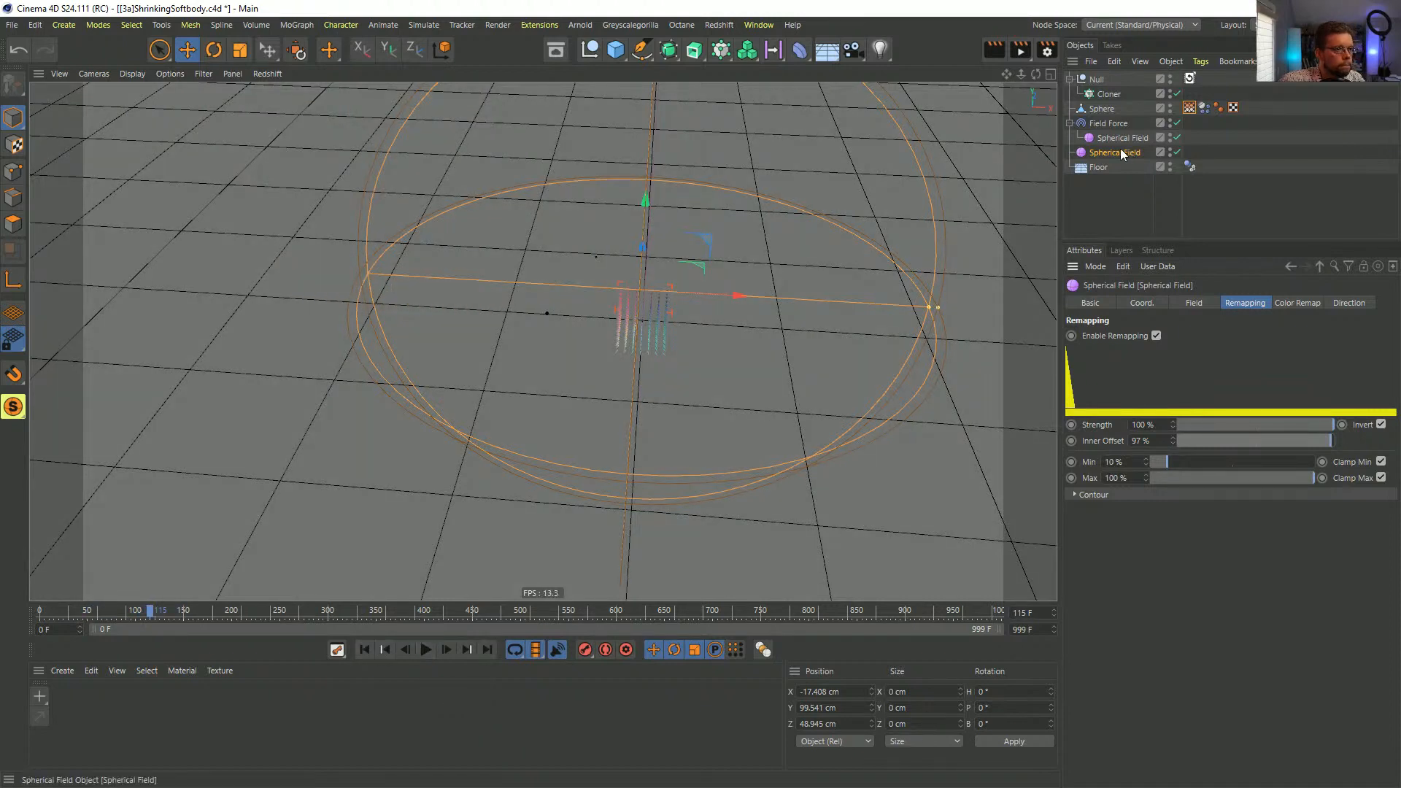
- Replay the simulation from the first frame, pausing as the sphere enters the field, and return to the start
click(363, 650)
click(426, 650)
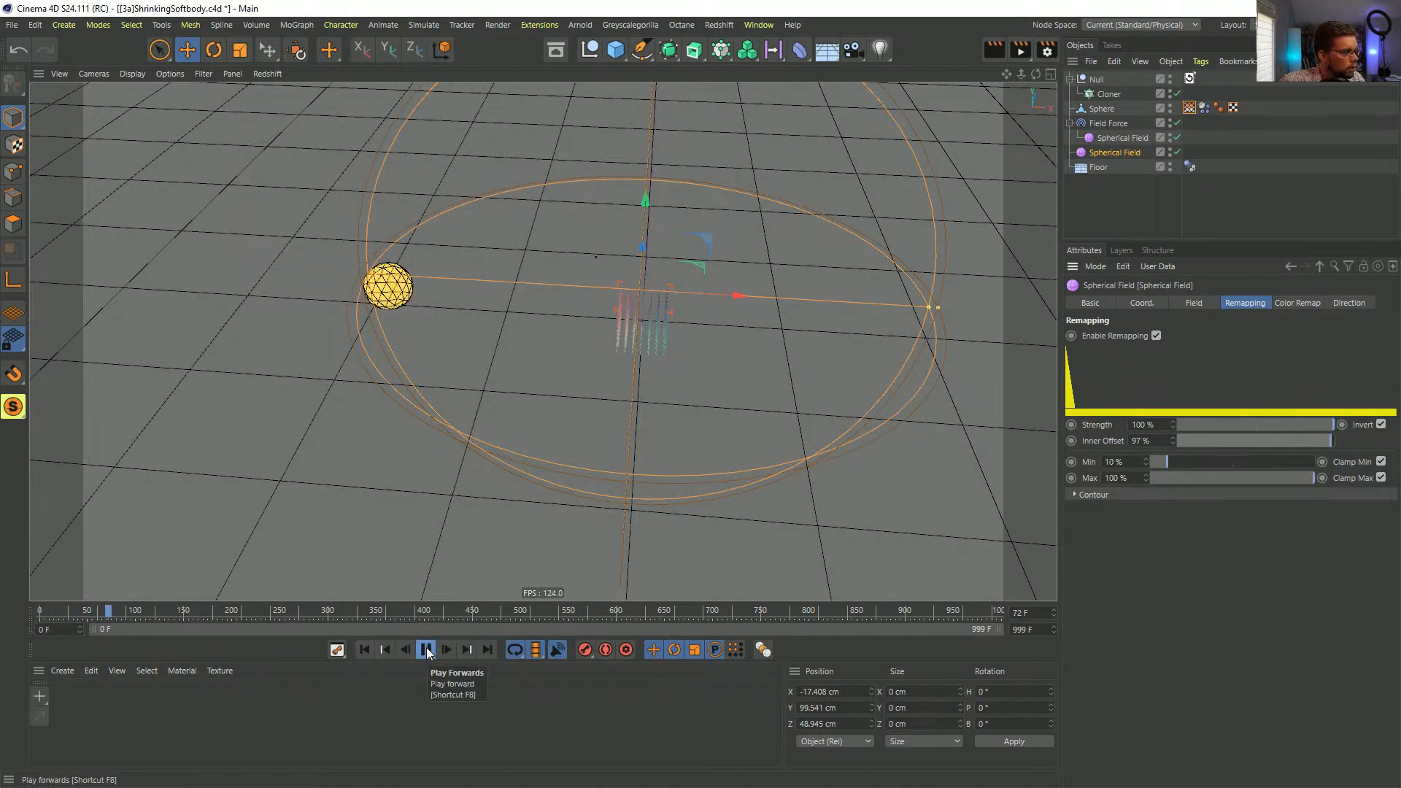
click(426, 650)
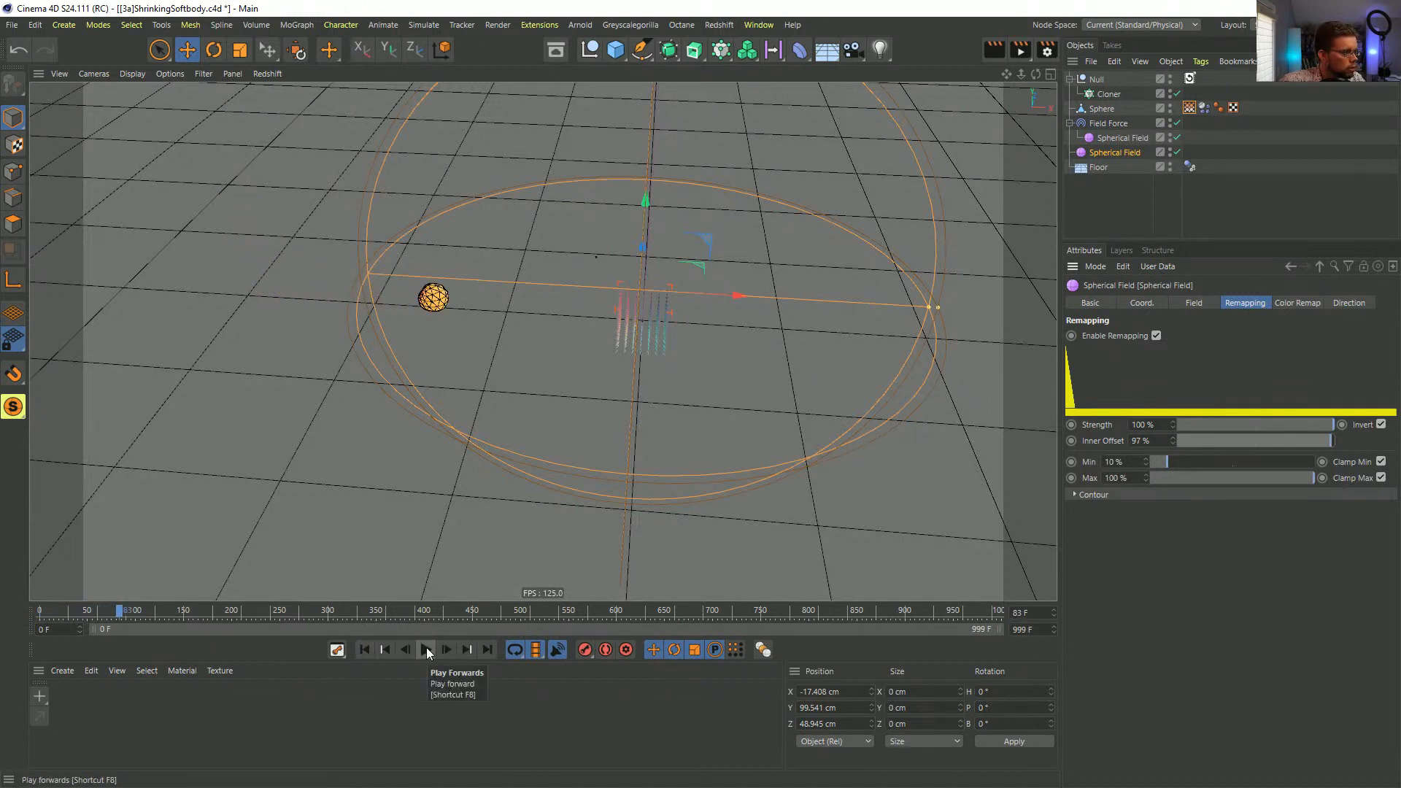
click(427, 650)
click(426, 650)
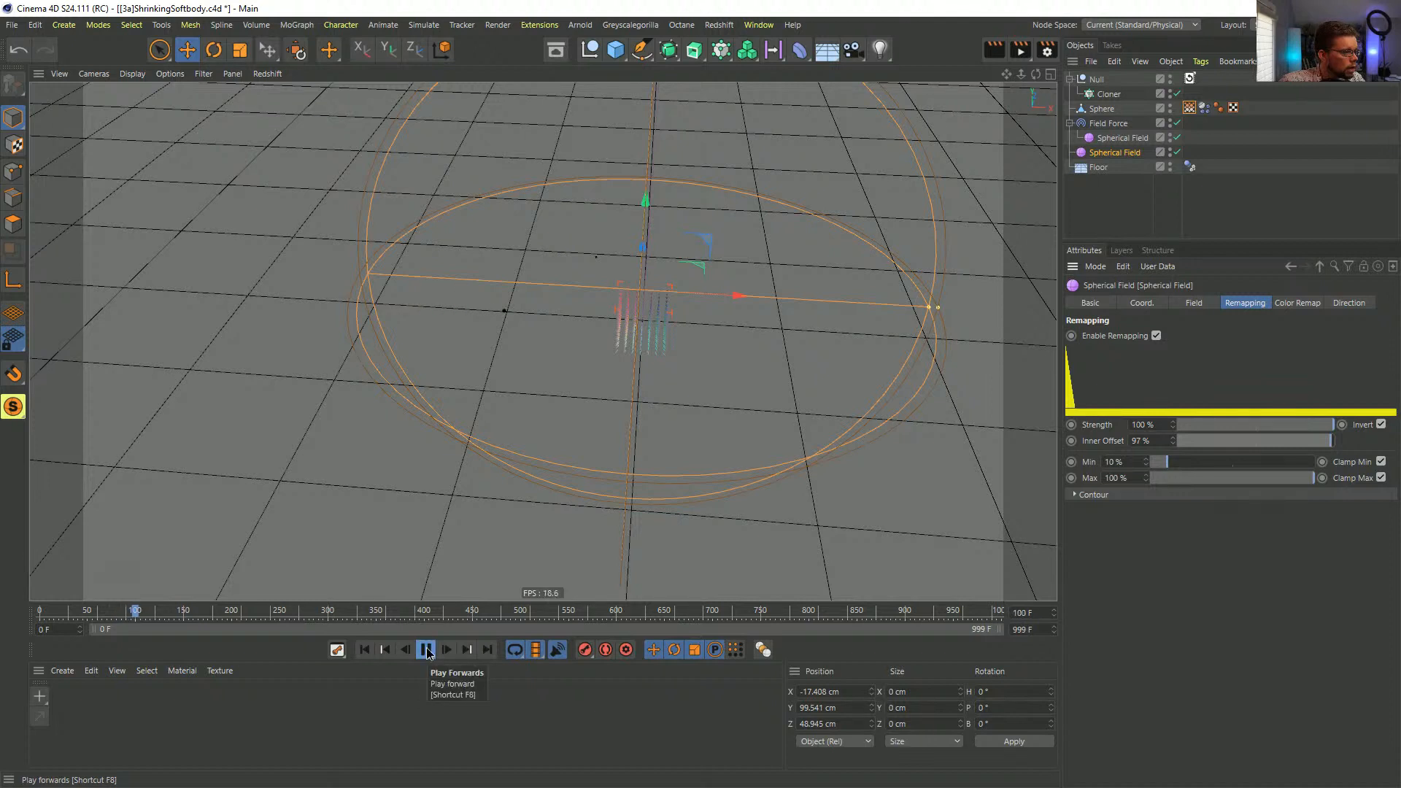
click(364, 650)
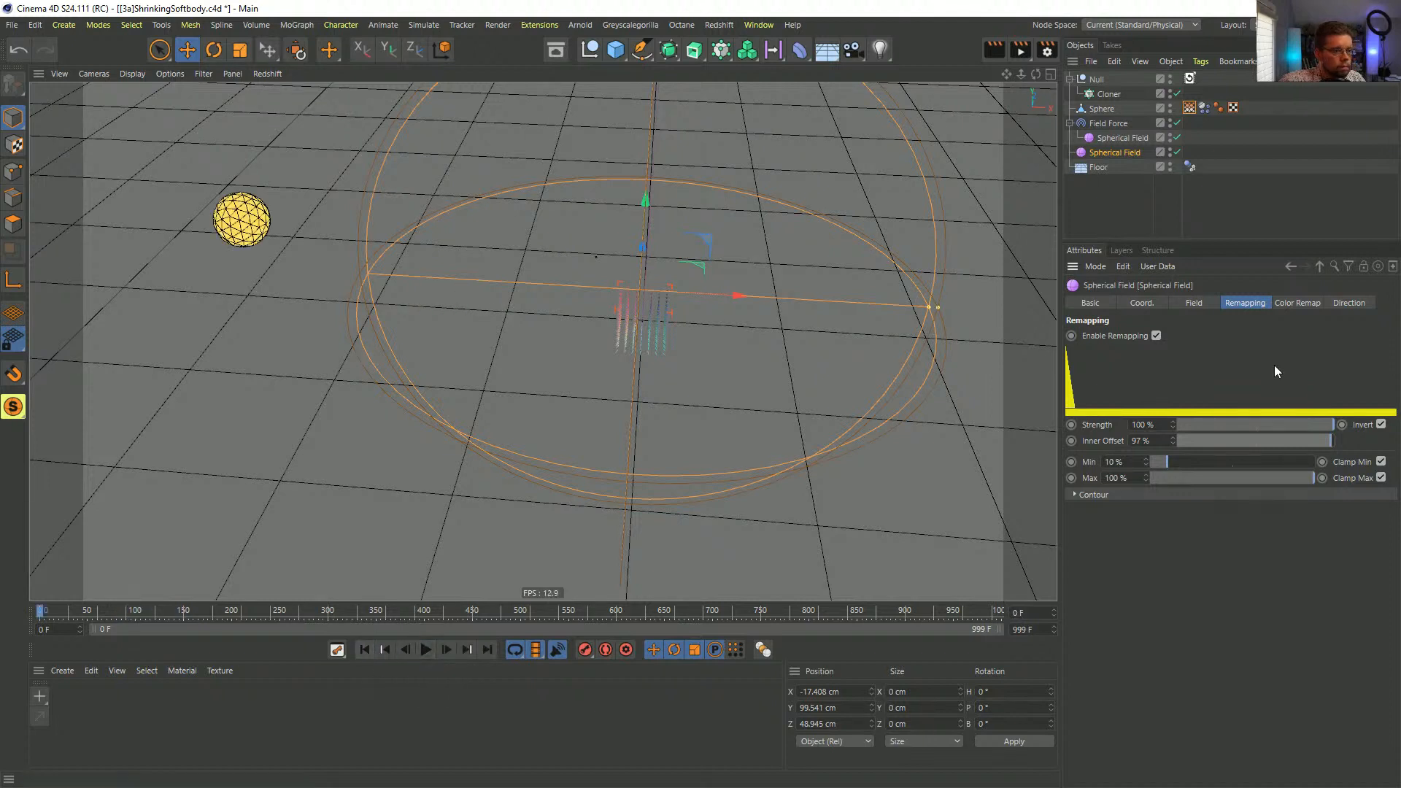
- Set the Delay layer's effect strength to 48 % in the Sphere's Vertex Map tag
click(1189, 108)
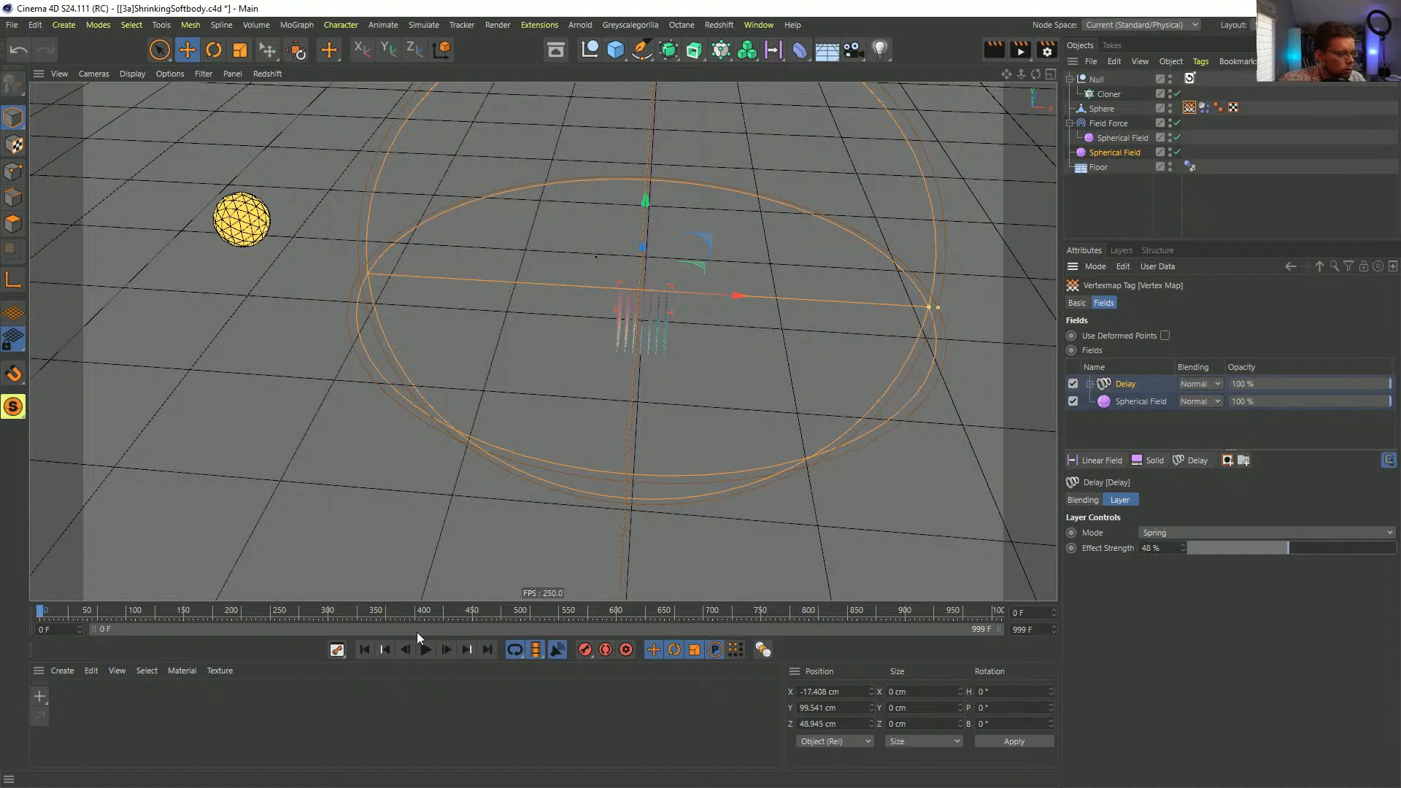
- Test-play the simulation, raise the Delay layer's effect strength to 65 %, and replay it from a closer view of the sphere
click(427, 650)
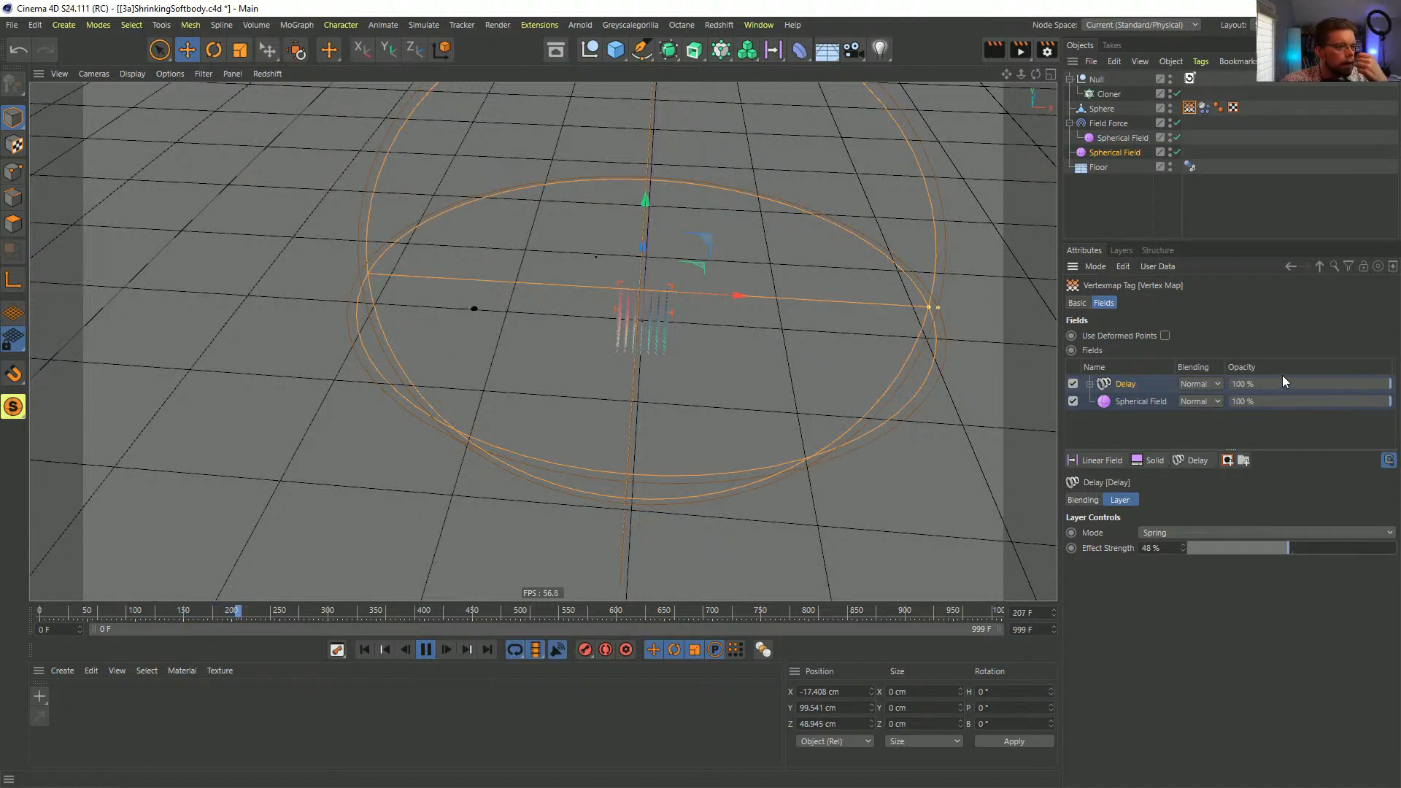
click(365, 650)
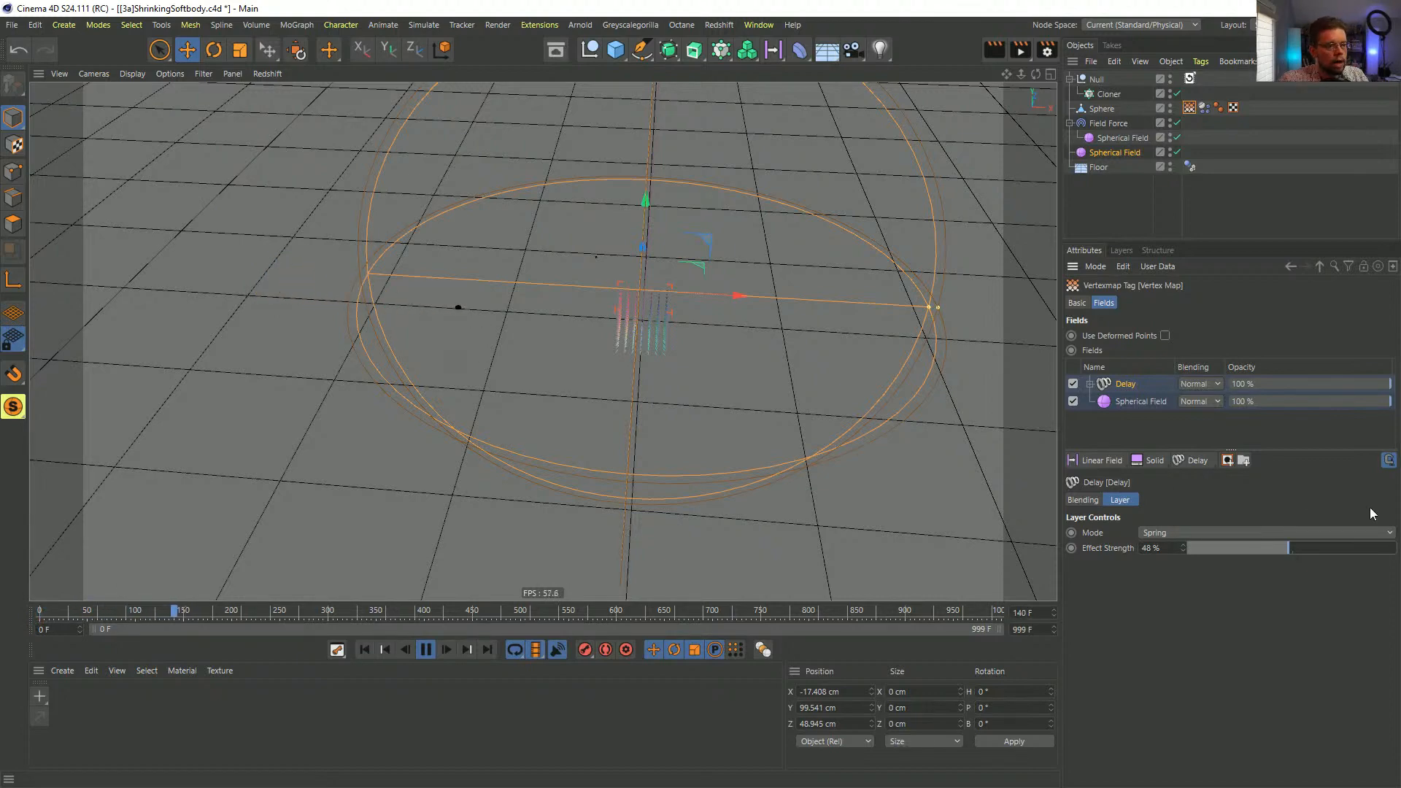
scroll(496, 288, up, 10)
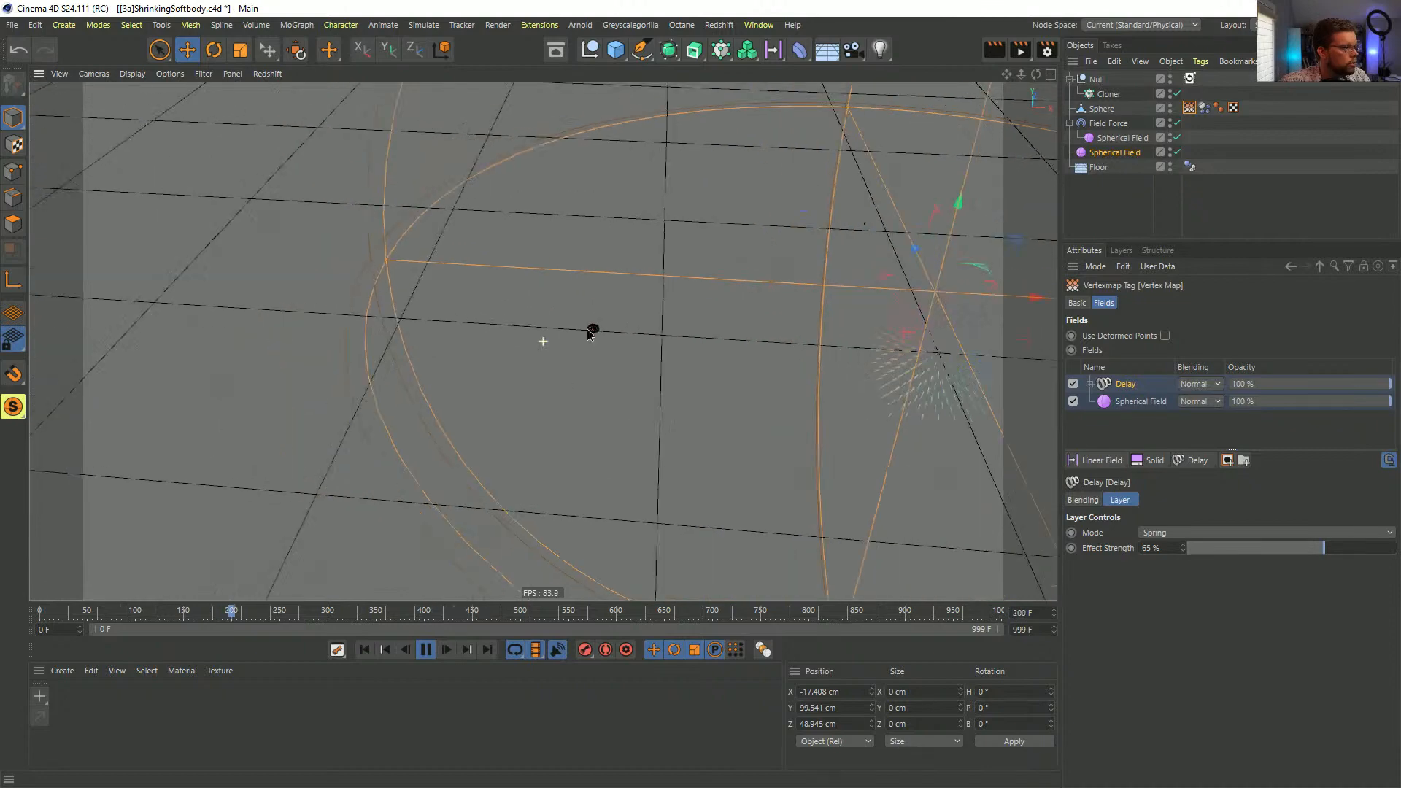
click(365, 650)
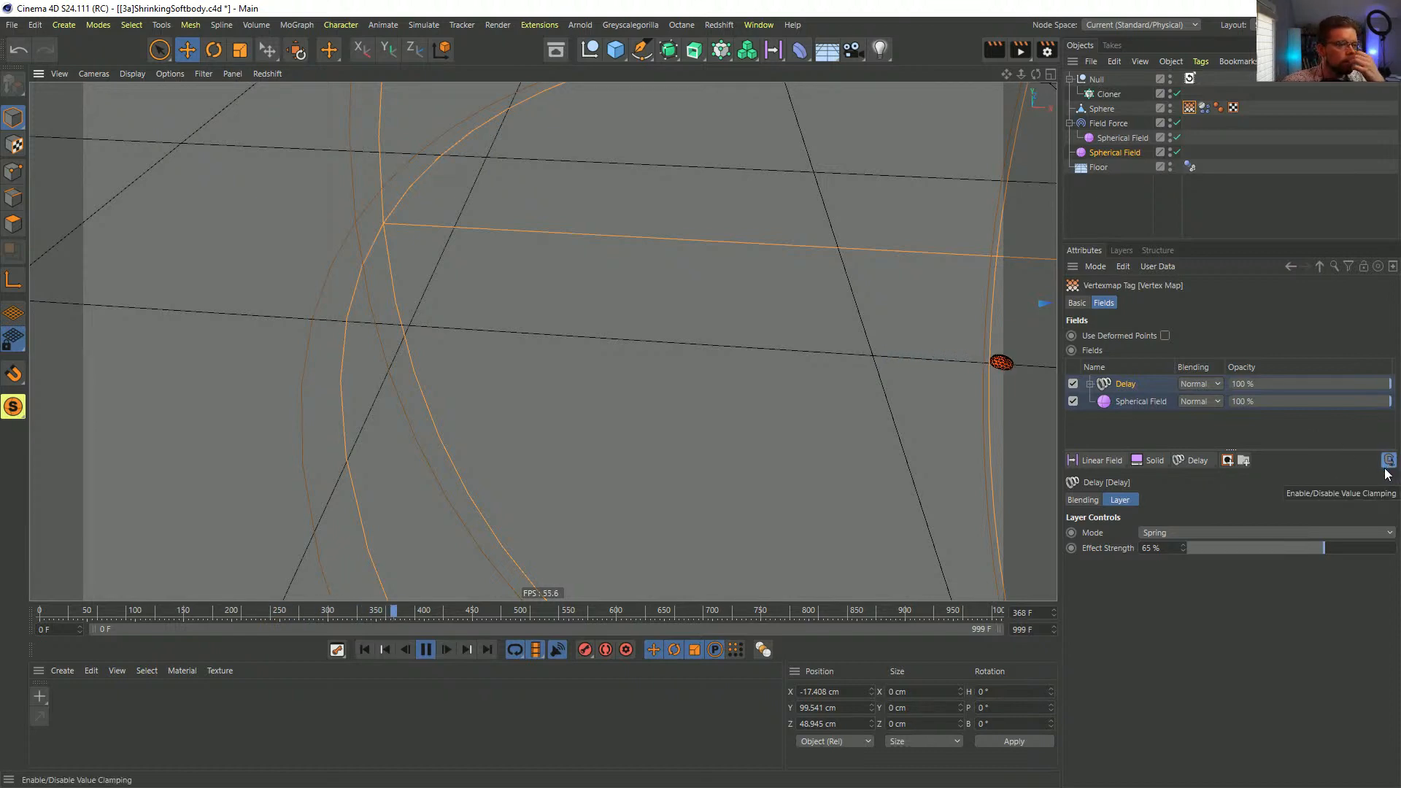
- Replay the simulation with value clamping disabled for the Vertex Map's field list and return to the first frame
click(382, 650)
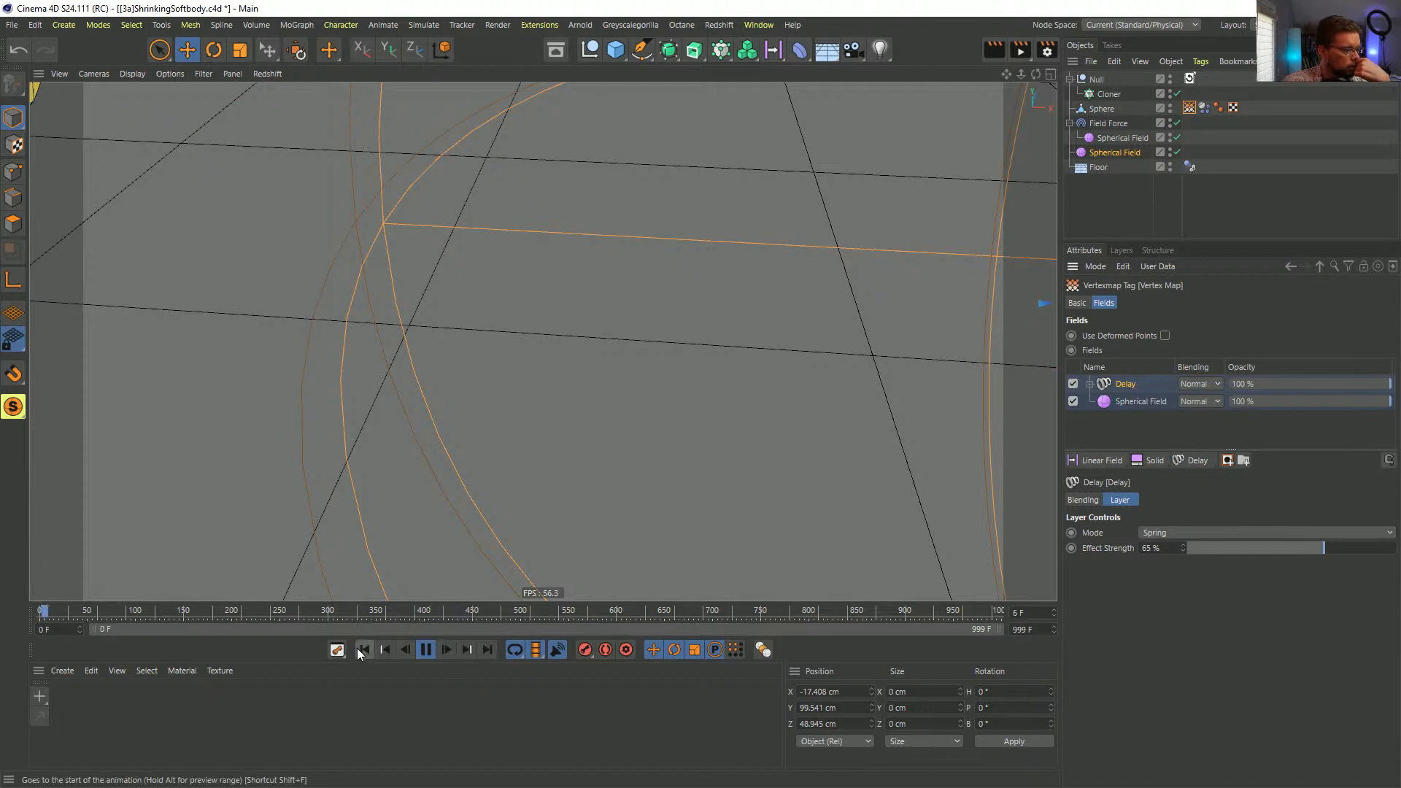
click(426, 649)
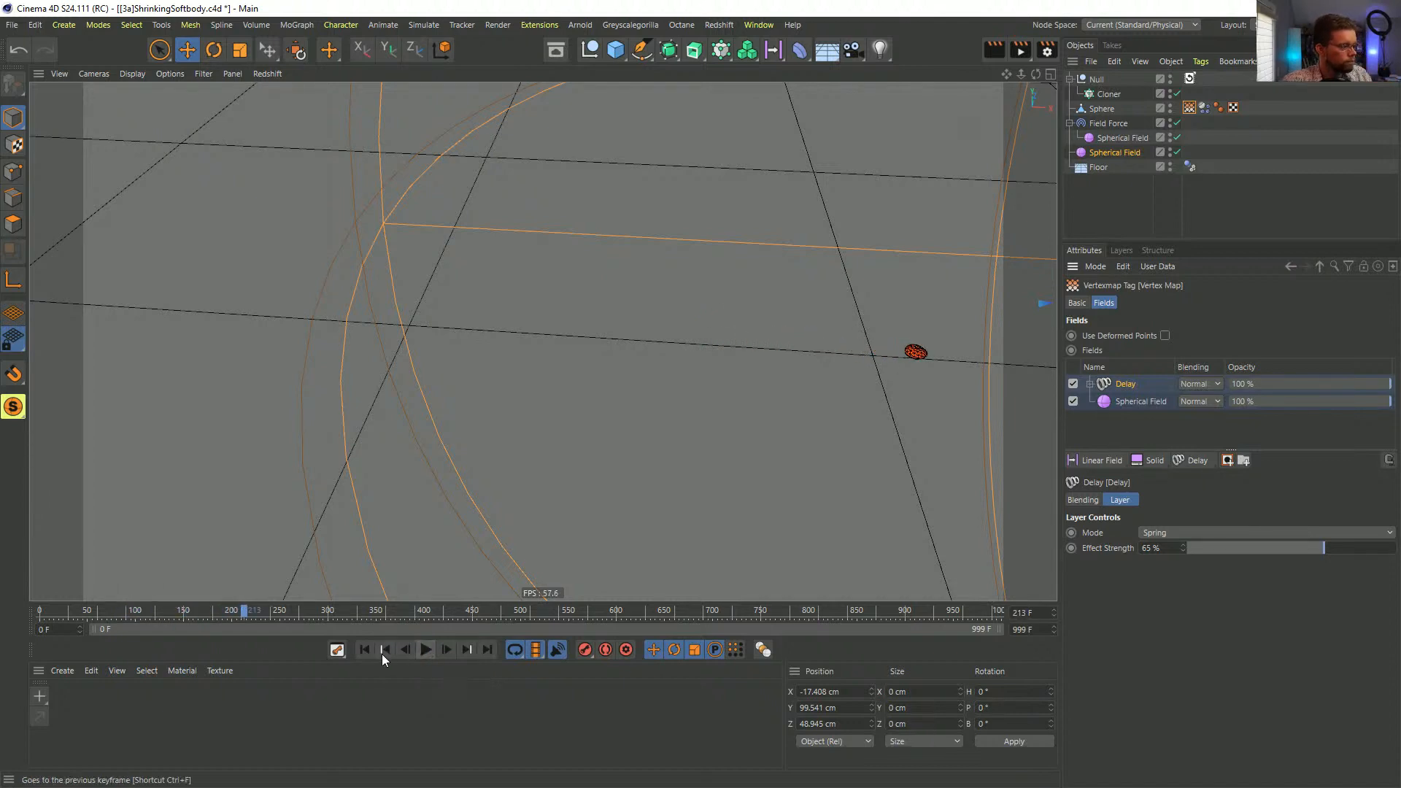
click(364, 650)
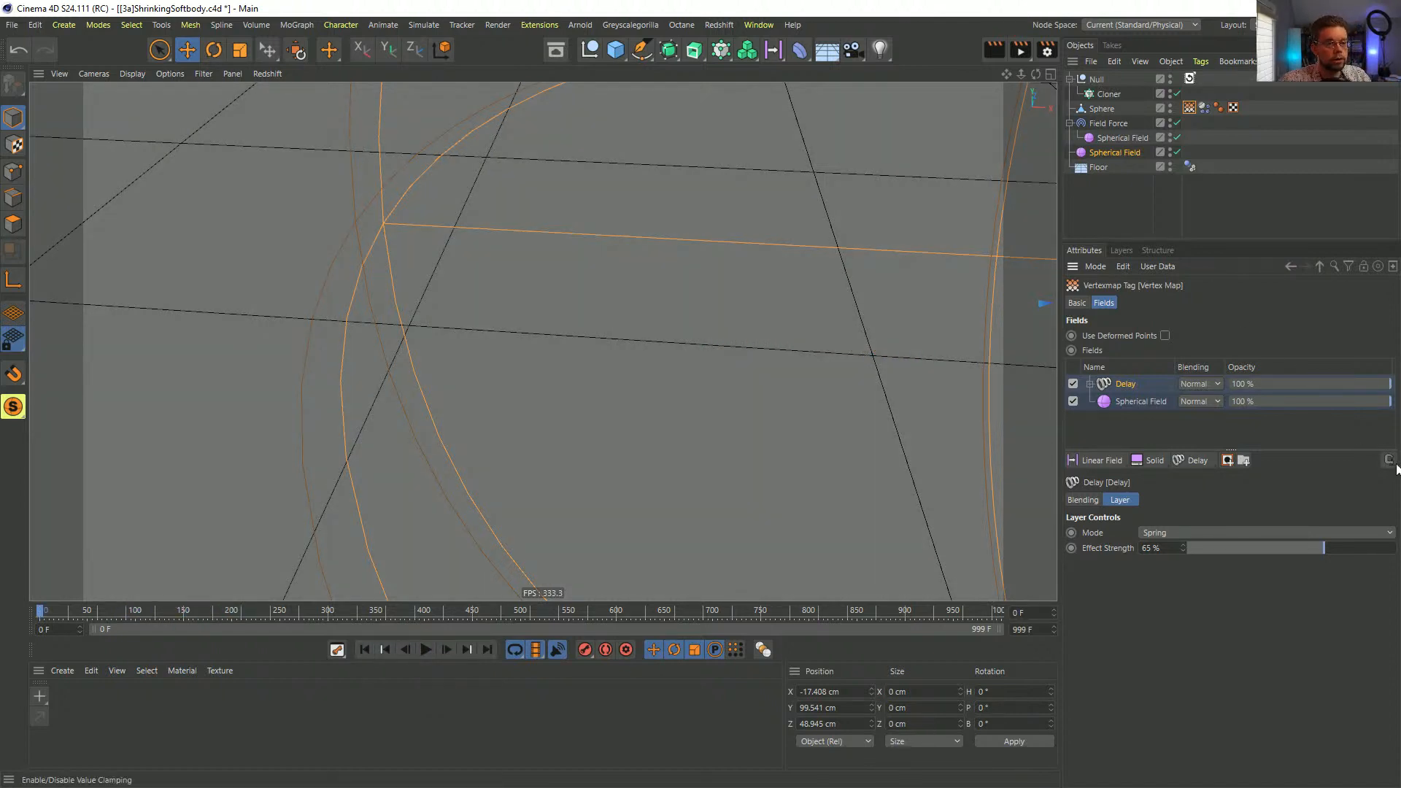
- Test-play the simulation with the Delay layer disabled in the Vertex Map tag and re-enable the layer
click(1073, 384)
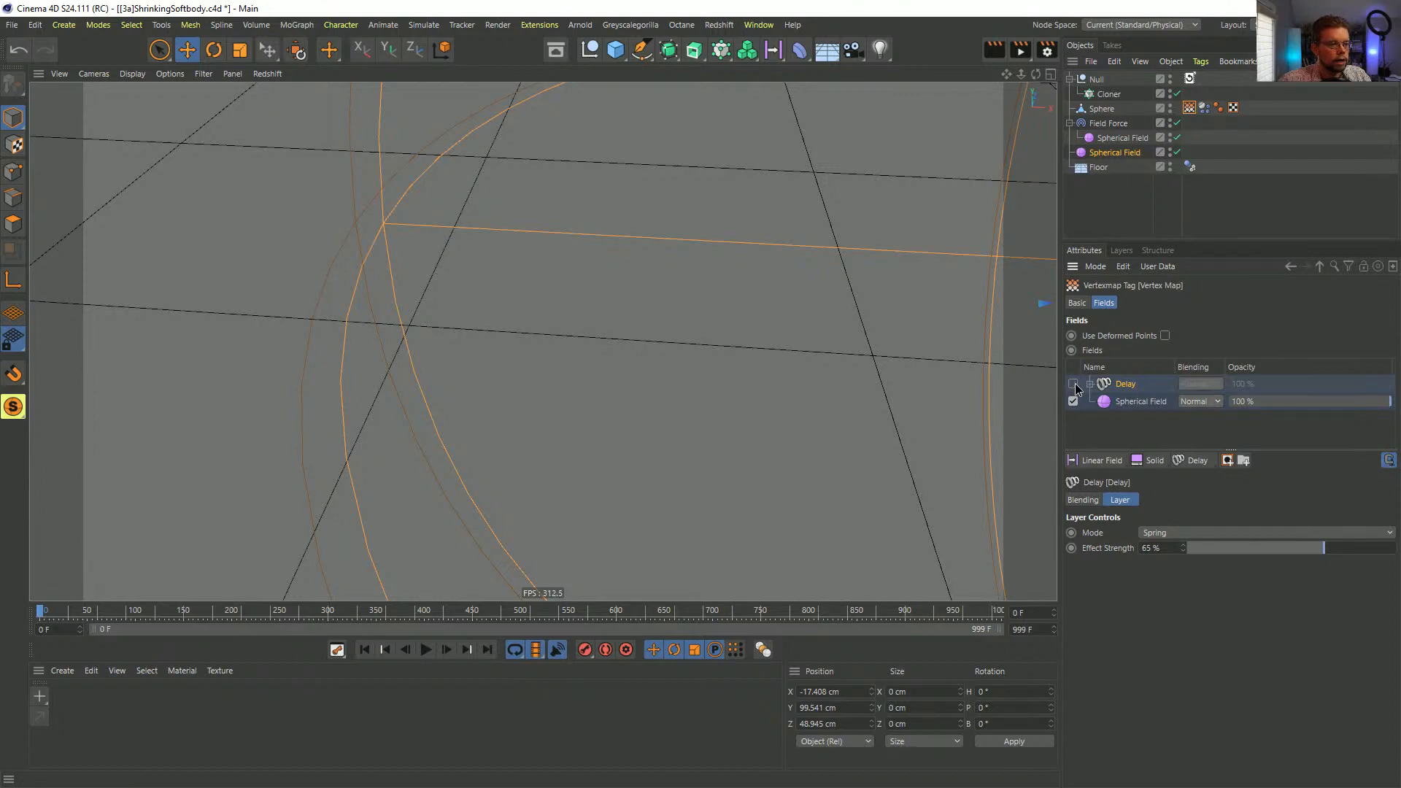
click(426, 649)
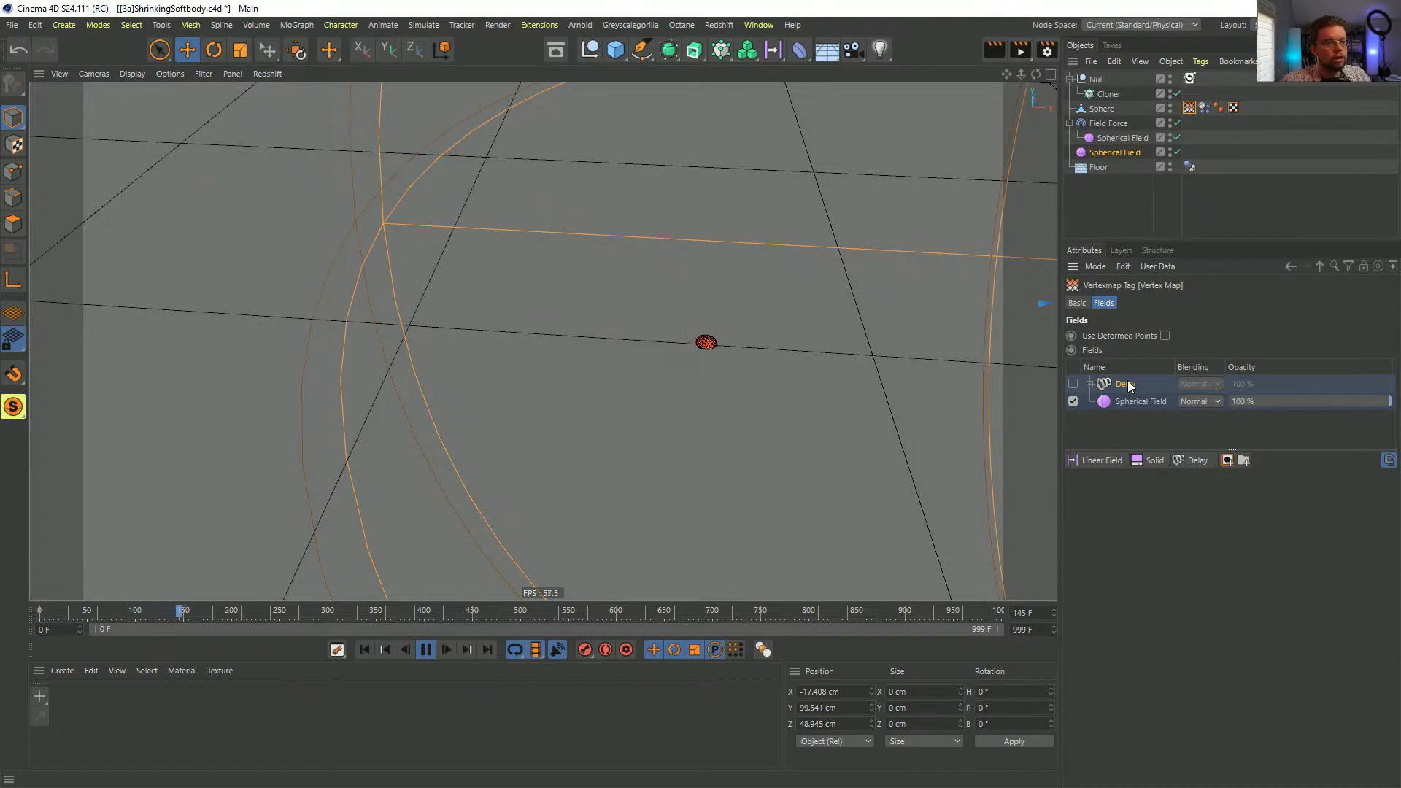
click(1072, 384)
- Set the Delay layer's mode to Smooth with 89 % effect strength and replay the simulation
click(1232, 533)
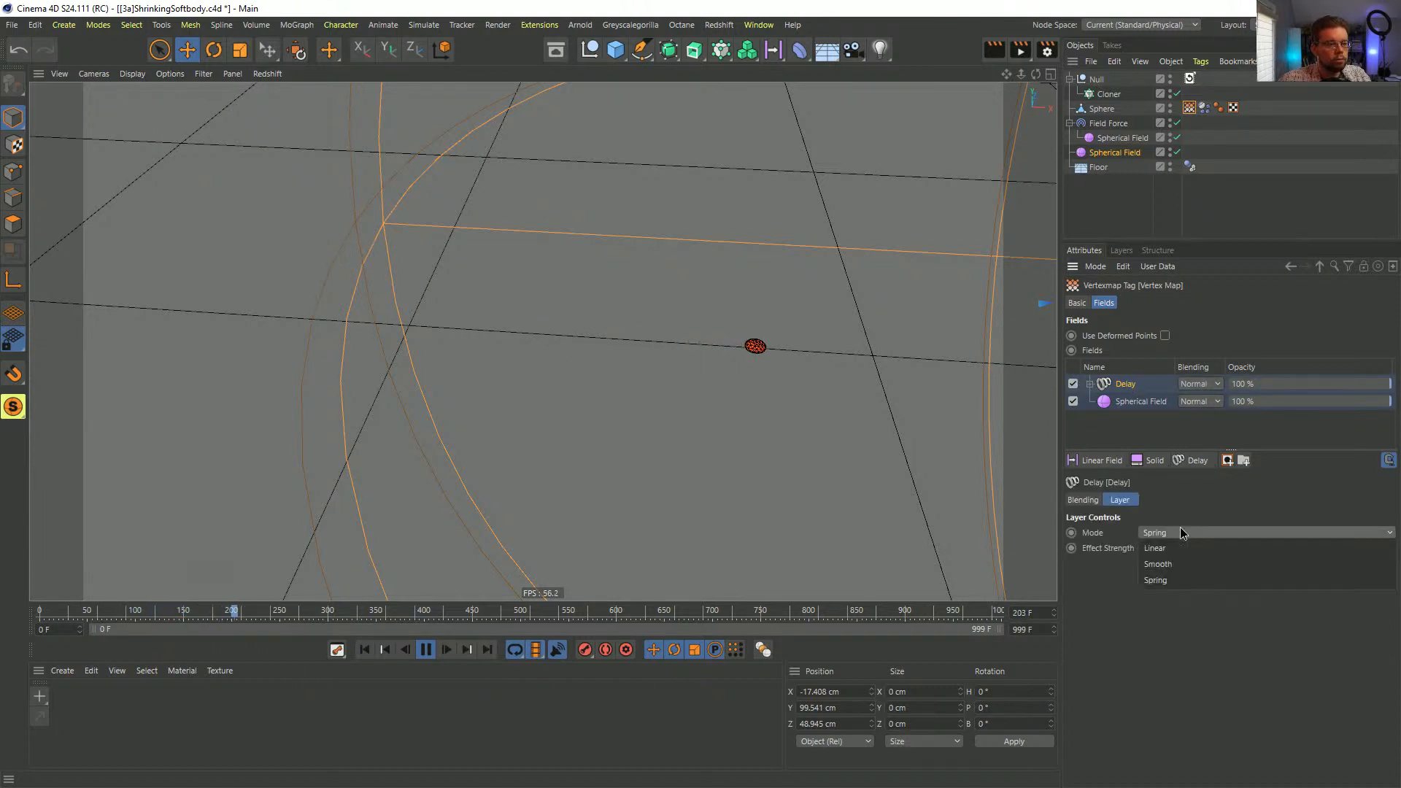
click(1188, 562)
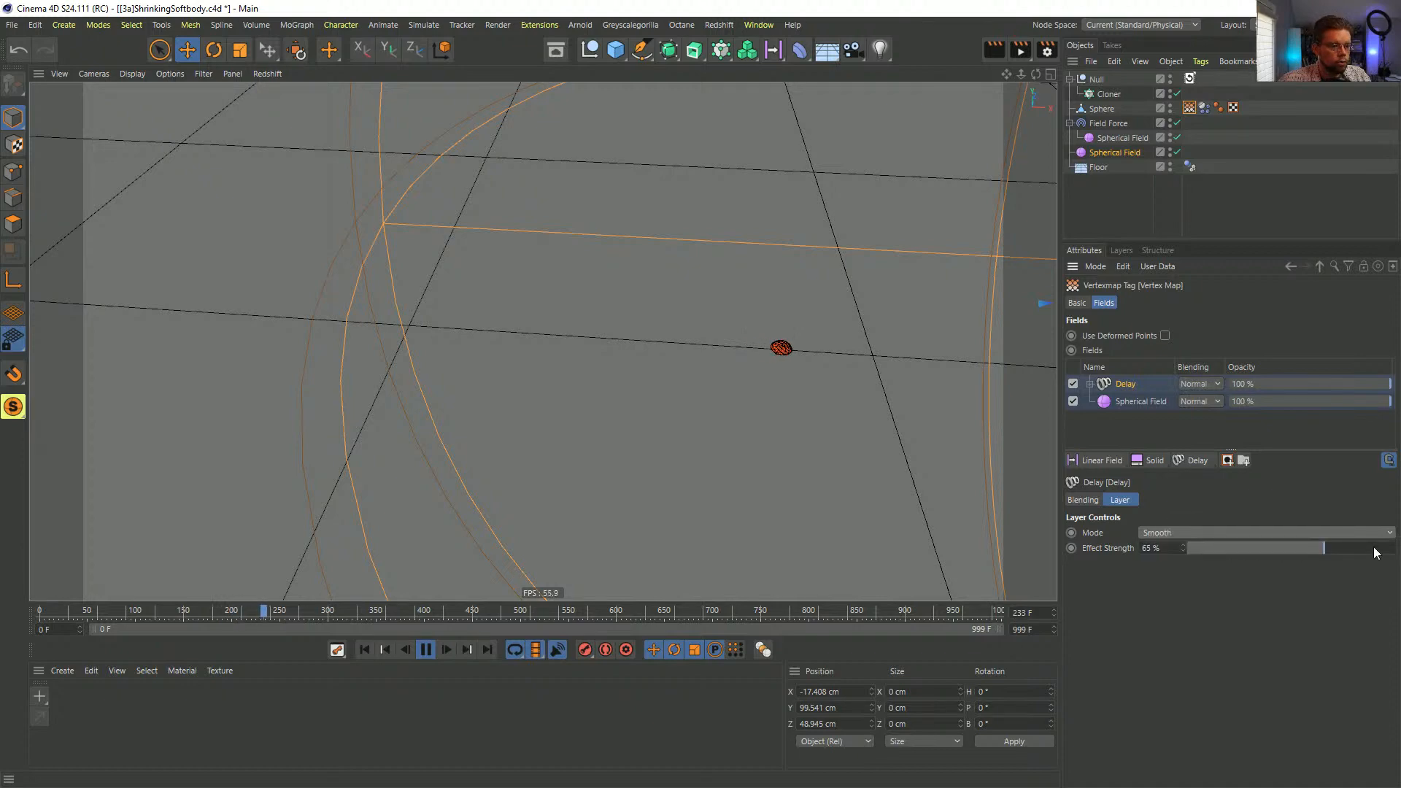
click(383, 650)
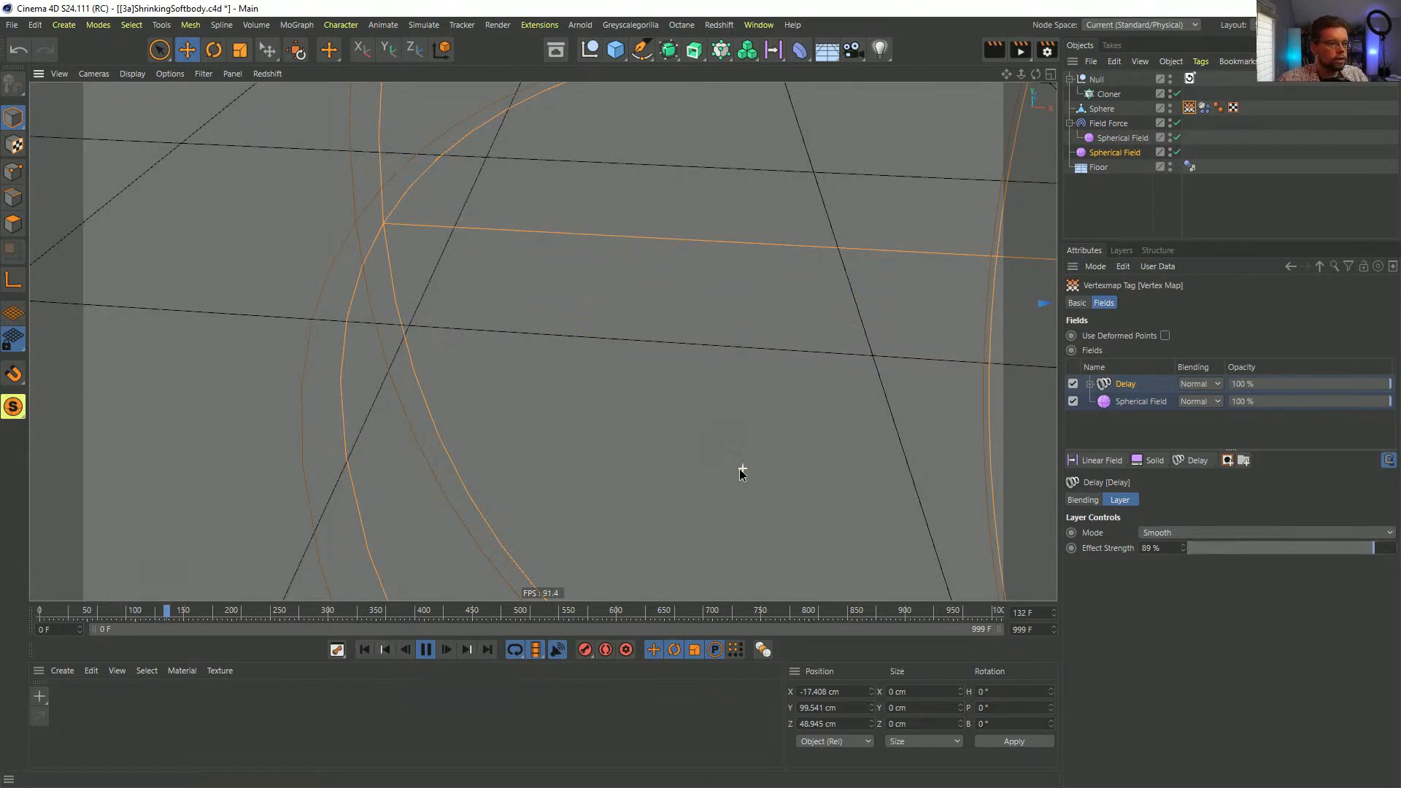
- Set the standalone Spherical Field's remapping Inner Offset to 100% and restart the simulation from the first frame
alt+drag(738, 469, 805, 482)
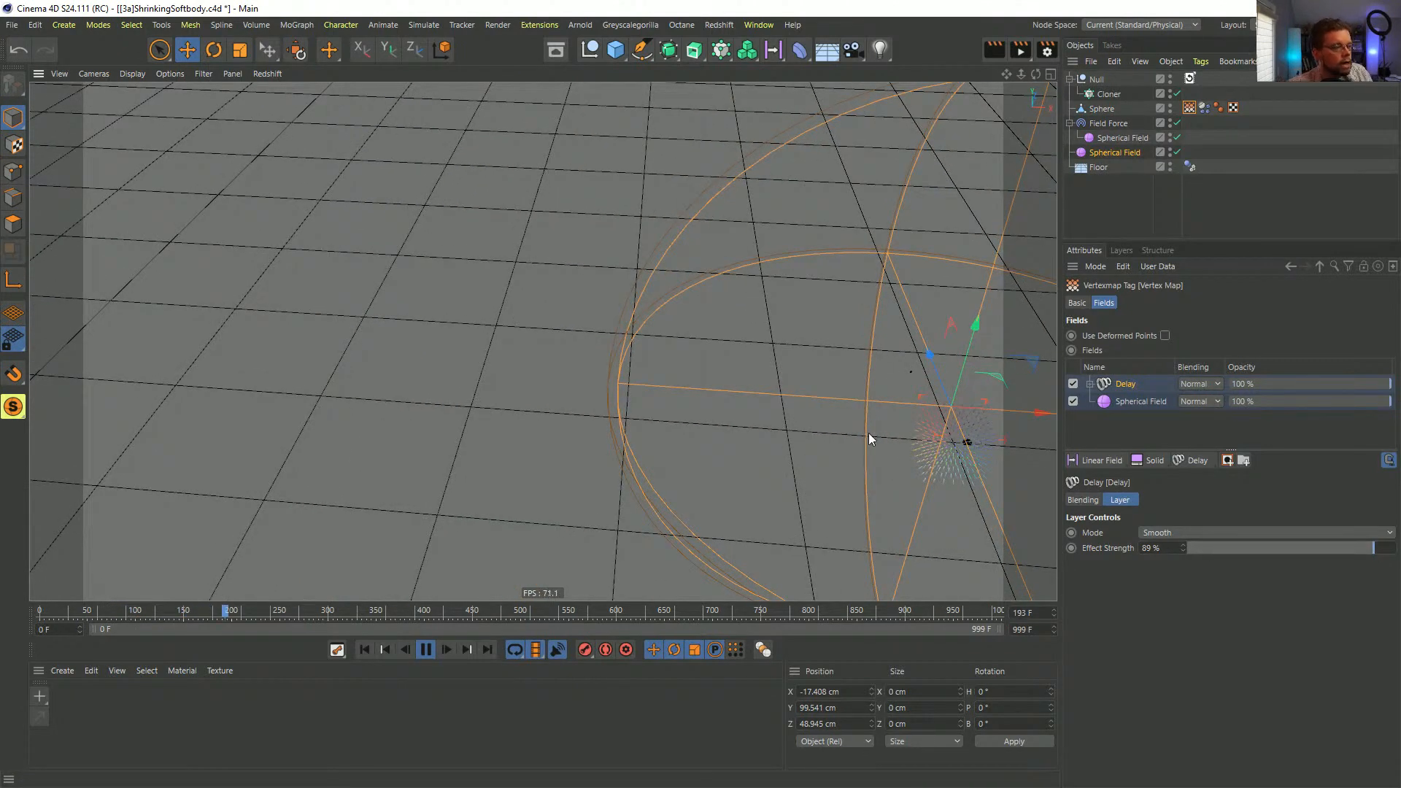
click(1103, 153)
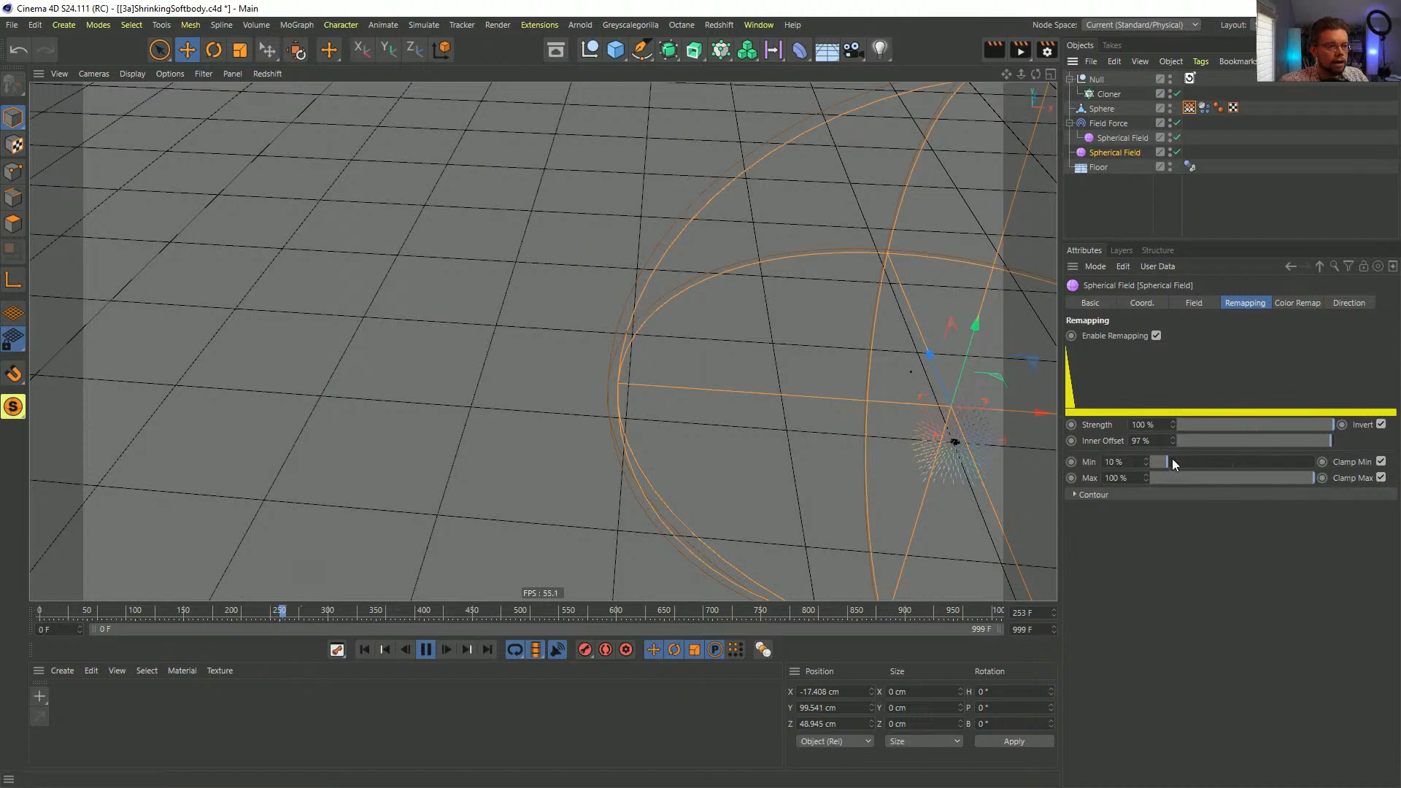
drag(1324, 441, 1346, 443)
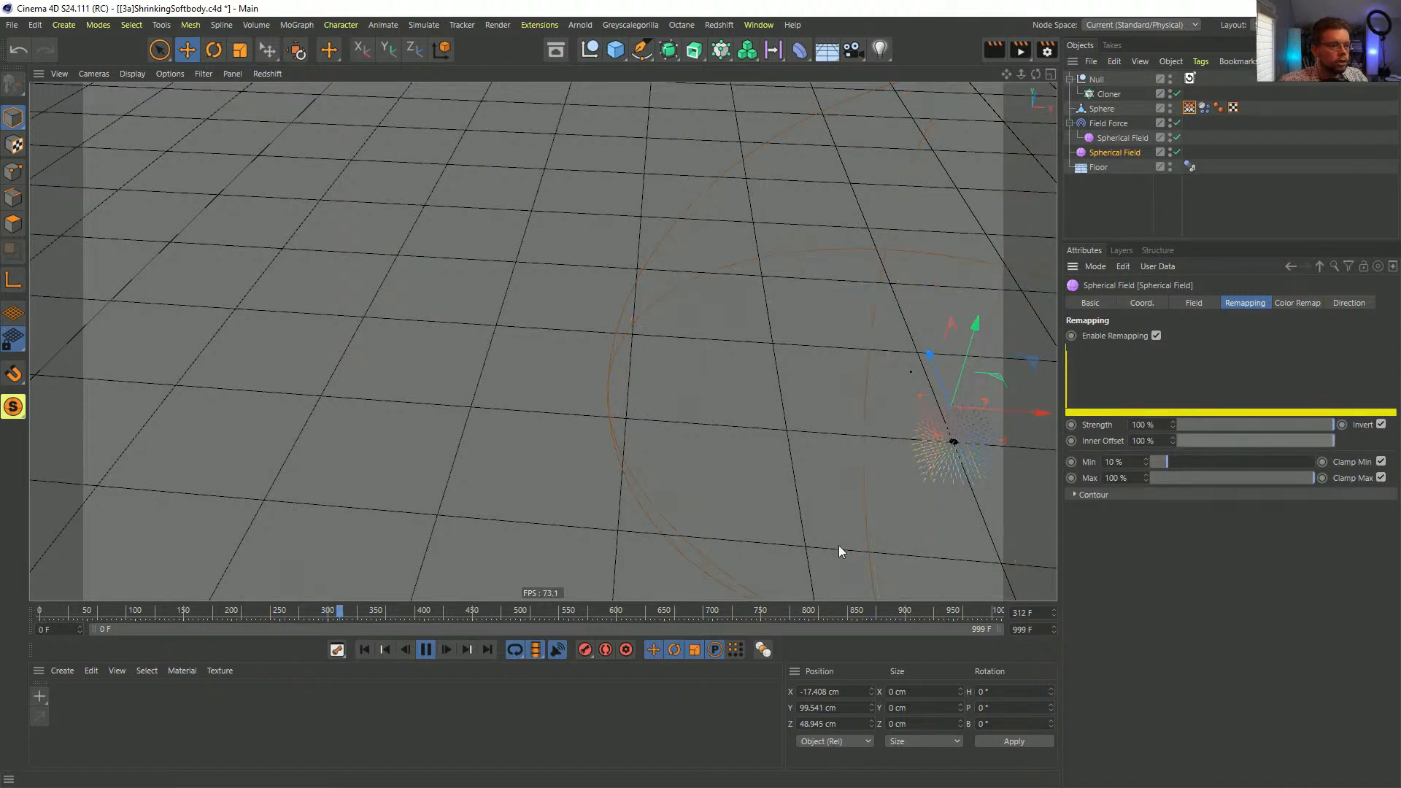
click(364, 649)
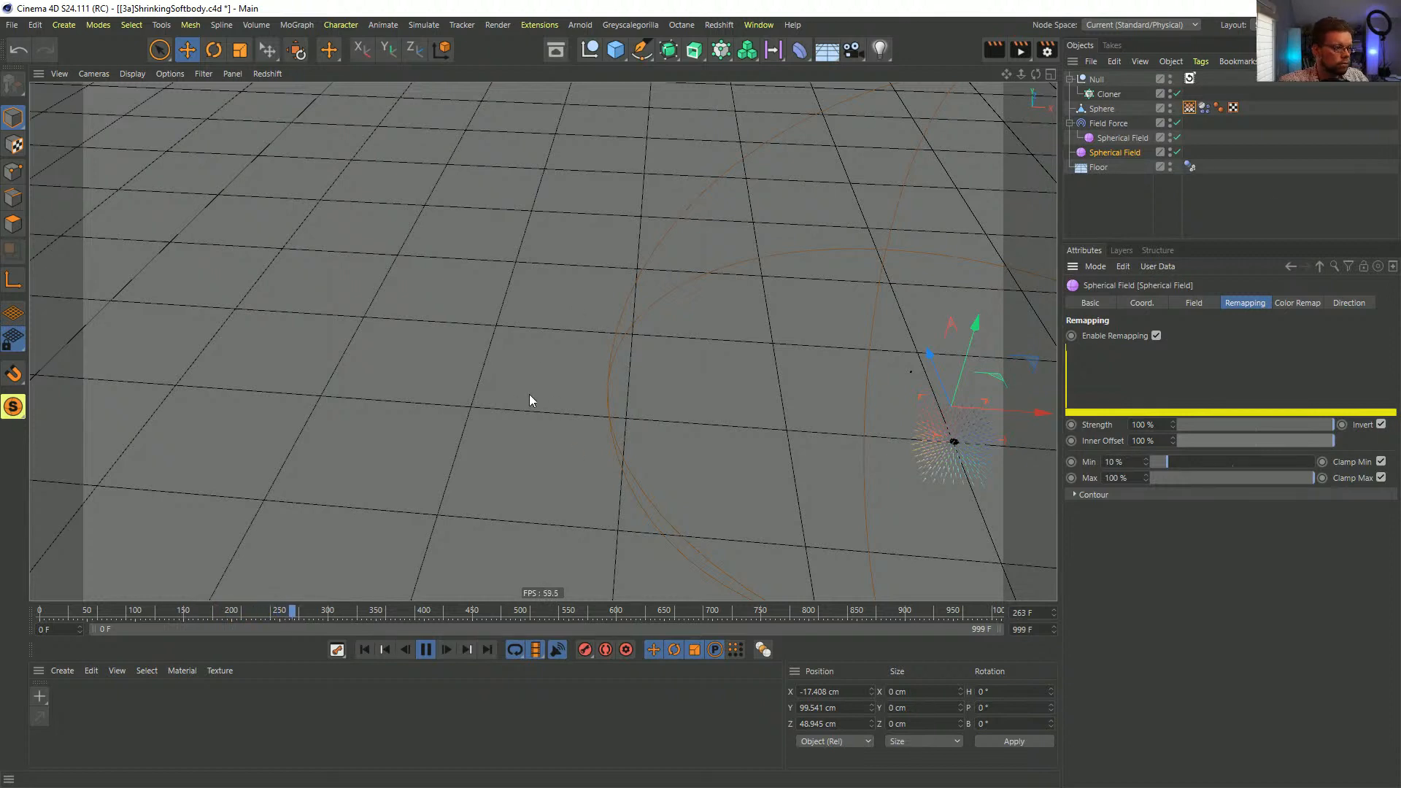
- Try Delay effect strengths of 33% and 63% in the sphere's vertex map, replaying the simulation for each
click(1190, 107)
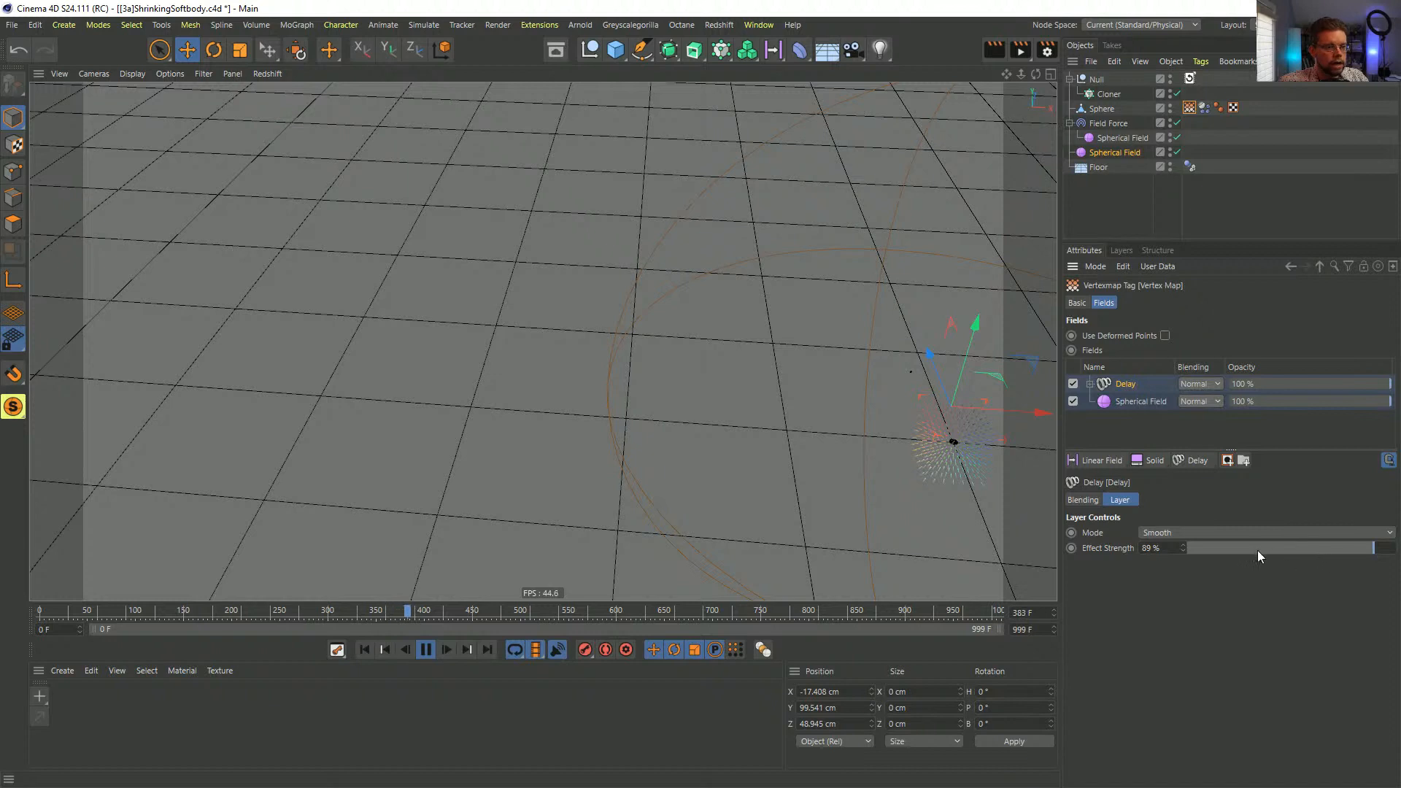
click(1258, 548)
click(364, 650)
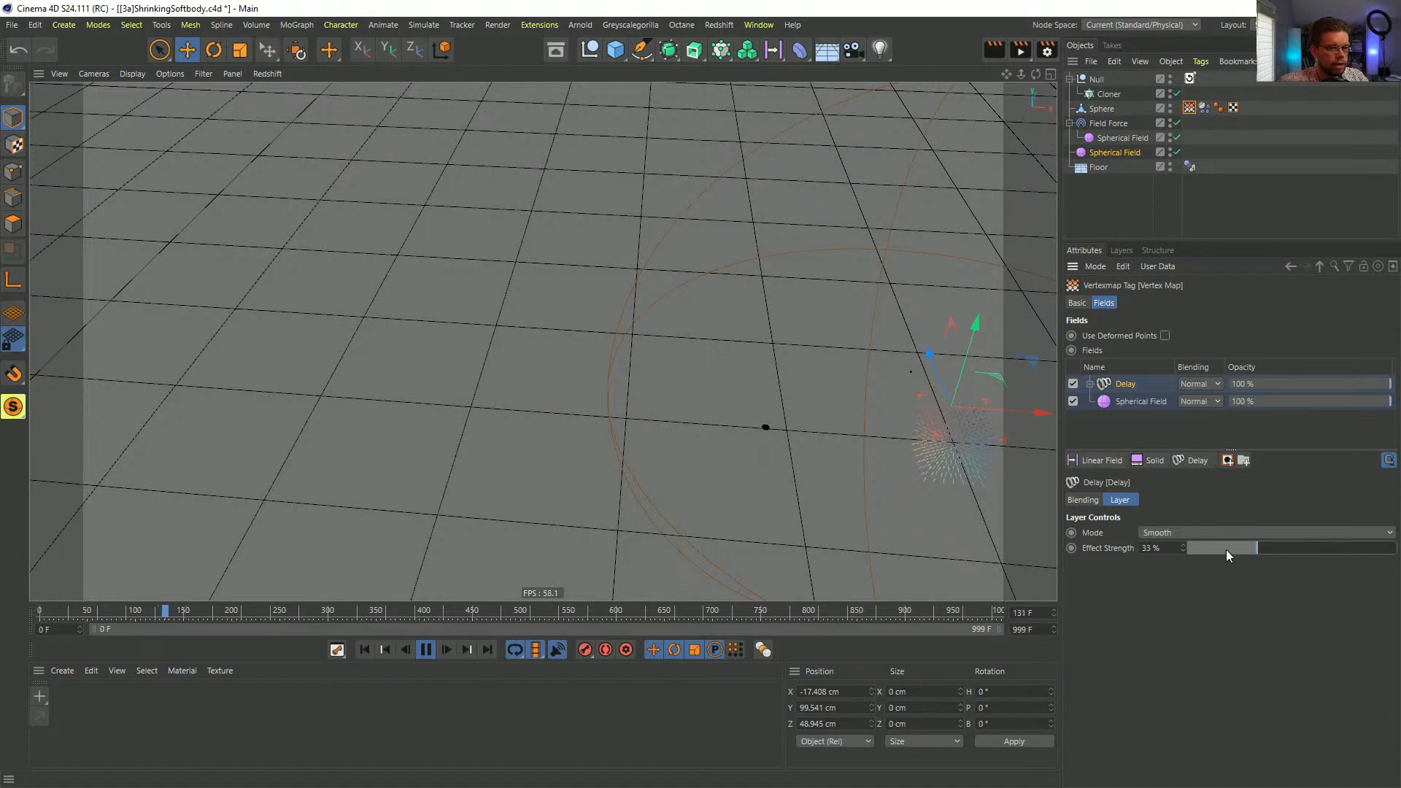
click(364, 649)
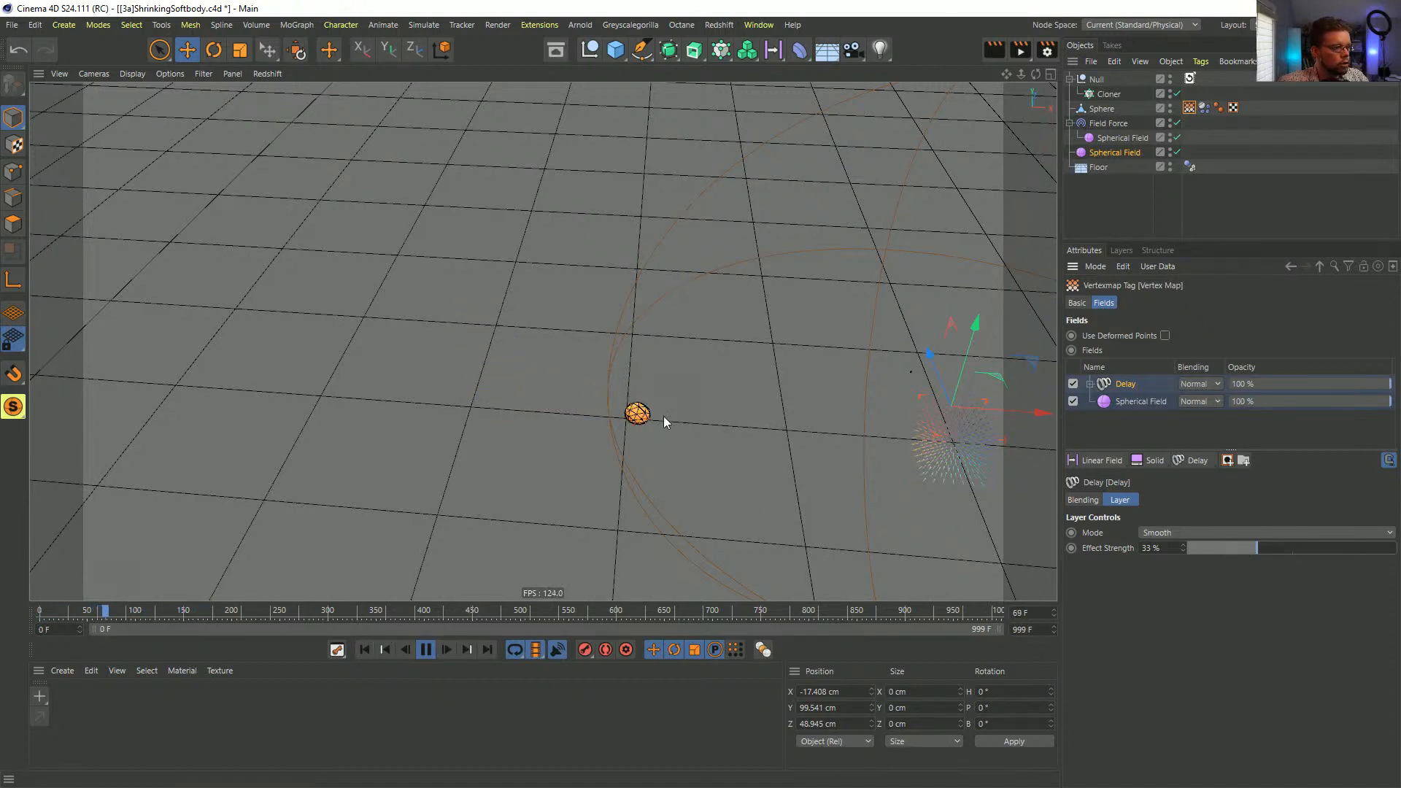
drag(1257, 548, 1321, 548)
click(364, 650)
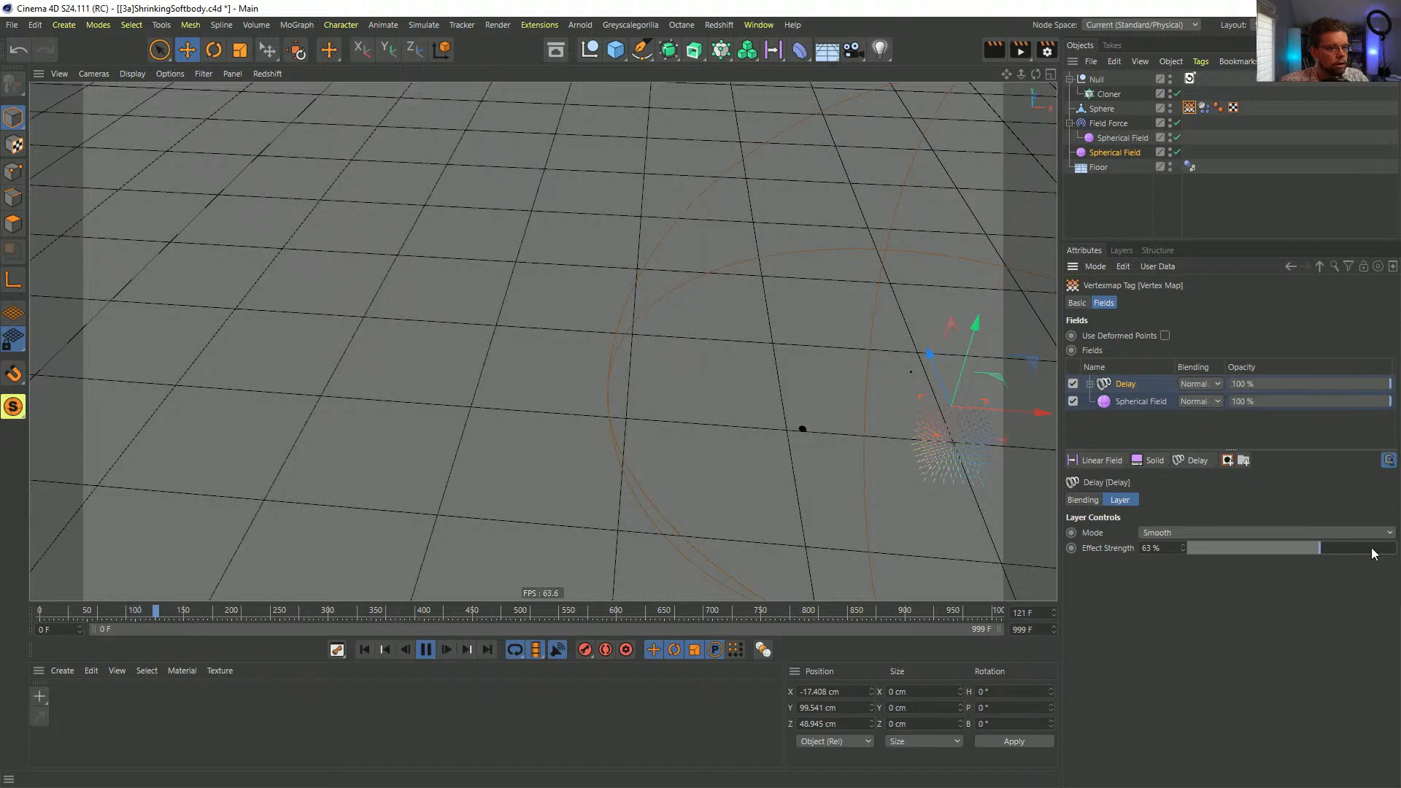
- Set the Delay layer's effect strength to 96%, replay the simulation, and stop it back at frame 0
drag(1357, 548, 1388, 548)
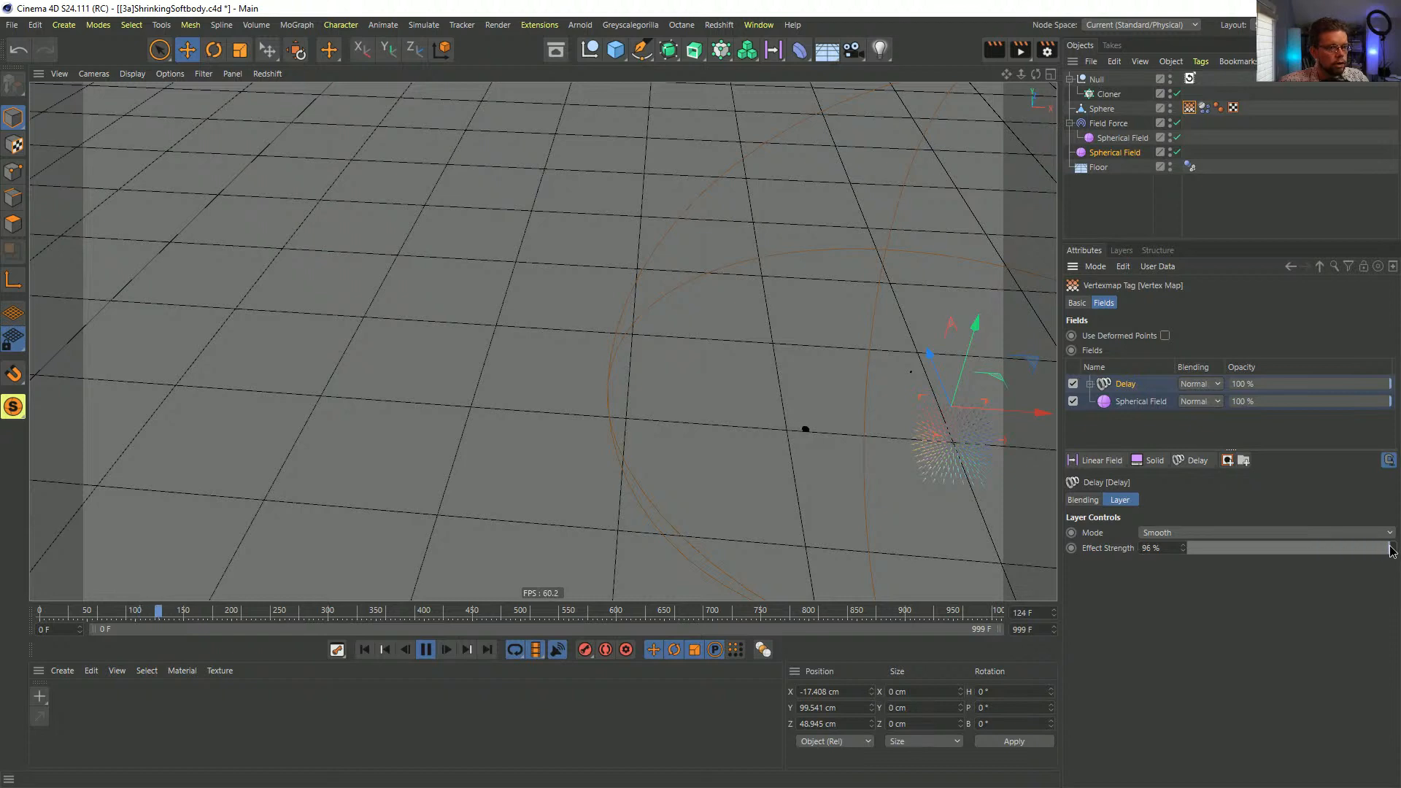
click(363, 649)
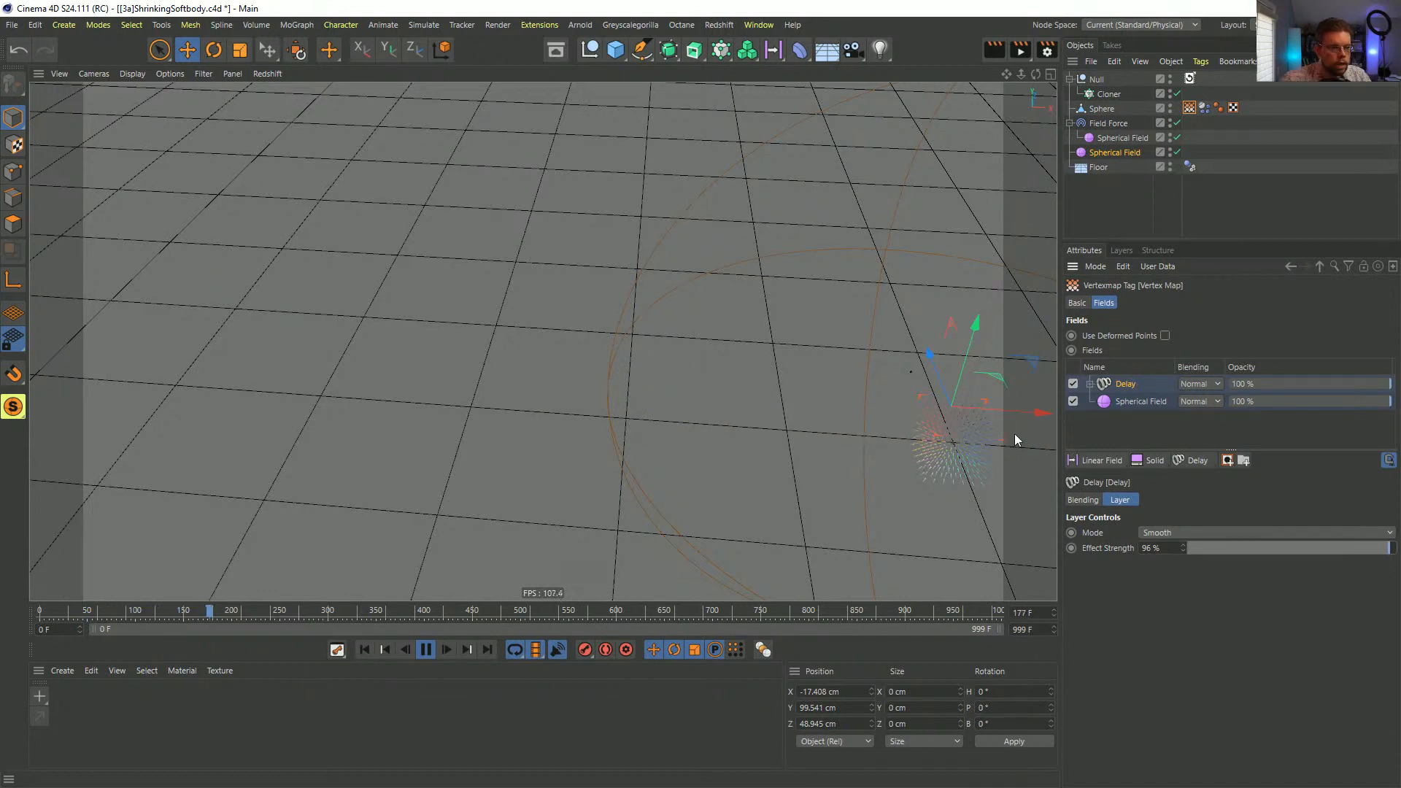
alt+middle_drag(1001, 423, 862, 411)
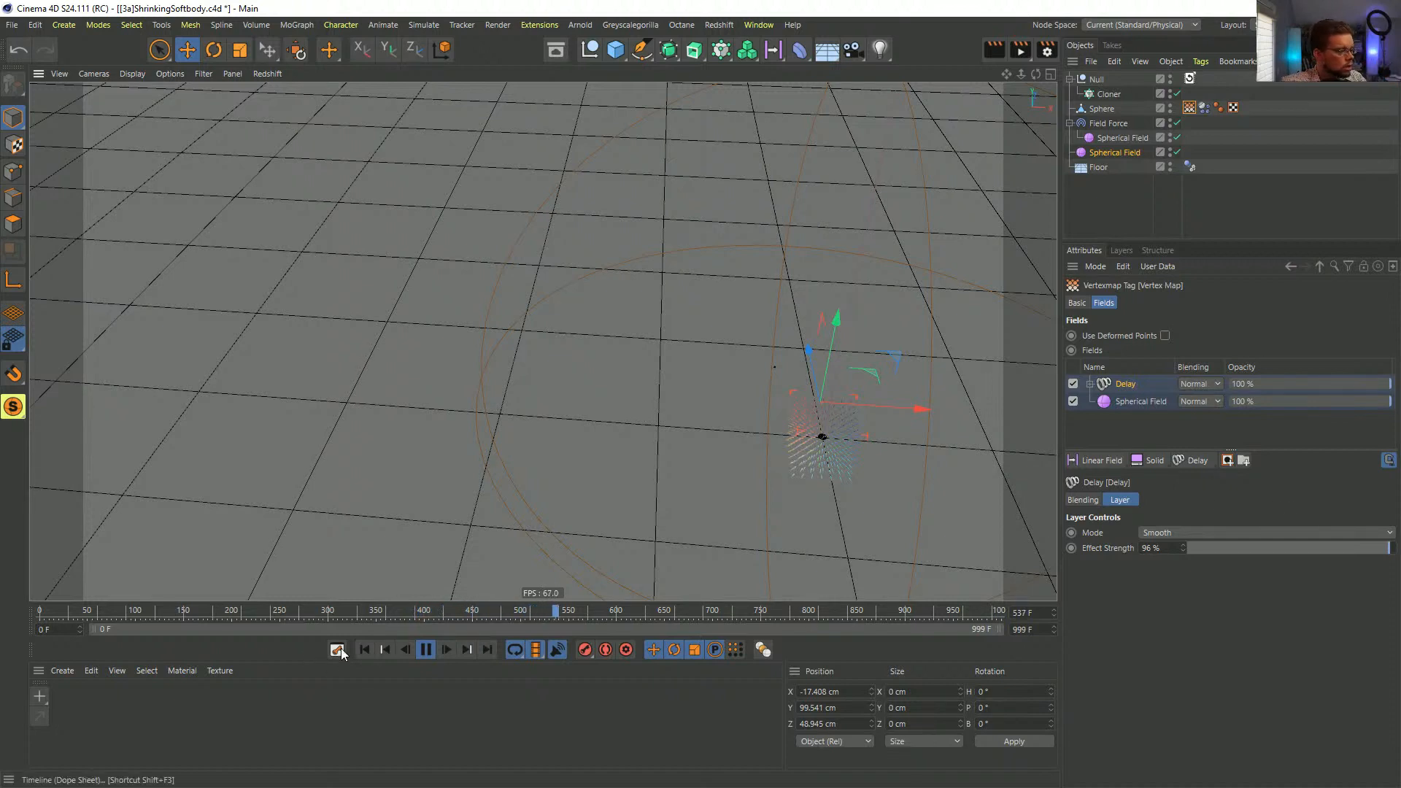
click(426, 649)
click(364, 648)
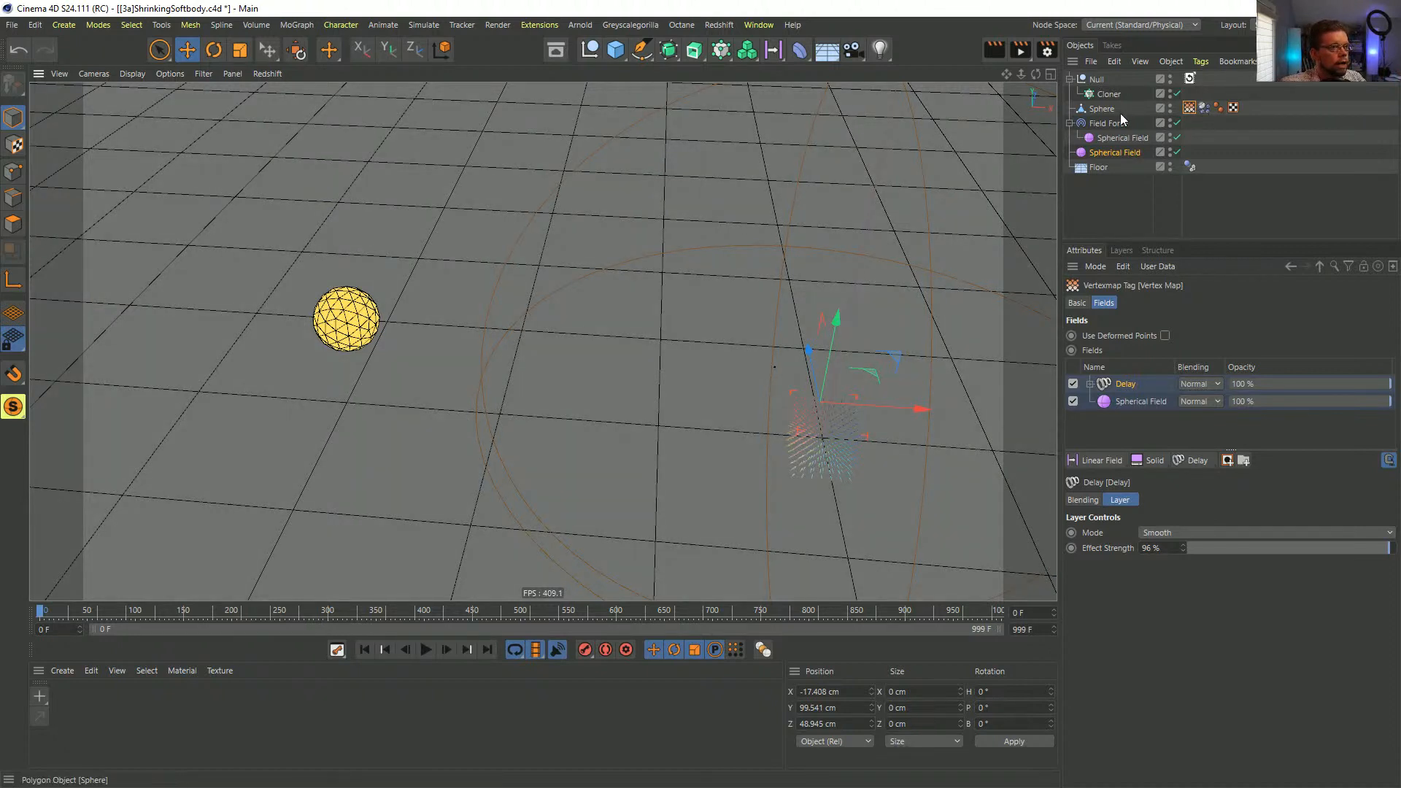
- Examine the sphere's soft body settings and its first frames of motion one by one, ending back at frame 0
click(1204, 108)
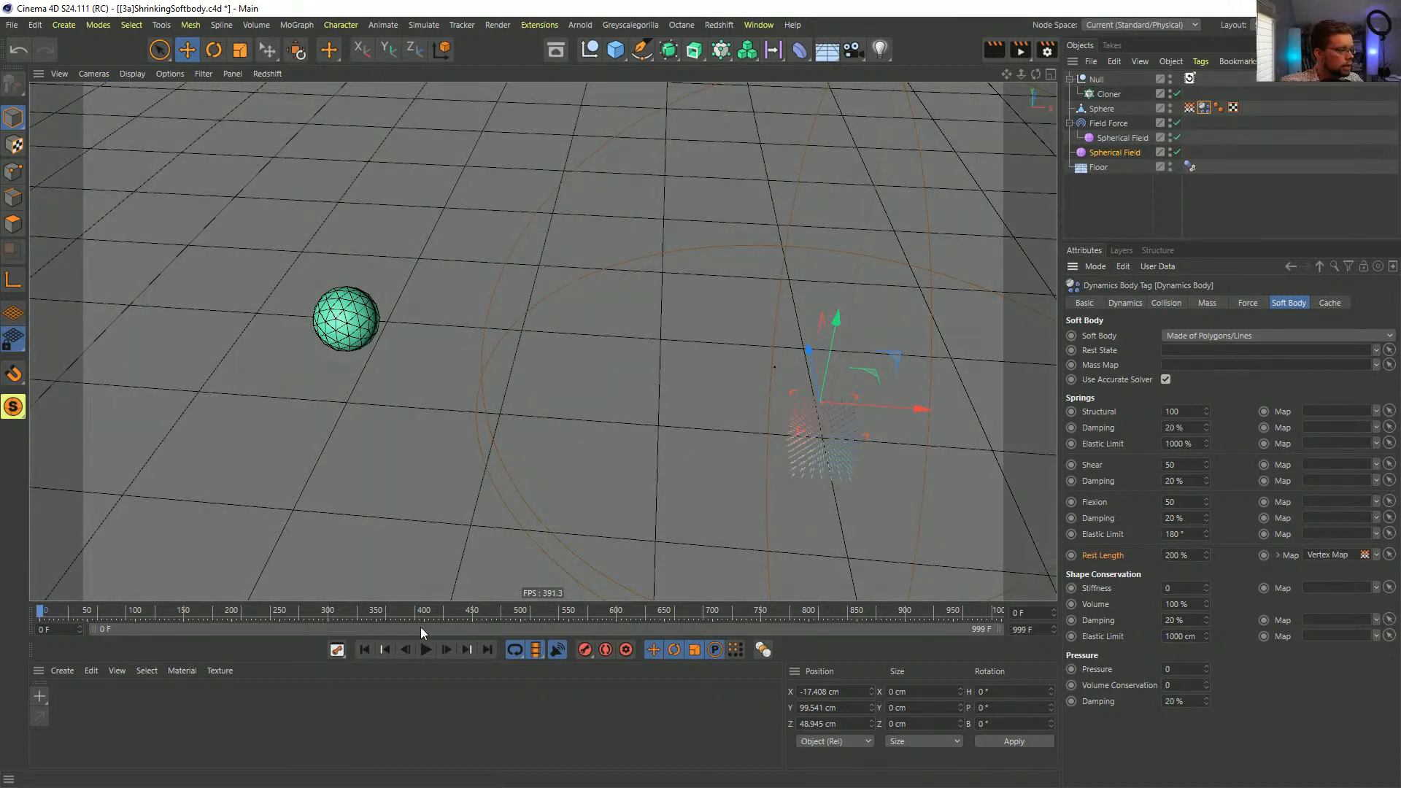
click(446, 650)
click(447, 649)
click(447, 649)
click(447, 650)
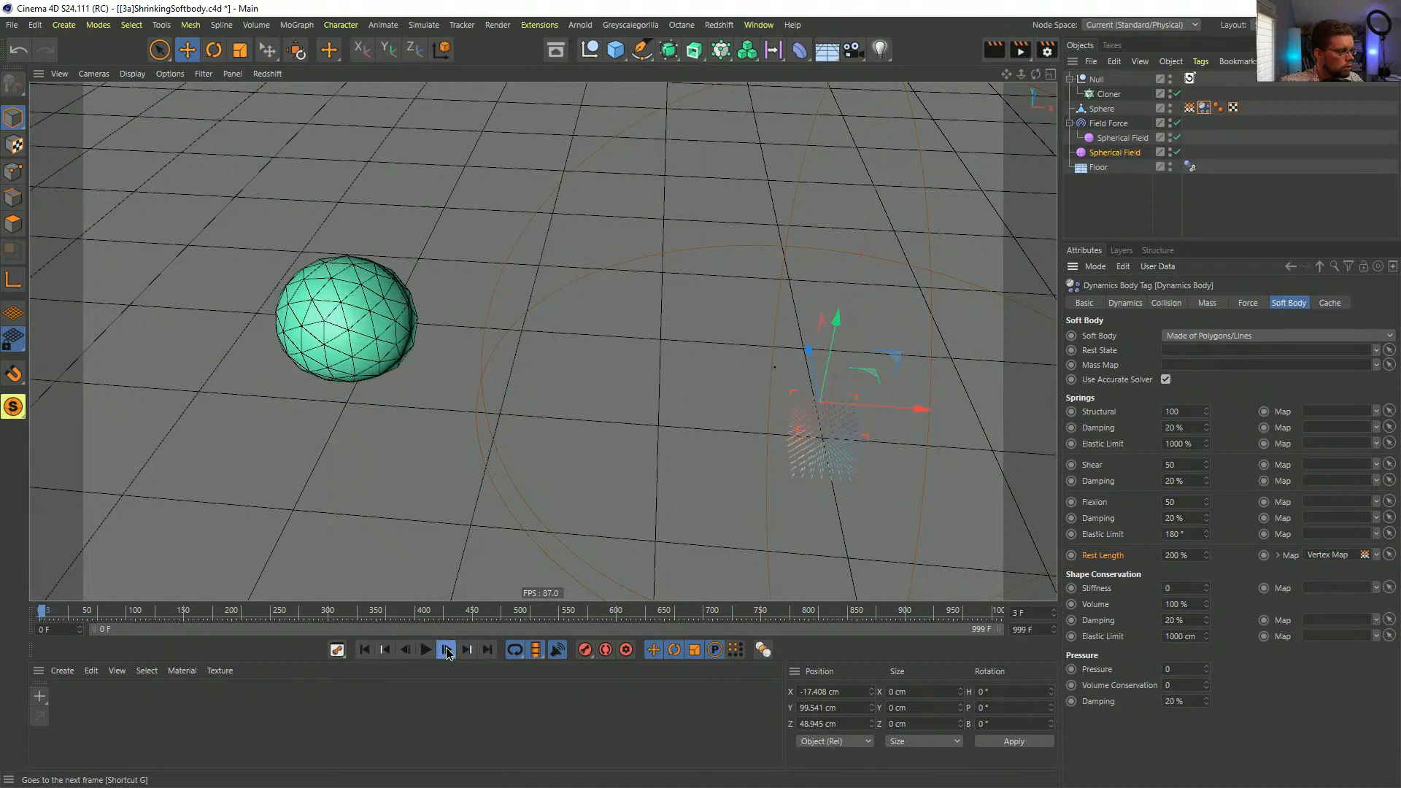
click(447, 650)
click(447, 649)
click(367, 648)
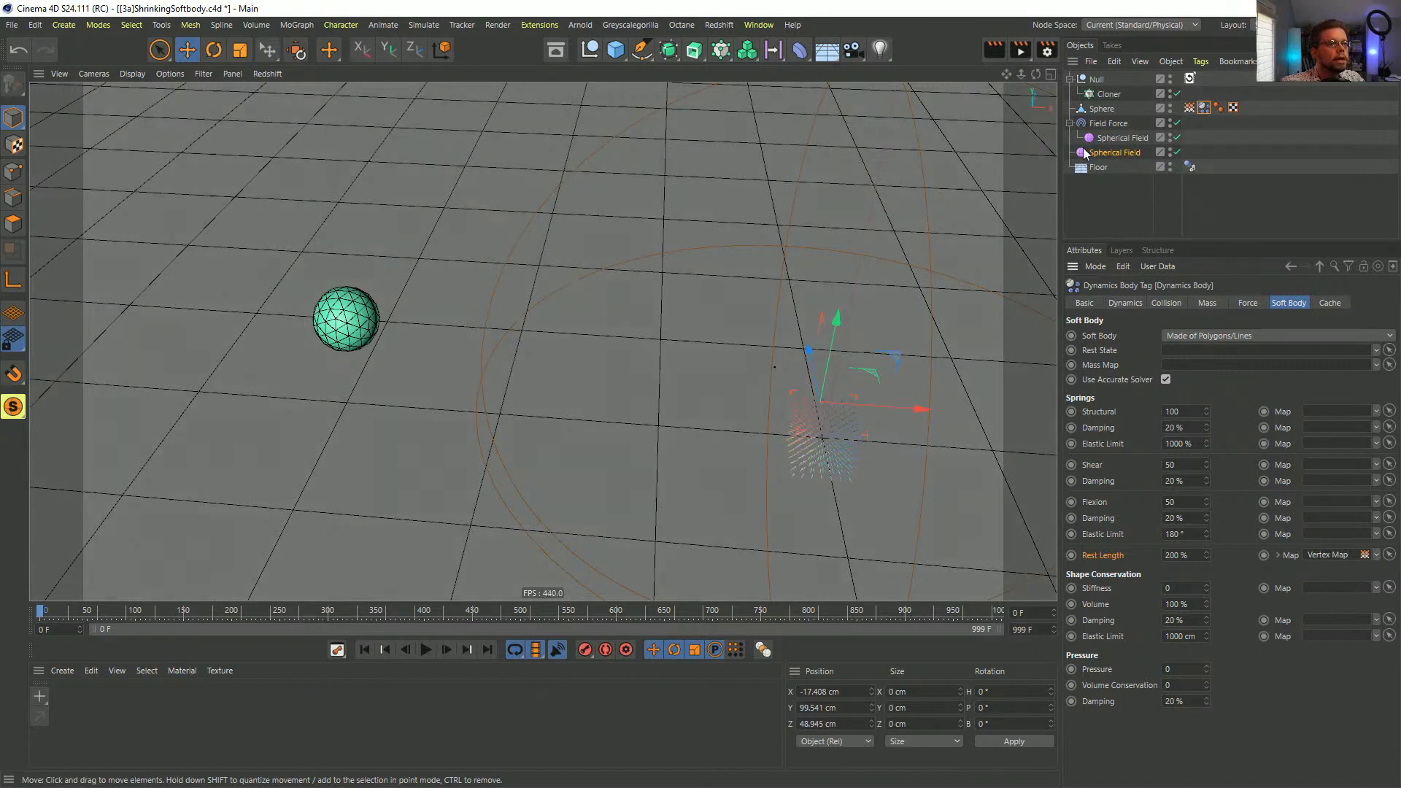
- Move the Spherical Field used by the vertex map directly below the Sphere in the object hierarchy
click(1189, 110)
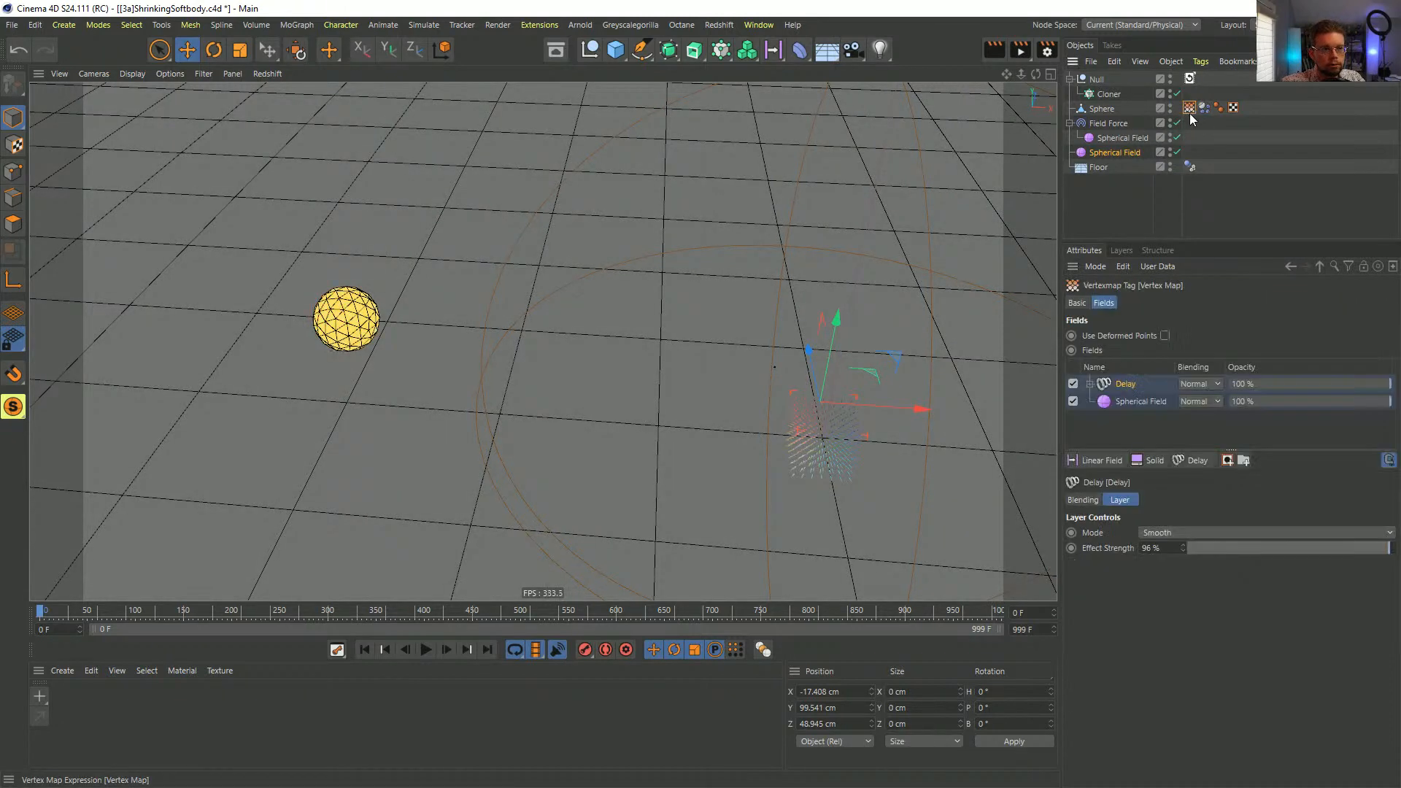
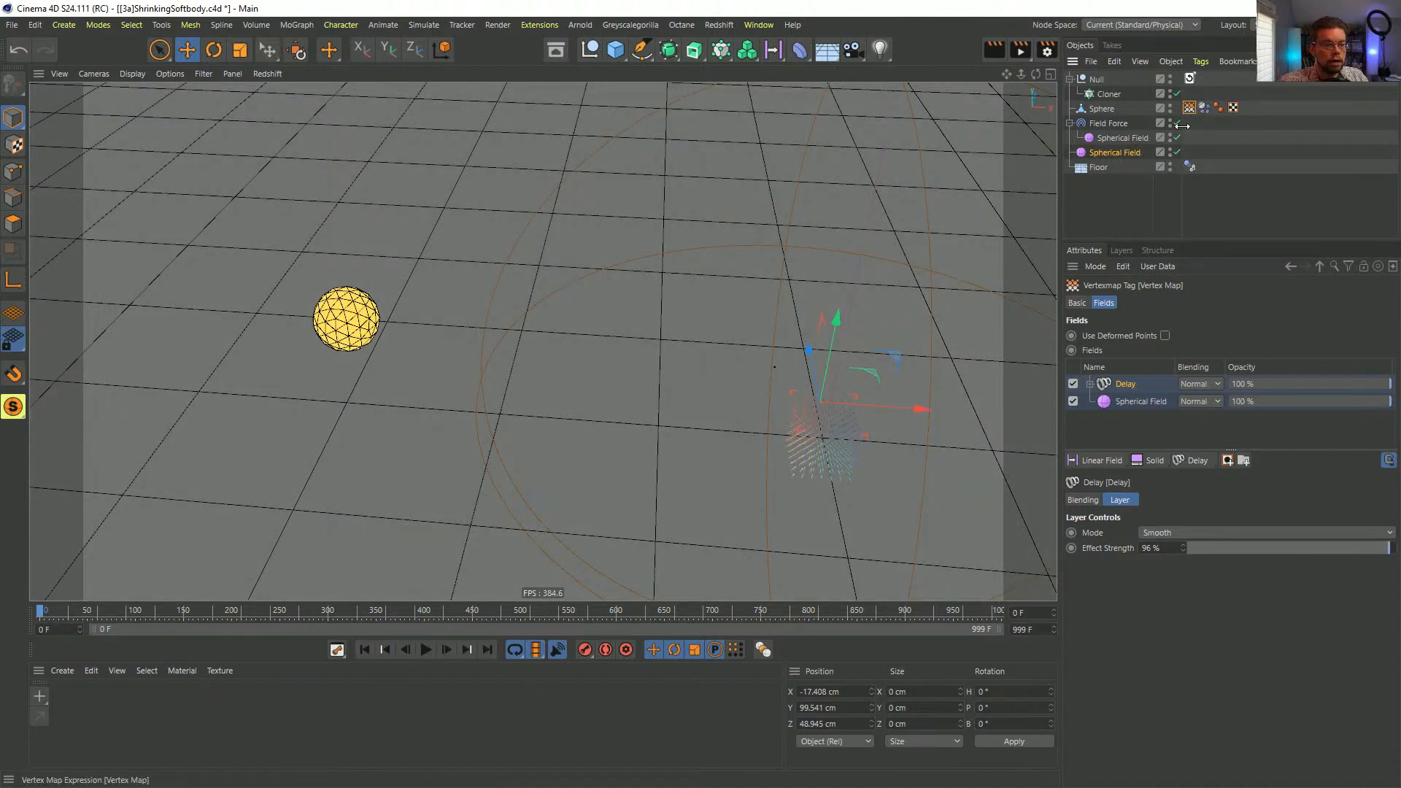
click(1129, 402)
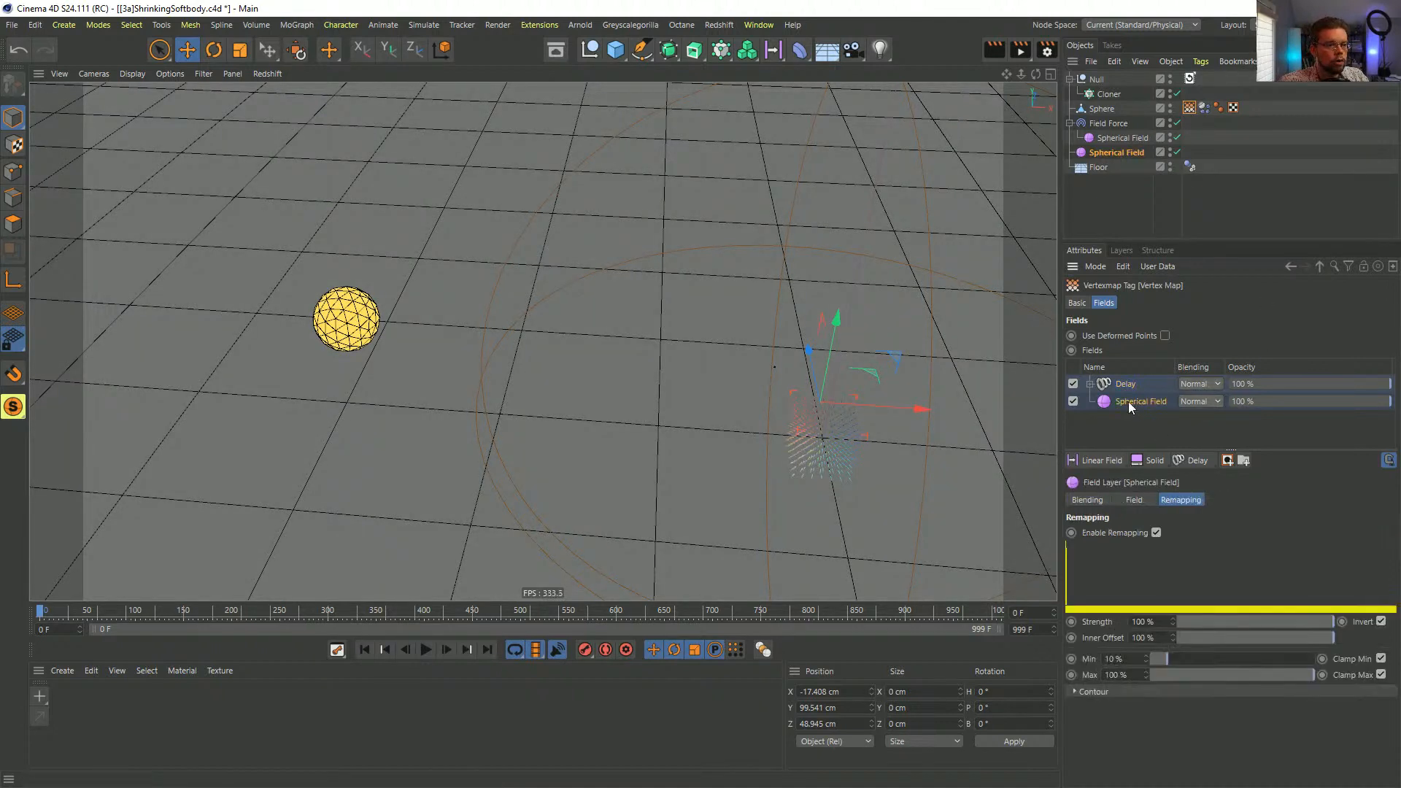
click(1115, 151)
drag(1104, 115, 1102, 113)
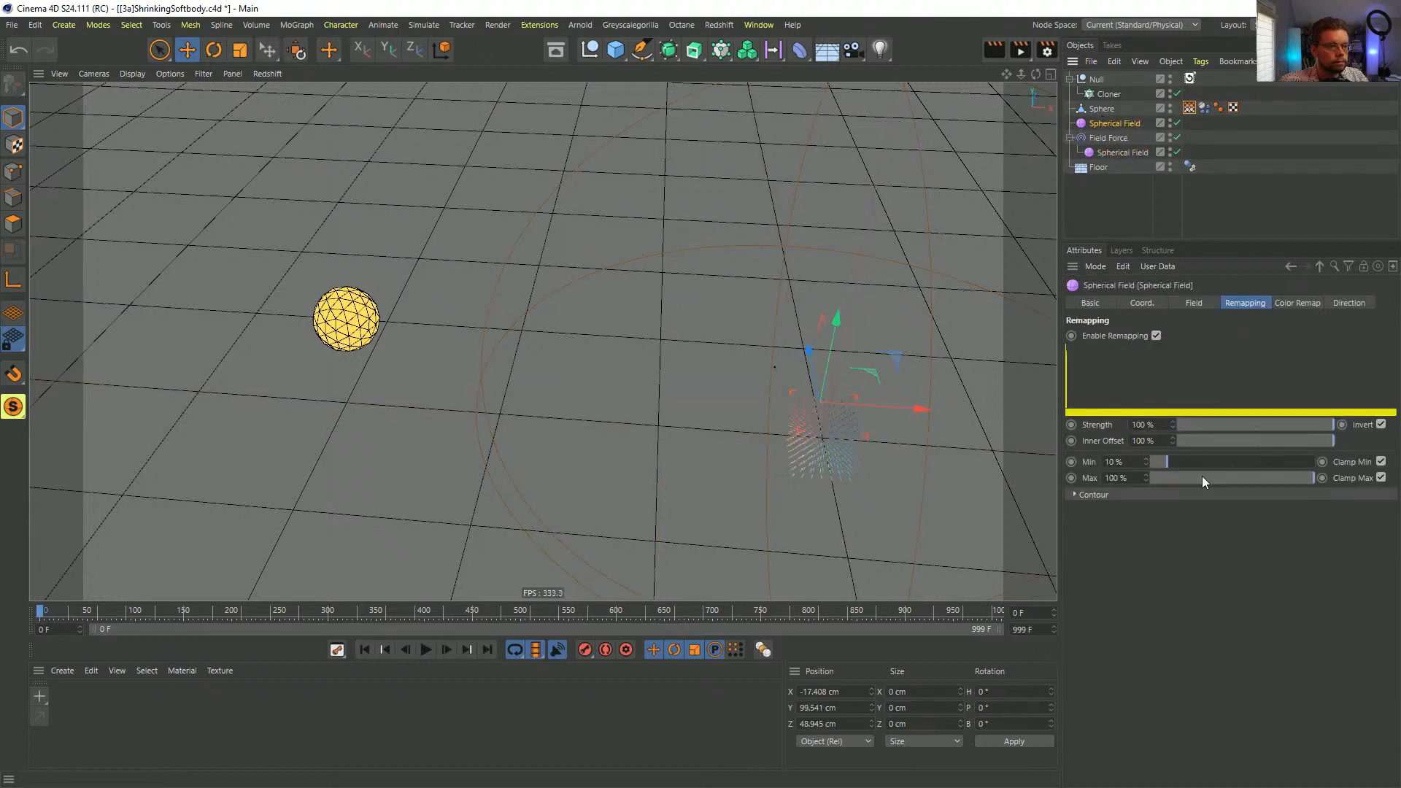
- Set the Spherical Field's remapping Max to 50%, preview the start of the simulation, and rewind to frame 0
click(1160, 425)
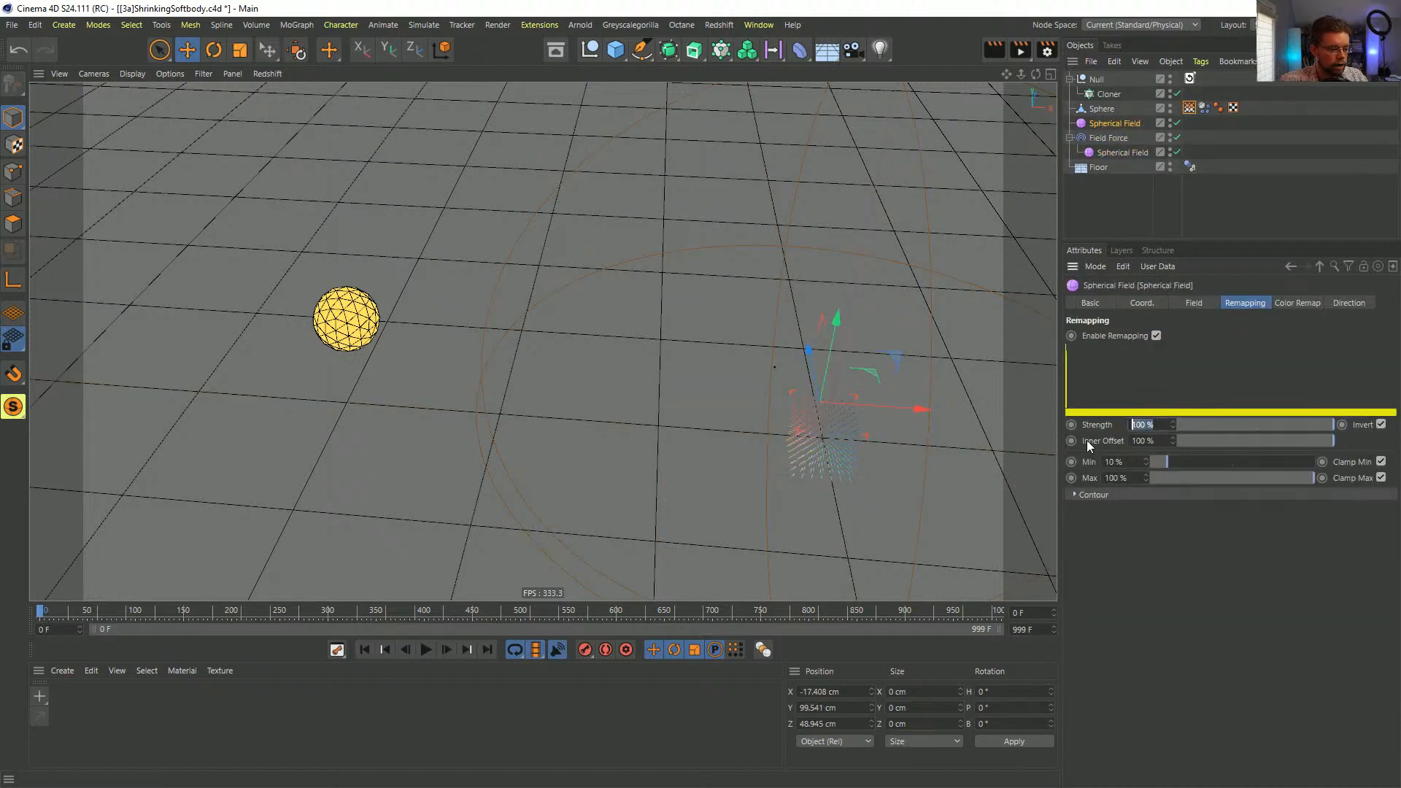
key(BackSpace)
key(BackSpace)
key(BackSpace)
key(BackSpace)
key(BackSpace)
text(50)
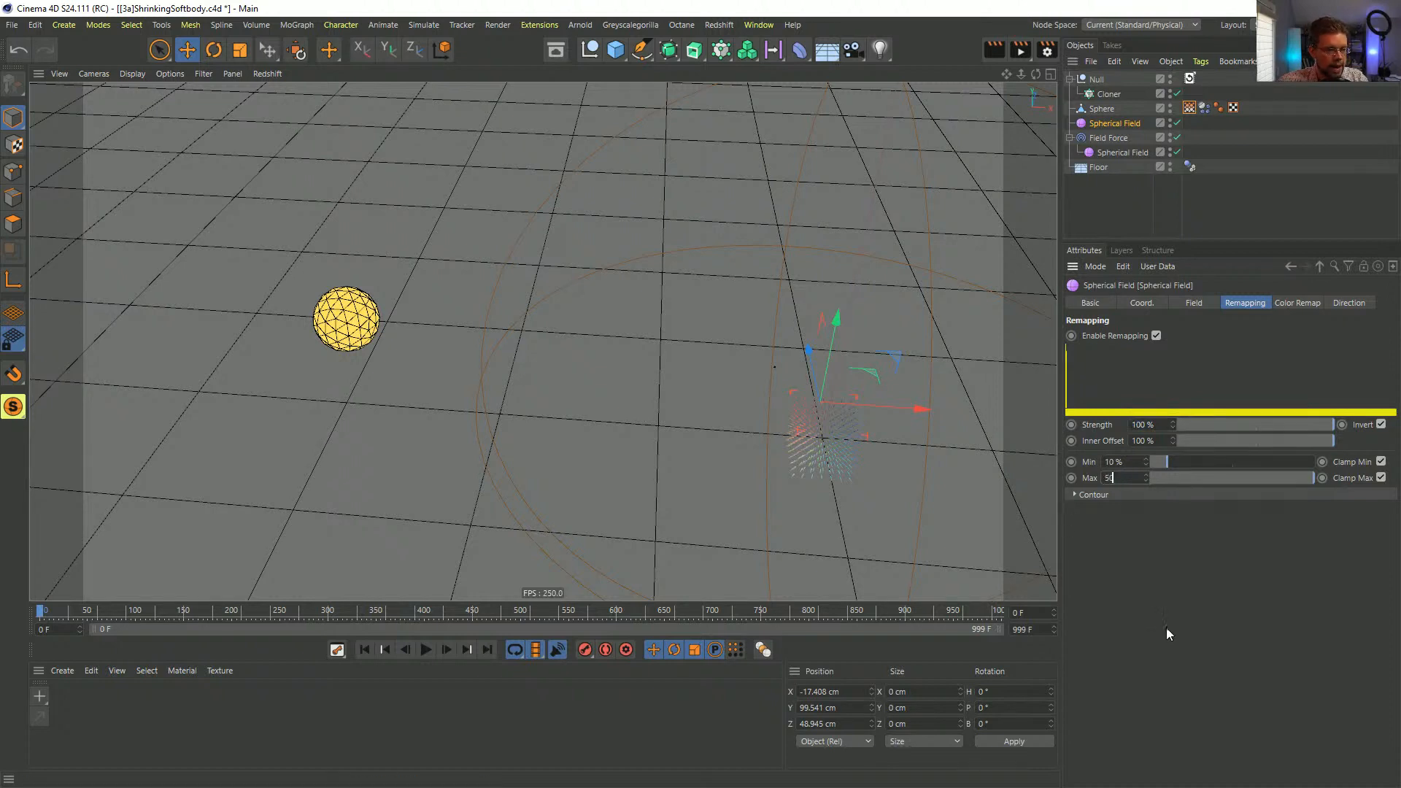
key(Return)
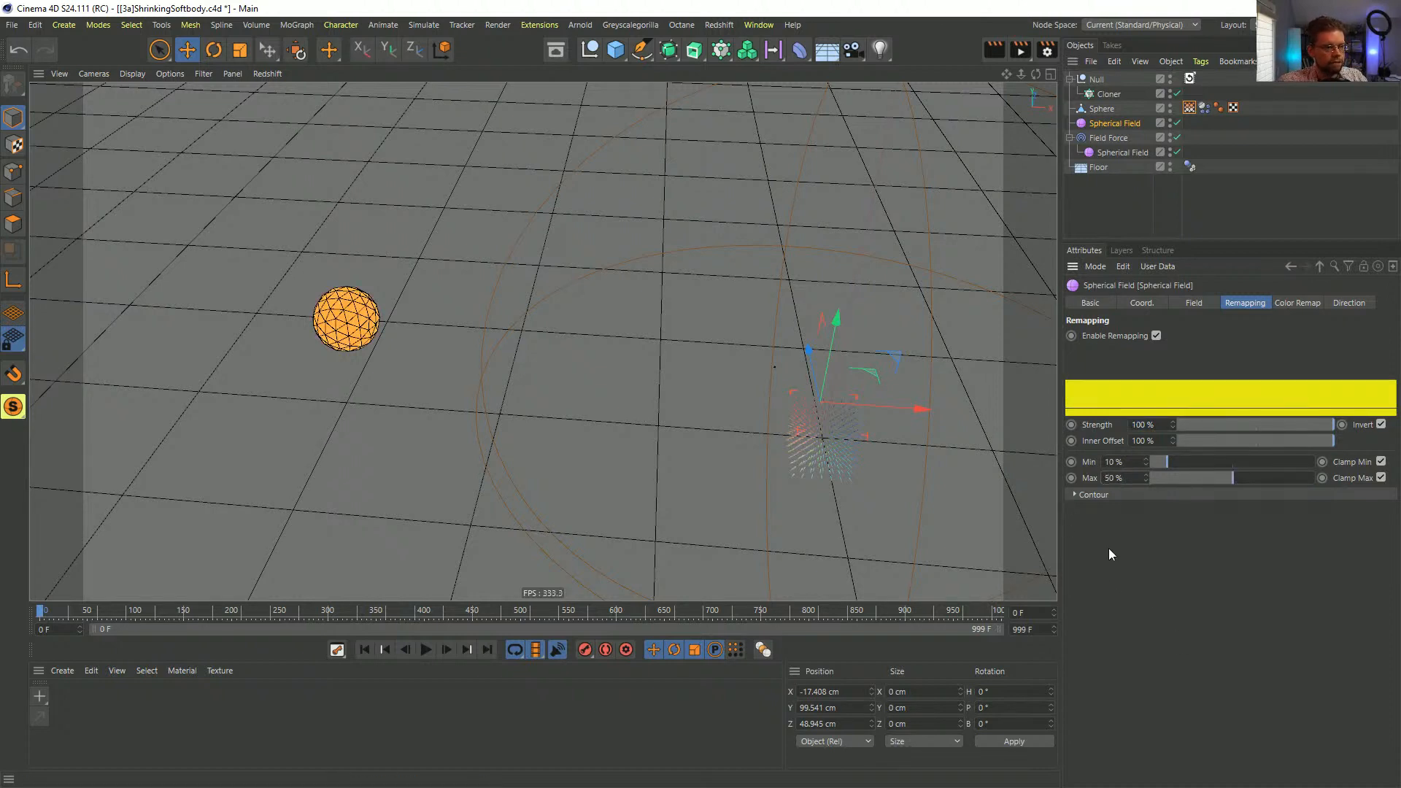
click(426, 654)
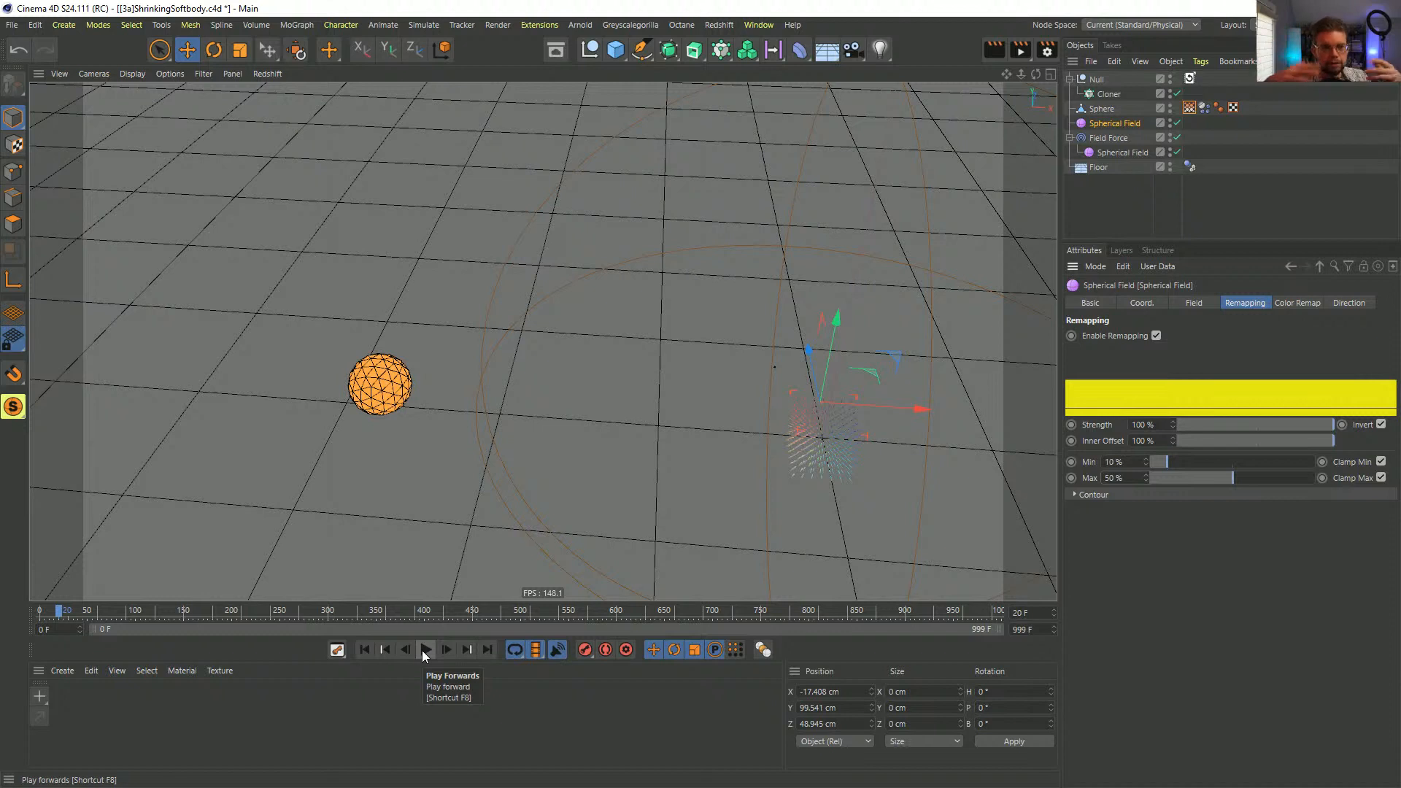
click(365, 649)
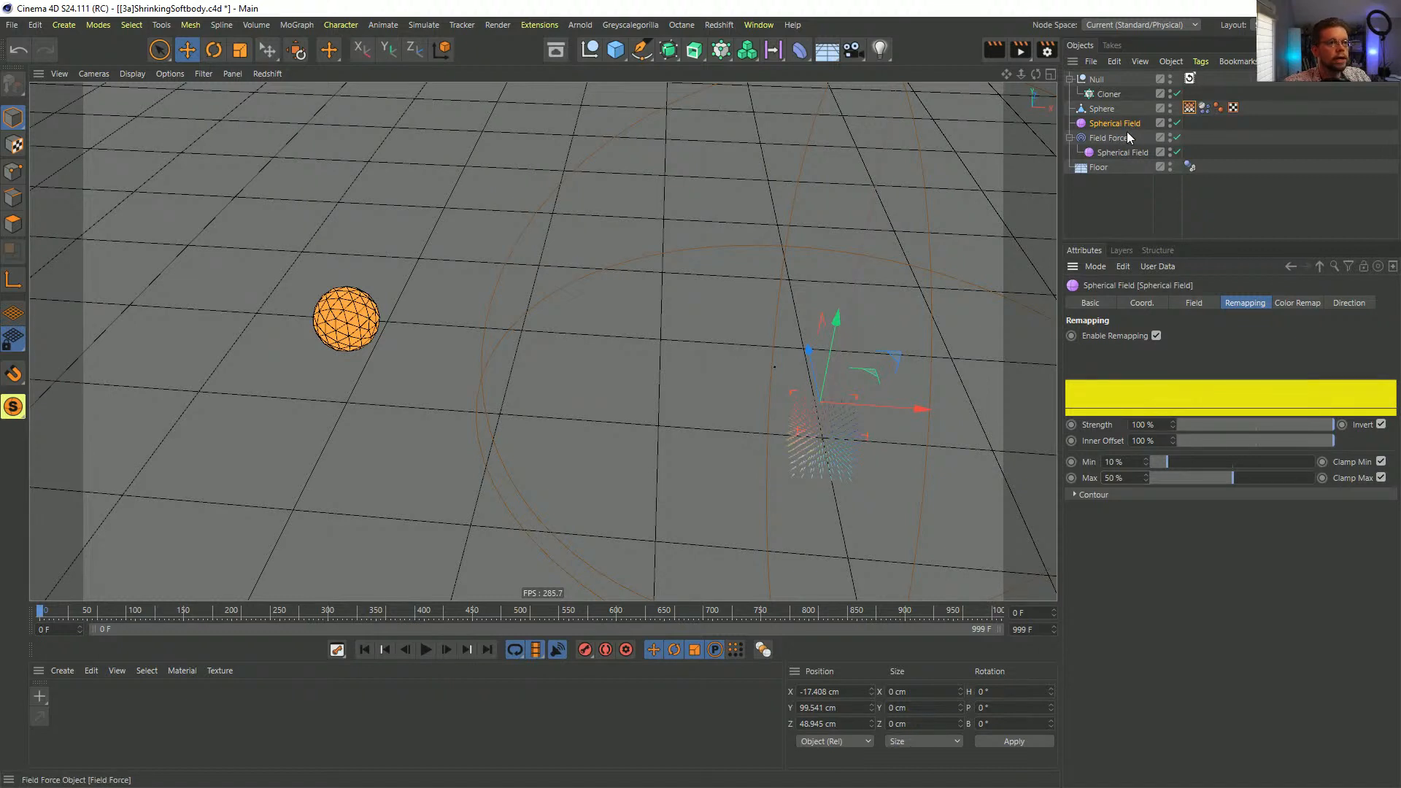
- Add a Box Field to the field list of the sphere's vertex map
click(1189, 107)
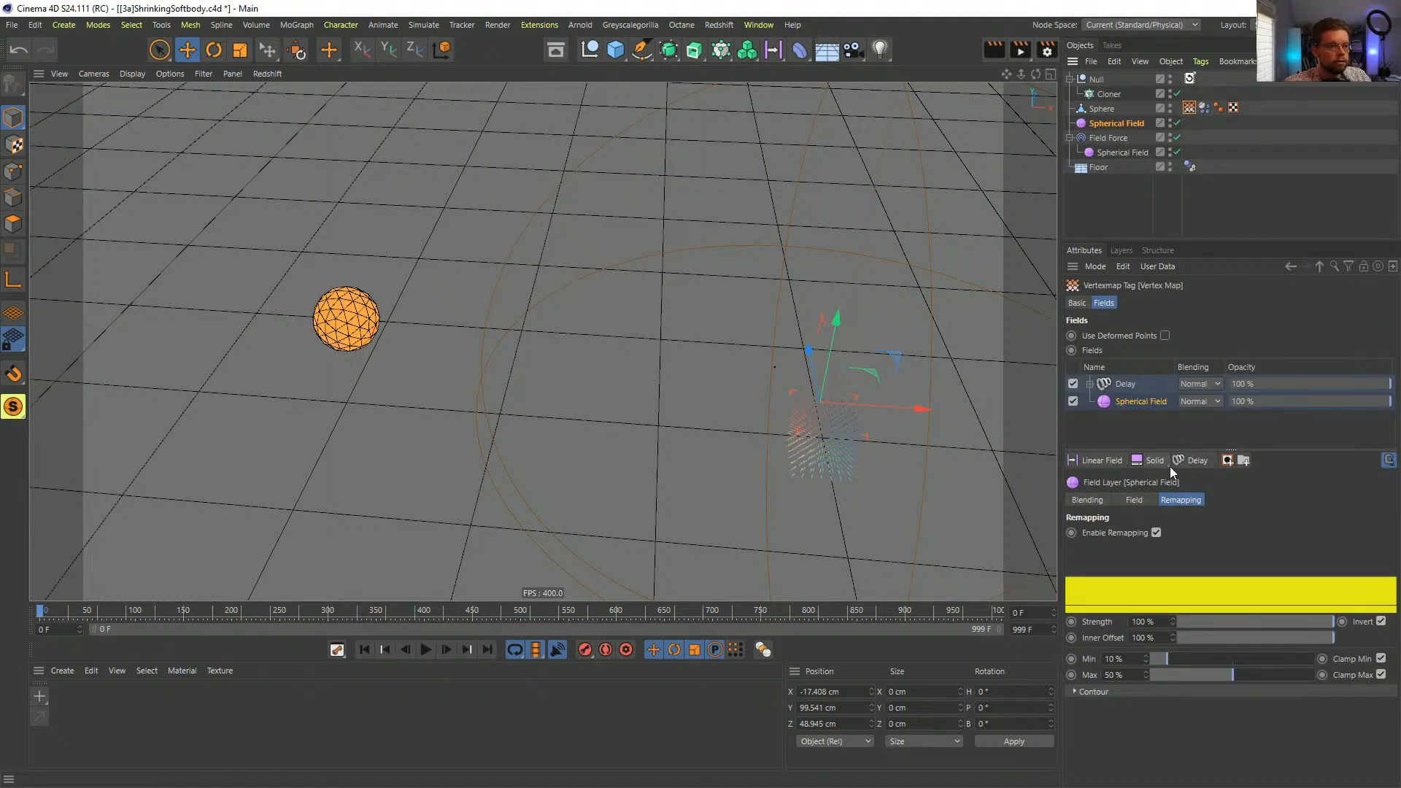
click(1107, 461)
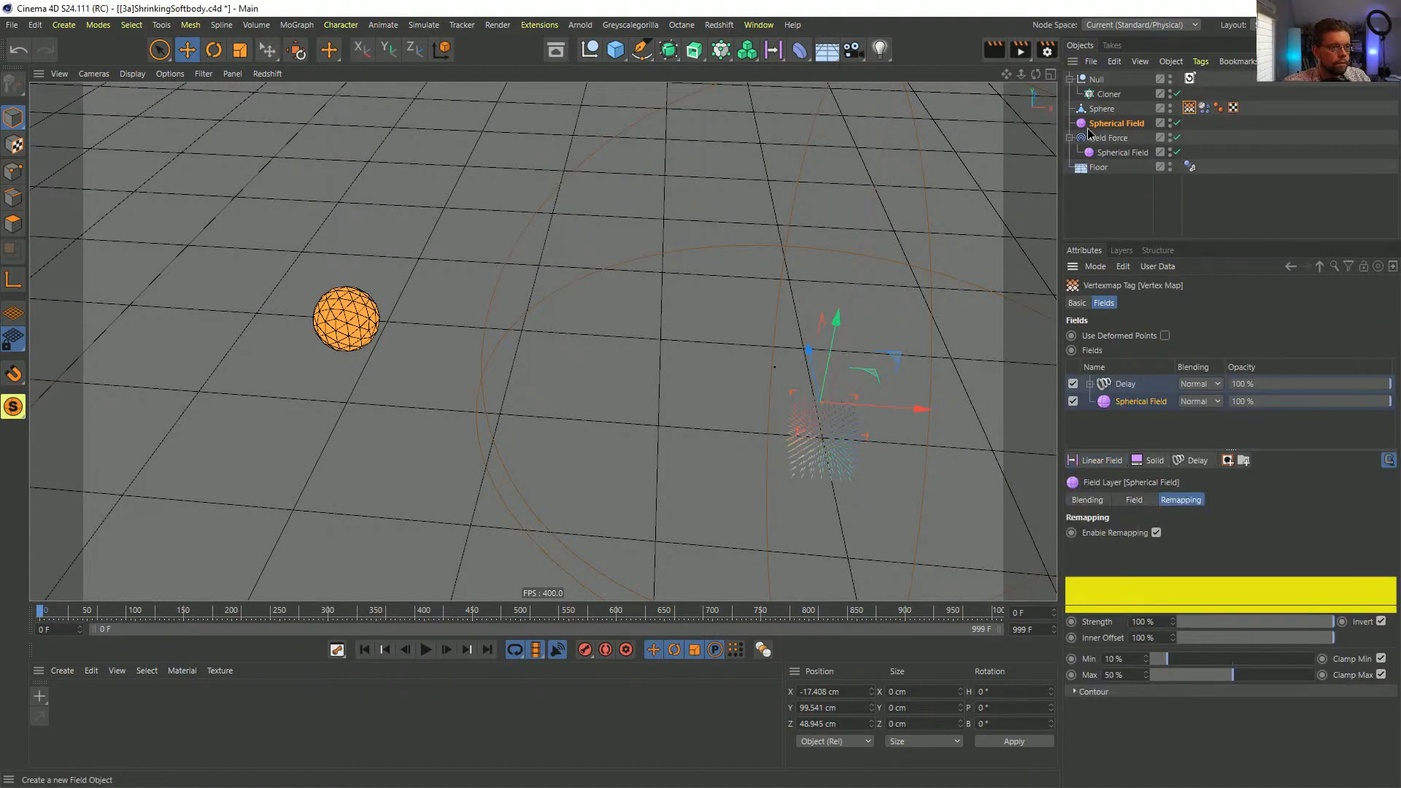
click(1106, 462)
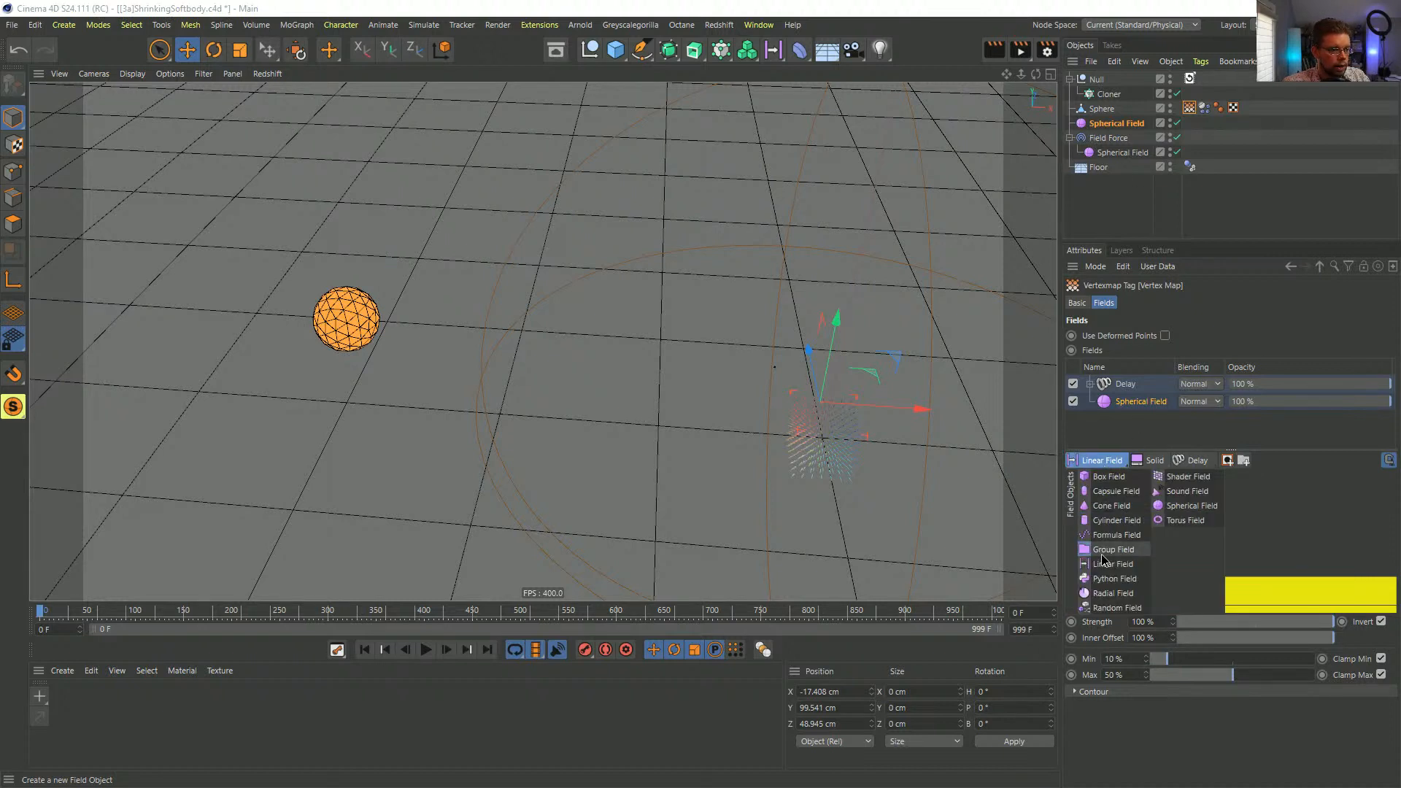
click(1106, 478)
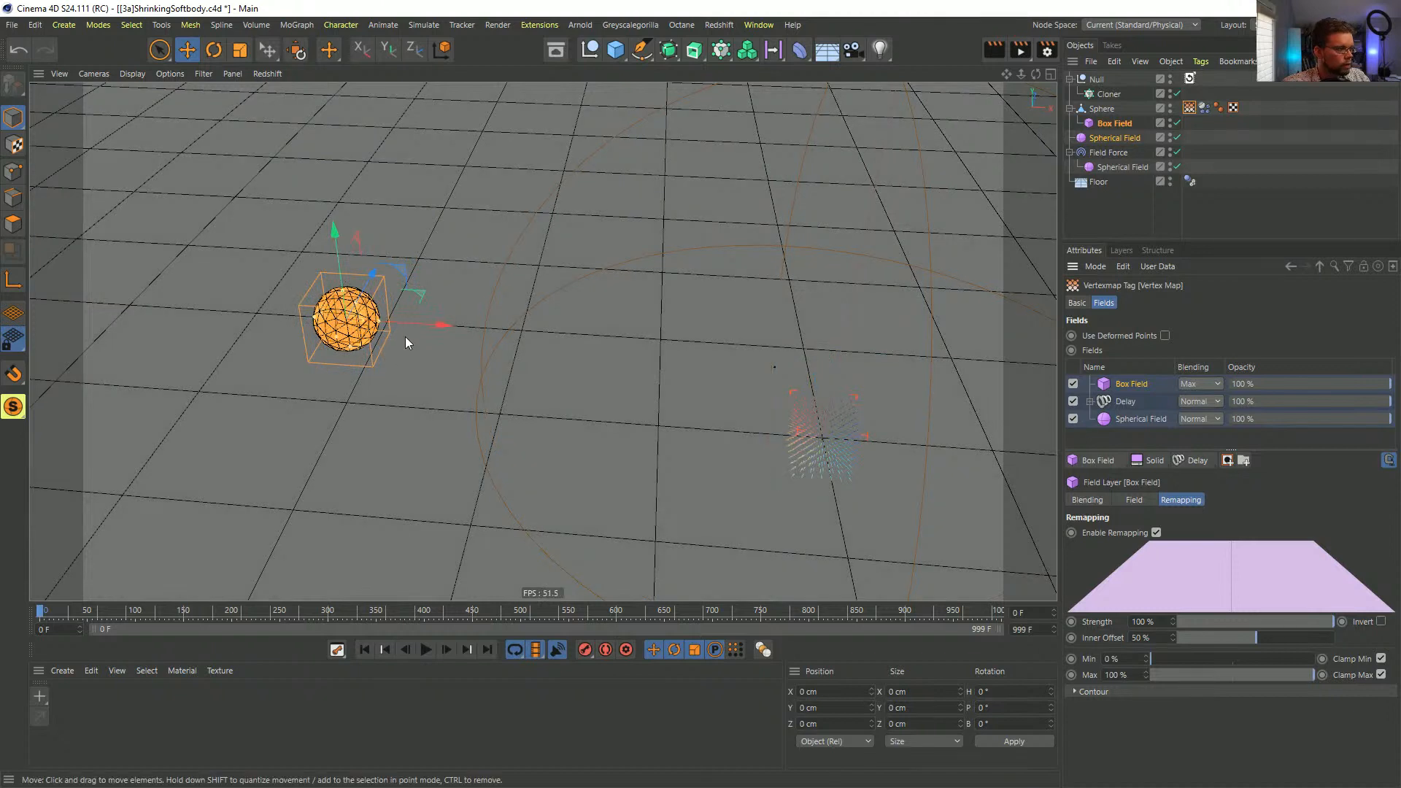
- Place the Box Field at about X 327.6 cm beside the sphere and reshape it into a tall, thin wall
drag(405, 336, 415, 517)
drag(452, 296, 443, 149)
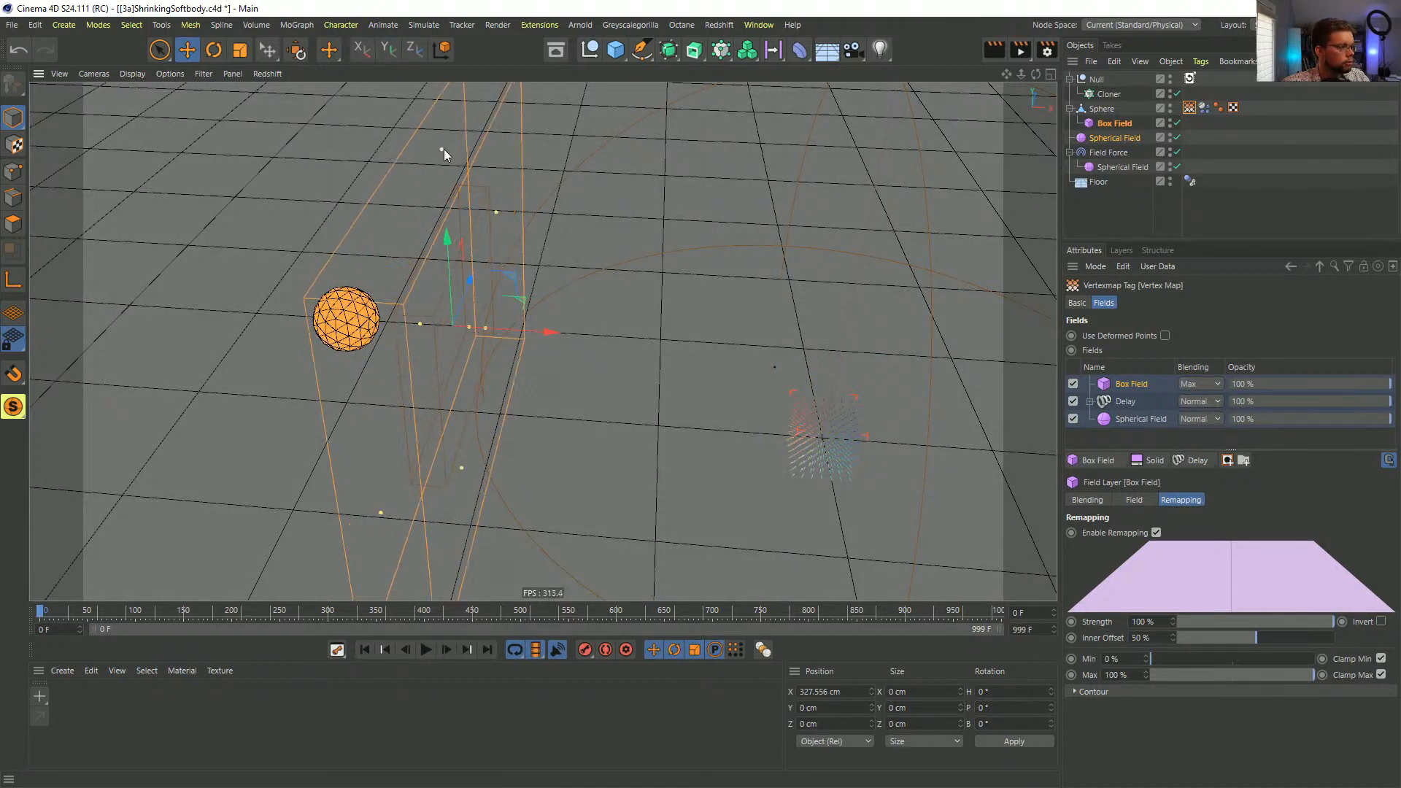
drag(488, 326, 462, 327)
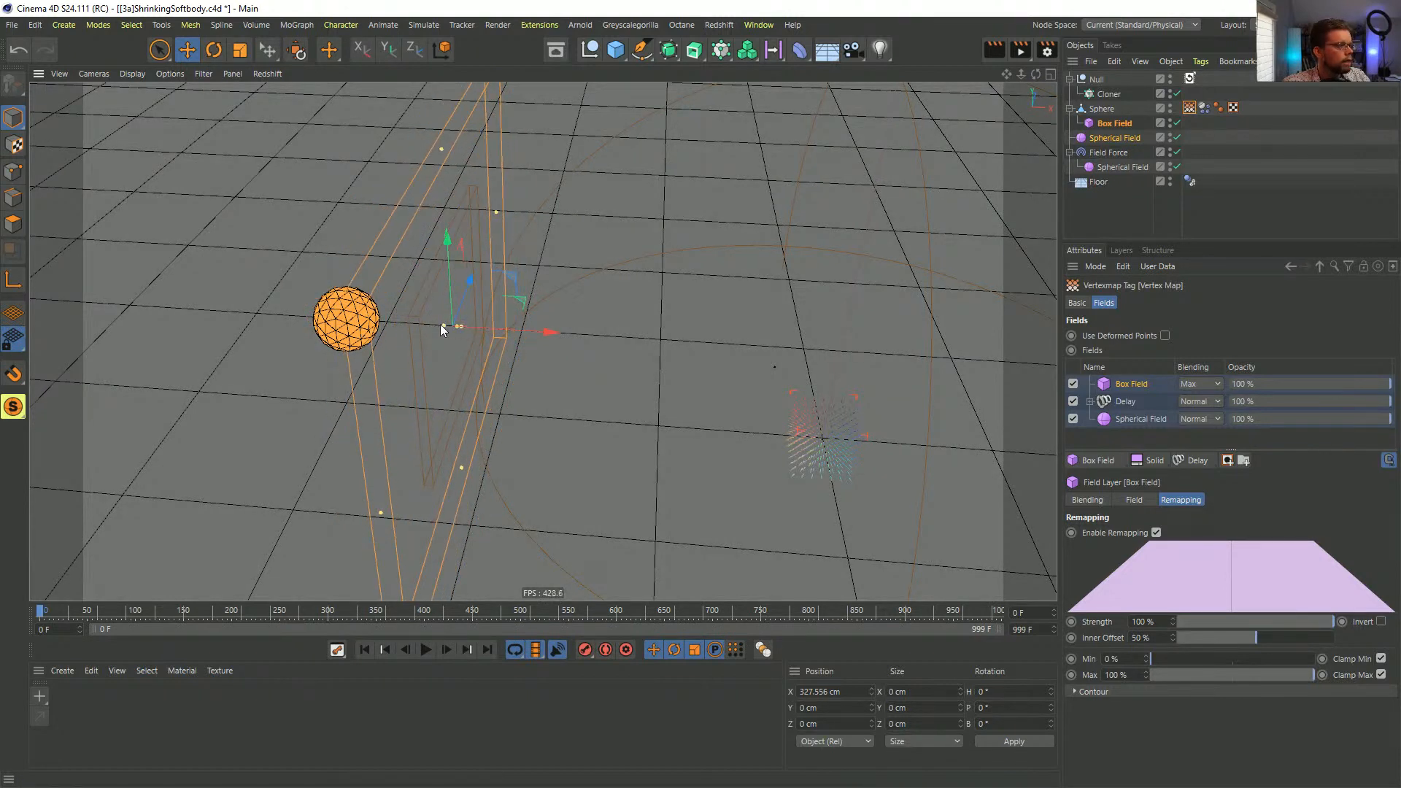
- Place the Box Field layer between Delay and Spherical Field in the vertex map, with Max blending
click(1114, 138)
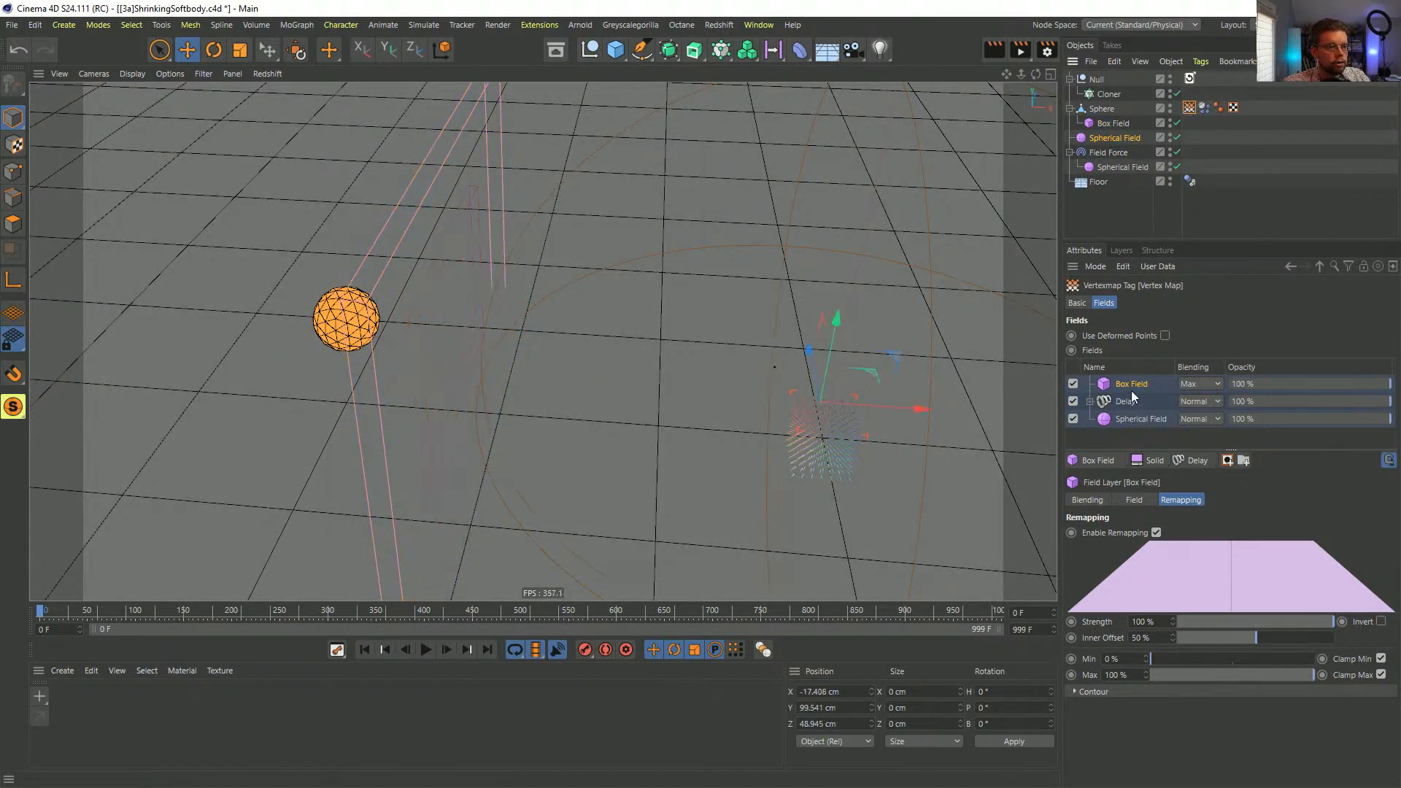
drag(1133, 396, 1132, 408)
click(1192, 404)
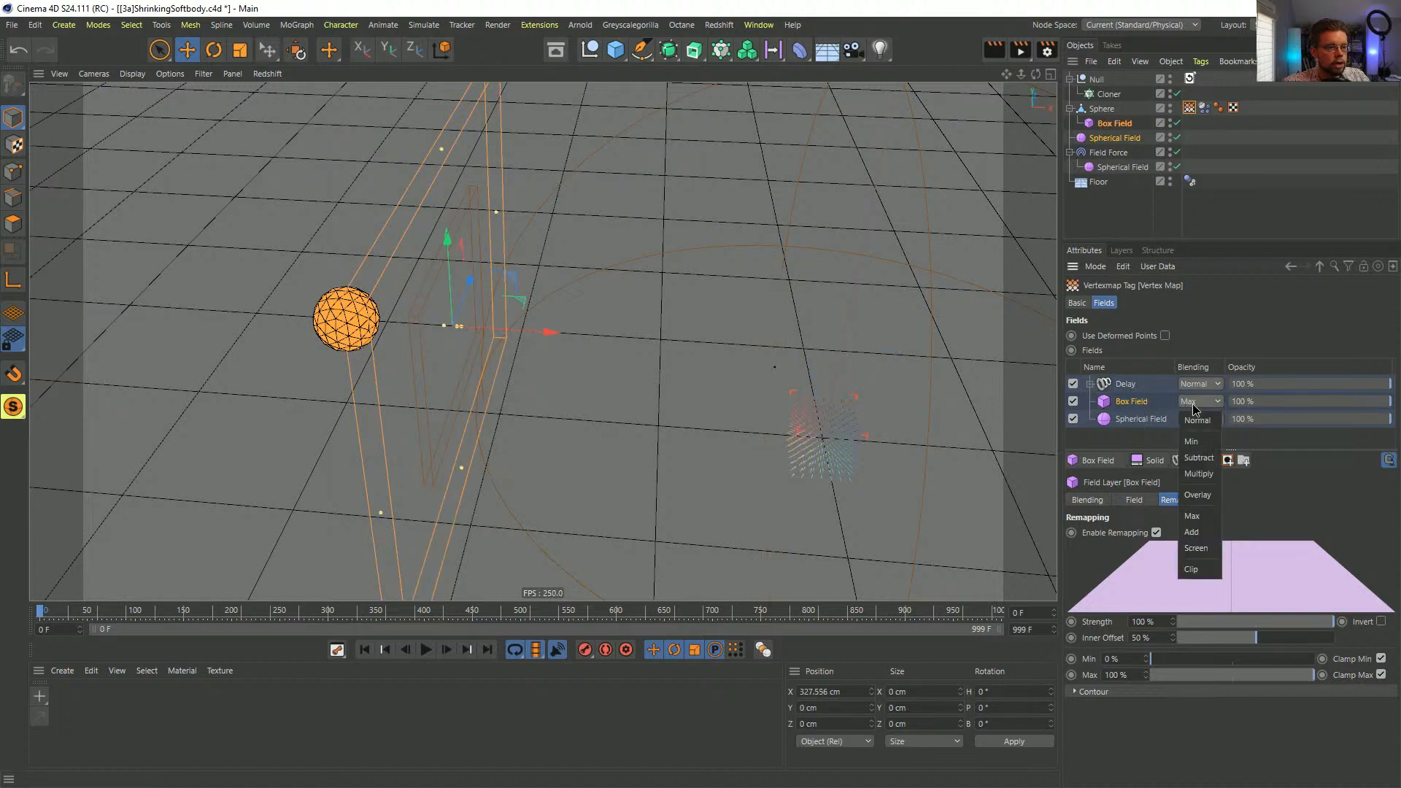
click(1203, 518)
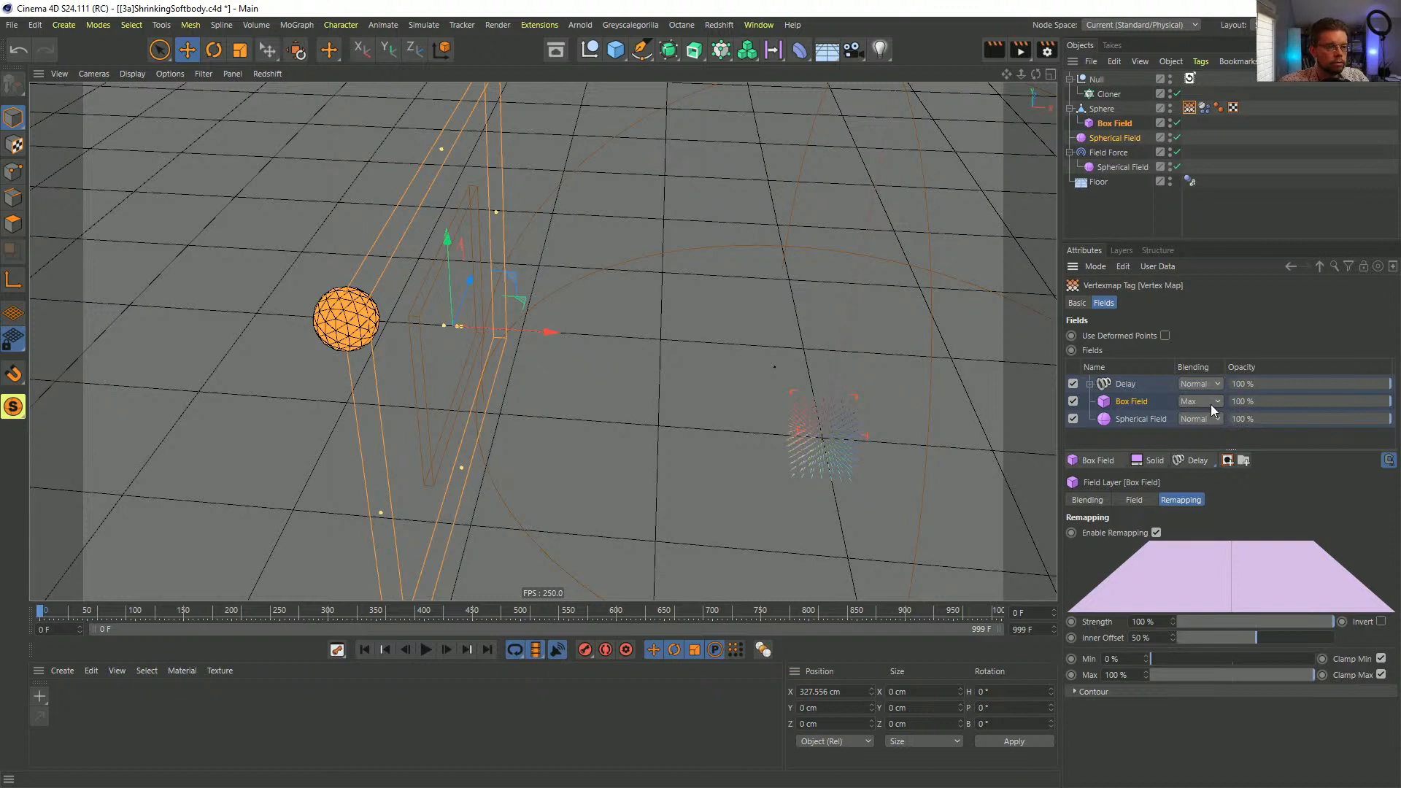
- Set the Box Field's remapping Inner Offset to 99%
drag(1250, 638, 1315, 650)
double_click(1161, 638)
text(99)
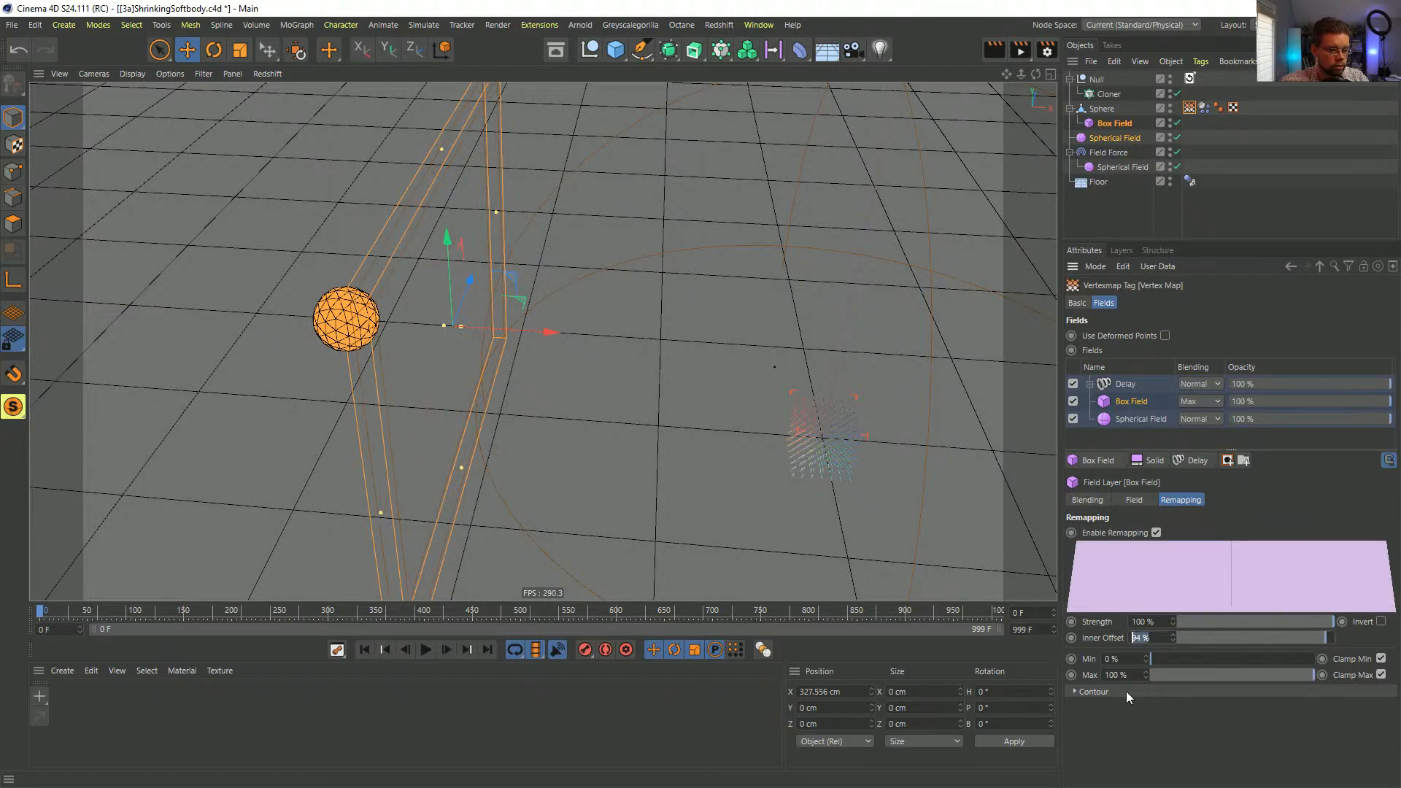
key(Return)
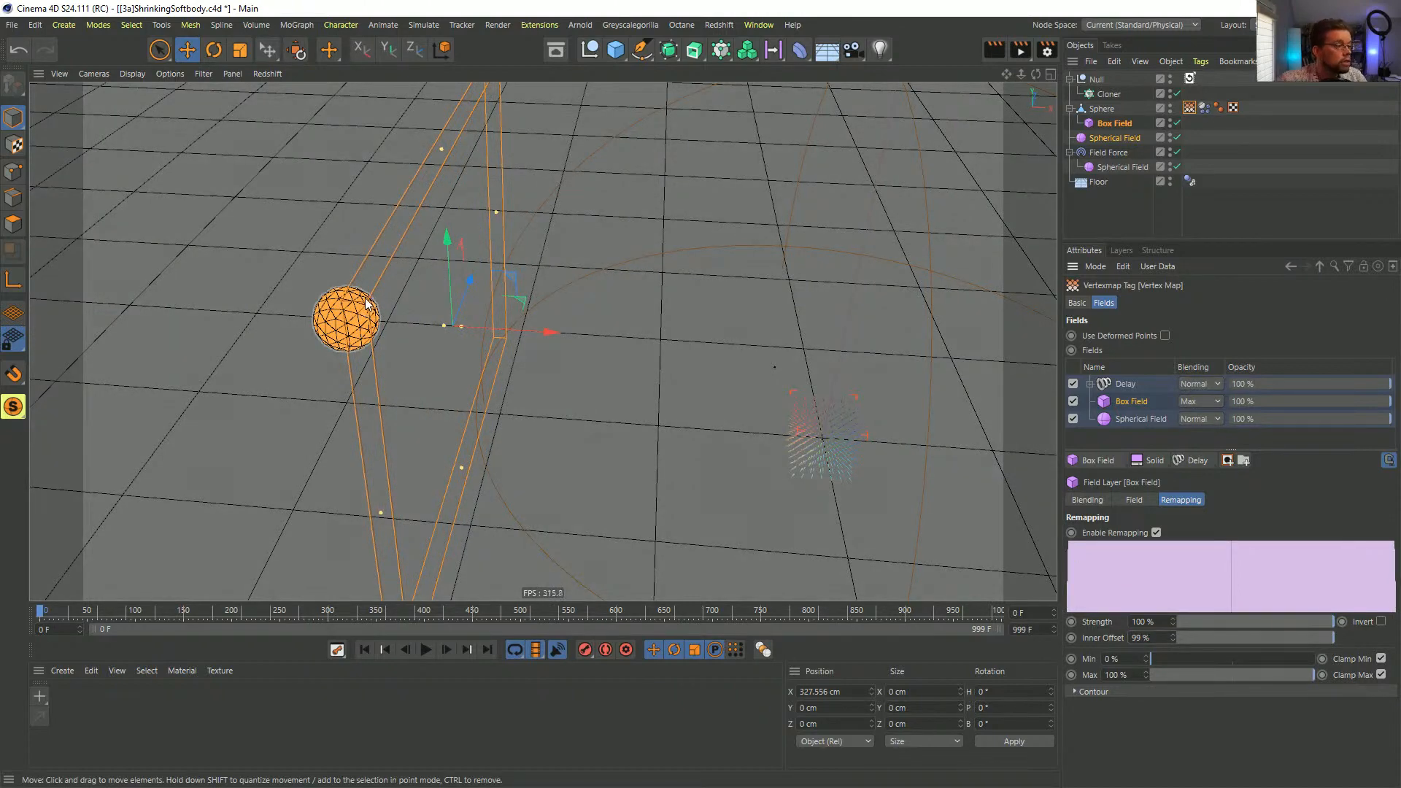
- Move the Box Field out of the Sphere's hierarchy and play the simulation before and after the change, rewinding each time
alt+drag(511, 313, 485, 354)
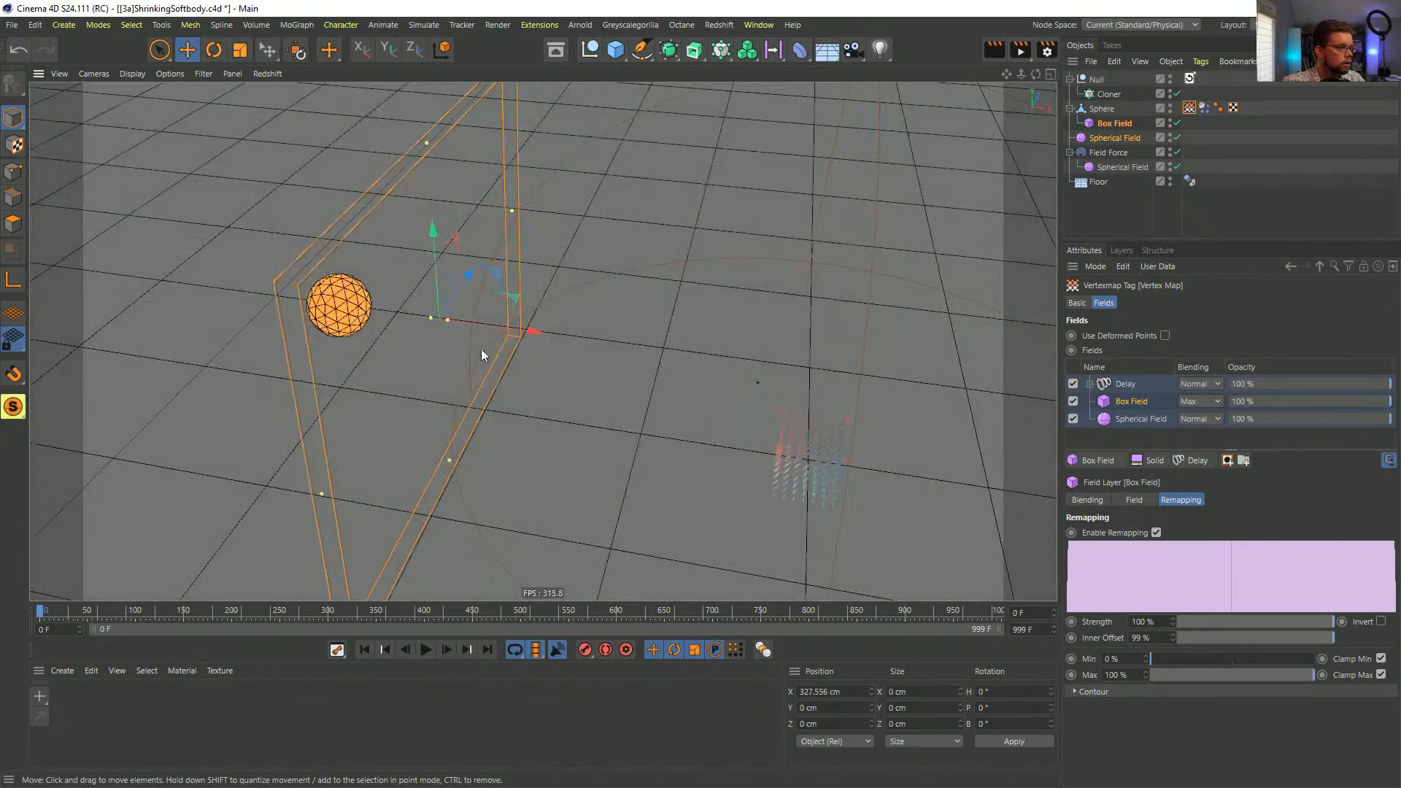
click(426, 650)
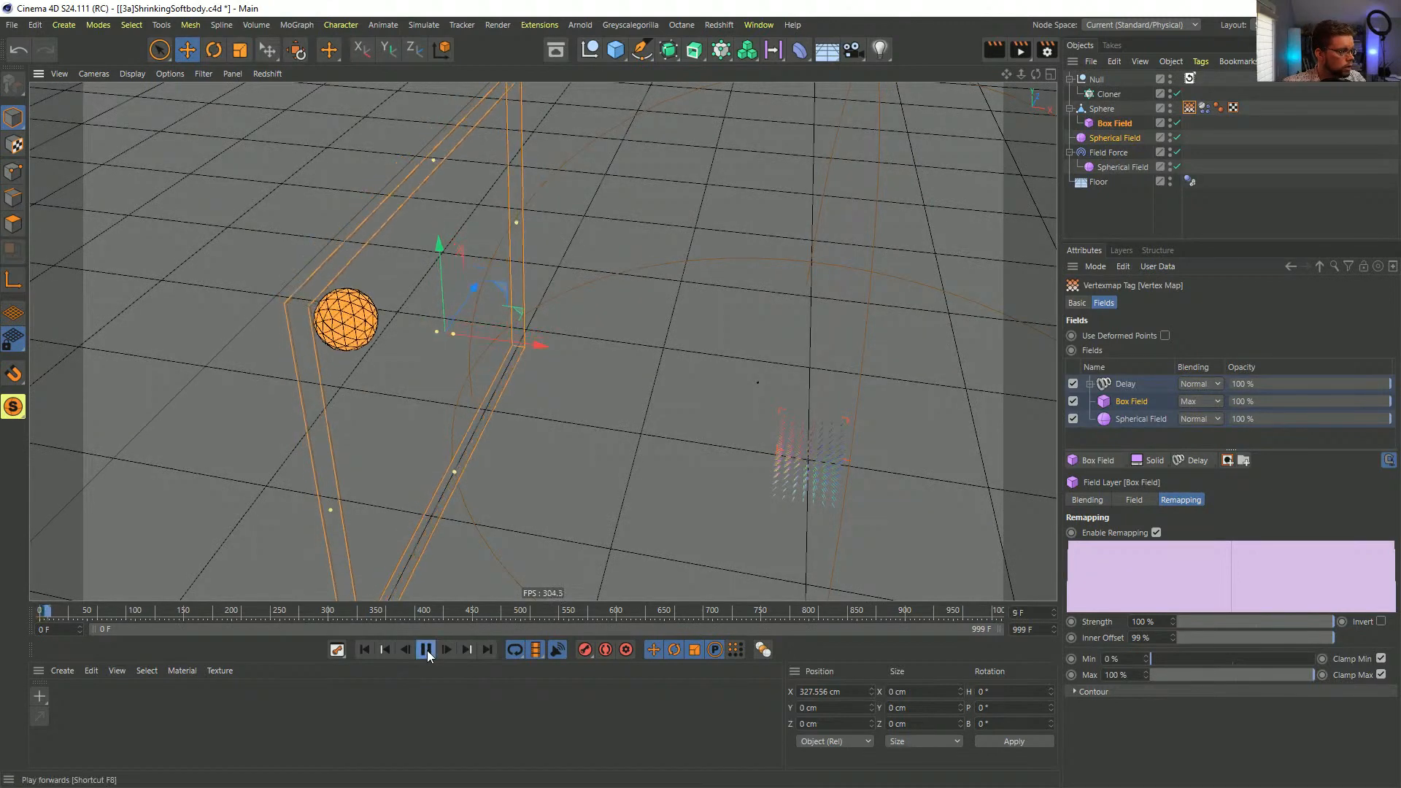
click(365, 649)
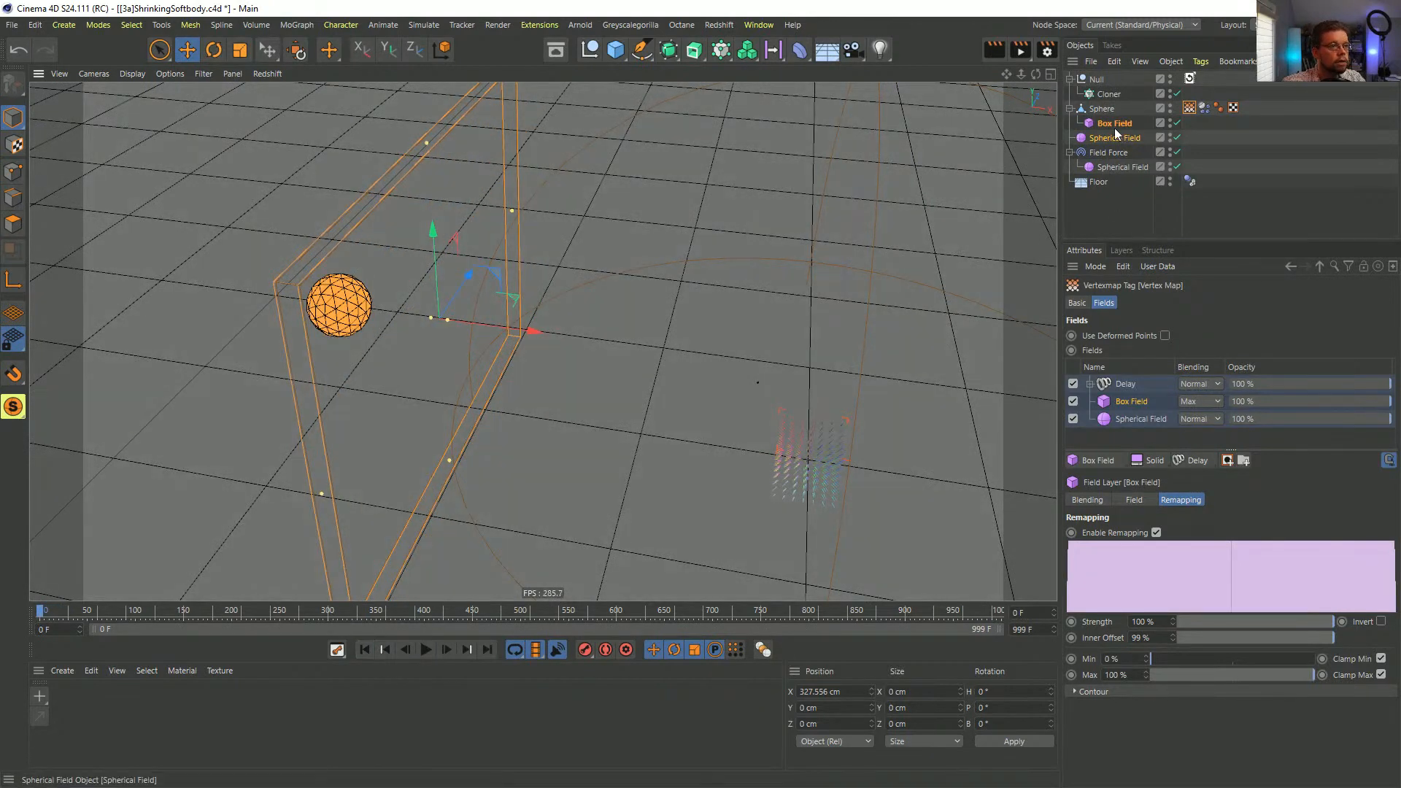
drag(1114, 124, 1102, 133)
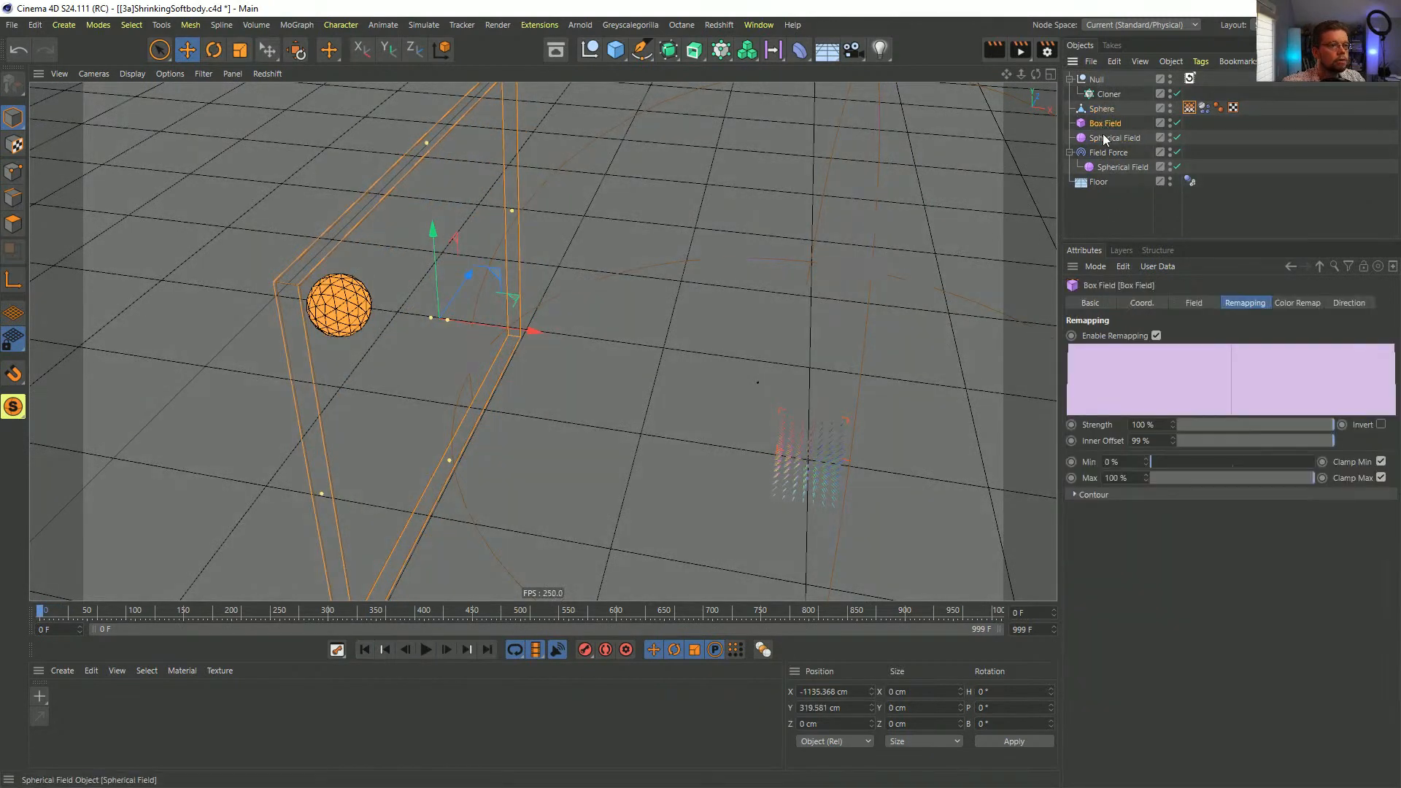
click(427, 649)
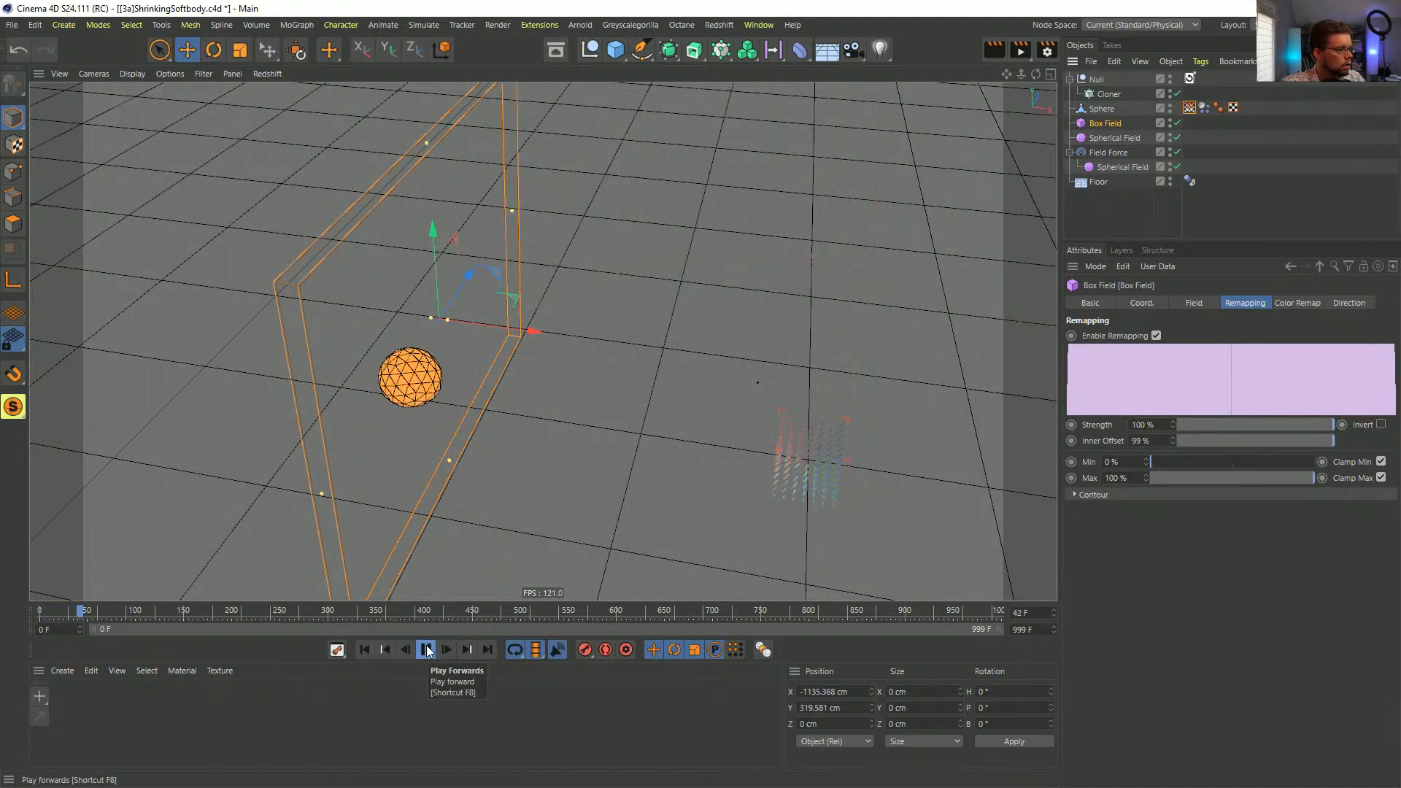
click(427, 650)
click(371, 649)
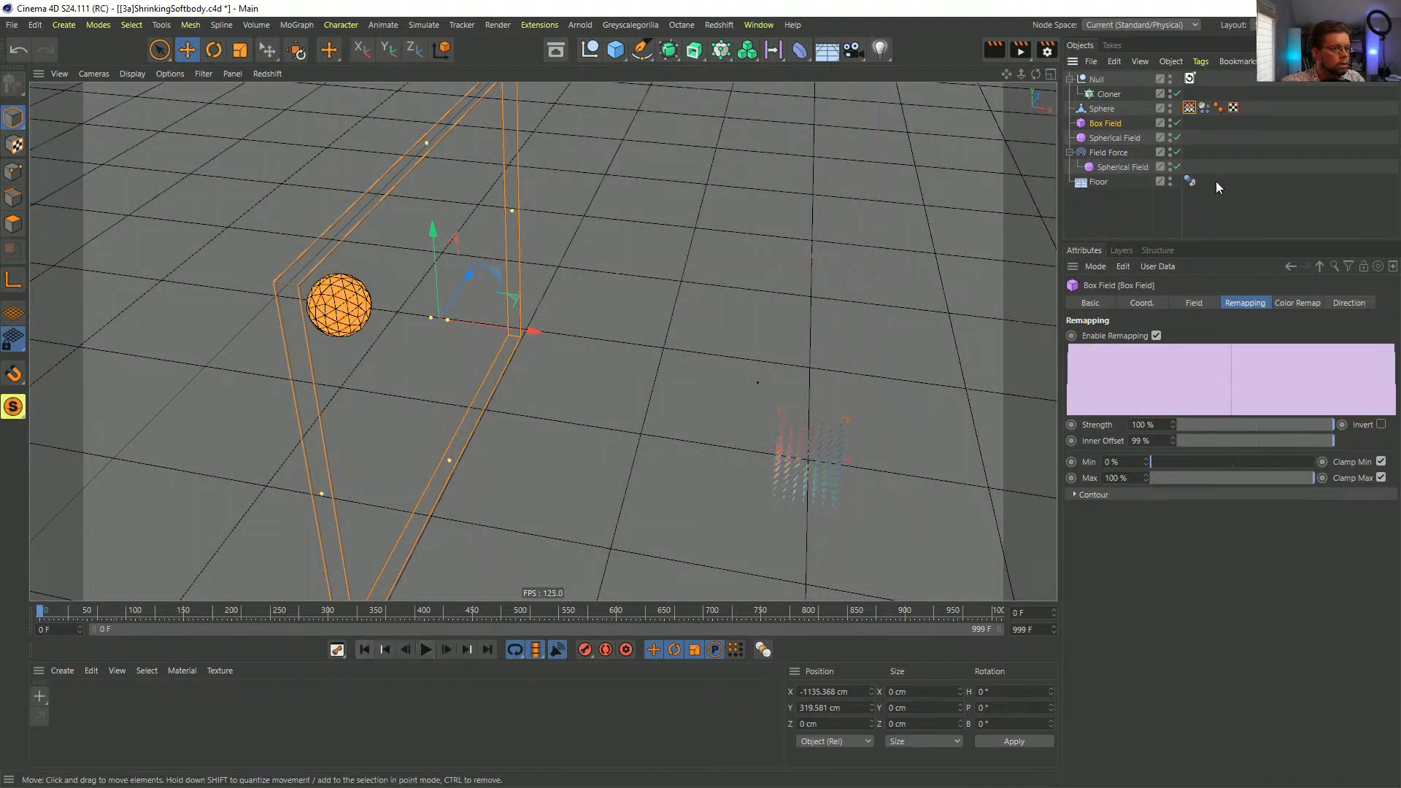
- Disable the Delay layer in the sphere's vertex map and play the simulation
click(1189, 108)
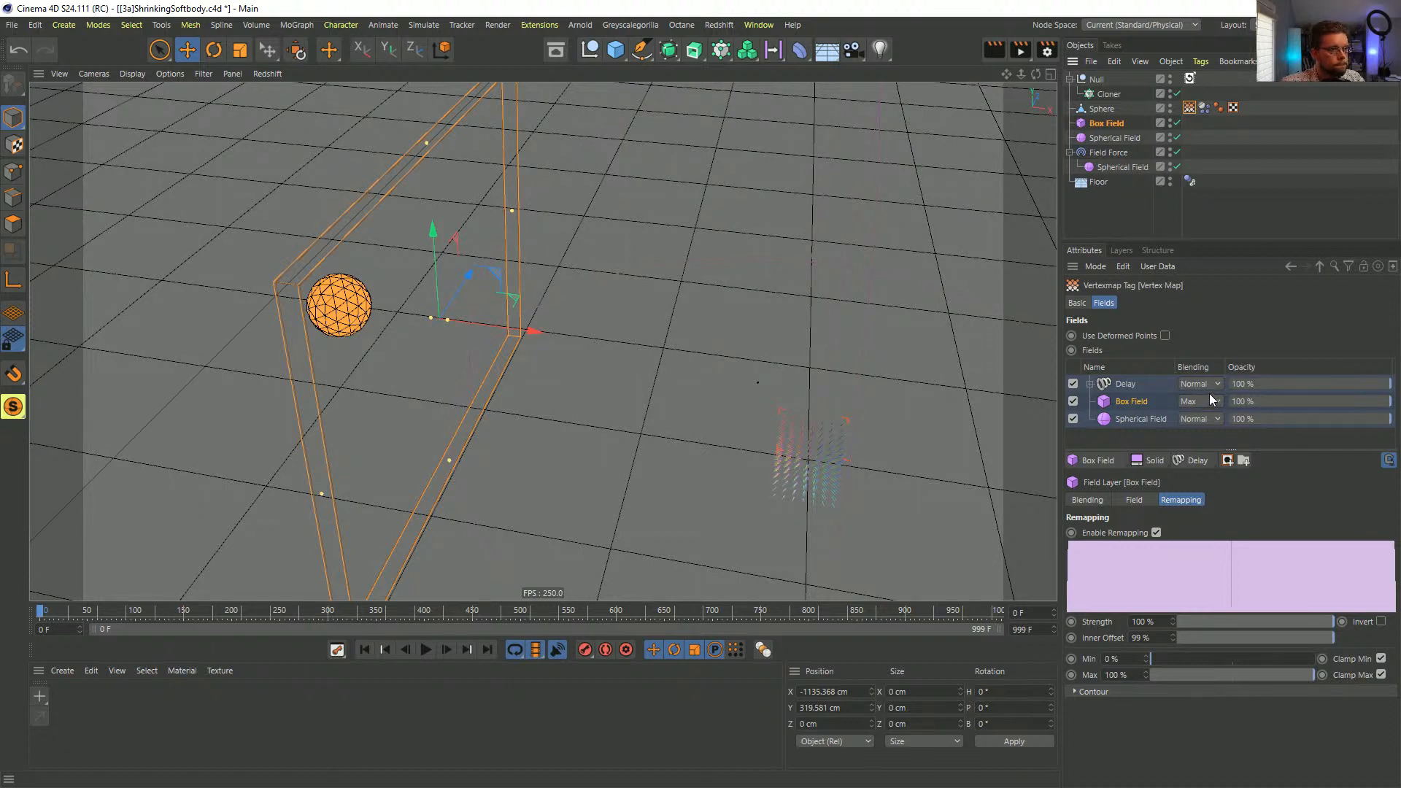
click(1072, 384)
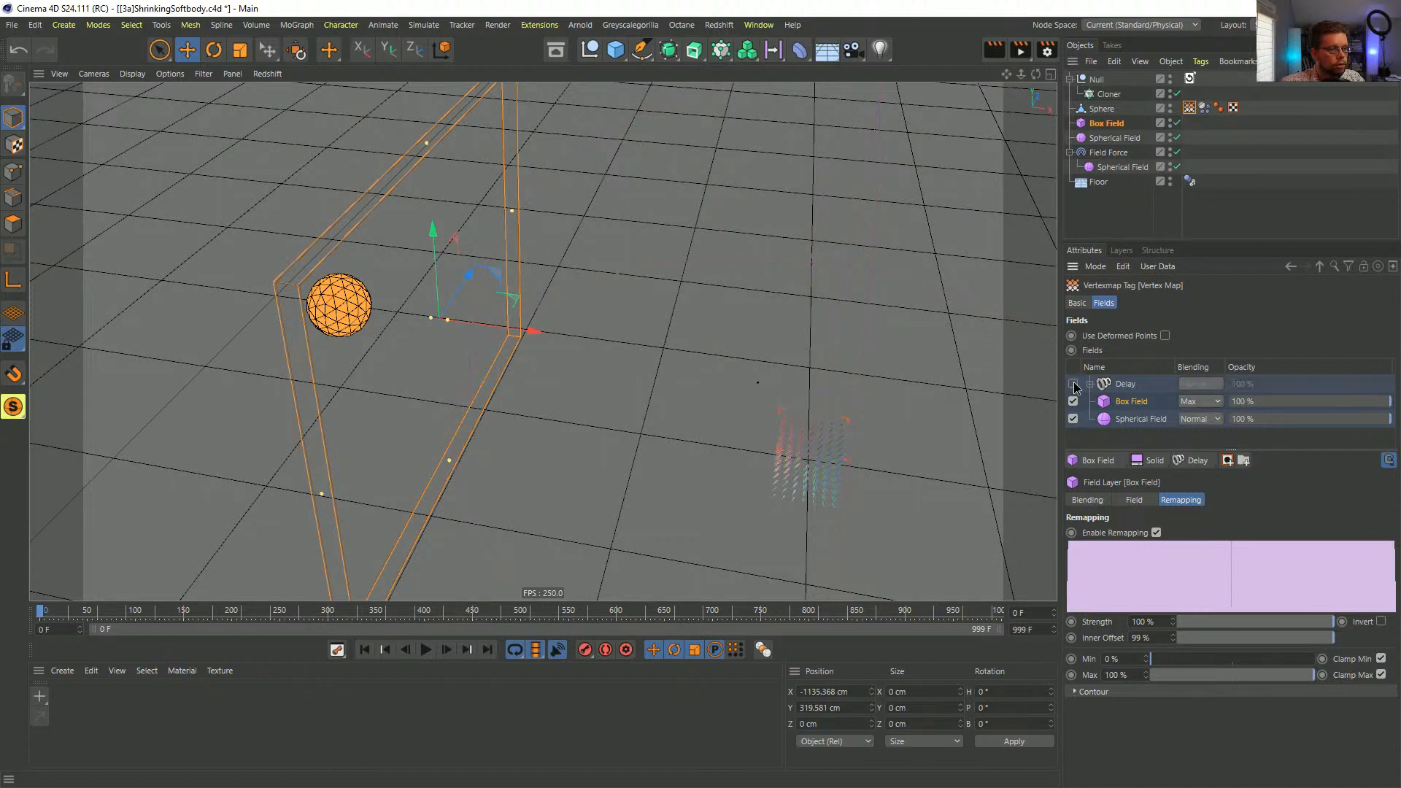
click(426, 649)
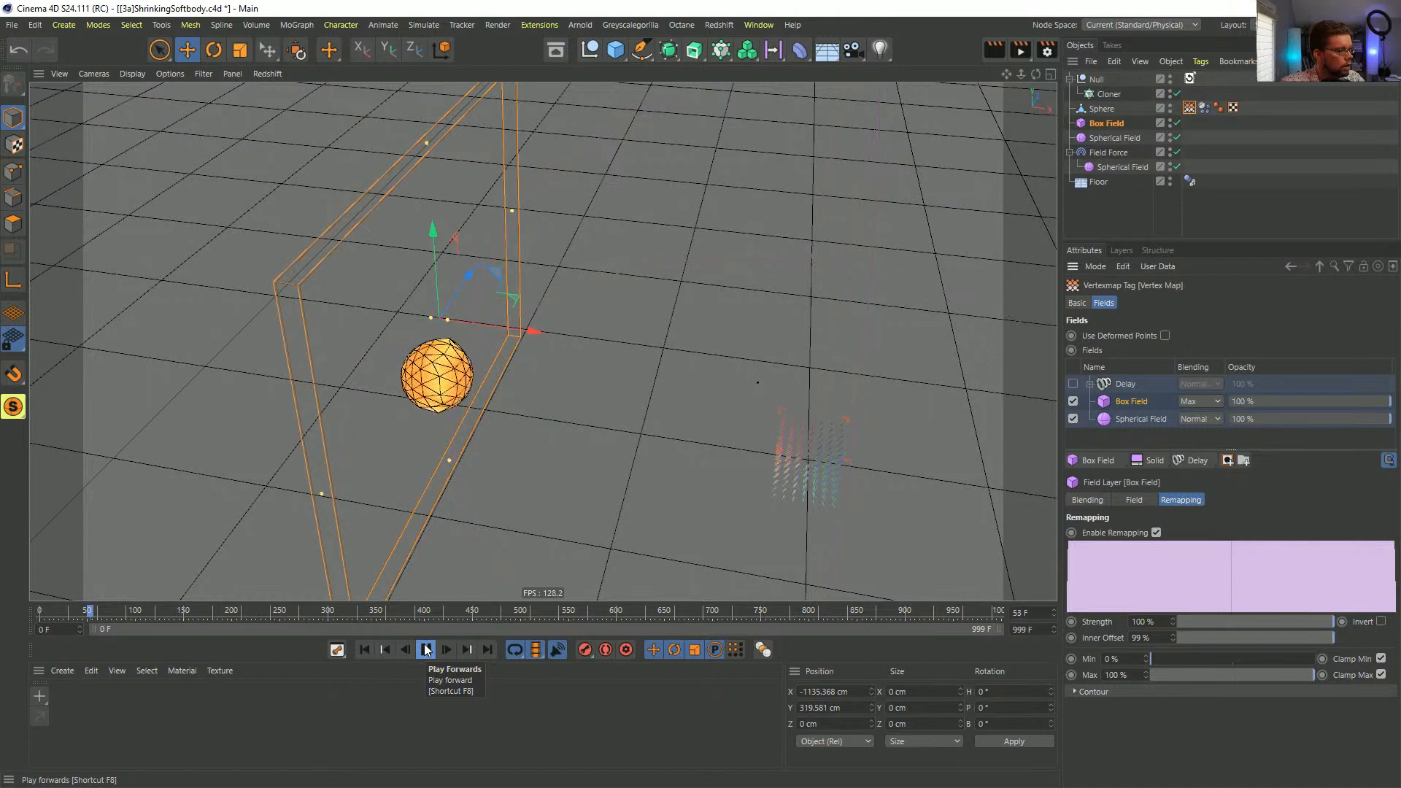
alt+drag(397, 385, 453, 401)
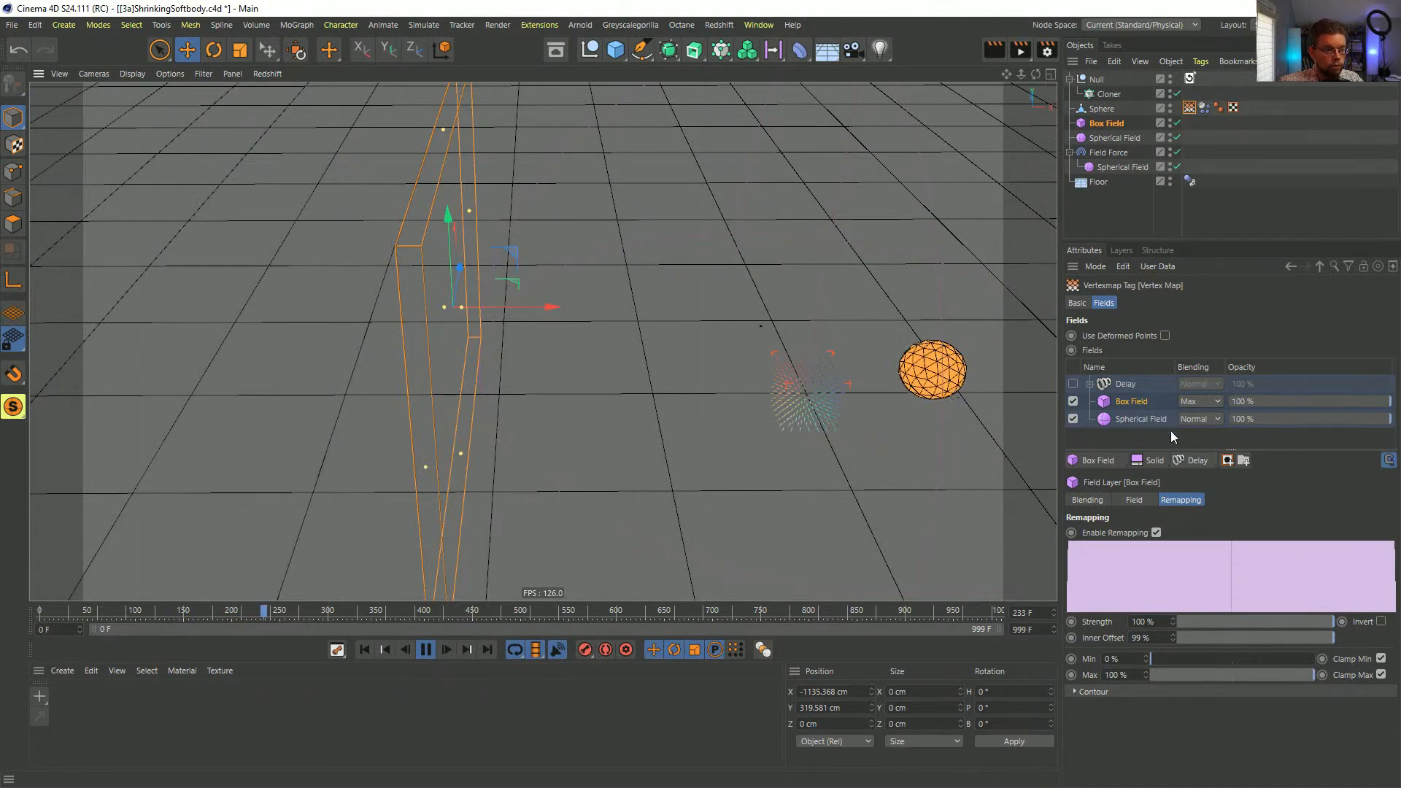
- Add a Decay layer to the vertex map between Delay and Box Field, with Normal blending
click(1179, 462)
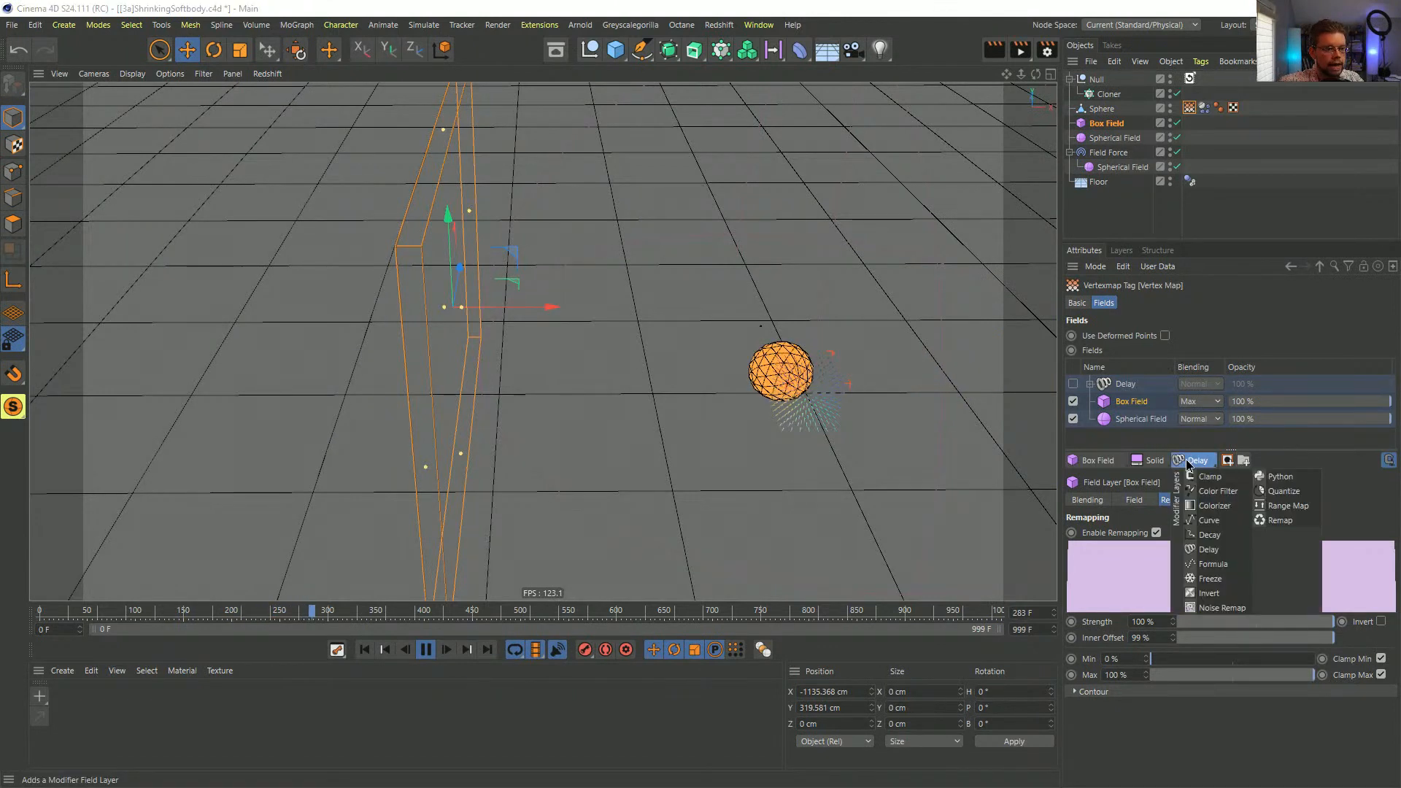
click(1219, 538)
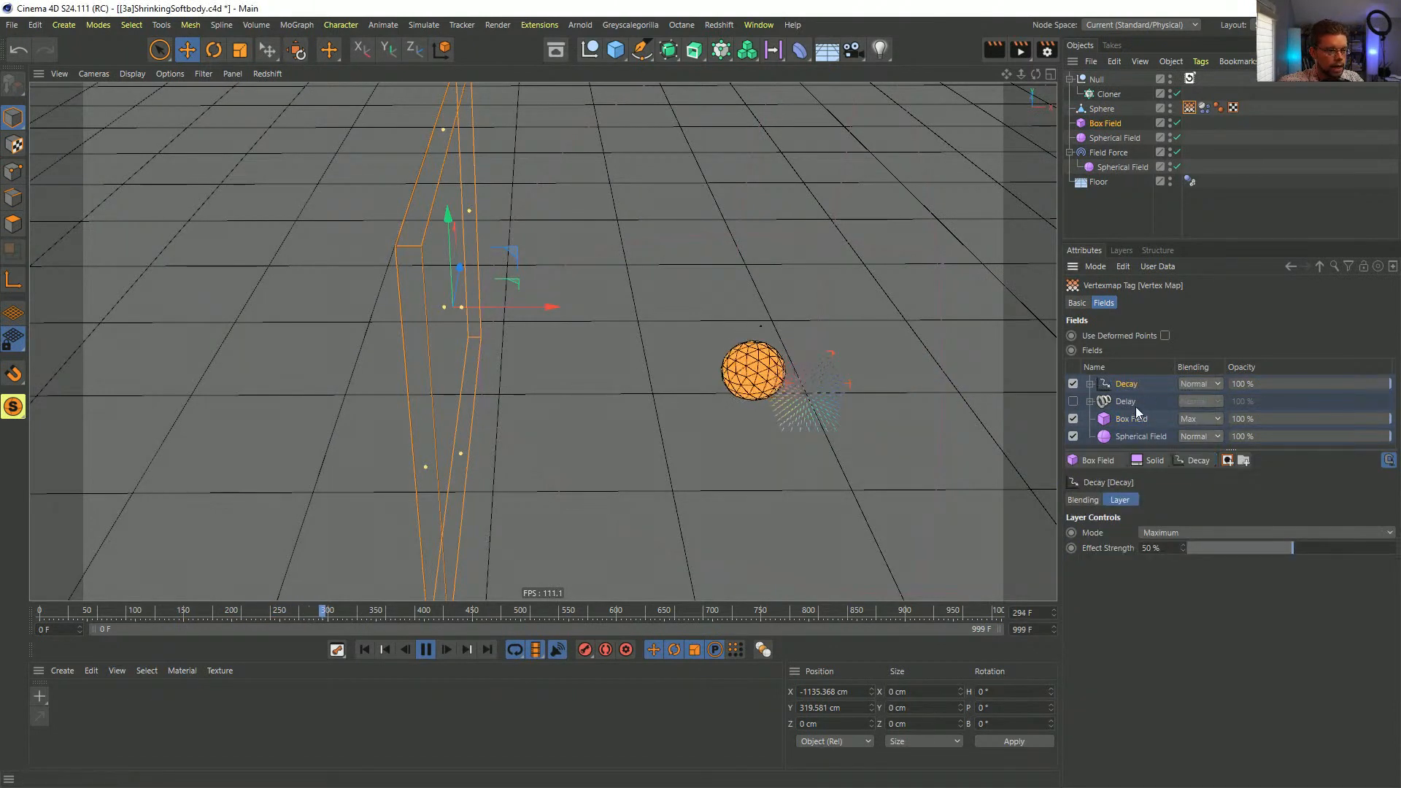
click(1198, 404)
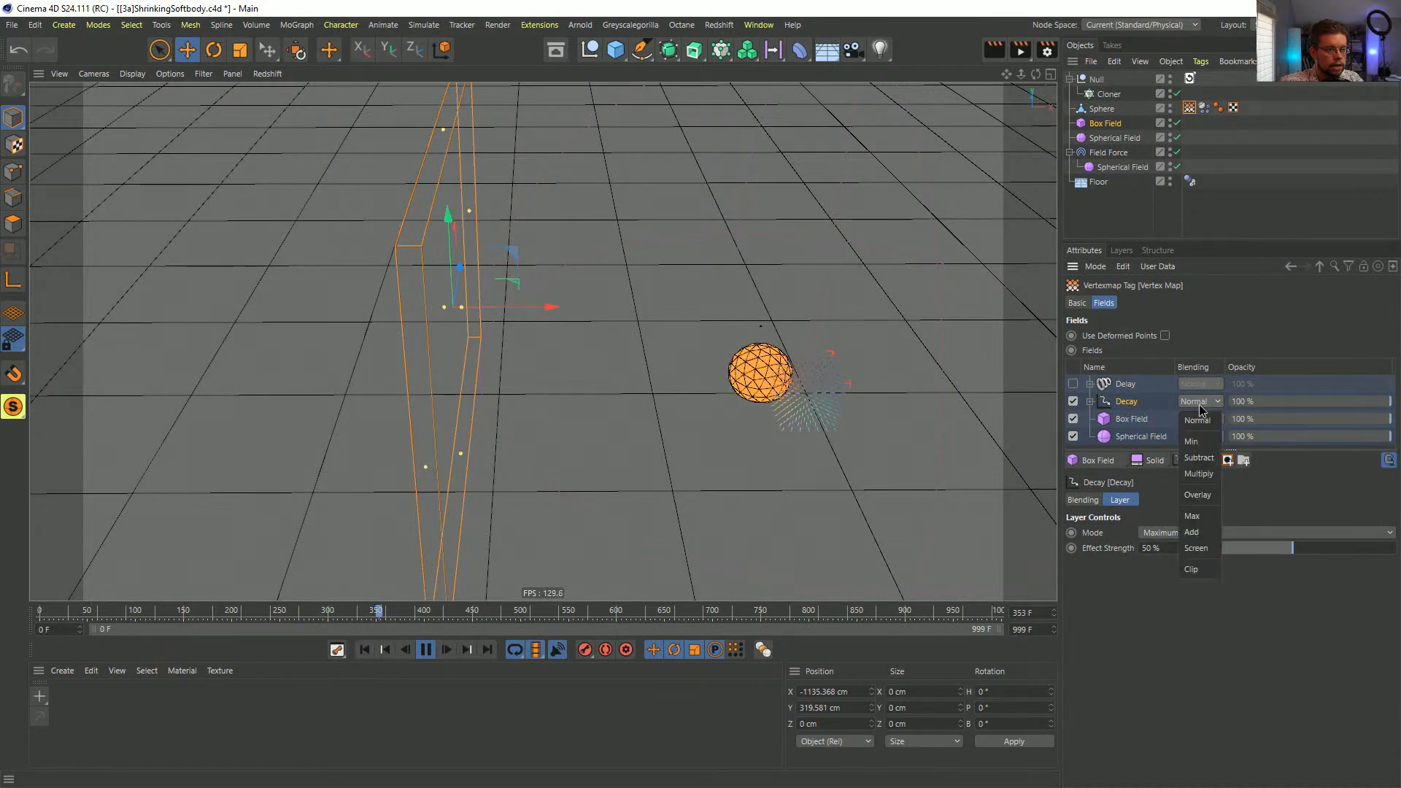
click(1192, 515)
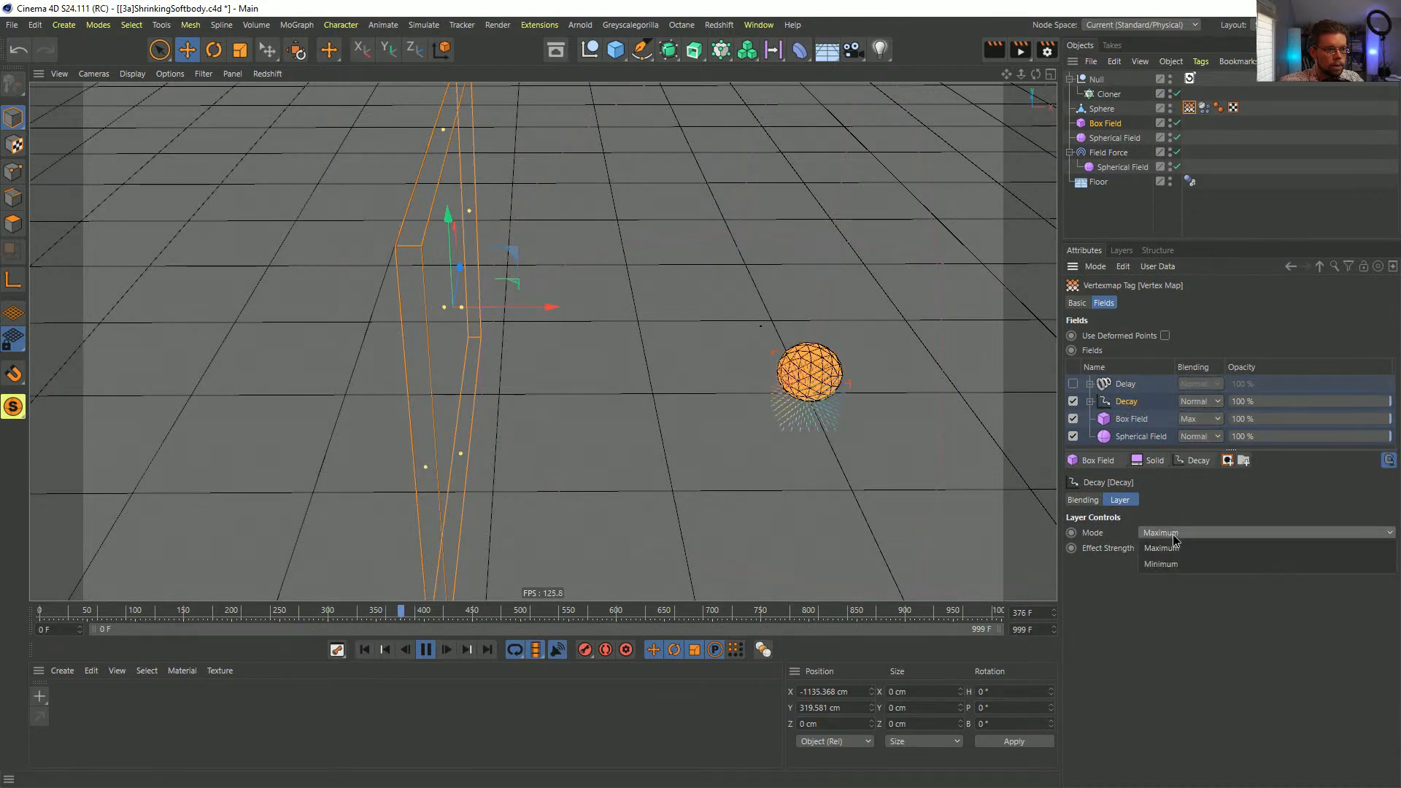
- Set the Decay layer to Maximum mode with an Effect Strength of 90%, and replay the simulation from the start
click(1168, 551)
text(9)
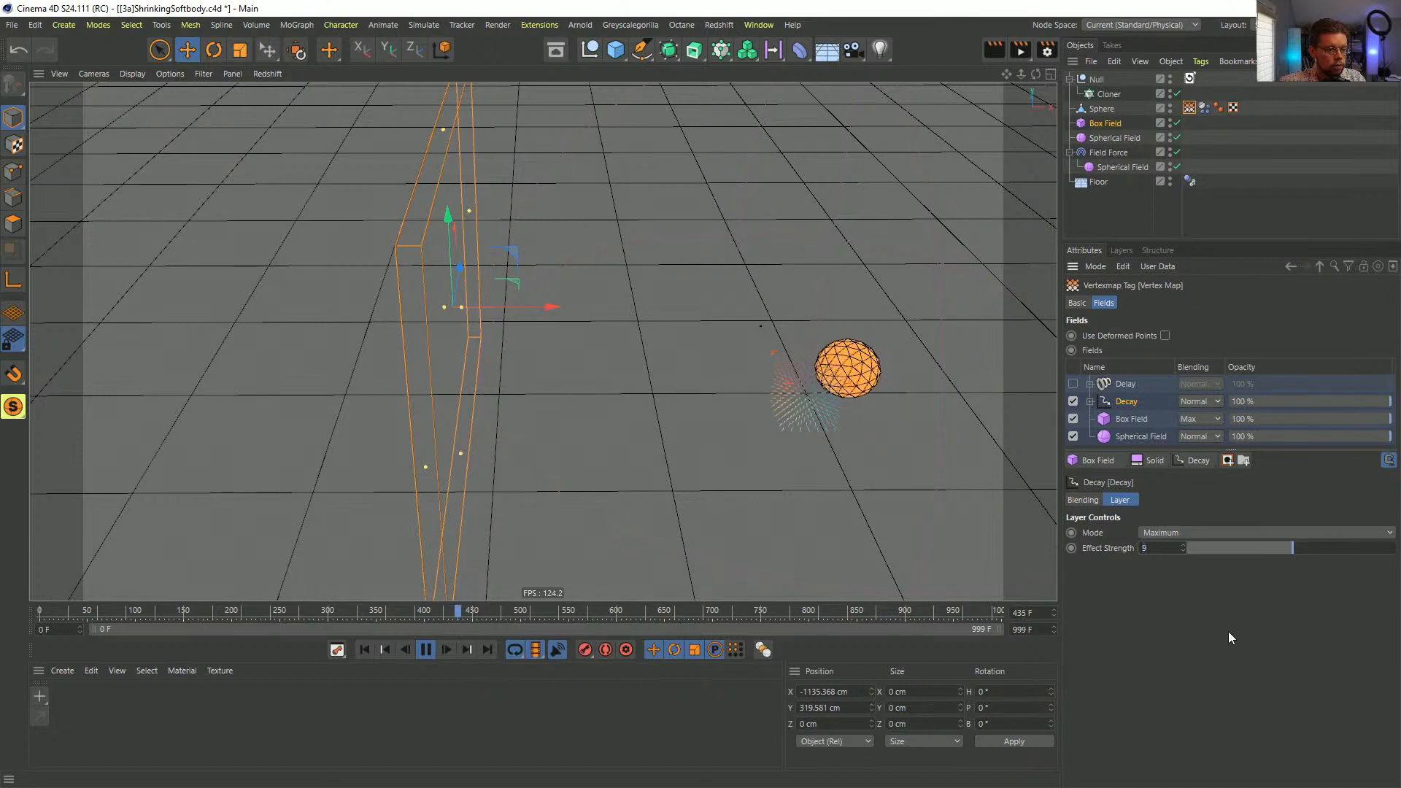
text(0)
key(Return)
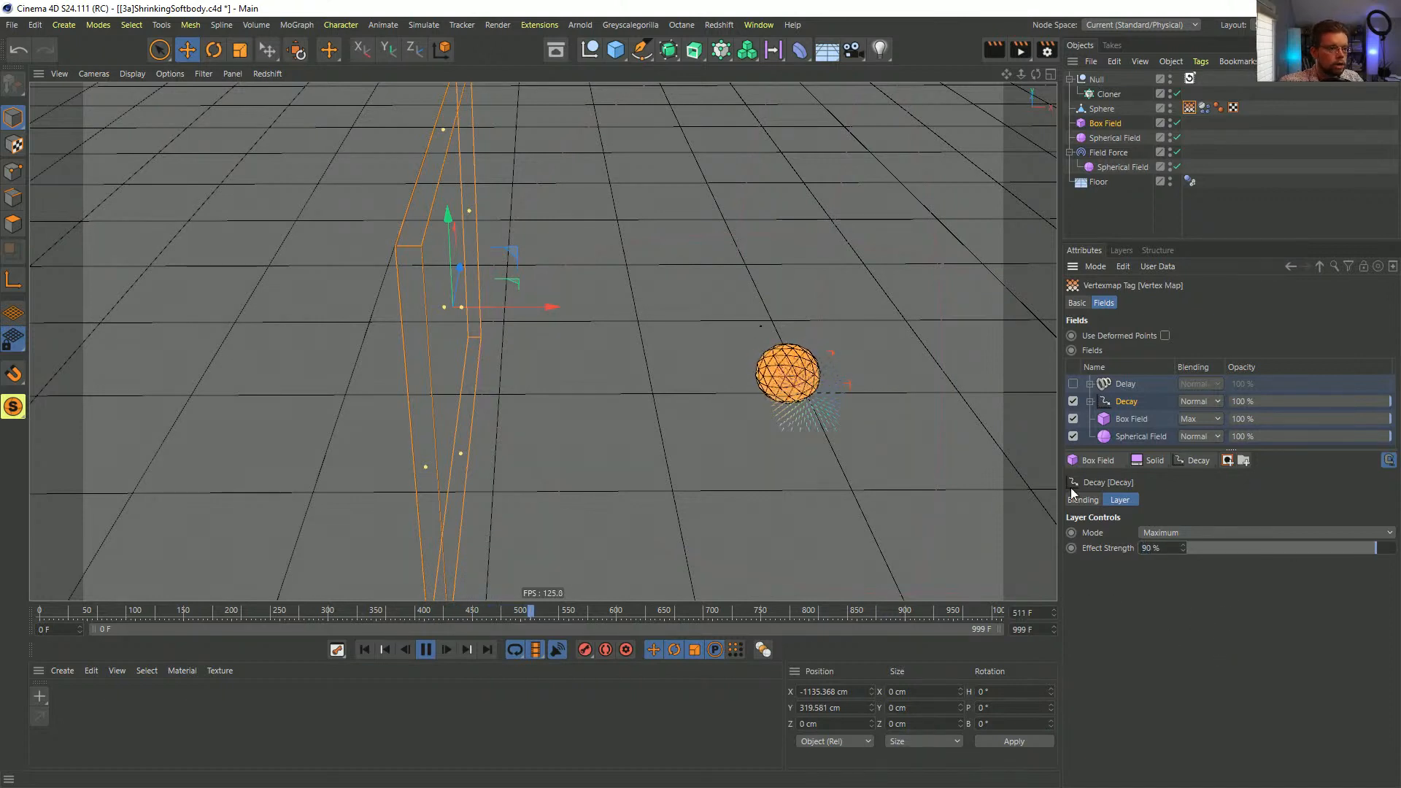
click(365, 649)
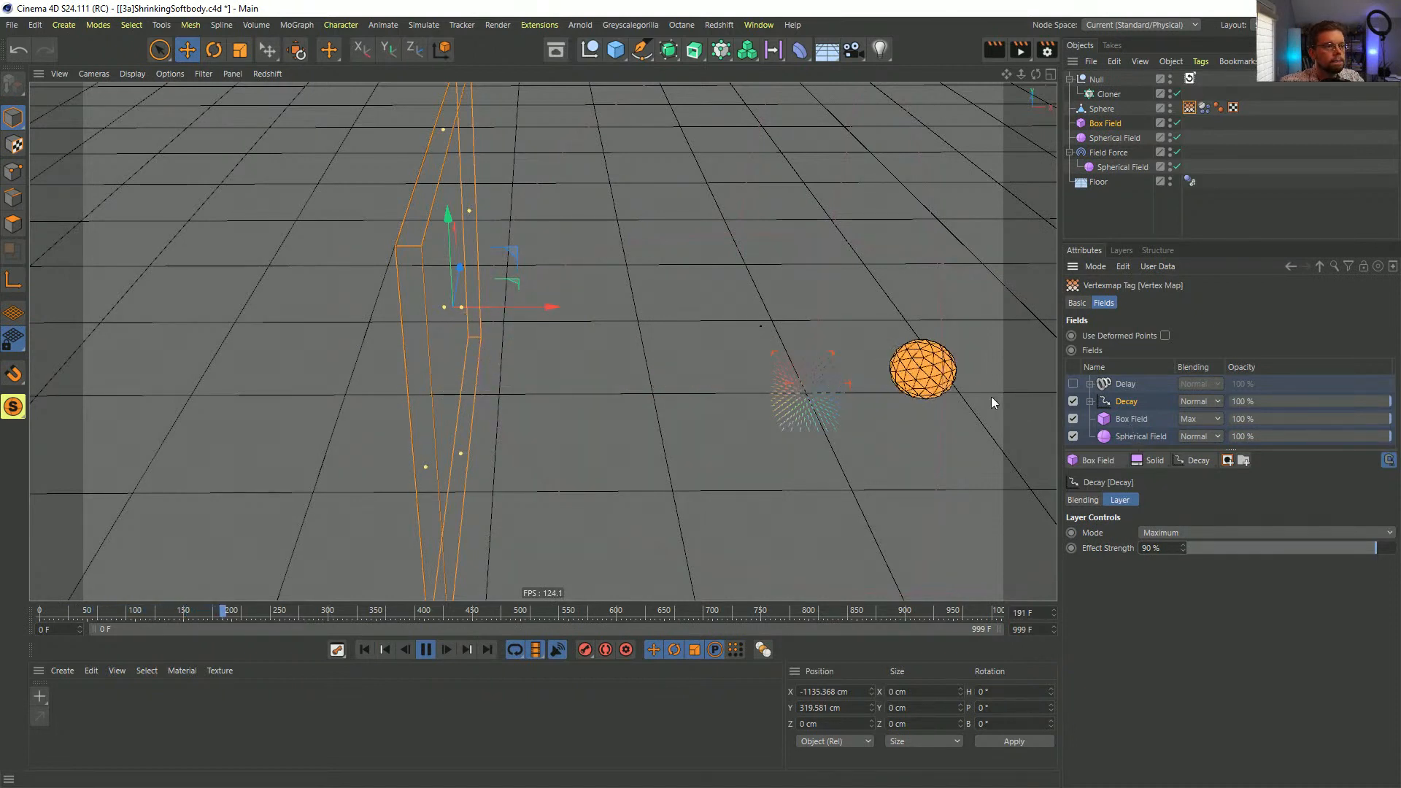
alt+middle_drag(851, 396, 753, 398)
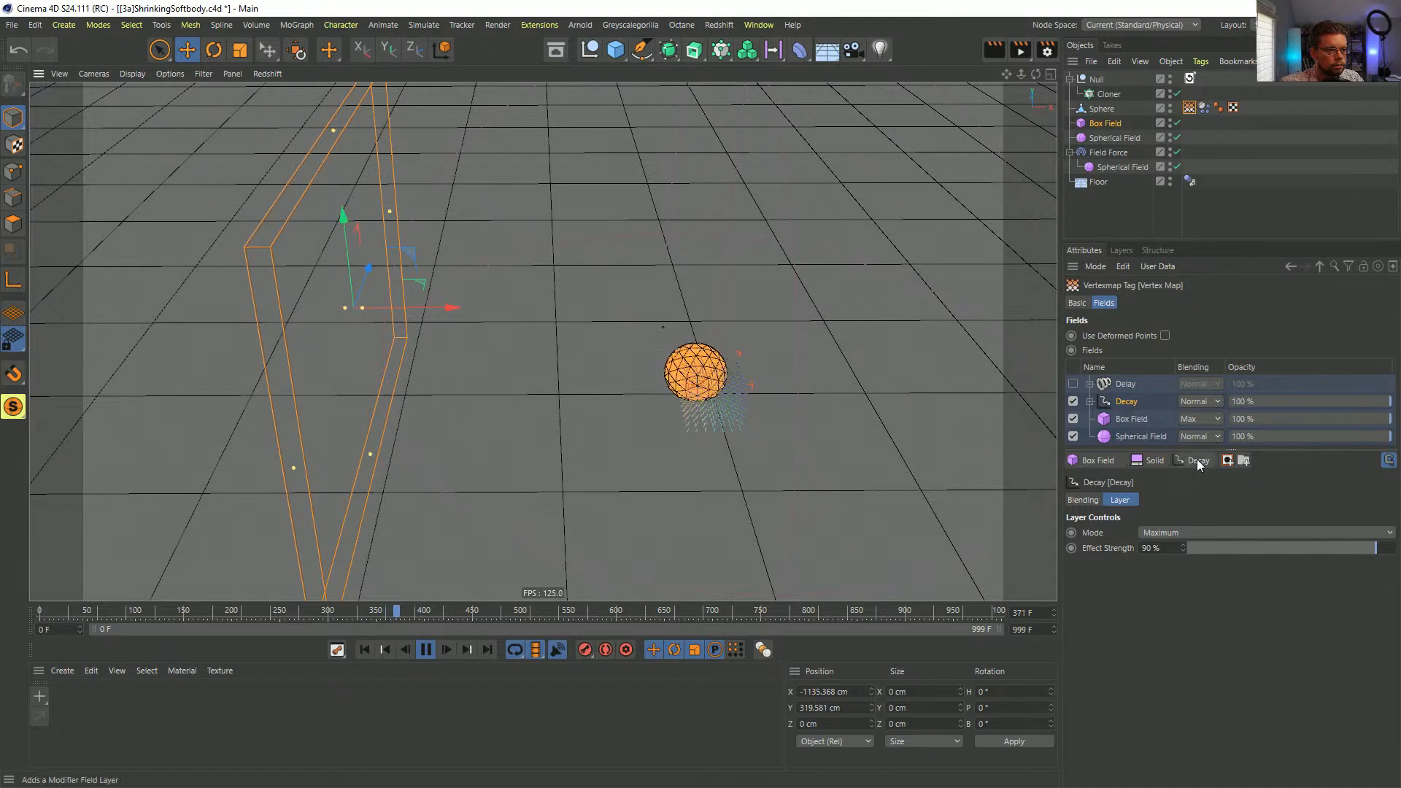
- Set the vertex map's Spherical Field remapping Inner Offset to 98% and replay the simulation from the start
drag(1194, 452, 1195, 531)
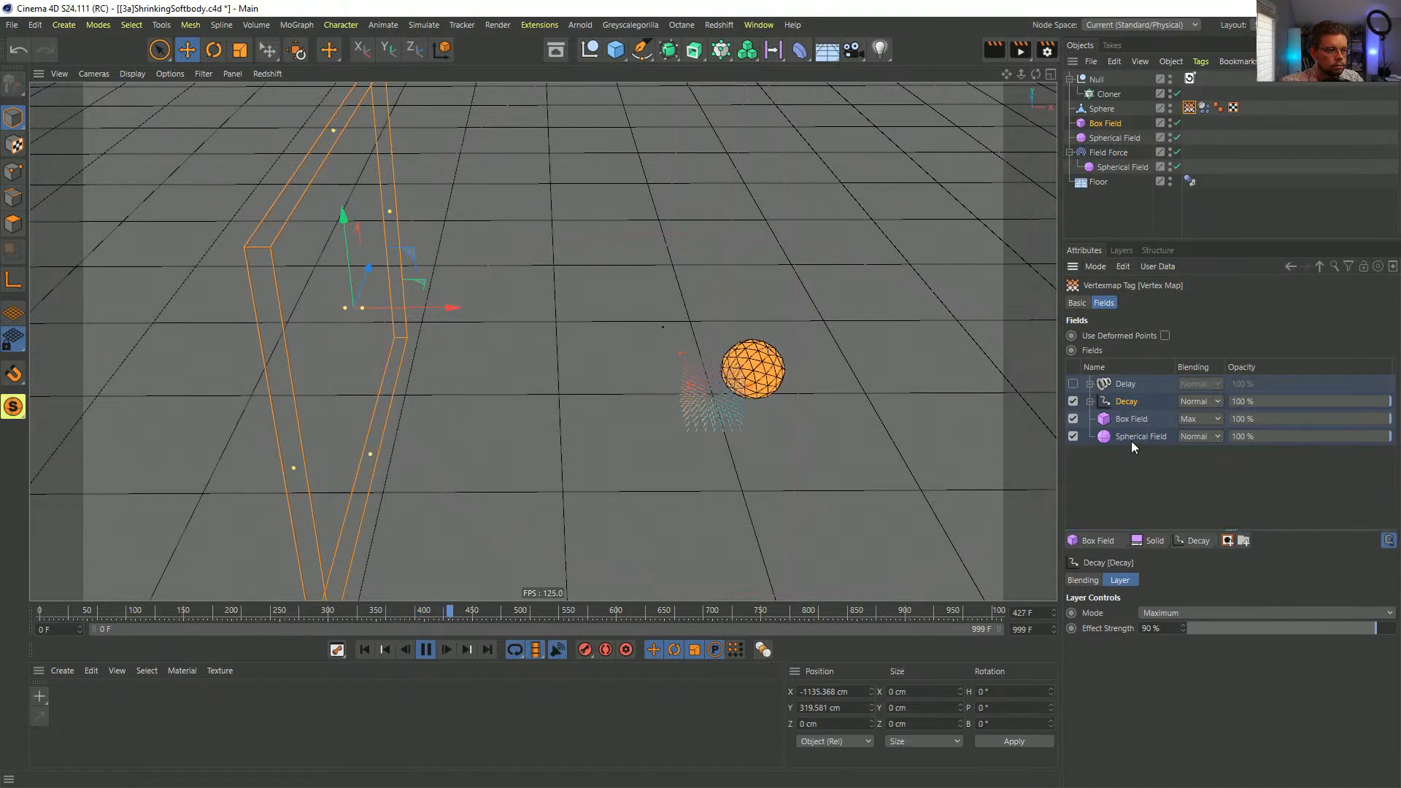
click(1131, 438)
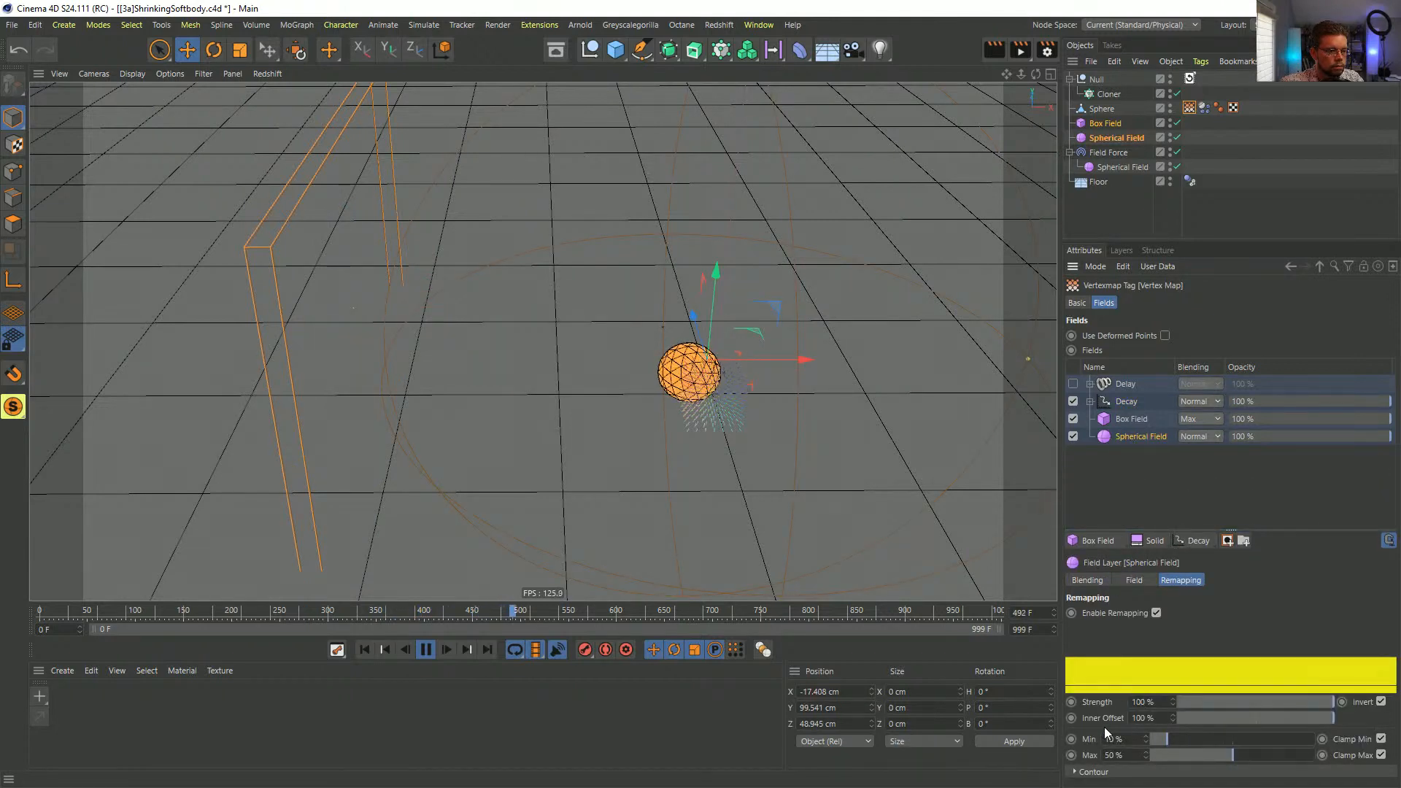
click(1173, 720)
click(1173, 721)
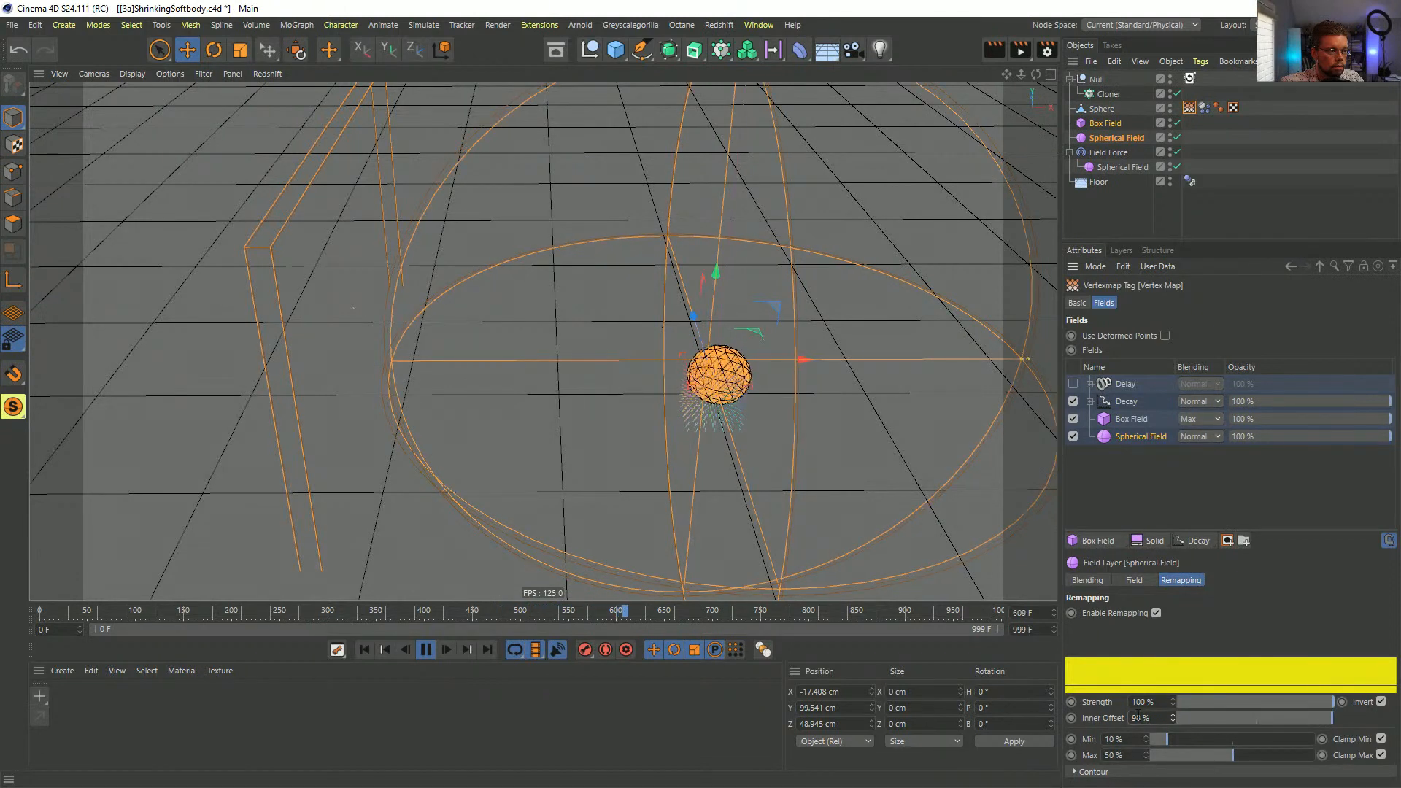
click(367, 649)
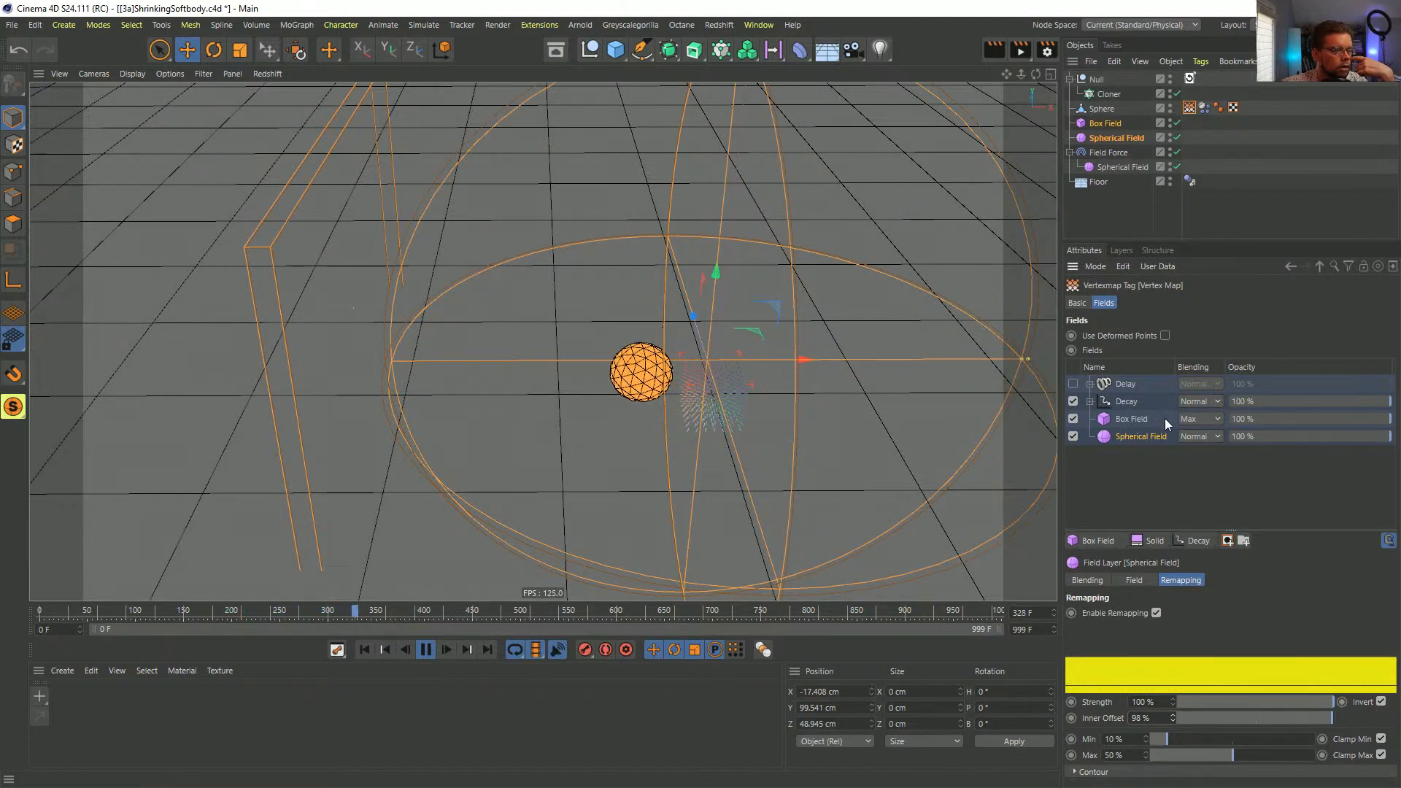
- Disable the Box Field and Decay layers in the vertex map and replay the simulation with only the Spherical Field active
click(1073, 419)
click(1073, 402)
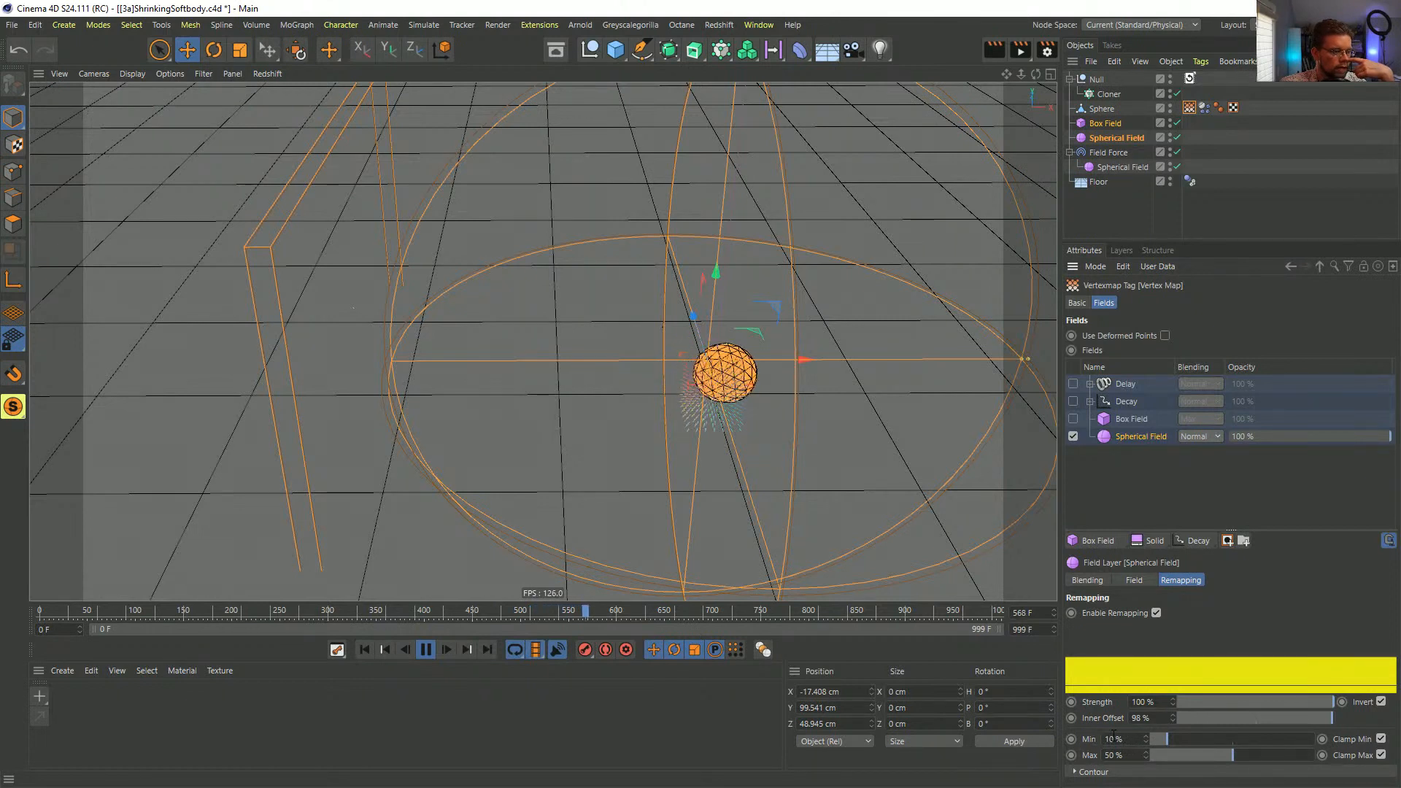
drag(1163, 241, 1163, 143)
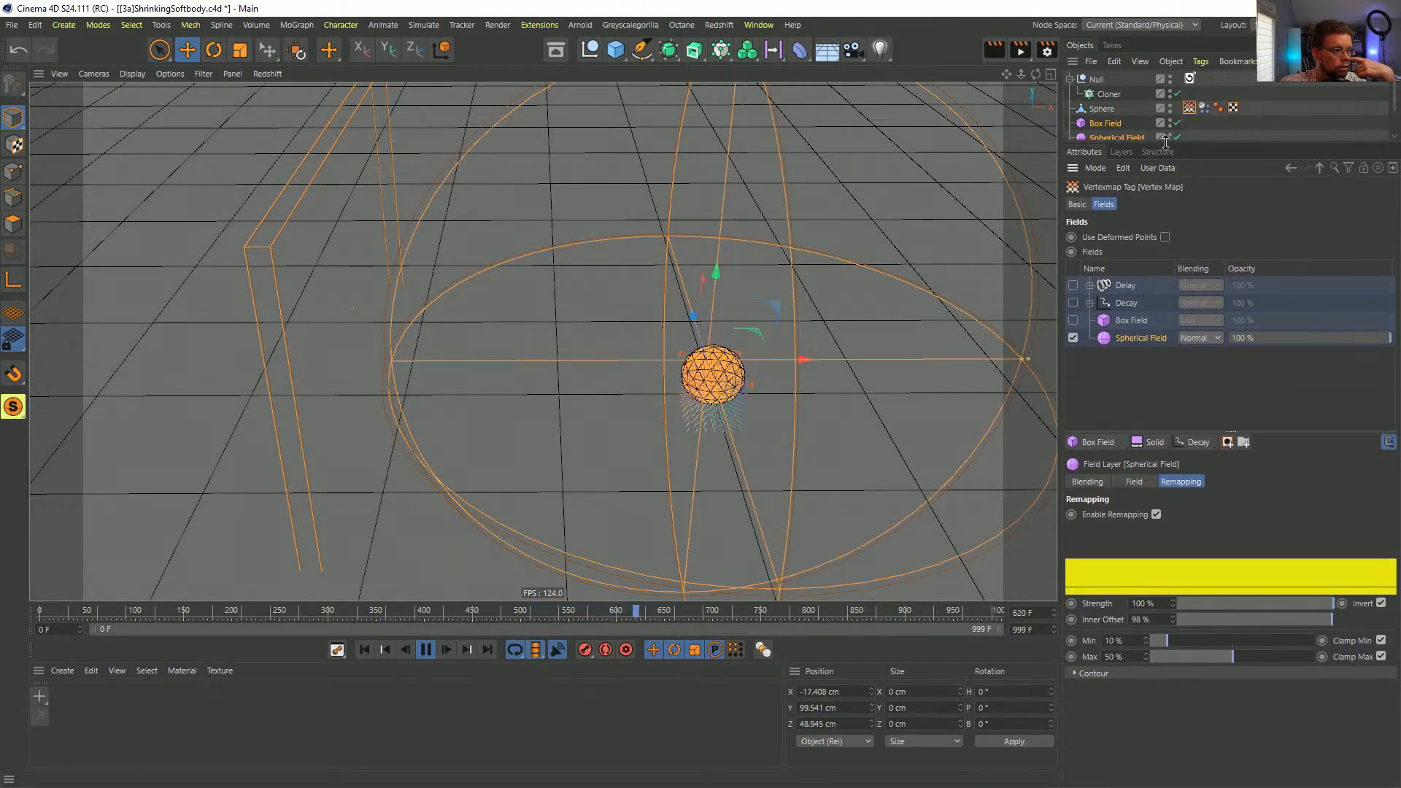
click(365, 649)
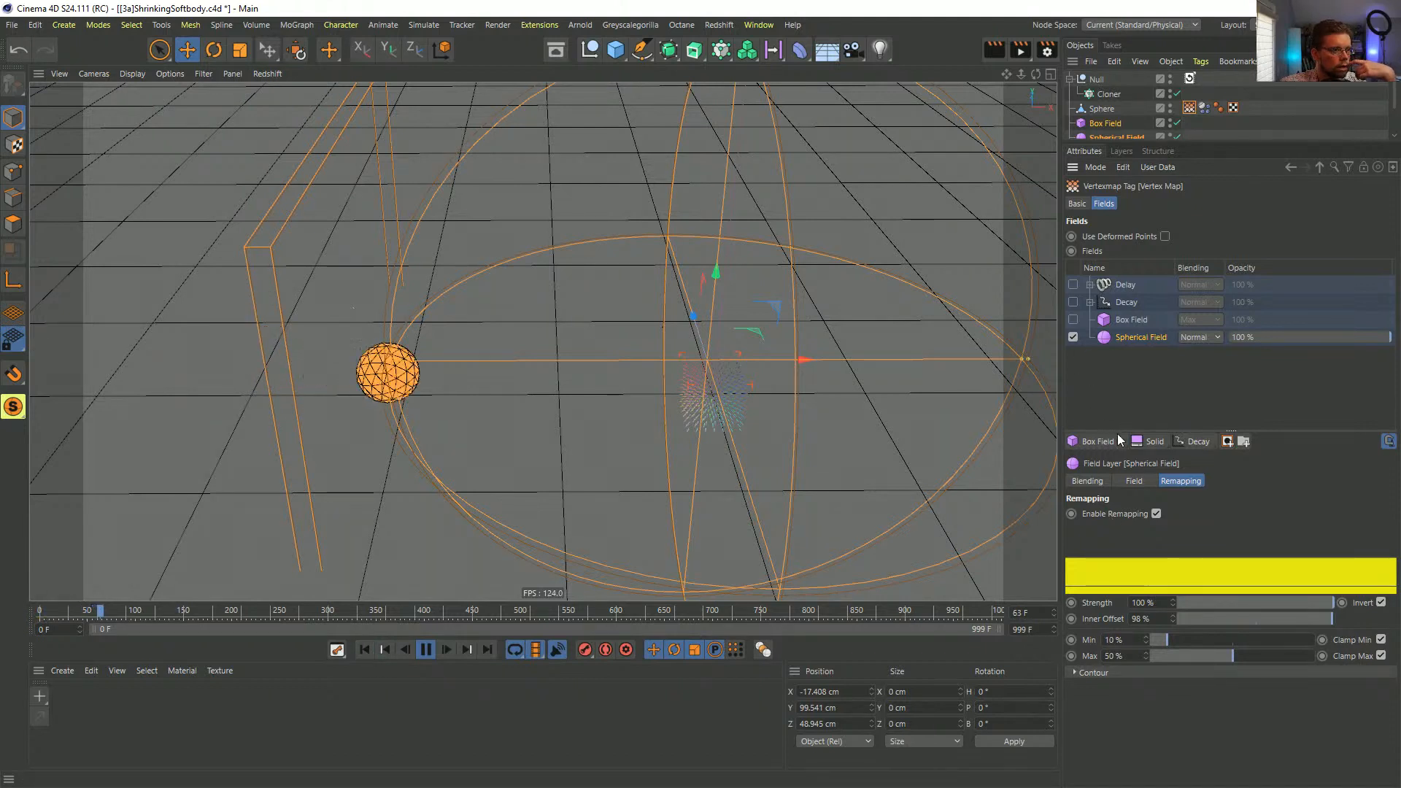
click(369, 648)
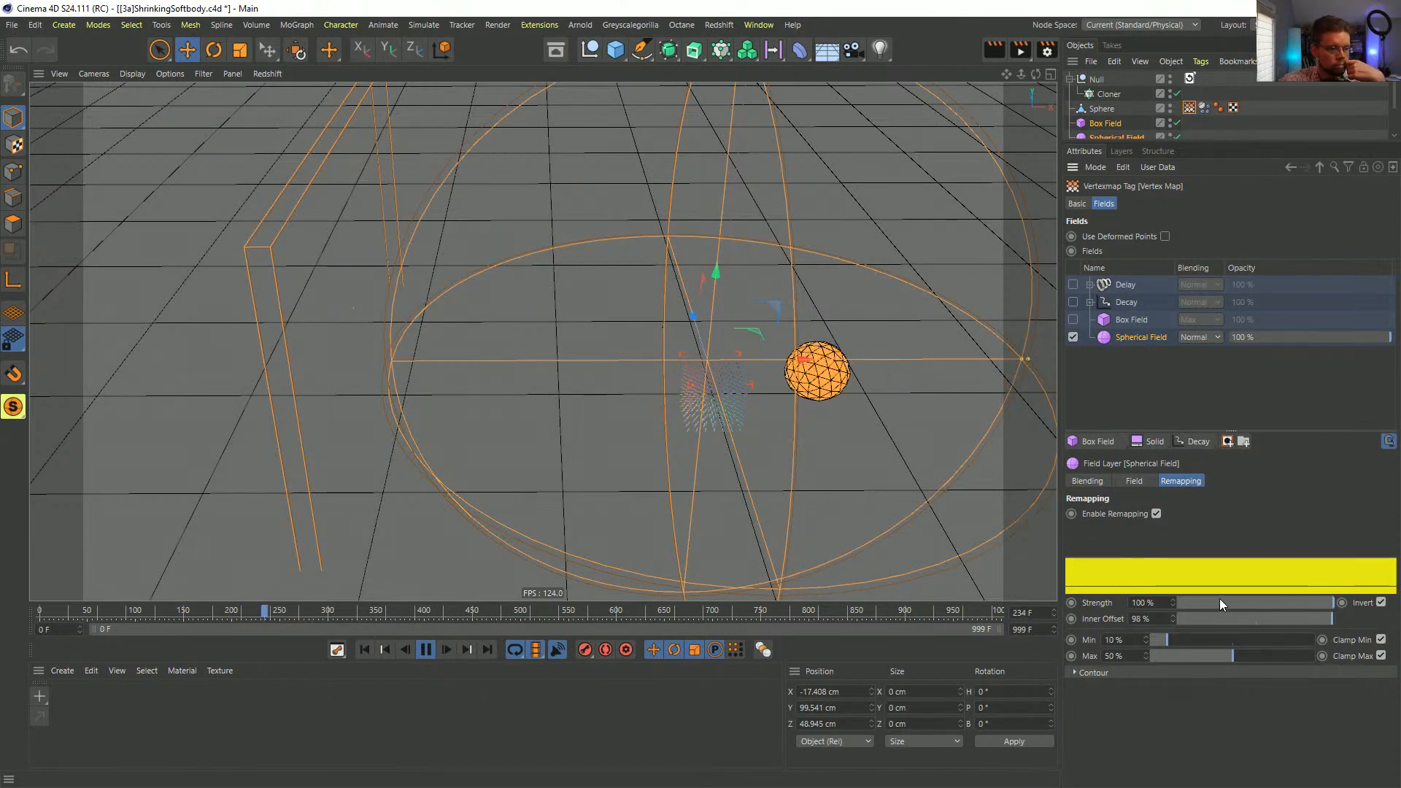
- Set the Spherical Field's remapping Inner Offset to 87% and Min to 0% while the simulation plays
drag(1214, 620, 1314, 621)
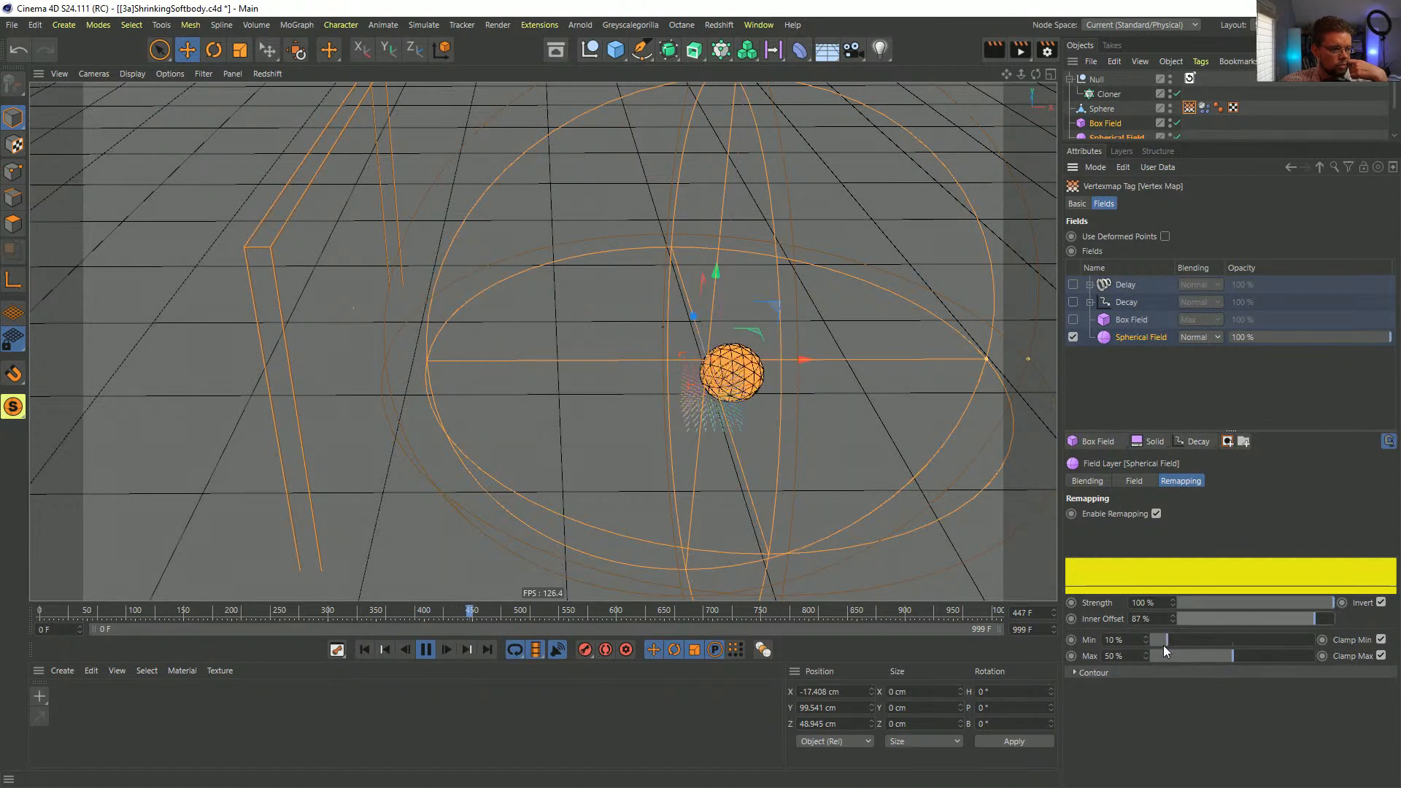
drag(1168, 645, 1152, 645)
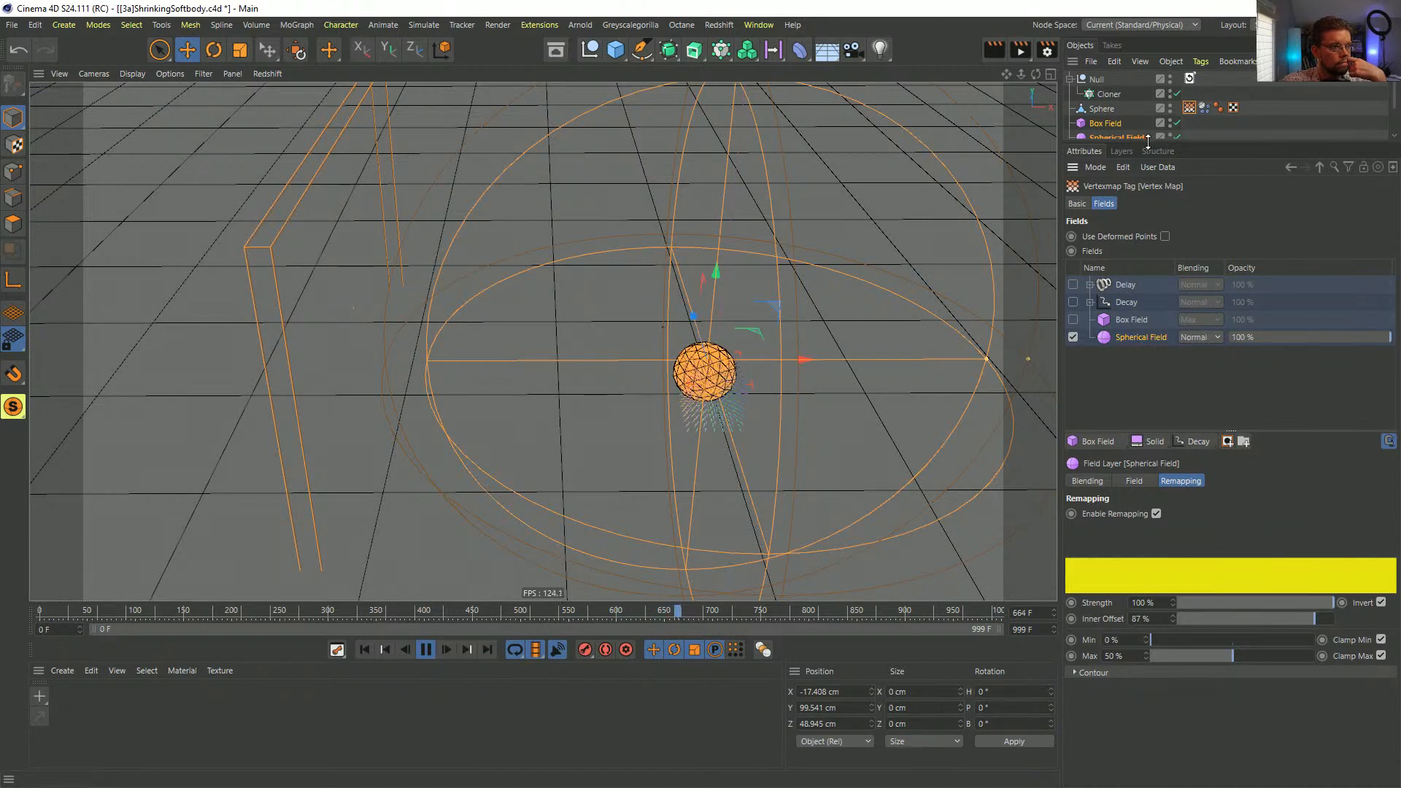
drag(1142, 145, 1140, 214)
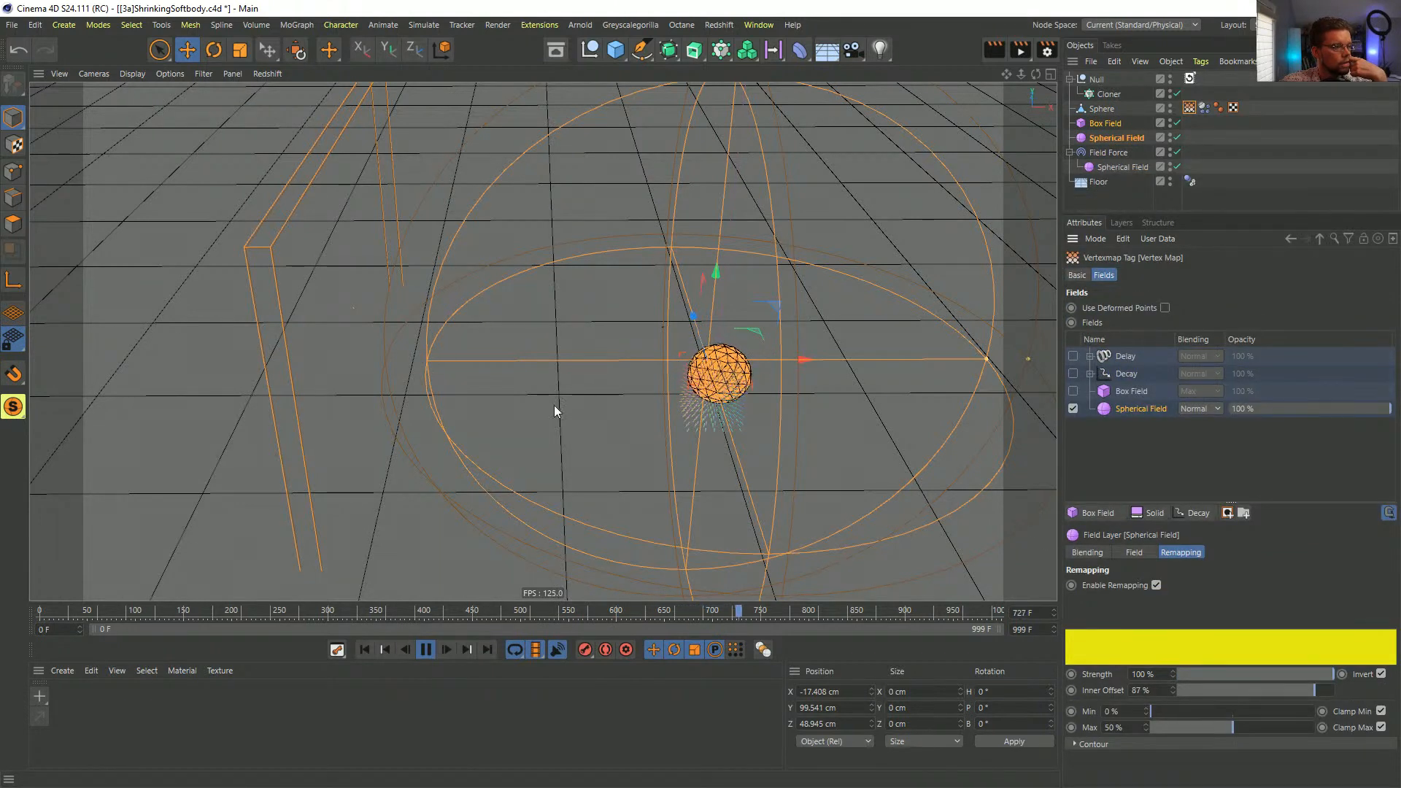
- Set the Spherical Field object's remapping Inner Offset to 81% and Max to 100%, then stop and rewind the simulation
click(1125, 137)
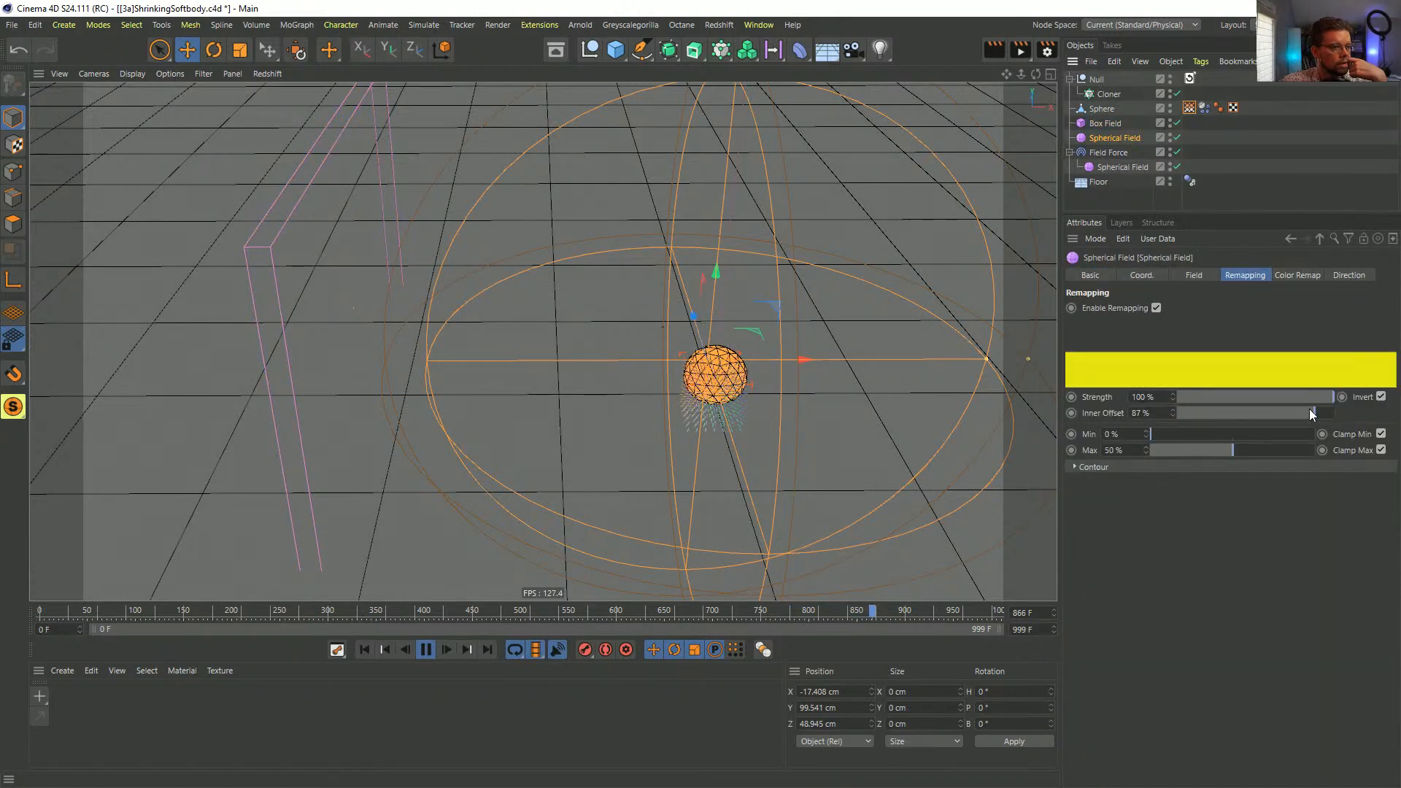
drag(1314, 413, 1305, 420)
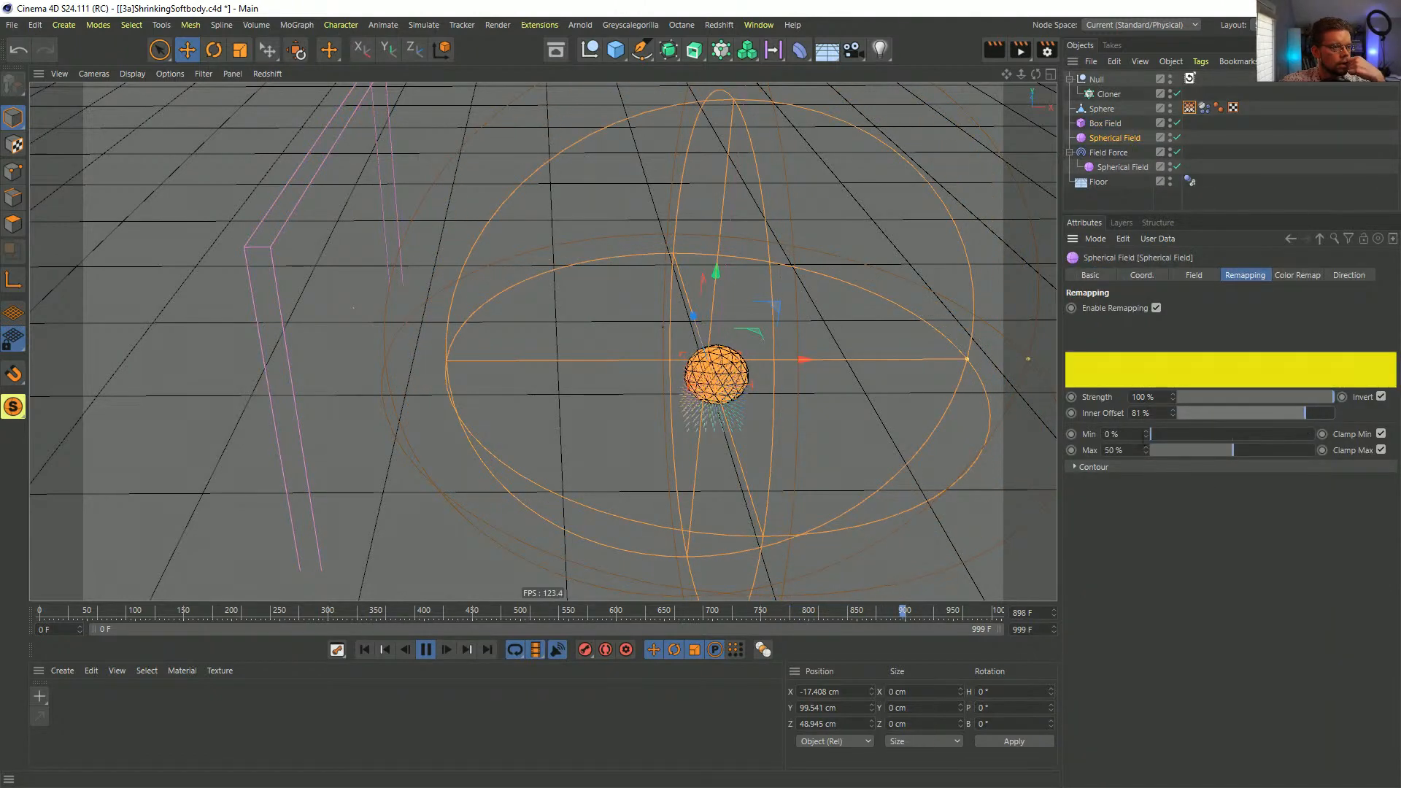
drag(1231, 451, 1321, 457)
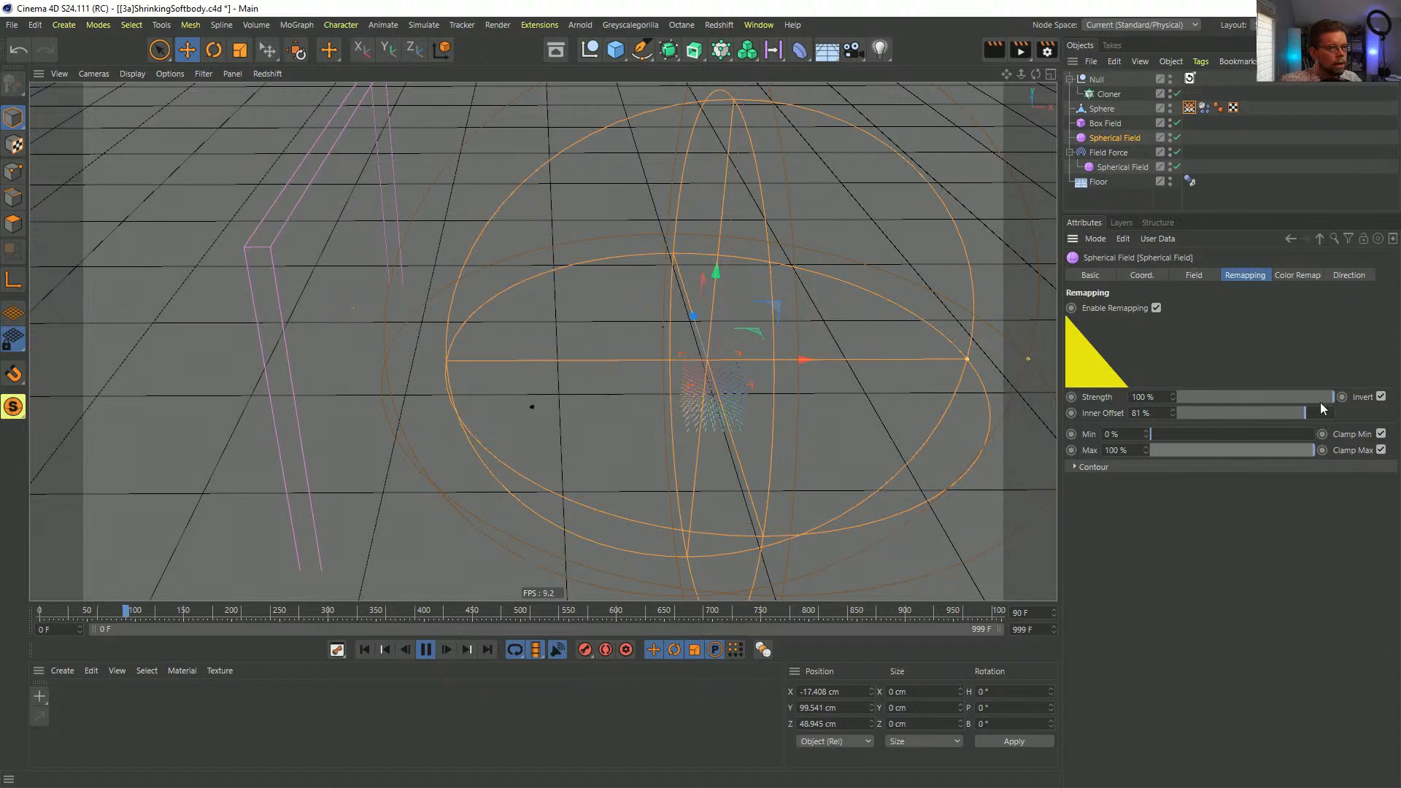
click(426, 649)
click(364, 649)
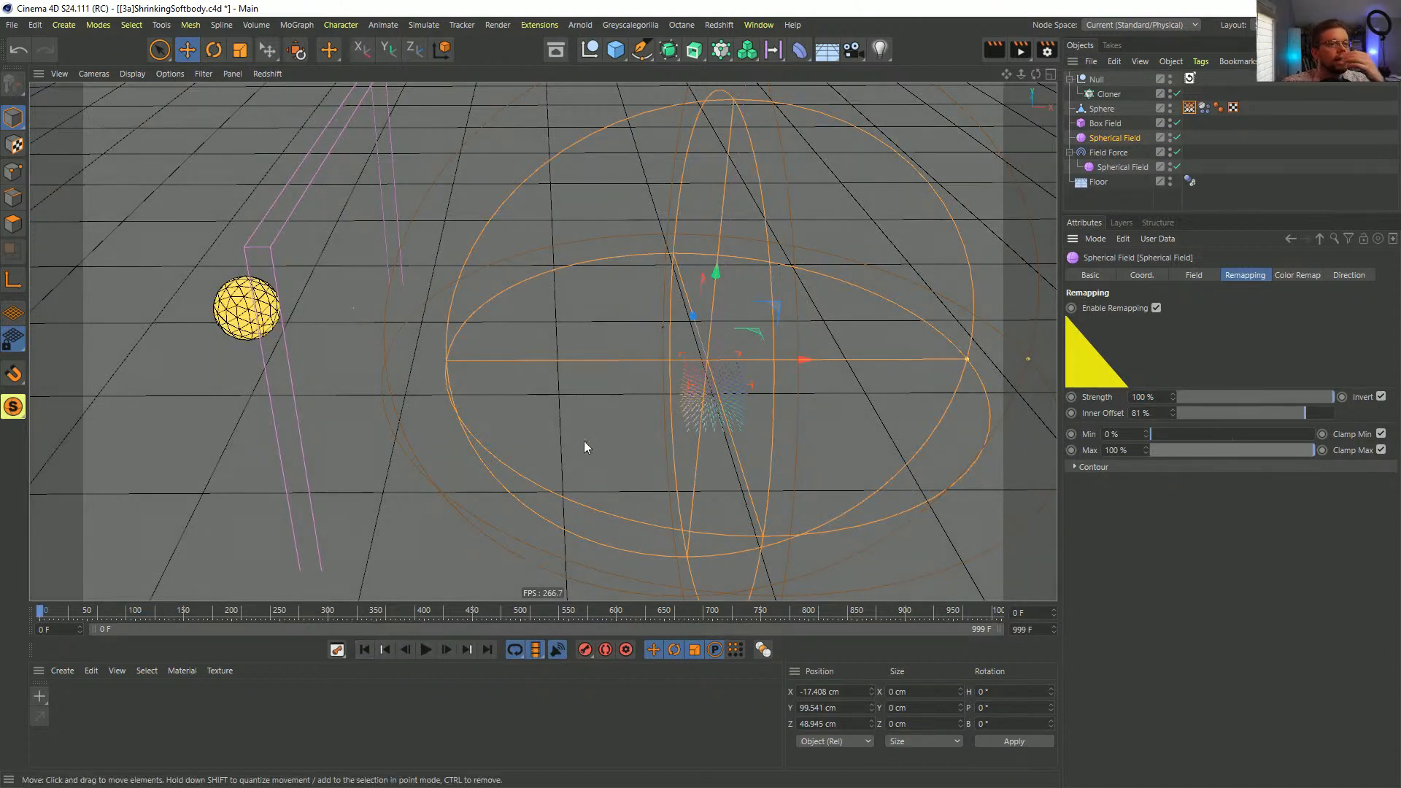
- Toggle the Spherical Field's Invert option off and back on, and set its remapping Min to 50%
click(1380, 397)
click(1380, 396)
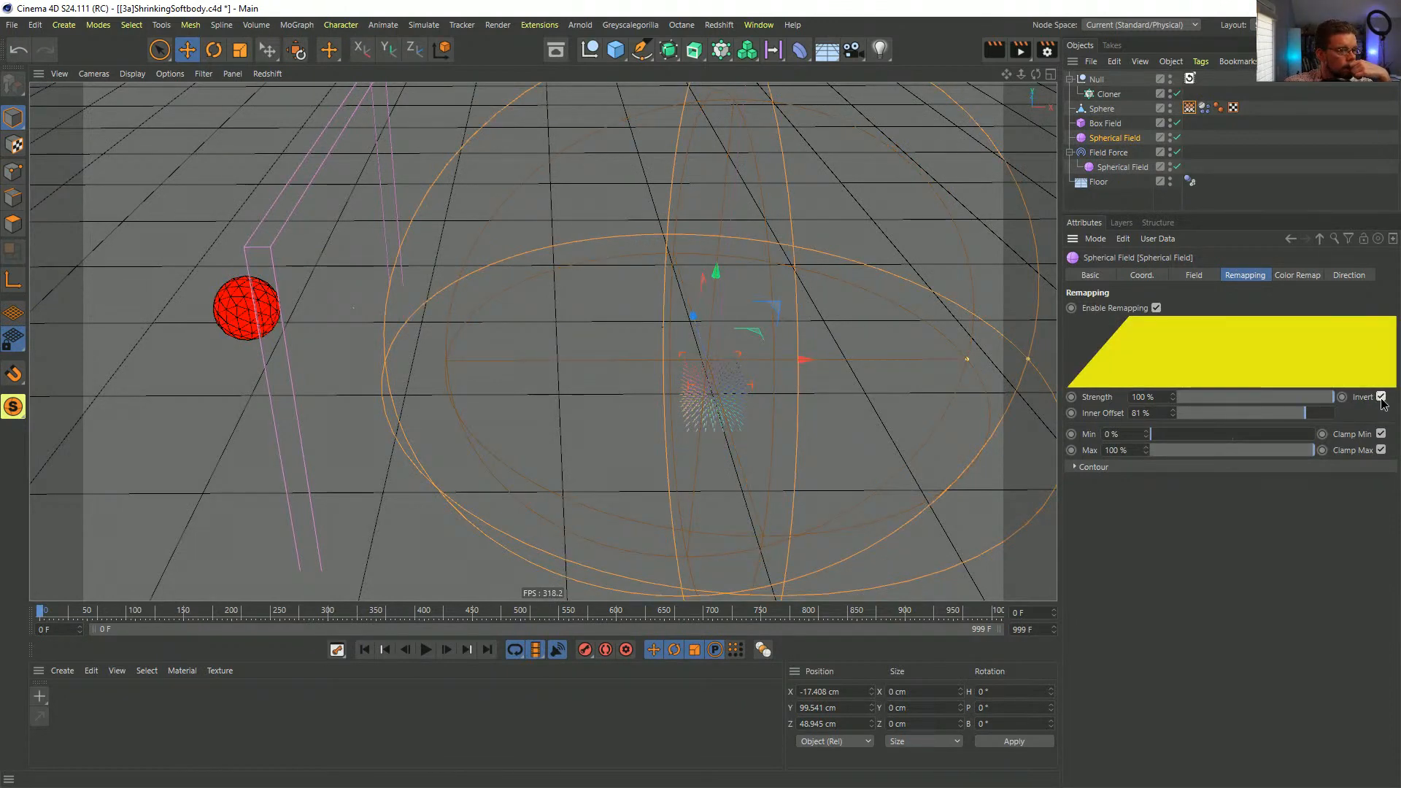
click(1230, 434)
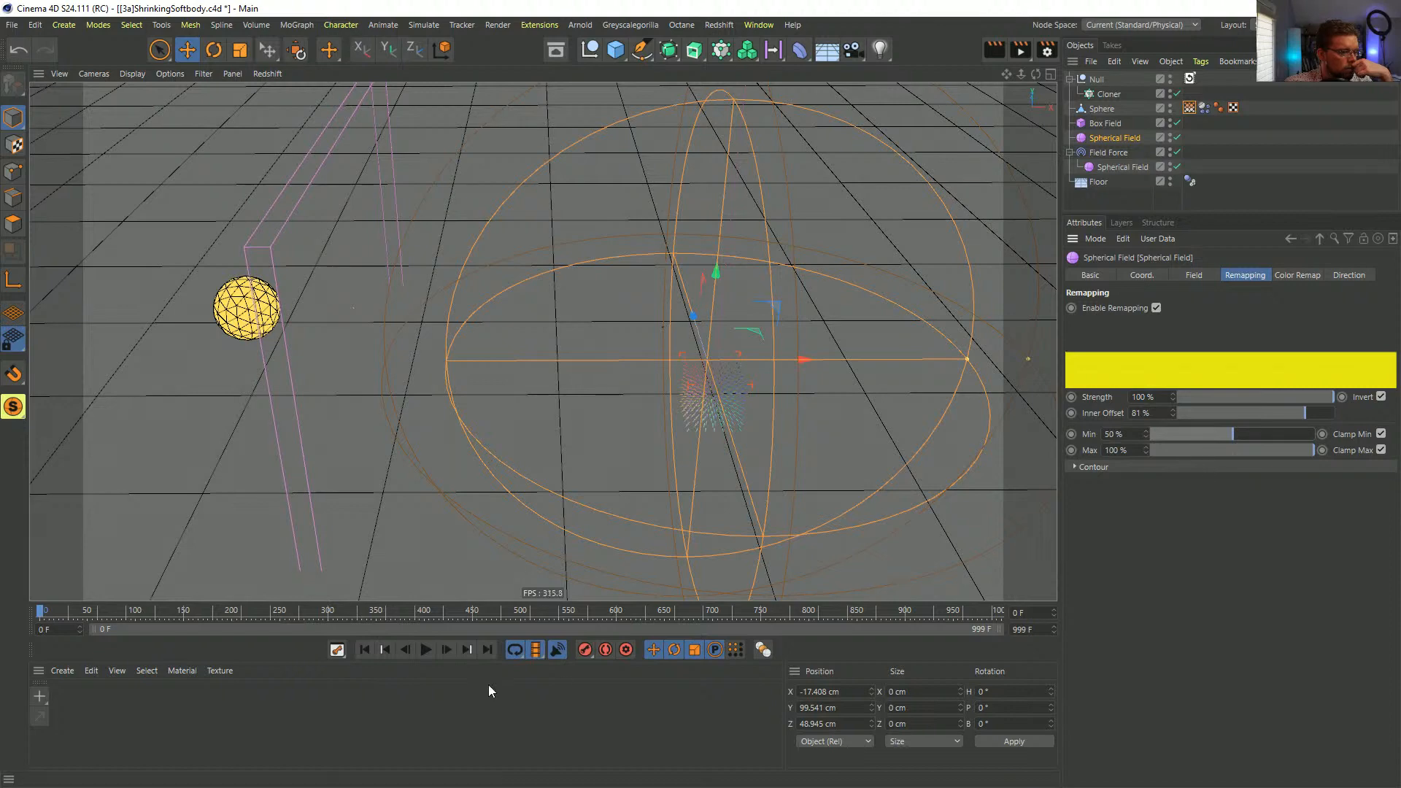
- Play the simulation with the current remapping, turn off the Spherical Field's Invert option, and rewind to the start
click(426, 649)
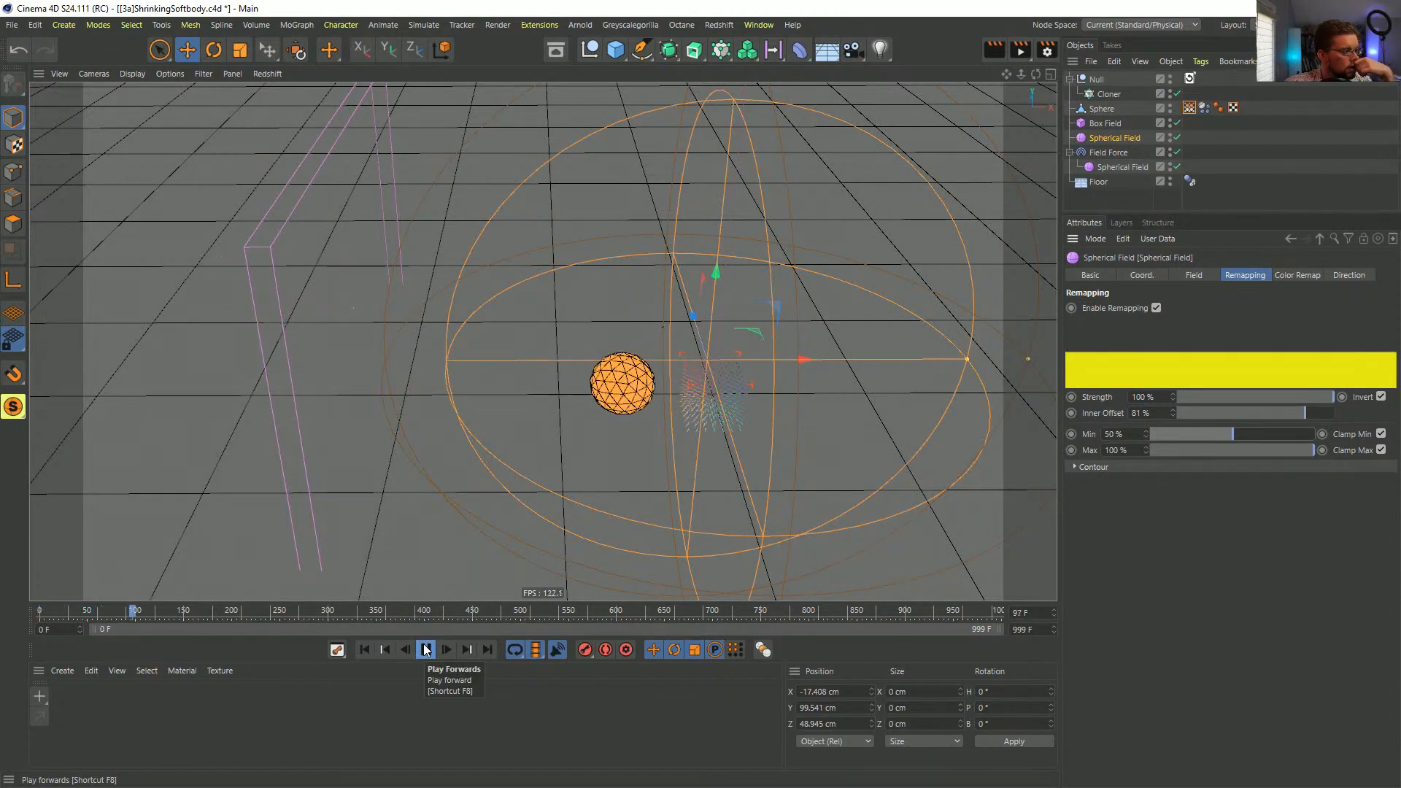
click(426, 649)
click(1380, 396)
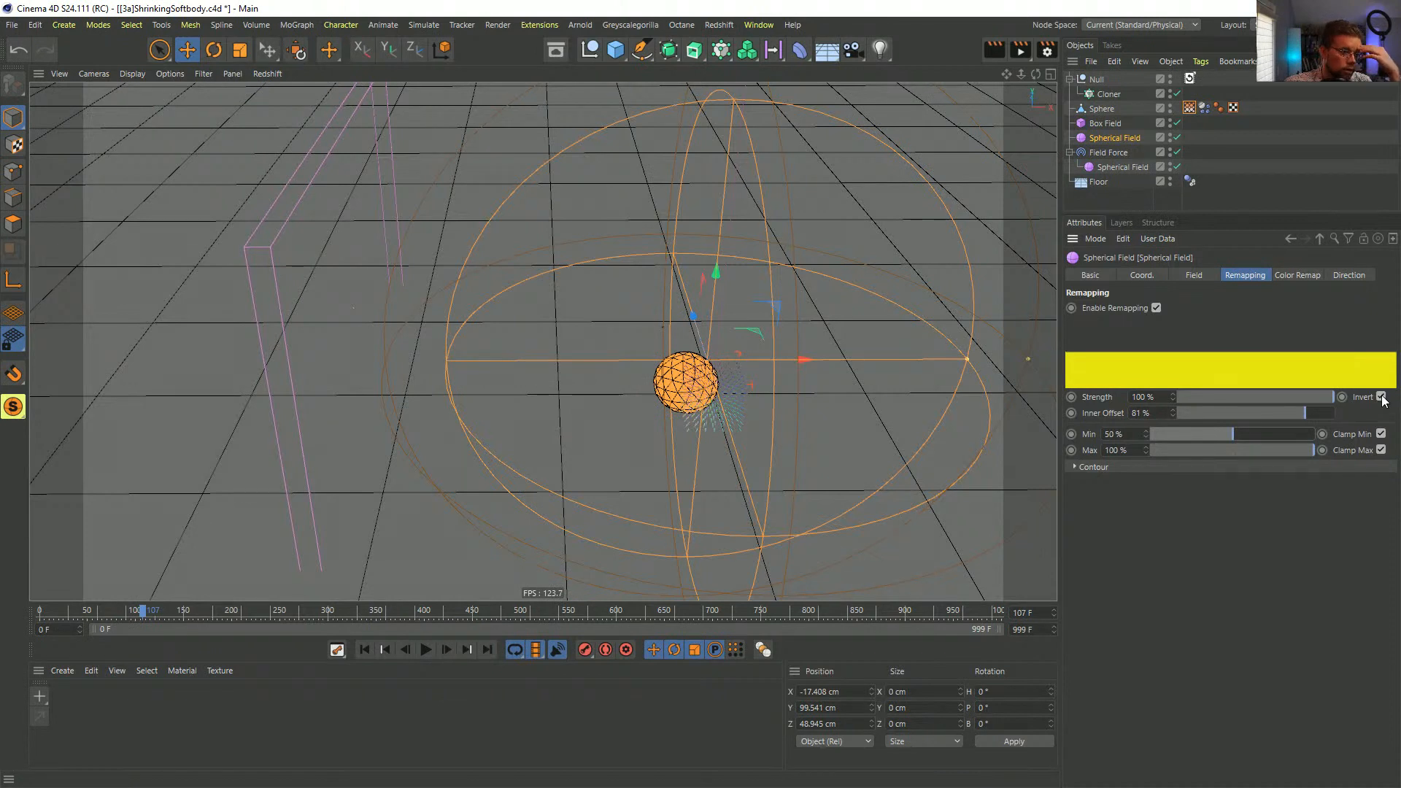
click(363, 649)
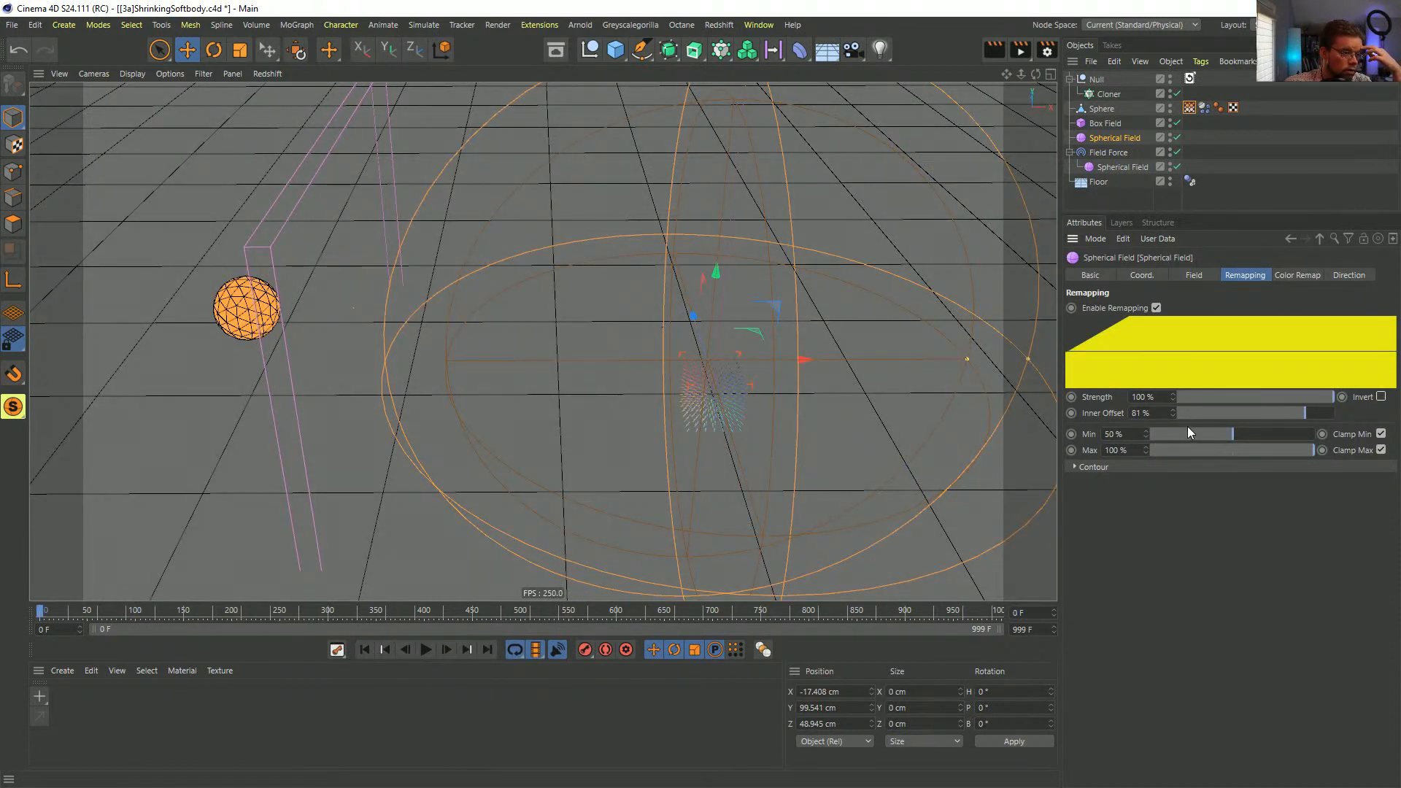
- Set the Spherical Field's remapping Min to 5% and Max to 50%, and play the simulation
double_click(1114, 433)
text(5)
key(Tab)
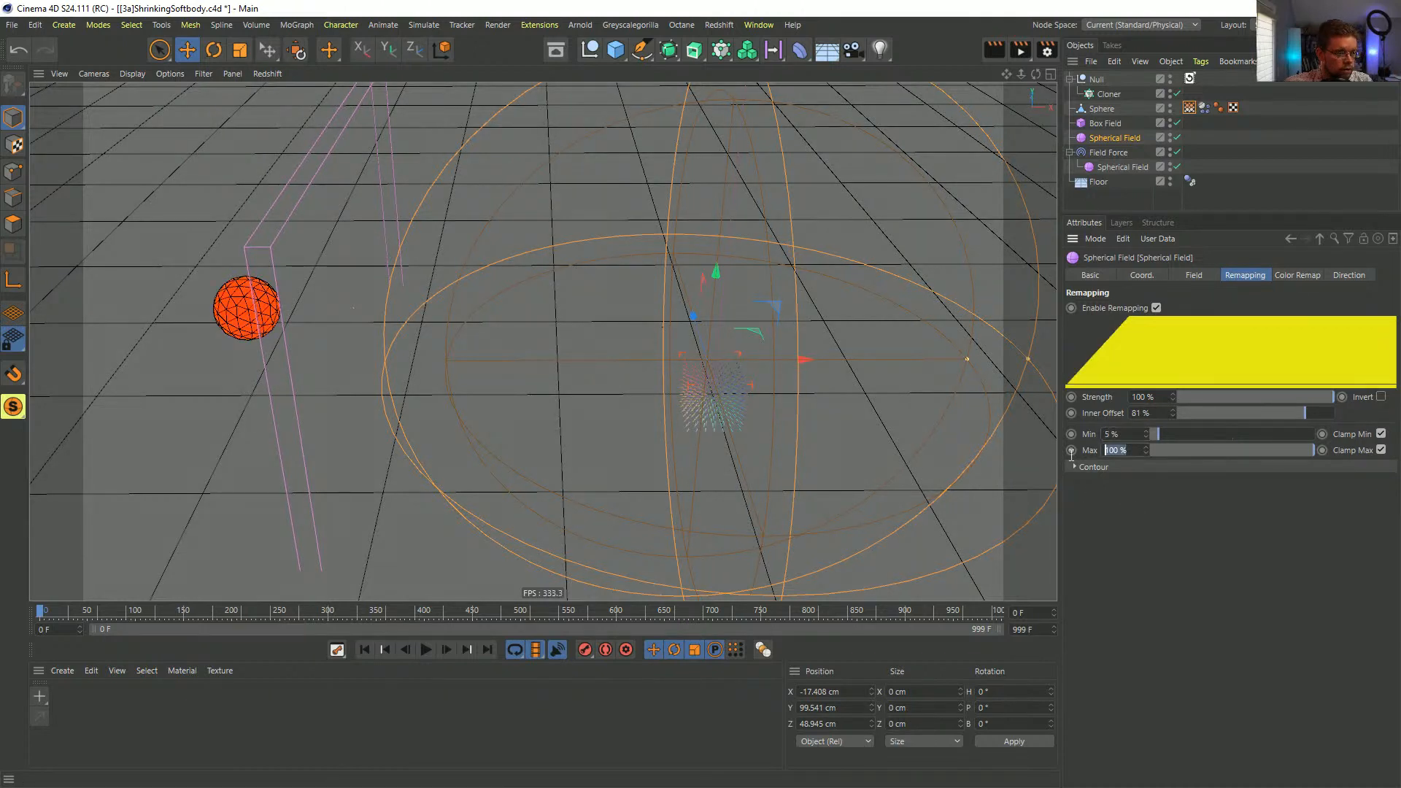
text(50)
key(Return)
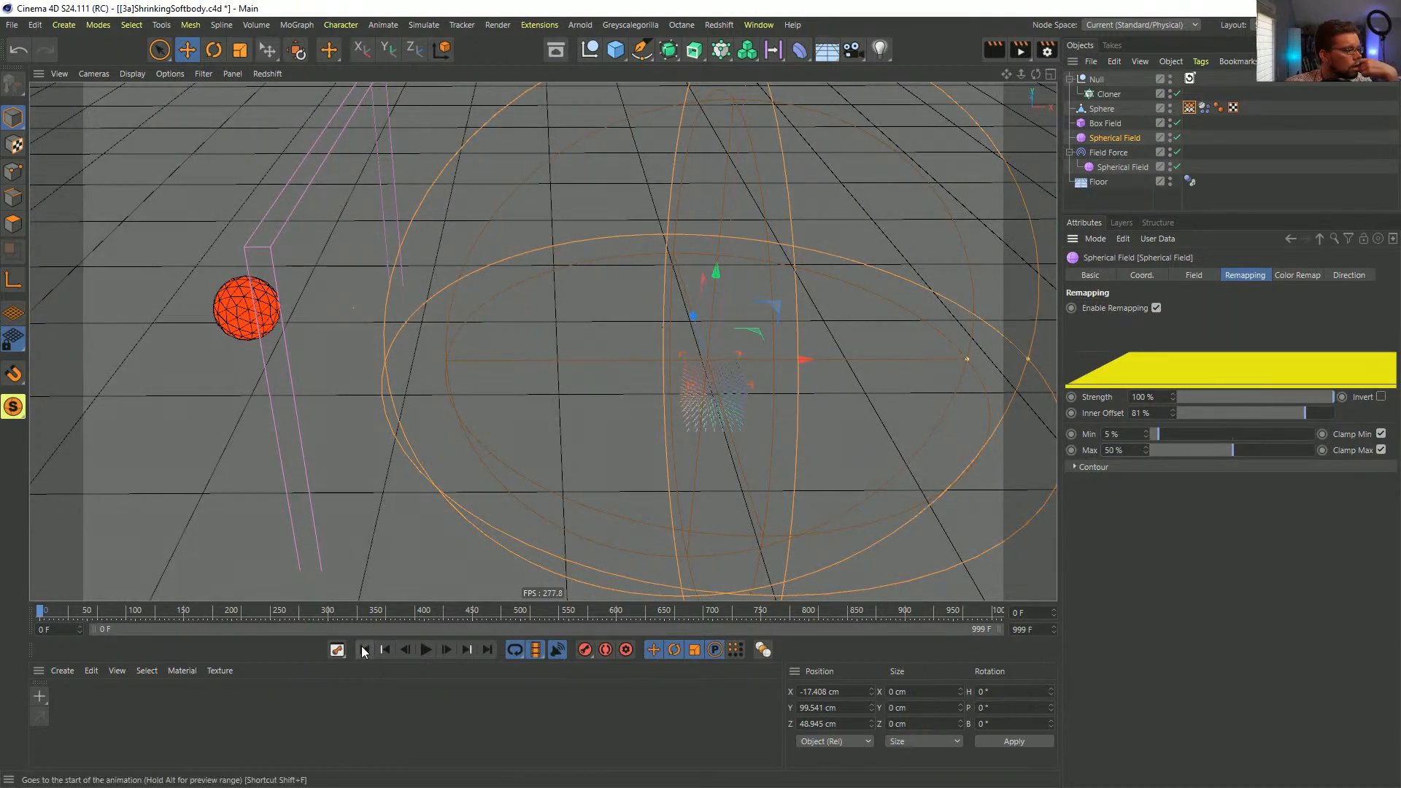
click(425, 649)
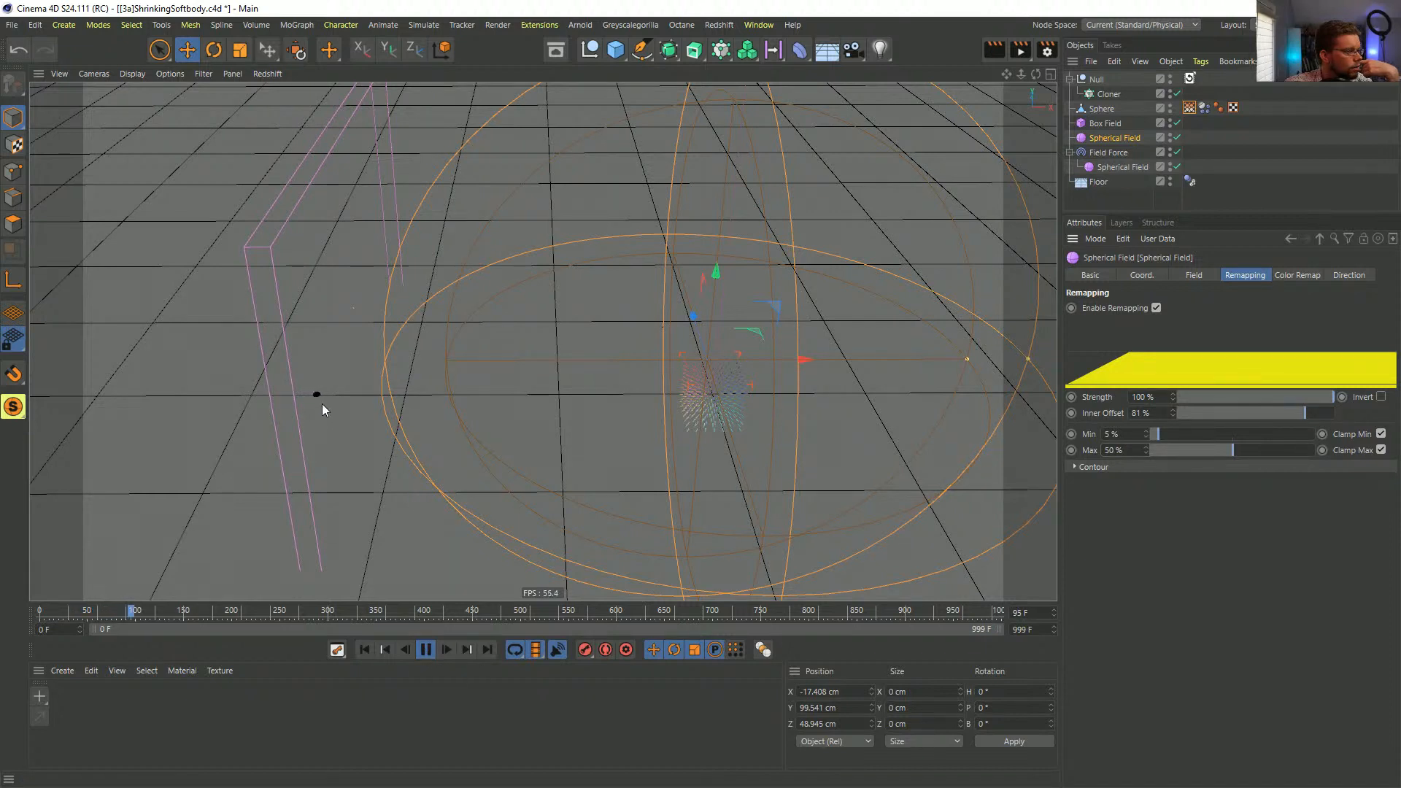
- Raise the Spherical Field's remapping Min to 10% while the simulation plays
drag(1124, 435, 1008, 443)
text(10)
key(Return)
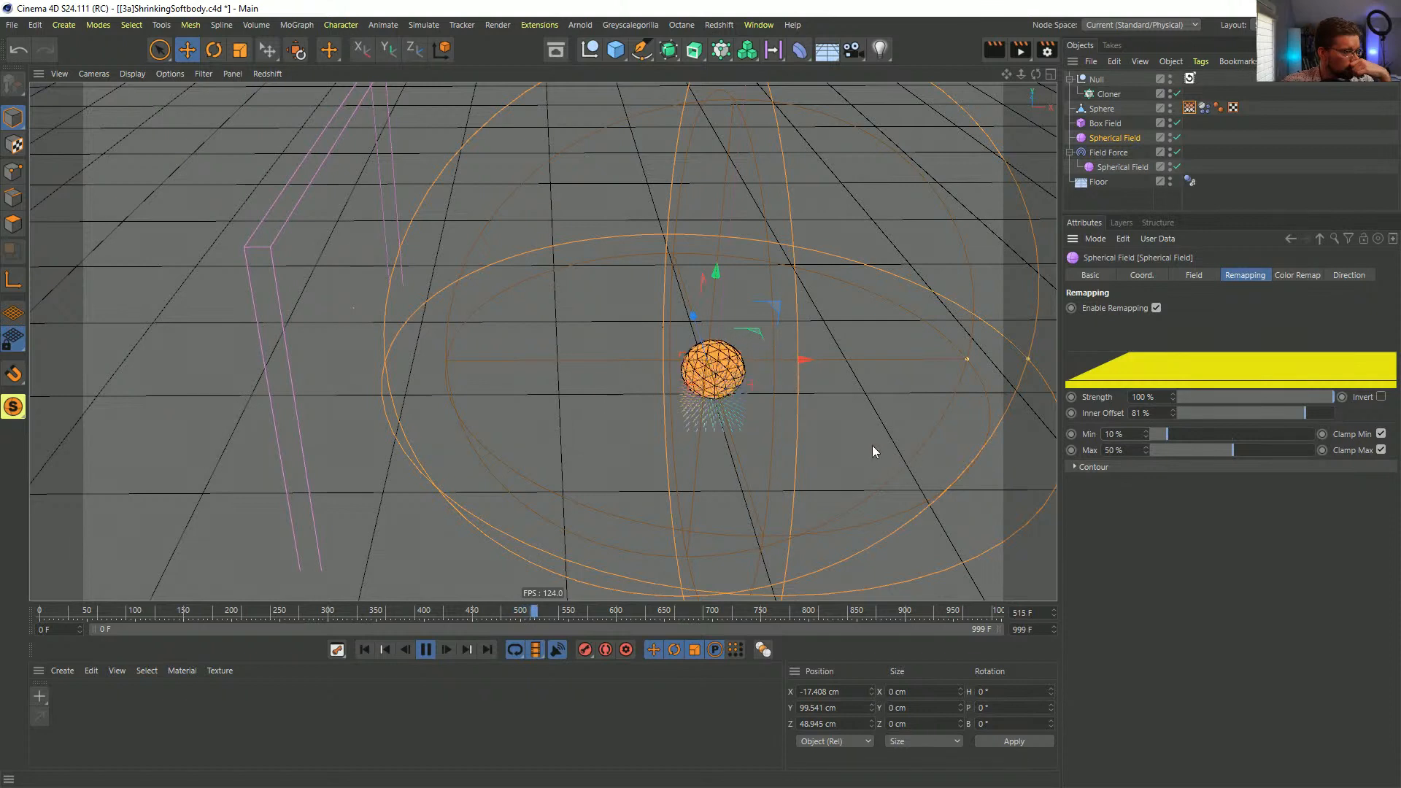
- Turn Invert back on for the Spherical Field, stop playback, set Max to 100% and Min to 0%, and rewind
click(1381, 397)
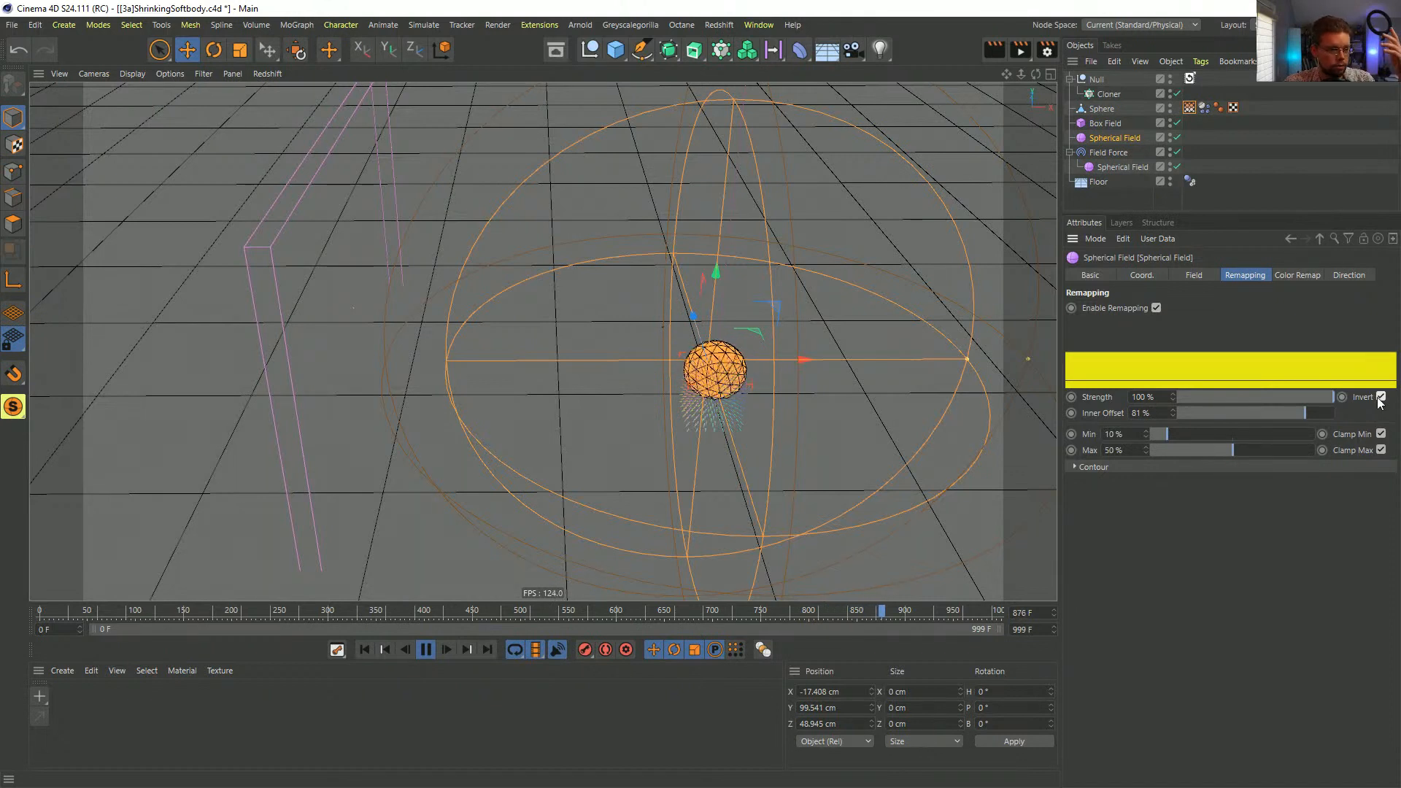
click(425, 650)
drag(1233, 450, 1396, 464)
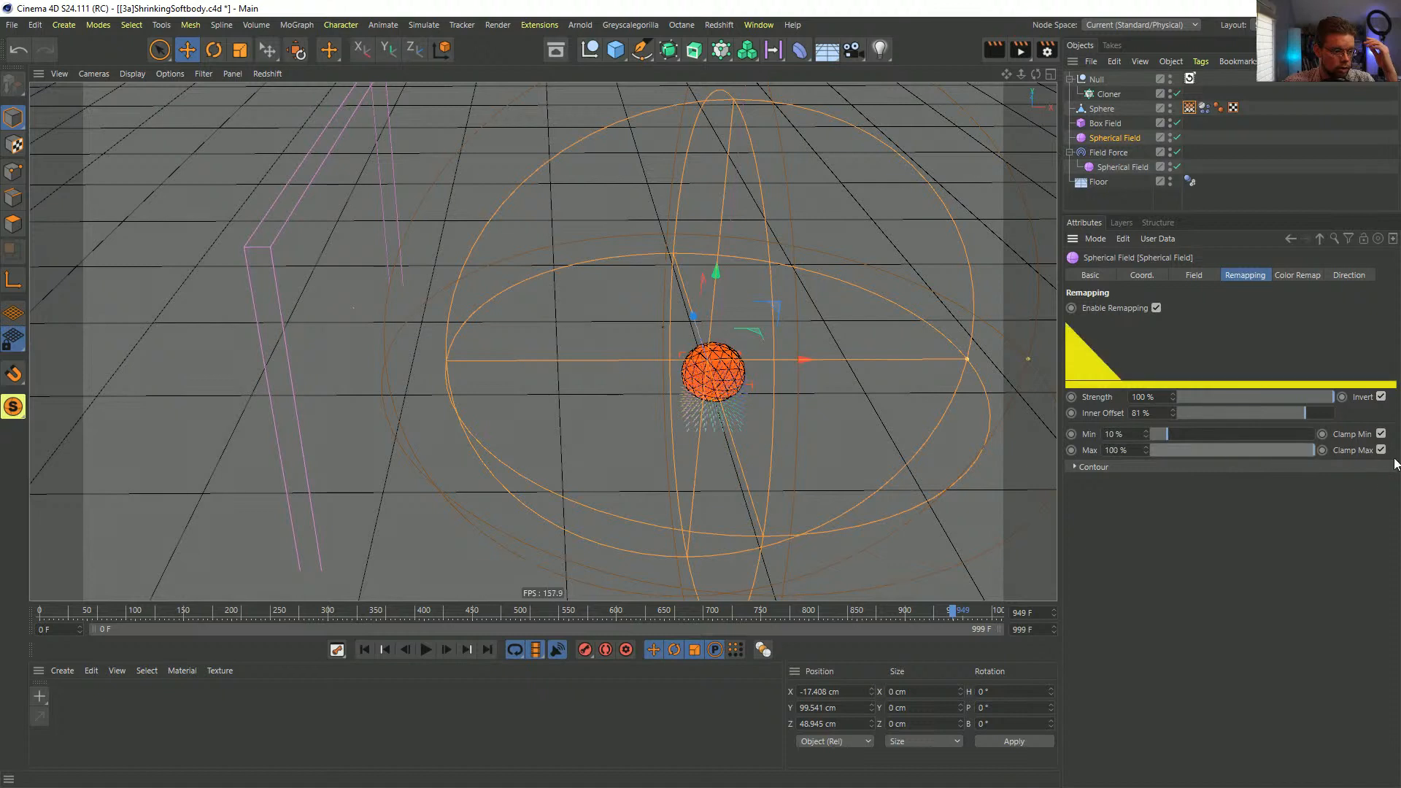
drag(1232, 434, 921, 467)
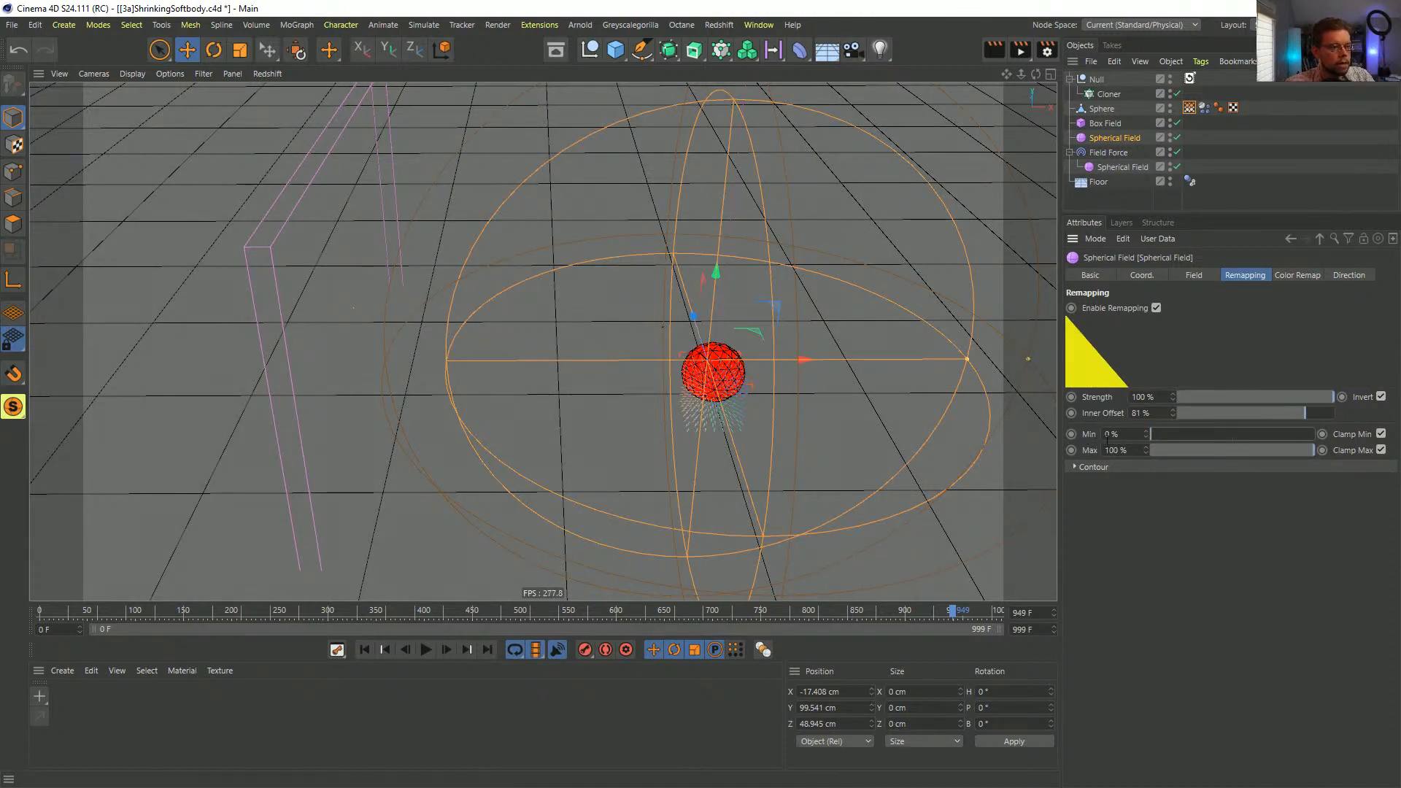
click(364, 649)
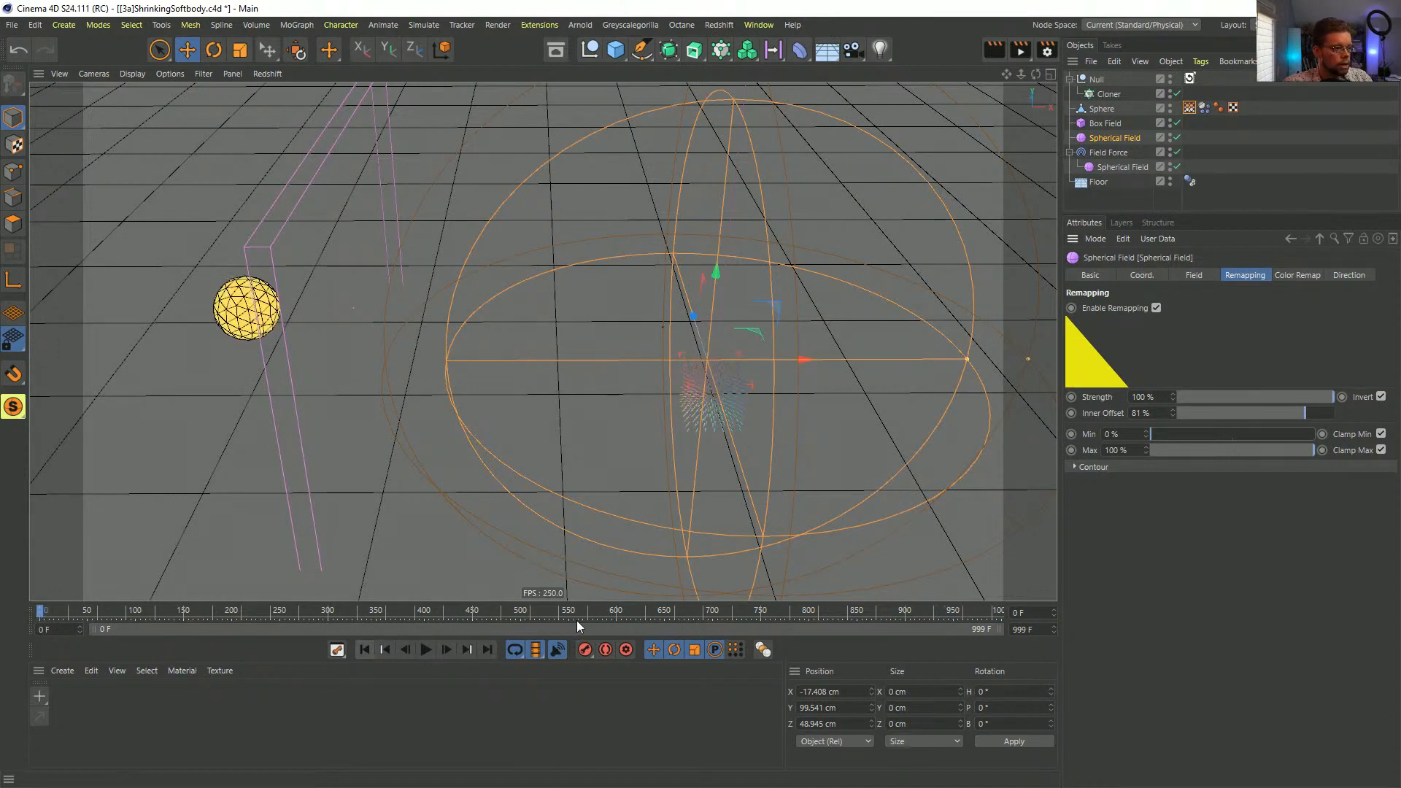
- Add a Curve modifier layer to the sphere's vertex map and place it directly above the Spherical Field layer
click(1190, 107)
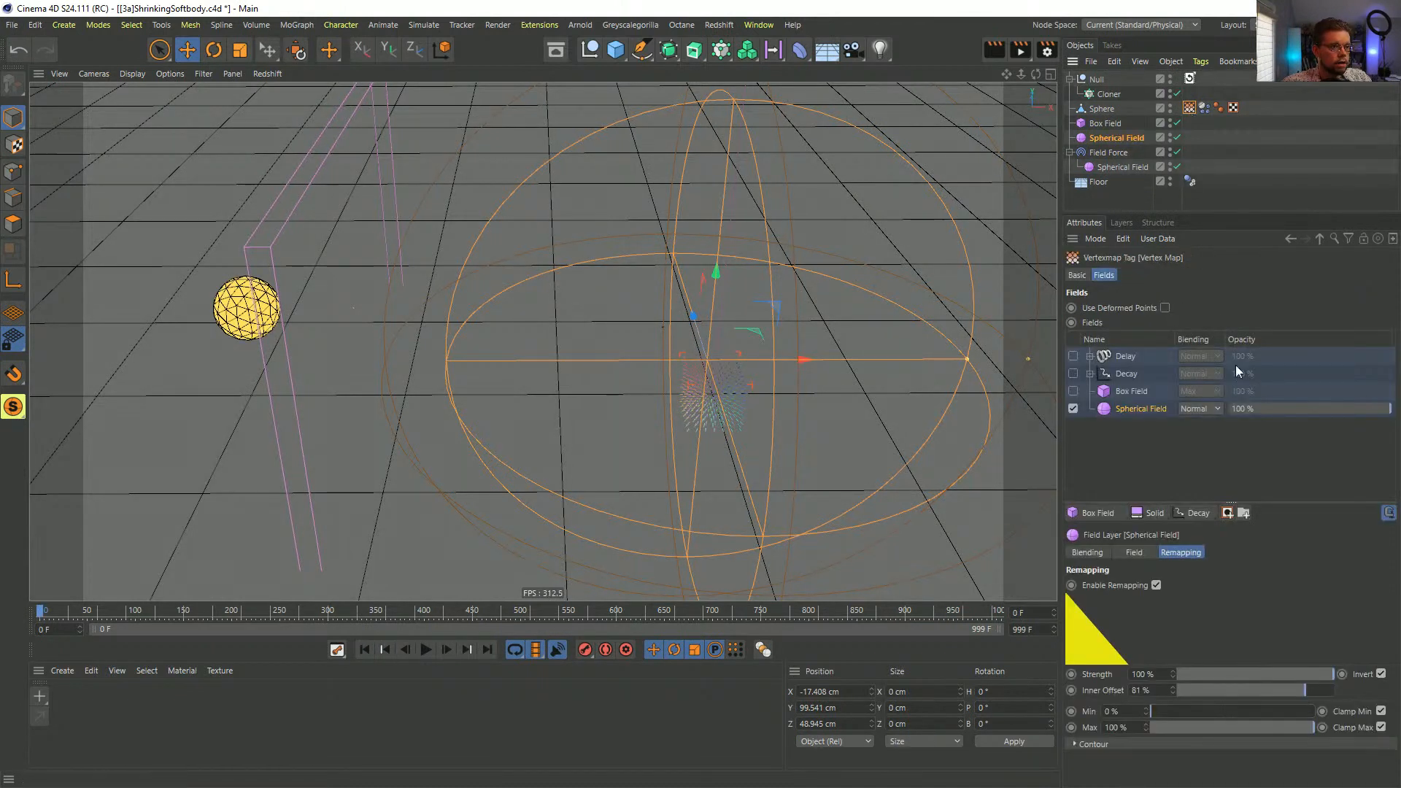
click(1184, 512)
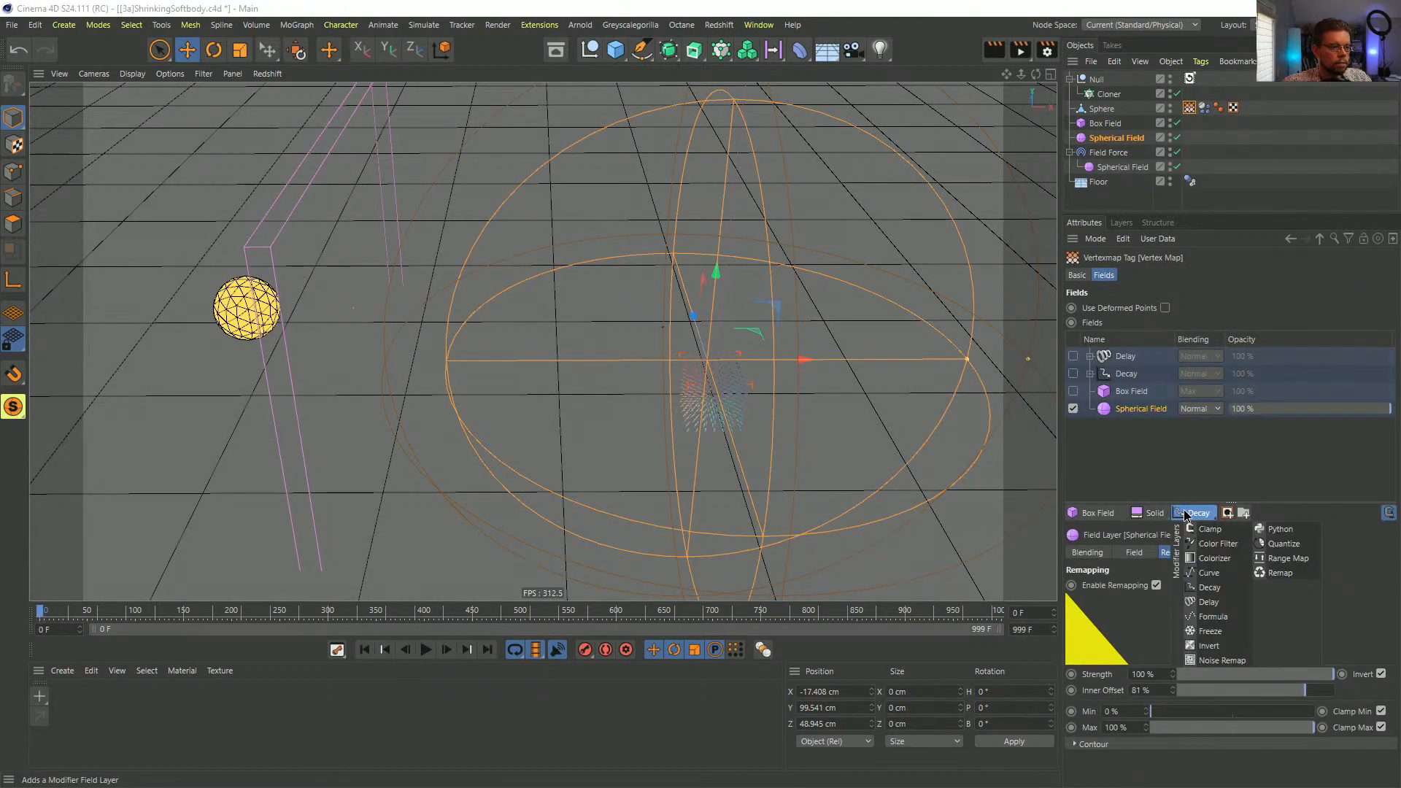
click(1209, 573)
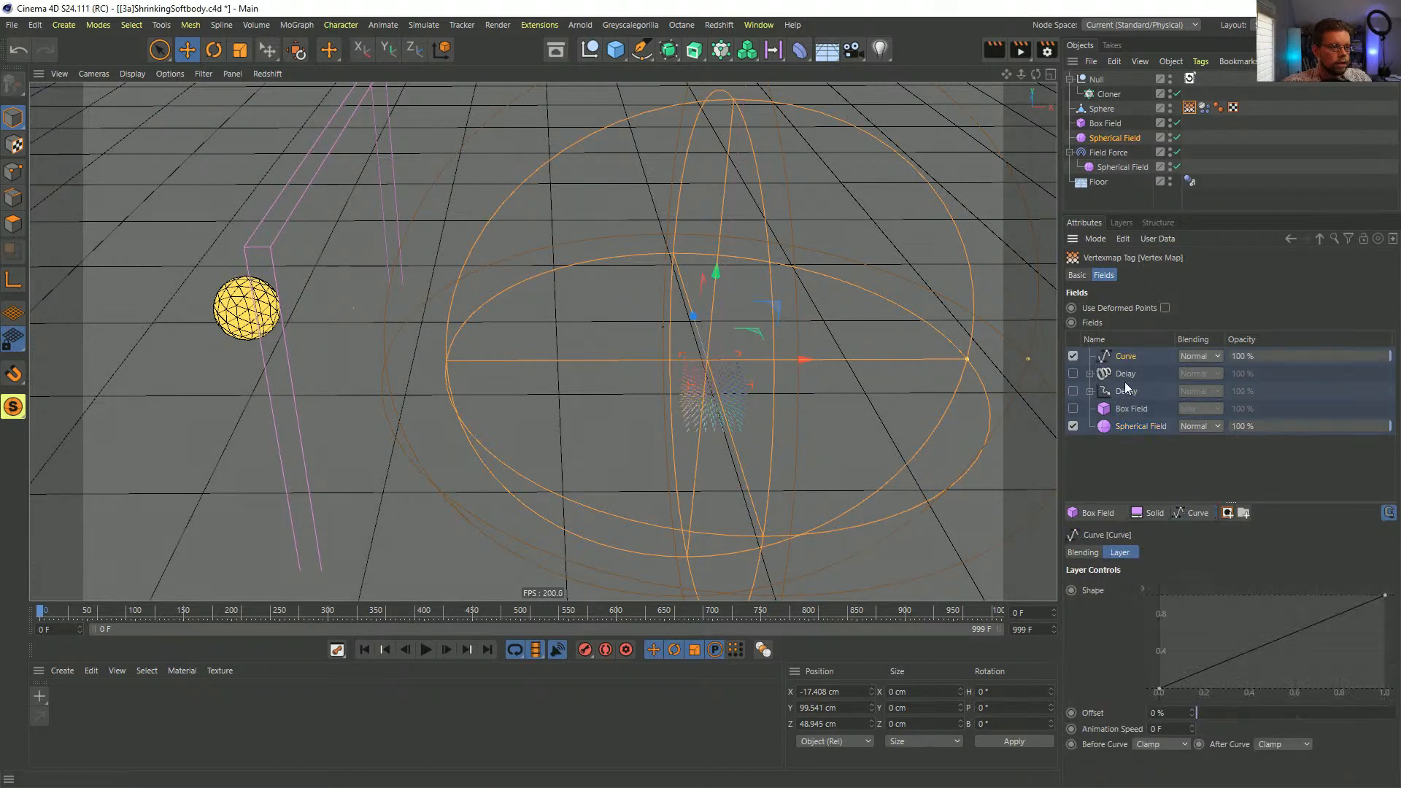
drag(1123, 425, 1124, 423)
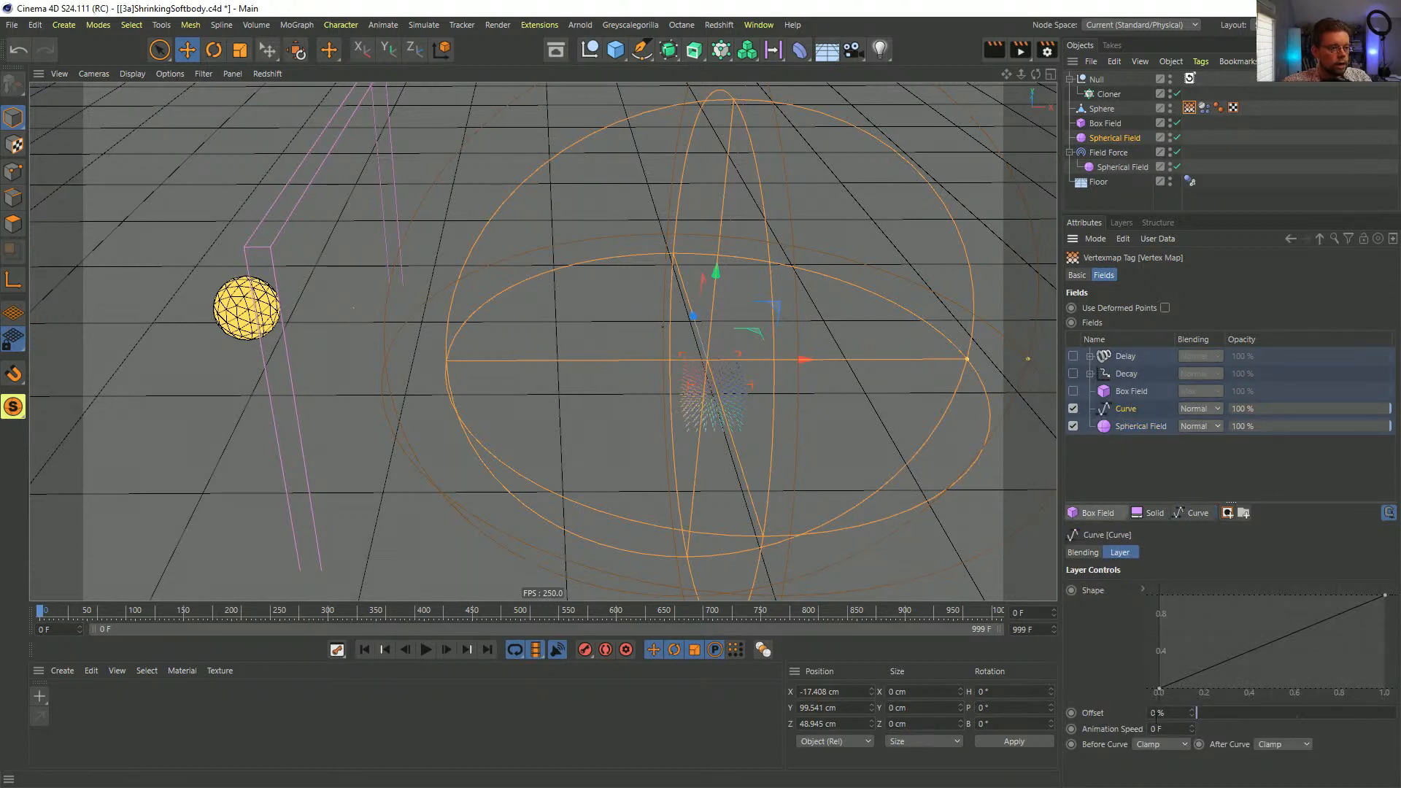
- Try lowering the end point of the Curve layer's shape, and reset the curve
drag(1388, 600, 1385, 637)
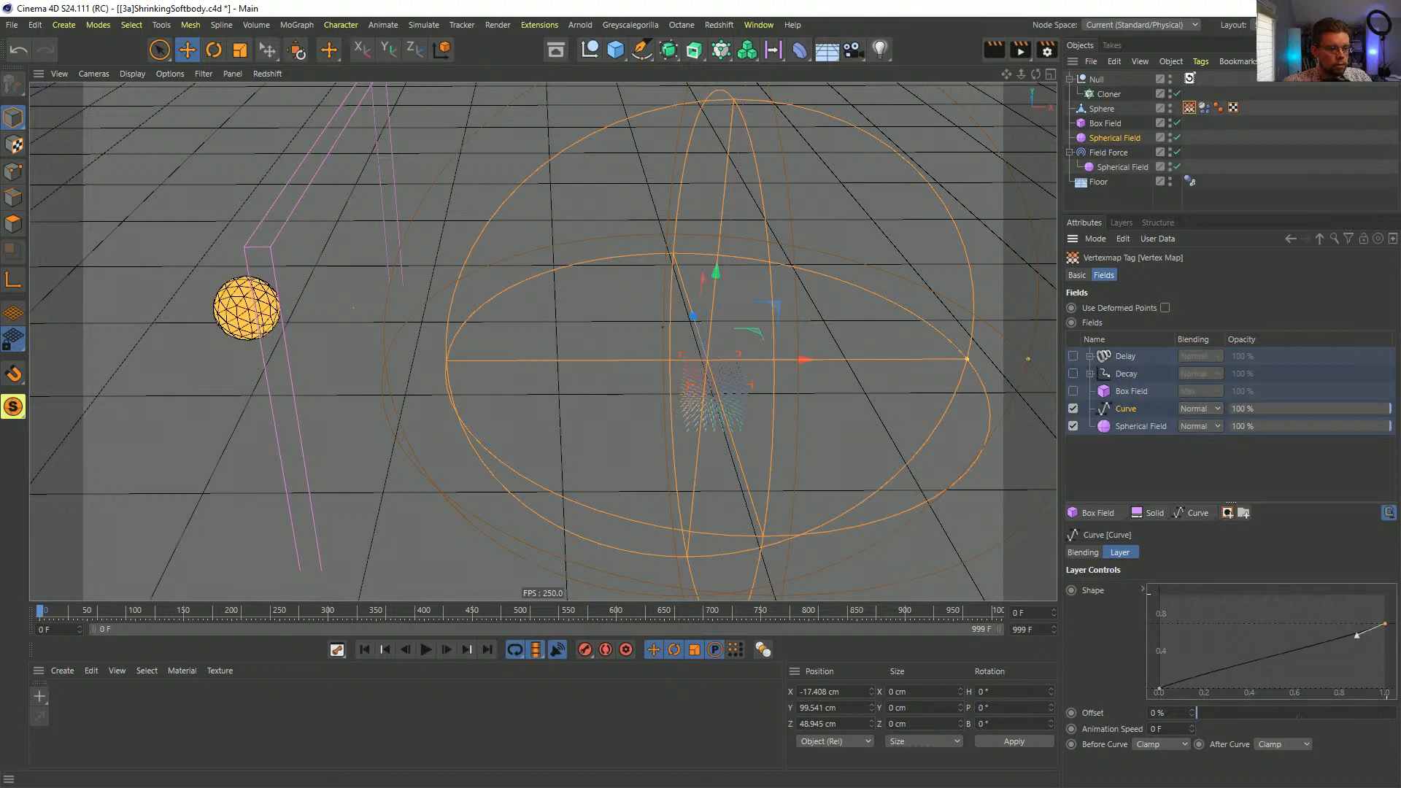
right_click(1296, 638)
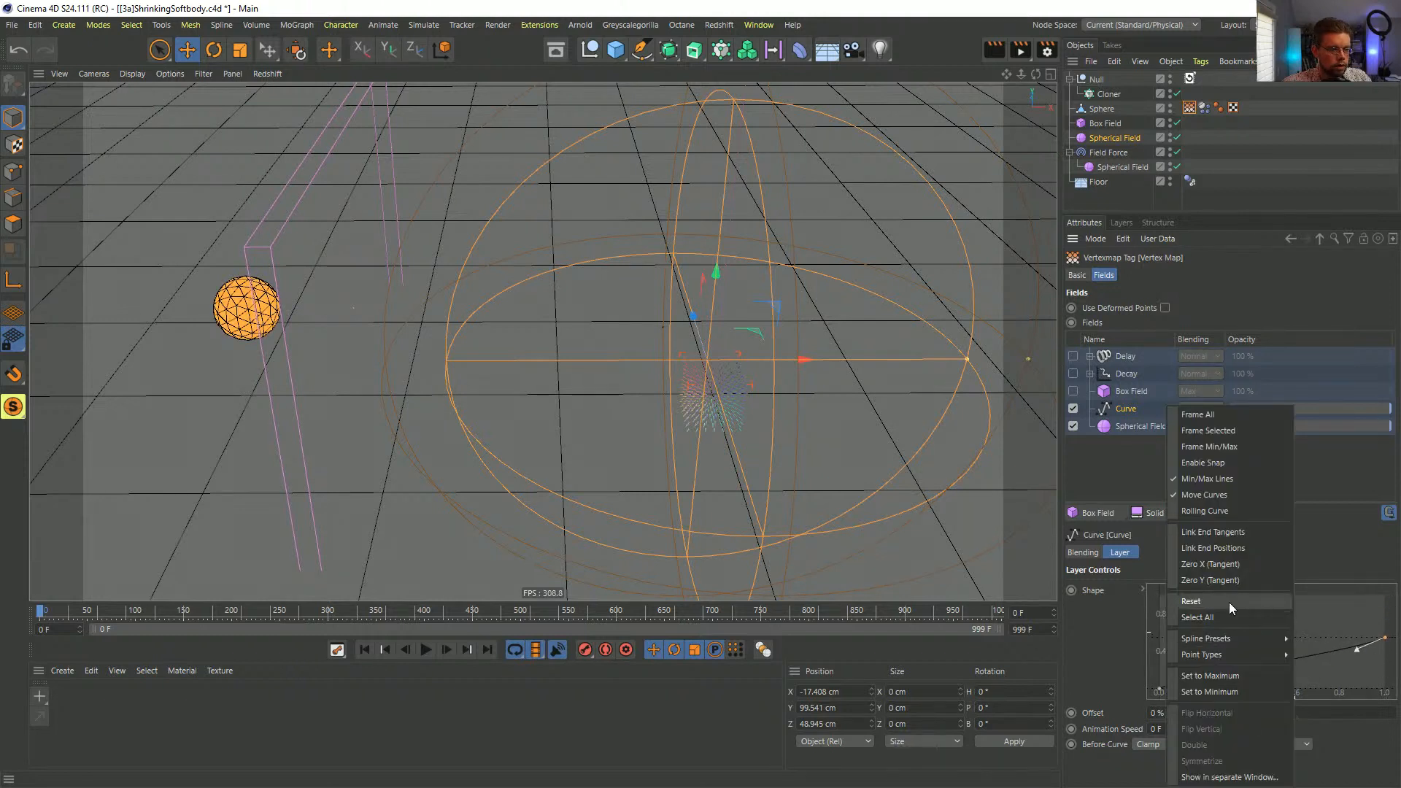
click(1270, 601)
- Lower the Curve layer's end point to about 0.5, raise its start point slightly above zero, and replay the simulation
drag(1388, 600, 1385, 641)
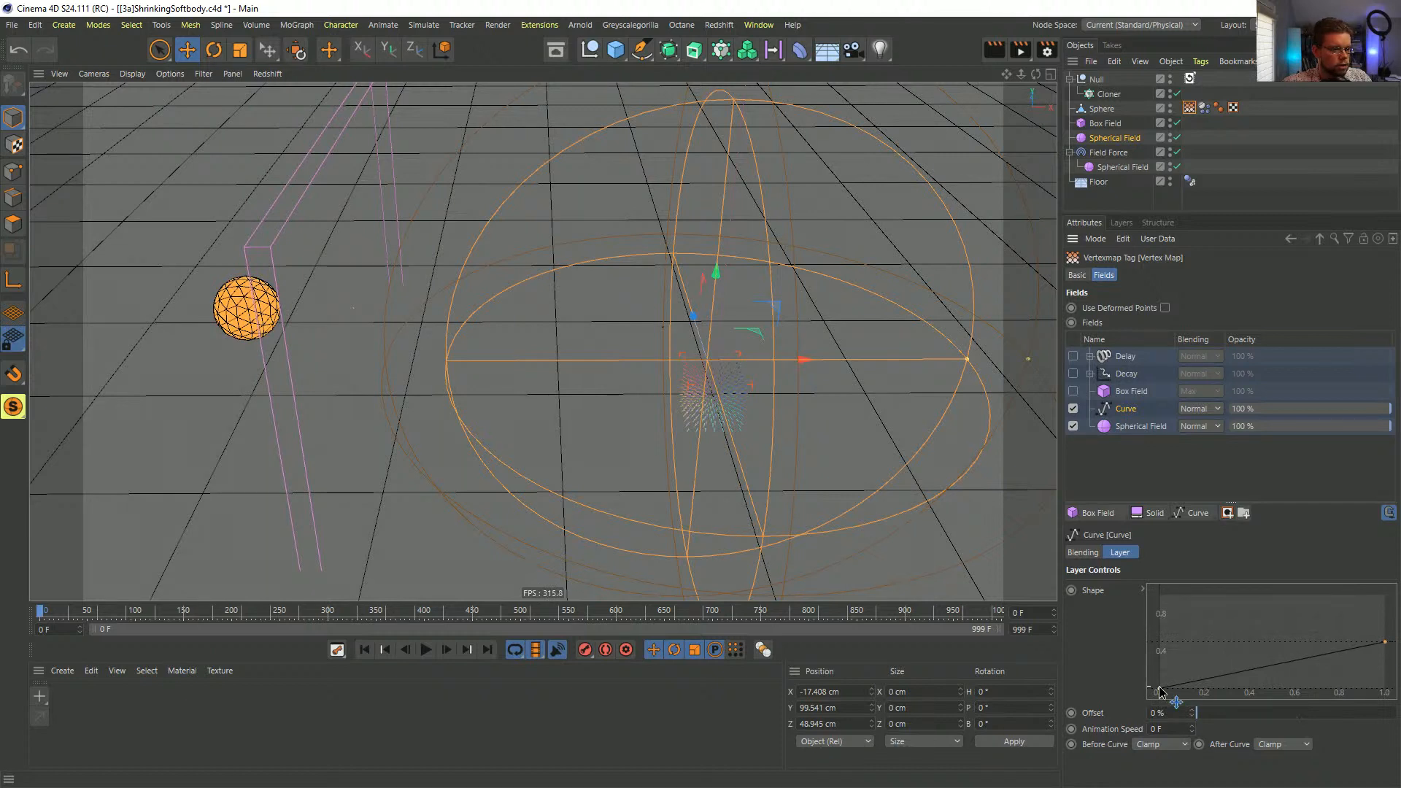
drag(1159, 688, 1159, 681)
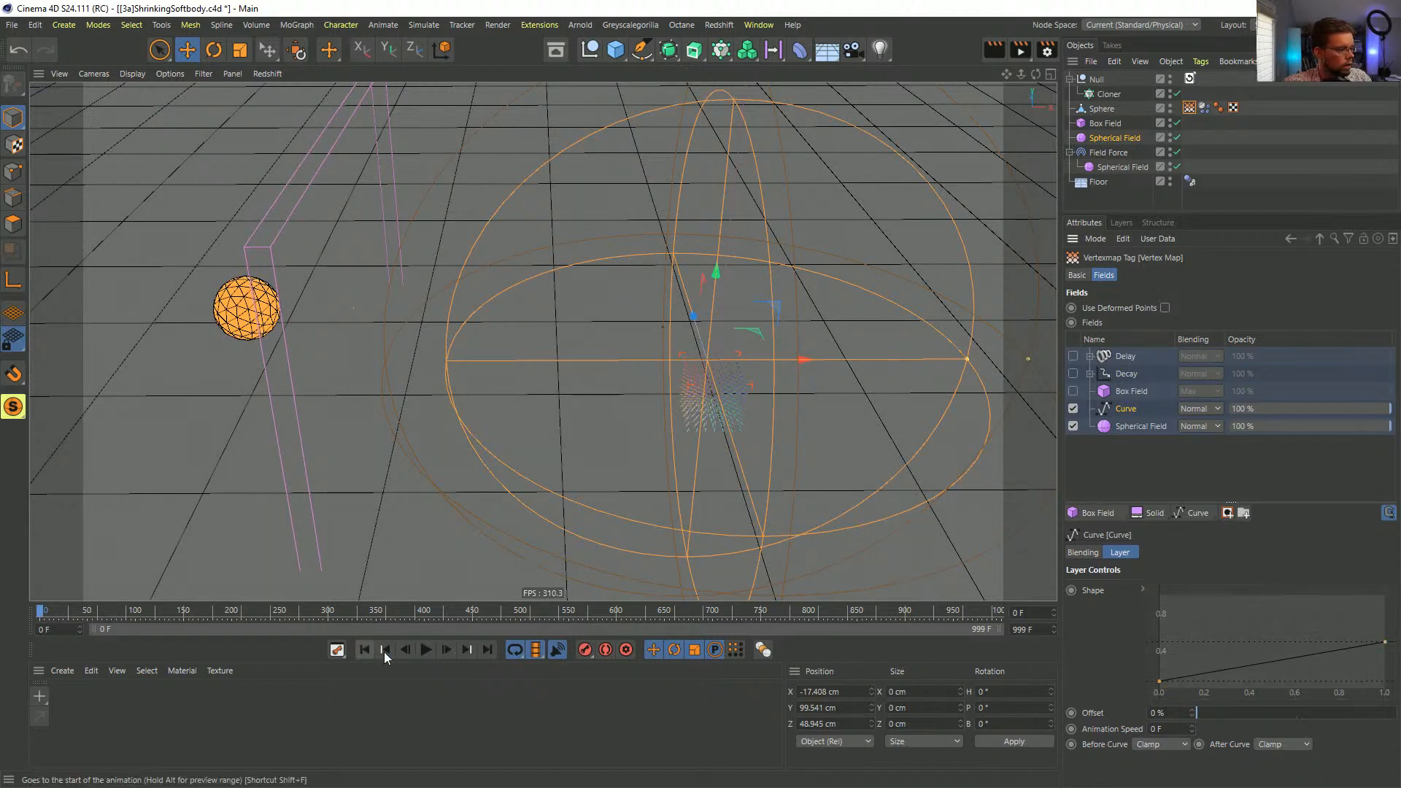
click(427, 649)
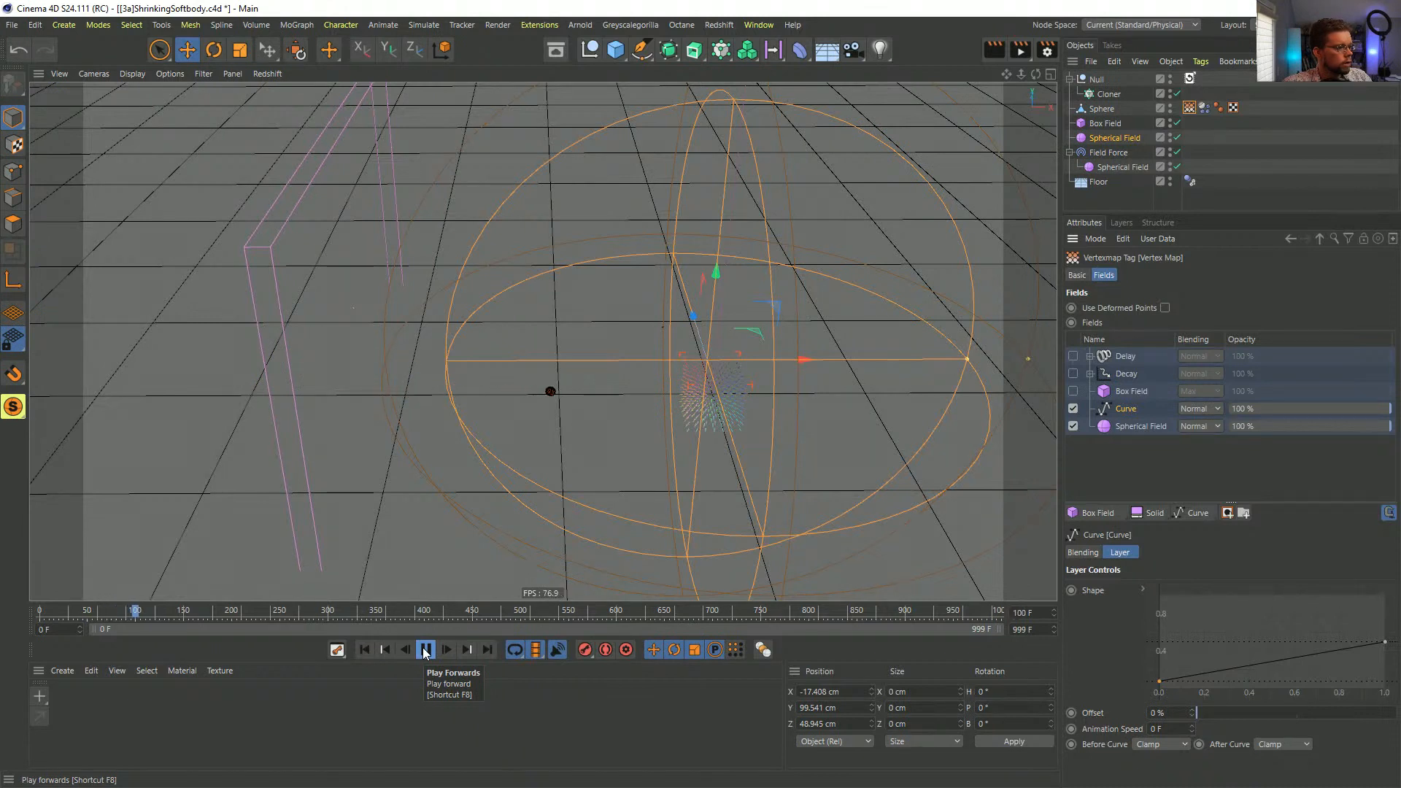
click(365, 650)
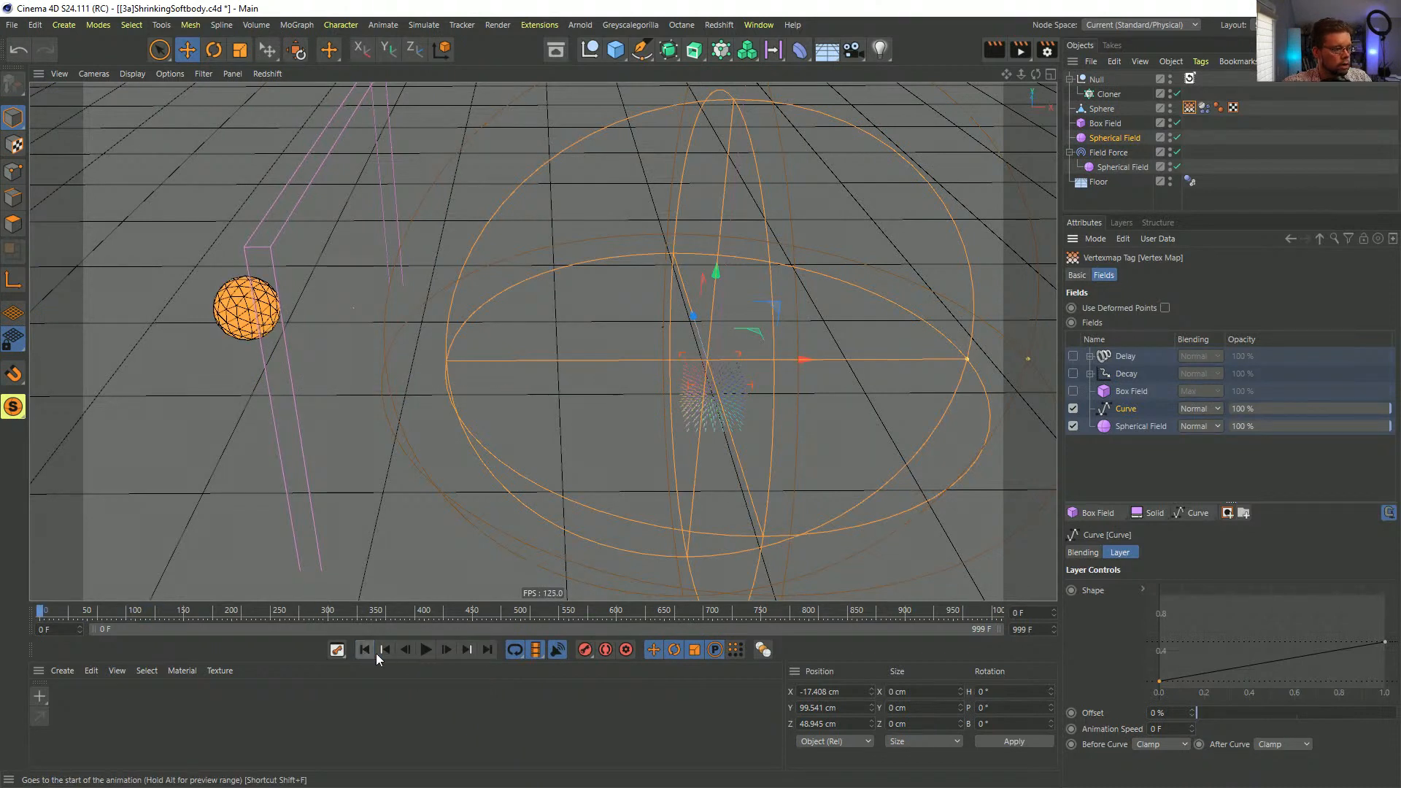
click(427, 649)
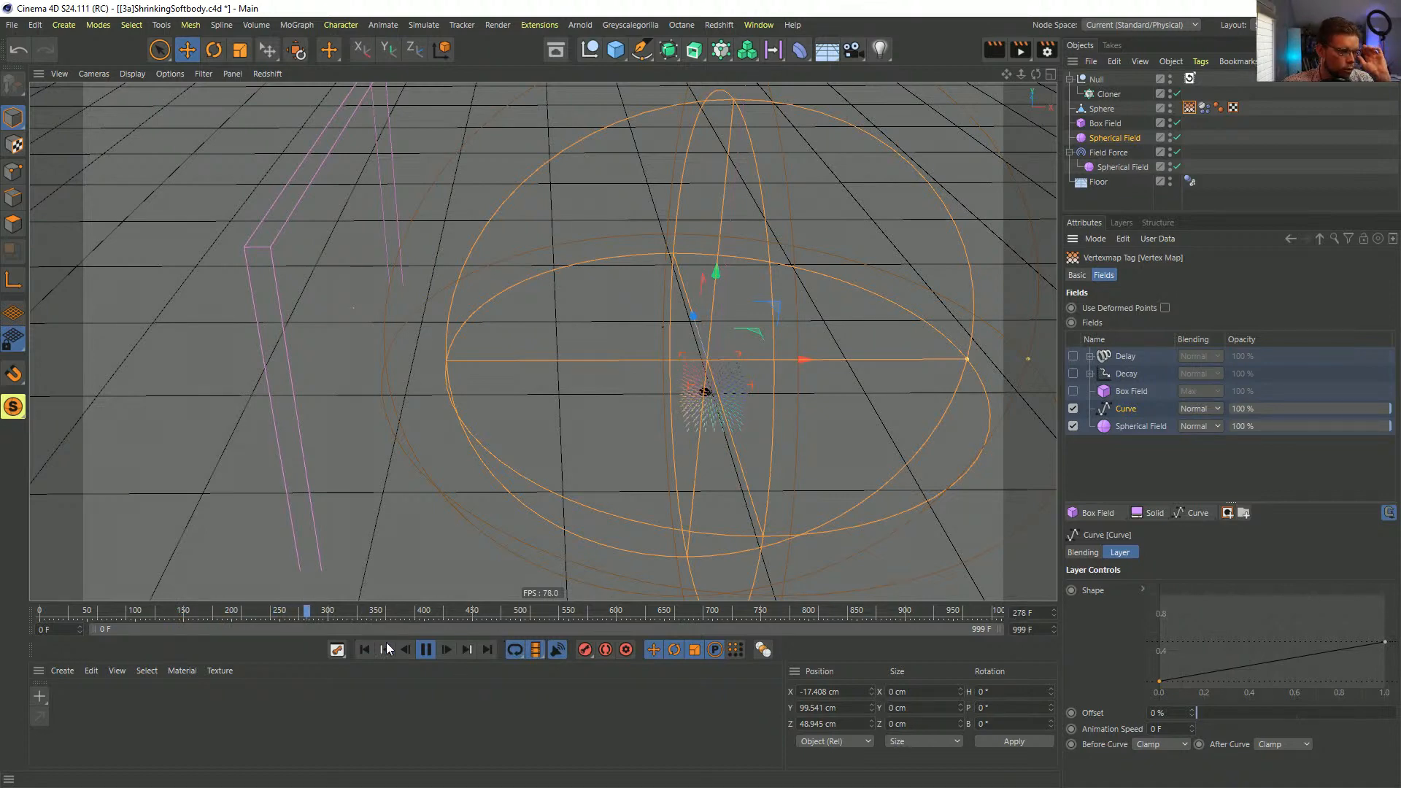
- Re-enable the Box Field and Decay layers in the vertex map, restarting the simulation to test them
click(365, 653)
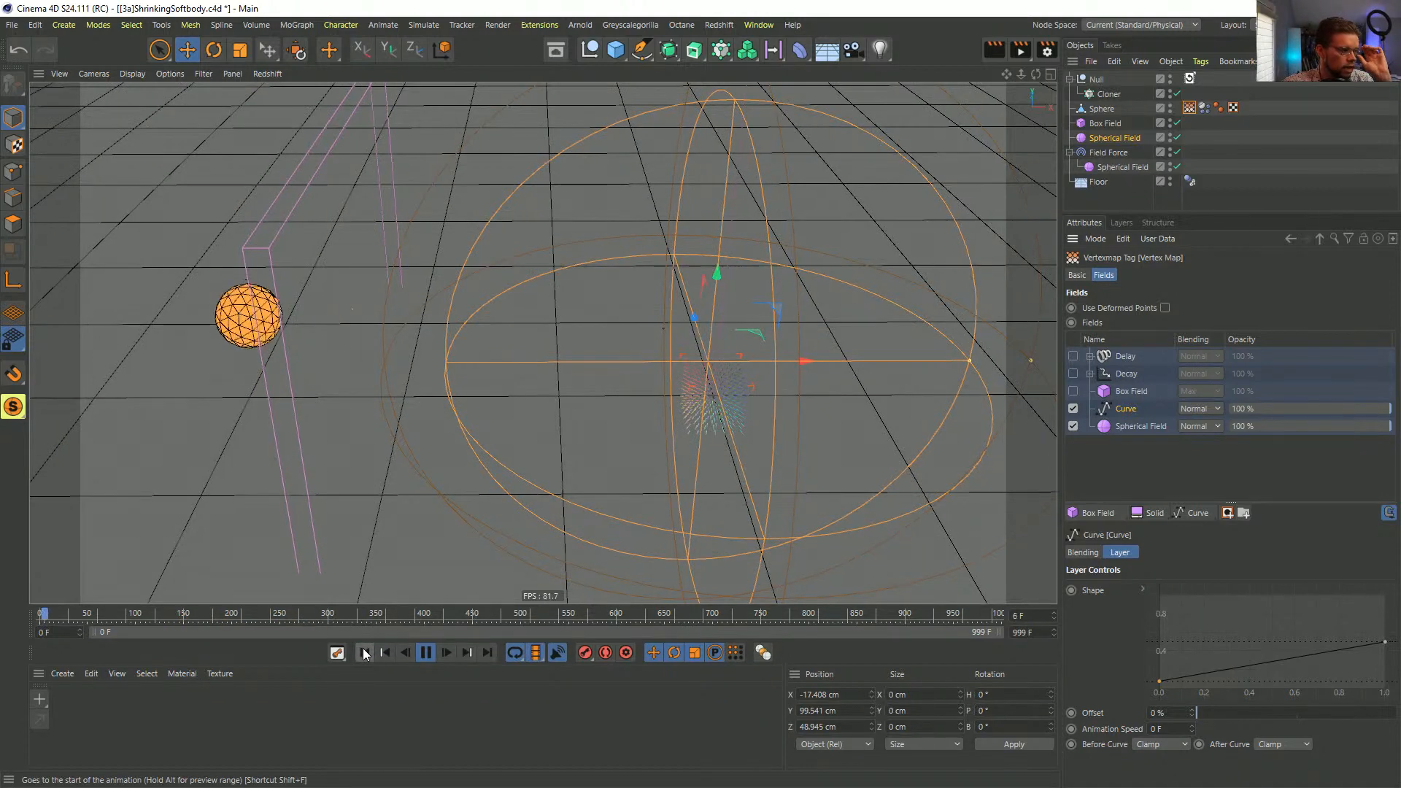
click(1072, 391)
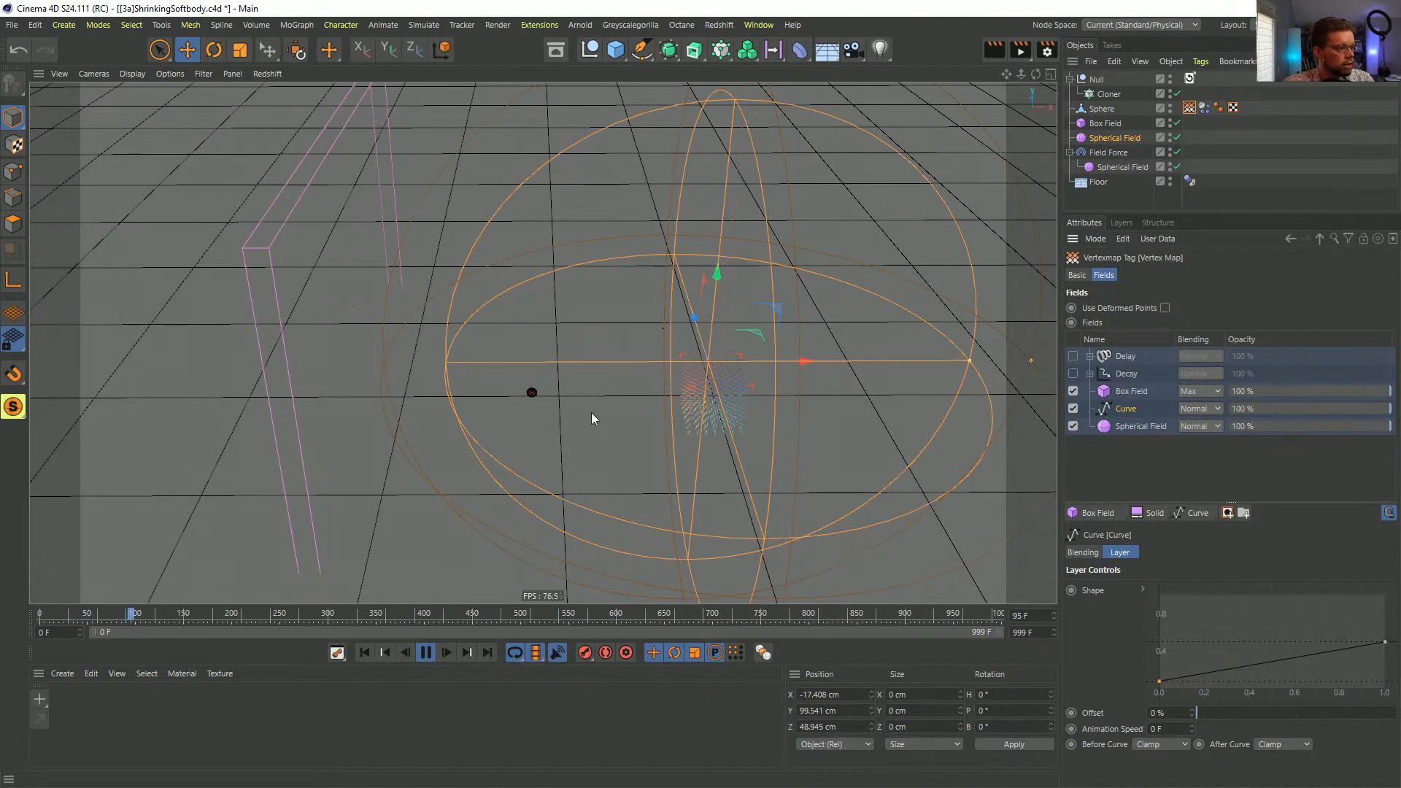
click(1073, 374)
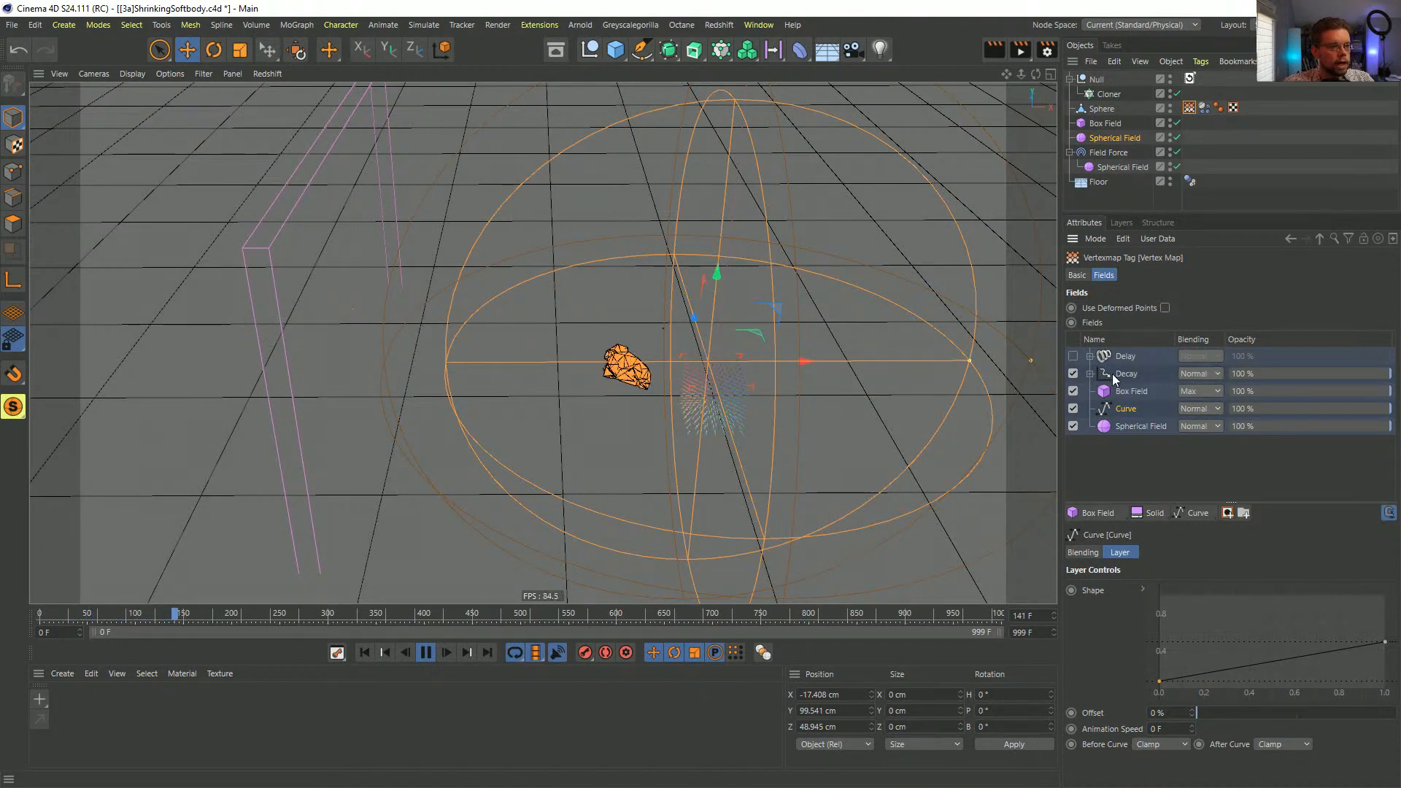
click(364, 653)
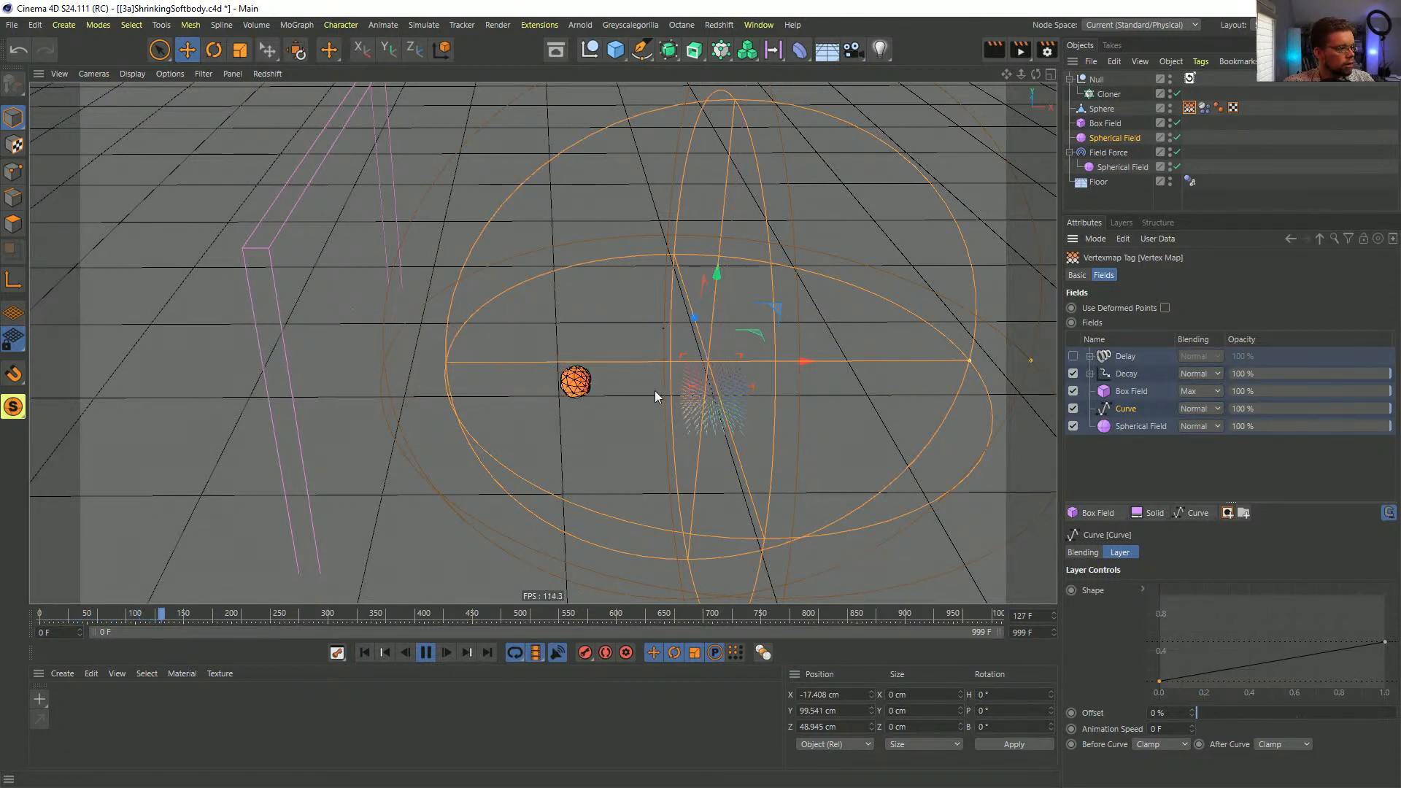
- Enable the vertex map's Delay layer, set its Effect Strength to 42%, and restart the simulation
click(1073, 356)
click(1128, 357)
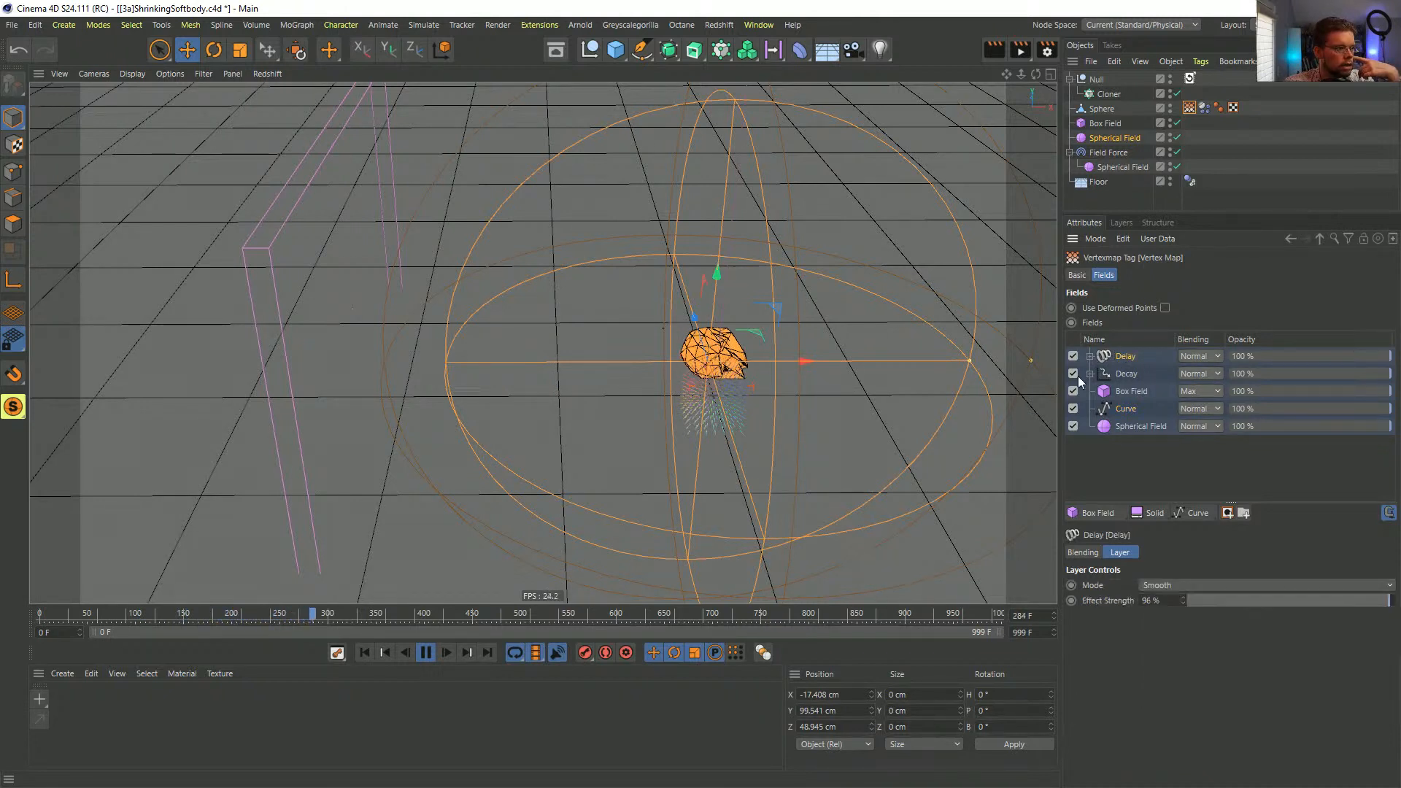
drag(1233, 601, 1274, 601)
click(364, 652)
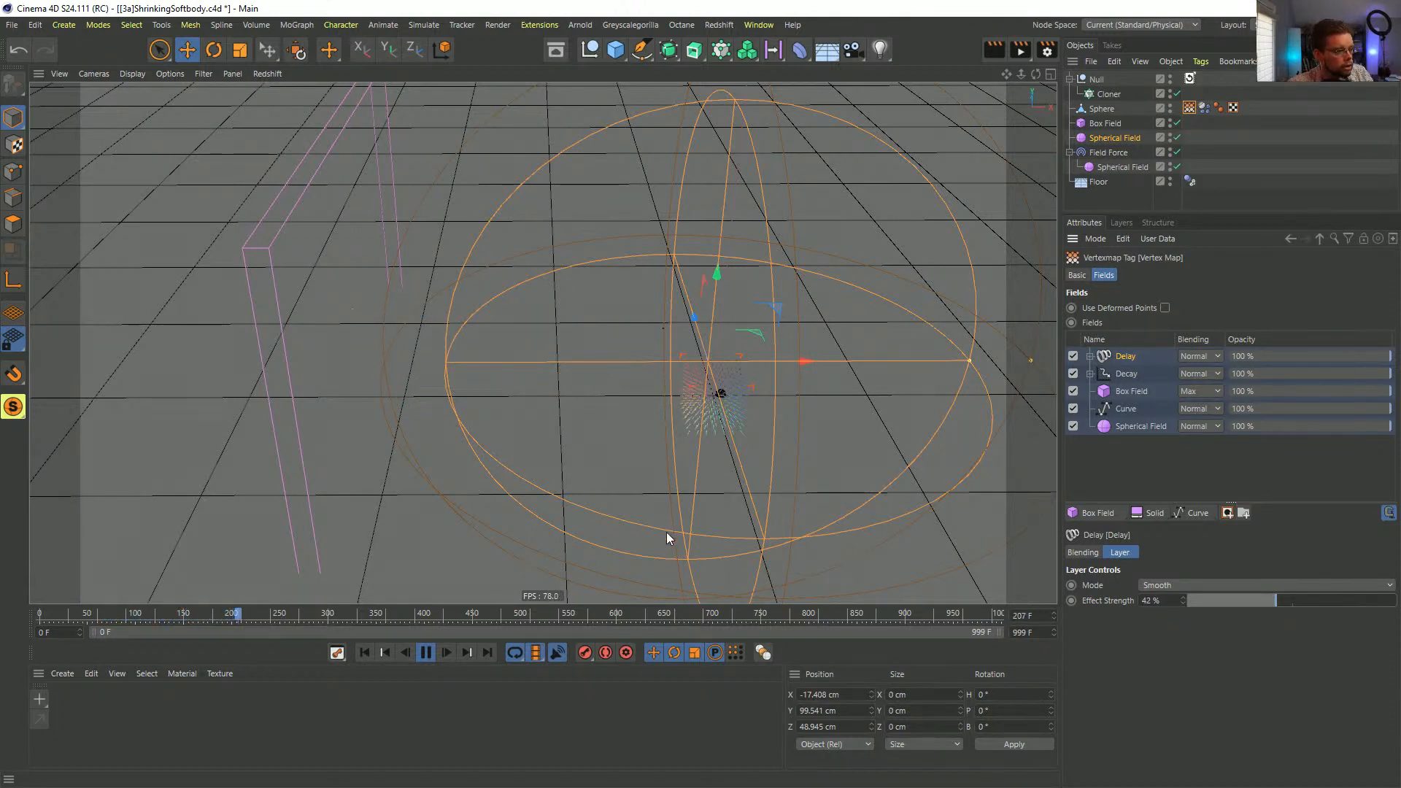
- Replay the simulation several times to examine how the sphere shrinks and grows with all field layers active
click(364, 651)
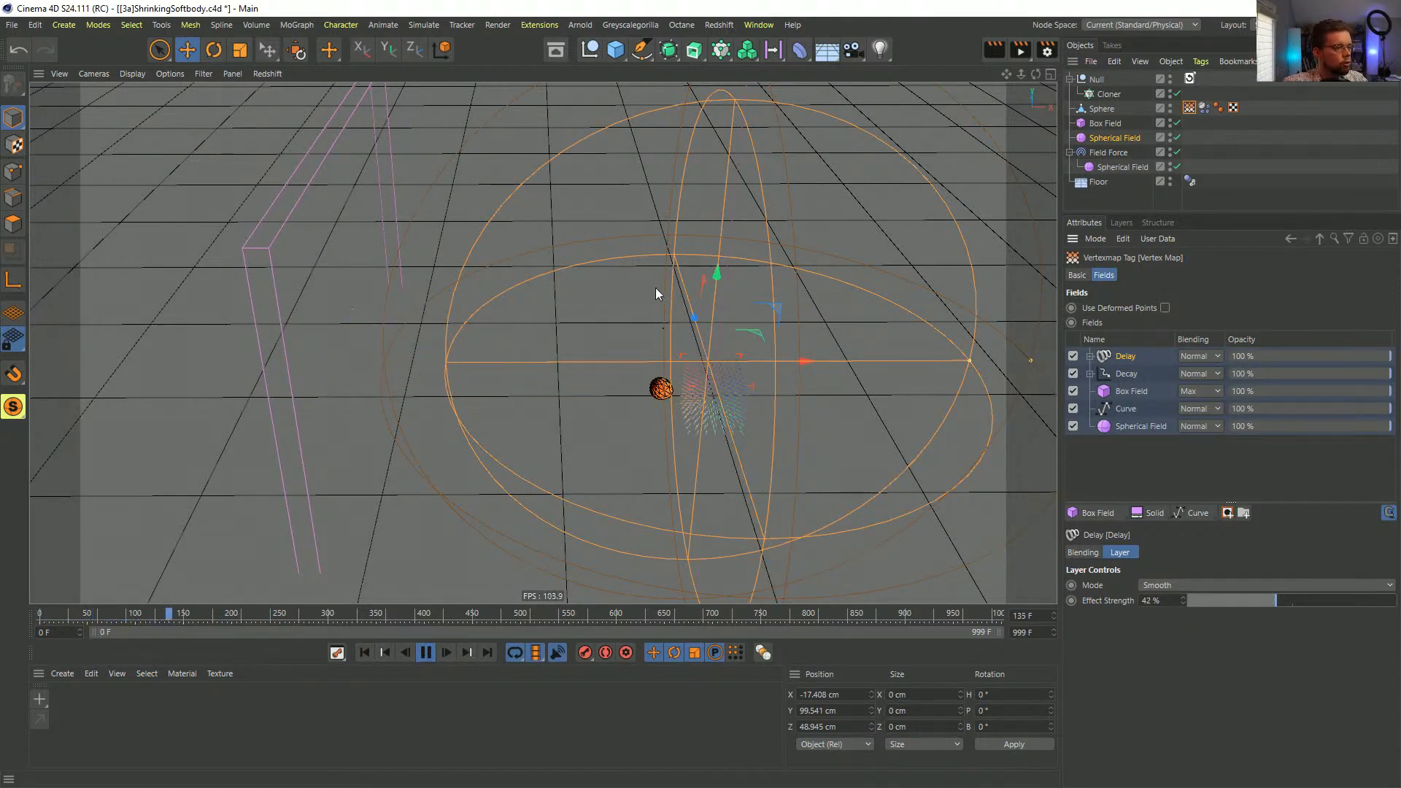
click(365, 652)
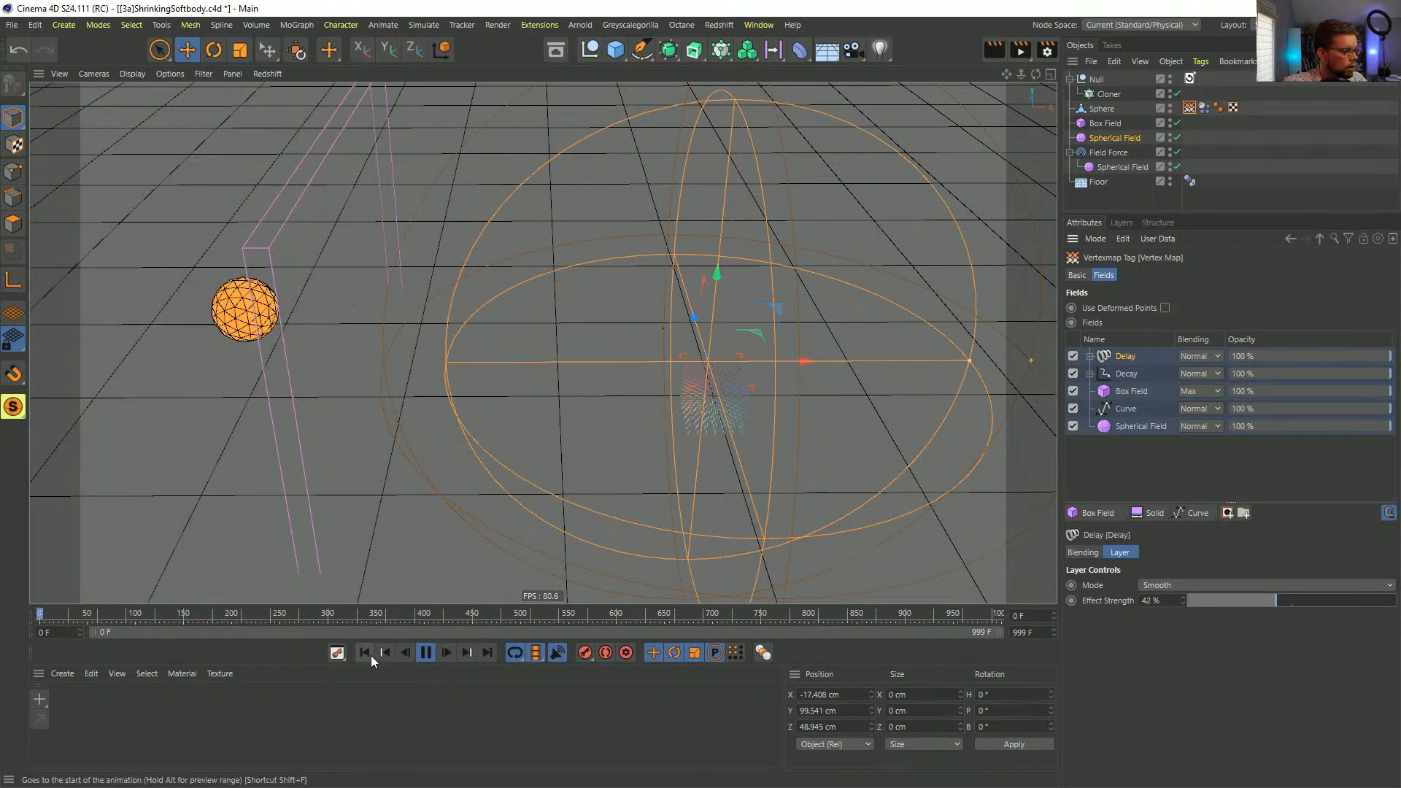
click(425, 652)
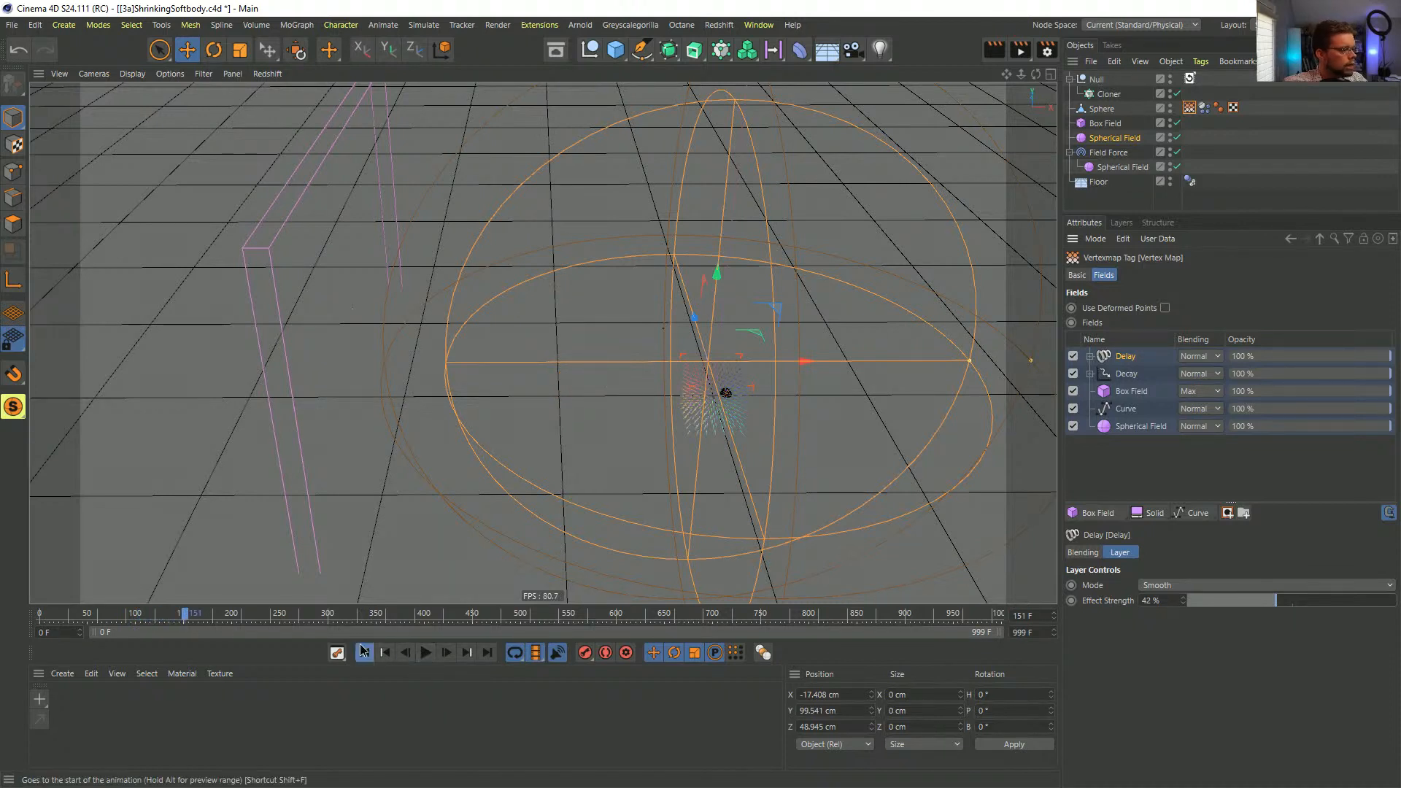
click(365, 653)
click(425, 654)
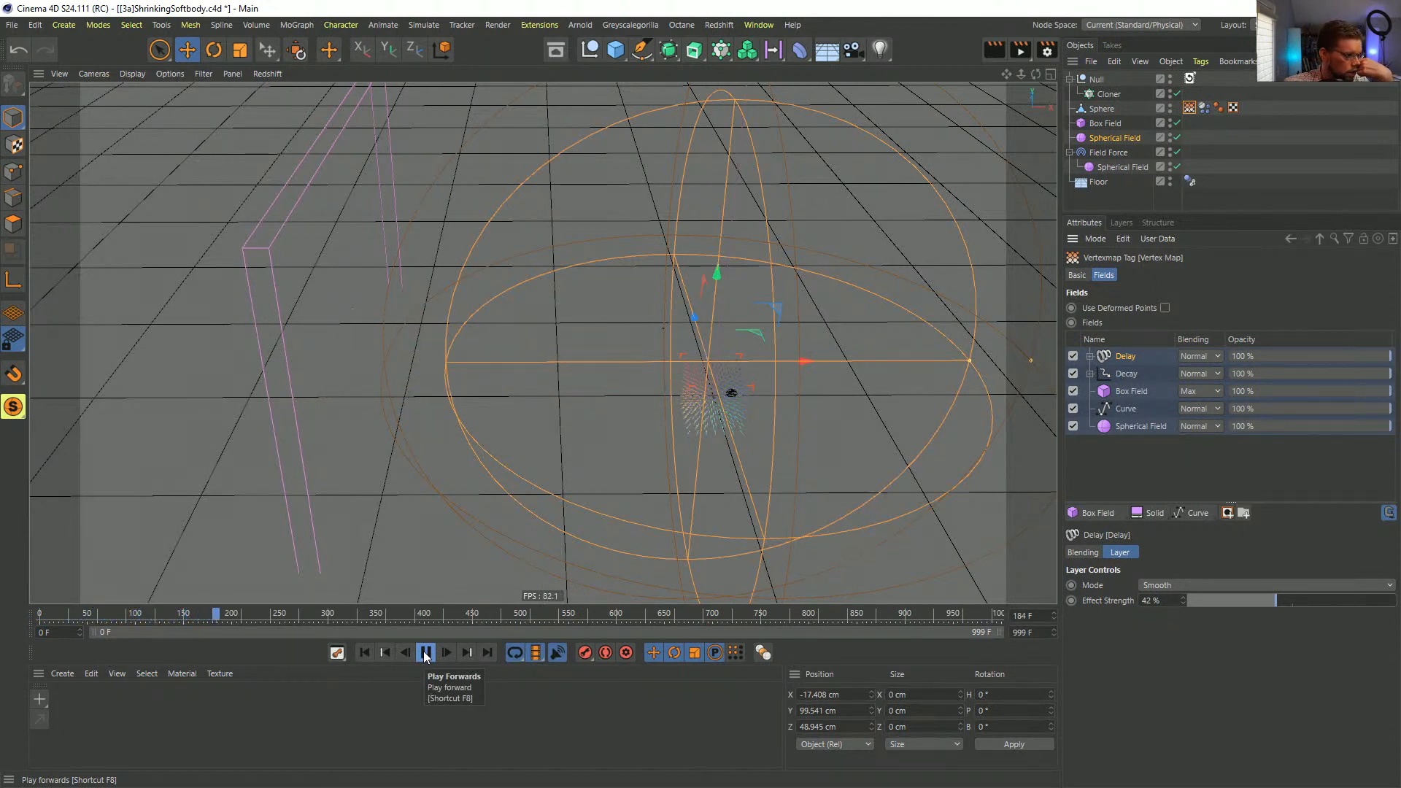
click(426, 654)
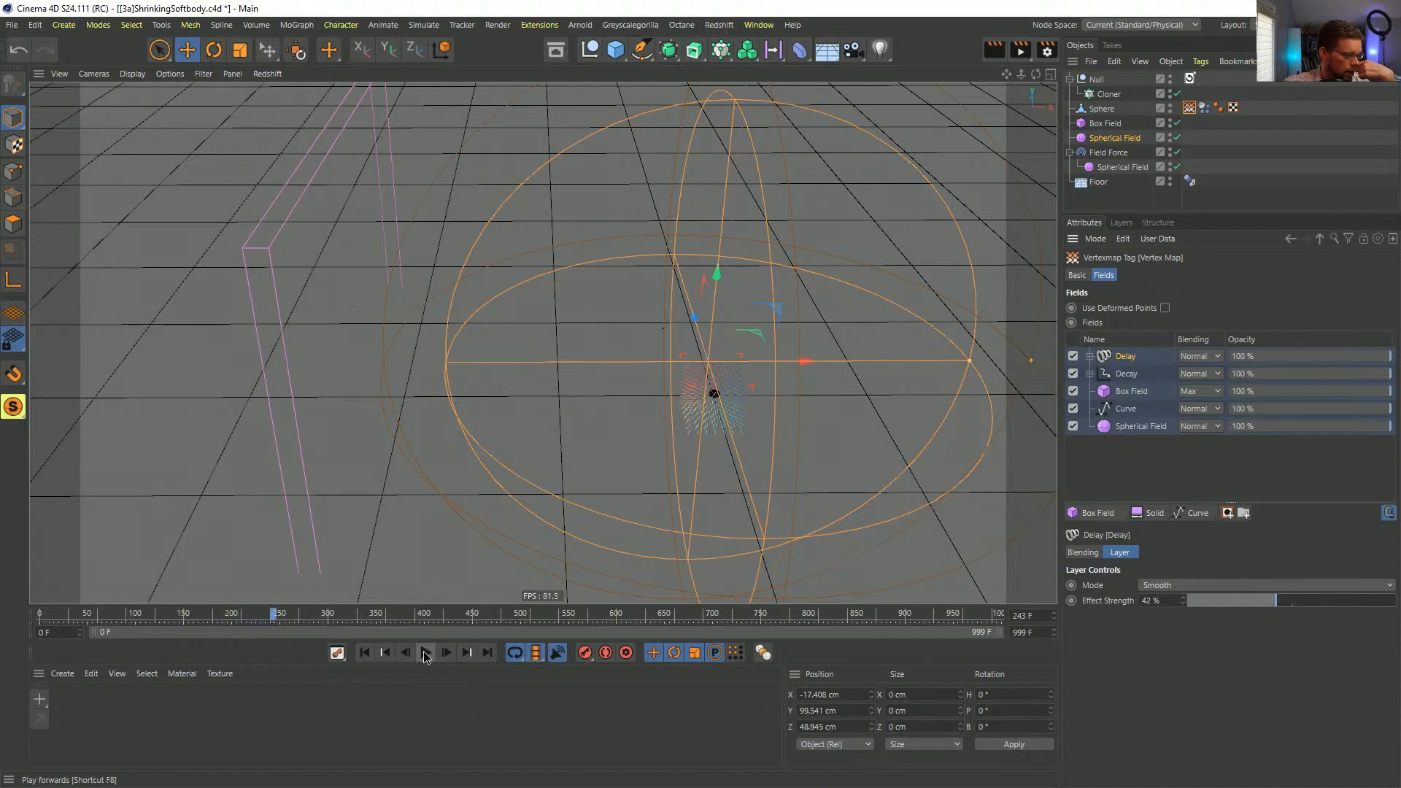
- Rewind the simulation to the first frame and save the scene
click(364, 653)
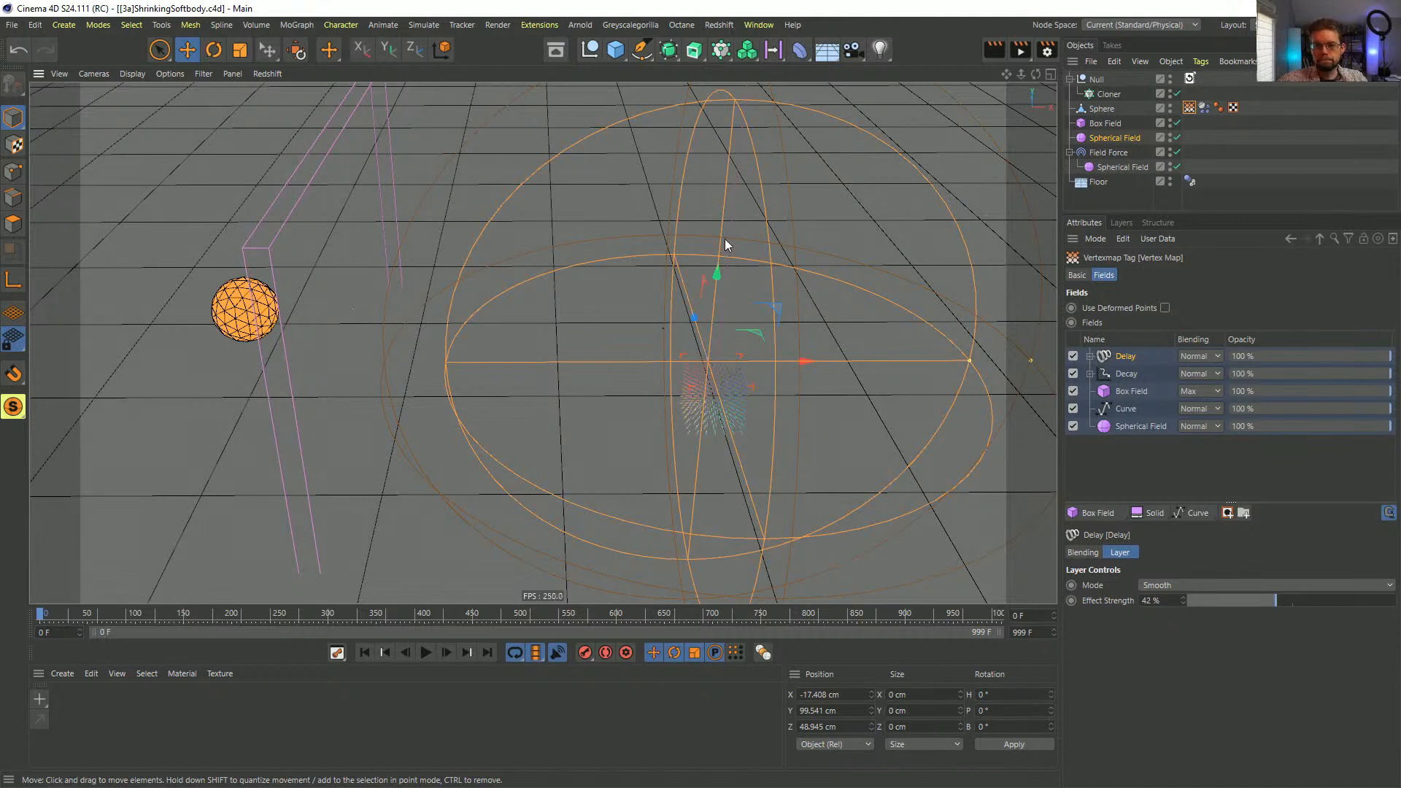
key(ctrl+s)
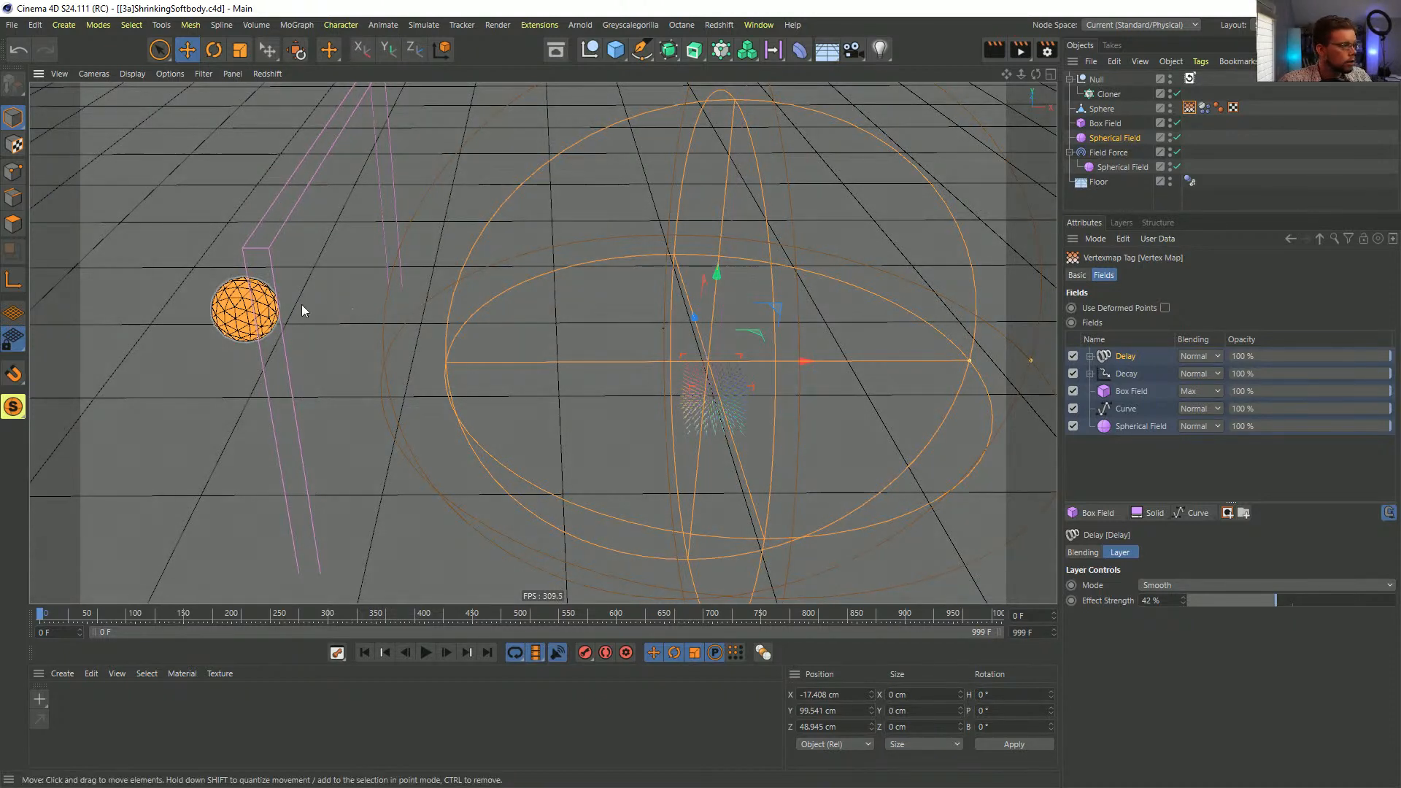
- Save the scene and delete the Box Field object
click(1106, 152)
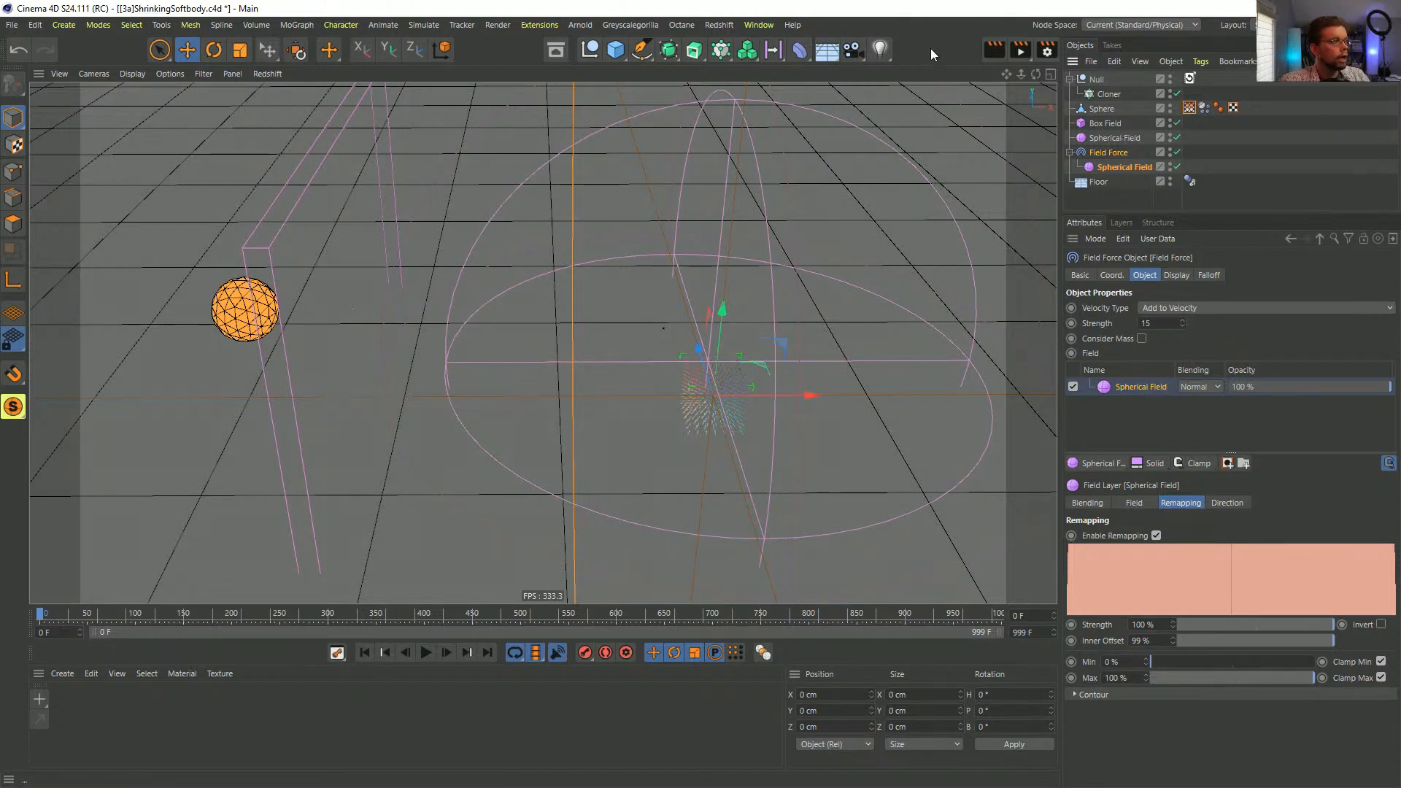
key(ctrl+s)
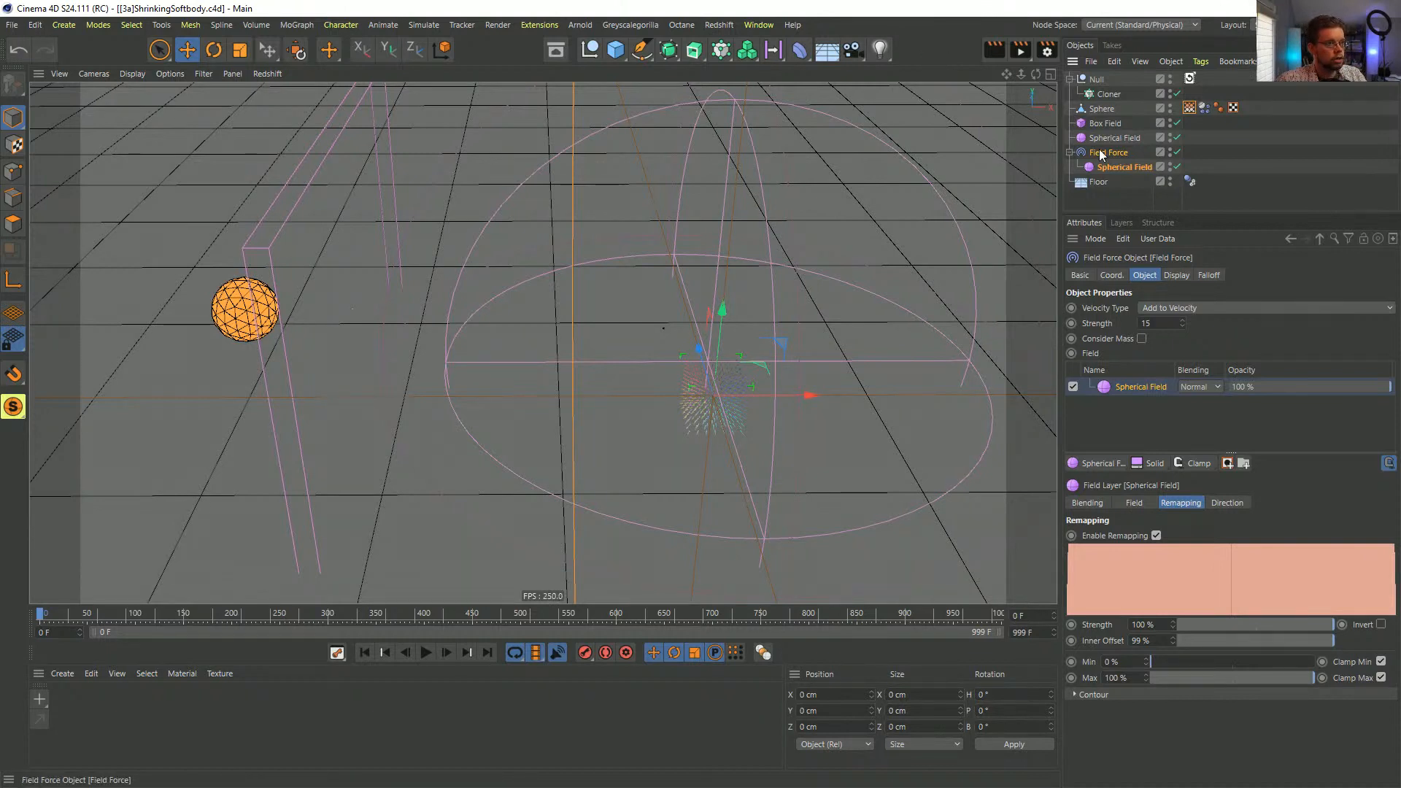
click(1112, 125)
key(Delete)
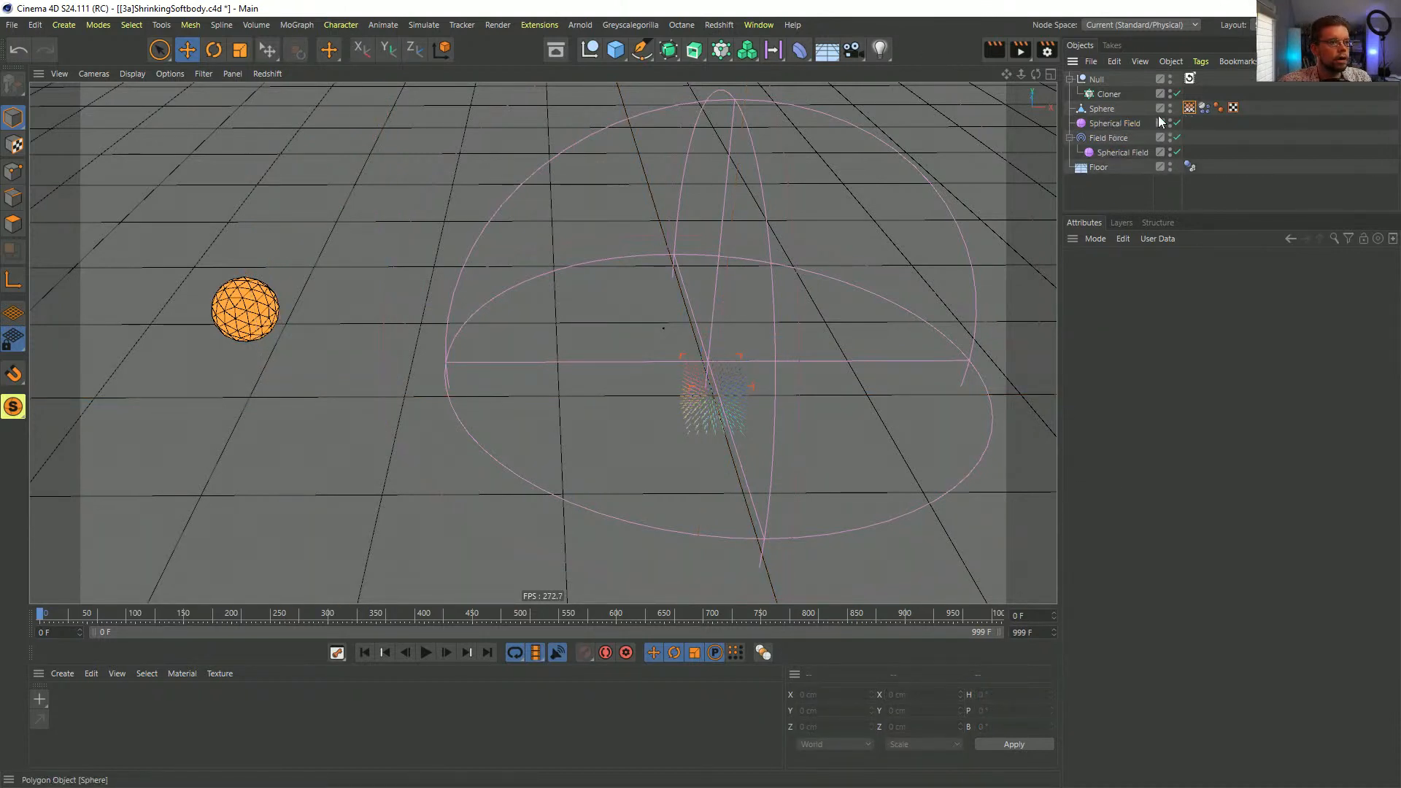
- Remove the Decay, Curve and Spherical Field layers from the sphere's vertex map
click(1189, 109)
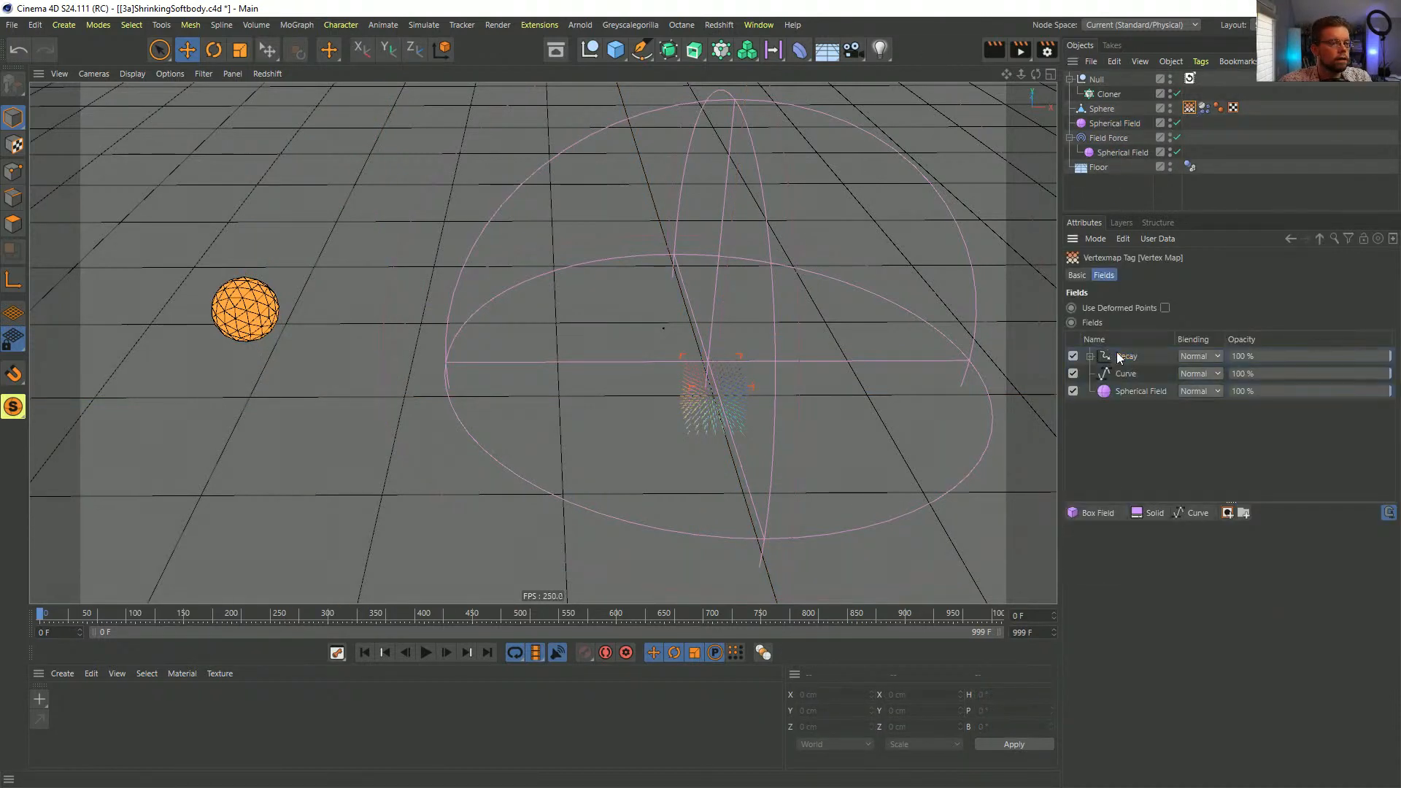
click(1118, 357)
key(Delete)
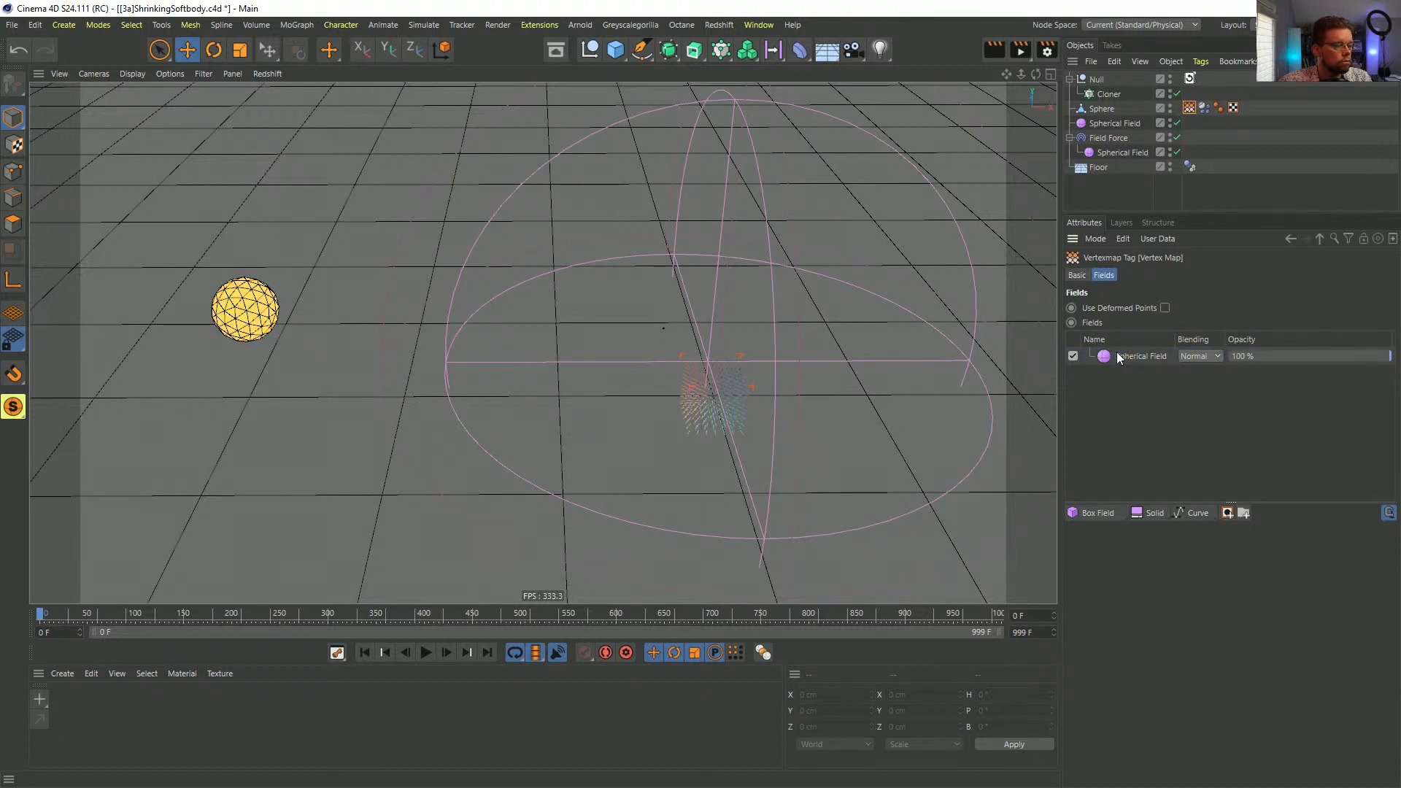
key(Delete)
- Add a Linear Field to the sphere's empty vertex map
click(1098, 513)
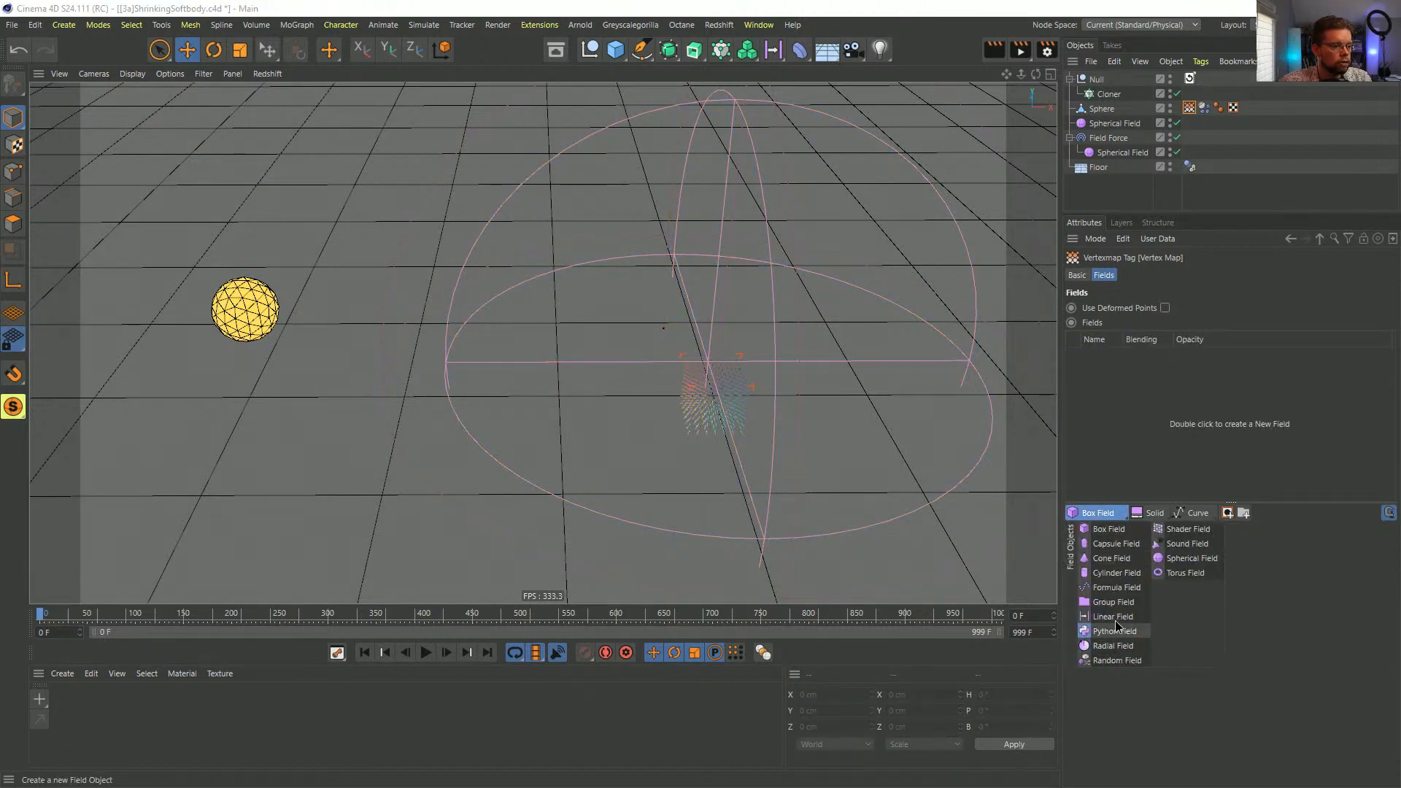
click(1114, 617)
alt+drag(328, 307, 300, 298)
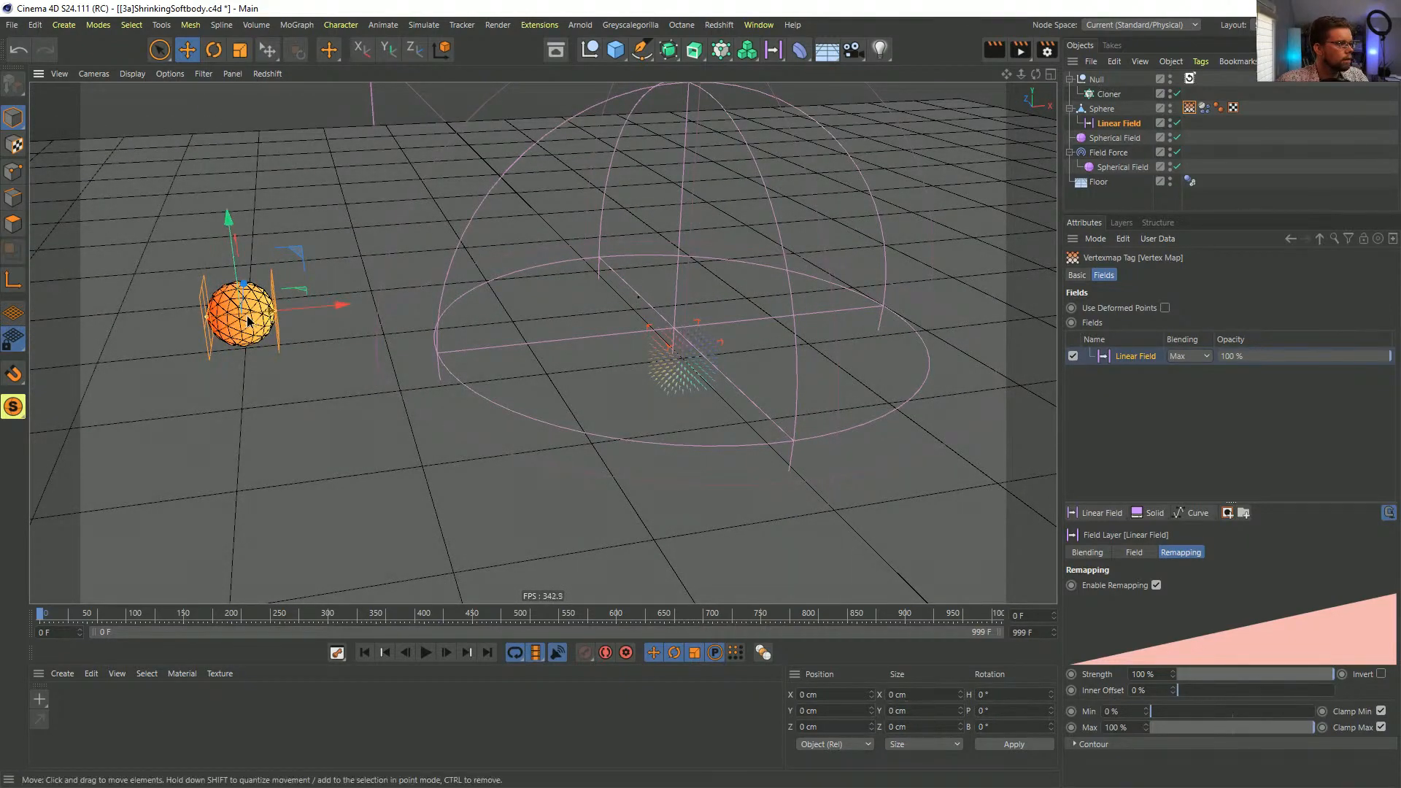
alt+drag(290, 316, 251, 318)
- Clear the Rest Length map on the sphere's Dynamics Body tag and set Rest Length to 100%
click(1204, 107)
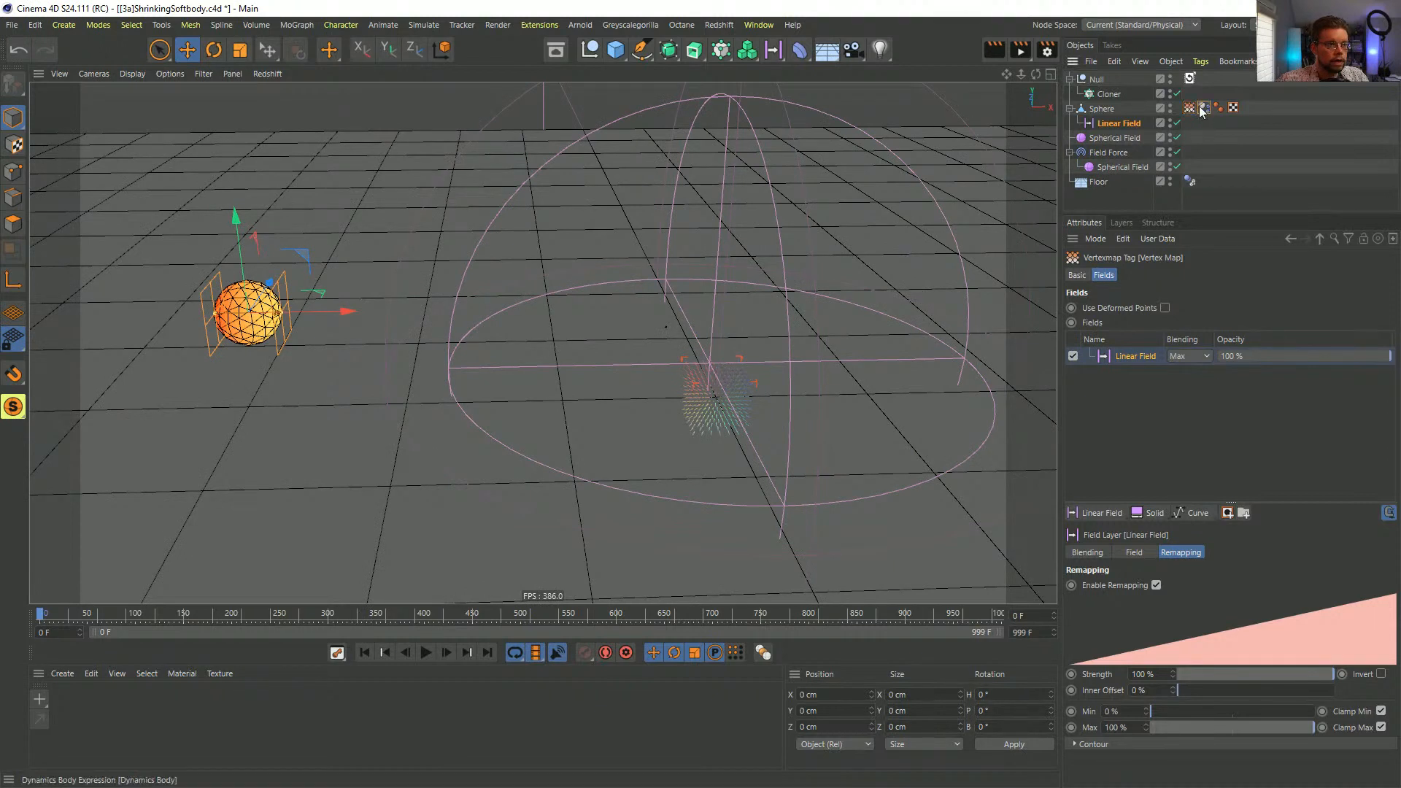
click(1376, 527)
click(1359, 543)
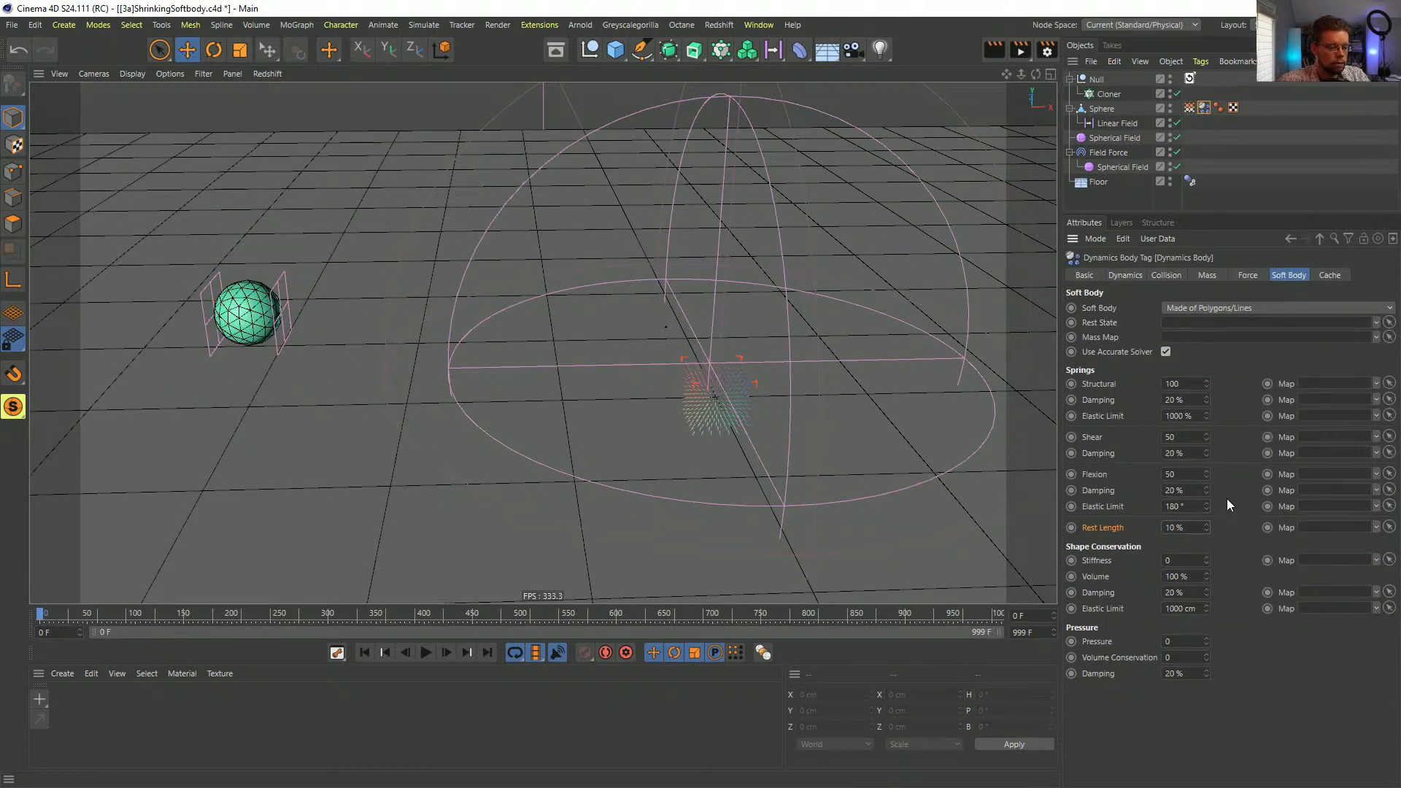
text(0)
- Play the simulation to examine how the vertex map's linear gradient moves with the sphere, and rewind it
click(425, 652)
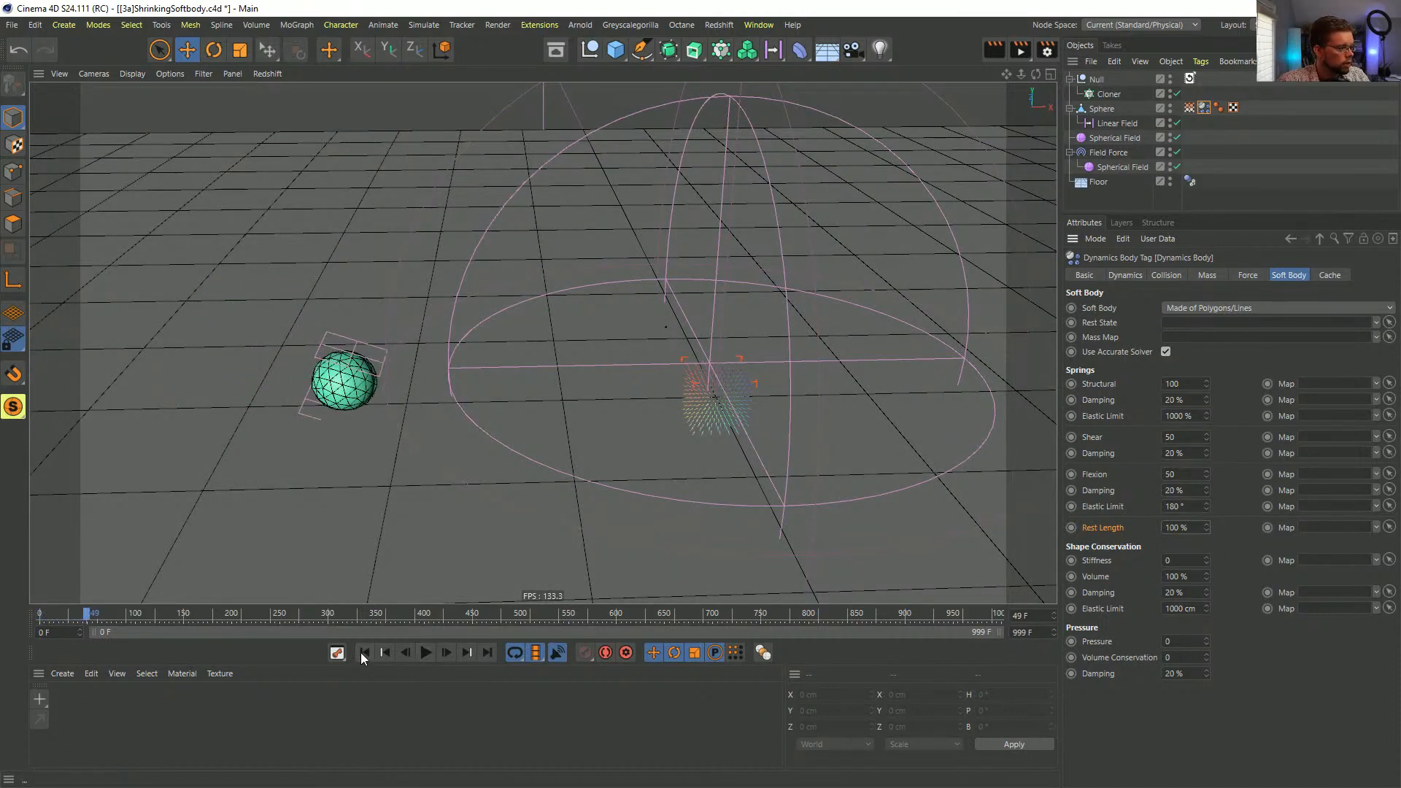
key(shift+f)
click(1188, 109)
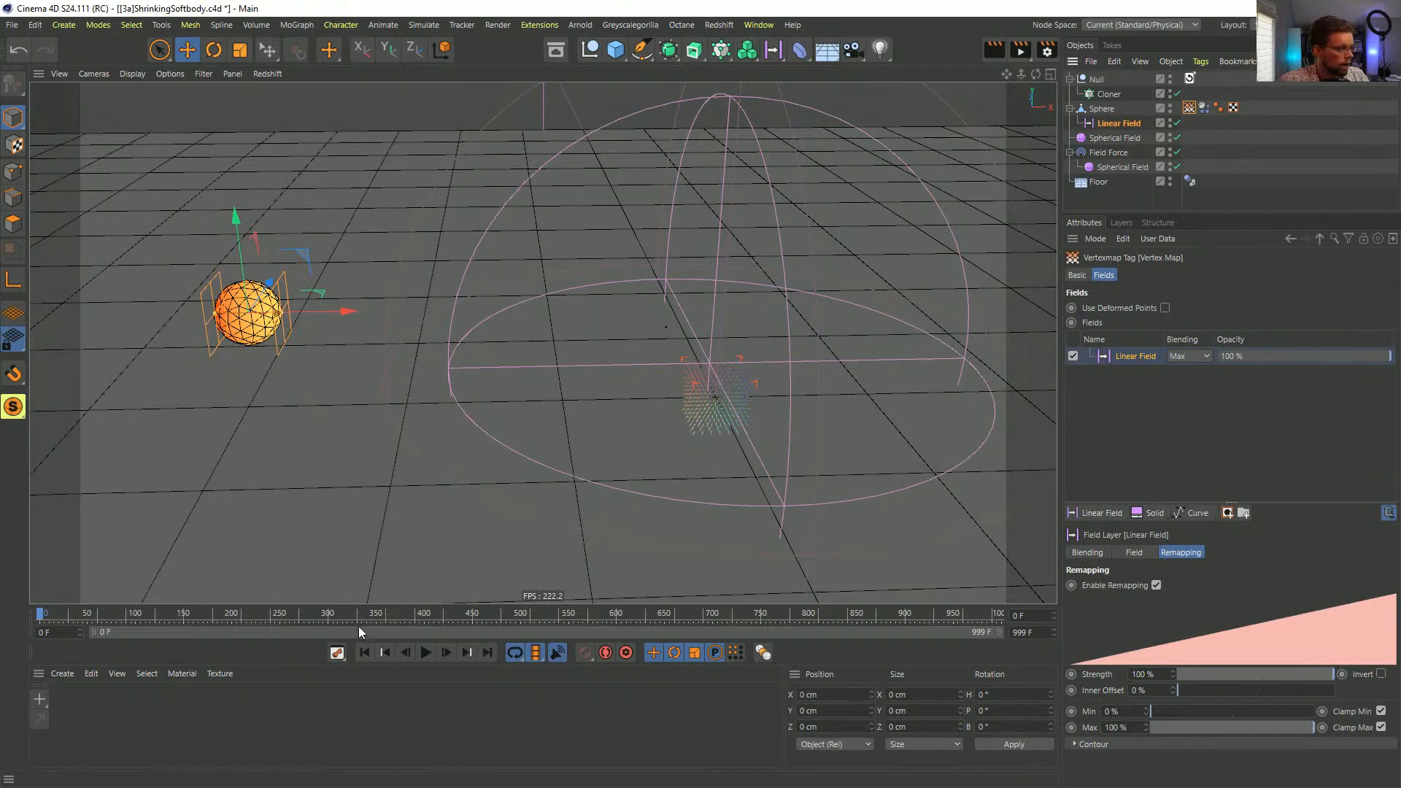
click(426, 653)
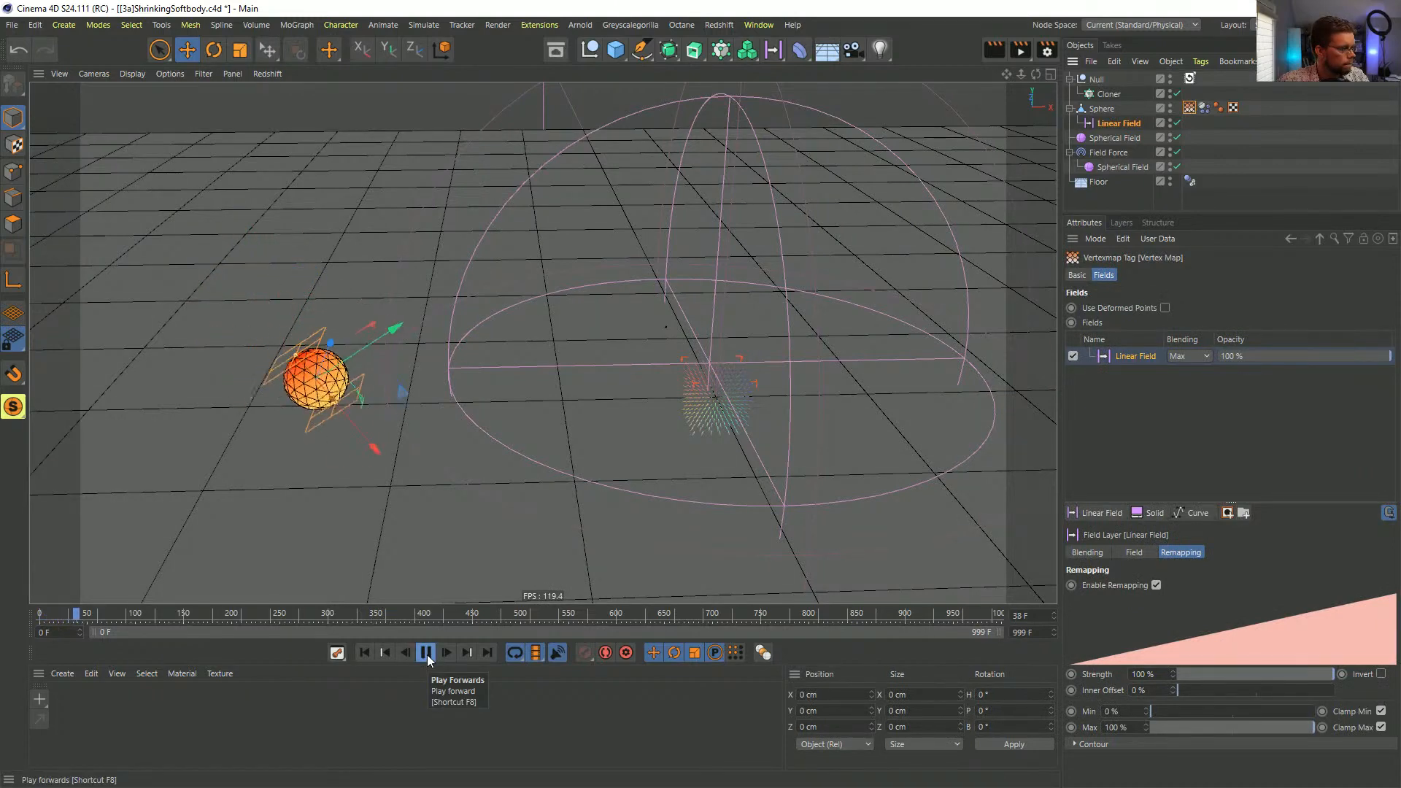
click(427, 653)
click(364, 653)
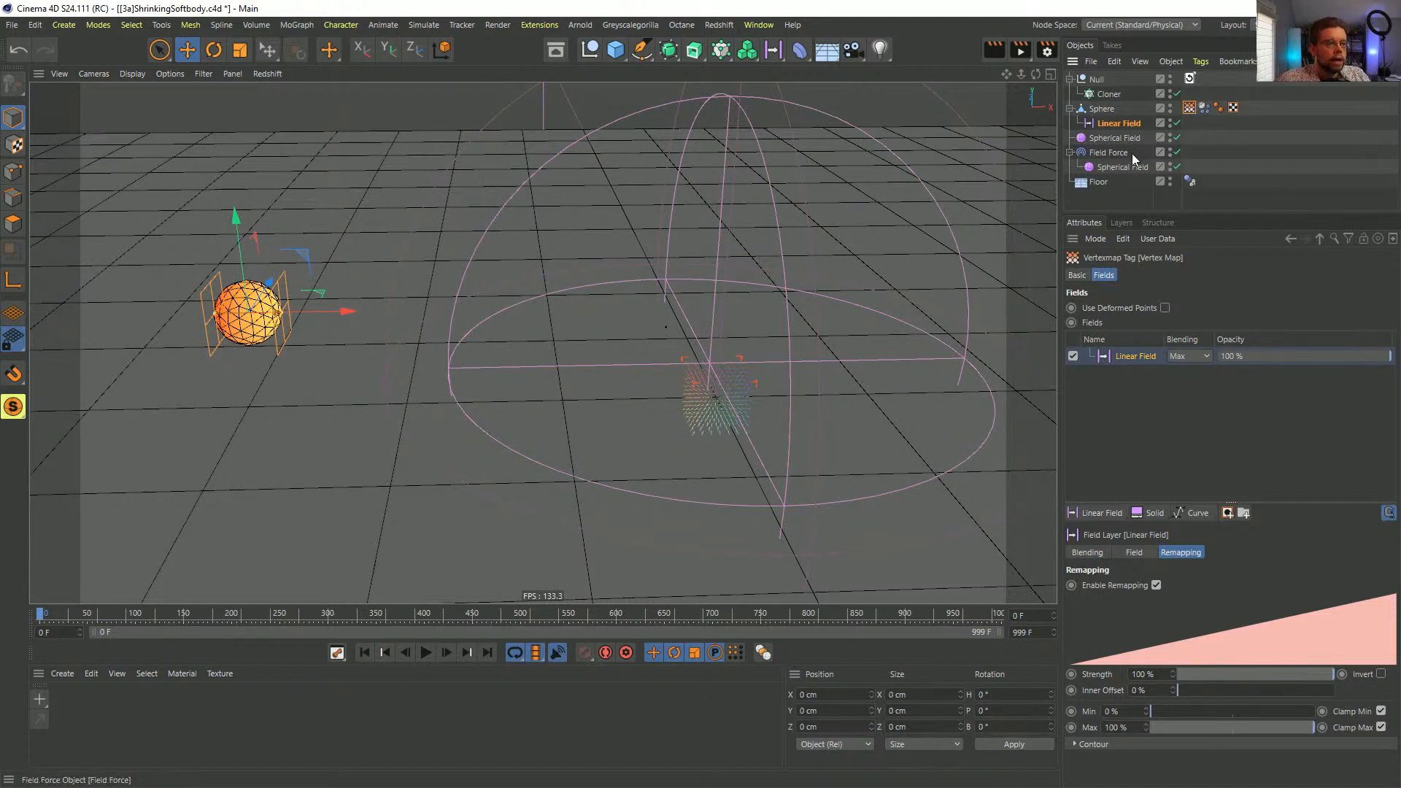
- Mask the Field Force's Spherical Field layer with the sphere's Vertex Map and test the simulation
click(1110, 151)
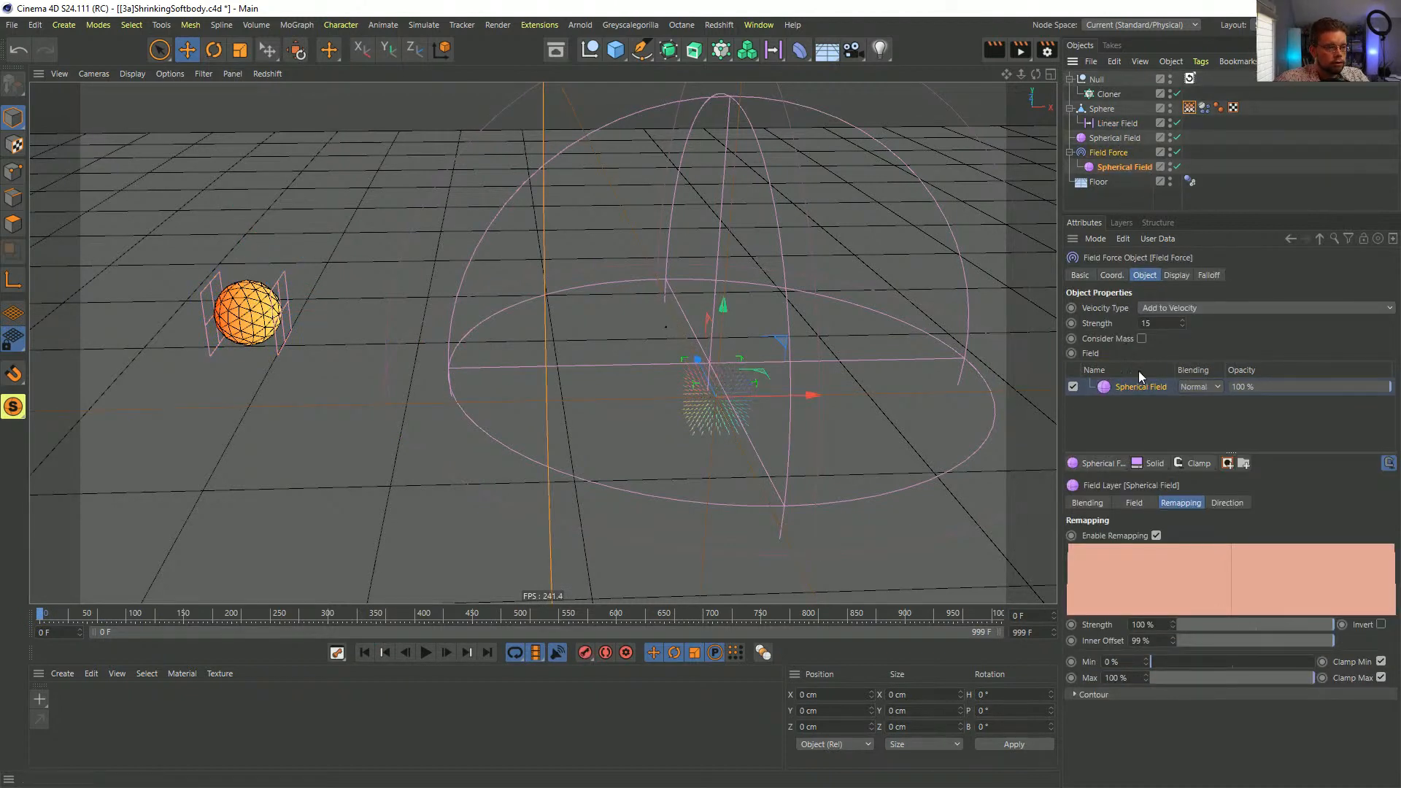
click(1230, 465)
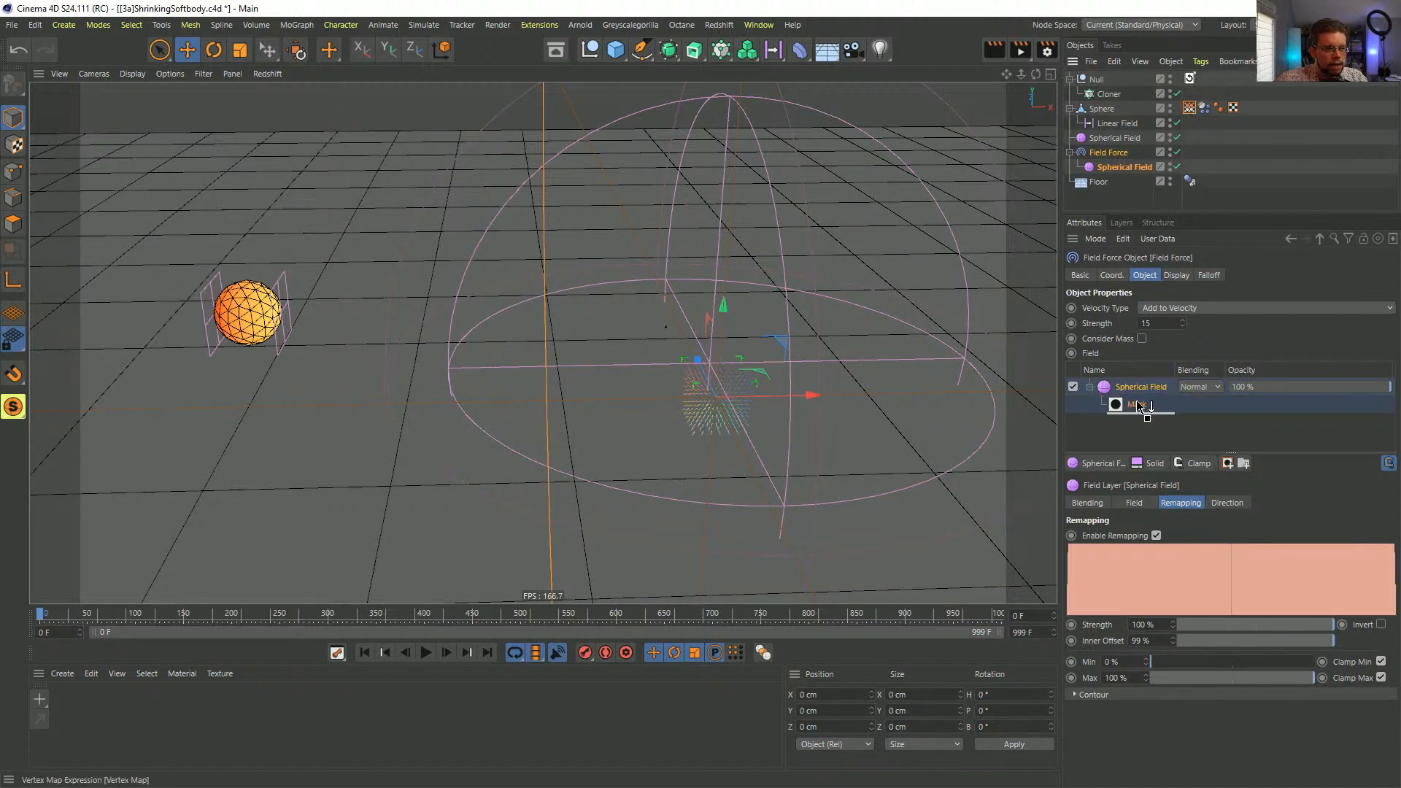
drag(1140, 407, 1139, 415)
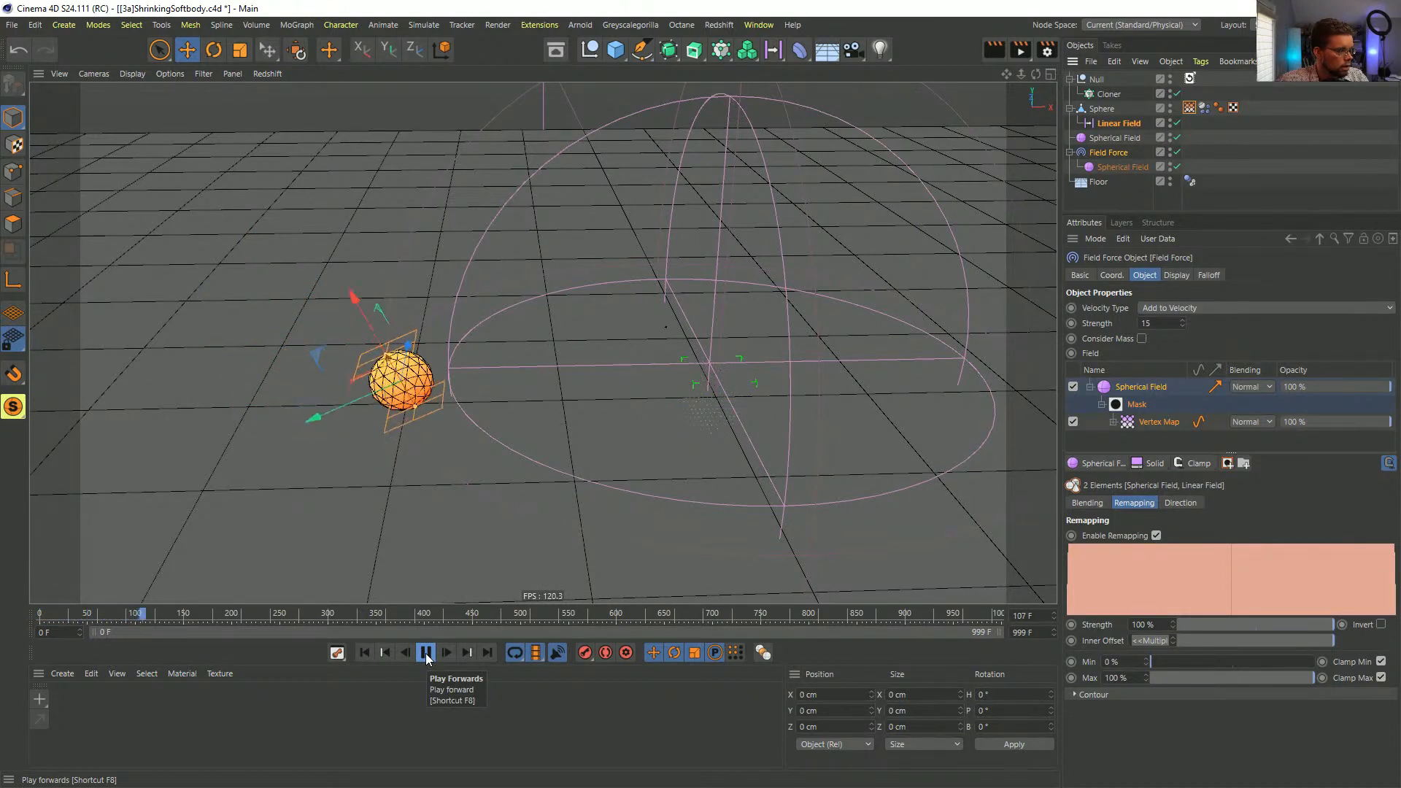
click(427, 652)
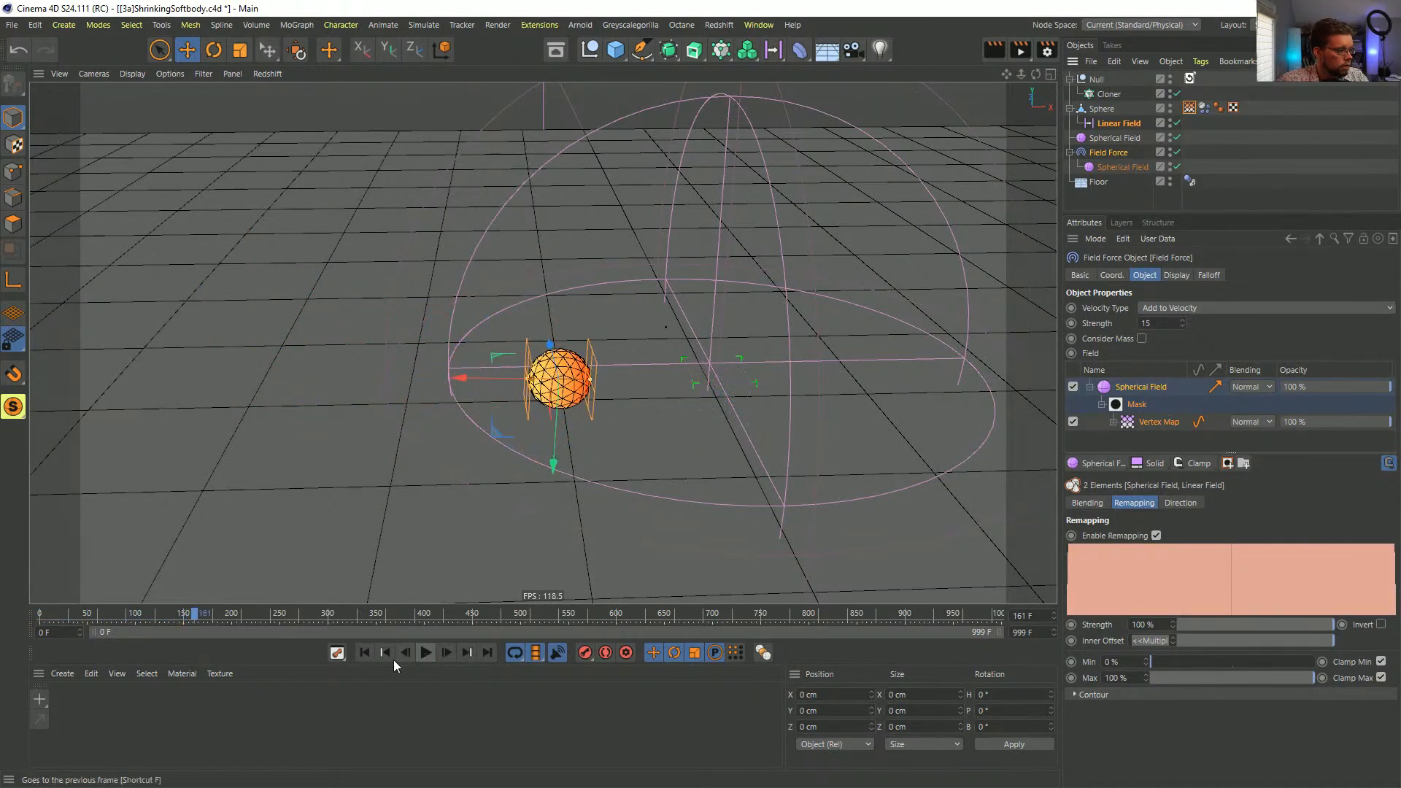
click(364, 653)
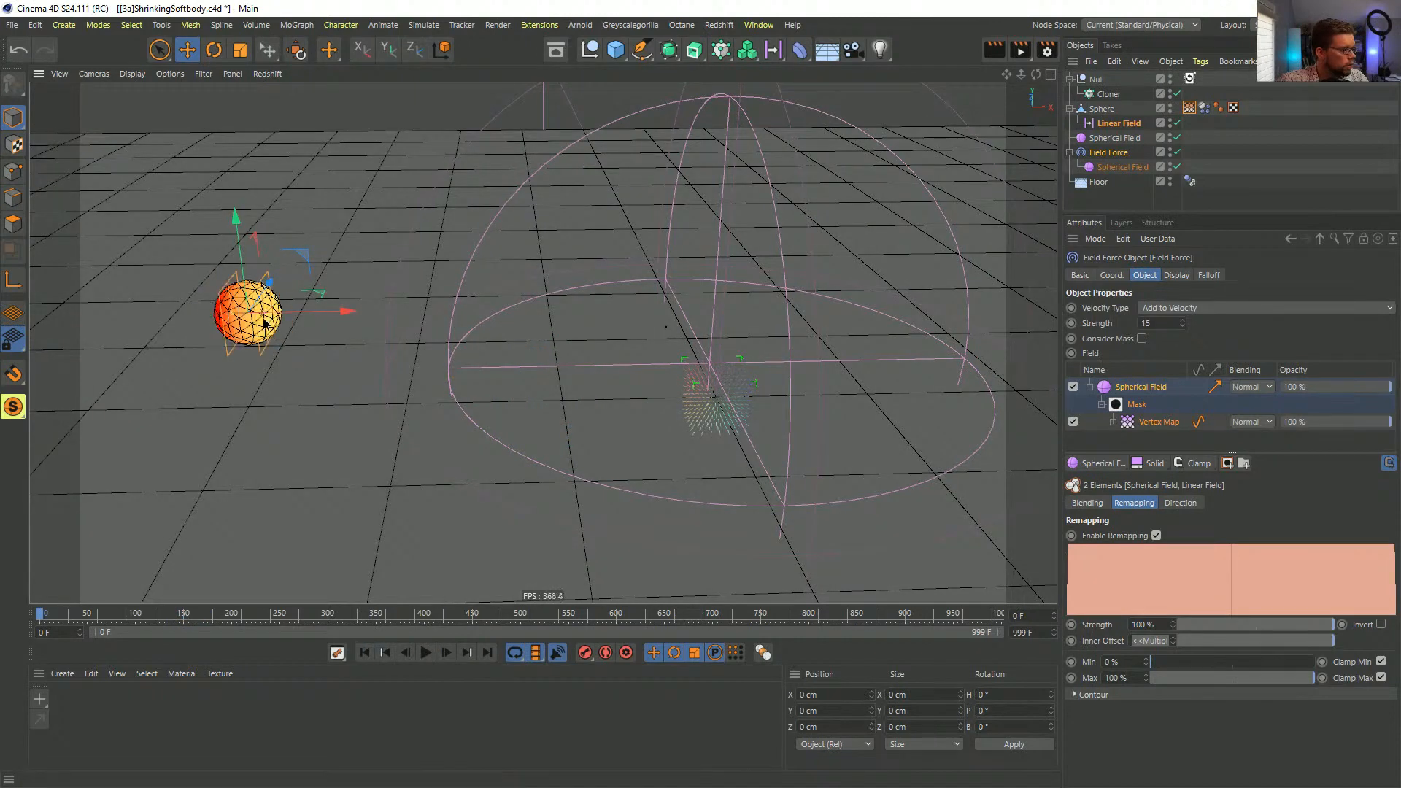
- Move the Linear Field to X 72.546 cm and set the Field Force's Strength to 55
drag(310, 319, 335, 322)
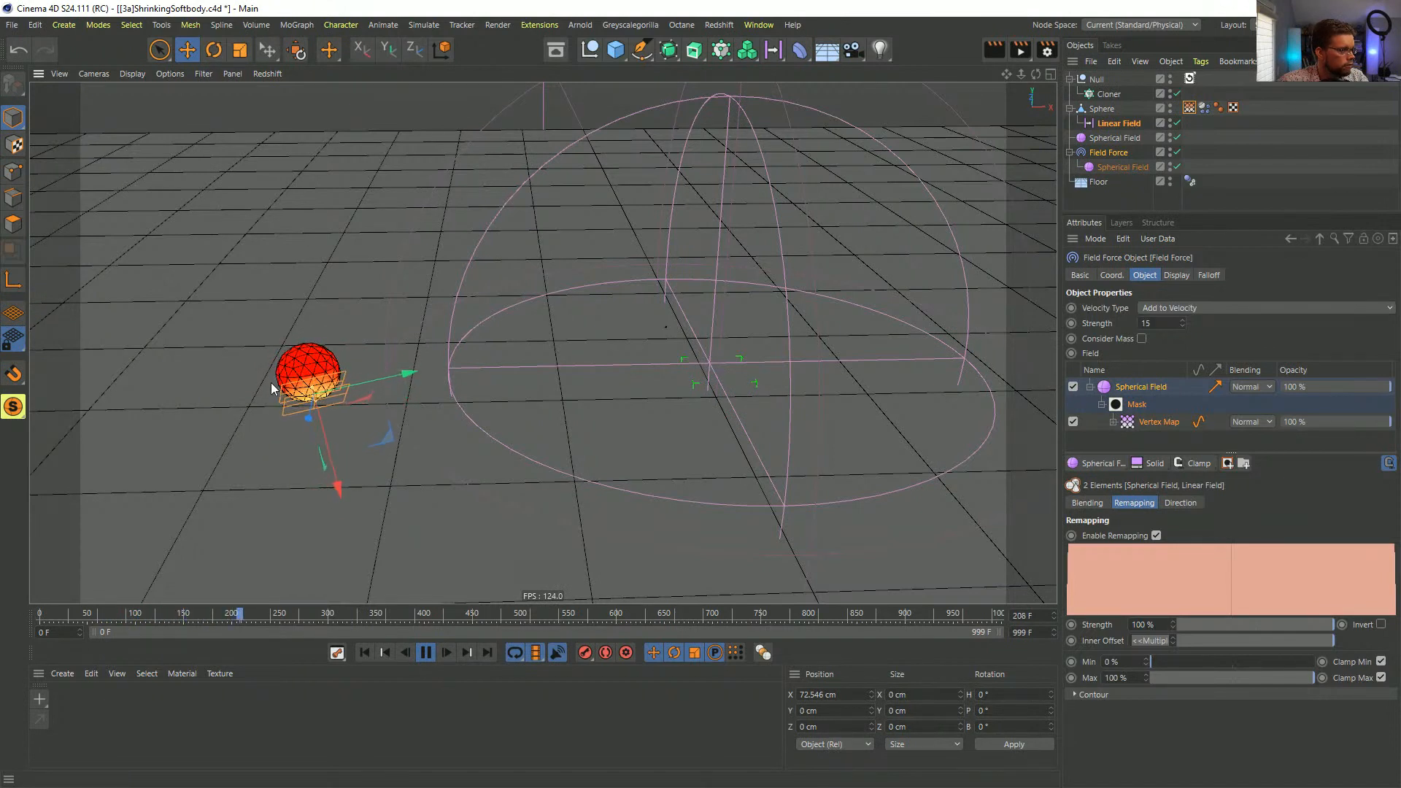
click(1109, 156)
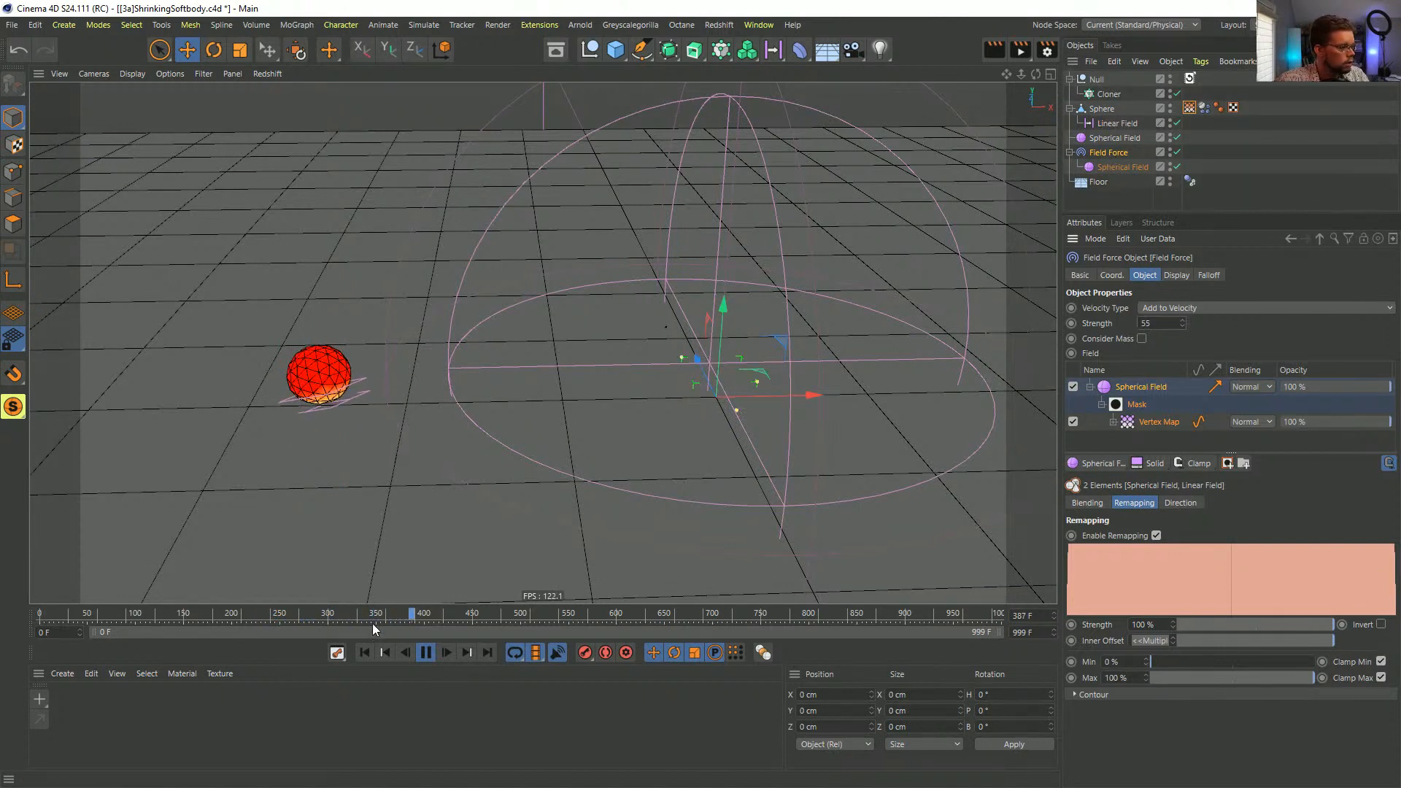
click(364, 652)
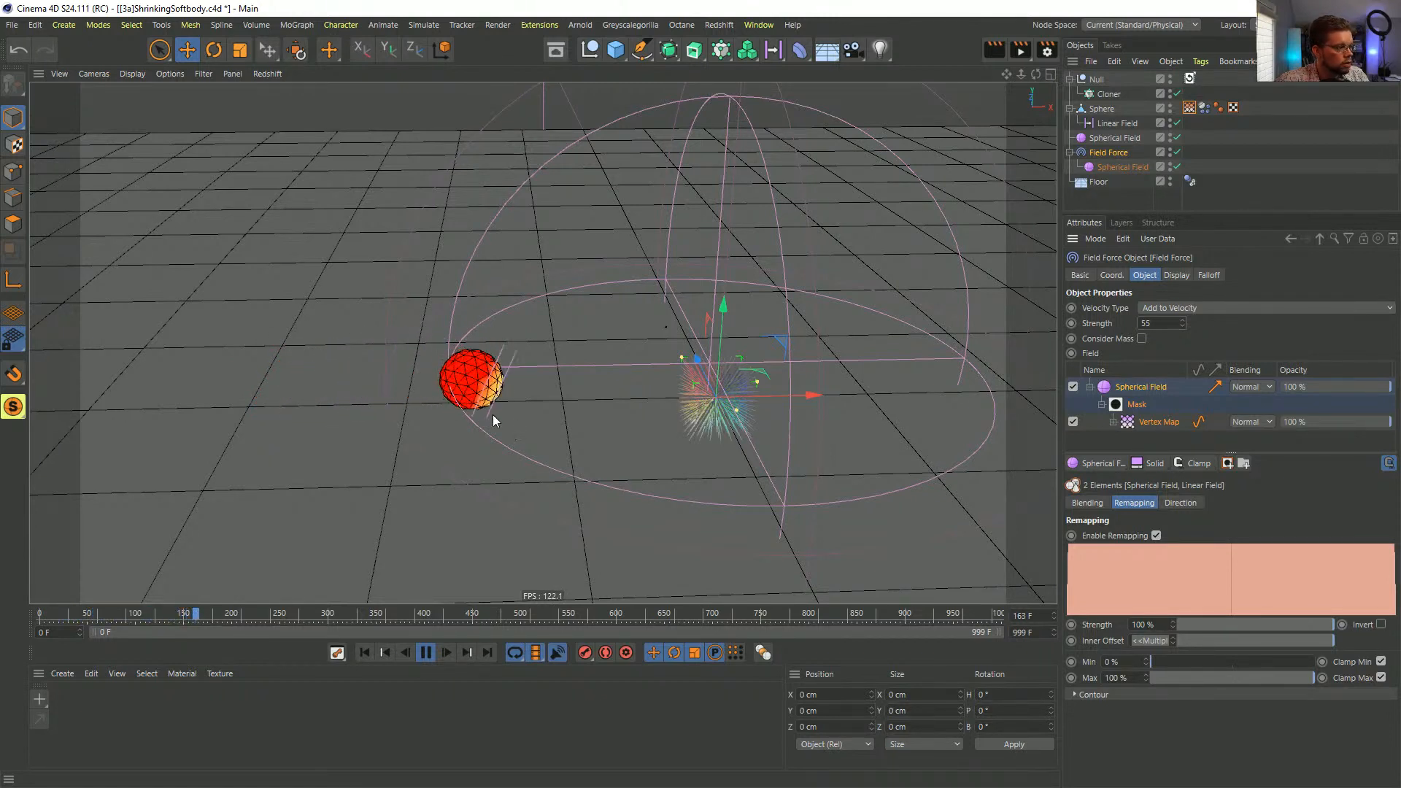
- Replay the simulation from the first frame to examine how the masked force pulls the sphere, and rewind it
click(427, 652)
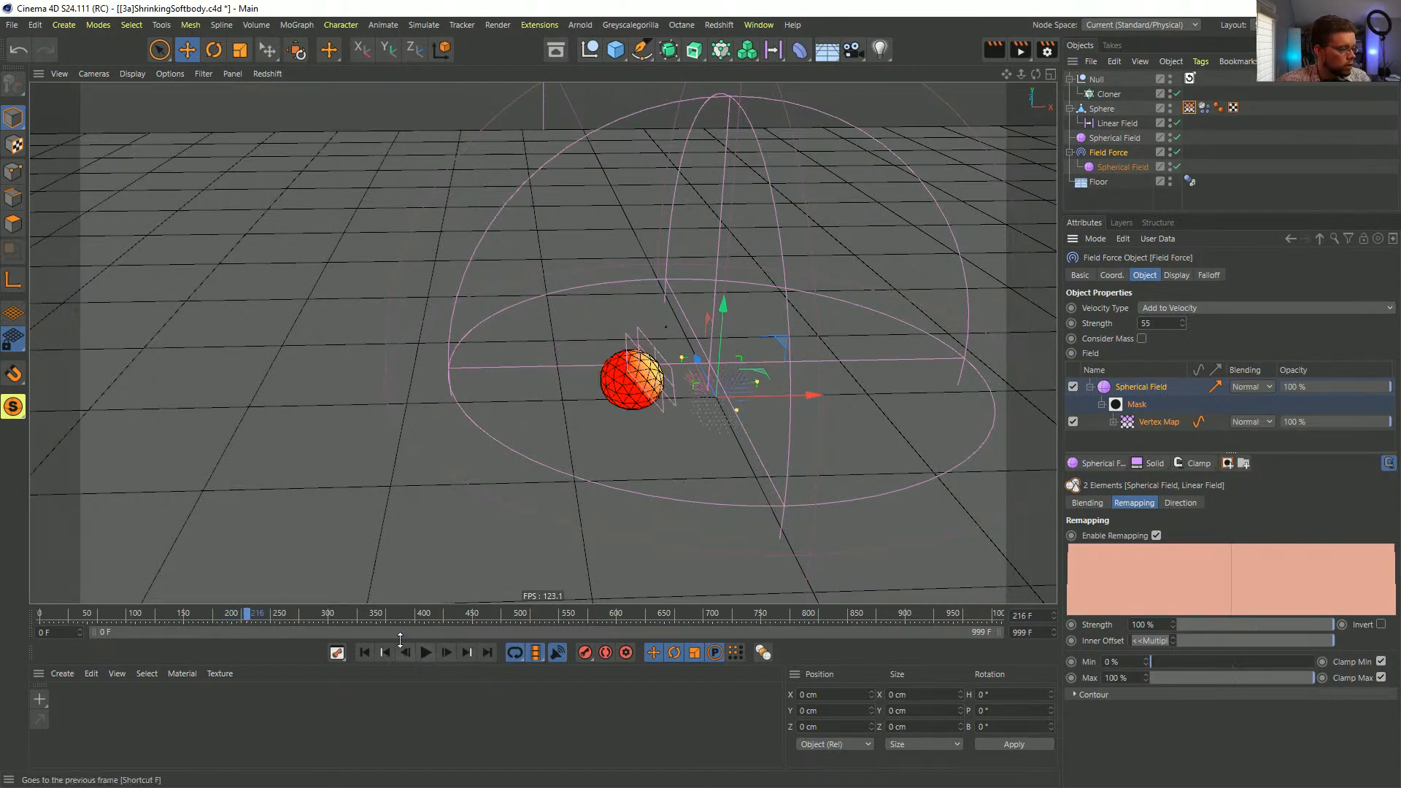
click(363, 656)
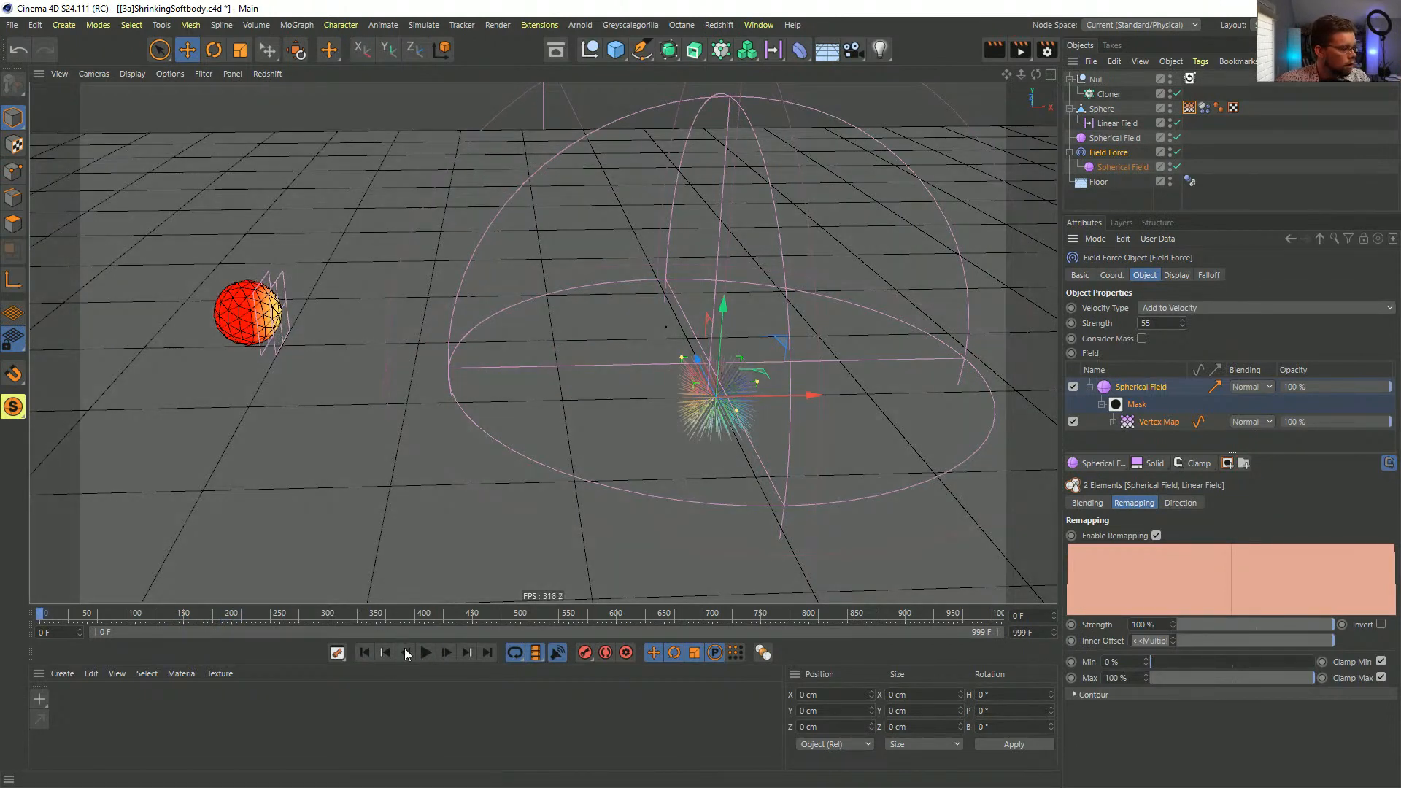
click(427, 652)
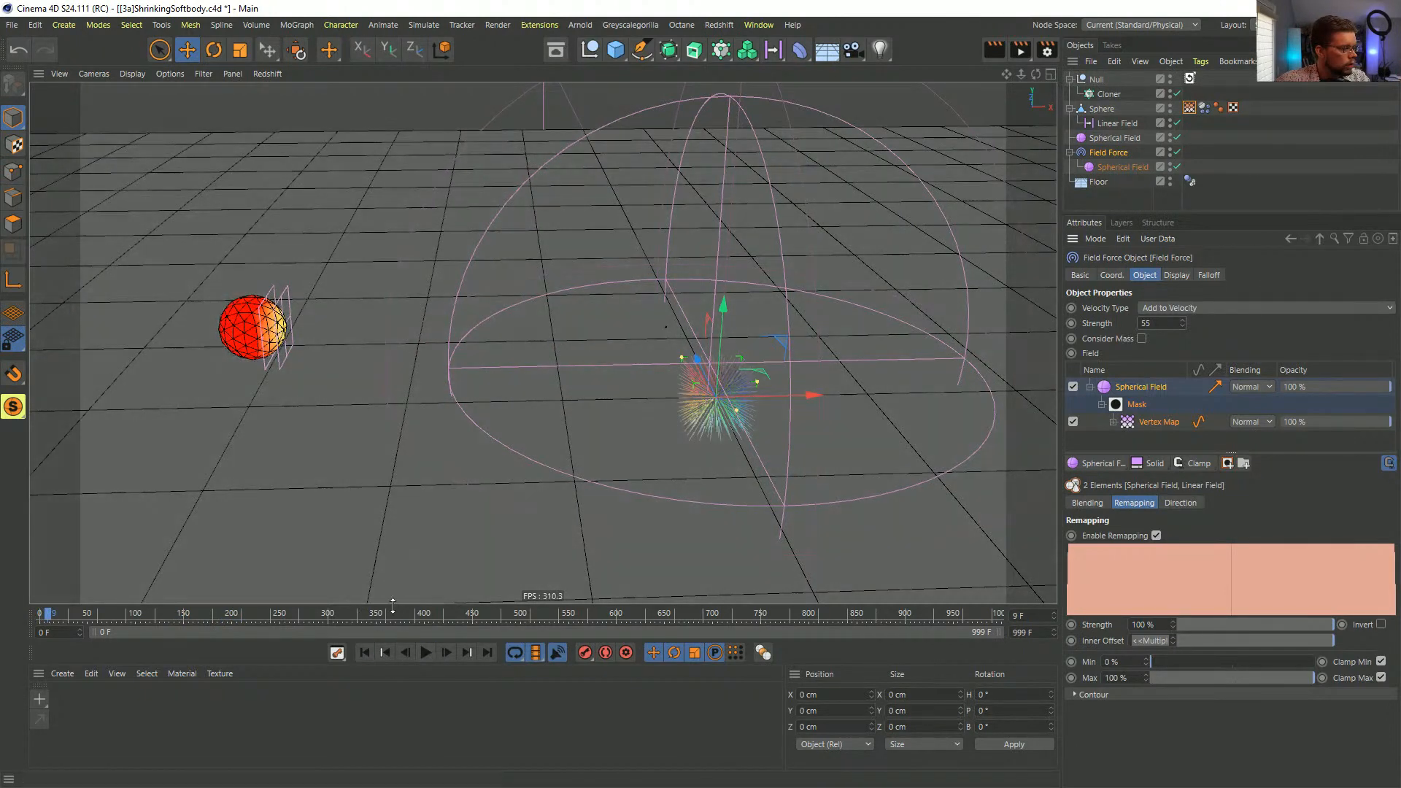
click(426, 652)
click(426, 653)
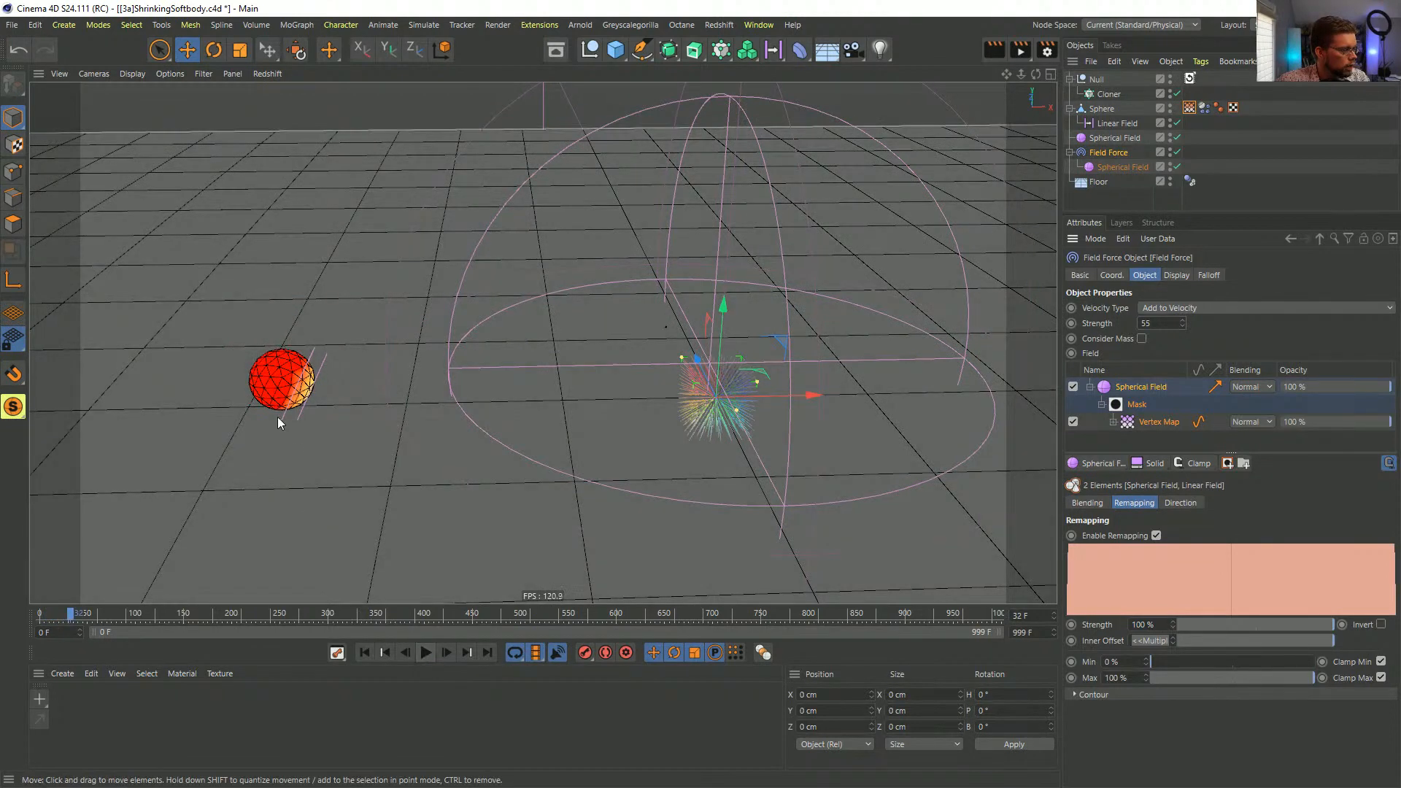
click(426, 653)
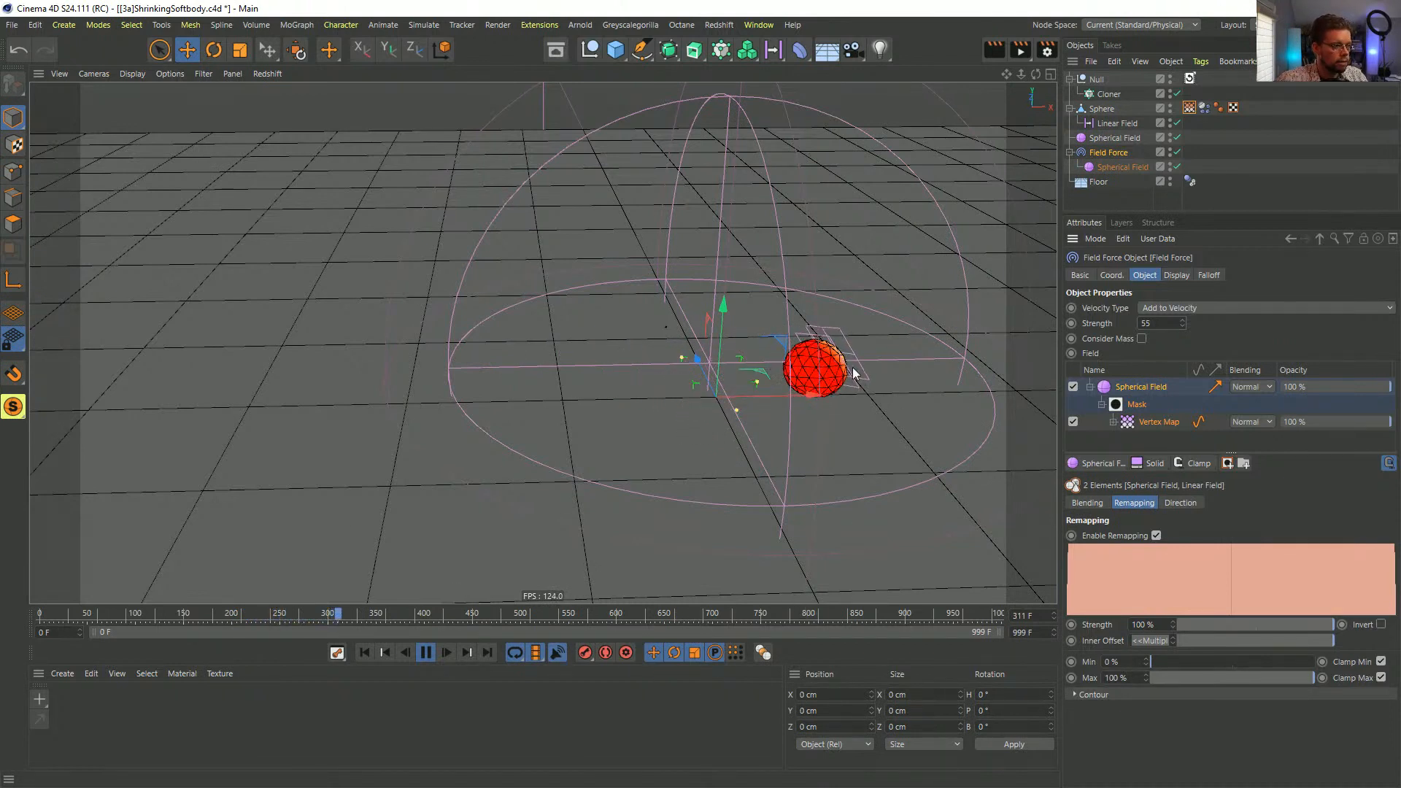
click(427, 652)
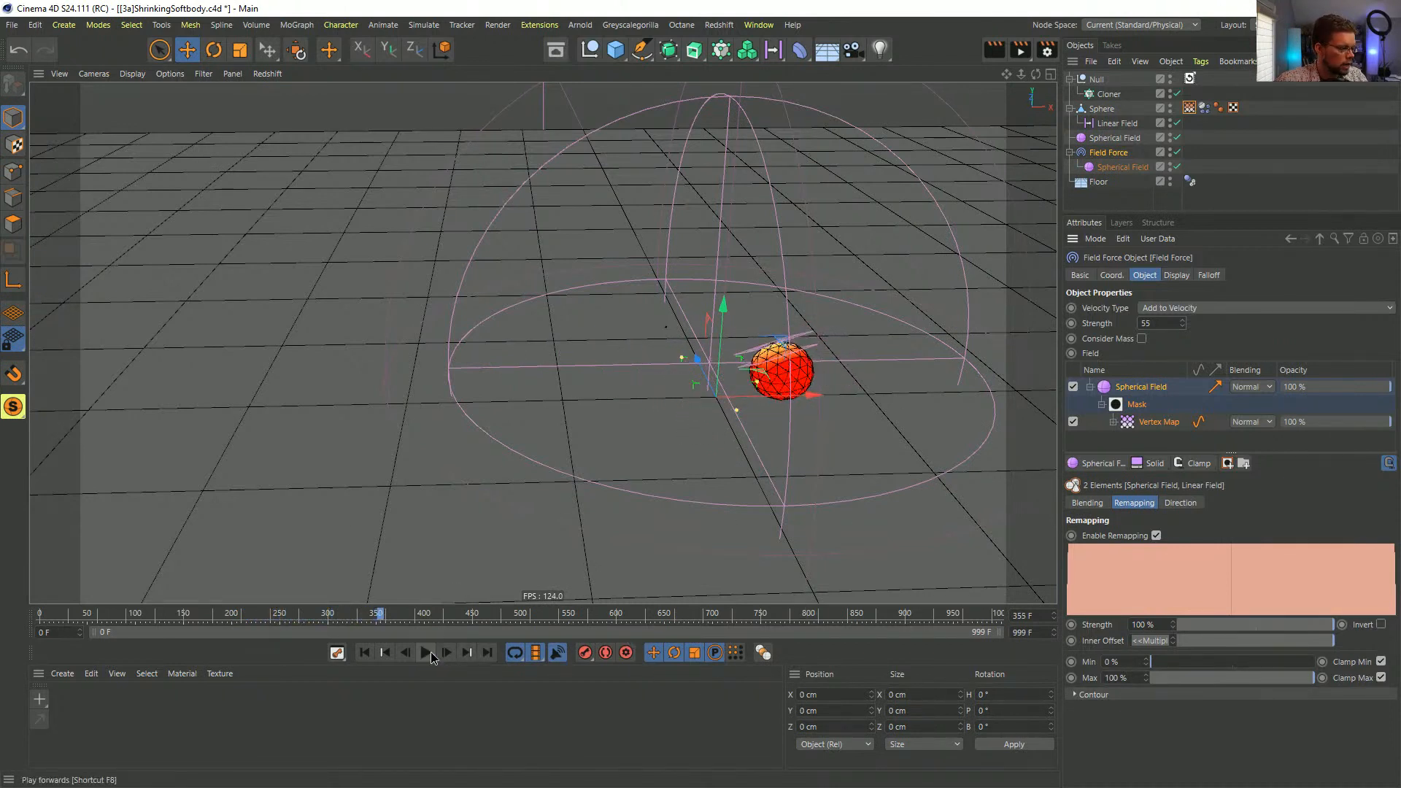
click(364, 652)
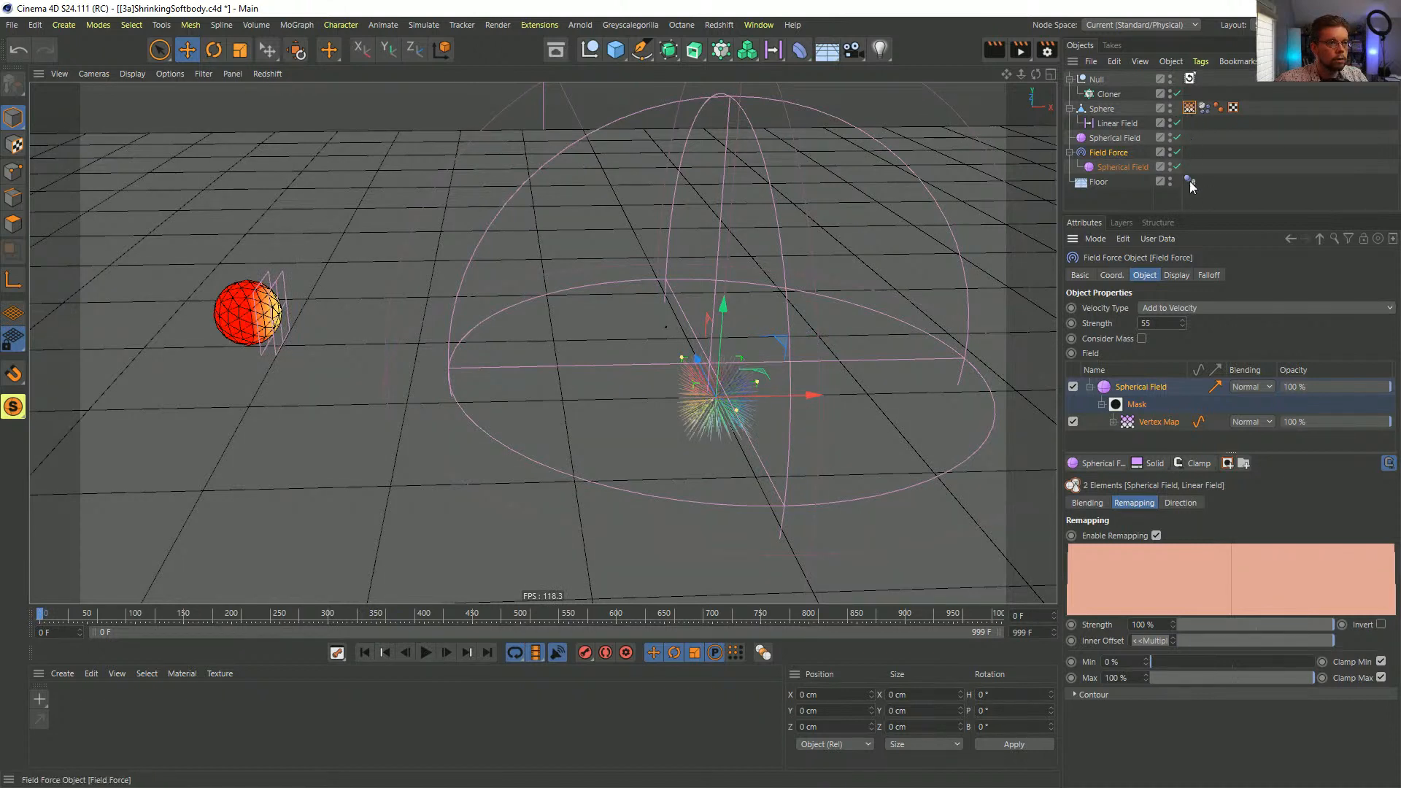
- Set the collision Friction of the Floor's Dynamics Body tag to 0%
drag(1189, 181, 1189, 182)
click(1085, 275)
click(1124, 275)
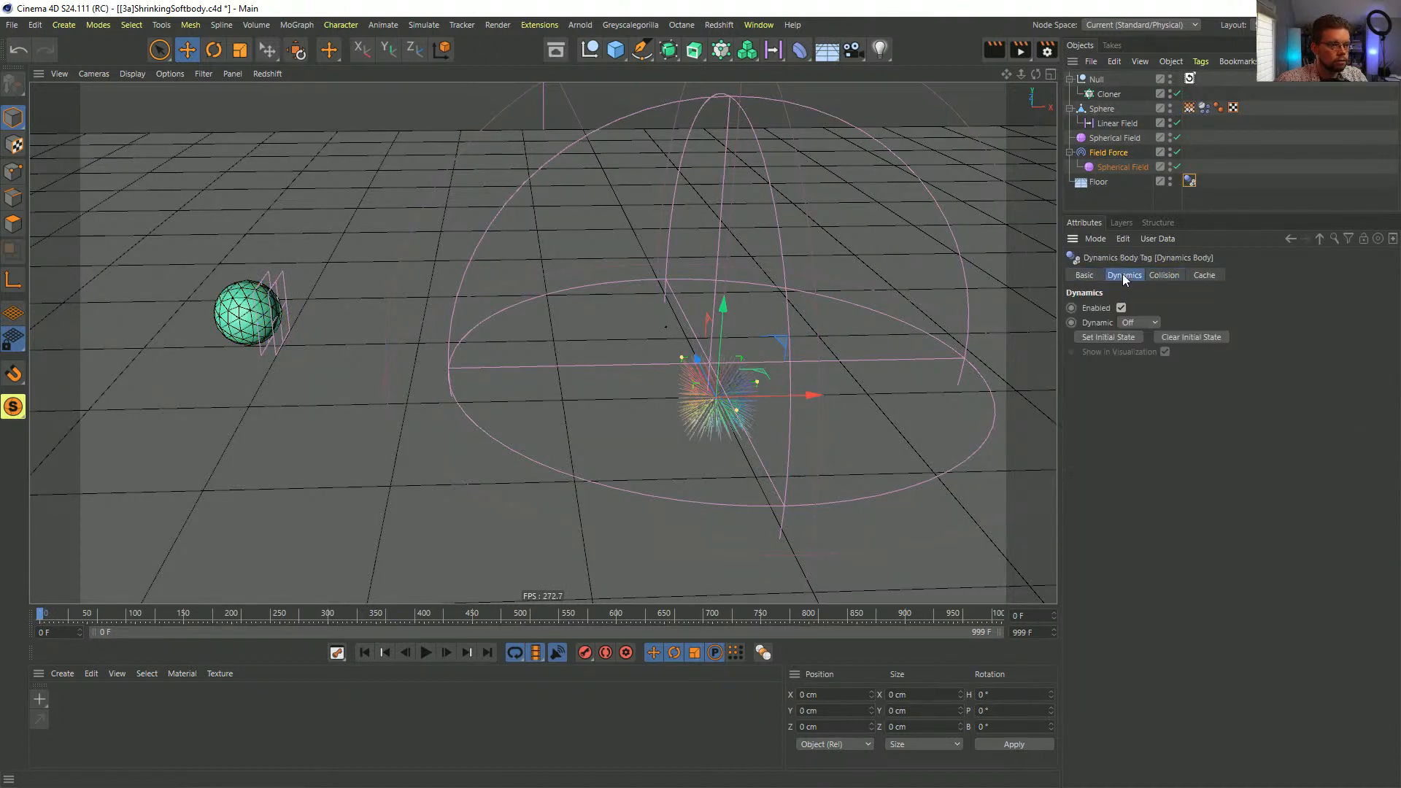
click(1163, 276)
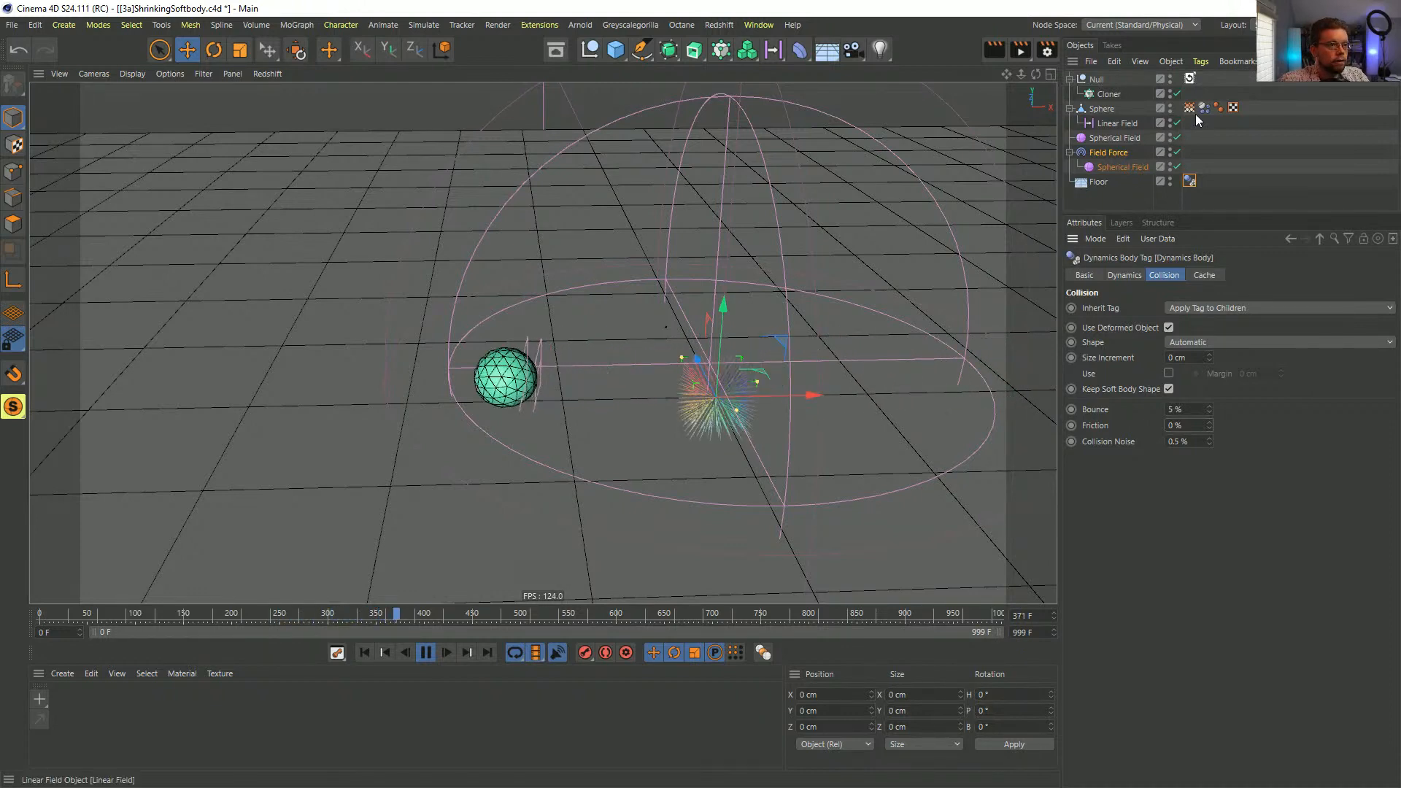
- Set the Field Force's Strength to 555 and restart the simulation to watch the sphere's motion
click(1108, 152)
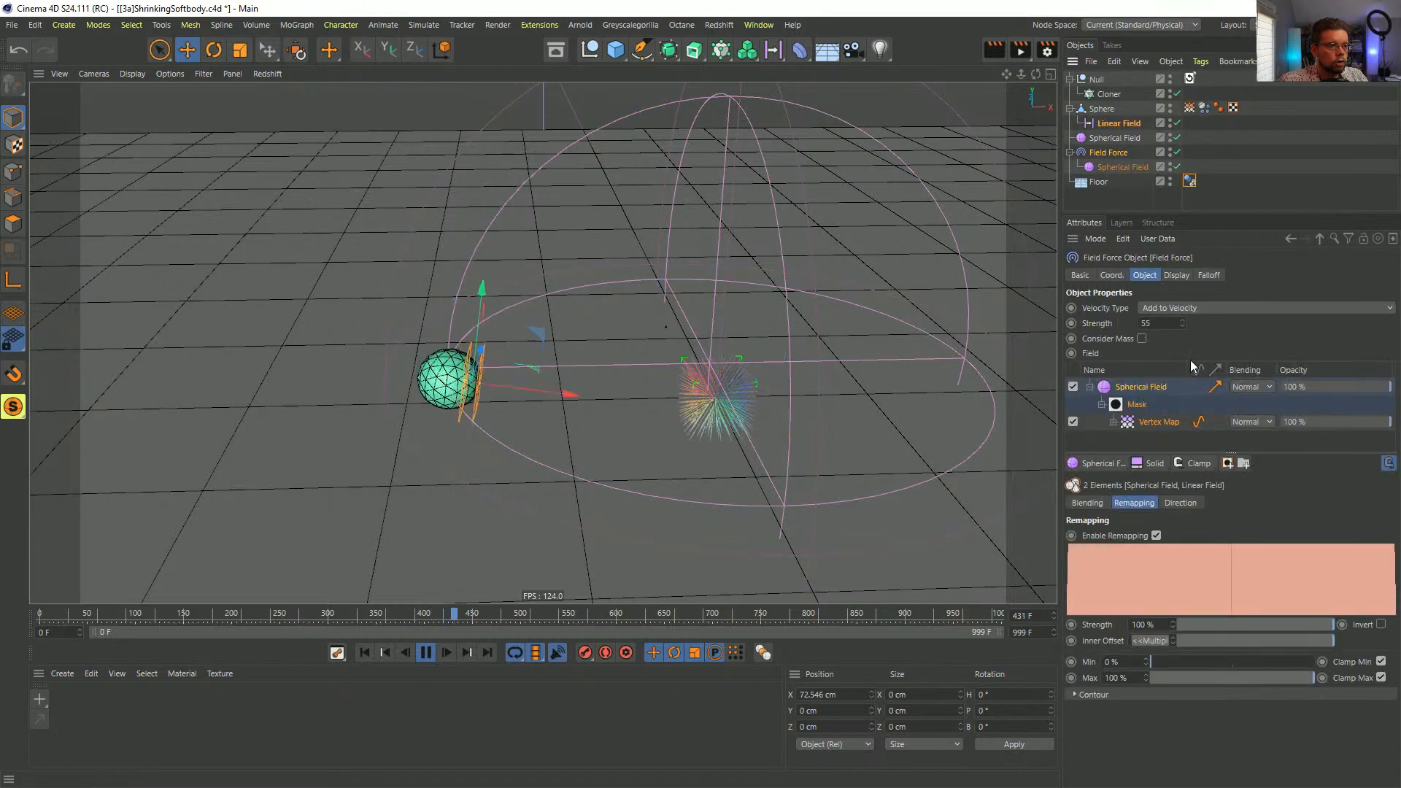
click(1181, 325)
text(55)
key(Return)
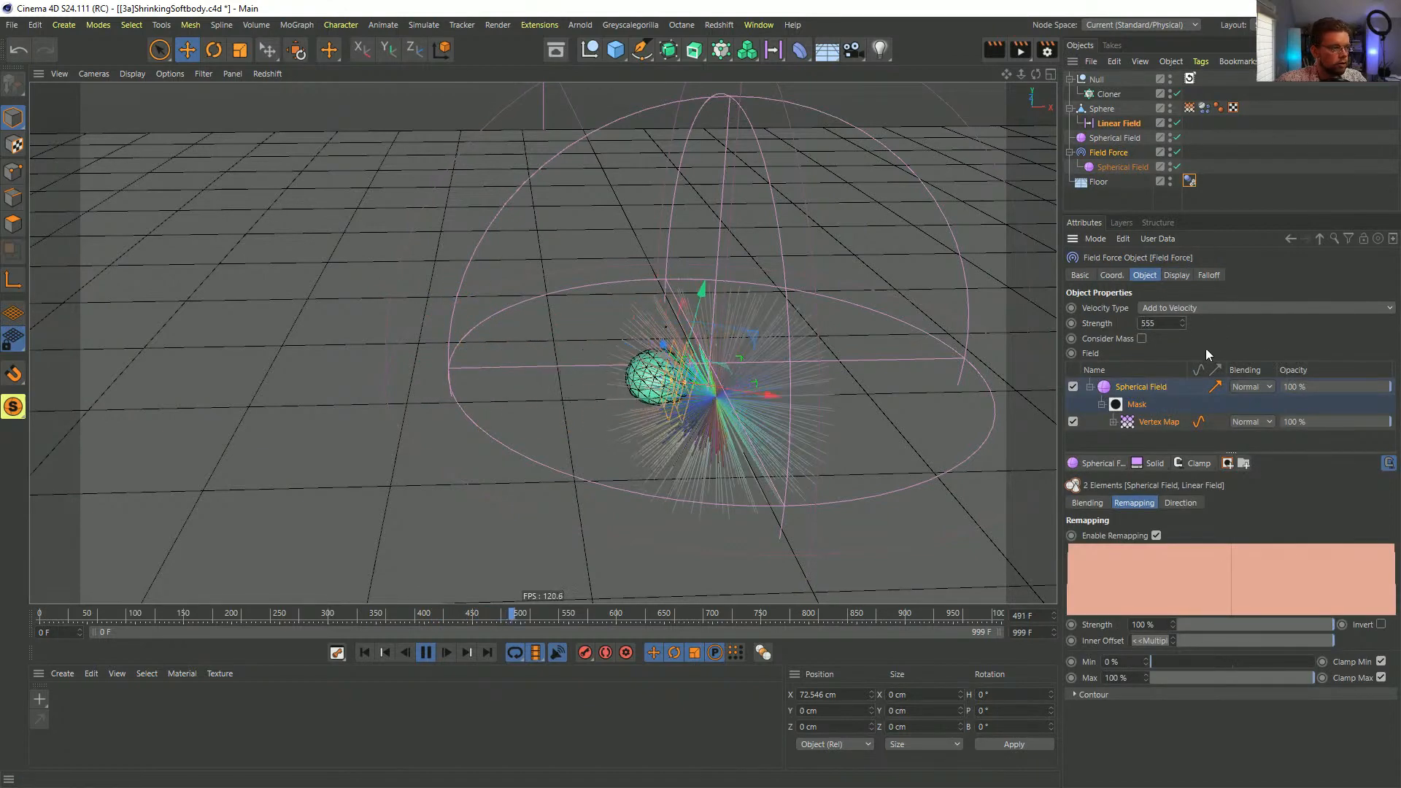
click(363, 652)
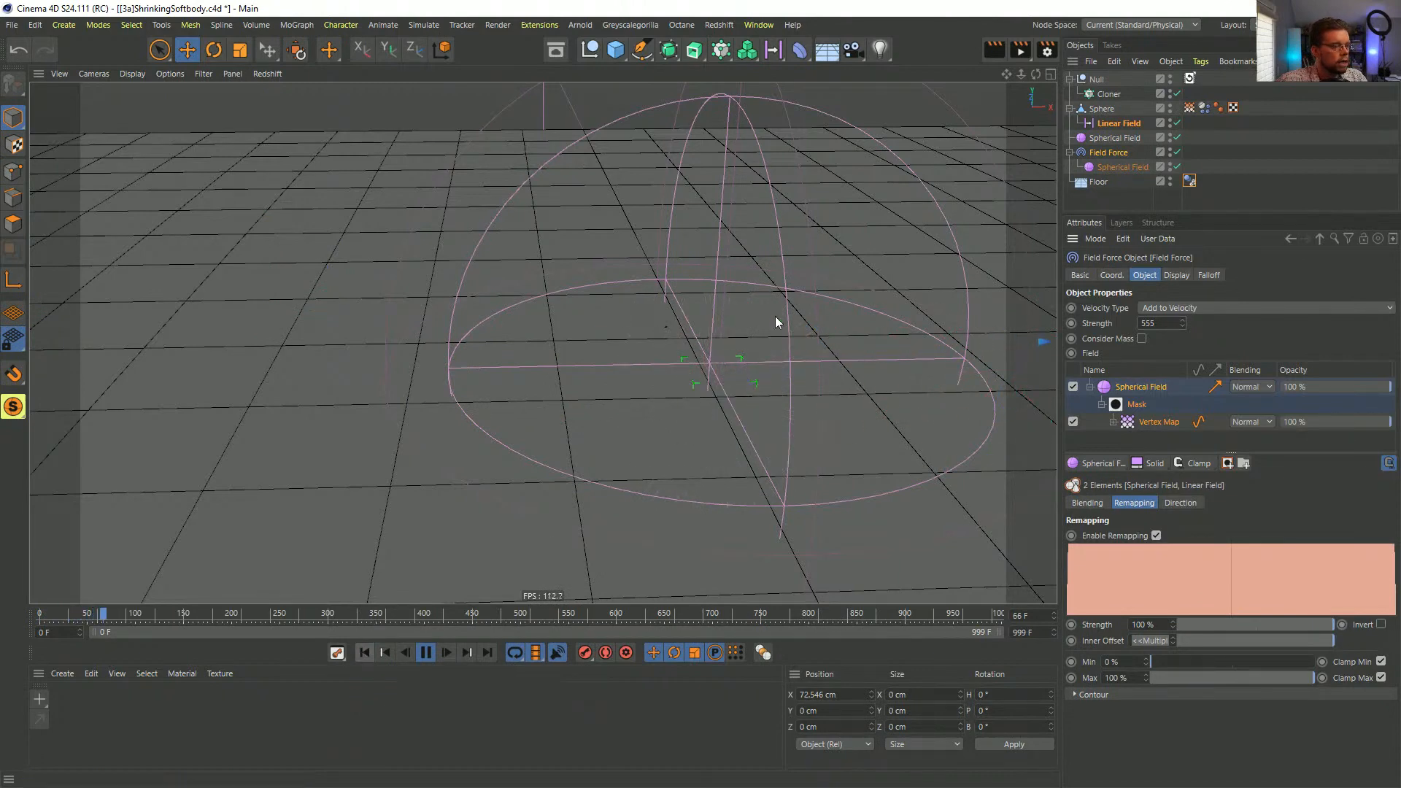
alt+middle_drag(728, 329, 607, 344)
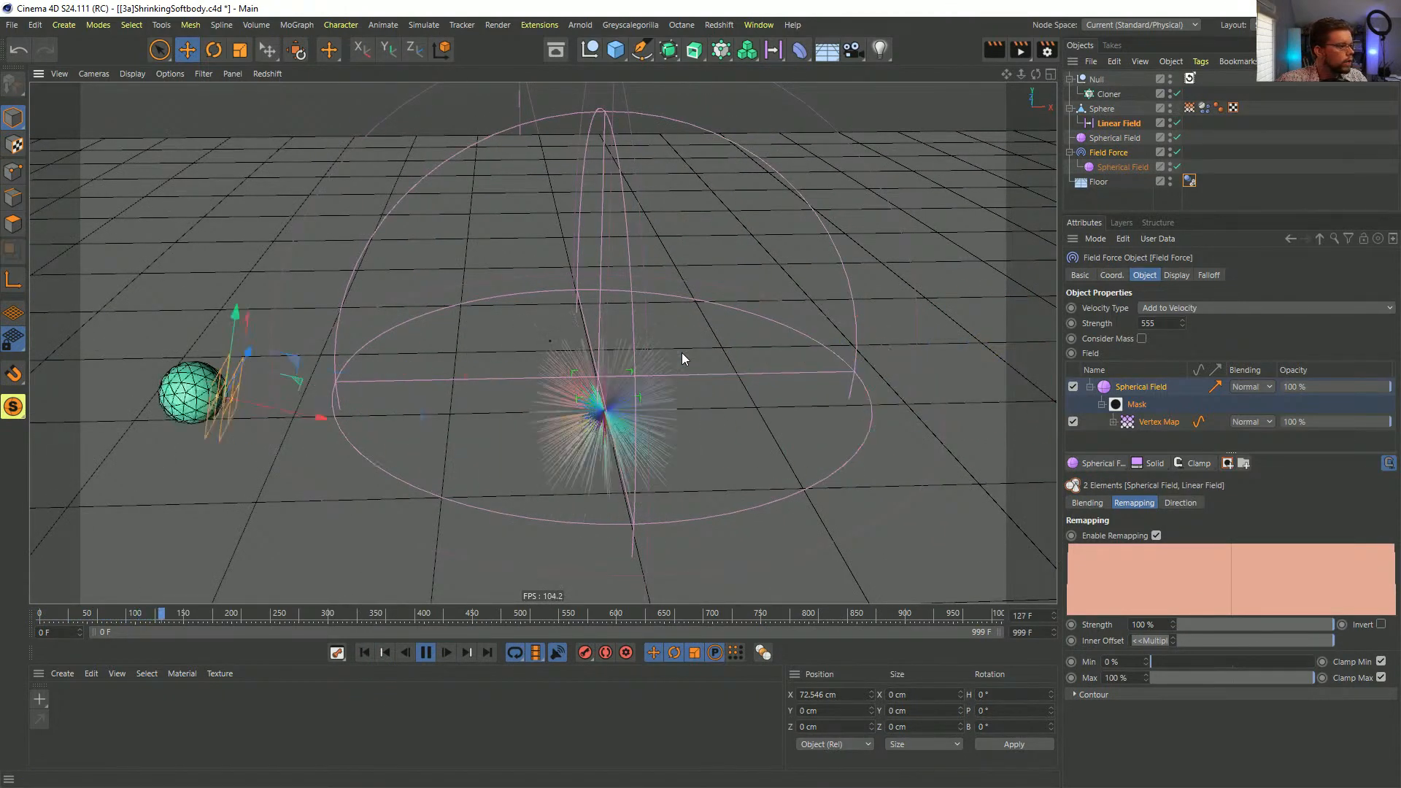
alt+right_drag(642, 362, 537, 397)
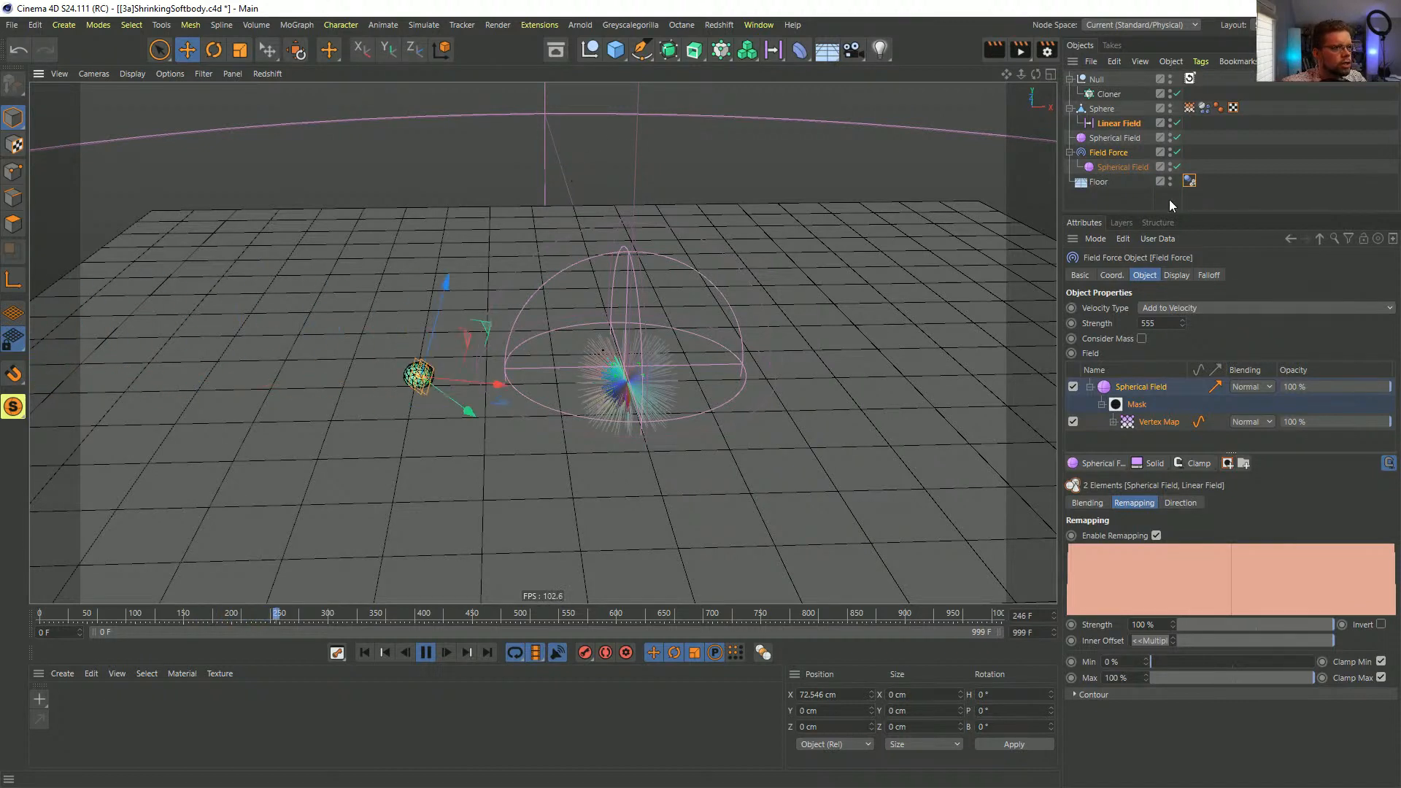
- Set the aerodynamic Drag of the Sphere's Dynamics Body tag to 5% and replay the simulation from the first frame
click(1203, 108)
scroll(1120, 570, down, 3)
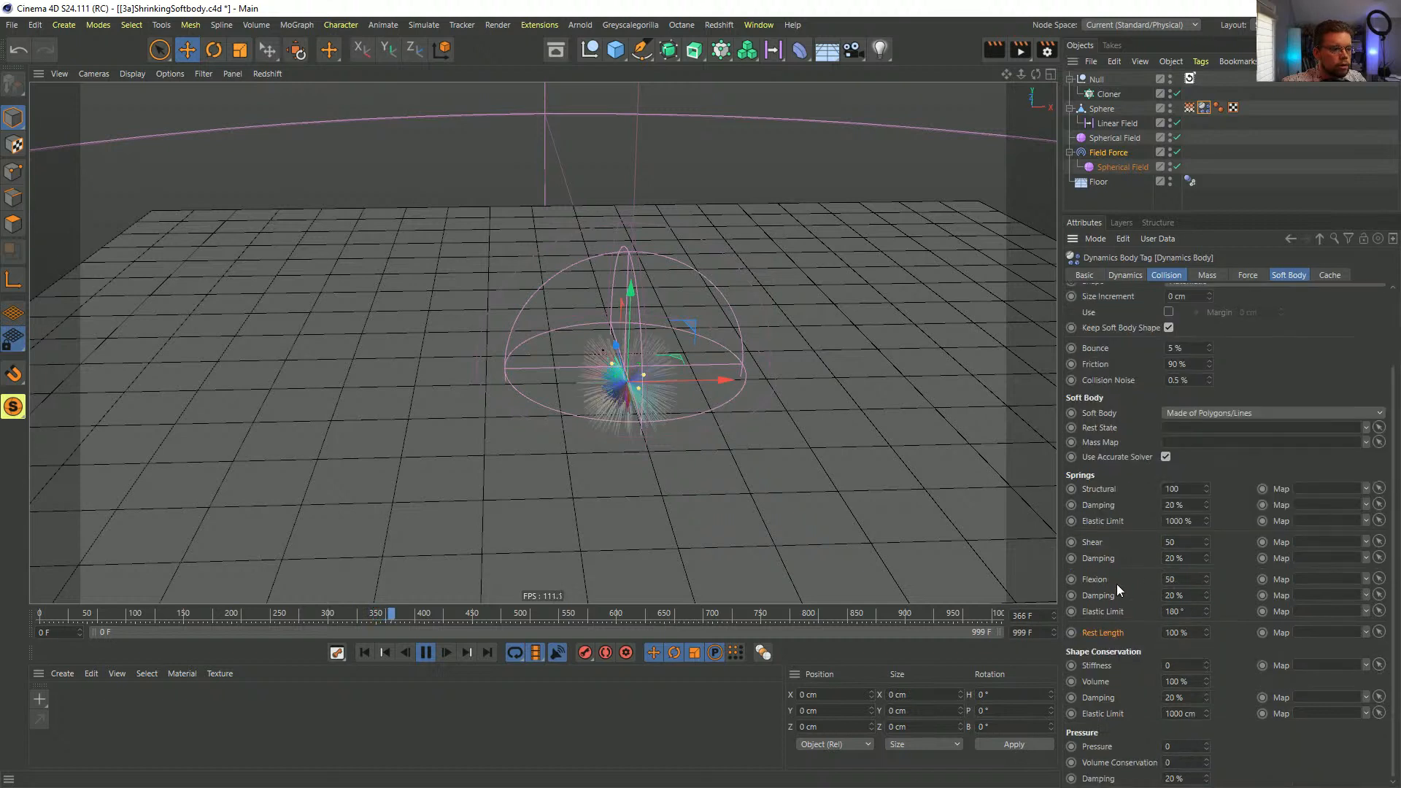
click(1212, 275)
click(1238, 275)
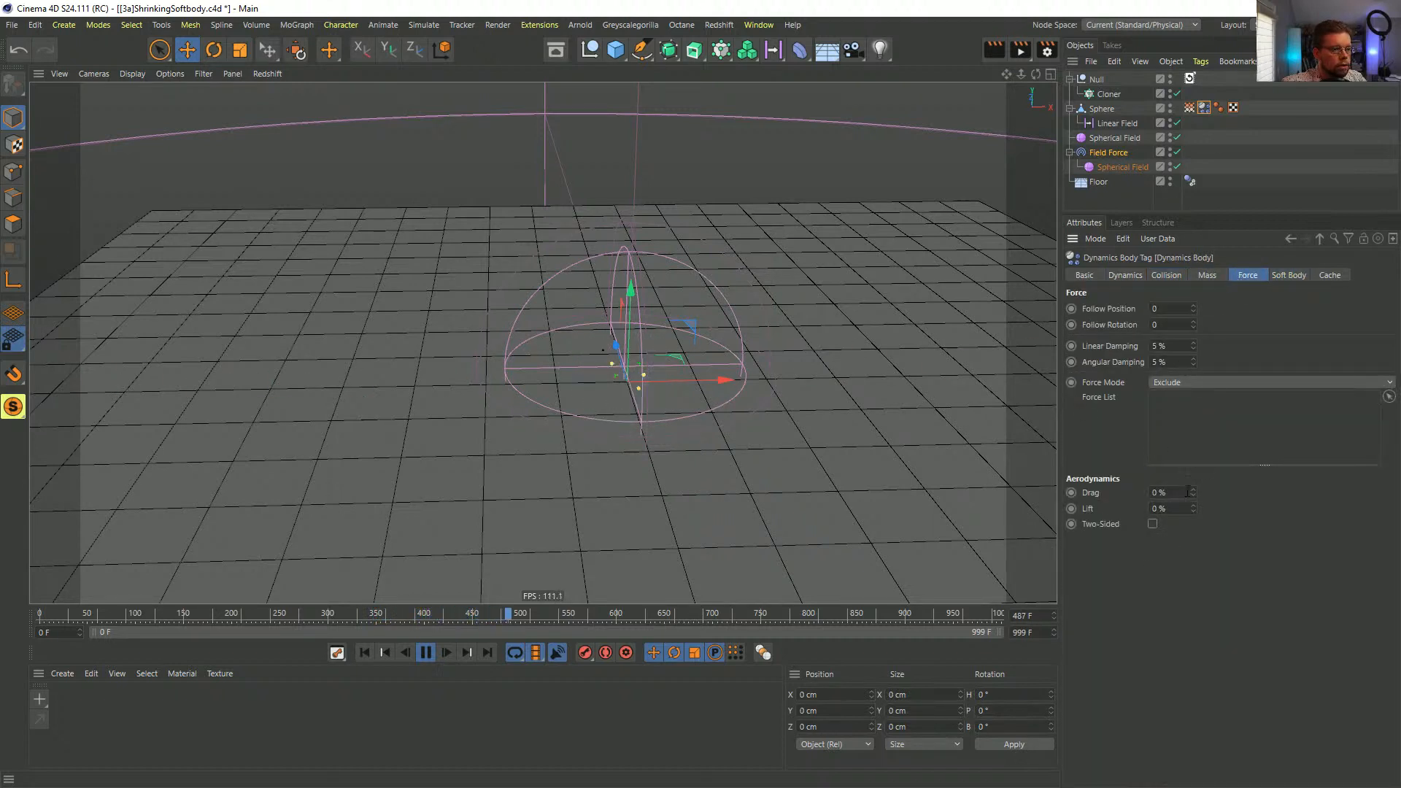
click(360, 654)
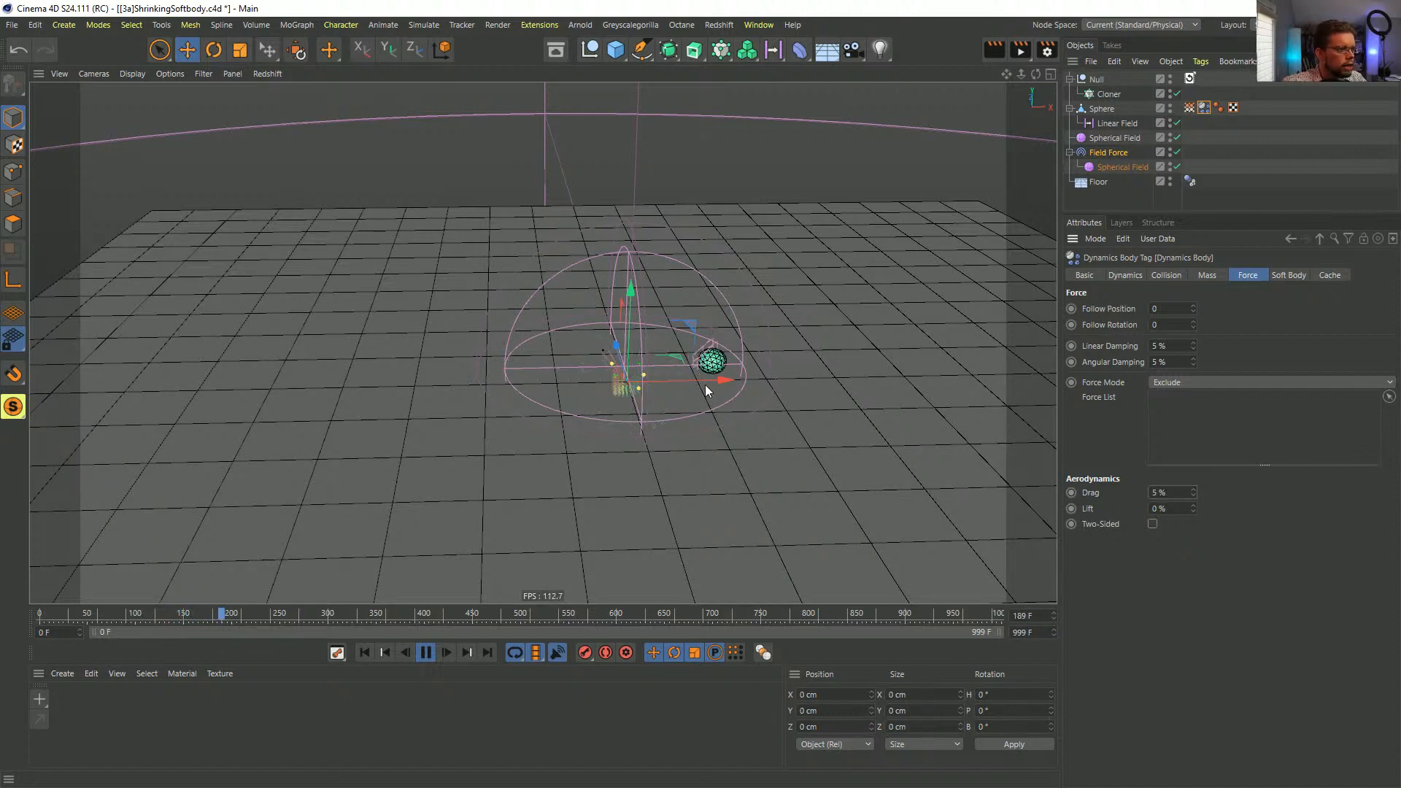
scroll(658, 426, up, 3)
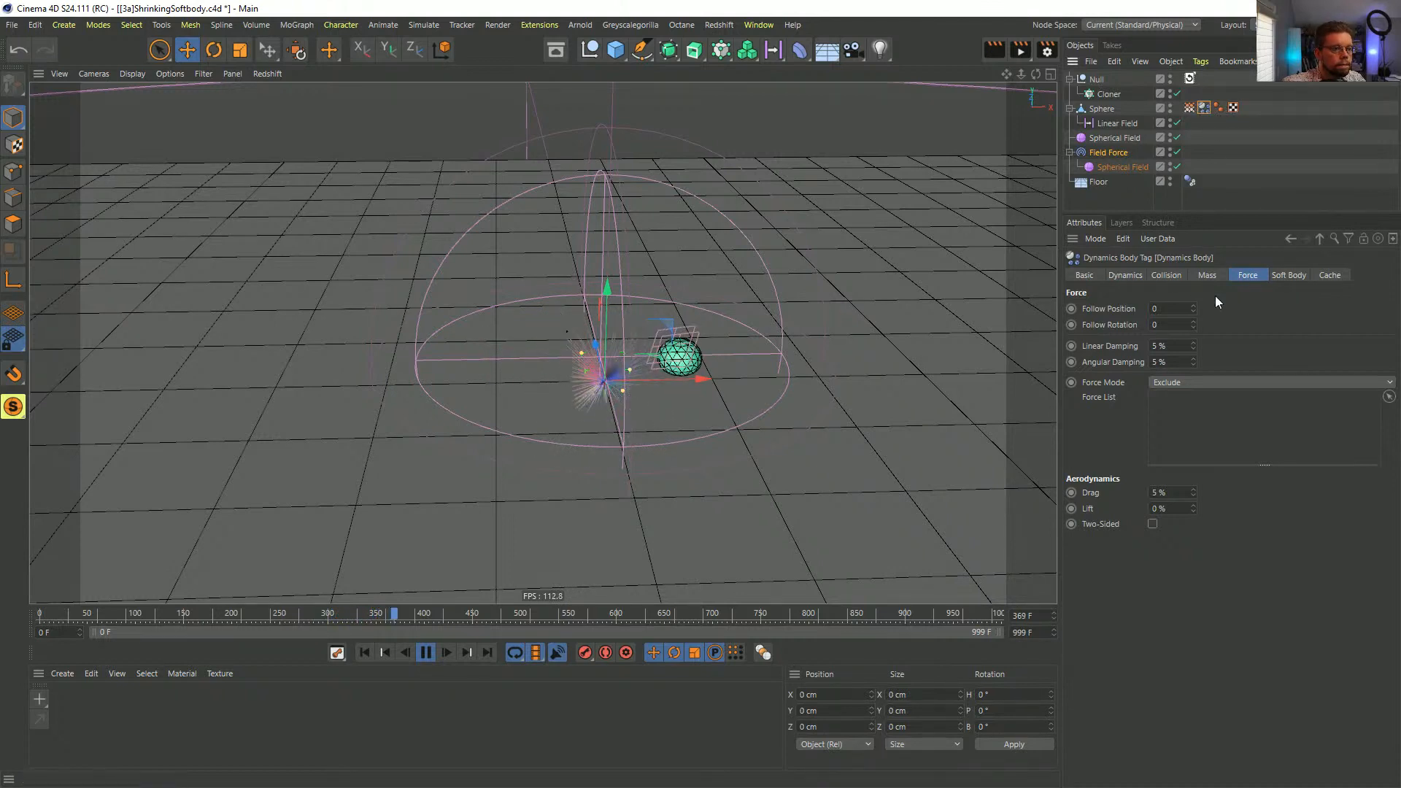
- Turn off Self Collisions for the Sphere's Dynamics Body tag and restart the simulation
click(1166, 275)
click(1169, 342)
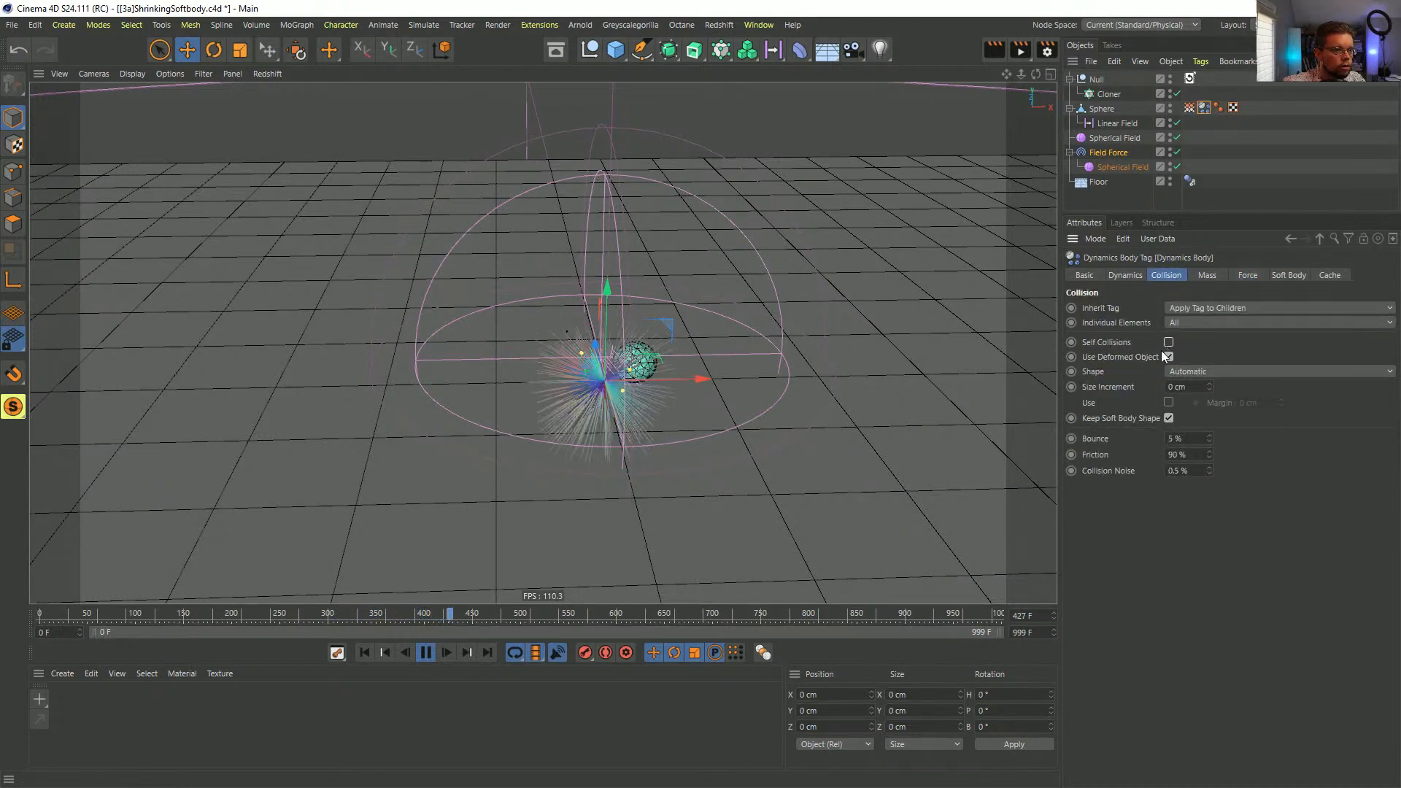
click(385, 652)
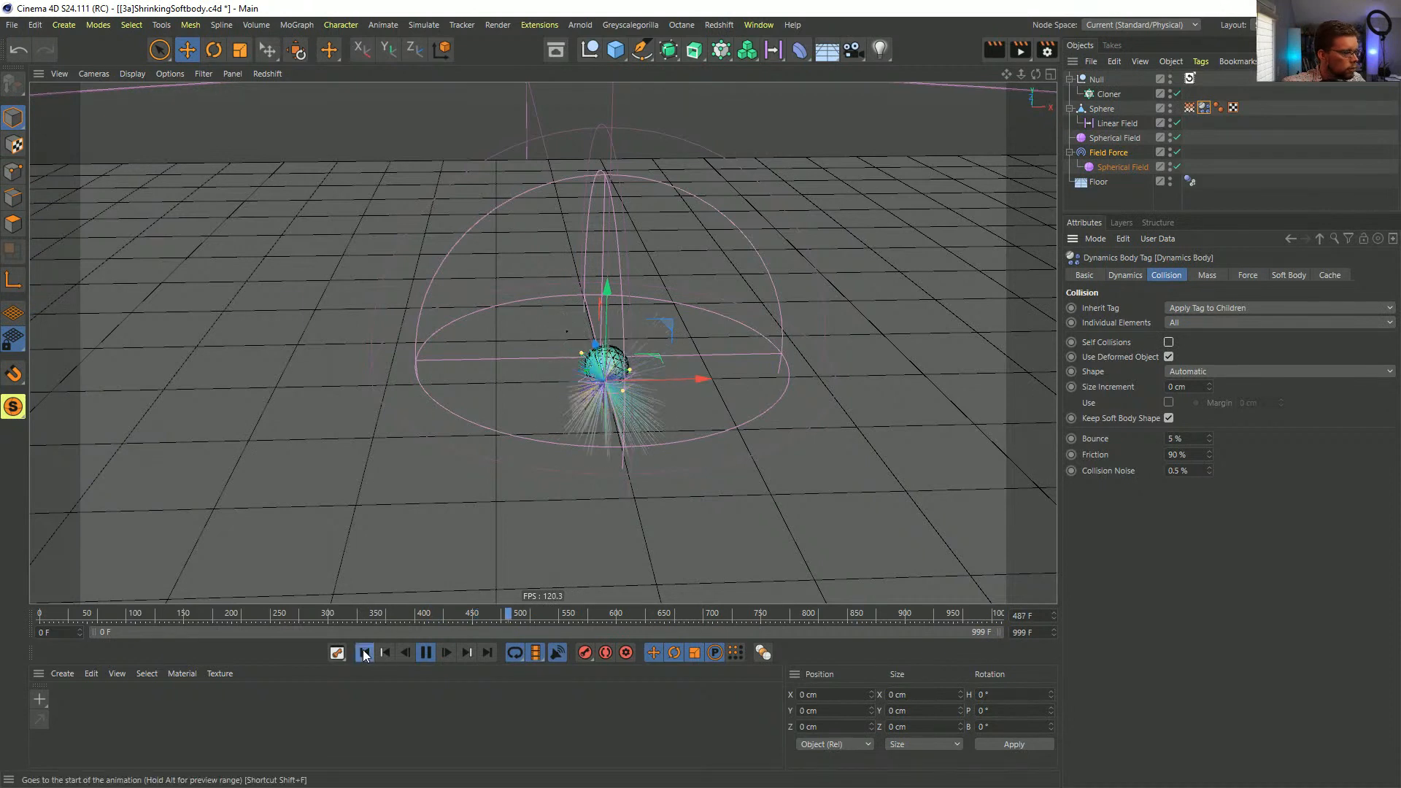
- Set the soft body's Shear and Flexion spring values to 5 each
click(1286, 276)
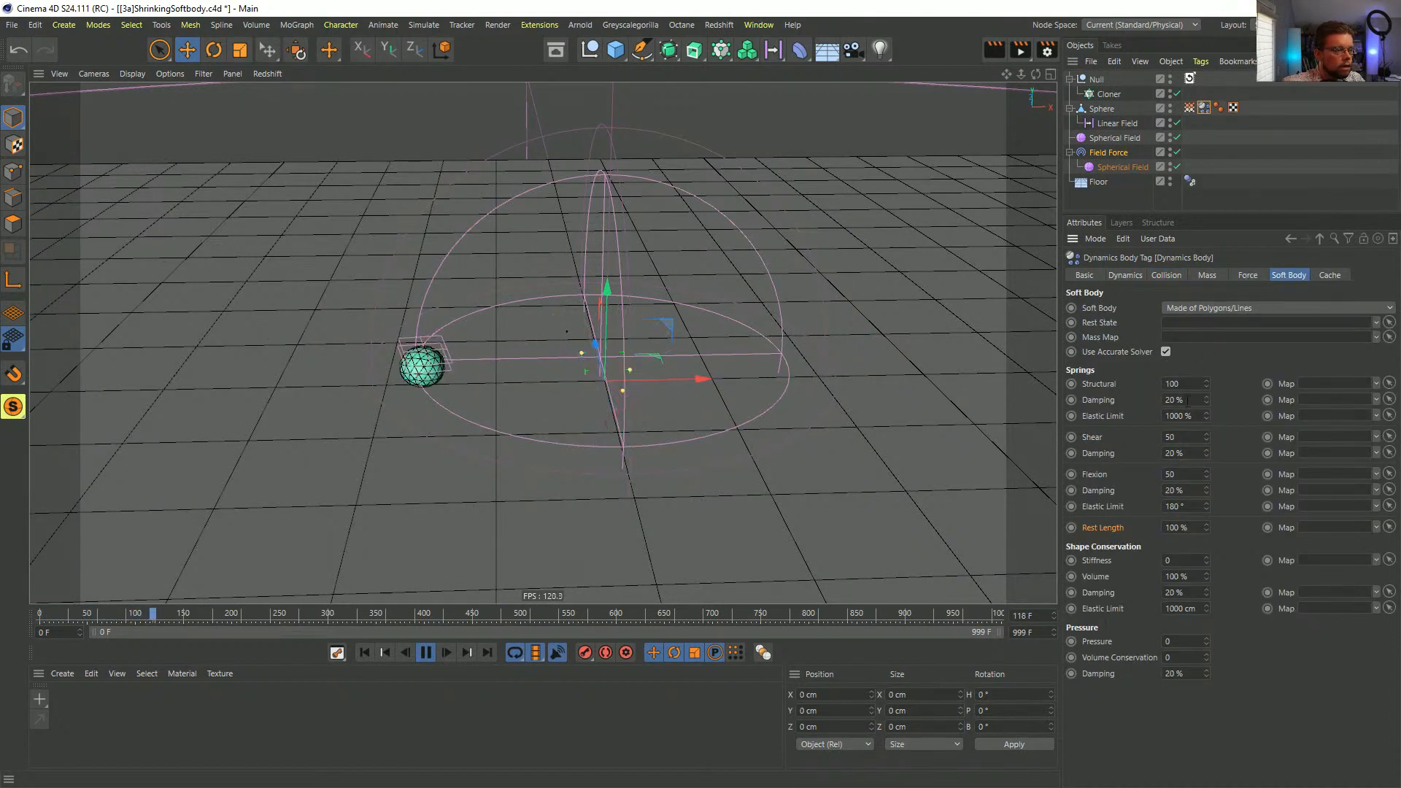
drag(1181, 438, 1061, 440)
text(5)
key(Return)
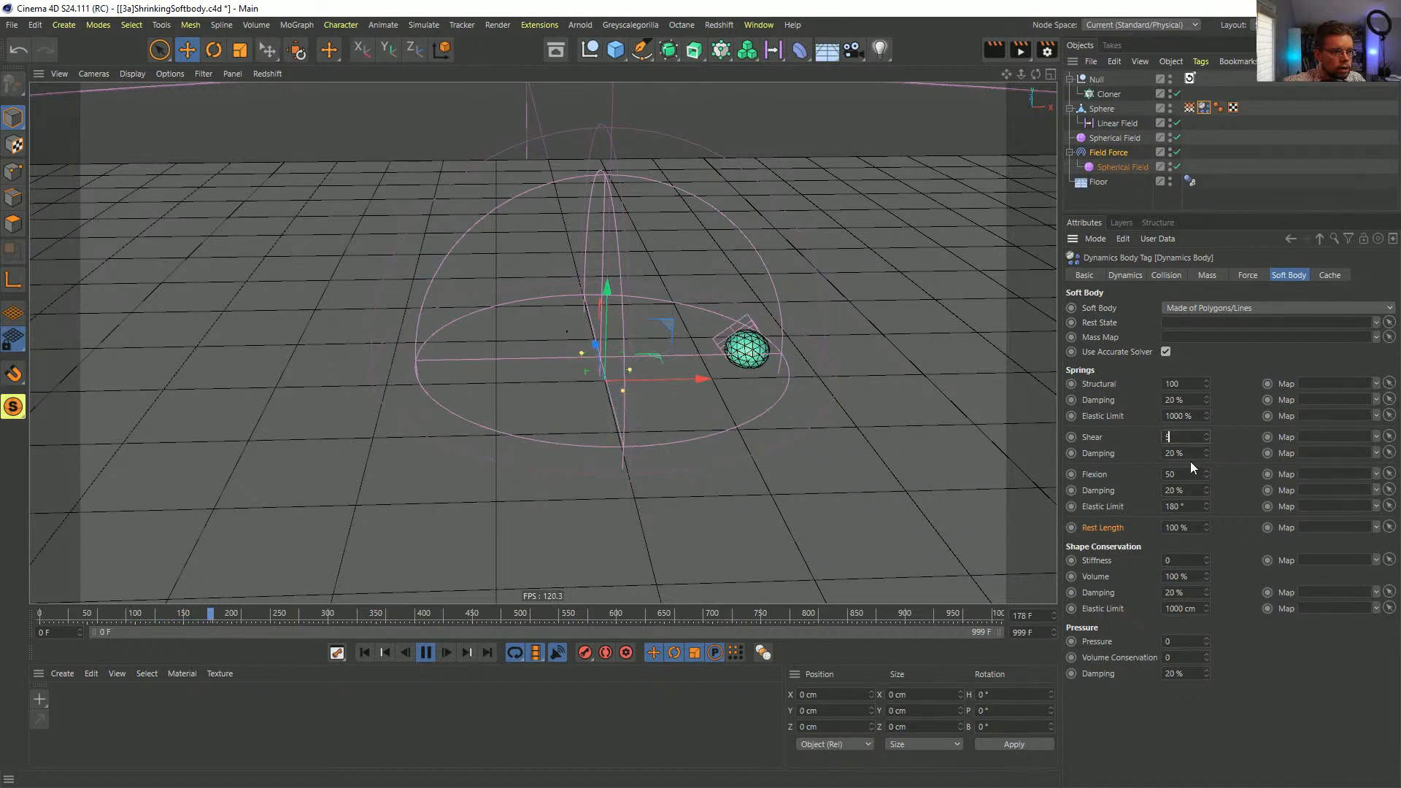
double_click(1184, 475)
text(5)
key(Return)
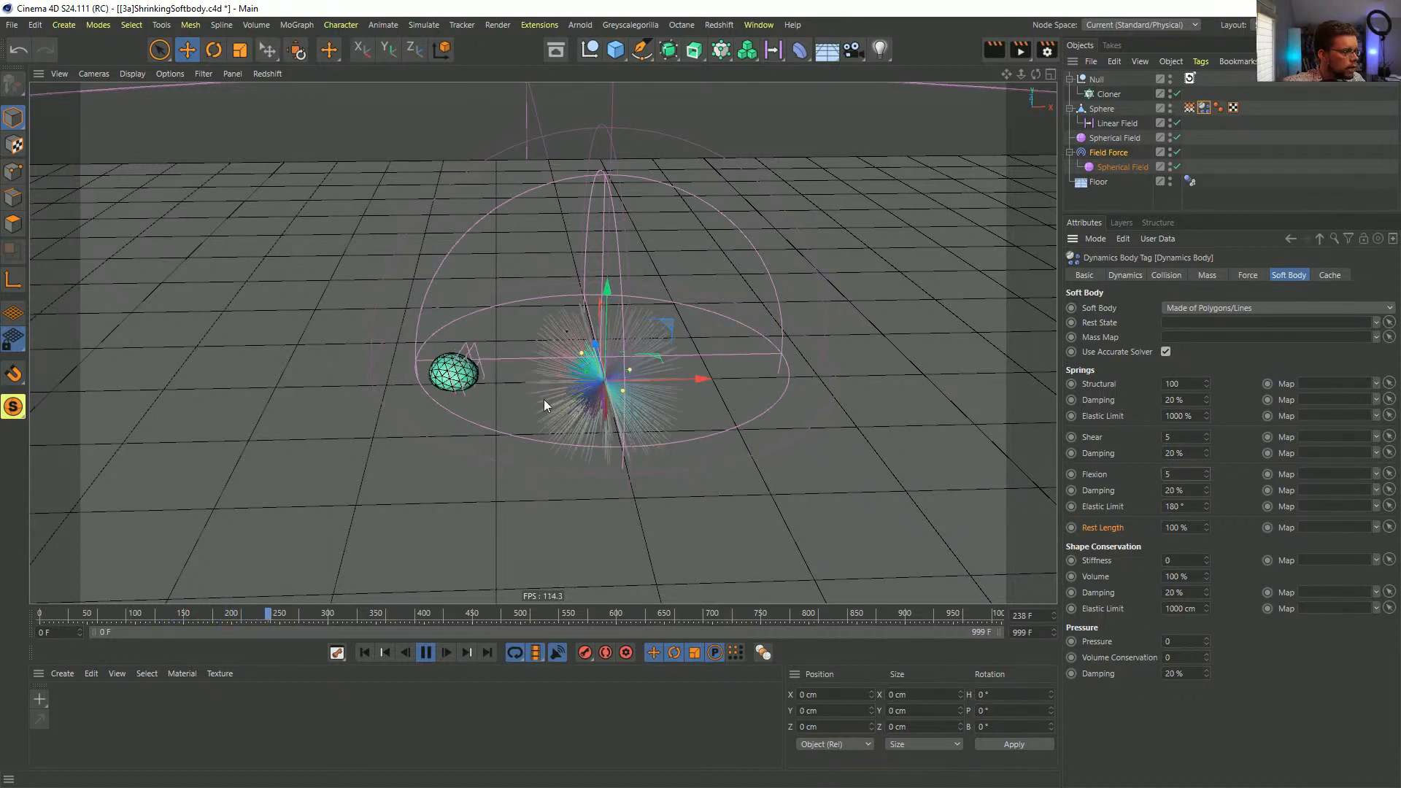
- Reduce the Damping of both the Shear and Flexion springs to 1%
double_click(1183, 453)
text(1)
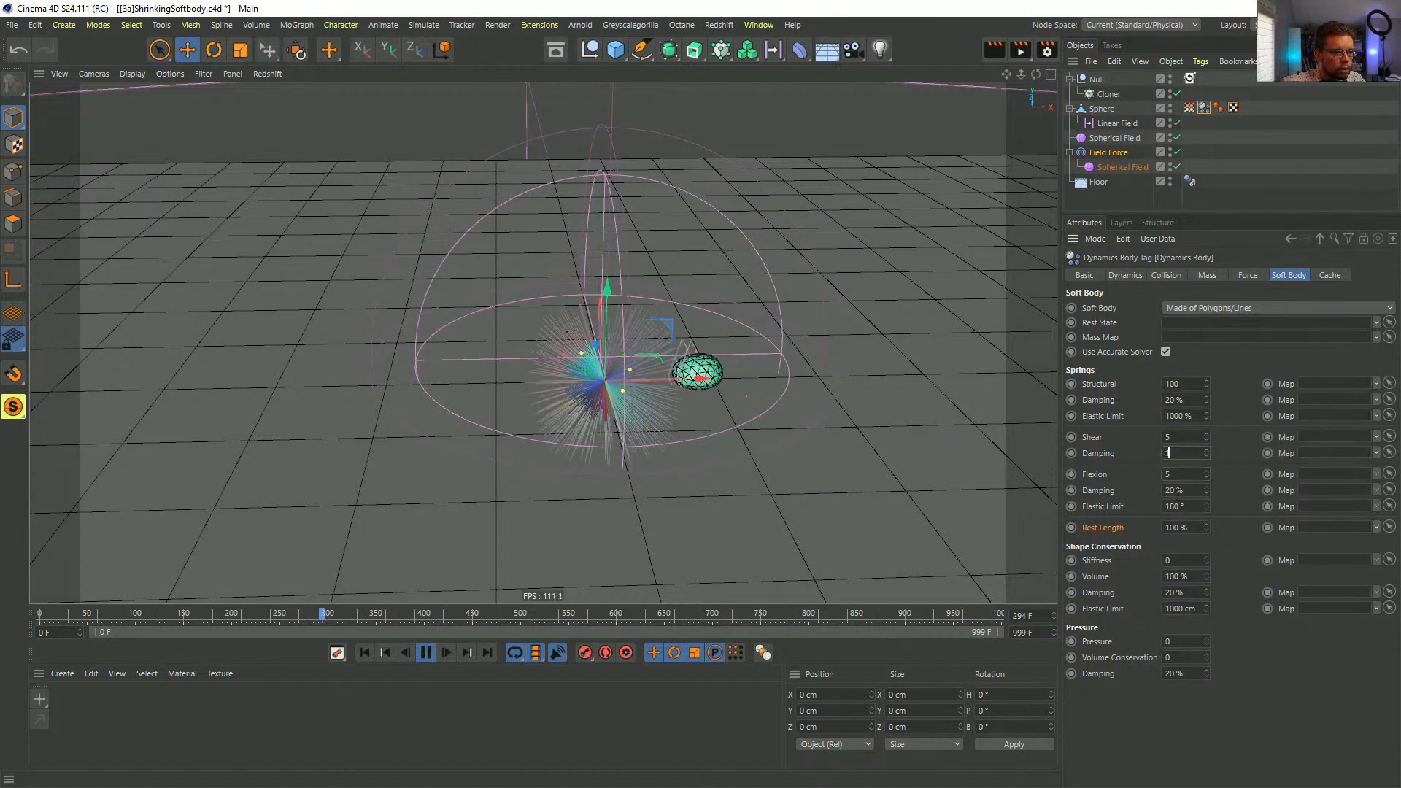
click(1191, 505)
double_click(1171, 490)
text(1)
key(Return)
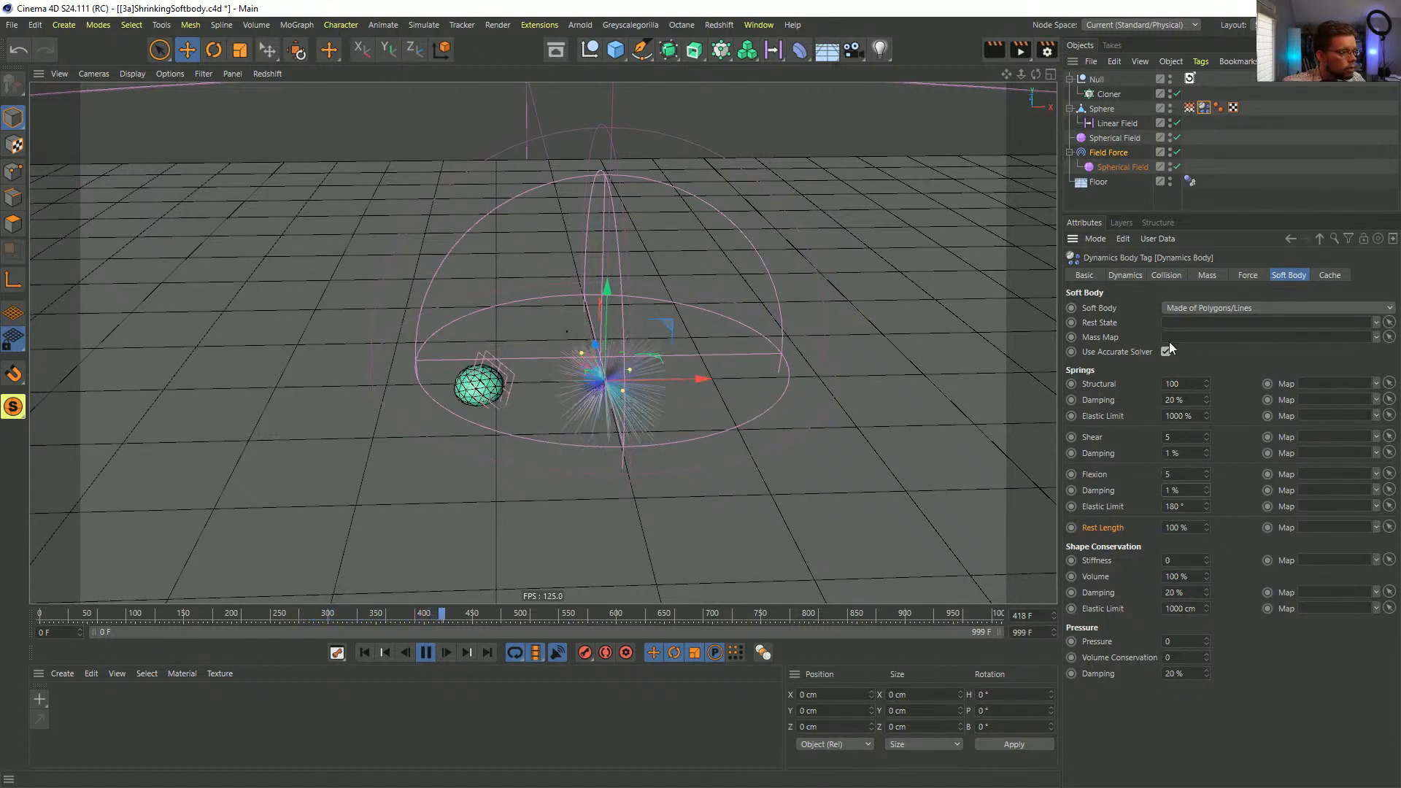
- Set the Structural springs' Damping to 1% and their Structural value to 10
double_click(1188, 397)
text(1)
key(Return)
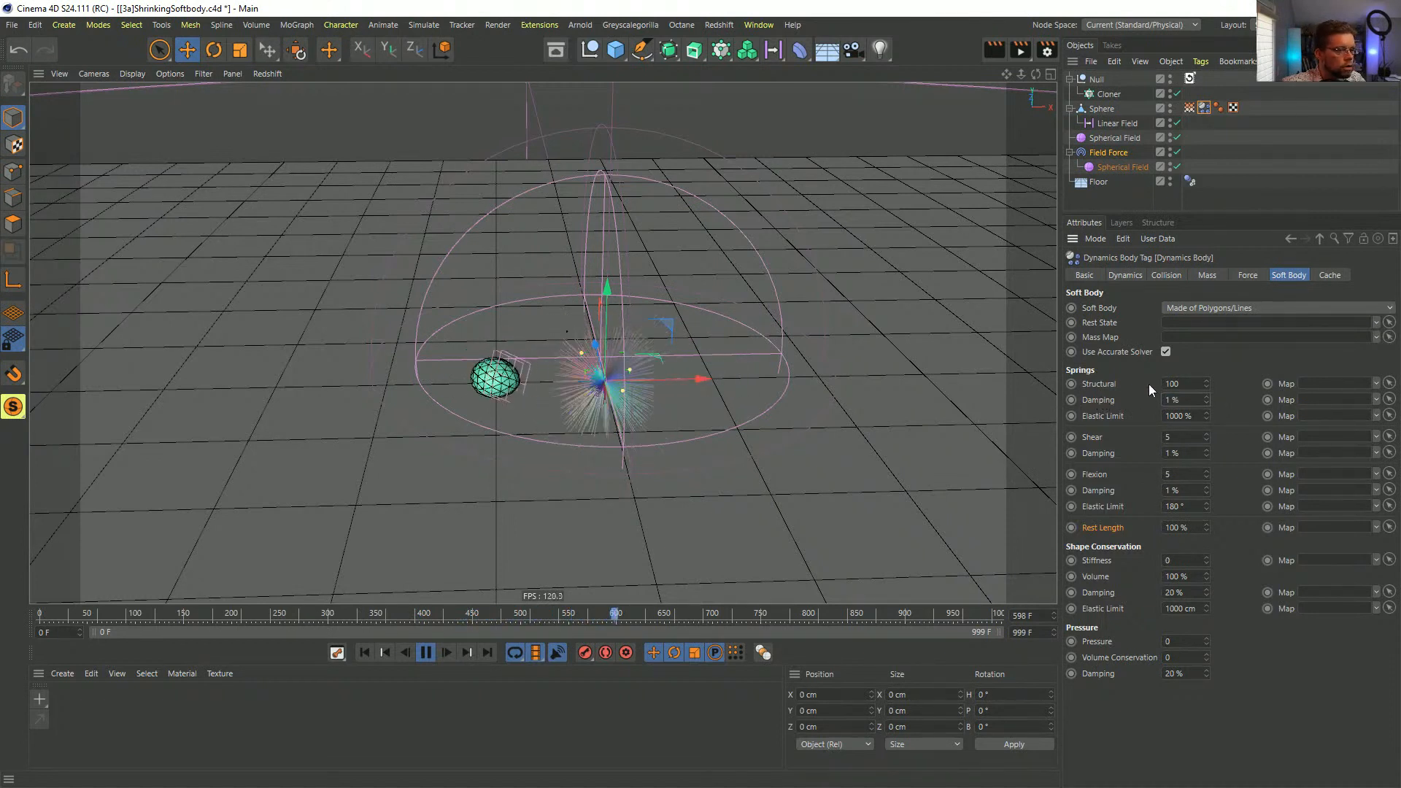
double_click(1195, 383)
text(10)
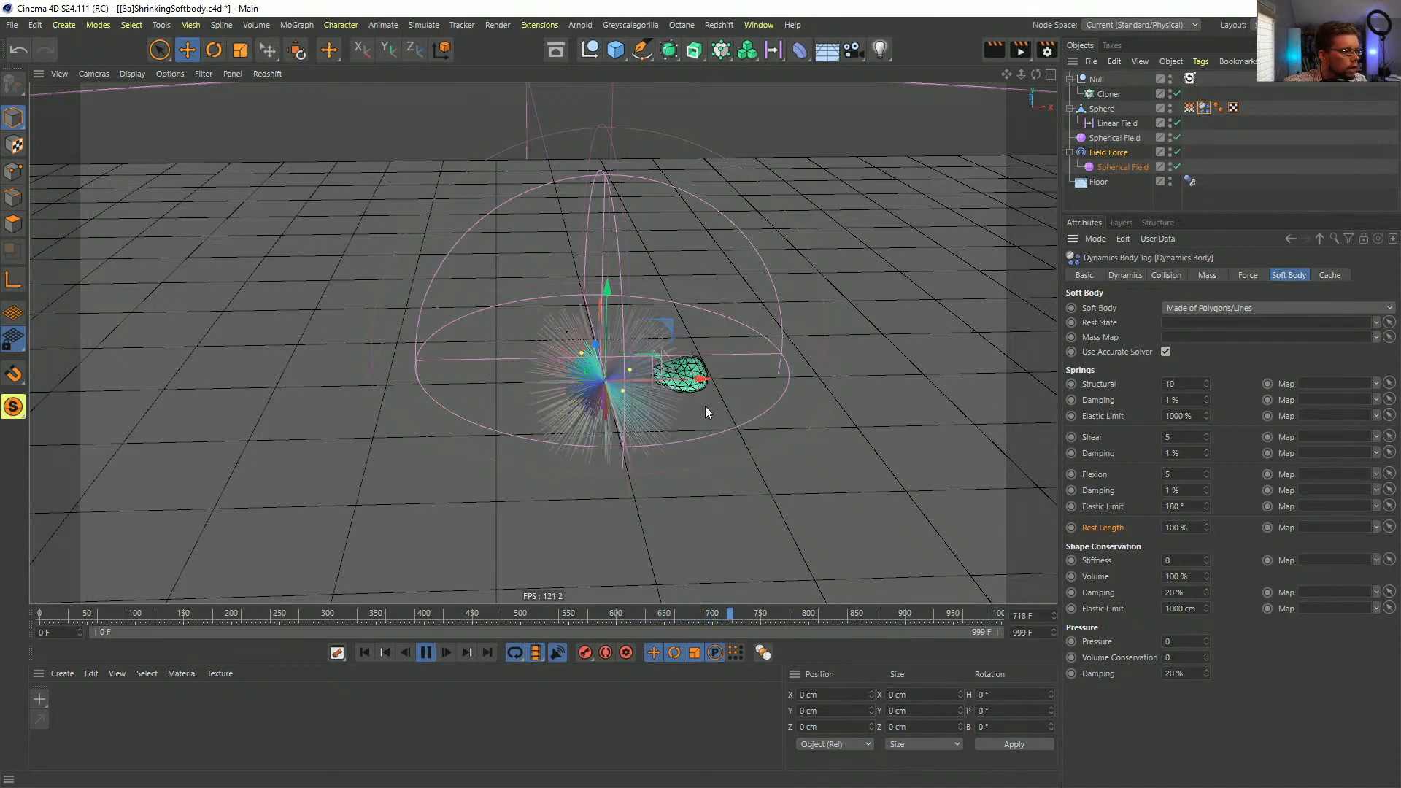
- Replay the opening frames of the simulation in short bursts to examine the softened sphere's deformation
click(364, 652)
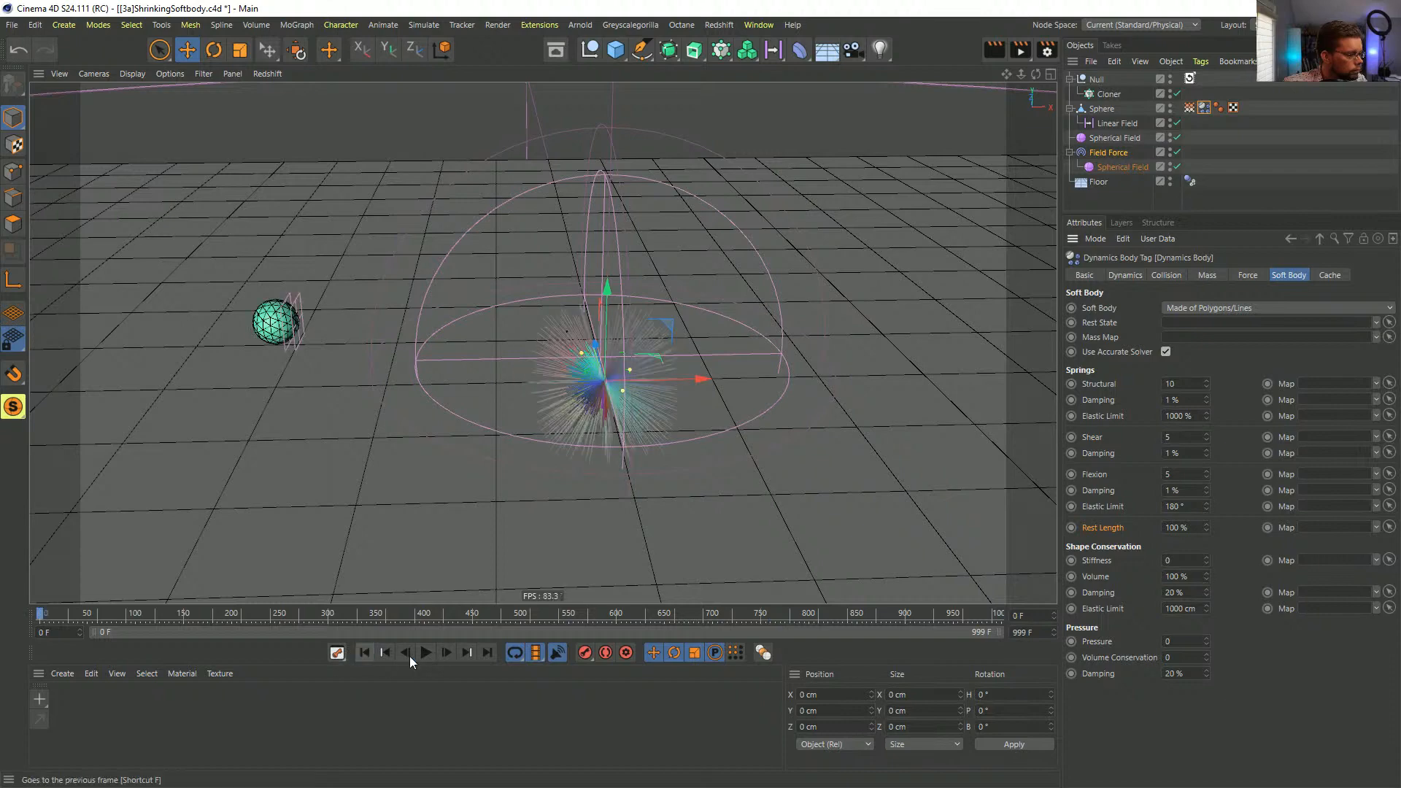
click(425, 653)
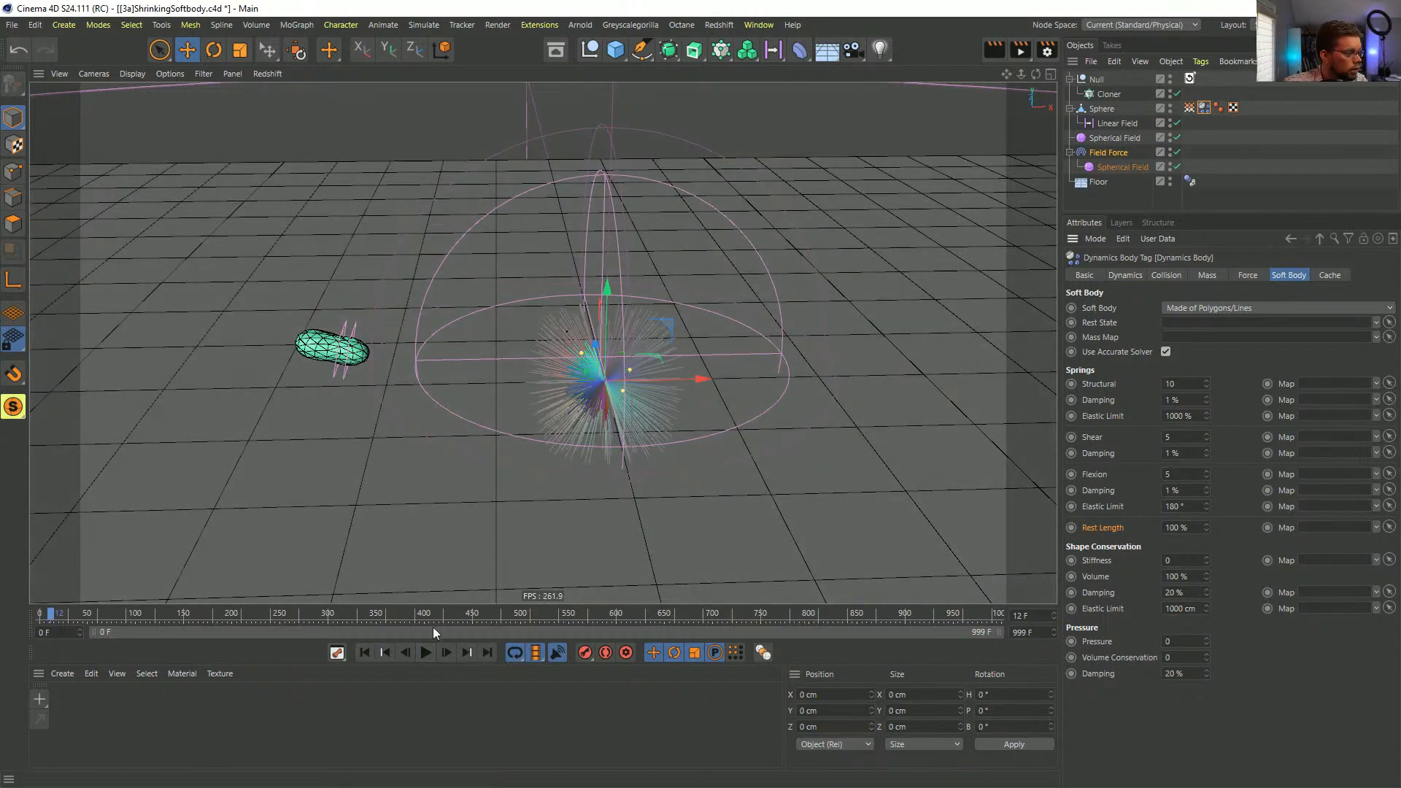
click(364, 651)
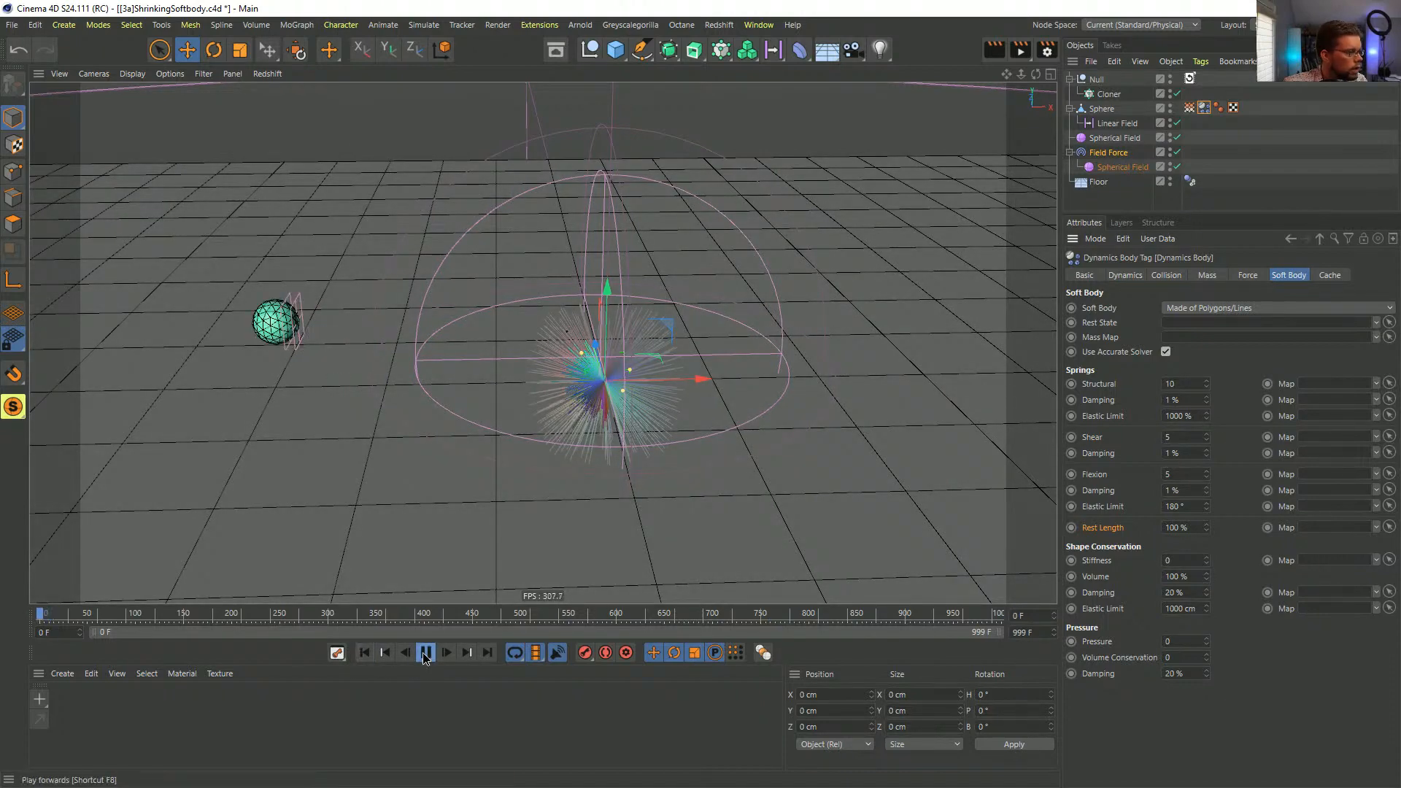
click(426, 652)
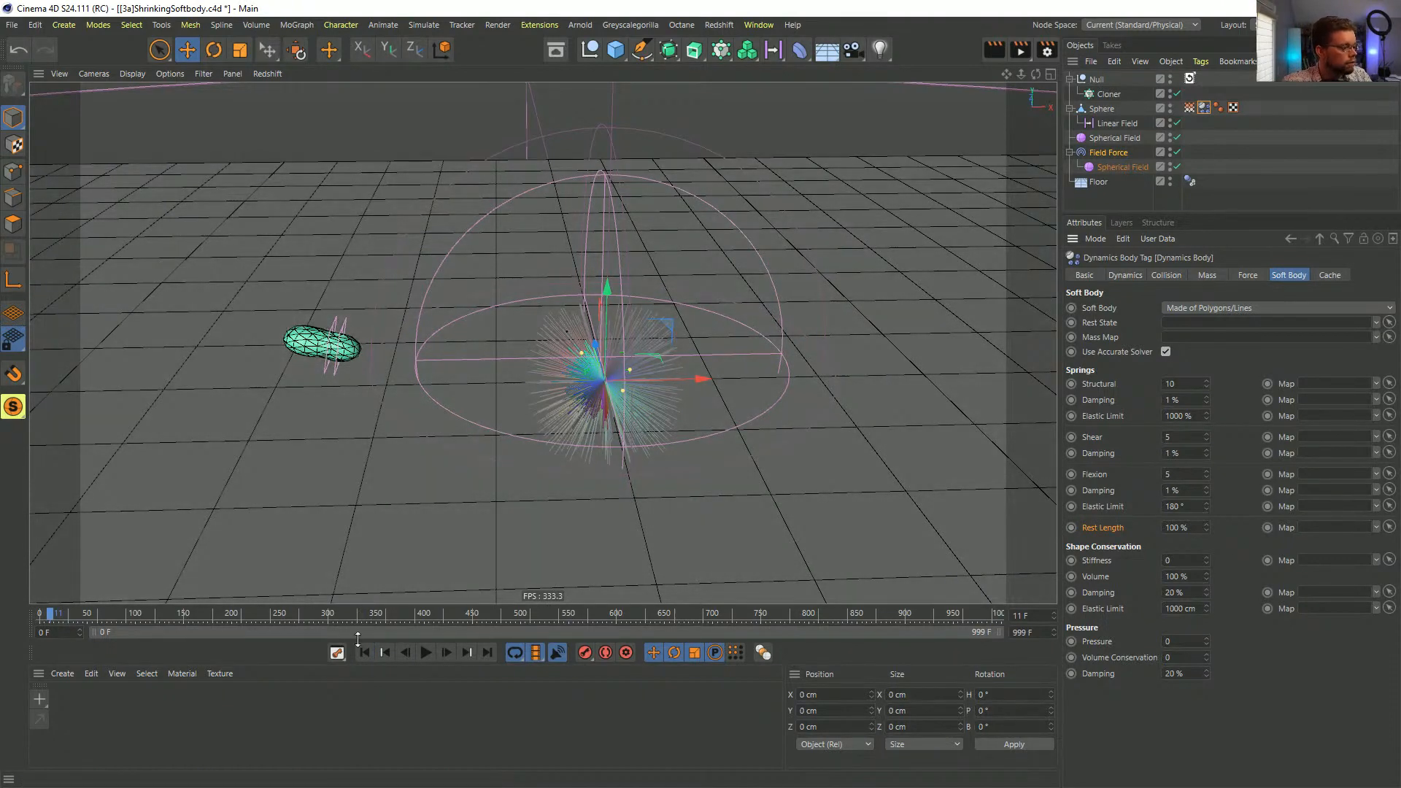
click(385, 651)
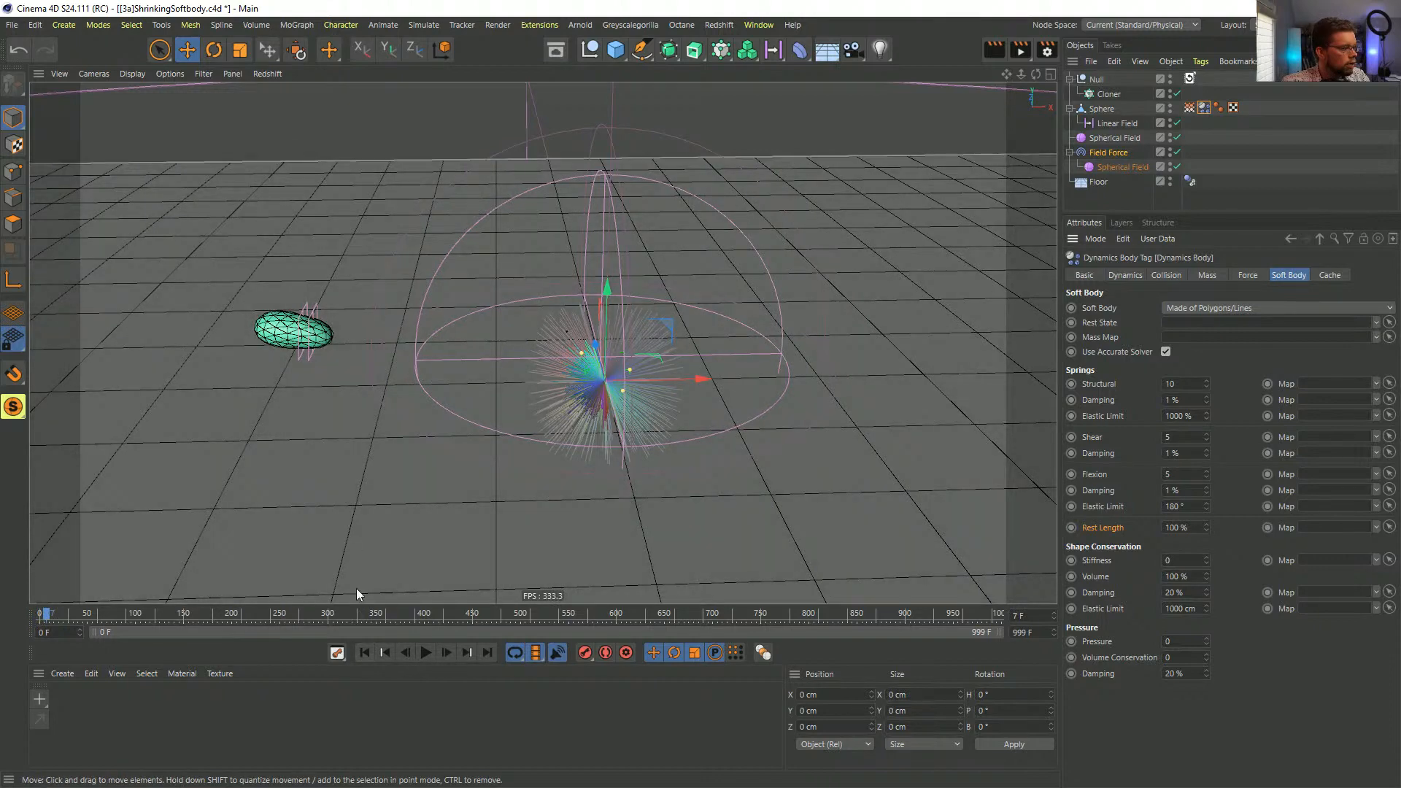
- Turn off Use Fields in the basic properties of the Sphere's Vertex Map tag
click(1189, 108)
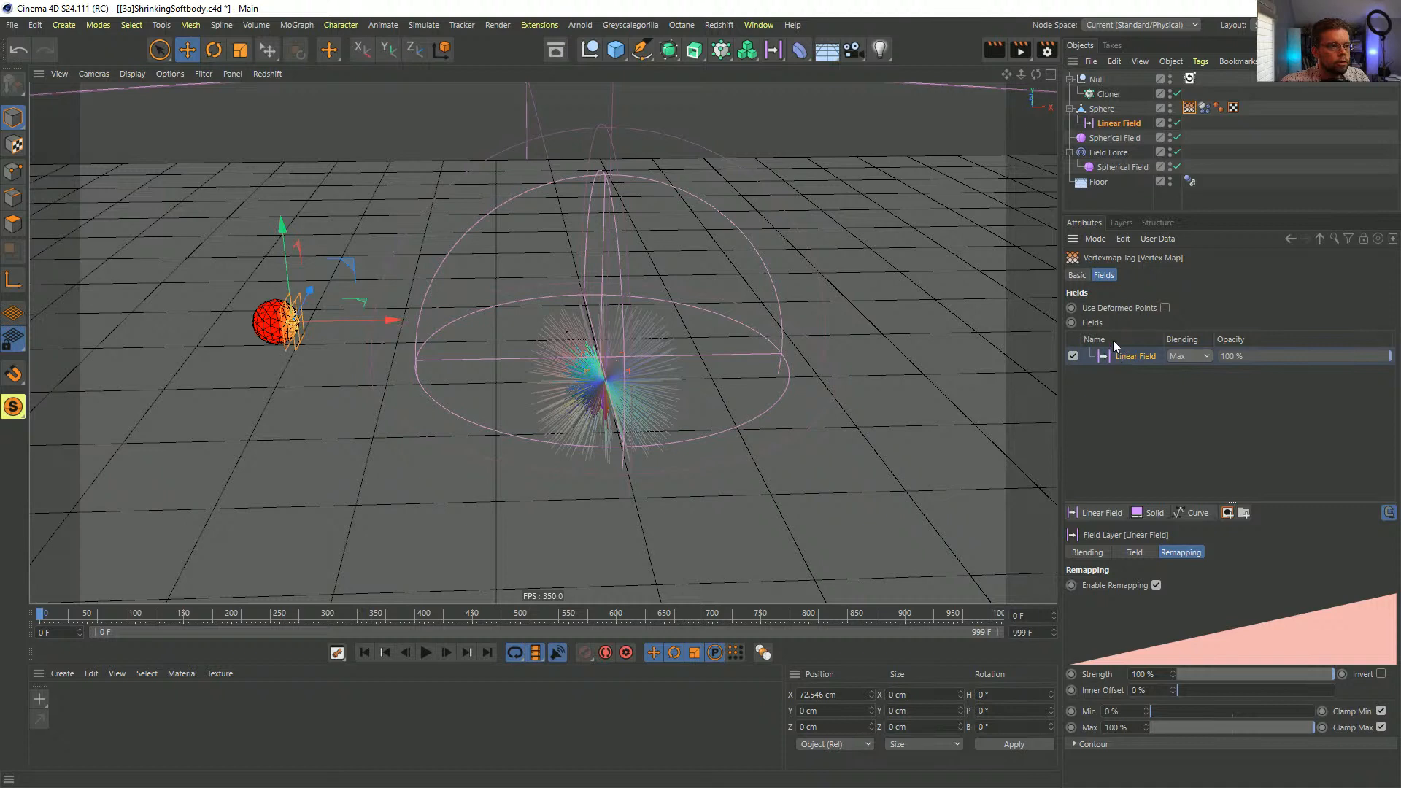
click(1078, 275)
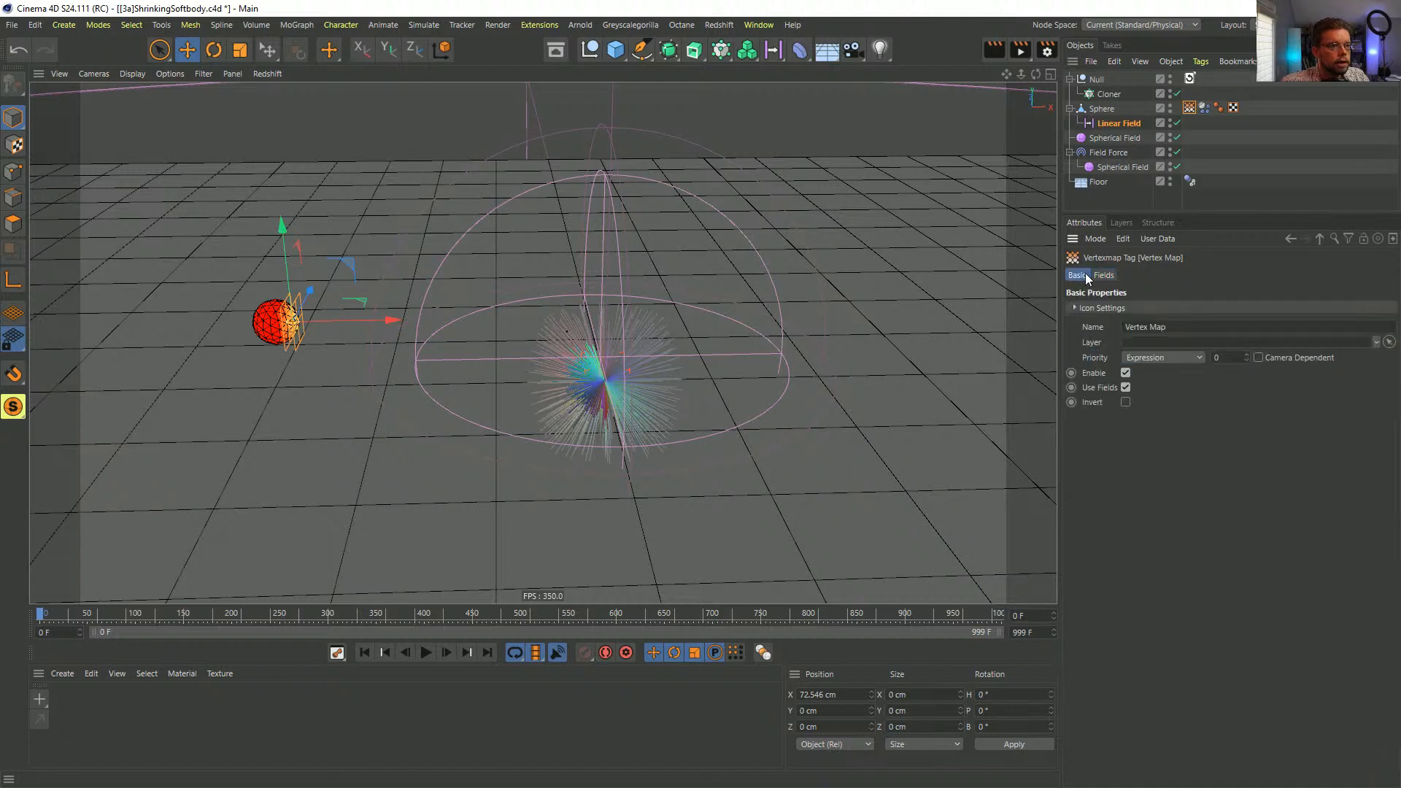
click(1126, 387)
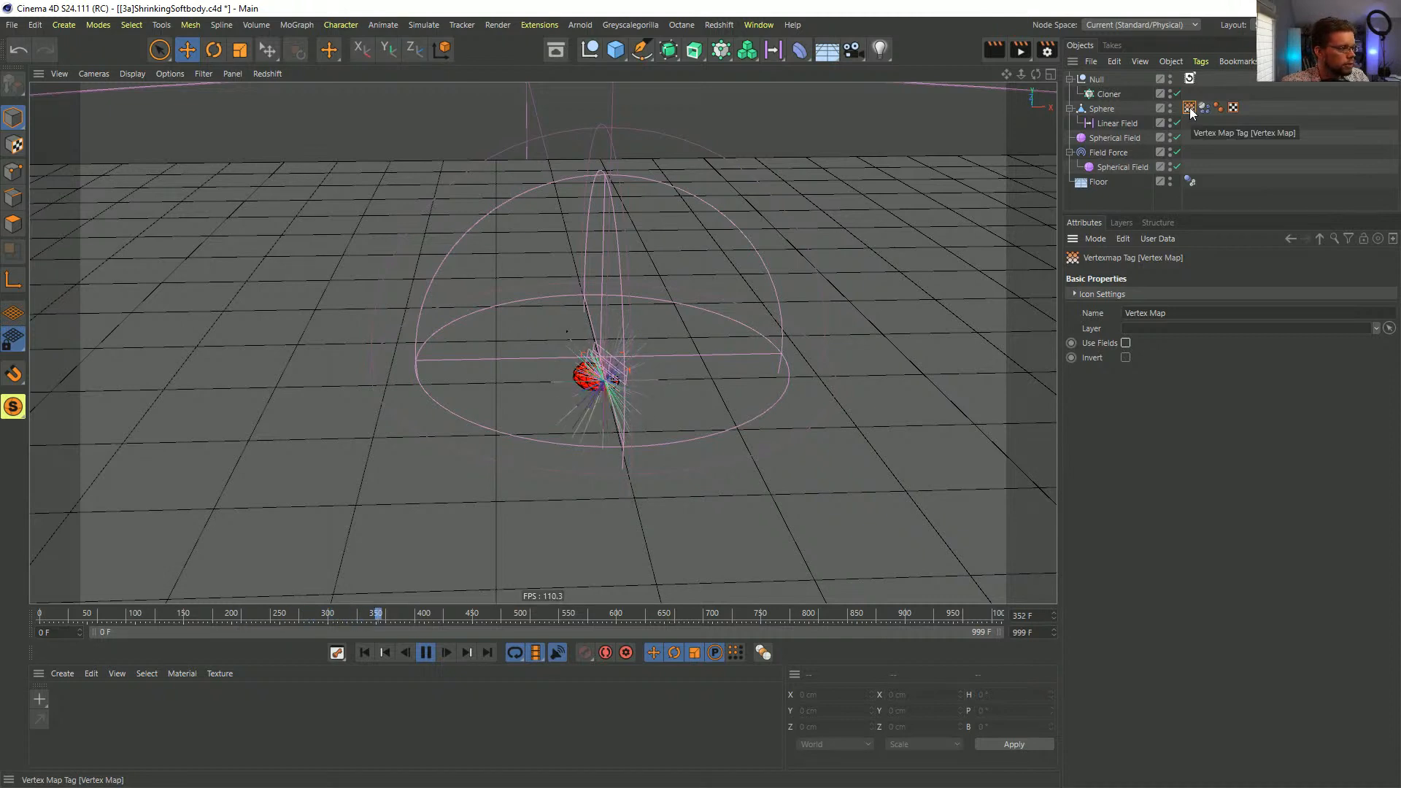
- Rewind the simulation and advance frame by frame to examine how the vertex map weights behave on the moving sphere
click(365, 651)
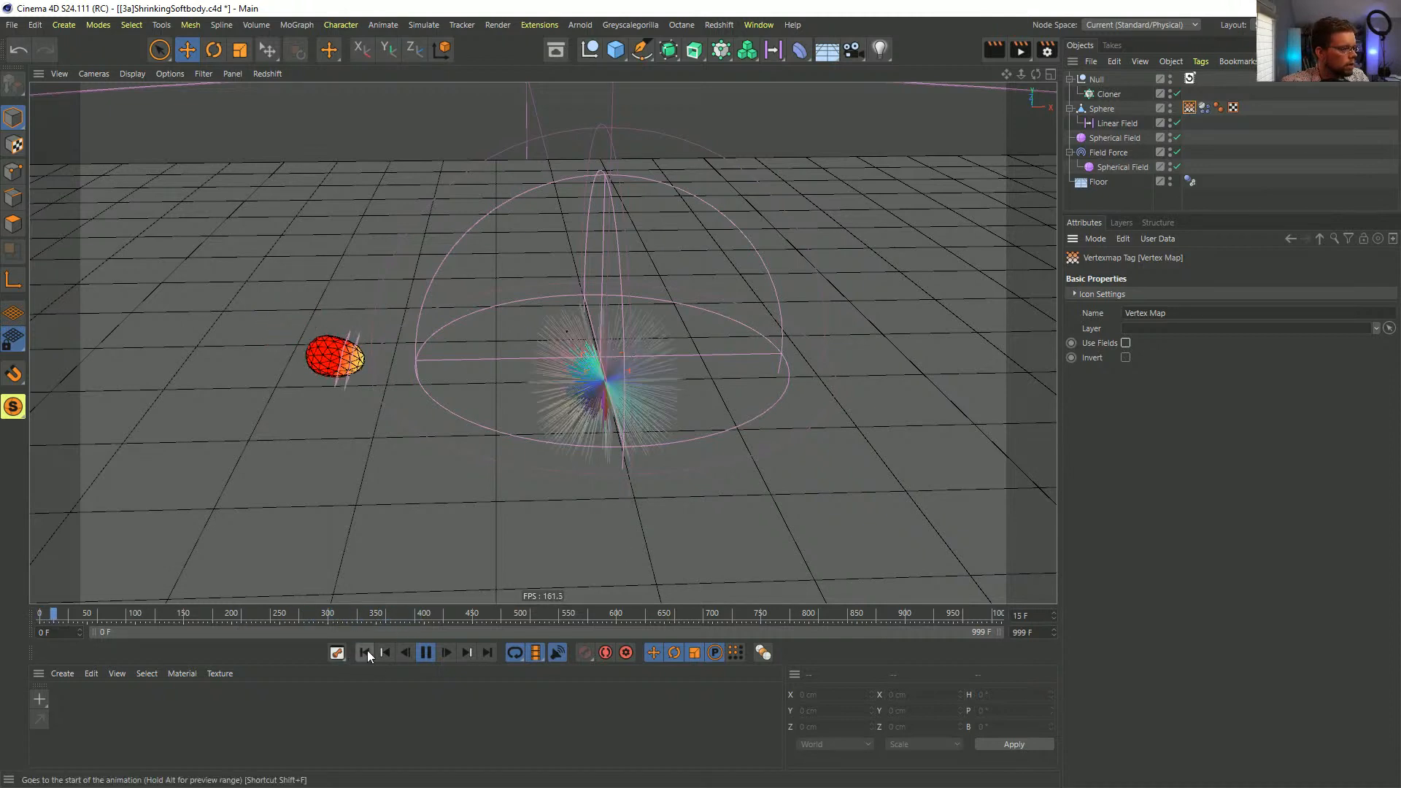
click(425, 652)
click(365, 652)
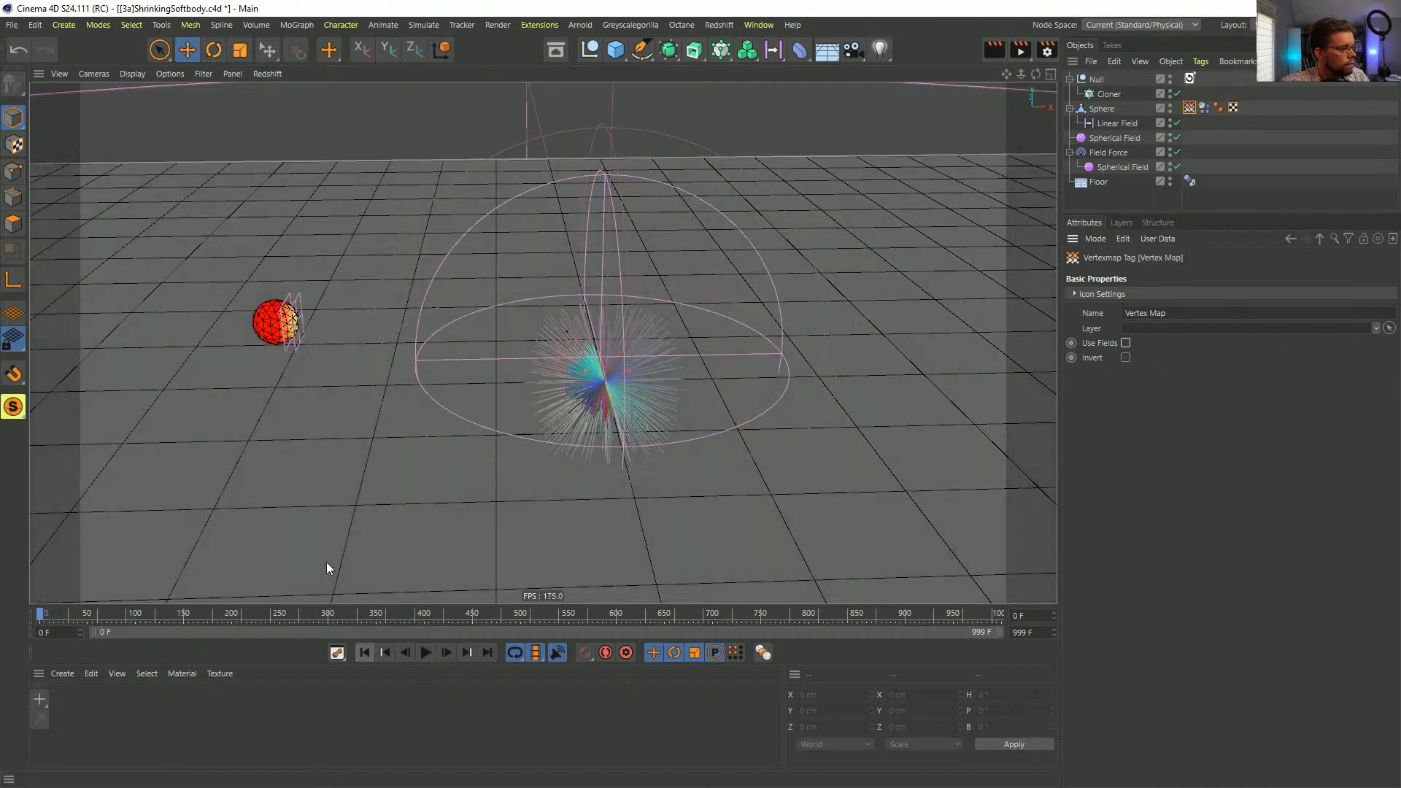
click(447, 652)
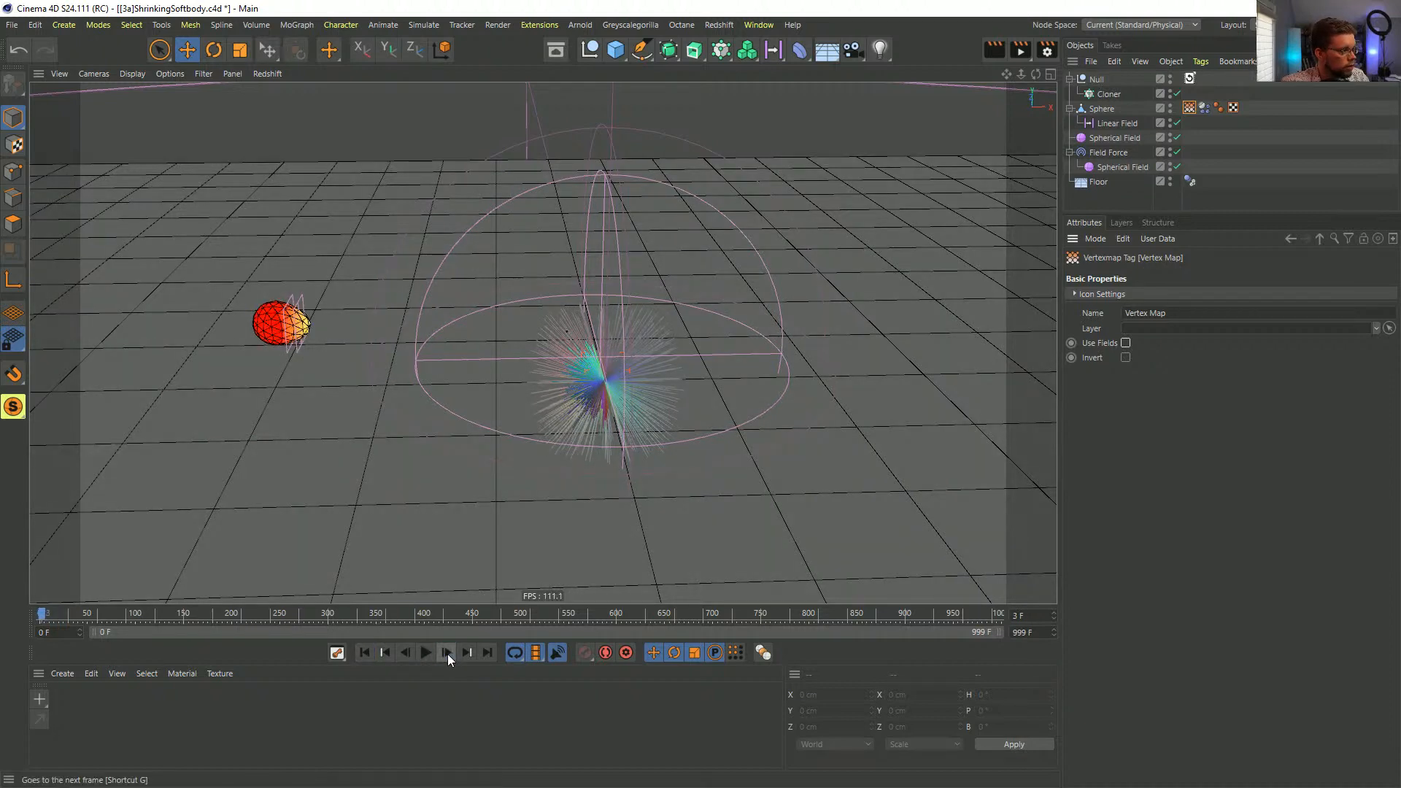
click(447, 652)
click(447, 653)
click(447, 652)
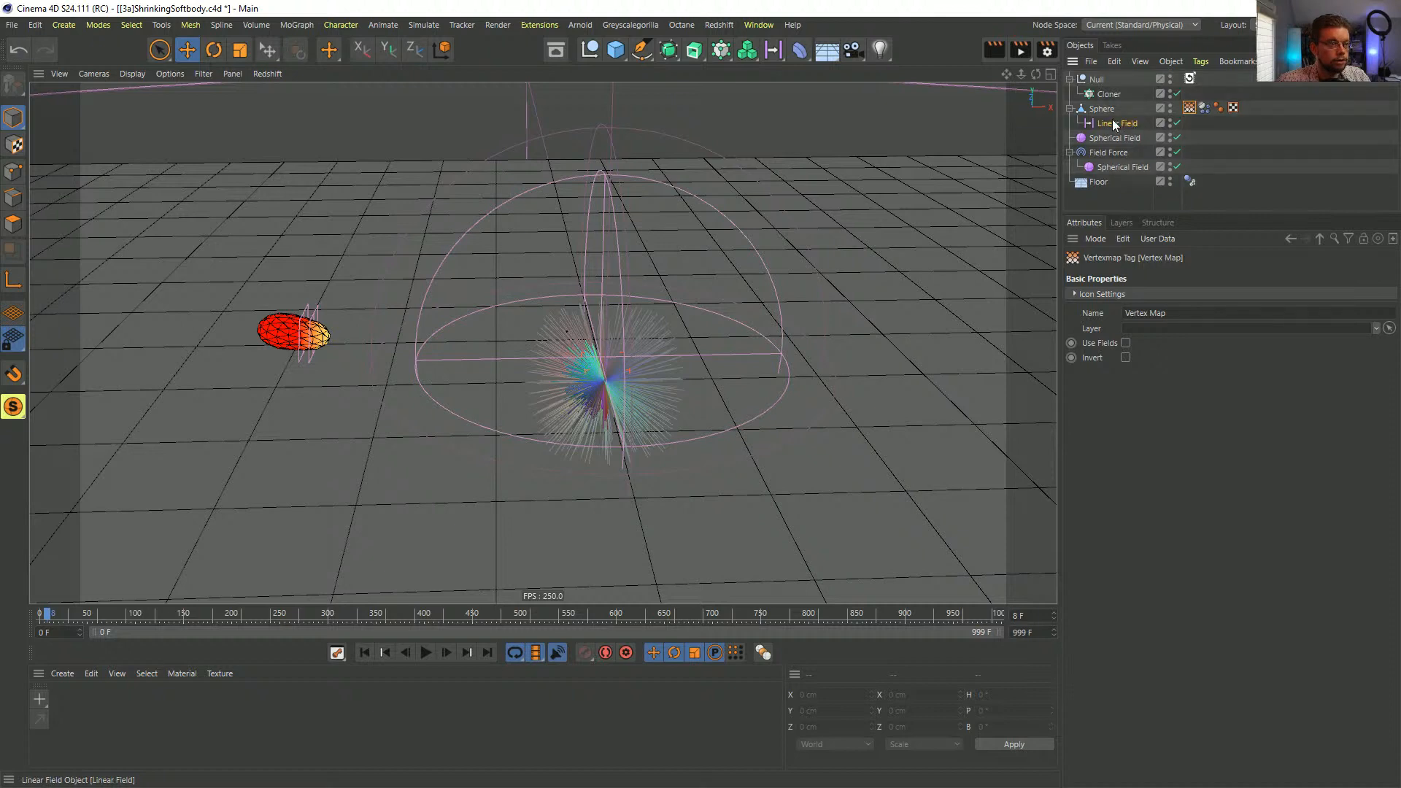
- Set the Field Force's Strength to 5555
click(1154, 107)
click(1218, 108)
click(1204, 108)
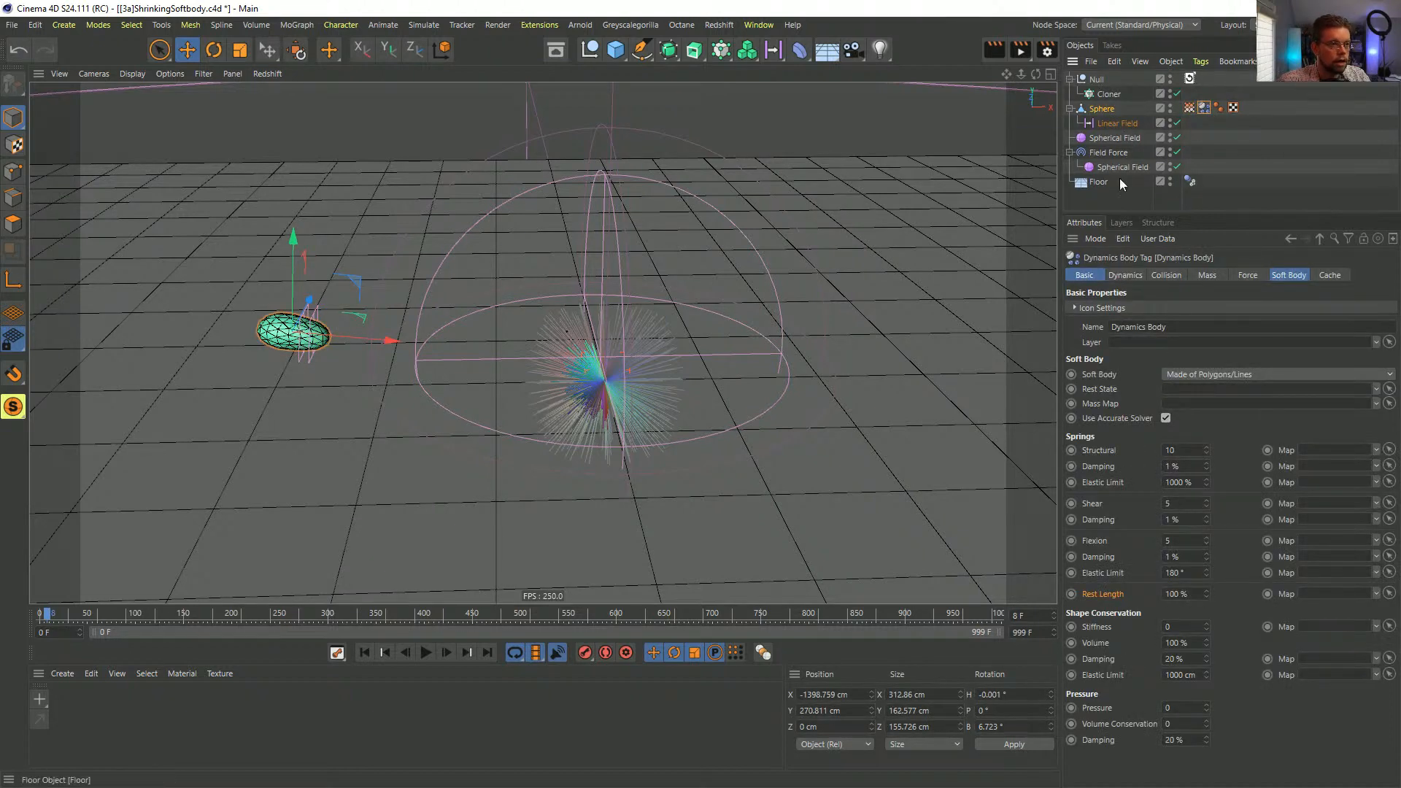
click(1109, 152)
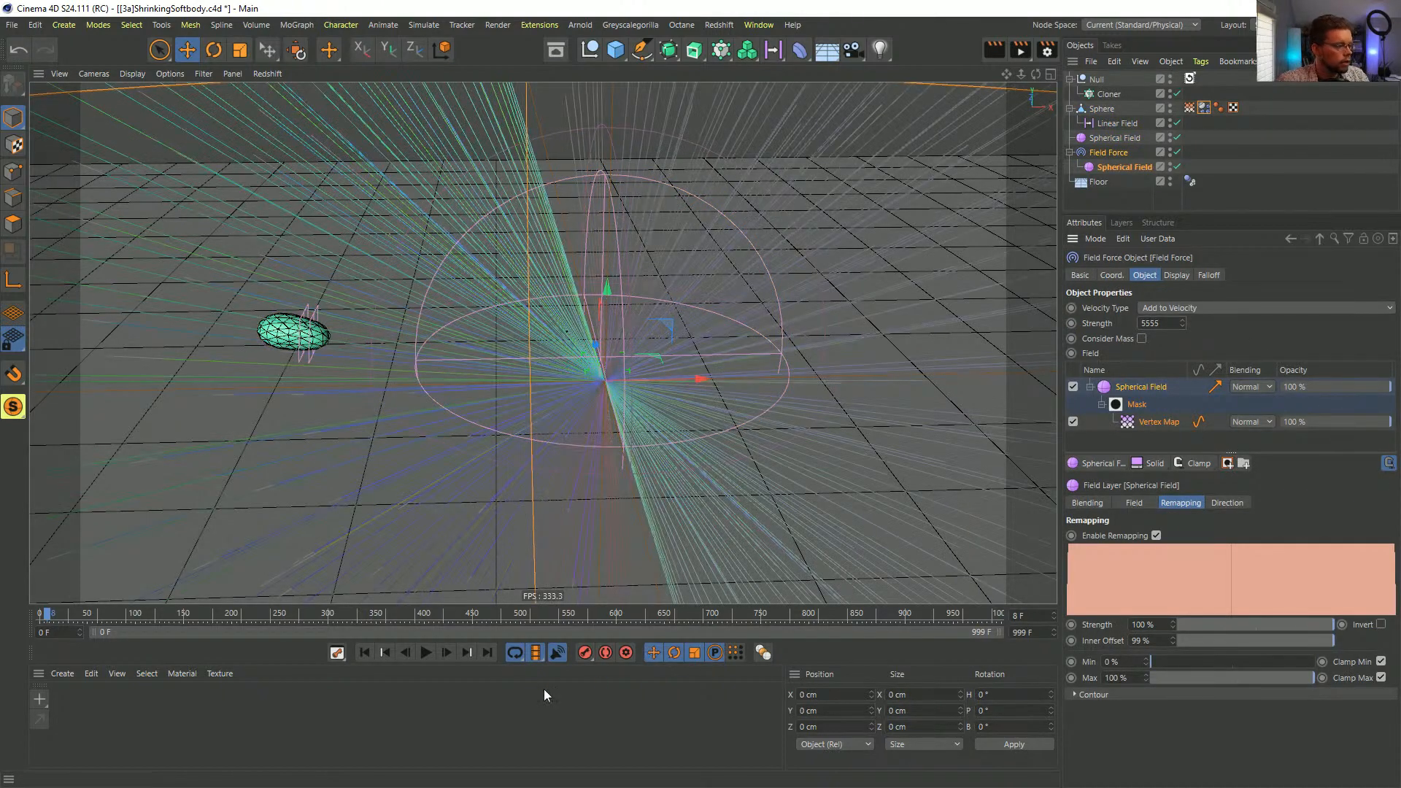
- Rewind and advance through the first seven frames one at a time to examine the sphere's deformation under the stronger force
click(365, 652)
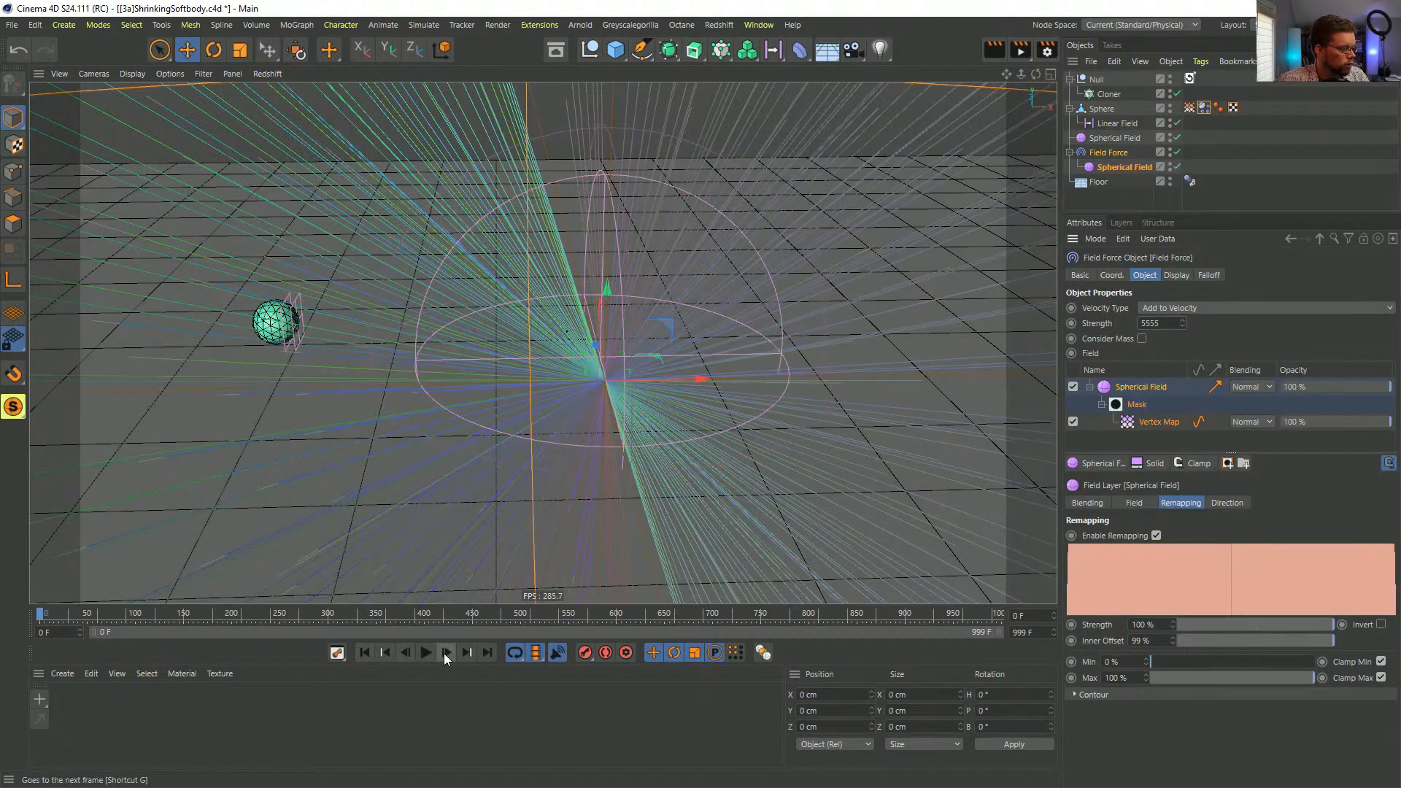
click(446, 653)
click(446, 652)
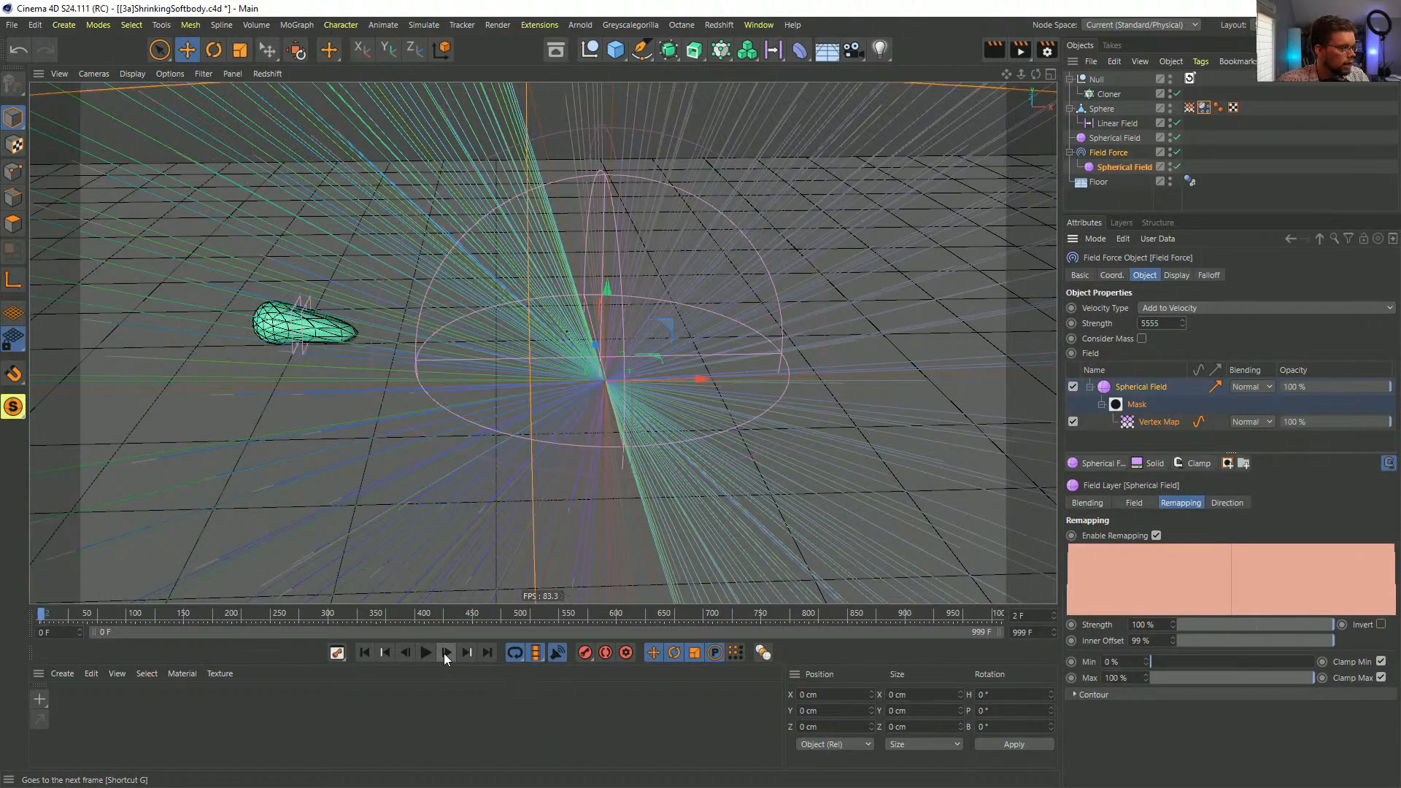
click(446, 653)
click(446, 652)
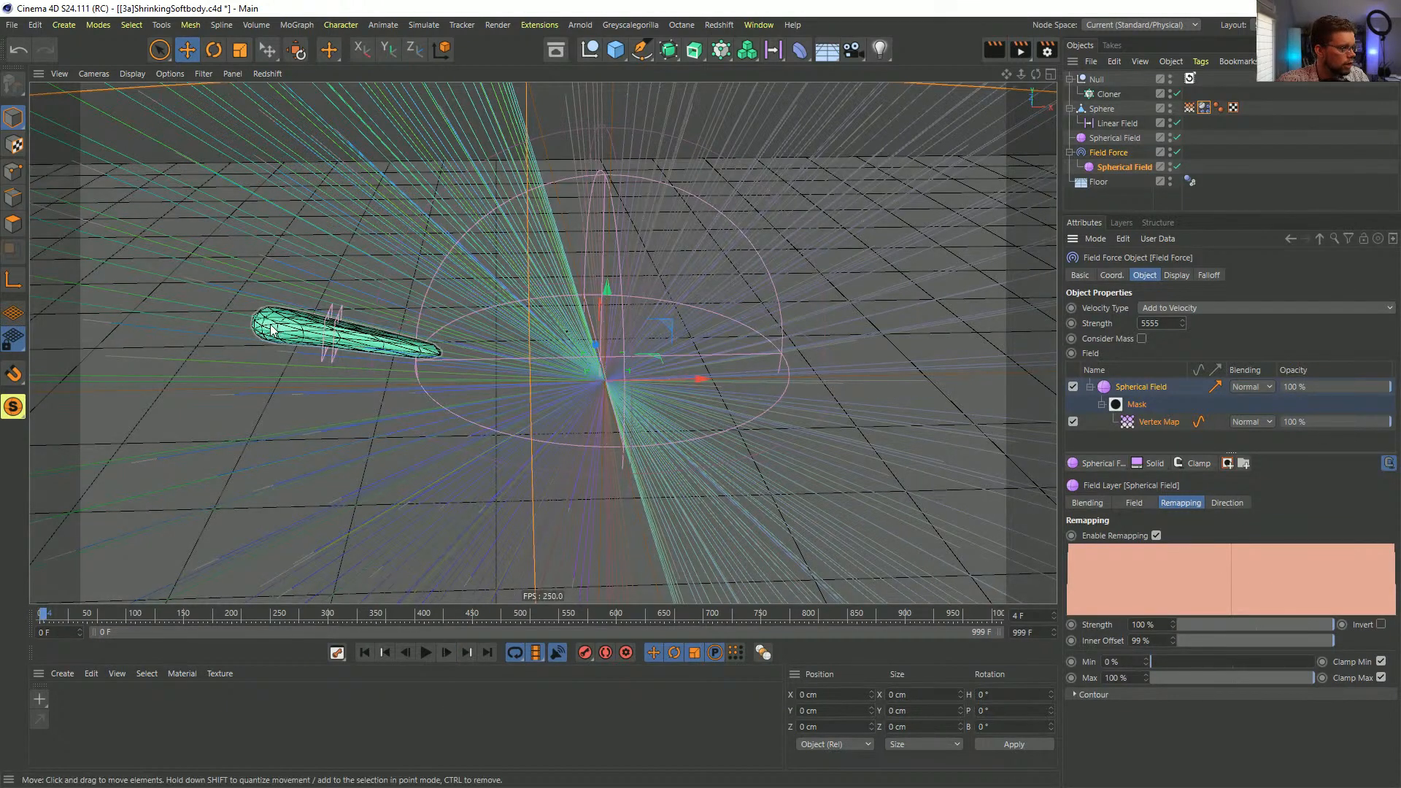
click(447, 652)
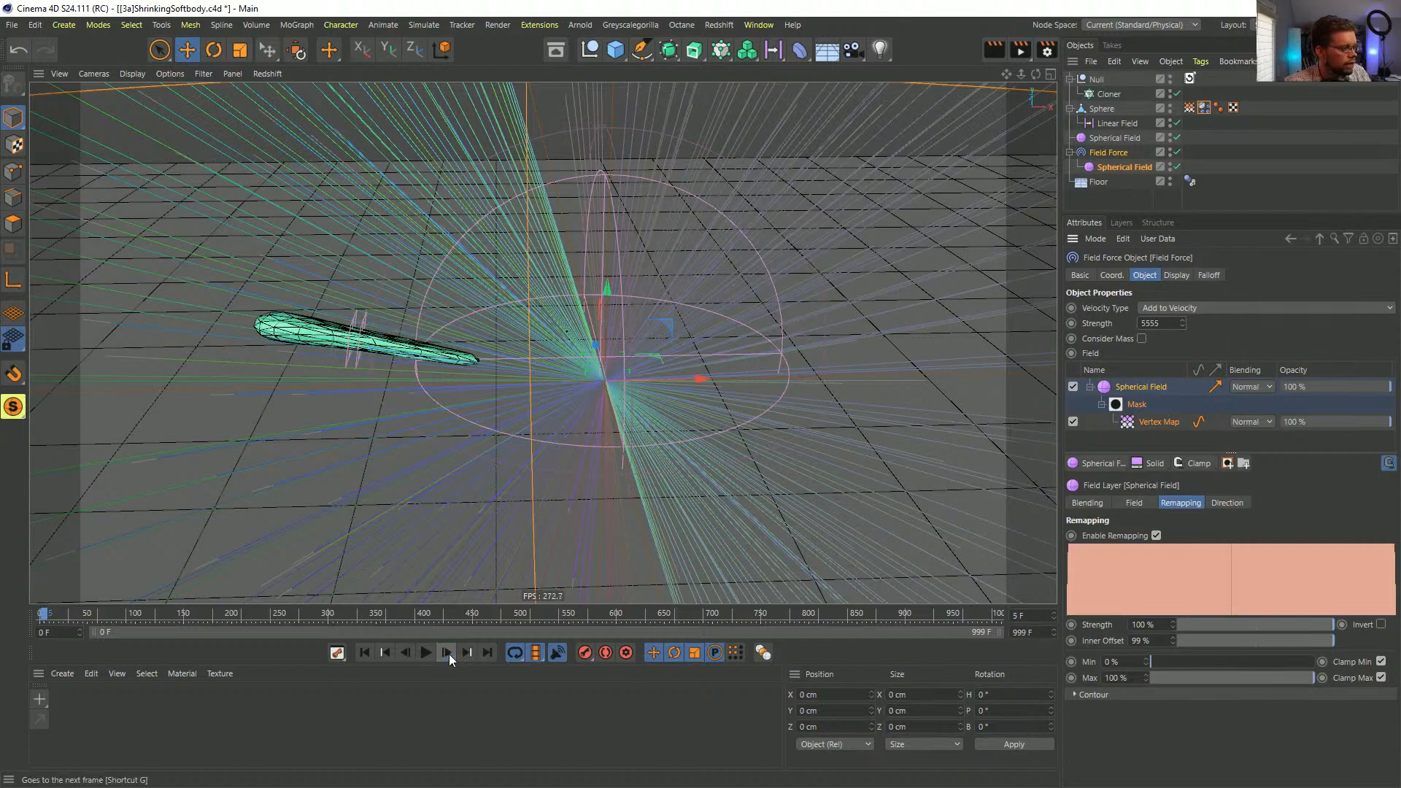
click(447, 652)
click(449, 654)
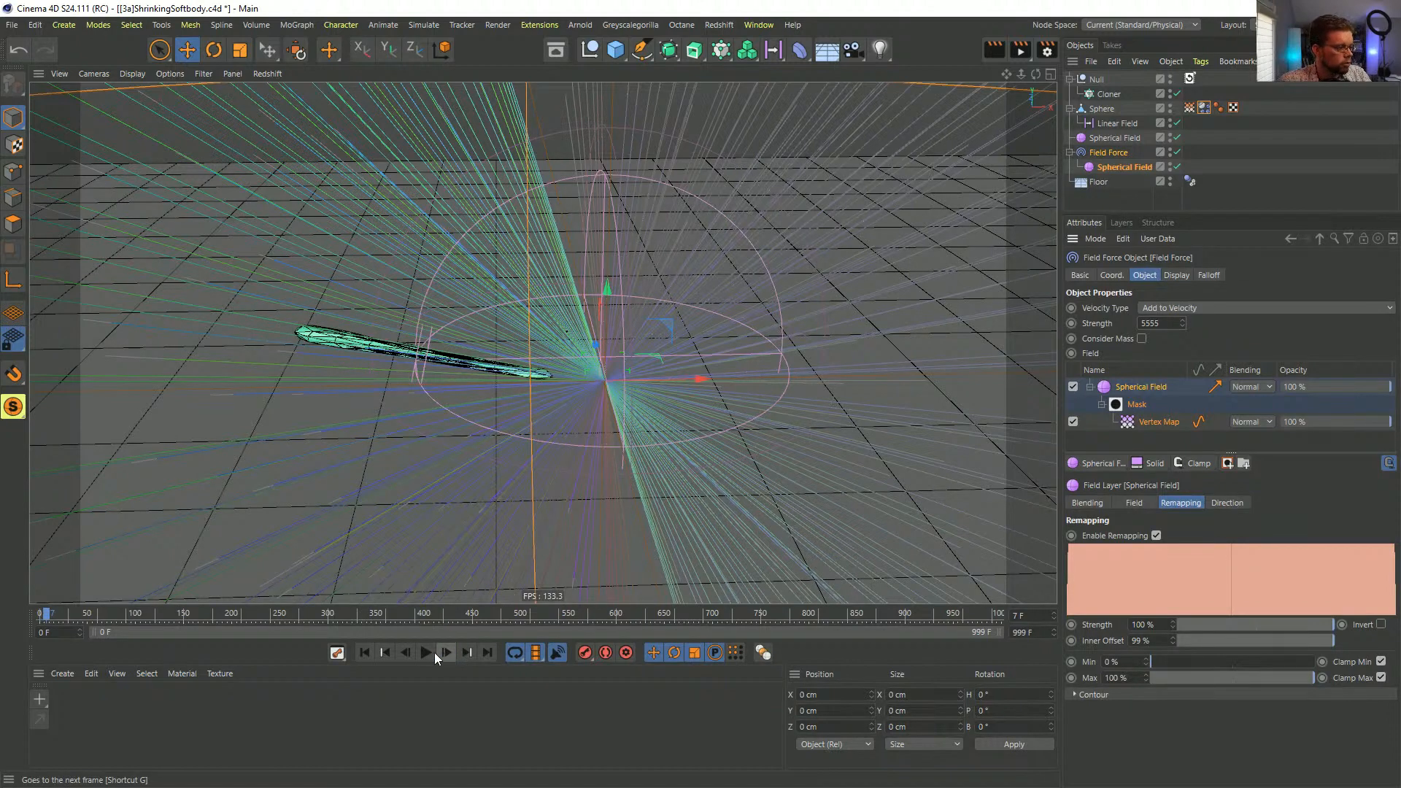
- Play the simulation at full speed and restart it from the first frame to watch the sphere's overall motion
click(428, 652)
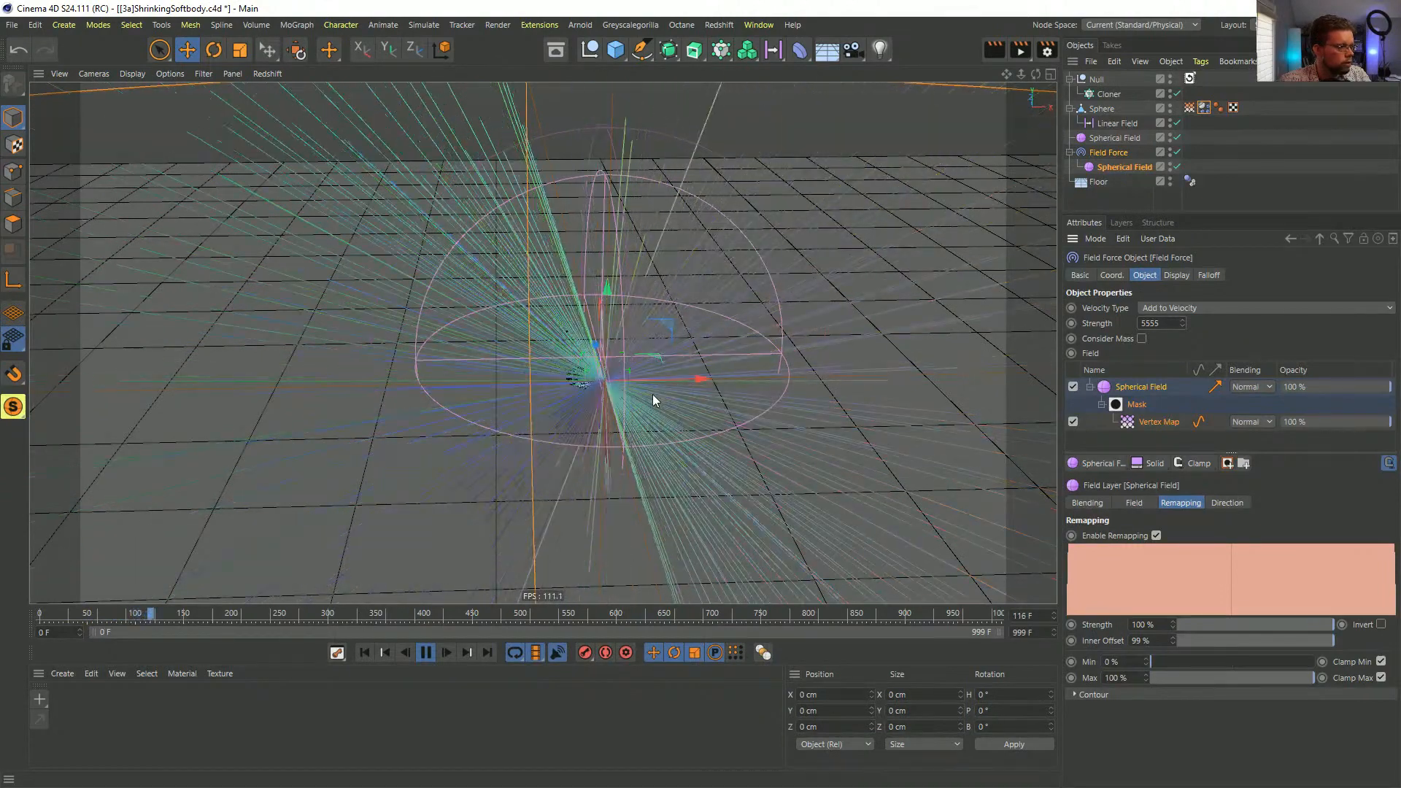
click(366, 653)
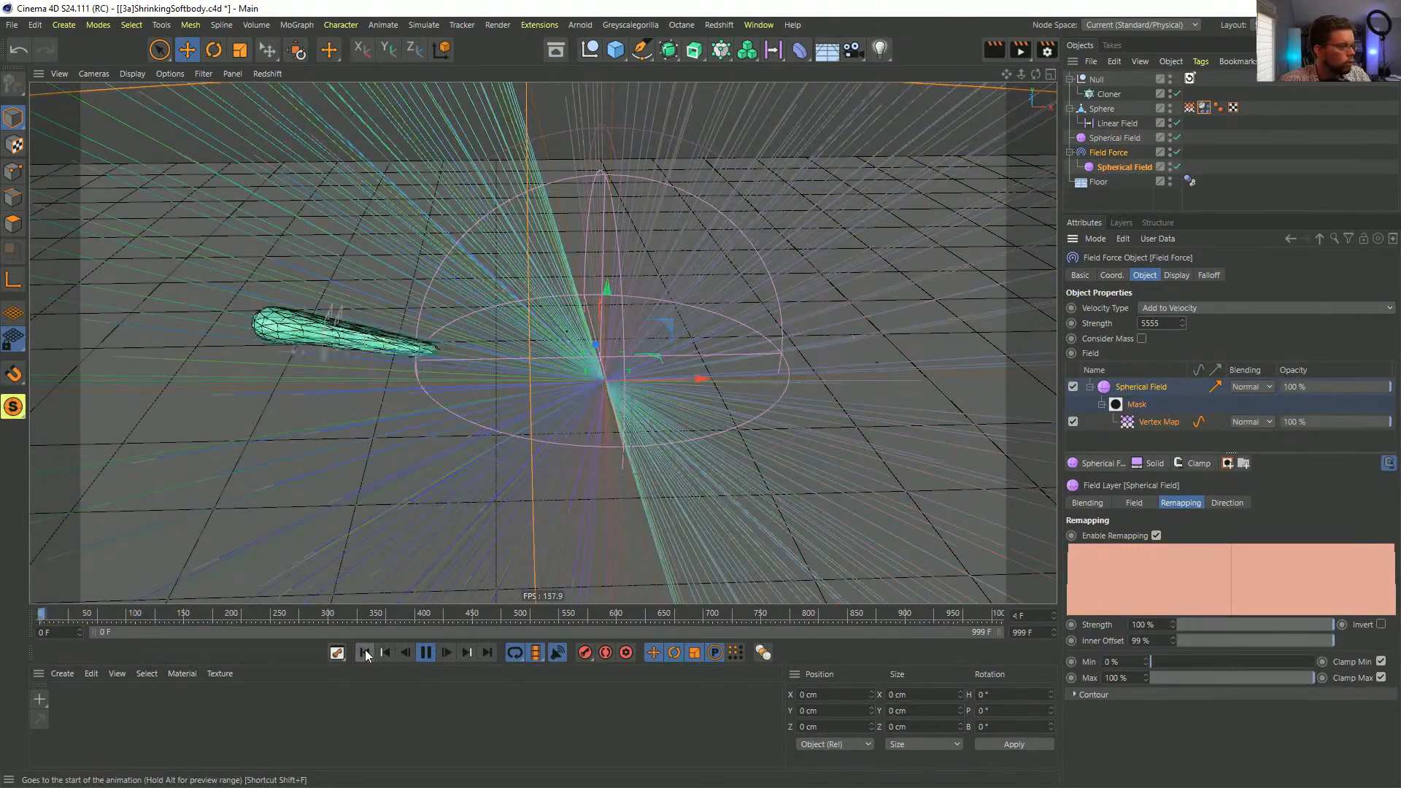
click(426, 652)
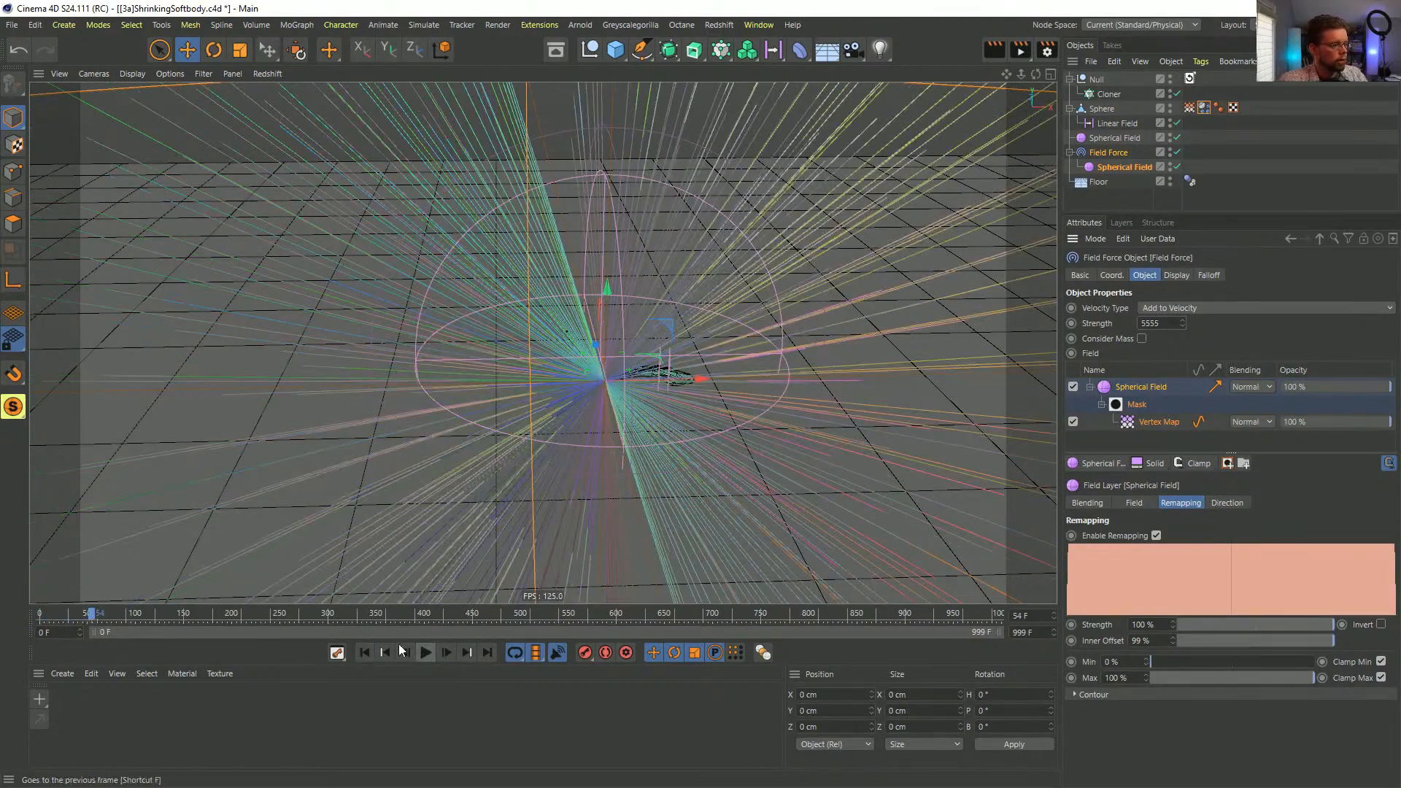
- Rewind the simulation and save the scene as a new file named [3b]FieldForcesOnVertexWieghtMap.c4d in the SceneFiles folder
click(366, 652)
key(ctrl+shift+s)
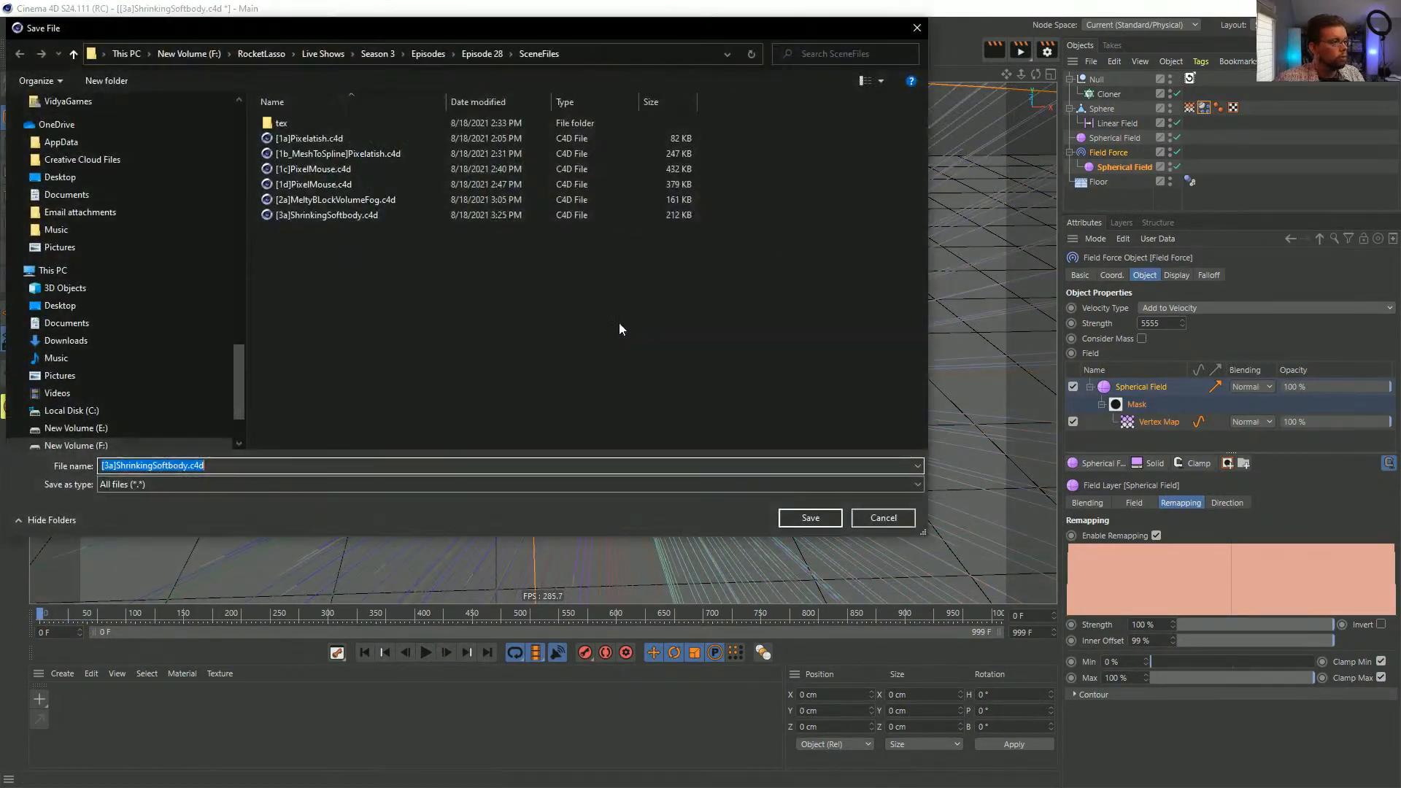
click(340, 214)
click(188, 466)
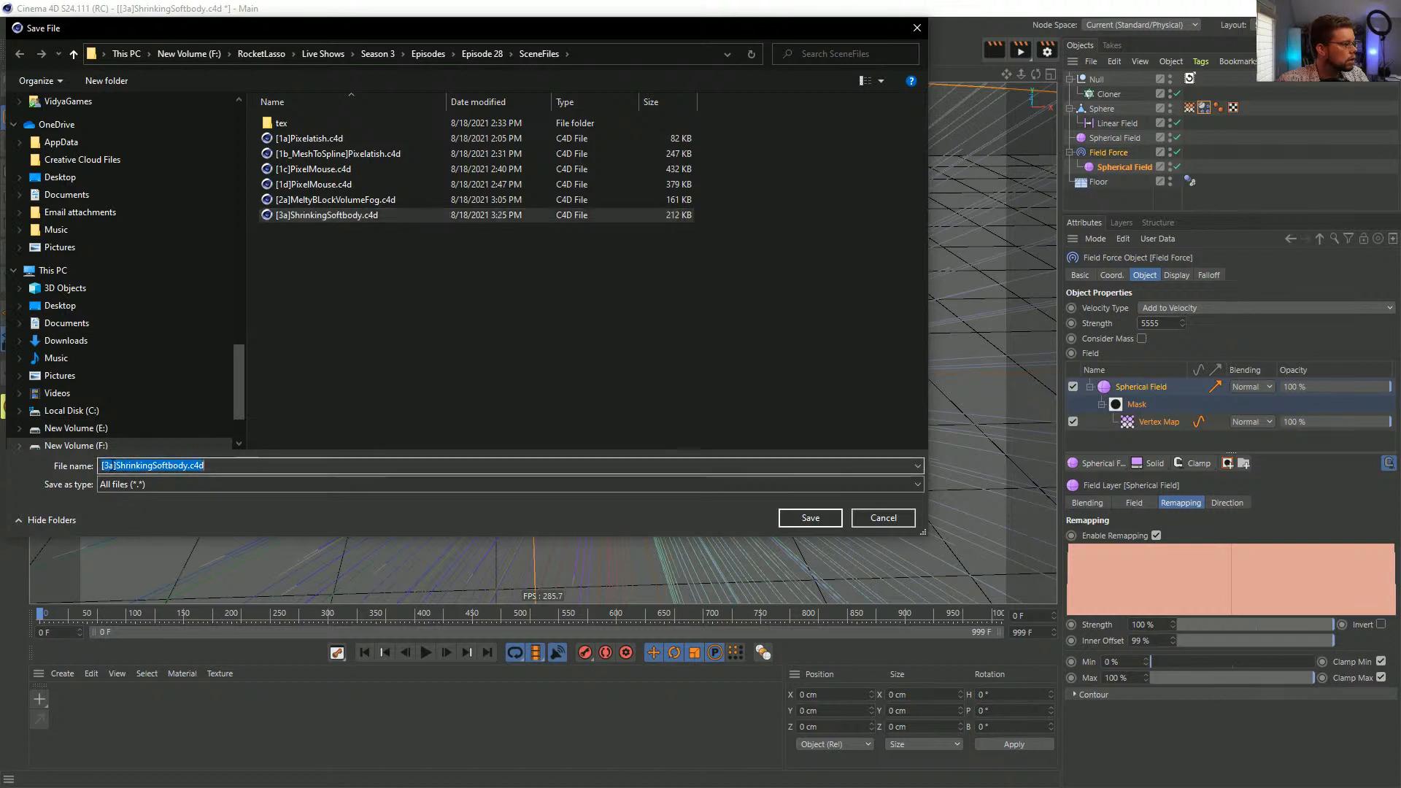
click(110, 465)
key(BackSpace)
text(b)
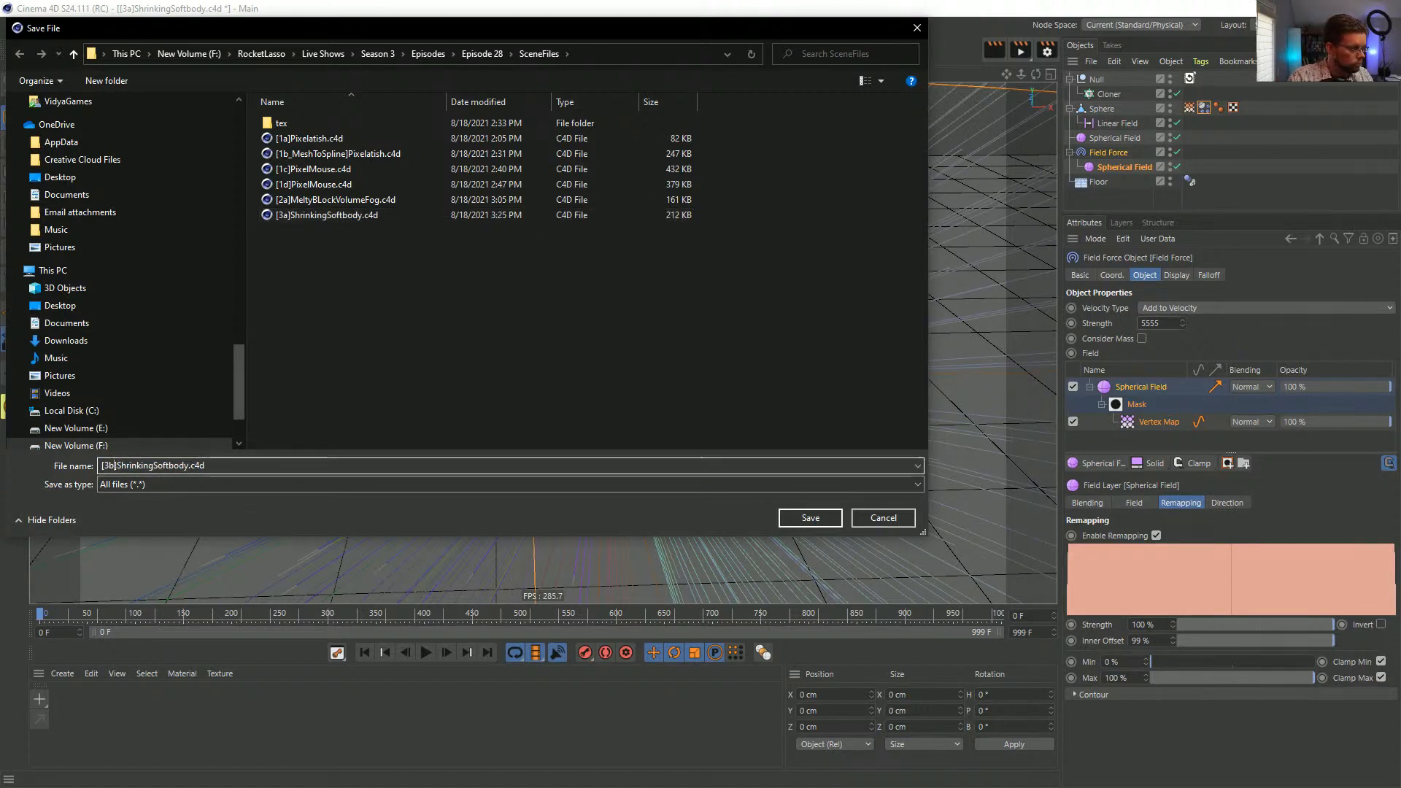
drag(119, 465, 174, 467)
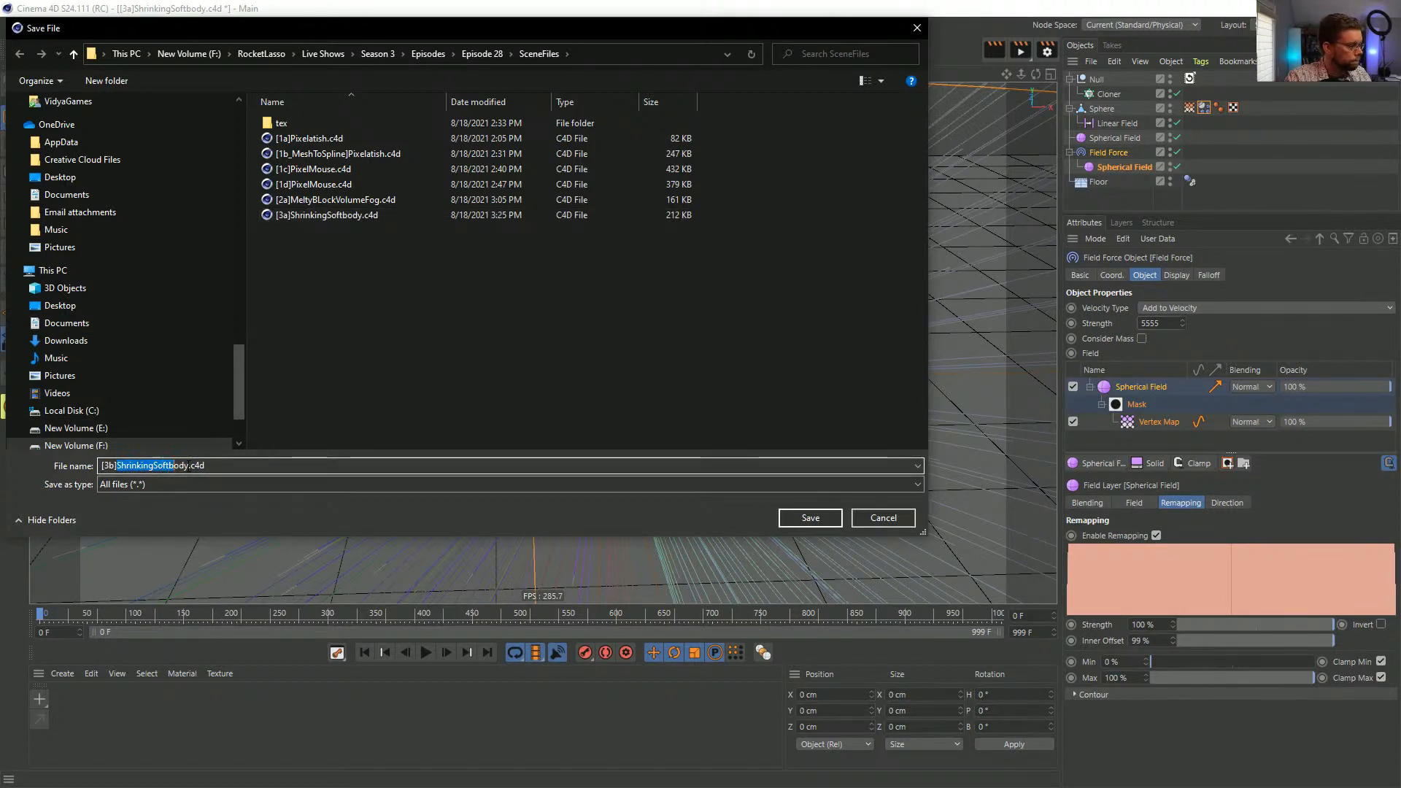
text(Field)
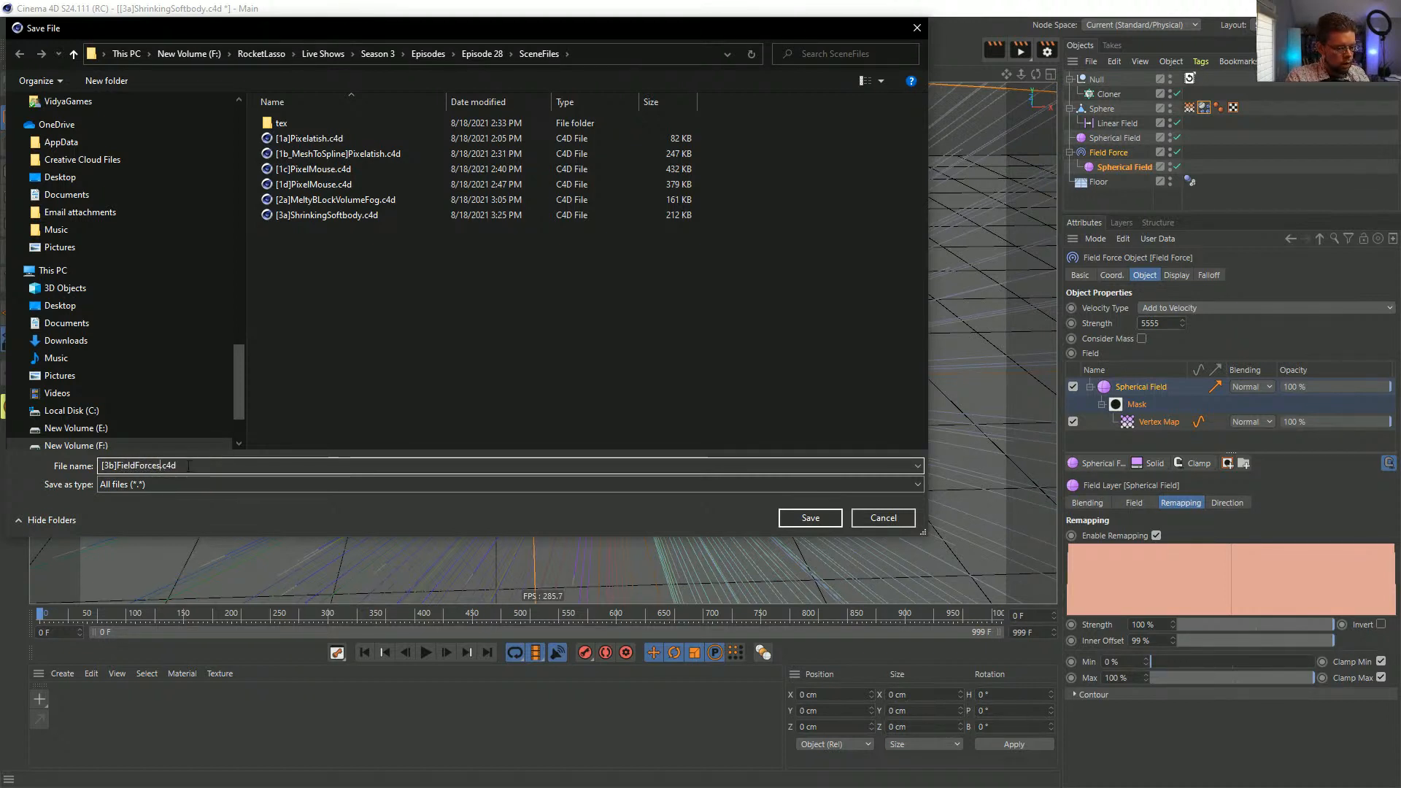
text(ForcesO)
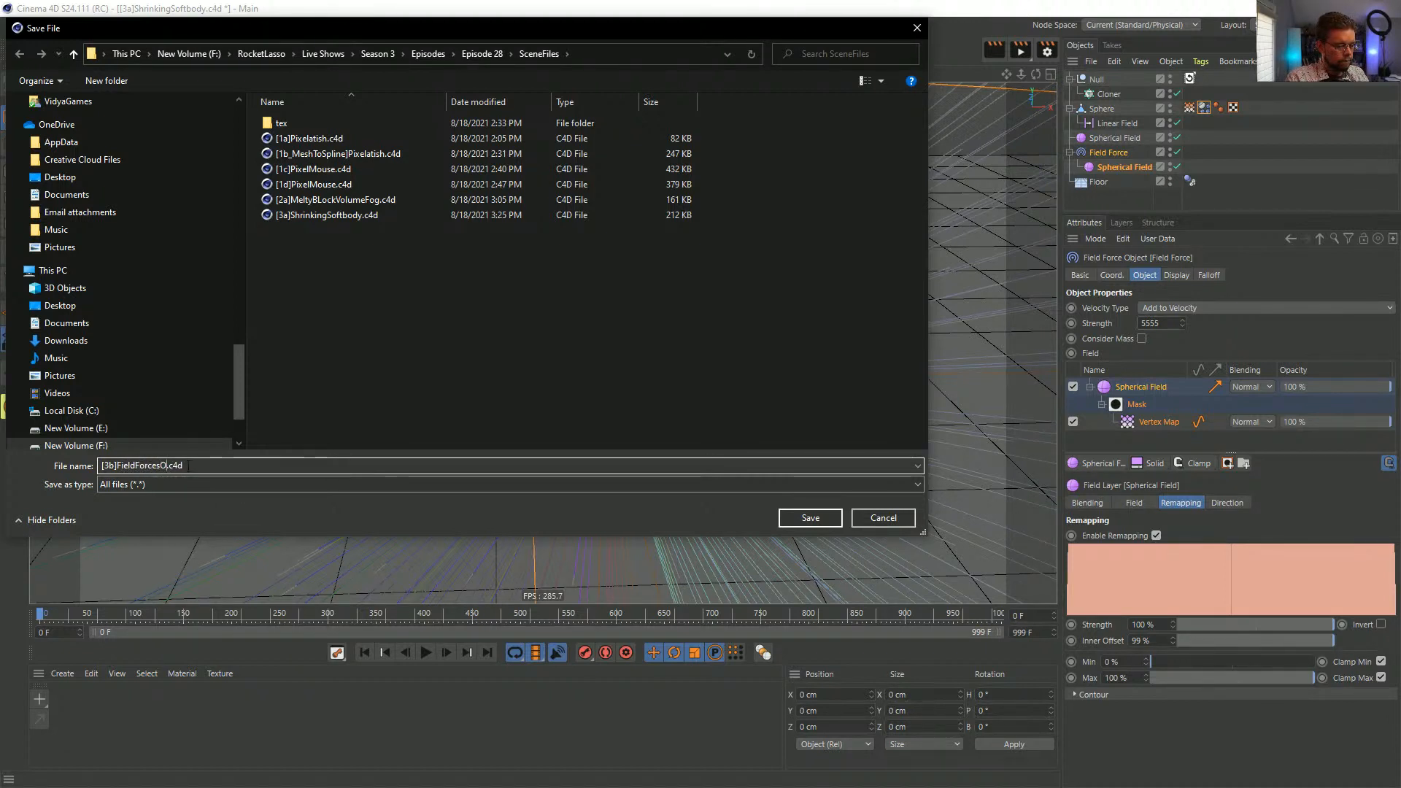
text(nVertexW)
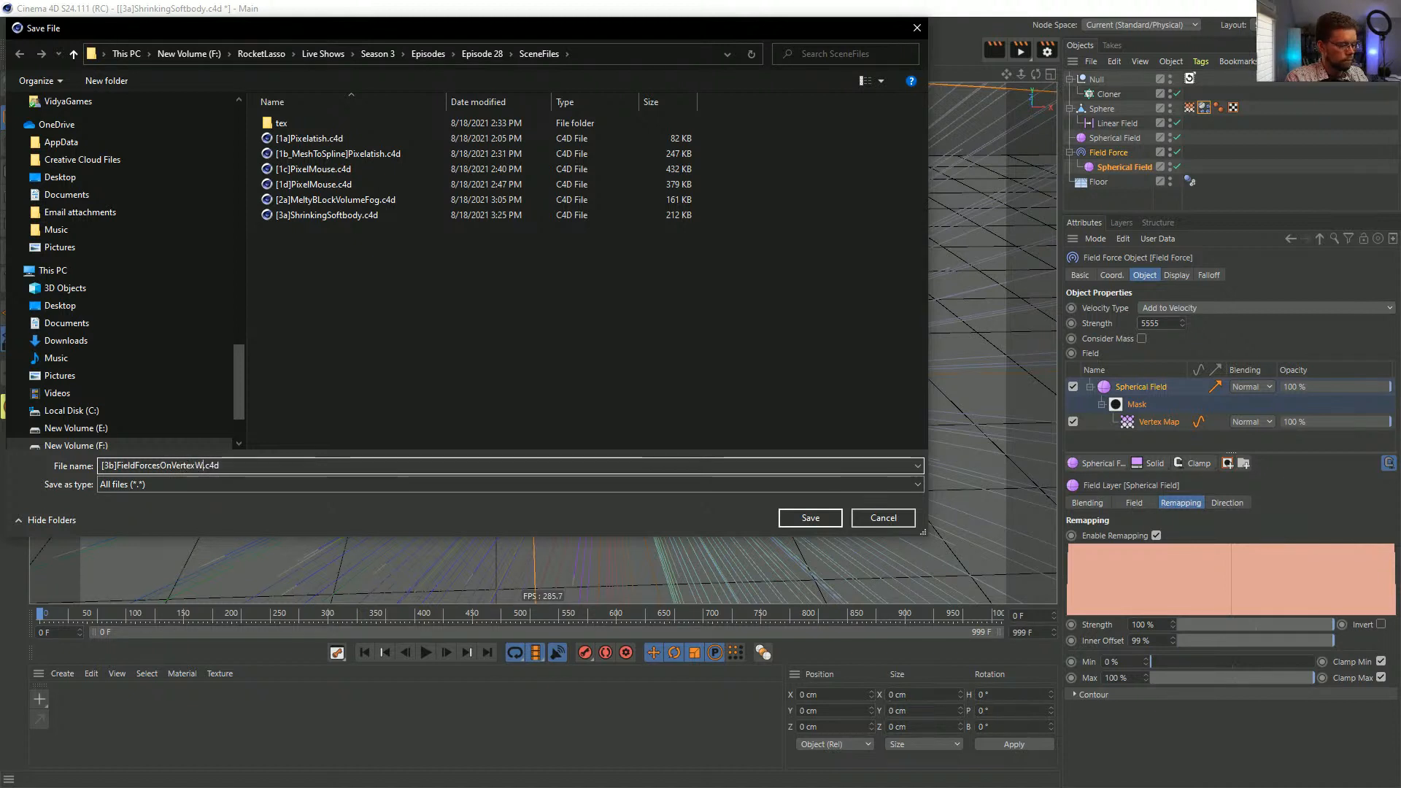
text(ieghtMap)
key(Return)
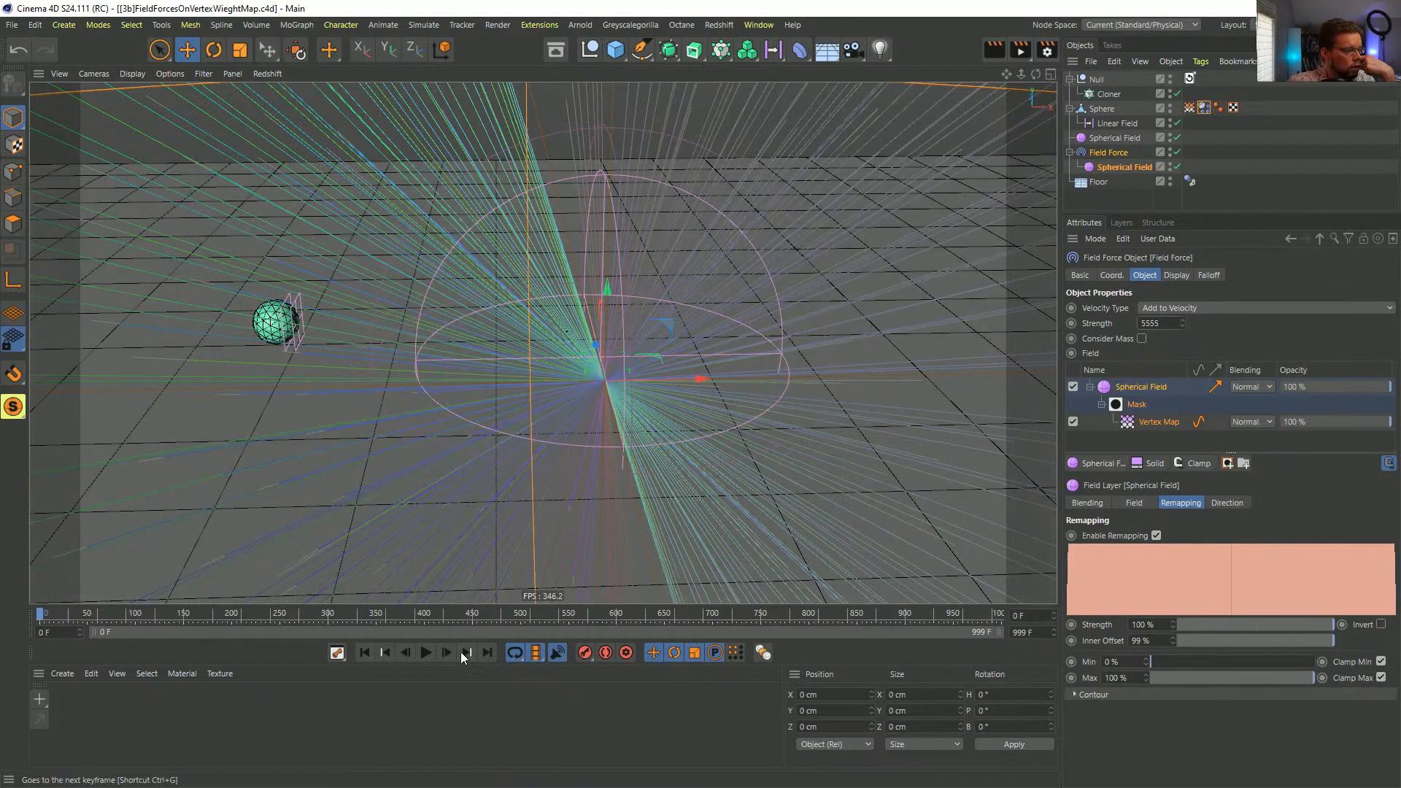
- Set the sphere's soft-body Pressure to 5 and Volume Conservation to 111, and play the simulation
click(1204, 107)
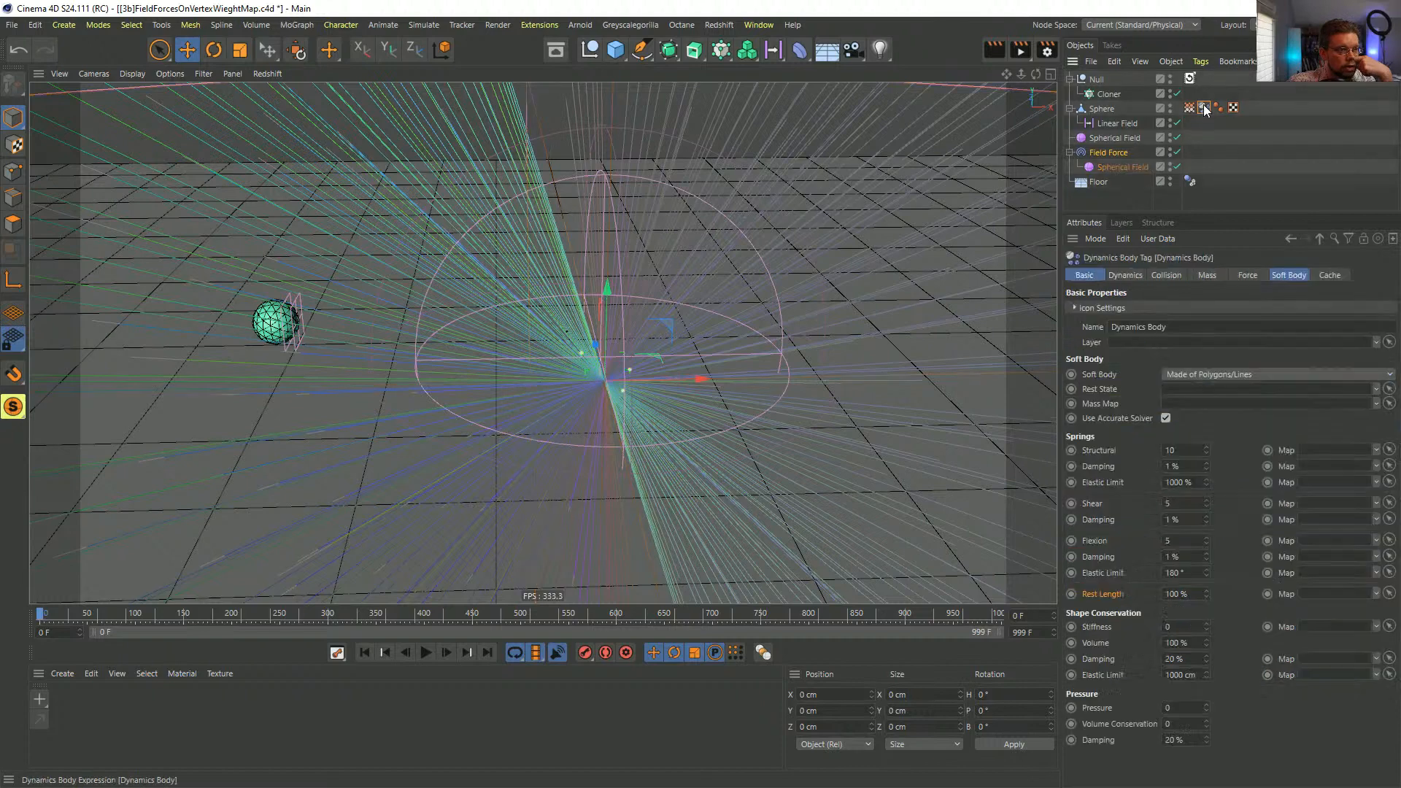
click(1102, 452)
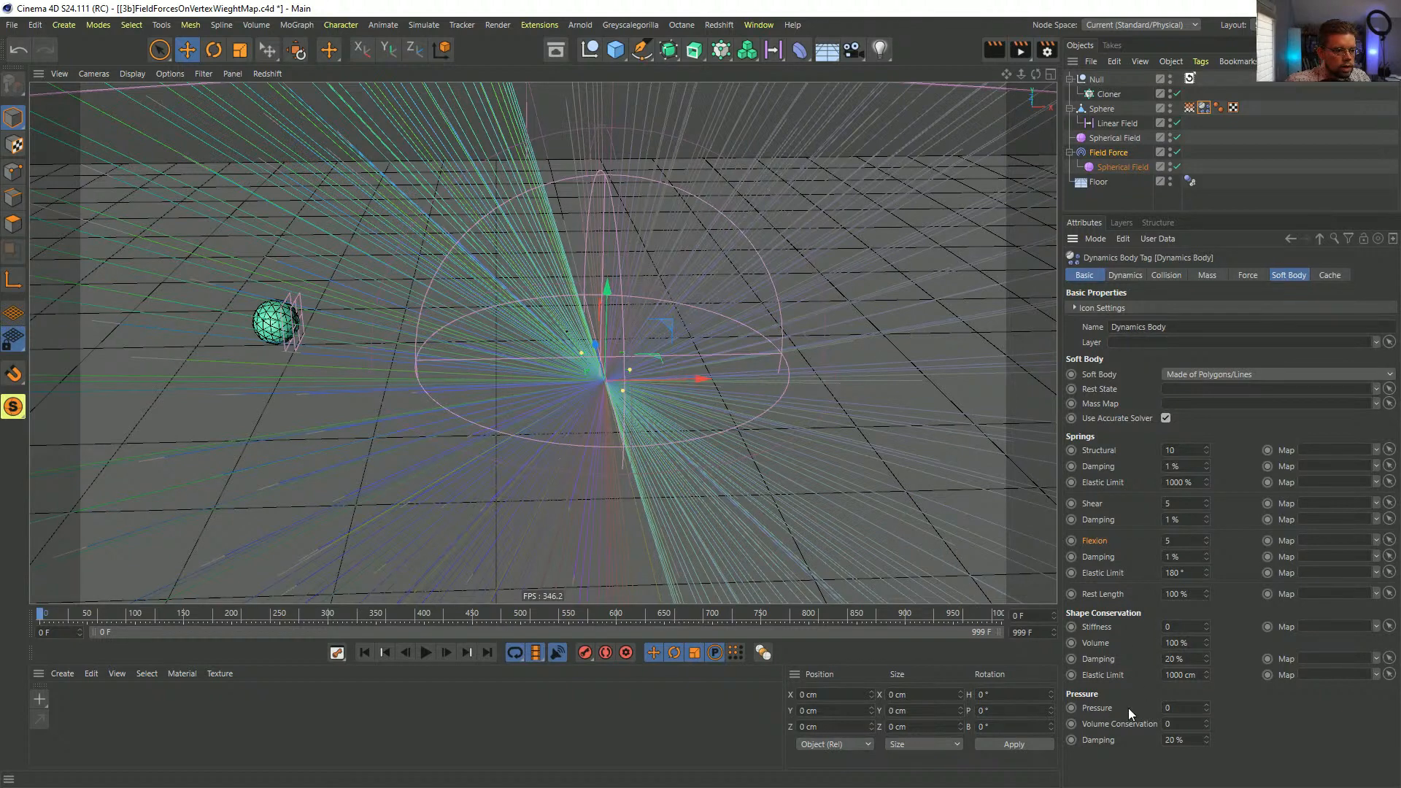
text(111)
key(shift+Tab)
text(5)
click(429, 652)
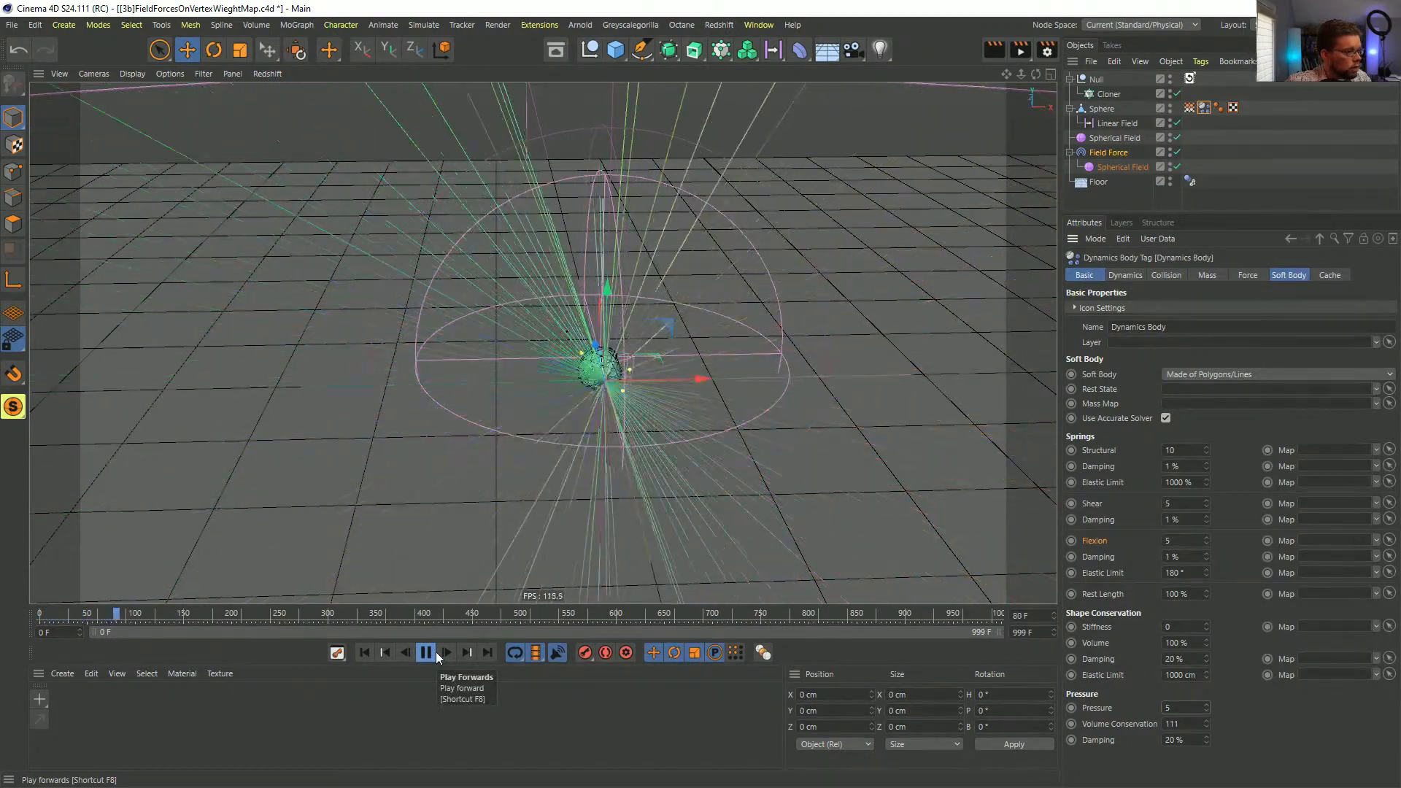
- Hide the Field Force in the viewport and restart the simulation from the first frame
click(1189, 196)
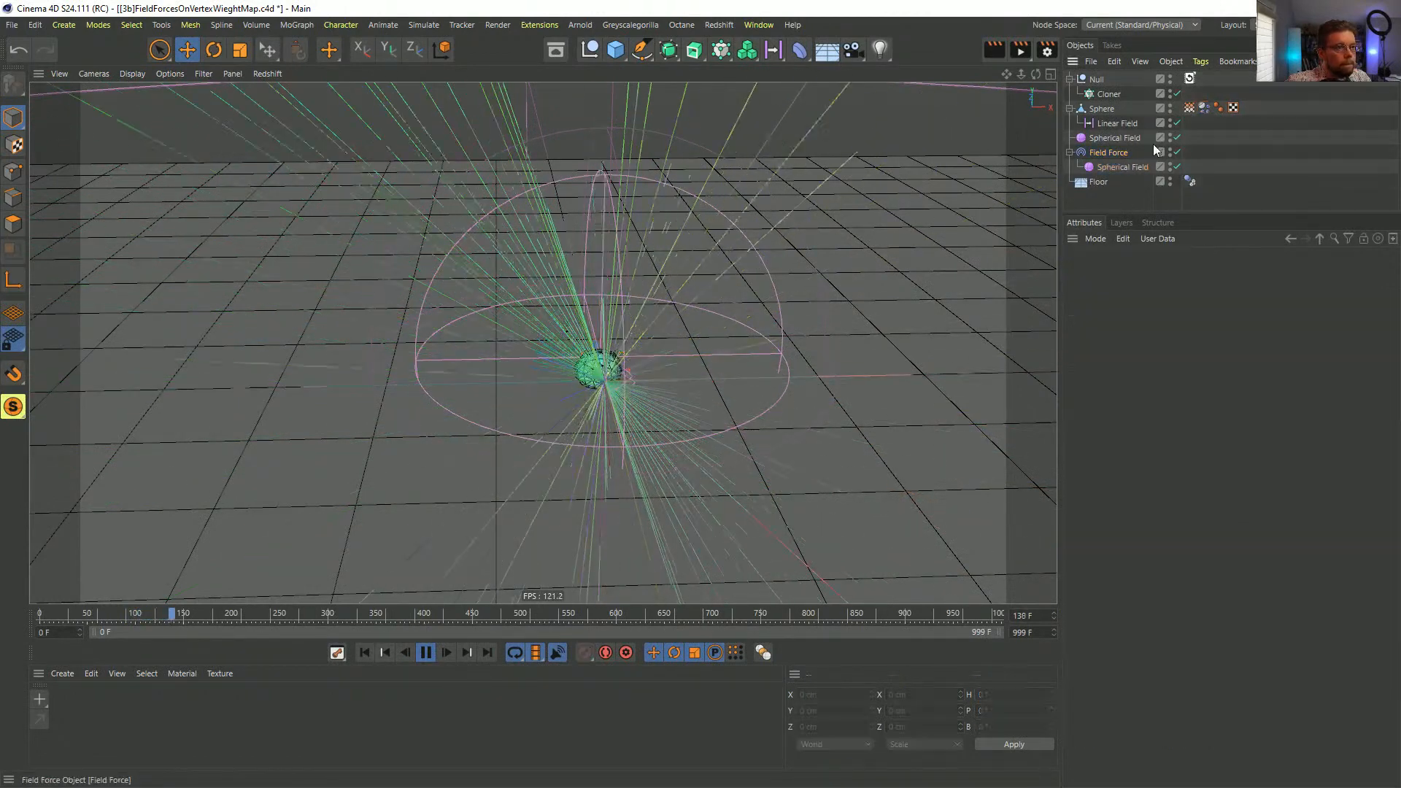
double_click(1171, 150)
click(364, 652)
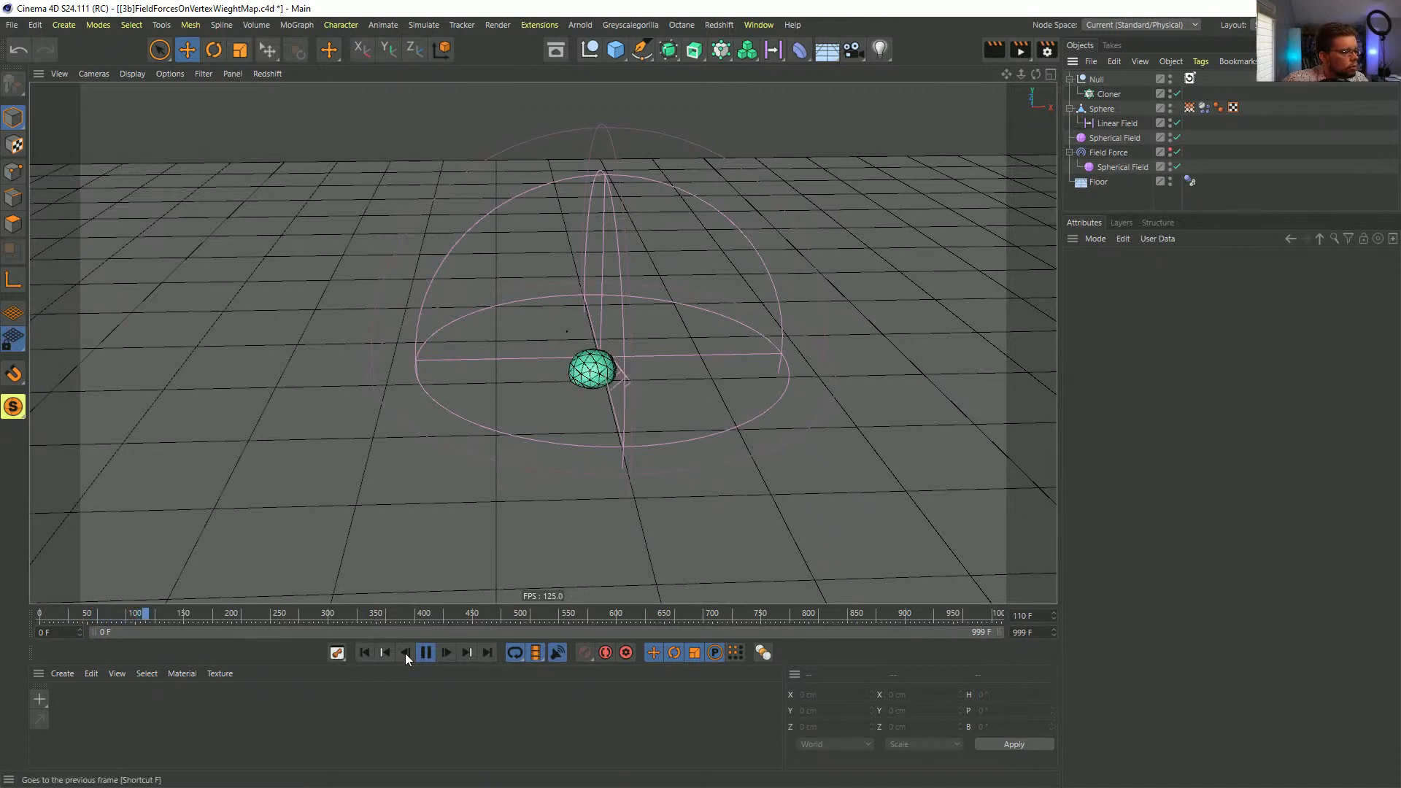
- Move the Field Force's Spherical Field to about X -227 cm, Y 584 cm, and replay the simulation to examine the pull on the sphere
click(1109, 152)
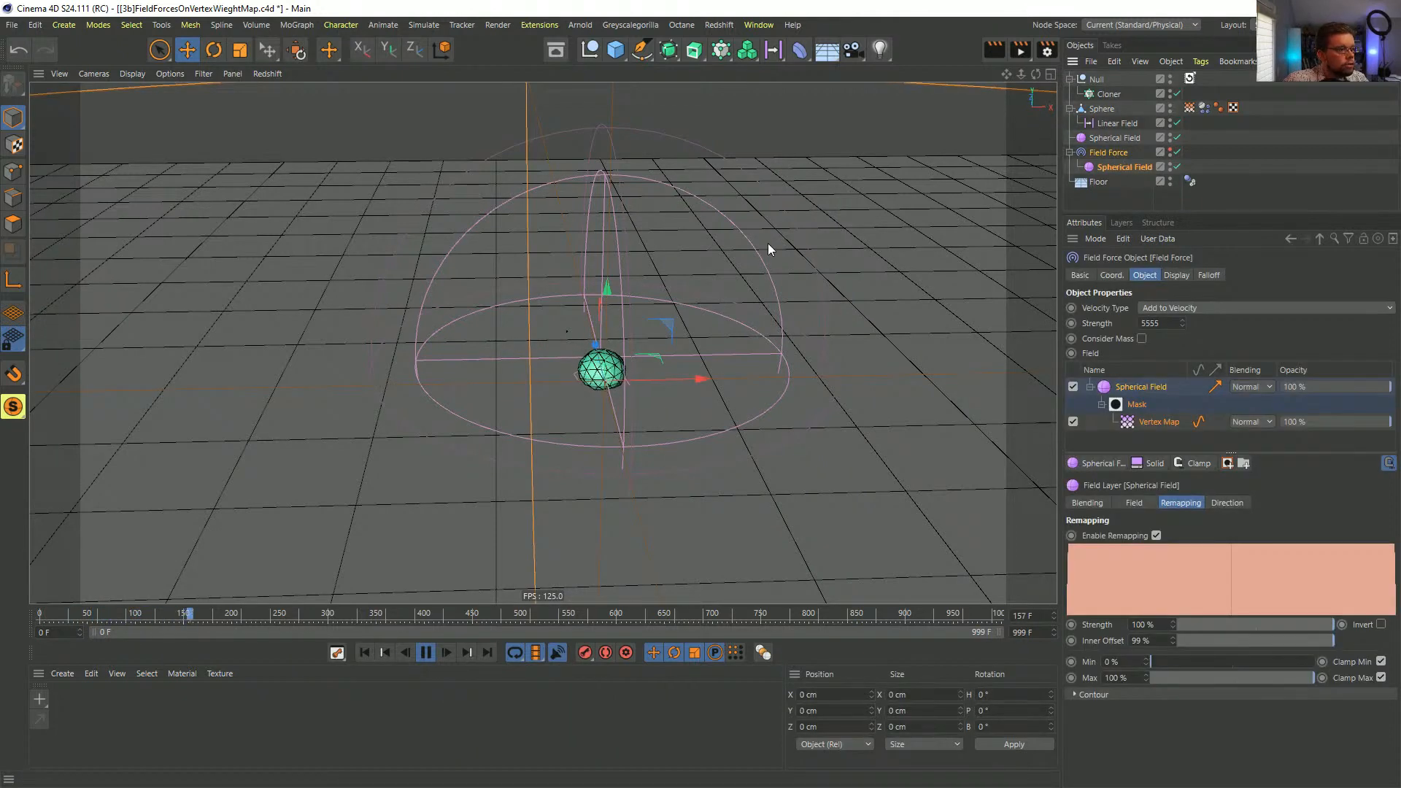
click(1118, 165)
drag(676, 320, 538, 400)
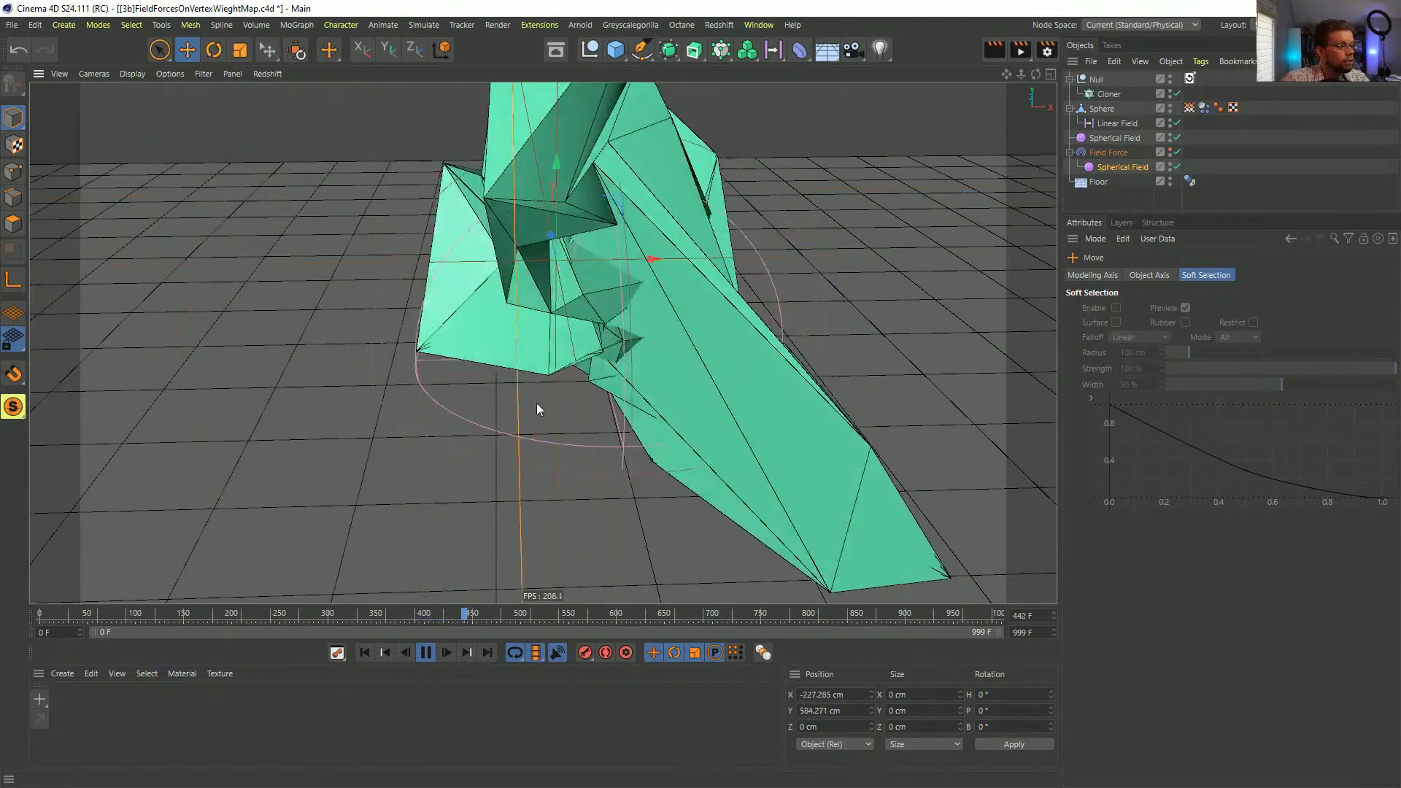
click(365, 653)
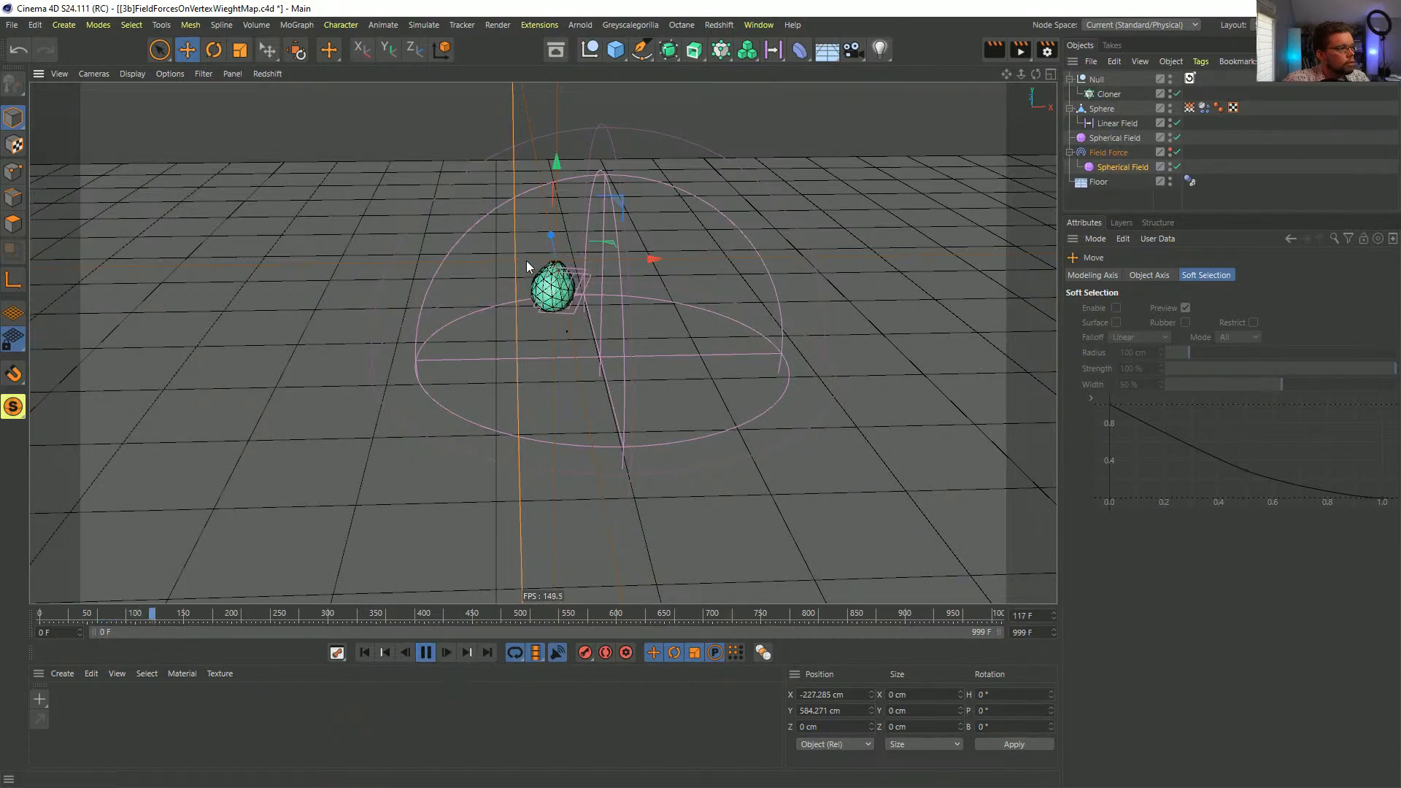
scroll(813, 257, up, 6)
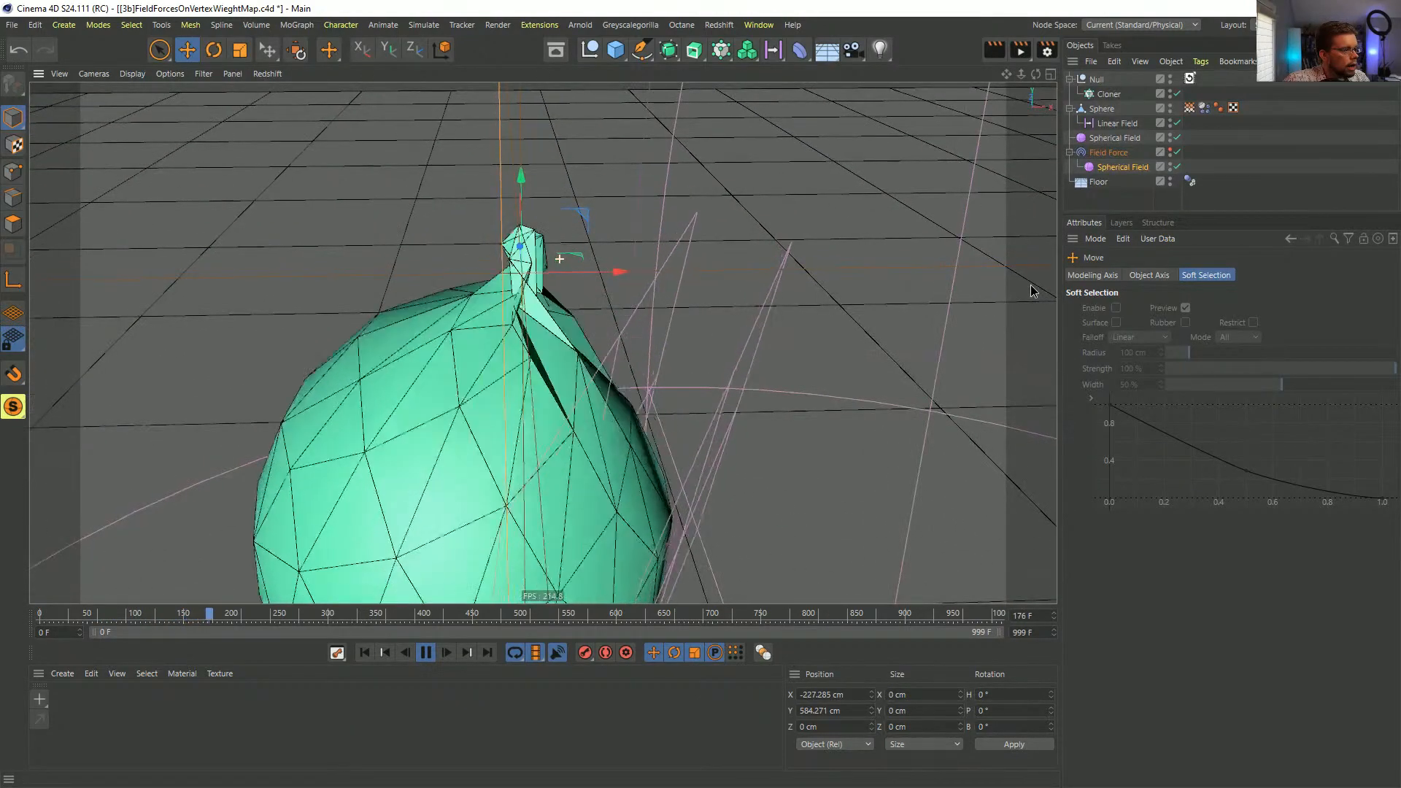
scroll(1030, 288, down, 8)
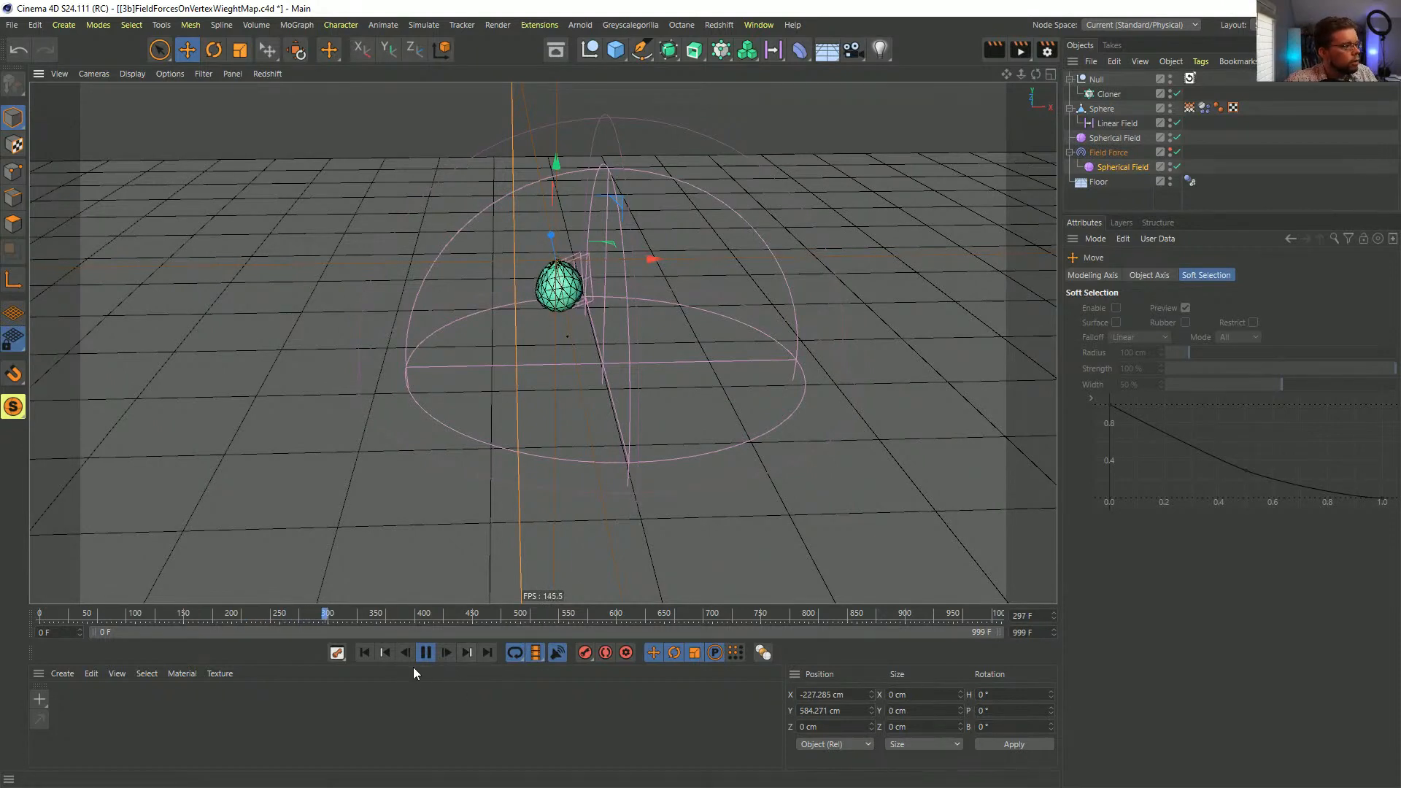
click(426, 652)
click(364, 651)
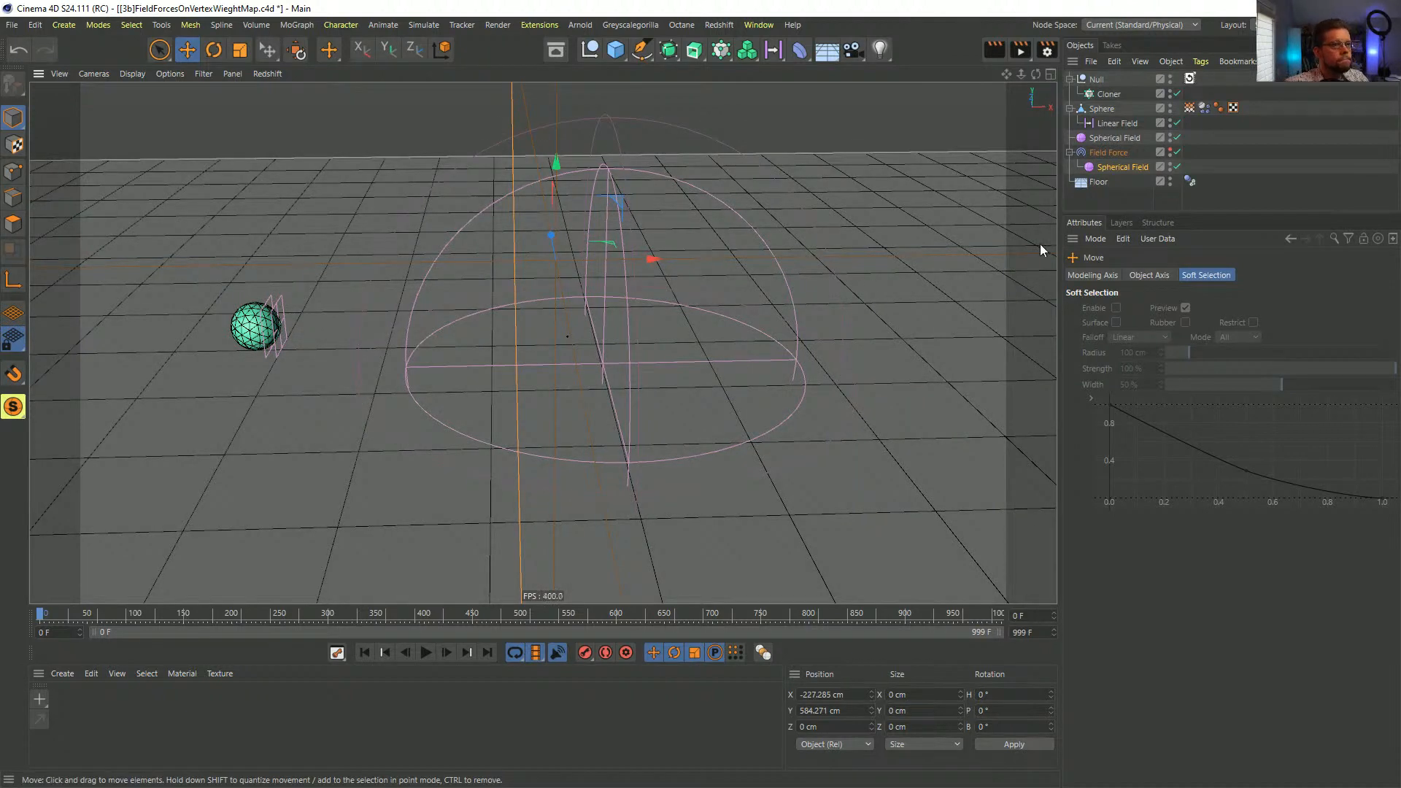
- Duplicate the Field Force and the sphere's Vertex Map tag, and enable Use Fields on the copied tag
click(1100, 153)
ctrl+drag(1099, 153, 1105, 145)
ctrl+drag(1187, 111, 1251, 111)
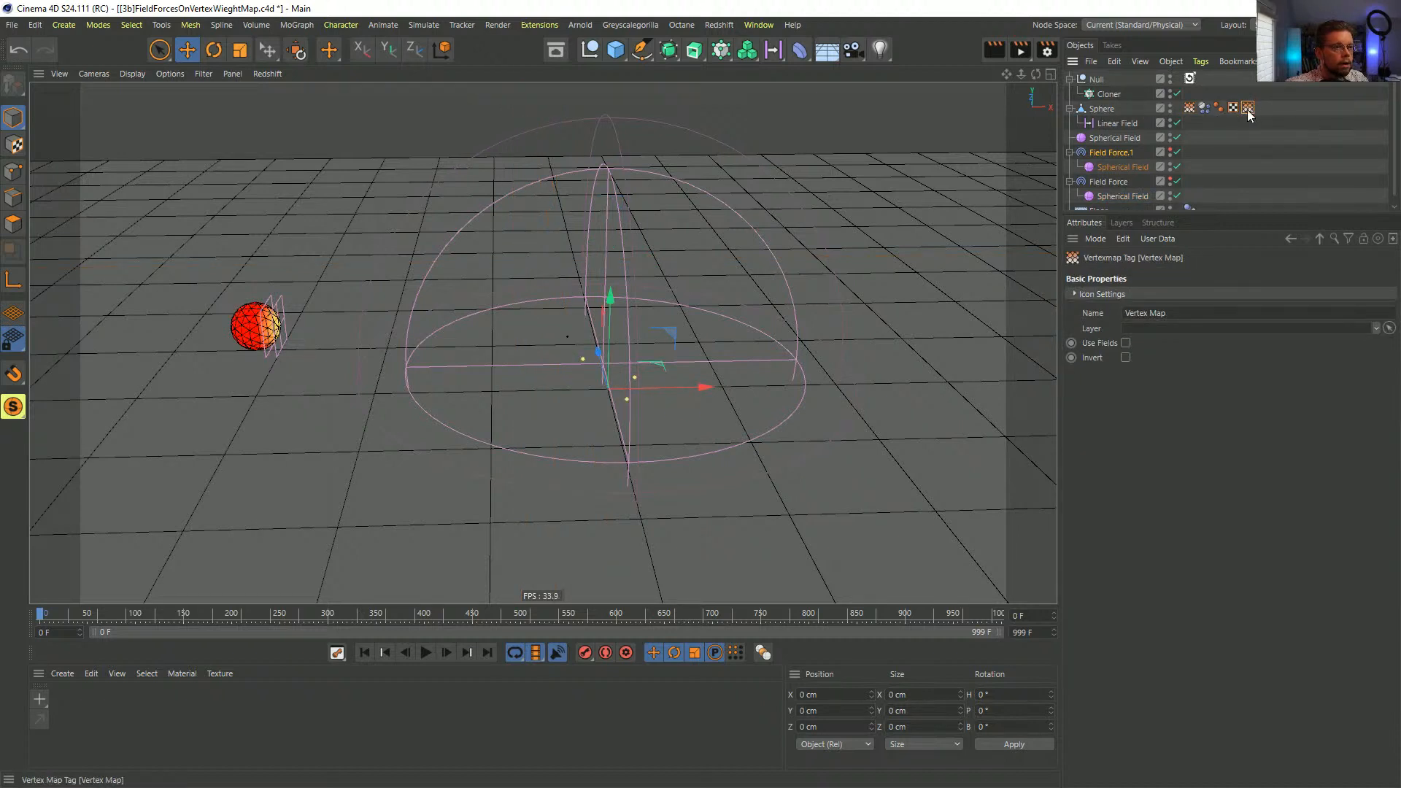
click(1126, 343)
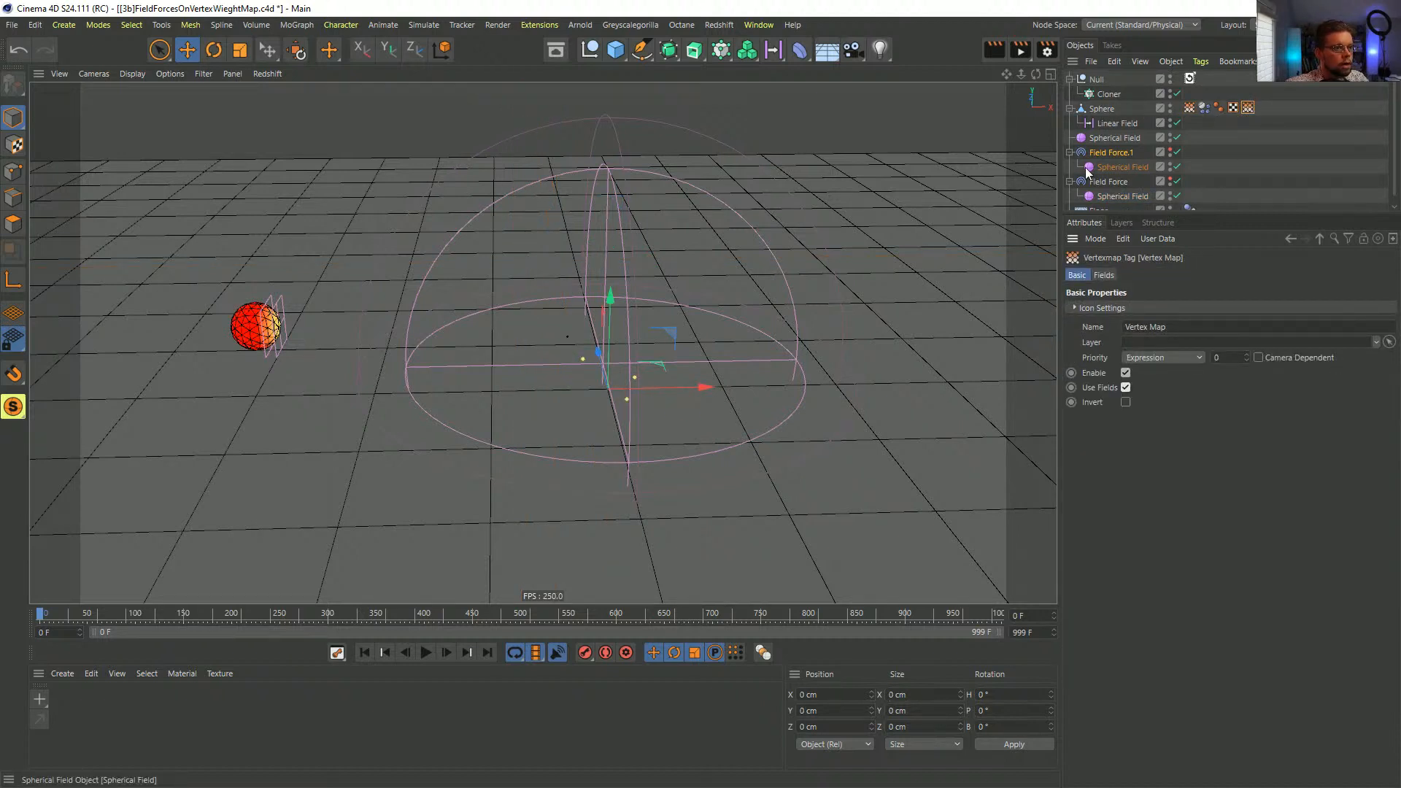
- Set the Linear Field's heading rotation to 180° and move it to the sphere's opposite side, at about X -57 cm
click(275, 324)
key(r)
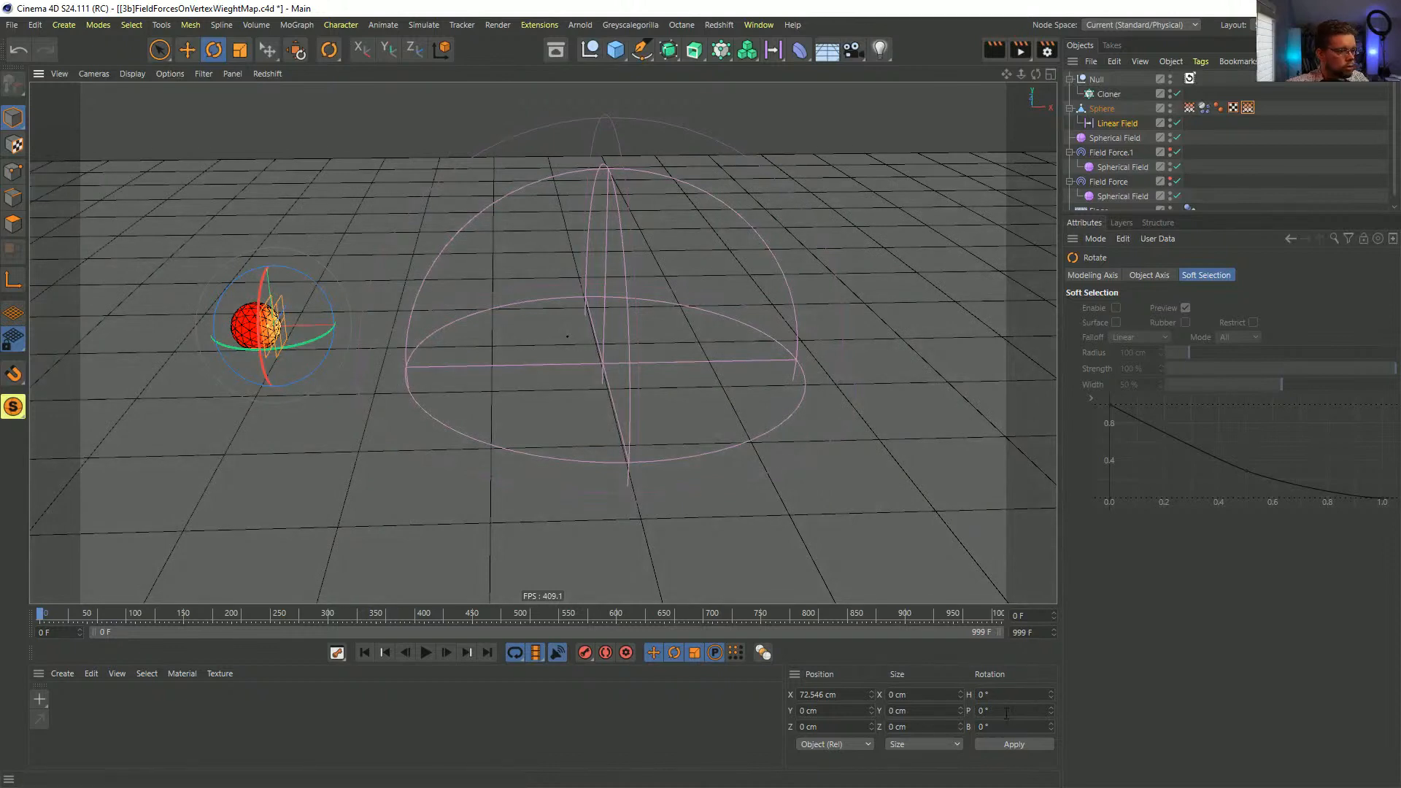
click(1010, 694)
text(180)
key(Return)
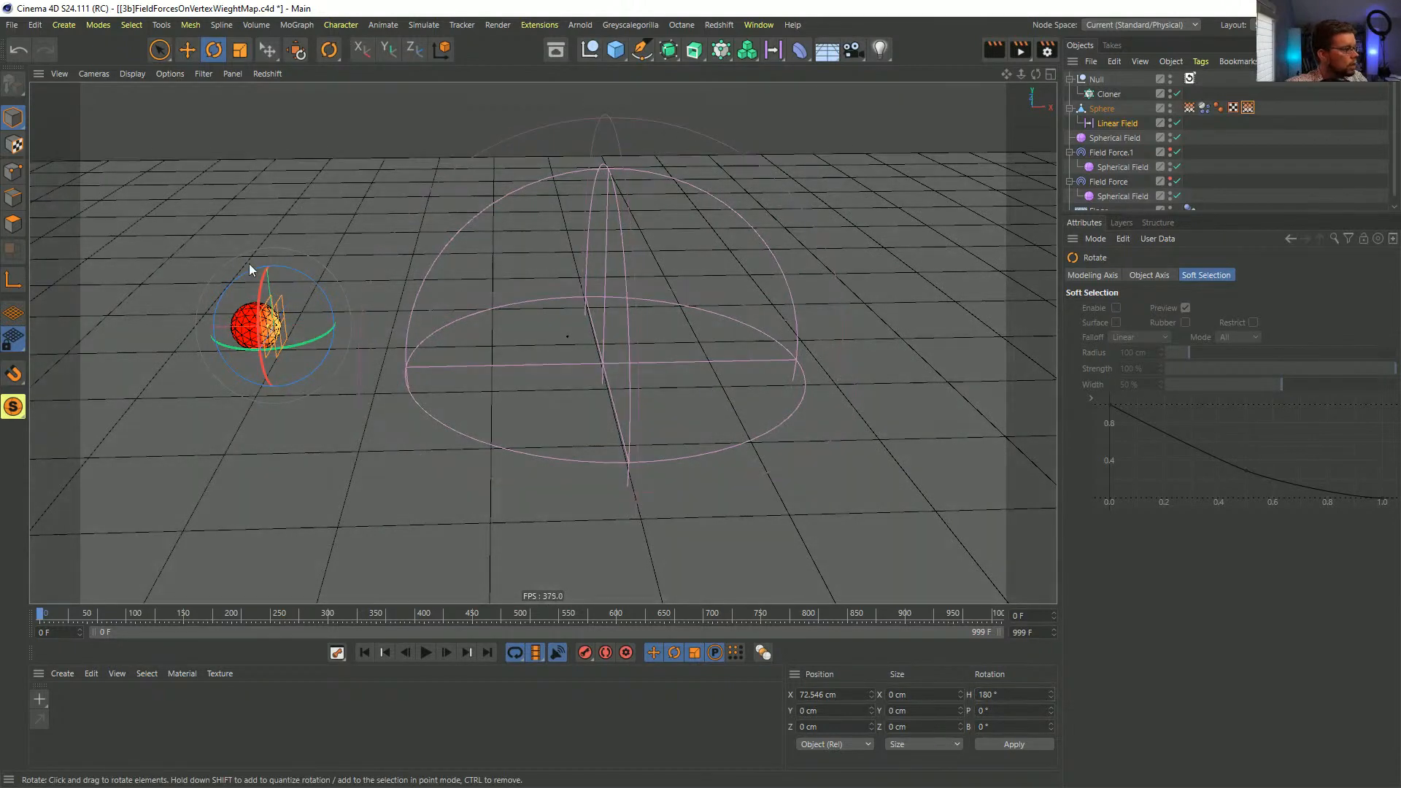
key(e)
drag(220, 332, 177, 330)
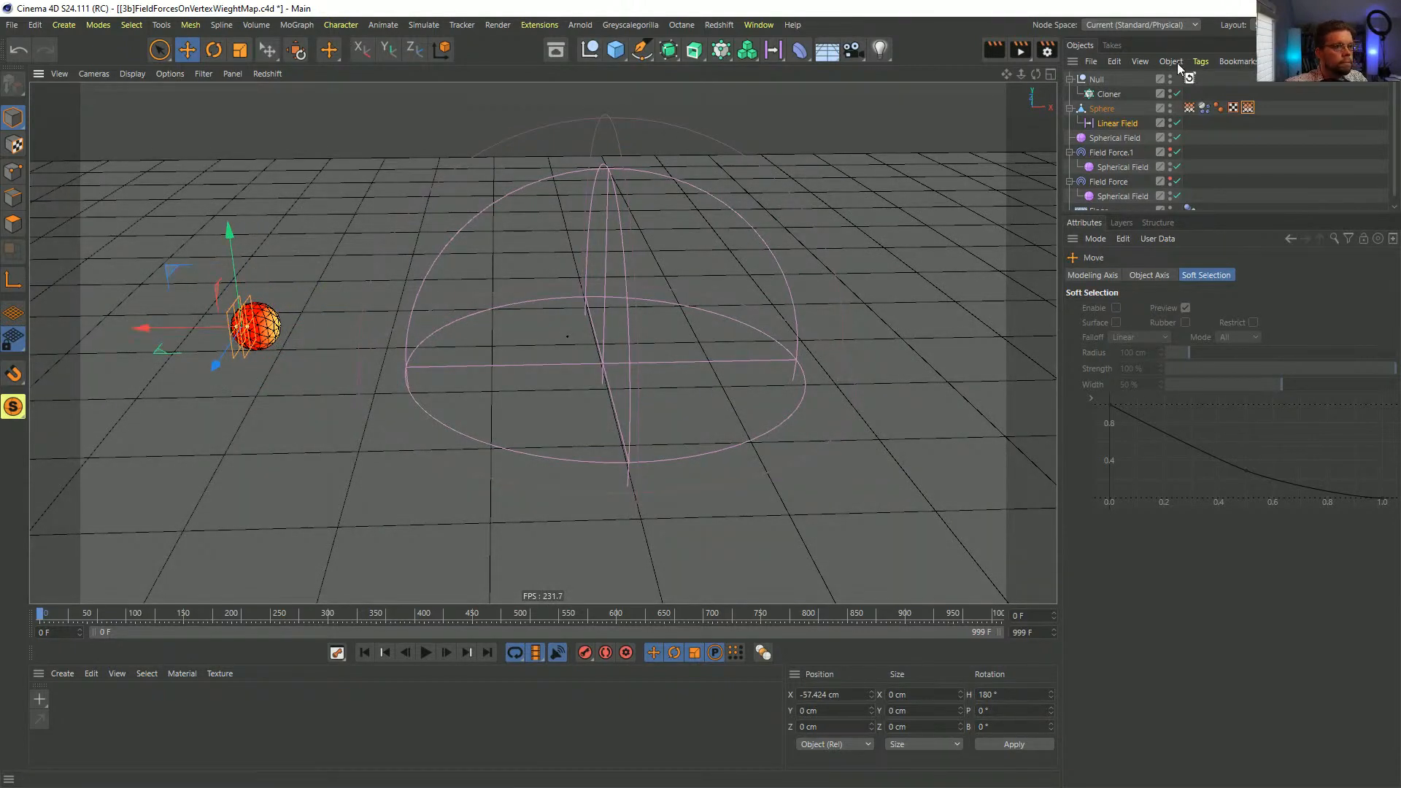
- Set the Linear Field layer's blending to Normal in the copied Vertex Map tag
click(1248, 107)
click(1103, 275)
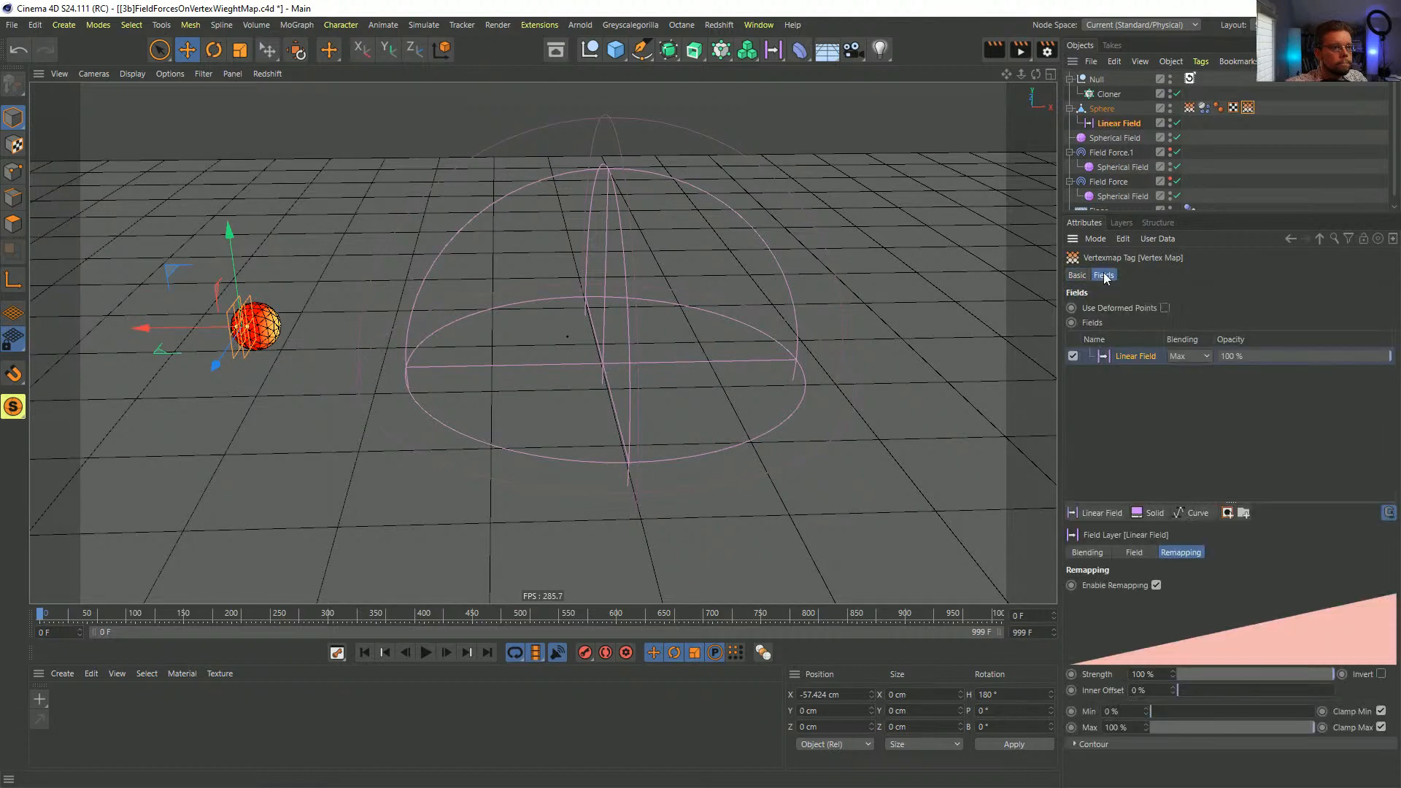
click(1188, 356)
click(1188, 377)
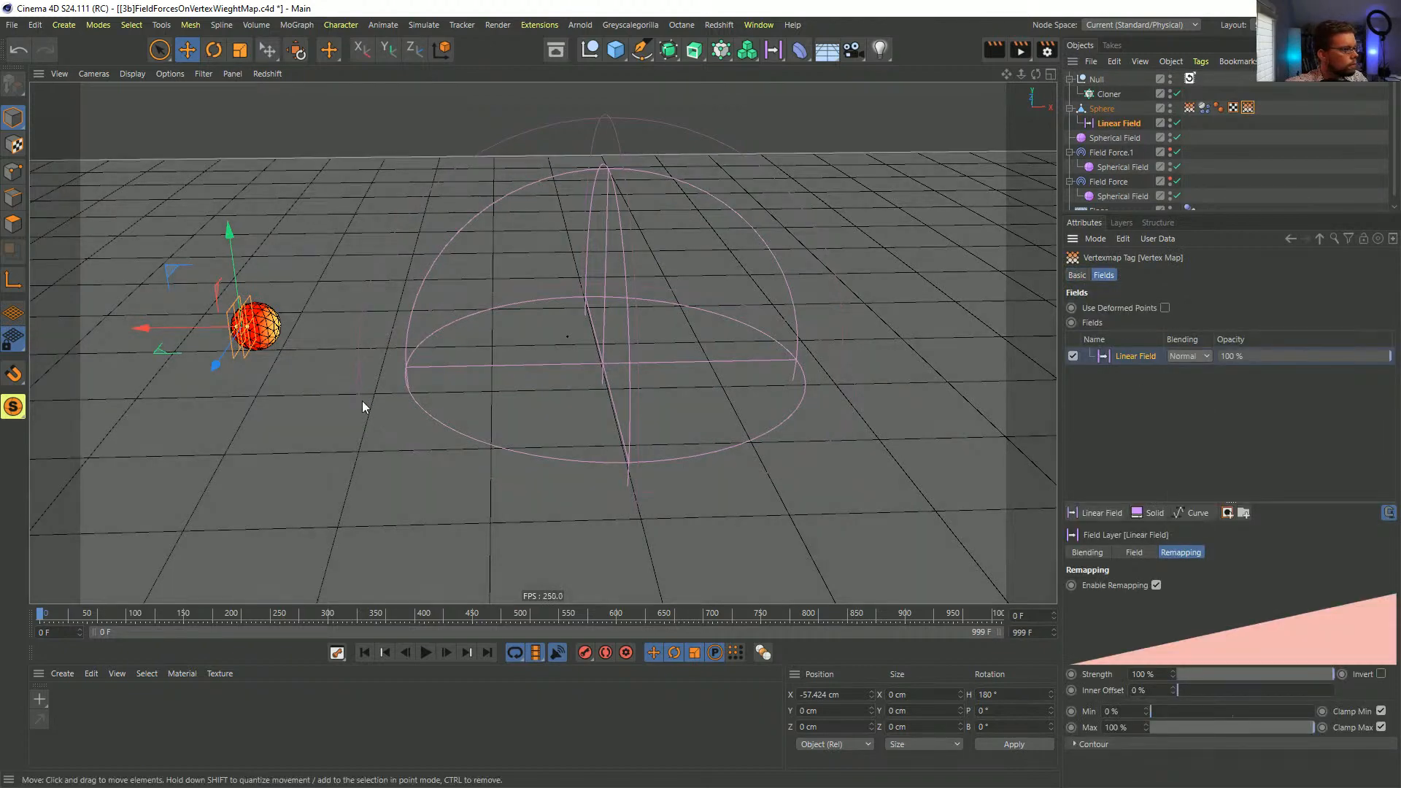
- Rename the copied Vertex Map tag as 2
alt+drag(362, 401, 361, 326)
click(1078, 275)
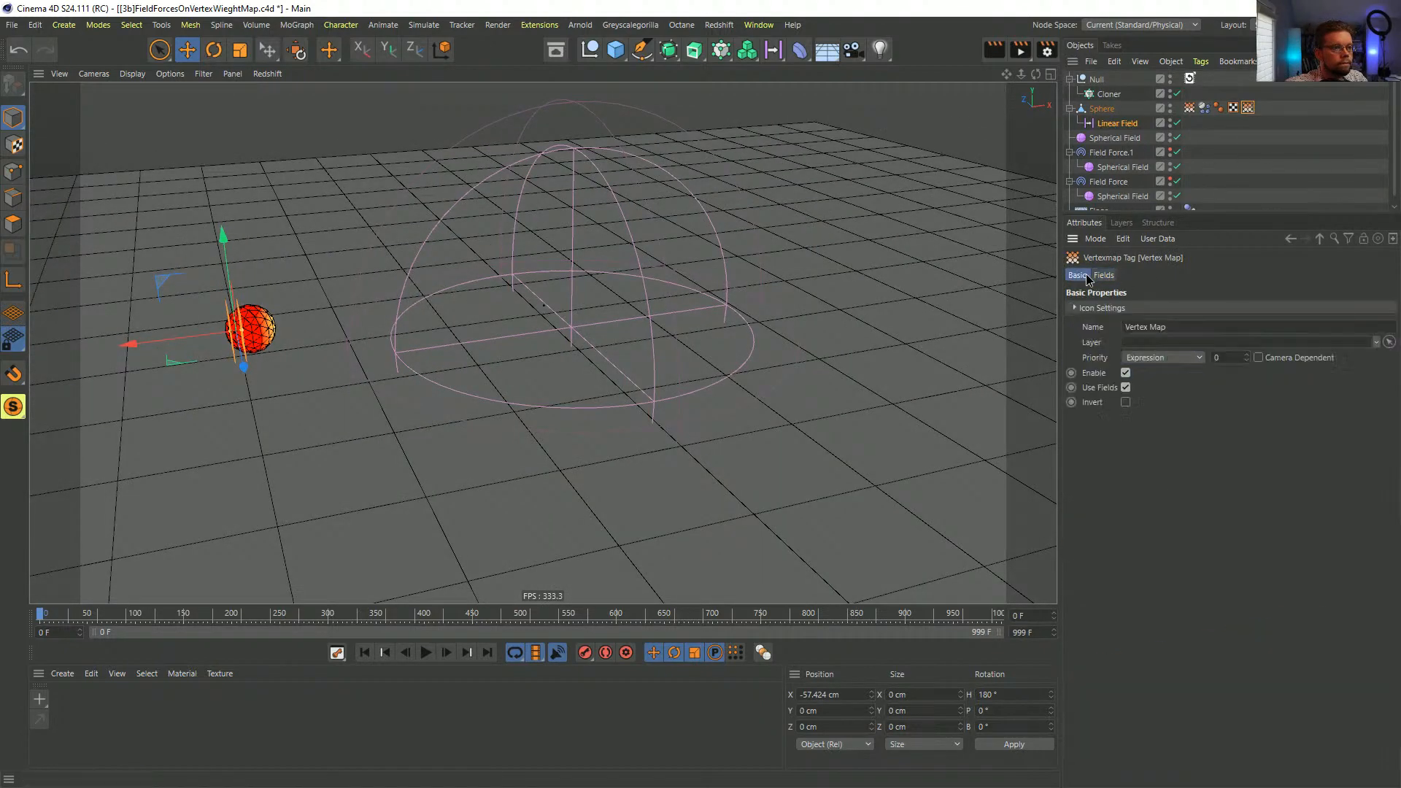
key(ctrl+a)
text(2)
key(Return)
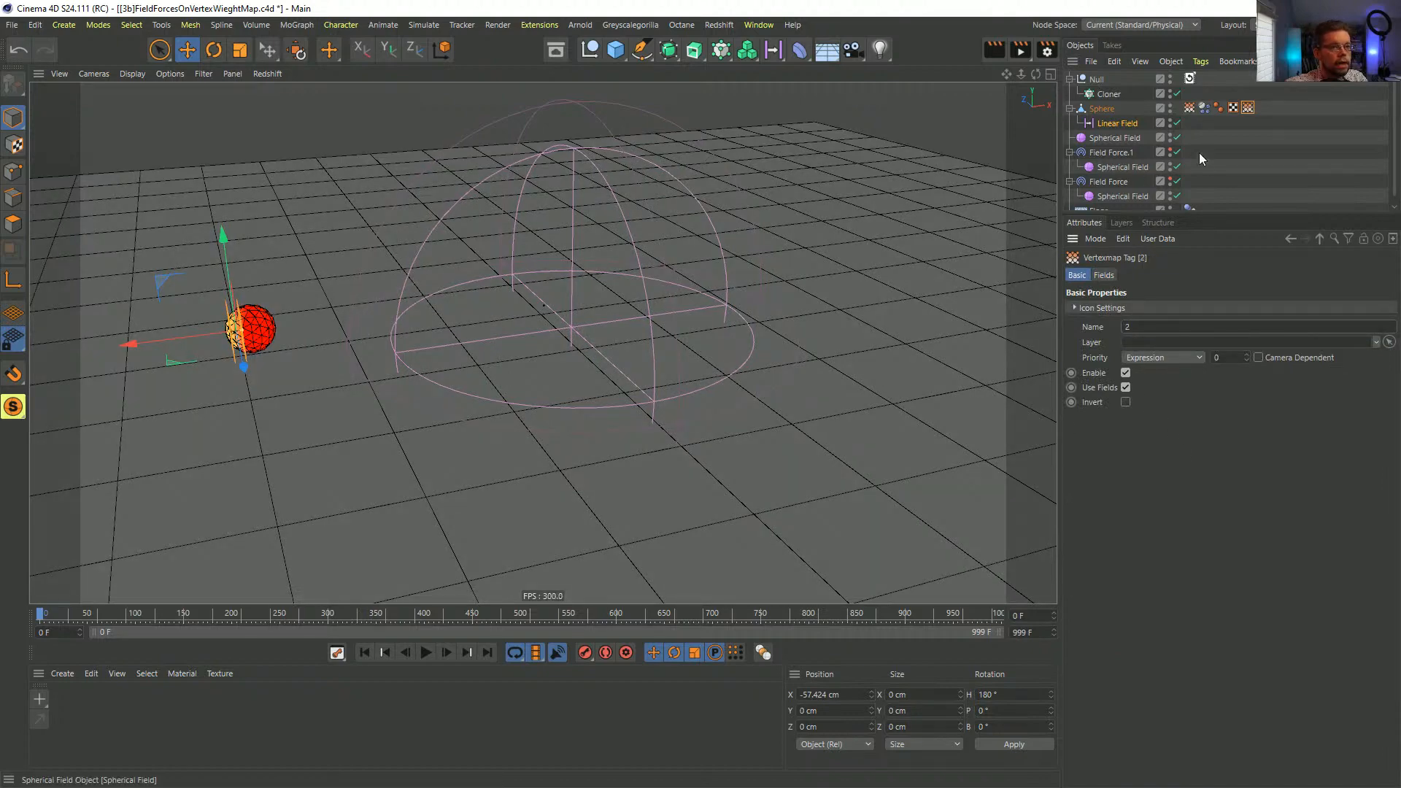
- Shift the Linear Field slightly farther outward from the sphere, to about X -66 cm
alt+drag(353, 337, 336, 343)
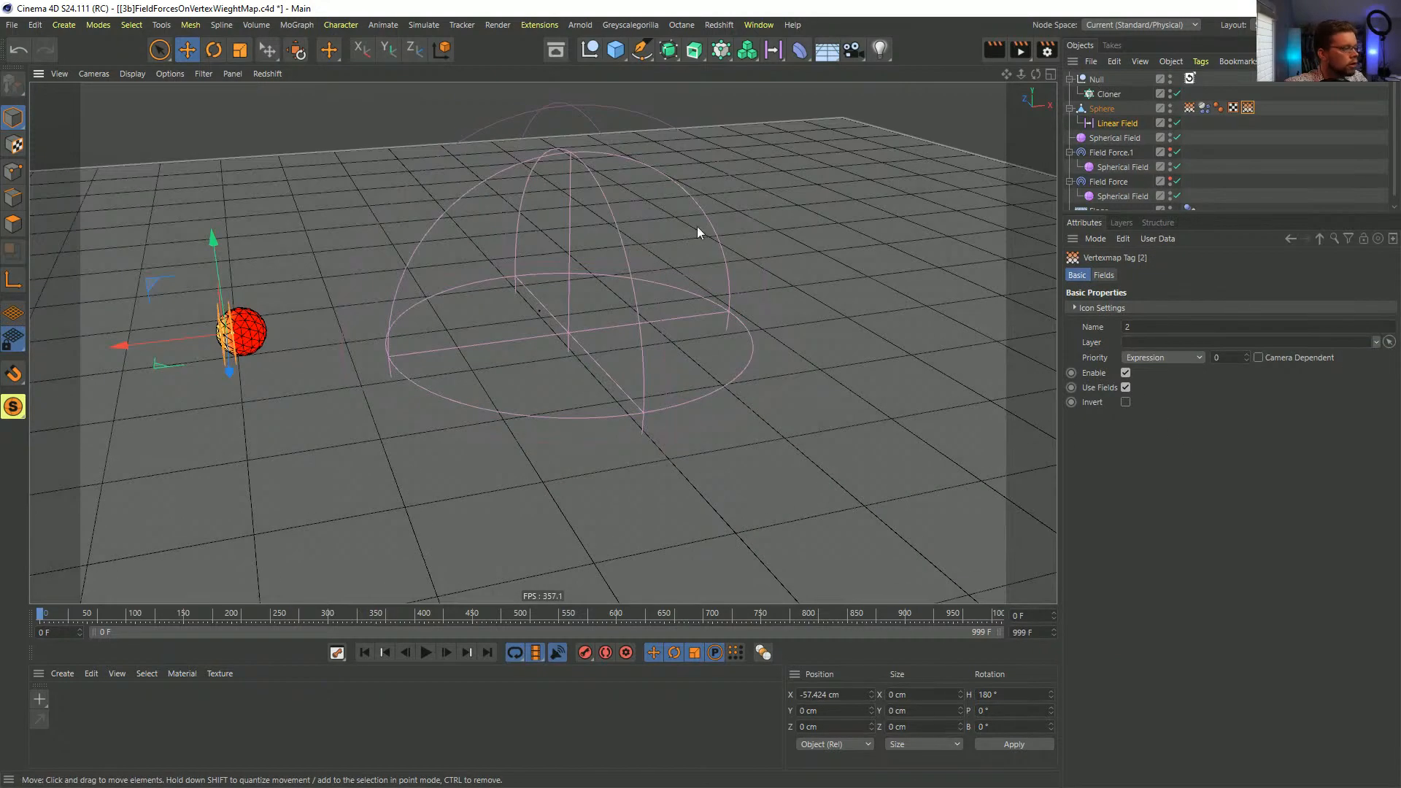
click(1105, 125)
drag(175, 344, 168, 344)
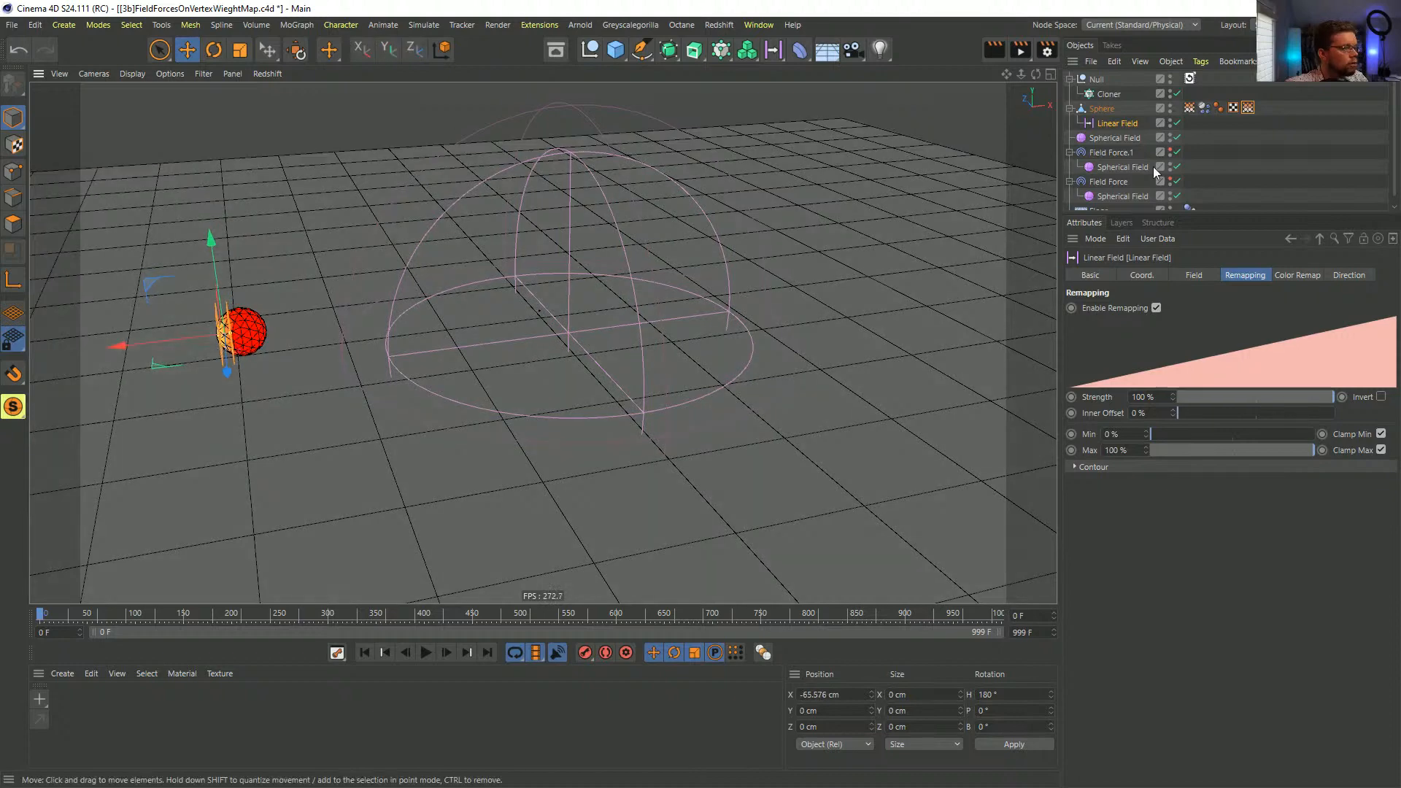
- Turn off Use Fields on vertex map 2
alt+drag(970, 263, 986, 212)
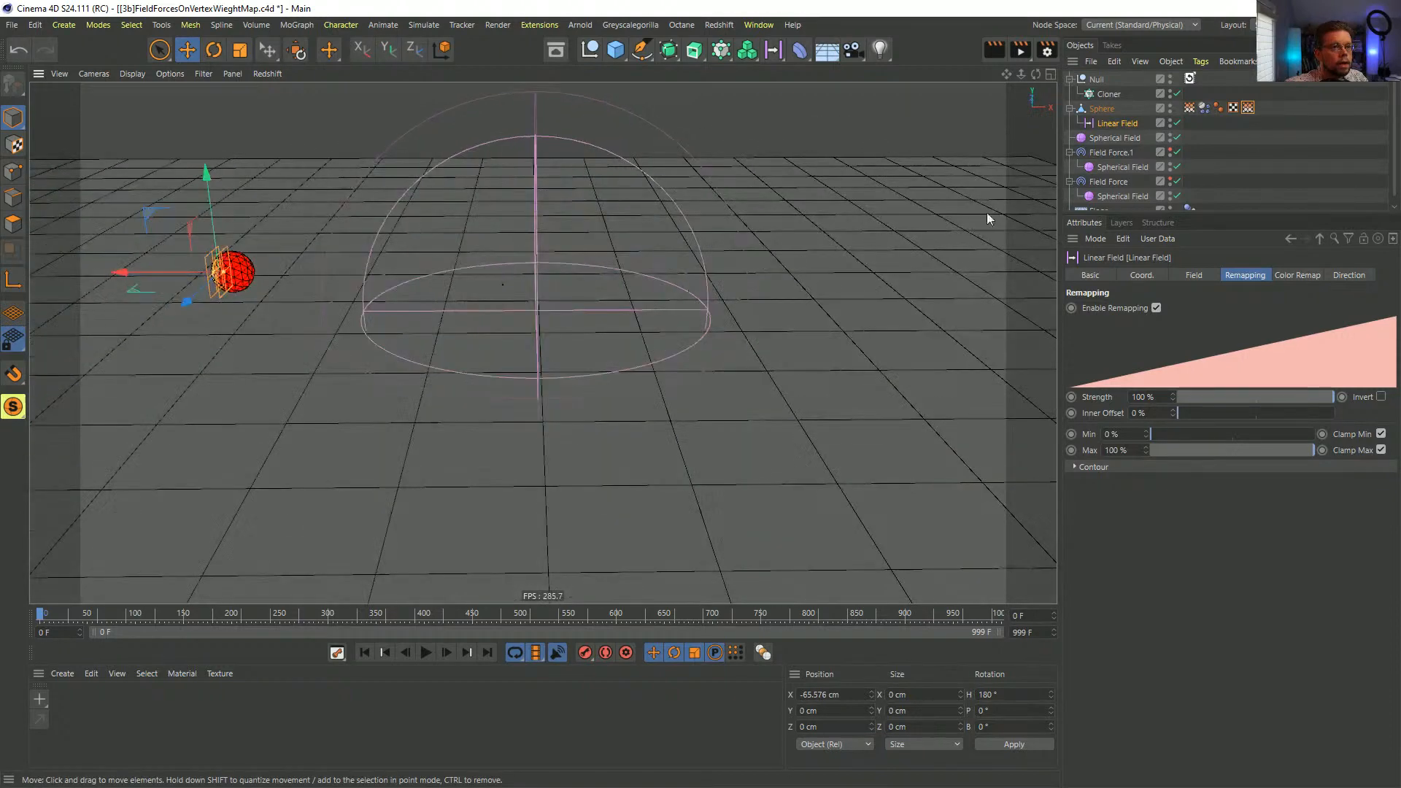
click(1247, 108)
click(1104, 276)
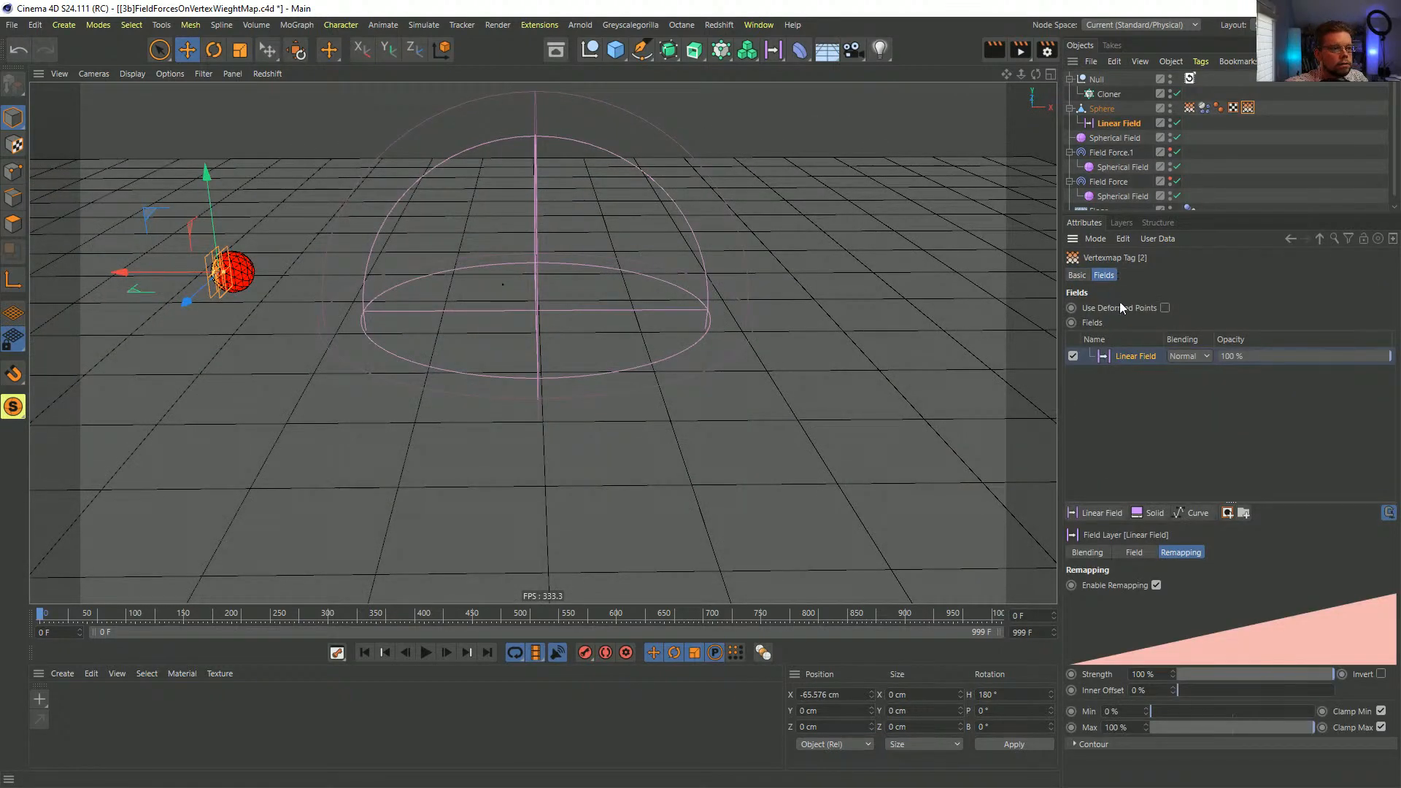
click(1077, 275)
click(1125, 386)
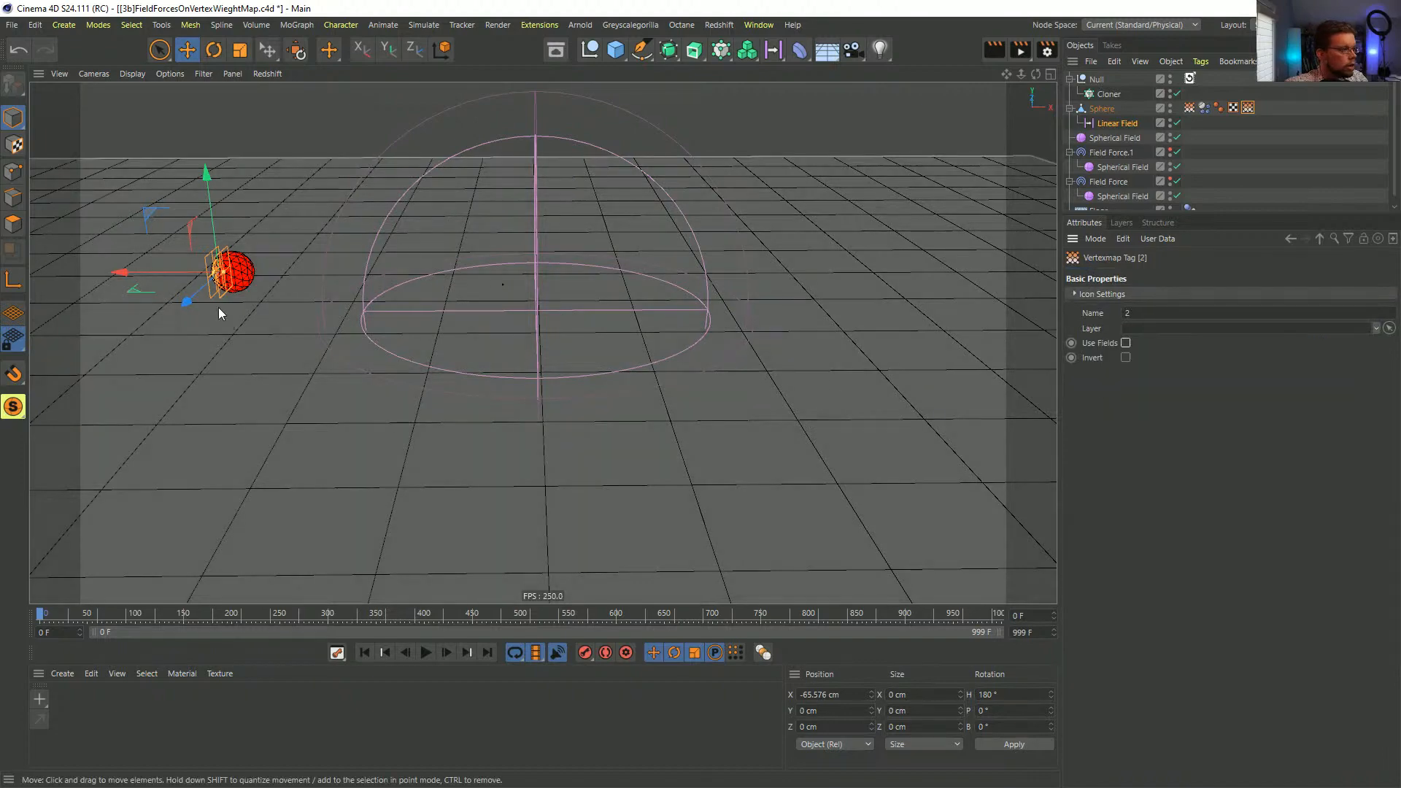
- Use vertex map 2 as the mask of the Spherical Field layer in Field Force.1
alt+drag(218, 306, 930, 211)
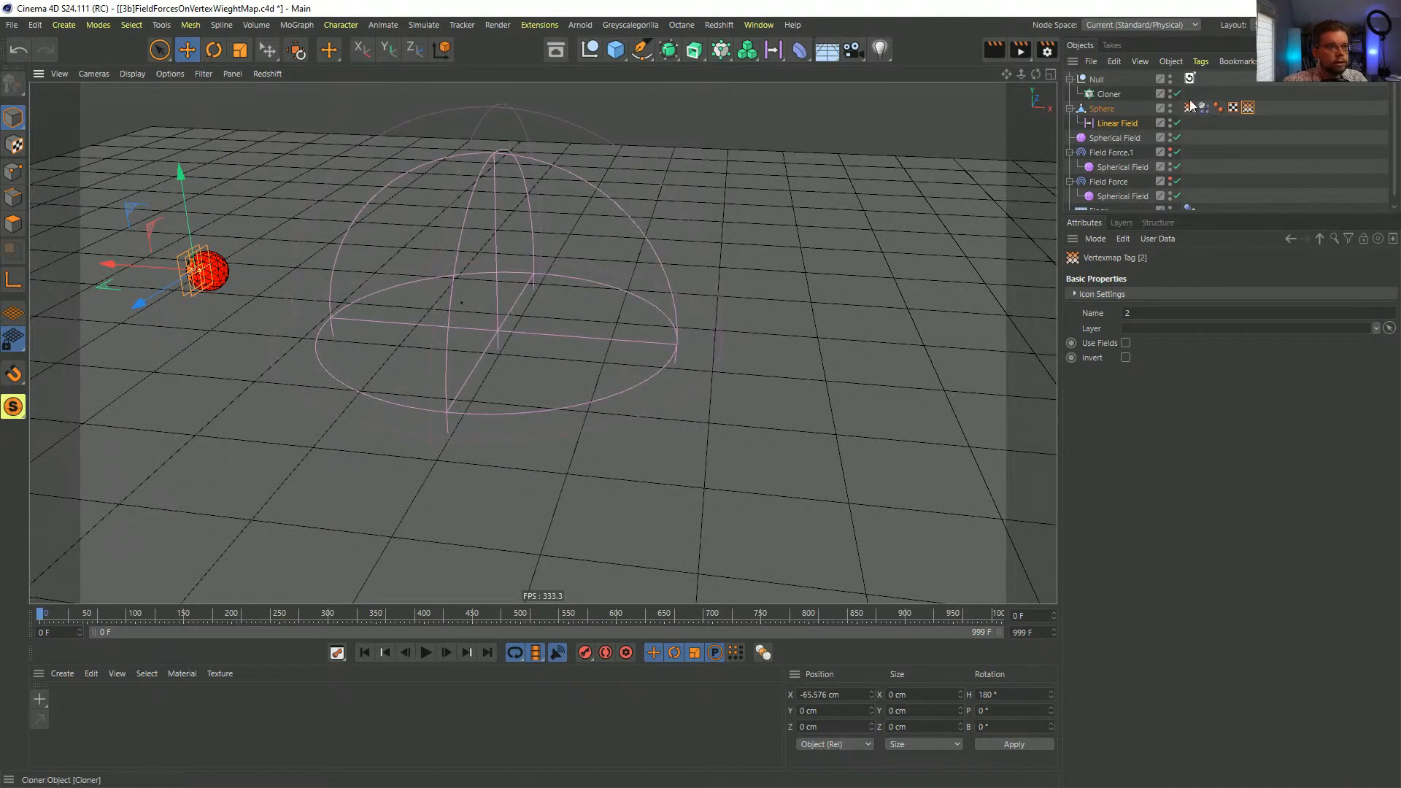
click(1110, 152)
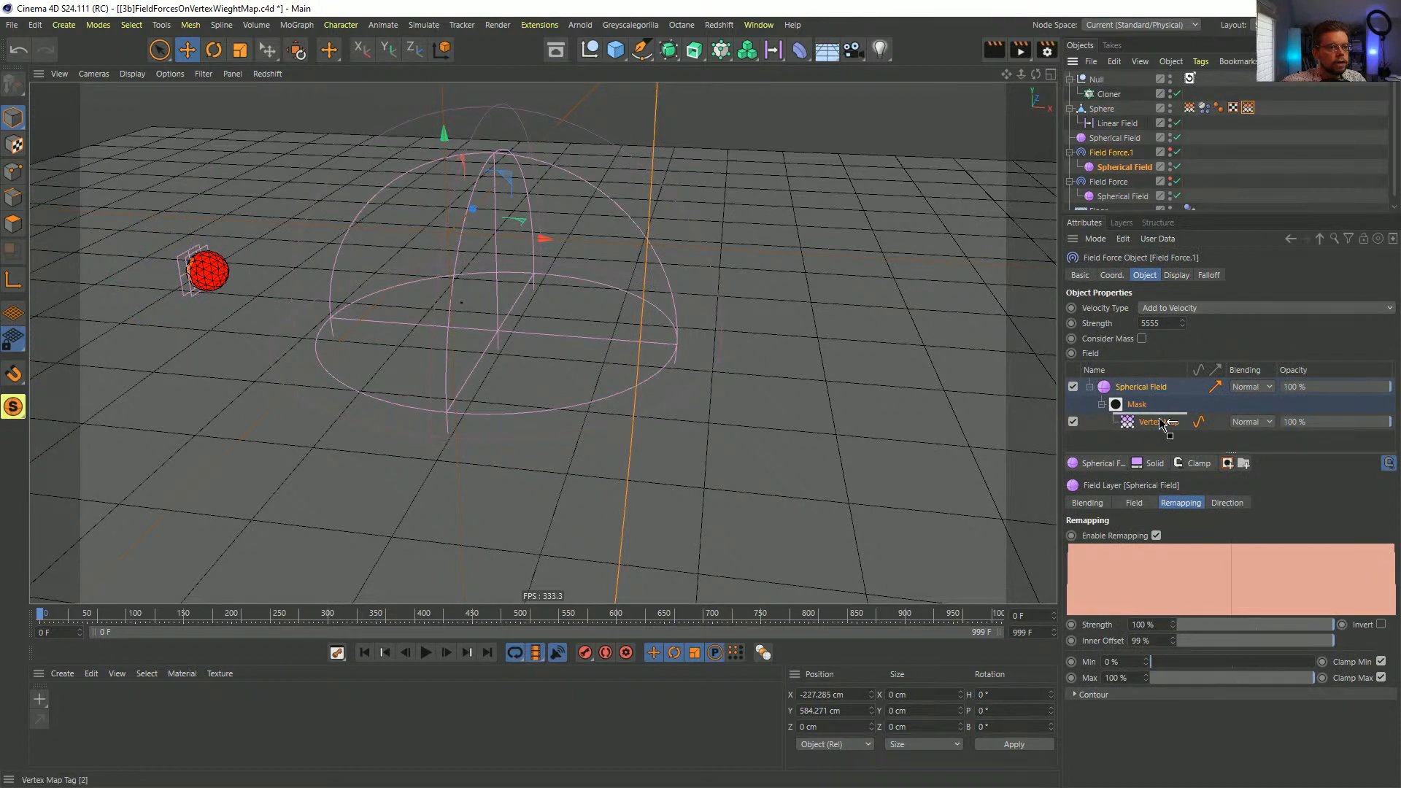
- Move Field Force.1's Spherical Field away from the dome to about X -1849 cm, keeping its height
click(1107, 168)
drag(541, 237, 267, 251)
alt+middle_drag(267, 251, 371, 245)
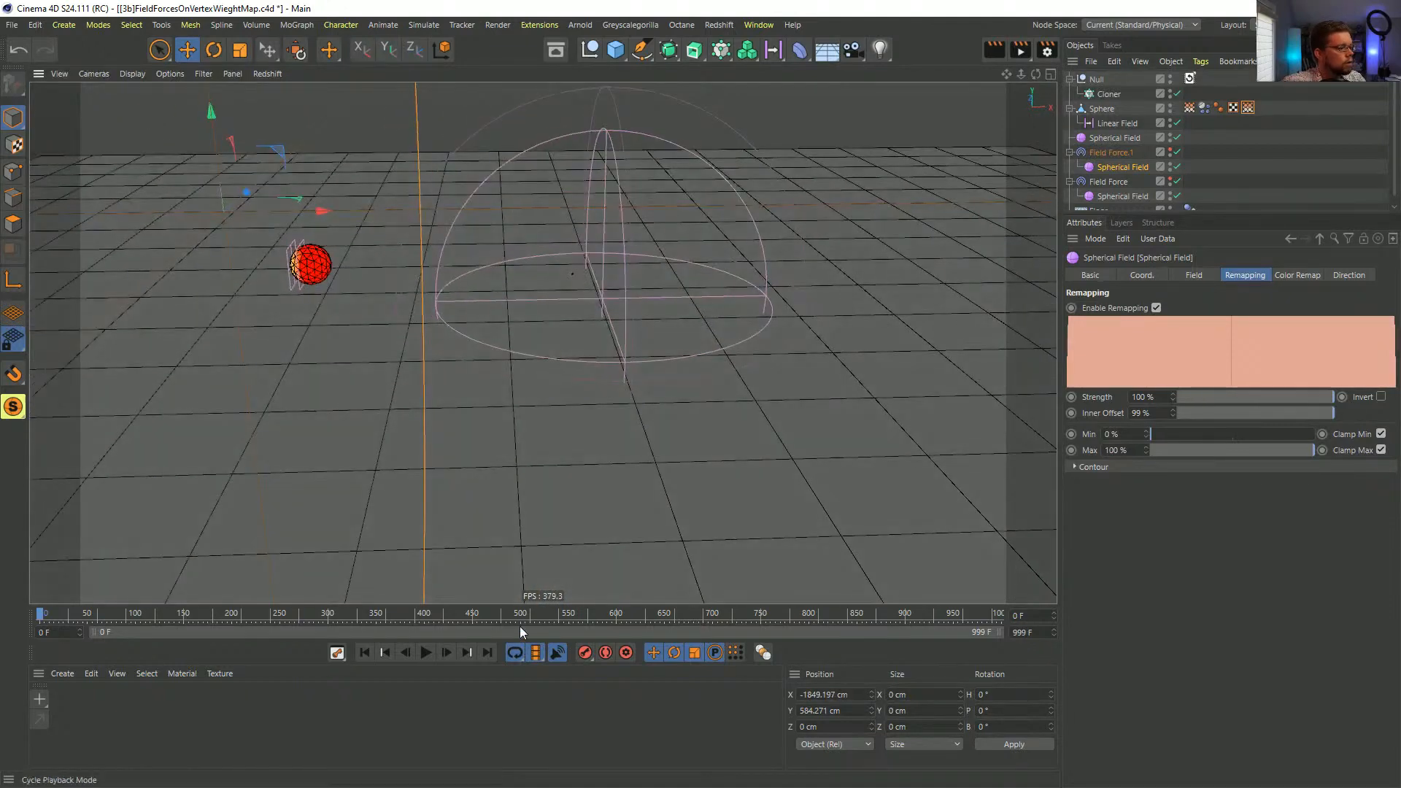
- Play the simulation to watch both forces pull on the sphere, with everything deselected, and stop it at the first frame
click(420, 651)
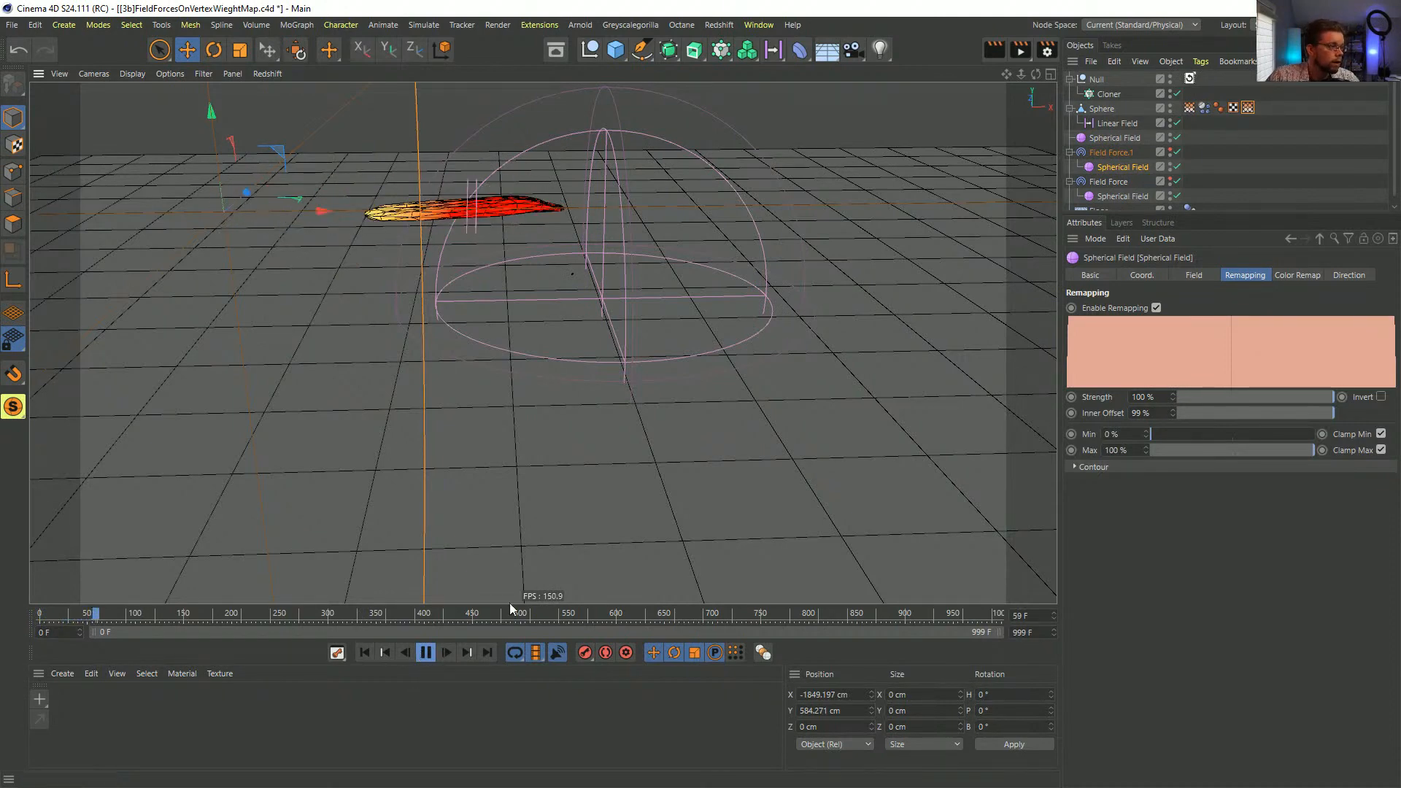
click(1238, 165)
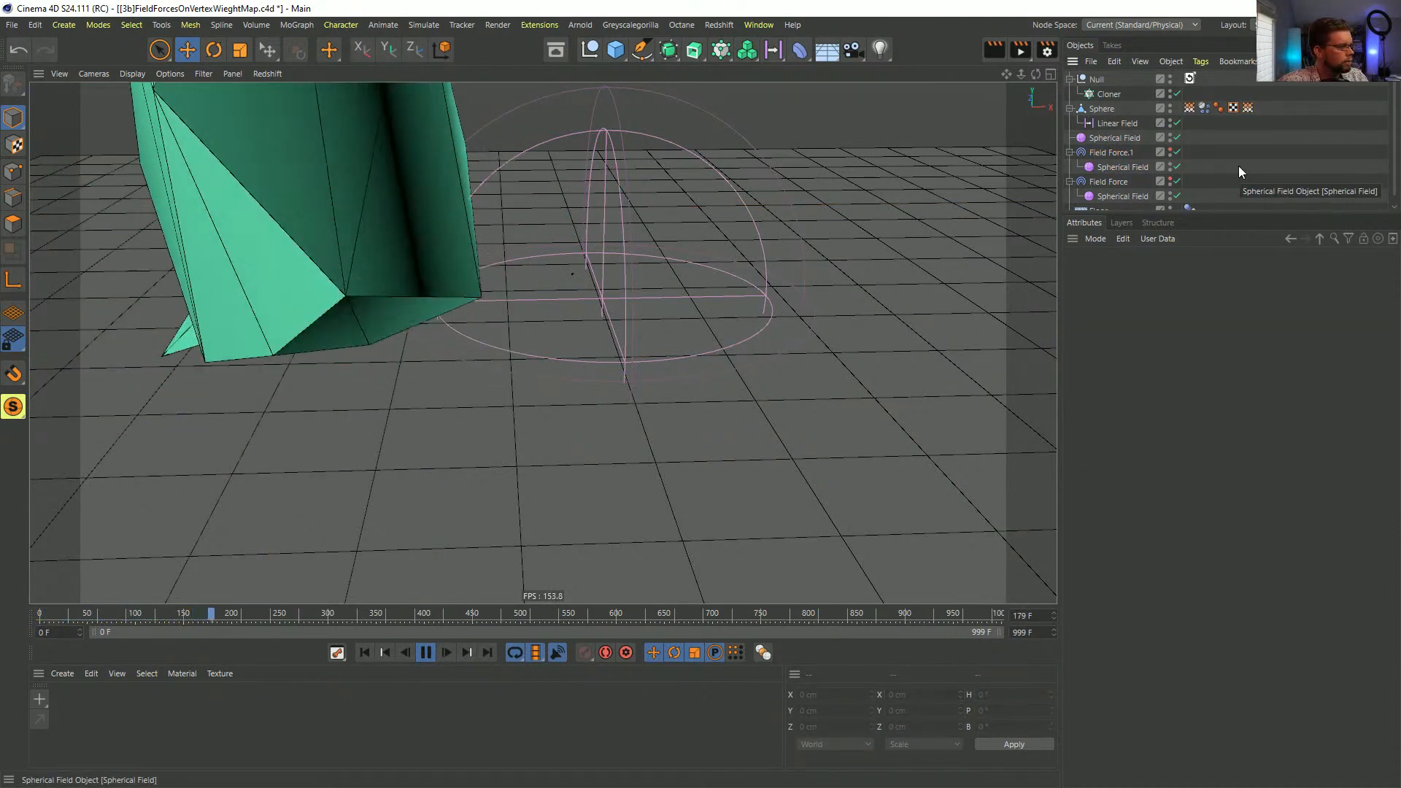
click(364, 652)
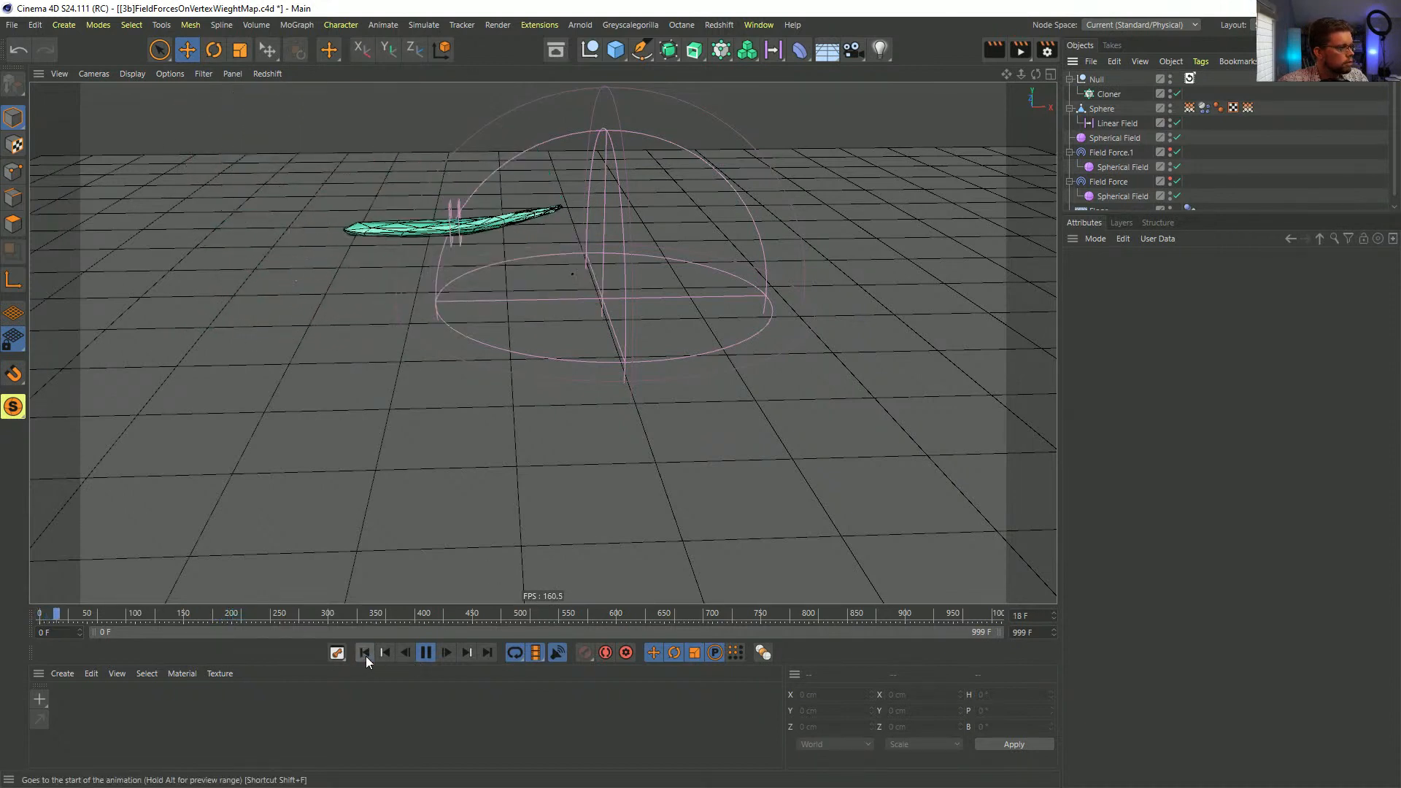
click(425, 652)
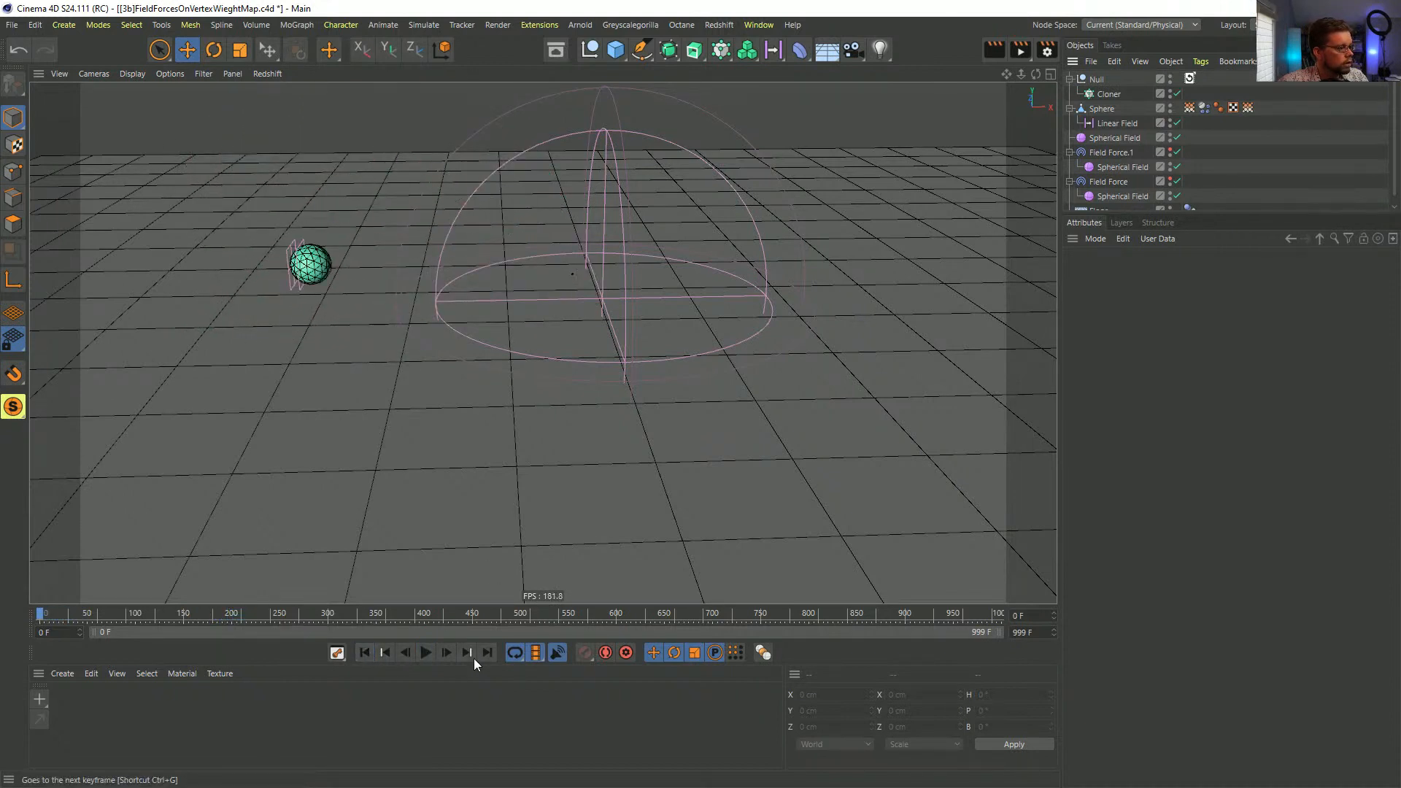
- Step through the simulation frame by frame from the start and play on to examine how the sphere deforms
click(446, 652)
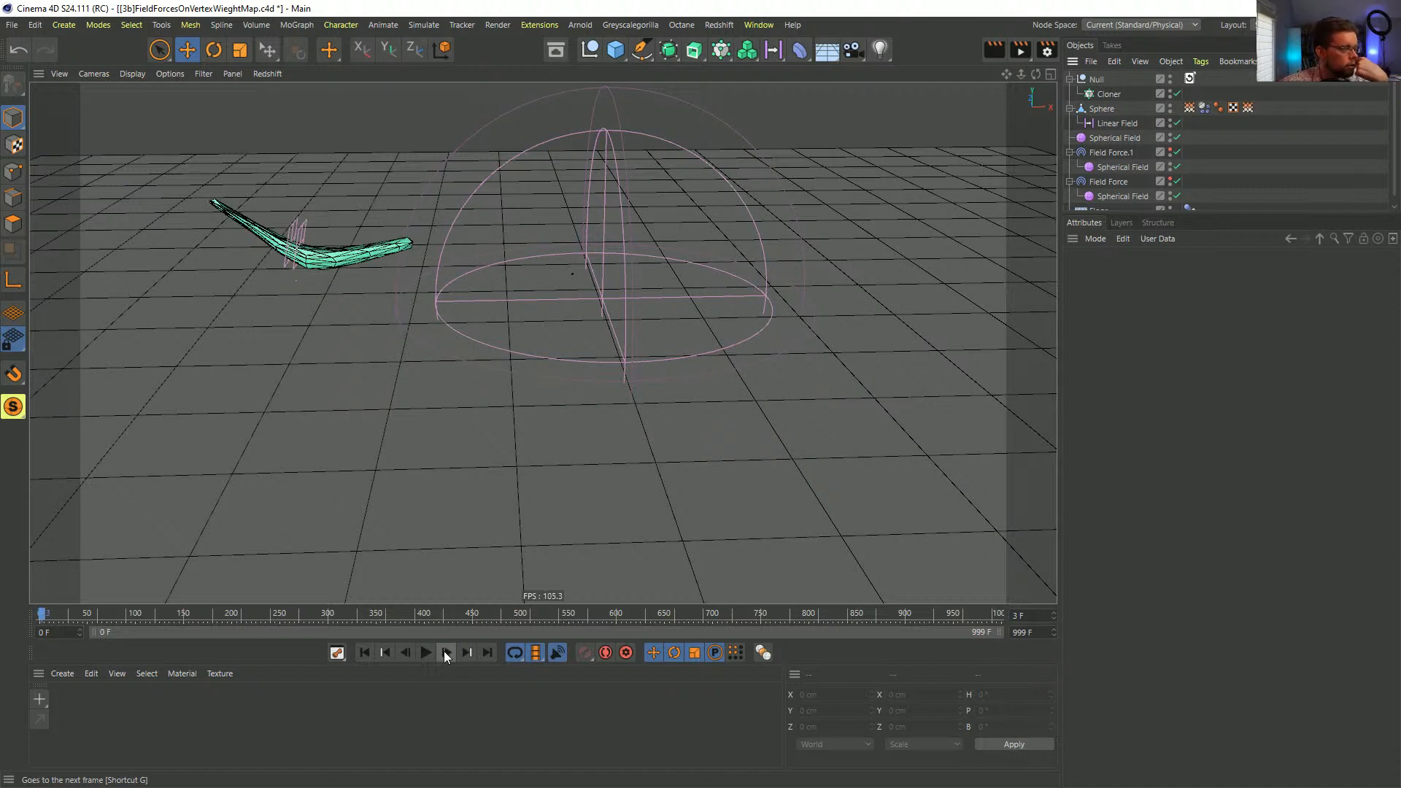
click(366, 654)
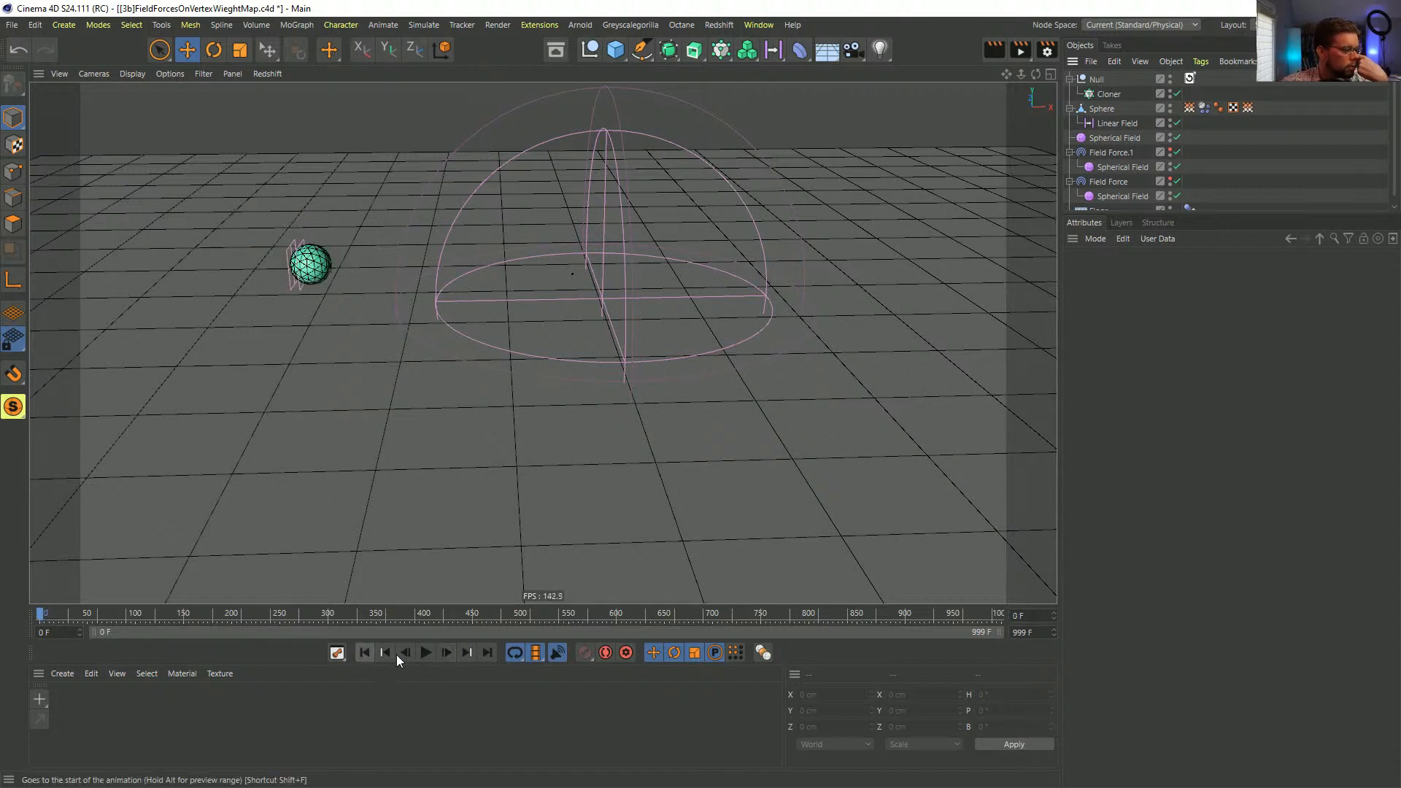
click(444, 651)
click(444, 651)
click(443, 651)
click(444, 650)
click(444, 651)
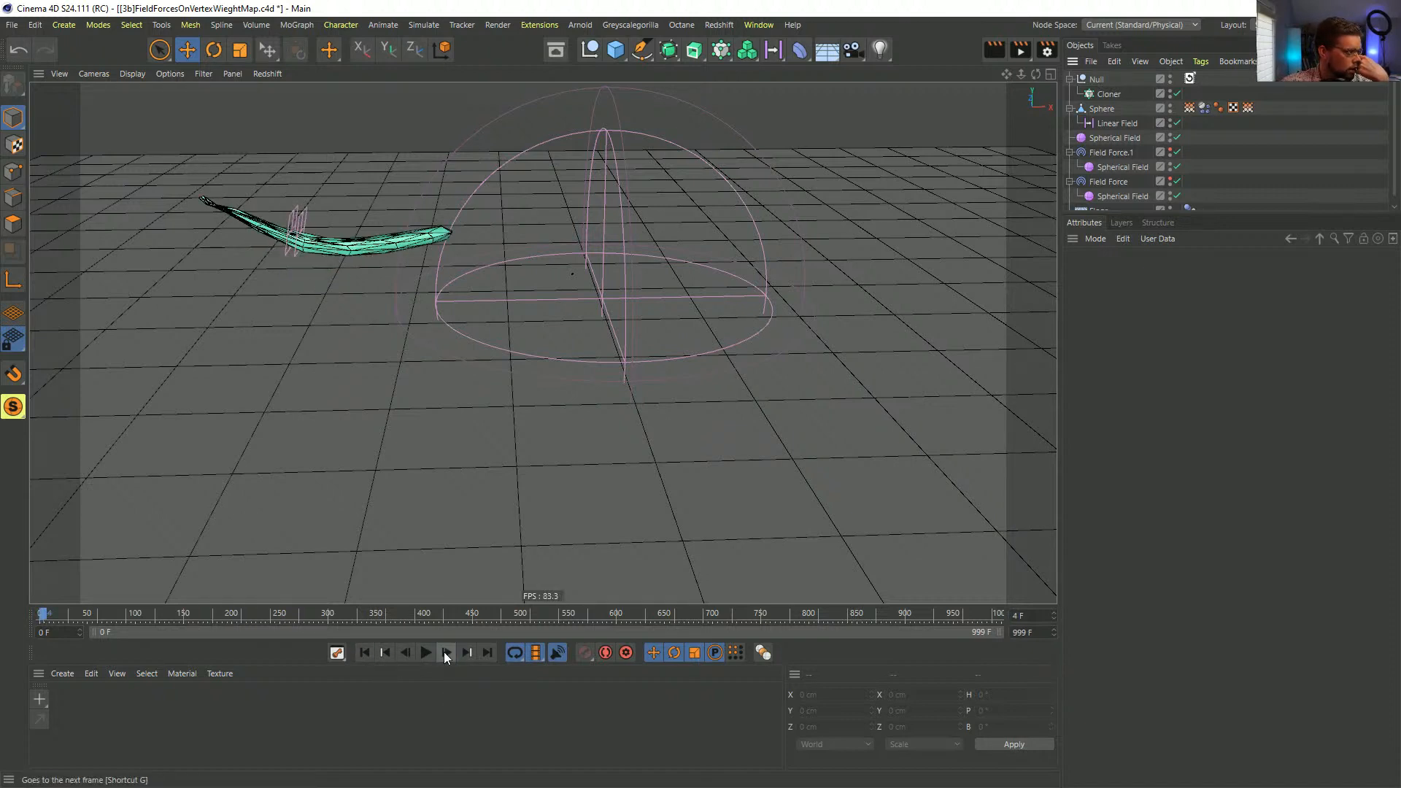
click(444, 651)
click(444, 651)
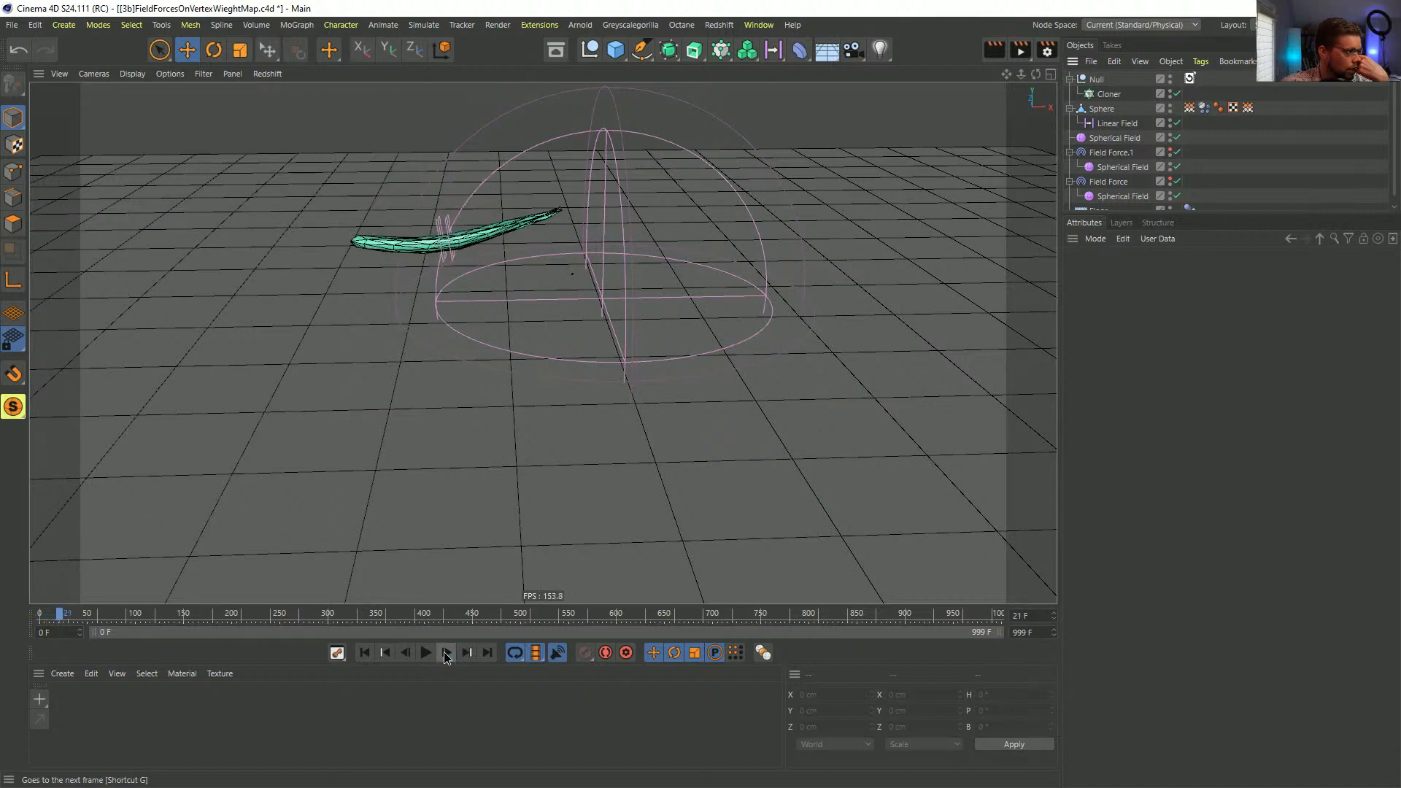
click(447, 652)
click(447, 652)
click(446, 652)
click(447, 652)
click(447, 652)
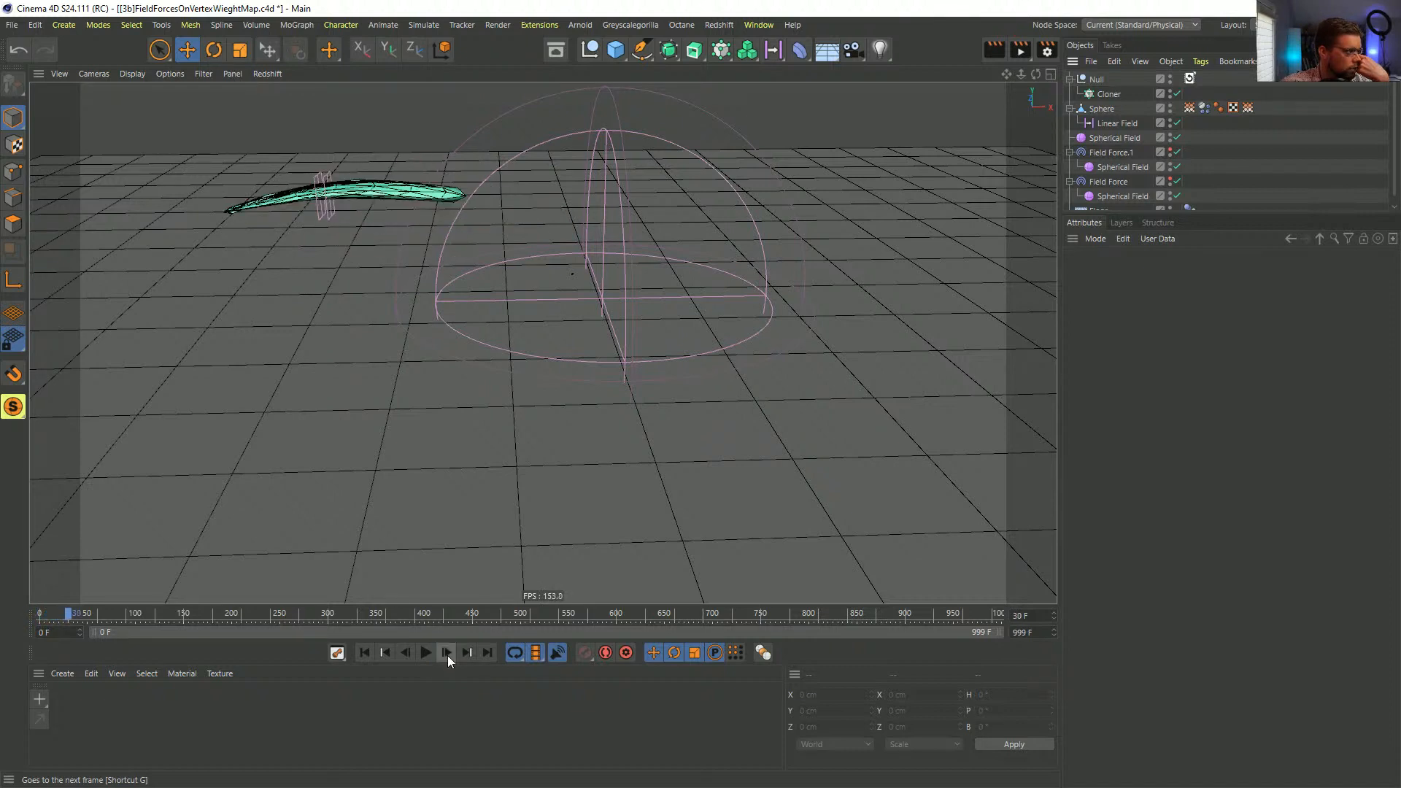
click(448, 653)
click(447, 653)
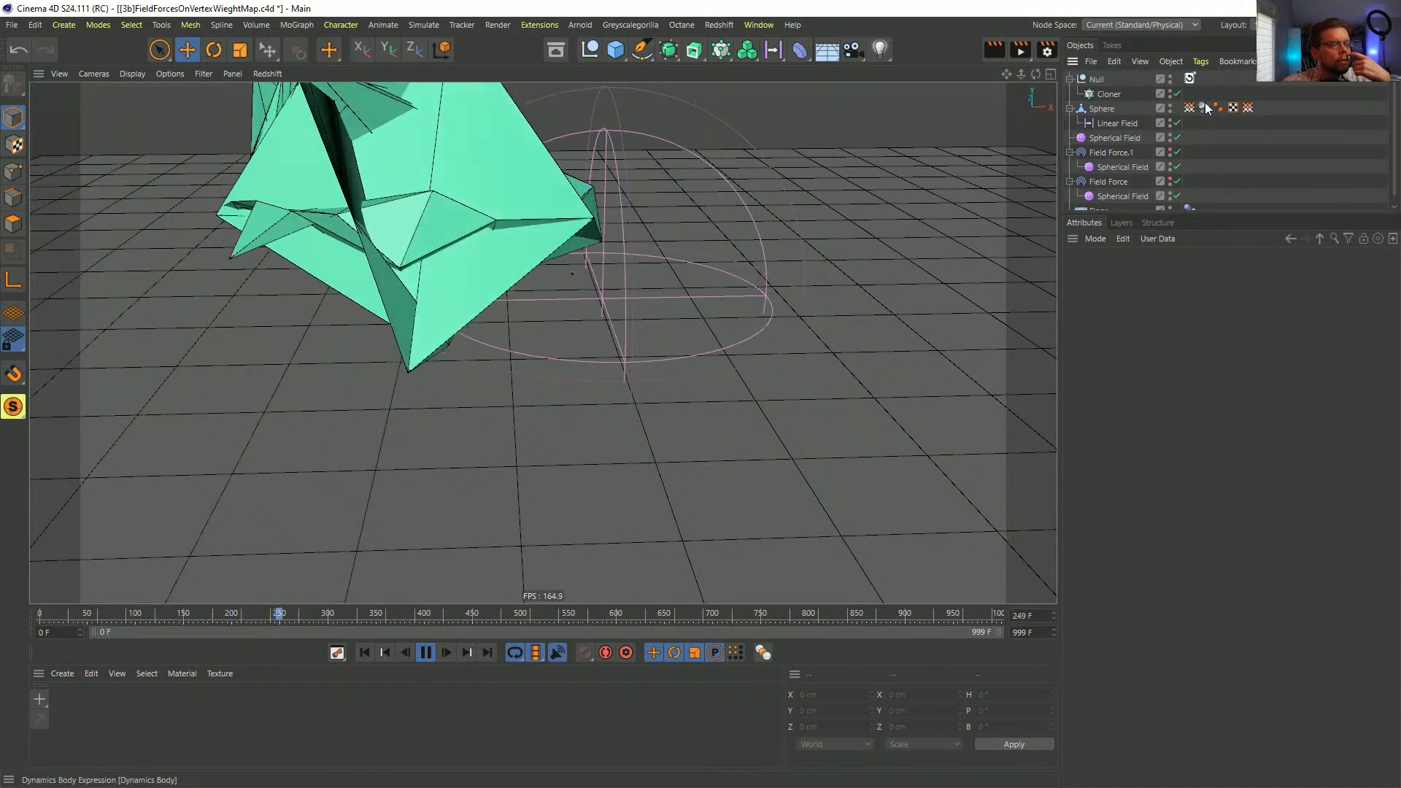
- Set the Strength of both Field Forces to 555 and restart the simulation
click(1116, 153)
ctrl+click(1120, 183)
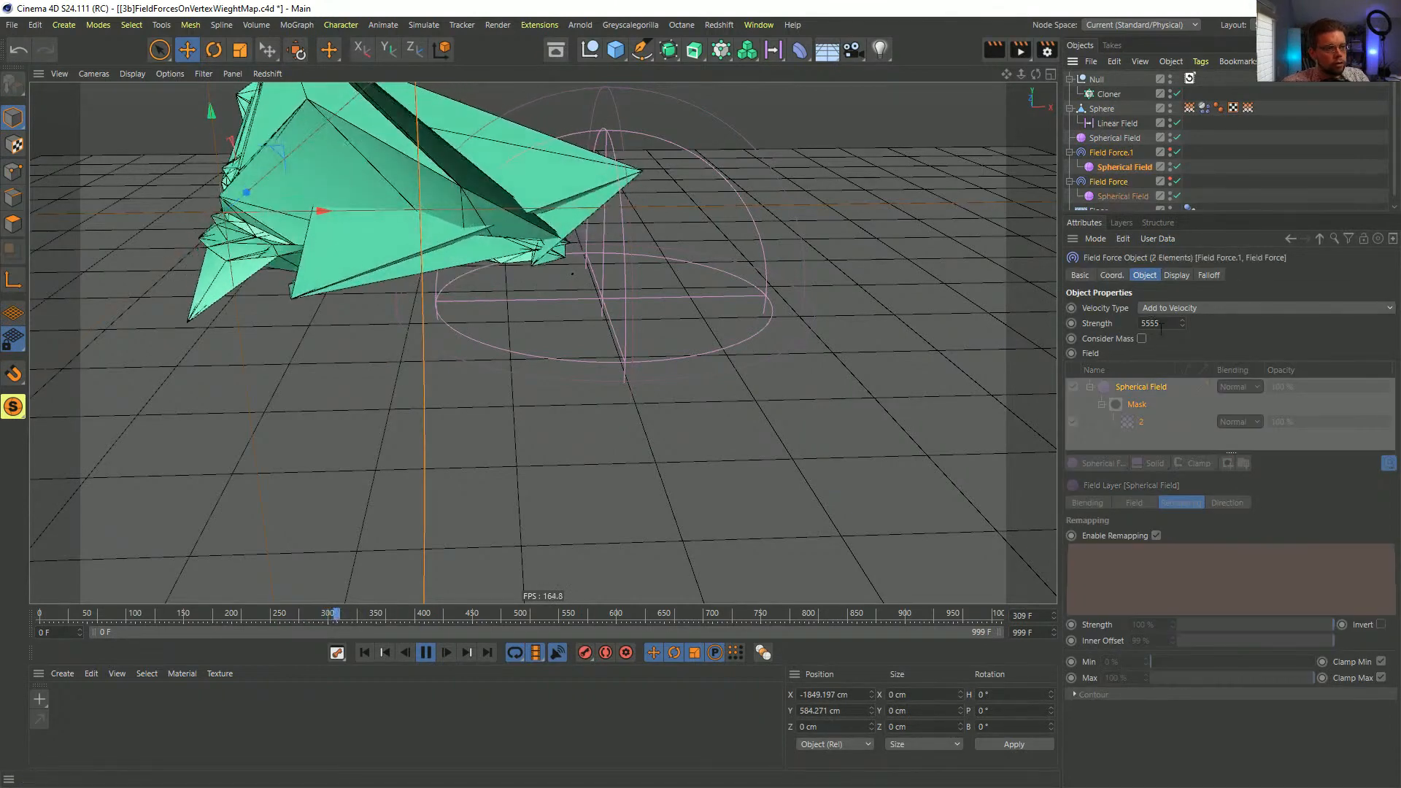
click(364, 652)
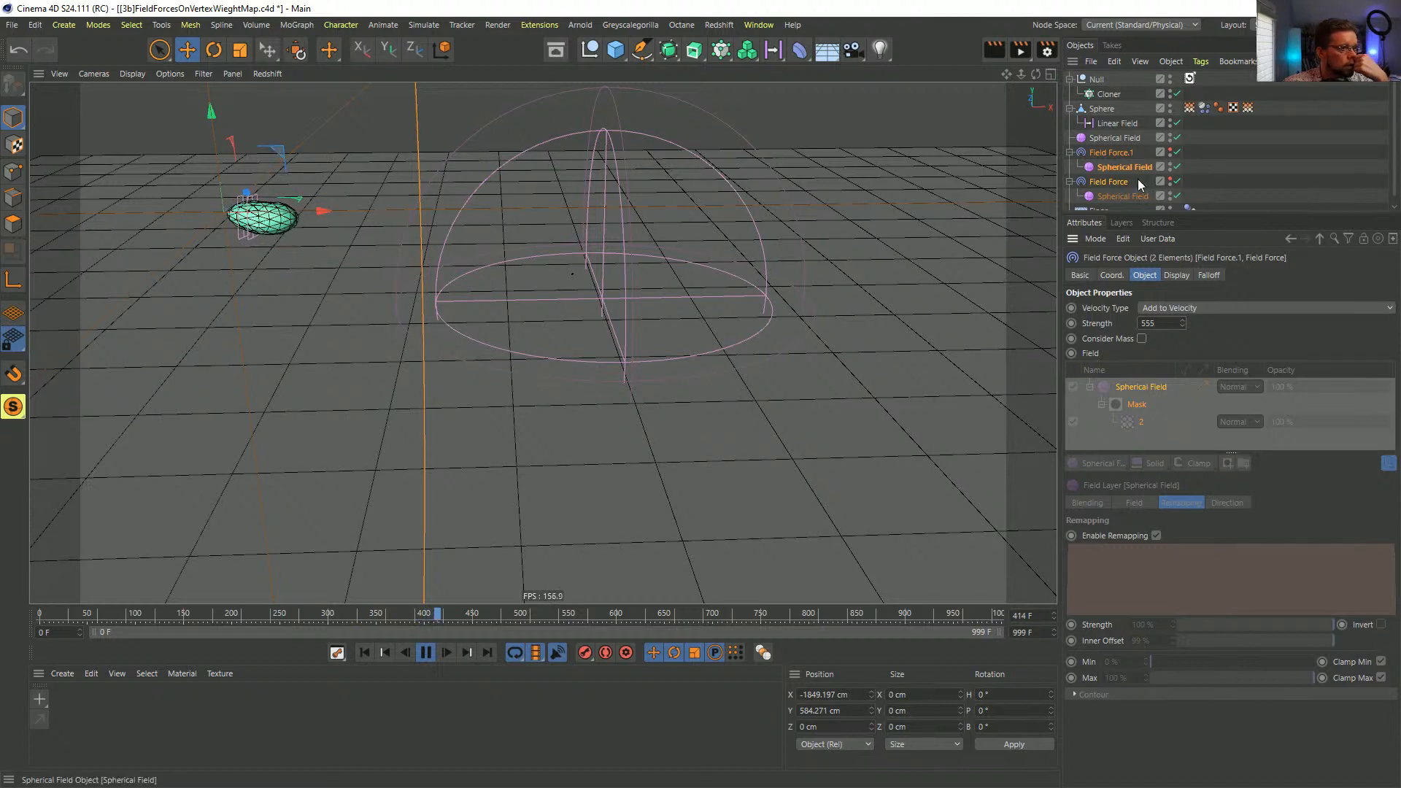
- Move Field Force.1's Spherical Field to about X -1404 cm, Y 897 cm while the simulation plays
click(270, 208)
drag(272, 152, 411, 145)
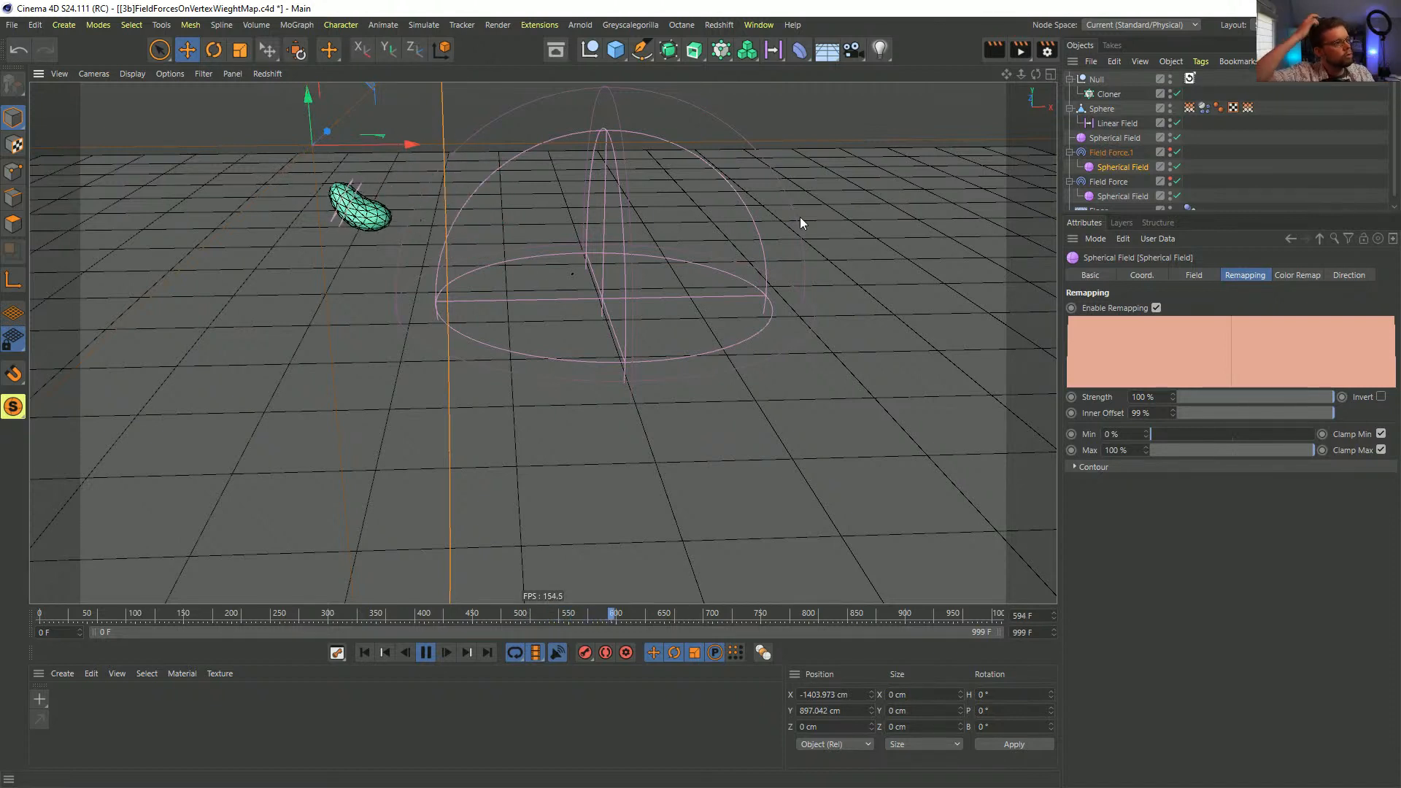
- Try a Structural springs value of 5 in the sphere's soft body settings, and settle on 1
click(1203, 108)
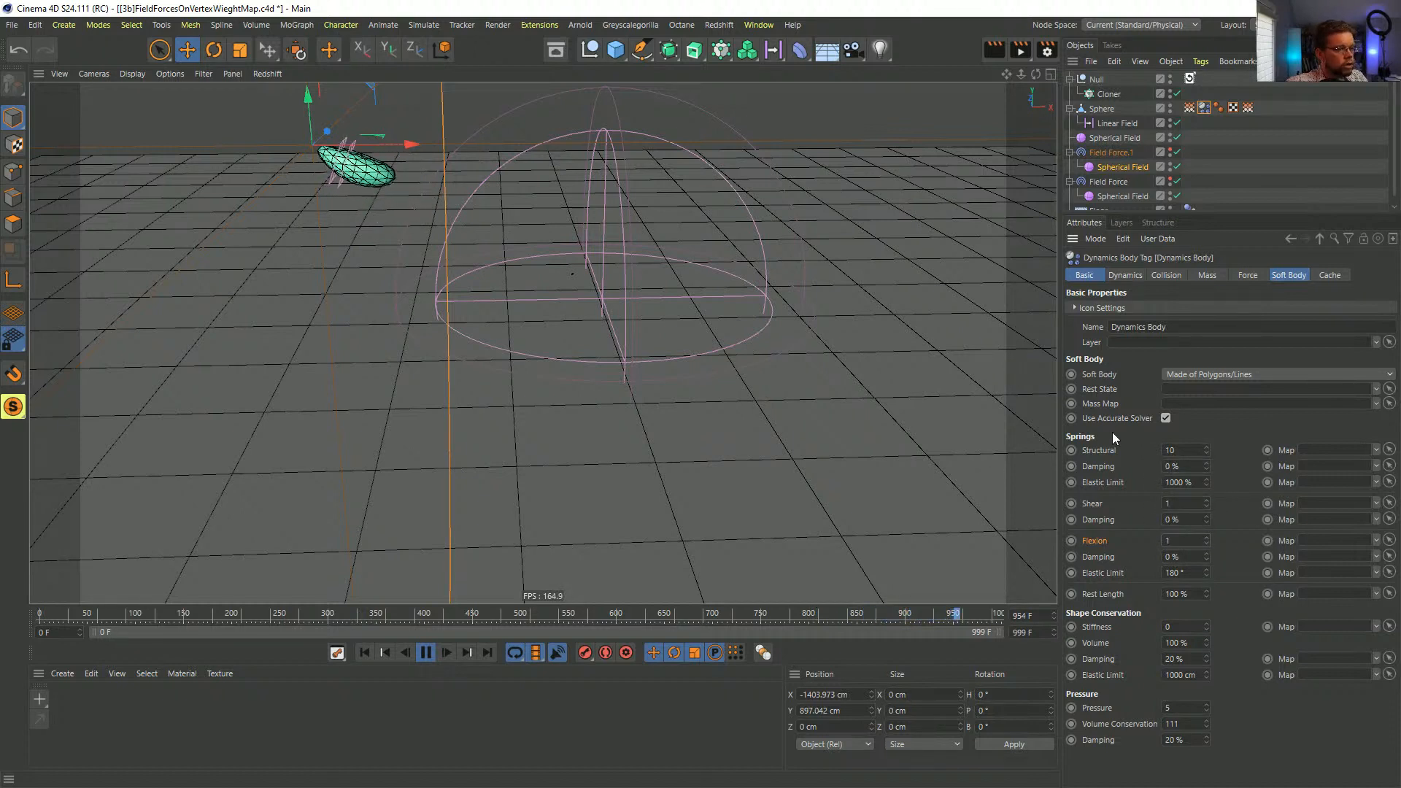
text(5)
key(Return)
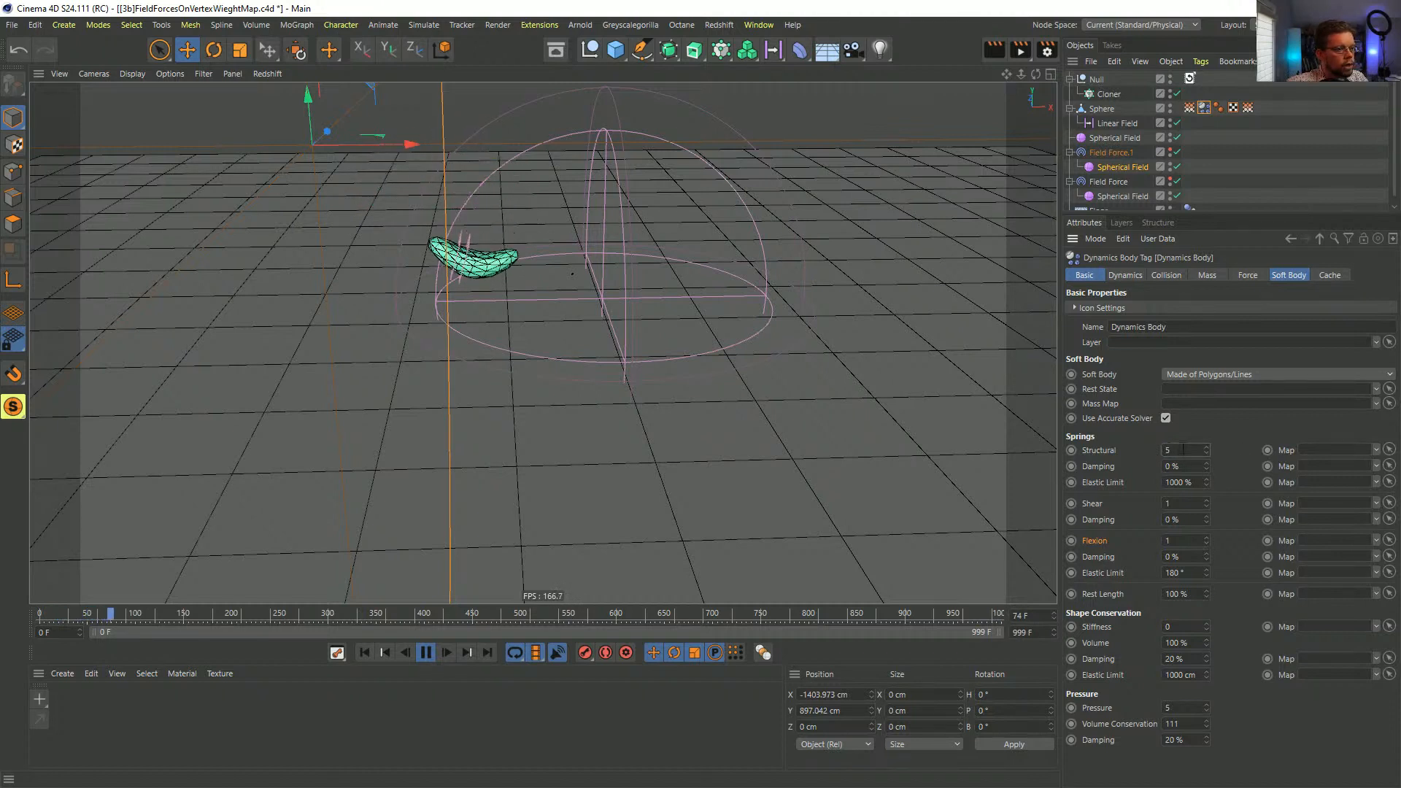
text(1)
key(Return)
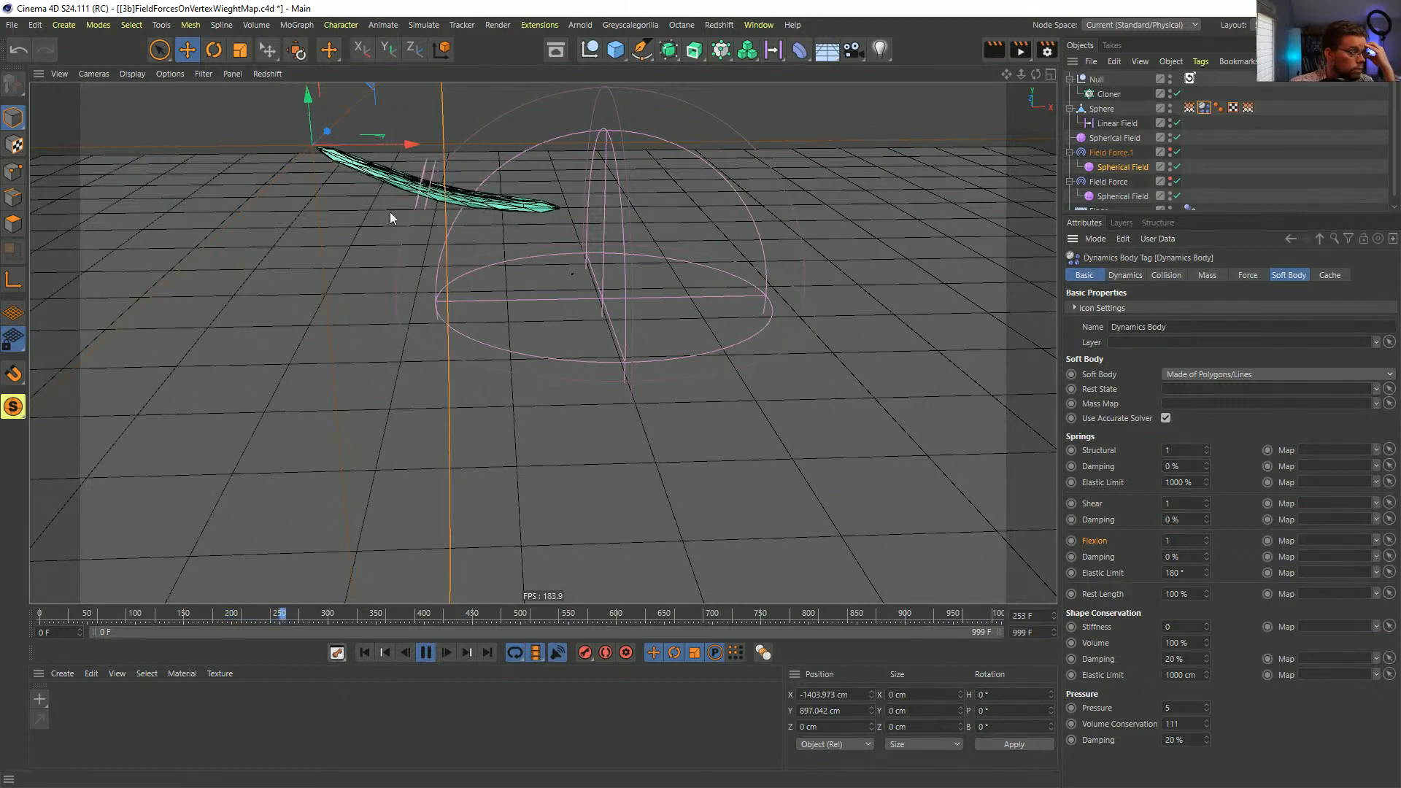
- Move Field Force.1's Spherical Field to about X -1669 cm, Y 972 cm and restart the simulation
key(z)
mouse_move(367, 85)
mouse_down()
mouse_move(267, 154)
mouse_move(306, 149)
mouse_move(292, 142)
mouse_move(321, 109)
mouse_move(369, 86)
mouse_up()
key(z)
click(365, 653)
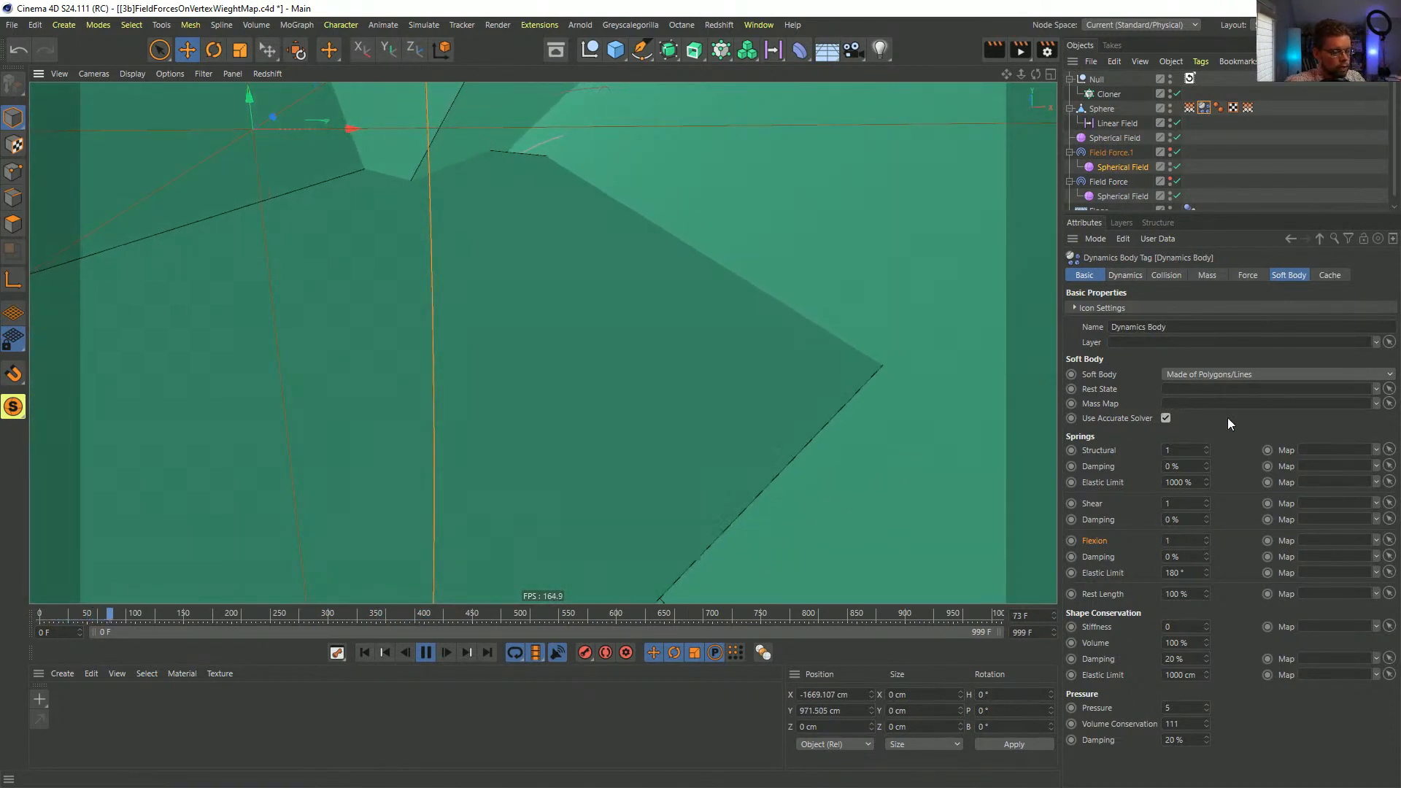
- Set Volume Conservation and Pressure to 0 in the sphere's soft body settings and restart the simulation
key(ctrl+d)
click(1286, 277)
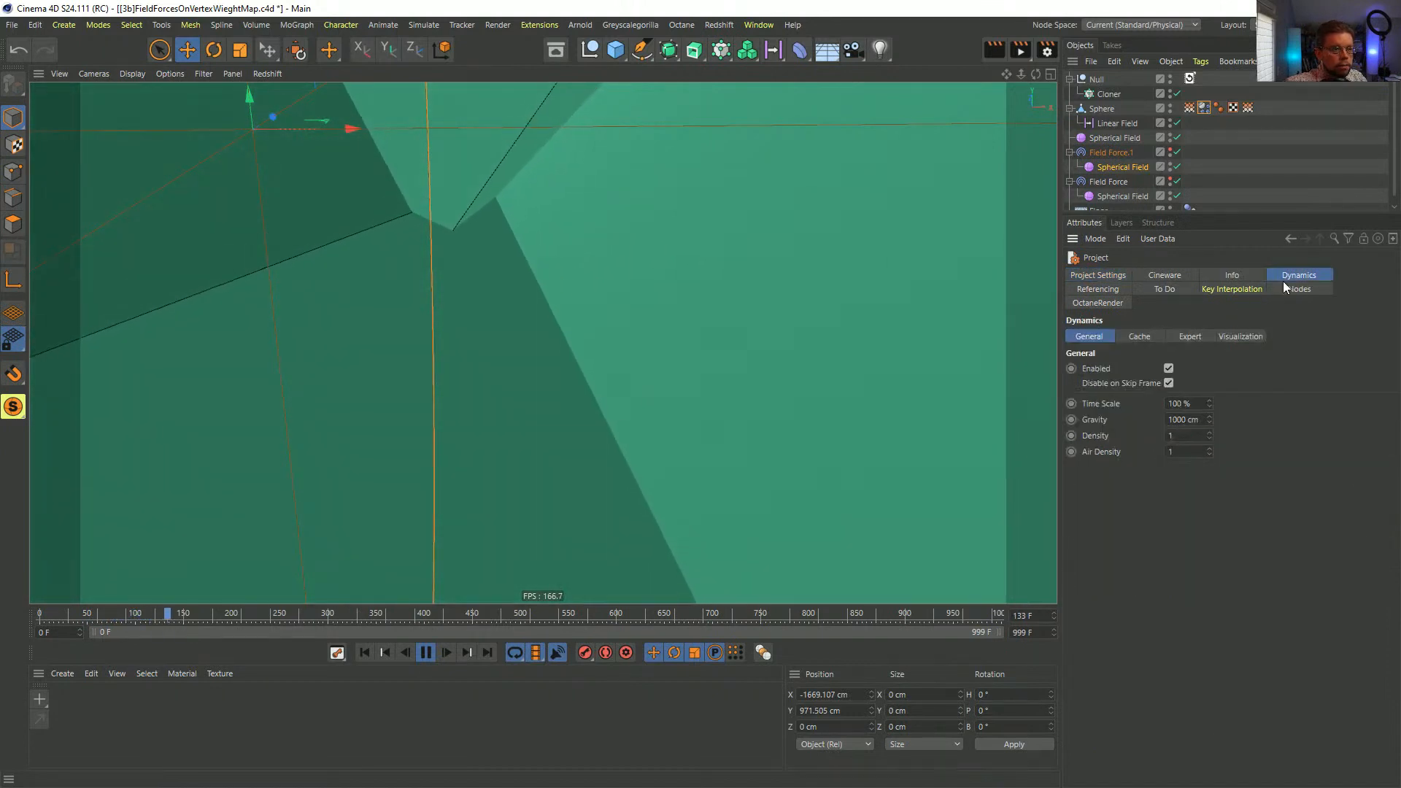
click(1205, 108)
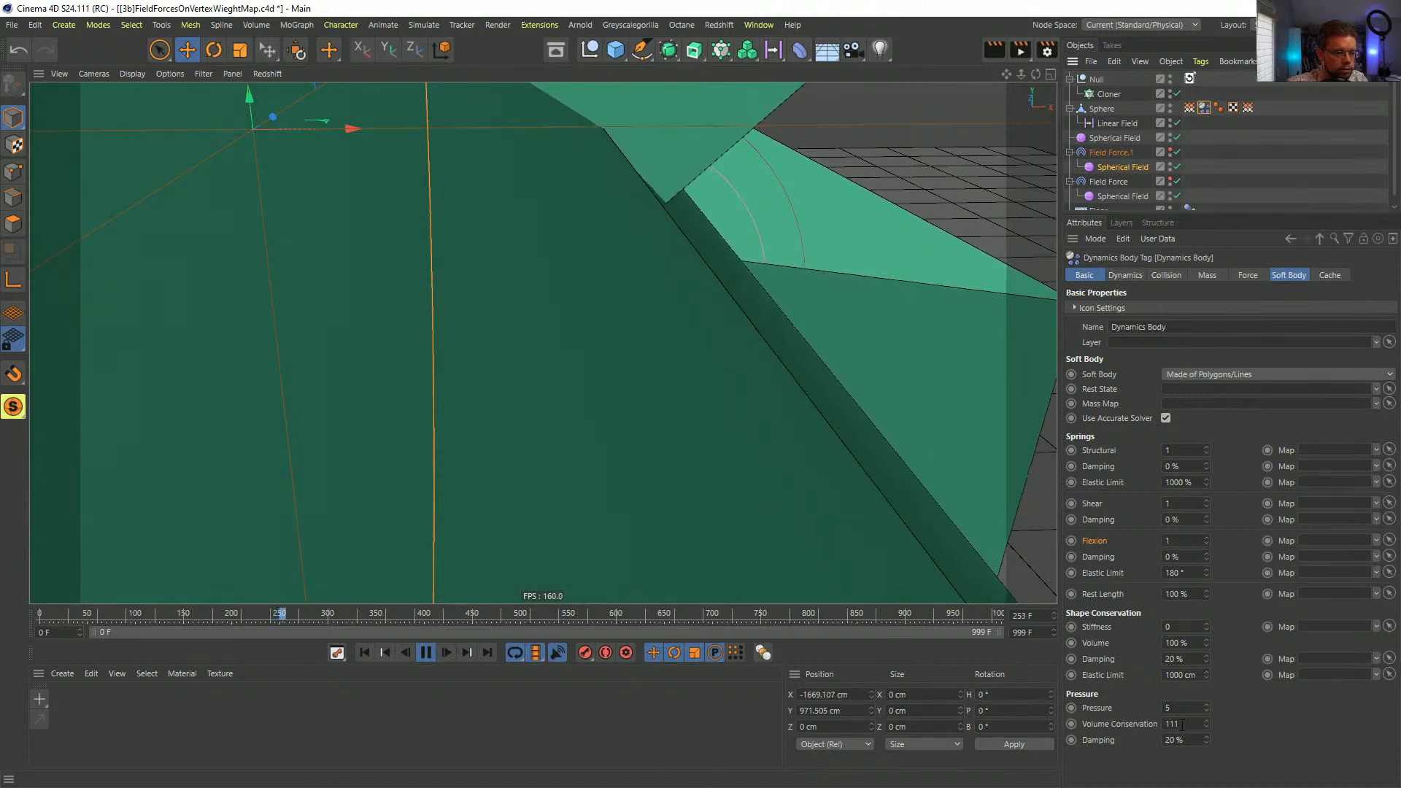
click(1197, 723)
text(0)
key(shift+Tab)
text(0)
key(Return)
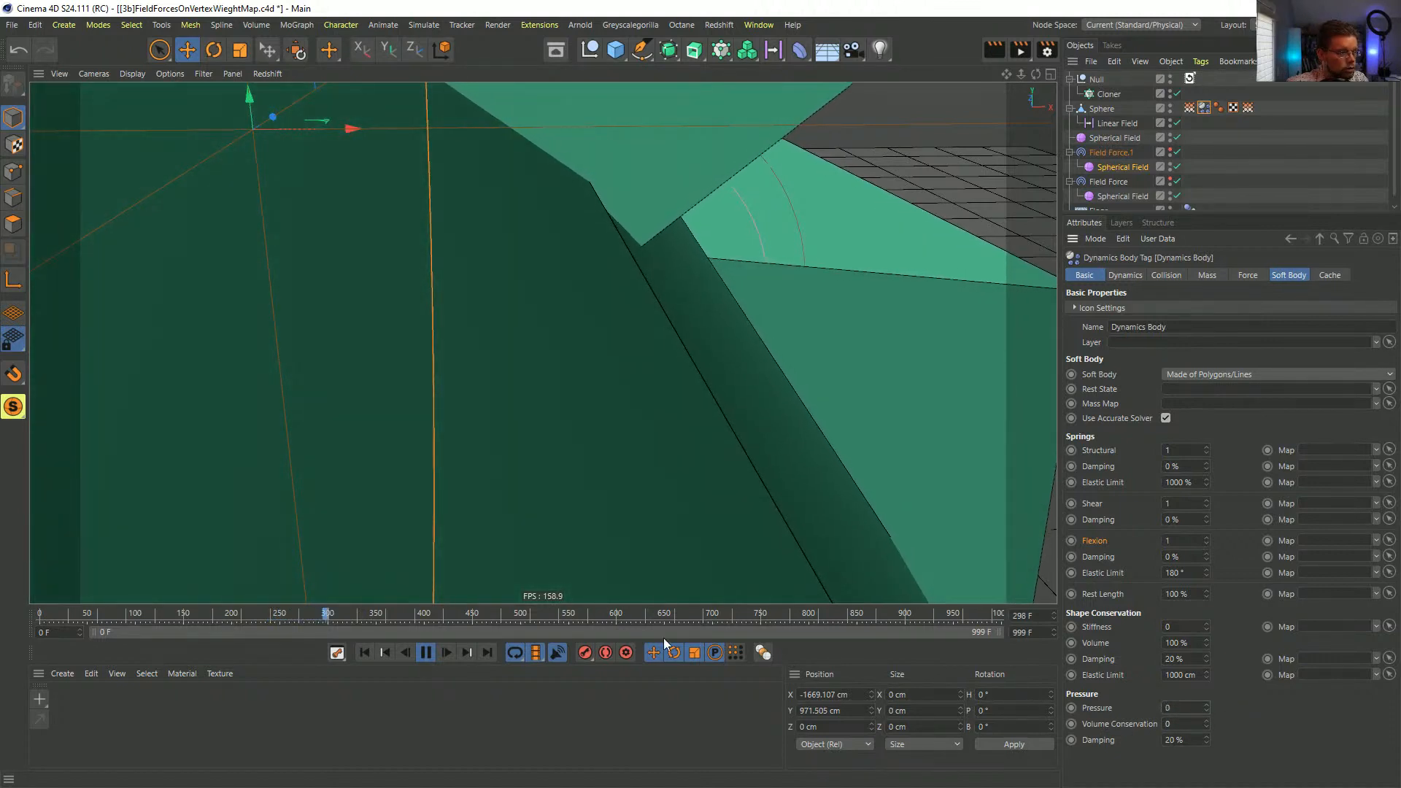
click(363, 653)
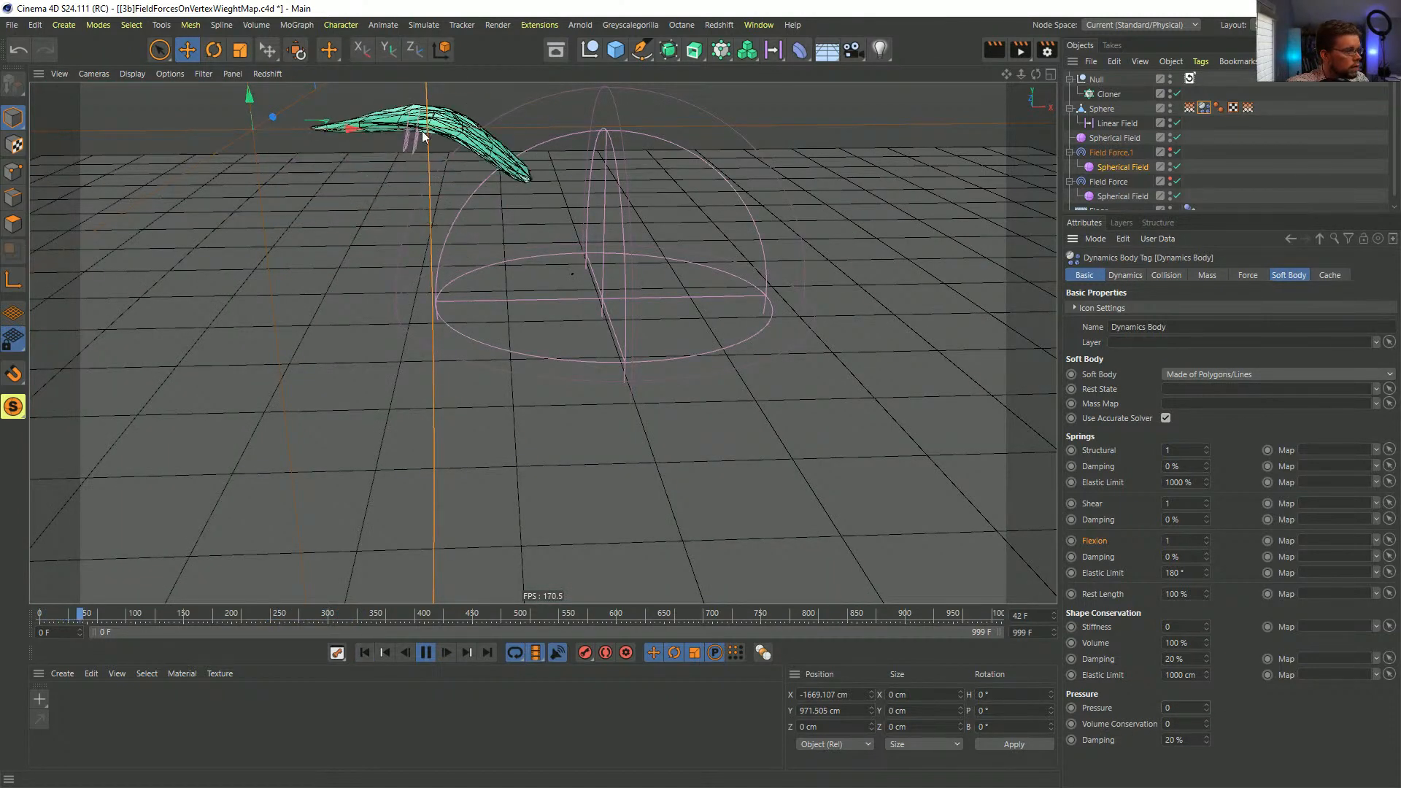
- Drag Field Force.1's Spherical Field around the running simulation, leaving it at about X -2883 cm, Y 984 cm
click(305, 100)
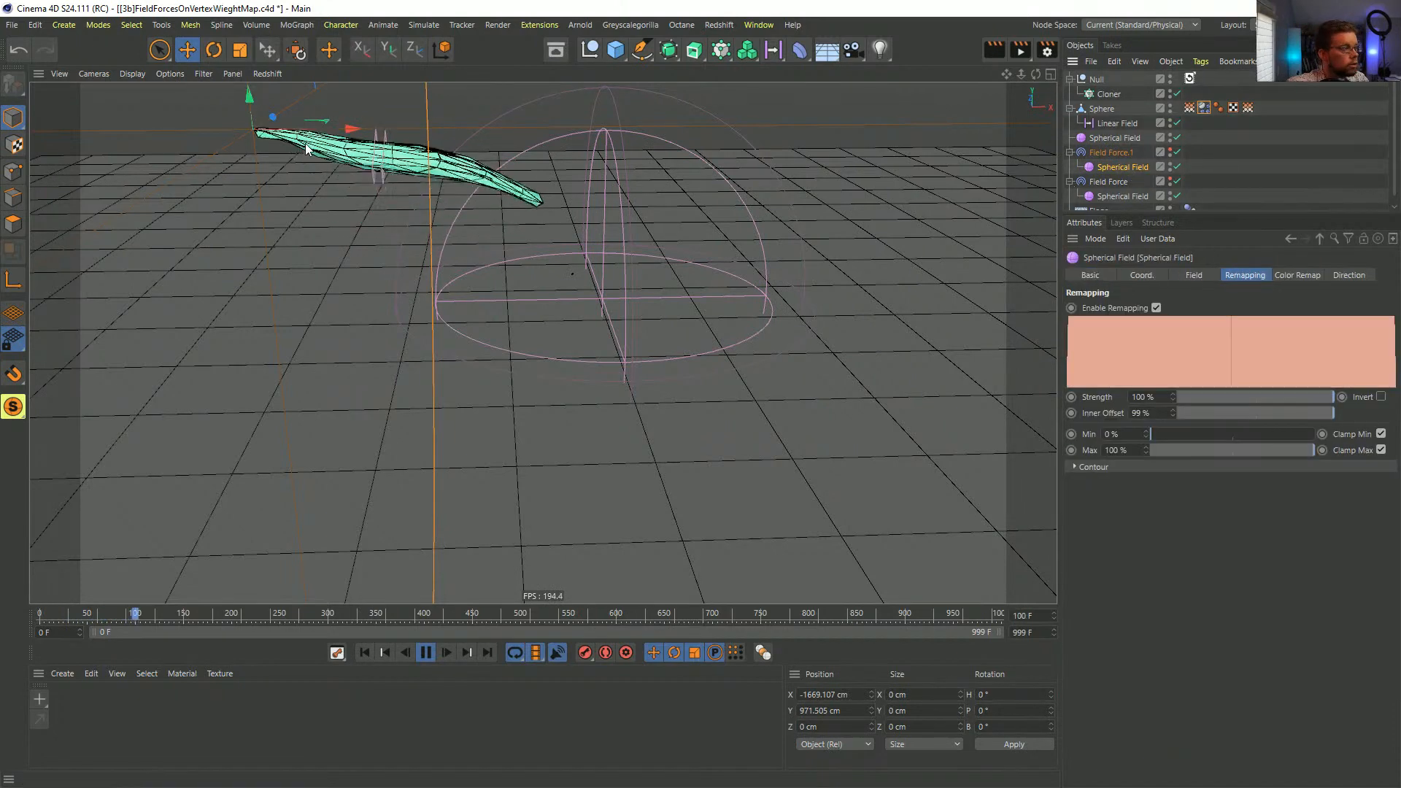
alt+middle_drag(305, 113, 298, 174)
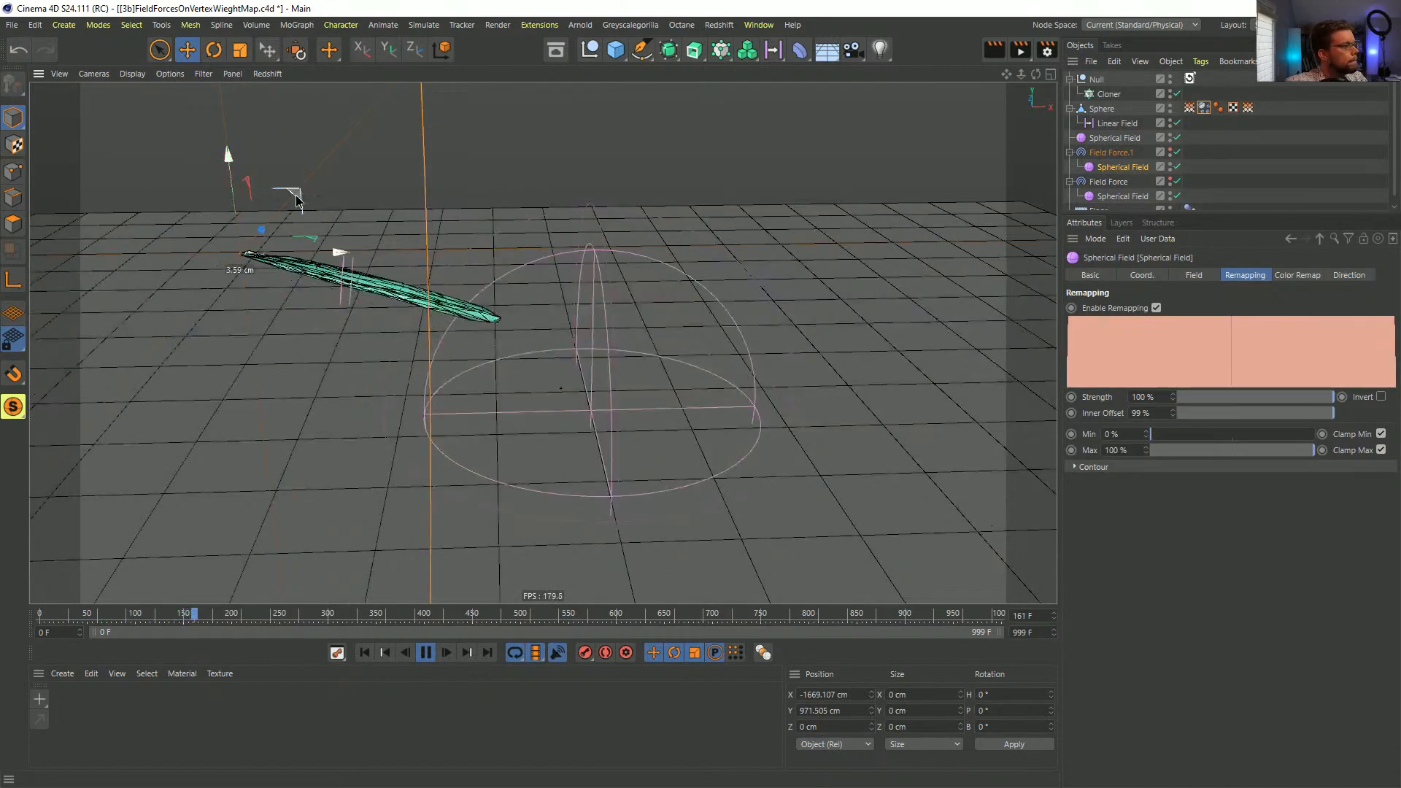
drag(294, 193, 191, 239)
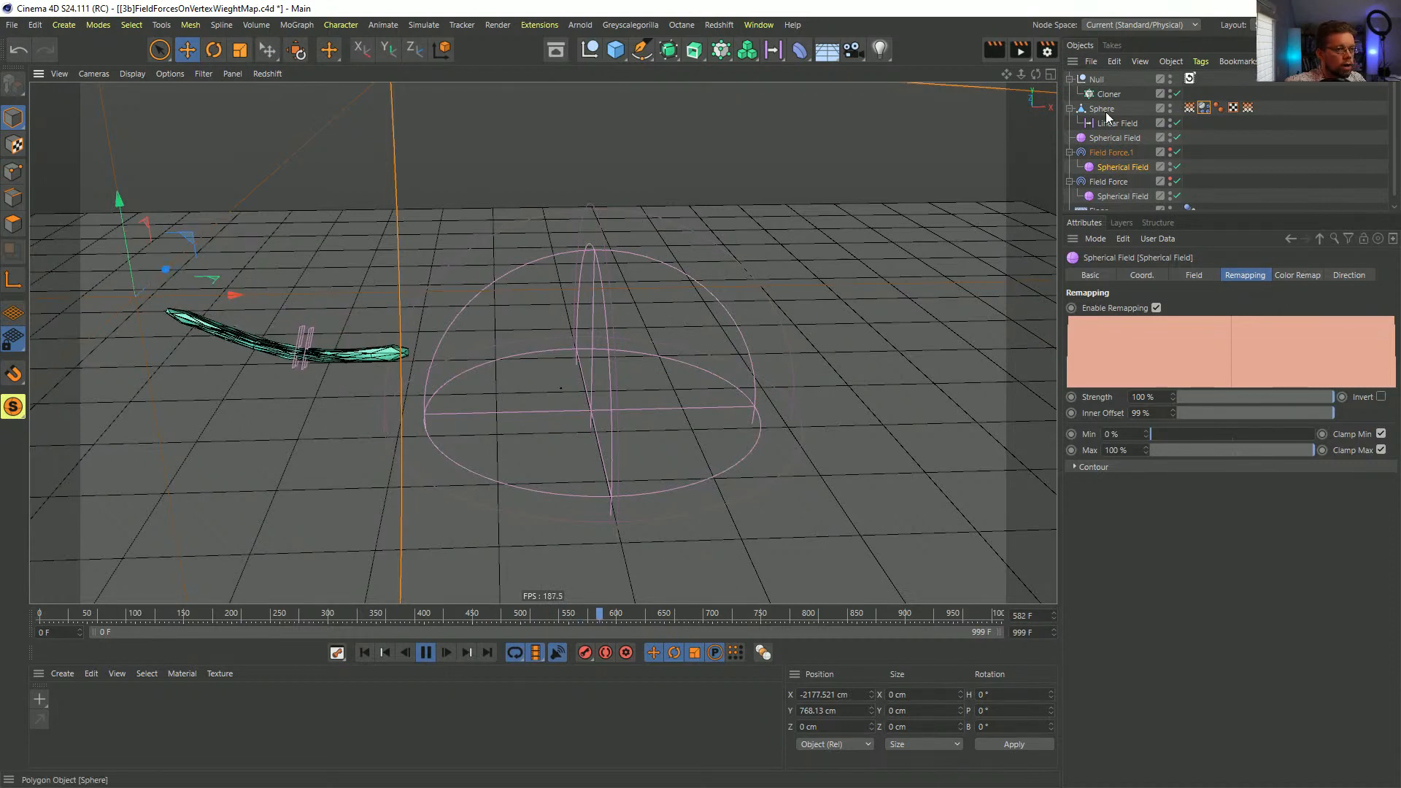
alt+middle_drag(398, 328, 663, 369)
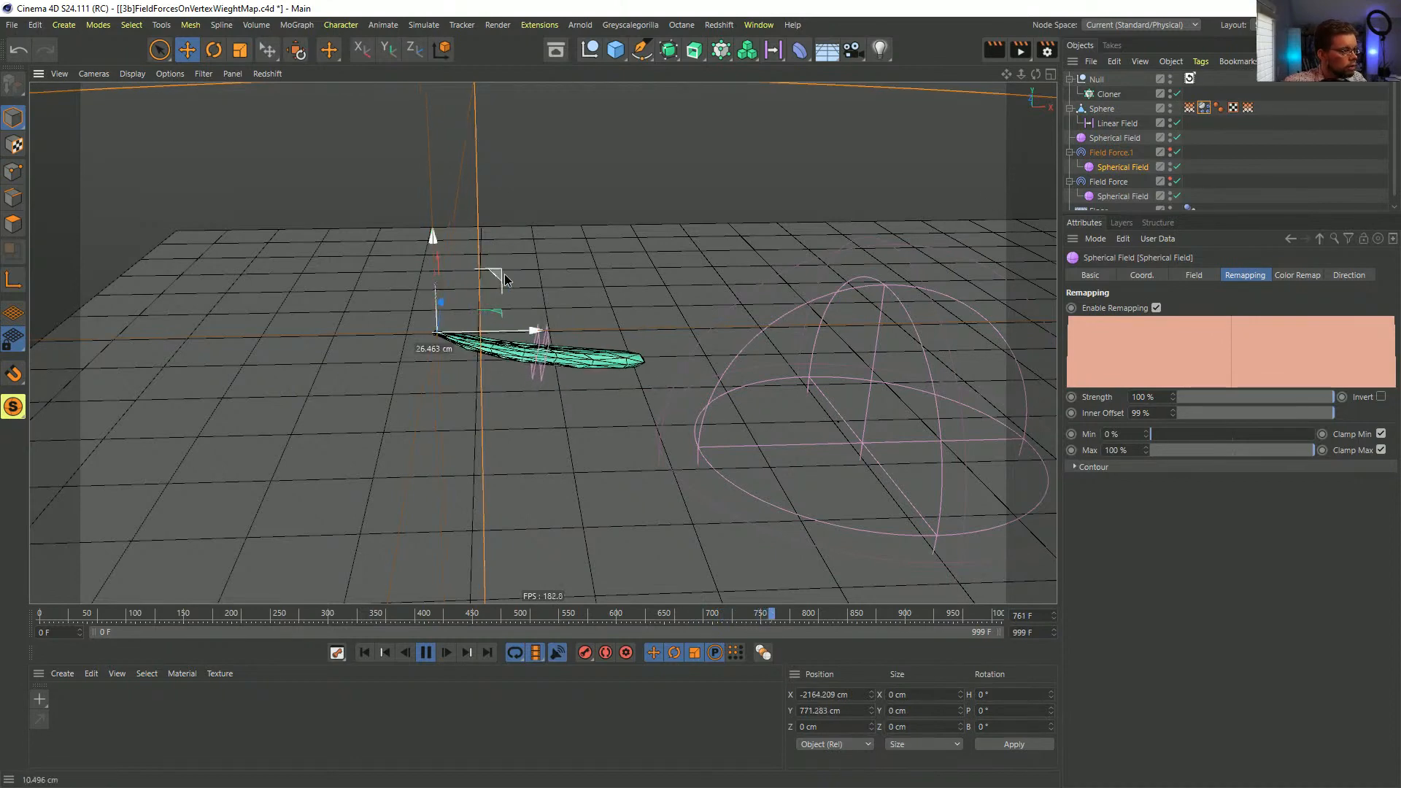
drag(485, 281, 827, 223)
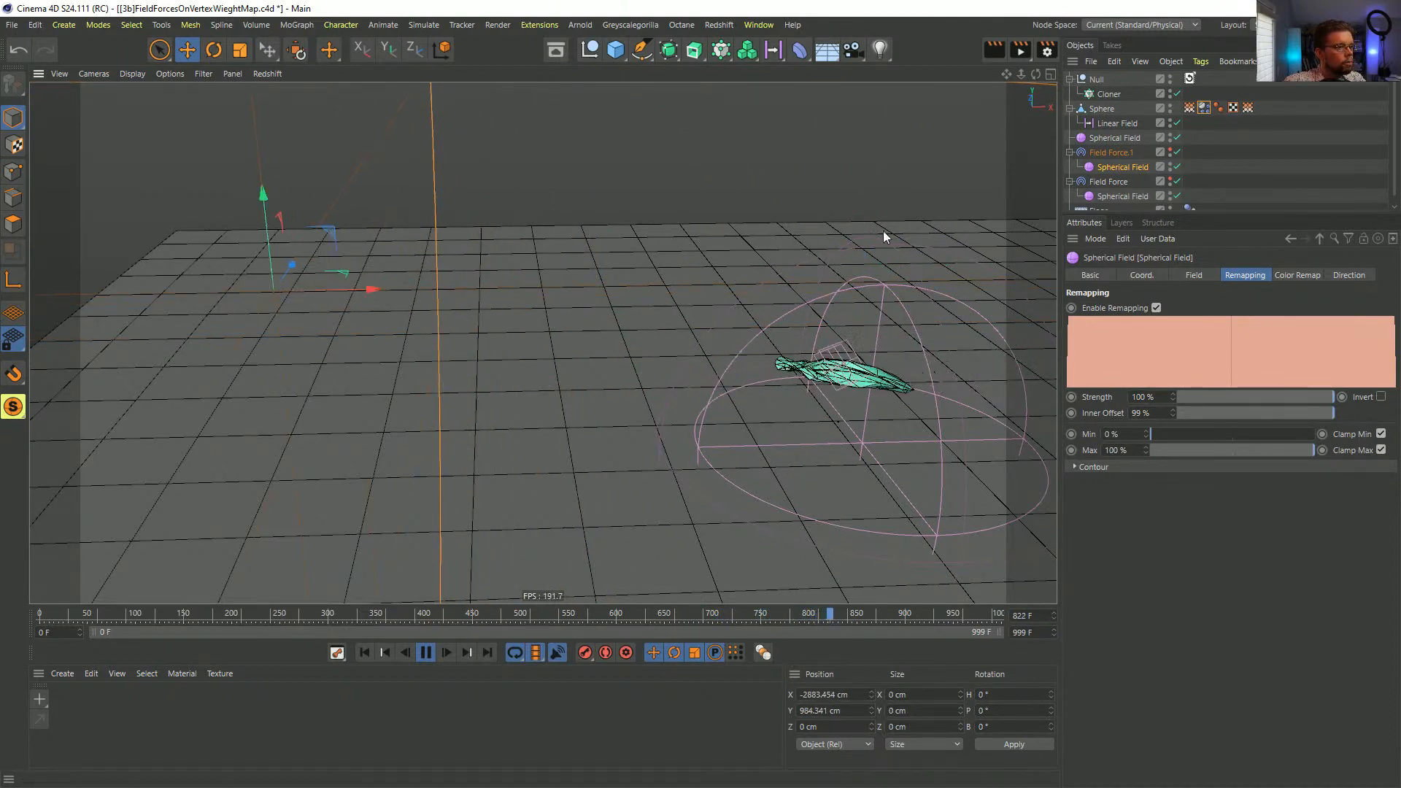
- Disable Field Force.1, show the project's Dynamics settings while the simulation plays, and return to the first frame
click(1176, 152)
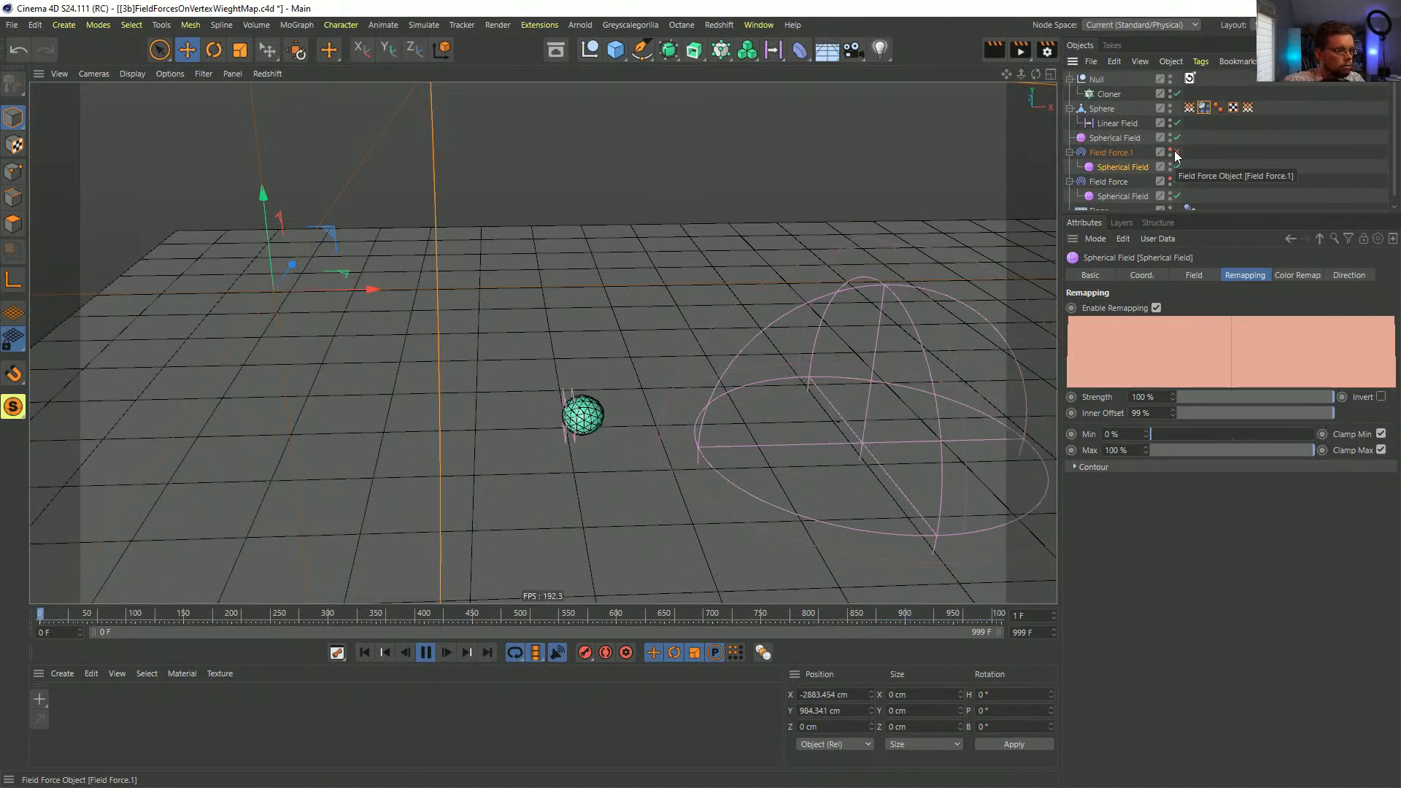
key(ctrl+d)
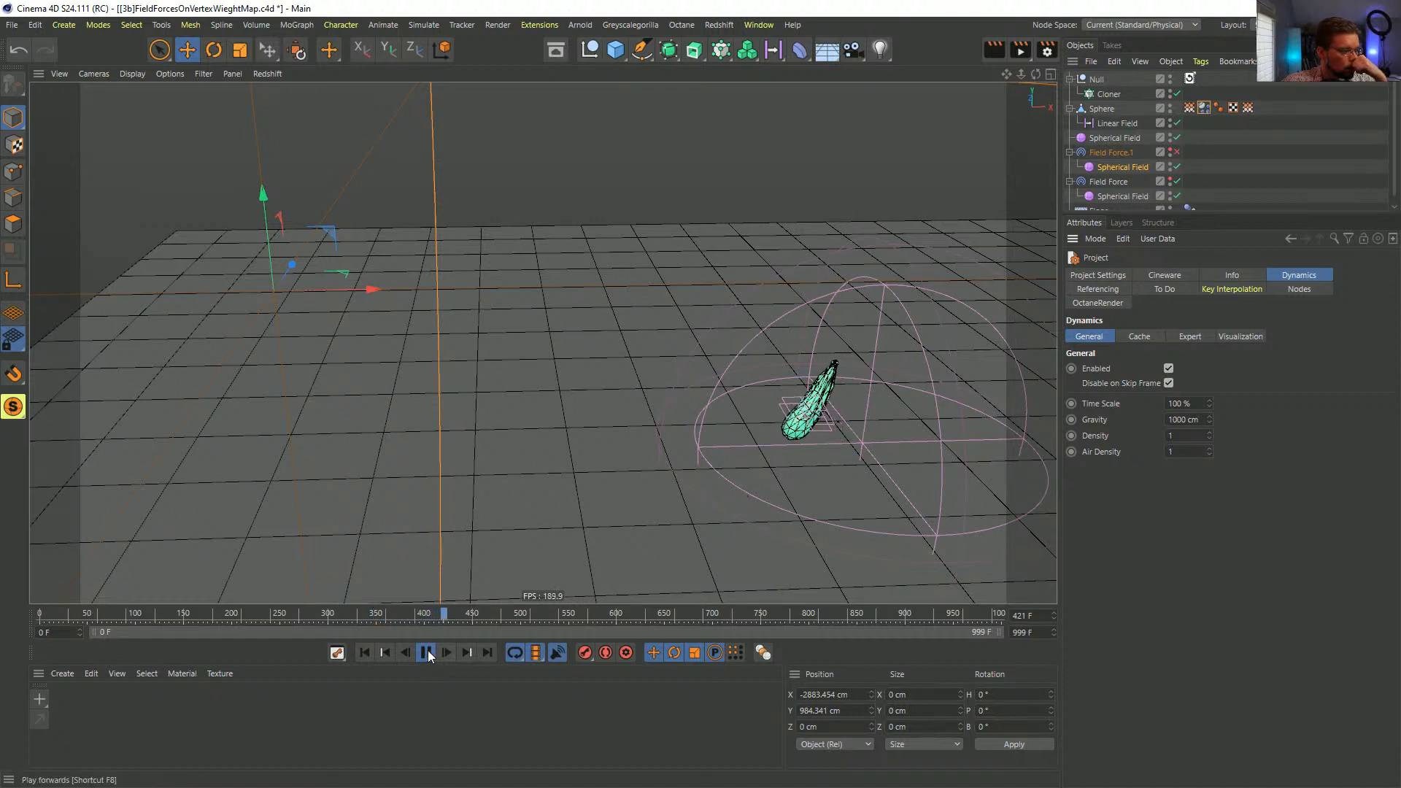
click(369, 652)
- Turn on Self Collisions in the collision settings of the sphere's Dynamics Body tag
click(1204, 106)
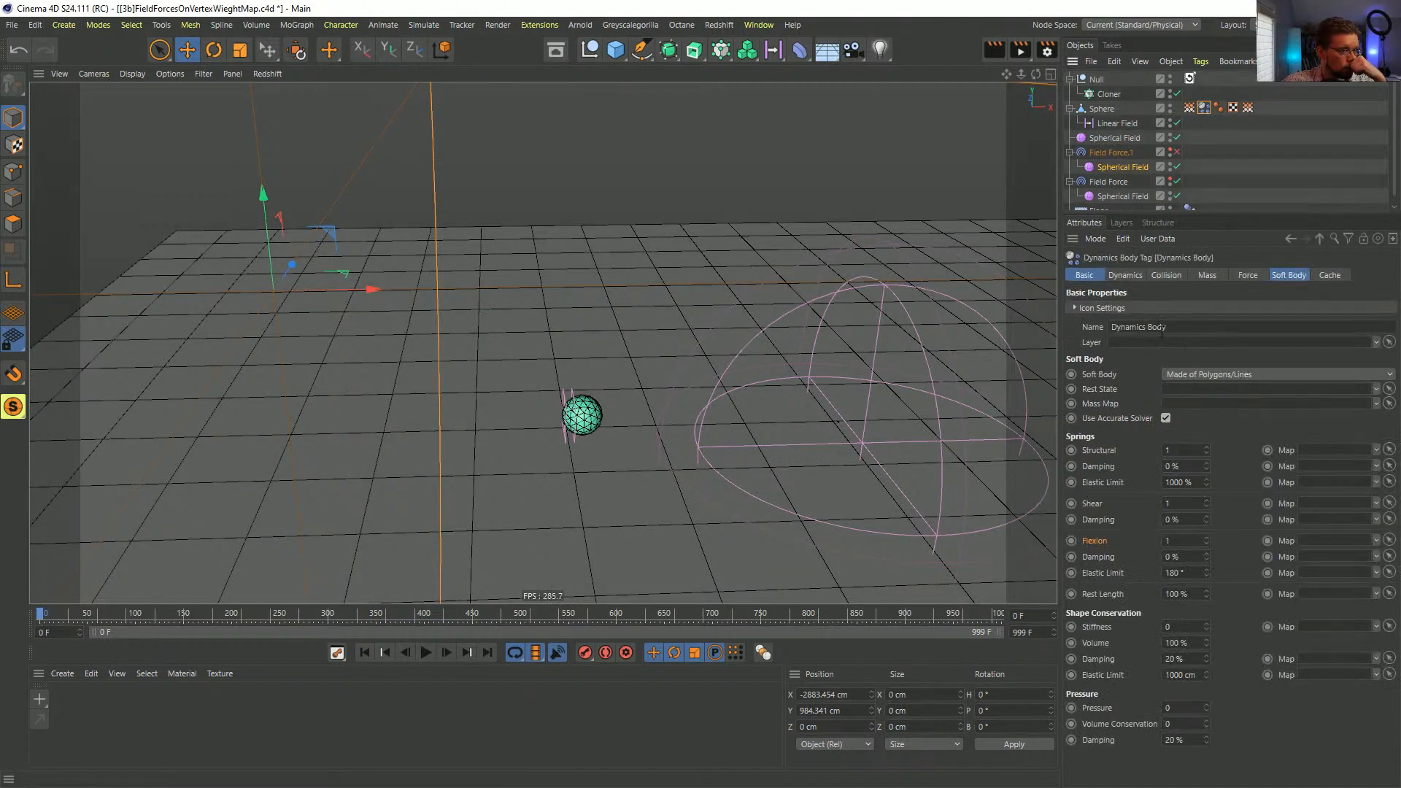
click(1166, 275)
click(1168, 342)
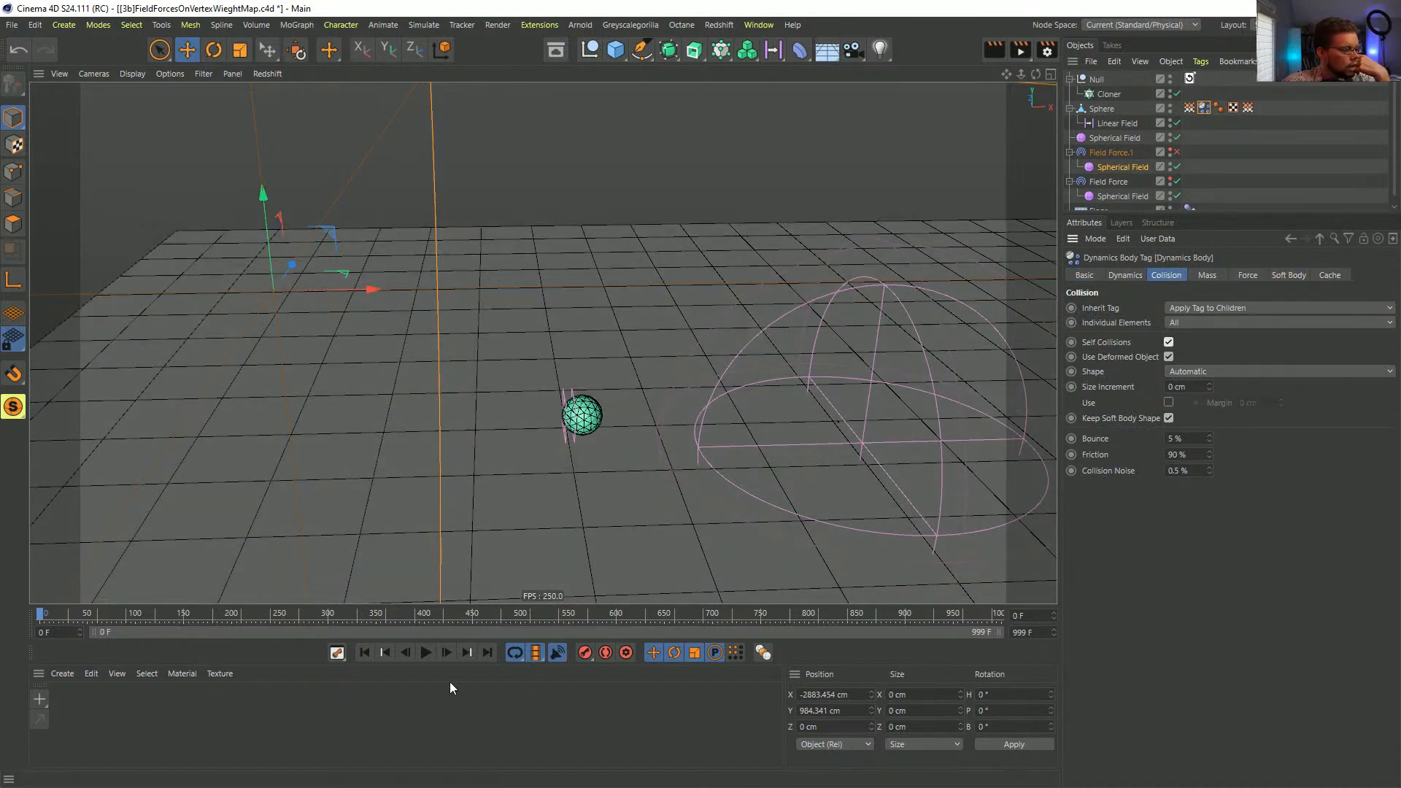
- Step forward through the simulation frame by frame to examine how the remaining Field Force stretches the sphere
click(447, 653)
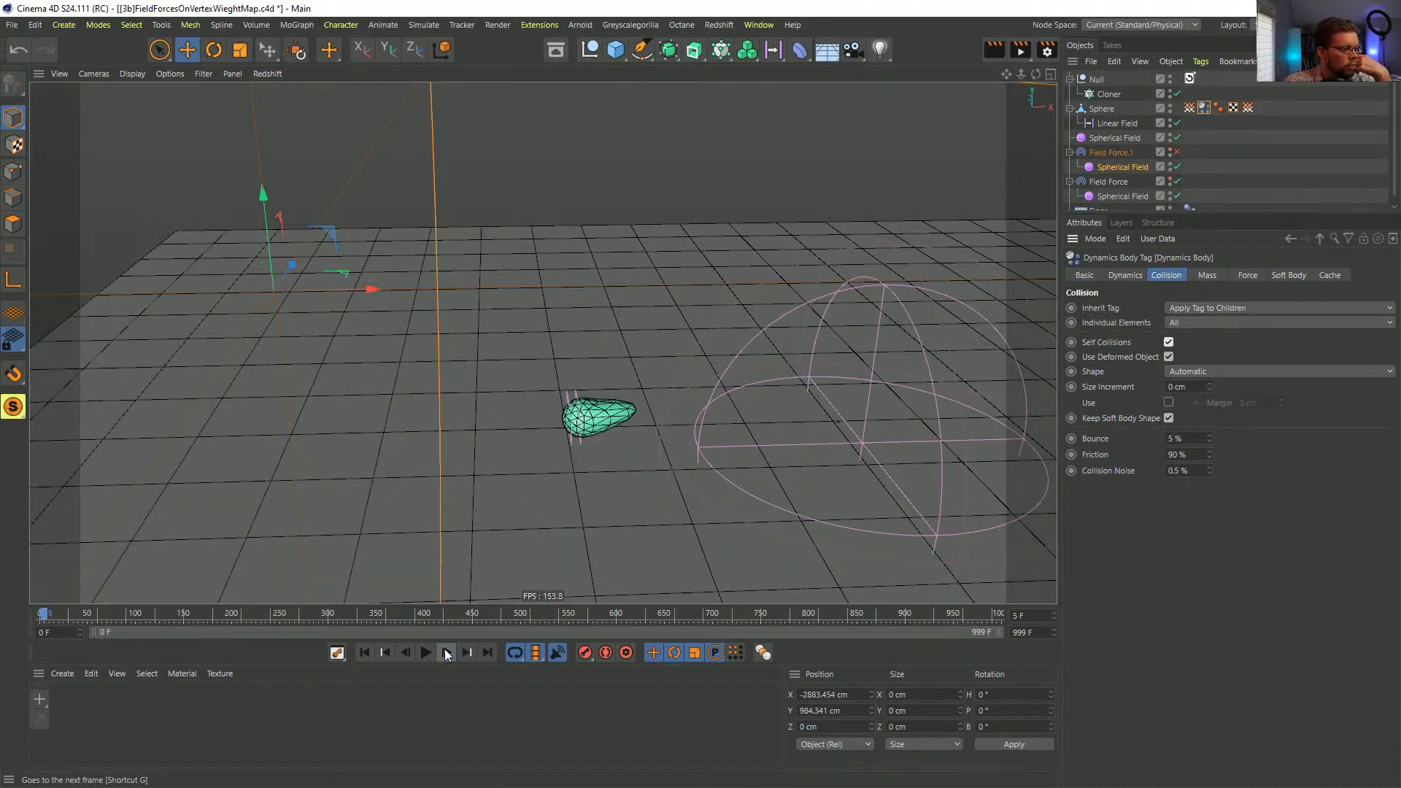
click(447, 653)
click(446, 653)
click(447, 653)
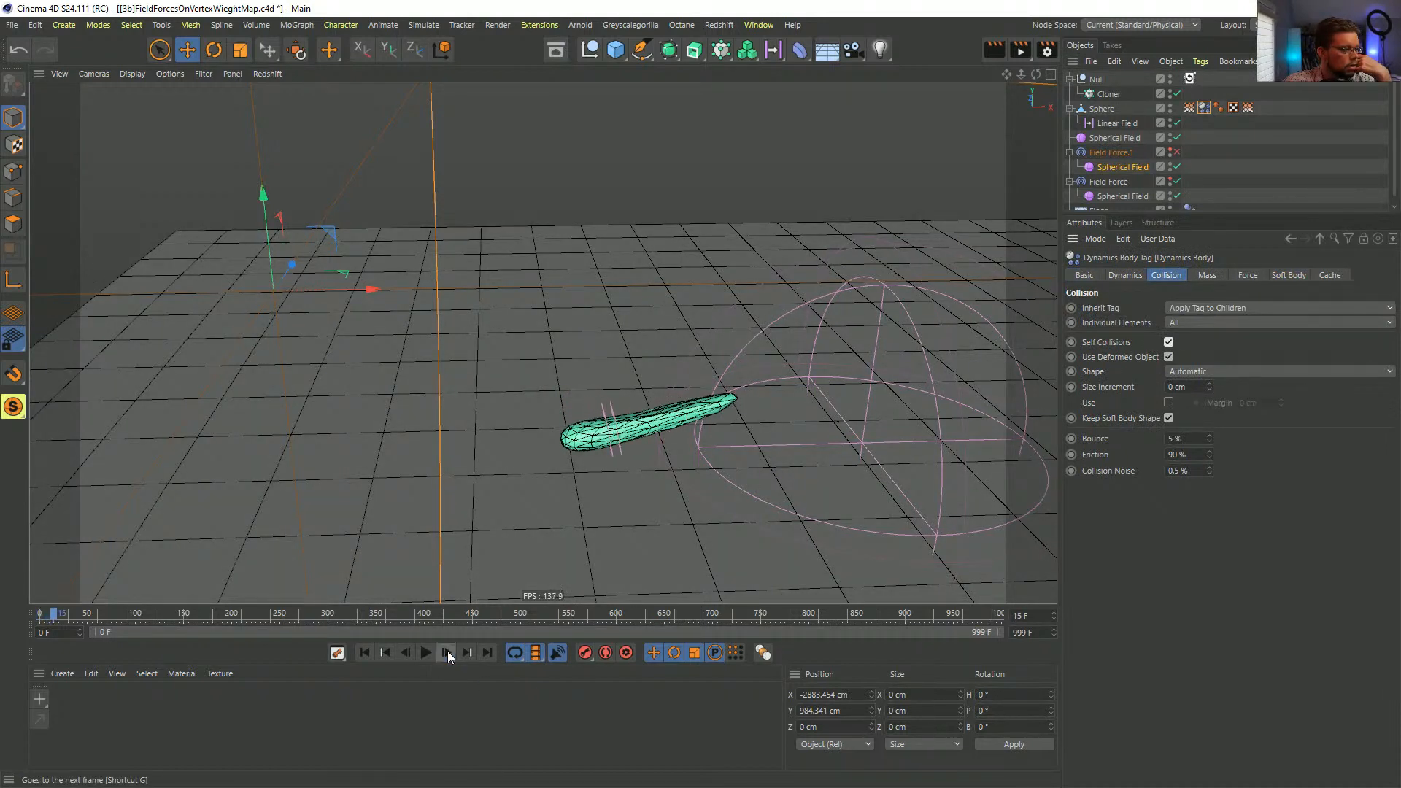
- Re-enable Field Force.1 while the simulation plays, stop it once both forces have acted, and return to the first frame
click(426, 653)
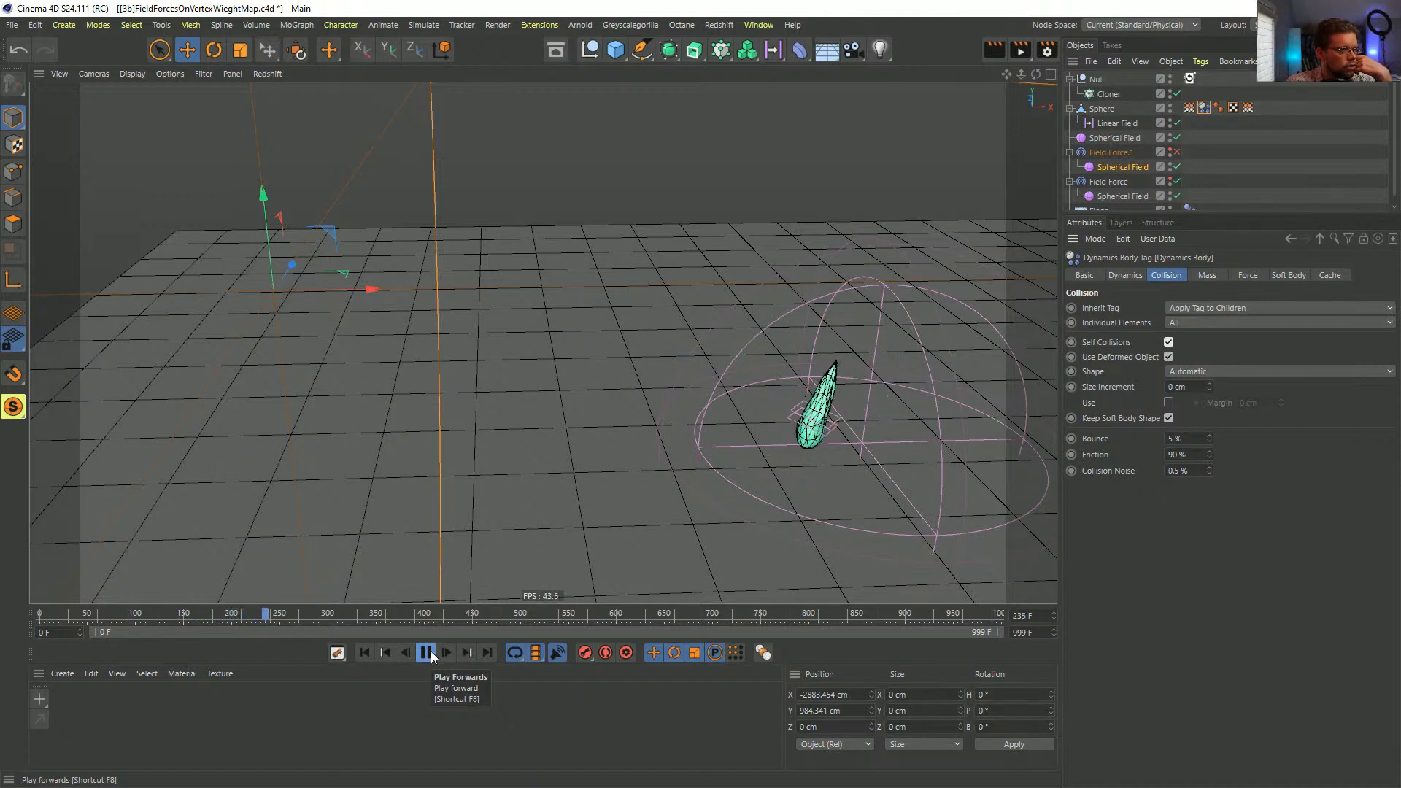
click(1176, 152)
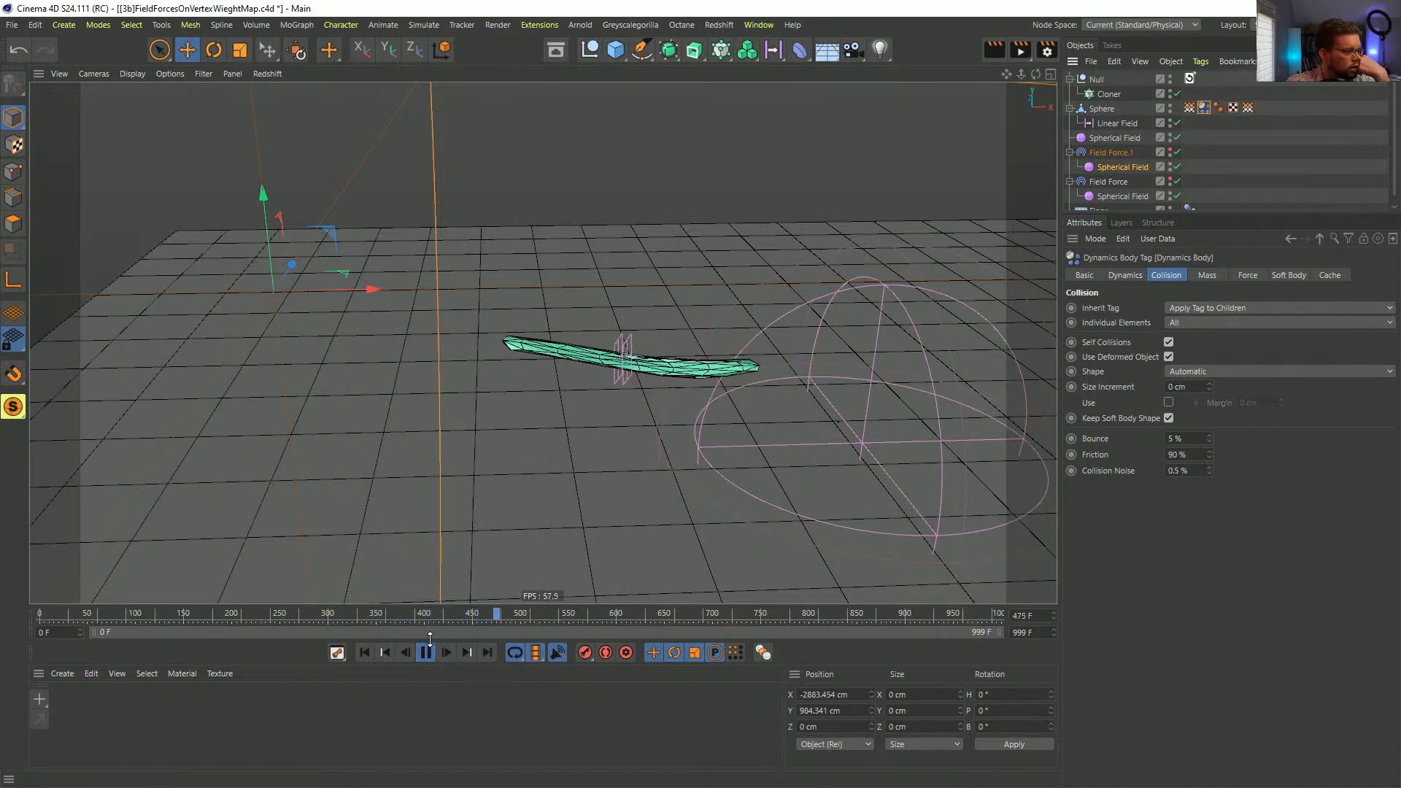
click(426, 652)
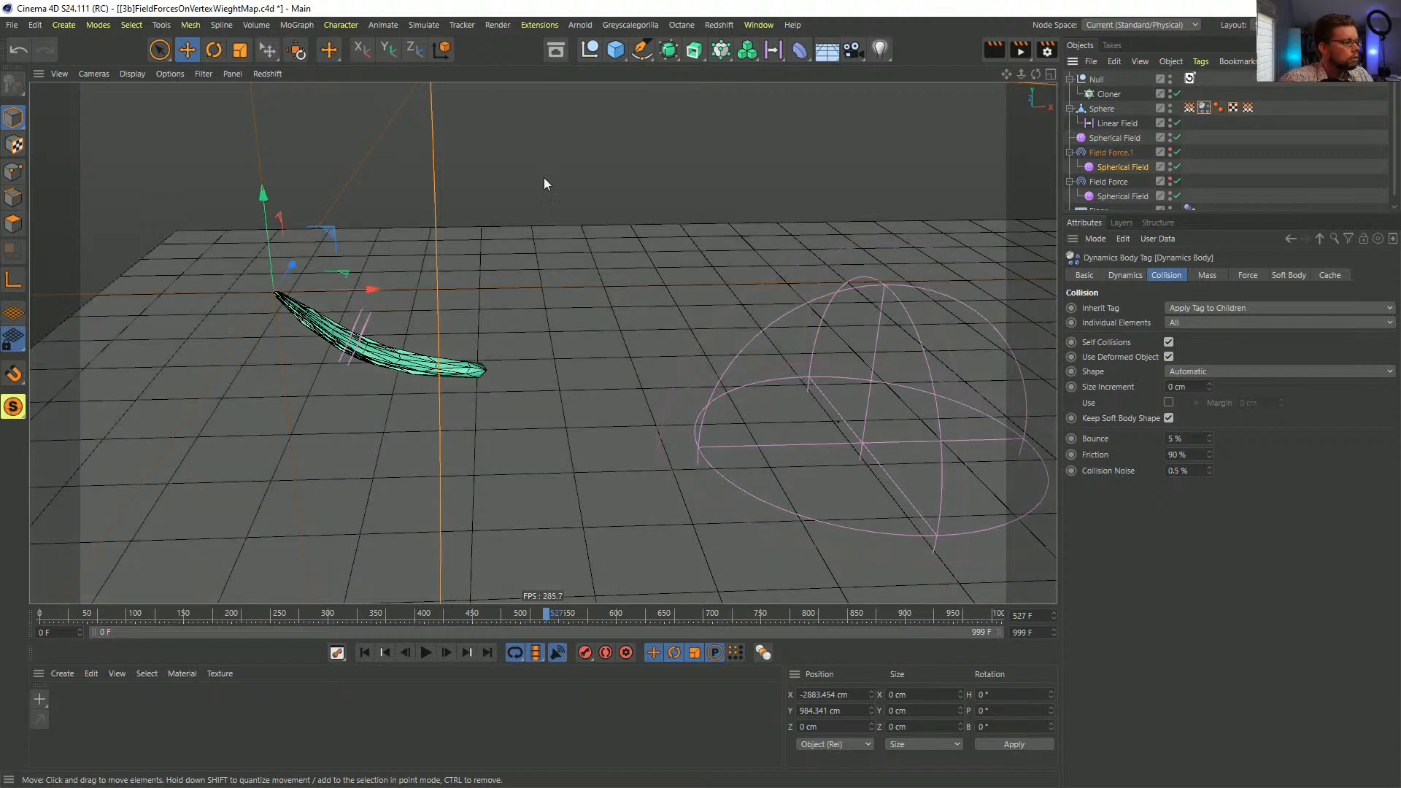
click(383, 656)
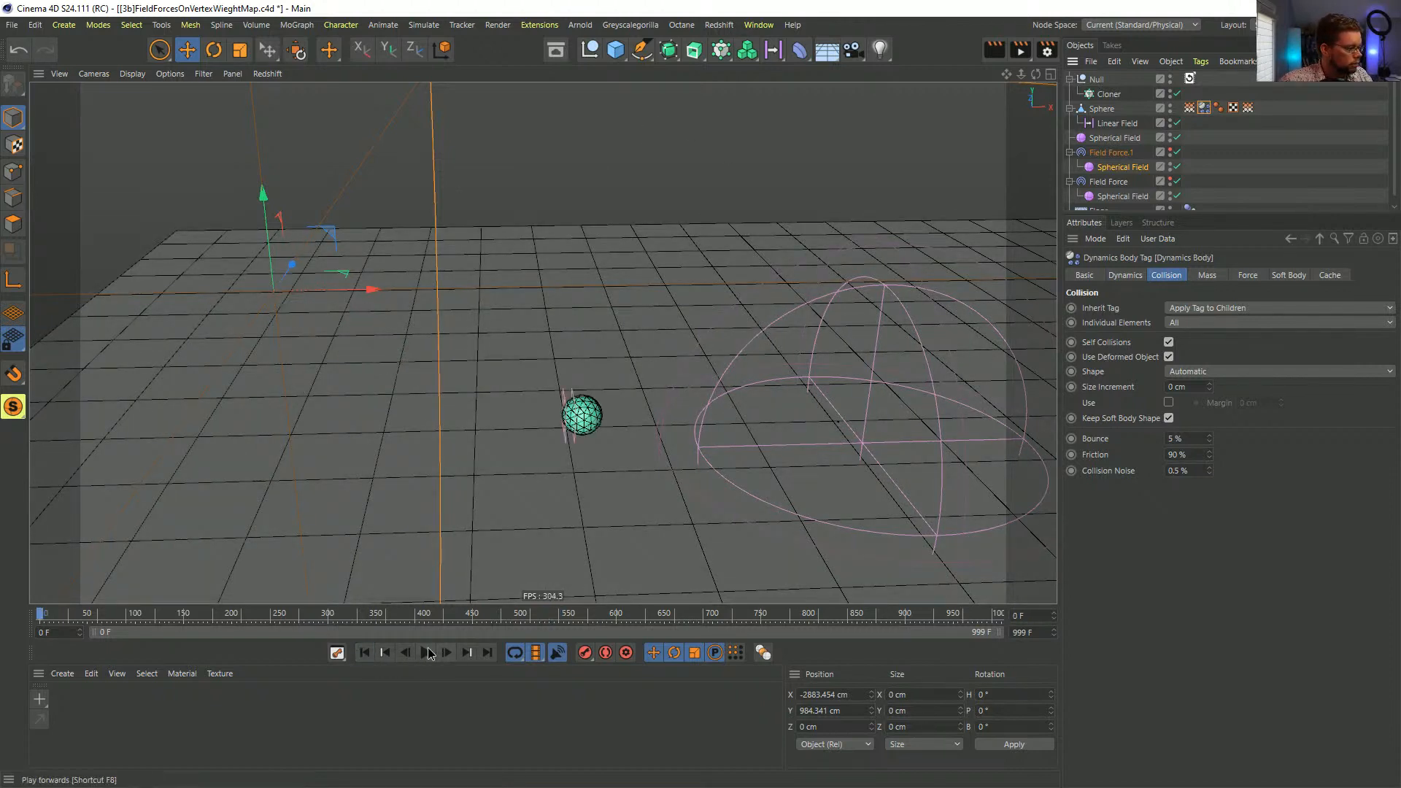
- Replay the simulation from the first frame several times to examine how the two Field Forces stretch the sphere
click(428, 652)
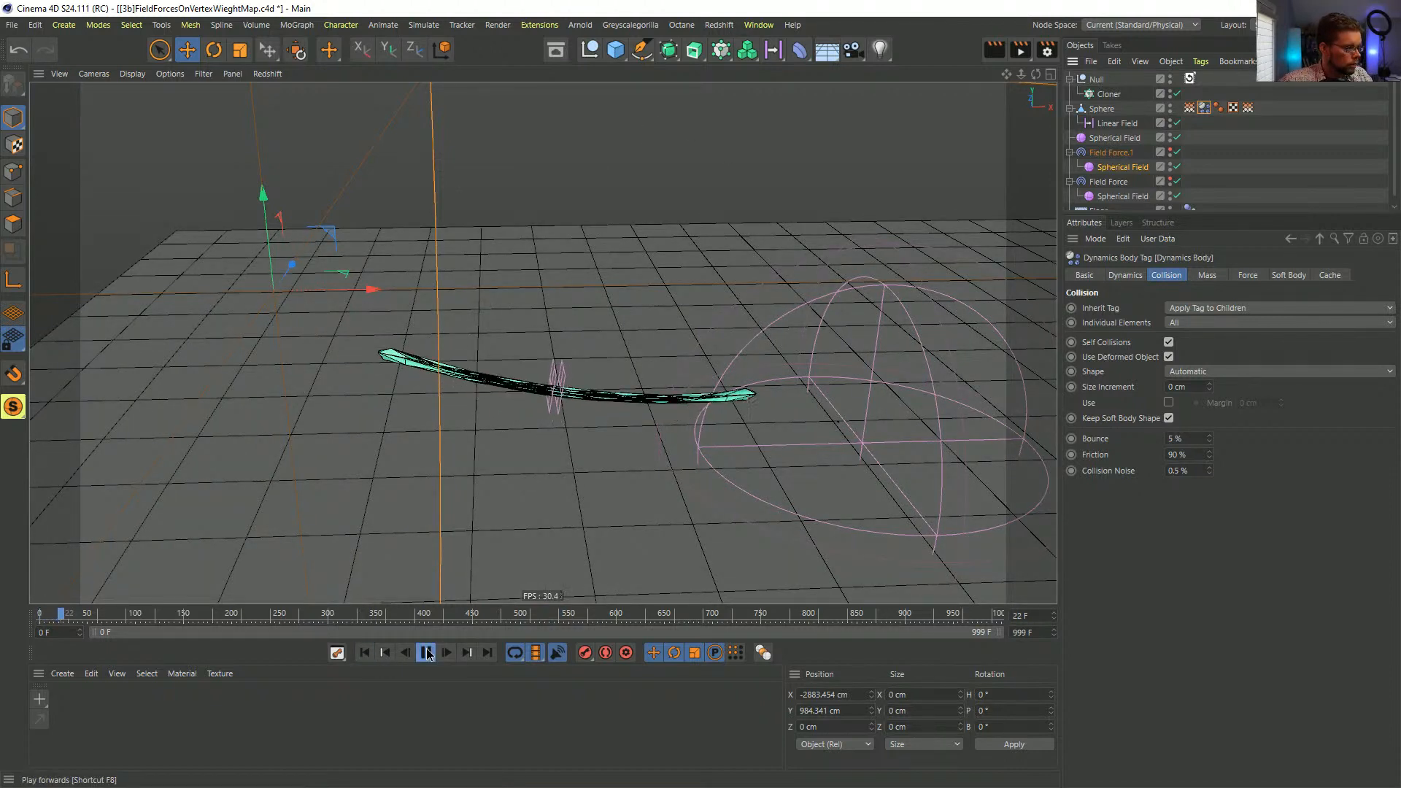
click(428, 652)
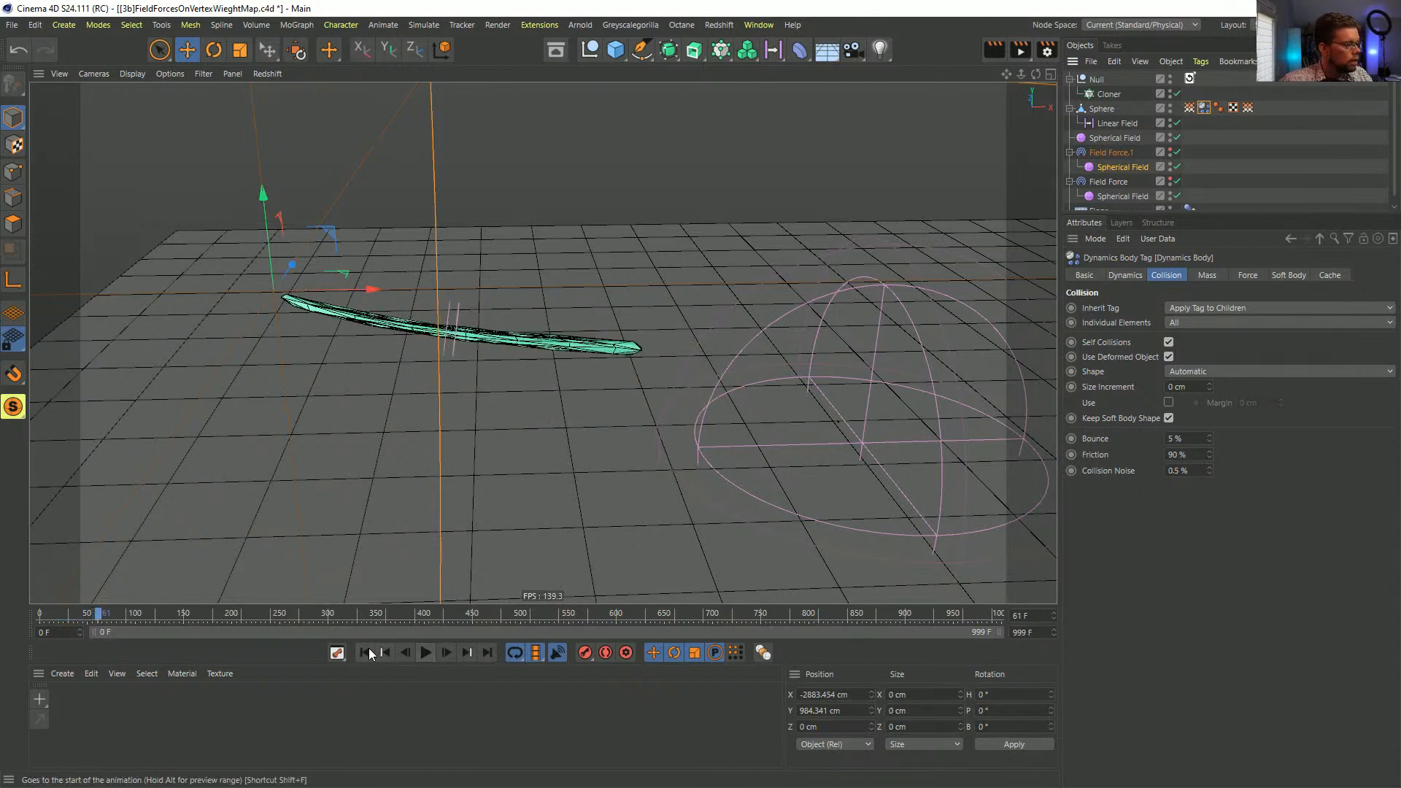
click(369, 652)
click(425, 652)
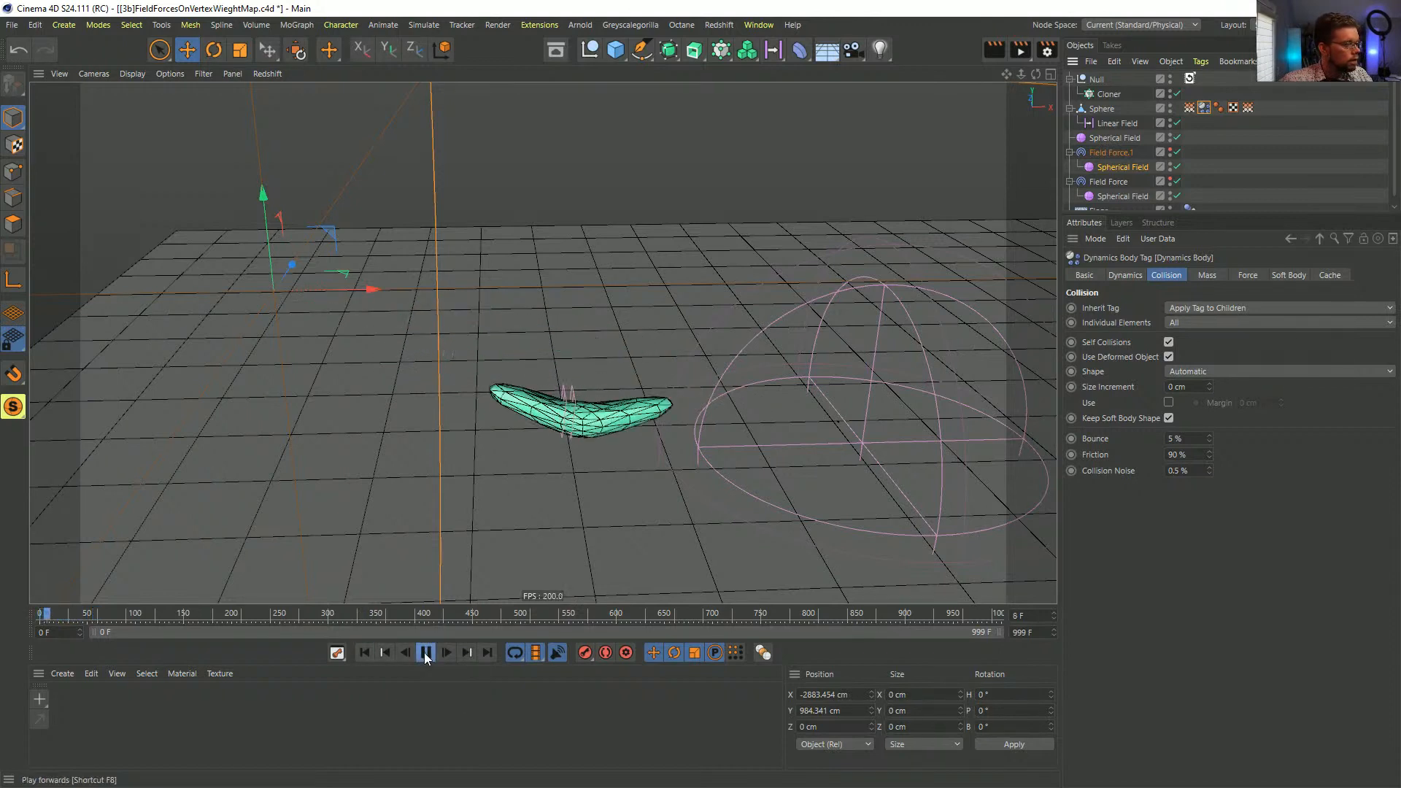
click(369, 655)
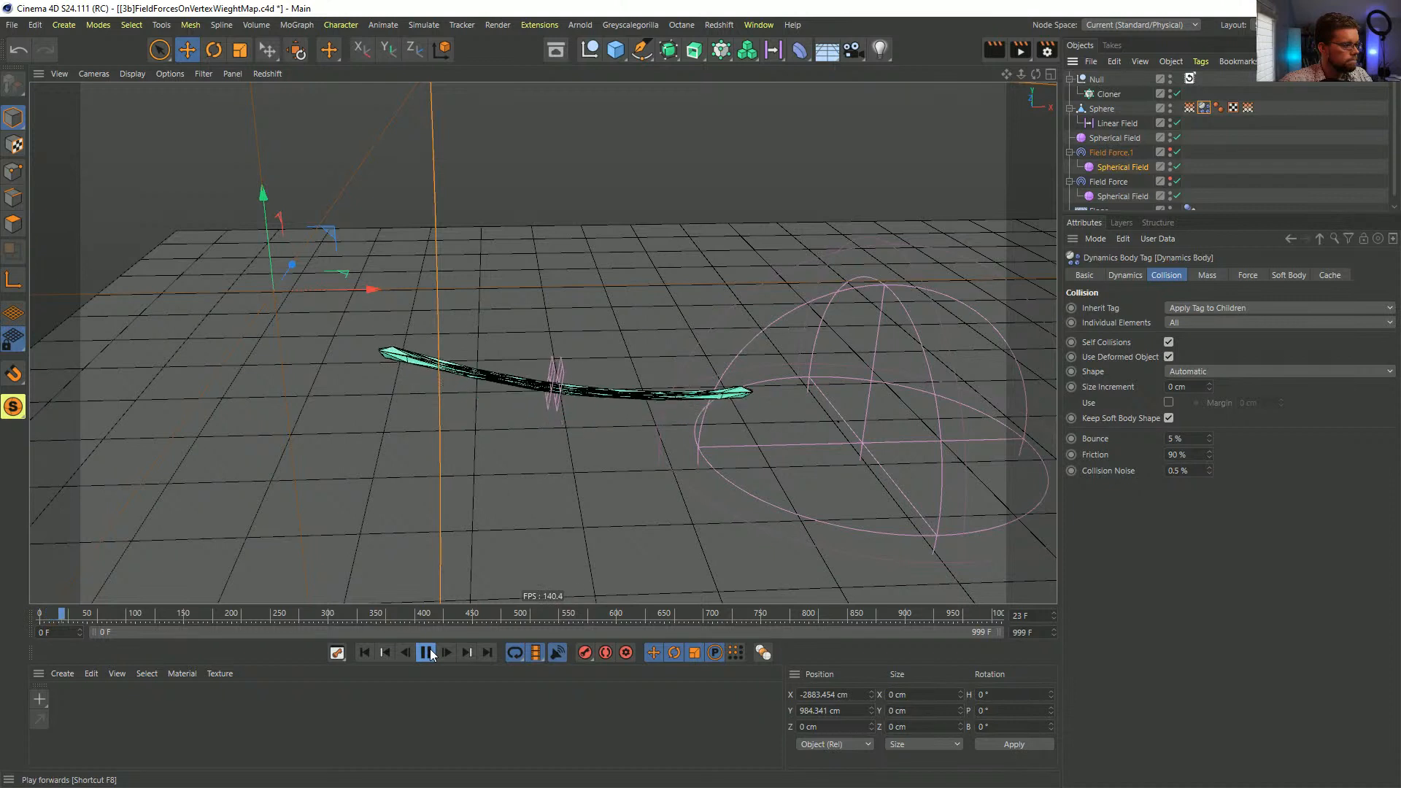
click(427, 652)
click(374, 652)
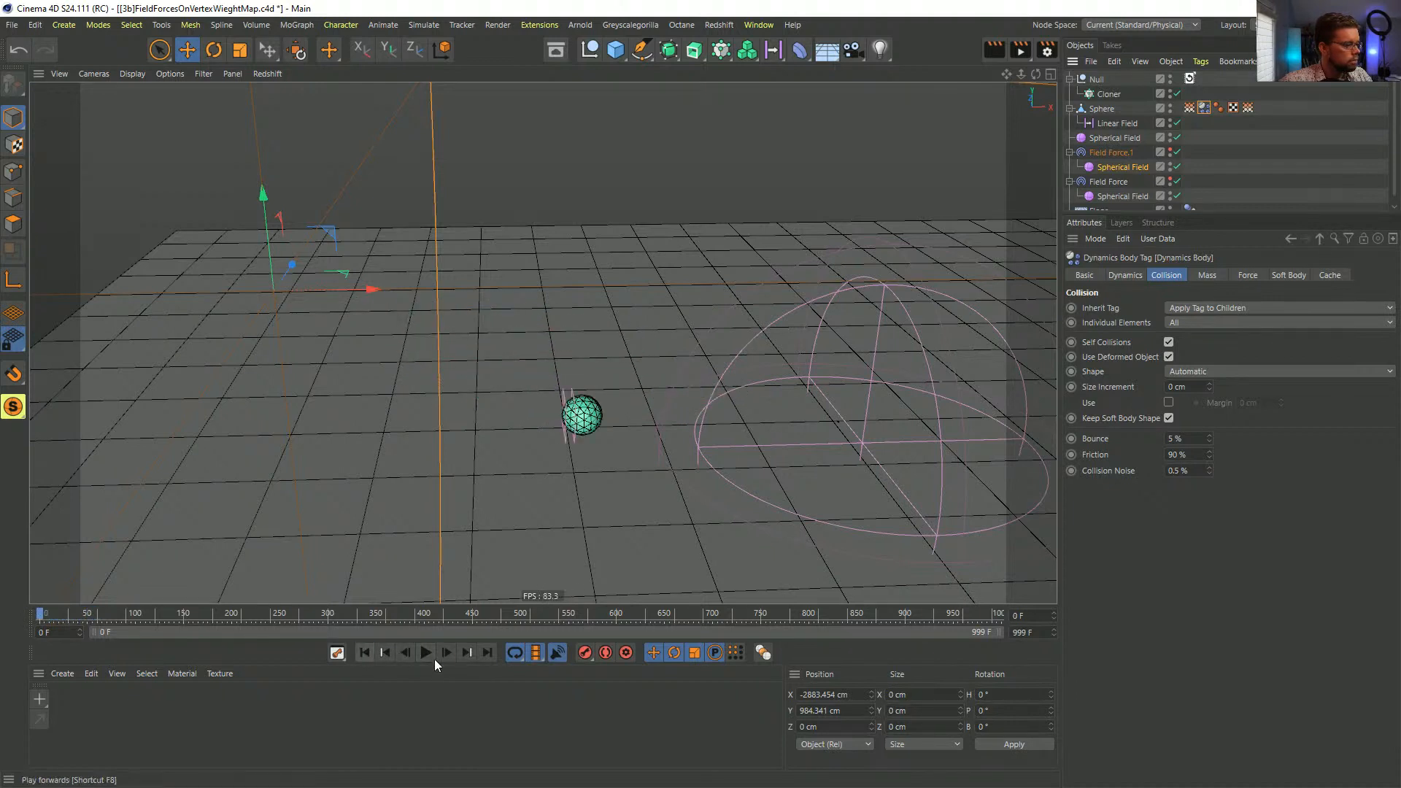
click(428, 652)
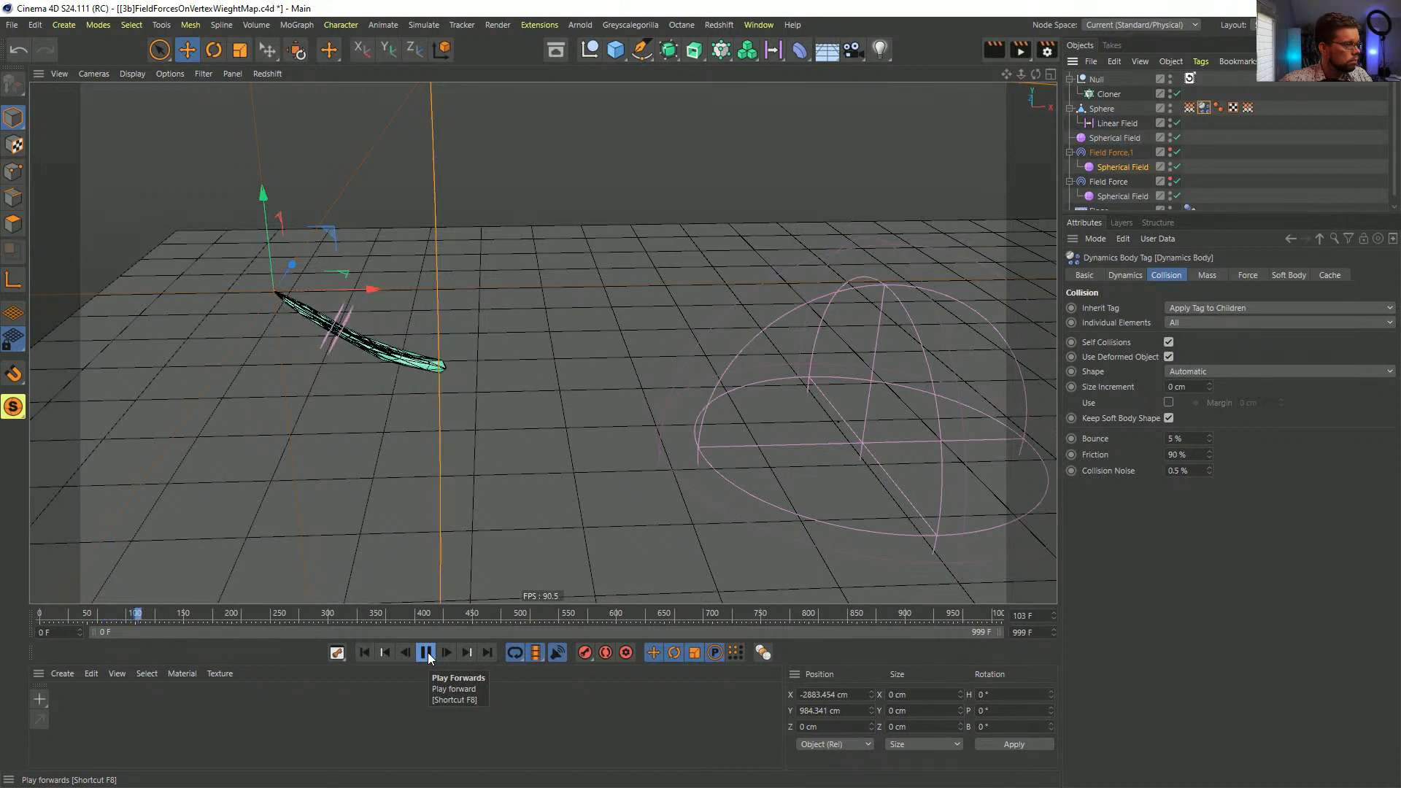
click(427, 653)
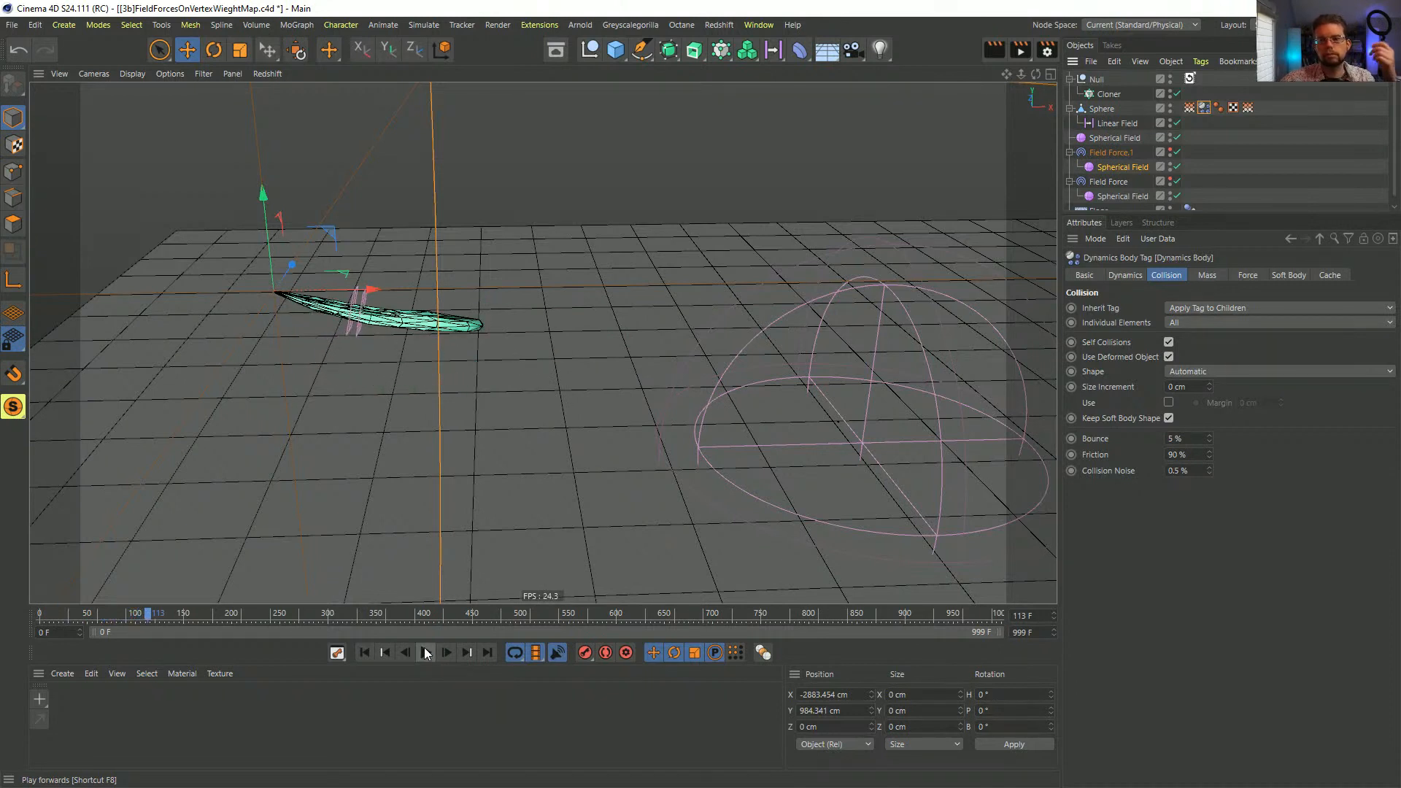
click(427, 652)
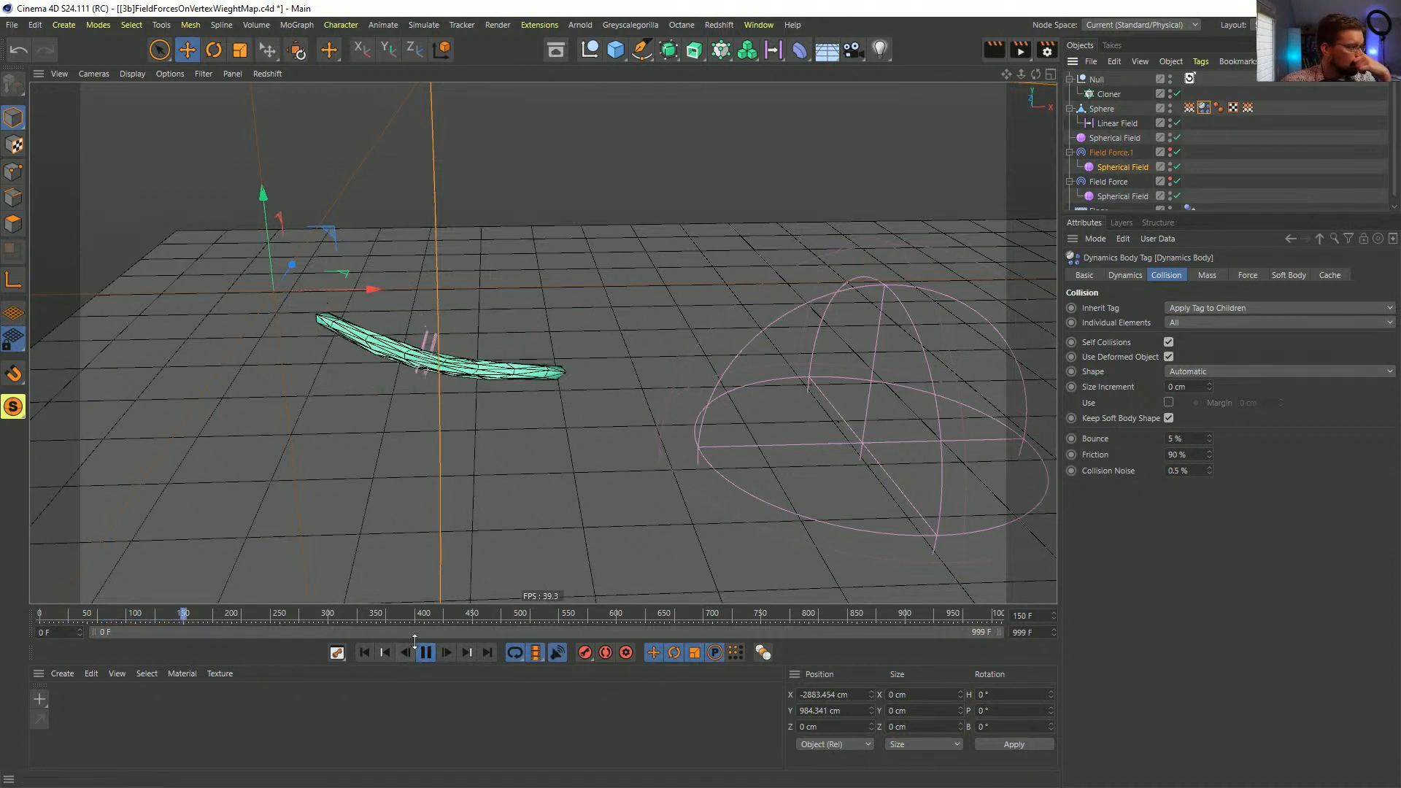
click(364, 652)
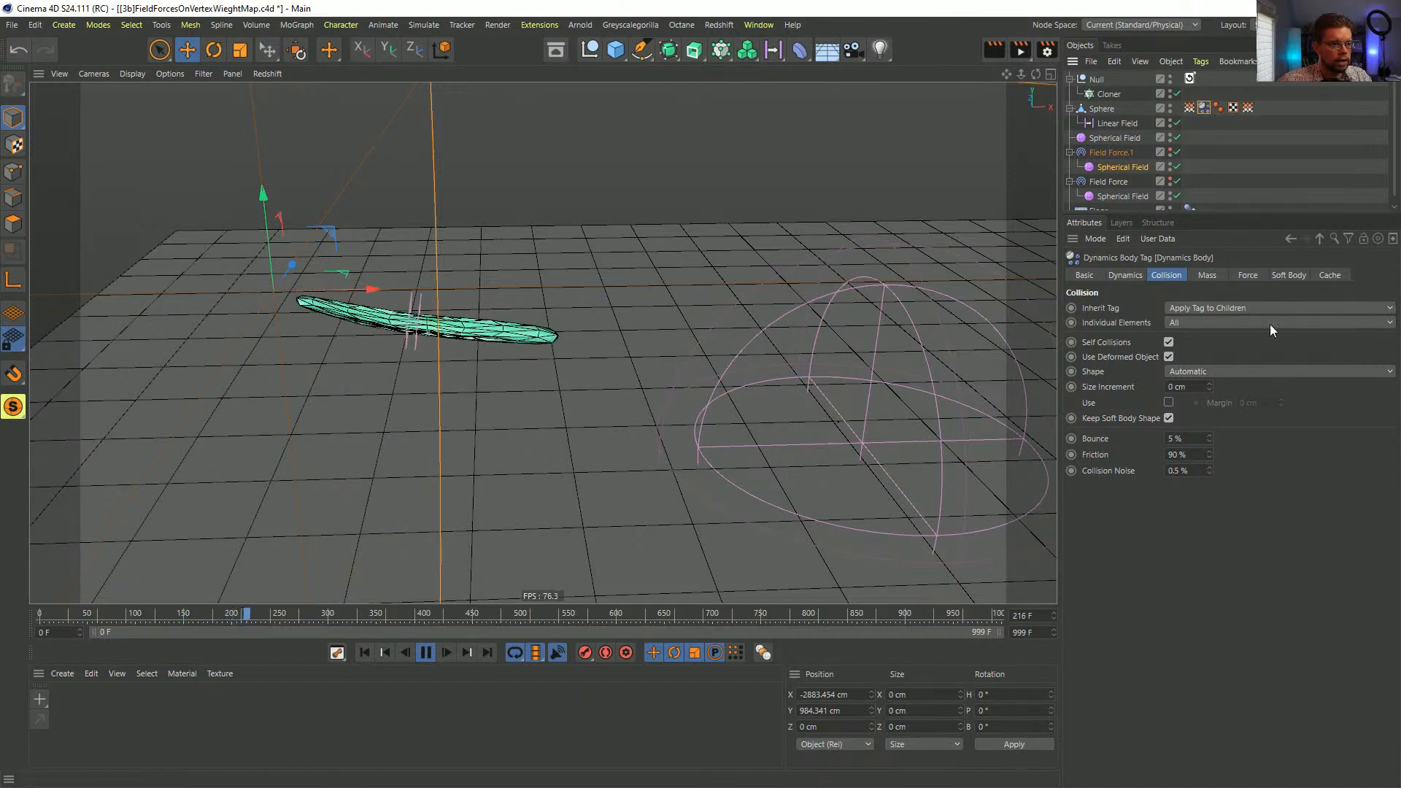
- Try a Shape Conservation Stiffness of 1 in the sphere's Soft Body settings during playback, and set it back to 0
click(1247, 275)
click(1284, 275)
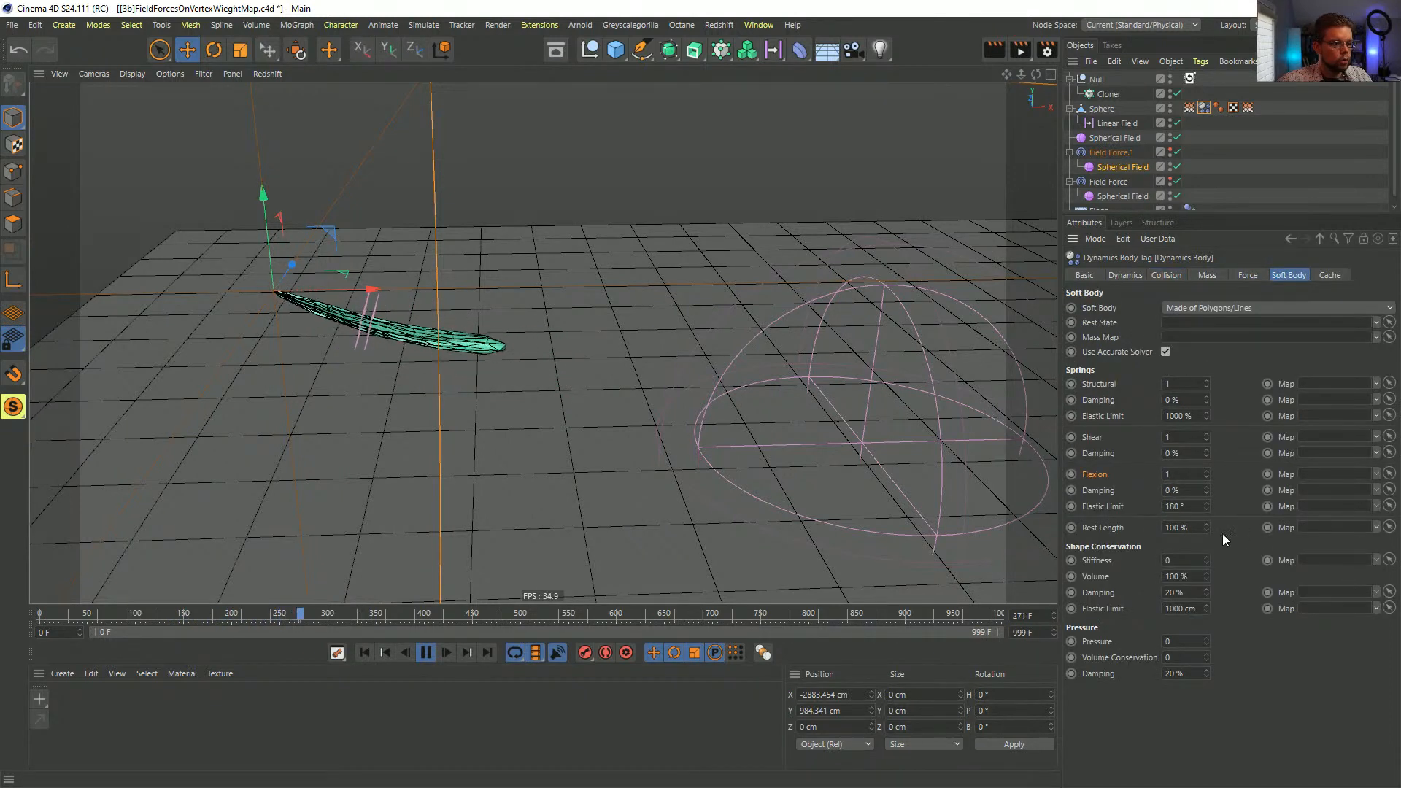
click(1207, 558)
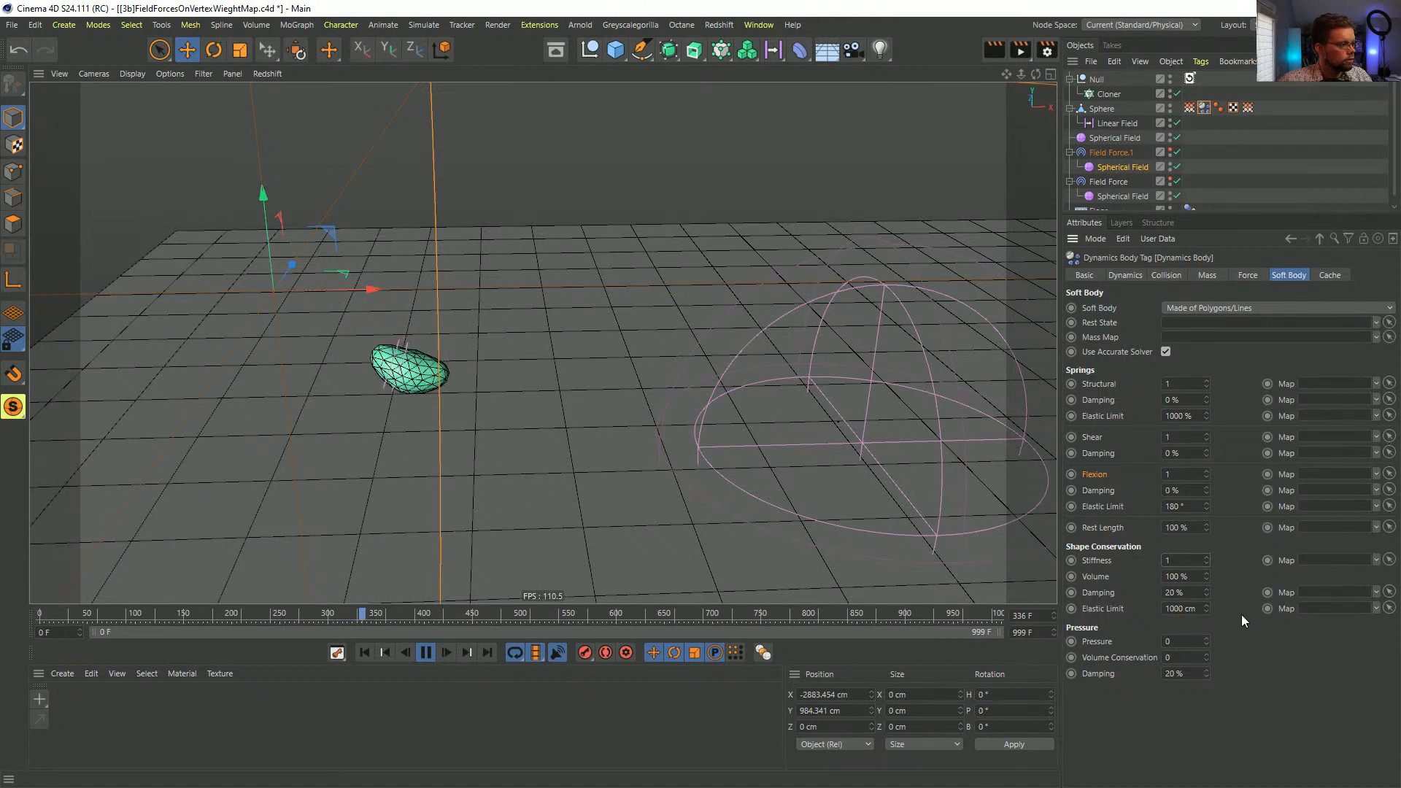
click(362, 652)
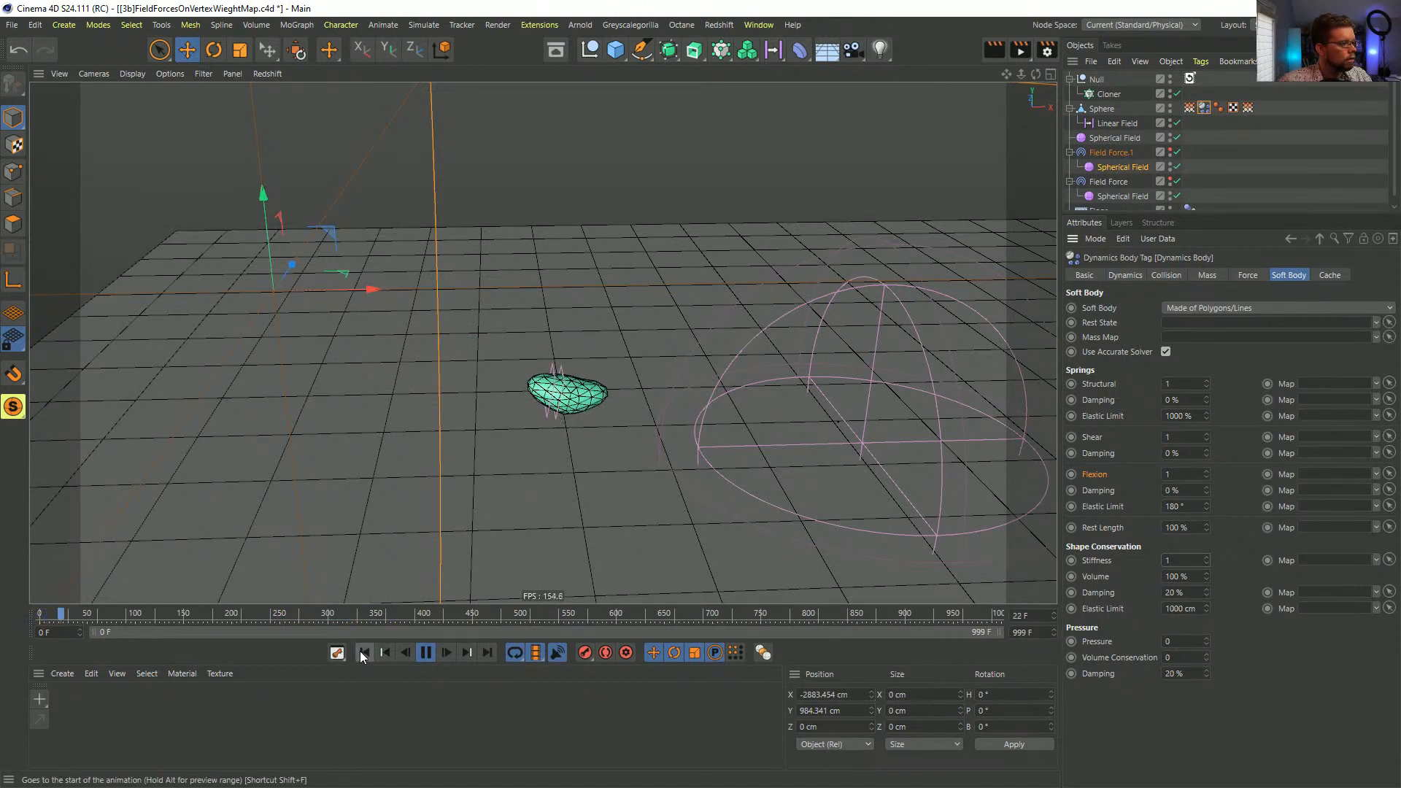
click(1205, 562)
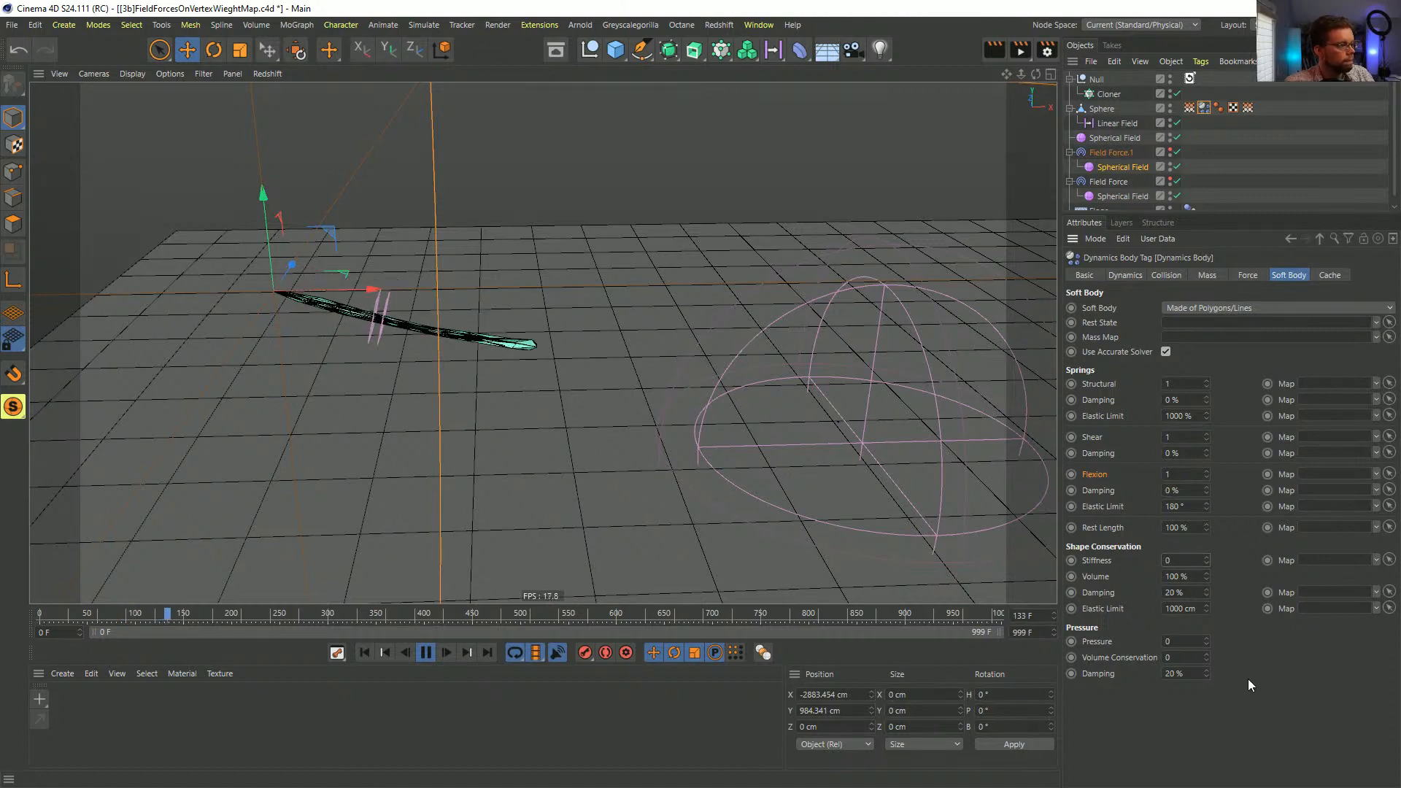
- Set the Structural spring value of the sphere's soft body to 0 while the simulation runs
click(1182, 384)
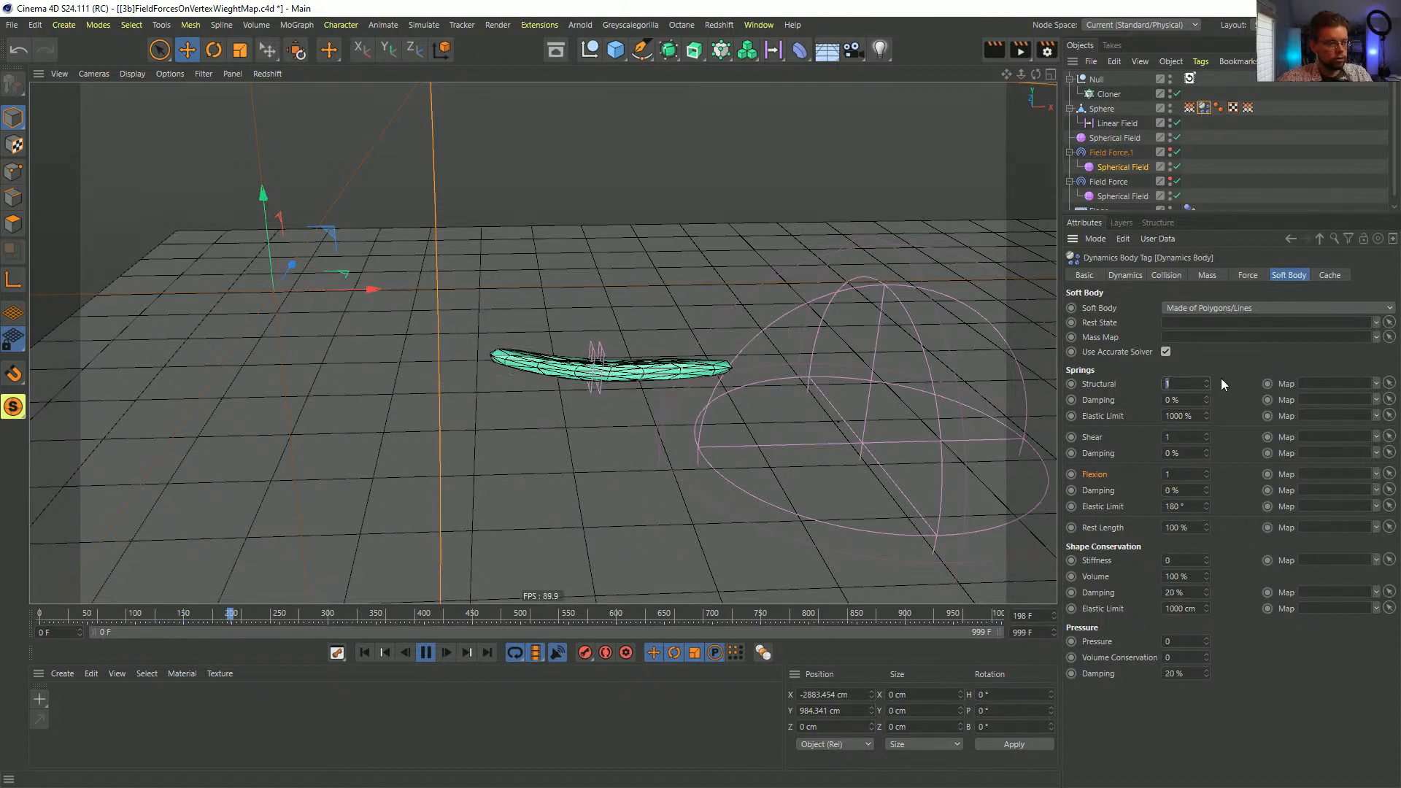
text(0)
key(Return)
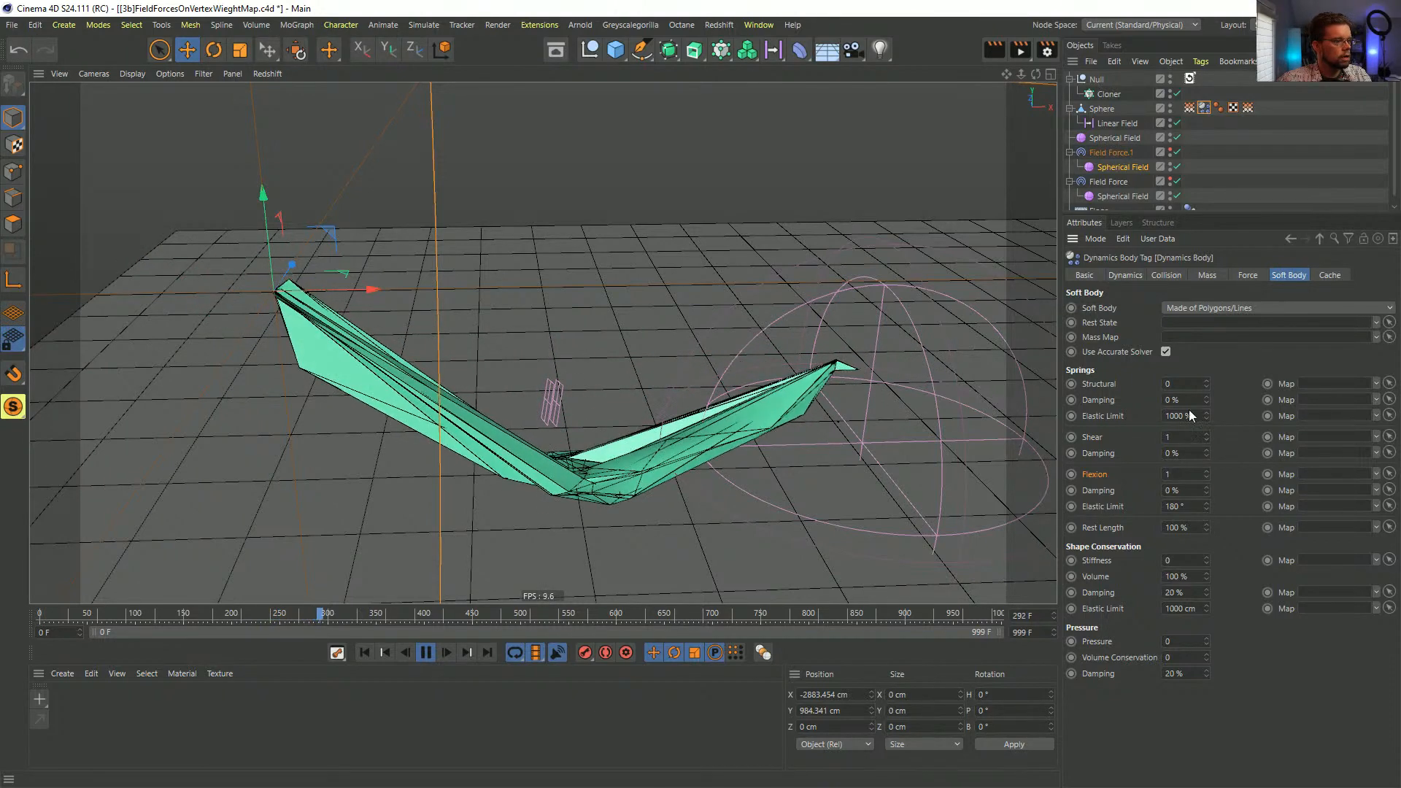
- Set the Structural springs to 0.1, replay the simulation from the first frame, and stop playback
click(1175, 384)
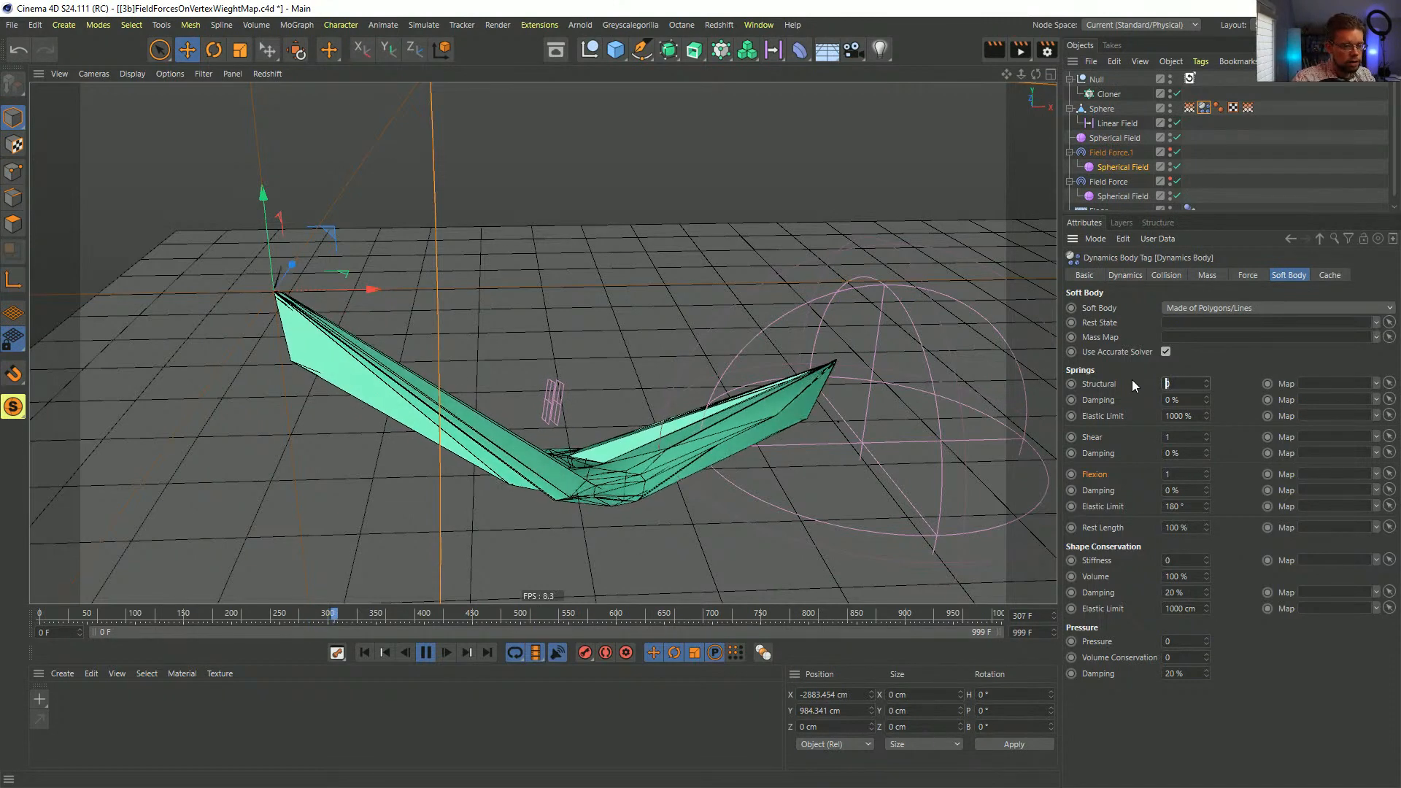
text(0.1)
key(Return)
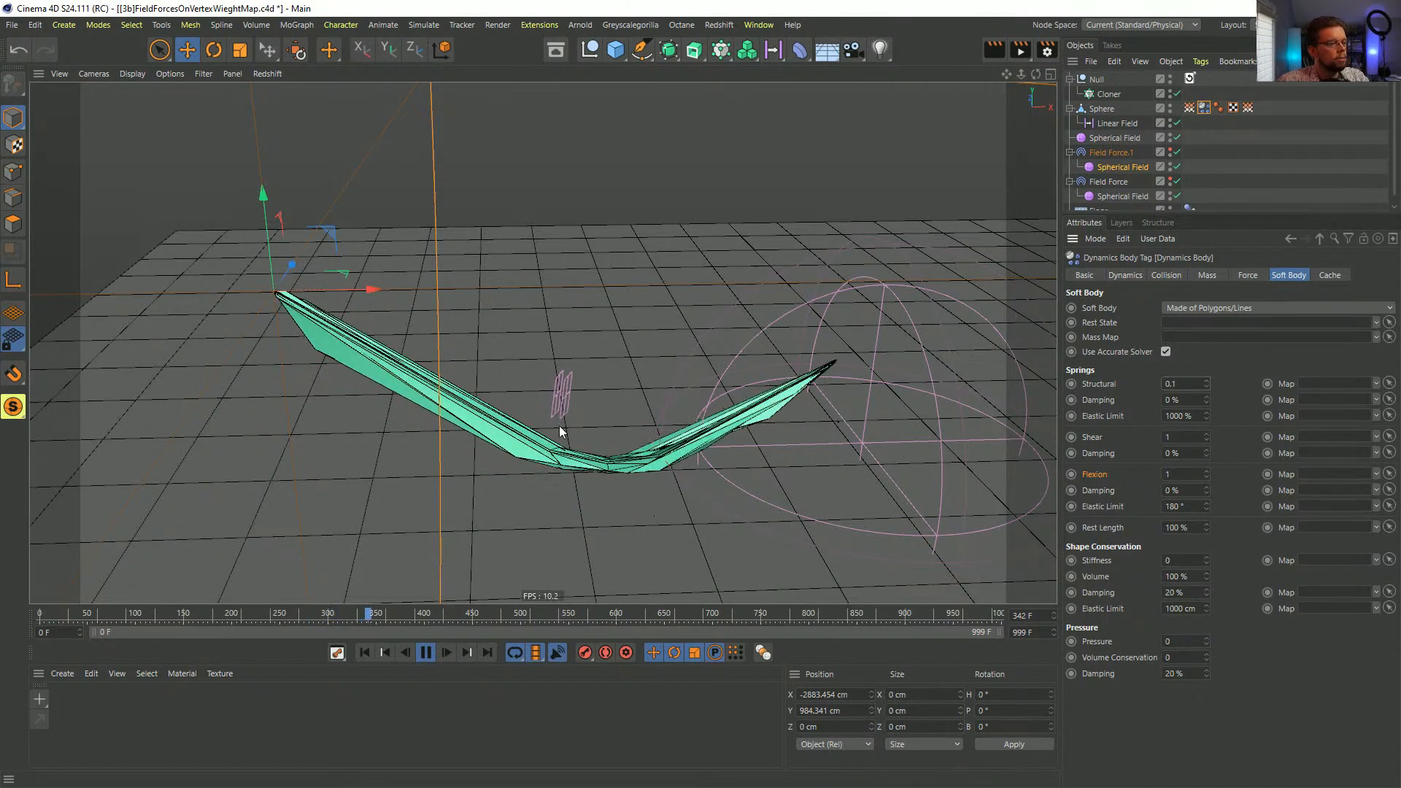
click(365, 653)
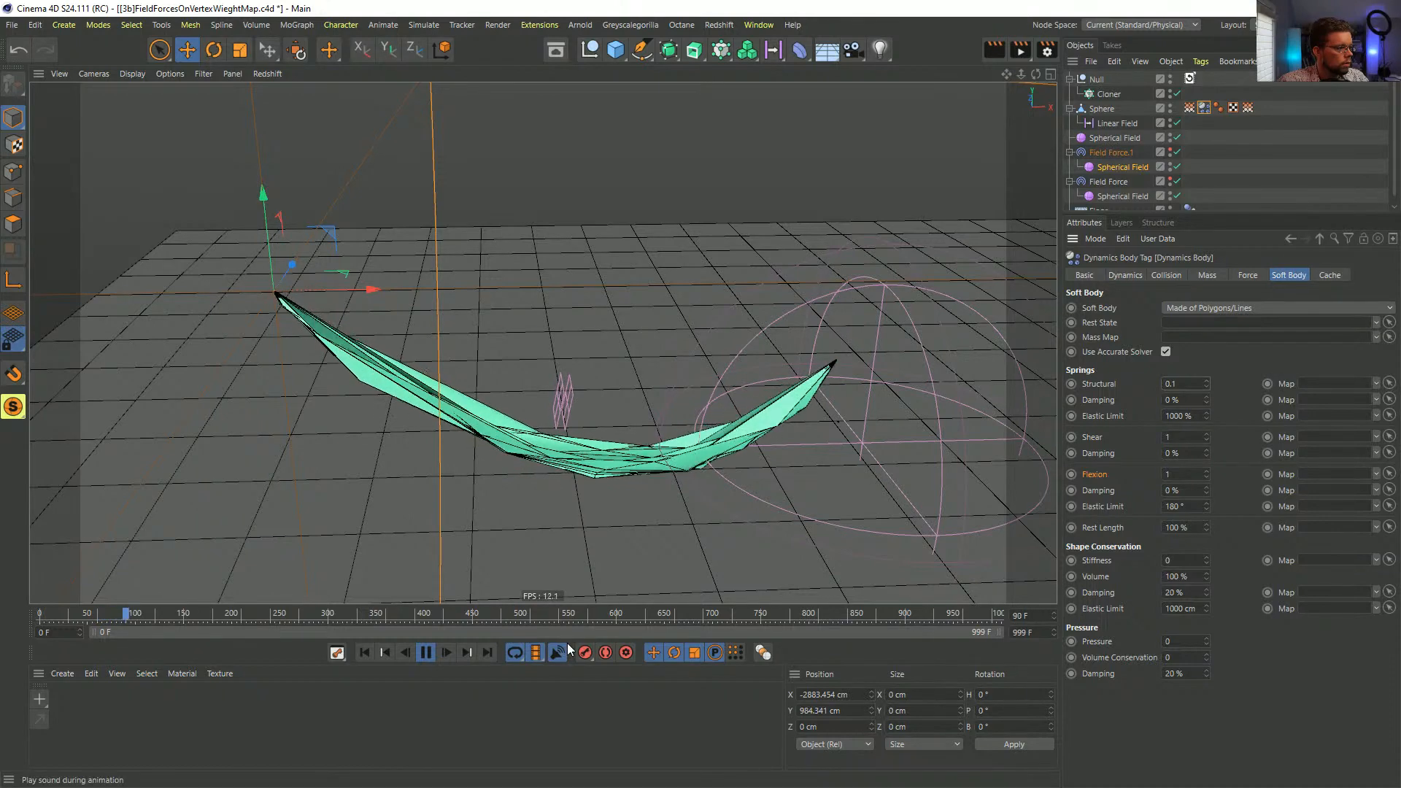
click(425, 652)
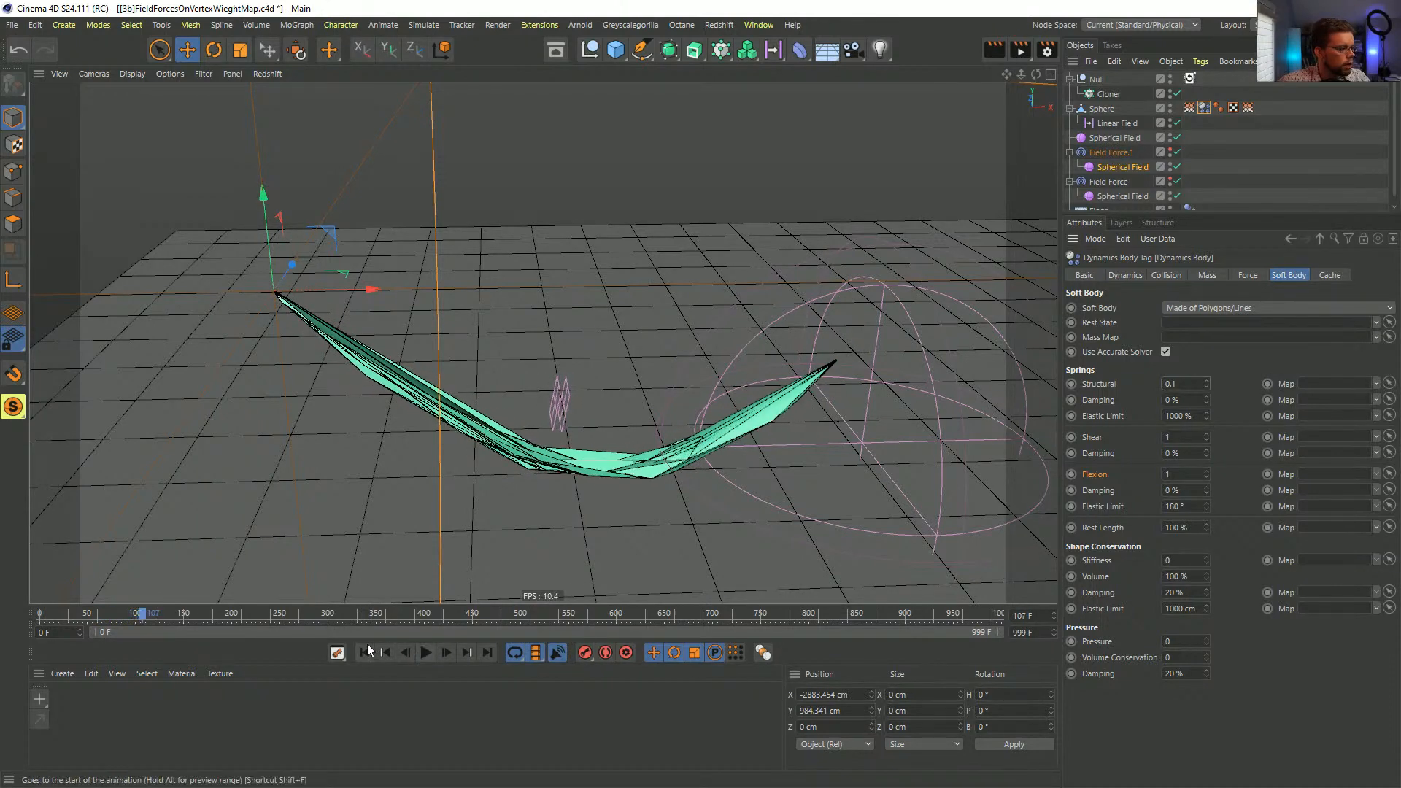
- Return the simulation to the first frame and add a Volume Builder as the parent of the sphere
click(1094, 109)
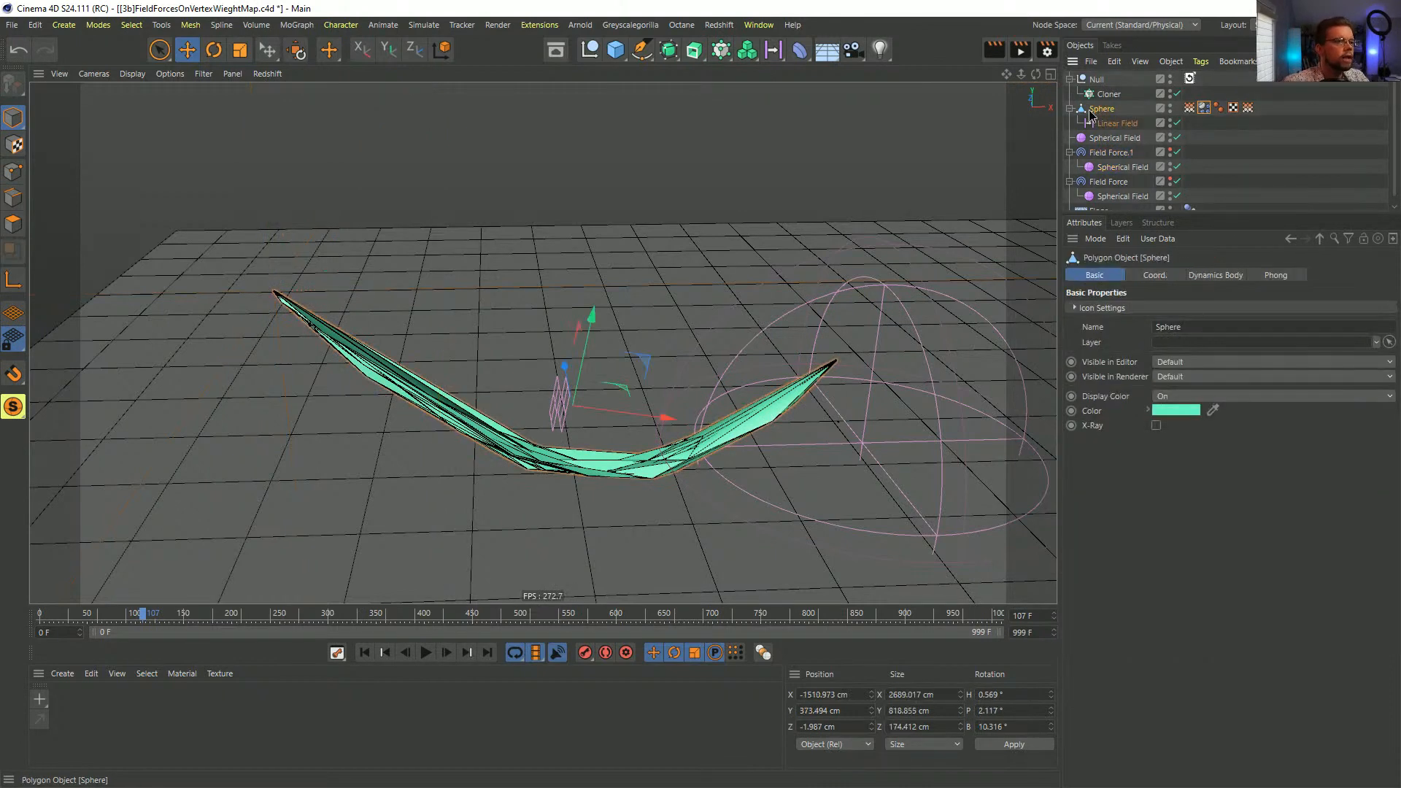
click(364, 651)
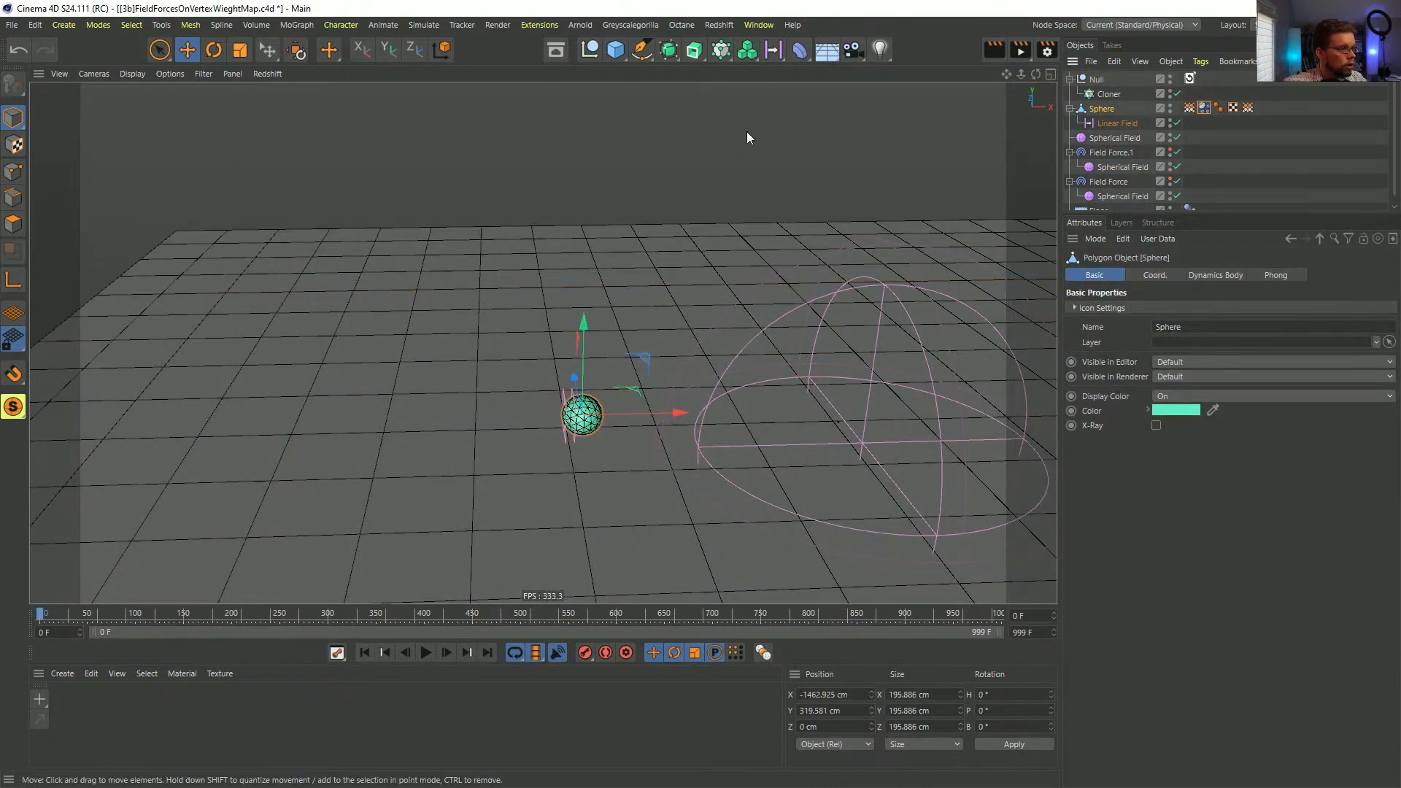
click(754, 58)
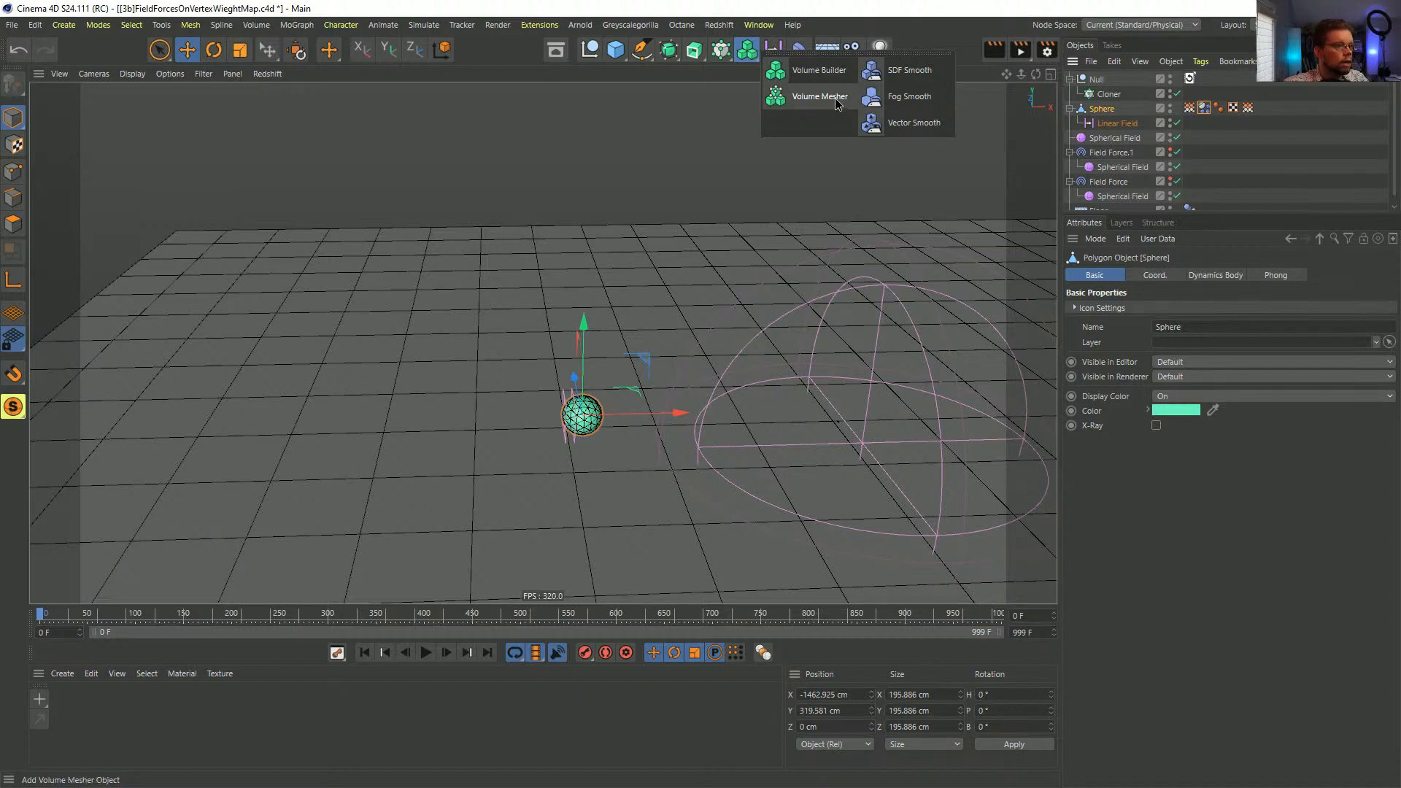
alt+click(821, 71)
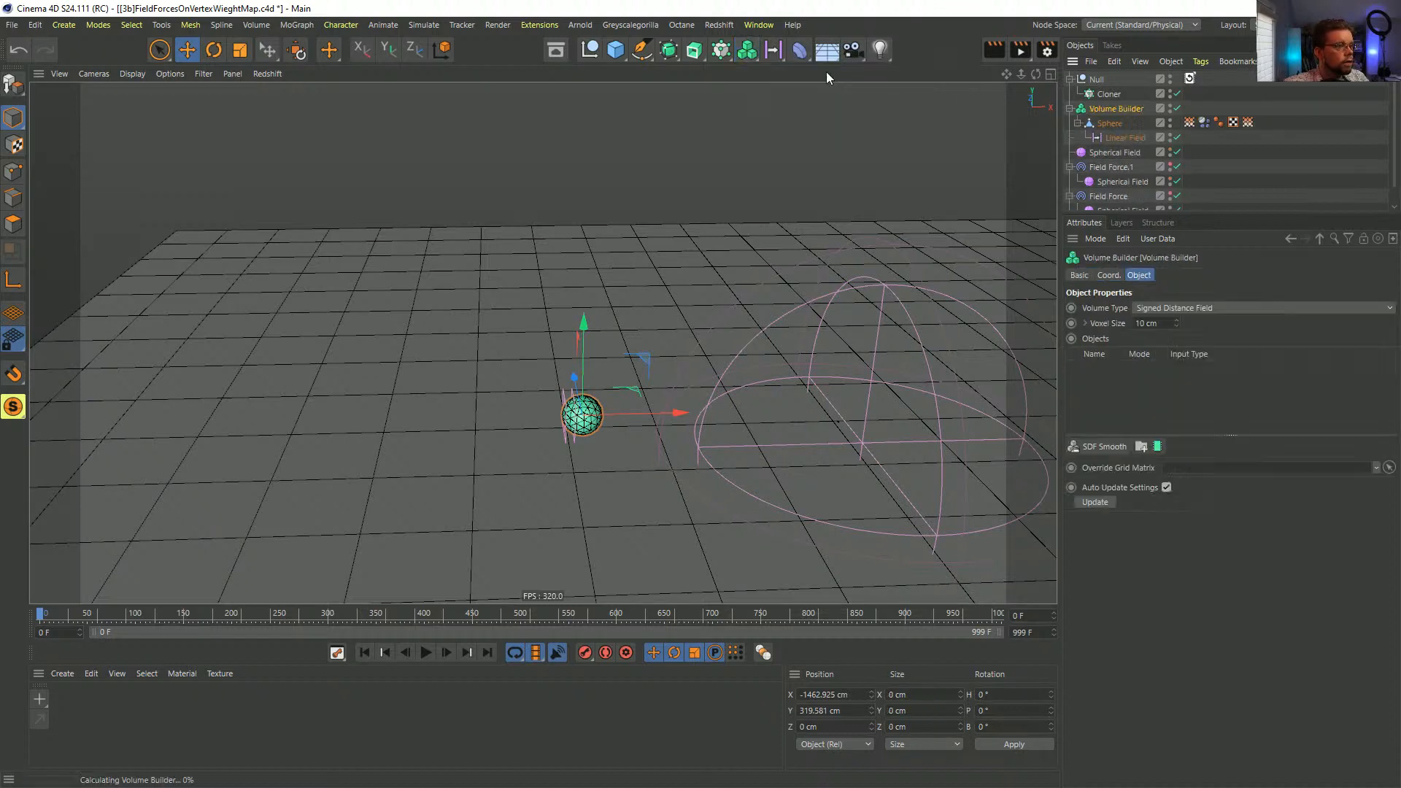
click(746, 50)
alt+click(825, 70)
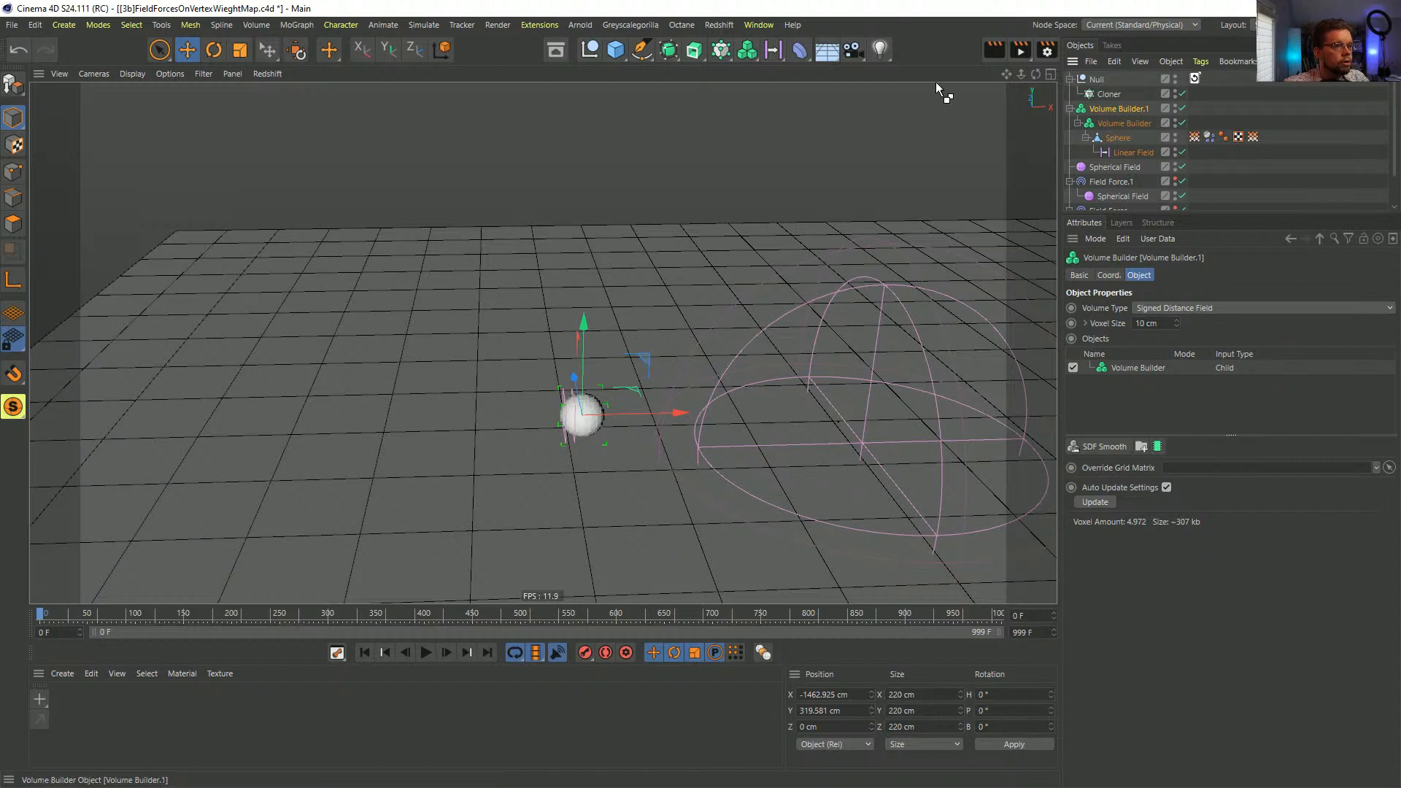
key(ctrl+z)
- Add a Volume Mesher as the parent of the Volume Builder and play the simulation to inspect the stretched mesh
click(746, 50)
alt+click(823, 94)
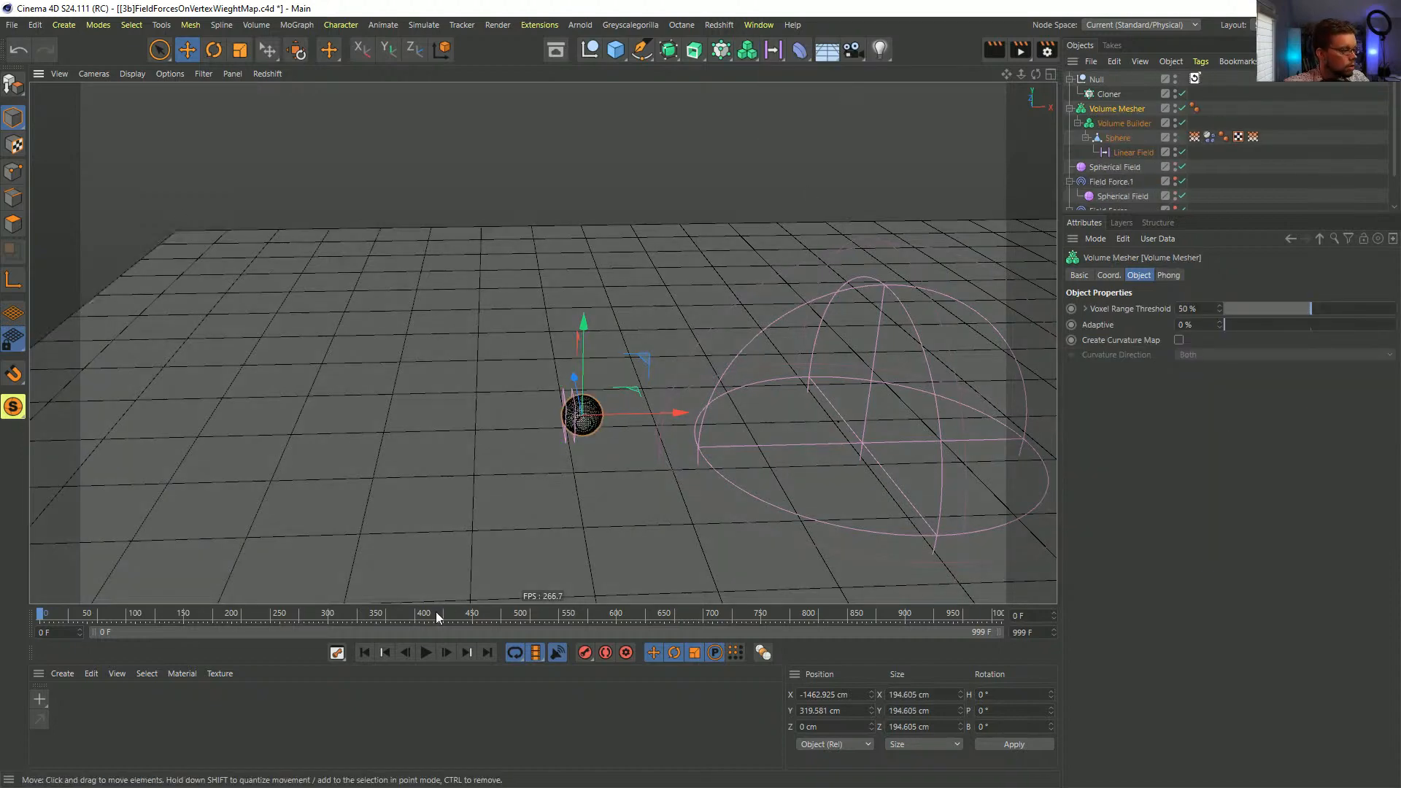
click(426, 652)
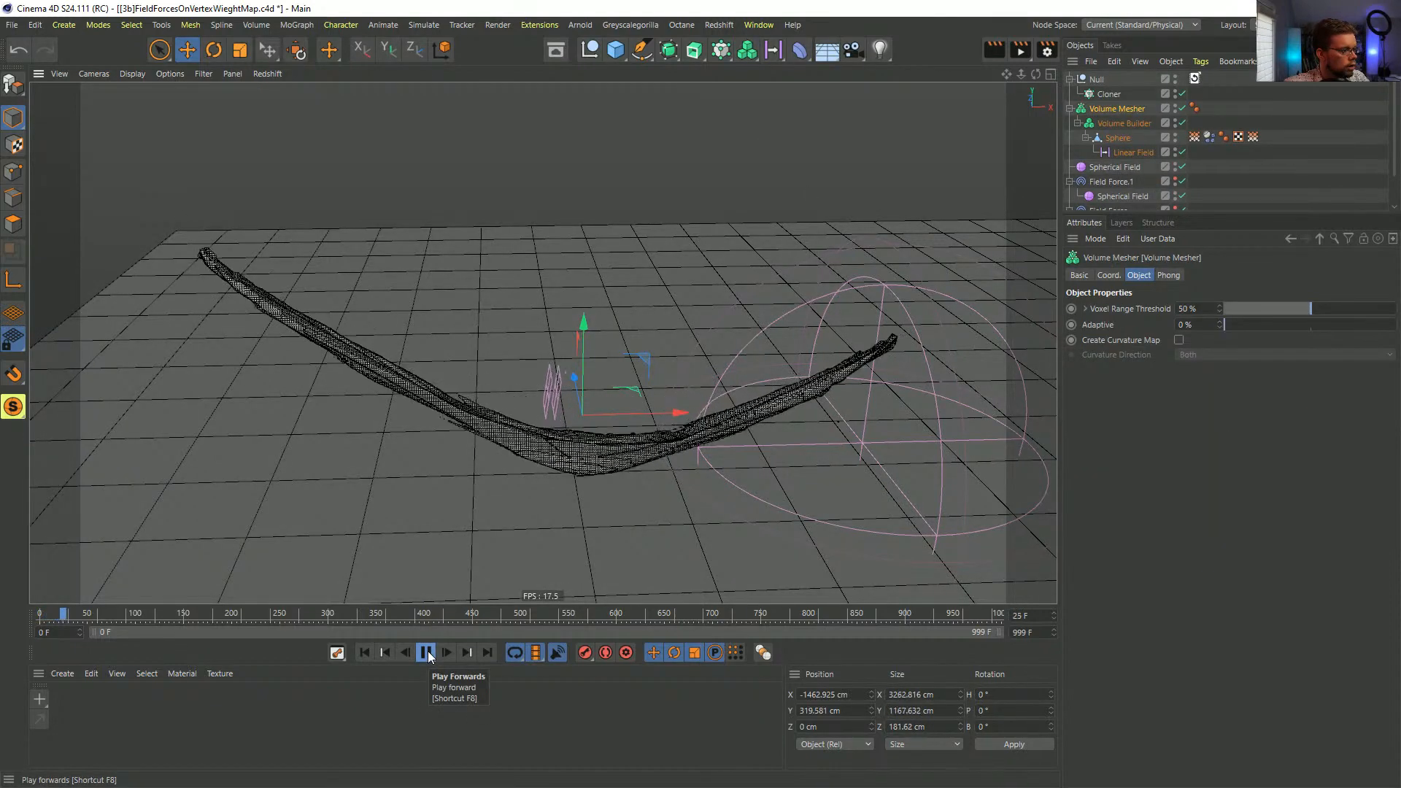
click(426, 652)
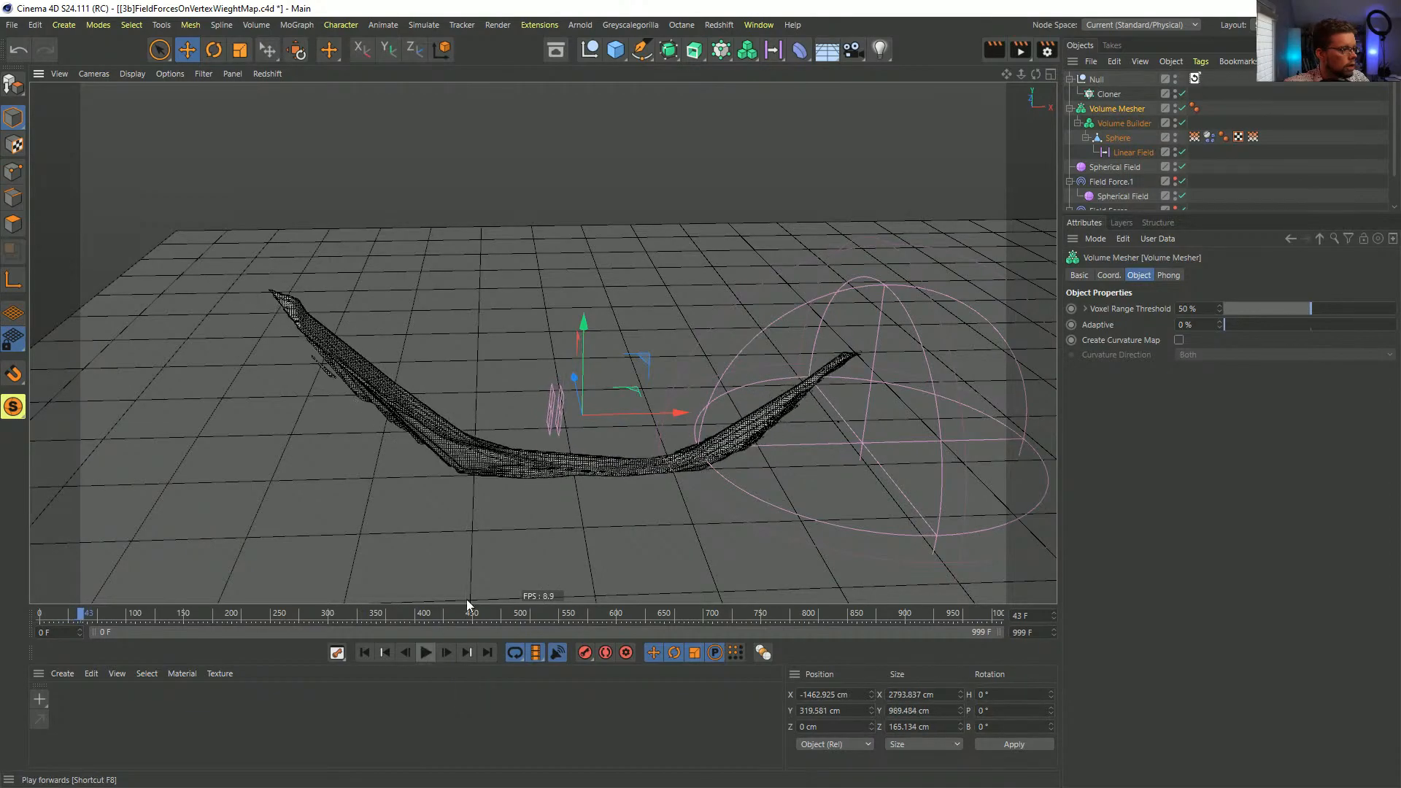
alt+drag(469, 463, 629, 449)
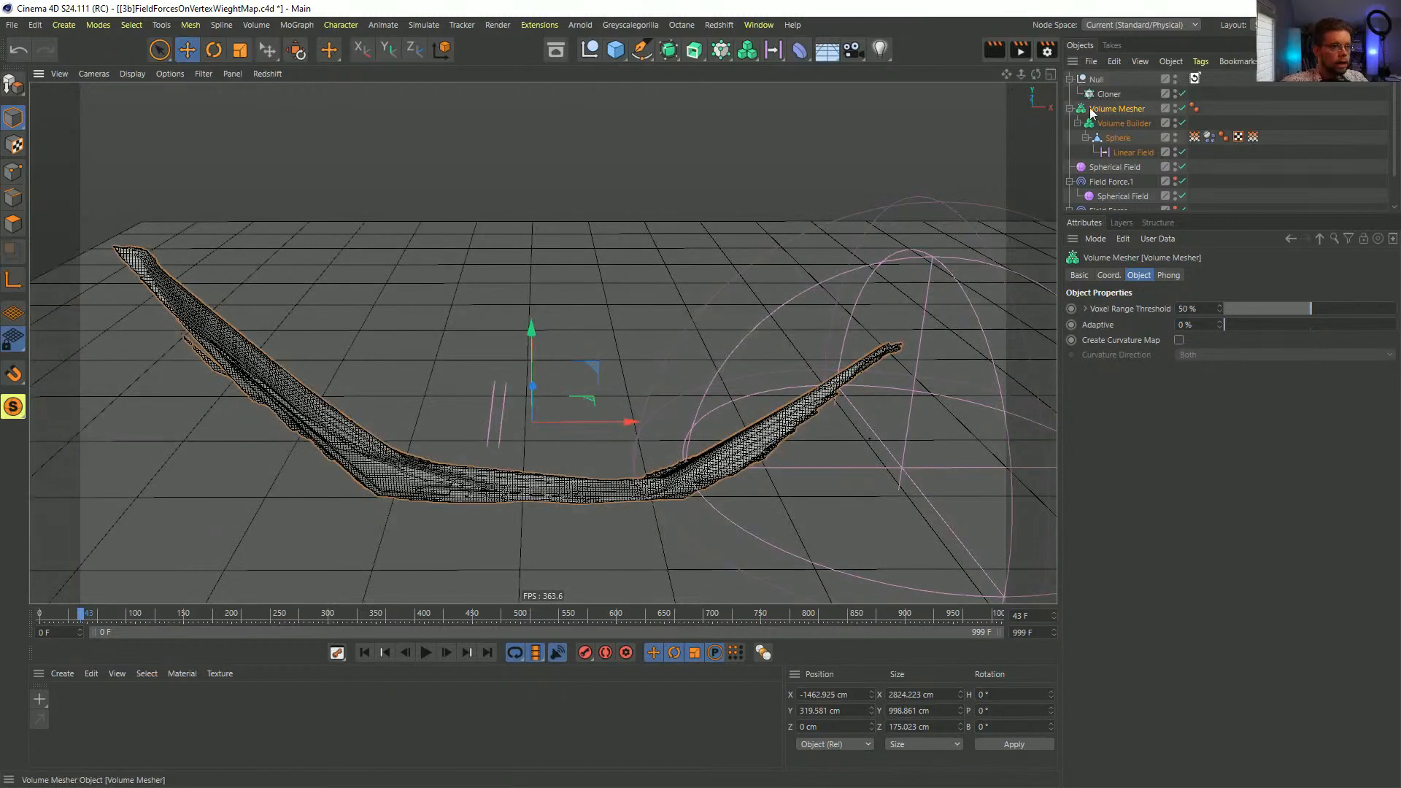
- Set the Structural springs in the sphere's Dynamics Body tag to 0.2 and play the simulation briefly
click(1210, 138)
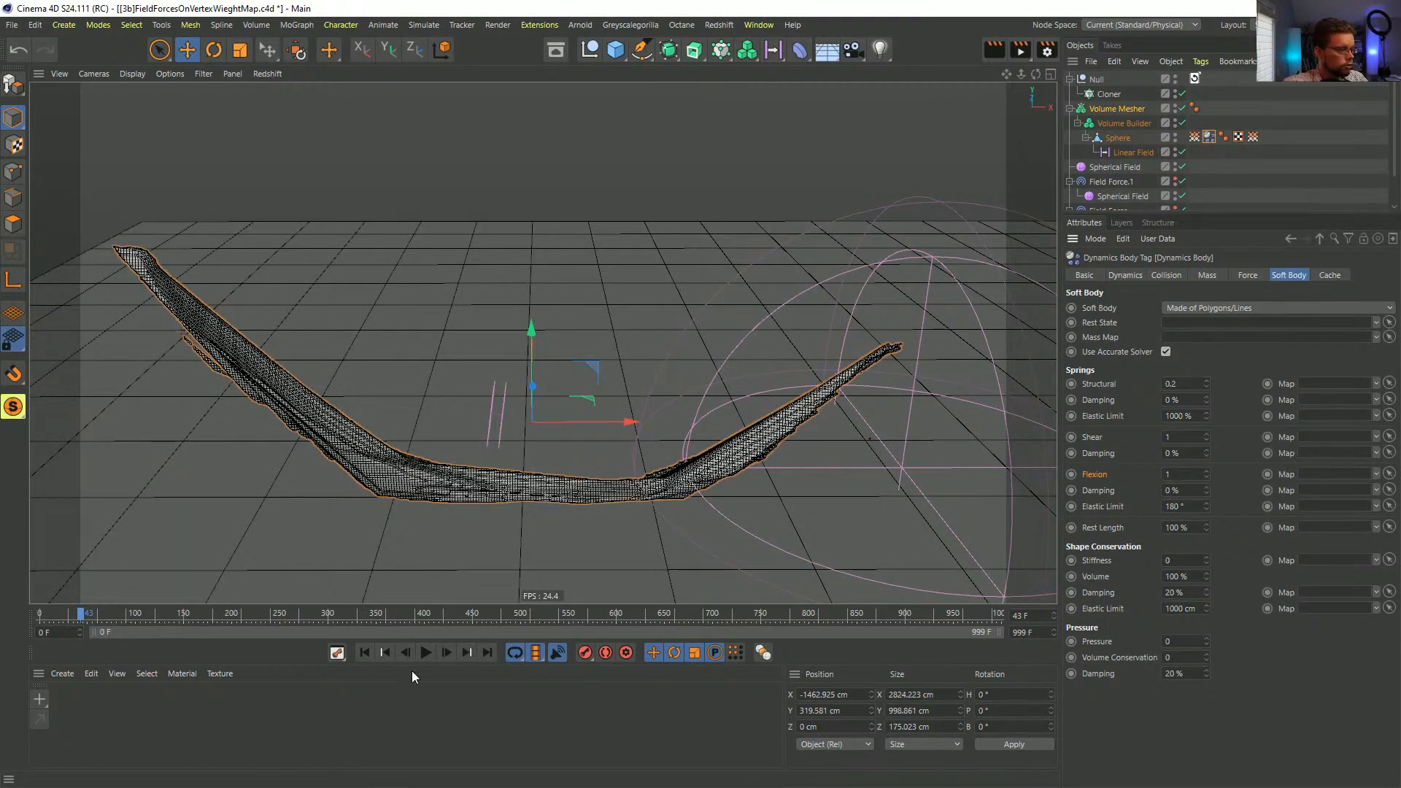
click(423, 652)
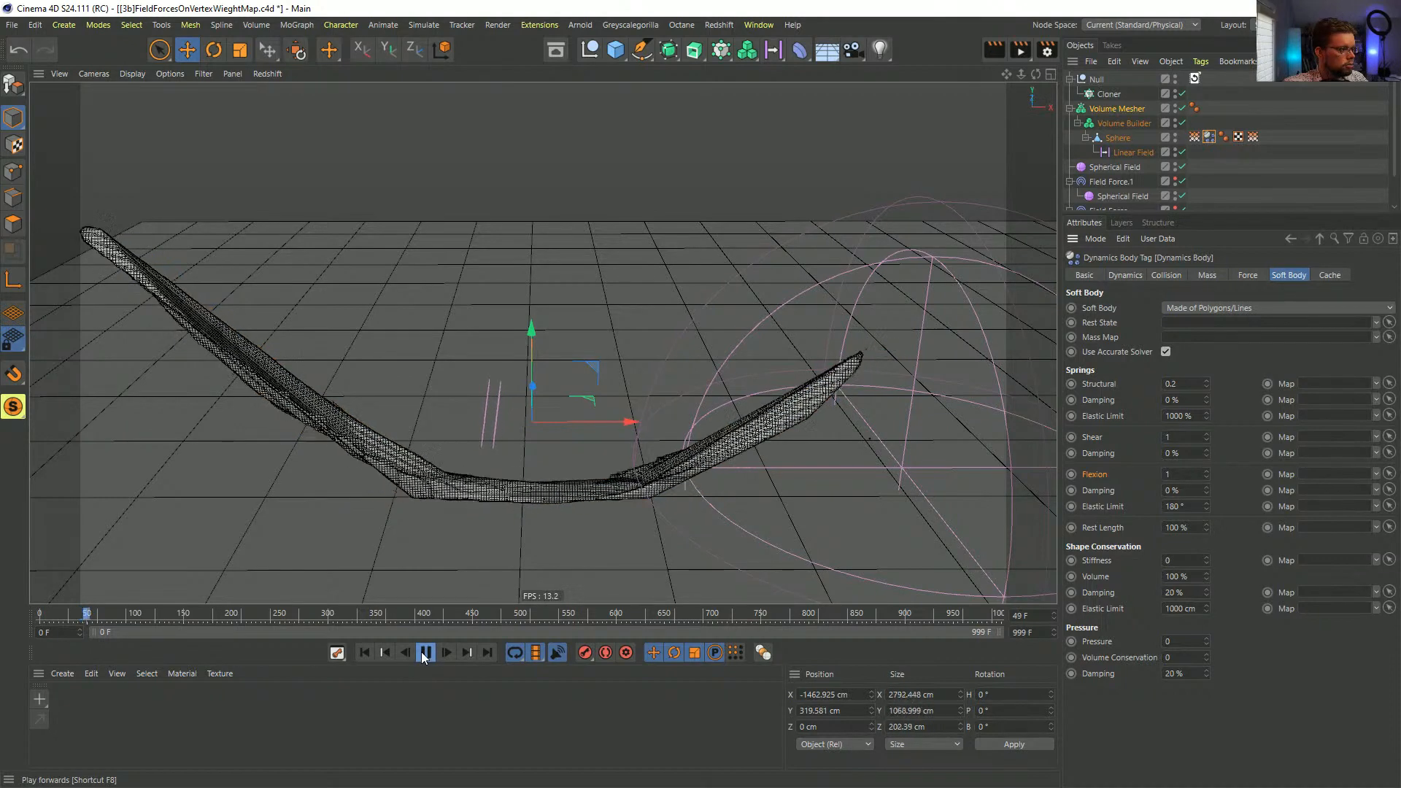
click(425, 651)
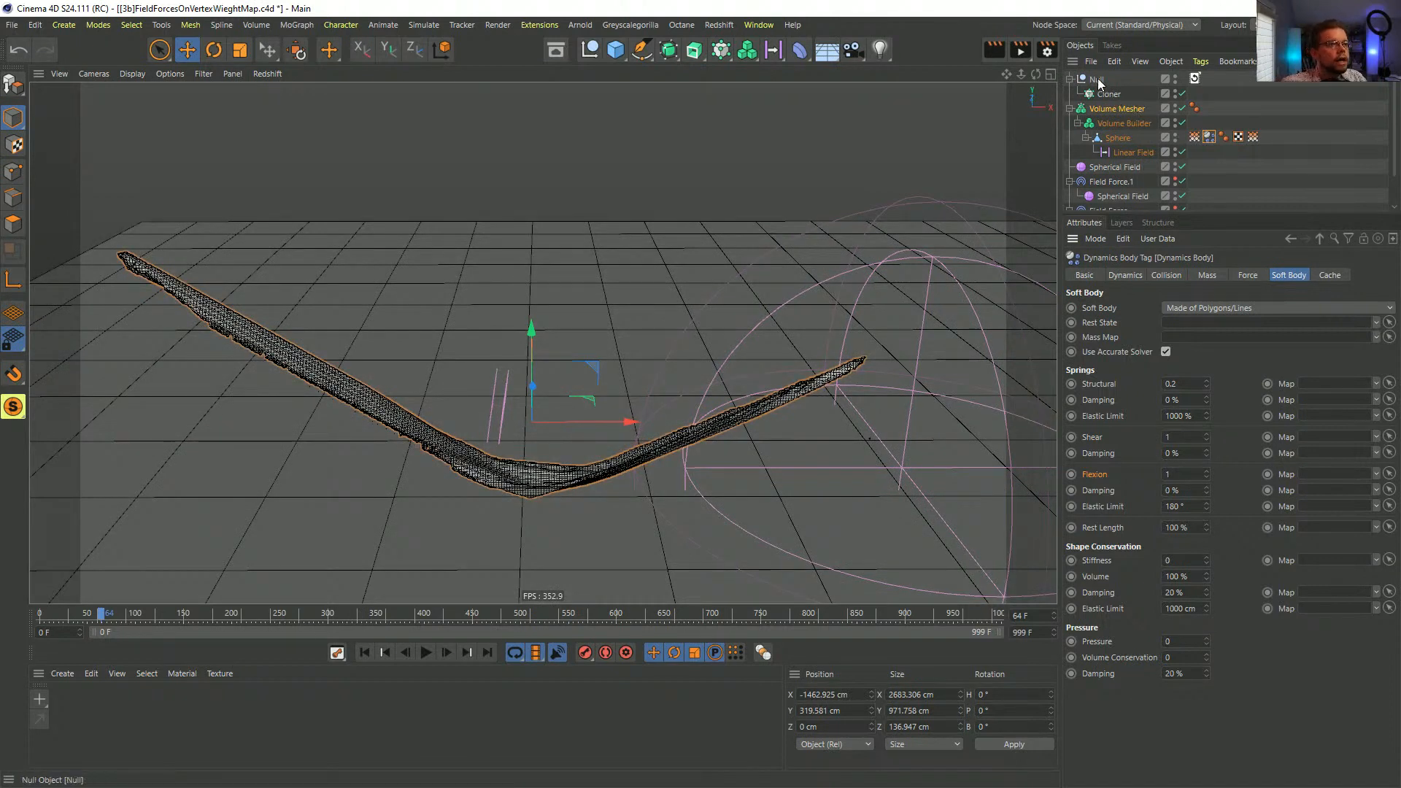
- Try an SDF Close and Open filter in the Volume Builder and replace it with an SDF Dilate and Erode filter
click(1124, 124)
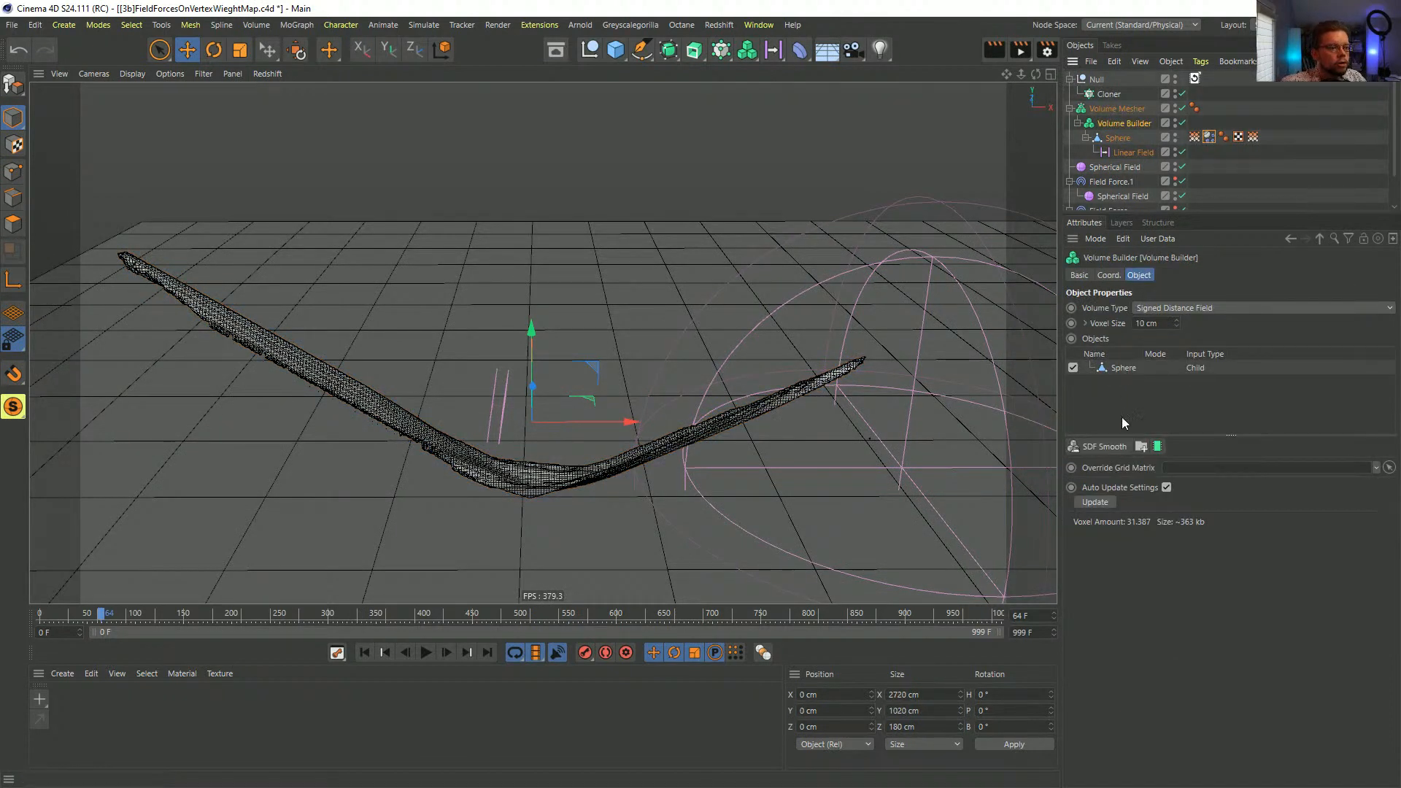
click(1096, 452)
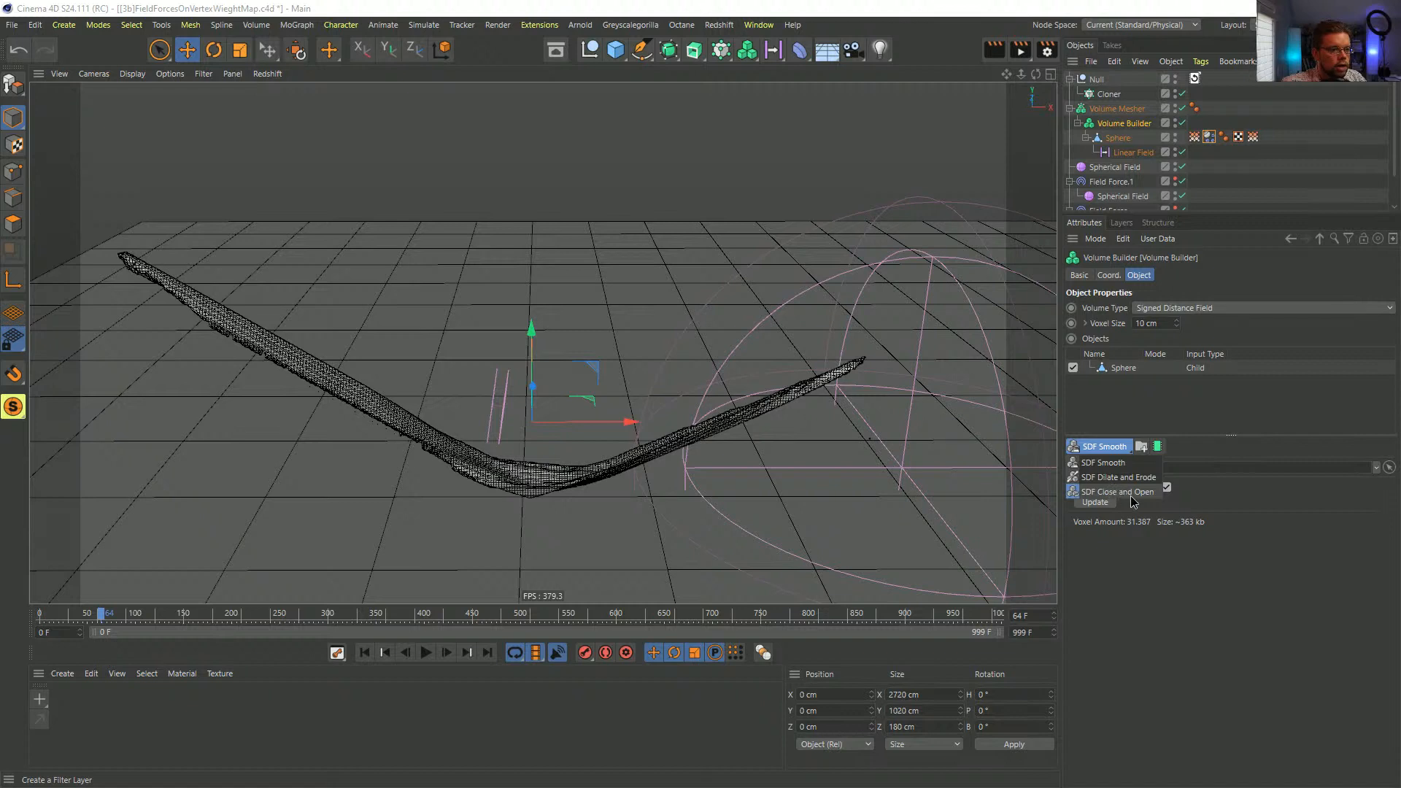
click(1136, 492)
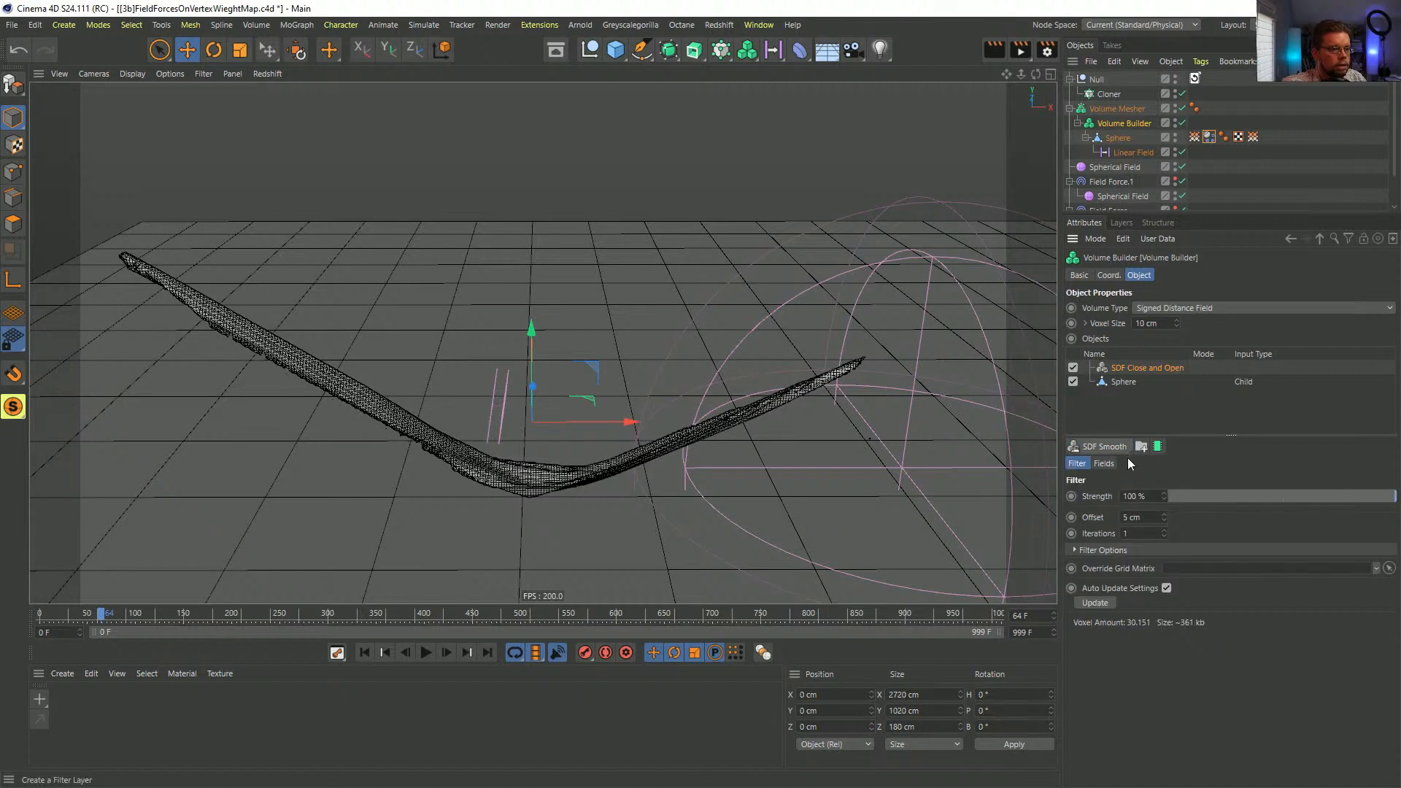
click(1100, 447)
click(1131, 469)
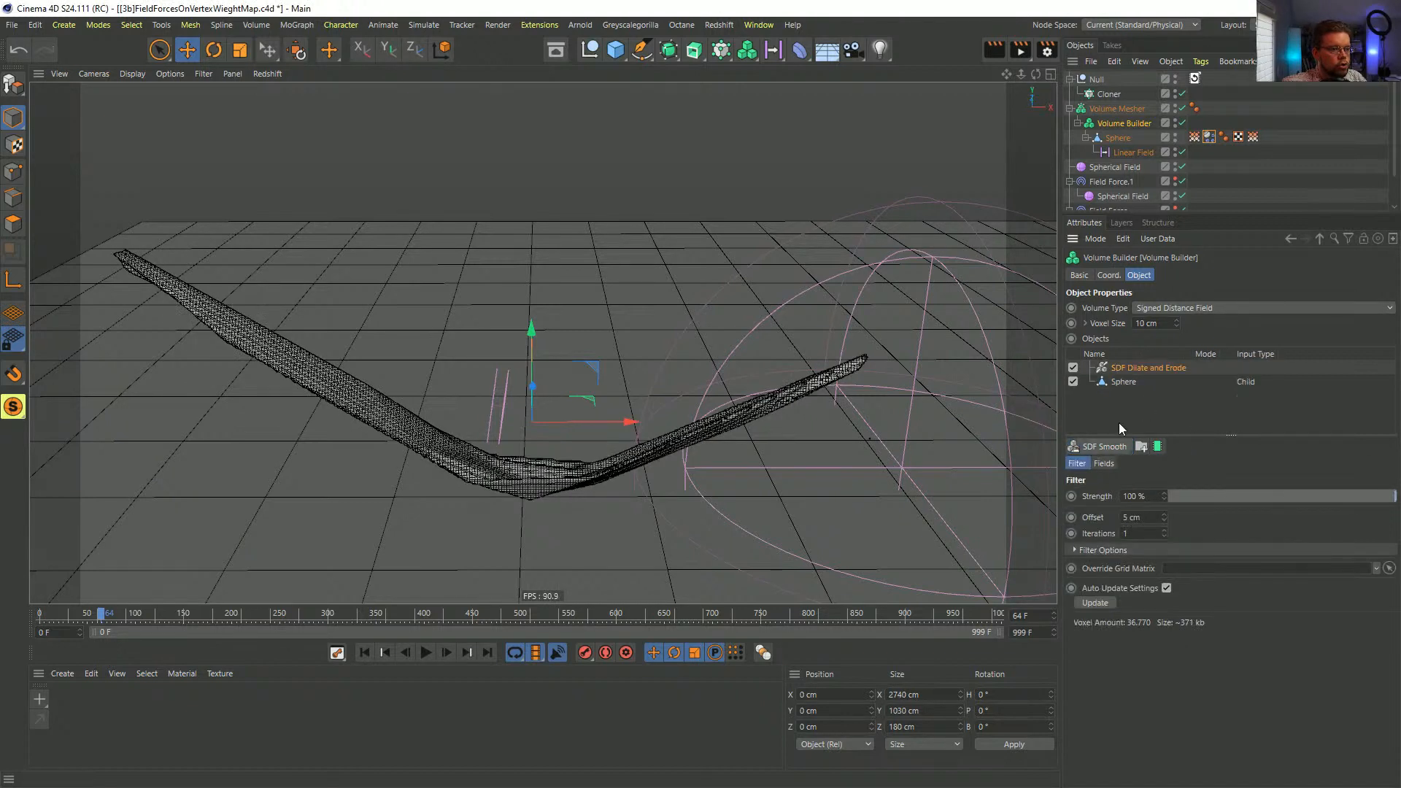
- Test different offsets and strengths on the SDF Dilate and Erode filter, ending with a 5 cm offset and 100% strength
key(Return)
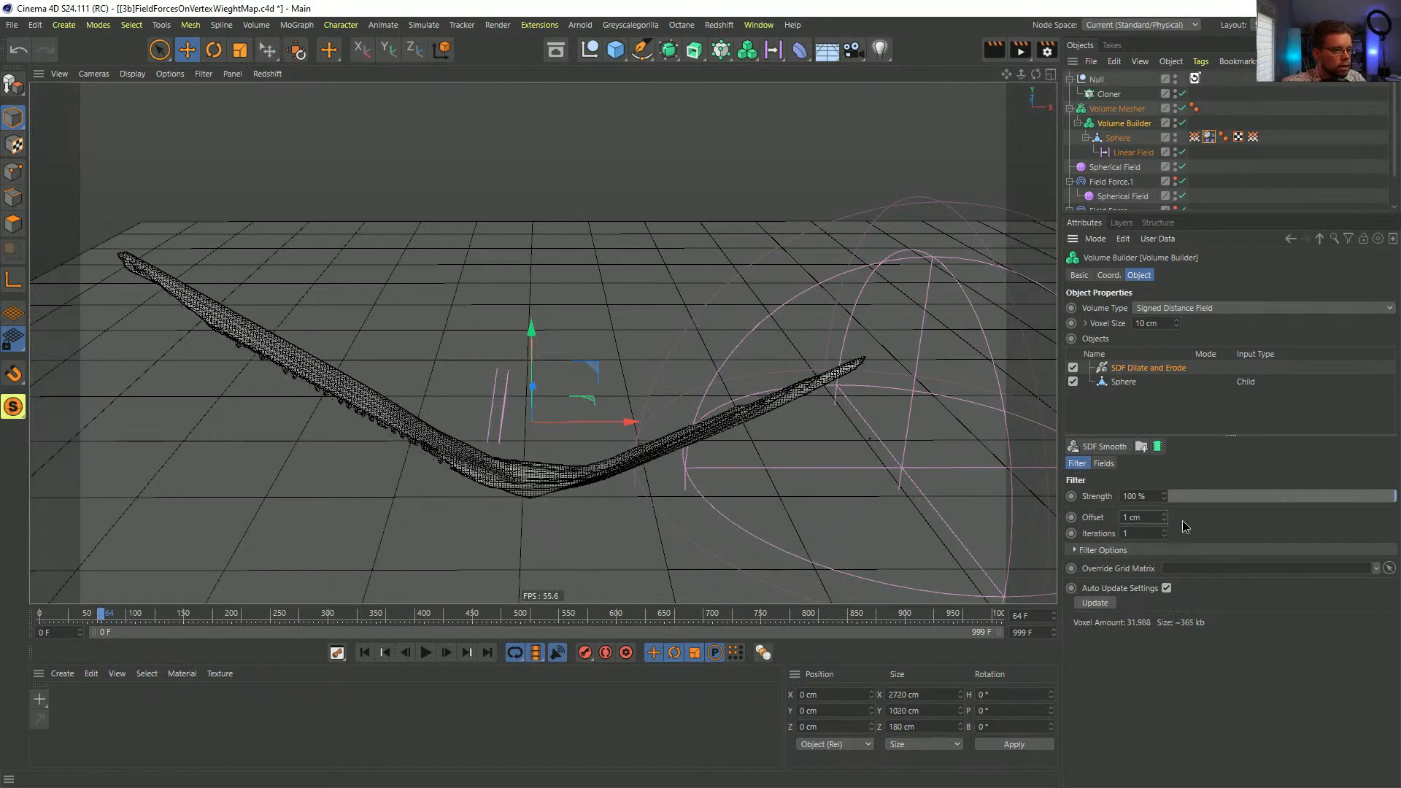
text(3)
key(Return)
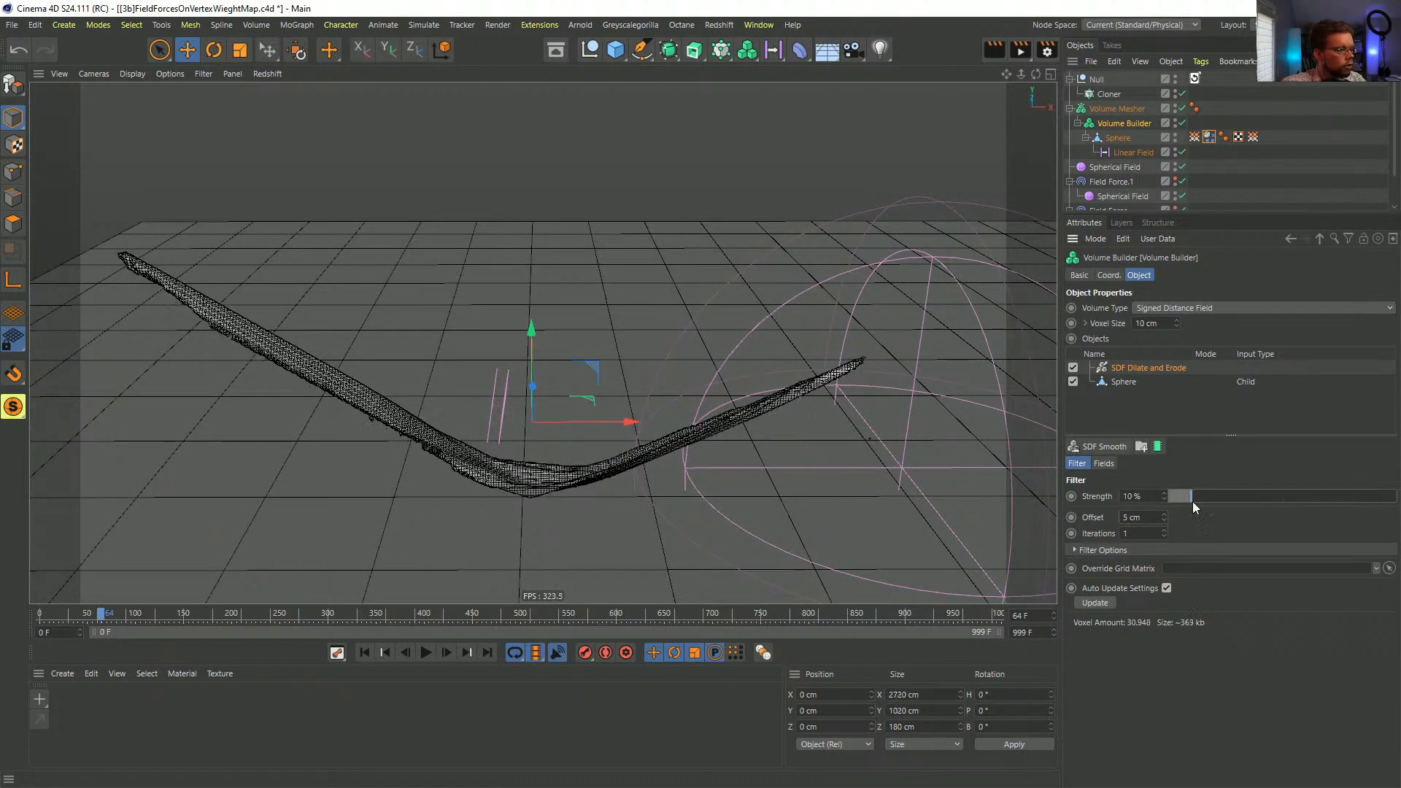
drag(1186, 496, 1396, 496)
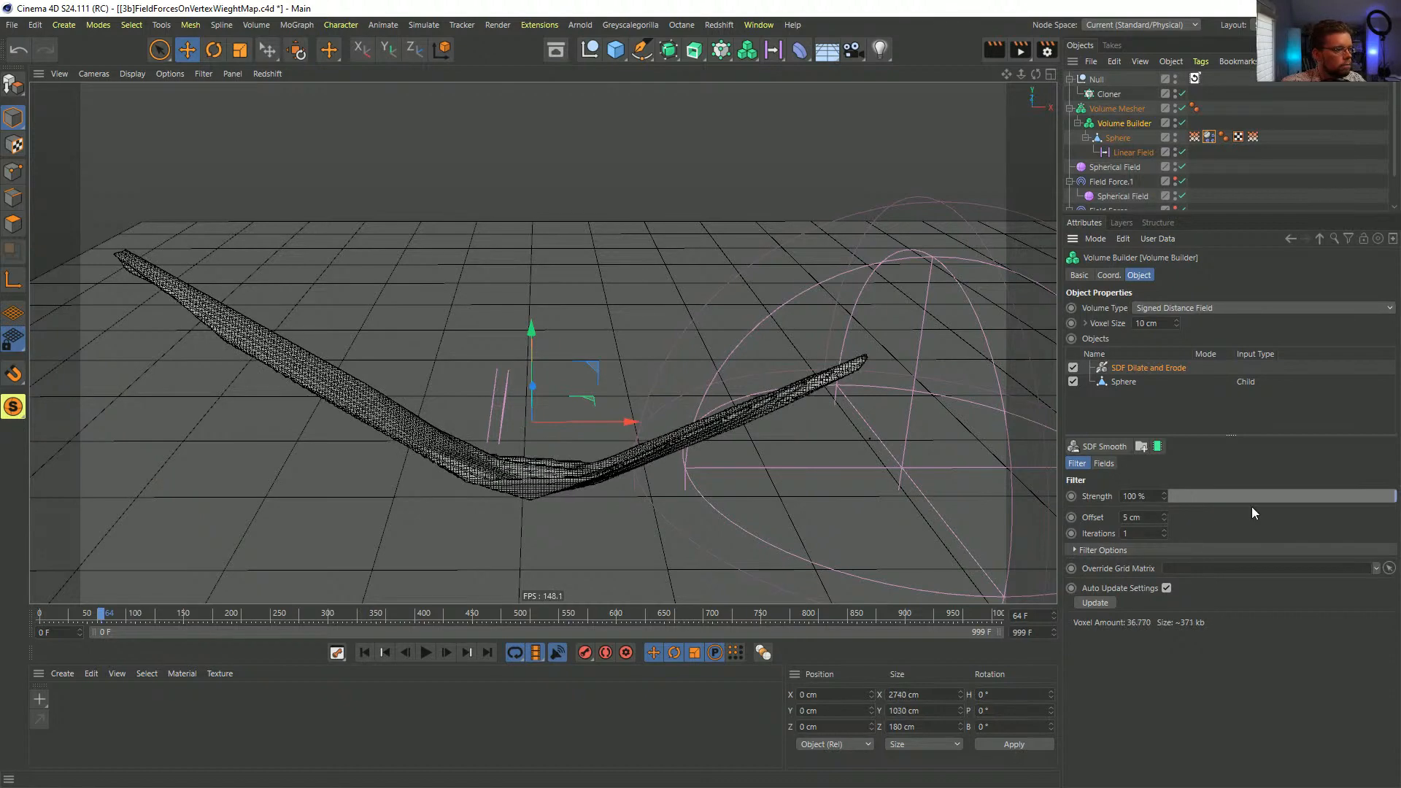
- Replay the simulation from the first frame, move Field Force.1's Spherical Field while it runs, then stop and rewind
key(shift+f)
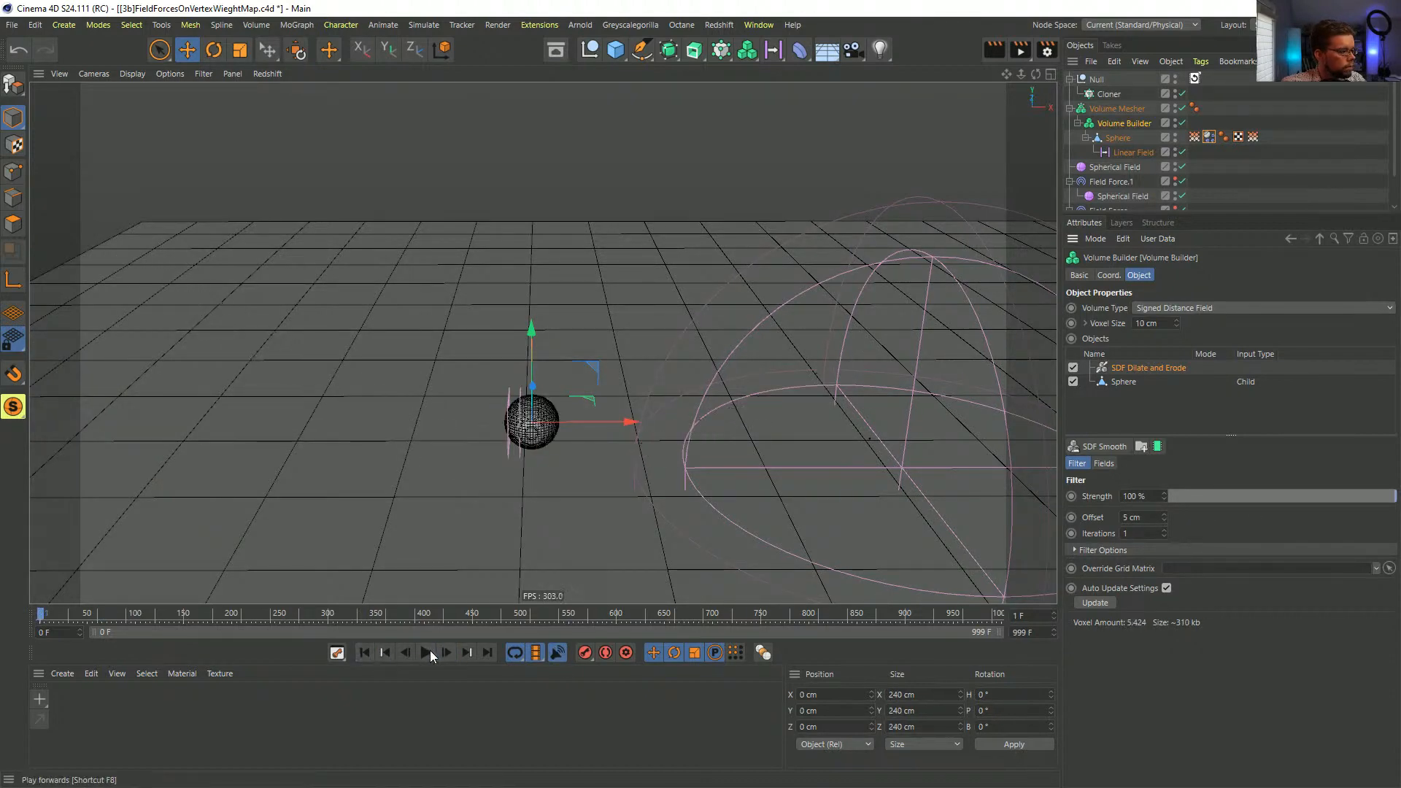
click(427, 653)
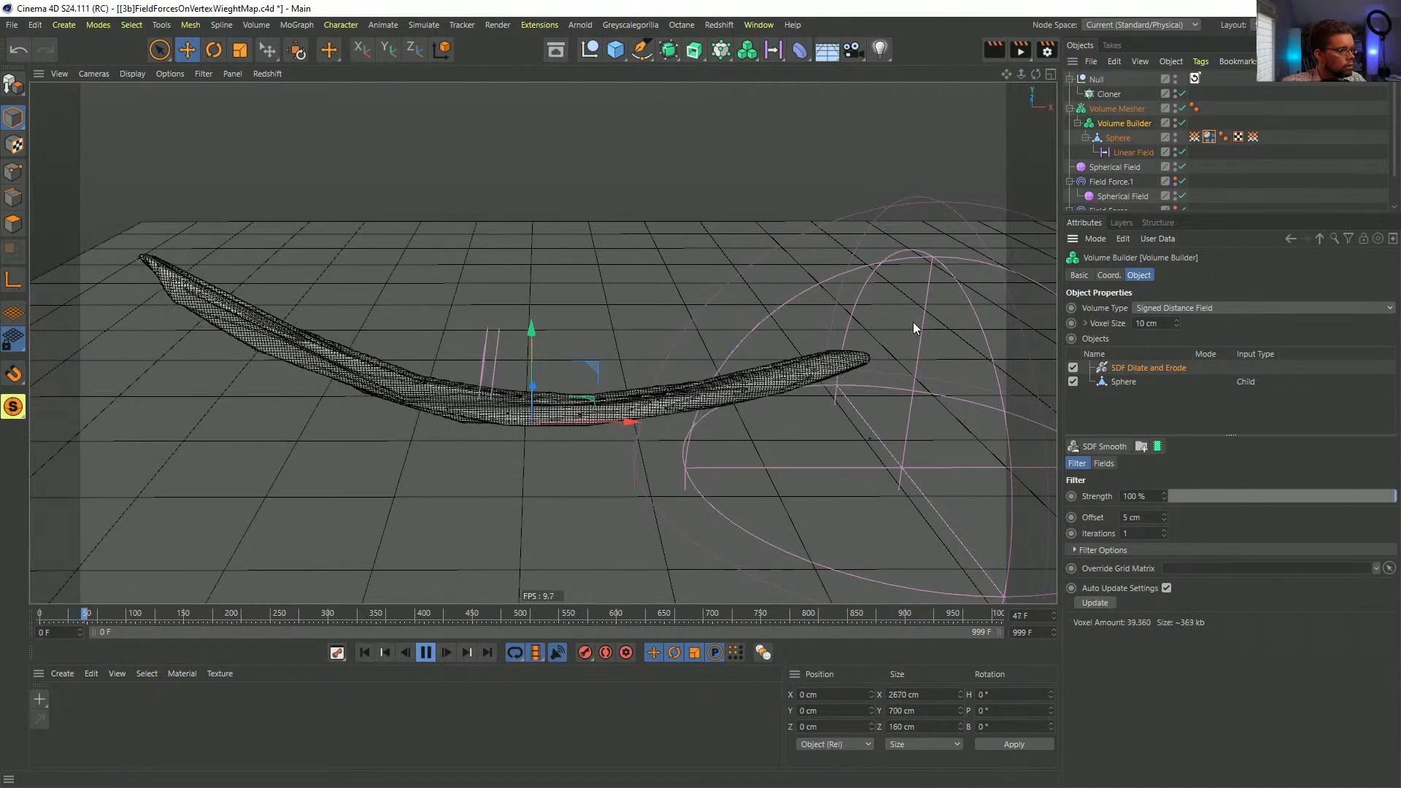
click(450, 248)
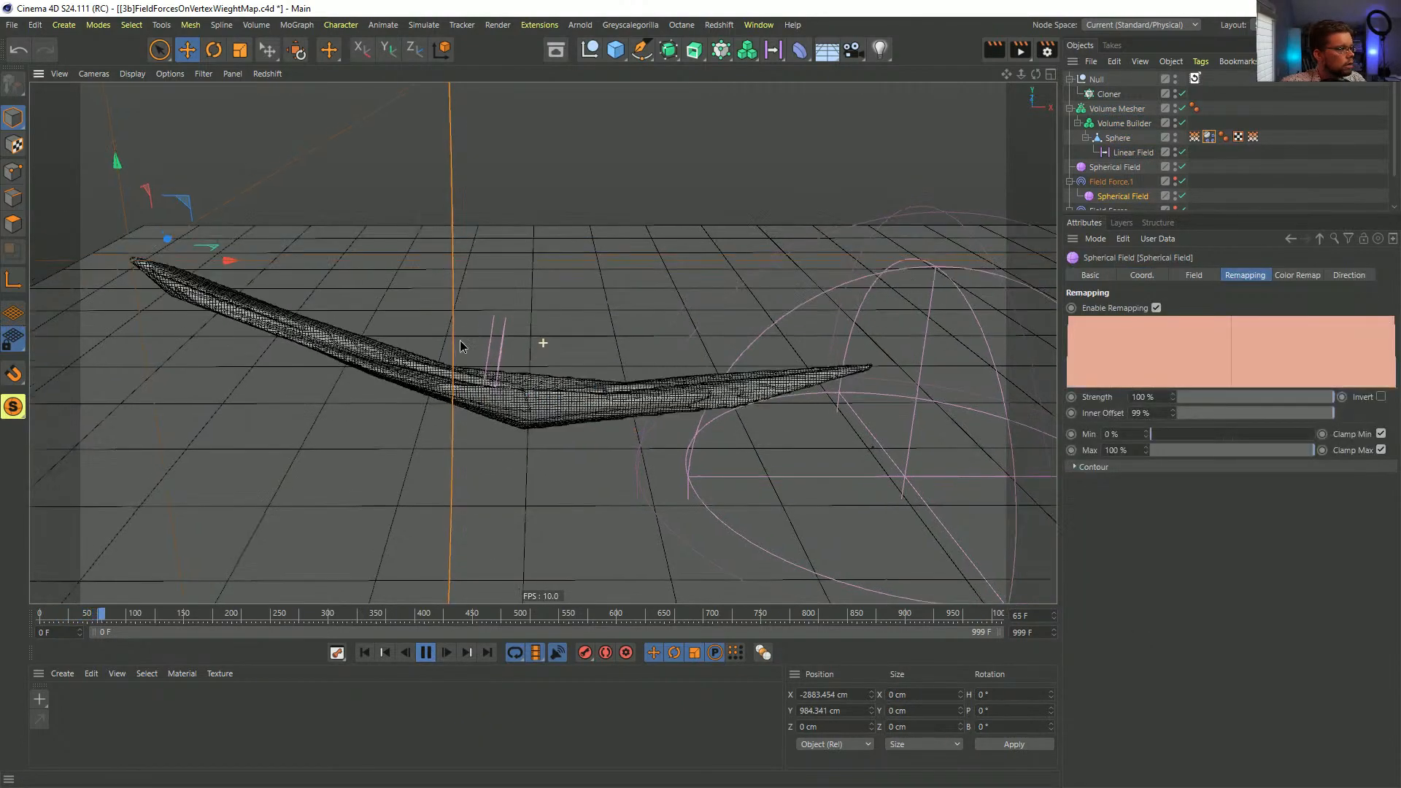
drag(270, 360, 619, 245)
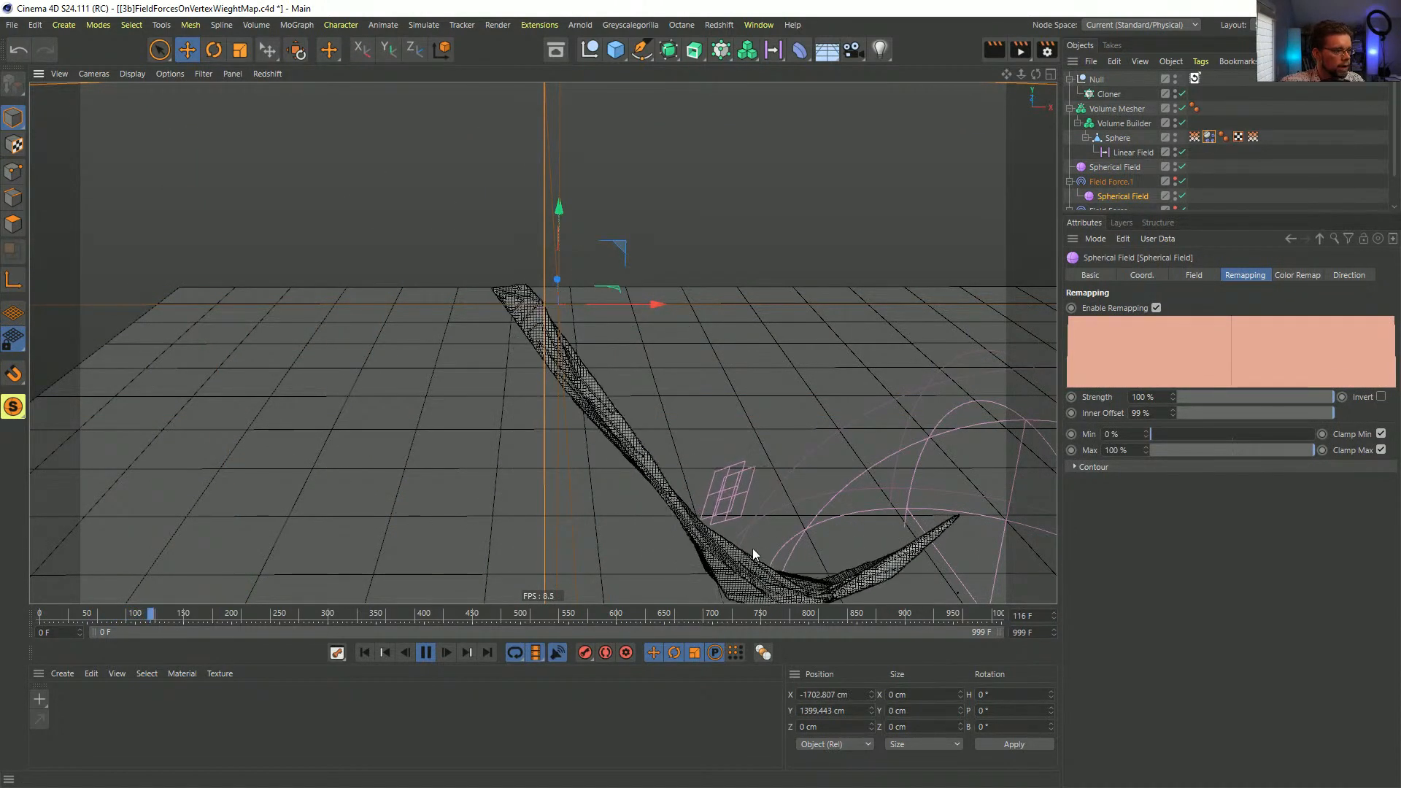
alt+drag(554, 369, 485, 350)
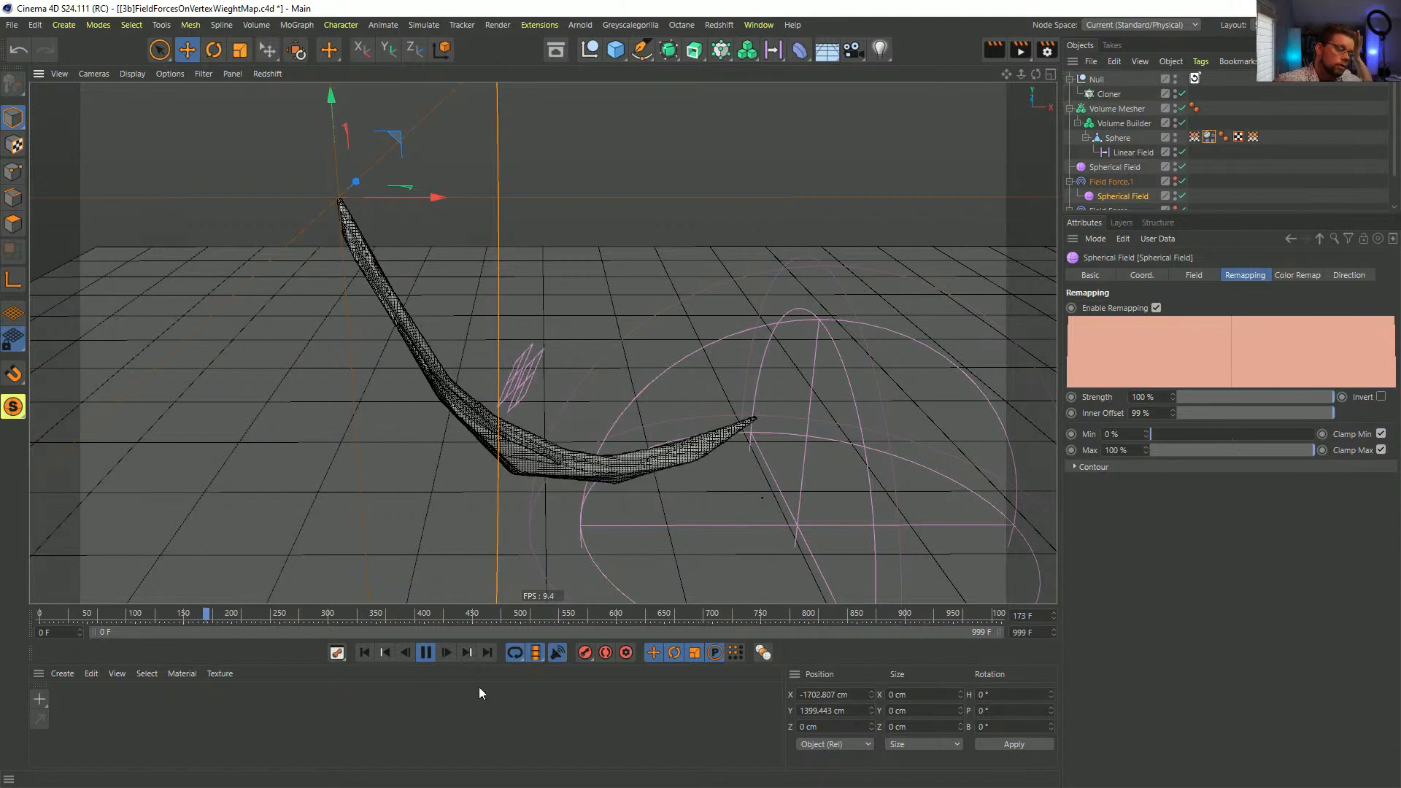
click(426, 653)
click(367, 652)
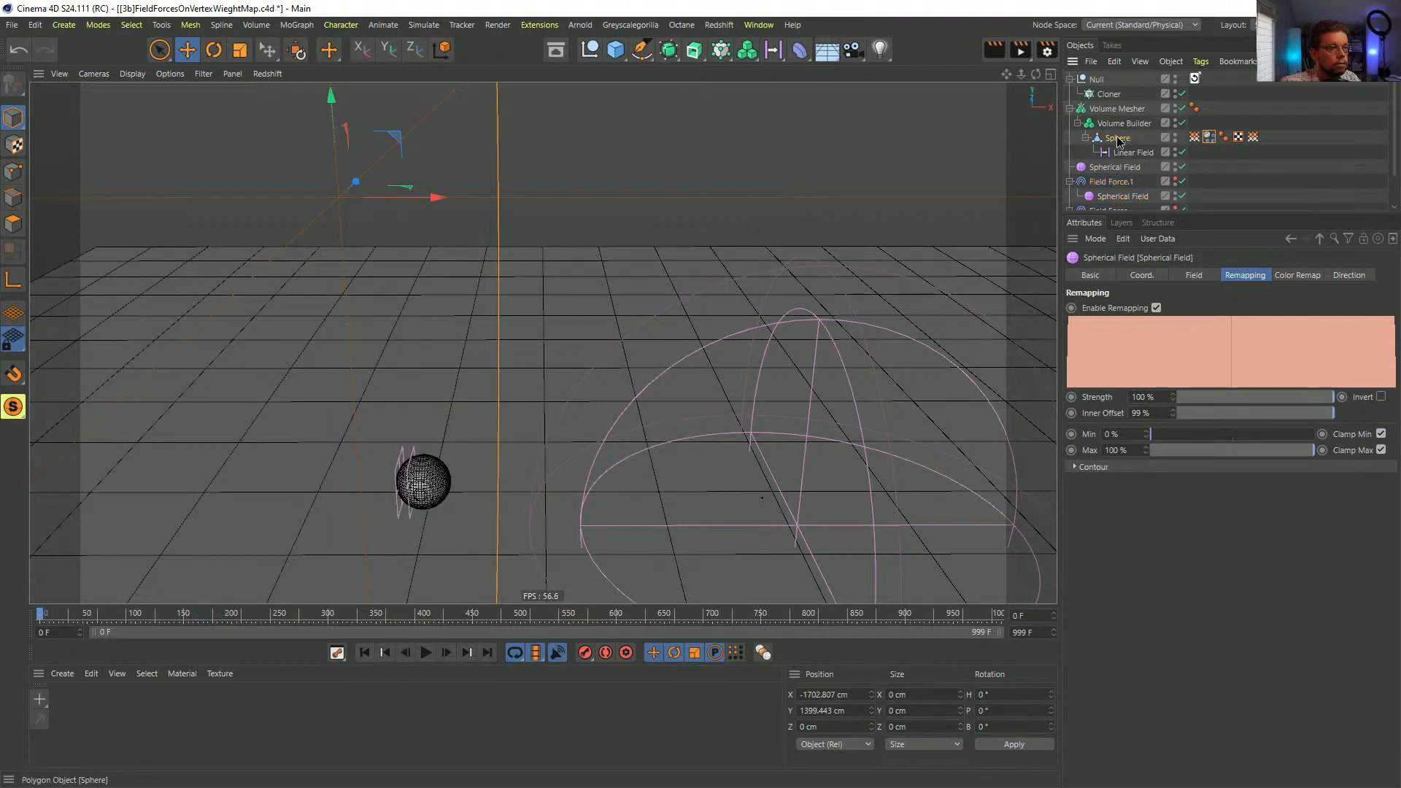
- Take the sphere out of the Volume Builder, delete the Volume Mesher hierarchy, and briefly replay the simulation before rewinding
drag(1105, 165, 1105, 165)
click(1110, 110)
key(Delete)
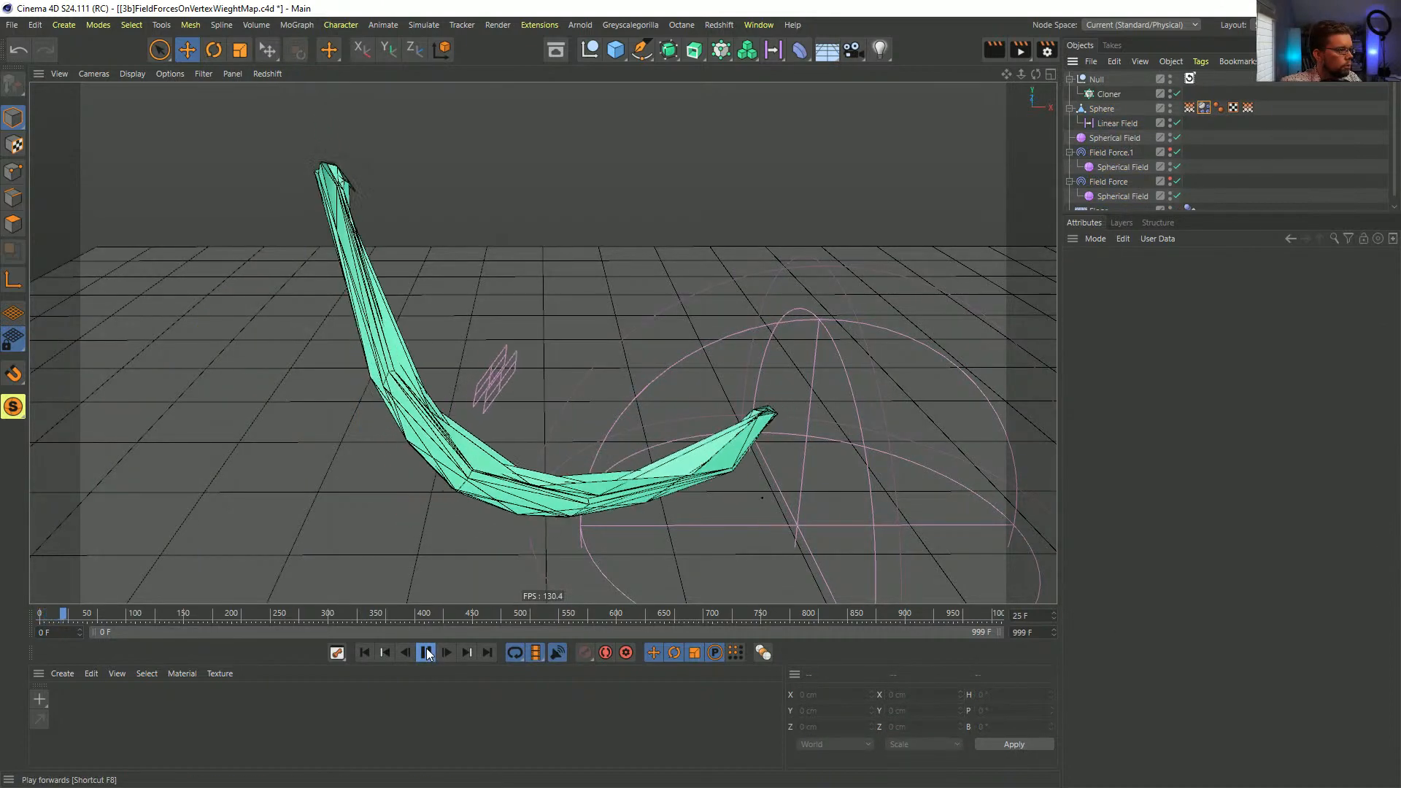
click(427, 653)
click(366, 652)
- Save the project as a new version named [3c]FieldForcesOnVertexWieghtMap.c4d in the SceneFiles folder
key(ctrl+shift+s)
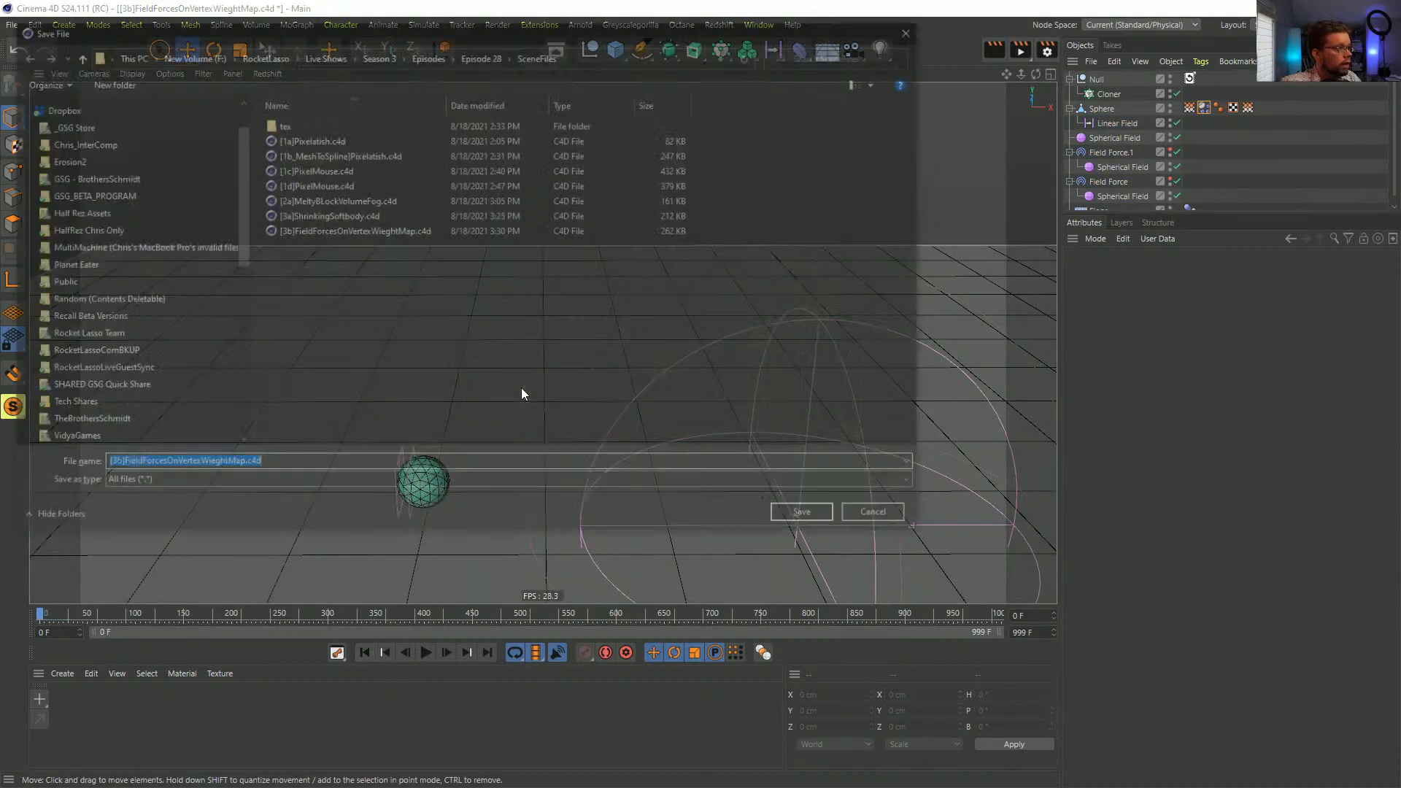
click(321, 234)
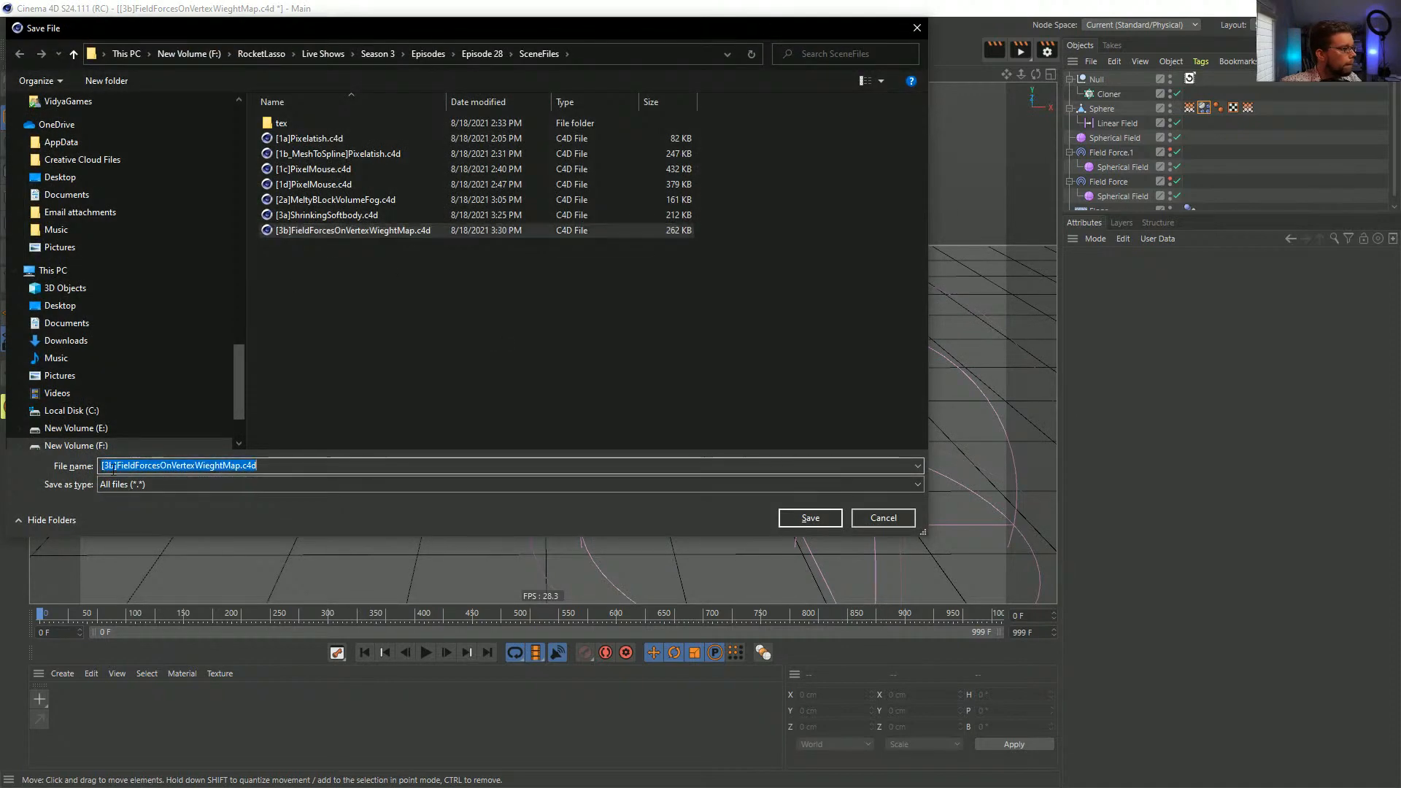
click(111, 467)
text(3c)
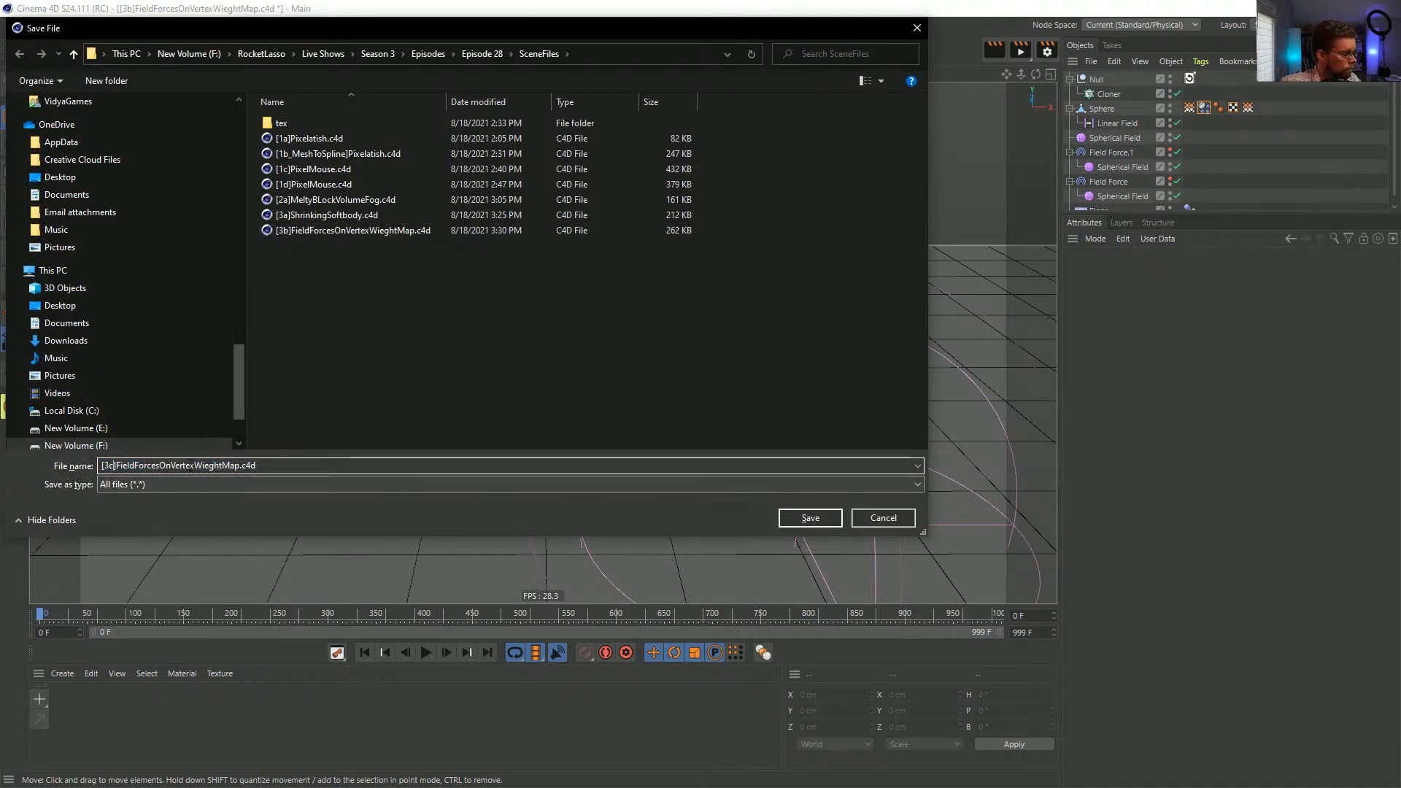
click(812, 518)
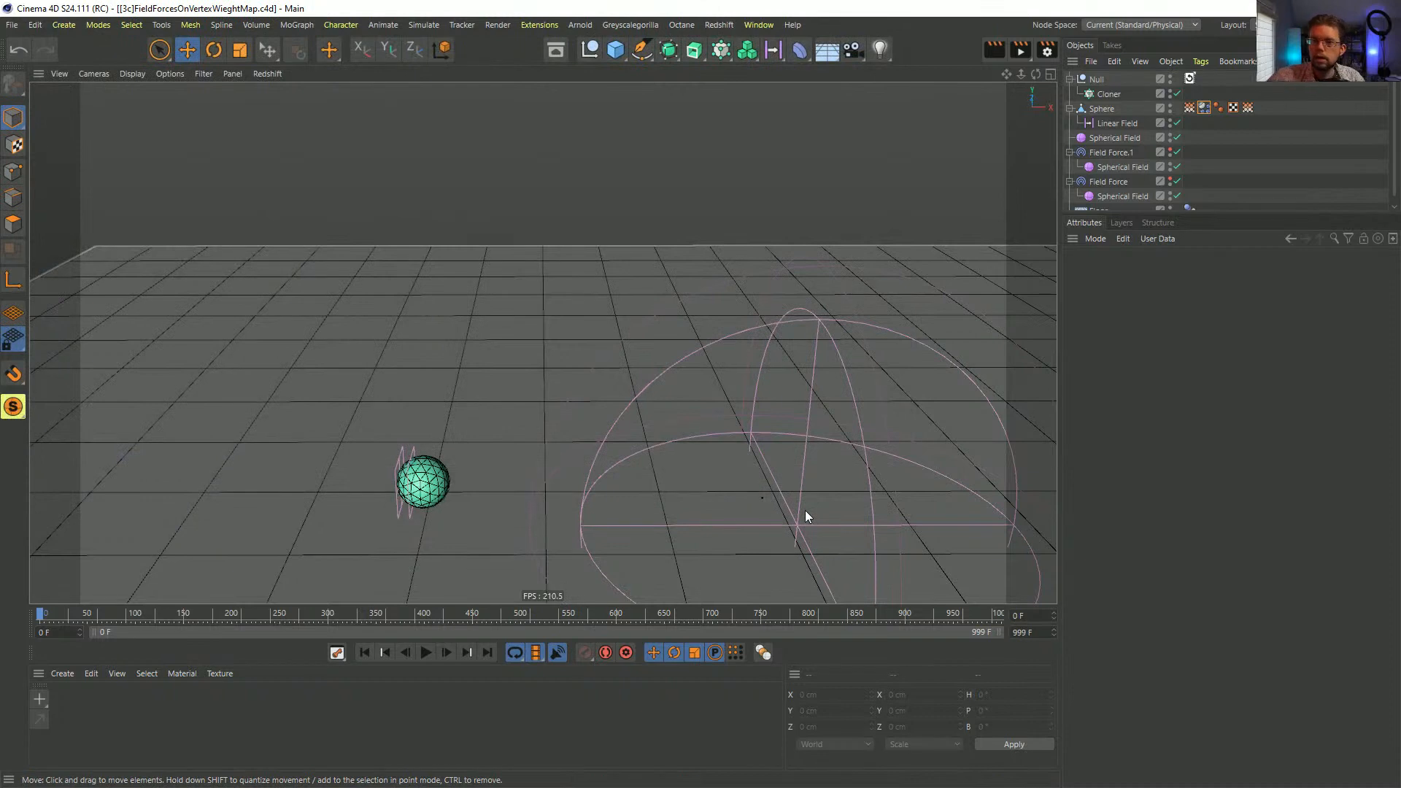
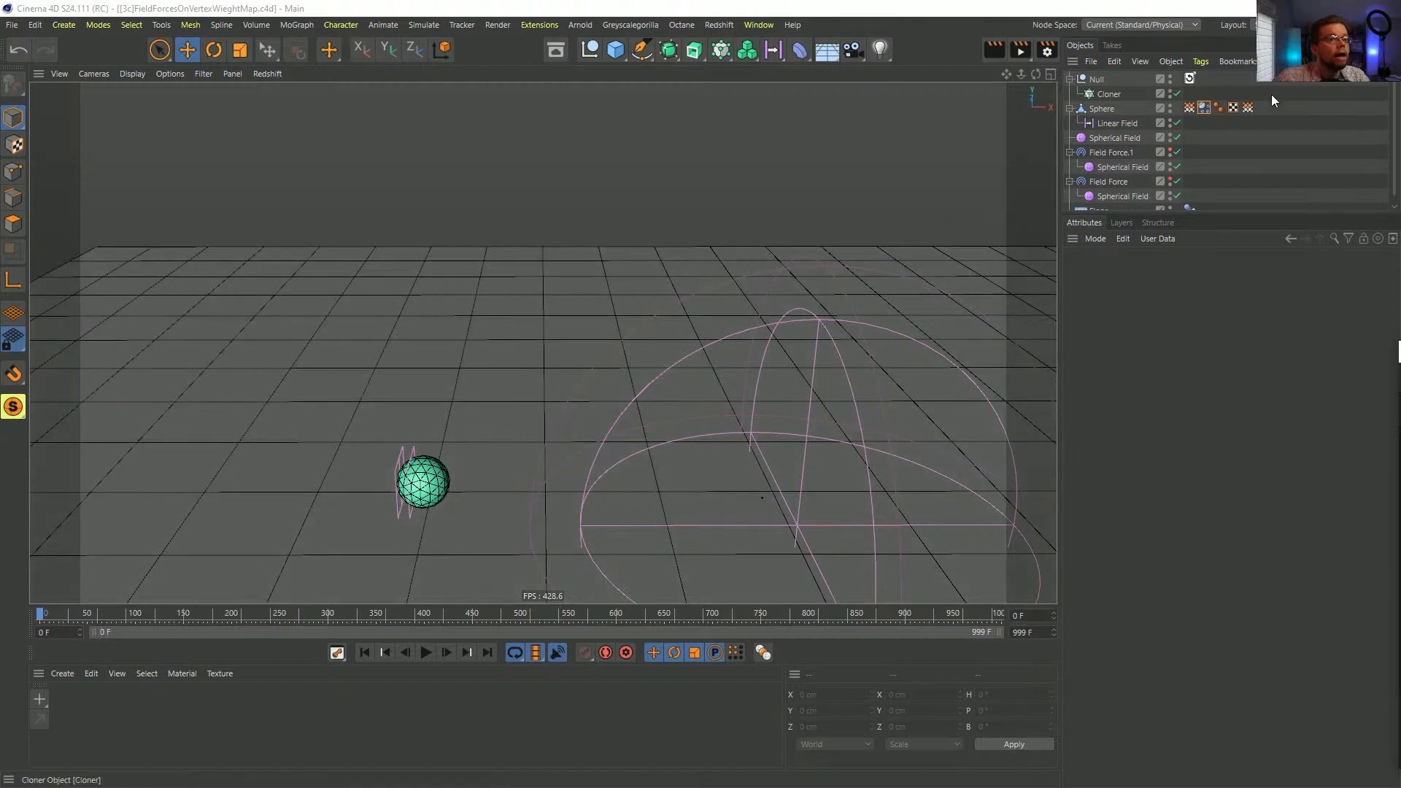
- Inspect the soft-body settings in the sphere's Dynamics Body tag
click(1189, 107)
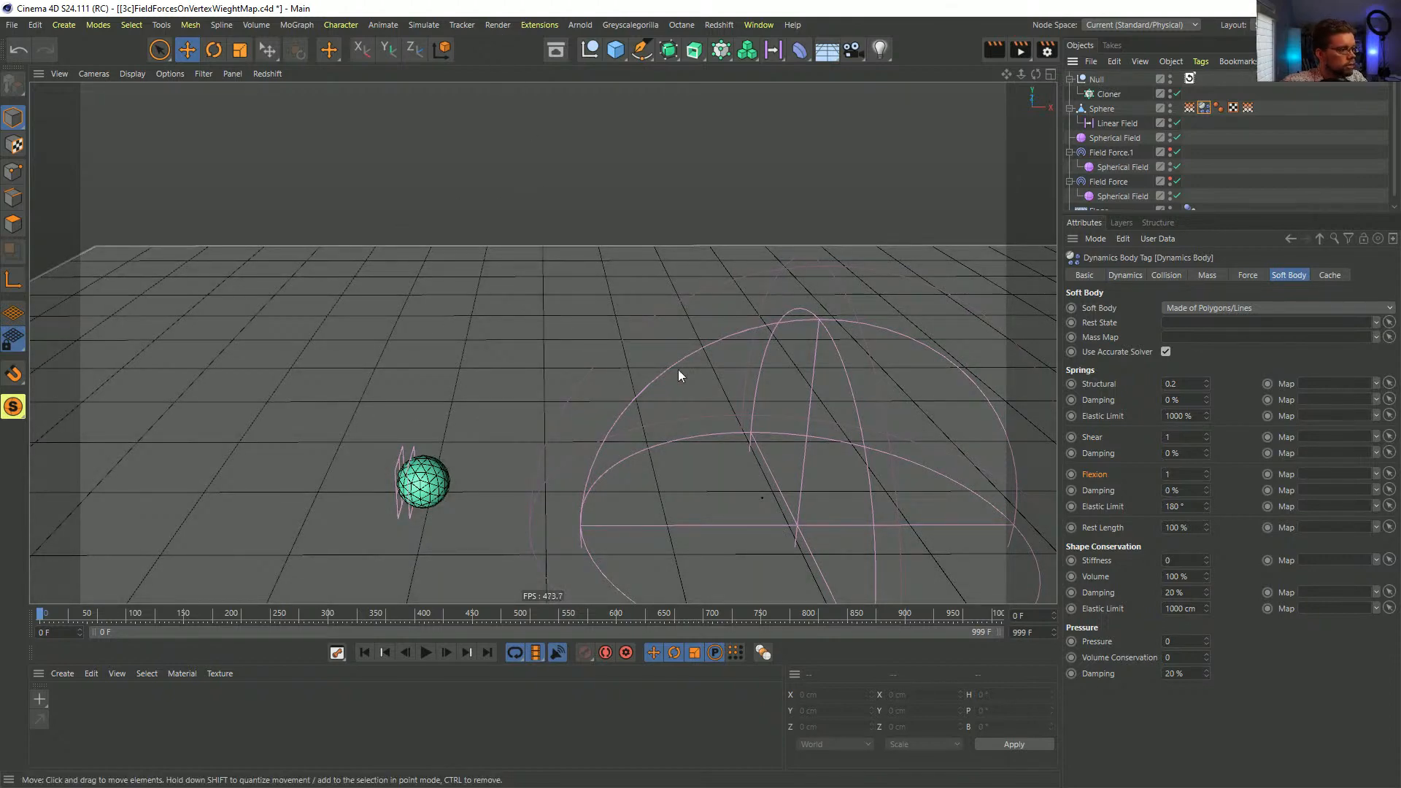
mouse_move(621, 422)
alt+mouse_down()
mouse_move(534, 413)
mouse_move(628, 416)
alt+mouse_up()
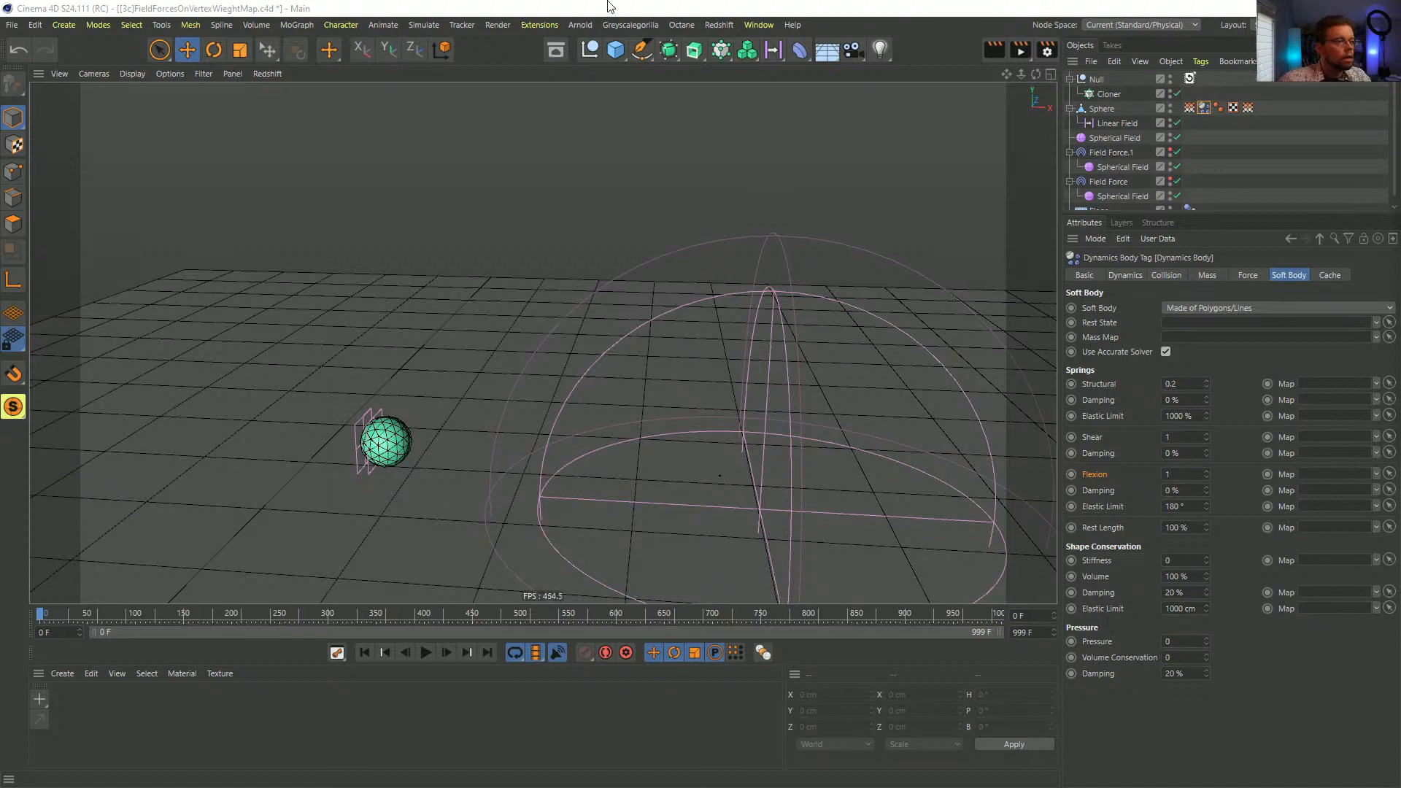
click(641, 49)
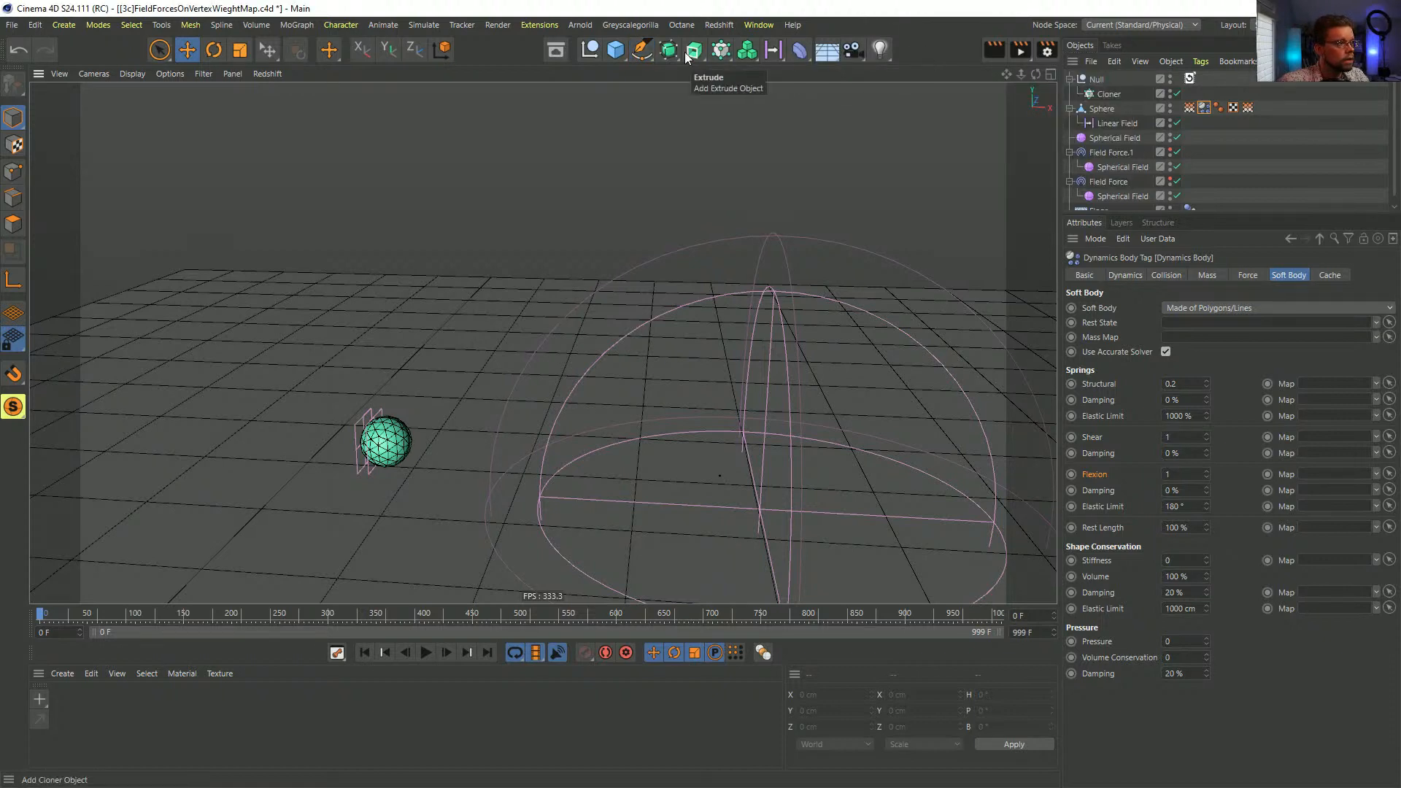
- Search the asset library's objects for "human" and add the Casual 01a - Sun Blocker figure to the scene
click(554, 51)
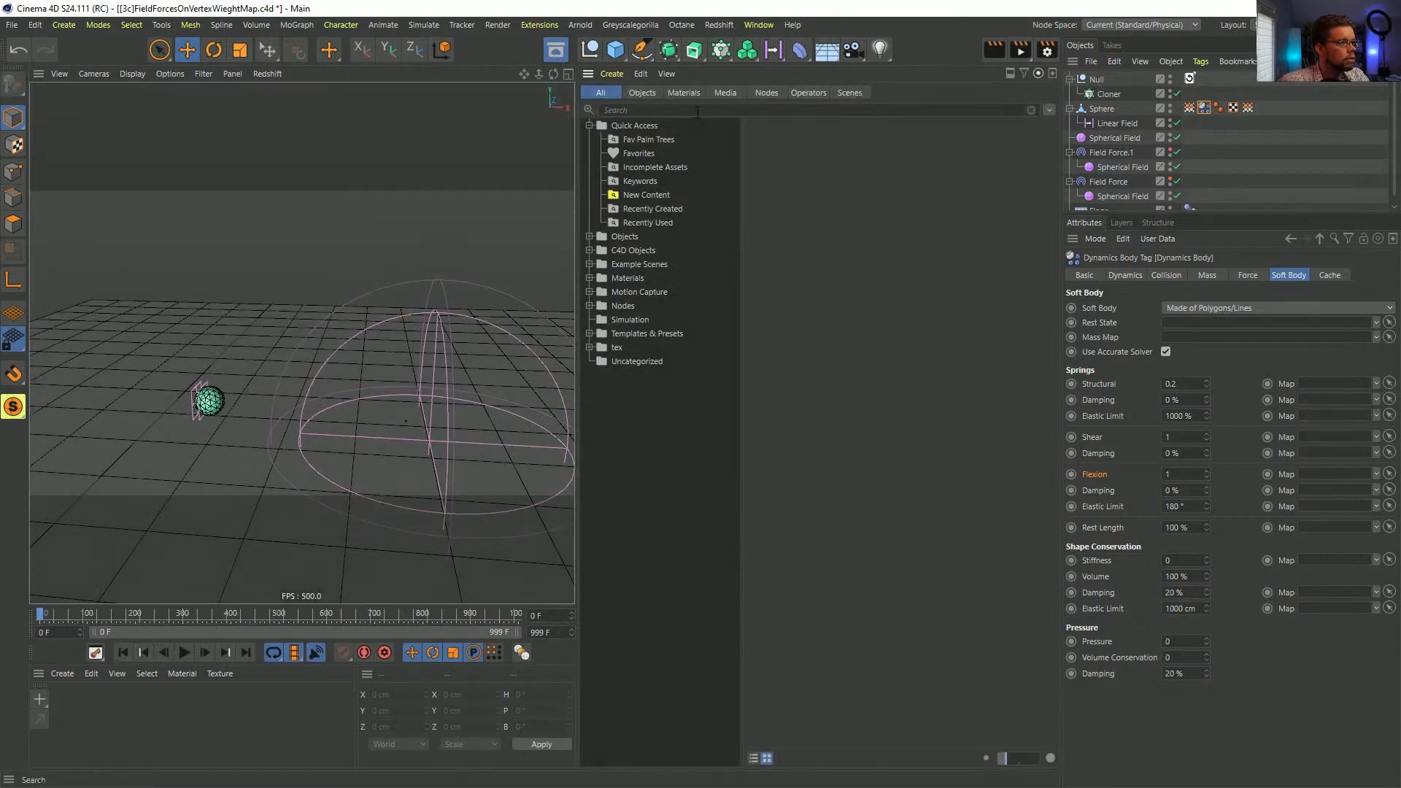
text(human)
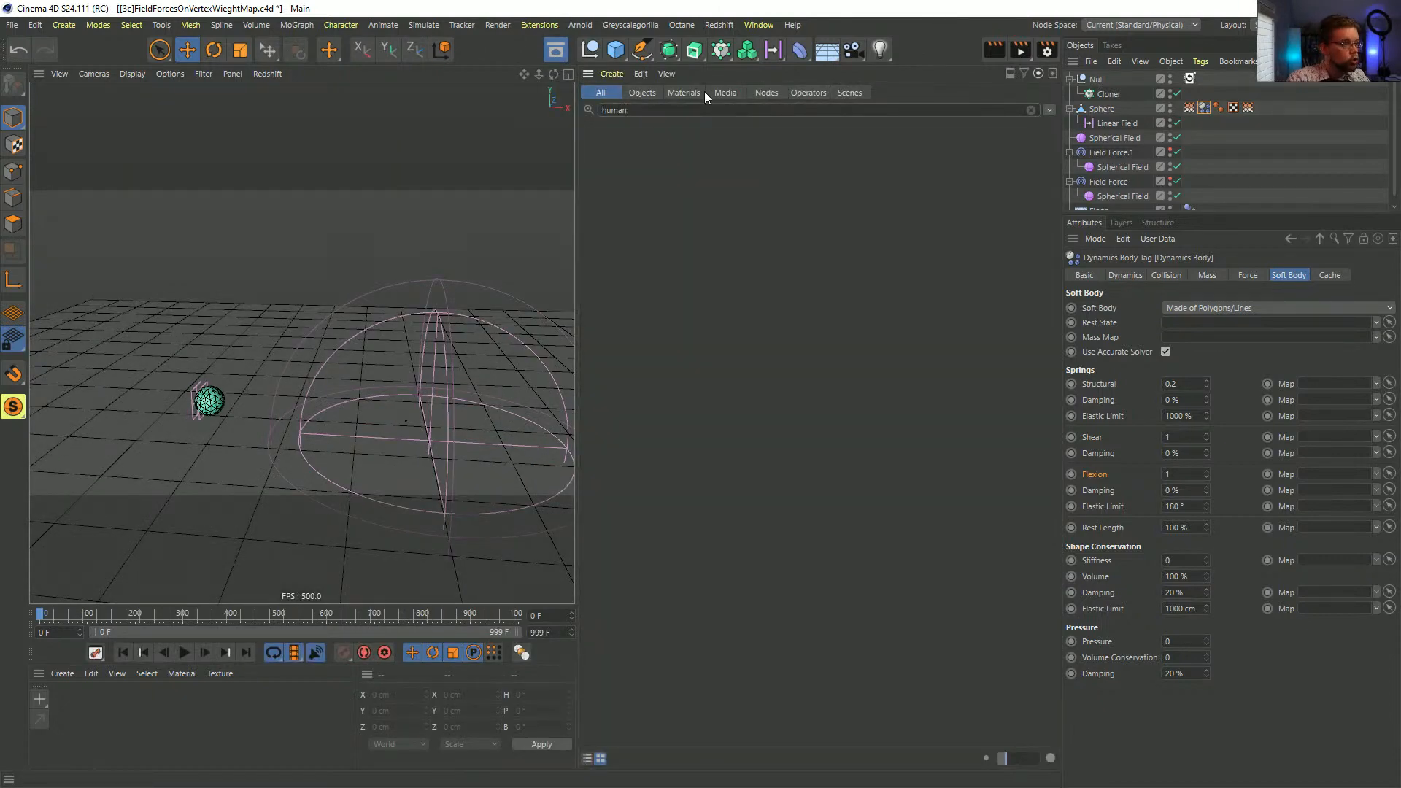
click(642, 92)
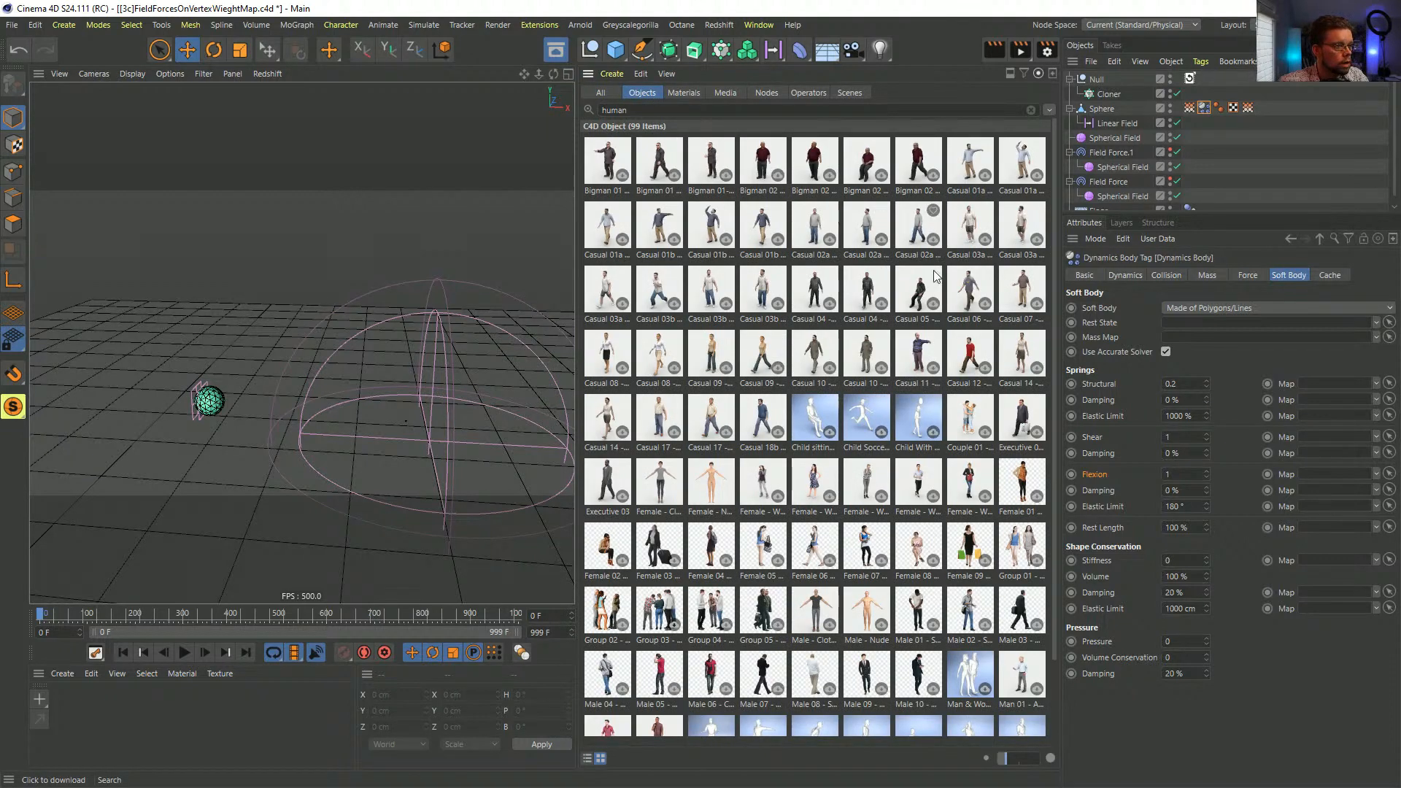
scroll(982, 285, down, 2)
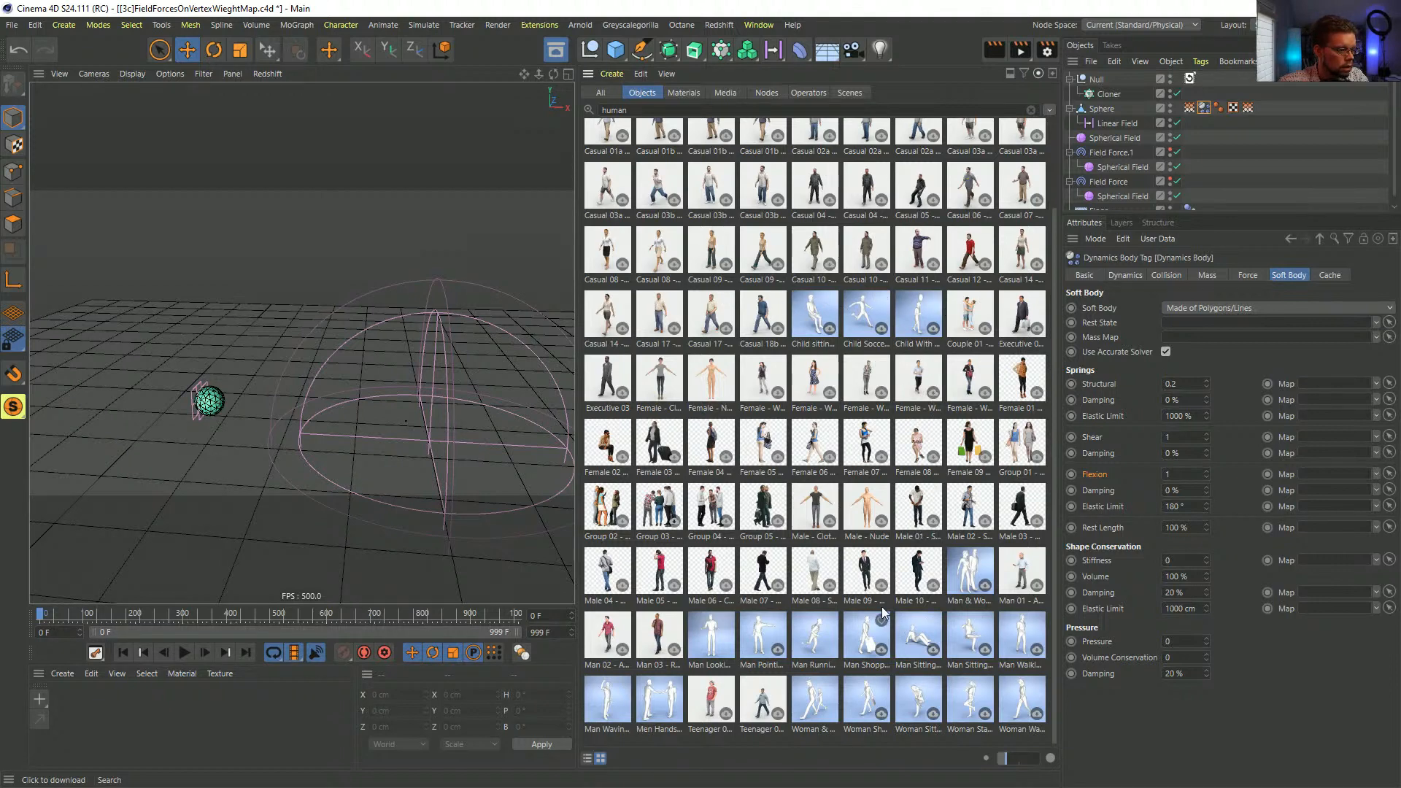
scroll(710, 587, up, 2)
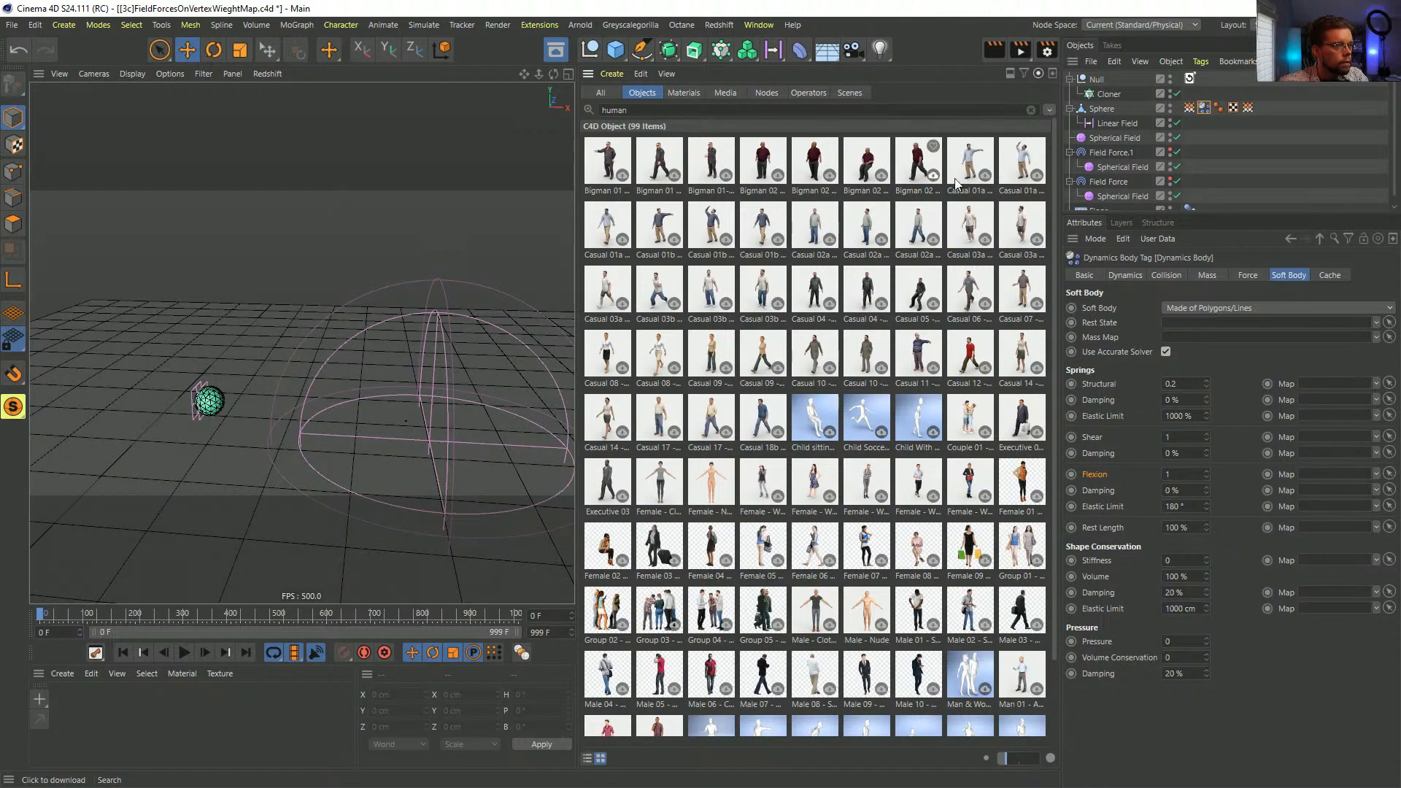
click(1022, 161)
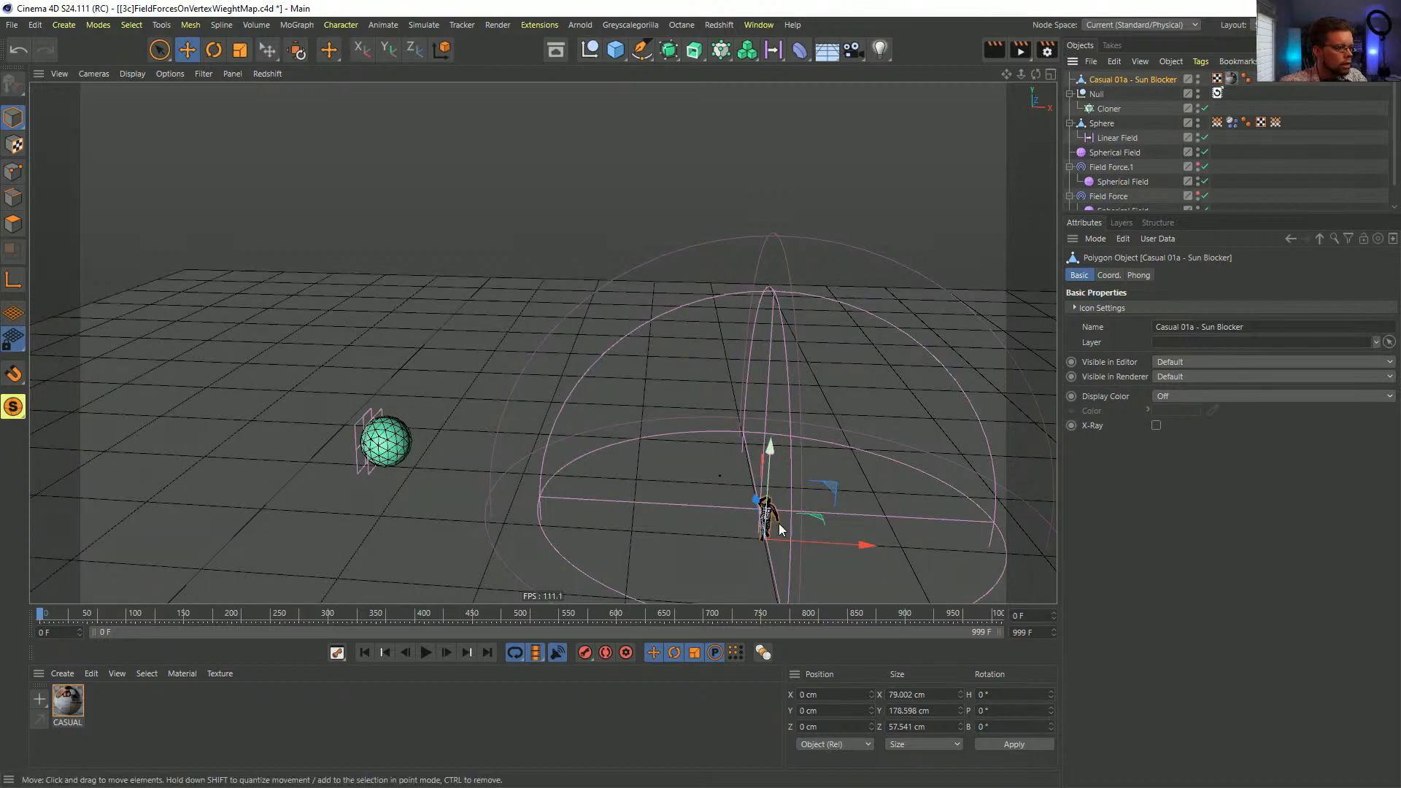
- Scale the human figure up to about 757 cm tall and move it beside the sphere, to about X -1281 cm
key(s)
alt+drag(567, 298, 511, 321)
key(t)
drag(434, 270, 657, 244)
drag(566, 430, 842, 354)
alt+right_drag(842, 354, 598, 357)
alt+middle_drag(597, 357, 666, 476)
alt+drag(665, 477, 638, 454)
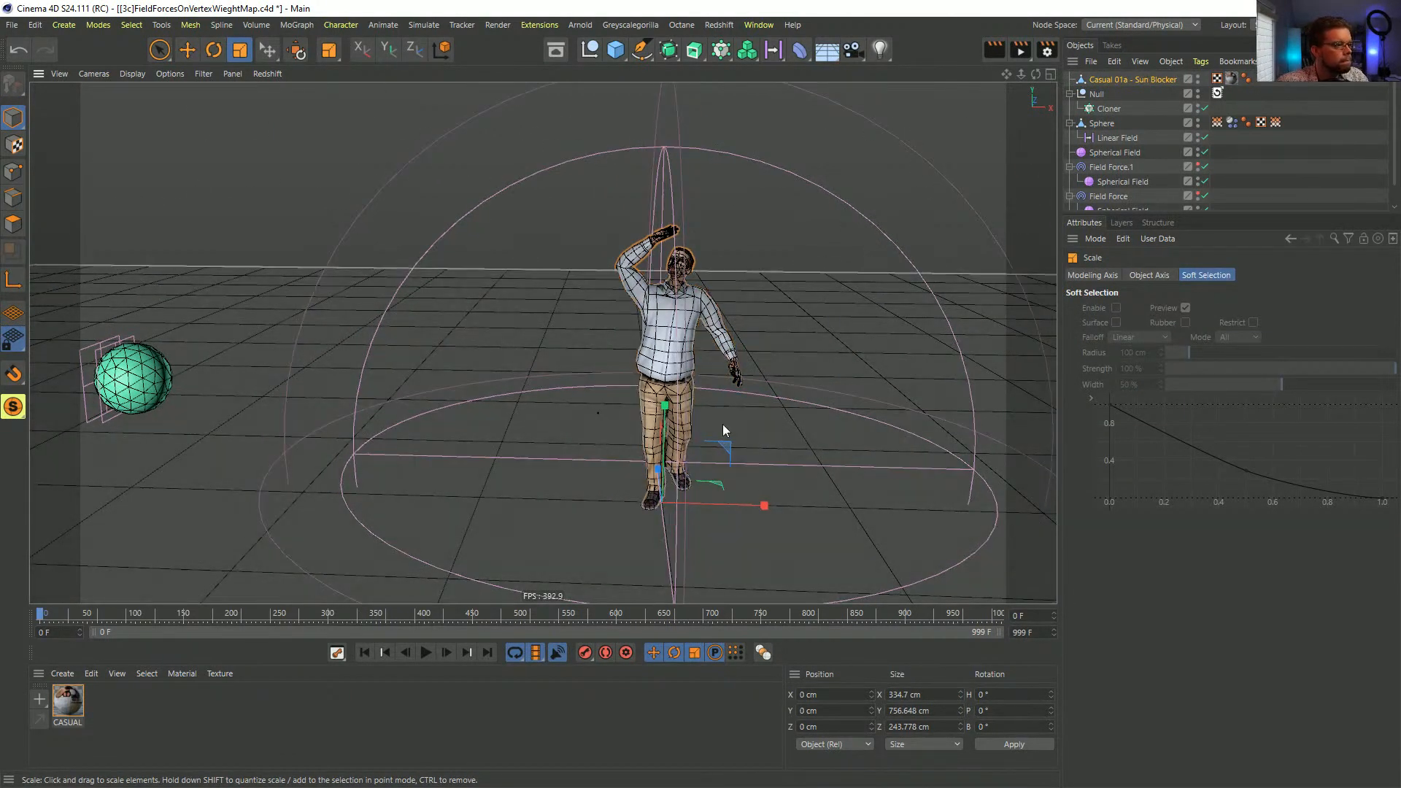
key(e)
drag(763, 506, 413, 490)
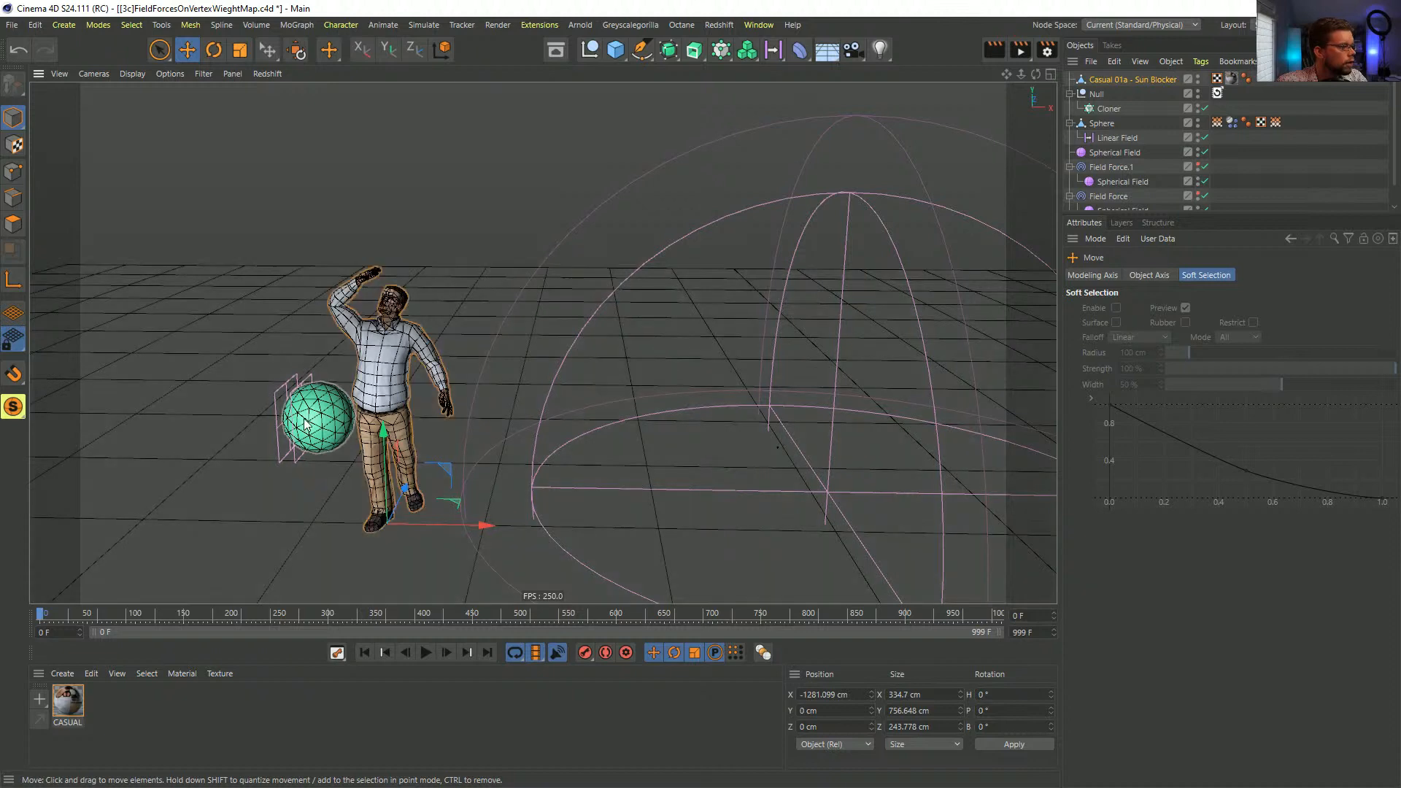
- Move a Vertex Map tag from the sphere to the human figure, enable Use Fields, and keep only the Linear Field layer
click(1127, 79)
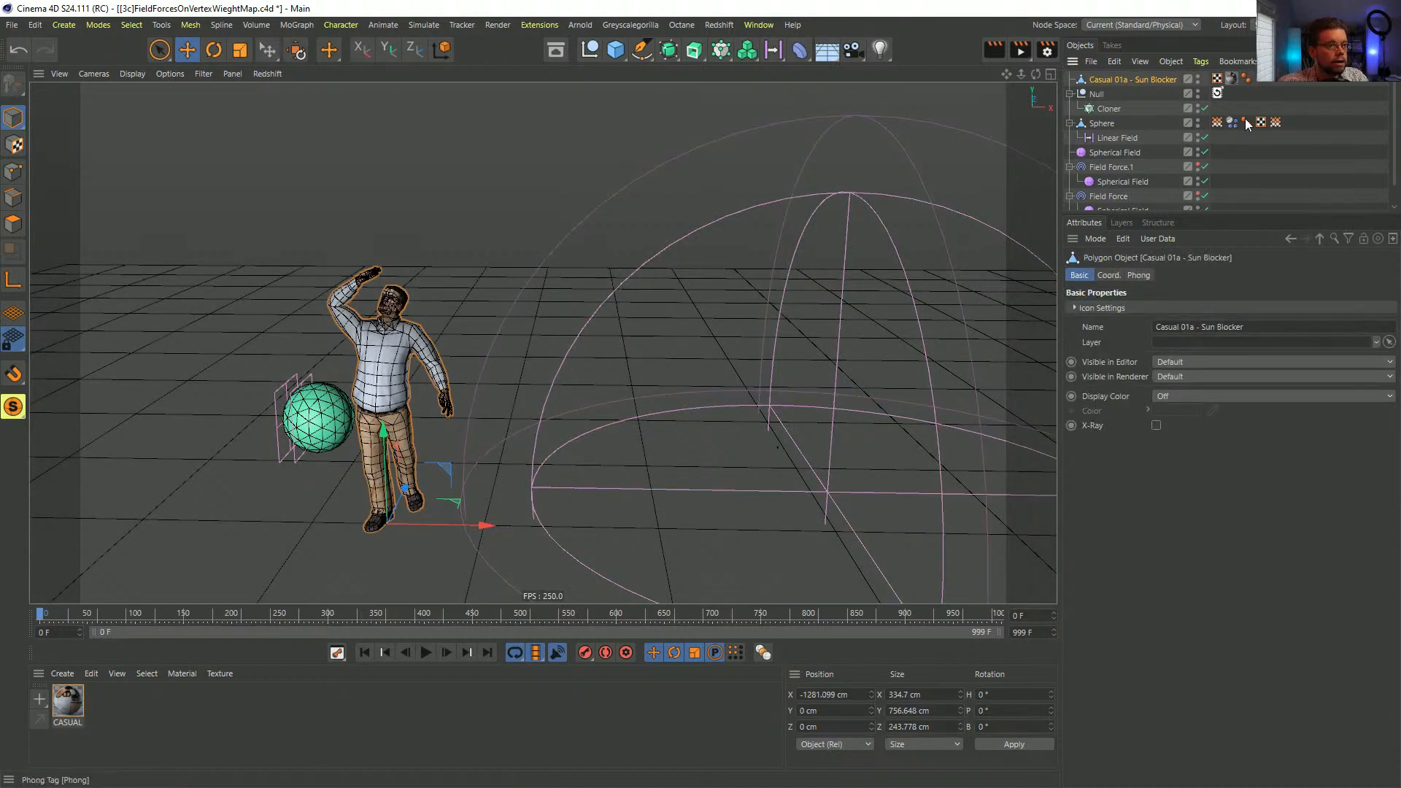
drag(1226, 125, 1268, 83)
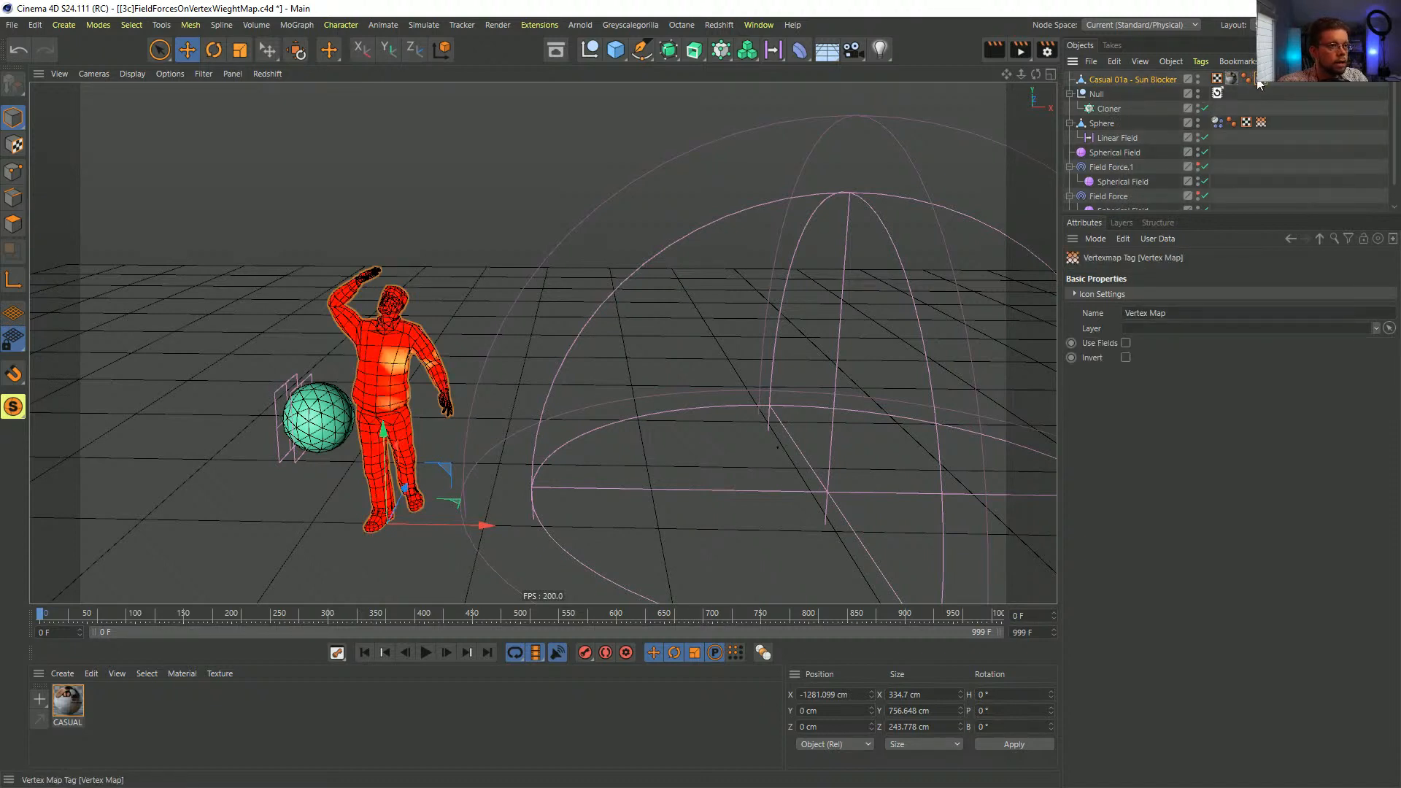
click(1126, 343)
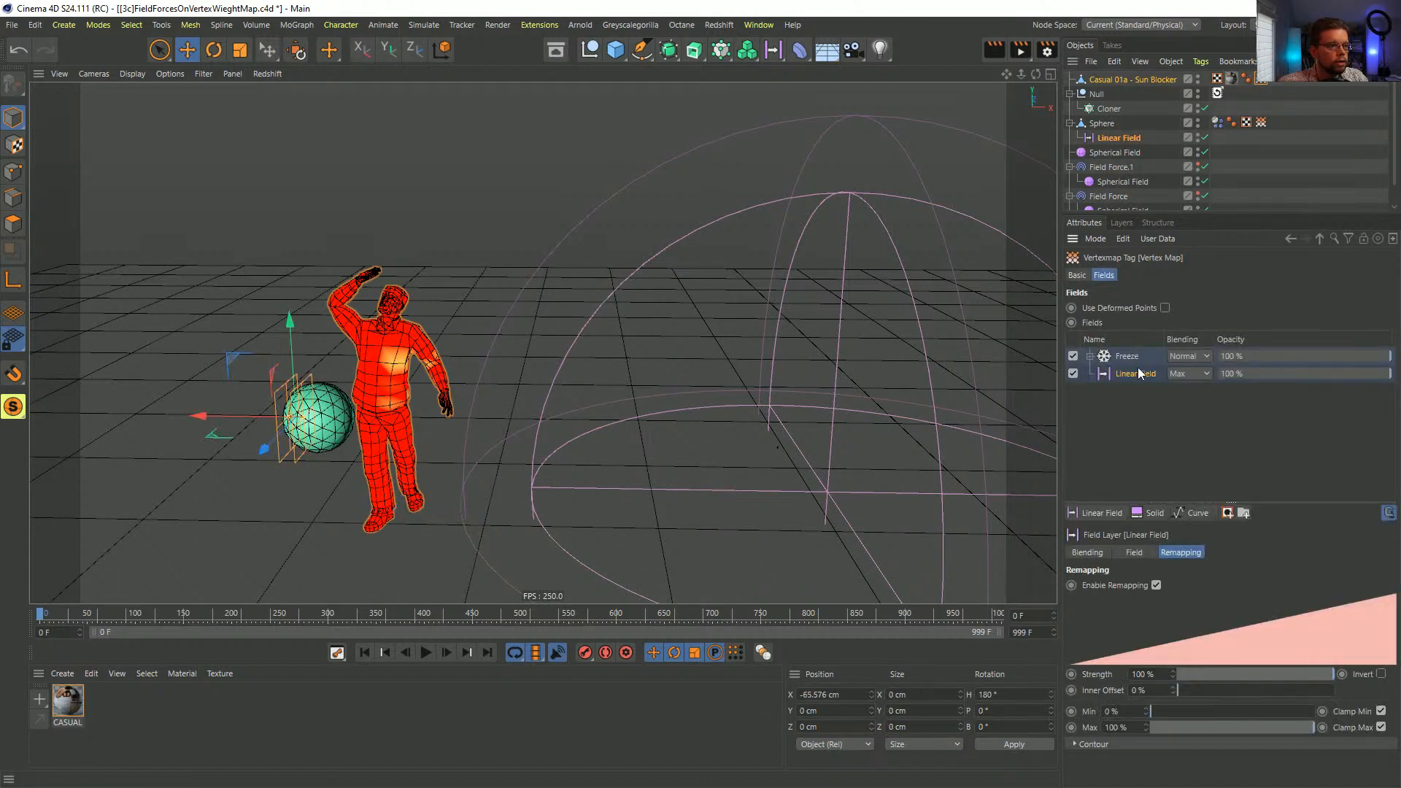
- Copy the Casual 01a - Sun Blocker figure into the recent project [3b]FieldForcesOnVertexWieghtMap.c4d
click(1096, 80)
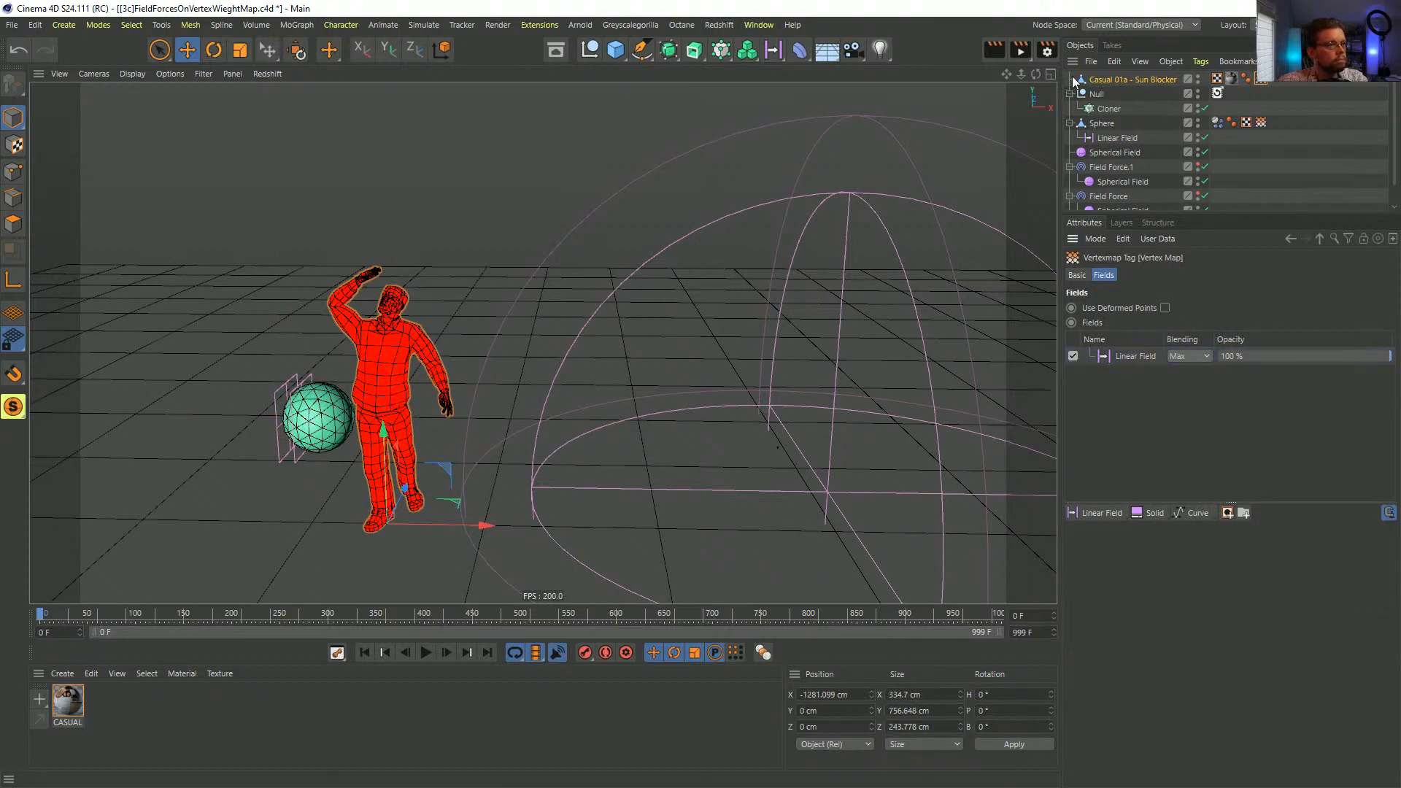
click(11, 25)
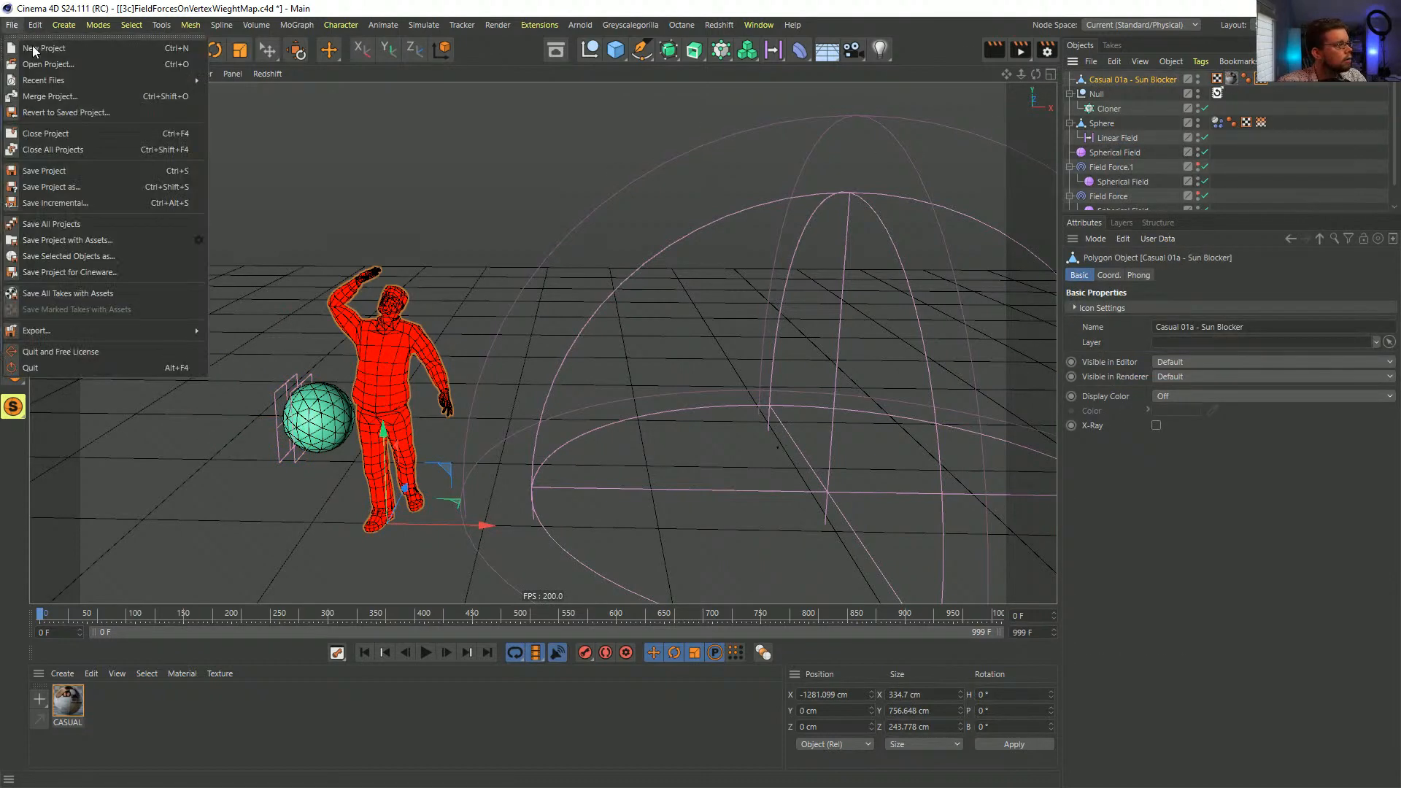
mouse_move(86, 82)
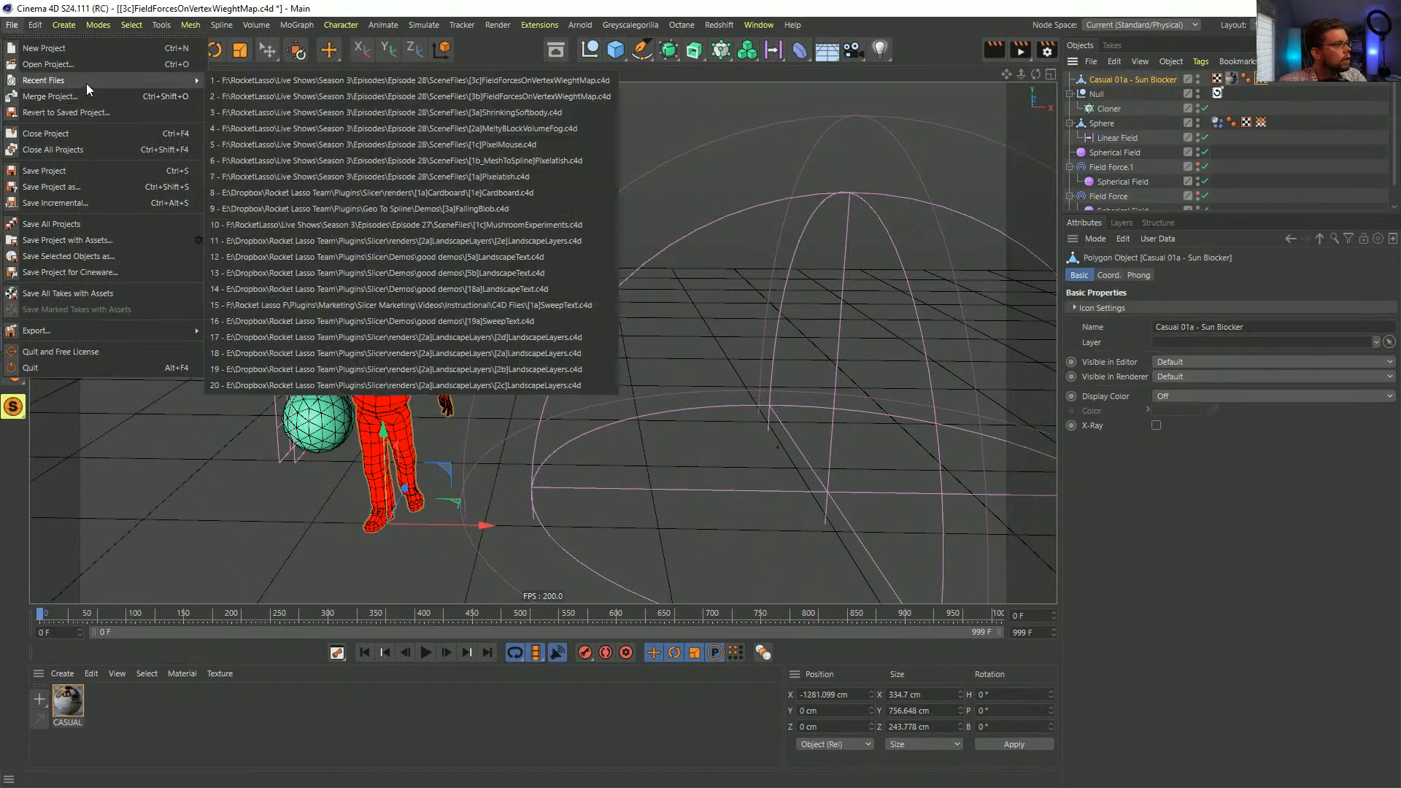
click(400, 98)
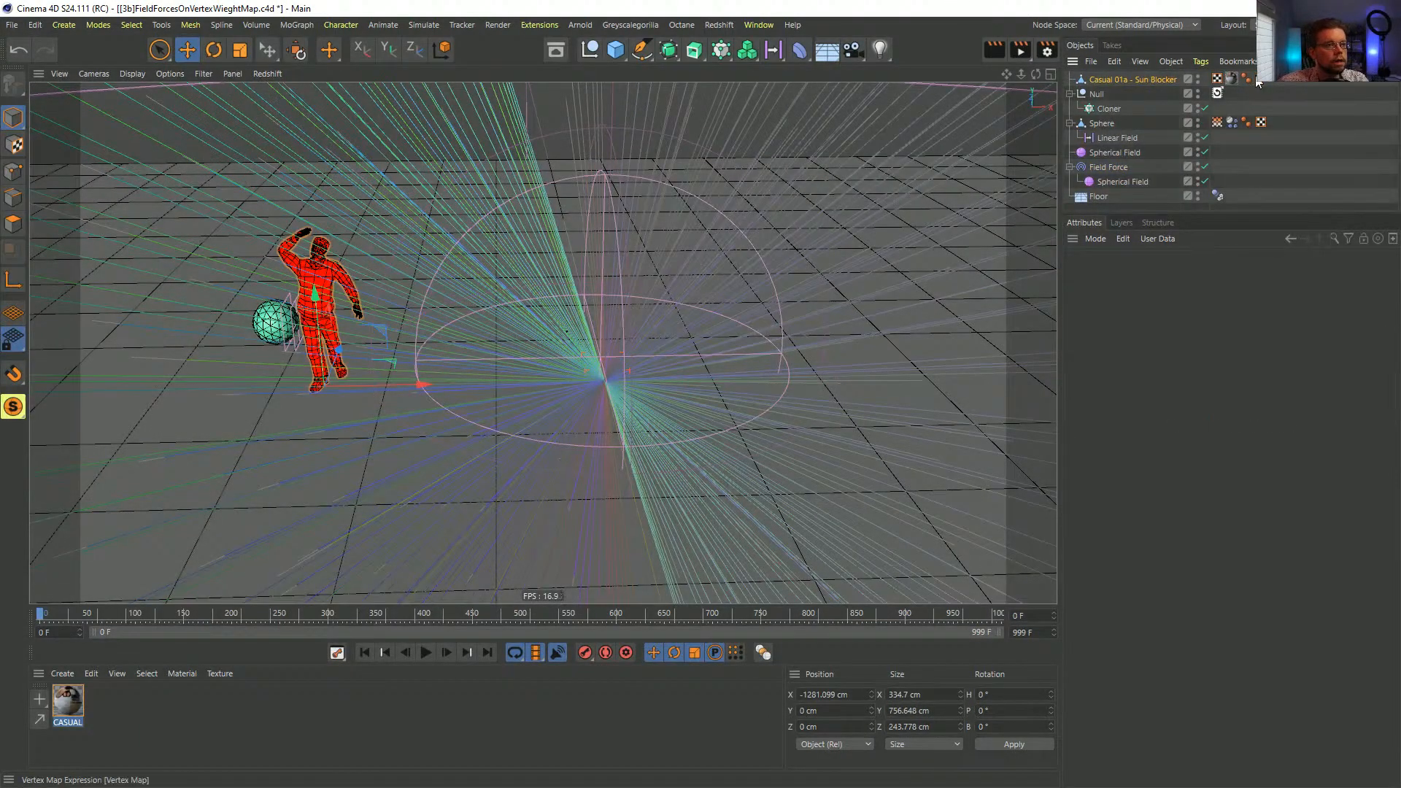
- Move the sphere's Dynamics Body and Vertex Map tags onto the human figure
drag(1232, 122, 1274, 79)
click(1217, 123)
click(1262, 78)
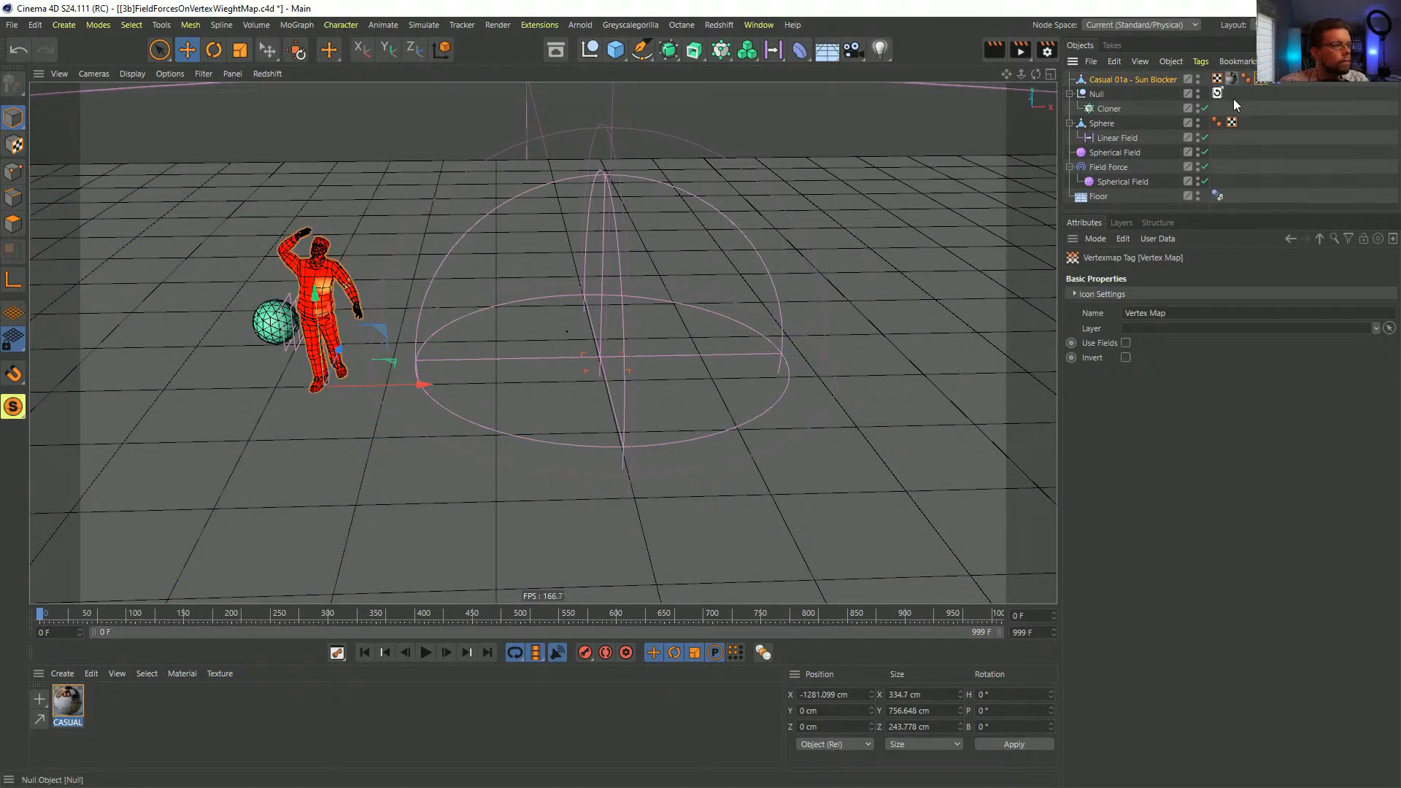
- Make the Linear Field a child of the human figure and delete the sphere
click(1104, 81)
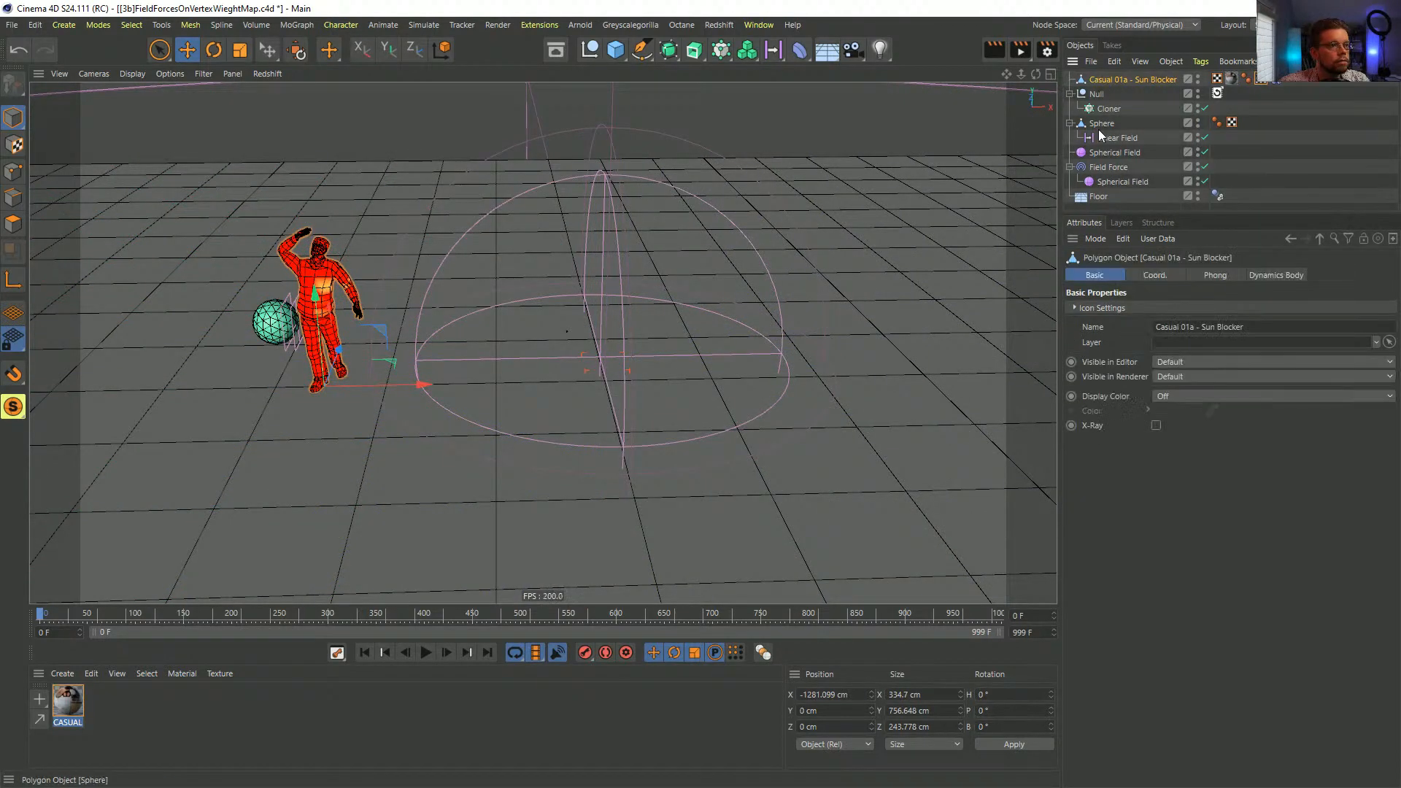
drag(1102, 139, 1100, 77)
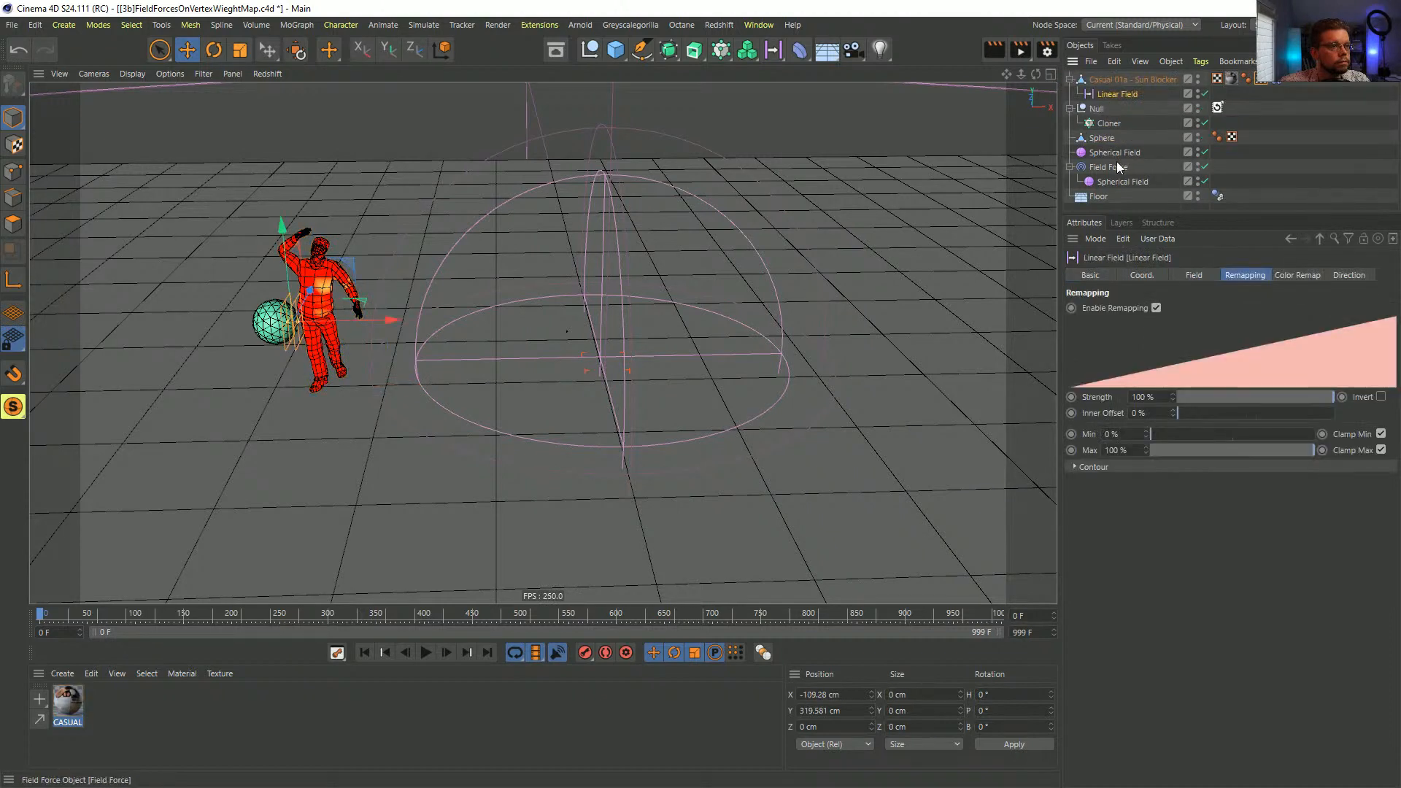
click(1110, 139)
key(Delete)
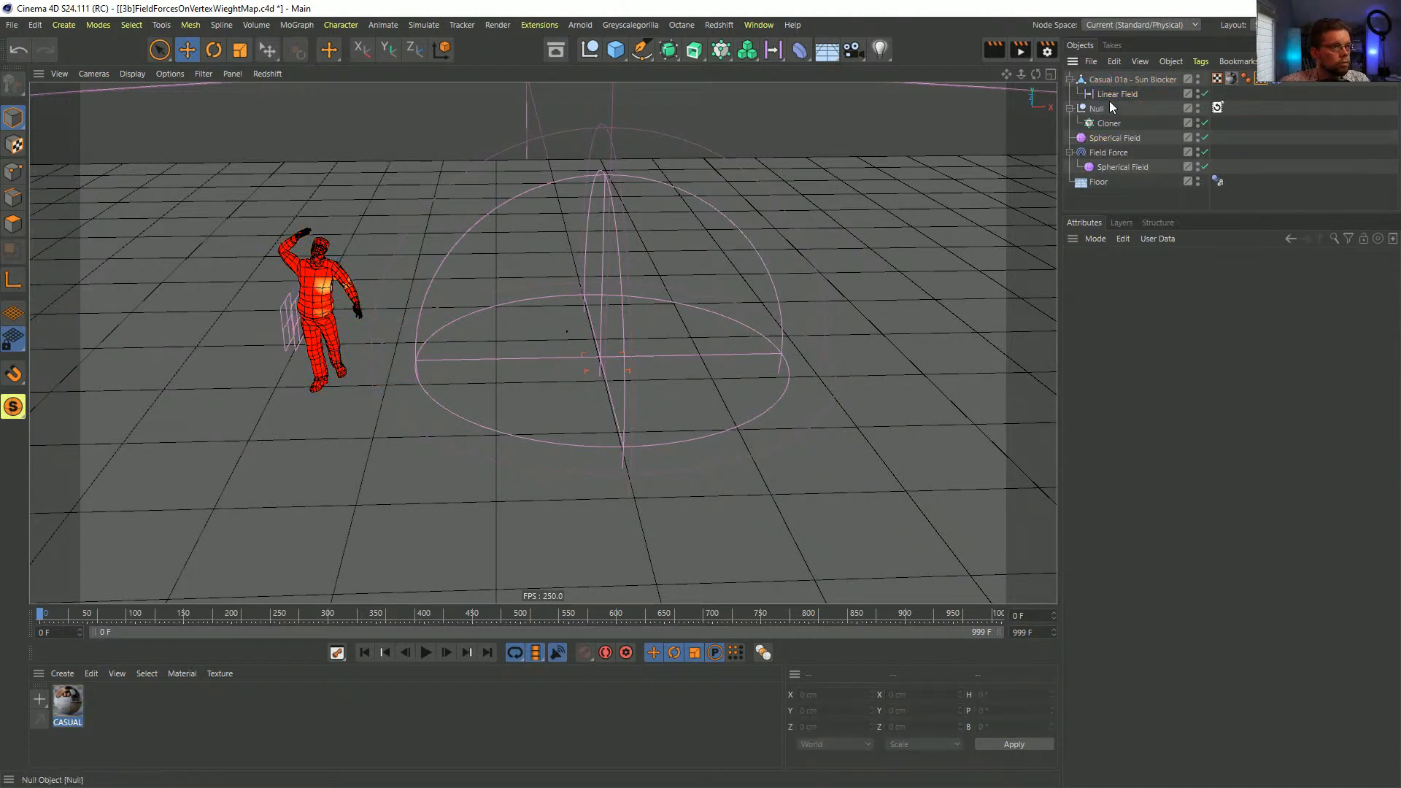
- Inspect the human figure's Vertex Map tags and the soft-body settings in its Dynamics Body tag
click(1255, 81)
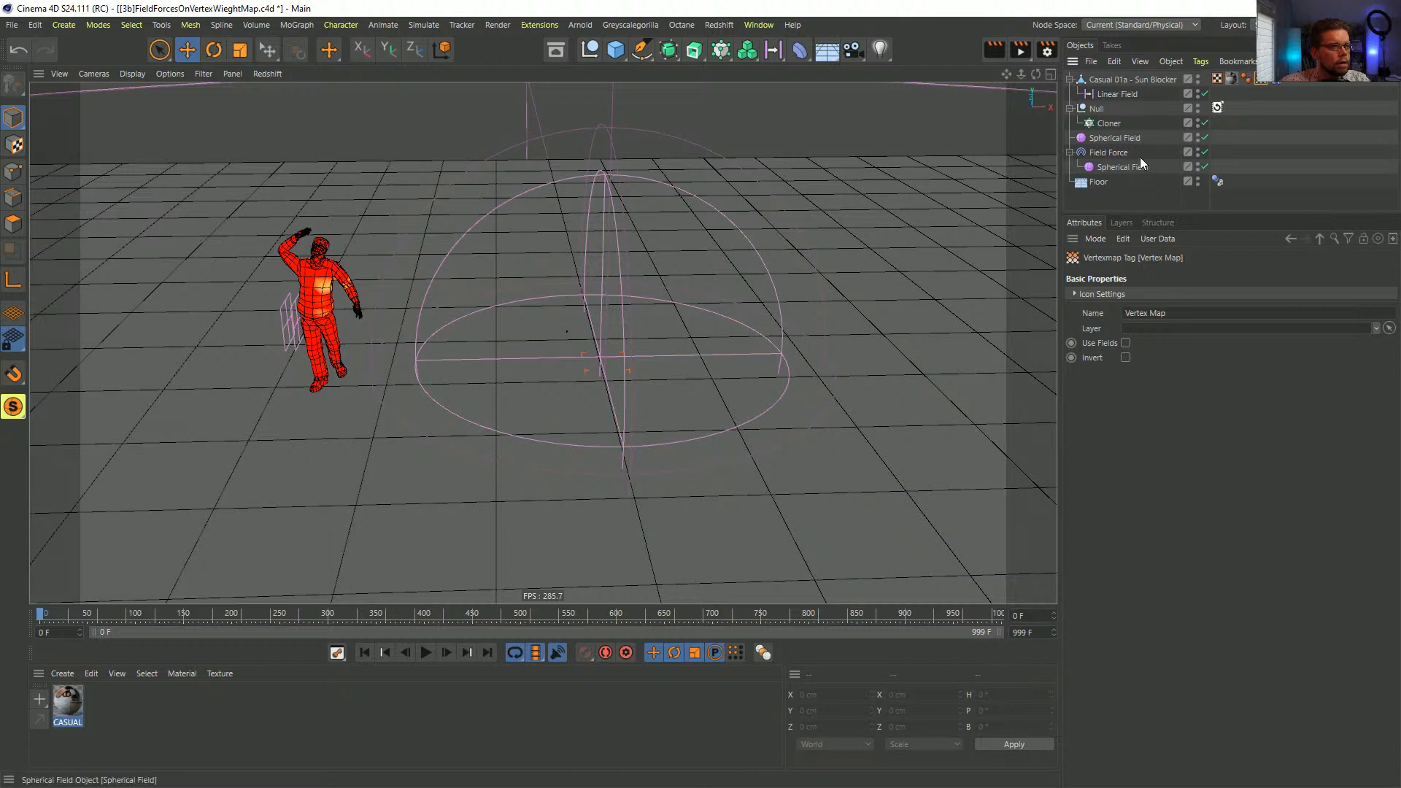
click(1115, 138)
click(1261, 79)
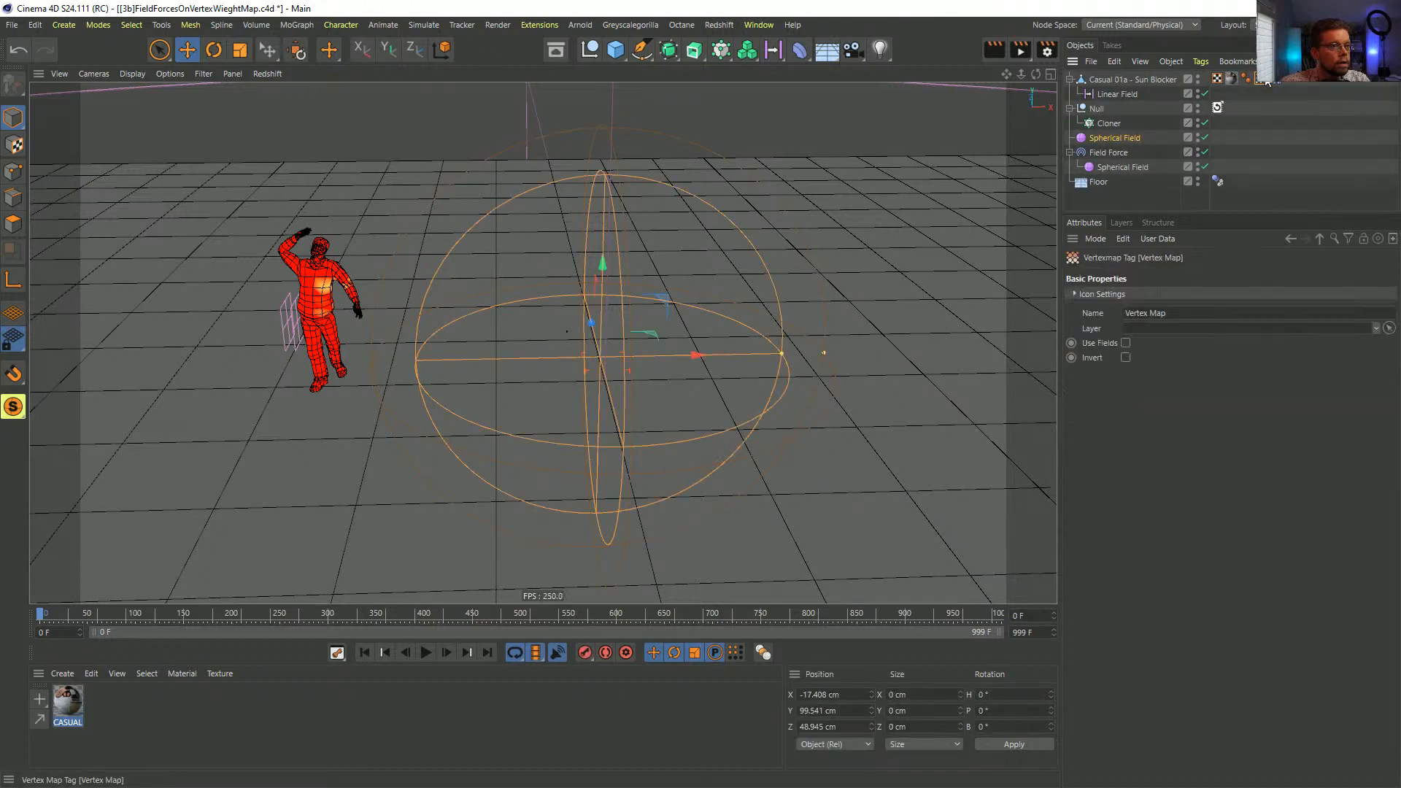
click(1273, 80)
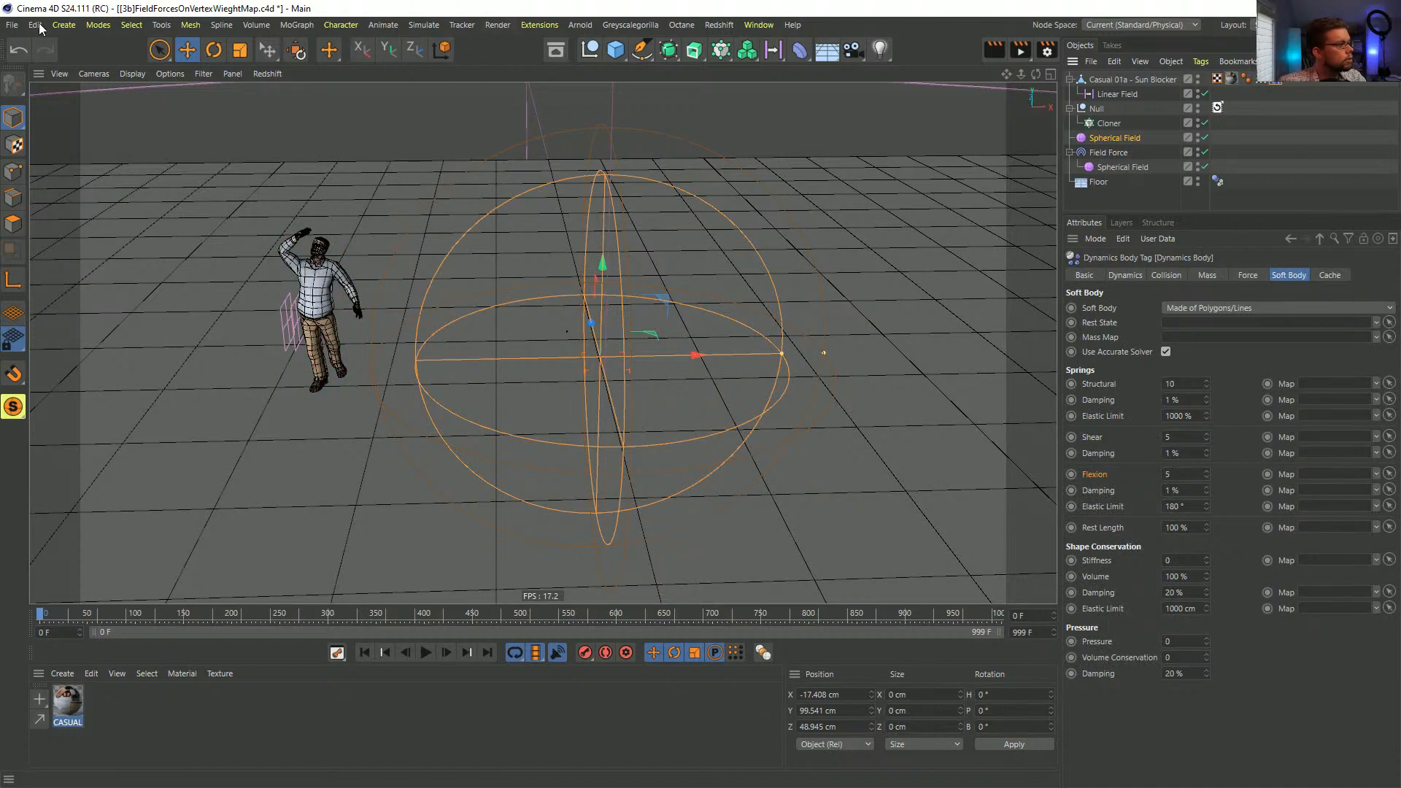
- Open the recent project [3a]ShrinkingSoftbody.c4d, preview its soft-body sphere simulation, and return to frame 0
click(12, 25)
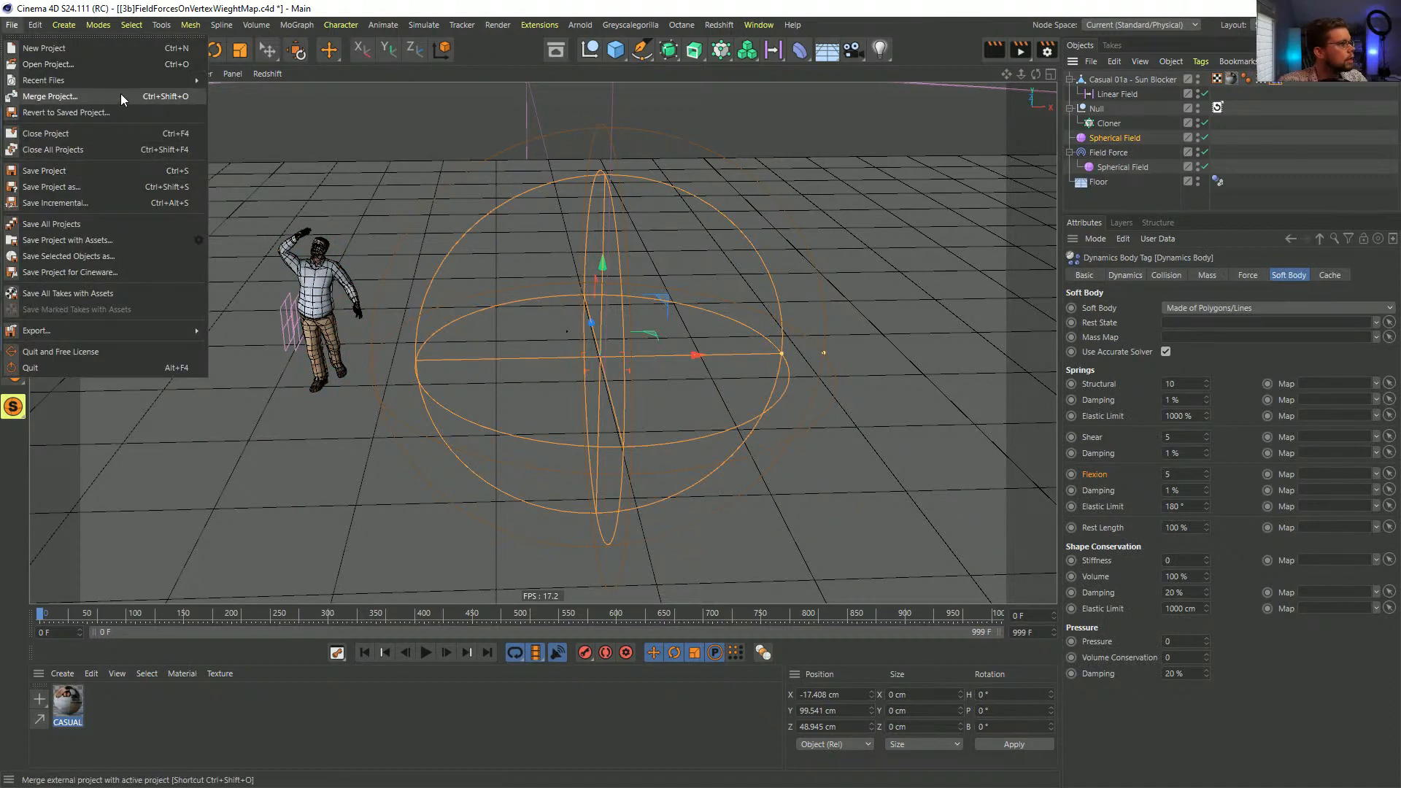
mouse_move(156, 82)
click(488, 114)
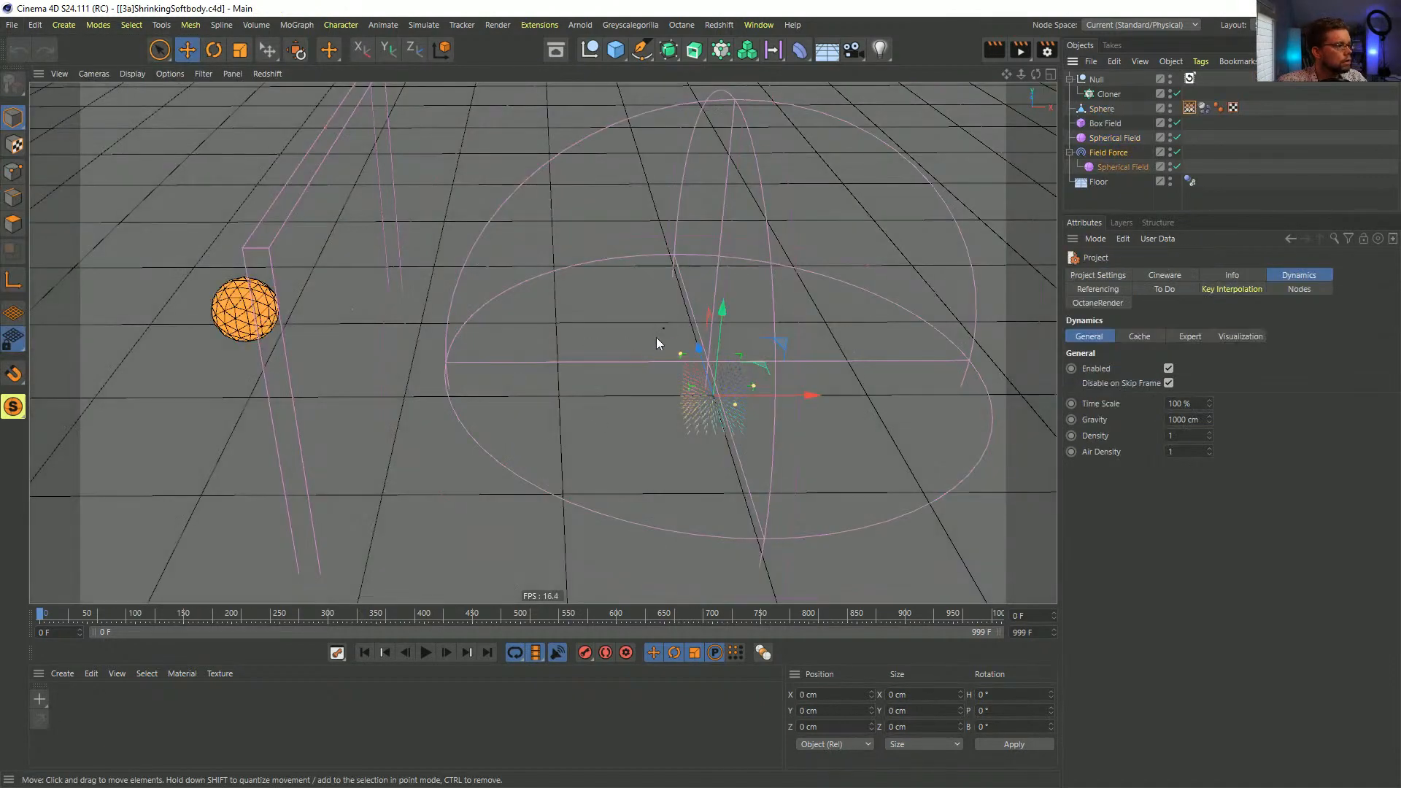
click(426, 651)
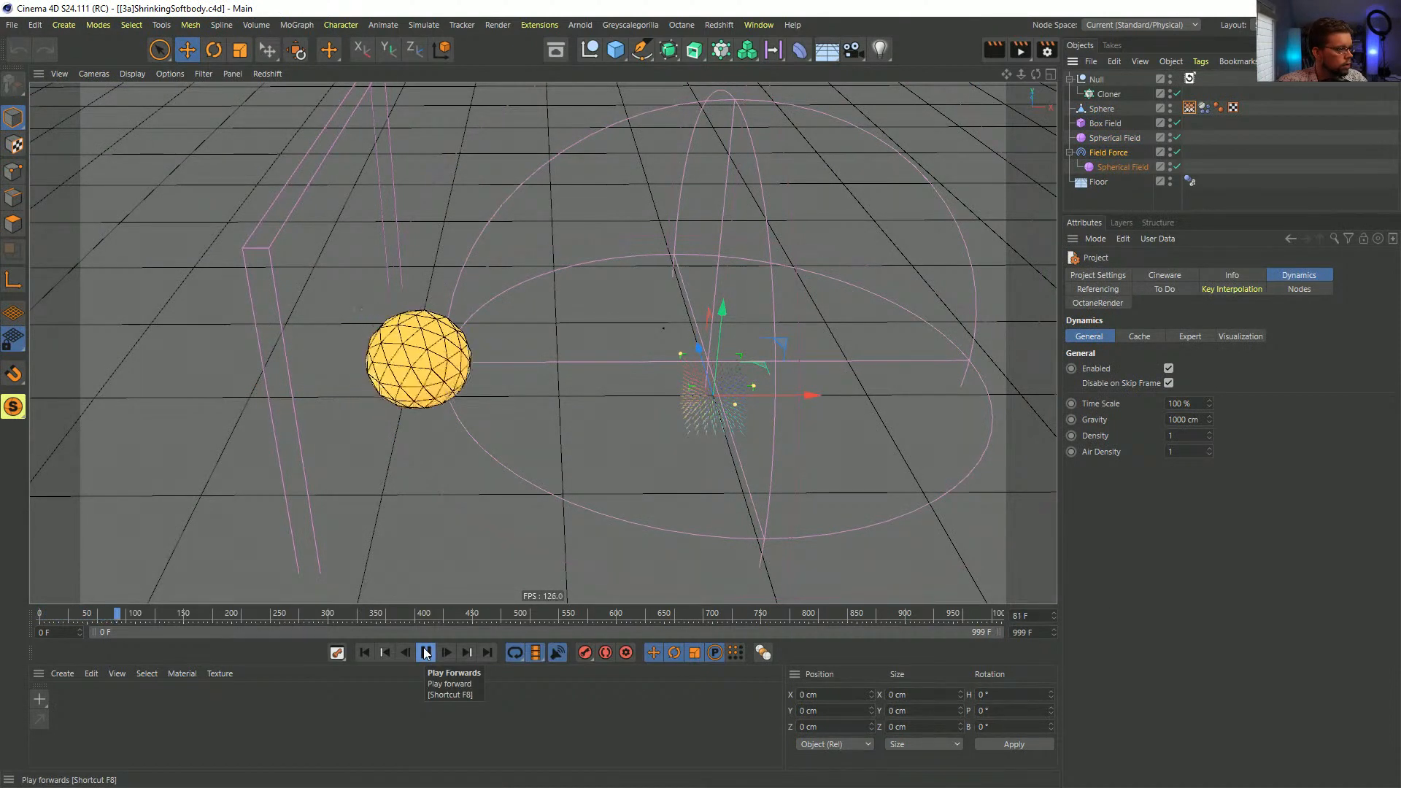
click(427, 651)
click(364, 651)
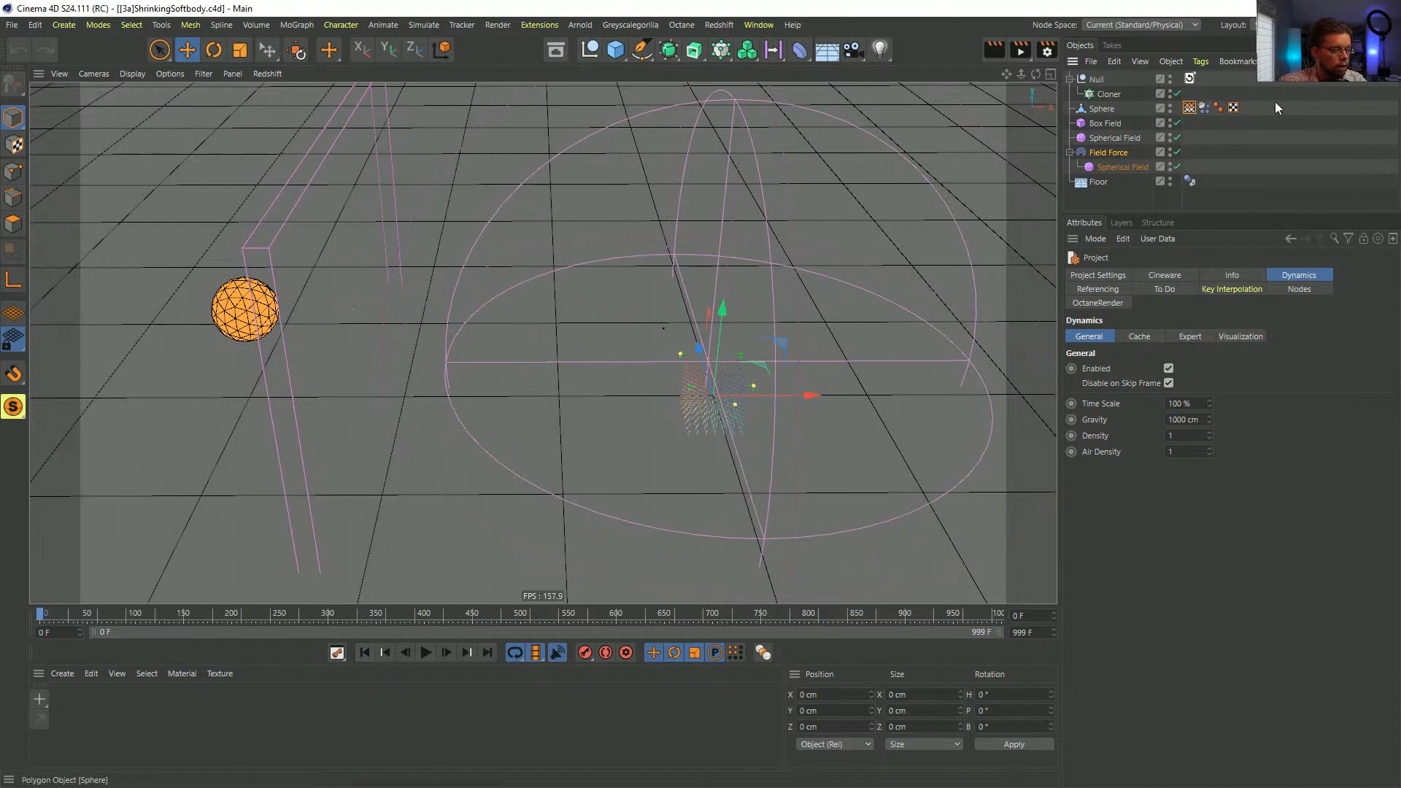
- Paste the human figure into the scene and replace its Vertex Map tag with the sphere's Vertex Map and Dynamics Body tags
key(ctrl+v)
click(1260, 80)
key(Delete)
drag(1217, 123, 1258, 80)
click(1217, 122)
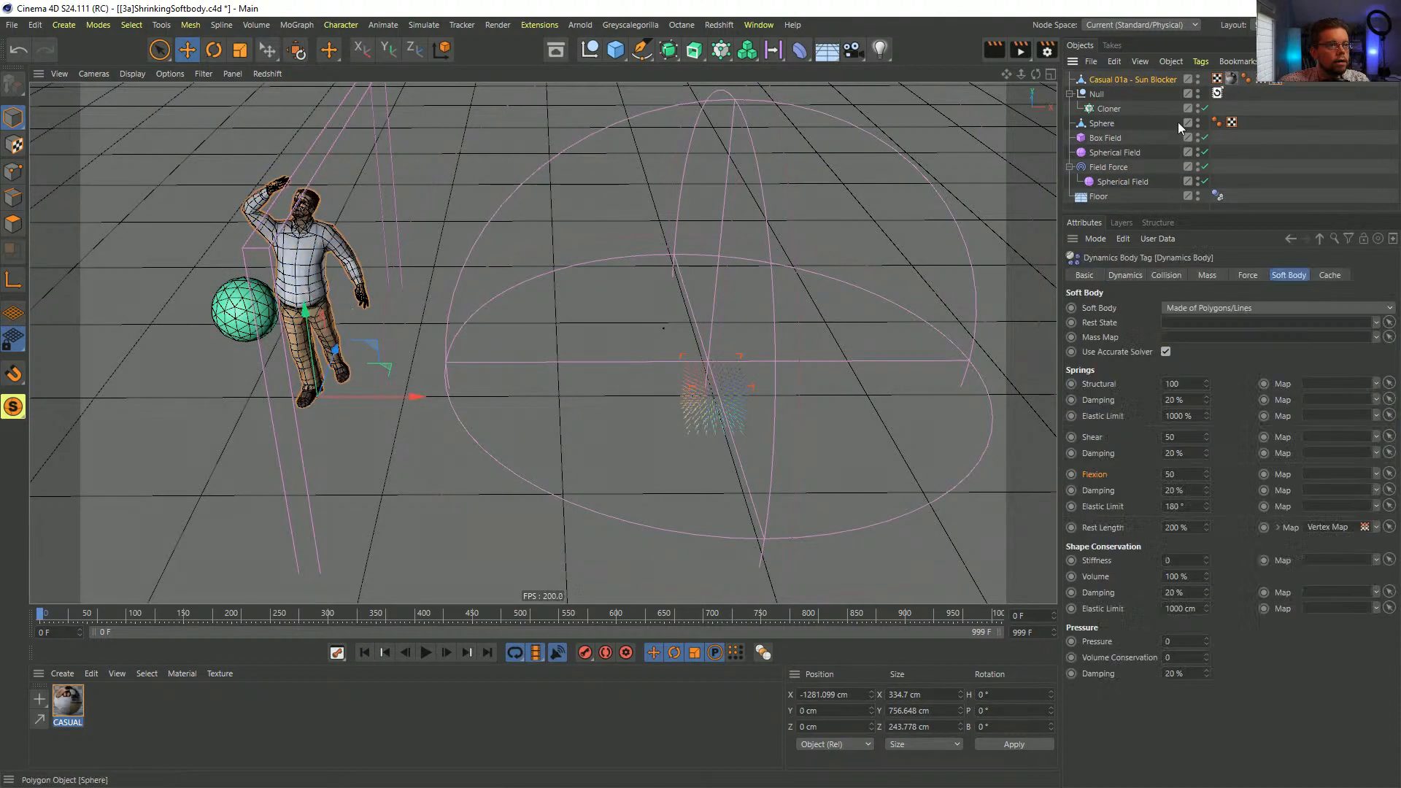
- Delete the sphere and check the human figure's Vertex Map tag and soft-body settings
click(1103, 124)
key(Delete)
click(1261, 80)
click(1276, 82)
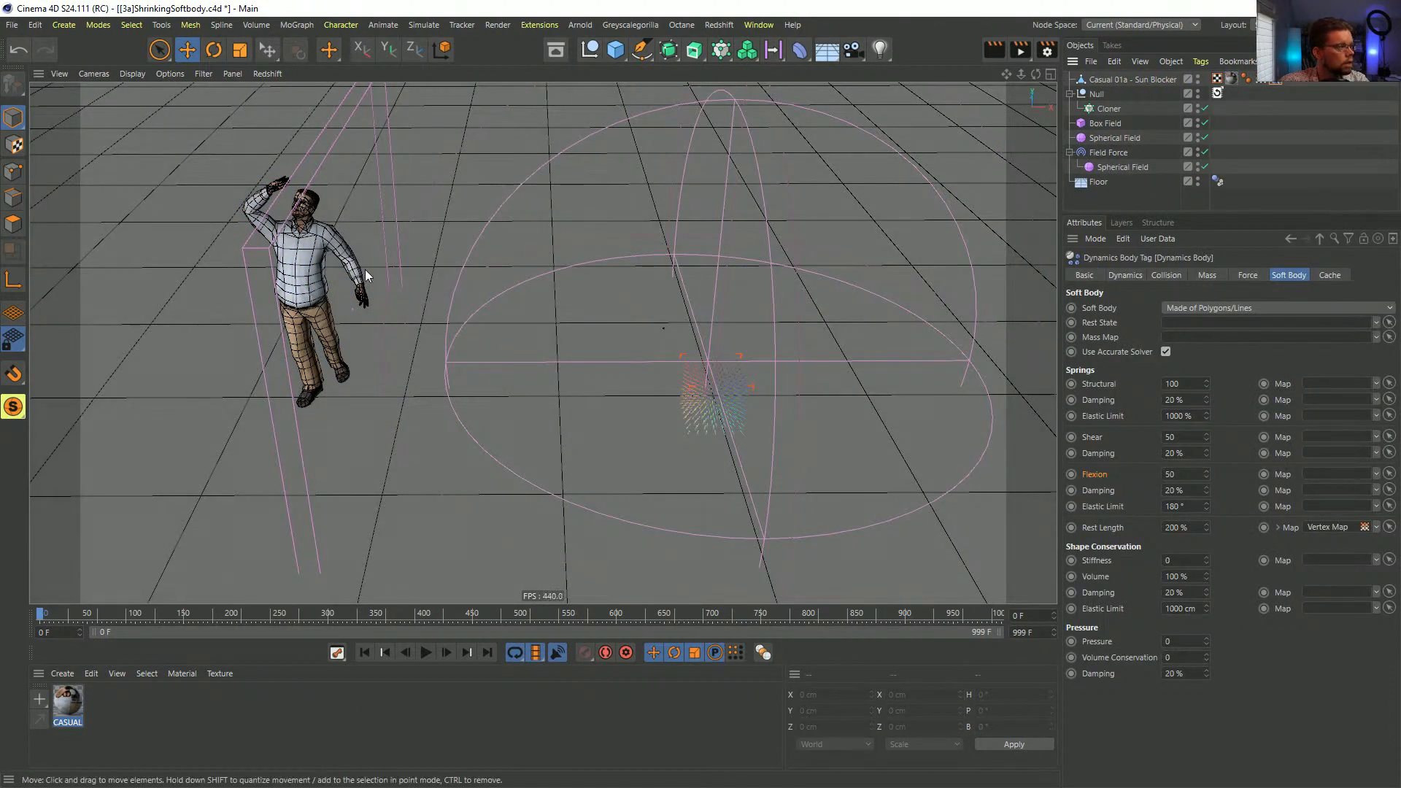
- Move the human figure along the X axis, away from the Box Field, to about X -1725 cm
click(1078, 82)
key(ctrl+shift+z)
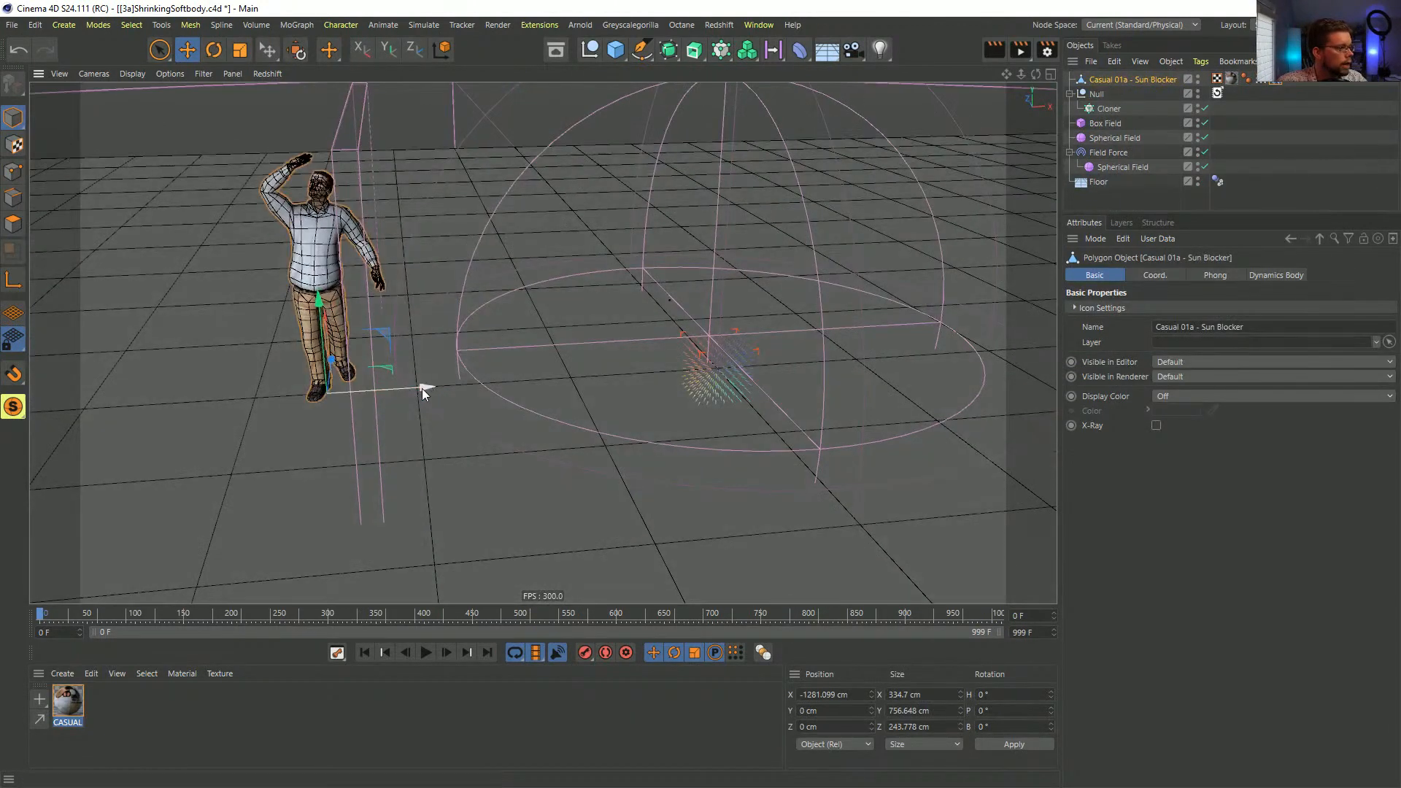
drag(422, 388, 270, 397)
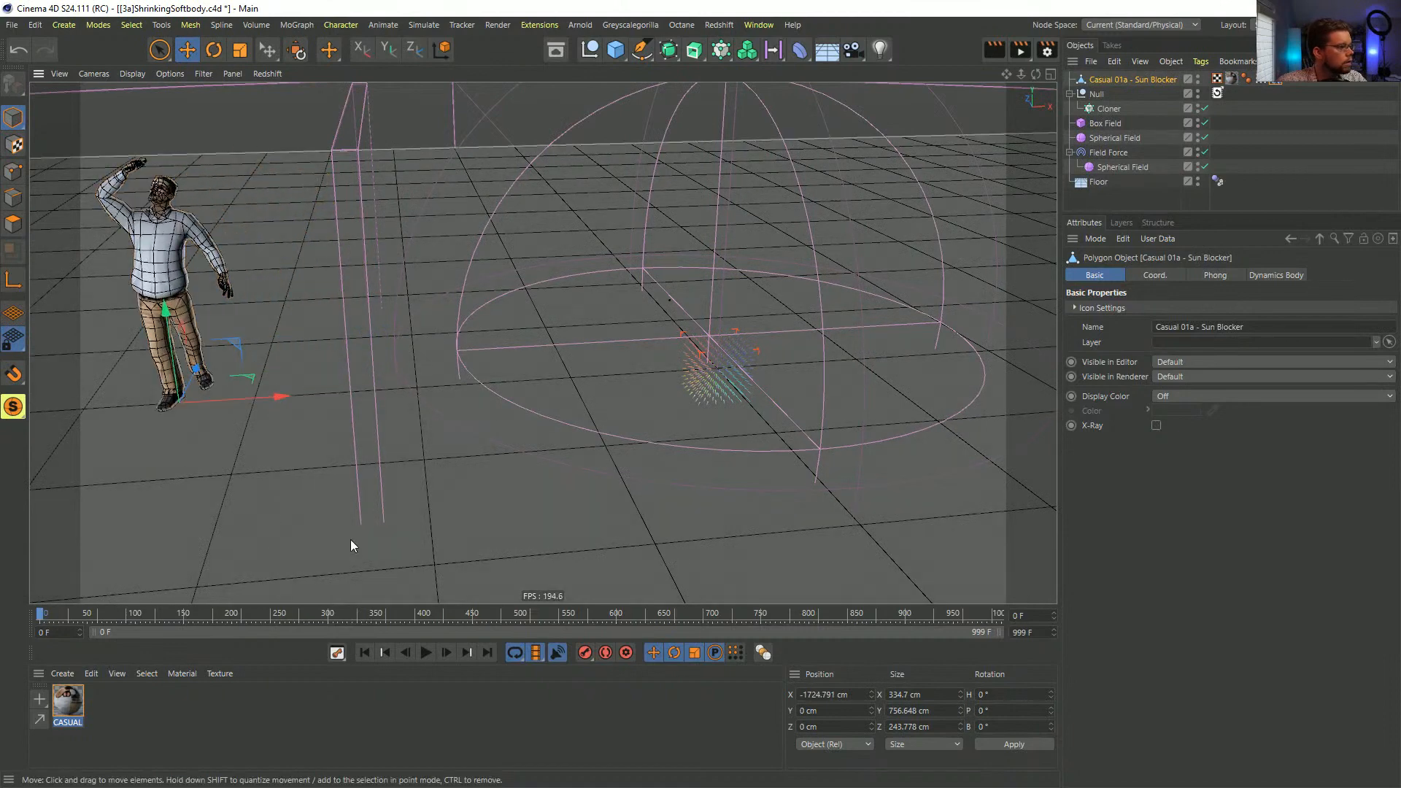
- Advance the human soft-body simulation frame by frame, rewind it, and examine the first frames again
click(449, 651)
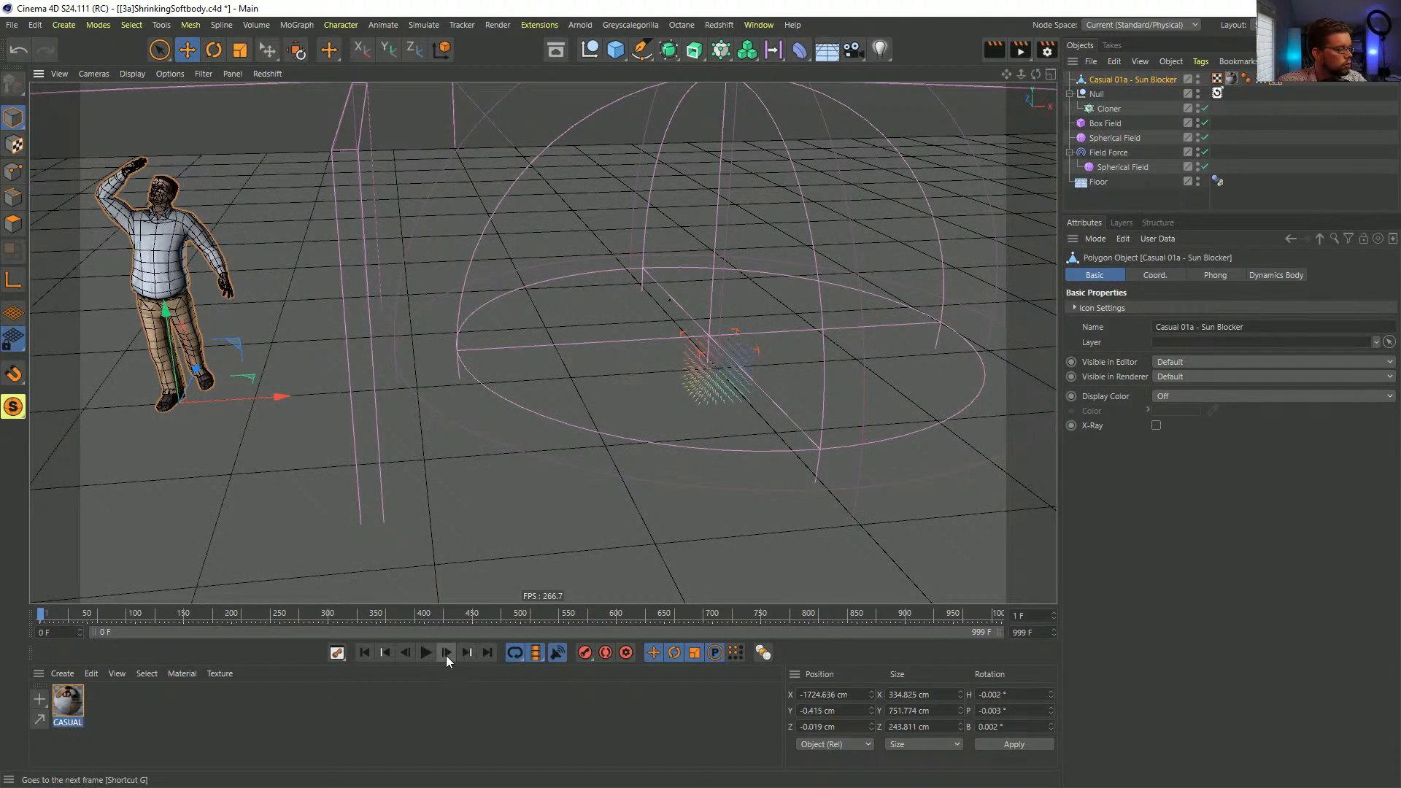
click(447, 653)
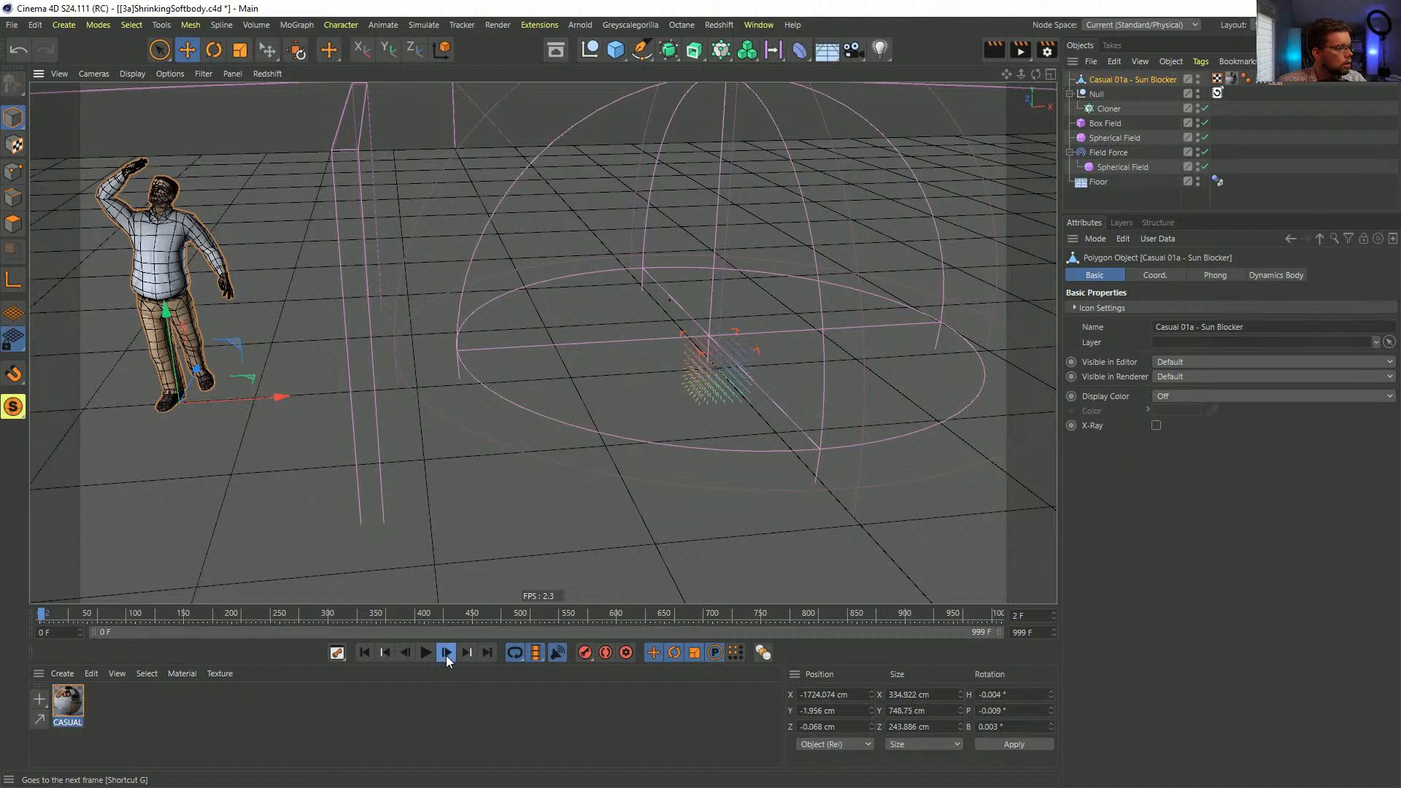
click(446, 653)
click(445, 654)
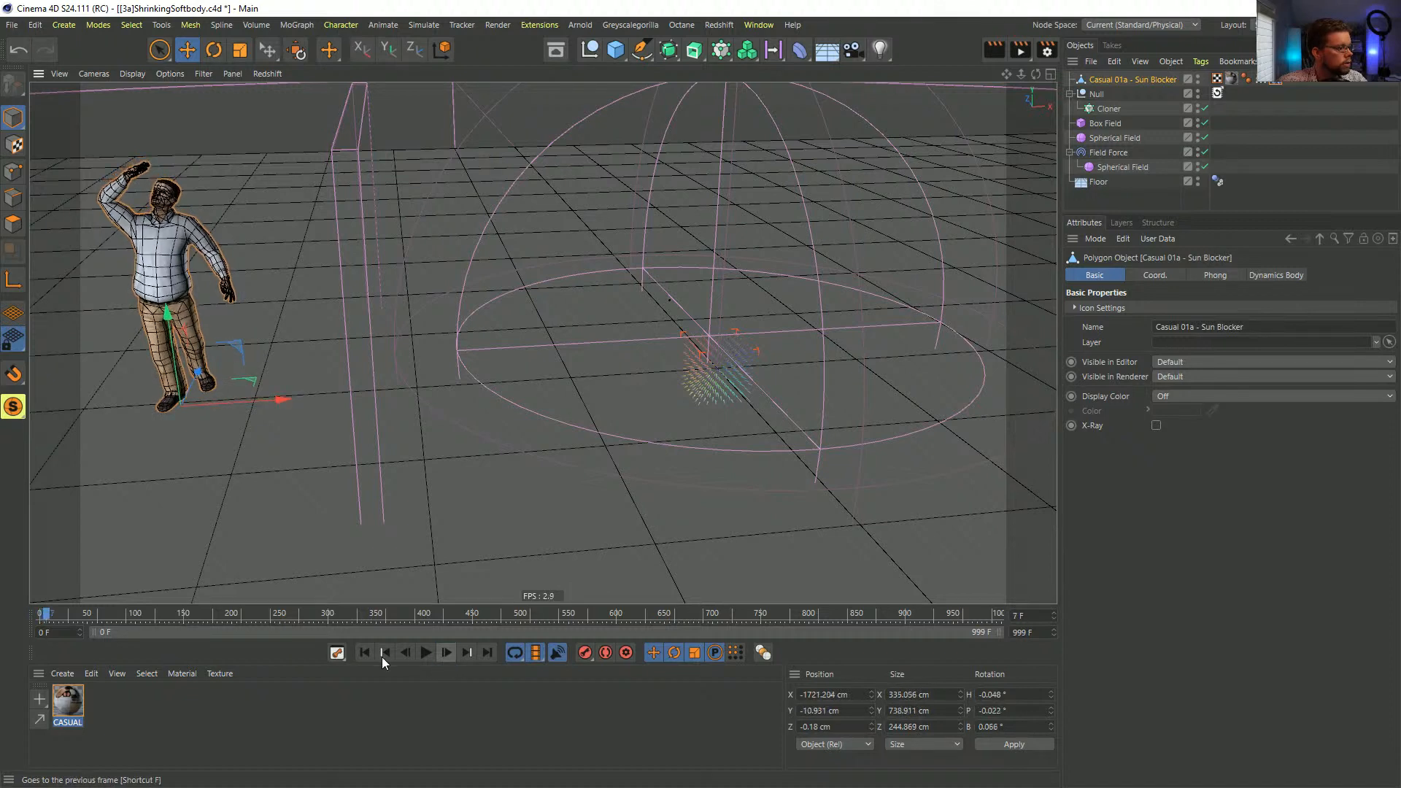
click(364, 653)
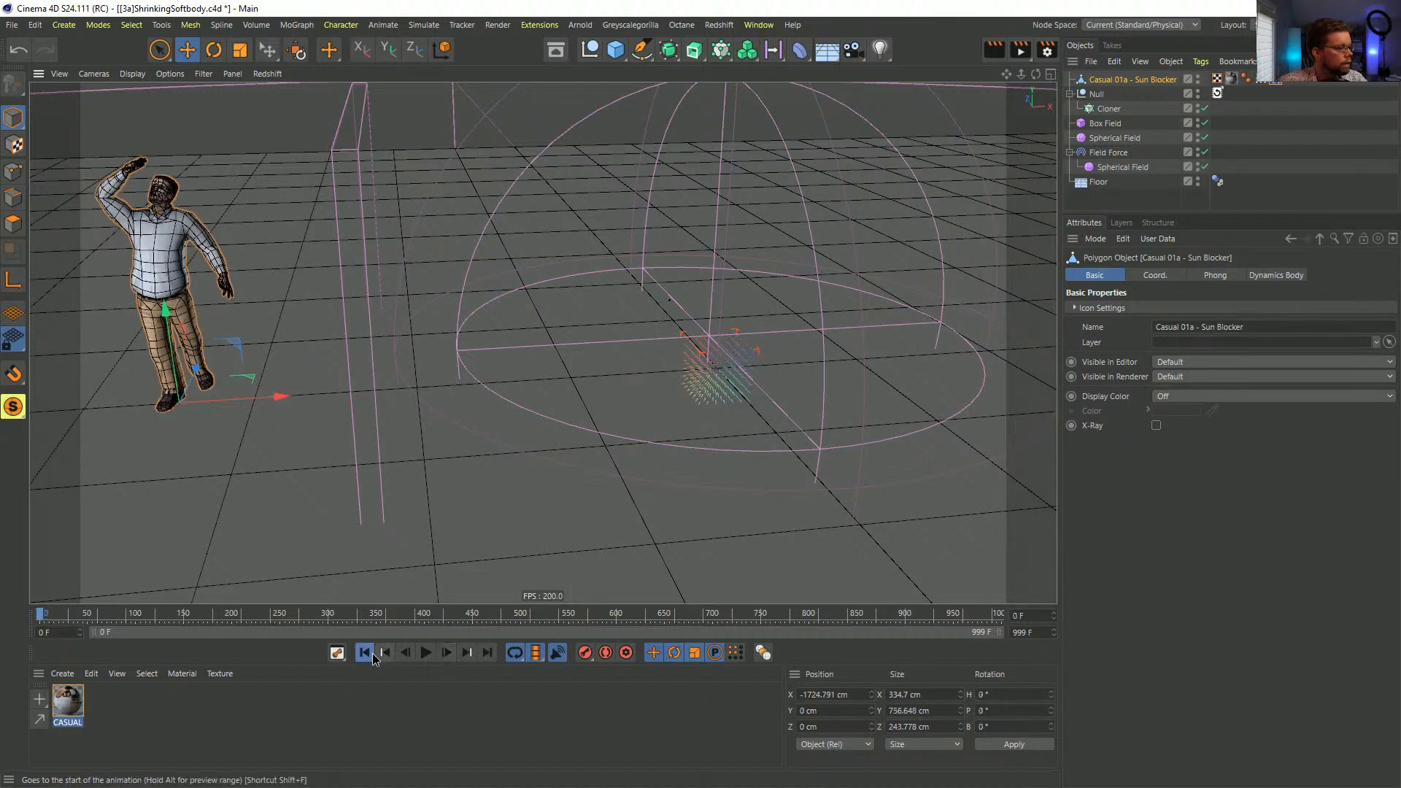
click(446, 651)
click(448, 649)
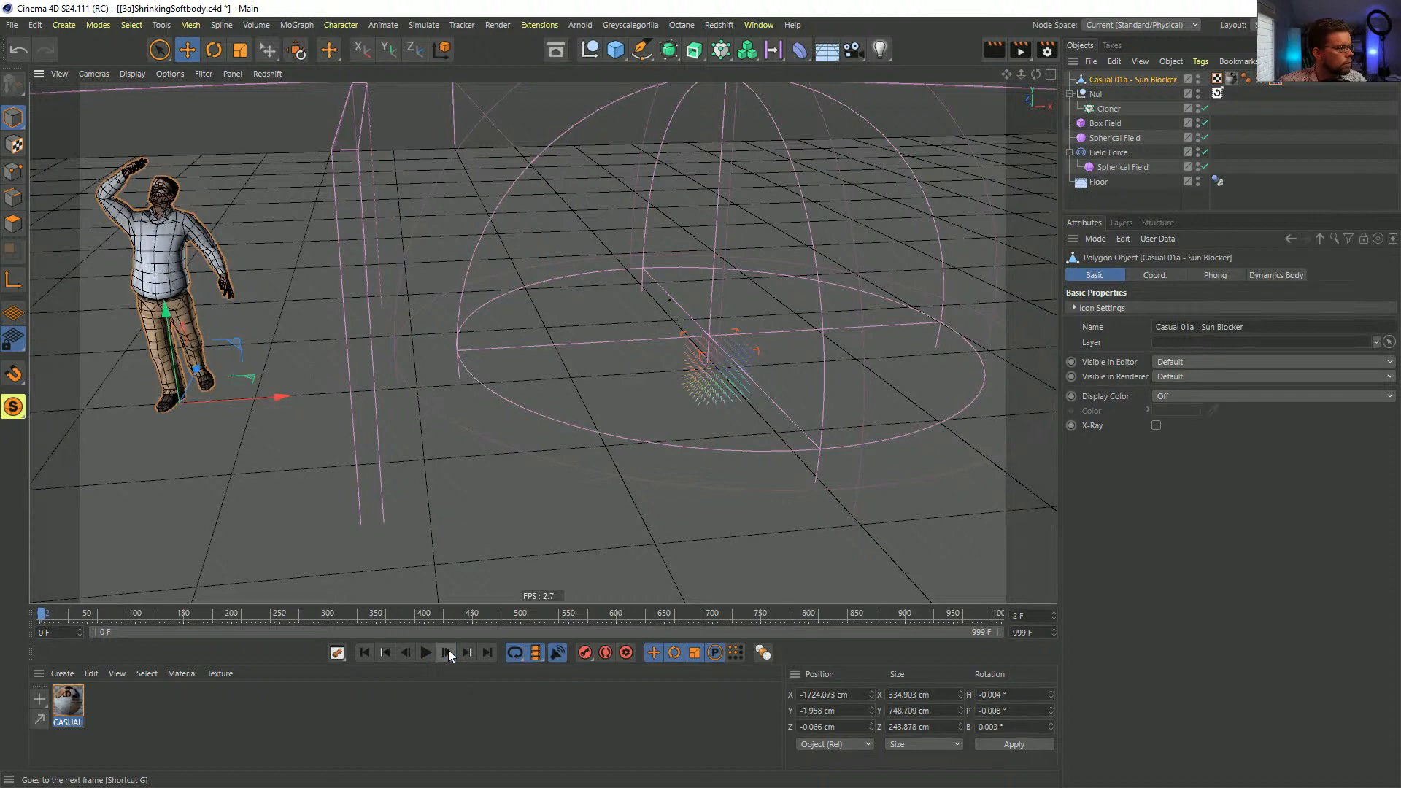
click(448, 652)
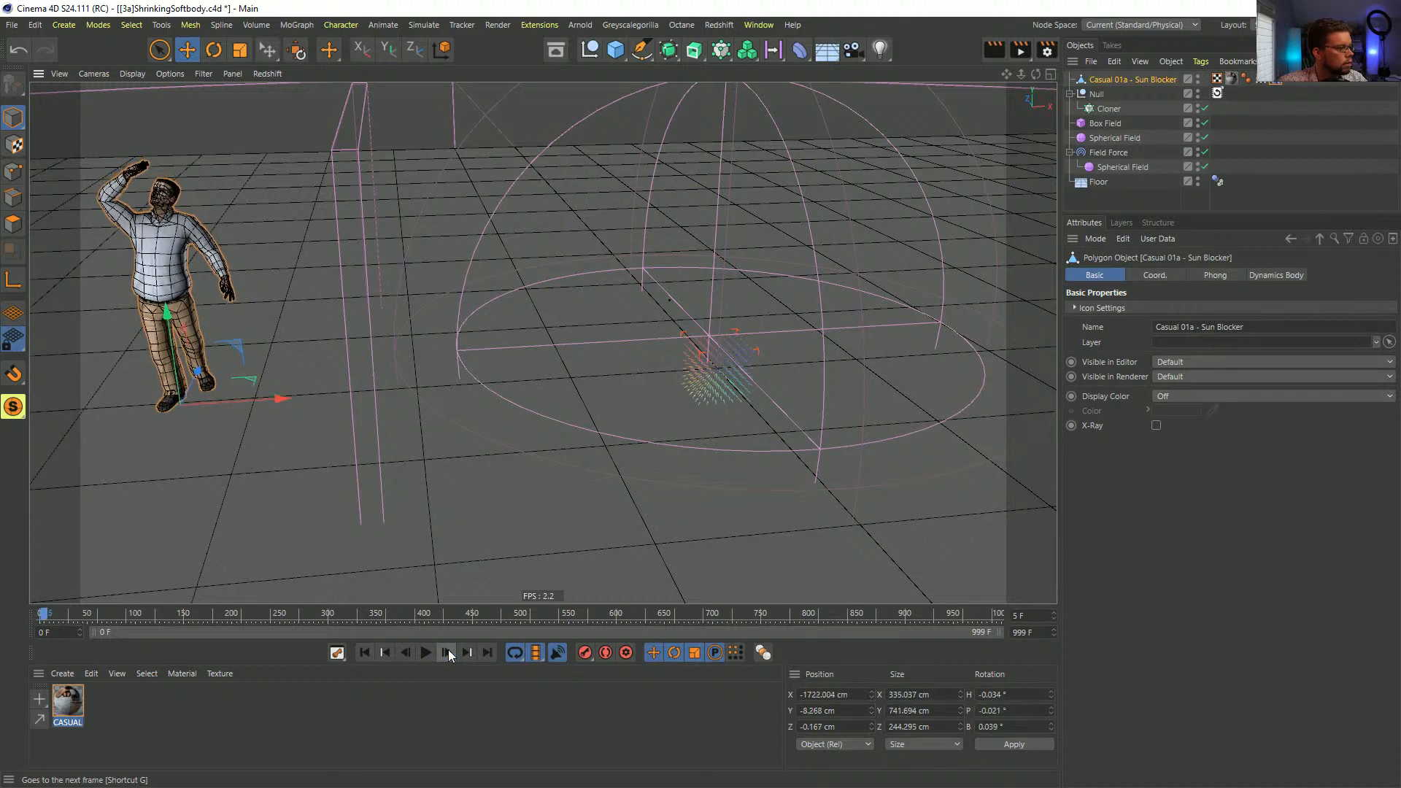
click(448, 651)
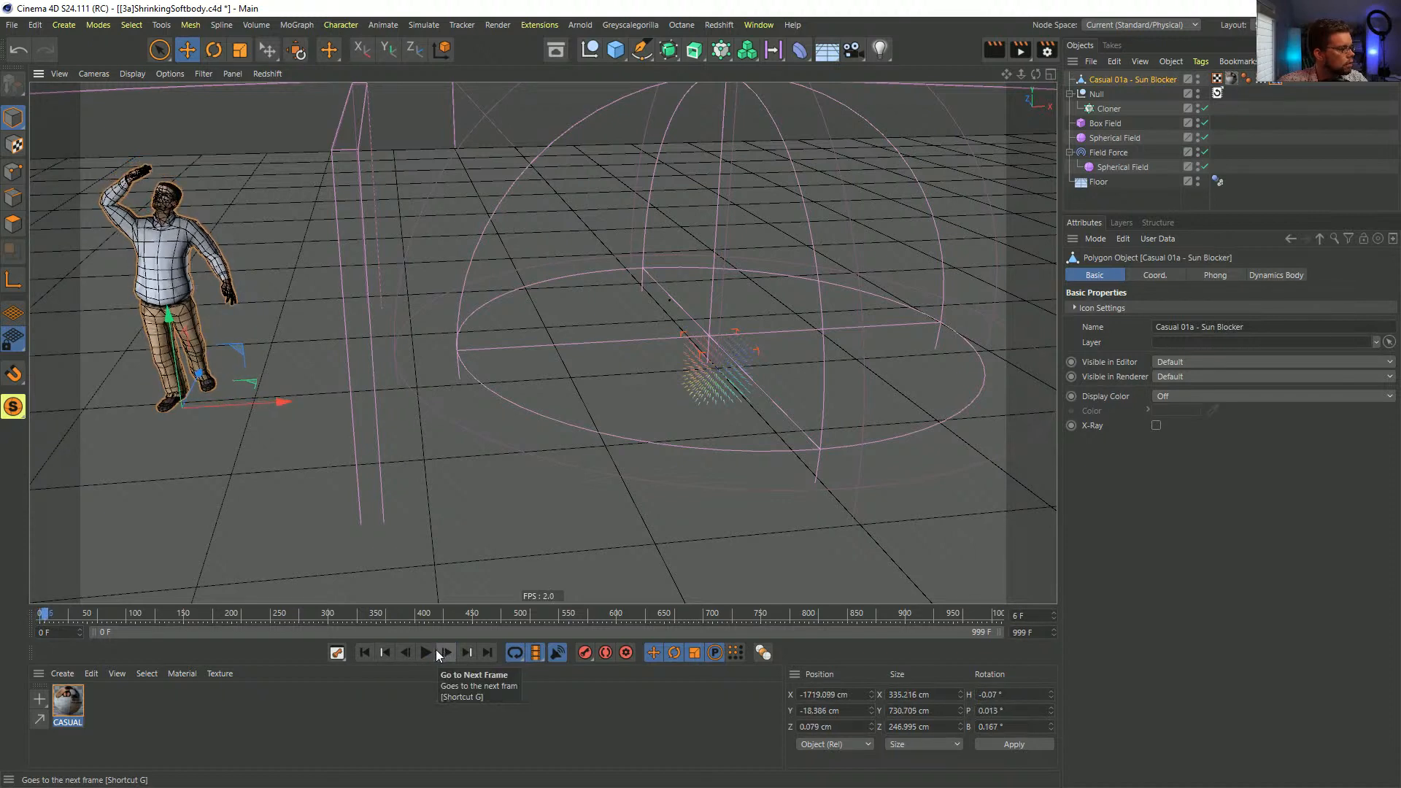
- Play the human soft-body simulation with the viewport display set to Gouraud Shading, and pause it after the figure falls
click(426, 652)
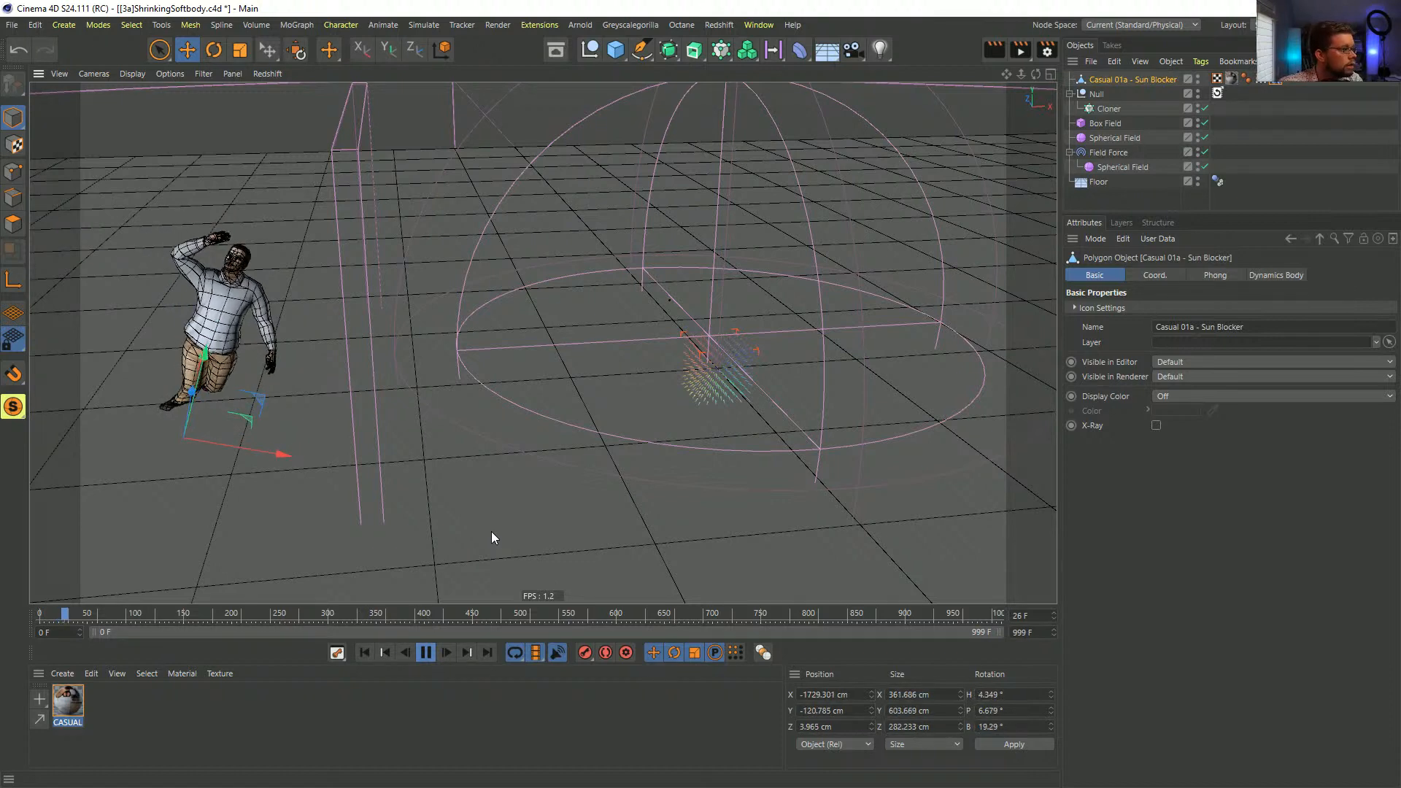
key(n)
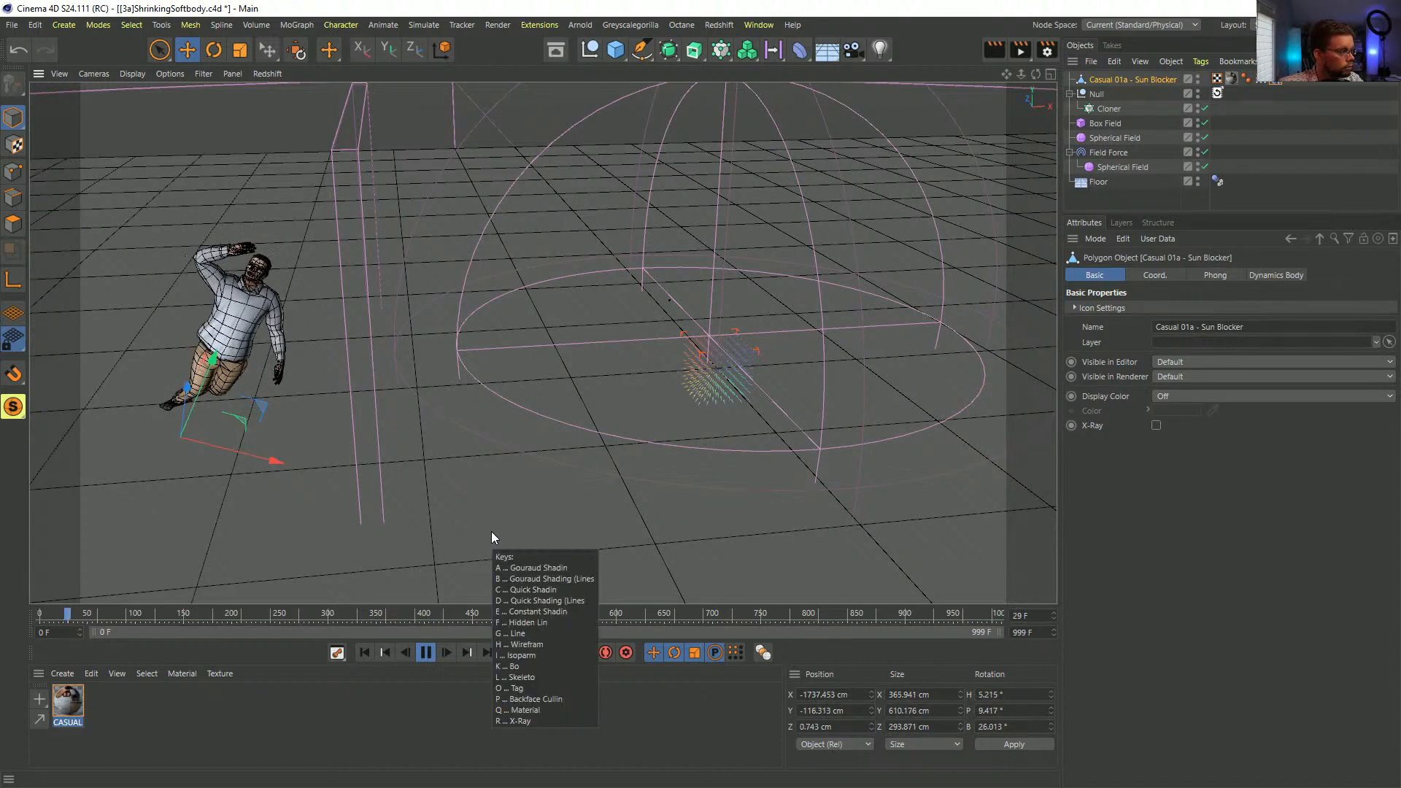
key(a)
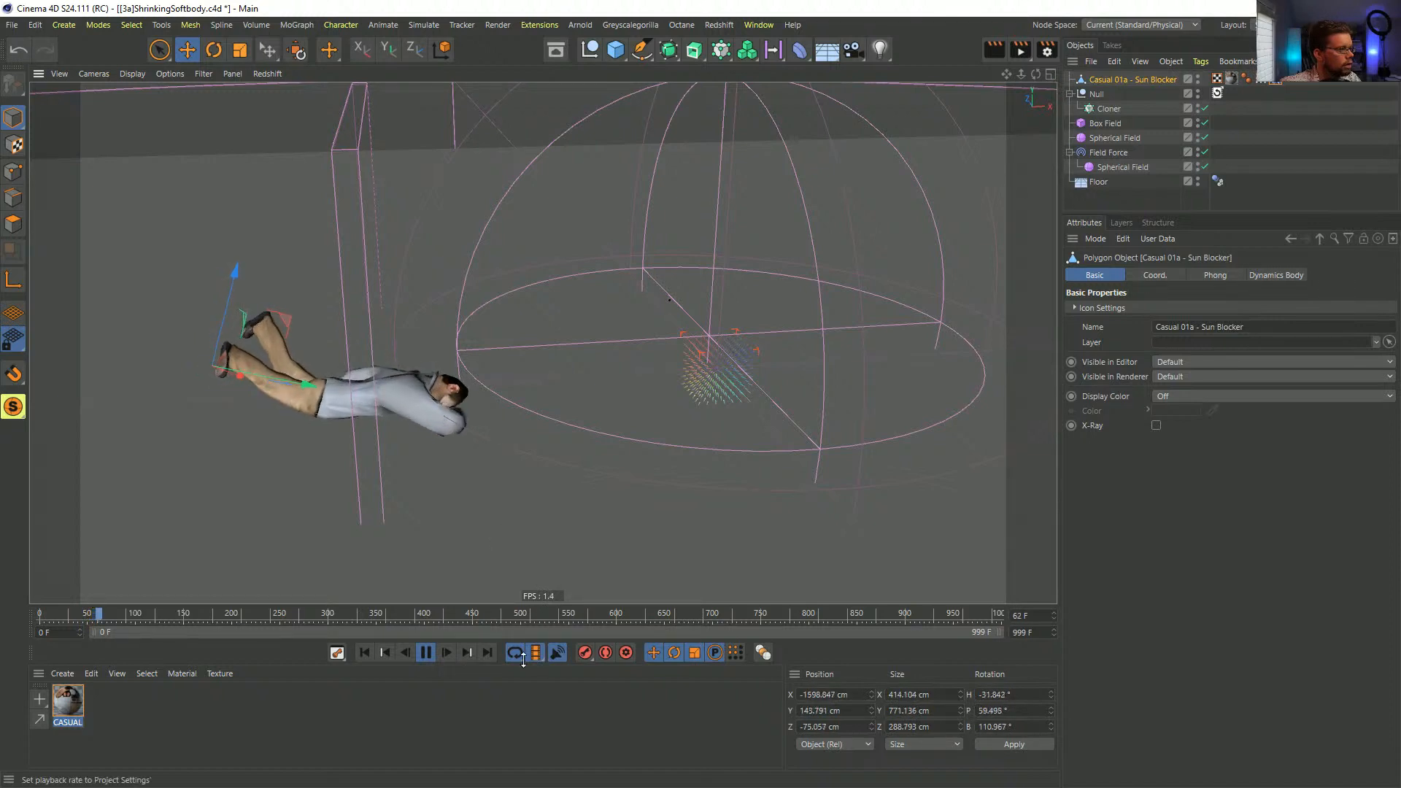
click(432, 654)
- Resume the simulation until frame 97, pause it, and examine the deformed human figure up close
alt+drag(573, 343, 528, 375)
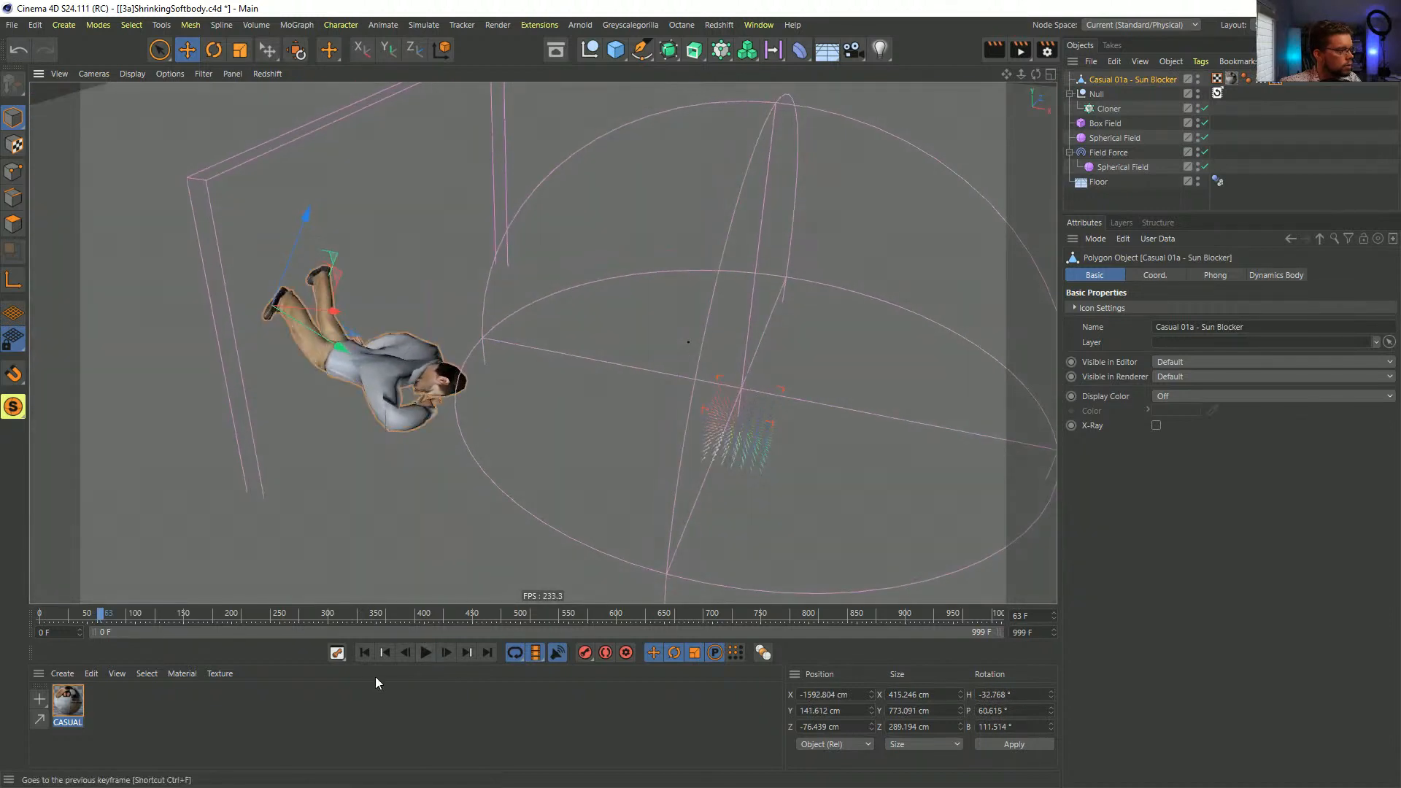
click(426, 654)
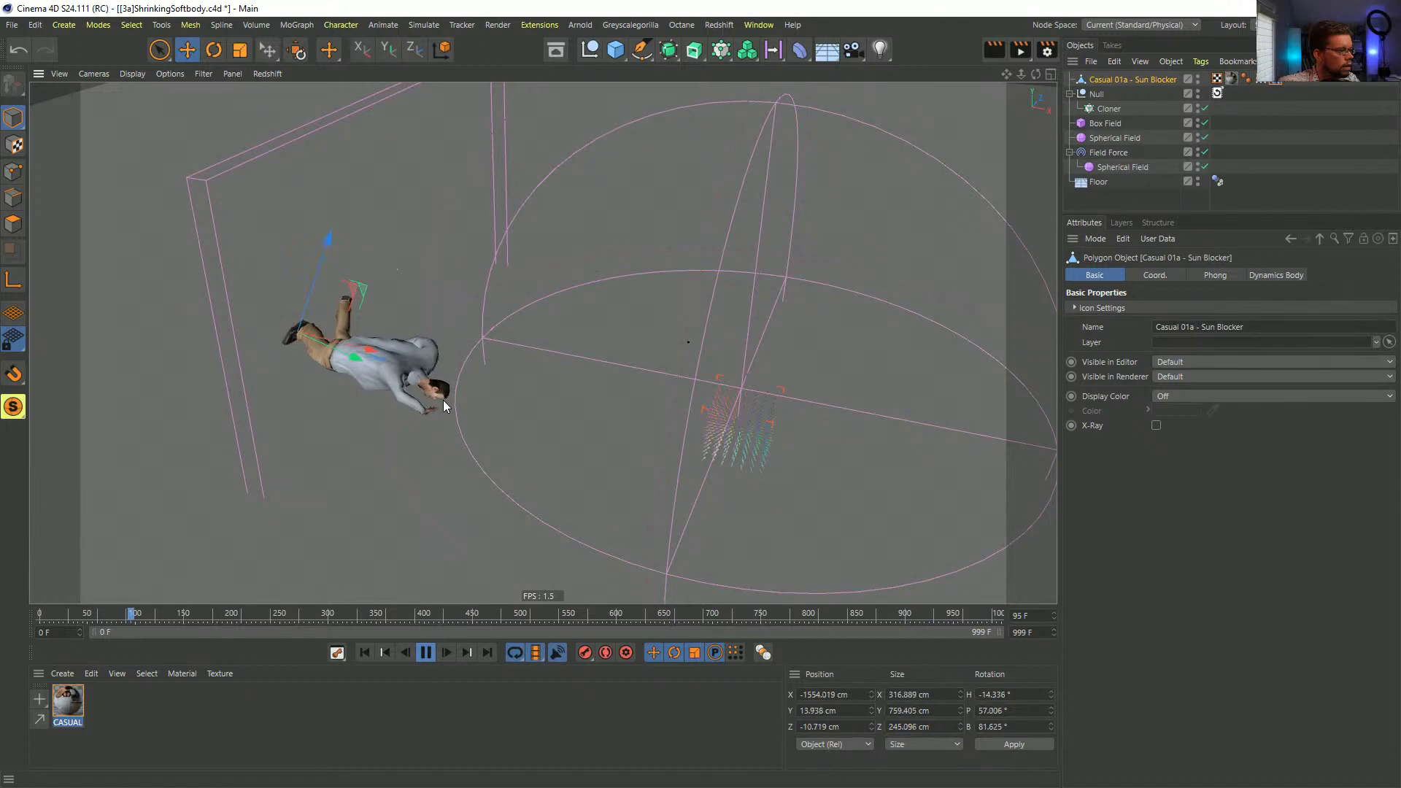
click(424, 659)
scroll(648, 223, up, 10)
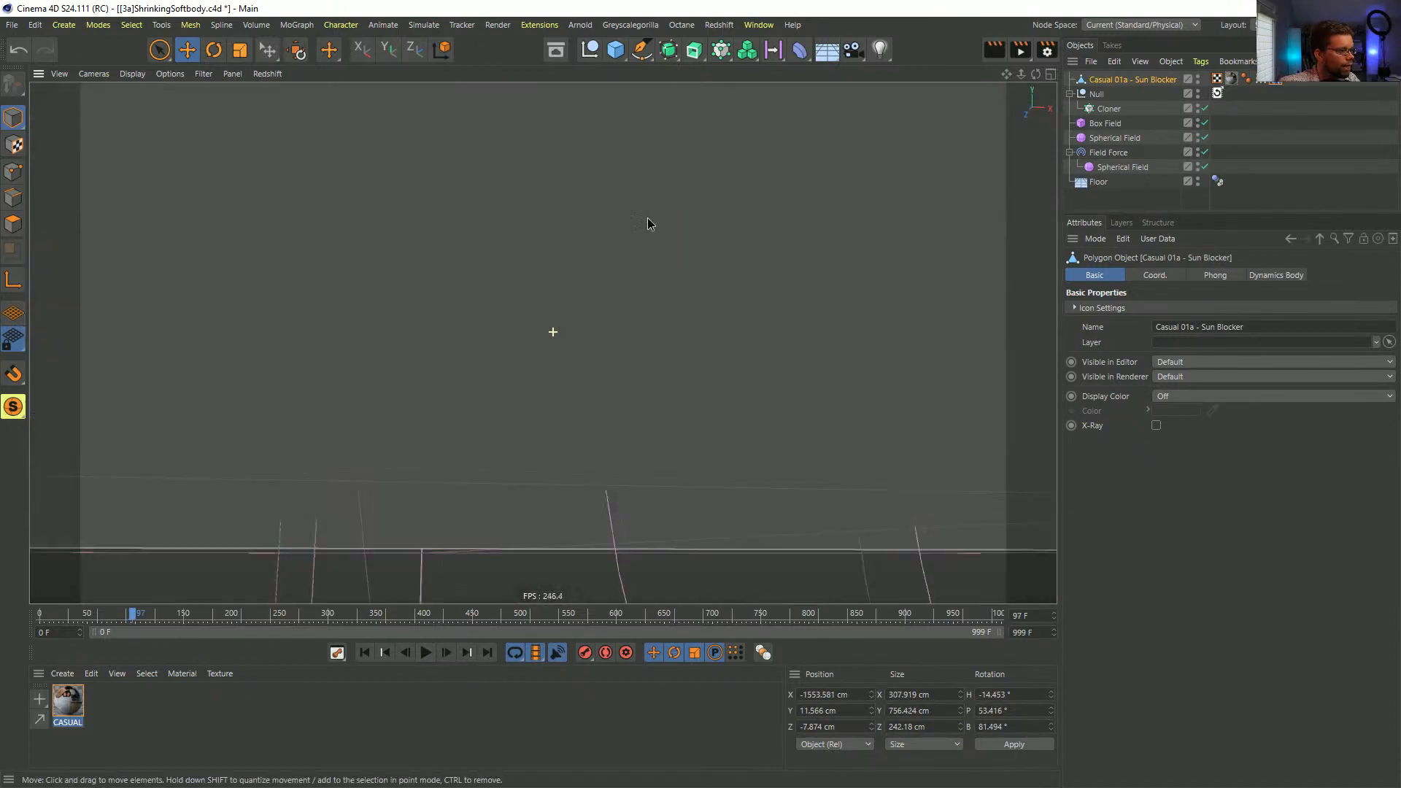
scroll(648, 224, down, 8)
alt+drag(648, 223, 413, 467)
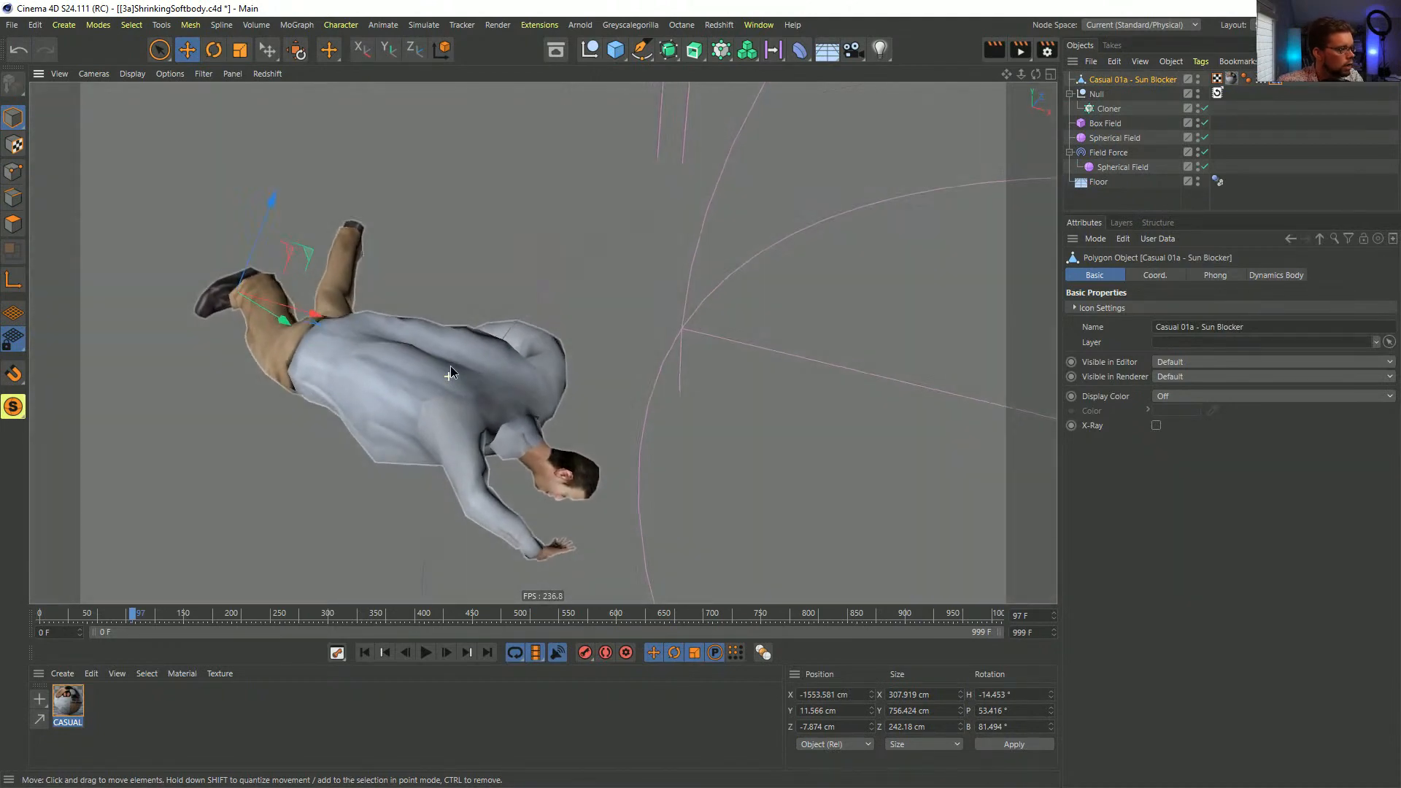
- Rewind the animation to frame 0 and examine the undeformed human figure up close
drag(360, 661, 361, 678)
click(364, 667)
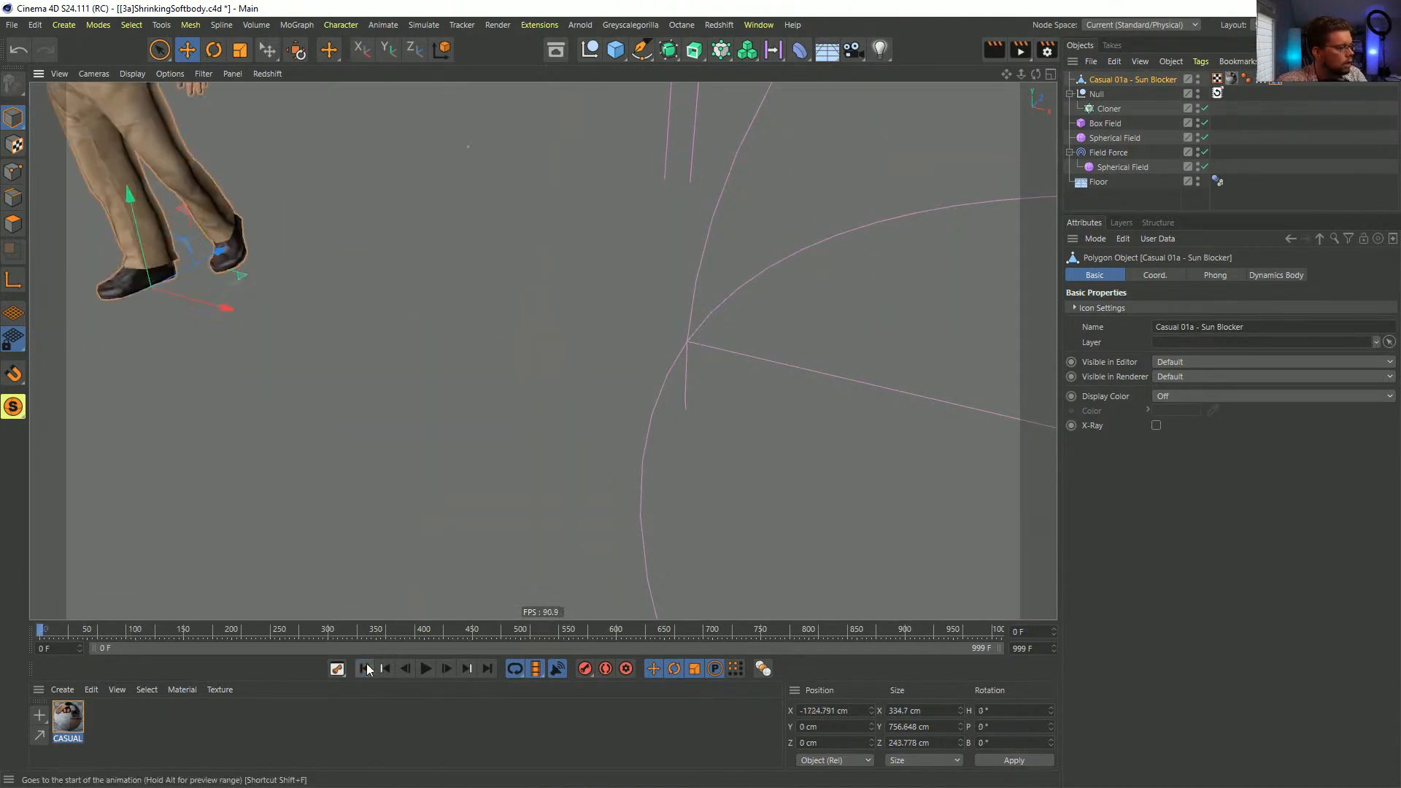
alt+drag(420, 373, 505, 430)
alt+drag(540, 281, 576, 270)
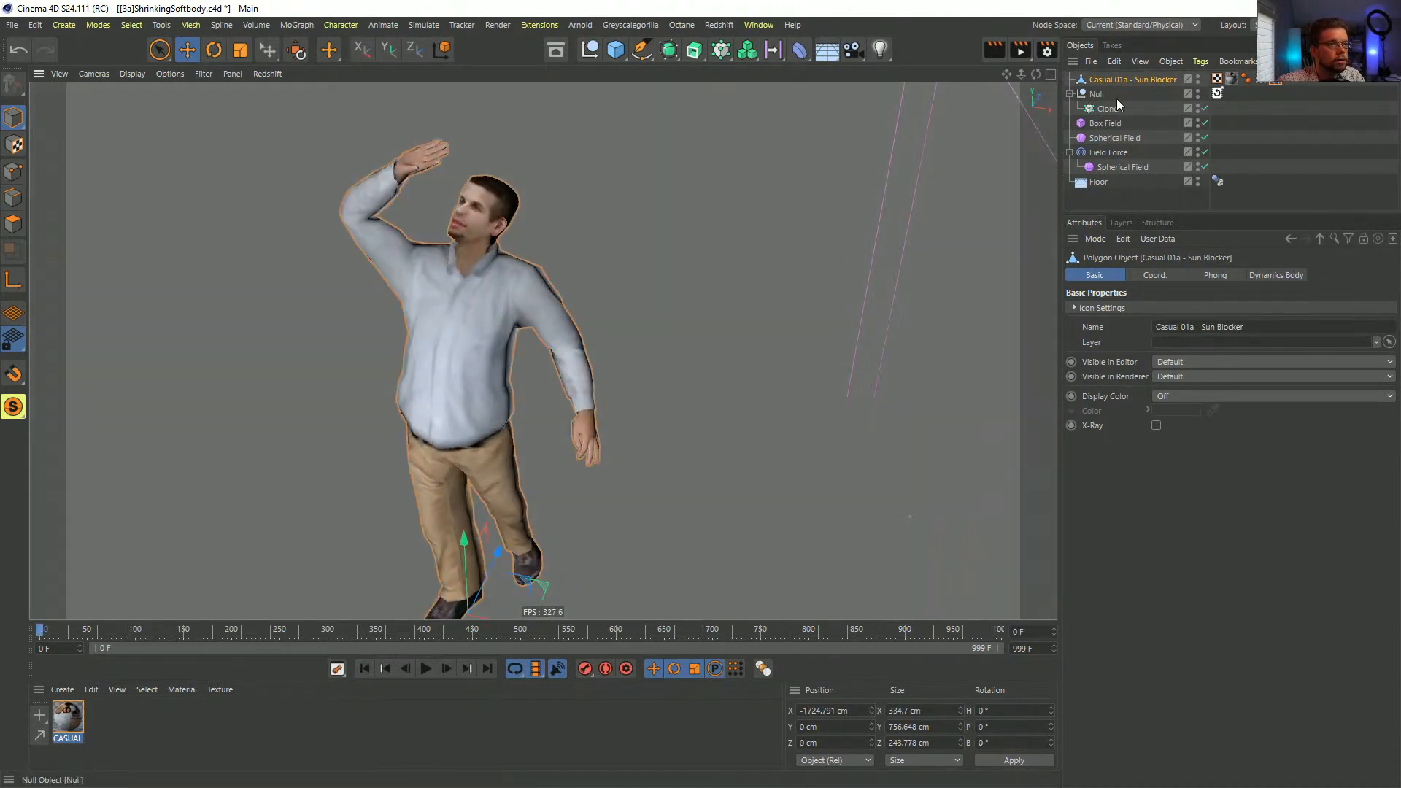
- Loop-select the polygon band of the shirt cuff on both arms of the human figure
click(14, 225)
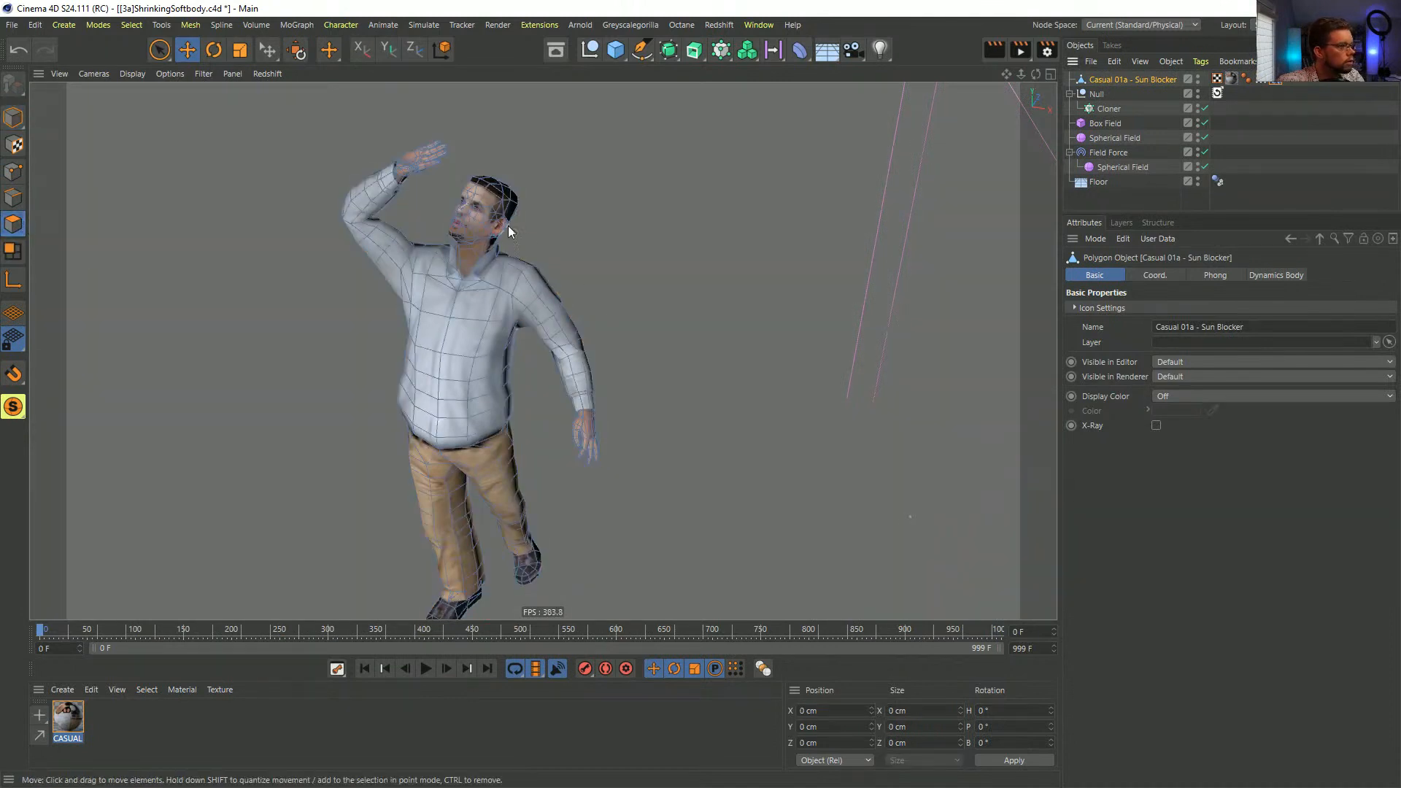
scroll(584, 438, up, 2)
scroll(703, 291, up, 5)
scroll(366, 447, up, 4)
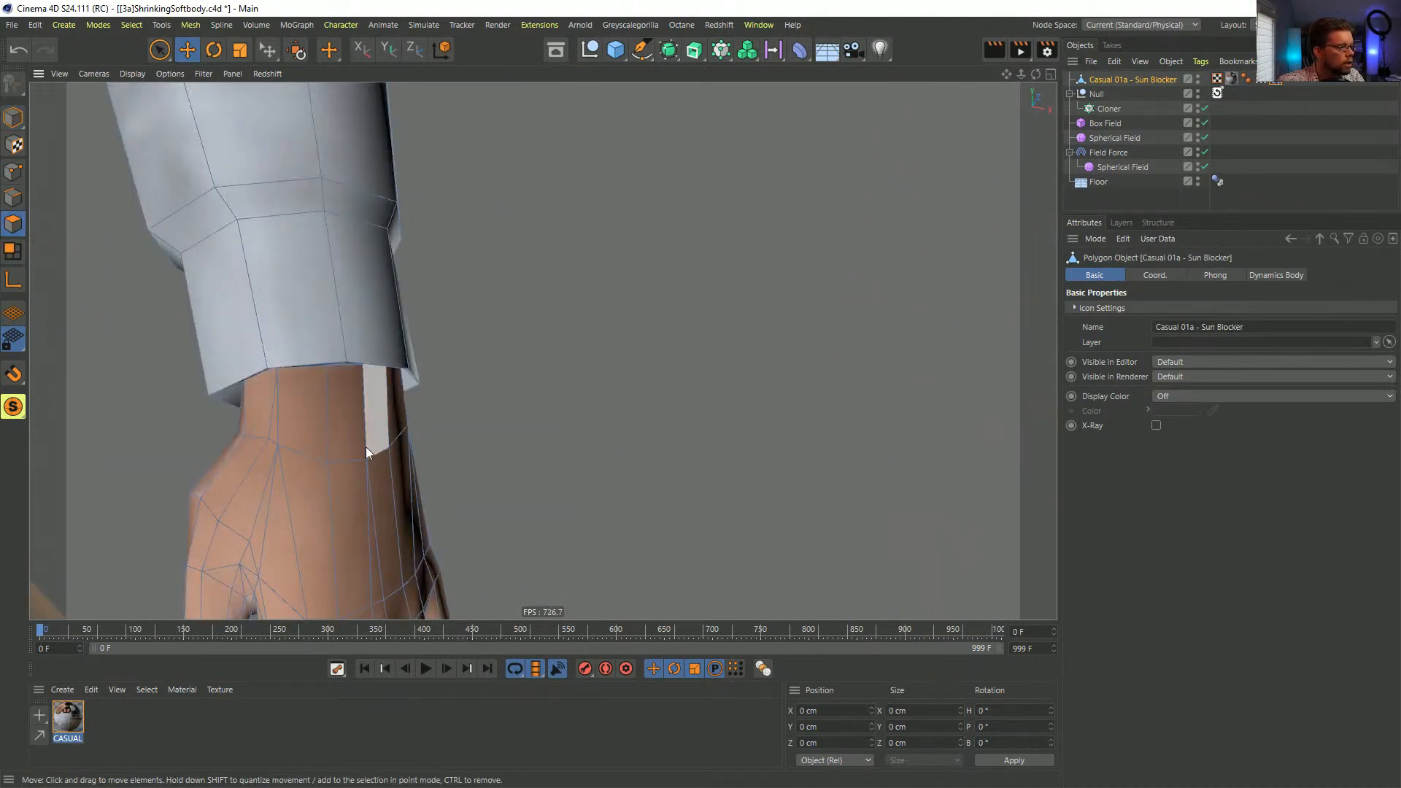
scroll(347, 393, up, 2)
alt+drag(348, 393, 351, 347)
key(u)
key(l)
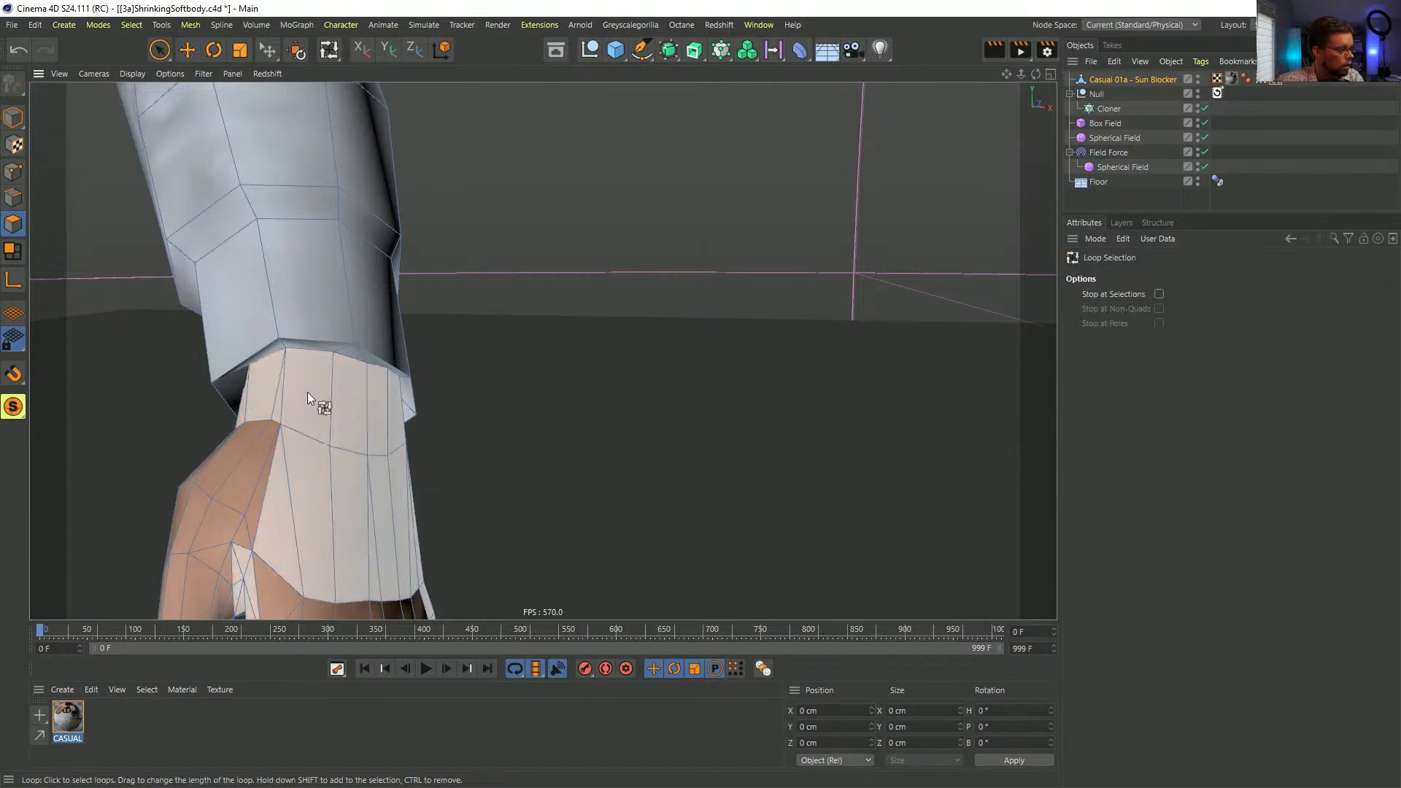
click(282, 338)
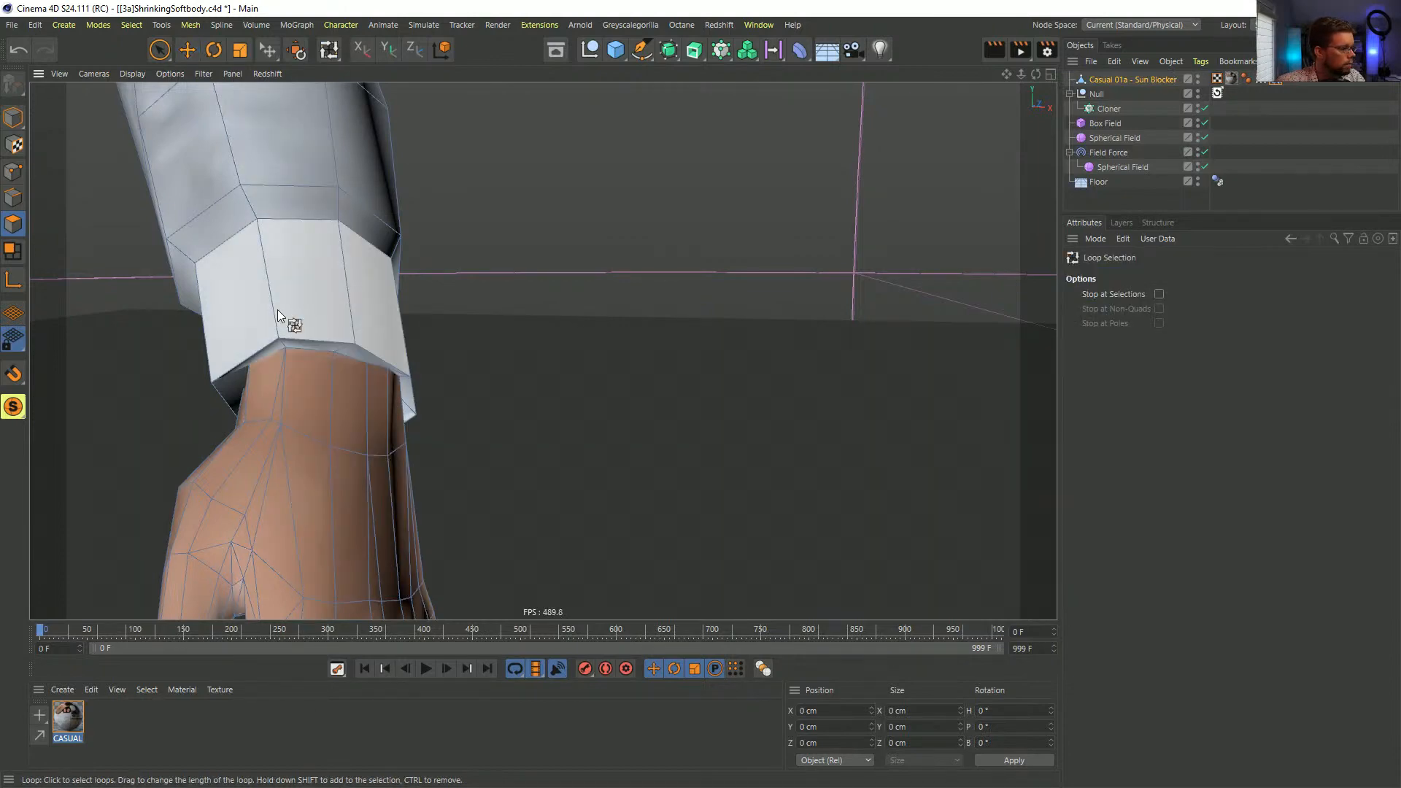
scroll(278, 309, down, 3)
alt+drag(272, 348, 414, 379)
- Fill-select the figure's body bounded by the cuff loops, invert the selection, and delete the polygons of both hands
key(u)
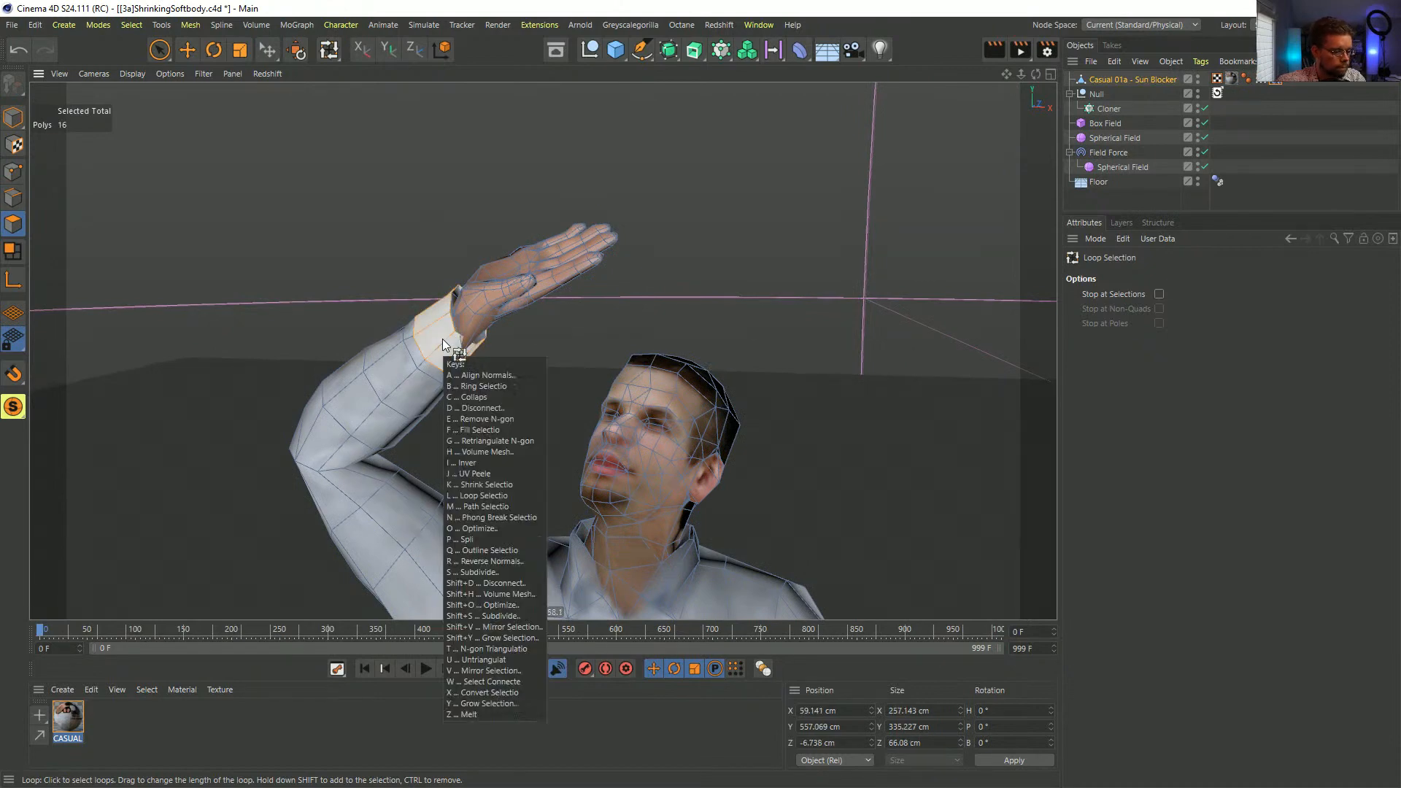
key(f)
click(444, 349)
key(u)
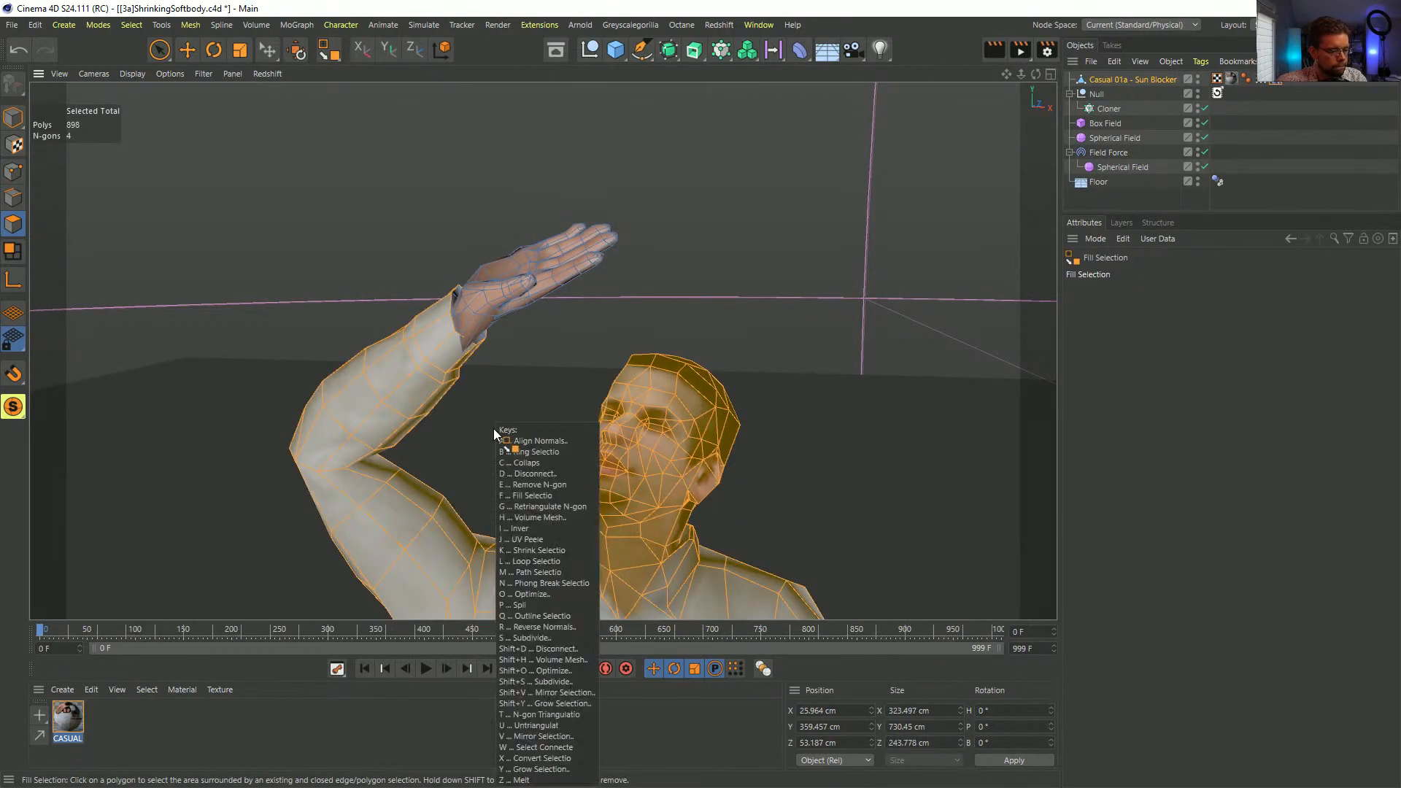
key(i)
key(Delete)
alt+middle_drag(657, 521, 620, 355)
scroll(619, 351, down, 5)
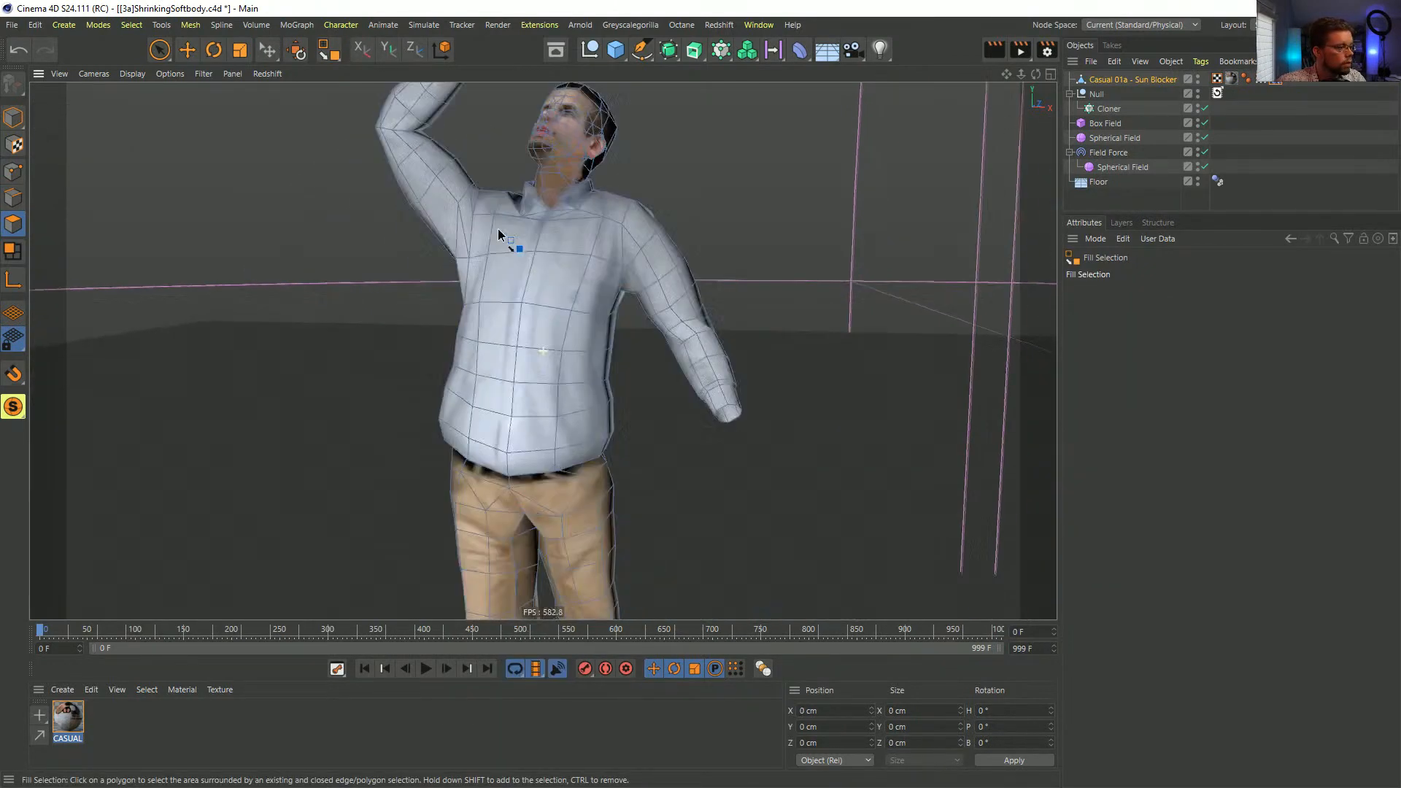
scroll(549, 428, up, 6)
scroll(400, 406, down, 8)
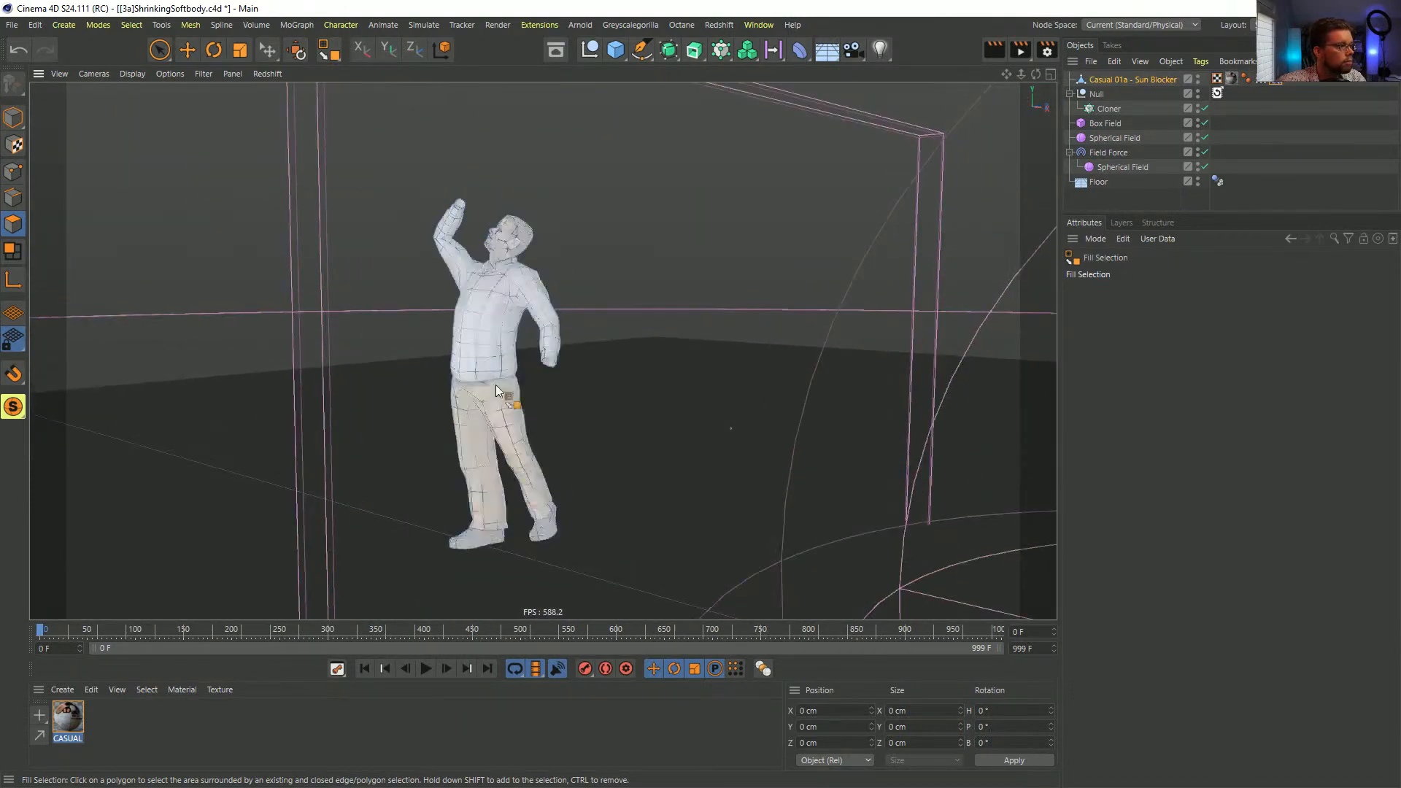
alt+drag(496, 390, 292, 368)
key(e)
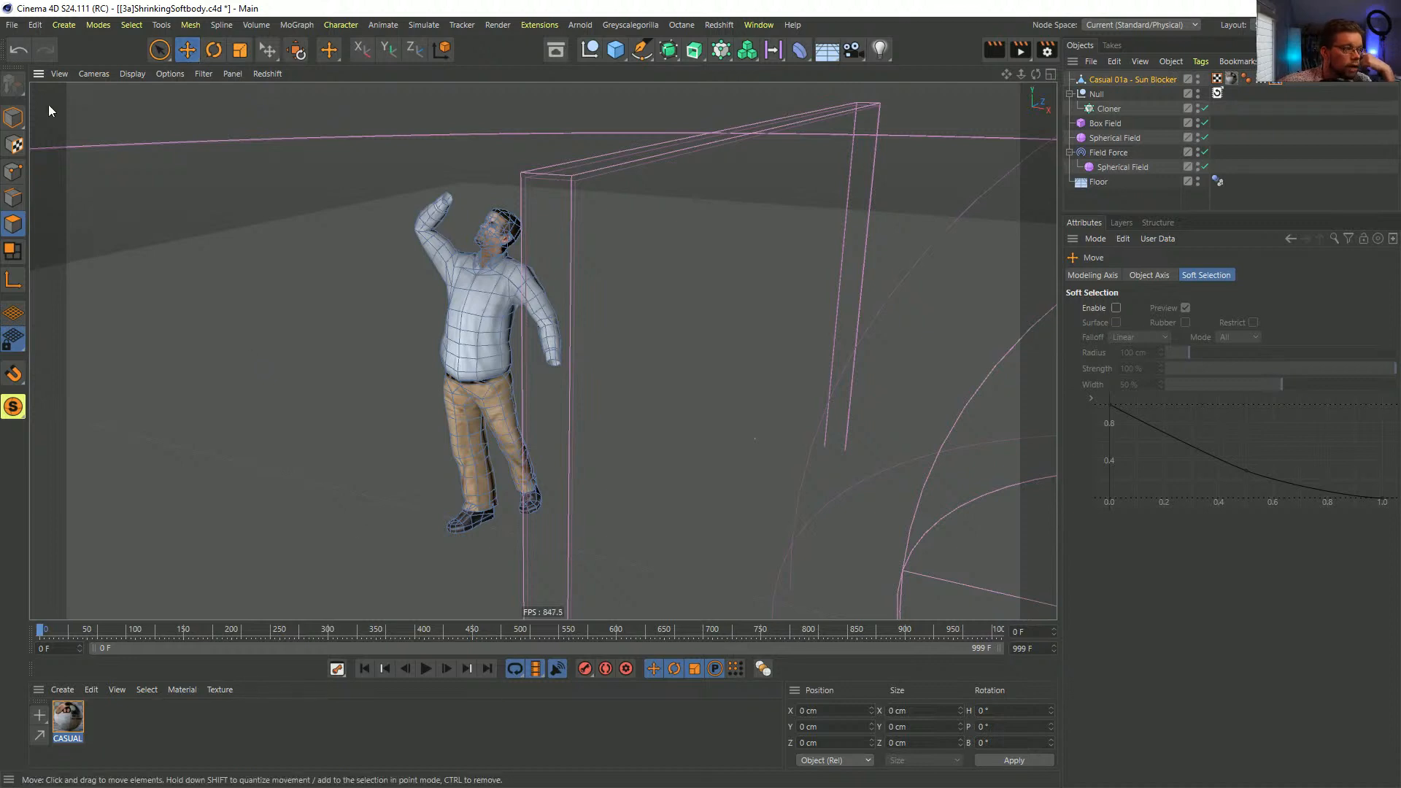
- Switch to Model mode and play the soft-body simulation to watch the casual figure fall onto the floor
click(9, 114)
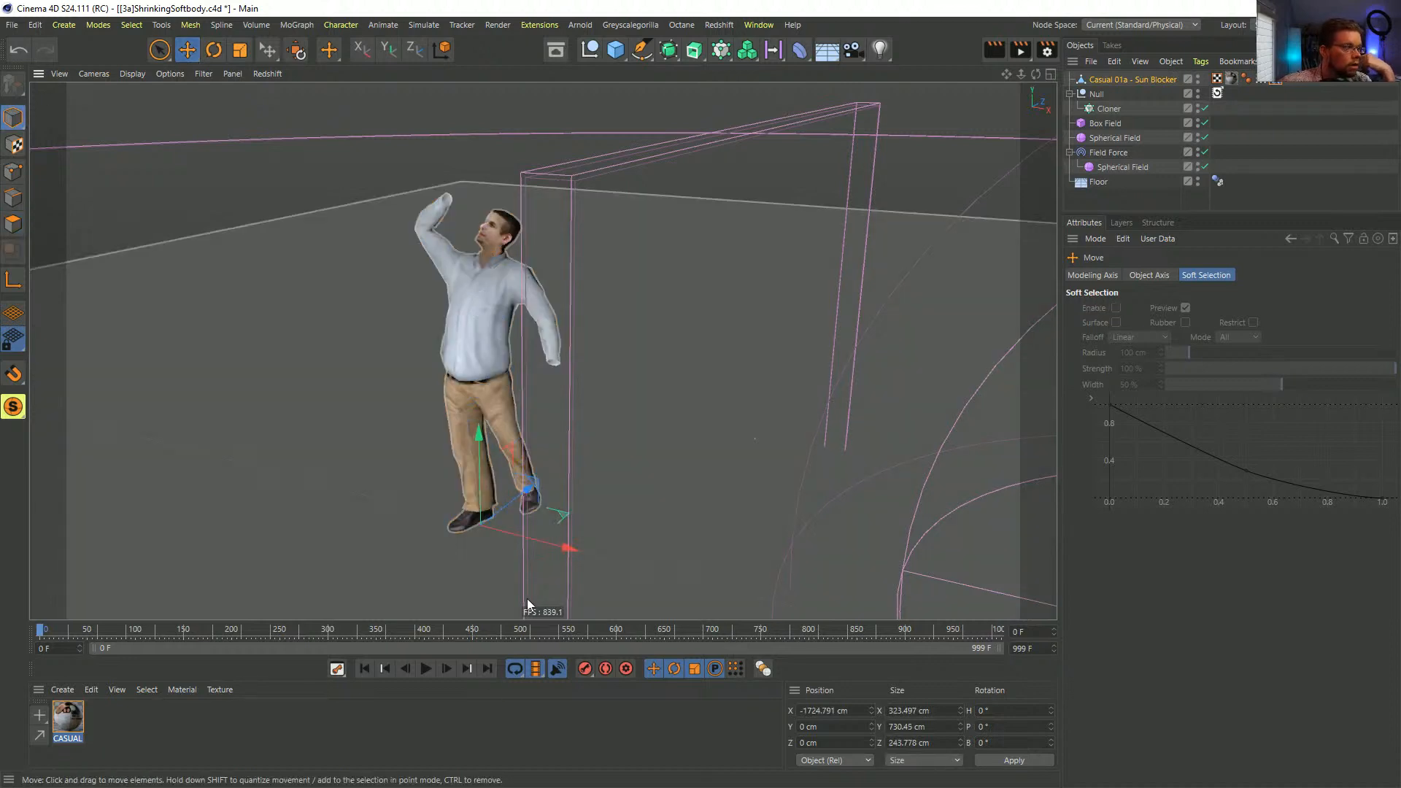
click(424, 668)
alt+drag(817, 511, 593, 373)
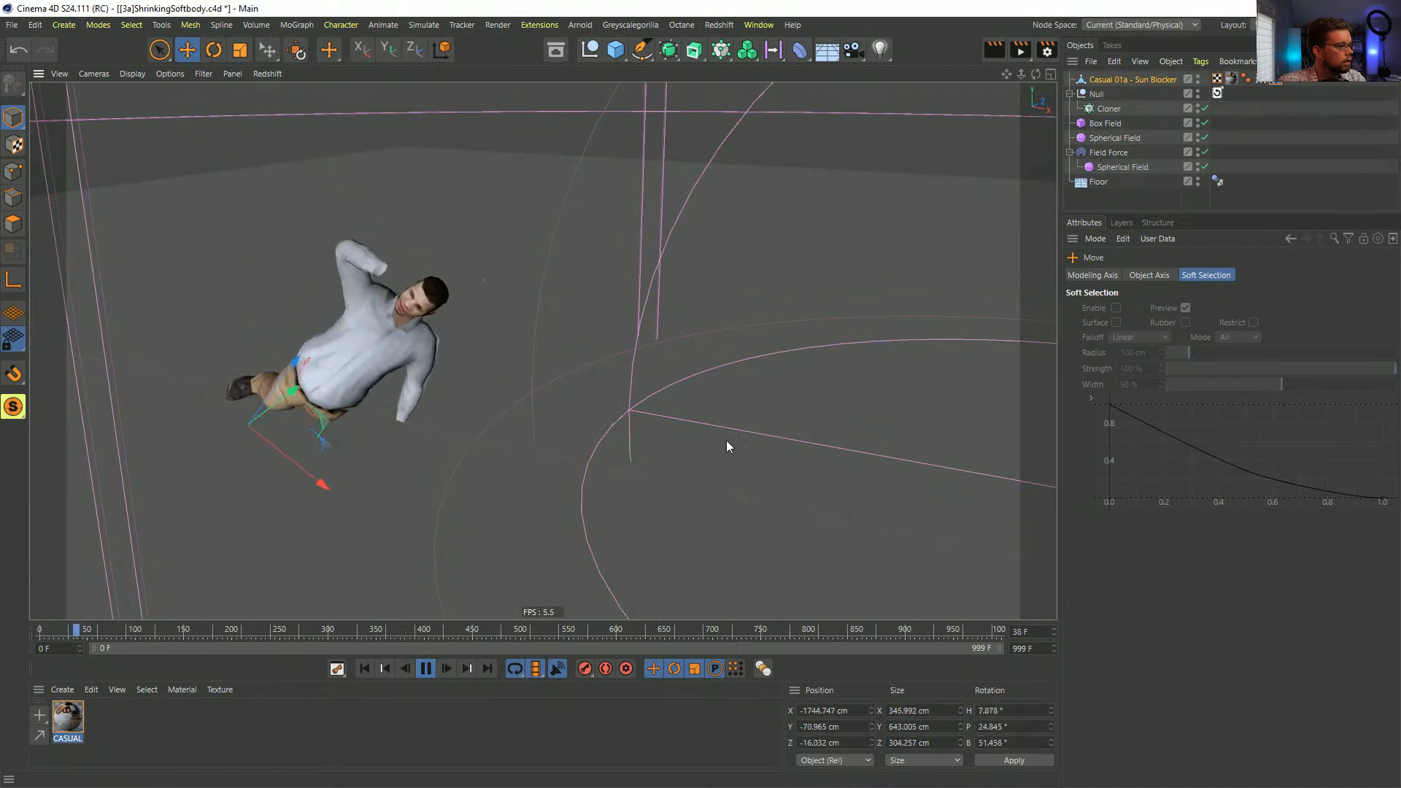
scroll(693, 462, down, 2)
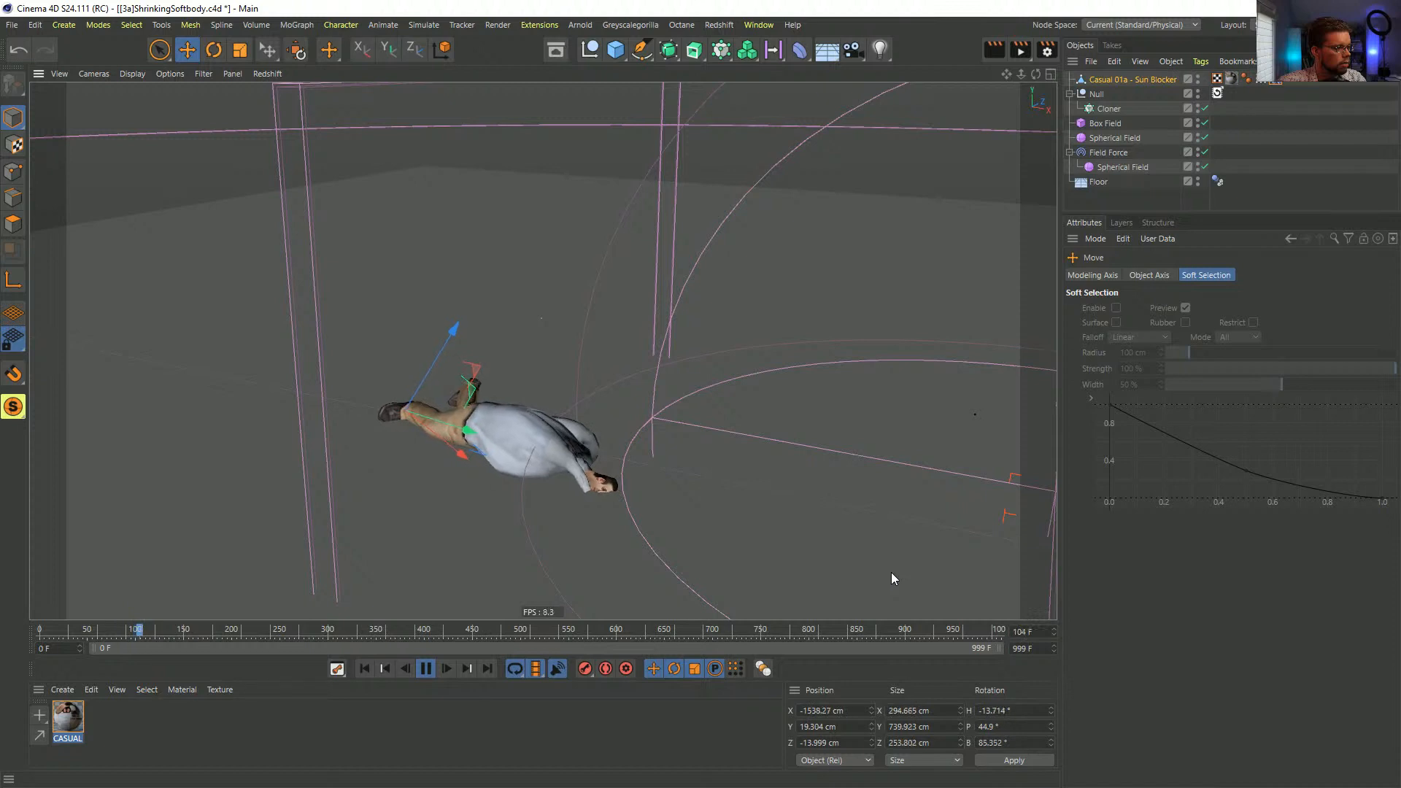
alt+drag(605, 489, 539, 504)
alt+drag(778, 497, 603, 502)
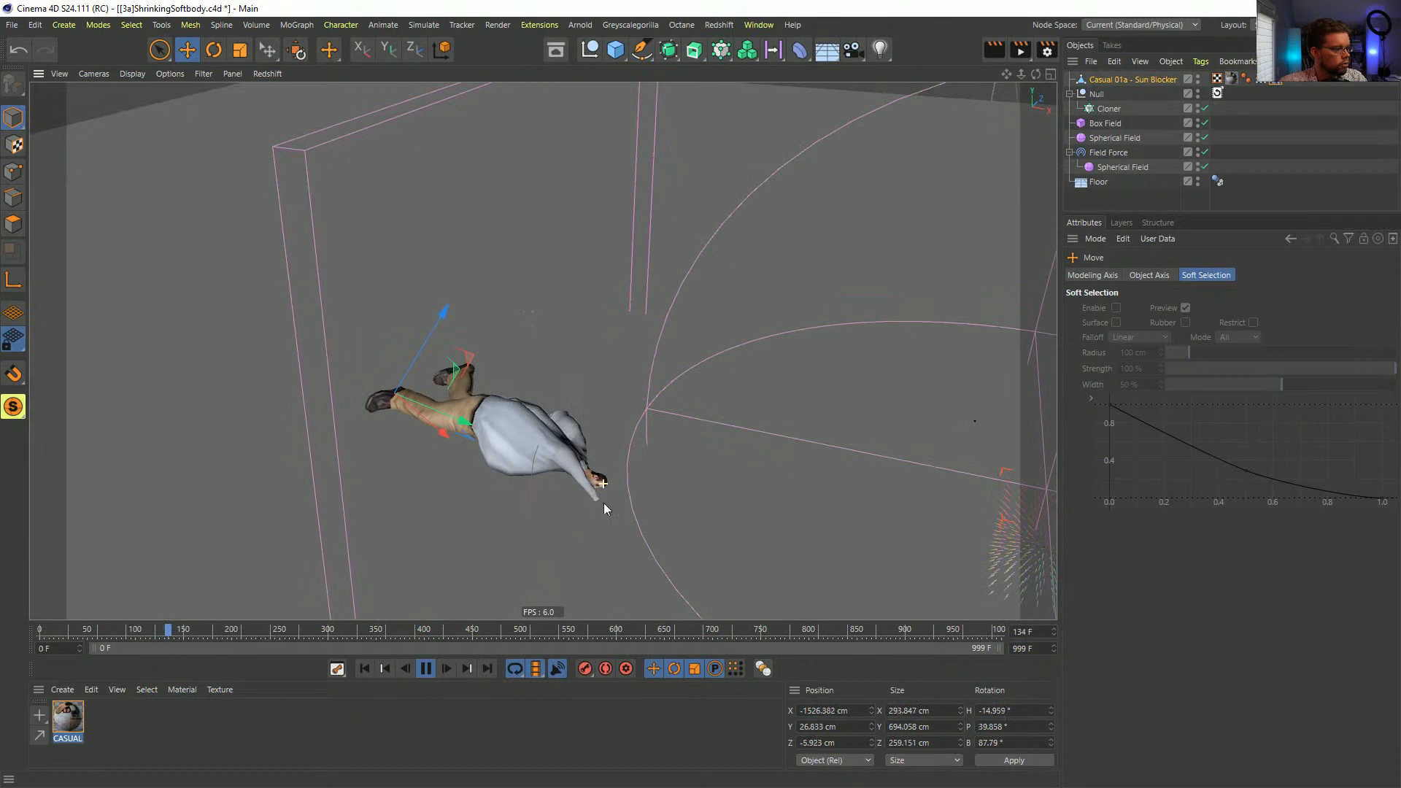
- Open the Floor's Dynamics Body tag settings and pause the simulation to inspect the deformed figure up close
click(1216, 181)
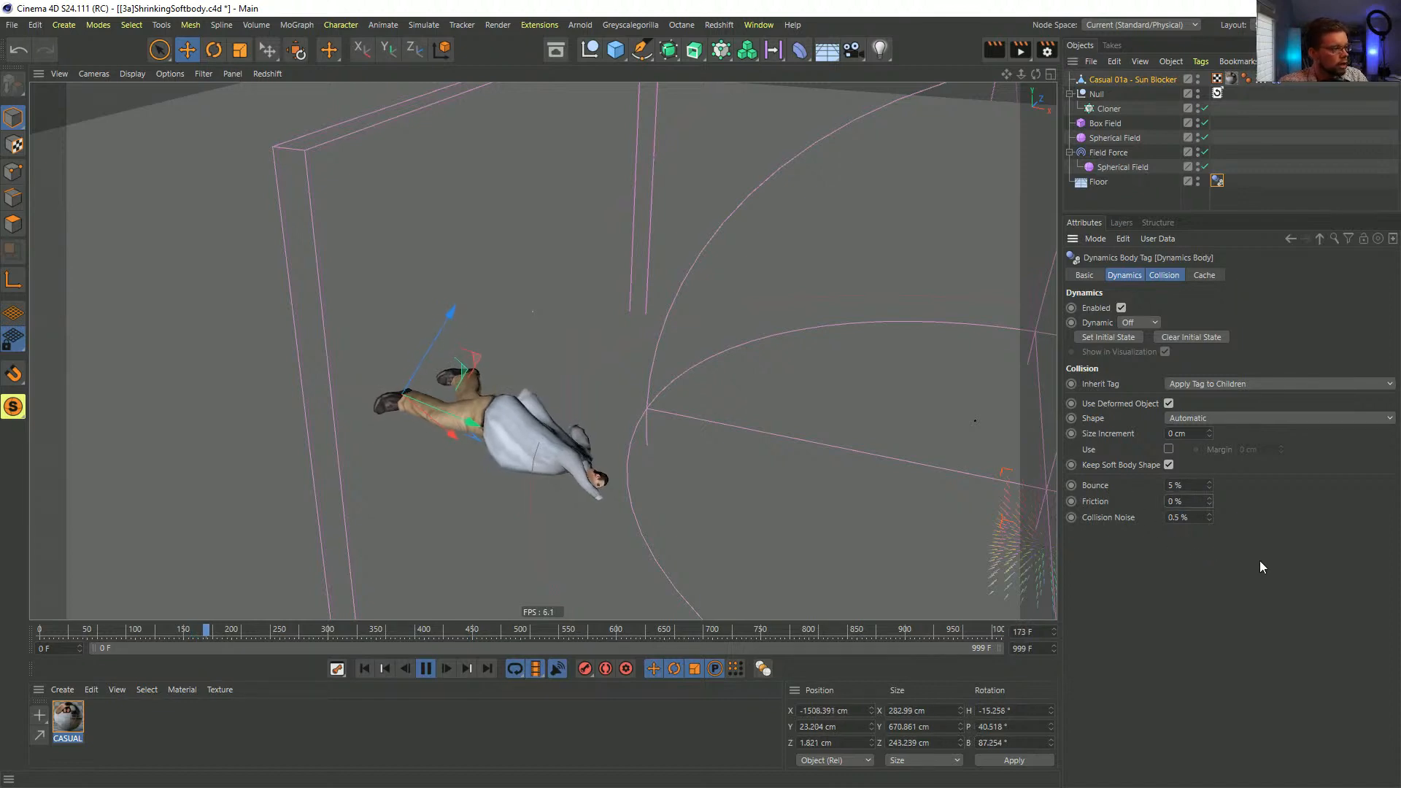
alt+drag(828, 528, 715, 474)
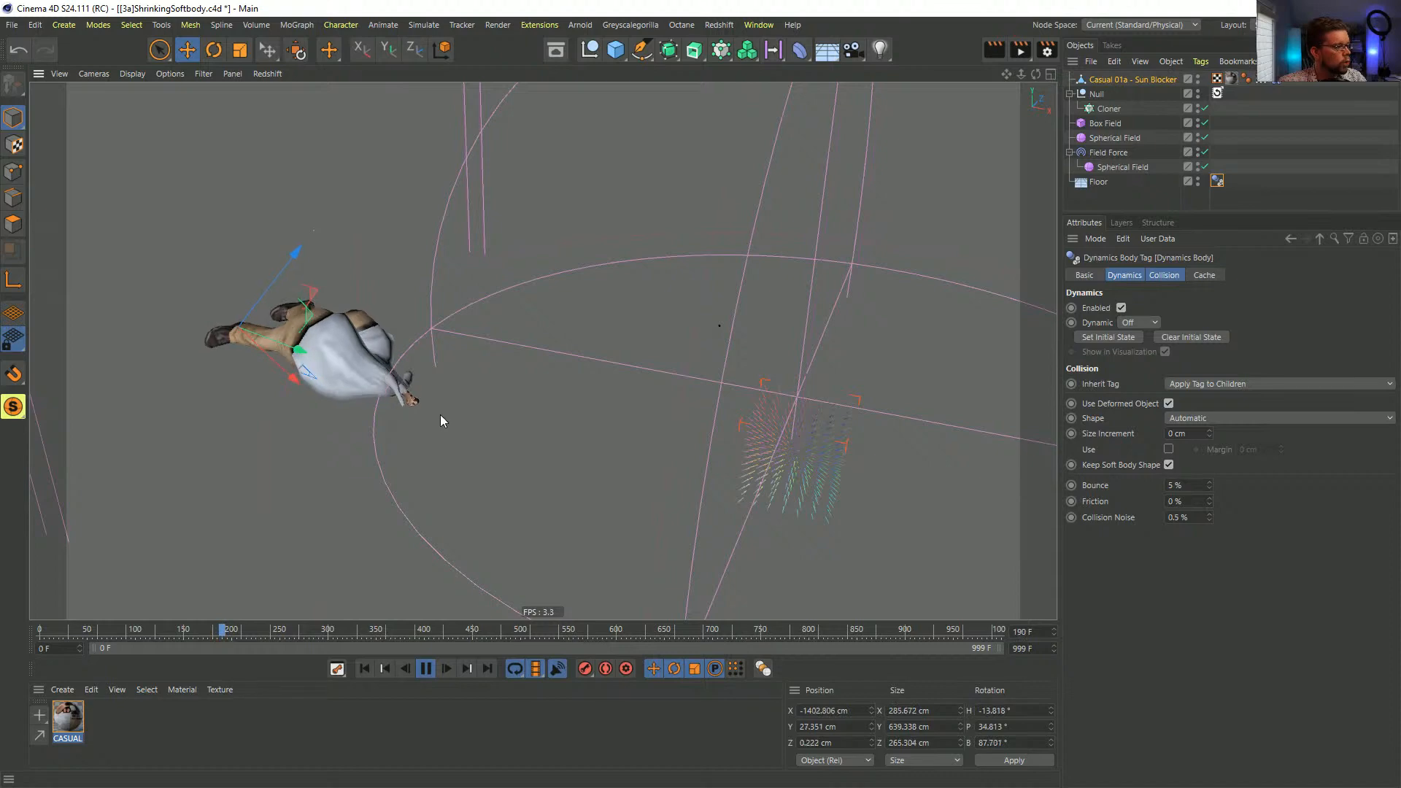
click(425, 669)
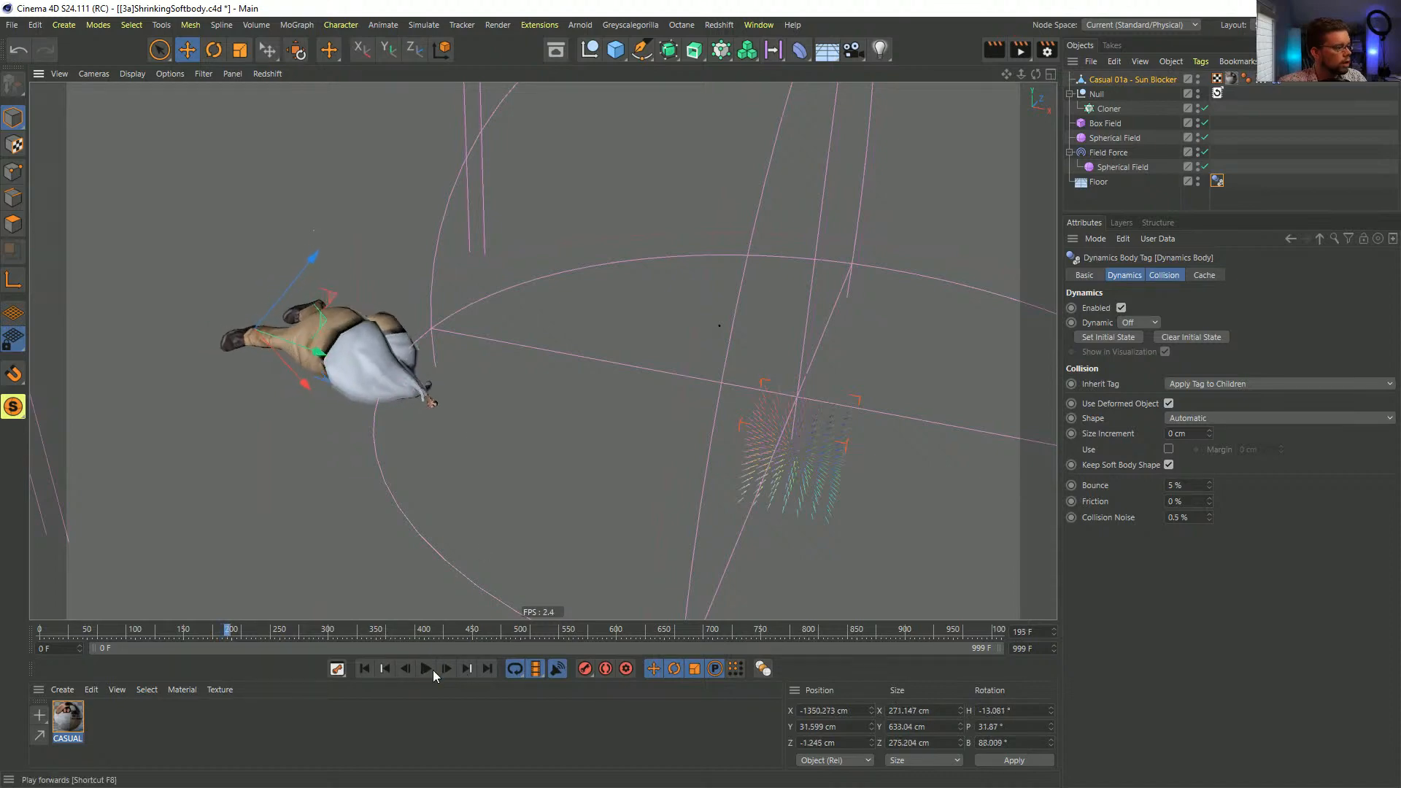
scroll(430, 409, up, 6)
scroll(719, 469, up, 3)
alt+drag(719, 469, 545, 421)
scroll(545, 420, down, 4)
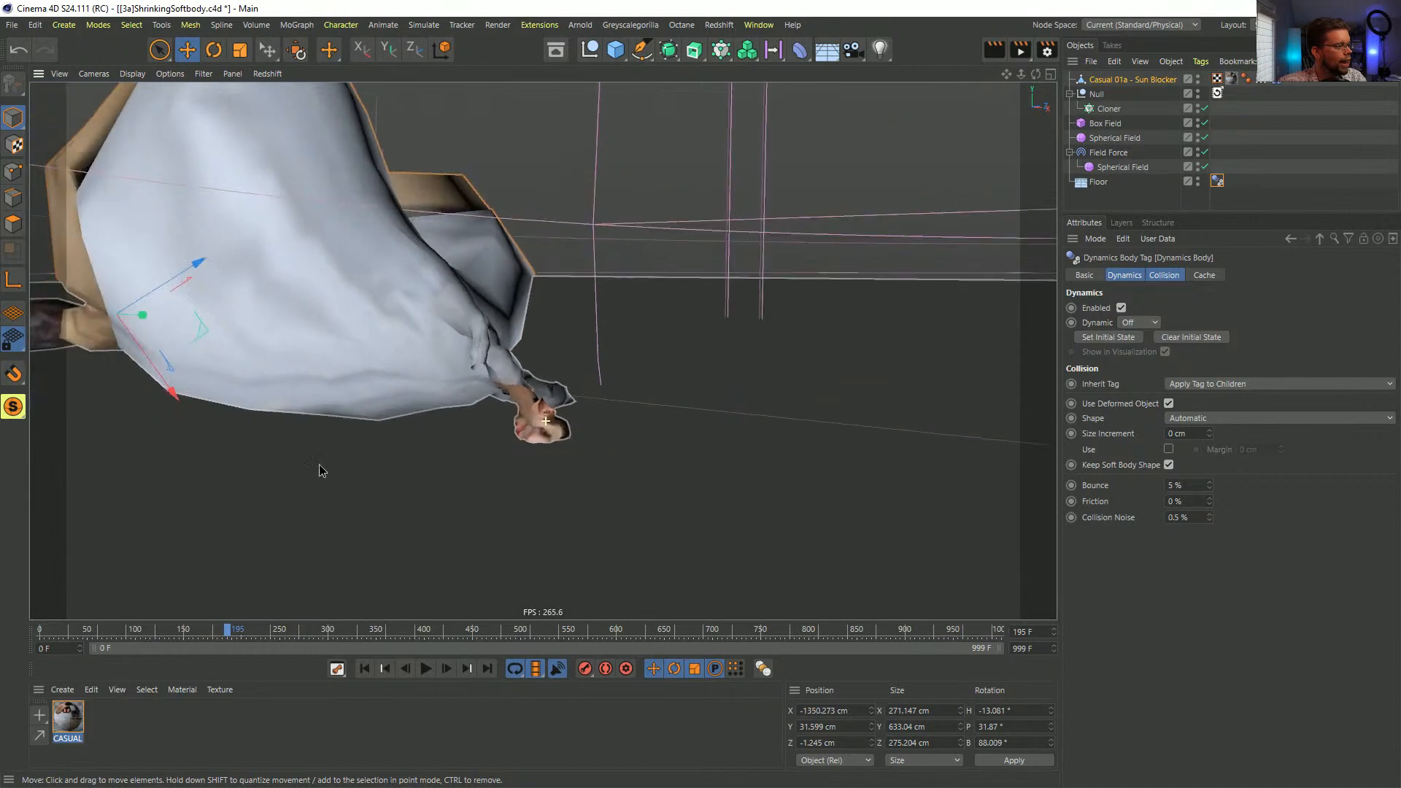
alt+drag(319, 470, 435, 690)
- Replay the simulation from the first frame and follow the figure across the spherical field
click(364, 668)
click(425, 669)
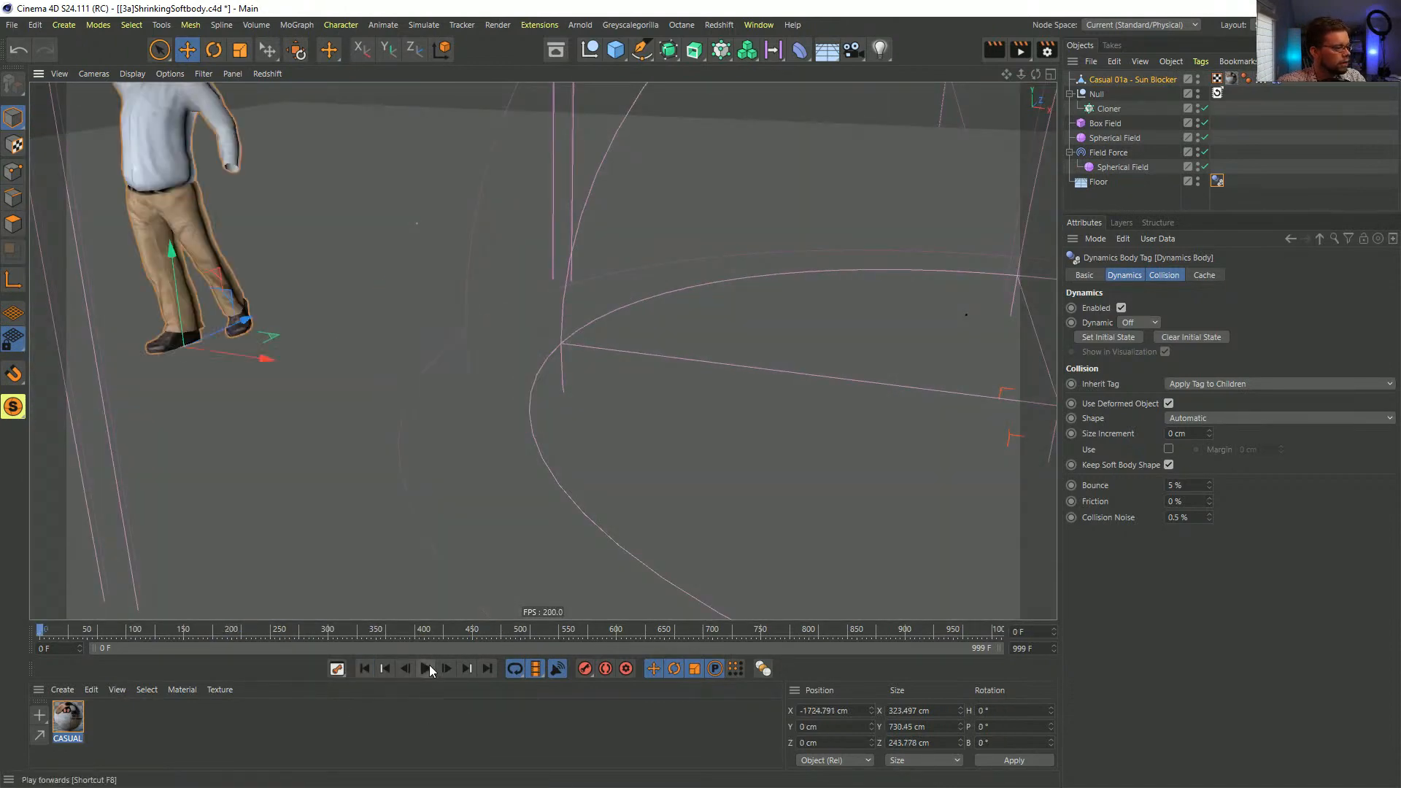
scroll(511, 489, down, 2)
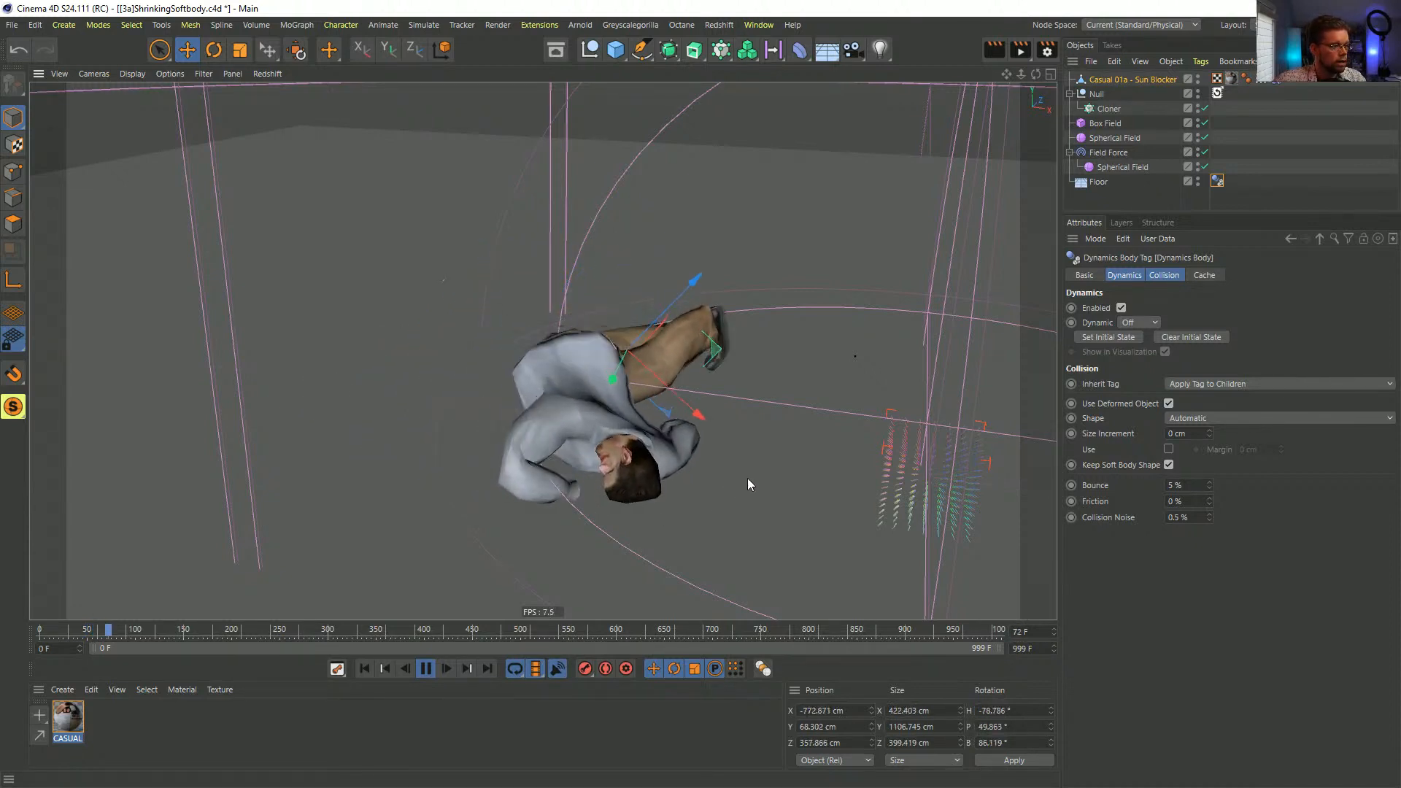
alt+drag(747, 479, 627, 489)
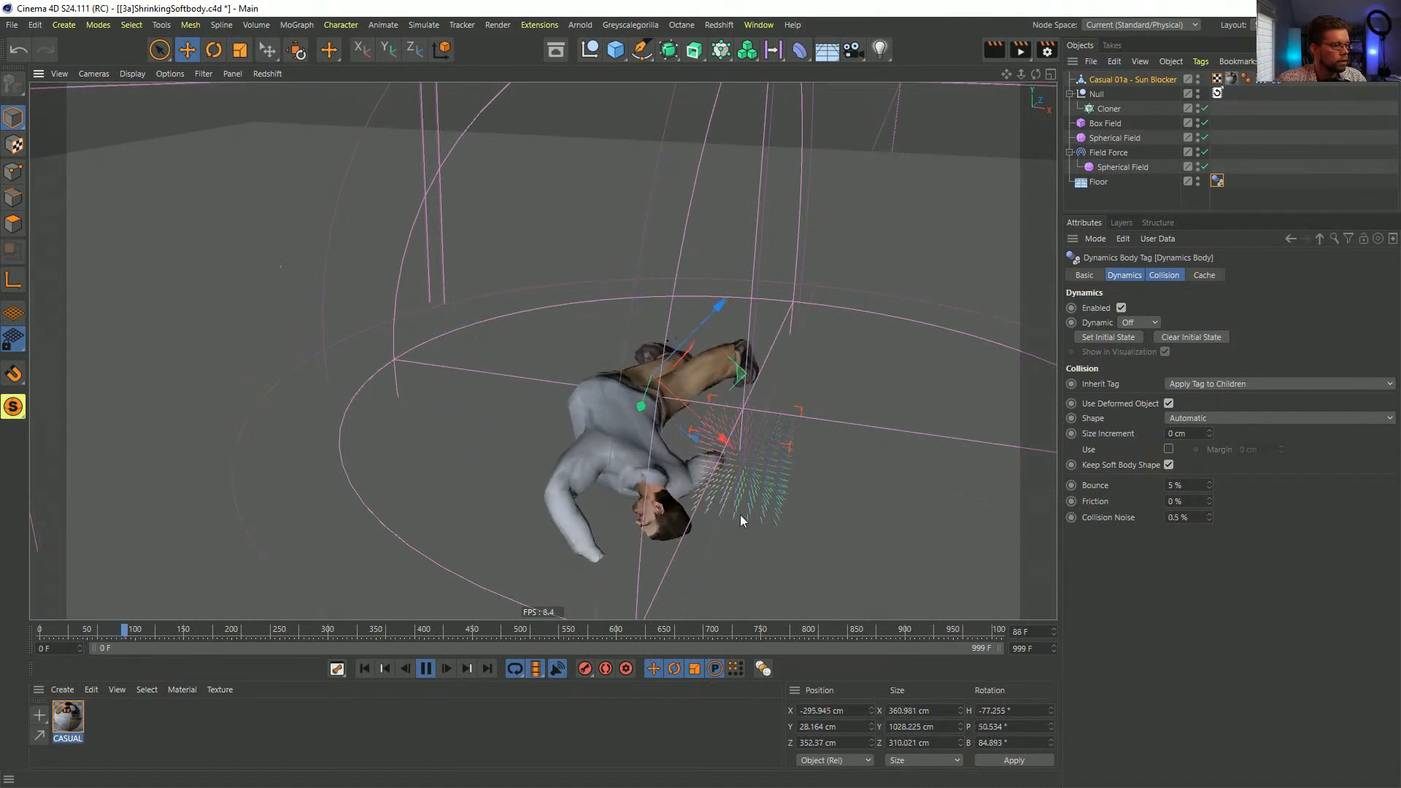
alt+middle_drag(723, 489, 547, 459)
alt+right_drag(721, 488, 639, 523)
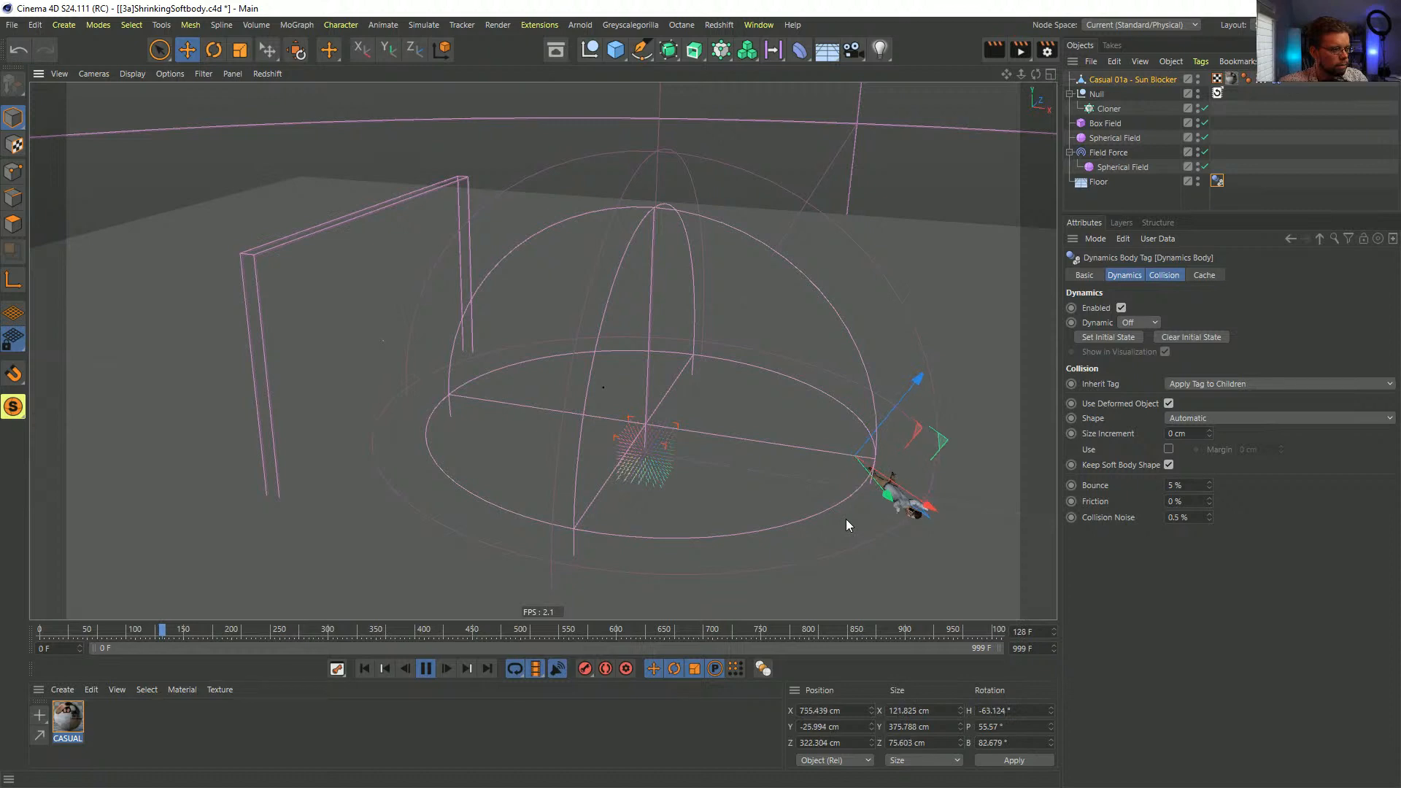
alt+middle_drag(927, 527, 802, 501)
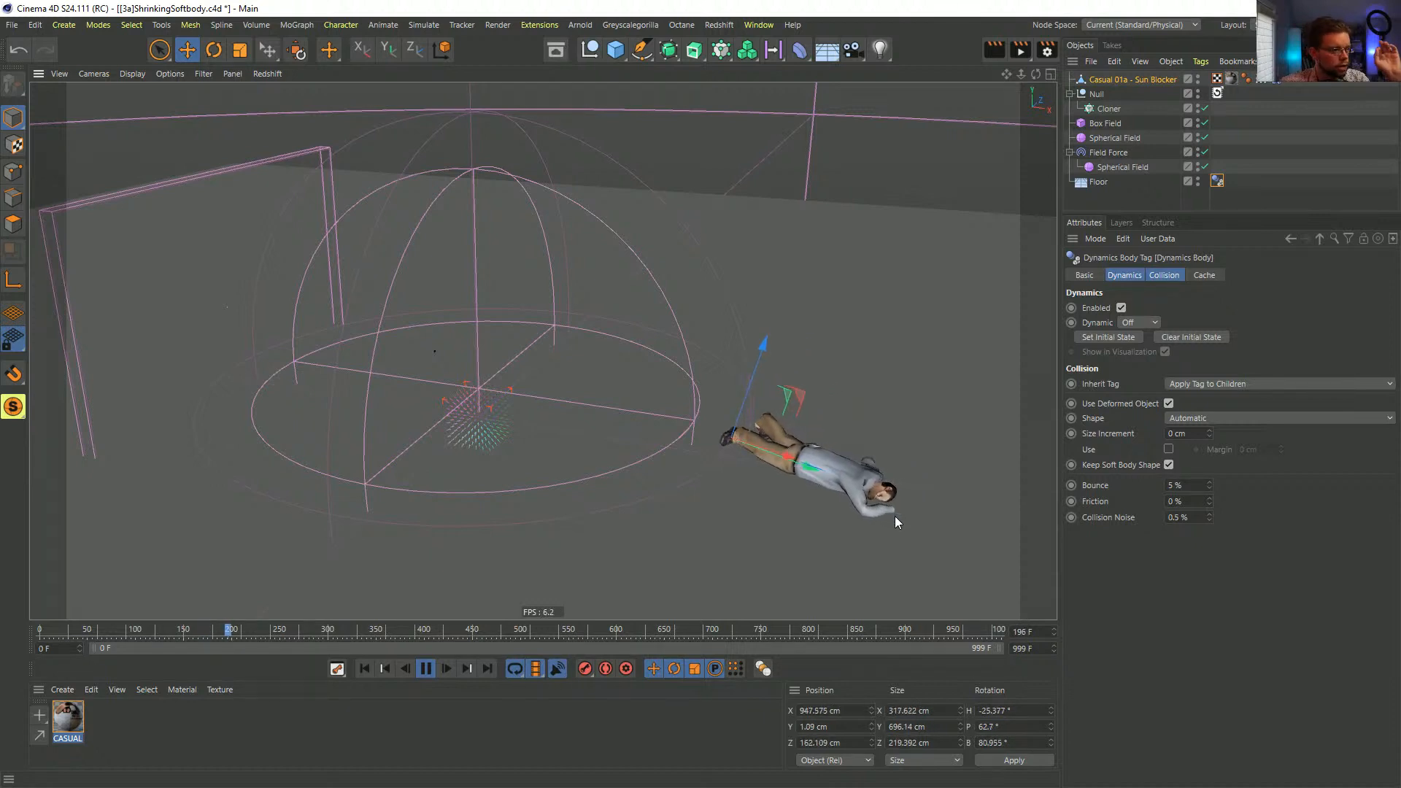
- Set the collision friction of the floor's Dynamics Body tag to 5%
double_click(1174, 501)
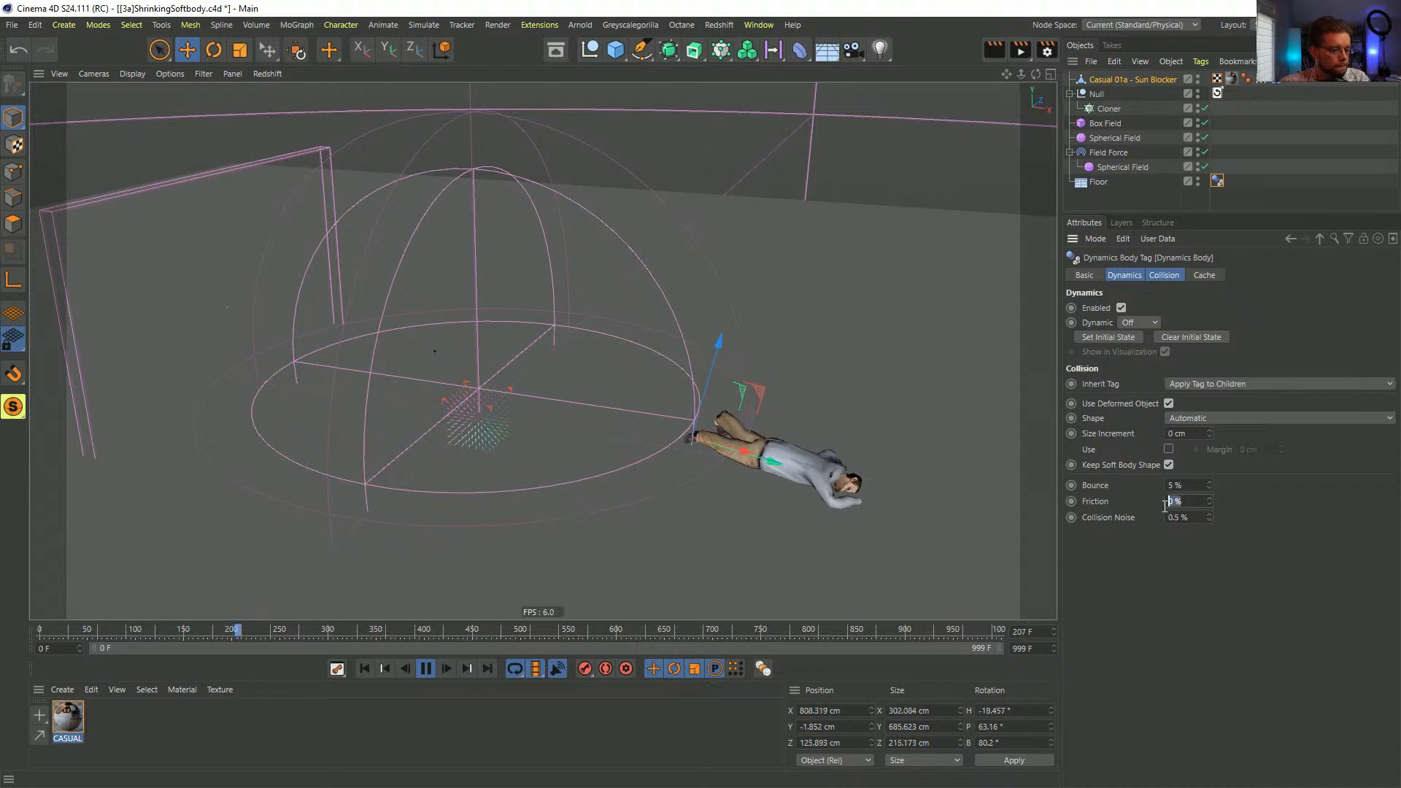
text(5)
key(Return)
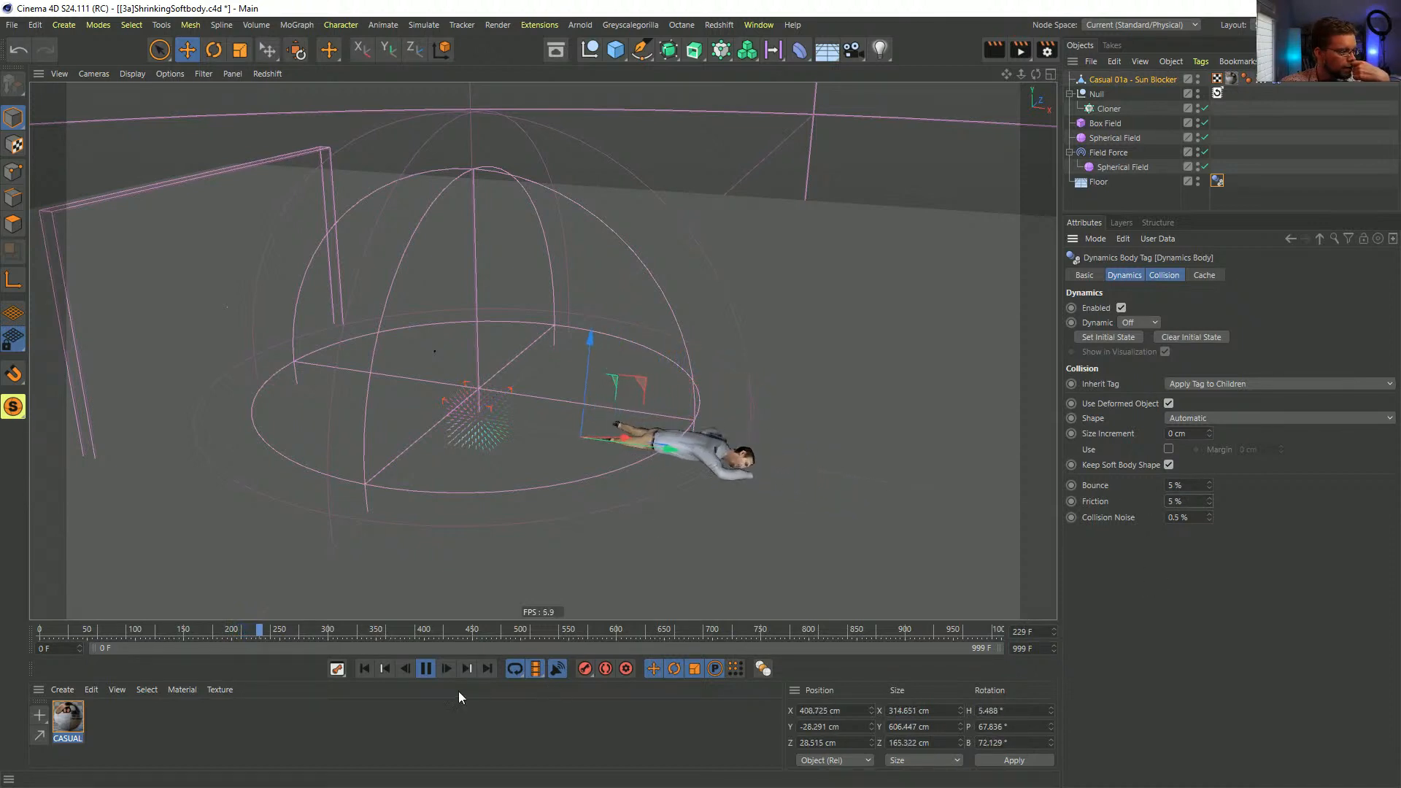
- Pause to inspect the figure, play the simulation further, and return to the first frame with the standing figure in view
click(426, 669)
scroll(540, 486, up, 10)
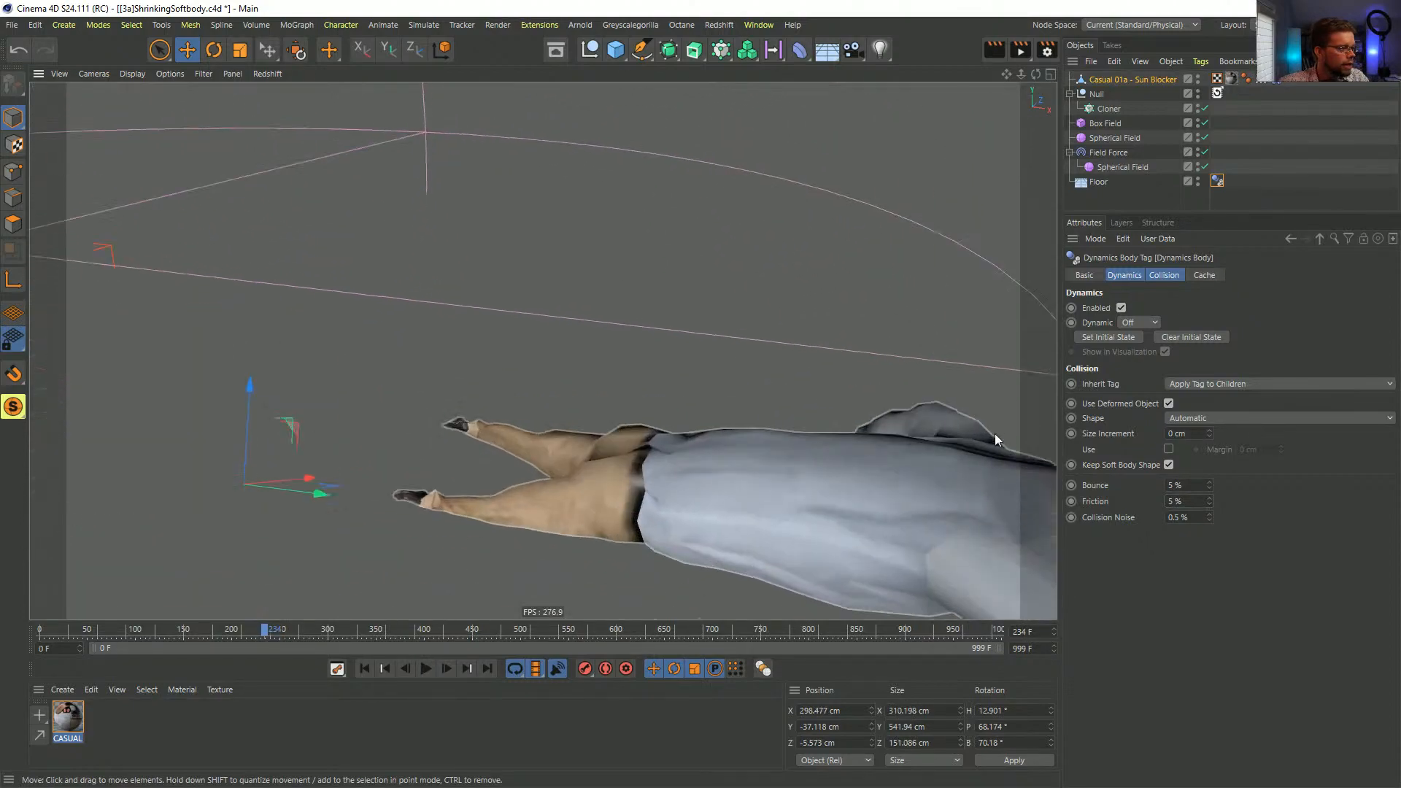
alt+drag(995, 434, 575, 510)
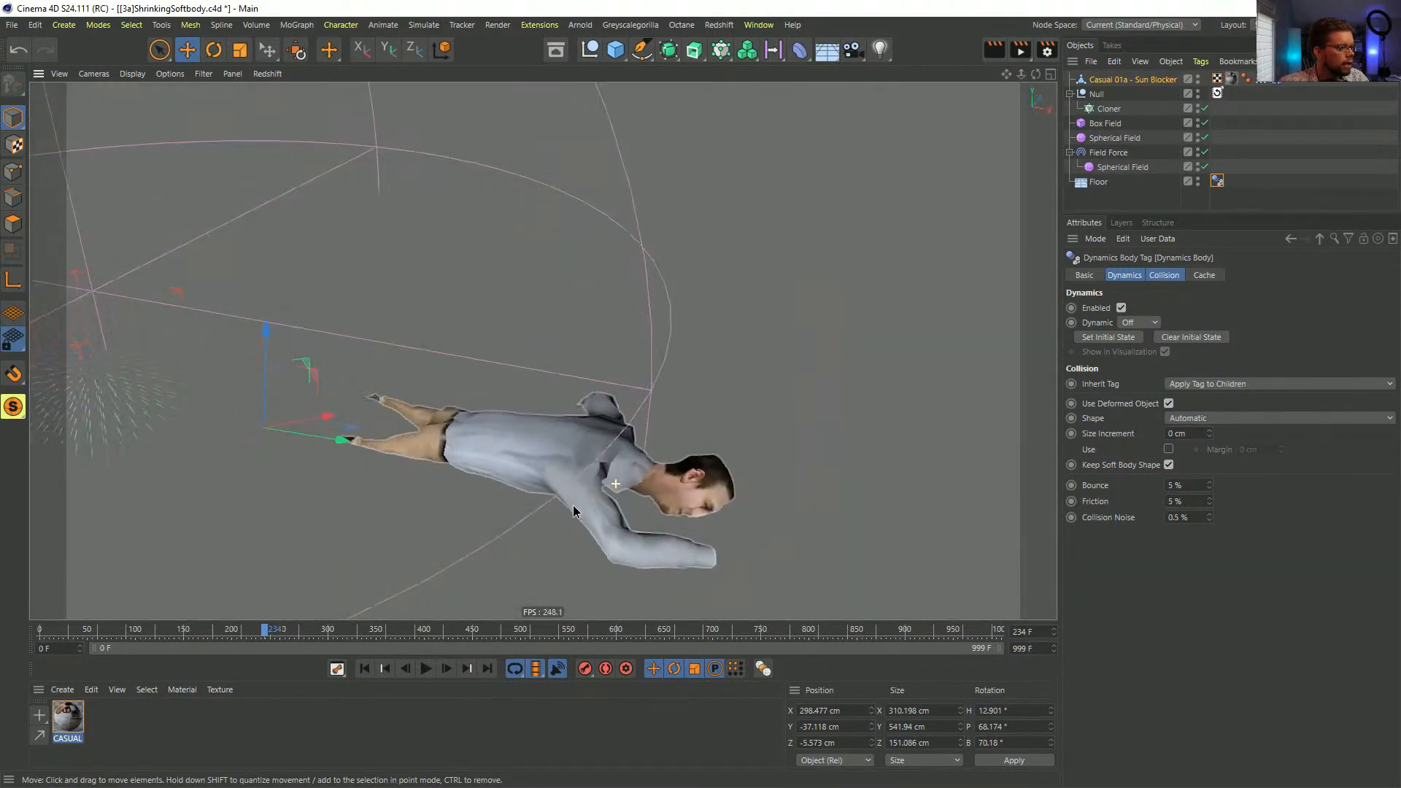
scroll(510, 533, down, 5)
click(424, 668)
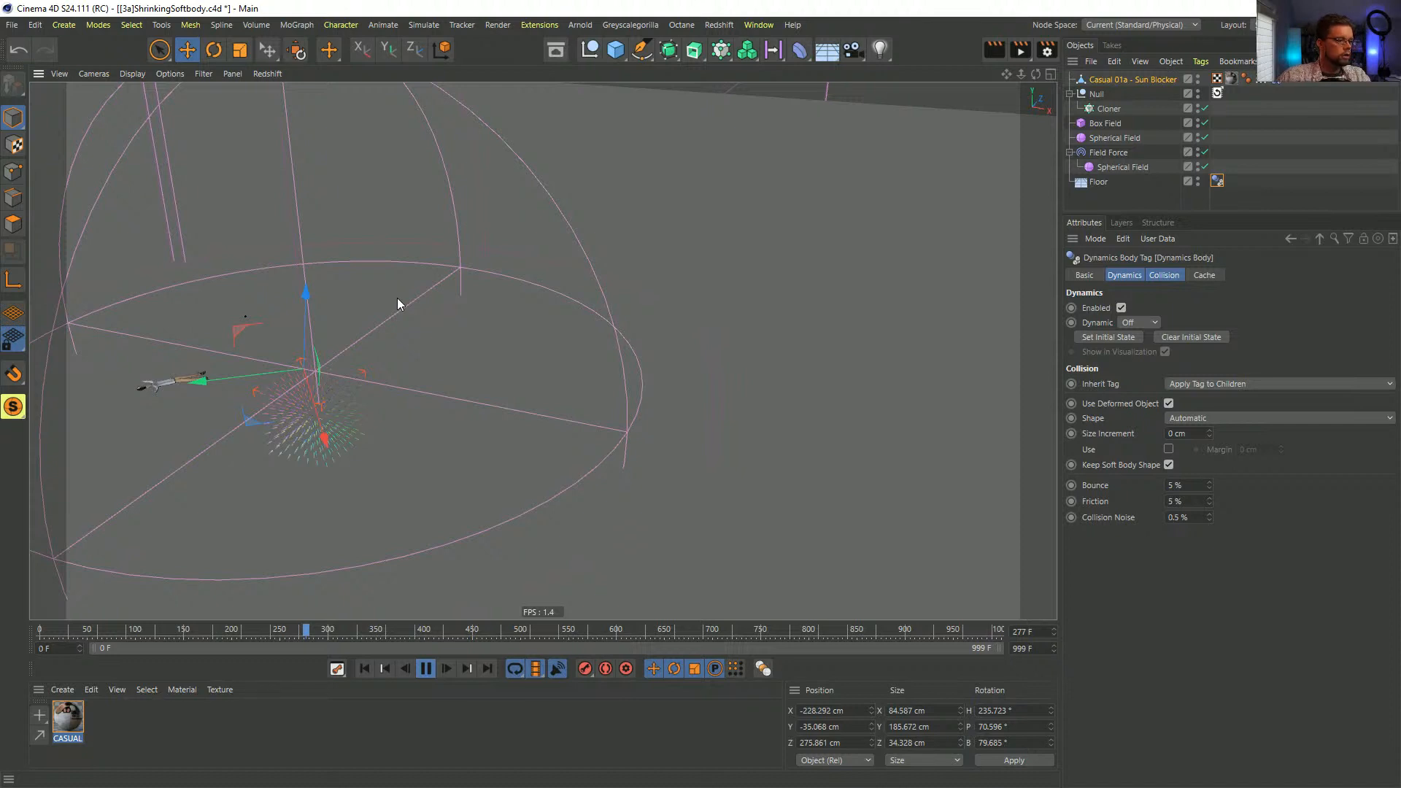
click(365, 668)
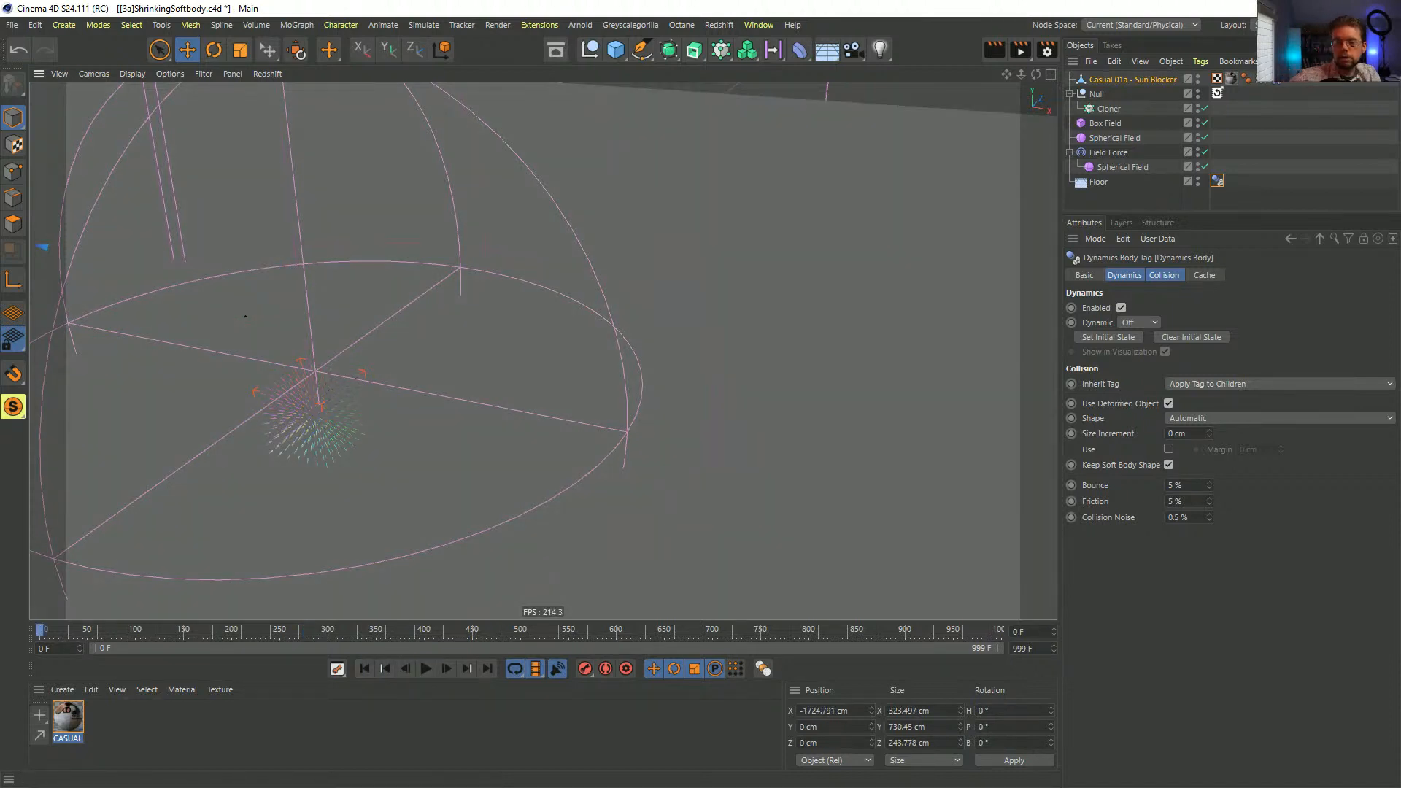
alt+drag(529, 370, 834, 345)
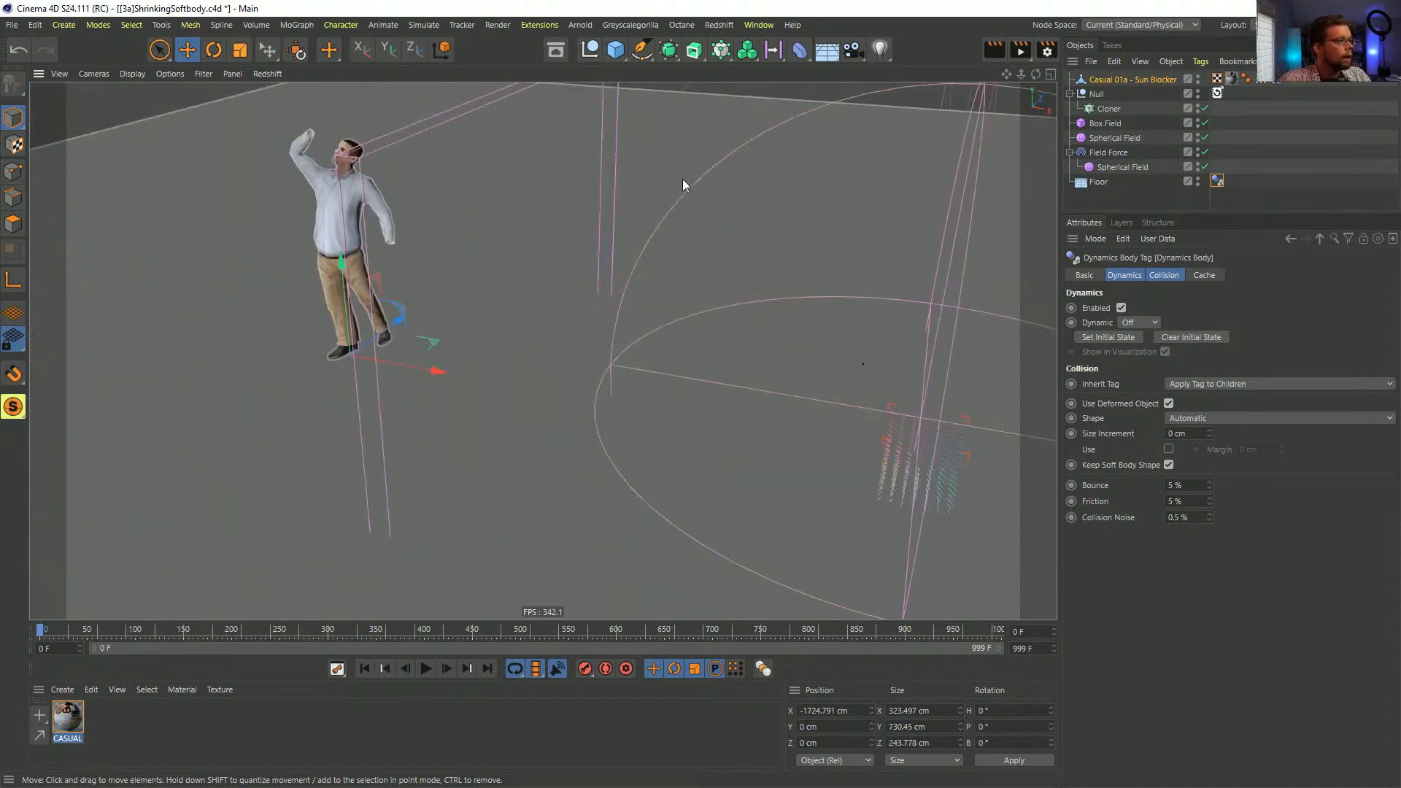
- Add the Male - Clothed human model from the asset library to the scene
click(556, 49)
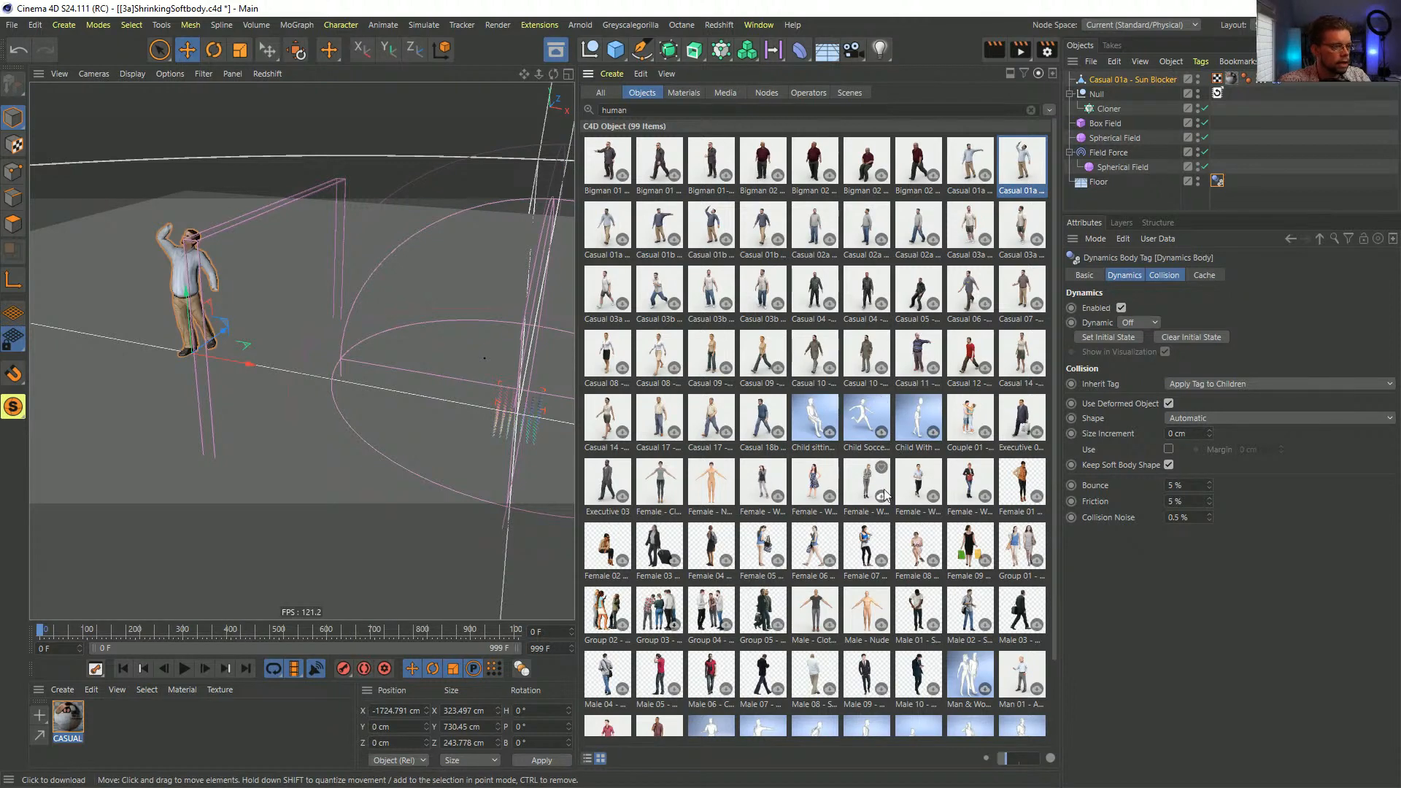
scroll(882, 526, down, 2)
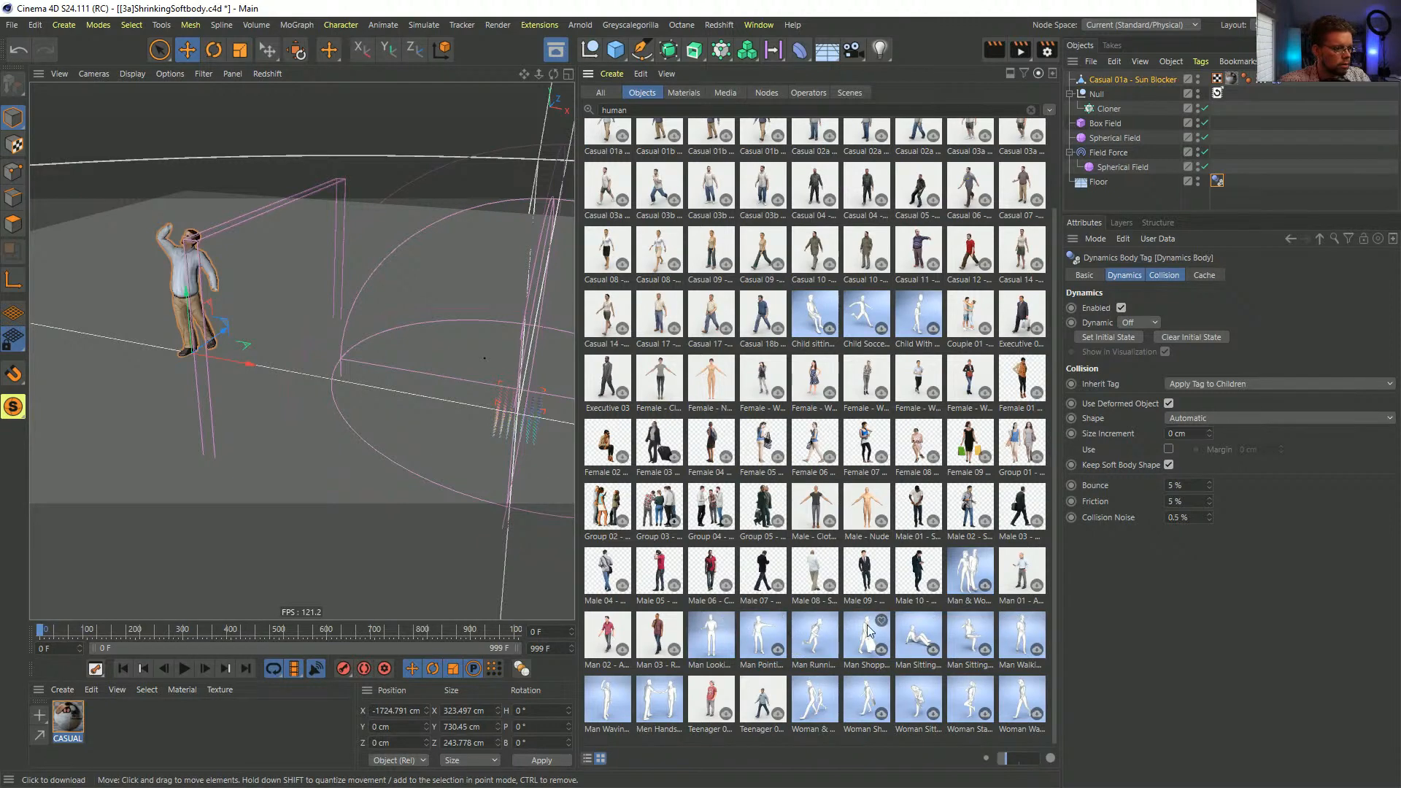
click(806, 515)
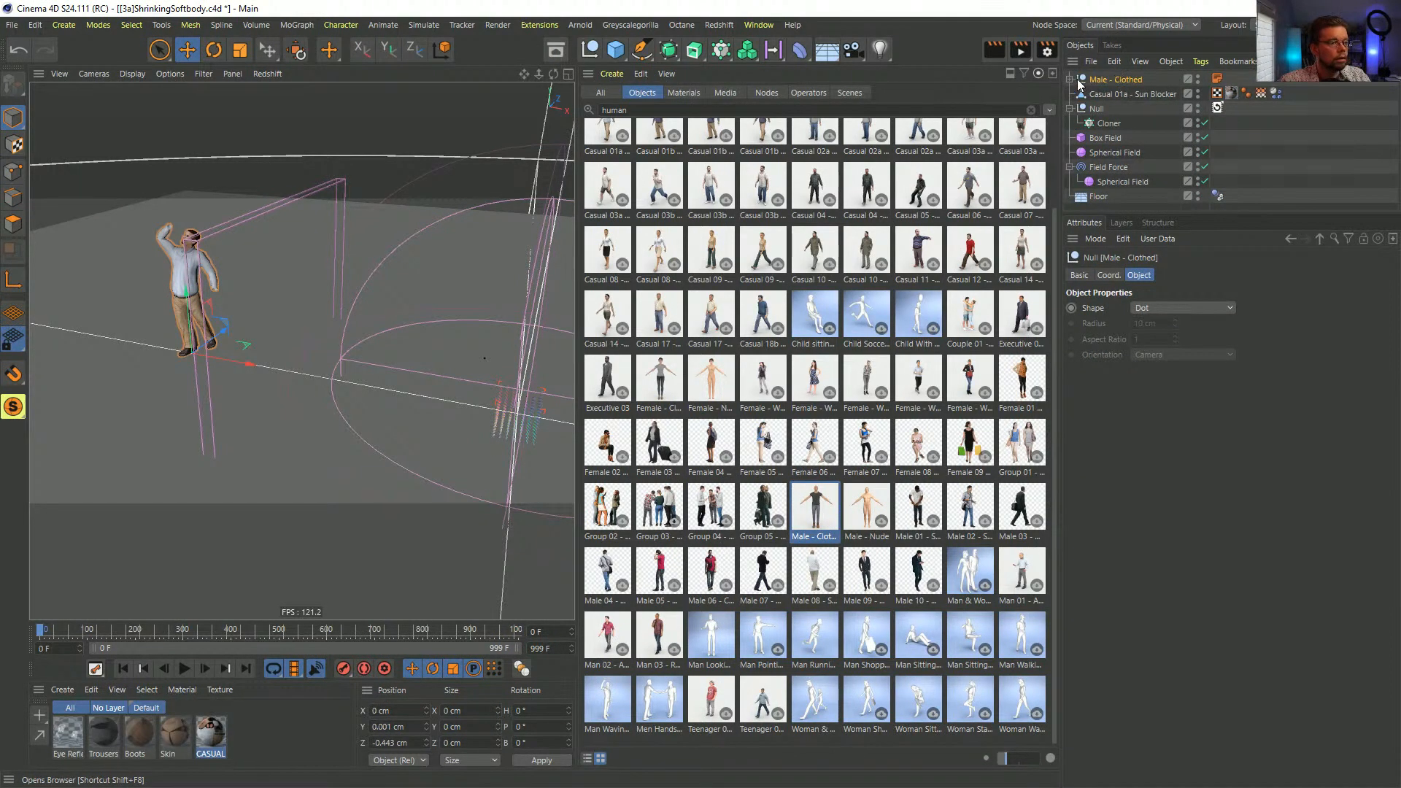
click(557, 50)
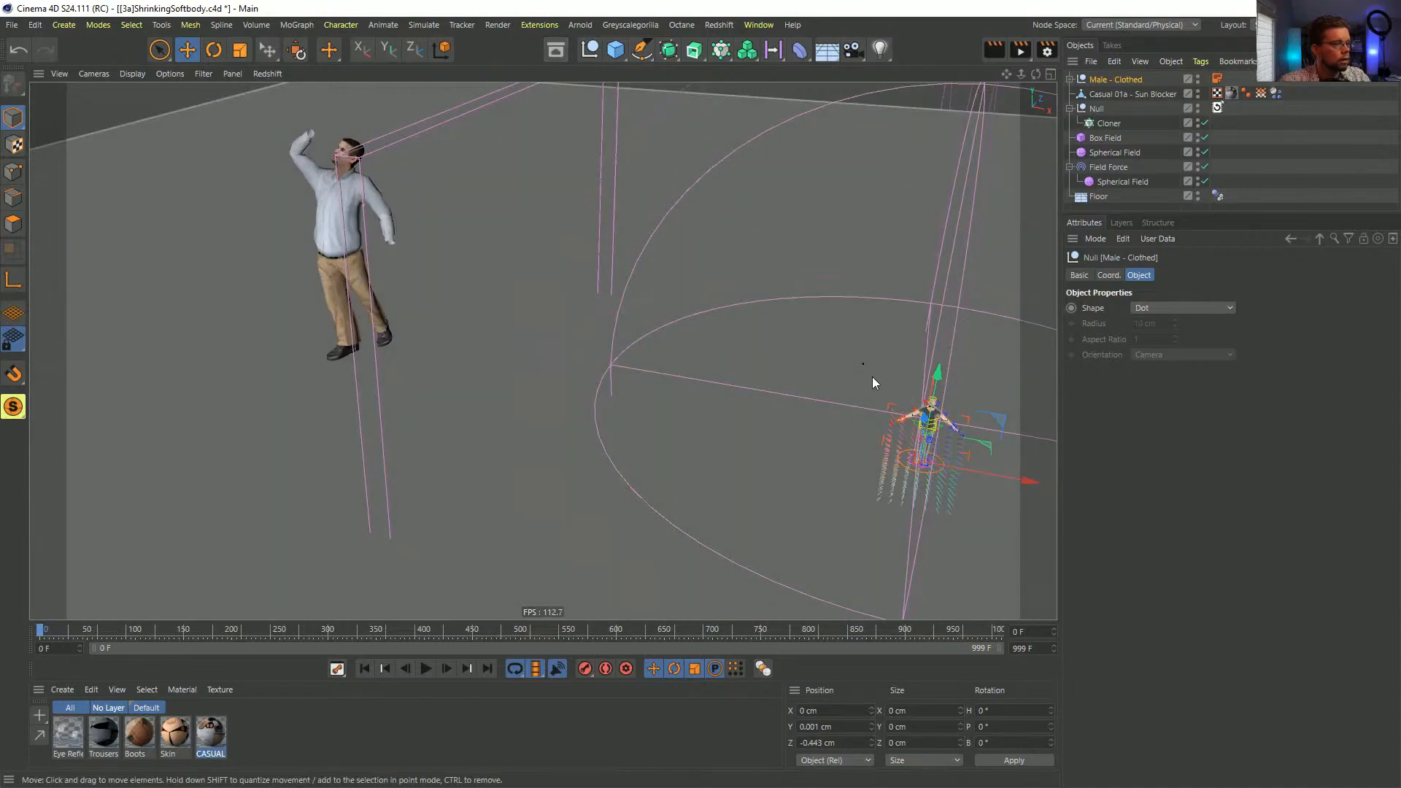
- Frame the clothed male figure and display shading with mesh lines to examine its polygon density
key(s)
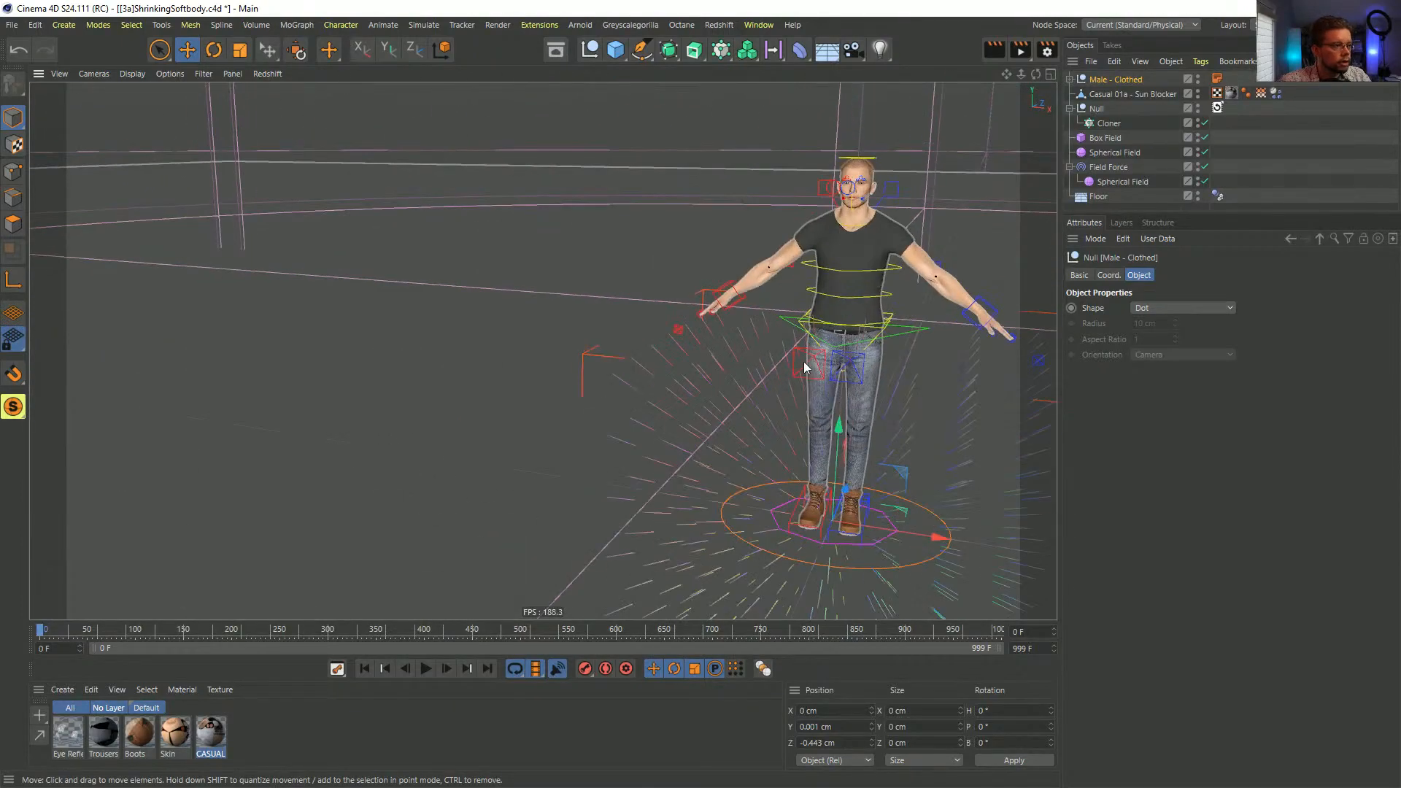
alt+middle_drag(804, 368, 660, 357)
key(n)
key(b)
alt+right_drag(572, 304, 667, 291)
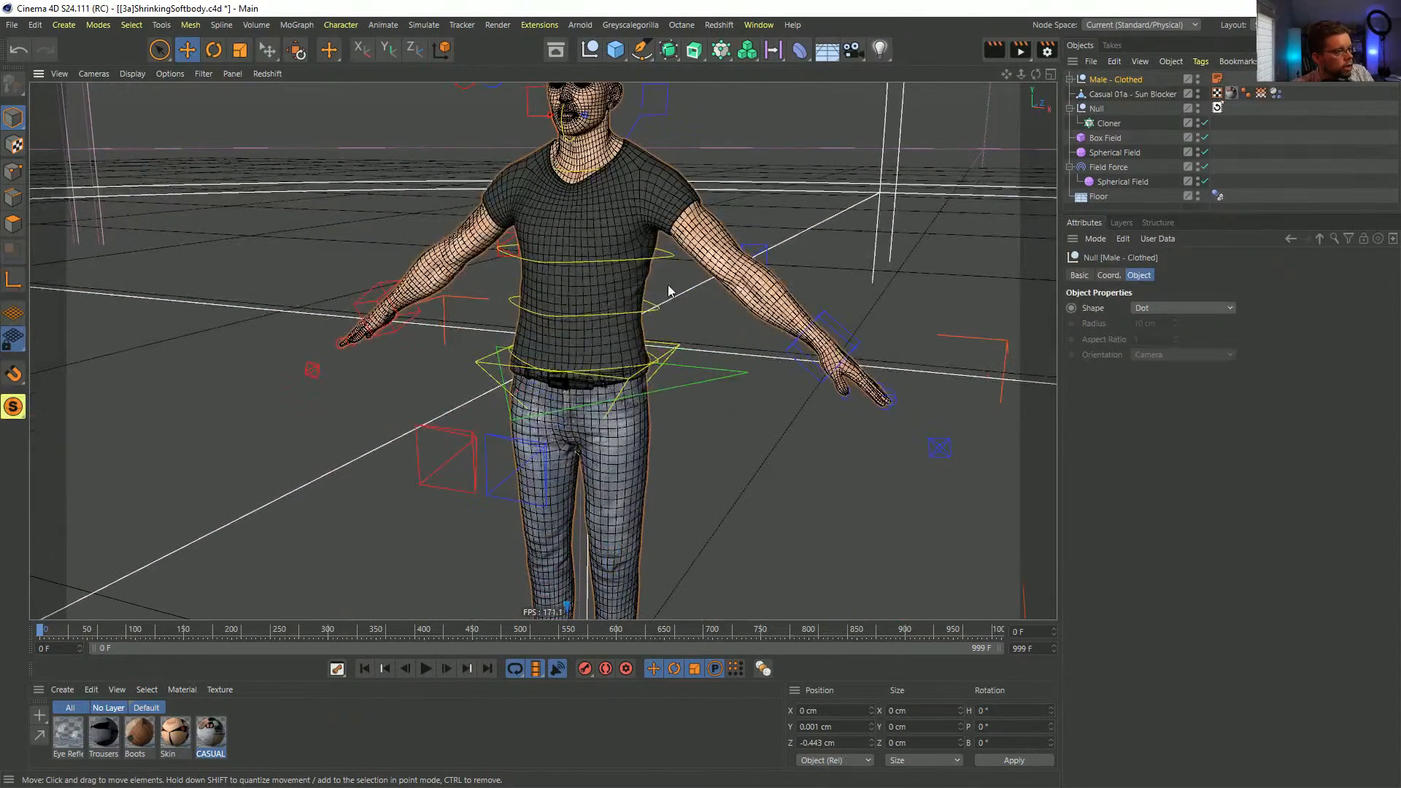
alt+drag(669, 292, 713, 300)
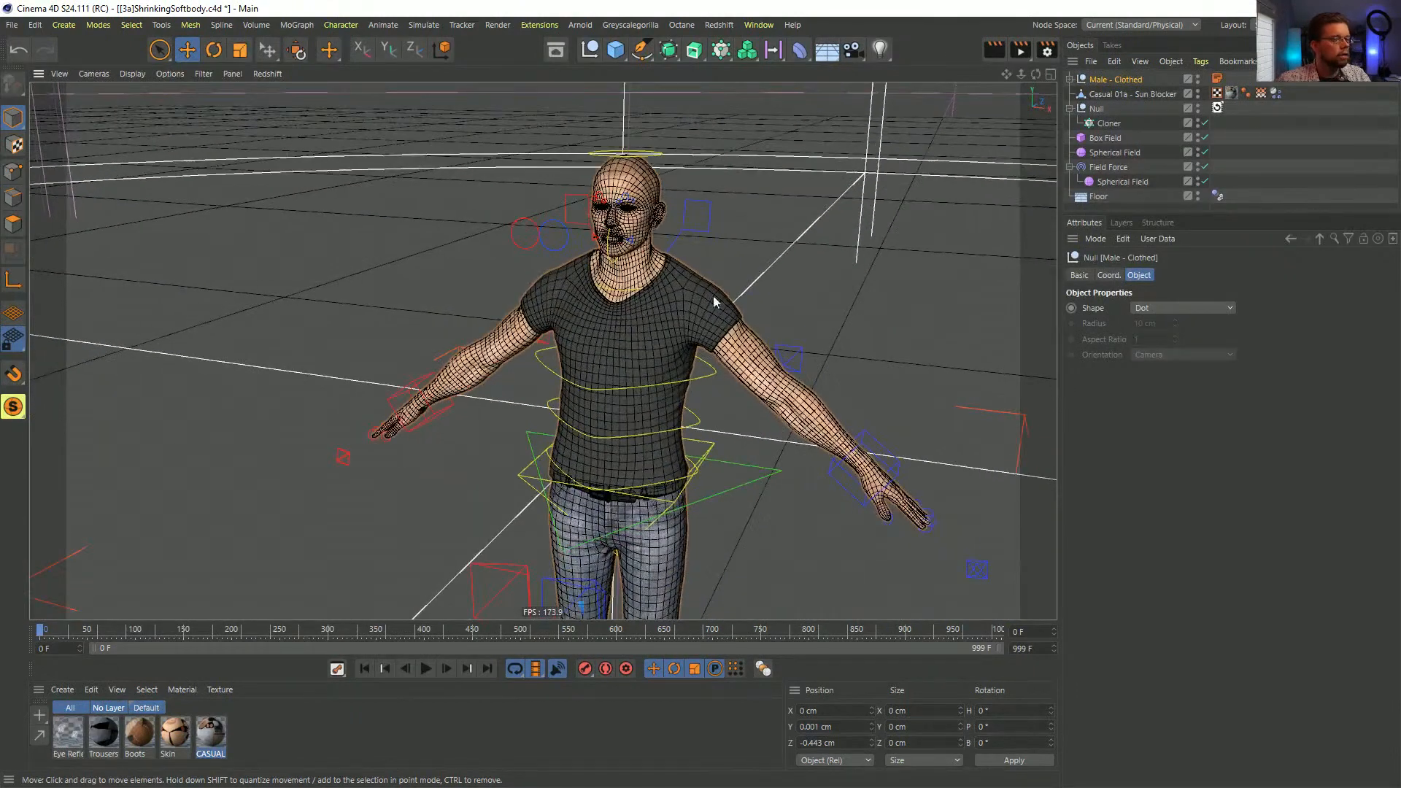
- Delete the Character, Head_Align and Elbow_Drivers rig objects from the Male - Clothed hierarchy
click(1070, 79)
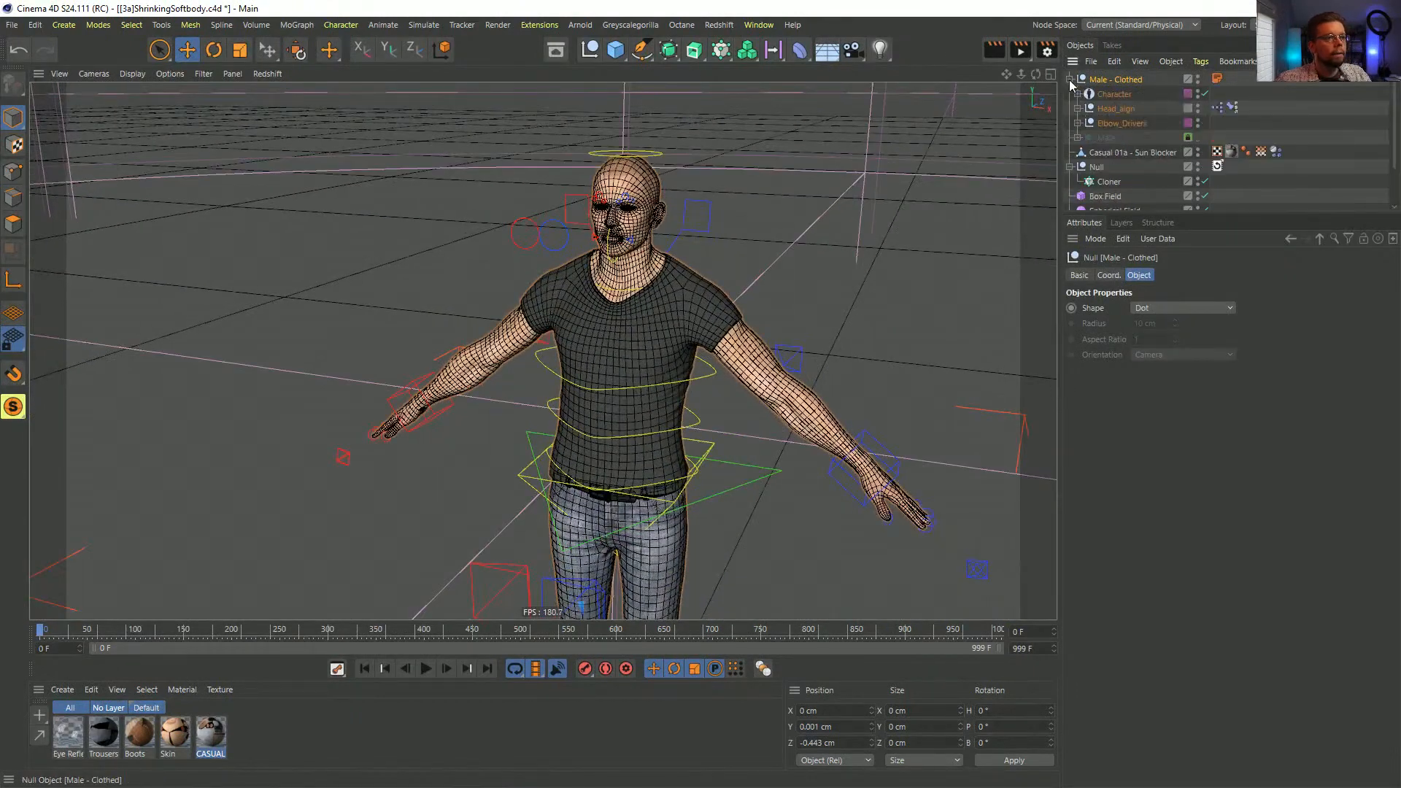
click(1119, 90)
key(Delete)
click(1120, 90)
key(Delete)
click(1118, 90)
key(Delete)
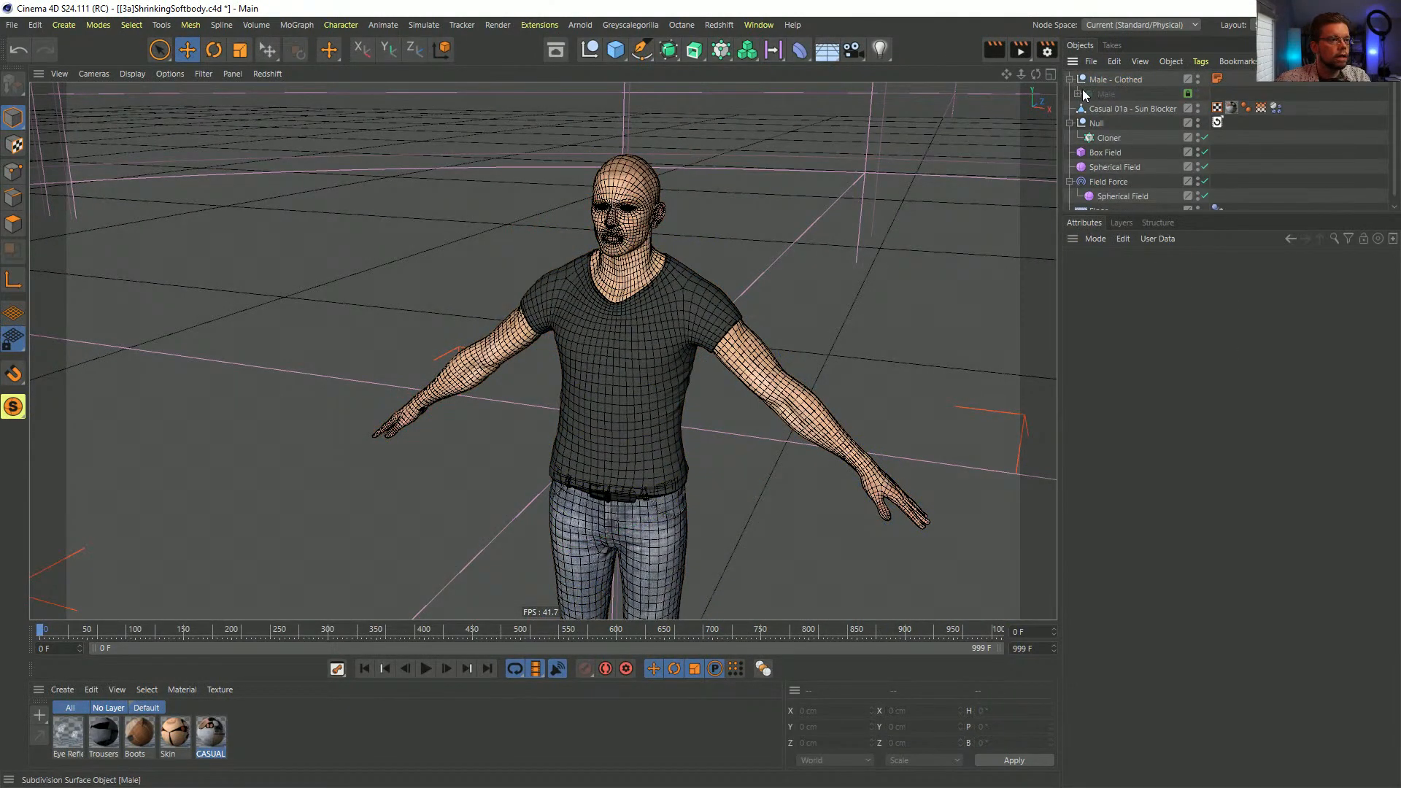
- Unlock the Recall and Mesh layers so the figure's Male subdivision surface becomes editable
click(1118, 80)
click(1121, 223)
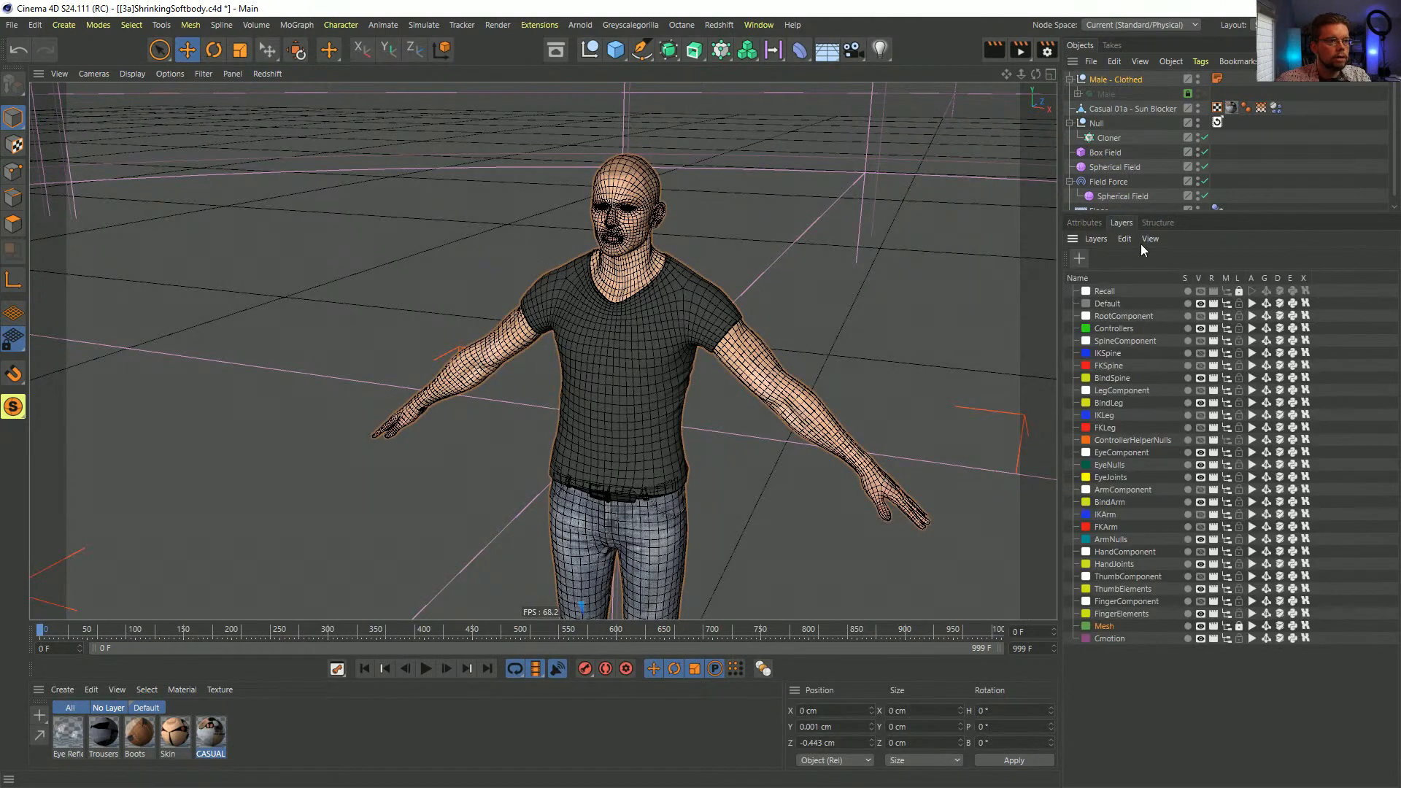
click(1228, 292)
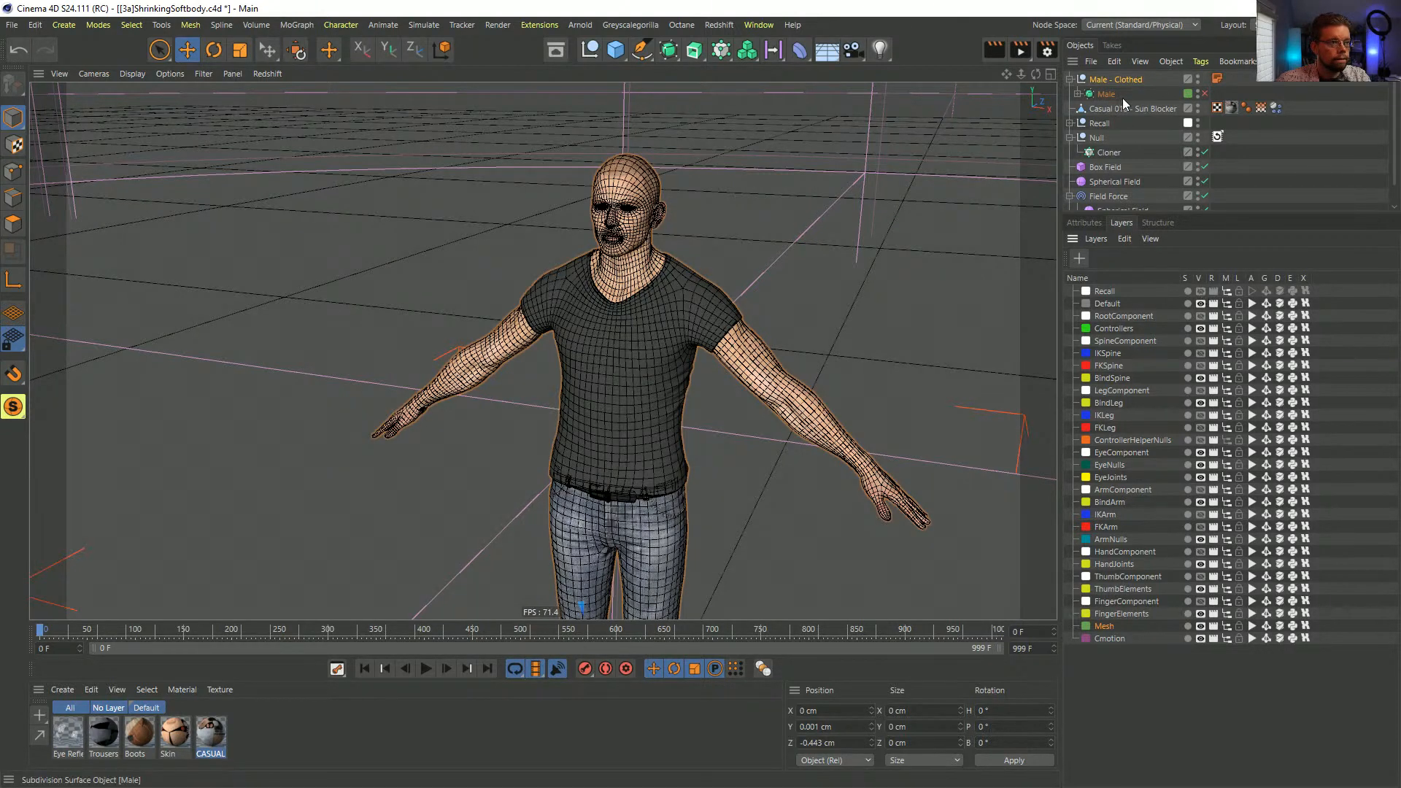
- Expand the Male subdivision surface and move its mesh Group out to the top of the object hierarchy
click(1097, 224)
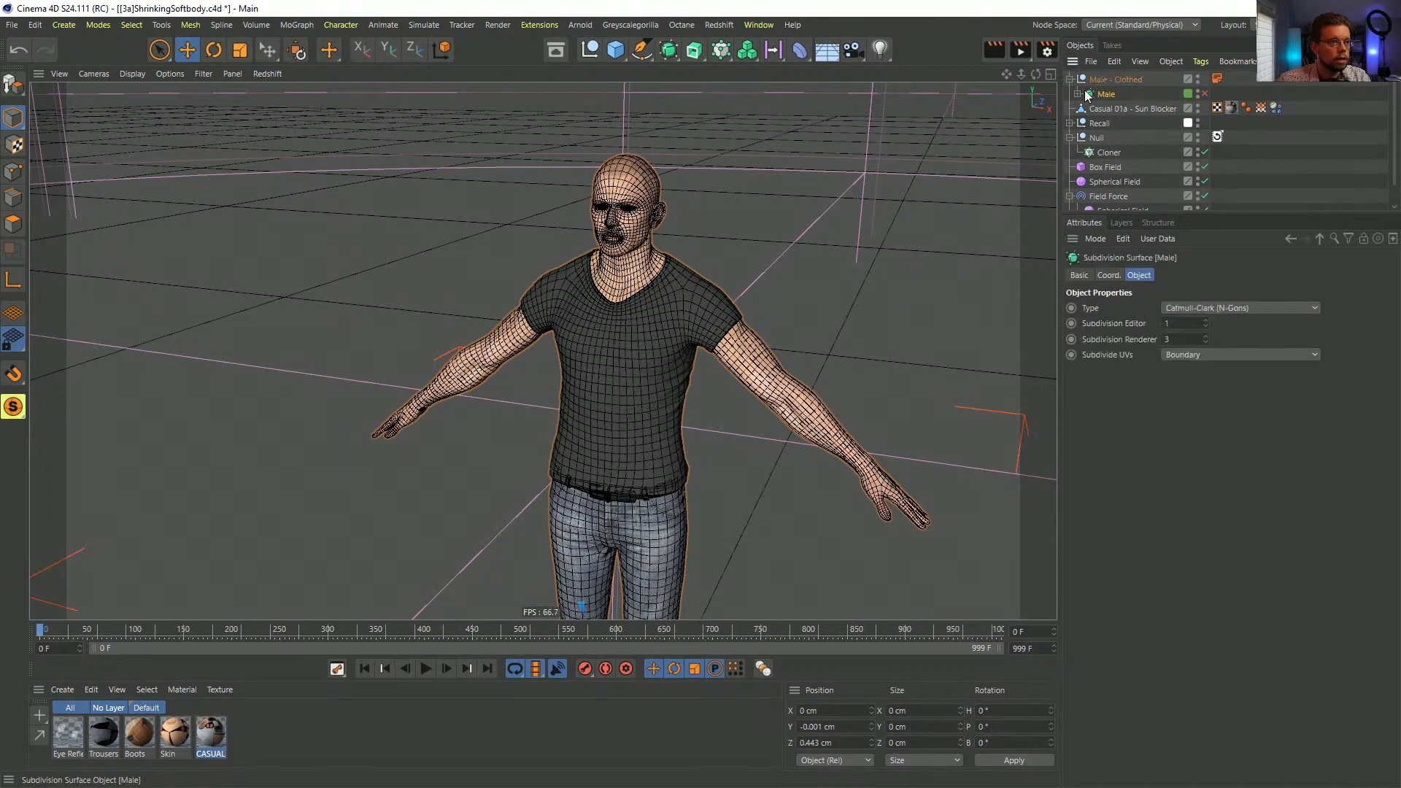
click(1078, 93)
click(1086, 108)
drag(1114, 121, 1100, 76)
- Delete the Skin deformer and strip the rigging and vertex map tags from Head Dressed, keeping its Phong, UVW and material tags
click(1101, 94)
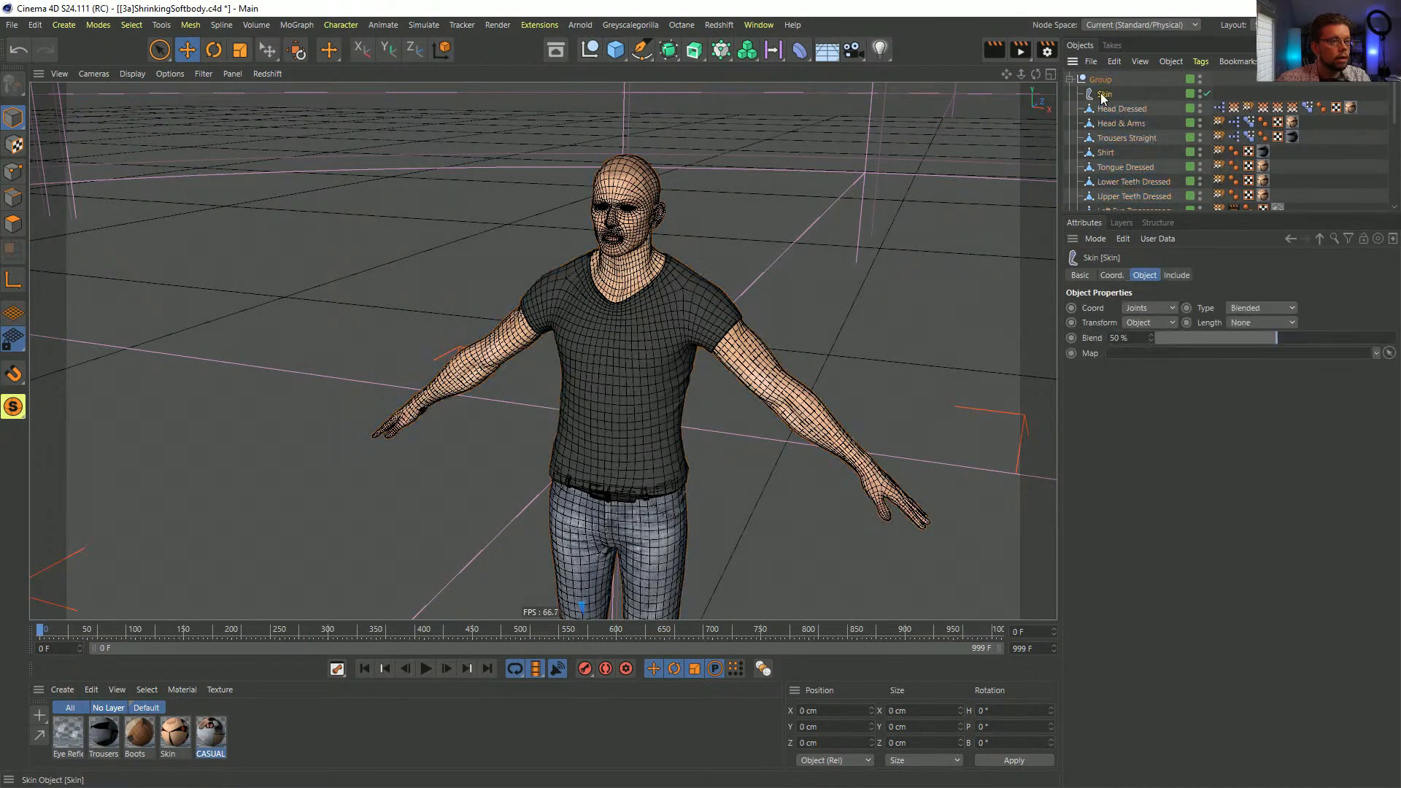
key(Delete)
click(1218, 93)
key(Delete)
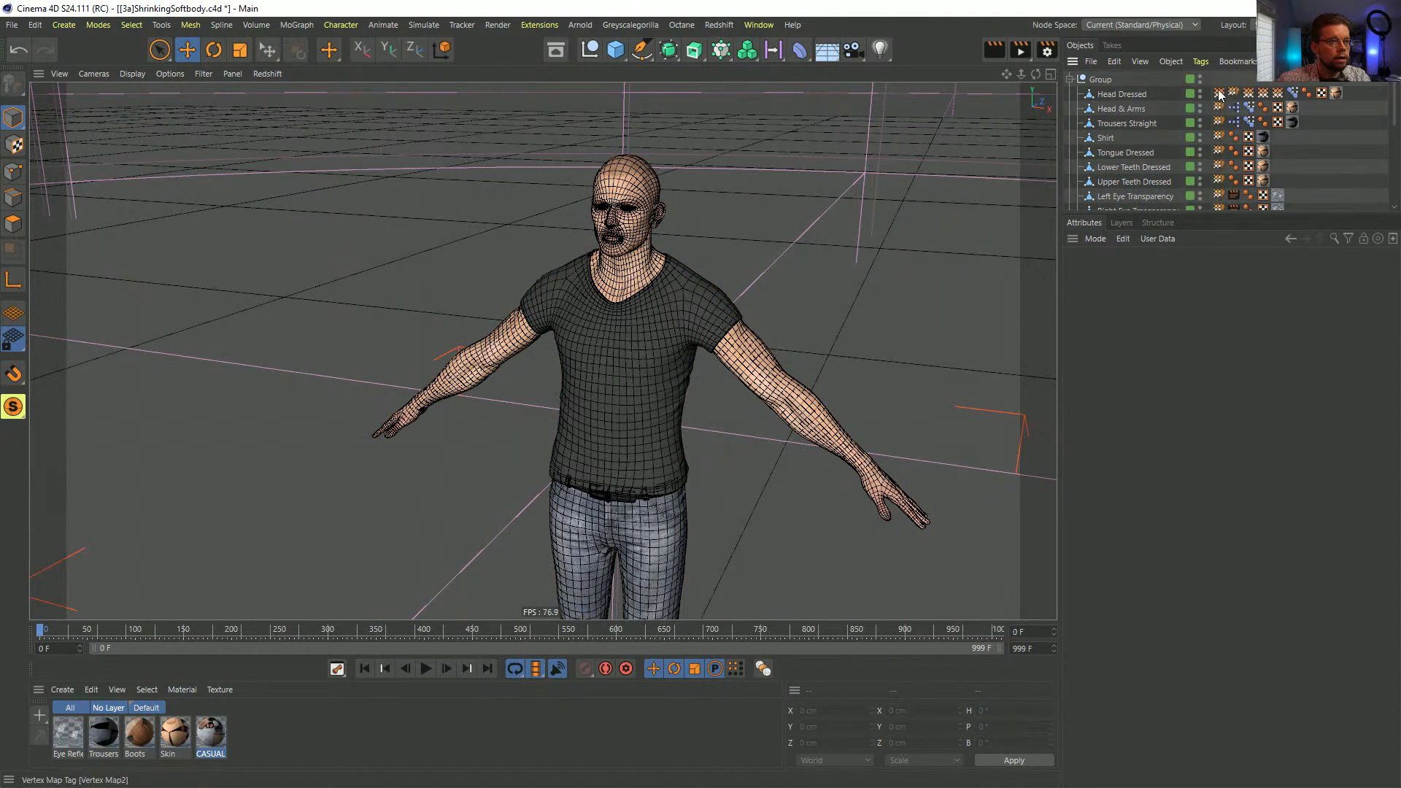
drag(1215, 78, 1292, 93)
key(Delete)
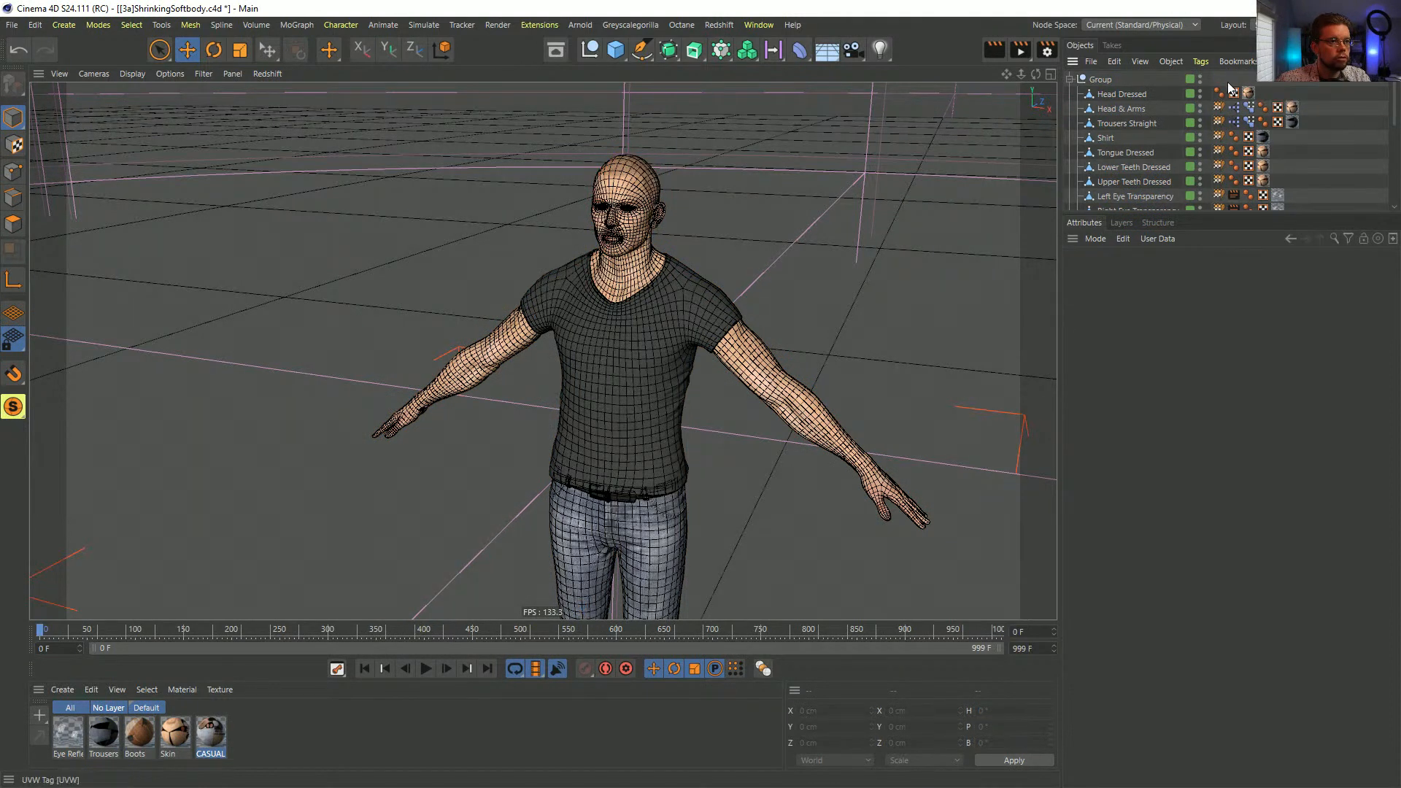
- Strip the rigging and Pose Morph tags from Head & Arms, keeping its Phong, UVW and material tags
click(1220, 108)
key(Delete)
click(1221, 108)
key(Delete)
click(1221, 108)
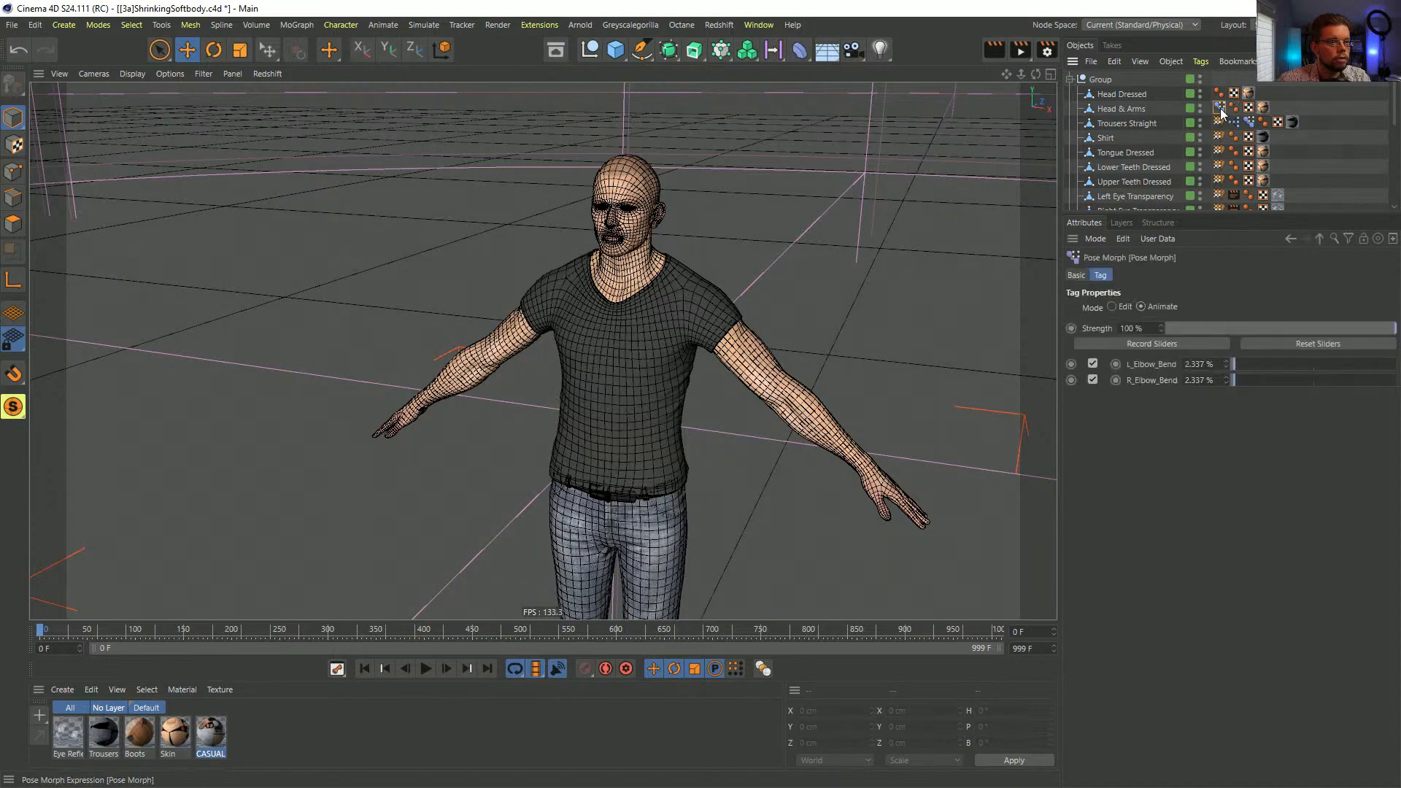
key(Delete)
- Remove the rigging tags from Trousers Straight, leaving only its Phong, UVW and material tags
click(1220, 123)
key(Delete)
click(1220, 125)
key(Delete)
click(1220, 125)
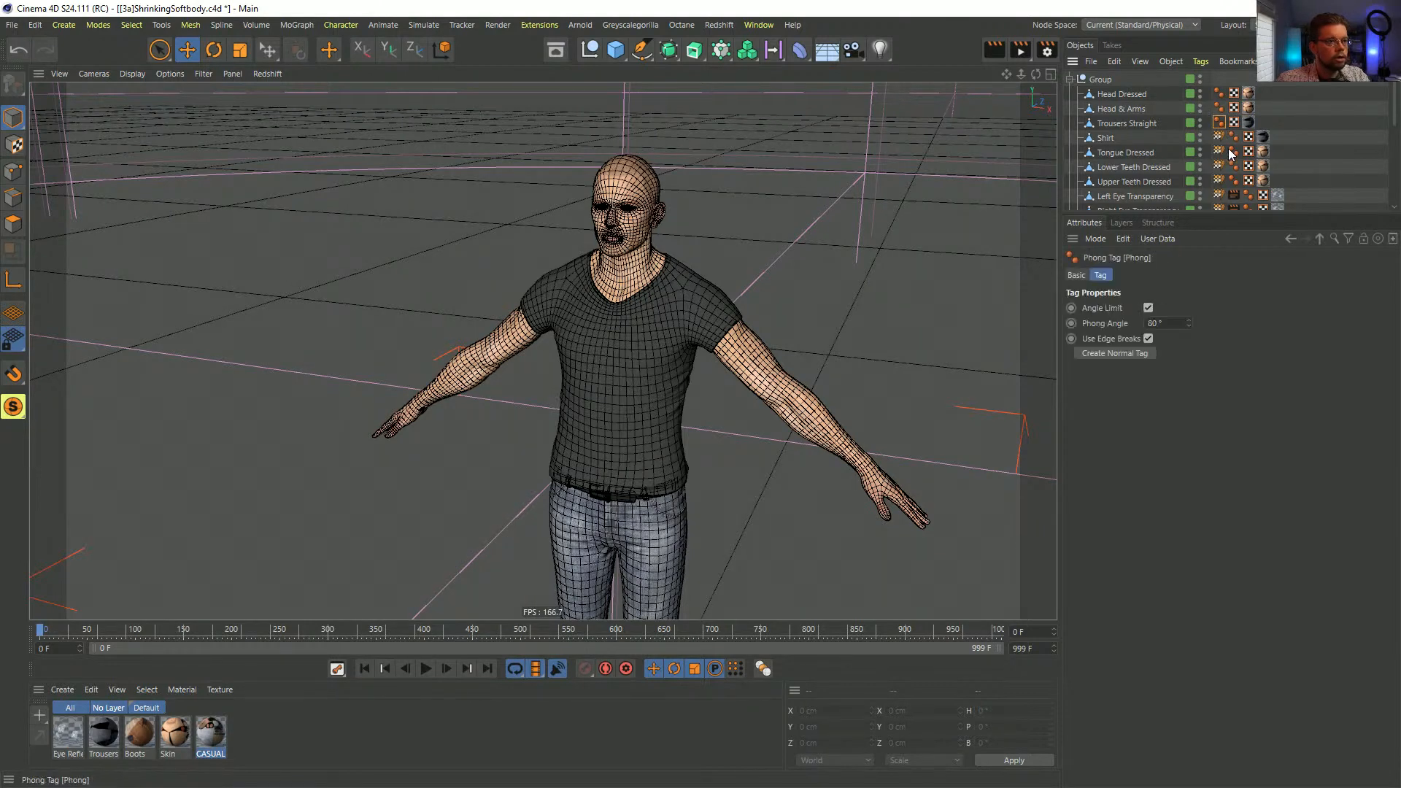
- Delete the Weight tags from all remaining meshes in the Group, from Shirt through Belt
click(1219, 138)
scroll(1223, 139, down, 3)
shift+click(1218, 79)
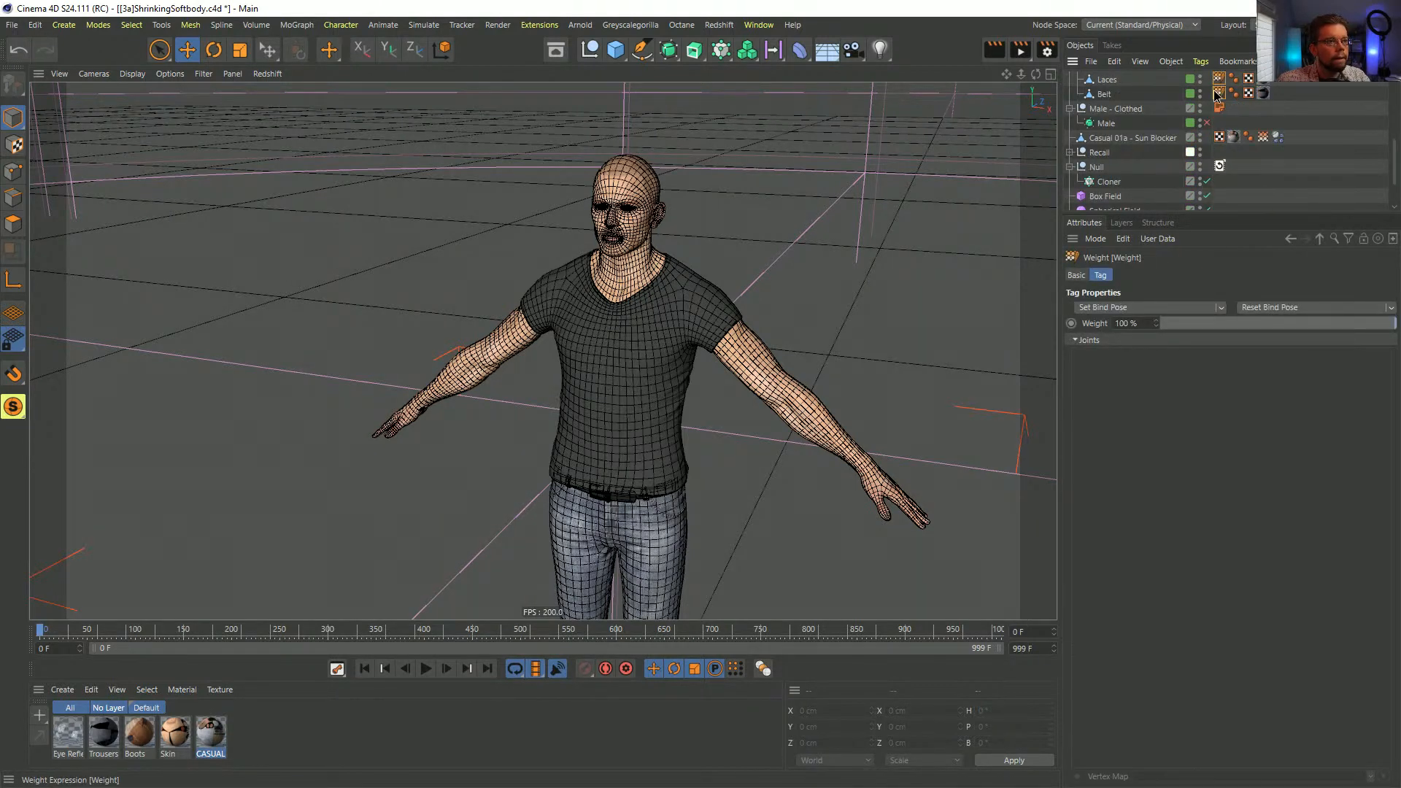
shift+click(1217, 93)
key(Delete)
- Delete the leftover Male - Clothed hierarchy and collapse the figure's mesh Group
click(1126, 111)
key(Delete)
scroll(1126, 114, up, 4)
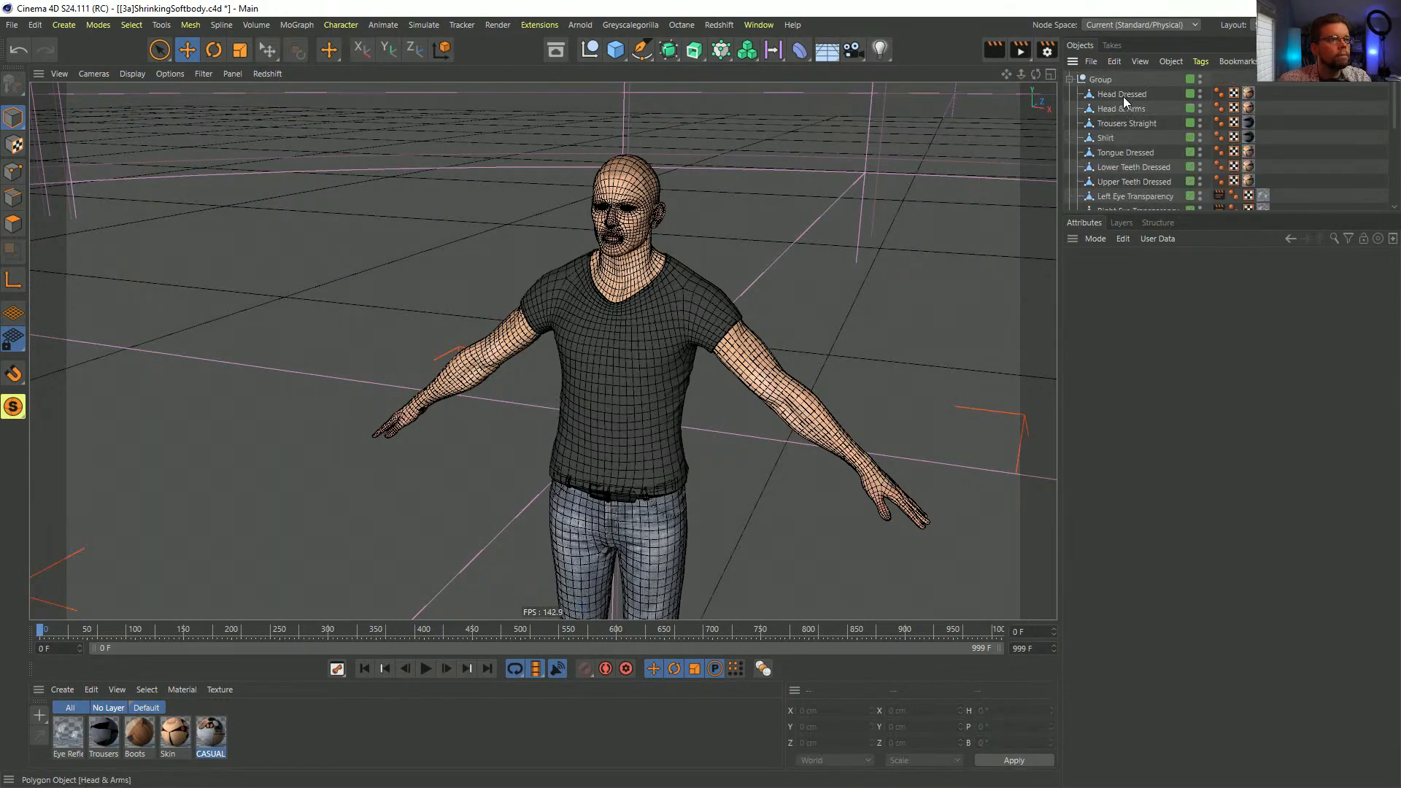
click(1100, 78)
click(1070, 79)
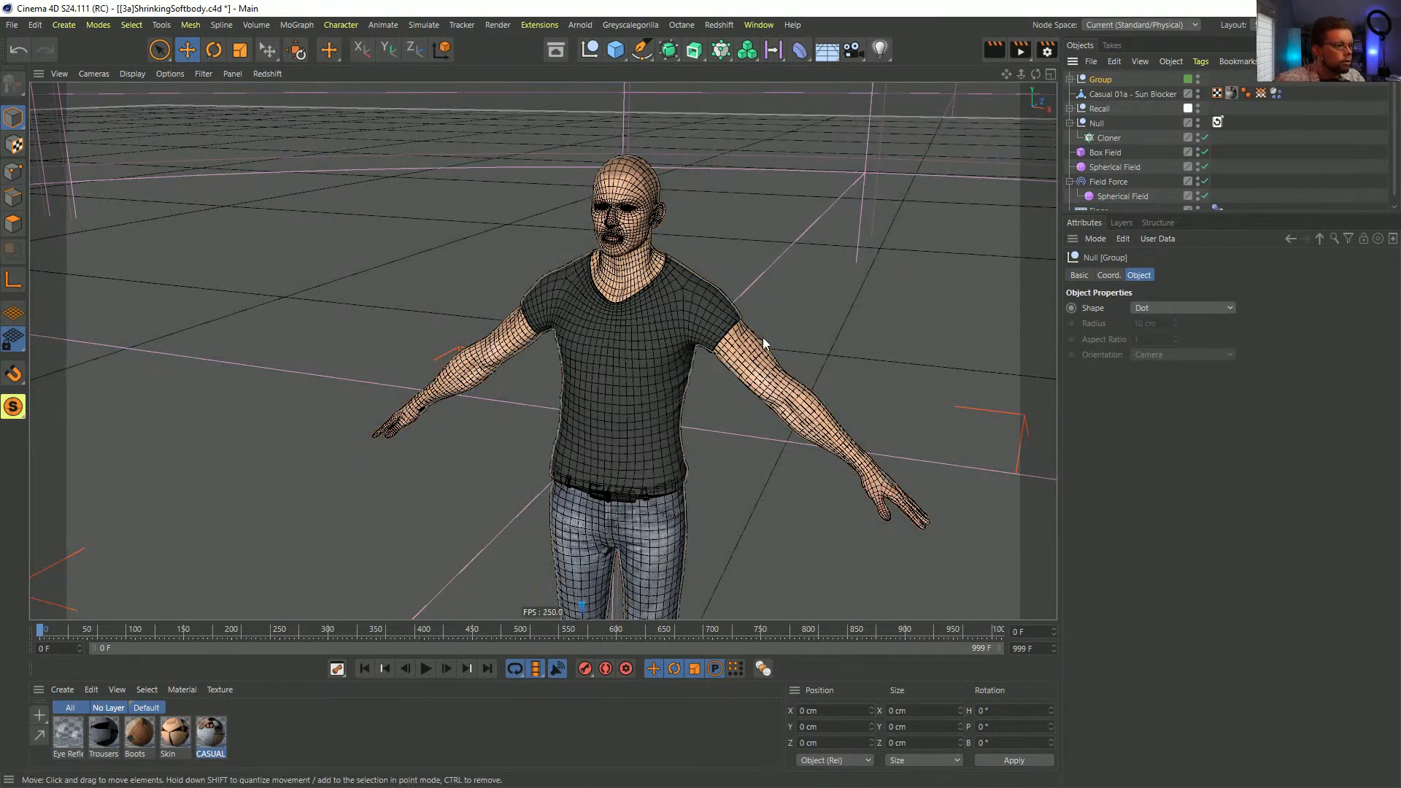
scroll(763, 344, down, 7)
scroll(763, 350, up, 2)
alt+drag(746, 425, 522, 470)
alt+right_drag(522, 470, 618, 384)
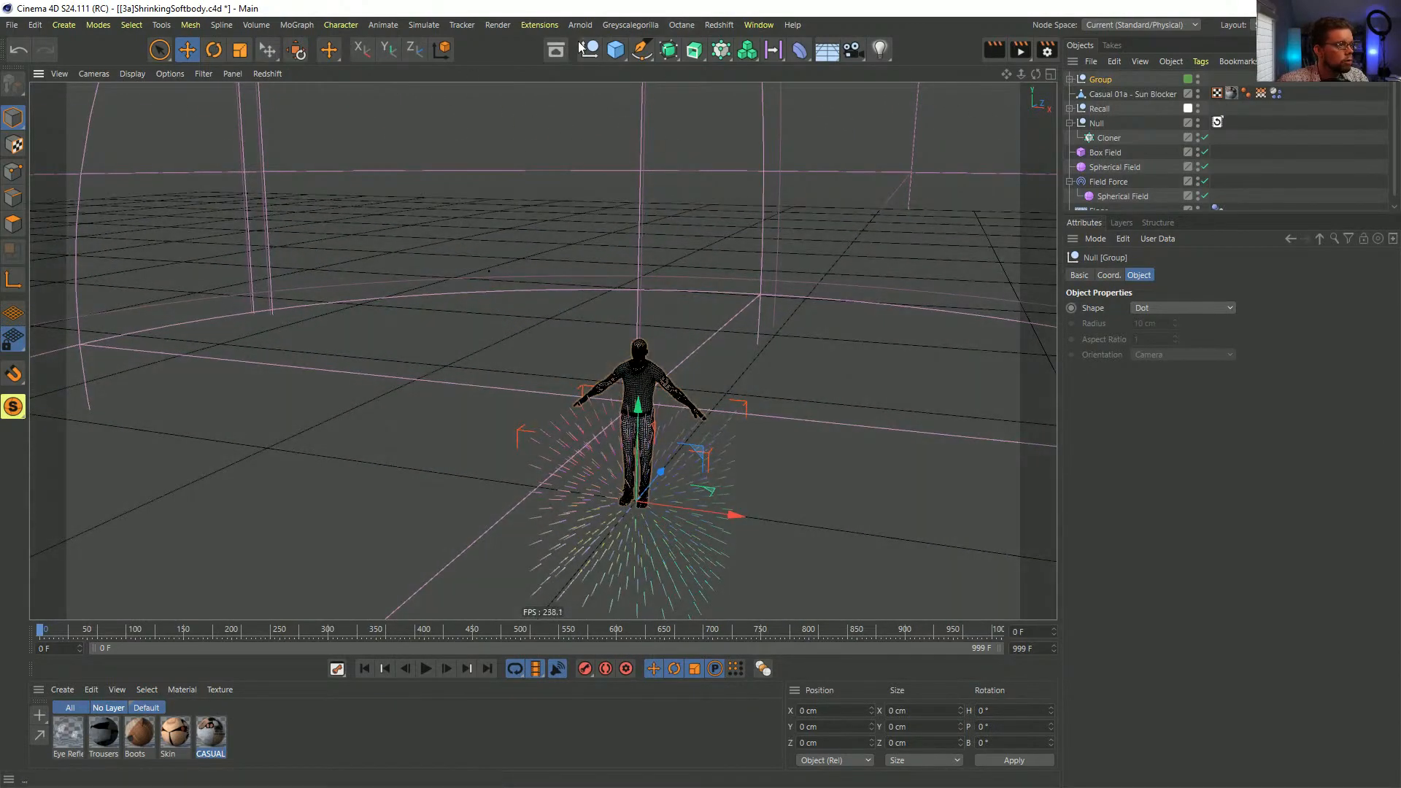
click(615, 49)
click(837, 152)
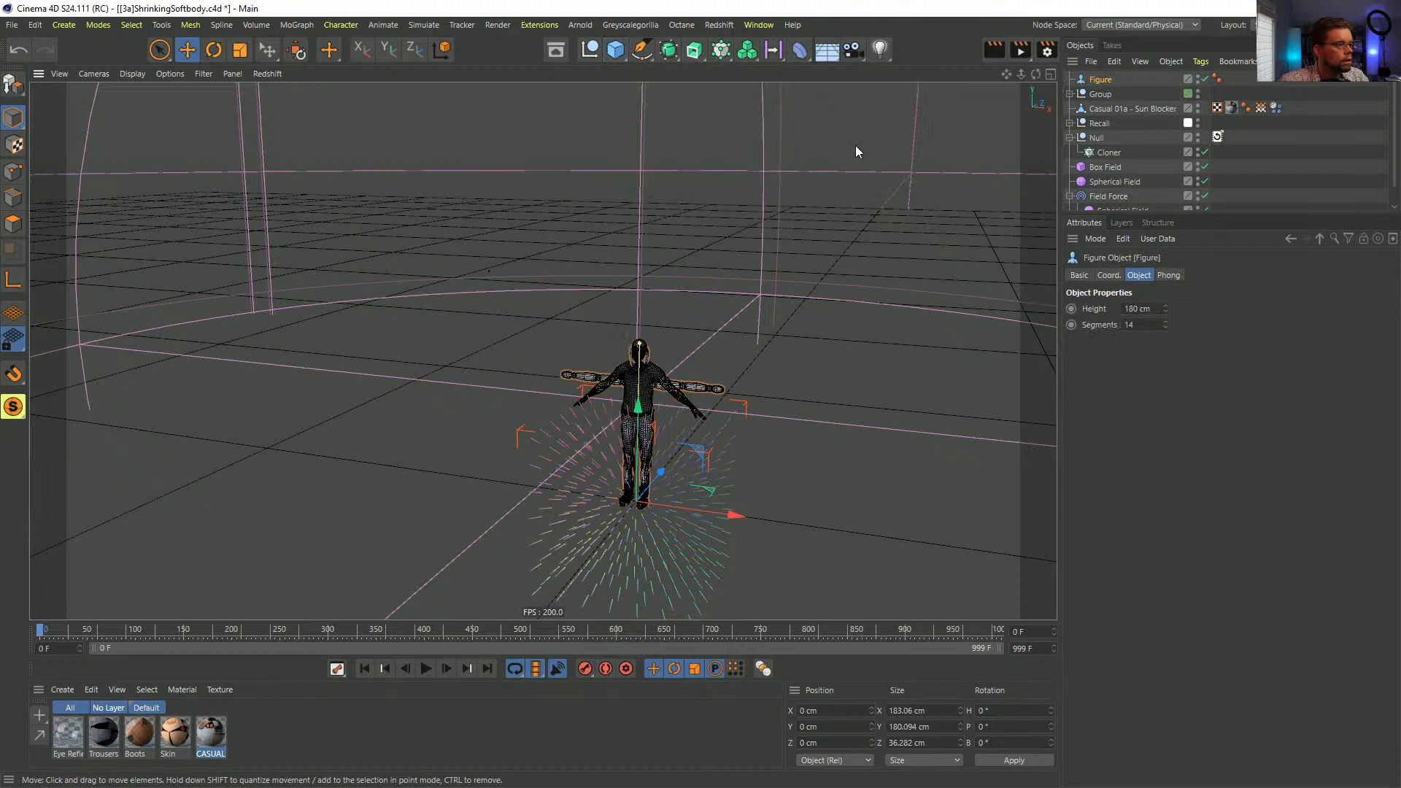
key(ctrl+z)
- Delete the Casual 01a - Sun Blocker object and frame the clothed figure in the perspective view
click(1112, 92)
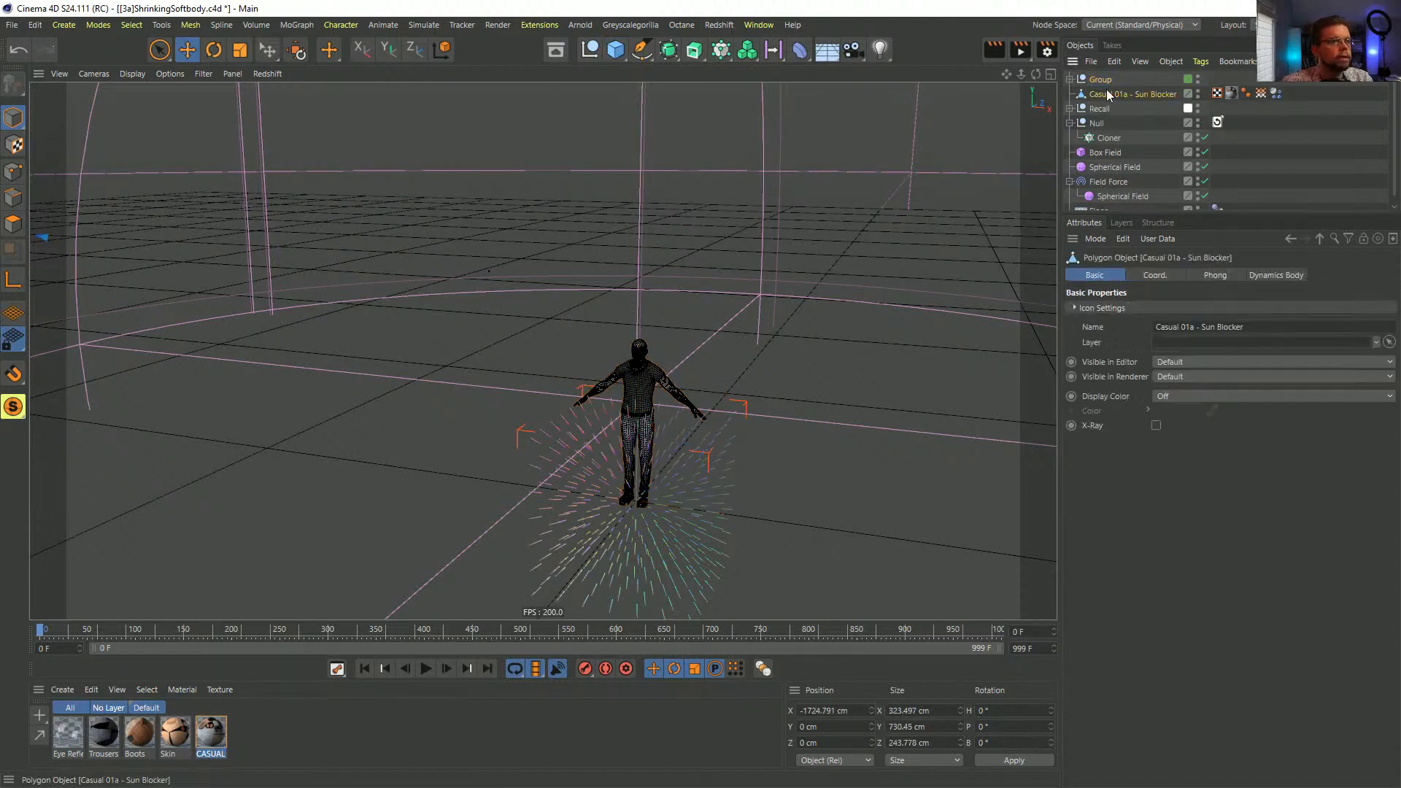
key(Delete)
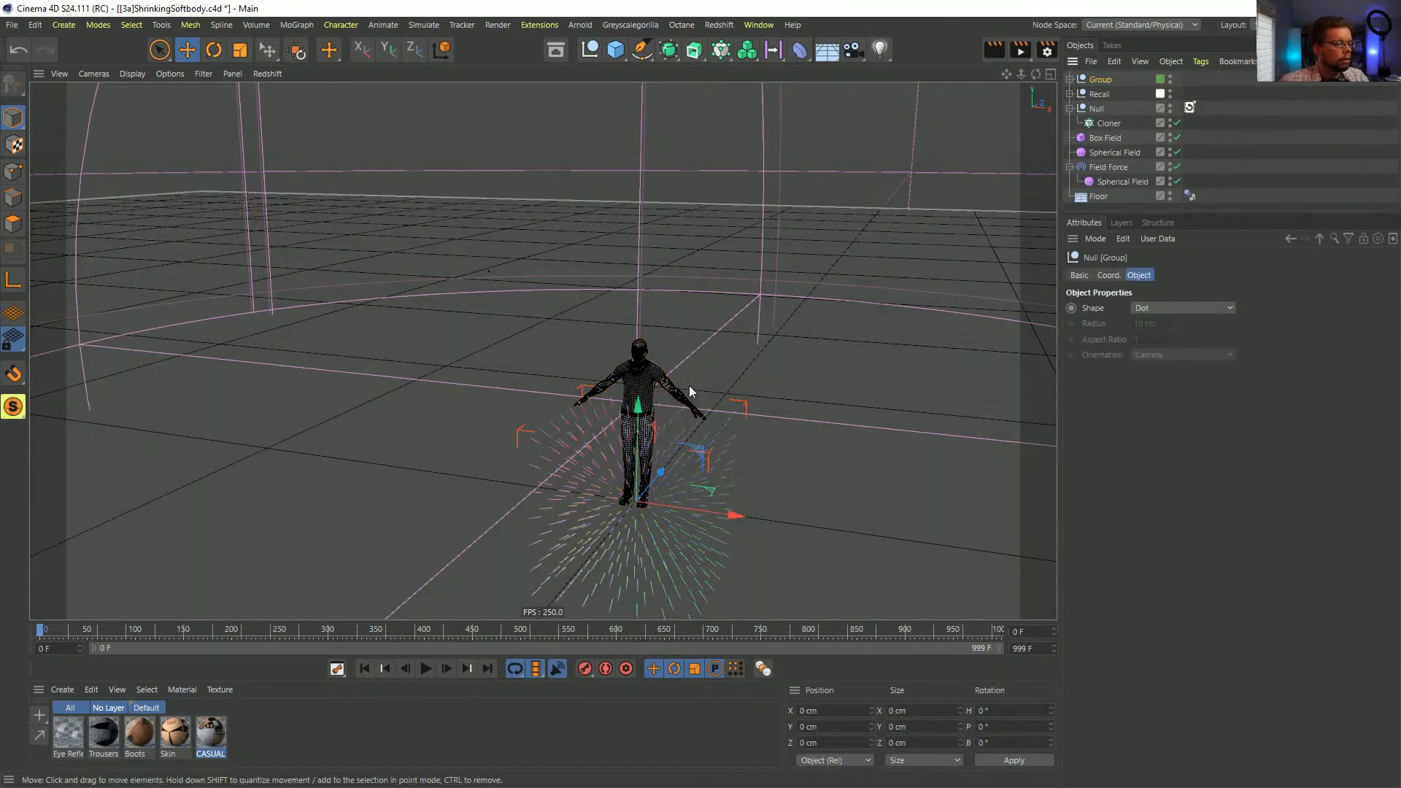
scroll(689, 385, up, 10)
scroll(693, 359, down, 3)
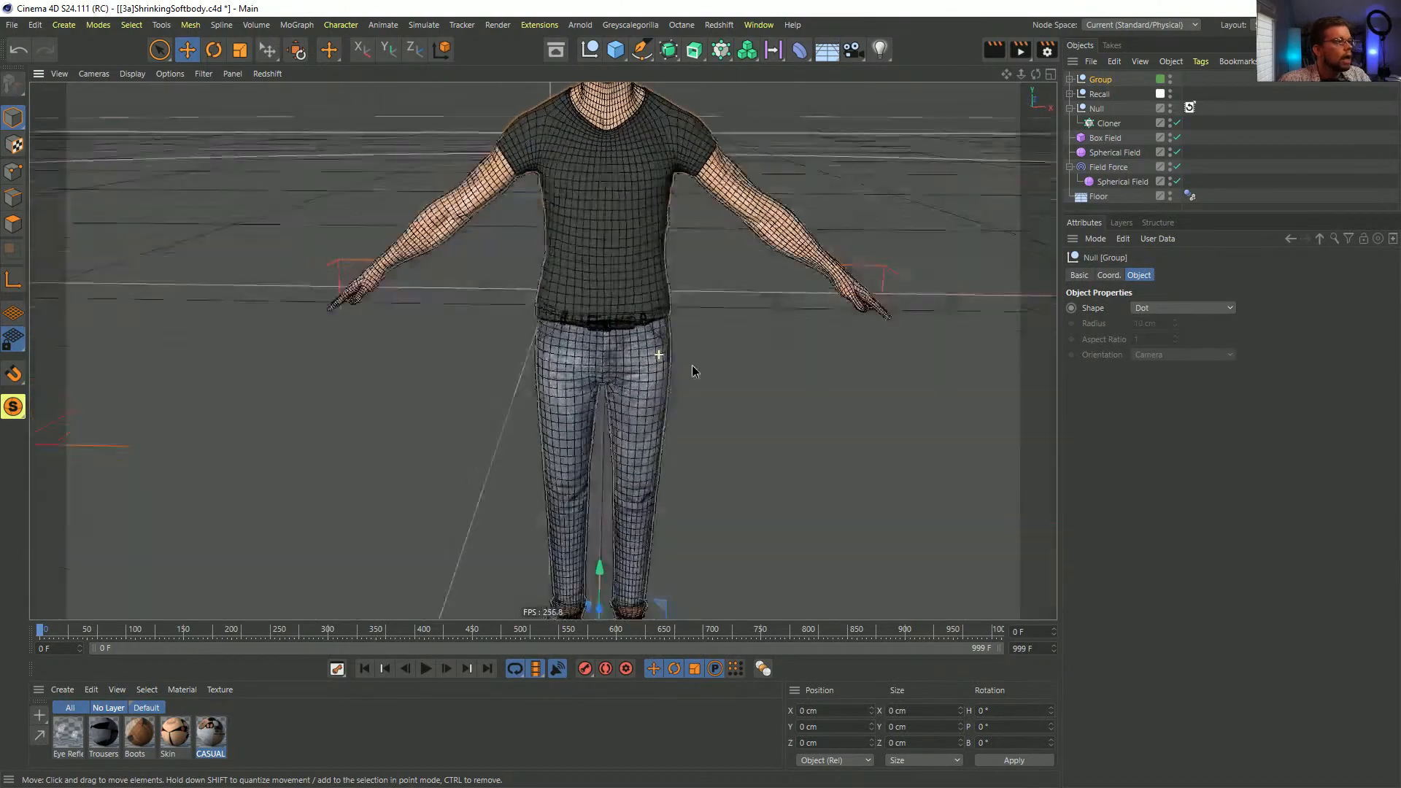
alt+drag(692, 365, 611, 392)
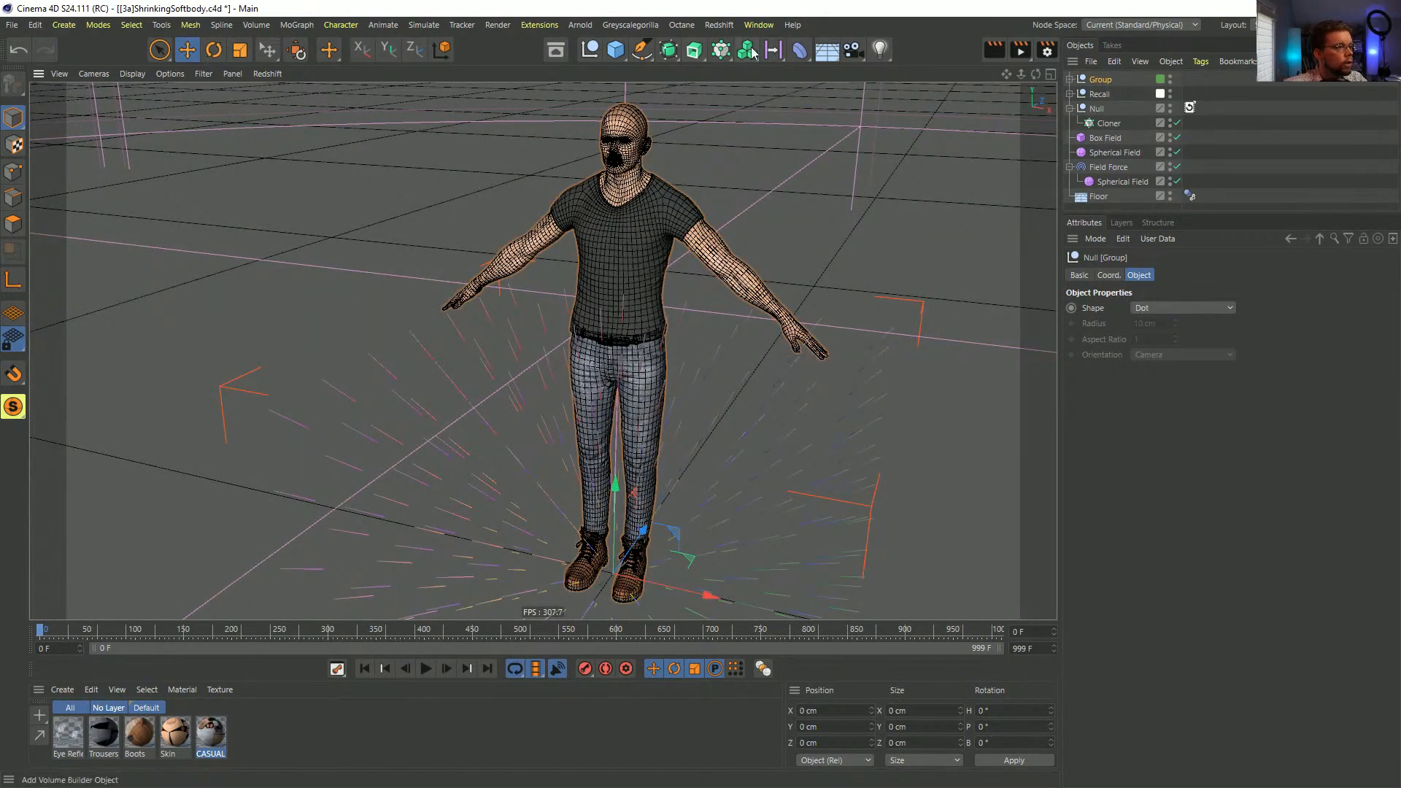
- Nest the figure's Group under a Volume Builder and wrap that in a Volume Mesher
drag(748, 50, 806, 93)
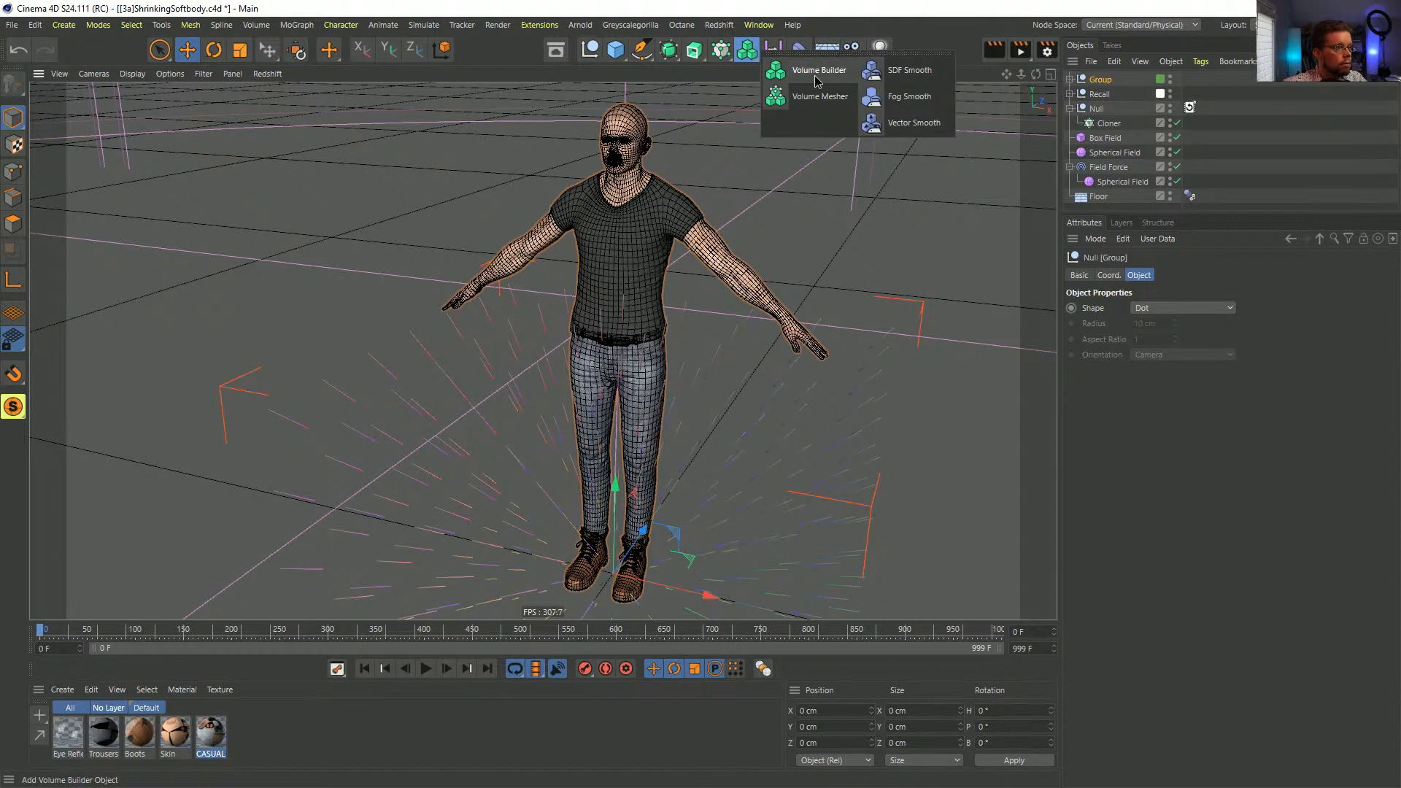
alt+click(818, 81)
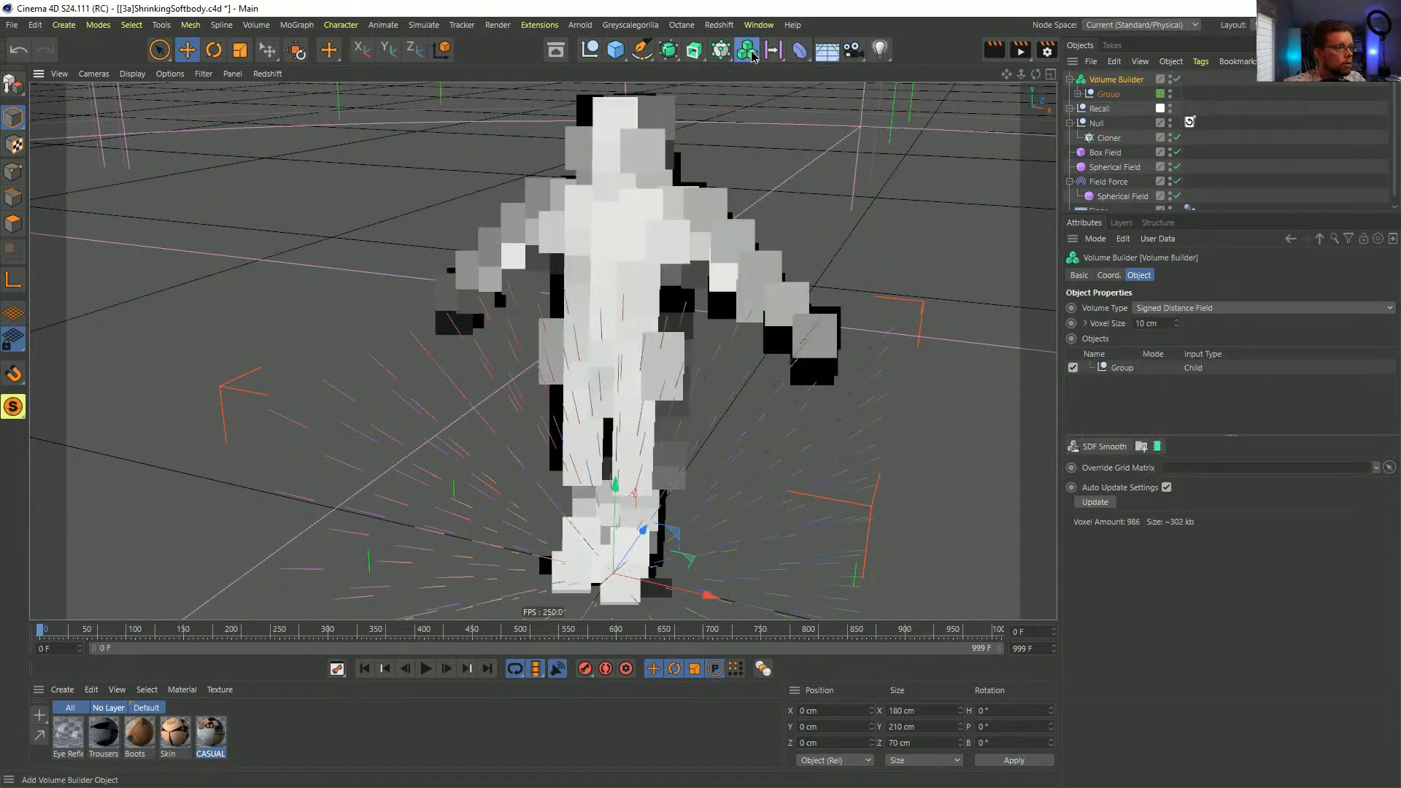
drag(748, 49, 810, 102)
alt+click(817, 96)
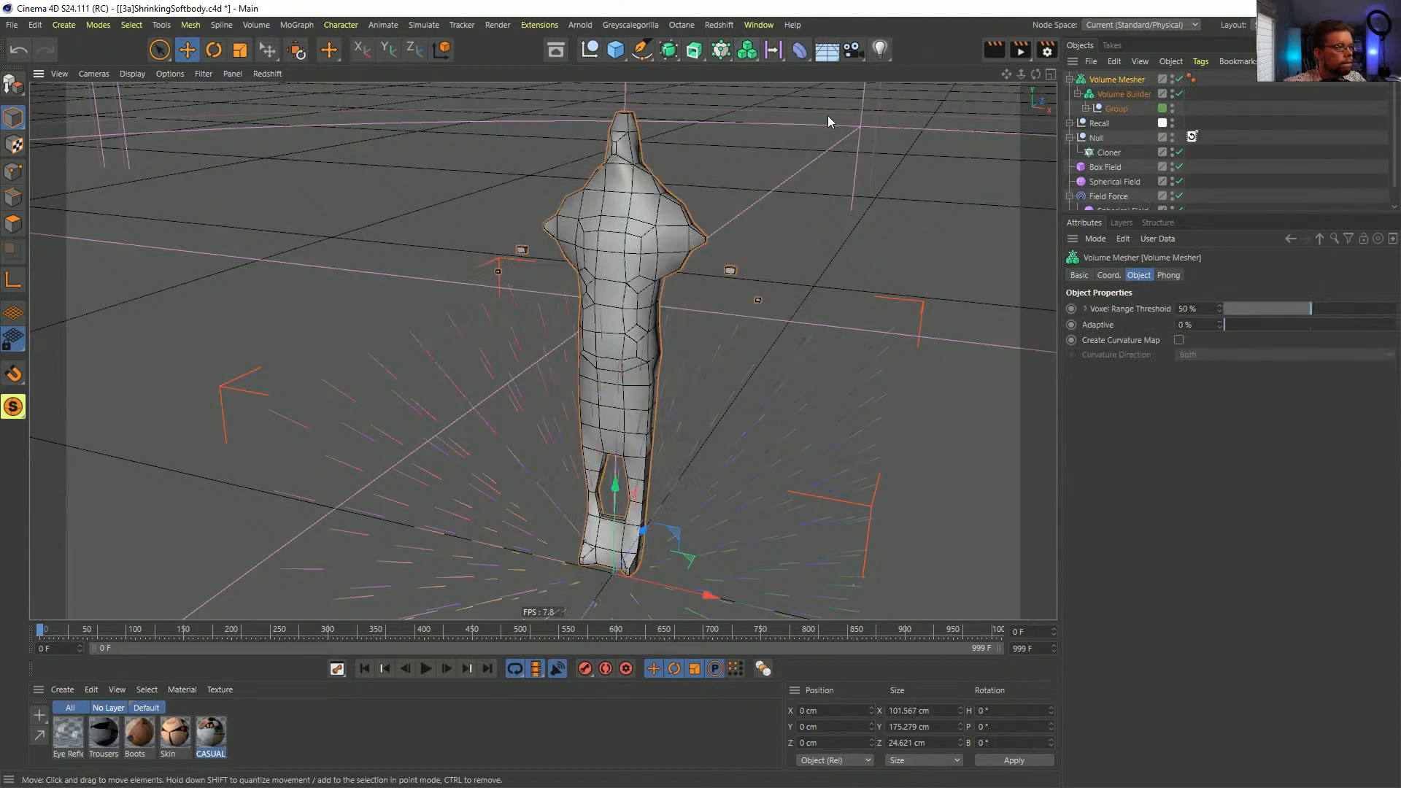
- Set the Volume Builder's voxel size to 5 cm and check the remeshed figure
click(1127, 95)
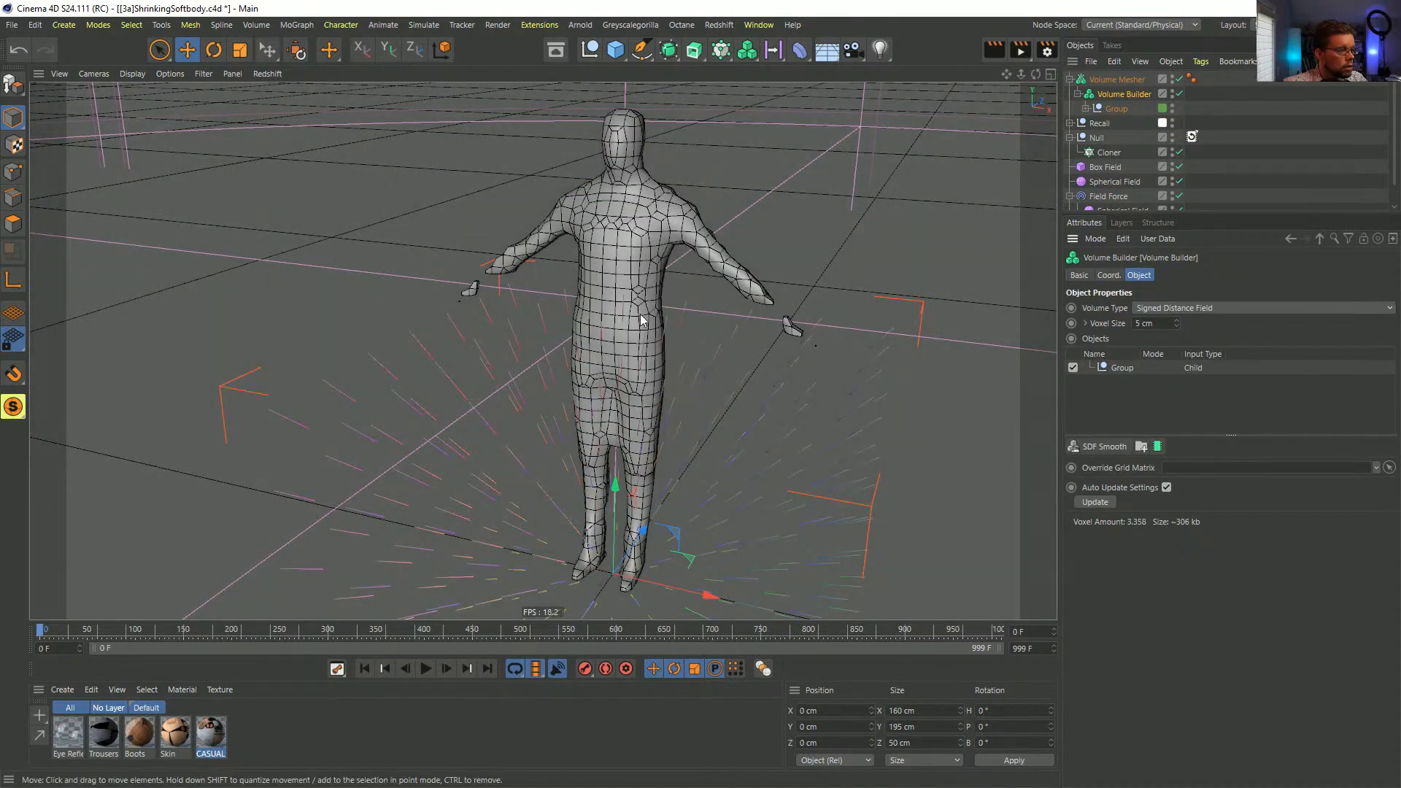
alt+drag(642, 316, 690, 326)
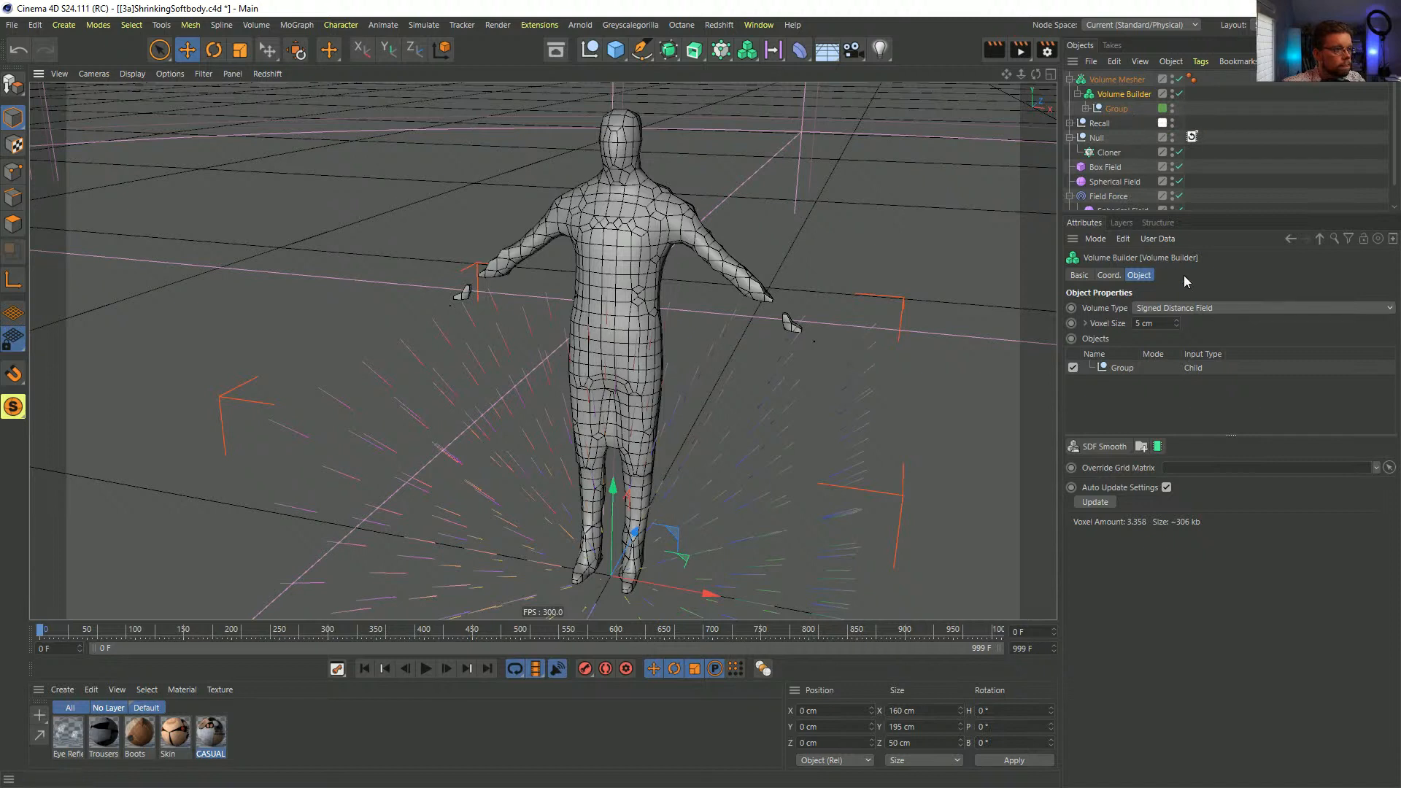
click(1165, 325)
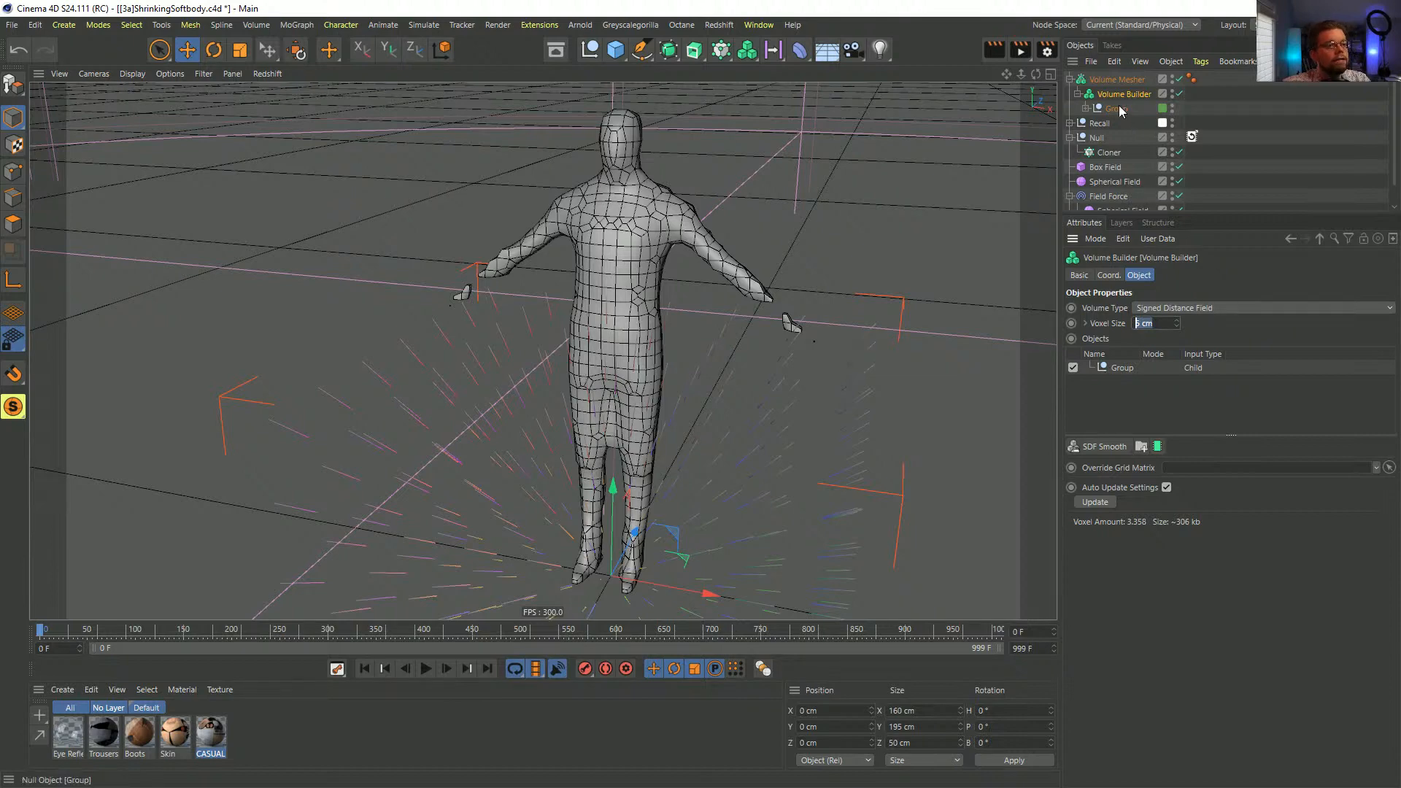
- Move the Group out of the volume hierarchy and delete the Volume Mesher
drag(1119, 111, 1099, 117)
click(1098, 81)
key(Delete)
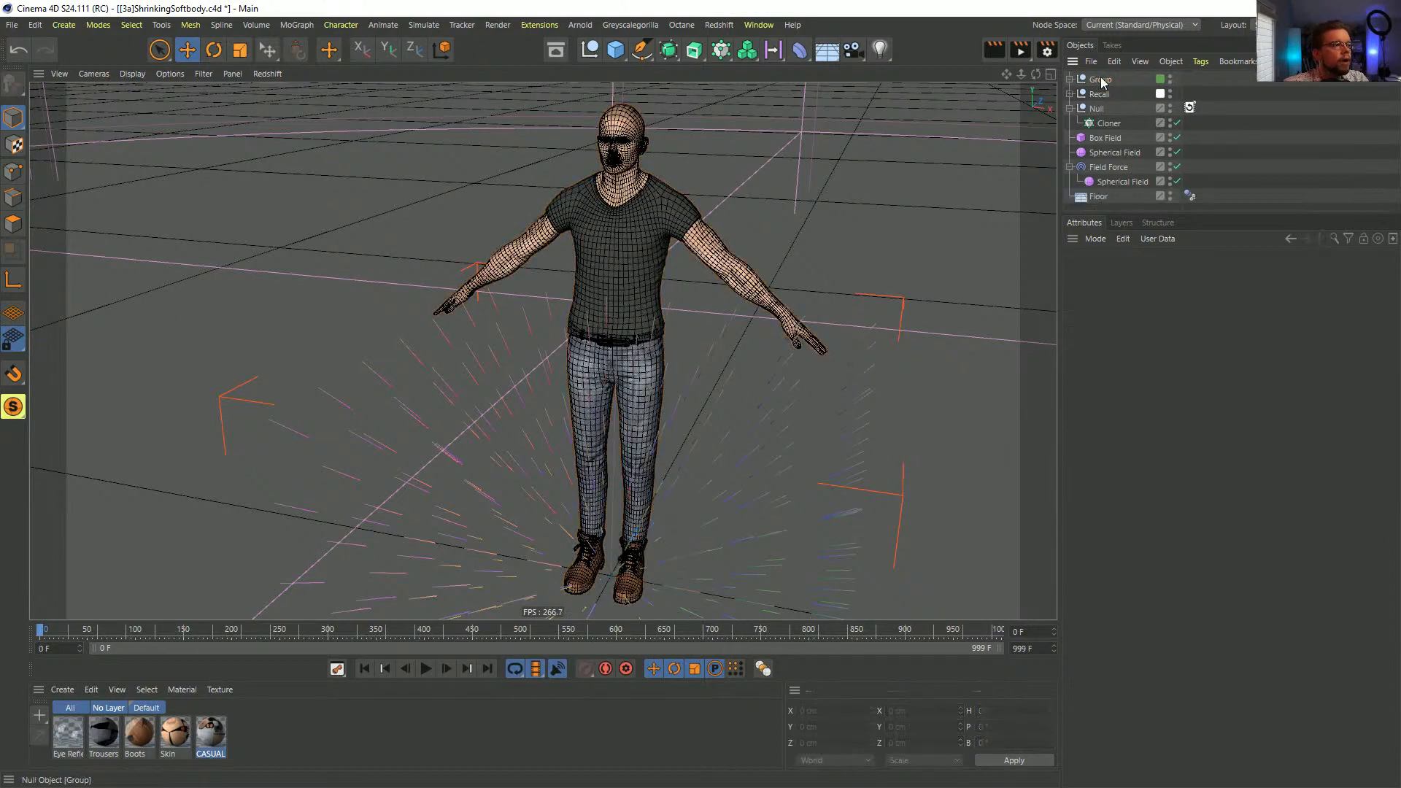
- In the front view, start a new mesh with the Polygon Pen by outlining the figure's head with polygons
click(1096, 81)
middle_click(730, 352)
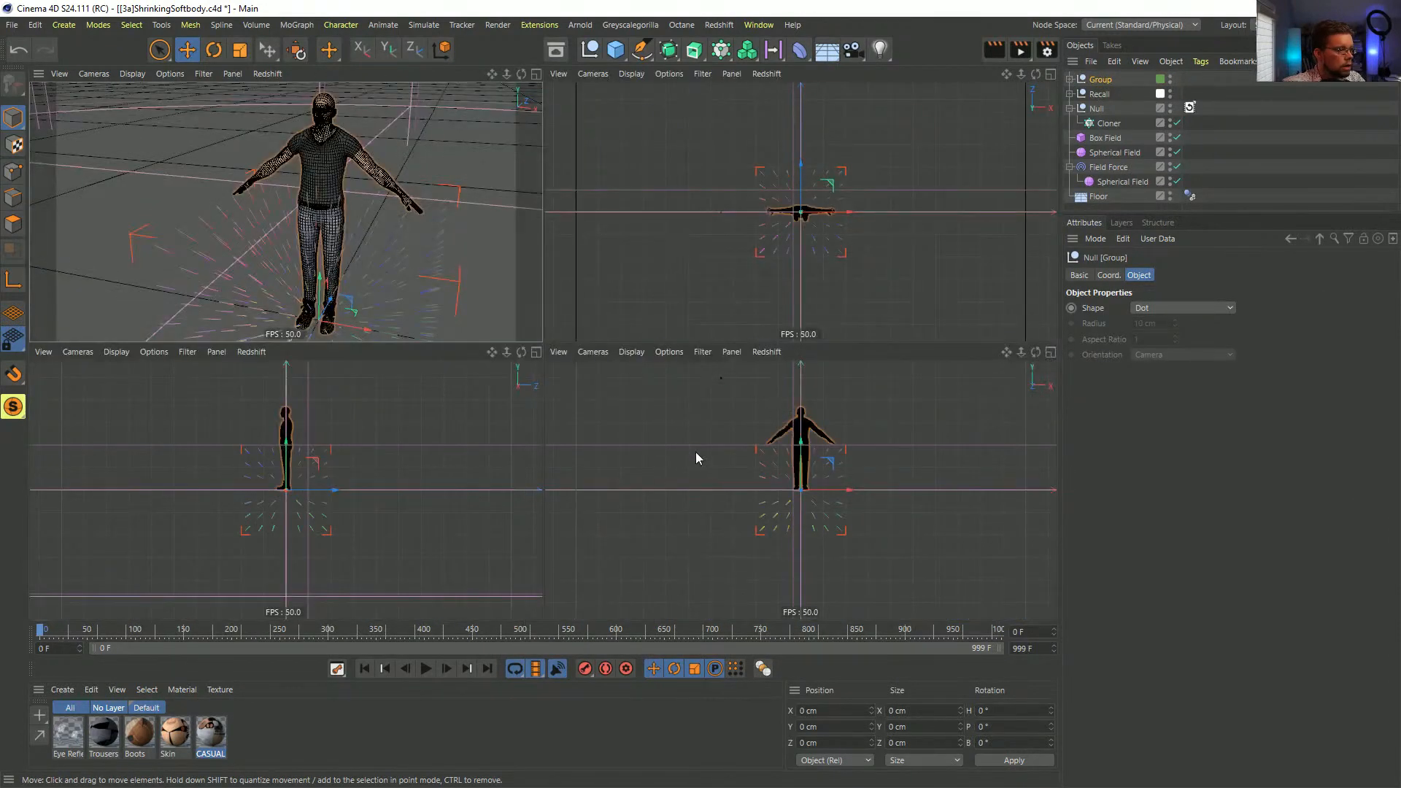
middle_click(695, 452)
scroll(555, 250, up, 10)
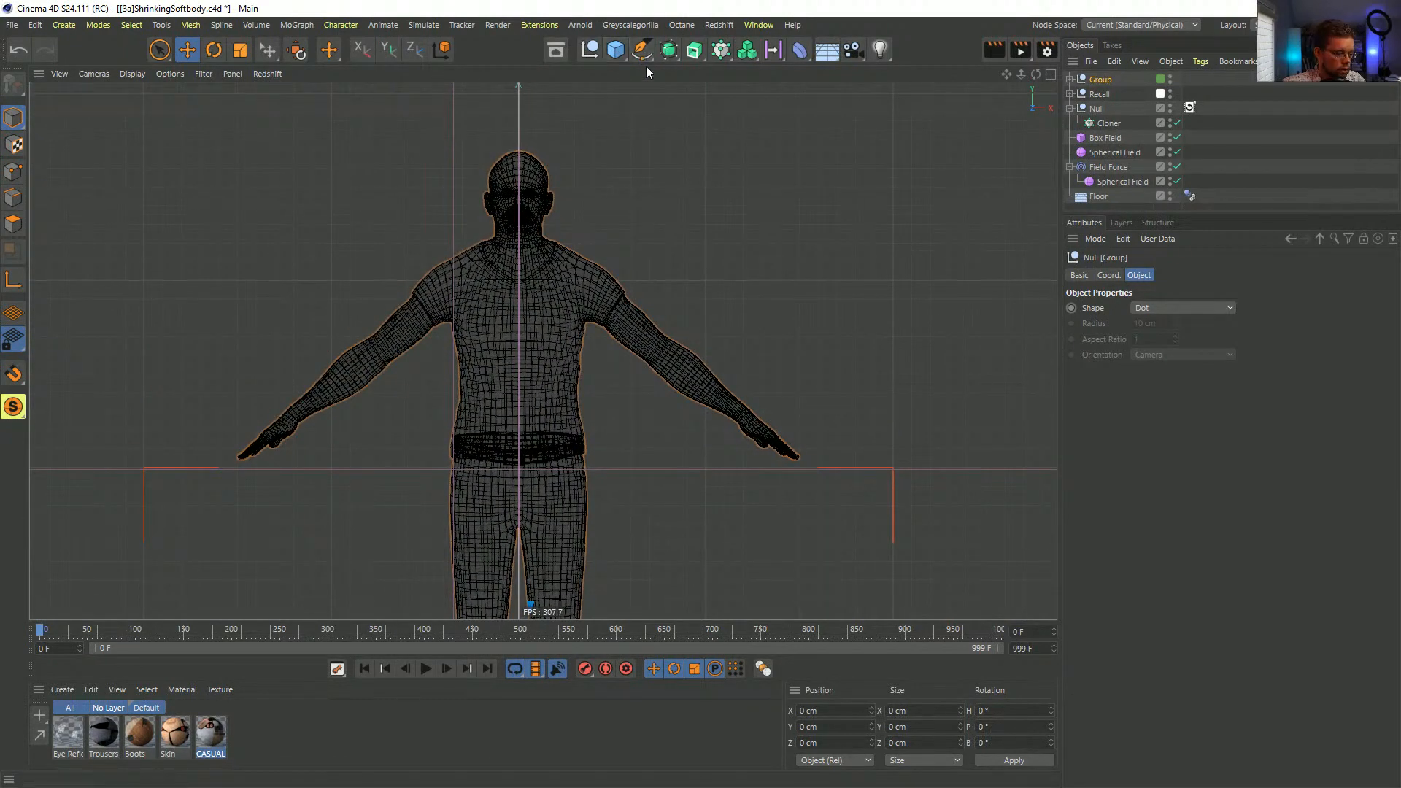
key(m)
key(e)
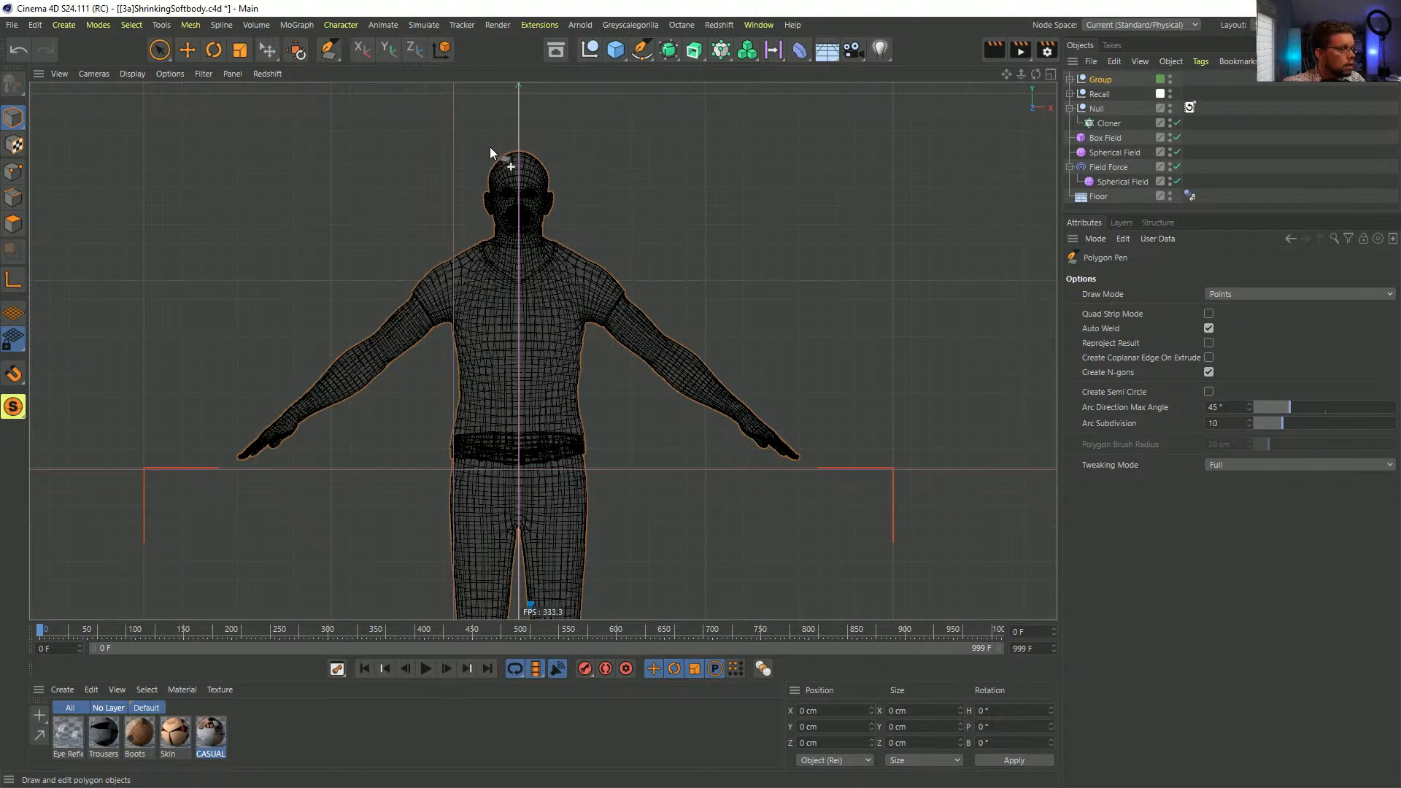
click(495, 150)
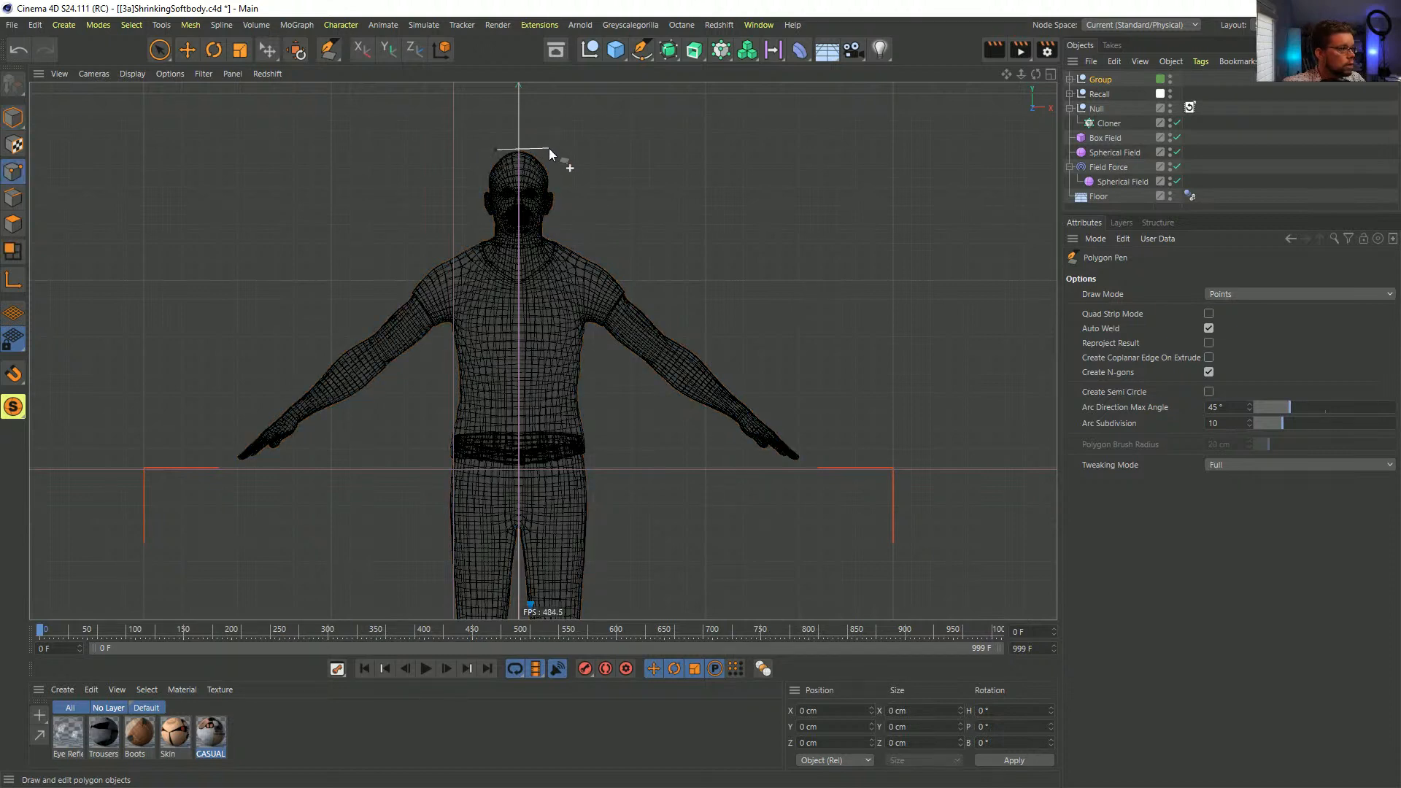
click(552, 176)
click(487, 176)
key(Escape)
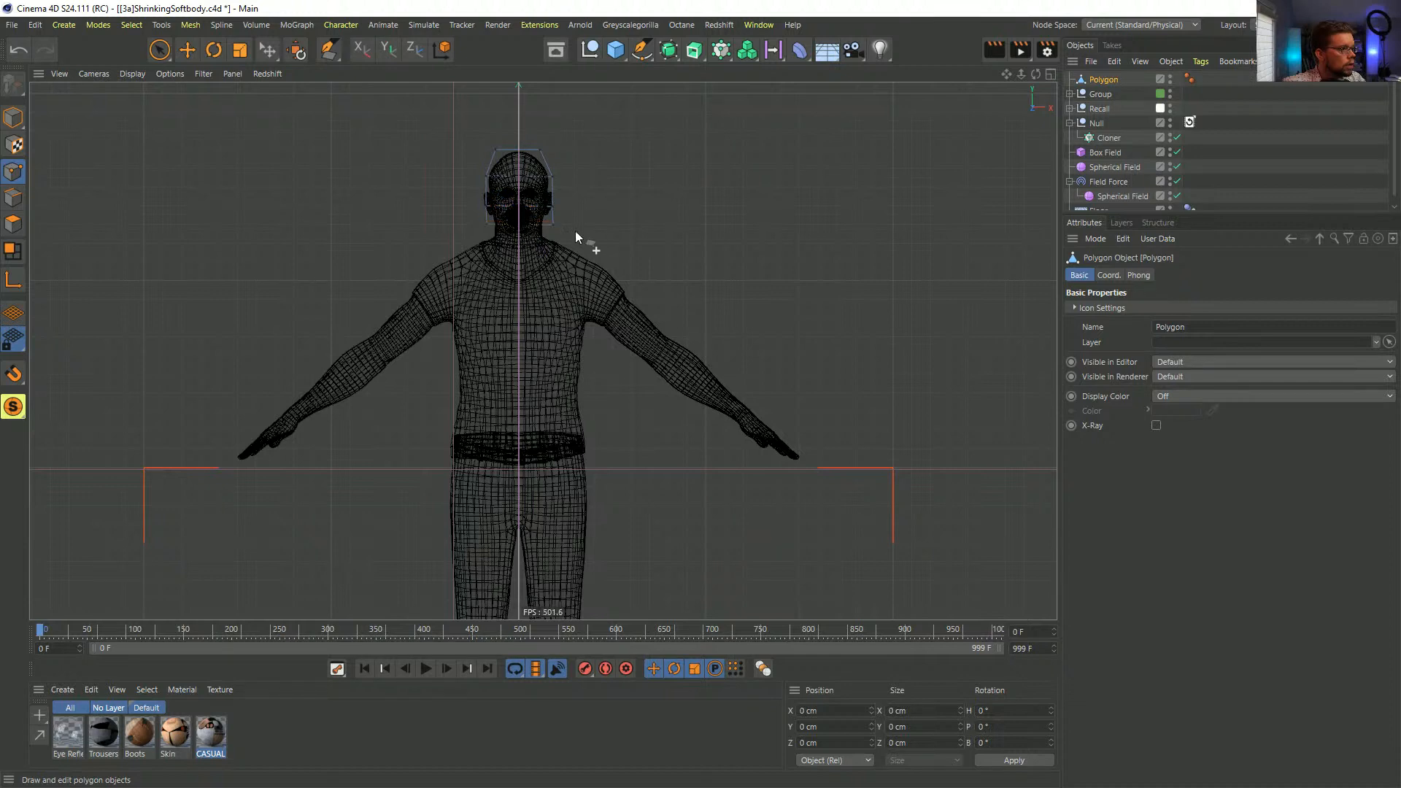
- Extend the flat polygon outline from the head down the neck and over the chest with the Polygon Pen
click(546, 224)
click(494, 241)
click(512, 284)
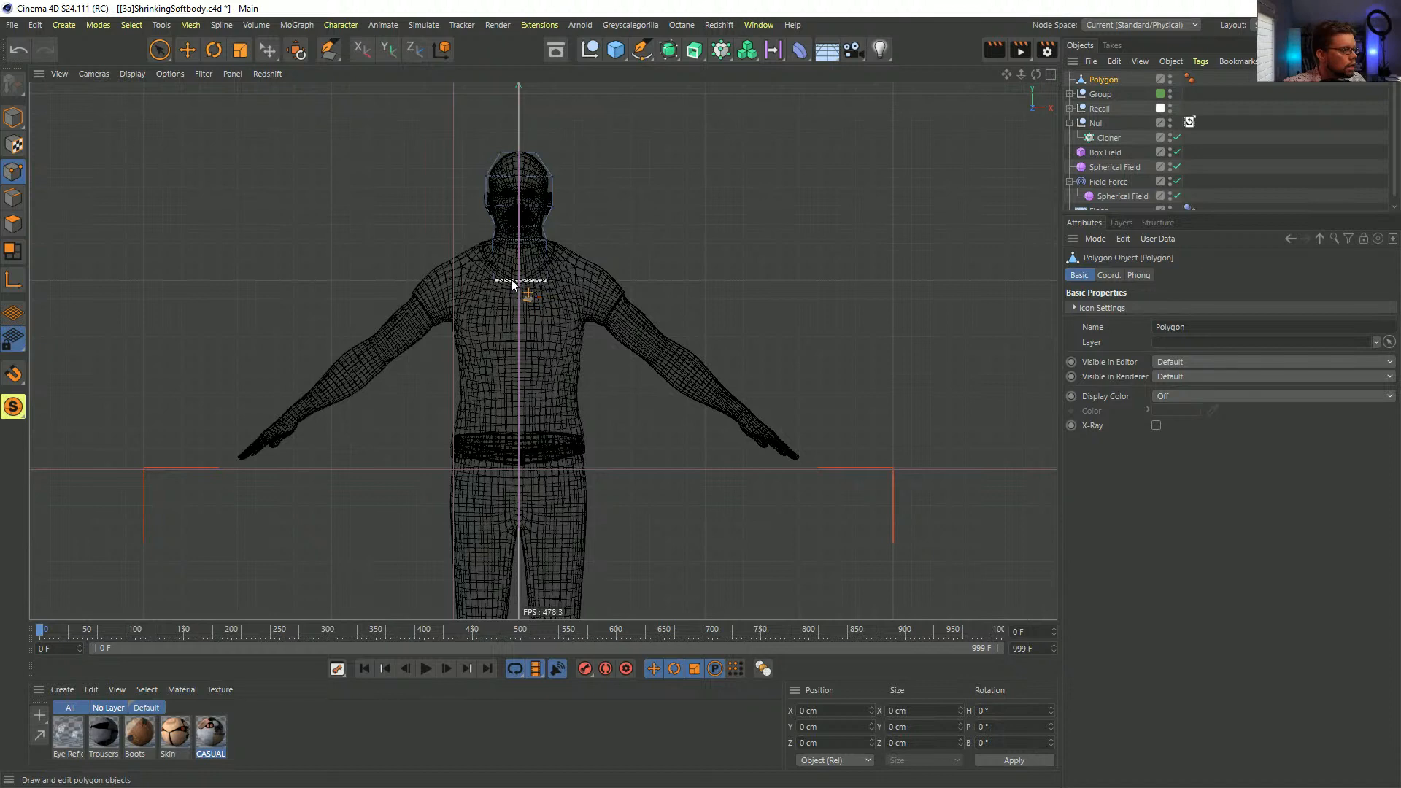
click(516, 328)
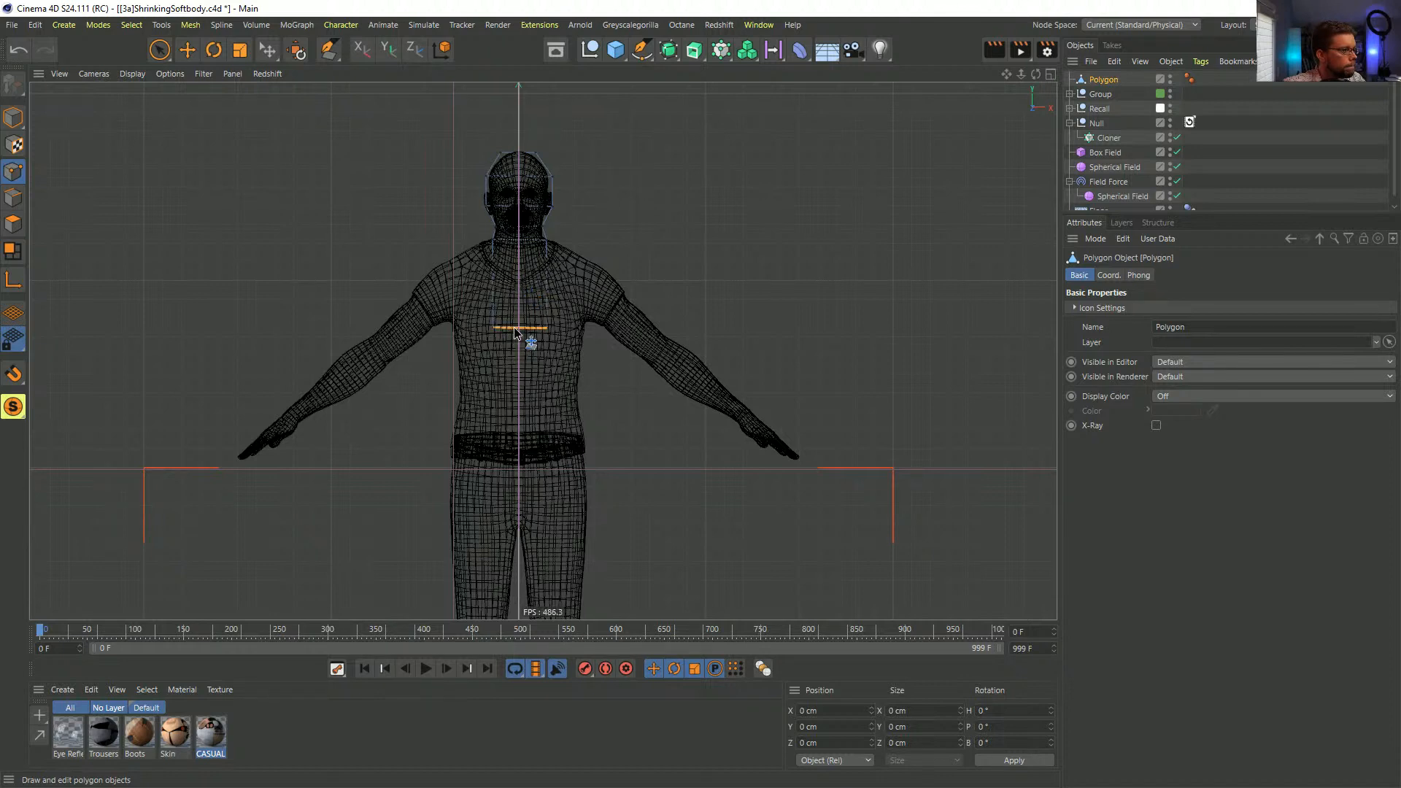
click(513, 282)
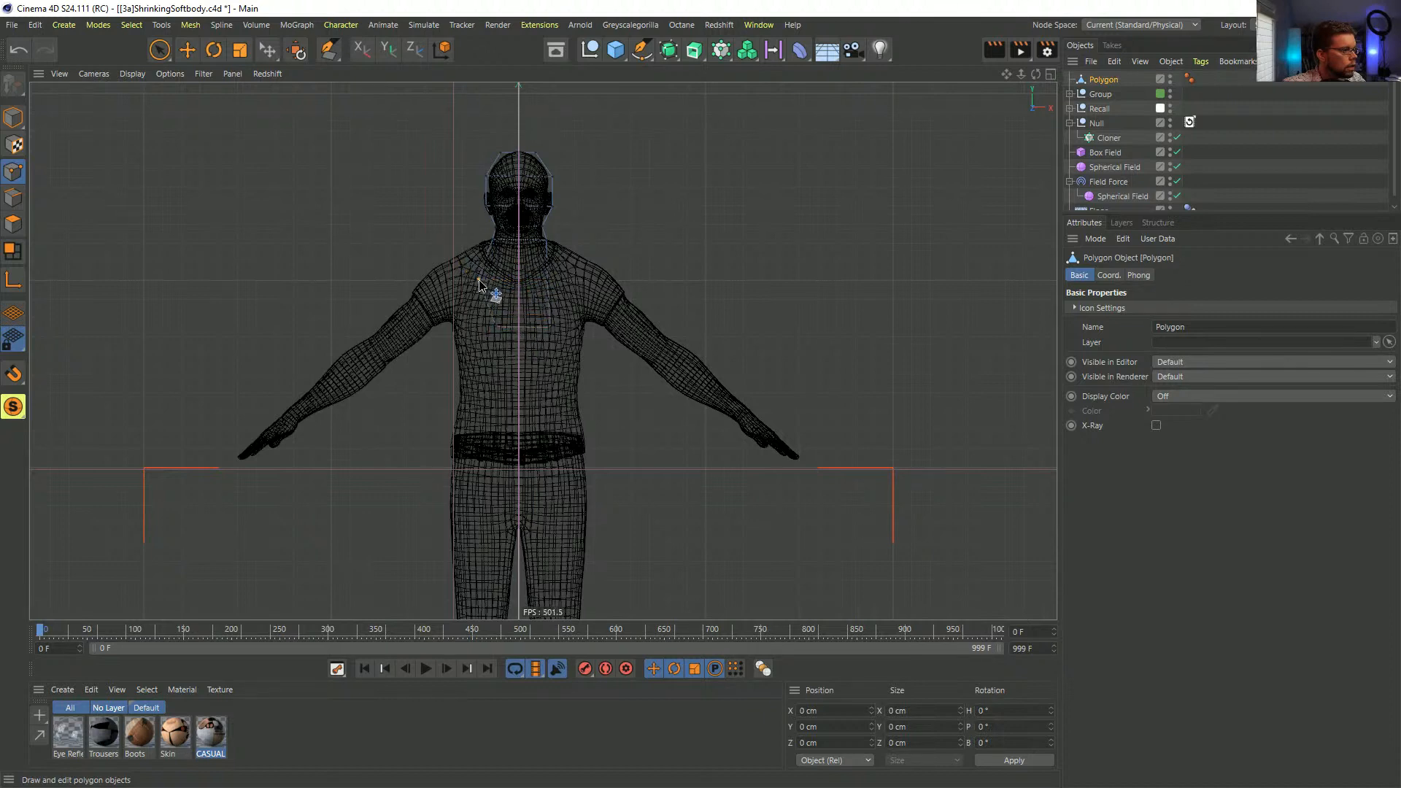
click(514, 328)
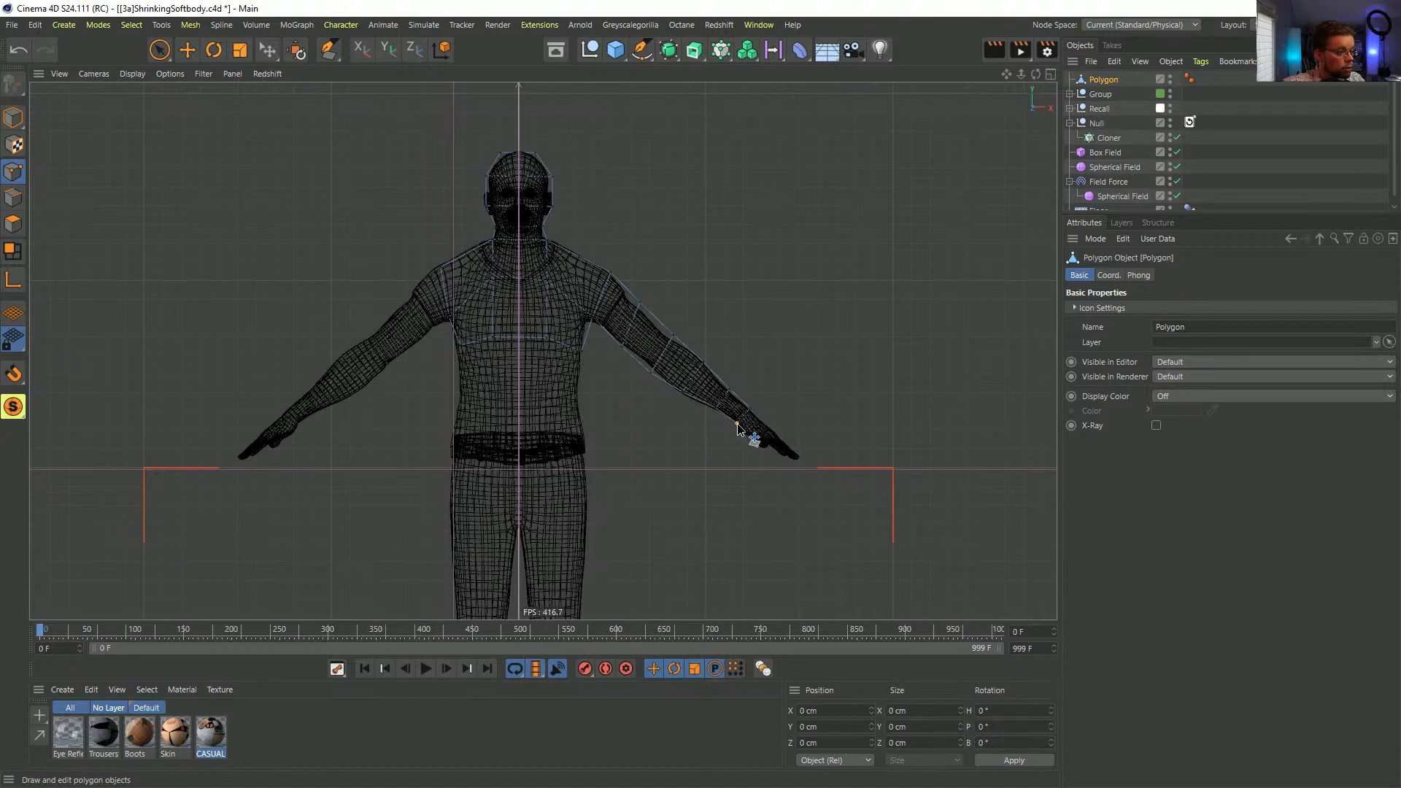
- Extrude the polygon outline's edges along both arms to the fingertips, fitting the corner points around the hands
scroll(748, 421, up, 5)
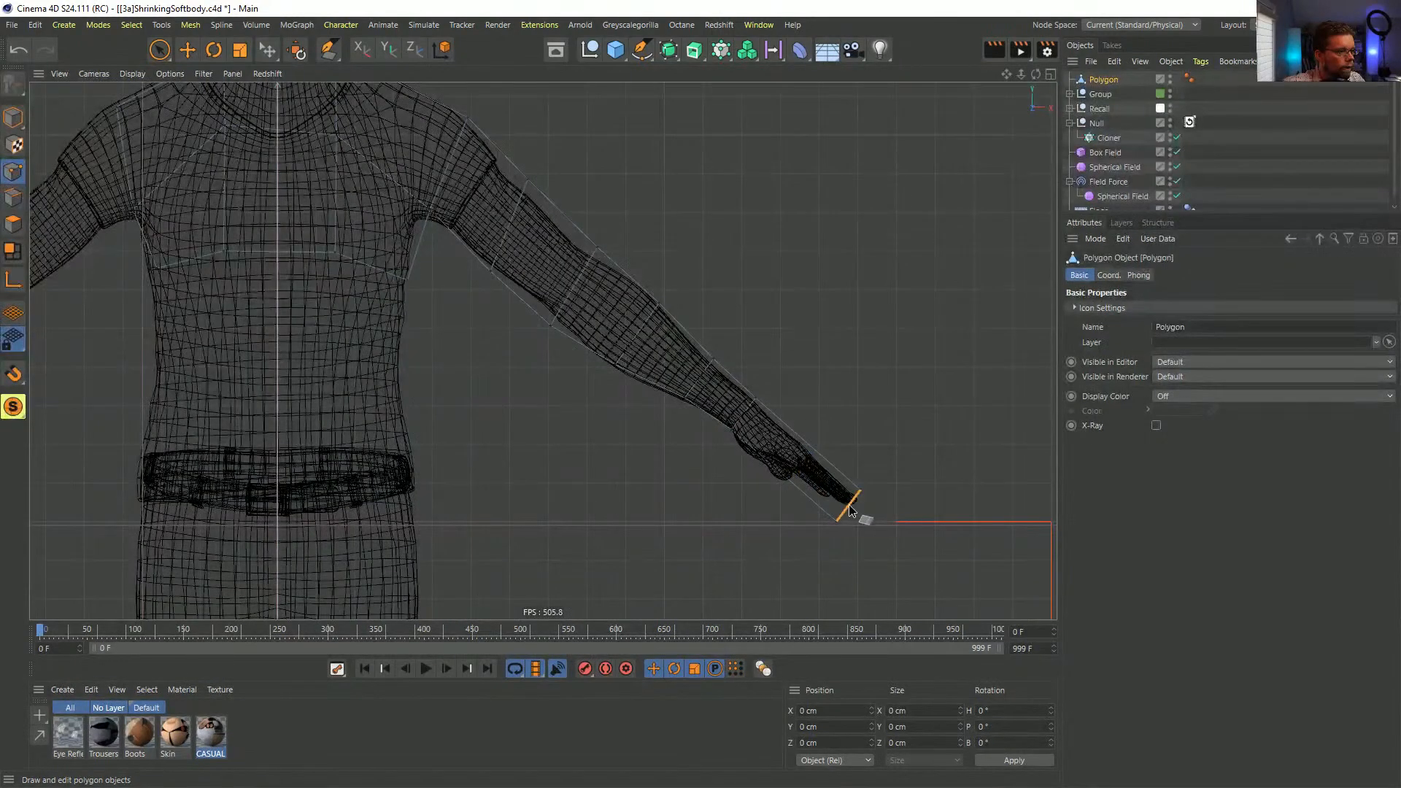
ctrl+drag(792, 471, 868, 523)
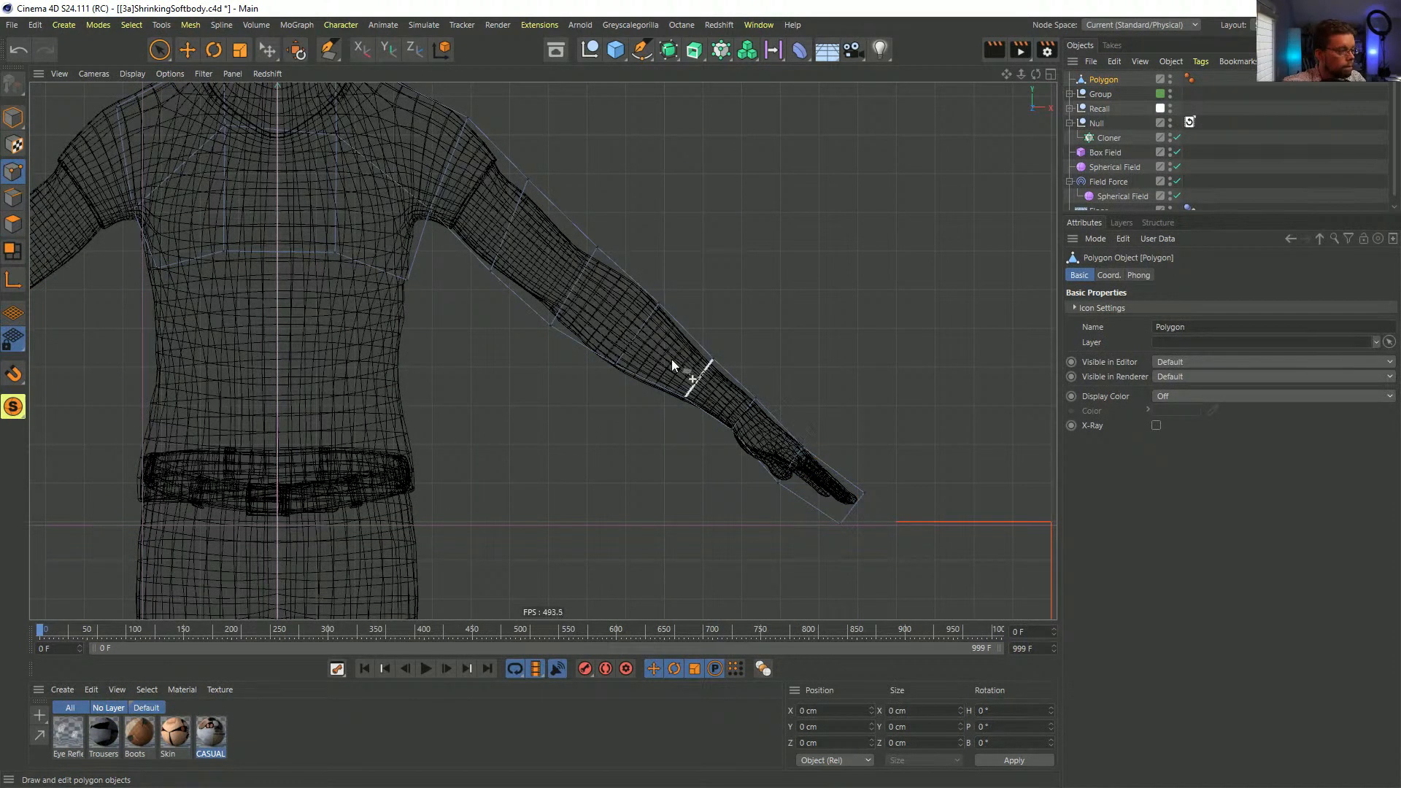
scroll(556, 360, down, 8)
scroll(494, 245, up, 2)
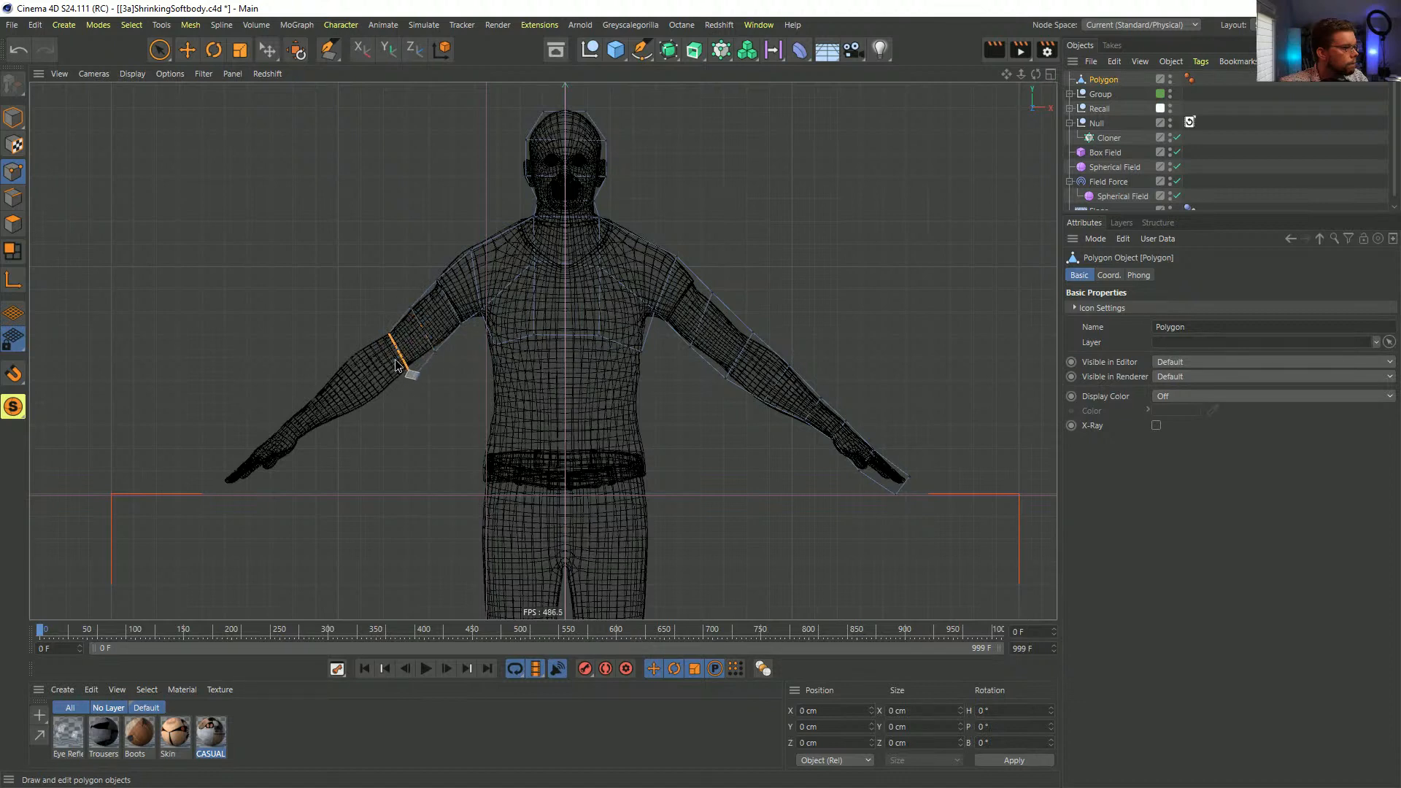
ctrl+drag(391, 350, 272, 492)
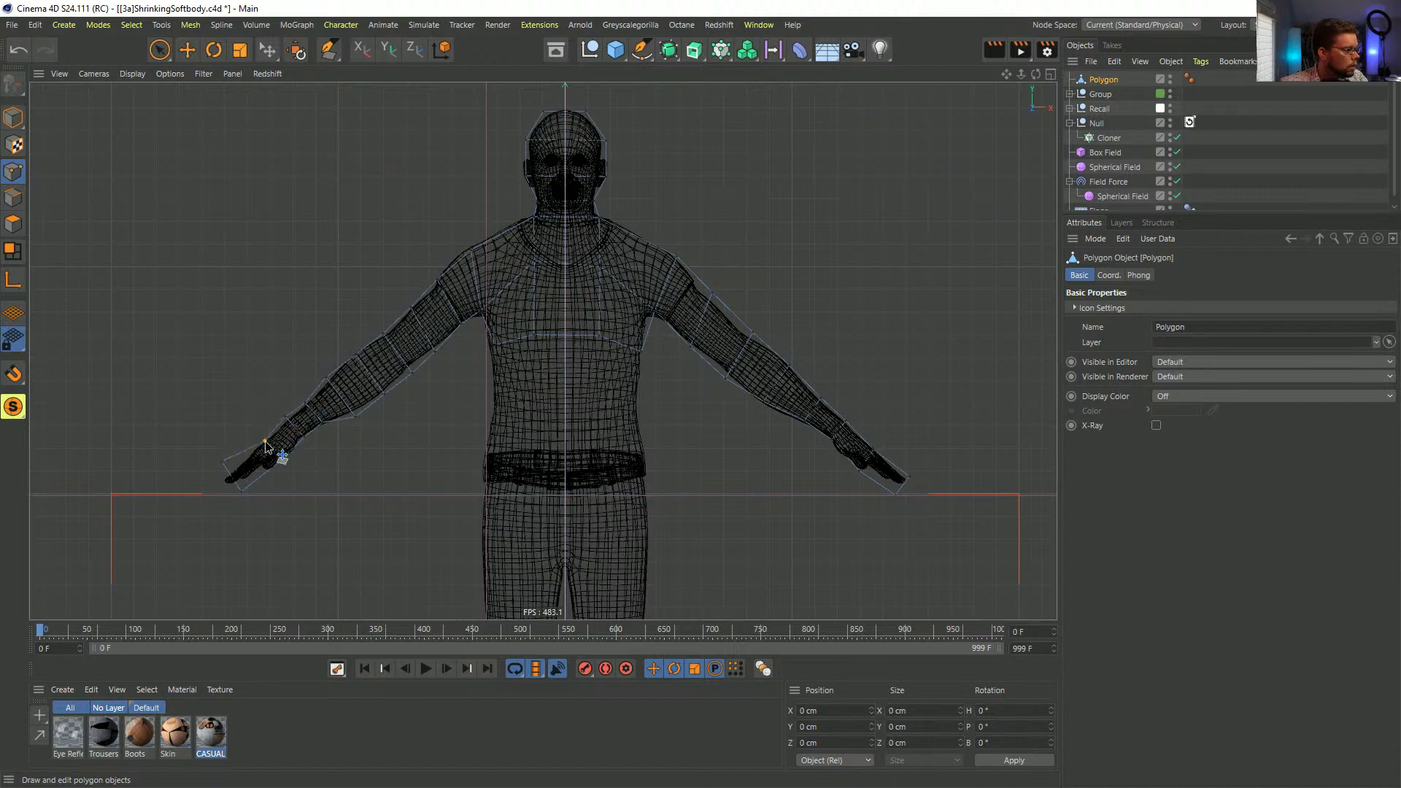
drag(265, 443, 225, 482)
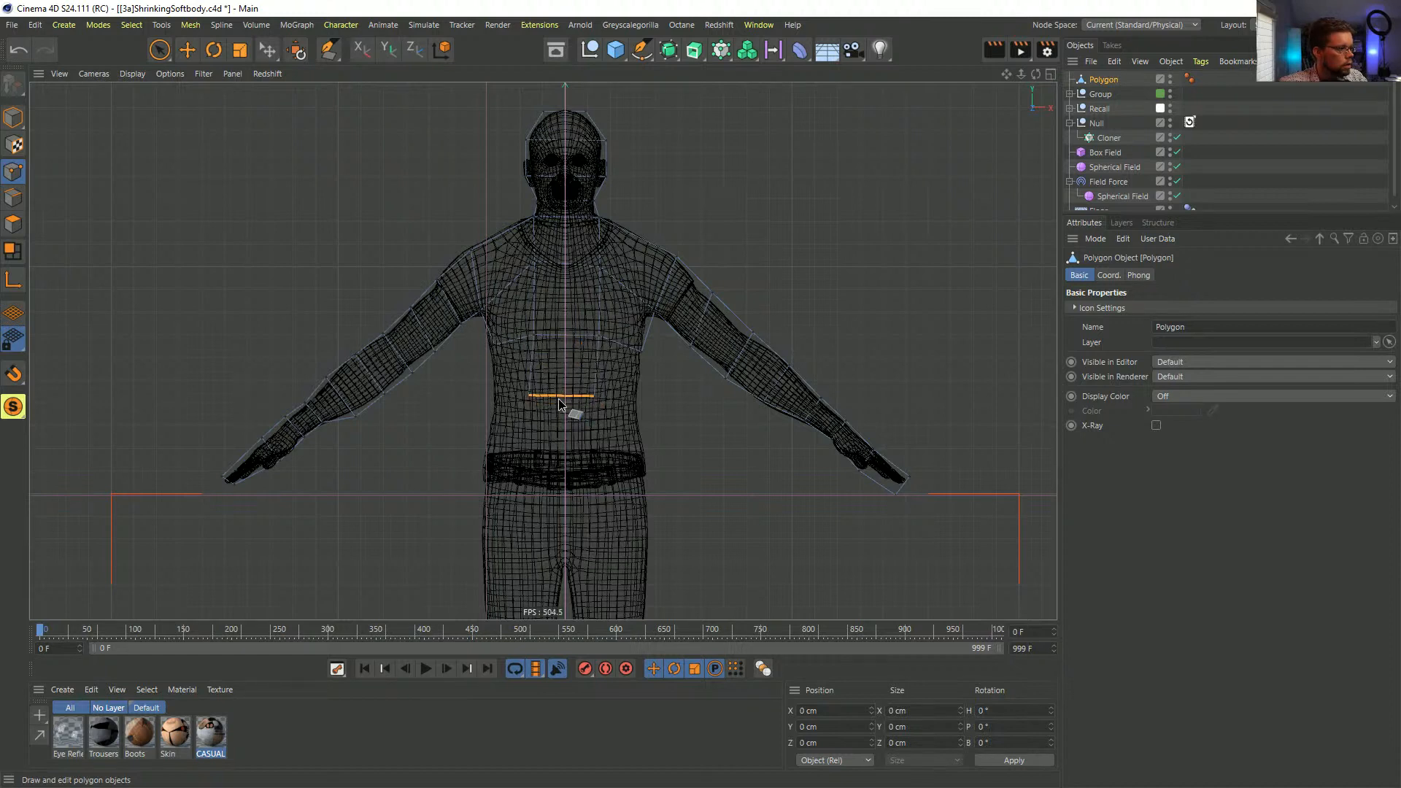
- Extend the flat polygon outline down the torso and hips and along both legs to the ankles, fitting its corner points to the trousers
drag(558, 398, 557, 529)
alt+middle_drag(603, 562, 538, 422)
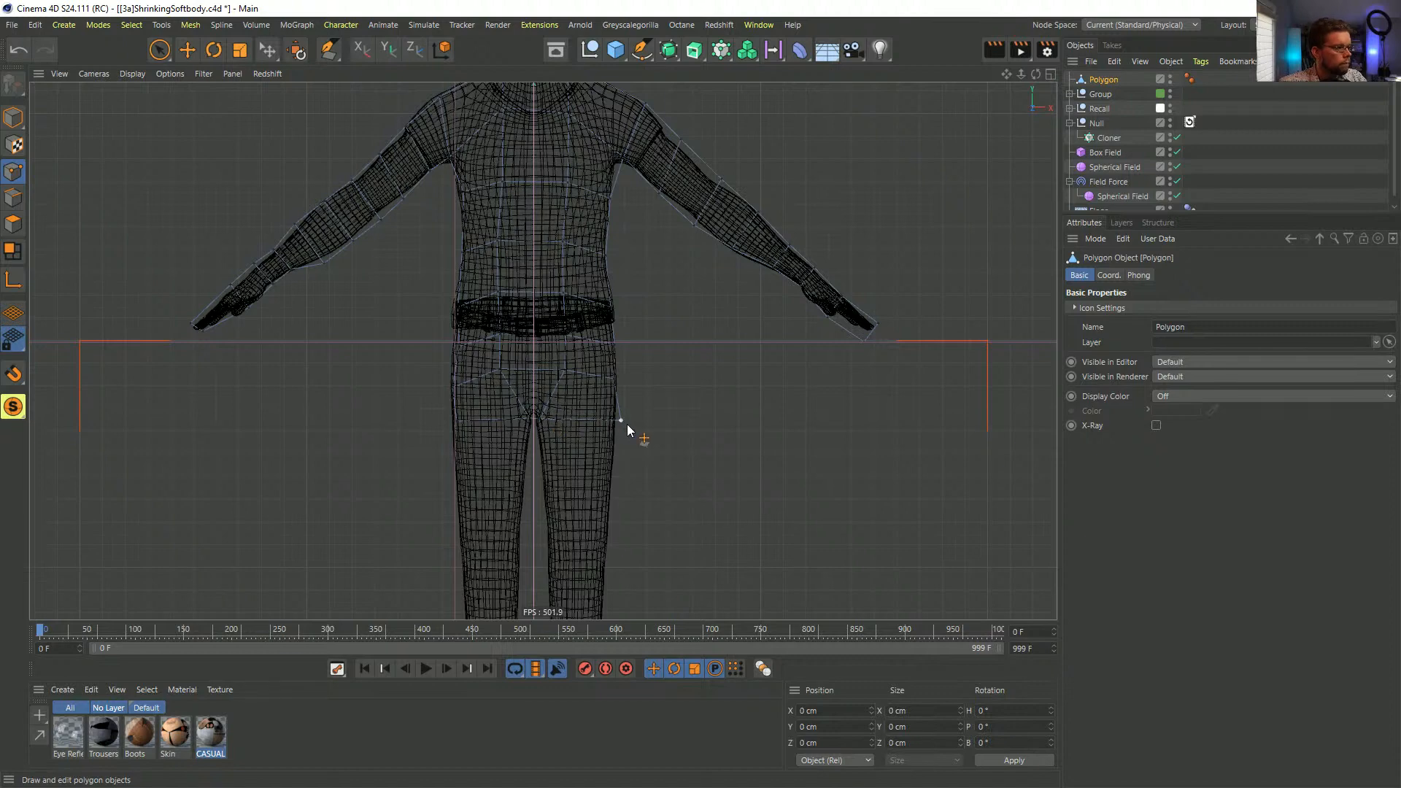
alt+middle_drag(617, 425, 569, 276)
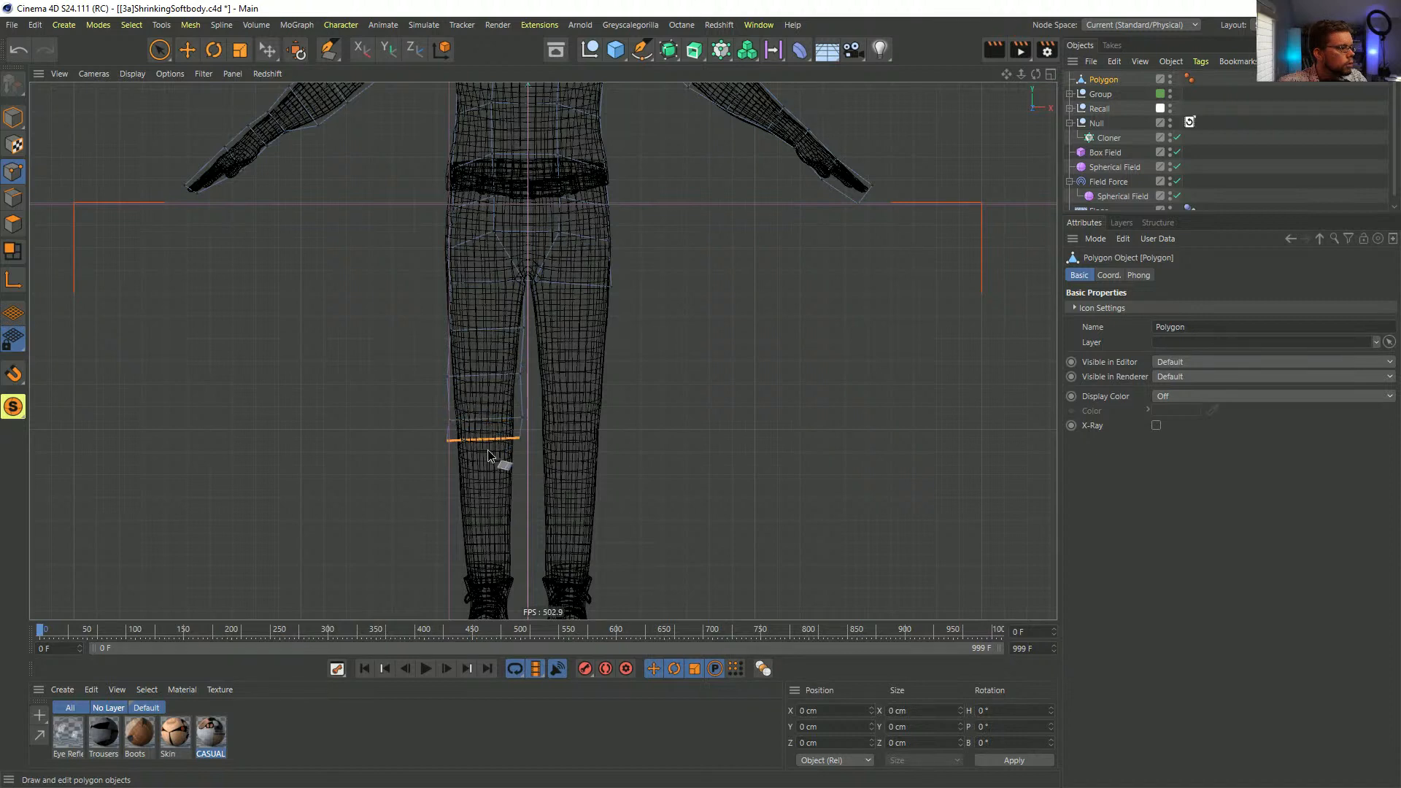
drag(522, 448, 516, 418)
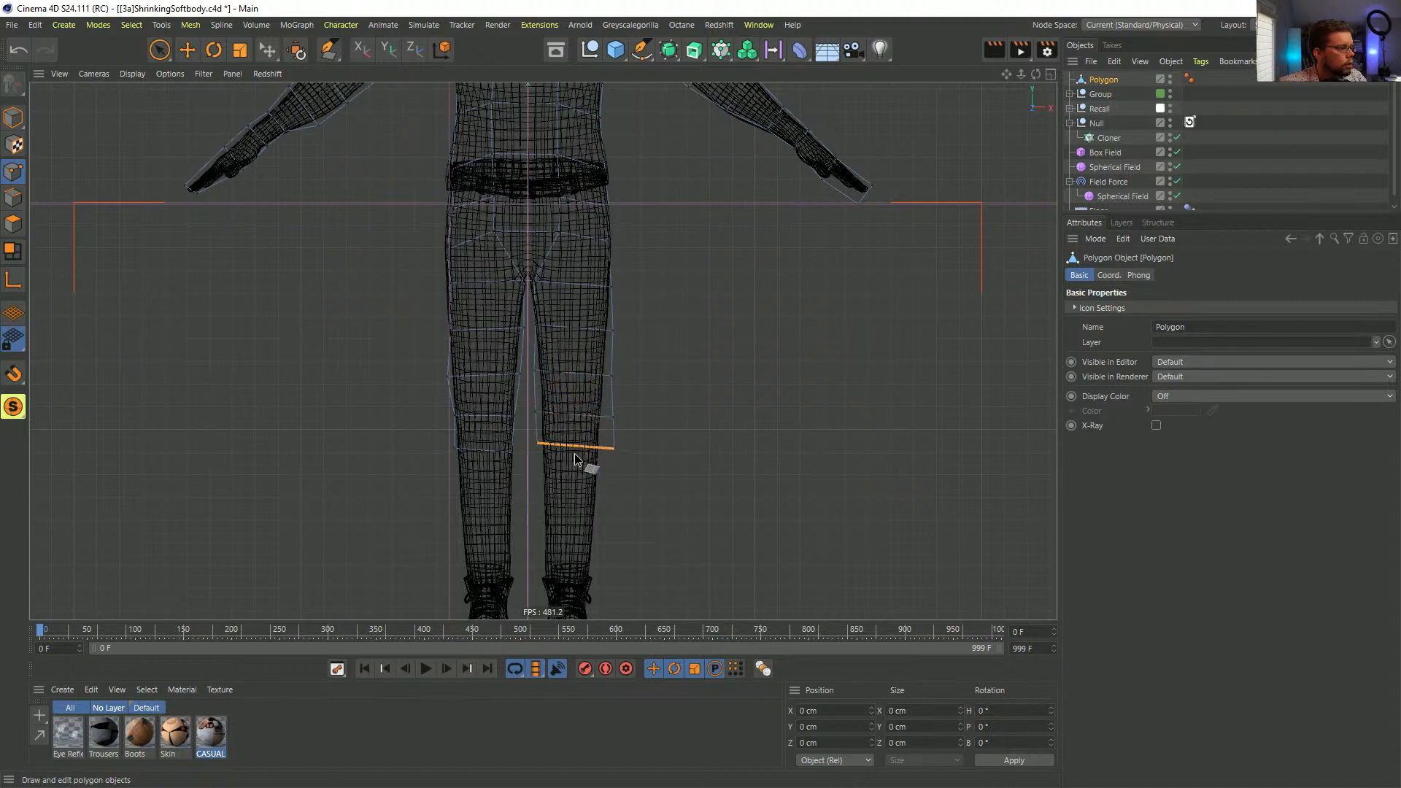
drag(575, 454, 600, 435)
drag(610, 376, 600, 376)
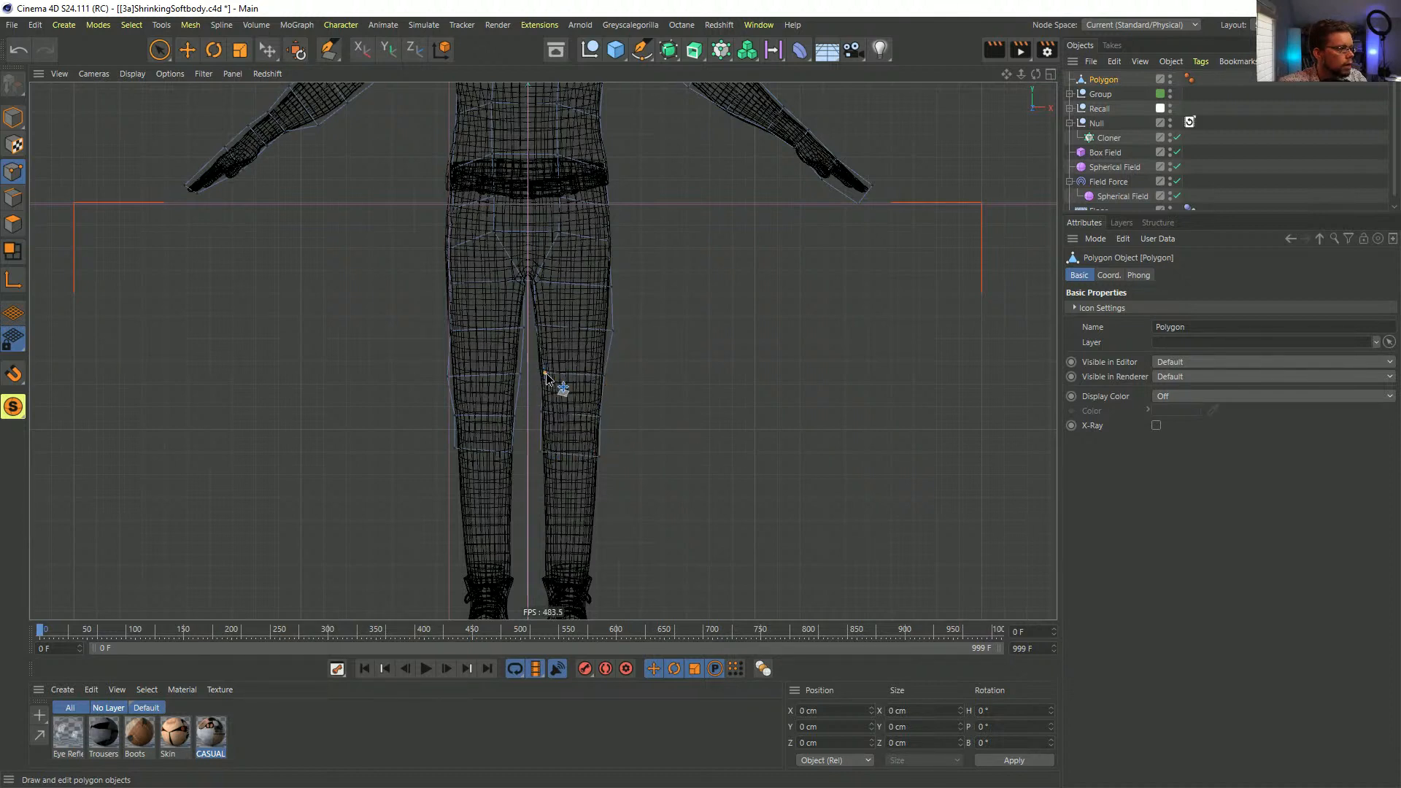
drag(569, 454, 567, 580)
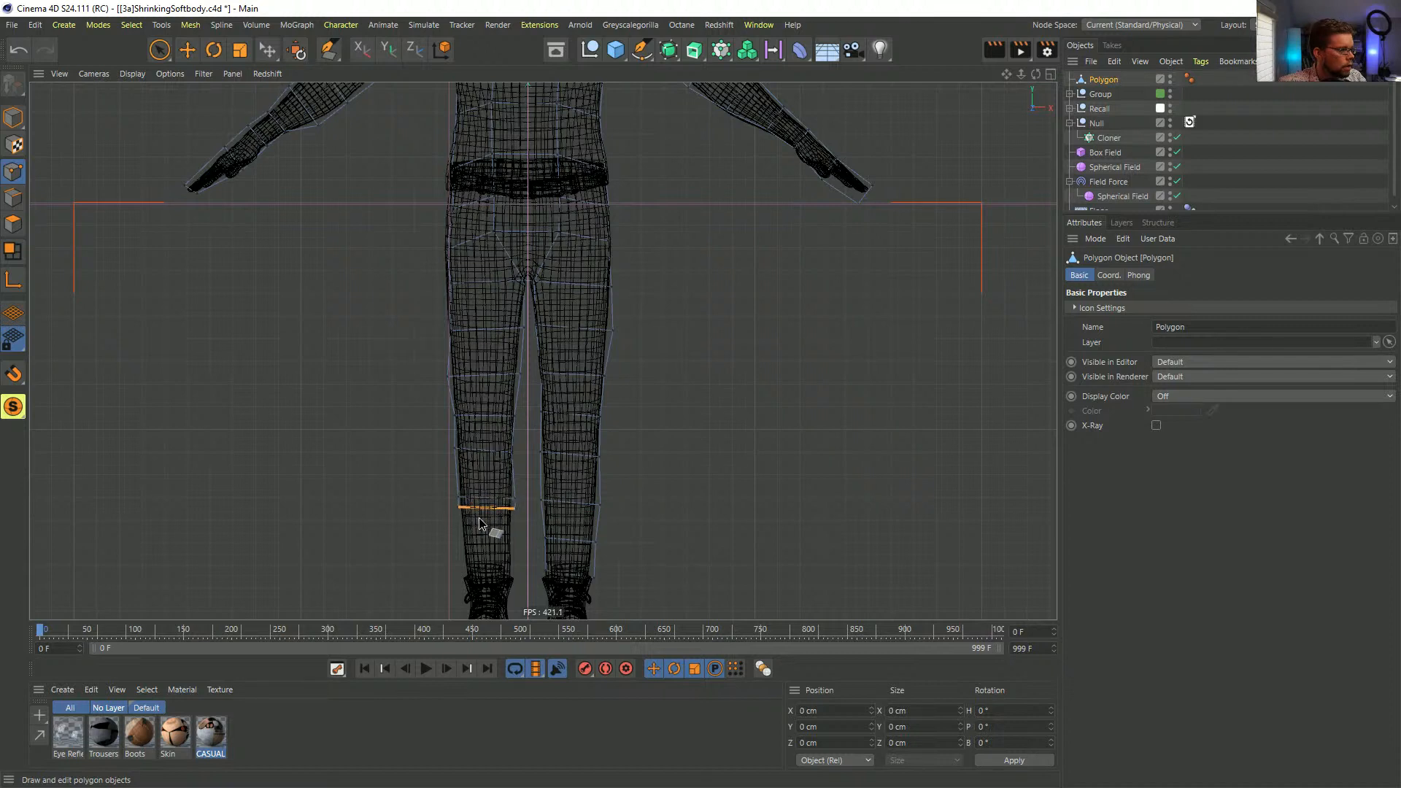
ctrl+drag(488, 546, 490, 582)
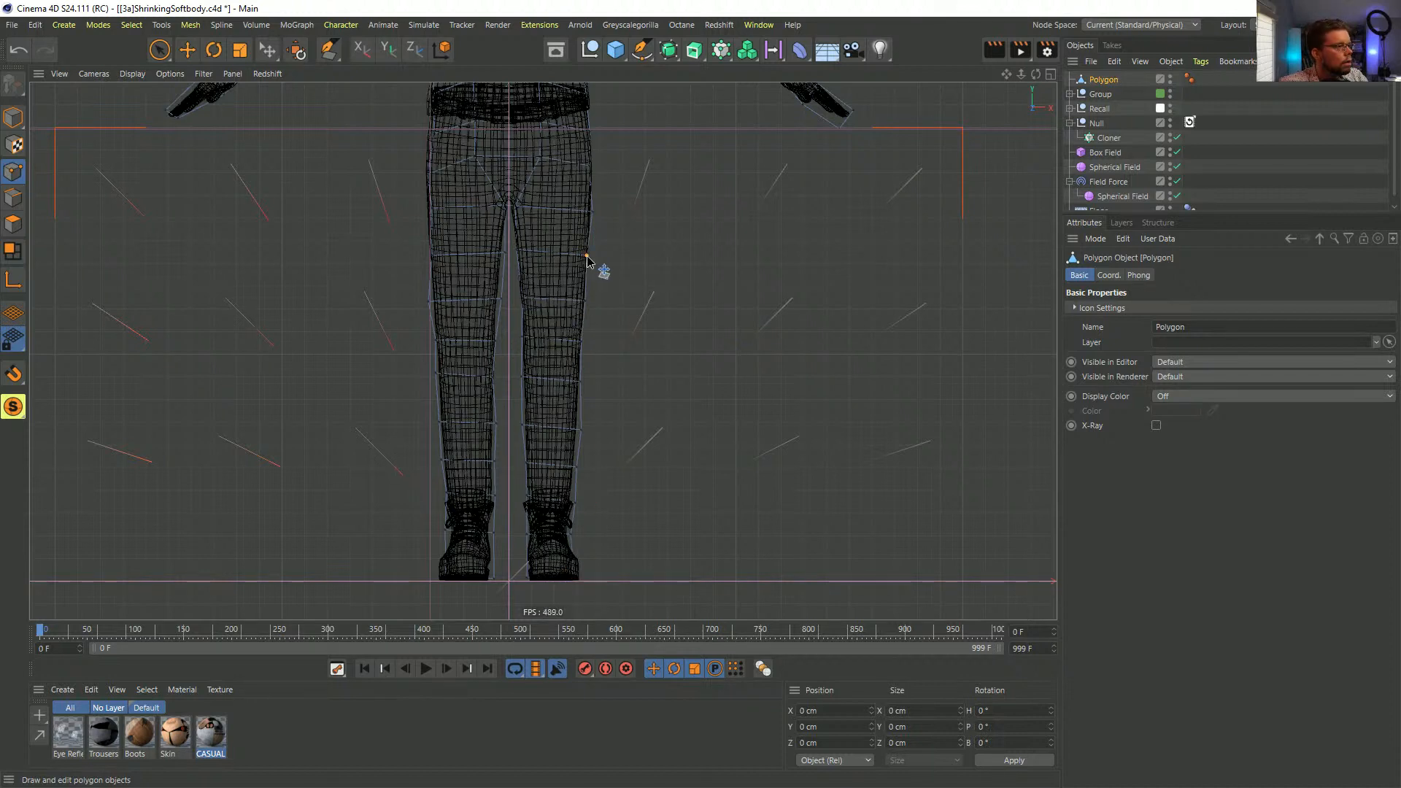
- In the perspective view, select all points of the flat outline and move them about 6 cm toward the front of the figure
alt+middle_drag(501, 295, 523, 403)
middle_click(504, 299)
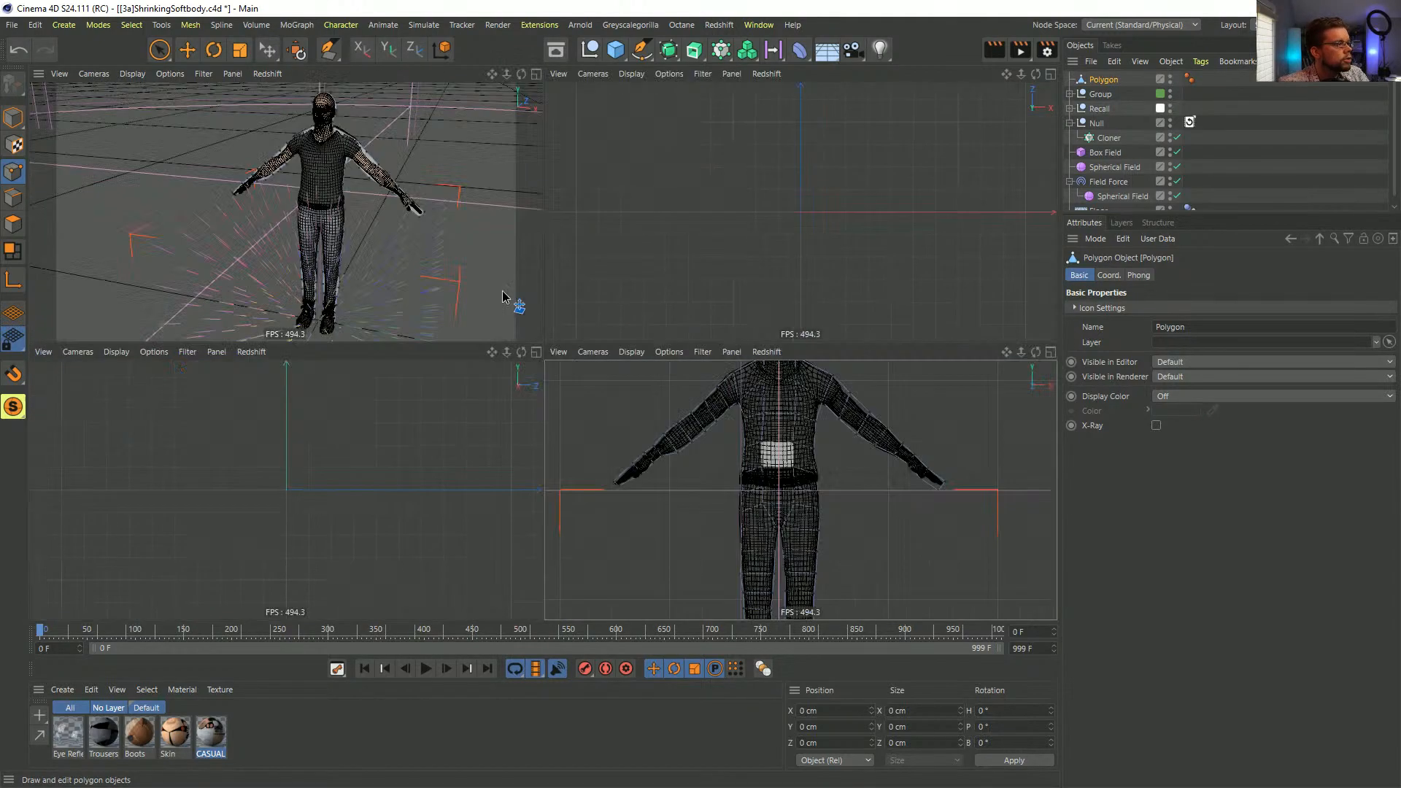
middle_click(440, 232)
alt+drag(440, 230, 835, 315)
key(ctrl+a)
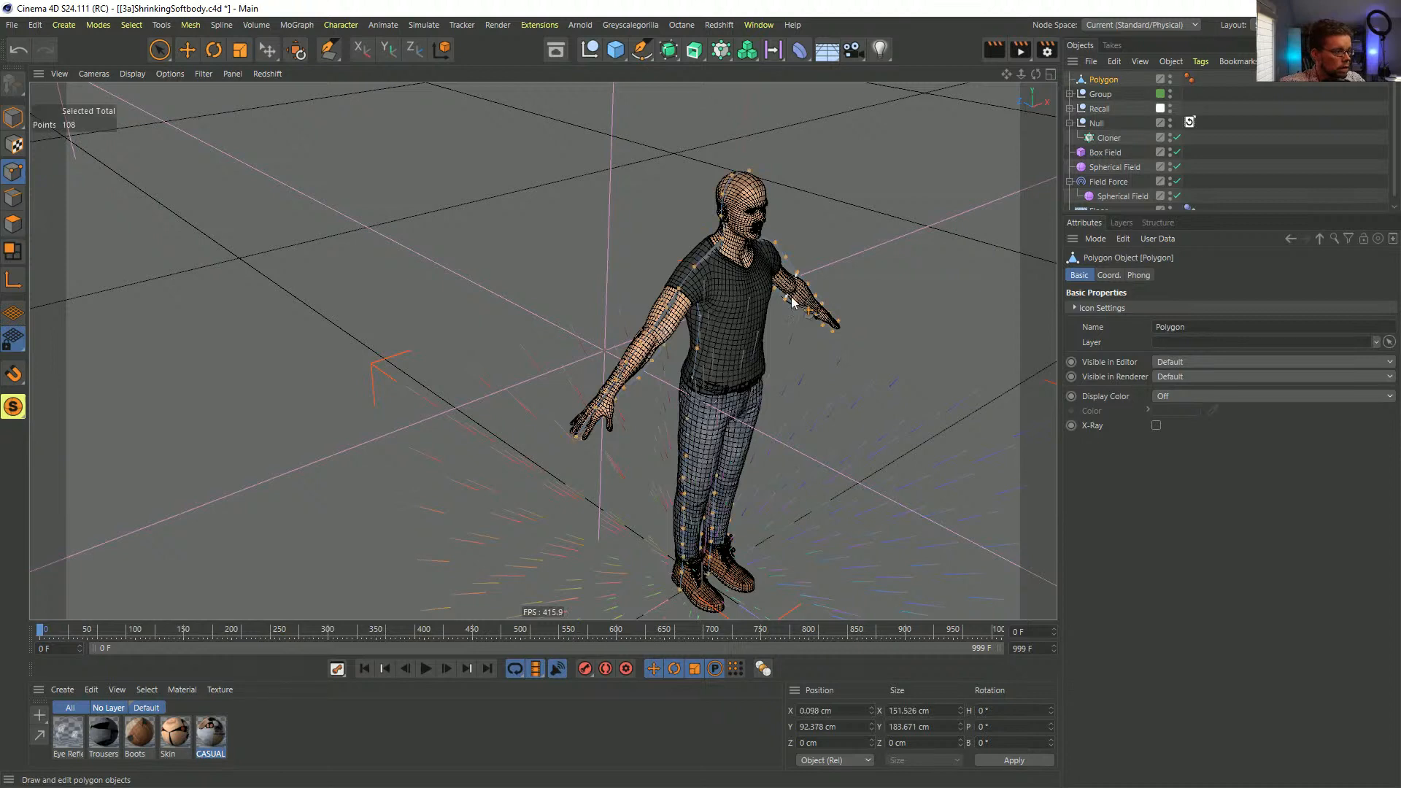
key(e)
drag(651, 354, 669, 370)
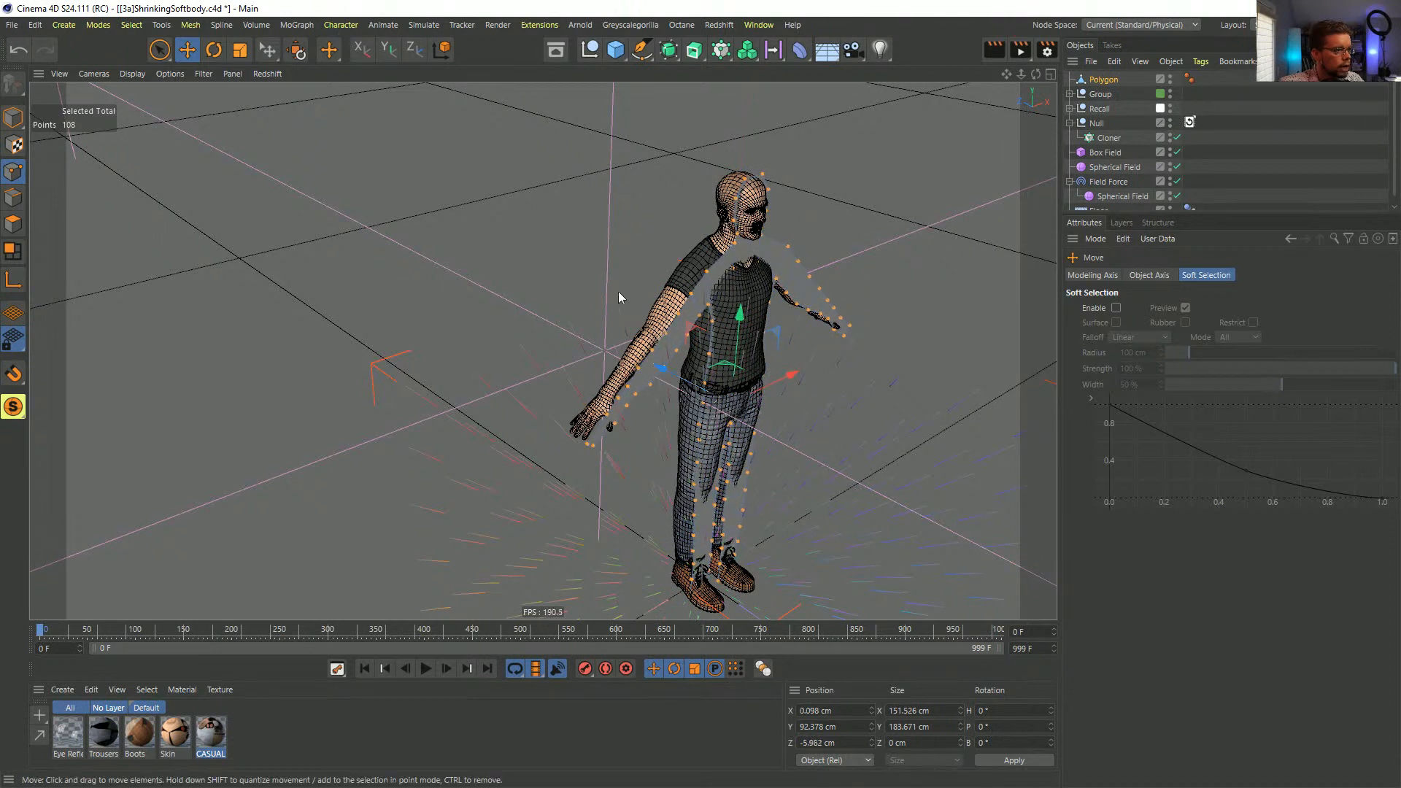
- Extrude all polygons of the outline by -12.4 cm with caps to form a closed cage around the body
click(18, 224)
key(ctrl+a)
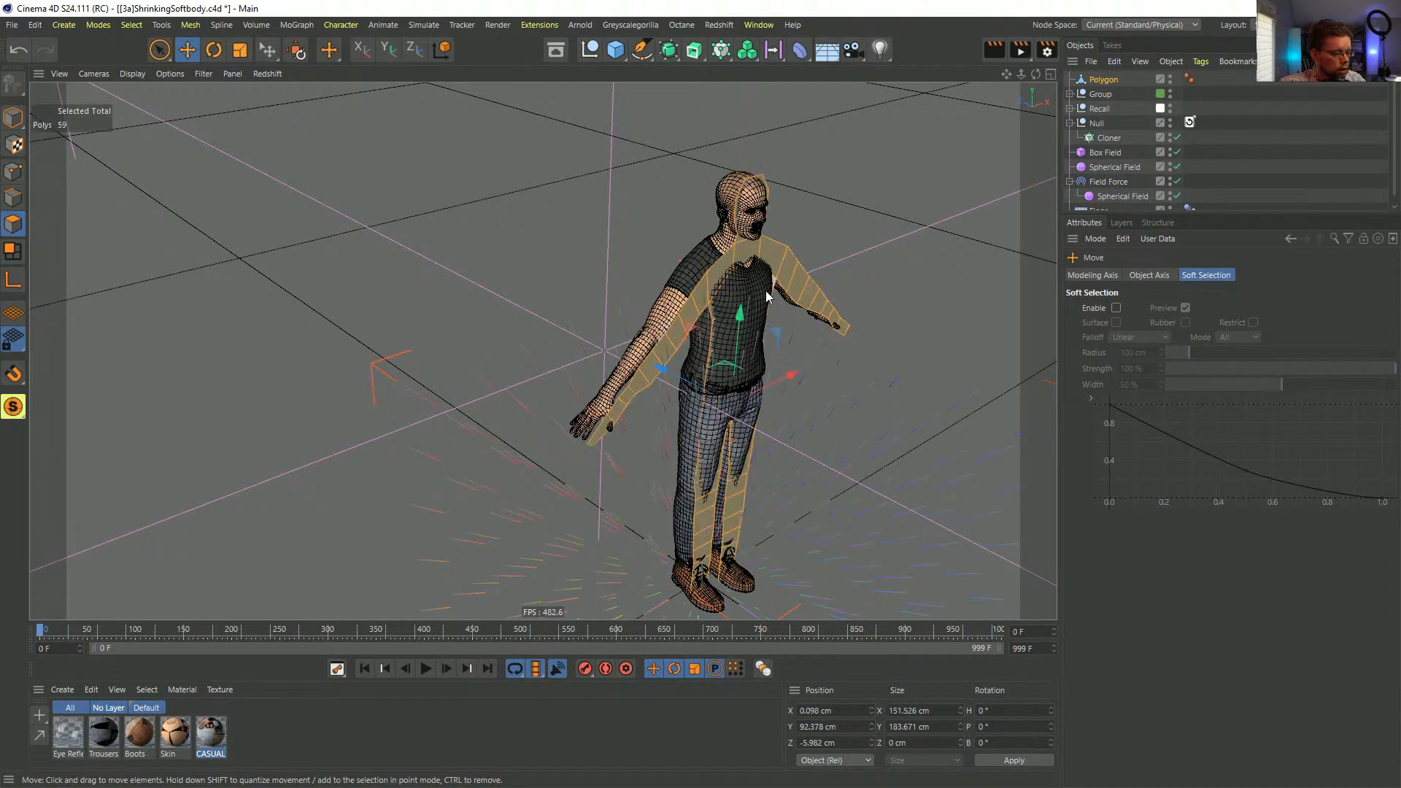
key(d)
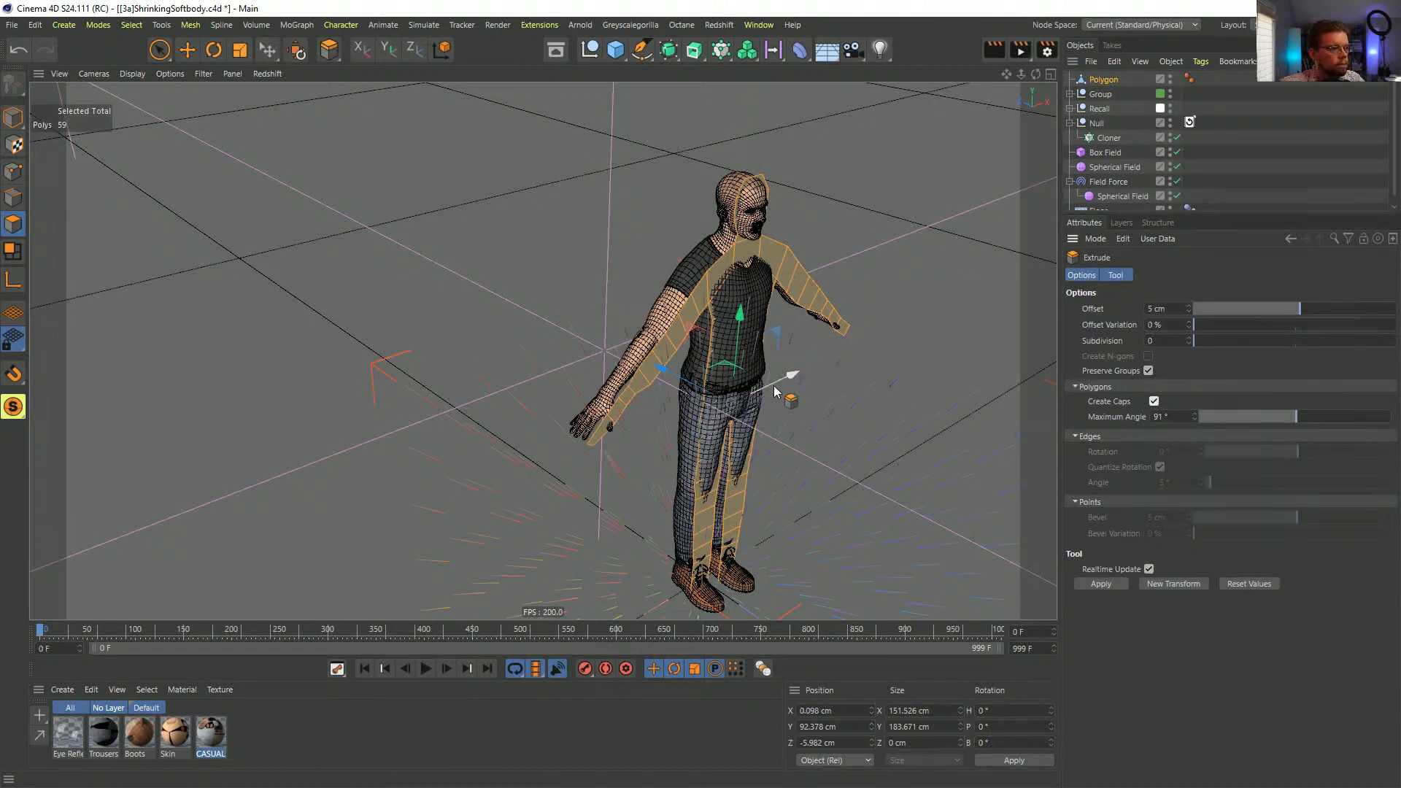
drag(726, 391, 921, 347)
key(ctrl+a)
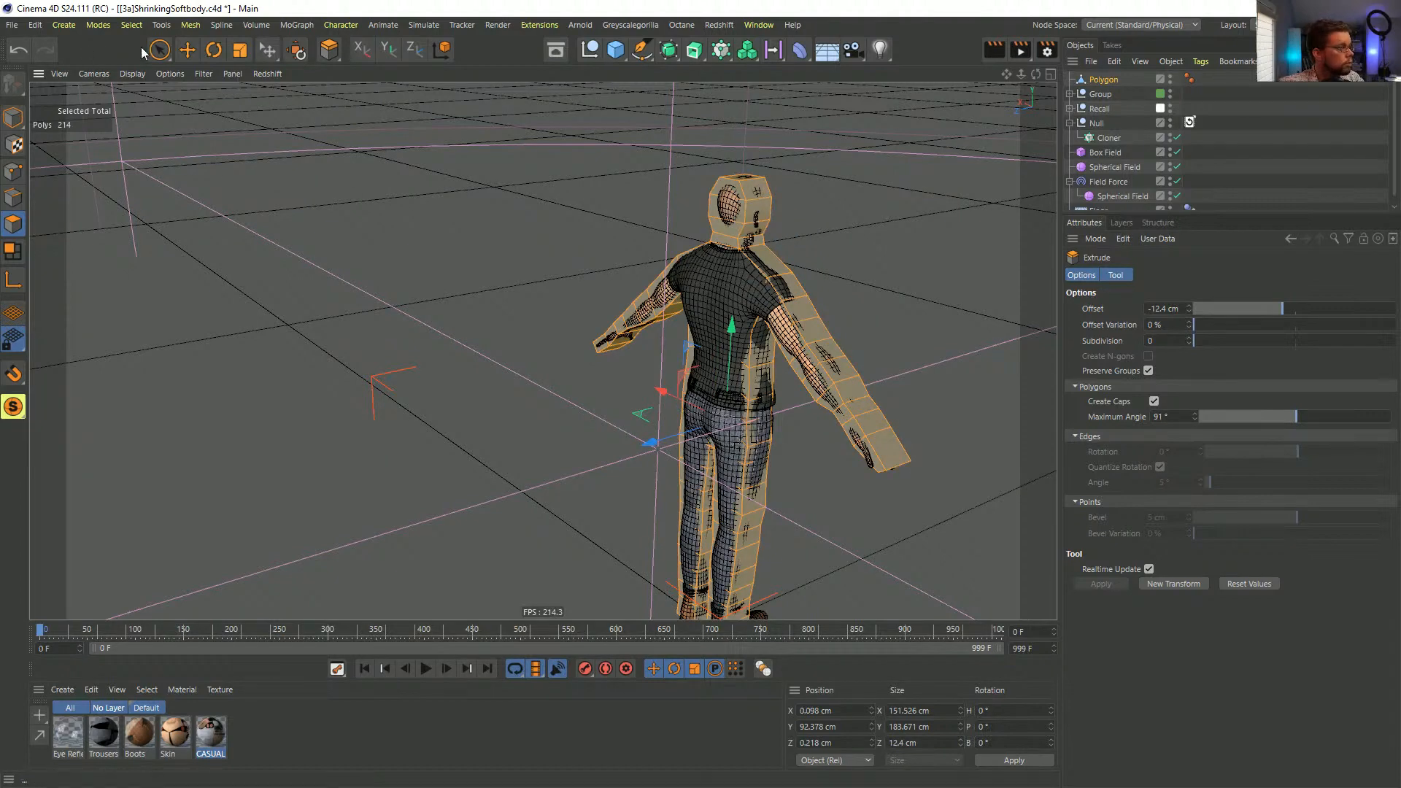
- Turn off cap creation for the Extrude tool
click(159, 49)
key(d)
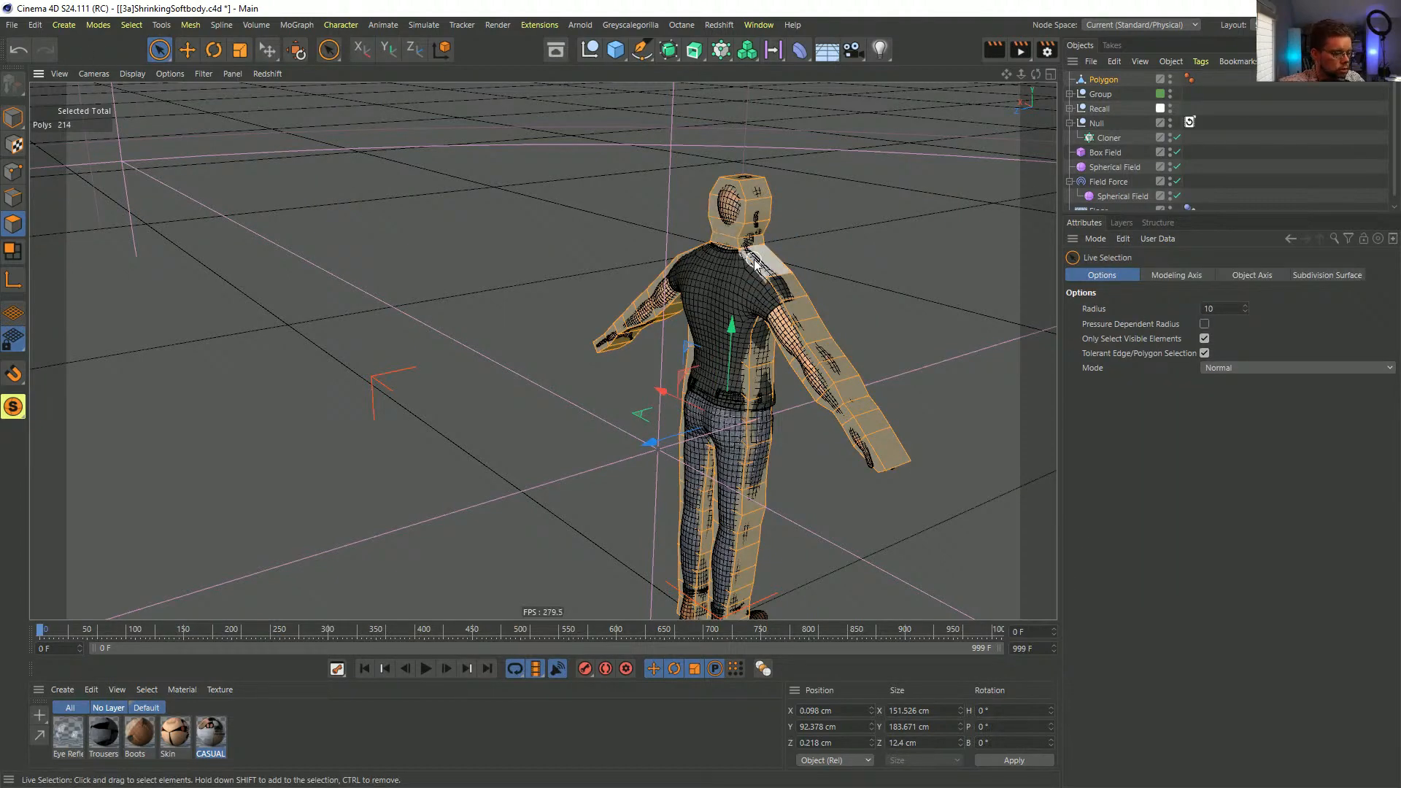
click(1154, 402)
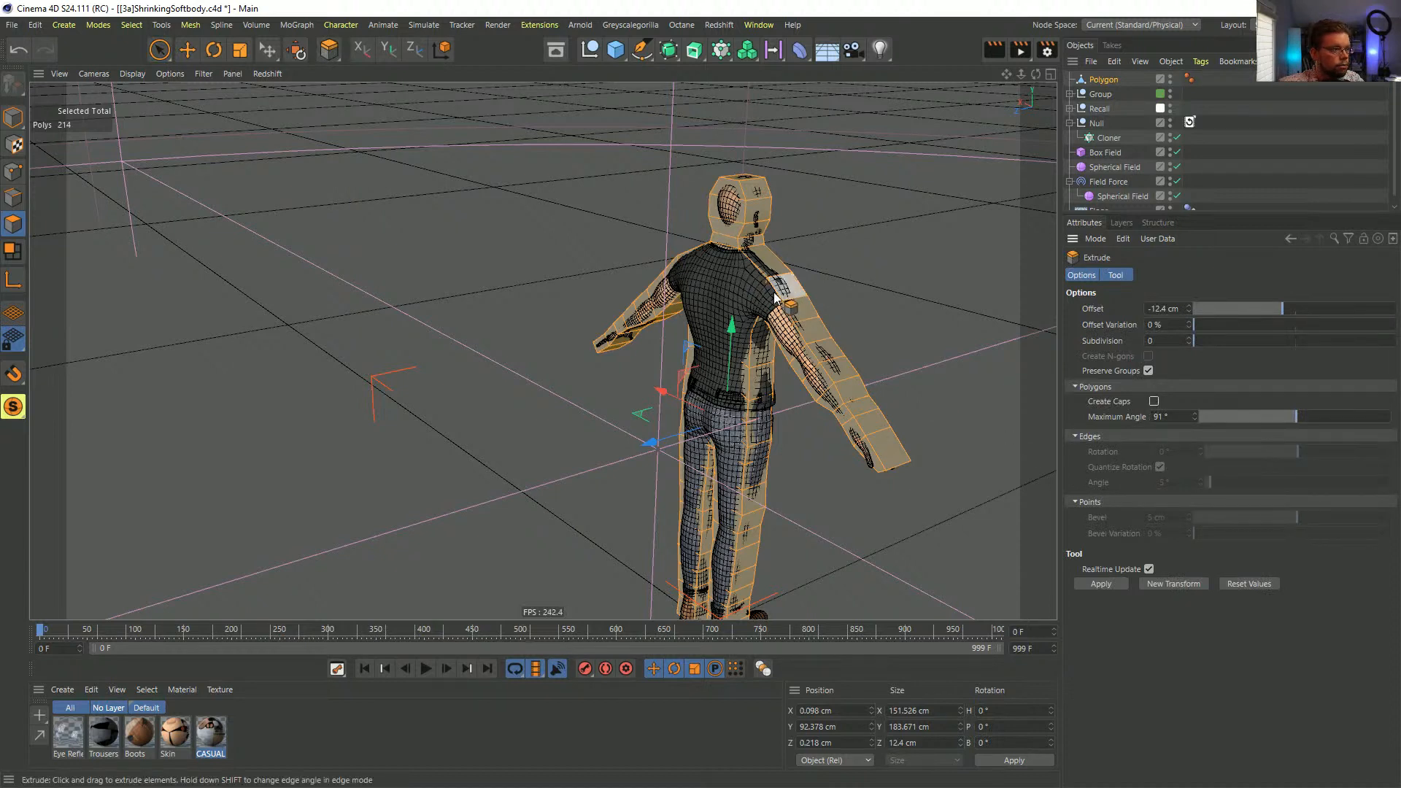
- Select the cage's torso polygons on the chest and back and pull them outward until they enclose the shirt
click(159, 49)
click(727, 285)
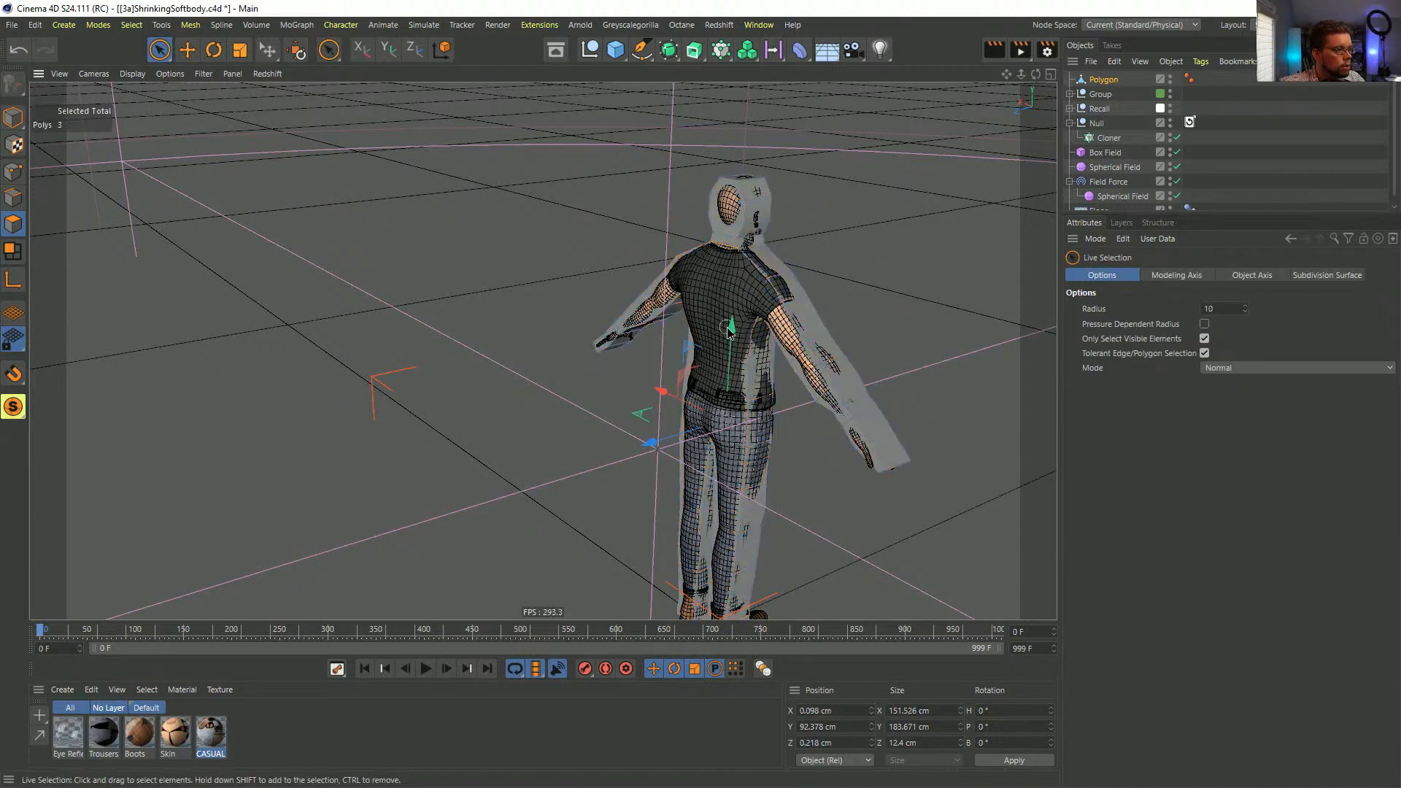
mouse_move(712, 417)
mouse_down()
mouse_move(700, 383)
mouse_move(719, 337)
mouse_move(727, 378)
mouse_move(745, 294)
mouse_move(709, 266)
mouse_move(709, 329)
mouse_move(641, 369)
mouse_move(663, 355)
mouse_up()
mouse_move(759, 249)
ctrl+mouse_down()
mouse_move(740, 437)
mouse_move(671, 365)
mouse_move(682, 259)
ctrl+mouse_up()
drag(657, 377, 757, 234)
click(679, 220)
mouse_move(678, 275)
mouse_down()
mouse_move(660, 420)
mouse_move(650, 271)
mouse_move(687, 292)
mouse_move(683, 398)
mouse_move(690, 321)
mouse_move(637, 344)
mouse_move(689, 264)
mouse_move(715, 444)
mouse_move(632, 436)
mouse_move(641, 348)
mouse_move(663, 341)
mouse_up()
drag(672, 309, 712, 394)
alt+drag(686, 288, 685, 338)
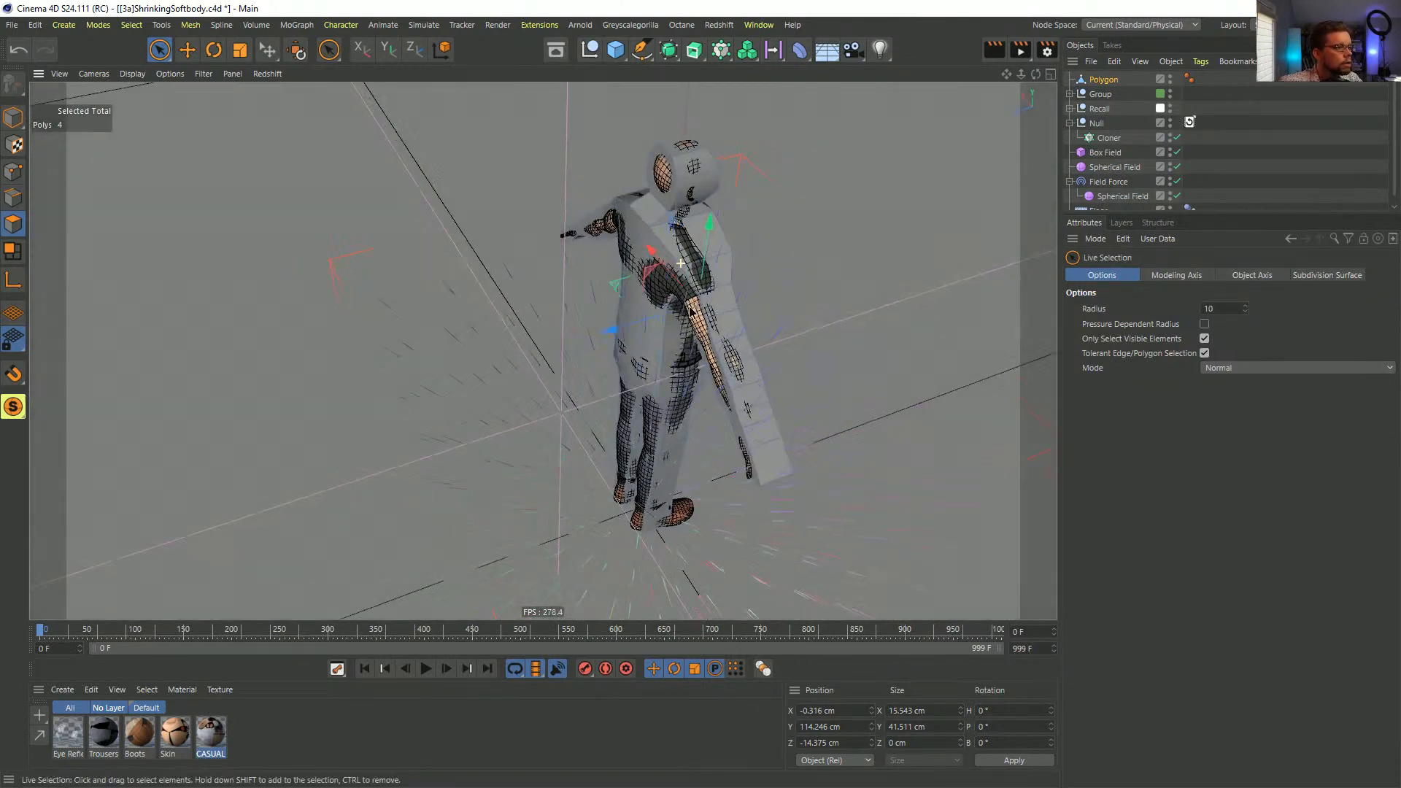
- Select the four corner points at the base of the cage's neck and adjust their height to fit the figure
click(13, 168)
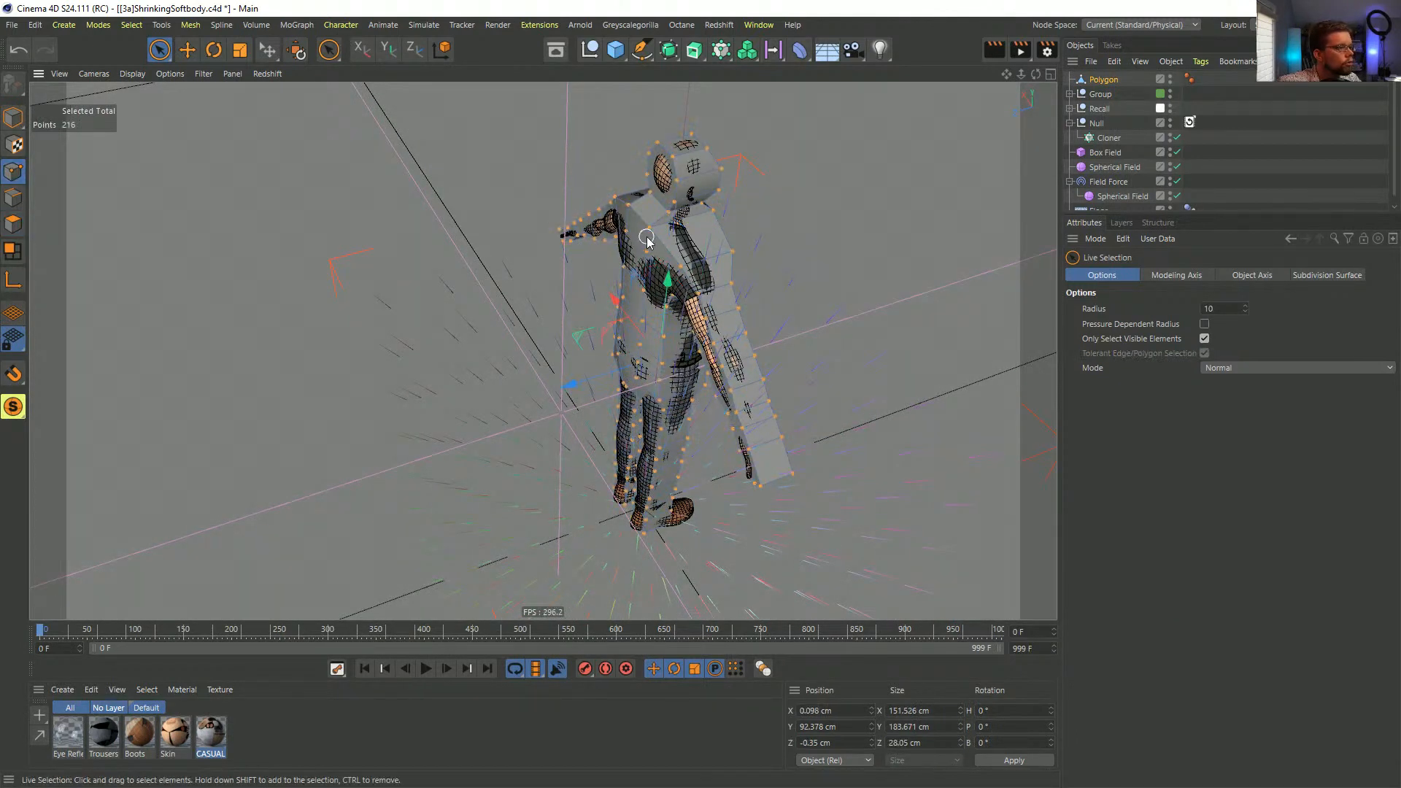
drag(559, 245, 578, 242)
alt+drag(603, 178, 817, 182)
alt+middle_drag(438, 109, 572, 413)
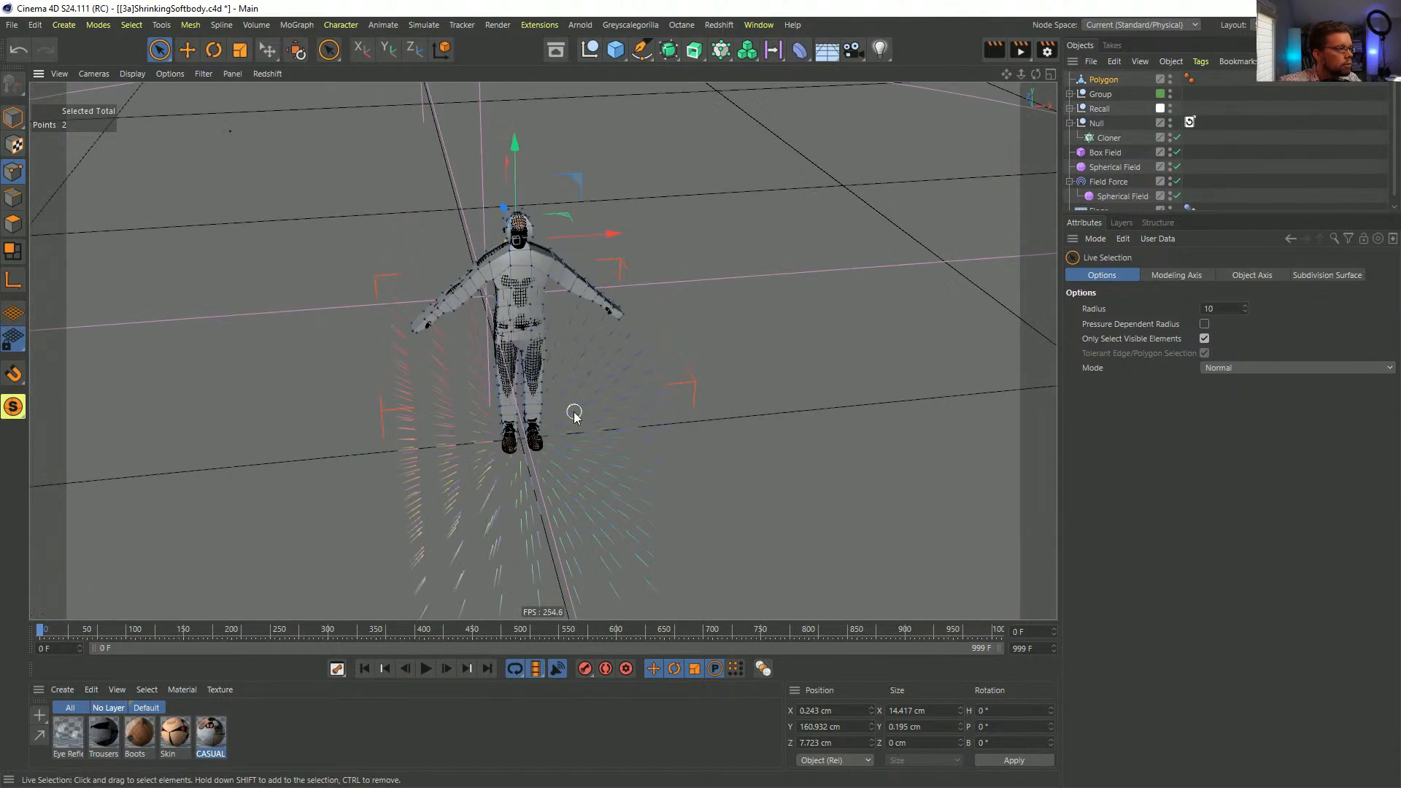
alt+right_drag(500, 262, 576, 221)
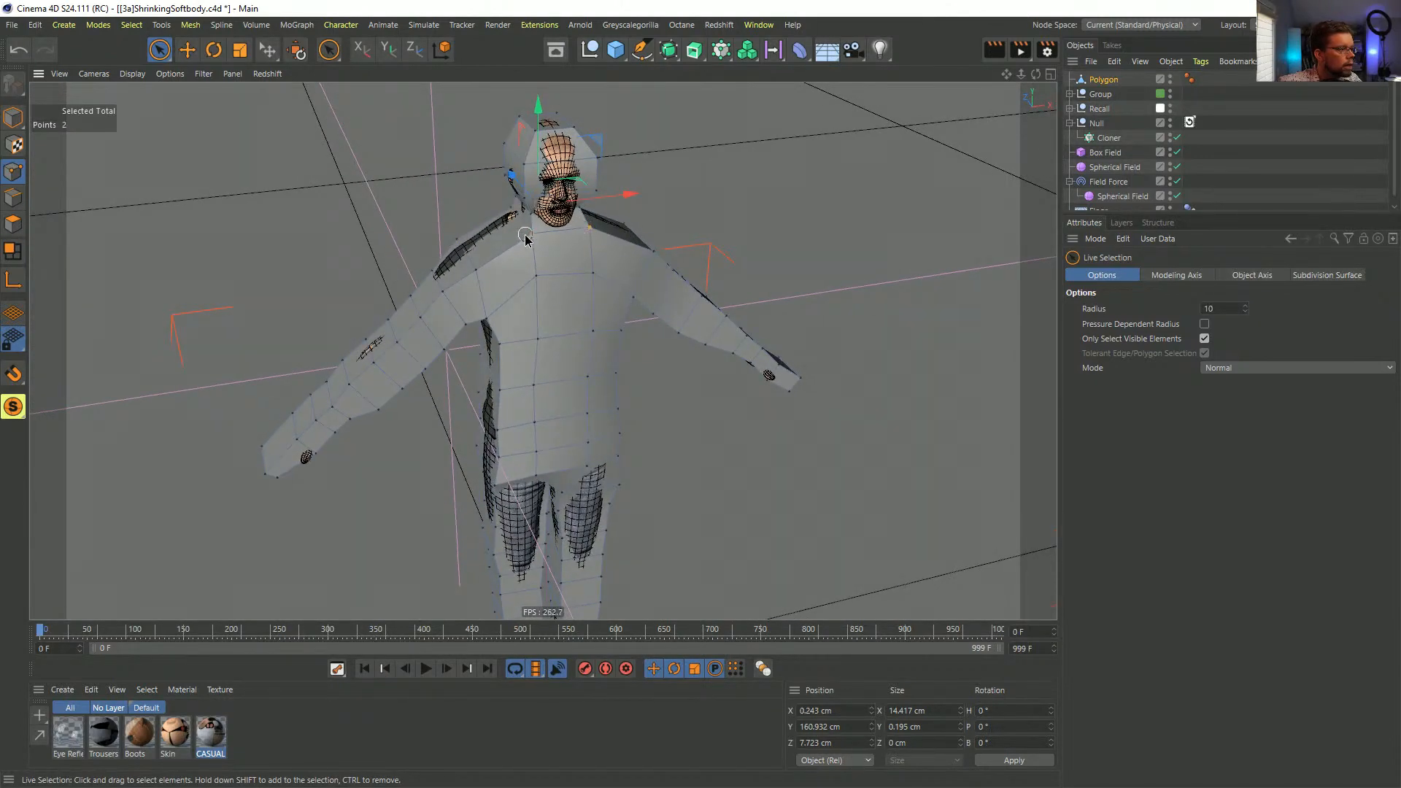
alt+drag(525, 239, 596, 158)
drag(511, 152, 637, 216)
shift+click(570, 193)
shift+click(524, 228)
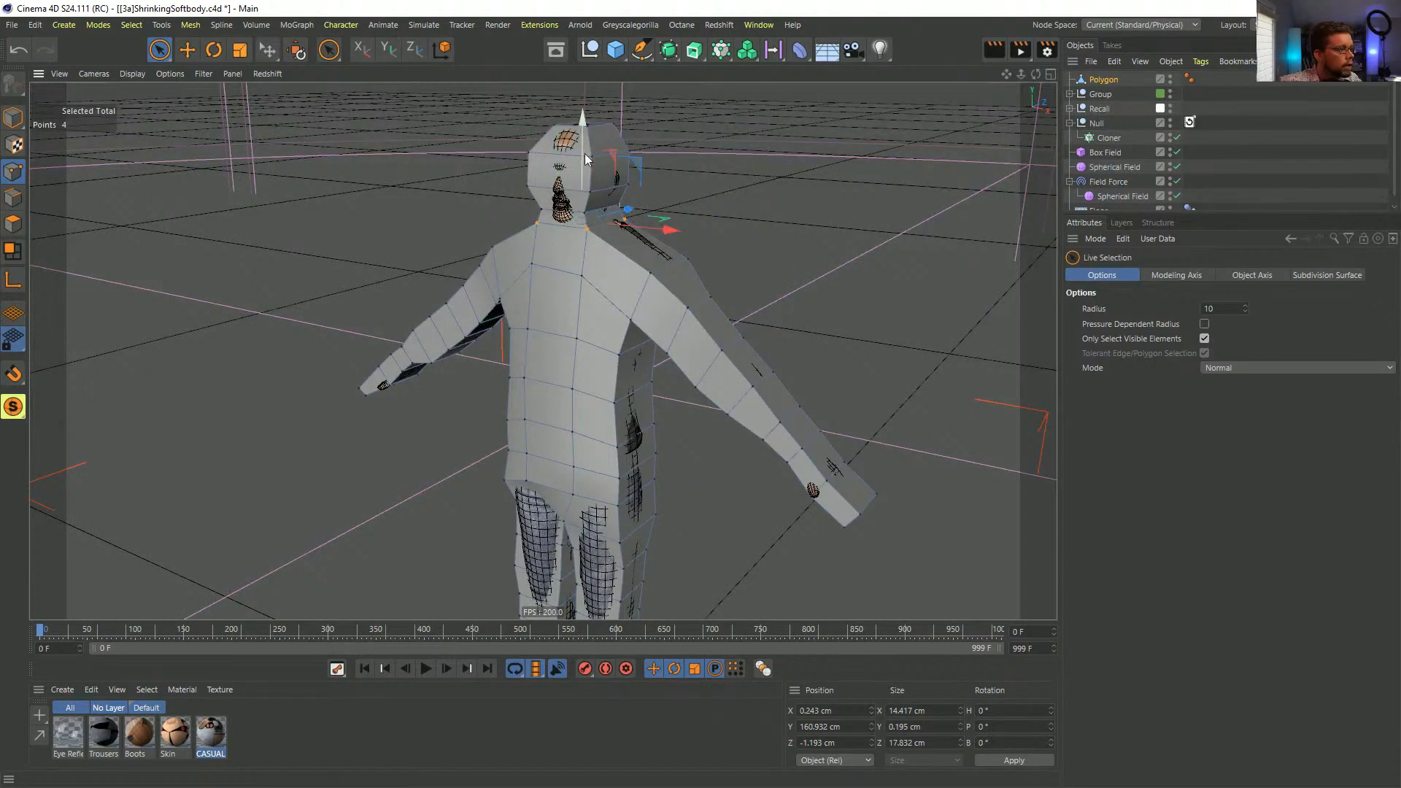
drag(584, 153, 634, 330)
- Select the front edge points along both arms, leaving out the shoulder point, and push them back about 4 cm toward the arms
shift+click(520, 236)
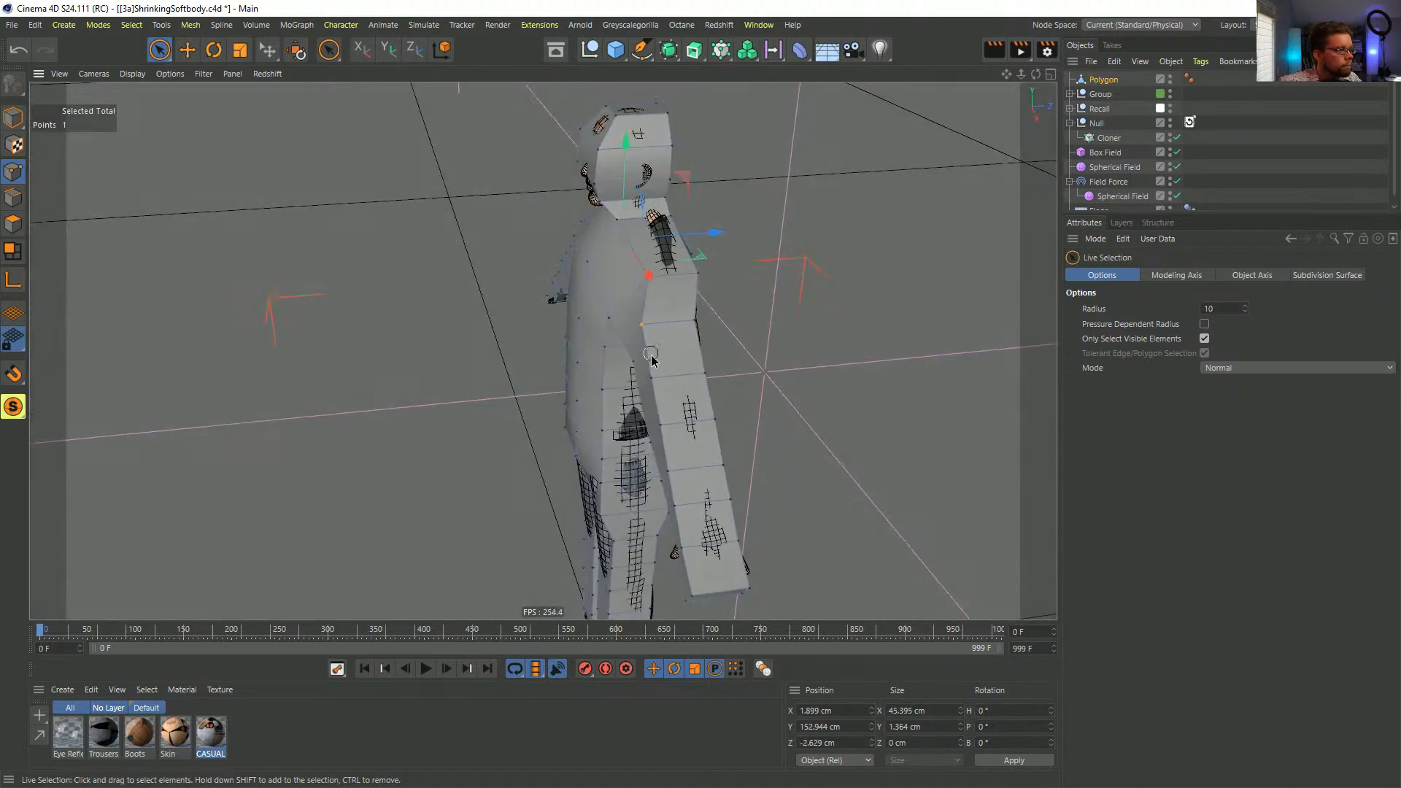
alt+drag(670, 429, 654, 261)
shift+click(655, 261)
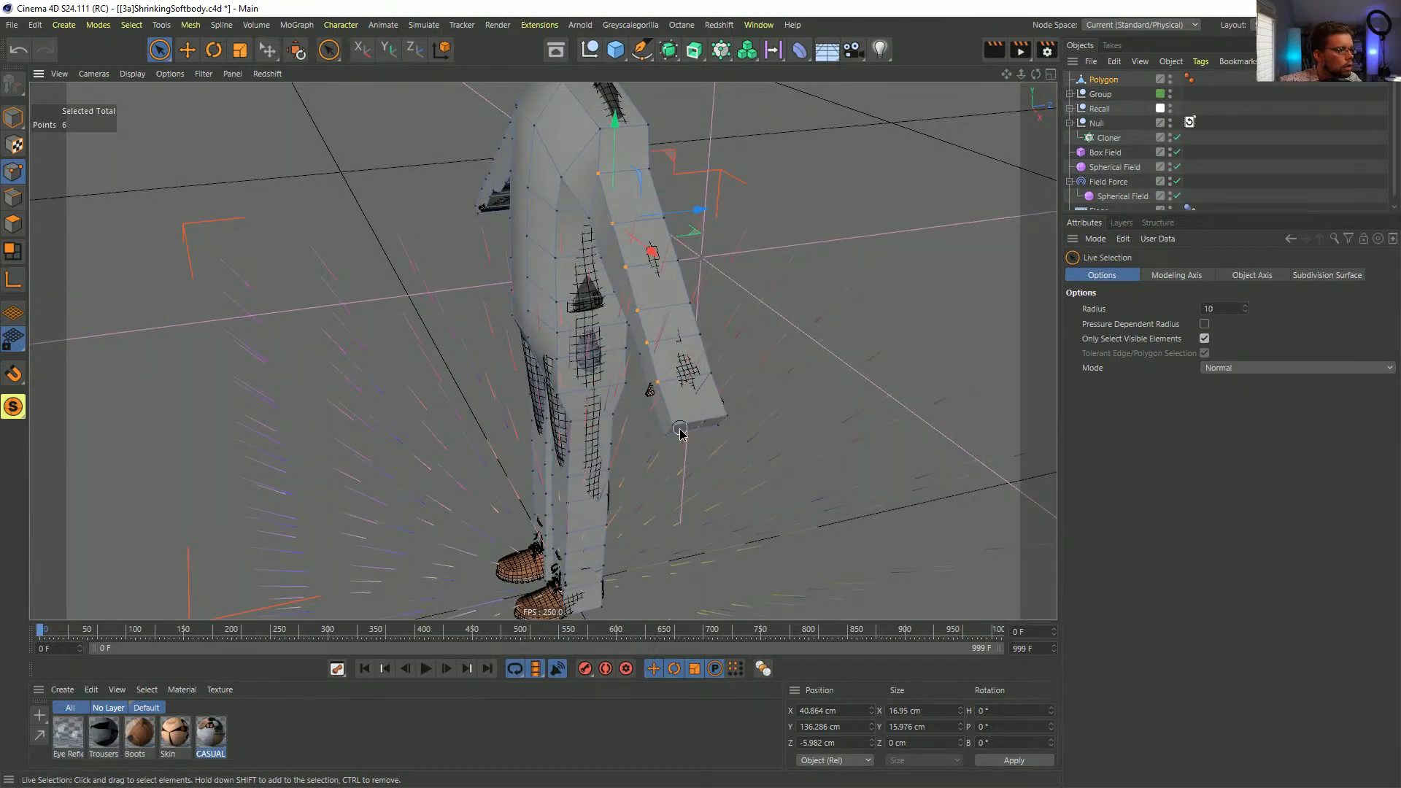
shift+click(616, 350)
alt+drag(615, 350, 493, 221)
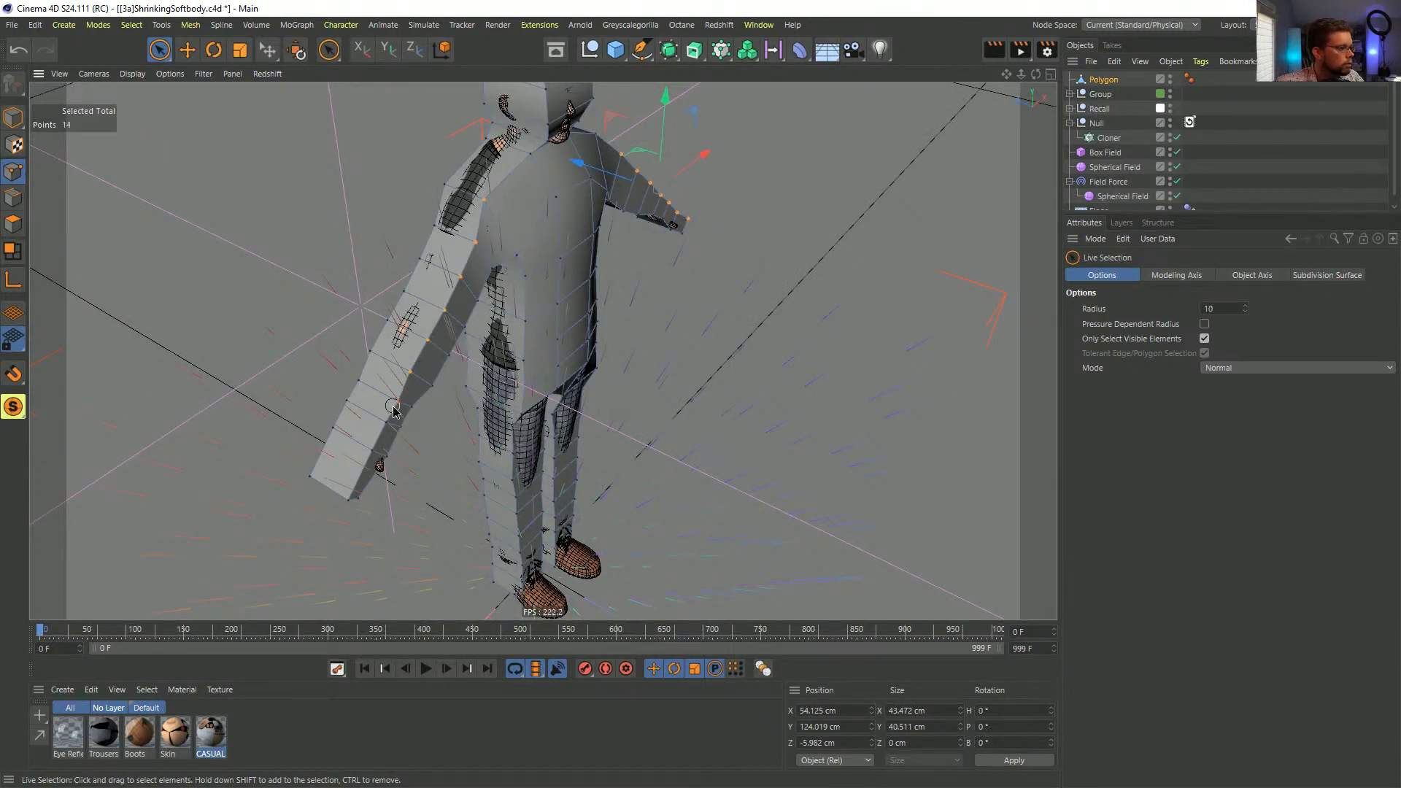
shift+click(348, 498)
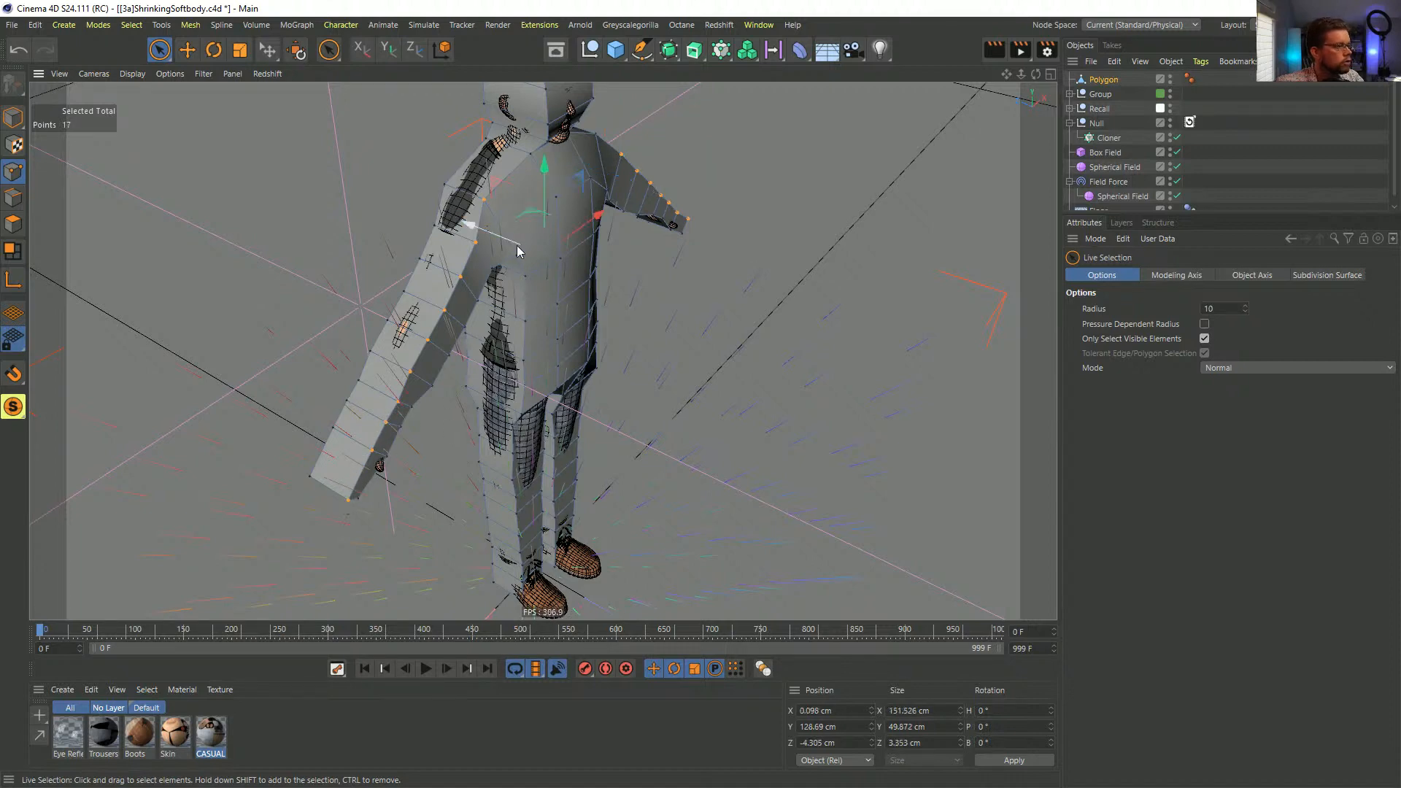
ctrl+click(483, 196)
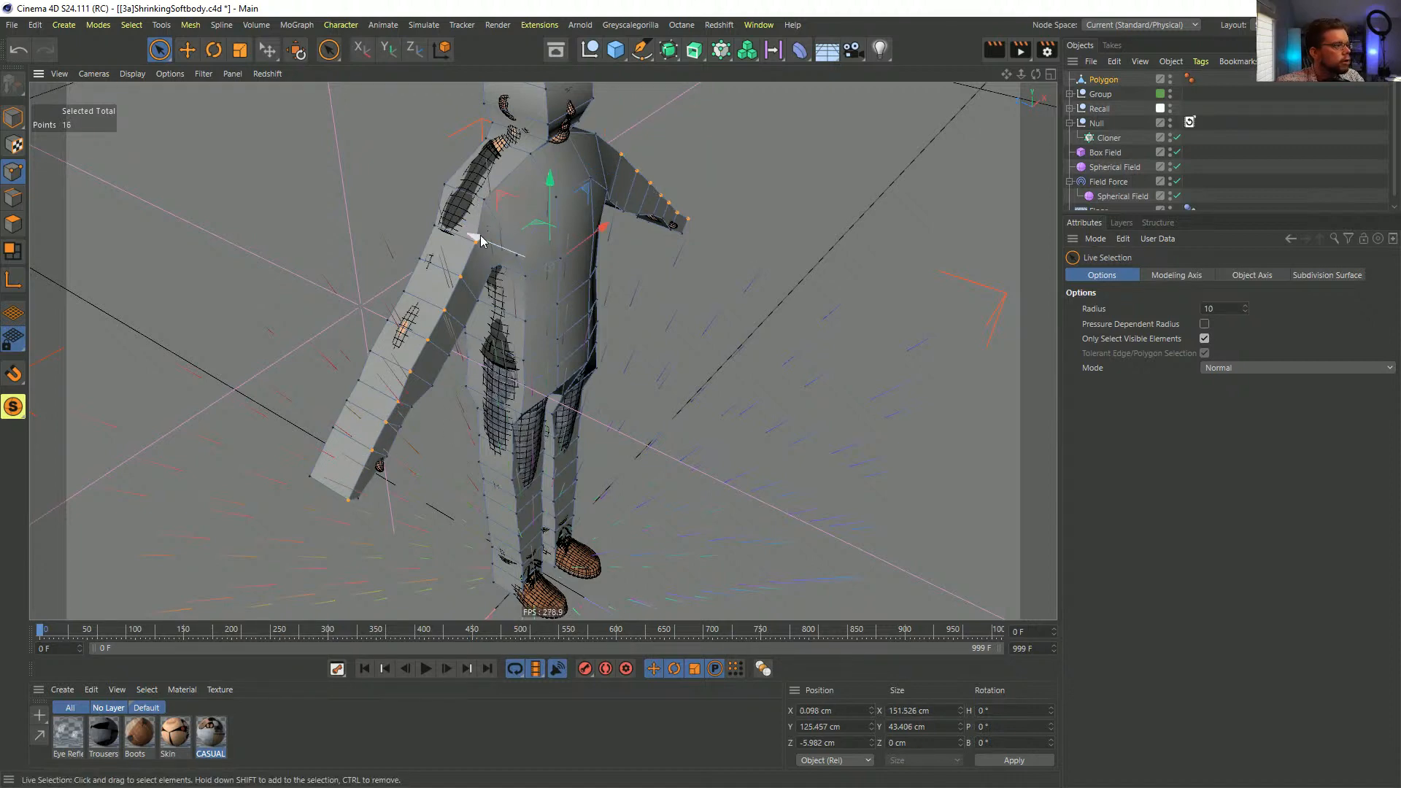
alt+drag(476, 242, 487, 282)
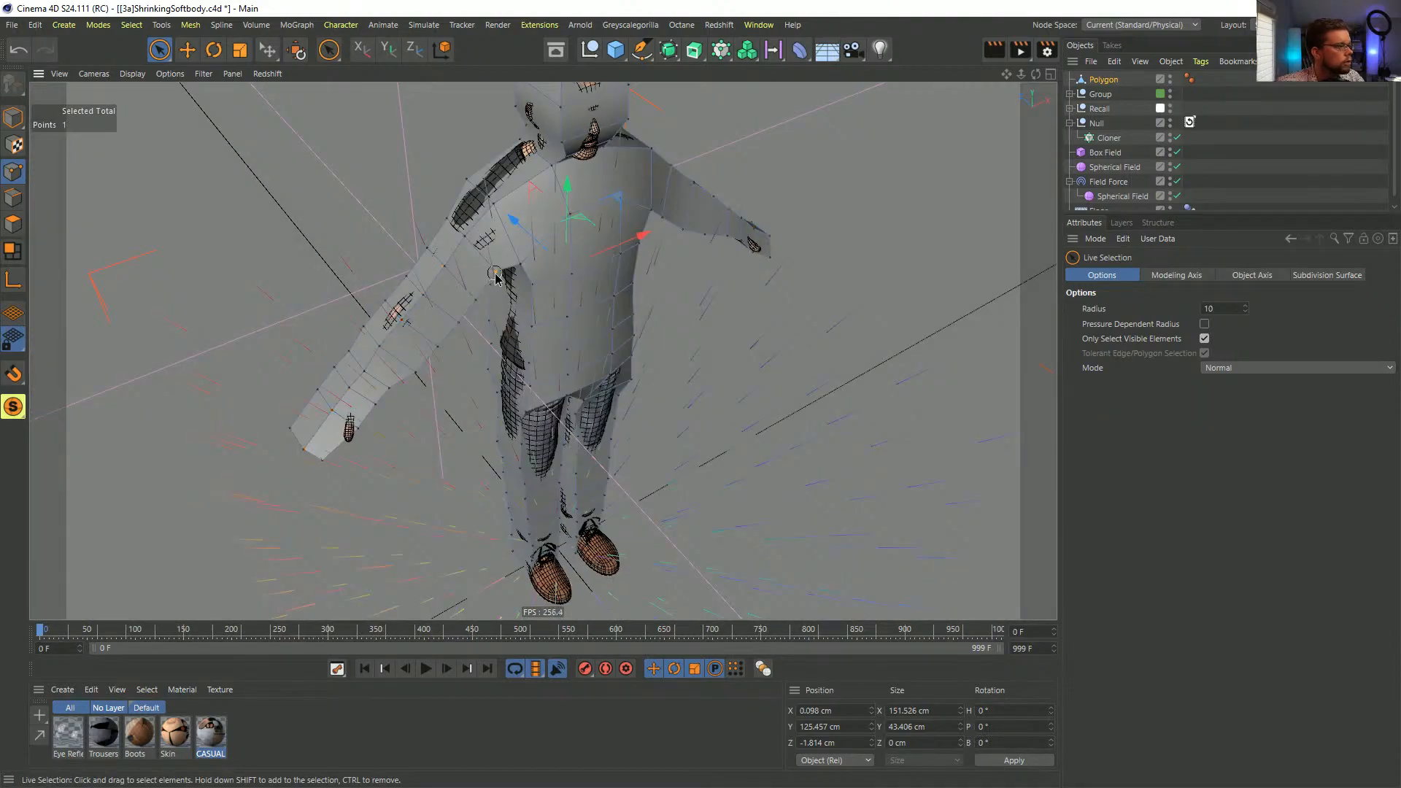
- Select the underarm points on both arms and adjust them to fit the cage closer to the figure
click(416, 378)
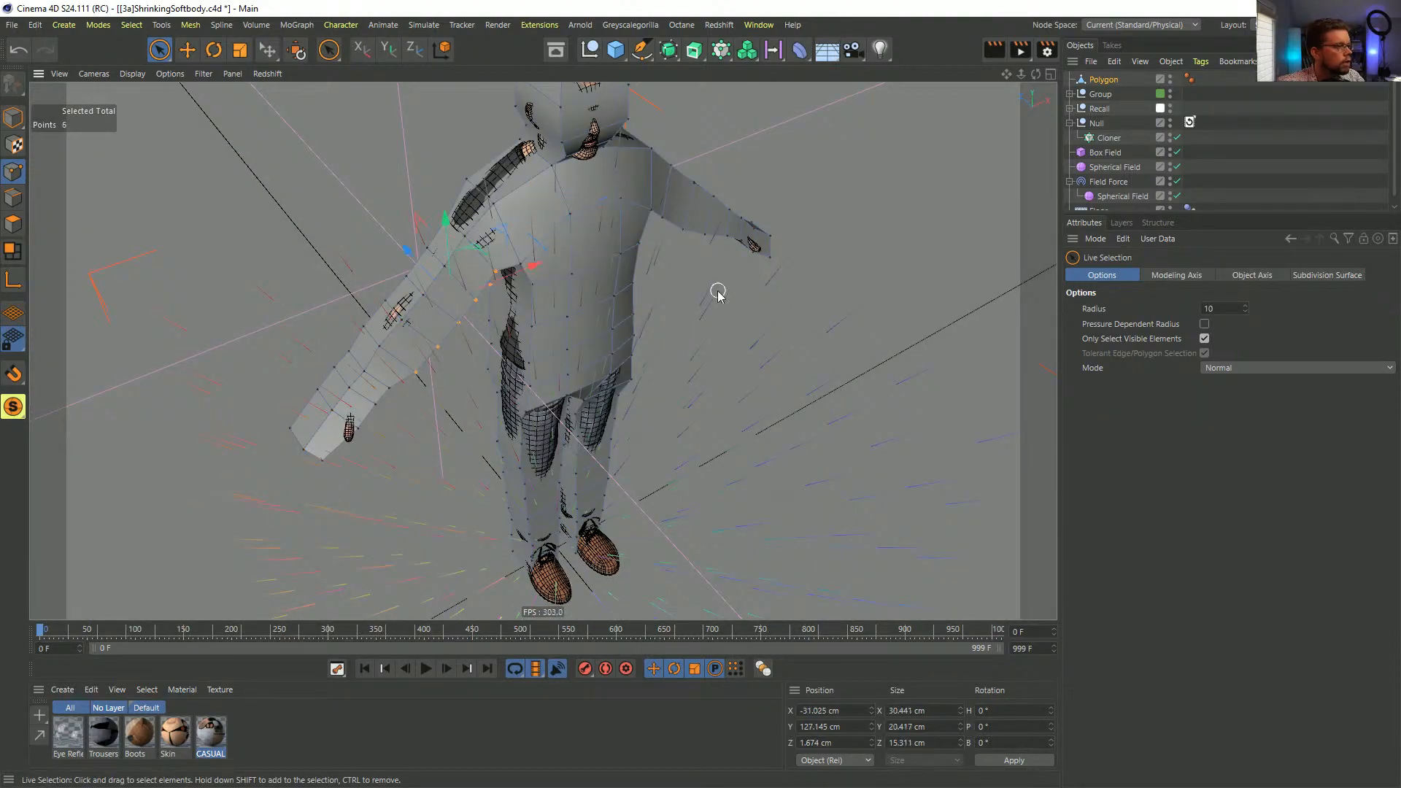
alt+drag(722, 243, 544, 275)
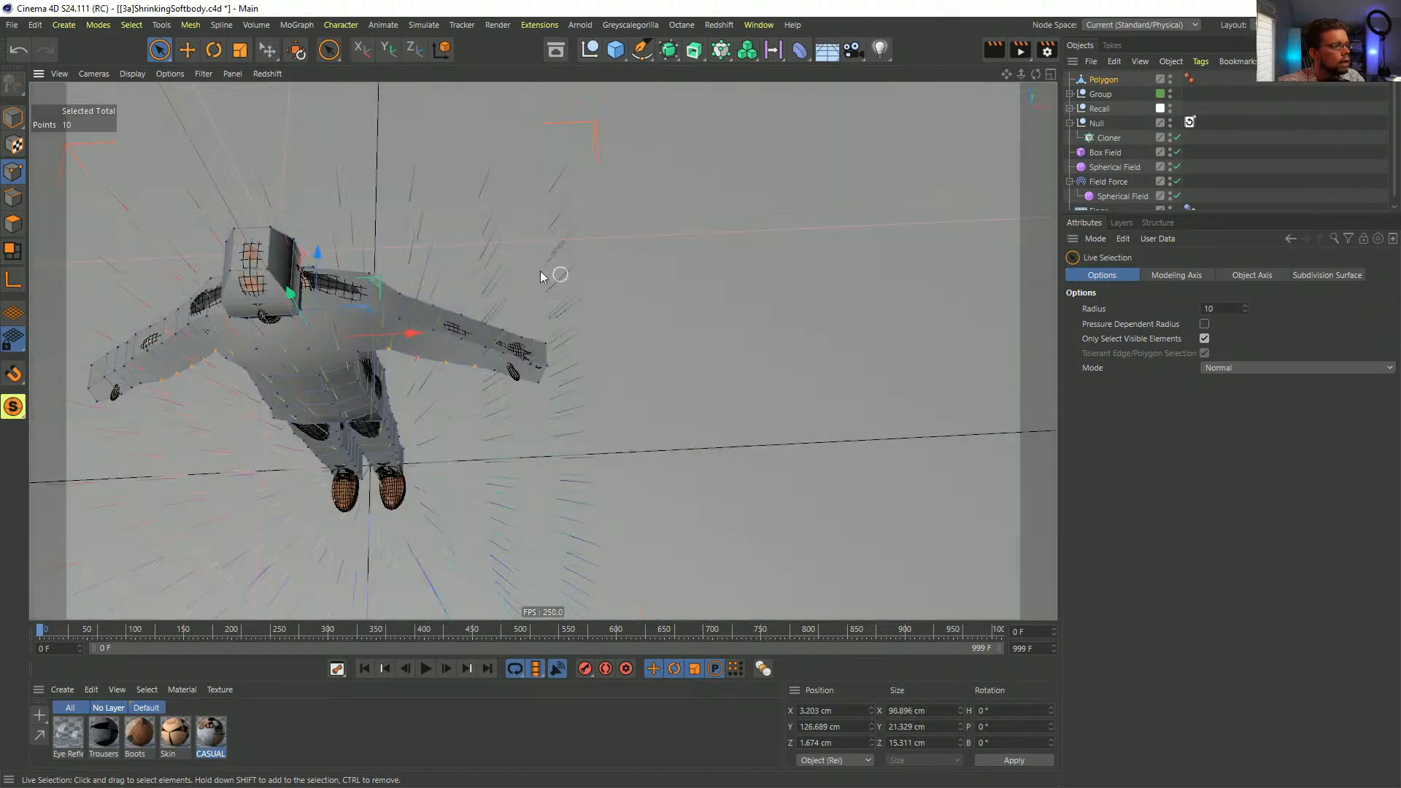
drag(318, 283, 438, 186)
shift+click(427, 203)
alt+middle_drag(438, 186, 451, 294)
- Select all cage points and smooth them with the Iron tool at 21.2% strength
key(ctrl+a)
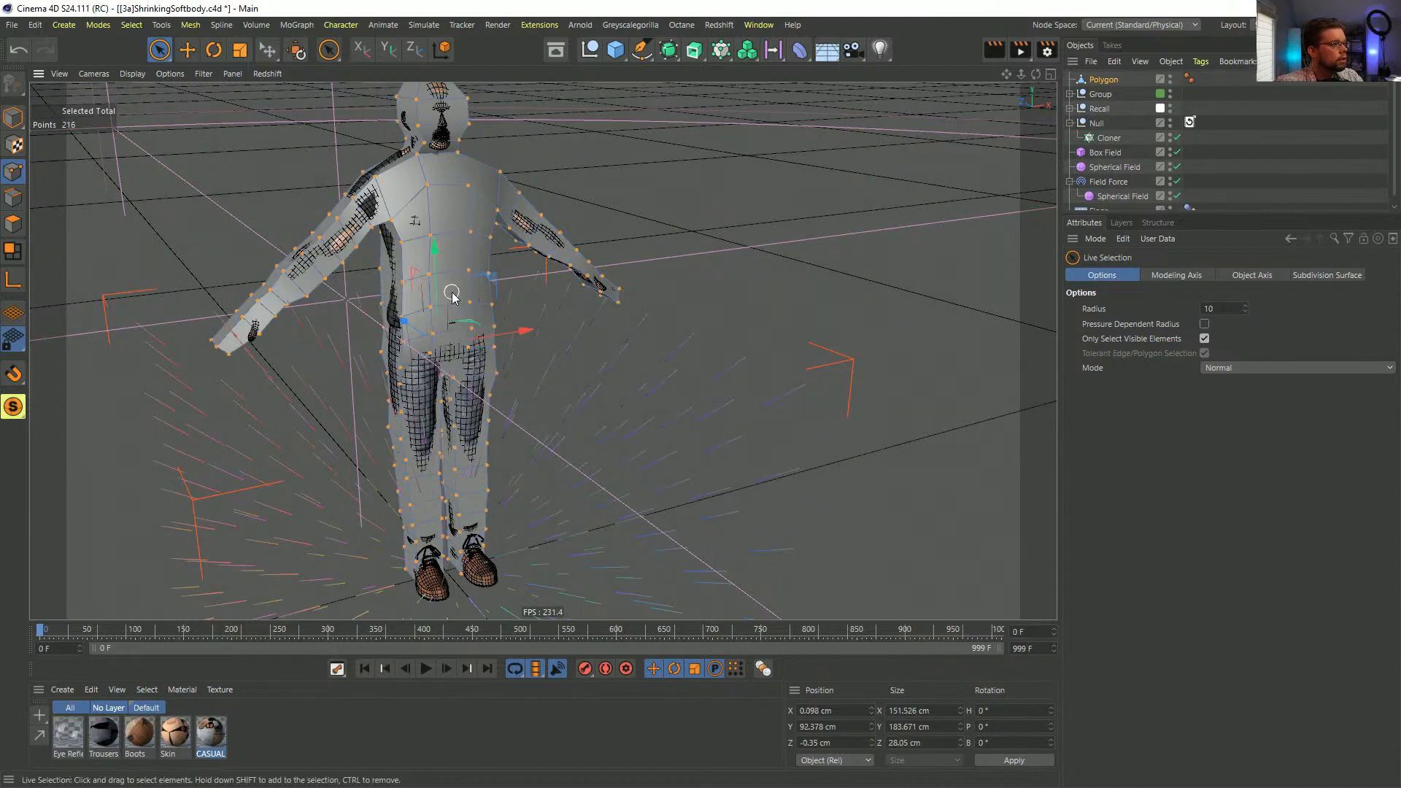
key(m)
key(g)
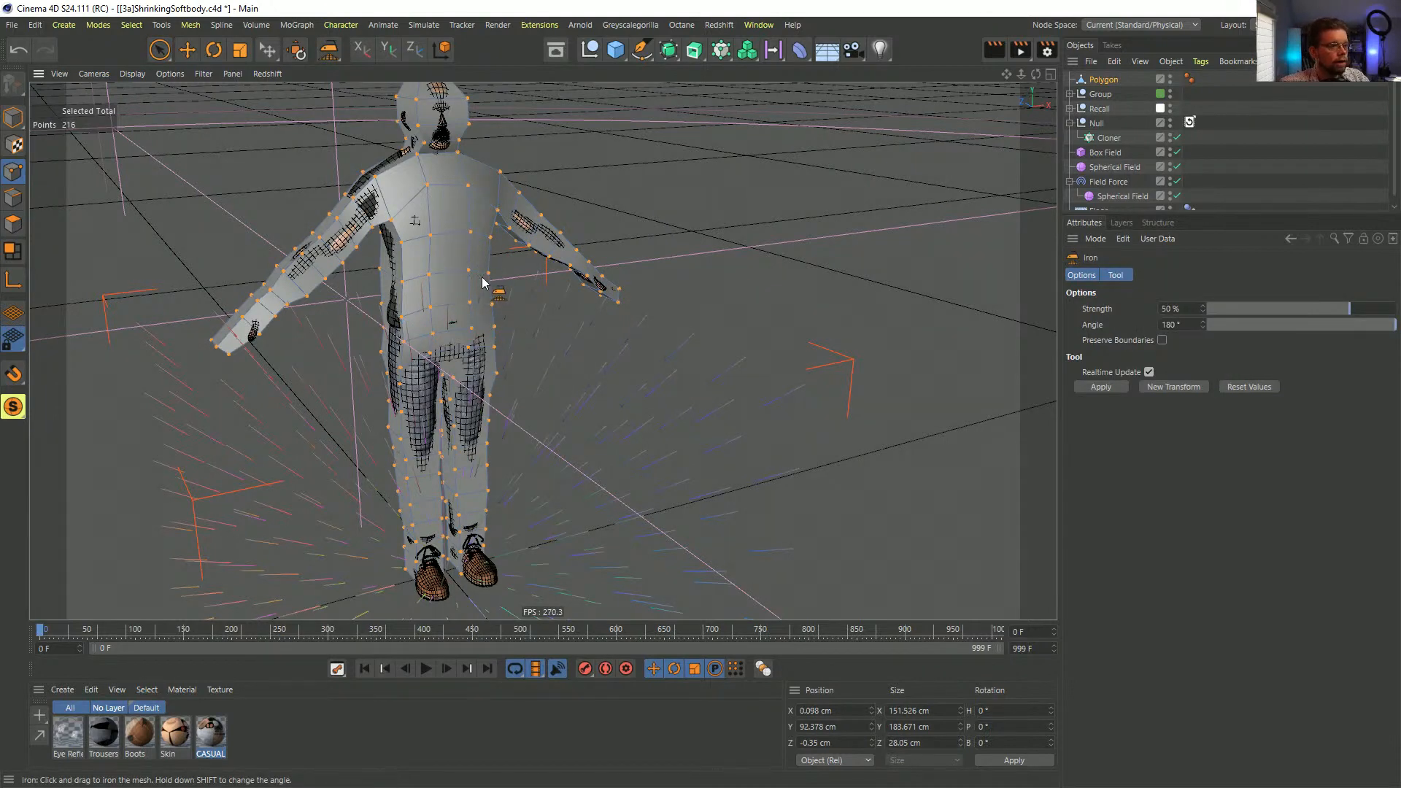
drag(463, 282, 540, 278)
- Select the front polygon above each boot at the base of both legs and extrude them 8.66 cm to cover the feet
click(9, 226)
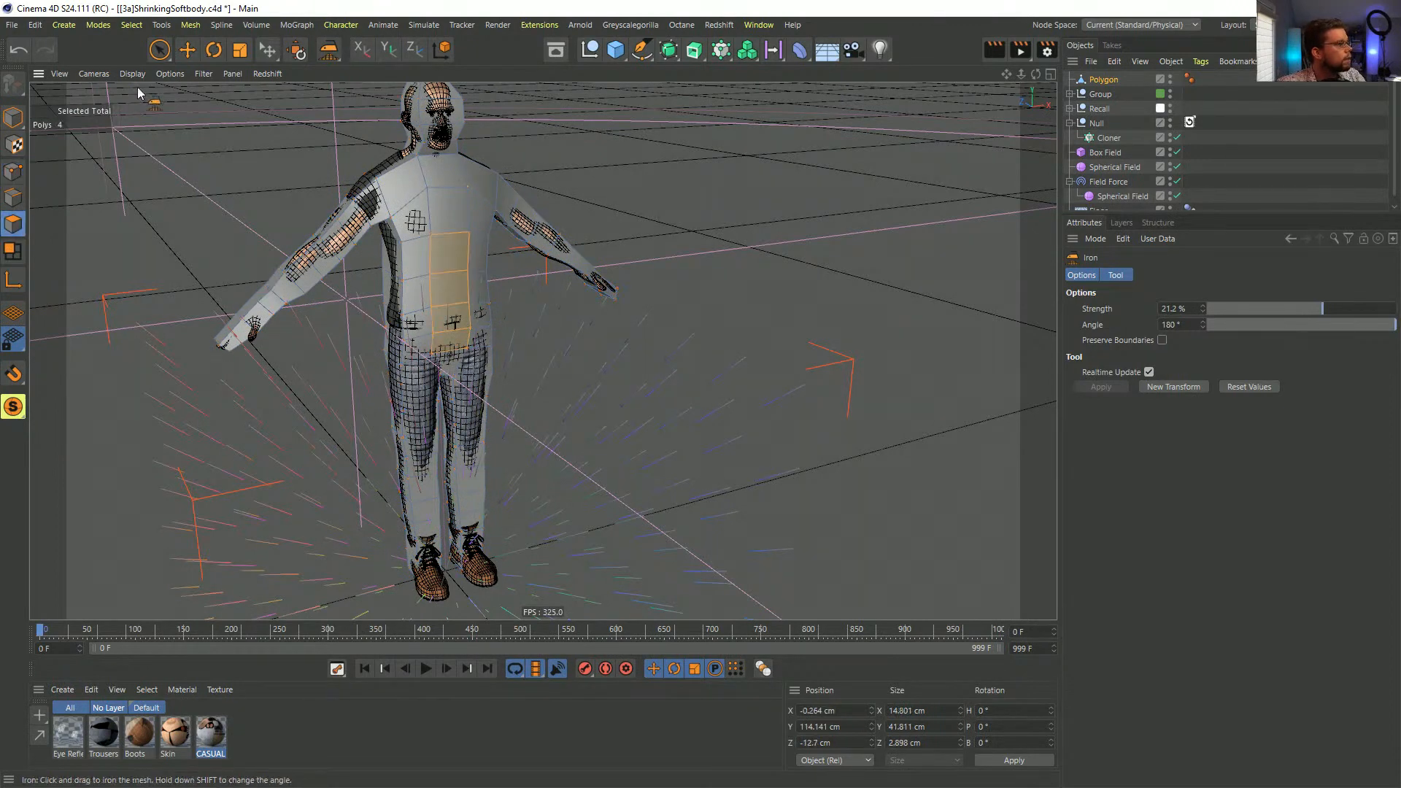
click(162, 55)
alt+middle_drag(361, 564, 415, 371)
alt+right_drag(414, 376, 573, 357)
click(584, 385)
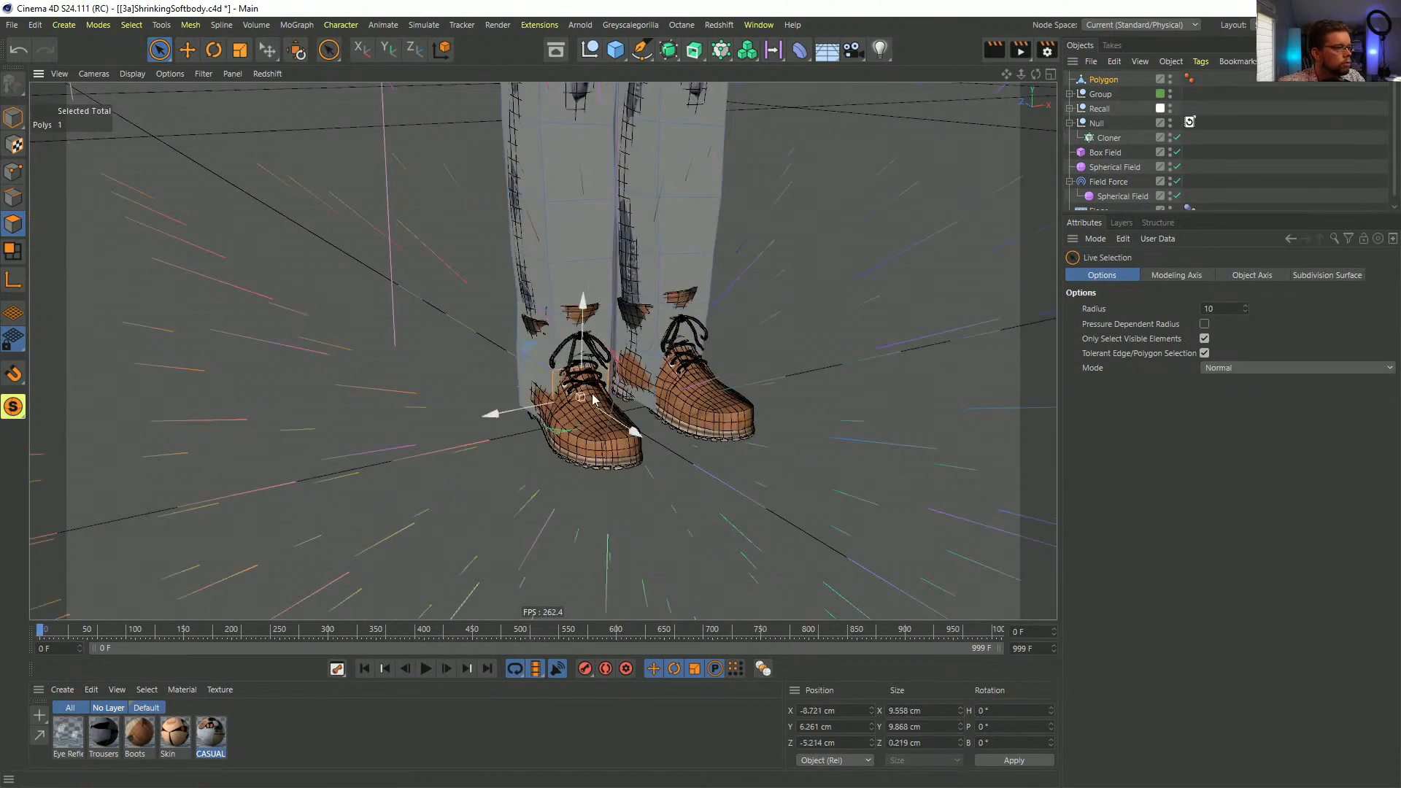
shift+click(682, 383)
key(d)
mouse_move(801, 460)
mouse_down()
mouse_move(868, 460)
mouse_move(802, 456)
mouse_up()
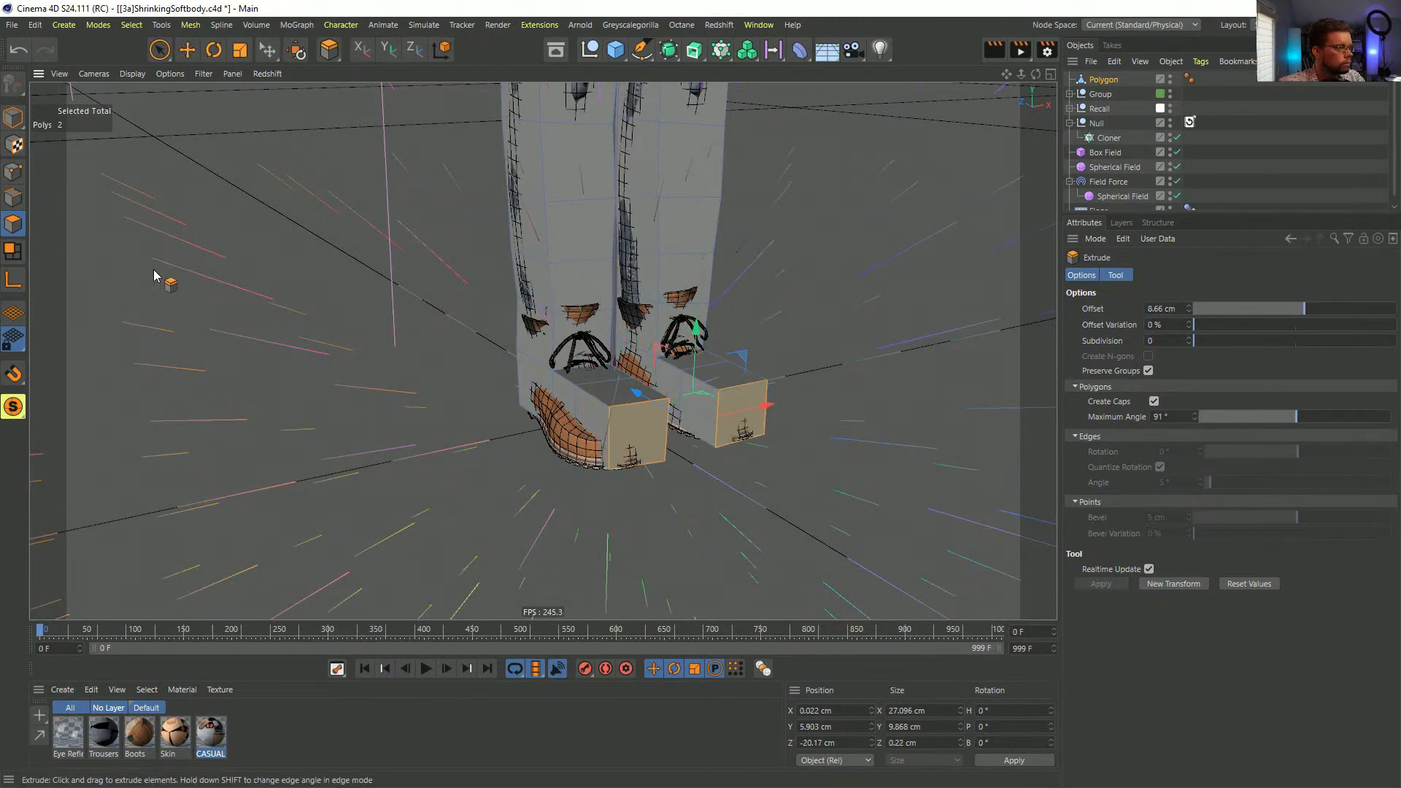
- Select the edge loop at the front of one ankle, where the extruded foot begins, and widen it along X to about 14 cm
click(13, 197)
alt+drag(597, 384, 606, 396)
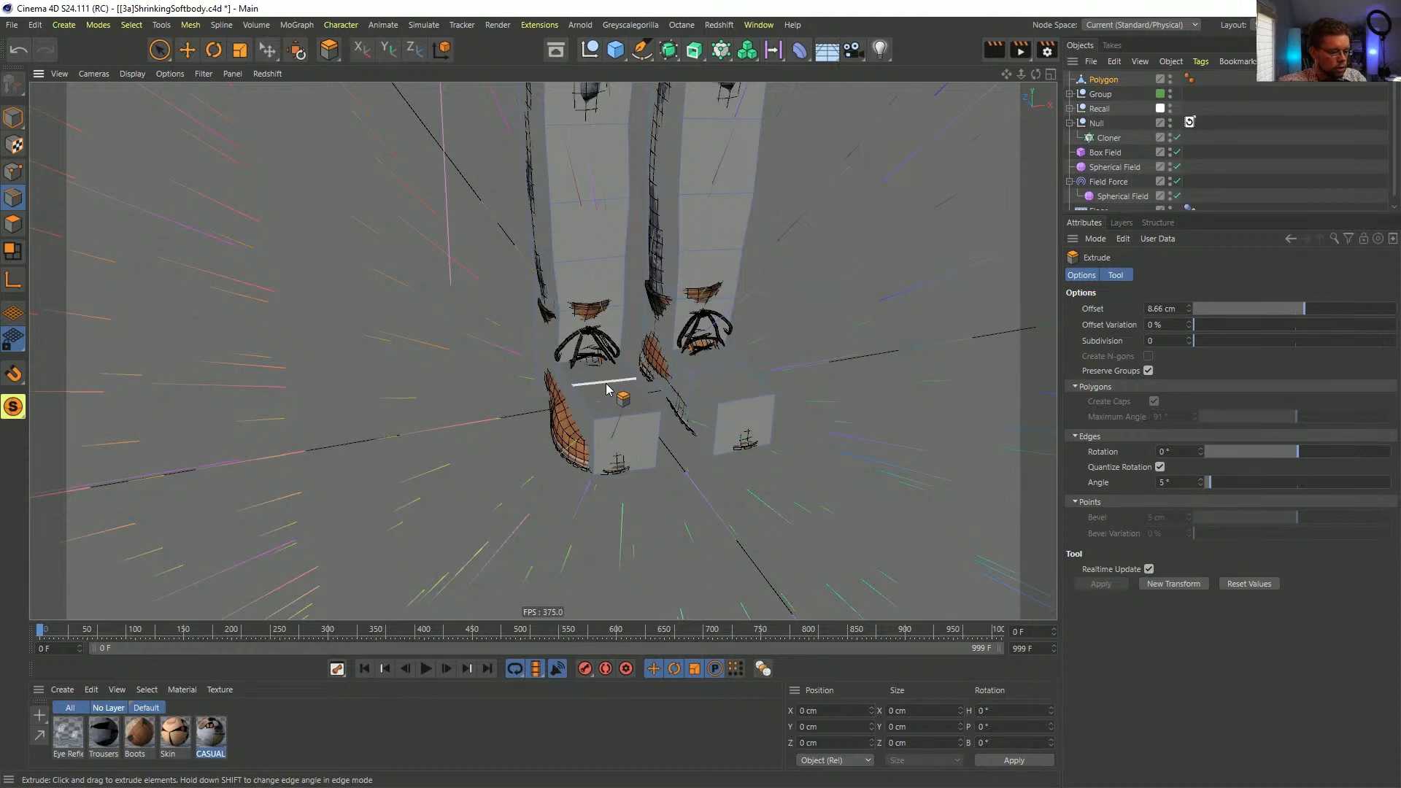
key(u)
key(l)
click(606, 387)
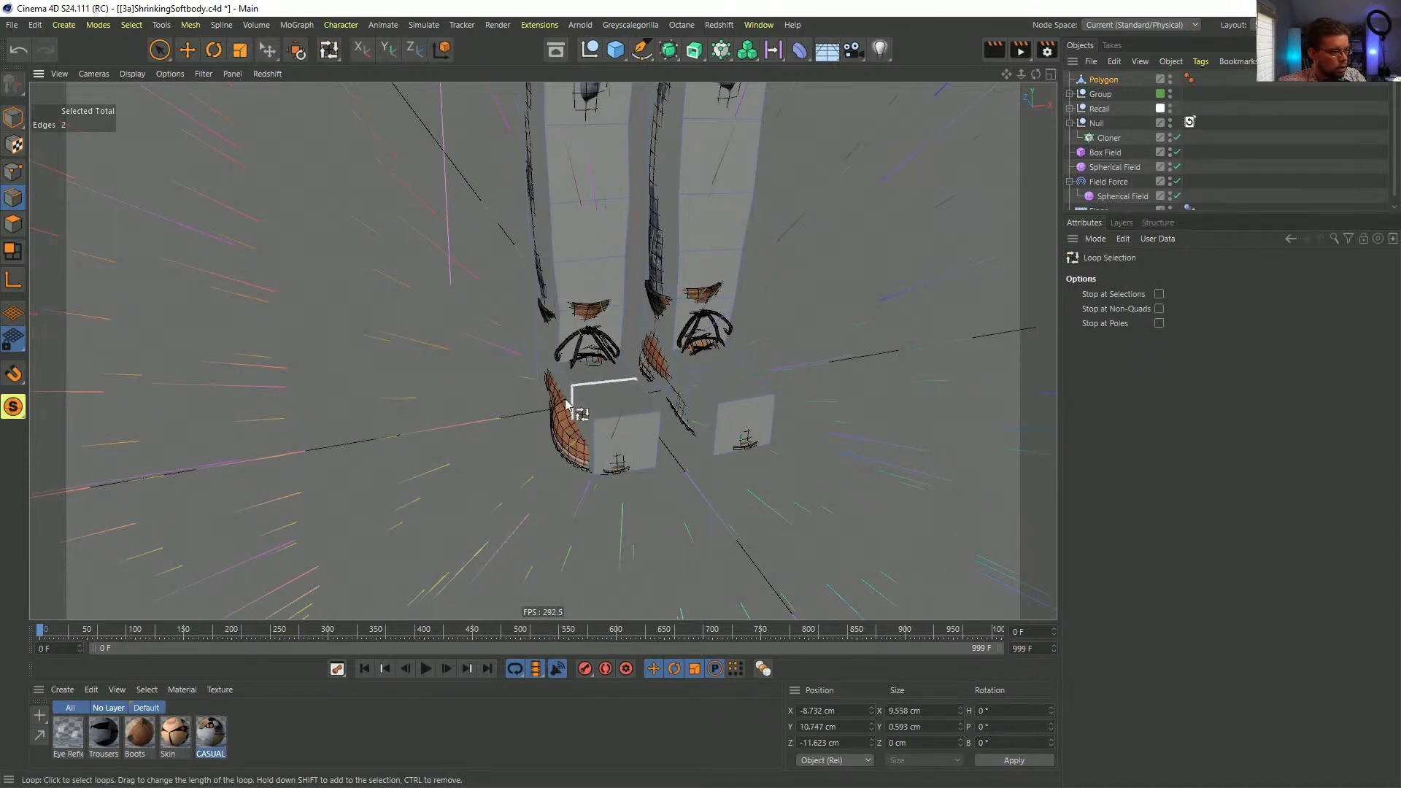
click(568, 403)
key(t)
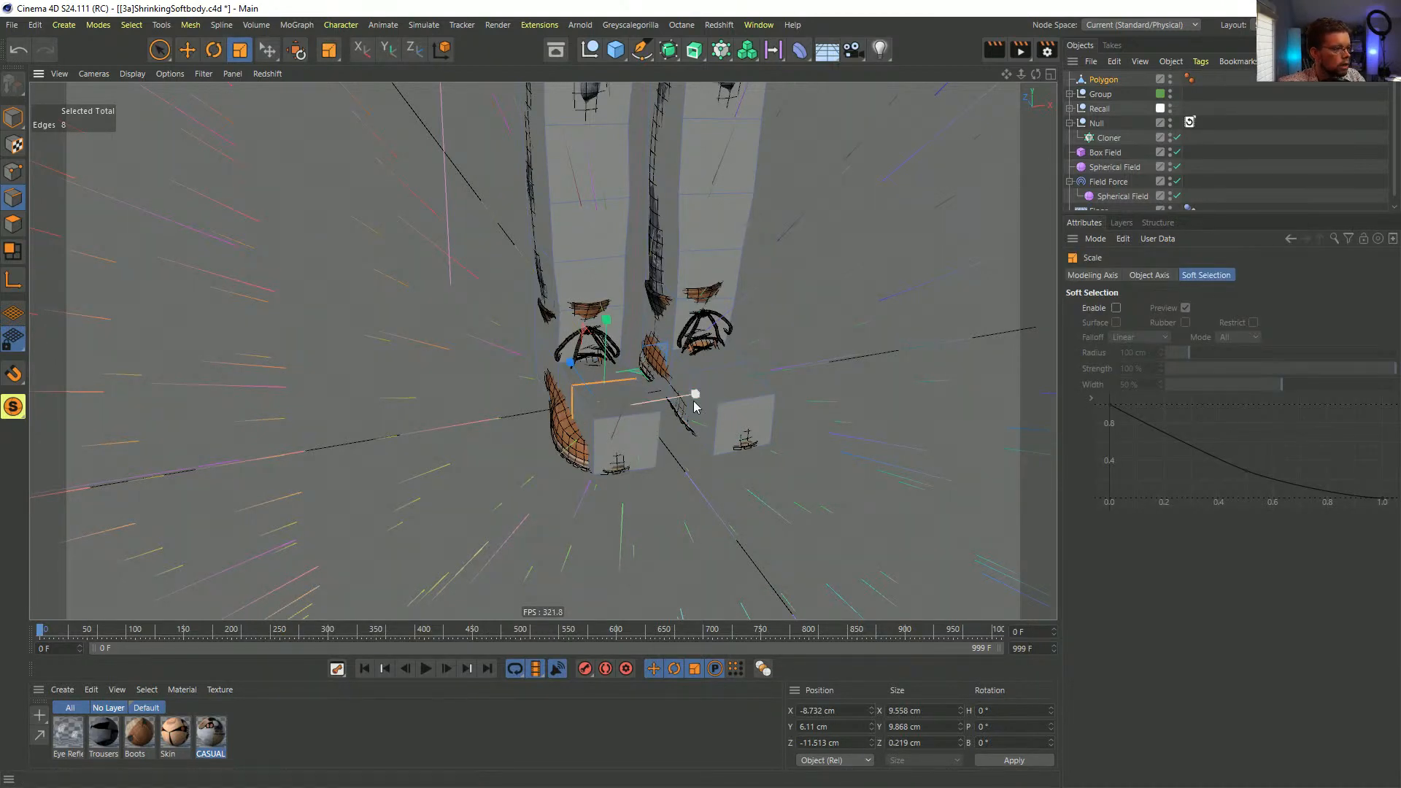
drag(694, 406, 735, 382)
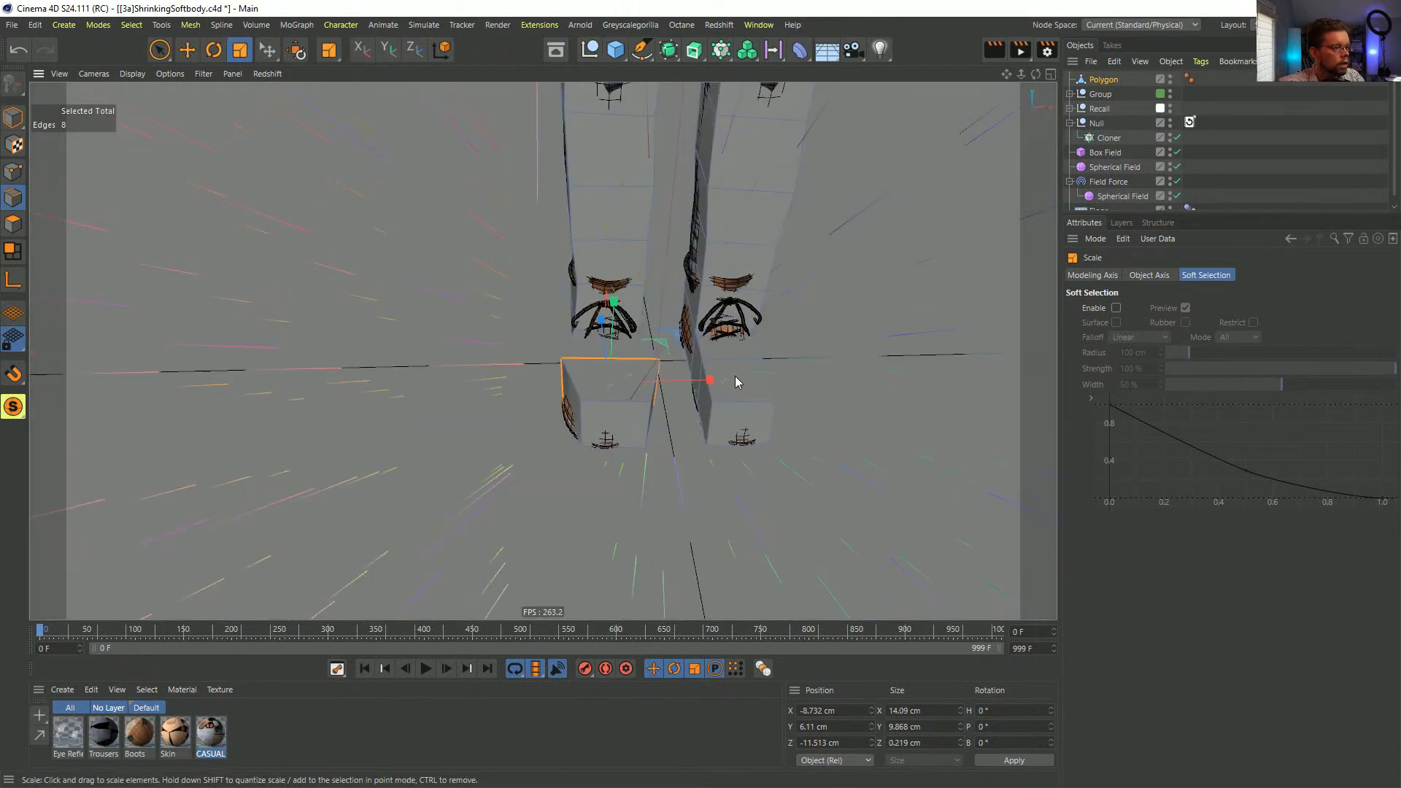
- Select the matching edge loop on the other foot and widen it along X to about 12.5 cm
key(u)
key(l)
click(728, 365)
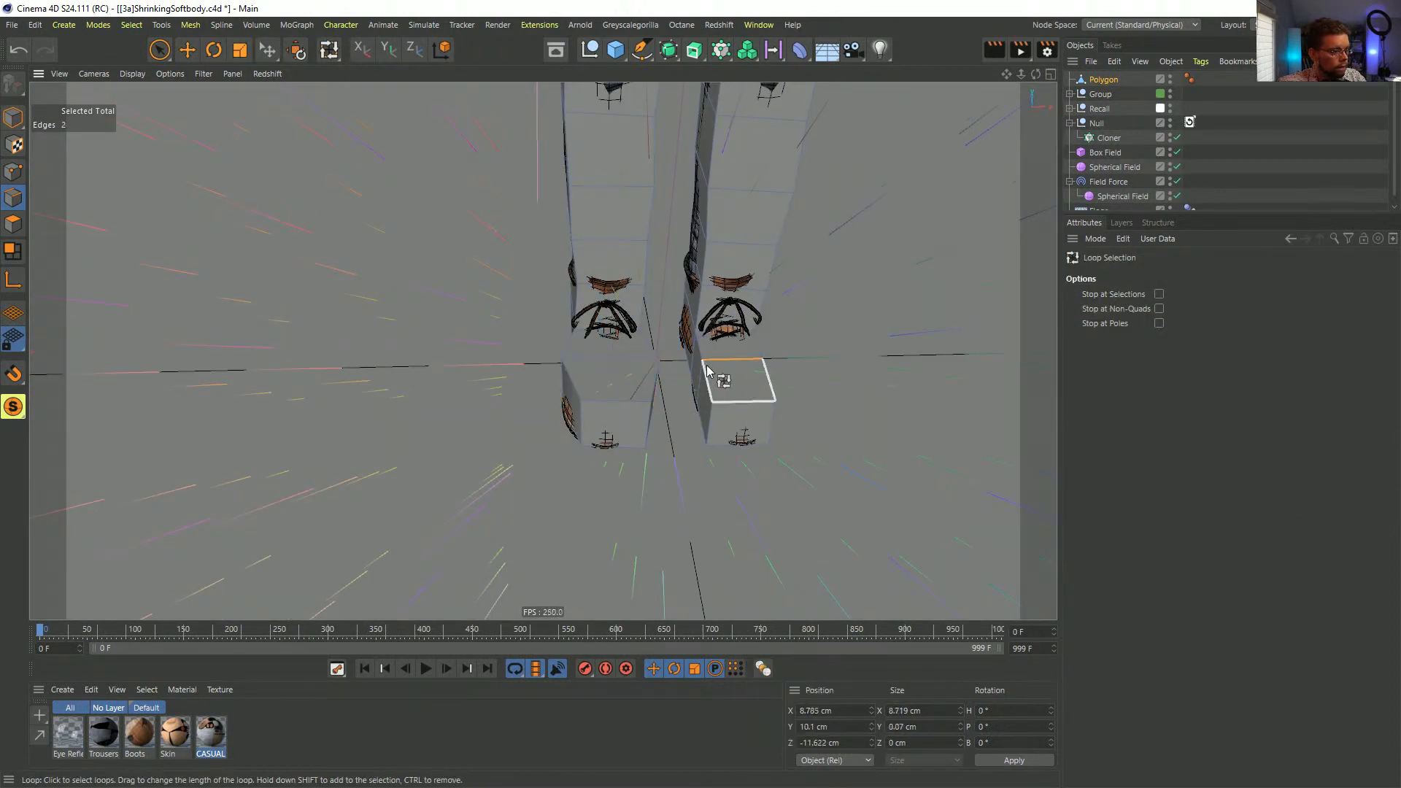
key(t)
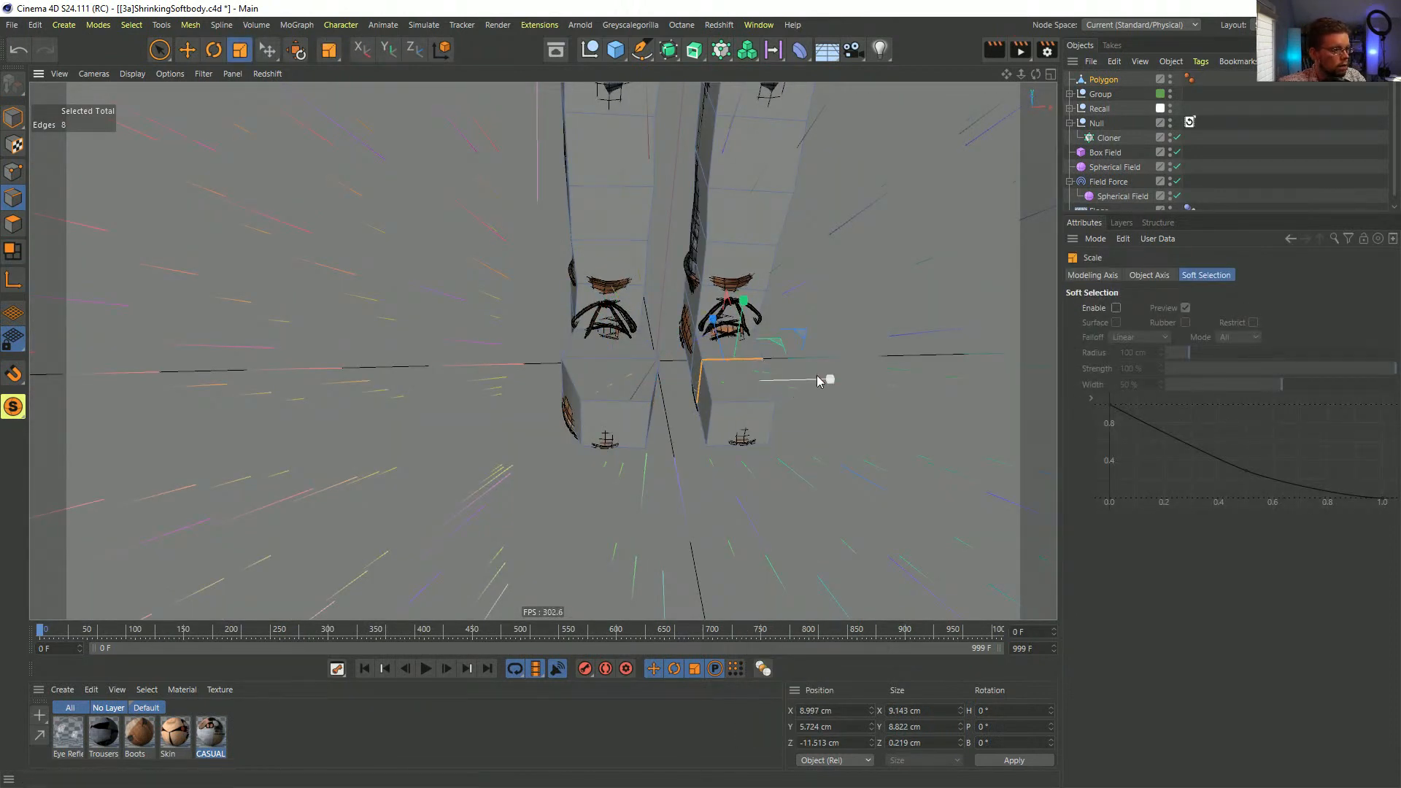
drag(825, 379, 853, 381)
alt+drag(667, 357, 549, 350)
scroll(605, 351, down, 5)
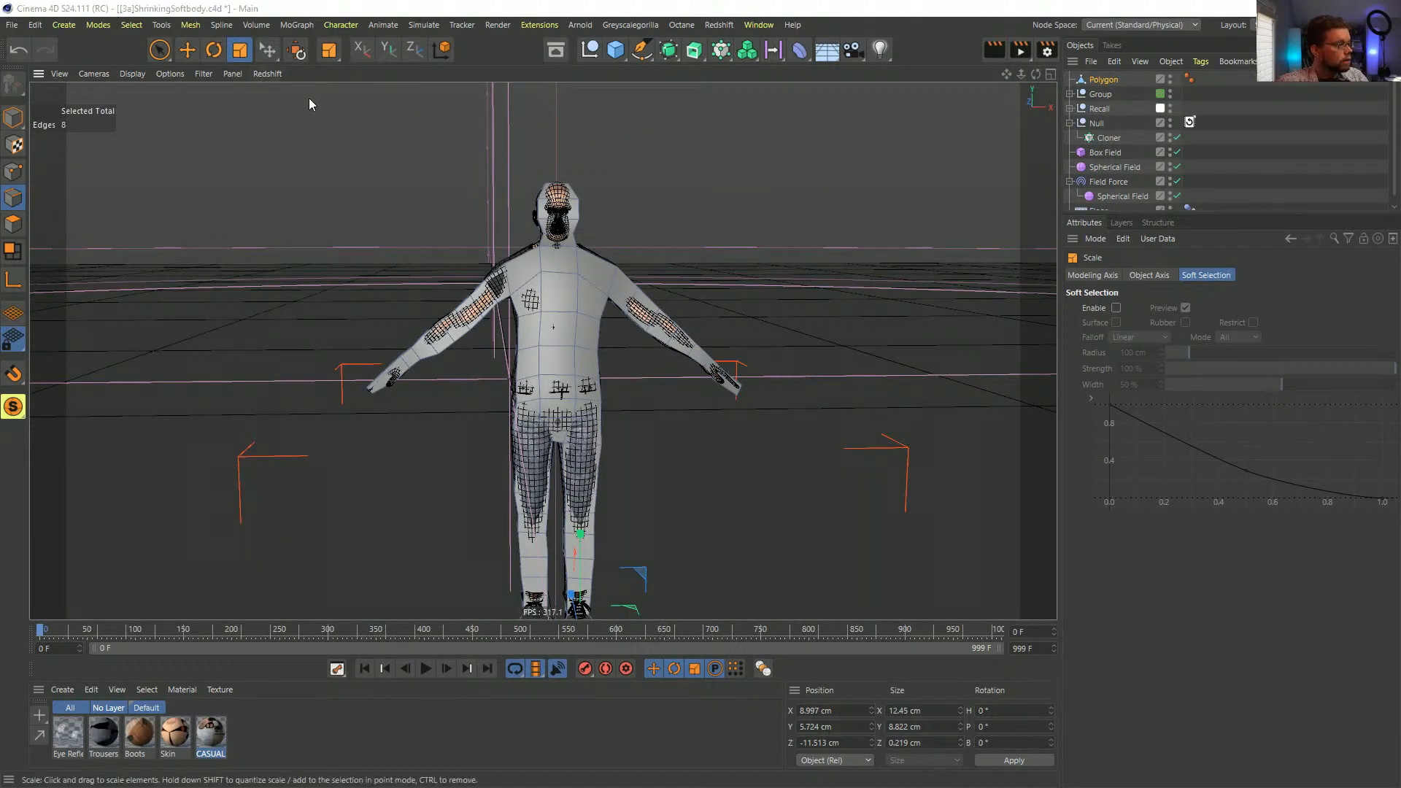
- Save the scene as a new file named [3d]LowPolyFigure.c4d in the SceneFiles folder
key(ctrl+shift+s)
click(112, 466)
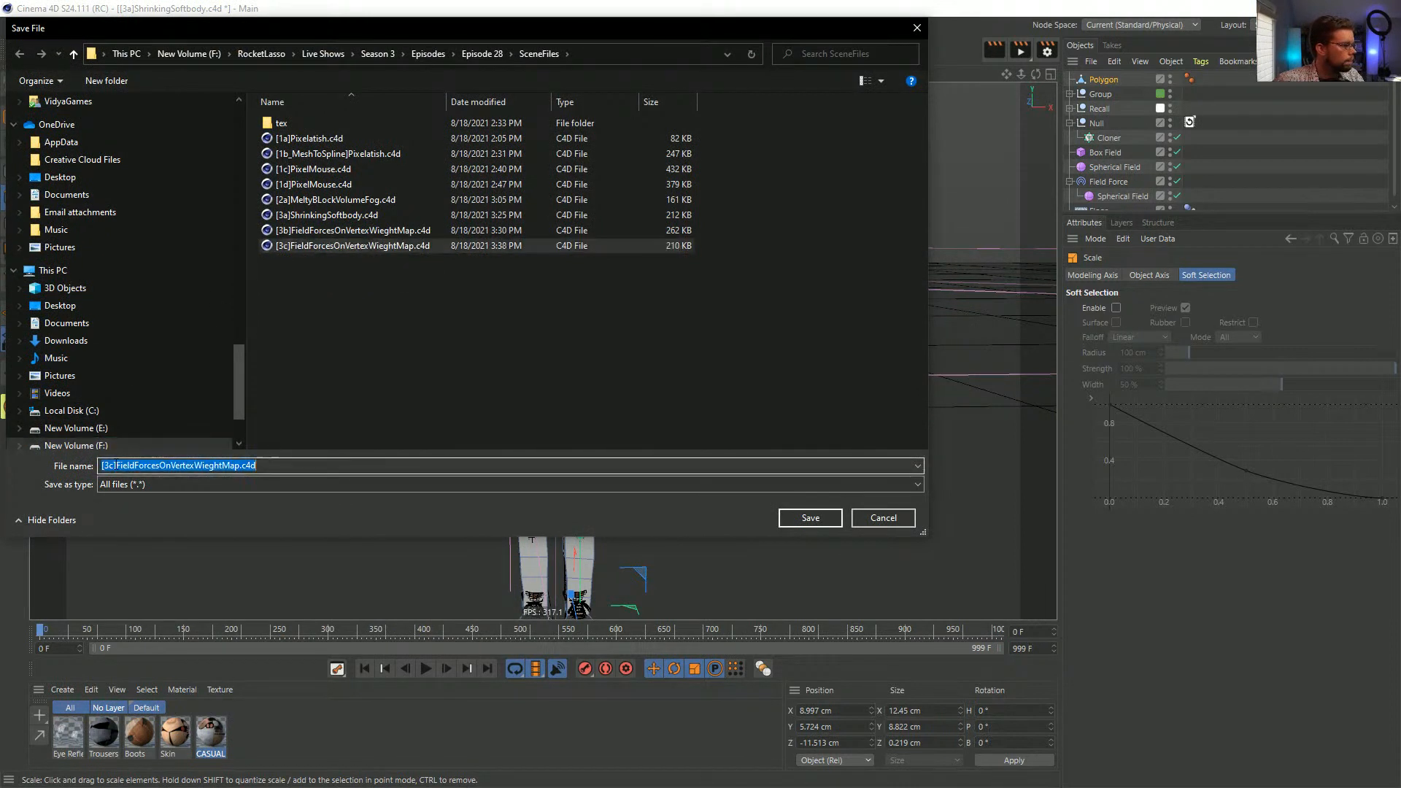
key(BackSpace)
text(d)
key(Right)
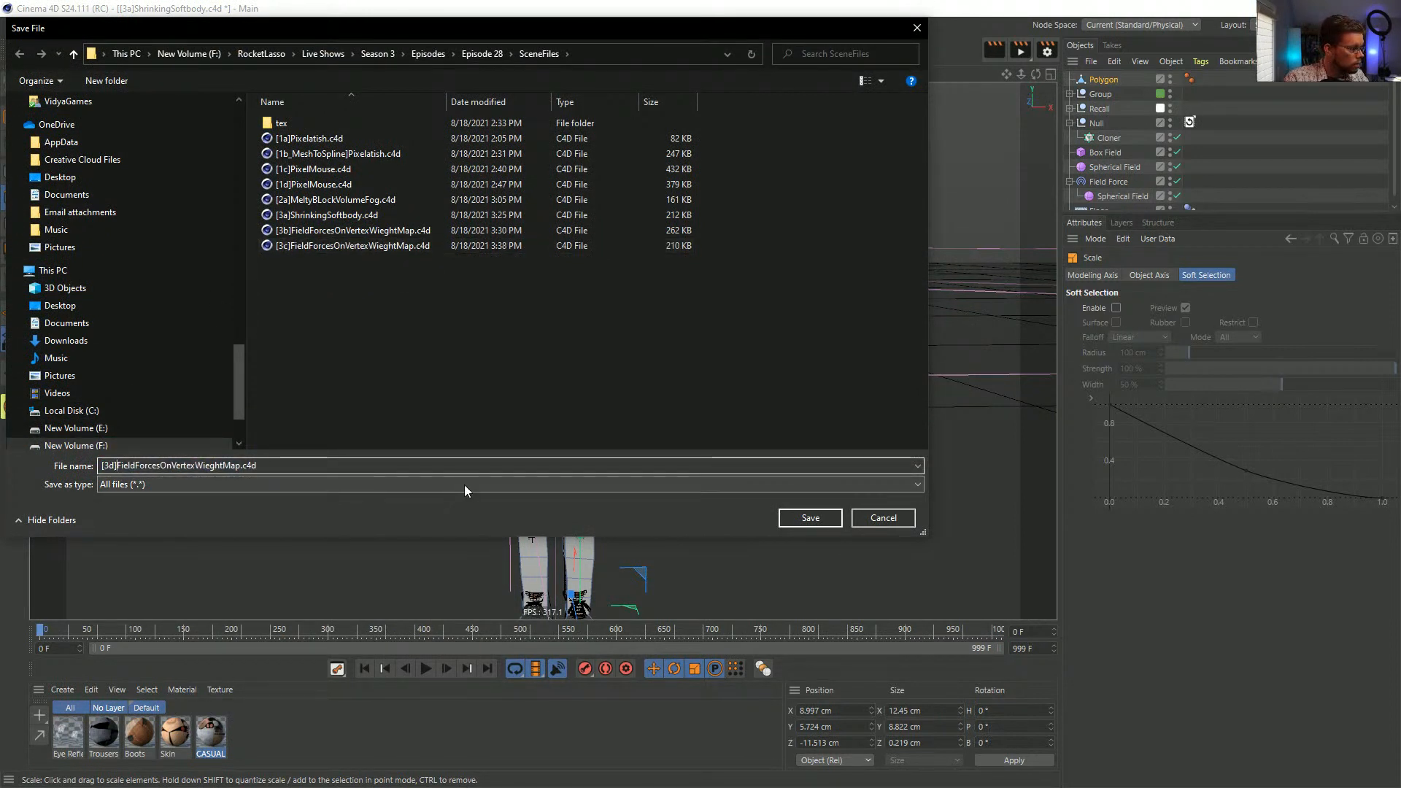
key(shift+Right)
key(shift+Right)
key(shift+Right)
key(shift+Right)
key(shift+Right)
key(shift+Right)
key(shift+Right)
key(shift+Right)
key(shift+Right)
key(shift+Right)
key(shift+Right)
key(shift+Right)
key(shift+Right)
key(shift+Right)
key(shift+Right)
key(shift+Right)
key(shift+Right)
key(shift+Right)
key(shift+Right)
key(shift+Right)
key(shift+Right)
key(shift+Right)
key(shift+Right)
key(shift+Right)
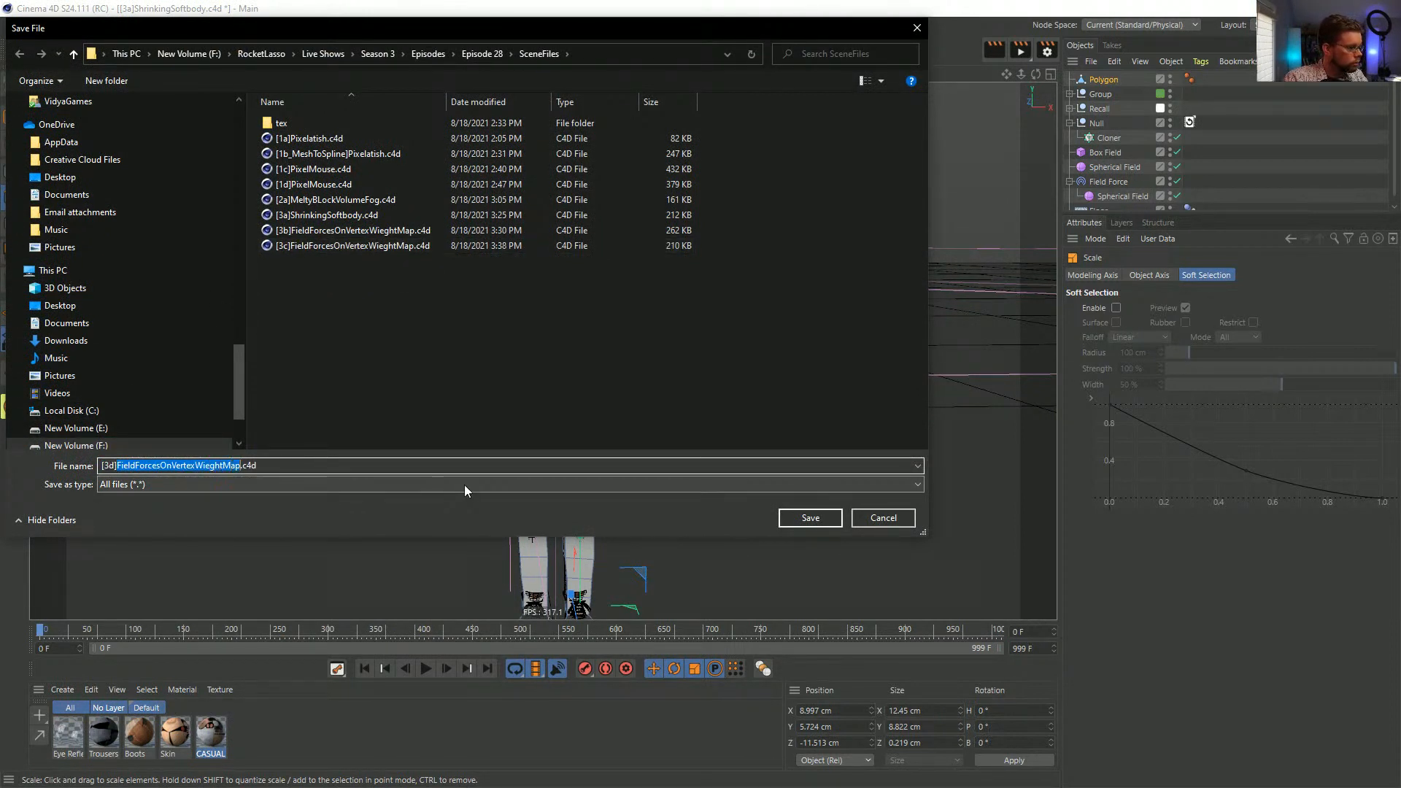
text(LowP)
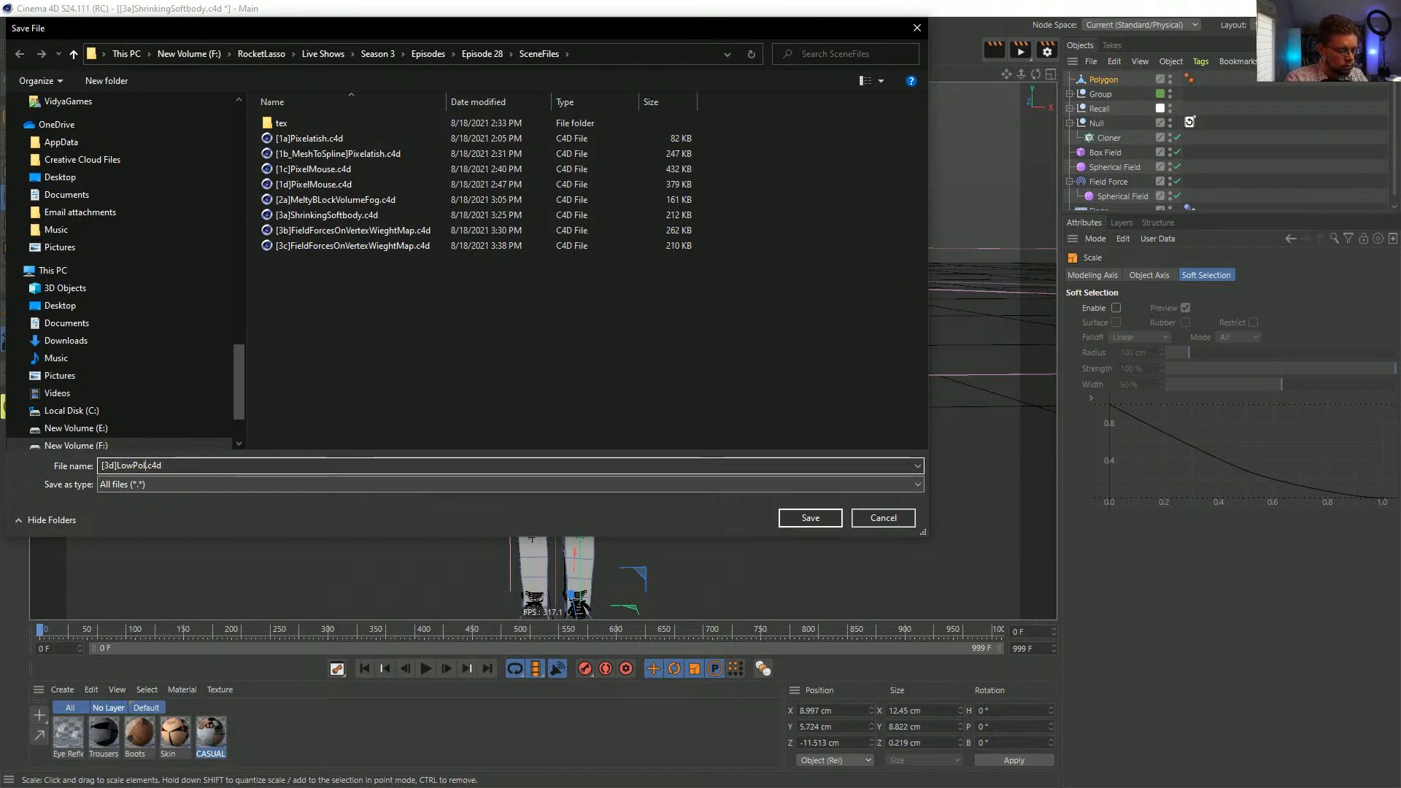
text(olyFigure)
key(Return)
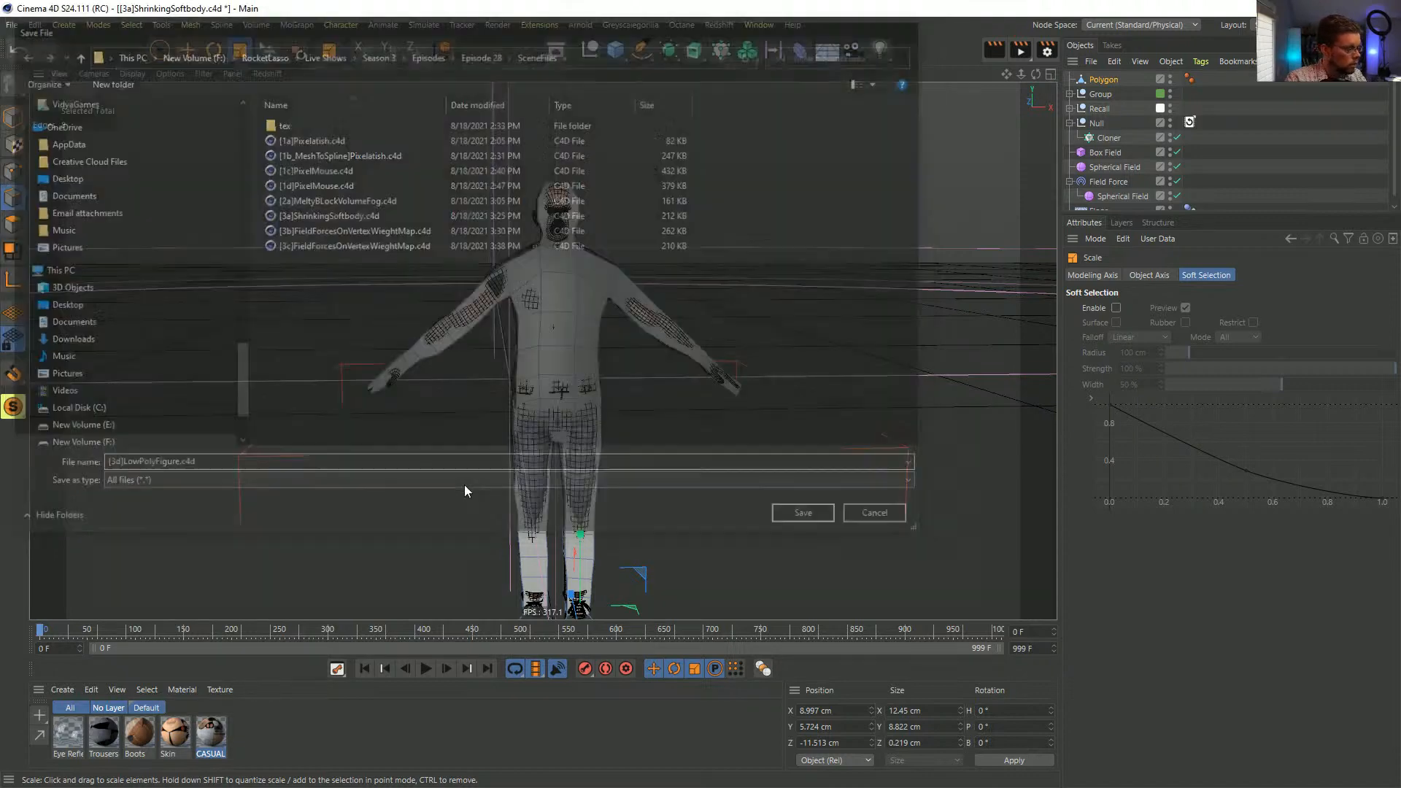
- Delete the Recall null and the null containing the Cloner, and hide the Group holding the detailed figure
key(e)
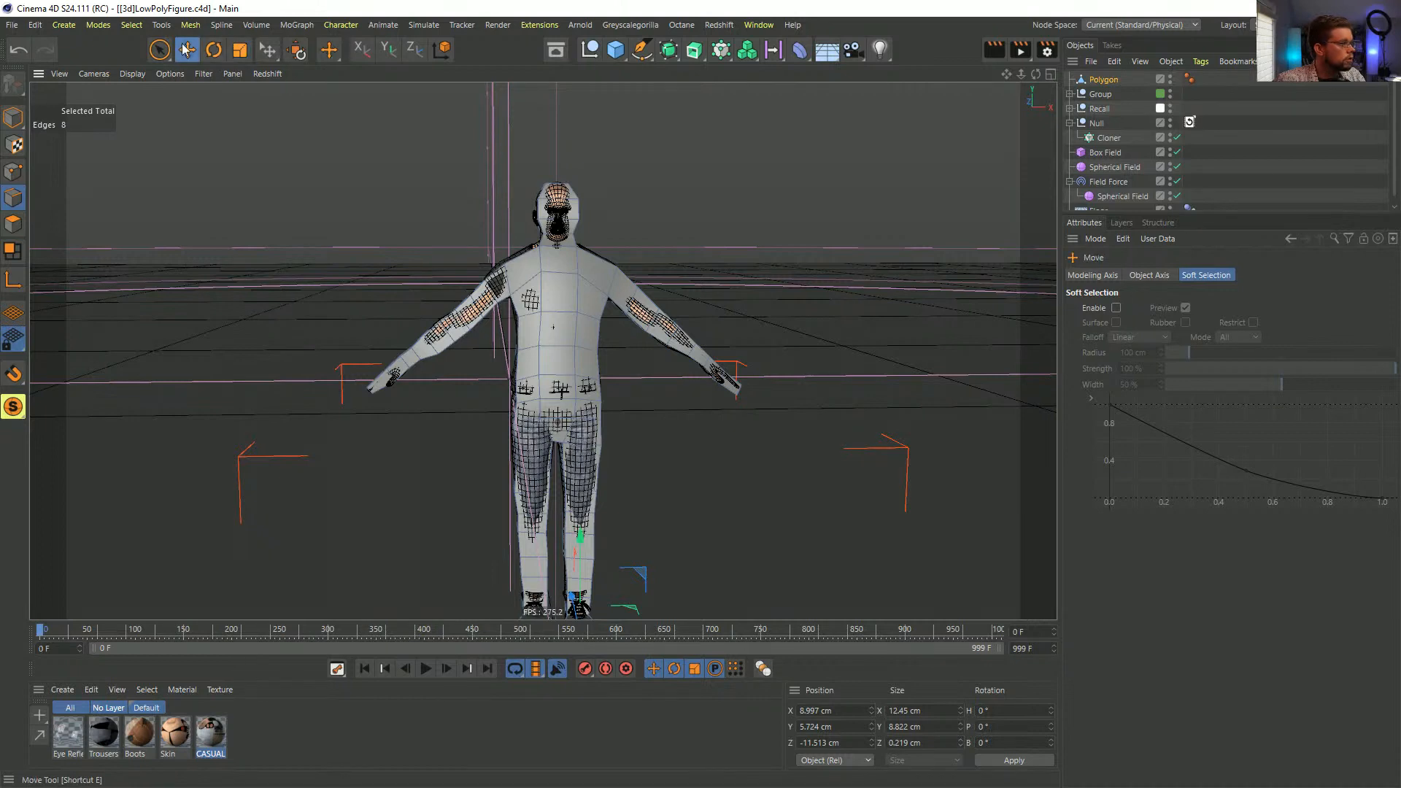
click(1099, 108)
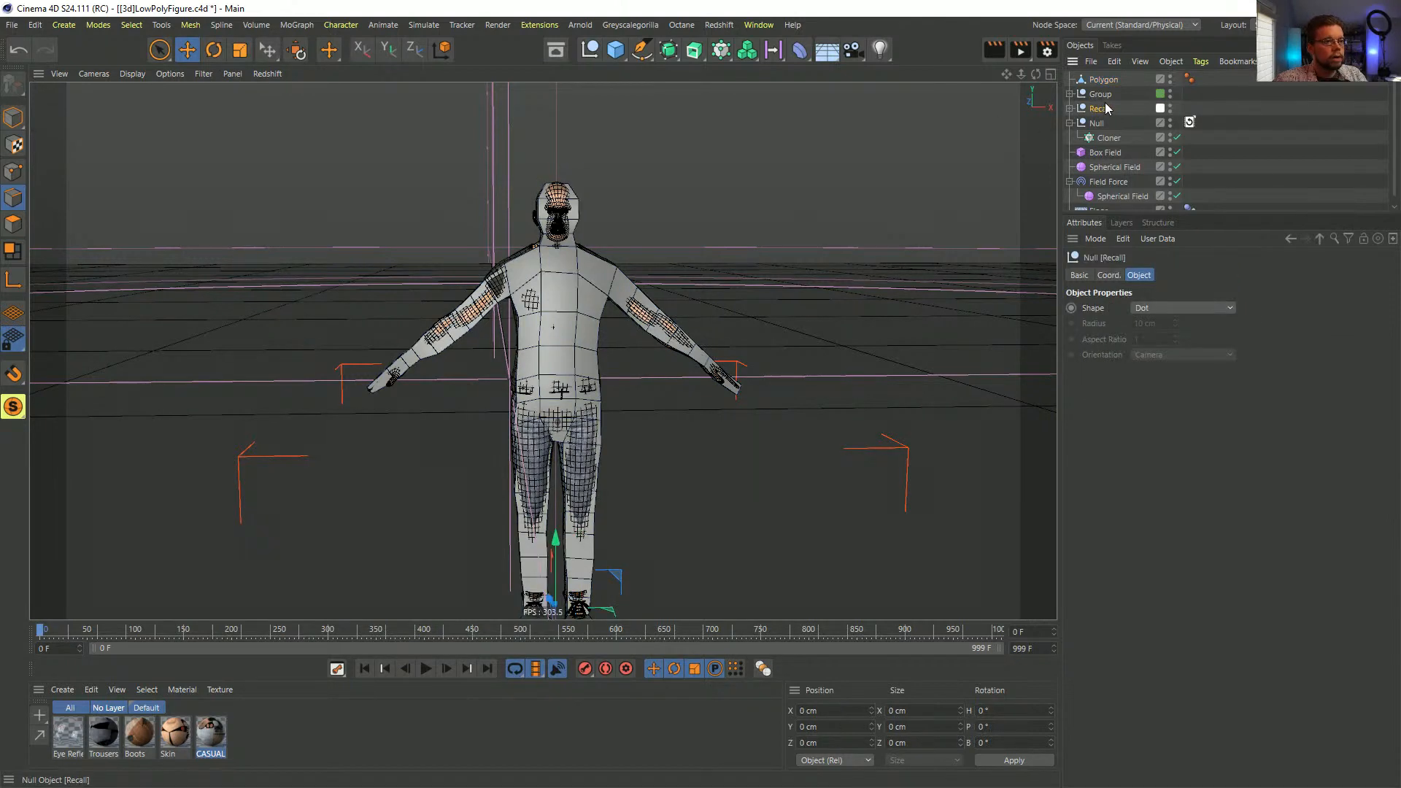
key(Delete)
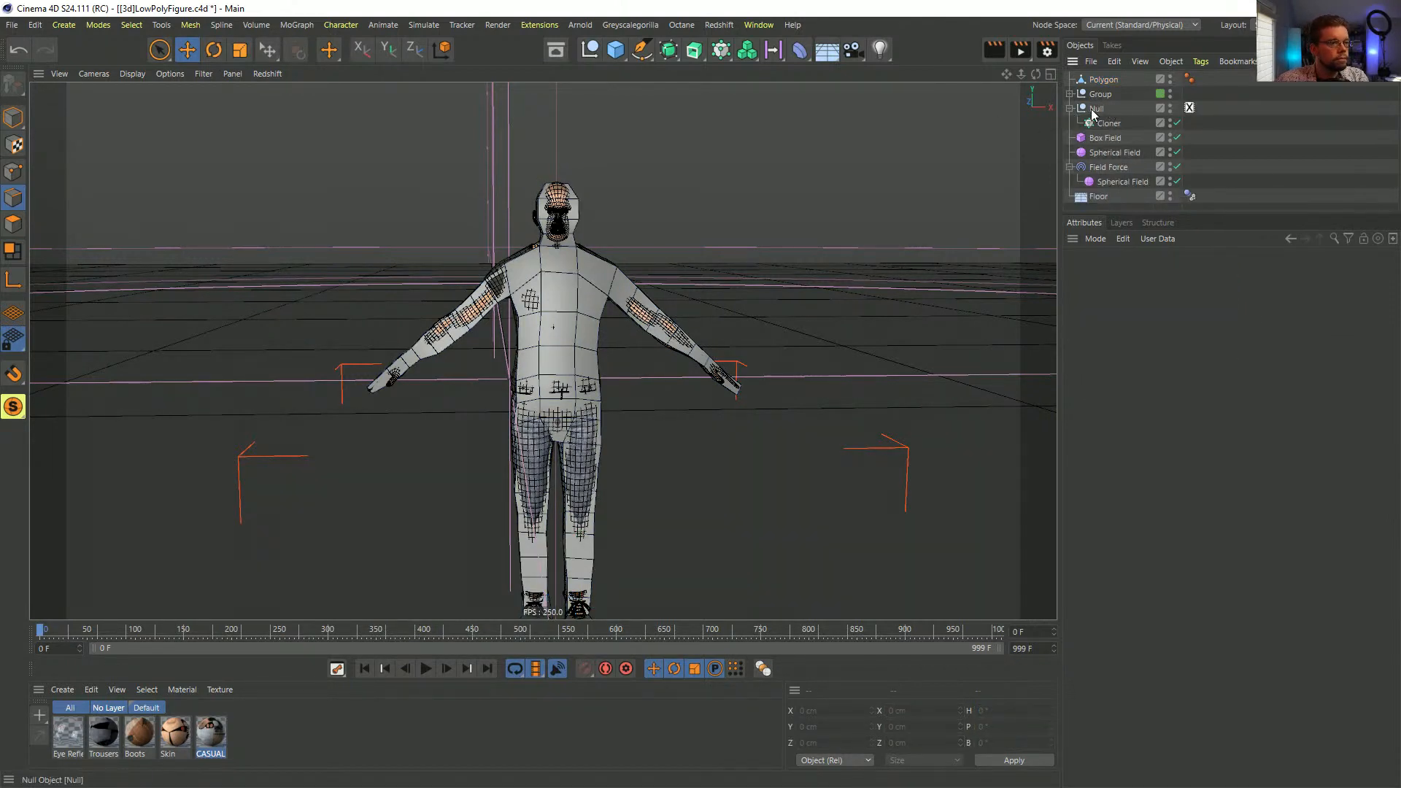
click(1100, 108)
key(Delete)
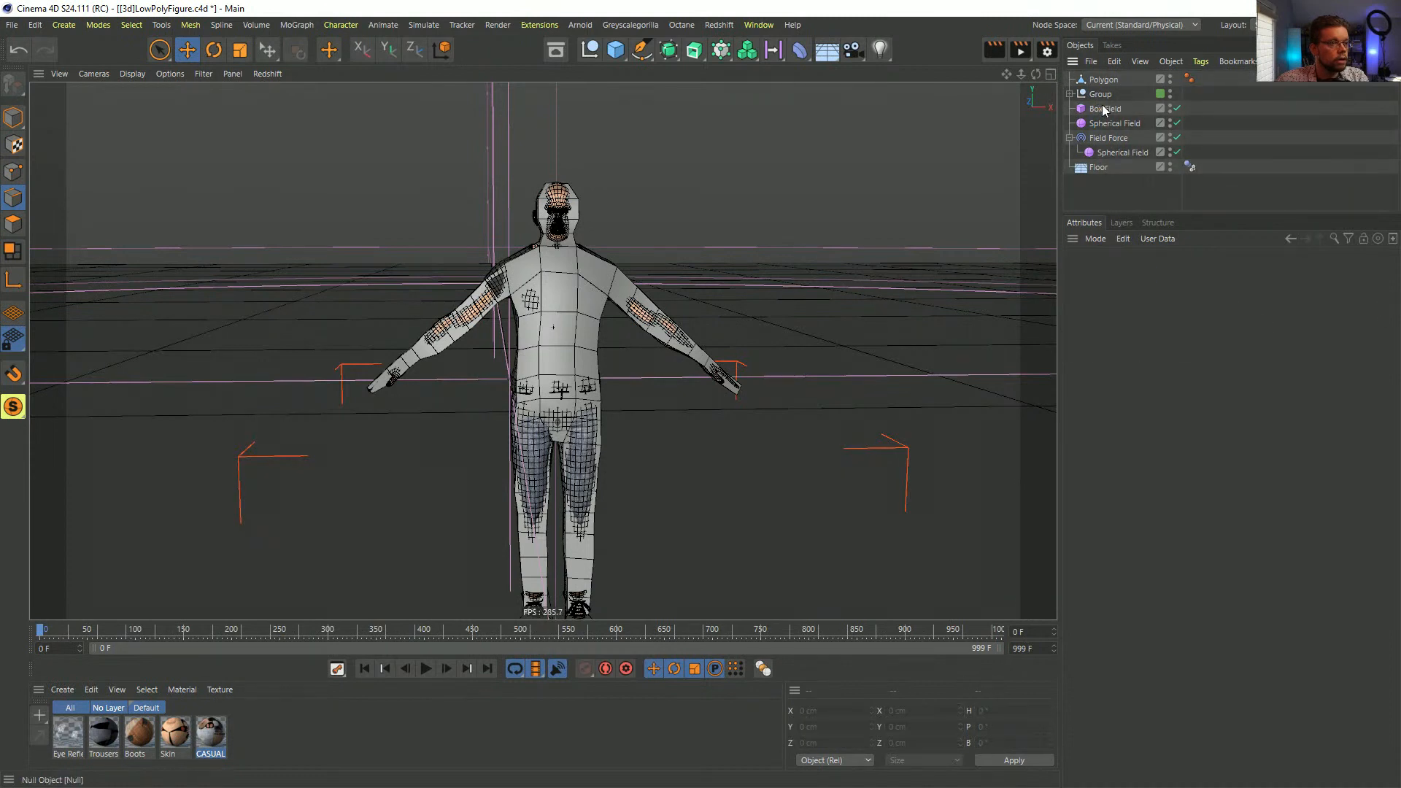
click(1170, 92)
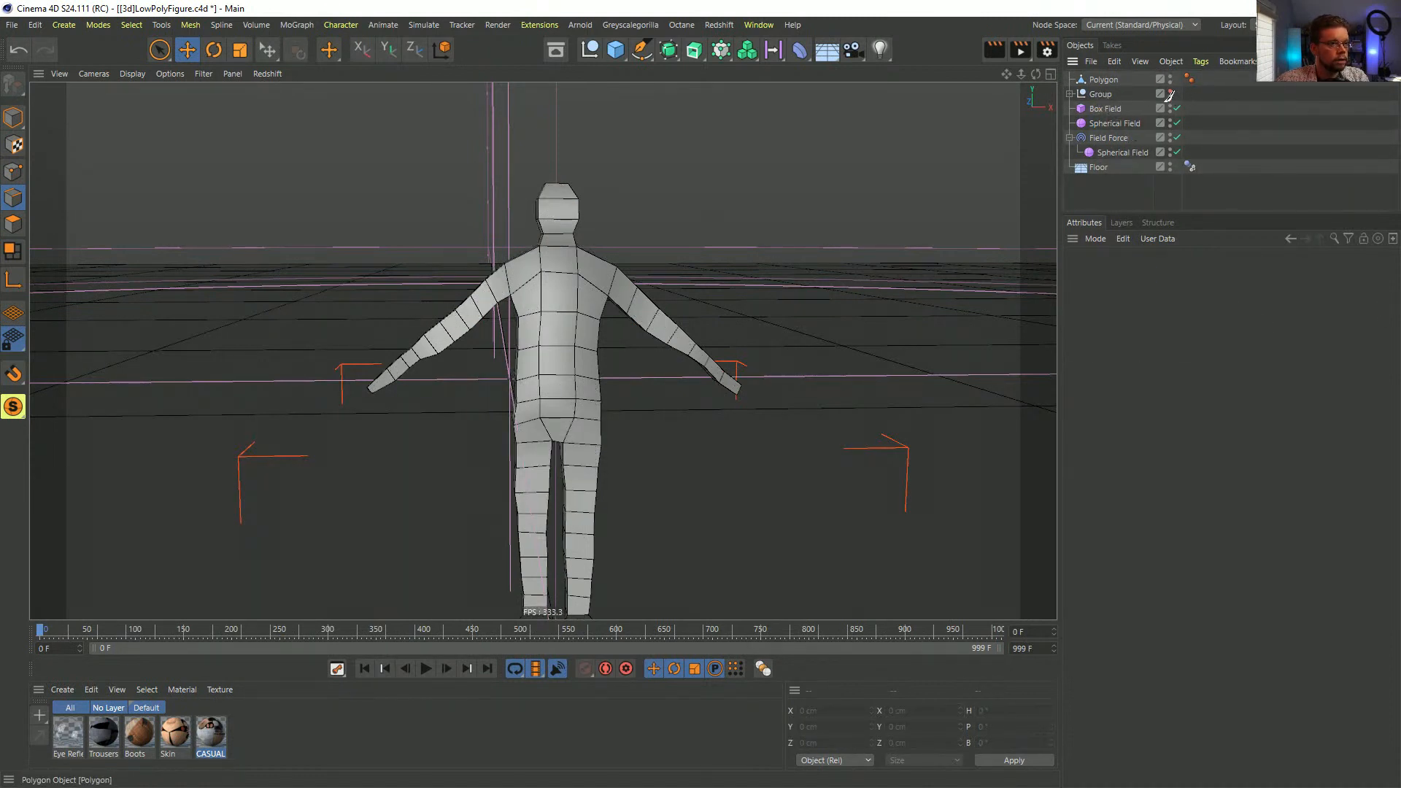
click(1070, 93)
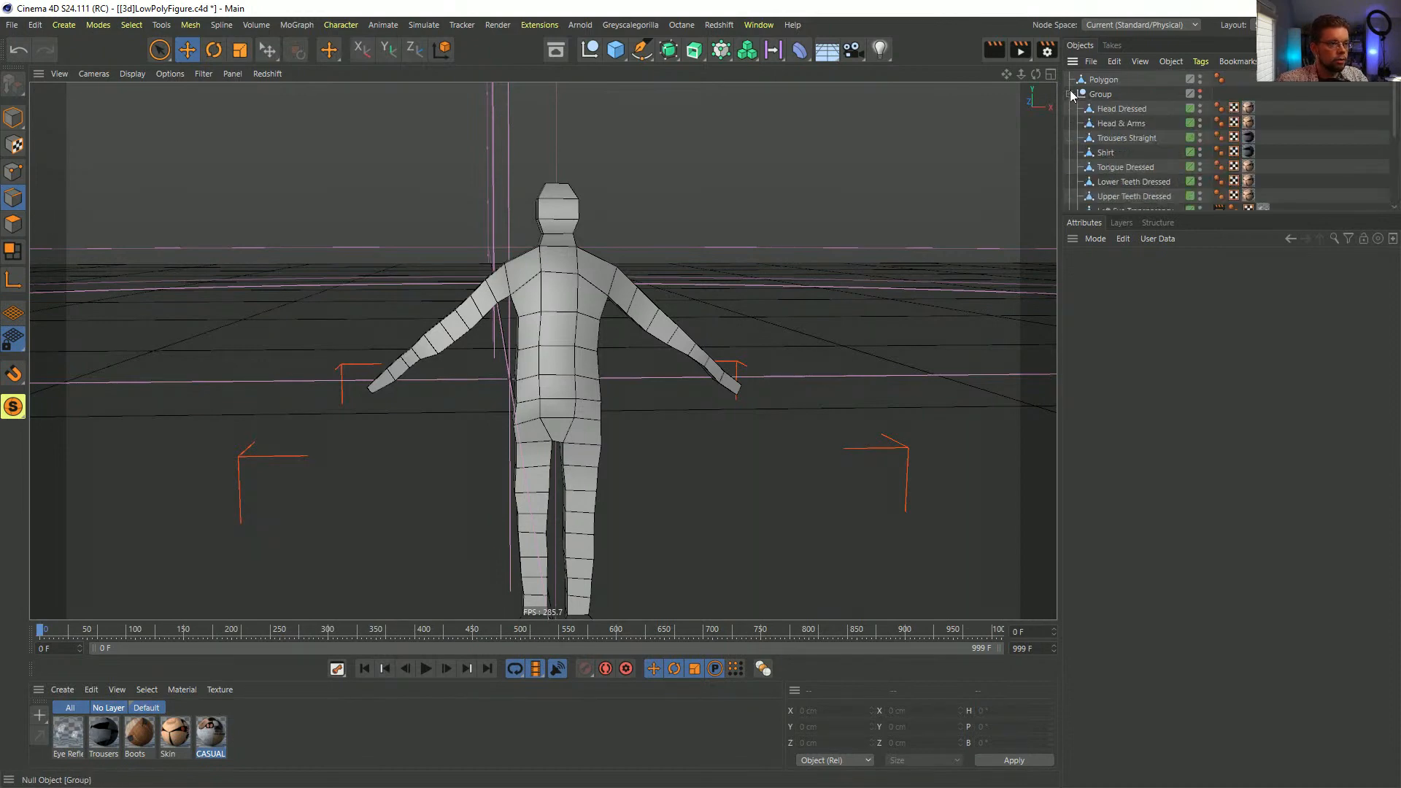
click(1070, 94)
- Select the Polygon cage and switch to model mode for whole-object editing
click(1104, 79)
alt+drag(501, 335, 540, 349)
alt+drag(855, 351, 453, 332)
click(13, 115)
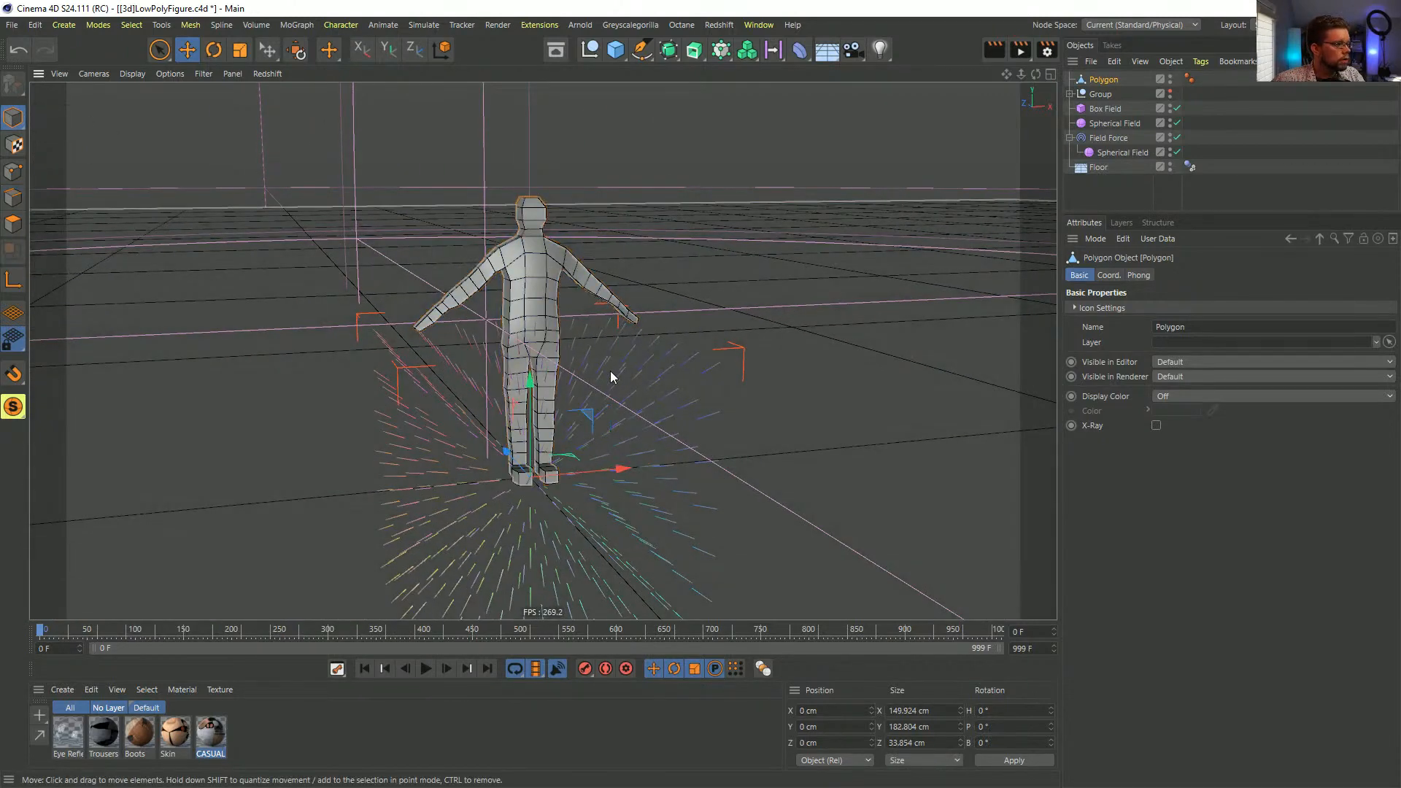
drag(624, 458, 313, 444)
alt+middle_drag(313, 443, 688, 346)
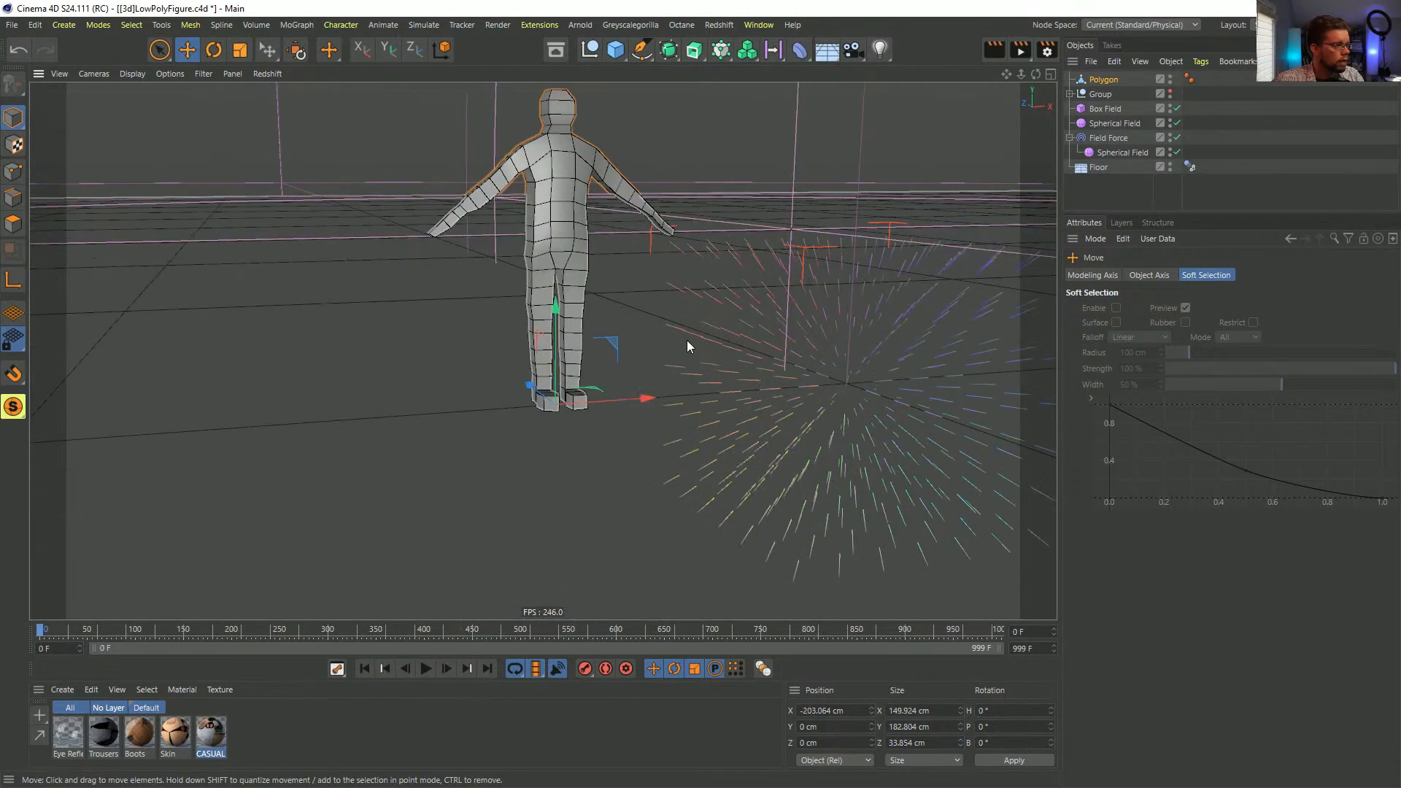
key(ctrl+z)
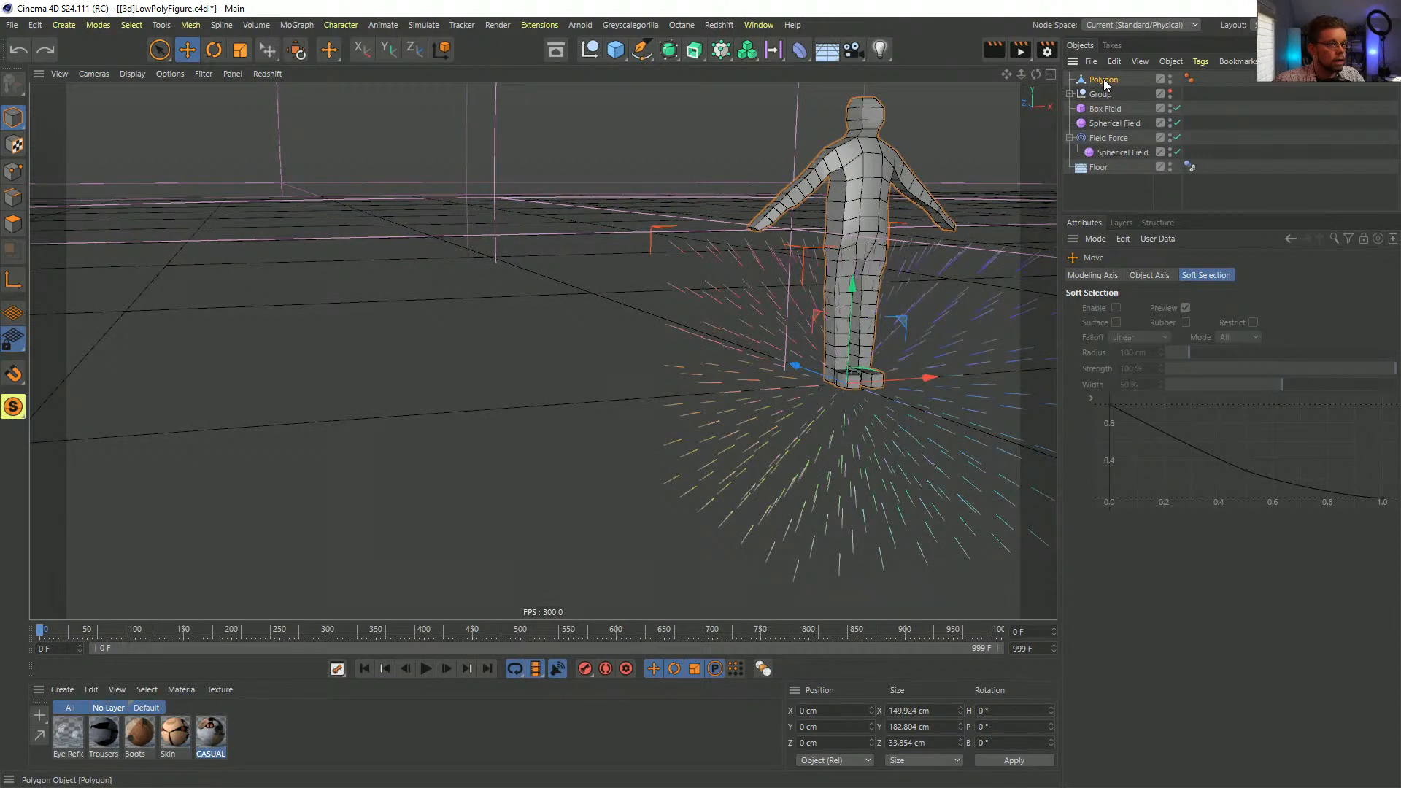
- Group the Polygon cage under a new null and place the figure's Group inside the same null
key(alt+g)
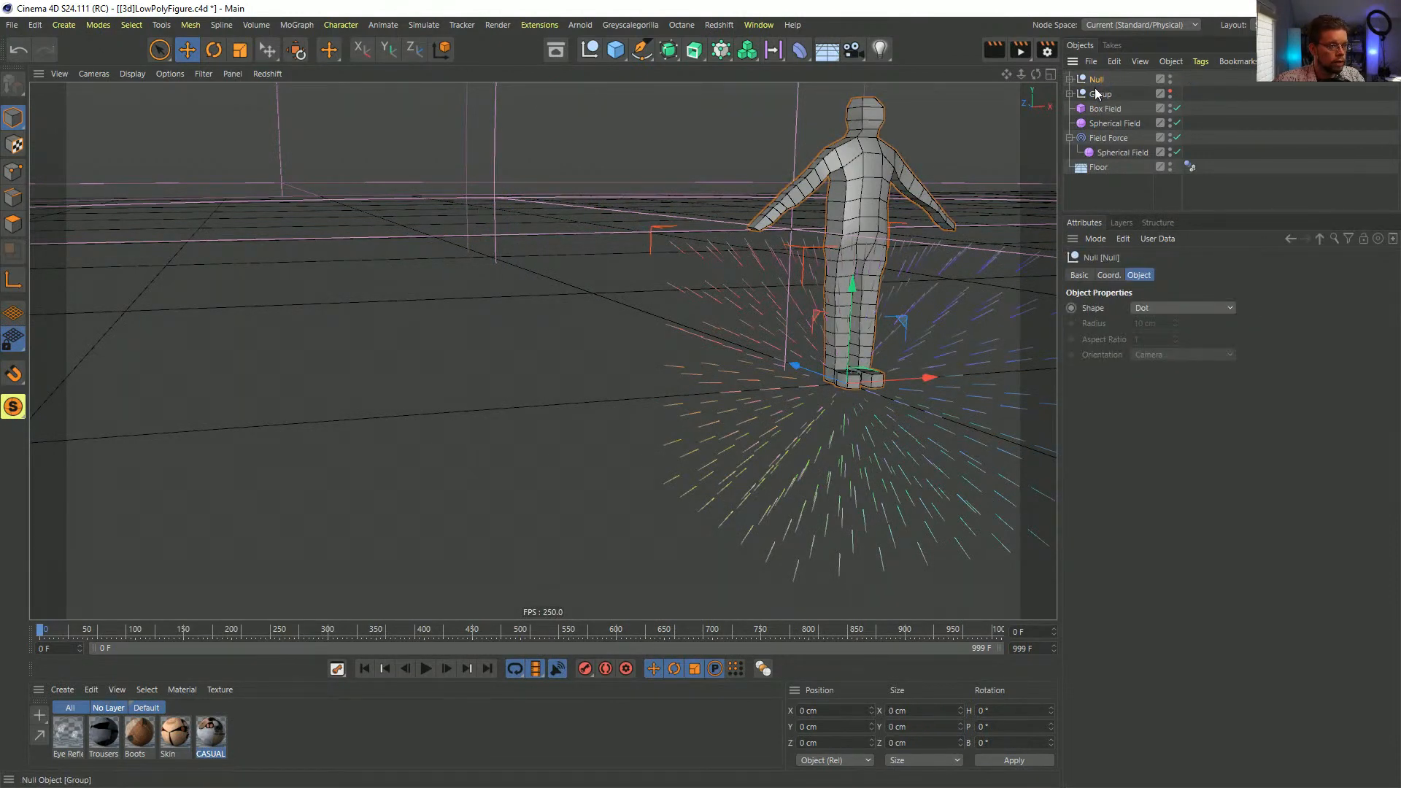
drag(1101, 79, 1099, 79)
click(1099, 79)
- Move the null with the cage and figure along X to about -1394 cm, clear of the field objects
drag(929, 378, 515, 378)
mouse_move(515, 377)
alt+right_down()
mouse_move(267, 426)
mouse_move(522, 378)
alt+right_up()
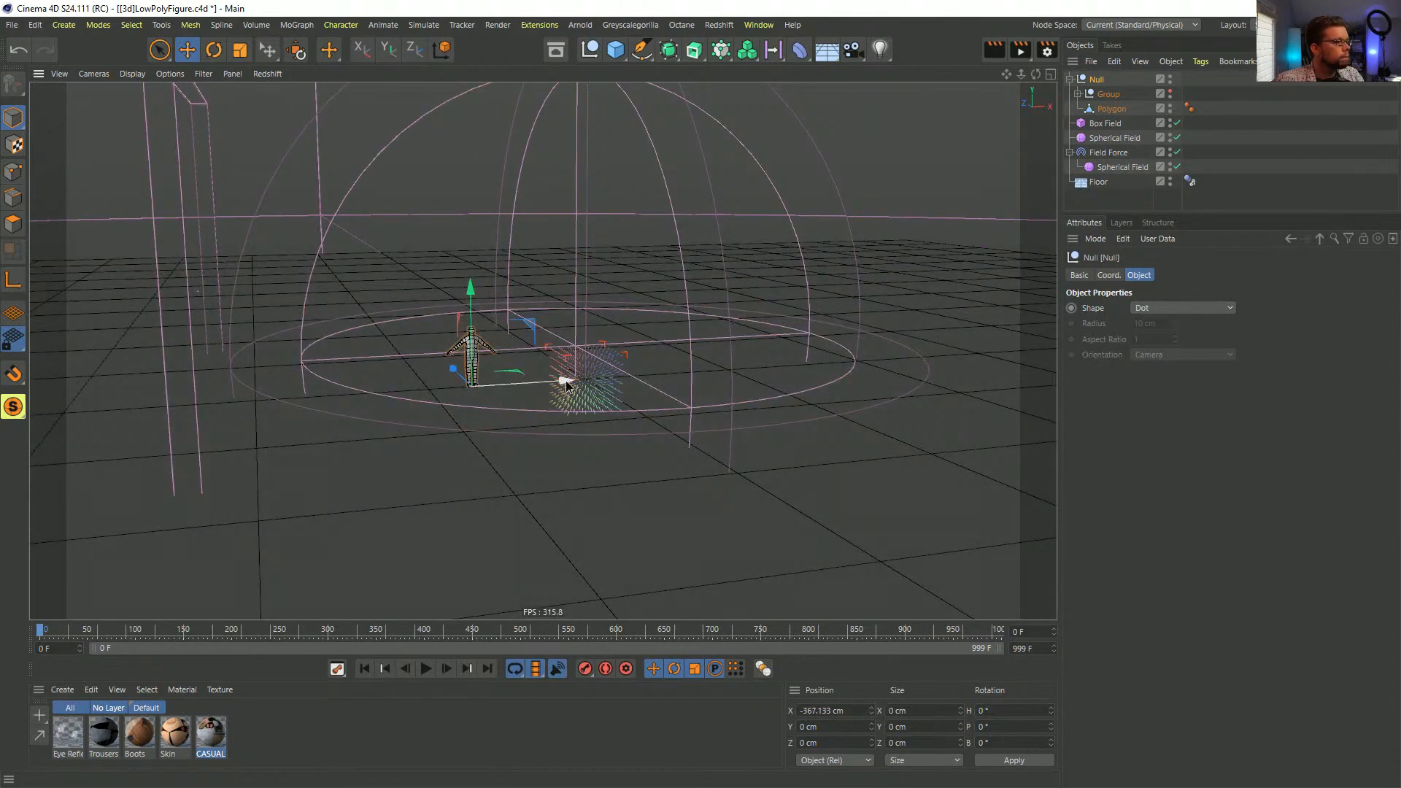
drag(566, 379, 210, 401)
alt+middle_drag(210, 401, 441, 378)
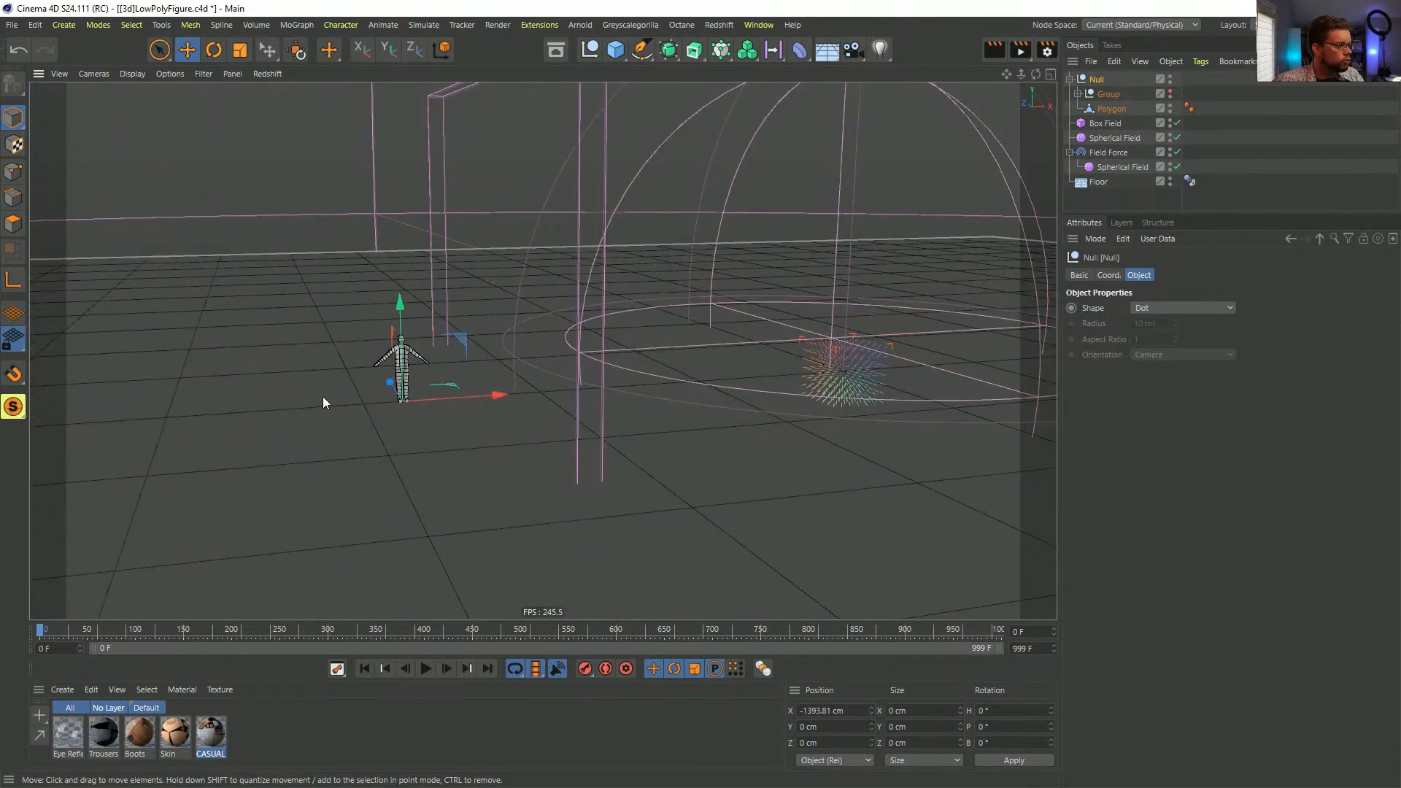
alt+right_drag(322, 396, 685, 350)
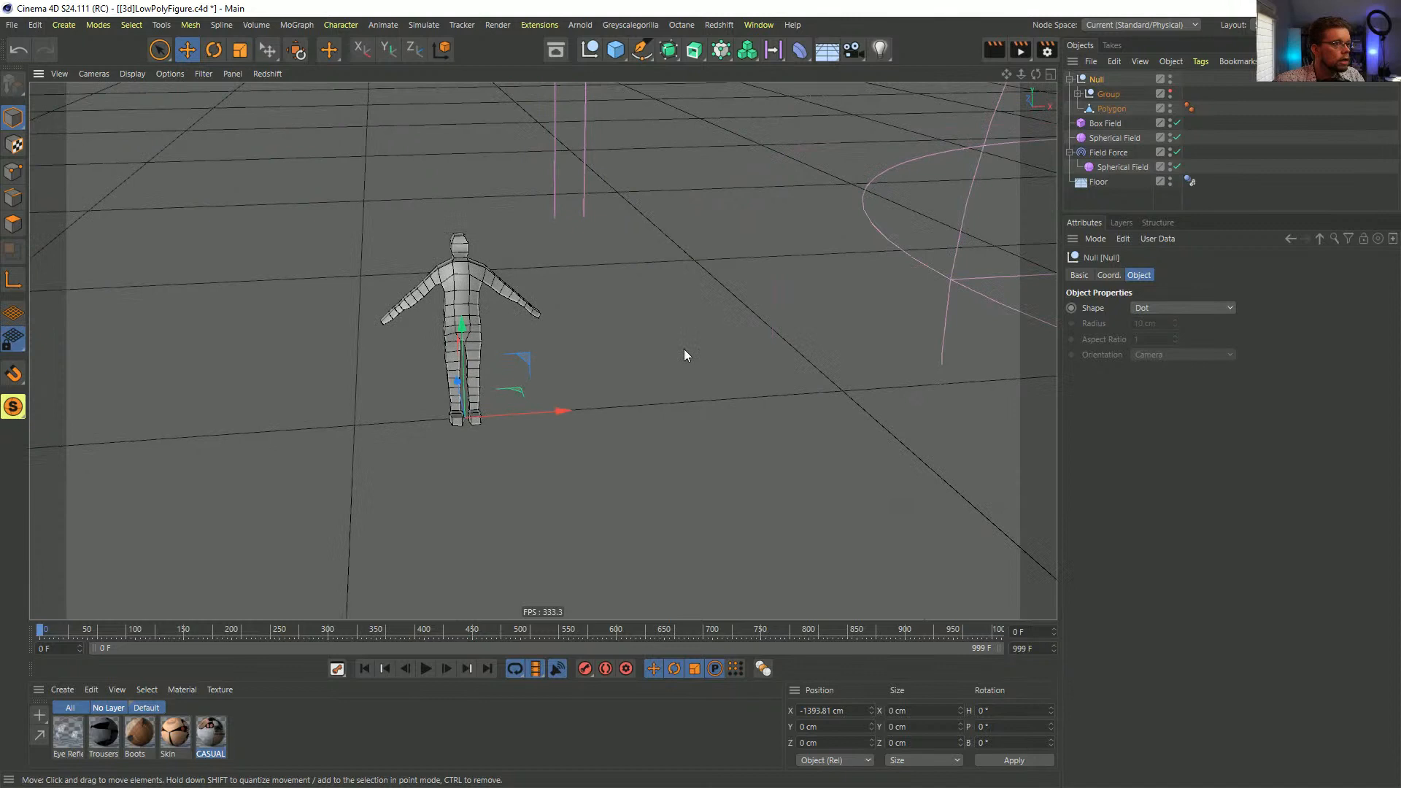
- Add a Soft Body simulation tag to the Polygon cage
click(1103, 109)
right_click(1103, 110)
mouse_move(1162, 214)
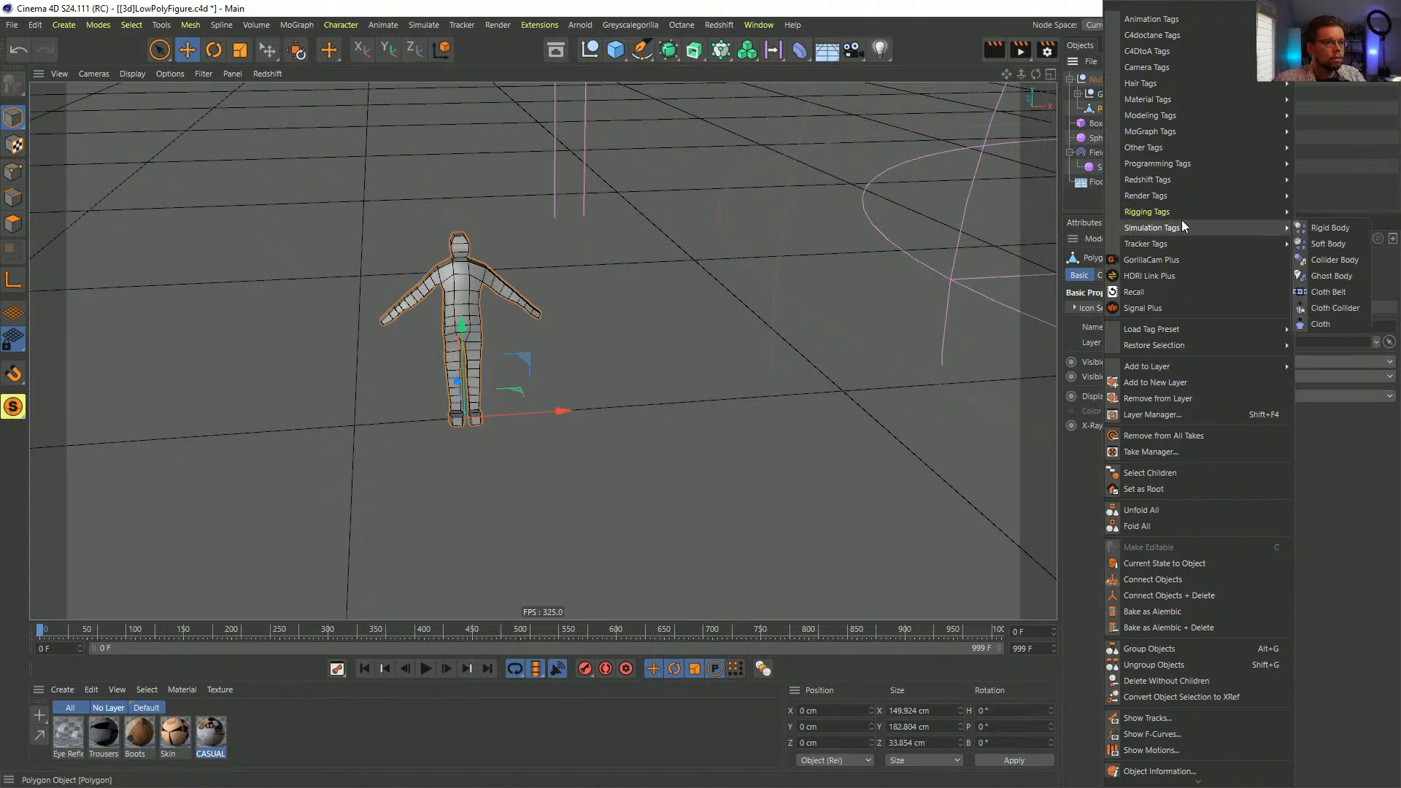
click(1329, 244)
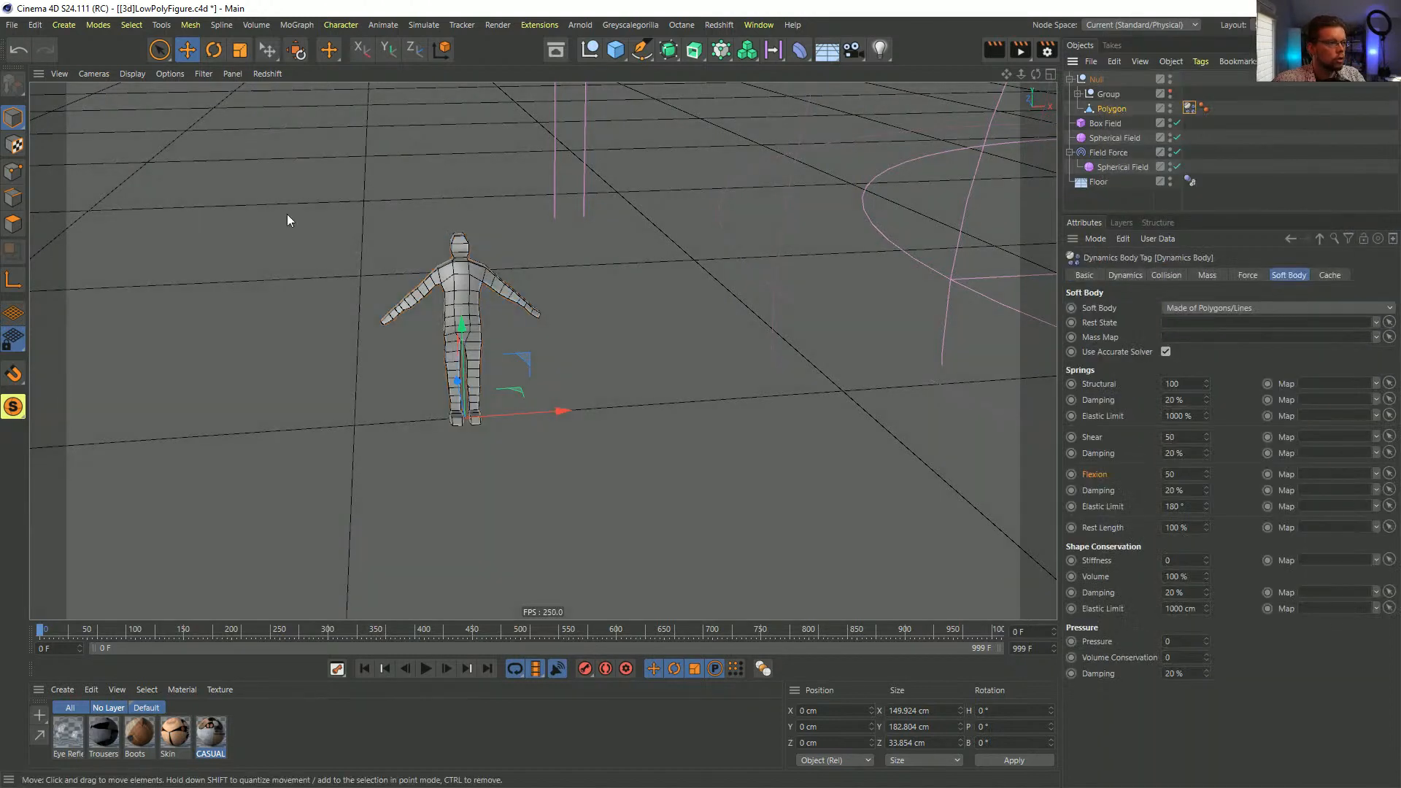
- Select a single point near the cage's shoulder and set a vertex weight to create a vertex map
click(24, 171)
click(484, 283)
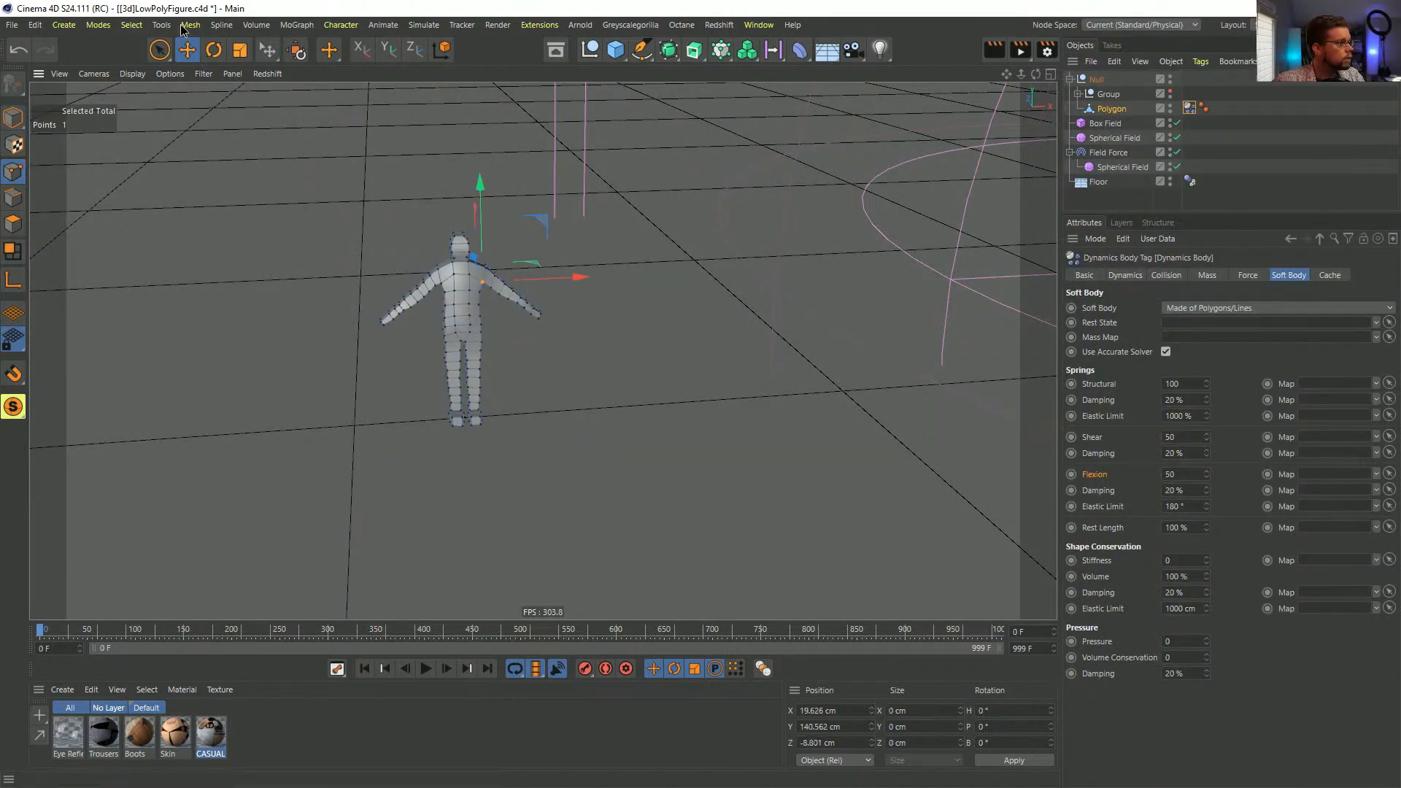
click(161, 27)
mouse_move(135, 31)
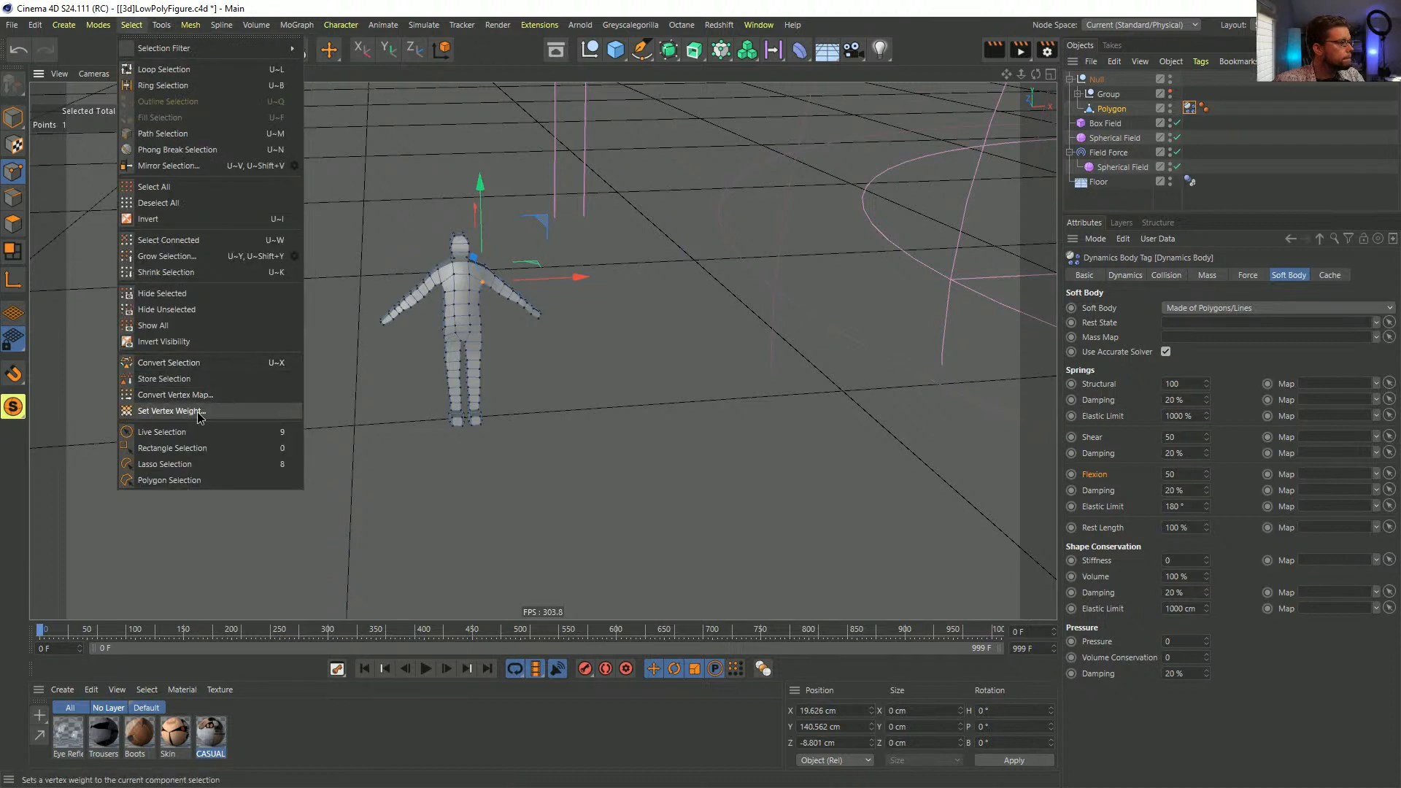
click(172, 411)
click(187, 436)
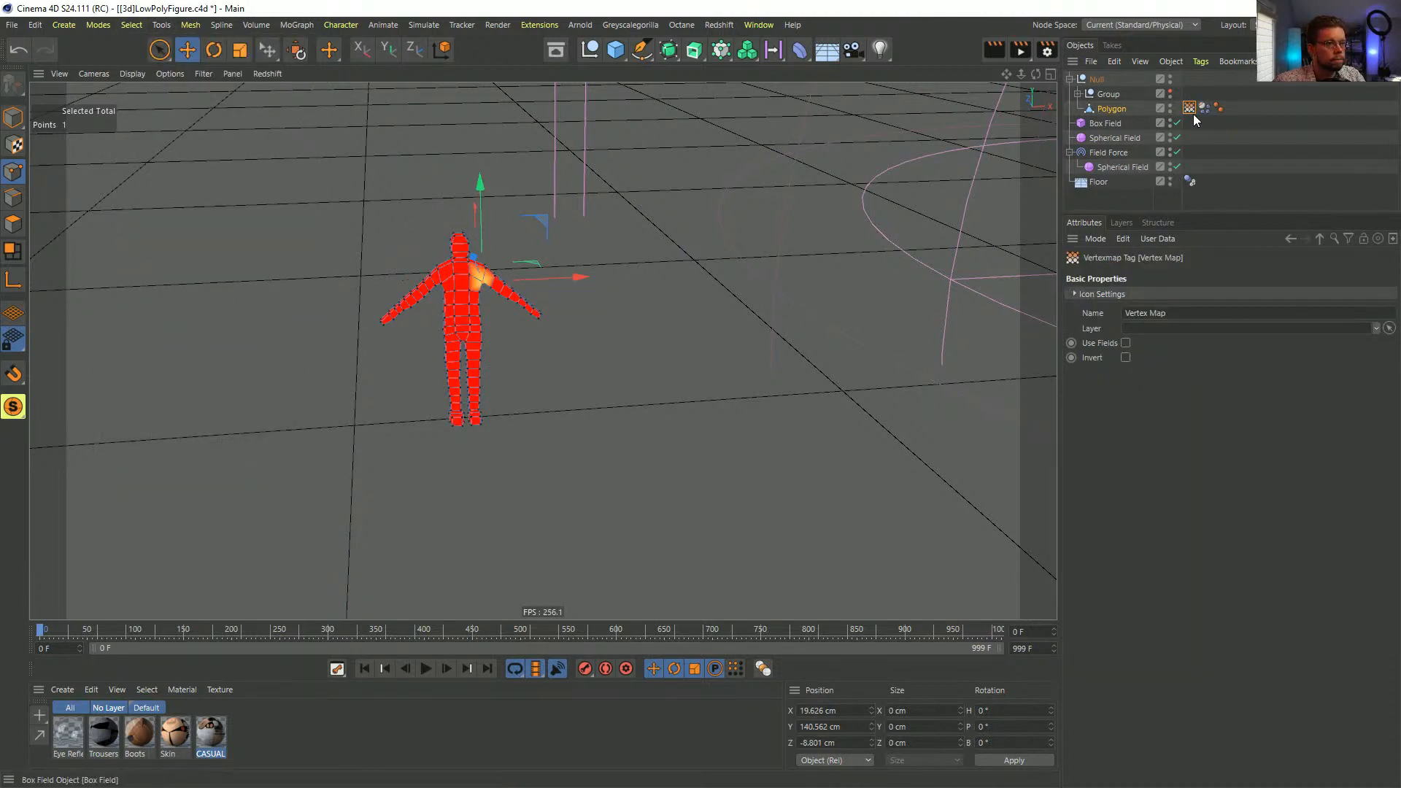
- Enable fields on the vertex map, remove its Freeze layer, and return to model mode
click(1125, 343)
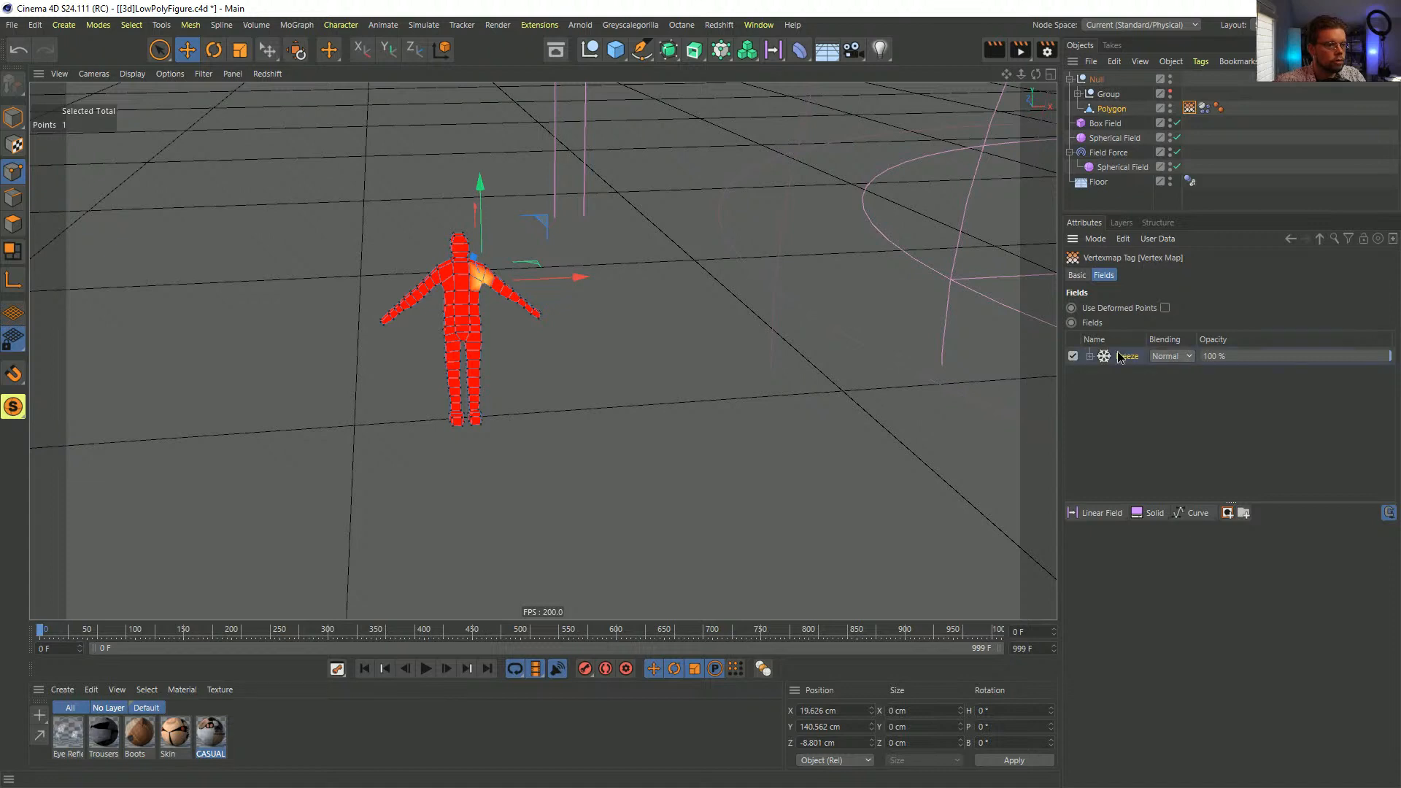
key(Delete)
click(13, 117)
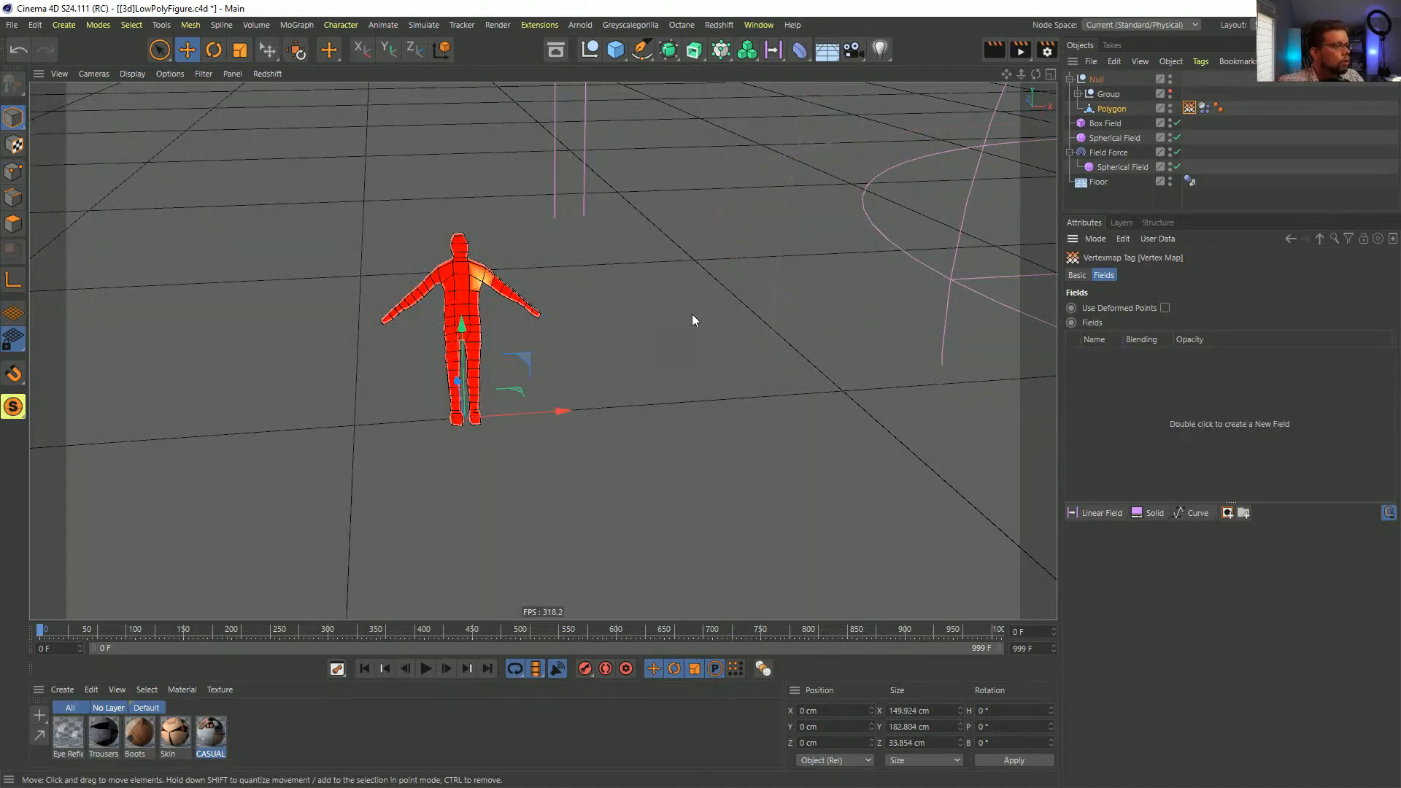
- Add the standalone Spherical Field, not the one under Field Force, to the vertex map's fields and select its layer
alt+drag(692, 319, 573, 346)
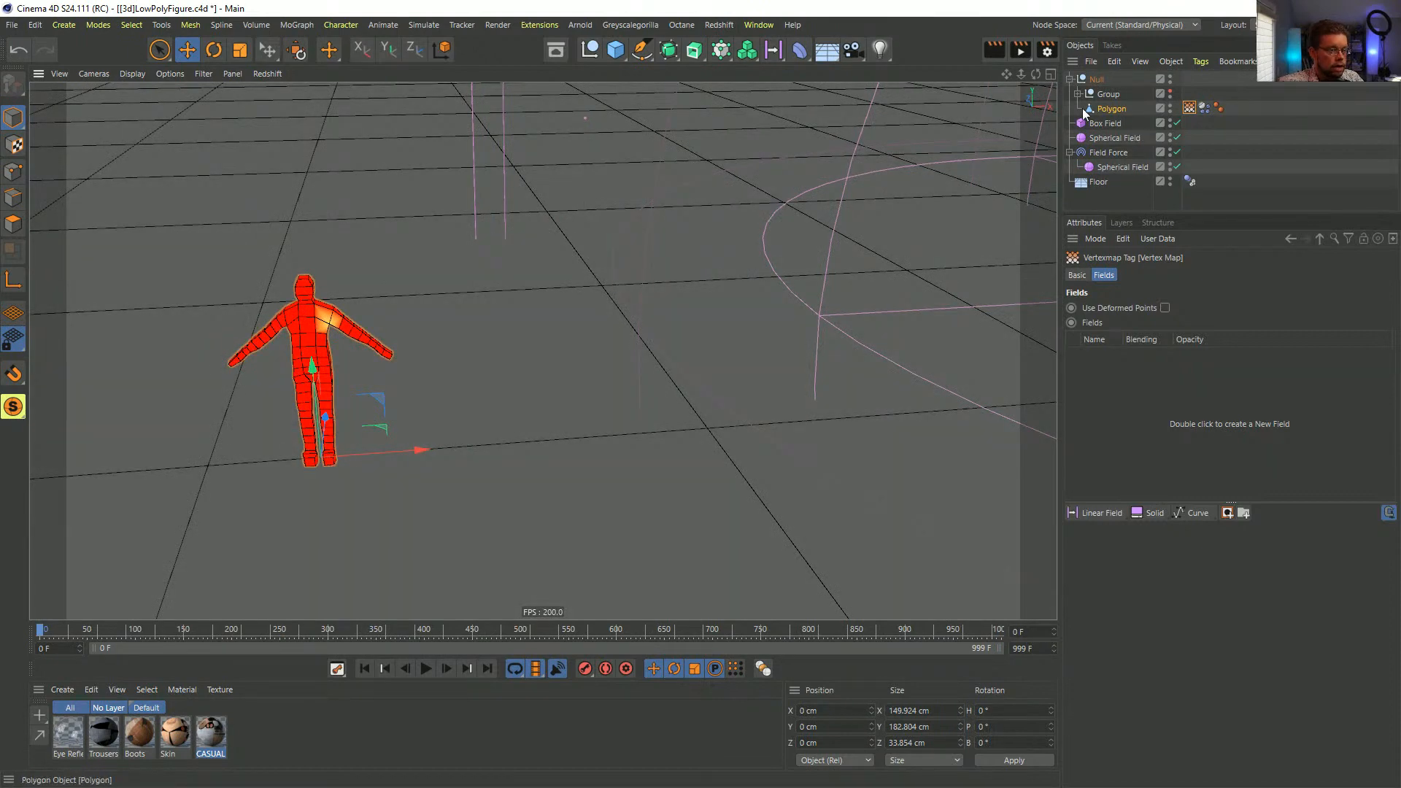
alt+drag(777, 310, 610, 369)
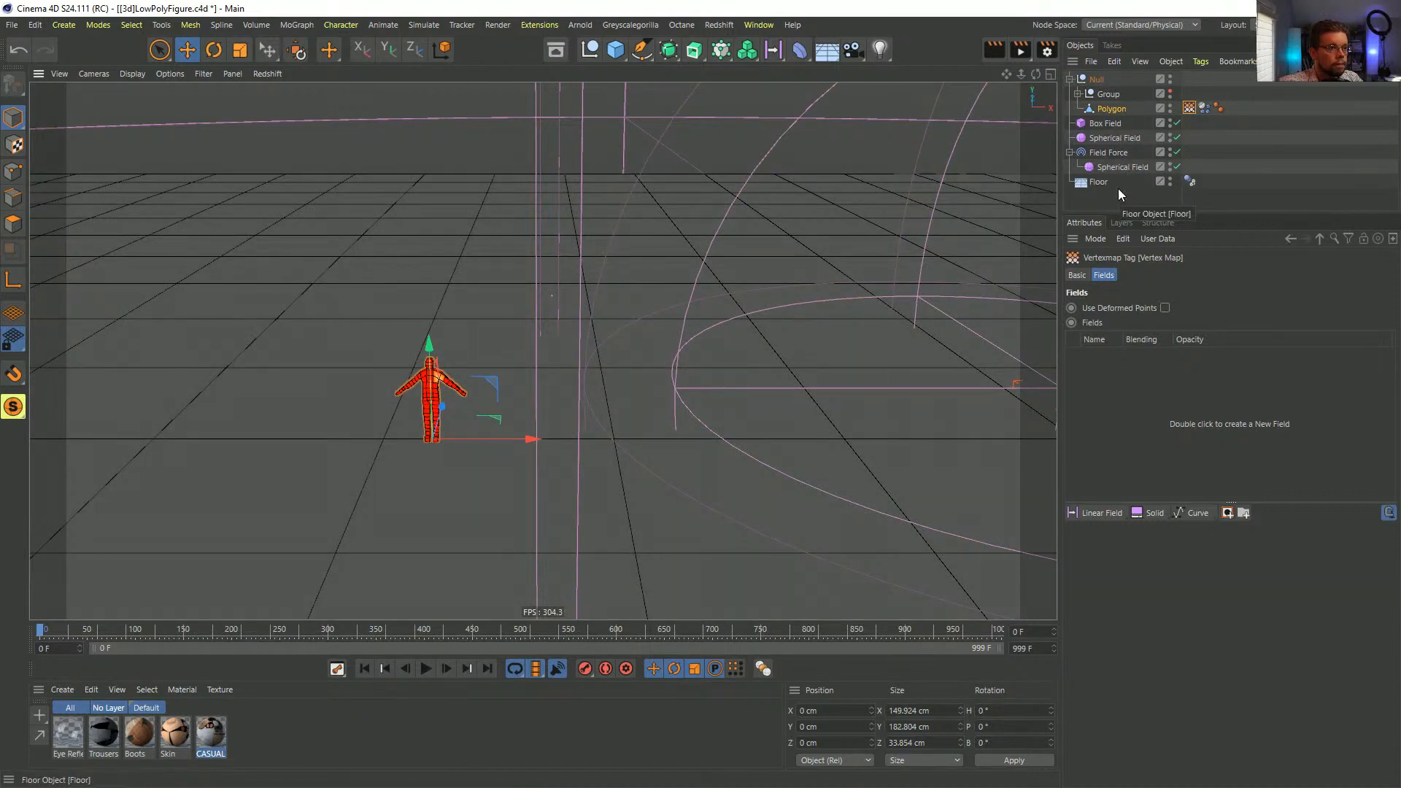
drag(1115, 139, 1127, 421)
click(1138, 356)
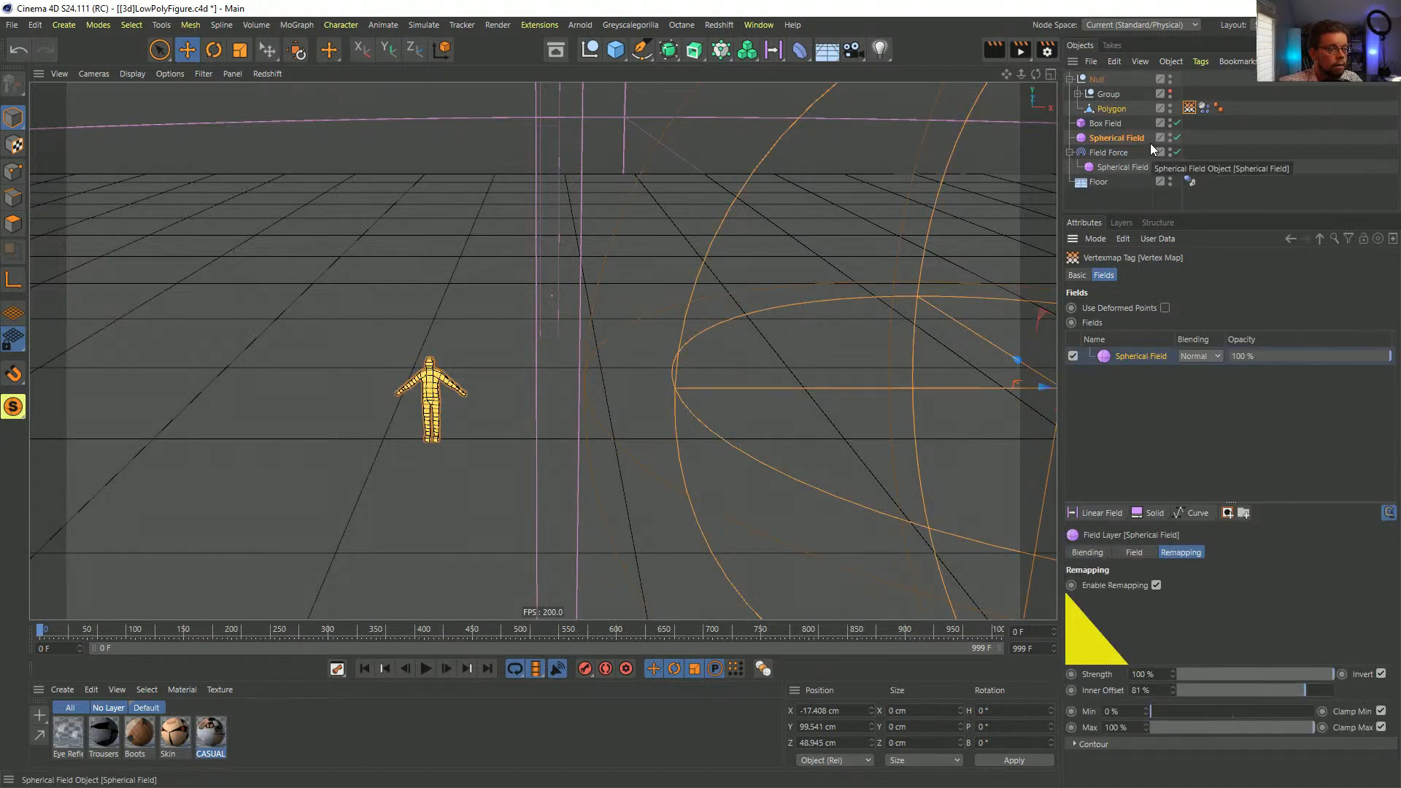
- Rename the Polygon cage's vertex map tag as Rest Length
click(1190, 108)
click(1197, 326)
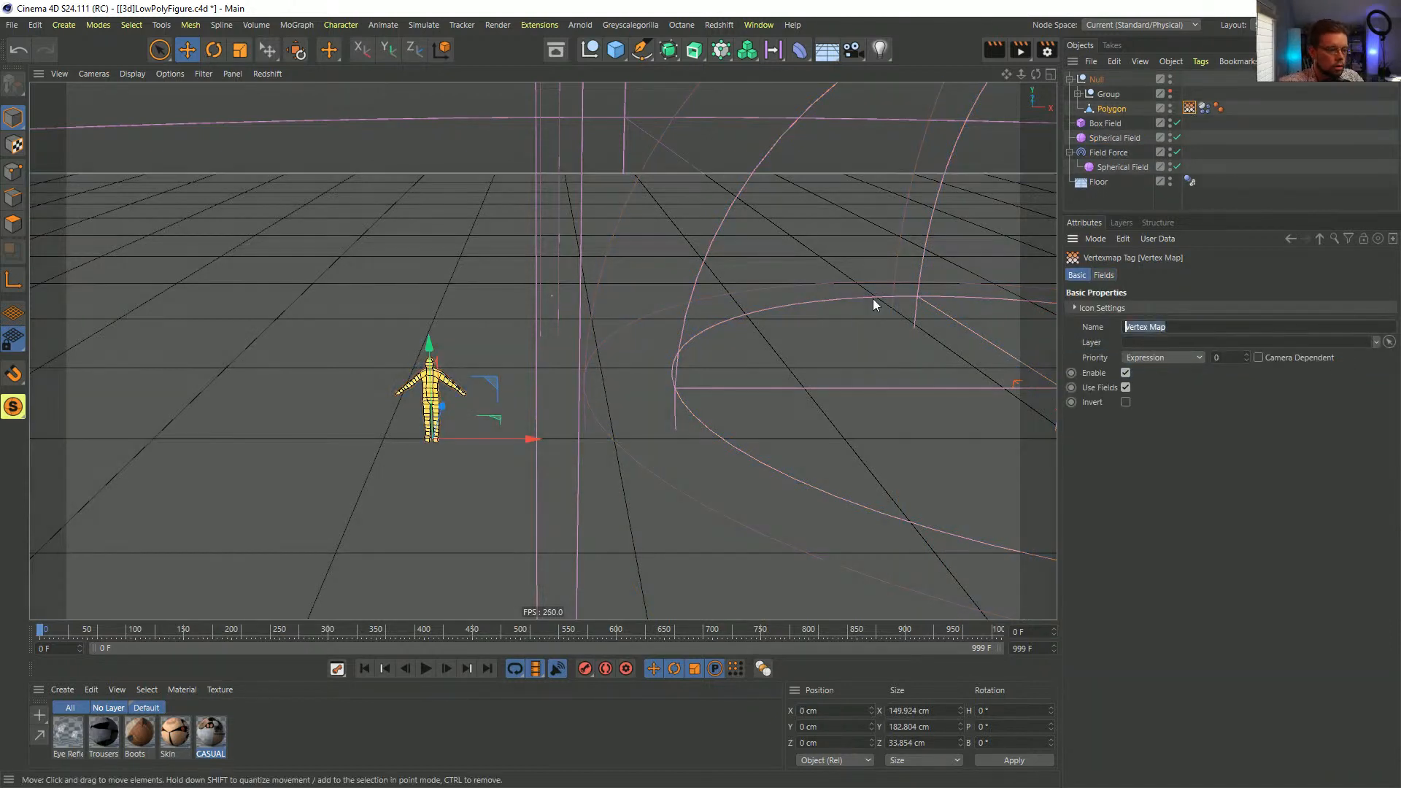
text(S)
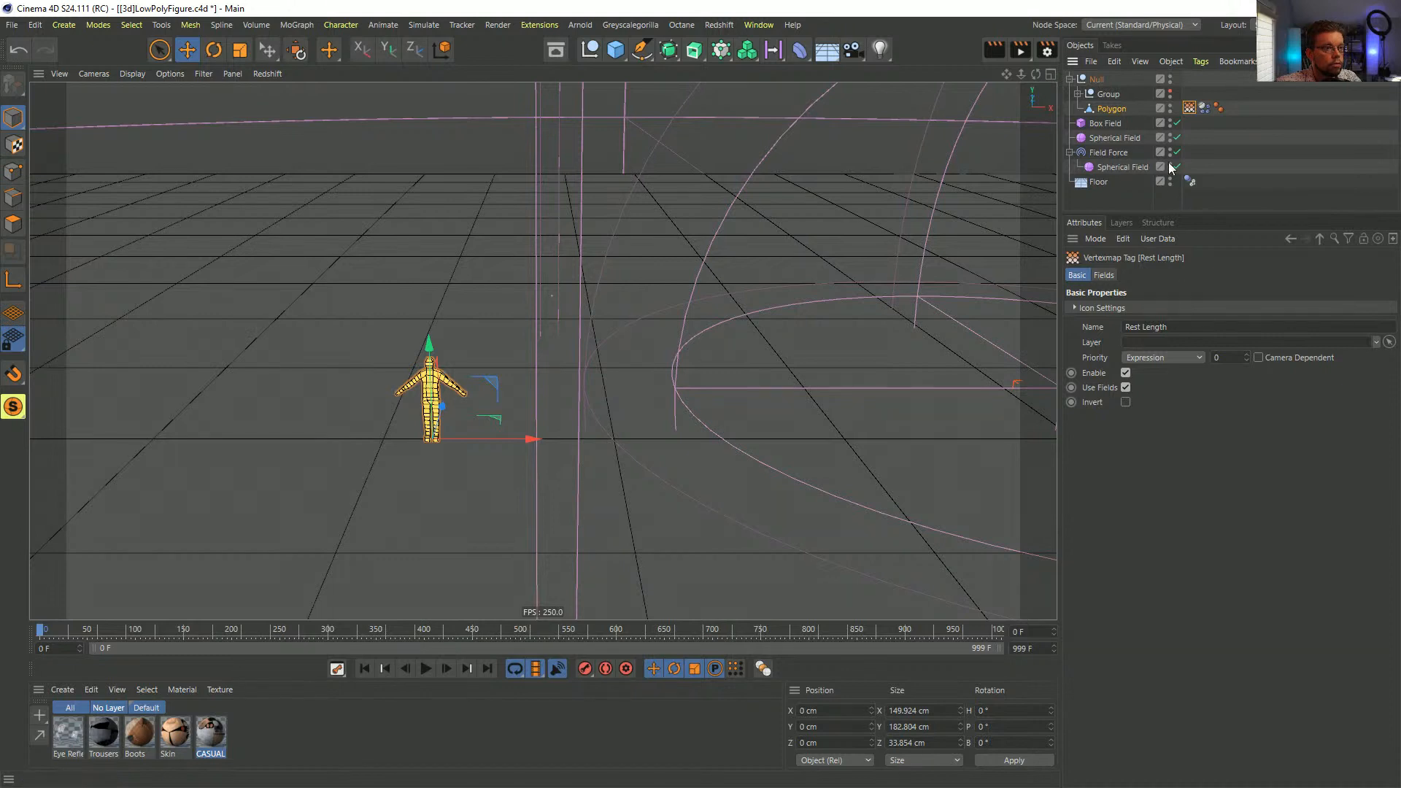
- Add a Curve layer above the Spherical Field in the Rest Length map and flatten it from about 0.15 to about 0.5
click(1120, 139)
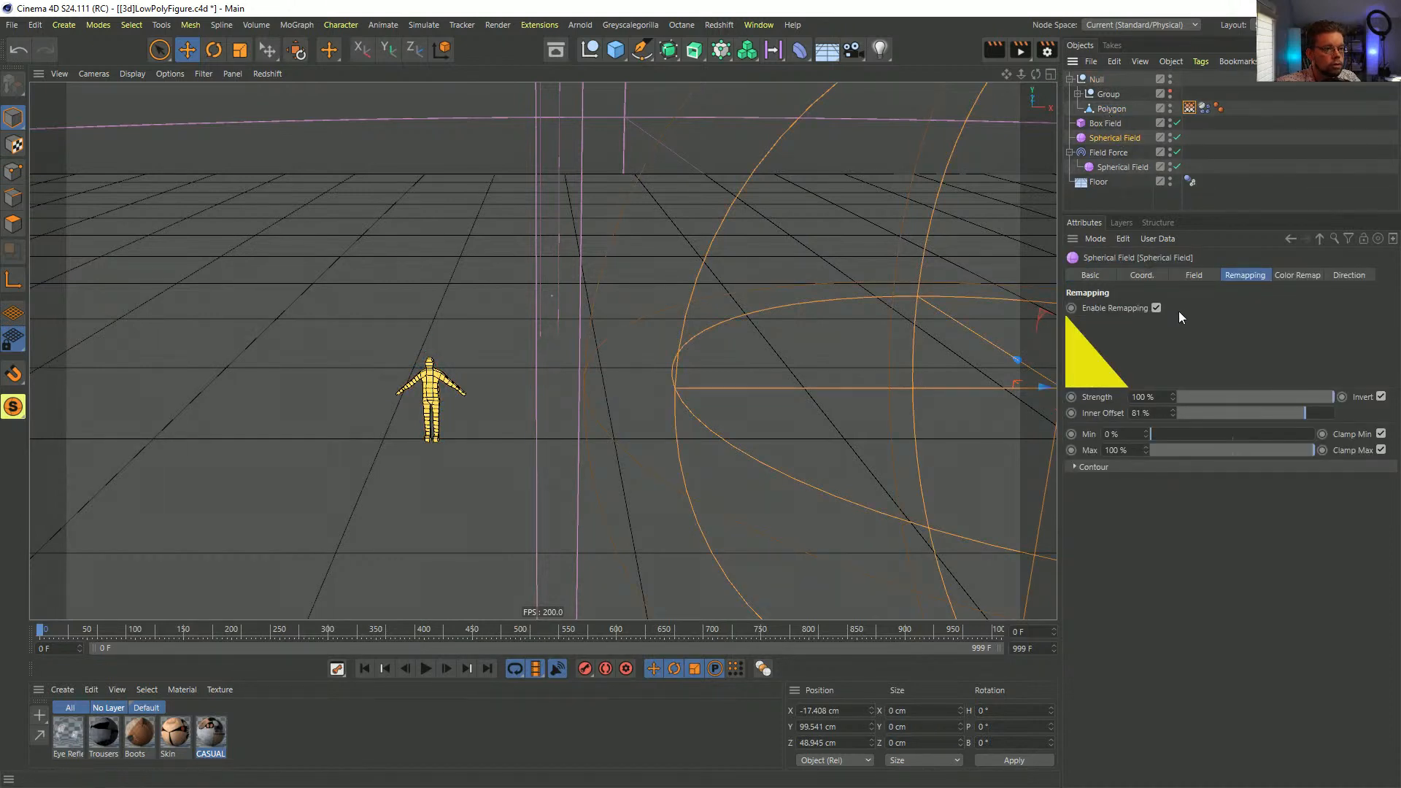
click(1196, 277)
click(1194, 108)
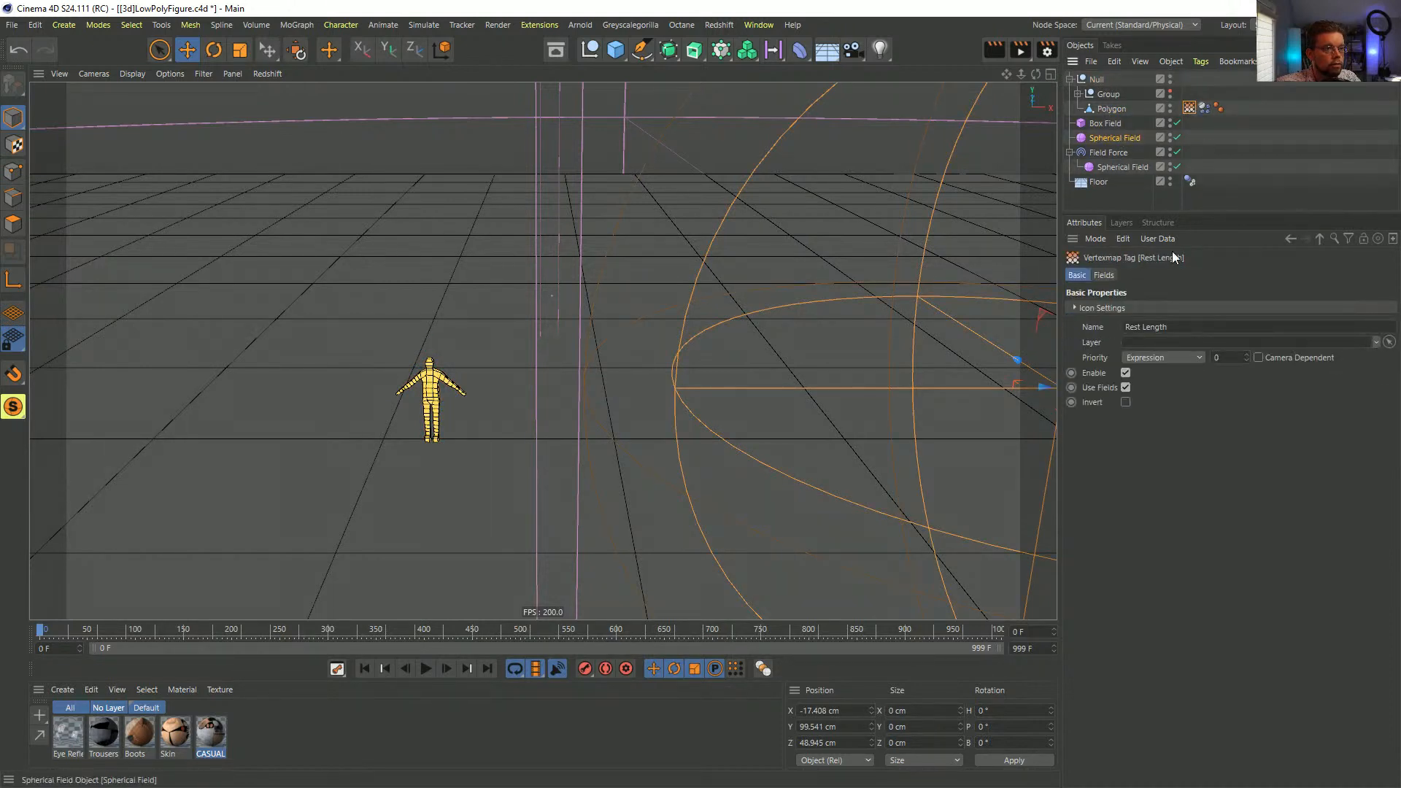
click(1101, 276)
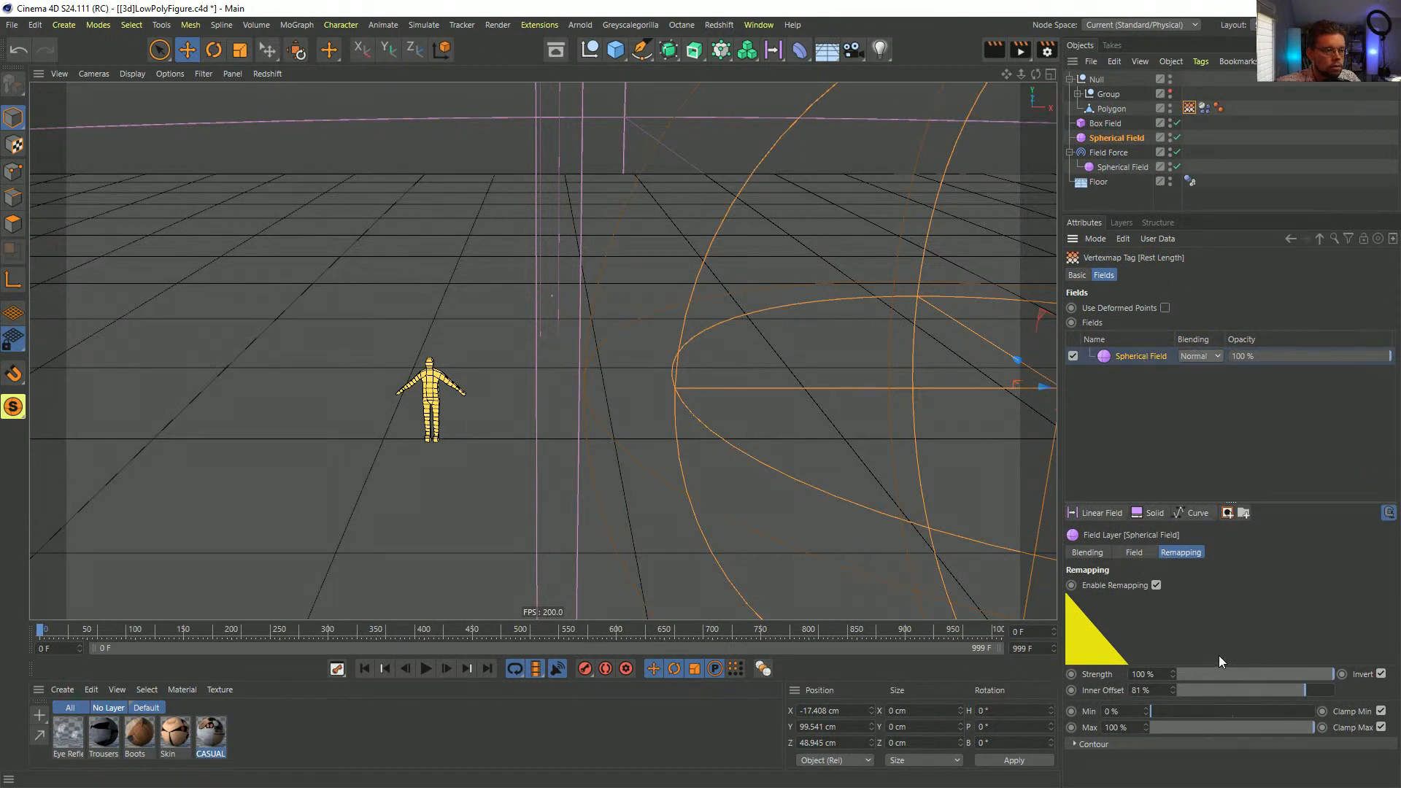
click(1188, 514)
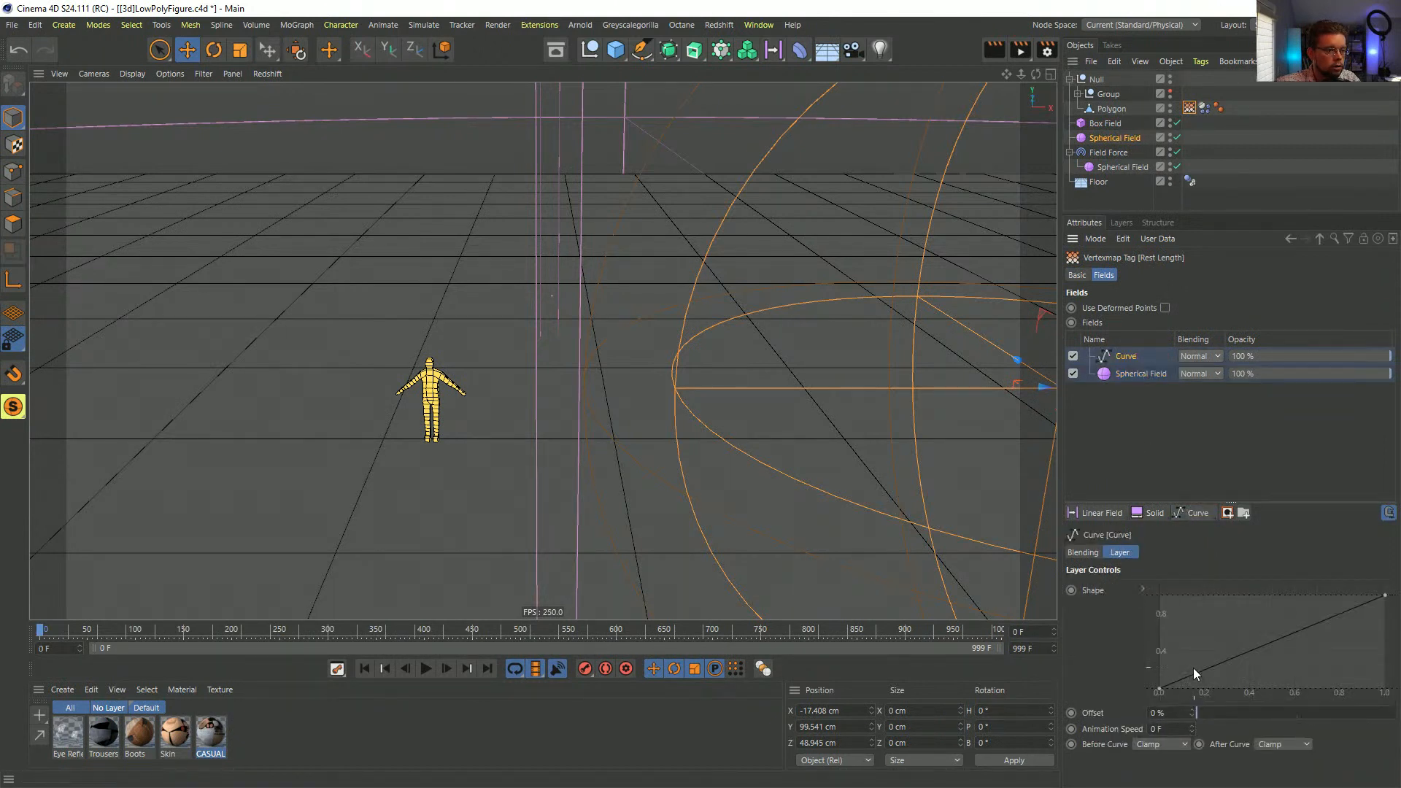
click(1160, 691)
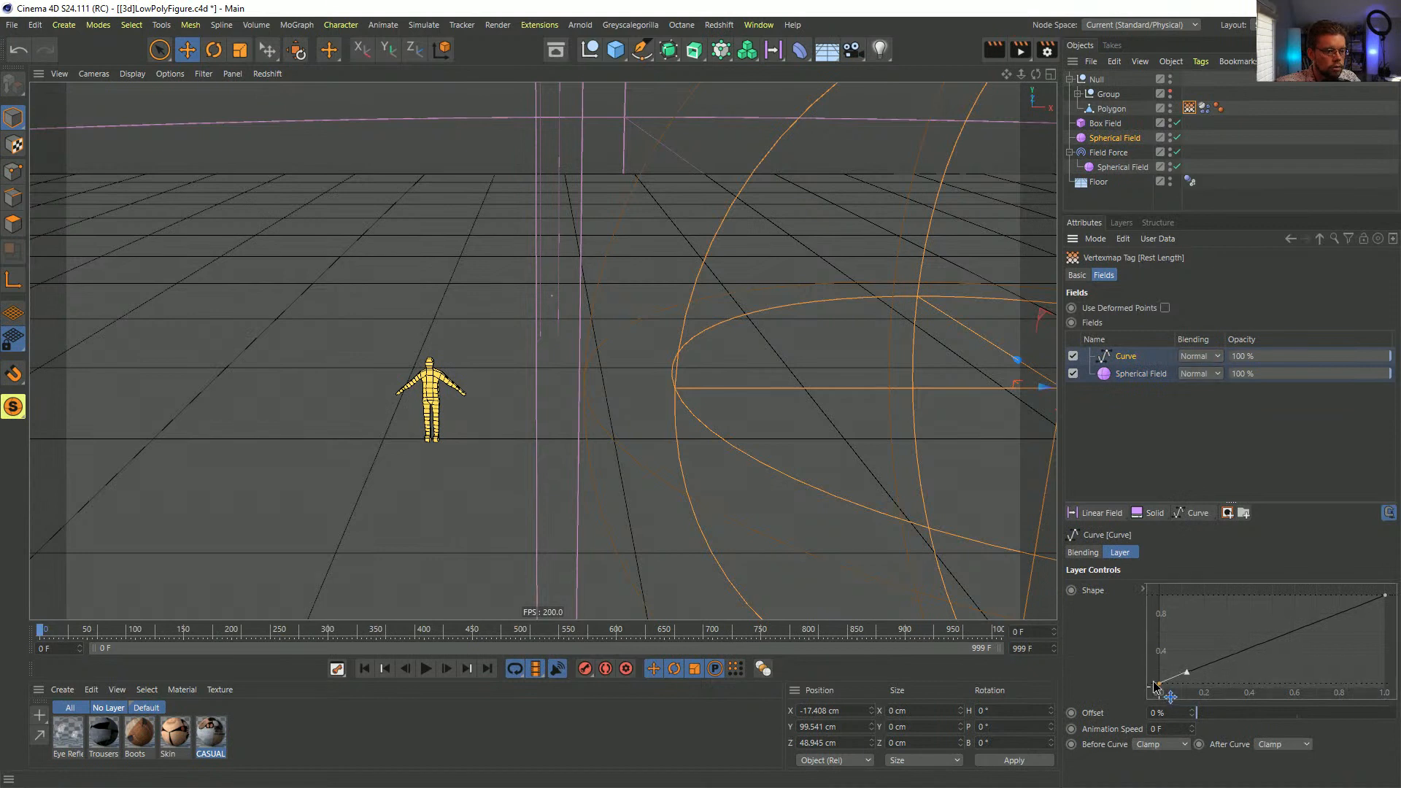
right_click(1245, 626)
click(1261, 601)
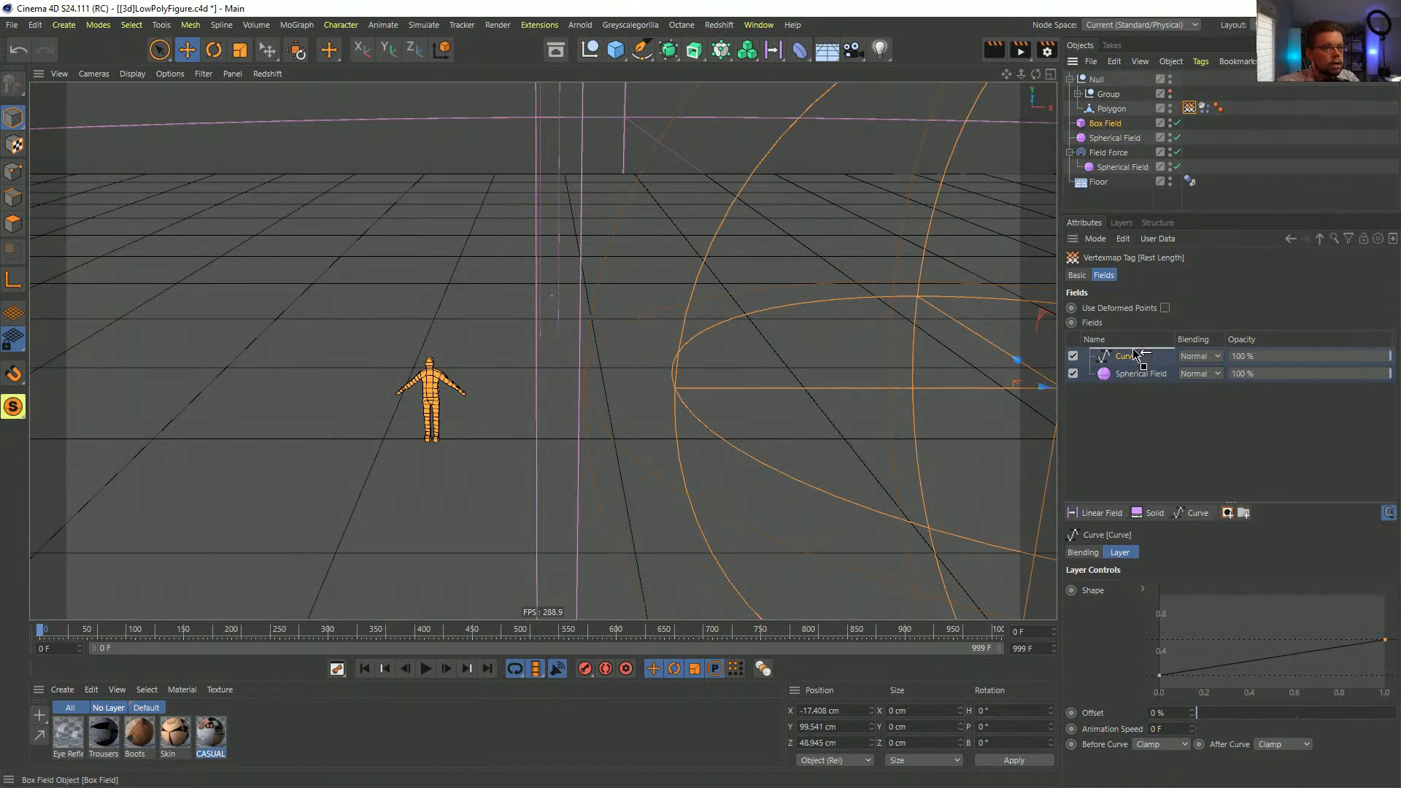
- Add the Box Field above the Curve layer in the vertex map's fields and set its blending to Max
drag(1136, 355, 1140, 357)
click(1208, 356)
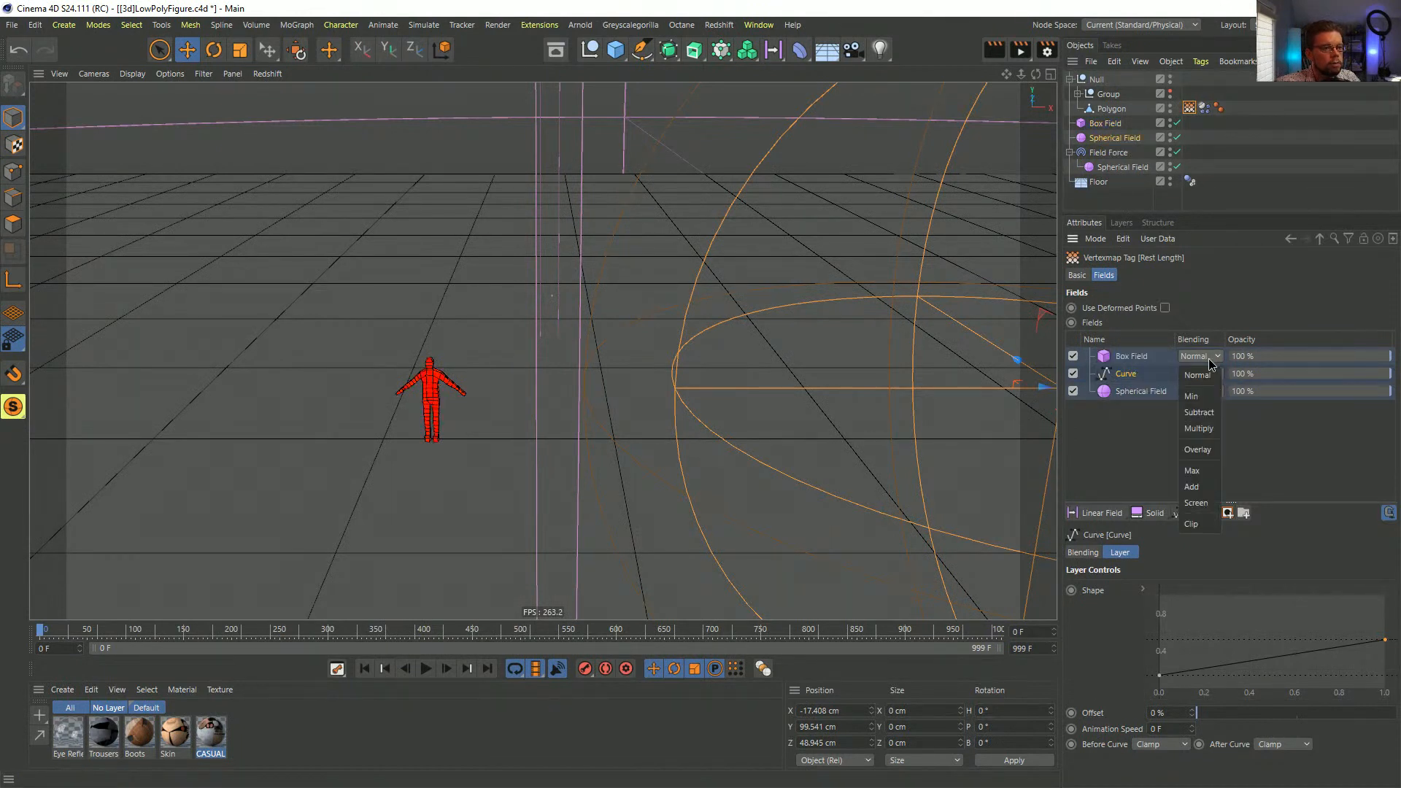
click(1205, 473)
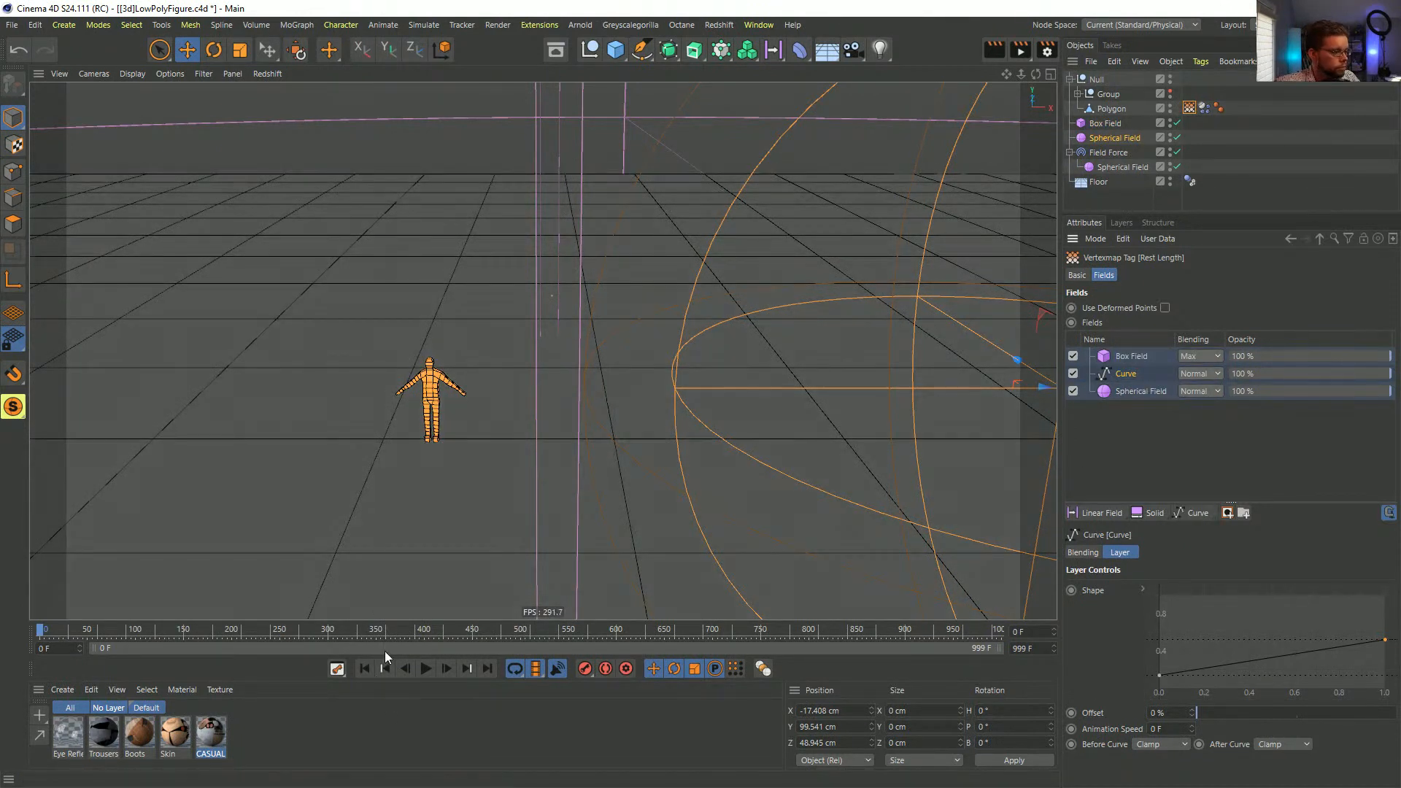
- Play the simulation several times from the start to examine how the cage and its vertex weights react to the fields
click(447, 670)
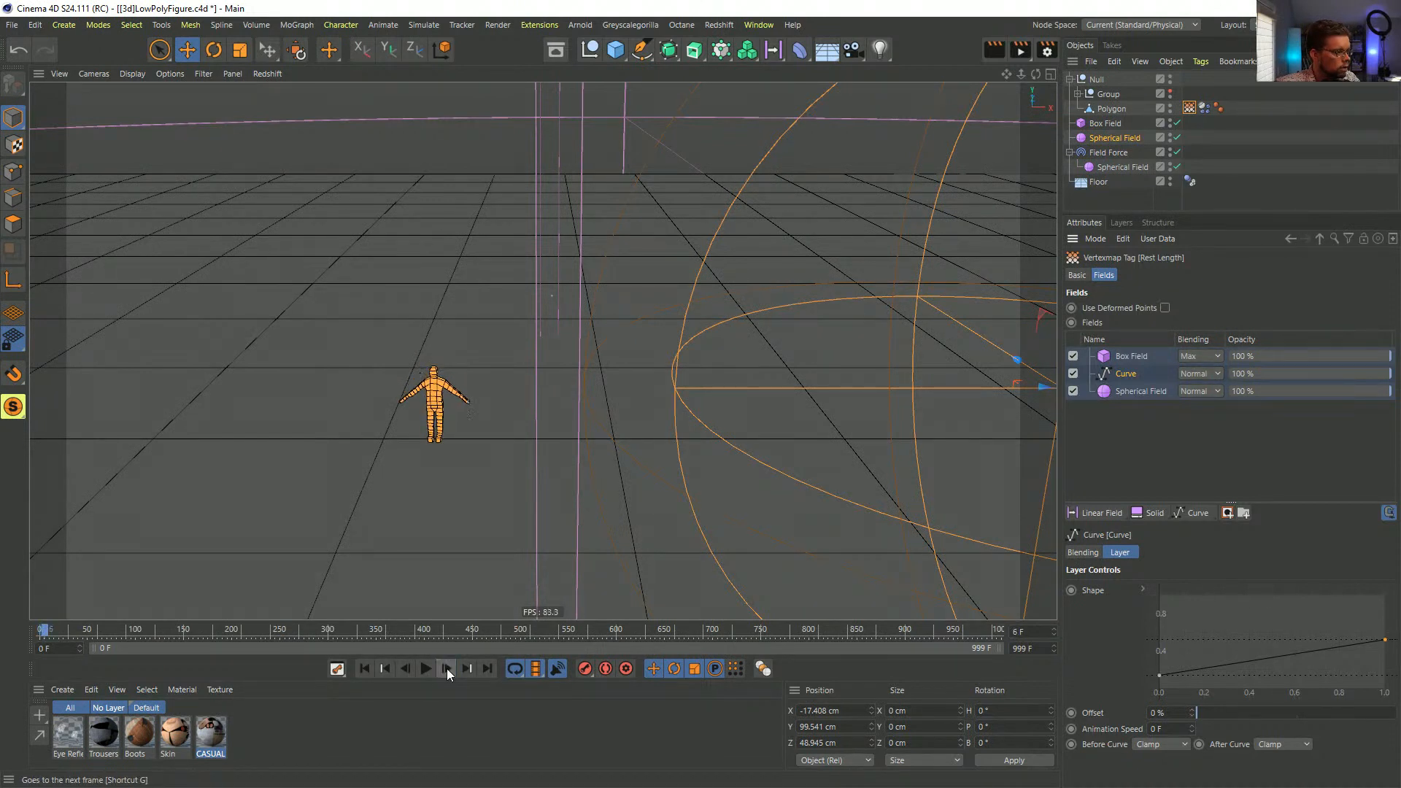
click(427, 670)
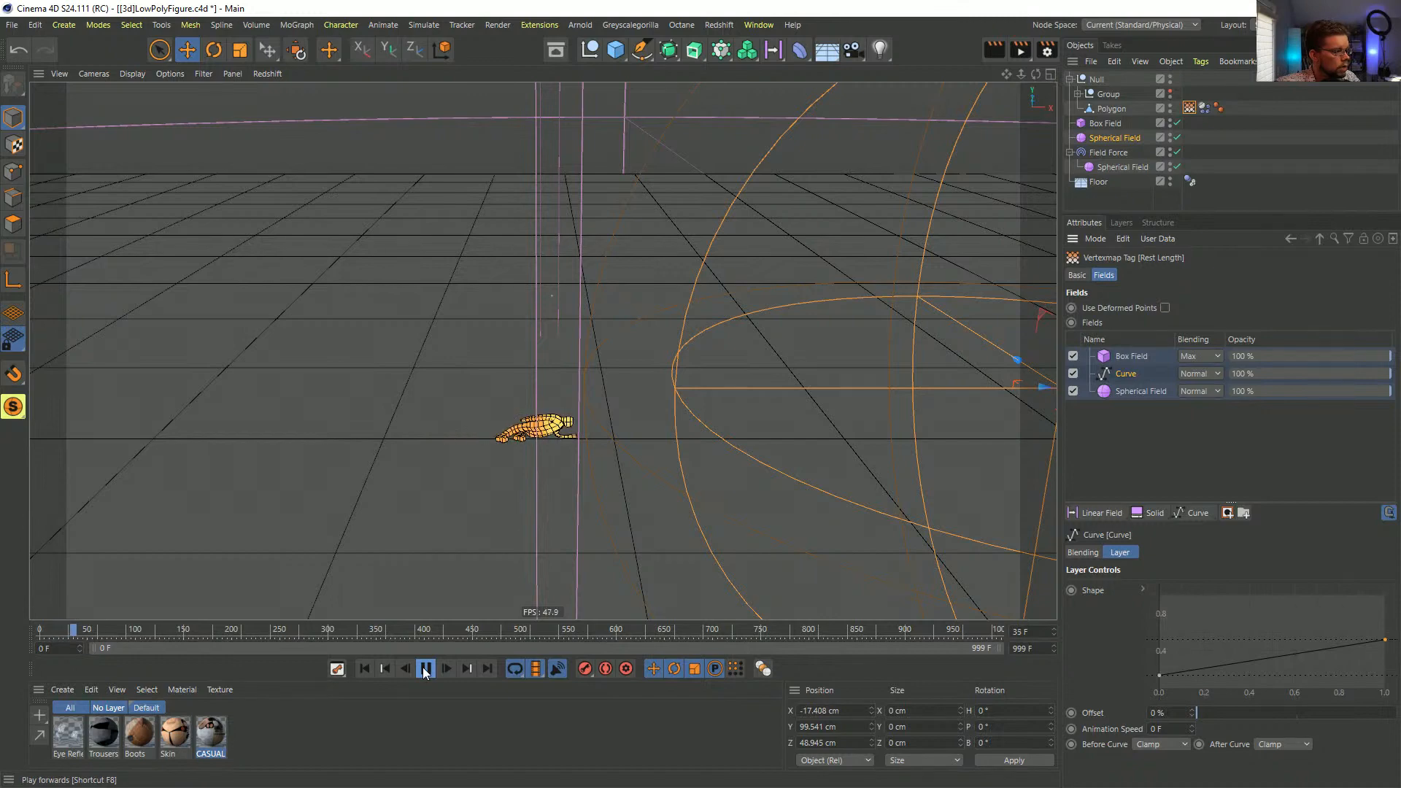
click(426, 669)
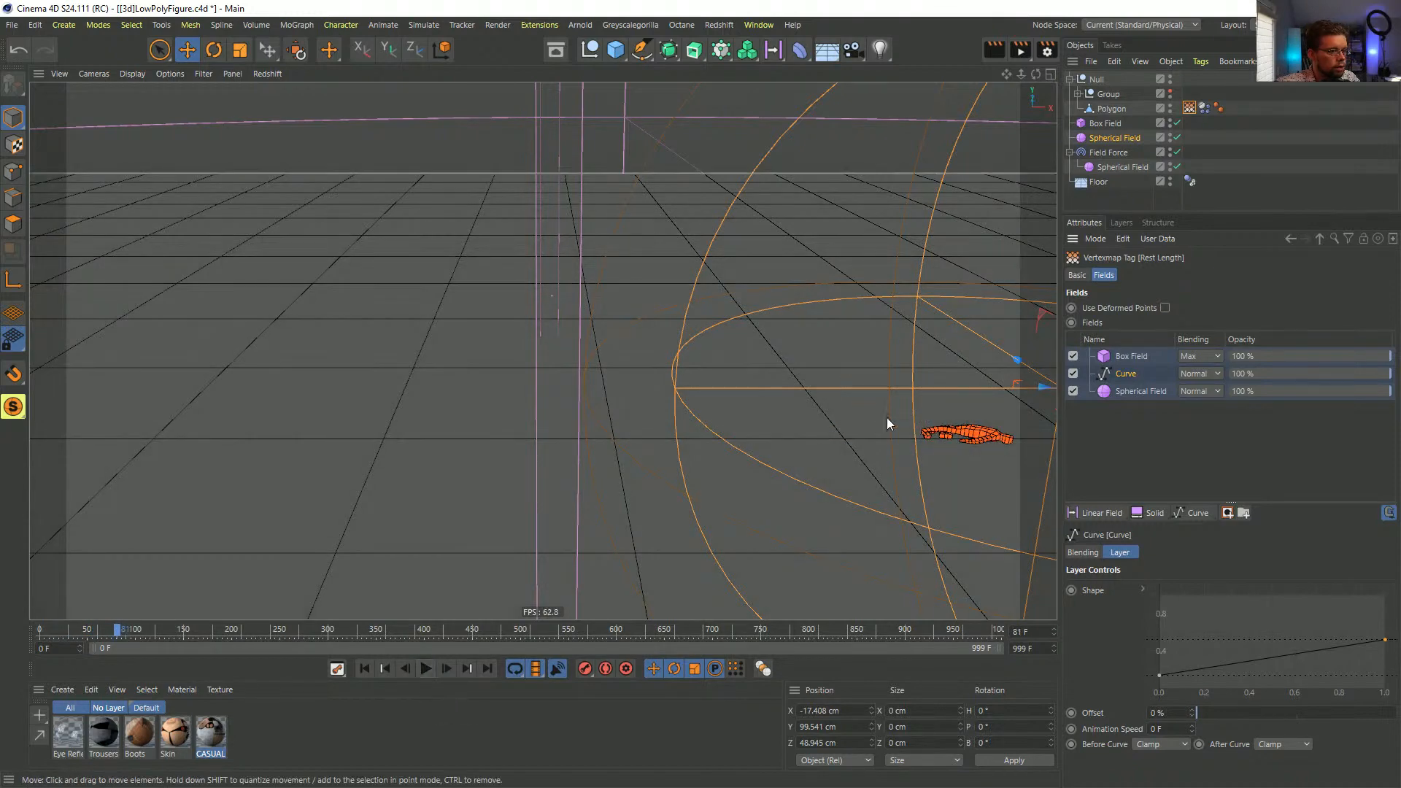
alt+middle_drag(887, 417, 668, 522)
click(385, 670)
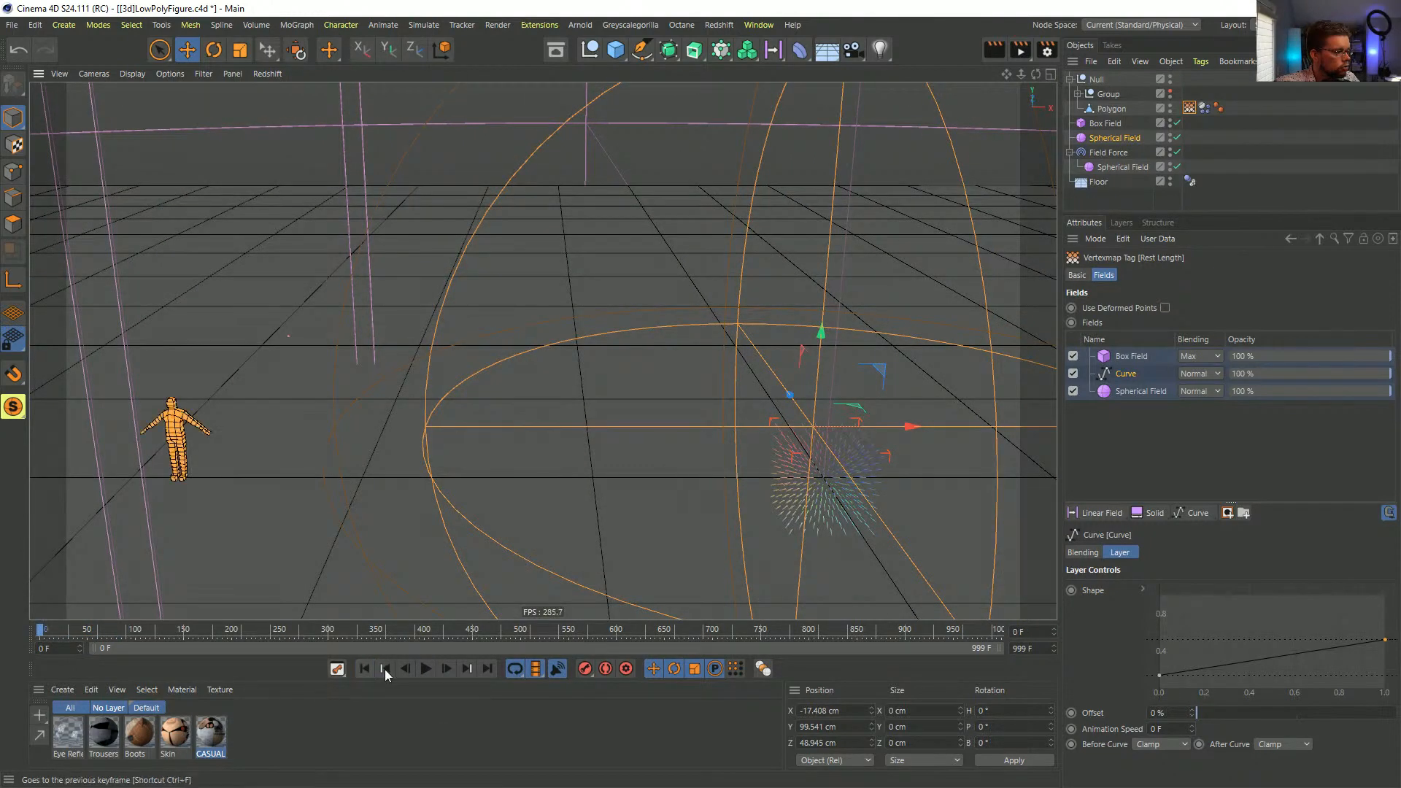
click(423, 671)
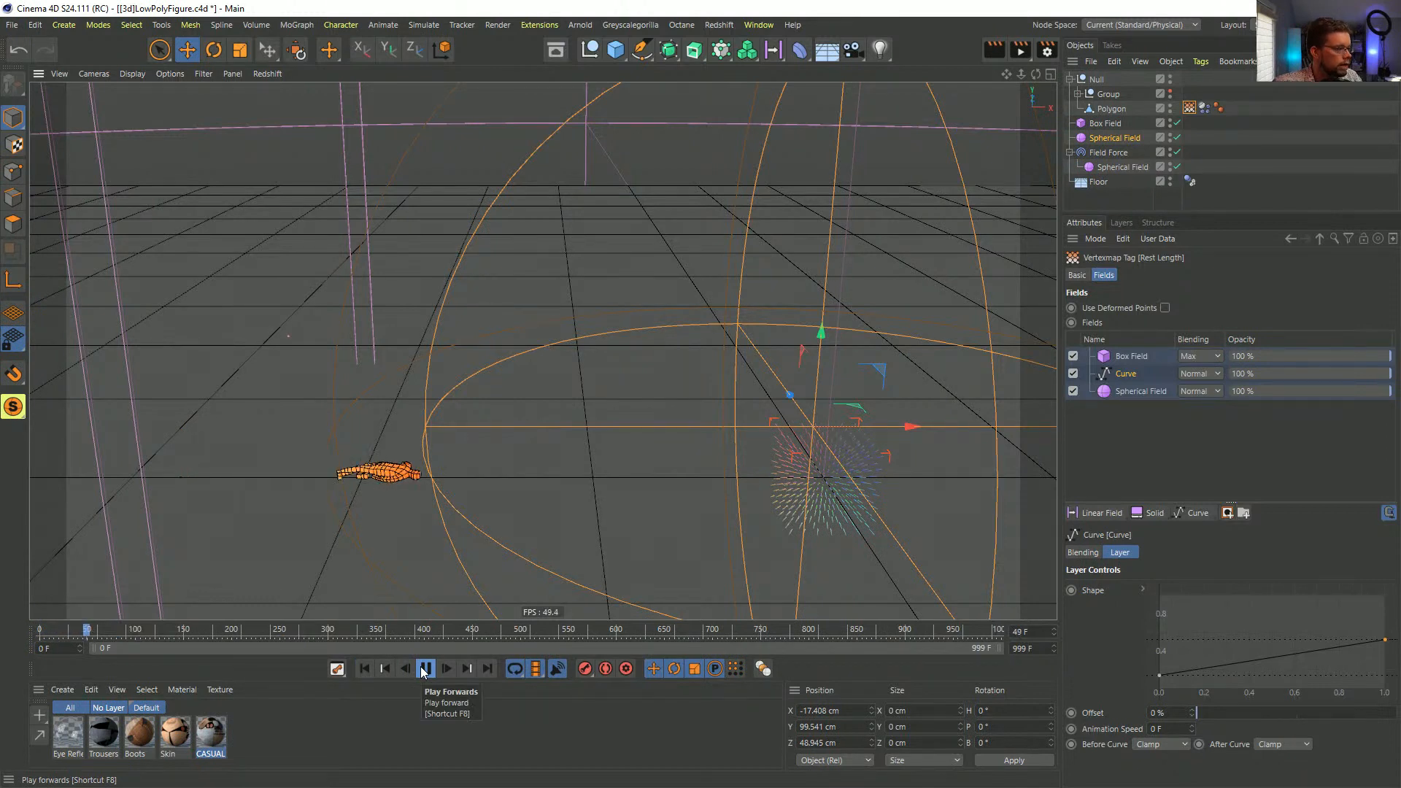
click(423, 669)
click(365, 669)
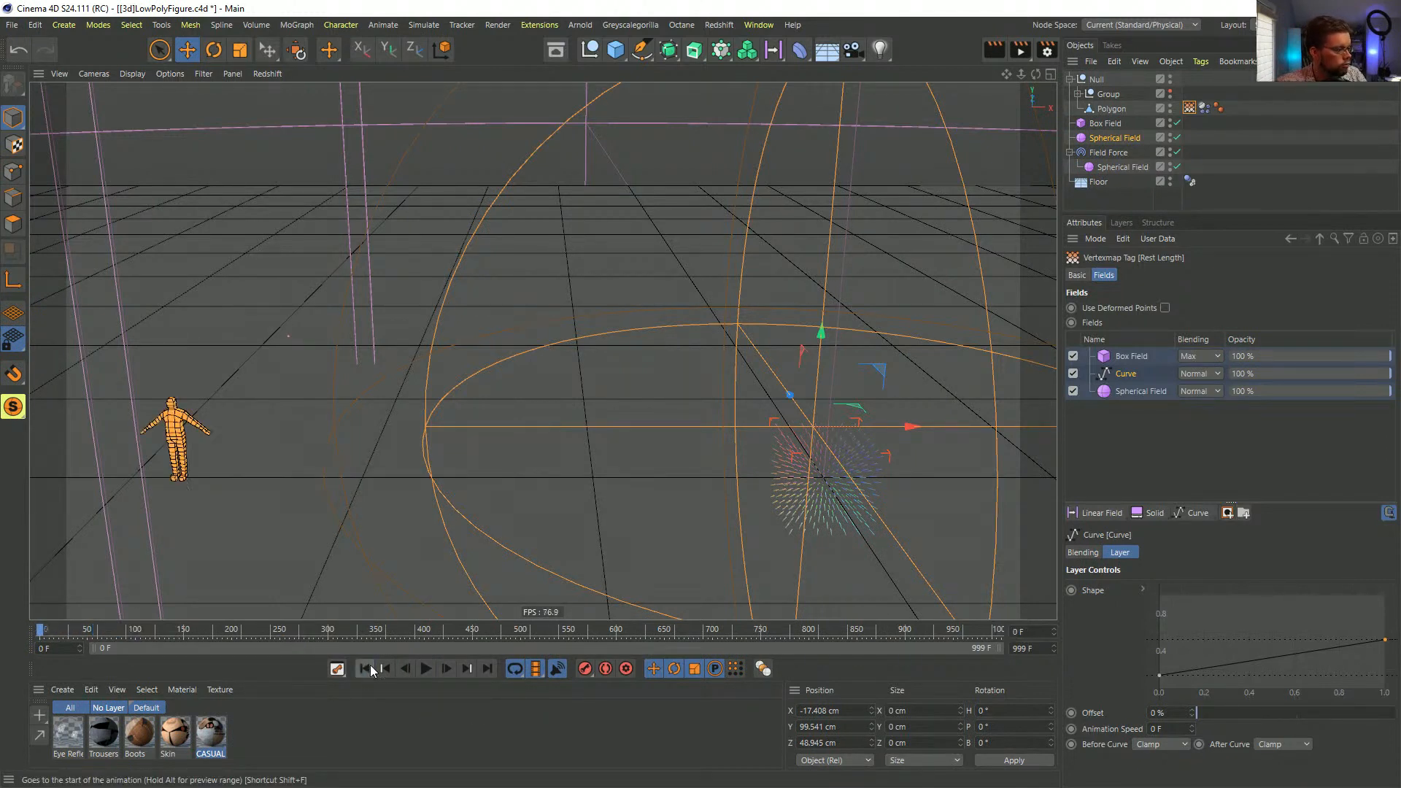
click(424, 668)
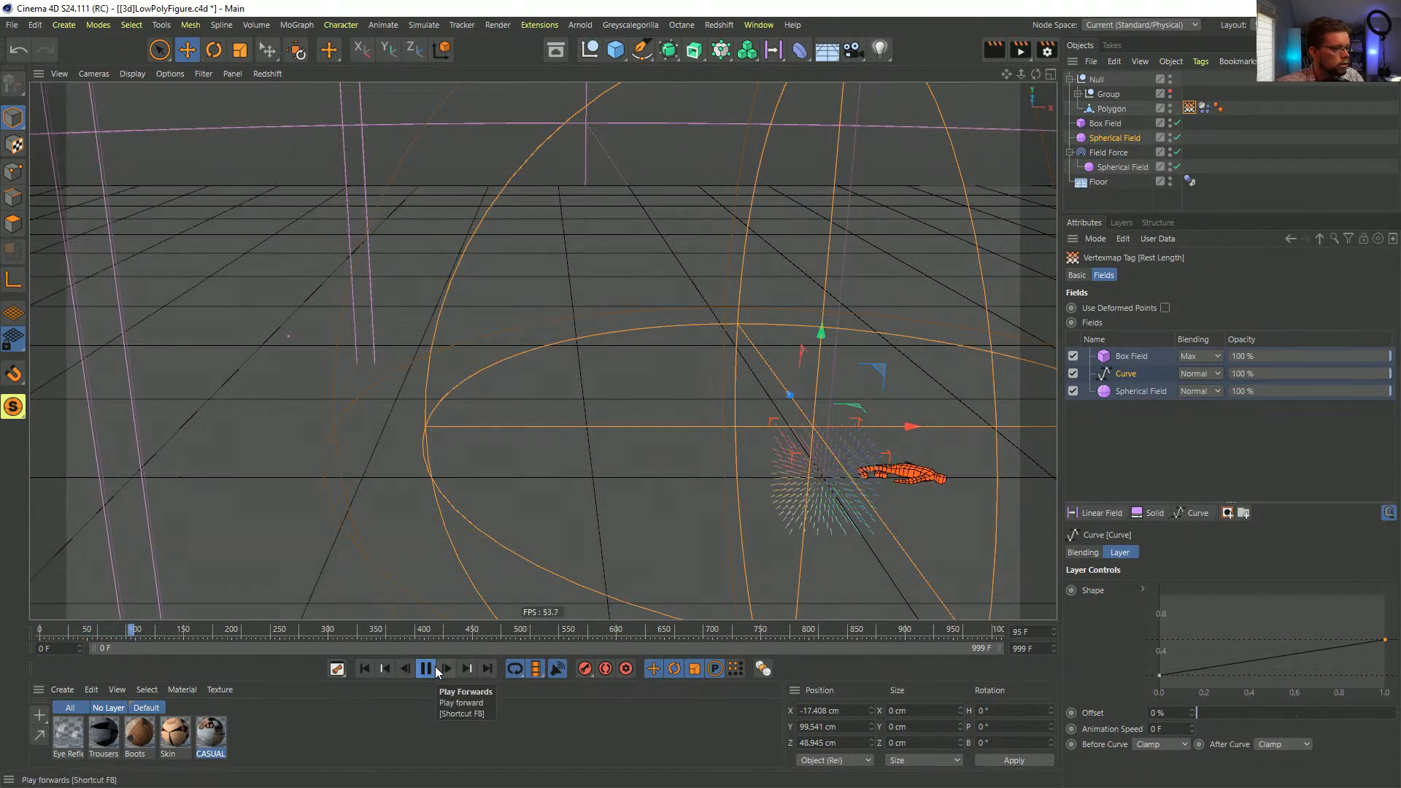
click(380, 669)
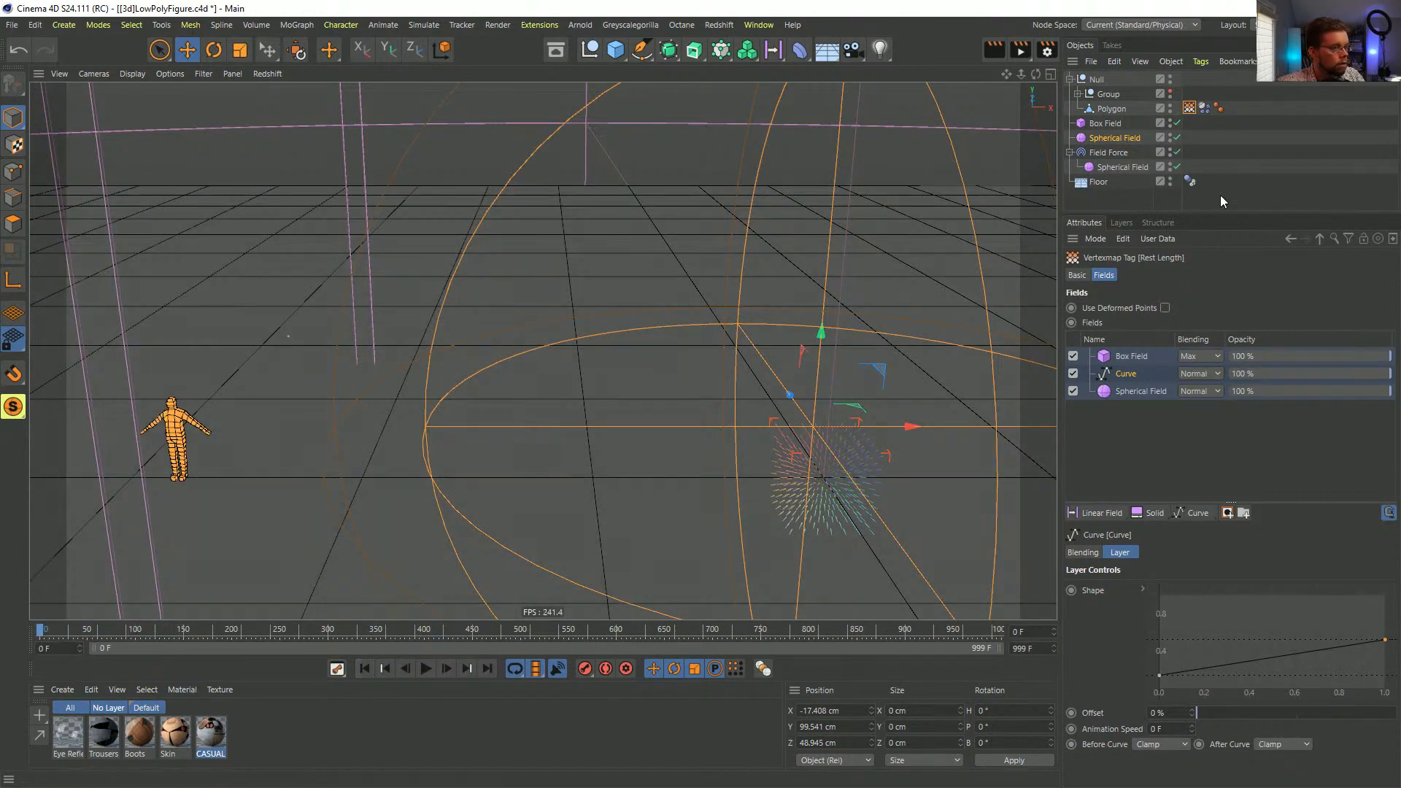
- Set the Floor's Dynamics Body friction to 25%, then replay the simulation and return to the start
click(1190, 182)
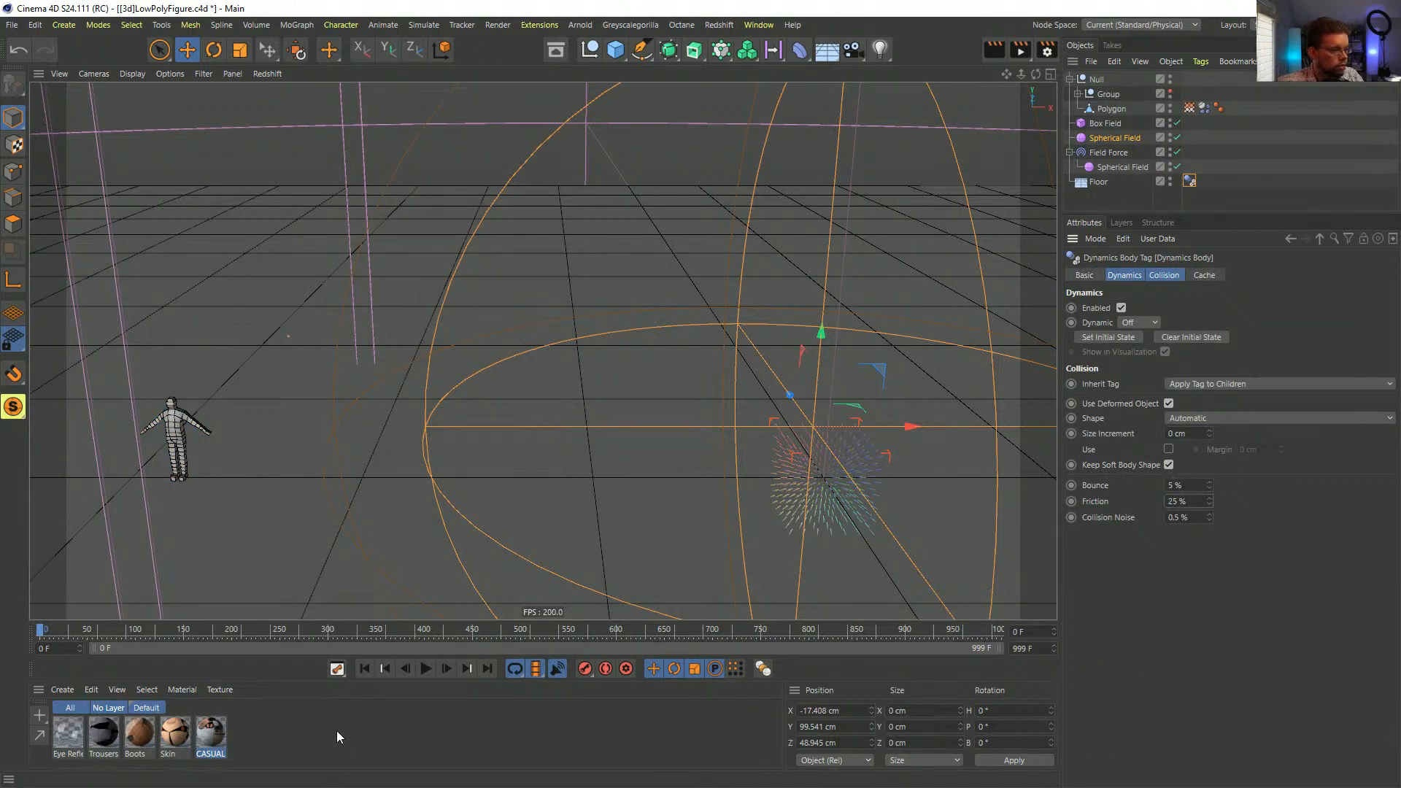
click(424, 668)
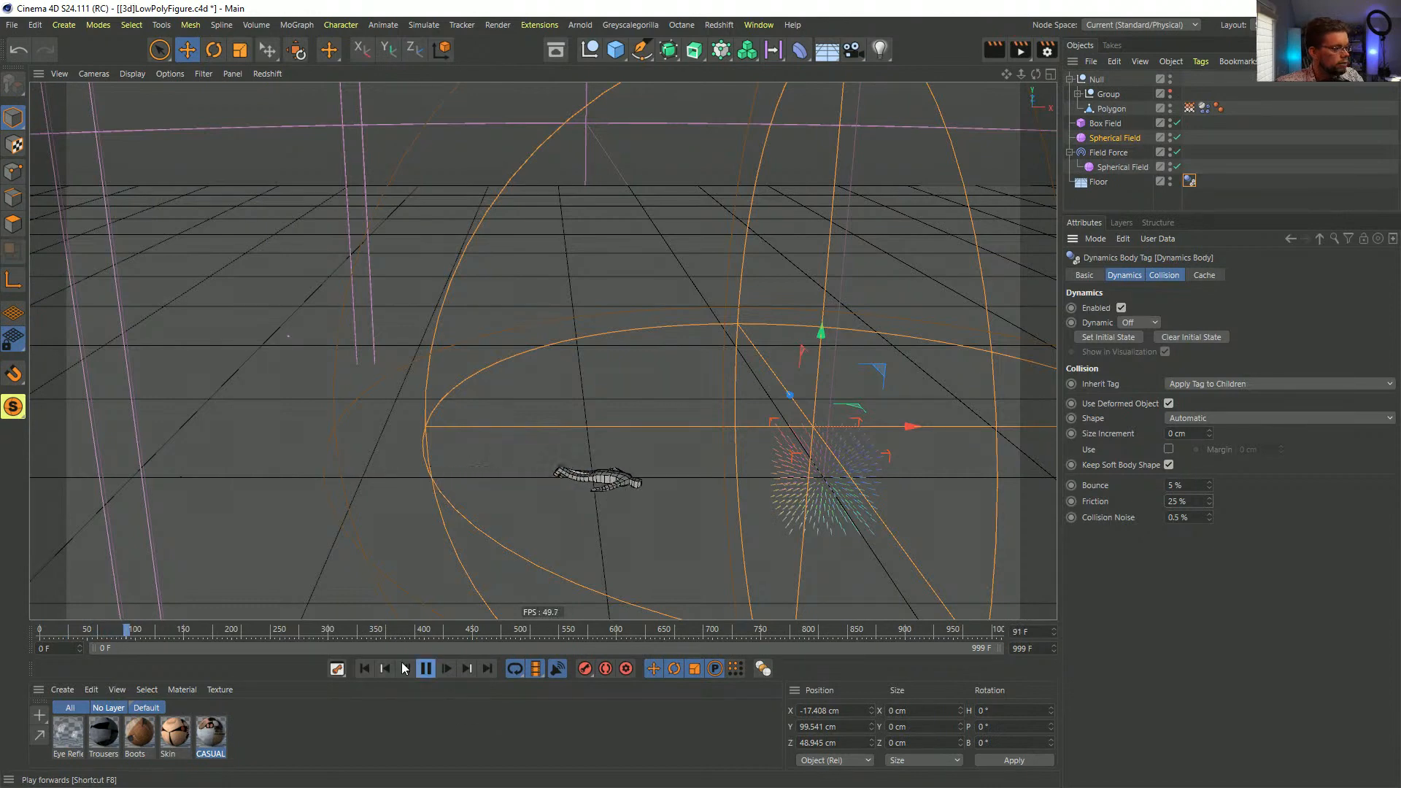
click(362, 669)
click(363, 669)
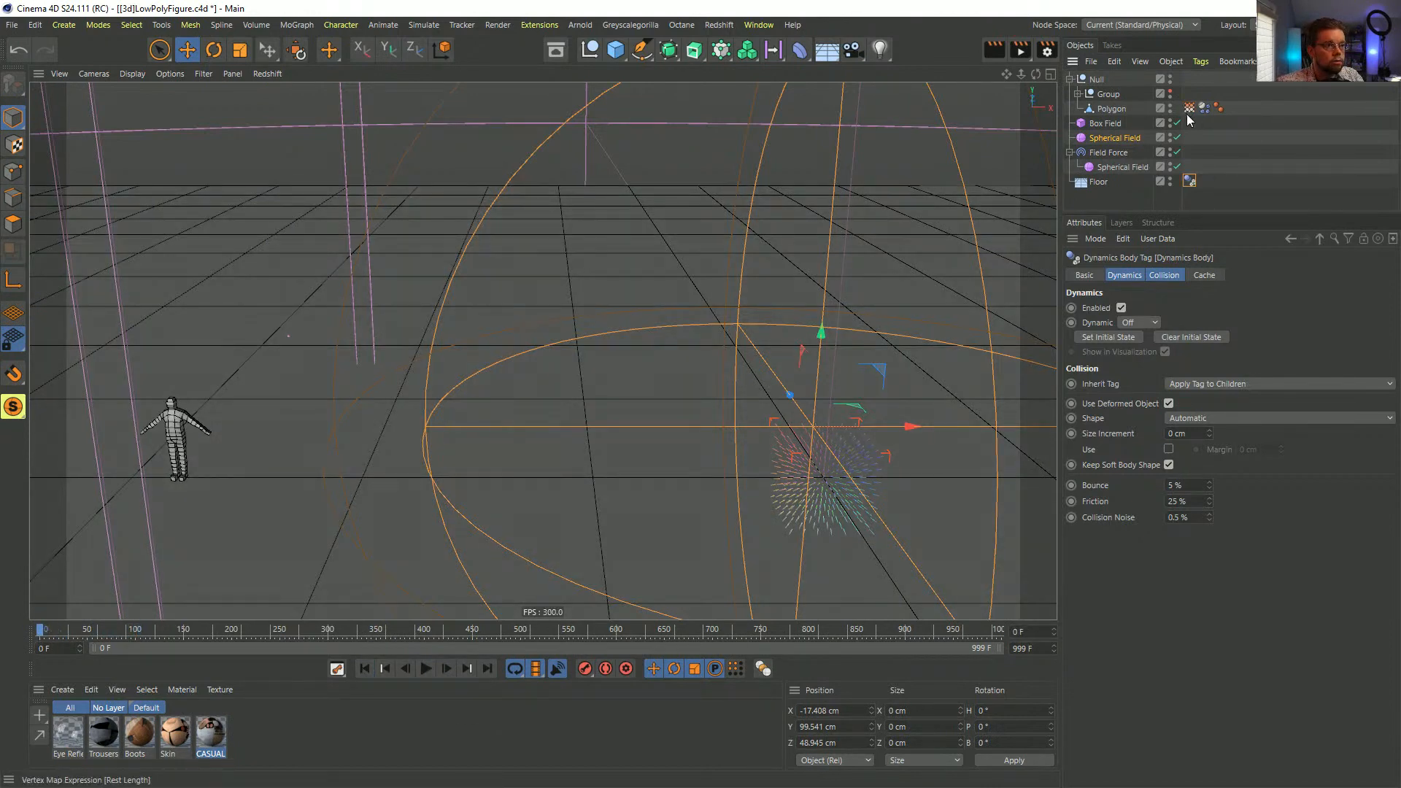
- Drive the cage soft body's 200% Rest Length with the Rest Length vertex map and test the simulation
click(1189, 108)
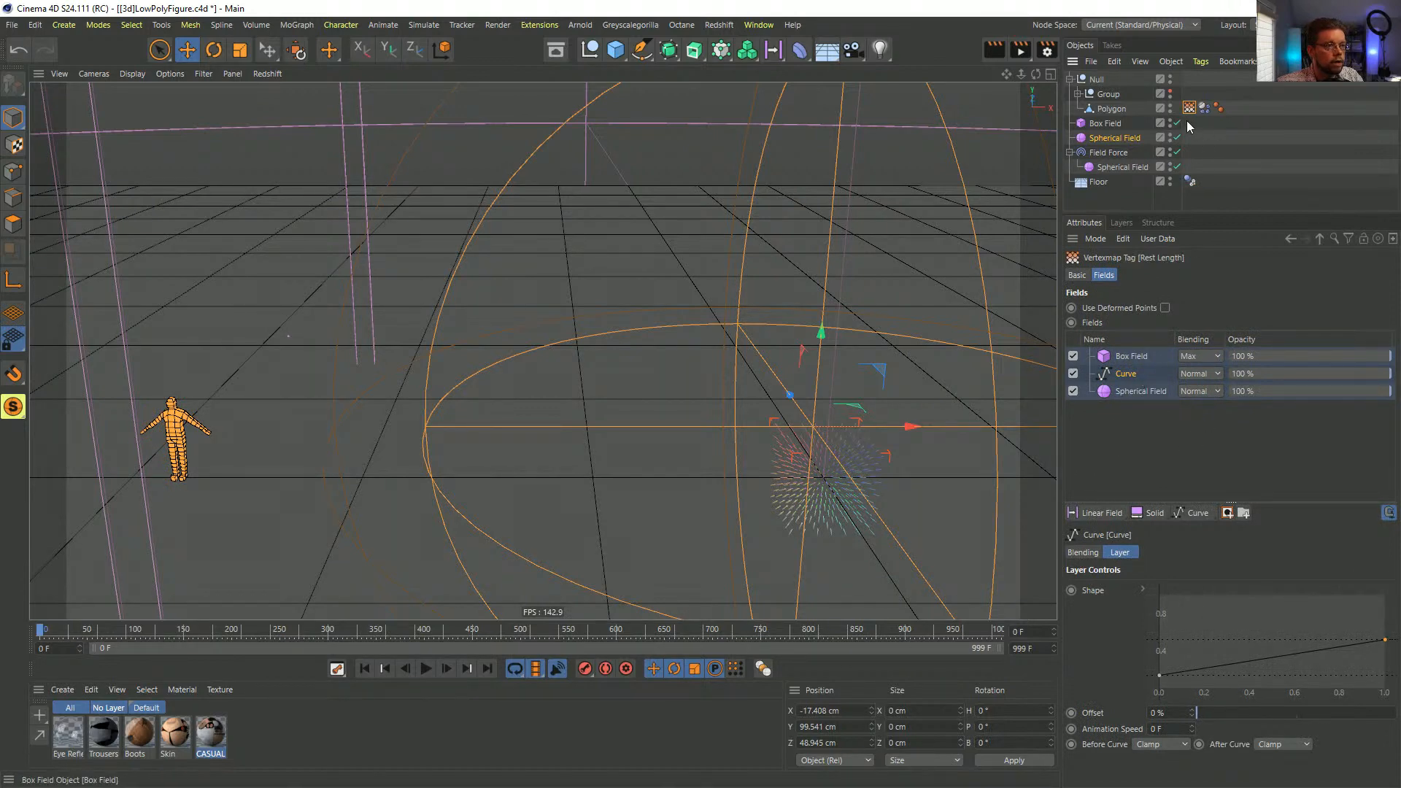
click(1203, 108)
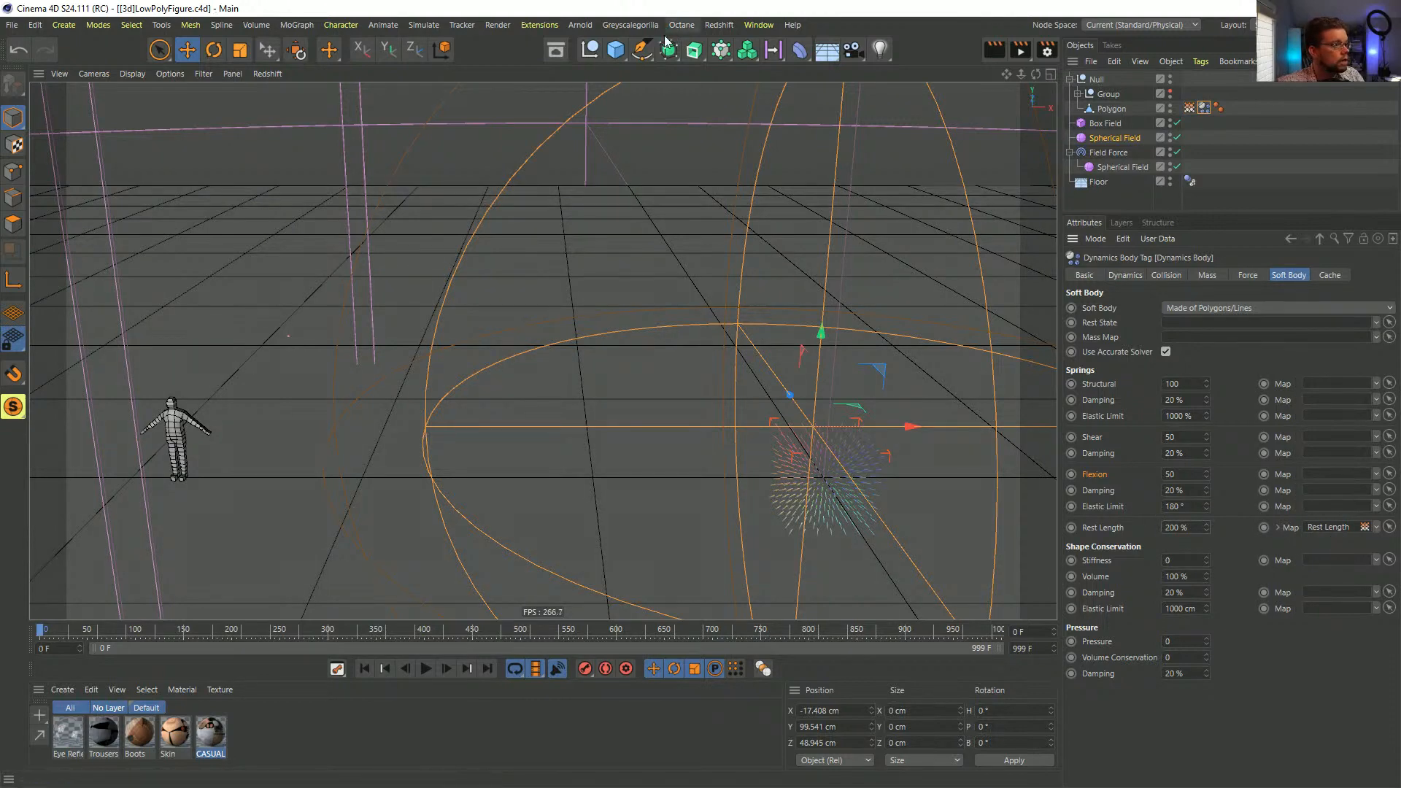
alt+middle_drag(279, 447, 322, 415)
click(425, 668)
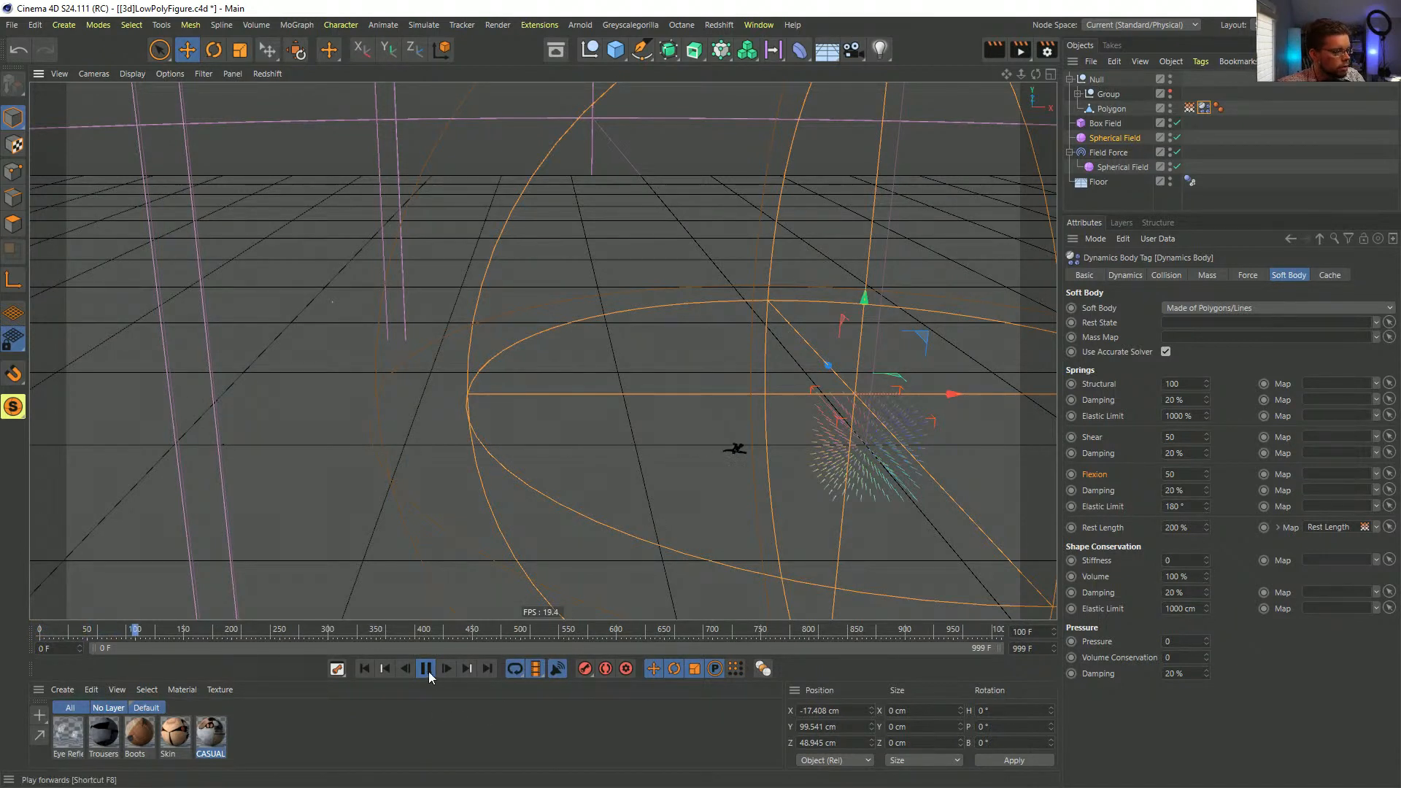
click(365, 668)
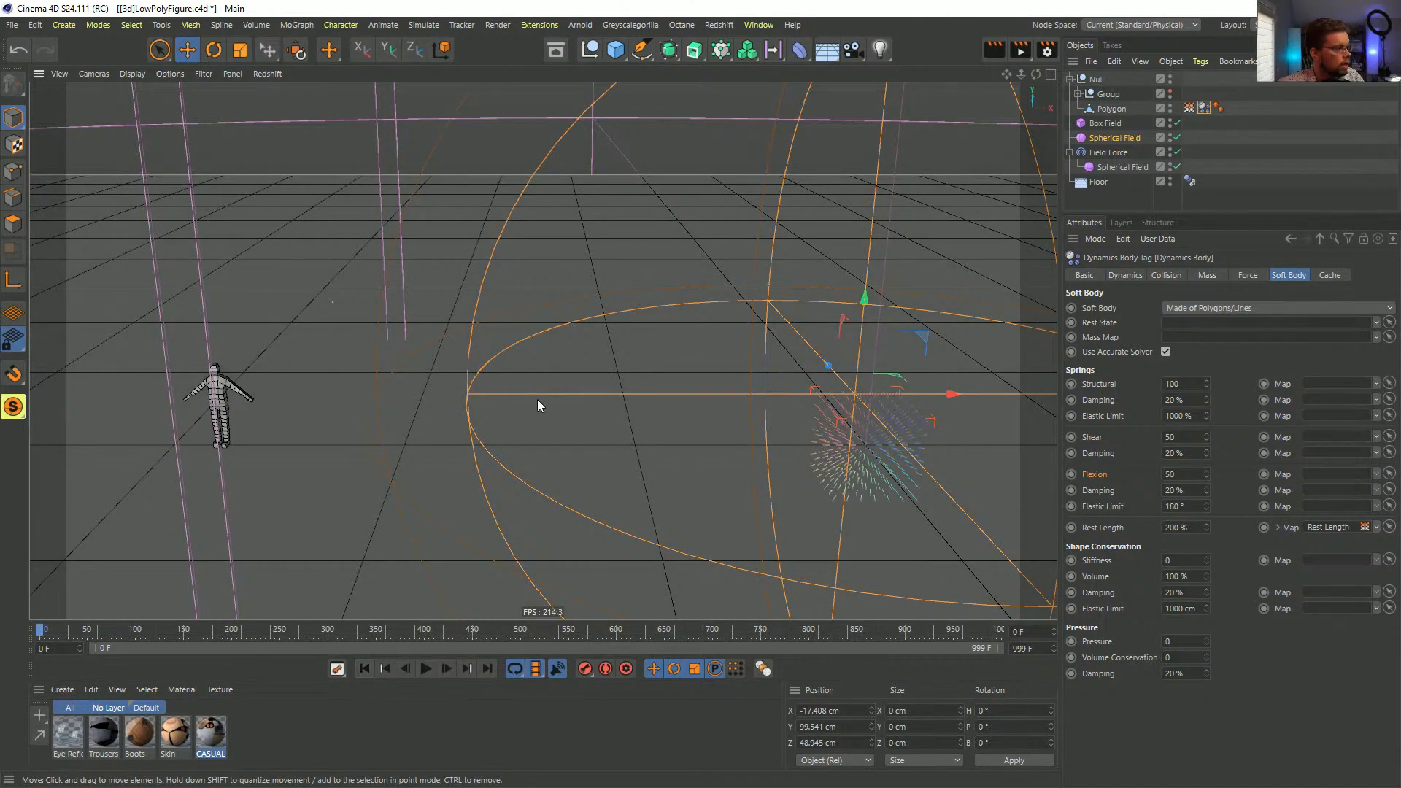
click(1119, 139)
click(1190, 109)
click(1204, 109)
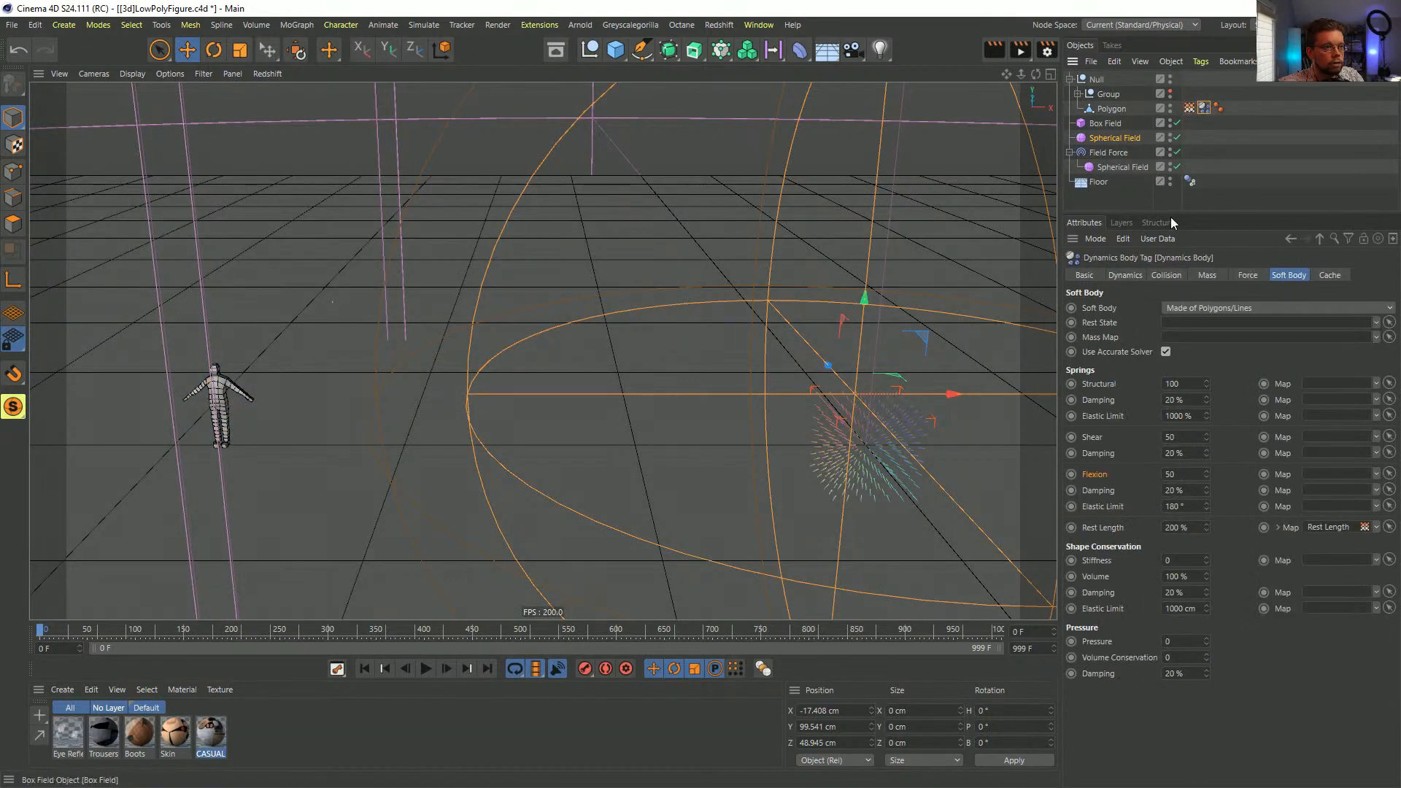
click(1247, 275)
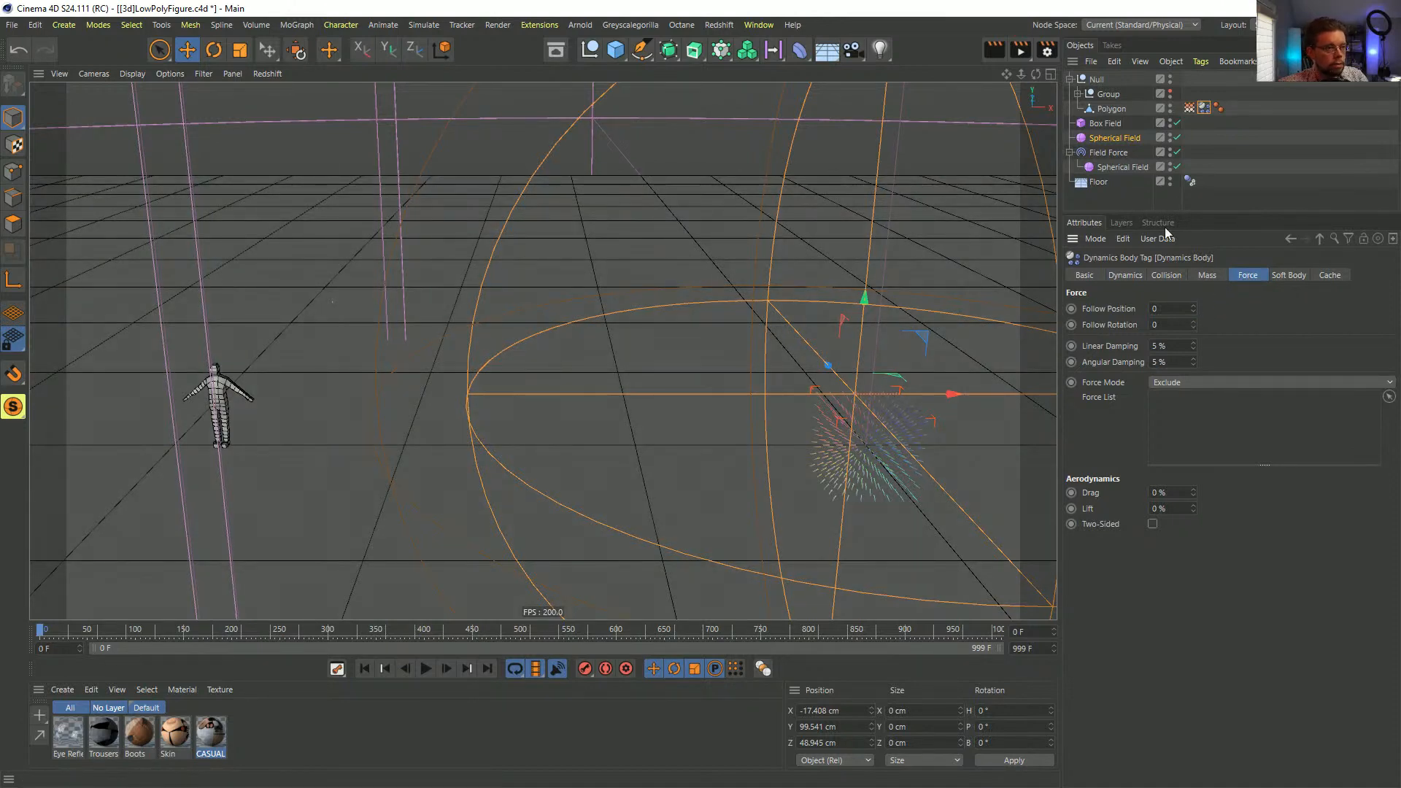
- Disable the Box Field and Curve layers in the Rest Length vertex map, keeping the Spherical Field active
click(1189, 109)
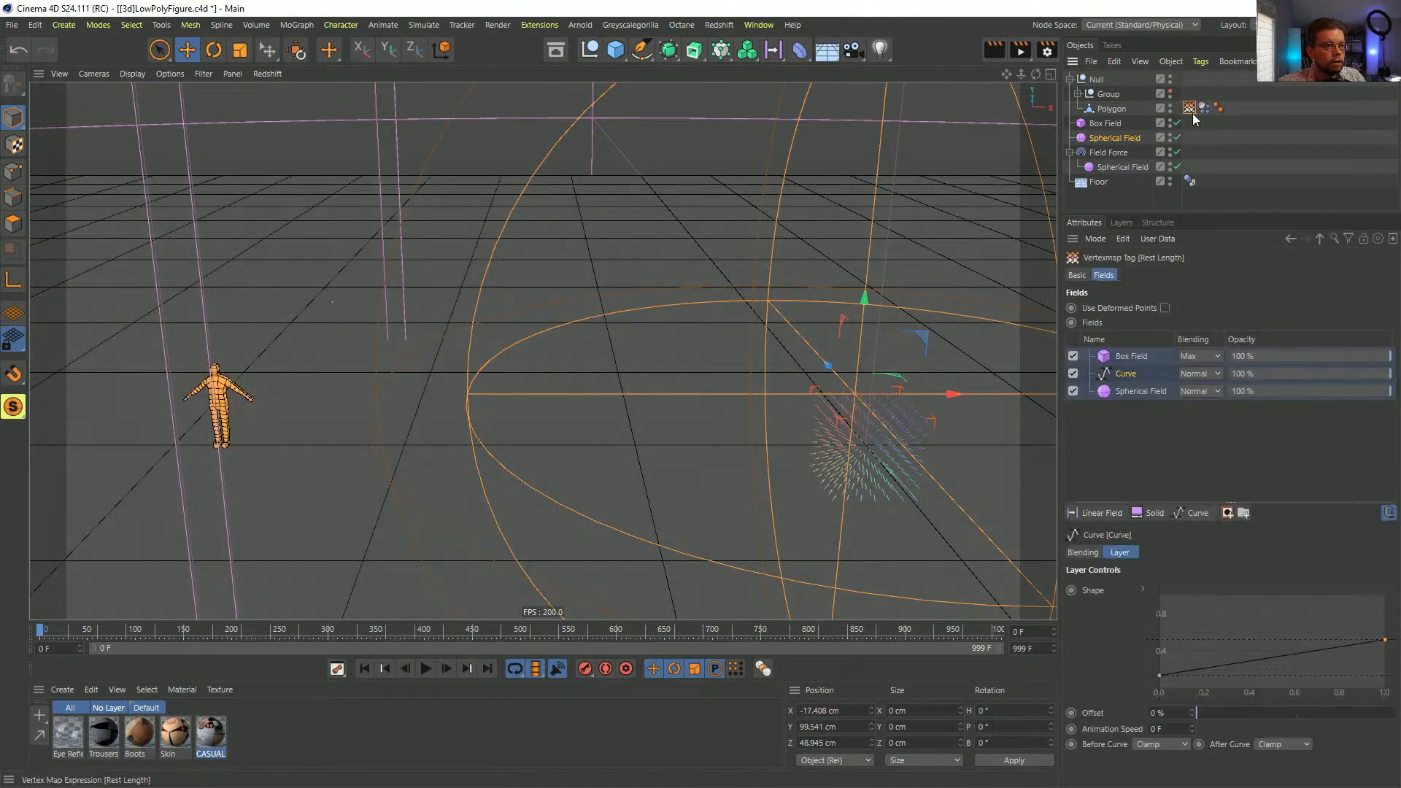
click(1144, 390)
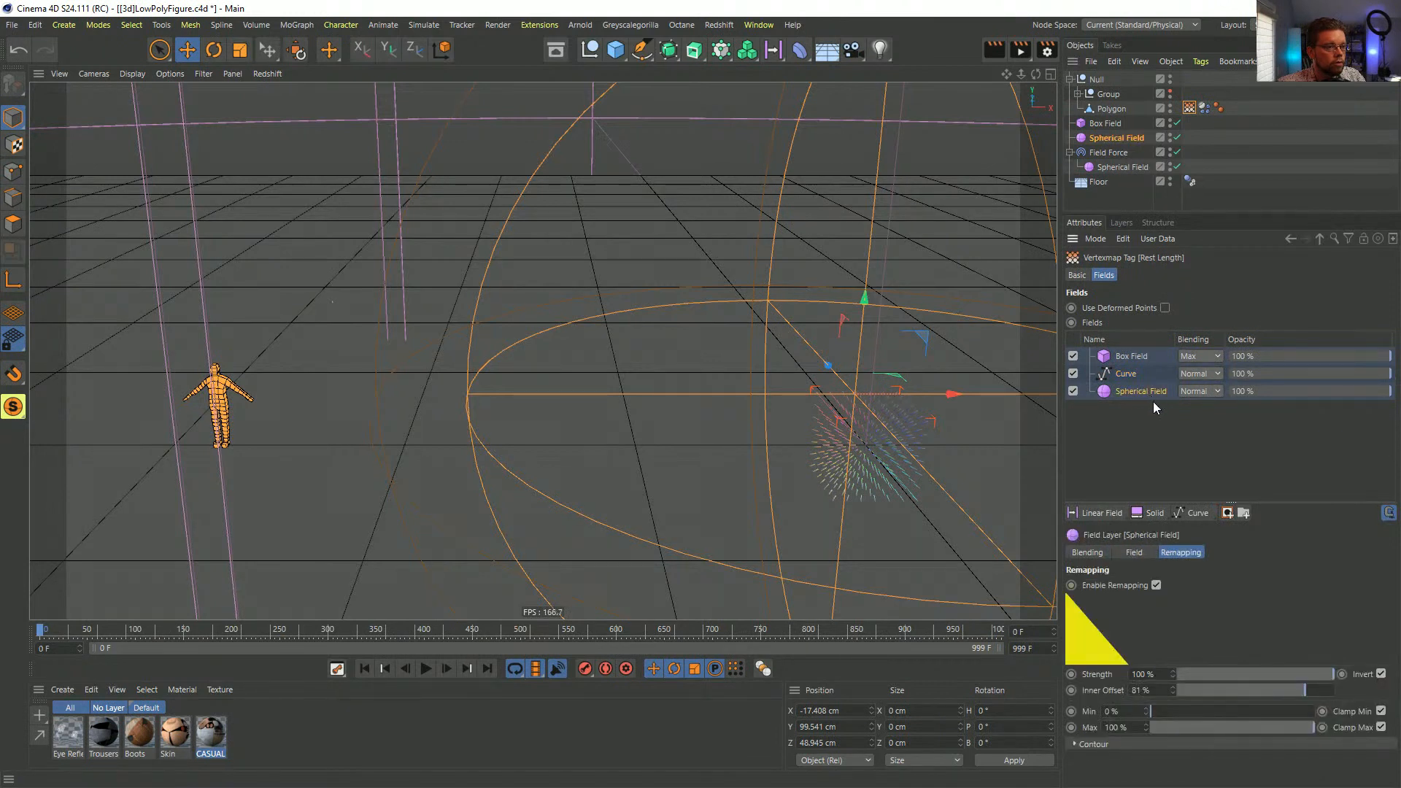
click(1073, 356)
click(1073, 374)
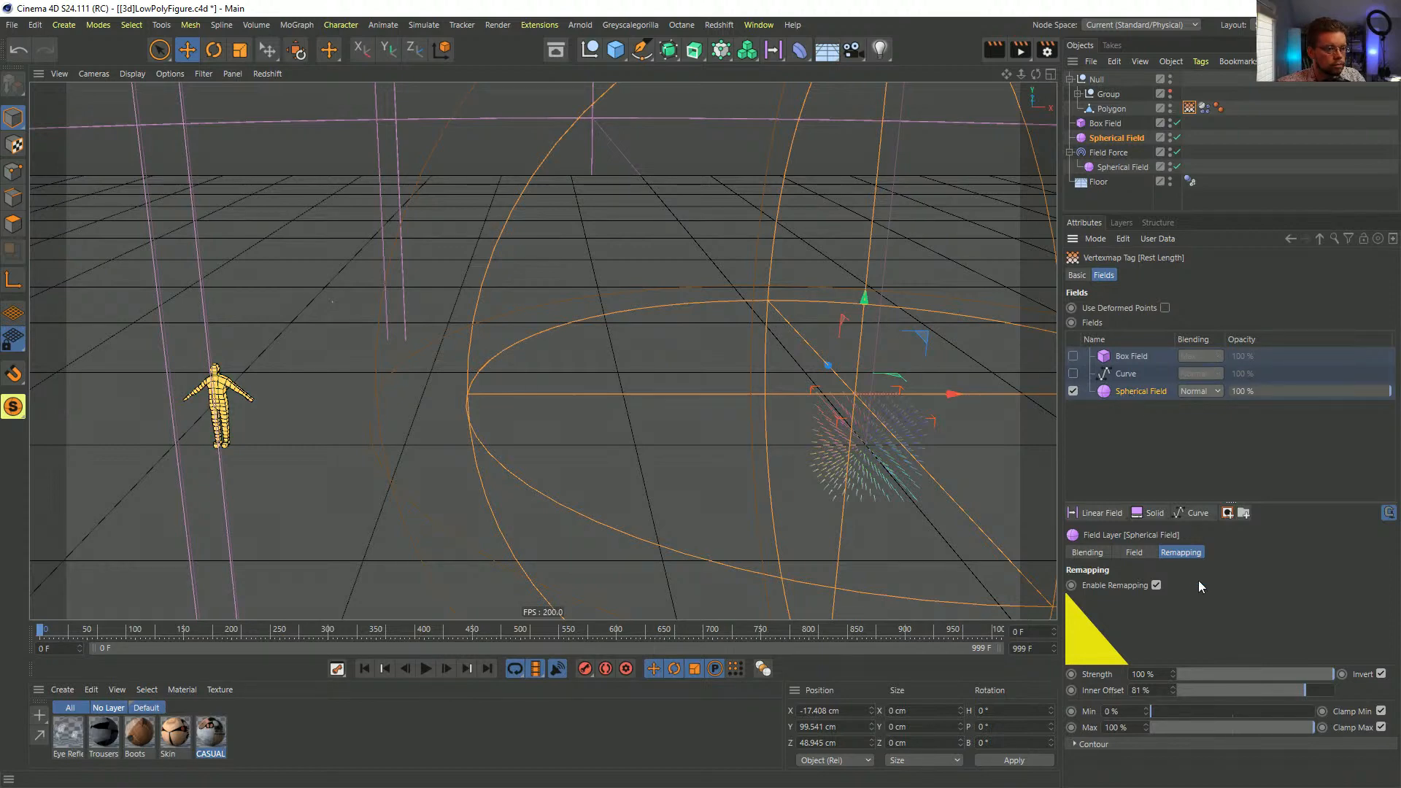
- Add a Random Field to the vertex map with Normal blending and place it below the Spherical Field layer
drag(1093, 515, 1131, 663)
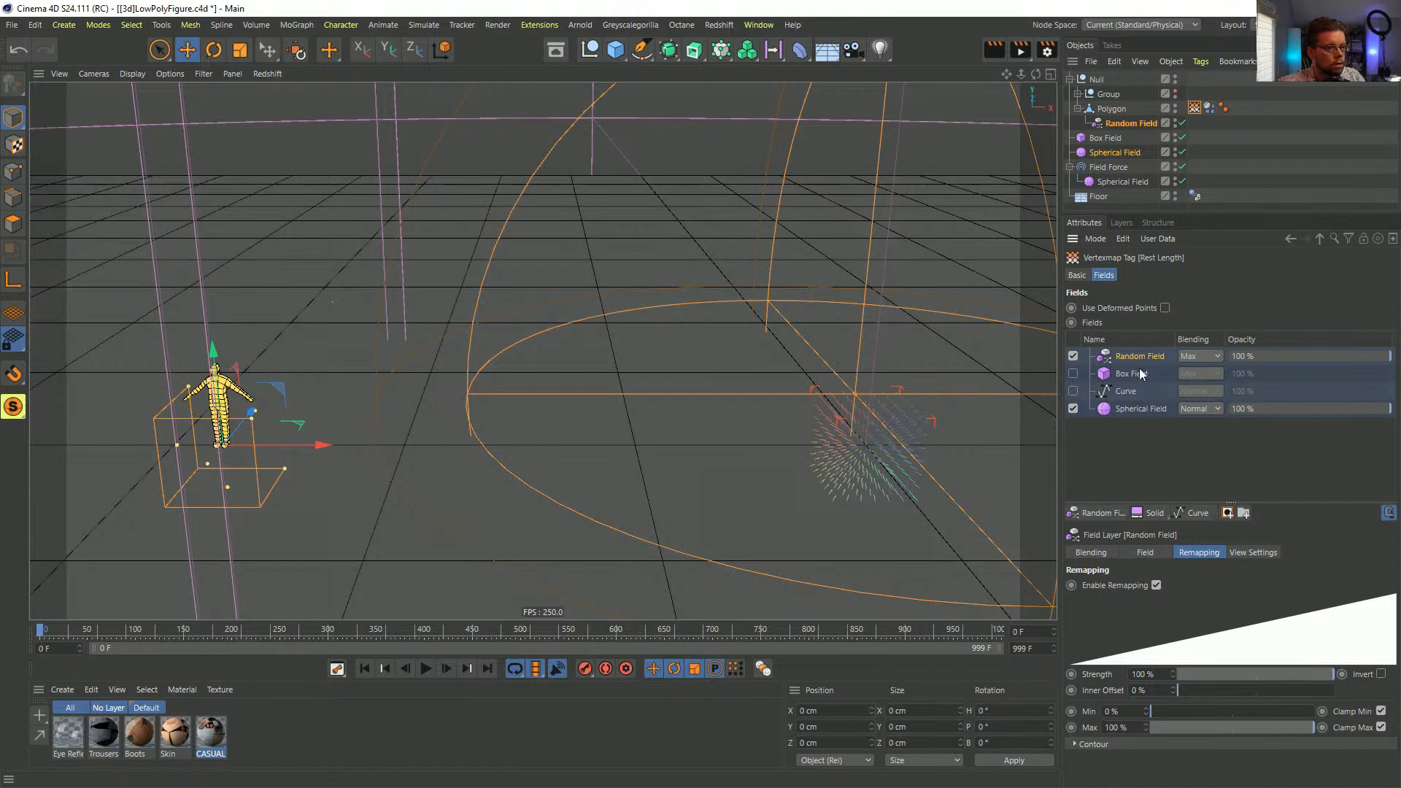
click(1195, 358)
click(1198, 375)
drag(1133, 359, 1126, 424)
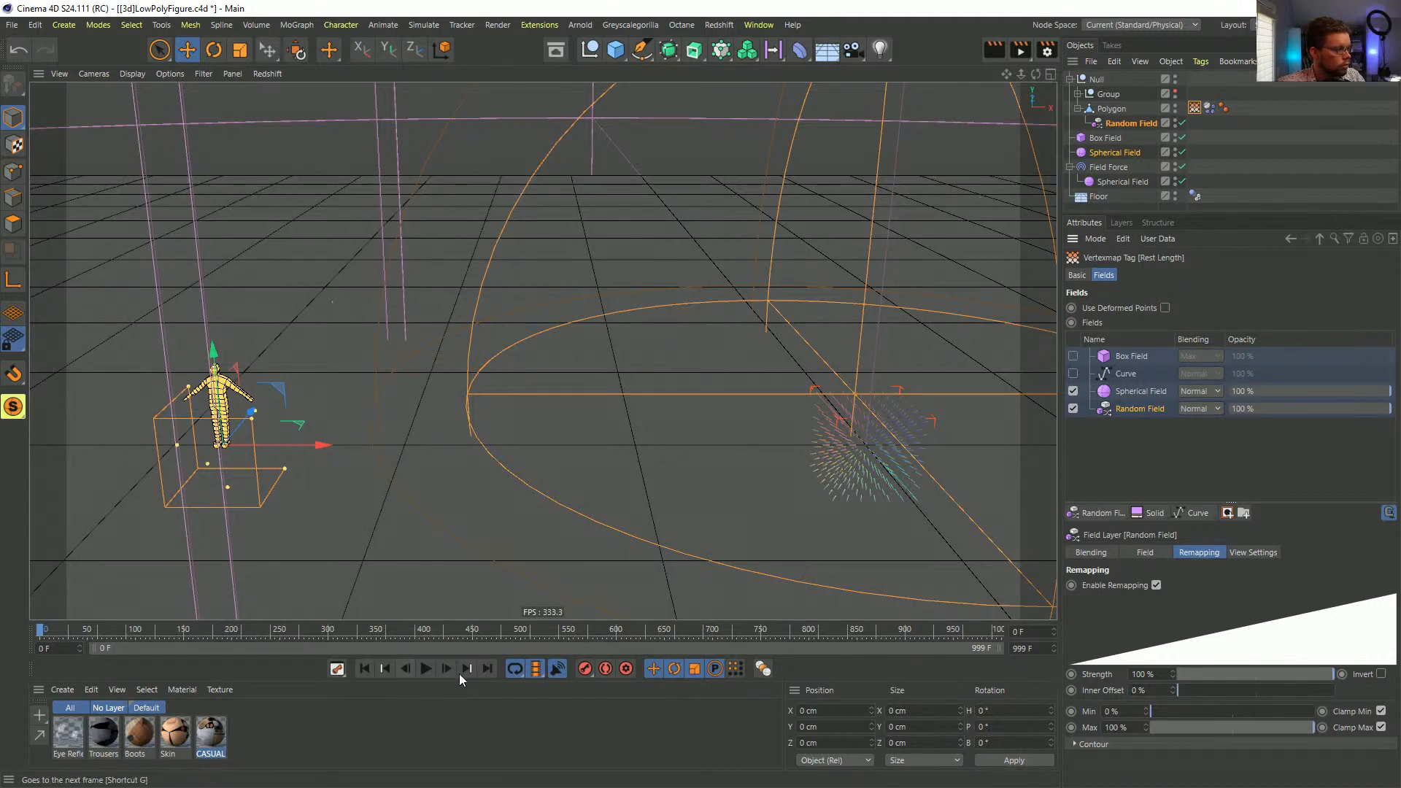
- Disable the Spherical Field layer, replay the simulation from the start with the Random Field alone, and open its field settings
click(432, 667)
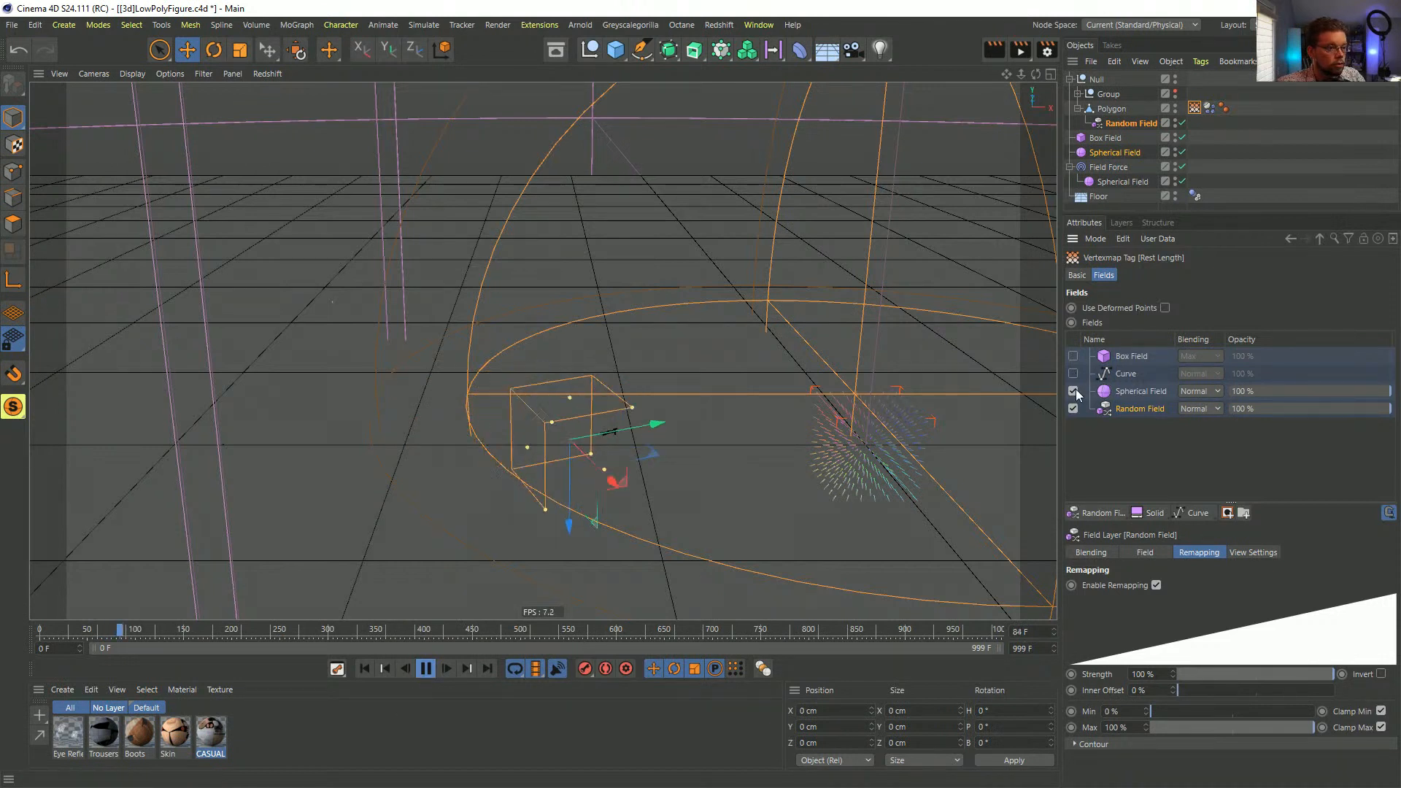
click(365, 668)
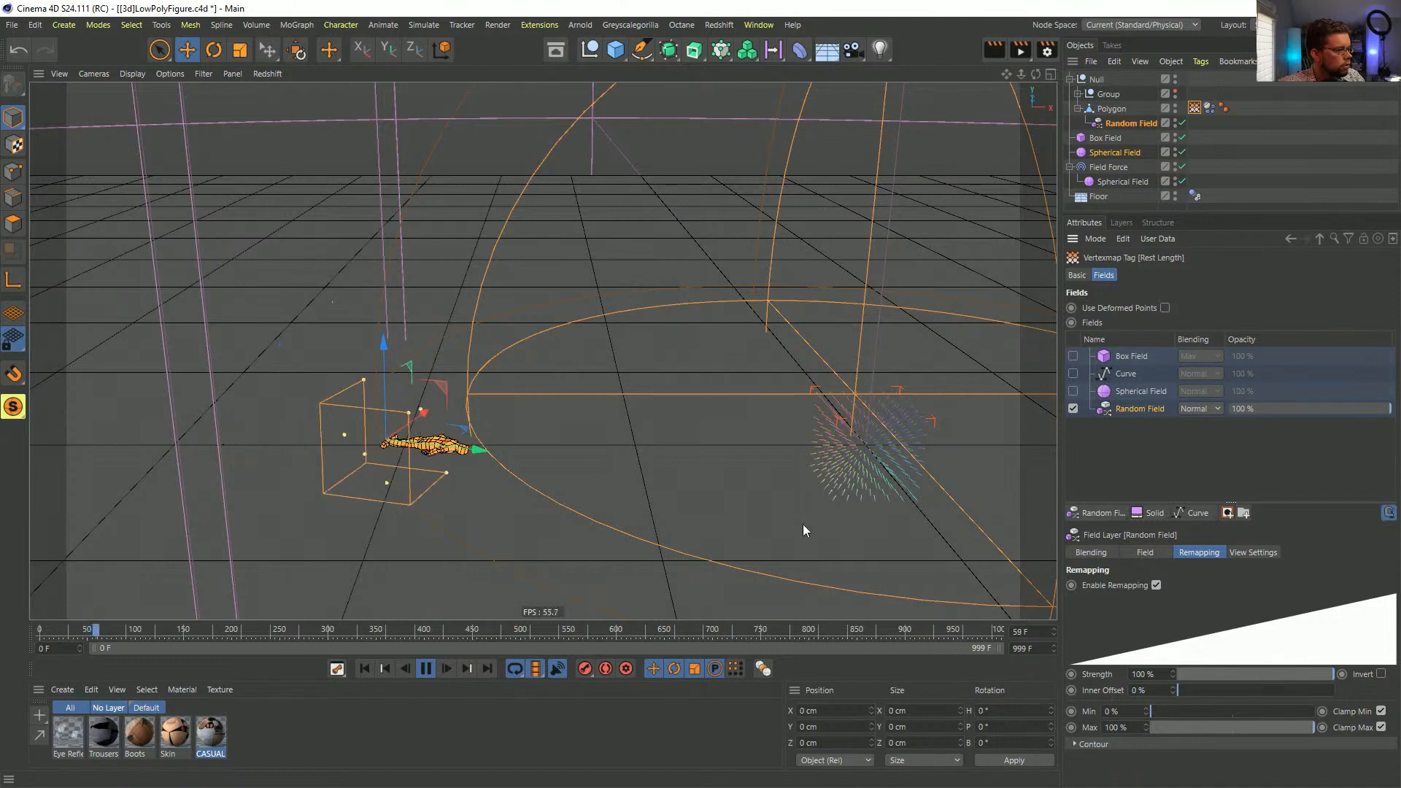
click(1157, 556)
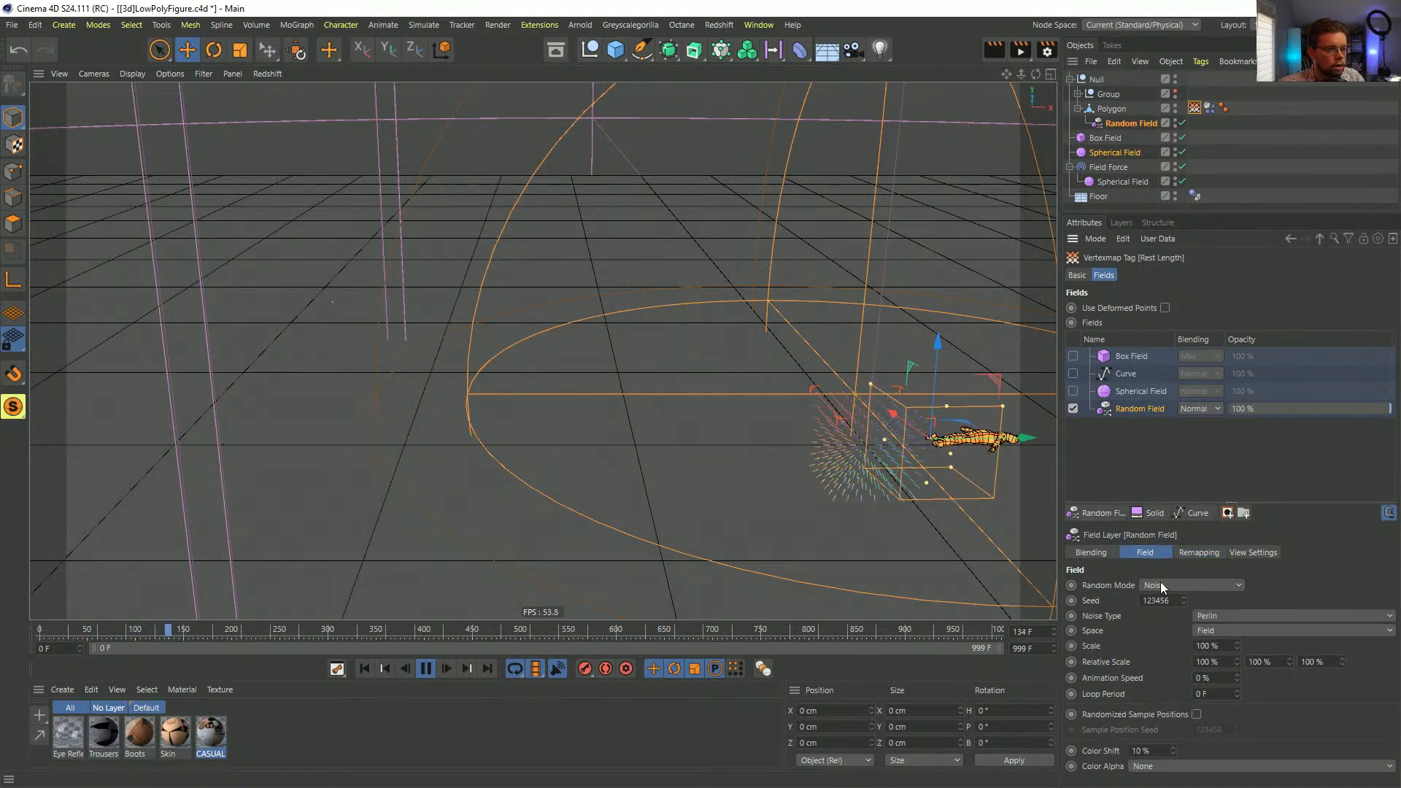
- Set the Random Field's noise Scale to 1100% and its Animation Speed to 55%
click(1197, 646)
text(1)
key(Return)
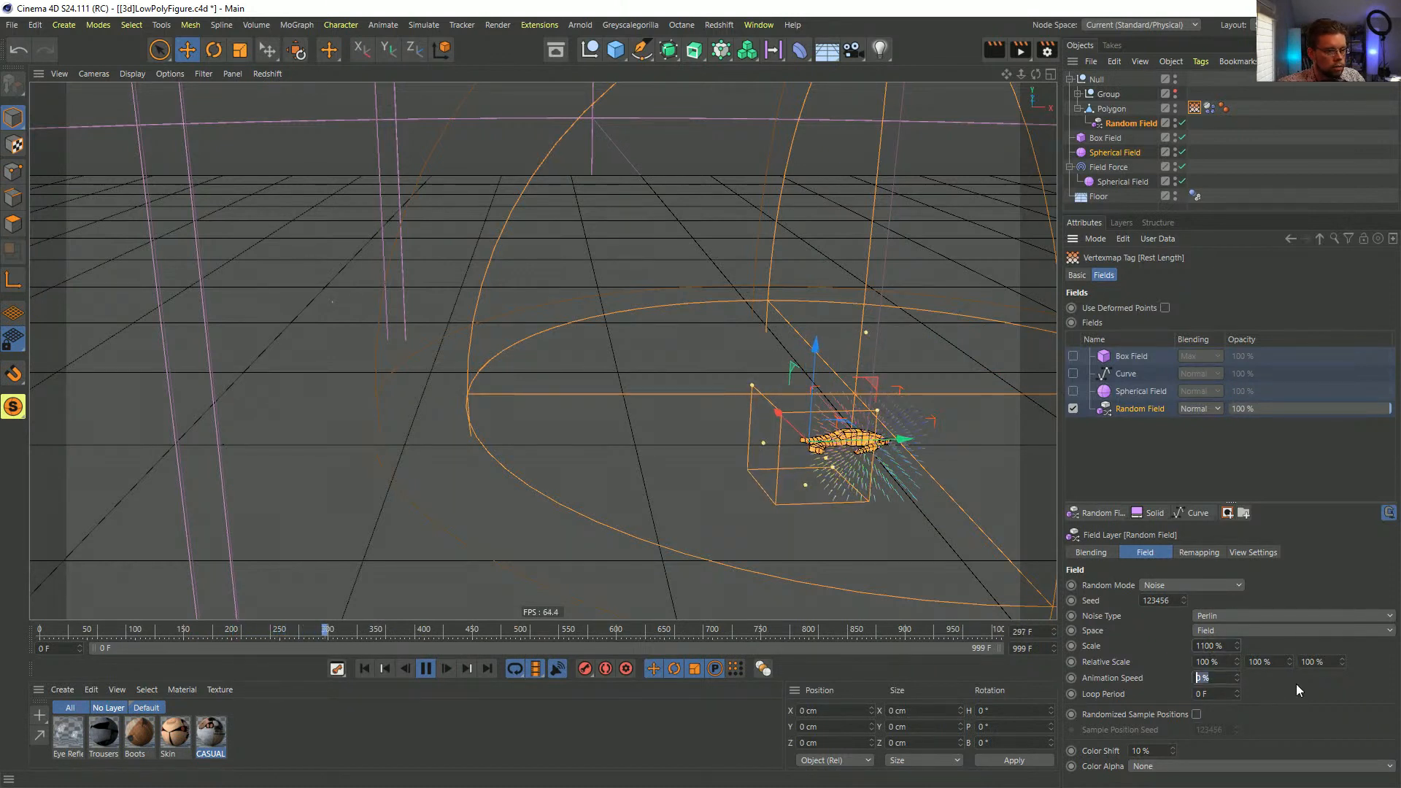
text(55)
key(Return)
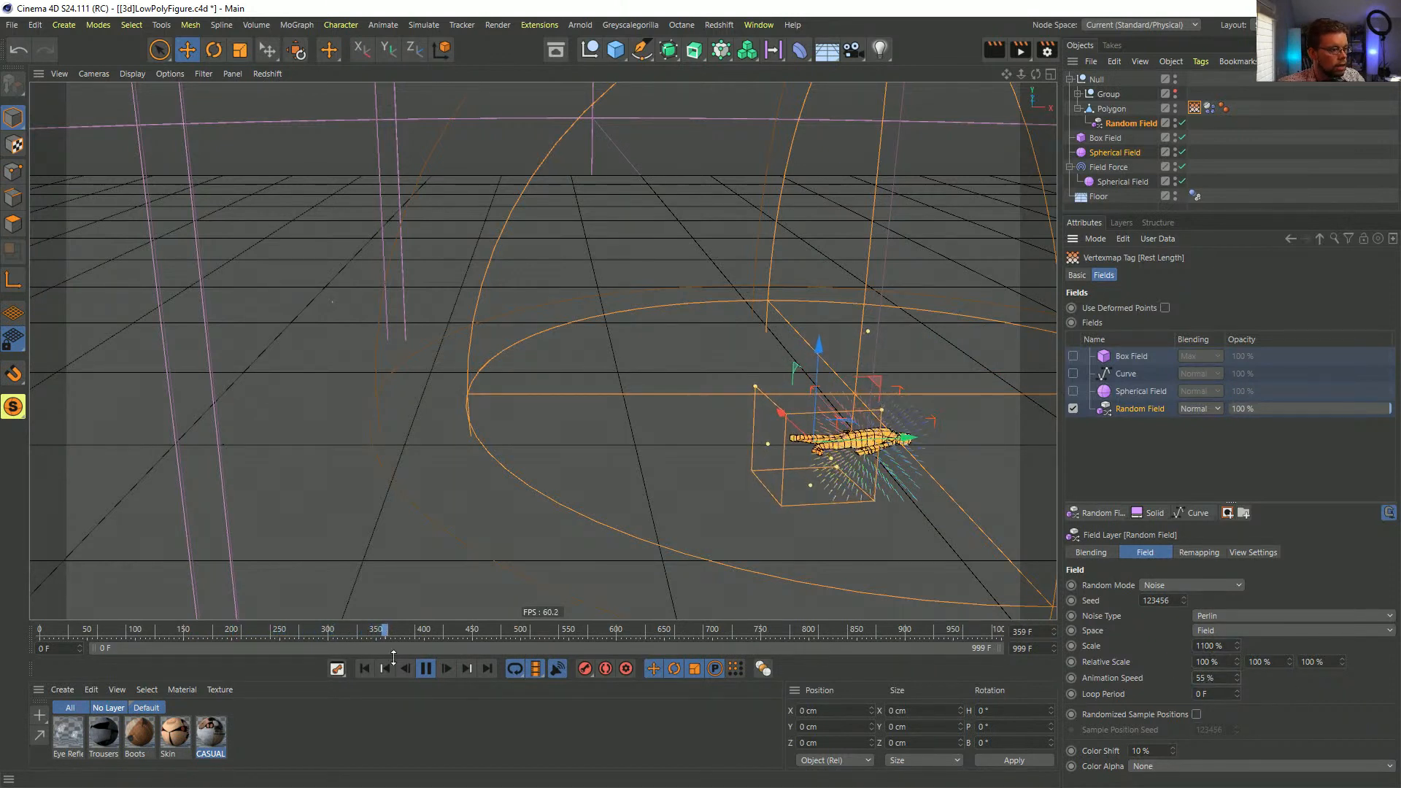
- Disable the Field Force and its child Spherical Field, replay the simulation from the start, and examine the cage up close
click(1182, 167)
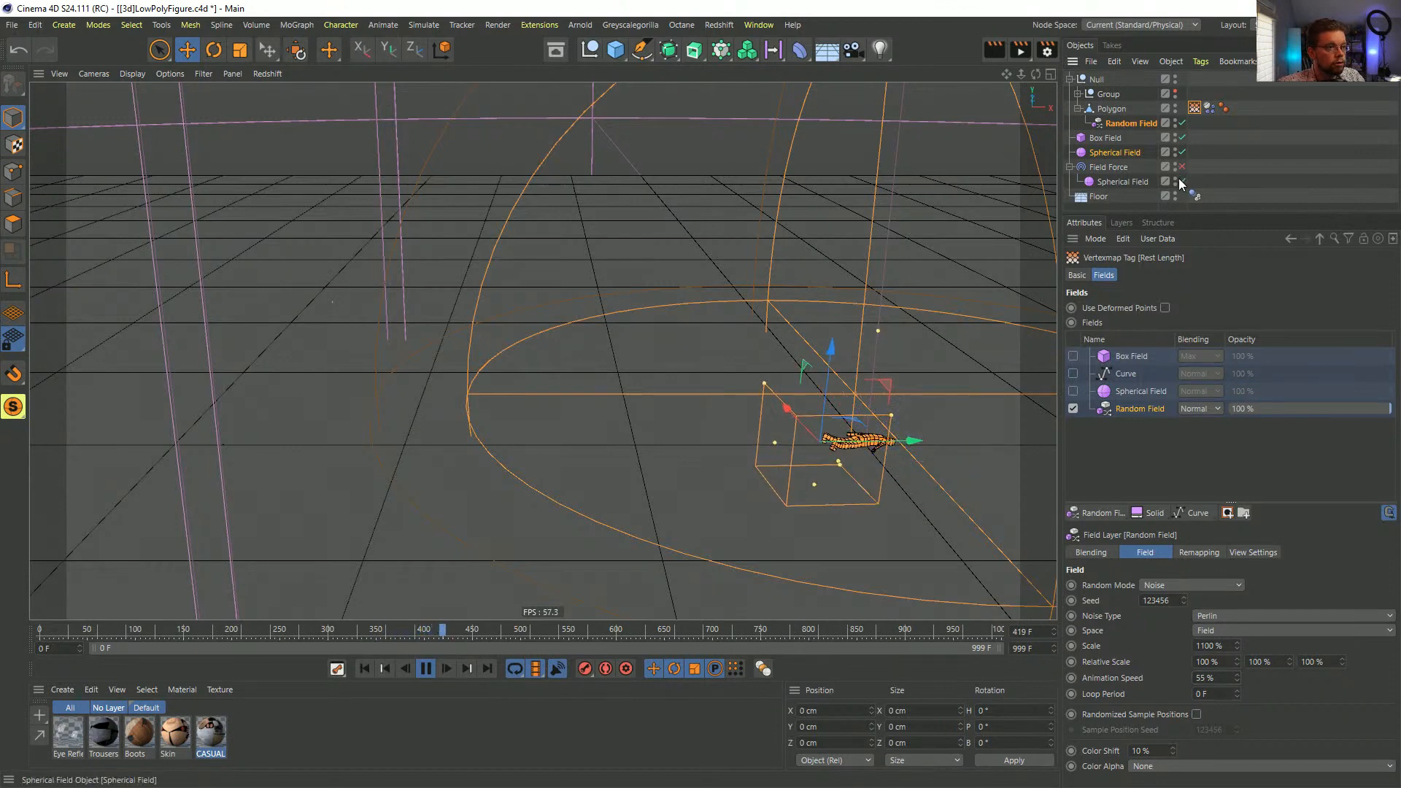
click(1182, 182)
click(364, 669)
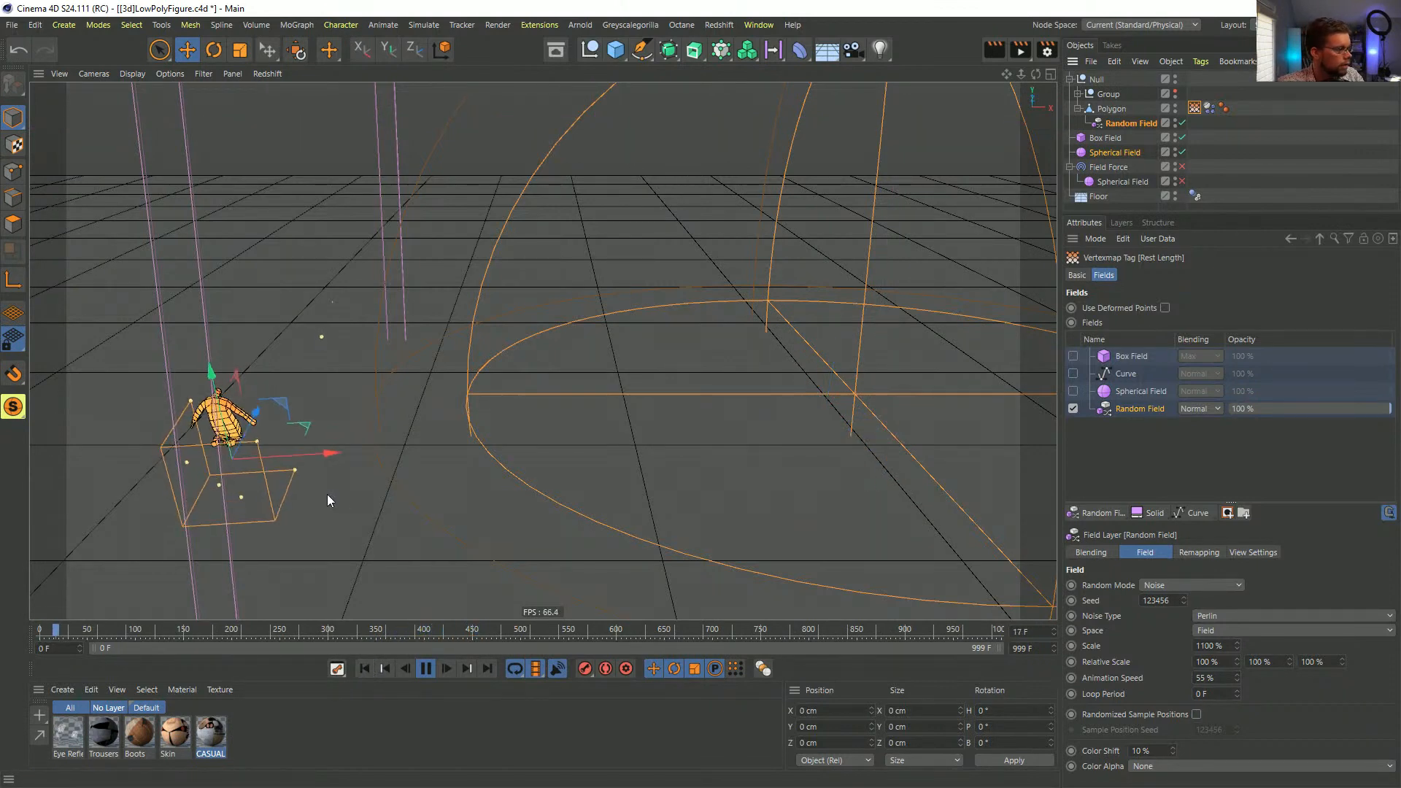
alt+middle_drag(327, 493, 644, 497)
alt+right_drag(509, 457, 732, 418)
alt+drag(733, 418, 658, 459)
alt+right_drag(658, 459, 563, 495)
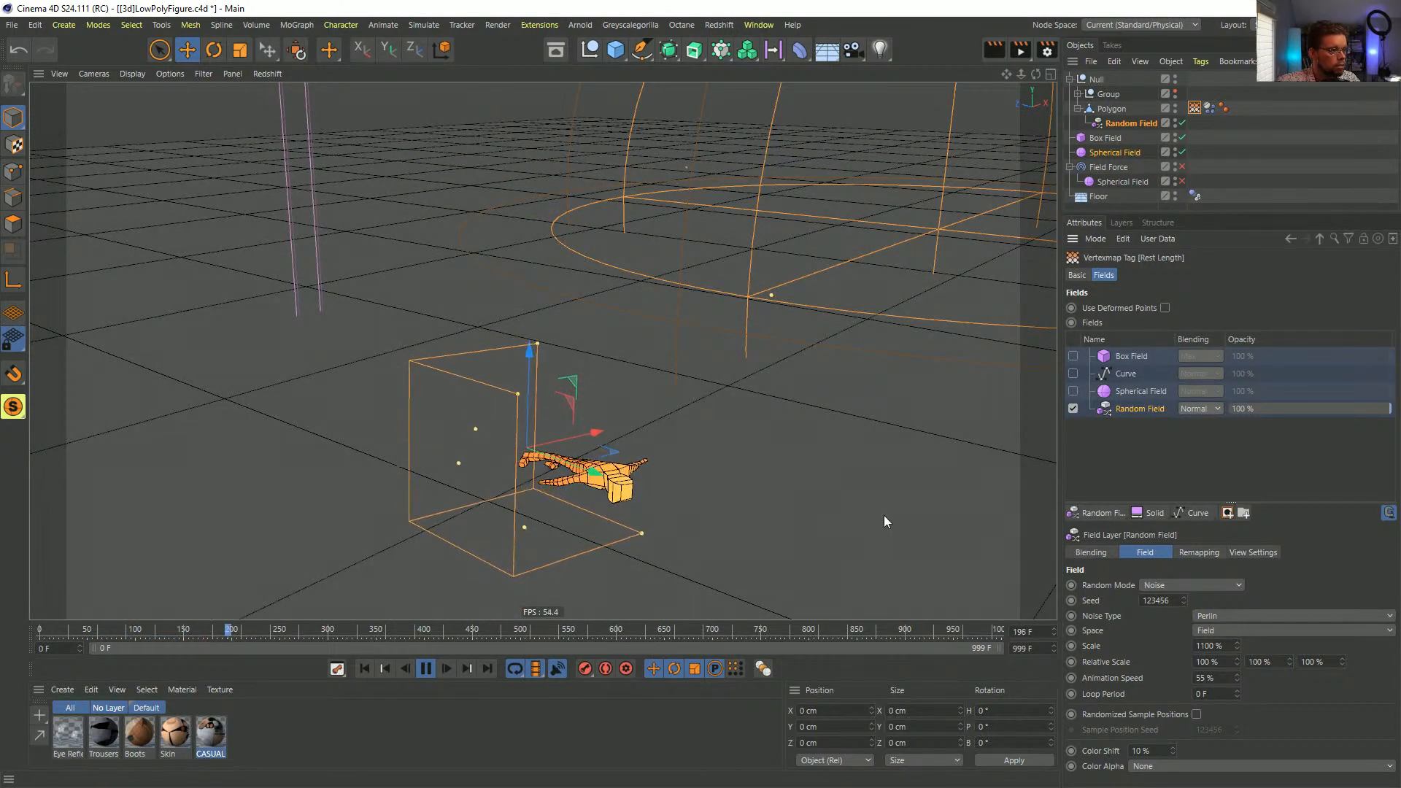
alt+drag(885, 522, 698, 452)
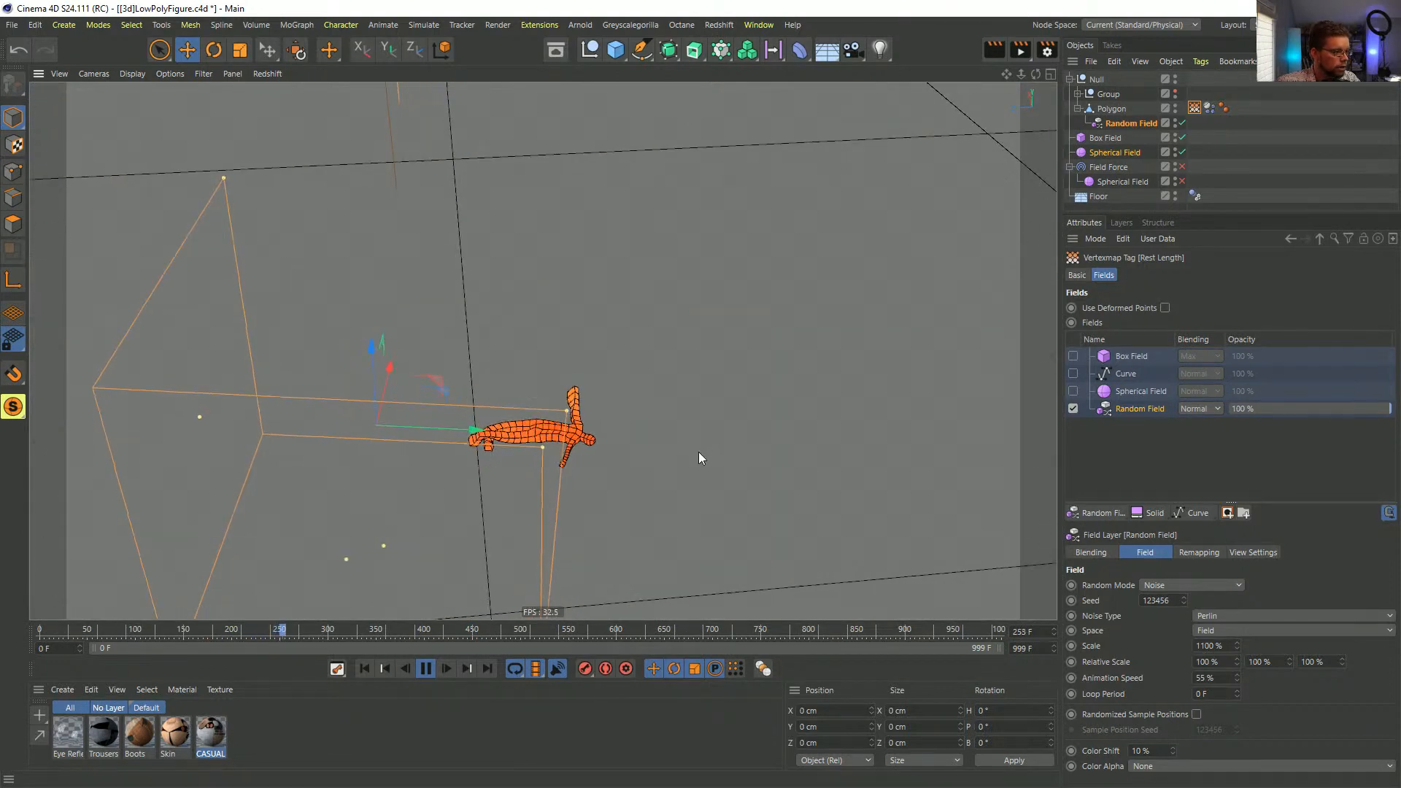
alt+drag(588, 448, 528, 429)
alt+right_drag(529, 429, 531, 444)
alt+drag(531, 444, 564, 425)
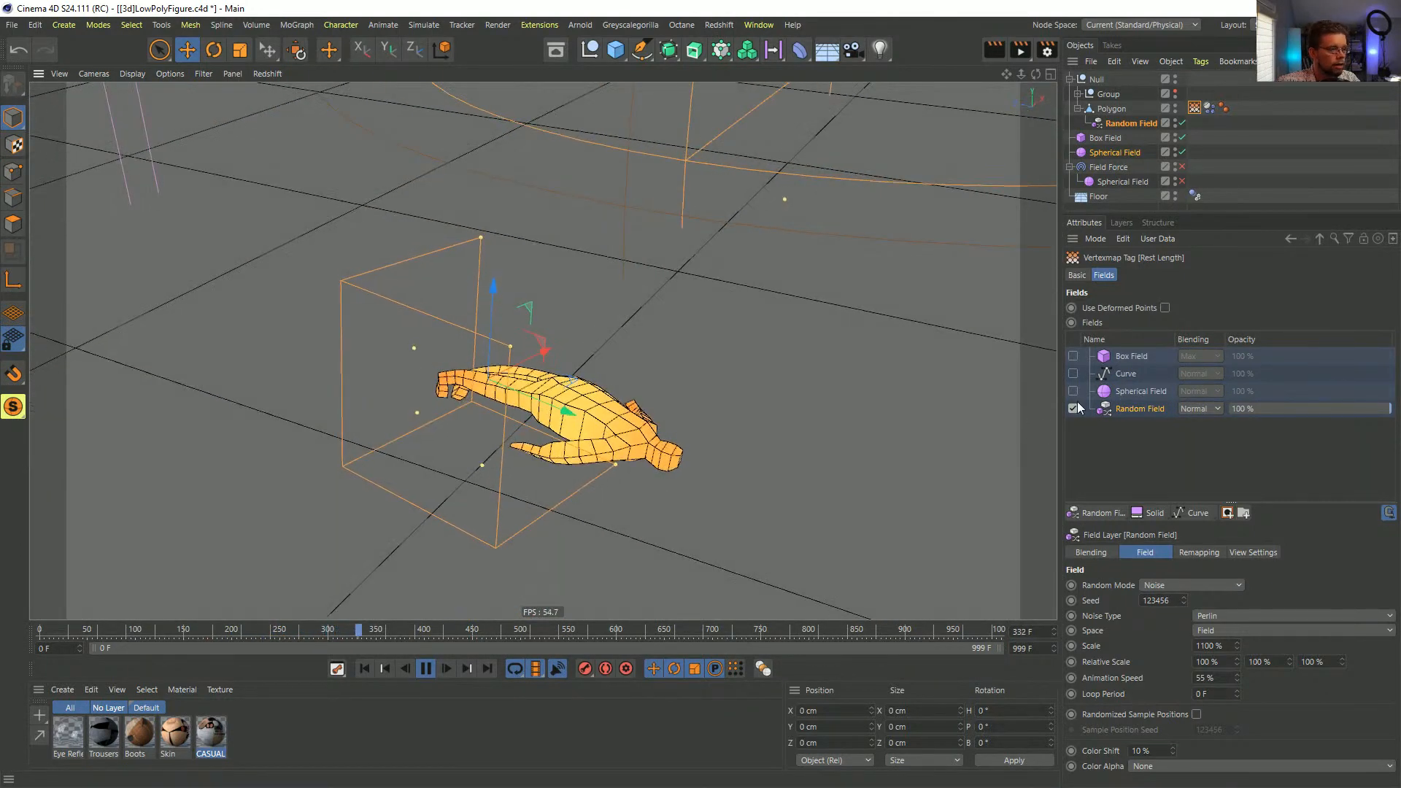
- Add a Curve layer directly above the Random Field and move its start point to about 0.14 and its end point to about 0.8
click(1185, 513)
drag(1122, 355, 1118, 419)
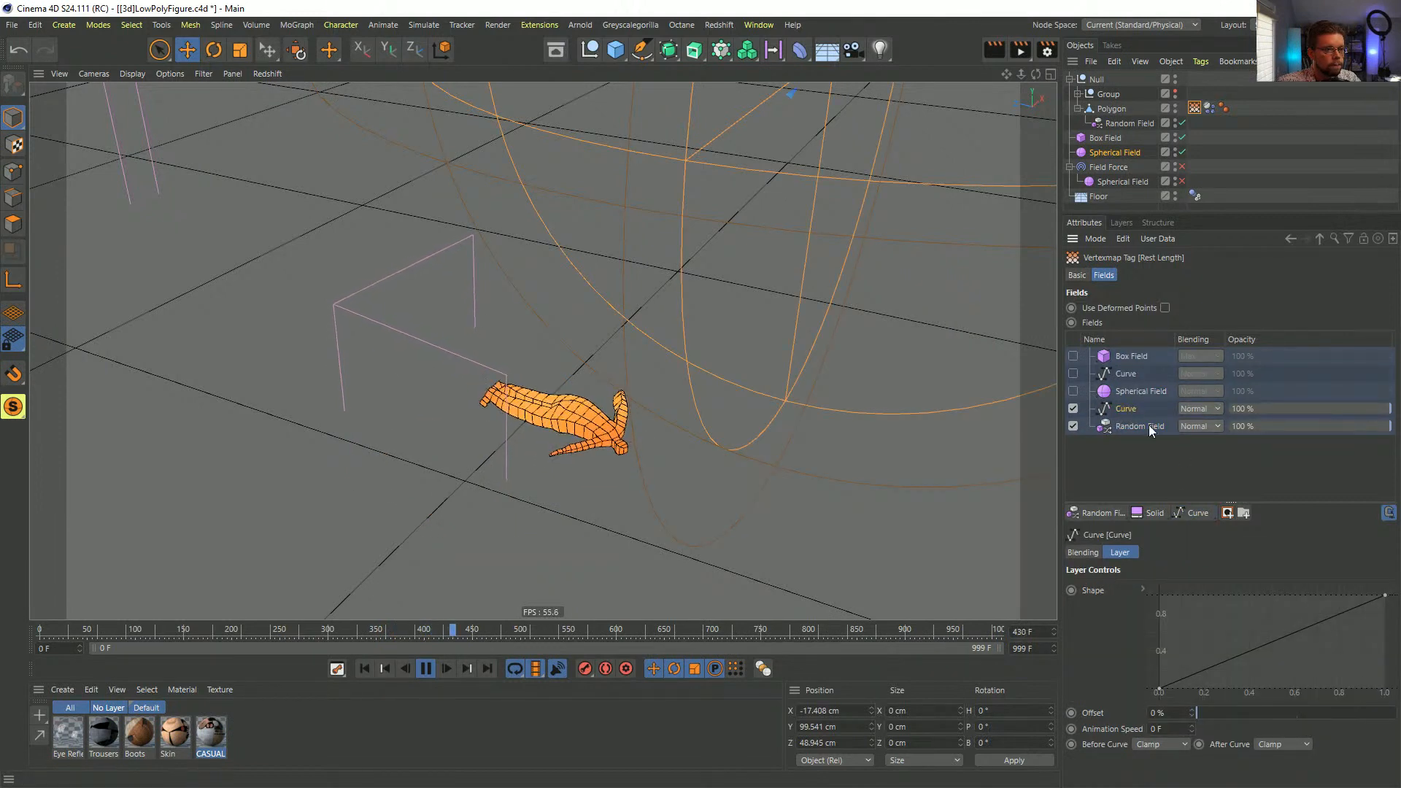
drag(1164, 686, 1190, 689)
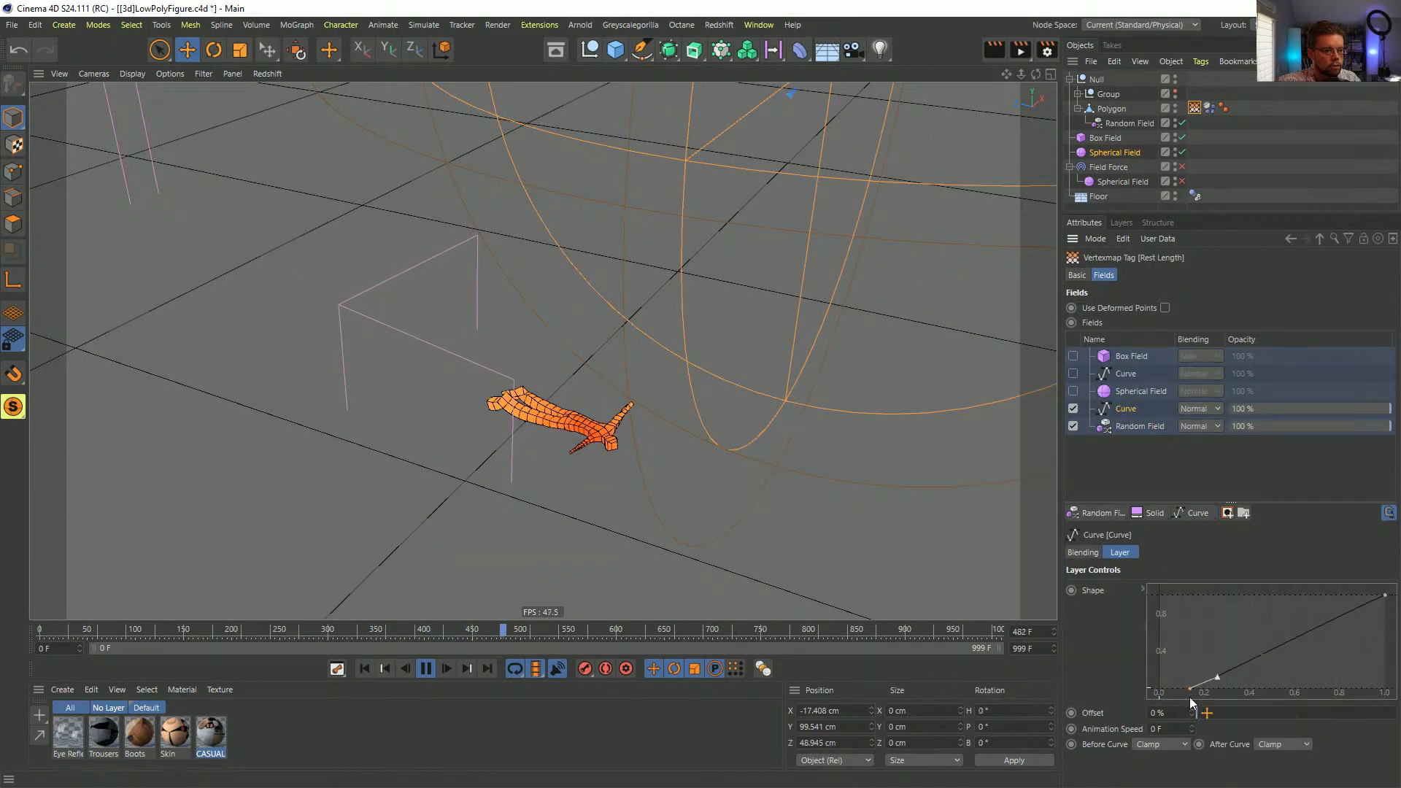
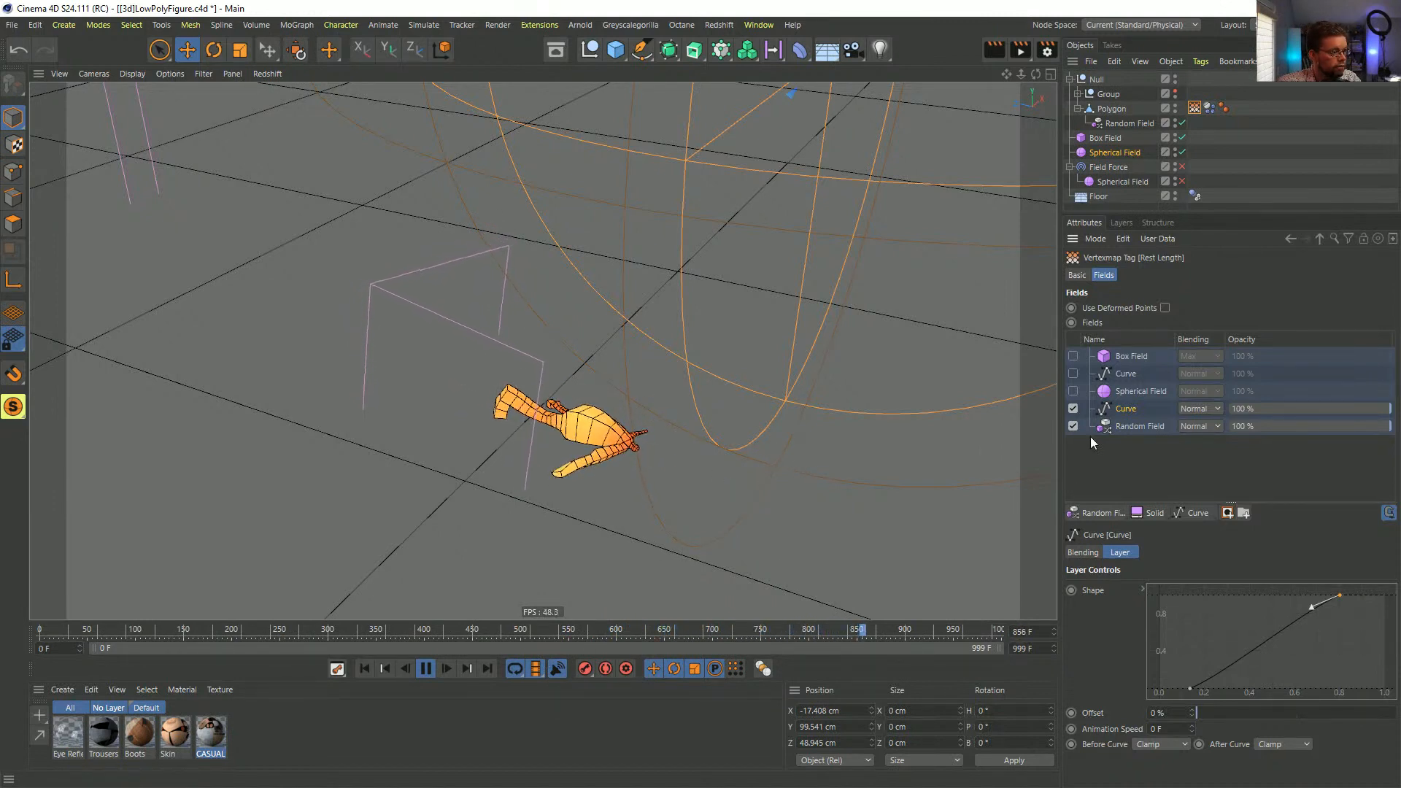
- Add a Delay layer above the active Curve layer, with Spring mode and an Effect Strength of 88%
click(1197, 513)
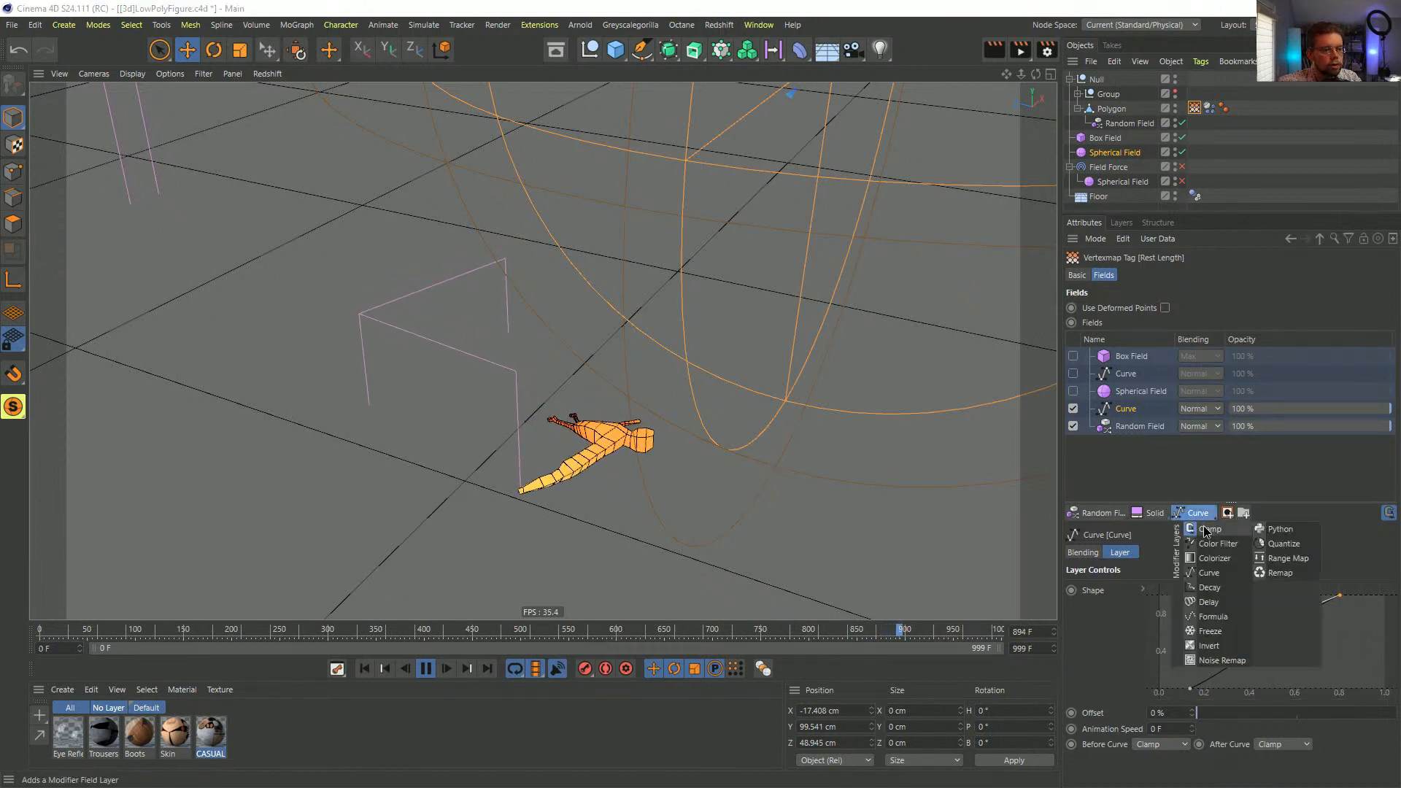
click(1215, 604)
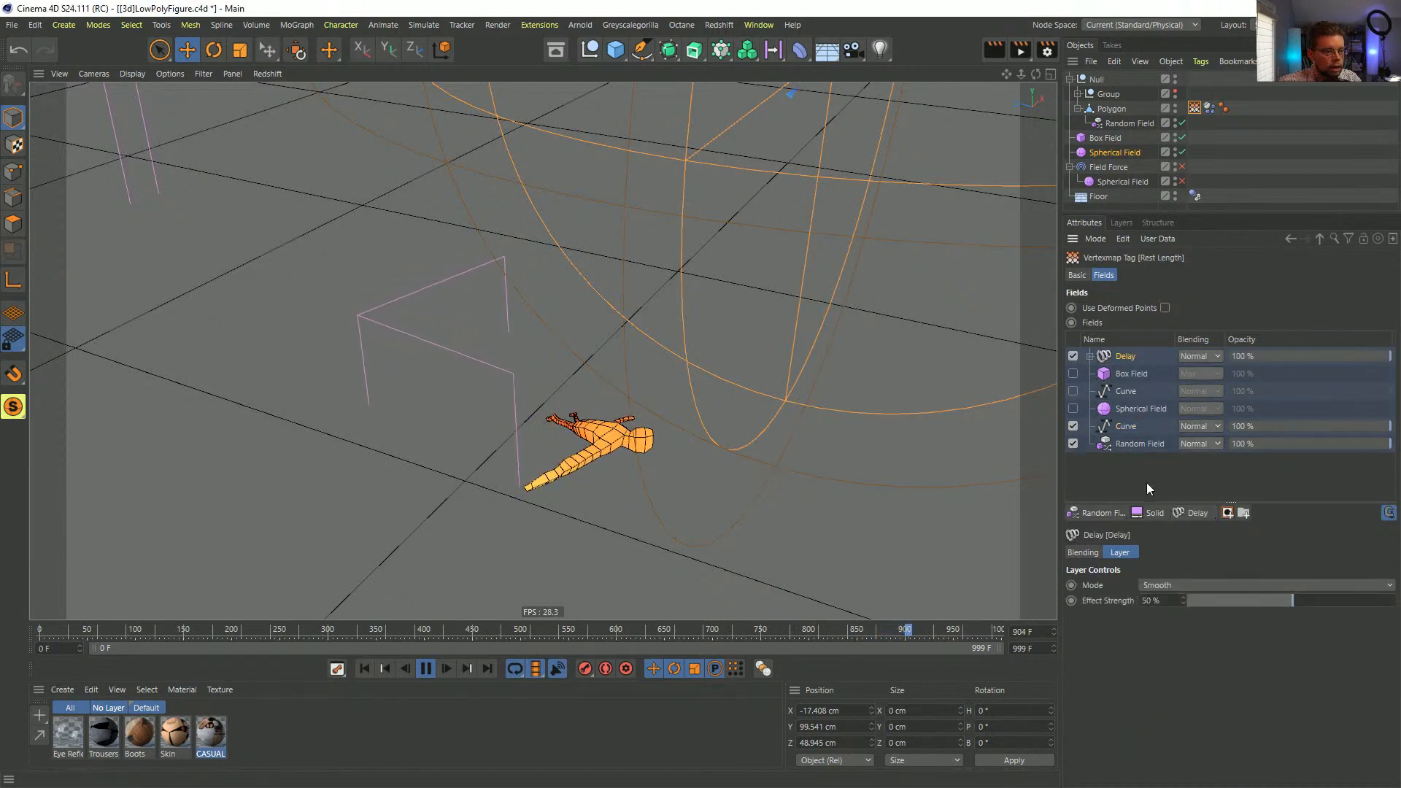
drag(1124, 356, 1128, 418)
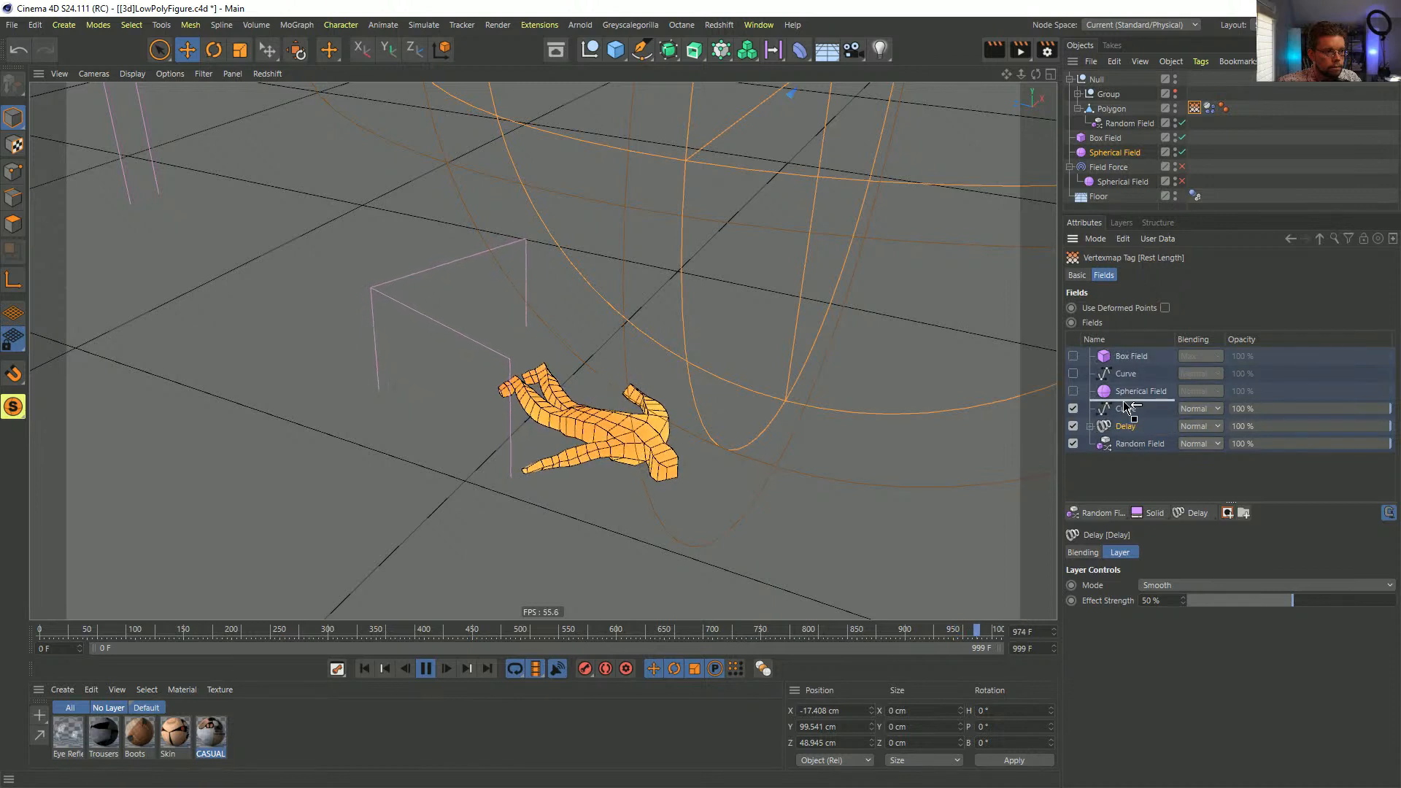
click(1198, 586)
click(1189, 633)
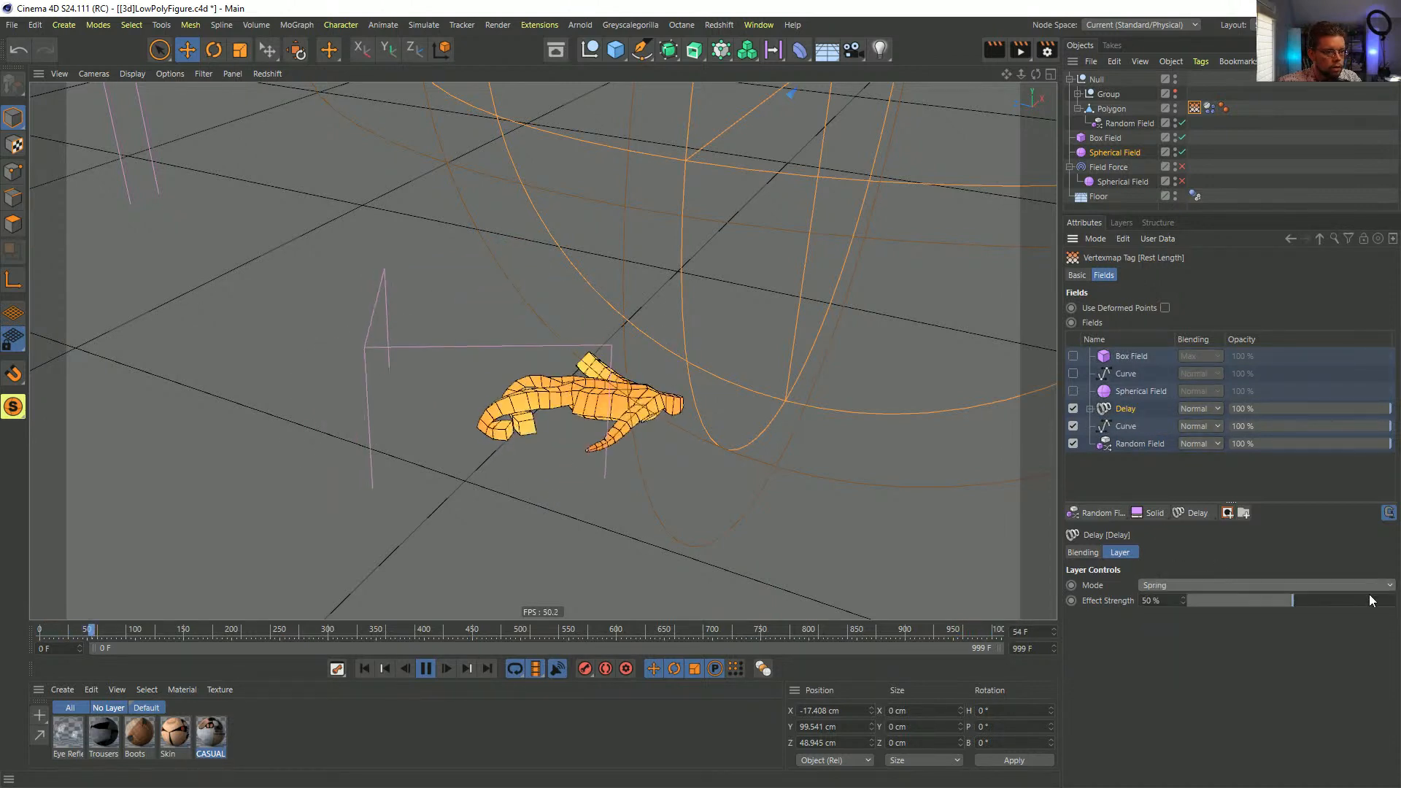
click(1368, 598)
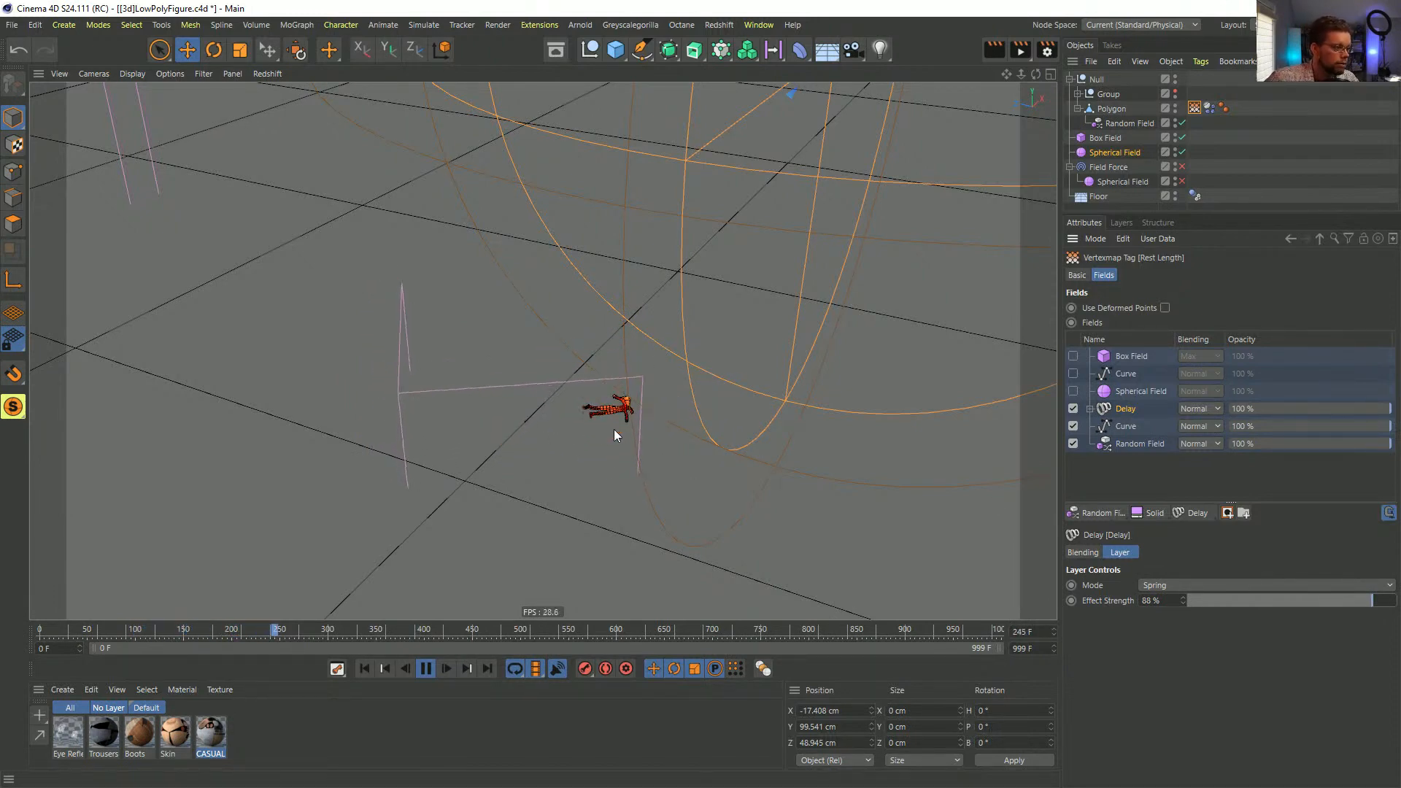
- Move the start point of the Random Field's Curve layer back to 0.0 and replay the simulation from the start
click(1129, 444)
click(1126, 426)
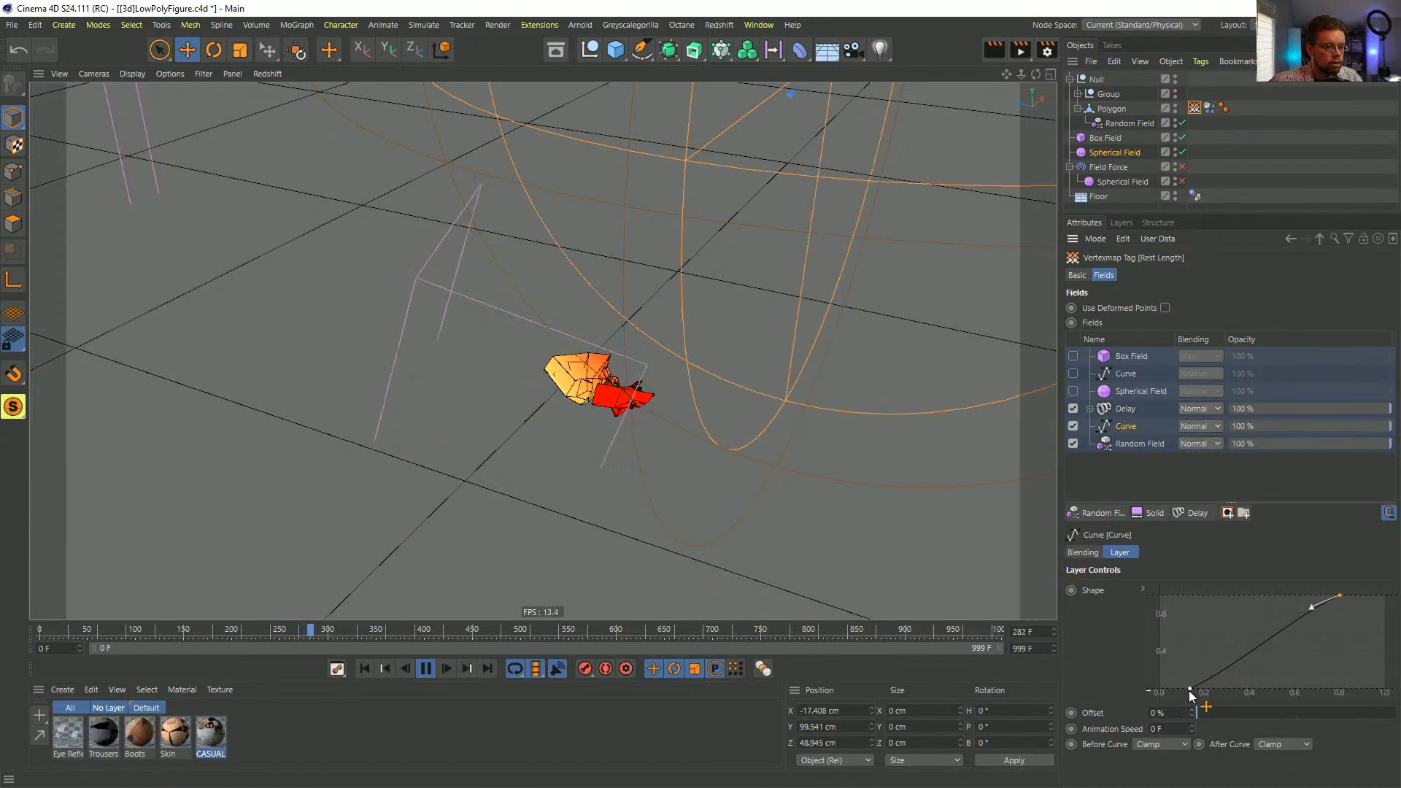
drag(1189, 690, 1159, 691)
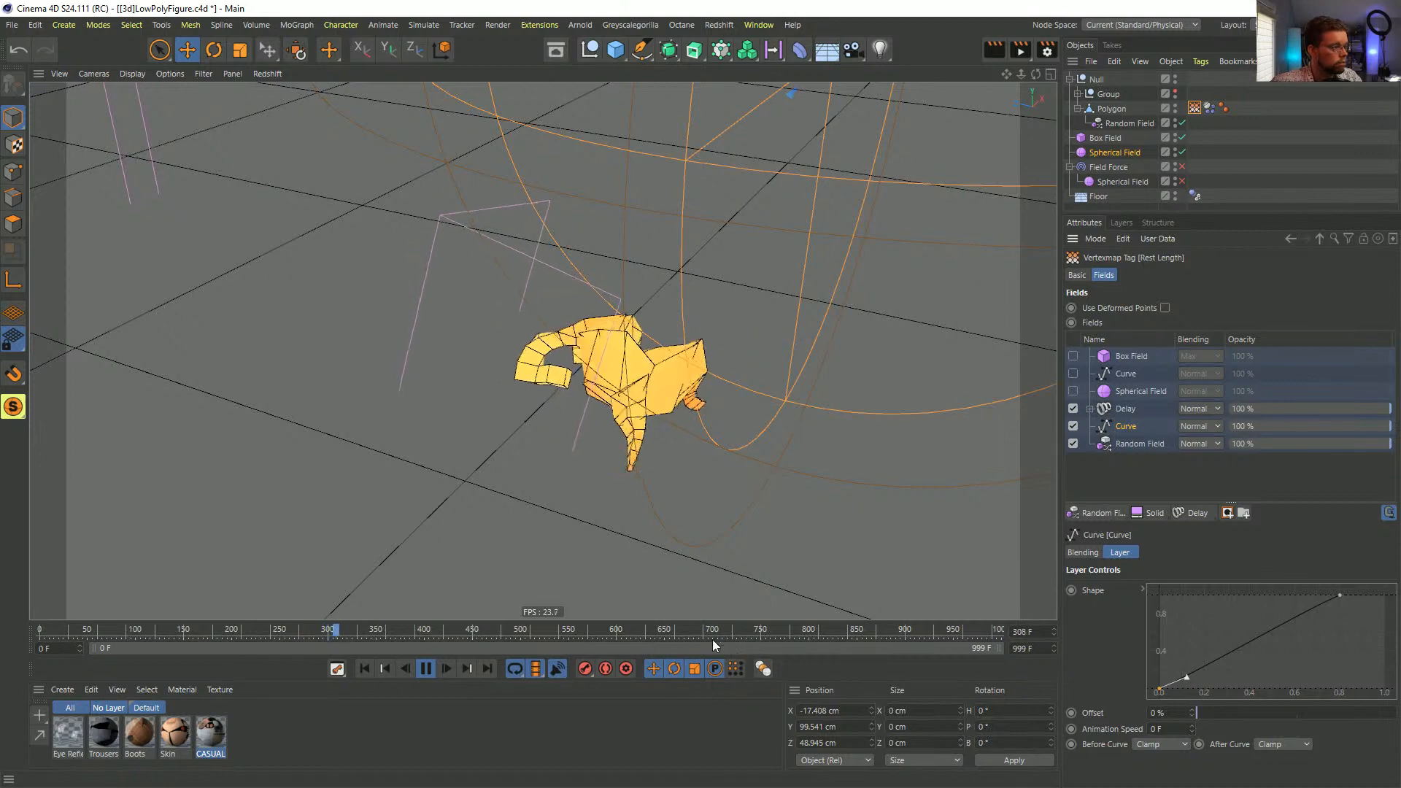
click(370, 664)
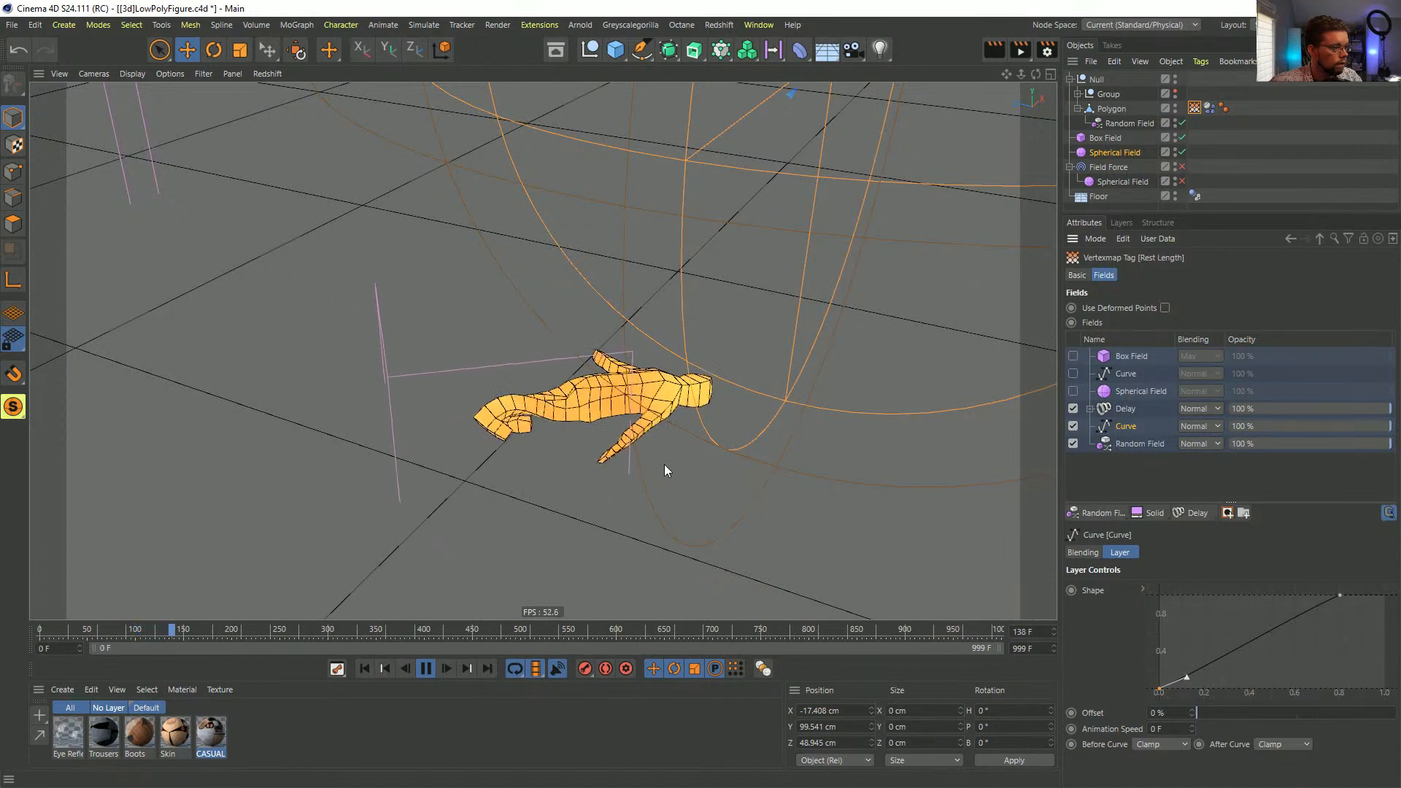
- Set the cage soft body's Shape Conservation Stiffness to 1, test the simulation, and stop it at frame 0
click(1210, 108)
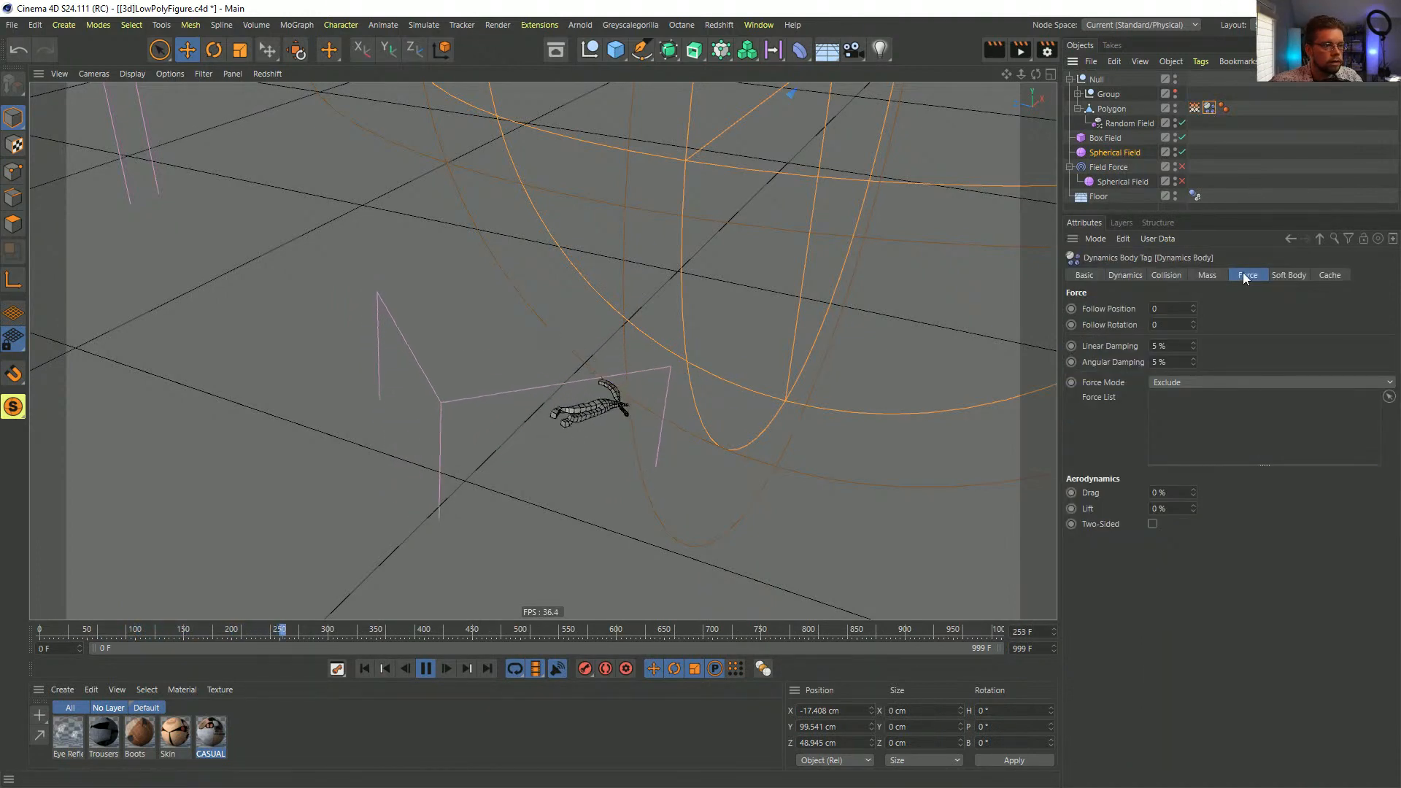
click(1289, 275)
click(1206, 557)
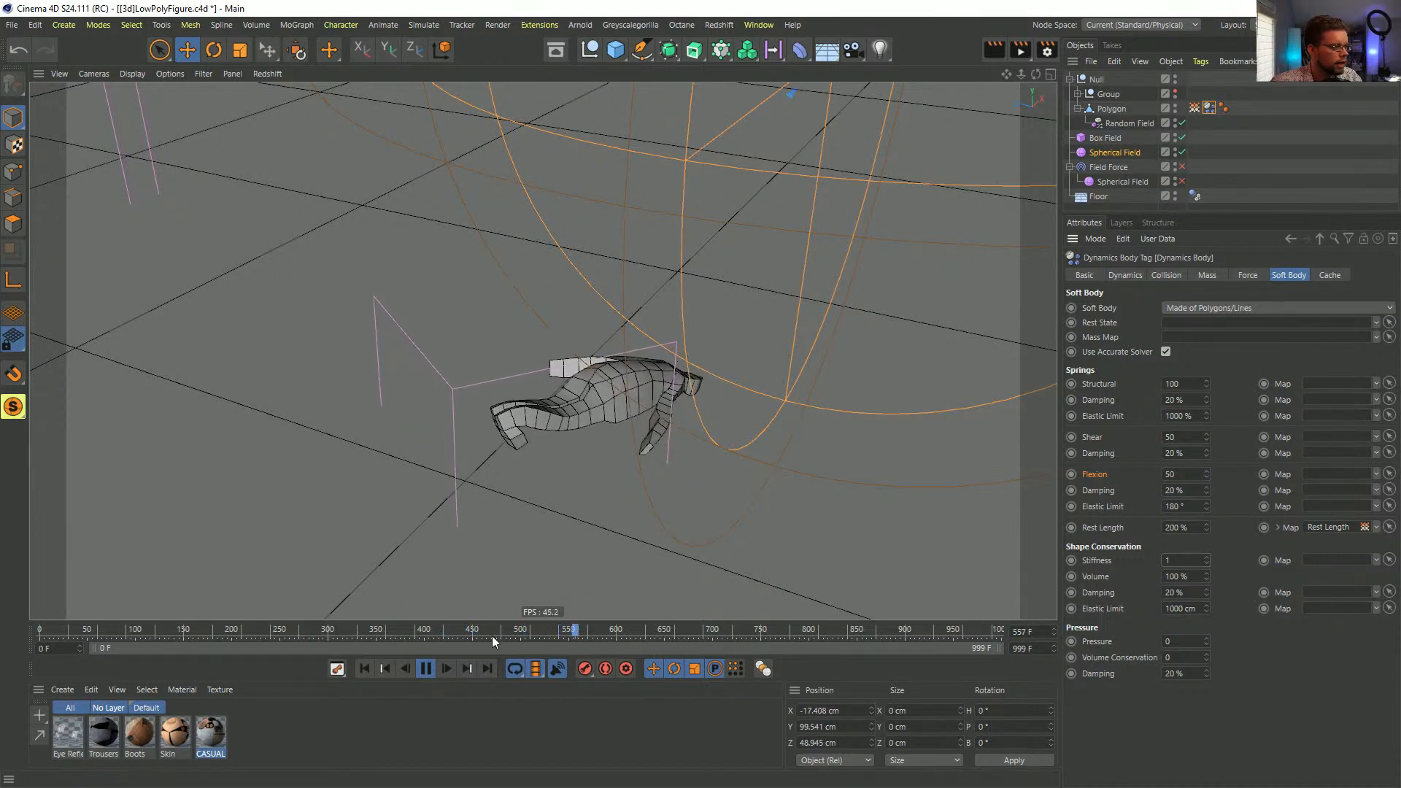
click(364, 668)
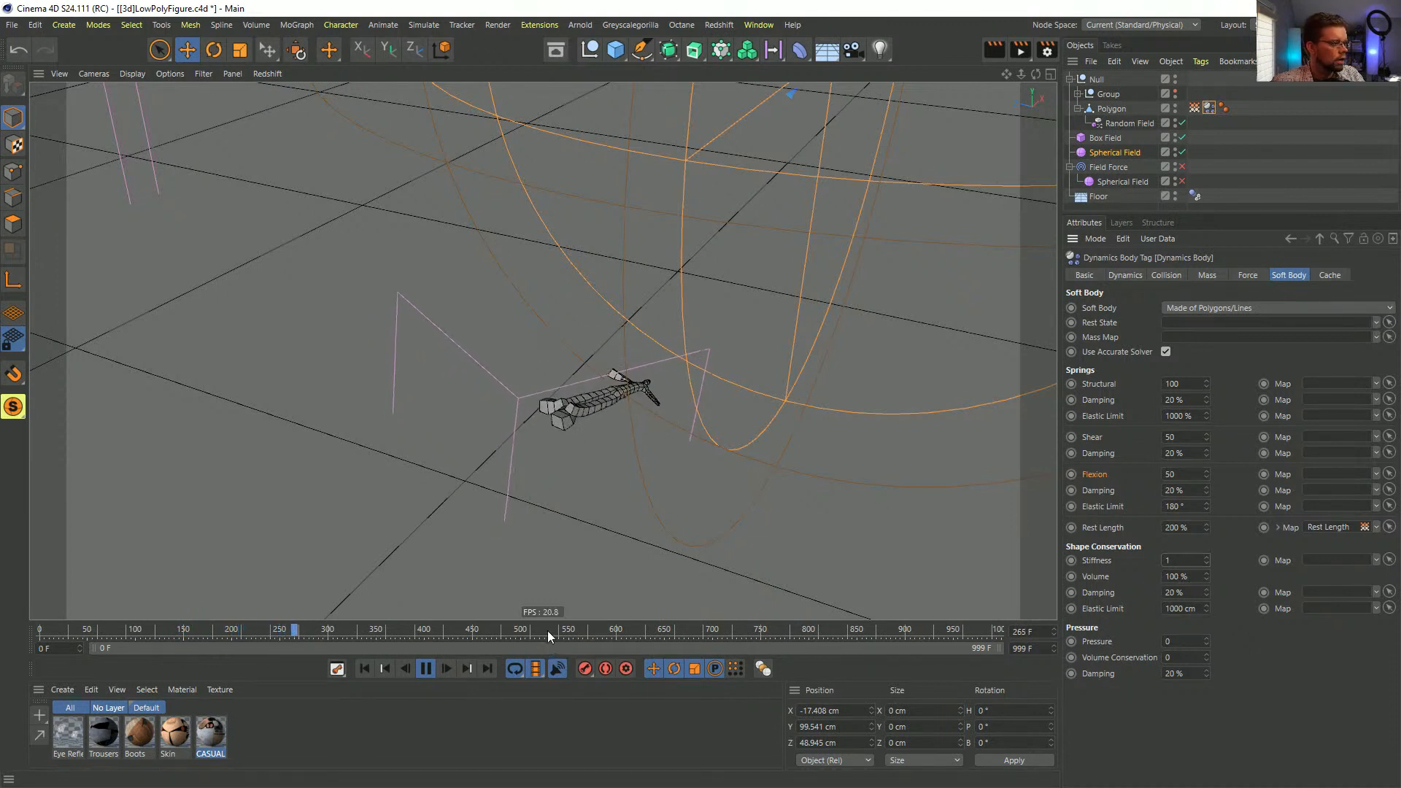
click(426, 669)
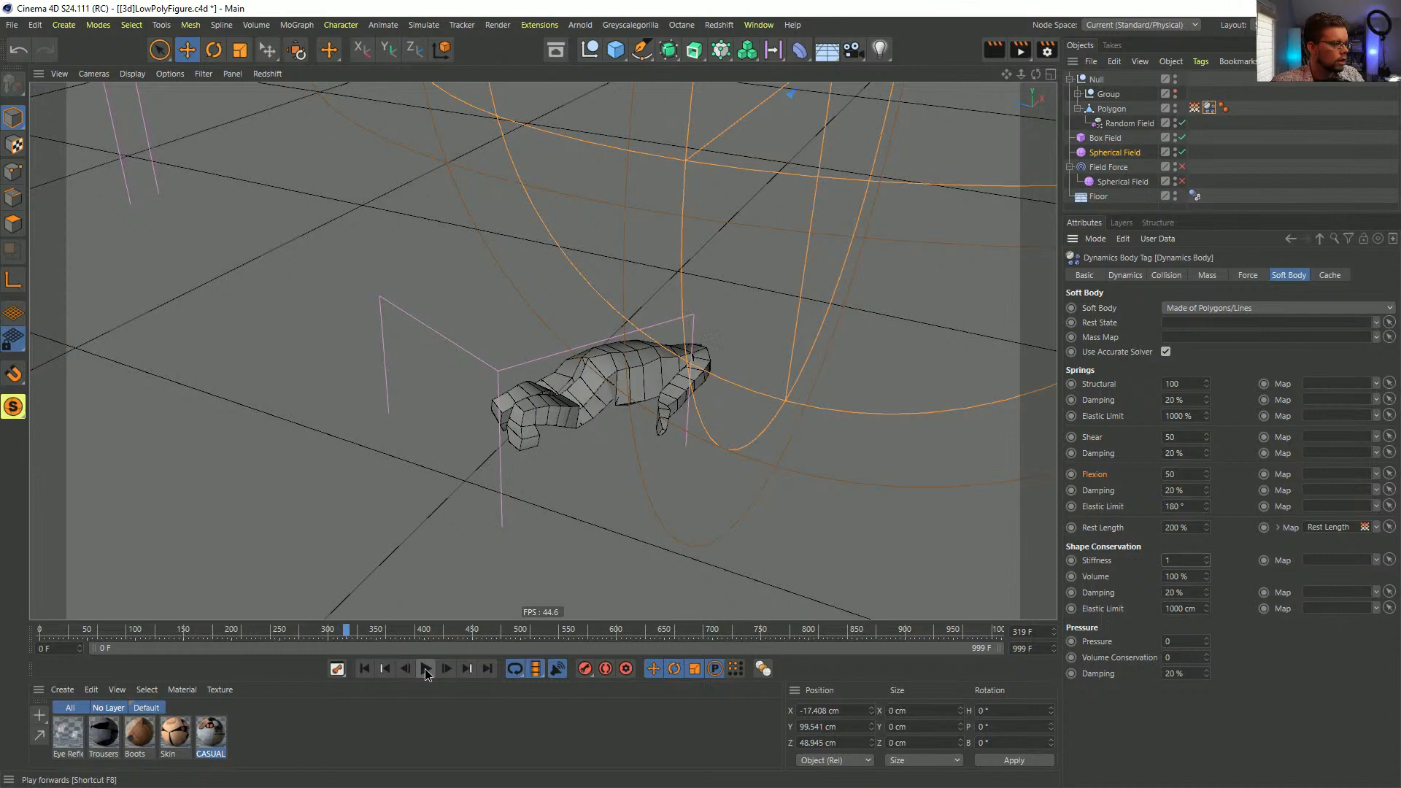
click(365, 669)
- In point mode, create a second vertex map on the cage's Polygon object from the selected hand point with Set Vertex Weight
alt+drag(558, 370, 448, 432)
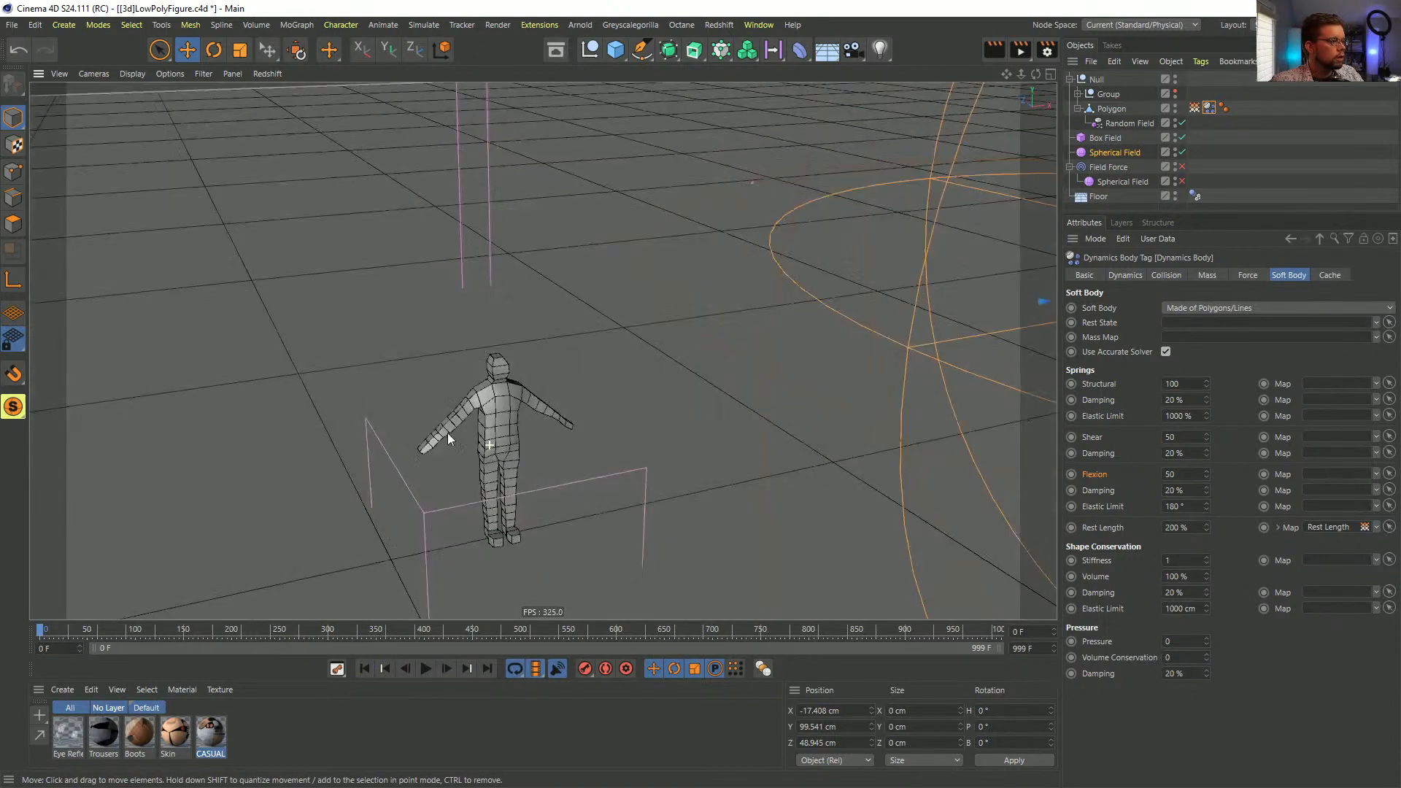
click(13, 224)
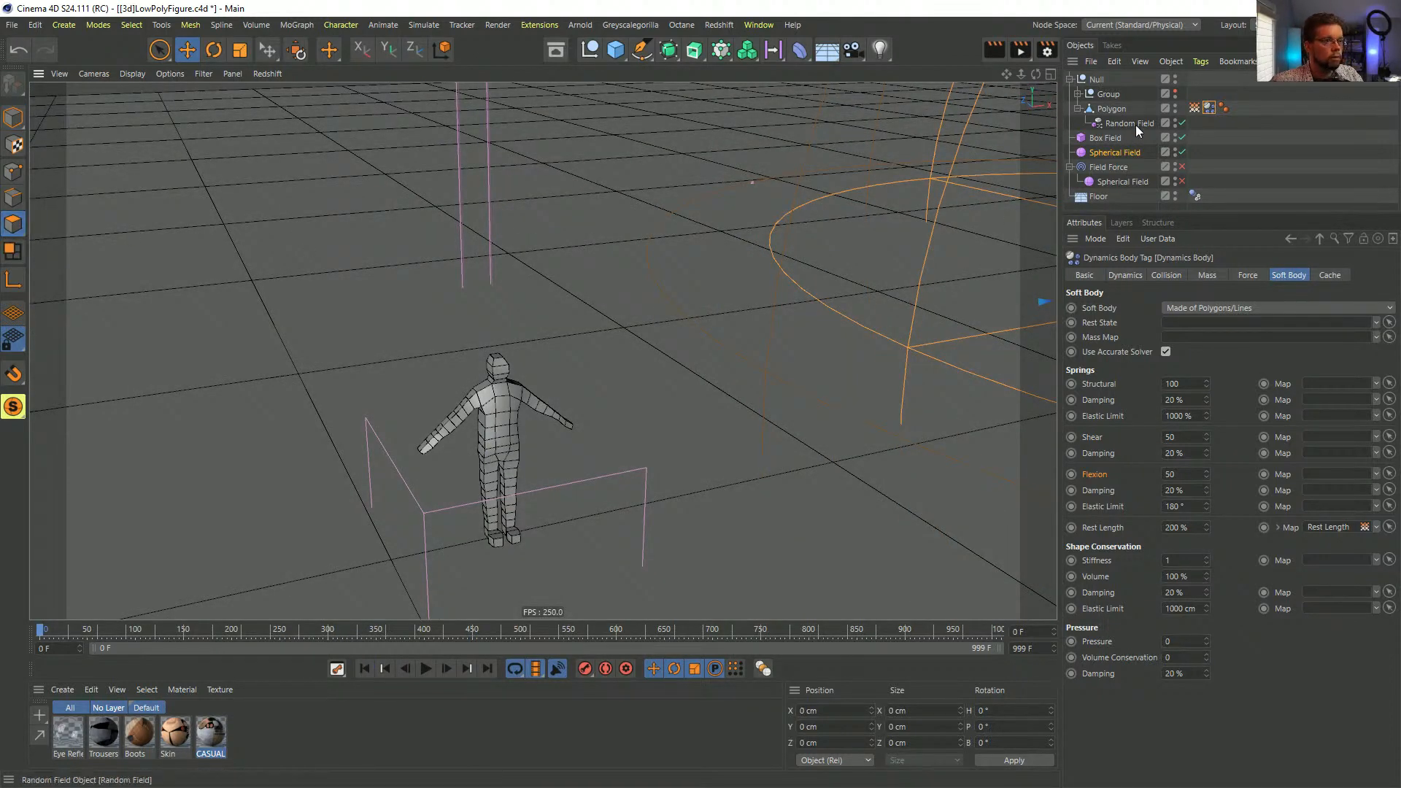
click(1194, 108)
click(1188, 108)
click(1197, 109)
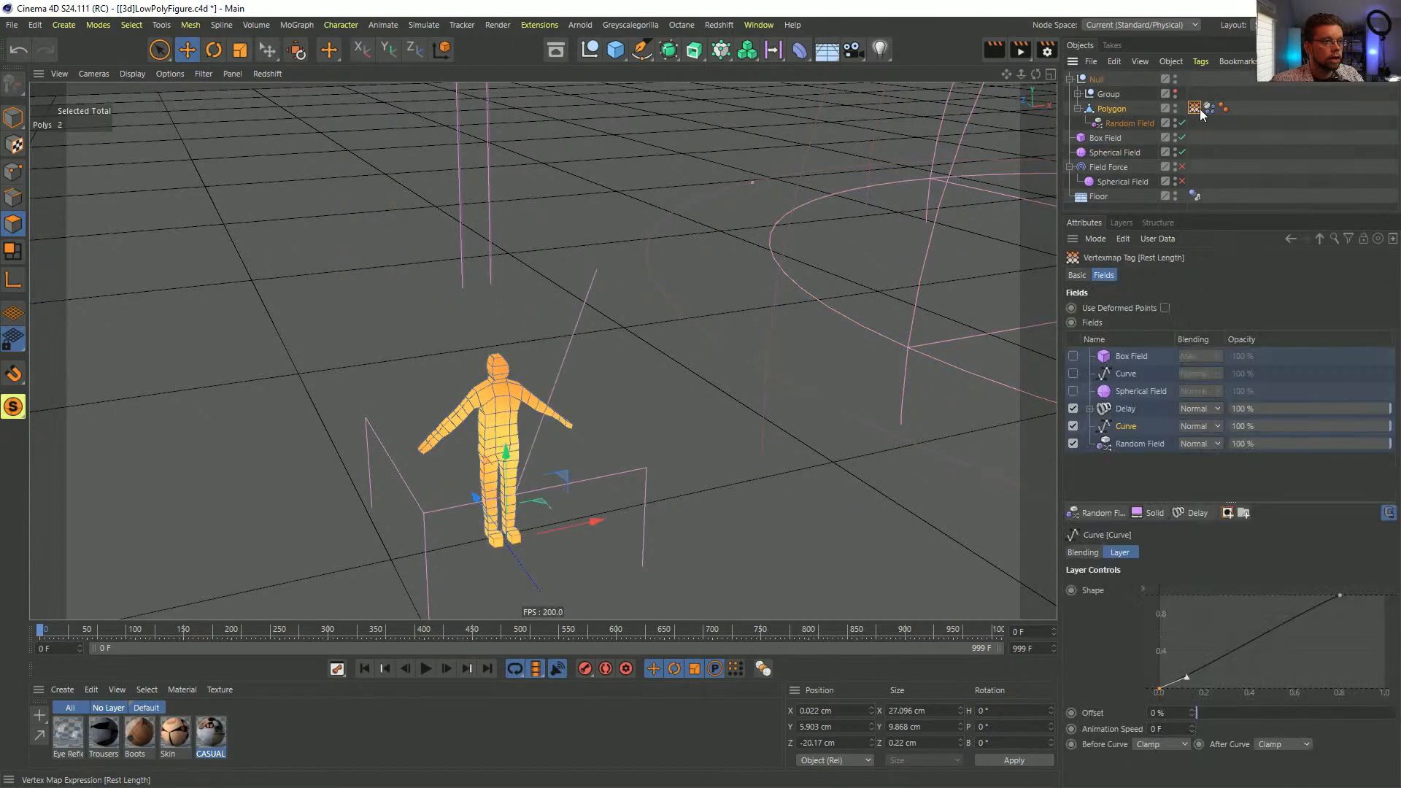
click(1128, 106)
click(13, 171)
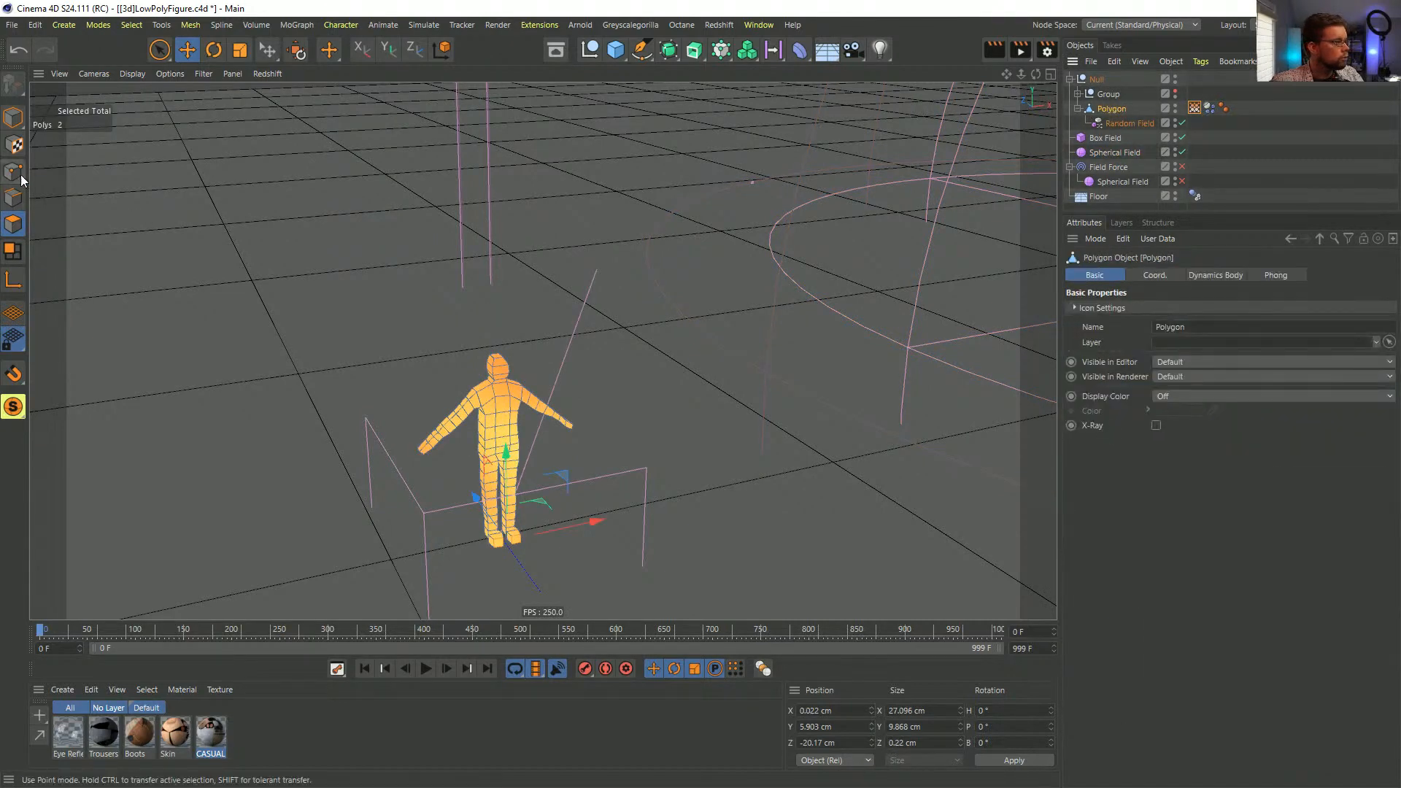
click(1253, 106)
click(1116, 108)
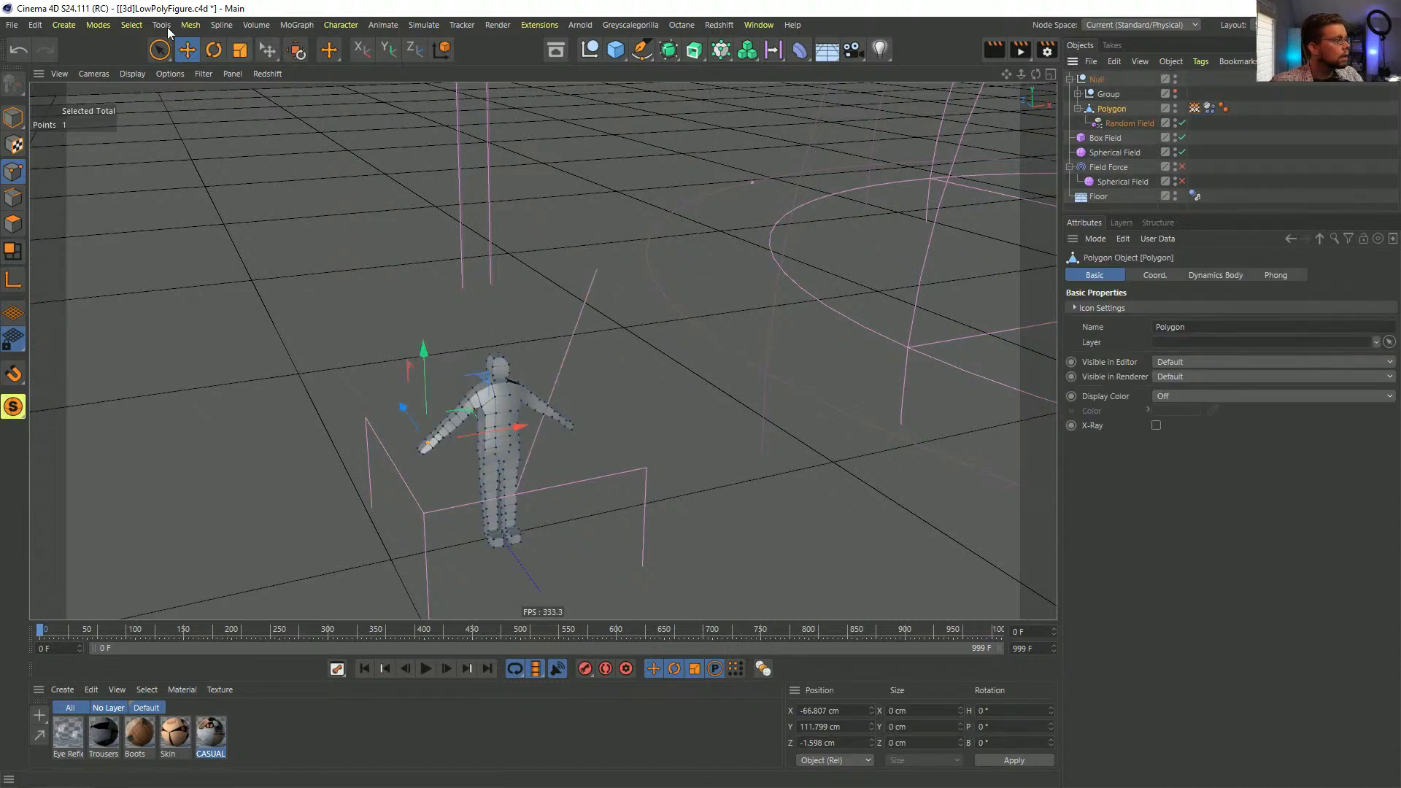
click(131, 25)
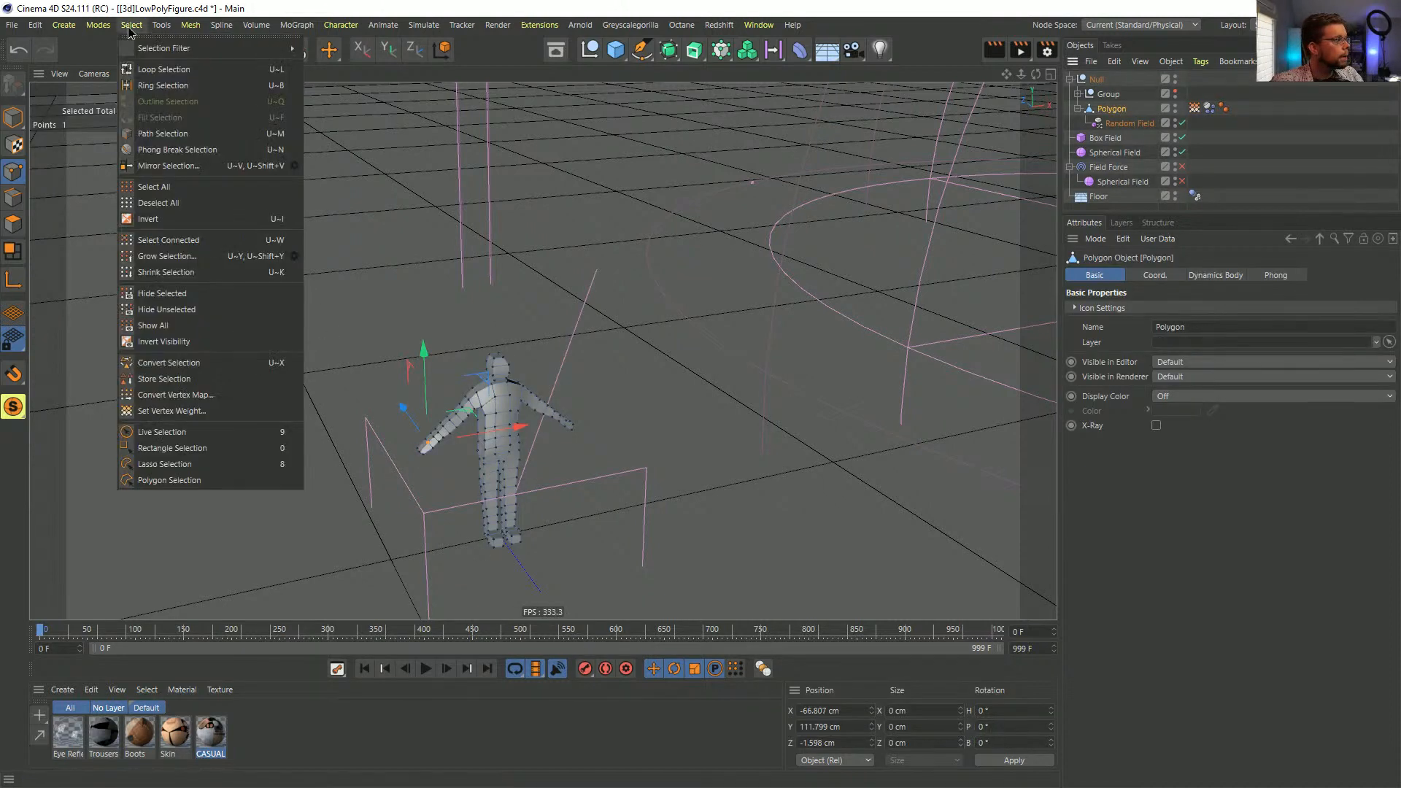
click(162, 411)
click(148, 440)
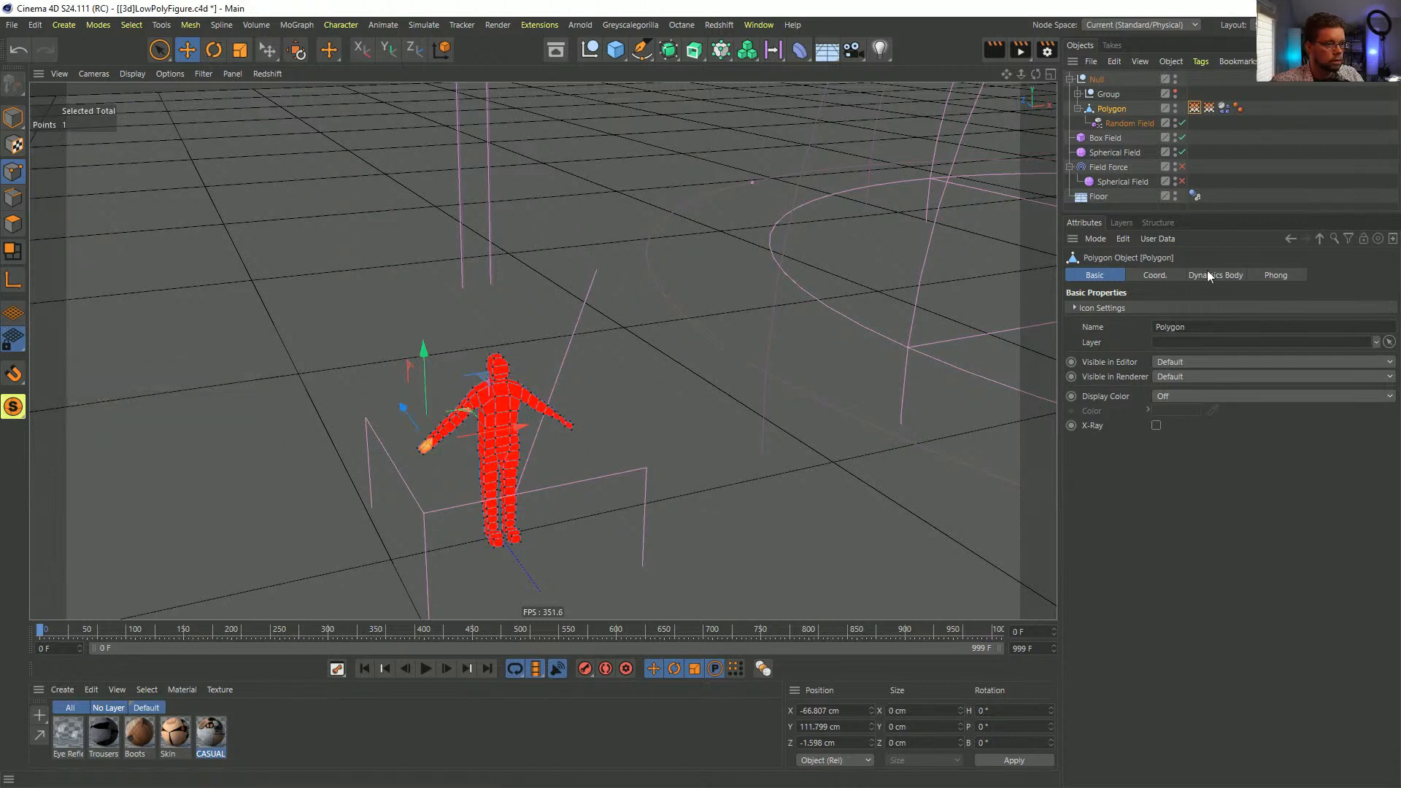
- Rename the new vertex map to Pull and enable Use Fields for it
double_click(1195, 107)
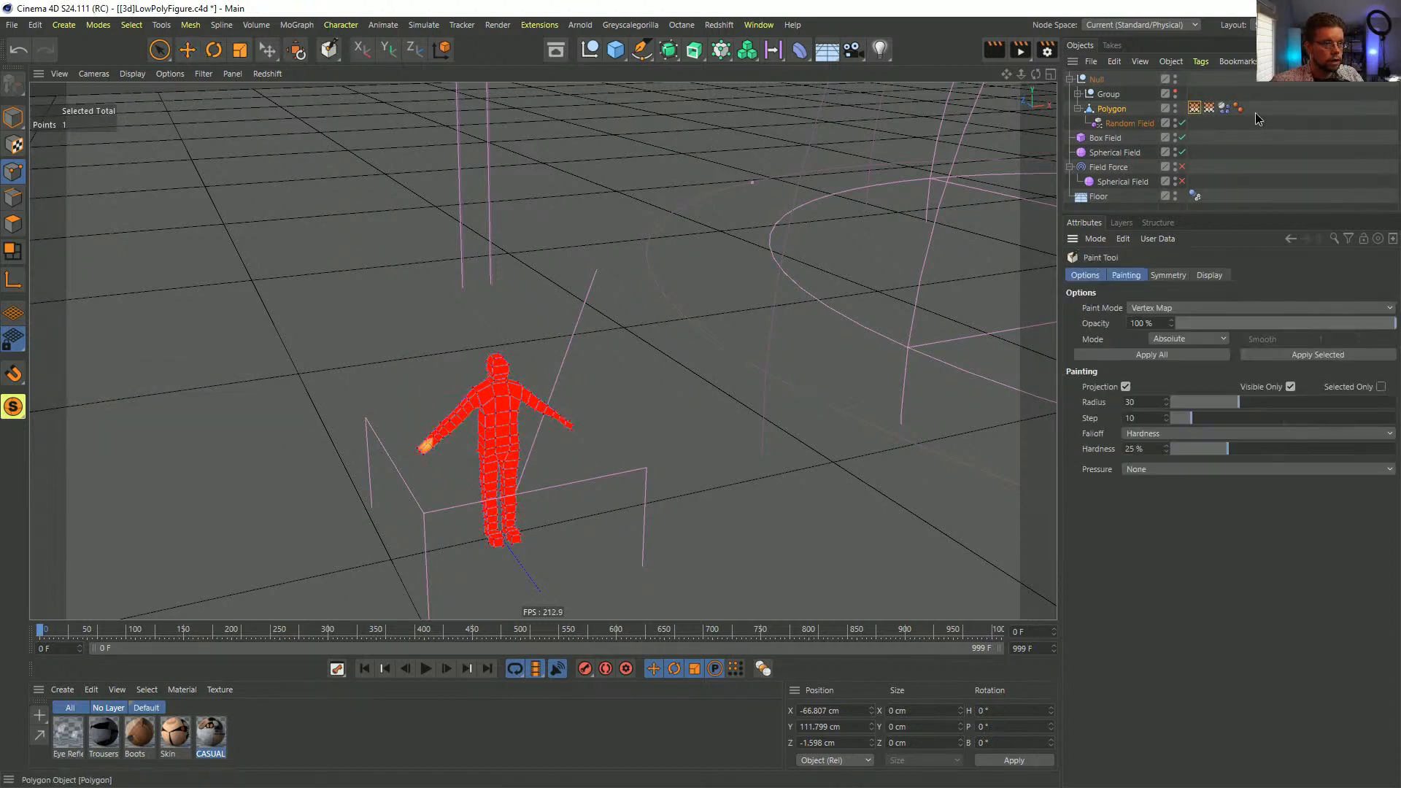
click(1193, 108)
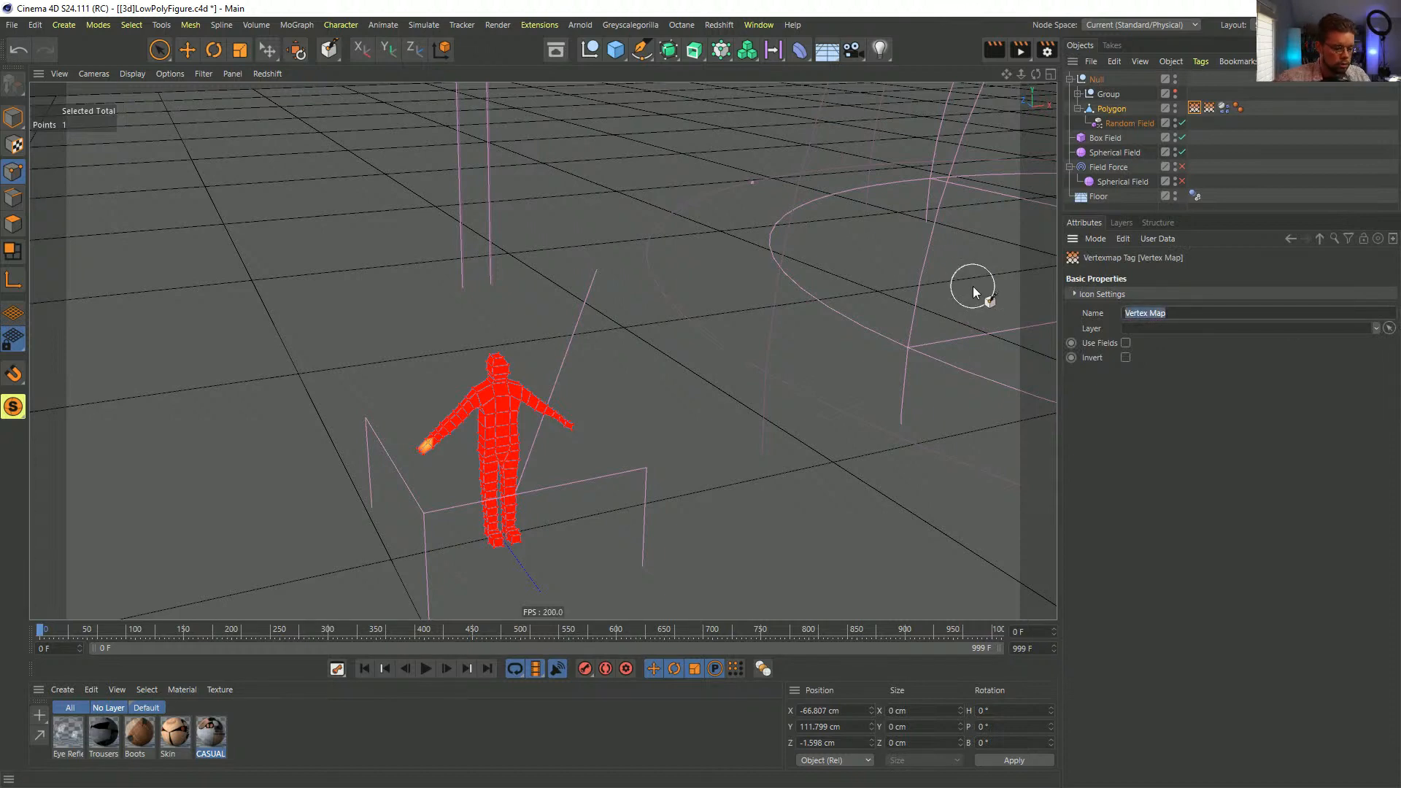
text(Pull)
key(Return)
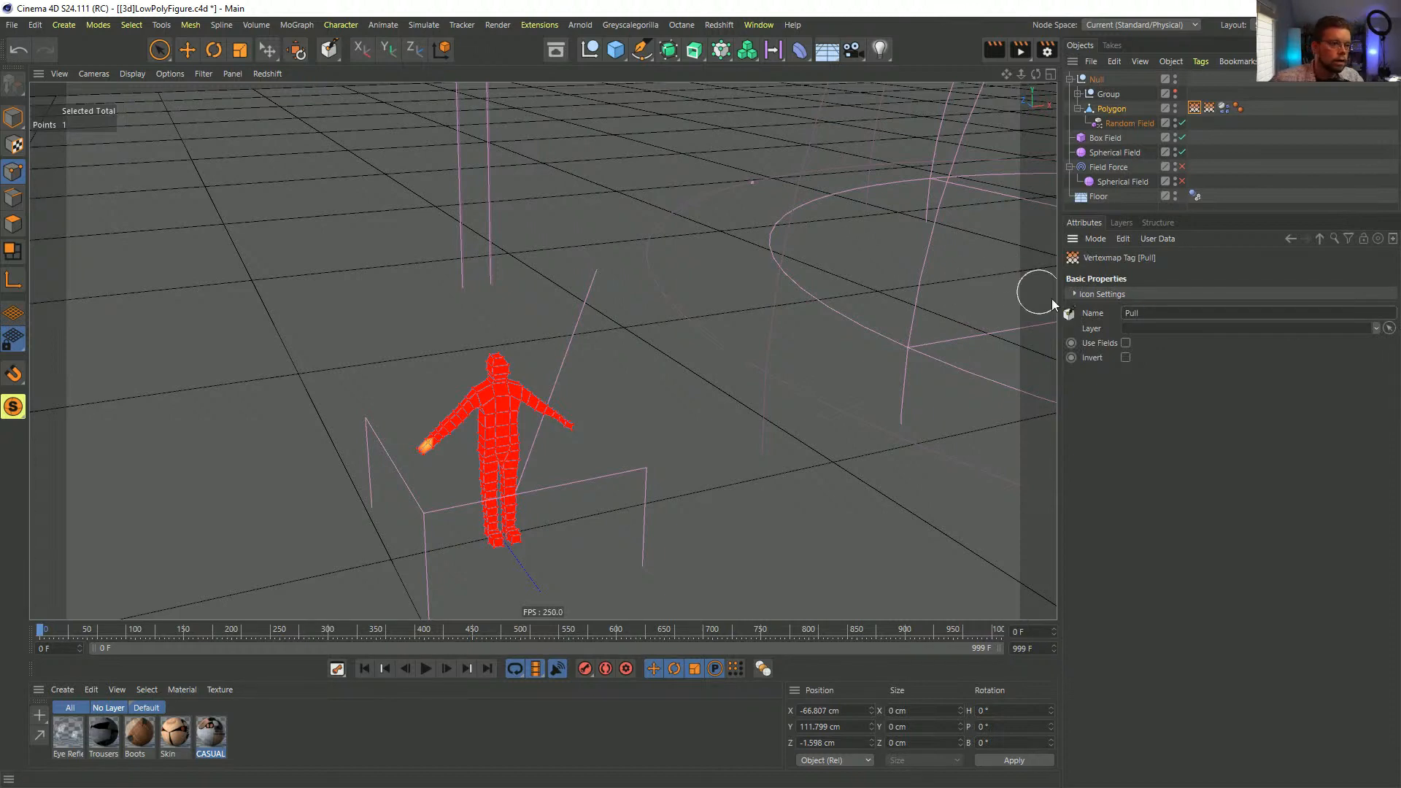
click(1126, 342)
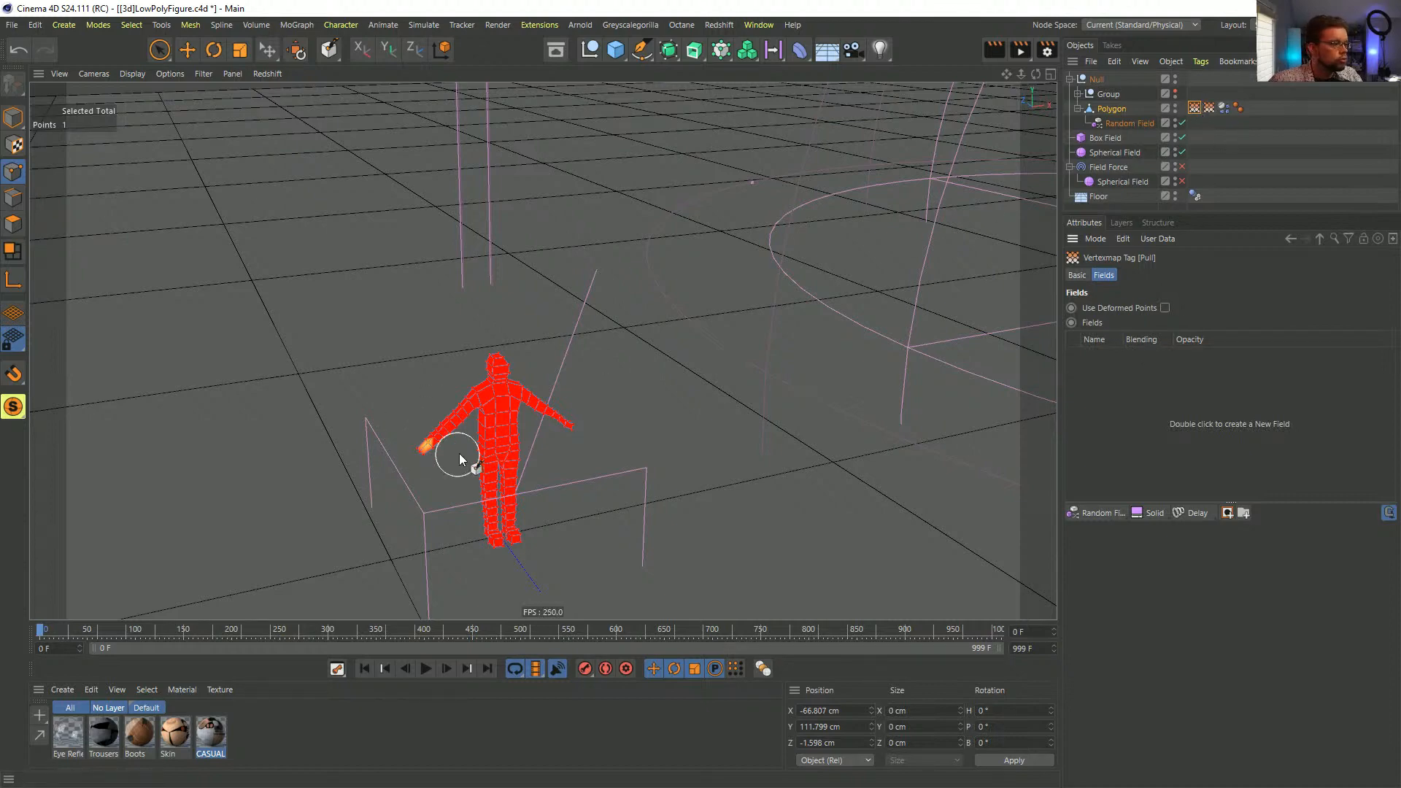
- Select the end points of both hands with Live Selection and add them to the Pull map with Set Vertex Weight
click(160, 50)
alt+drag(200, 90, 449, 401)
alt+drag(533, 248, 825, 252)
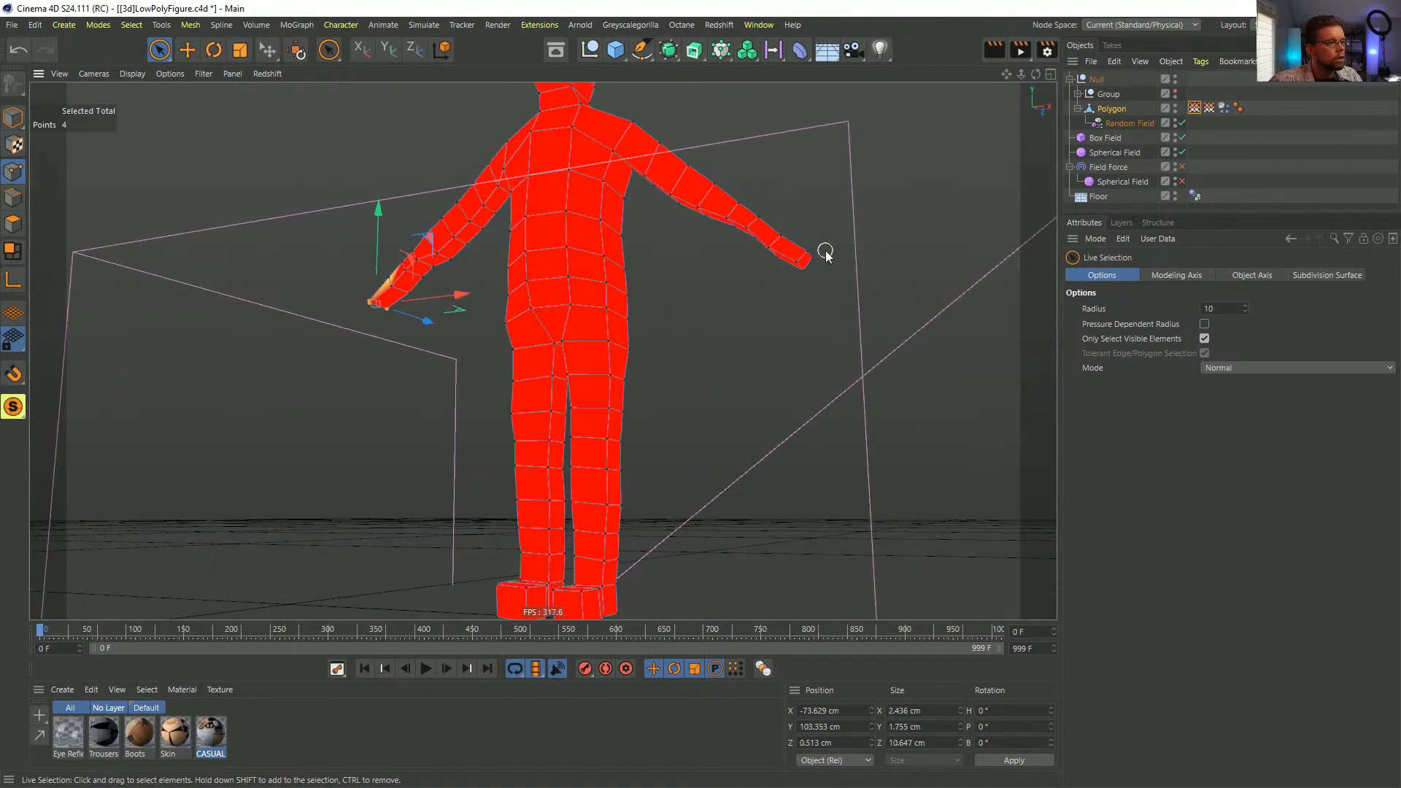
shift+click(818, 268)
click(190, 25)
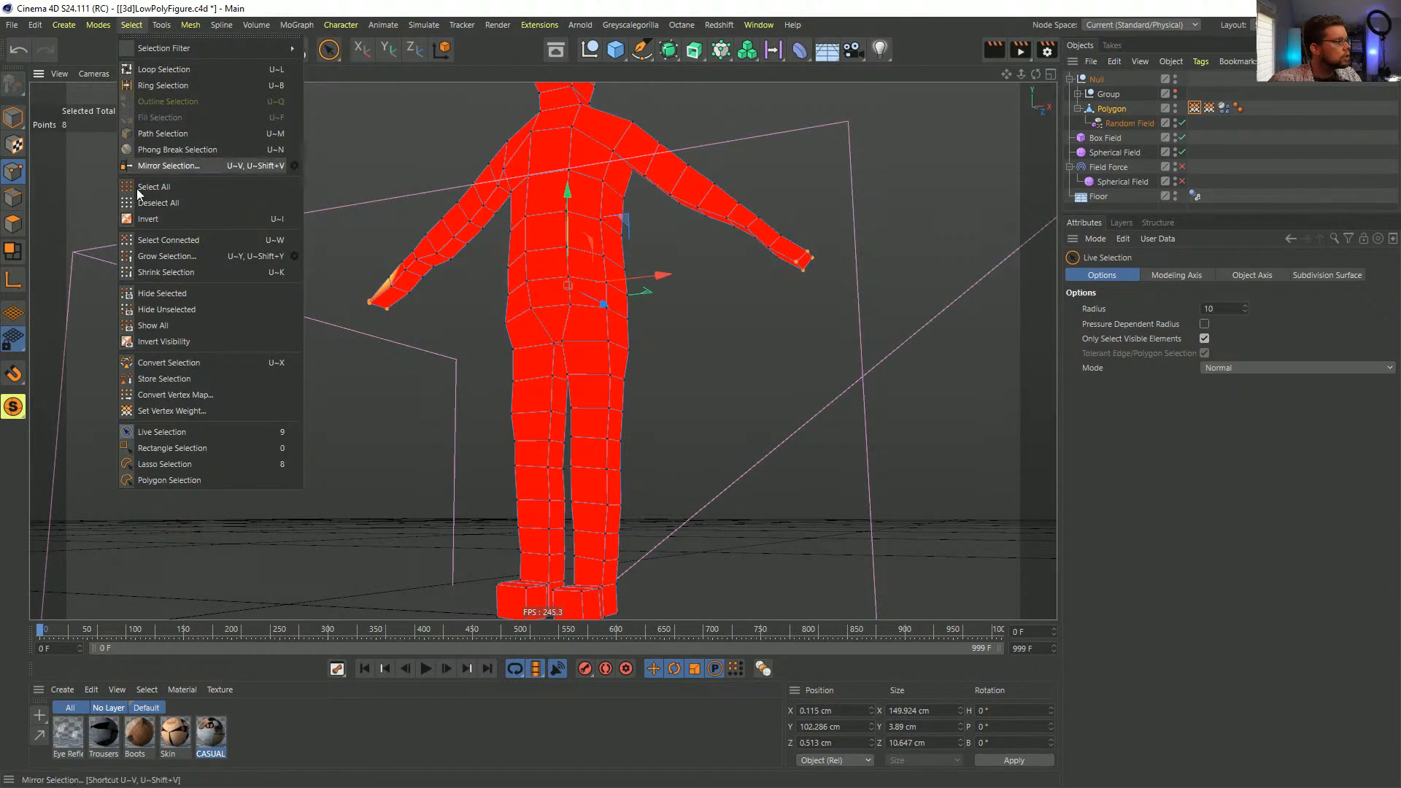
click(173, 411)
click(156, 434)
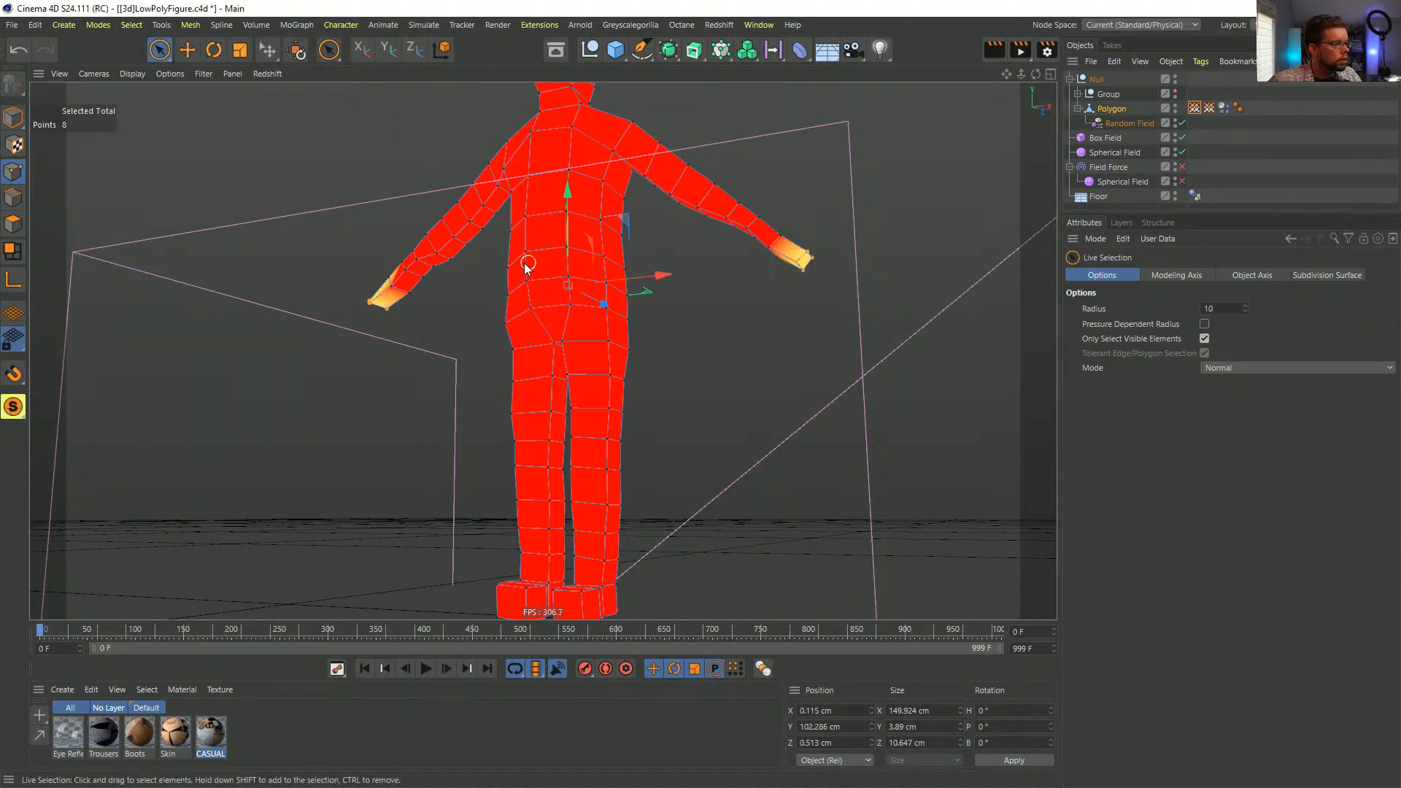
- Select all points of the cage and try to set their vertex weight to 0 %
alt+drag(529, 260, 369, 296)
key(ctrl+a)
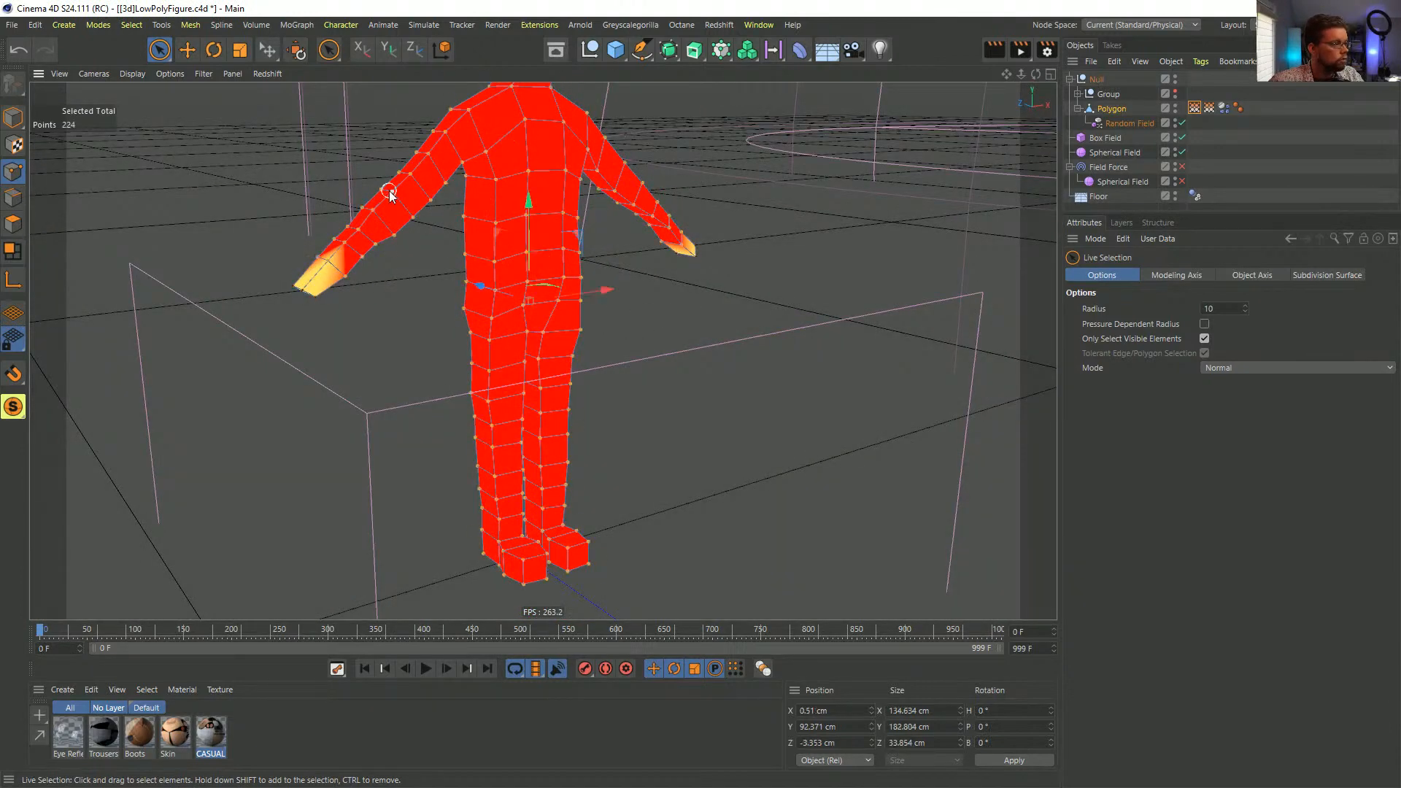
click(186, 24)
mouse_move(132, 25)
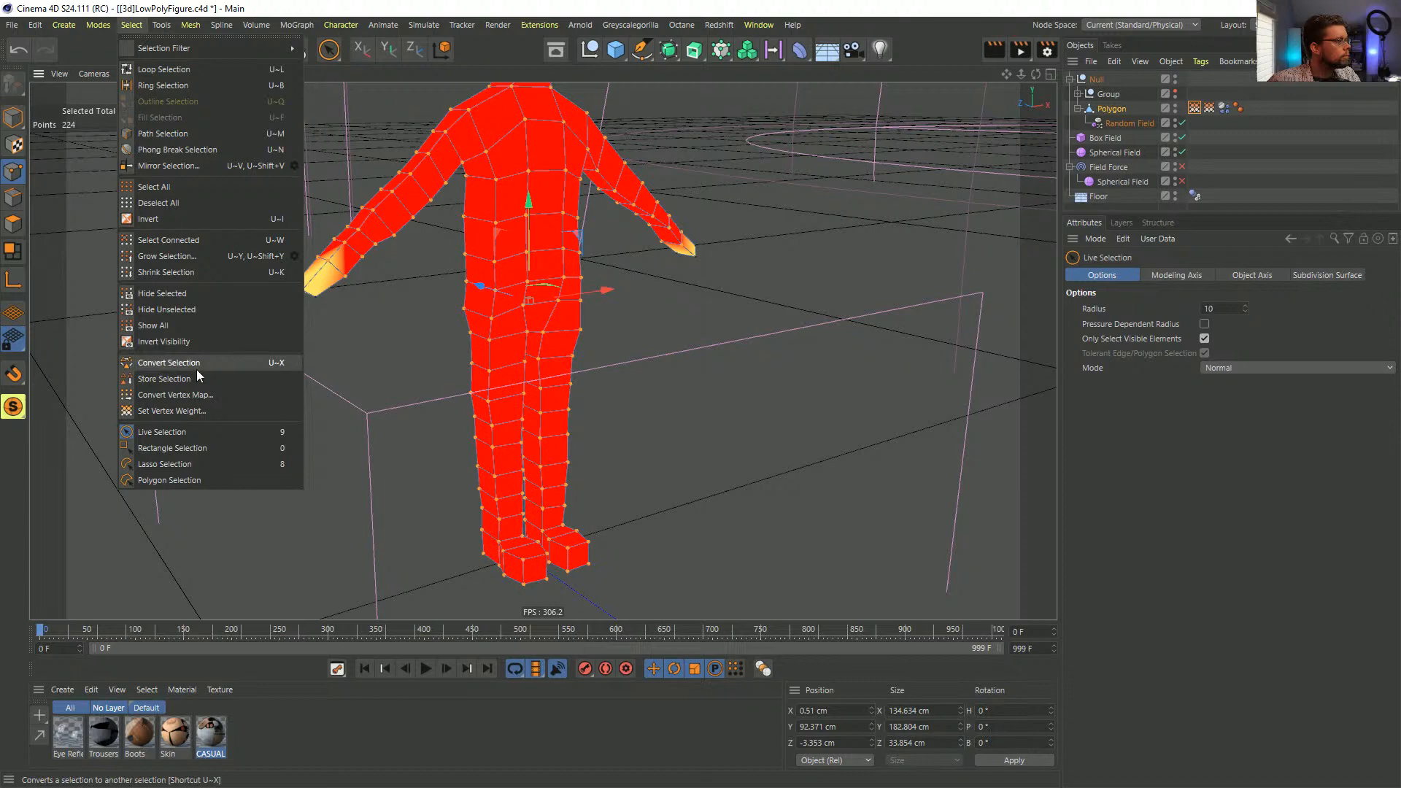
click(172, 411)
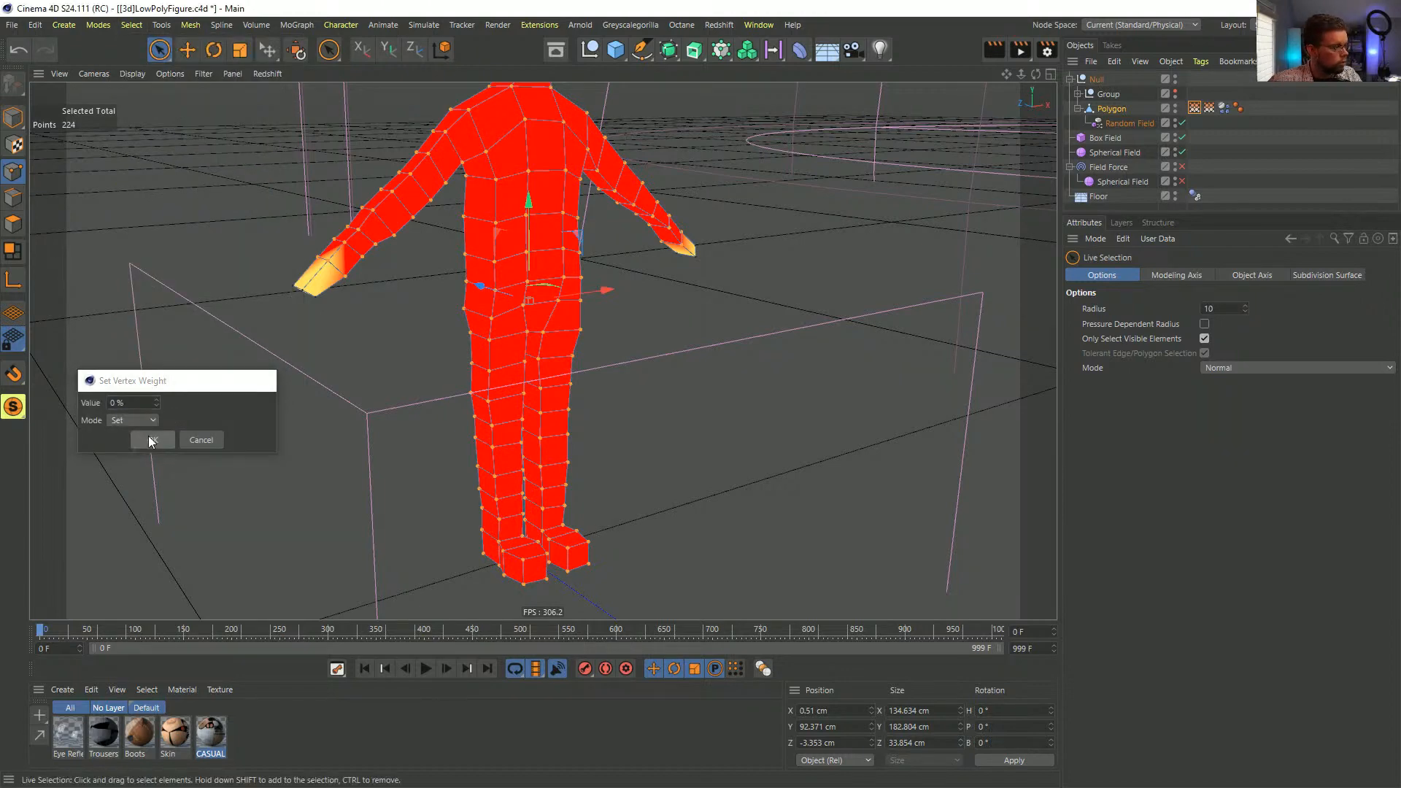
click(149, 439)
scroll(594, 317, up, 5)
scroll(594, 323, down, 5)
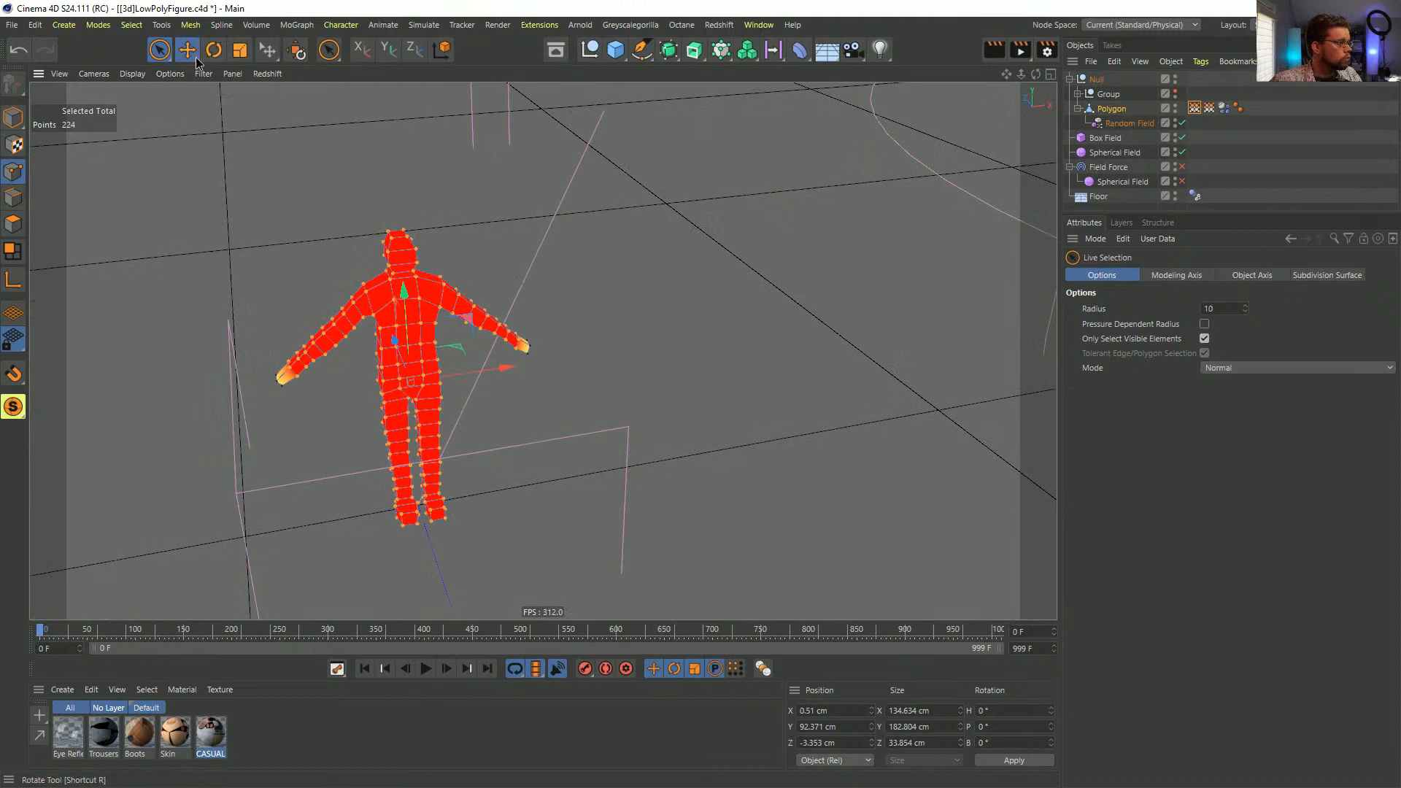
- Return to object mode, enable the Field Force, and mask its Spherical Field layer with the Pull vertex map
click(194, 56)
key(Return)
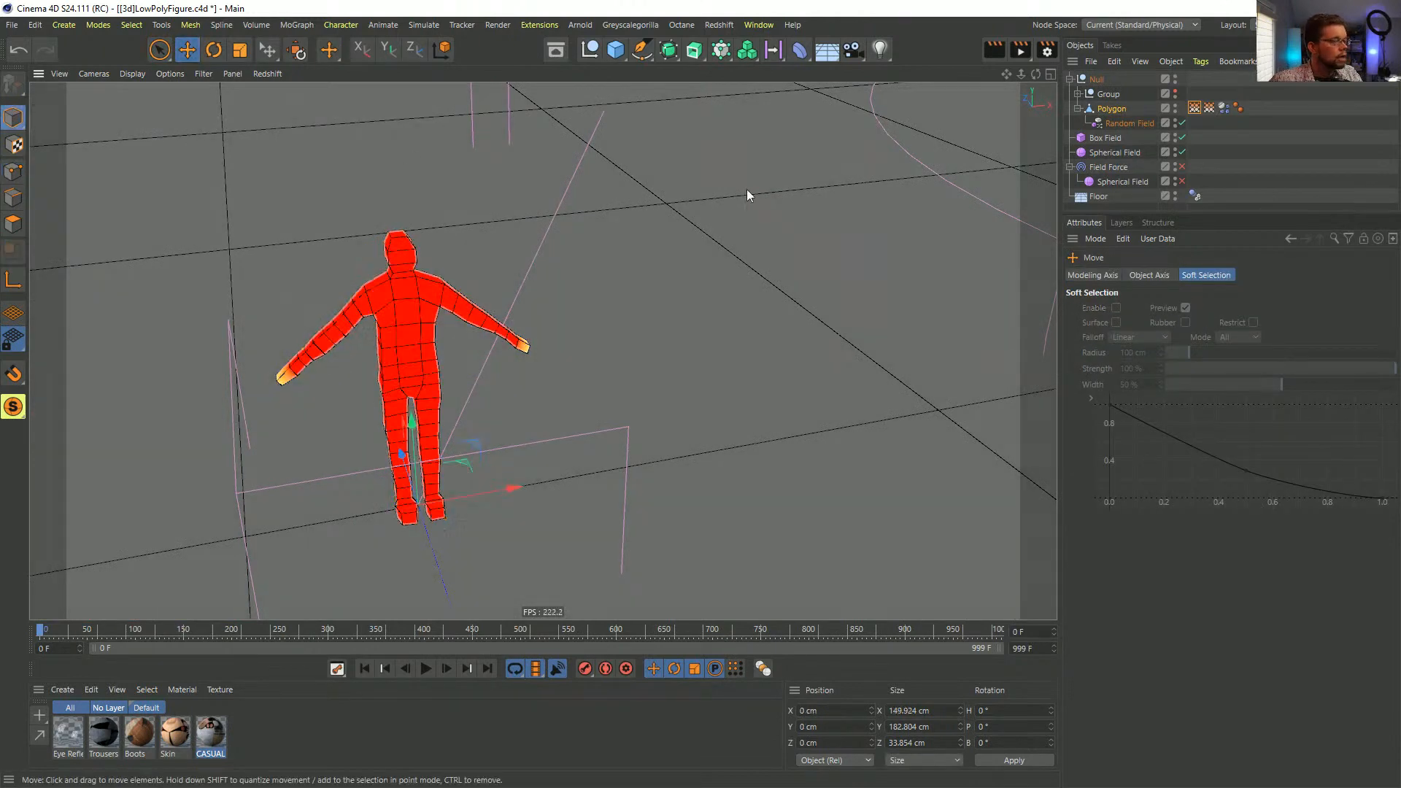
click(1127, 170)
scroll(867, 287, down, 5)
alt+drag(800, 317, 689, 160)
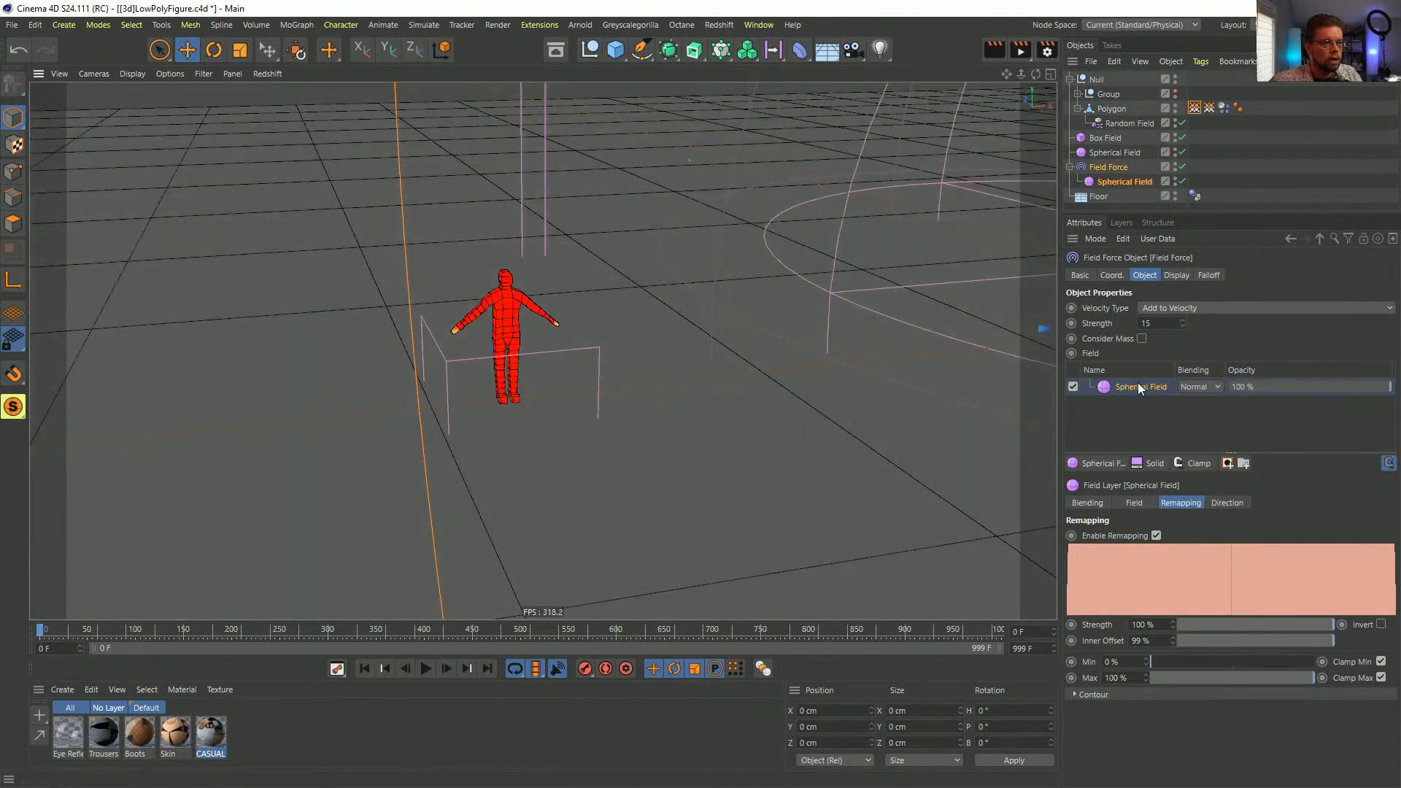
click(1229, 465)
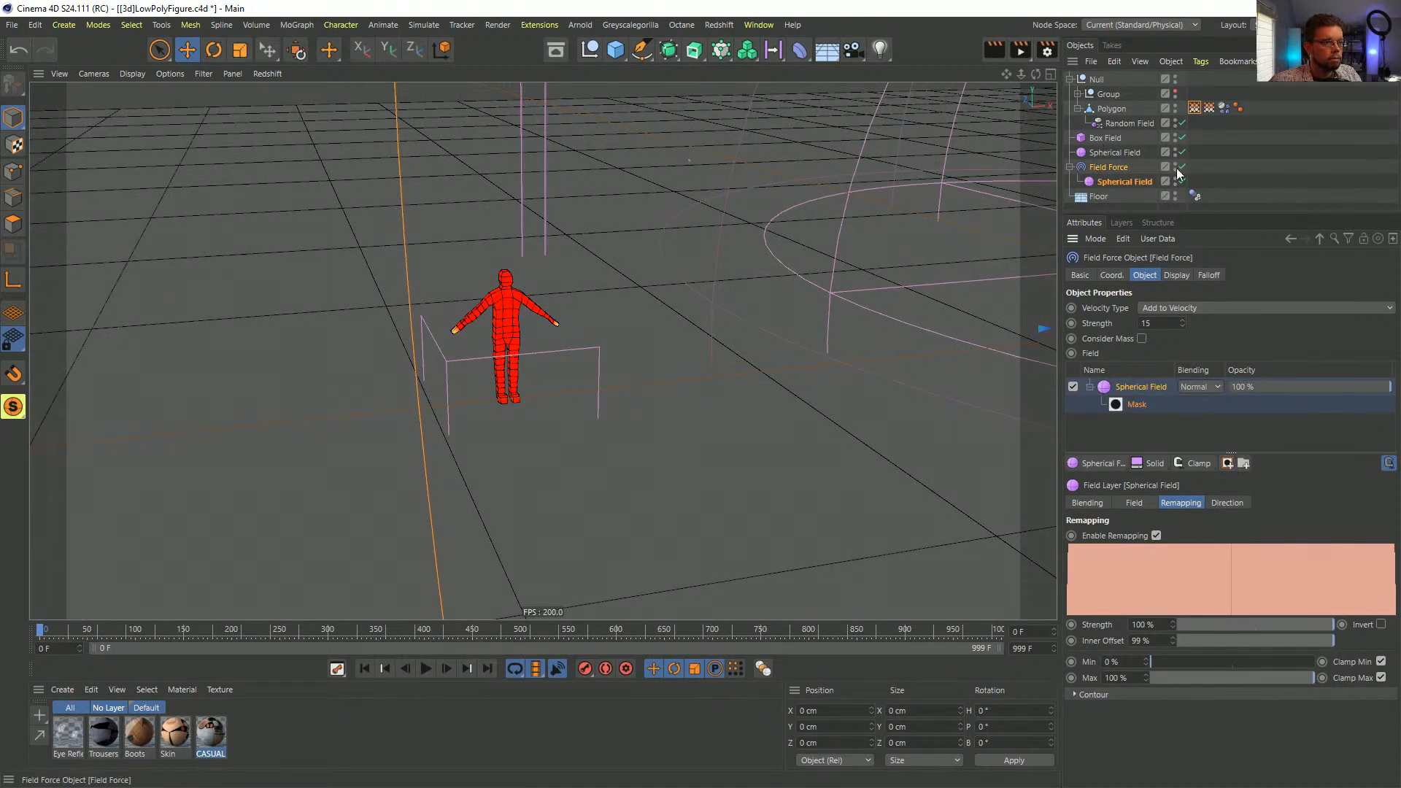
drag(1128, 401, 1131, 407)
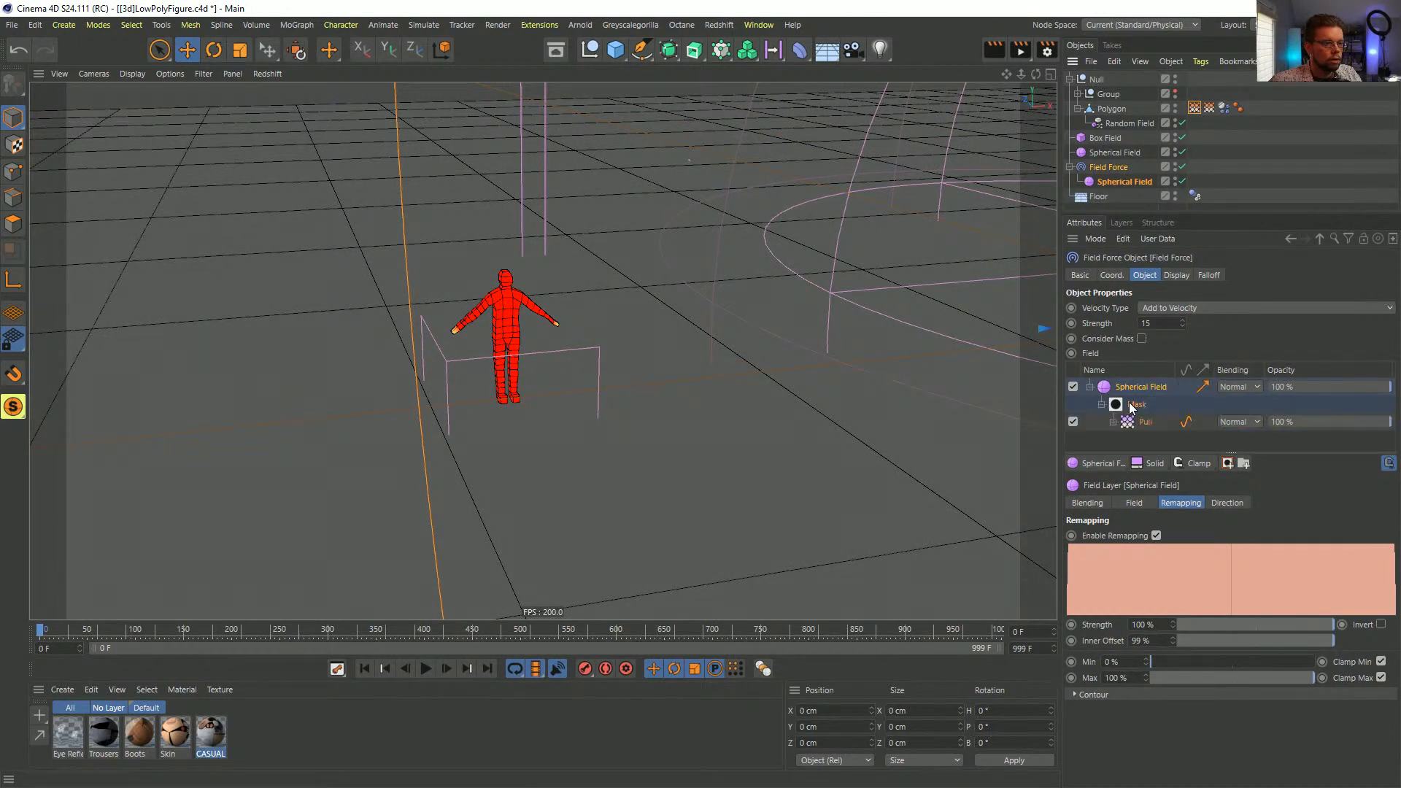
- Play the simulation and raise the Field Force's Strength first to 55, followed by 555
alt+drag(966, 376, 659, 371)
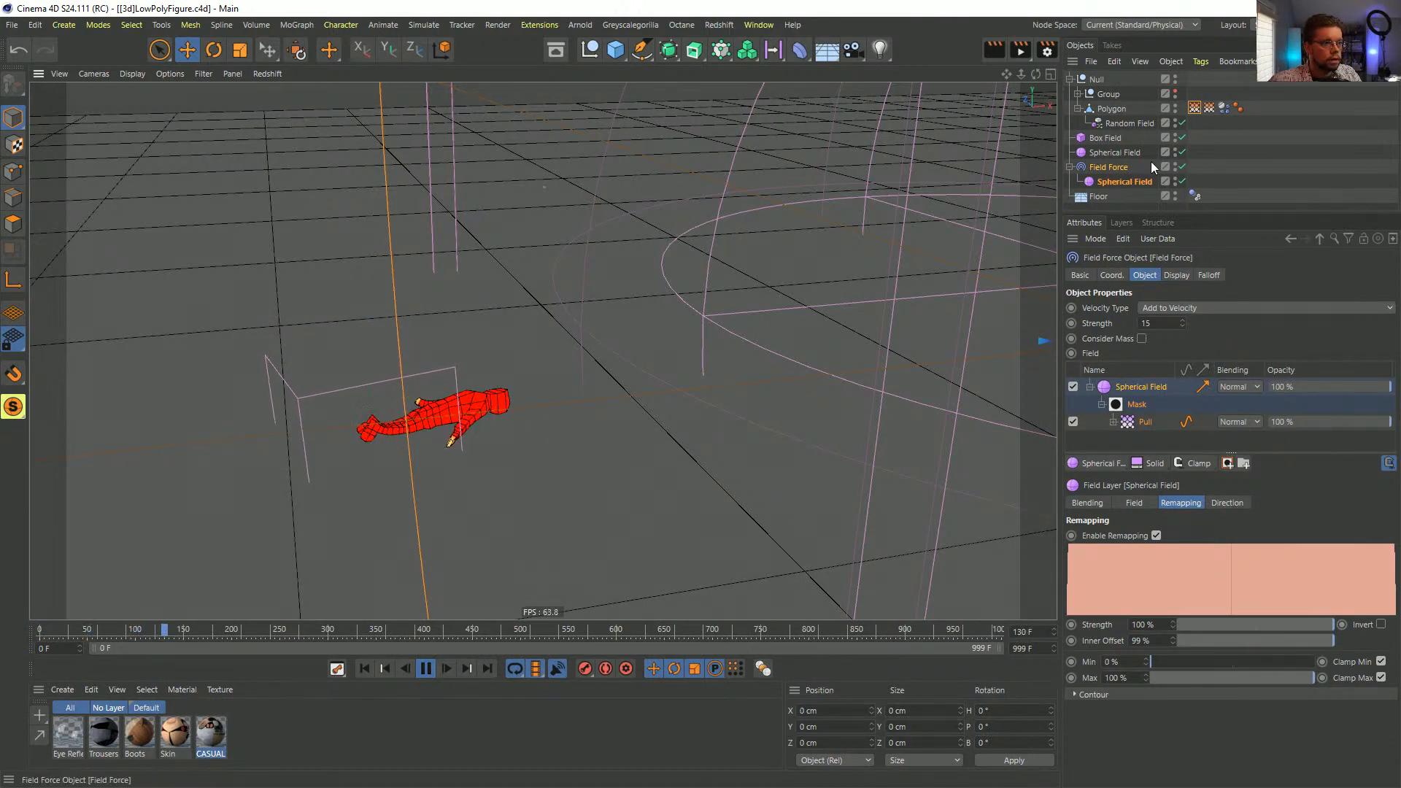
click(1126, 182)
click(1111, 171)
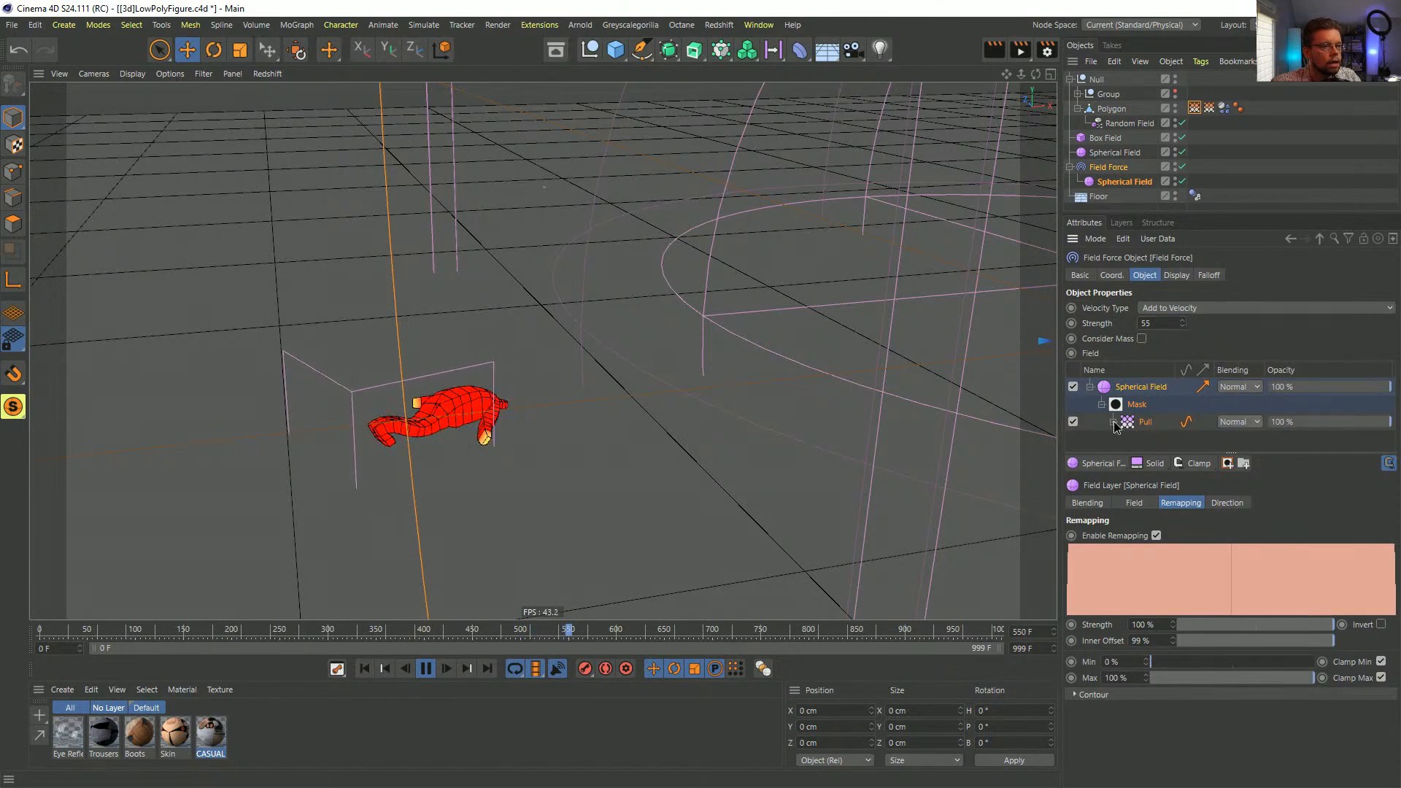
alt+drag(855, 363, 896, 346)
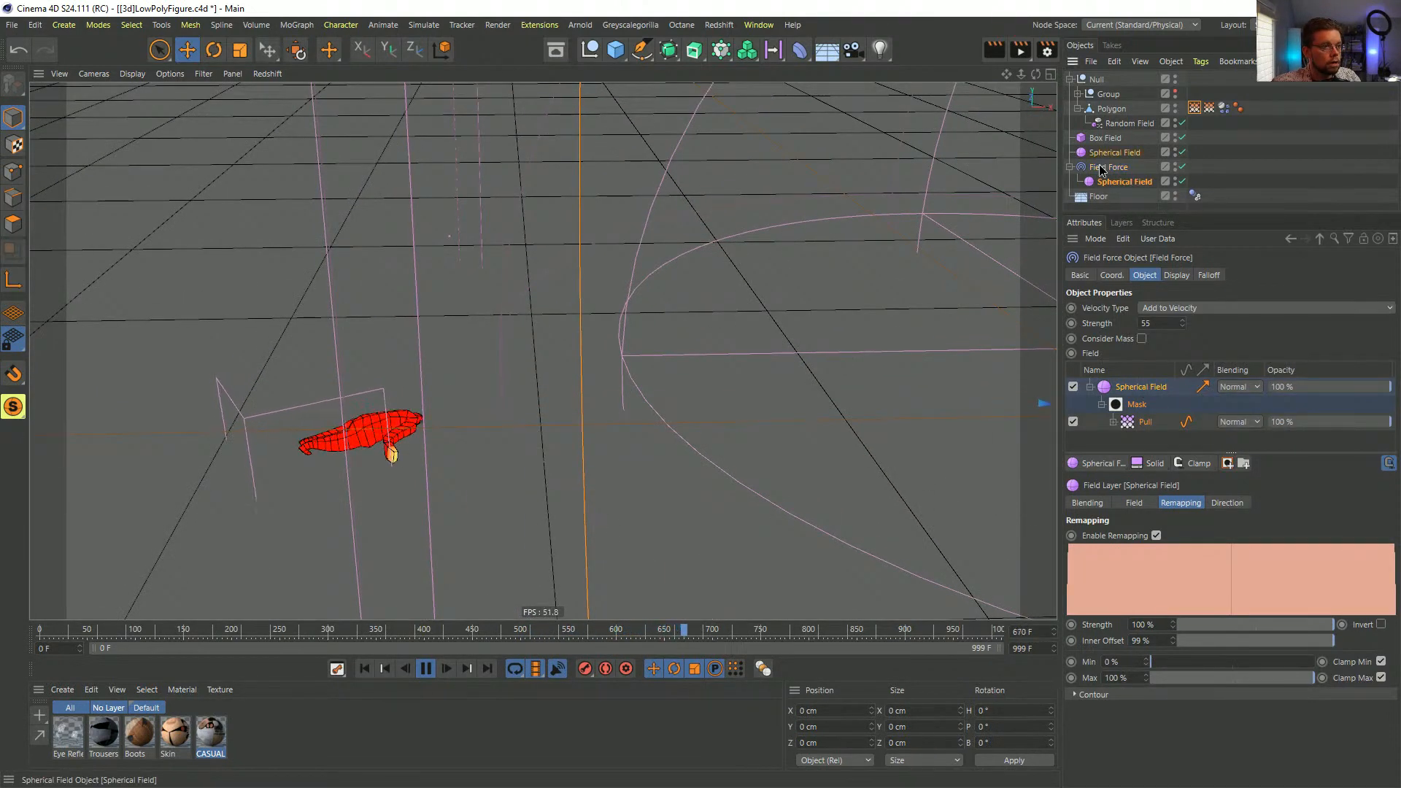
click(1132, 181)
click(1108, 167)
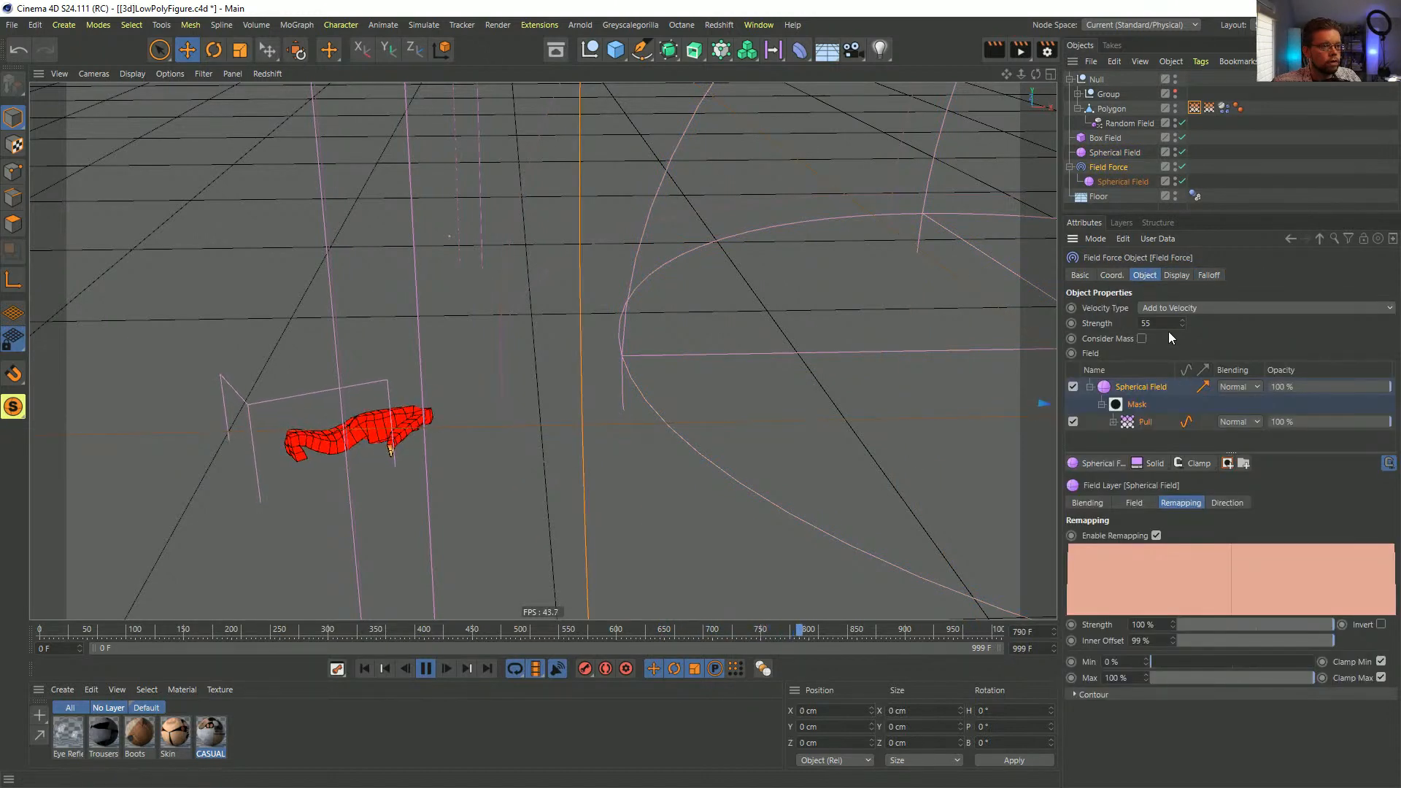
text(555)
key(Return)
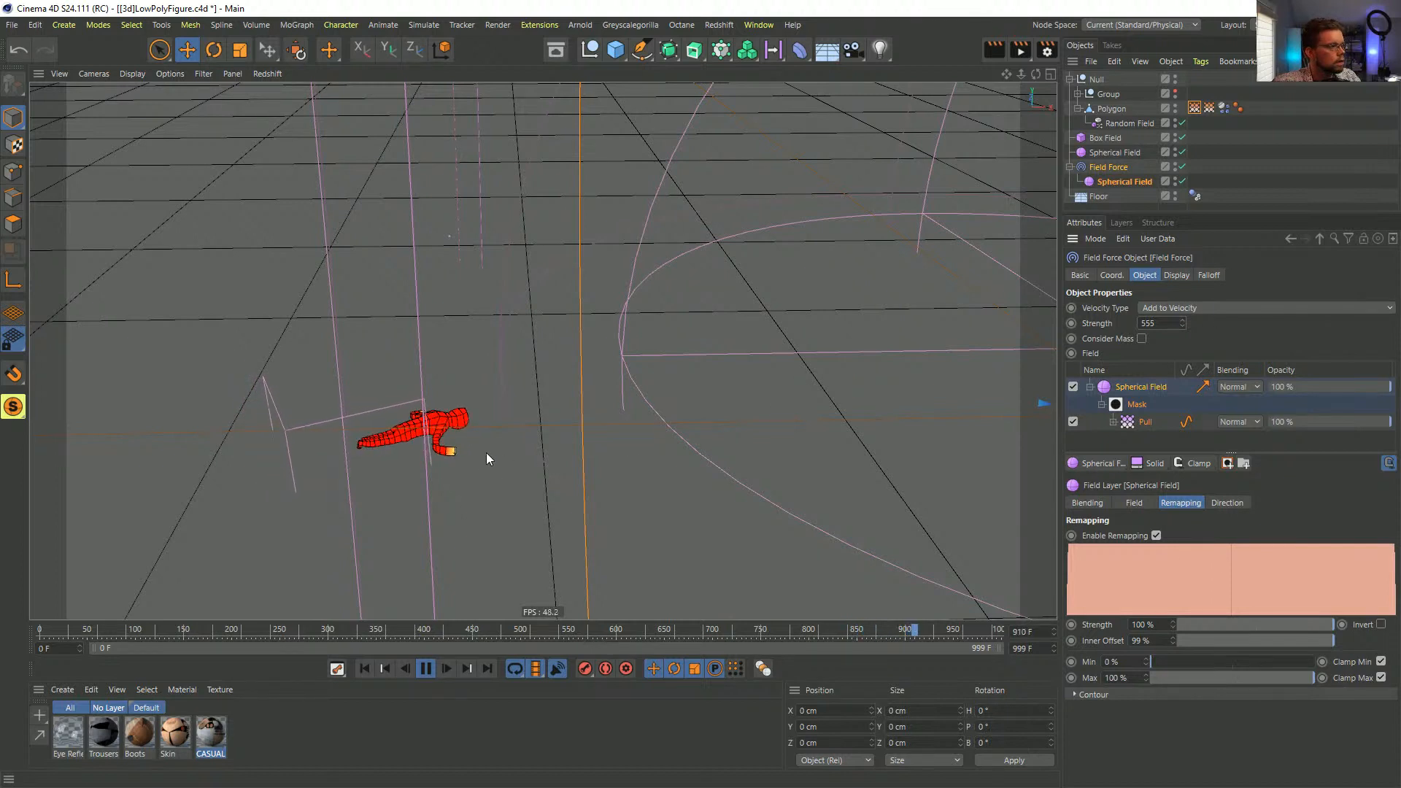
- Set the cage soft body's Shape Conservation Stiffness to 0 and the Field Force's Strength to 1555, replaying the simulation from the start
click(1224, 108)
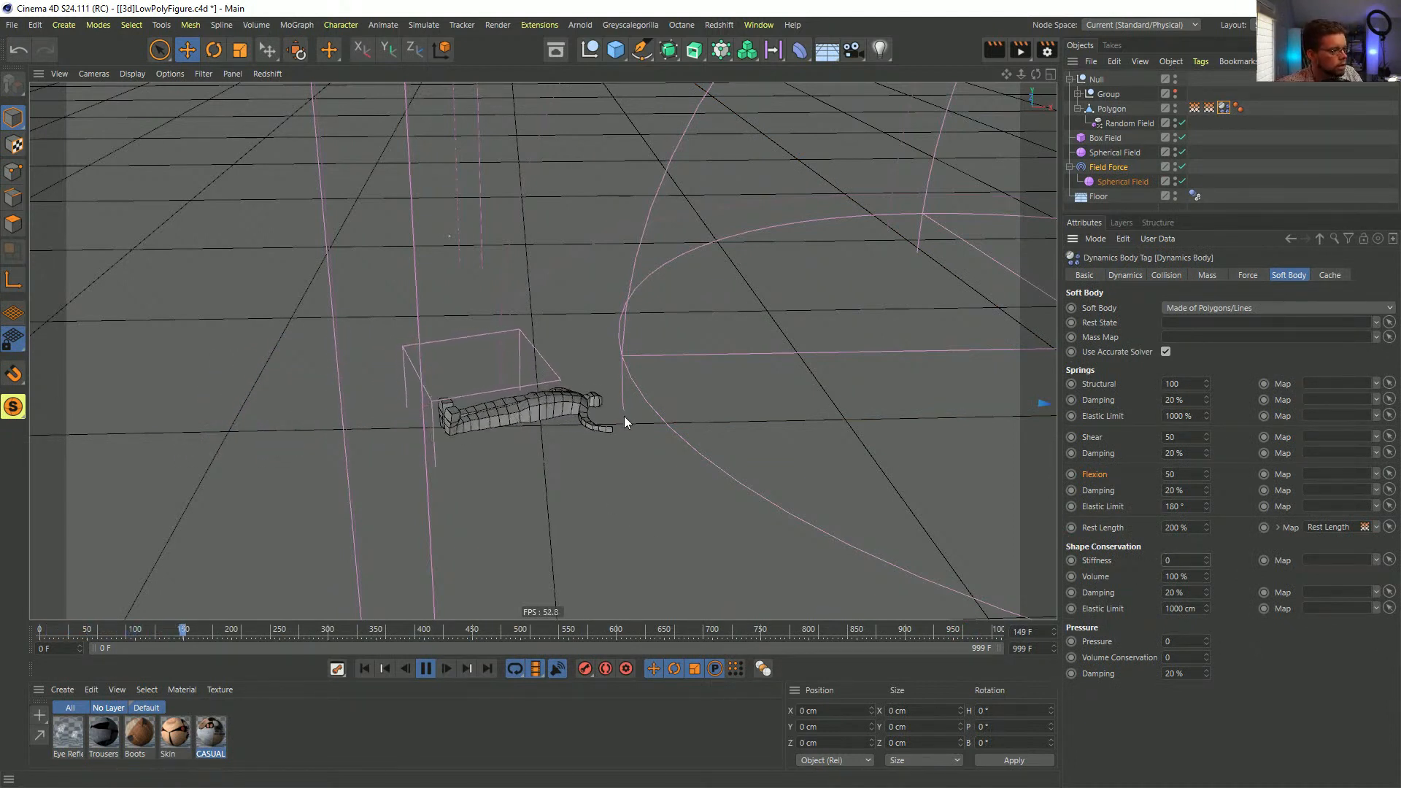
click(1107, 168)
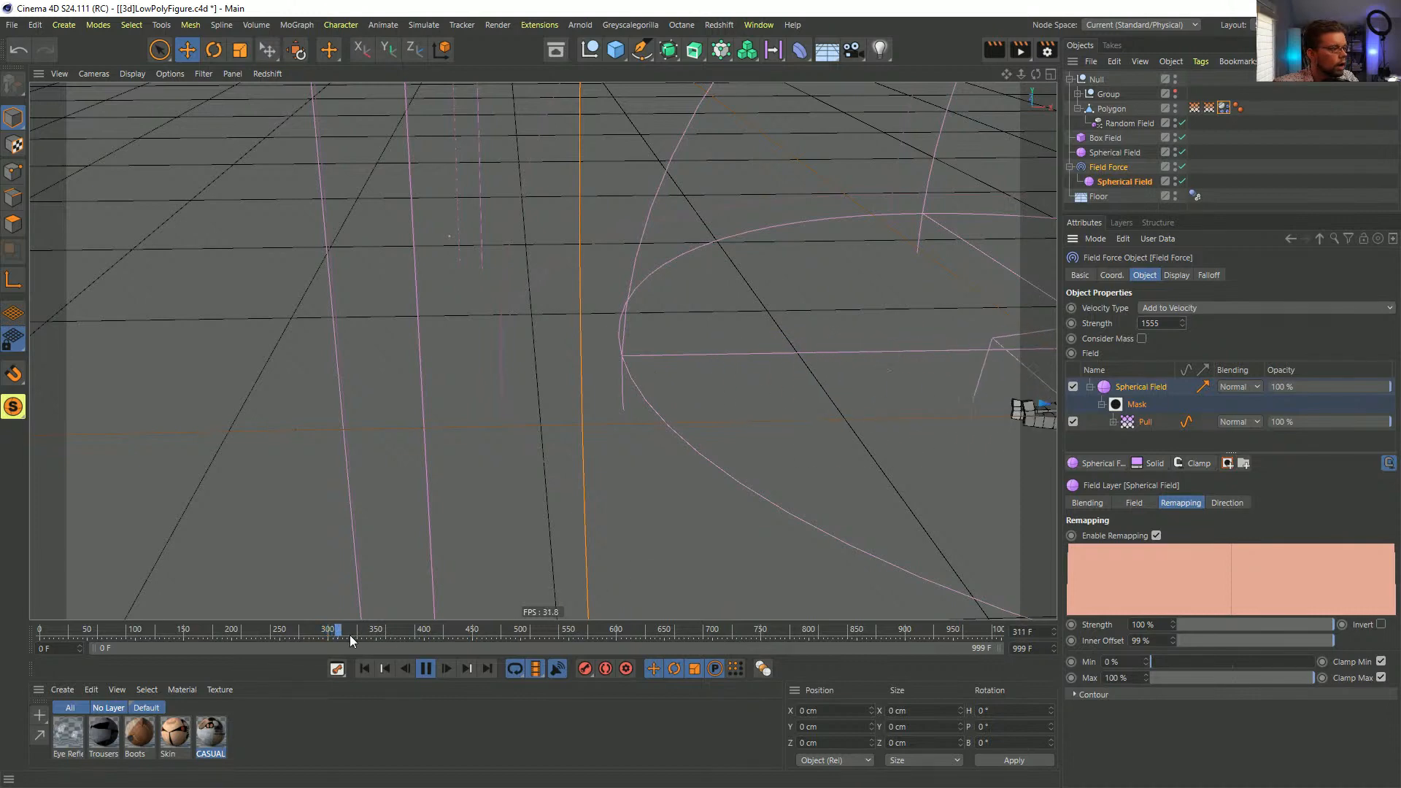
click(364, 669)
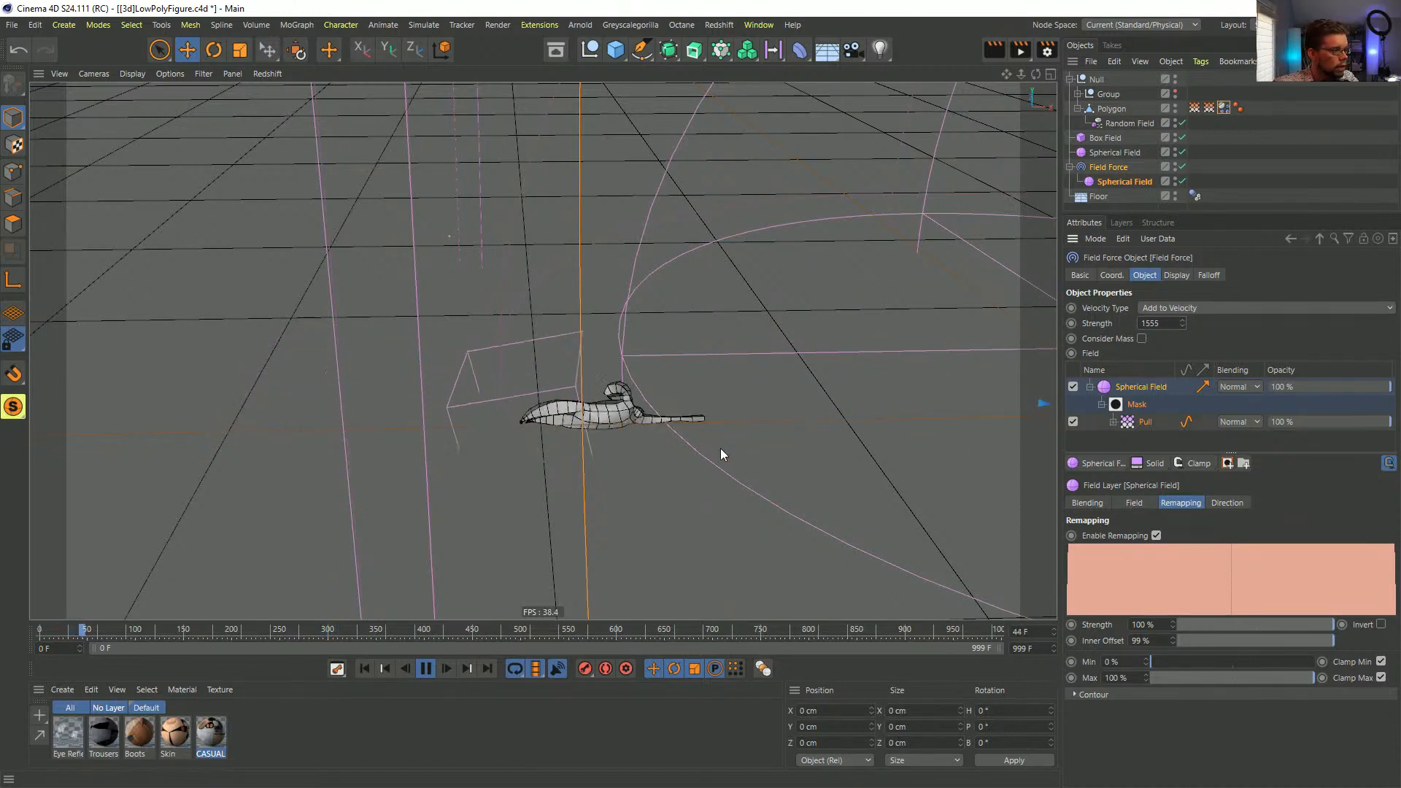
alt+middle_drag(912, 392, 586, 409)
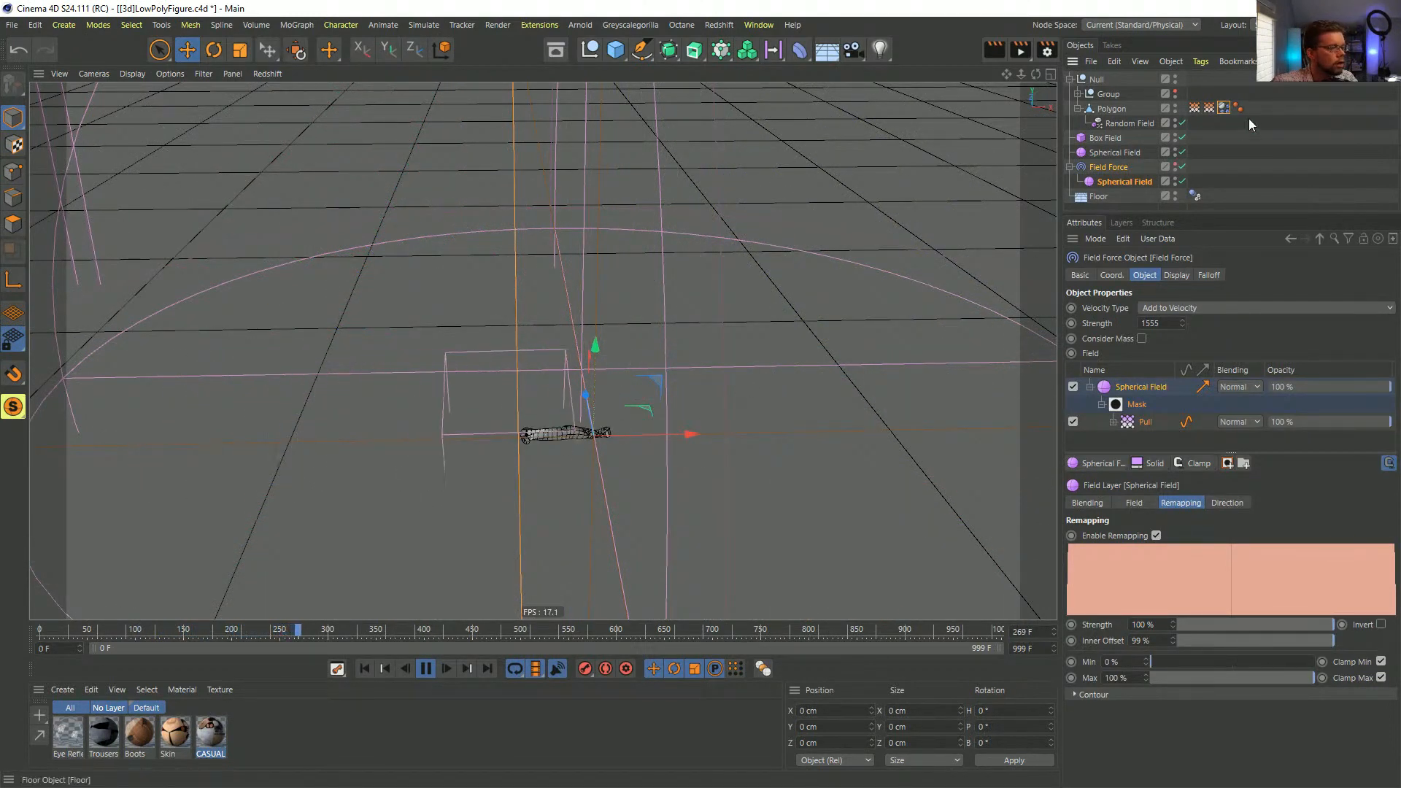
- Disable the Field Force, replay the simulation from the start, and stop it at frame 0
click(1182, 166)
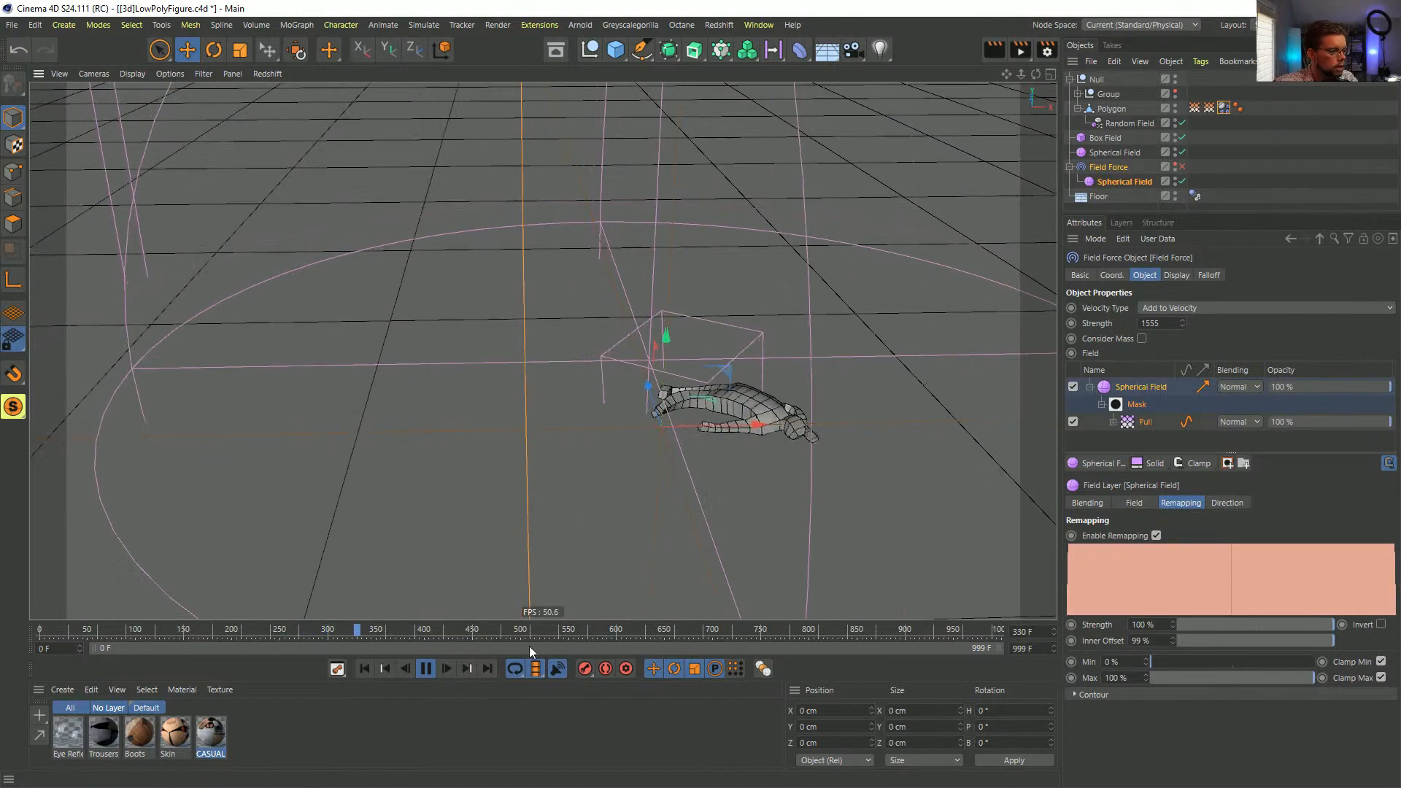
click(365, 669)
alt+middle_drag(355, 482, 912, 462)
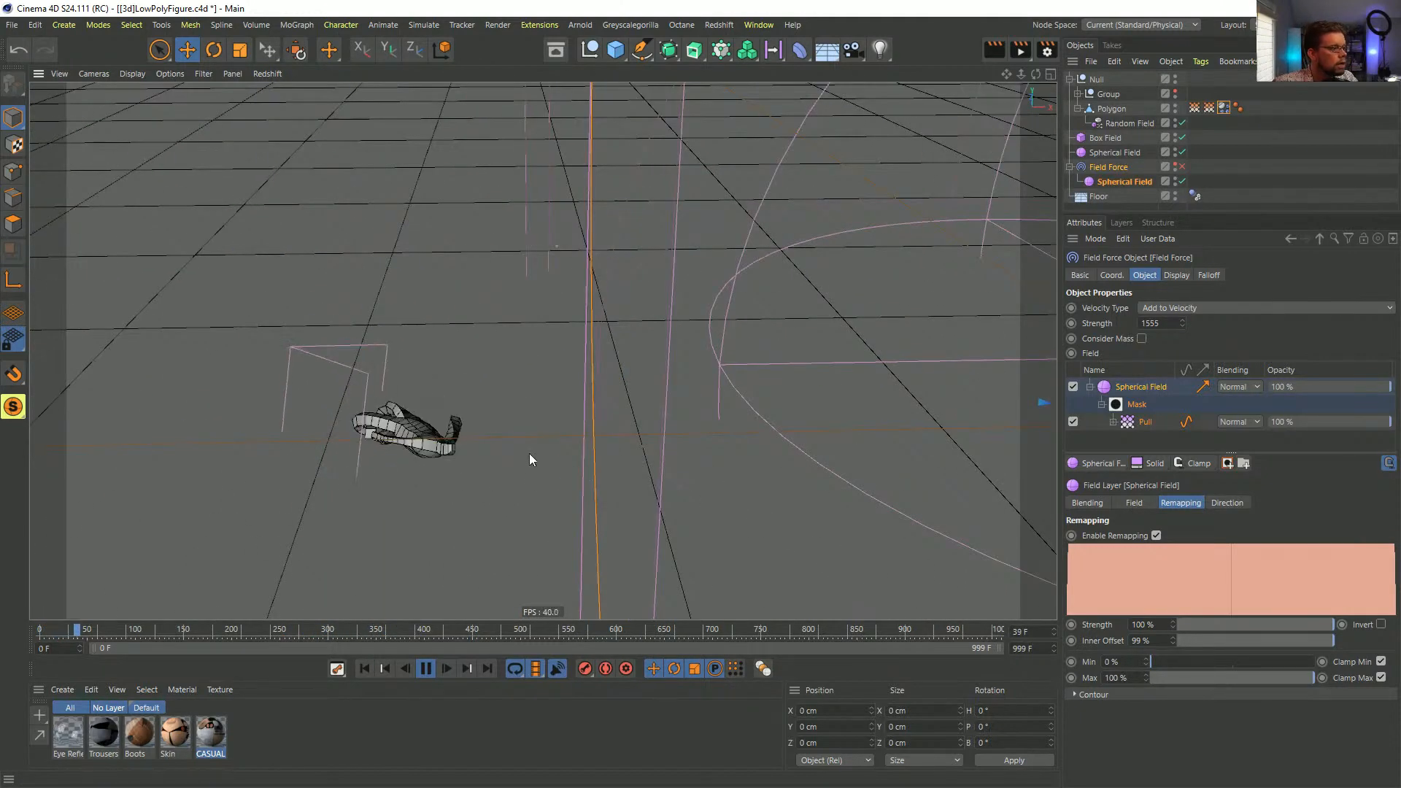
click(426, 668)
click(364, 668)
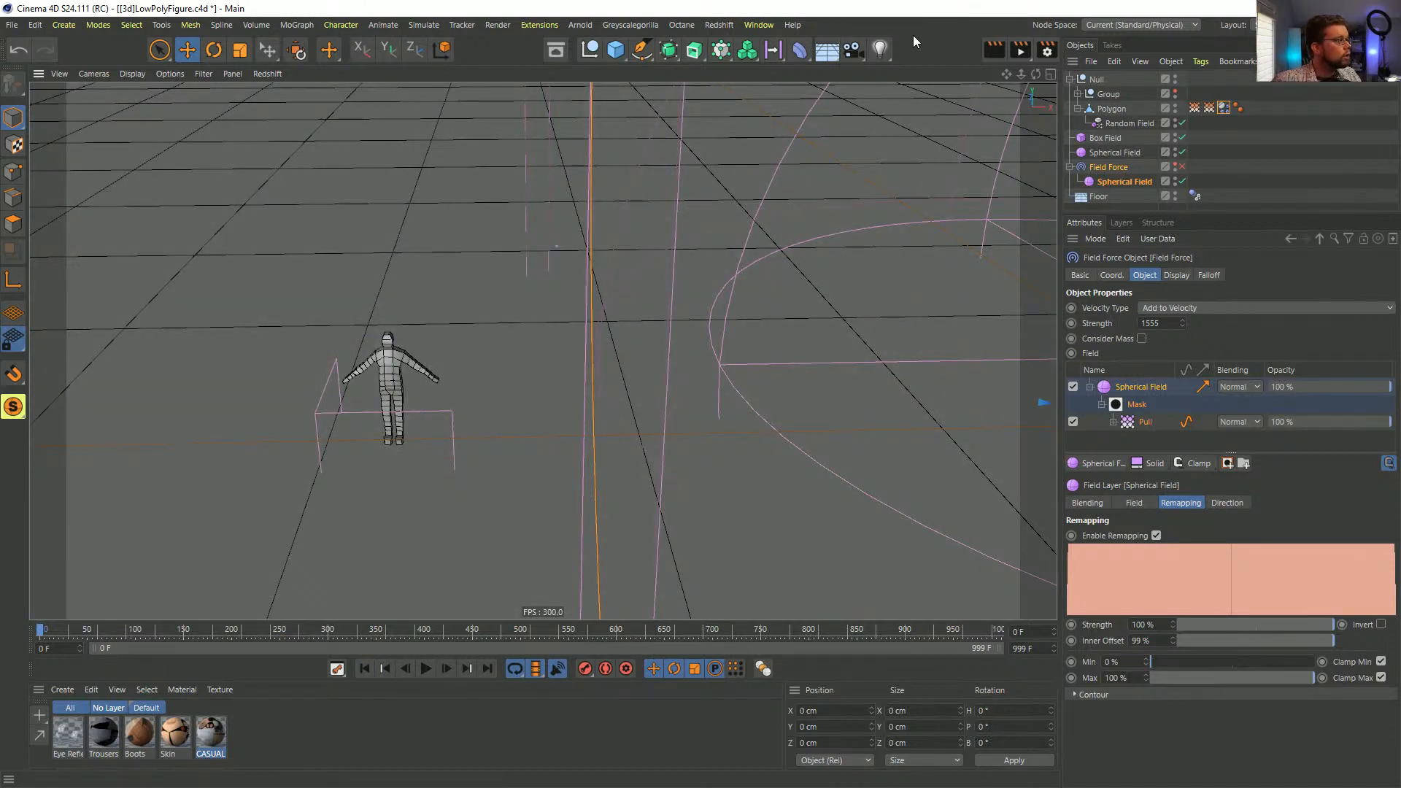
- Save the scene as a new file named [3e]LowPolyFigure.c4d
key(ctrl+shift+s)
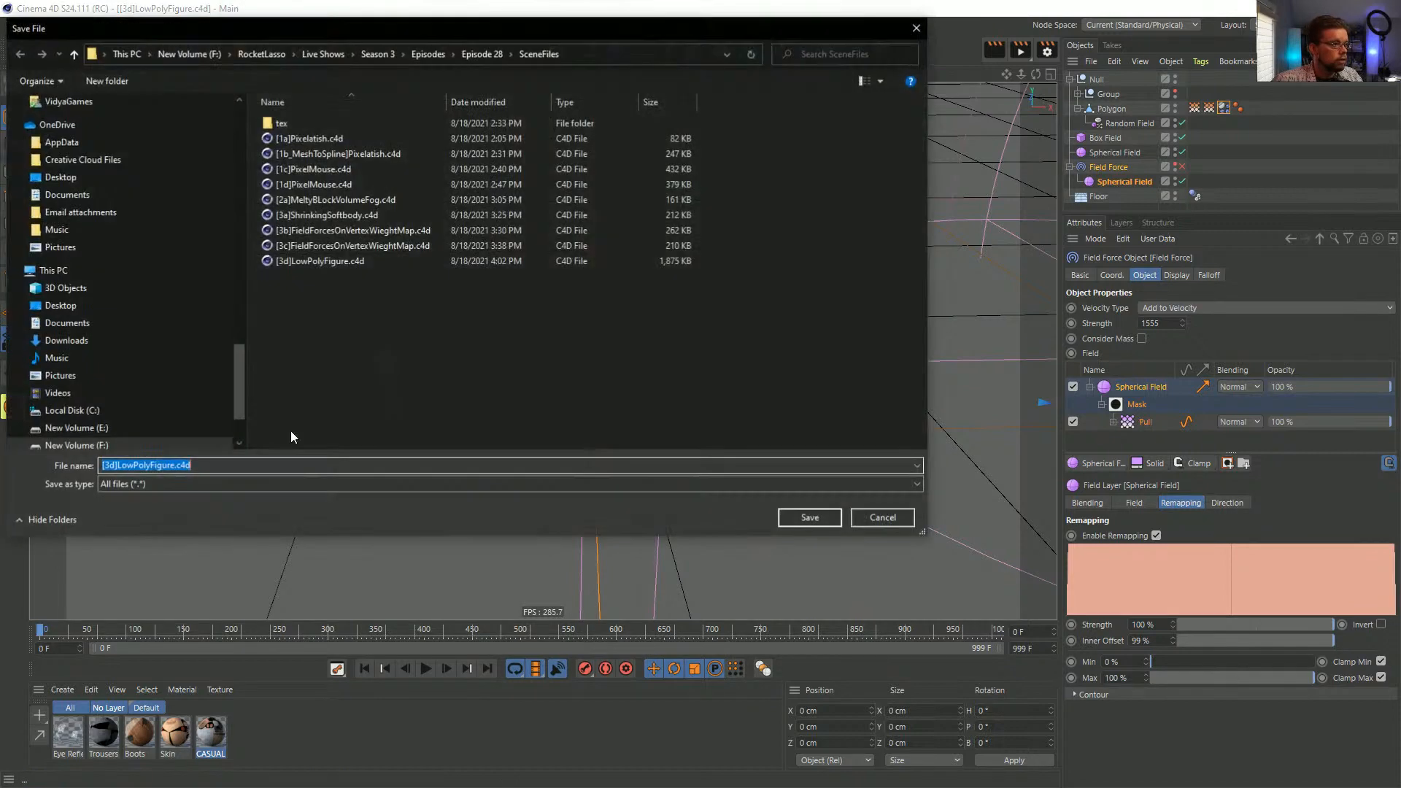
click(113, 466)
key(BackSpace)
text(e)
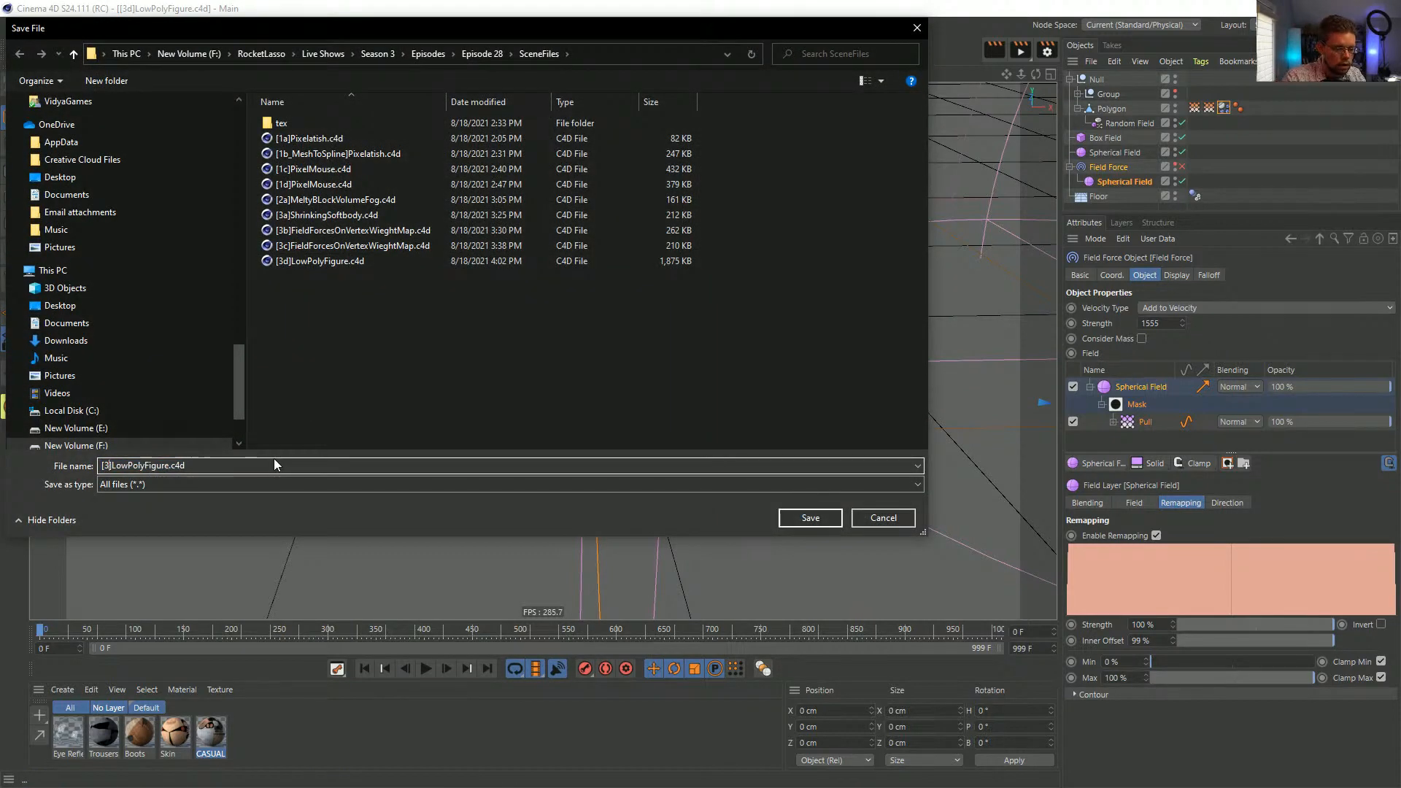
key(Return)
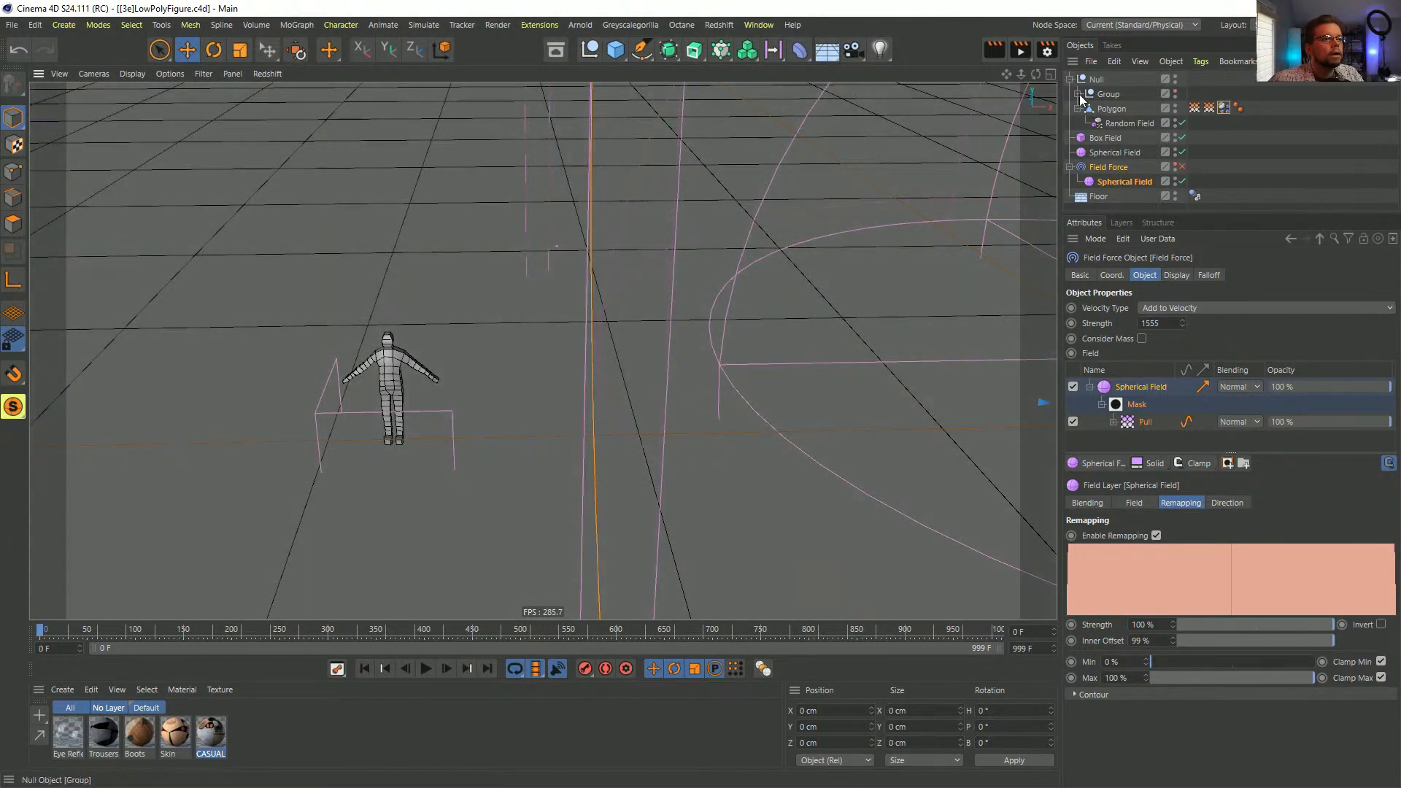
- Make the detailed male model's Group visible in the viewport and move the Polygon cage above it within the Null
click(1174, 92)
alt+right_drag(390, 383, 555, 312)
alt+drag(551, 317, 473, 292)
click(1111, 109)
click(1078, 108)
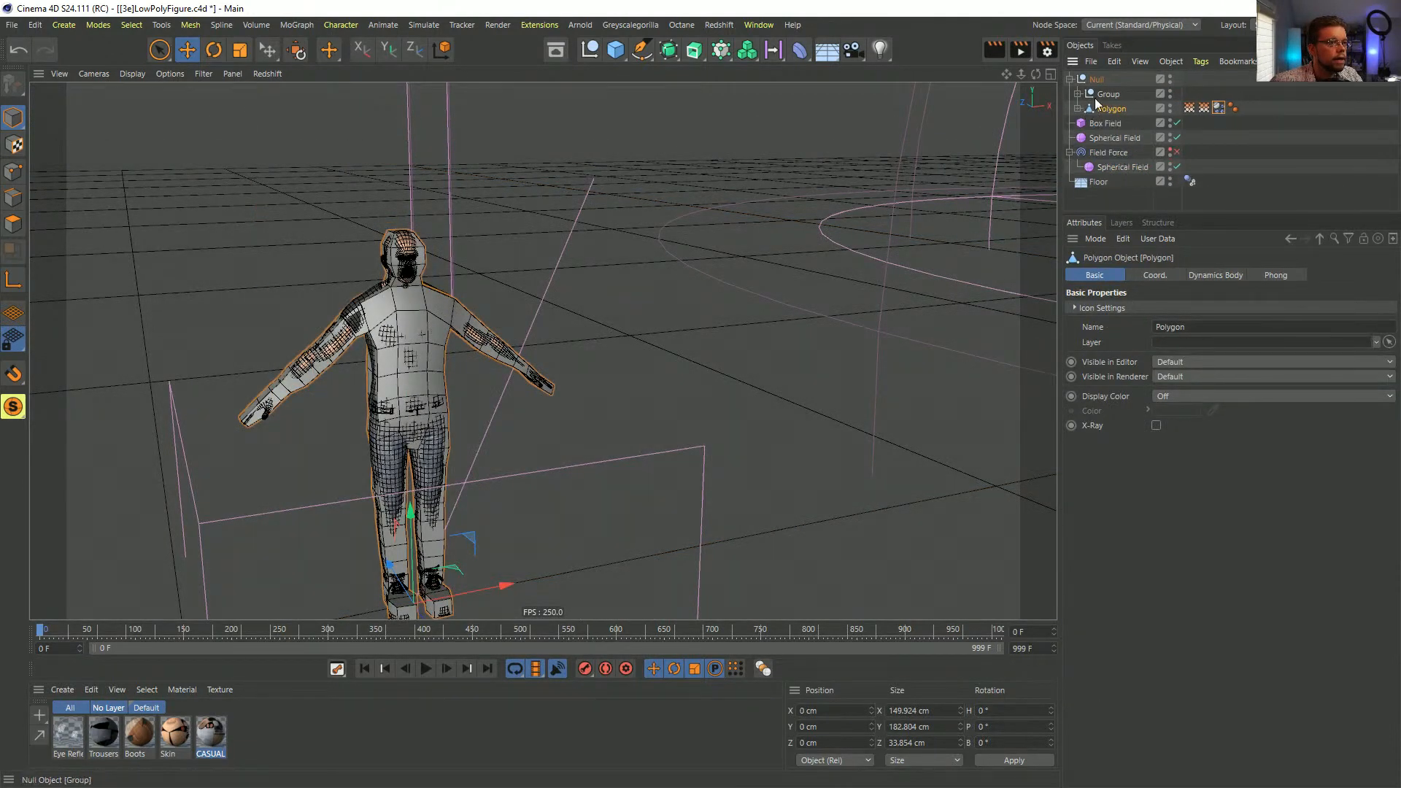
click(1079, 108)
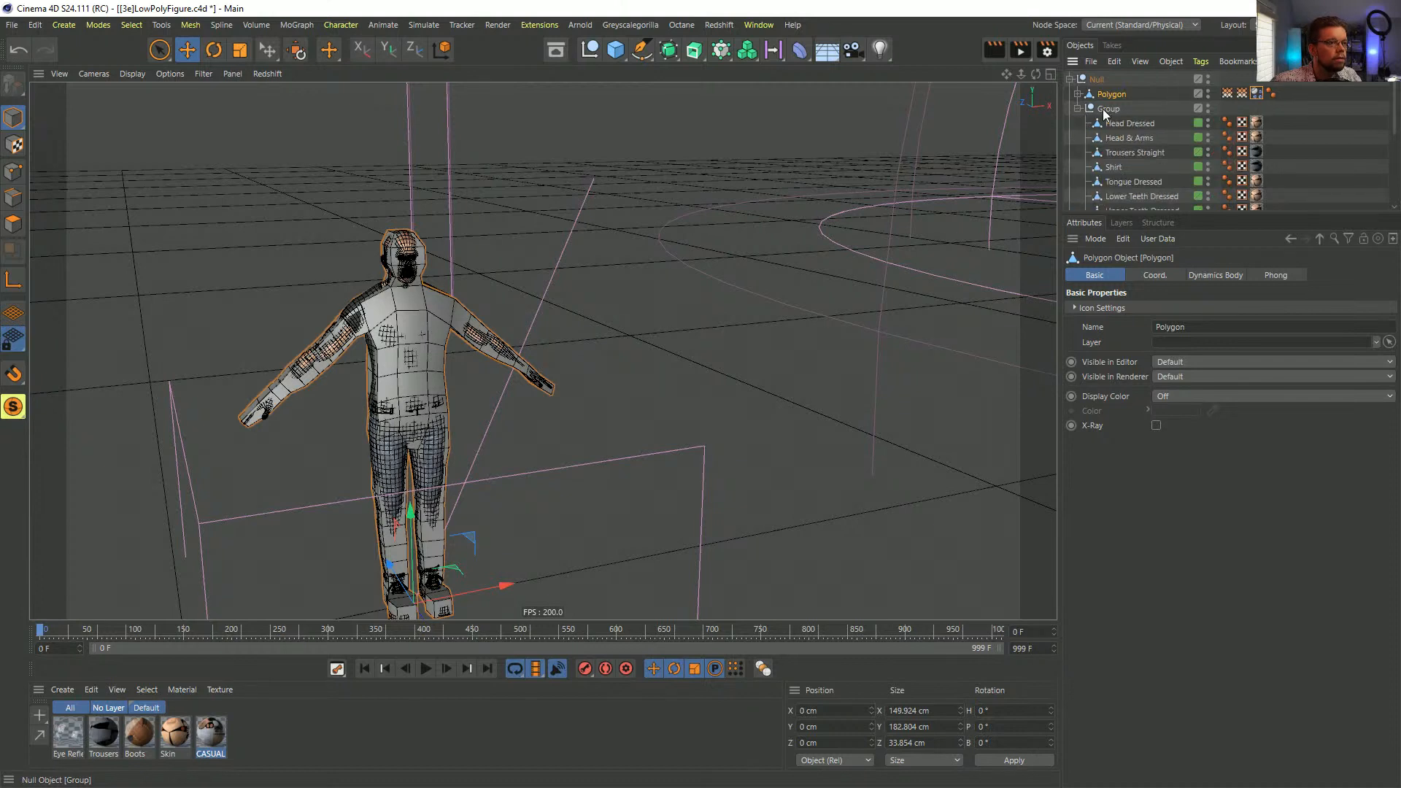
- Add a Mesh deformer as the first child of the Group object
click(1109, 109)
click(803, 53)
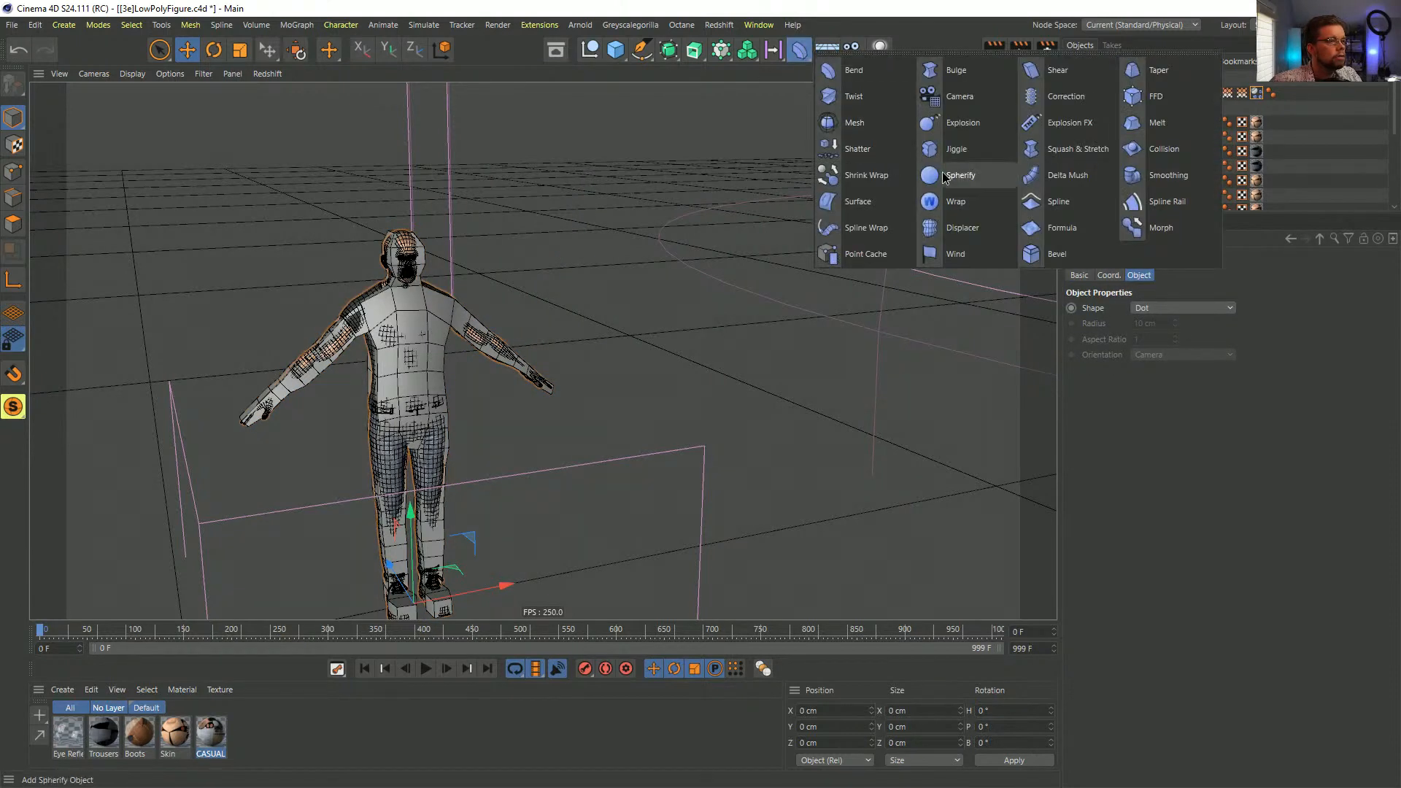
click(867, 126)
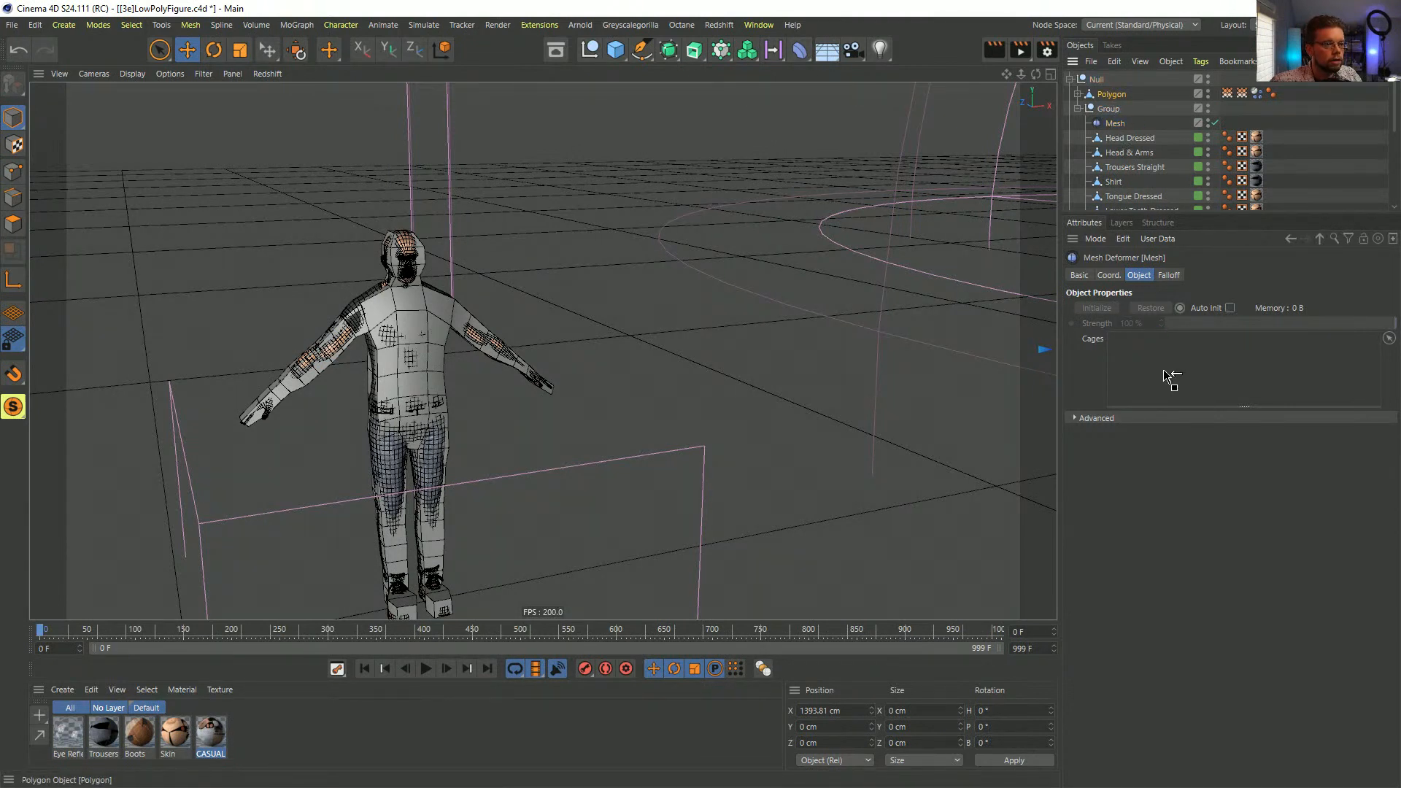
- Assign Polygon as the Mesh deformer's cage, set External to Surface, and initialize the deformer
click(1111, 417)
click(1287, 433)
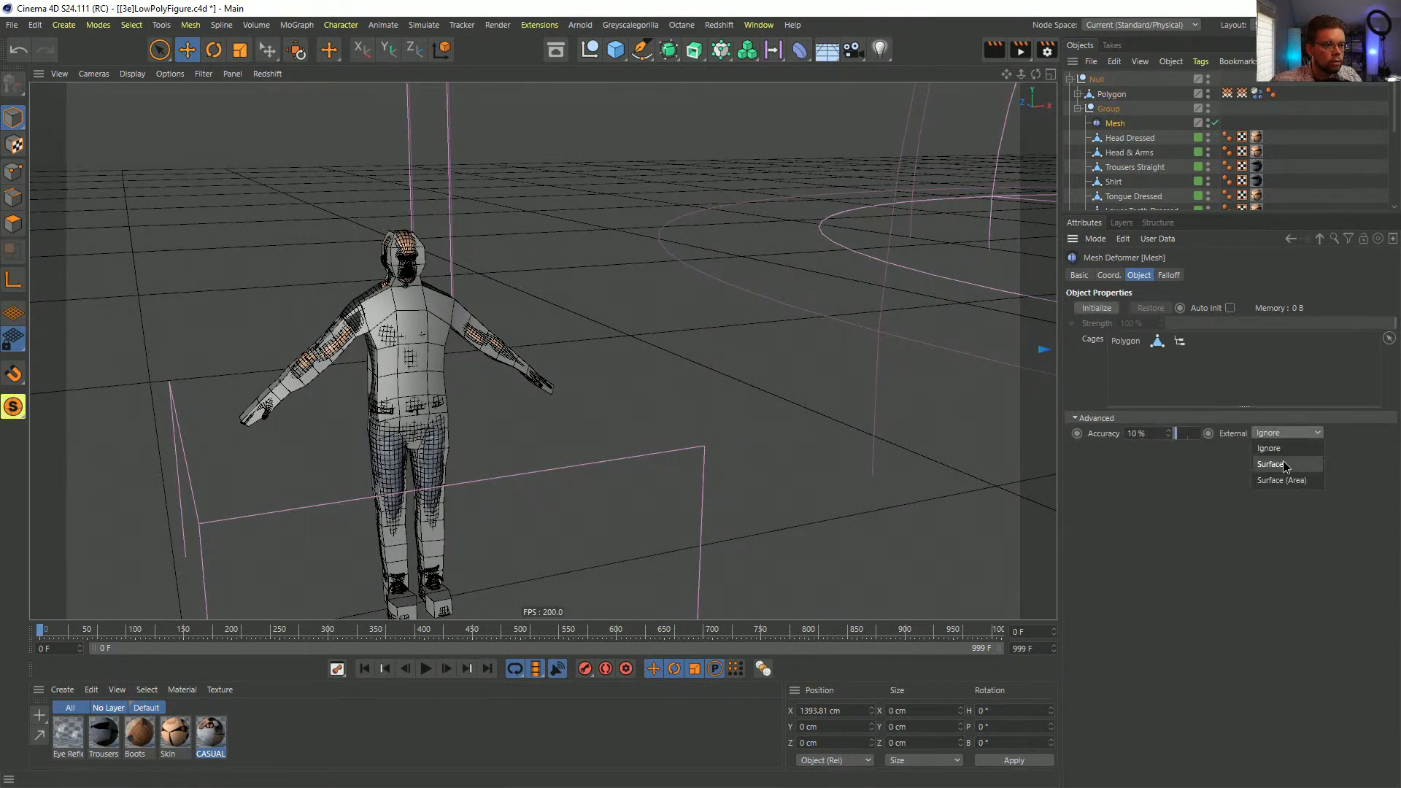
click(1096, 308)
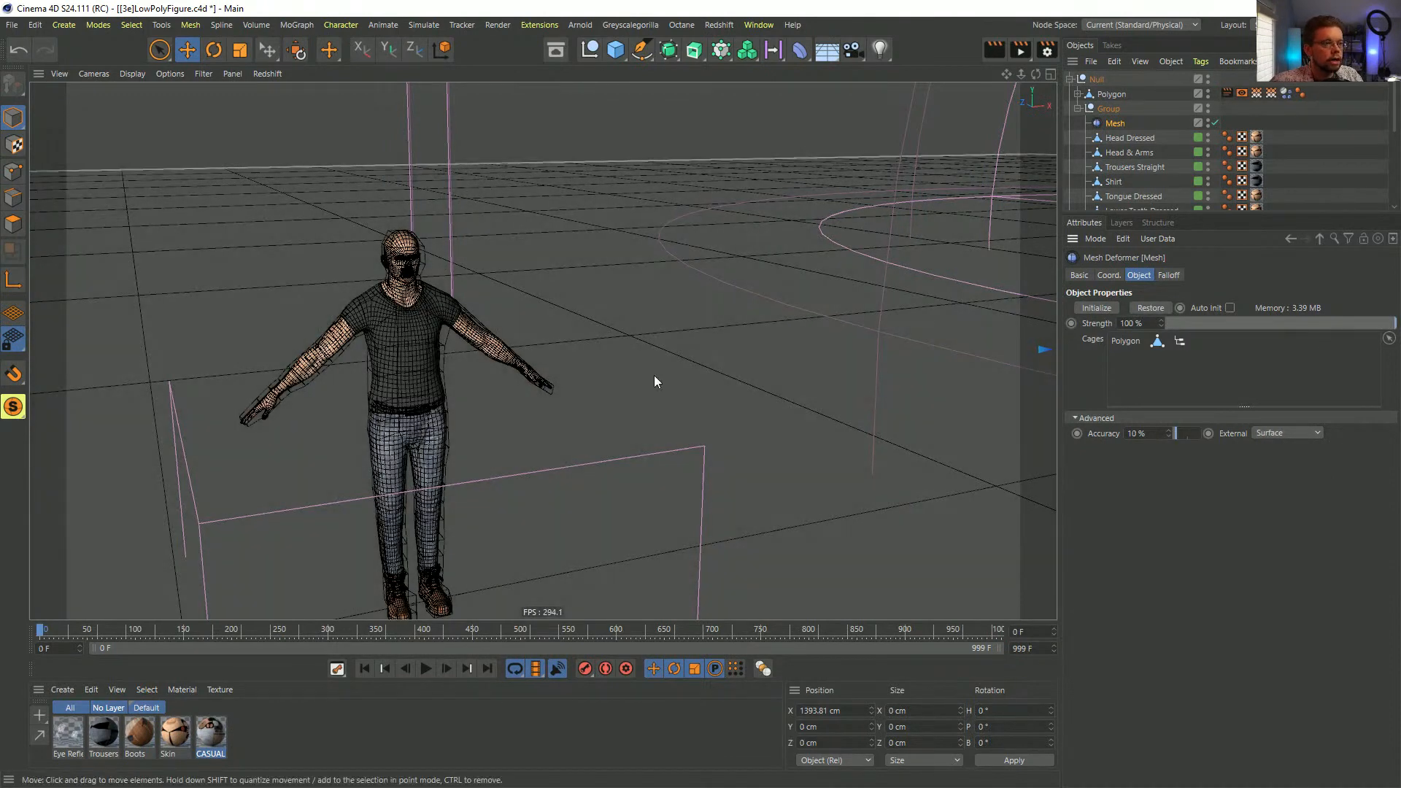
- Advance the simulation frame by frame to frame 3 to check how the cage deforms the character
alt+middle_drag(410, 351, 553, 314)
alt+drag(553, 313, 519, 327)
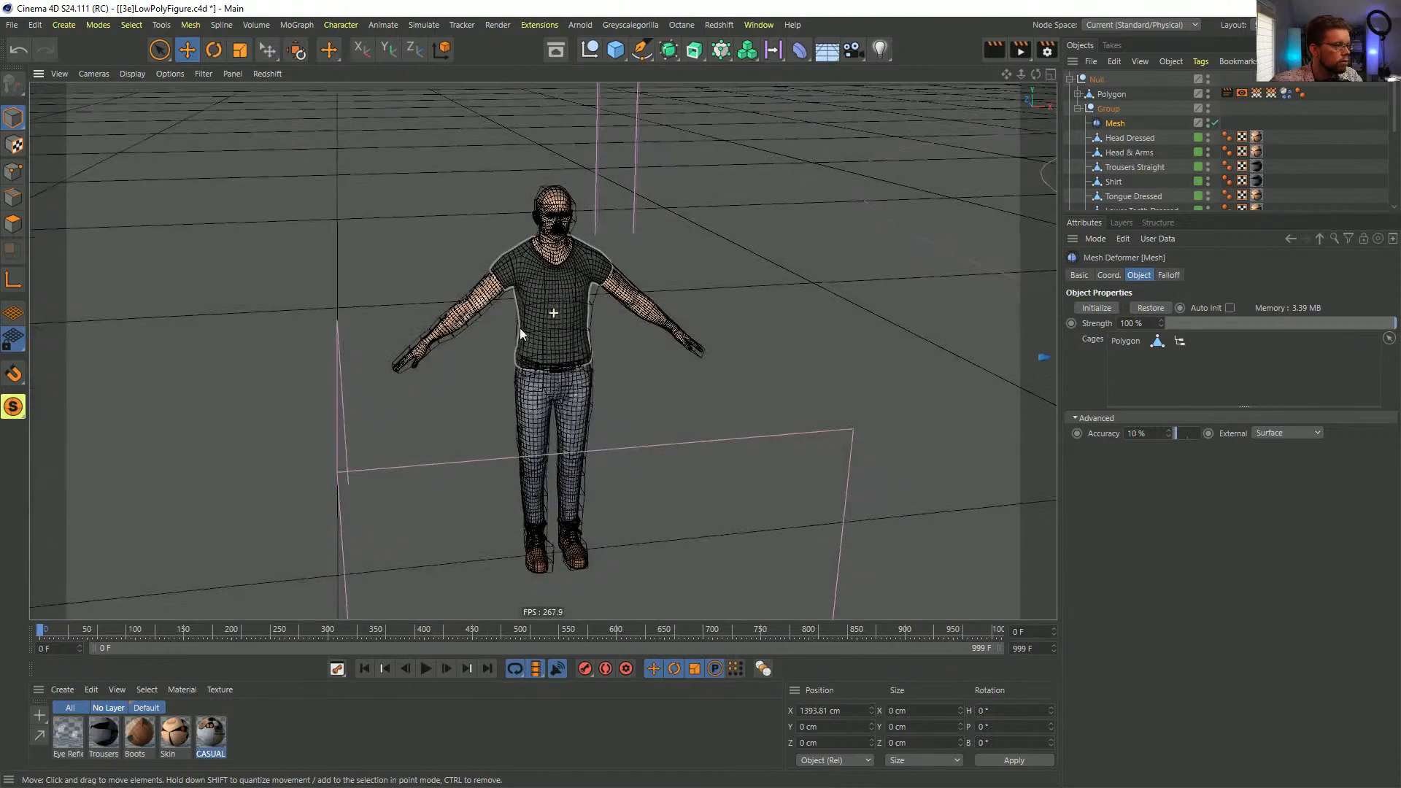
click(444, 667)
click(445, 667)
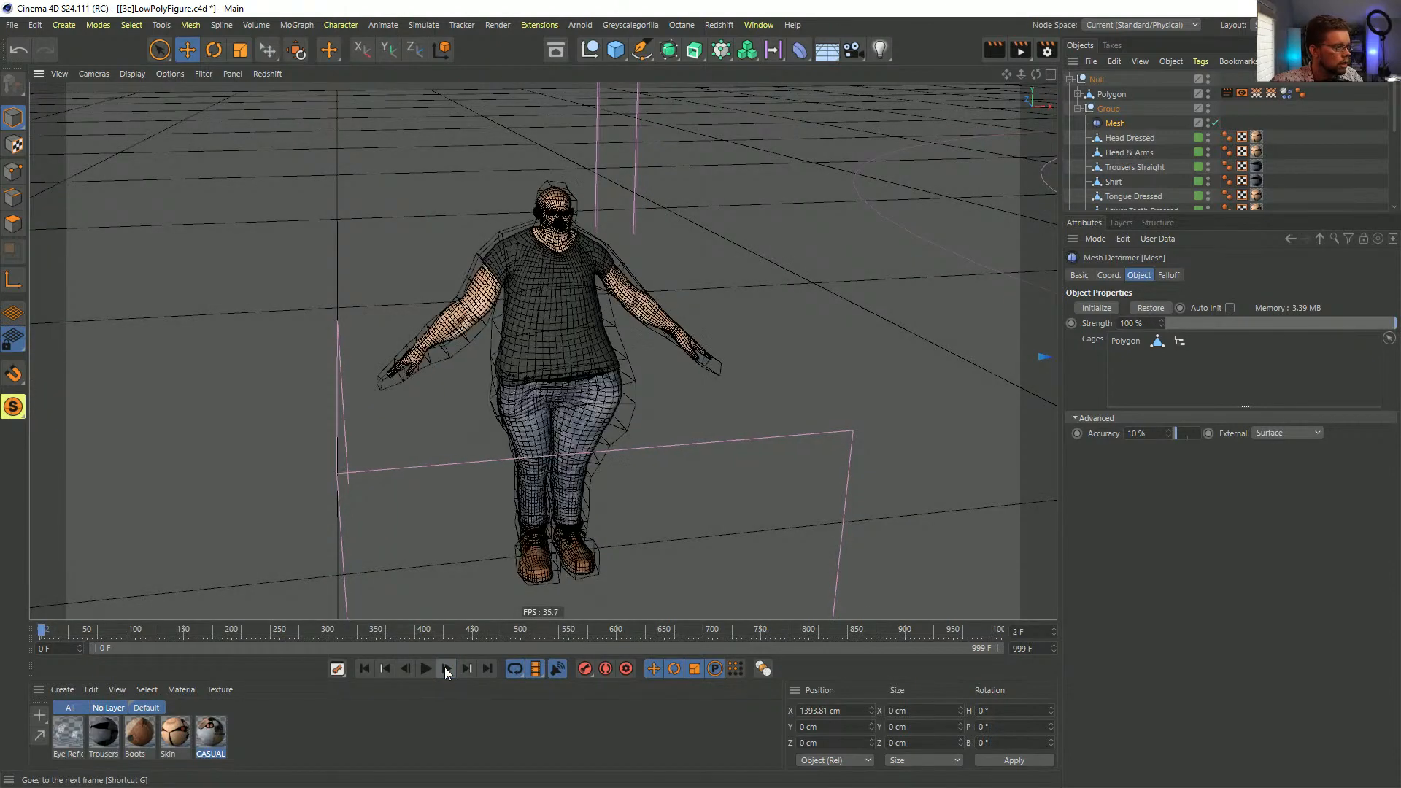
click(444, 667)
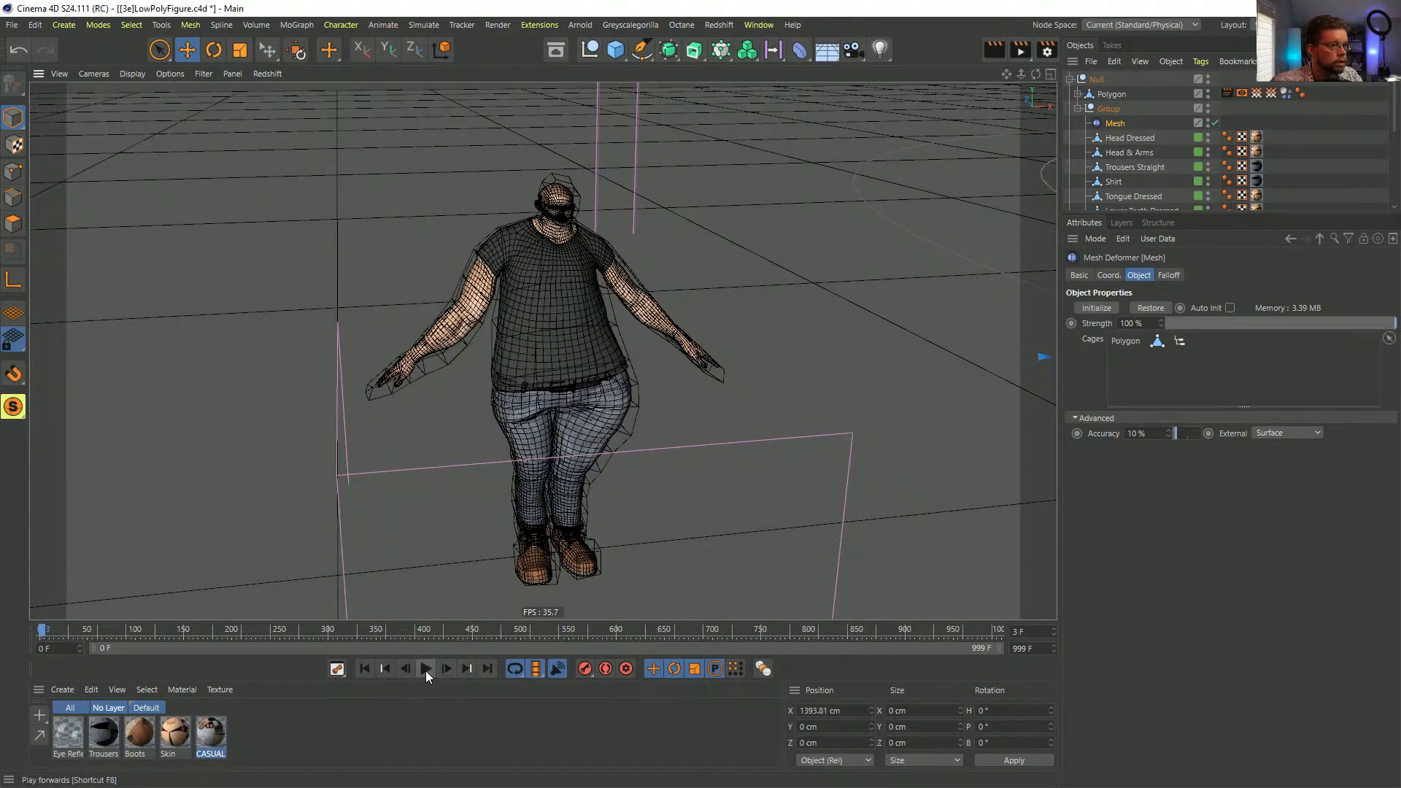
- Play the simulation to examine how the cage deforms the detailed character as it falls on the floor
click(426, 668)
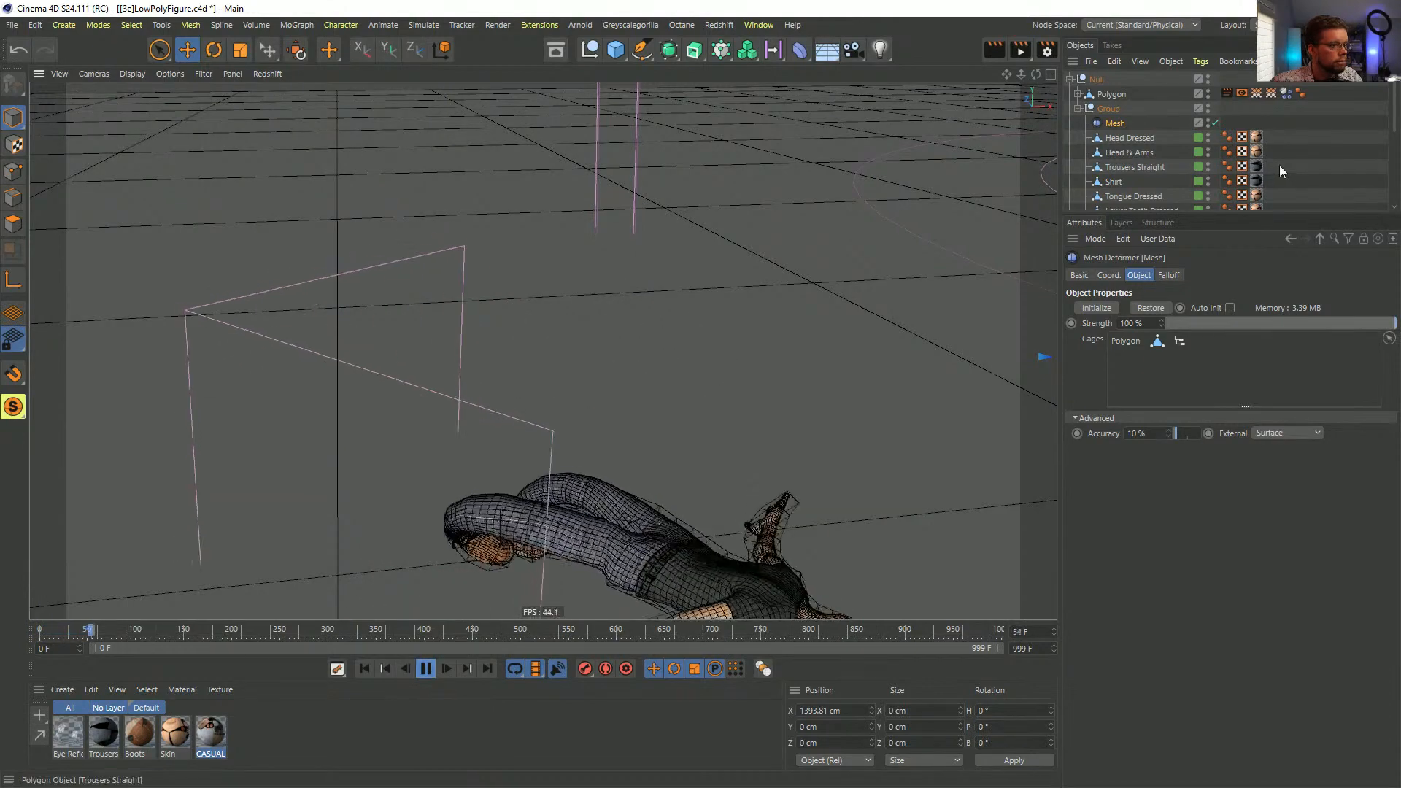
click(1077, 108)
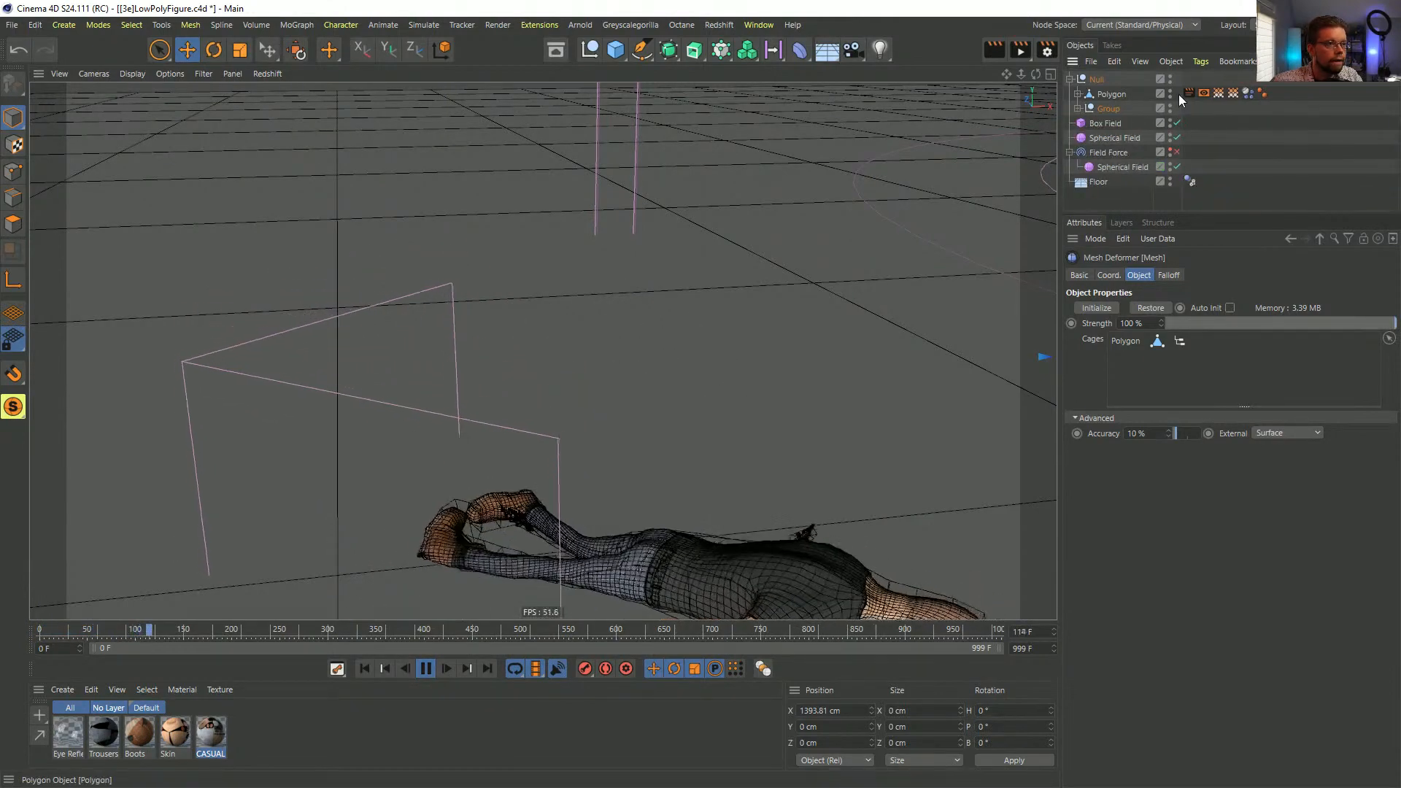
alt+drag(822, 462, 548, 461)
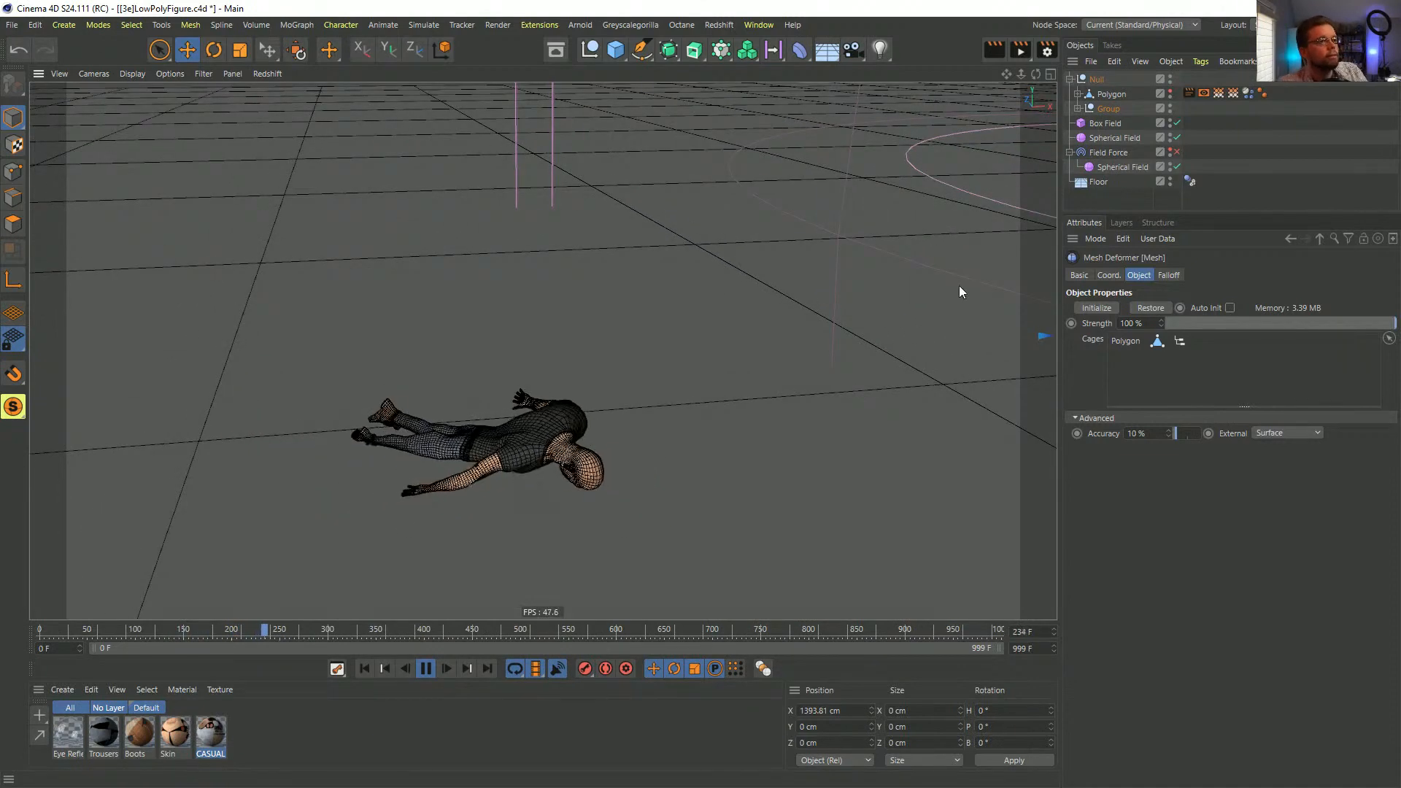
click(1078, 109)
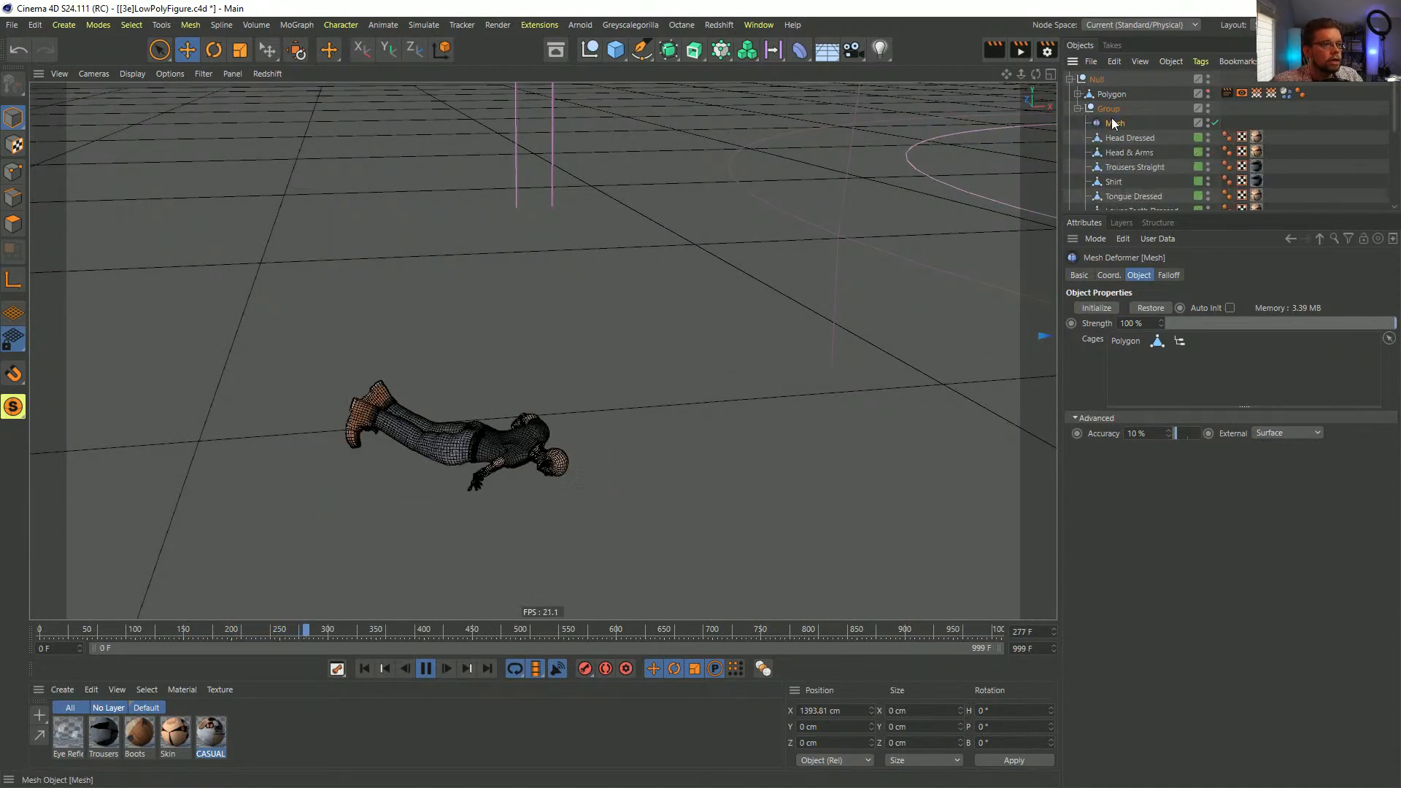
click(1078, 109)
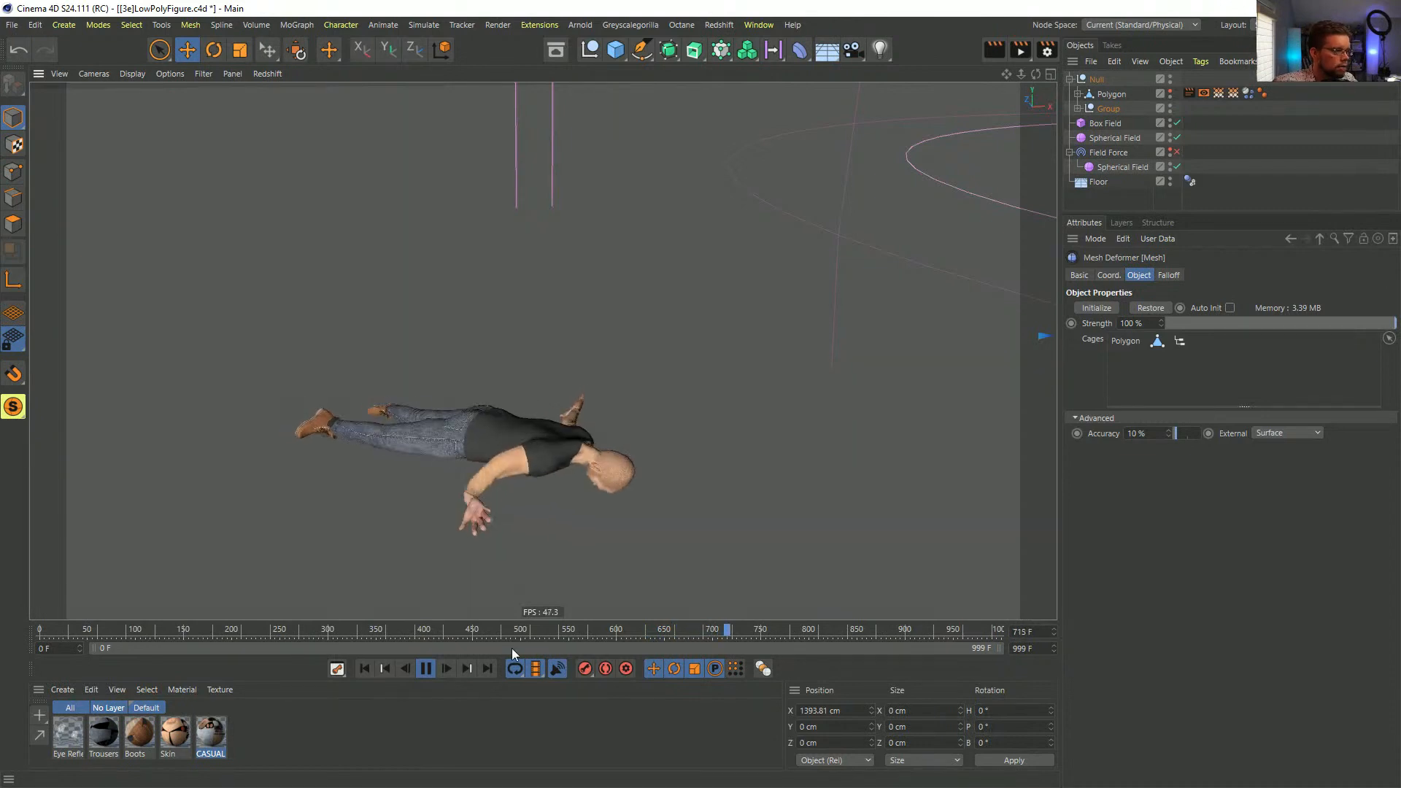
- Enable the Field Force during playback and follow how it moves the character relative to the Spherical Field
click(1176, 151)
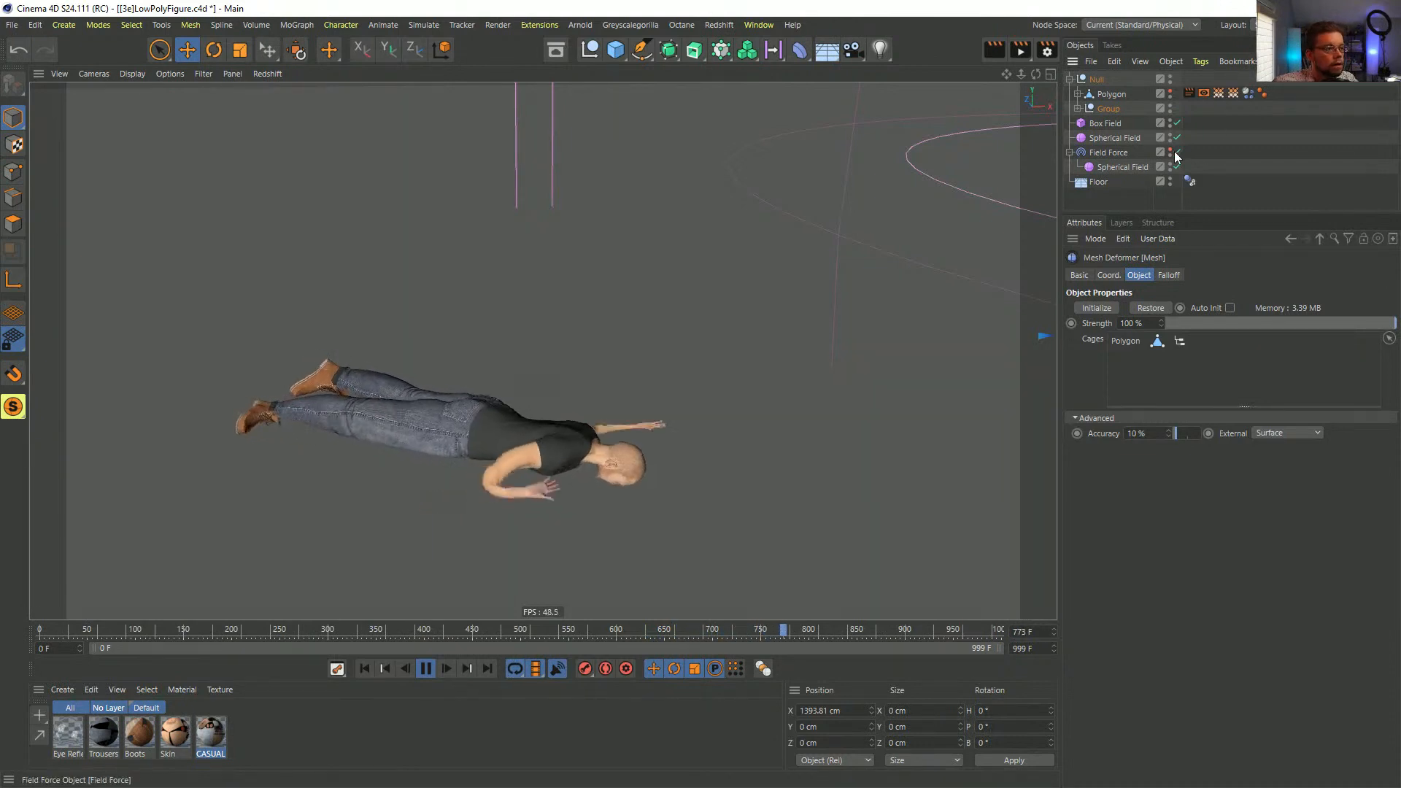
alt+middle_drag(718, 301, 522, 340)
scroll(522, 340, down, 5)
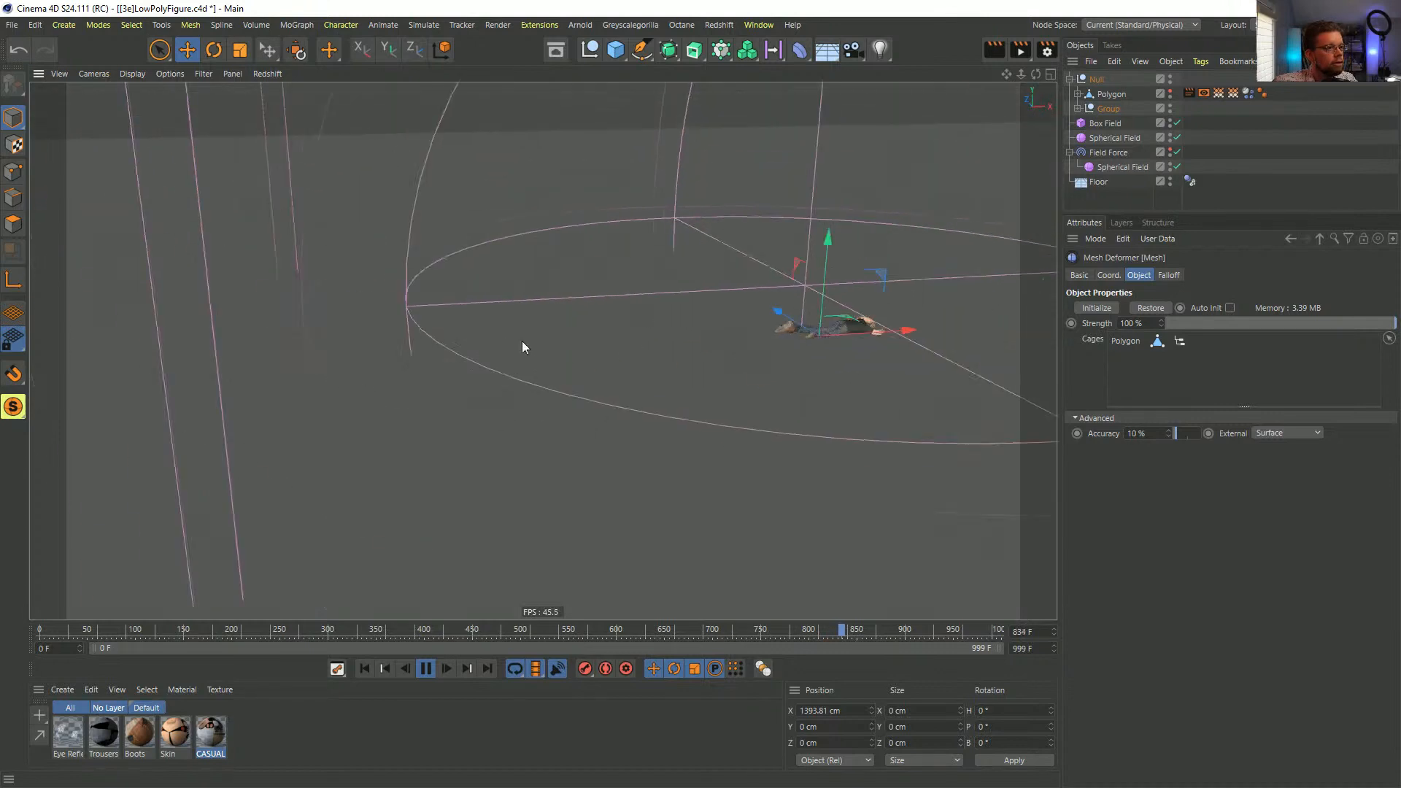
alt+middle_drag(649, 347, 419, 381)
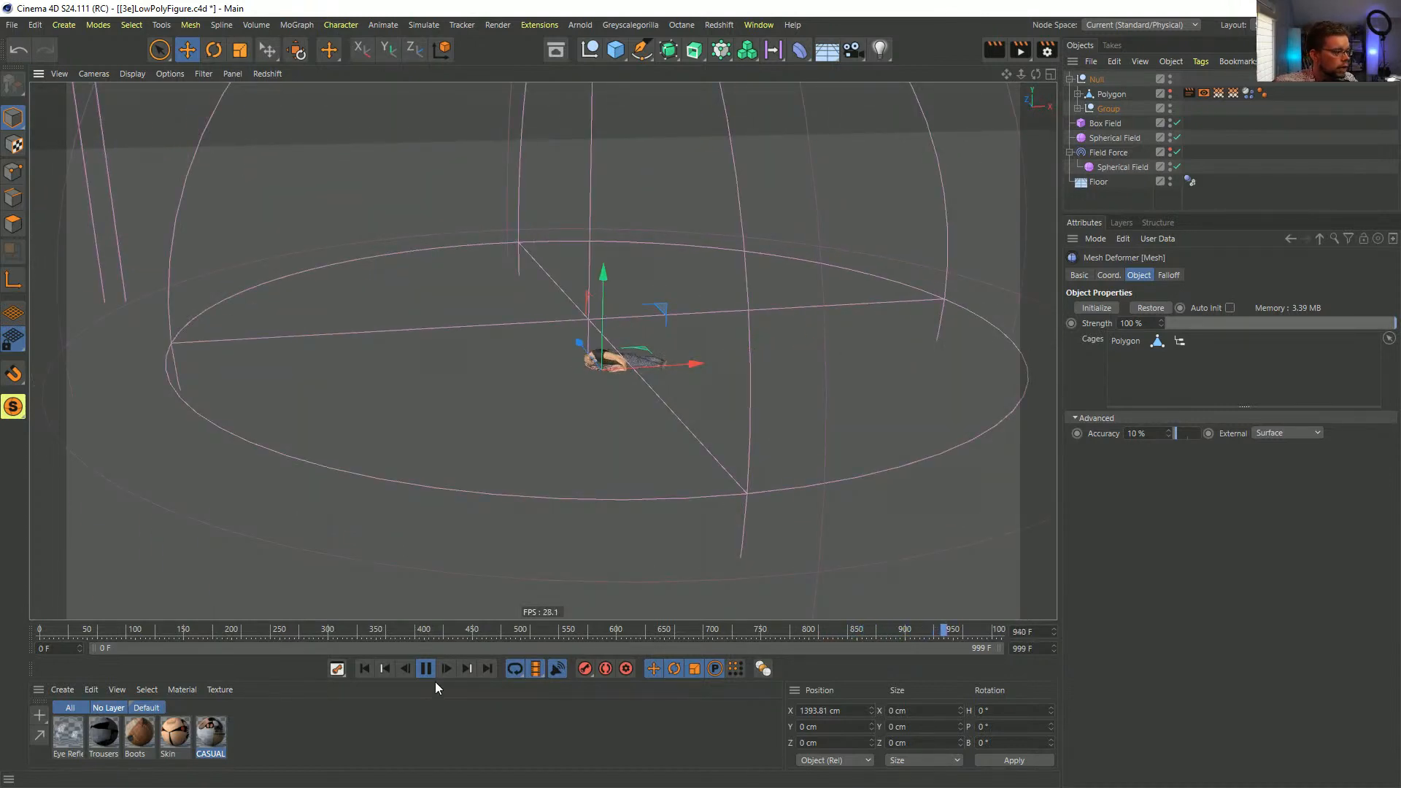
alt+middle_drag(419, 414, 802, 334)
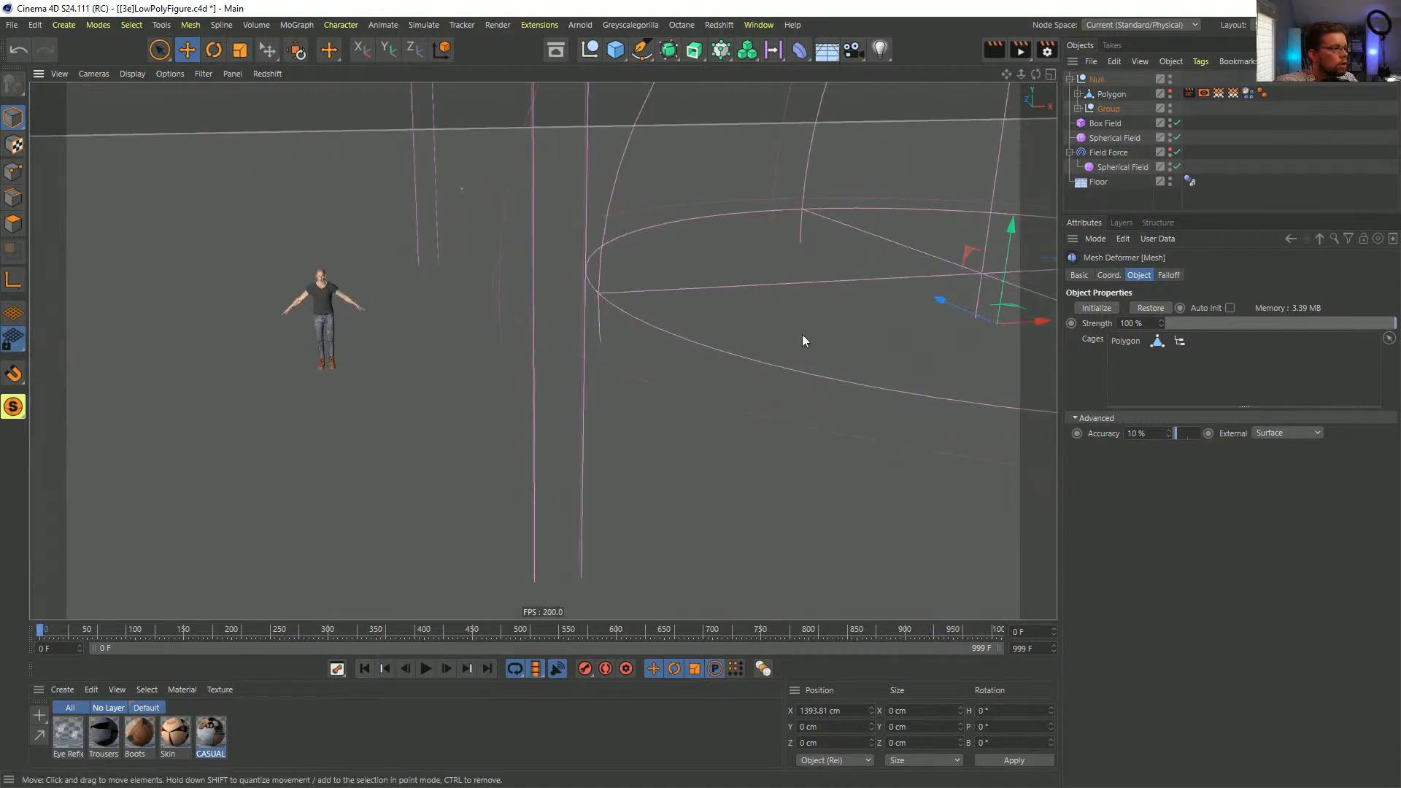
alt+middle_drag(452, 358, 568, 387)
scroll(568, 387, up, 5)
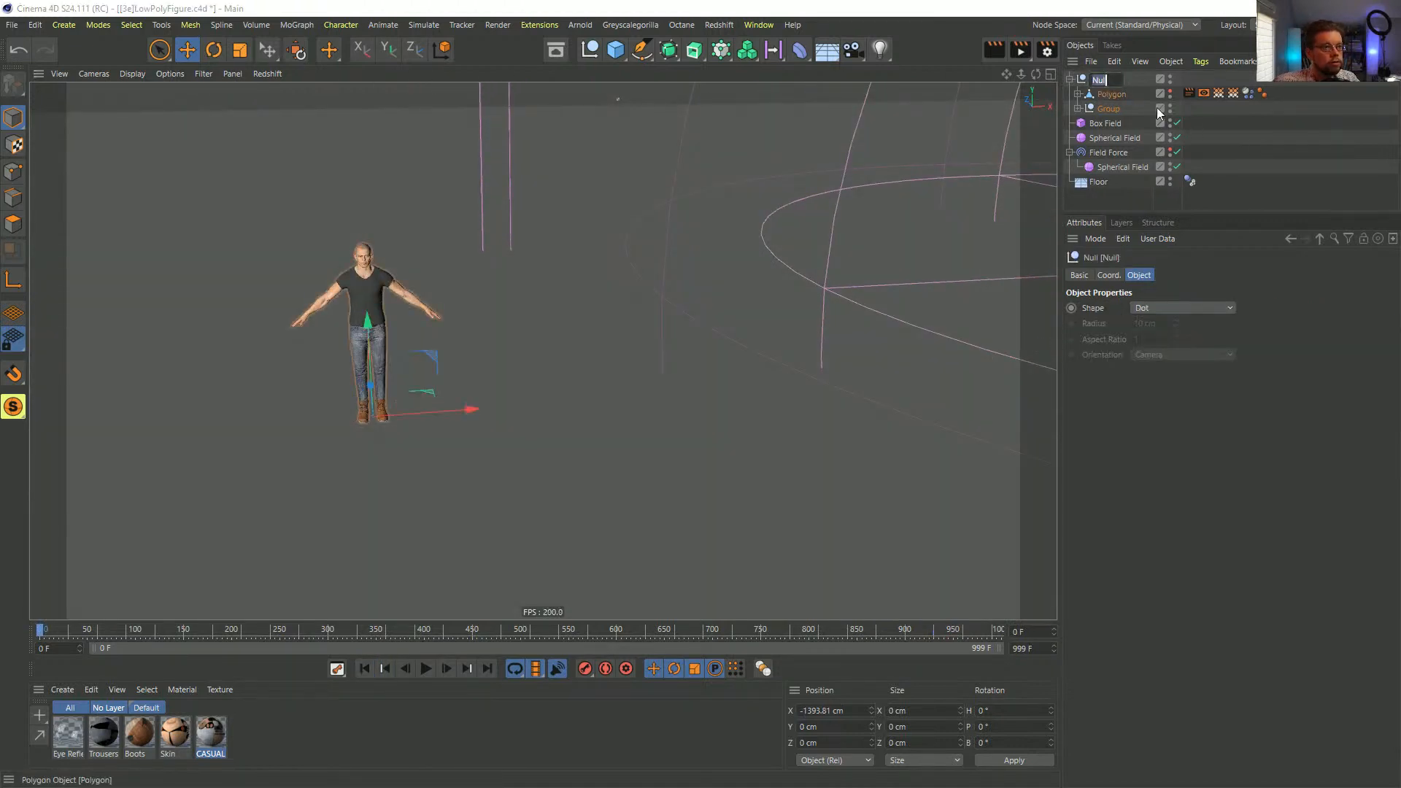
- Rename the Null as 1 and duplicate it together with its Polygon cage and Group
click(1102, 78)
key(ctrl+c)
key(ctrl+v)
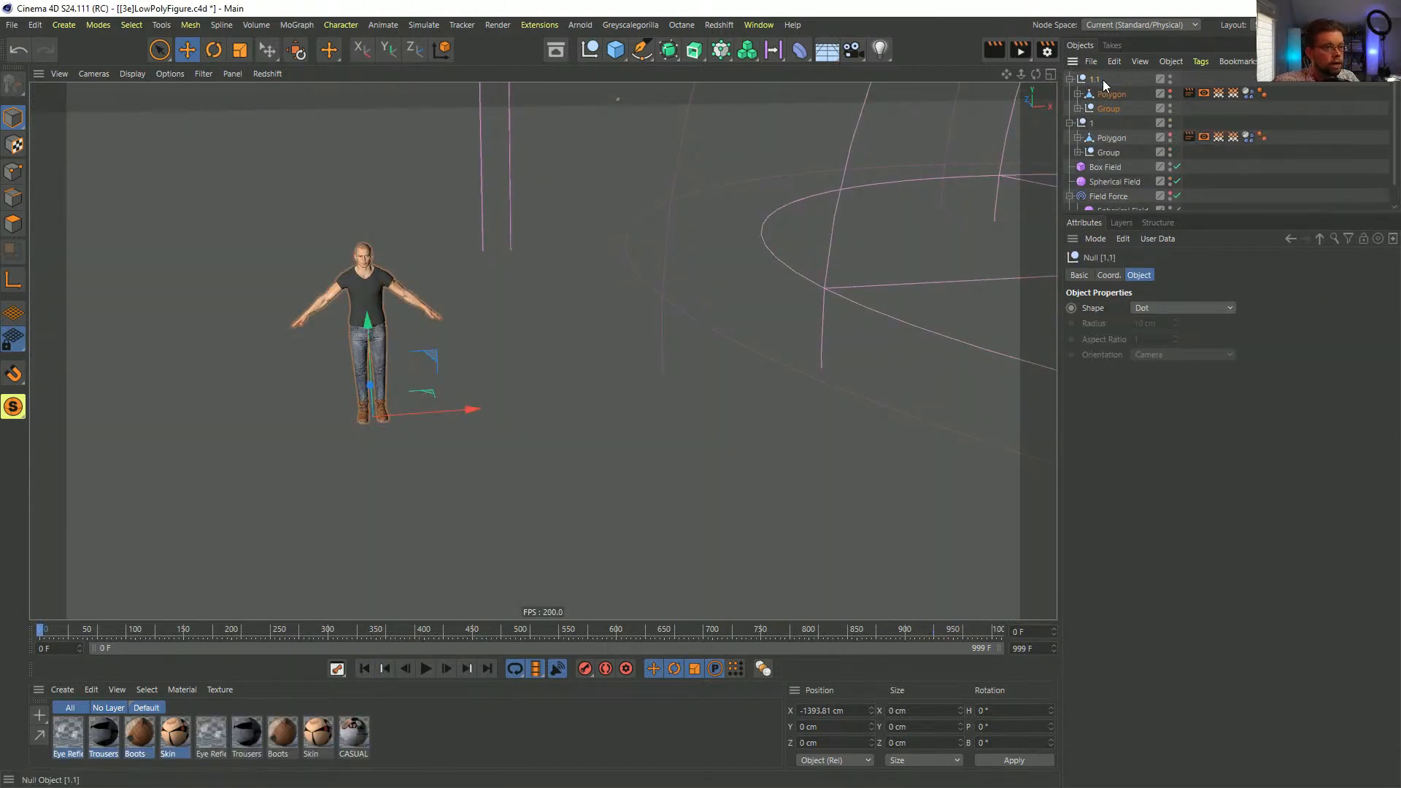
- Rename the duplicated Null as 2 and move it about 118 cm along Z beside the first figure
key(e)
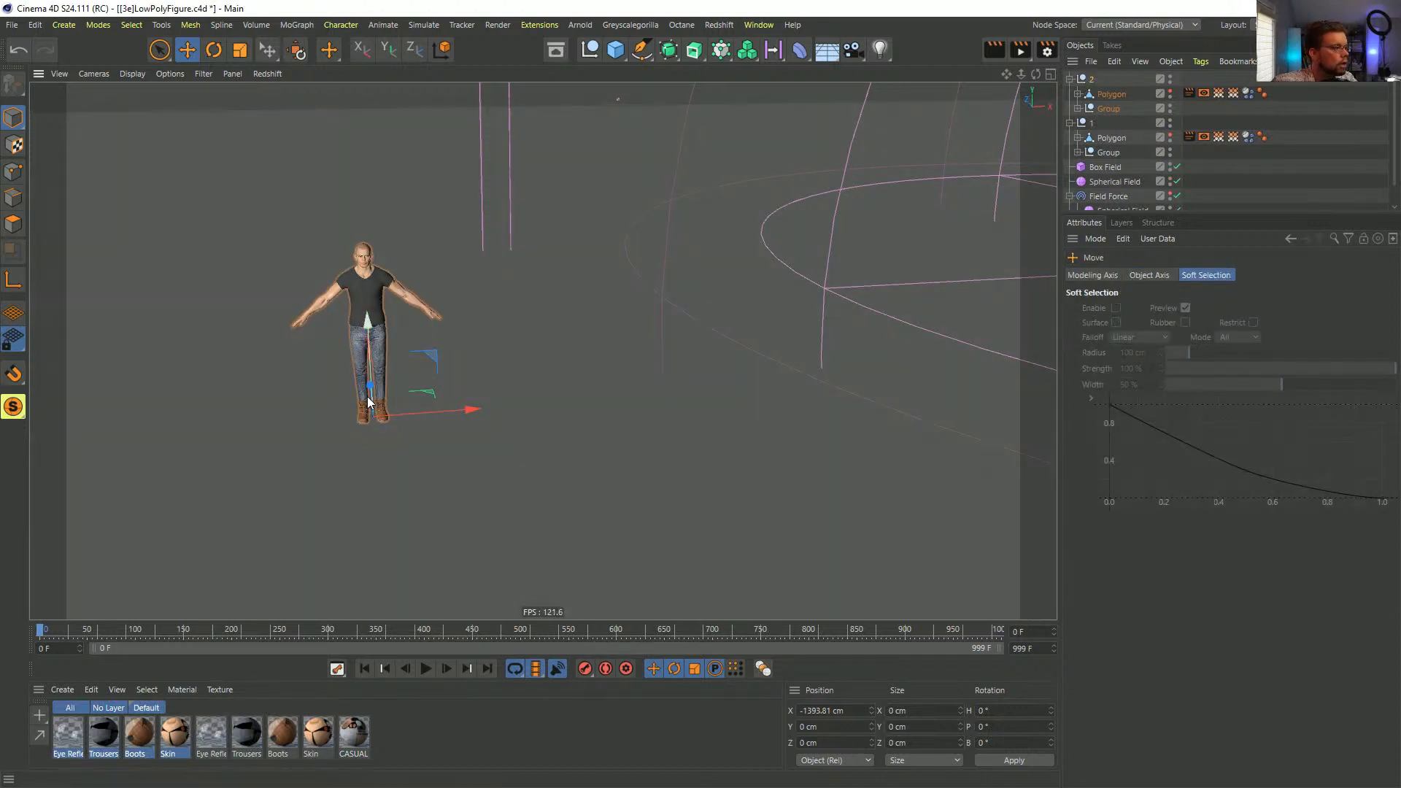
alt+drag(370, 332, 303, 358)
drag(387, 382, 438, 359)
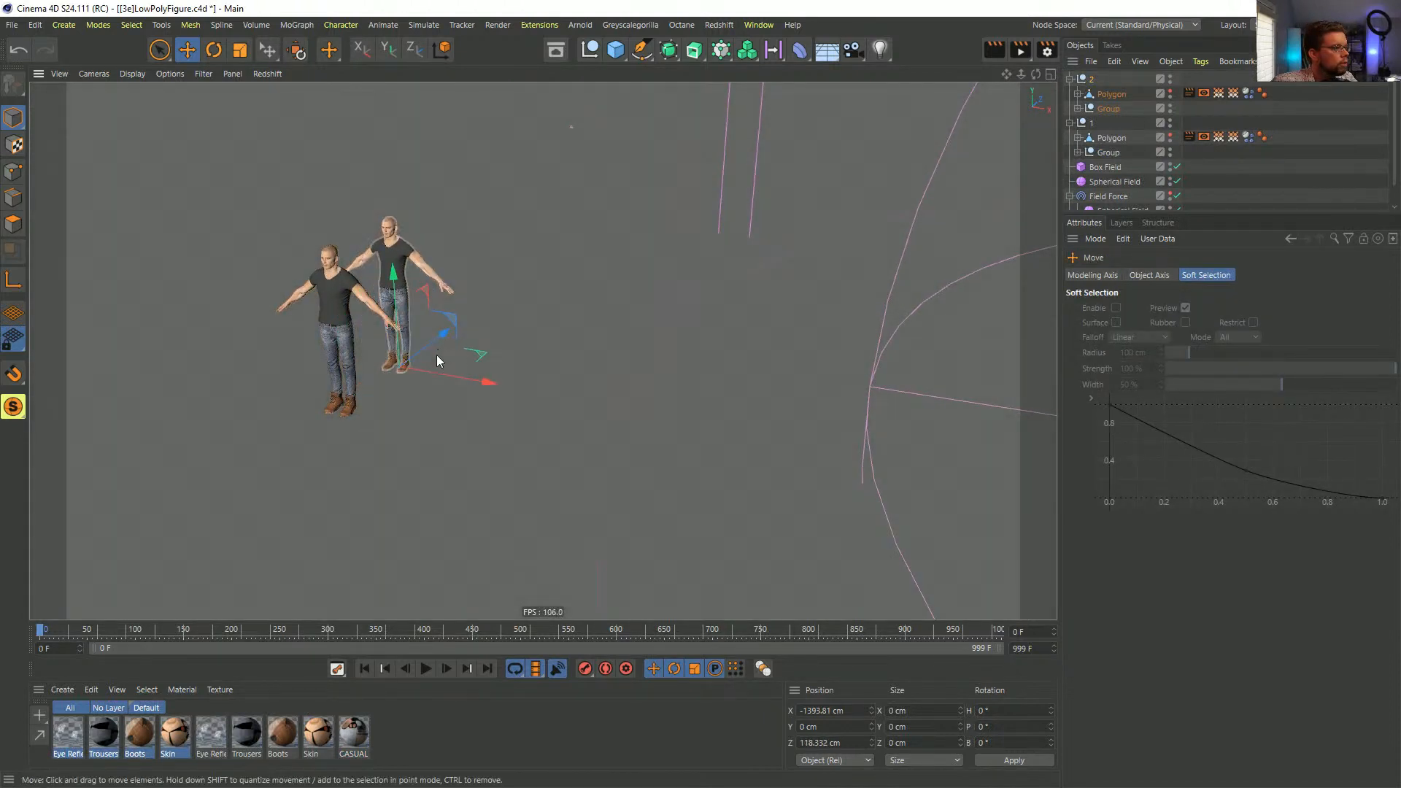
- Play the simulation with both figures to compare how the Field Force affects them, and return to frame 0
click(426, 668)
alt+drag(759, 449, 550, 418)
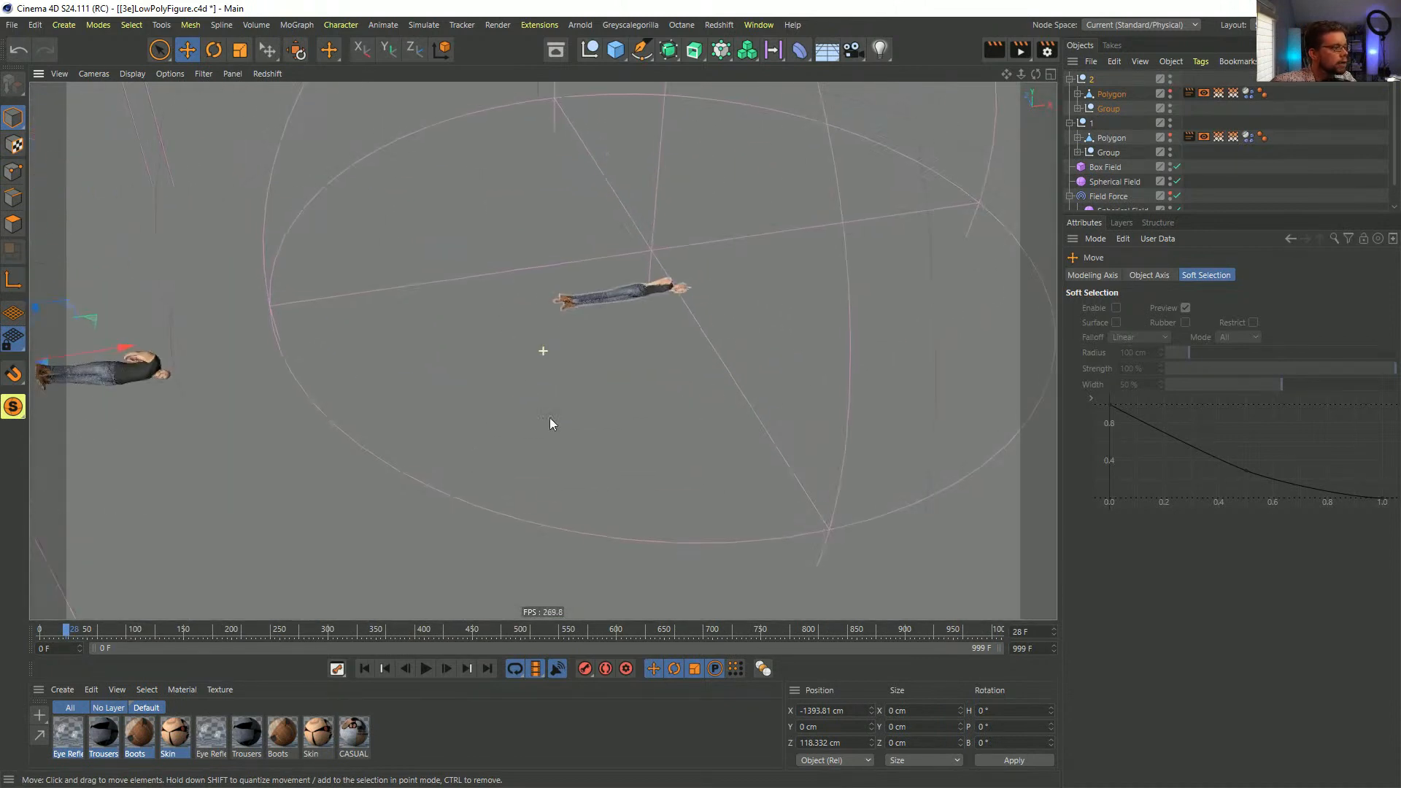
click(420, 671)
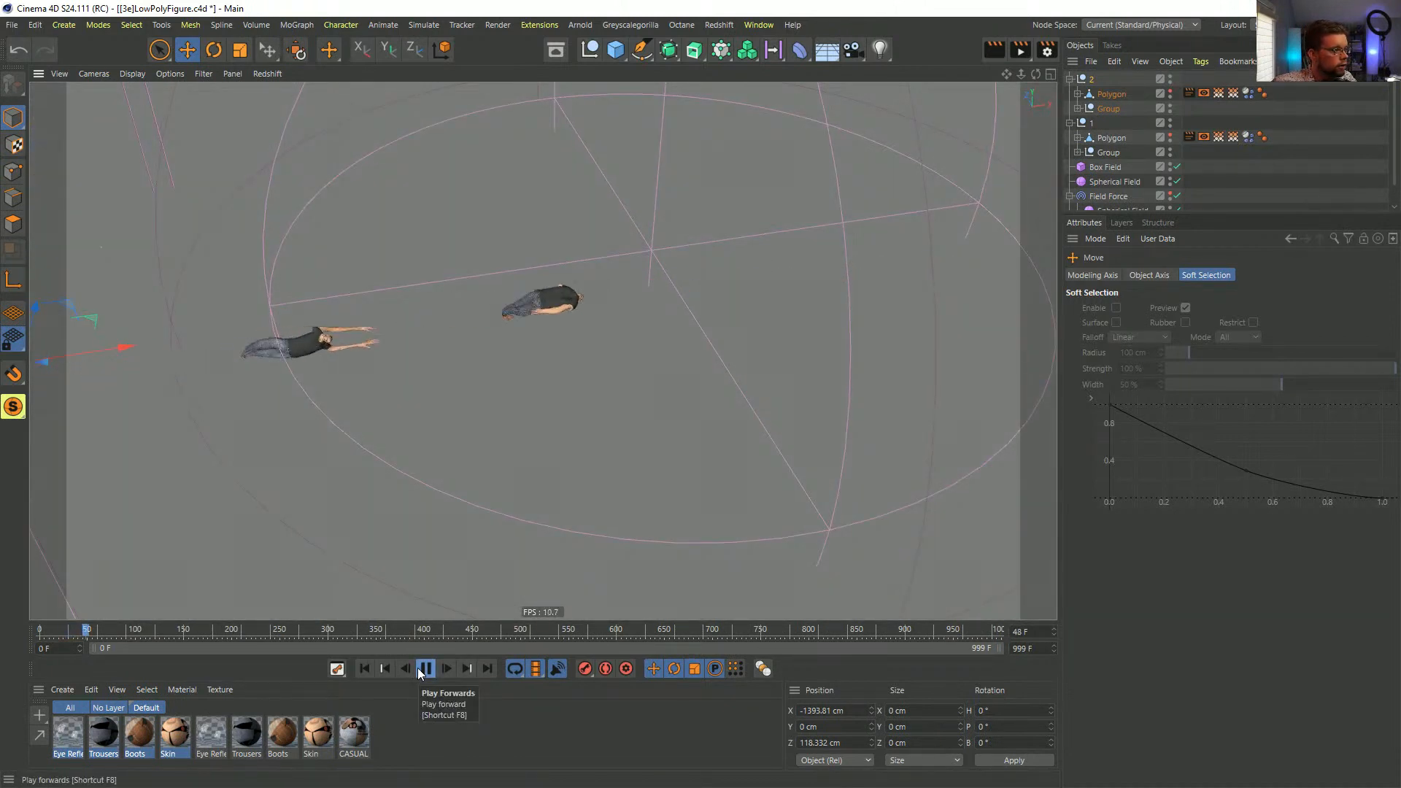
click(421, 669)
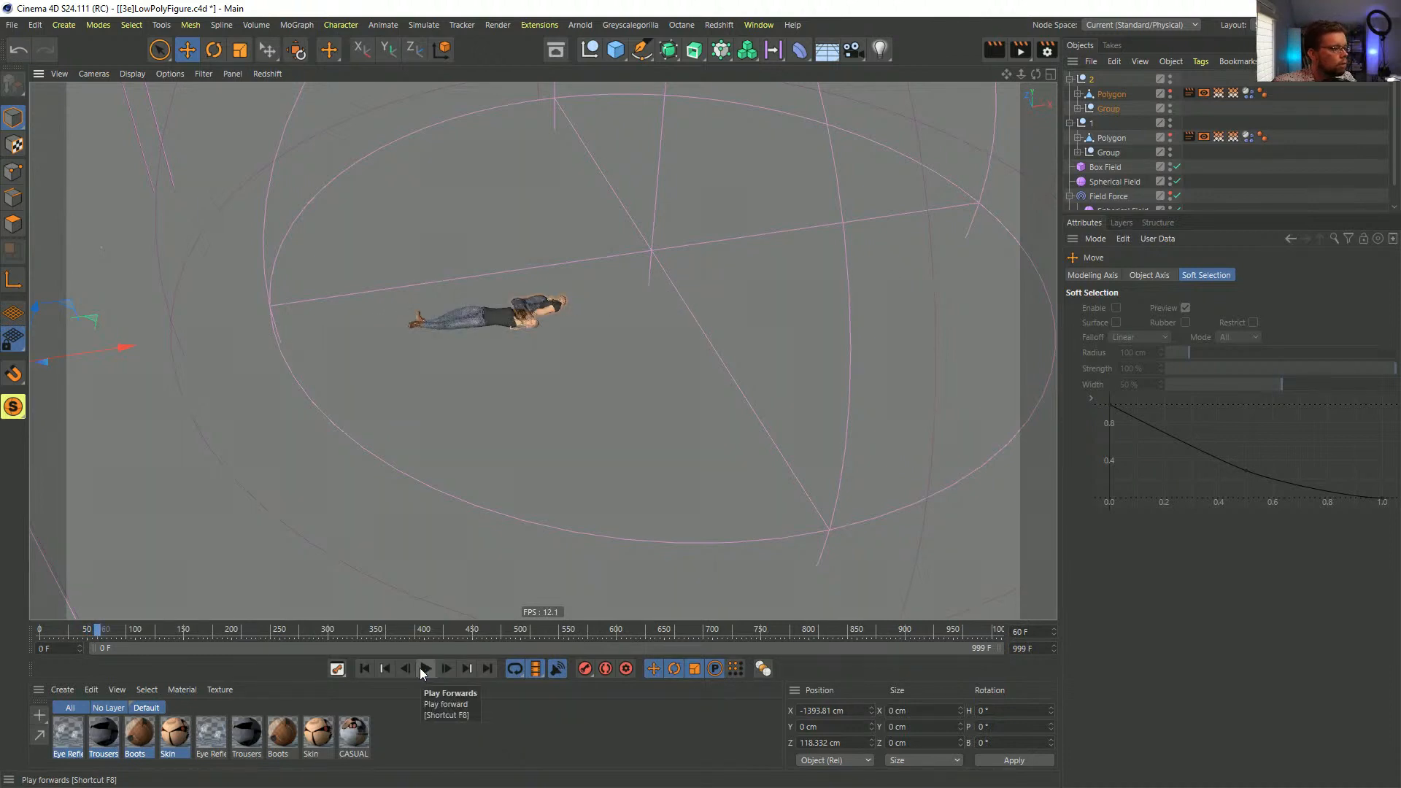
click(365, 668)
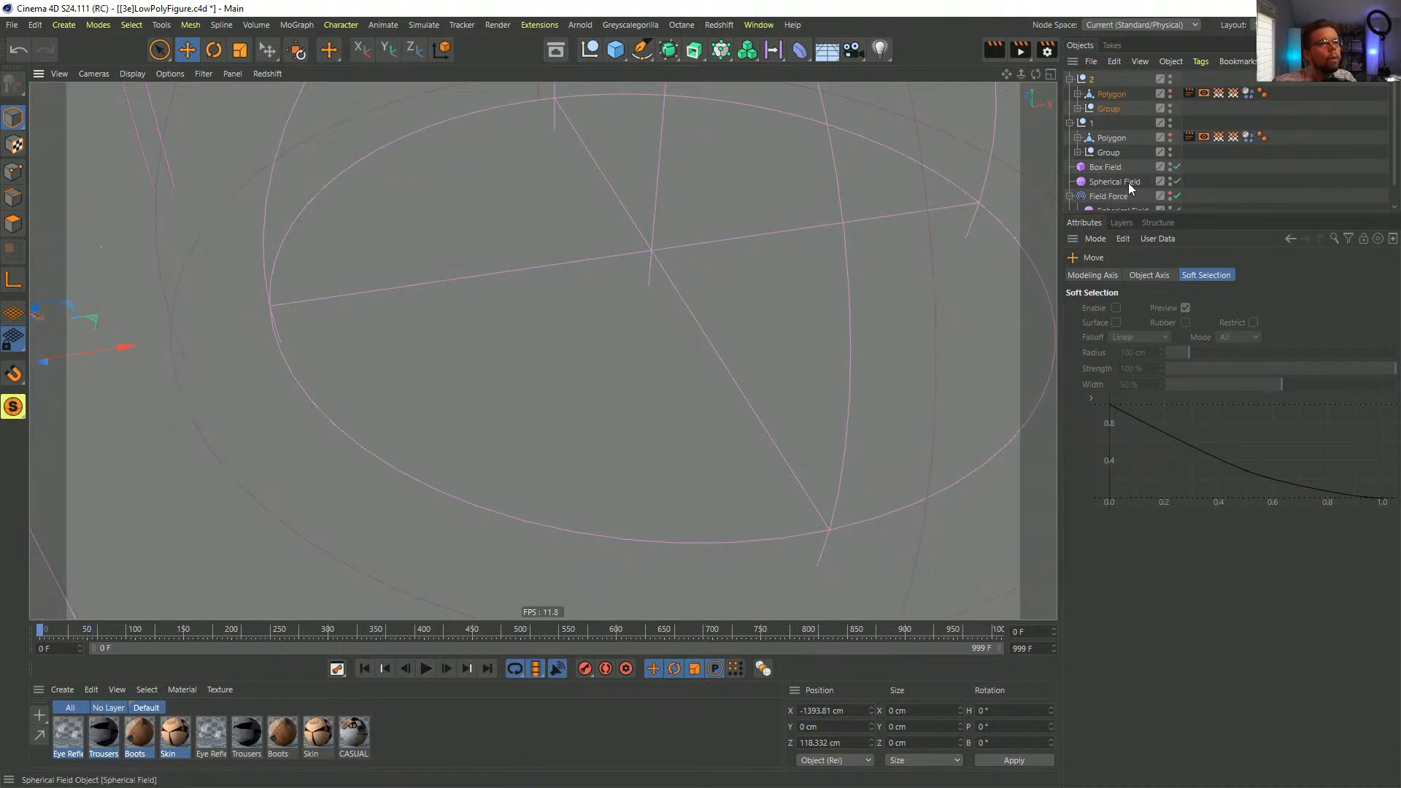
- Add figure 2's Pull vertex map to the mask of the Field Force's Spherical Field and blend the two Pull maps with Add
click(1079, 138)
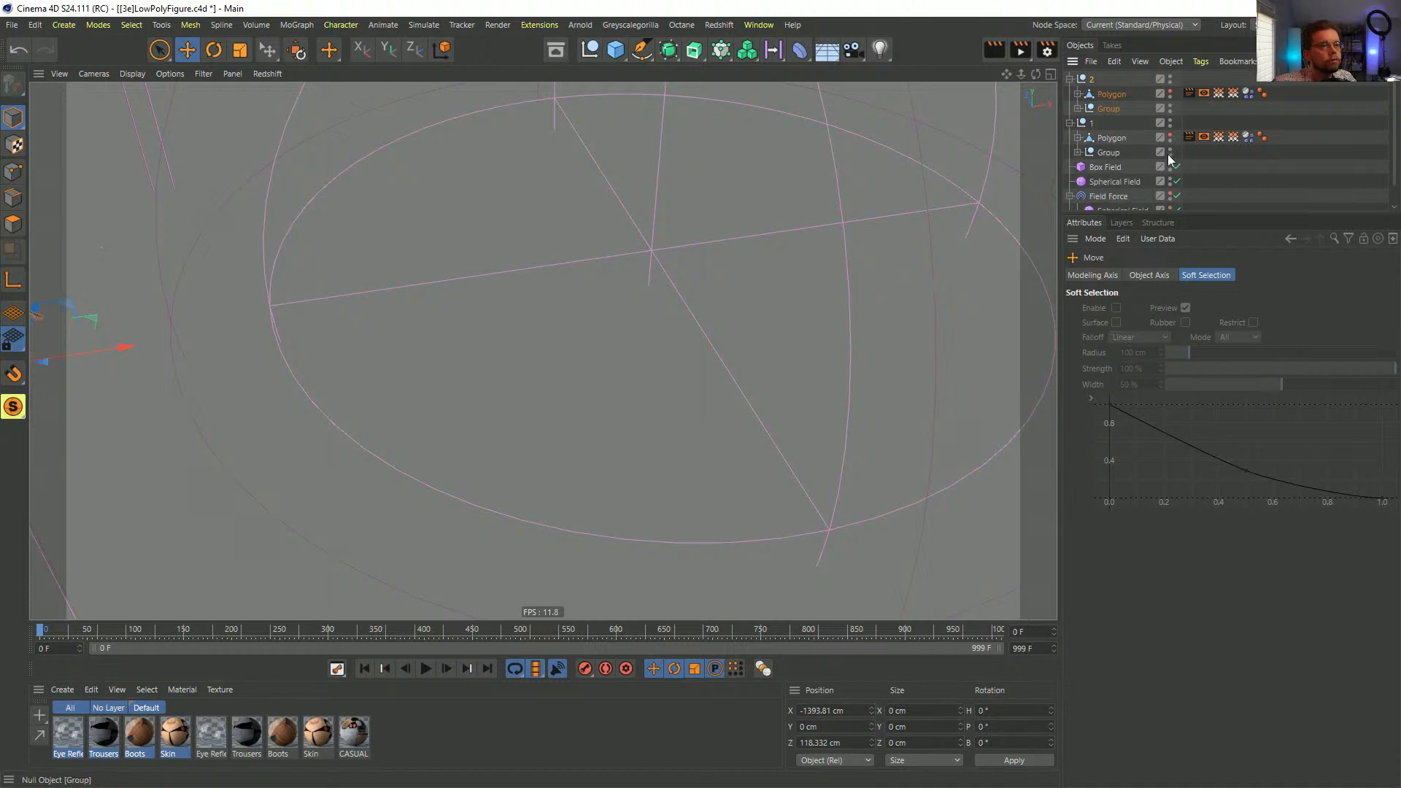
scroll(1123, 199, down, 1)
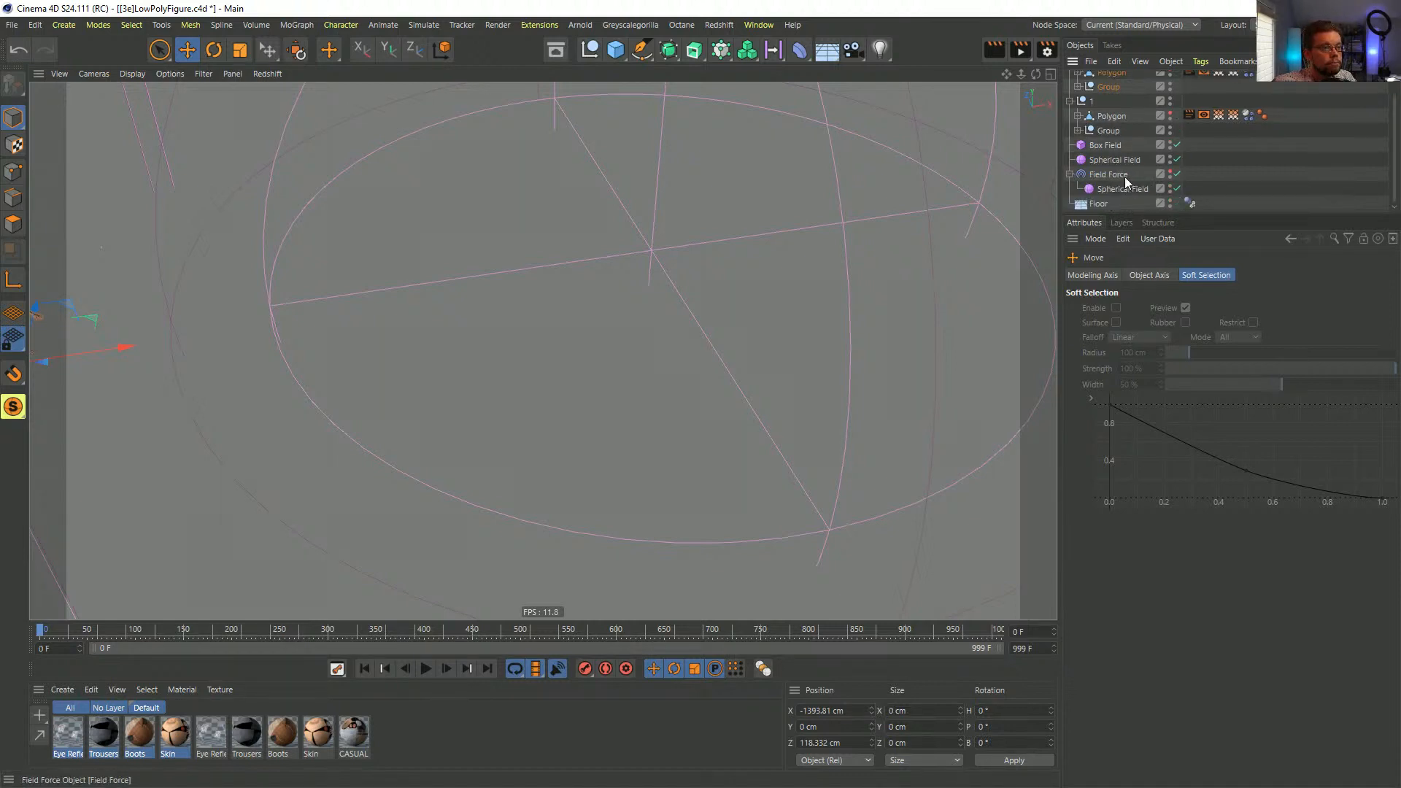
click(1121, 175)
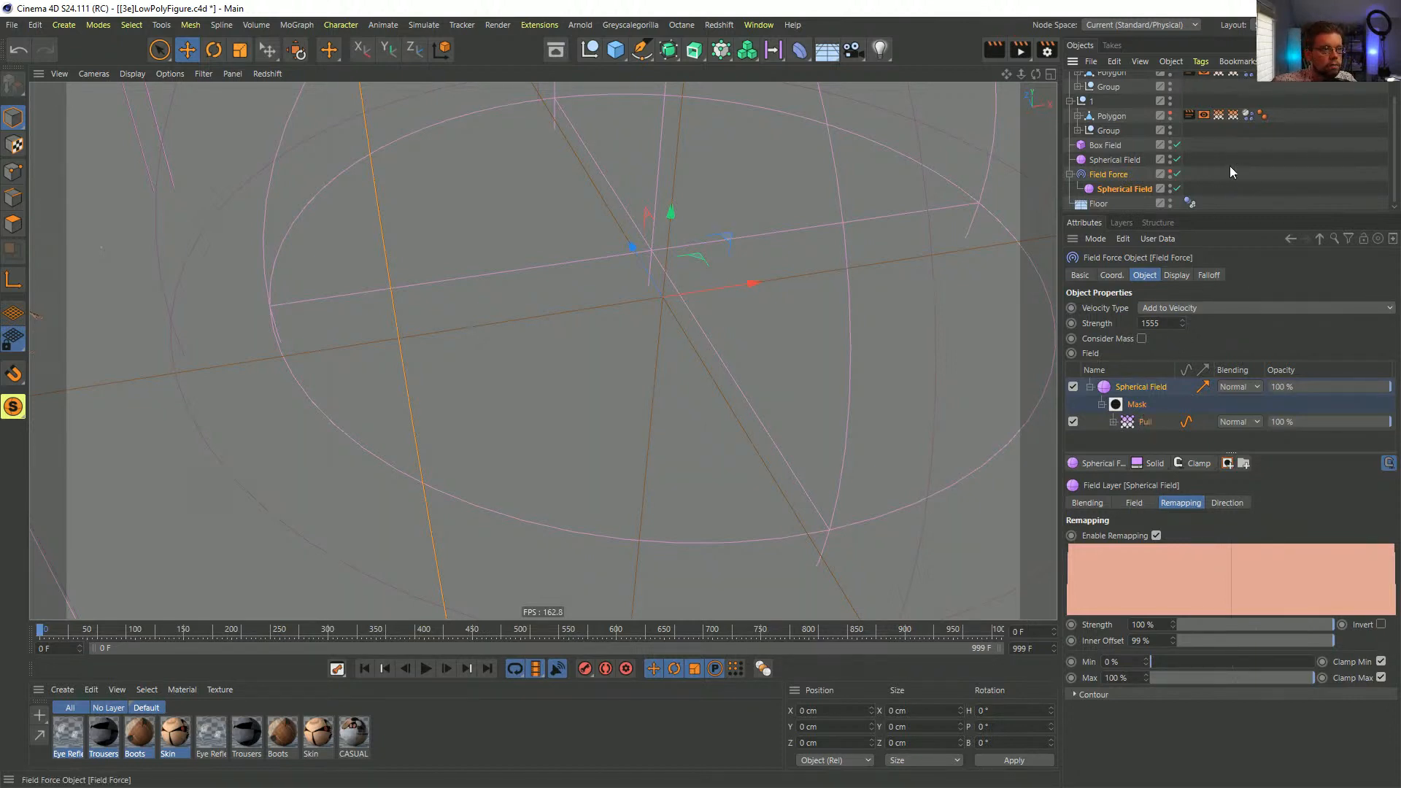
scroll(1223, 139, up, 2)
drag(1219, 93, 1113, 462)
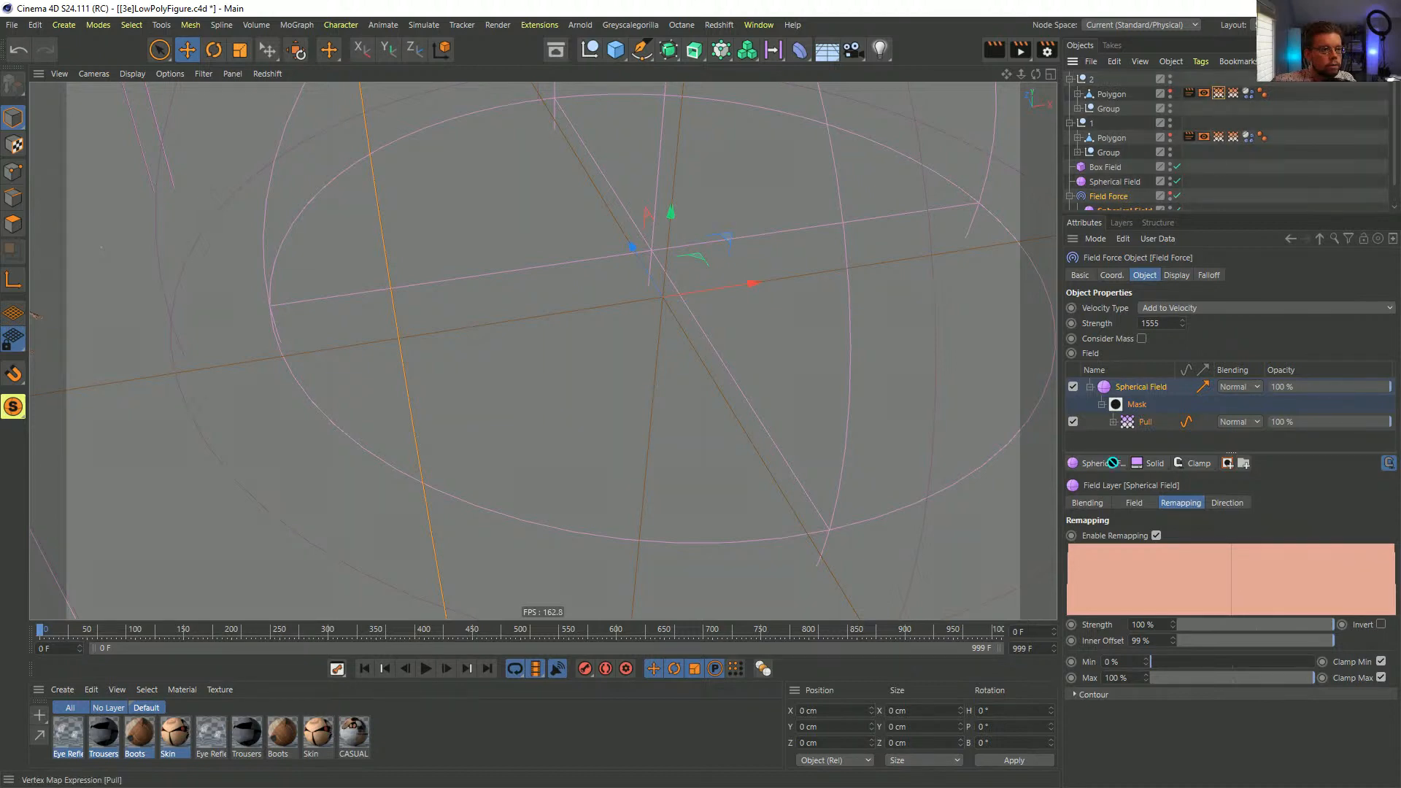
click(1244, 439)
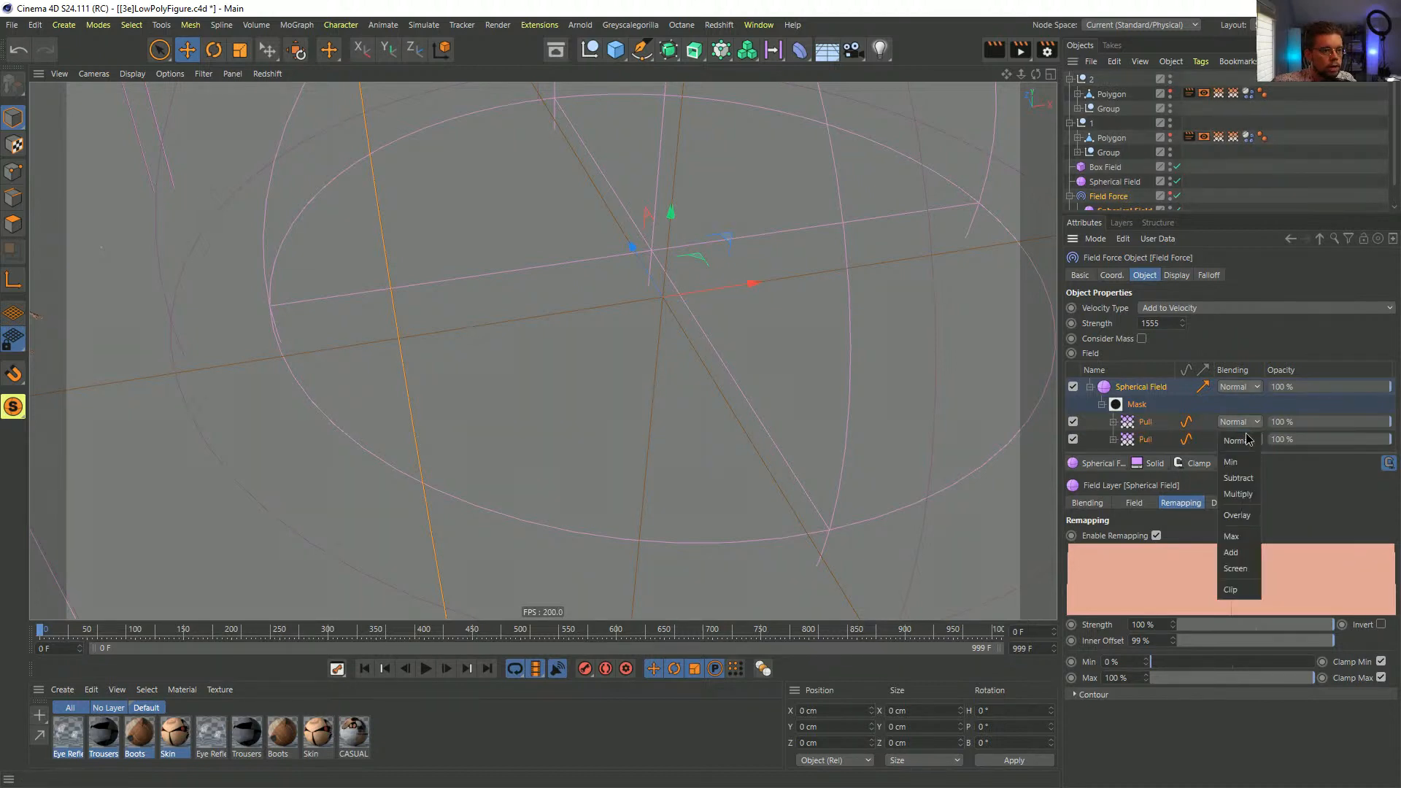
click(1243, 554)
- Replay the simulation from the first frame to check both figures, enlarging the object list to inspect figure 1's Group
scroll(630, 439, down, 2)
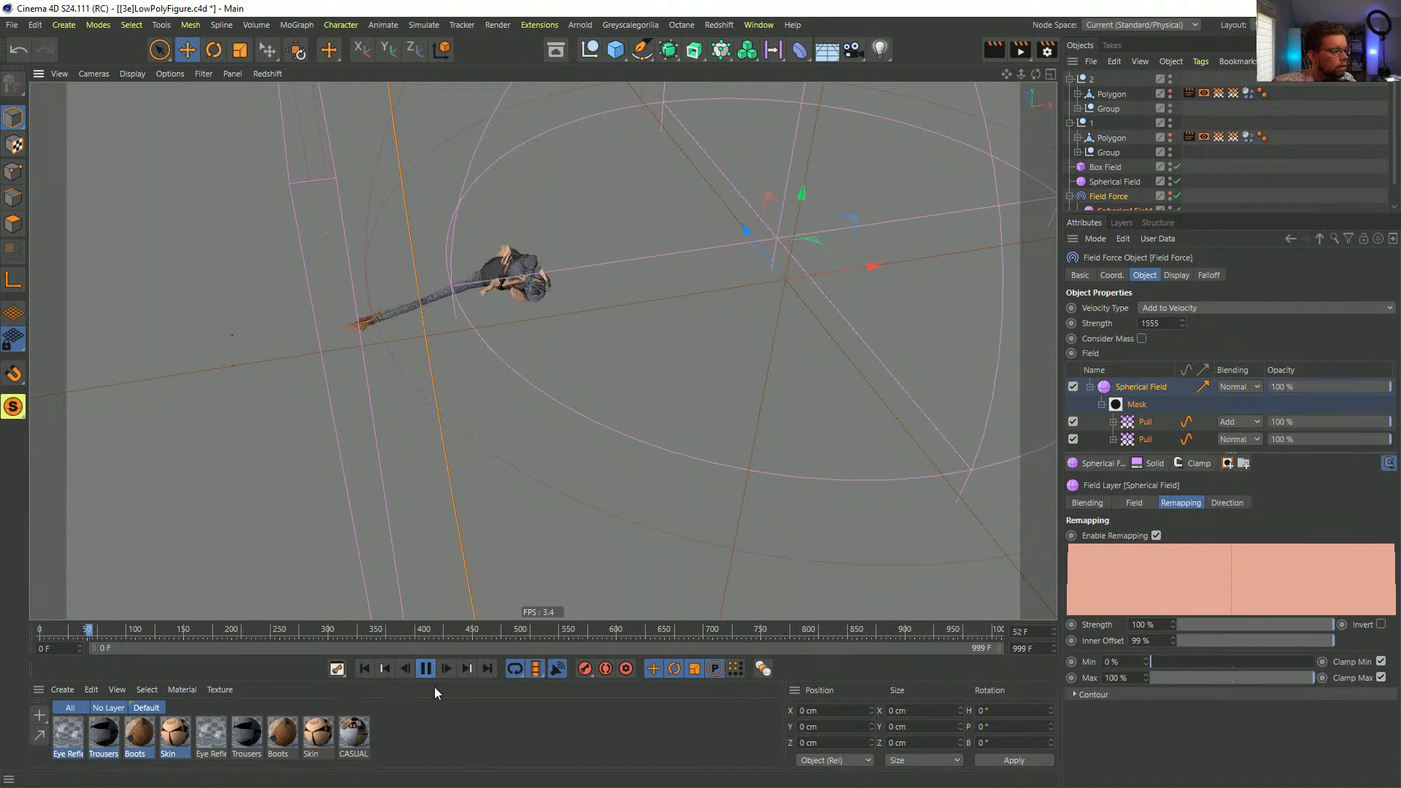
click(364, 669)
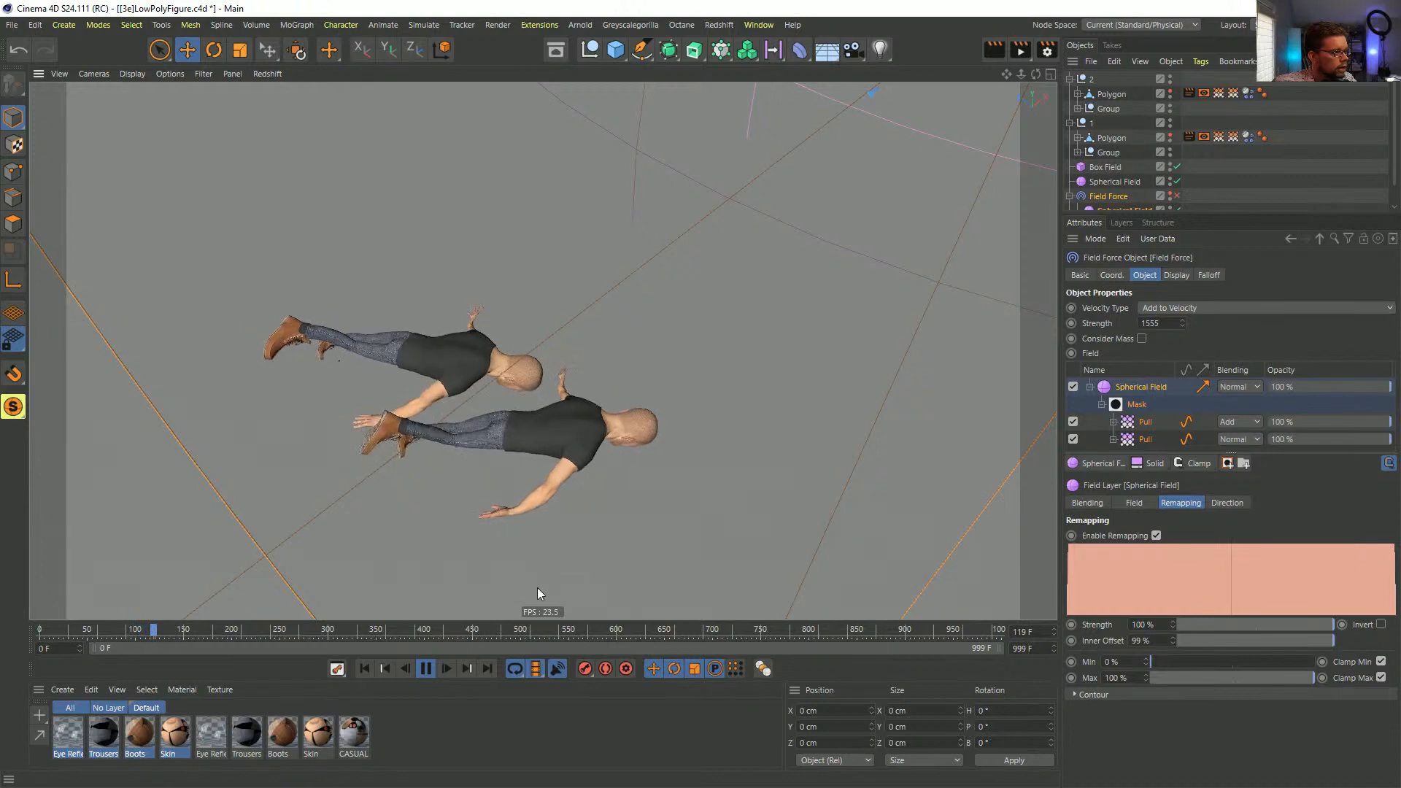
drag(1216, 216, 1216, 387)
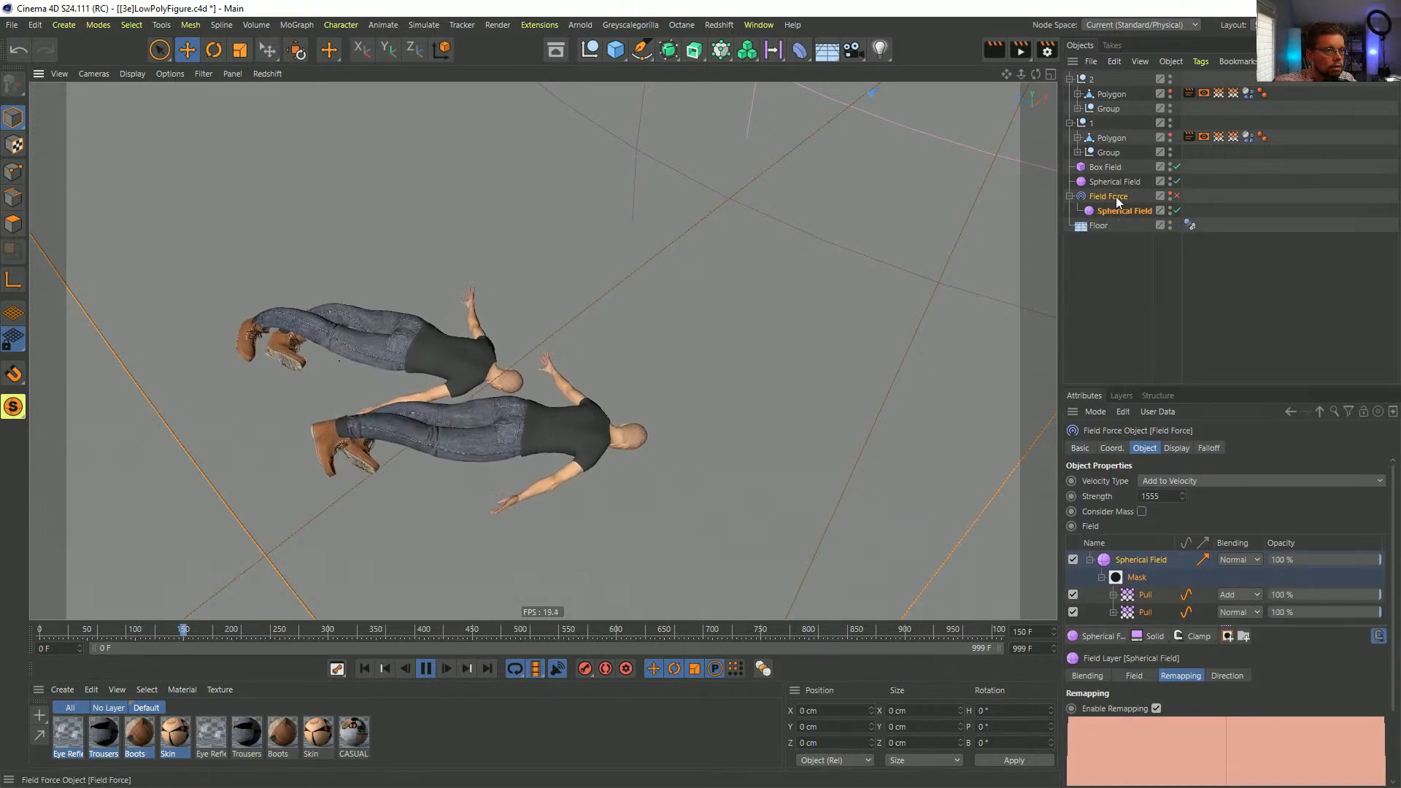
click(1078, 153)
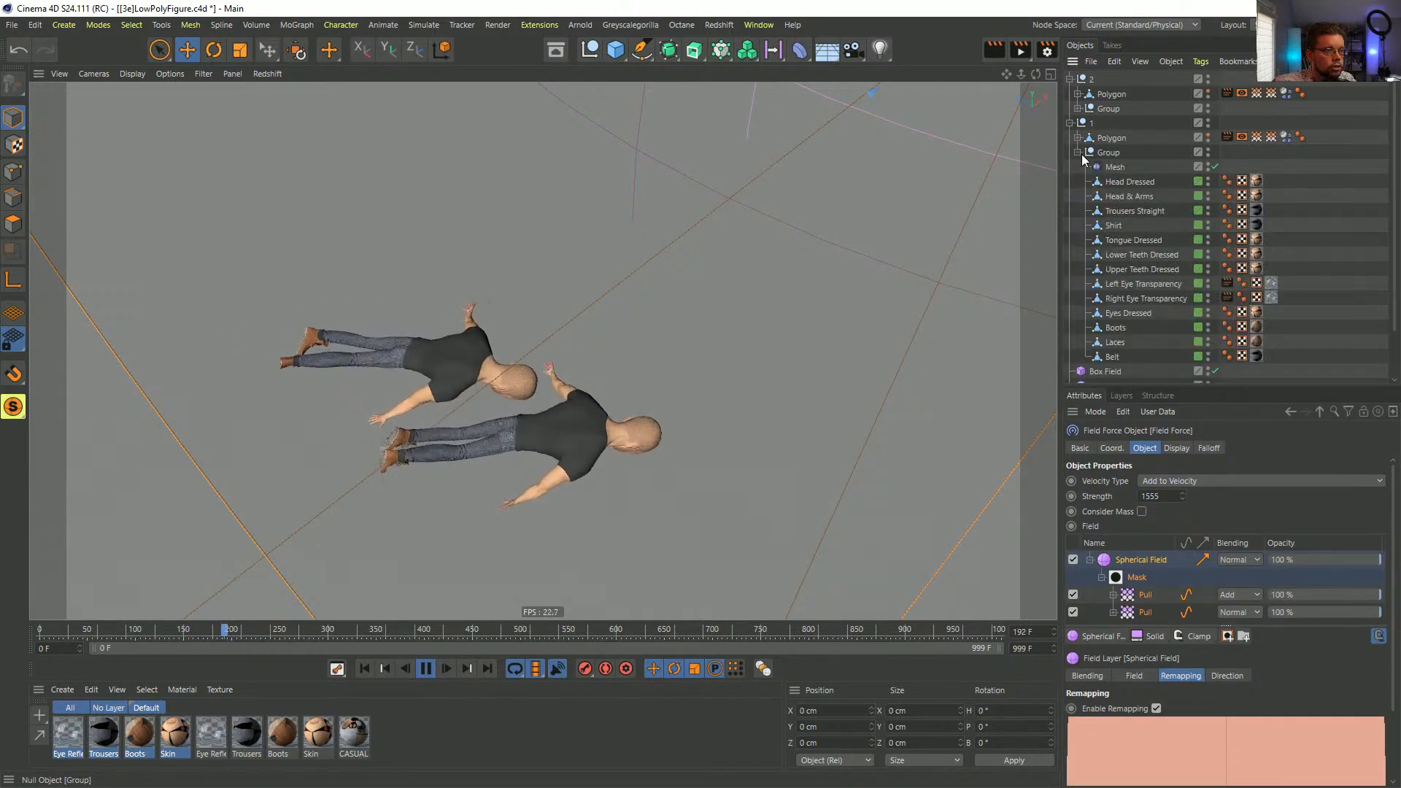
click(1078, 152)
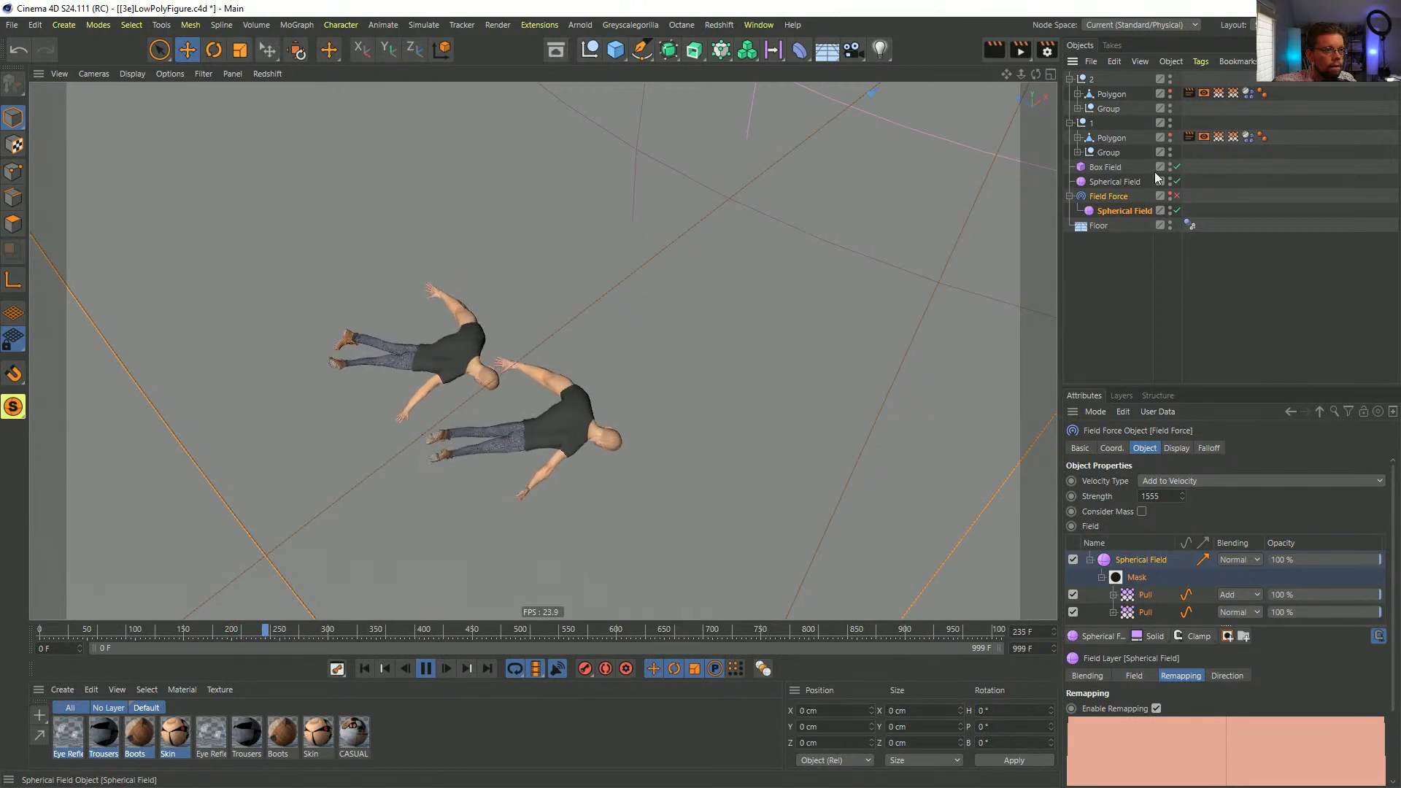
- Bring the Random Field from figure 1's Rest Length vertex map into the scene's object list above the Field Force
click(1233, 137)
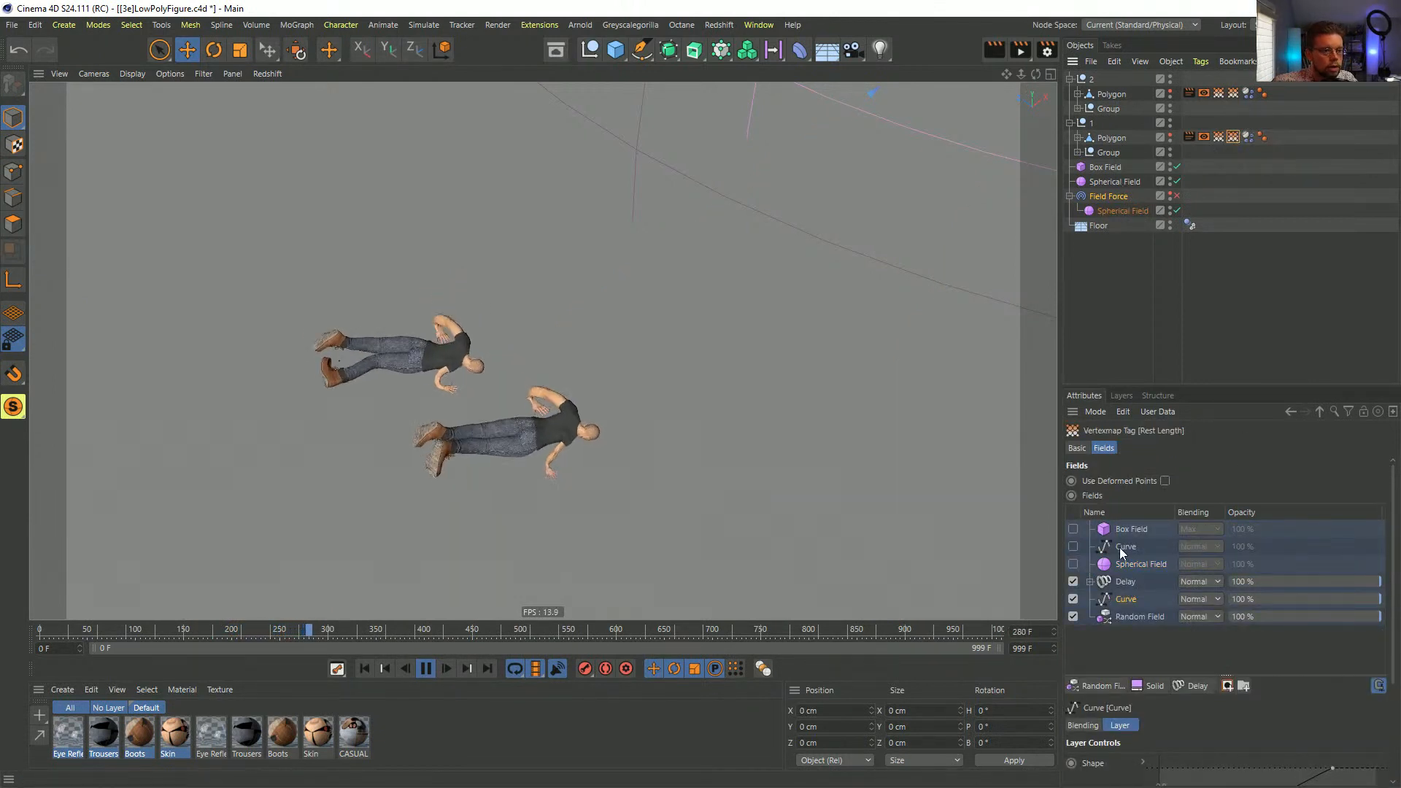
click(1133, 615)
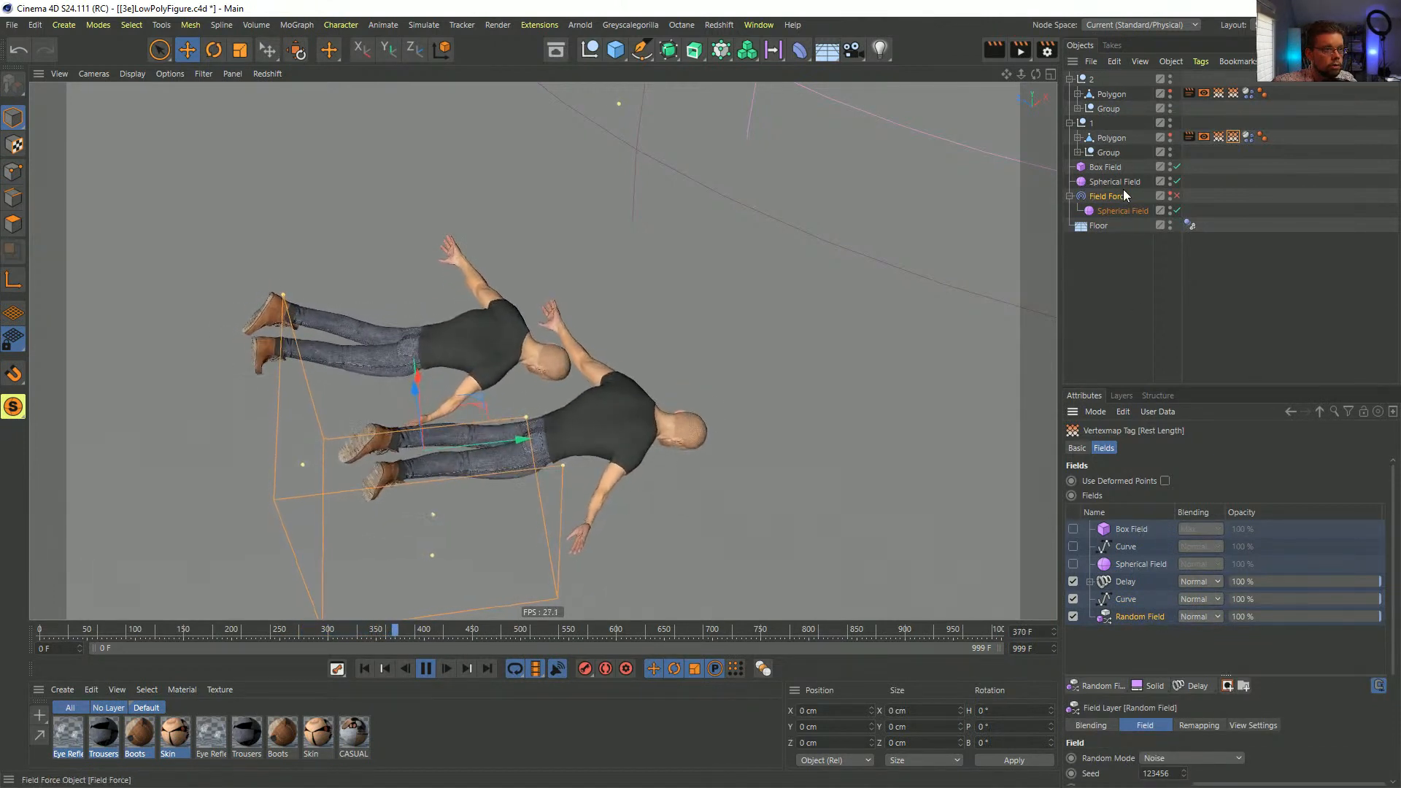
drag(1140, 616, 1095, 204)
- Add the Random Field to figure 2's Pull vertex map and replay the simulation from frame 0
click(1233, 108)
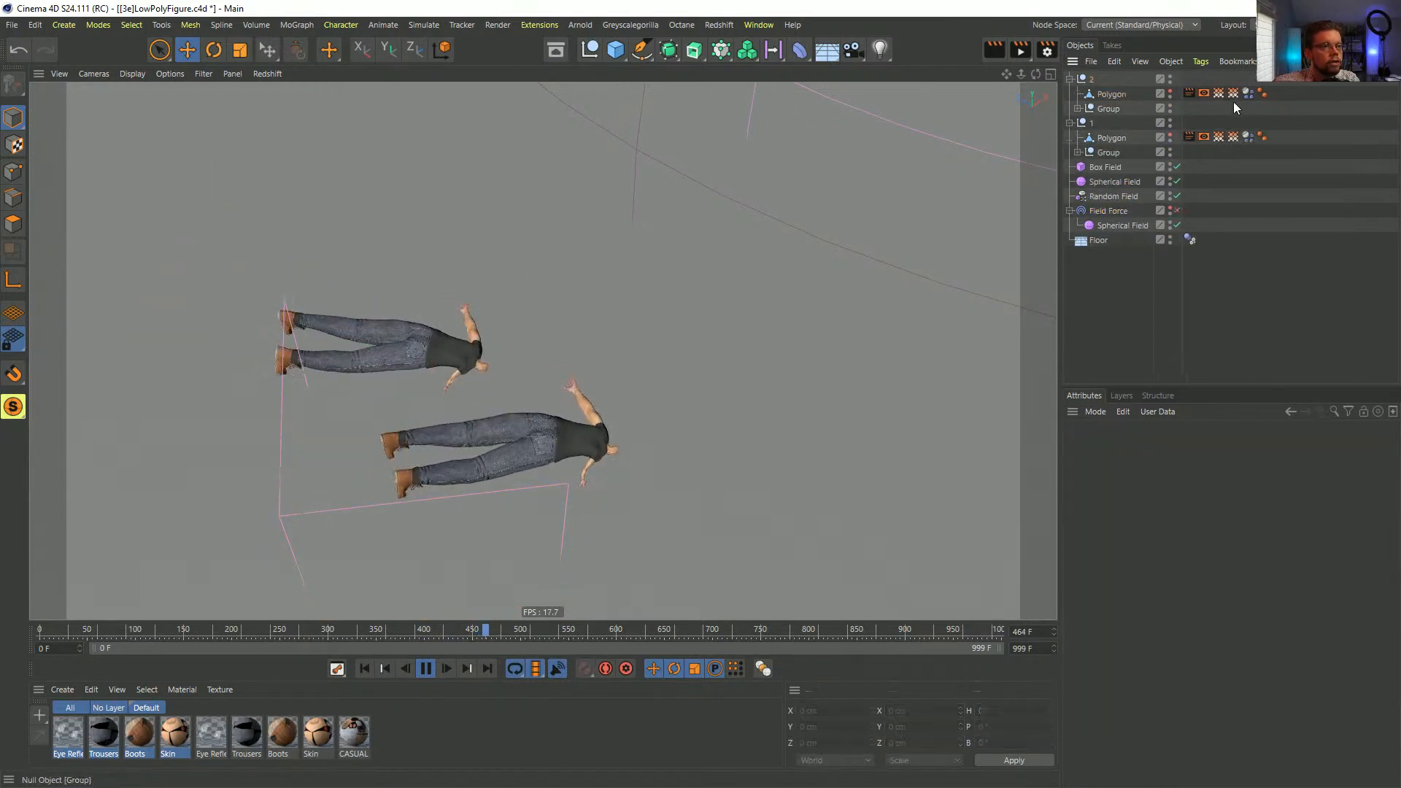
click(1233, 93)
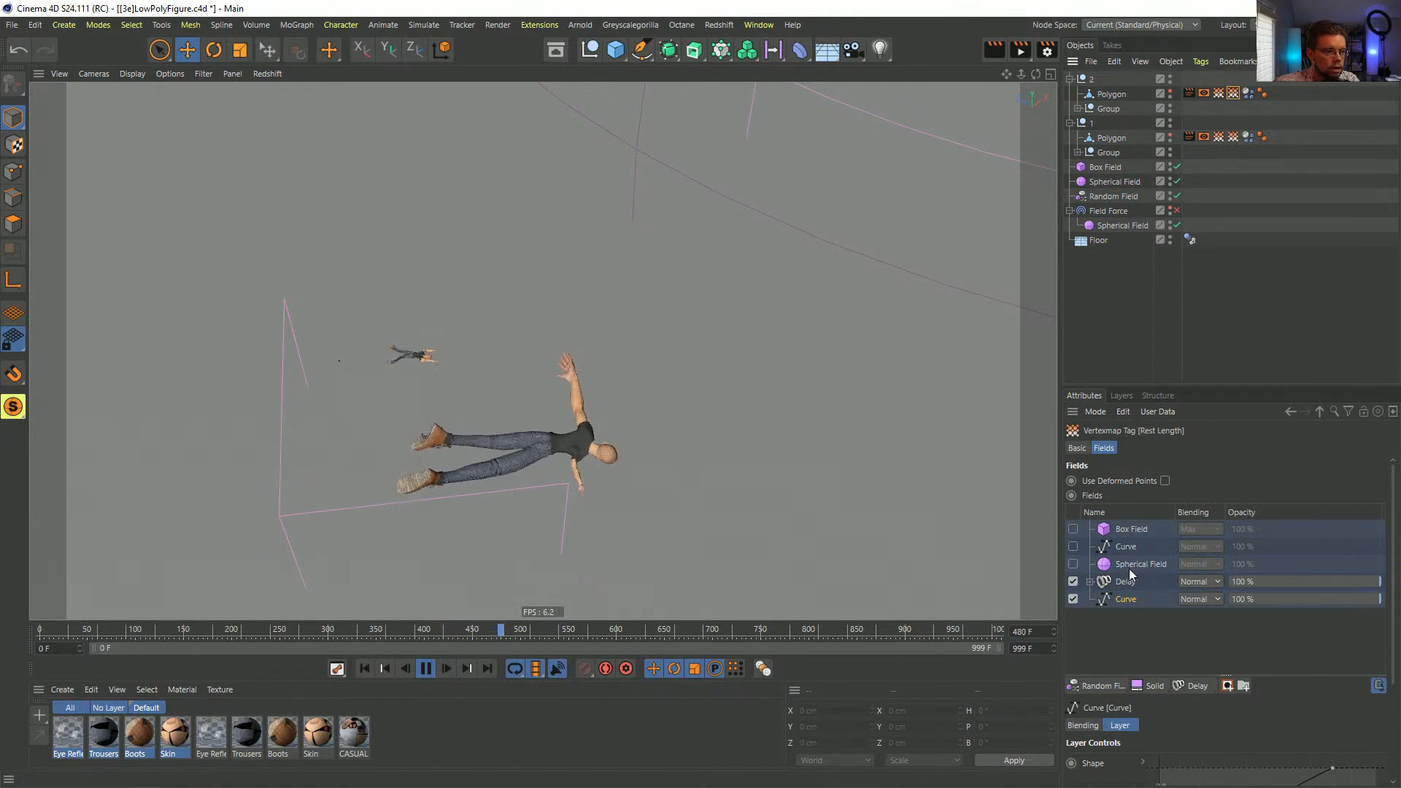
click(1218, 93)
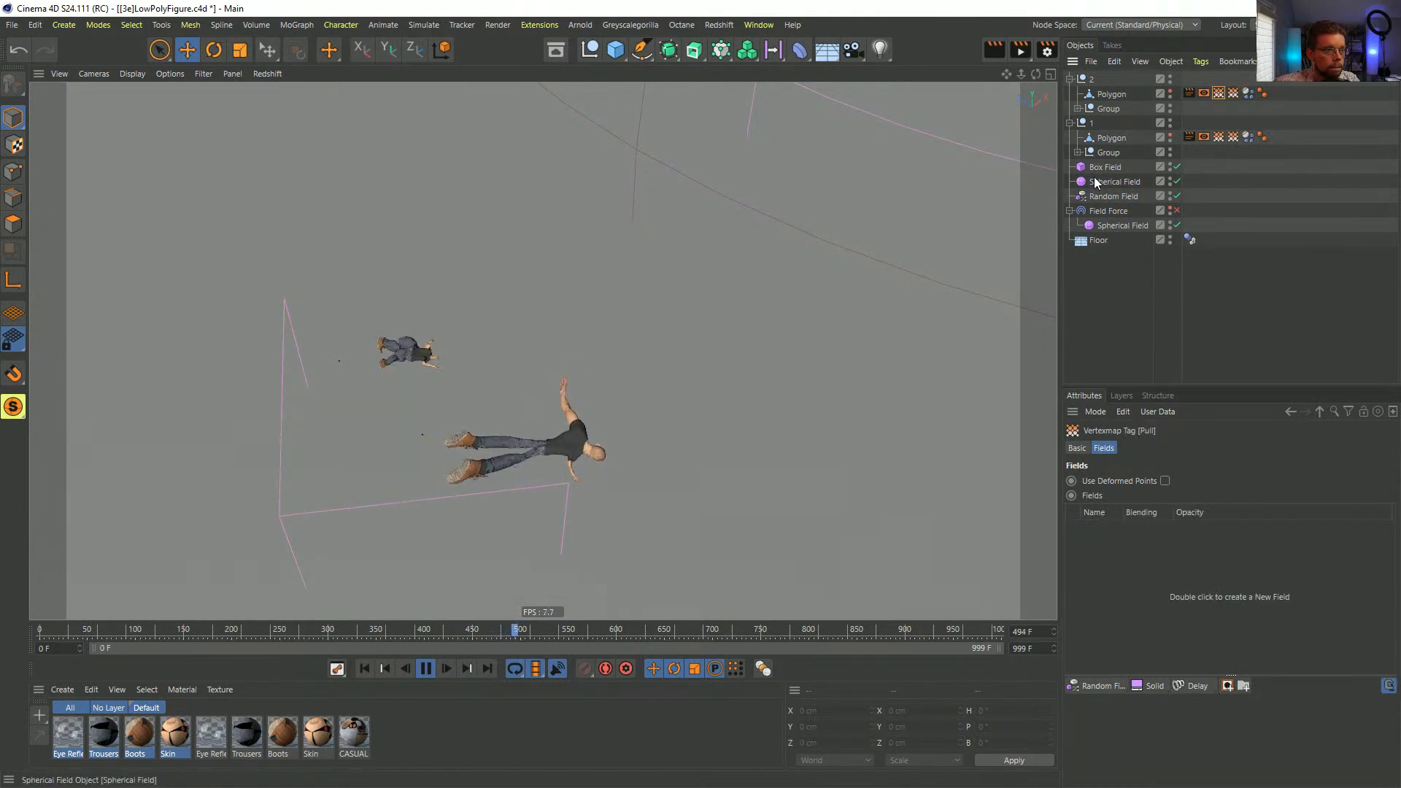
drag(1084, 196, 1173, 579)
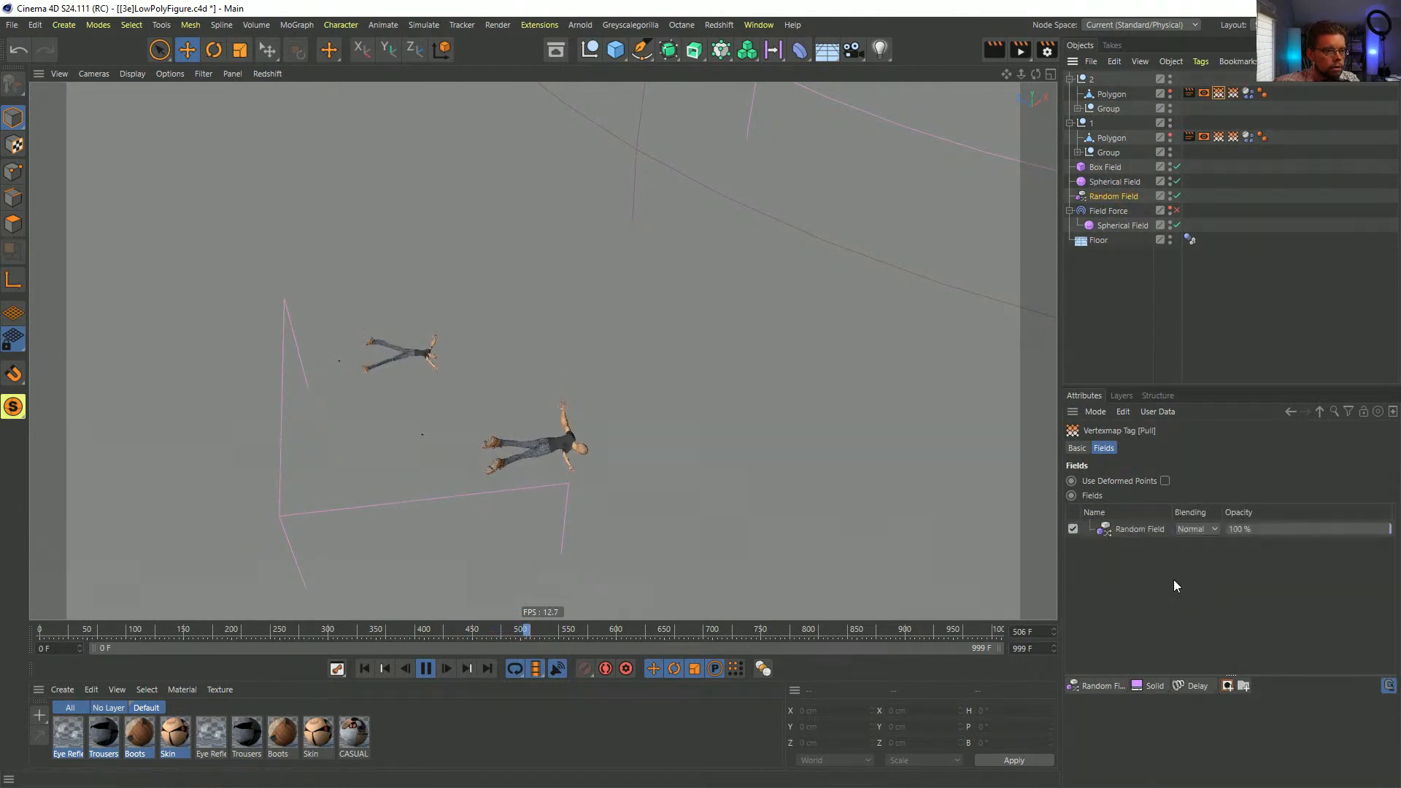
click(1142, 530)
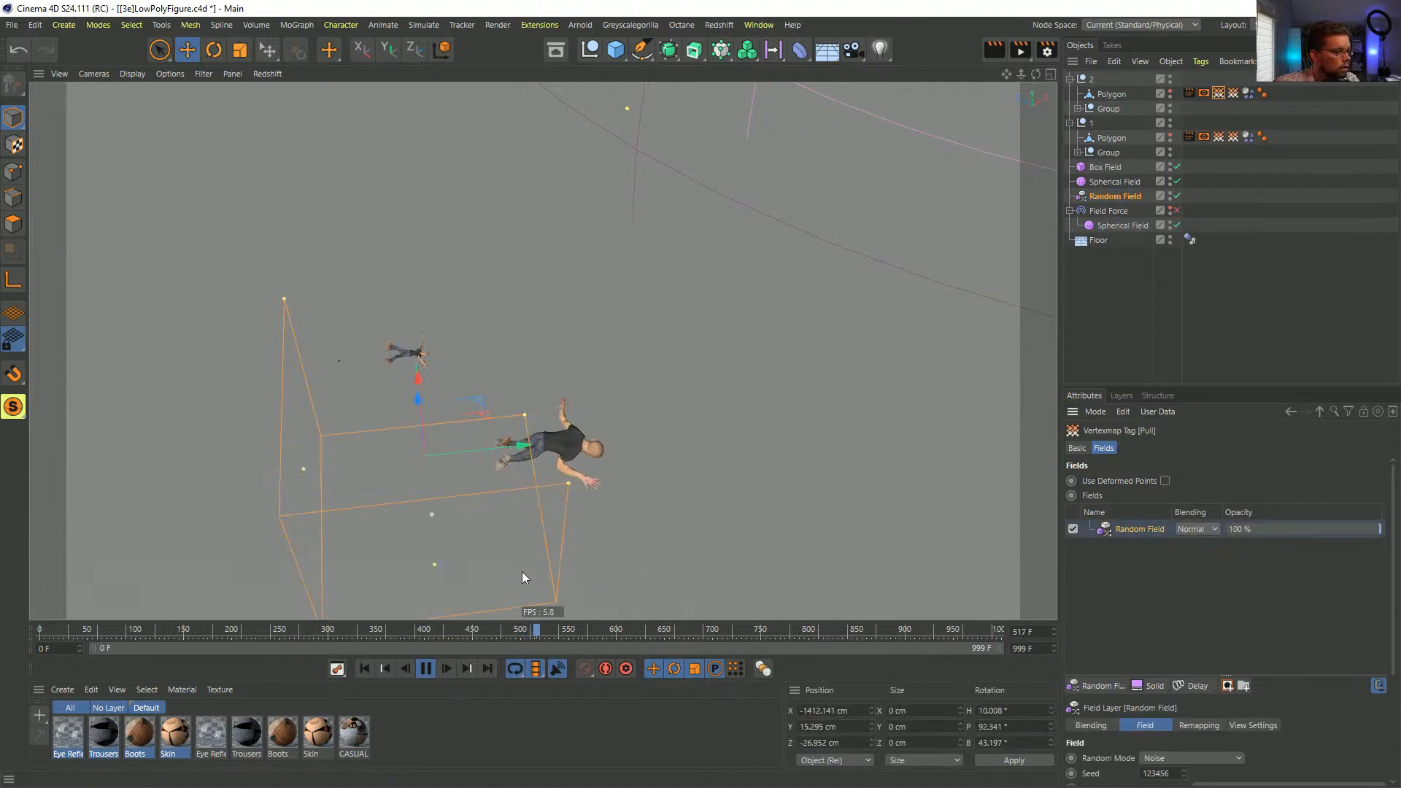
click(363, 669)
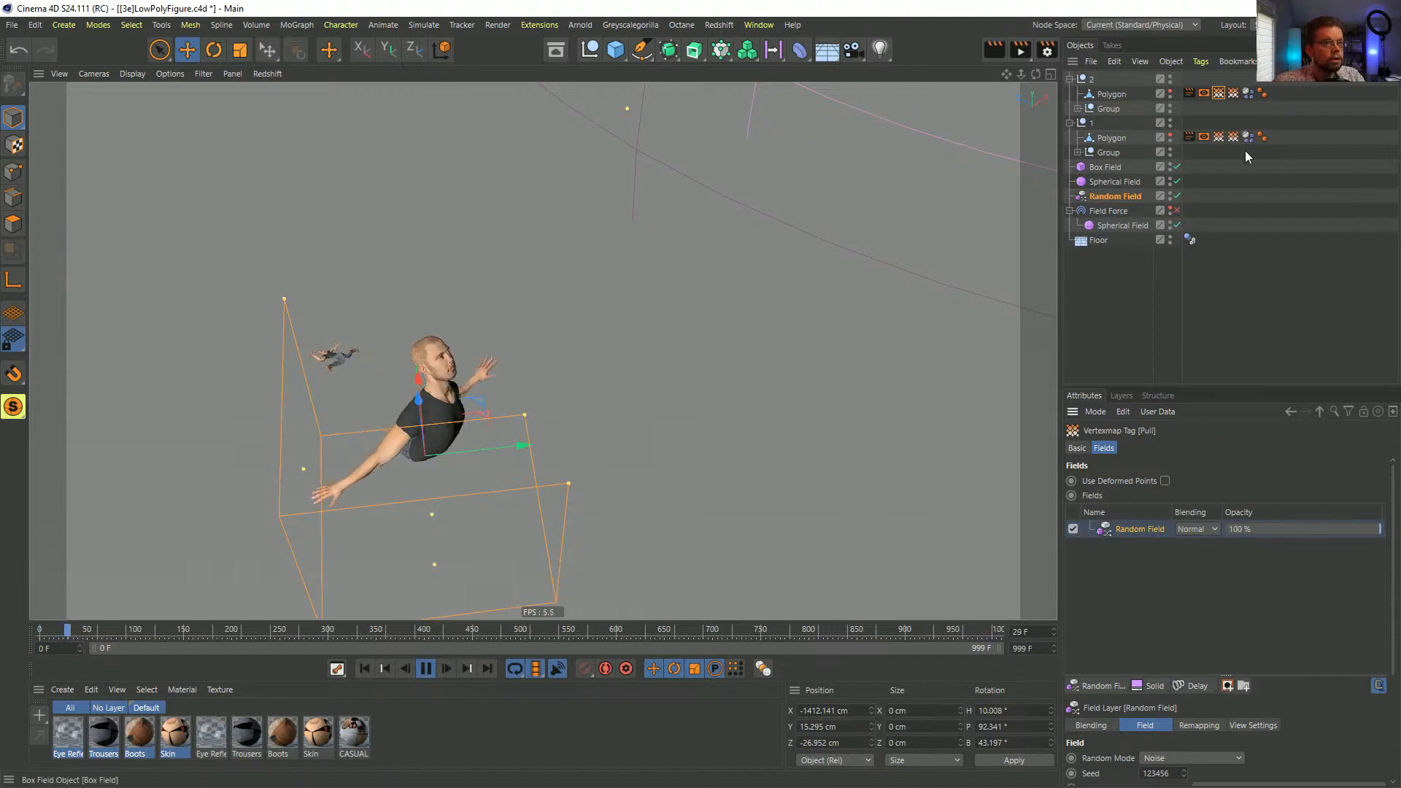
- Remove the Random Field from figure 2's Pull vertex map
click(1216, 93)
click(1078, 448)
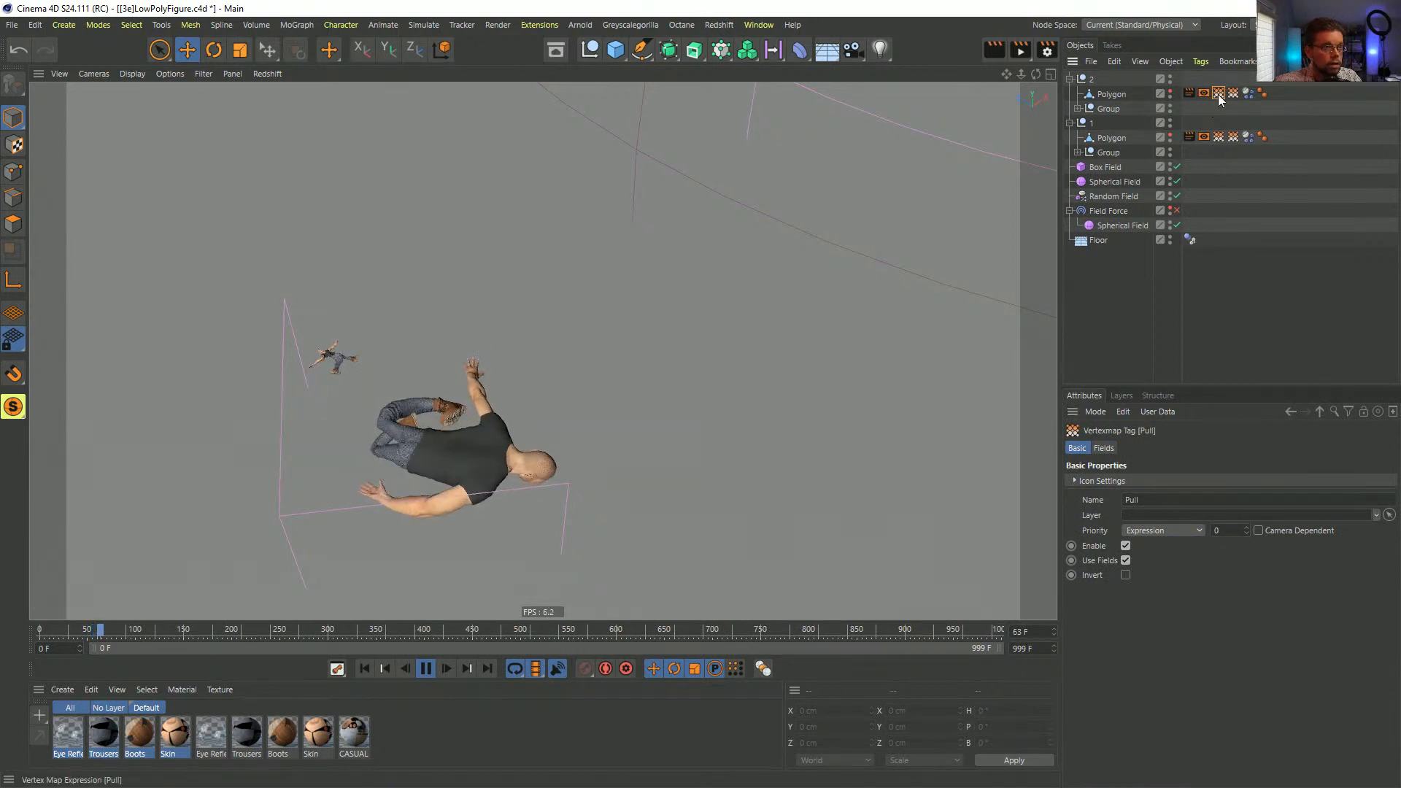
click(1103, 448)
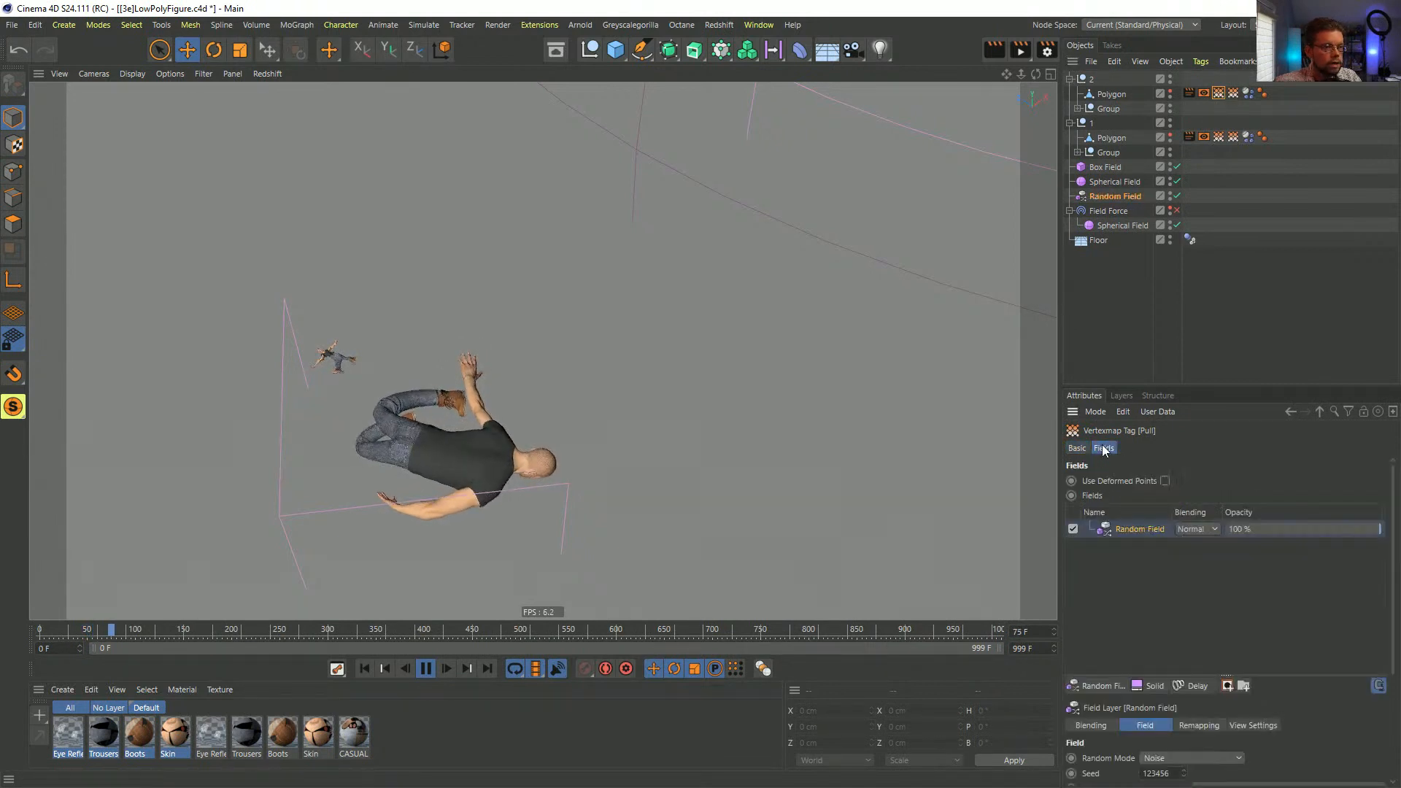
click(1121, 529)
key(ctrl+z)
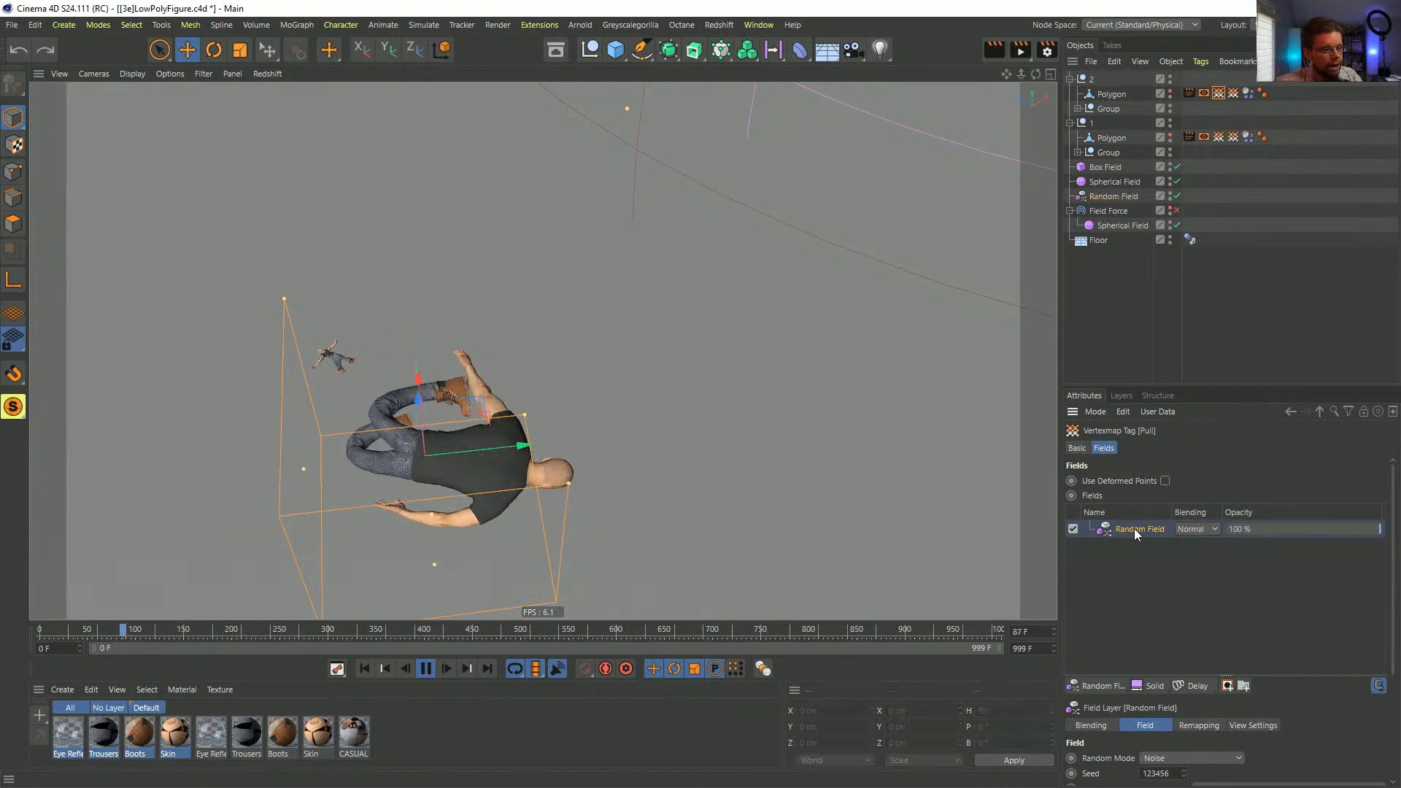
key(ctrl+z)
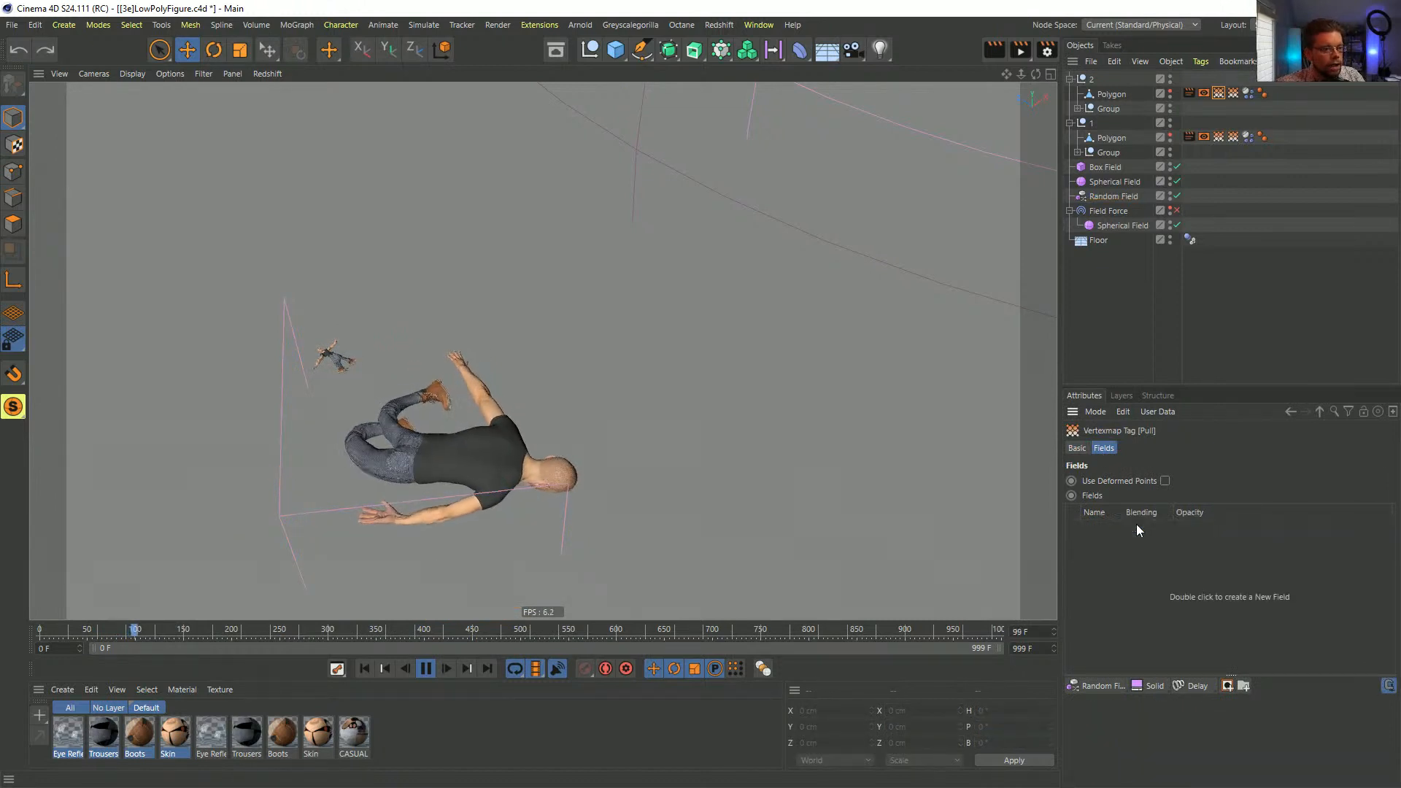
- Add the Random Field at the end of figure 2's Rest Length vertex map's fields and replay the simulation from frame 0
click(1234, 93)
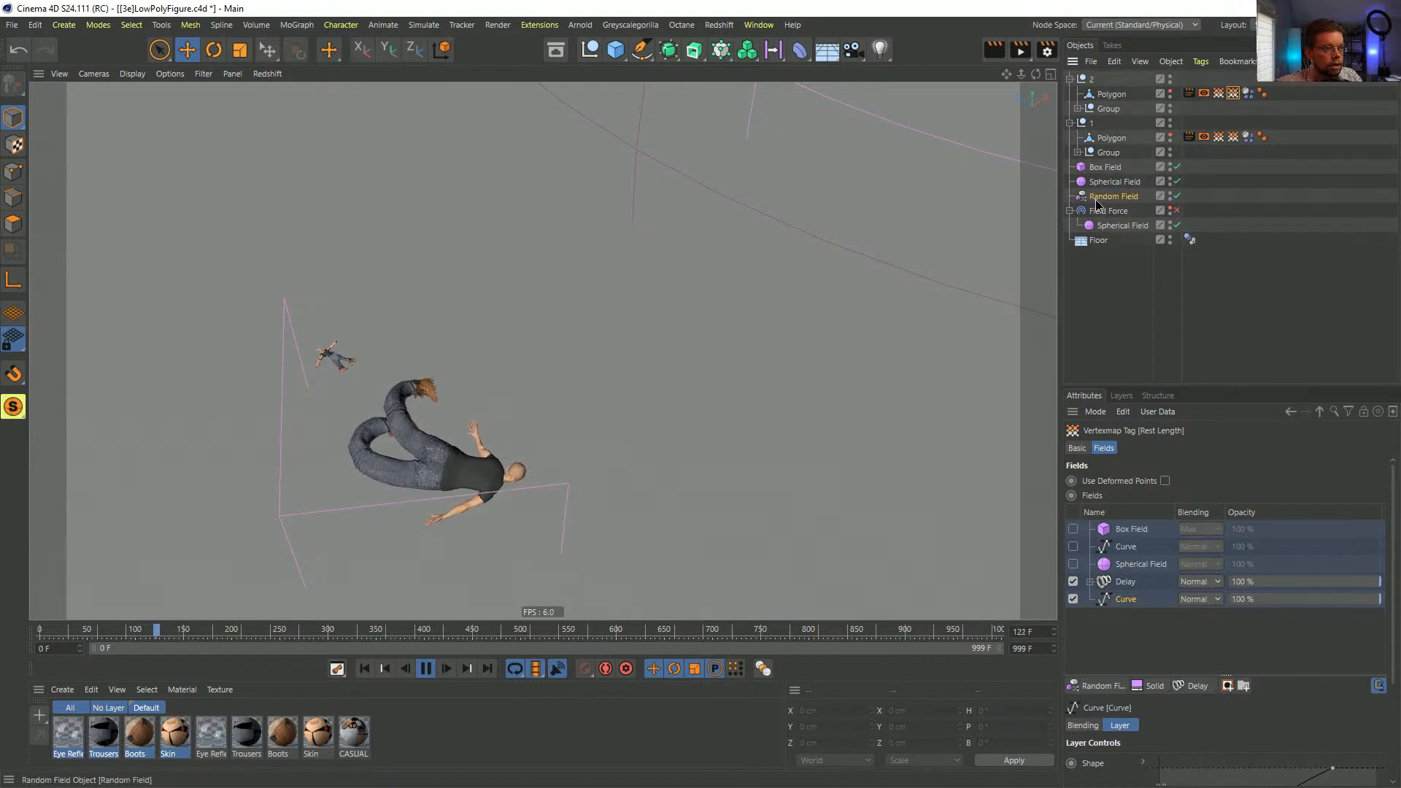
drag(1132, 613, 1136, 616)
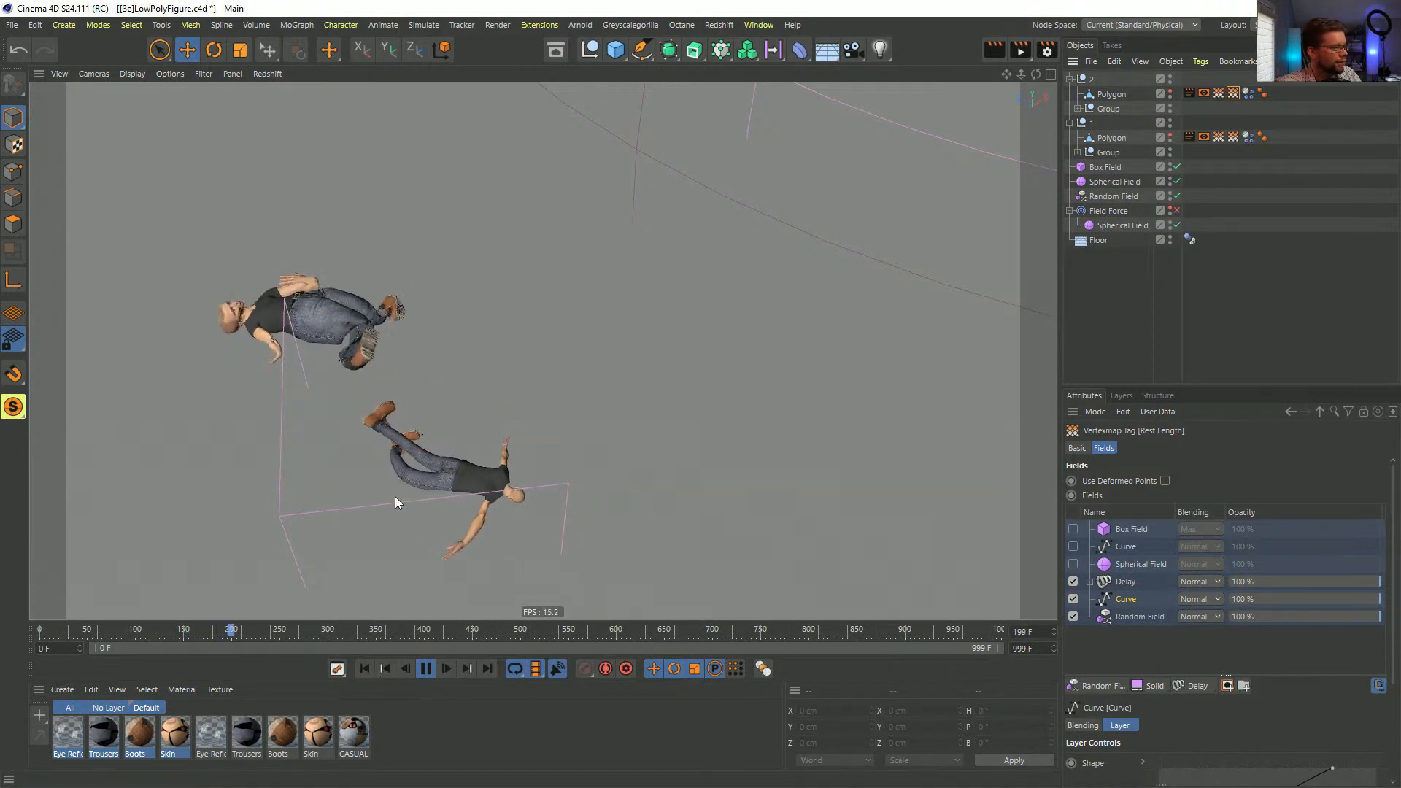
click(364, 667)
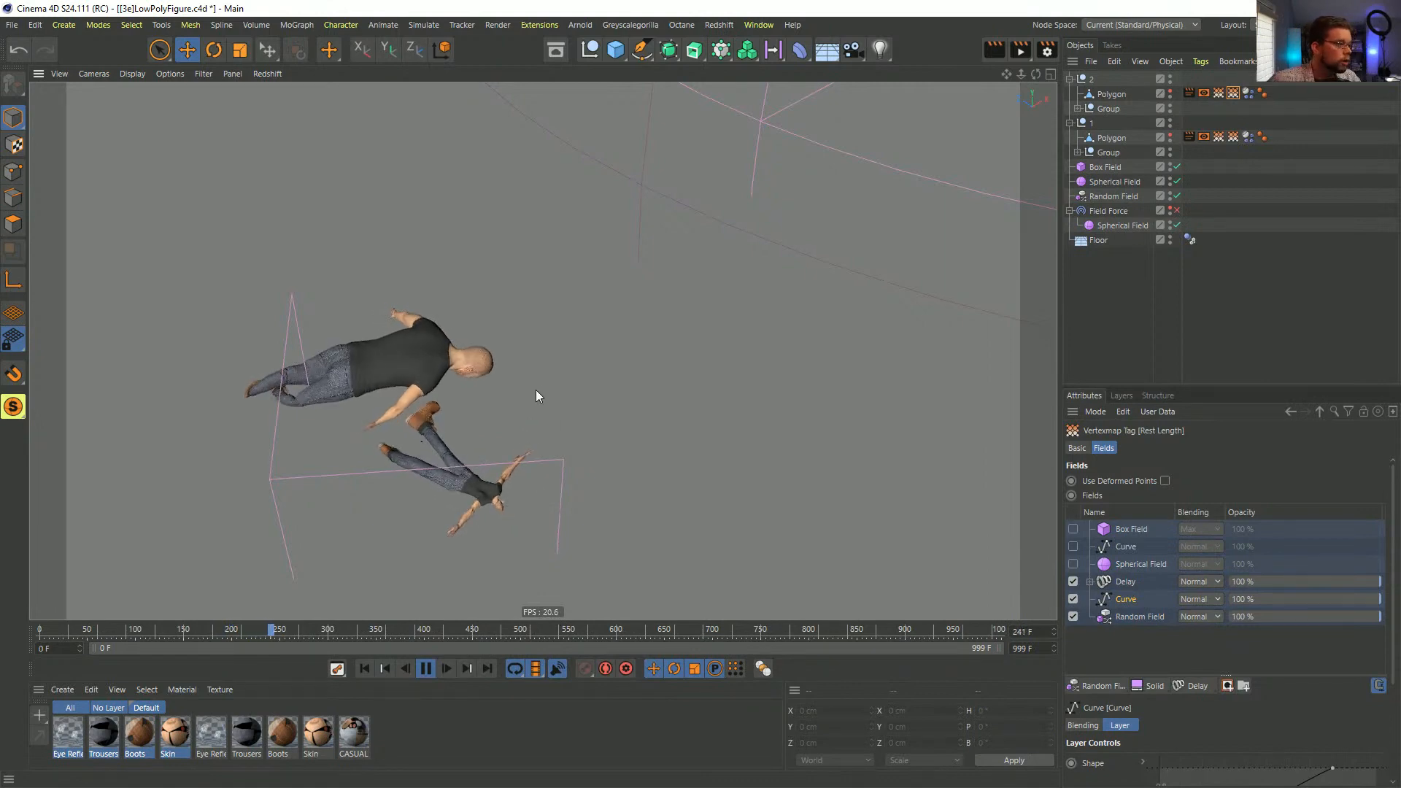
alt+drag(432, 442, 392, 423)
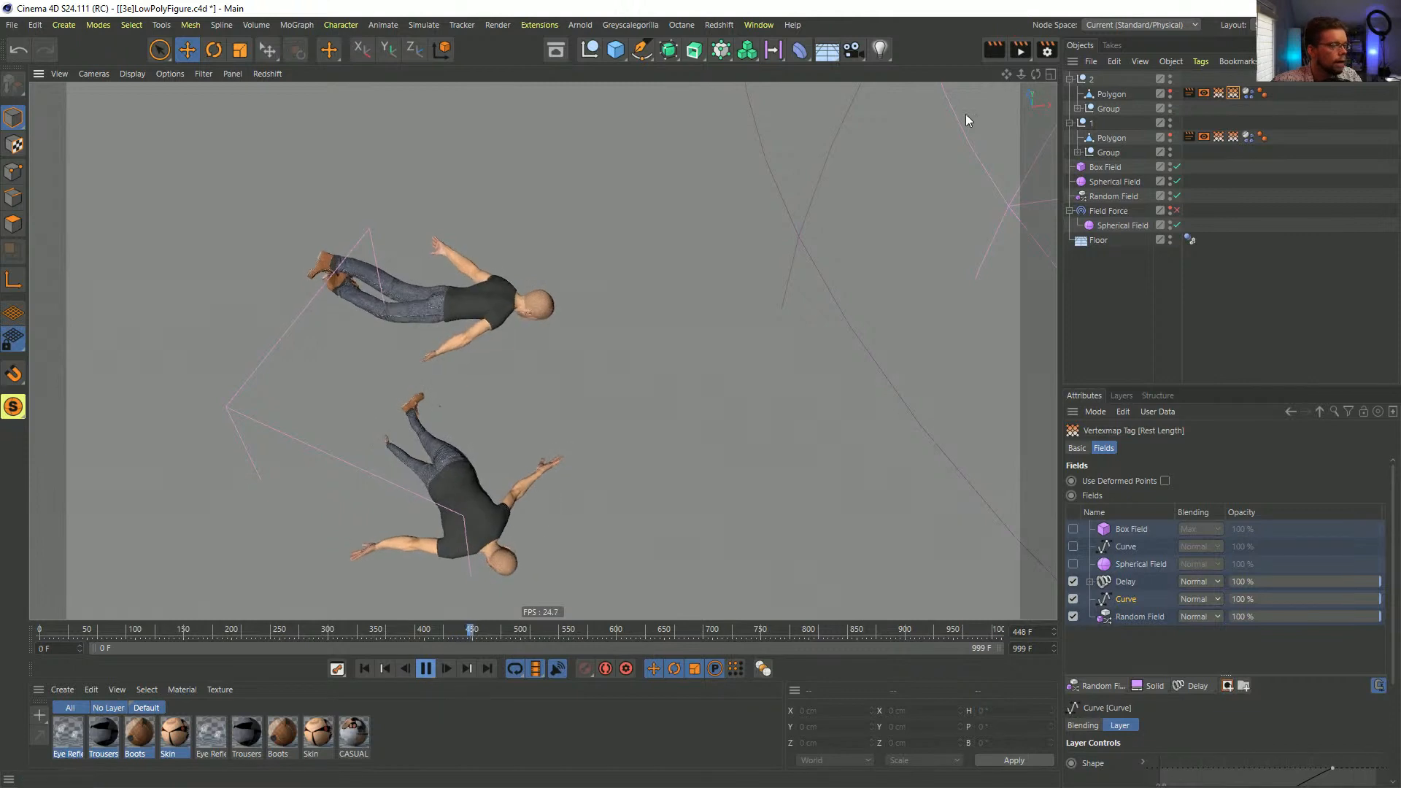
- Set the Field Force's strength to 55
click(1115, 211)
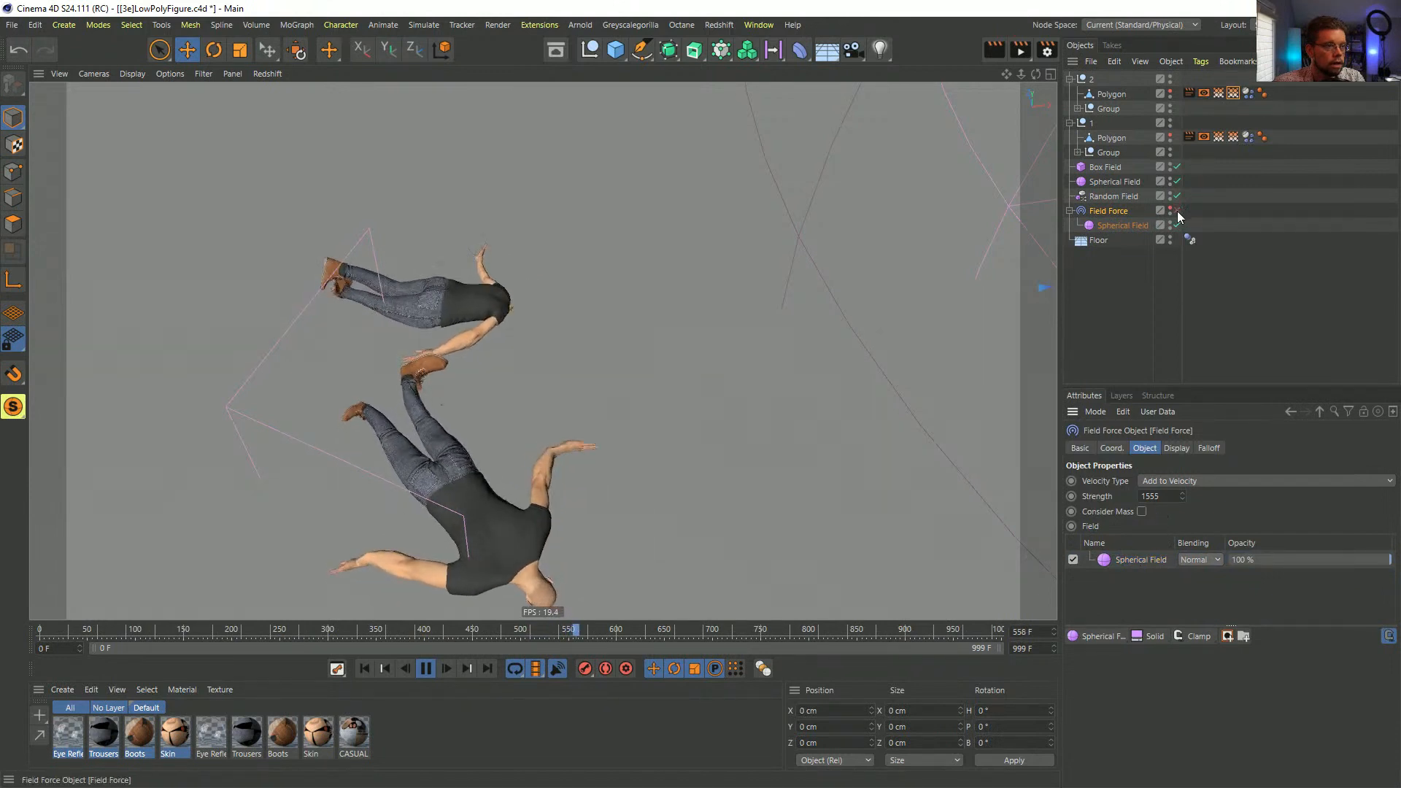
drag(1165, 496, 1139, 496)
text(555)
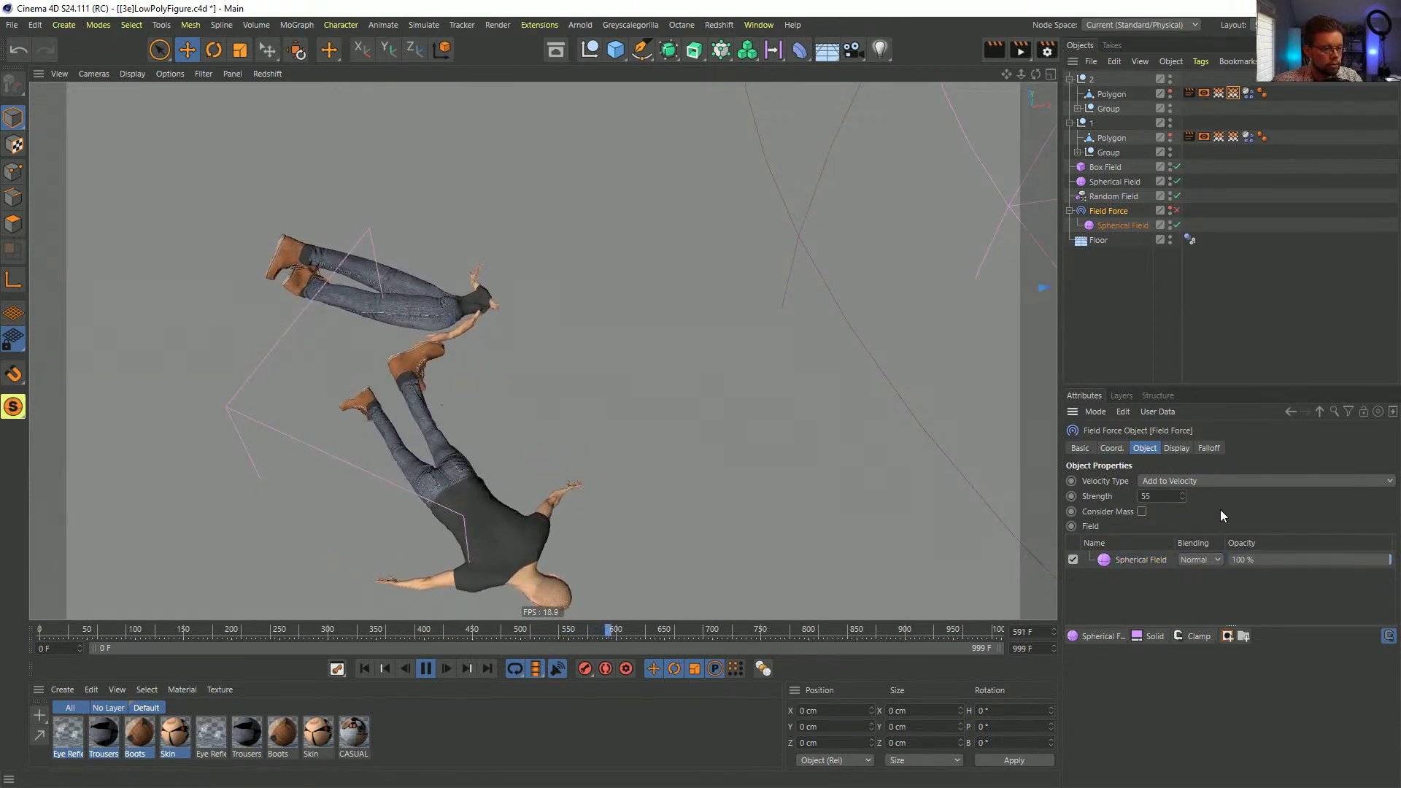
key(Return)
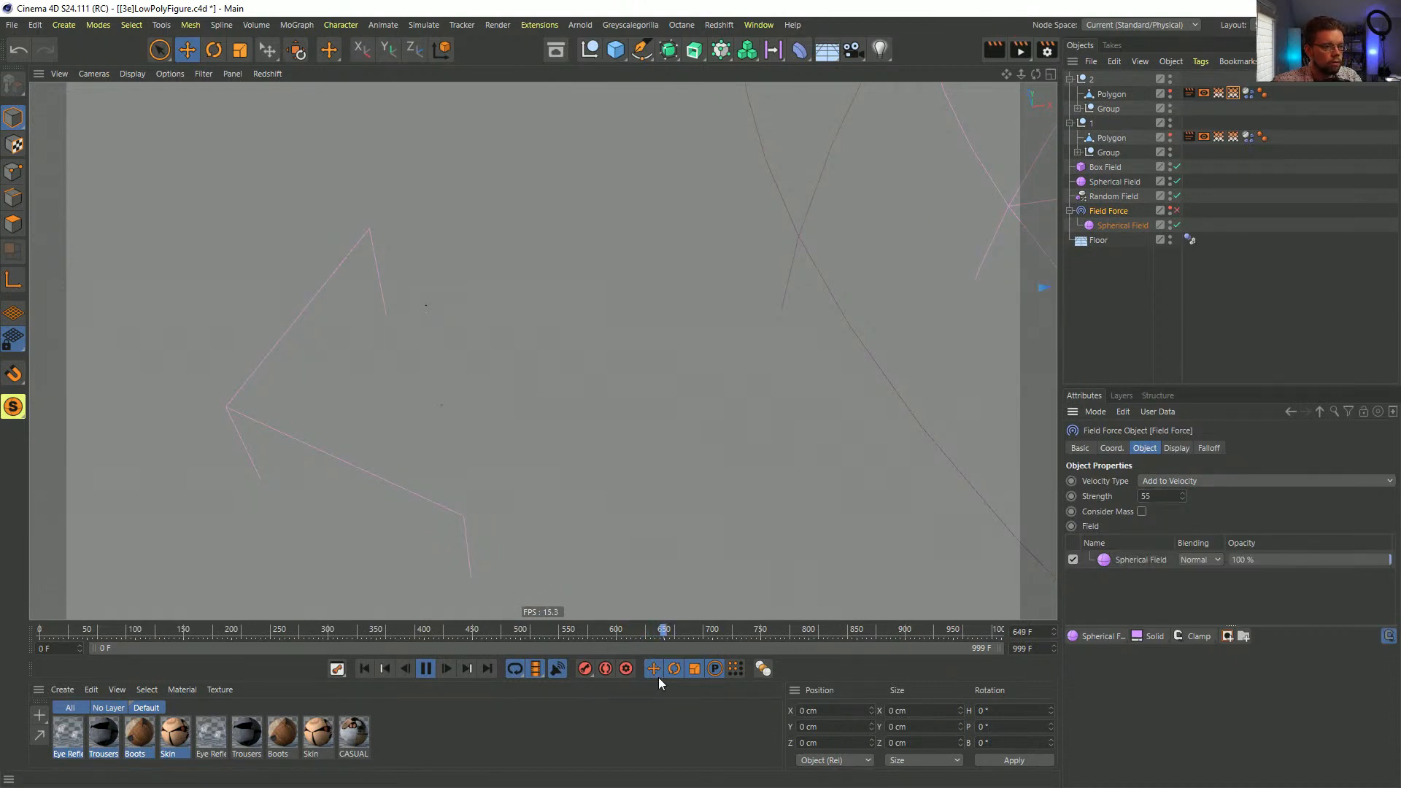
- Enable the Field Force and replay the simulation from the first frame, following both figures toward the force's center
click(380, 667)
alt+drag(799, 368, 714, 359)
click(364, 669)
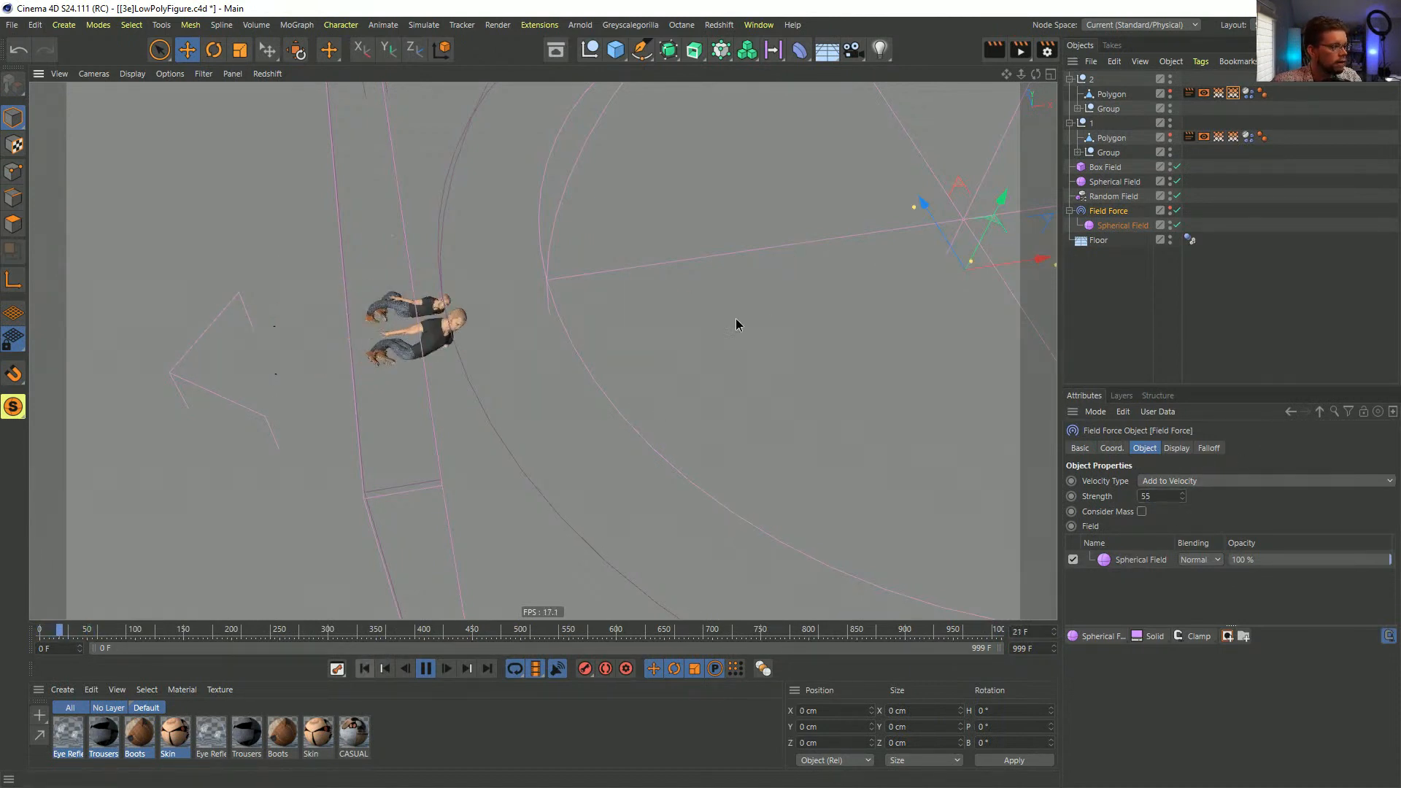
alt+middle_drag(738, 325, 602, 346)
alt+right_drag(657, 314, 715, 285)
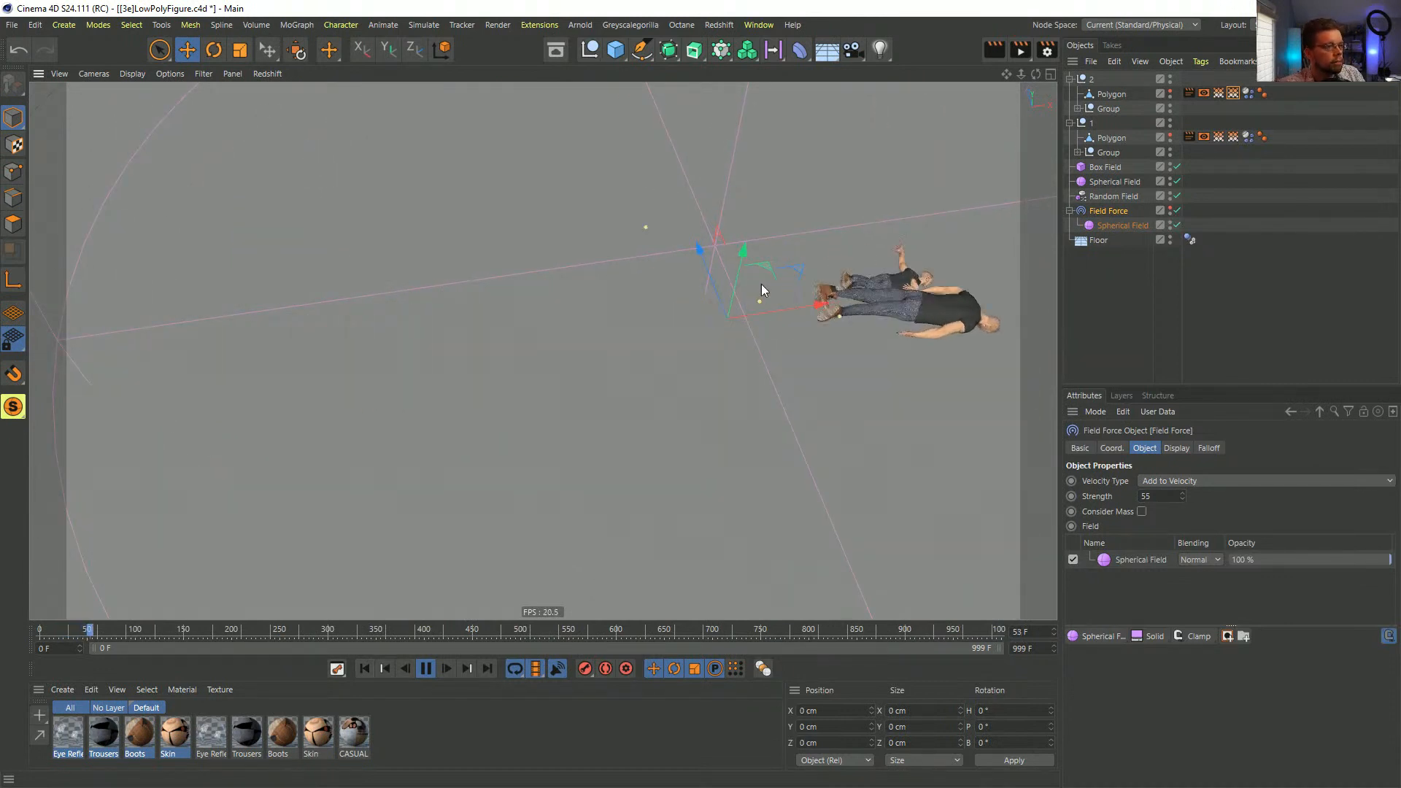
alt+middle_drag(761, 285, 615, 311)
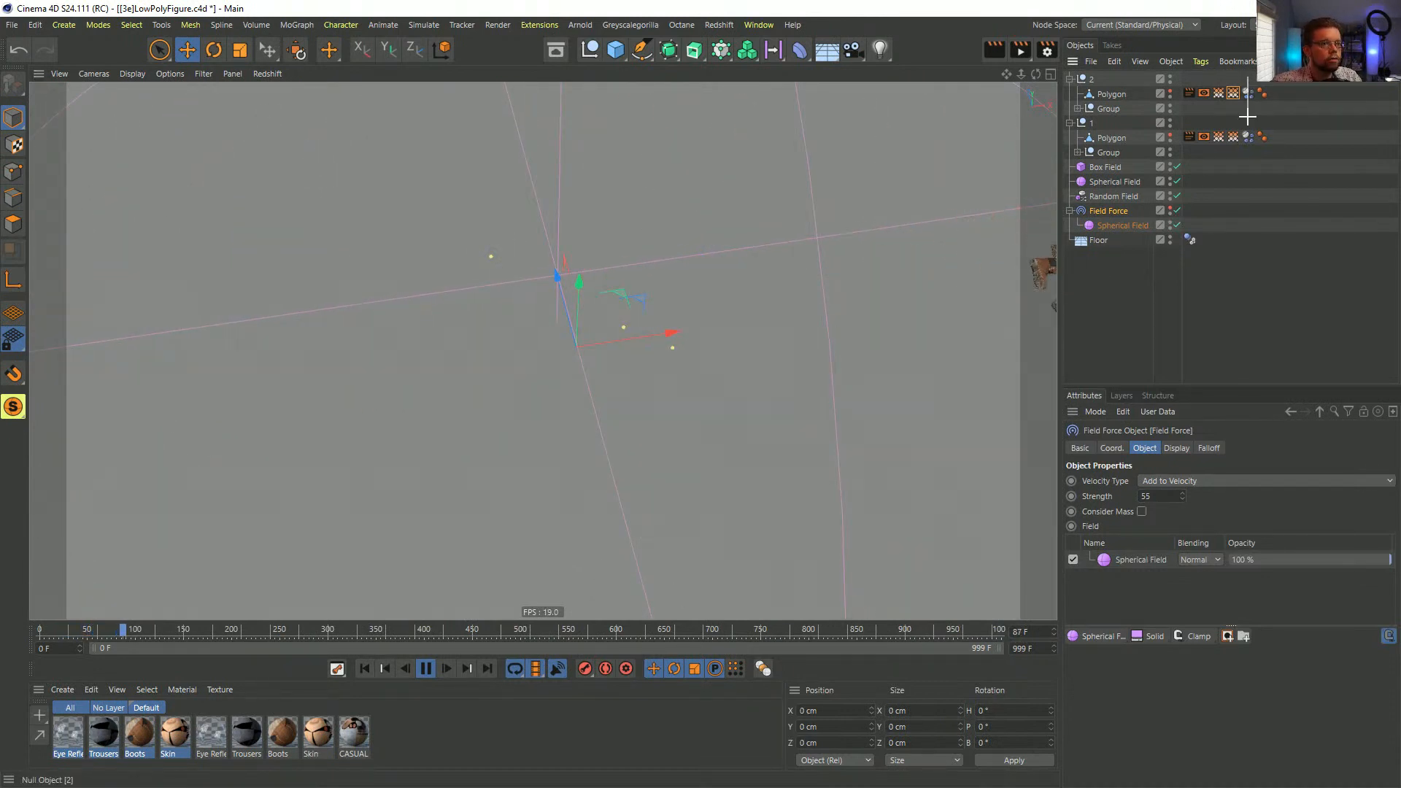
- Set the linear damping to 90% on both figures' Dynamics Body tags
drag(1247, 117, 1245, 181)
click(1244, 448)
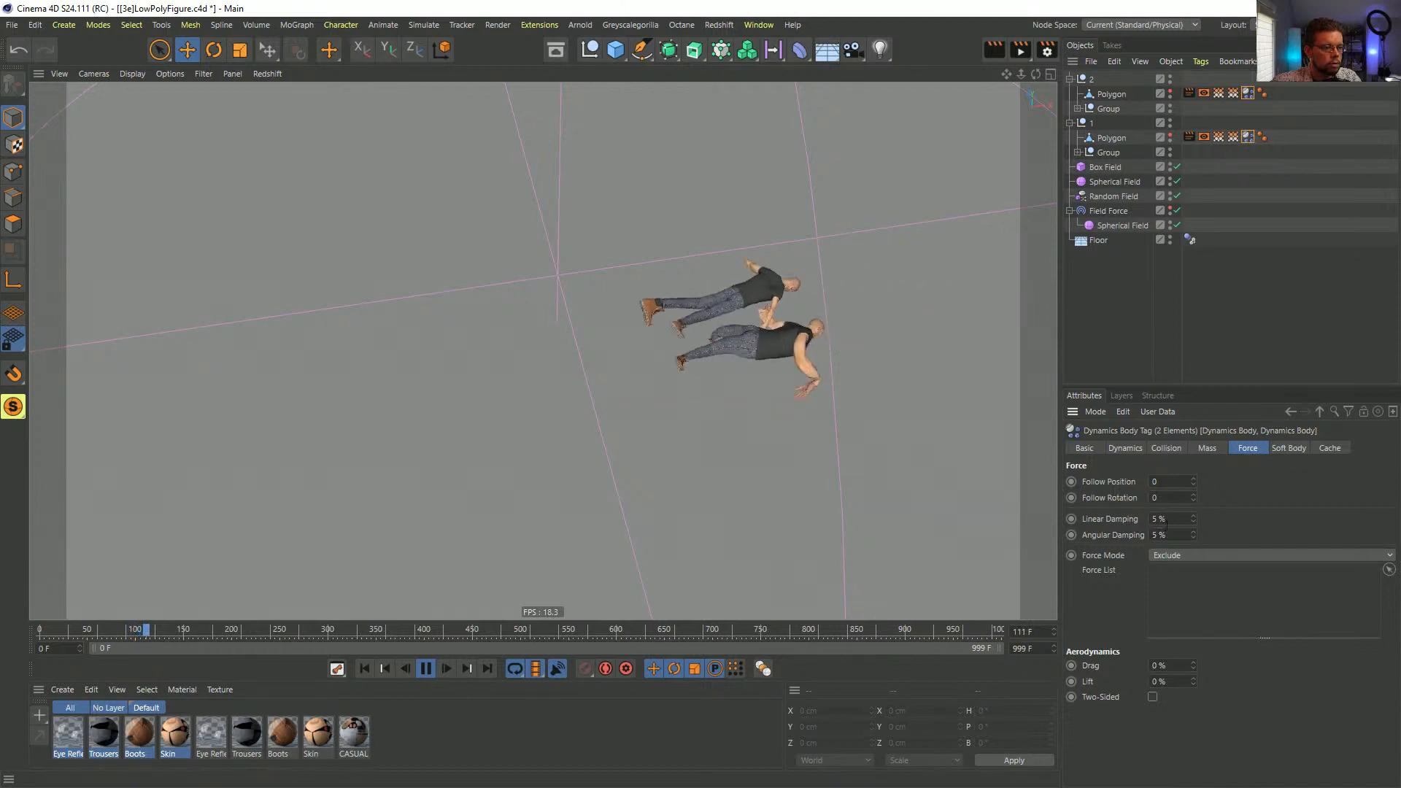
click(1172, 519)
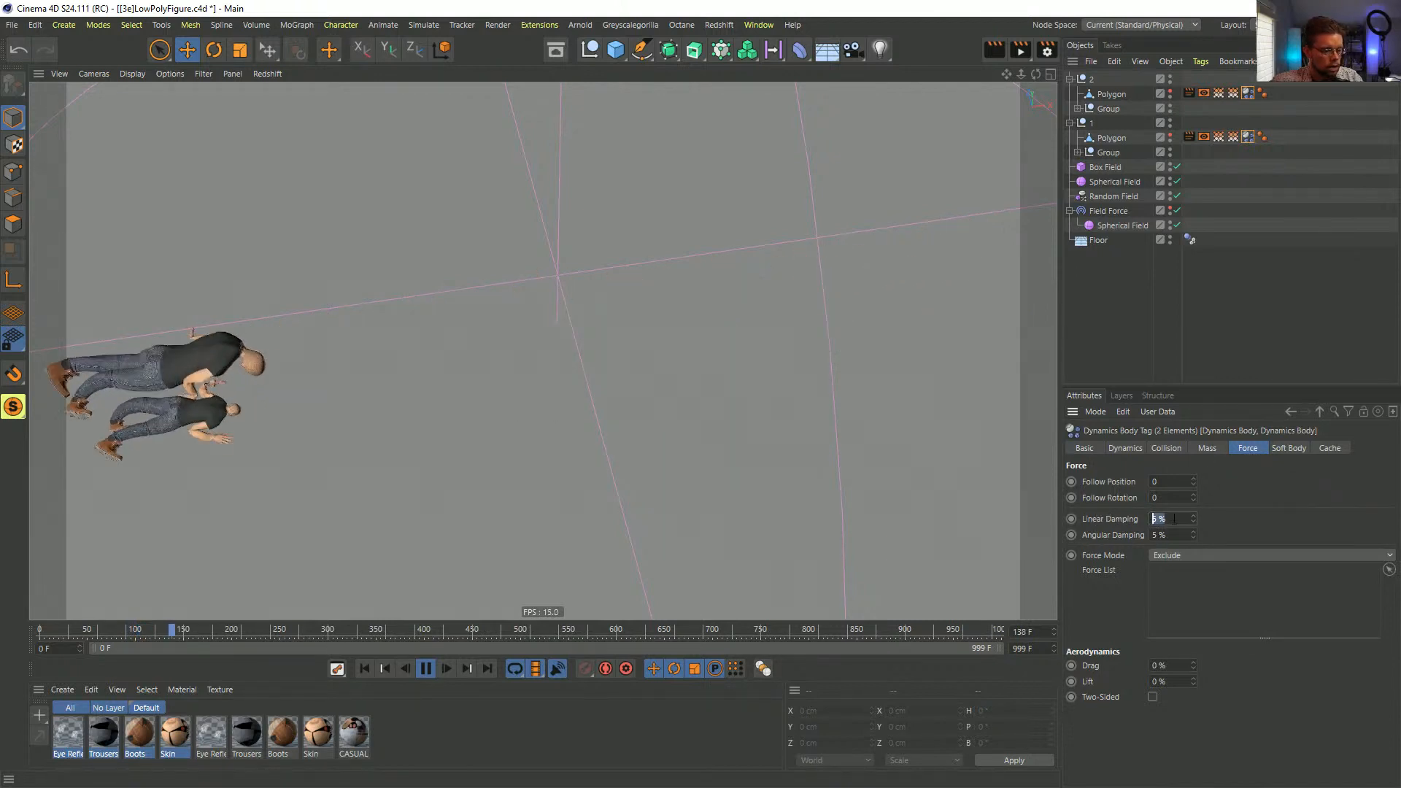
text(90)
key(Return)
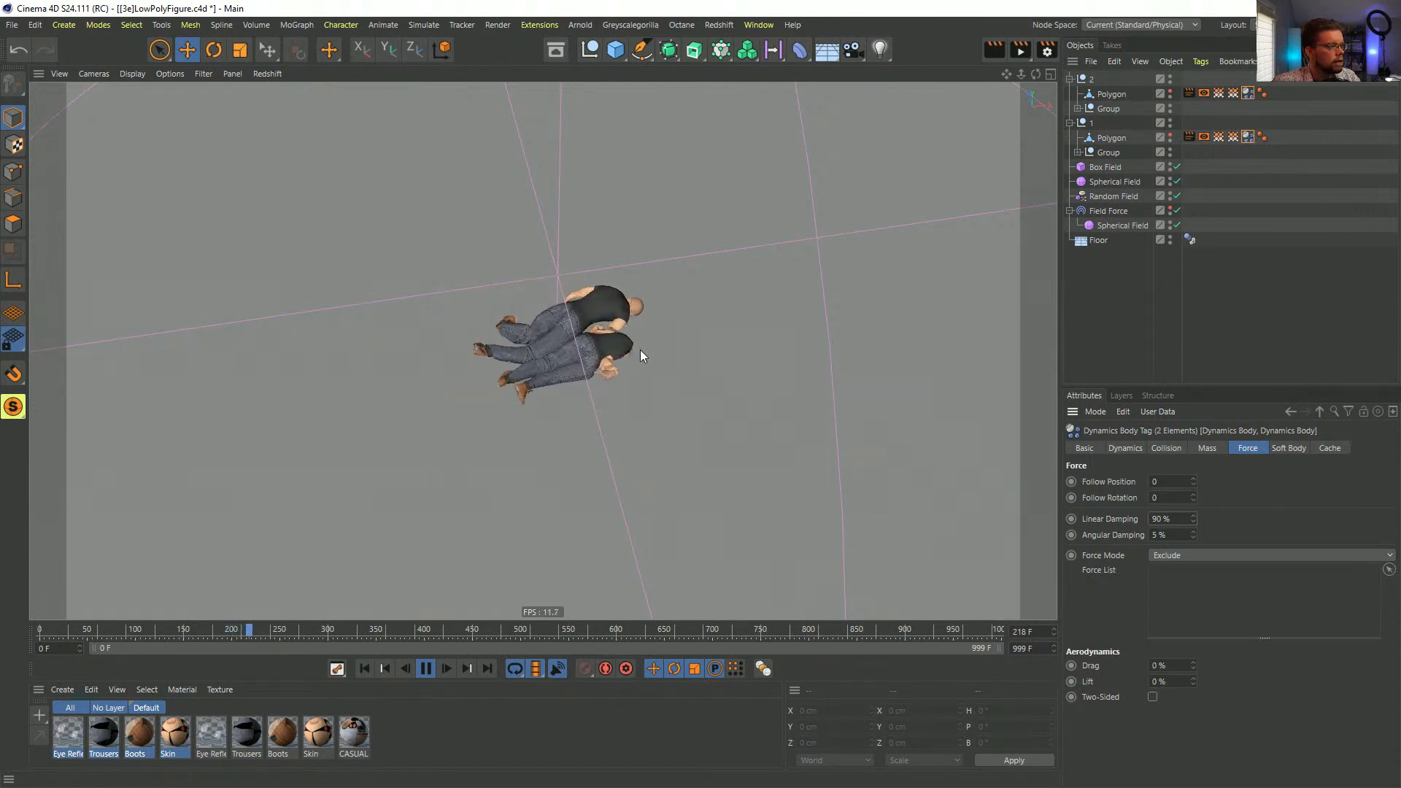
- Inspect the two colliding figures up close from several angles, stop the playback and return to frame 0
mouse_move(579, 352)
alt+mouse_down()
mouse_move(482, 310)
mouse_move(561, 338)
alt+mouse_up()
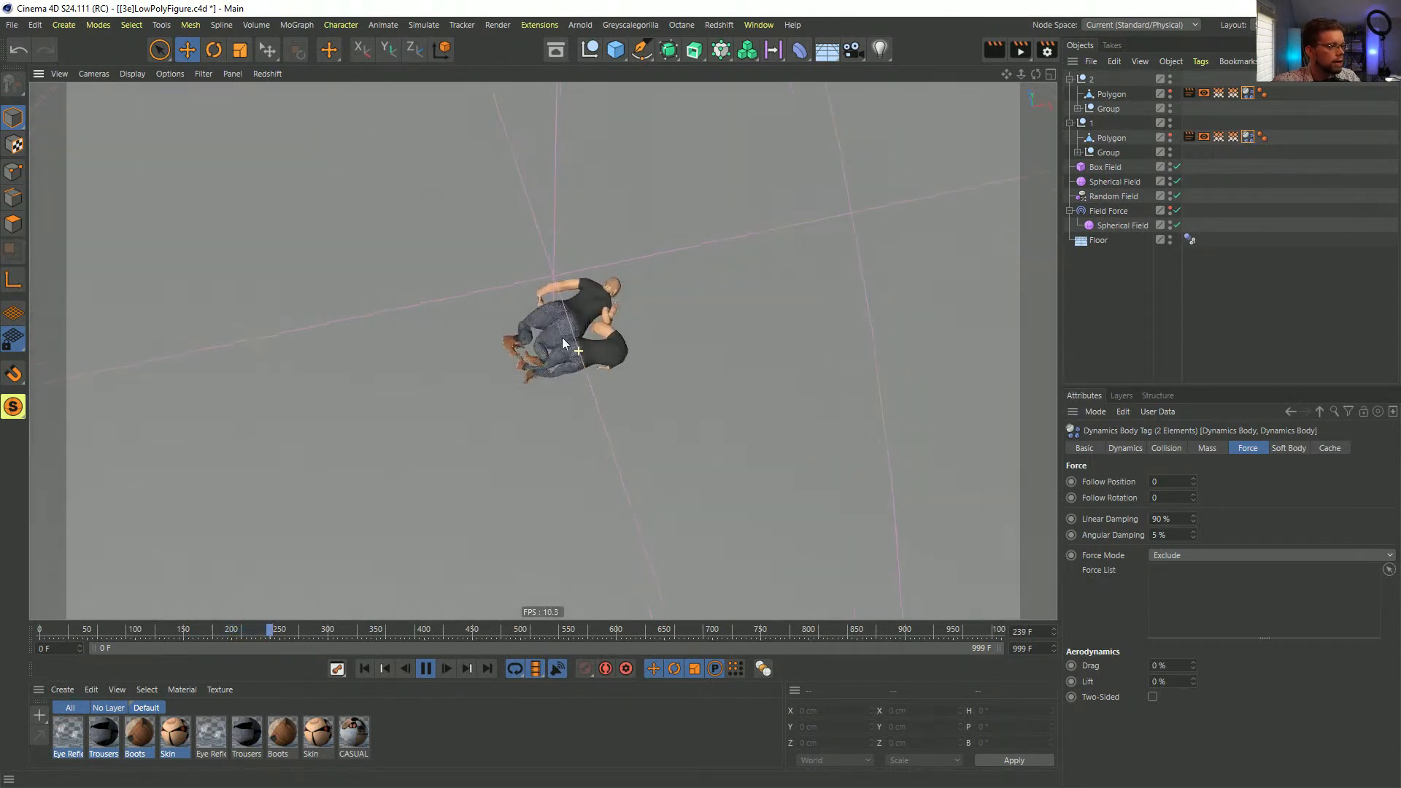
alt+right_drag(562, 337, 810, 303)
alt+drag(630, 371, 598, 297)
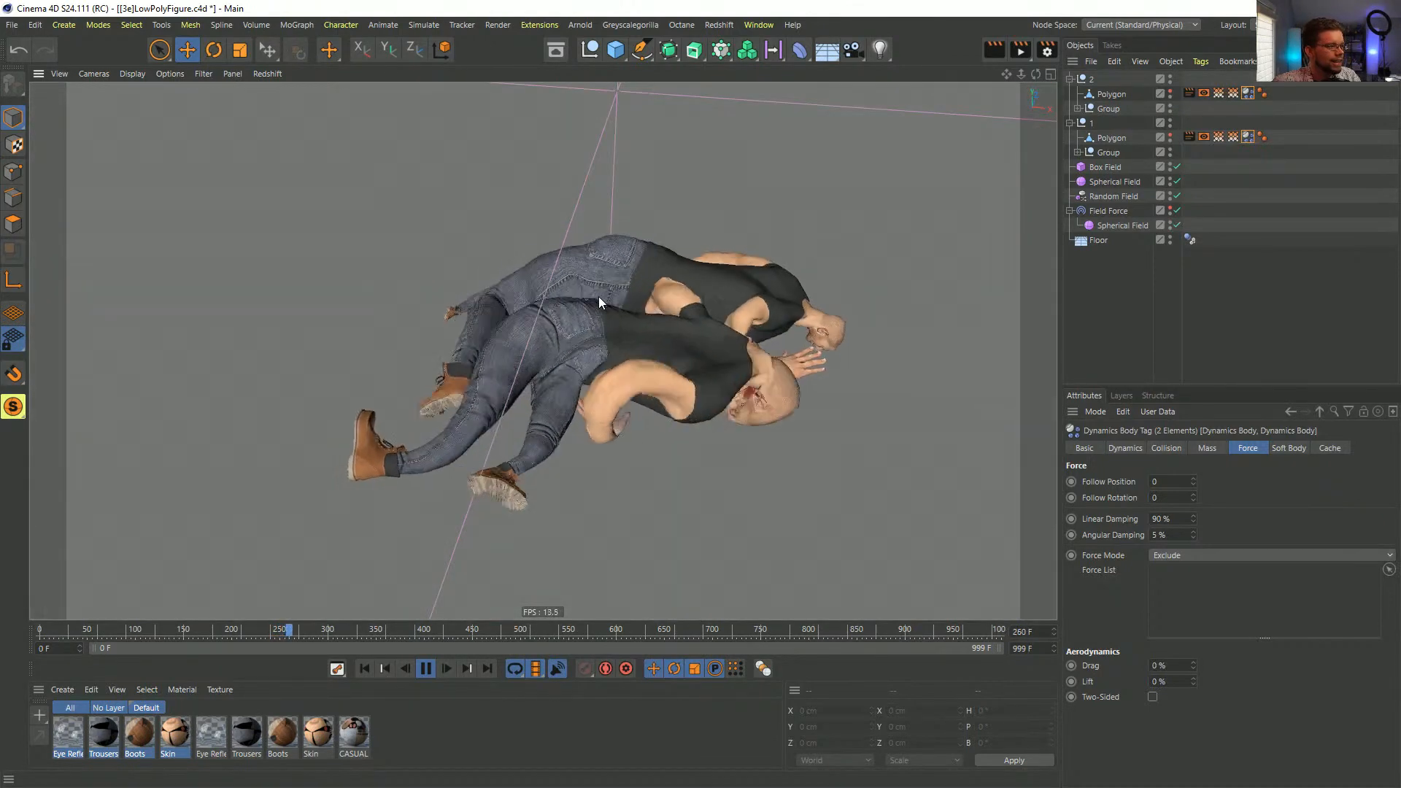
alt+drag(713, 334, 748, 369)
alt+right_drag(747, 369, 580, 380)
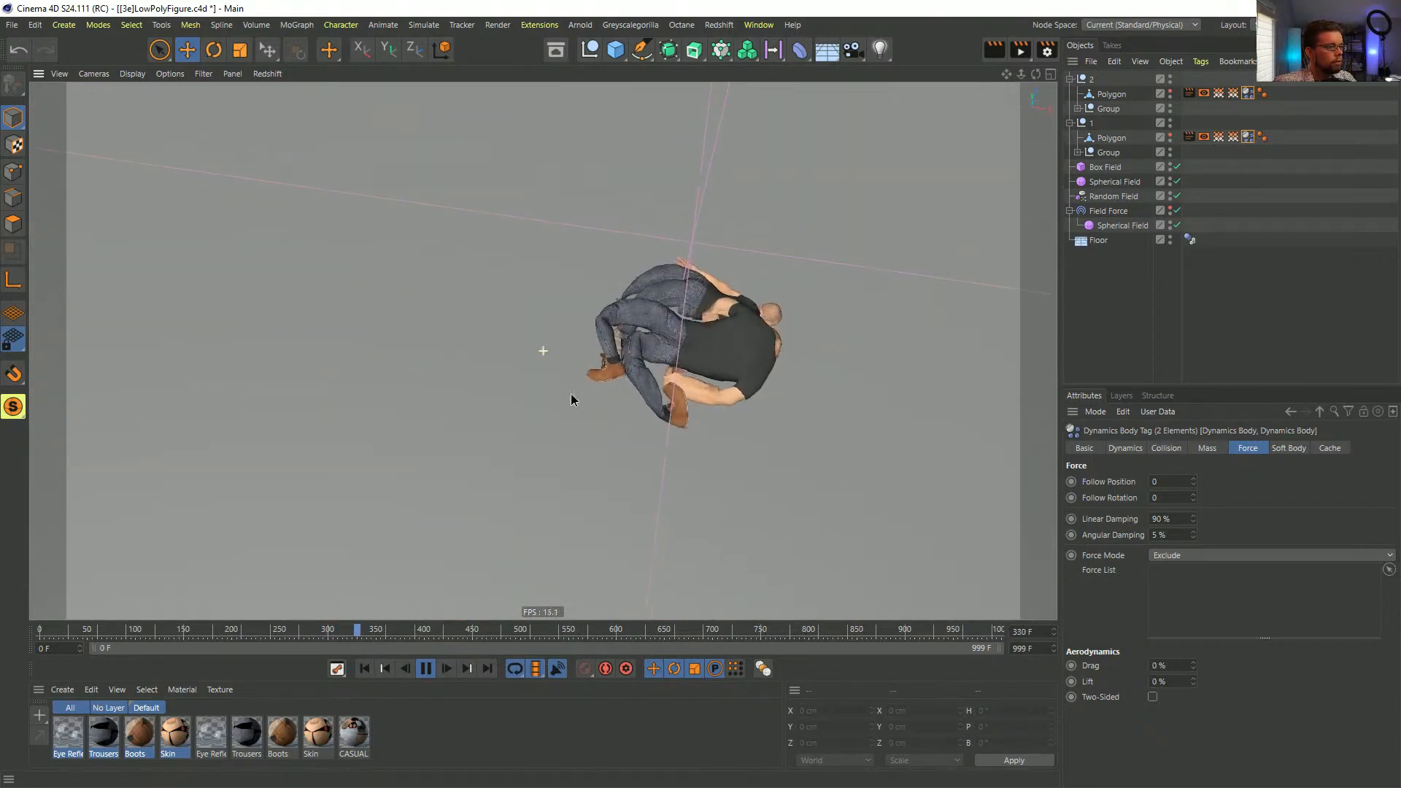
alt+drag(571, 393, 685, 347)
click(425, 669)
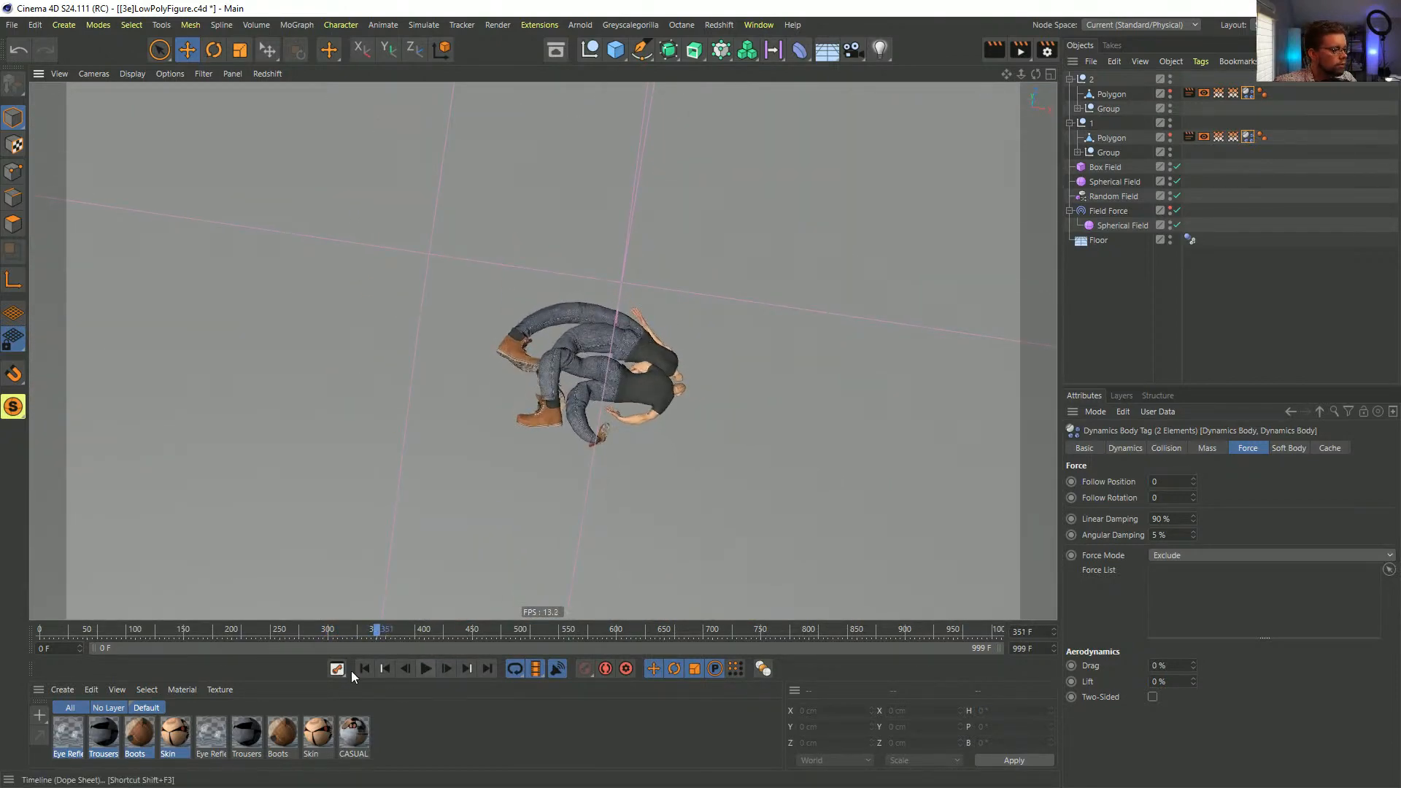
click(365, 669)
- Duplicate figure nulls 1 and 2, move the copies along X to about 1208 cm, and play the simulation
scroll(240, 435, down, 5)
alt+right_drag(241, 434, 838, 326)
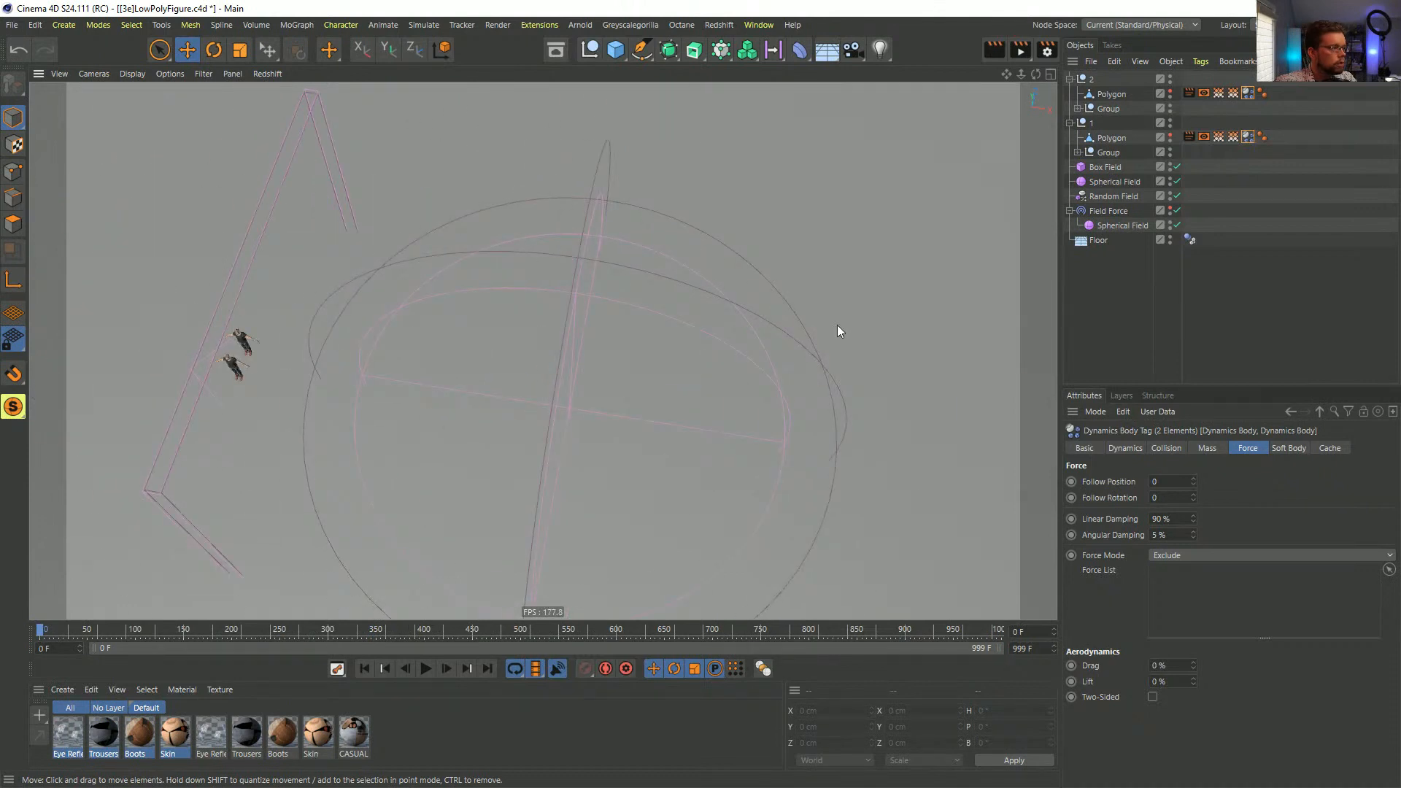
click(1096, 80)
ctrl+click(1096, 123)
key(ctrl+c)
key(ctrl+v)
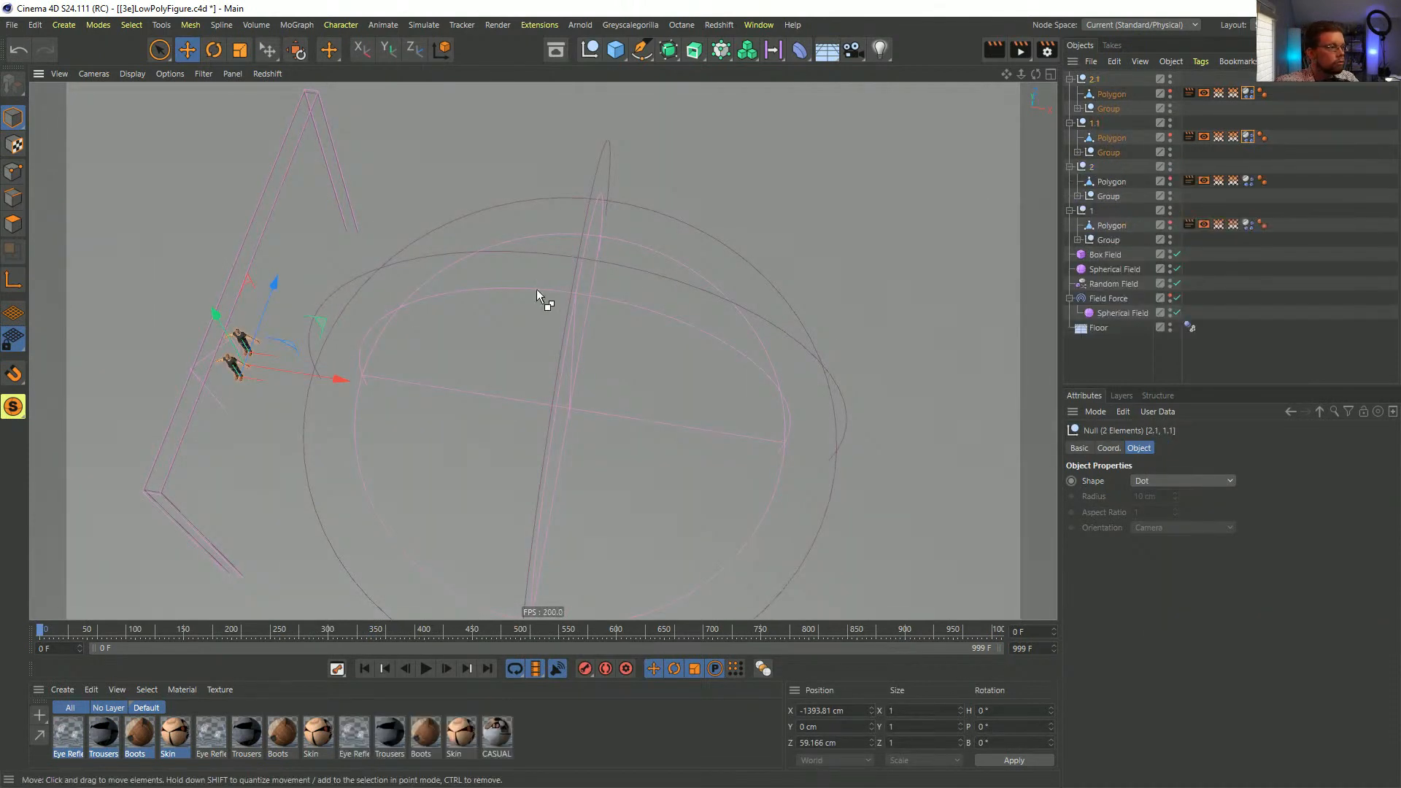
drag(350, 380, 974, 480)
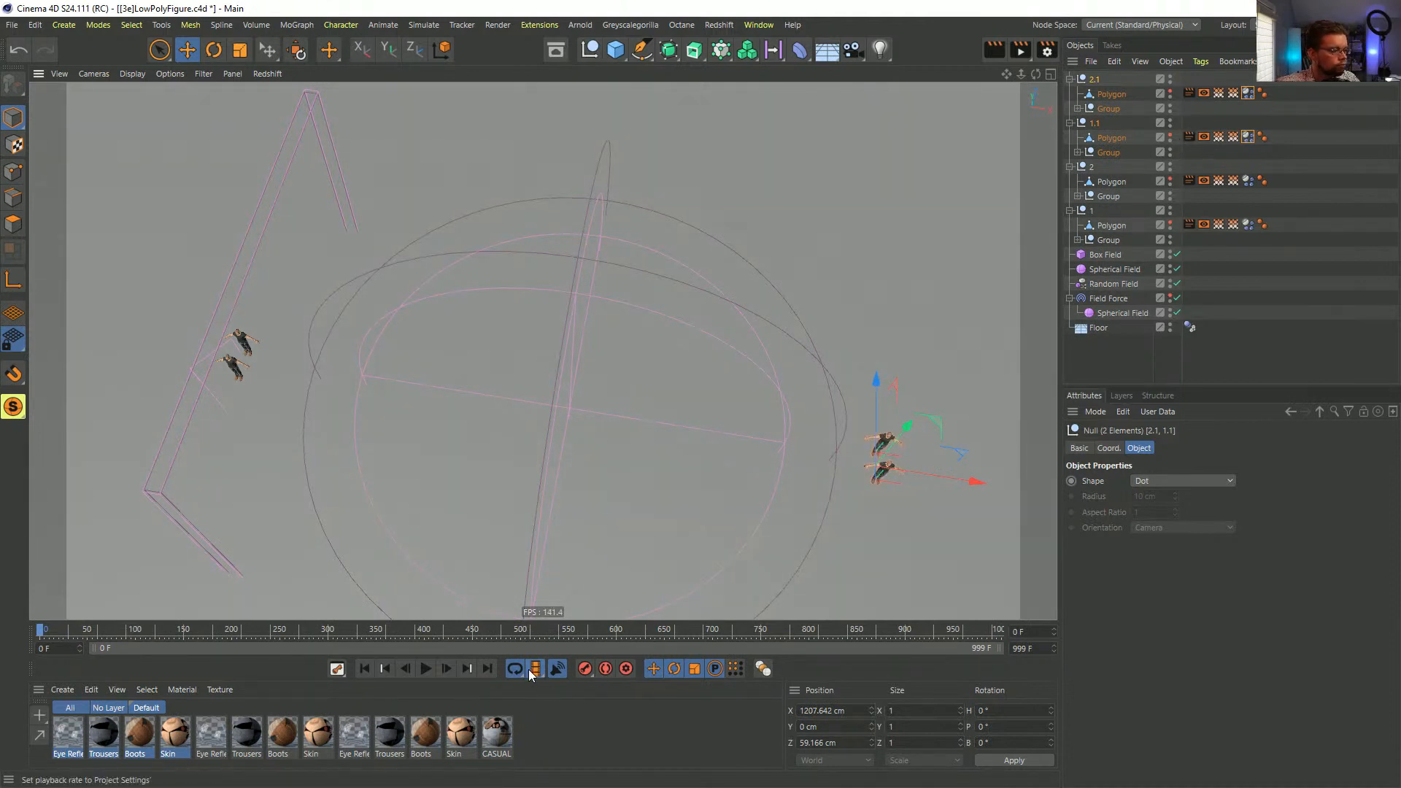
click(425, 668)
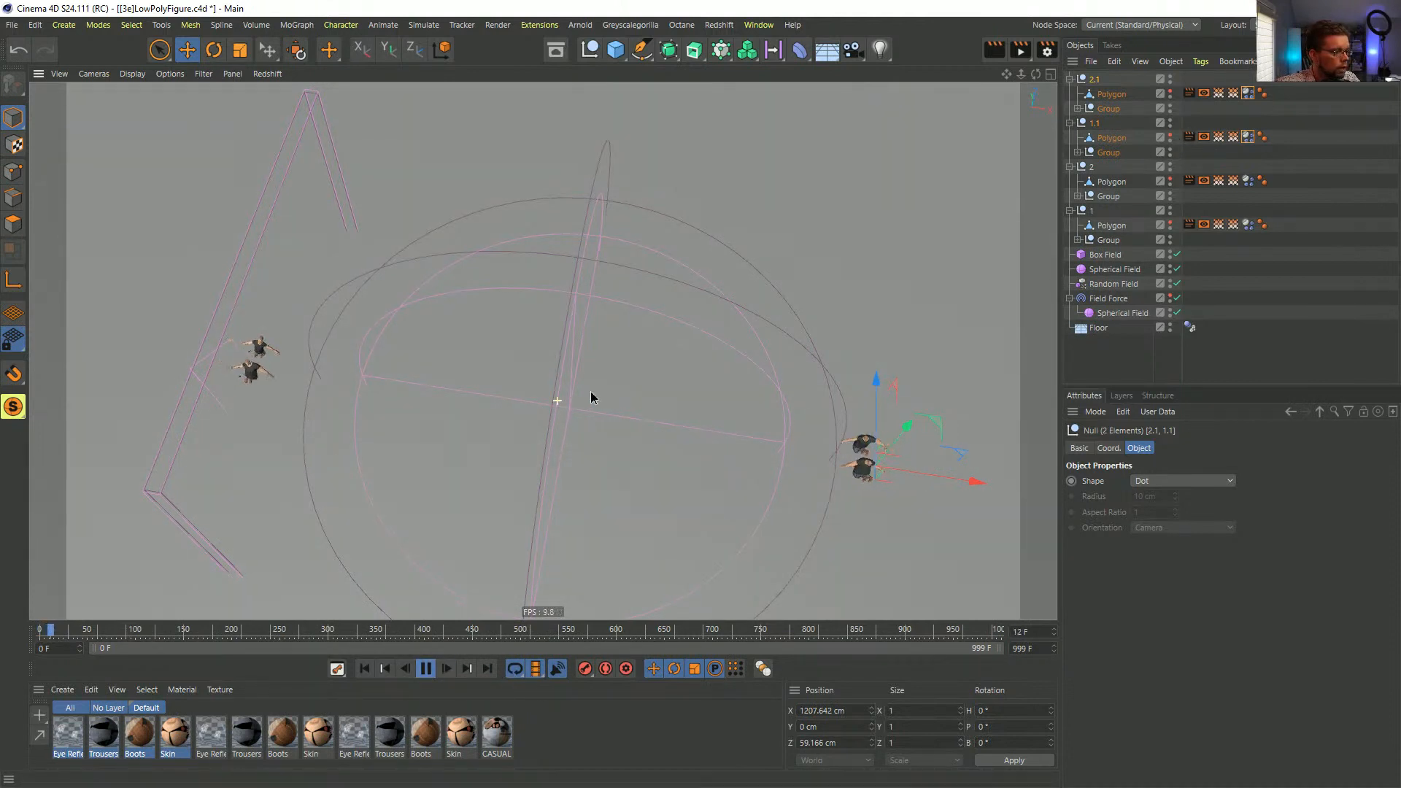
scroll(589, 391, up, 5)
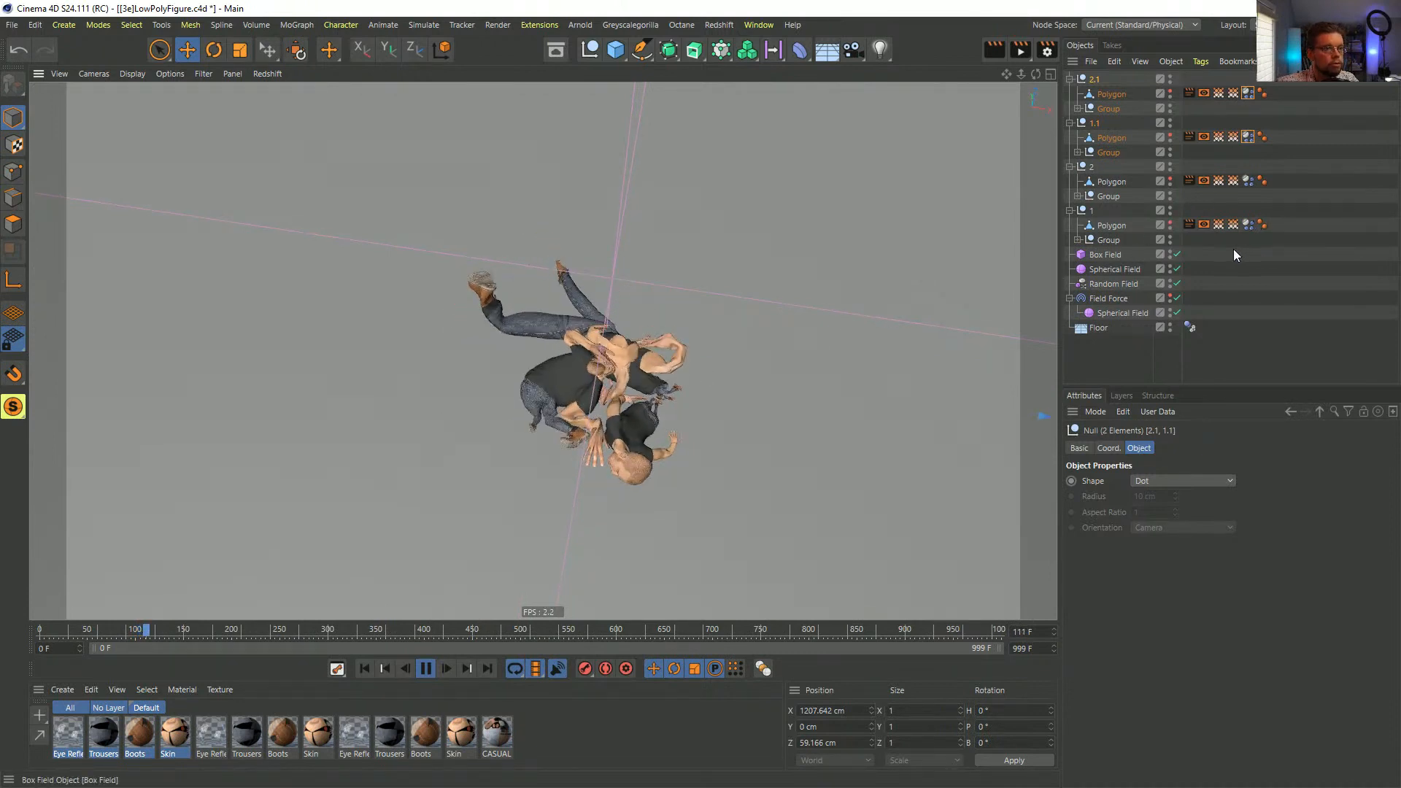
- Set the Random Field's noise scale to 500% and its animation speed to 222%
drag(1235, 90, 1229, 72)
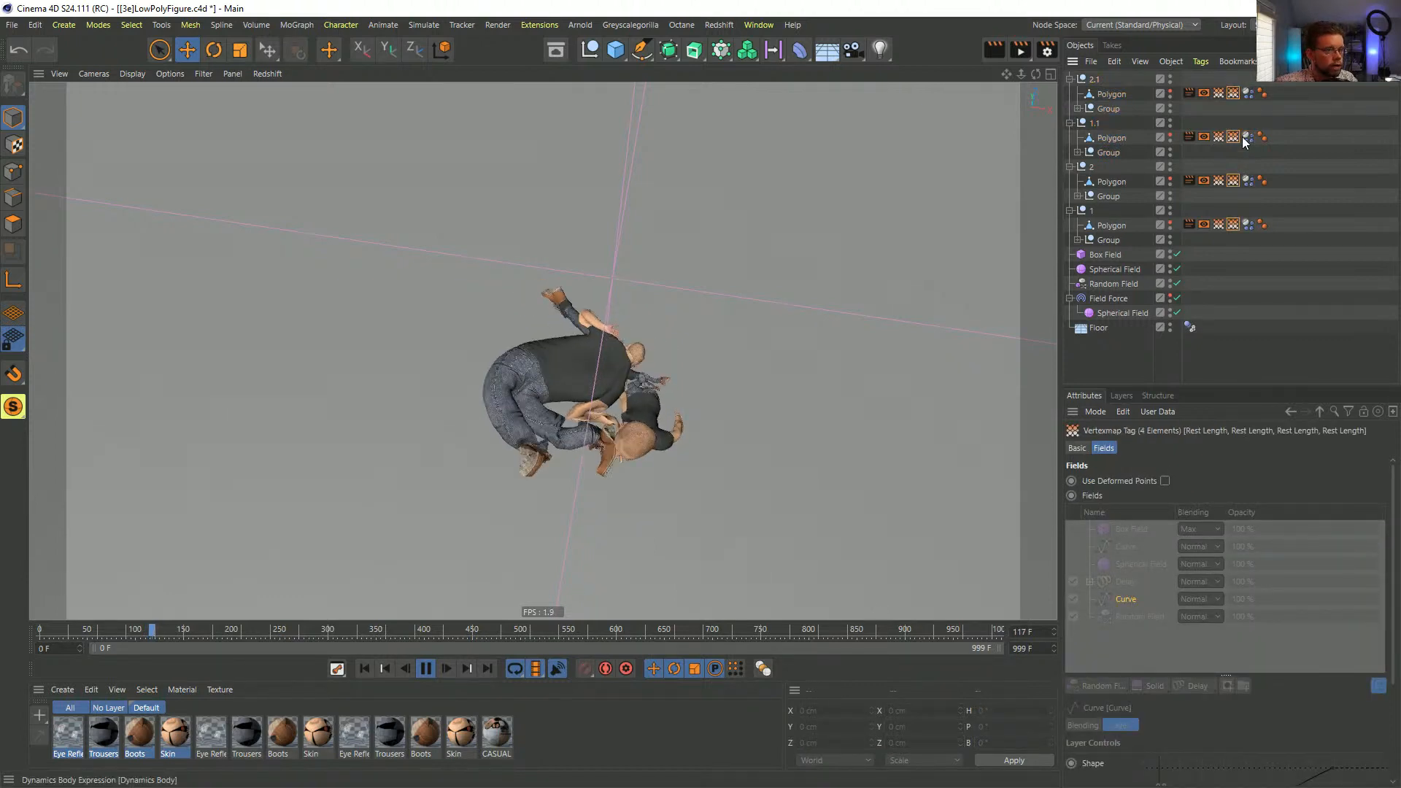
click(1104, 283)
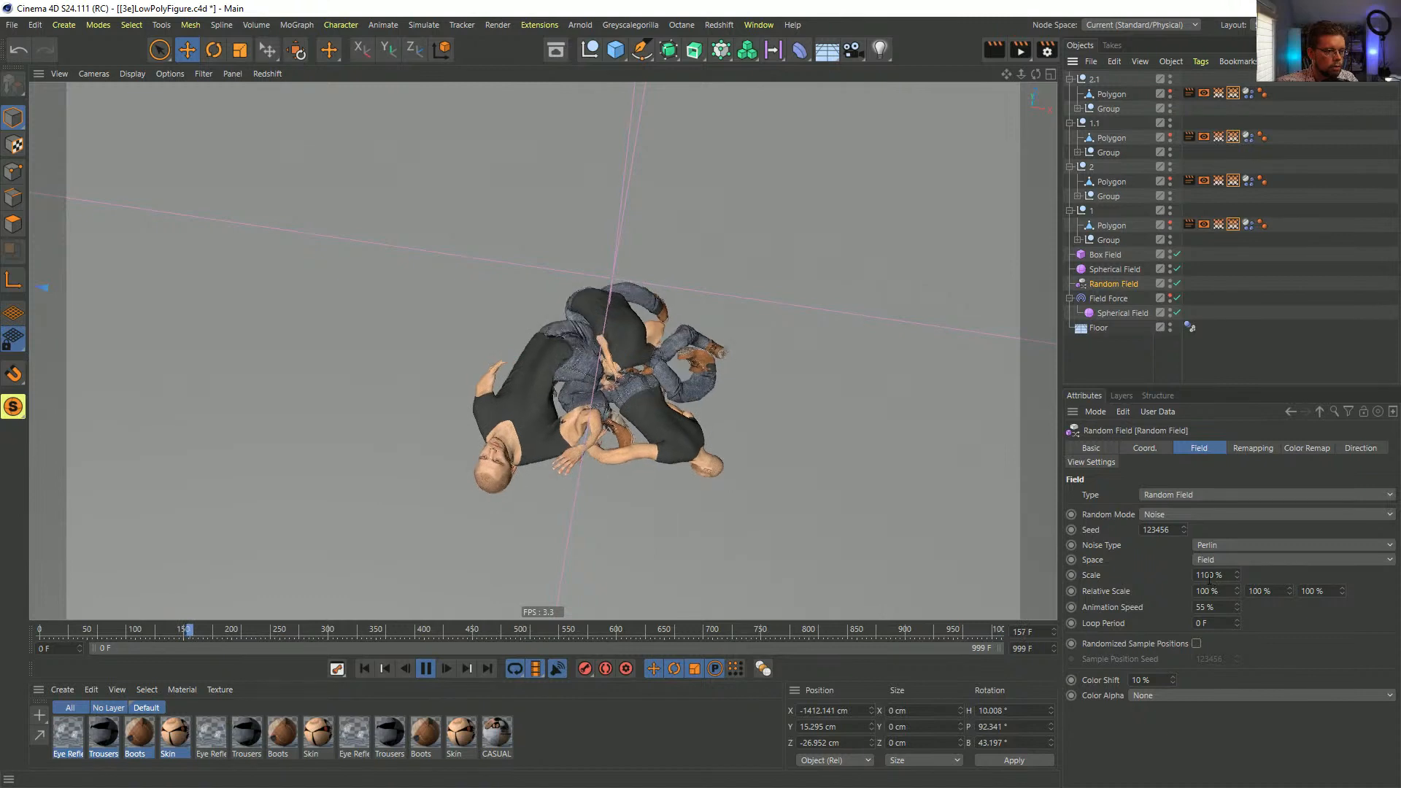
text(500)
key(Return)
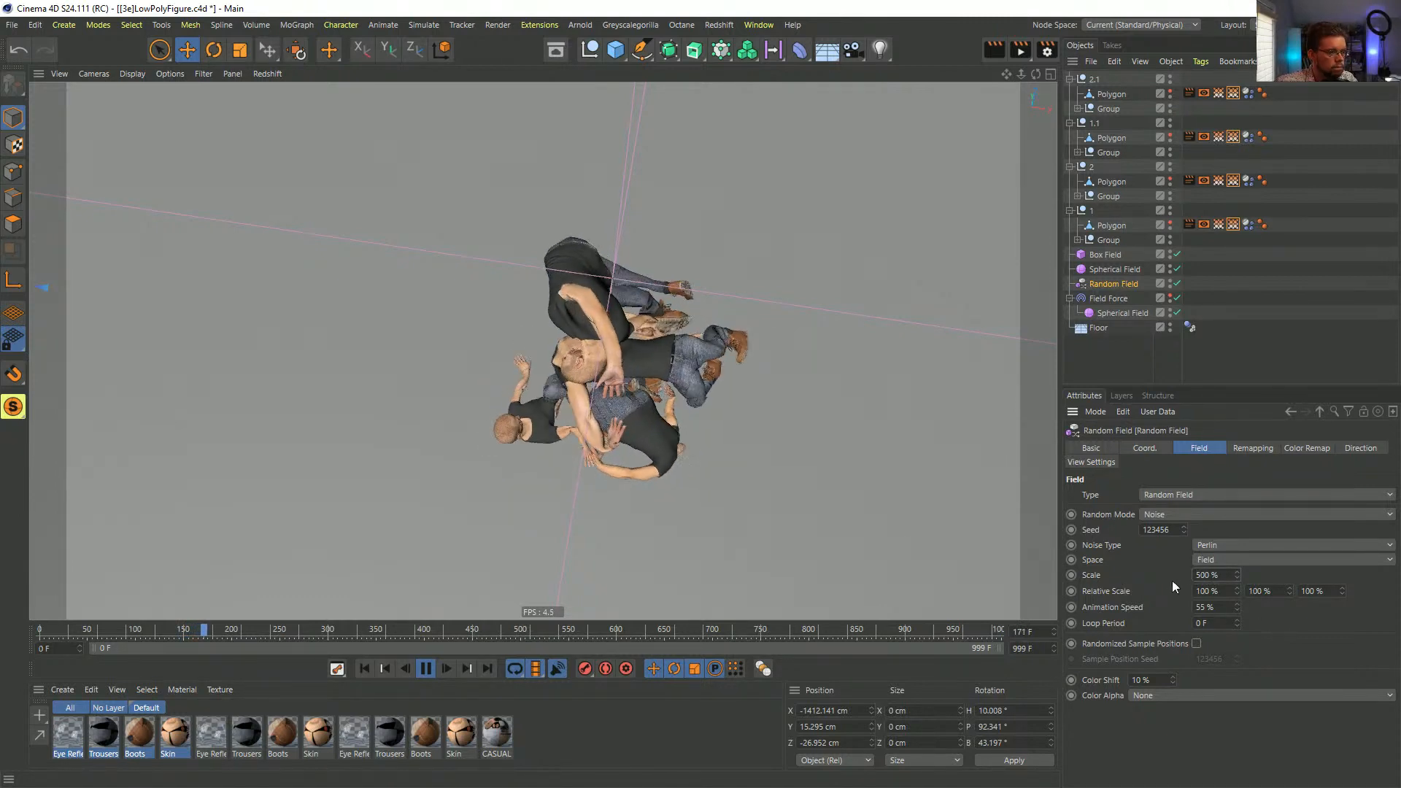
double_click(1212, 607)
text(222)
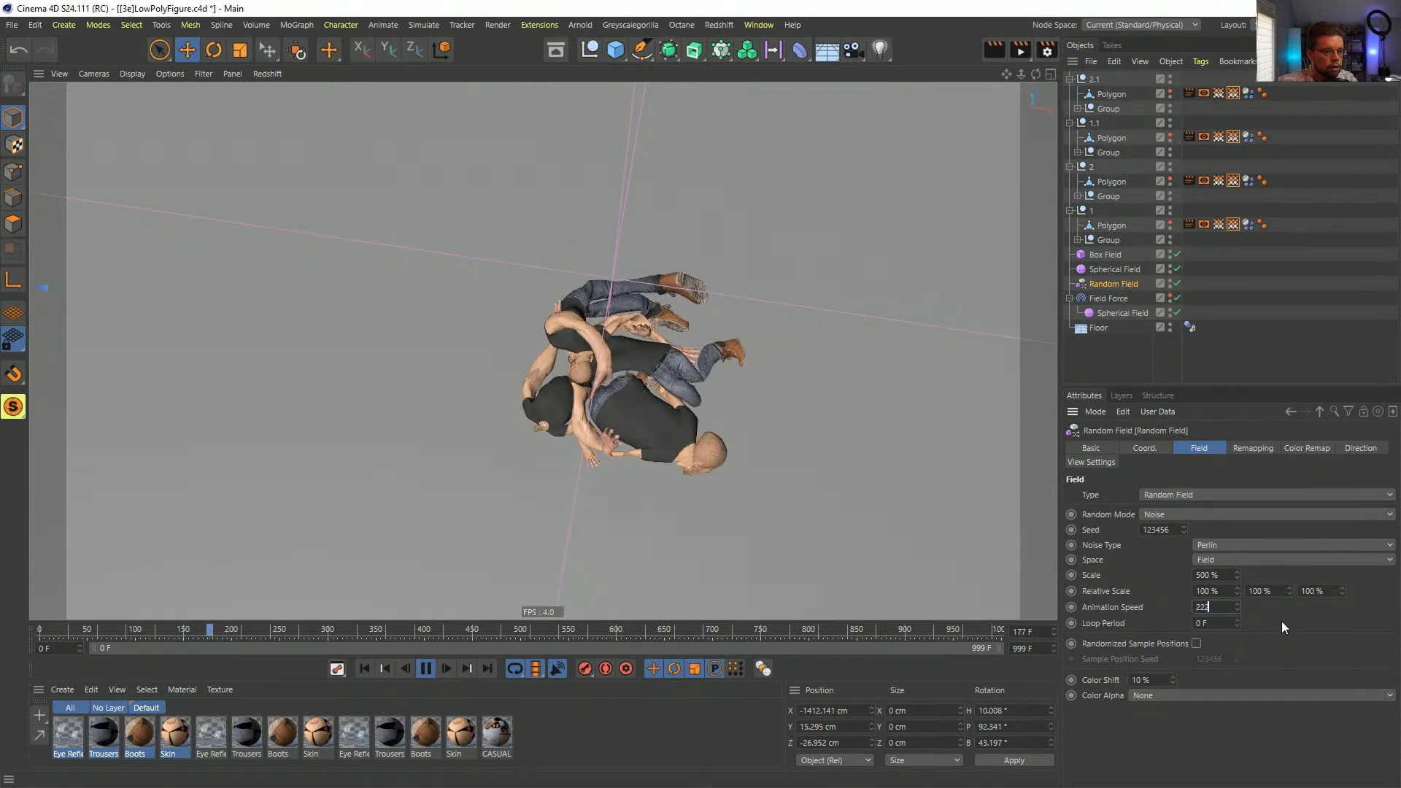
key(Return)
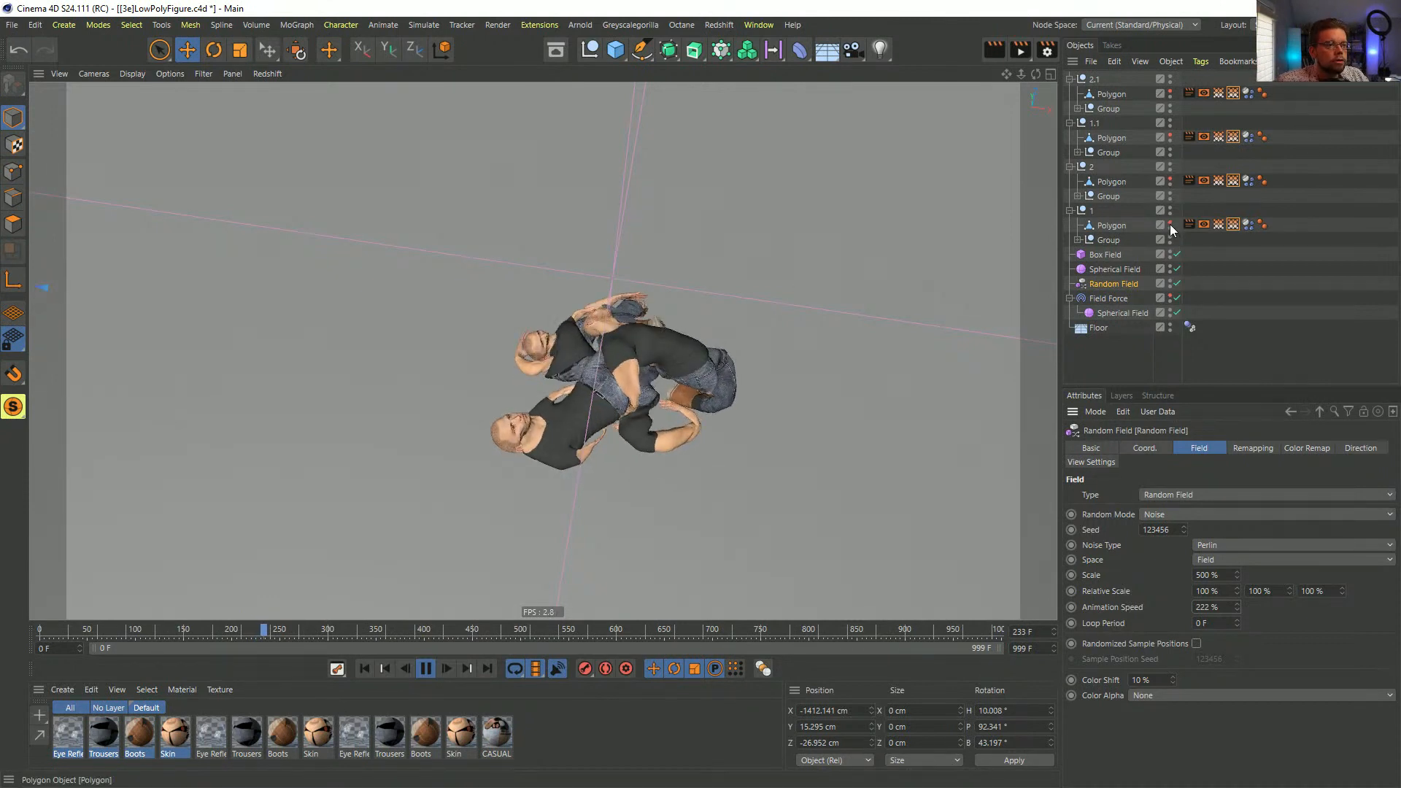
- Delete the Compositing and Display tags from all four figures' Polygon cages and stop the playback
drag(1189, 243, 1210, 129)
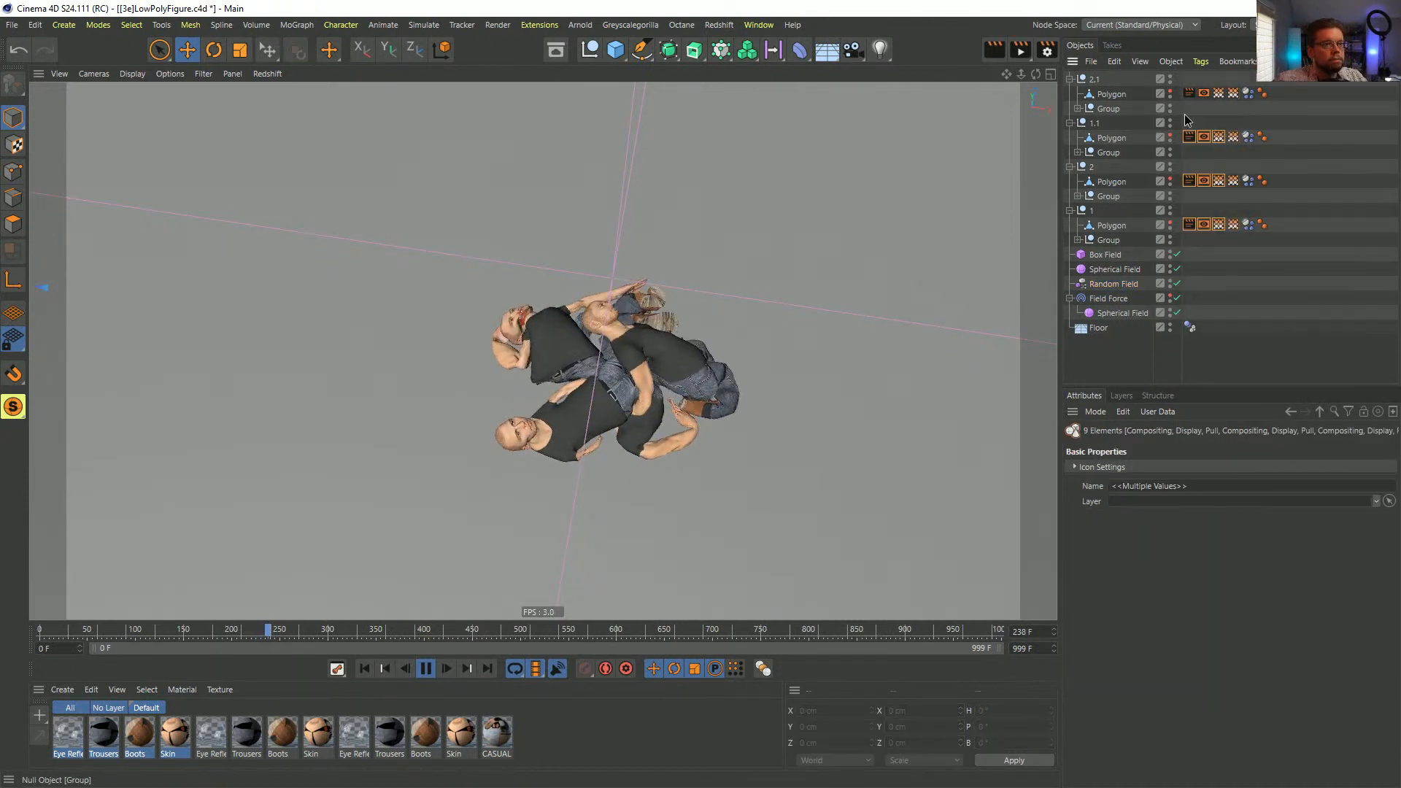
mouse_move(1188, 73)
mouse_down()
mouse_move(1210, 261)
mouse_move(1166, 79)
mouse_move(1185, 80)
mouse_up()
key(Delete)
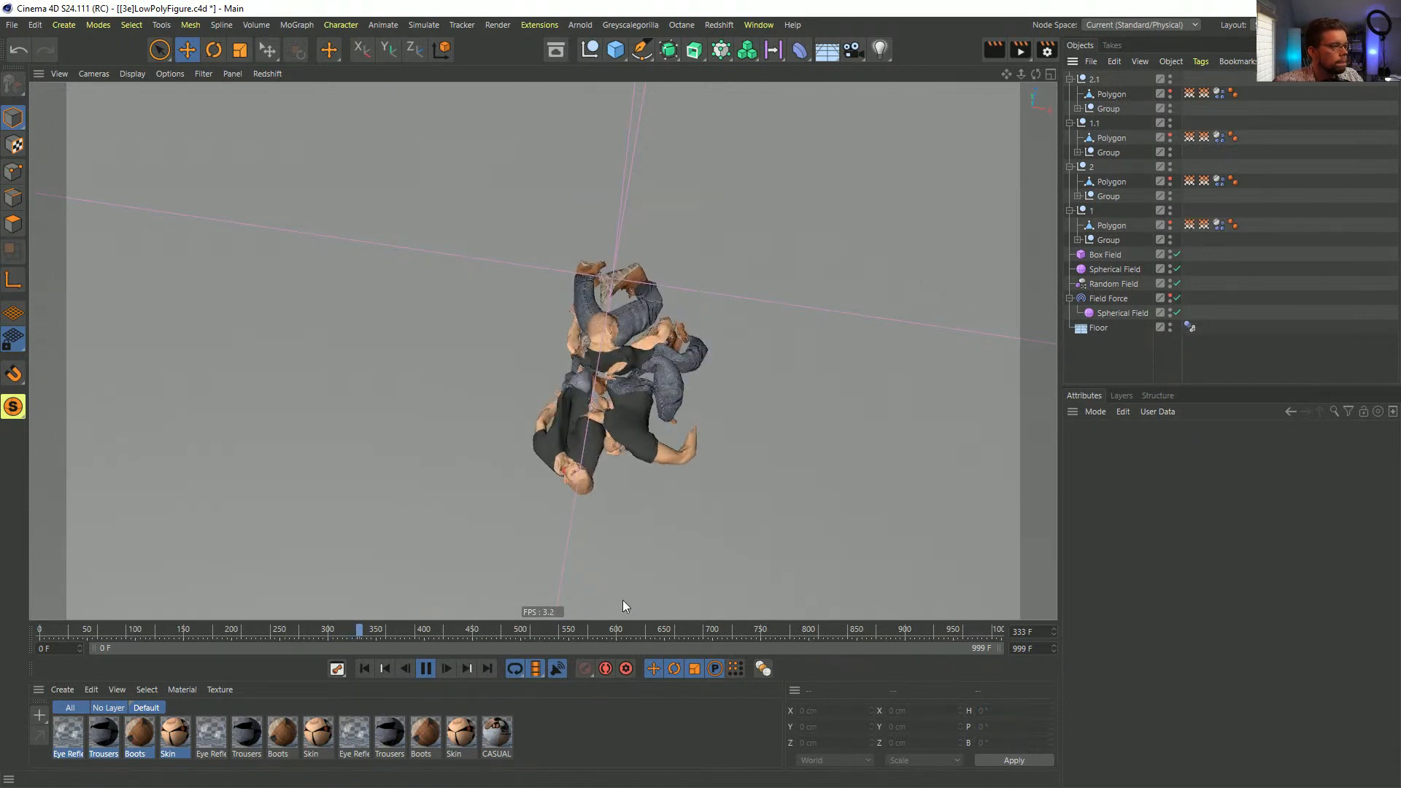
click(424, 670)
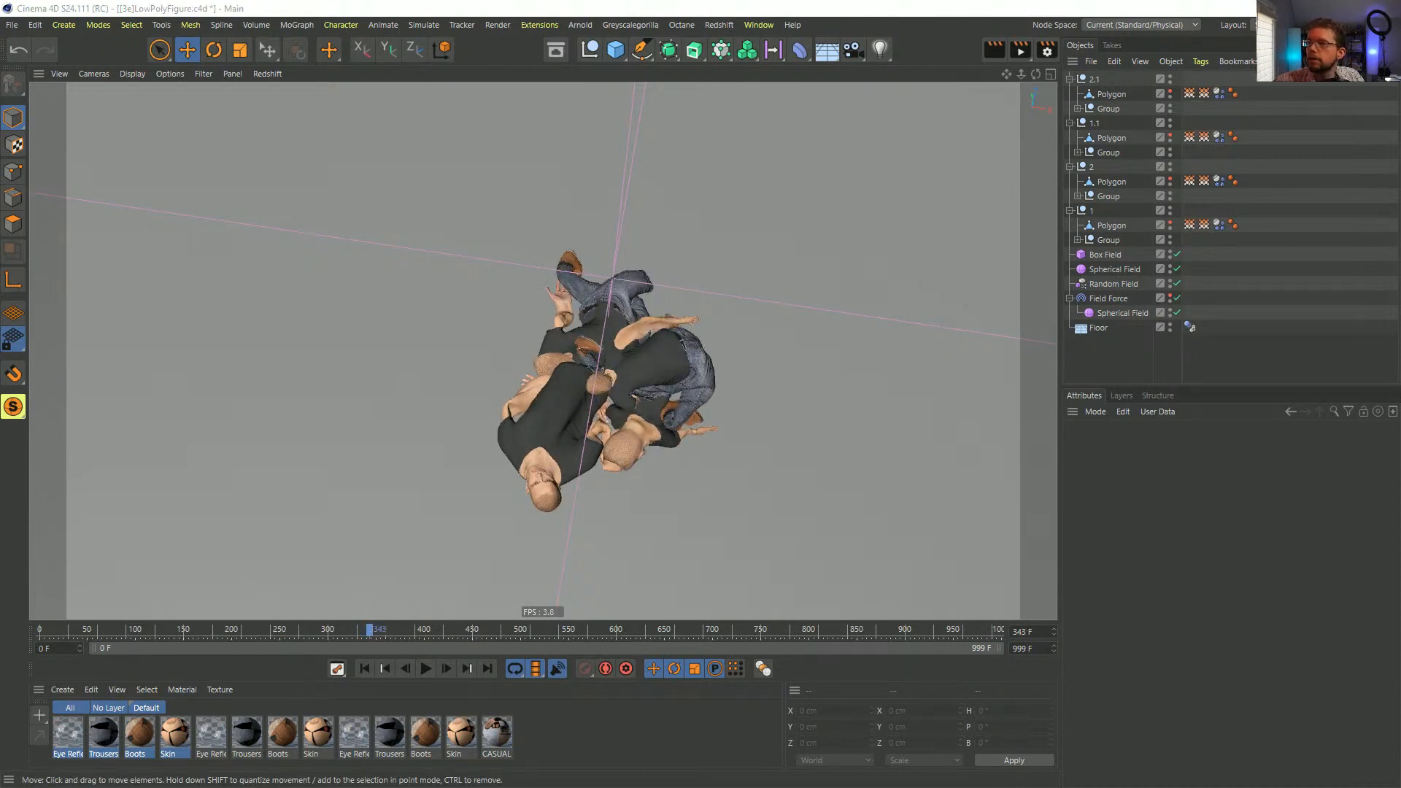
- Switch to the web browser and look through the MSI Gaming reference project on Behance
key(alt+Tab)
scroll(799, 375, down, 3)
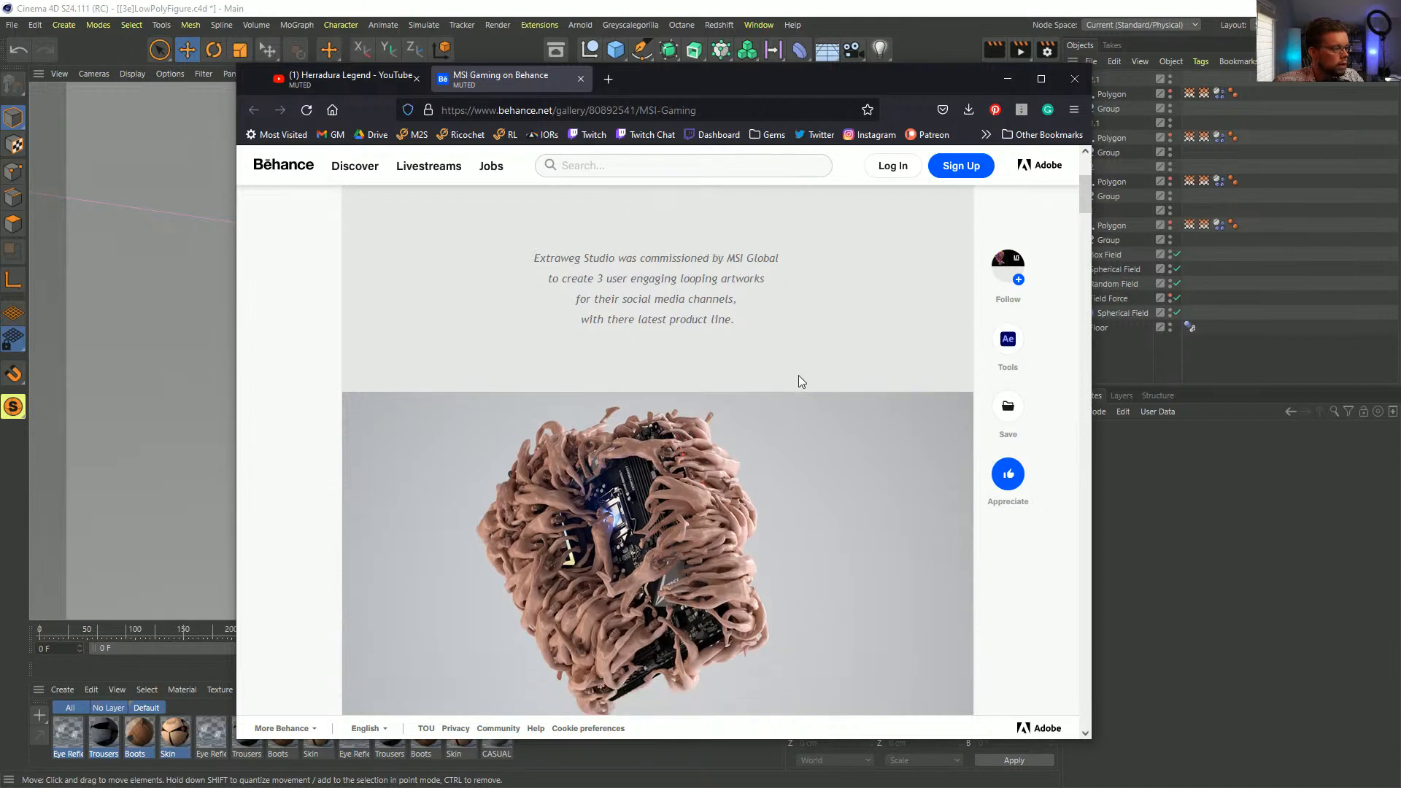
scroll(762, 387, down, 5)
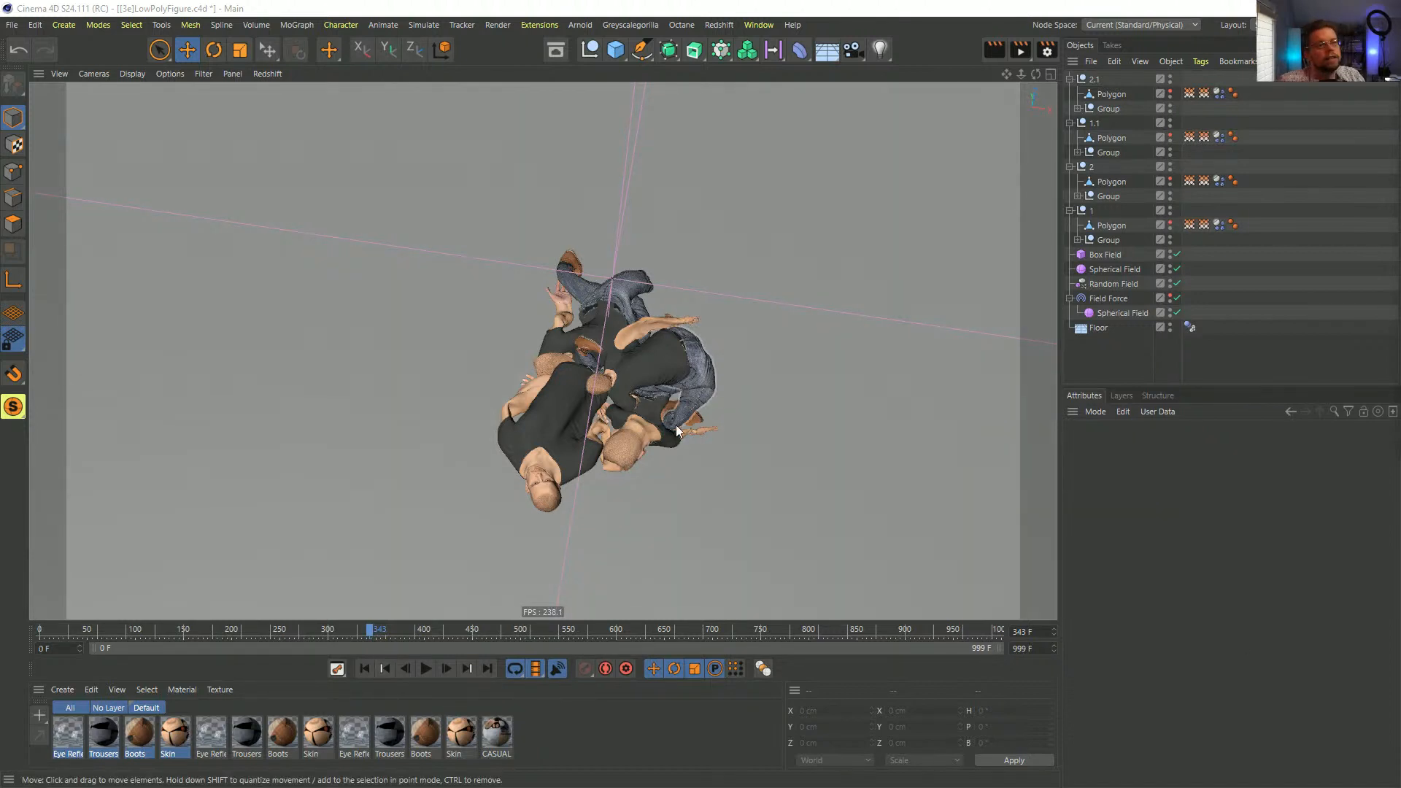
- Return the simulation to frame 0 and inspect one pair of figures up close in their starting pose
click(365, 668)
scroll(641, 265, down, 5)
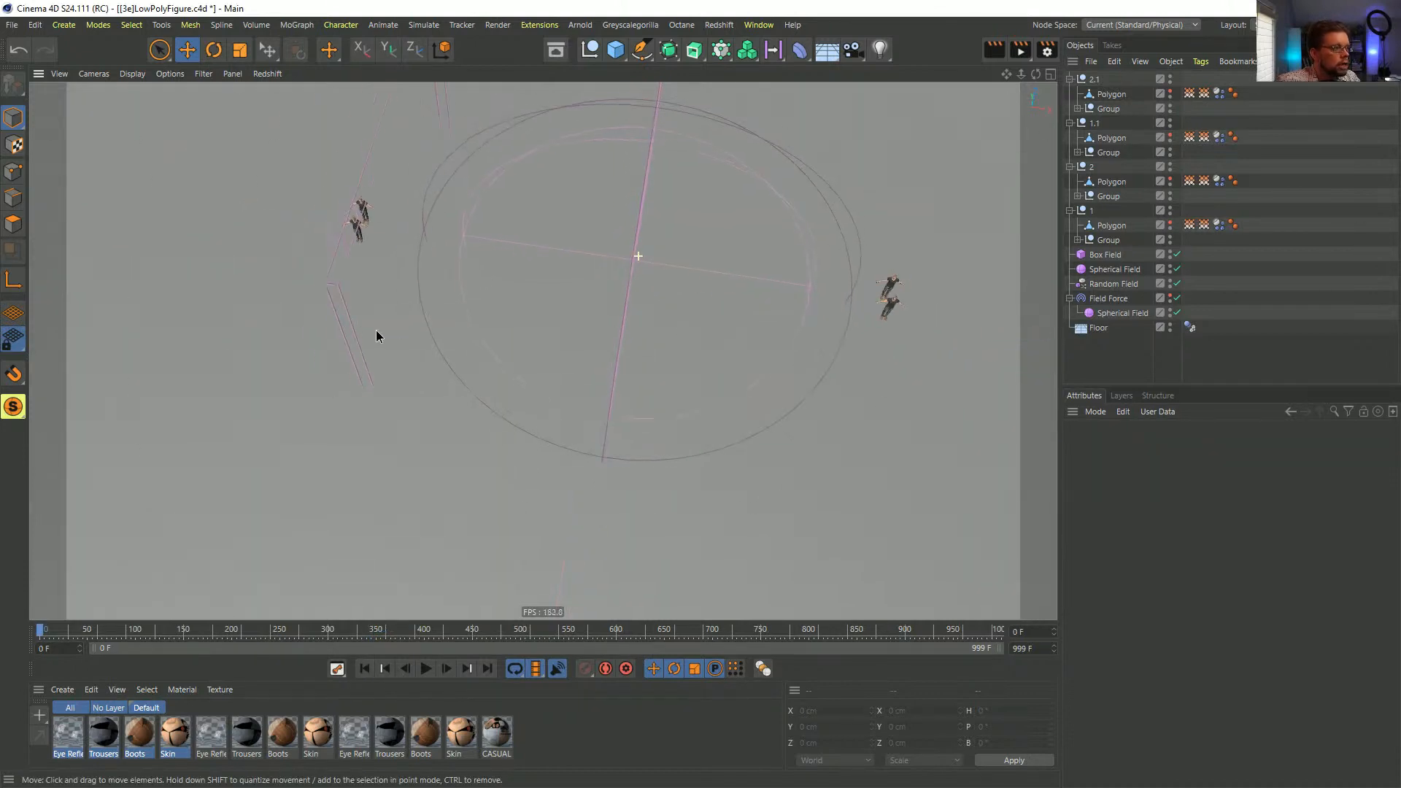
scroll(356, 234, up, 10)
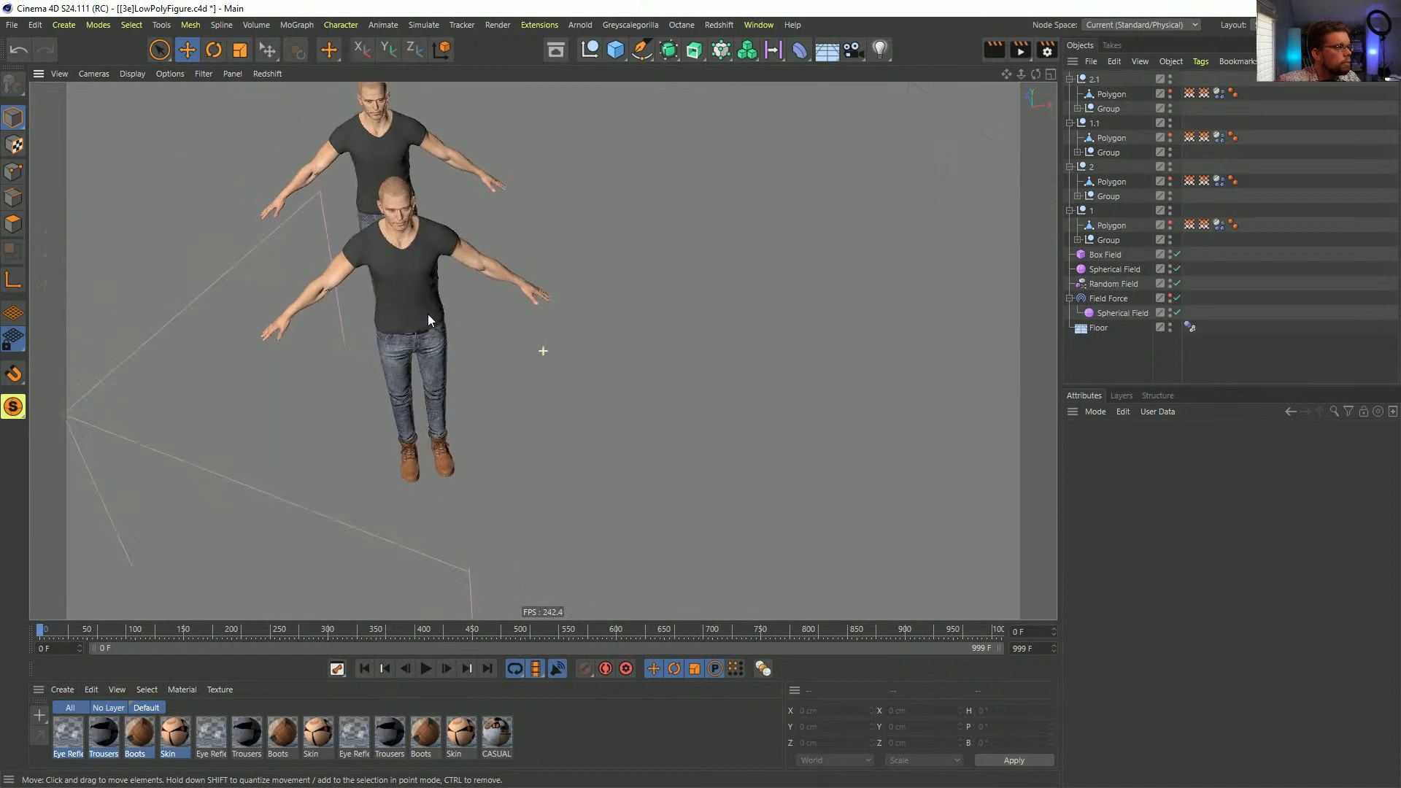
click(397, 278)
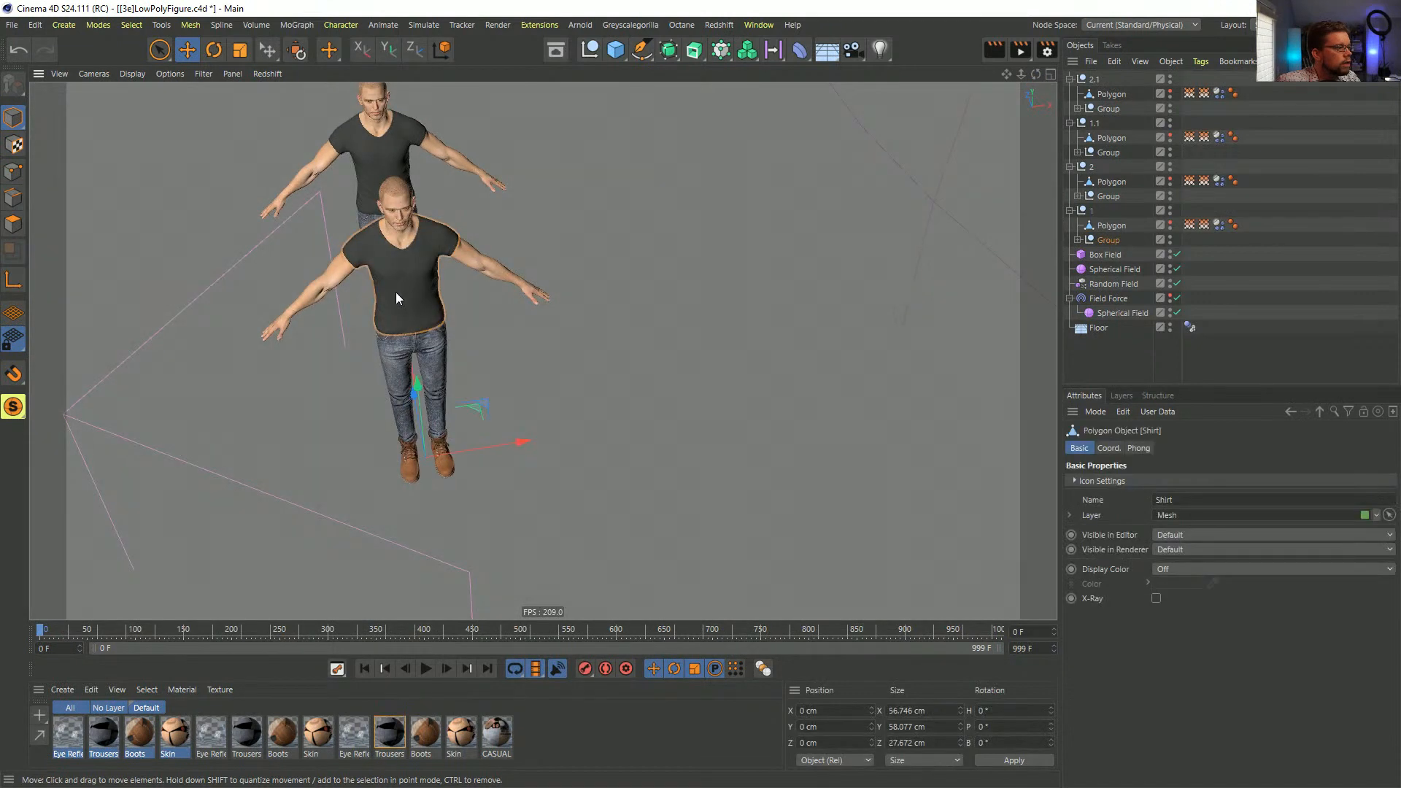
alt+drag(396, 292, 442, 245)
click(471, 270)
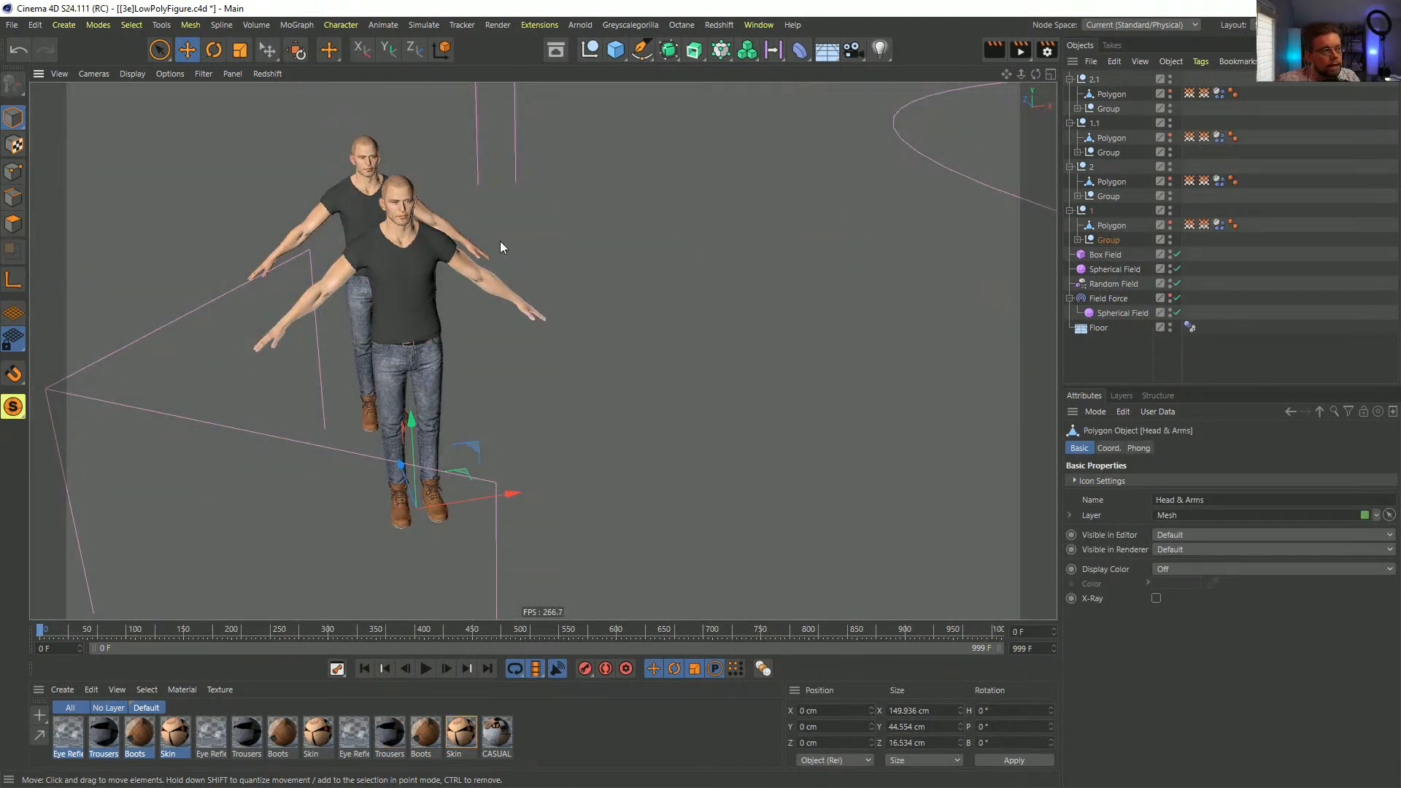
- Save the project, then copy figure 2.1's Group null into a new empty project
click(1105, 109)
key(ctrl+s)
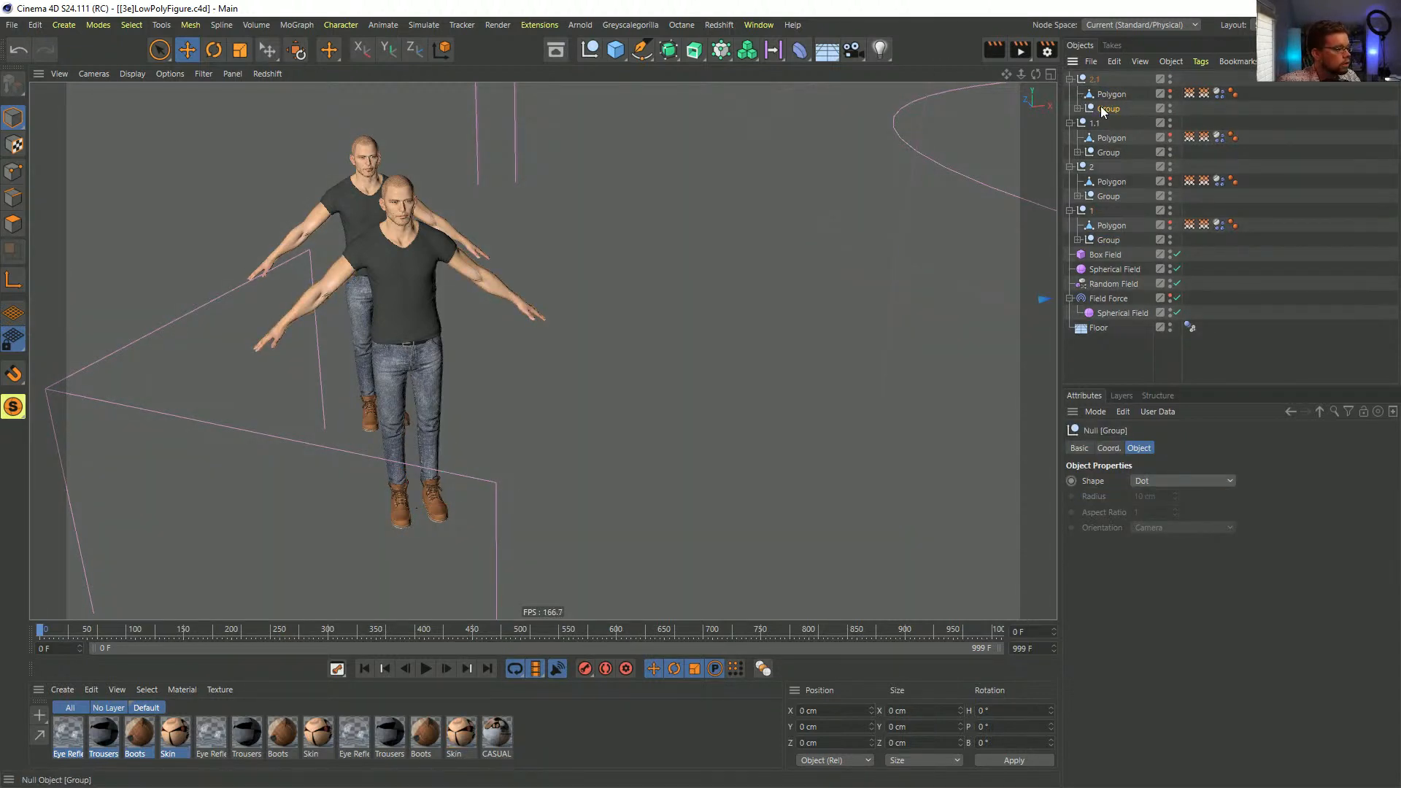
key(ctrl+n)
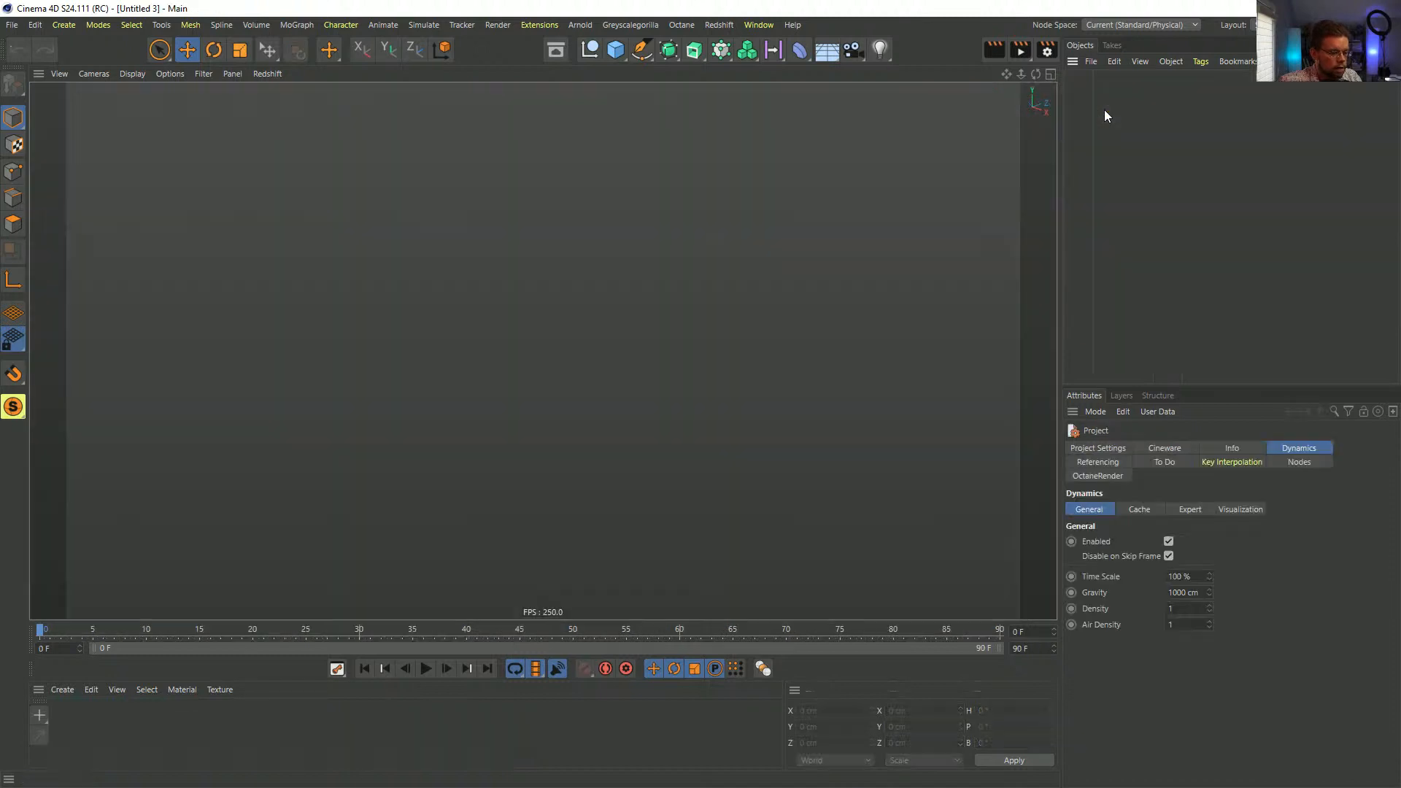
key(ctrl+v)
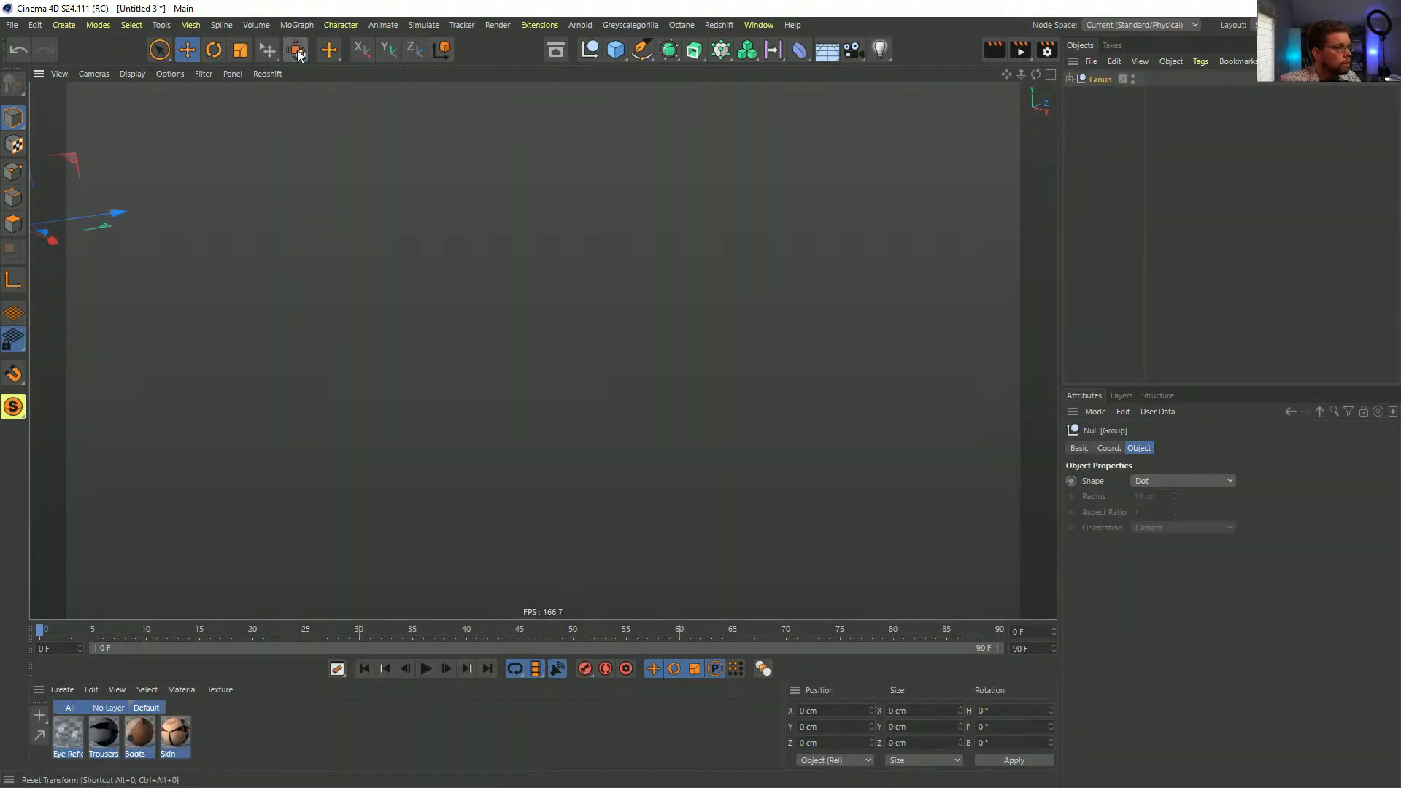
- Delete the Mesh deformer from the pasted Group and frame the whole figure in view
click(1071, 78)
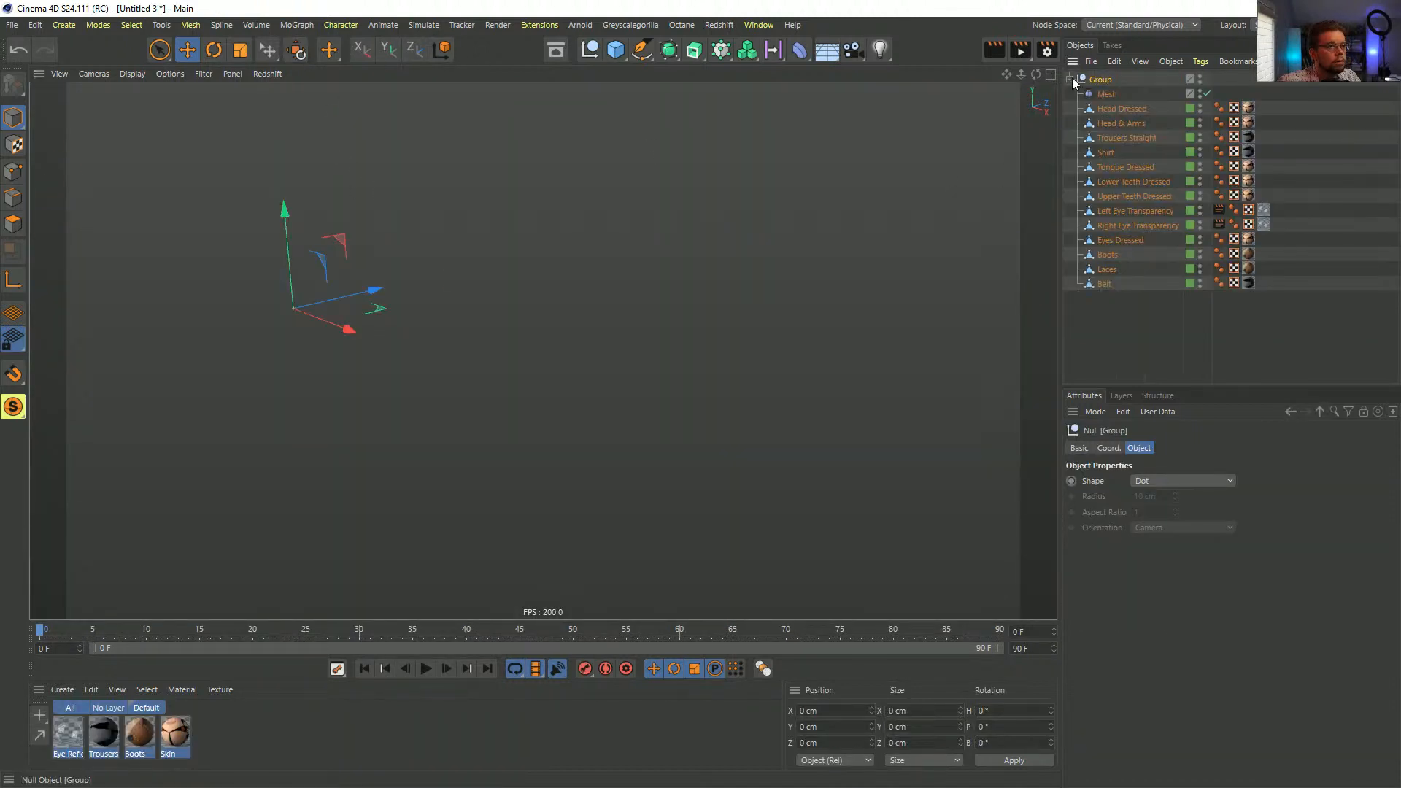
click(1103, 96)
key(Delete)
click(1100, 79)
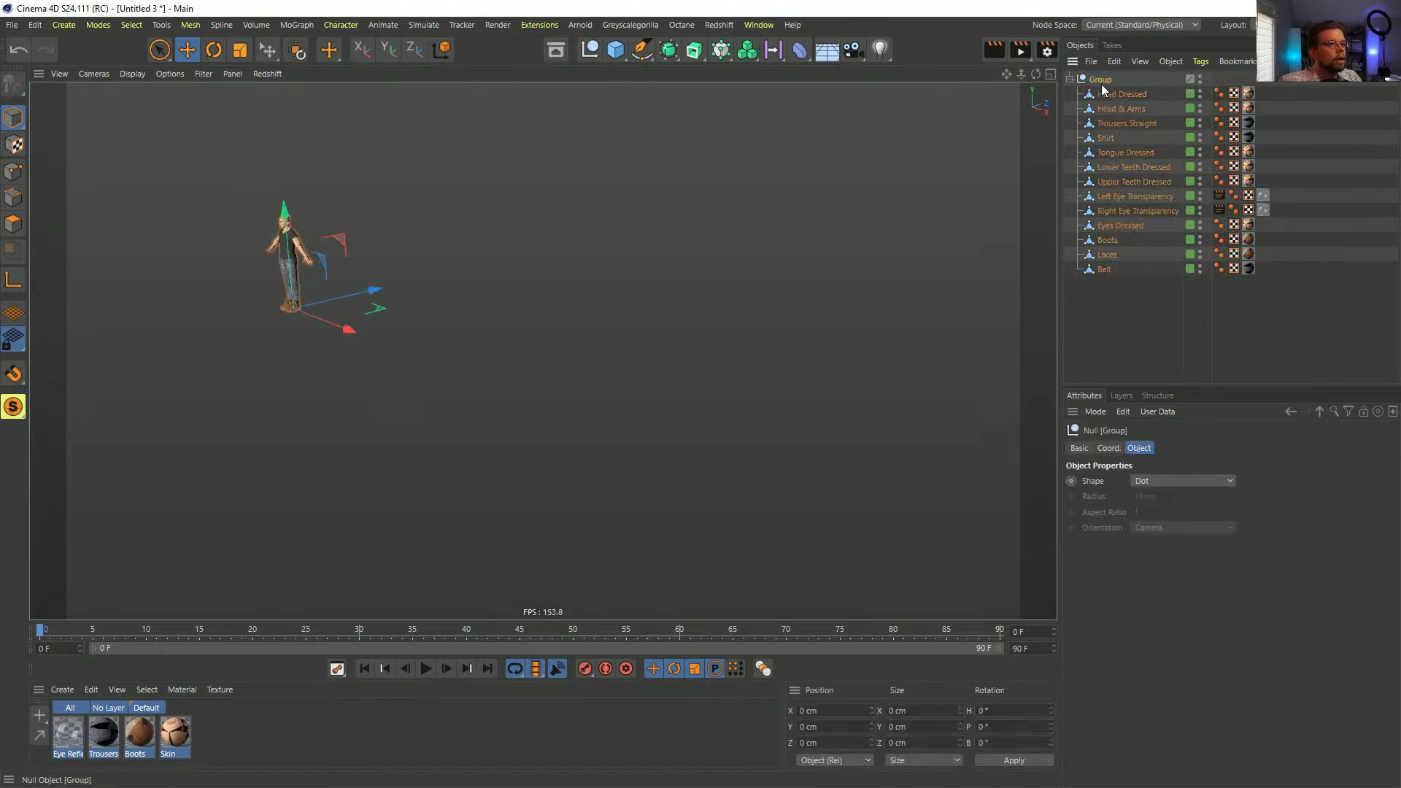
key(h)
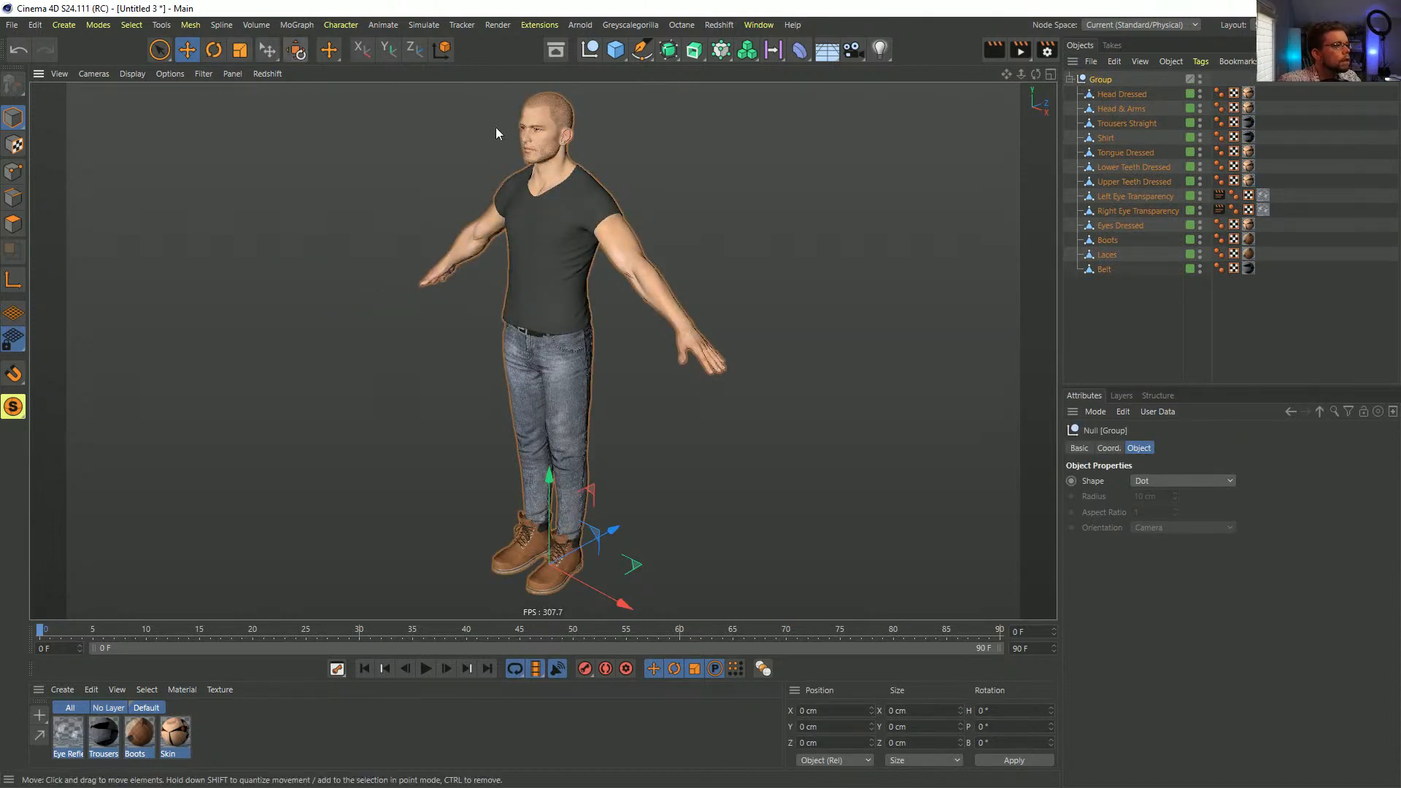
alt+drag(526, 229, 628, 219)
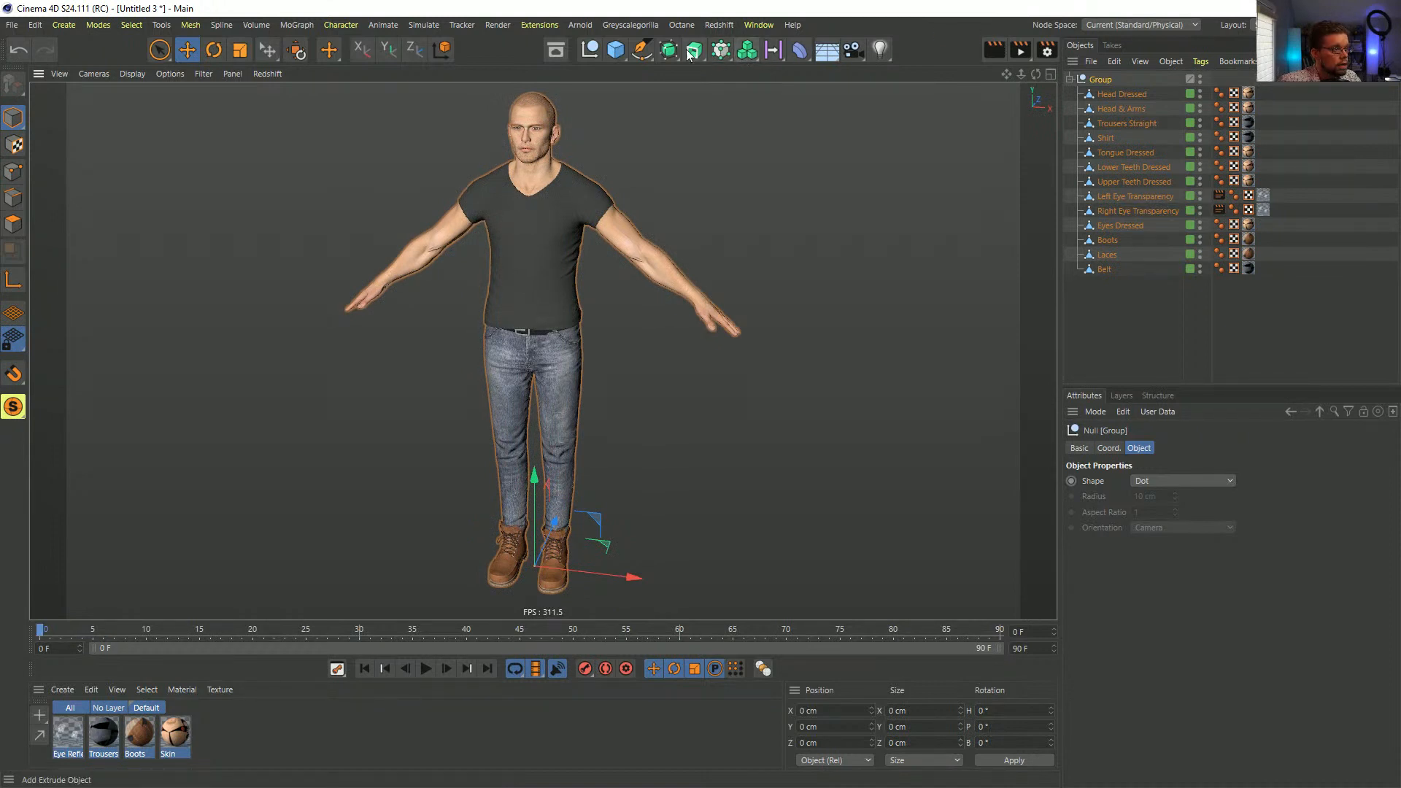
- Add a Remesh generator and make the figure's Group its child
click(666, 49)
click(728, 123)
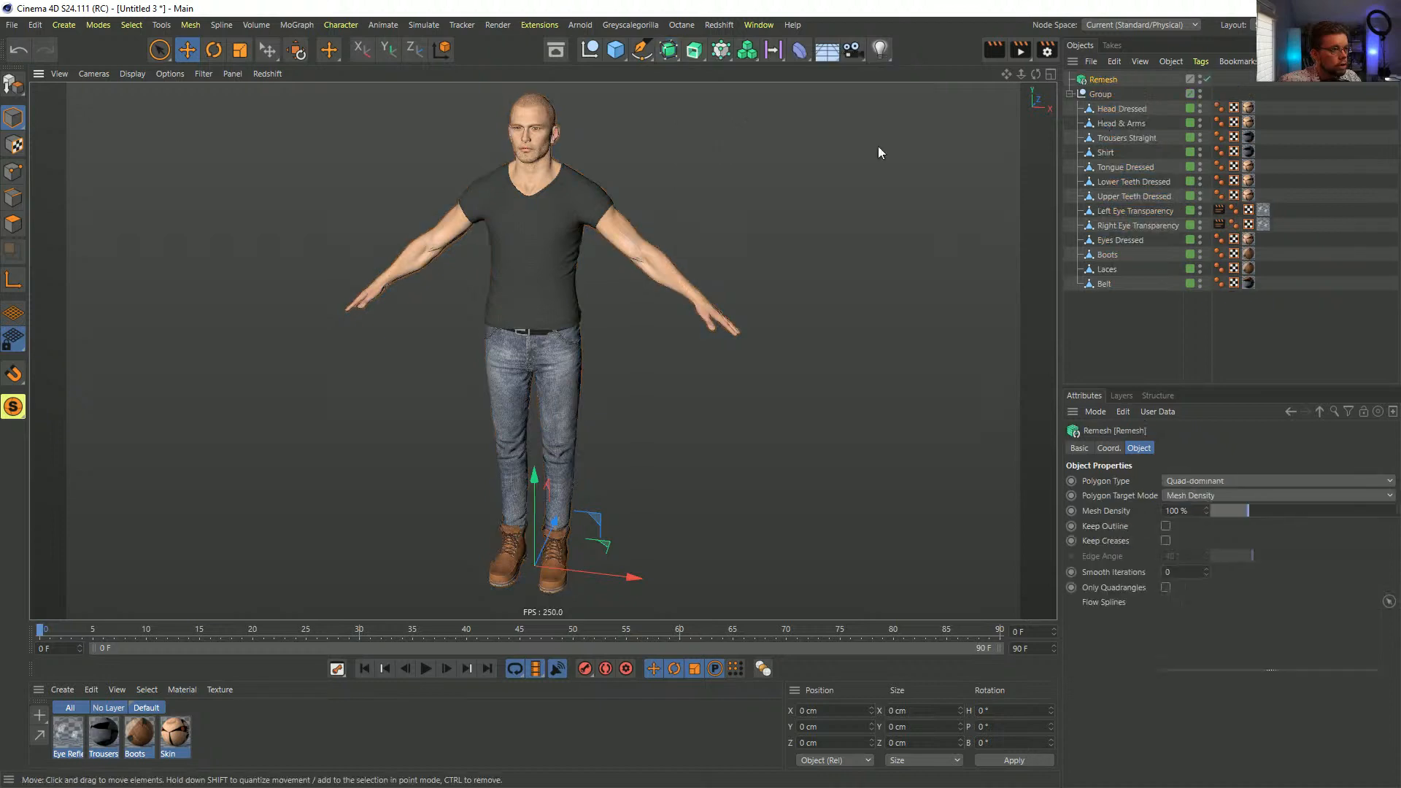
drag(1100, 85, 1102, 80)
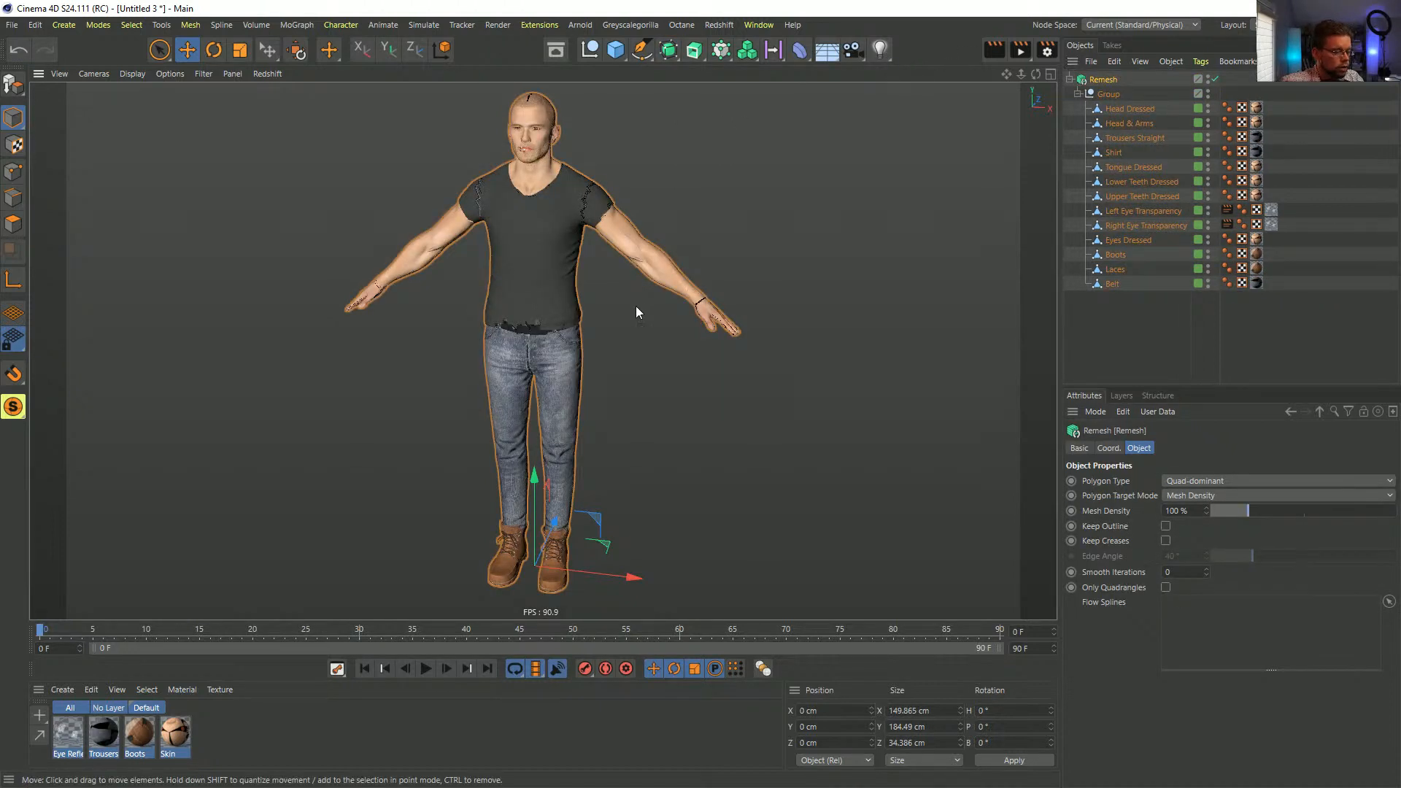
- Try a Remesh mesh density of 5% and check the reduced topology on the torso and arms
scroll(540, 252, up, 5)
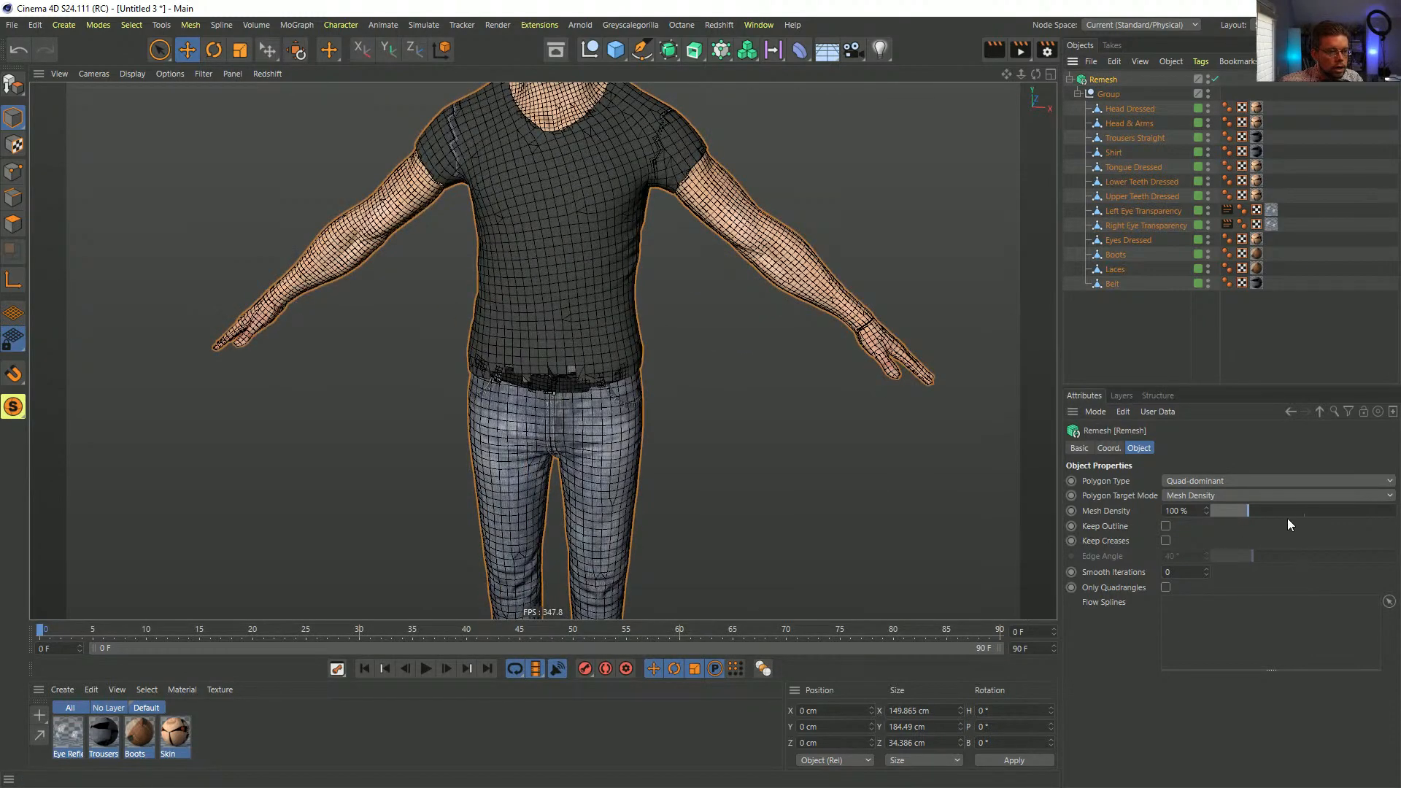
click(1223, 510)
click(1216, 513)
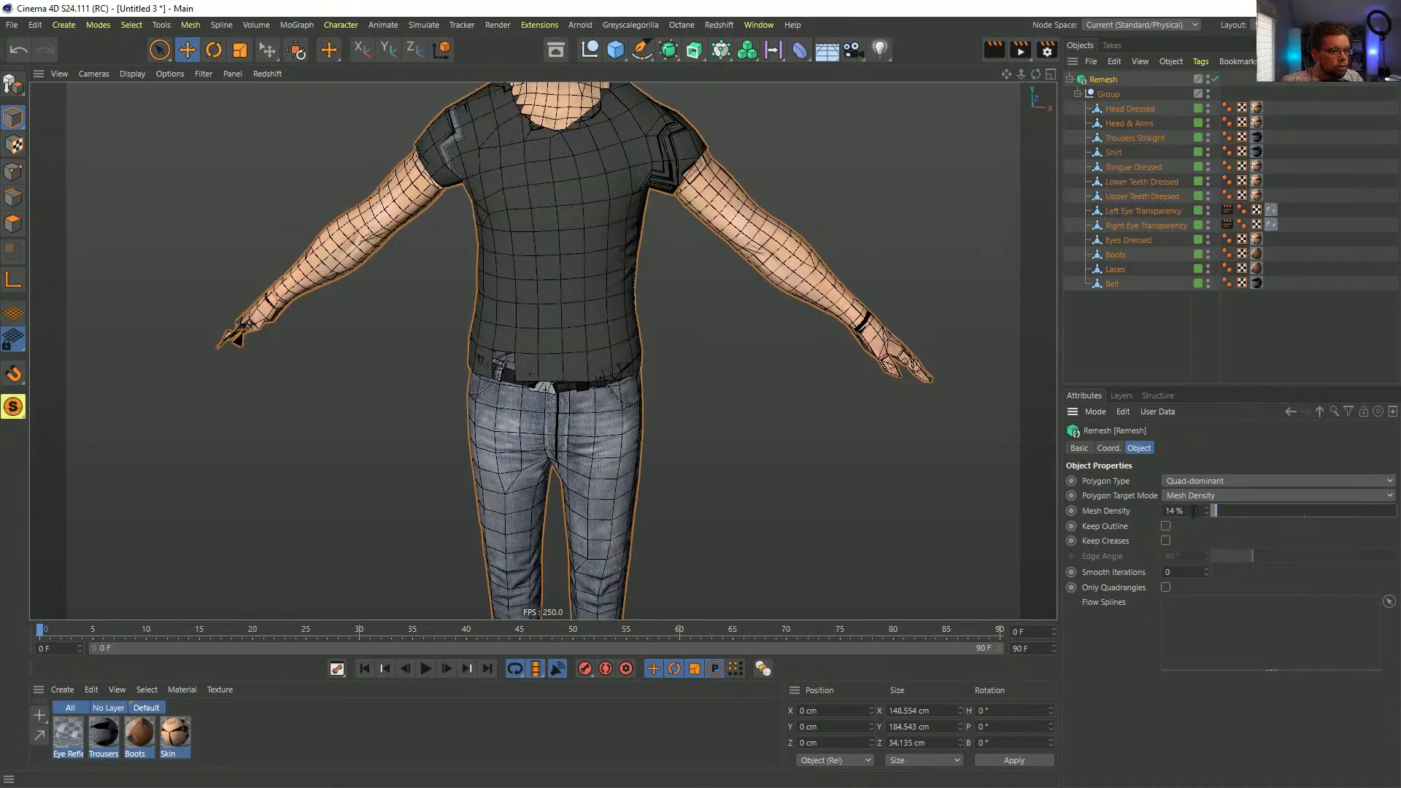
double_click(1179, 511)
text(5)
key(Return)
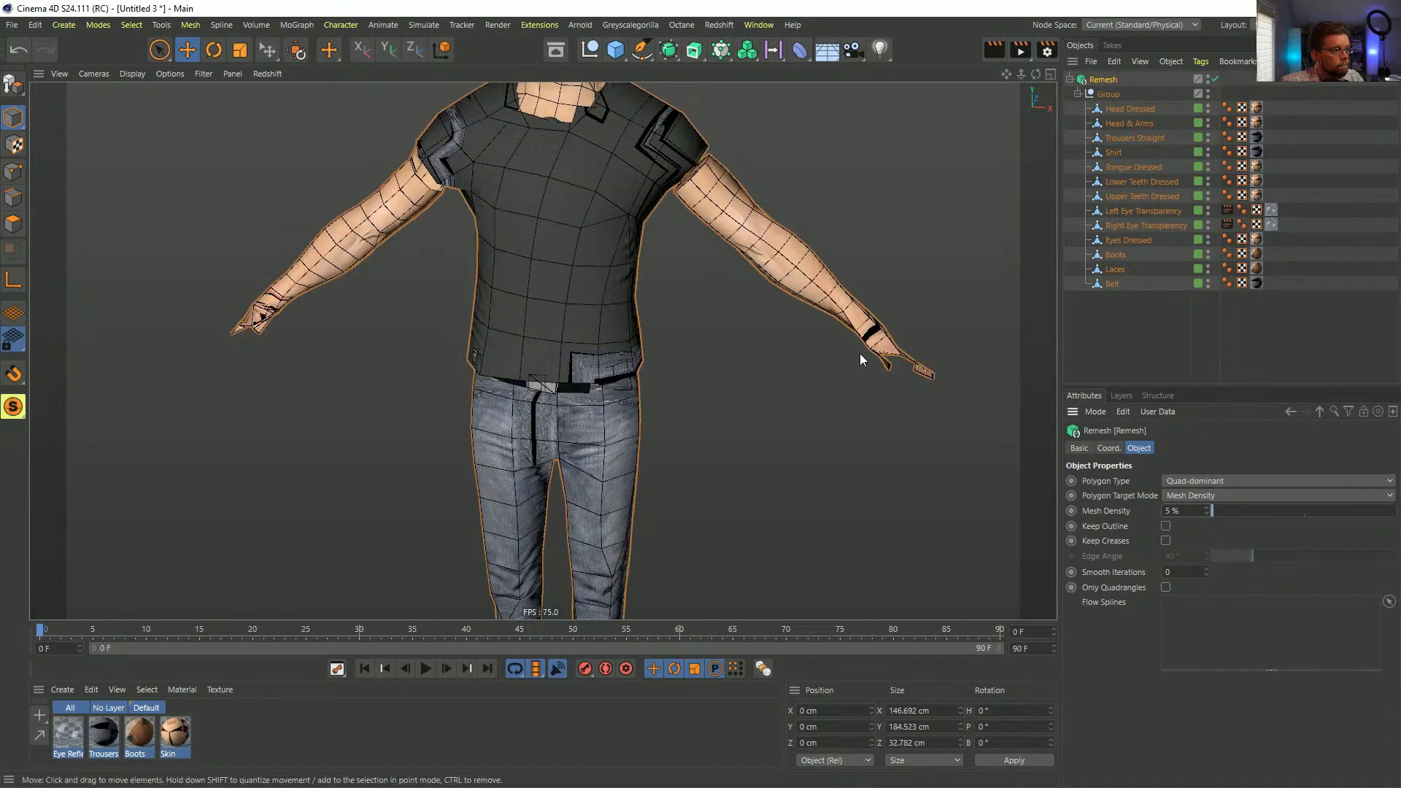
alt+drag(859, 353, 658, 239)
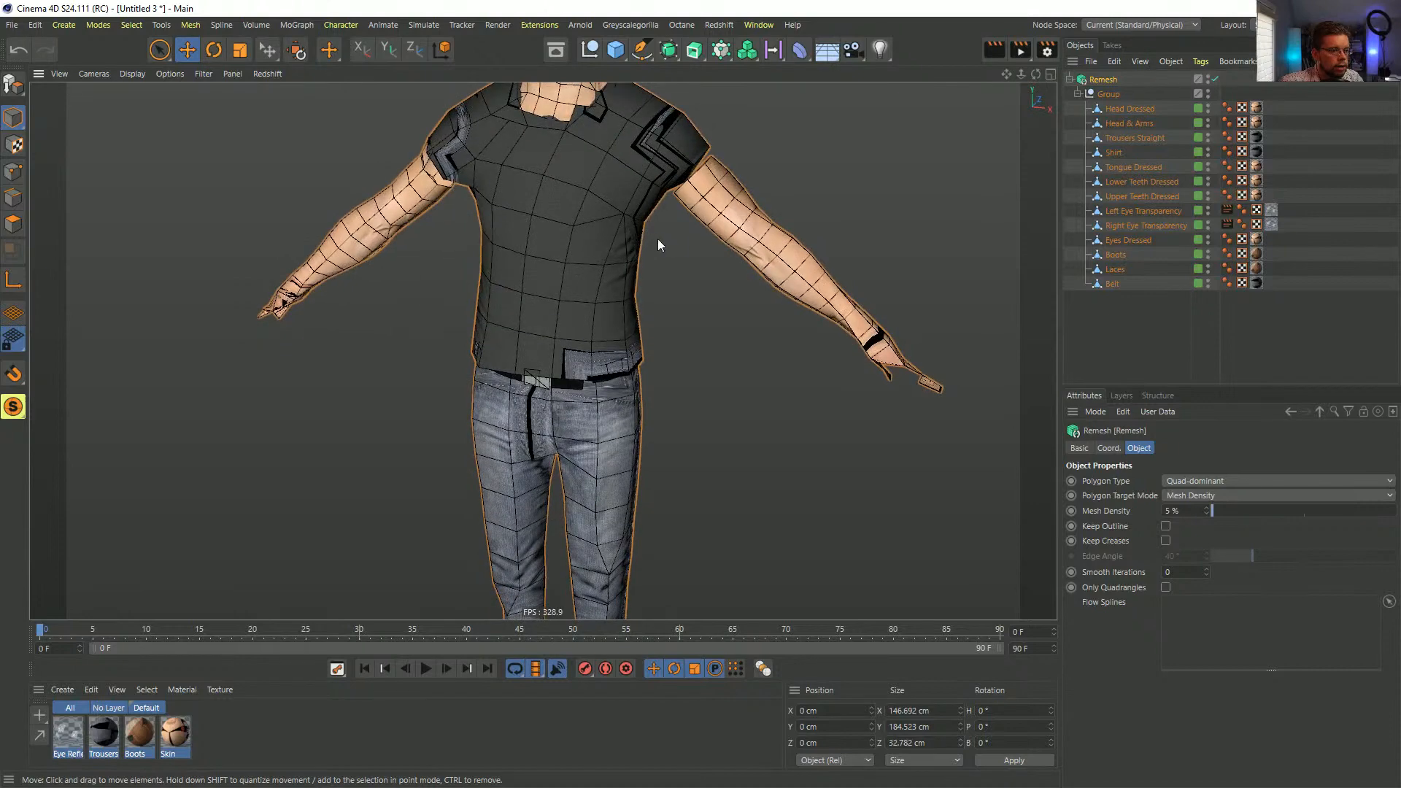
alt+drag(760, 234, 732, 206)
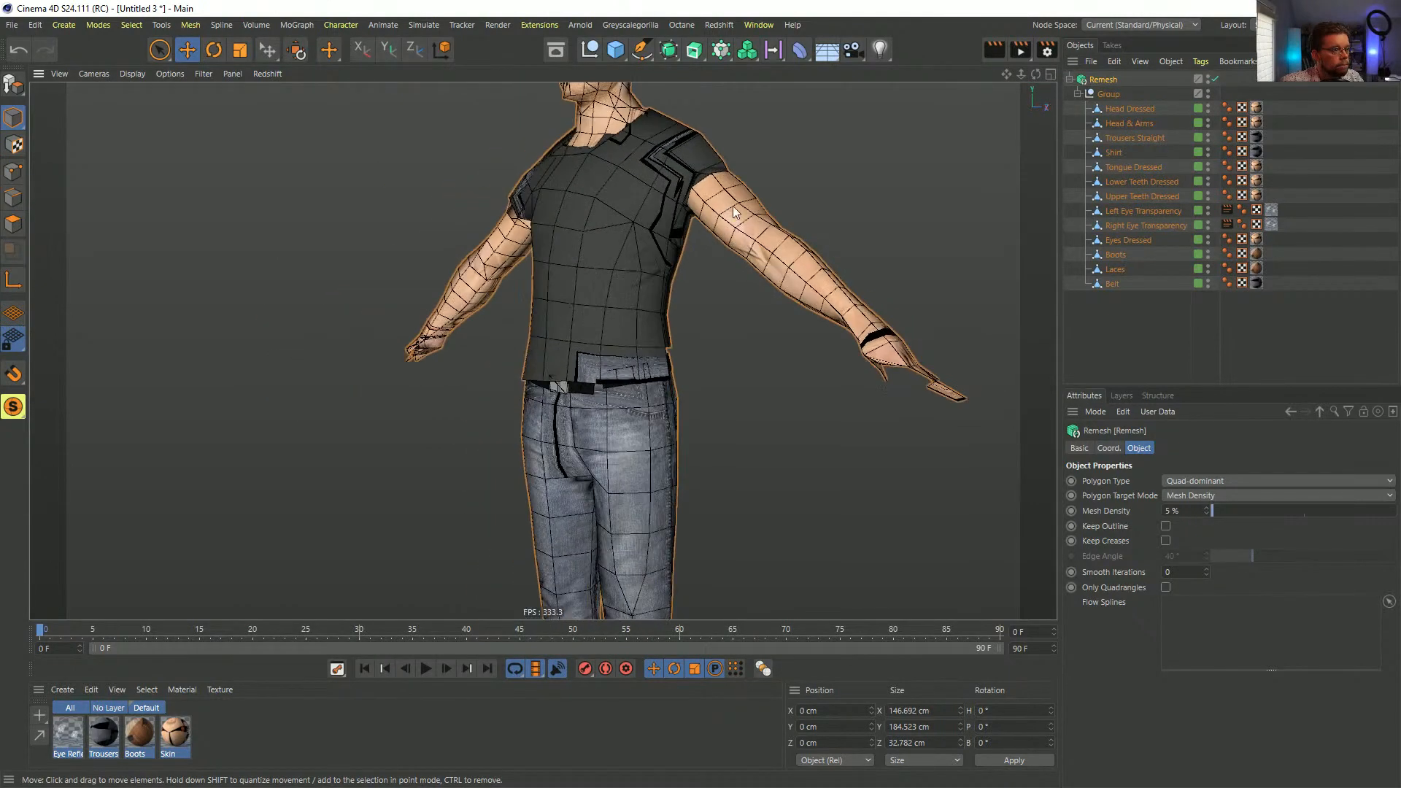
- Try a Remesh mesh density of 1% and examine the arms and torso from several angles
text(1)
key(Return)
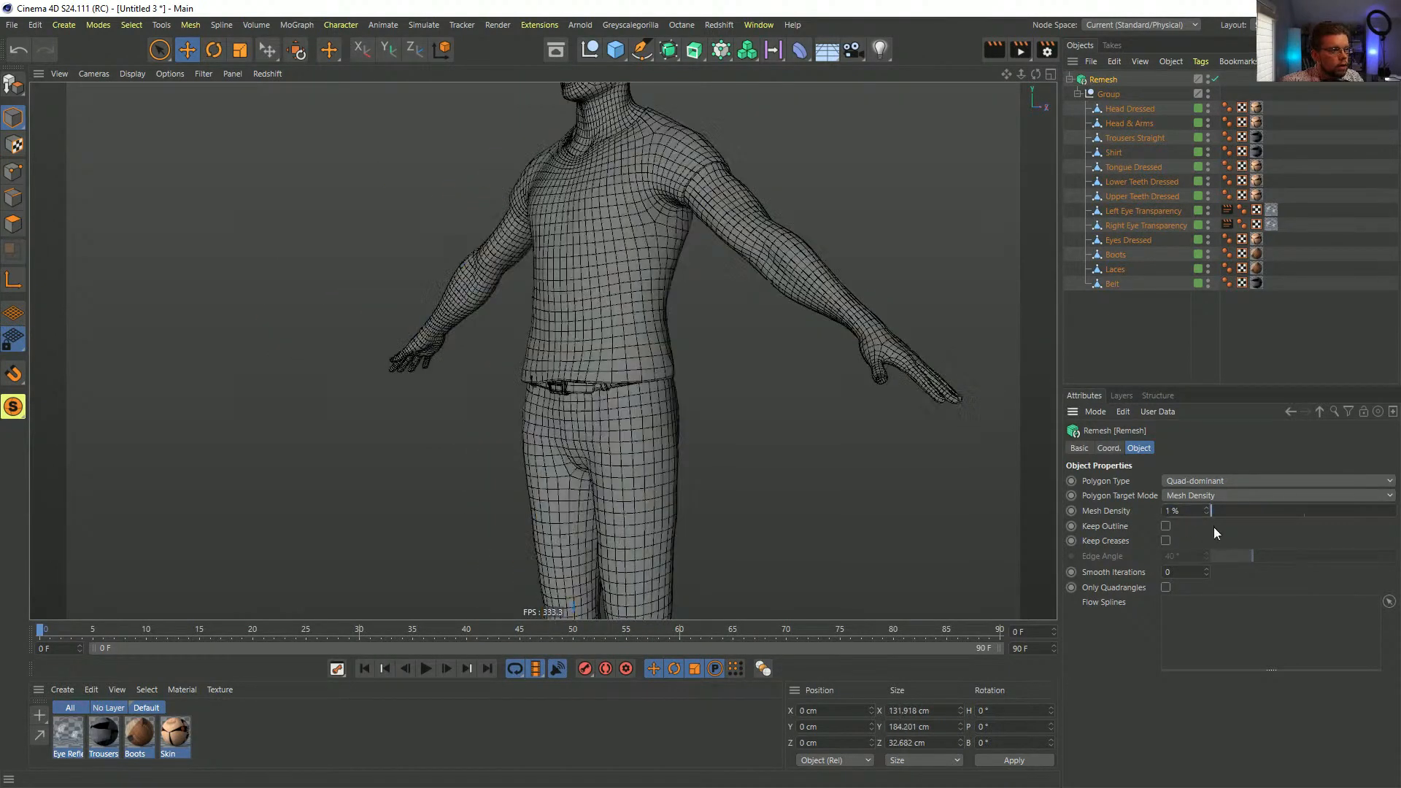
alt+drag(791, 296, 770, 212)
scroll(854, 263, up, 5)
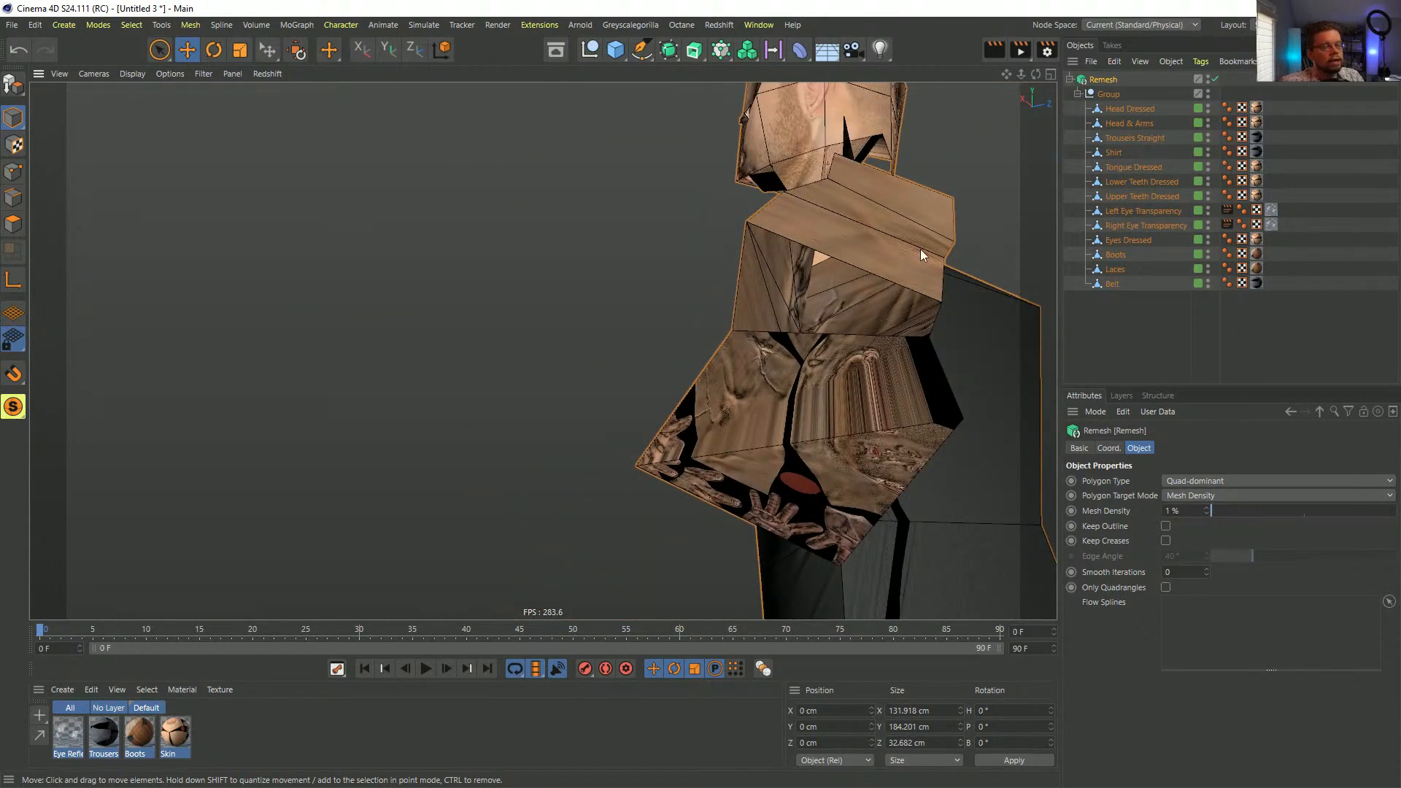
alt+drag(821, 265, 815, 308)
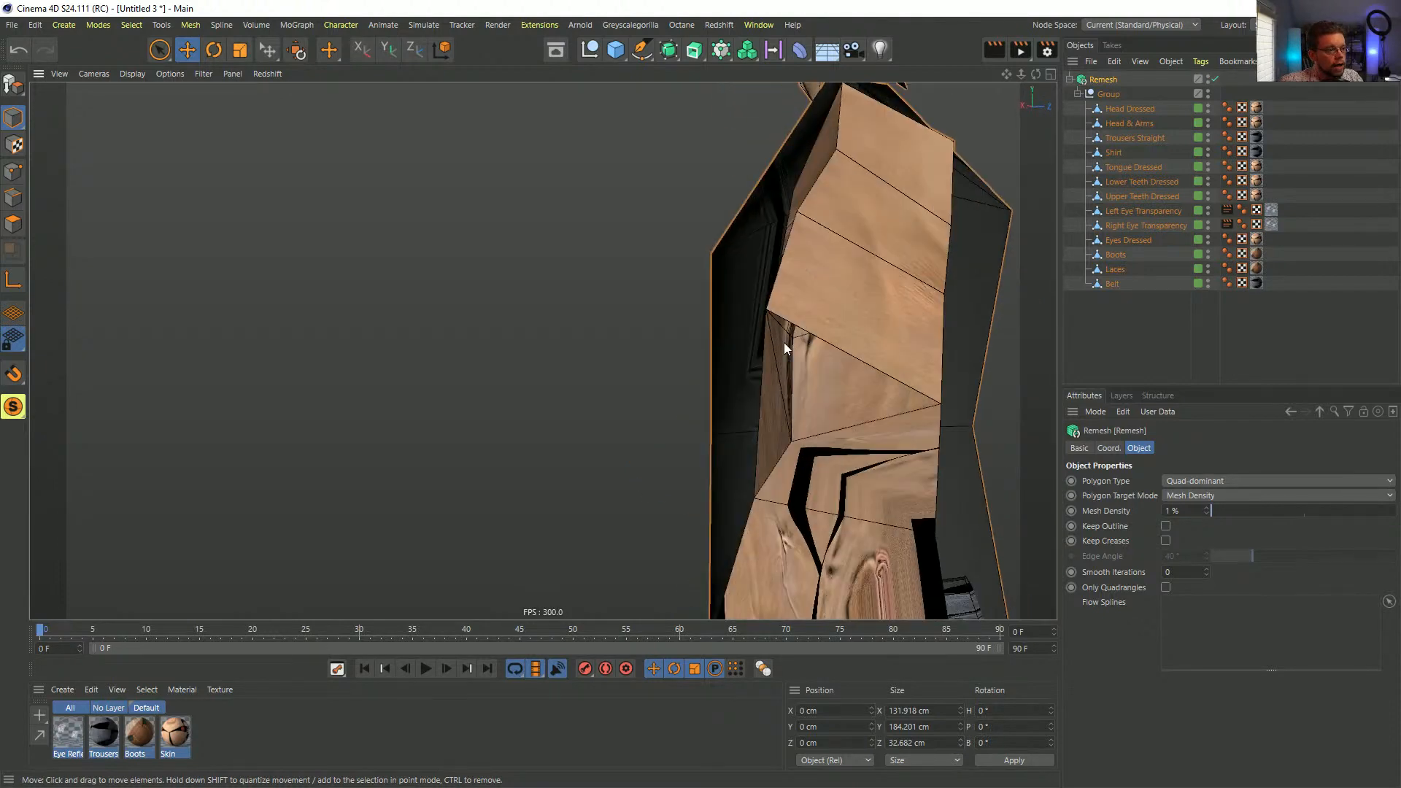
alt+drag(836, 434, 736, 228)
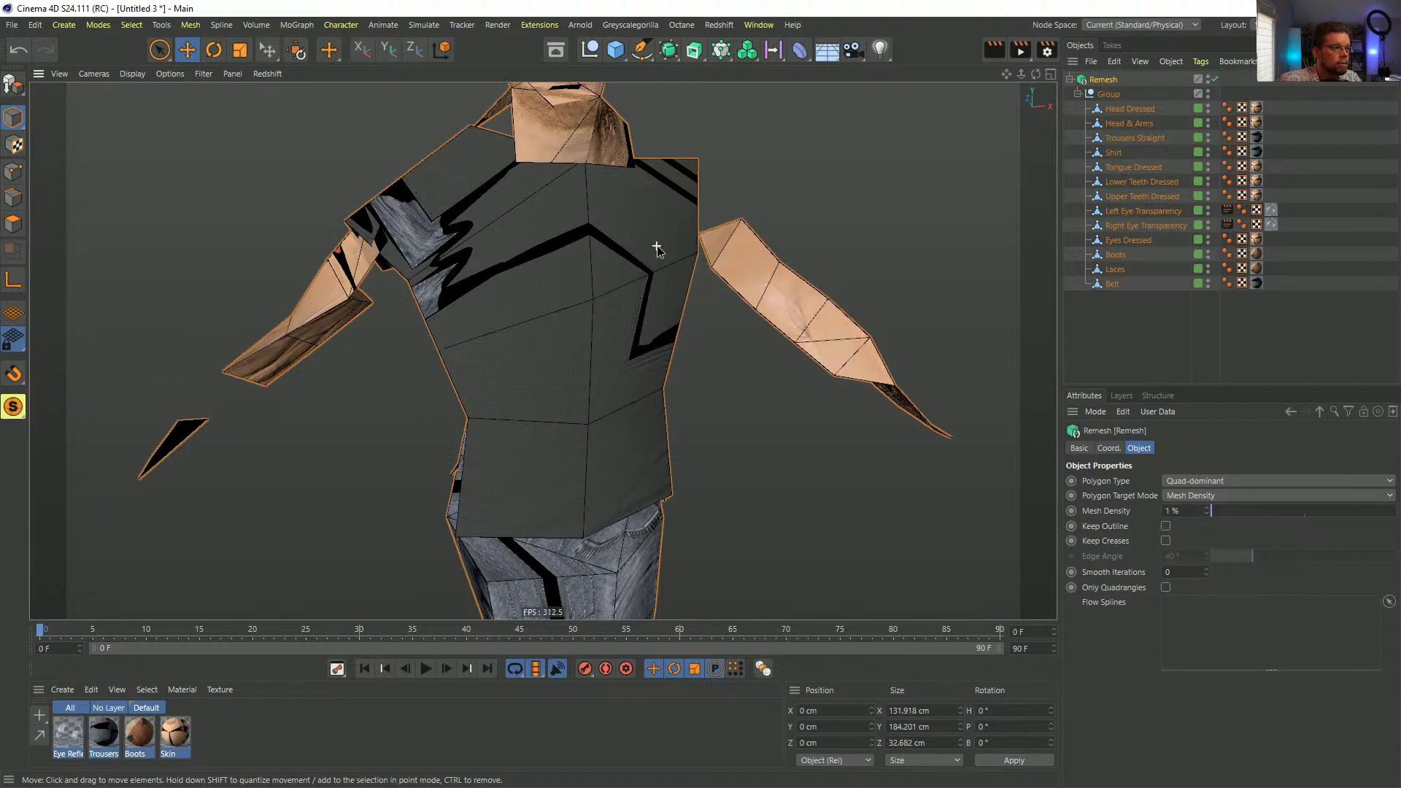
alt+drag(657, 246, 651, 238)
- Set the Remesh mesh density to 2% and check the result on the upper body
scroll(651, 238, down, 3)
alt+middle_drag(538, 279, 585, 313)
alt+drag(592, 315, 948, 437)
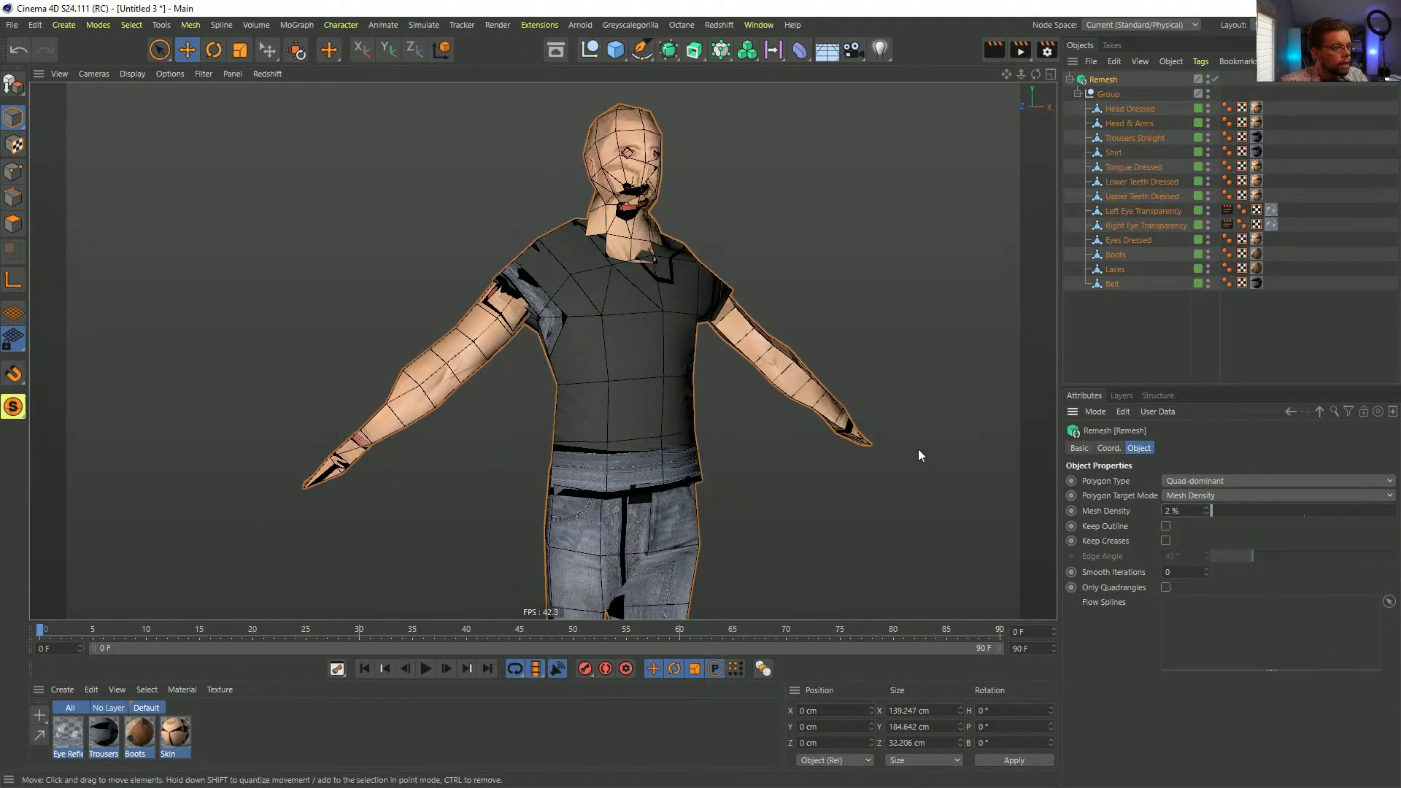
alt+drag(918, 448, 365, 315)
- Take the Group out of the Remesh generator and nest it in a Volume Builder inside a Volume Mesher
click(1087, 94)
click(1101, 92)
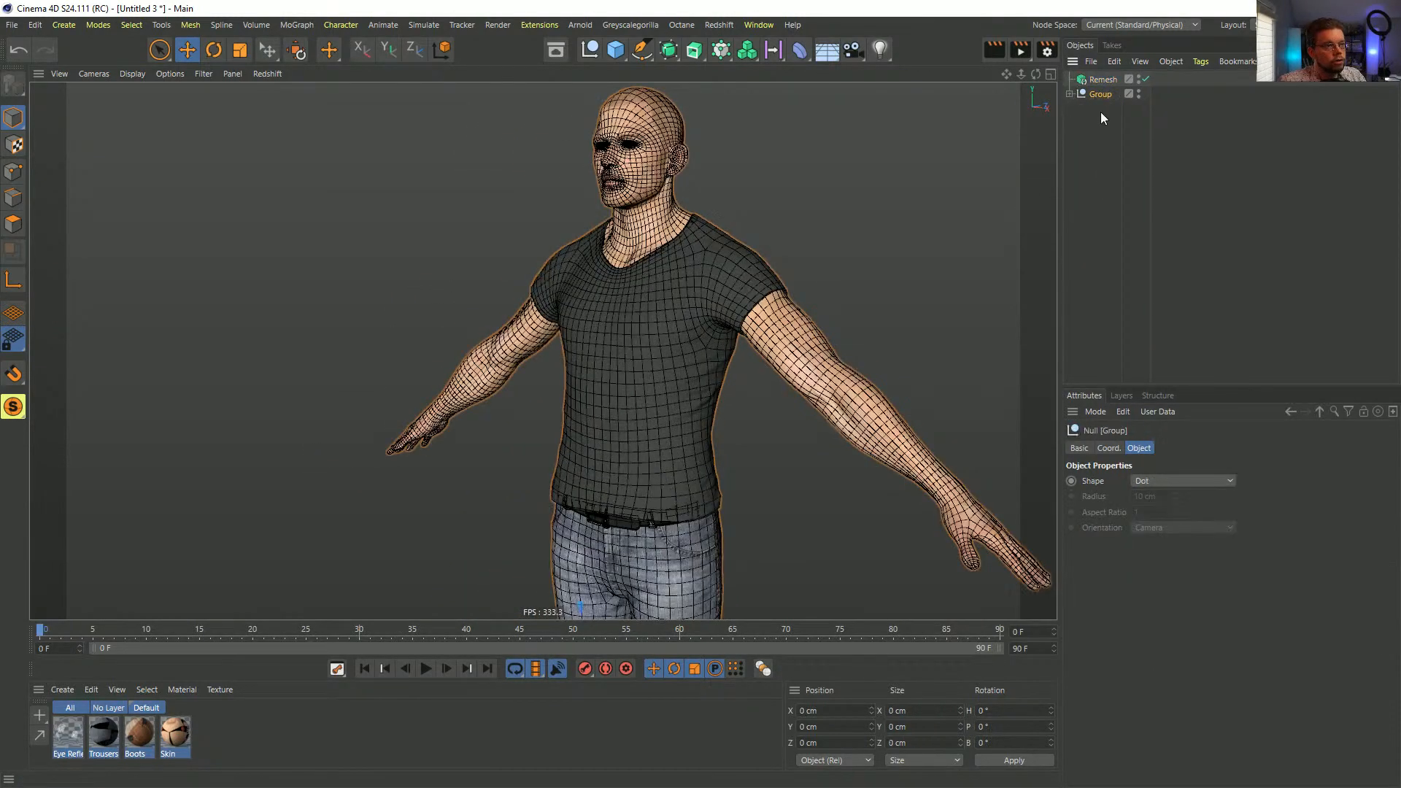
drag(738, 57, 809, 97)
- Set the Volume Builder's voxel size to 2 cm and check the meshed figure
click(1116, 109)
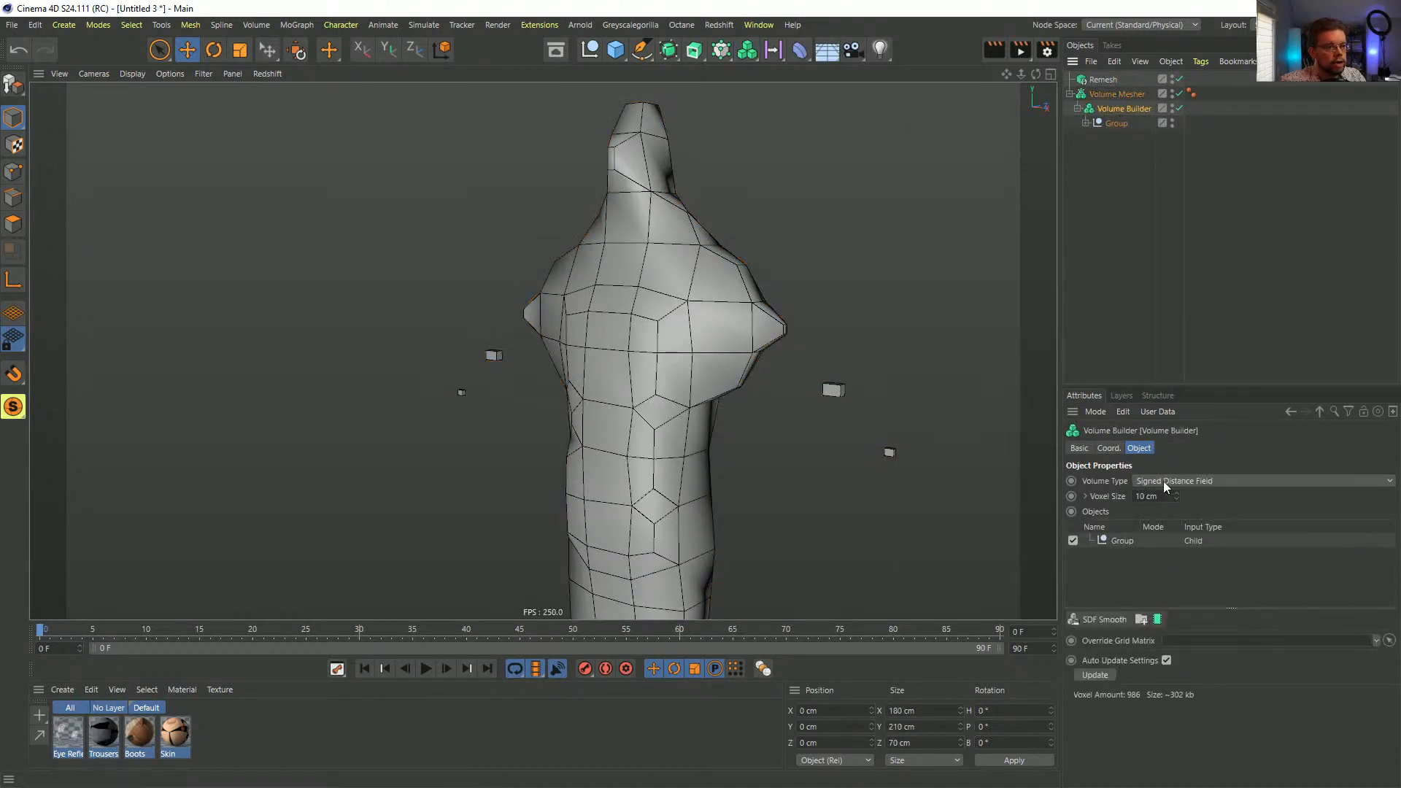
text(2)
key(Return)
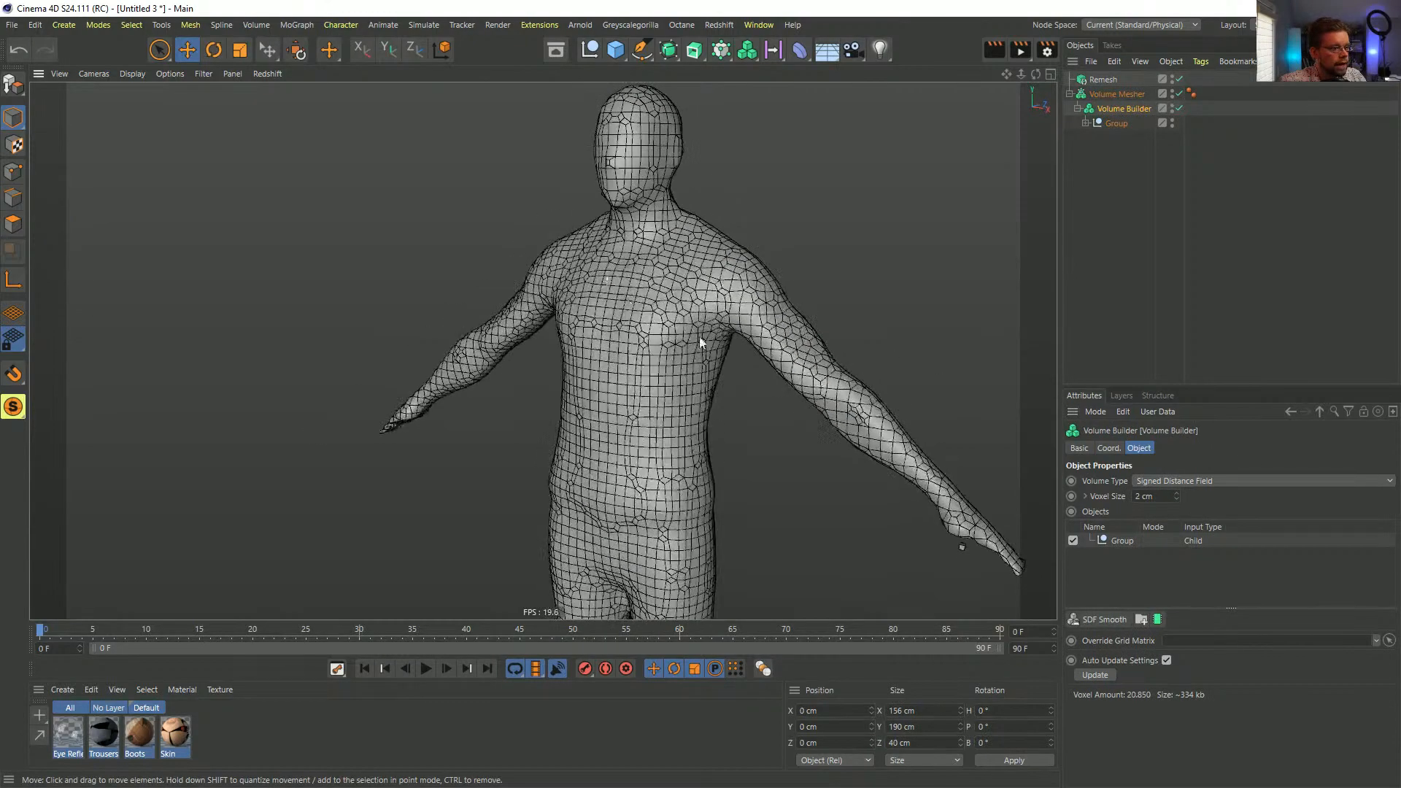
scroll(699, 336, up, 5)
scroll(897, 402, down, 5)
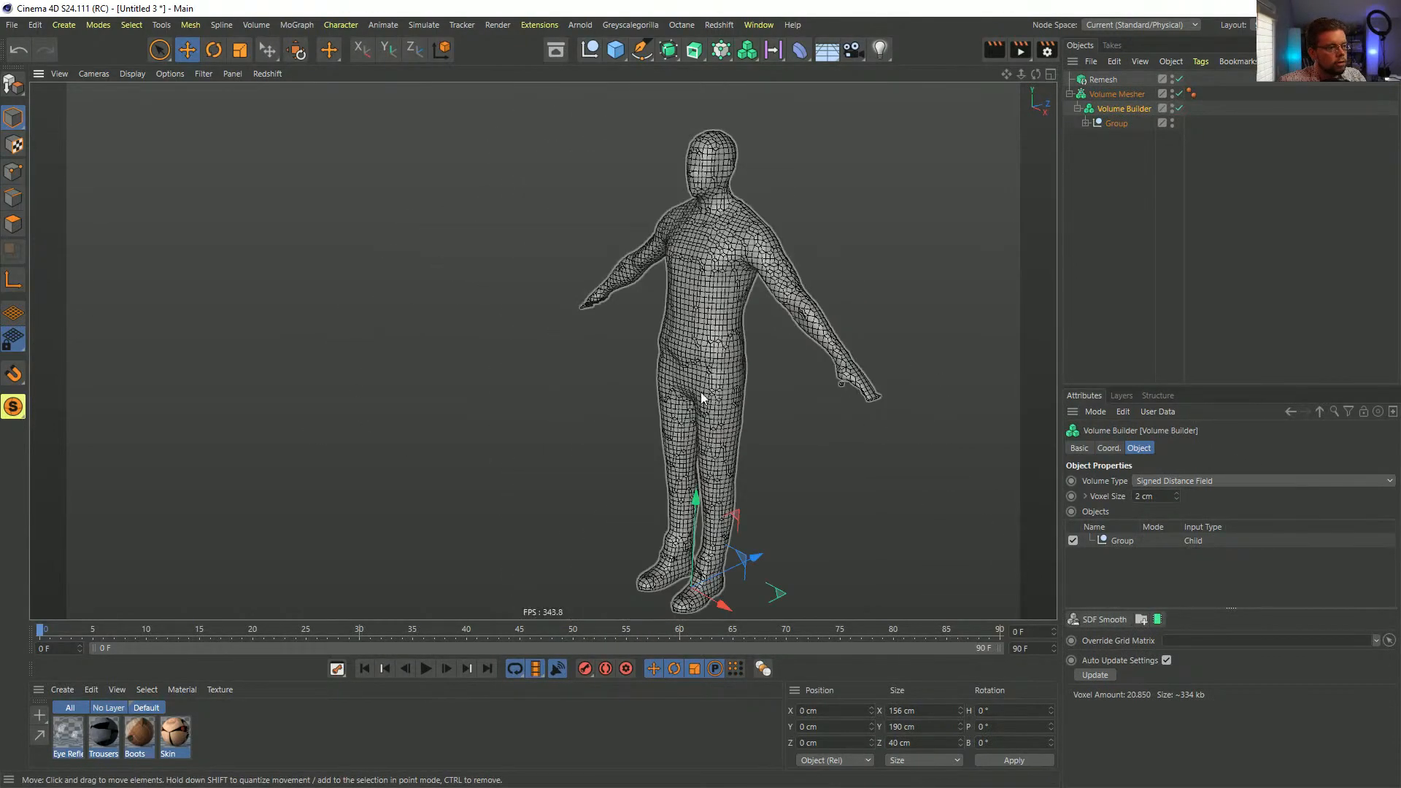
alt+drag(701, 392, 769, 394)
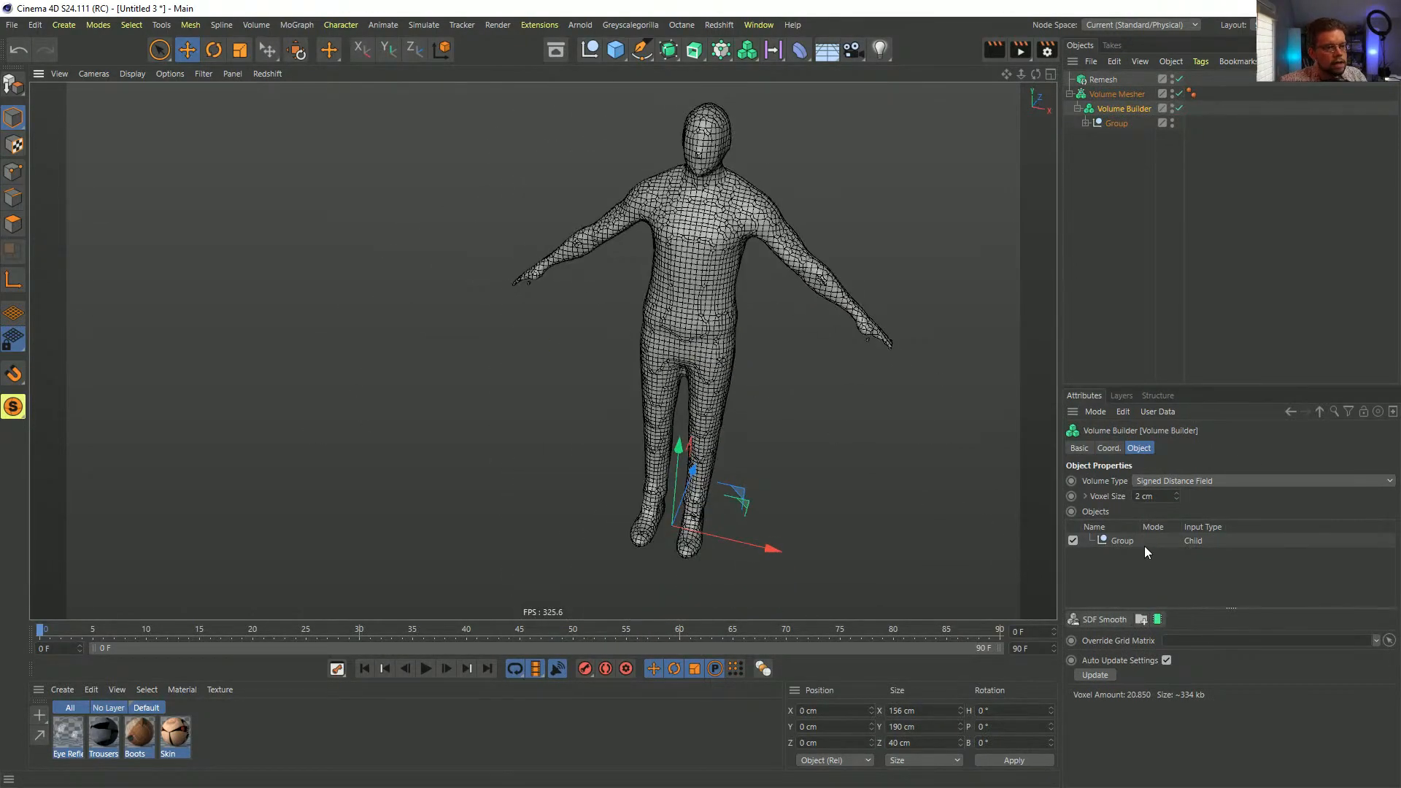
- Add an SDF Dilate and Erode filter with a 1 cm offset to the Volume Builder
click(1119, 619)
click(1136, 654)
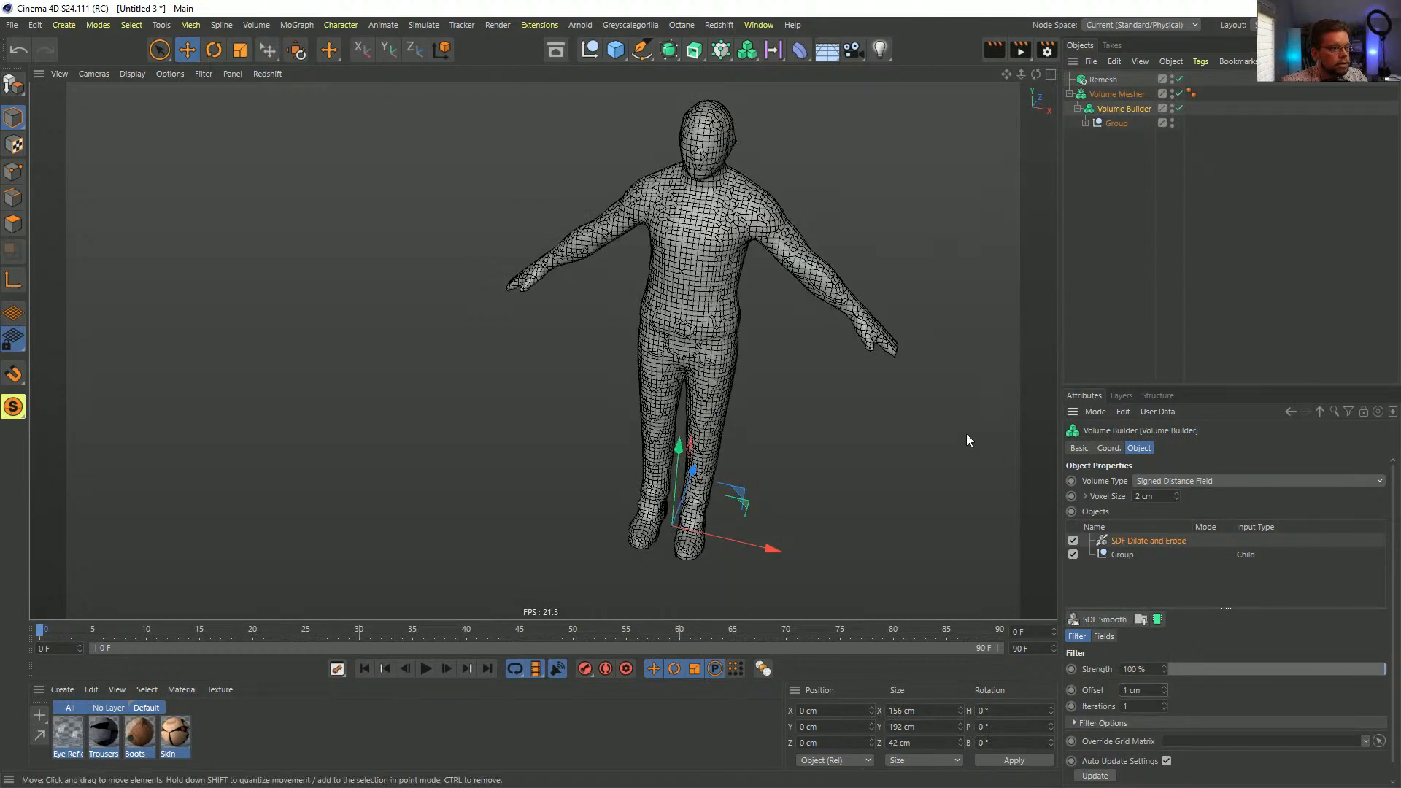
alt+drag(884, 352, 758, 288)
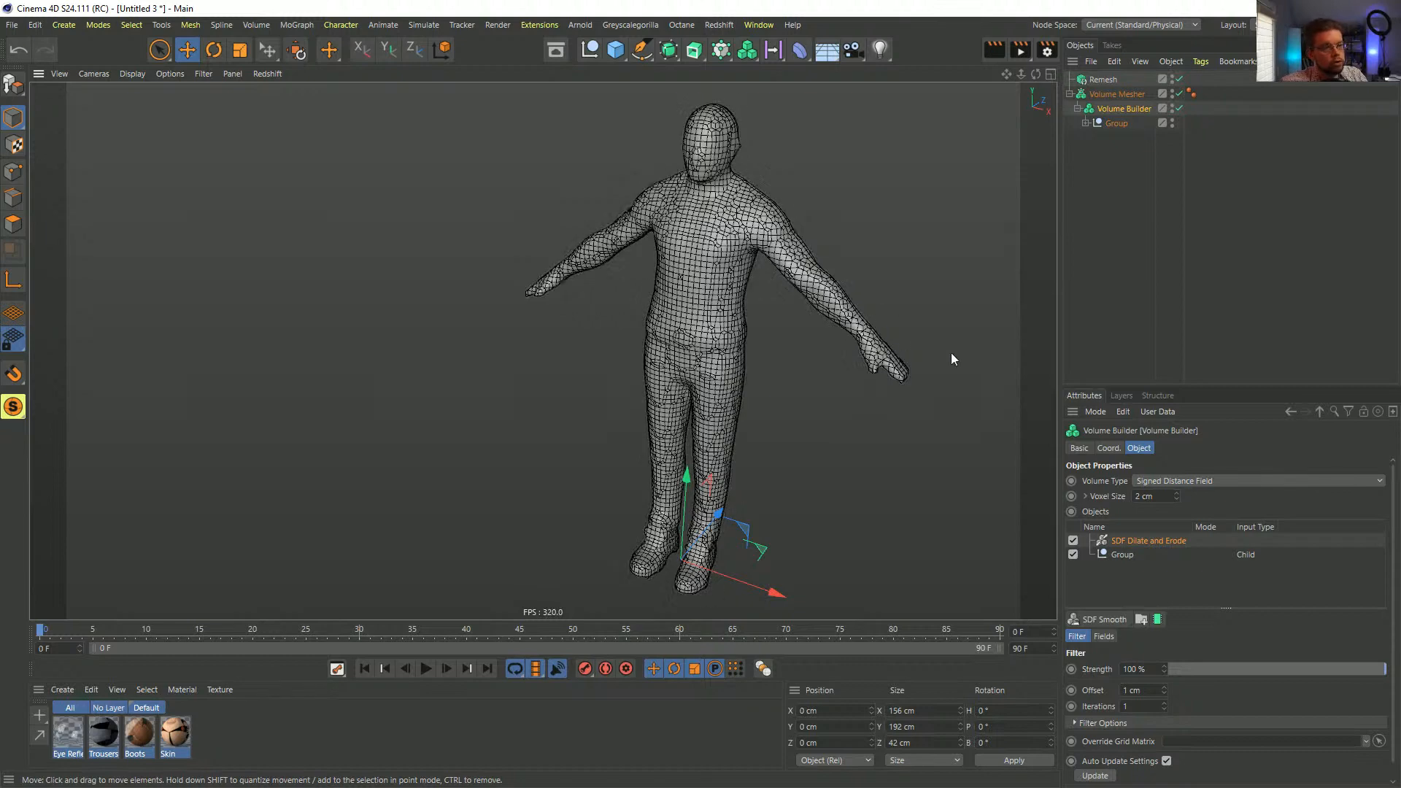
- Make the Volume Mesher a child of Remesh and inspect the low-poly cage's arms, hands and crotch for holes
drag(1106, 87, 1104, 78)
alt+drag(822, 271, 751, 201)
scroll(916, 264, up, 4)
alt+drag(917, 264, 888, 363)
alt+drag(895, 310, 869, 252)
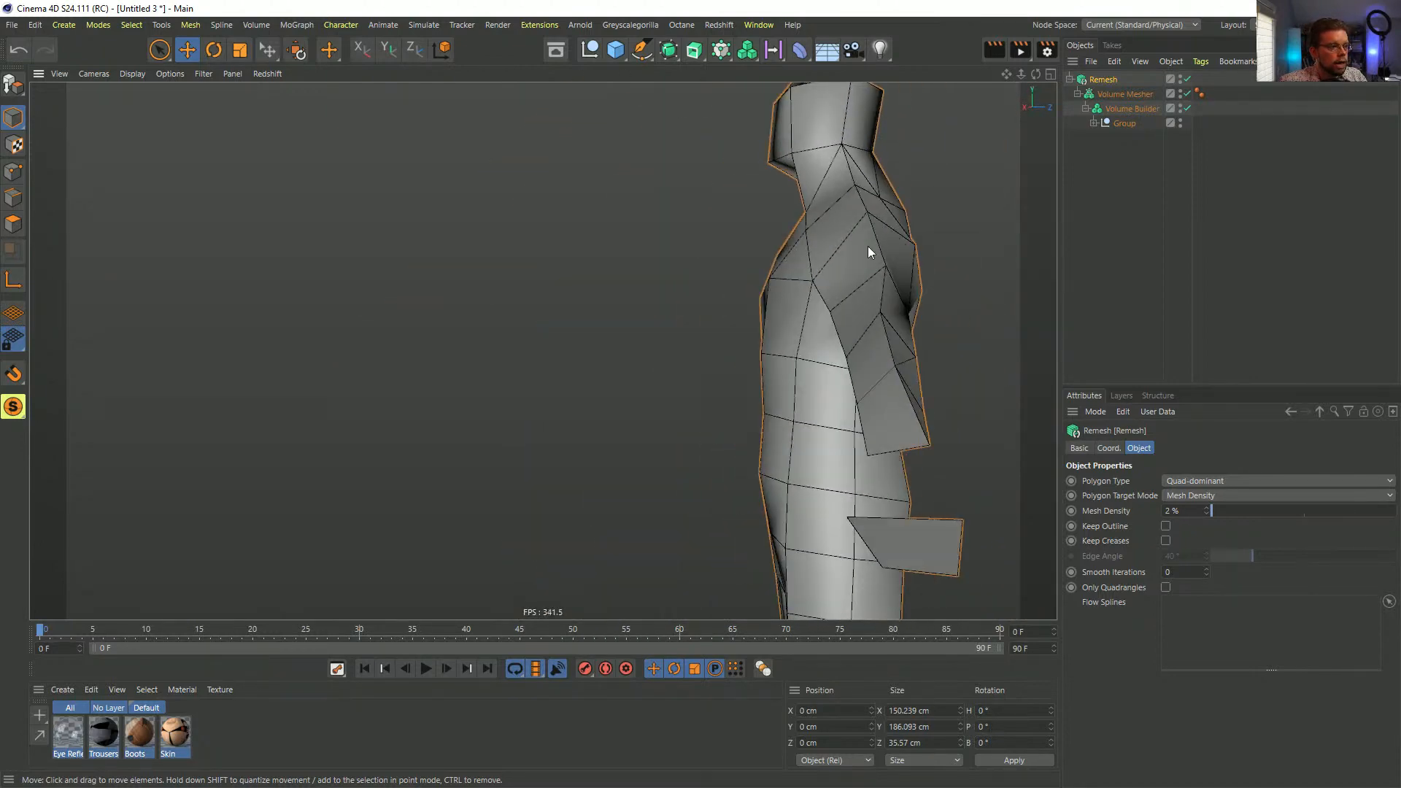
alt+drag(883, 352, 860, 462)
scroll(860, 462, down, 5)
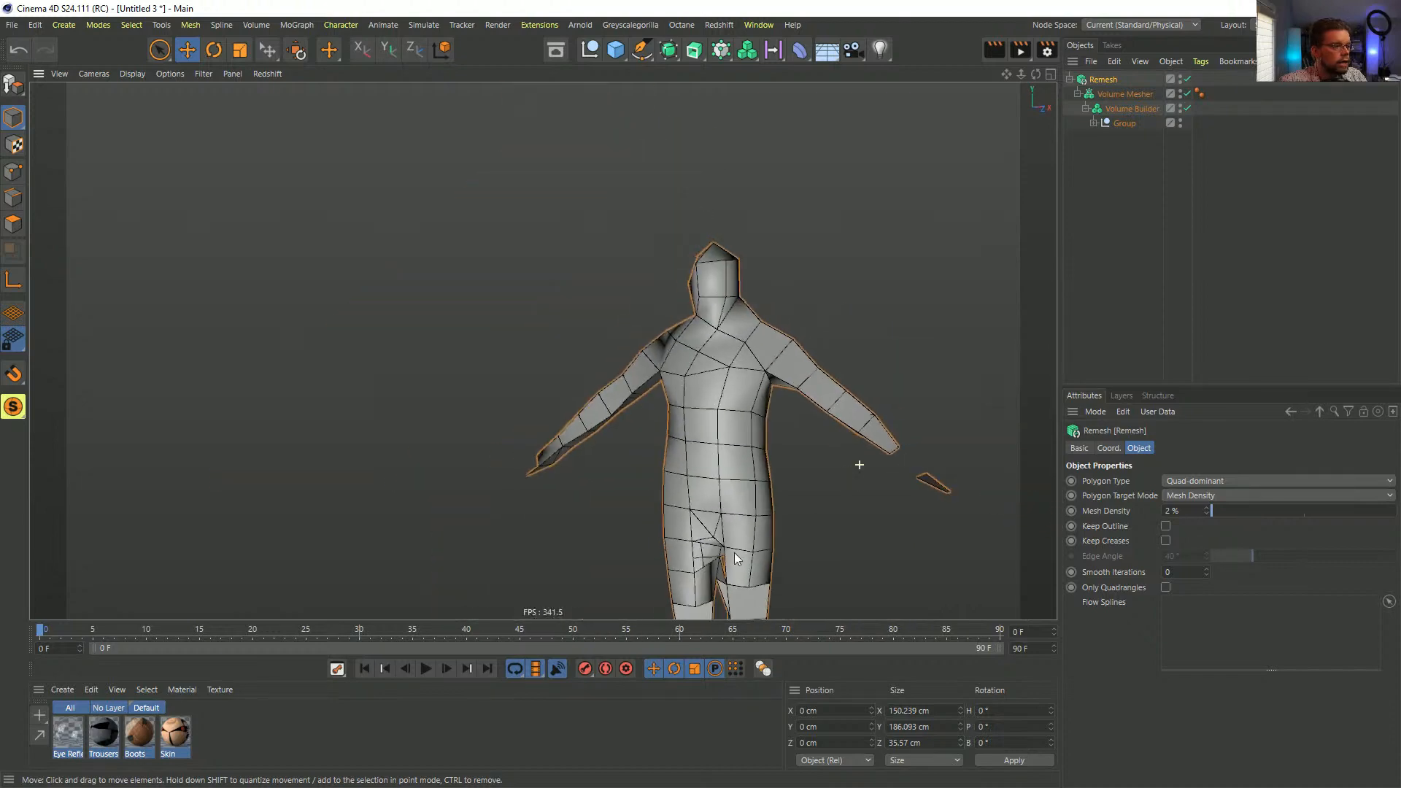
alt+middle_drag(758, 577, 769, 447)
scroll(769, 447, up, 5)
alt+drag(785, 351, 860, 274)
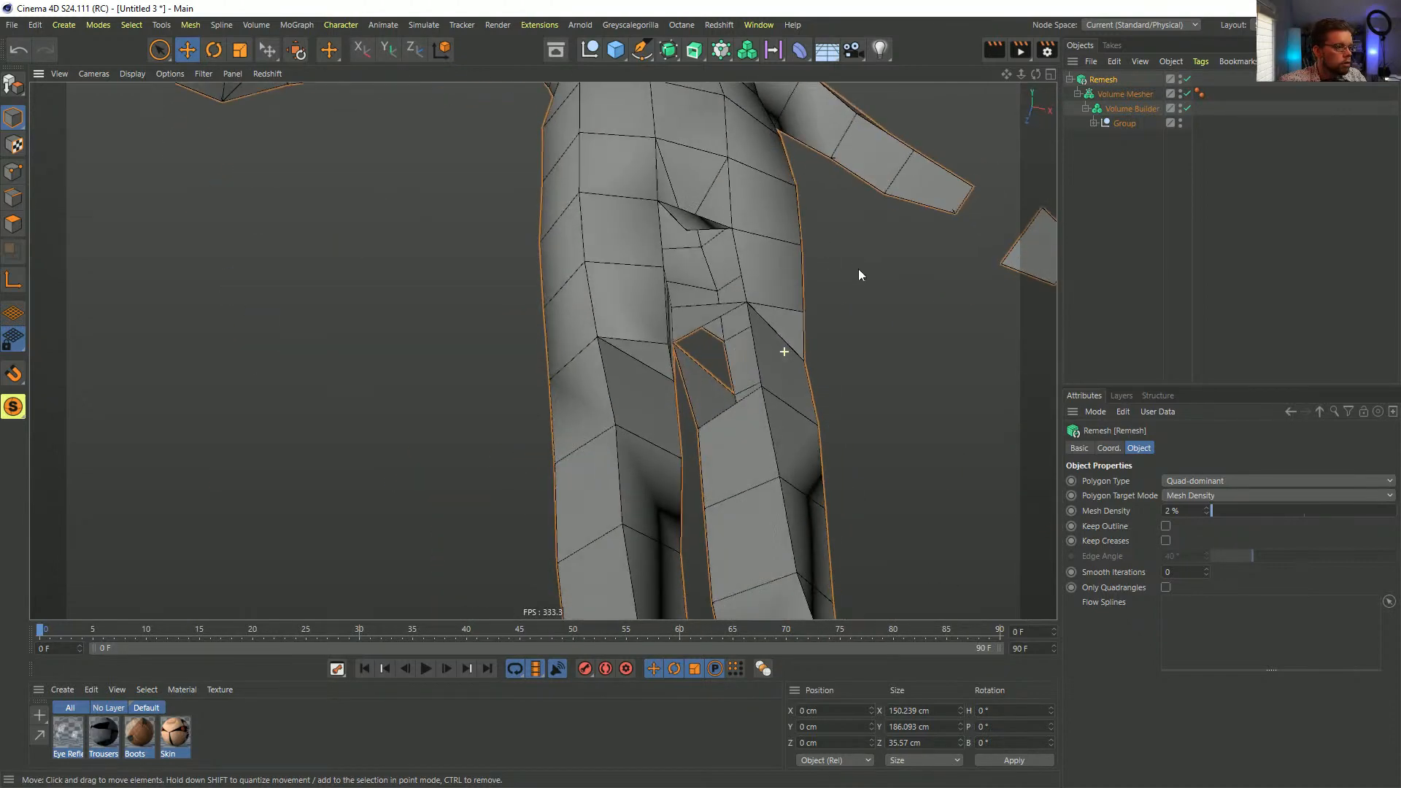
- Check the low-poly cage's crotch, hands and overall shape once more, and close the Untitled 3 project without saving it
alt+drag(734, 340, 610, 343)
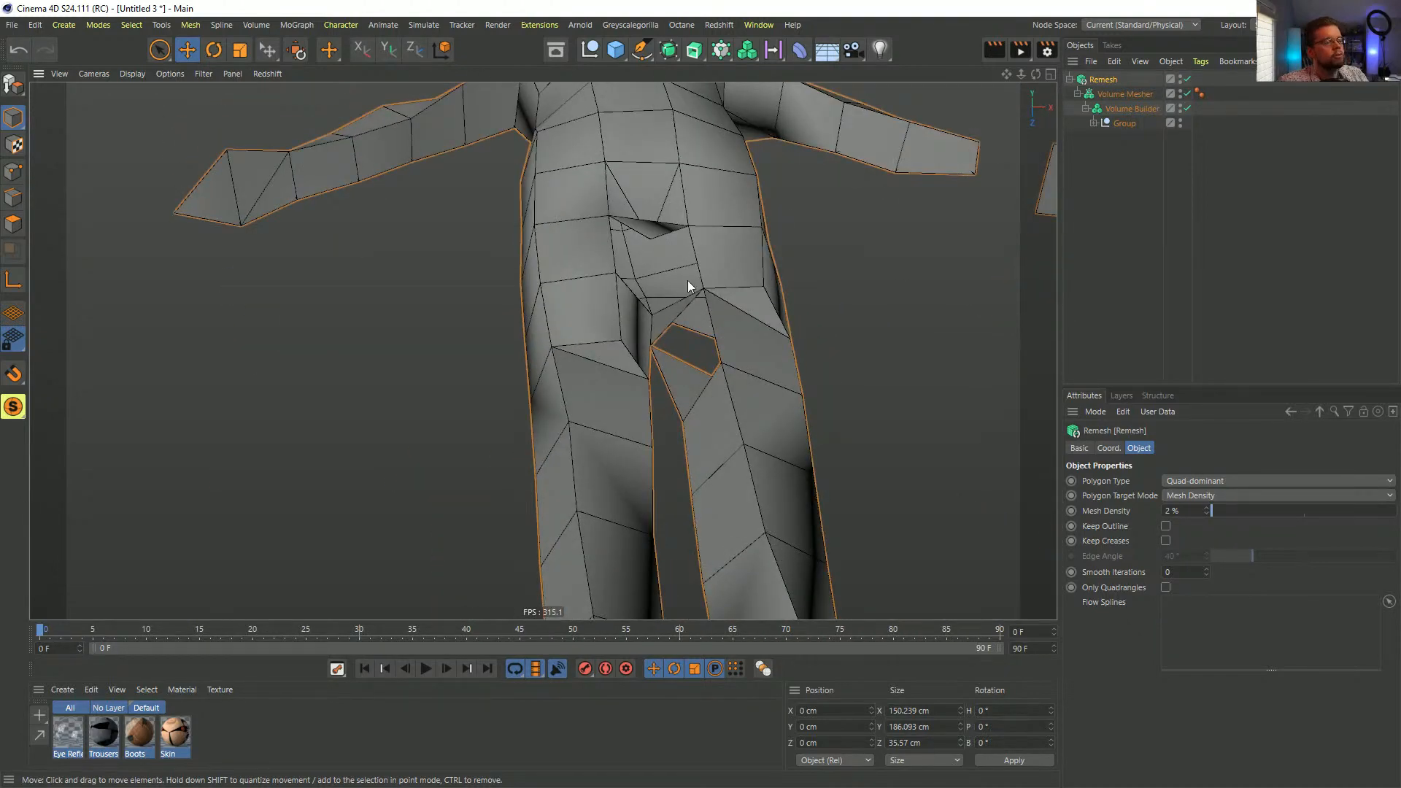
scroll(549, 286, down, 5)
alt+drag(549, 286, 571, 337)
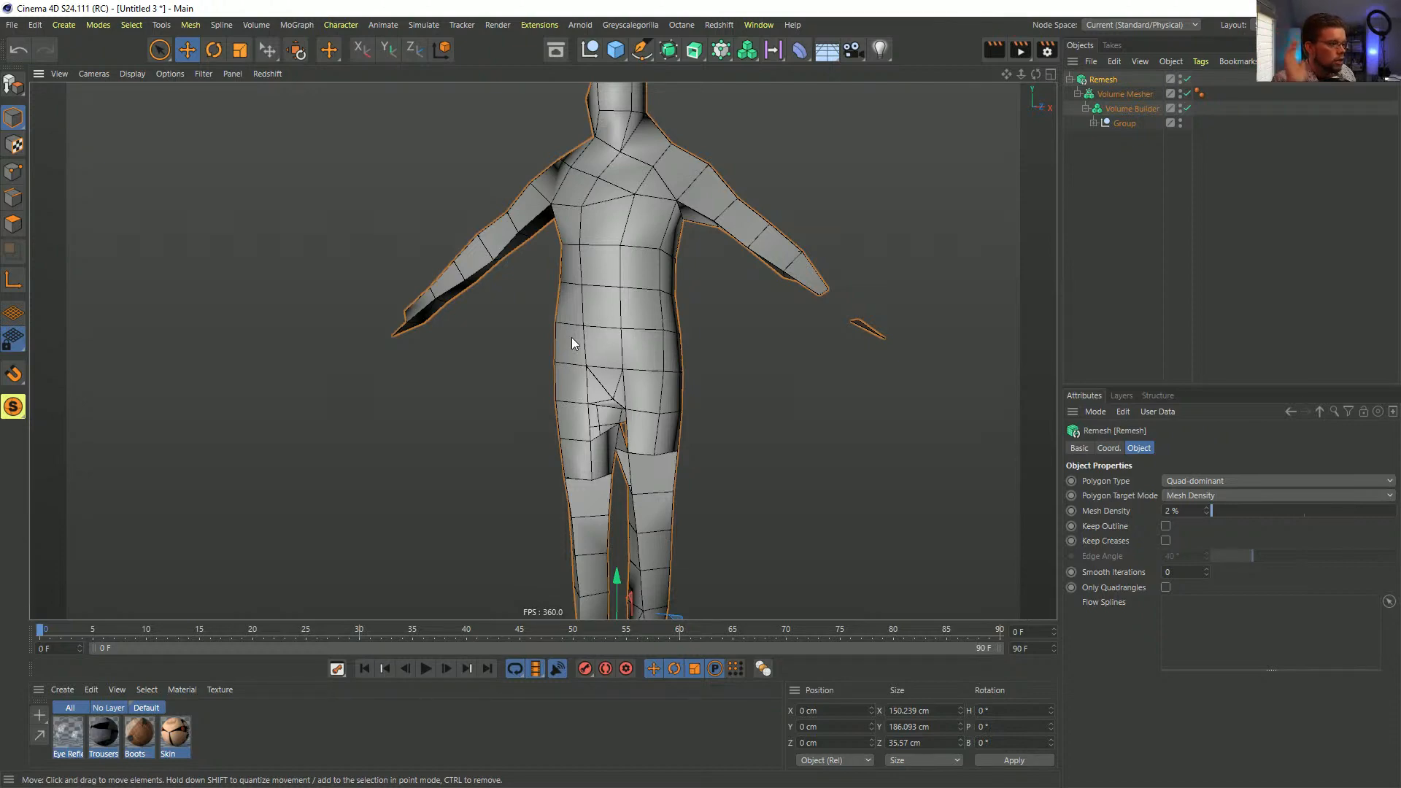
alt+drag(589, 260, 581, 300)
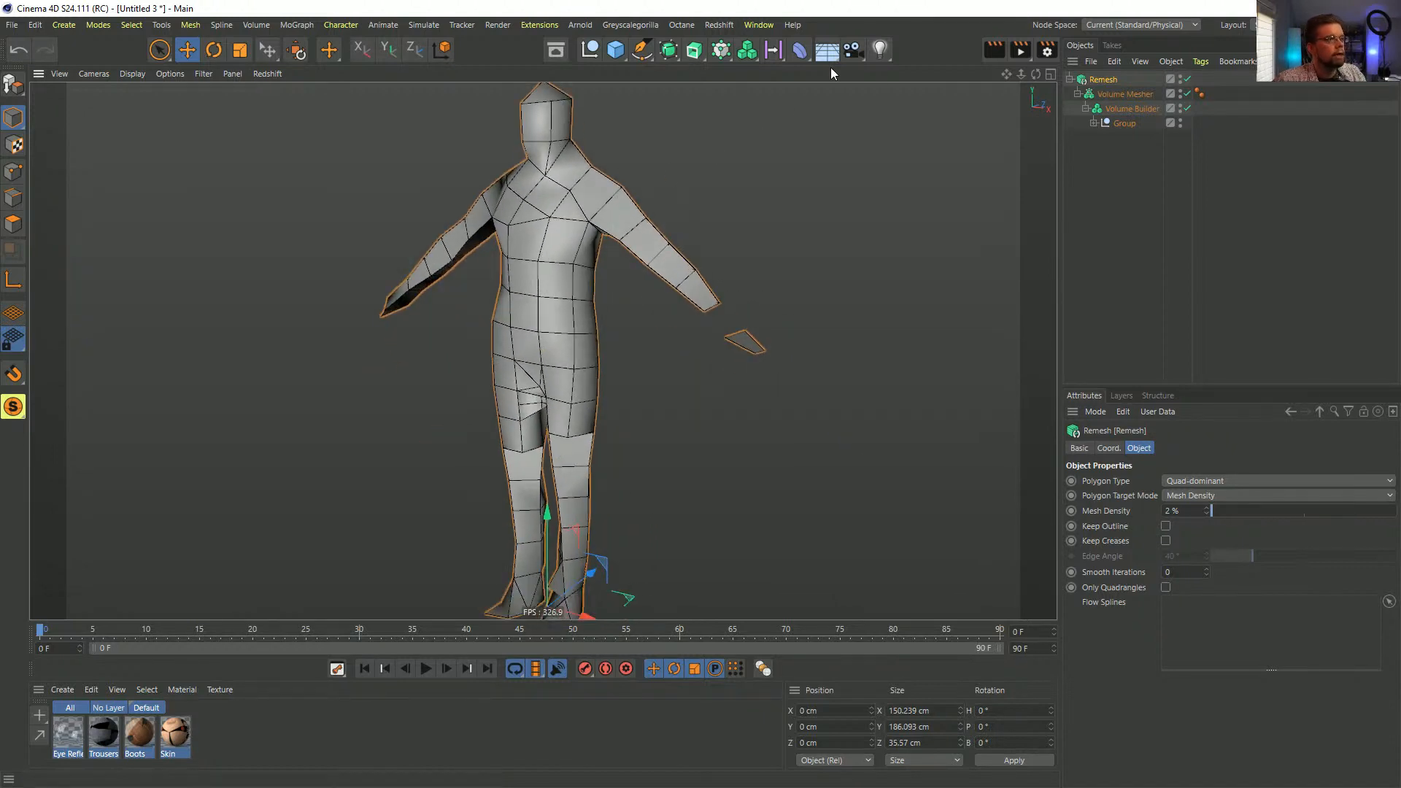
key(ctrl+F4)
click(722, 457)
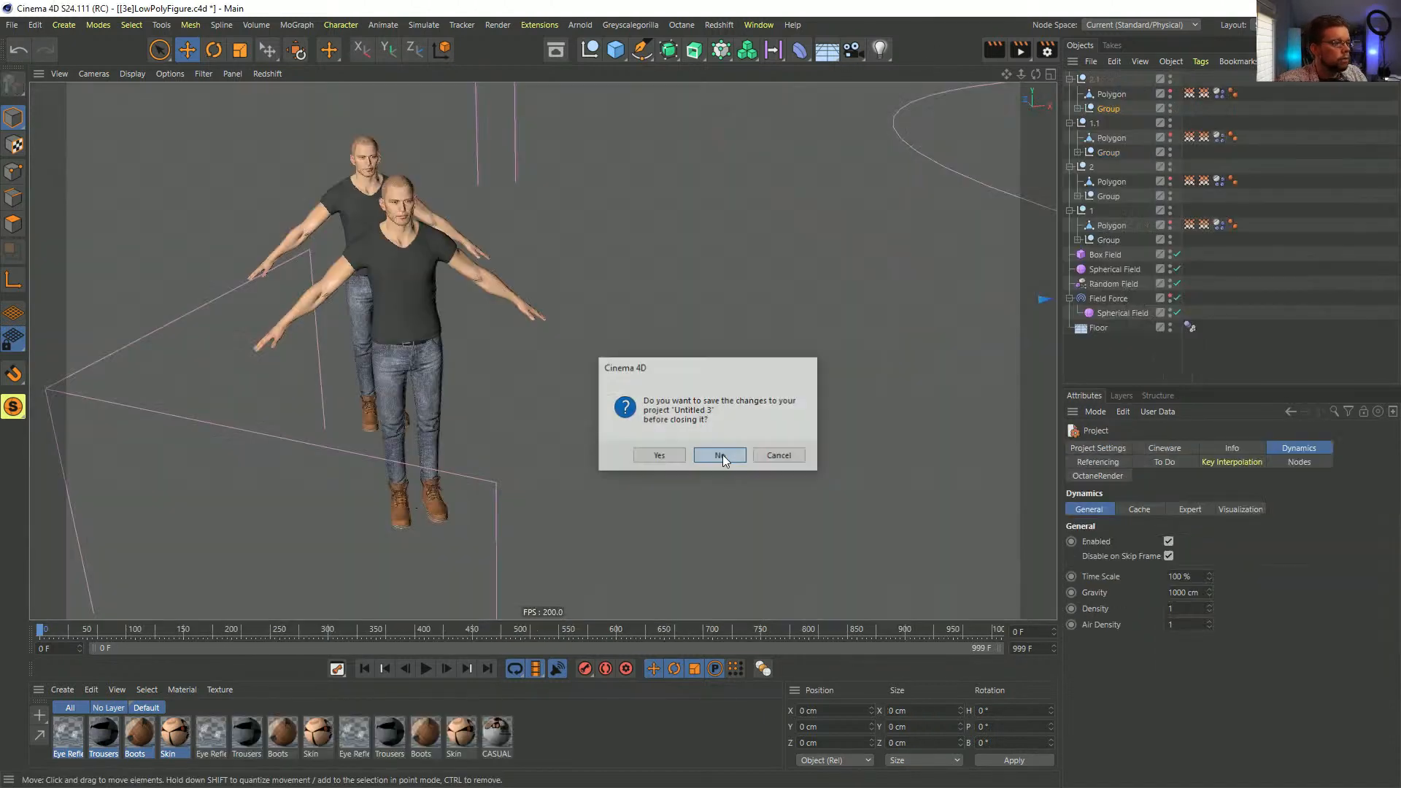
- Frame the large spherical field around its centre and enable ambient occlusion in the viewport
alt+drag(528, 321, 384, 346)
alt+right_drag(566, 322, 388, 352)
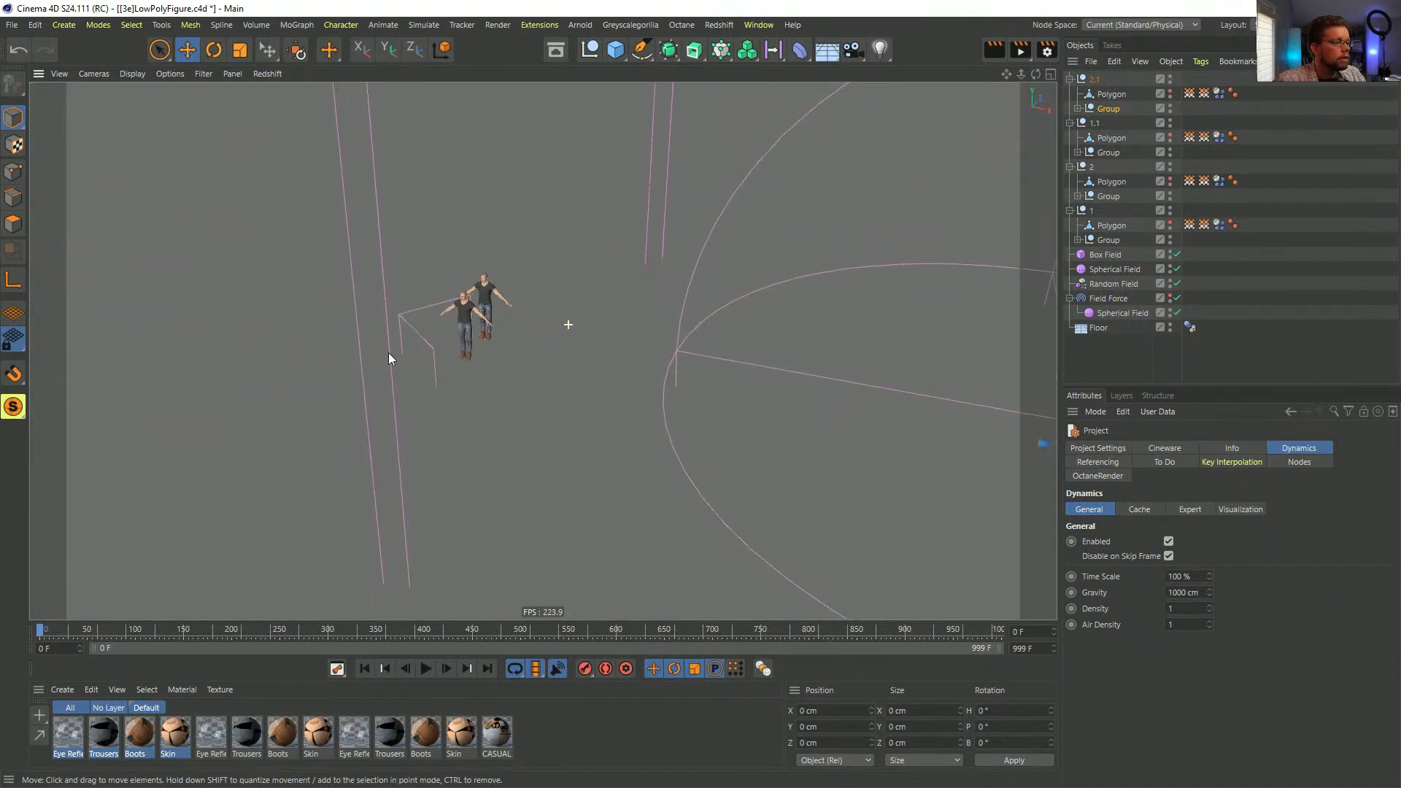
alt+middle_drag(876, 402, 580, 330)
scroll(451, 335, down, 5)
scroll(582, 329, up, 2)
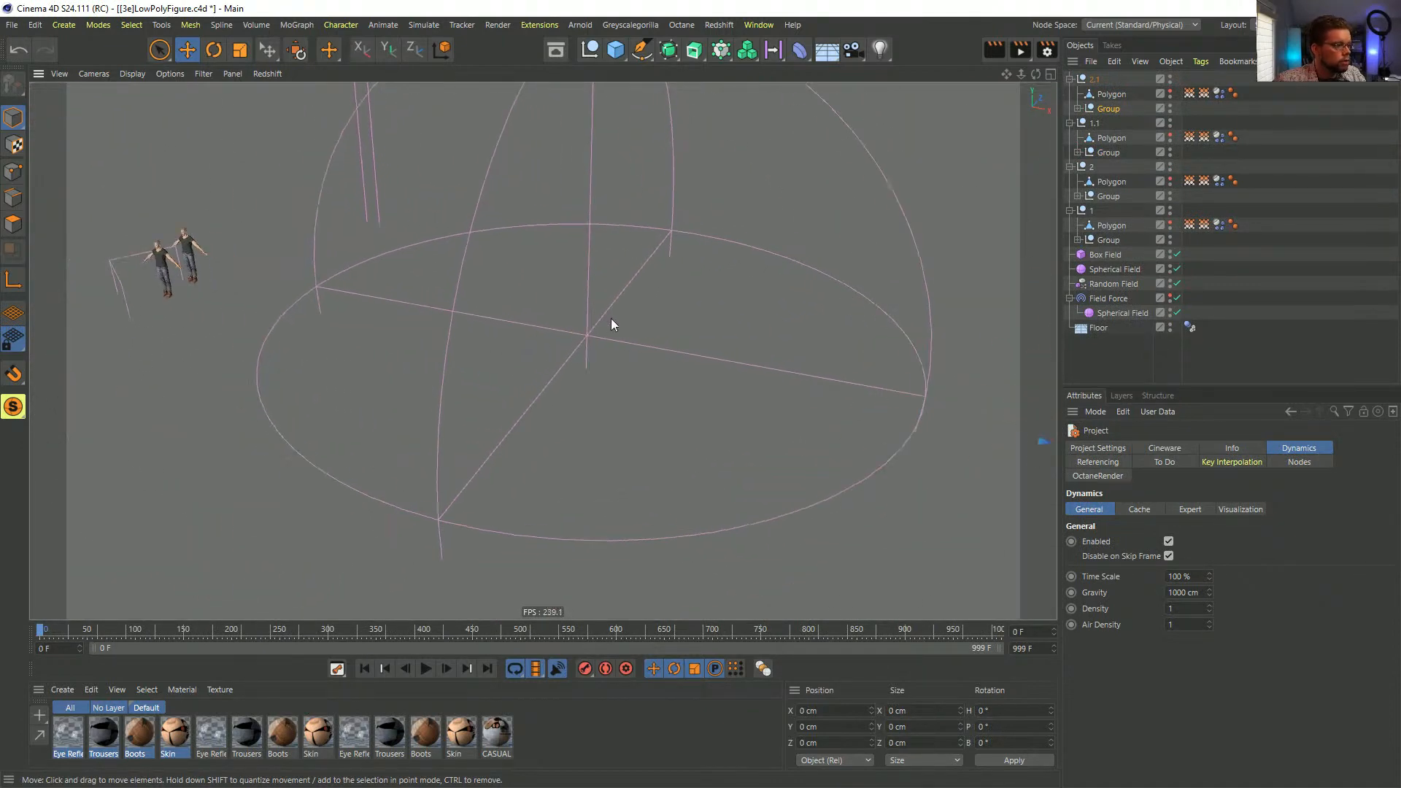
click(169, 73)
click(313, 270)
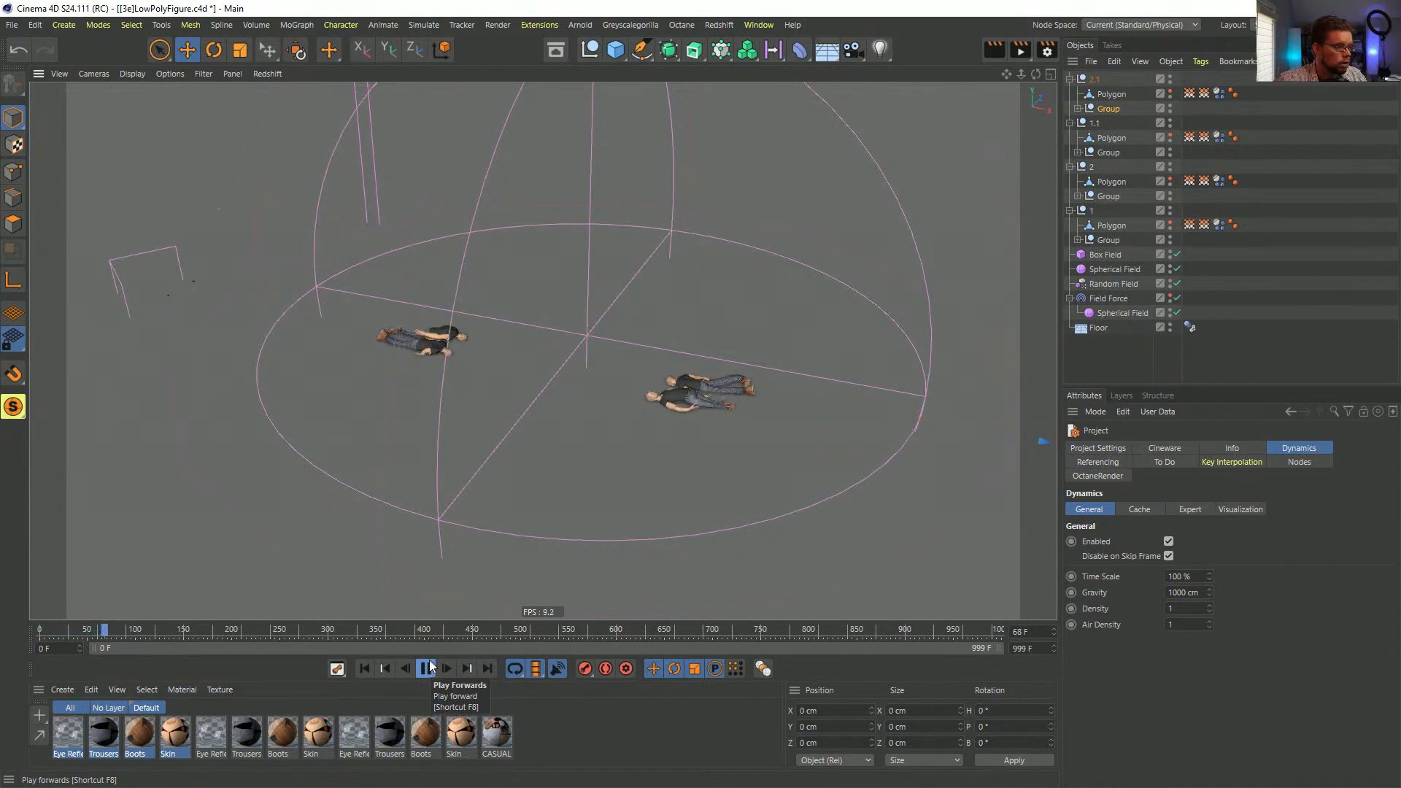
- Pause the simulation at about frame 82 and examine the figures gathering at the field's centre up close
click(427, 668)
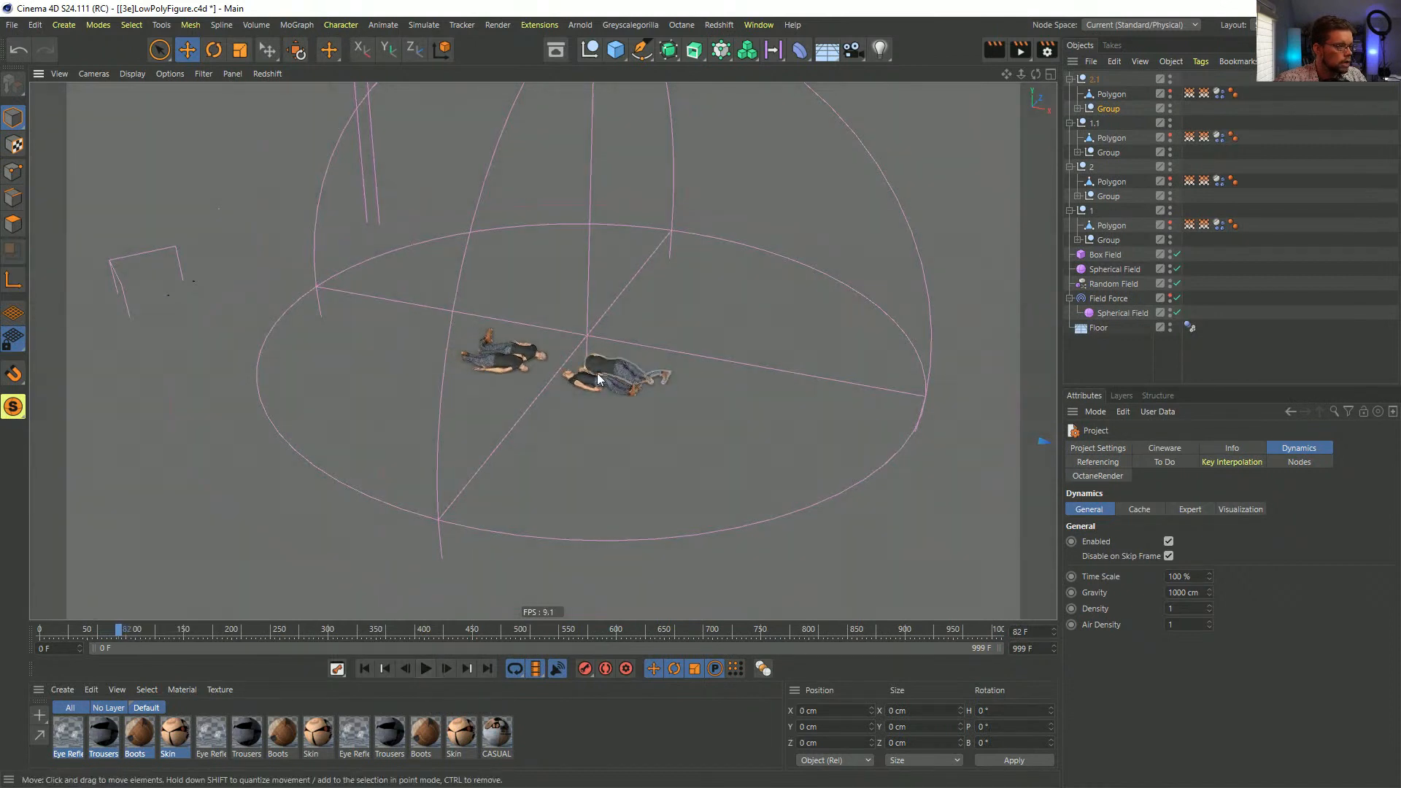
alt+right_drag(597, 370, 793, 371)
alt+drag(793, 370, 618, 465)
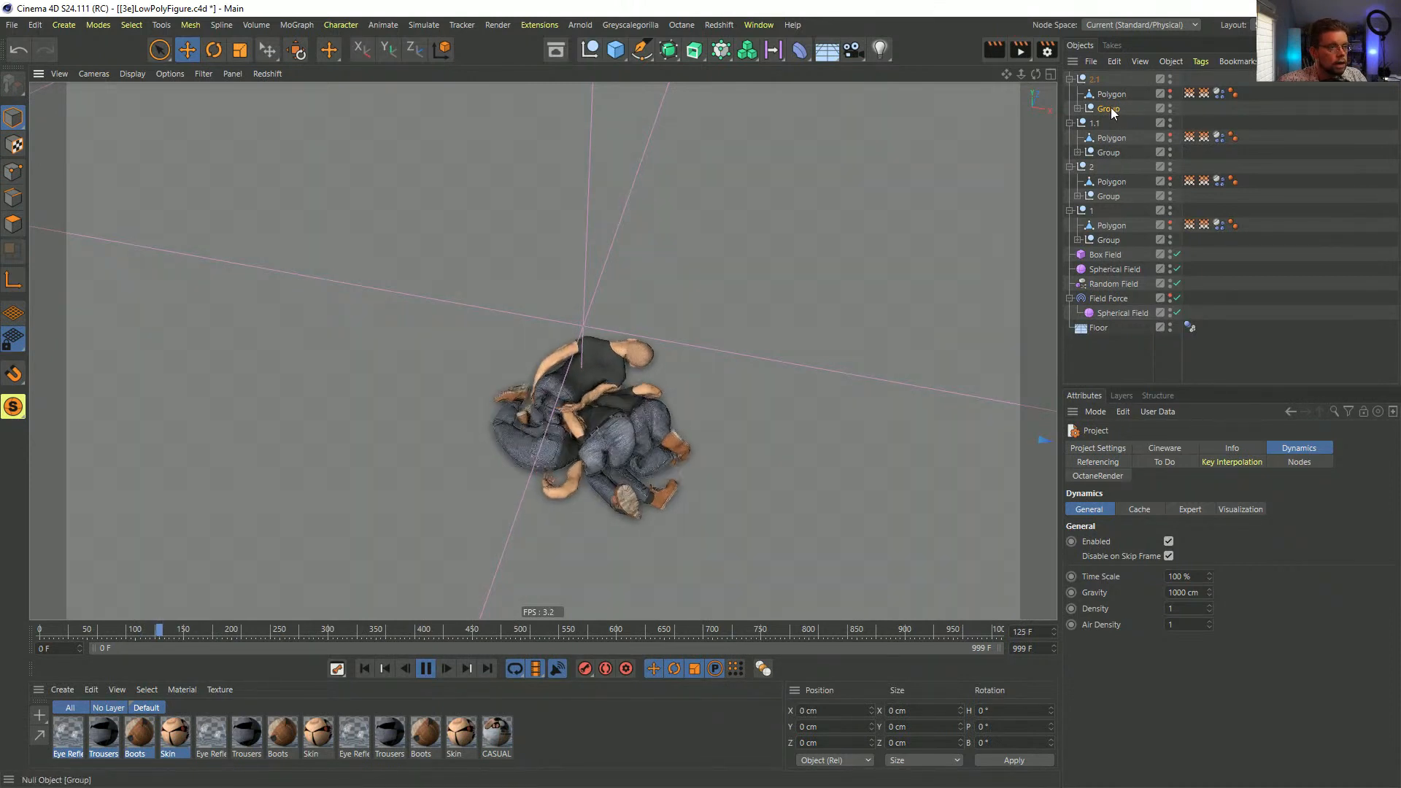
- Delete the four figure Groups to isolate the simulated cage polygons, and undo the last cage visibility change
ctrl+click(1108, 152)
ctrl+click(1108, 197)
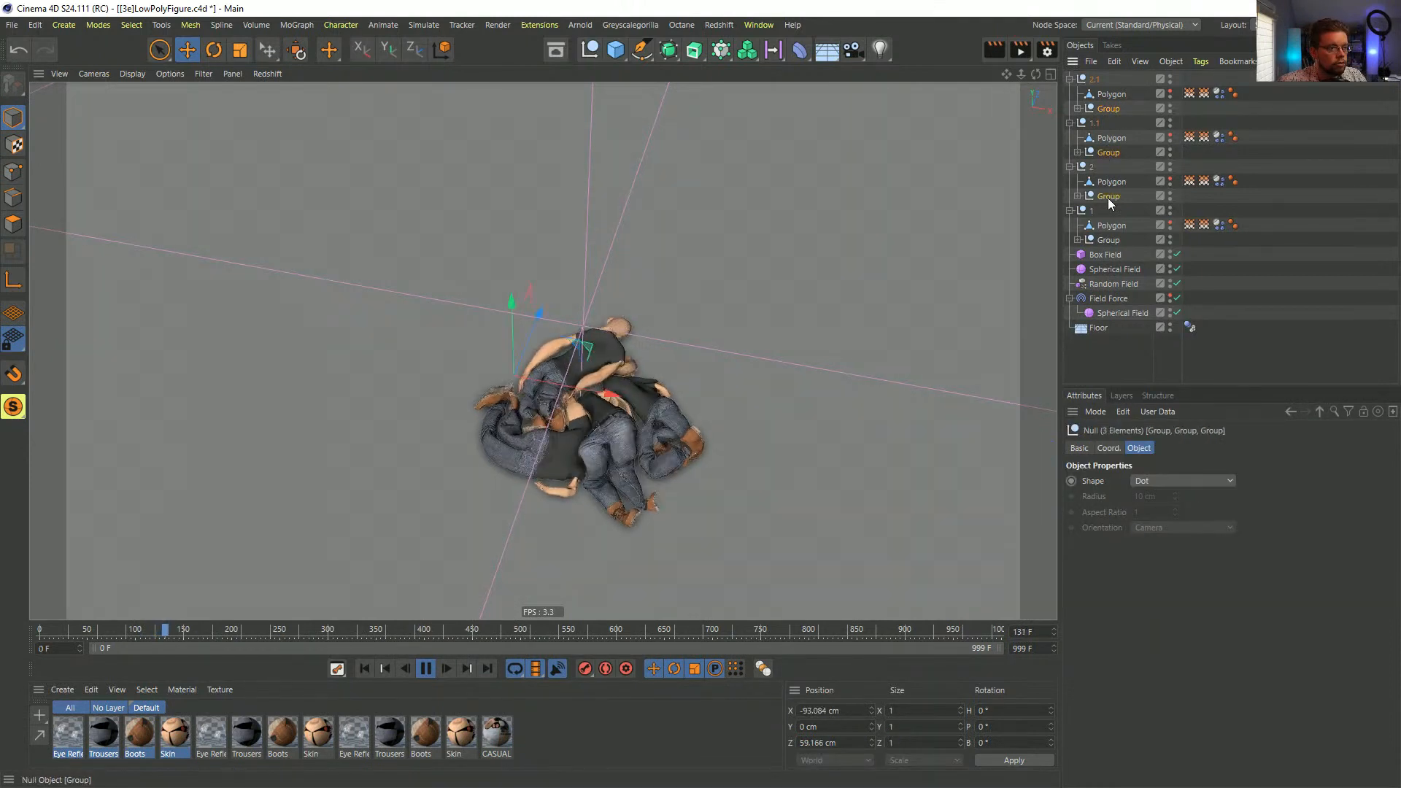
ctrl+click(1110, 242)
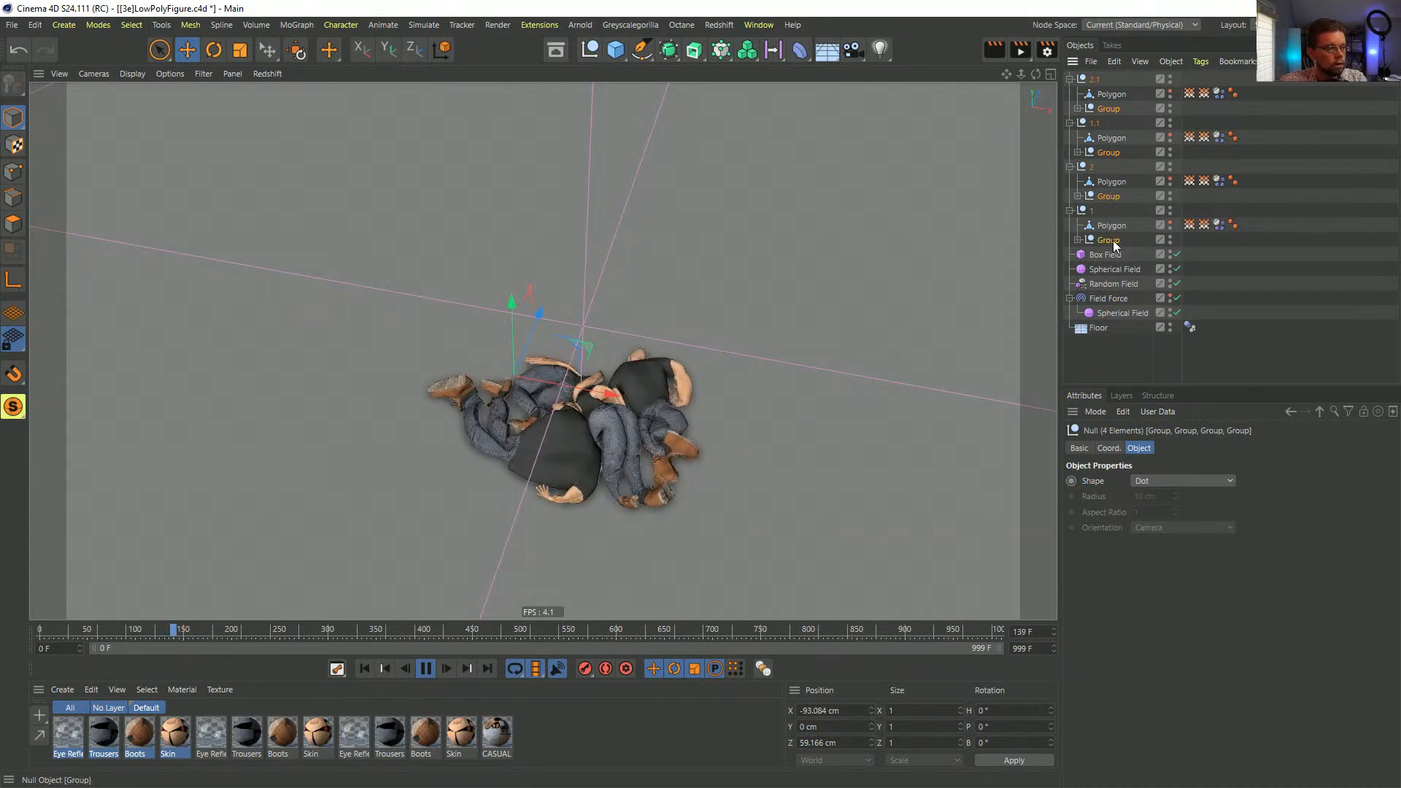
key(Delete)
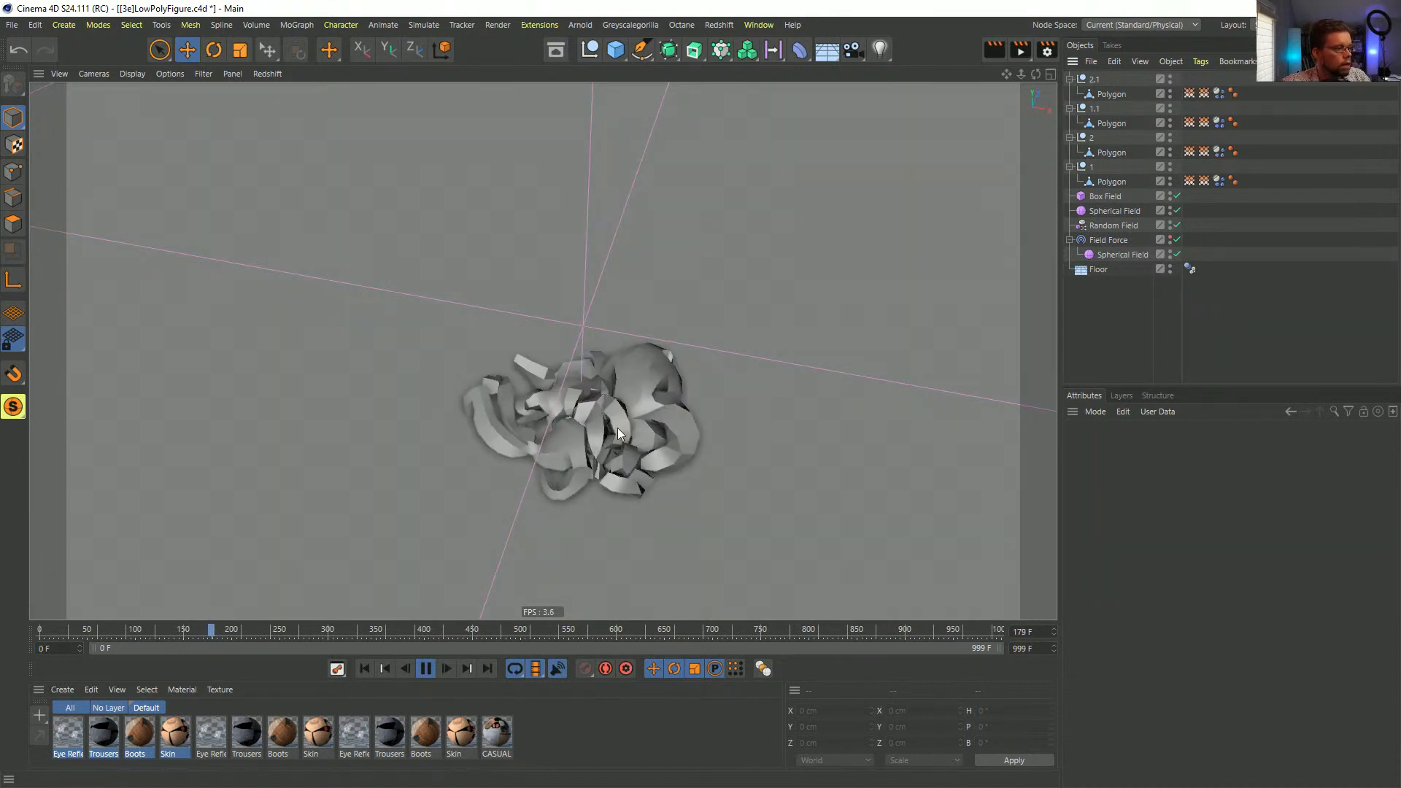
key(ctrl+z)
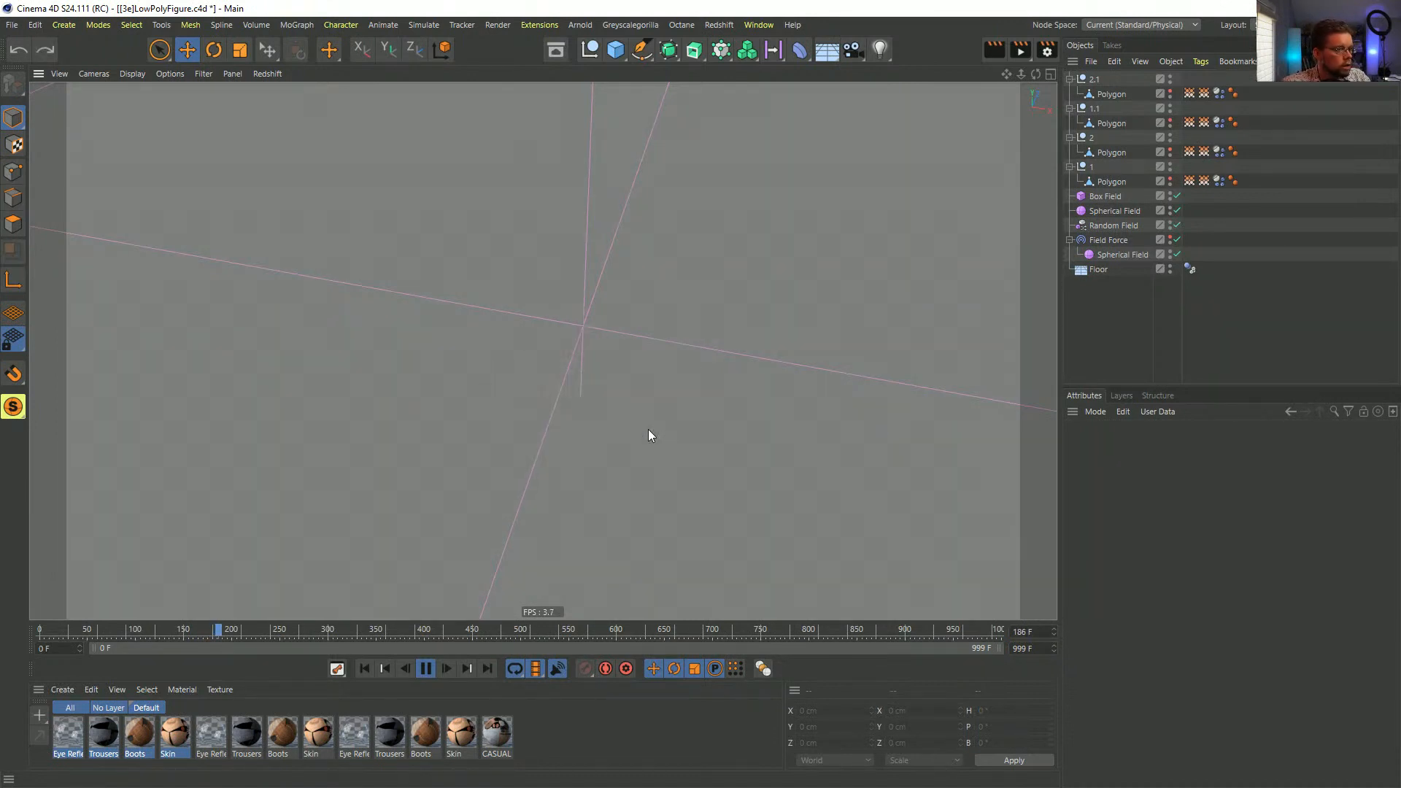